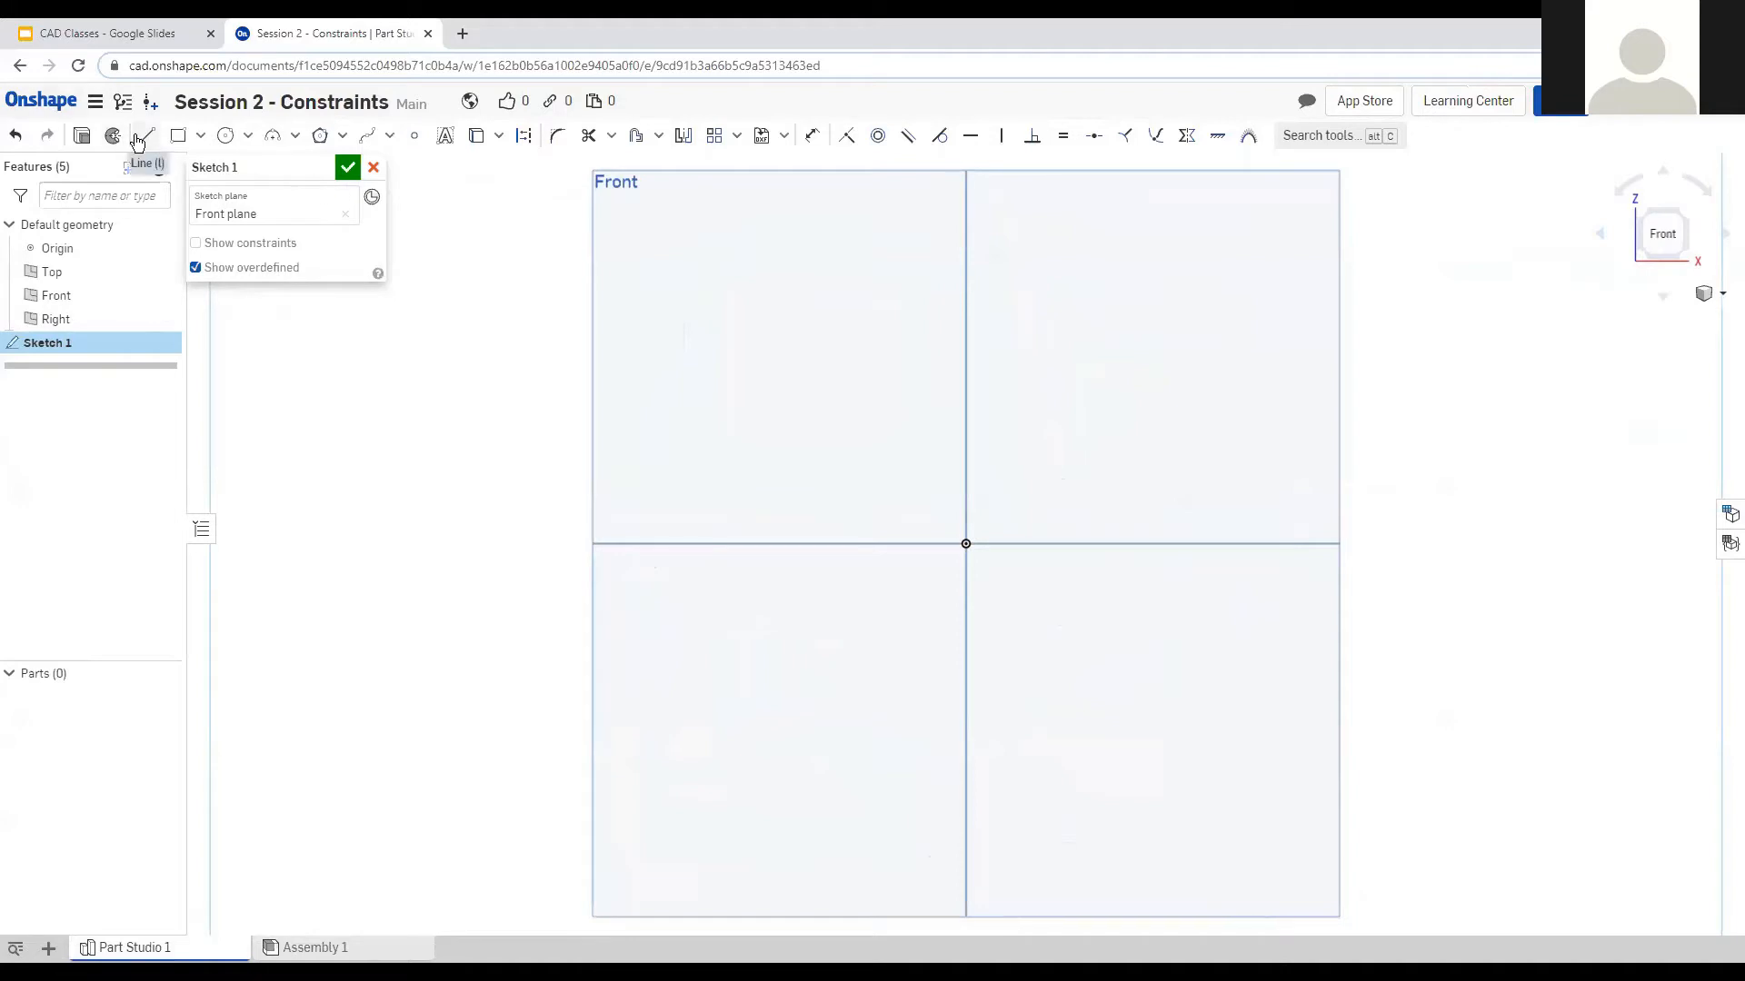
Draw a slanted six-sided L outline with the Line tool, closing it at its starting point.
left_click(144, 136)
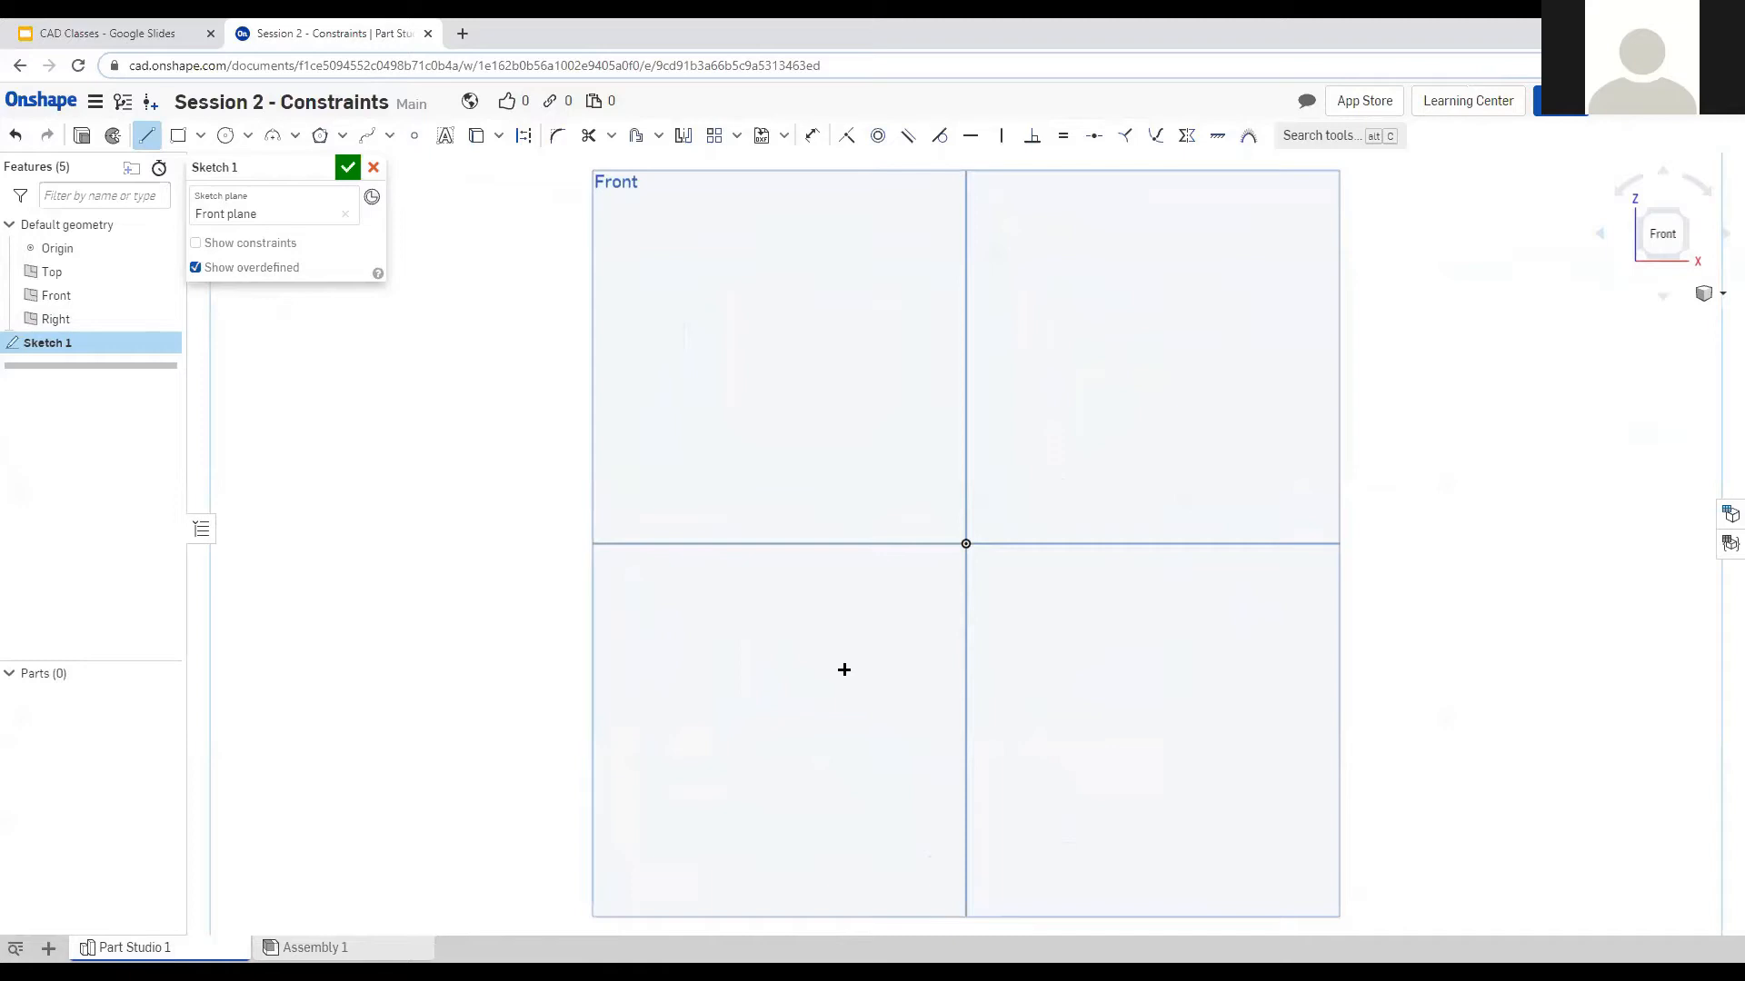
left_click(810, 760)
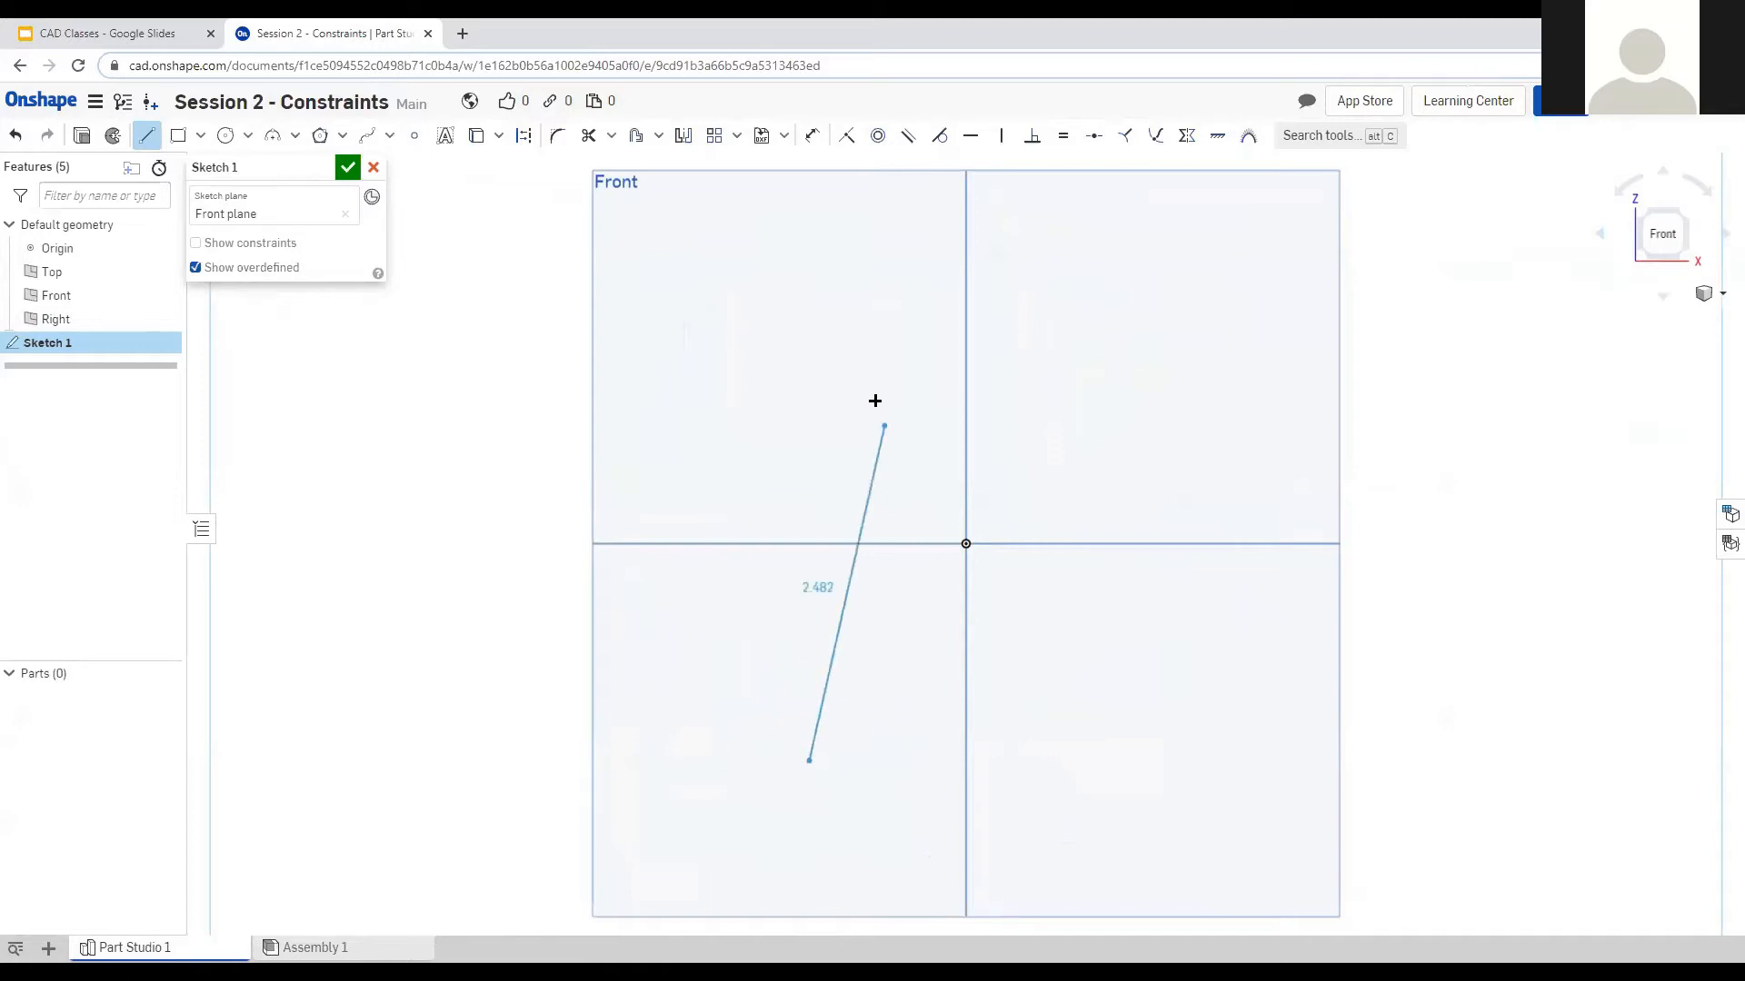
left_click(875, 396)
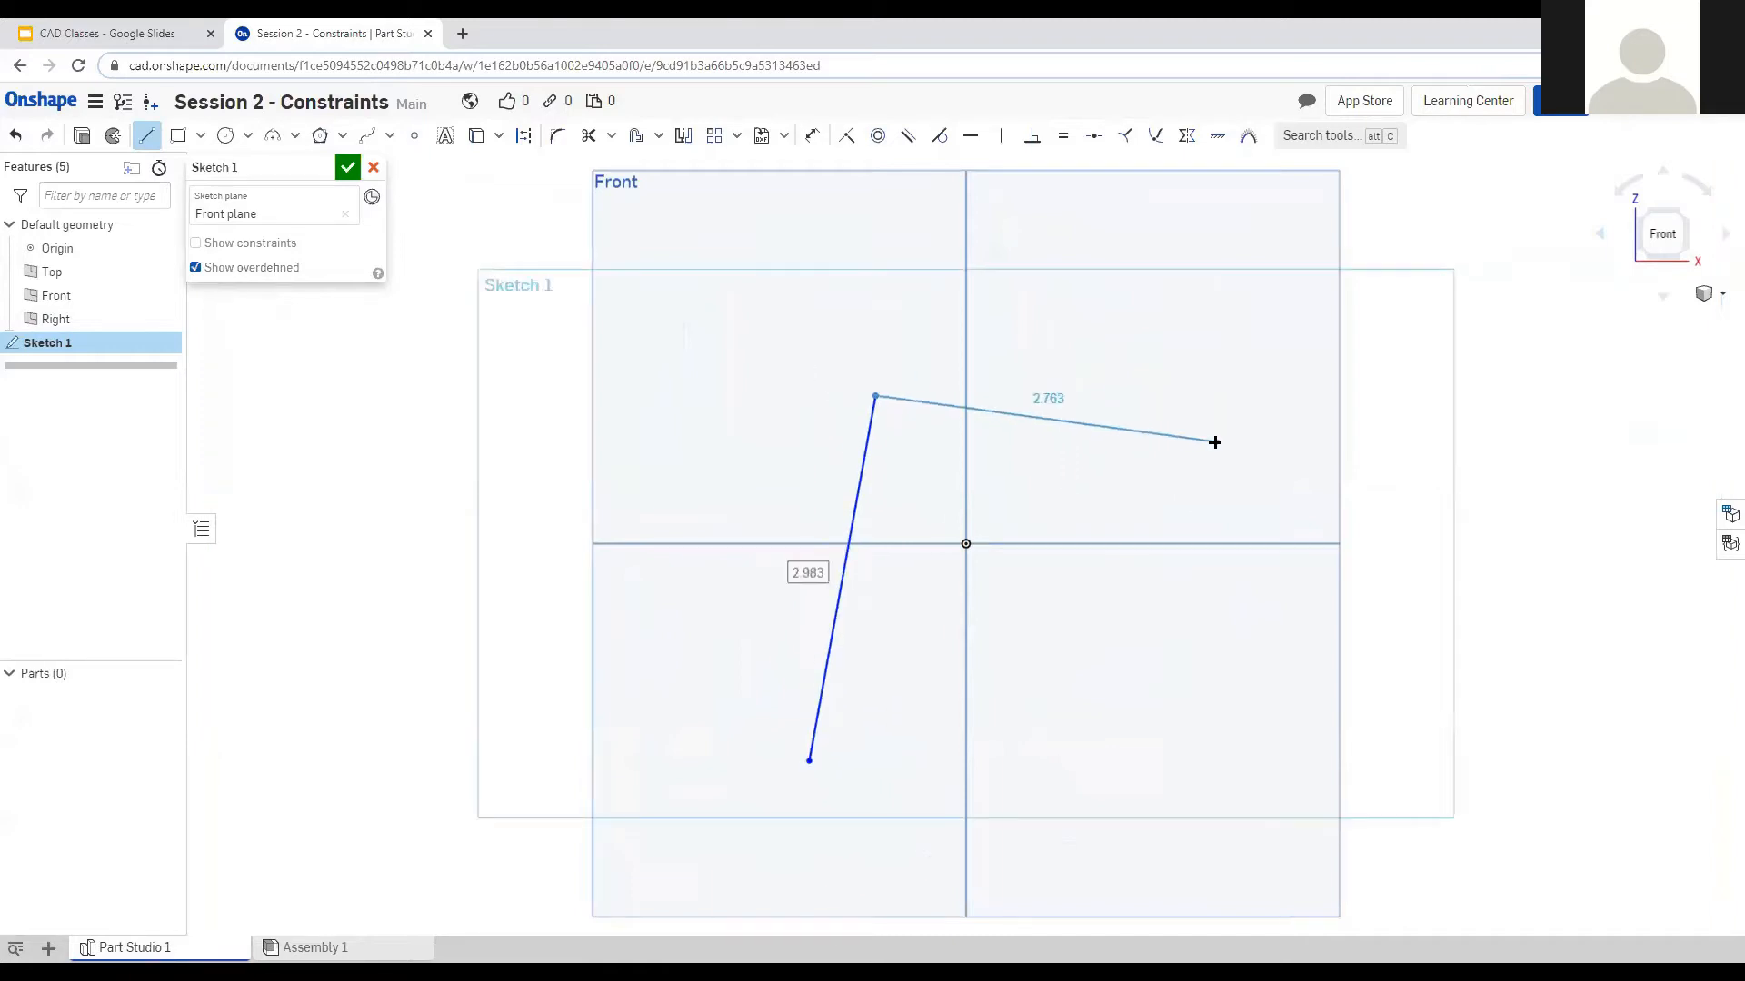
left_click(1248, 444)
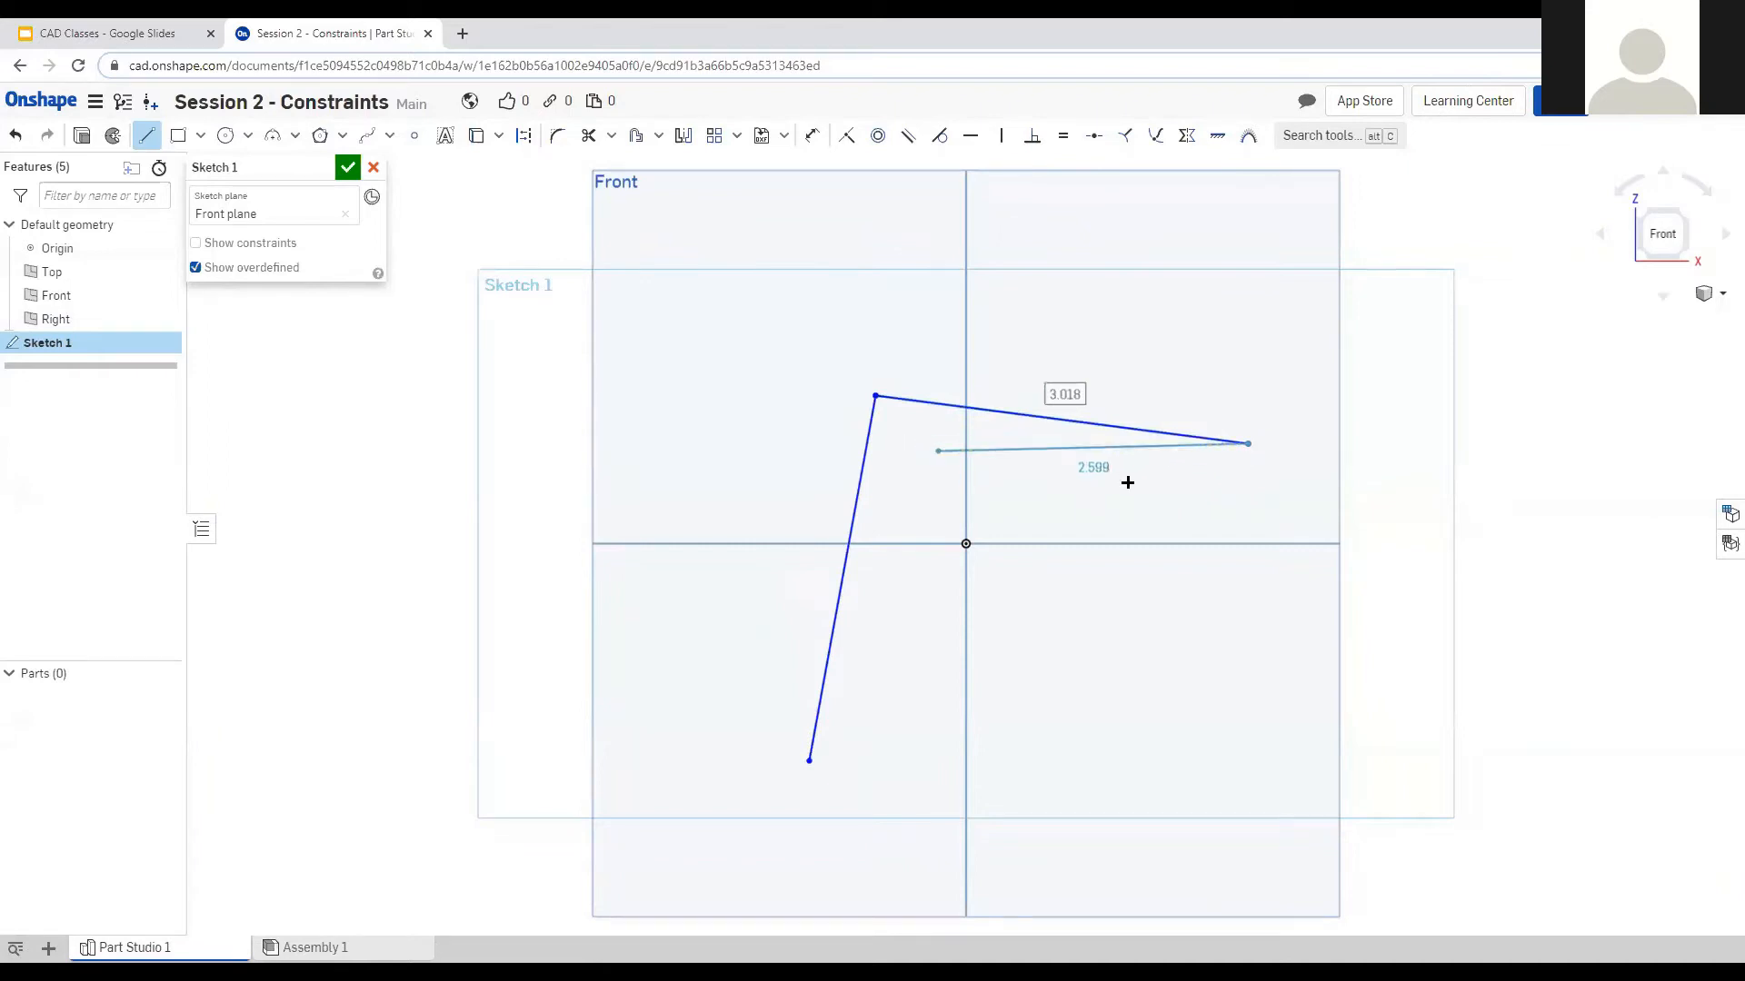
left_click(1259, 493)
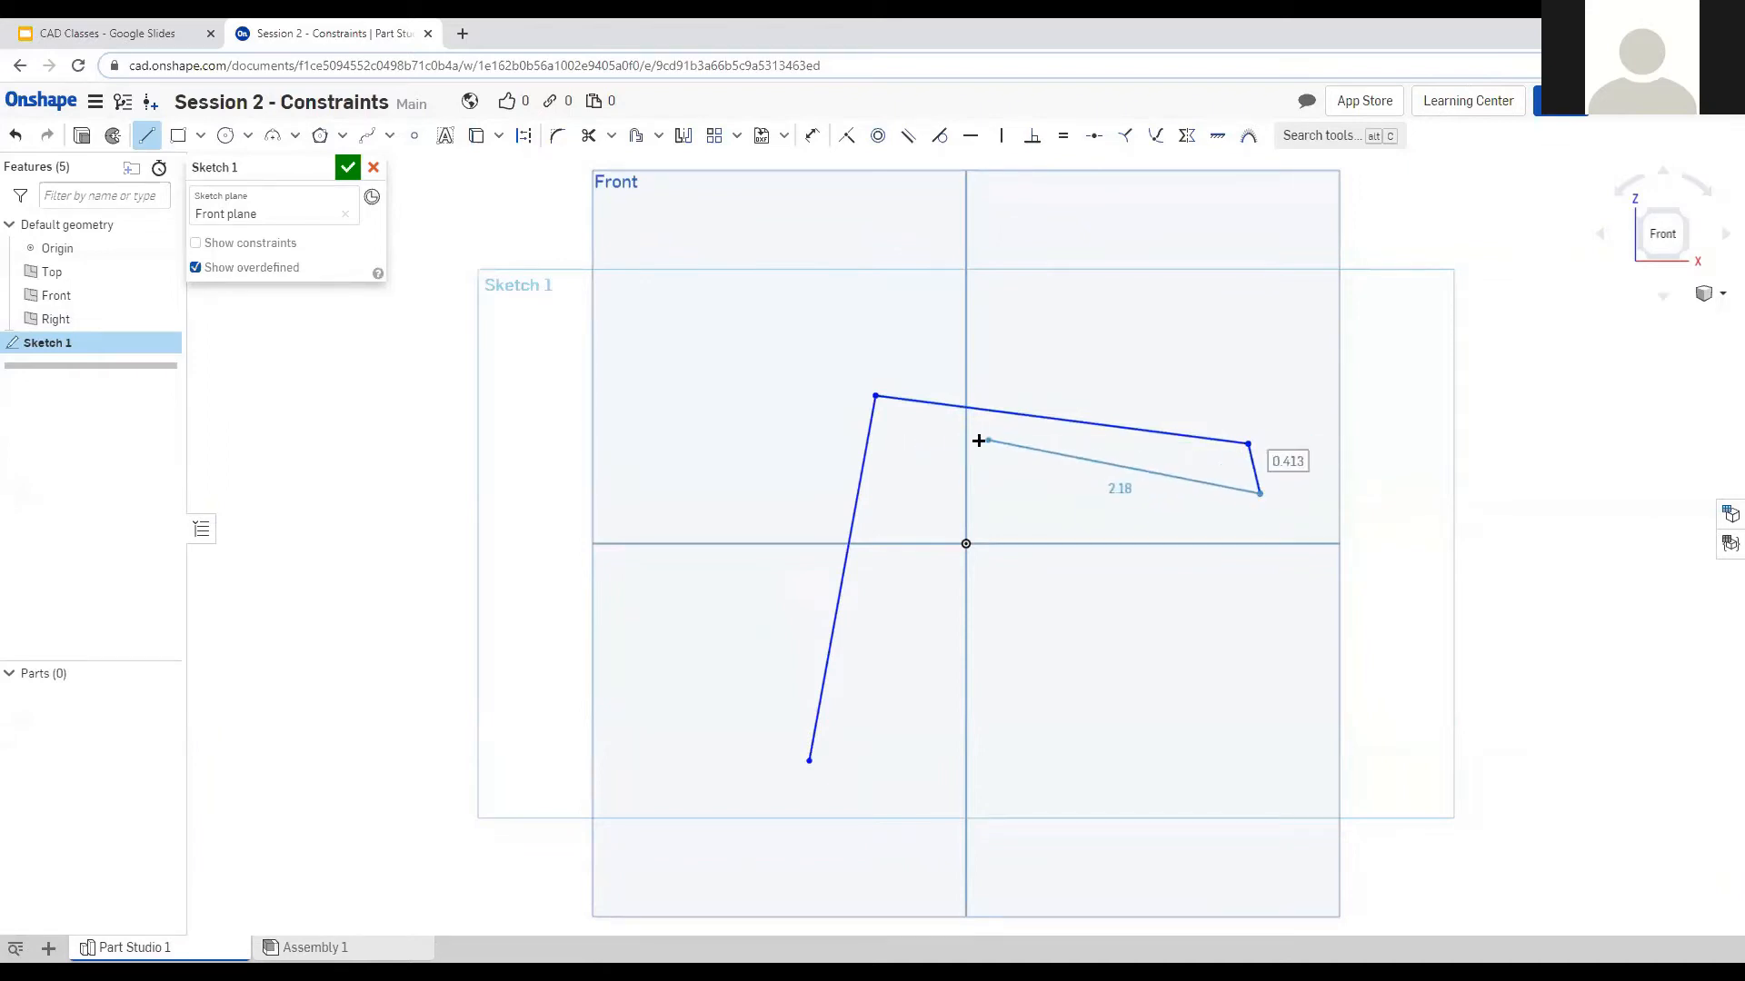
left_click(926, 428)
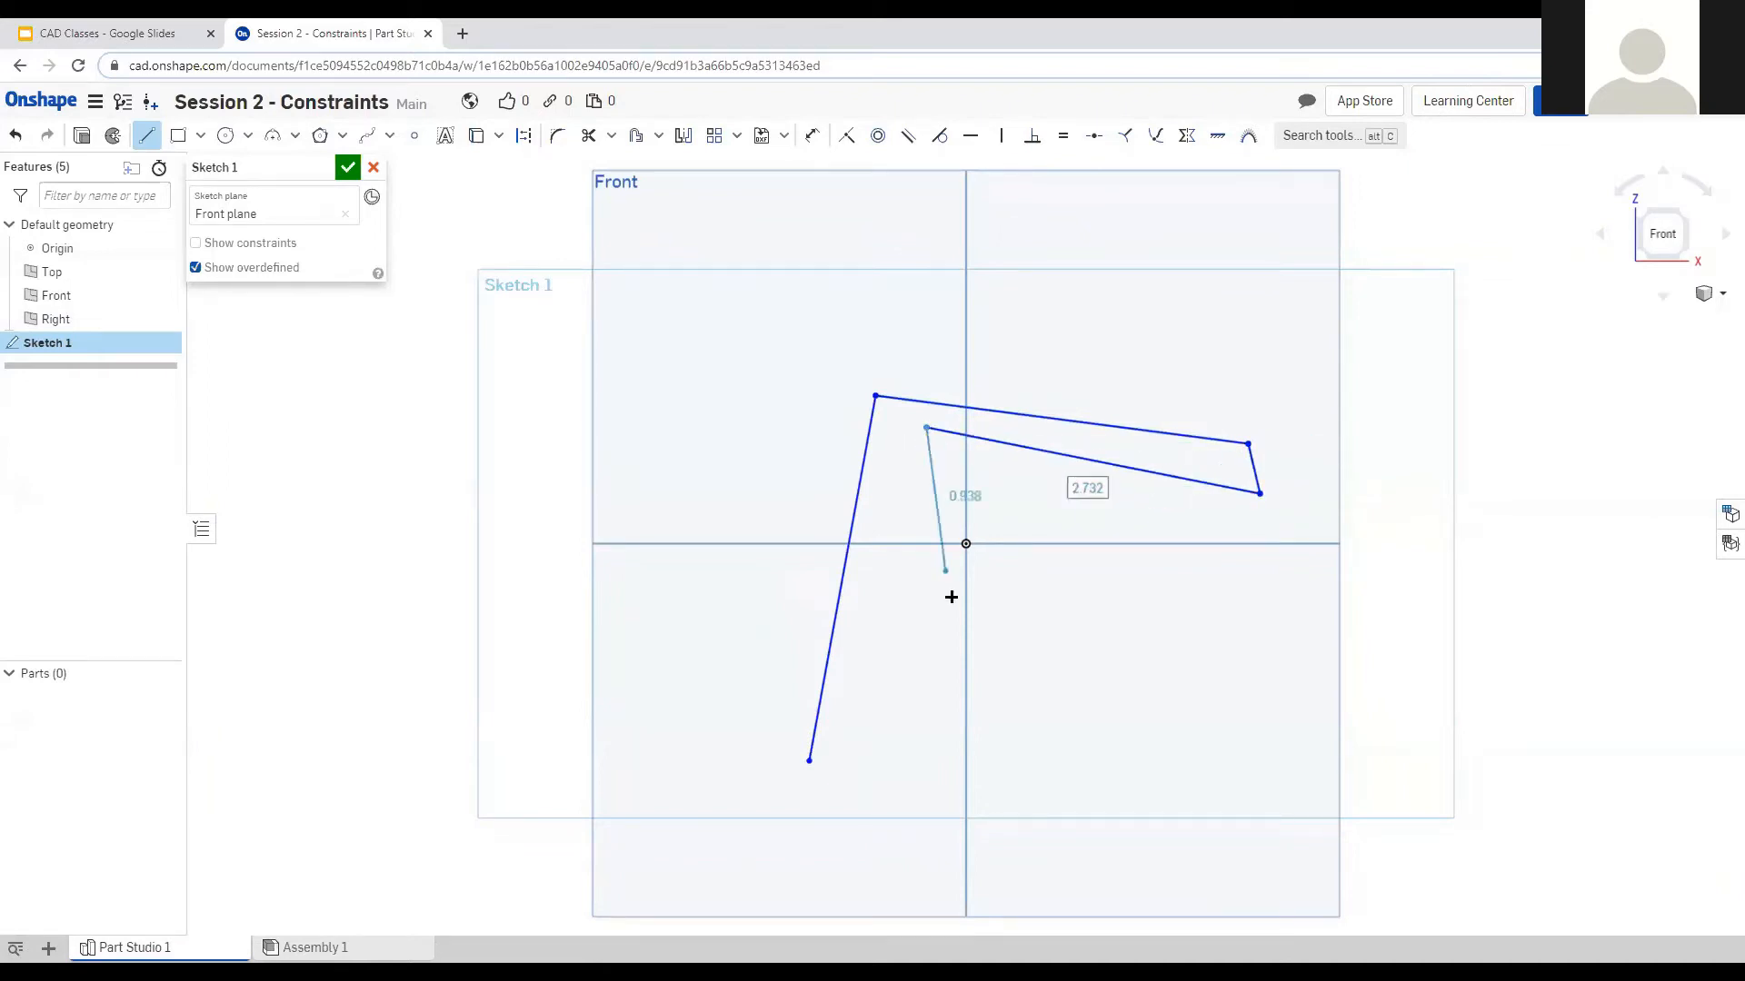
left_click(904, 747)
left_click(810, 761)
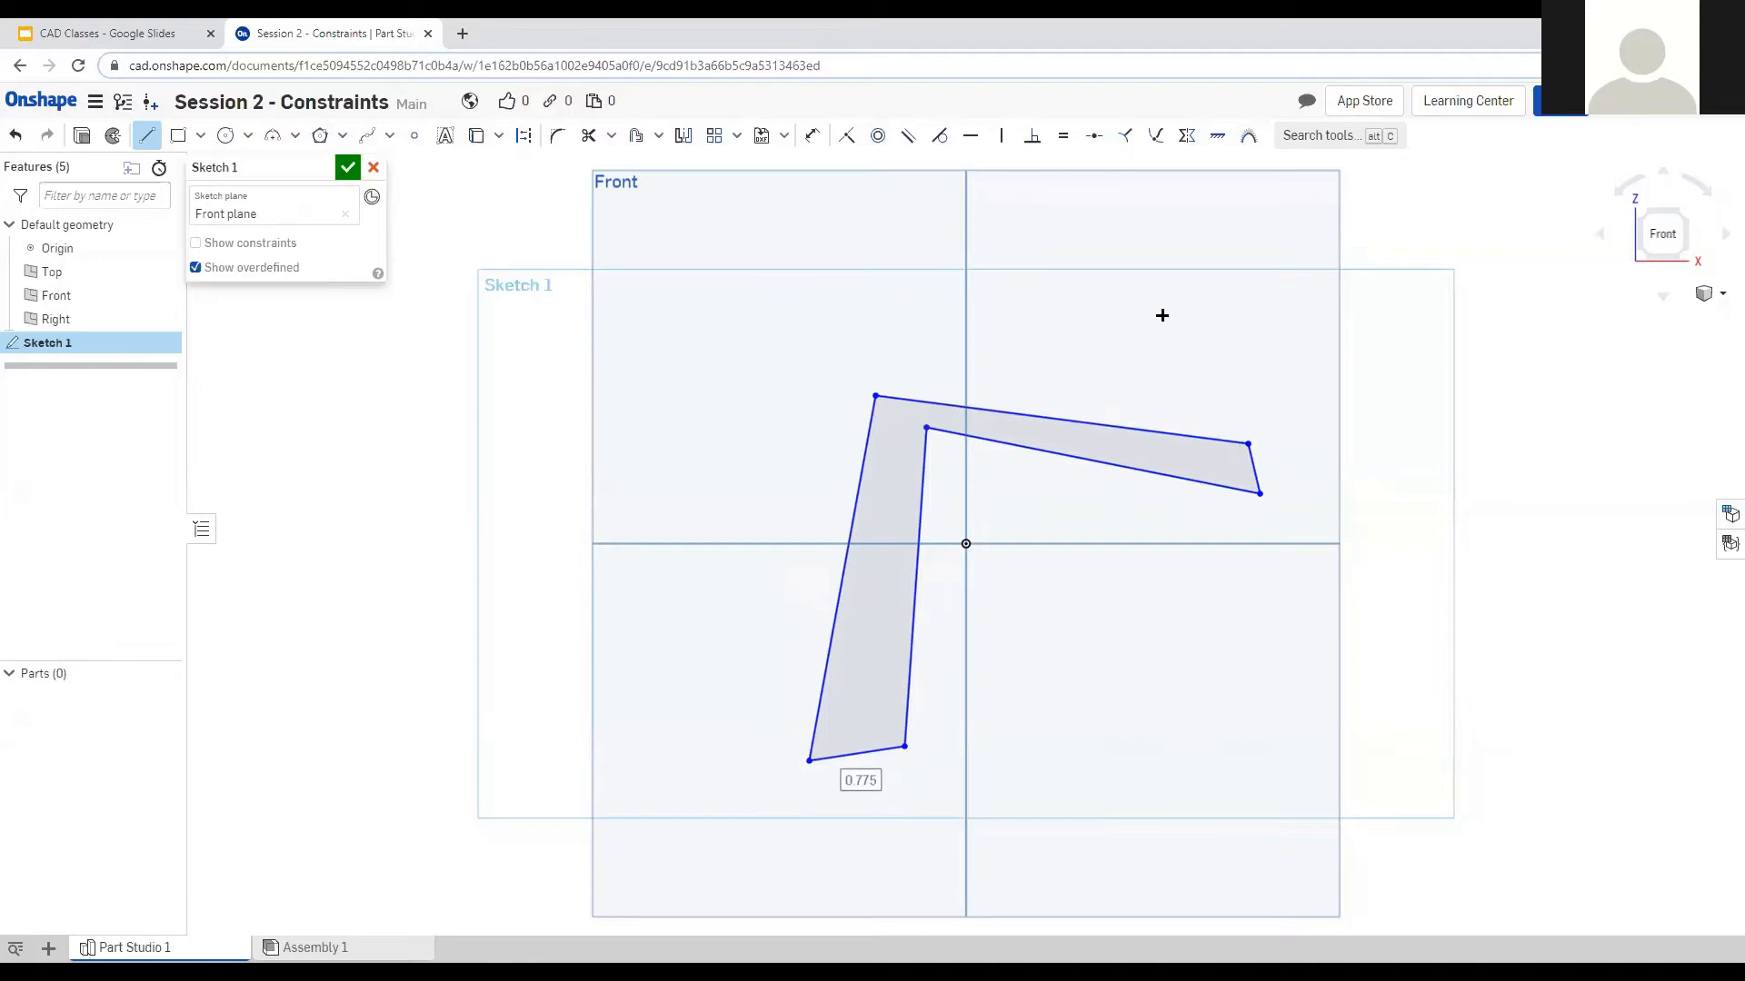
key("Escape")
Constrain the top, inner top and bottom edges Horizontal, undoing a mistaken Vertical on the bottom.
left_click(1084, 426)
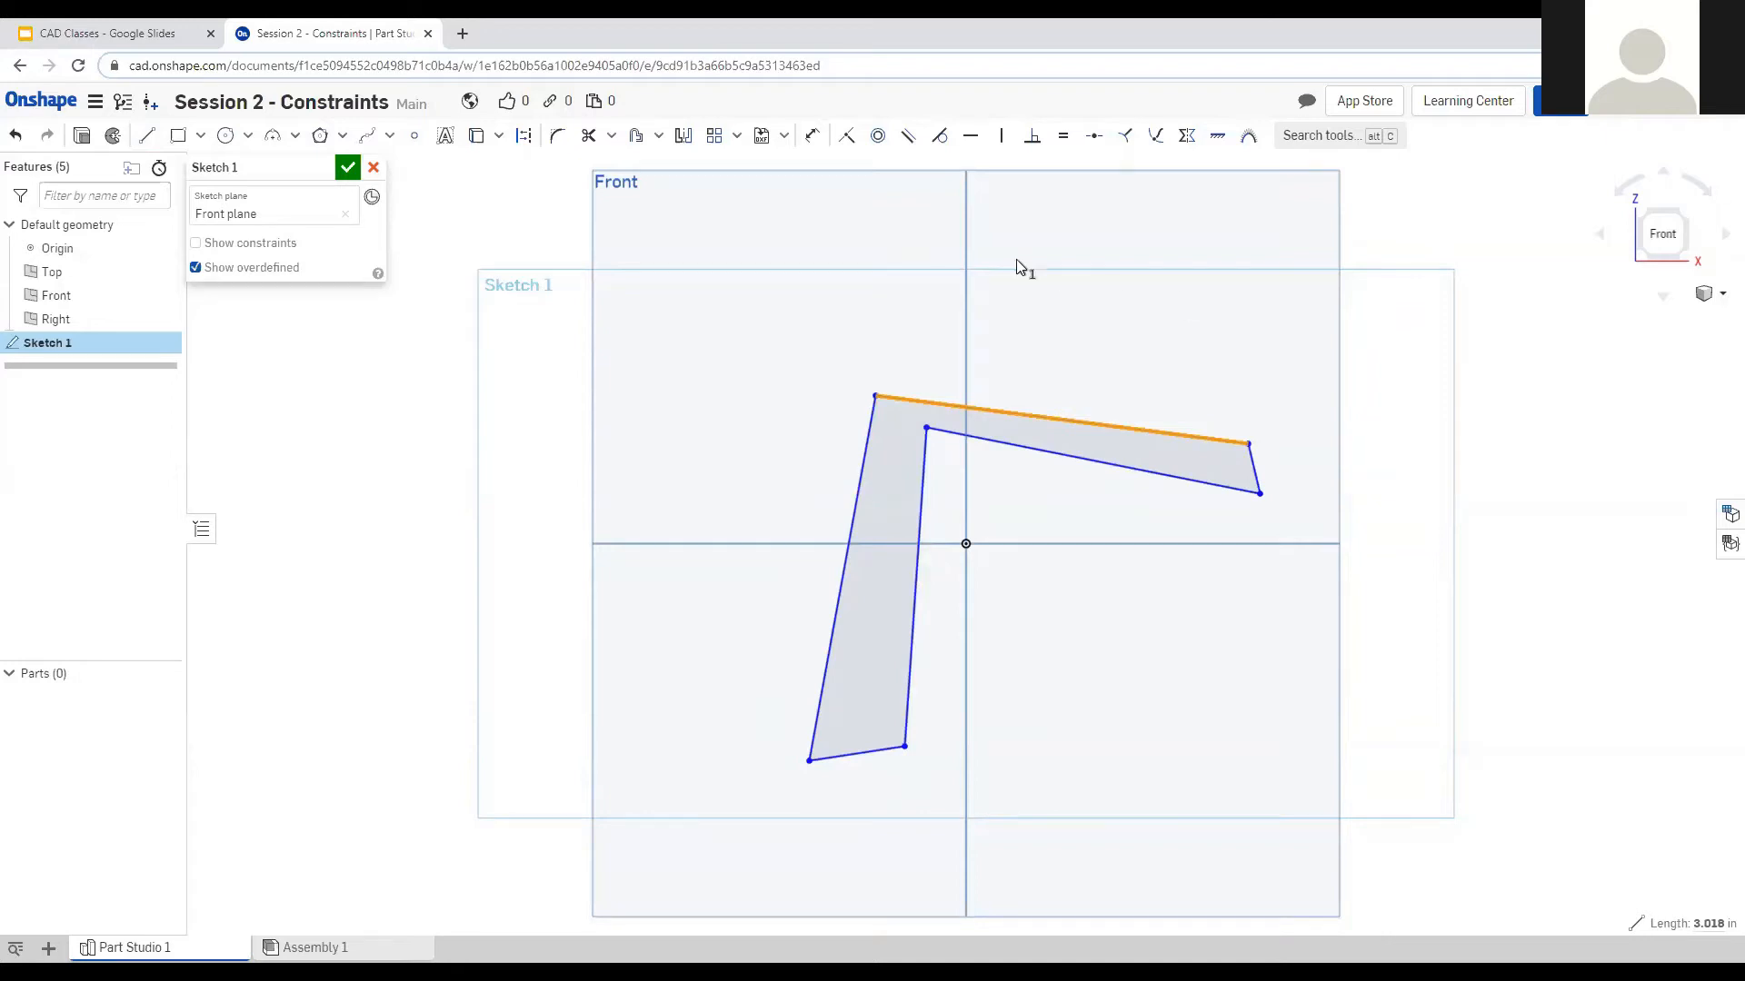
left_click(973, 143)
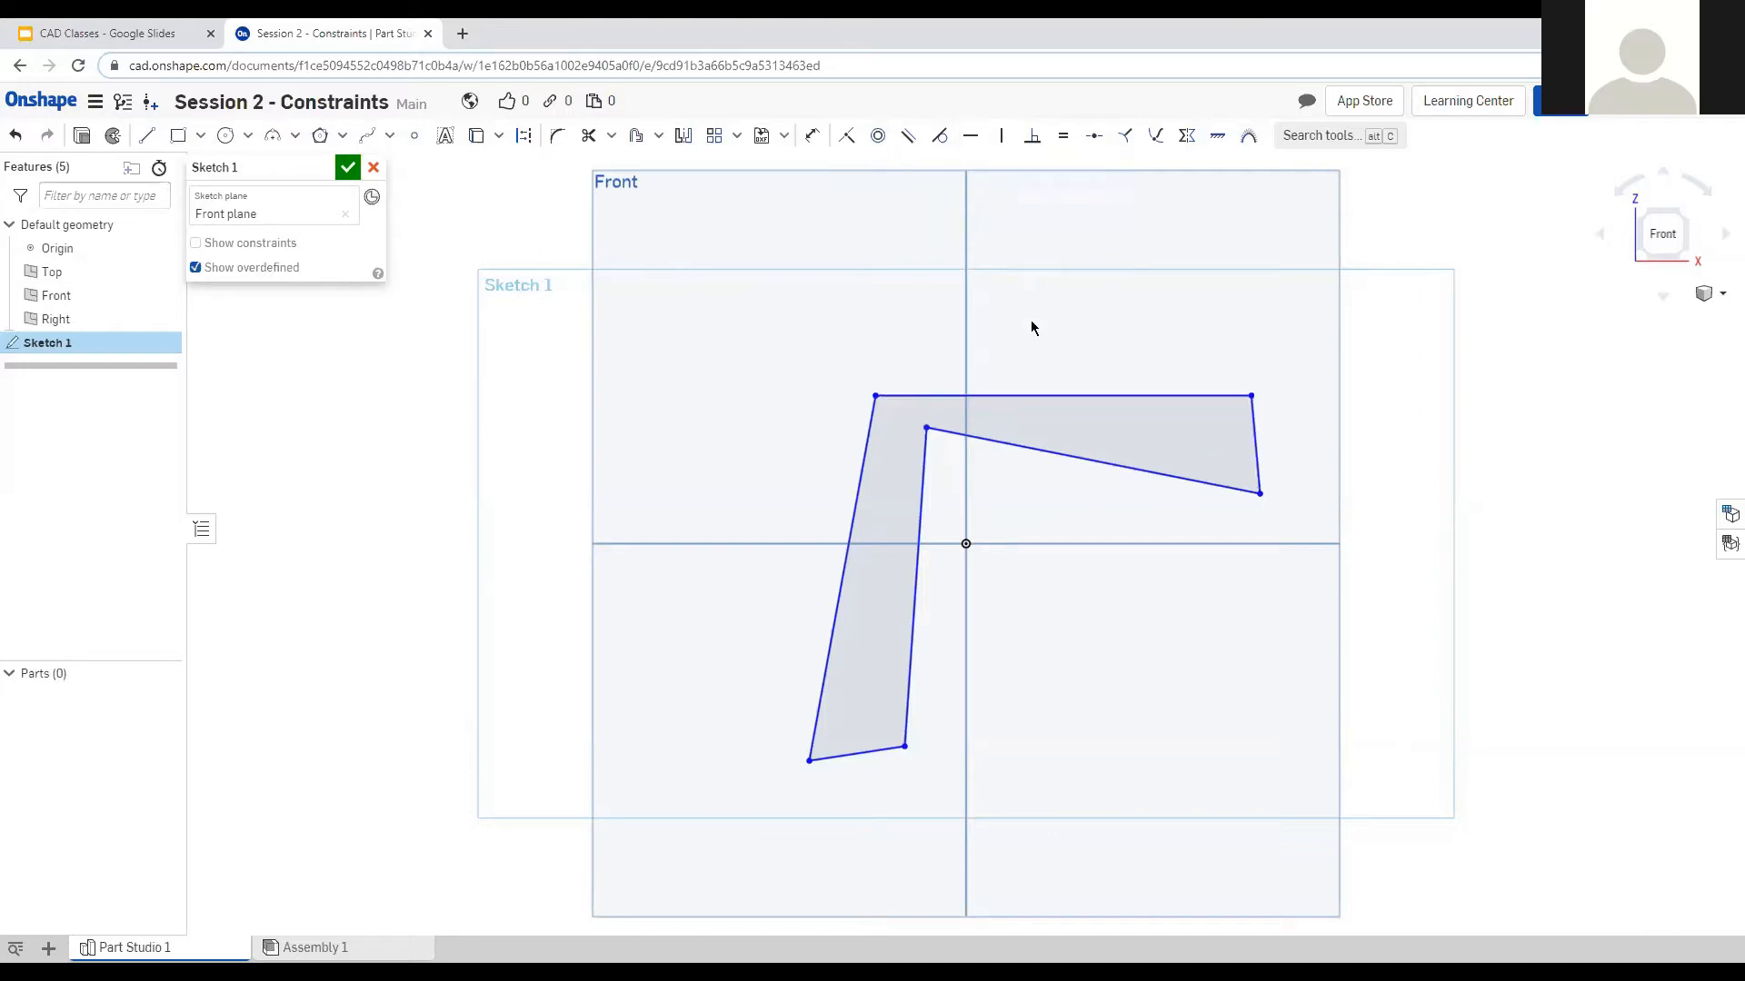
left_click(1111, 463)
key("h")
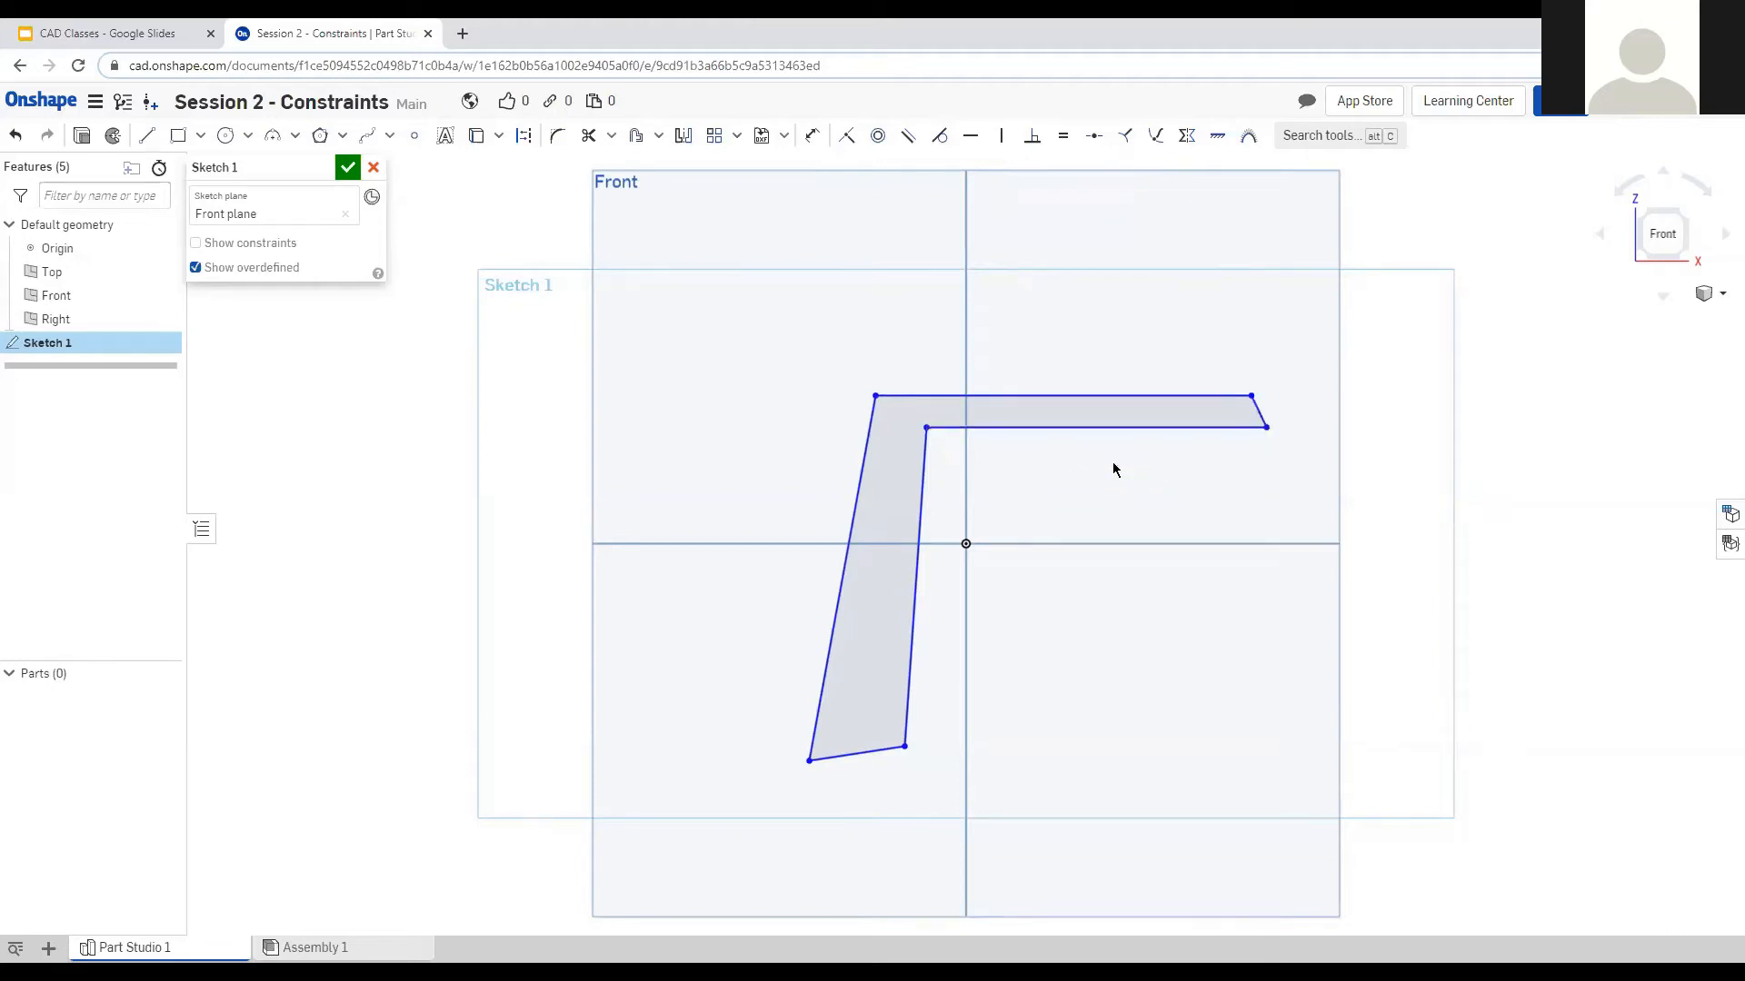
left_click(865, 752)
left_click(1001, 136)
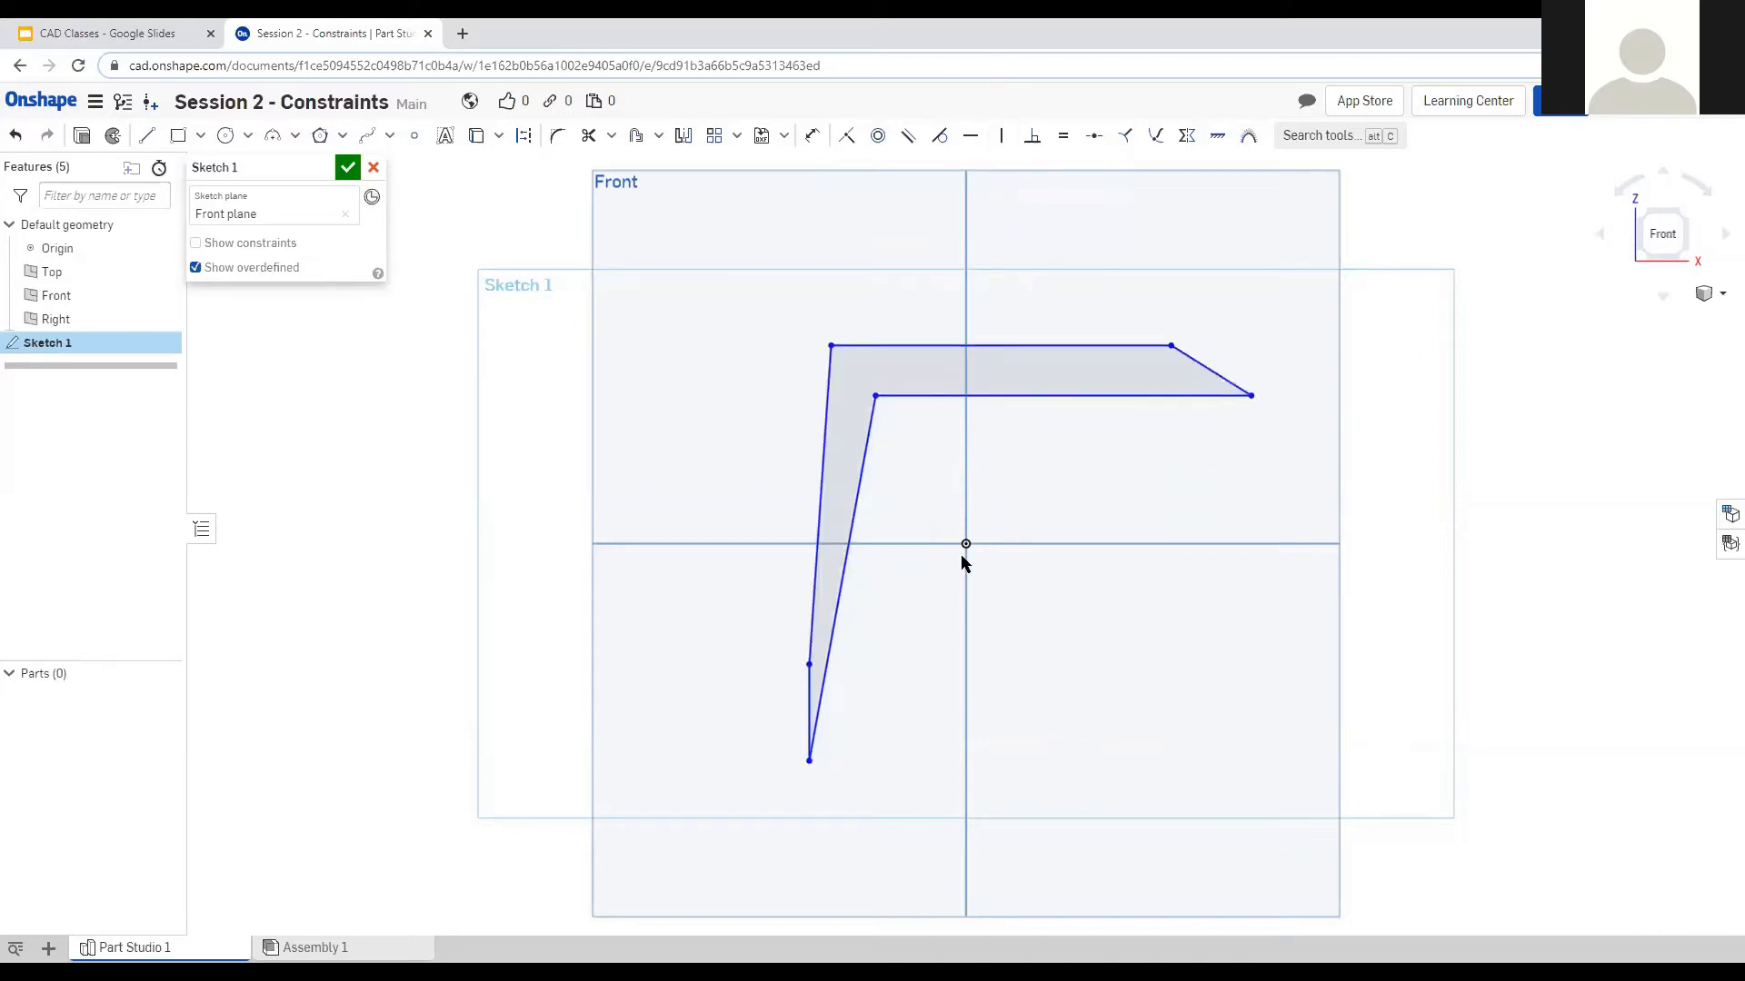
key("ctrl+z")
left_click(969, 136)
left_click(869, 752)
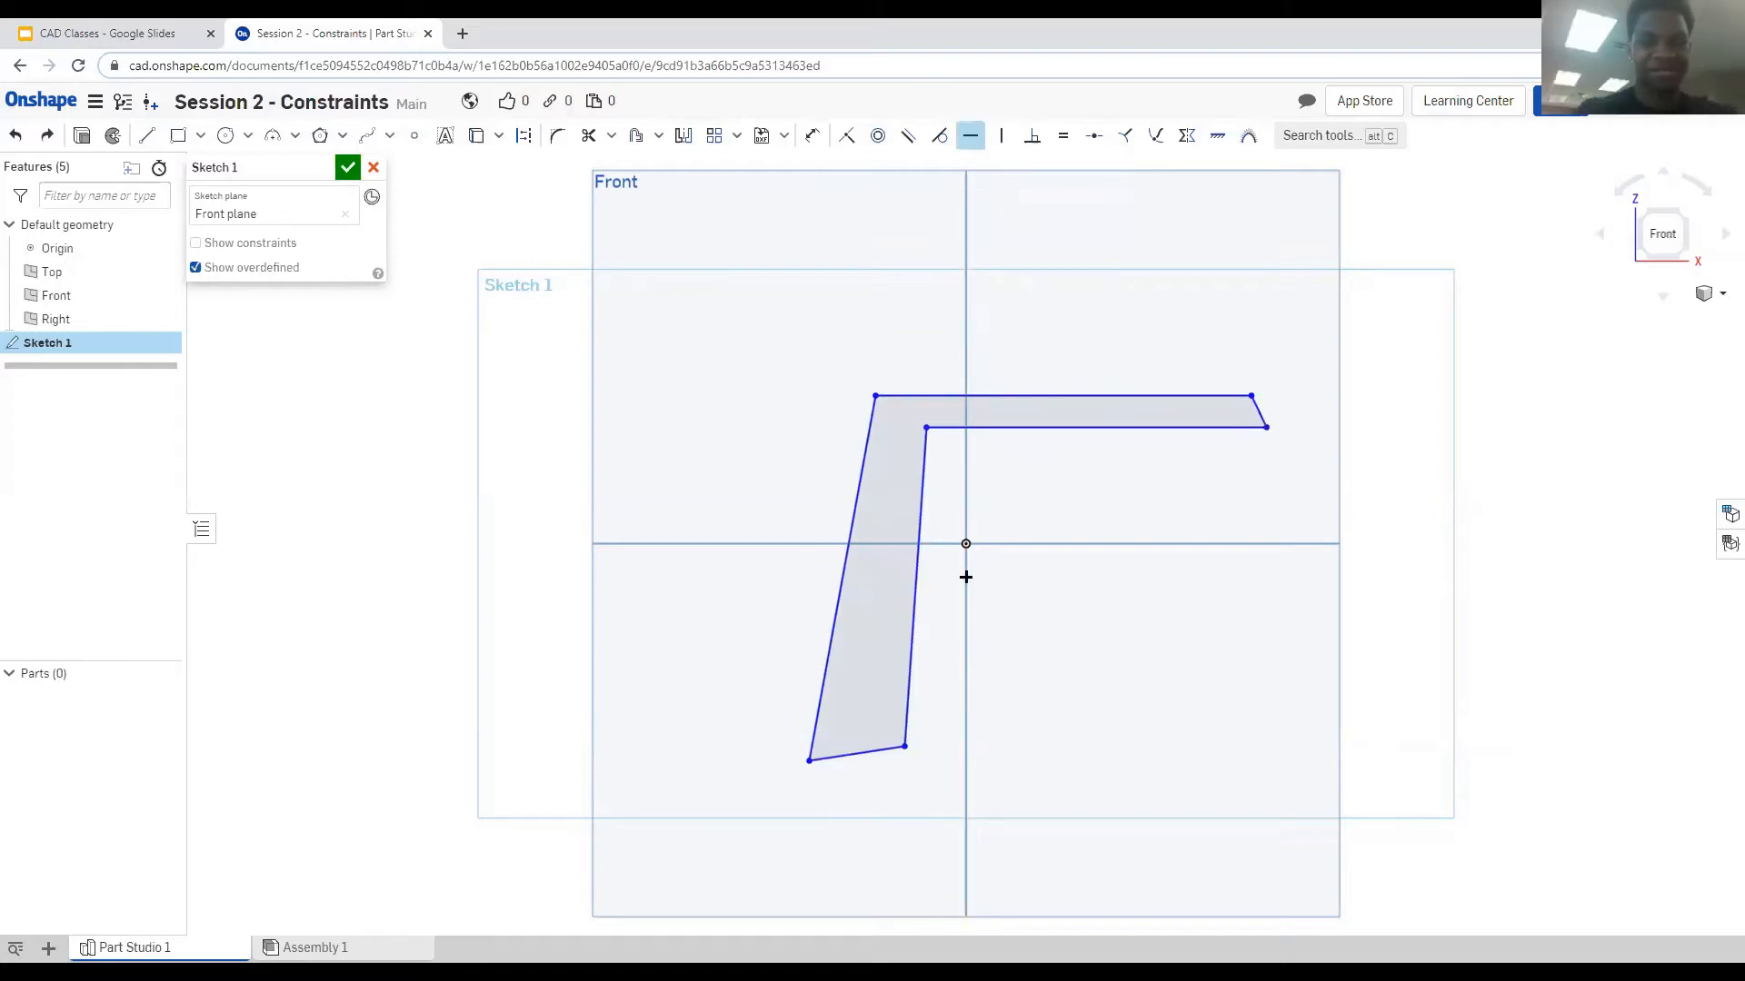
left_click(970, 136)
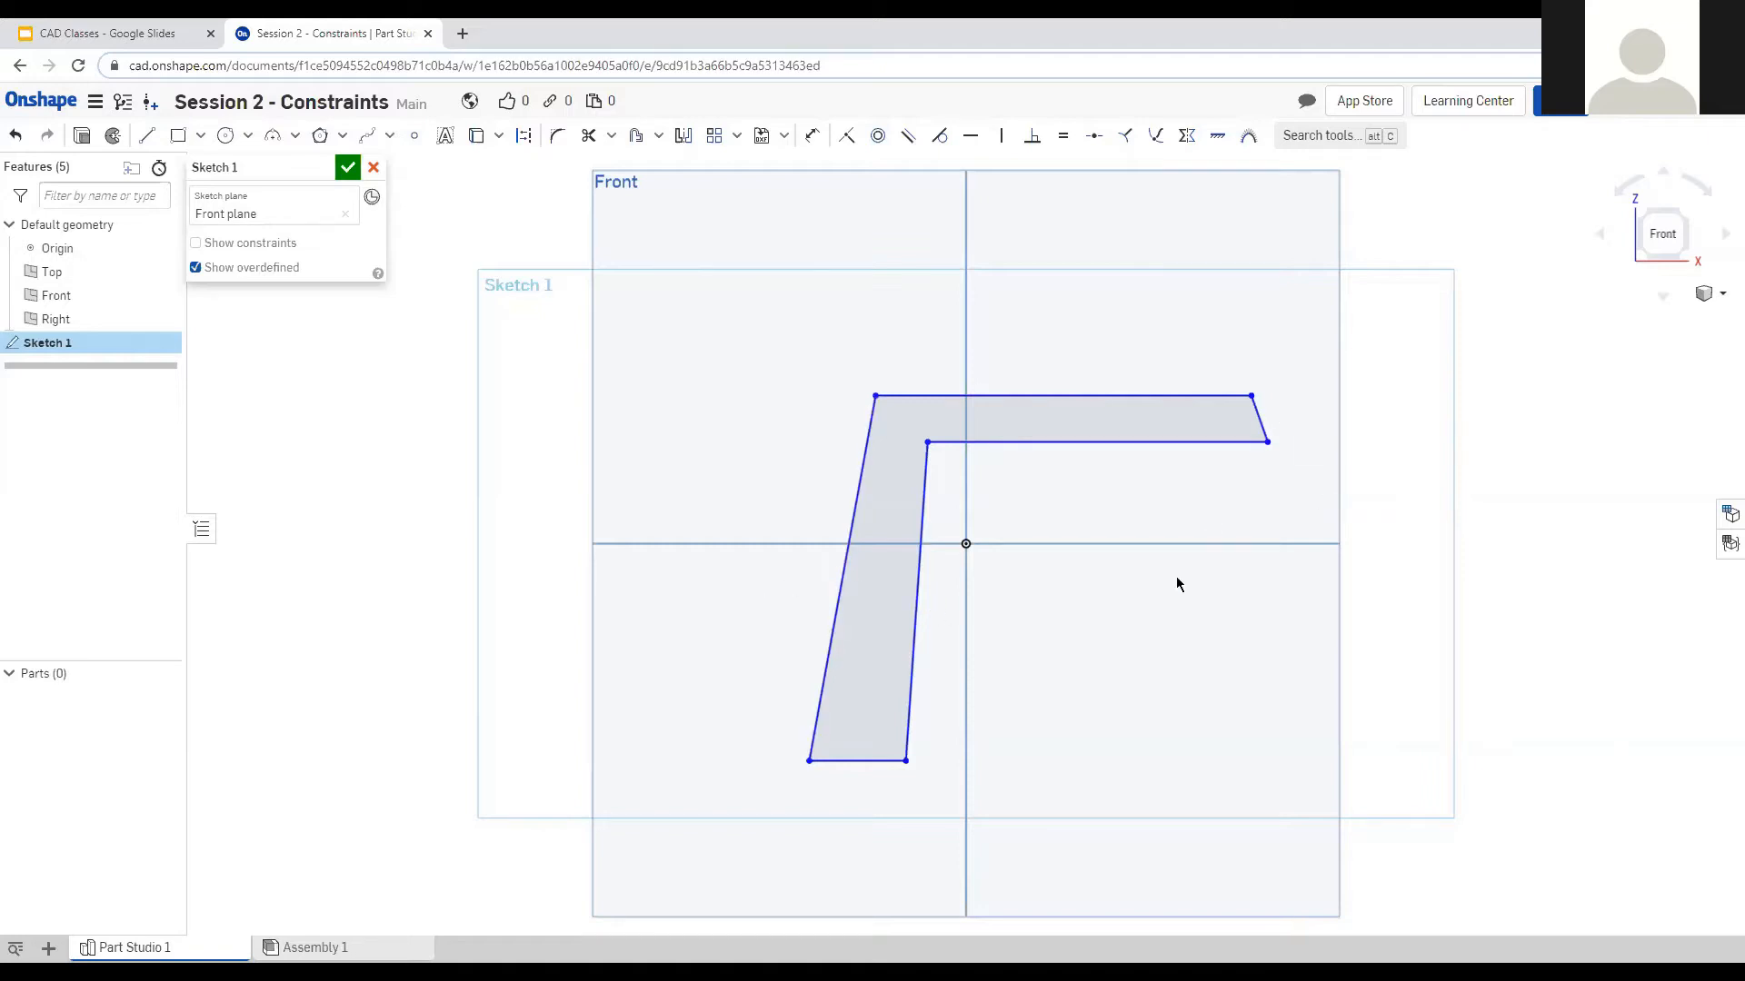
Apply Vertical constraints to the right end edge, inner side edge and outer left edge.
left_click(1260, 419)
left_click(1005, 138)
left_click(908, 505)
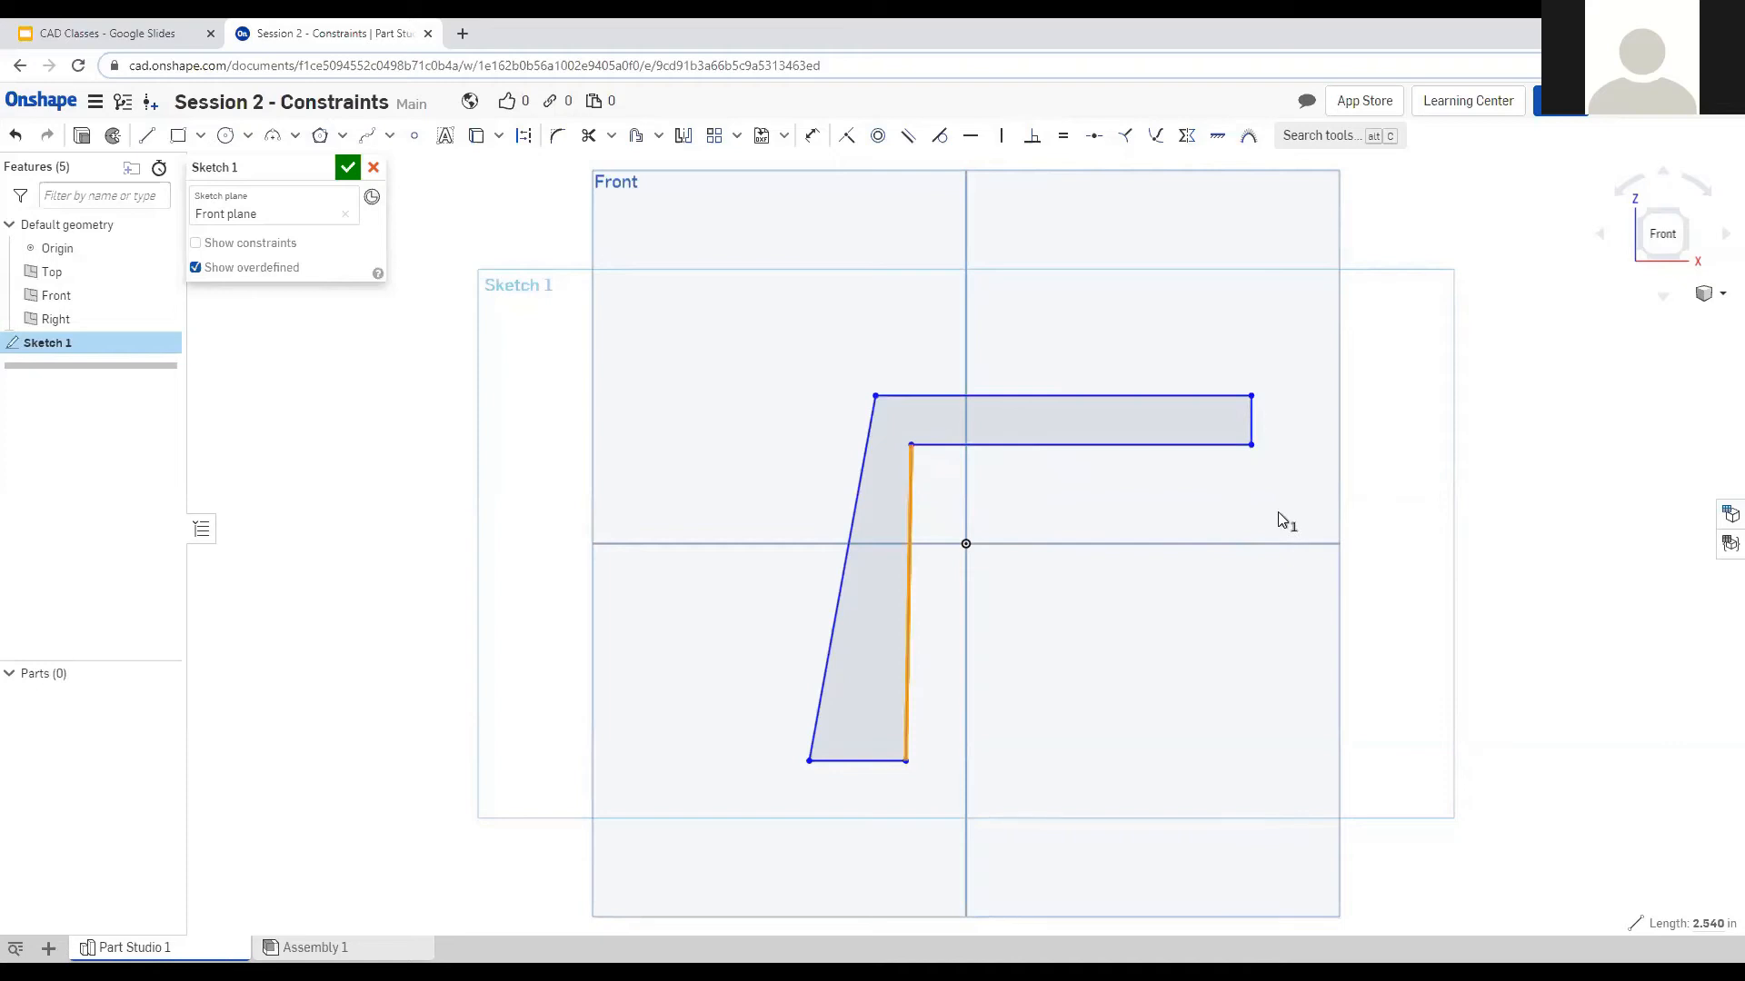
key("v")
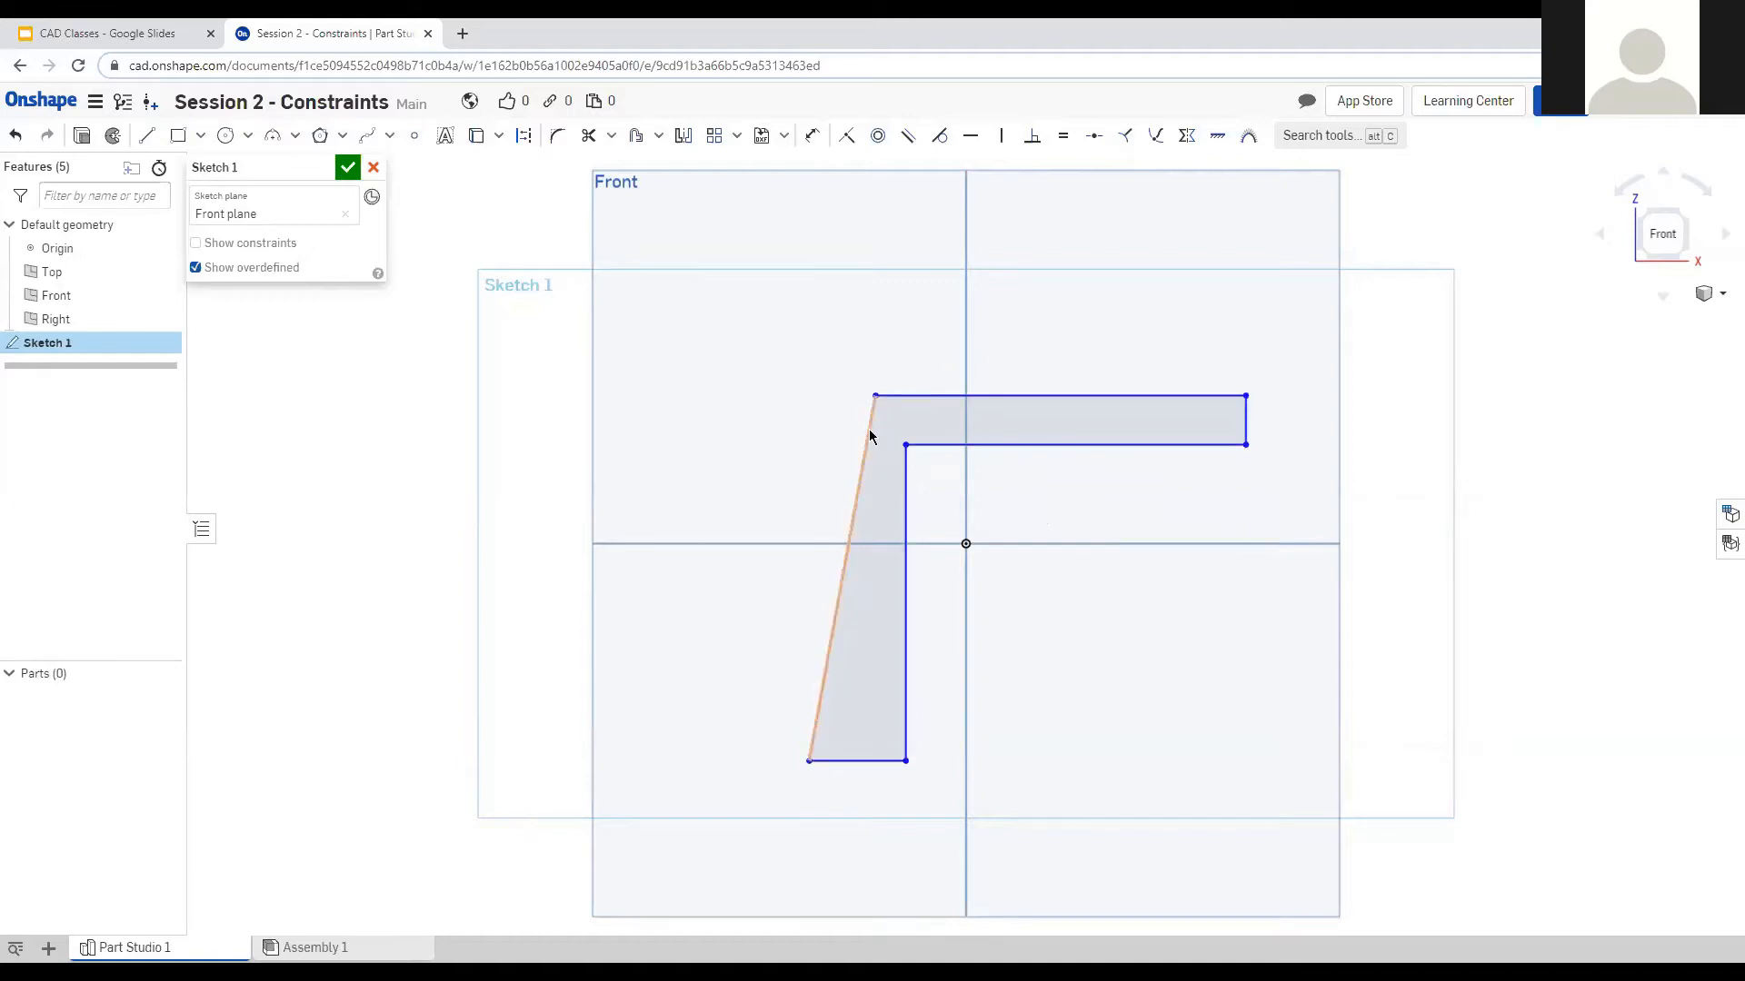
left_click(868, 429)
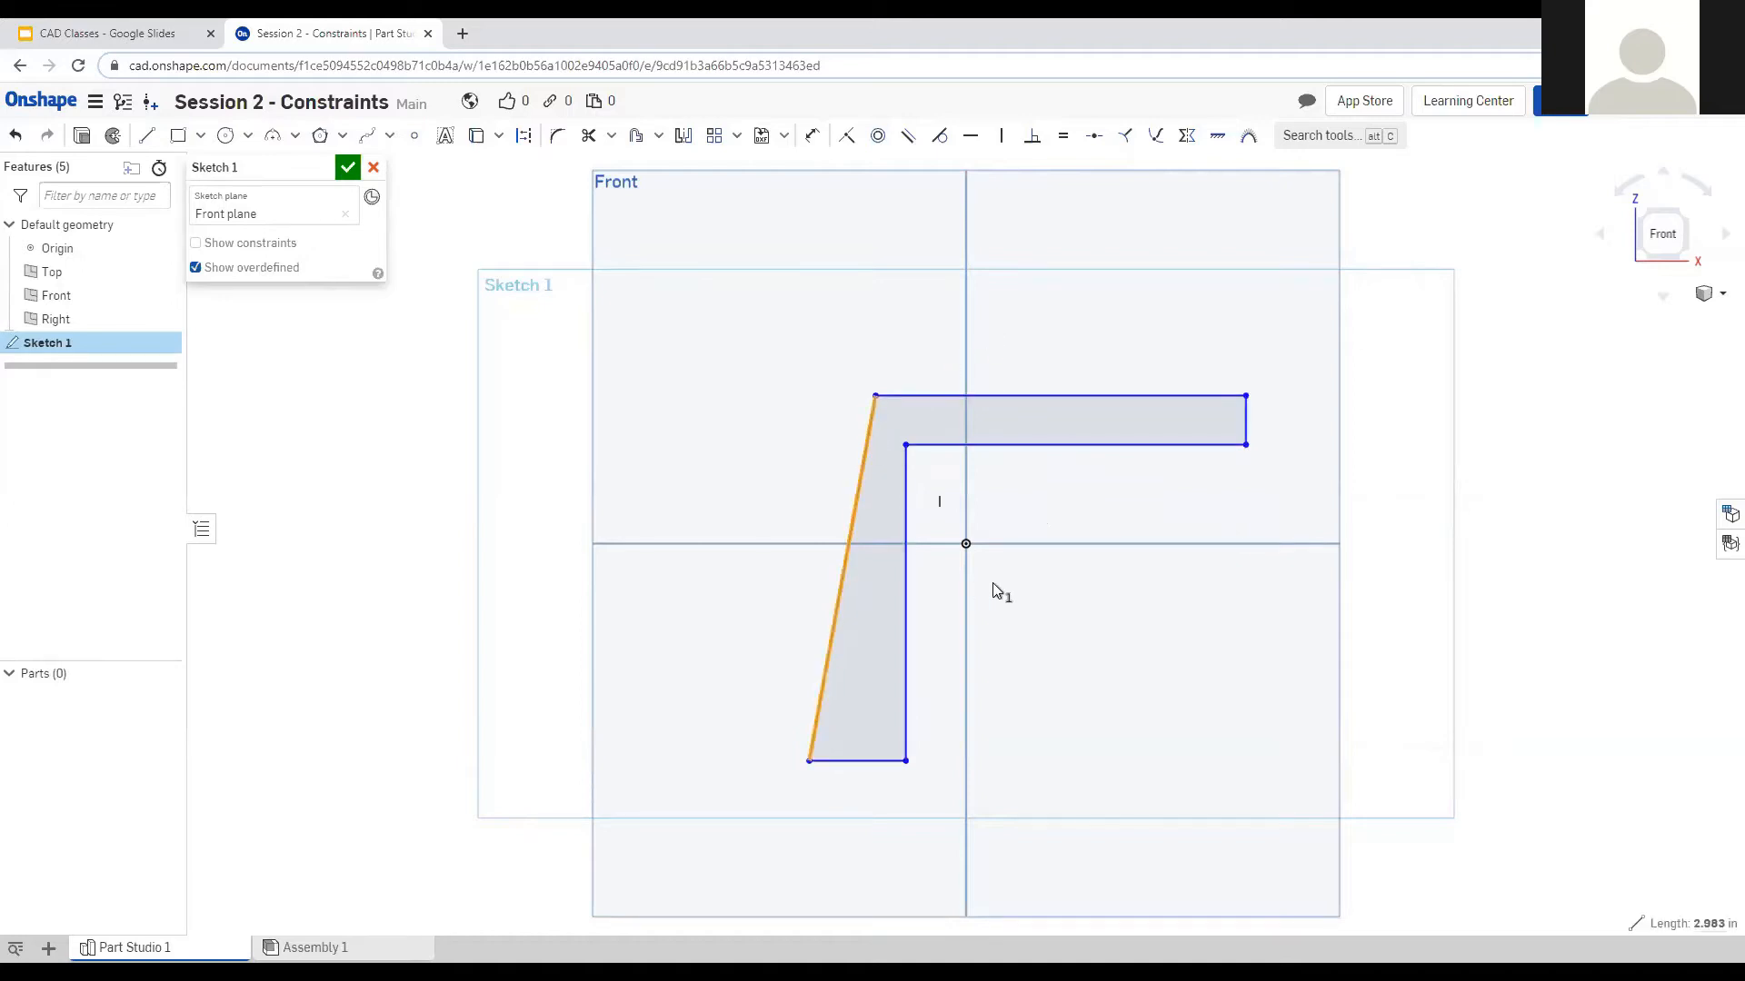
key("v")
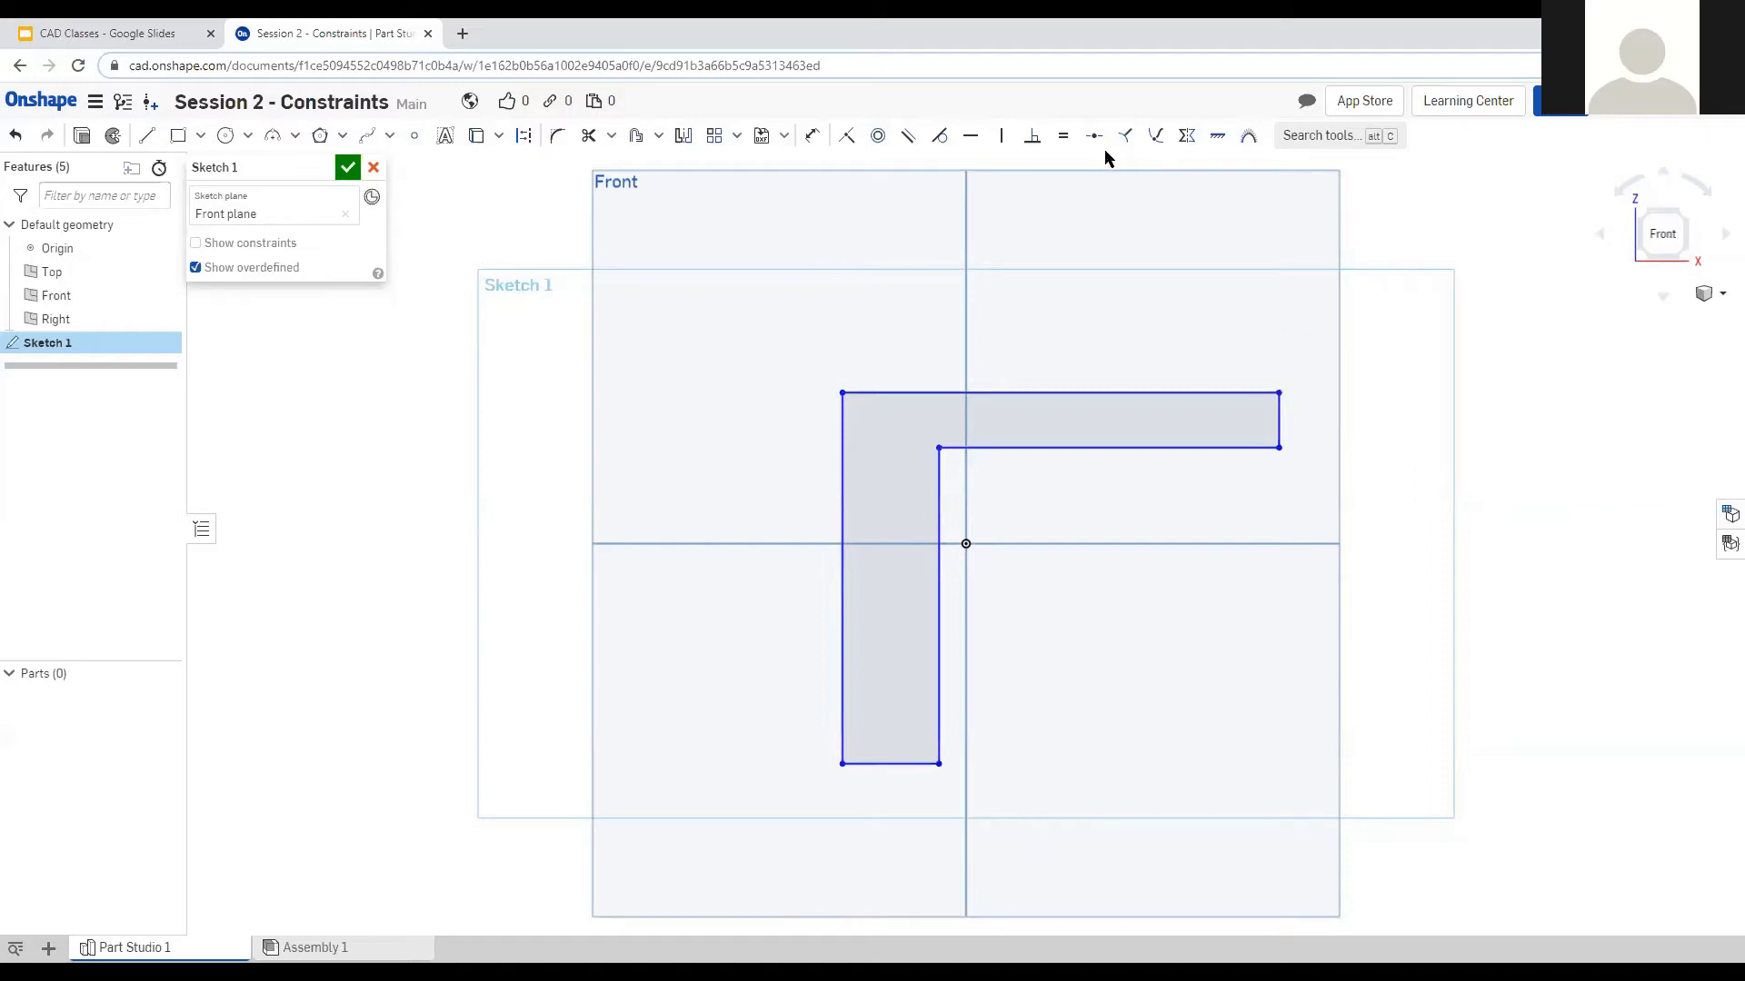
Dimension the top edge and left edge to 1 in each.
left_click(808, 138)
left_click(1052, 393)
left_click(1035, 324)
type("1")
key("Return")
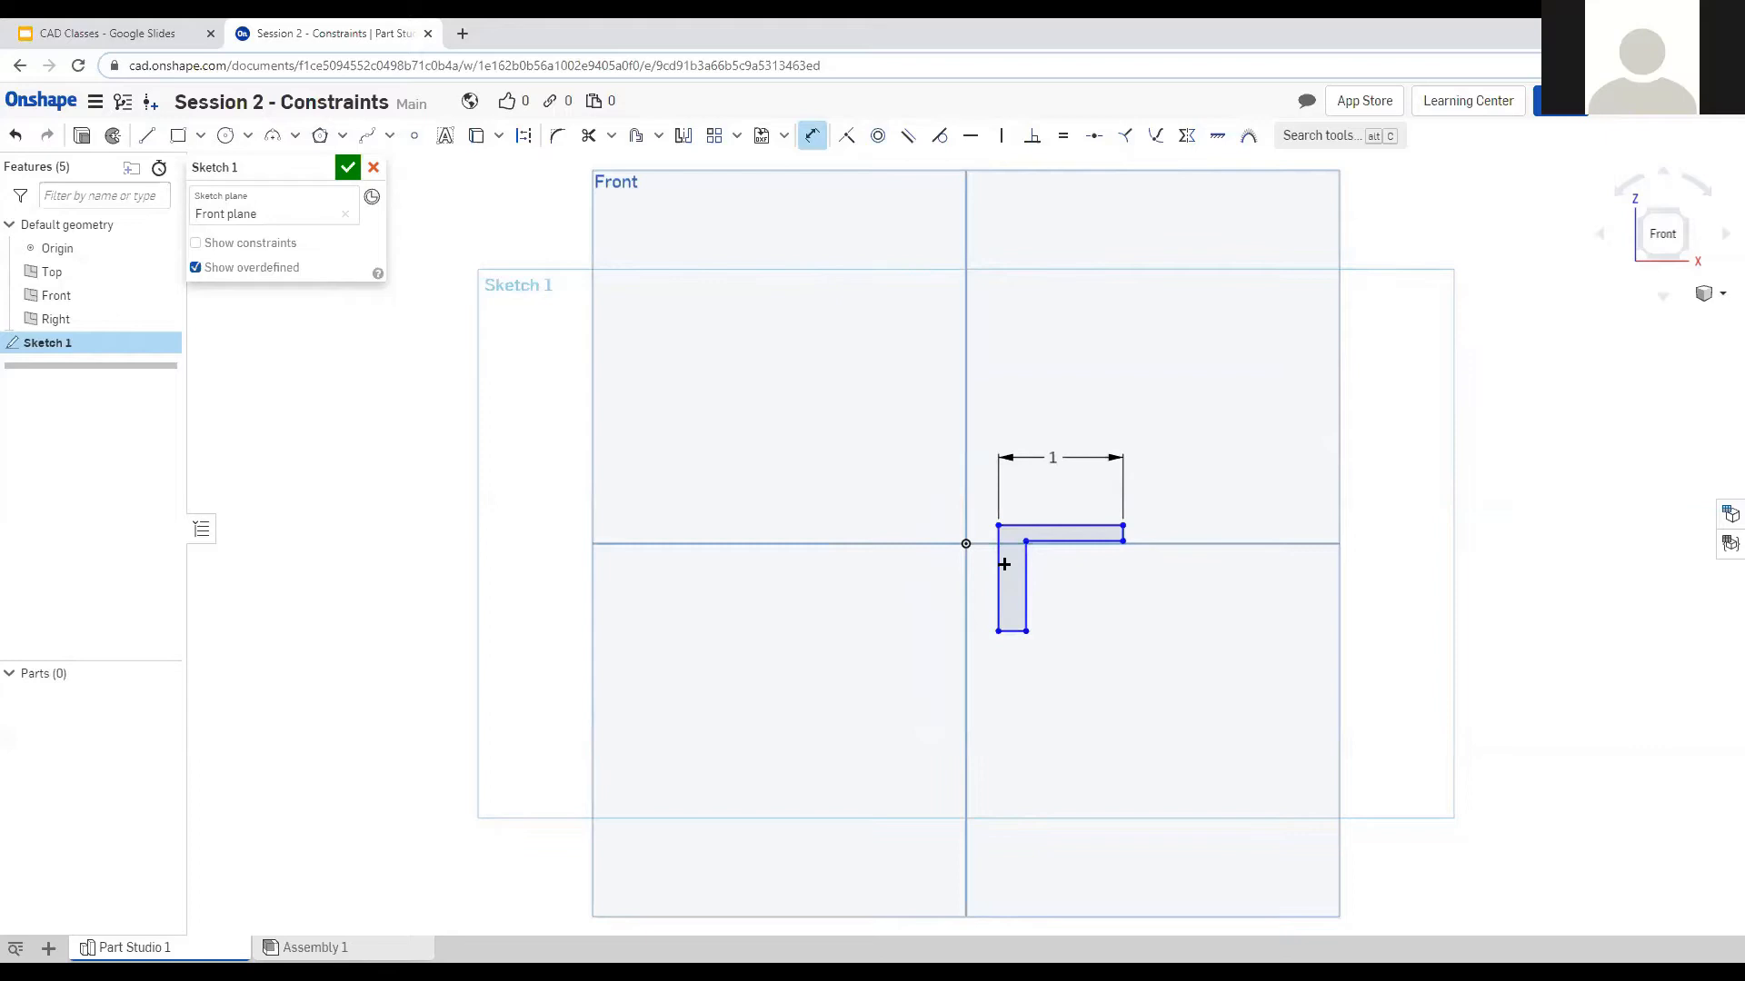
double_click(1004, 564)
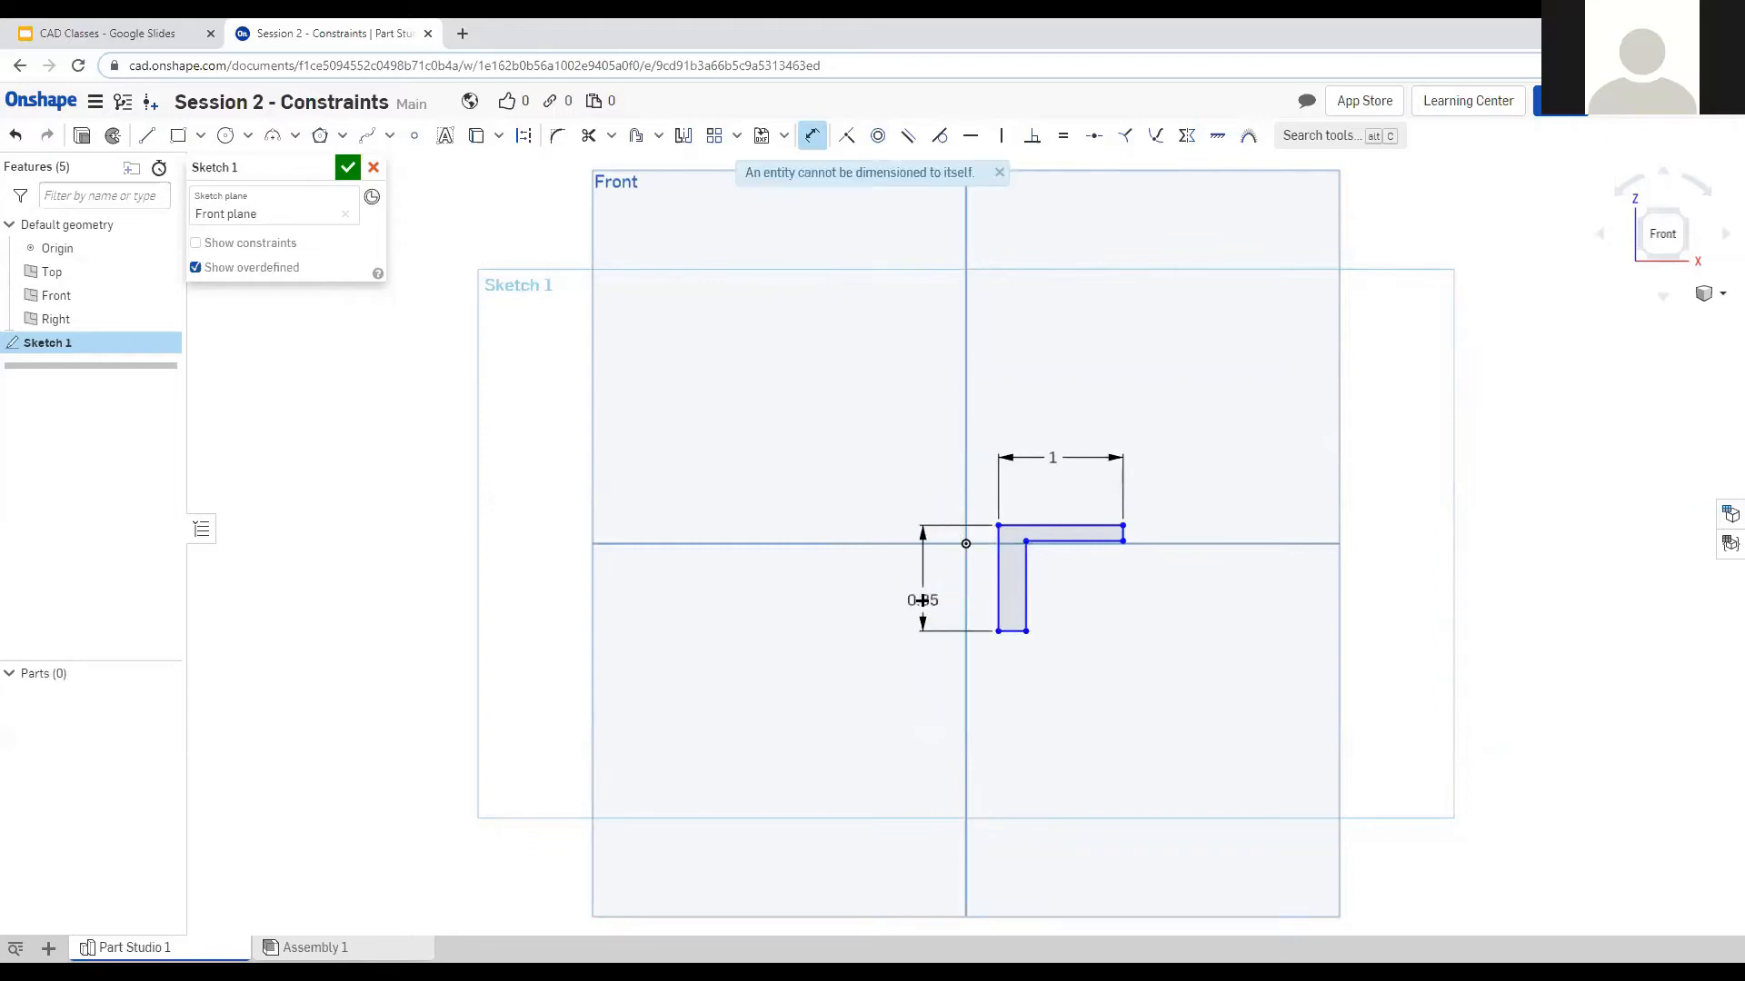
left_click(922, 600)
type("1")
key("Return")
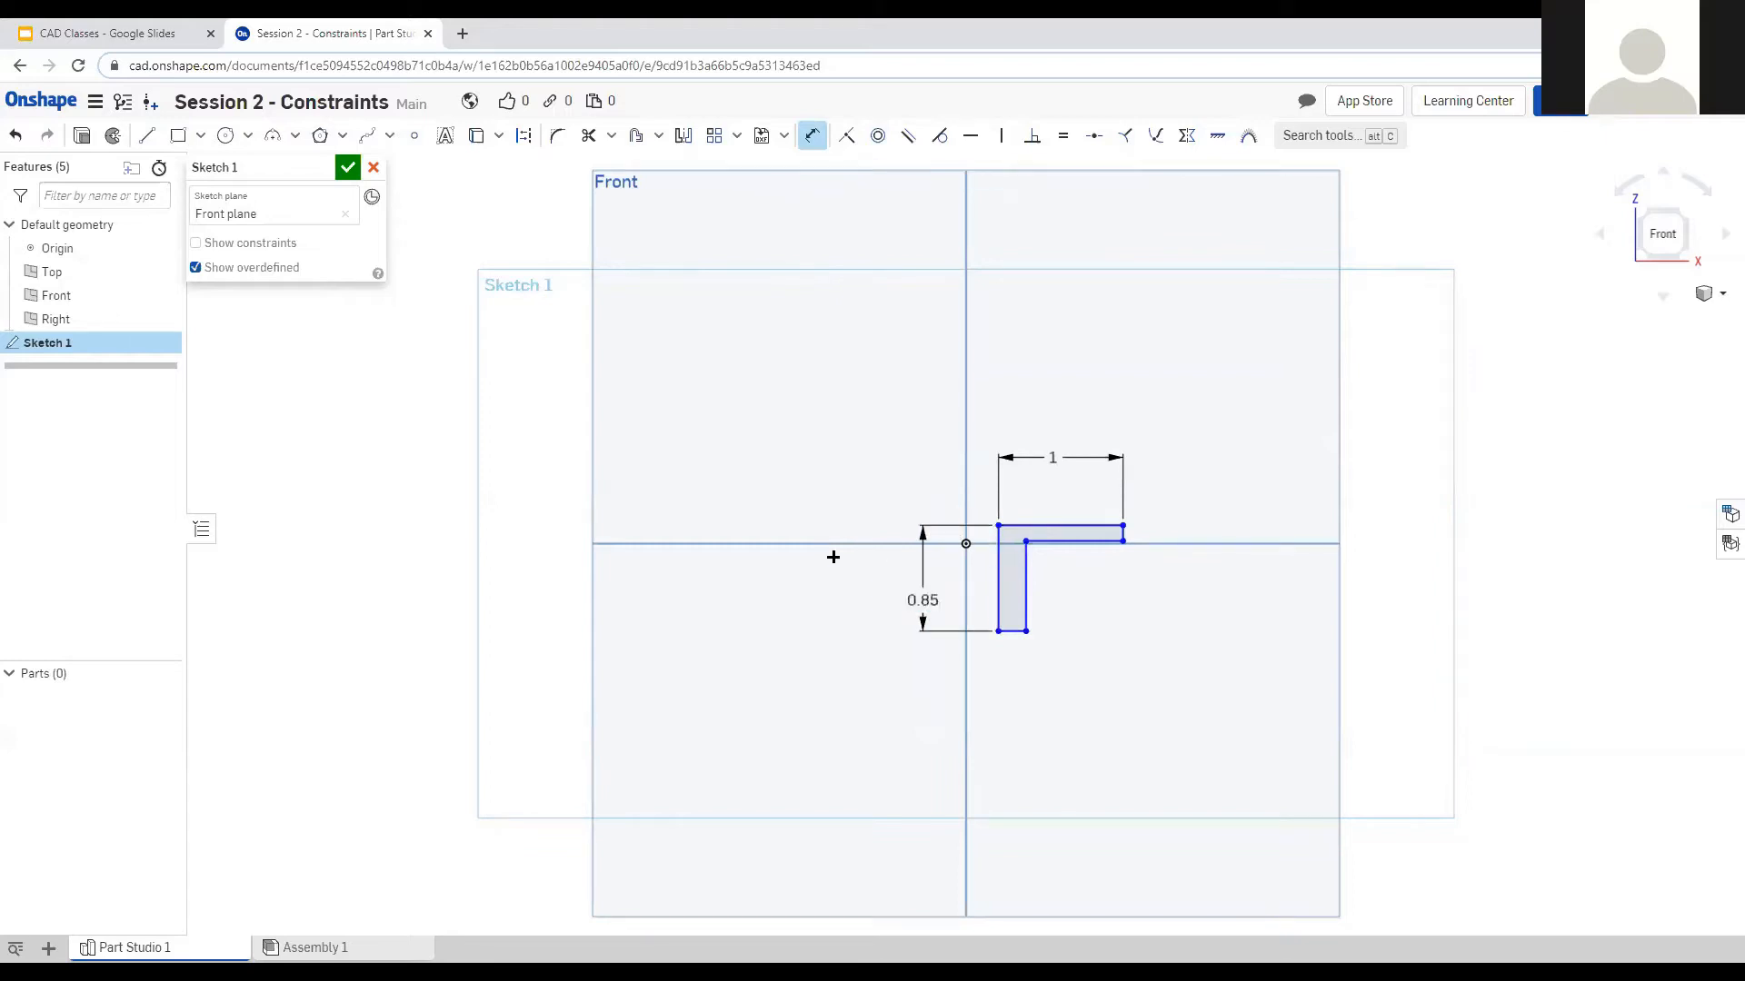
Dimension the right end and bottom edge to 1/16 in (0.063) thickness.
scroll(1079, 569, "up", 3)
left_click(1148, 489)
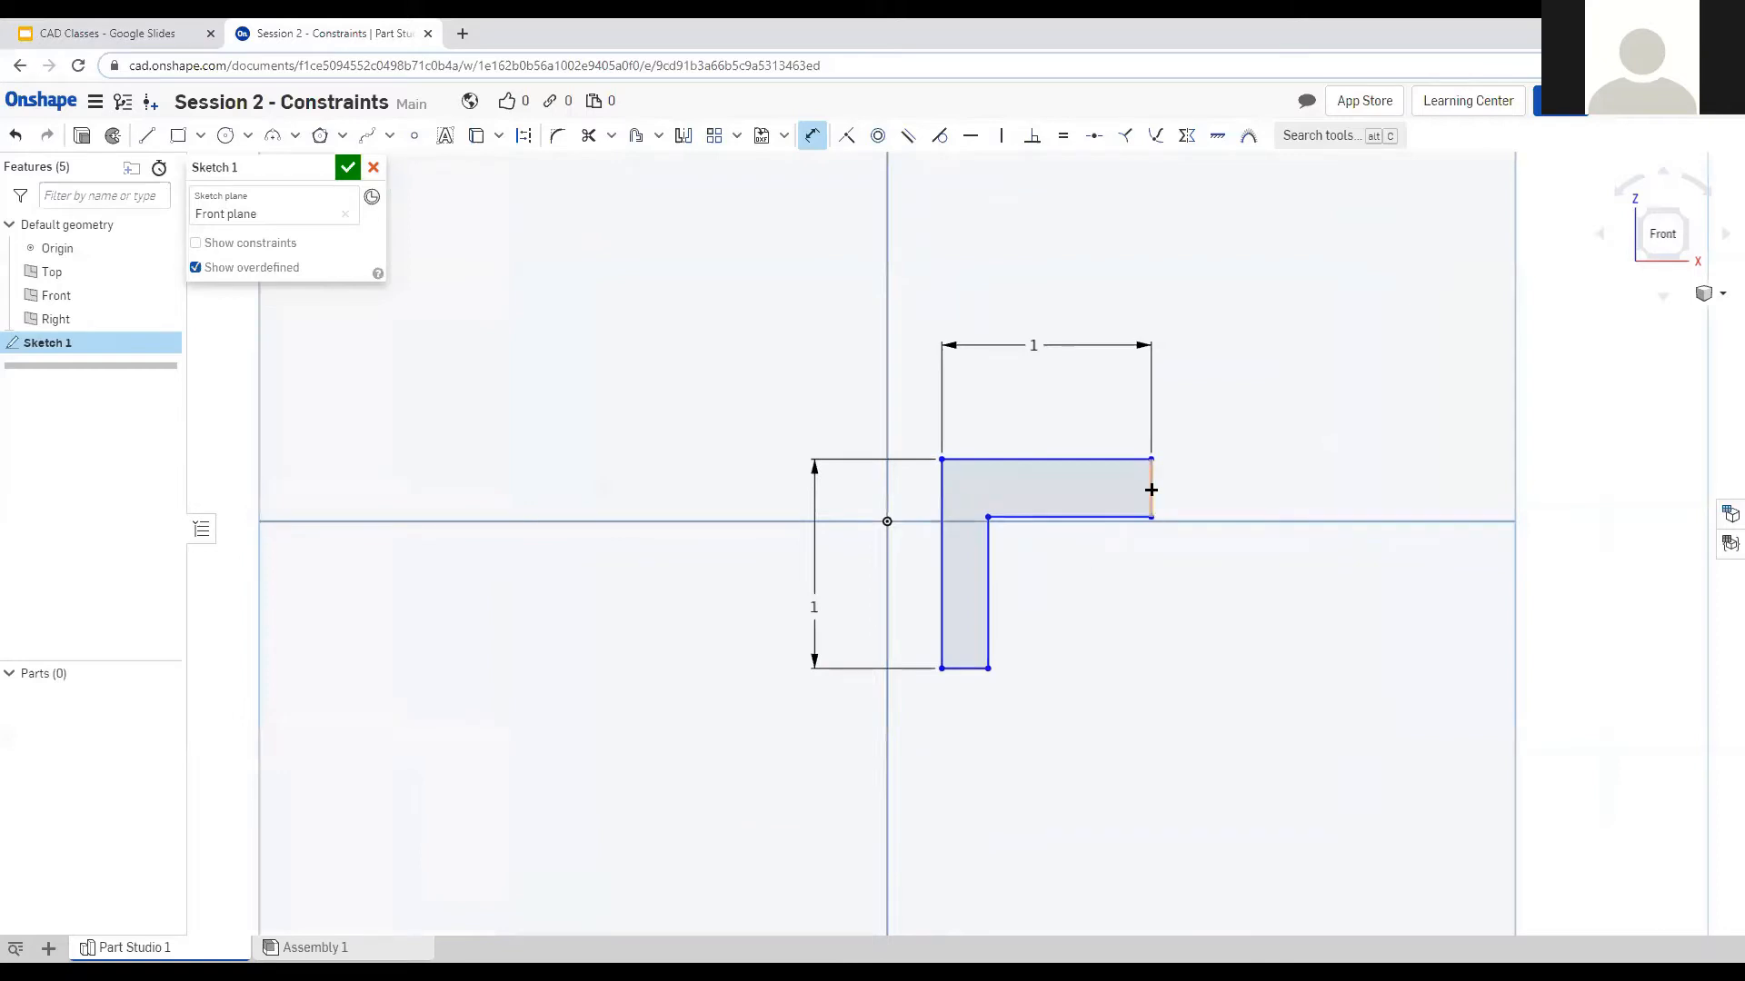
left_click(1231, 488)
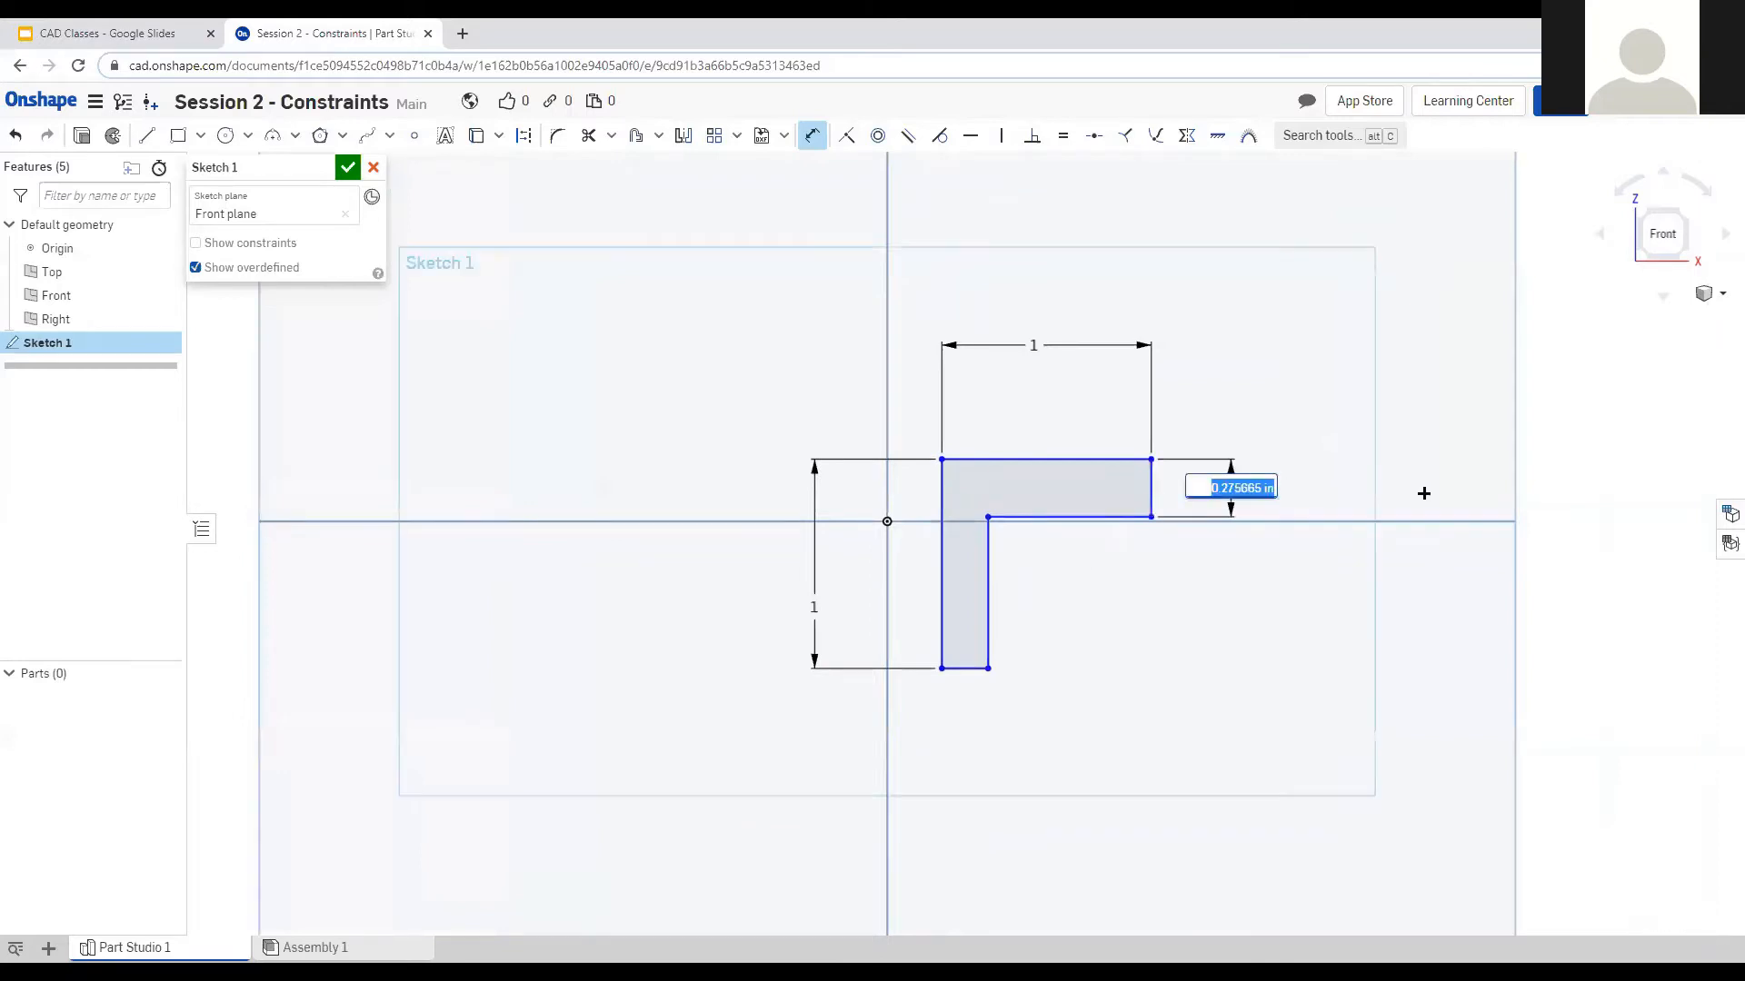
type("1/16")
key("Return")
left_click(965, 669)
left_click(1041, 739)
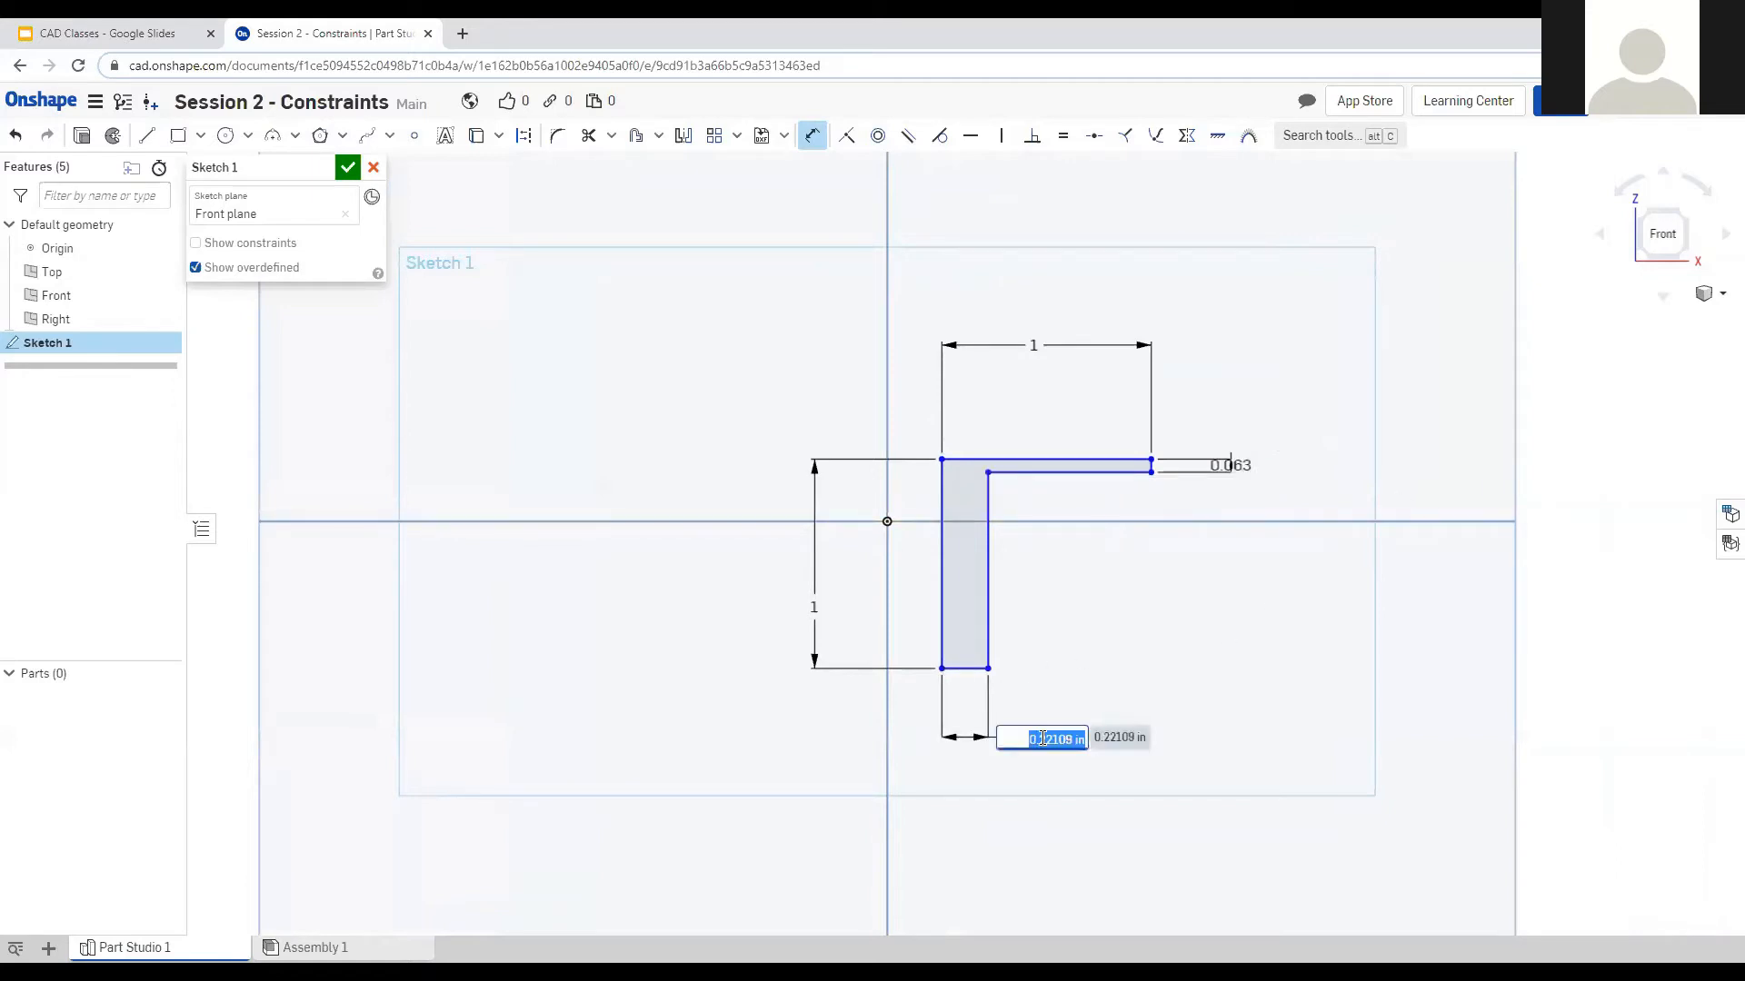
type("1/16")
key("Return")
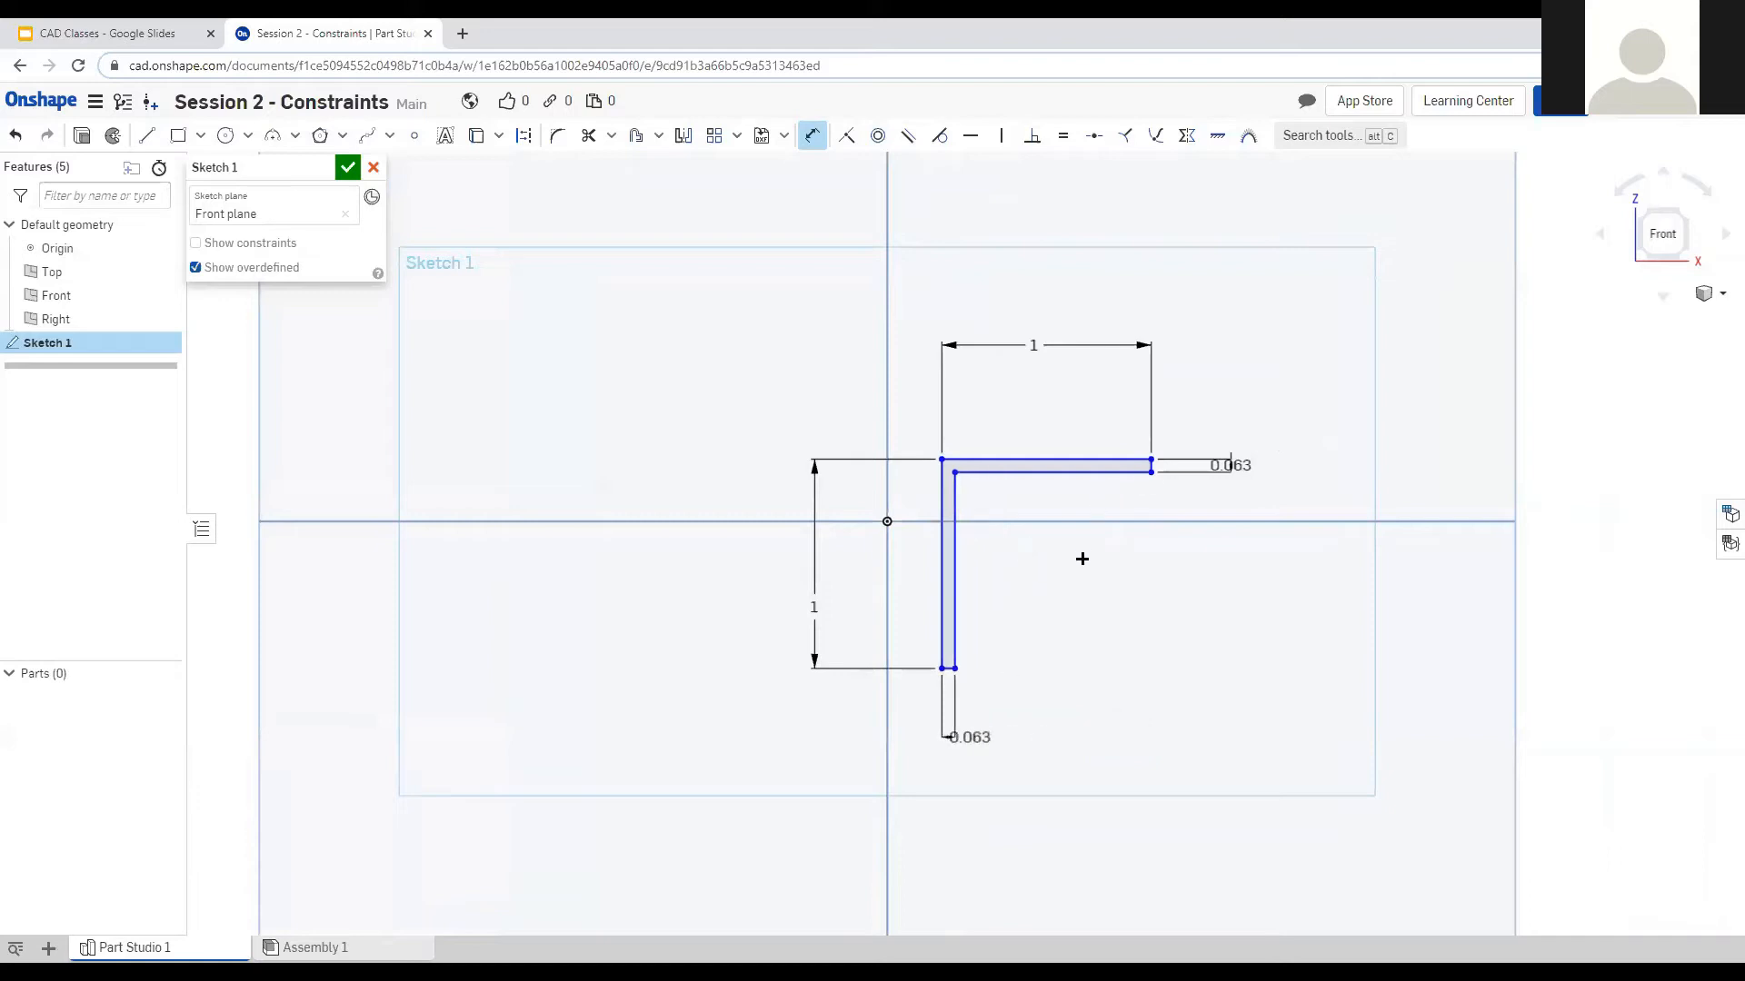
scroll(1050, 556, "up", 2)
scroll(1027, 527, "up", 1)
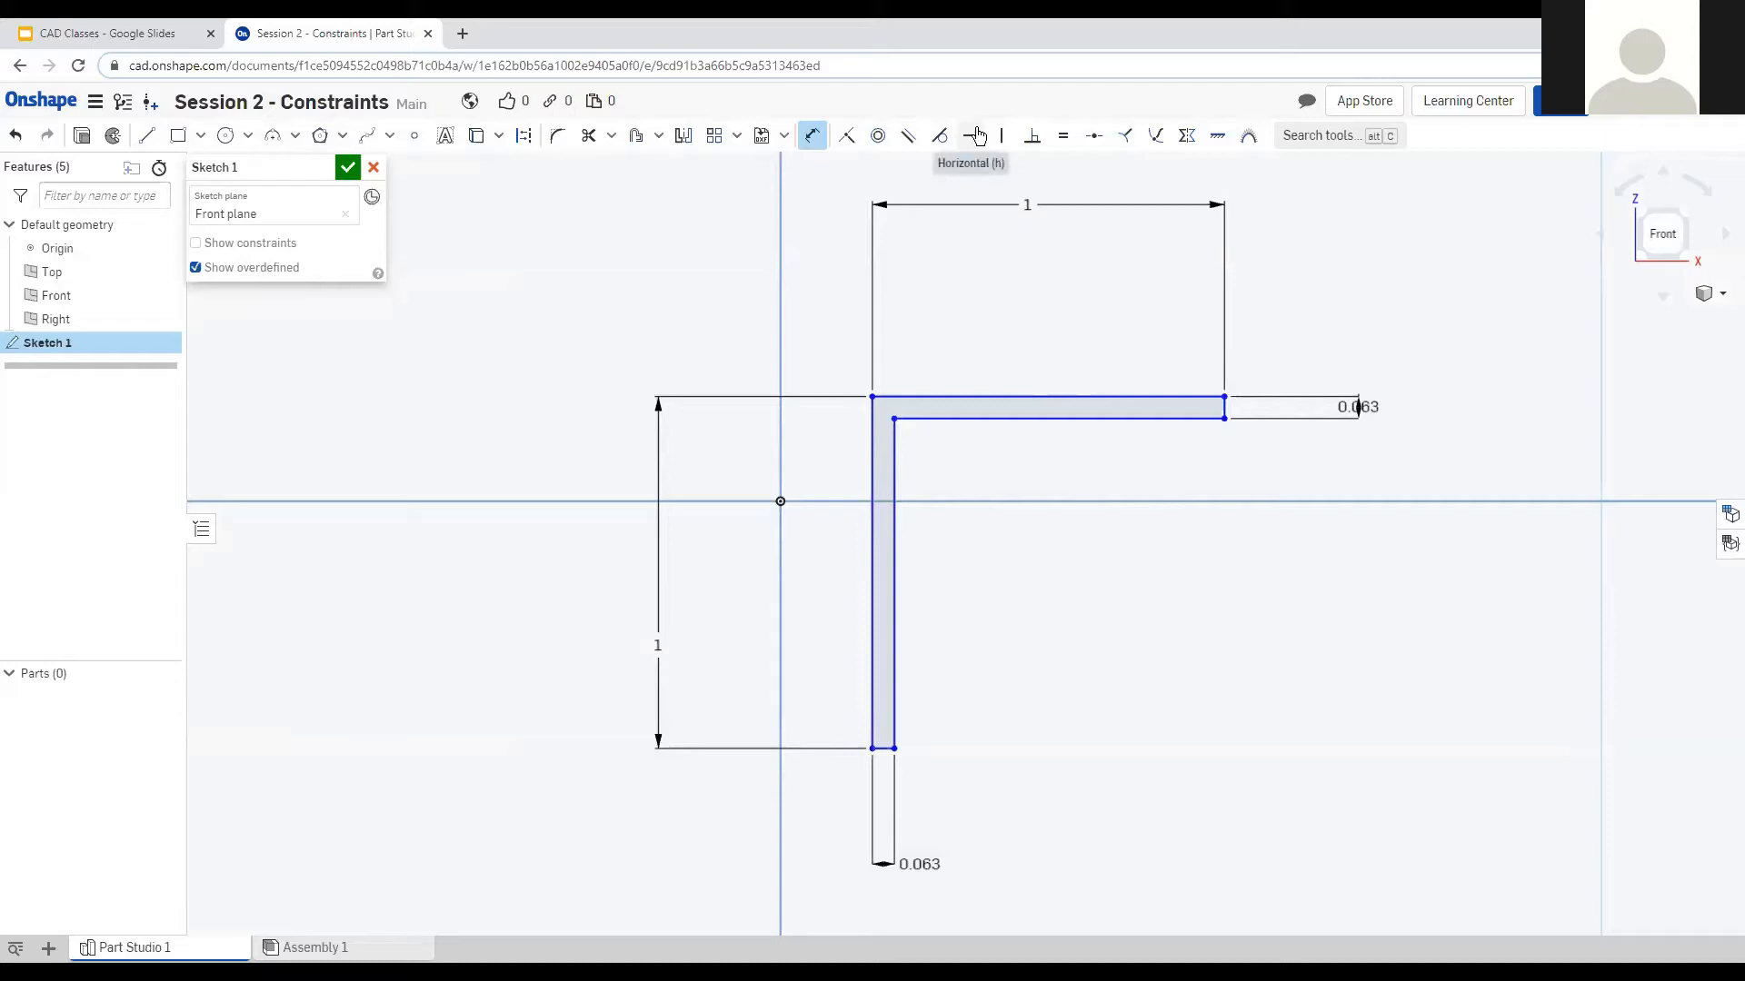
Draw a closed leg hanging from the top bar's inner edge down below the L.
key("Escape")
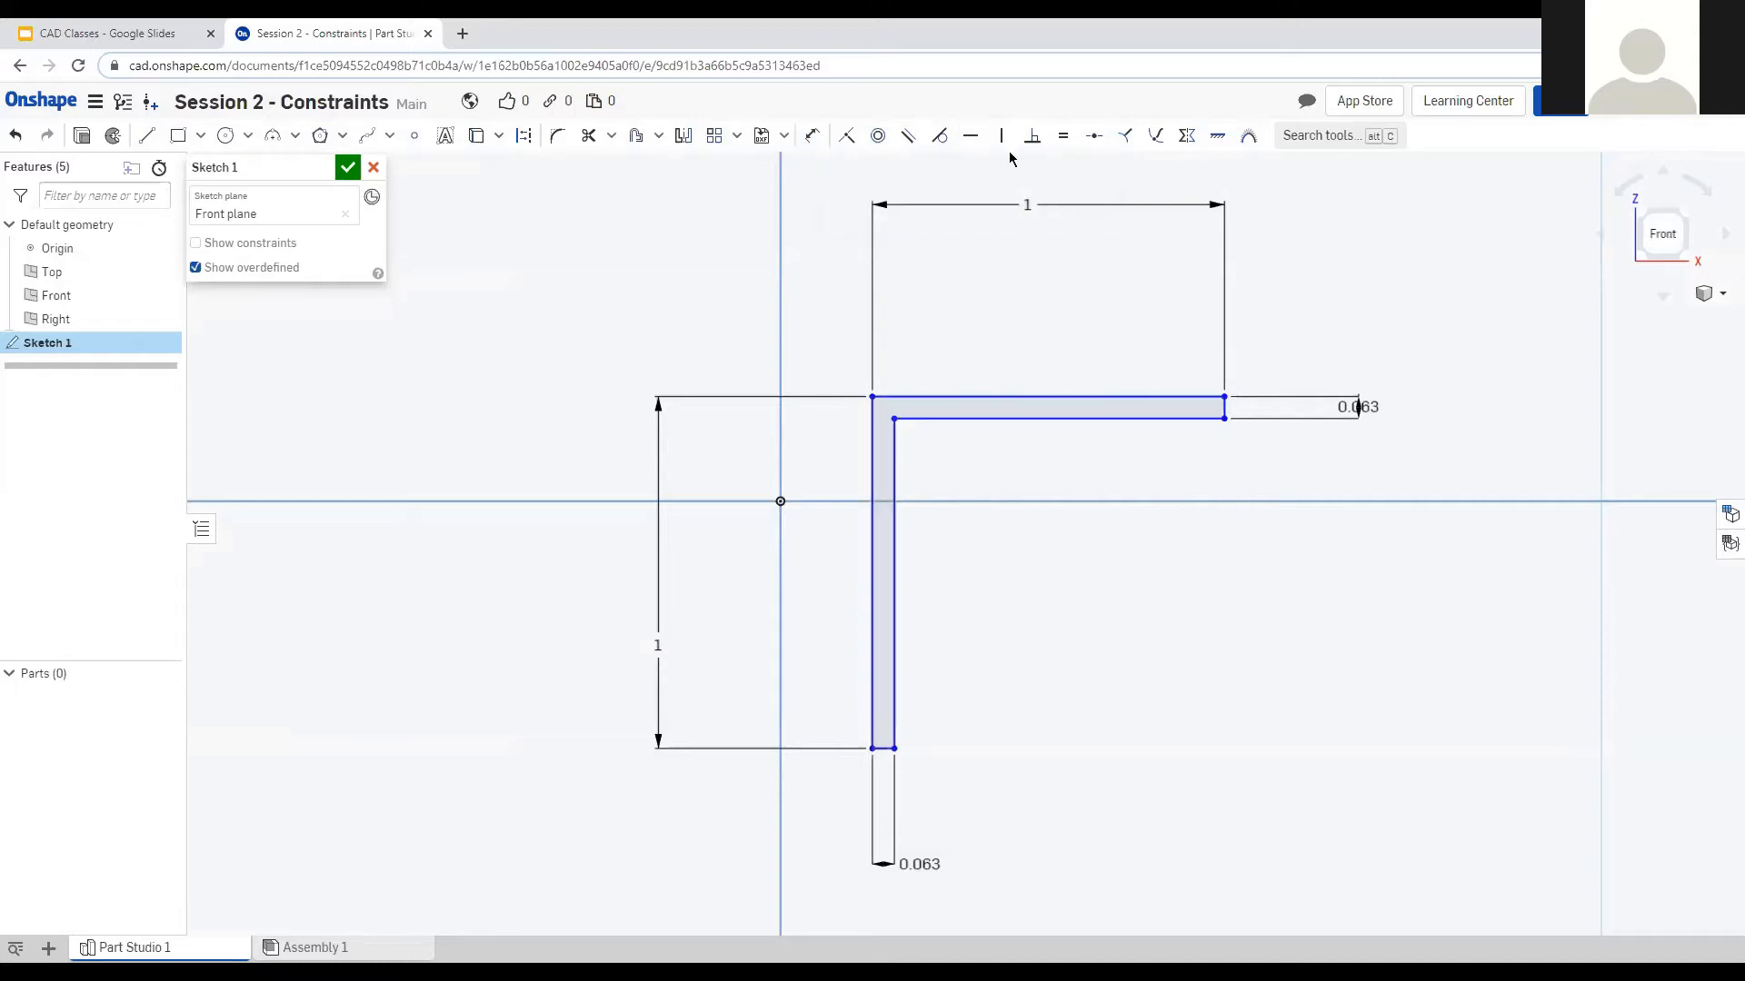
left_click(147, 136)
left_click(1034, 419)
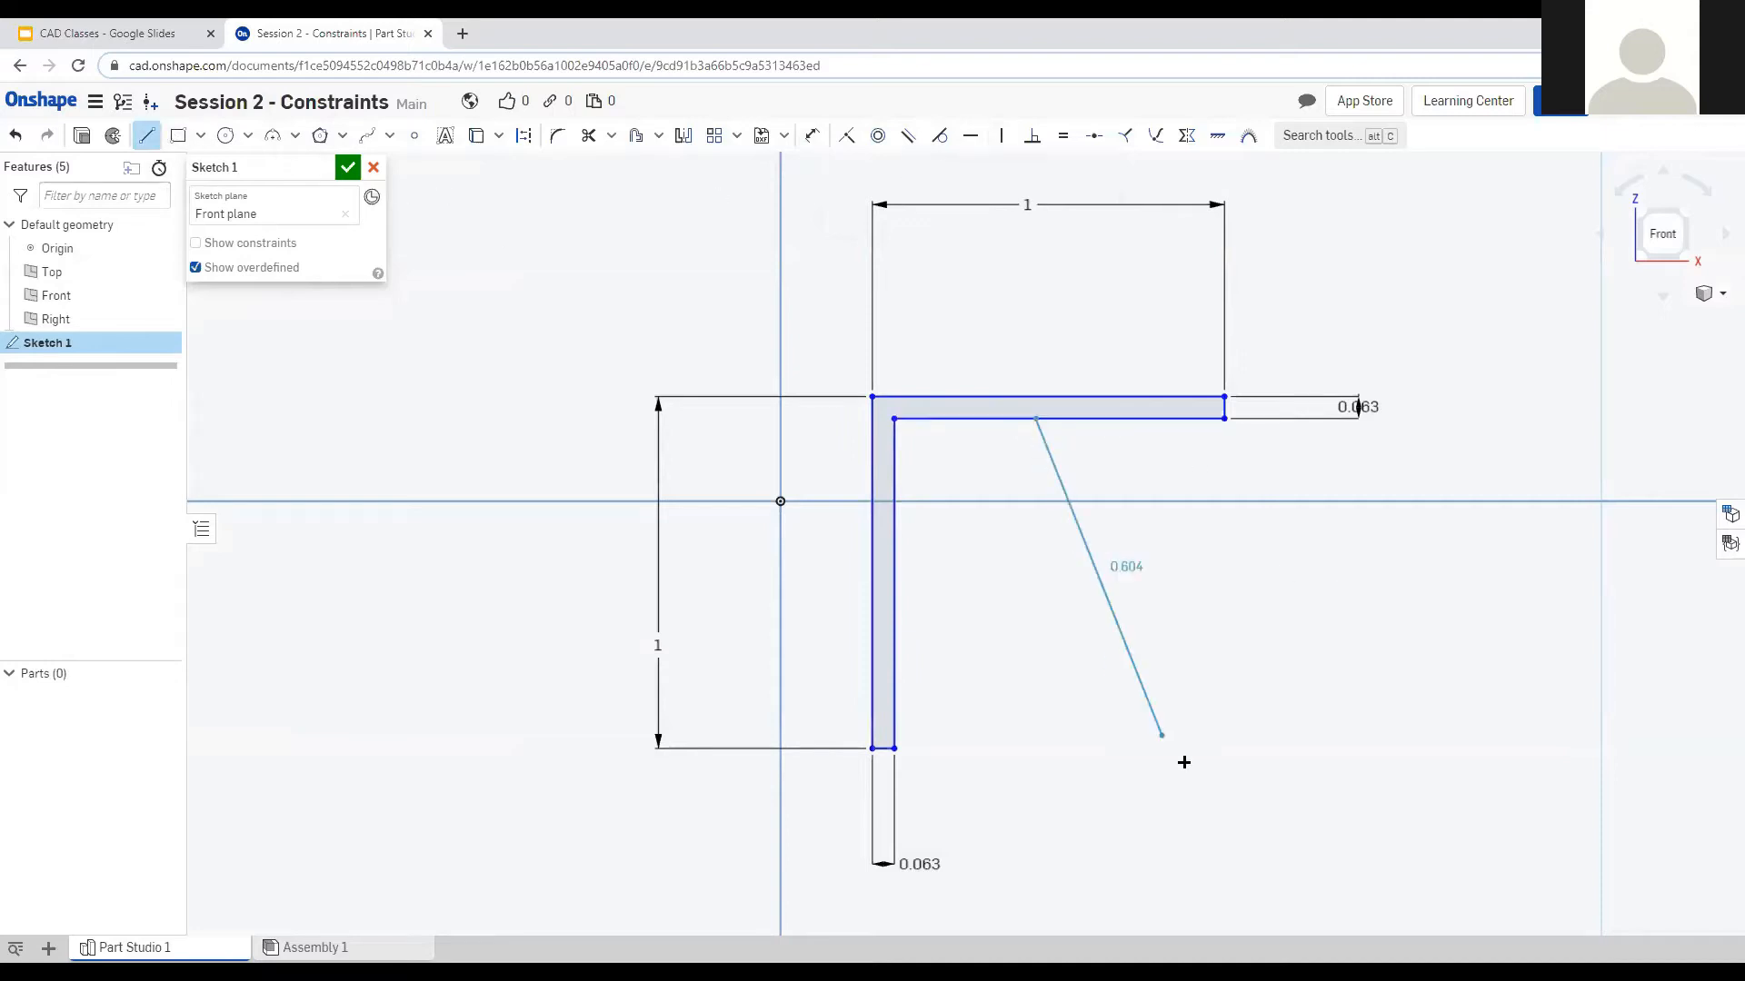
left_click(1094, 845)
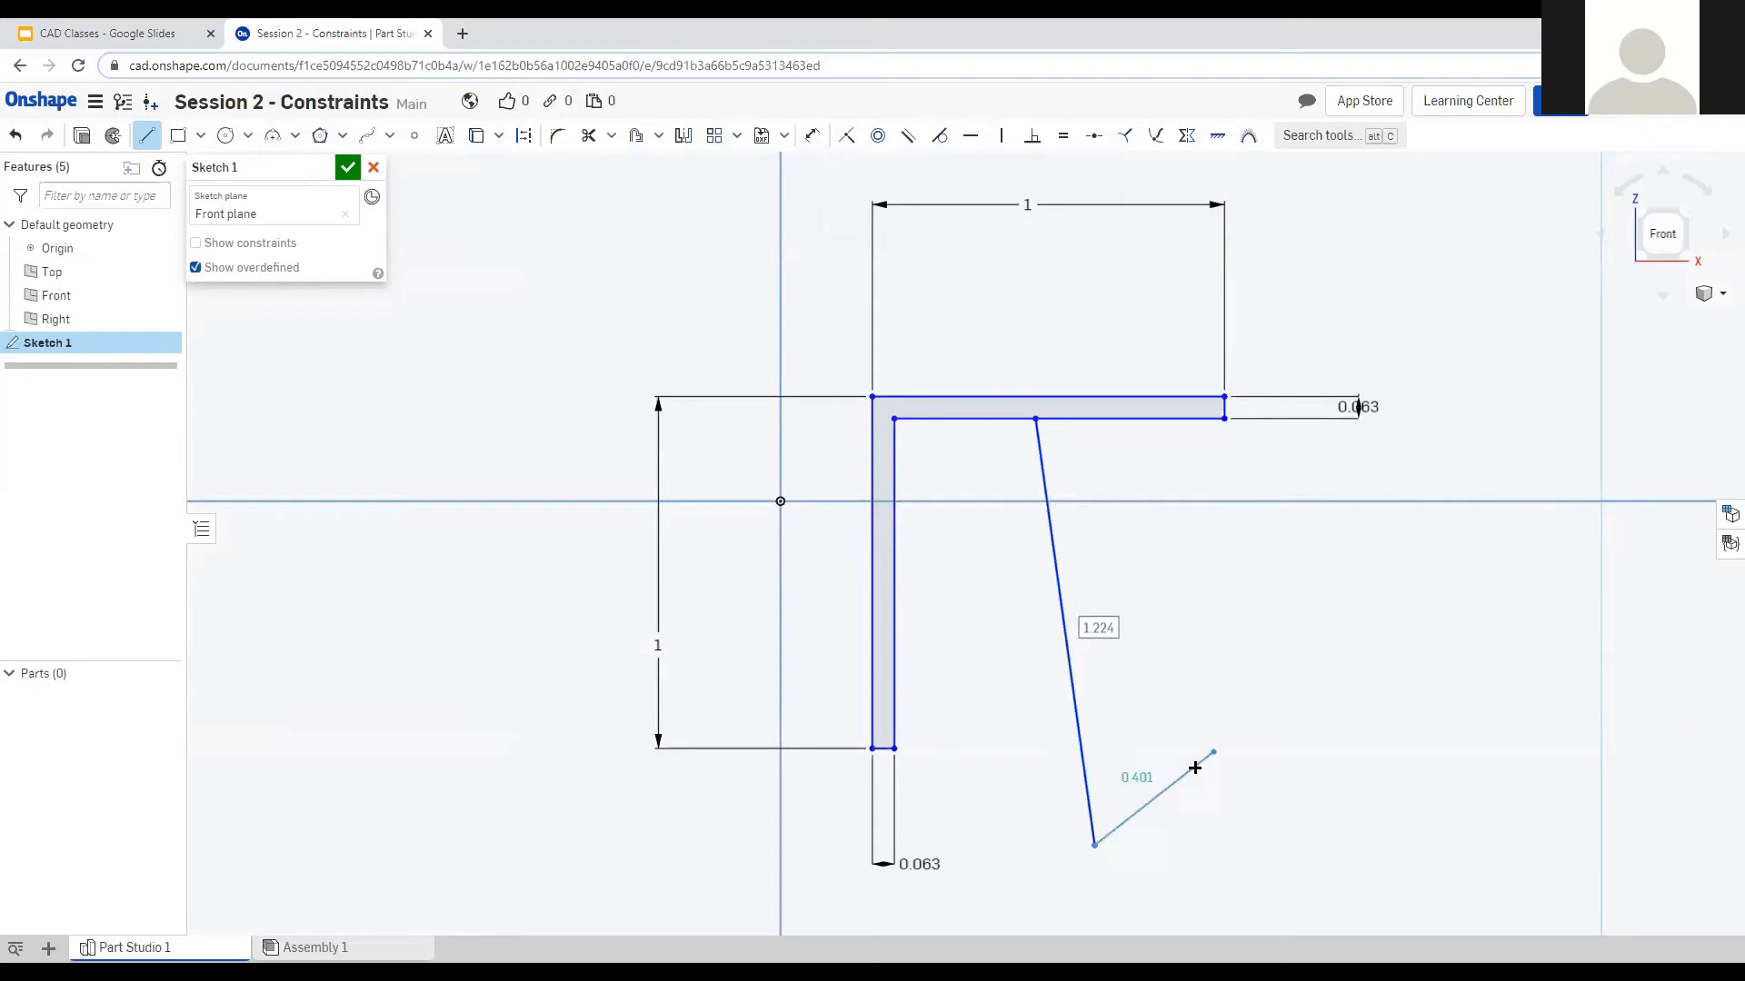
left_click(1167, 845)
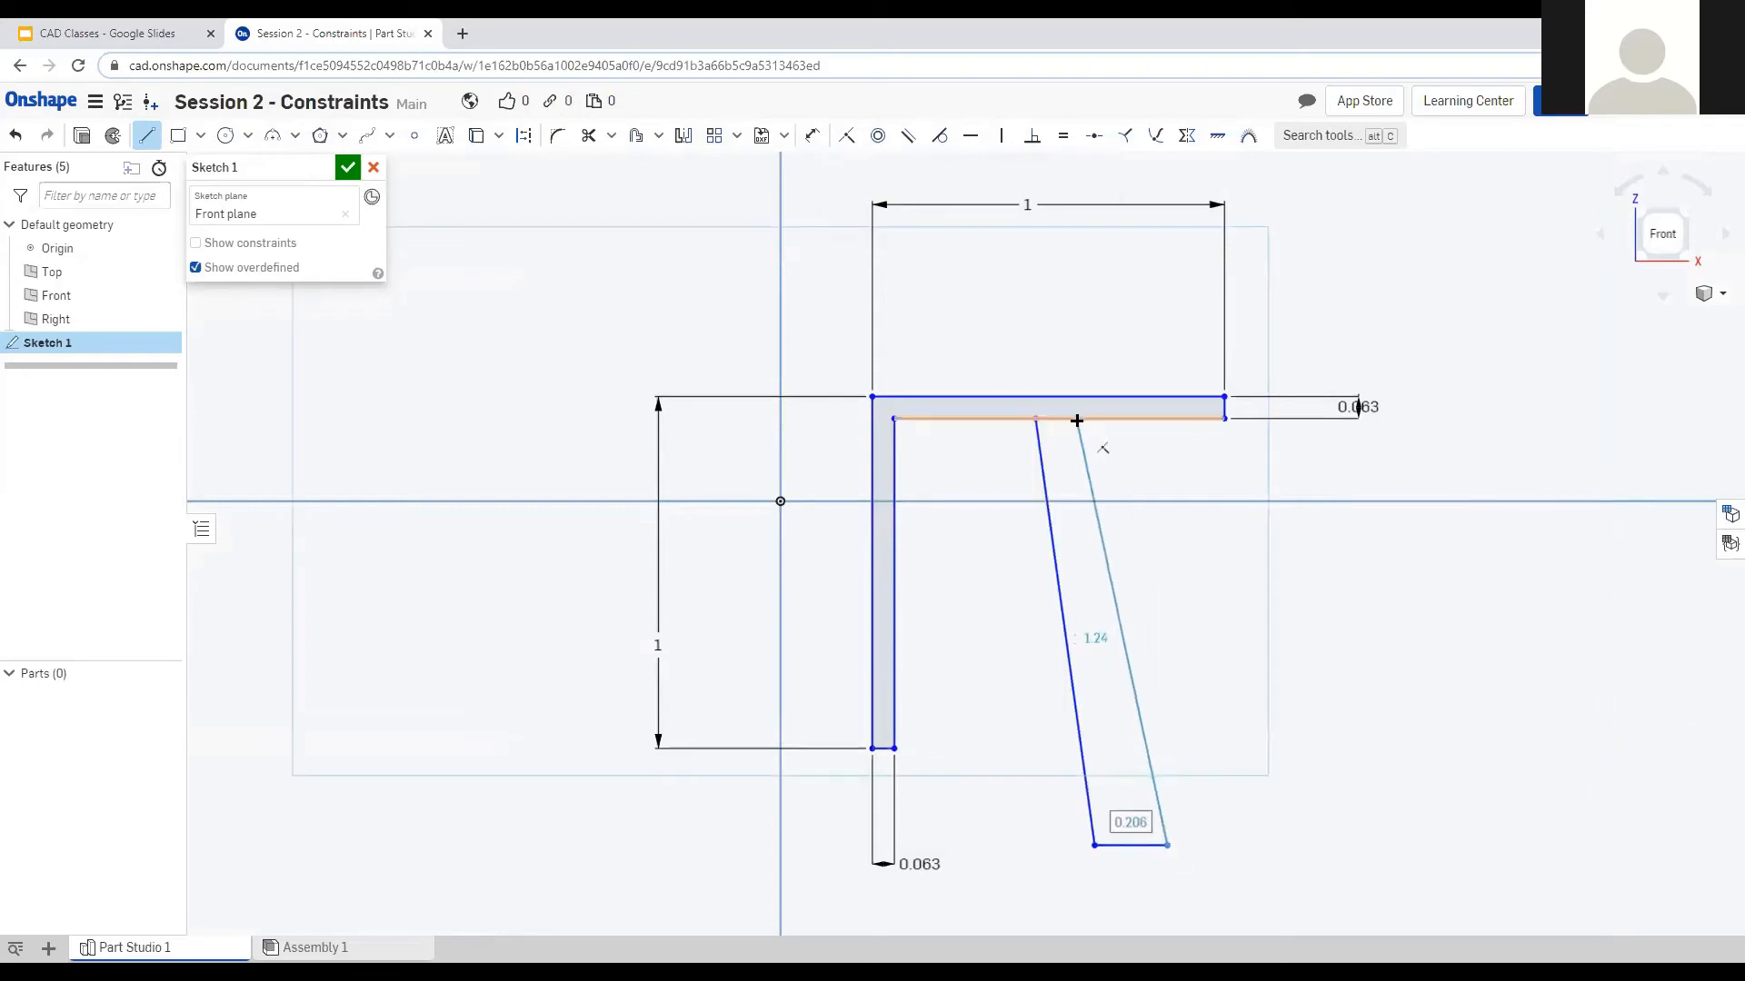
left_click(1112, 420)
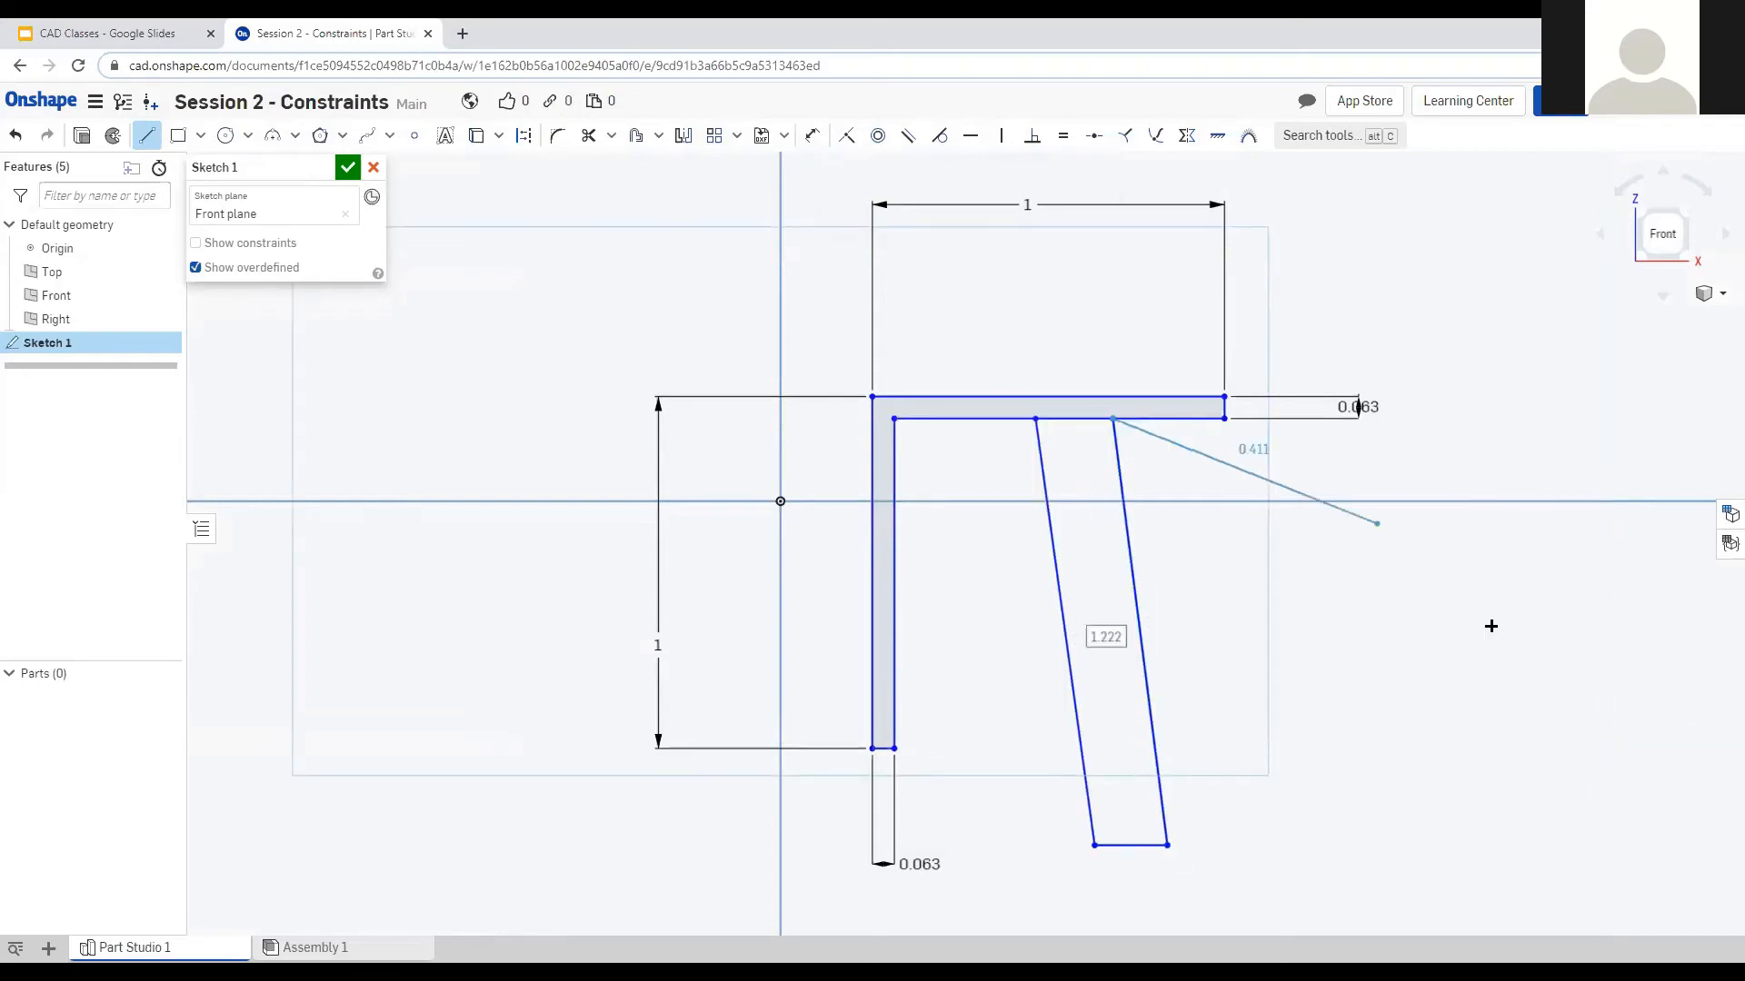
key("Escape")
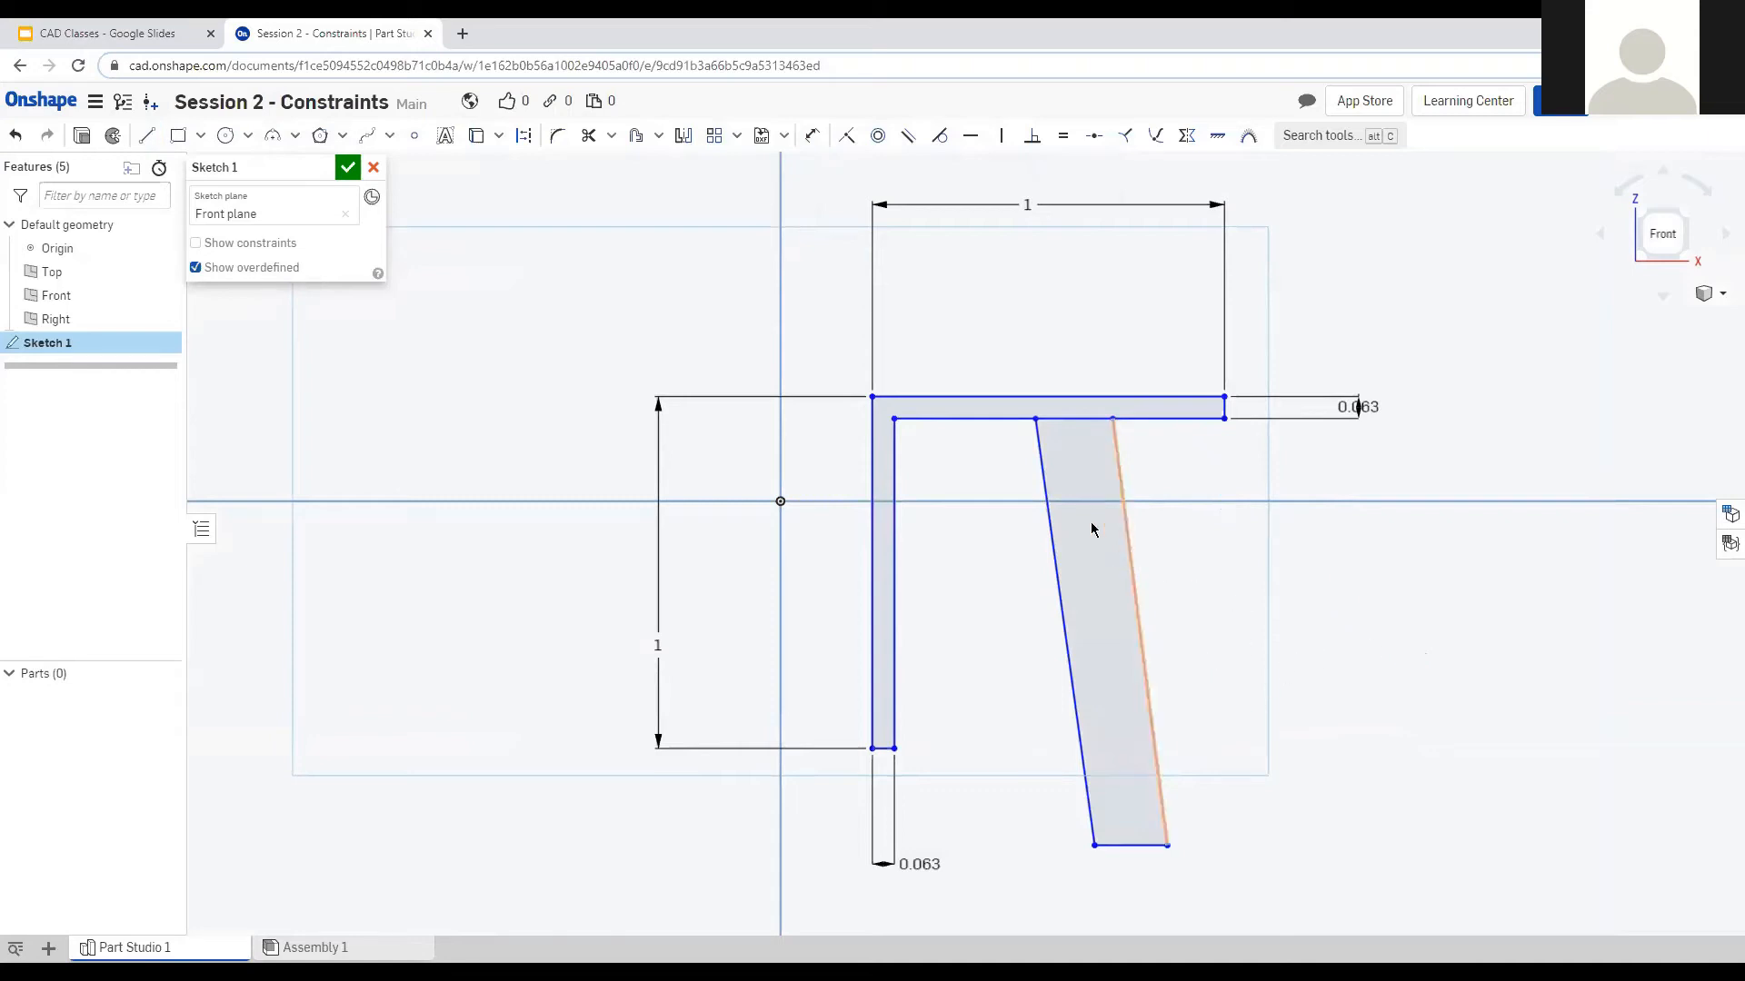
Make both long leg edges perpendicular to the top bar's inner edge.
left_click(1000, 417)
left_click(1037, 454)
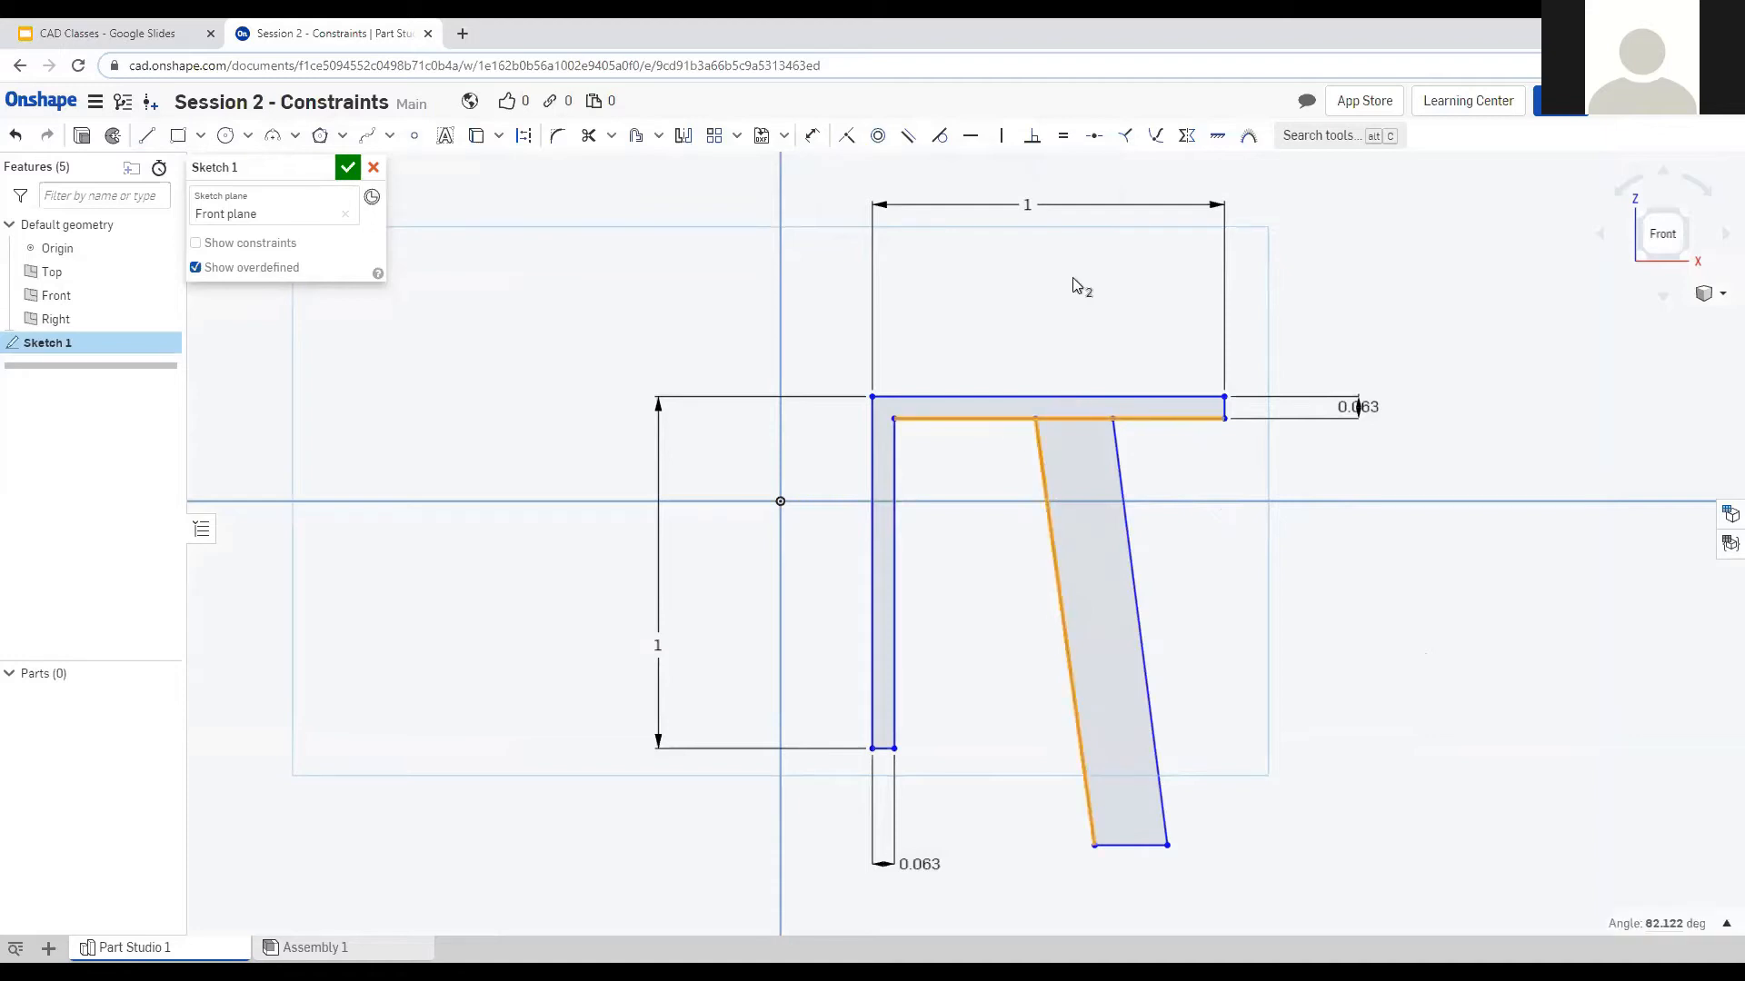
left_click(1033, 140)
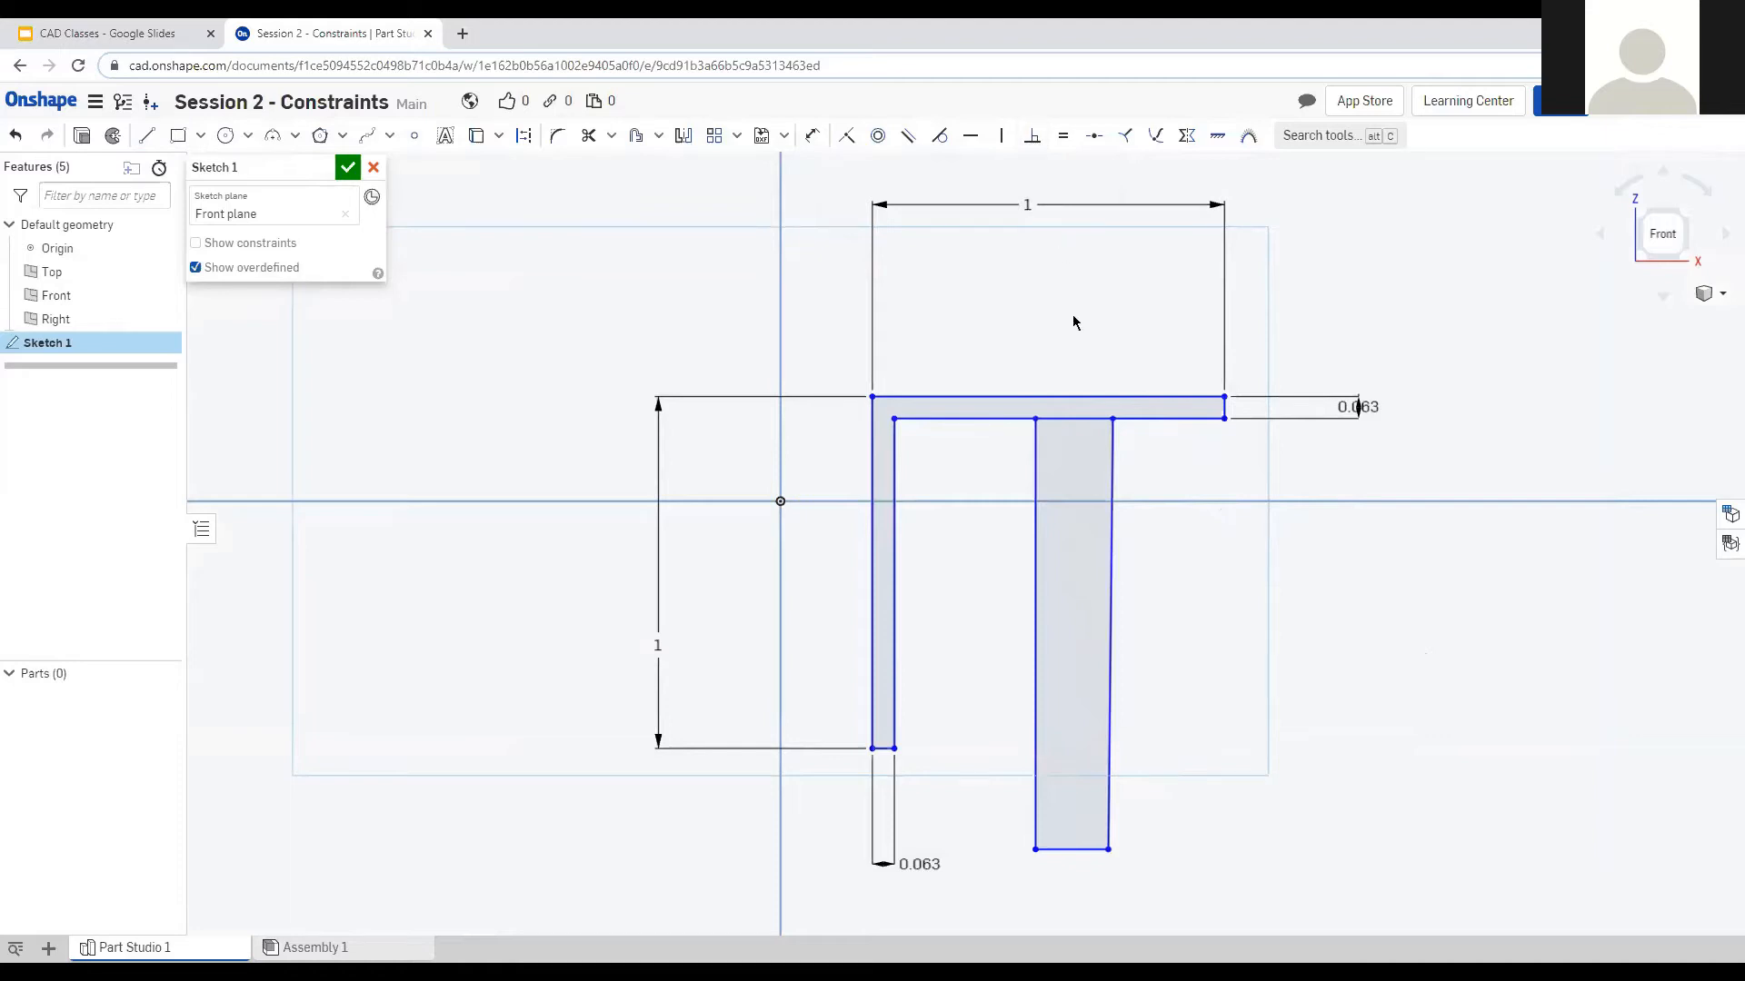
left_click(1110, 512)
left_click(1150, 420)
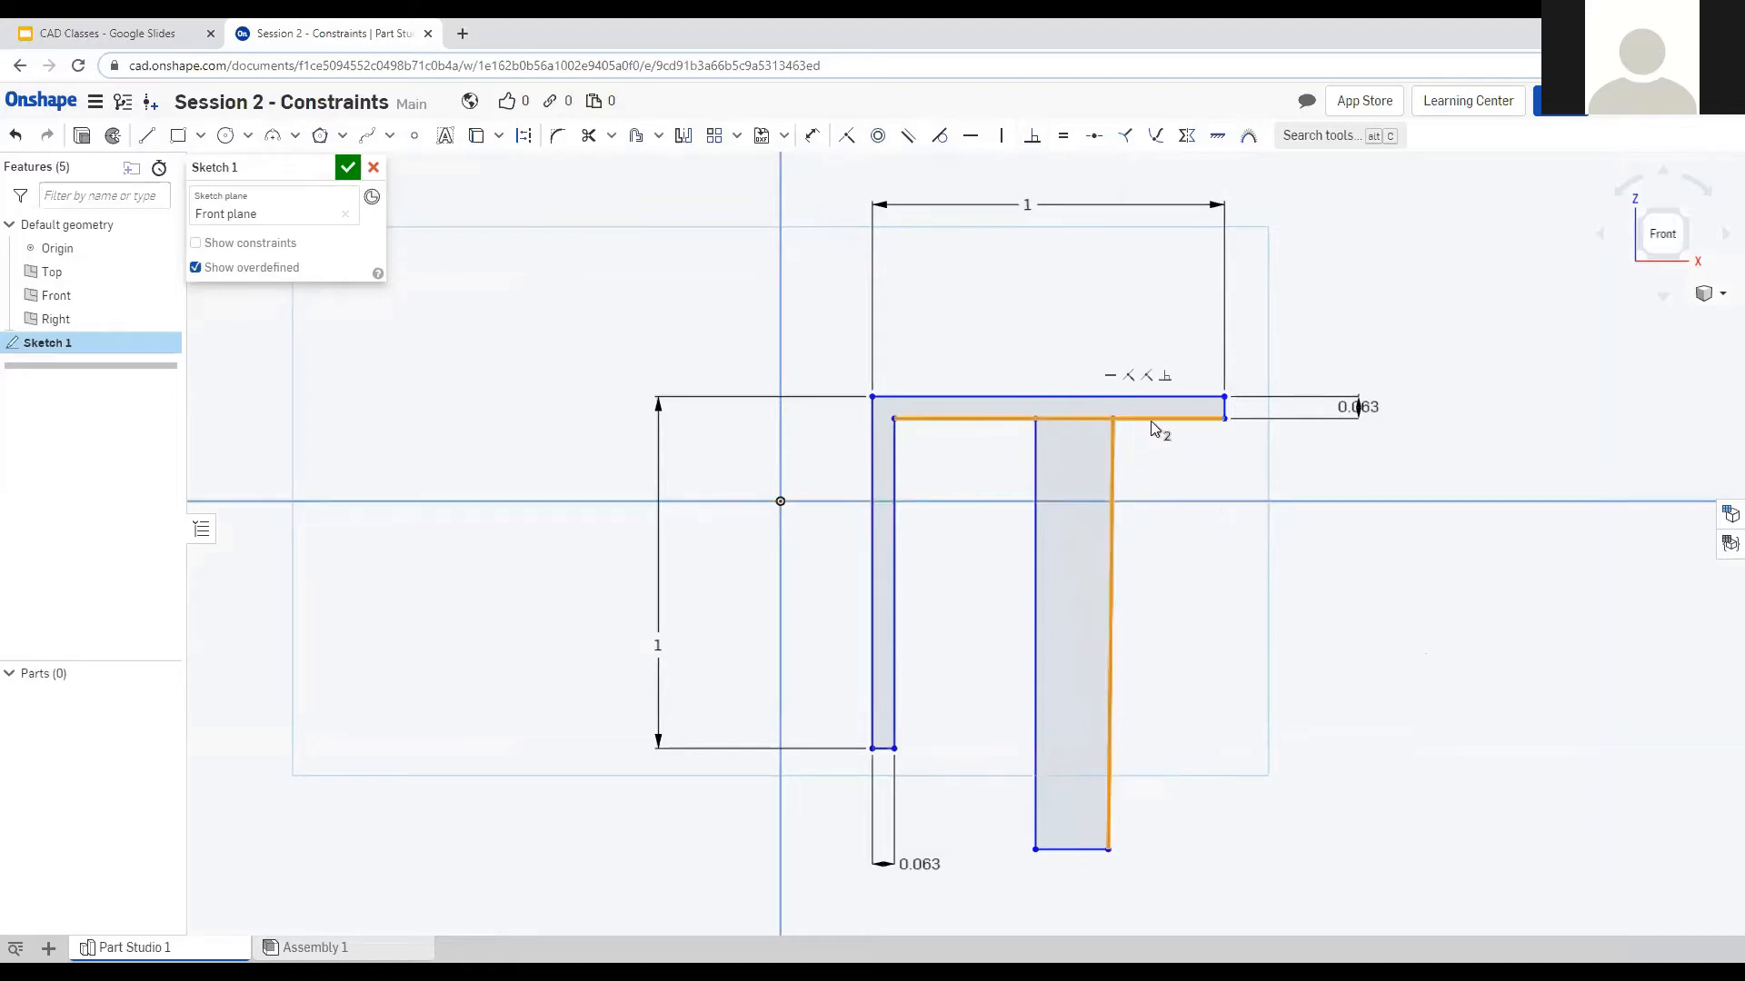
left_click(1035, 145)
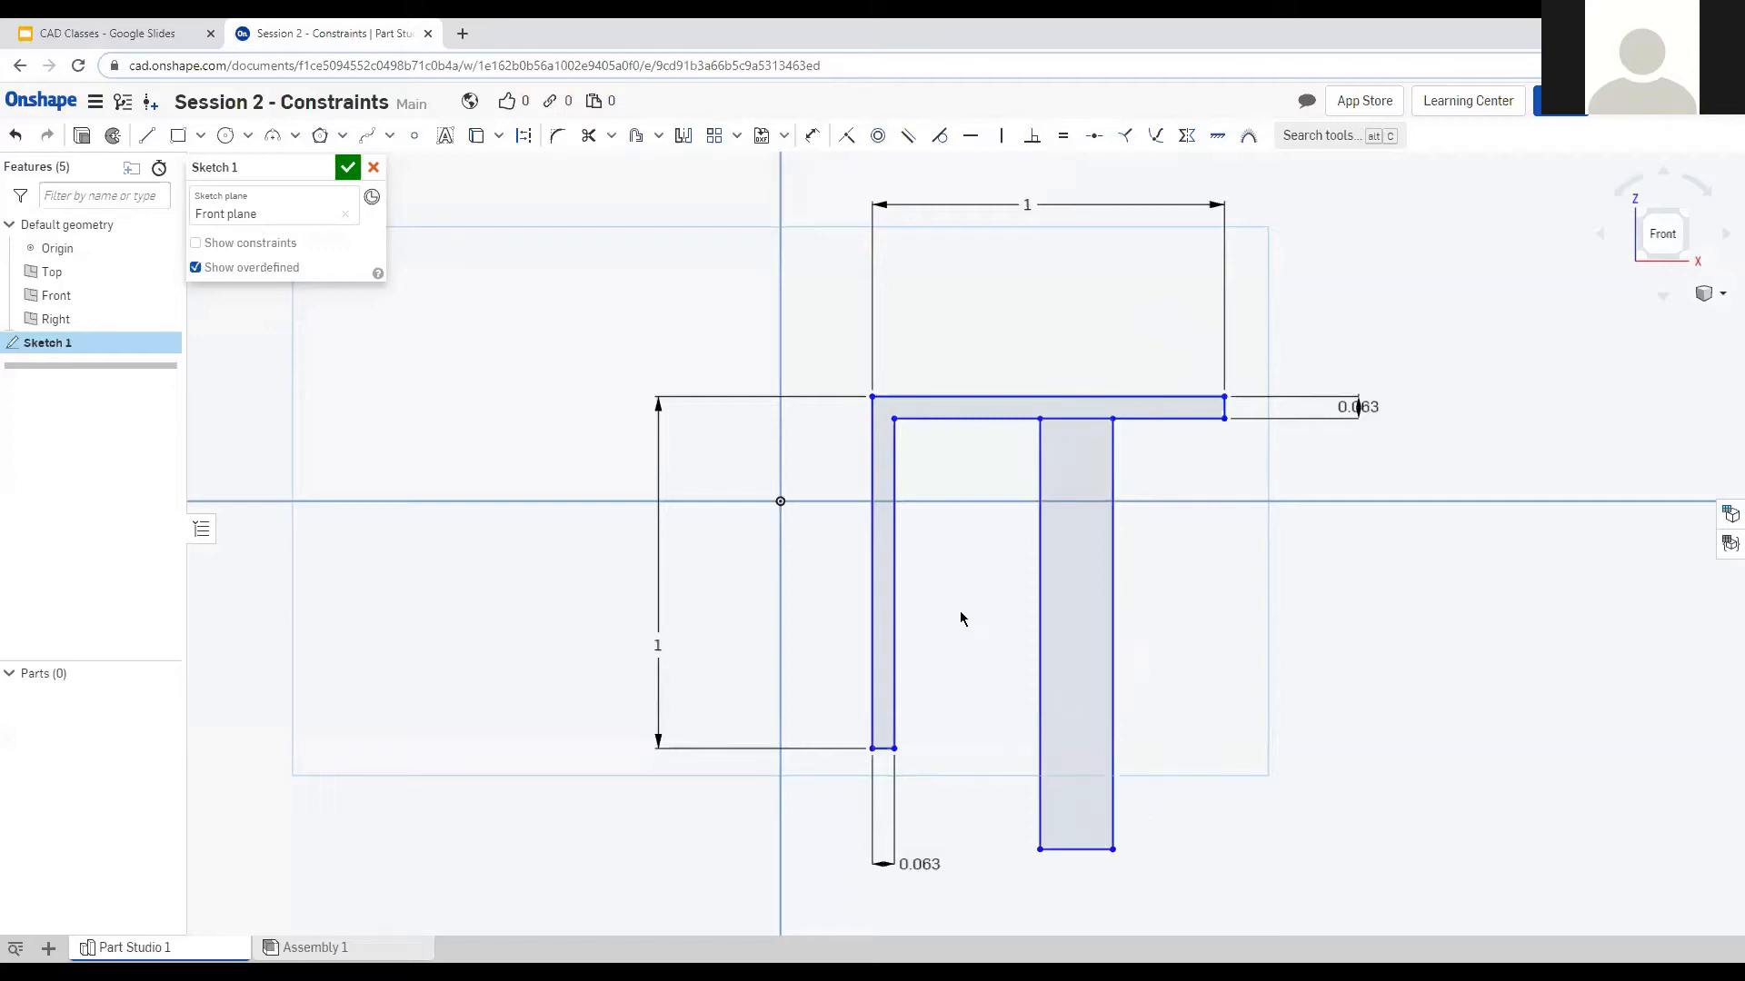
left_click(957, 418)
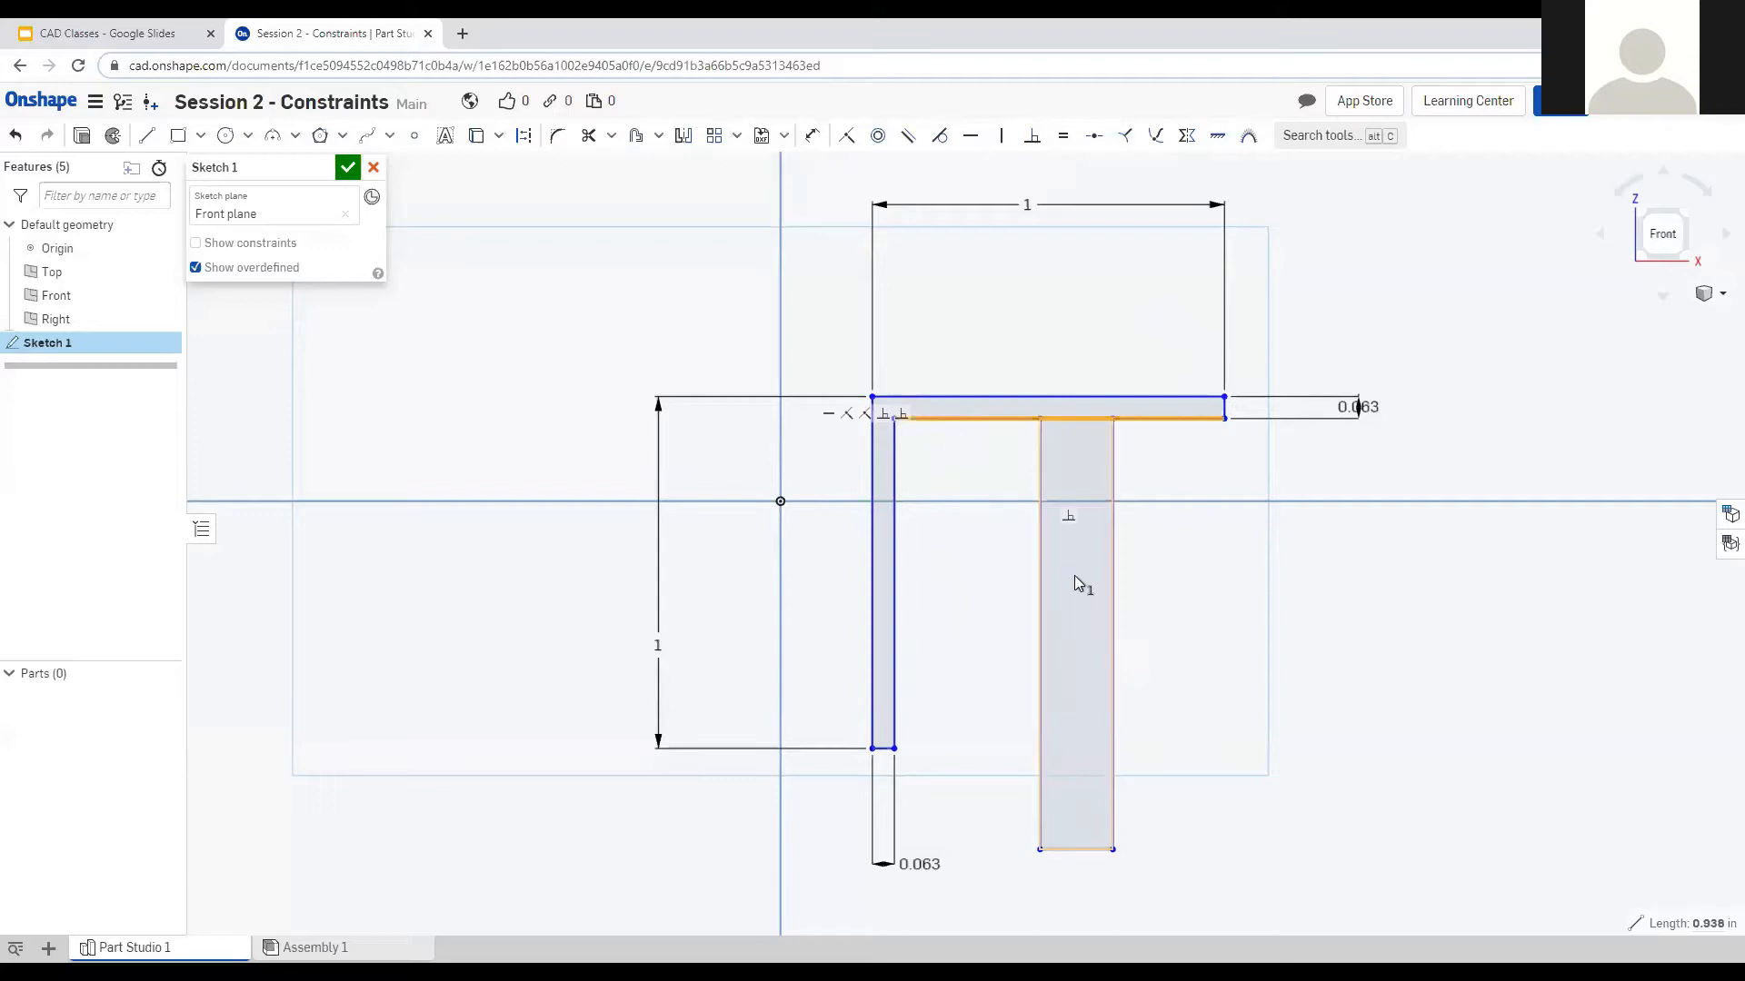
Delete a constraint from the bar's inner line and drag the inner corner point down.
left_click(825, 380)
key("Delete")
mouse_move(895, 420)
left_mouse_down()
mouse_move(886, 596)
mouse_move(892, 417)
mouse_move(905, 522)
left_mouse_up()
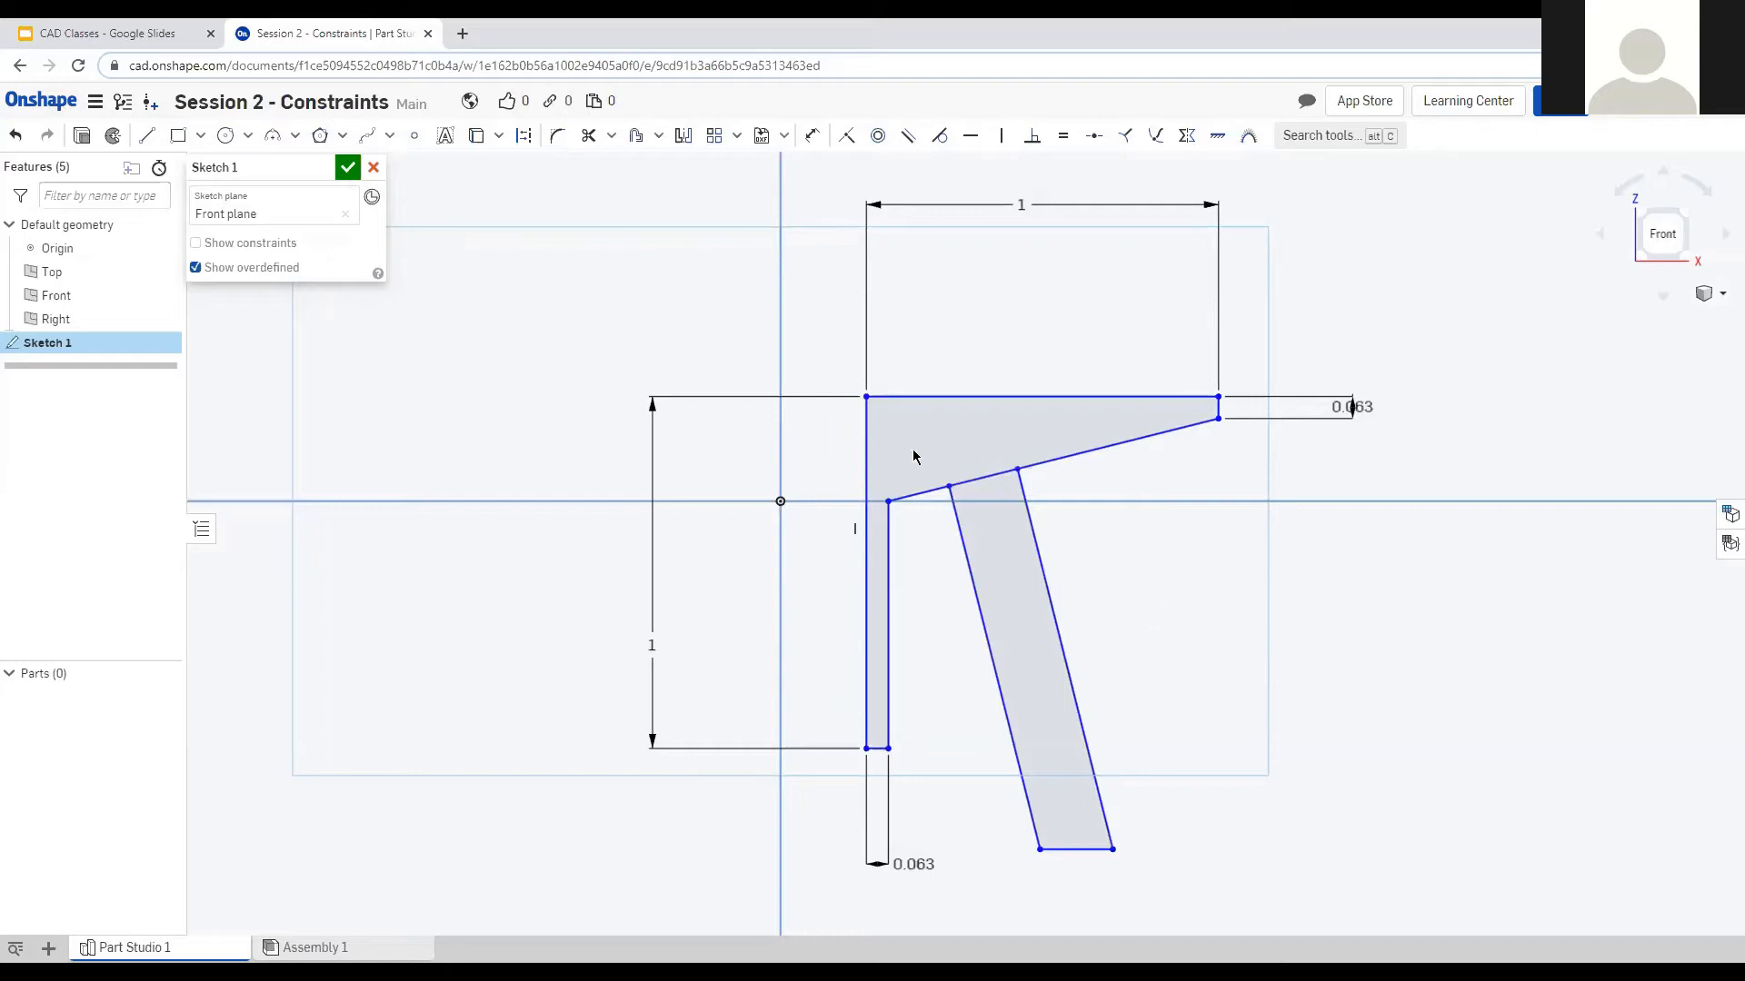
Box-select all sketch lines and dimensions and delete them.
mouse_move(834, 359)
left_mouse_down()
mouse_move(1219, 829)
mouse_move(1321, 890)
left_mouse_up()
left_click(1323, 897)
key("Delete")
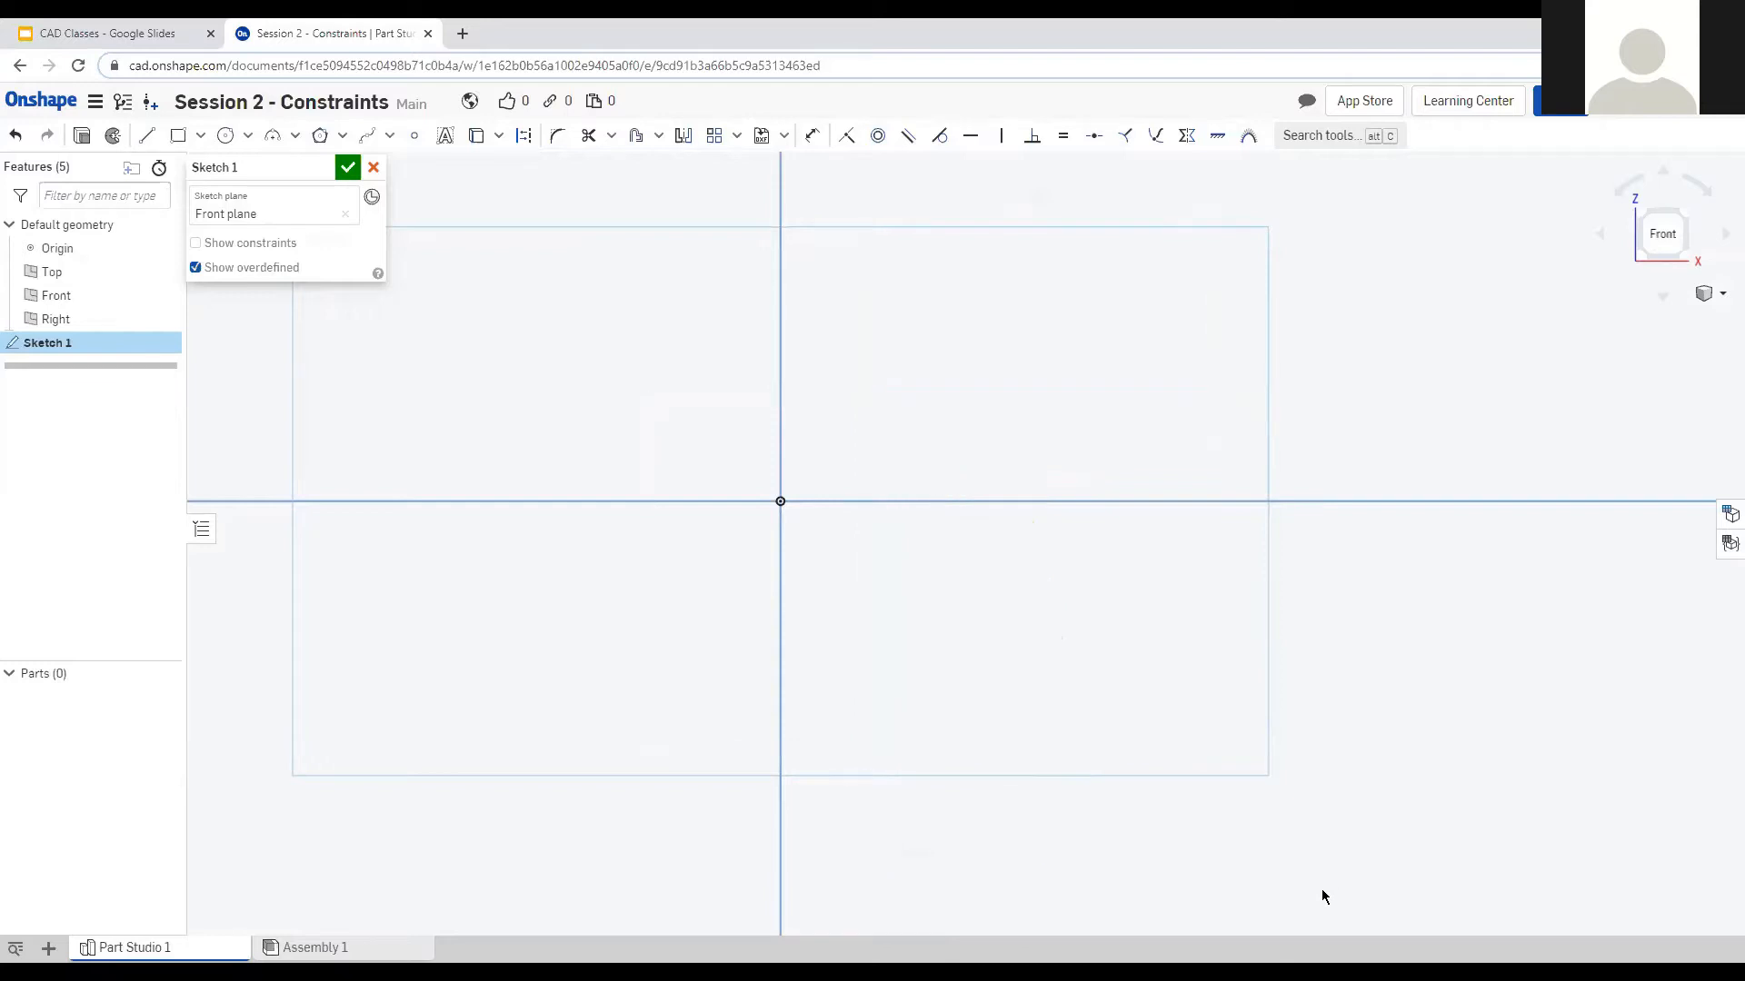
Zoom out and draw a Center point rectangle centred on the origin.
scroll(1169, 490, "up", 4)
scroll(1169, 491, "down", 6)
scroll(1169, 489, "down", 3)
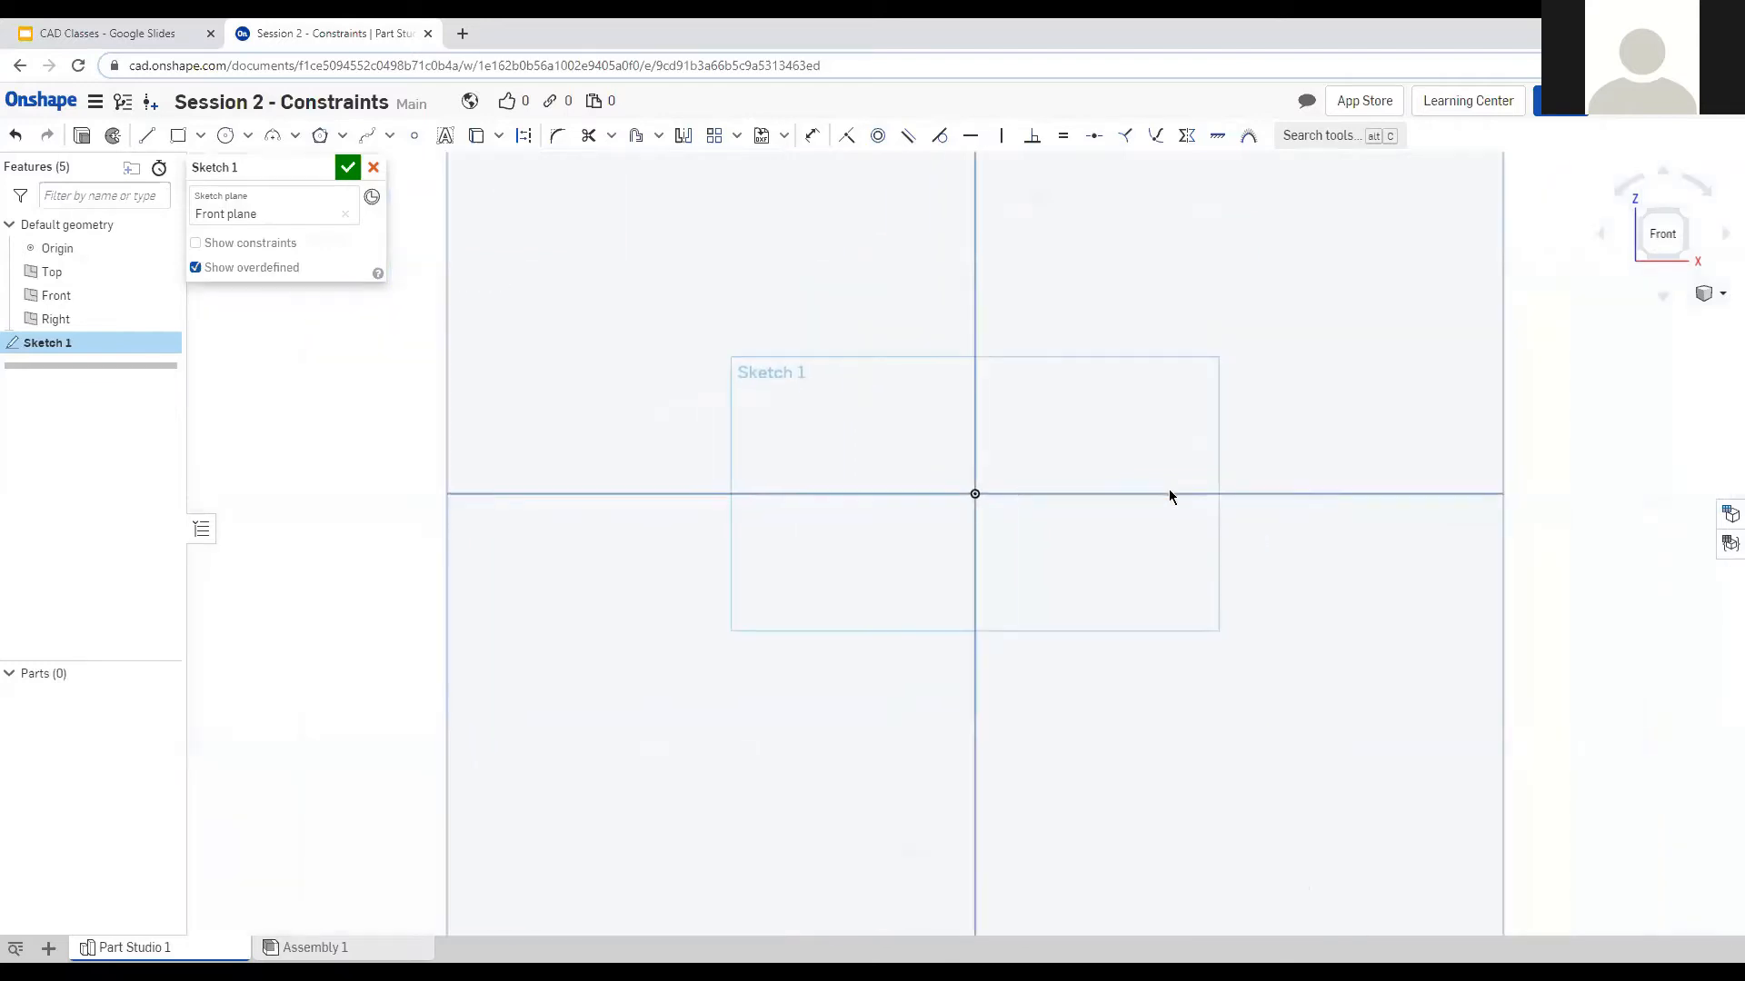
scroll(797, 607, "down", 1)
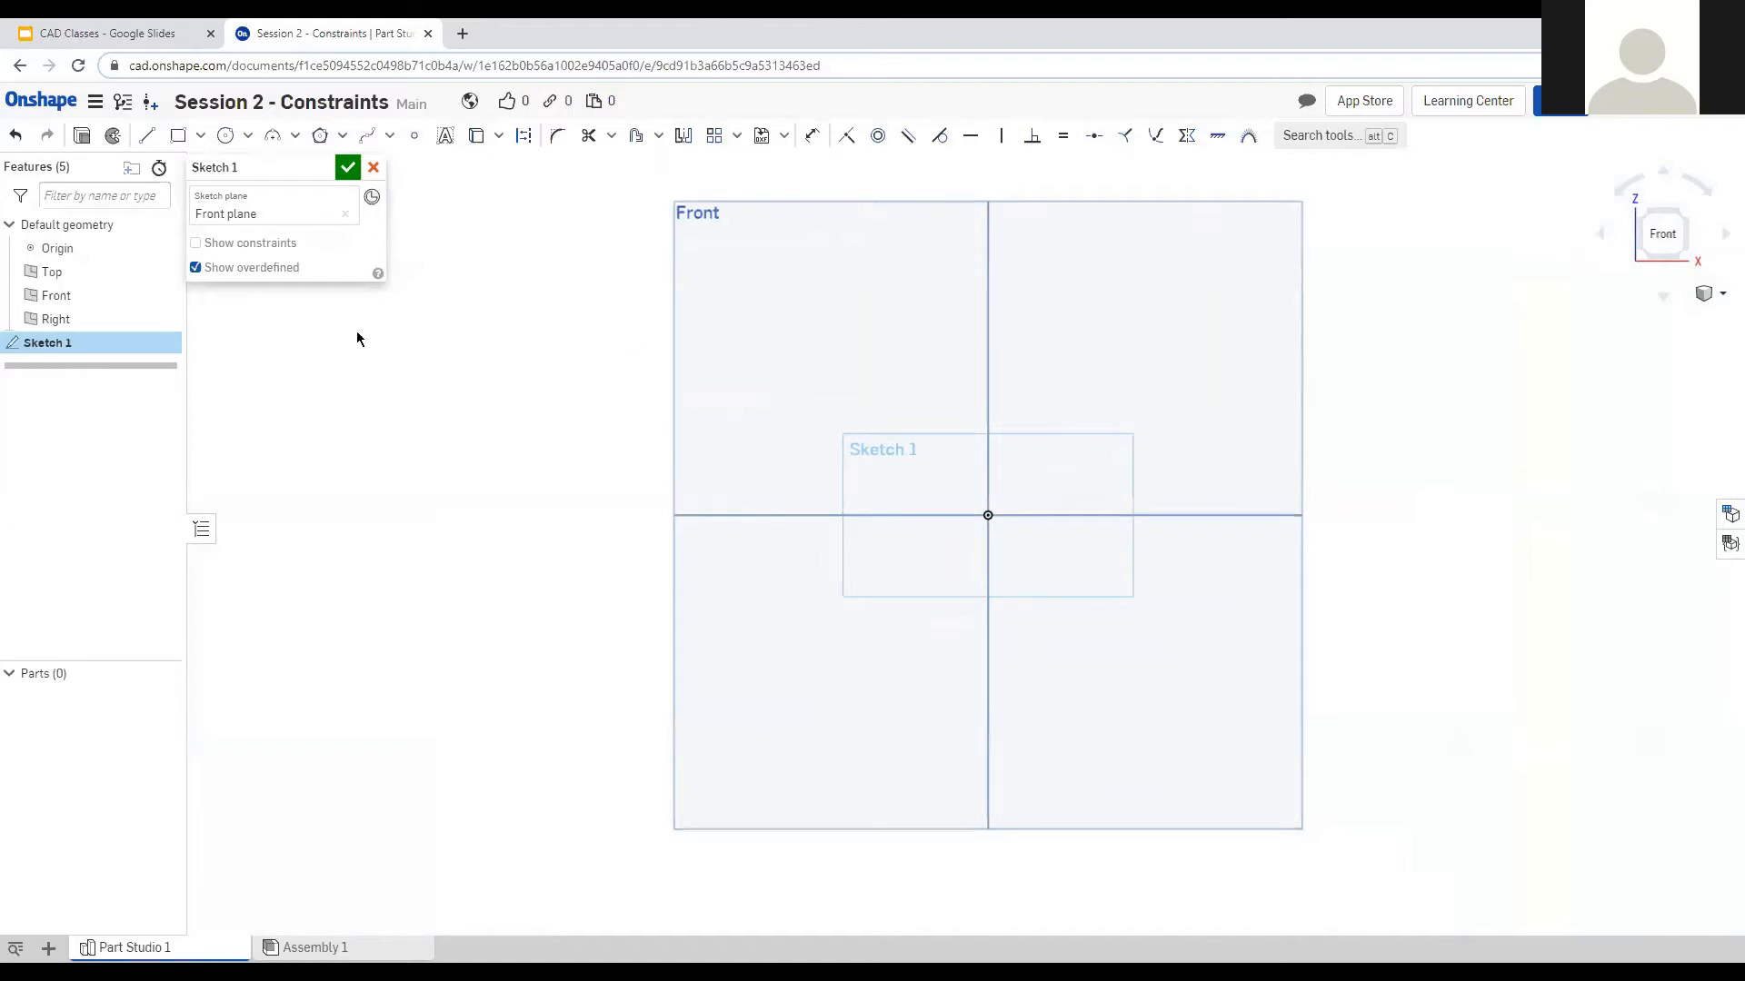
left_click(201, 137)
left_click(194, 197)
left_click(987, 515)
left_click(1164, 377)
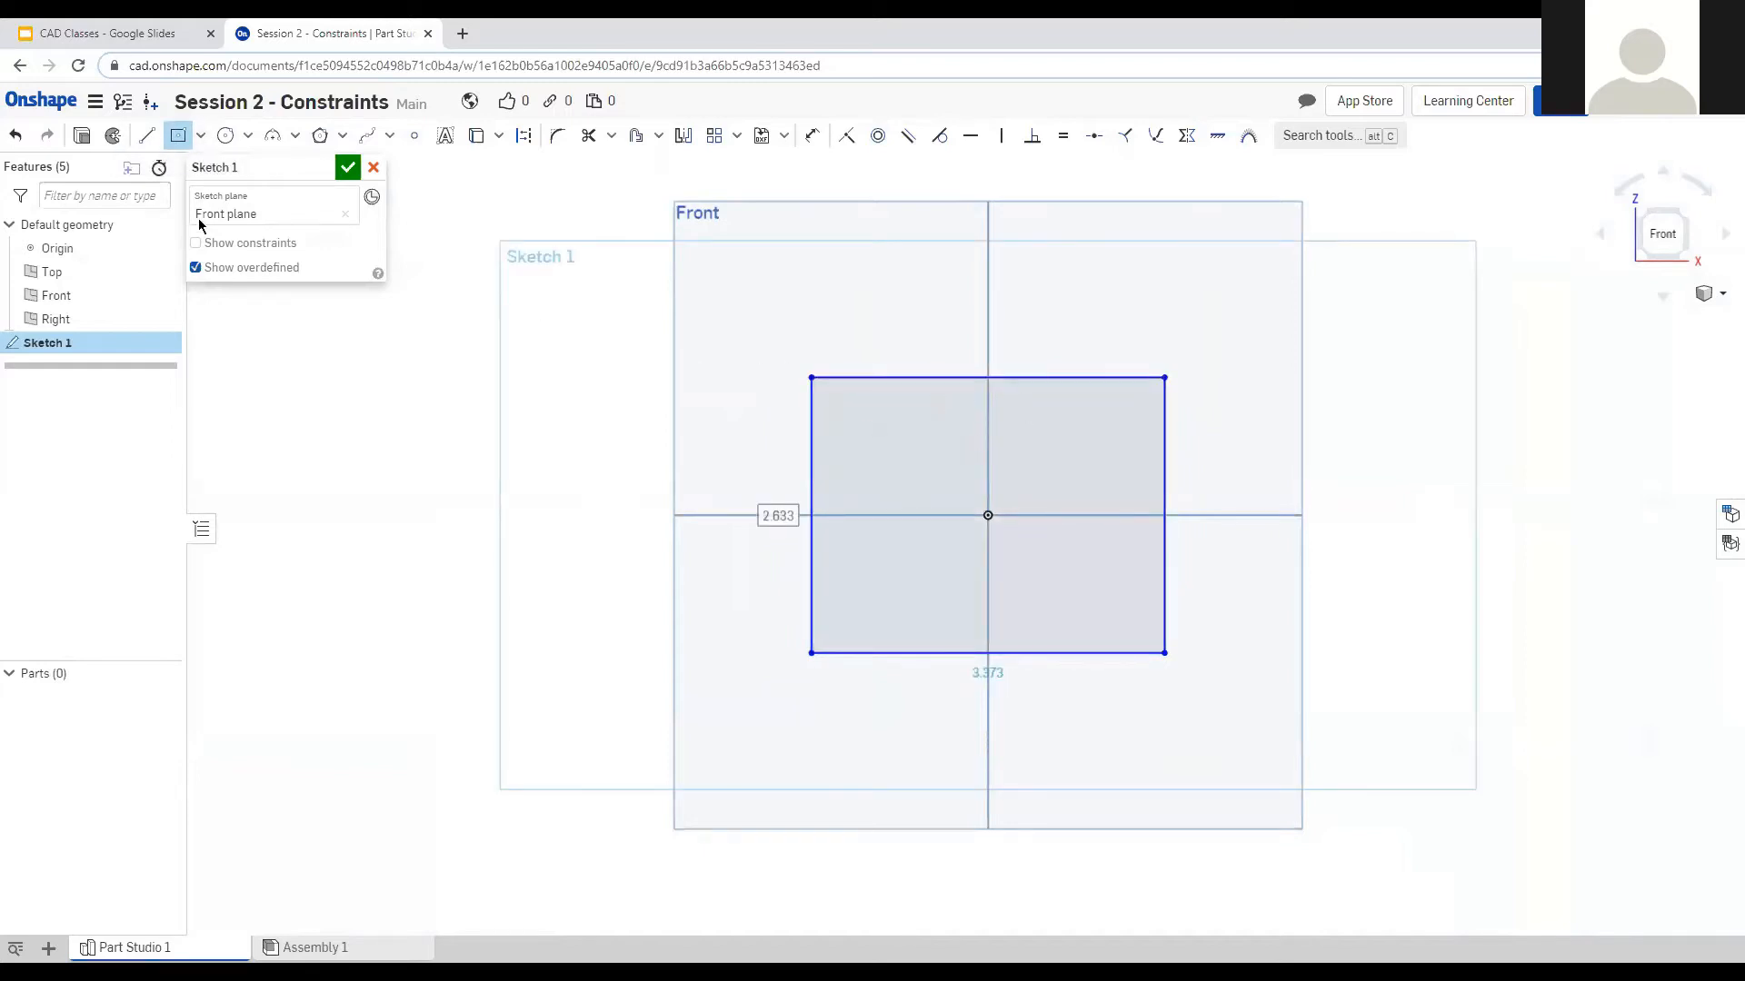
key("Escape")
Delete the rectangle and start a new line above-left of the origin.
left_click_drag(757, 320, 1356, 728)
left_click(1357, 730)
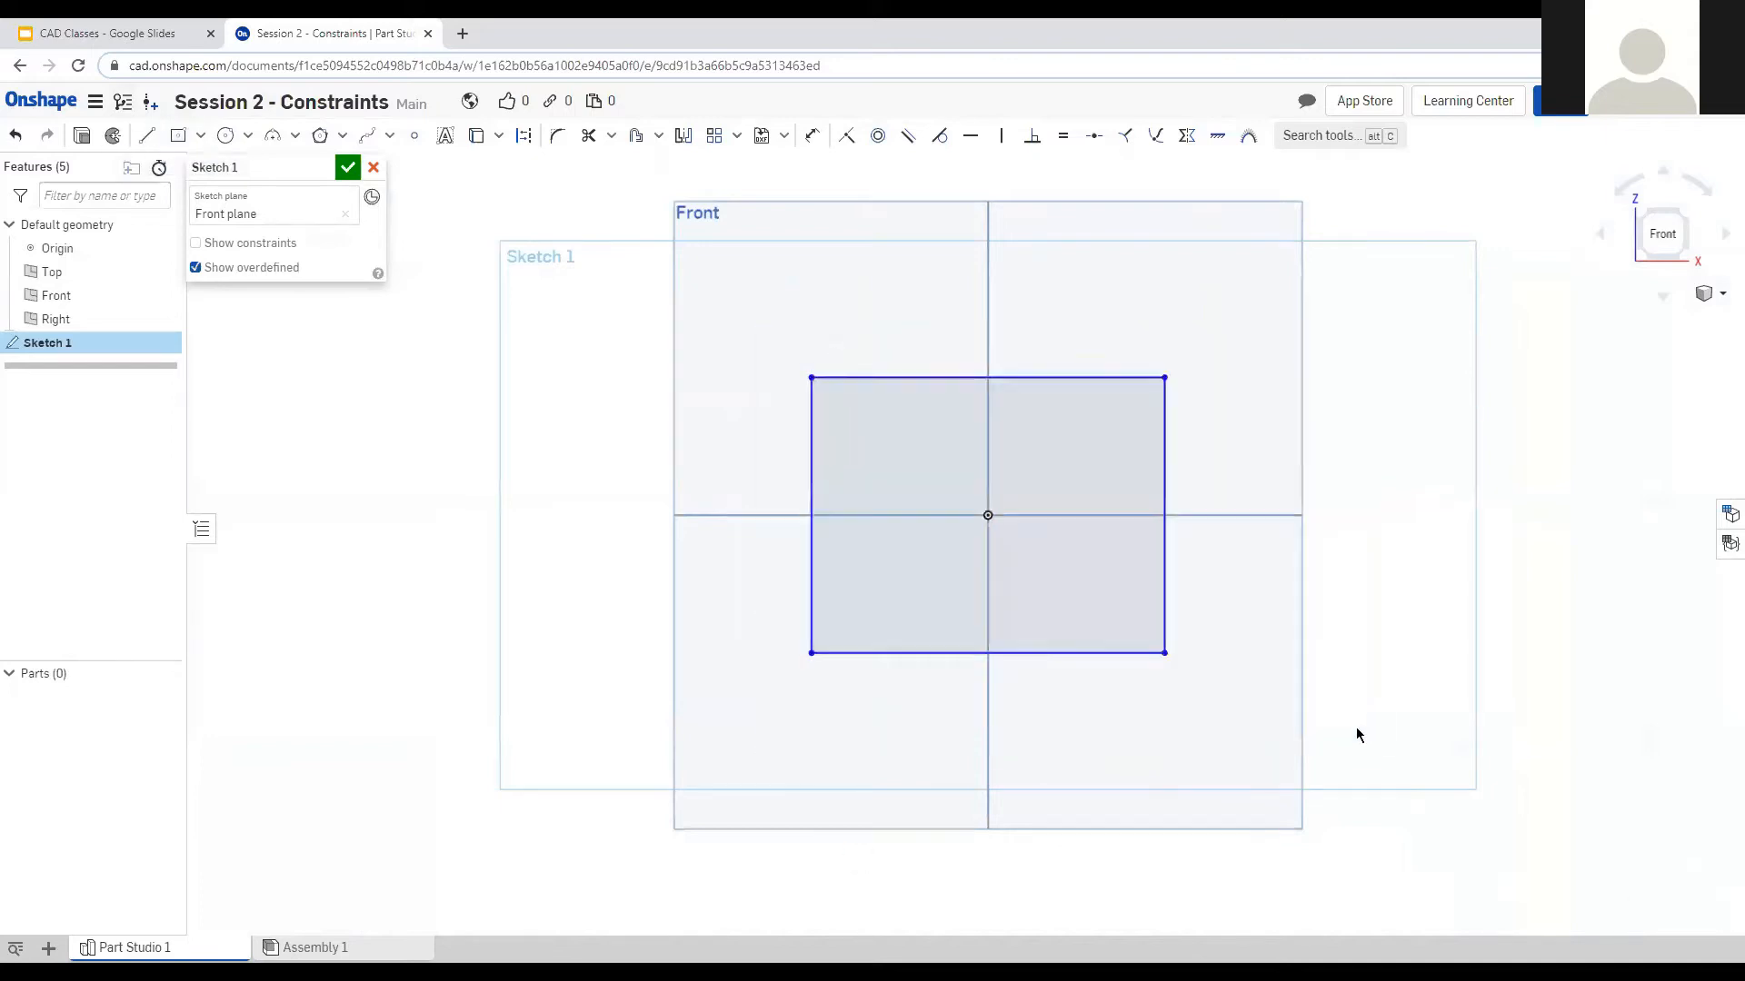
key("Delete")
key("l")
left_click(840, 411)
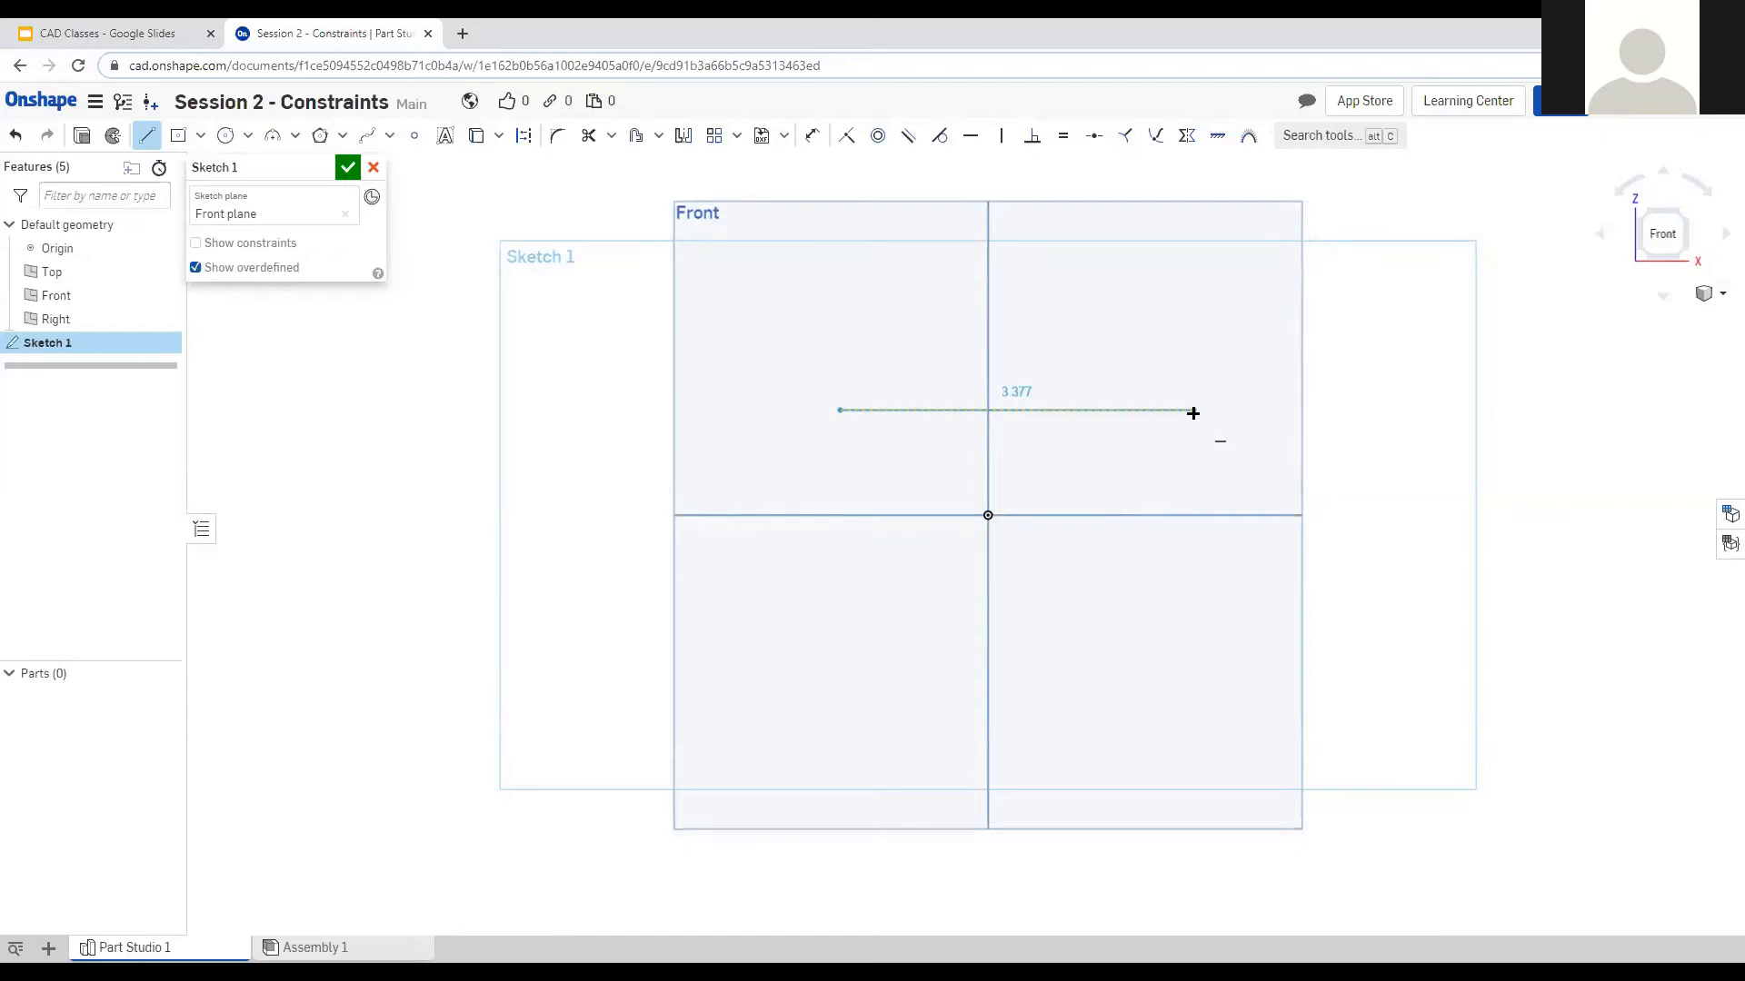
Finish a 3.377 in horizontal line with a vertical line dropping from its right end, then select both.
left_click(1193, 412)
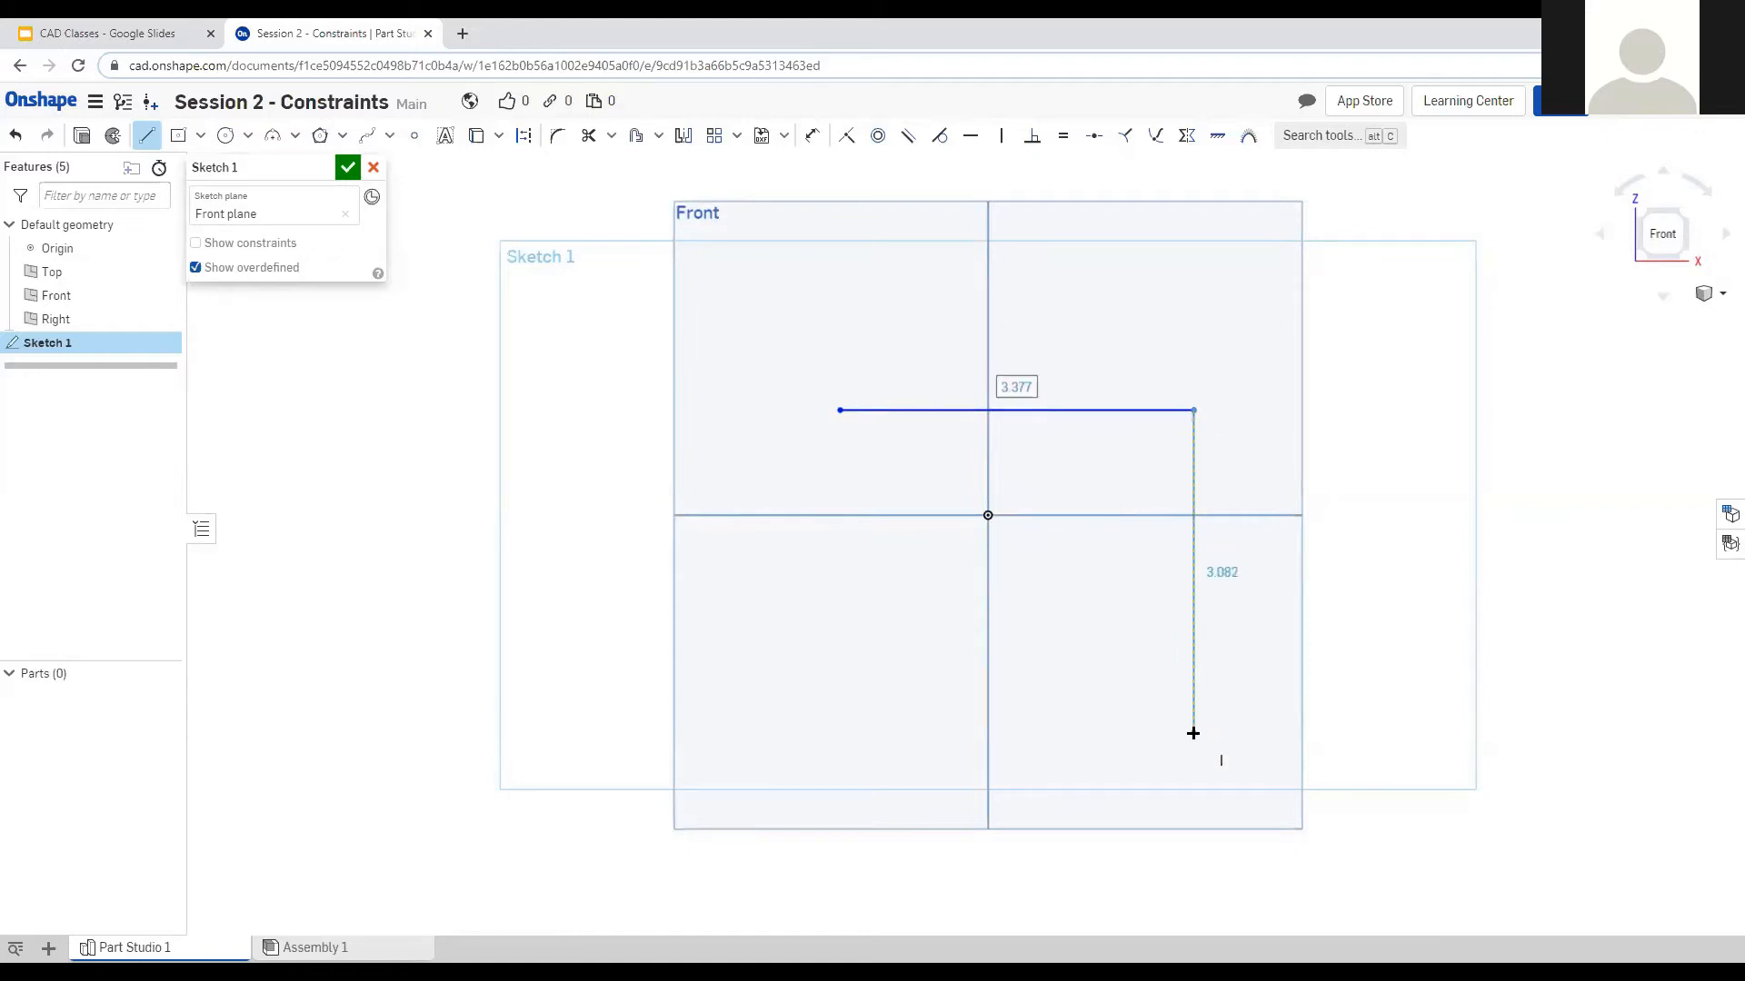
left_click(1193, 732)
key("Escape")
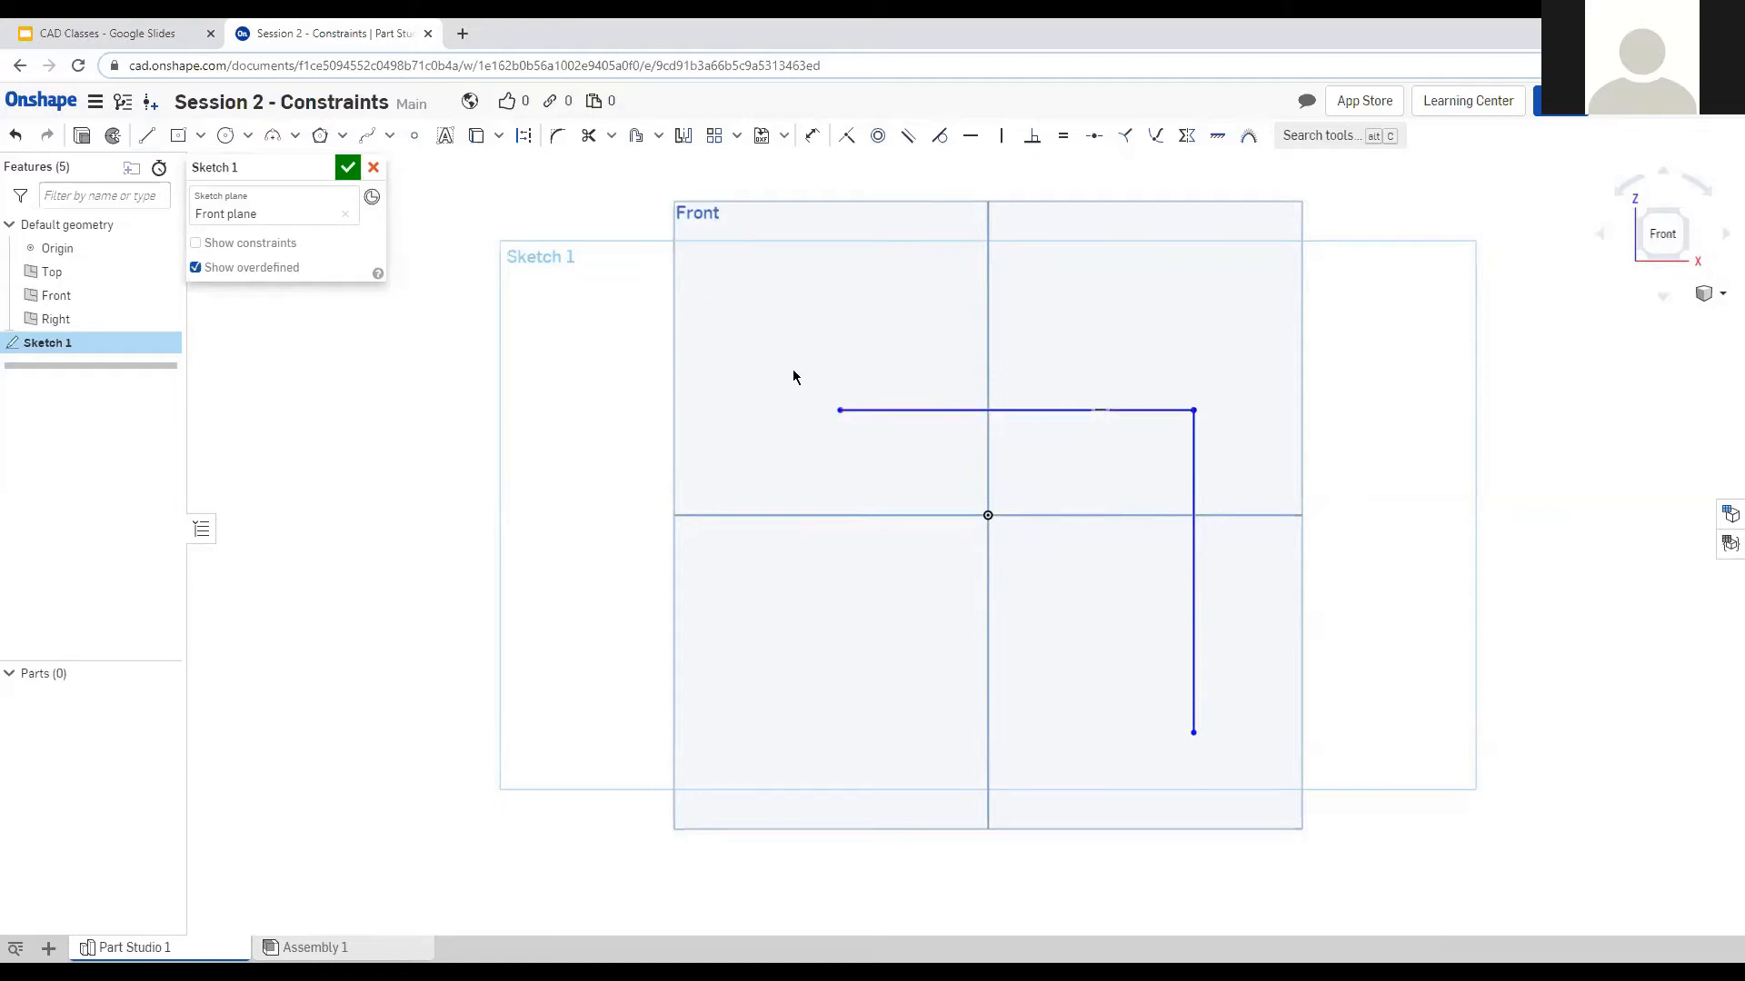
left_click_drag(727, 332, 1294, 836)
Delete the two lines and draw a closed five-point stepped outline of lines.
key("Delete")
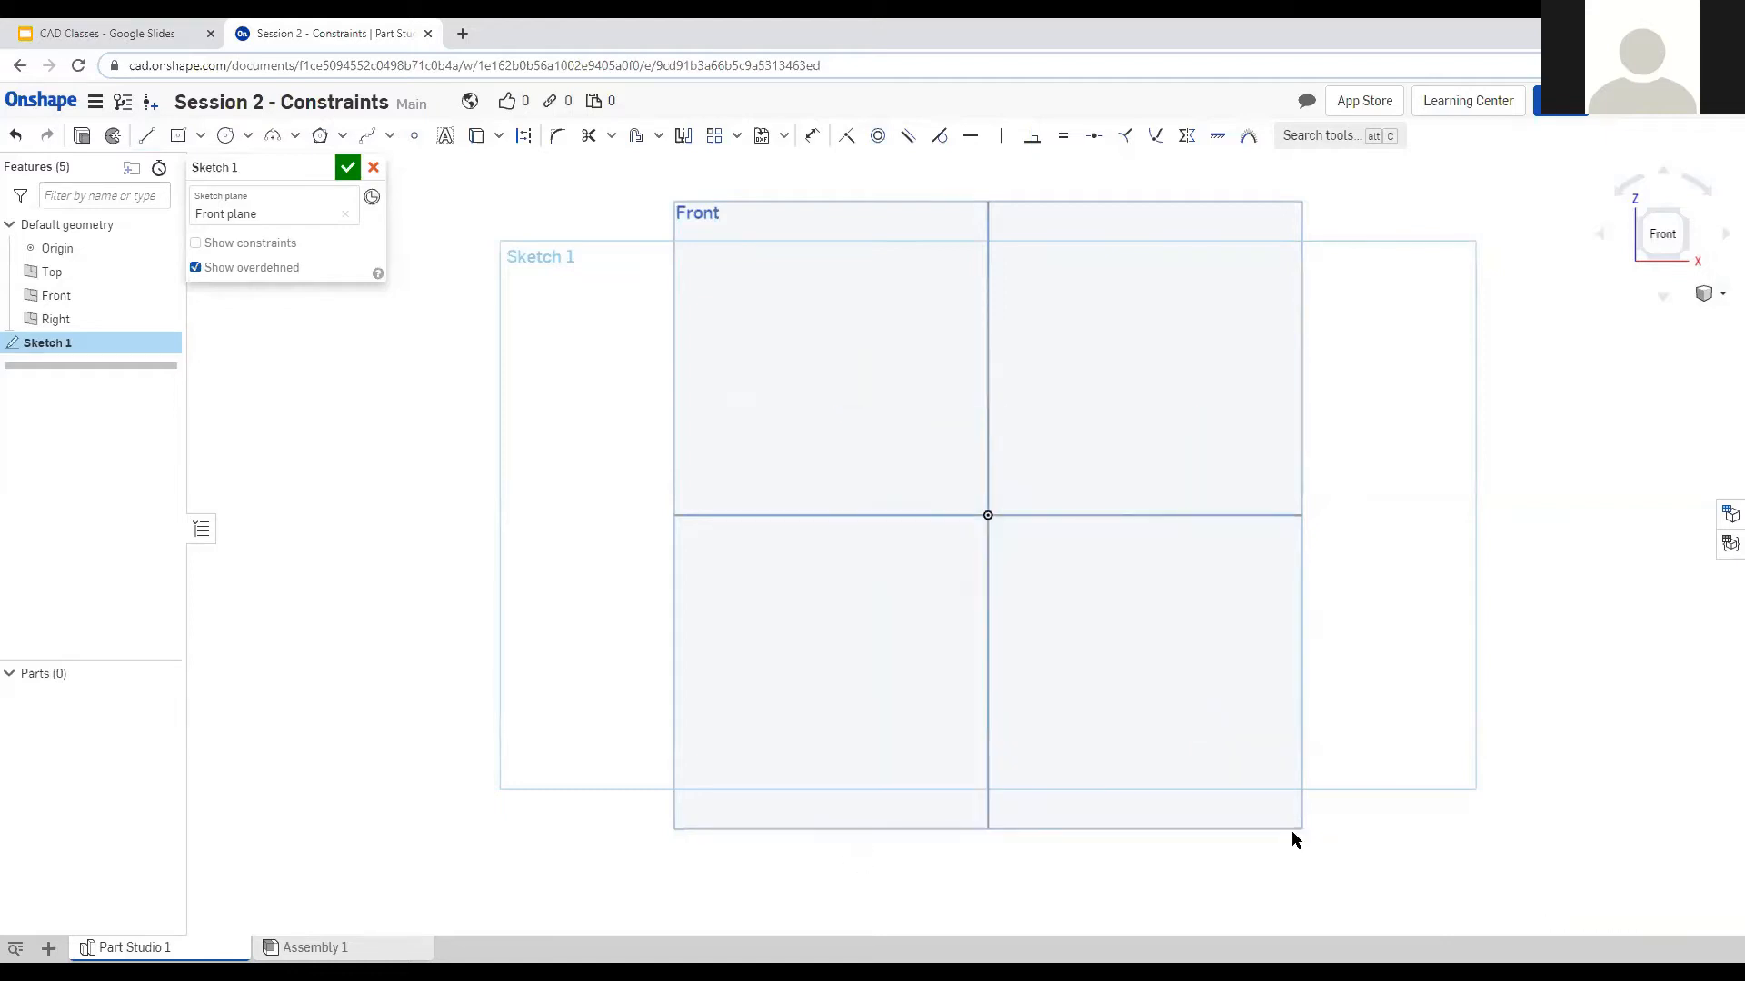
left_click(146, 136)
left_click(822, 348)
left_click(822, 660)
left_click(1182, 548)
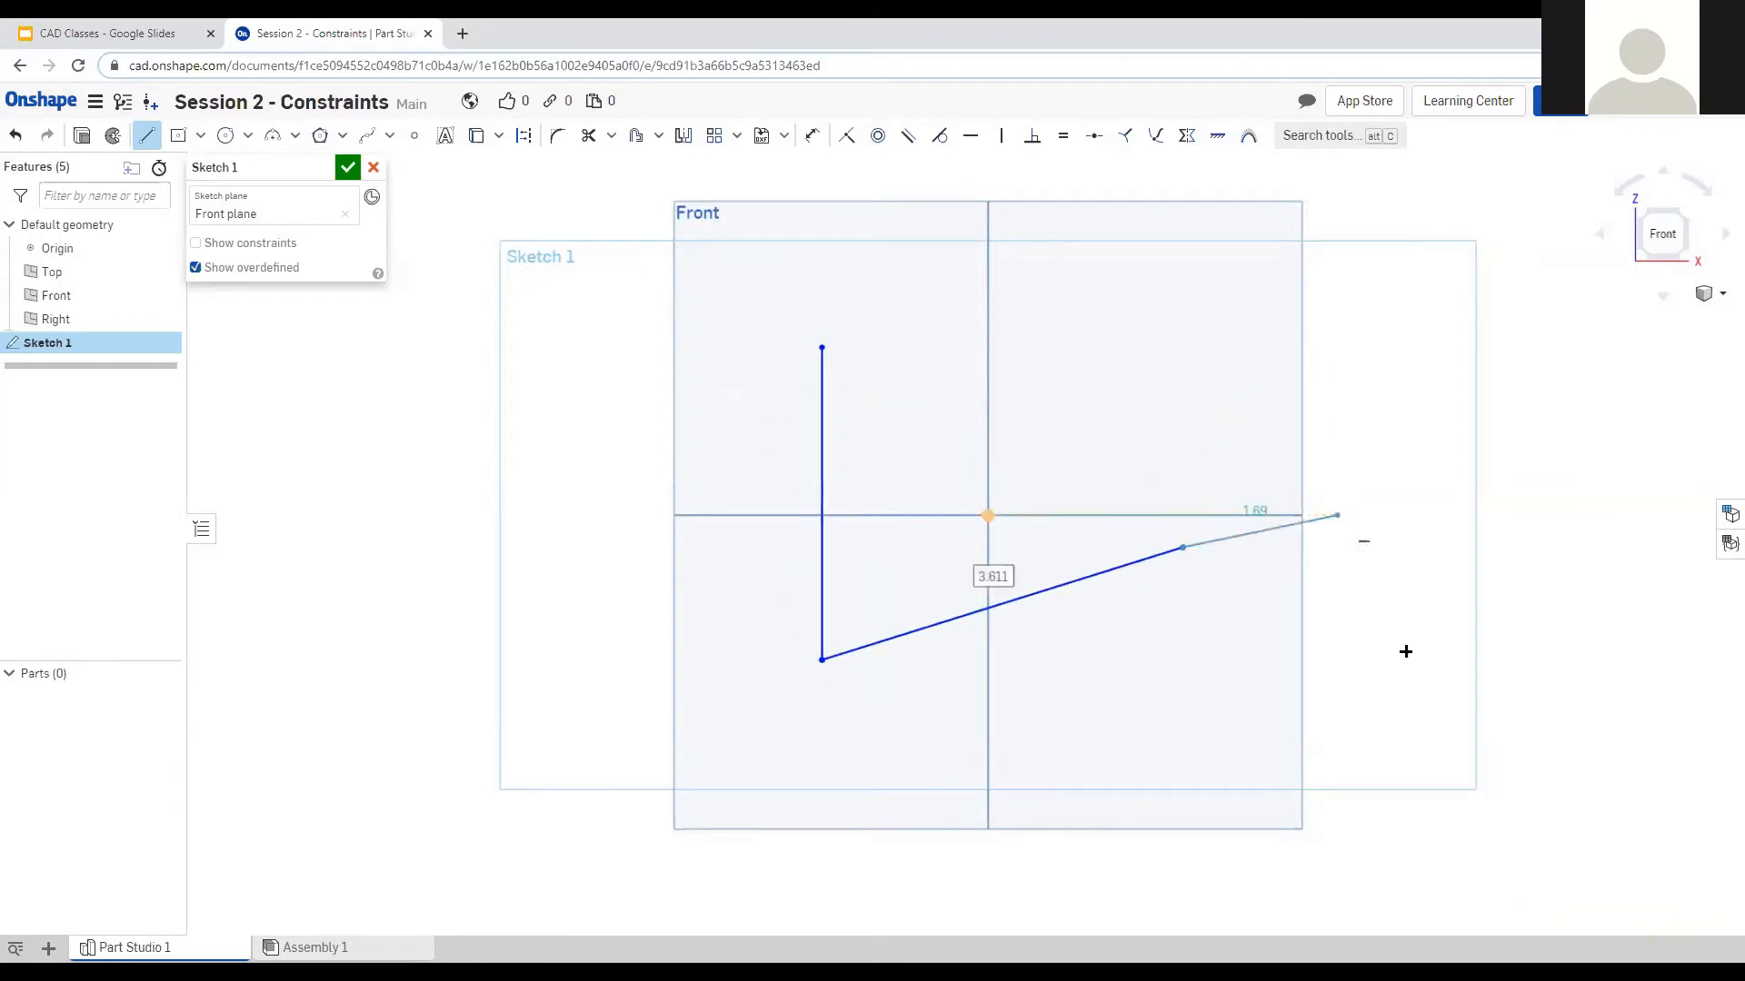
left_click(1429, 708)
left_click(776, 772)
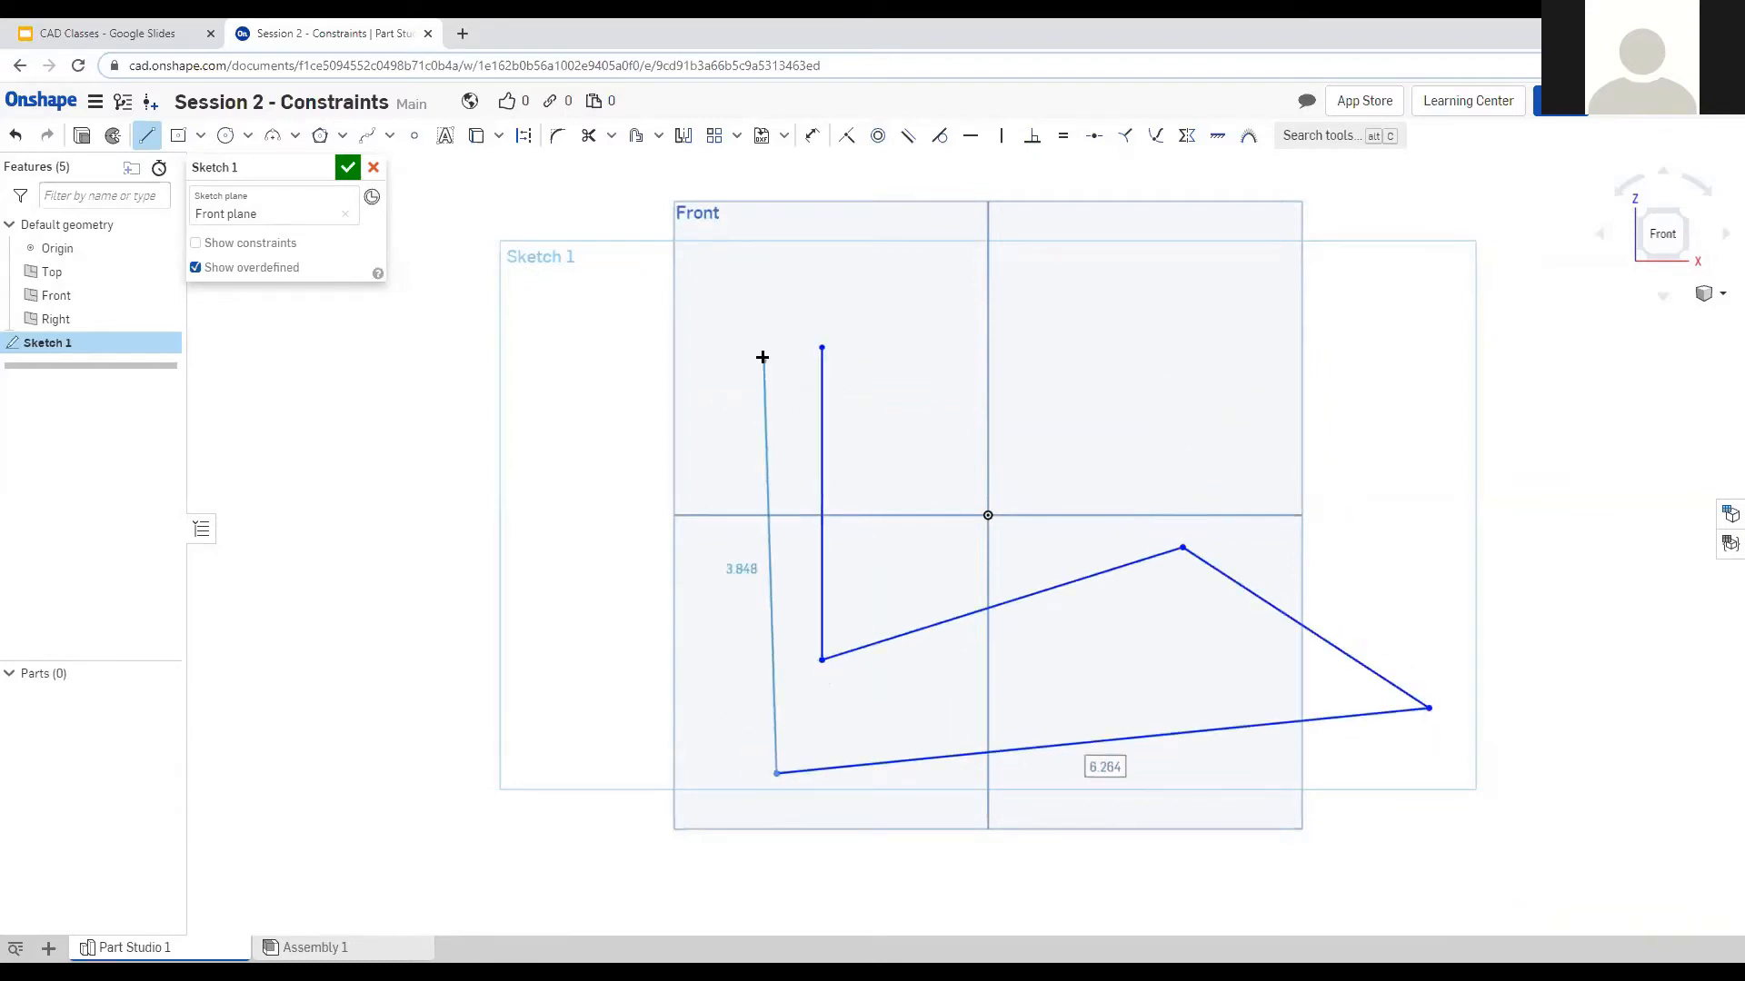
left_click(822, 348)
key("Escape")
Make the left and right edges vertical and upper and bottom edges horizontal, then delete the outline.
left_click(768, 589)
left_click(1000, 135)
left_click(1248, 597)
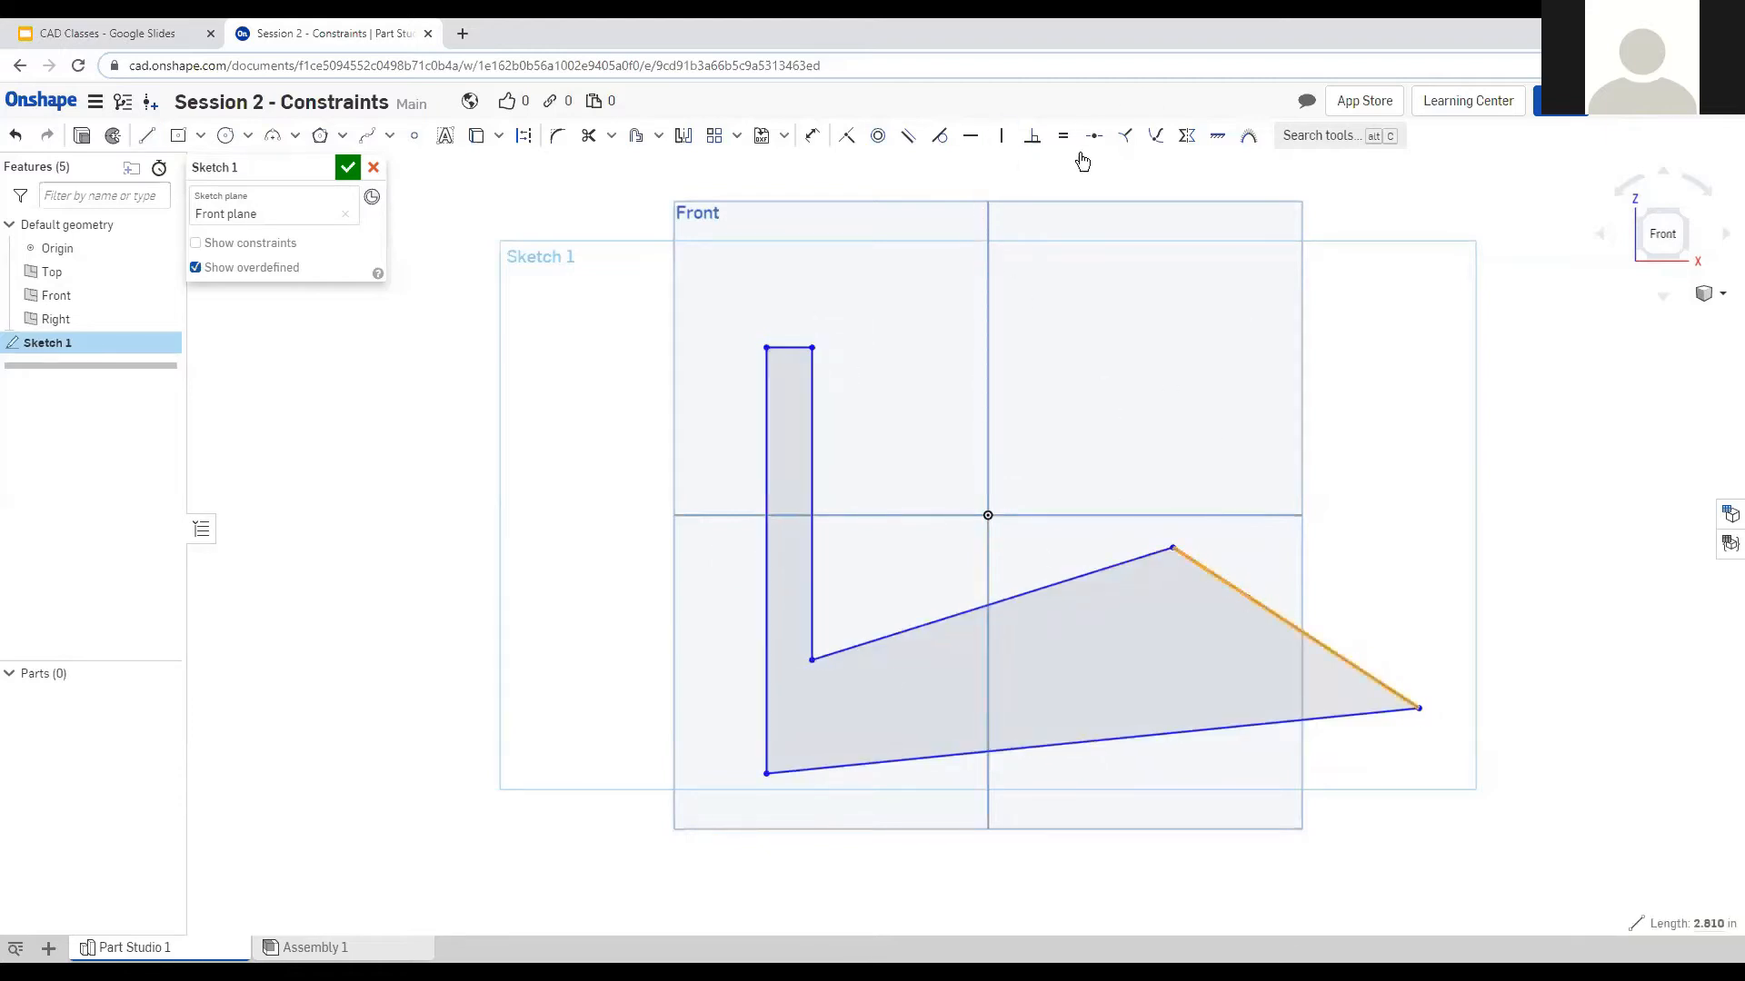
left_click(1001, 135)
left_click(1160, 491)
key("h")
left_click(1214, 729)
key("h")
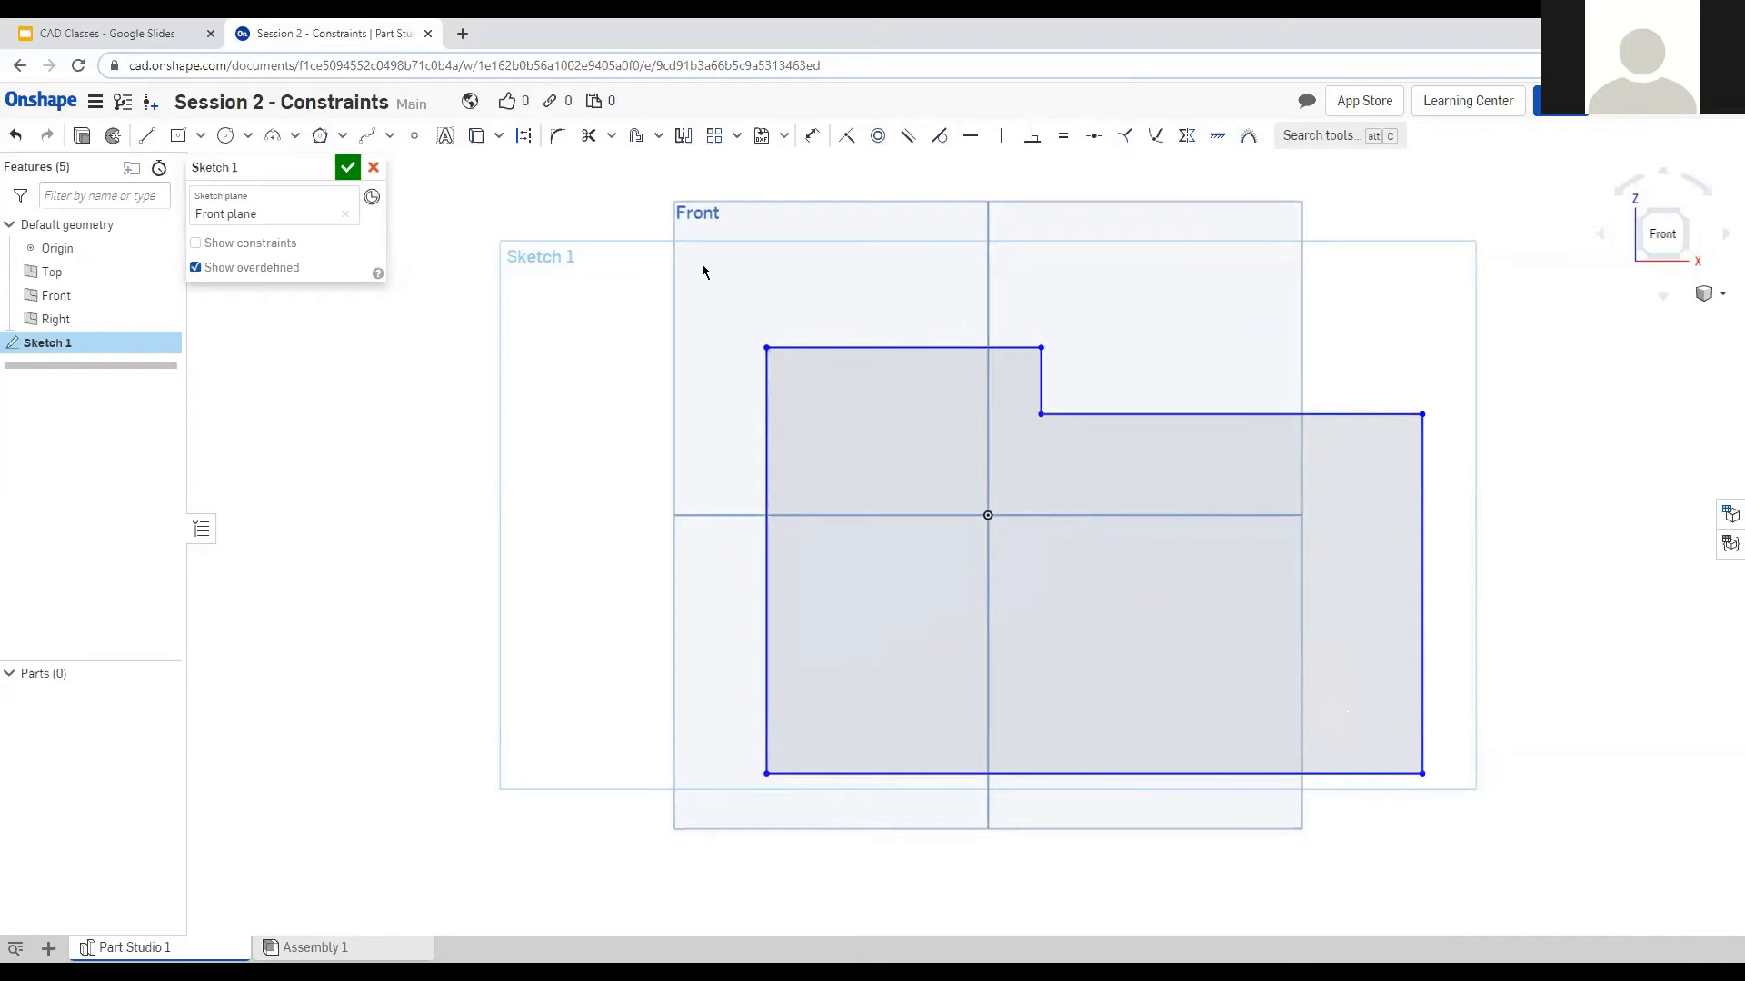
mouse_move(734, 283)
left_mouse_down()
mouse_move(782, 351)
mouse_move(1545, 869)
mouse_move(1505, 842)
left_mouse_up()
key("Delete")
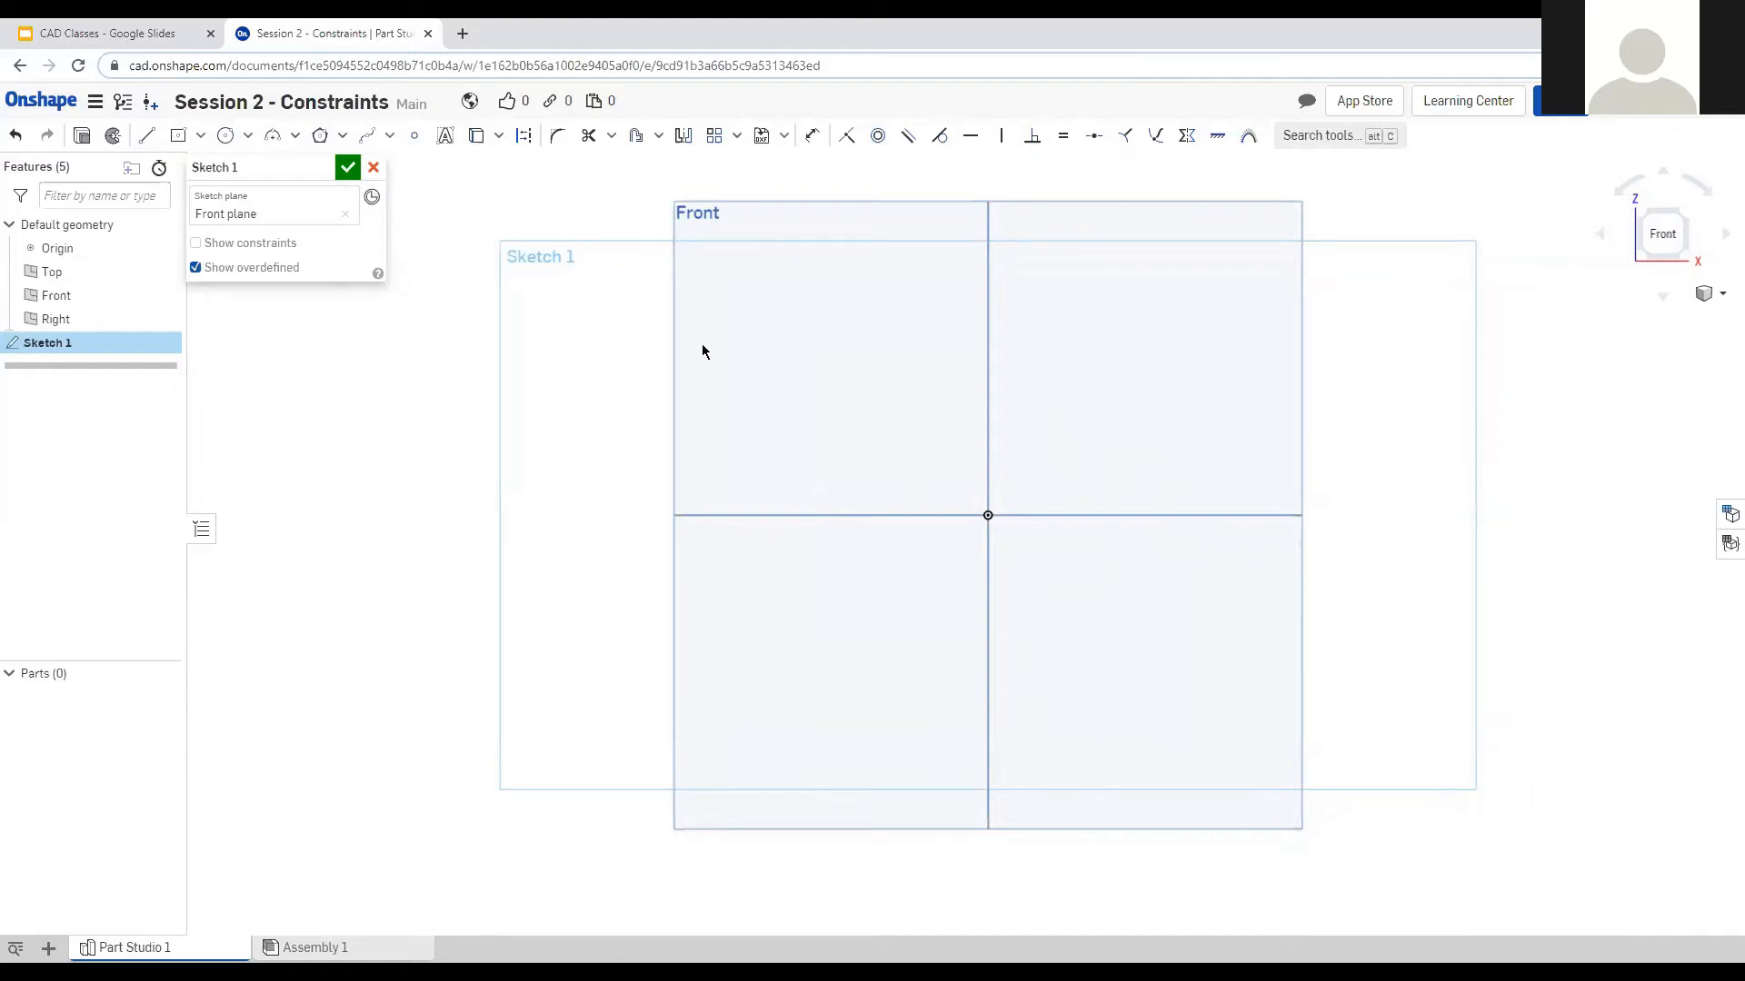
Draw a rectangle with one corner at the origin.
left_click(178, 135)
left_click(988, 515)
left_click(1144, 416)
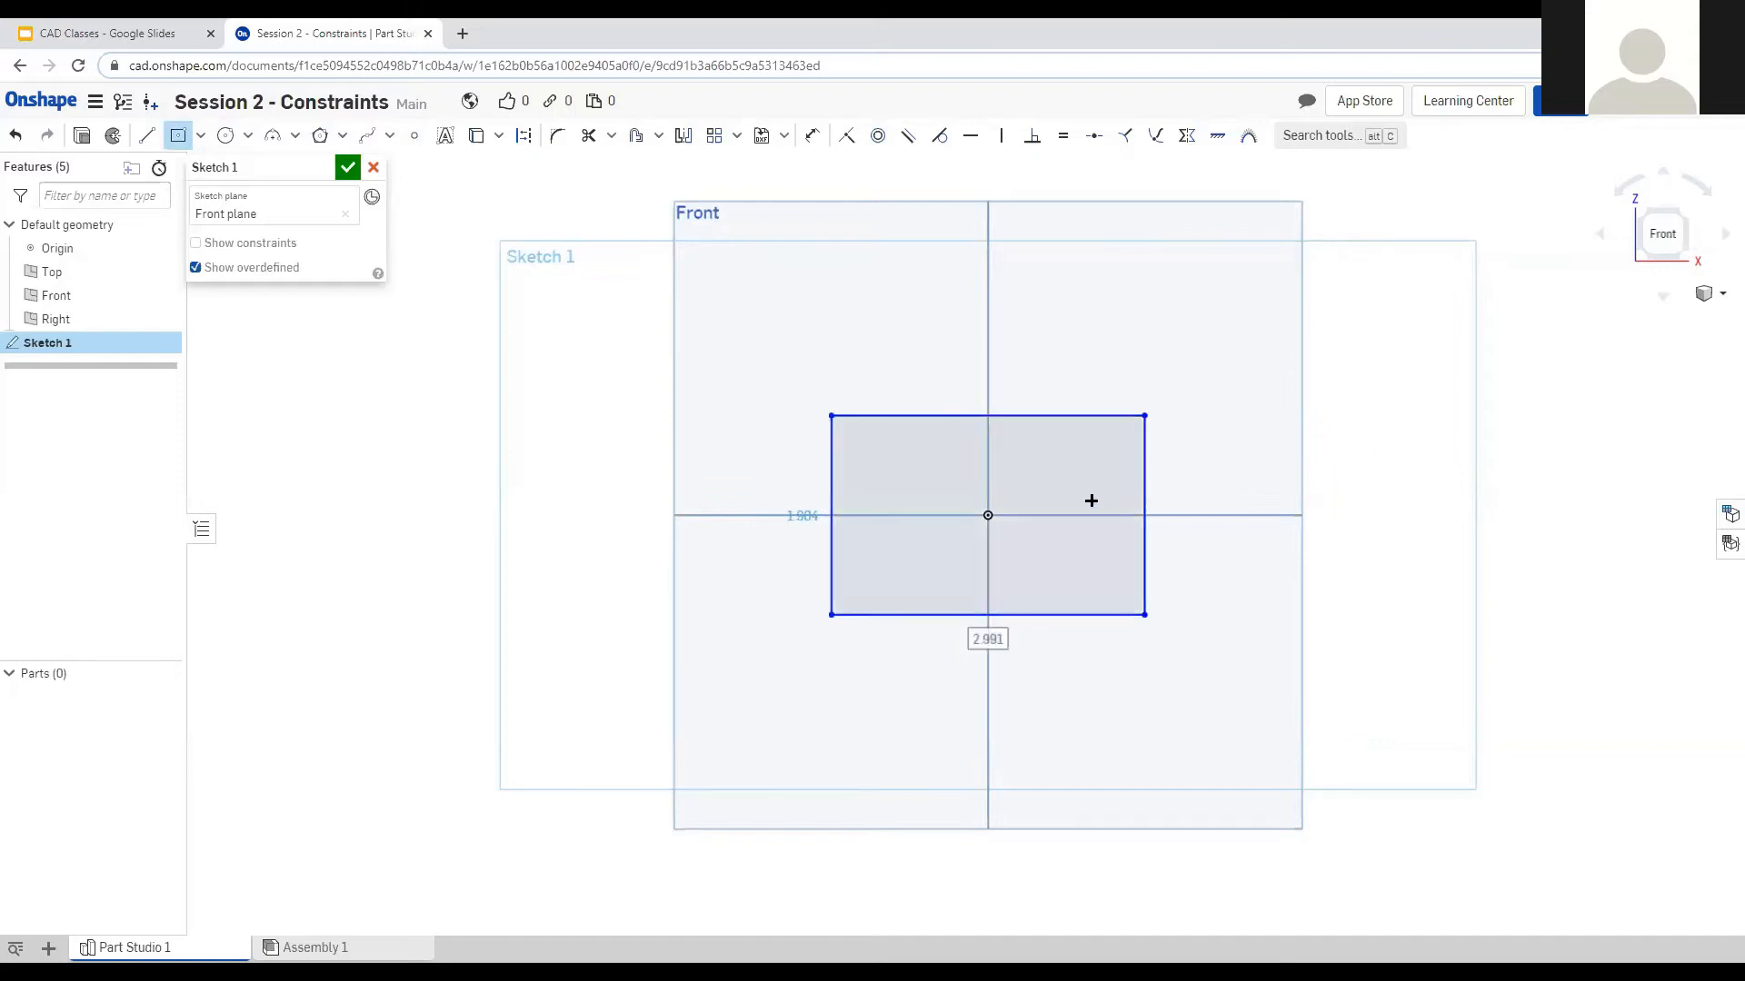
scroll(888, 369, "up", 3)
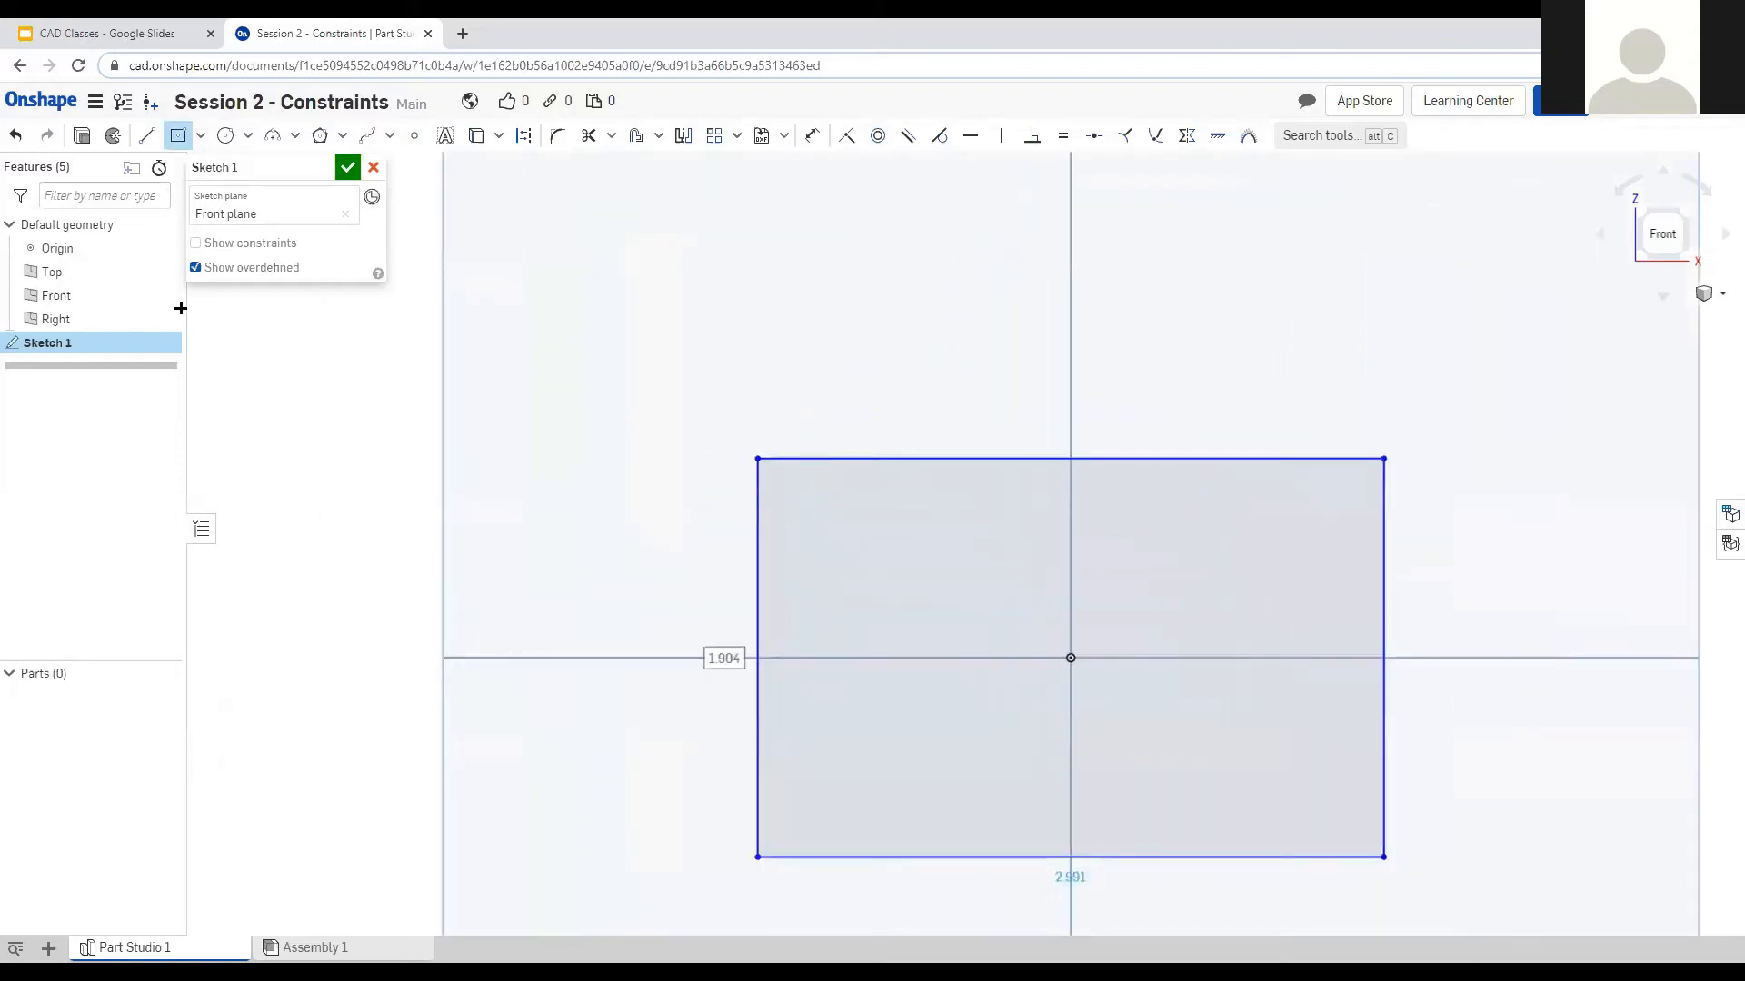
Draw a diagonal line from the rectangle's left-edge midpoint to its top edge.
left_click(147, 135)
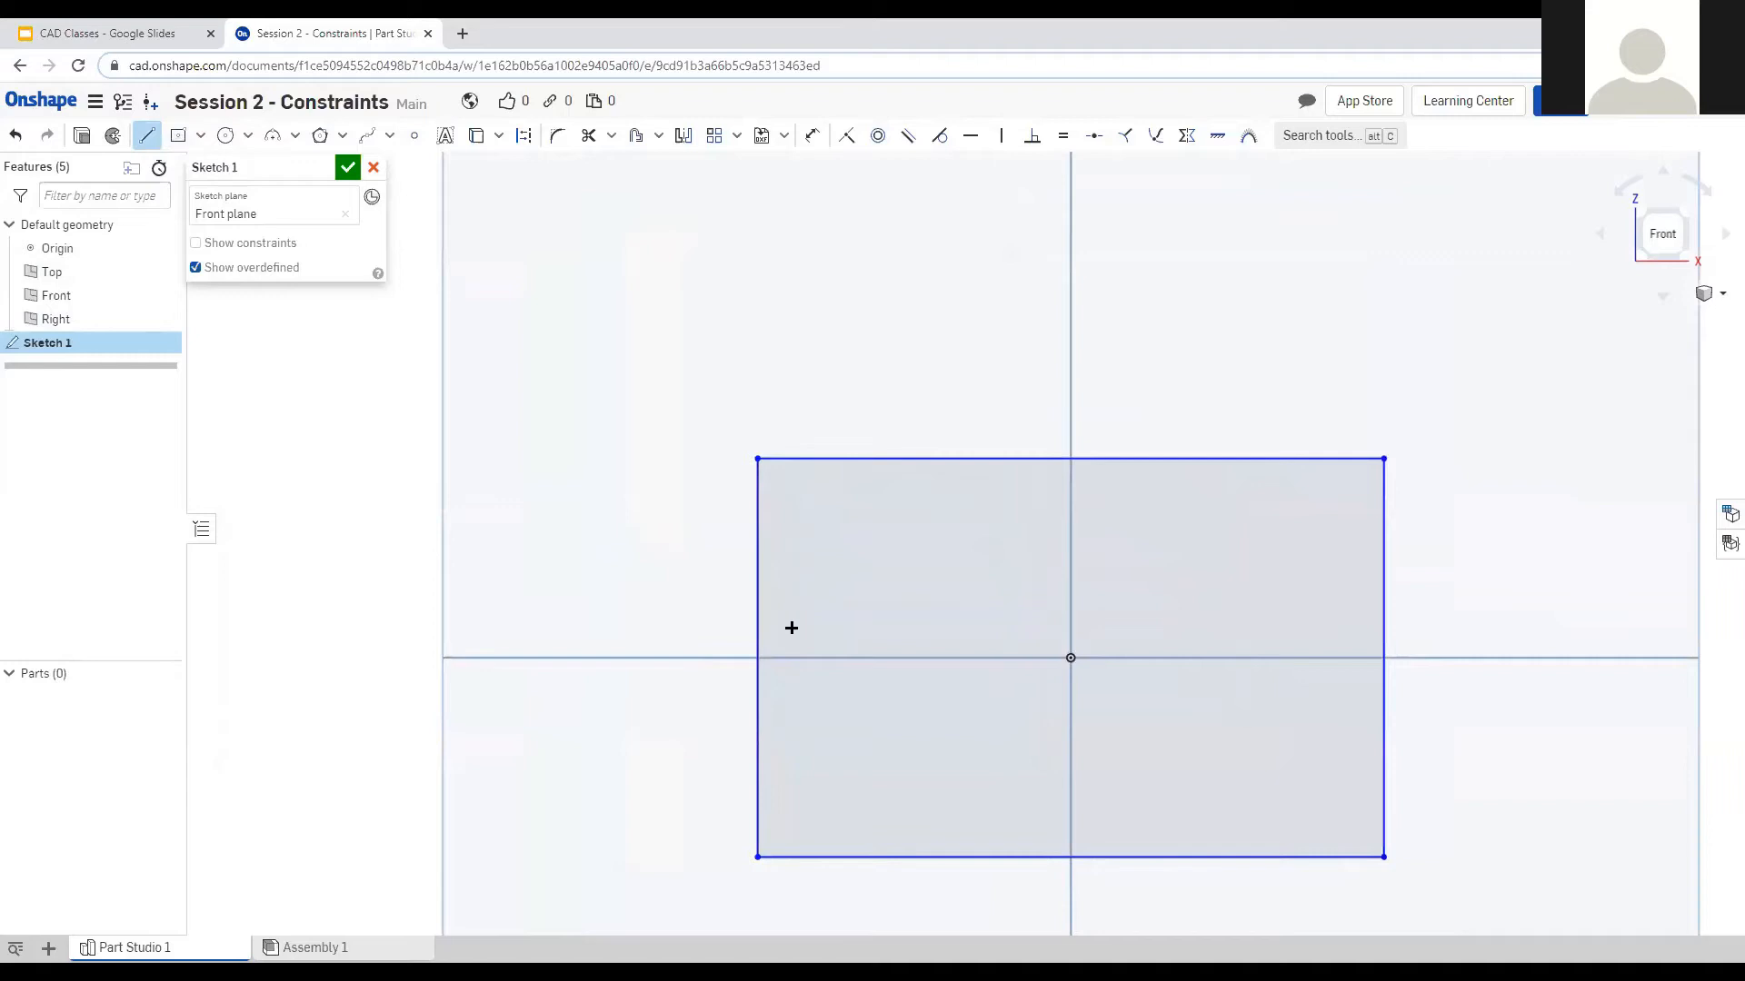
left_click(757, 657)
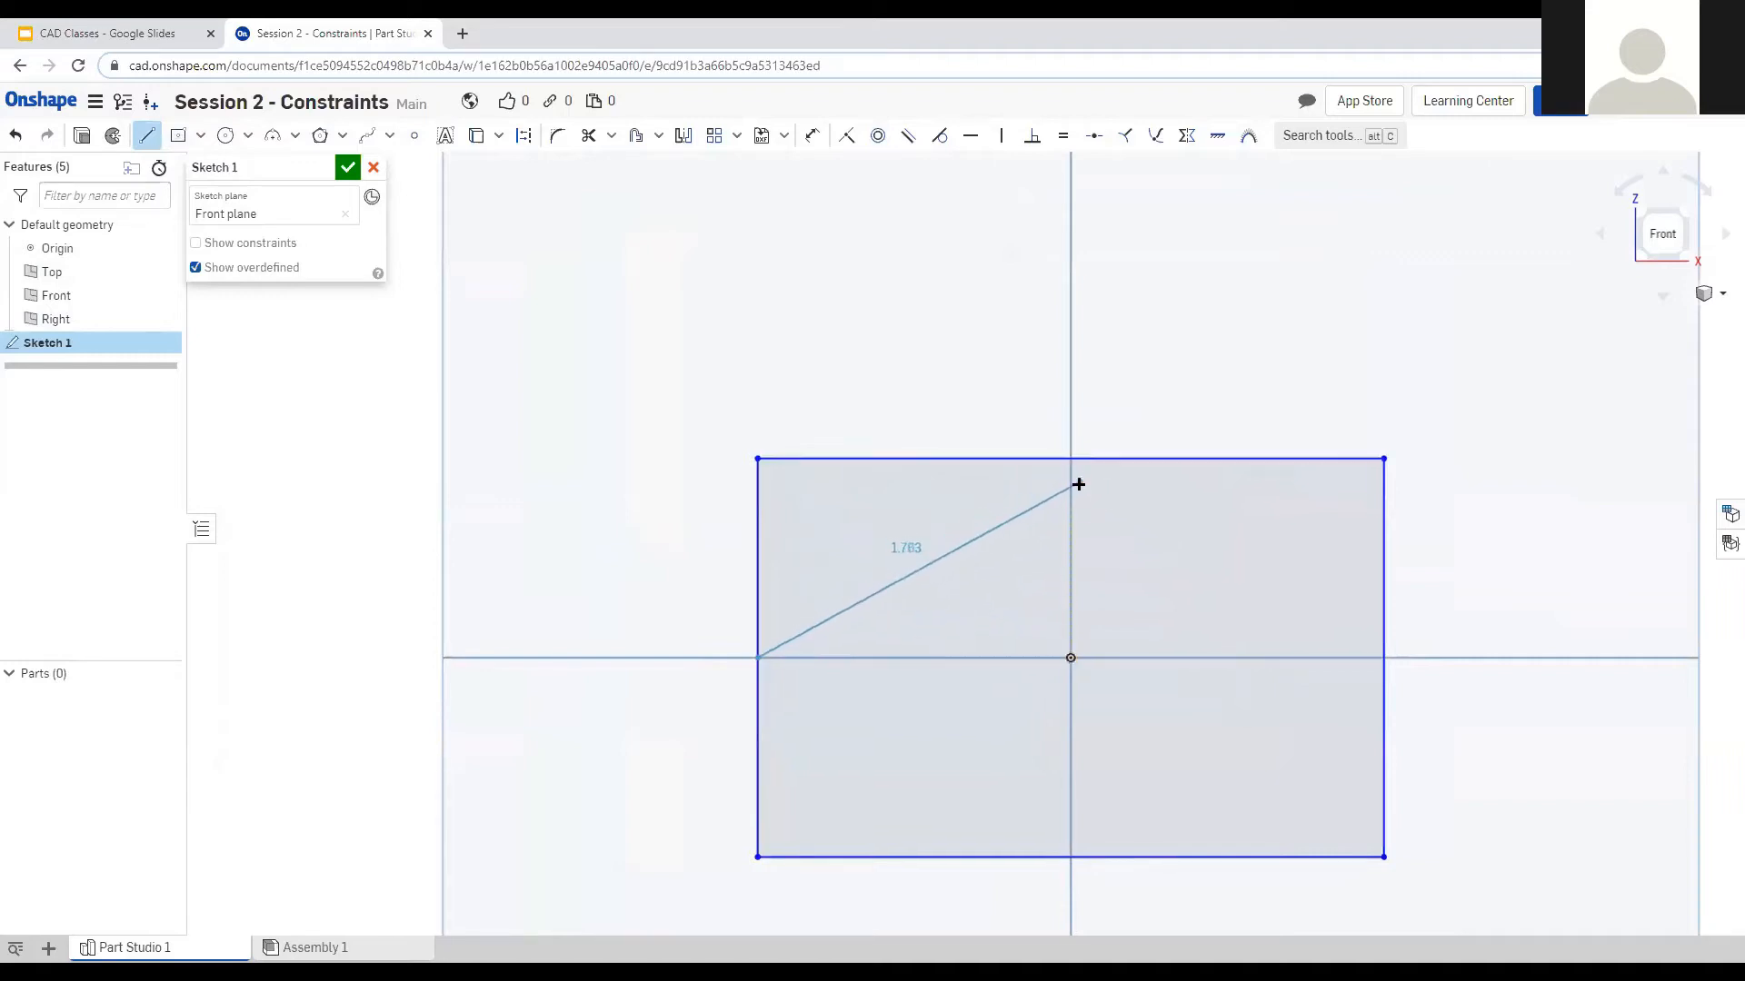
scroll(1077, 482, "down", 3)
scroll(1106, 431, "up", 6)
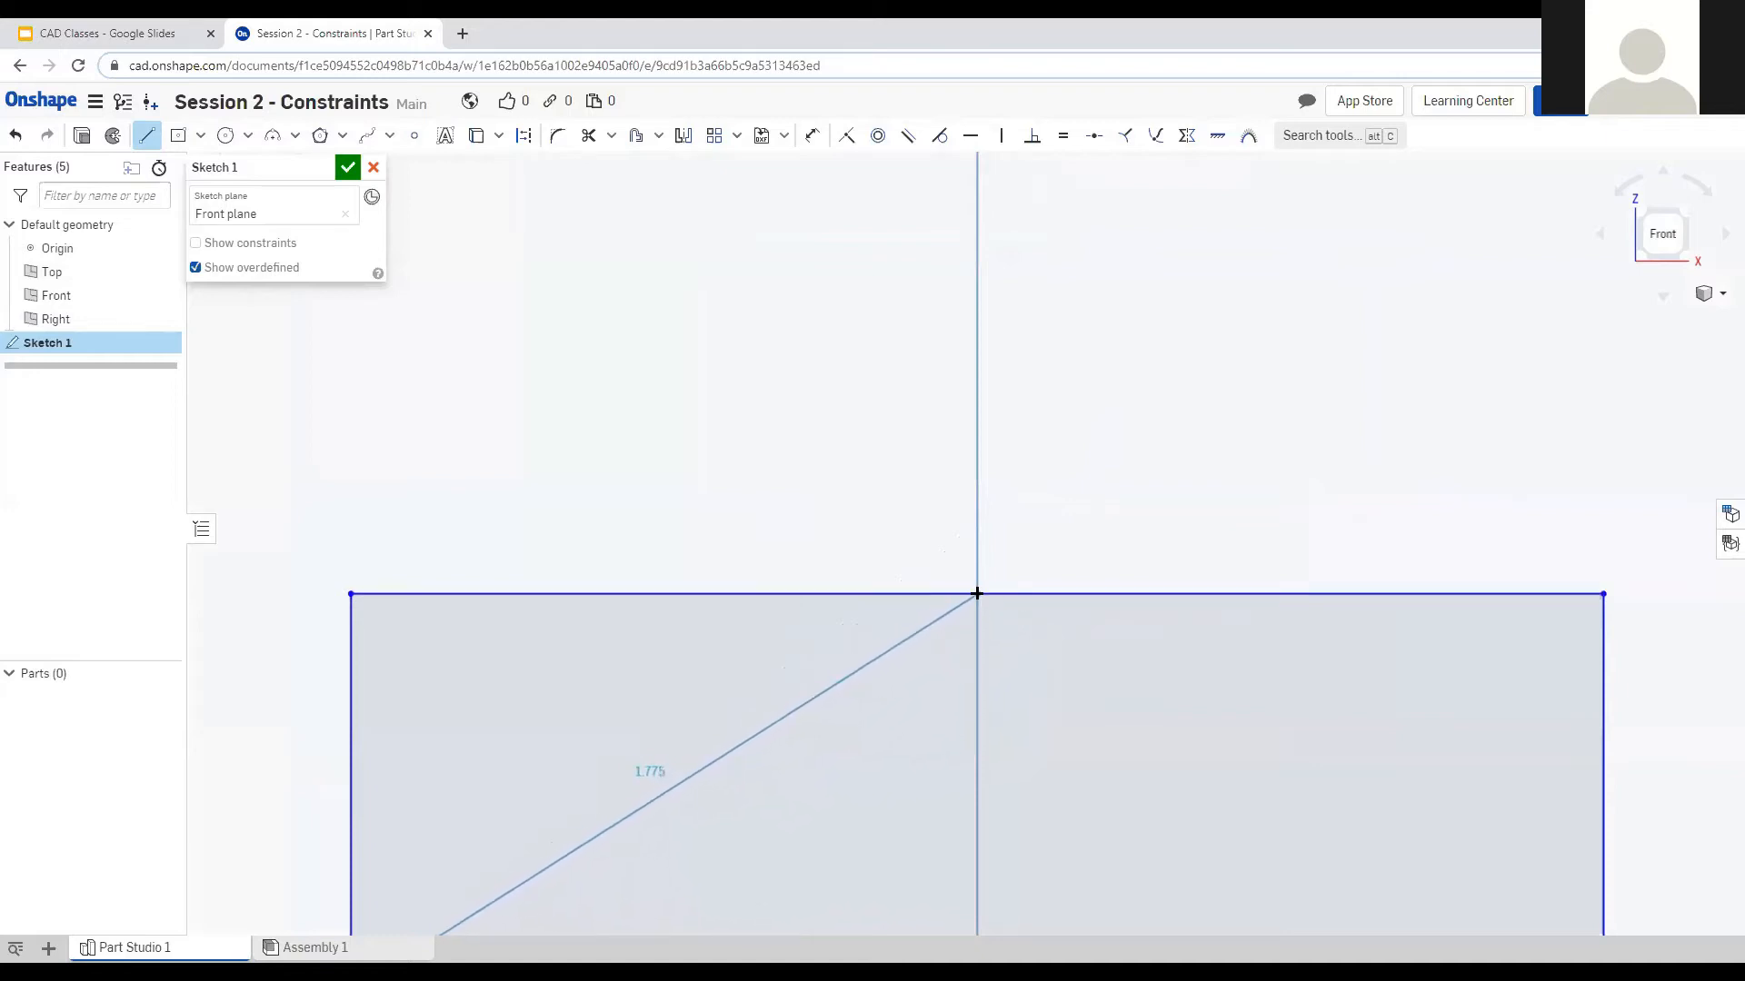
left_click(977, 595)
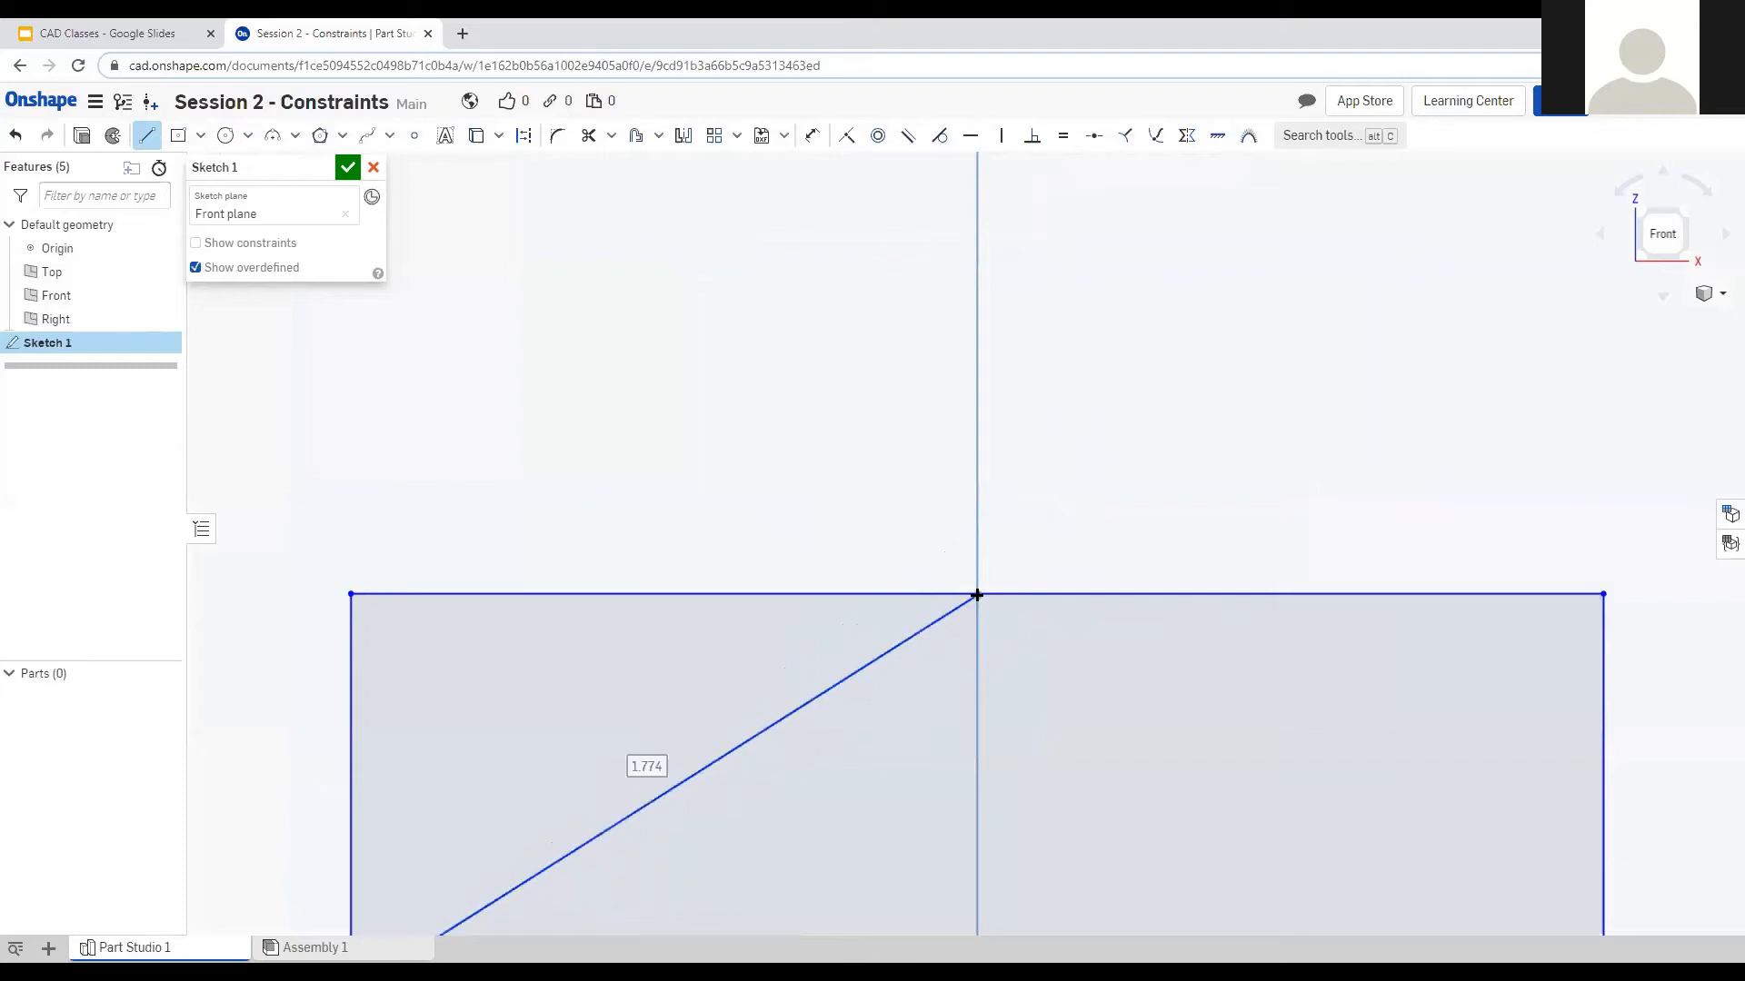
scroll(1005, 586, "up", 2)
scroll(1072, 554, "up", 3)
scroll(763, 673, "up", 3)
scroll(782, 640, "up", 3)
scroll(752, 687, "up", 3)
scroll(743, 617, "up", 3)
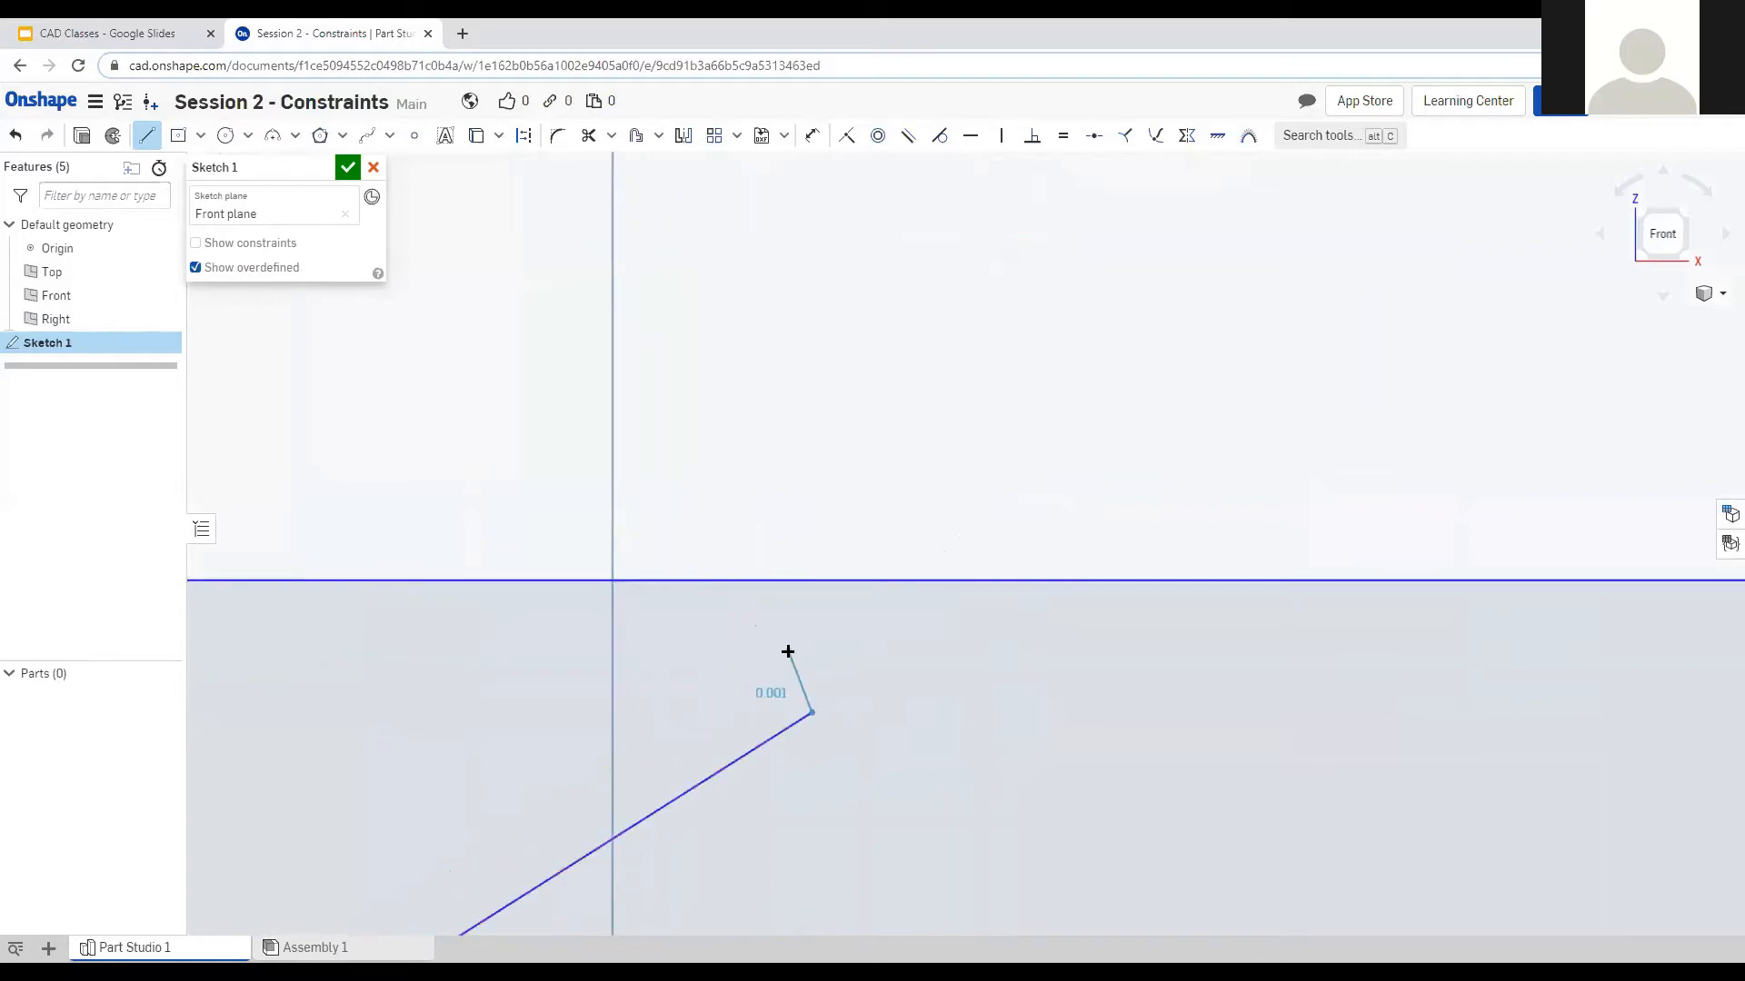
key("Escape")
Window-select the rectangle and diagonal line and delete them.
scroll(772, 642, "down", 10)
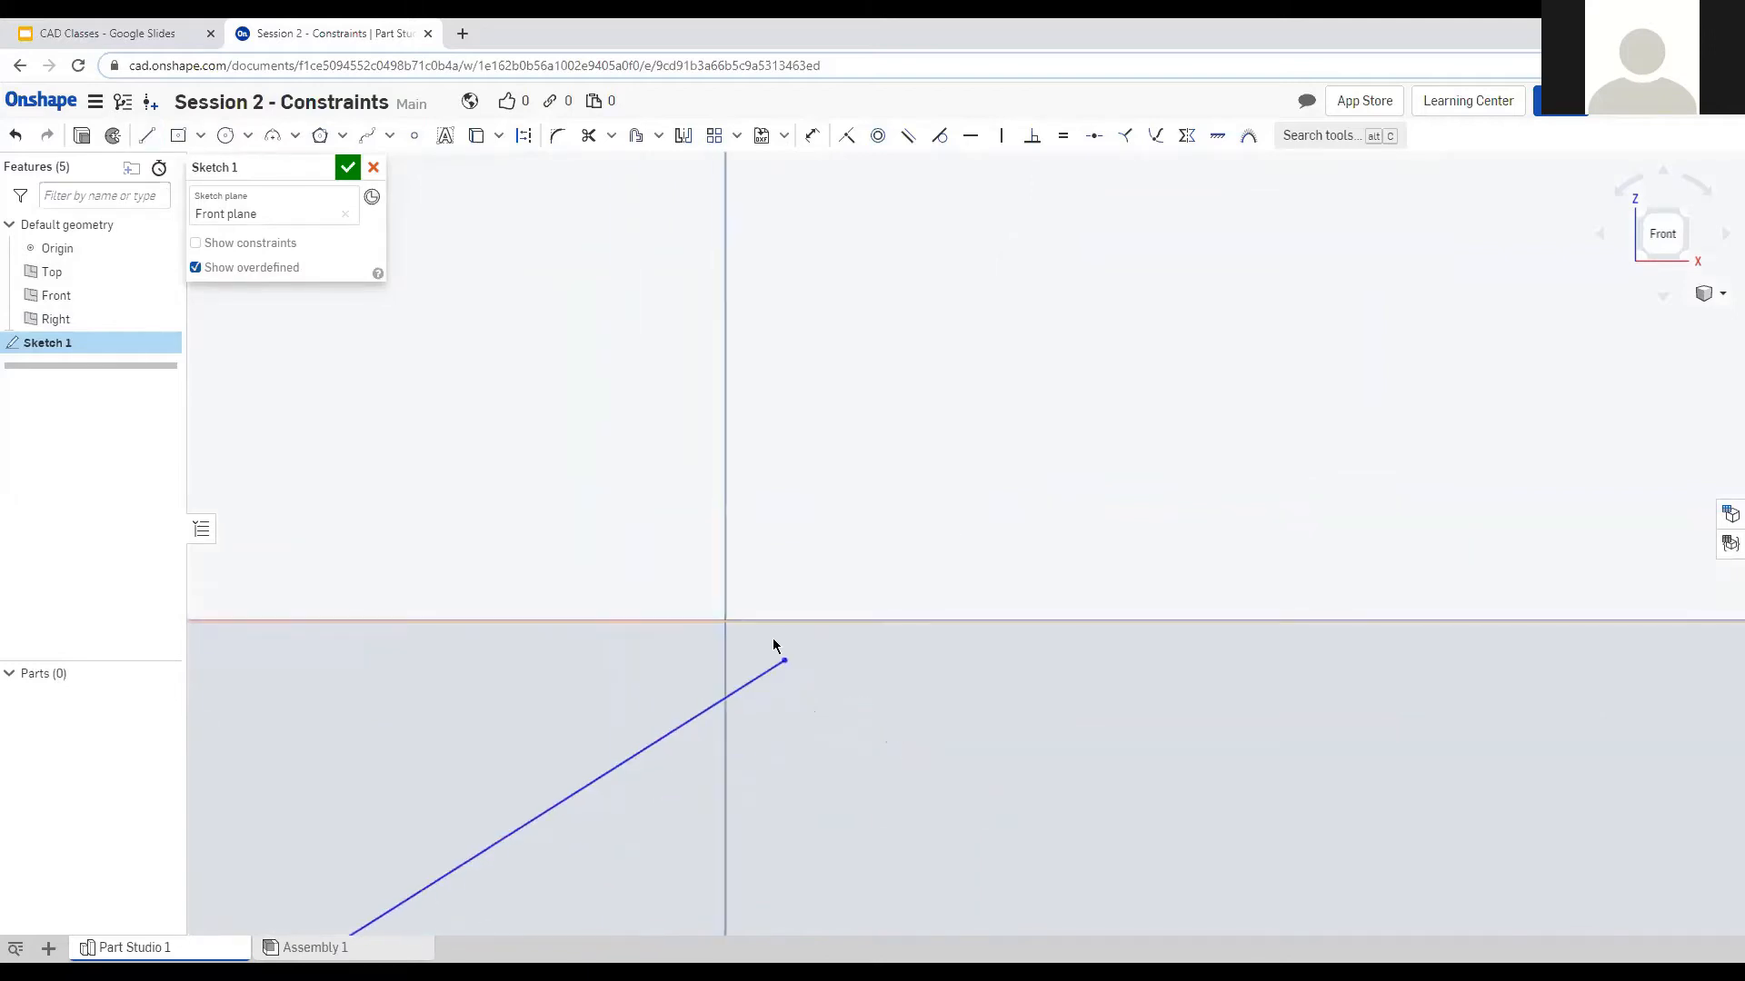
scroll(744, 552, "down", 5)
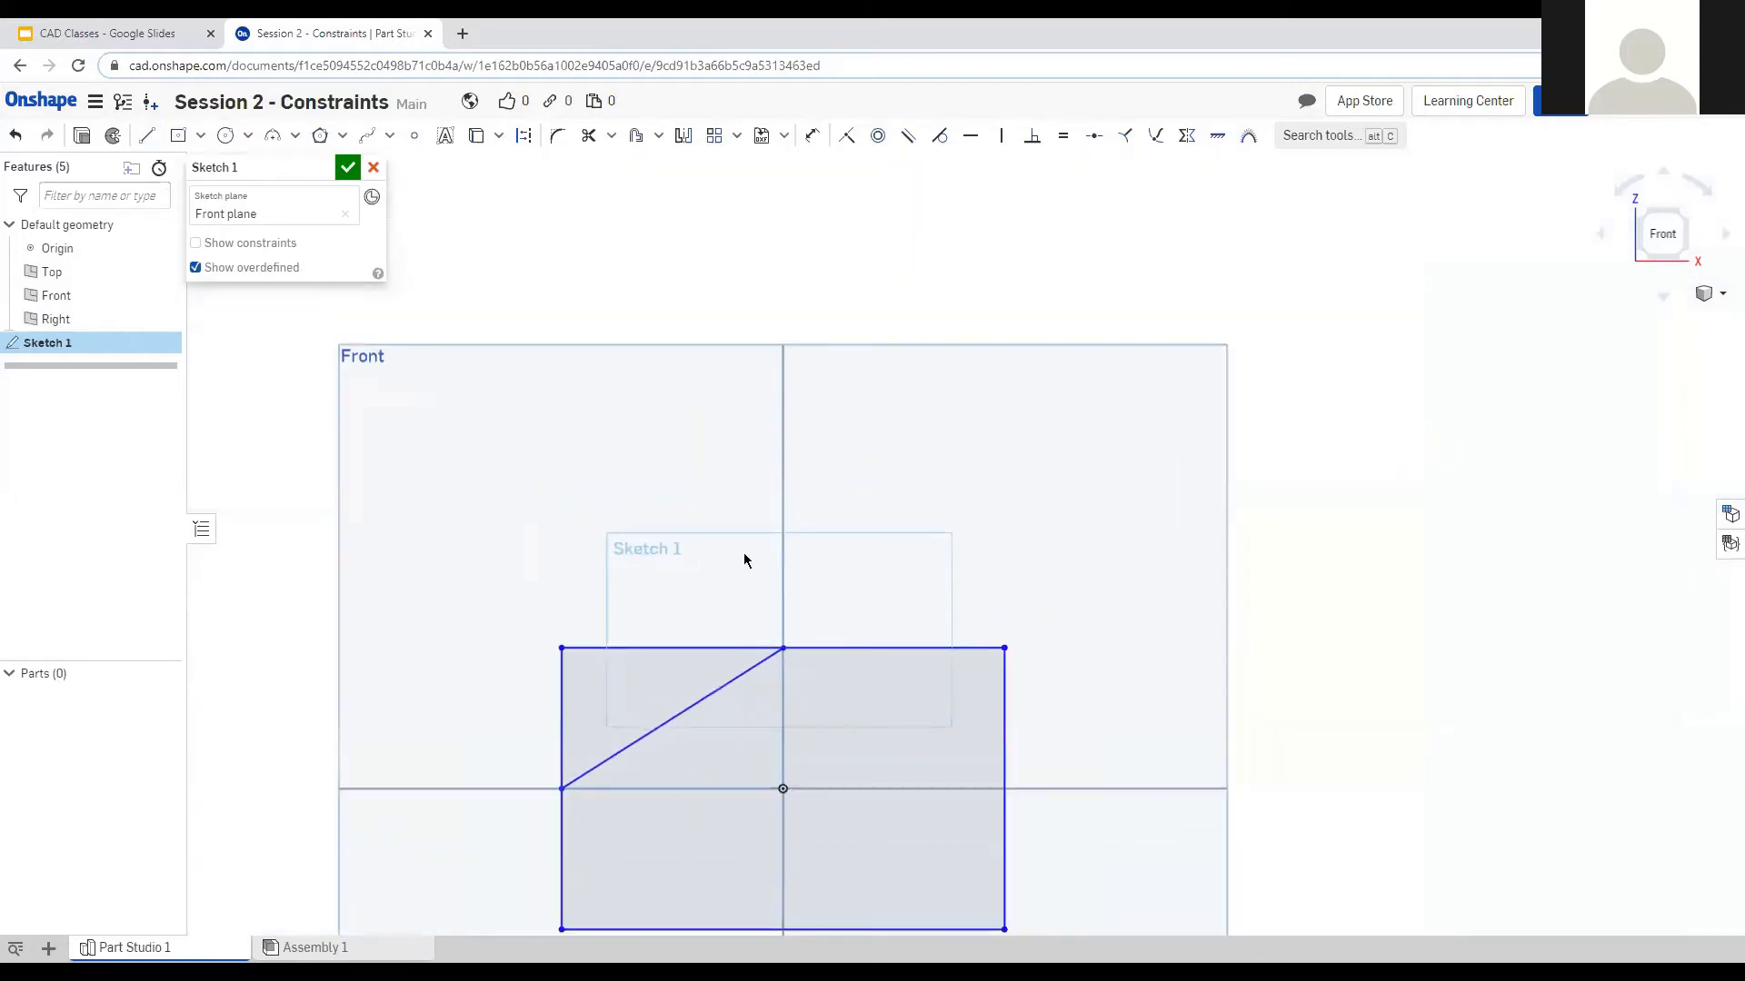
scroll(427, 555, "down", 4)
scroll(451, 652, "up", 2)
scroll(790, 809, "up", 3)
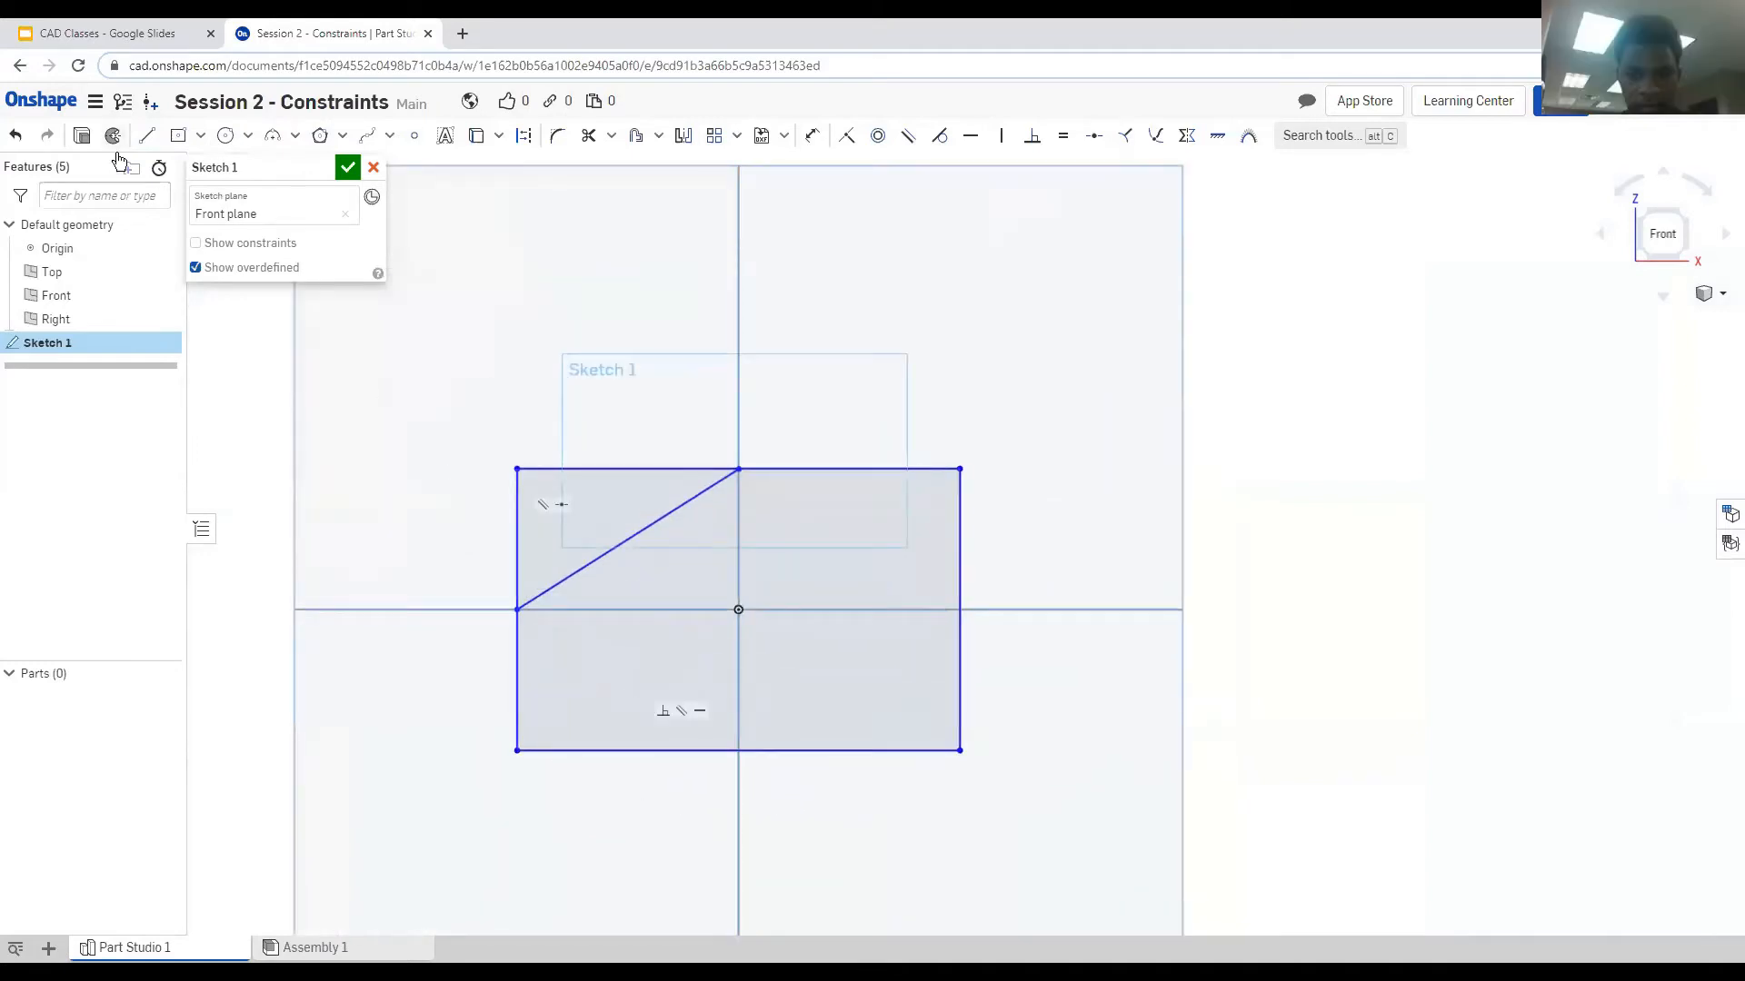
mouse_move(411, 389)
left_mouse_down()
mouse_move(918, 847)
mouse_move(1088, 796)
left_mouse_up()
key("Delete")
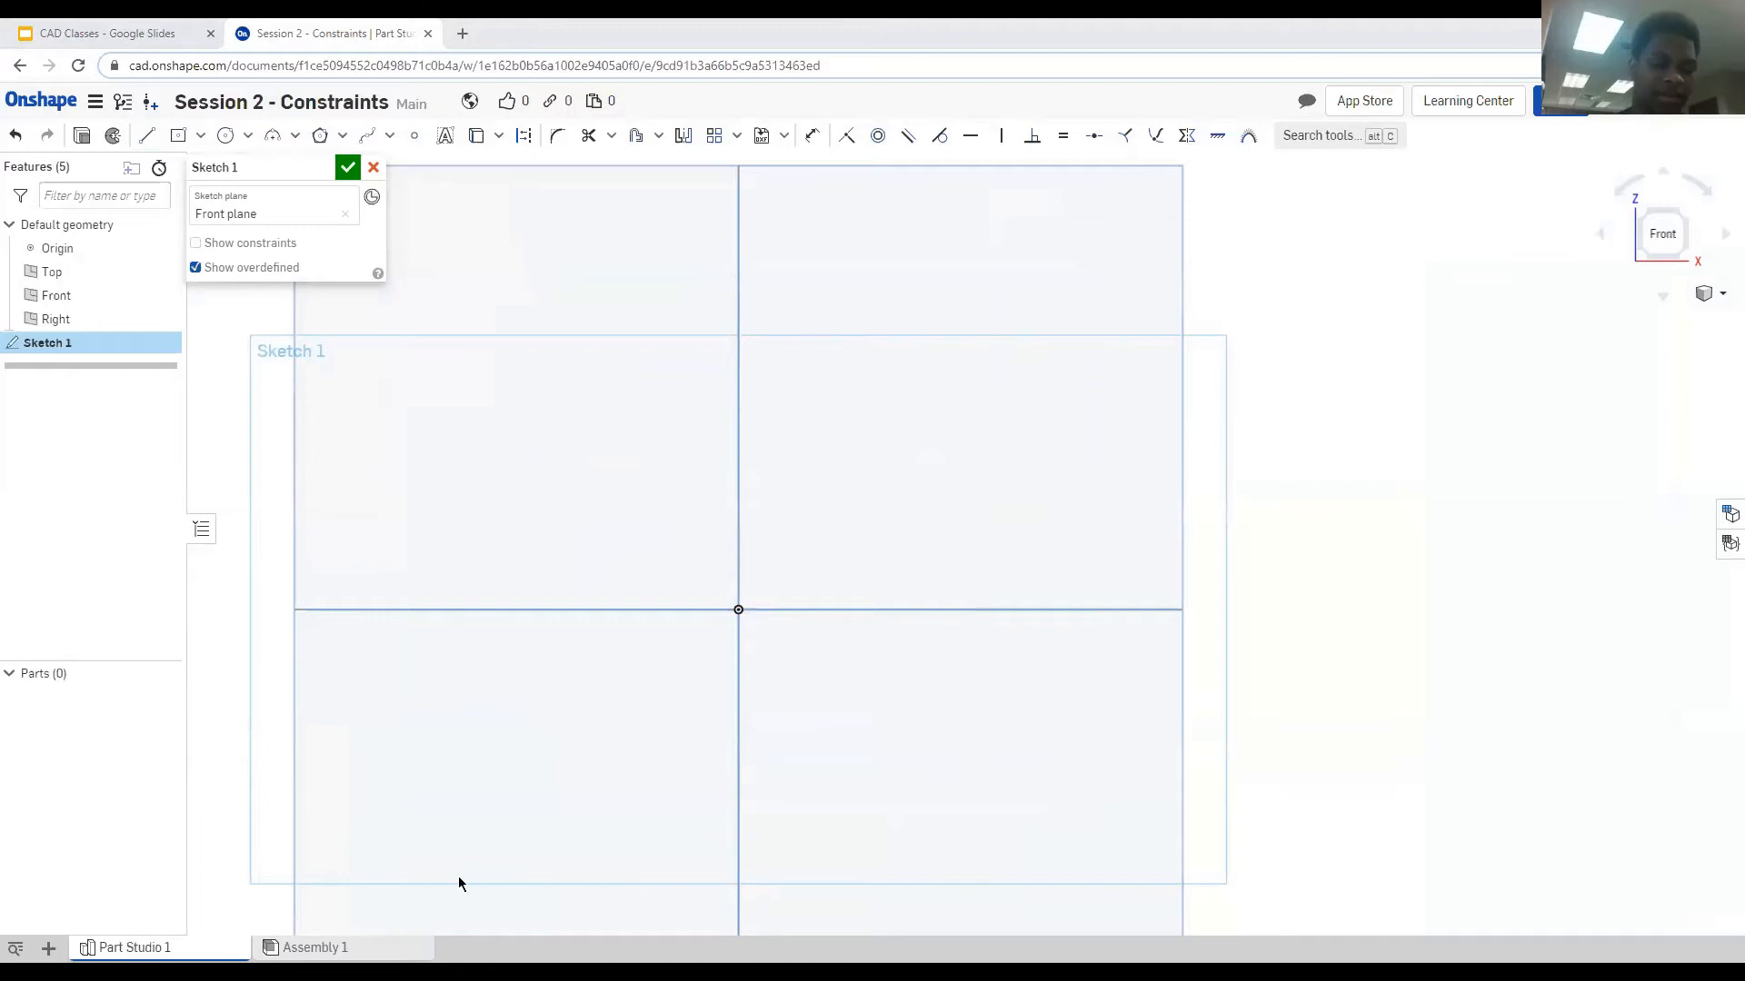
Draw a closed five-segment line outline above the origin with the Line tool.
left_click(143, 138)
left_click(491, 409)
left_click(1041, 410)
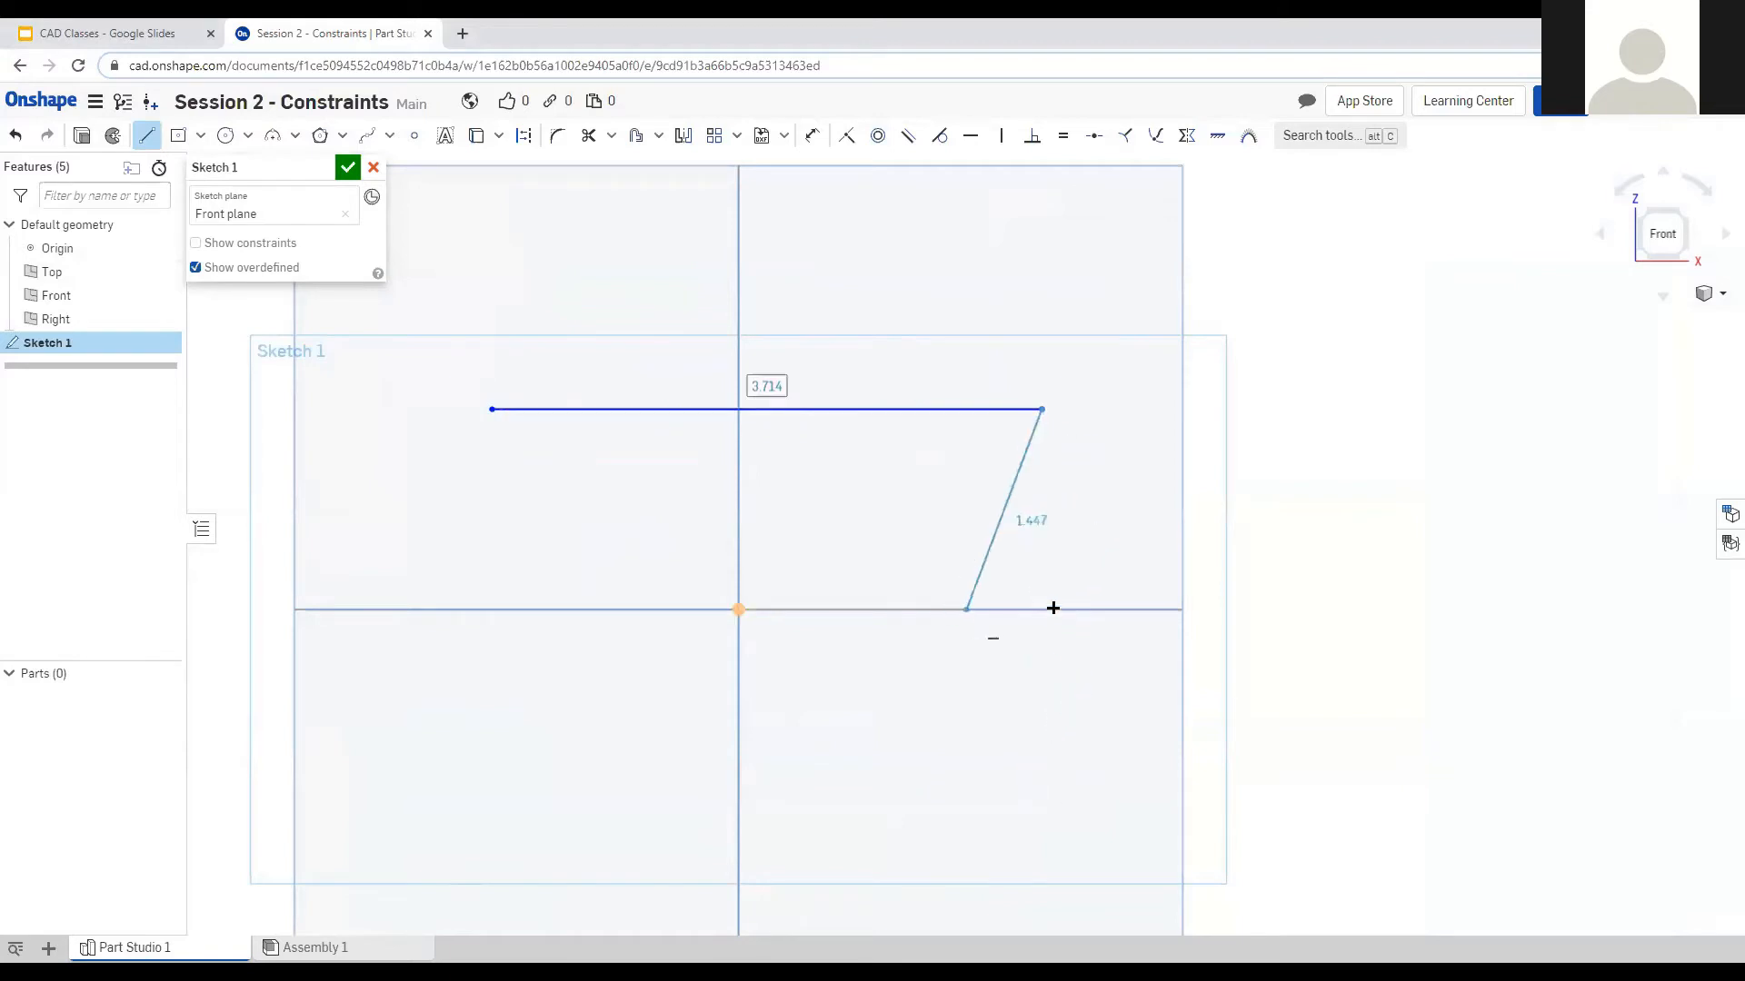
left_click(1043, 518)
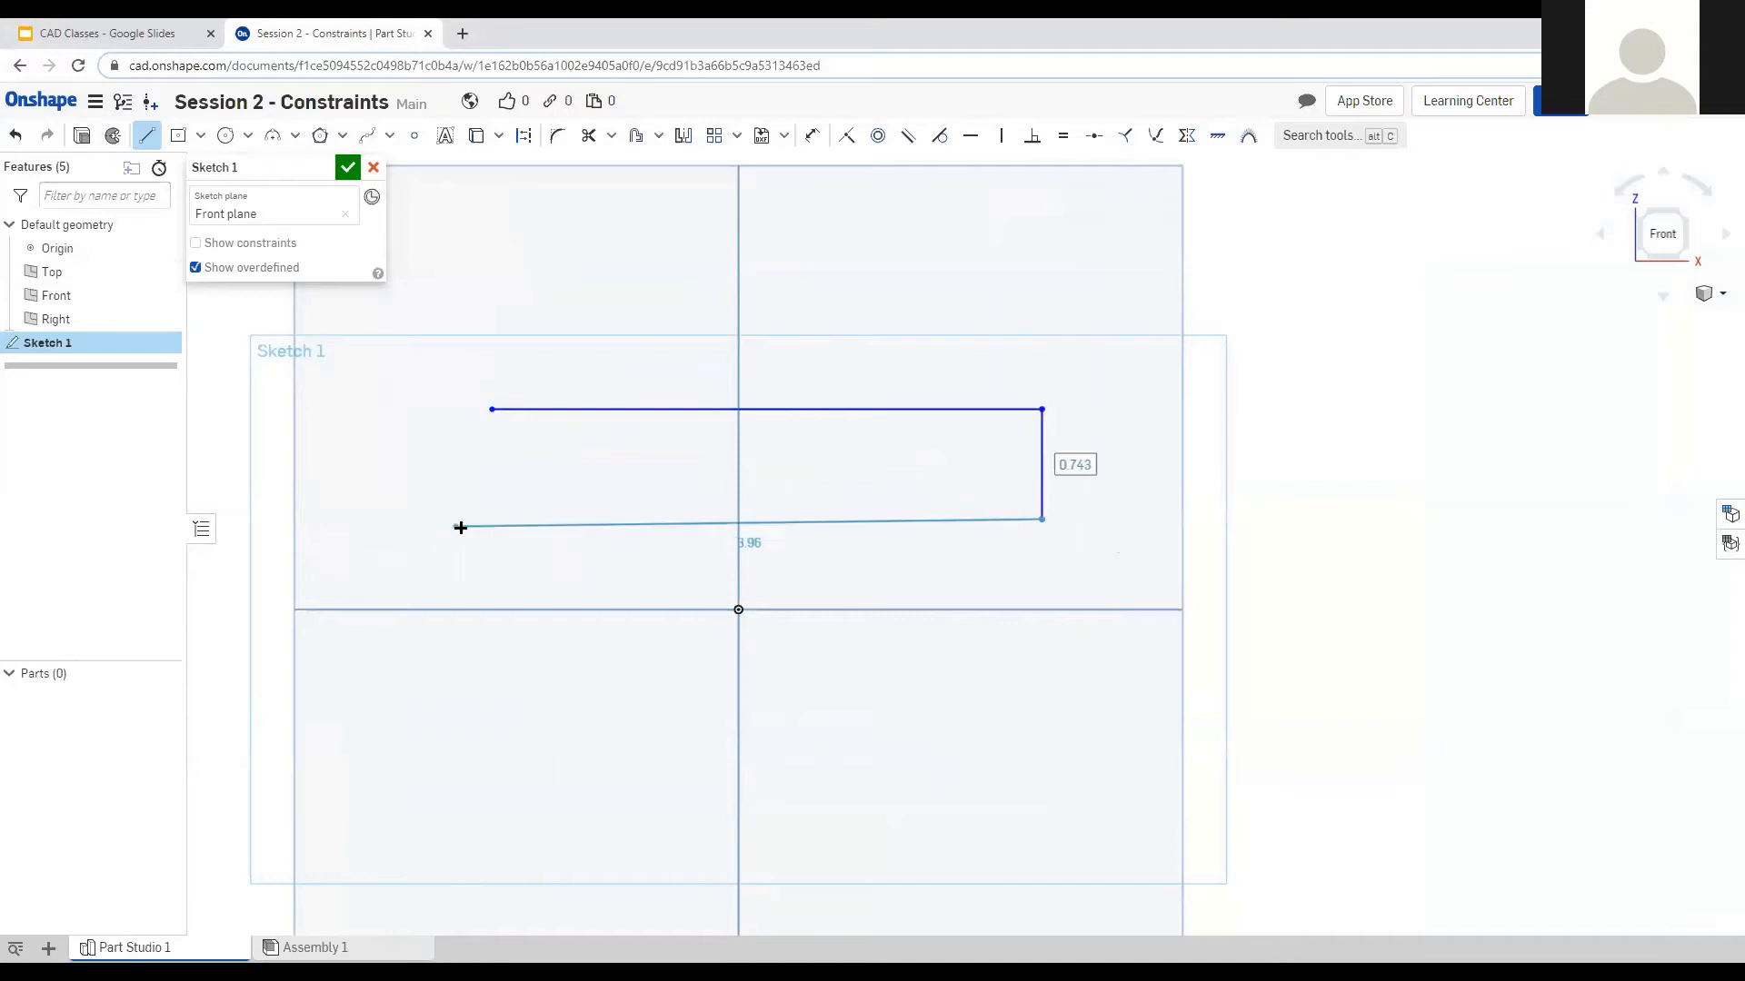
left_click(442, 518)
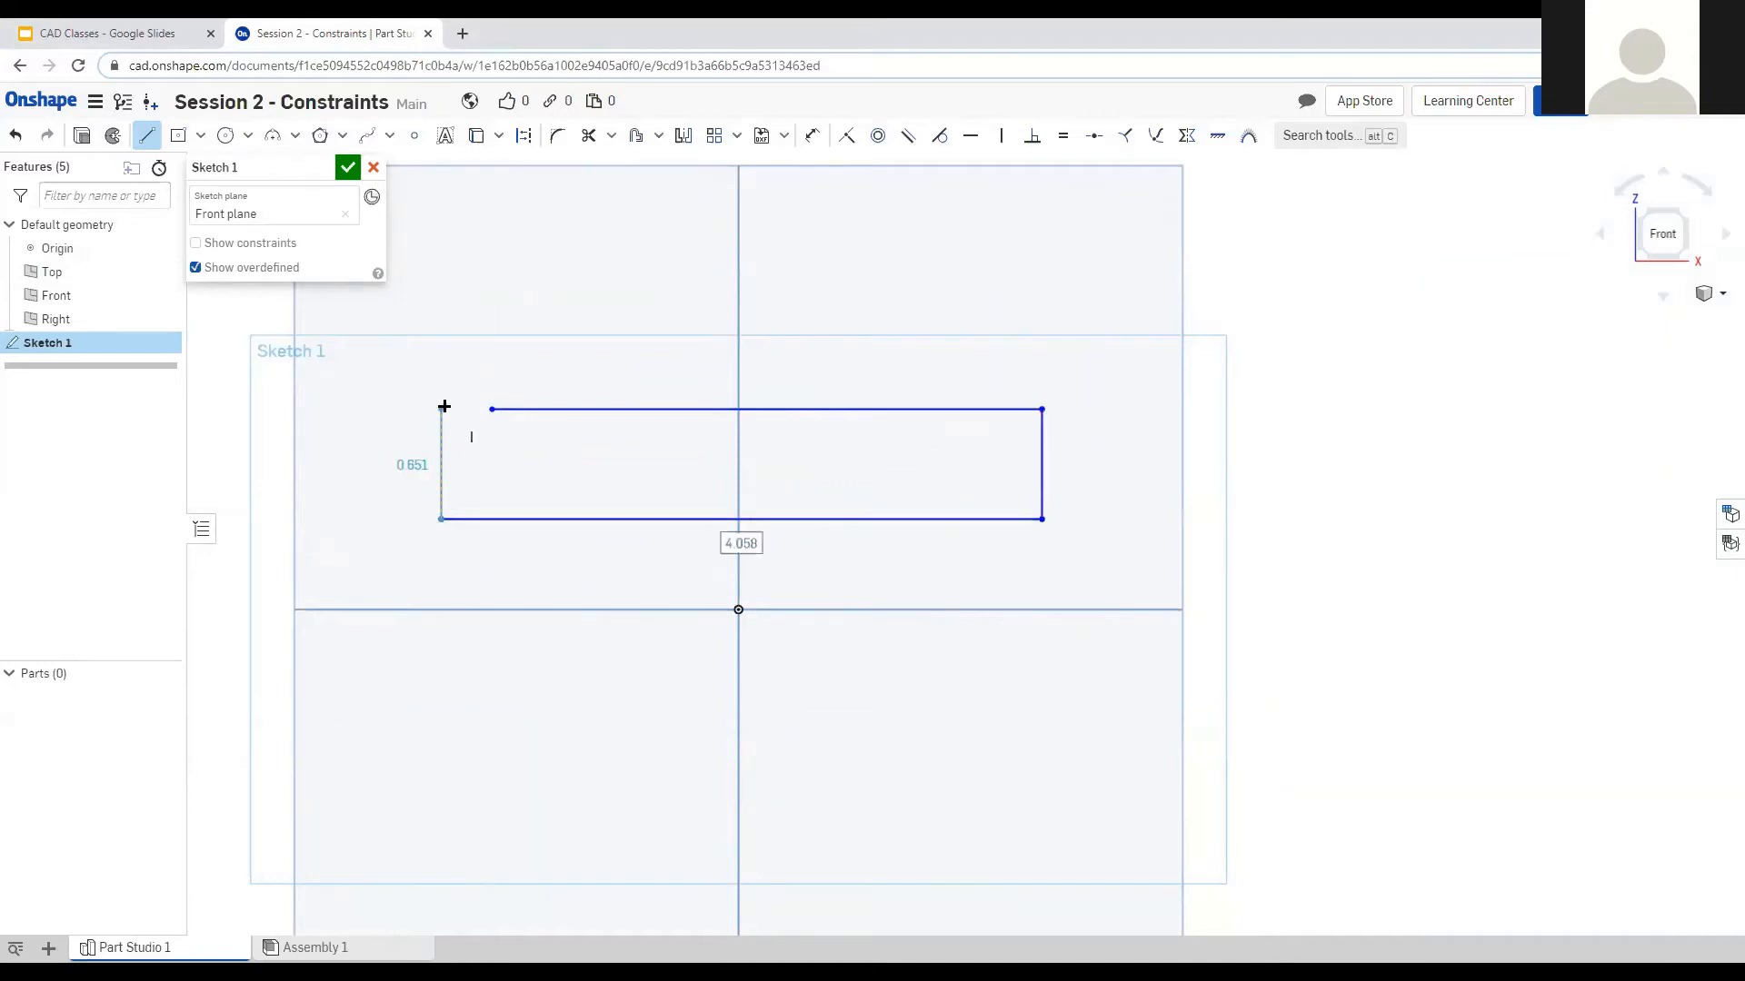
left_click(441, 409)
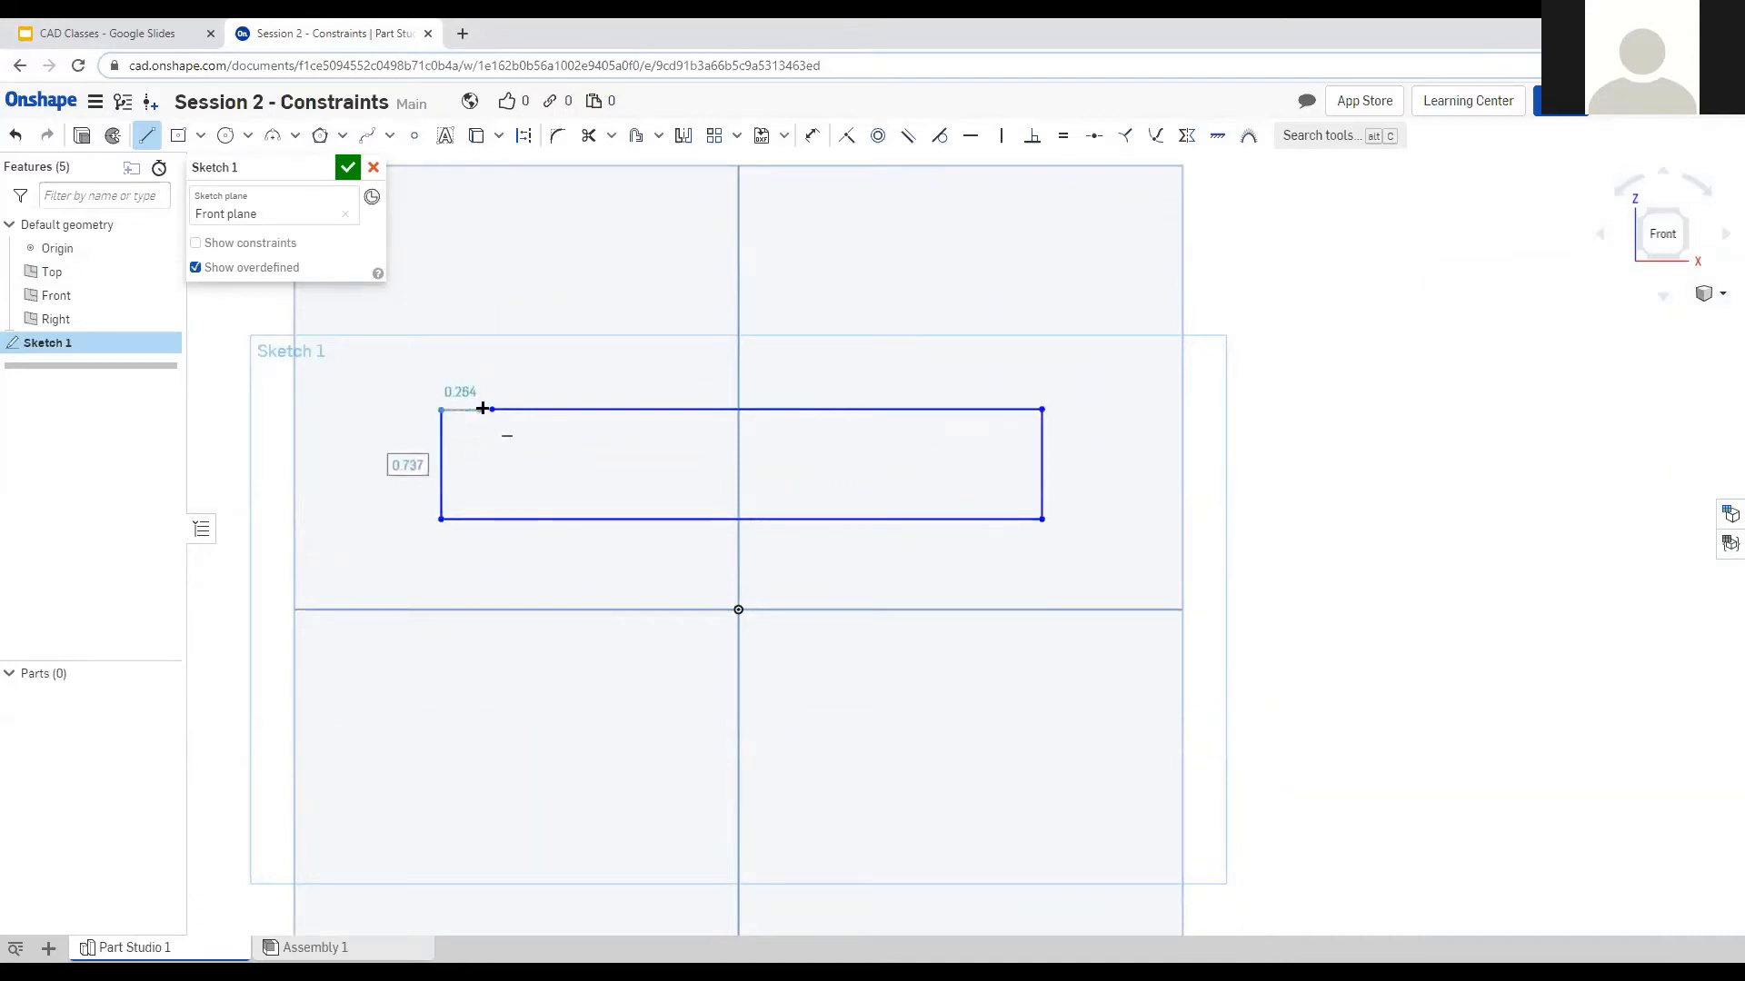
left_click(491, 409)
key("Escape")
Make the short top-left segment horizontal, then test by dragging a corner and undoing.
left_click(458, 410)
left_click(970, 137)
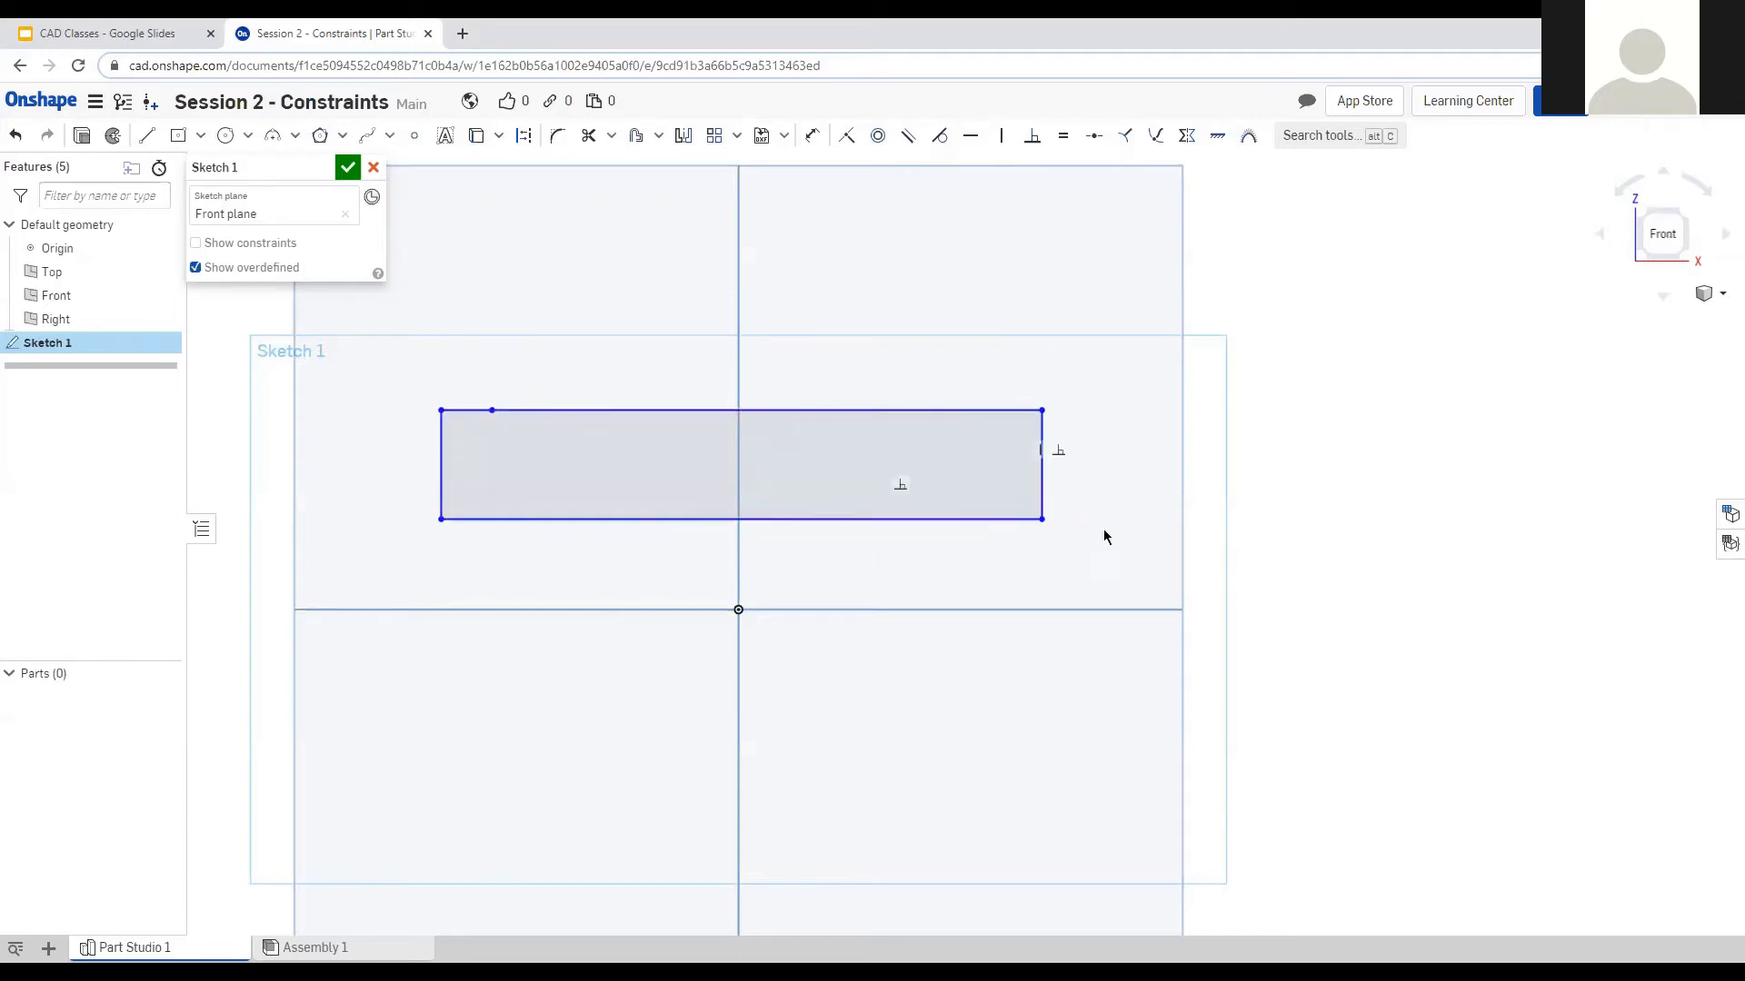
left_click(648, 409)
left_click(648, 409)
left_click(954, 381)
left_click_drag(1042, 411, 1115, 493)
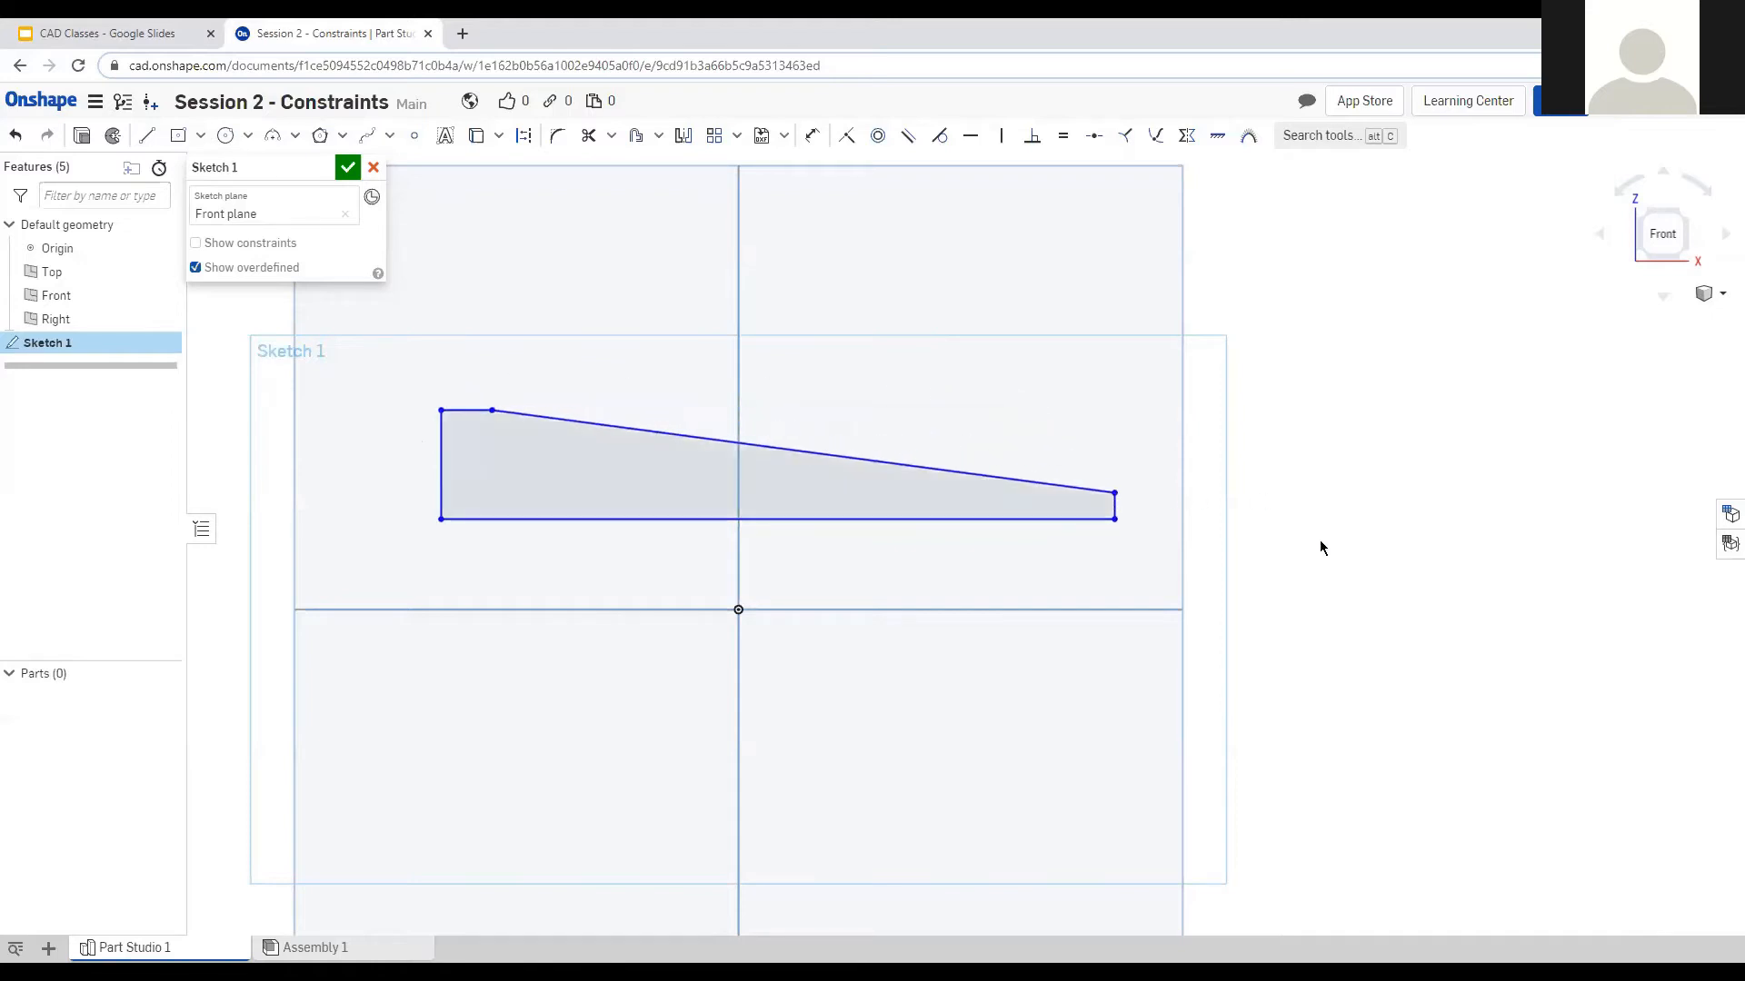
key("ctrl+z")
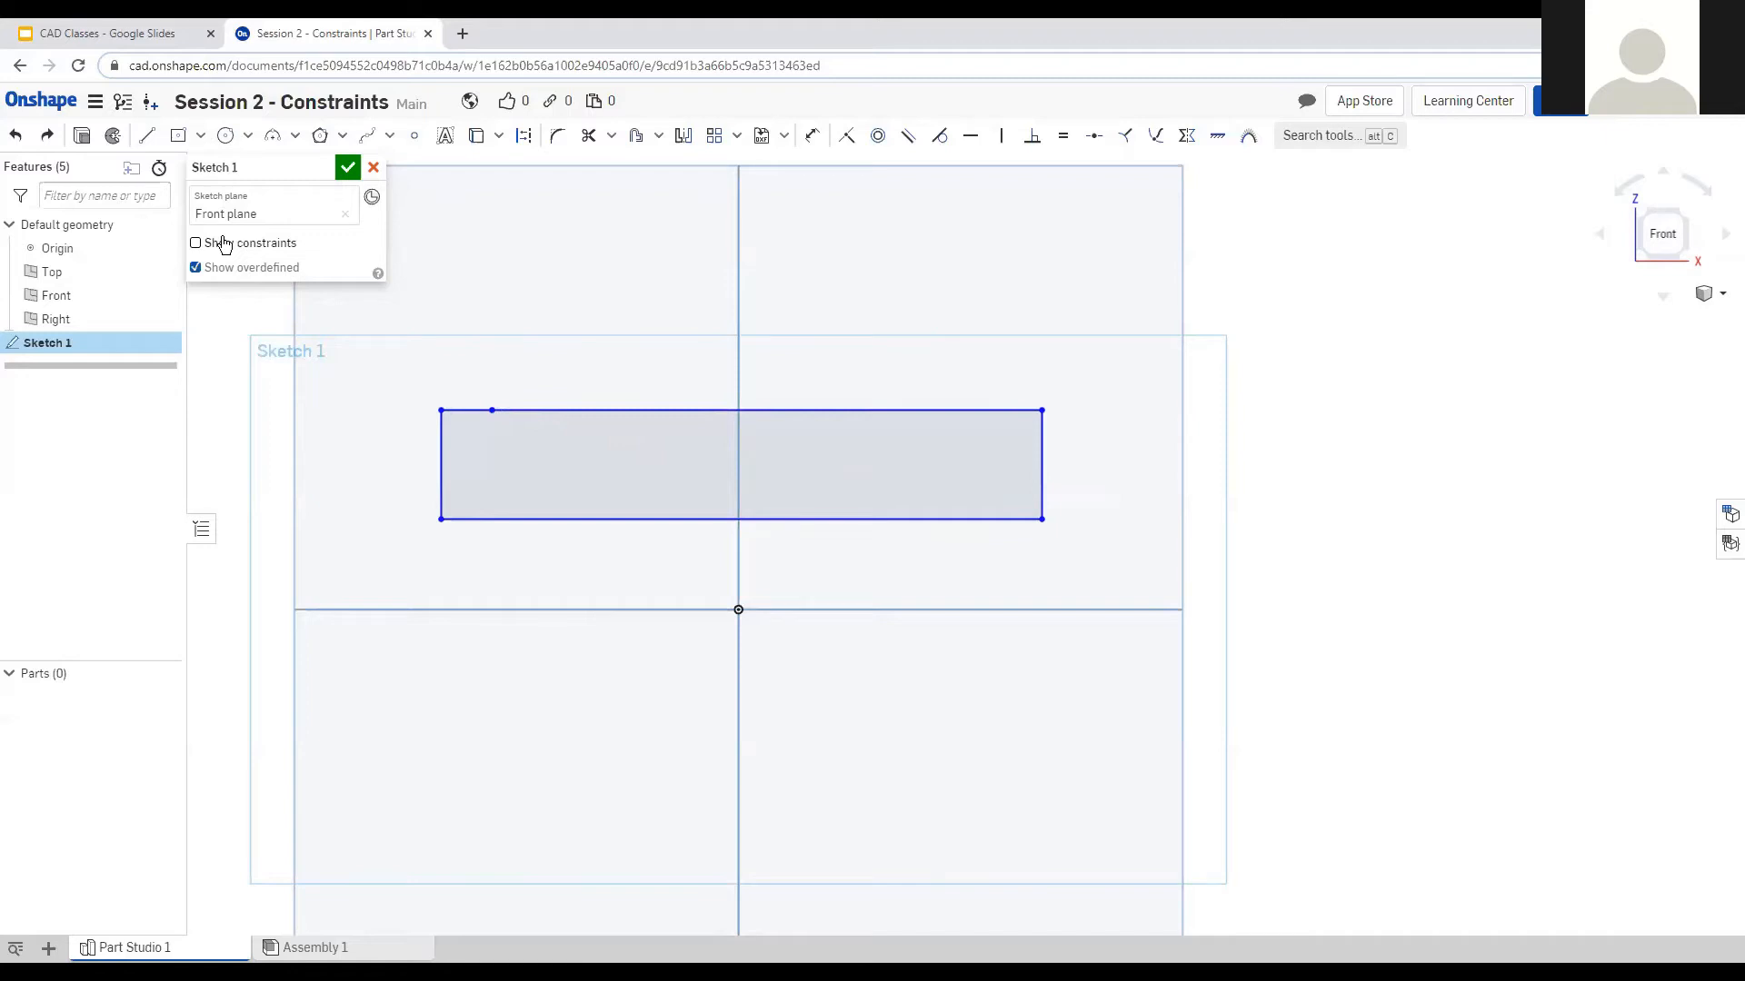
Show constraints, delete the top edge's Horizontal constraint, then box-select and delete all the outline geometry.
left_click(225, 246)
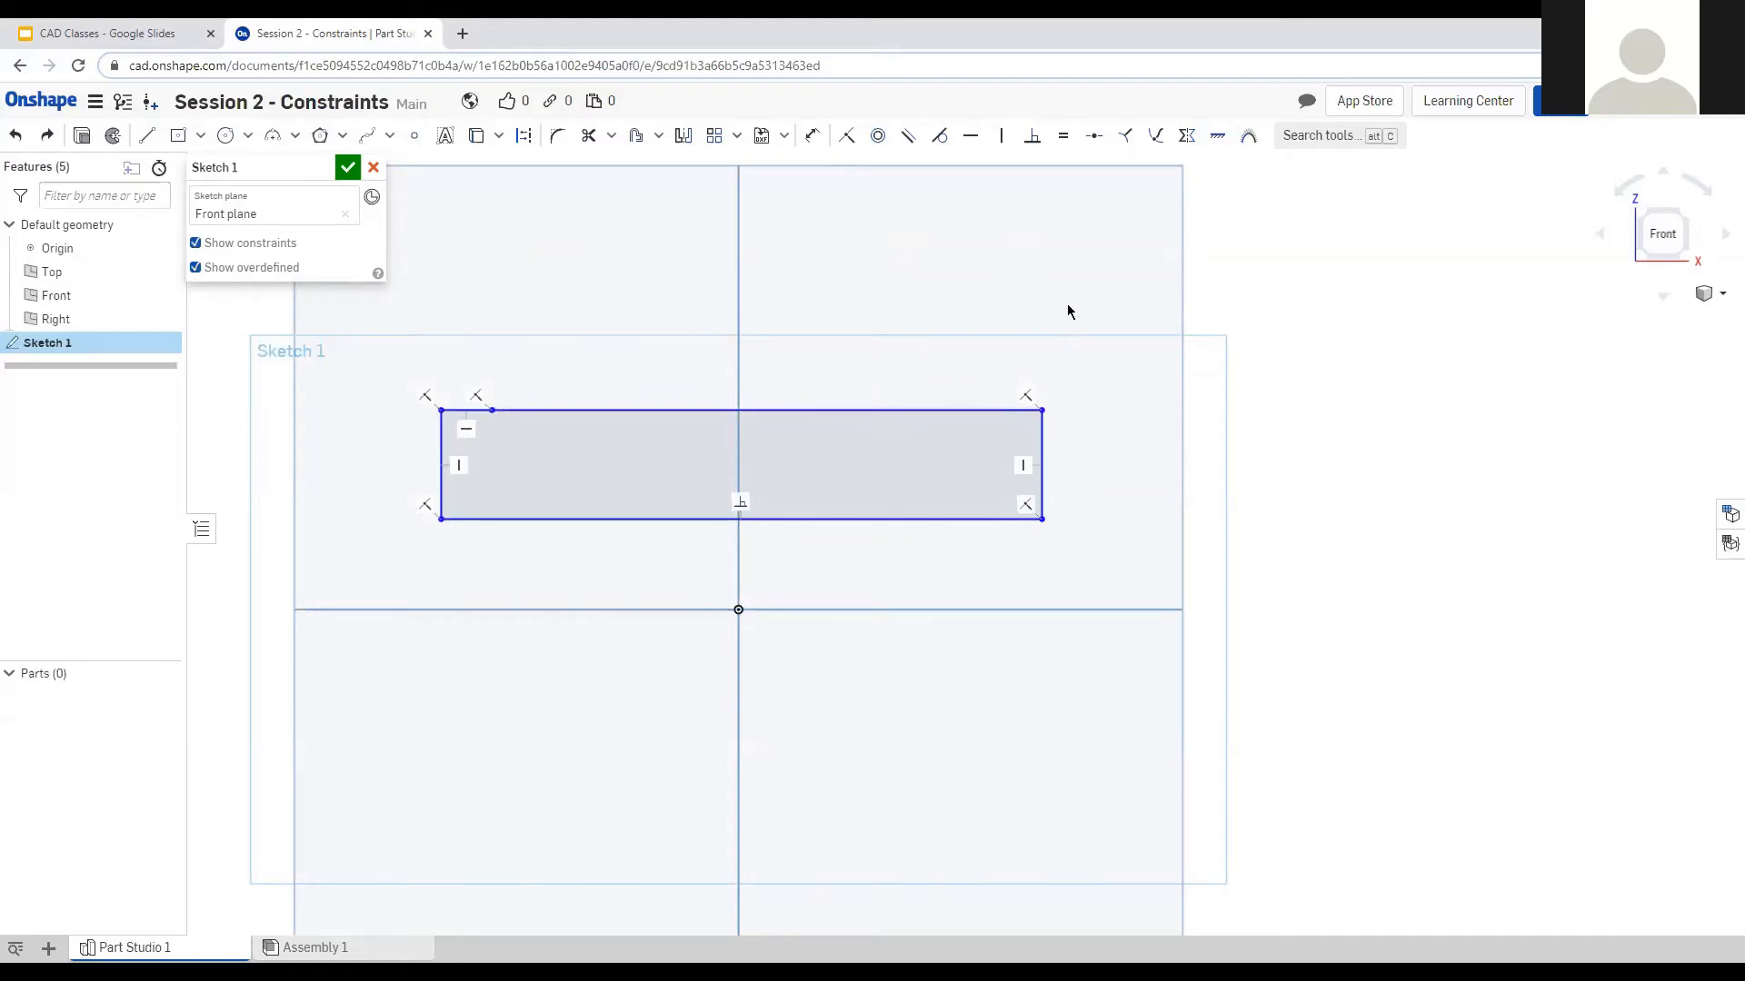
key("ctrl+z")
left_click(766, 429)
key("Delete")
mouse_move(1042, 409)
left_mouse_down()
mouse_move(973, 463)
mouse_move(553, 470)
left_mouse_up()
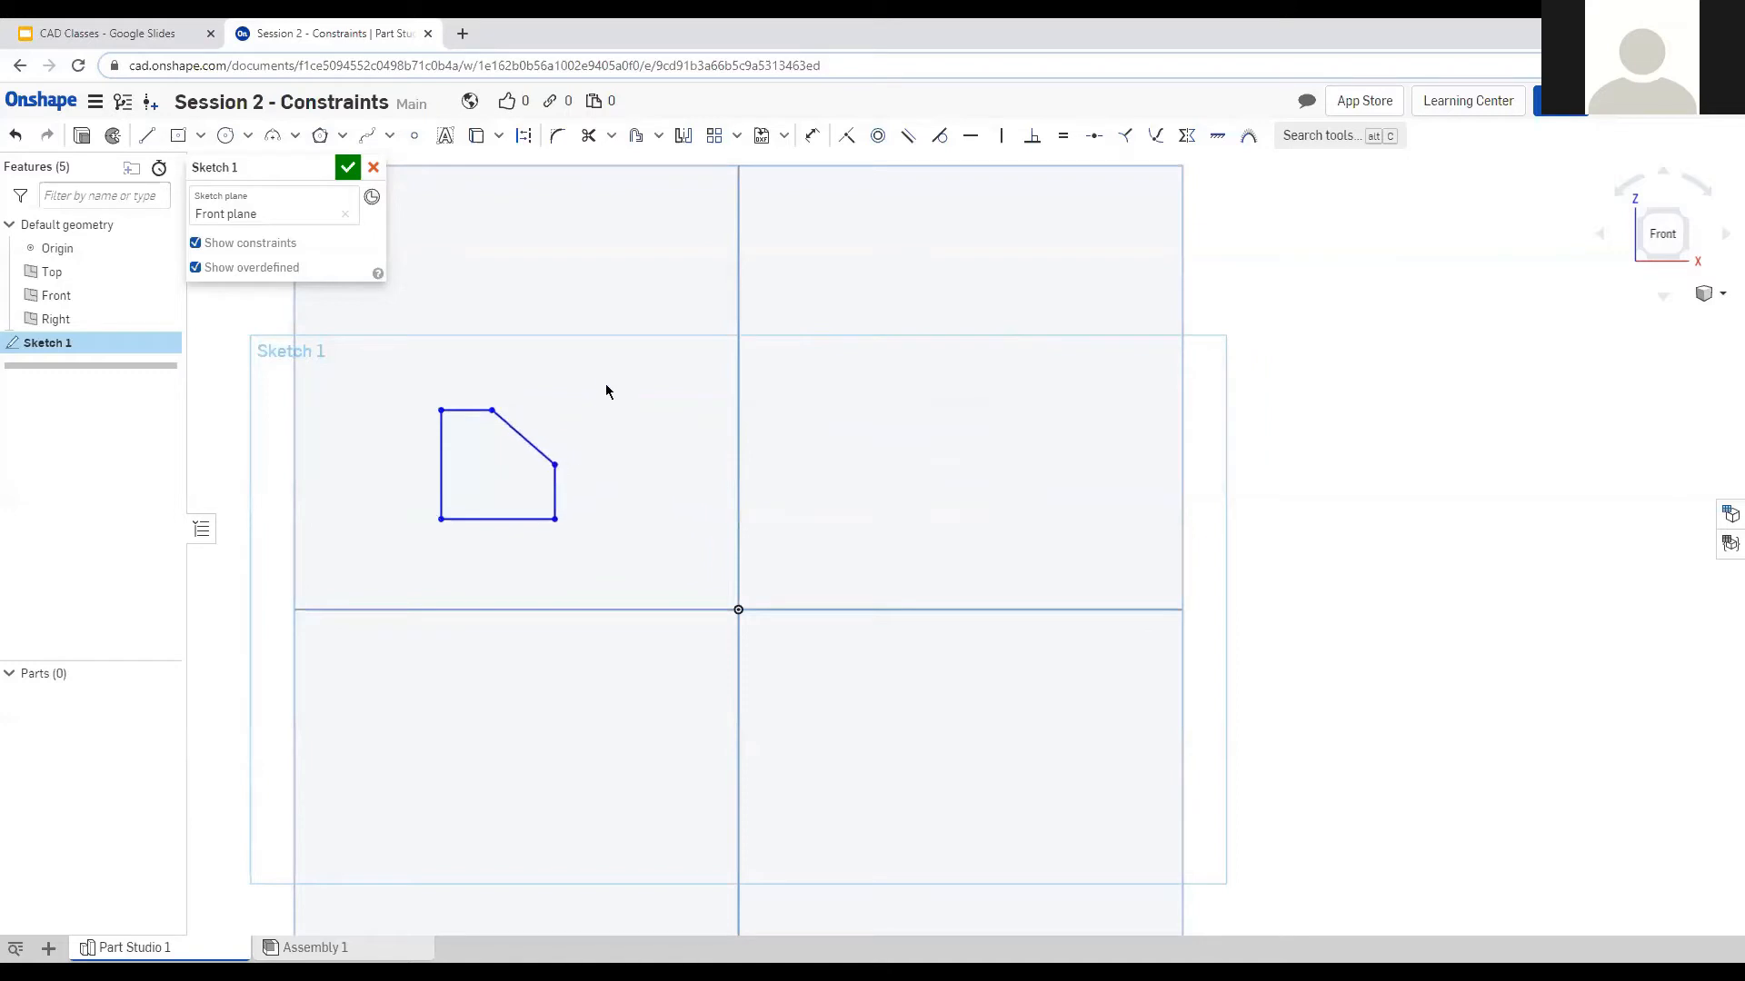
scroll(445, 445, "up", 3)
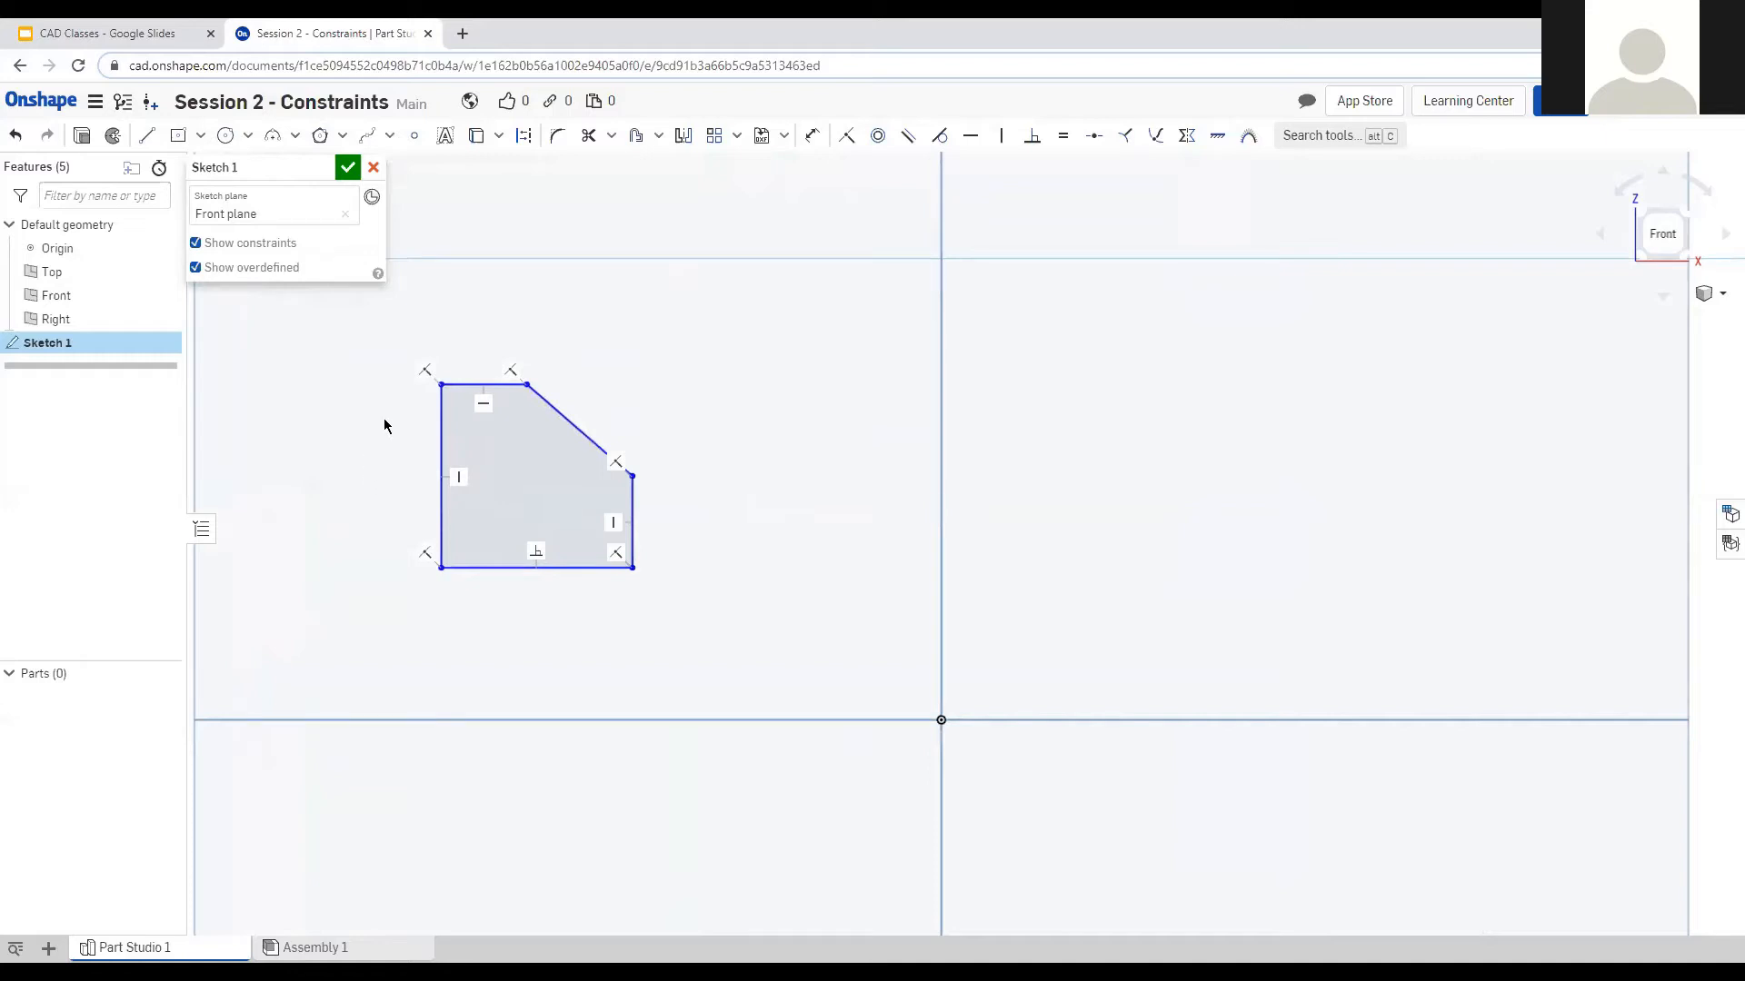
left_click_drag(355, 318, 765, 643)
key("Delete")
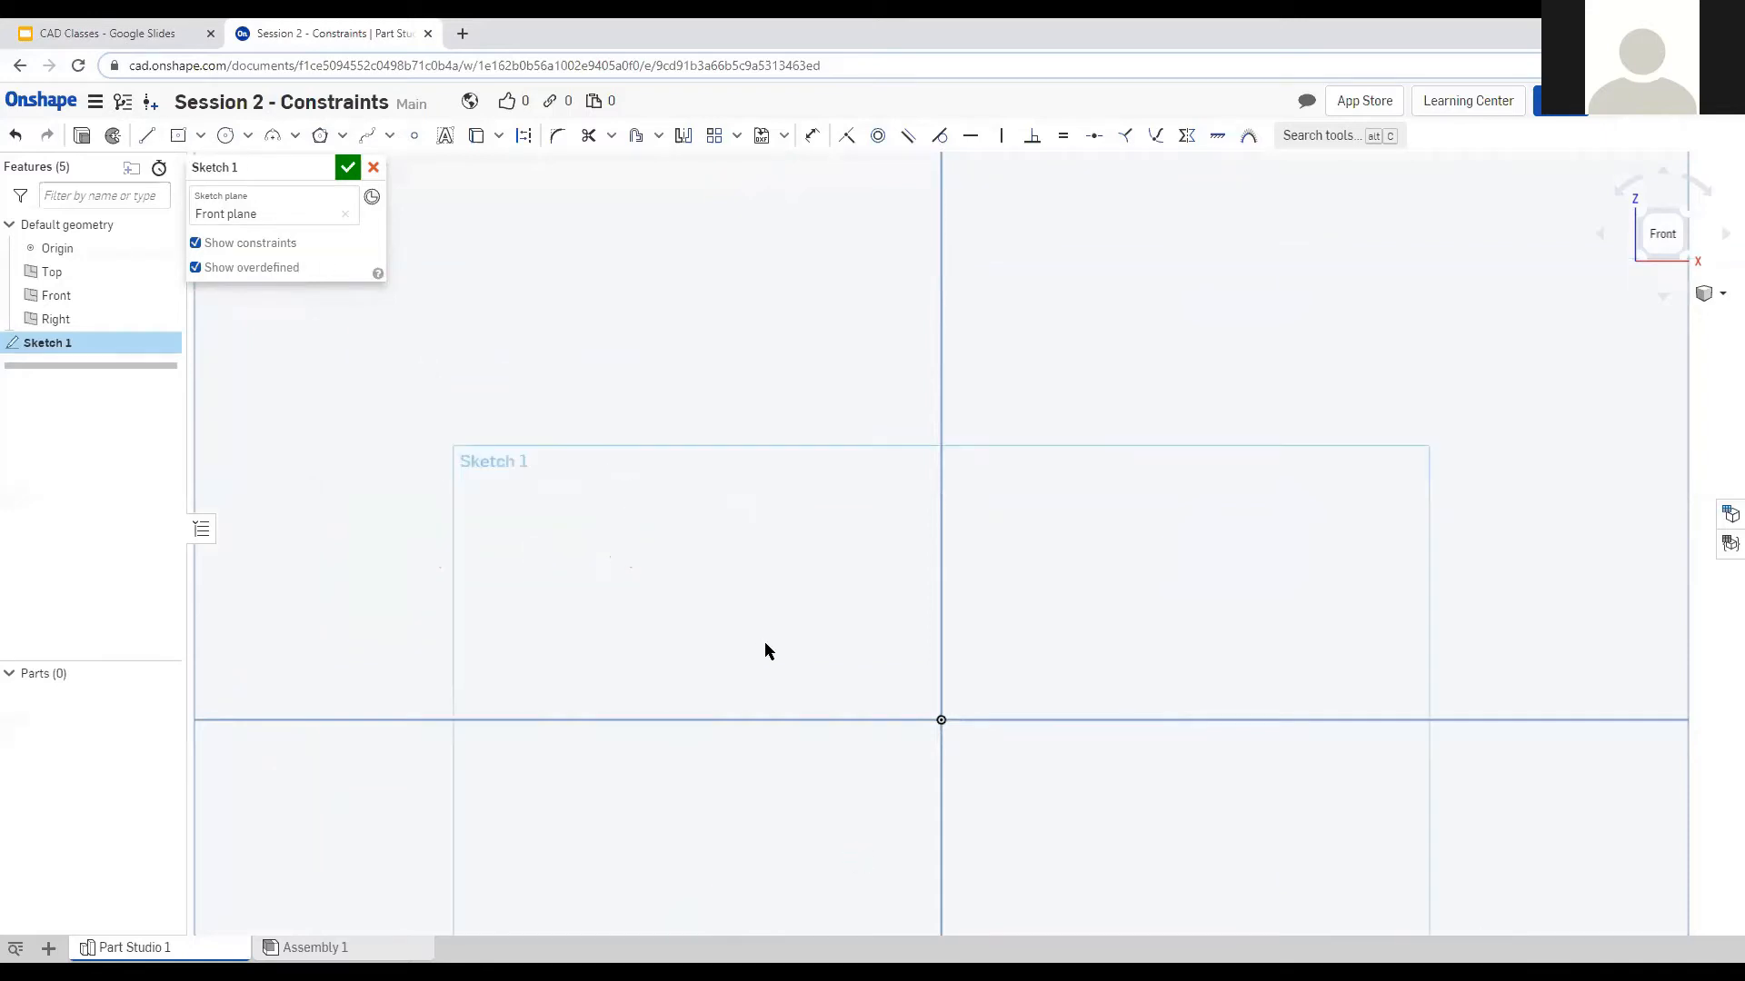
Draw a centre-point rectangle anchored at the origin.
scroll(854, 481, "down", 5)
scroll(856, 579, "up", 1)
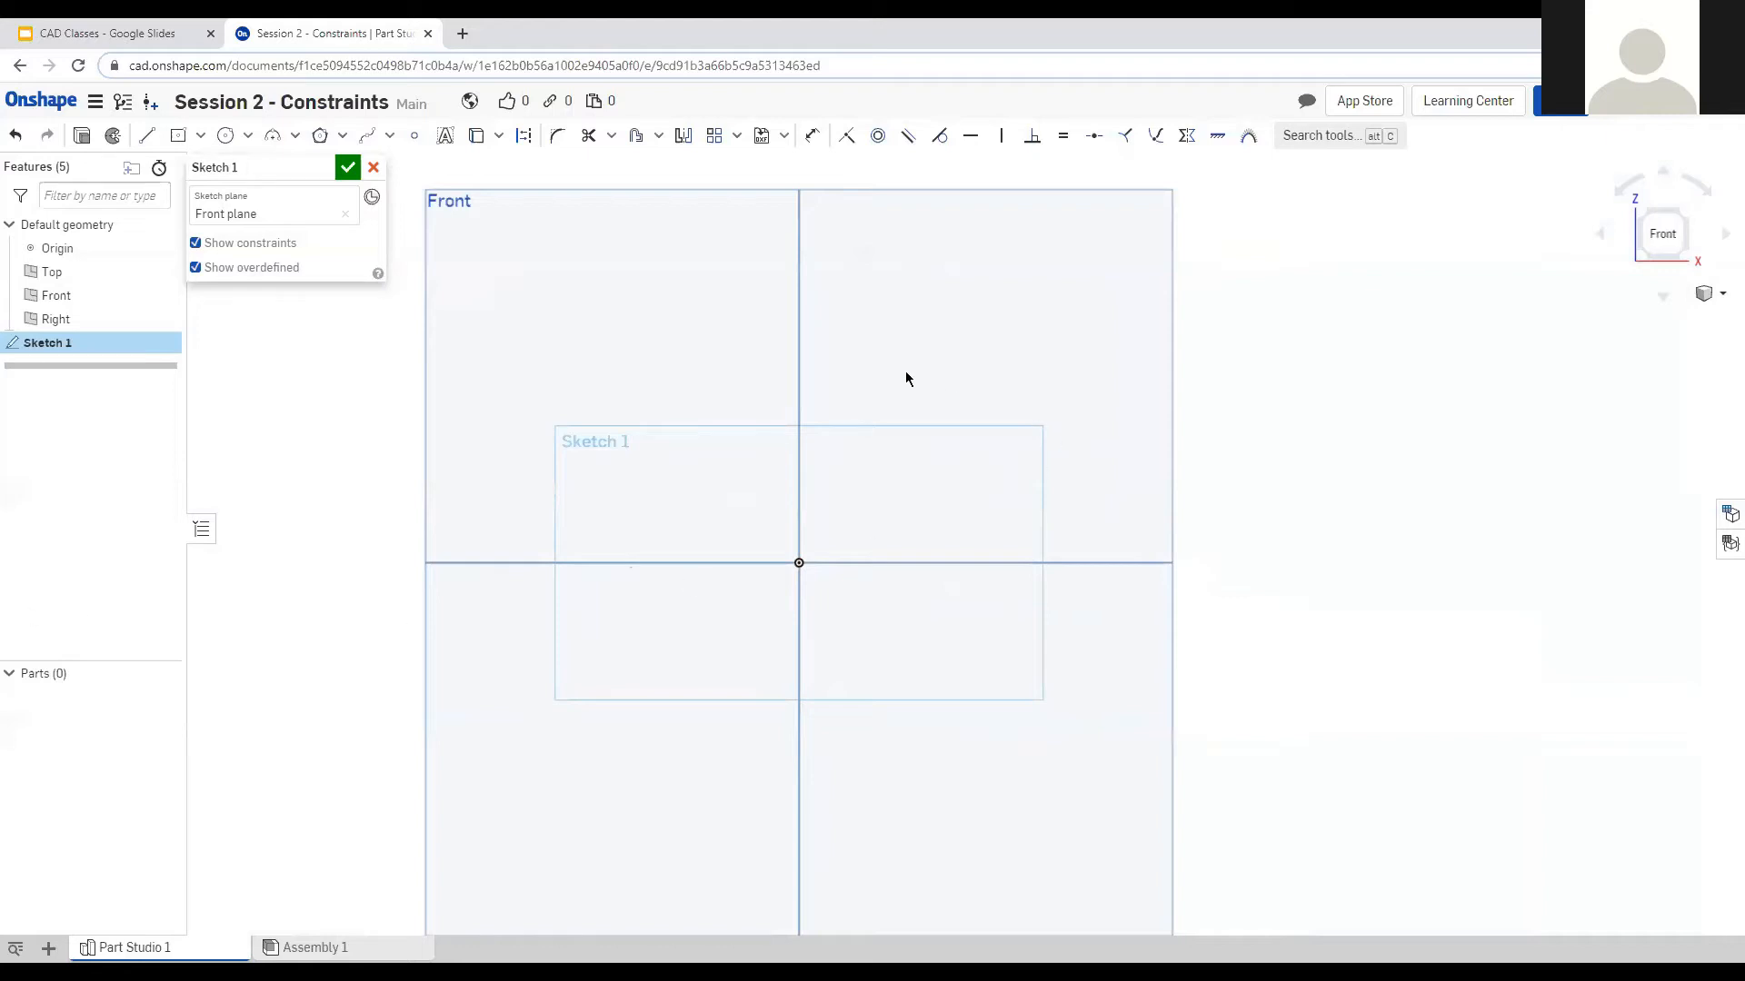
left_click(178, 135)
left_click(799, 564)
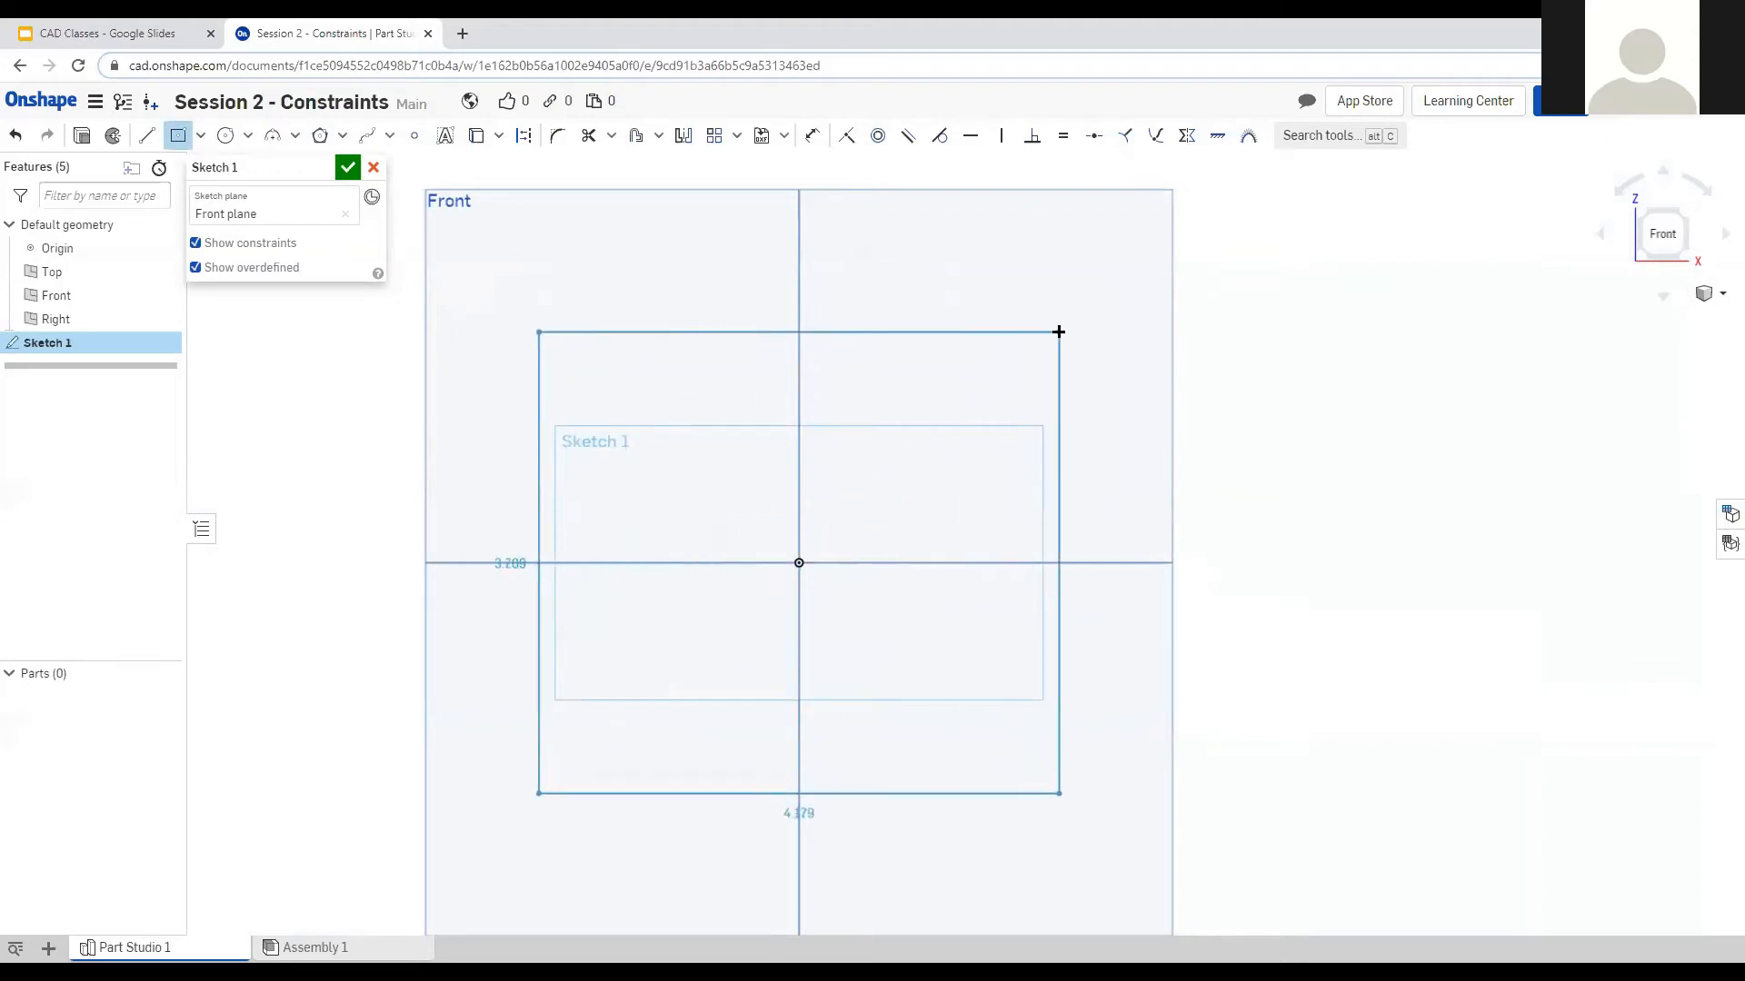
left_click(1098, 305)
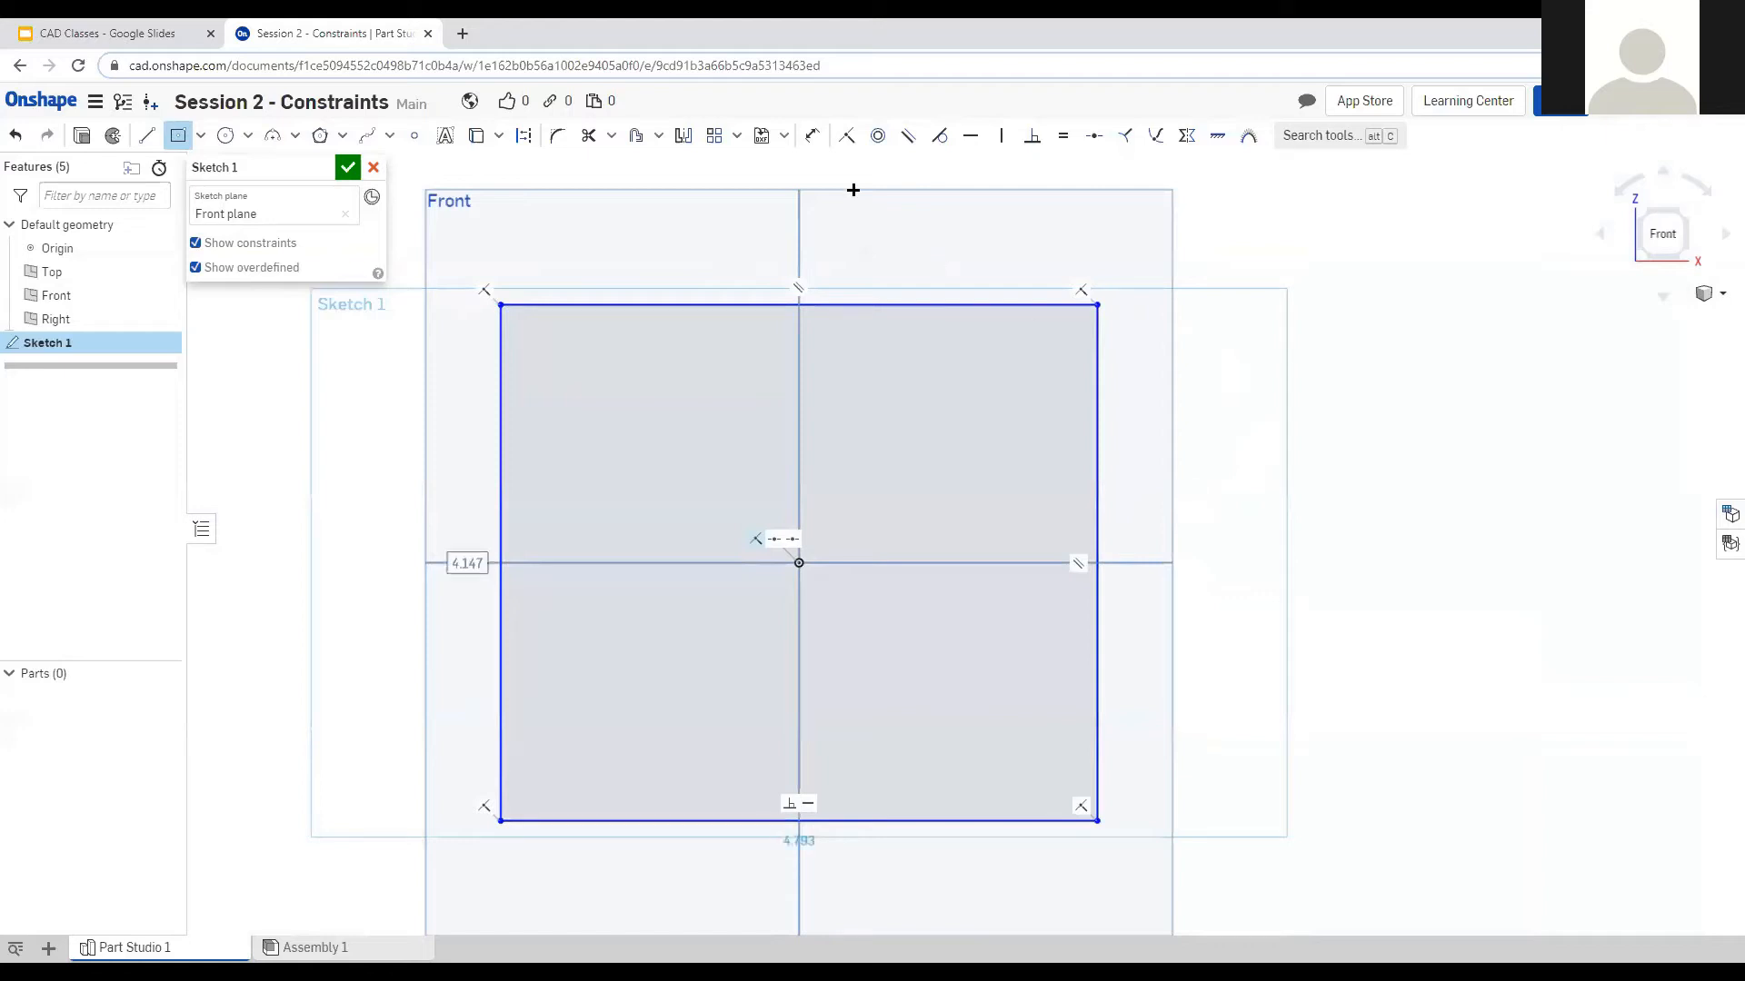
Dimension the rectangle's top edge and left edge to 5 each.
left_click(812, 135)
left_click(667, 305)
left_click(787, 233)
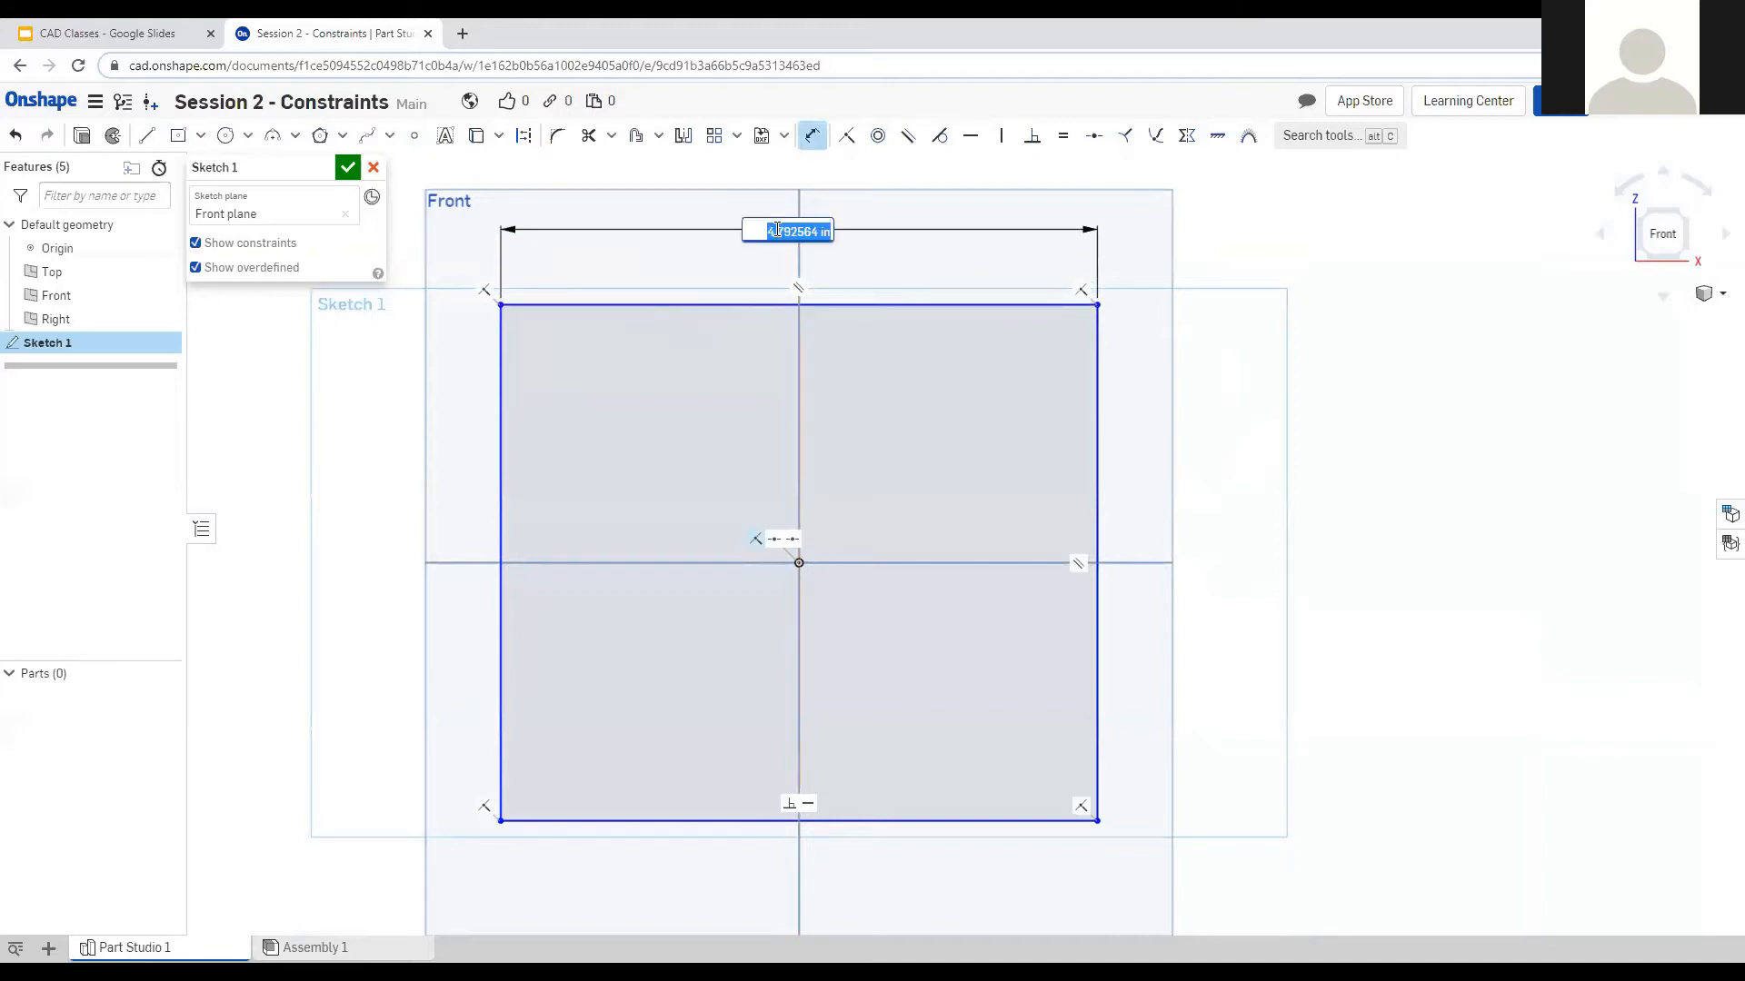
type("5")
key("Return")
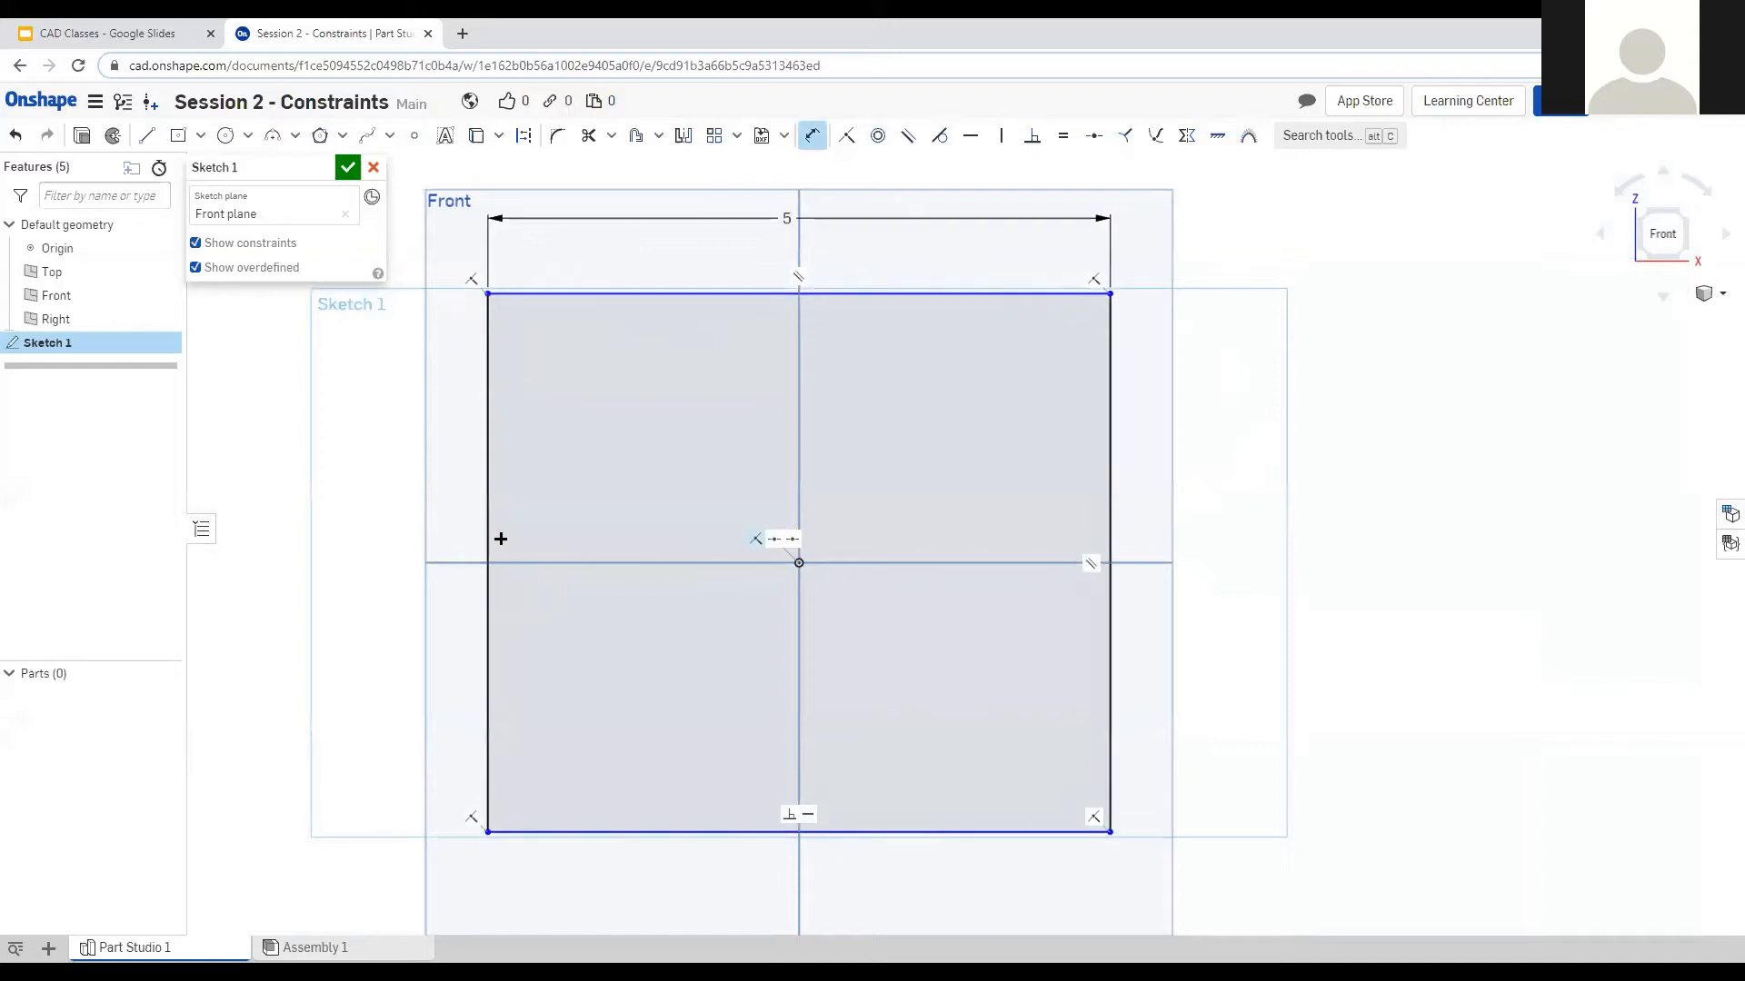
left_click(488, 523)
left_click(379, 547)
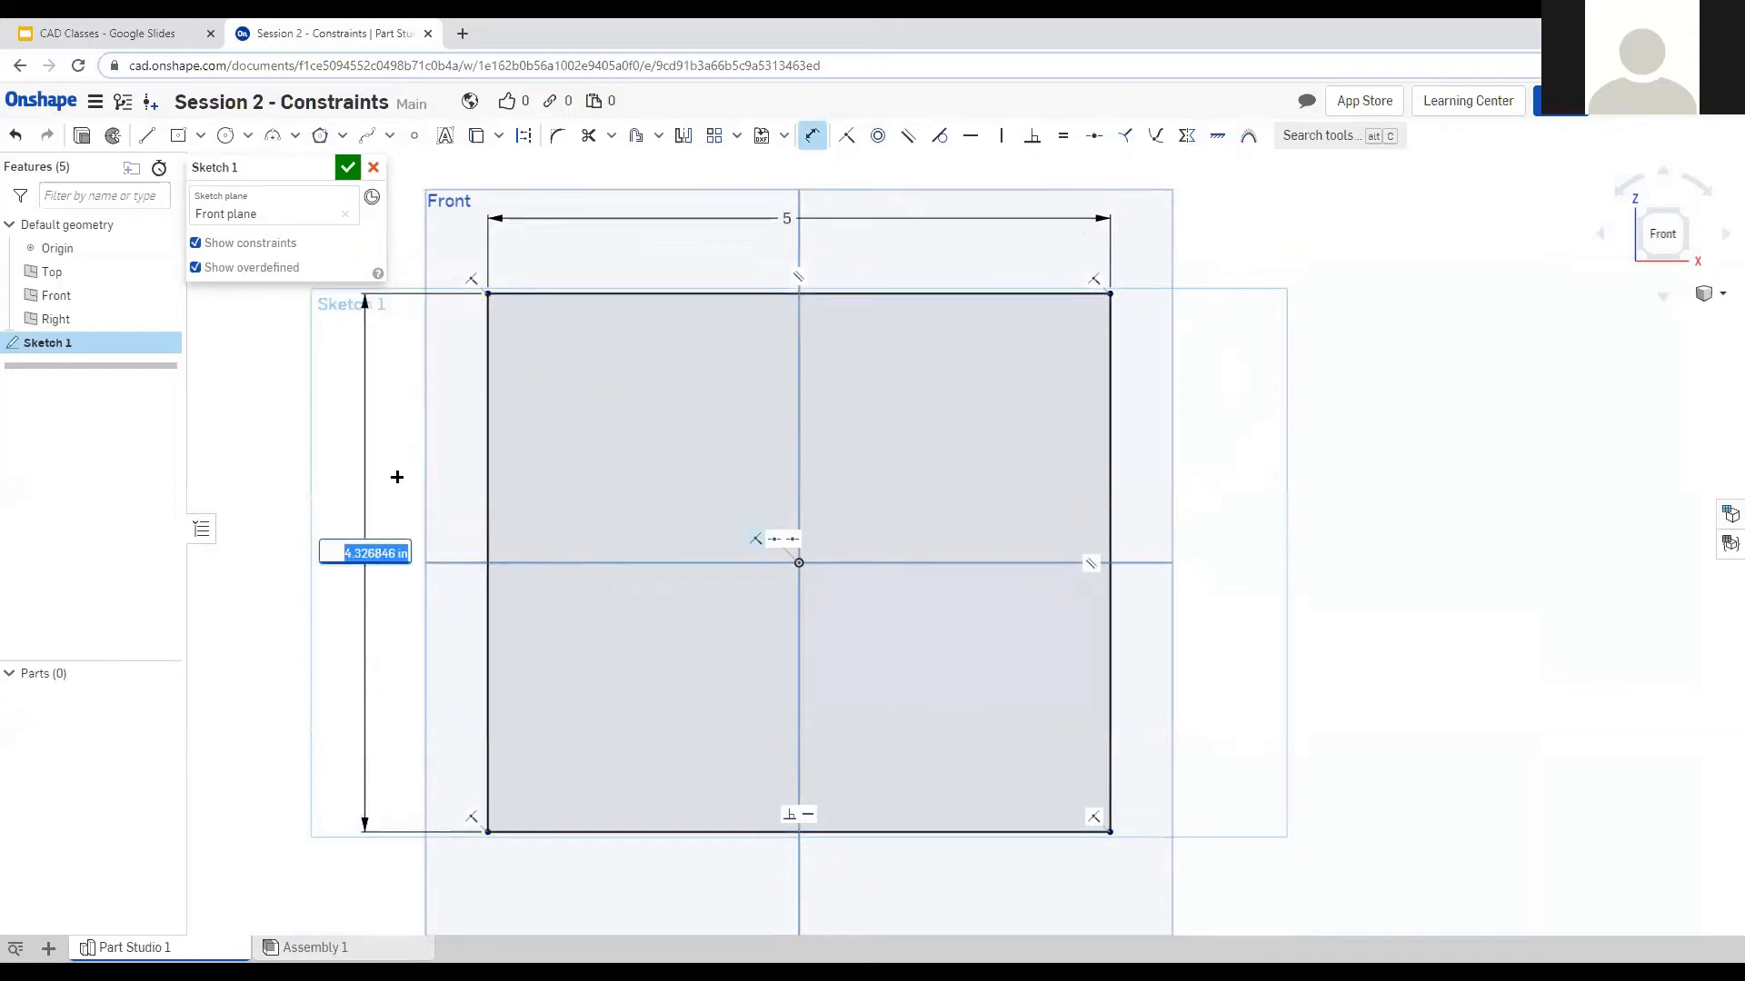
type("5")
key("Return")
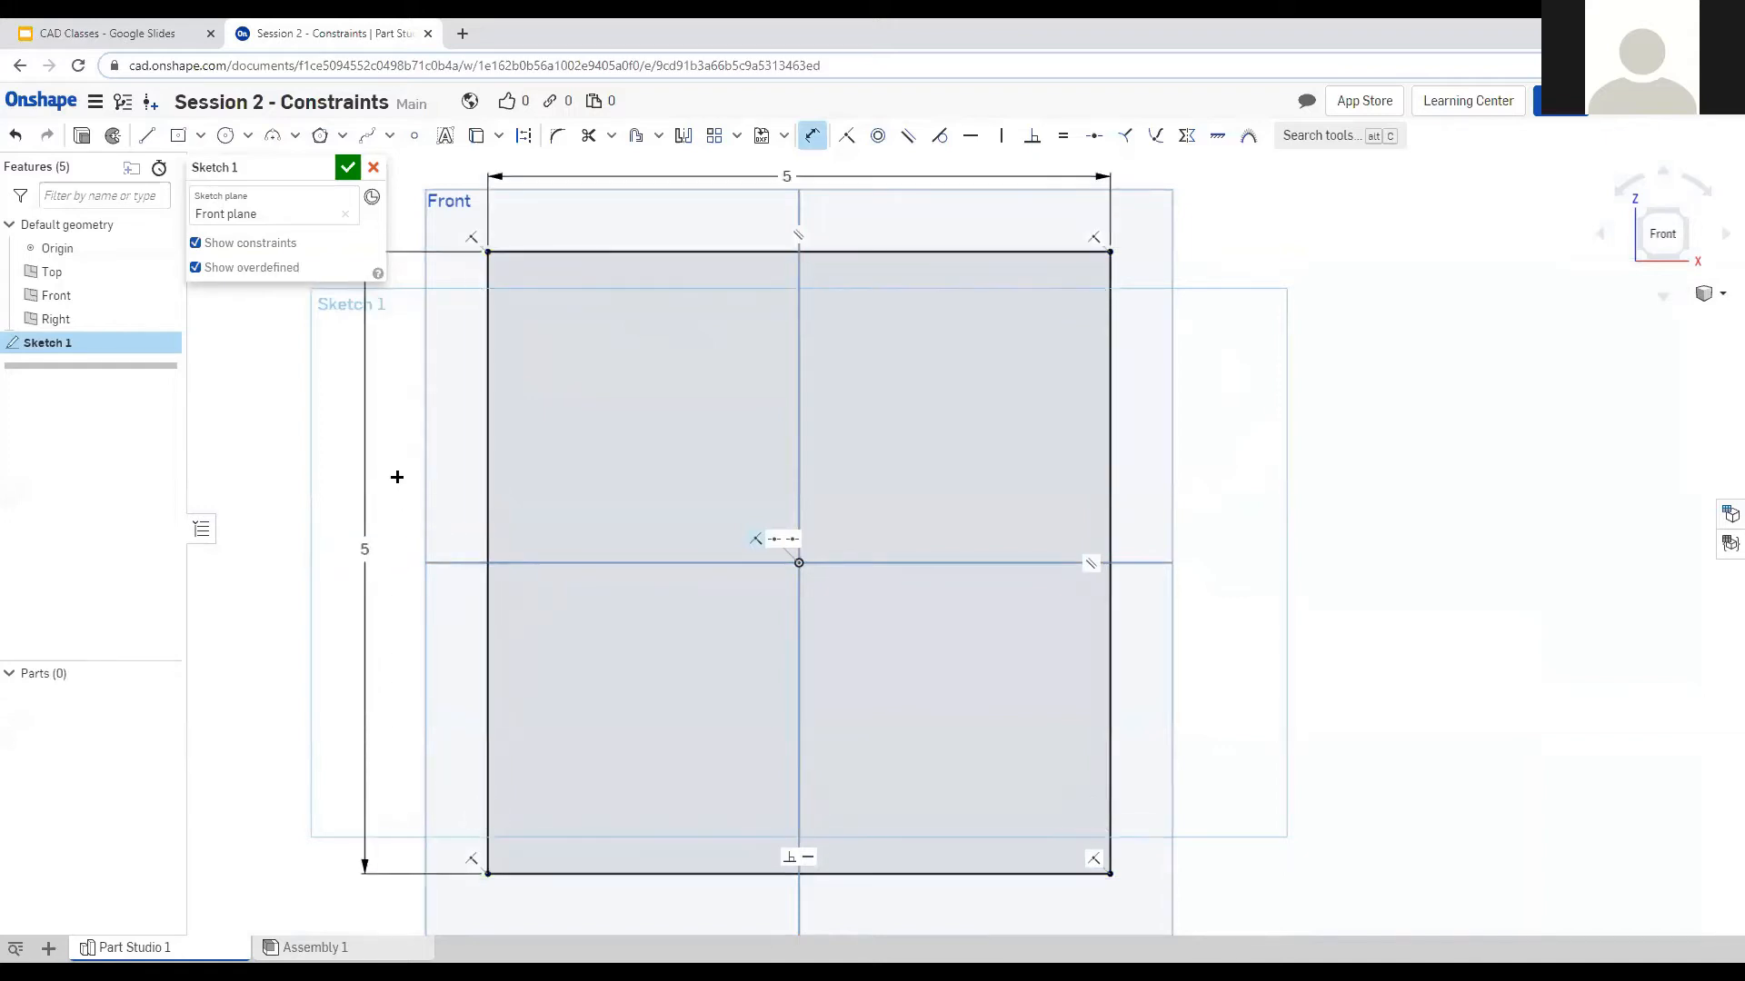
scroll(866, 486, "down", 1)
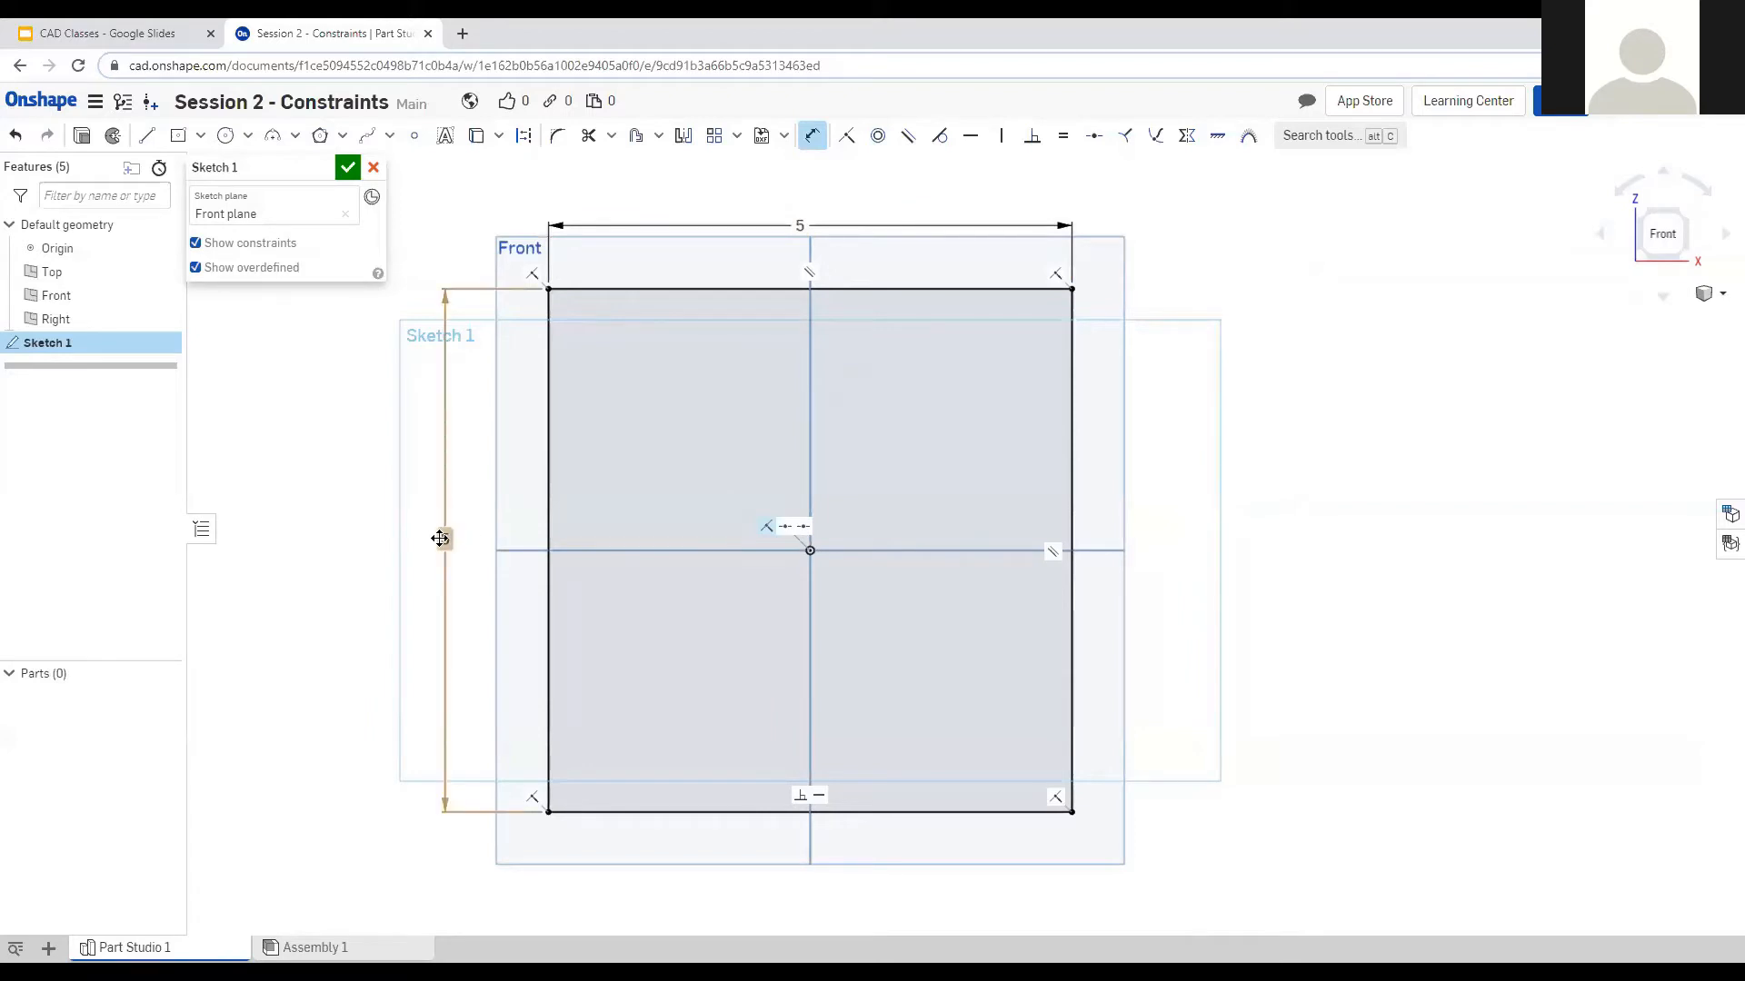
Delete the vertical 5 dimension and try an Equal constraint on the top and left edges.
left_click(441, 539)
key("Delete")
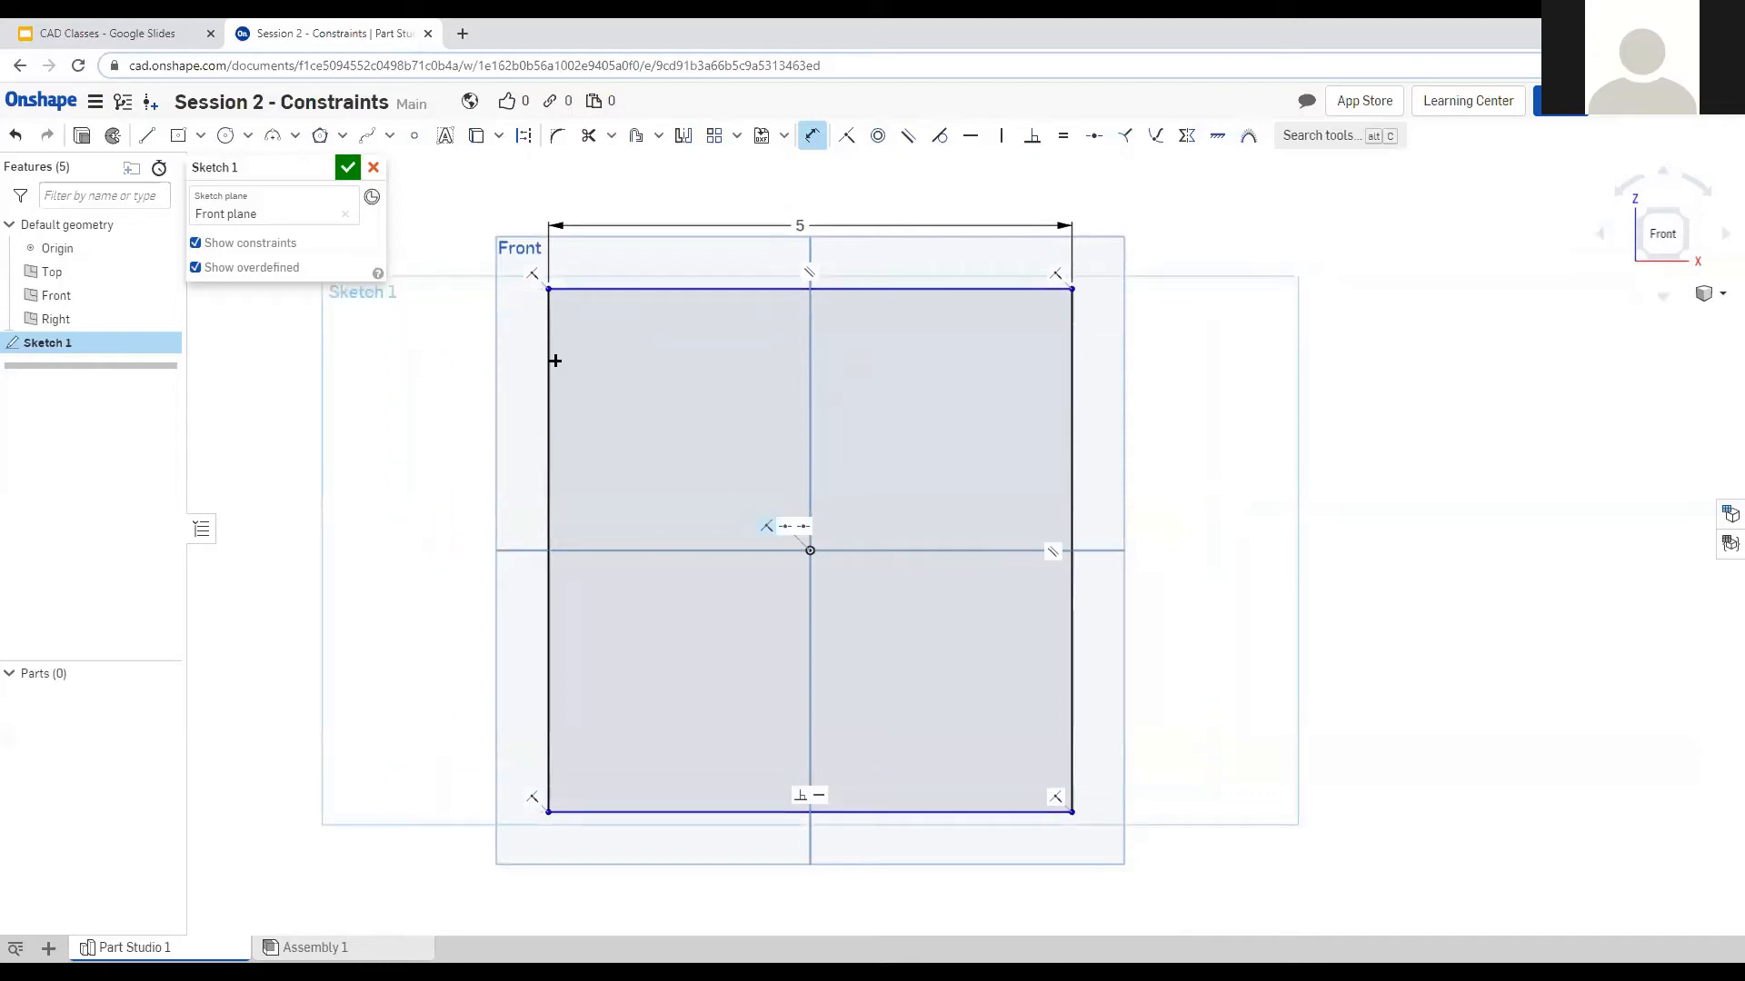
key("Escape")
left_click(606, 290)
left_click(547, 362)
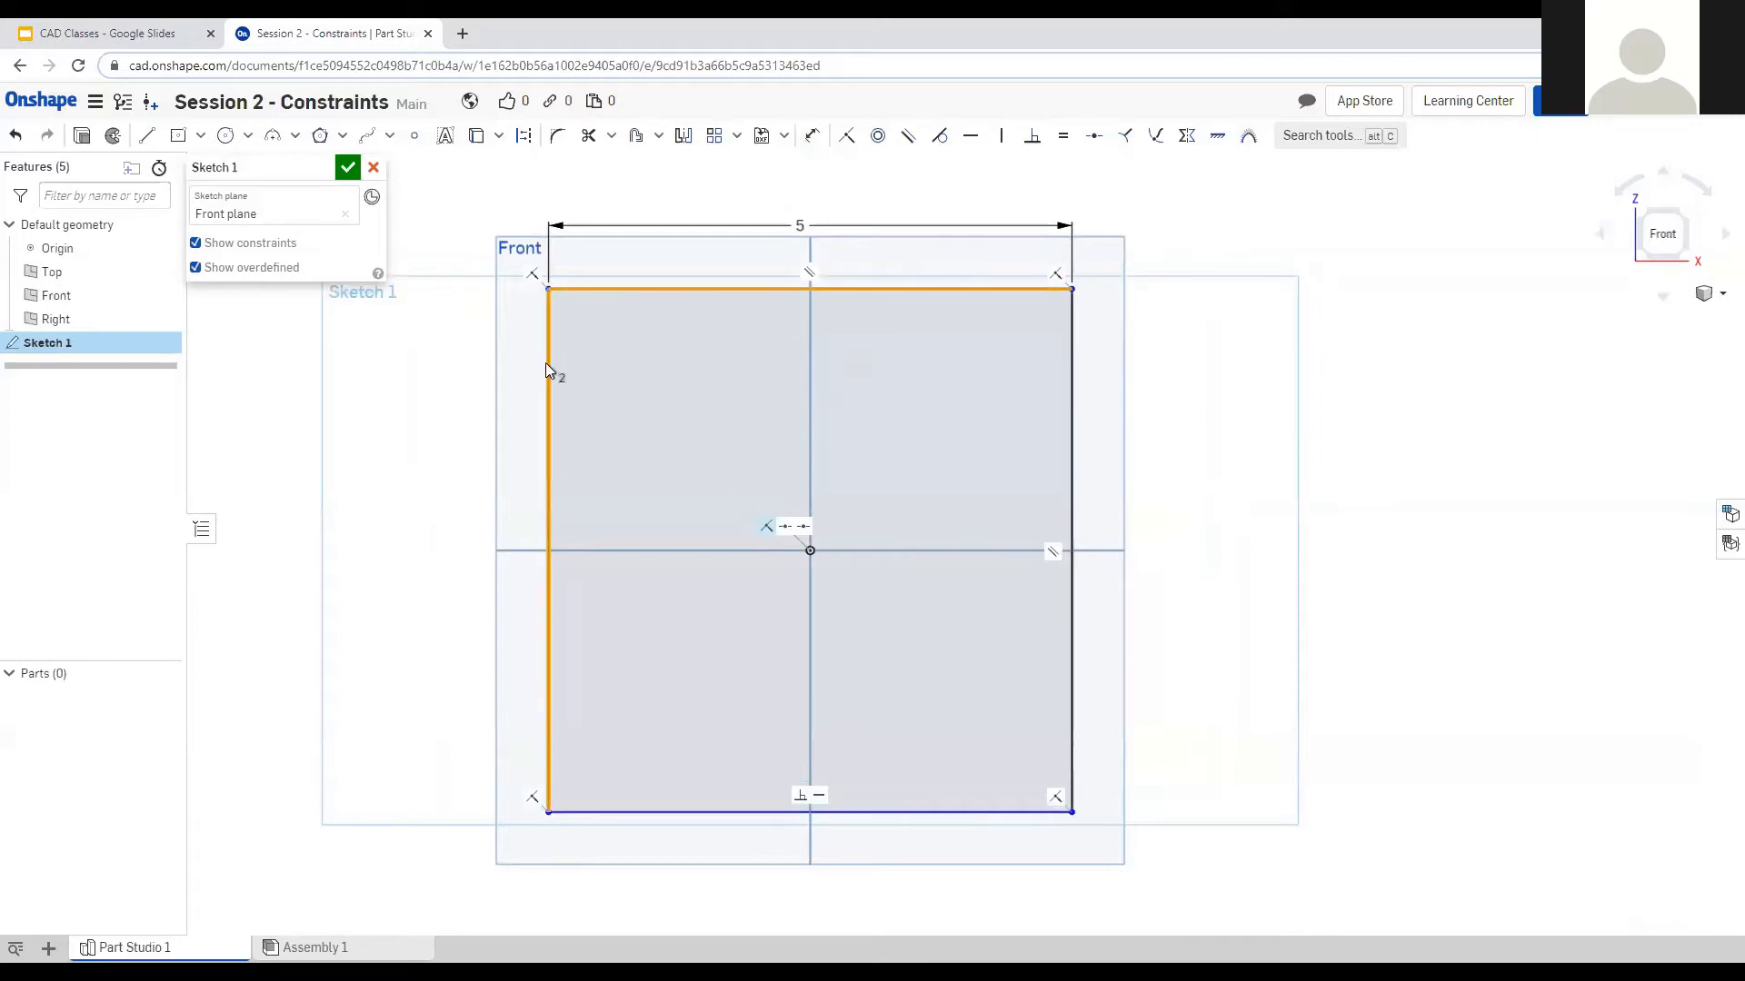
left_click(1061, 138)
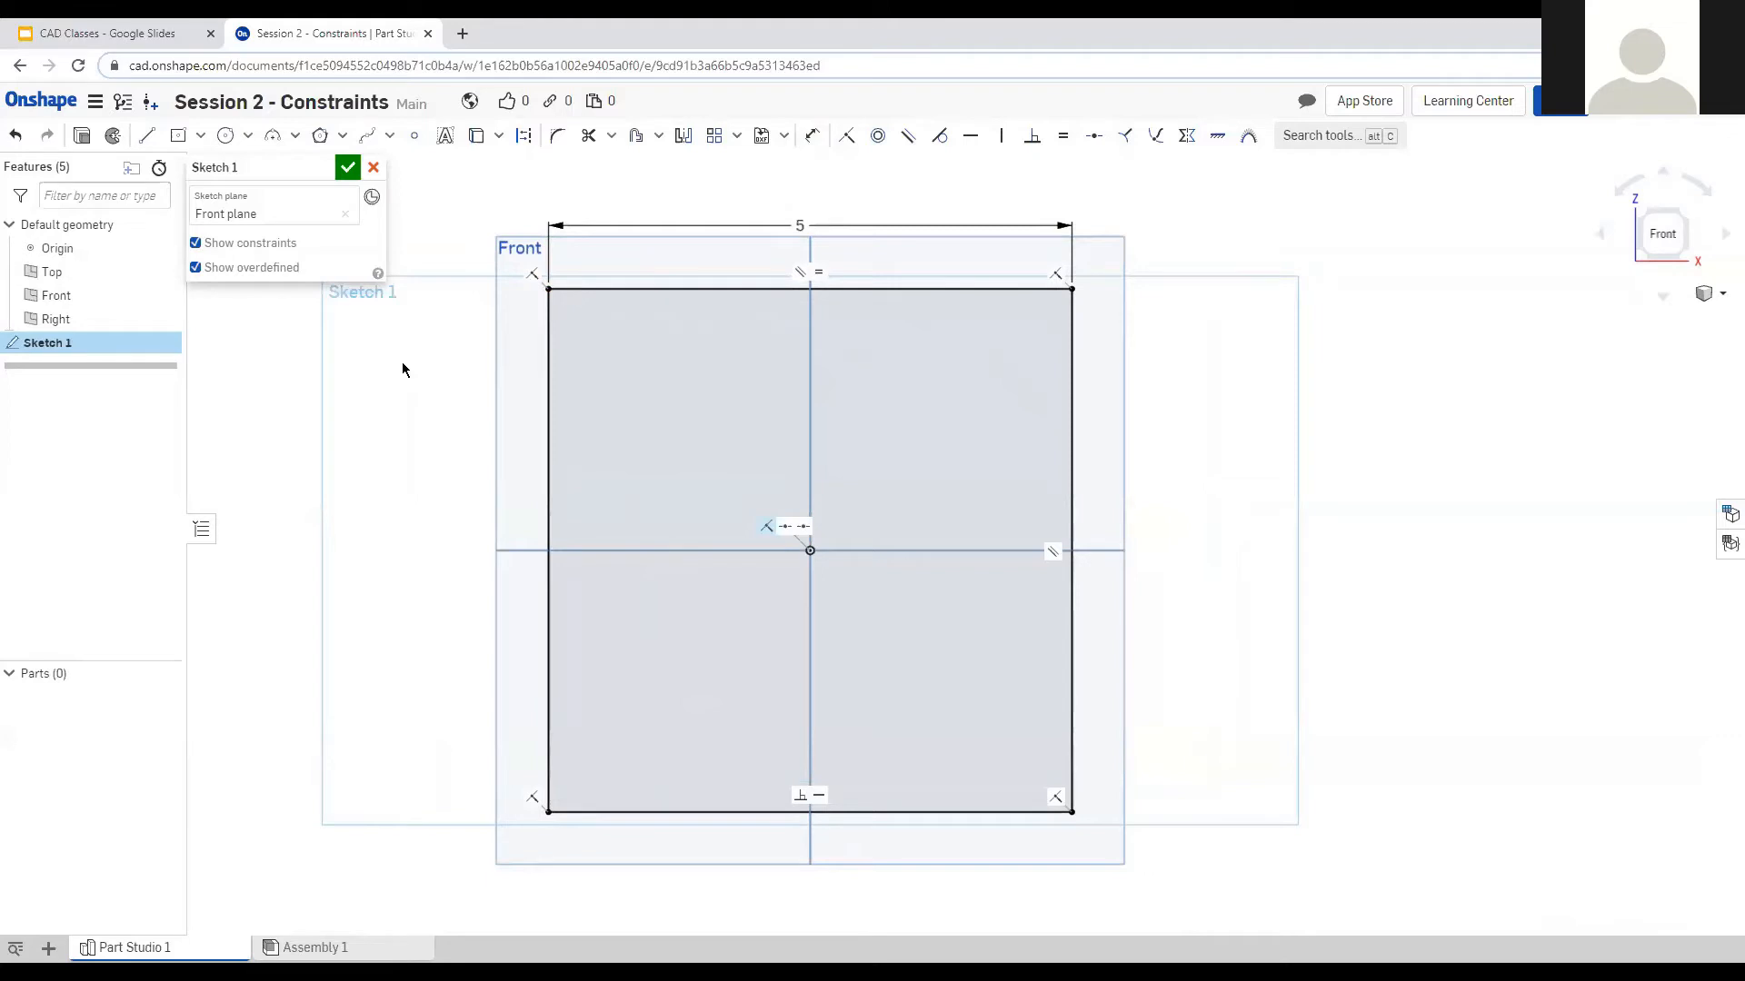
key("Delete")
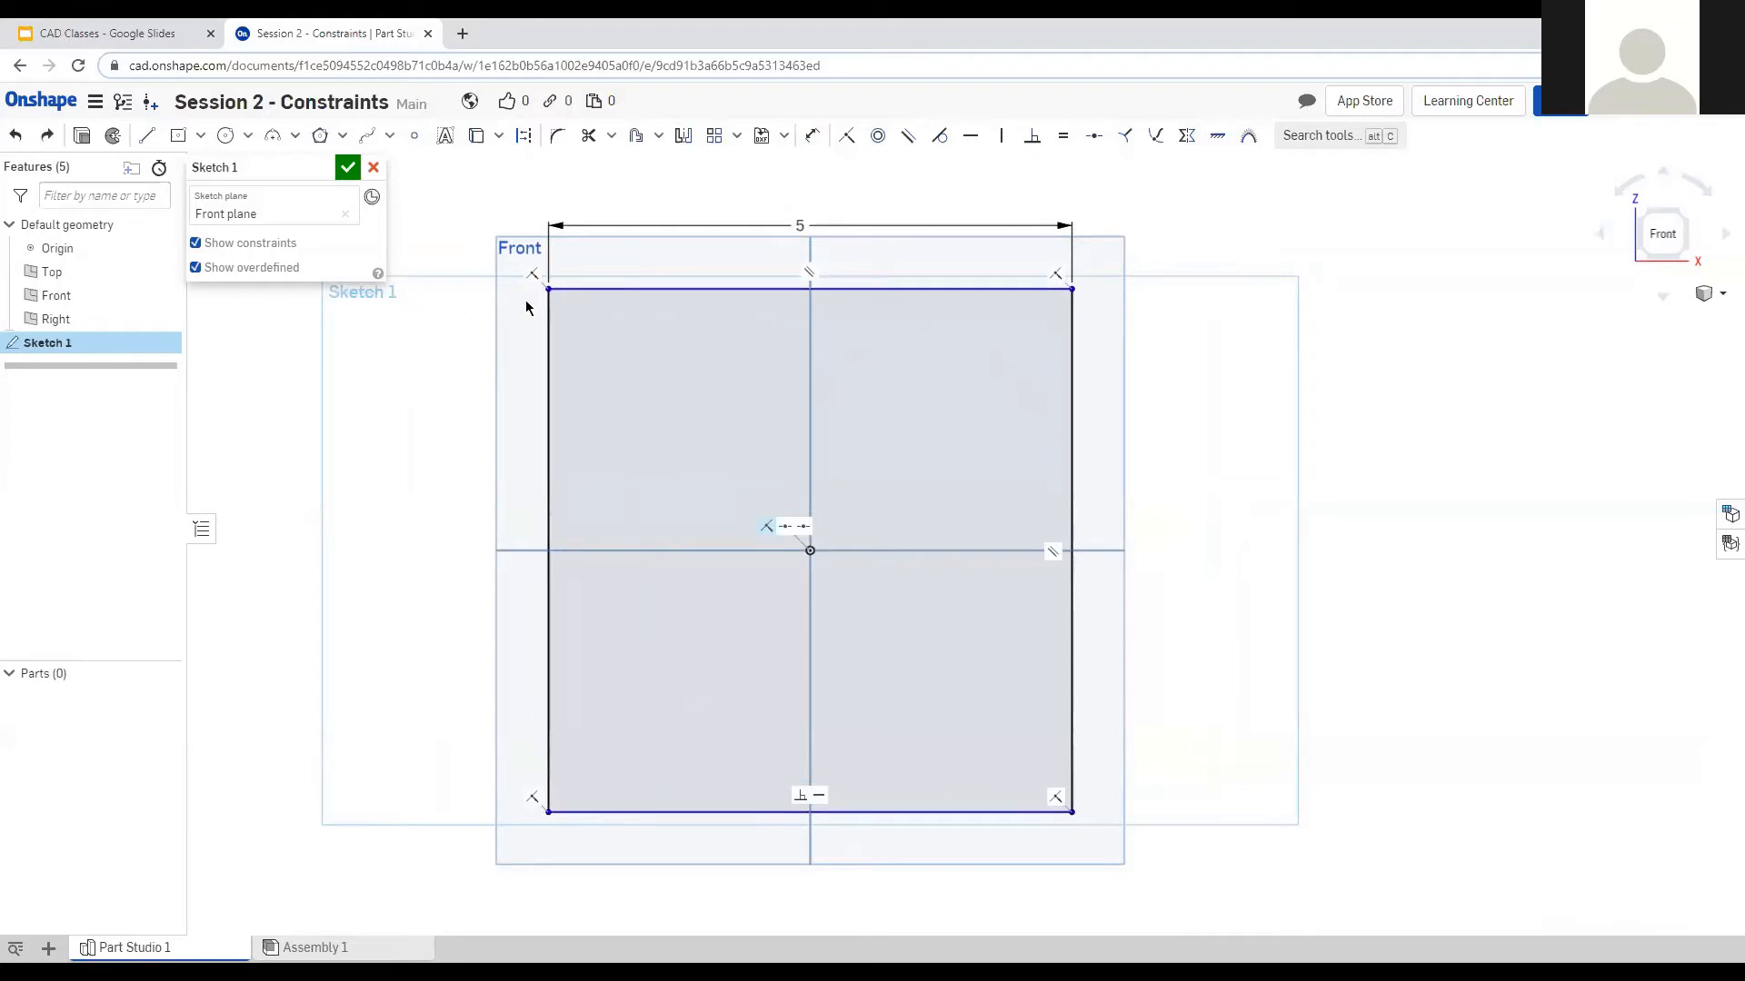
Drag the top edge to test its freedom, then make the top and left edges equal.
left_click_drag(552, 289, 582, 364)
left_click_drag(582, 364, 580, 365)
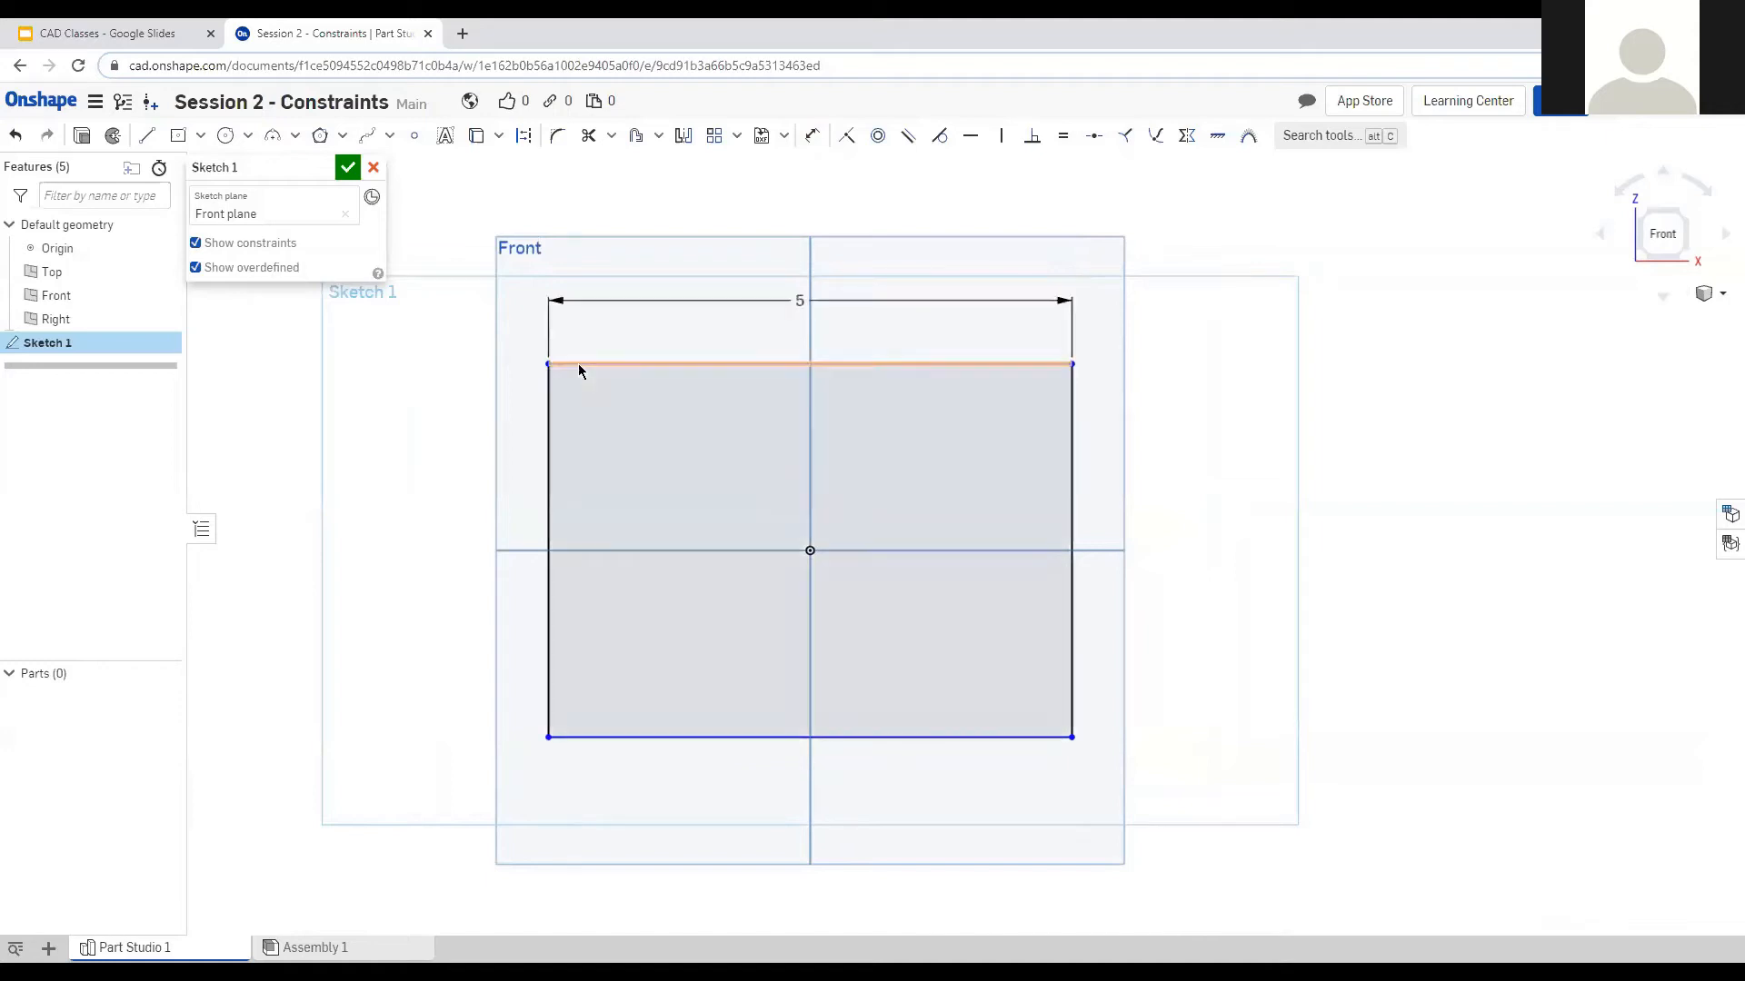
left_click(611, 365)
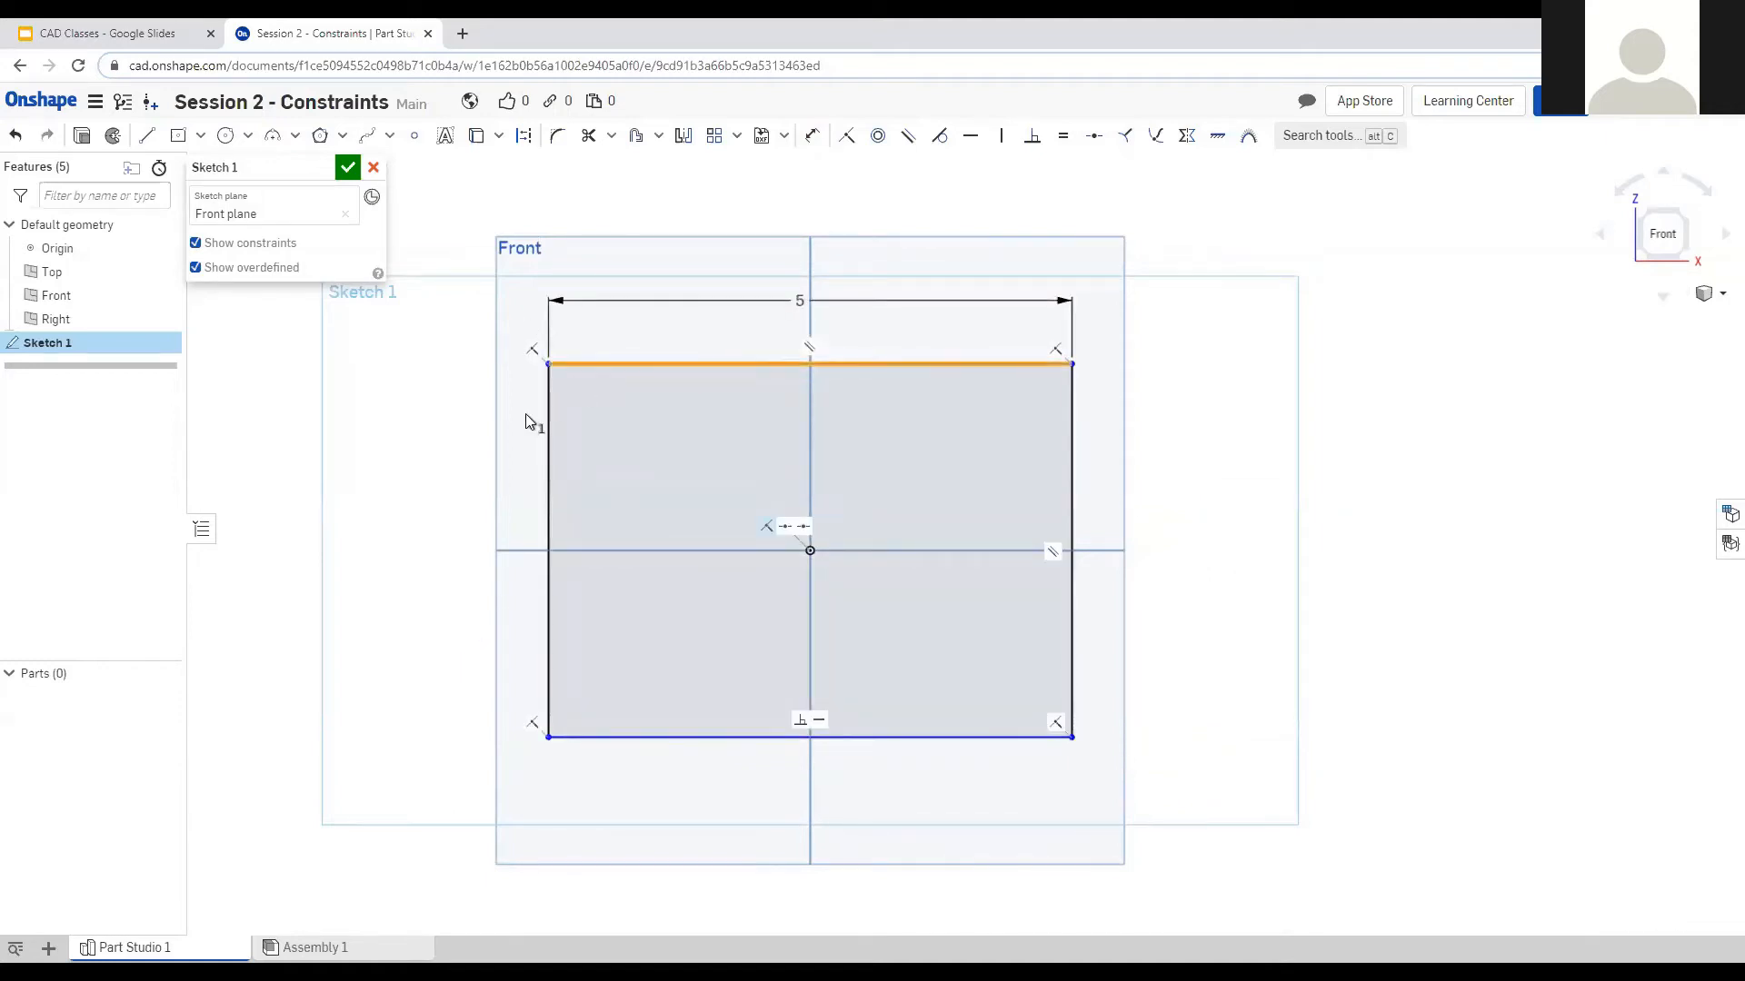
left_click(546, 413)
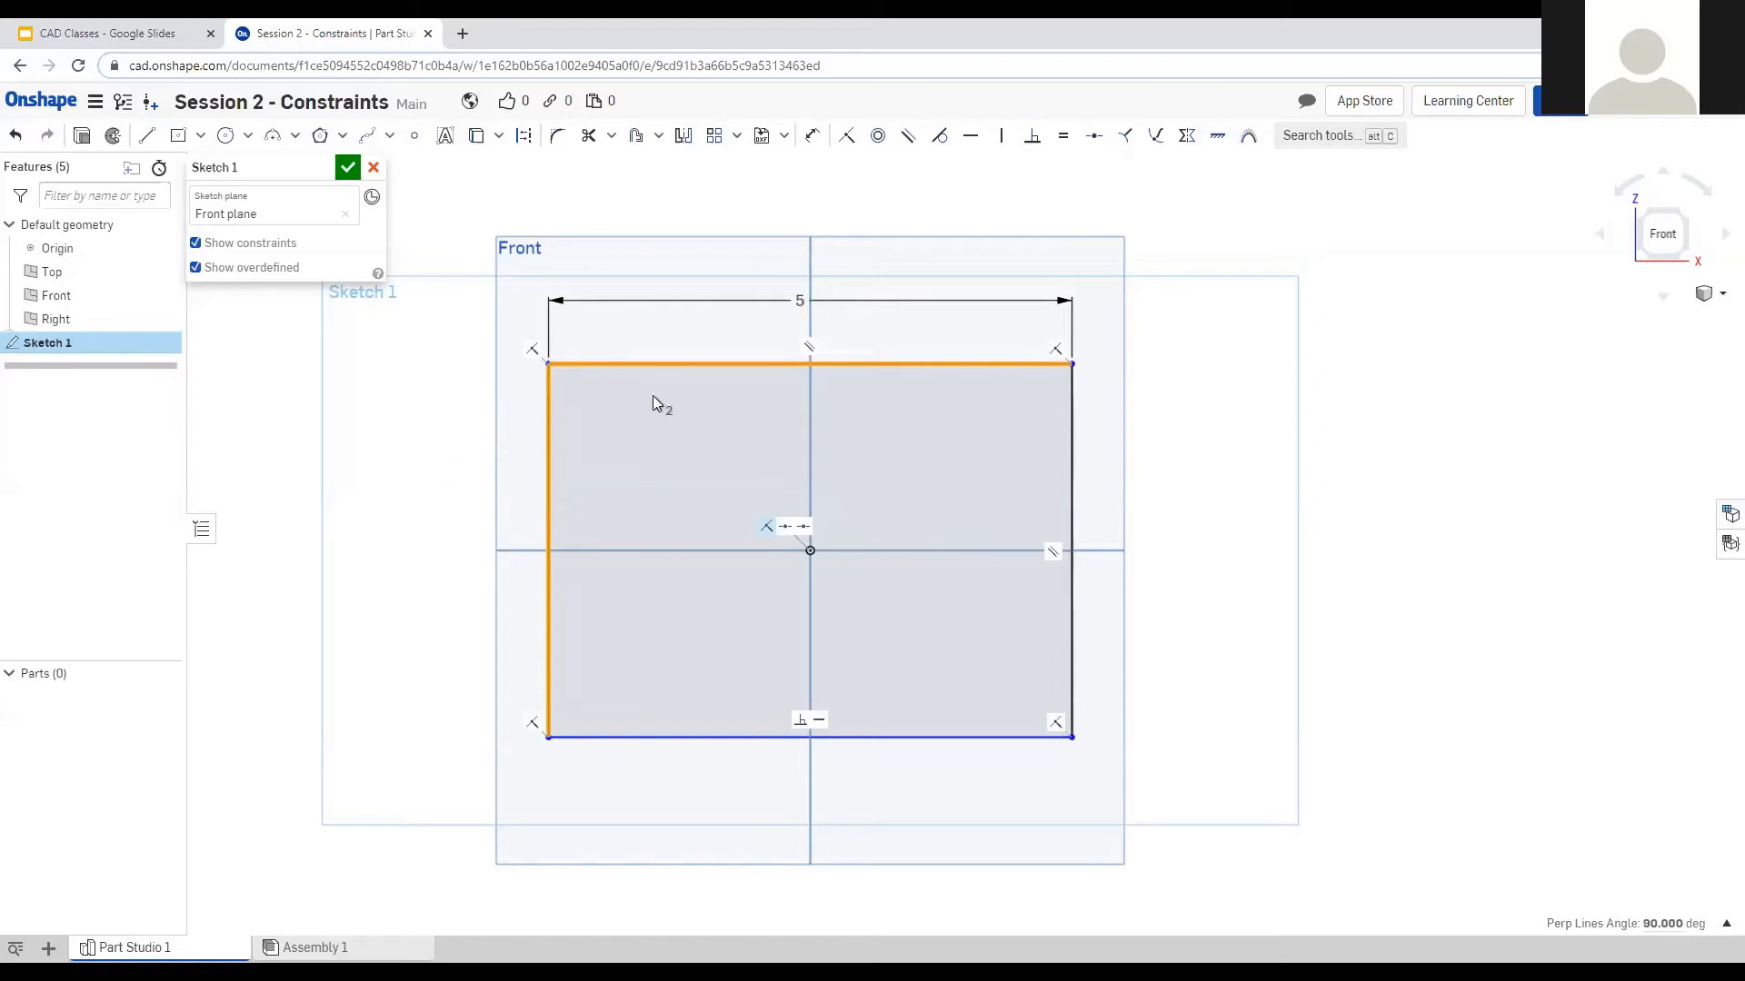
left_click(1065, 142)
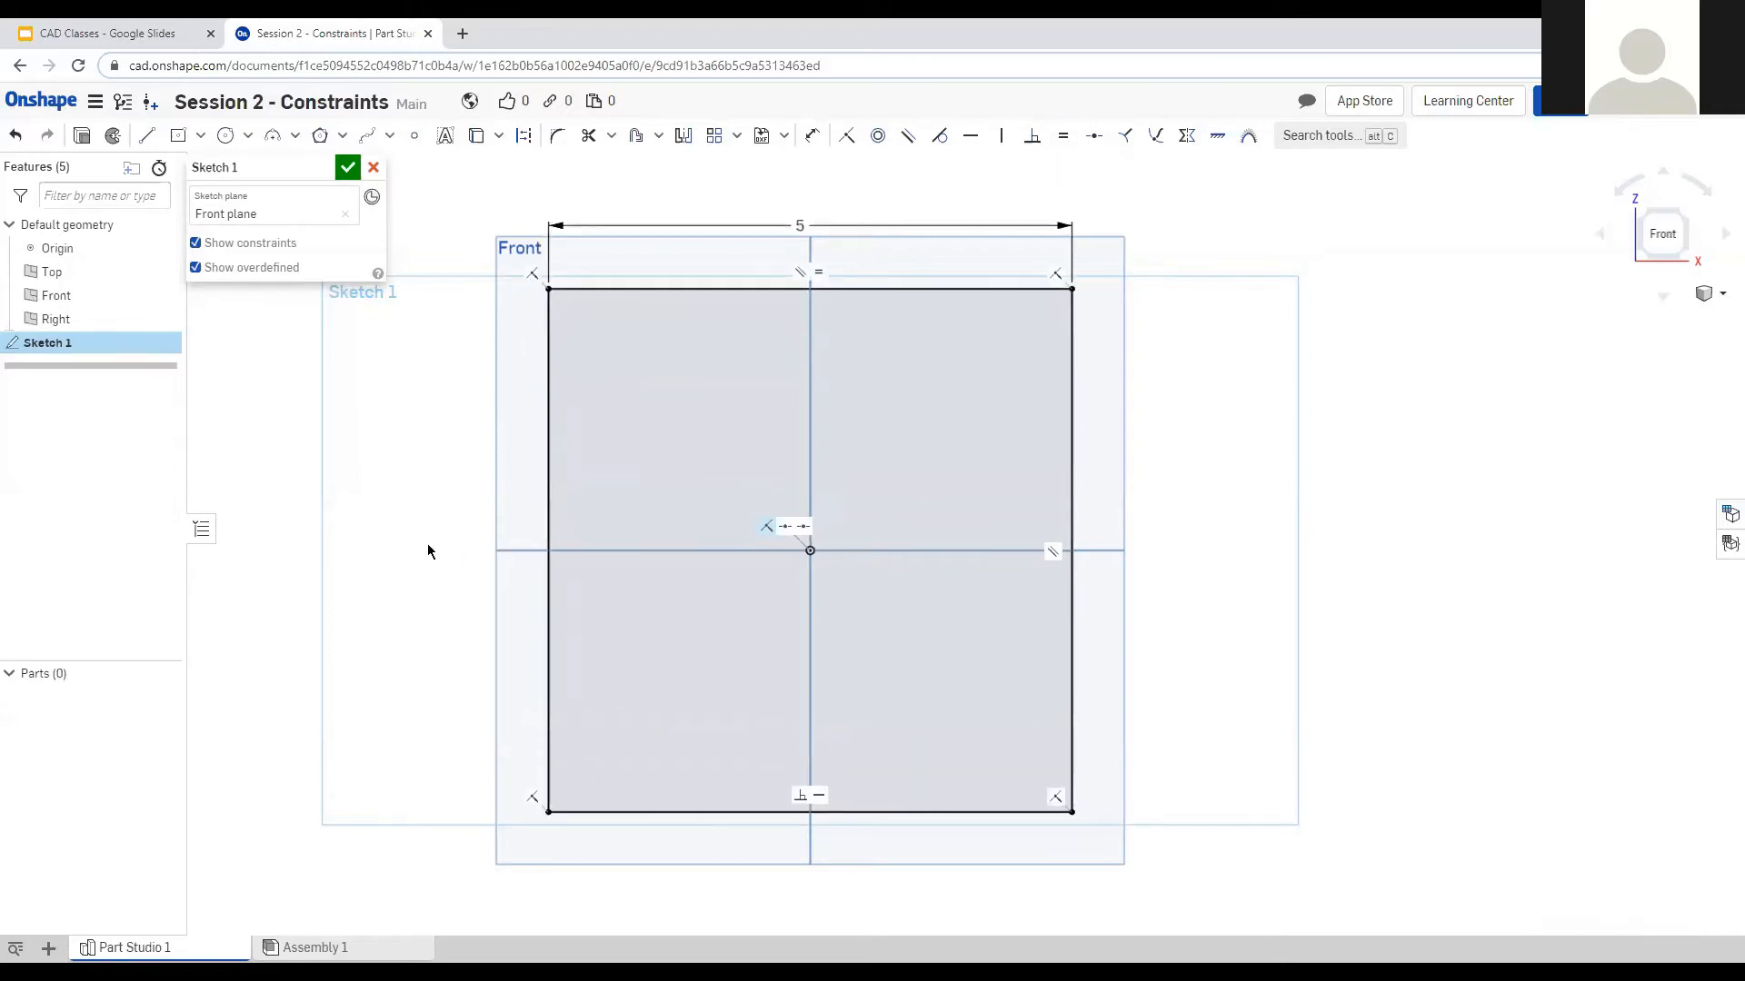
Change the square's width dimension from 5 to 1, then box-select and delete the square.
double_click(799, 225)
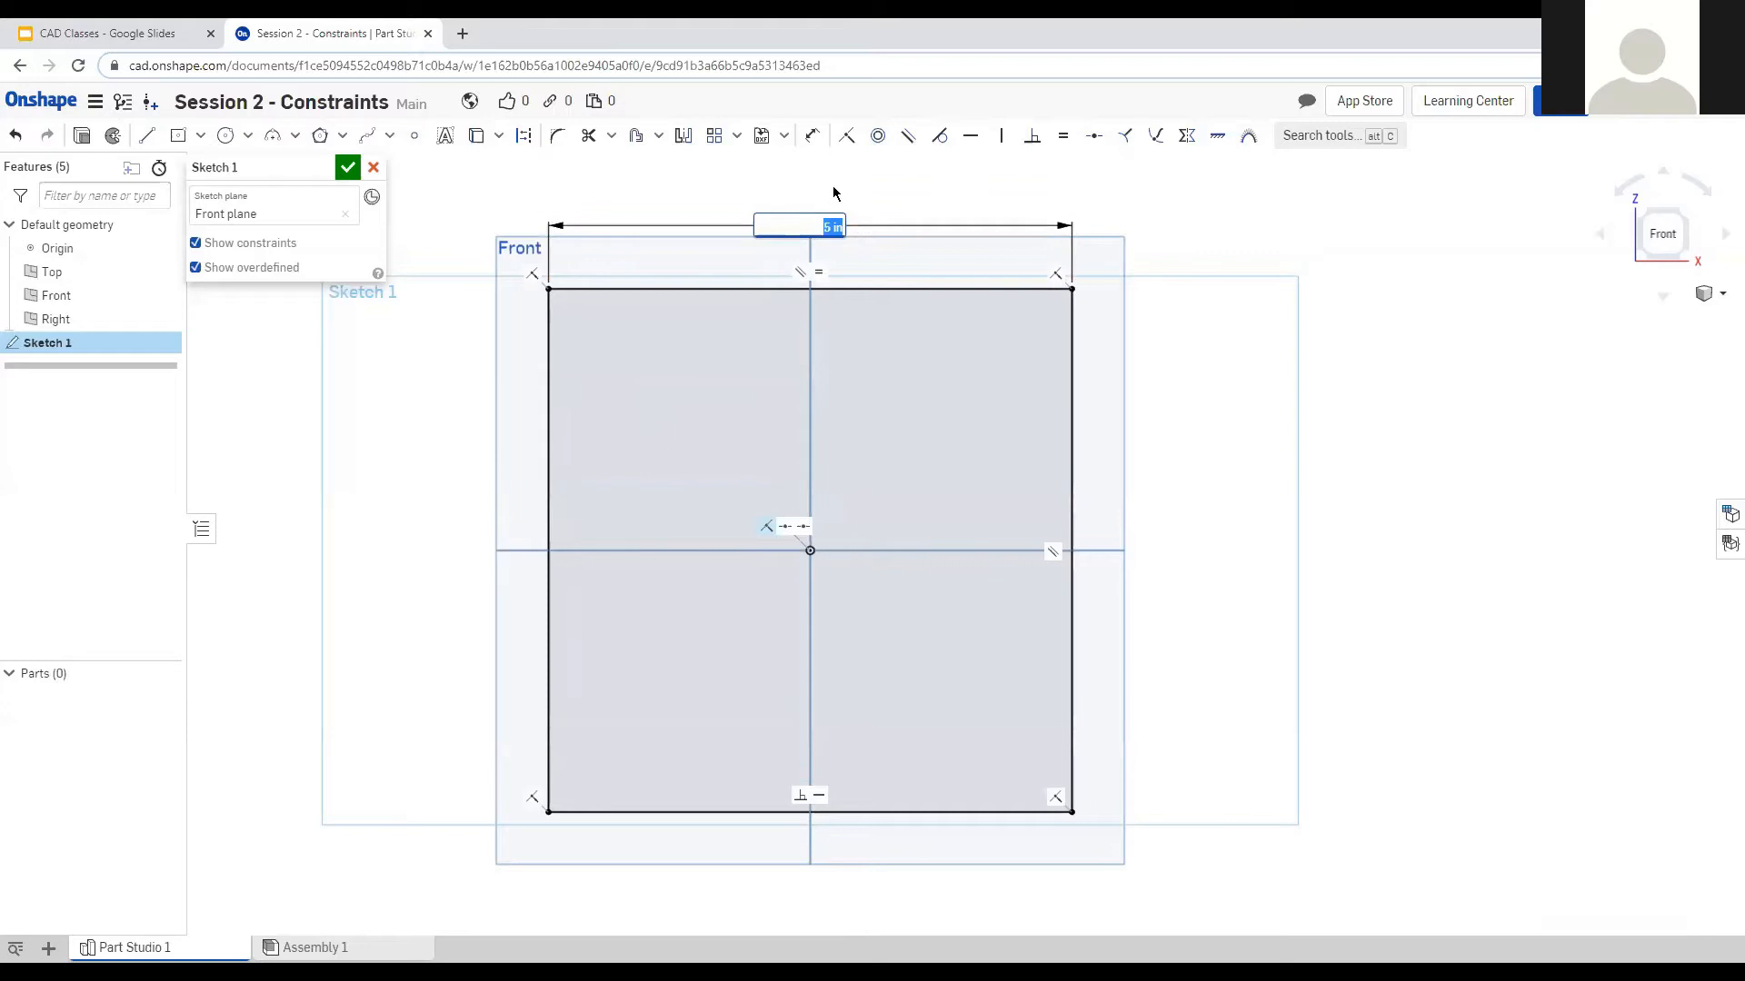
type("1")
key("Return")
scroll(850, 491, "up", 4)
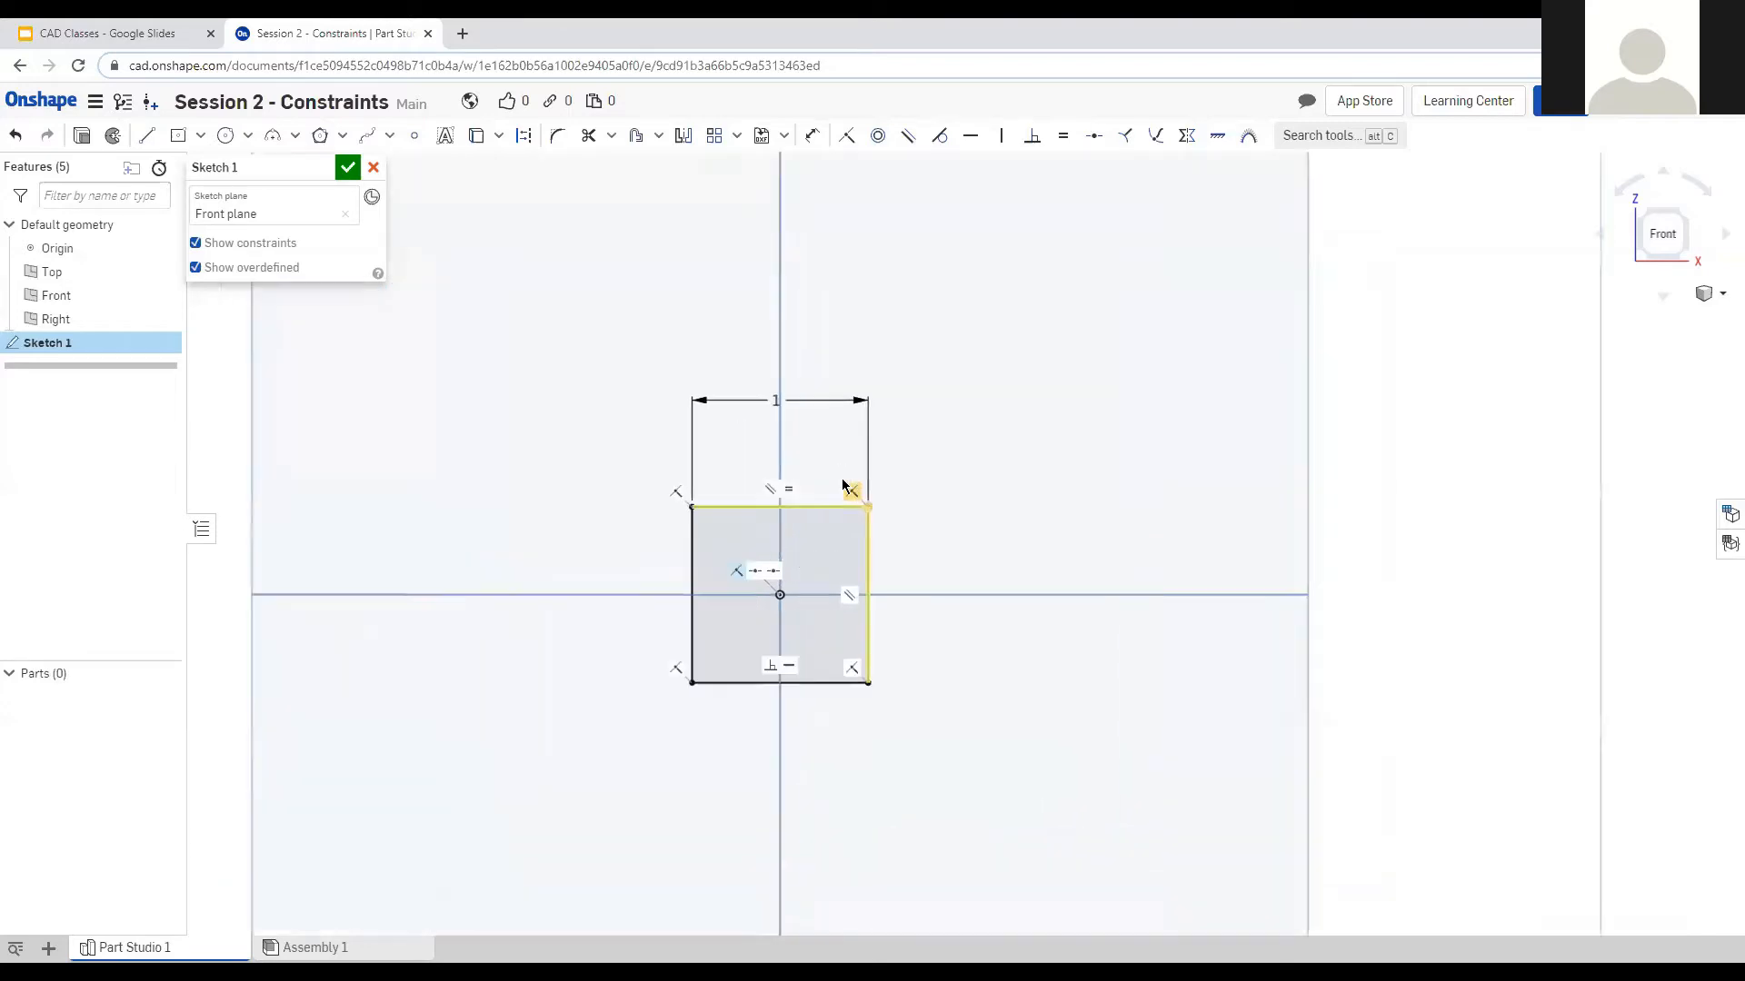
double_click(762, 385)
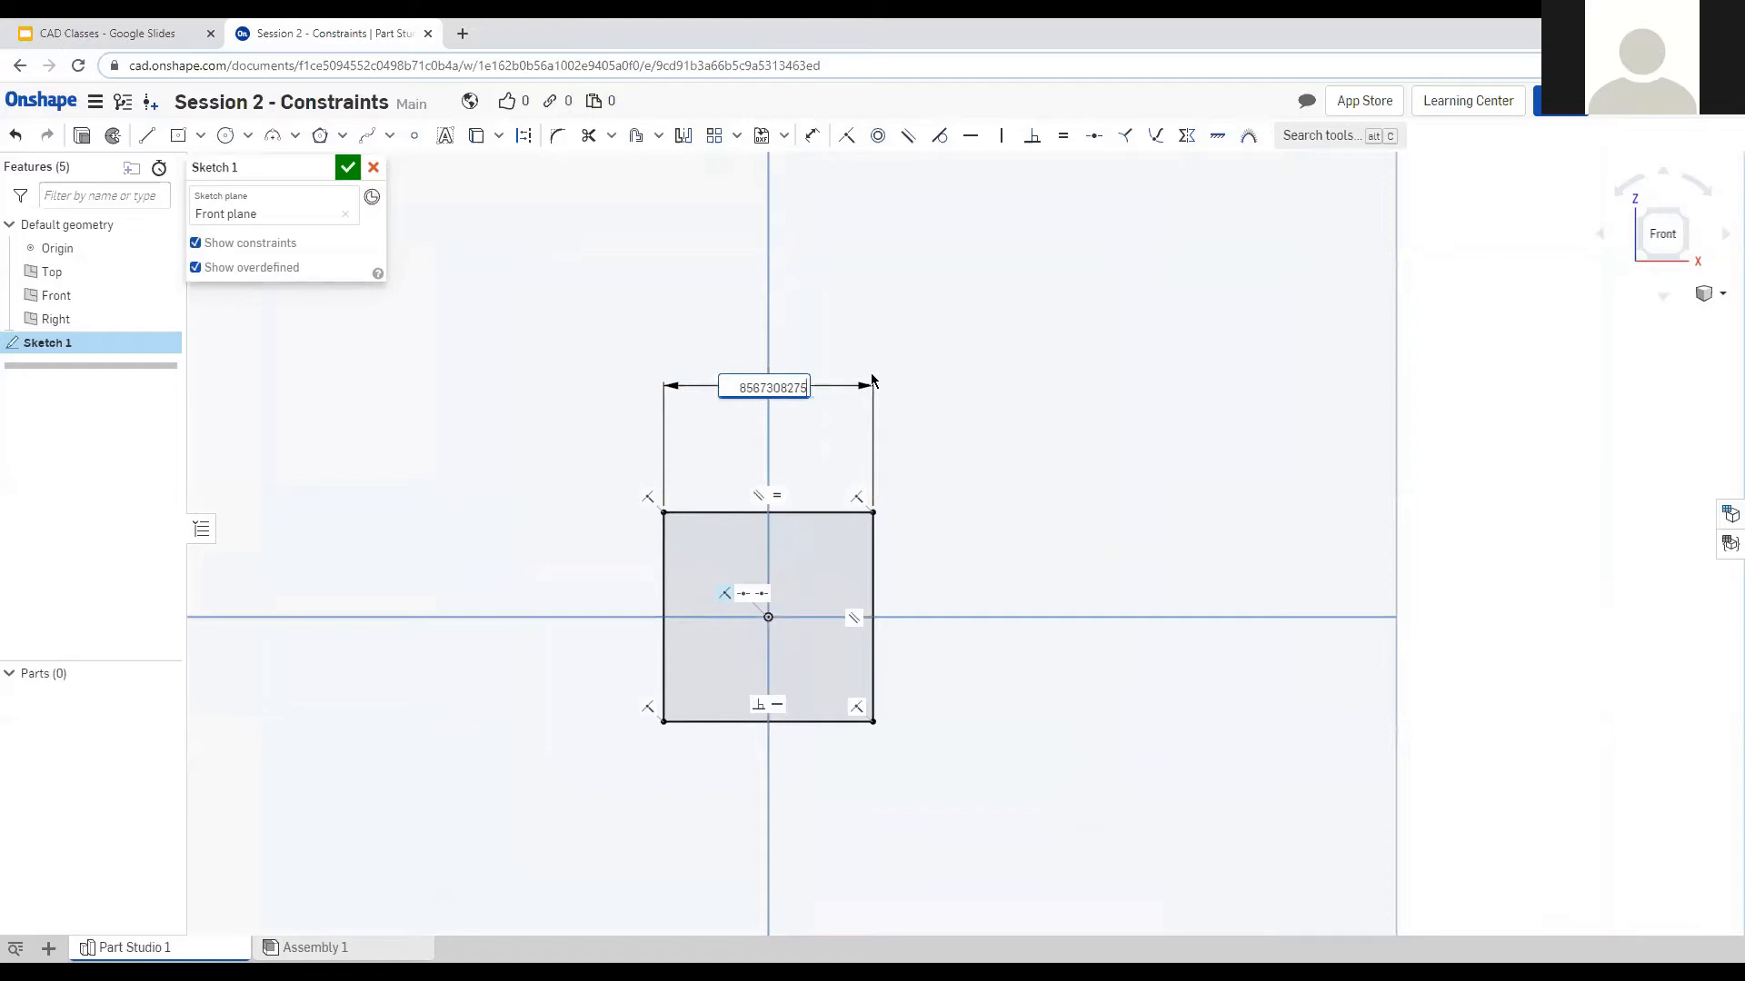
type("1")
key("Return")
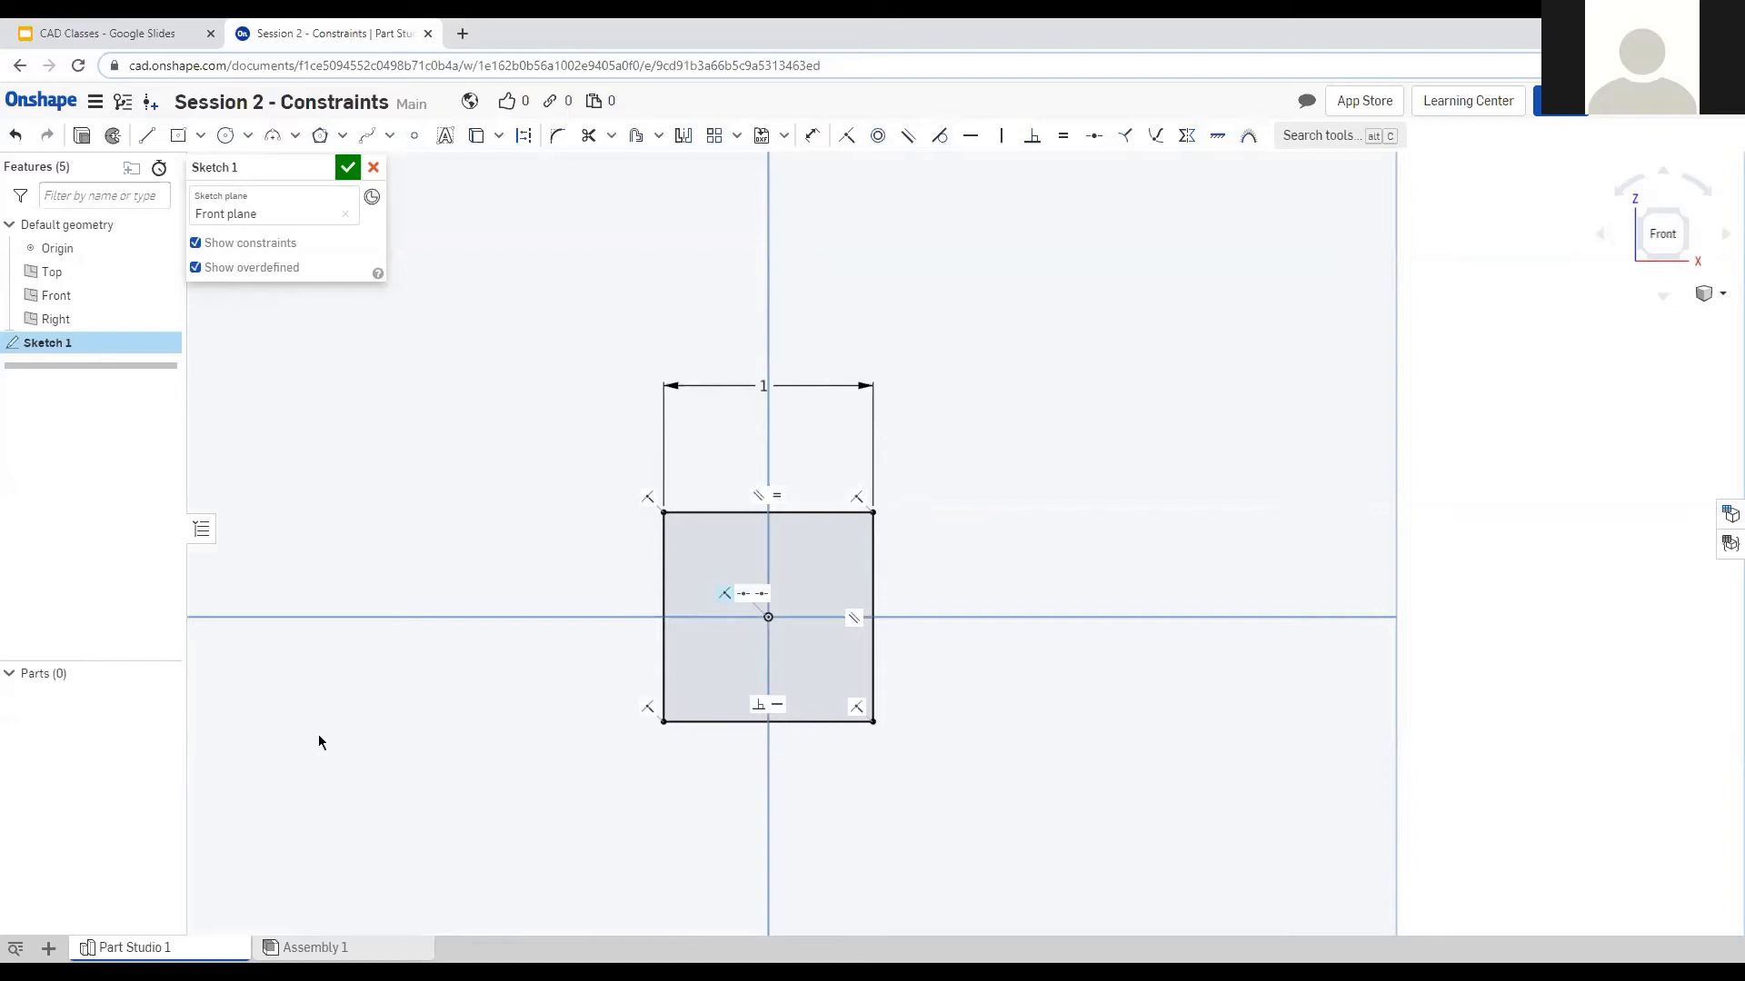
left_click_drag(545, 798, 1206, 375)
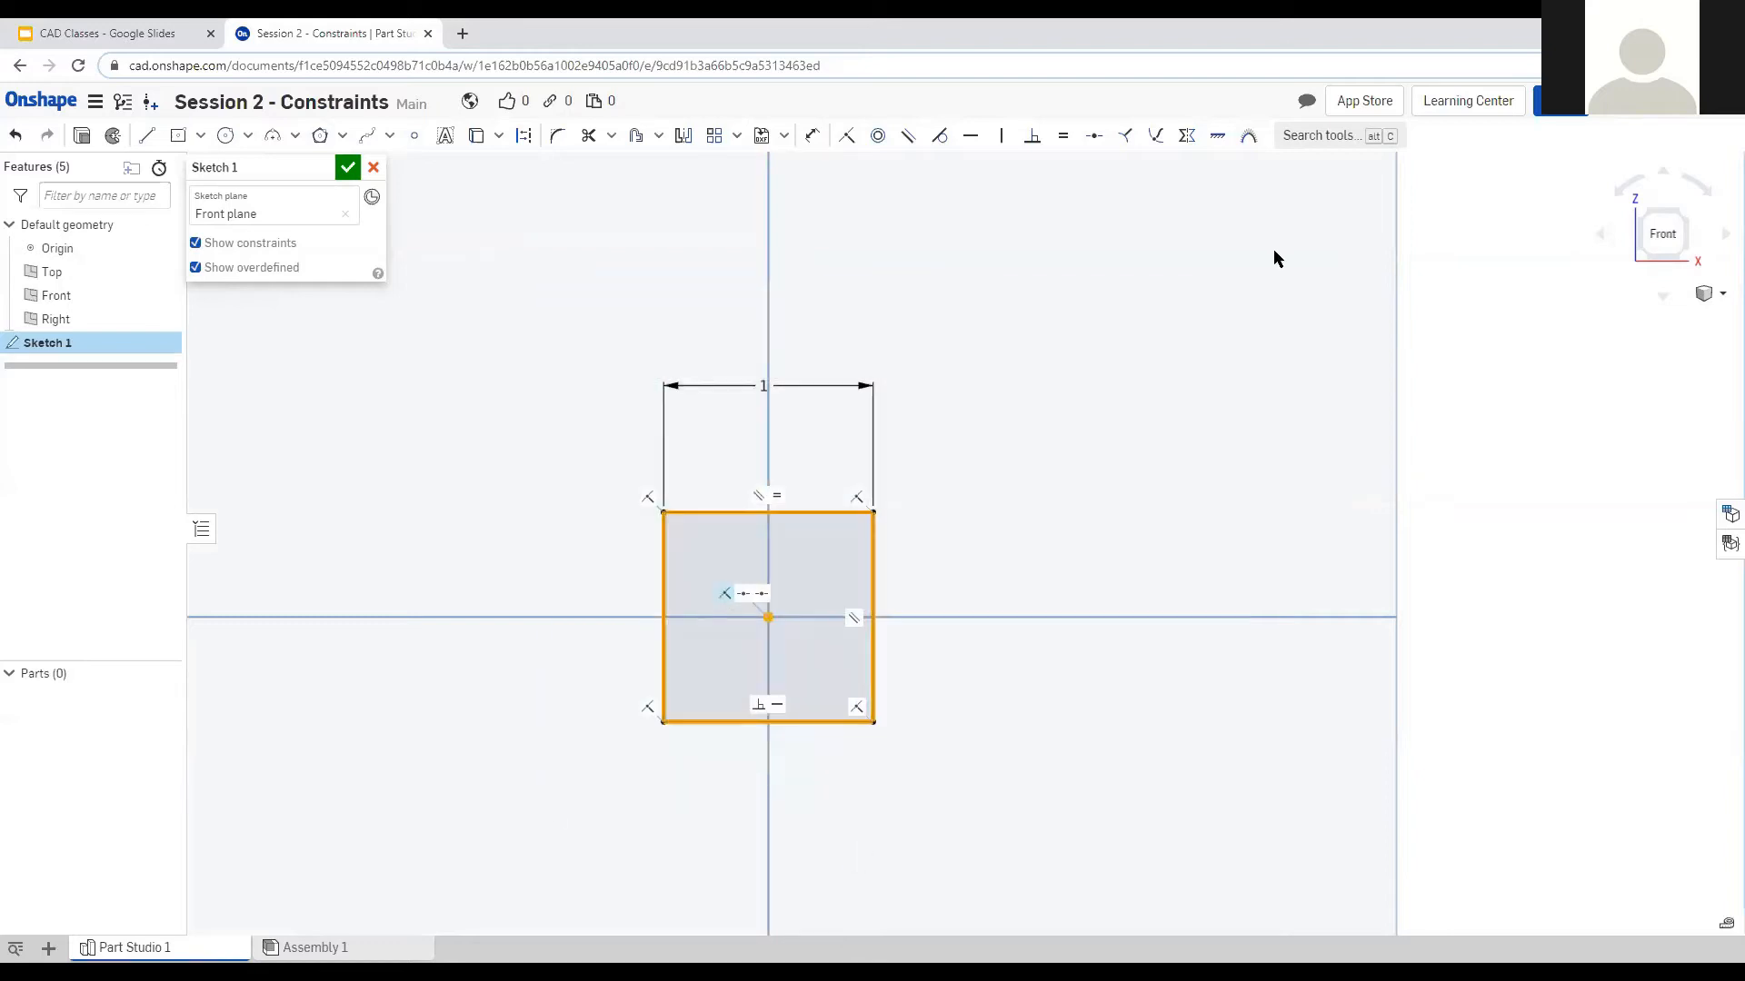
key("Delete")
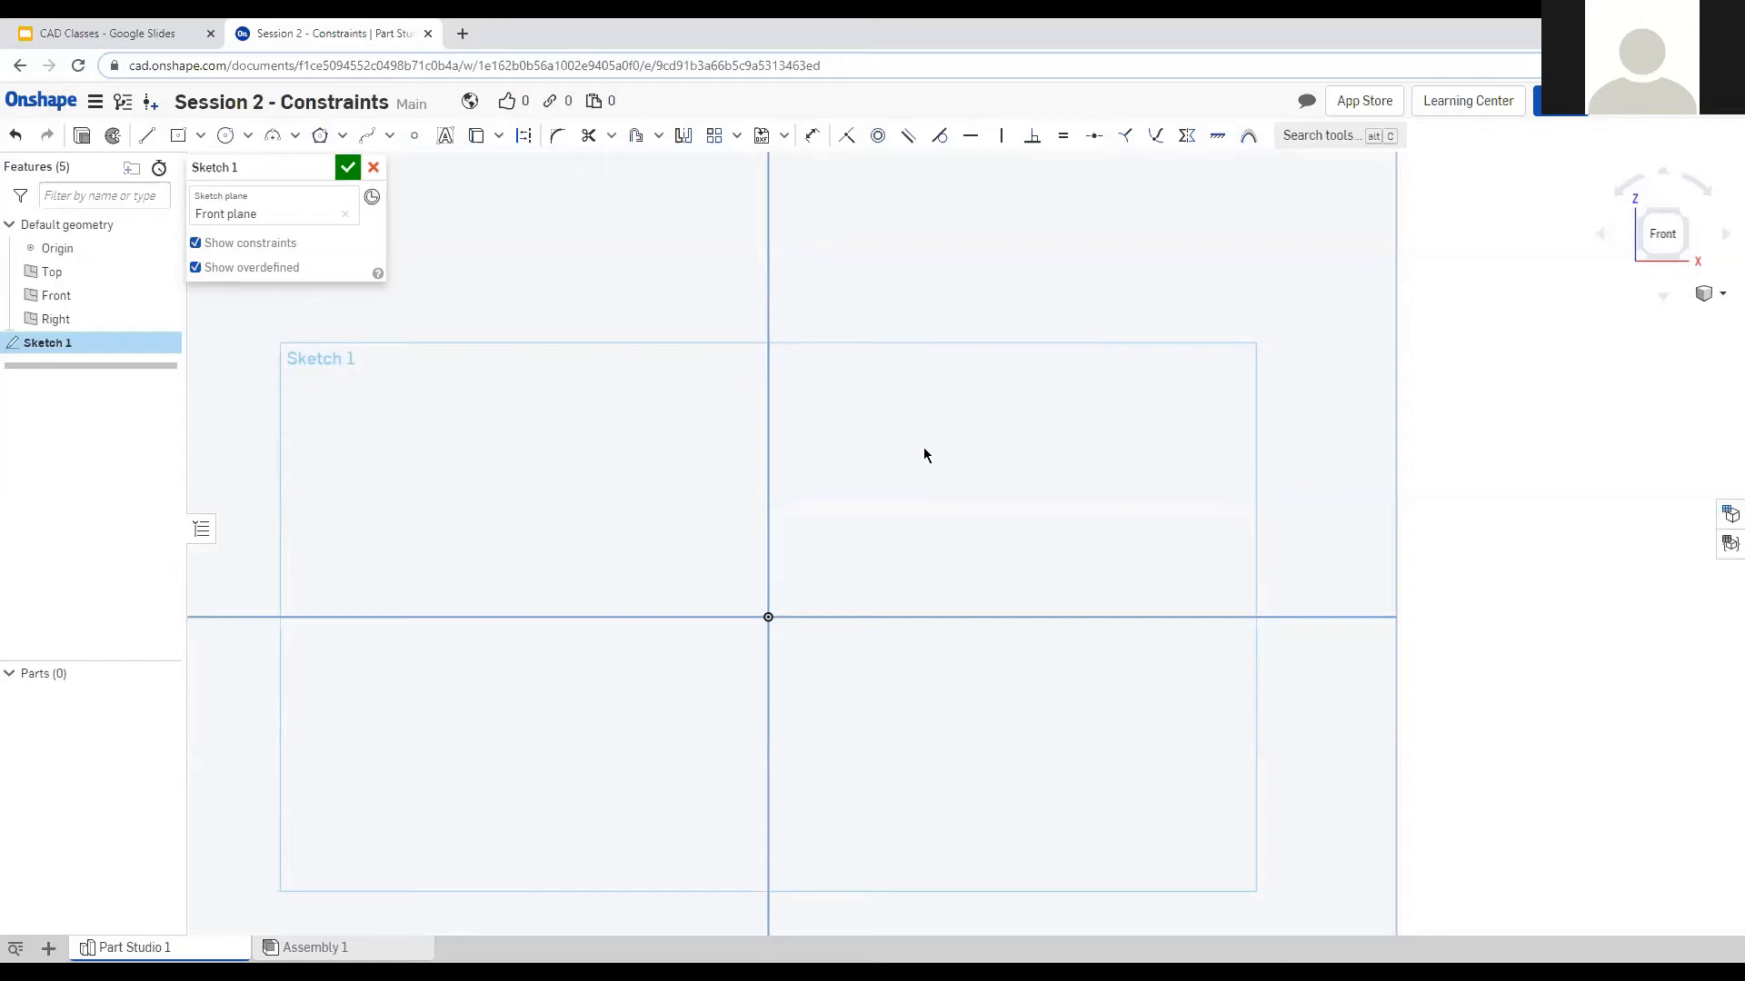
Draw an origin-centred rectangle and make its top and left edges equal.
left_click(178, 135)
left_click(768, 617)
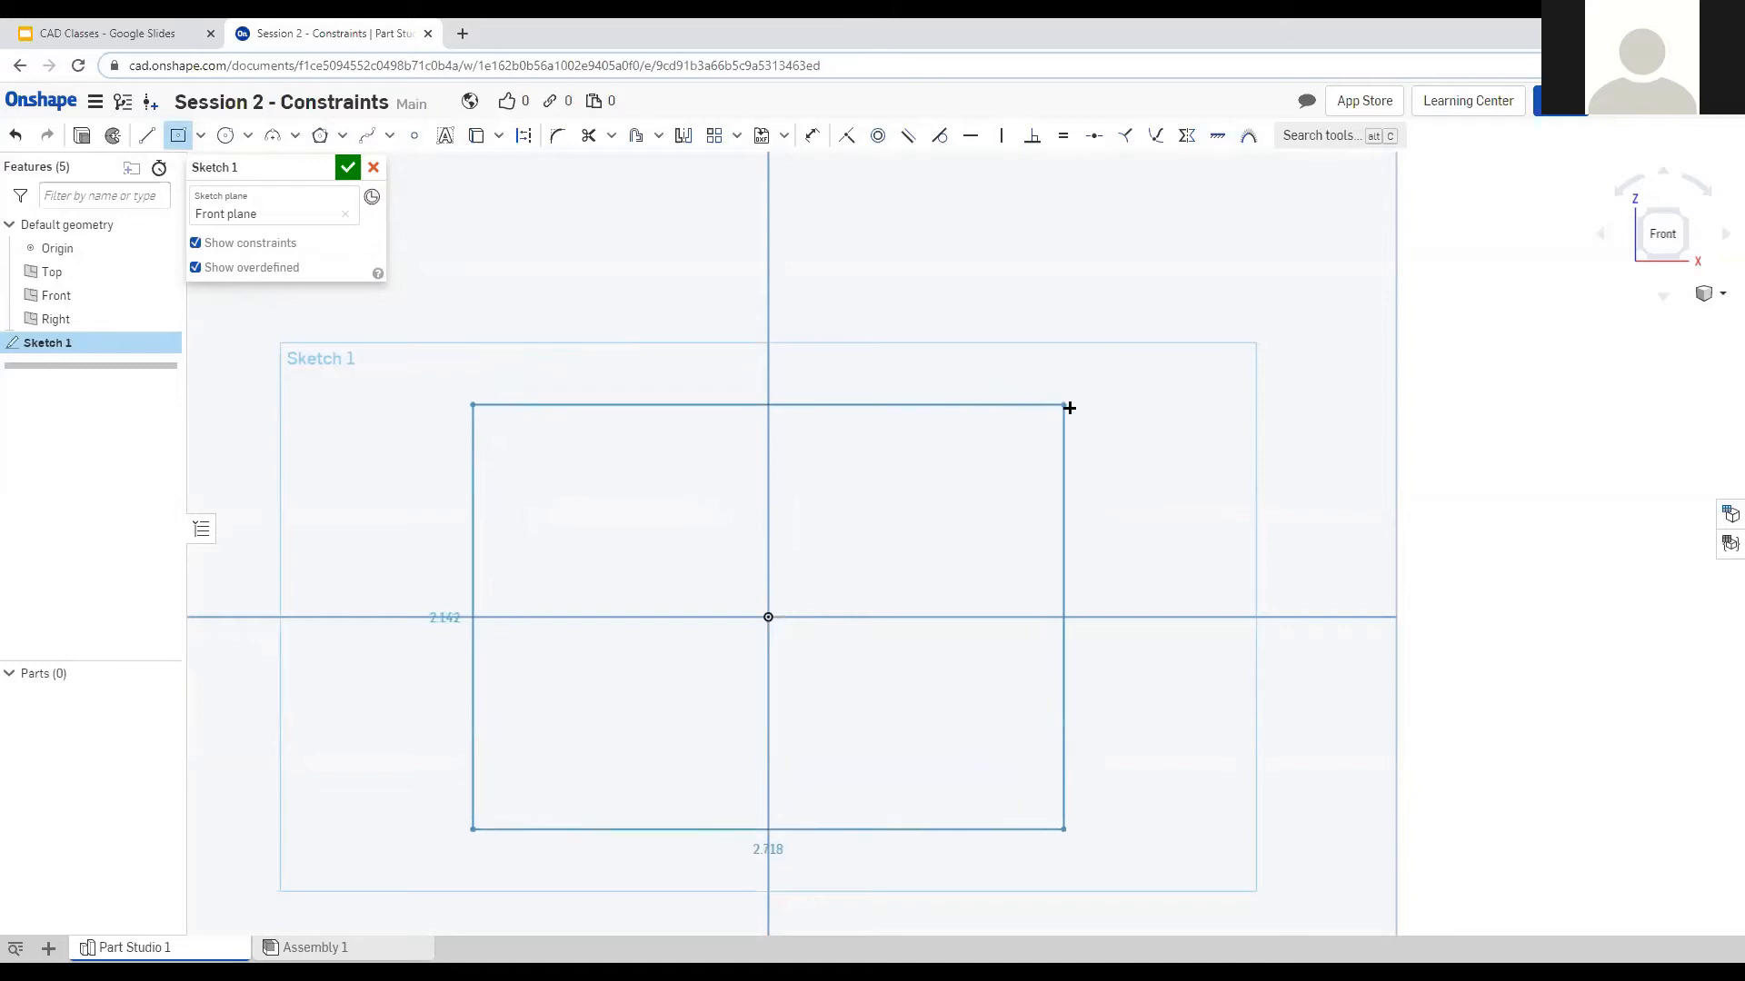
left_click(984, 408)
key("Escape")
left_click(669, 409)
left_click(548, 484)
key("e")
Dimension the square's top edge to a width of 2.
key("d")
left_click(693, 408)
left_click(752, 323)
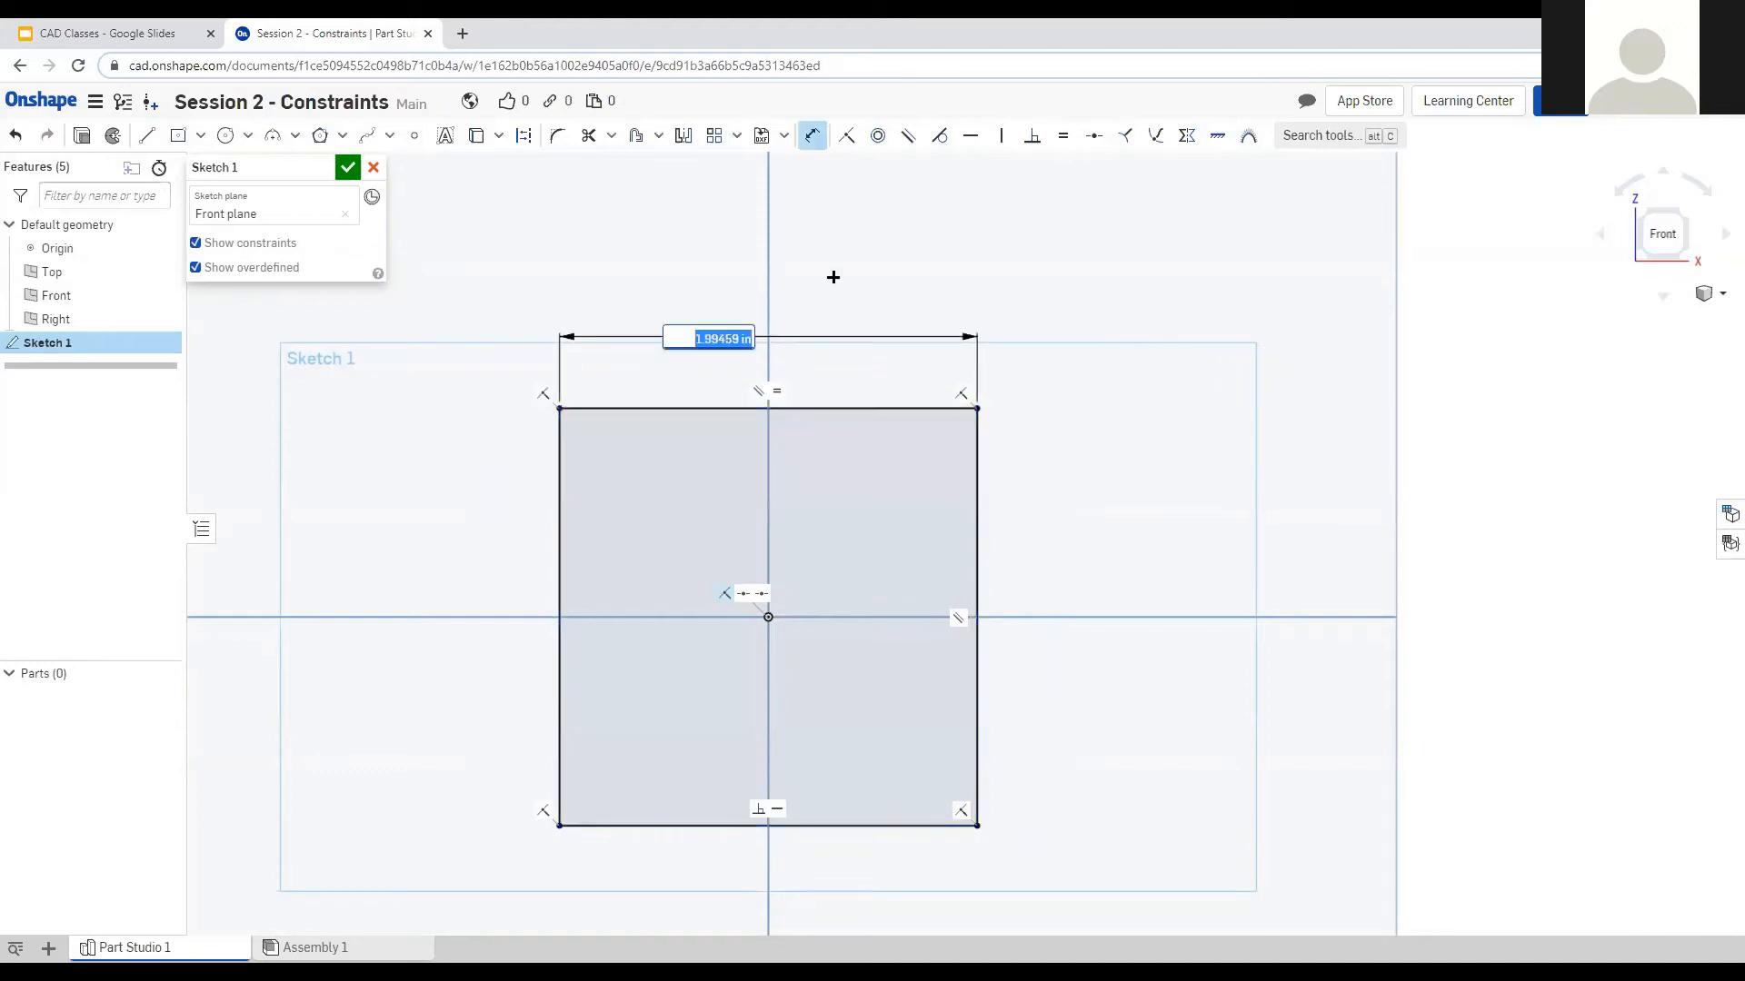
type("2")
key("Return")
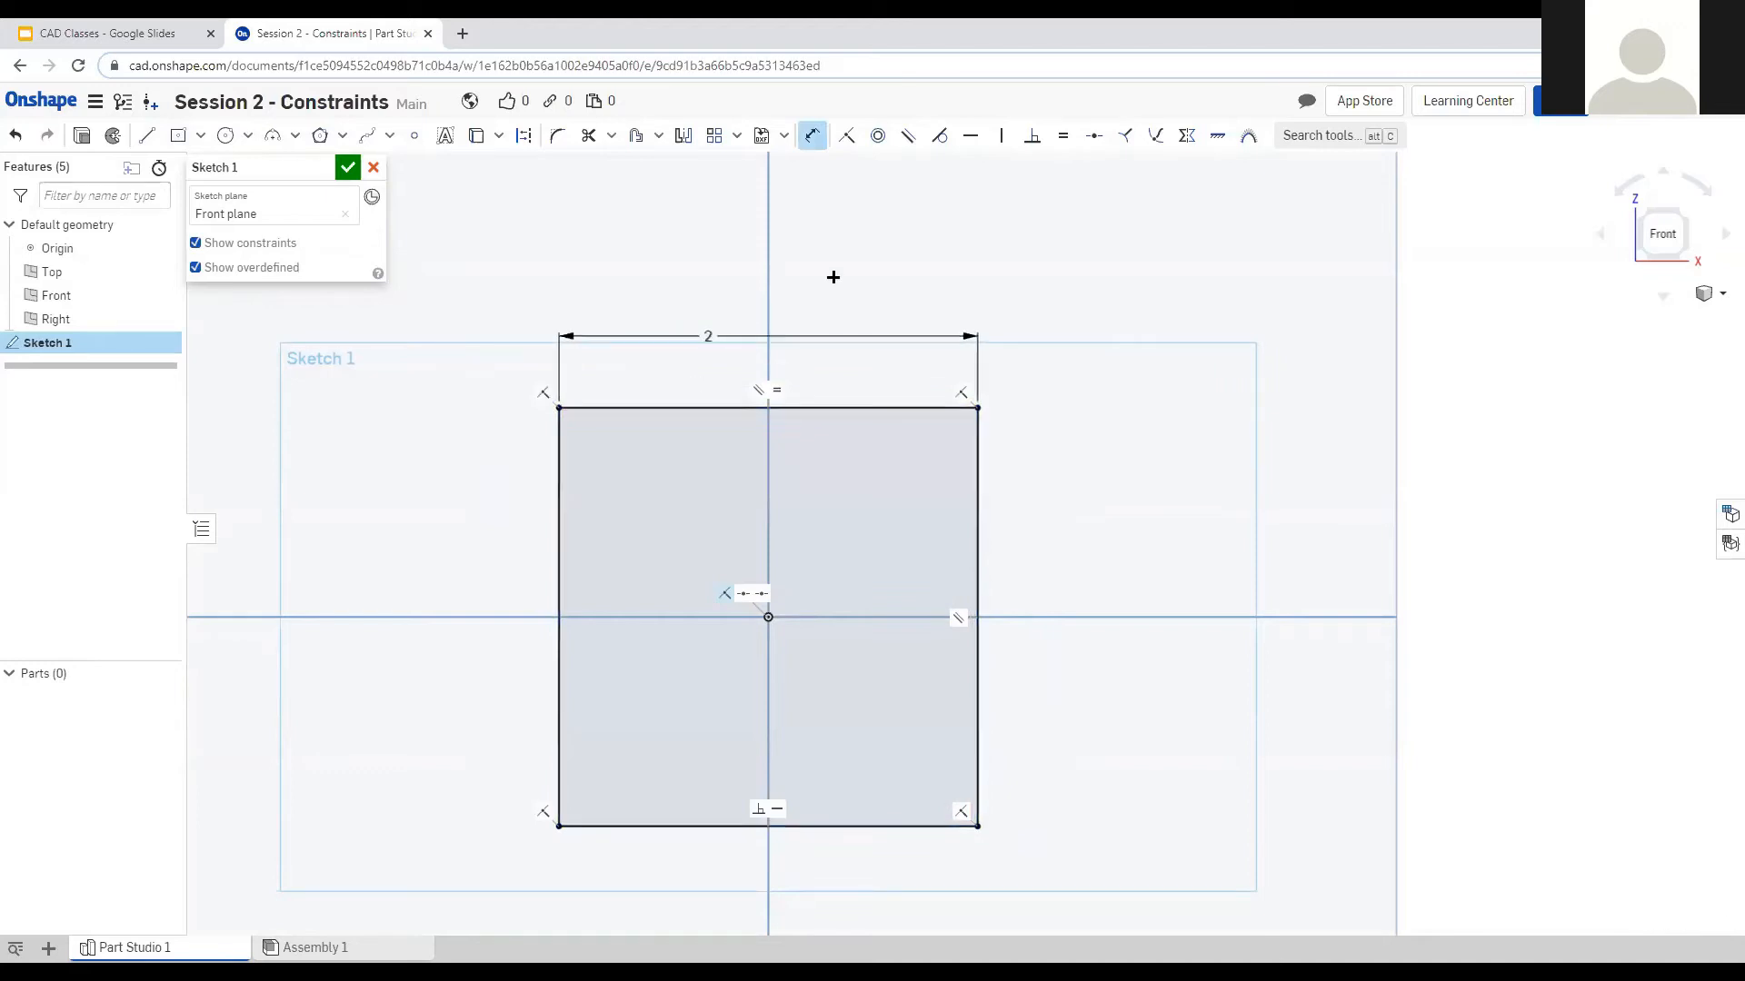
key("Escape")
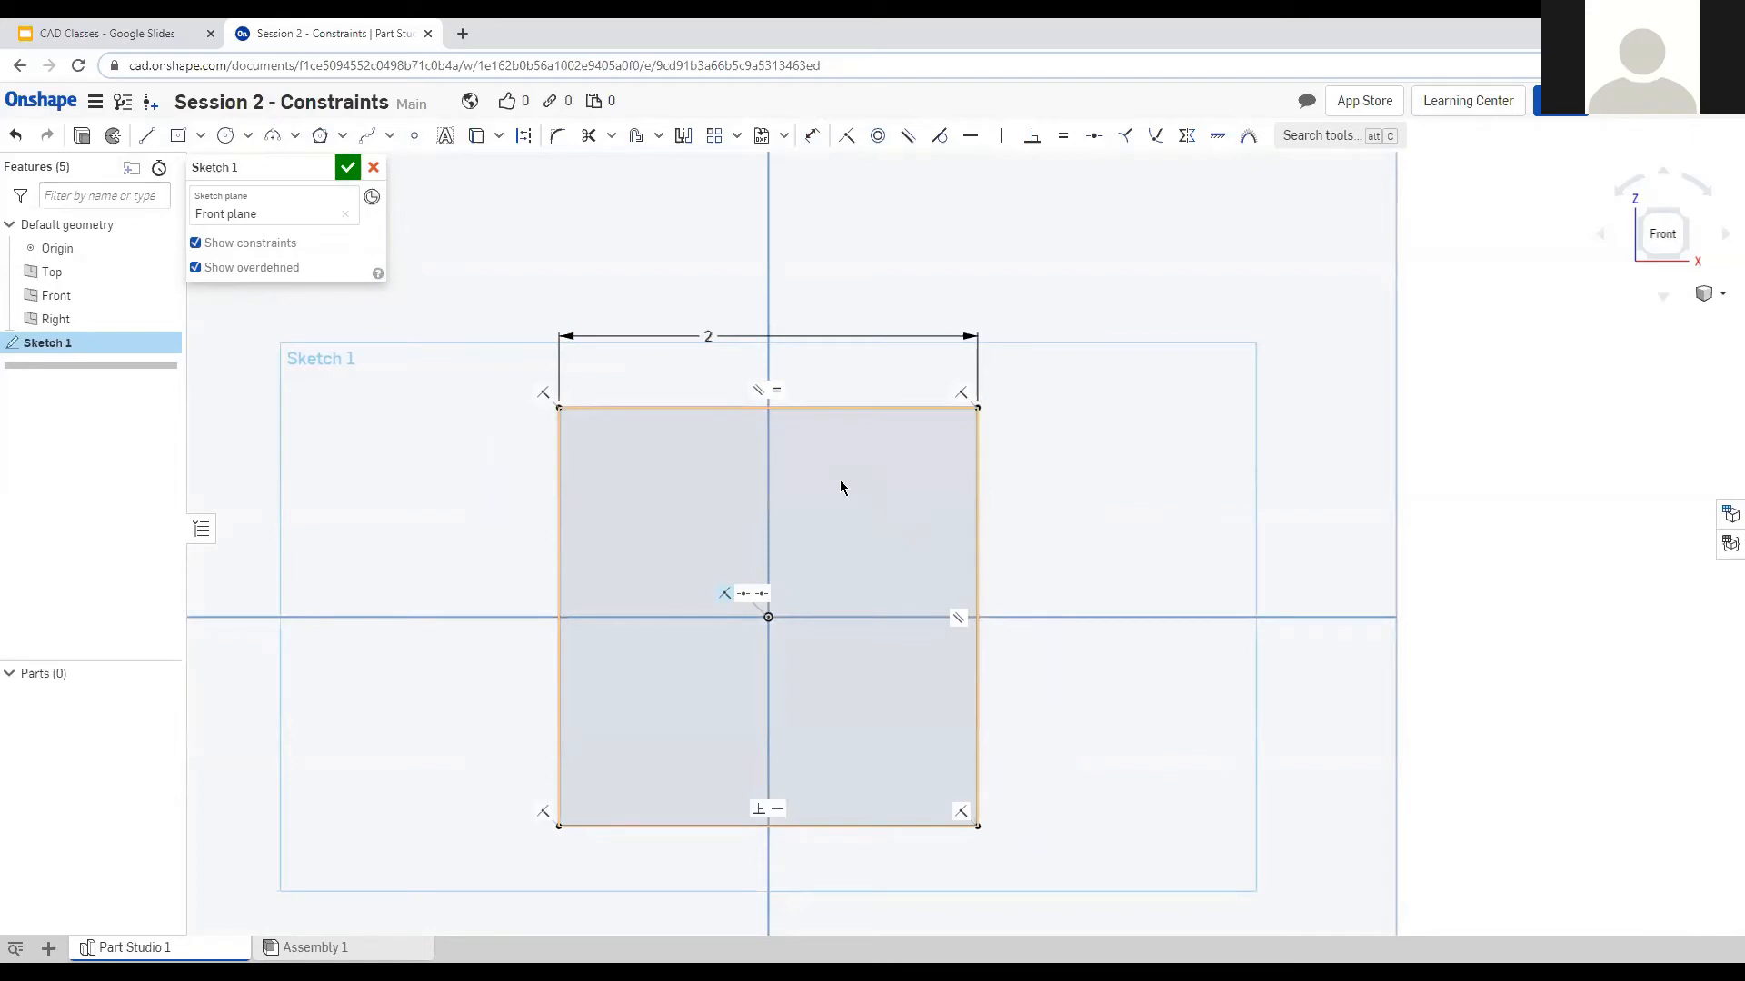
left_click(777, 390)
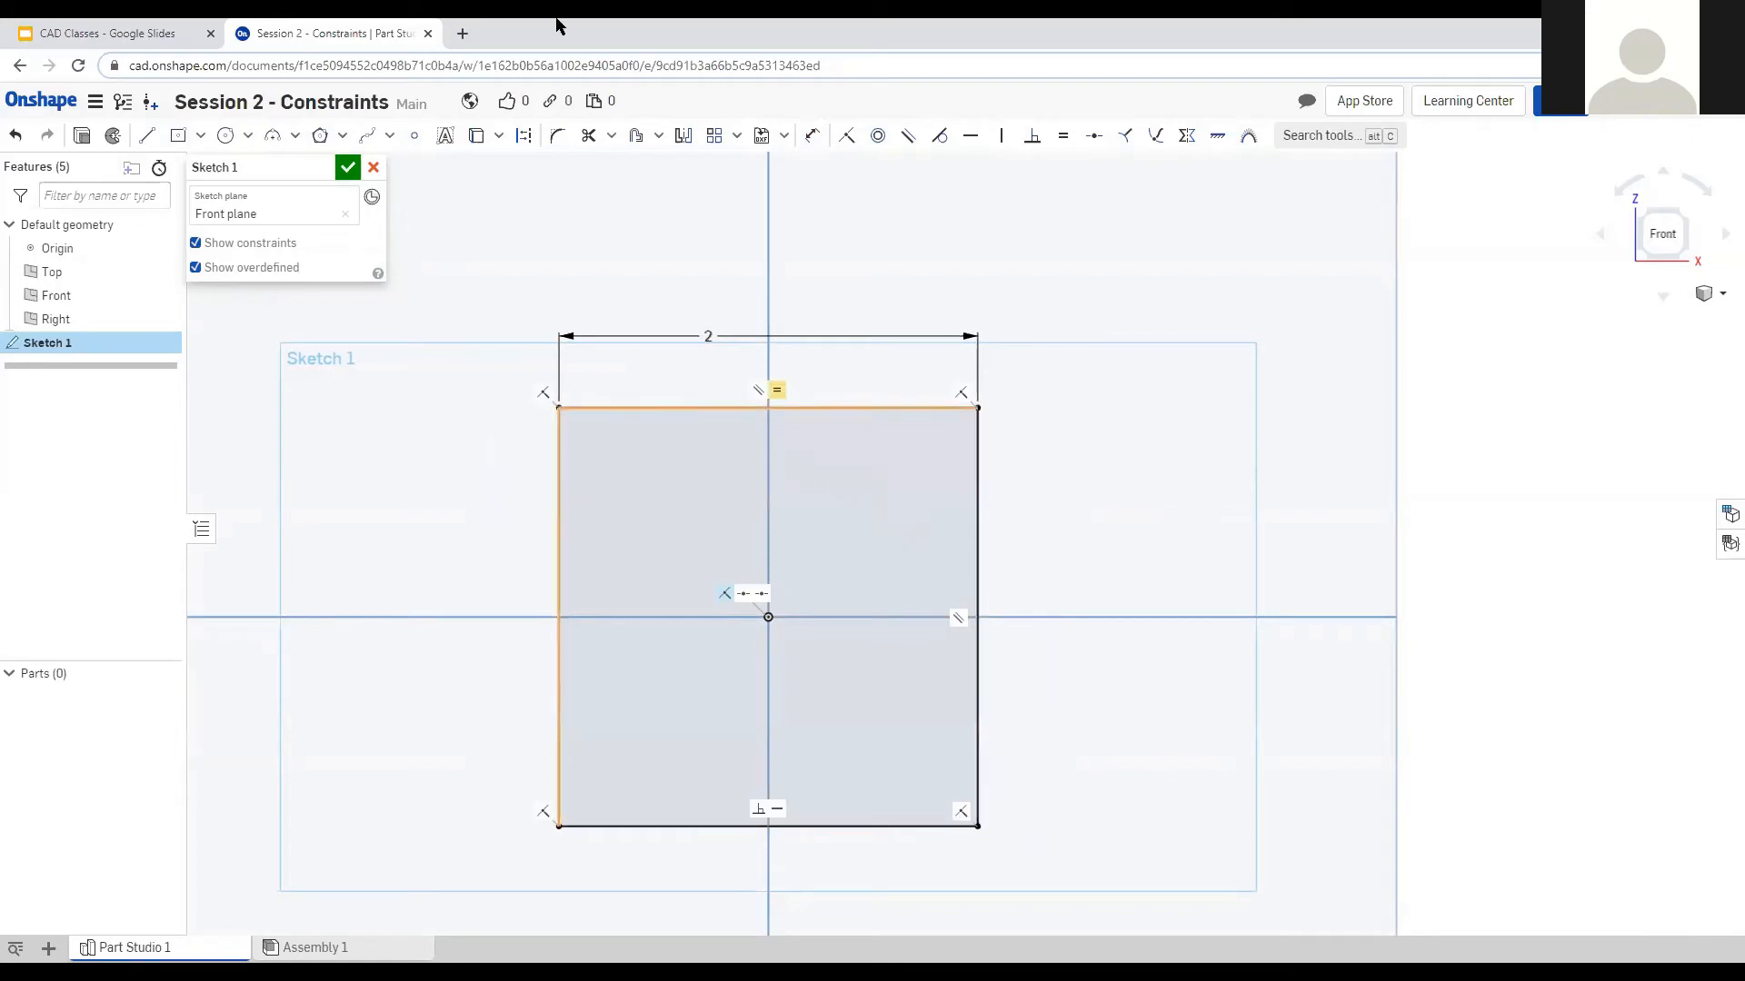
Delete a stray short line, then draw a diagonal line ending on the square's right edge.
left_click(148, 136)
left_click_drag(1143, 783, 1128, 748)
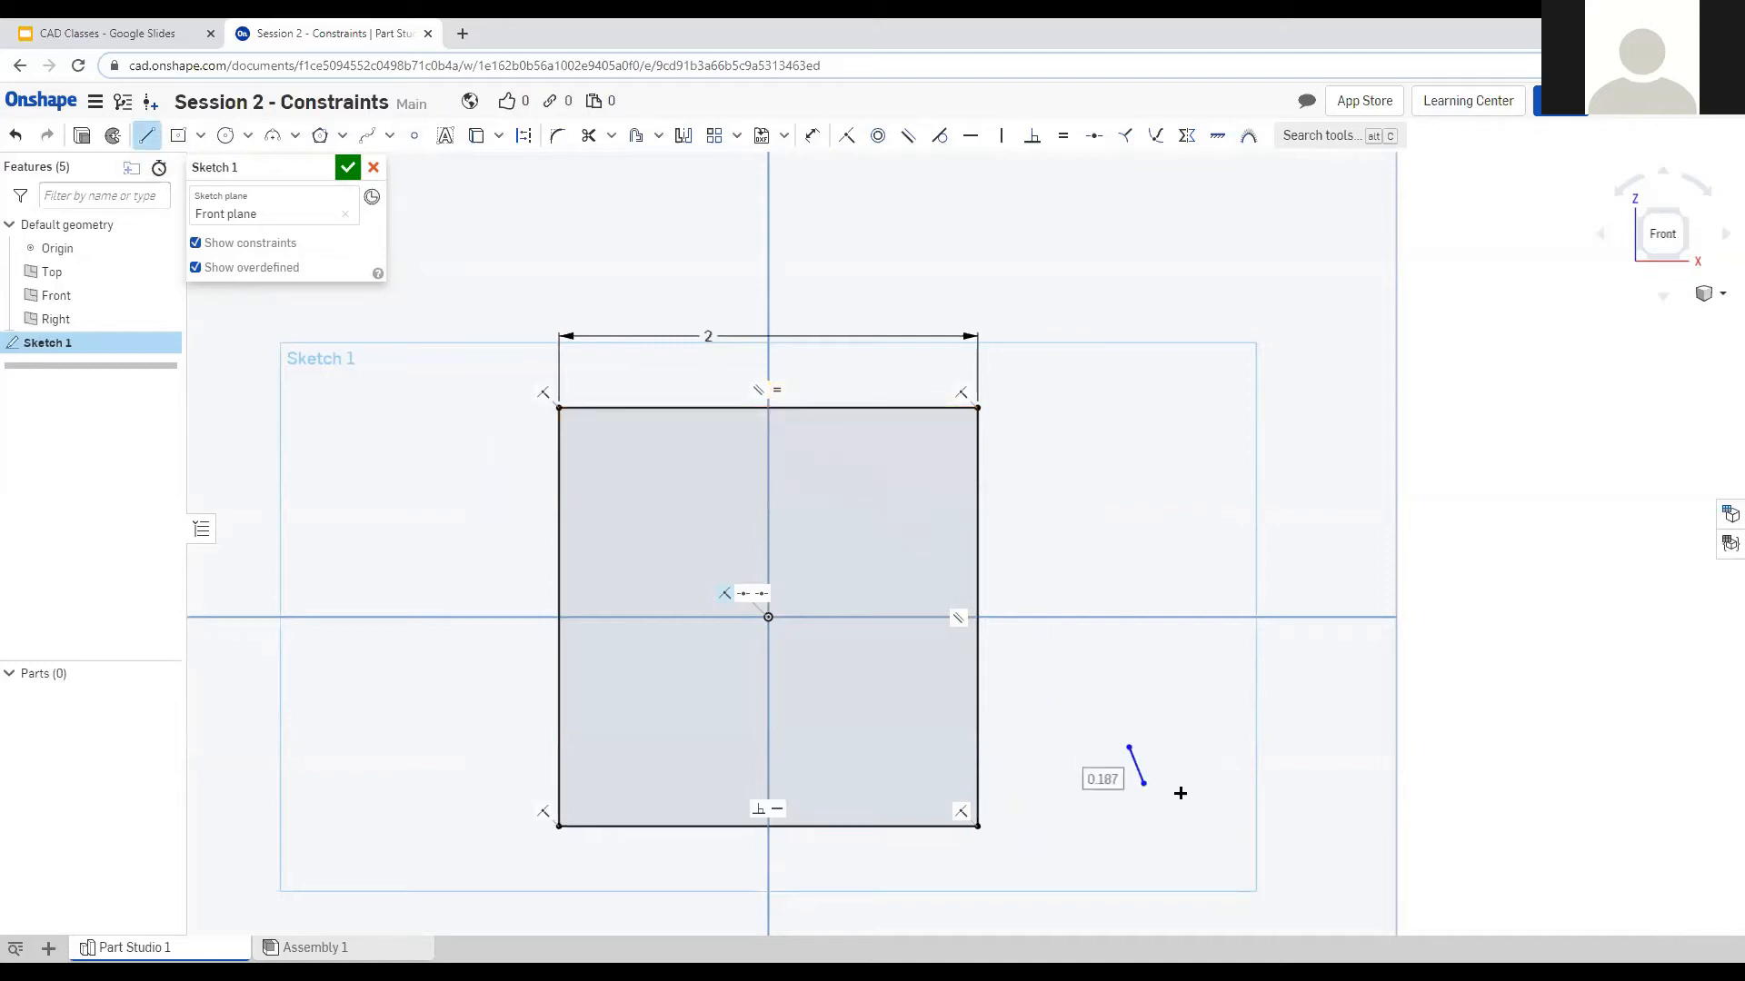
key("Escape")
left_click_drag(1100, 683, 1203, 812)
key("Delete")
key("l")
left_click(1109, 727)
left_click(977, 475)
key("Escape")
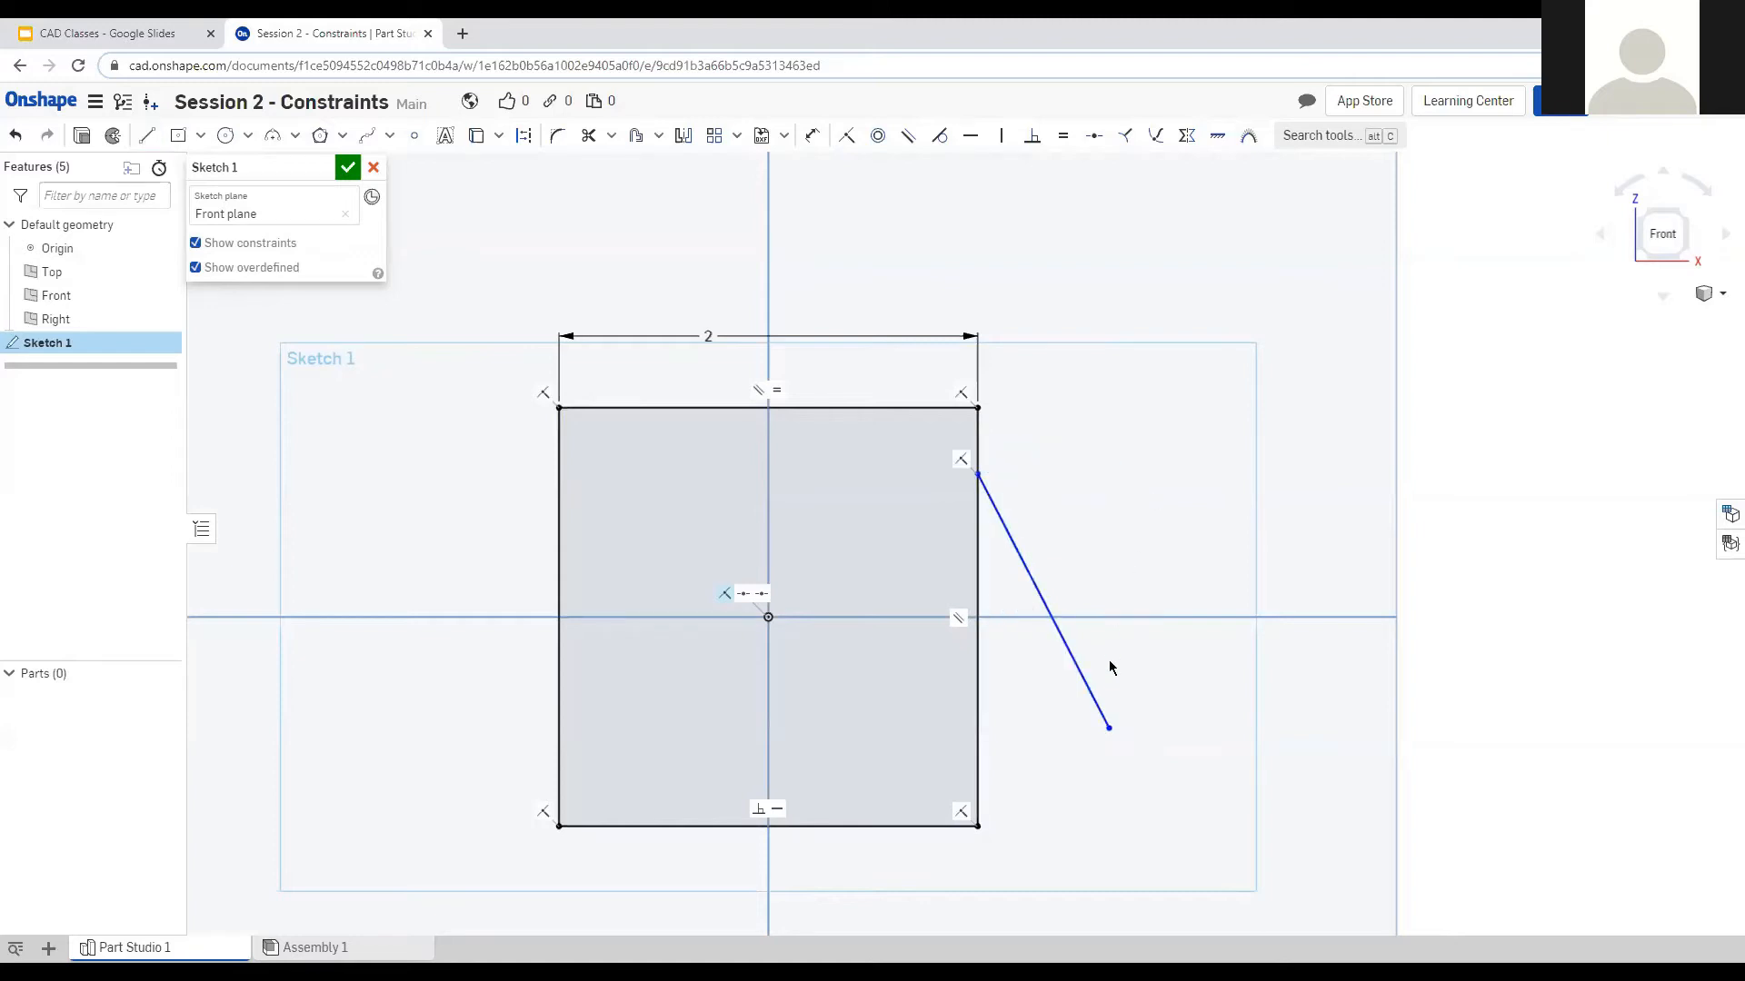
Draw a short horizontal line from the diagonal's lower end, undoing its attachment to the square.
key("l")
left_click(1108, 727)
left_click(1000, 728)
key("Escape")
scroll(1088, 750, "up", 5)
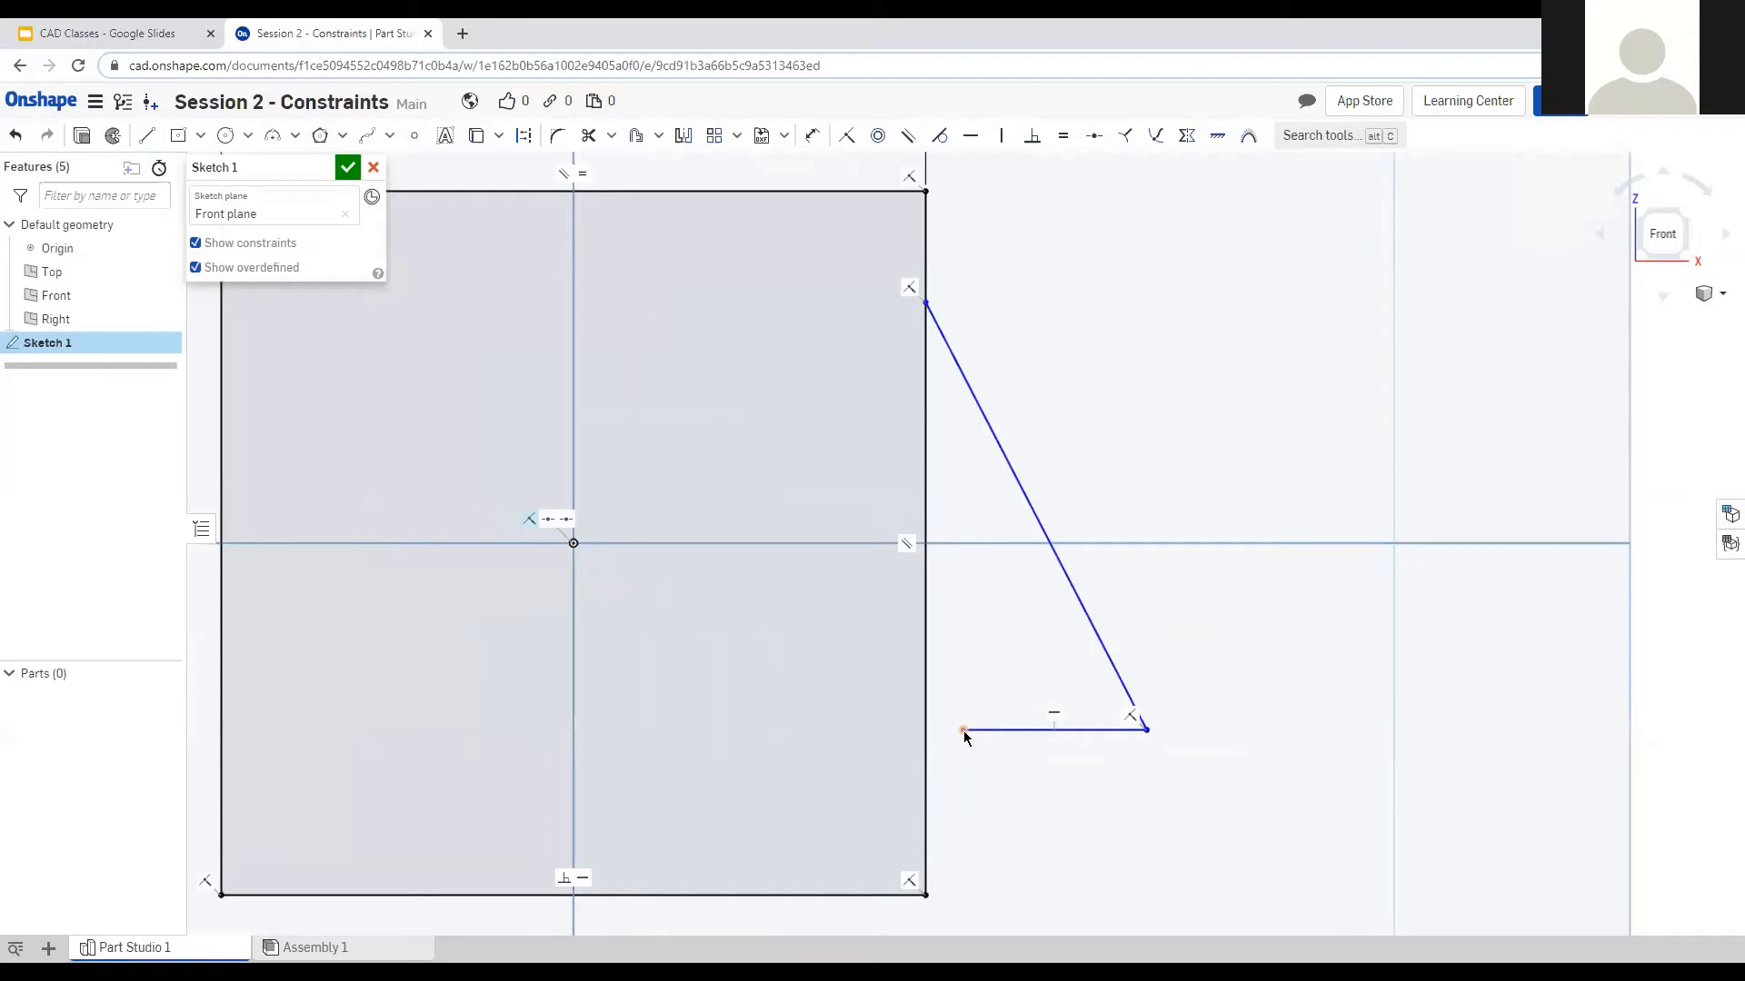
mouse_move(962, 731)
left_mouse_down()
mouse_move(938, 734)
mouse_move(979, 732)
mouse_move(925, 699)
left_mouse_up()
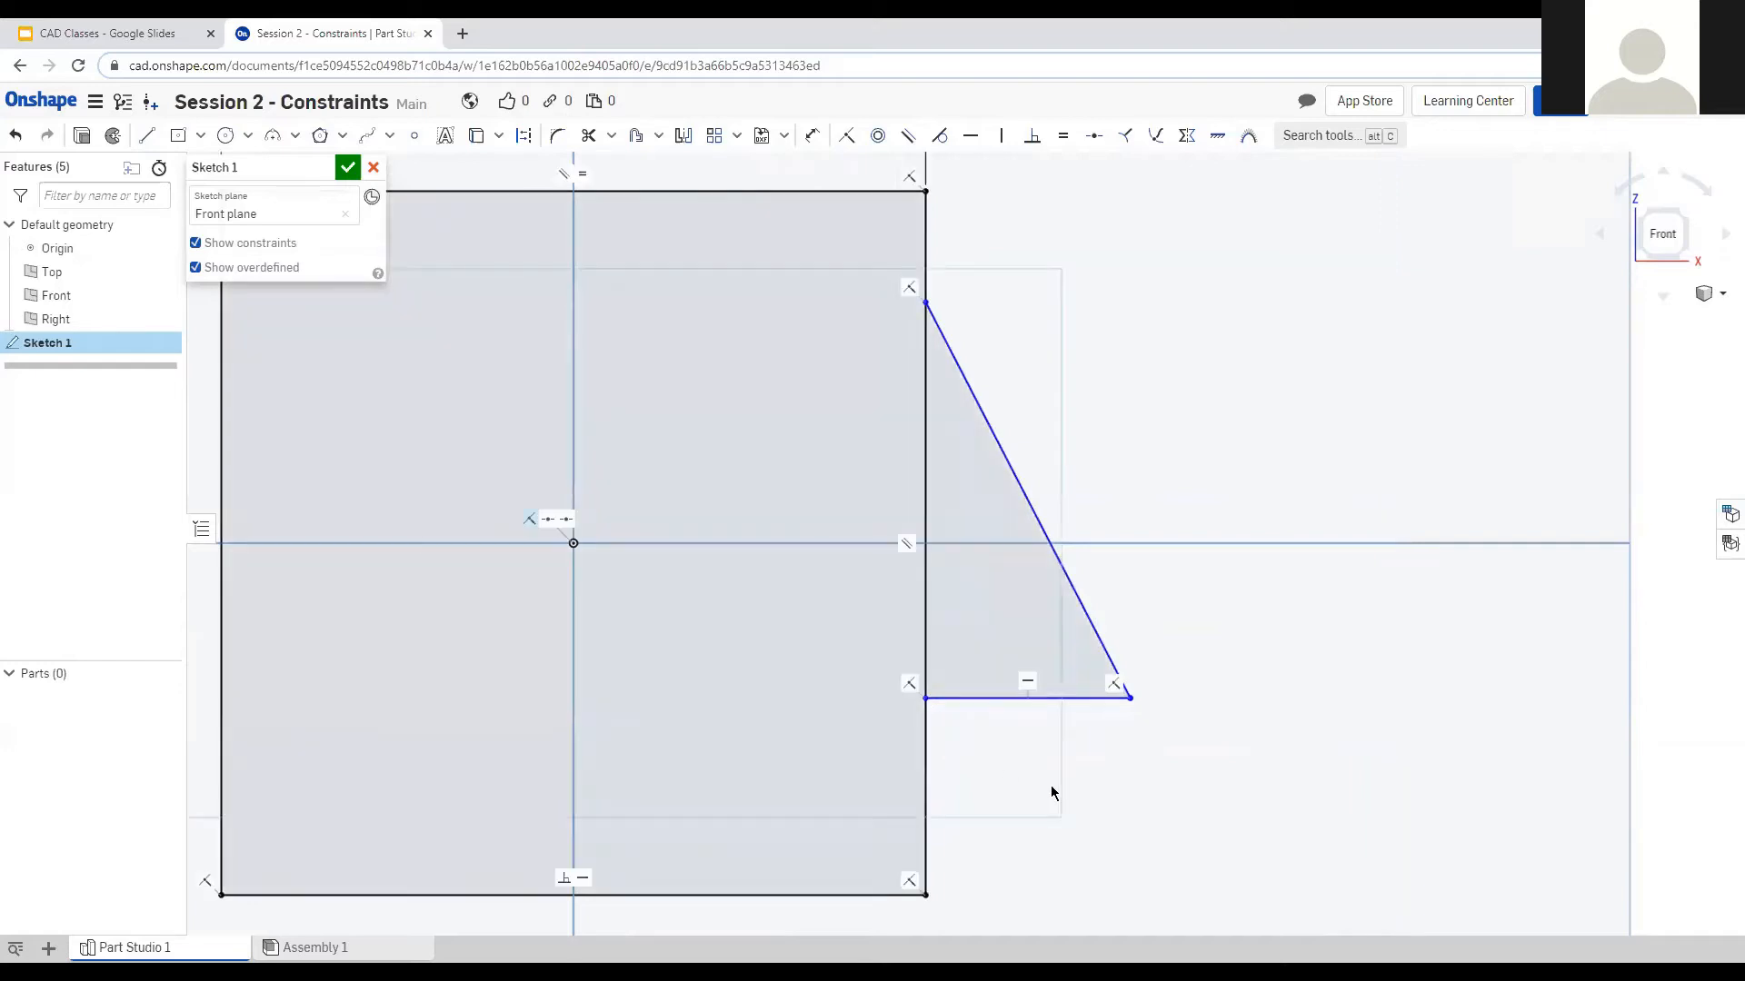
scroll(1059, 806, "up", 2)
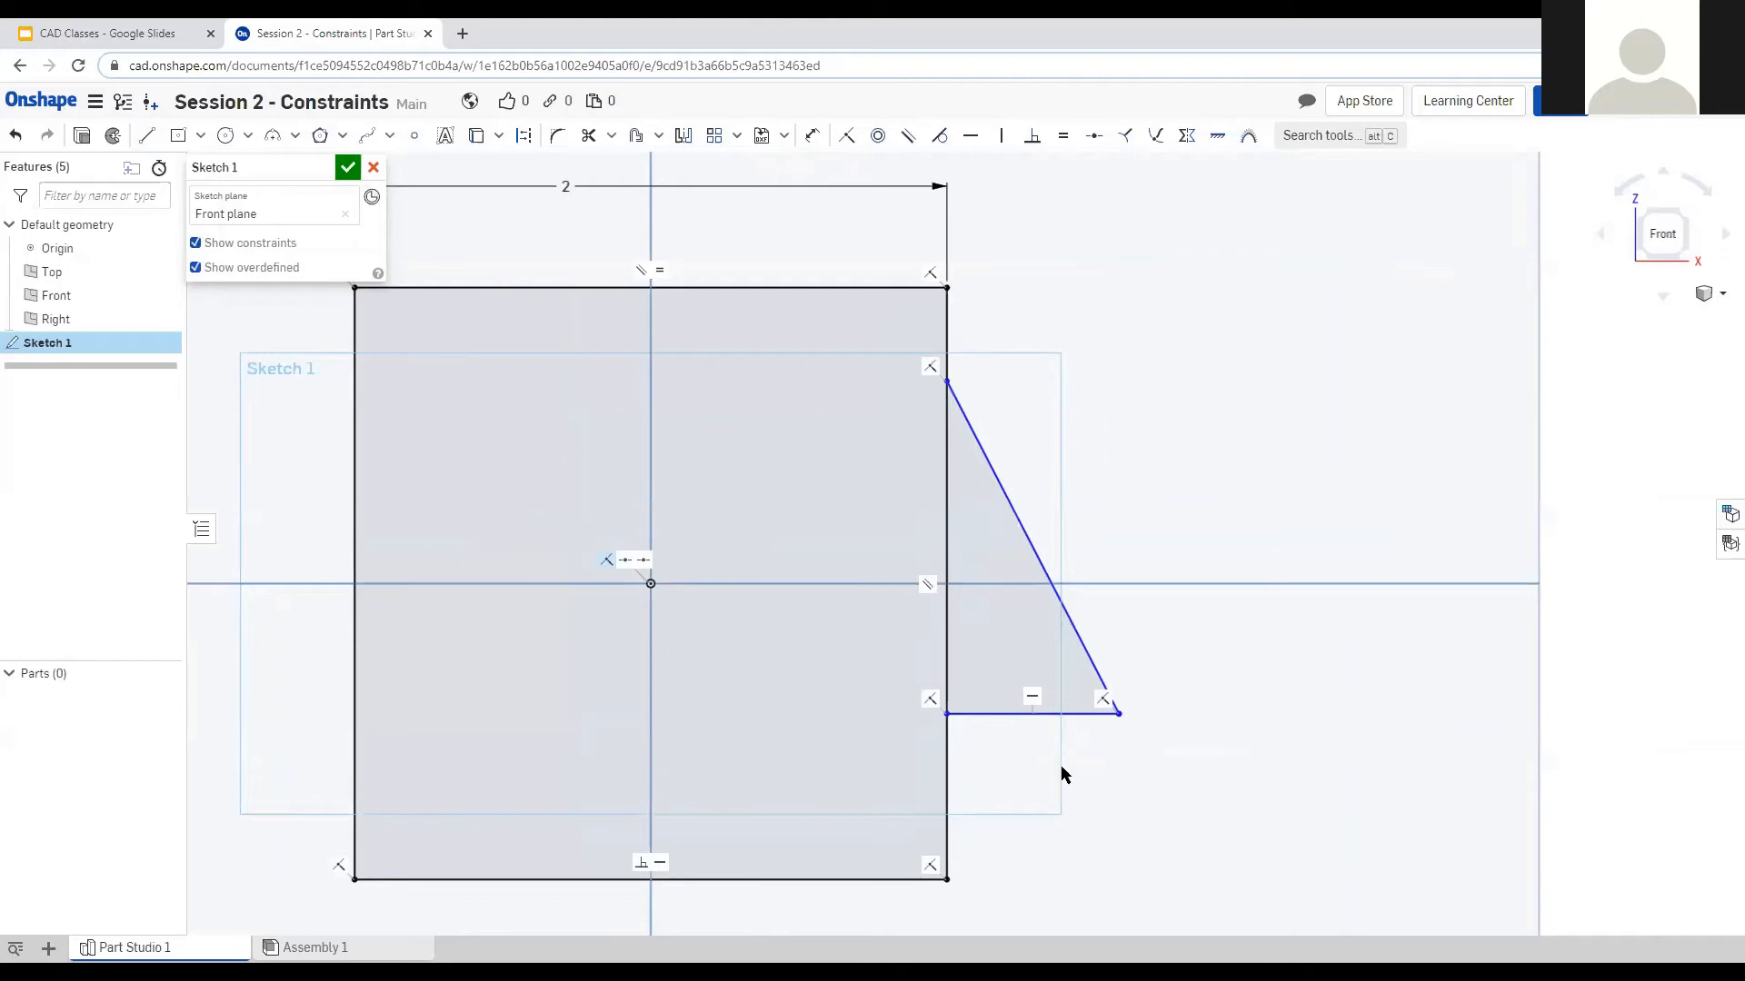
scroll(1054, 760, "down", 1)
scroll(1039, 760, "up", 2)
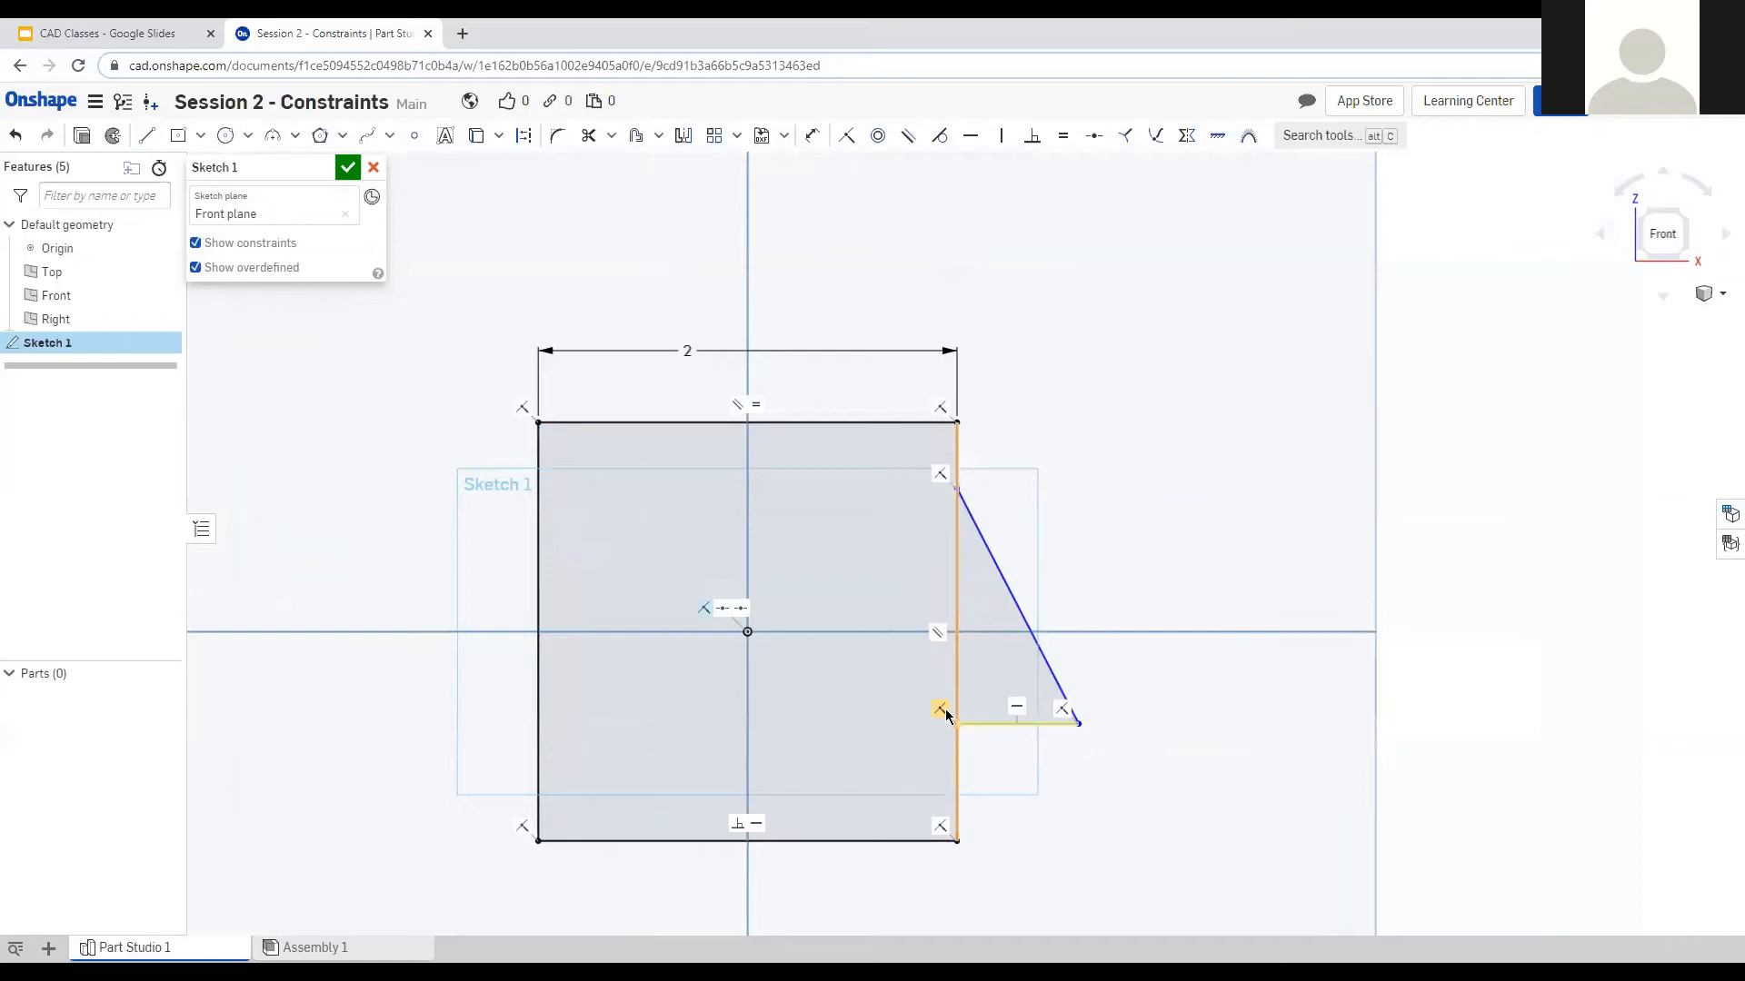
key("ctrl+z")
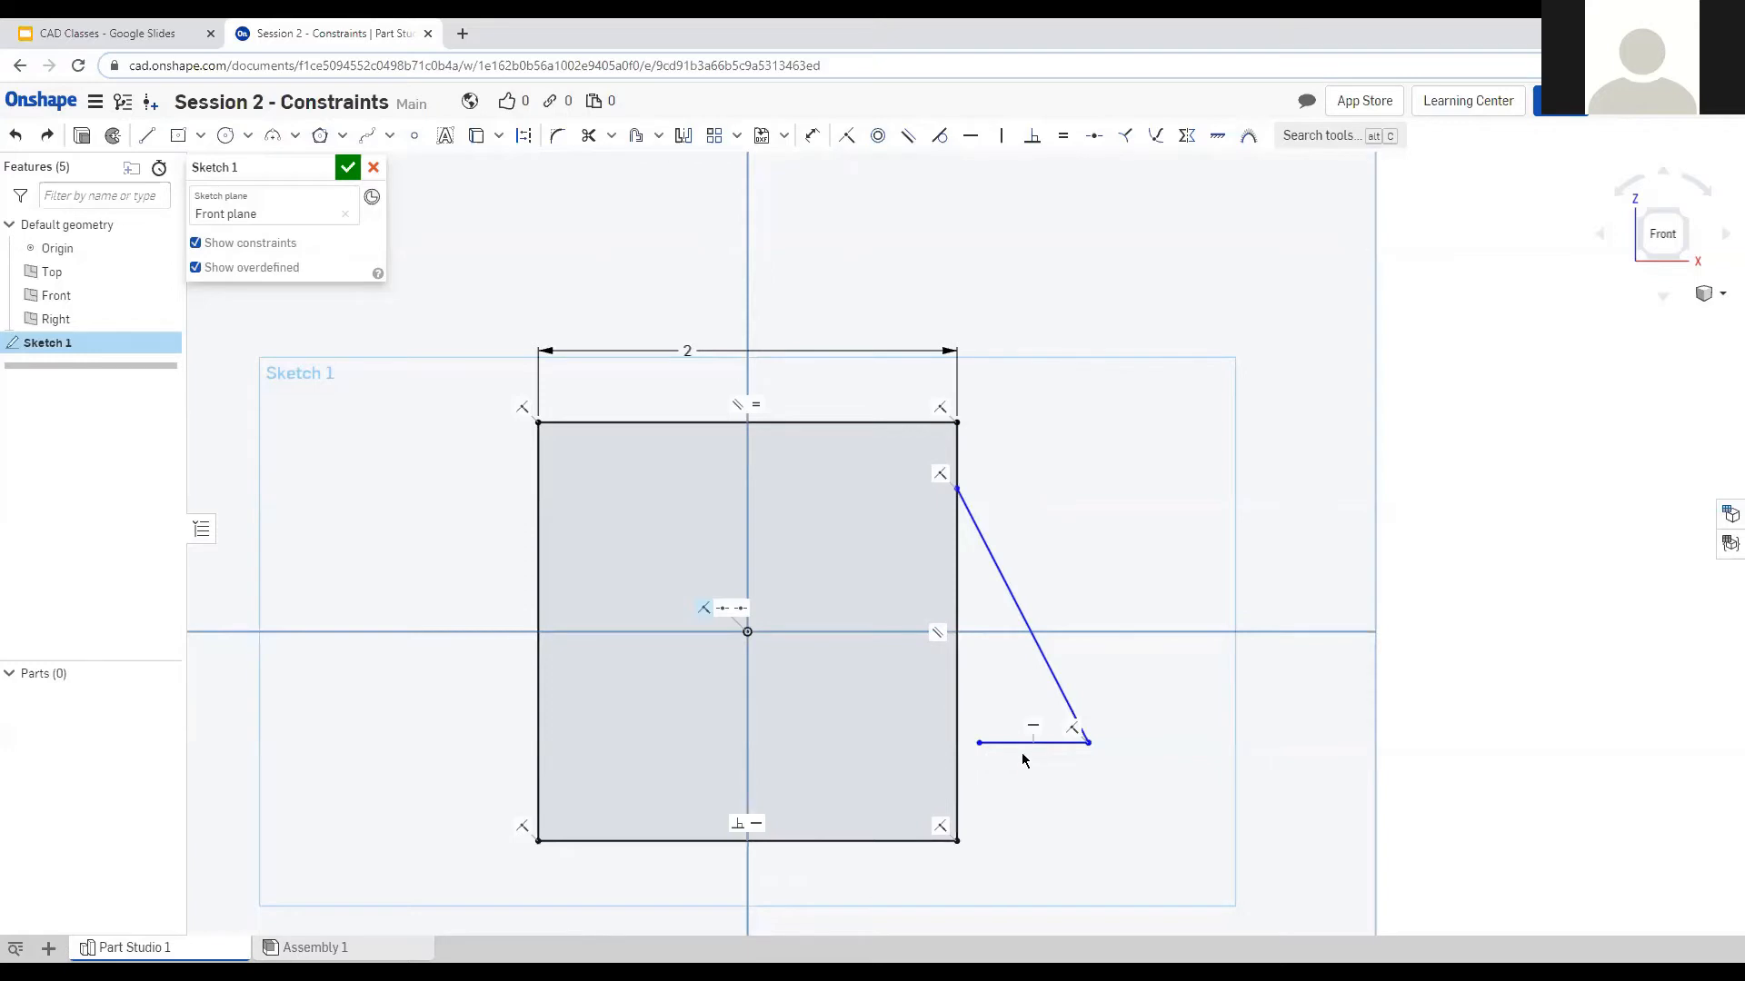
scroll(821, 463, "up", 4)
scroll(936, 614, "down", 5)
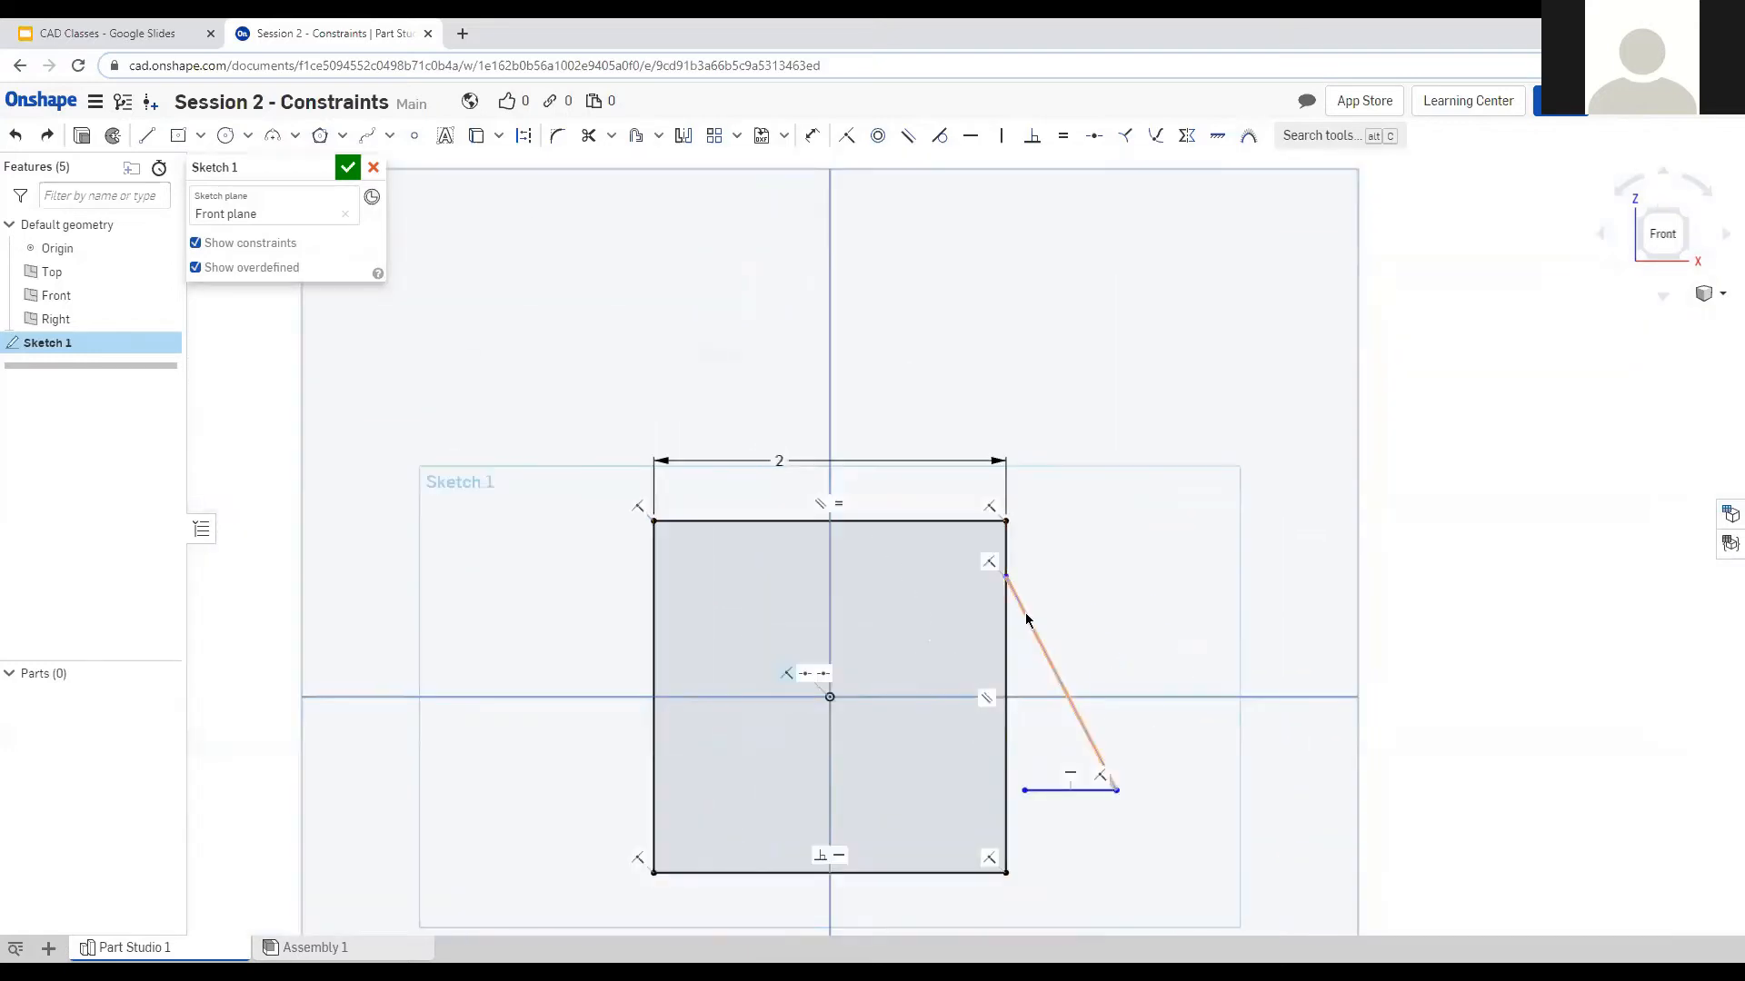
Make the horizontal line's left endpoint coincident with the square's right edge.
left_click(1024, 788)
left_click(1007, 786)
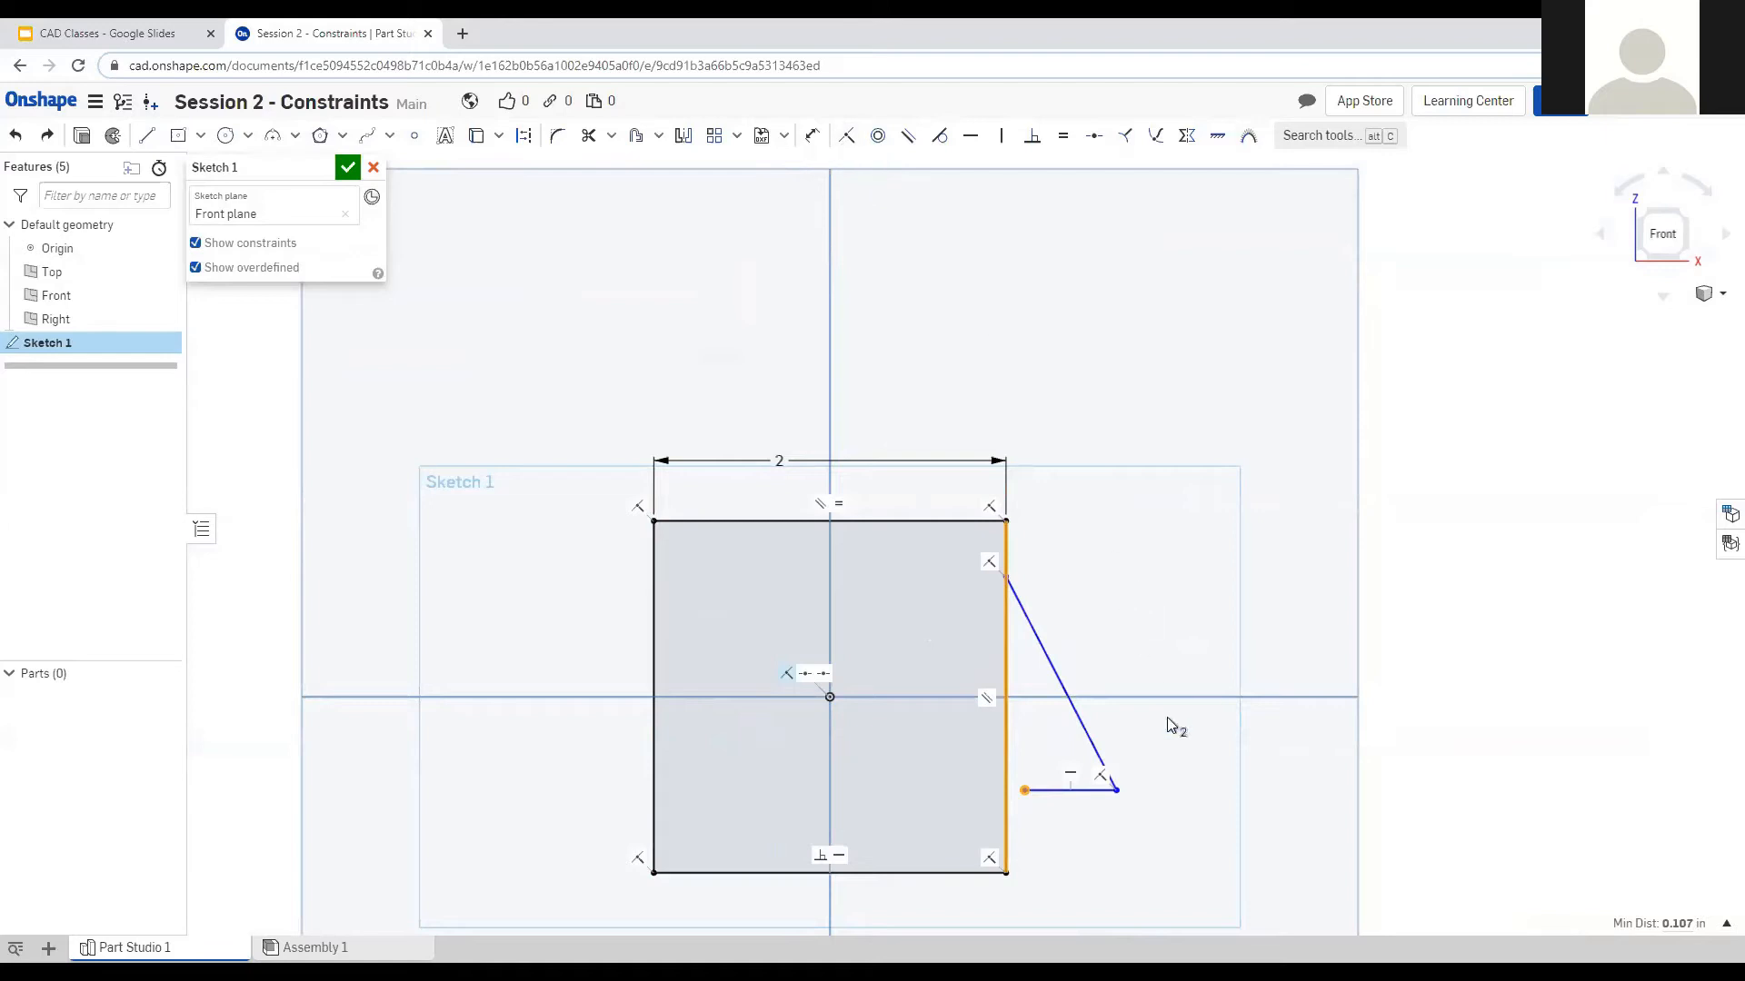
key("i")
scroll(1018, 809, "up", 5)
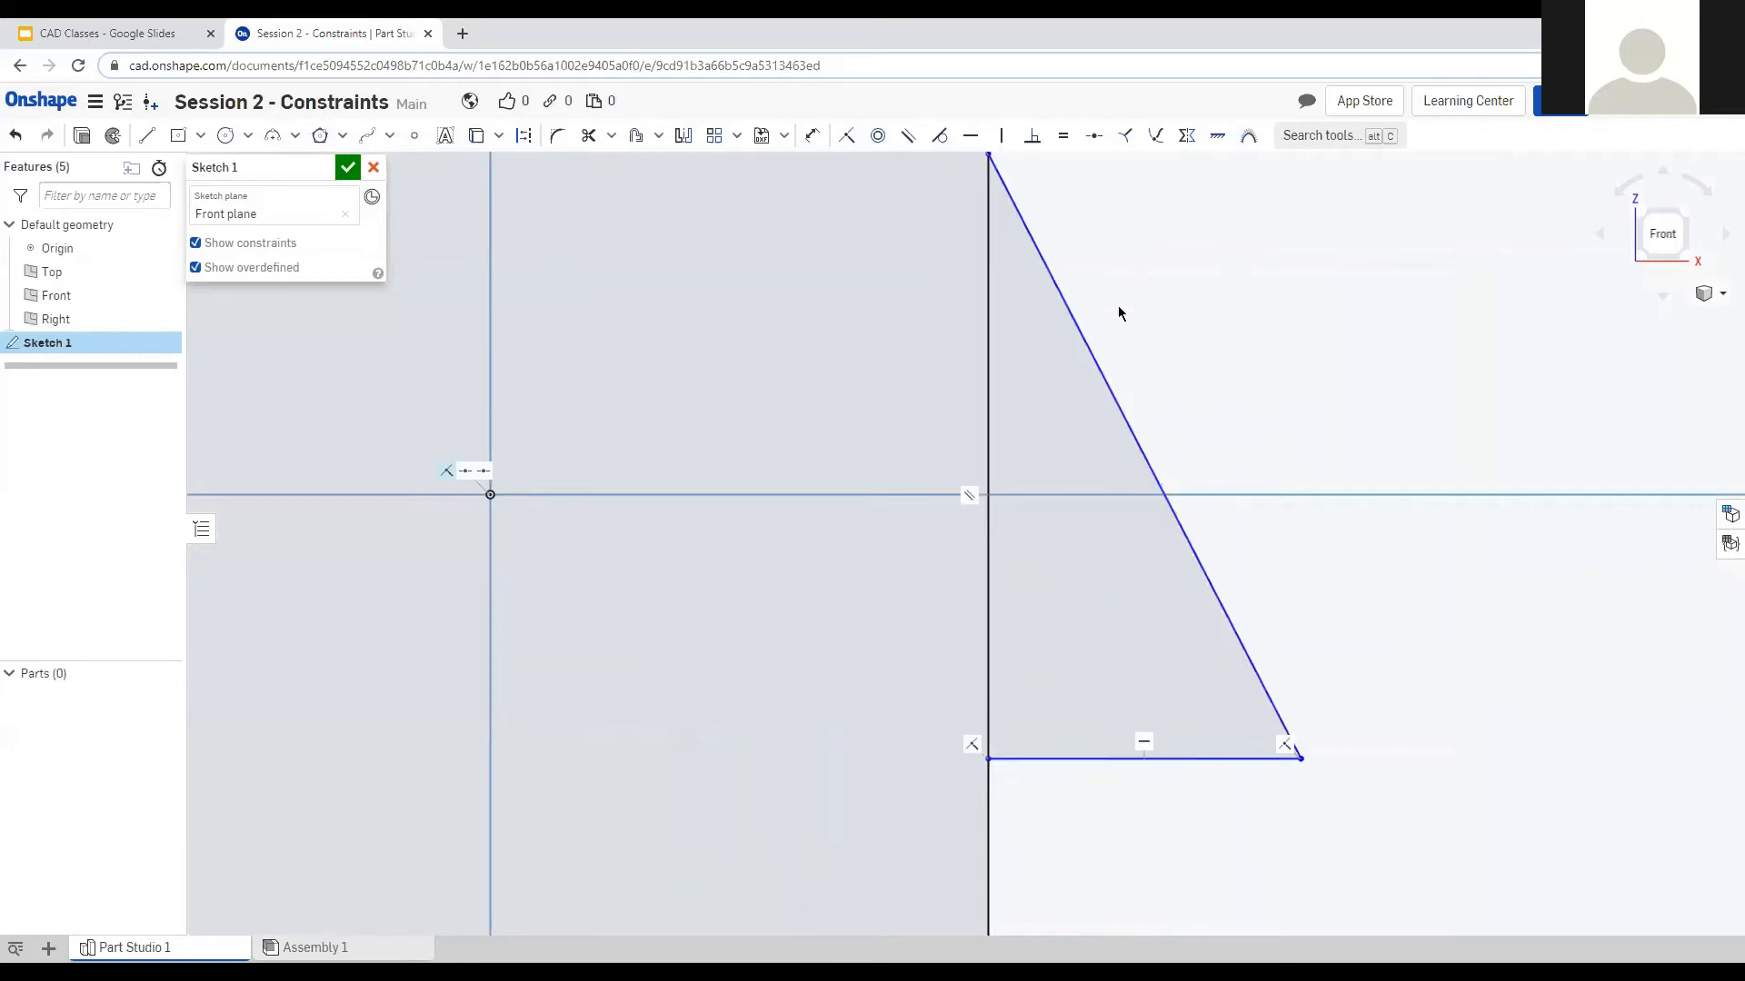
scroll(1118, 305, "down", 3)
Try a Coincident constraint between the diagonal and the right edge, then undo it.
left_click(1125, 371)
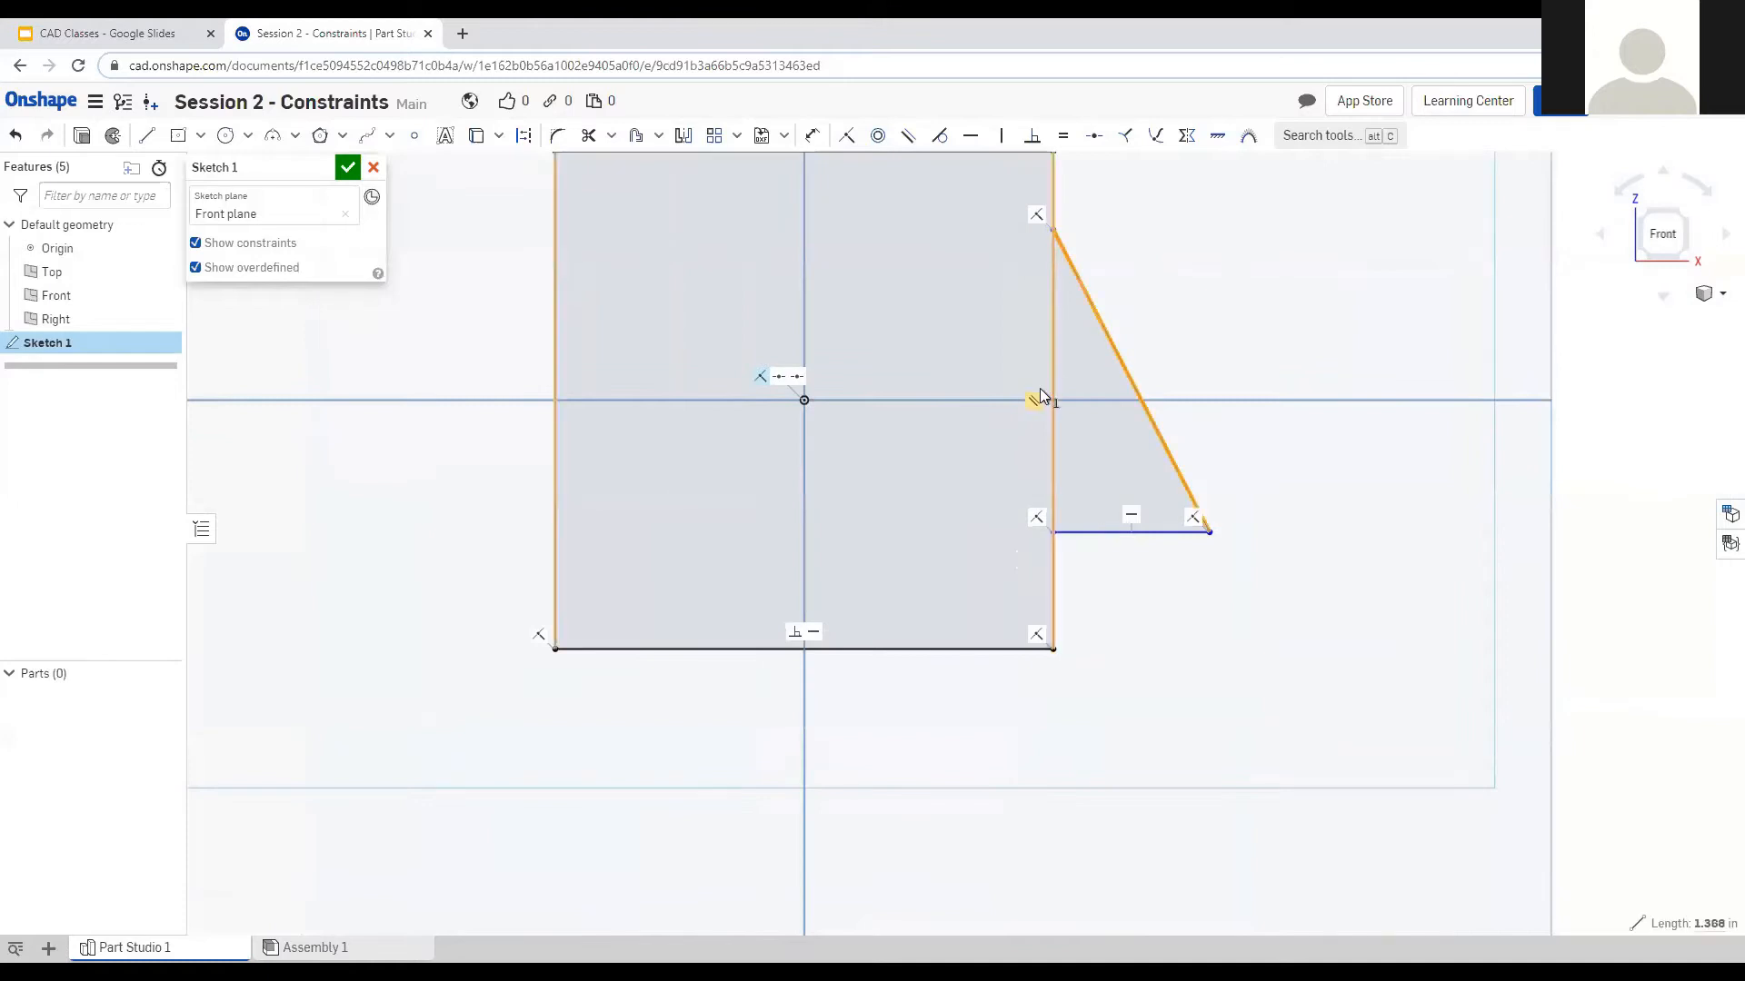
left_click(1053, 389)
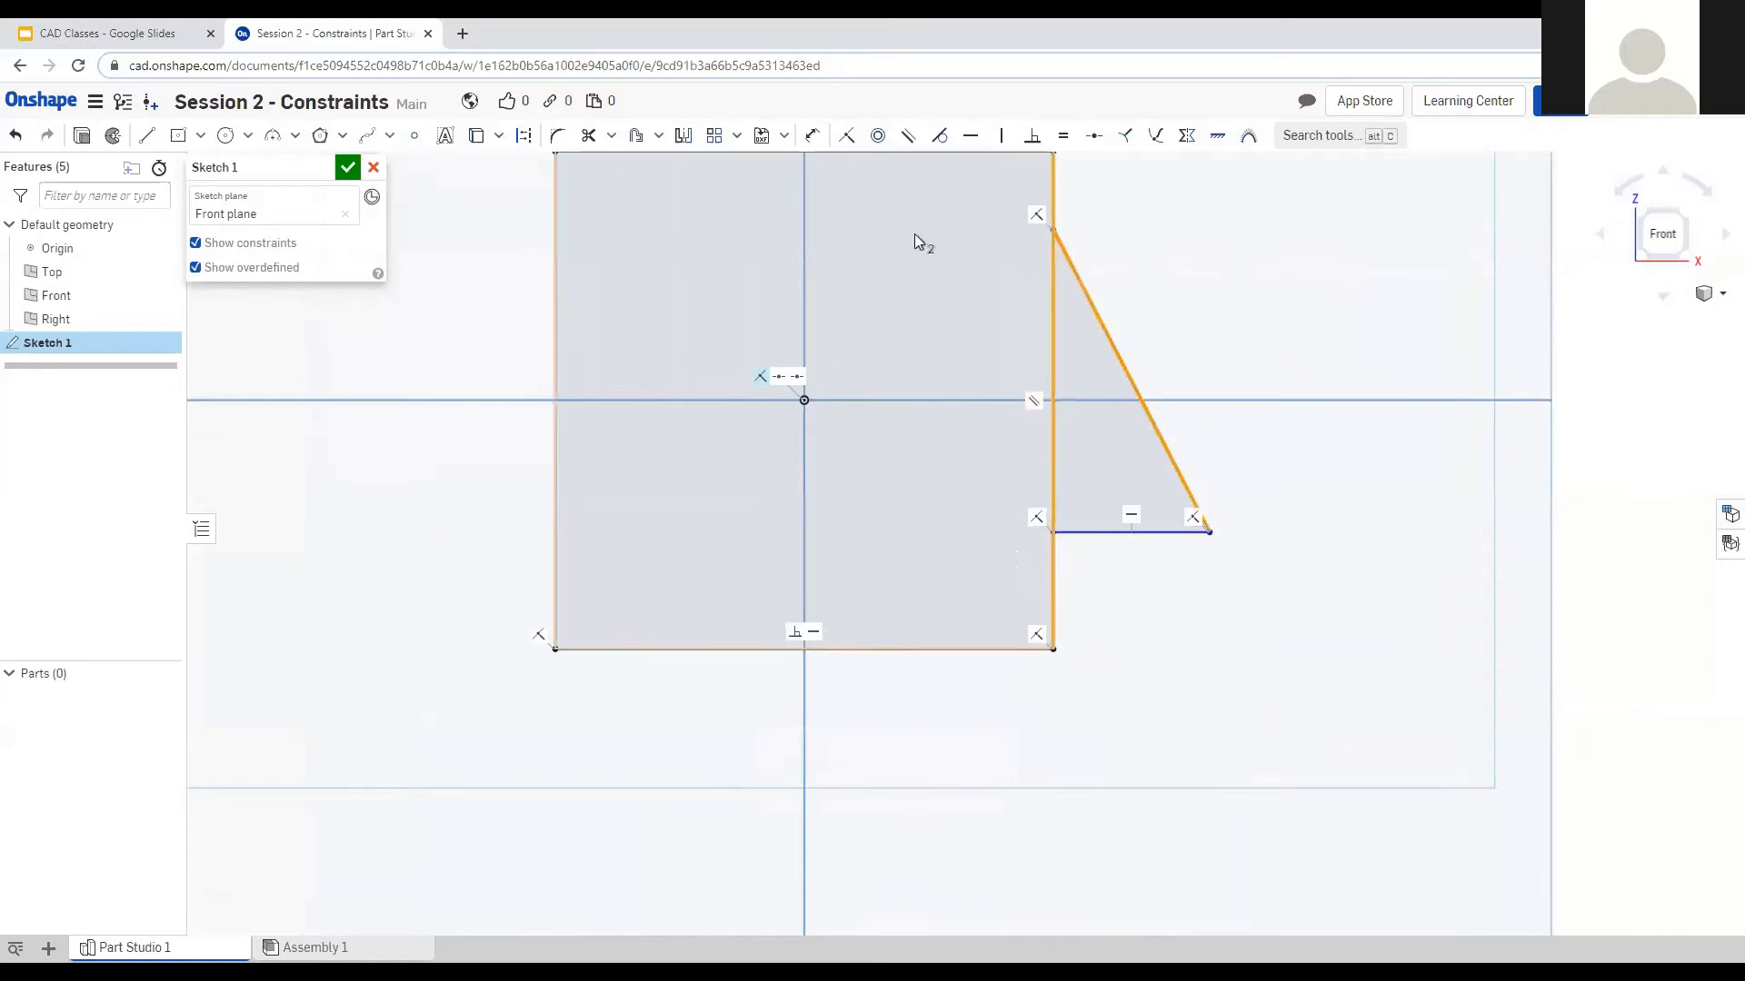
left_click(845, 138)
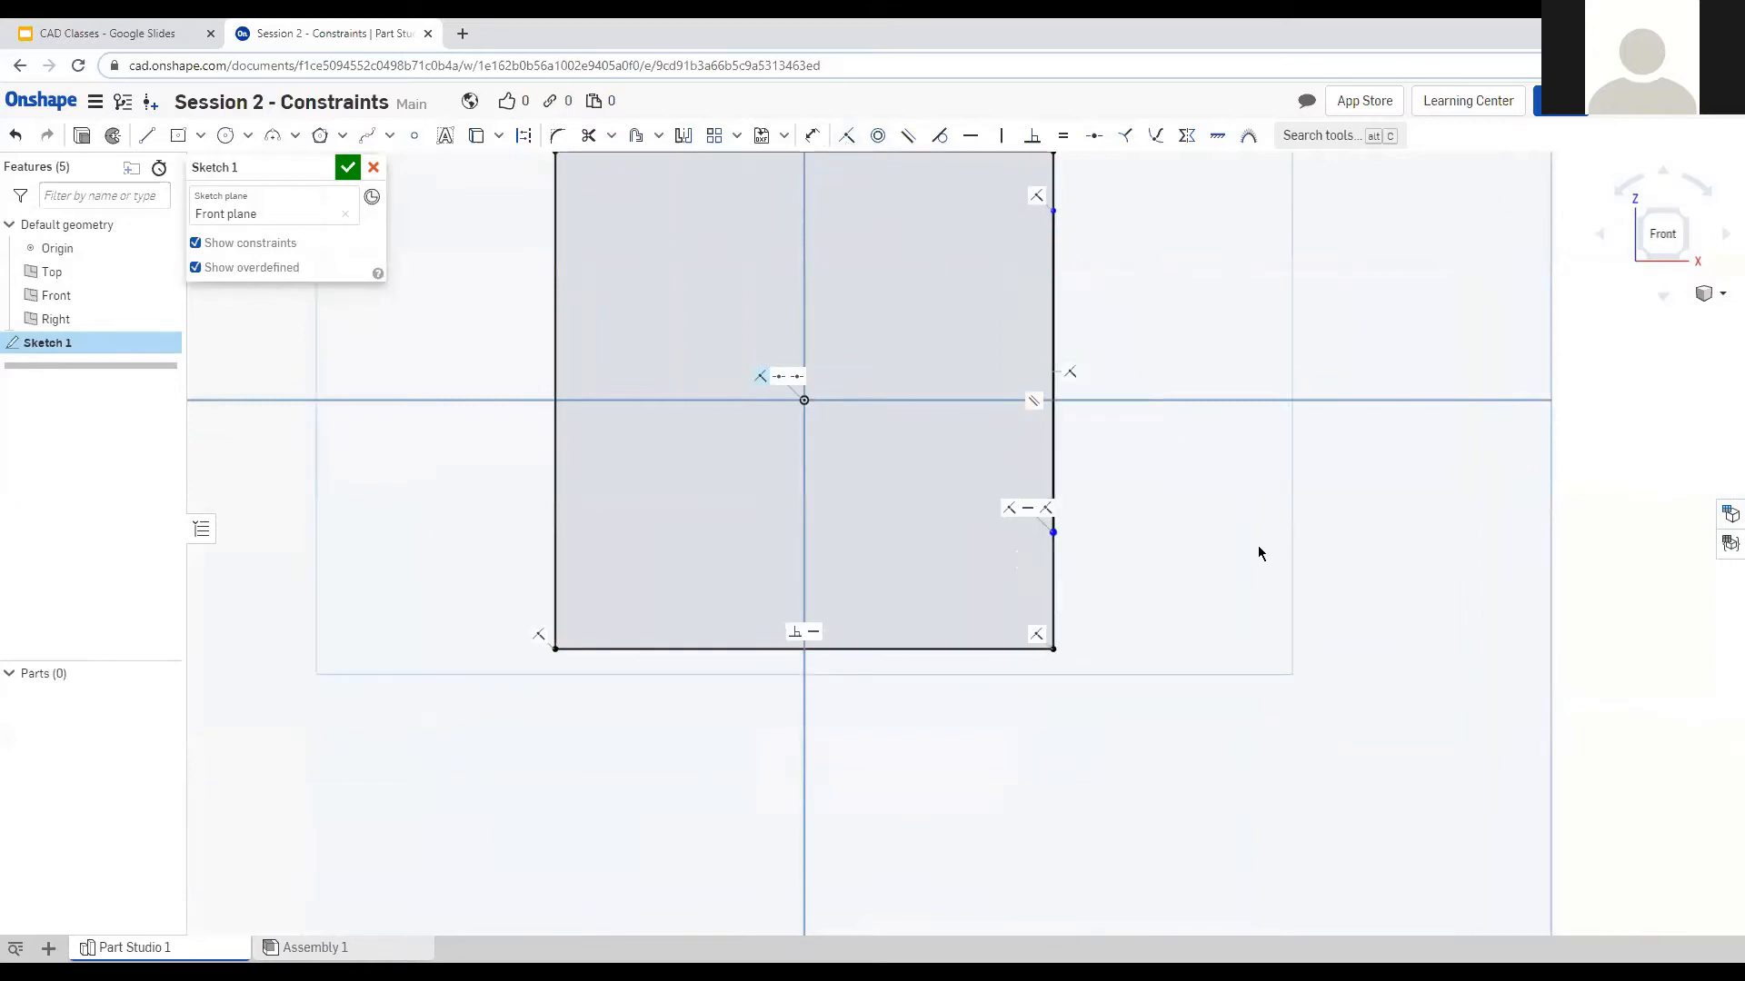
key("ctrl+z")
scroll(1309, 709, "down", 1)
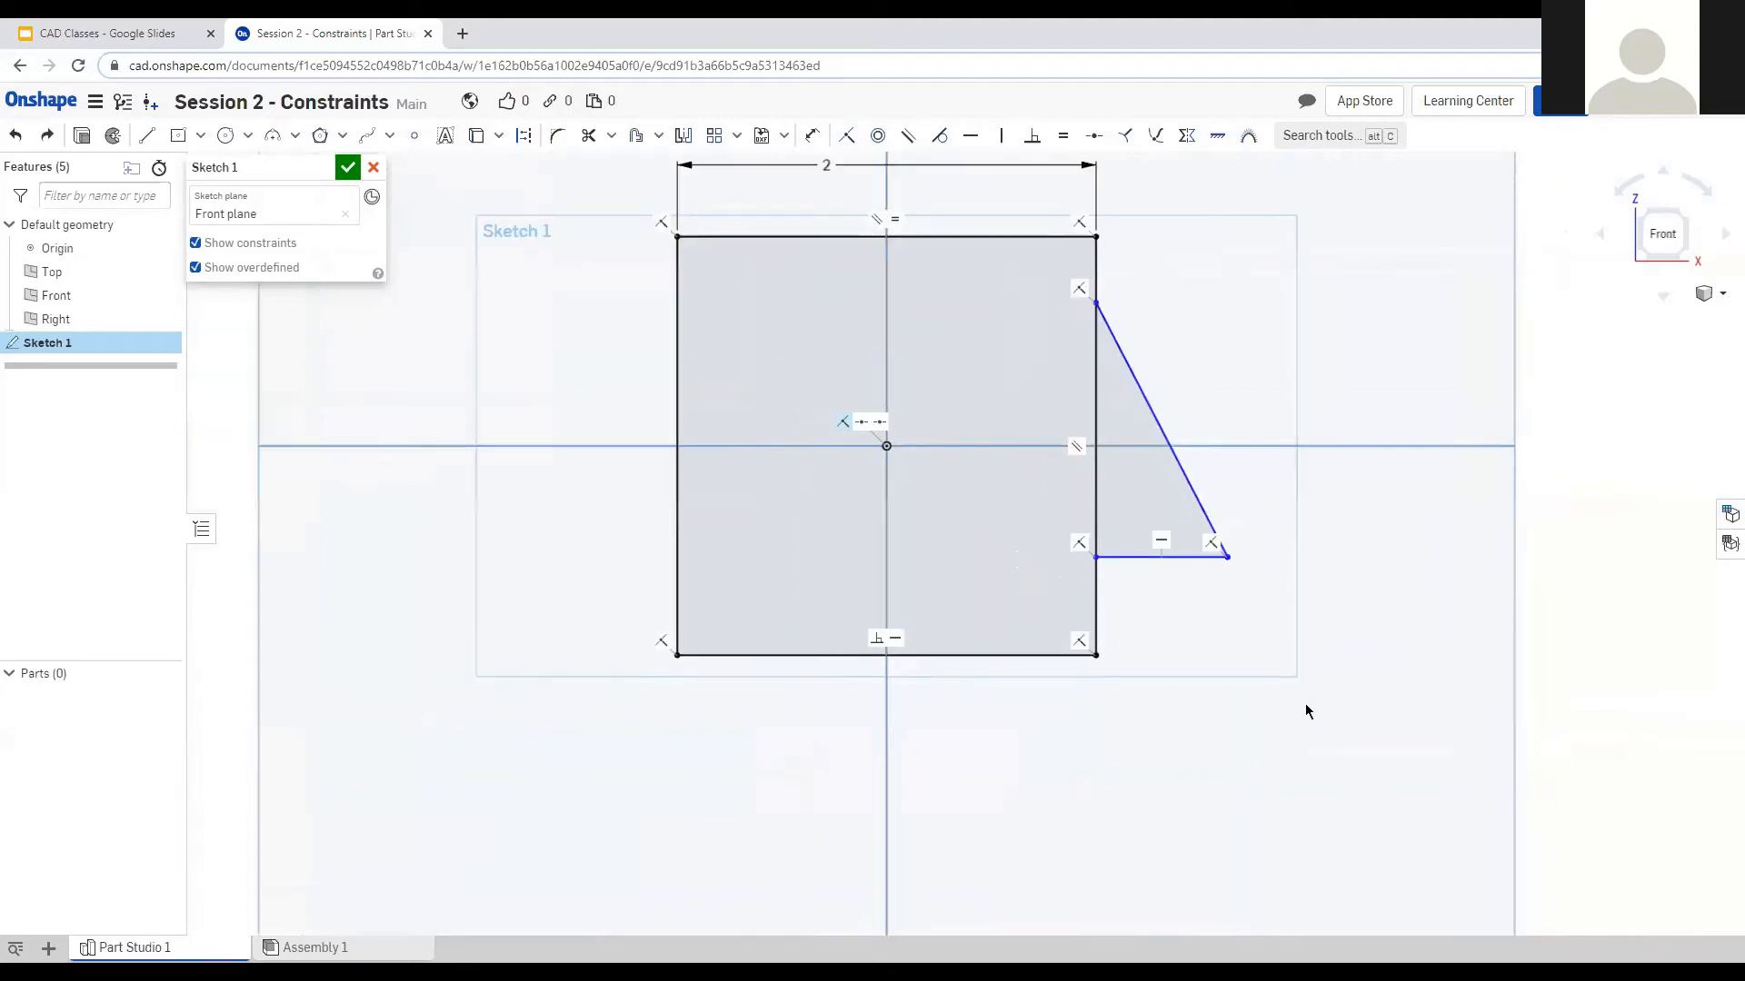
scroll(957, 715, "down", 1)
scroll(1241, 418, "up", 1)
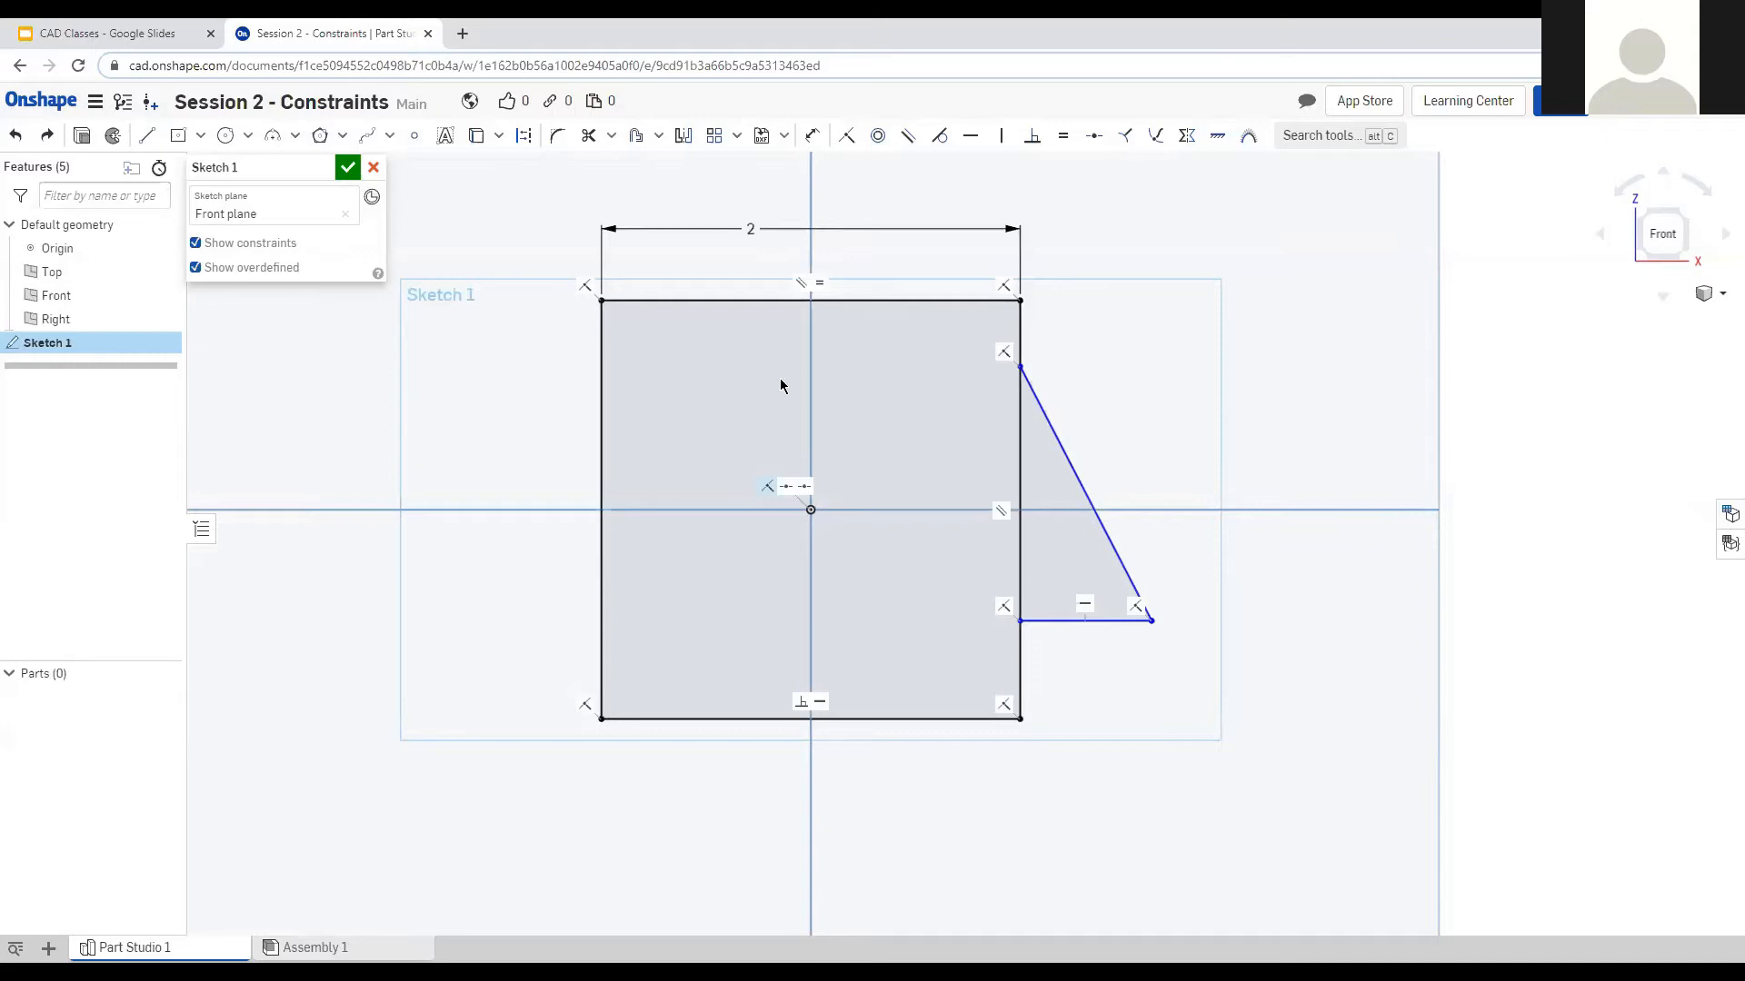
Draw a circle inside the square and dimension its diameter to 1.
left_click(226, 136)
left_click(659, 372)
left_click(705, 374)
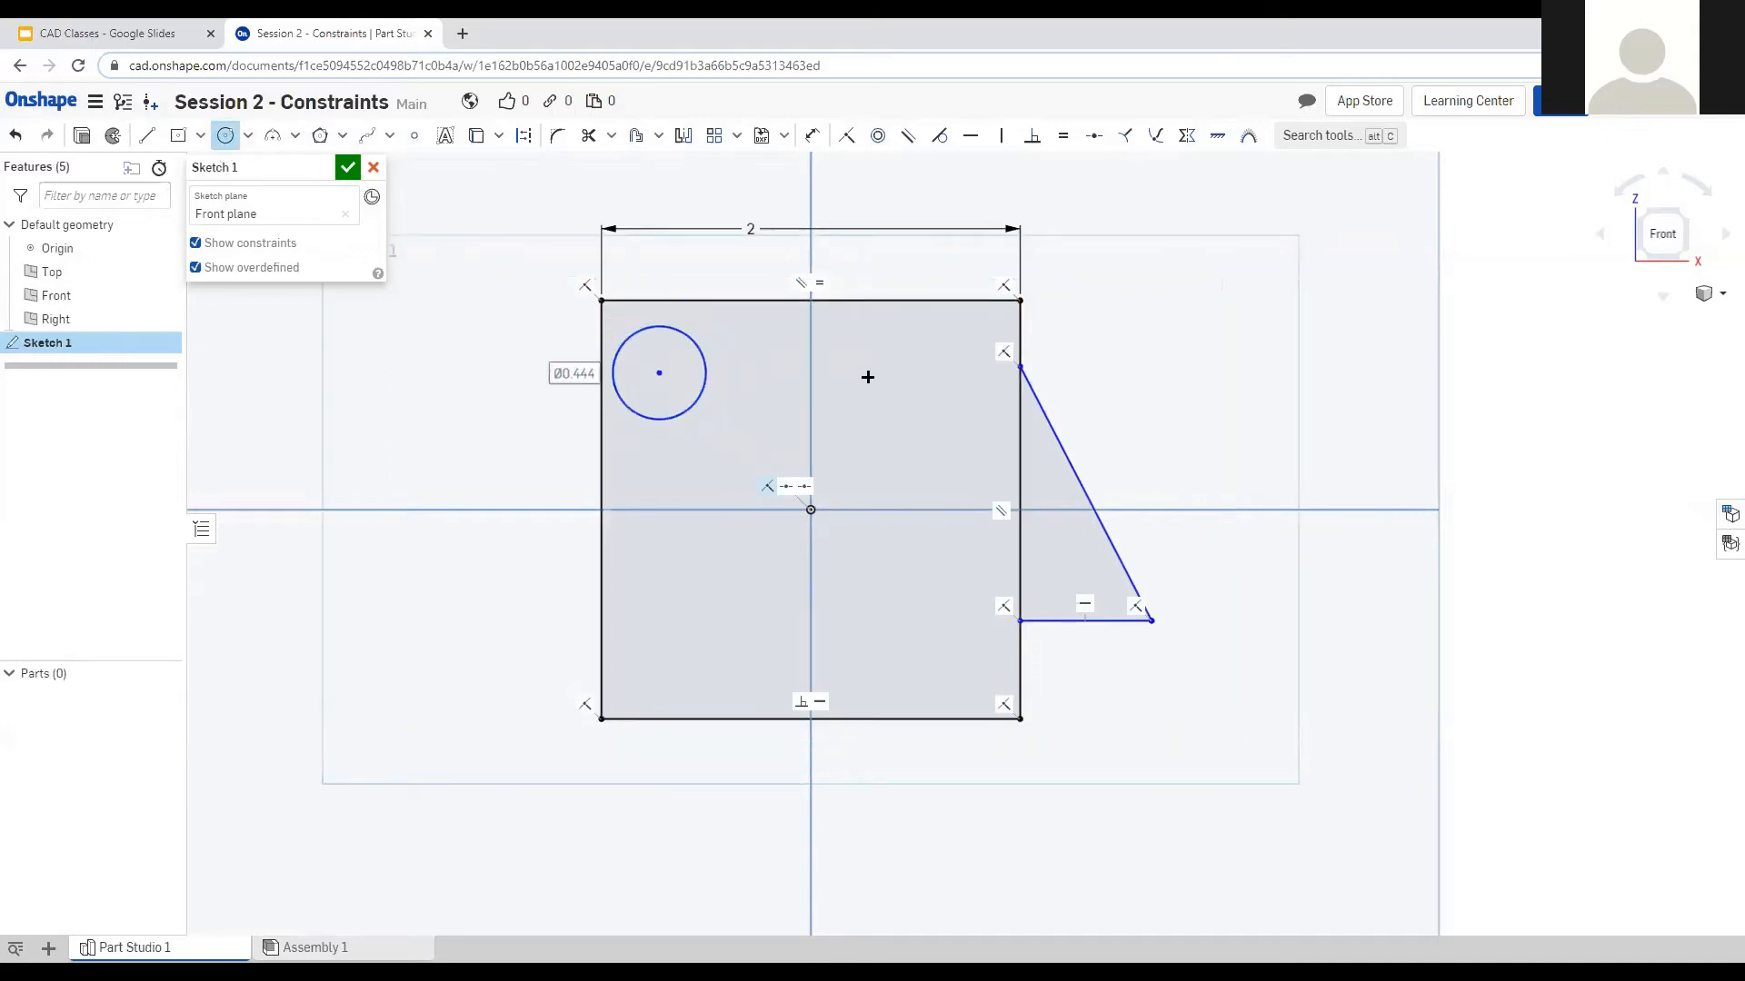
left_click(807, 136)
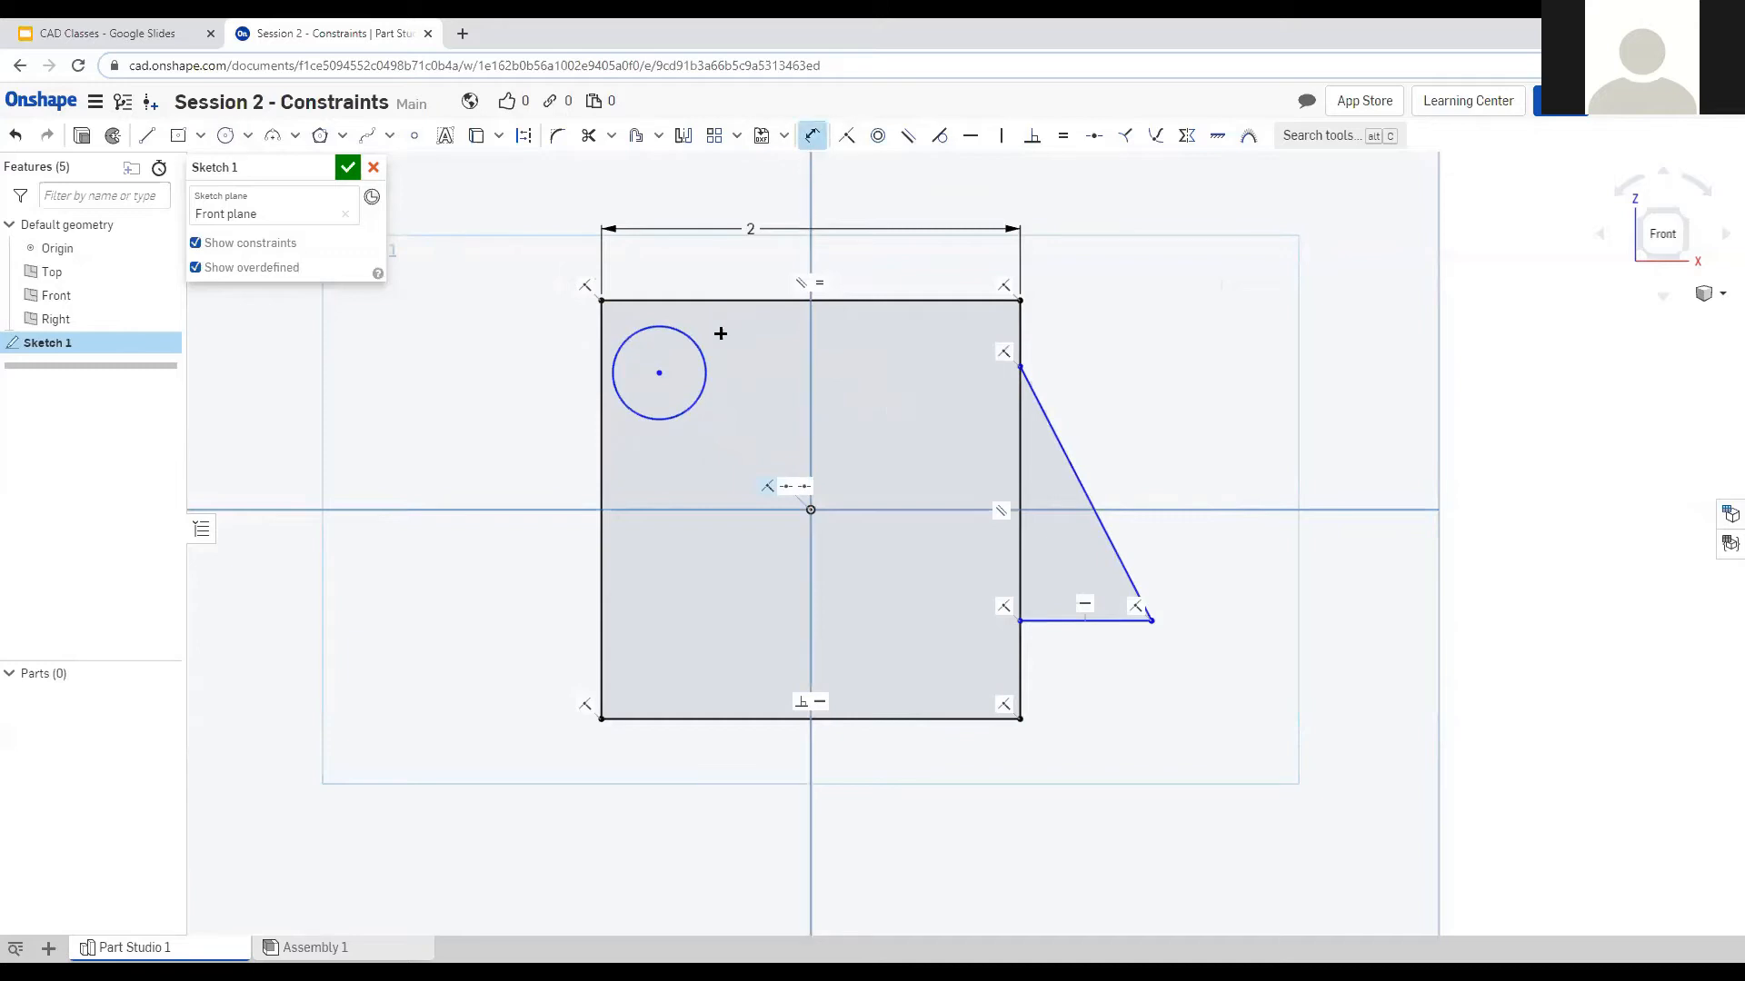
left_click(705, 358)
left_click(731, 340)
type("1")
key("Return")
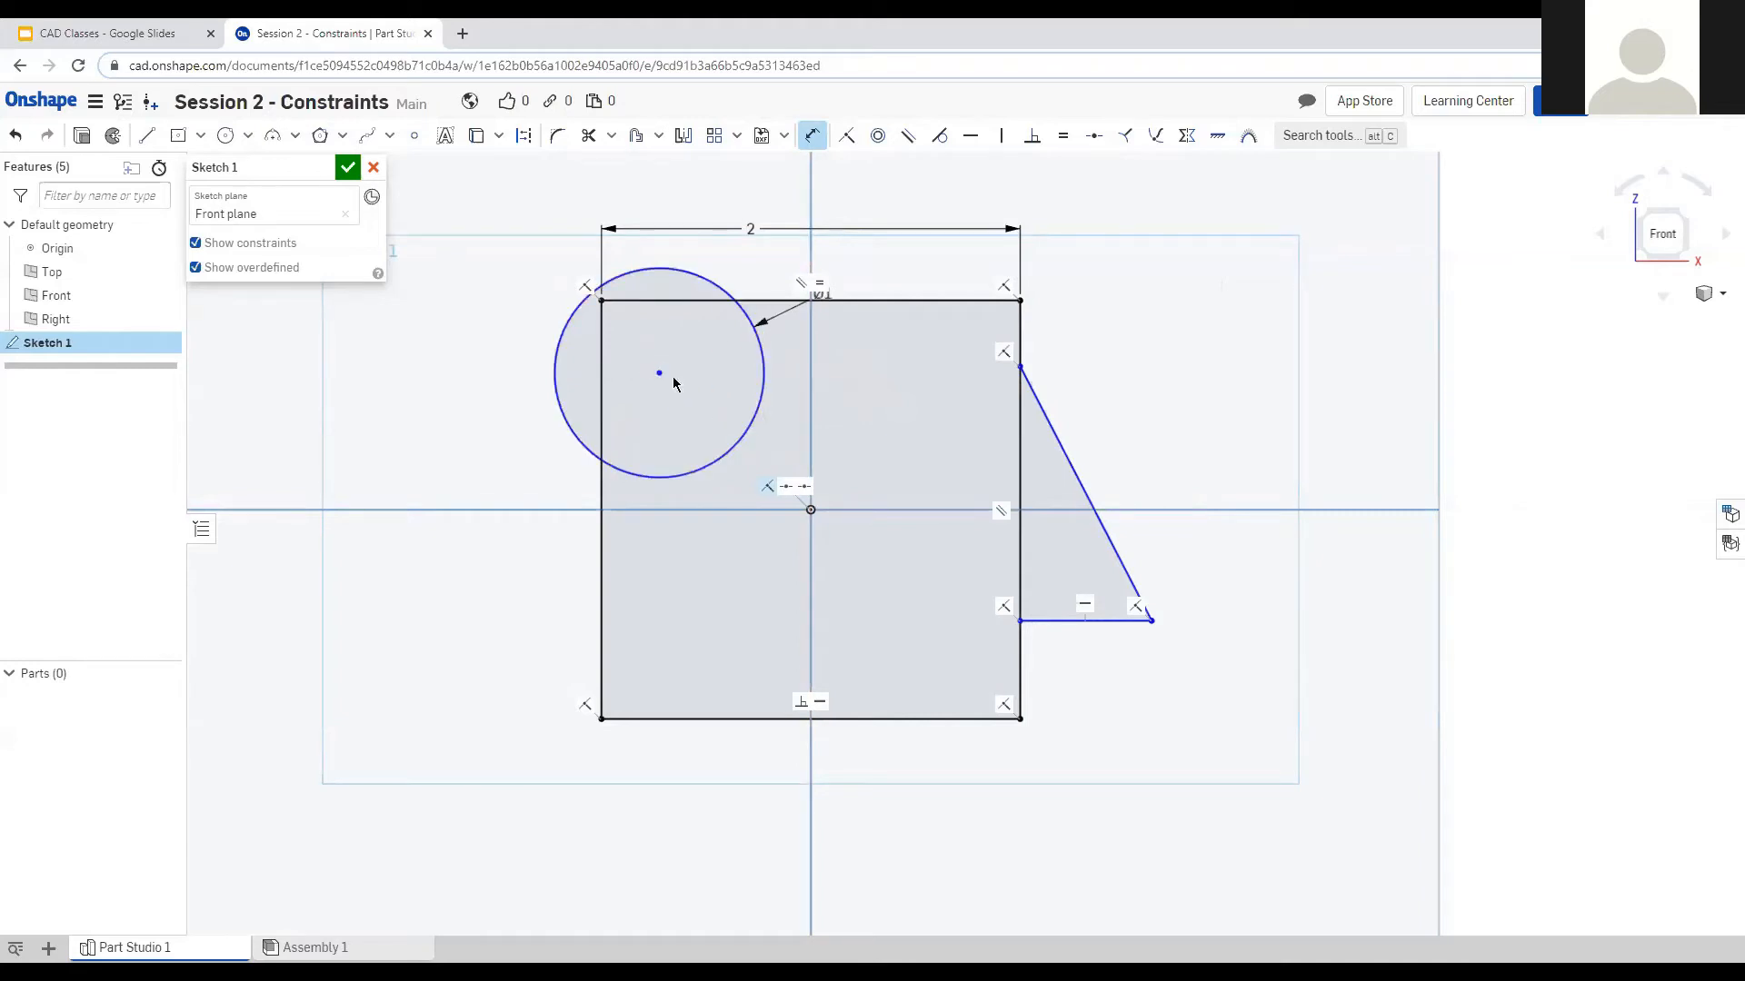
Make the circle's centre coincident with the origin, then box-select and delete all geometry.
mouse_move(654, 374)
left_mouse_down()
mouse_move(755, 390)
mouse_move(732, 425)
mouse_move(833, 534)
mouse_move(741, 406)
mouse_move(682, 472)
mouse_move(730, 420)
left_mouse_up()
left_click(728, 411)
left_click(810, 509)
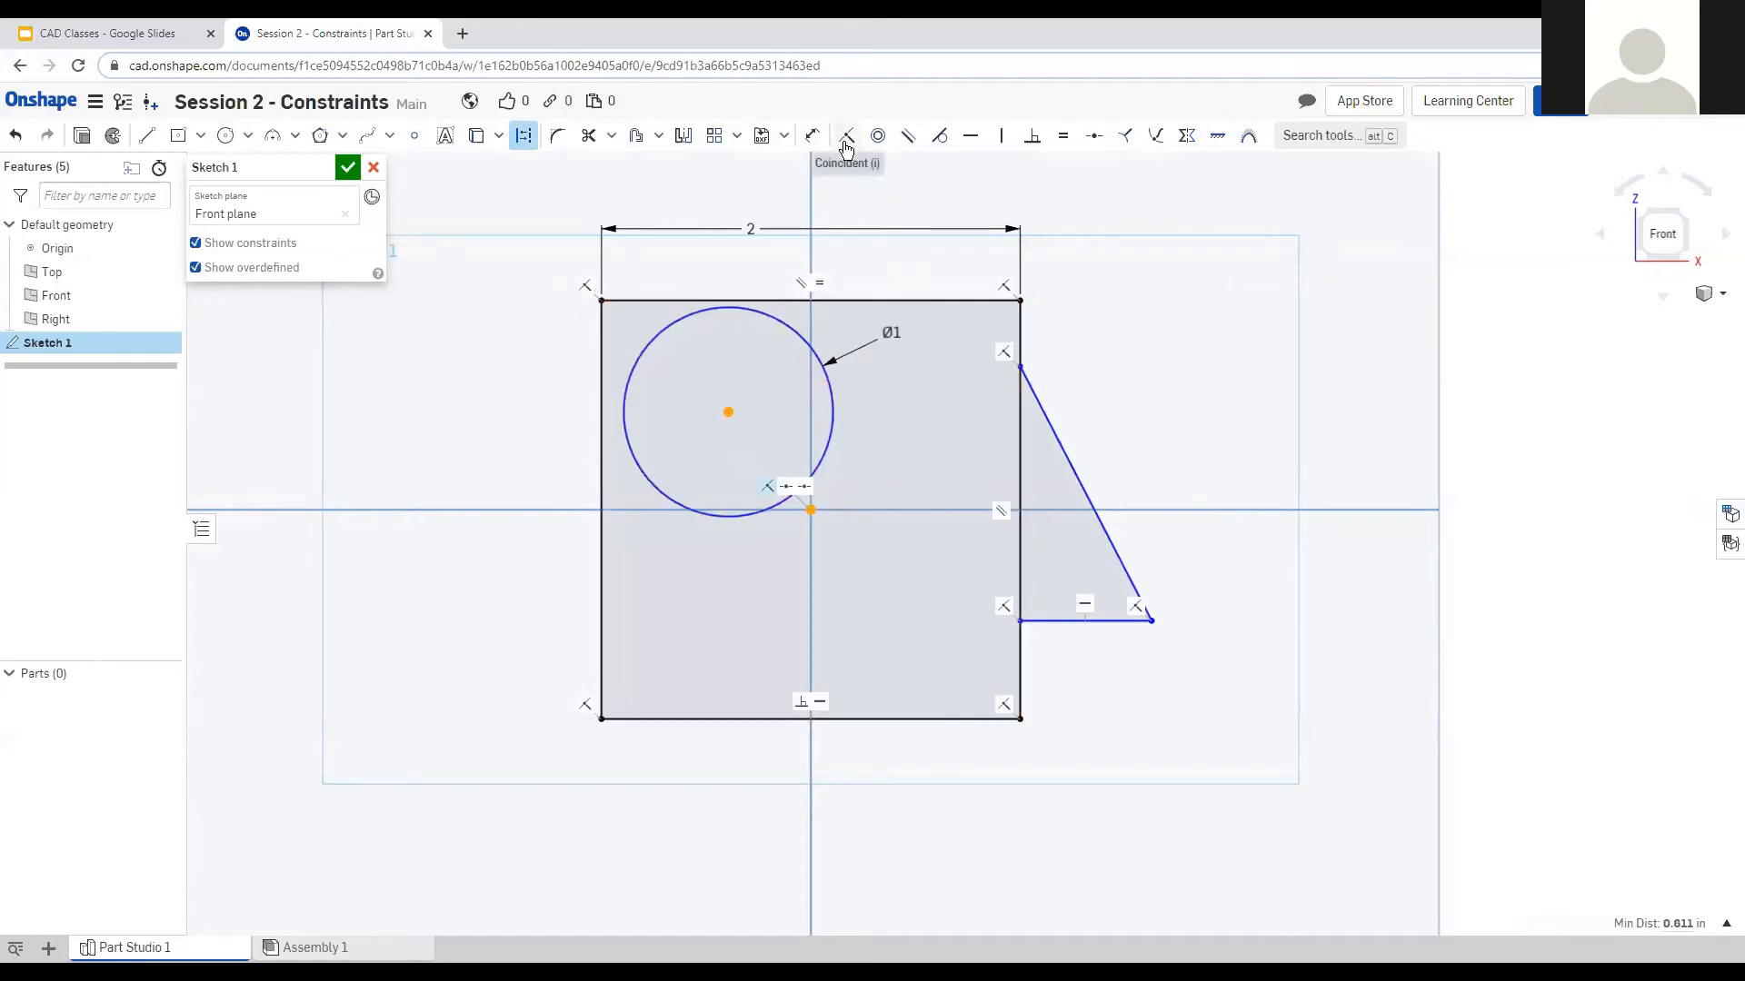
left_click(845, 146)
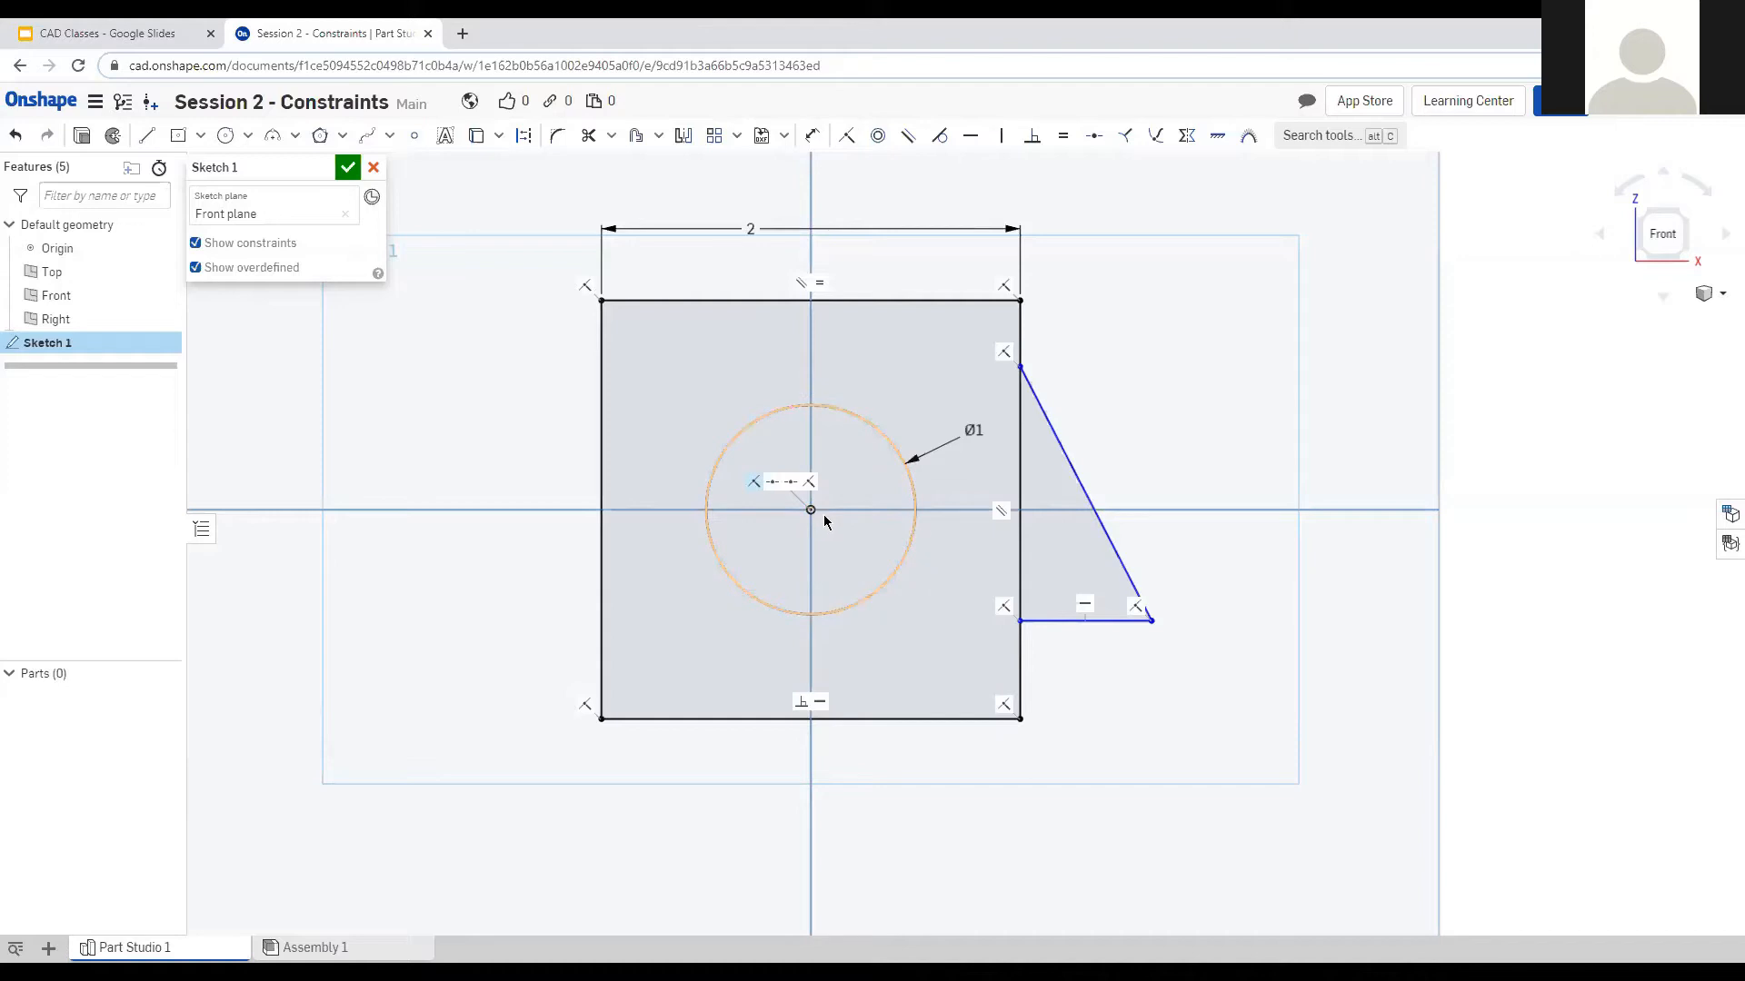
left_click_drag(501, 189, 1281, 852)
key("Delete")
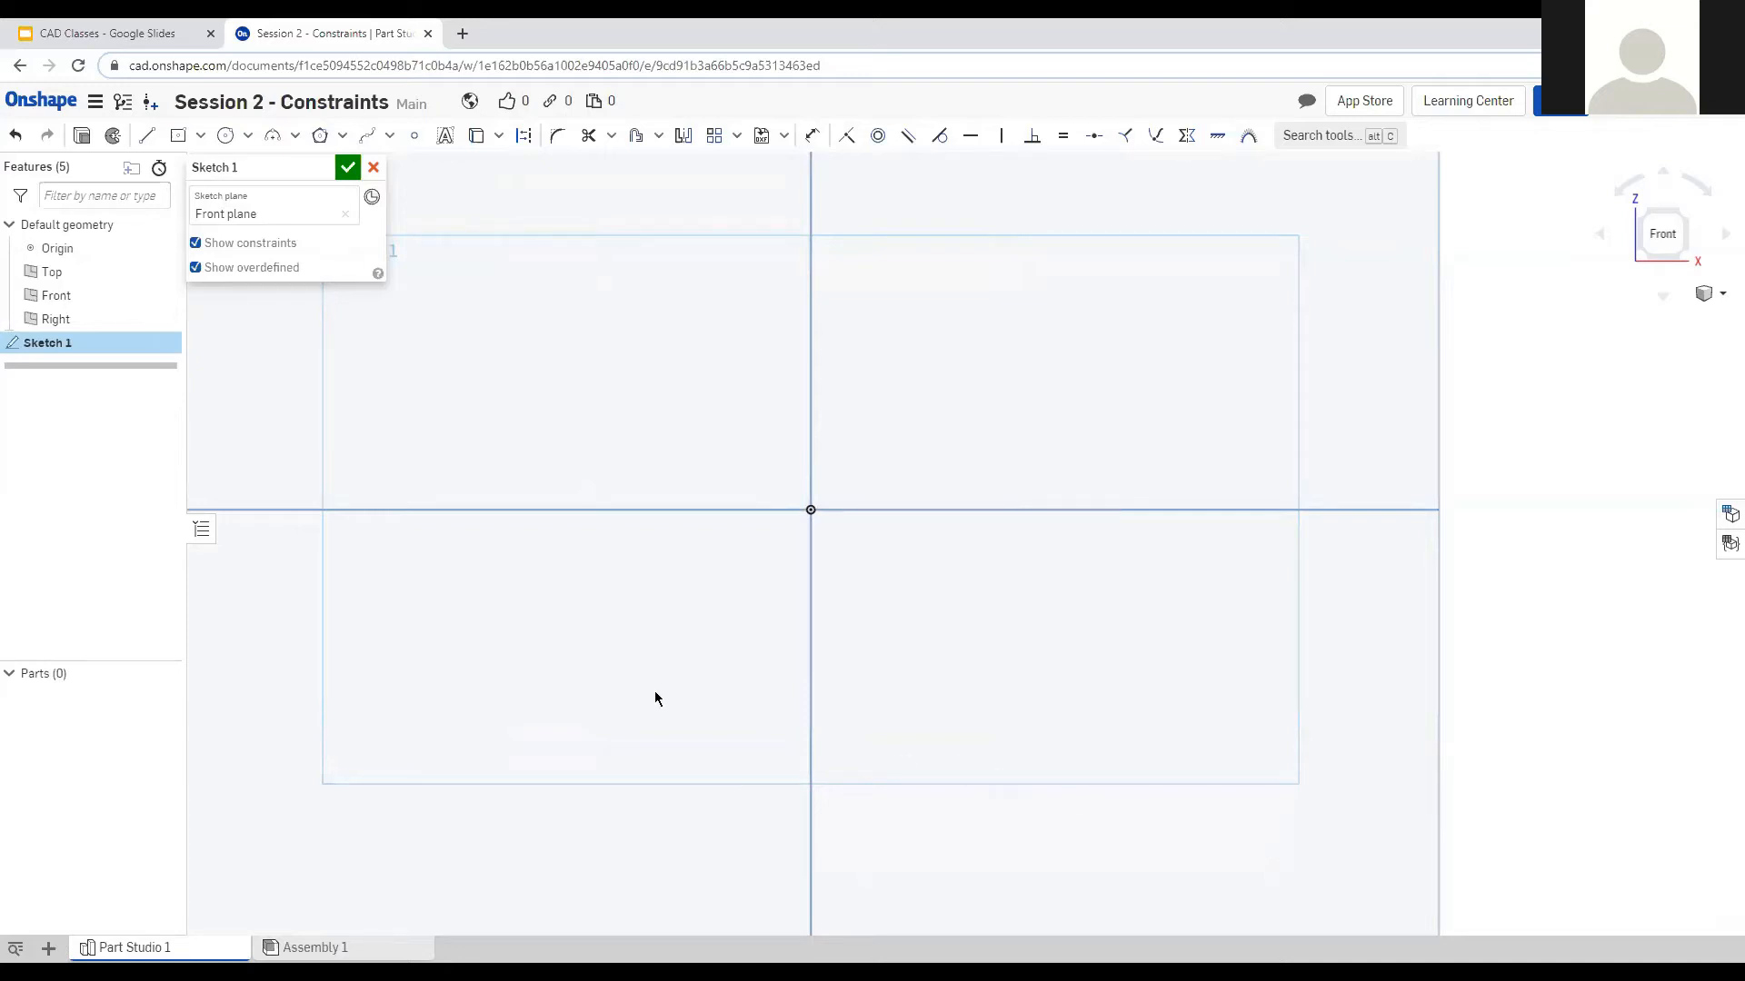
Select the Center point circle tool from the sketch toolbar.
left_click(224, 135)
Draw a small circle and a larger circle, both centred on the sketch origin.
left_click(811, 510)
left_click(913, 448)
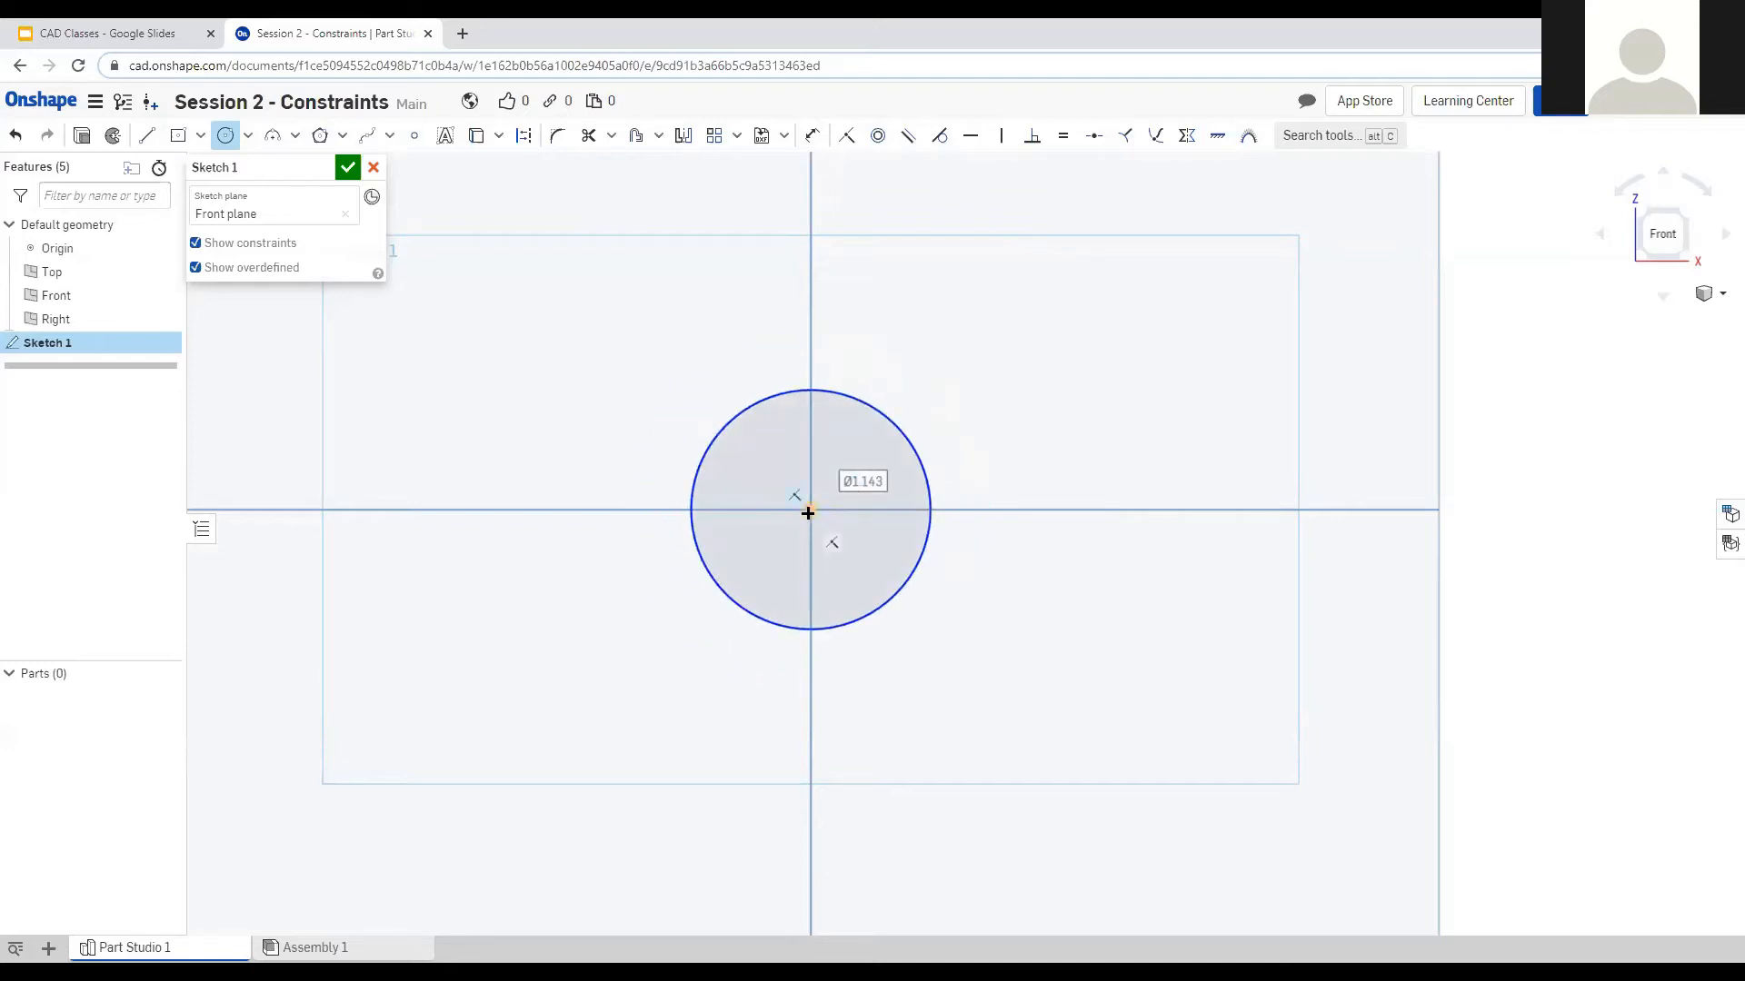
left_click(999, 397)
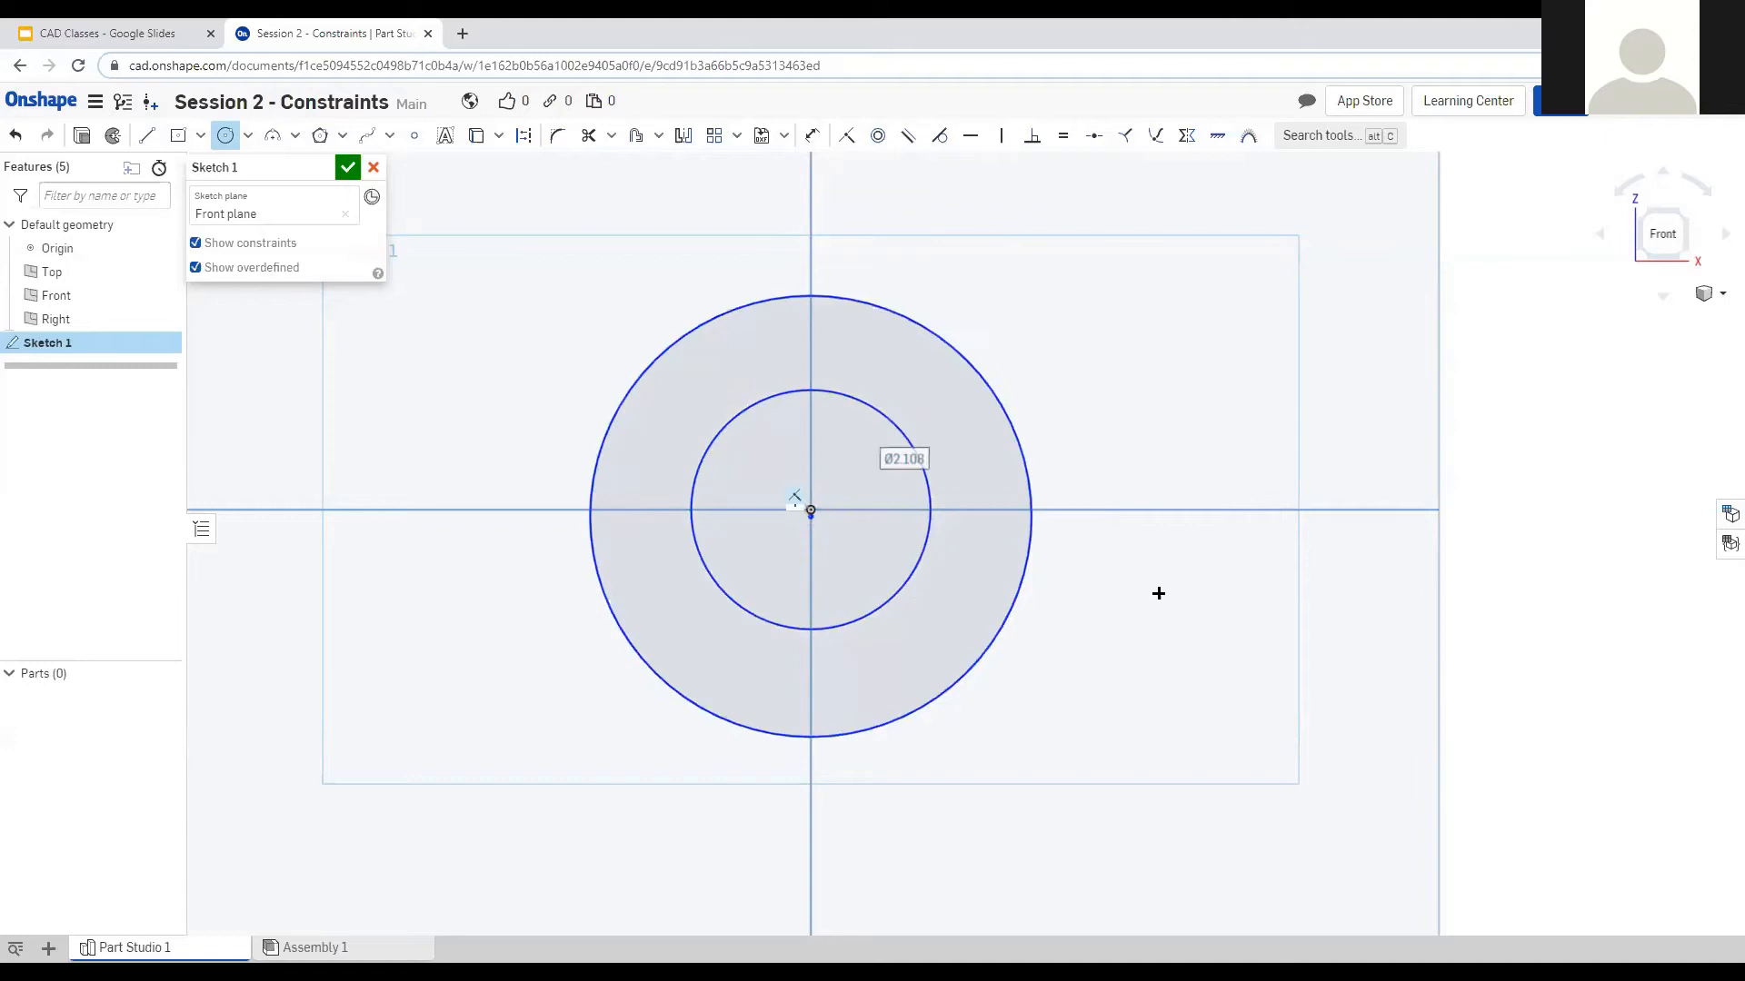
scroll(801, 535, "up", 2)
scroll(801, 536, "up", 4)
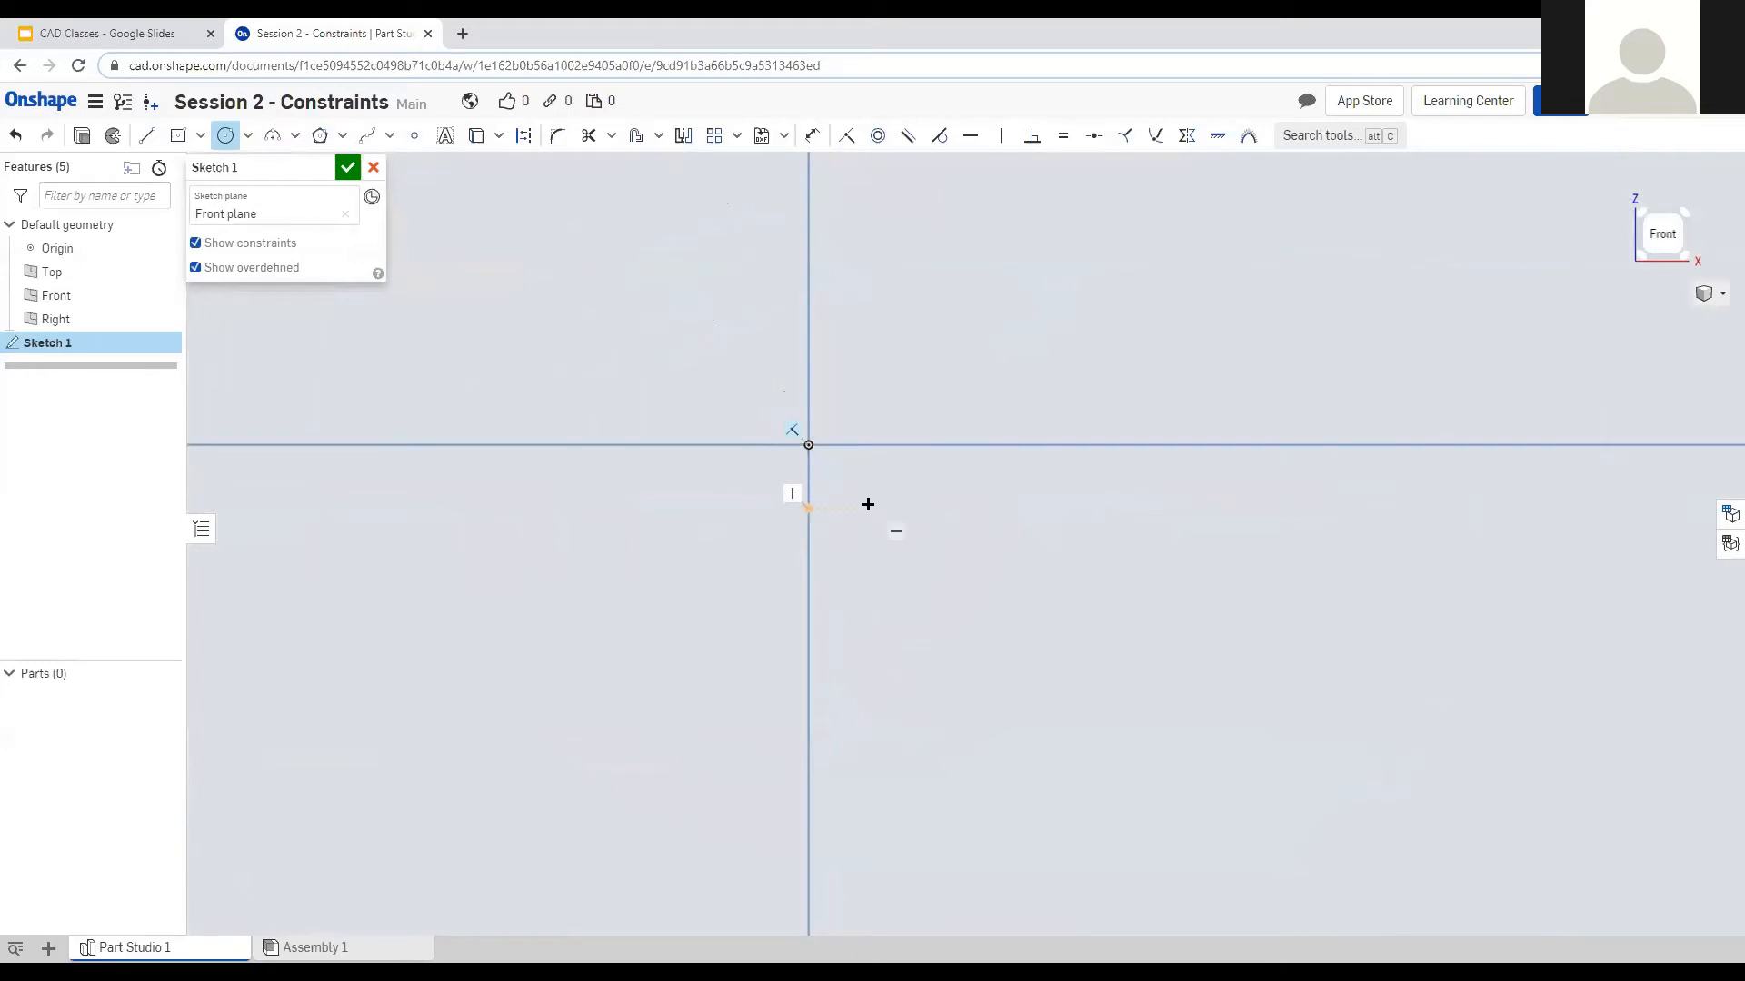
scroll(867, 505, "down", 5)
key("Escape")
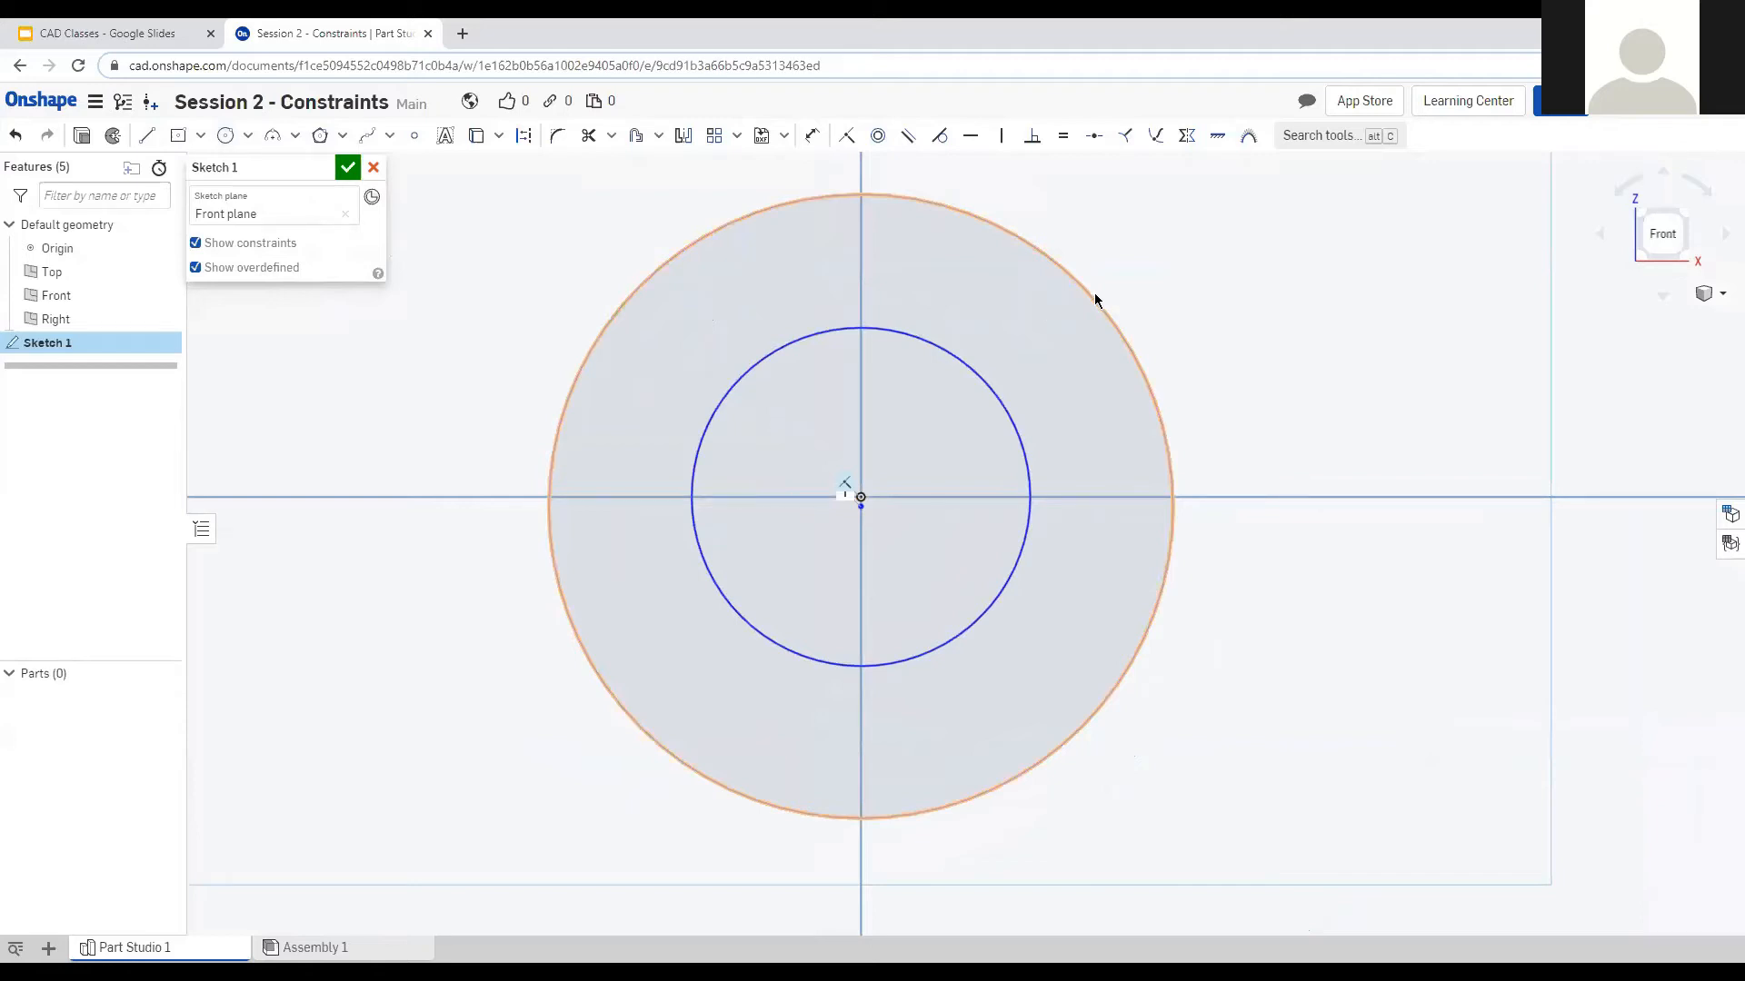
Constrain the outer and inner circles to be concentric, discarding a stray rectangle.
left_click(1101, 300)
left_click(986, 391)
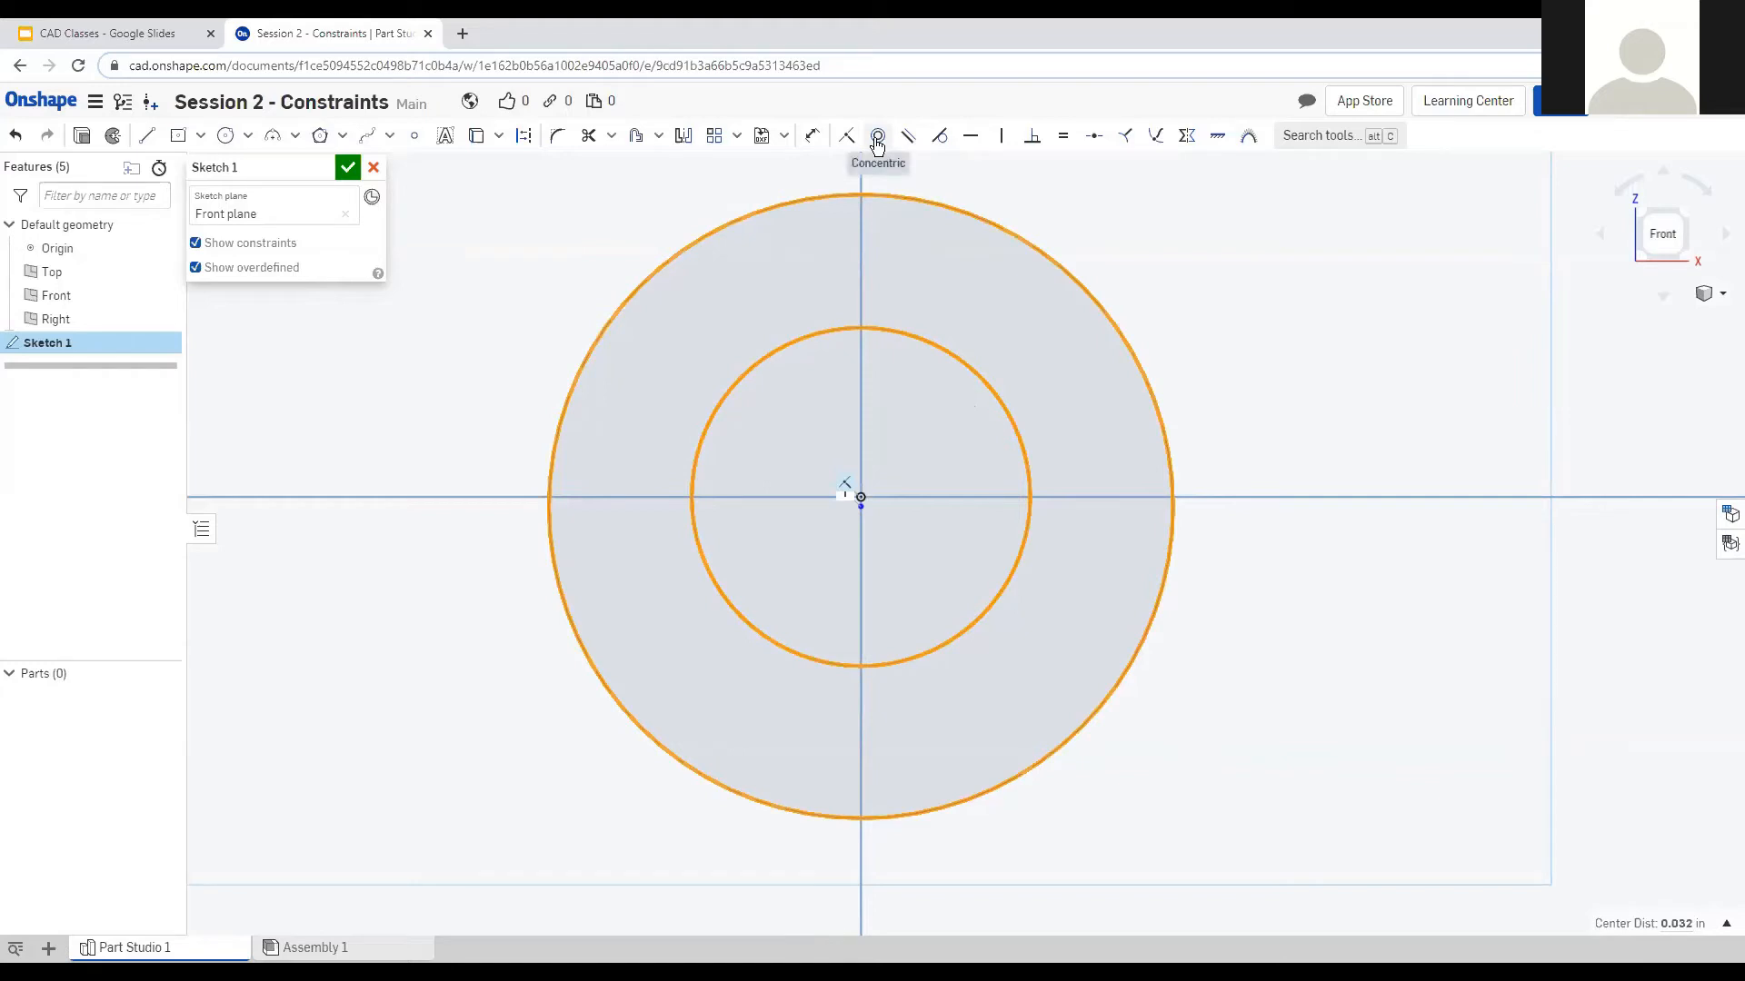
left_click(877, 138)
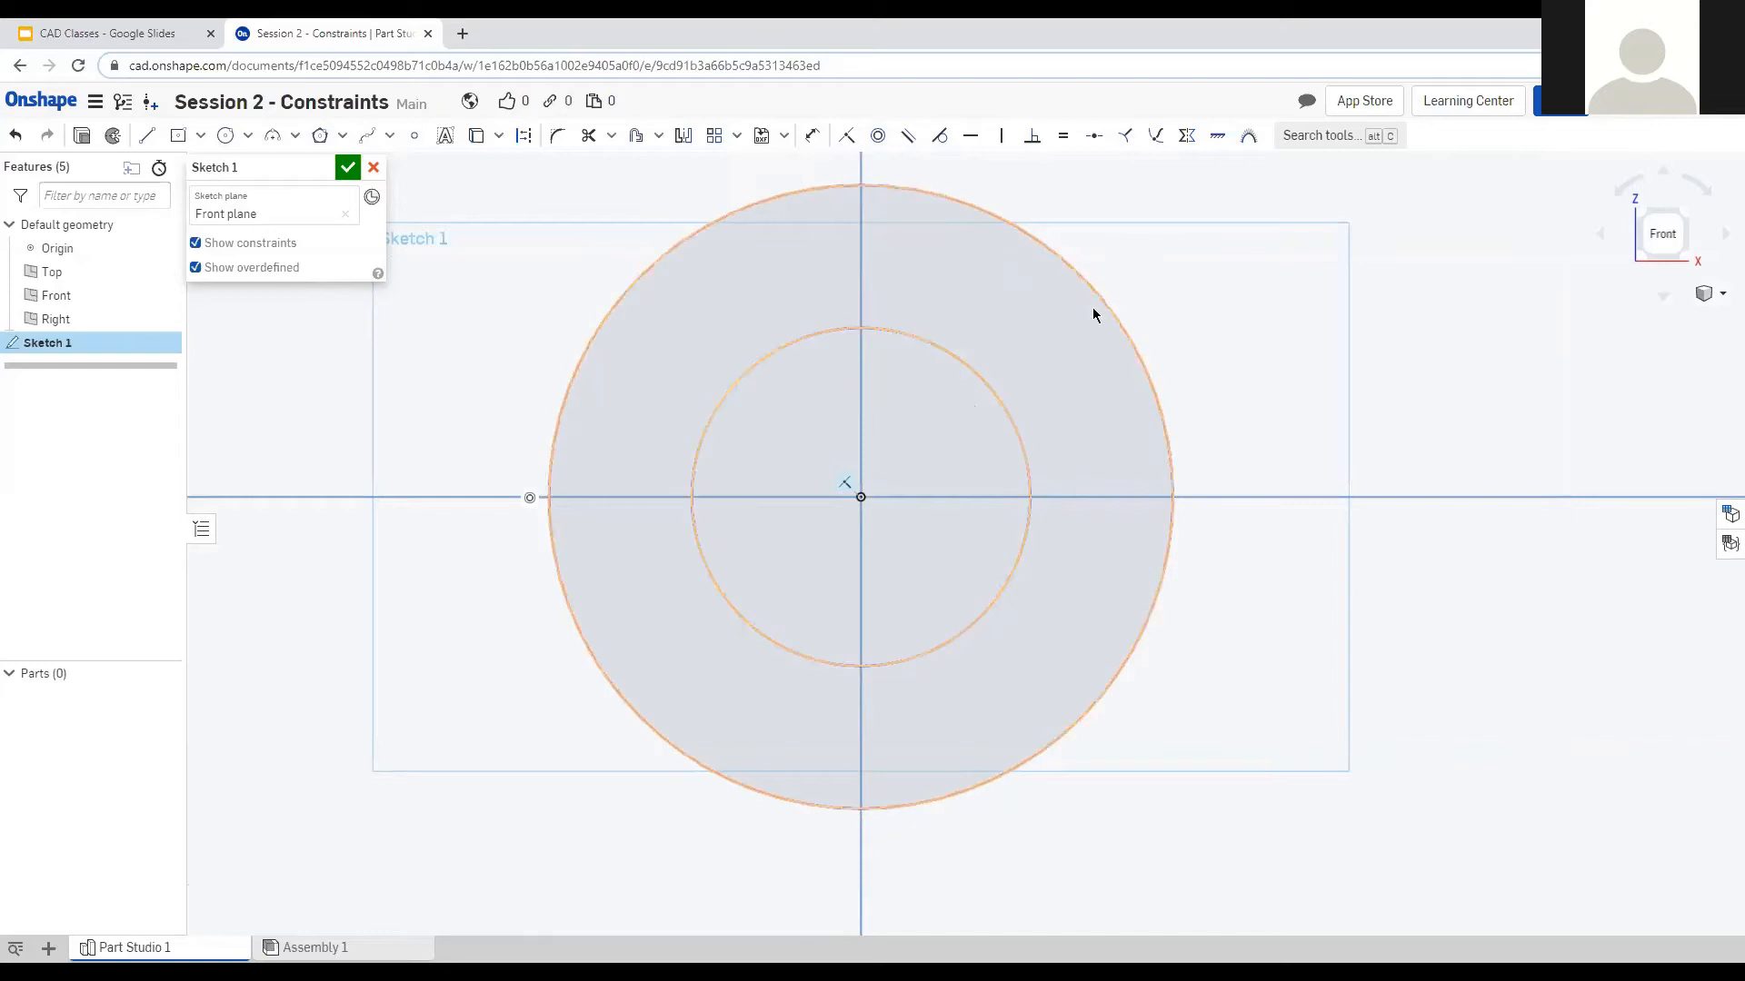
left_click(861, 497)
key("Escape")
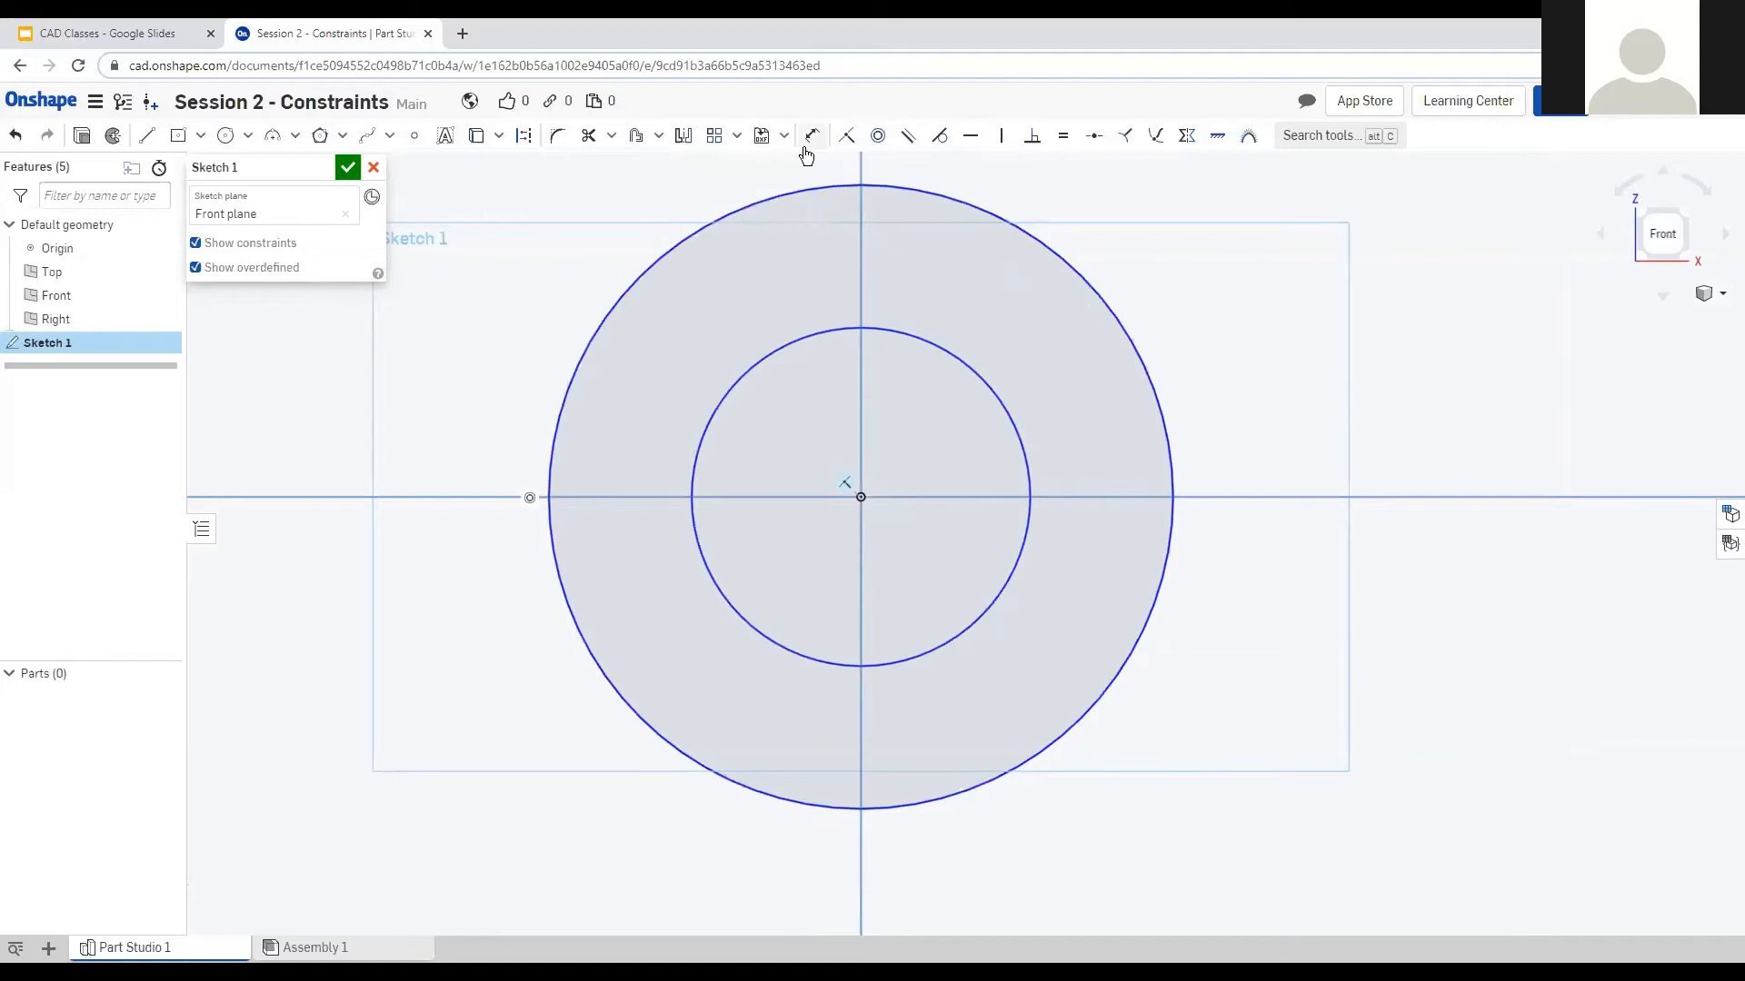
Dimension the inner circle to Ø1 and the outer circle to Ø2.
left_click(811, 142)
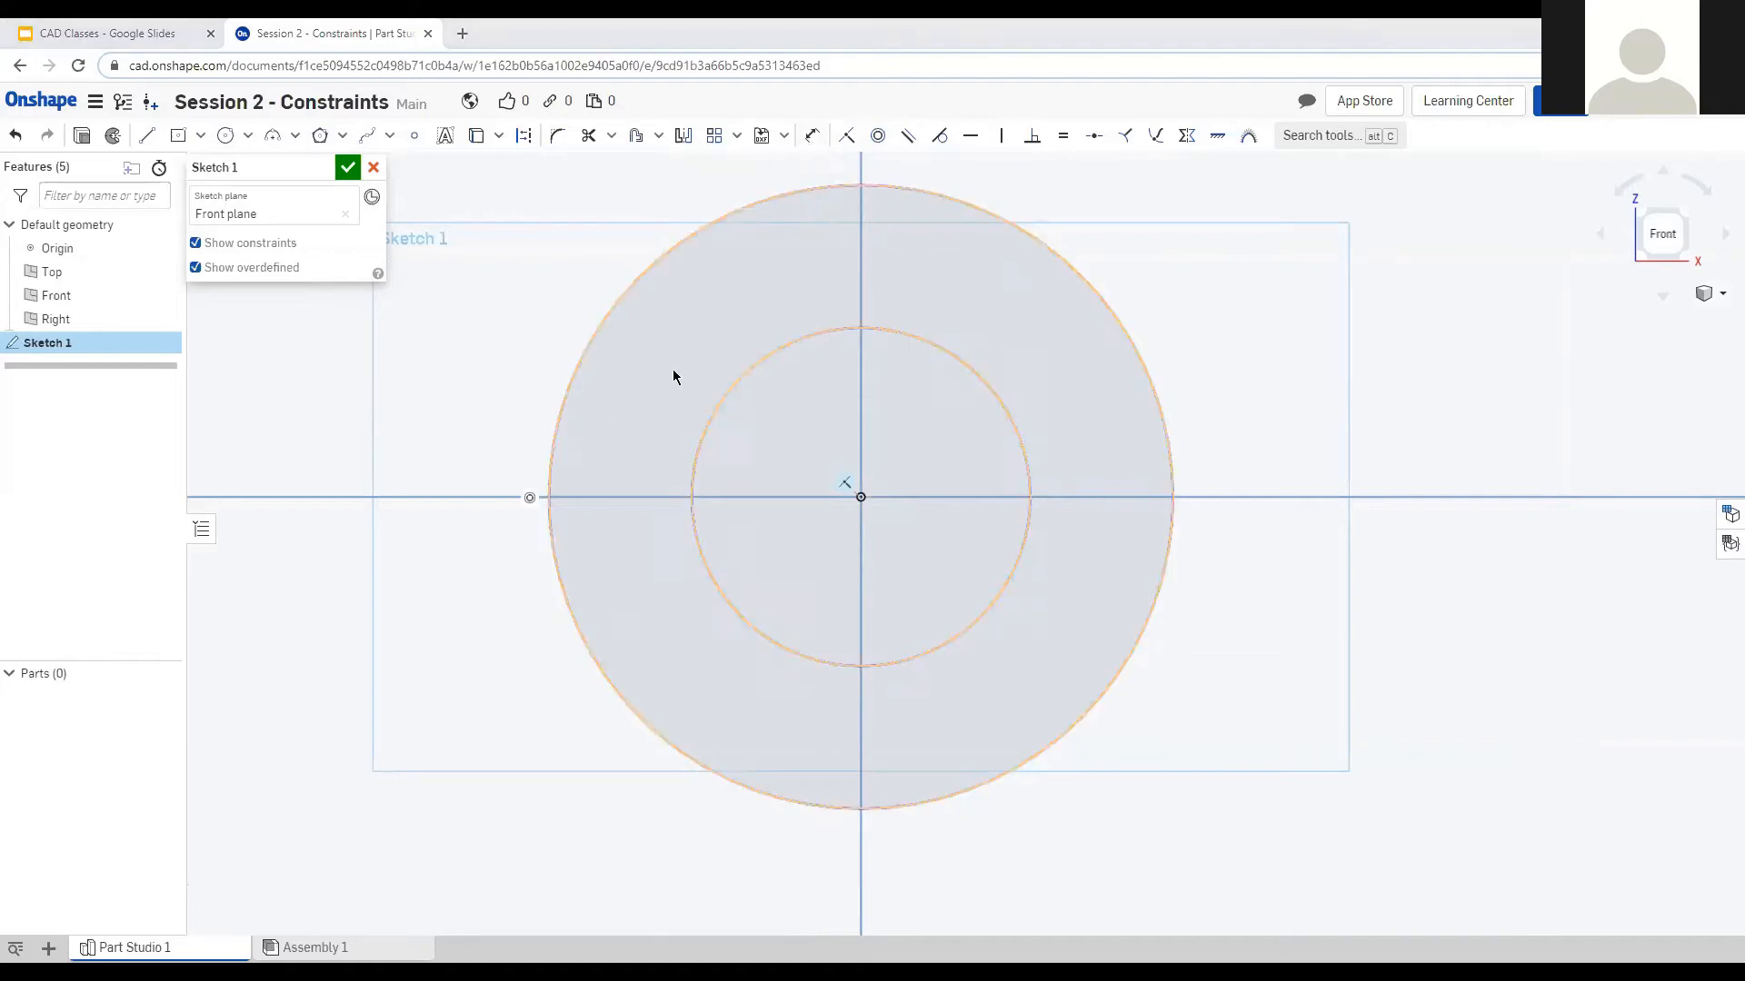
left_click(960, 366)
left_click(1226, 683)
type("1")
key("Return")
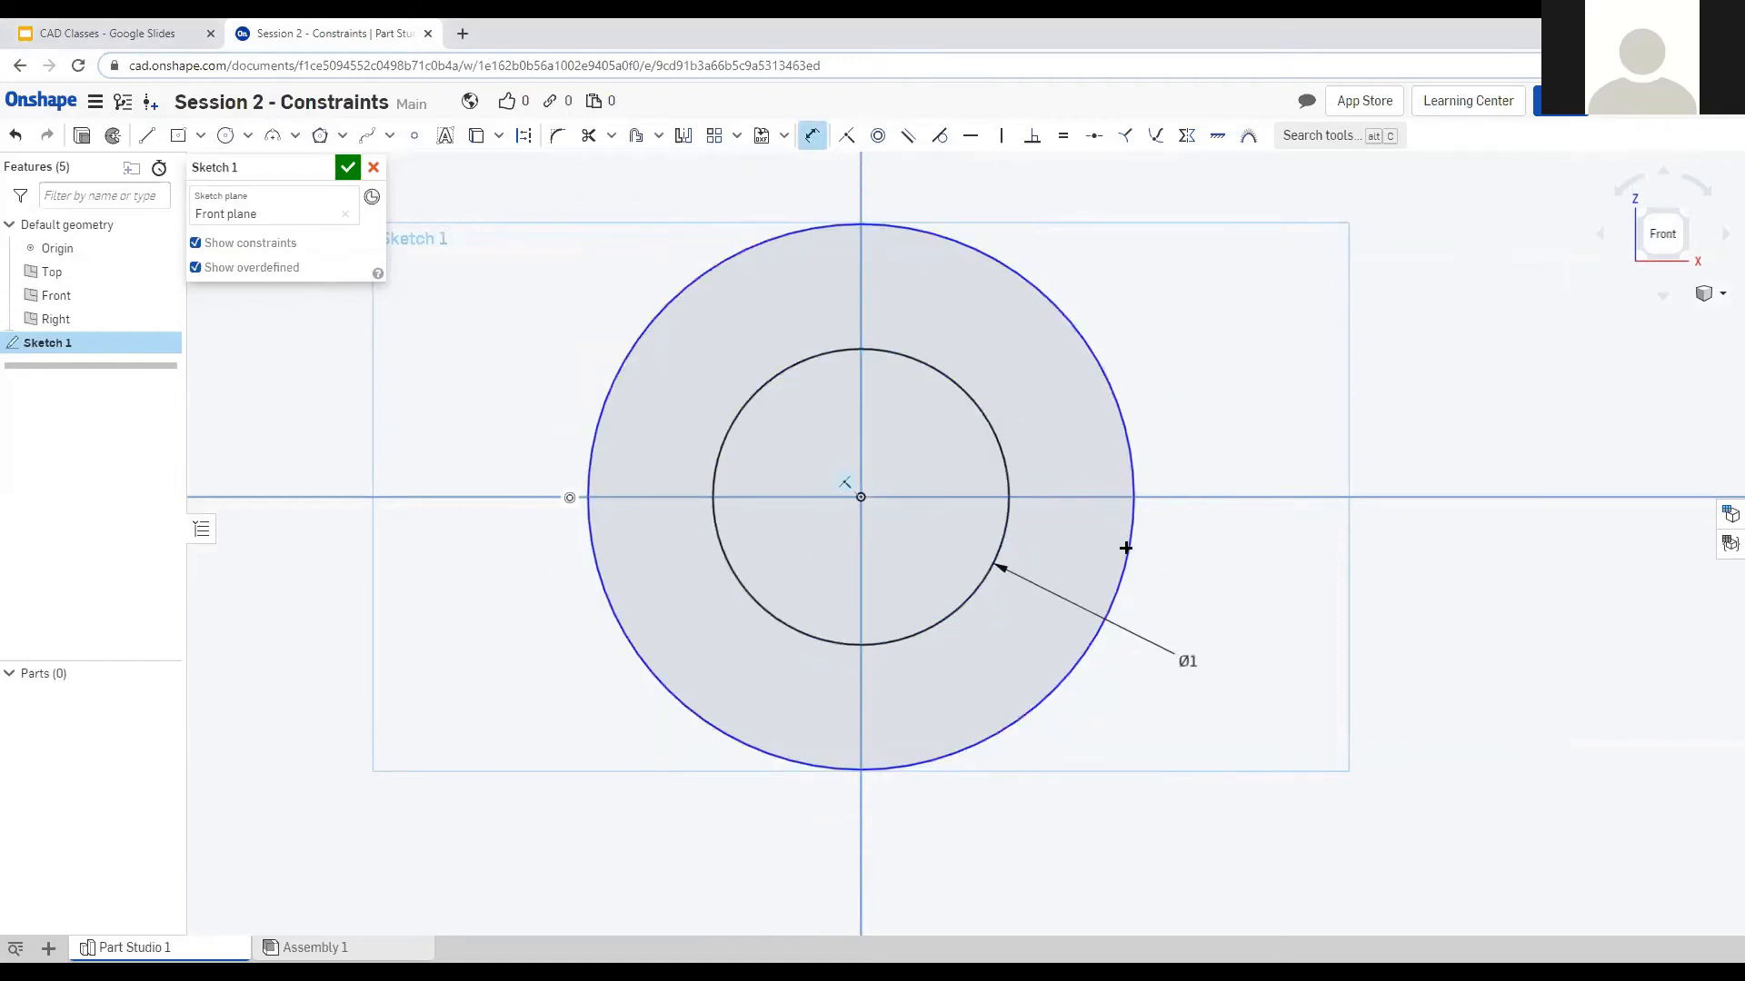
left_click(1110, 373)
left_click(1227, 338)
type("2")
key("Return")
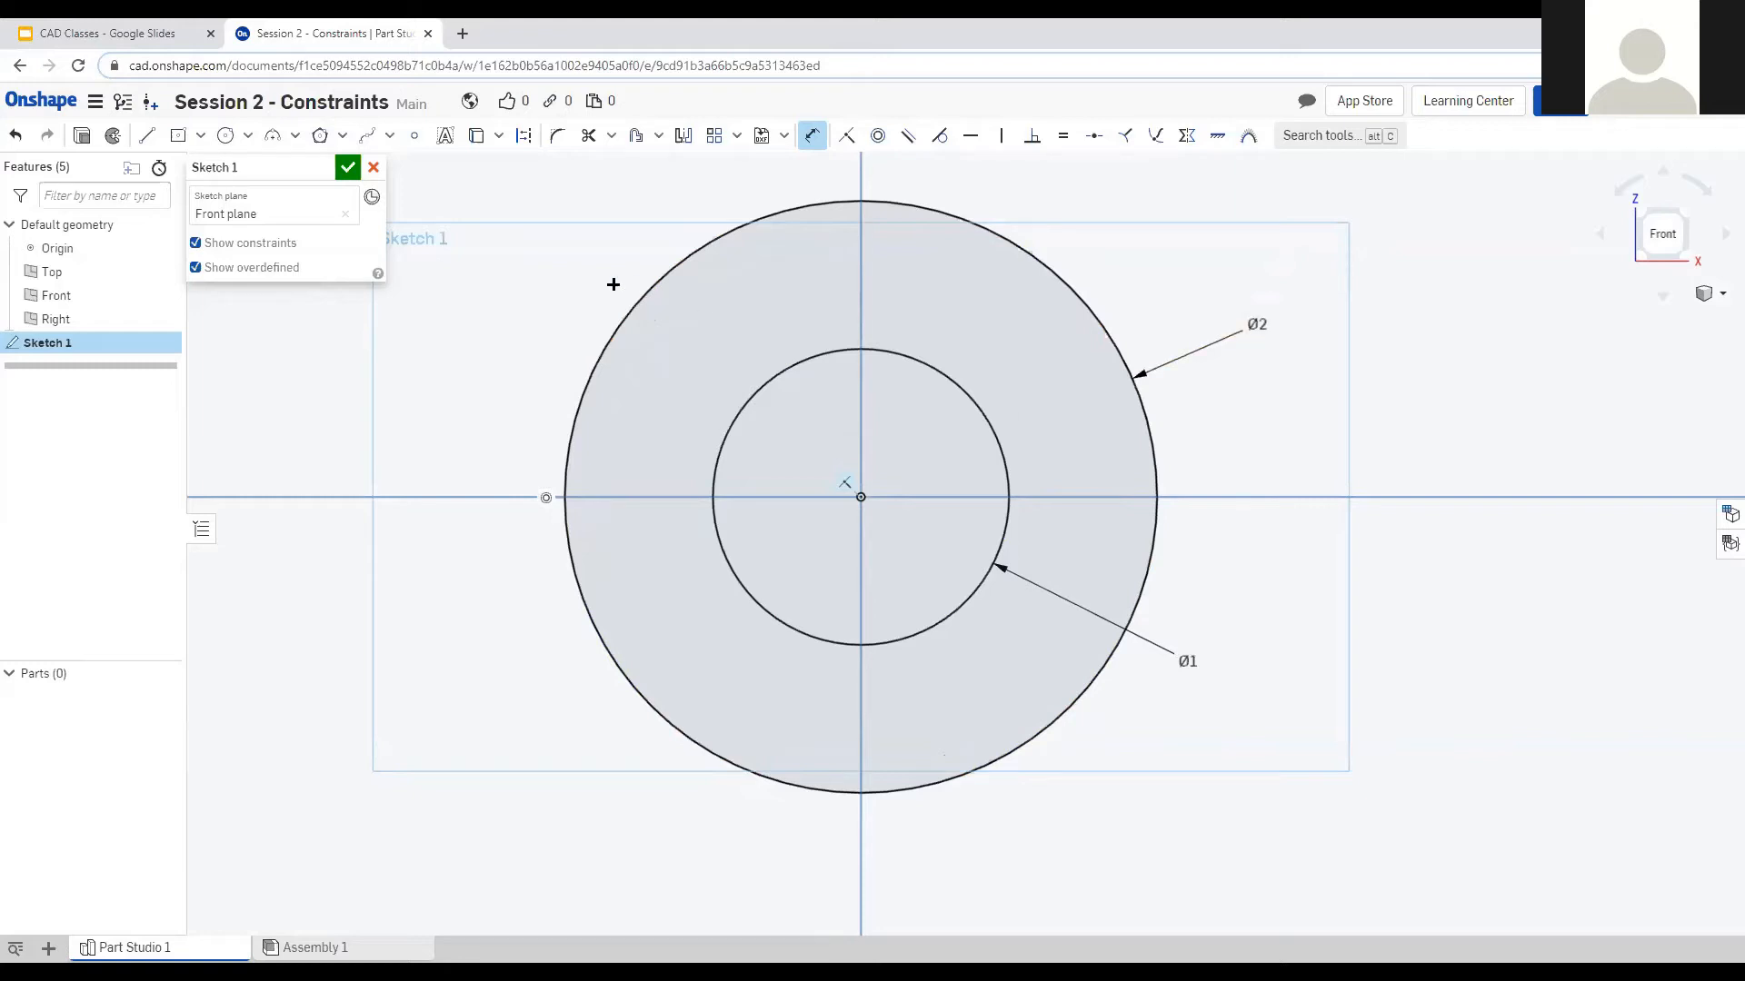
scroll(1118, 486, "down", 1)
key("Escape")
Box-select both circles and delete them, leaving the sketch empty.
left_click_drag(566, 196, 1397, 713)
left_click_drag(623, 233, 1441, 763)
key("Delete")
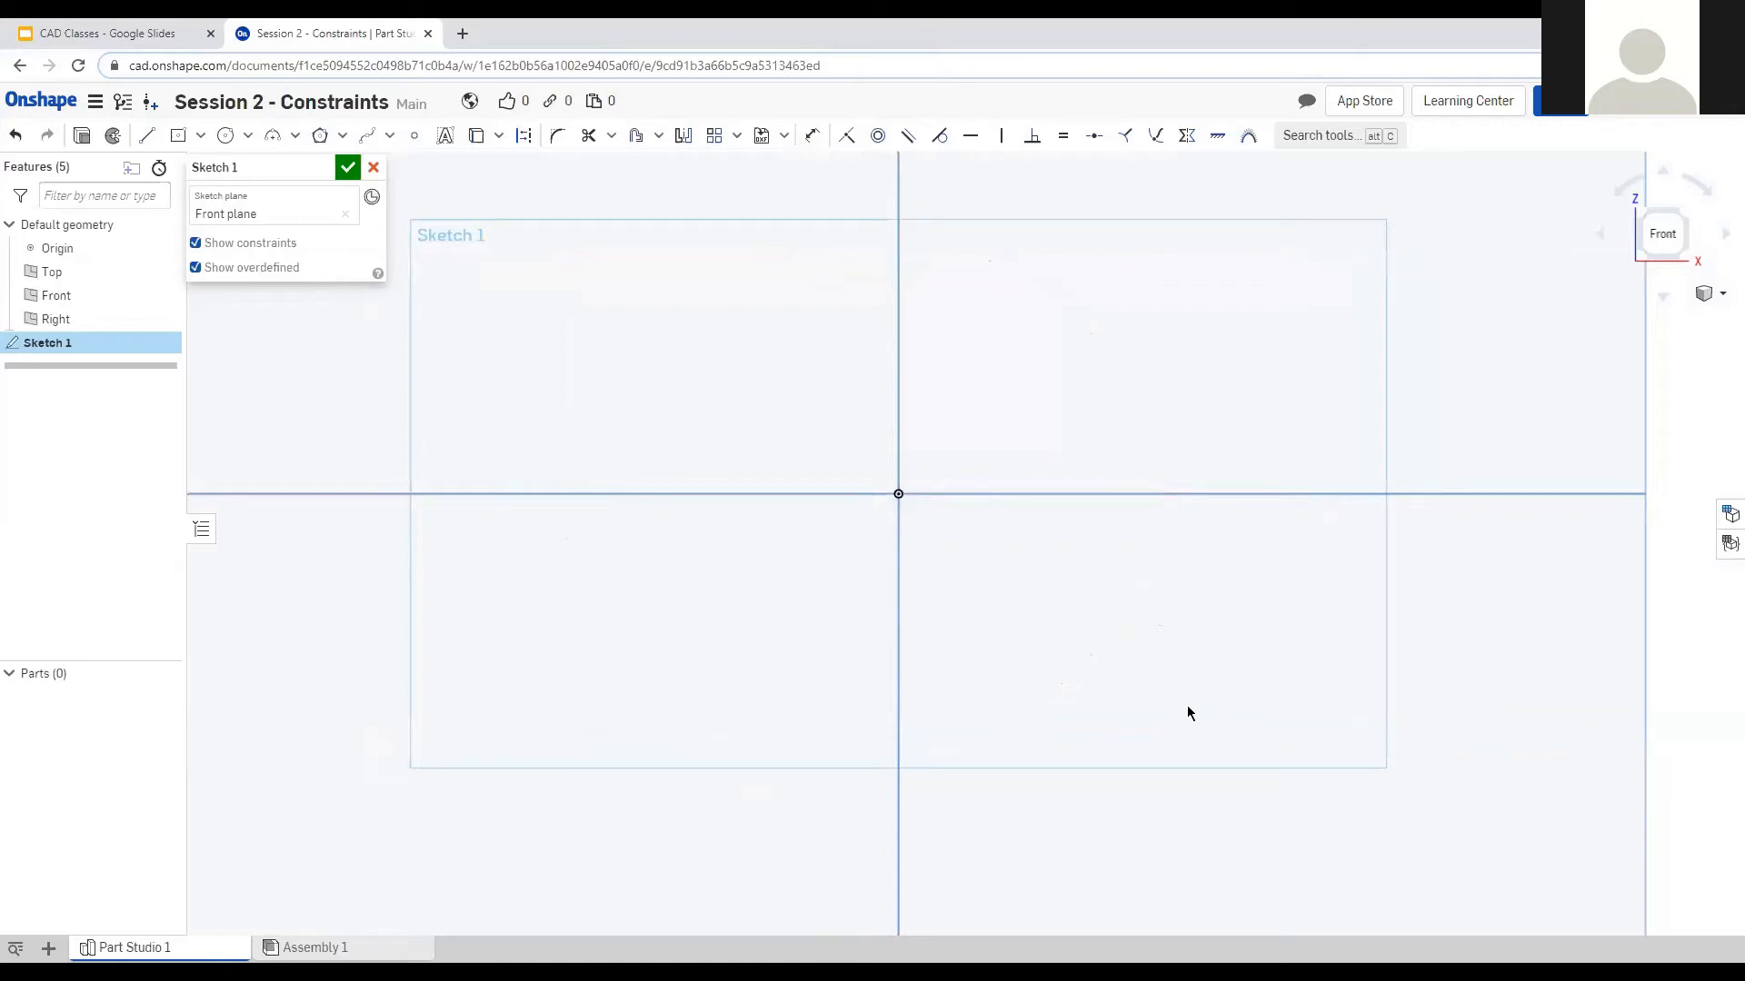
Draw a centre-point rectangle left of the origin, fix its centre, and hide constraint symbols.
left_click(145, 141)
left_click(178, 135)
left_click(595, 456)
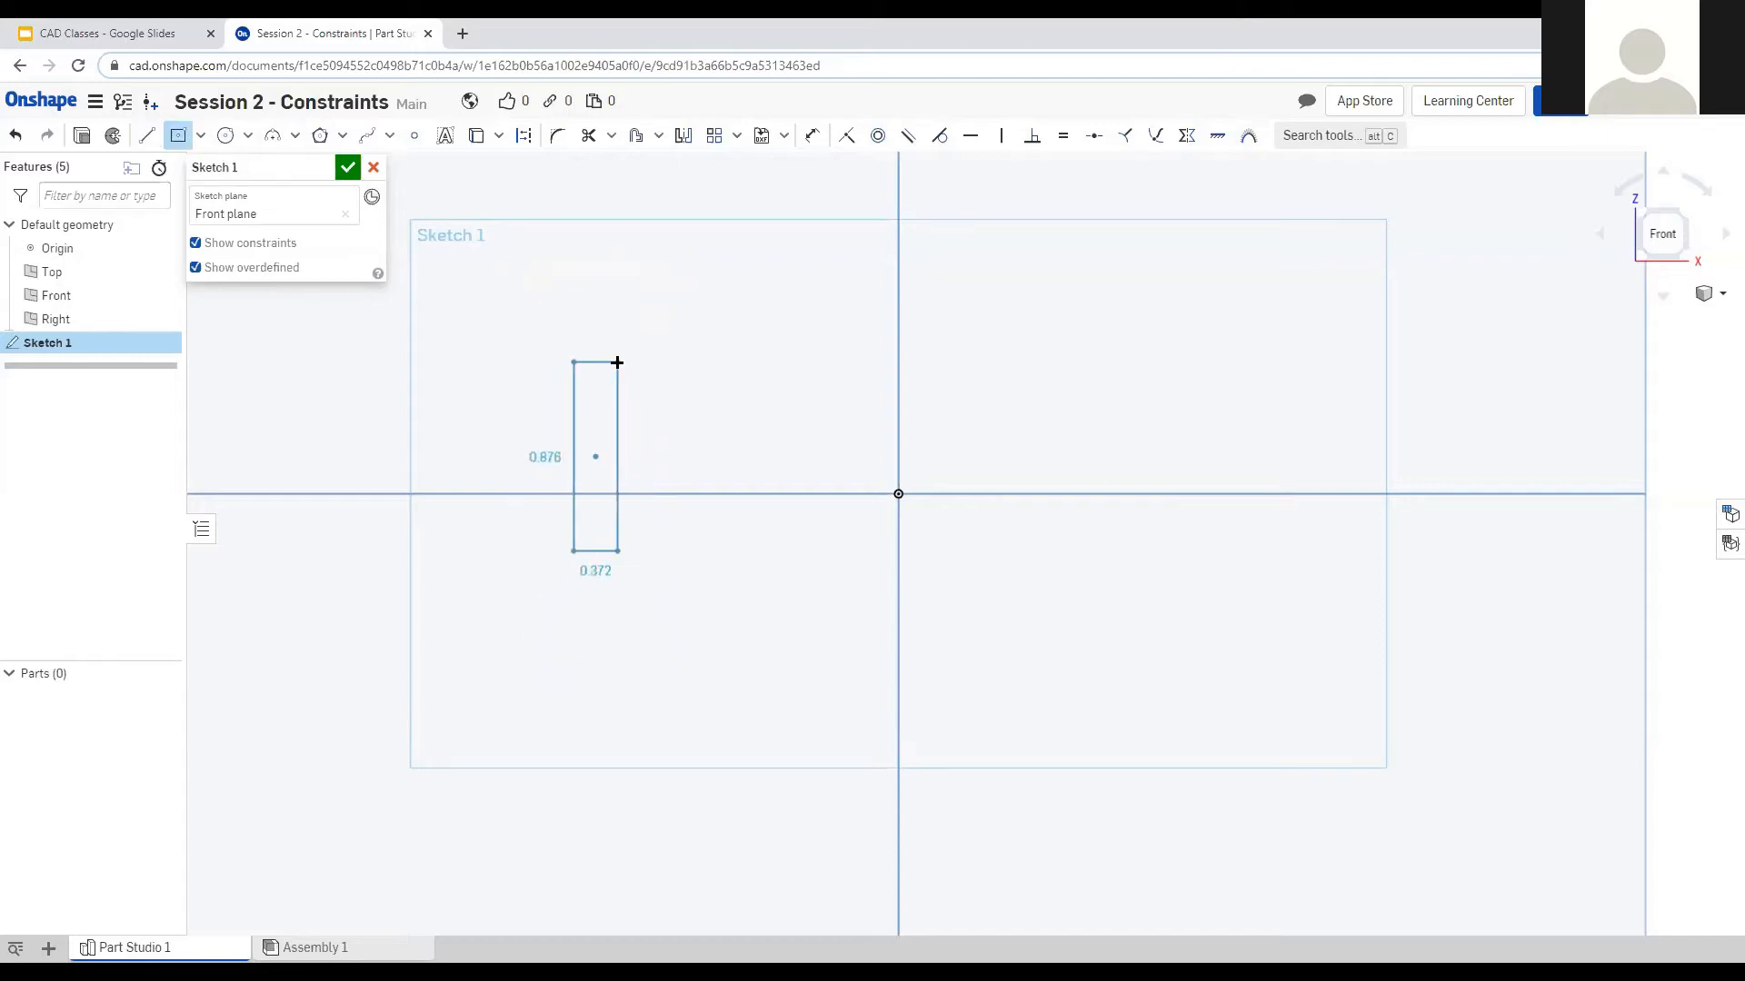
left_click(642, 322)
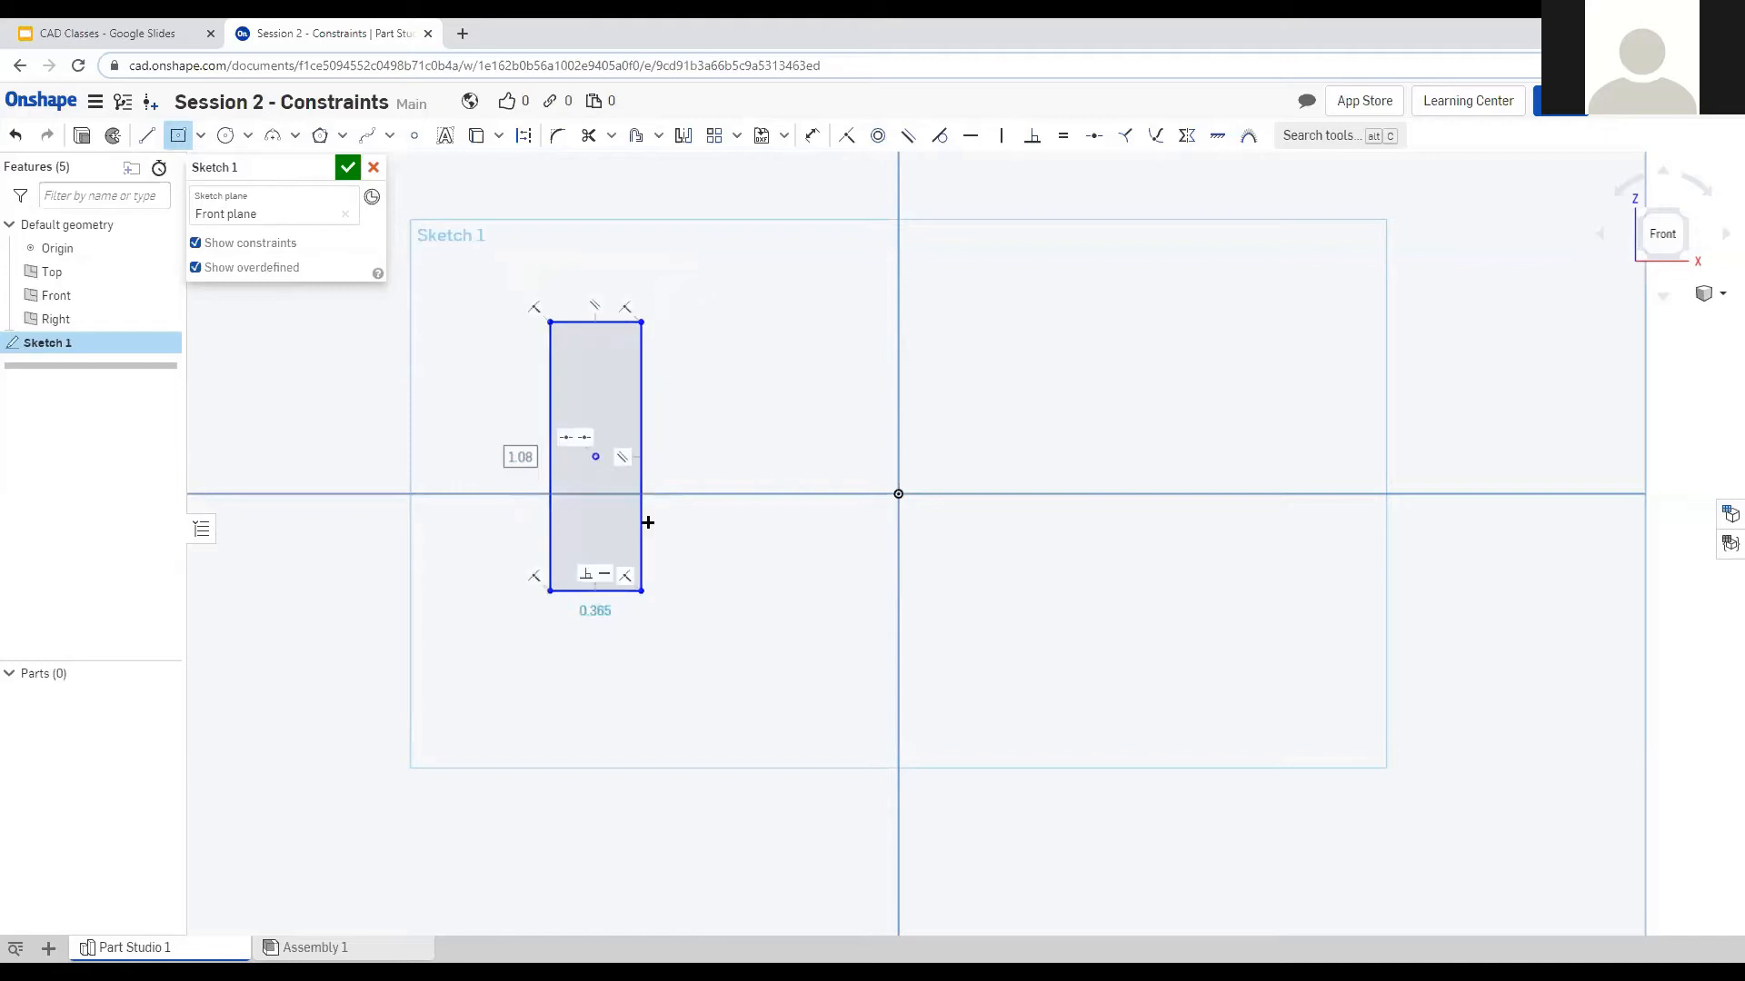
key("Escape")
left_click(595, 456)
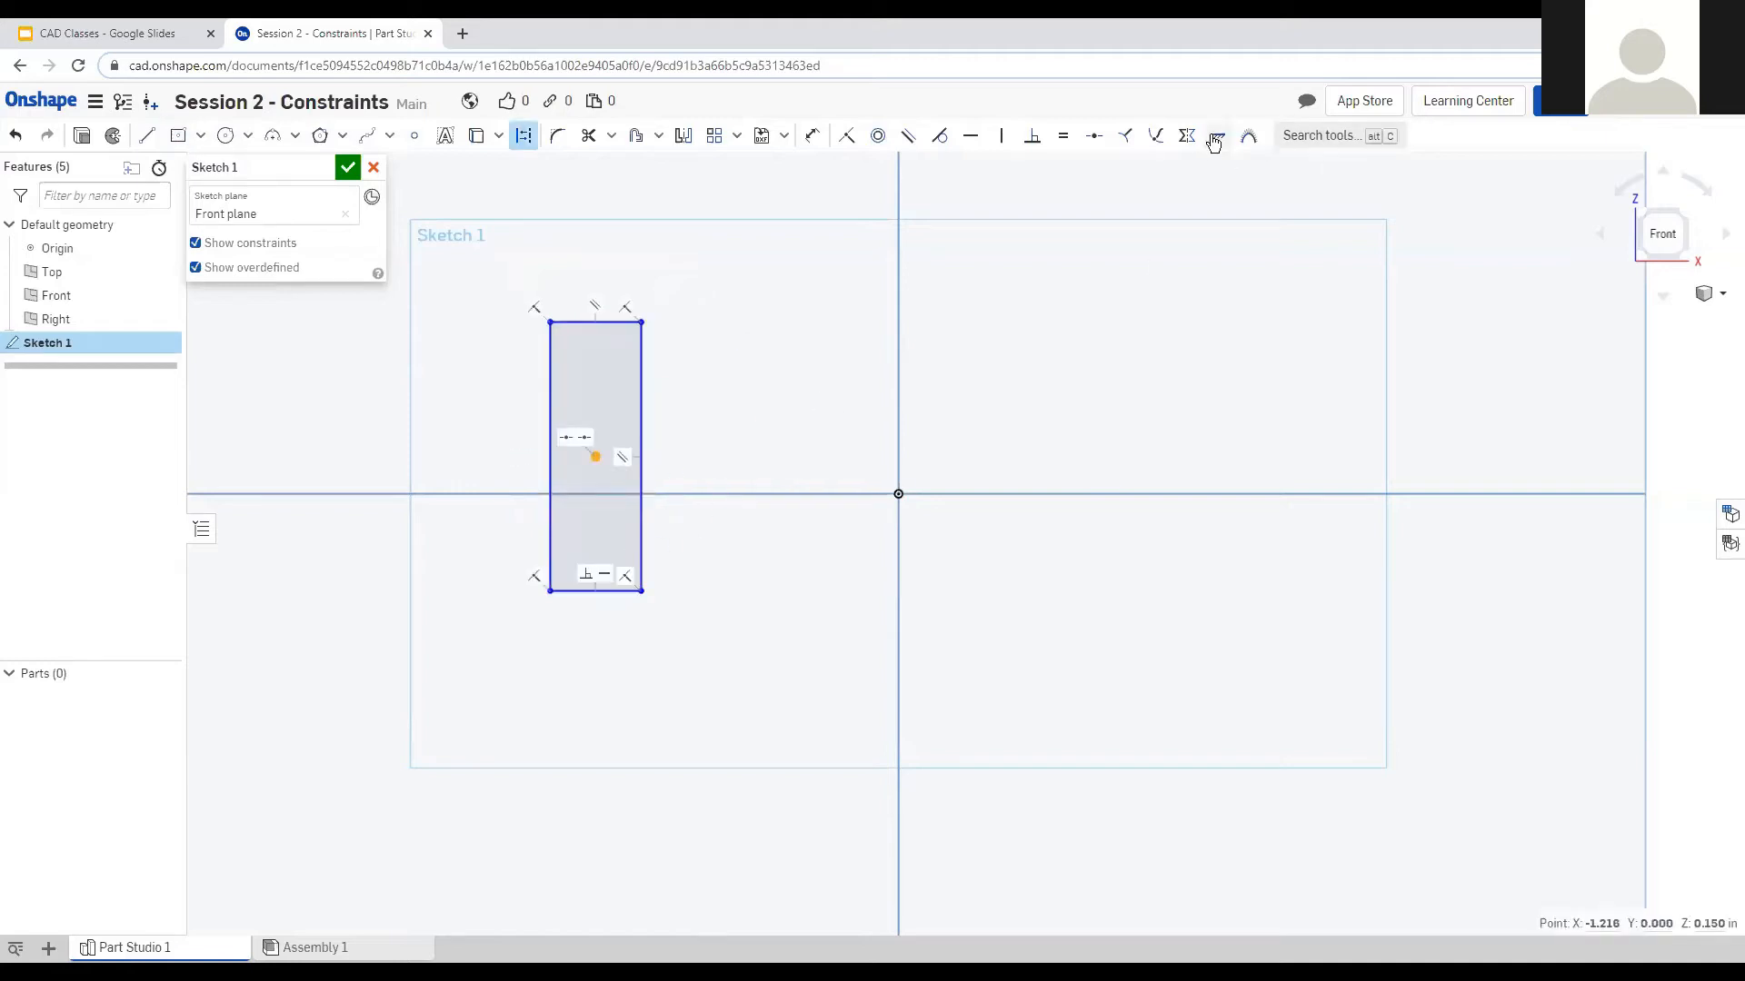
left_click(1217, 135)
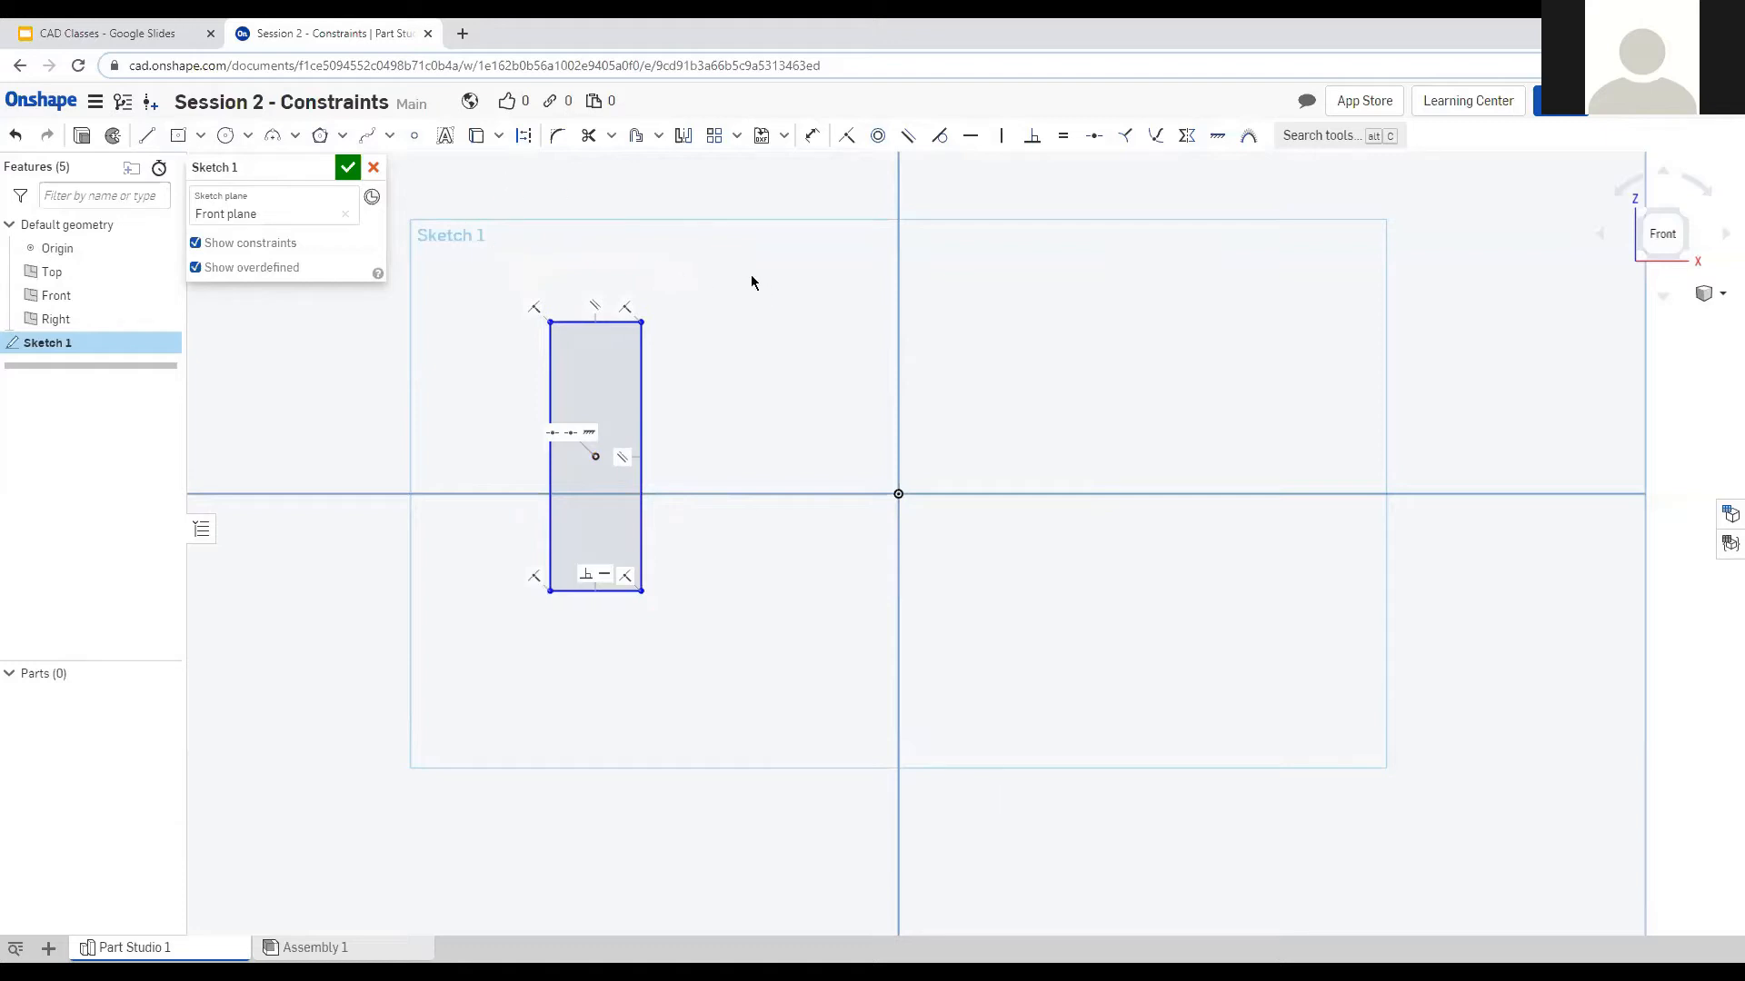
left_click(196, 243)
Draw a second centre-point rectangle below-right of the origin.
left_click(178, 135)
left_click(1251, 673)
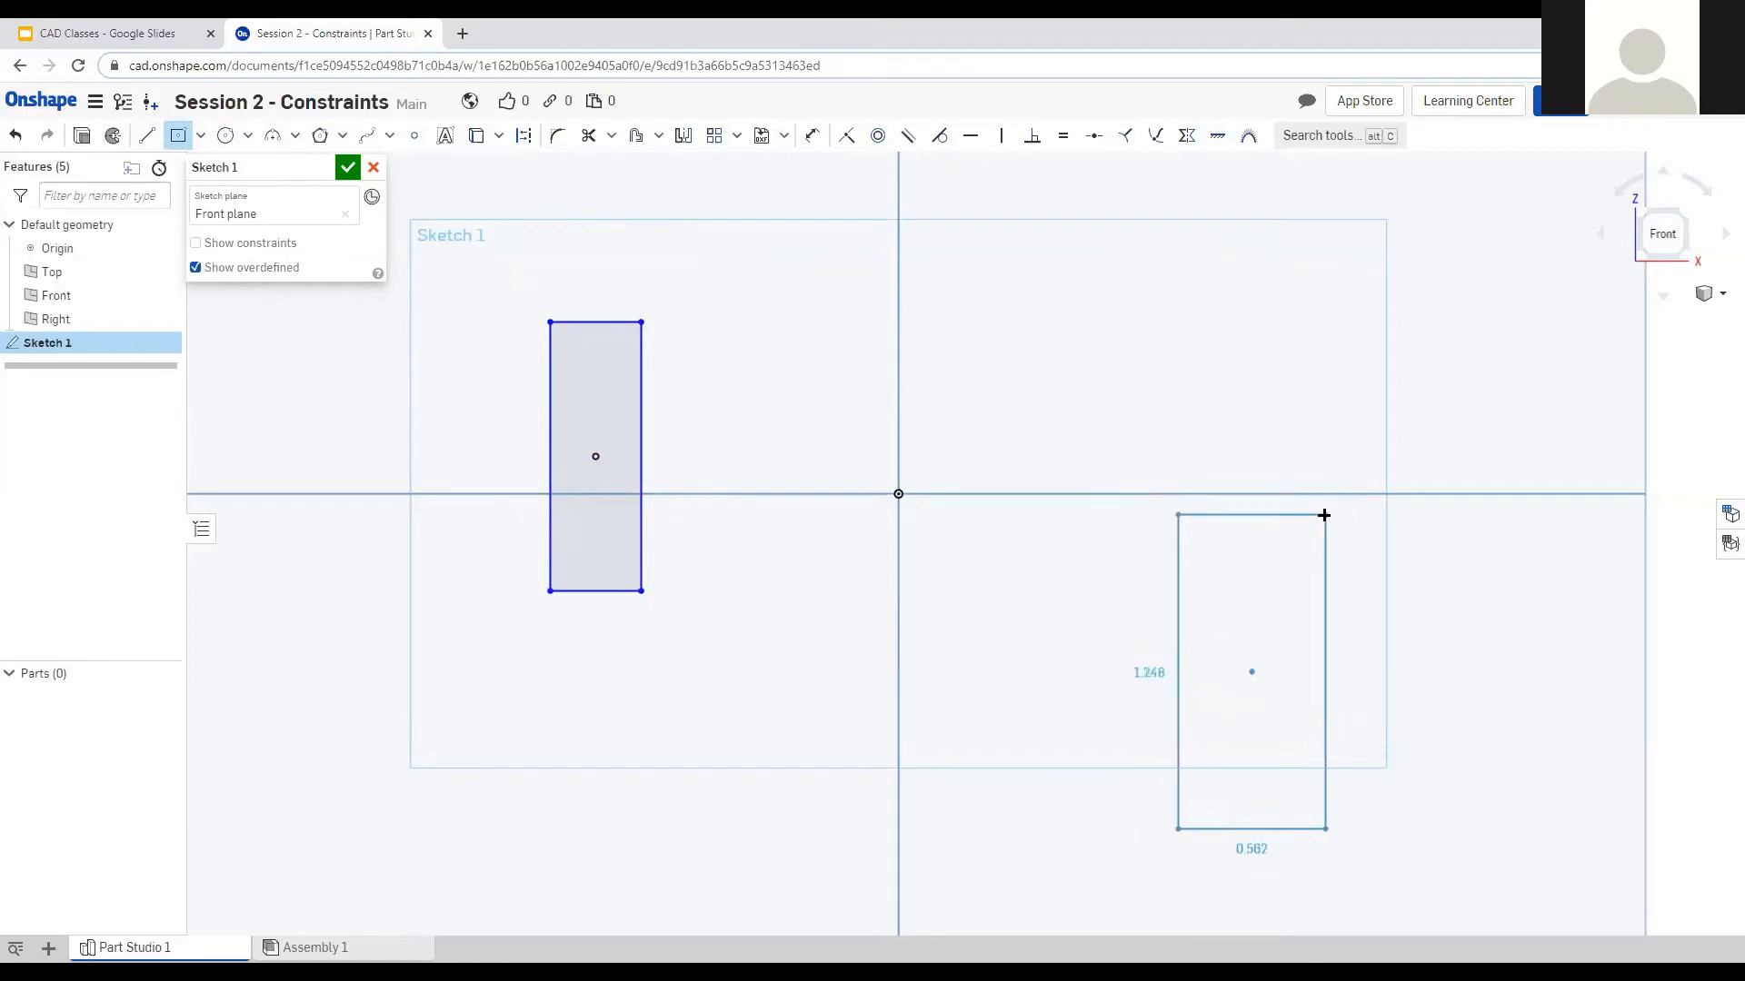
left_click(1325, 515)
key("Escape")
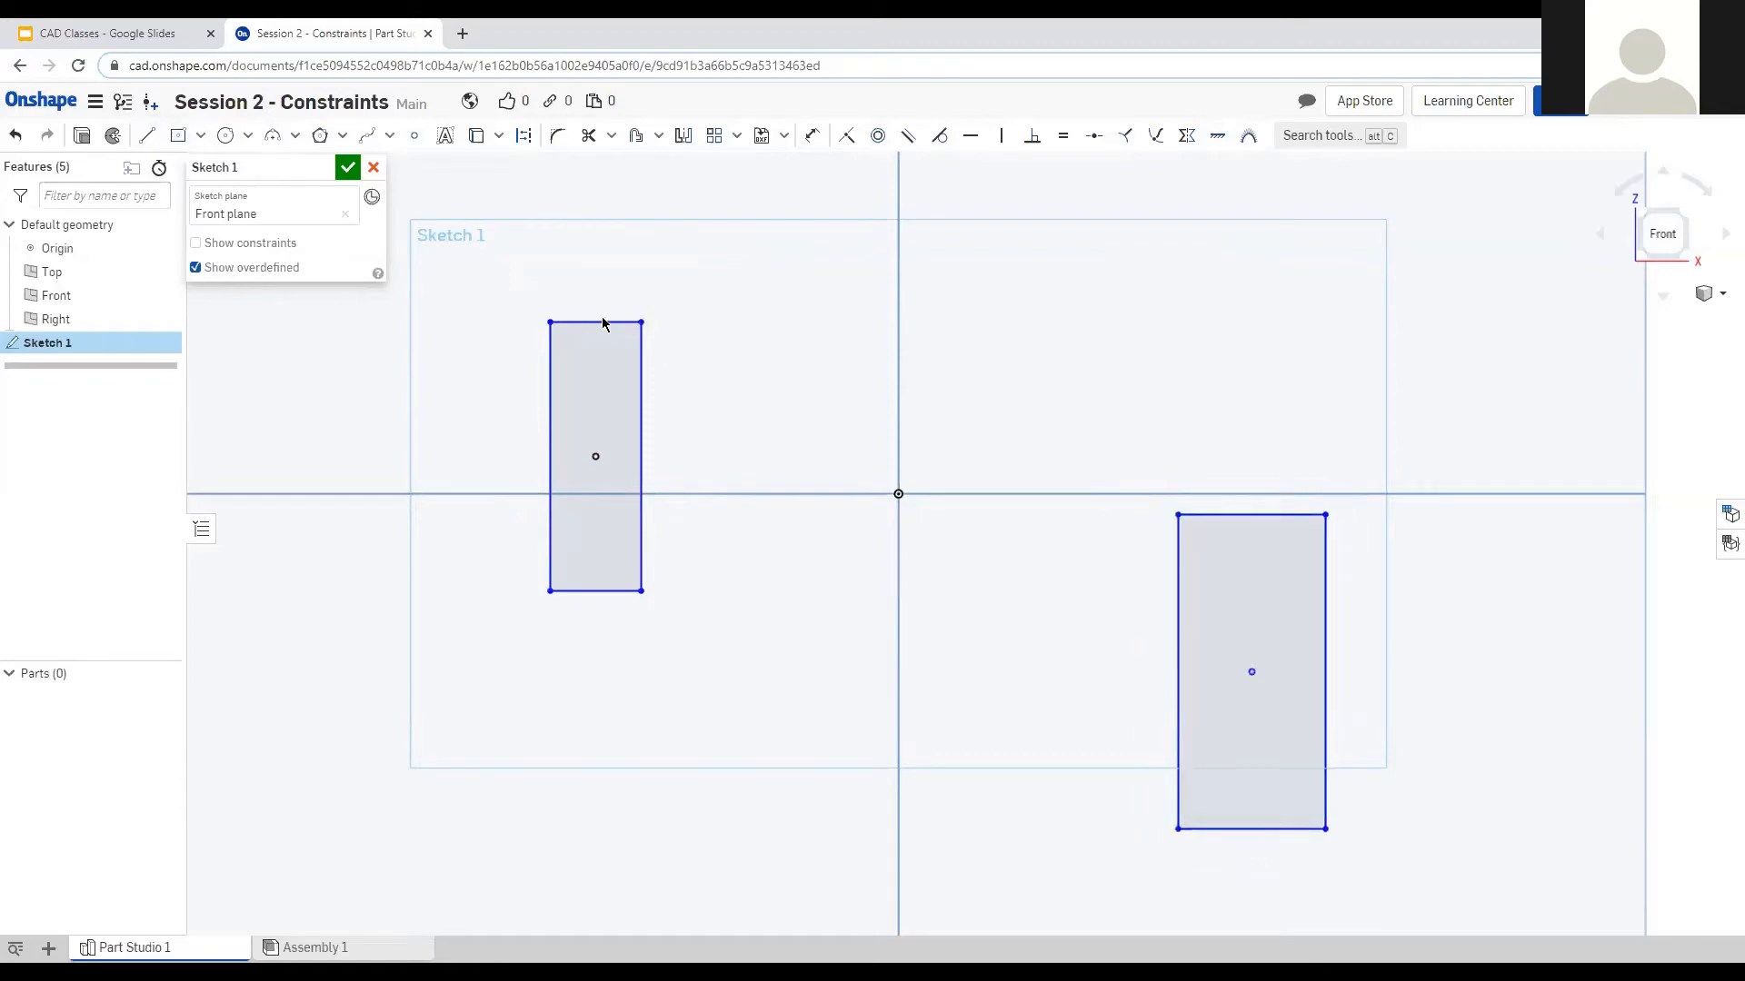
Make both rectangles' top edges equal, then select their left edges.
left_click(605, 321)
left_click(1254, 516)
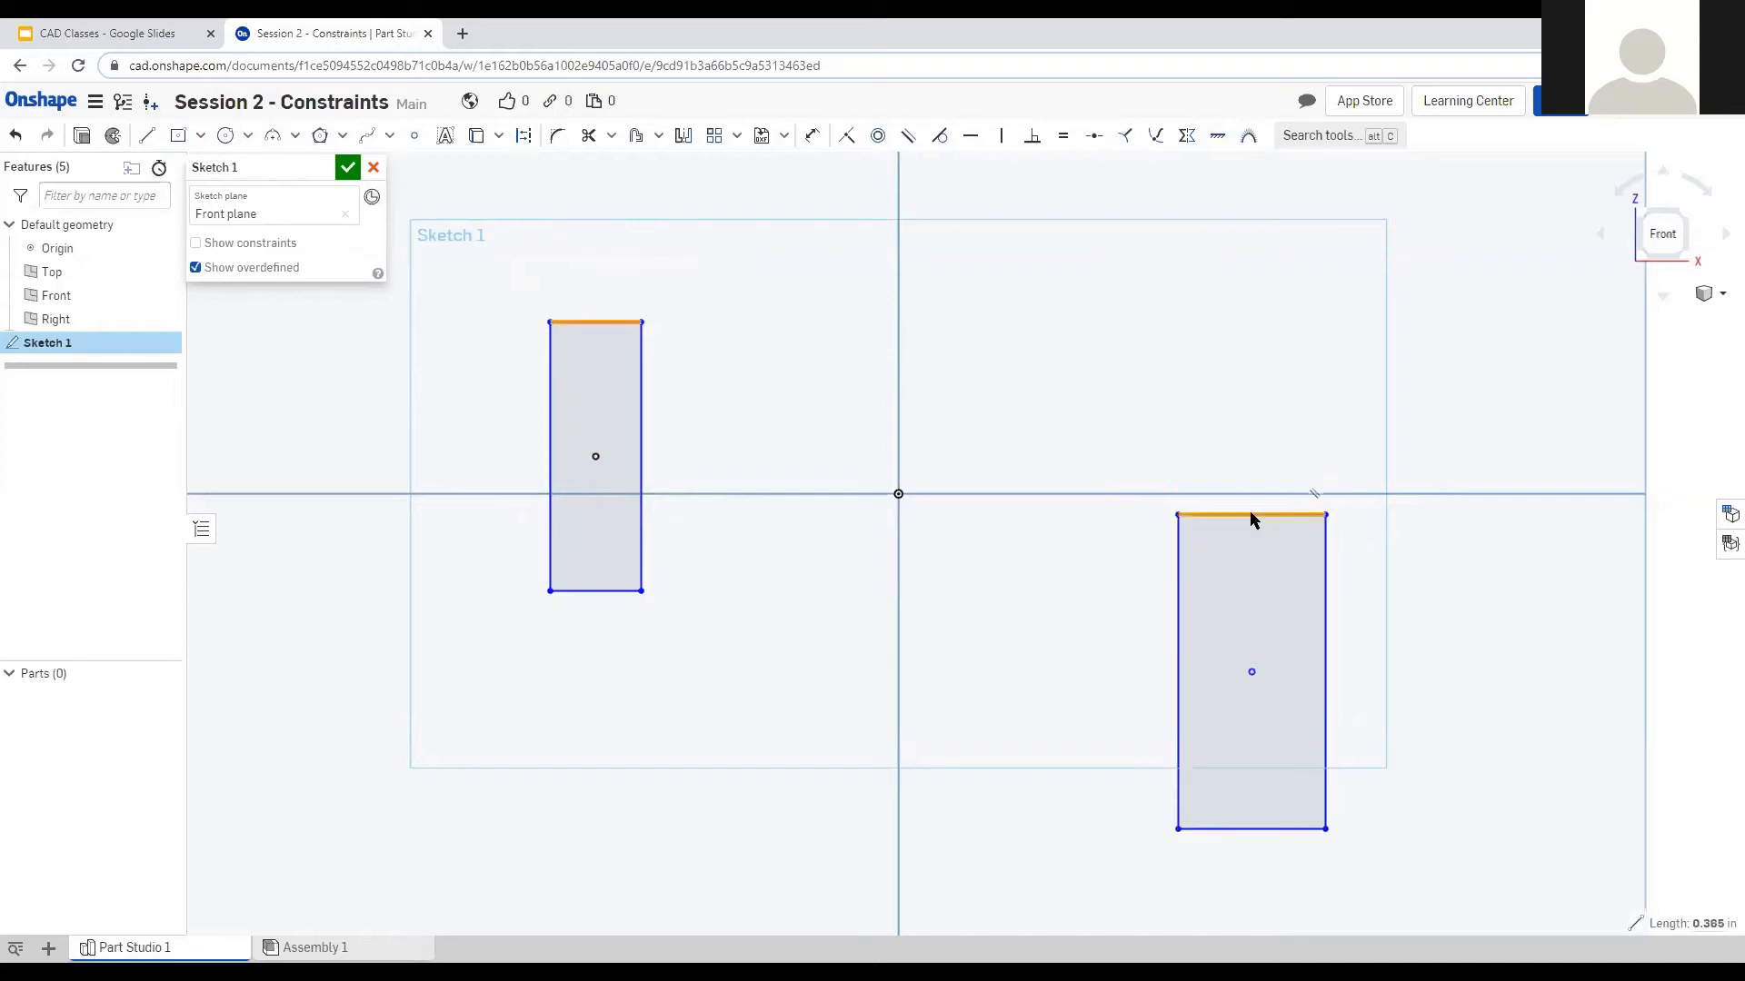
key("e")
left_click(1179, 574)
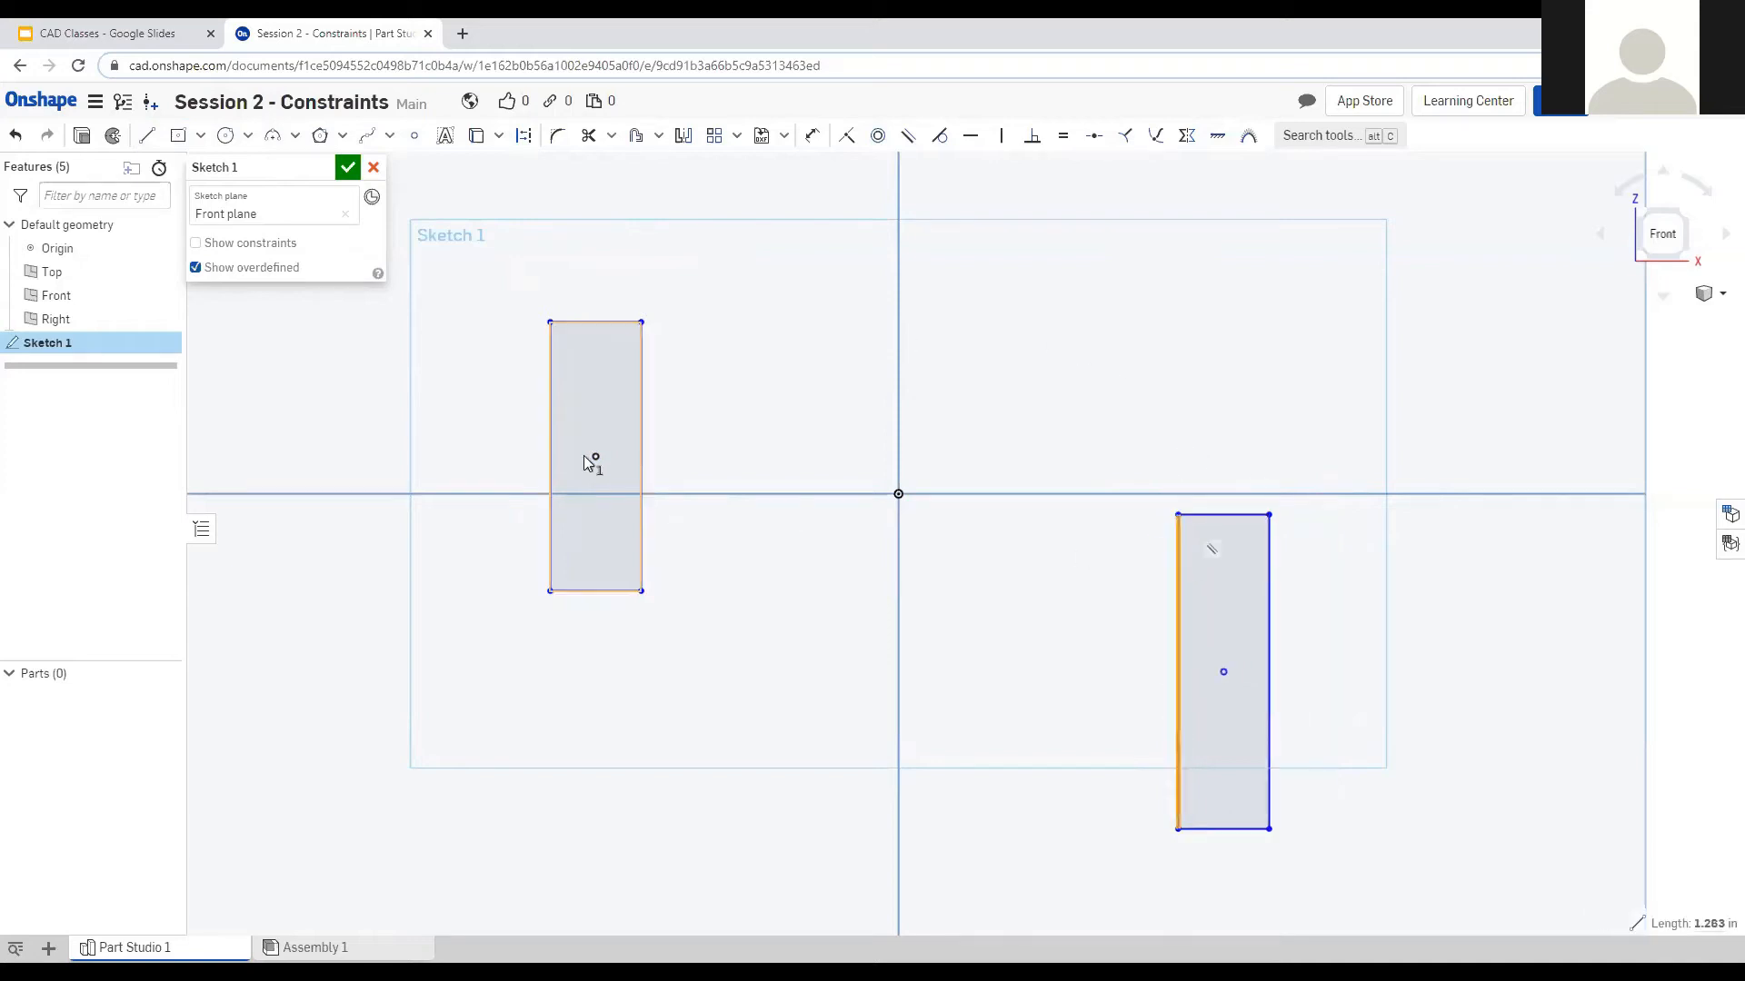
left_click(551, 427)
Make the left edges equal and draw a line from the left rectangle's top-right corner.
key("e")
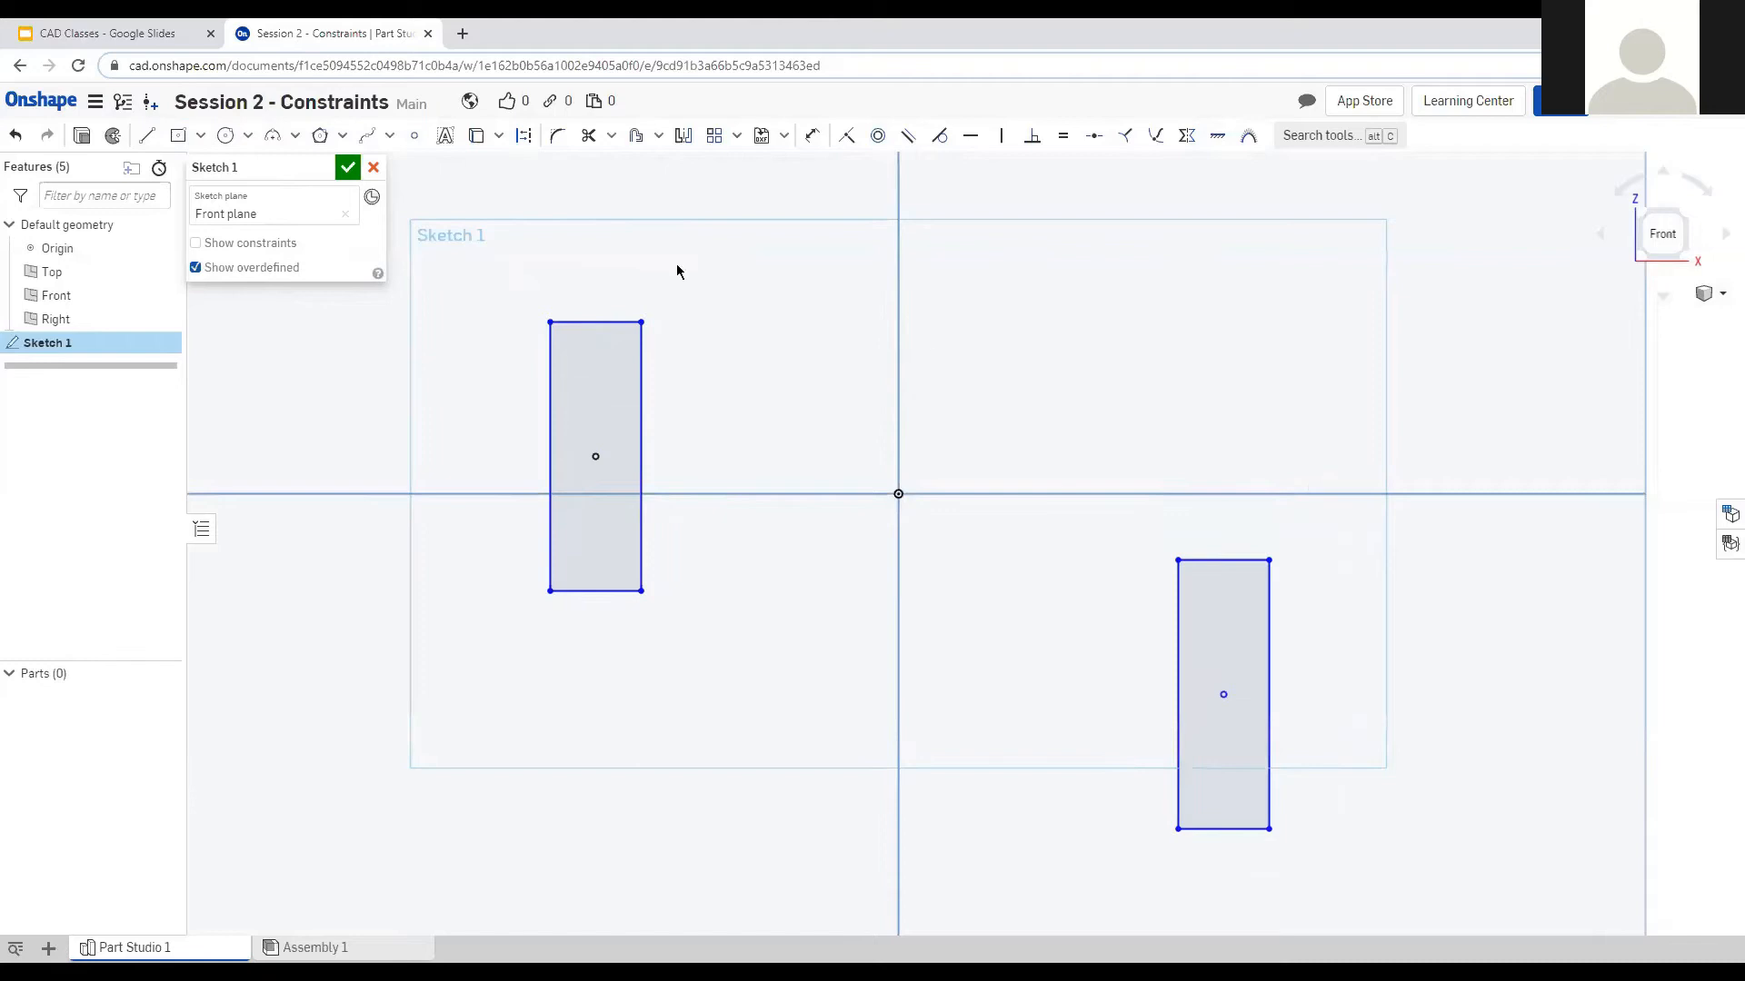
left_click(150, 136)
left_click(642, 321)
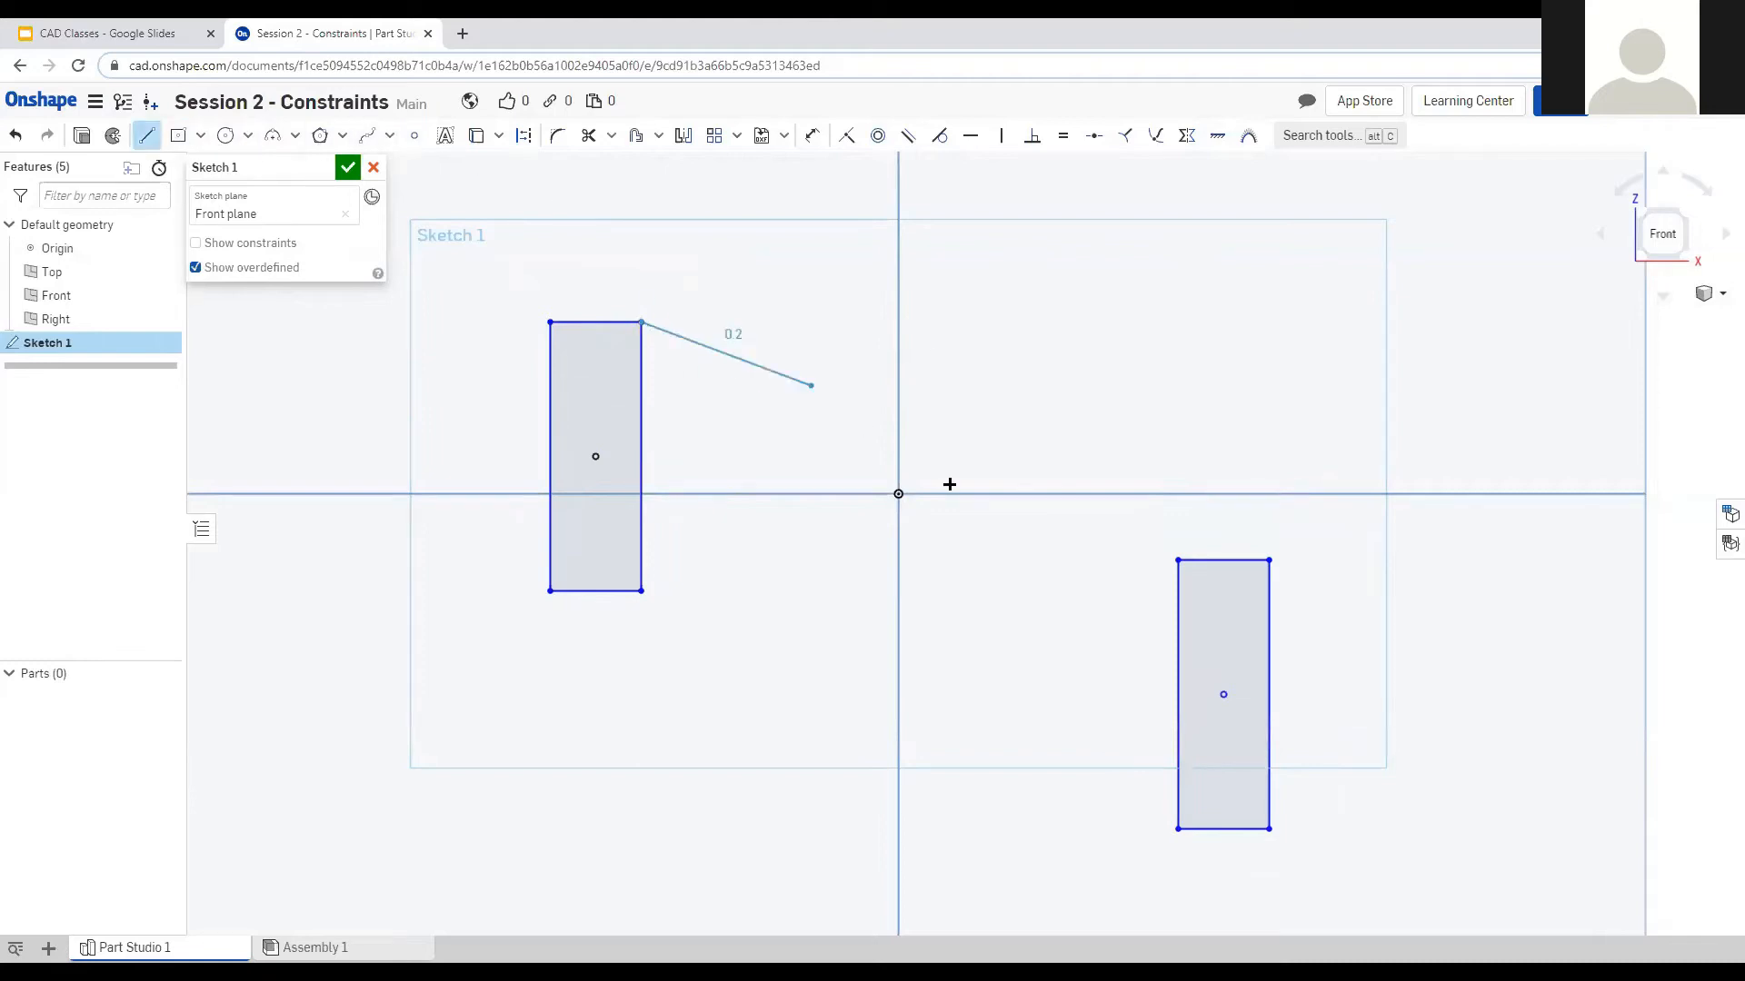
left_click(1127, 537)
key("Escape")
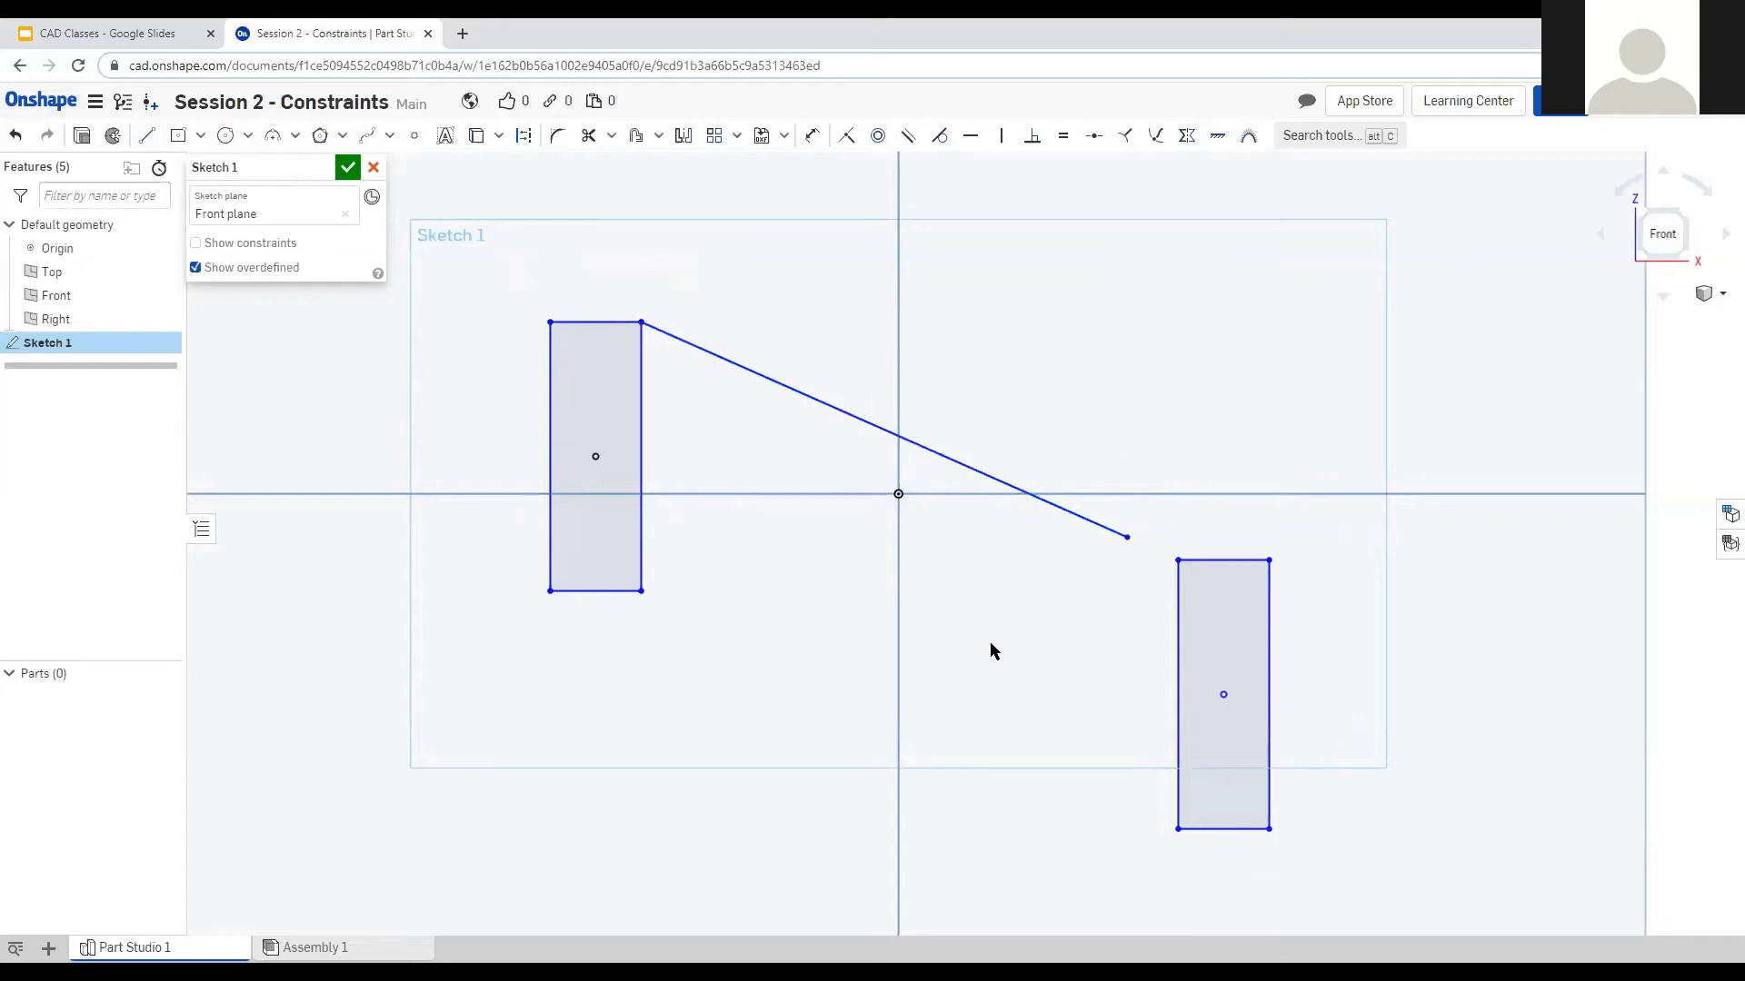
Draw a second line from the left rectangle's bottom-right corner toward the right rectangle.
left_click(147, 136)
left_click(642, 592)
left_click(1093, 803)
key("Escape")
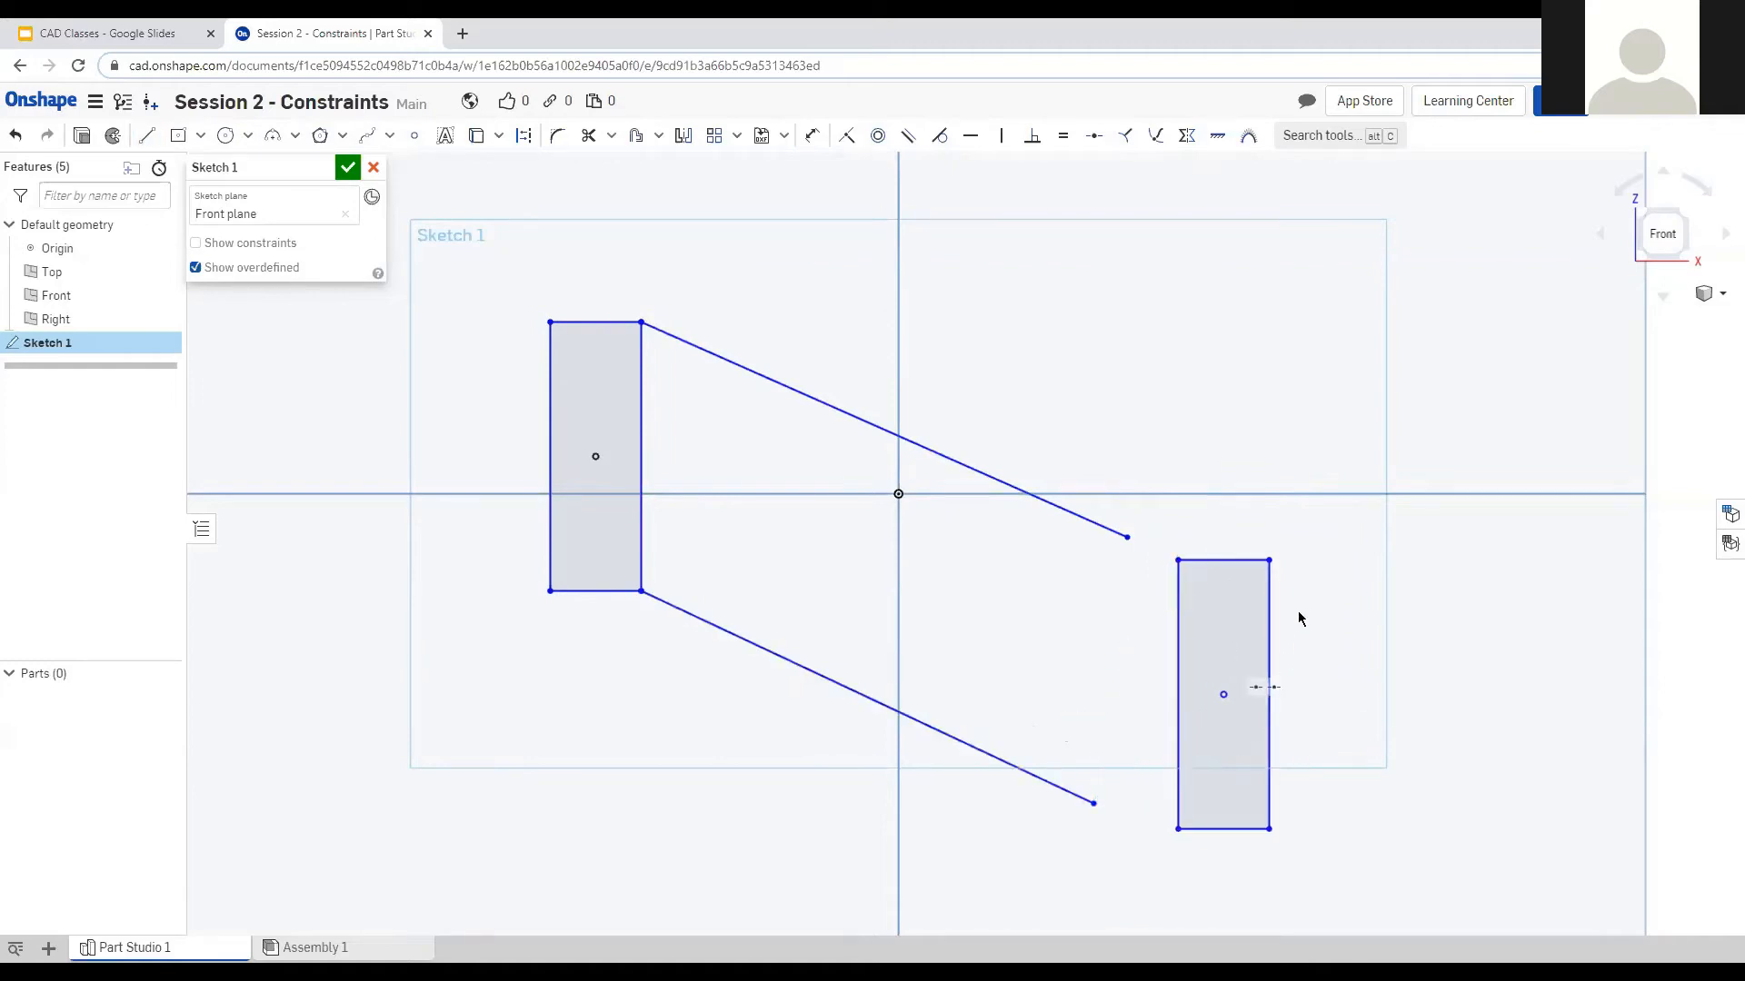
Adjust the lower line's free end and constrain it parallel to the upper slanted line.
mouse_move(1094, 803)
left_mouse_down()
mouse_move(1102, 683)
mouse_move(1107, 799)
left_mouse_up()
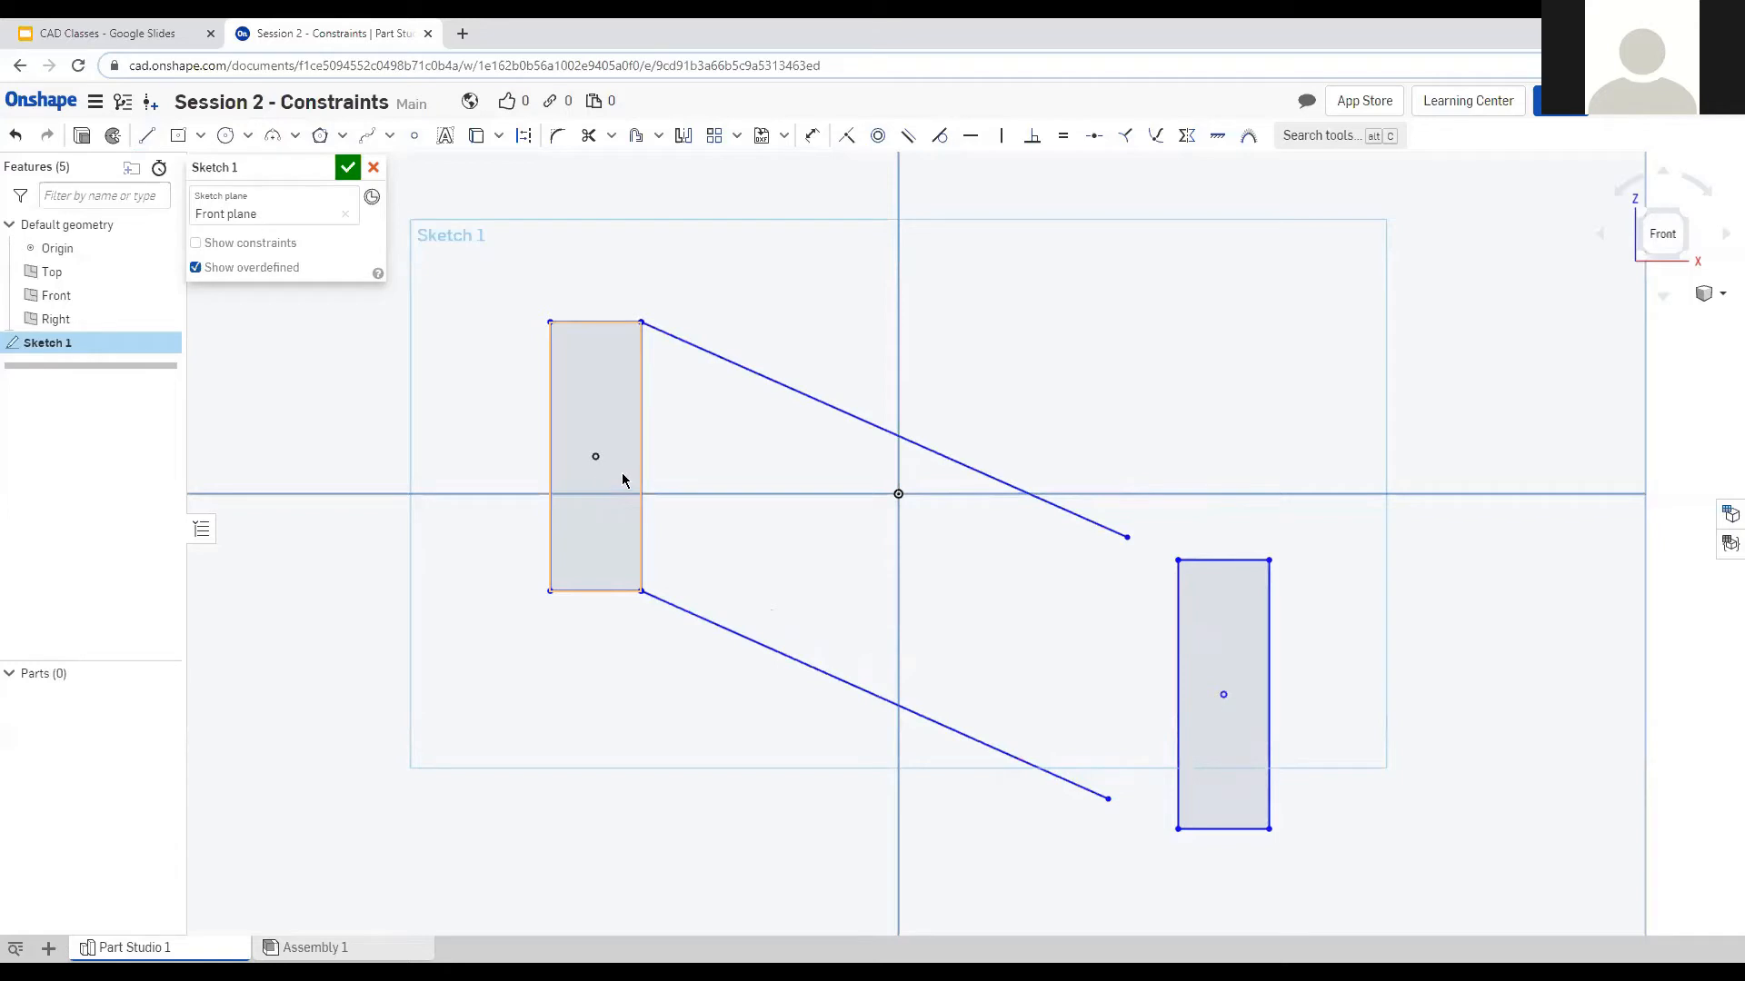
left_click(778, 653)
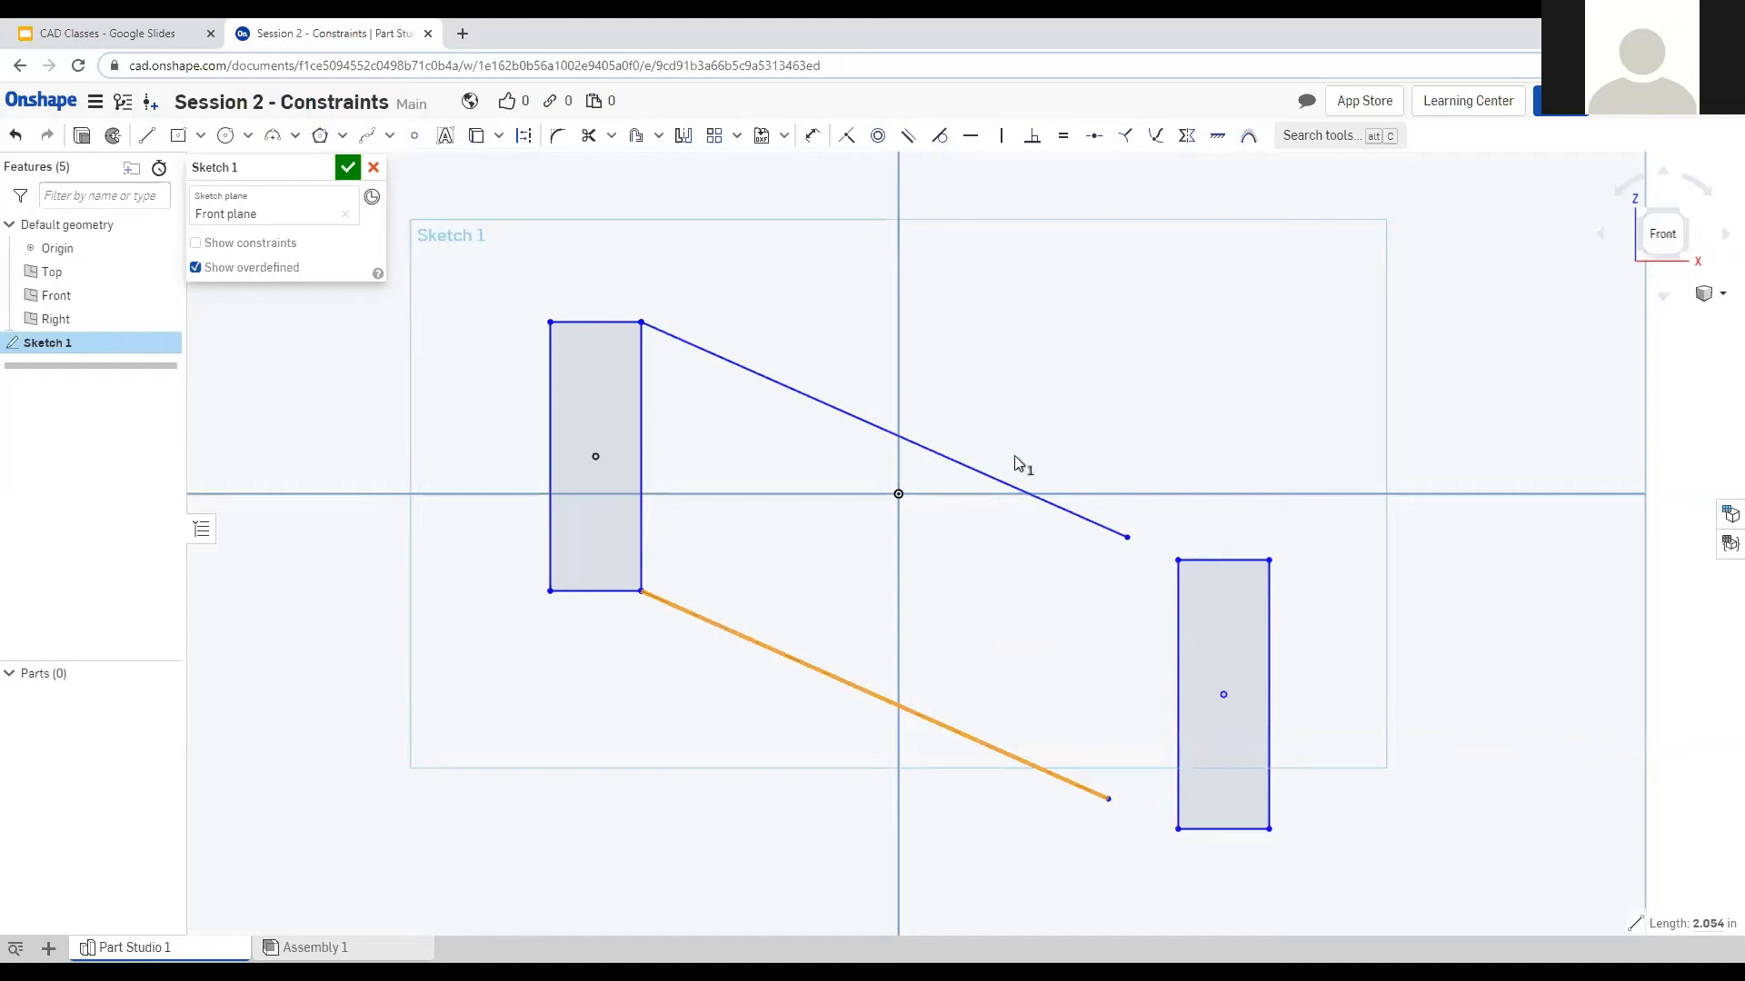
left_click(1096, 796)
mouse_move(1108, 800)
left_mouse_down()
mouse_move(1133, 614)
mouse_move(1112, 632)
left_mouse_up()
left_click(855, 611)
left_click(944, 459)
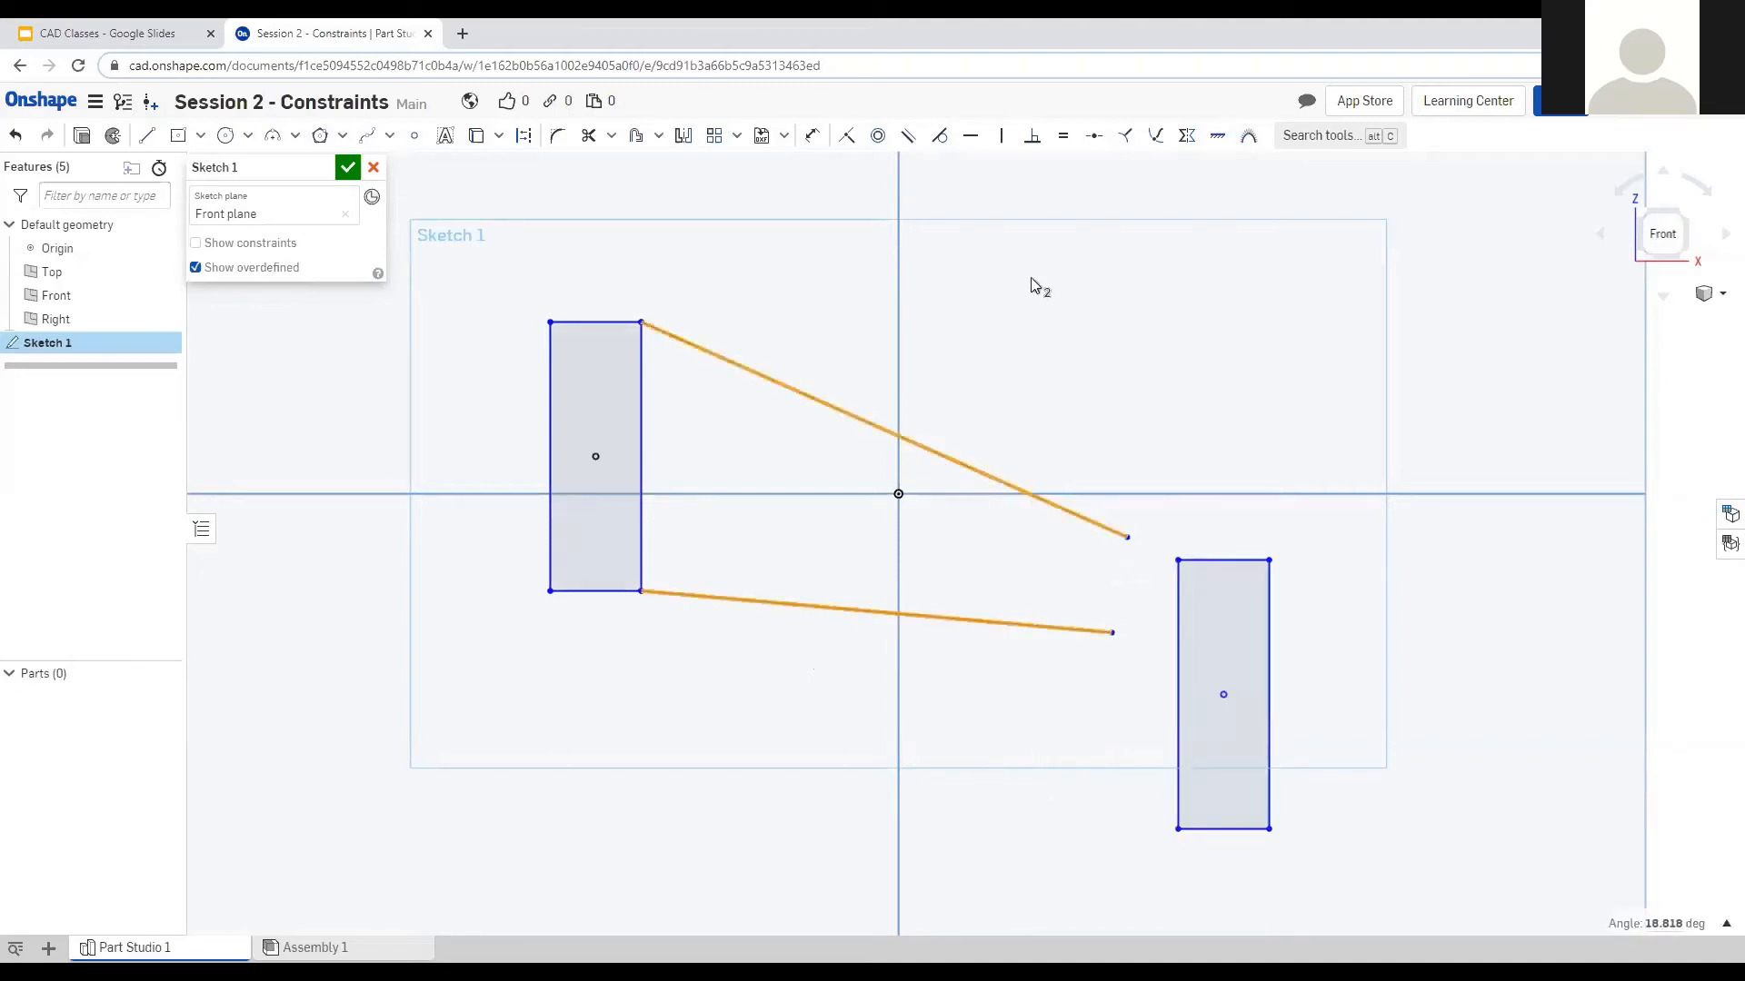
left_click(909, 138)
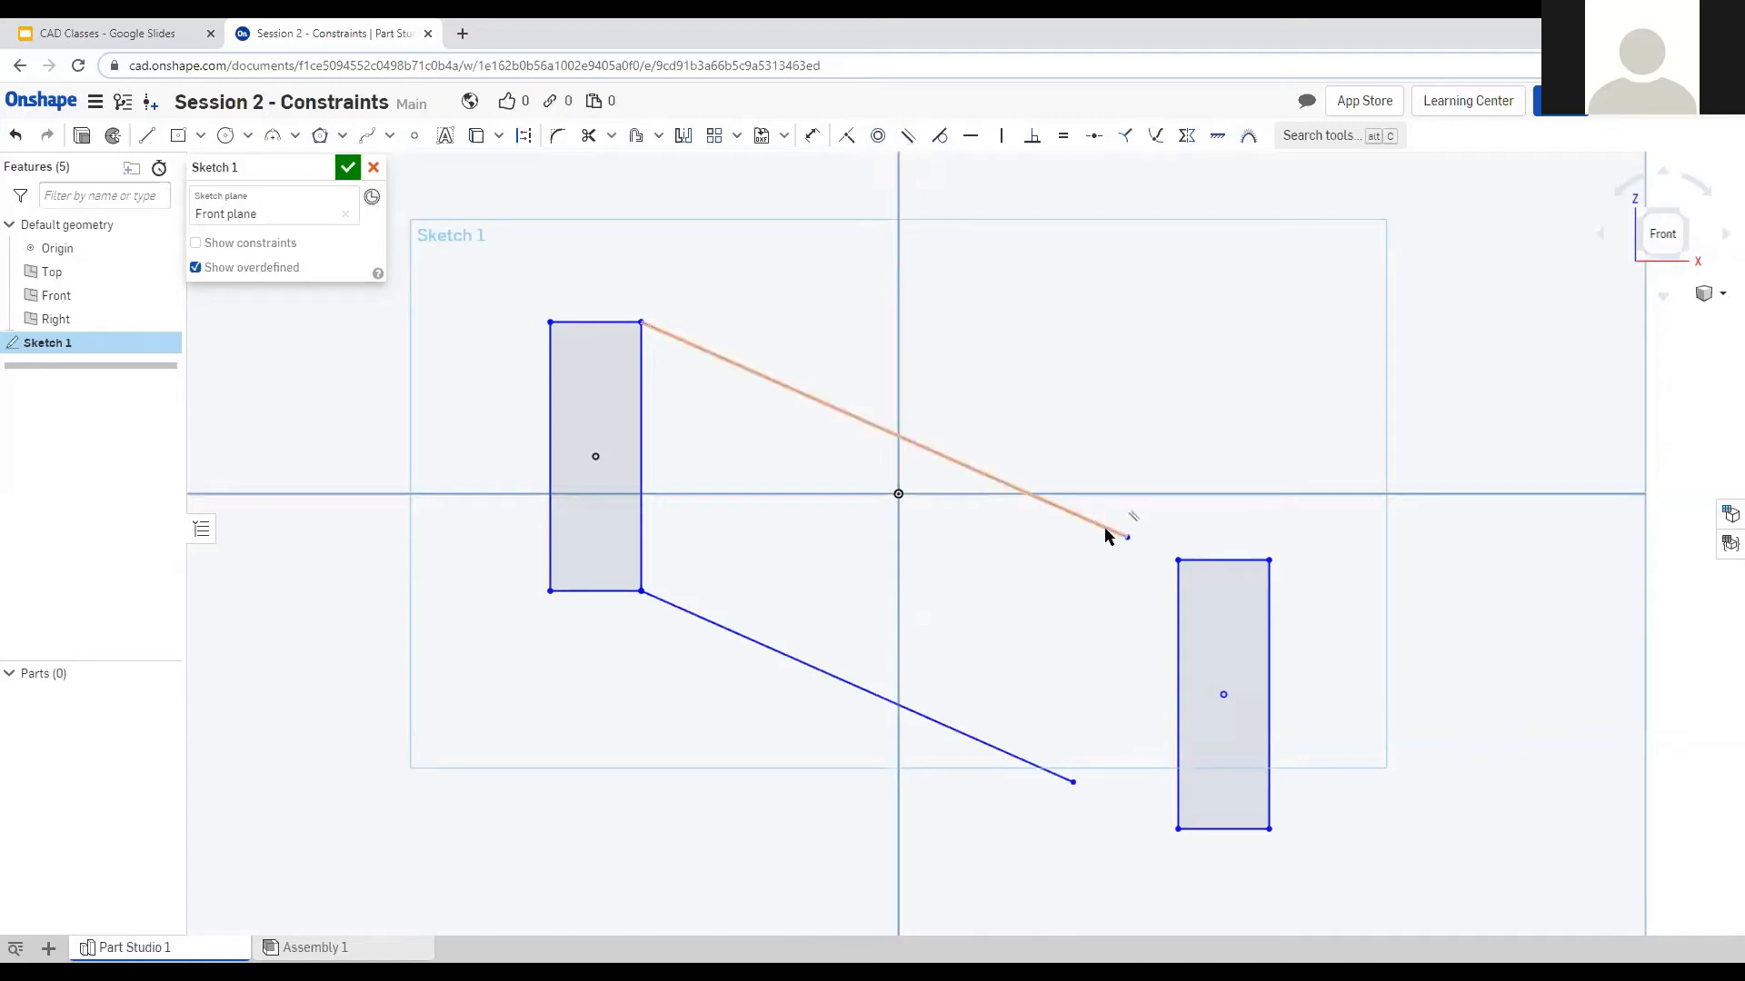
mouse_move(1117, 541)
left_mouse_down()
mouse_move(1109, 461)
mouse_move(1063, 556)
mouse_move(1117, 559)
left_mouse_up()
Give the left rectangle a width dimension of 0.5 and a height dimension of 1.
left_click(812, 135)
left_click(595, 344)
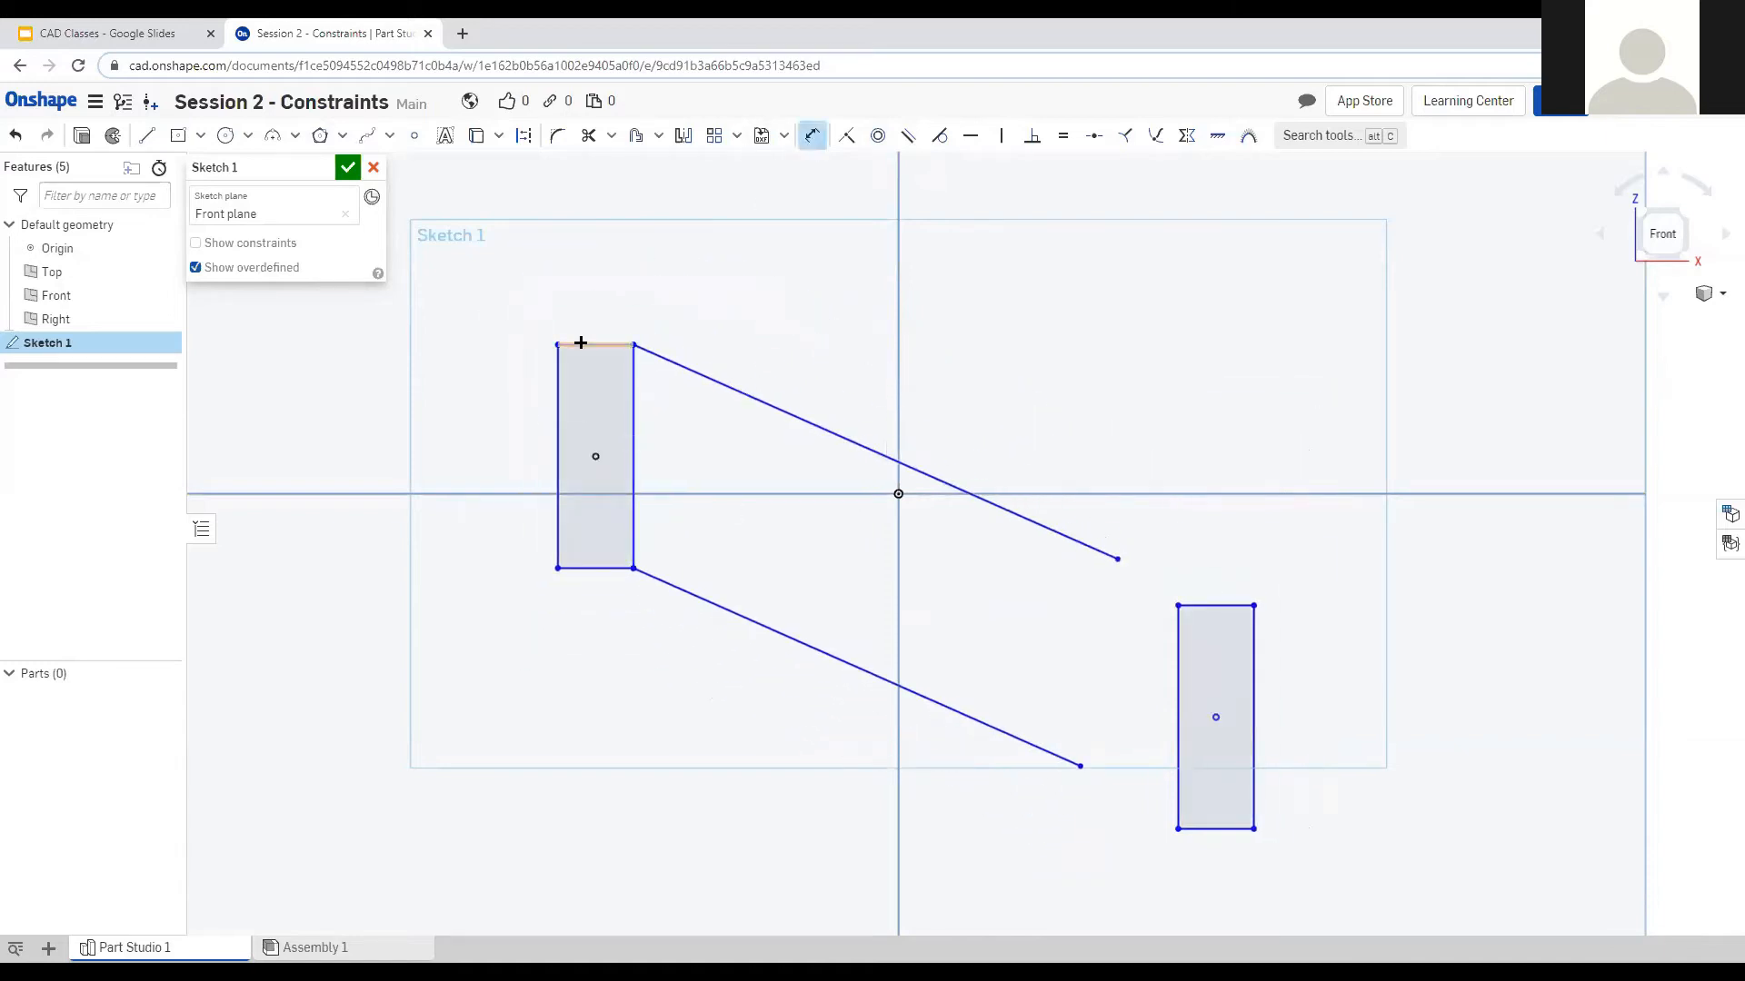
left_click(595, 287)
type("0.5")
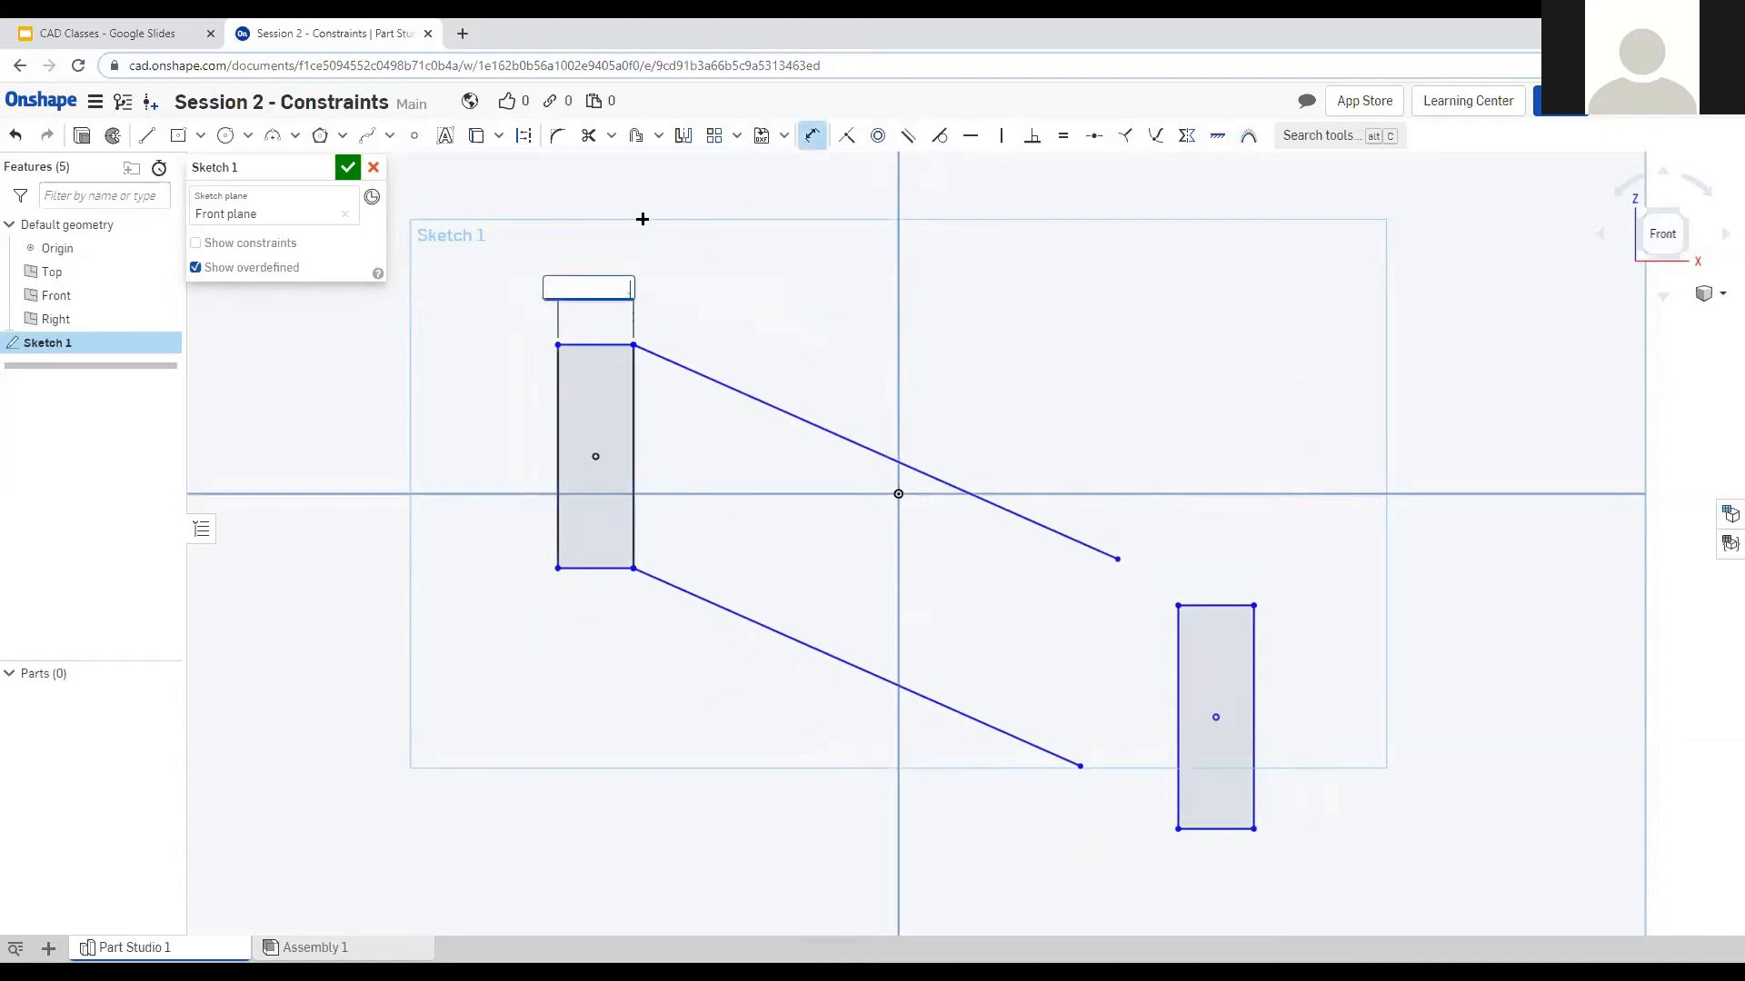
key("Return")
left_click(537, 373)
left_click(482, 348)
type("1")
key("Return")
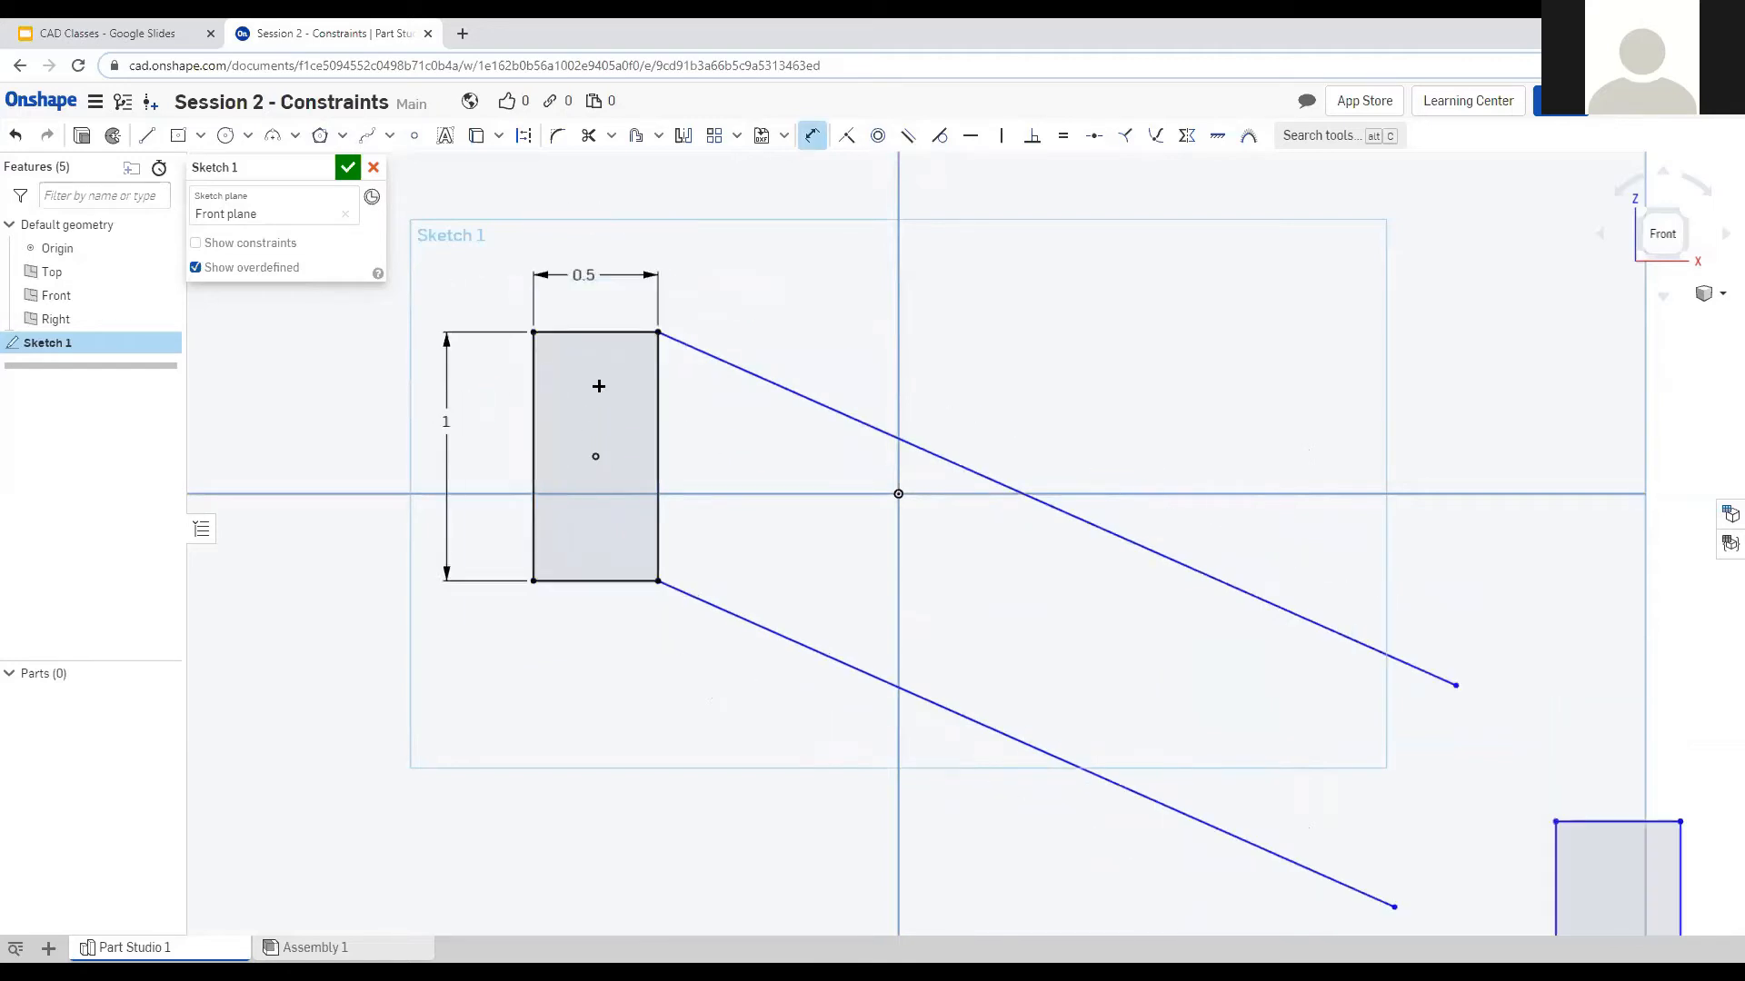
scroll(600, 385, "down", 4)
scroll(1242, 594, "up", 3)
scroll(910, 403, "down", 2)
key("Escape")
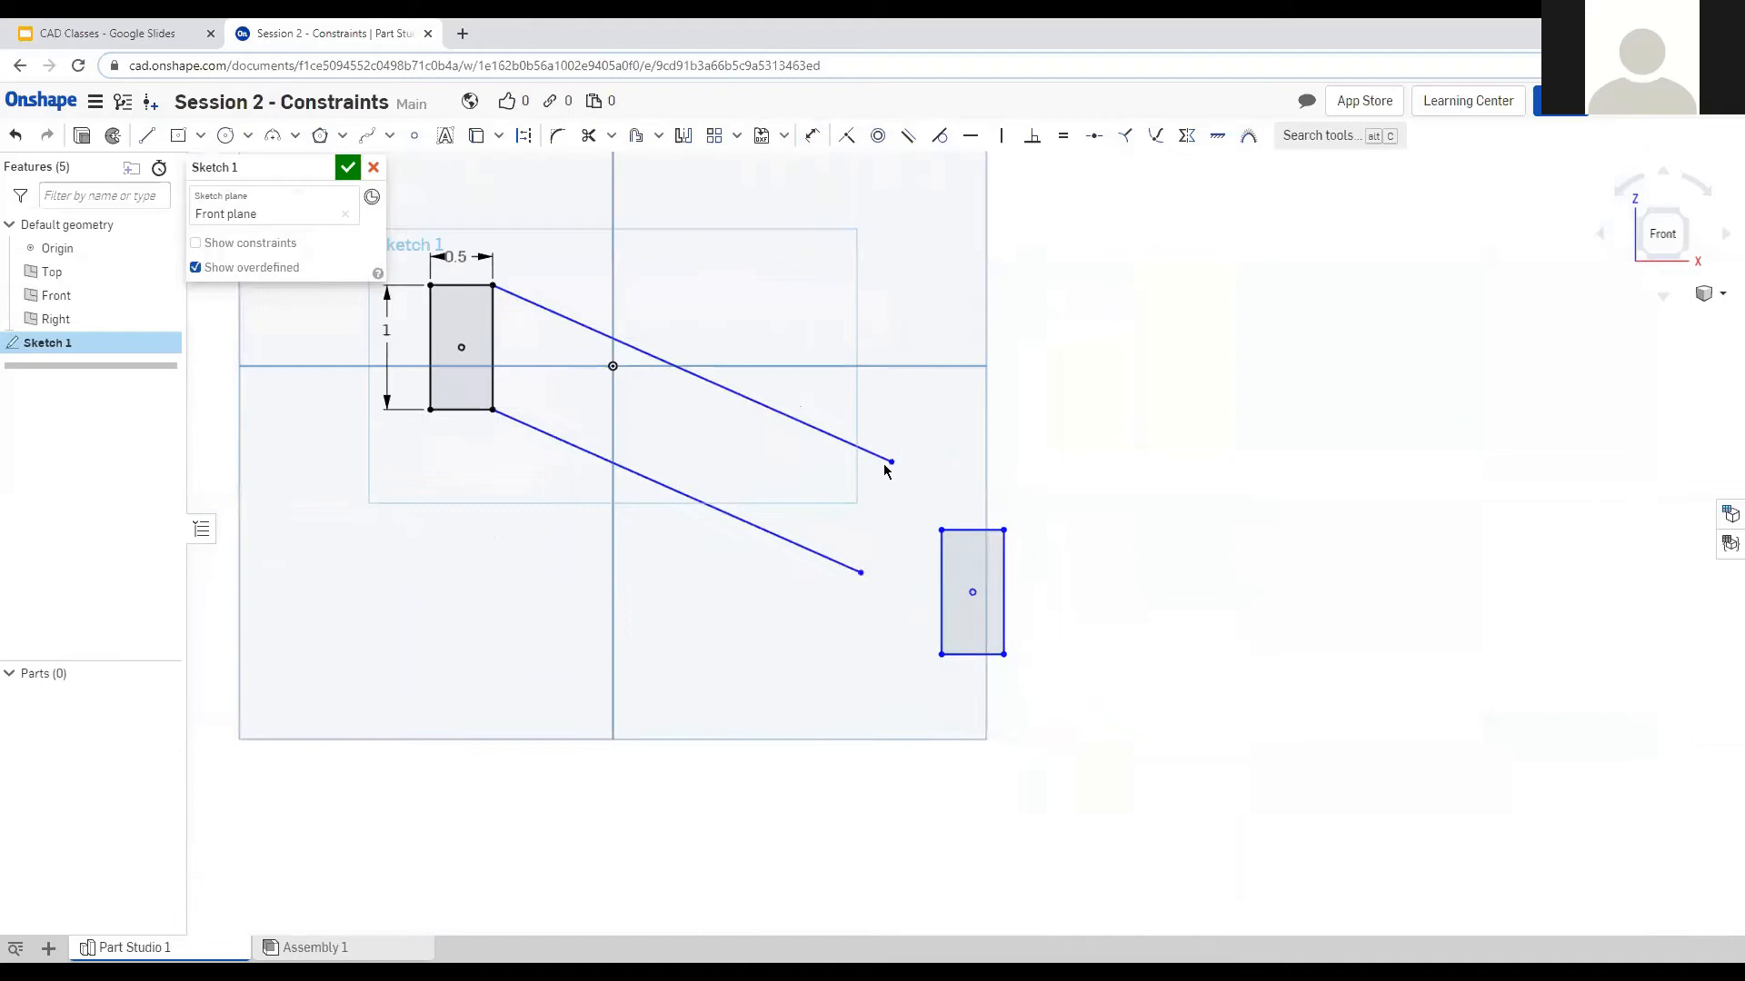
left_click_drag(879, 457, 869, 372)
Move the right rectangle up-left and drag the lower line's end to its bottom-left corner.
left_click_drag(889, 462, 945, 468)
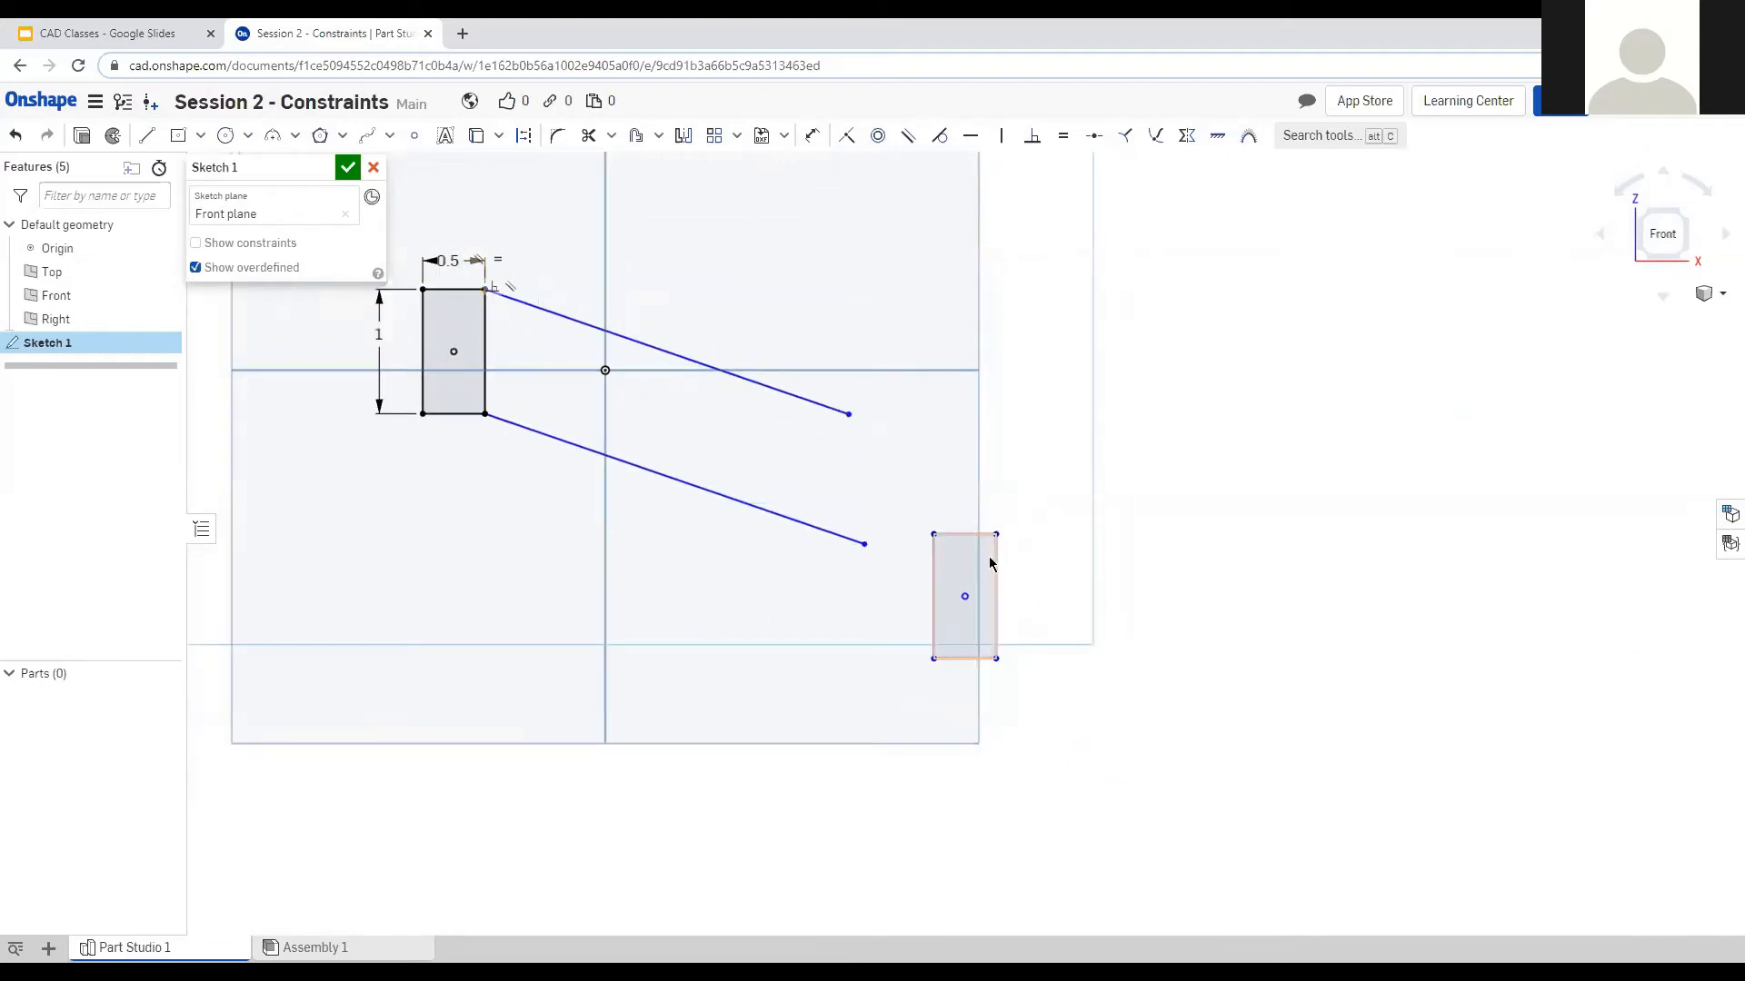
left_click(962, 533)
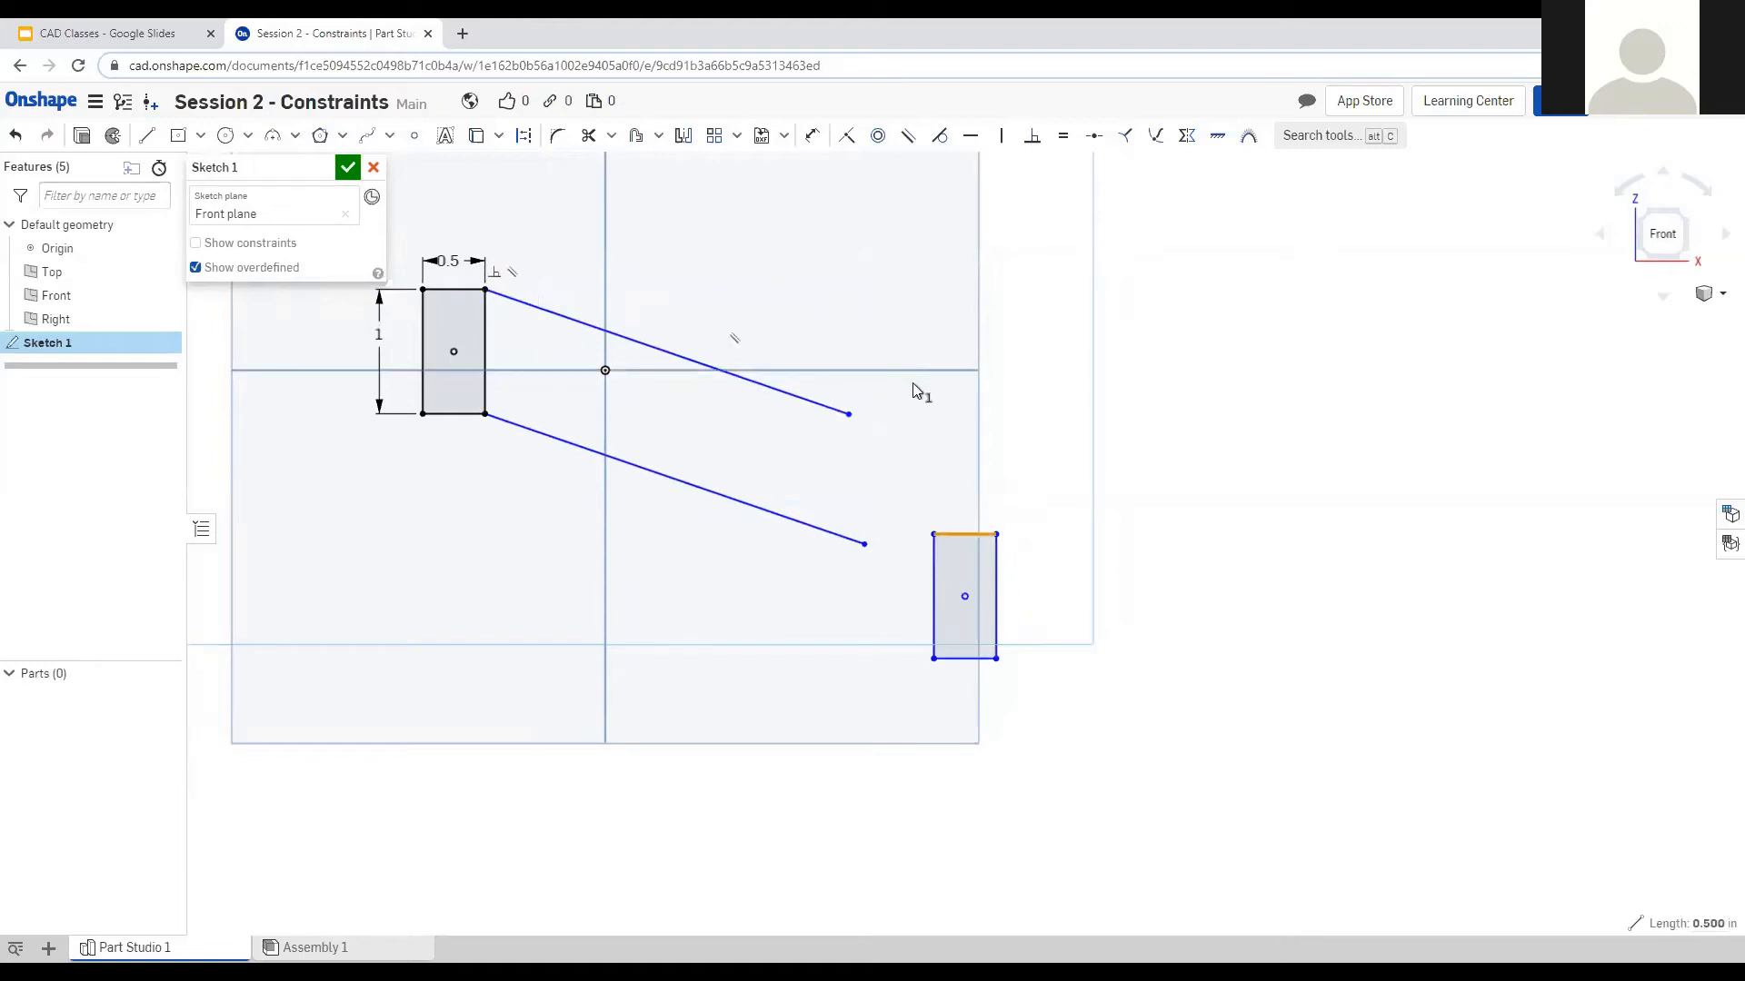
left_click_drag(964, 596, 930, 483)
scroll(872, 376, "up", 1)
mouse_move(862, 576)
left_mouse_down()
mouse_move(908, 611)
mouse_move(876, 584)
mouse_move(924, 600)
mouse_move(913, 493)
mouse_move(904, 532)
mouse_move(863, 492)
mouse_move(859, 515)
left_mouse_up()
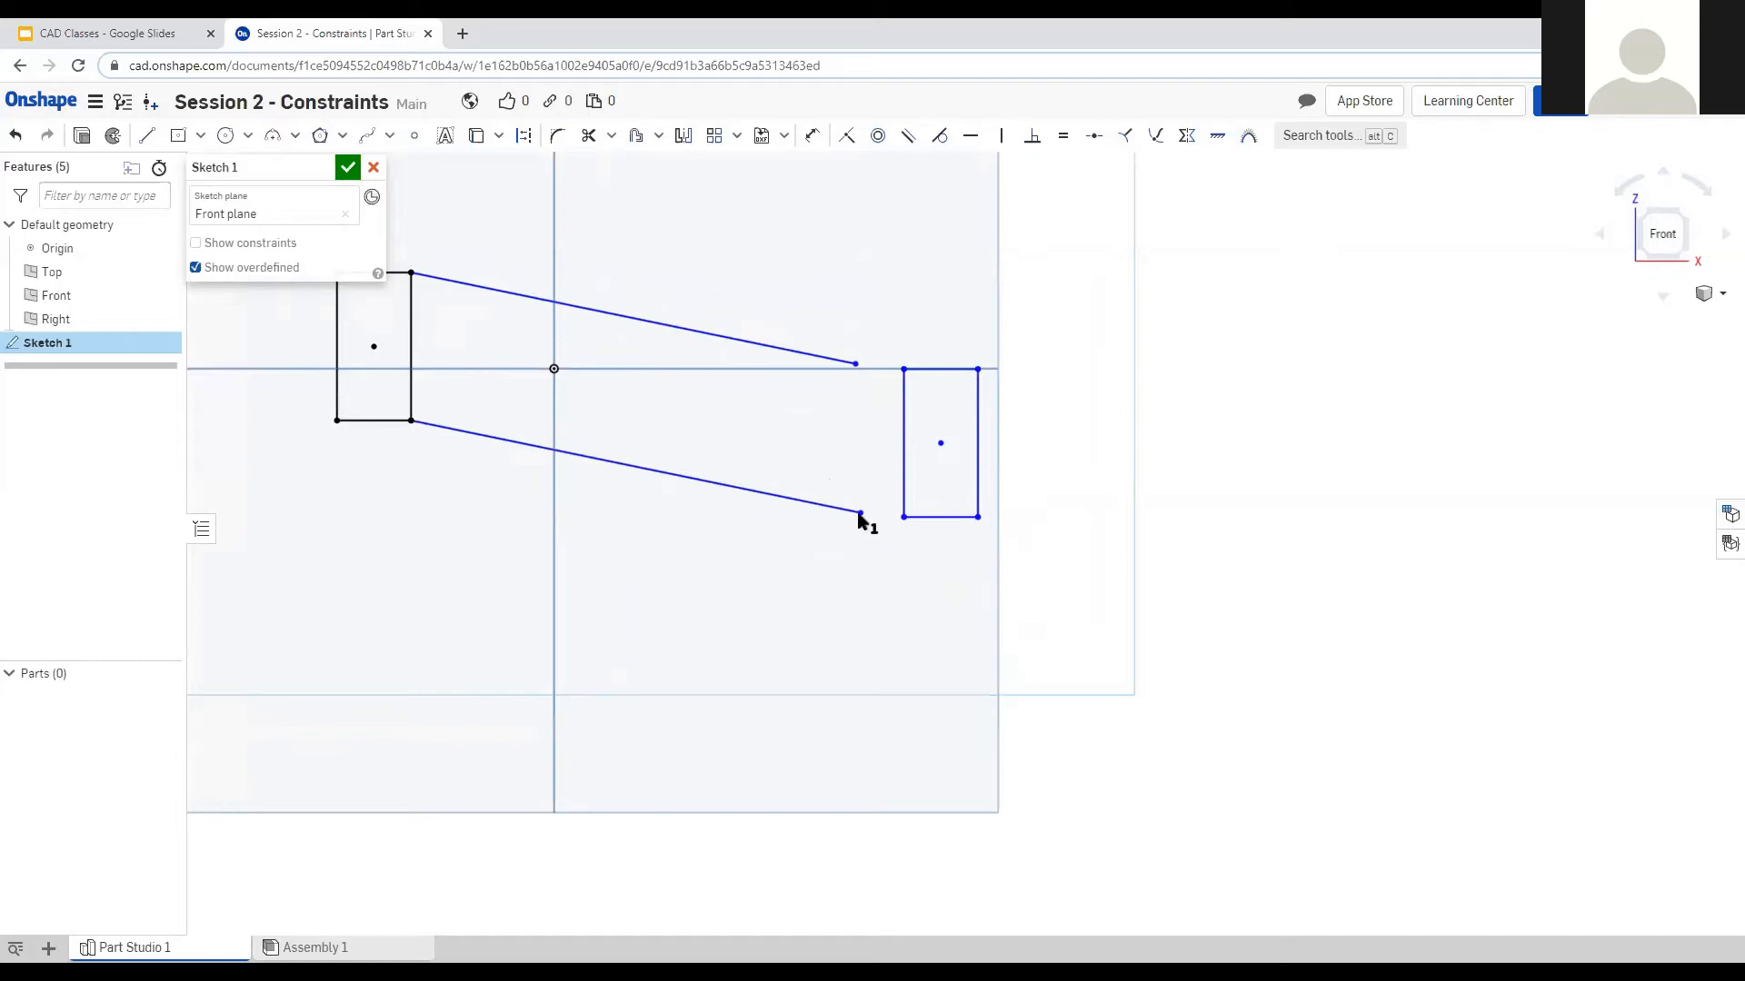
mouse_move(858, 515)
left_mouse_down()
mouse_move(911, 537)
mouse_move(886, 545)
mouse_move(923, 612)
mouse_move(863, 615)
mouse_move(923, 527)
mouse_move(954, 521)
mouse_move(858, 519)
mouse_move(913, 557)
mouse_move(973, 519)
mouse_move(956, 373)
mouse_move(906, 411)
mouse_move(918, 482)
left_mouse_up()
scroll(919, 482, "up", 5)
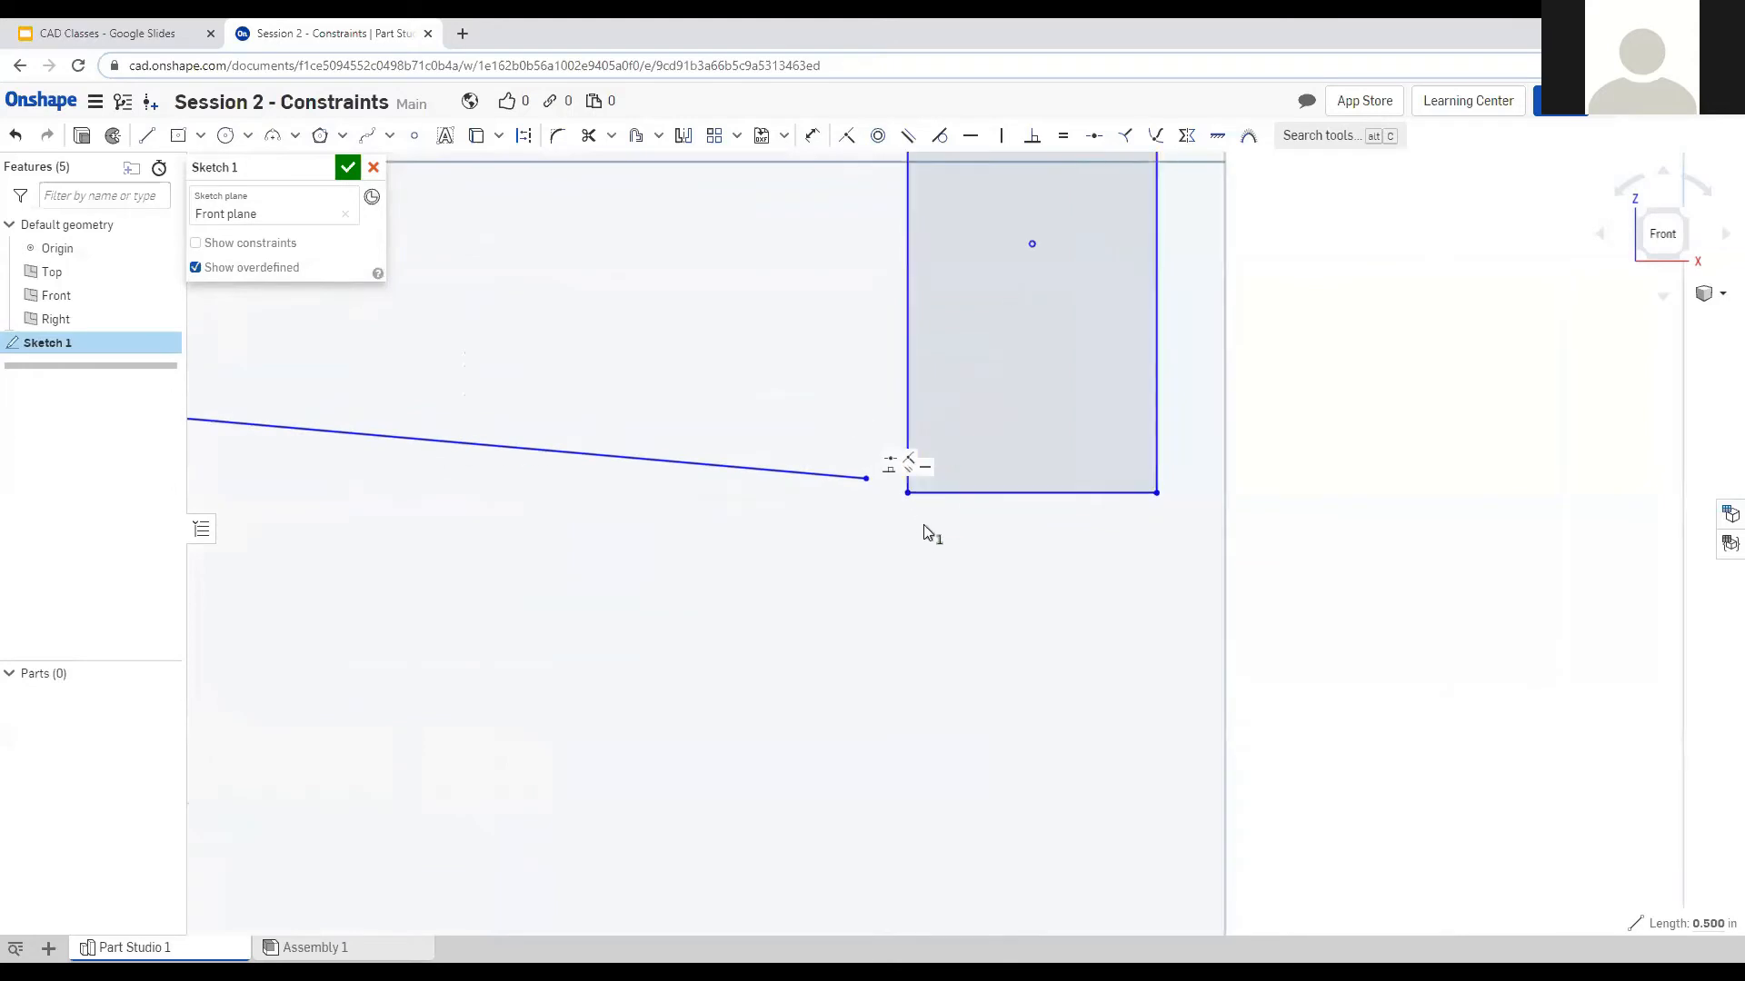
scroll(923, 526, "down", 5)
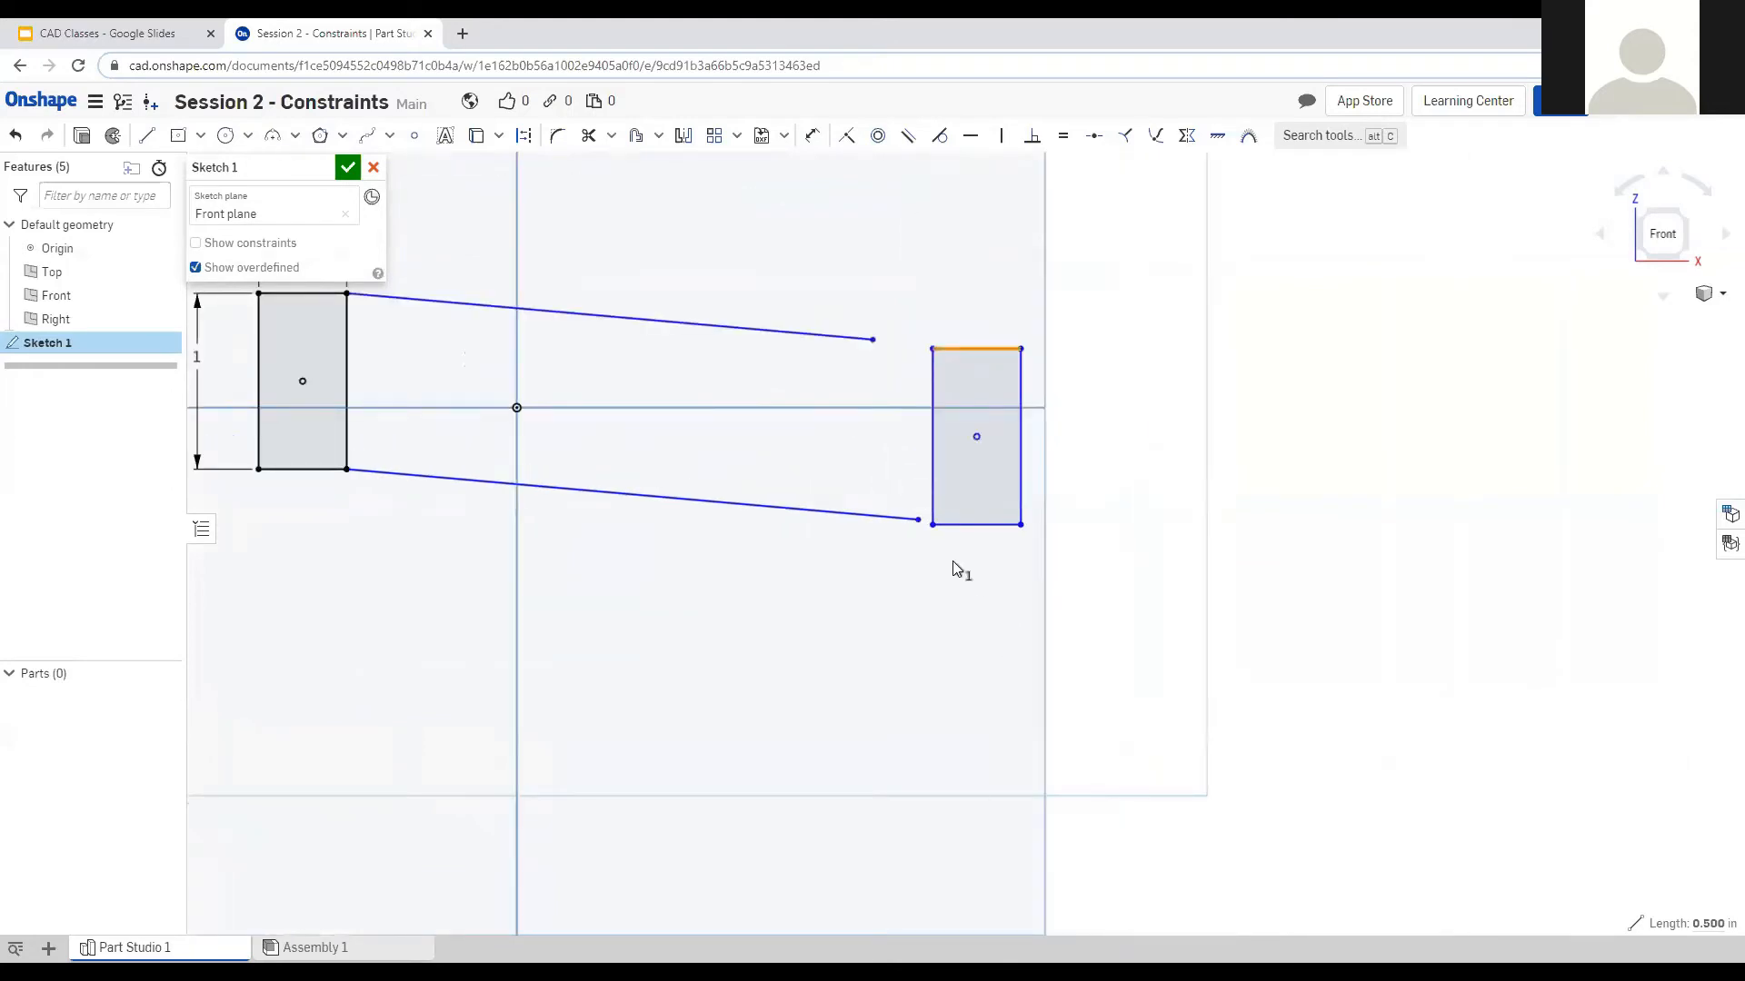
left_click(1104, 599)
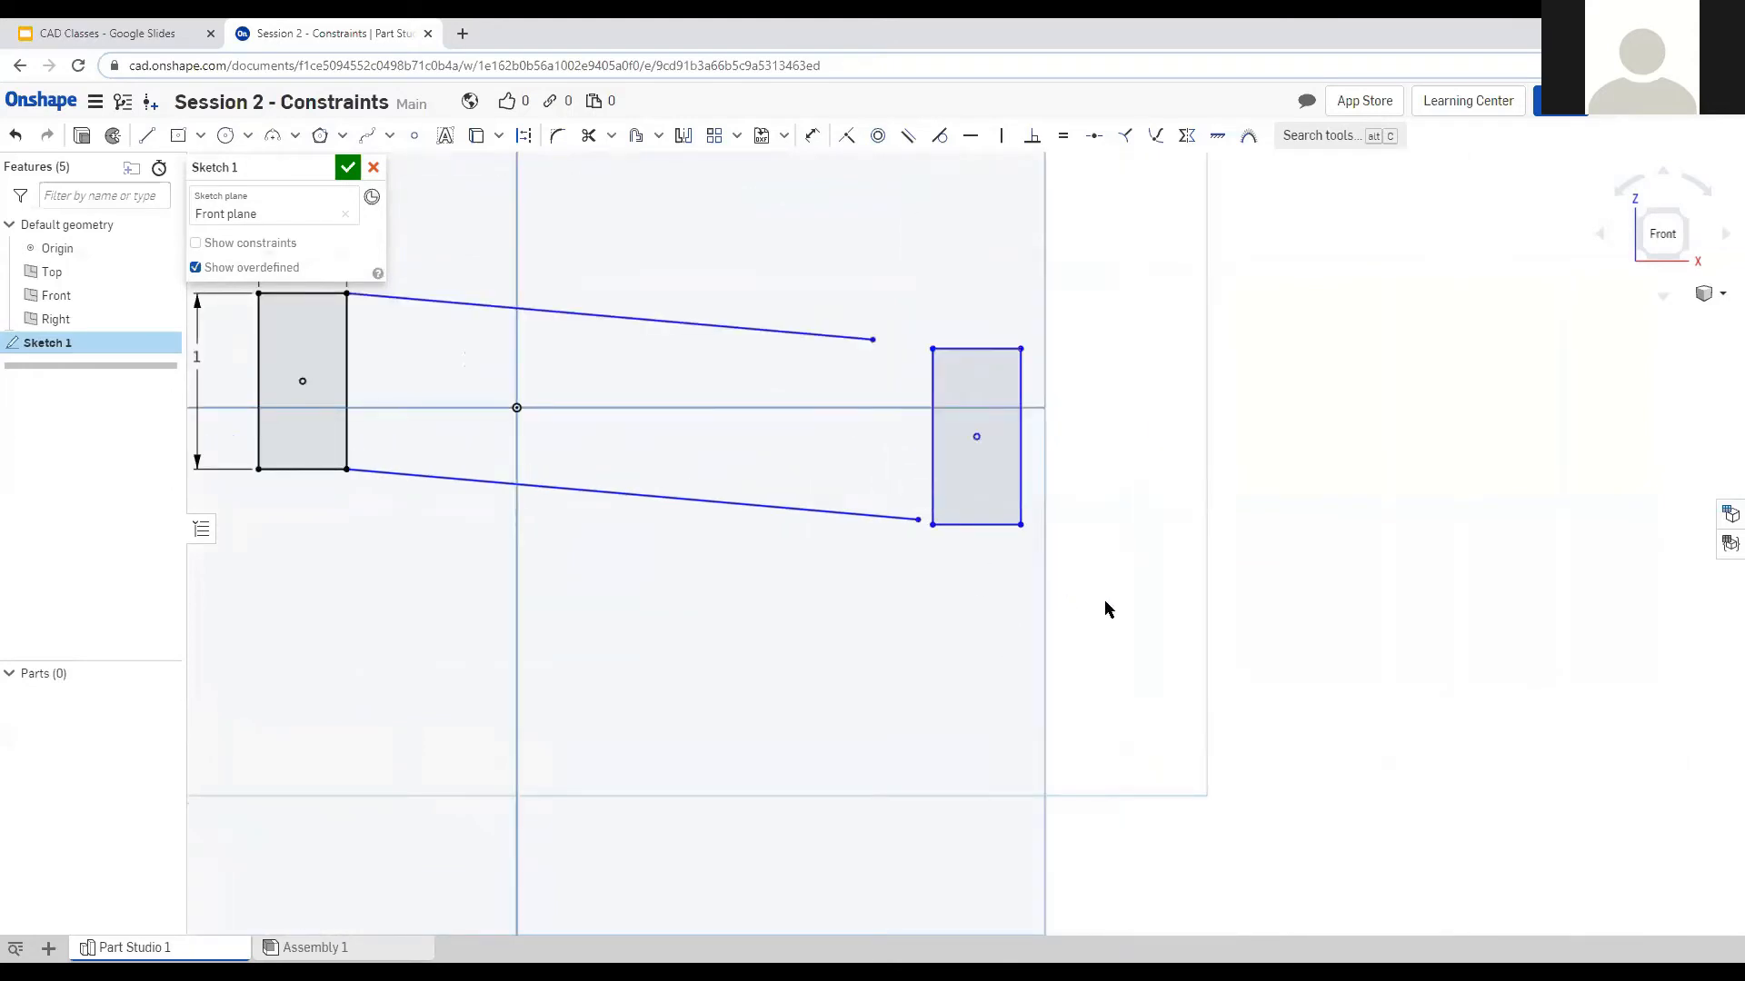
Make both line ends coincident with the right rectangle's bottom-left and top-left corners.
left_click(919, 521)
left_click(933, 525)
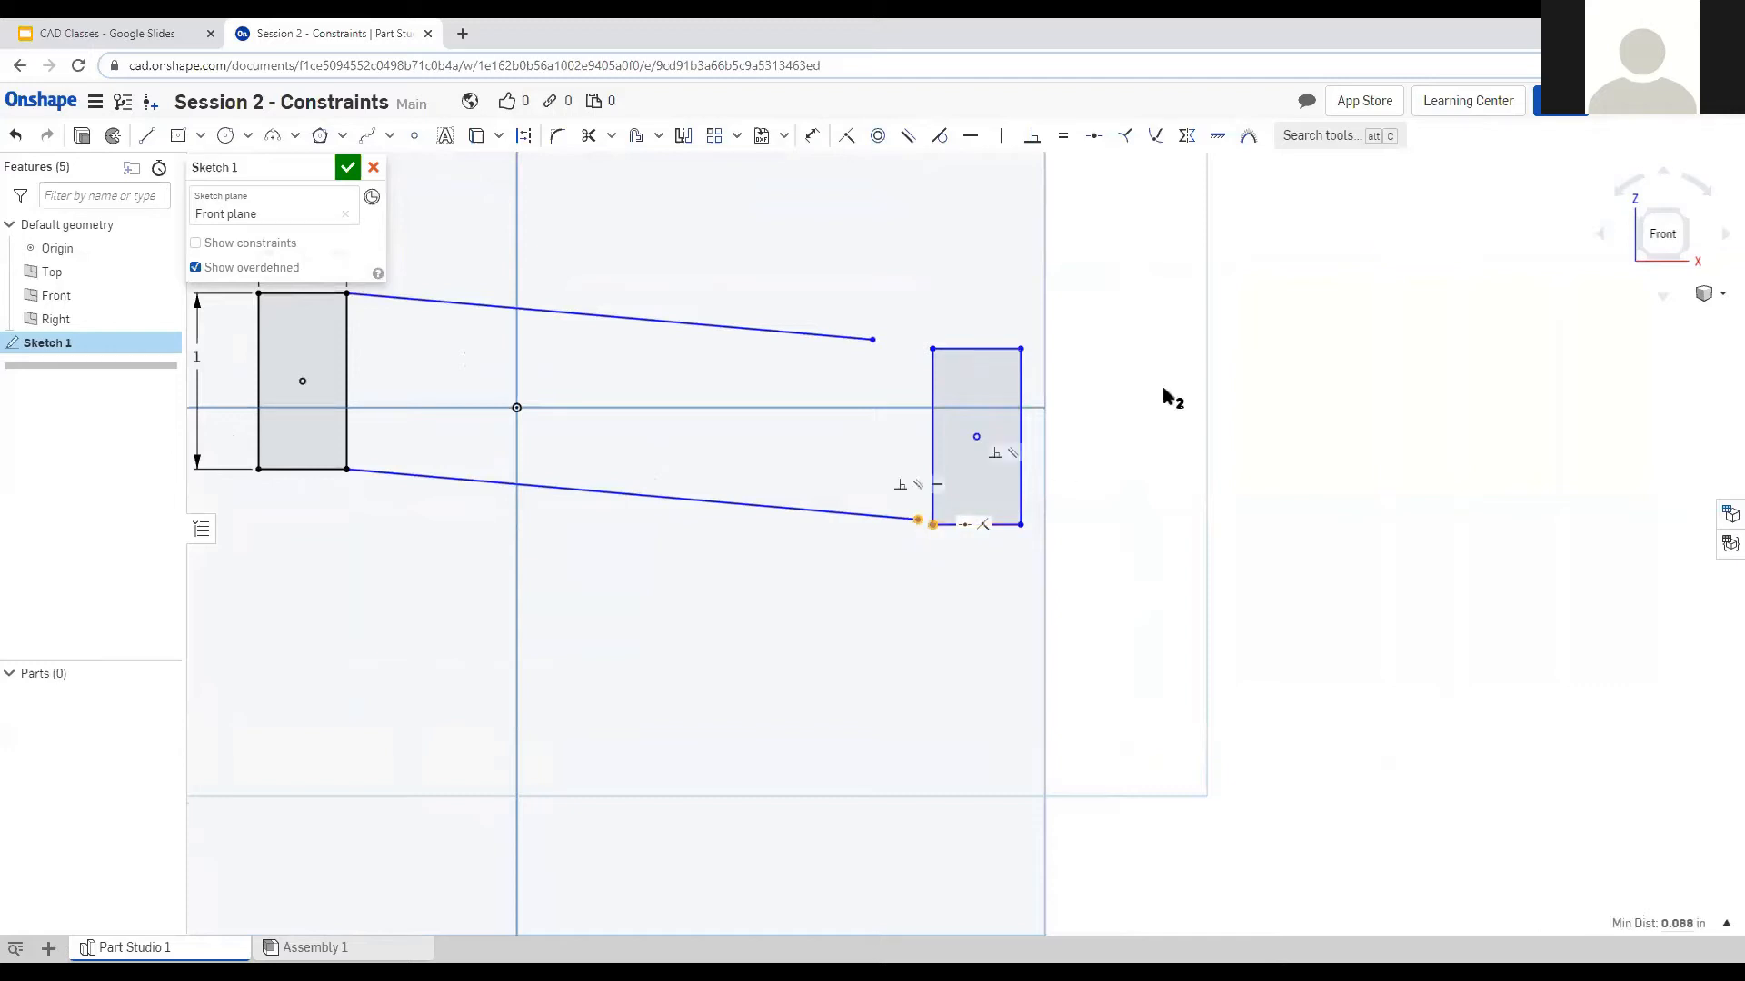
left_click(846, 136)
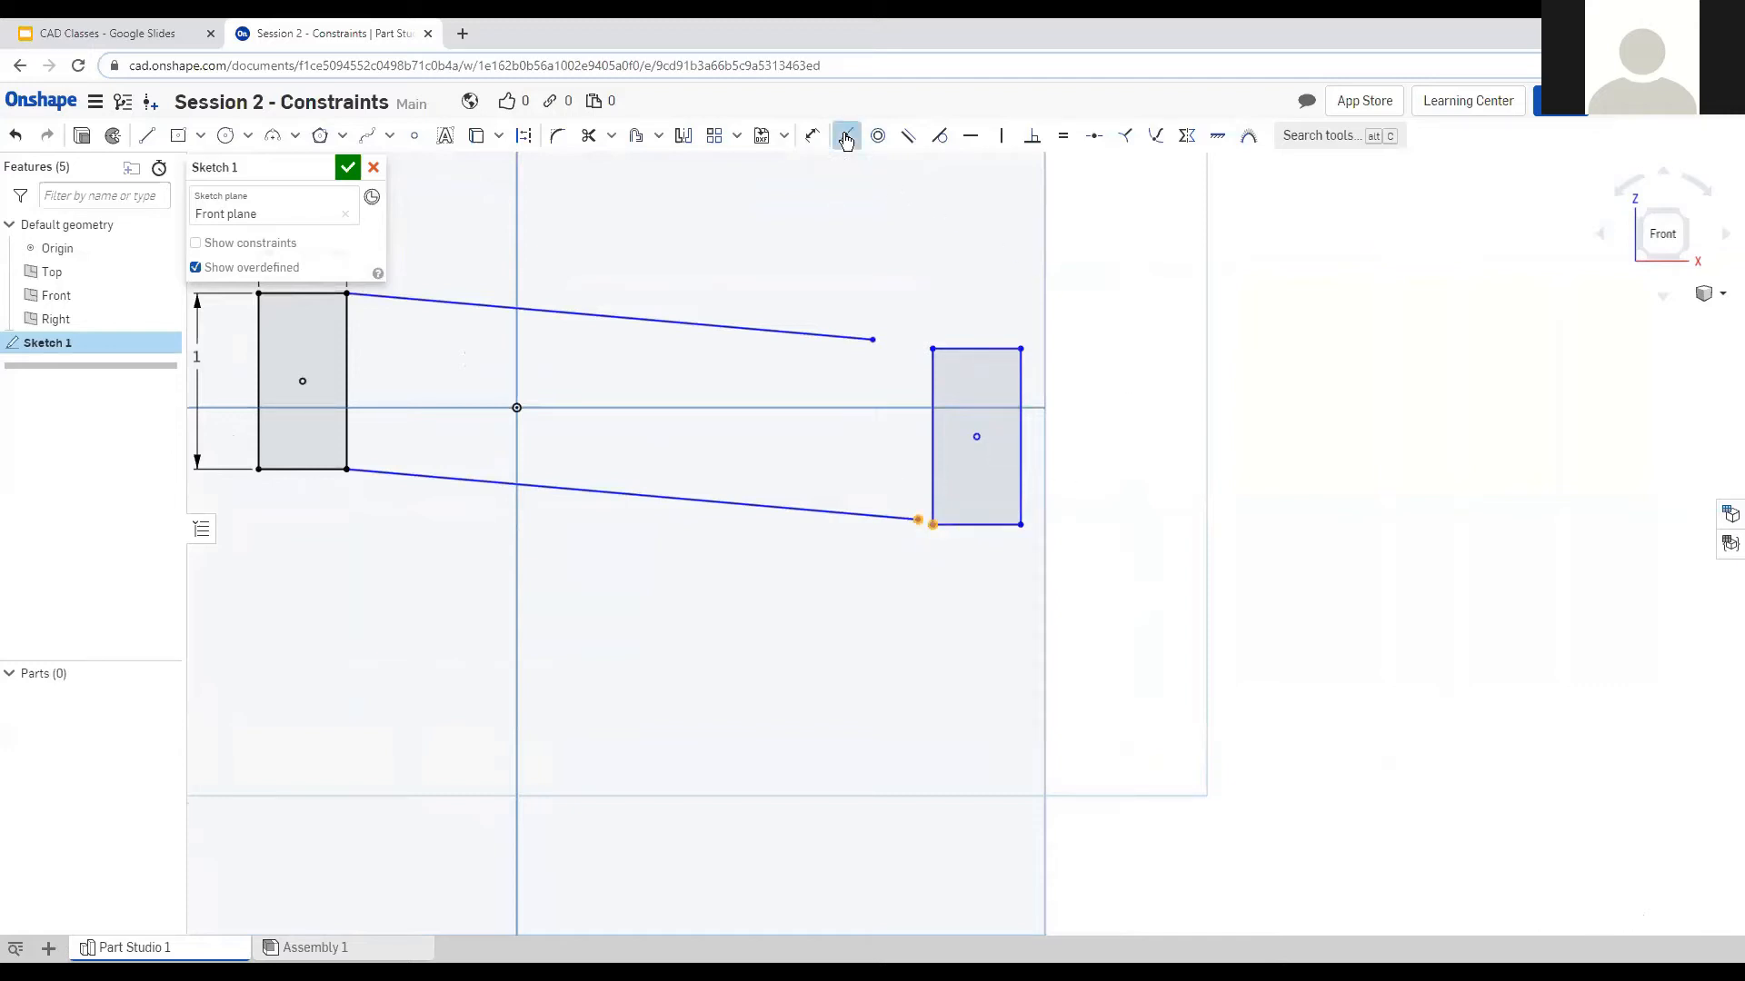
left_click(872, 343)
left_click(932, 349)
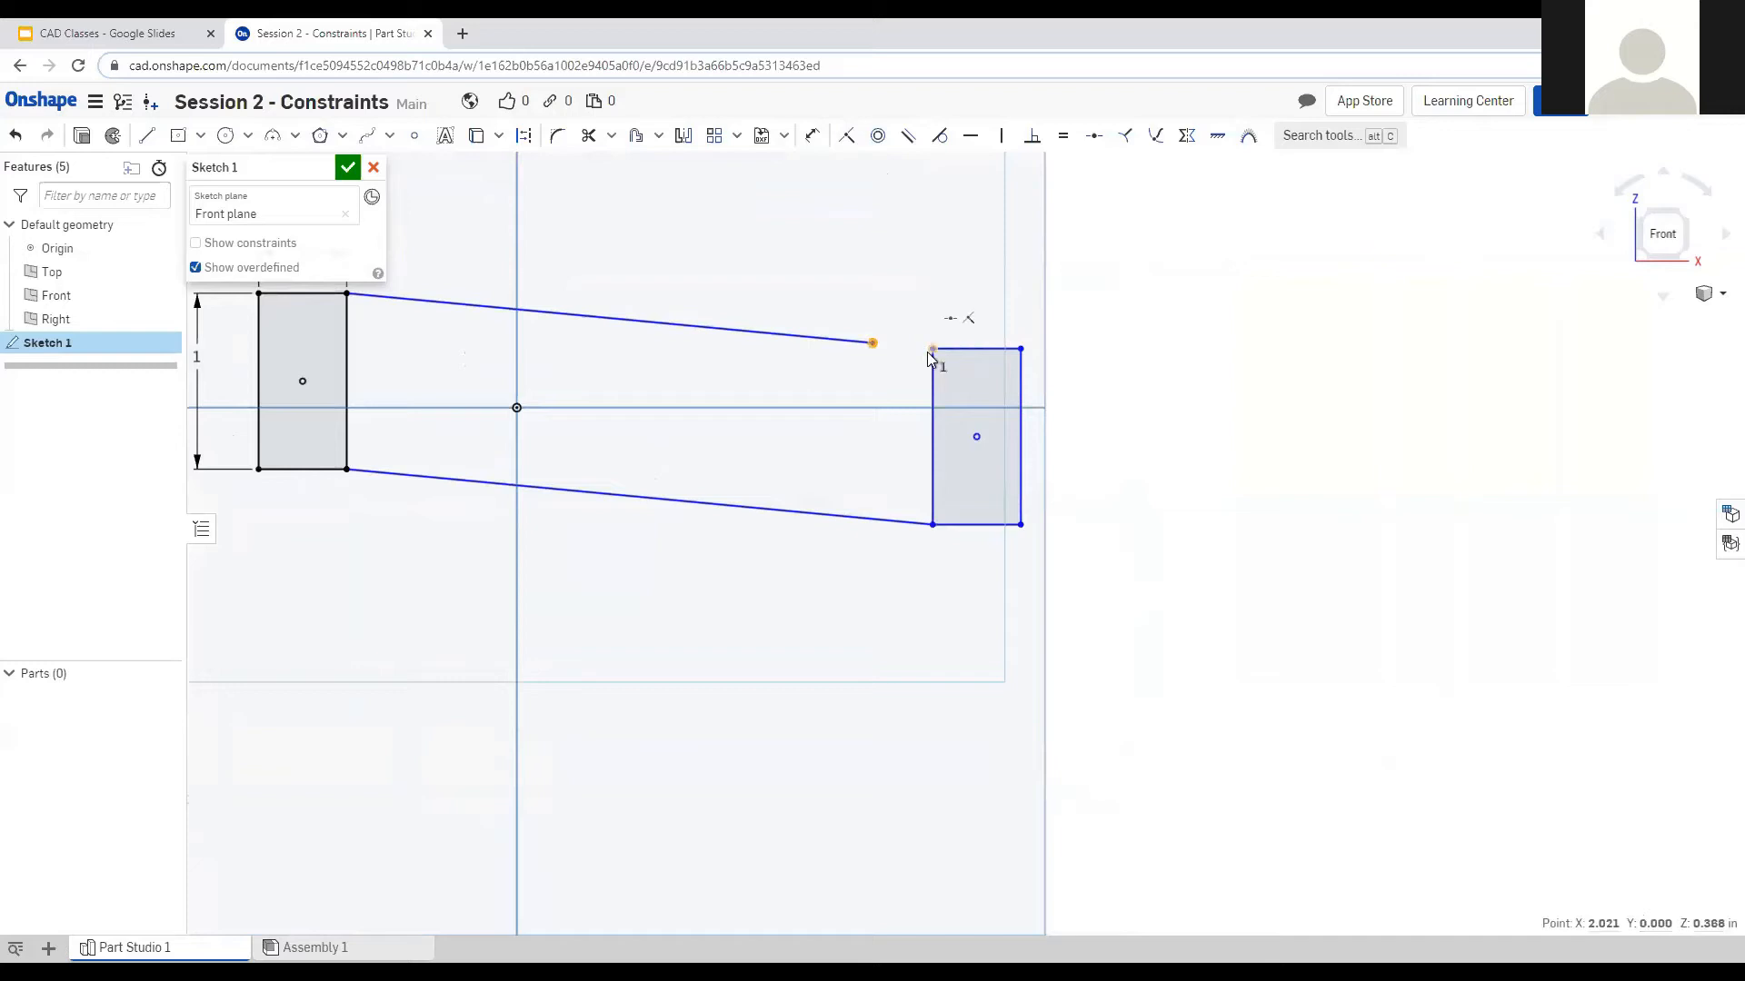
left_click(847, 139)
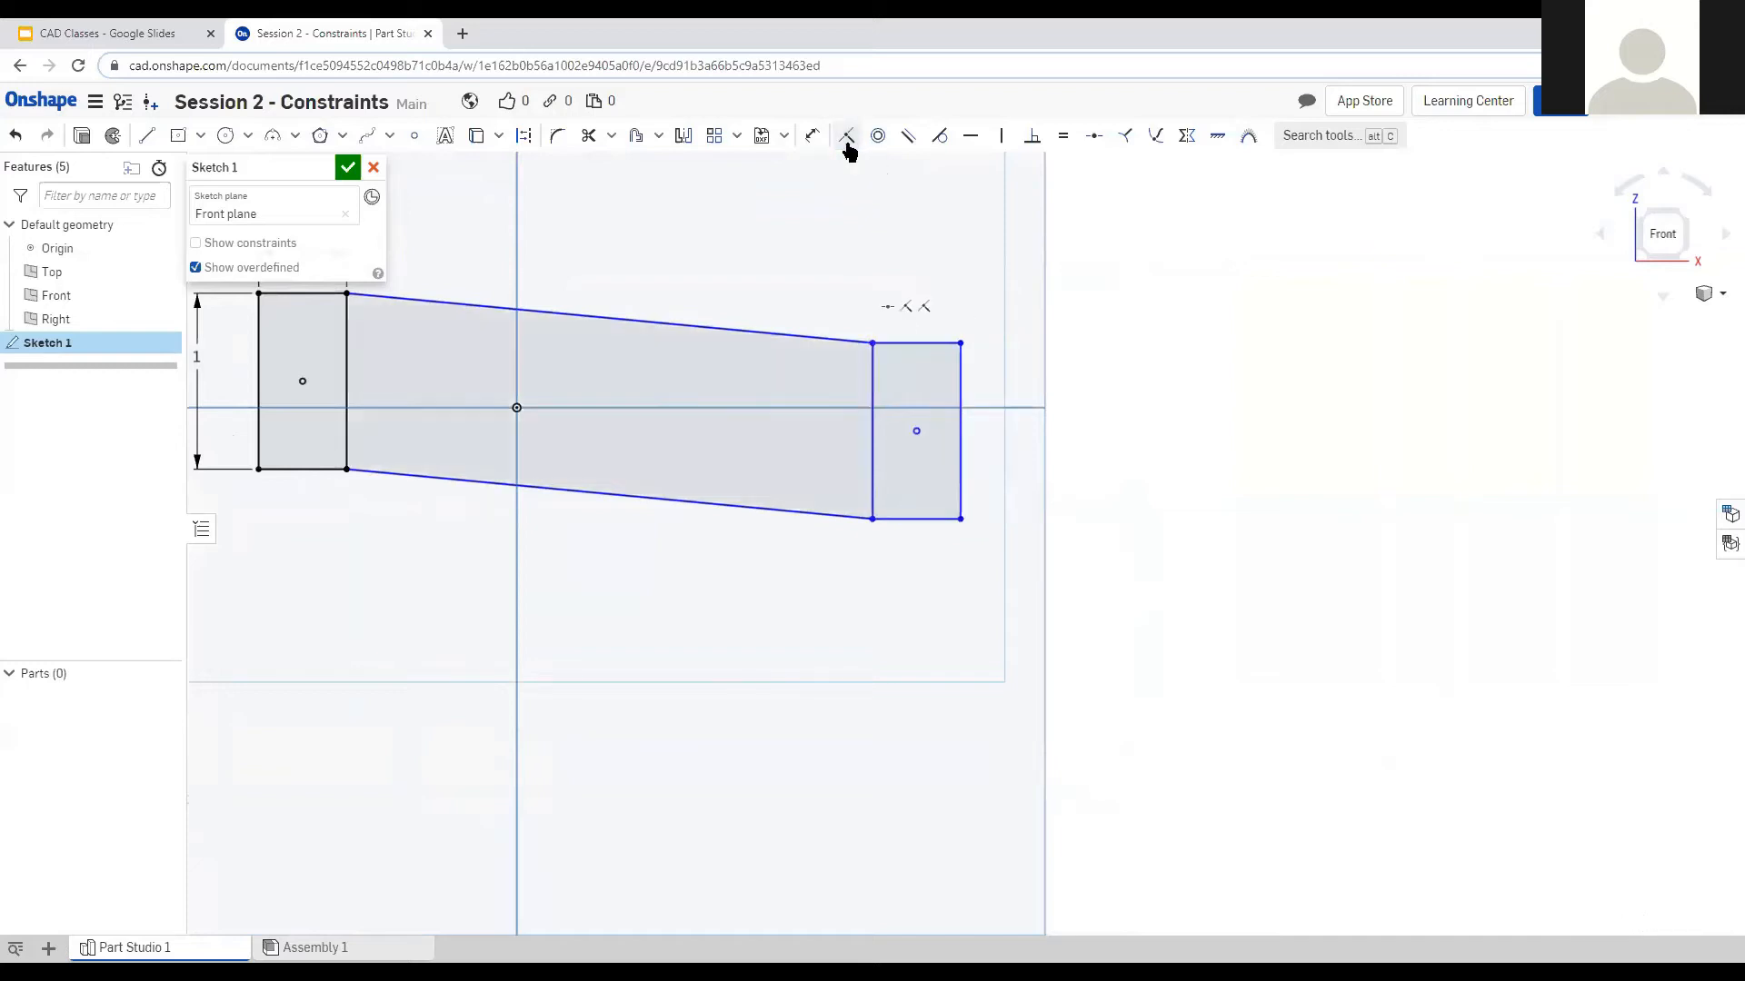
scroll(1145, 364, "down", 3)
scroll(811, 231, "up", 2)
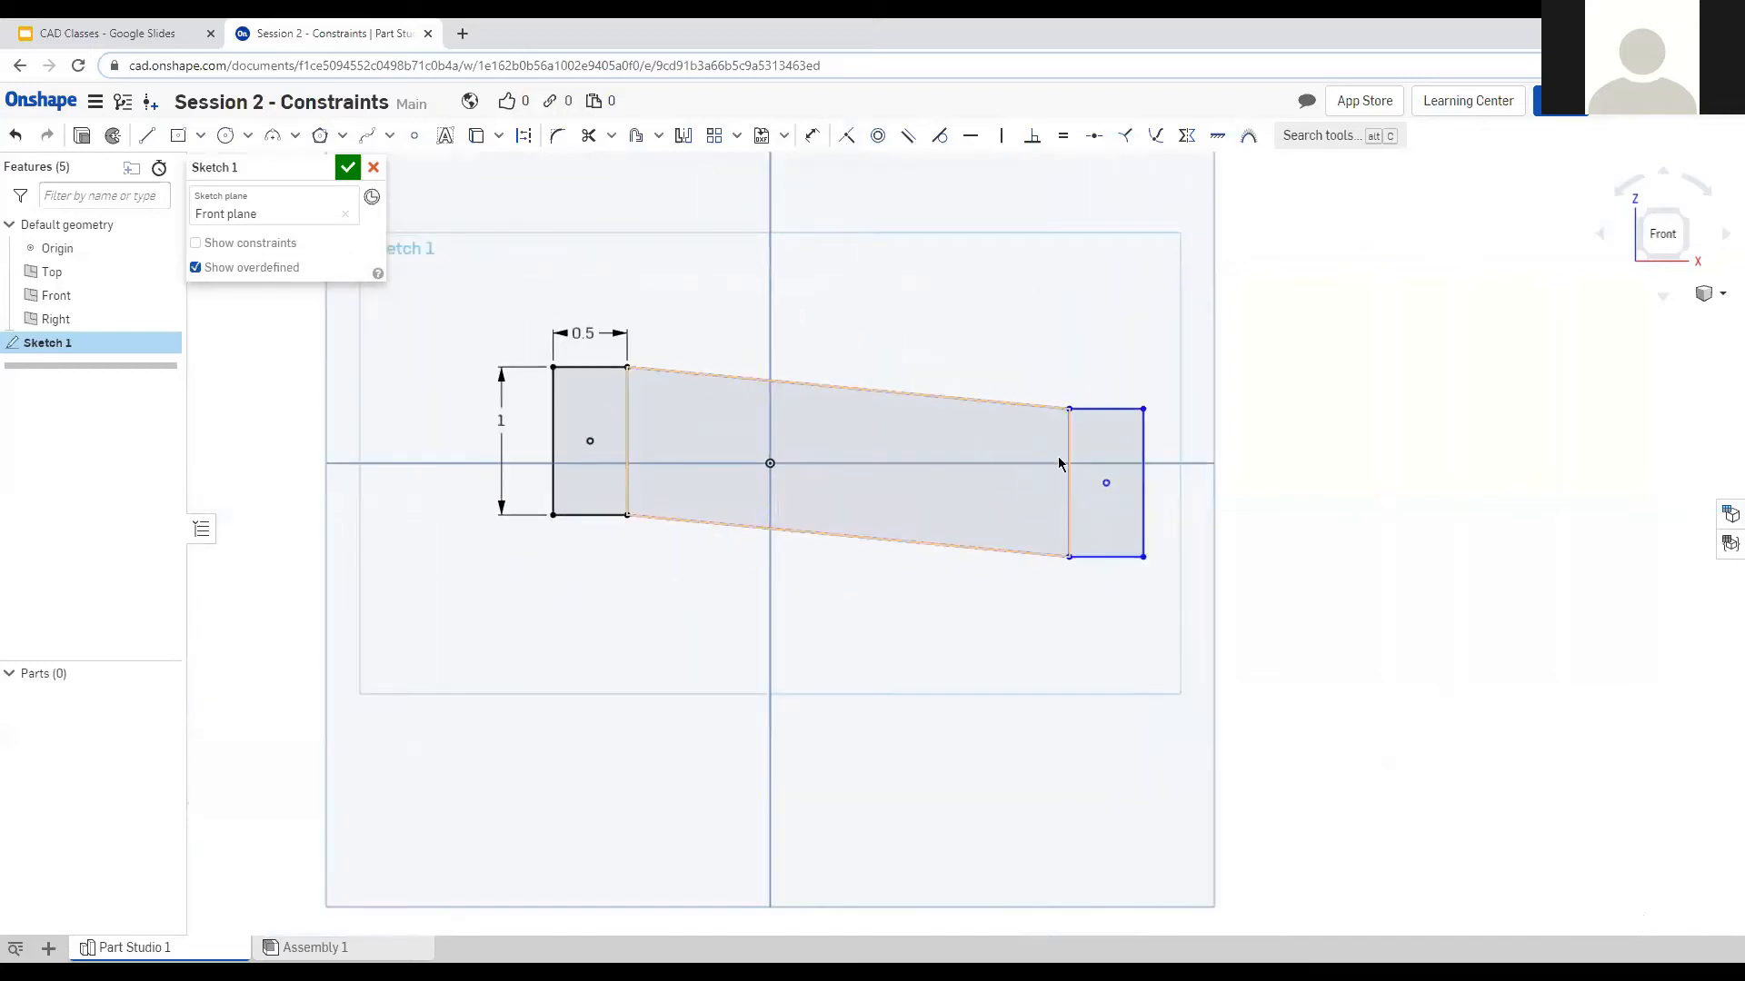
Dimension the upper slanted line to length 3 and reposition the right rectangle.
mouse_move(1109, 487)
left_mouse_down()
mouse_move(1097, 410)
mouse_move(1133, 324)
mouse_move(1153, 630)
mouse_move(930, 791)
mouse_move(836, 764)
mouse_move(1196, 556)
left_mouse_up()
left_click(812, 136)
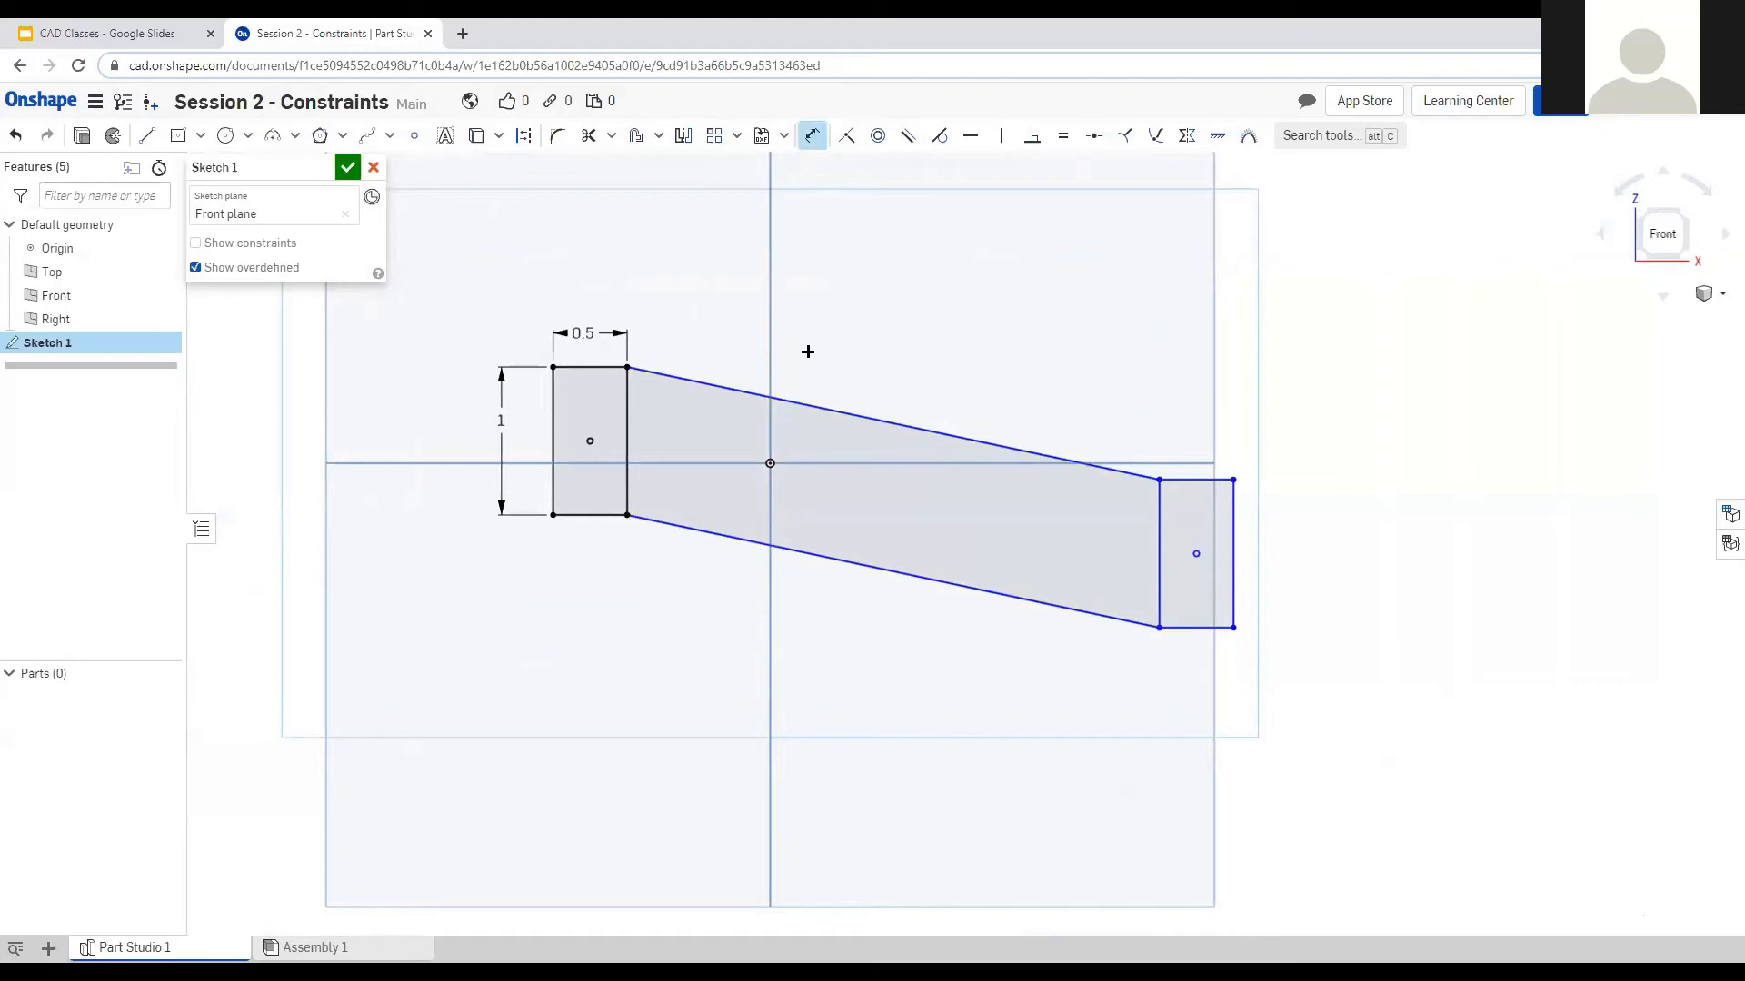
left_click(899, 426)
left_click(916, 383)
type("3.675")
key("Return")
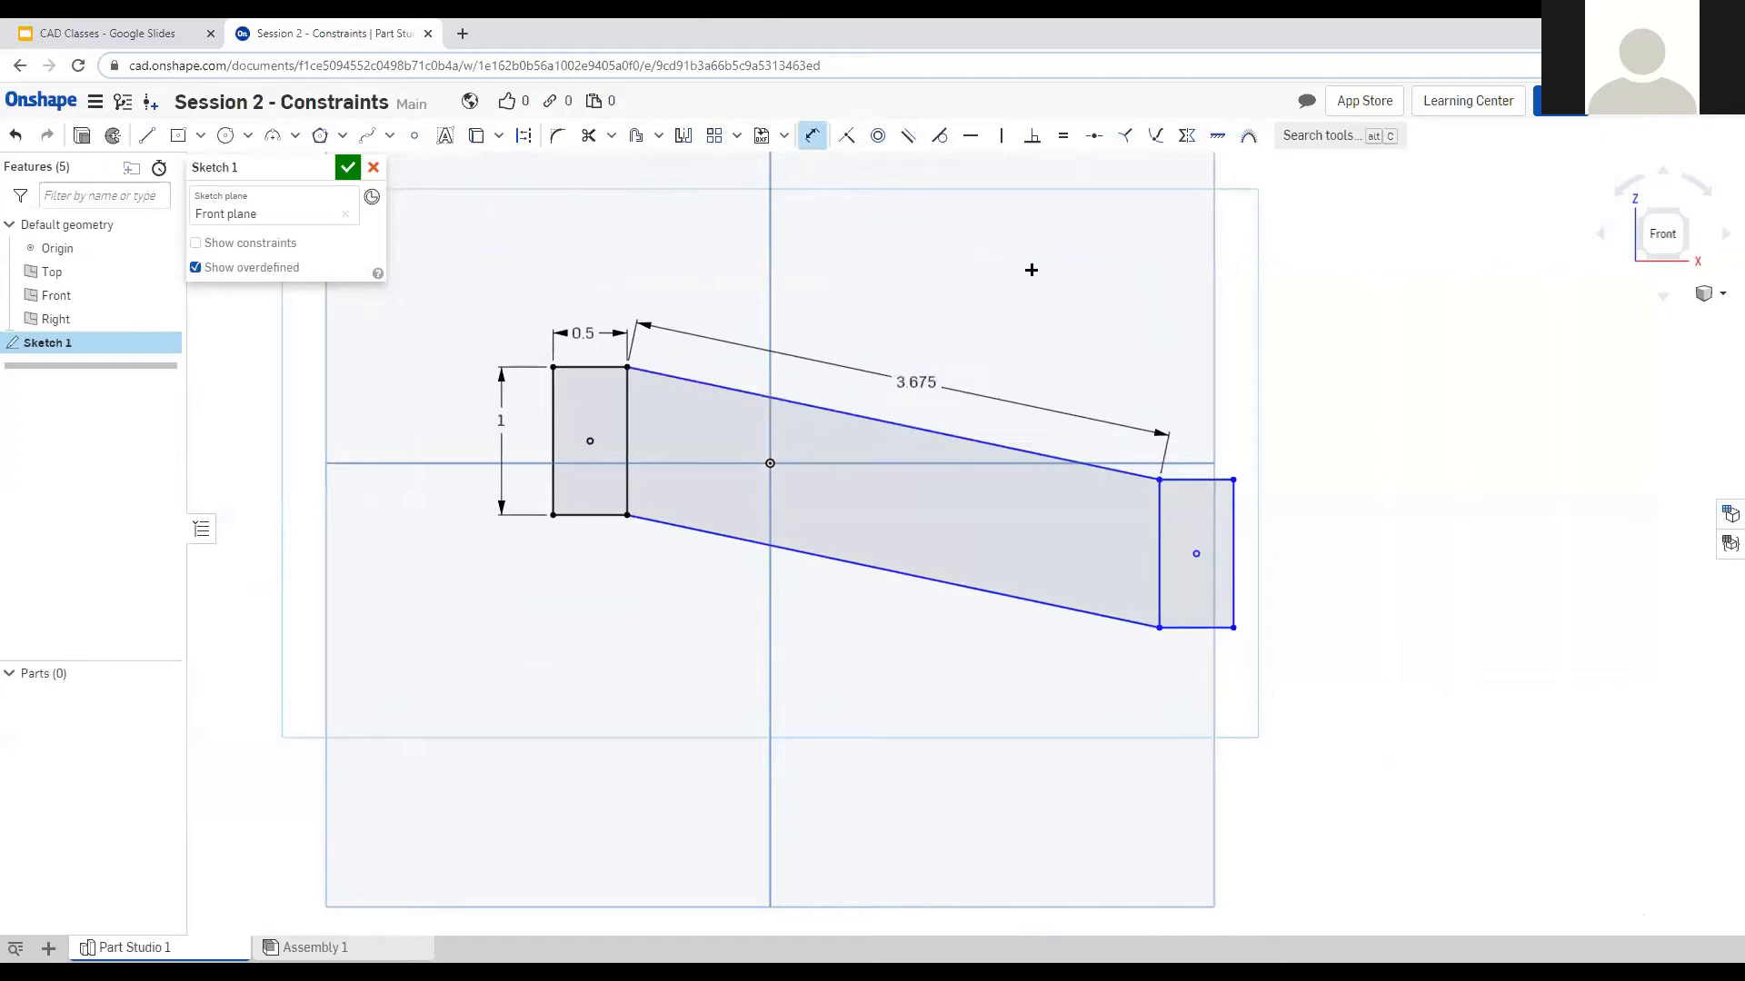
left_click(813, 136)
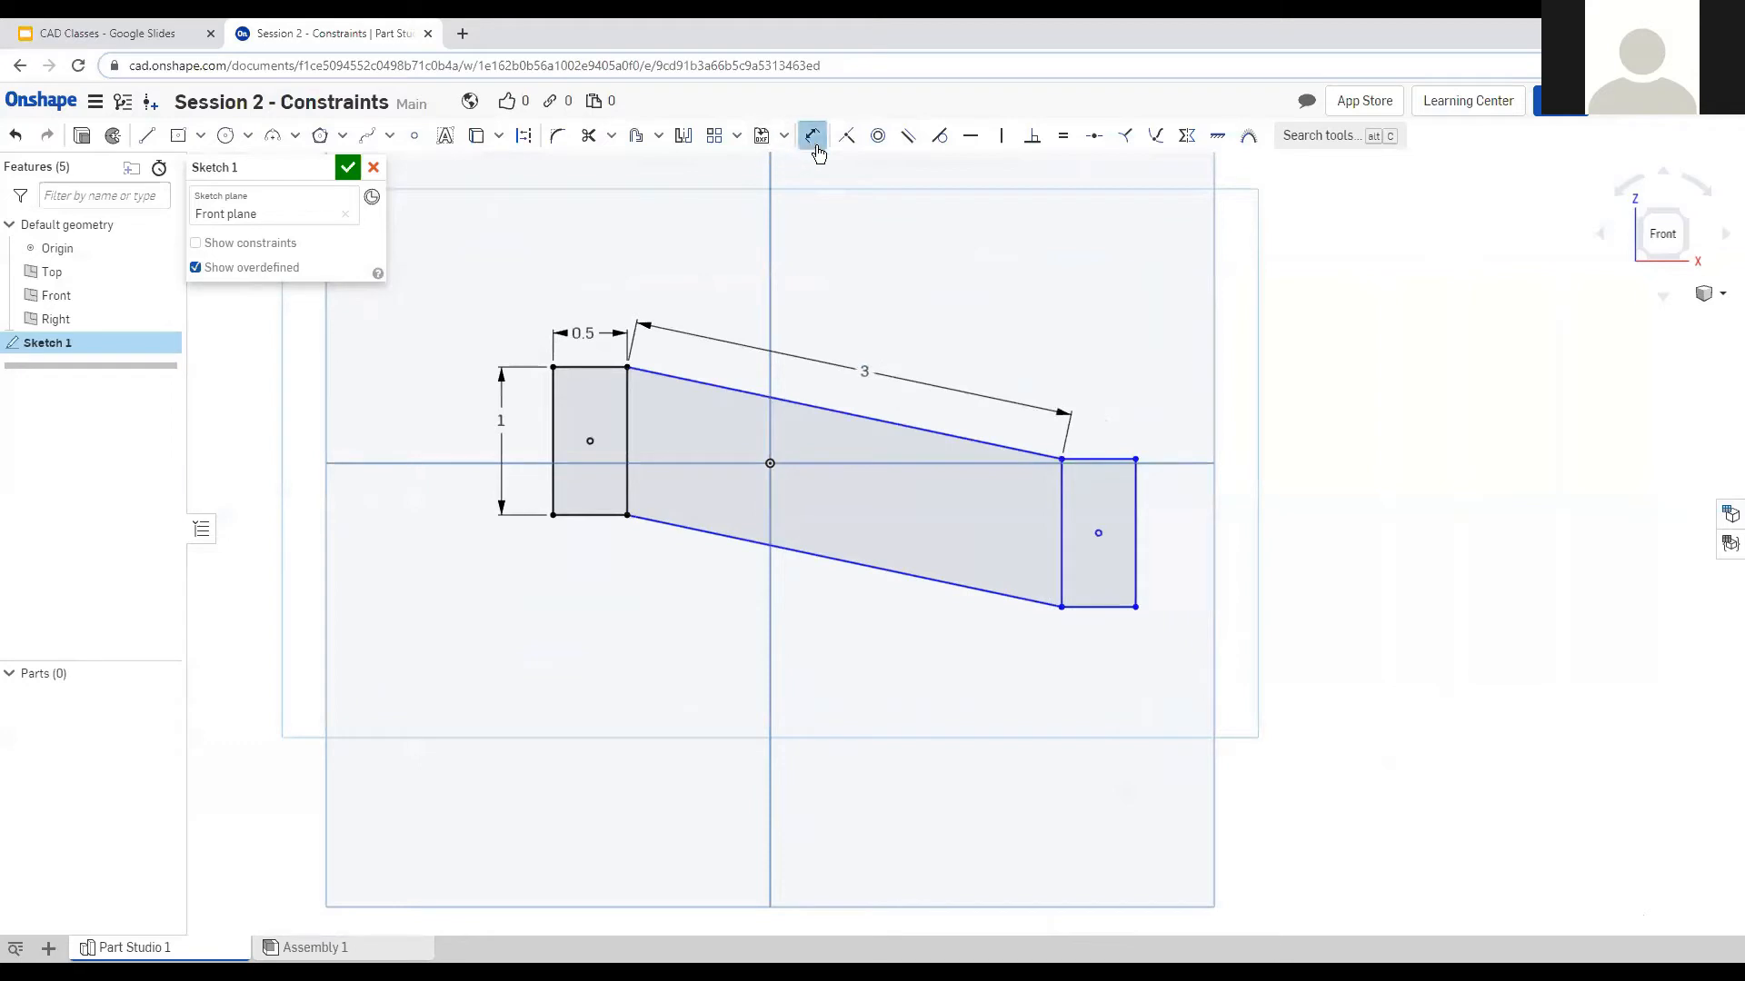
mouse_move(1100, 533)
left_mouse_down()
mouse_move(1106, 407)
mouse_move(1109, 463)
mouse_move(1006, 712)
mouse_move(981, 736)
mouse_move(775, 791)
mouse_move(811, 792)
mouse_move(1124, 426)
mouse_move(1111, 490)
left_mouse_up()
scroll(1387, 701, "down", 3)
scroll(1303, 541, "up", 2)
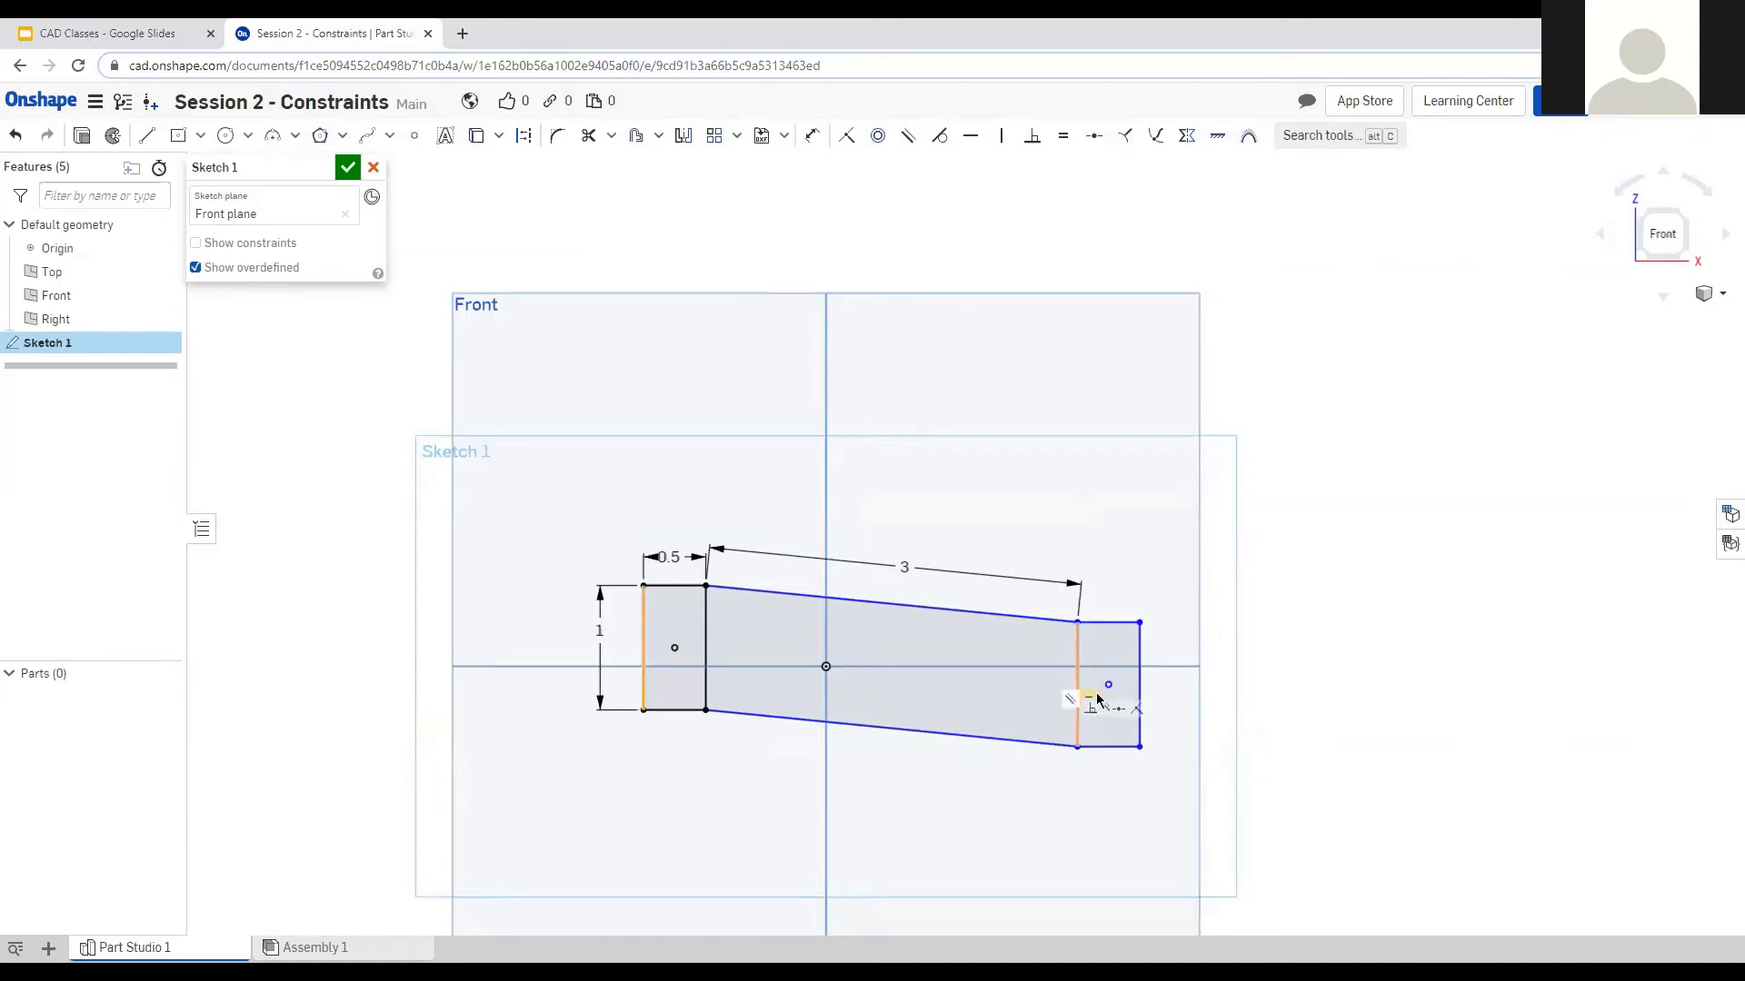
left_click_drag(1108, 688, 787, 277)
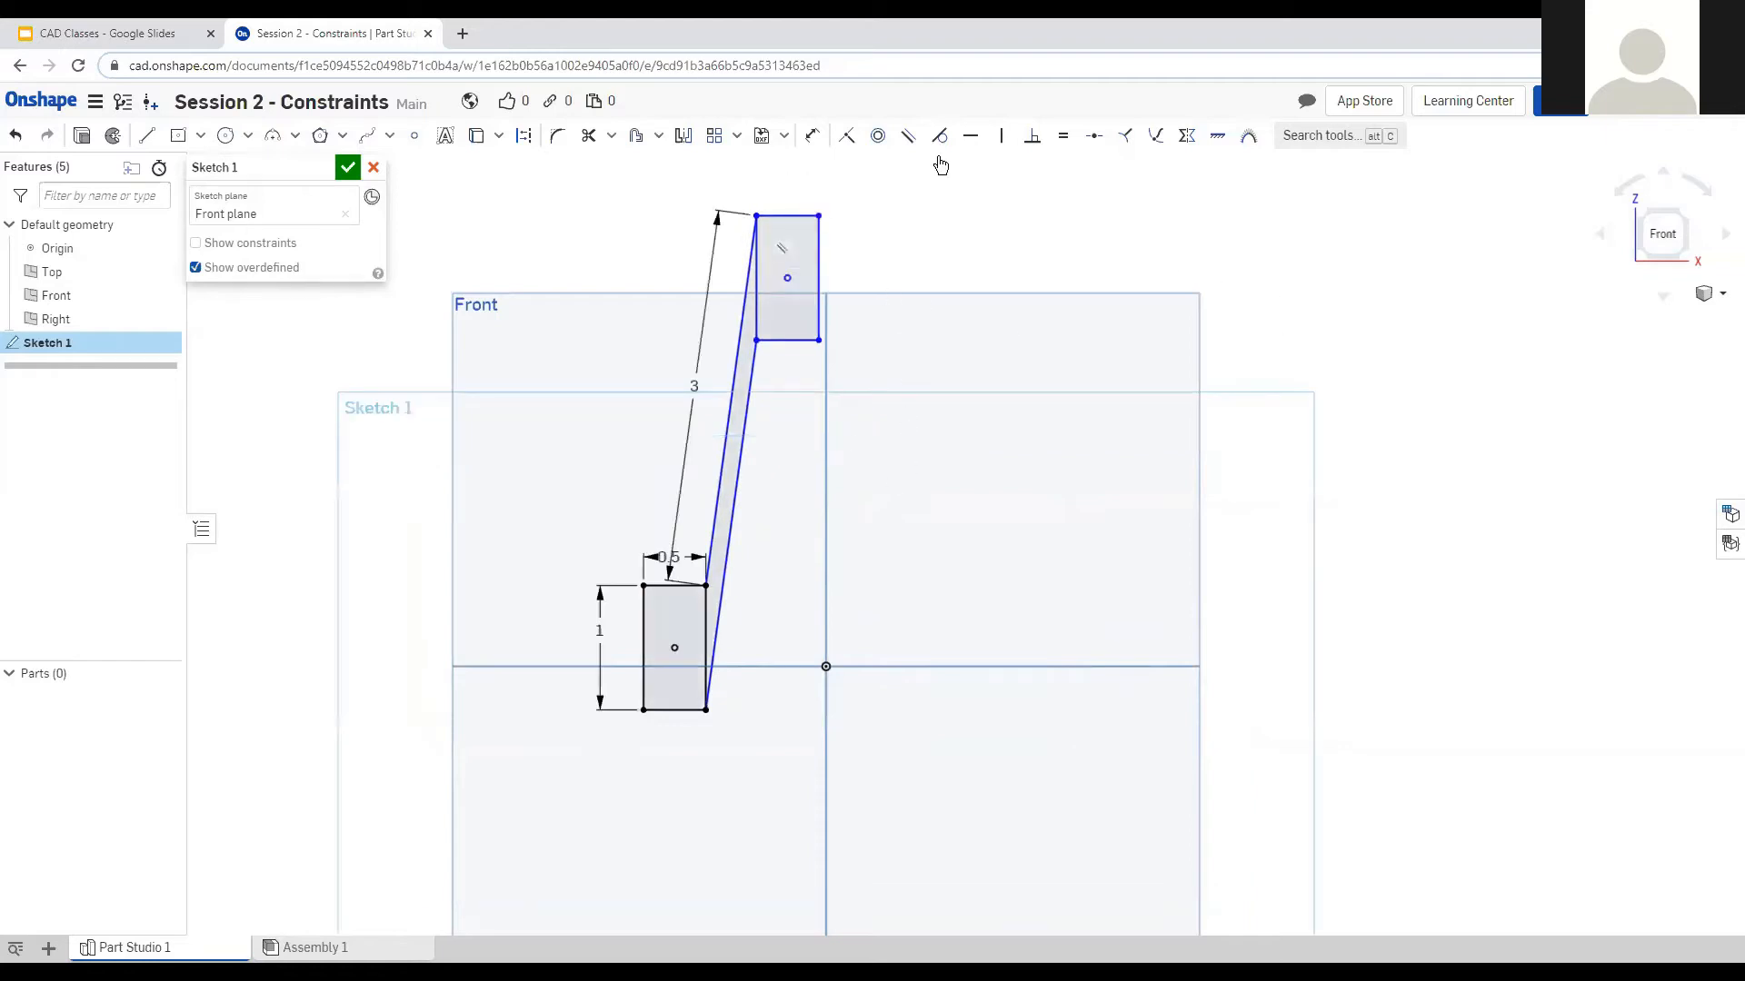
Box-select all the sketch geometry and delete it.
left_click_drag(561, 808, 871, 172)
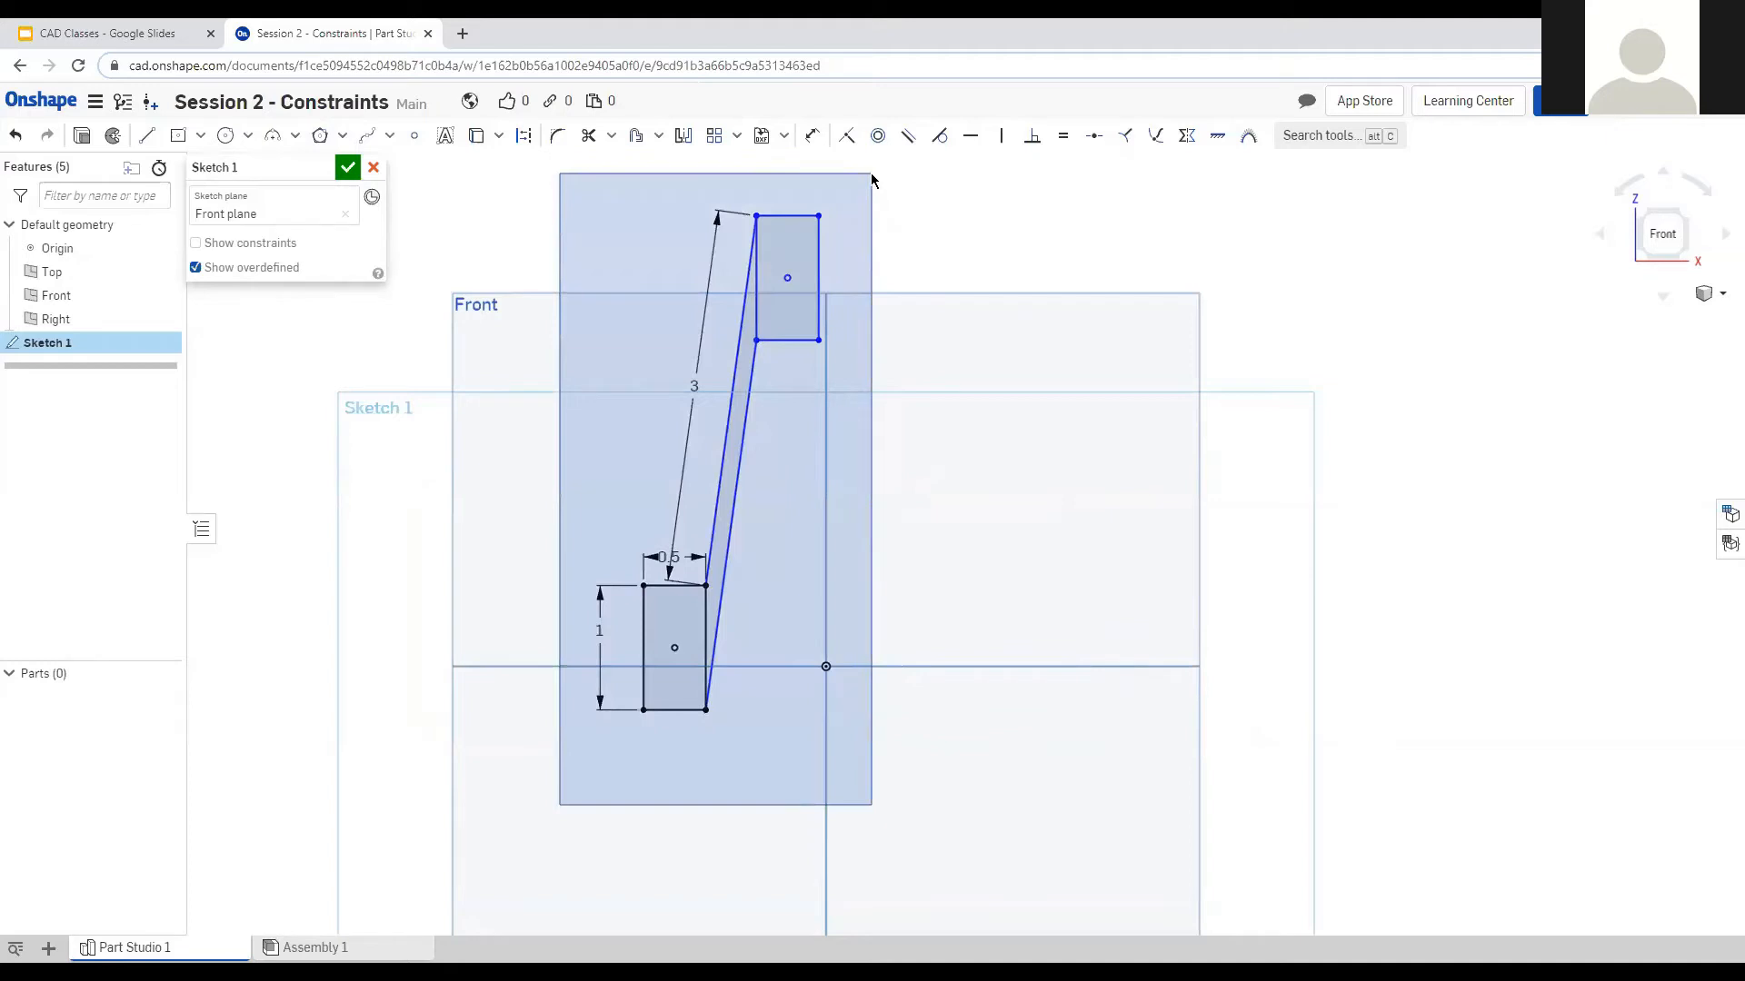
left_click_drag(870, 173, 871, 172)
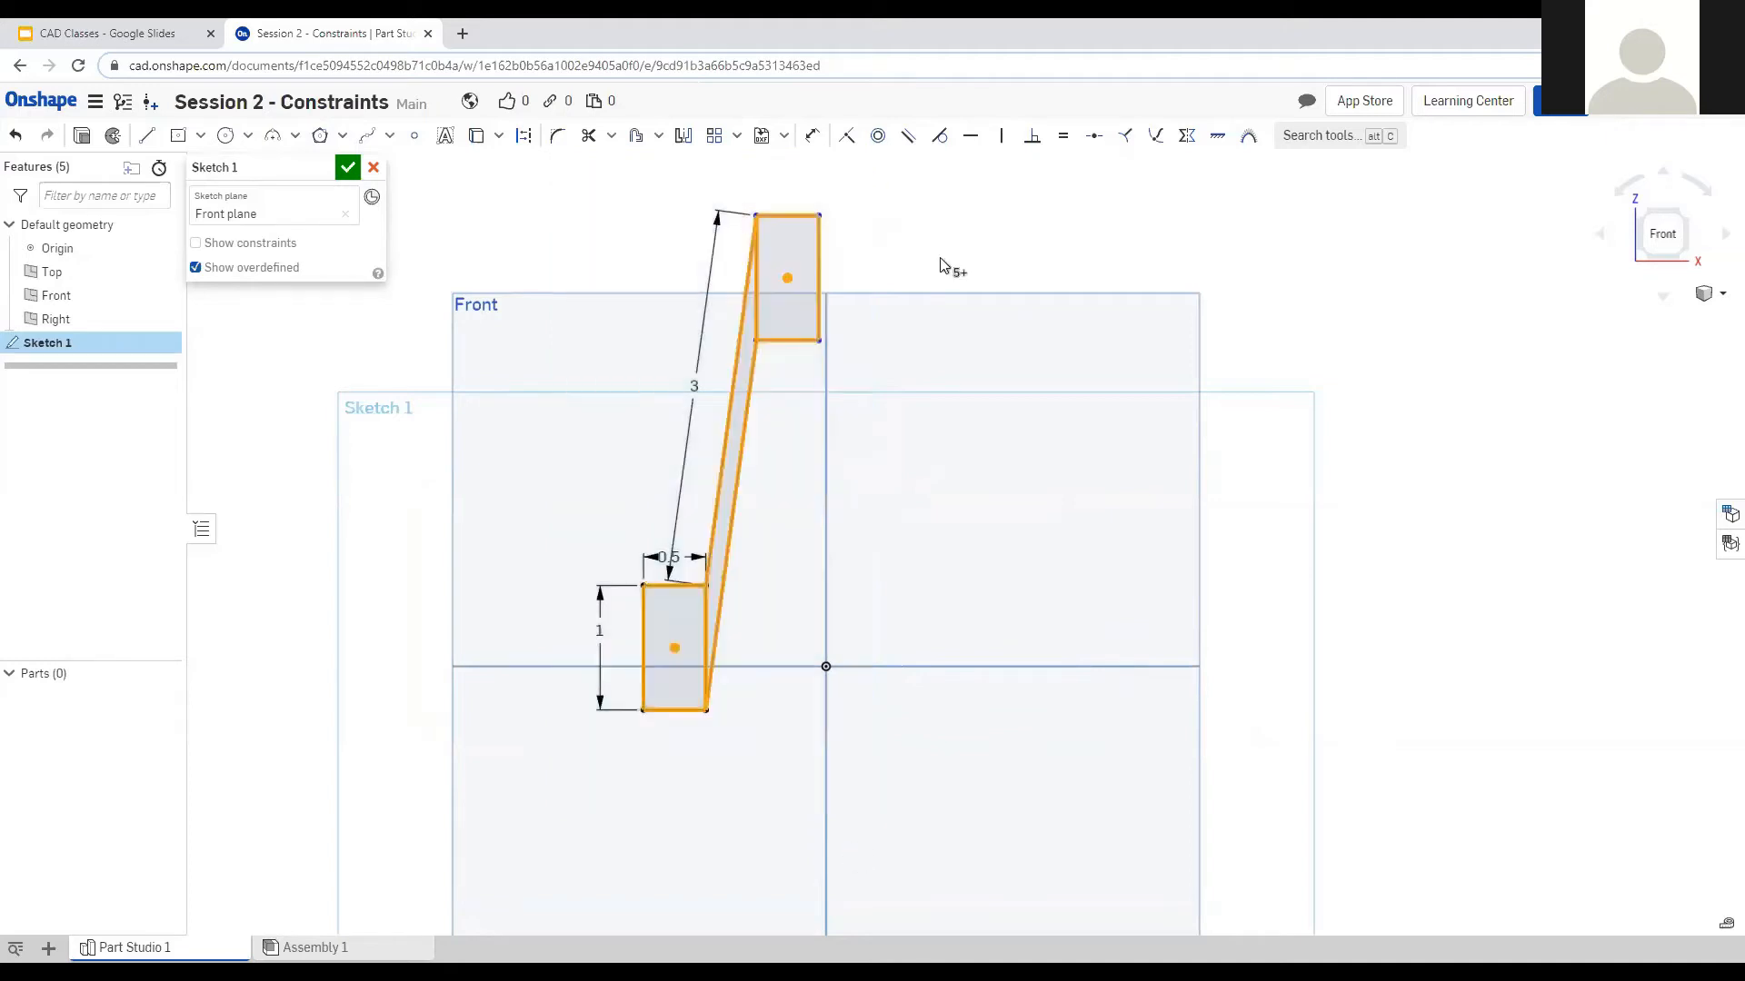
key("Delete")
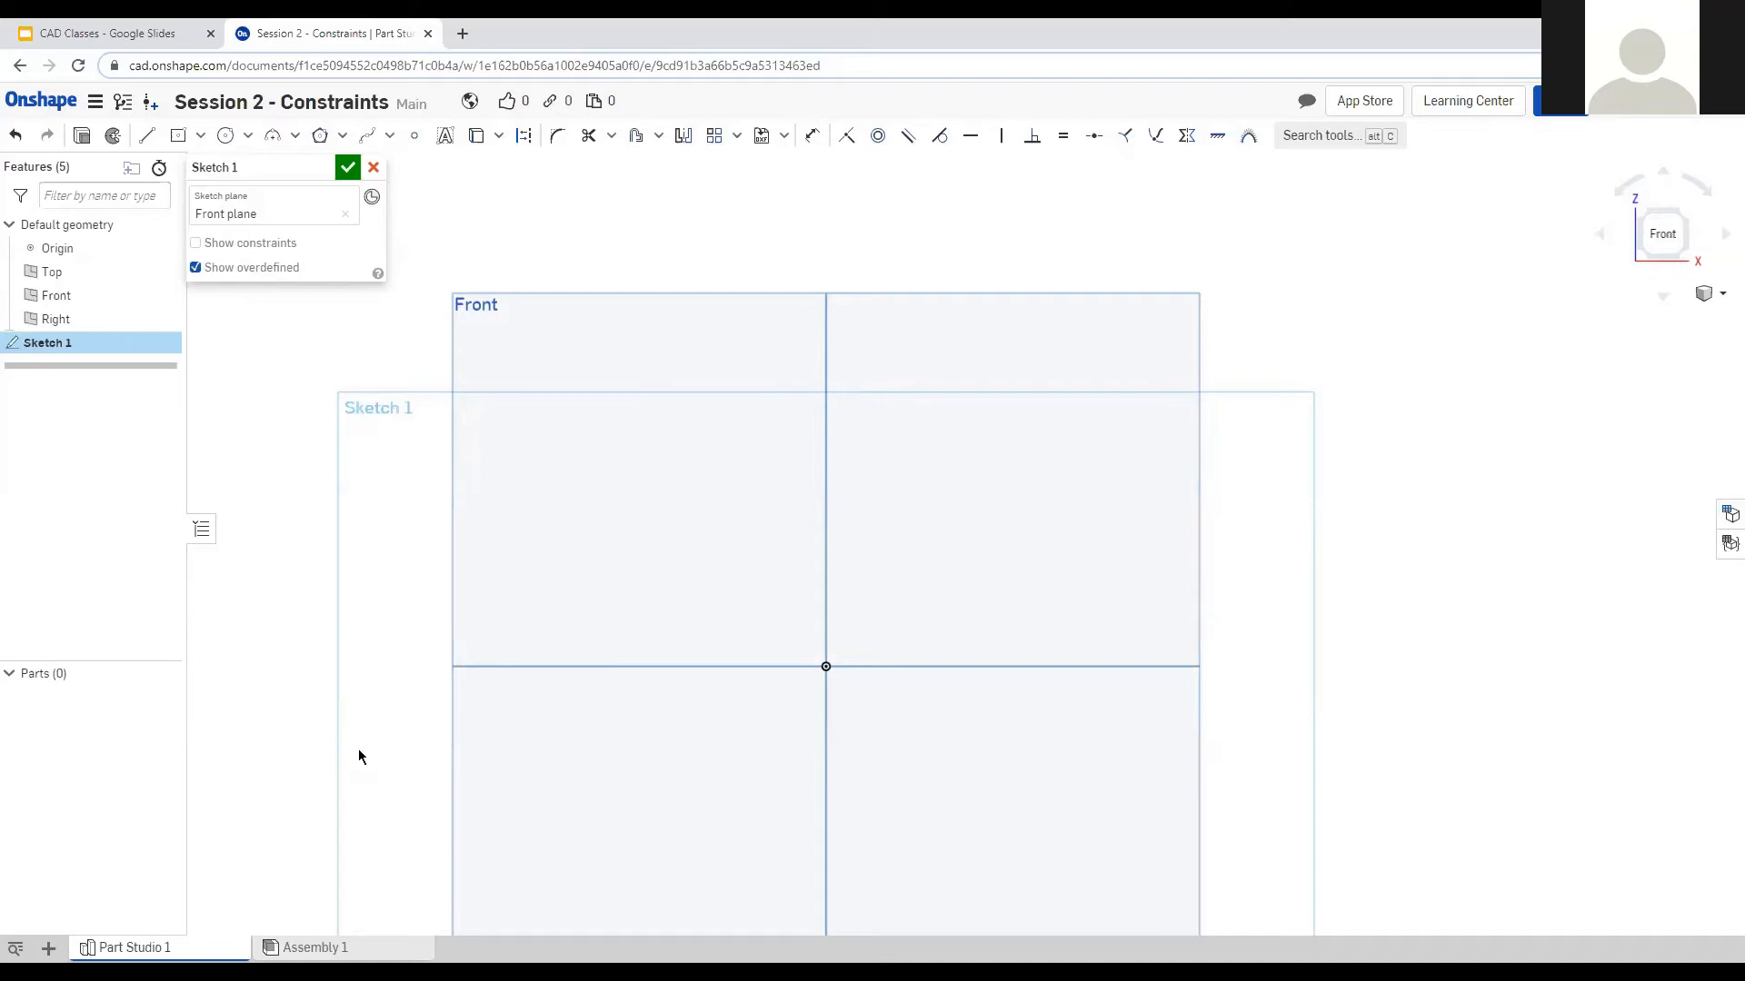
scroll(722, 435, "down", 5)
scroll(680, 564, "up", 3)
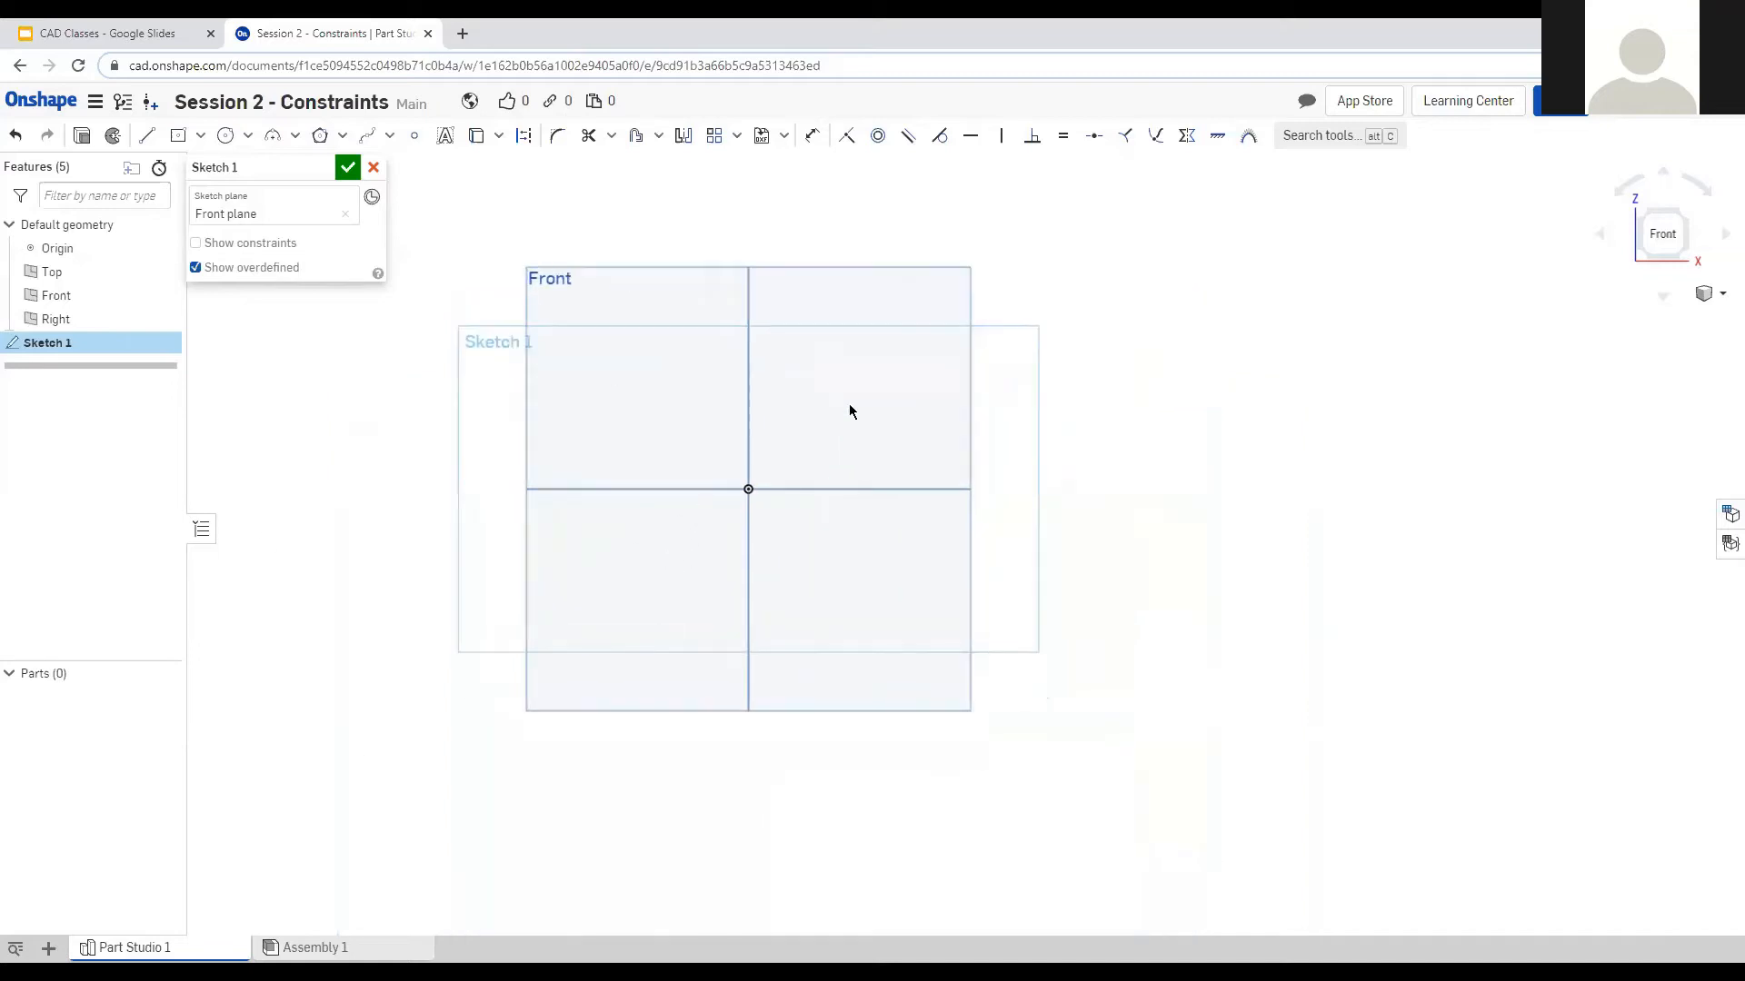
Draw a large centre-point rectangle on the origin with two circles inside it.
left_click(178, 135)
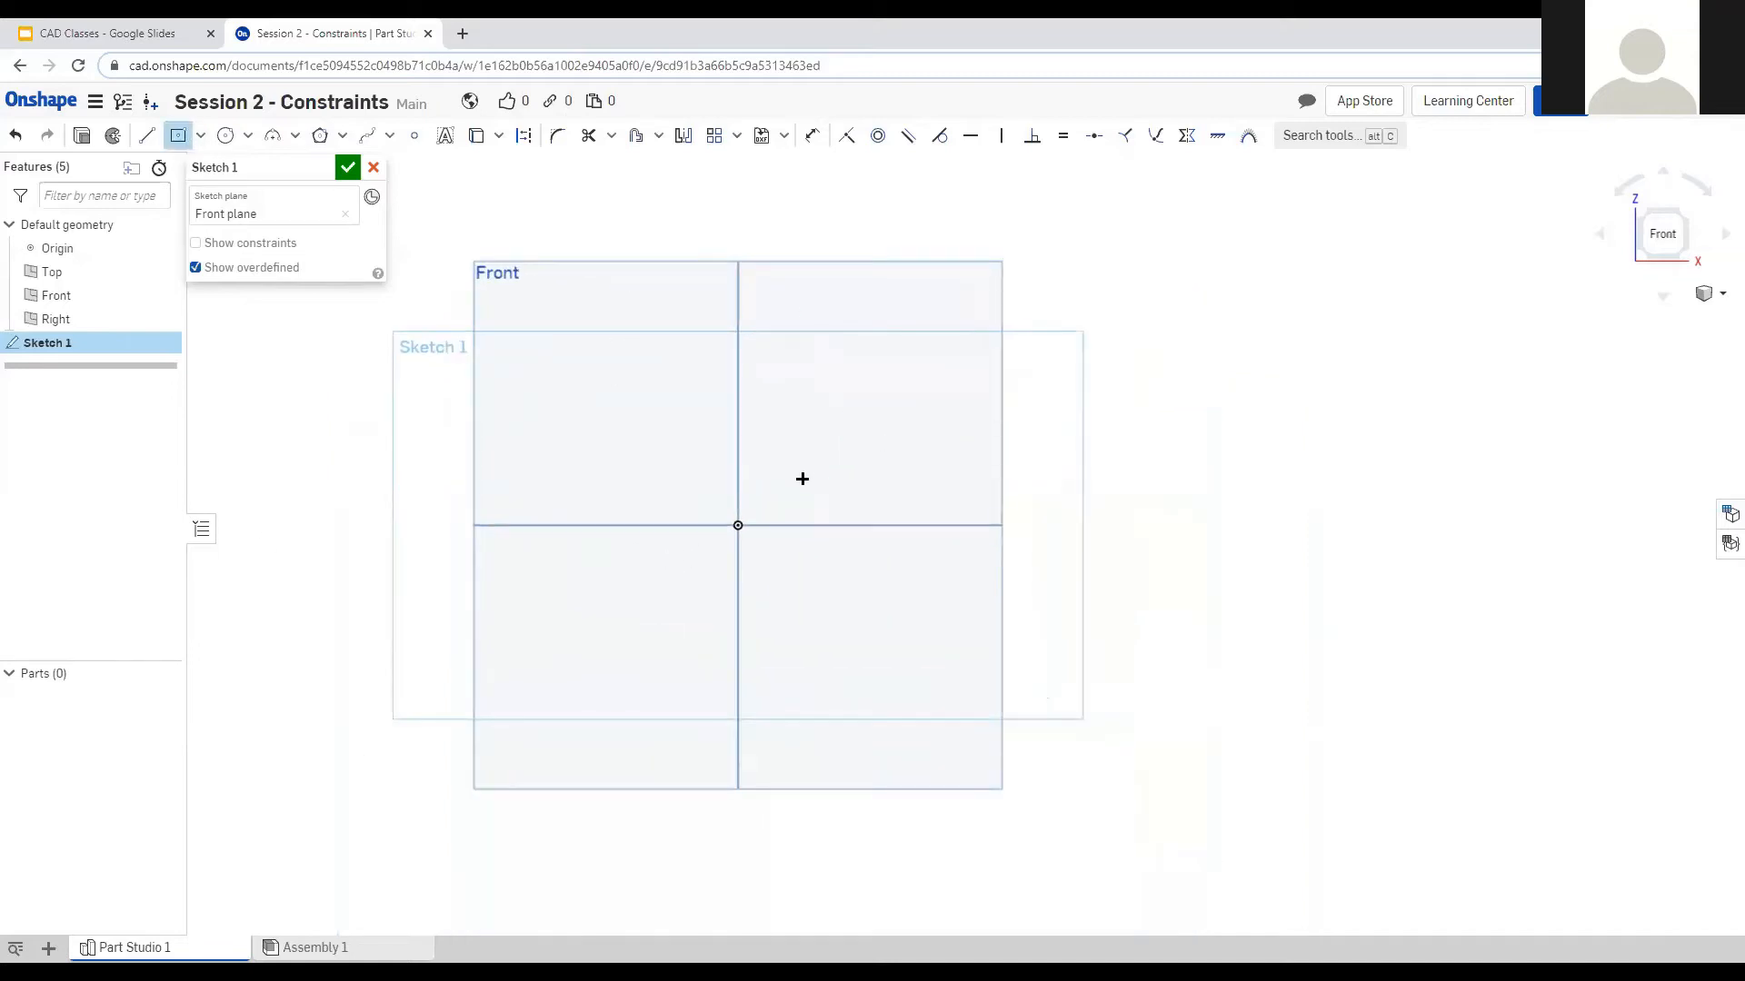
left_click(742, 524)
left_click(952, 286)
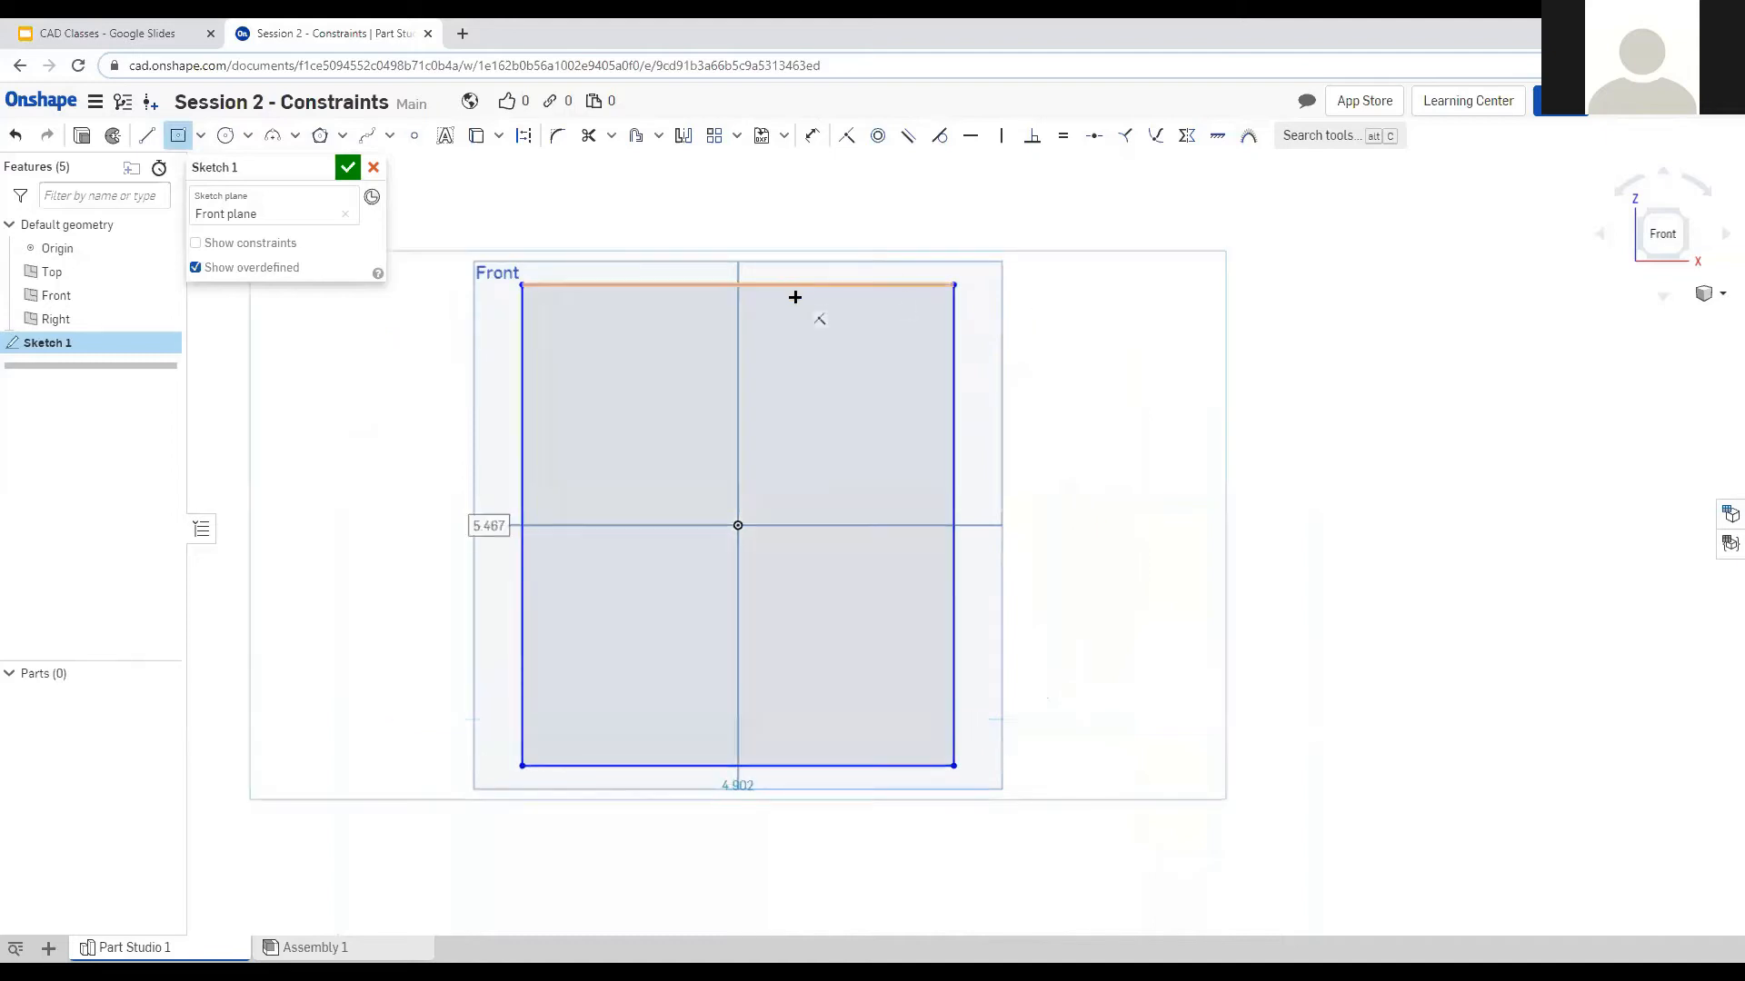
scroll(796, 296, "up", 1)
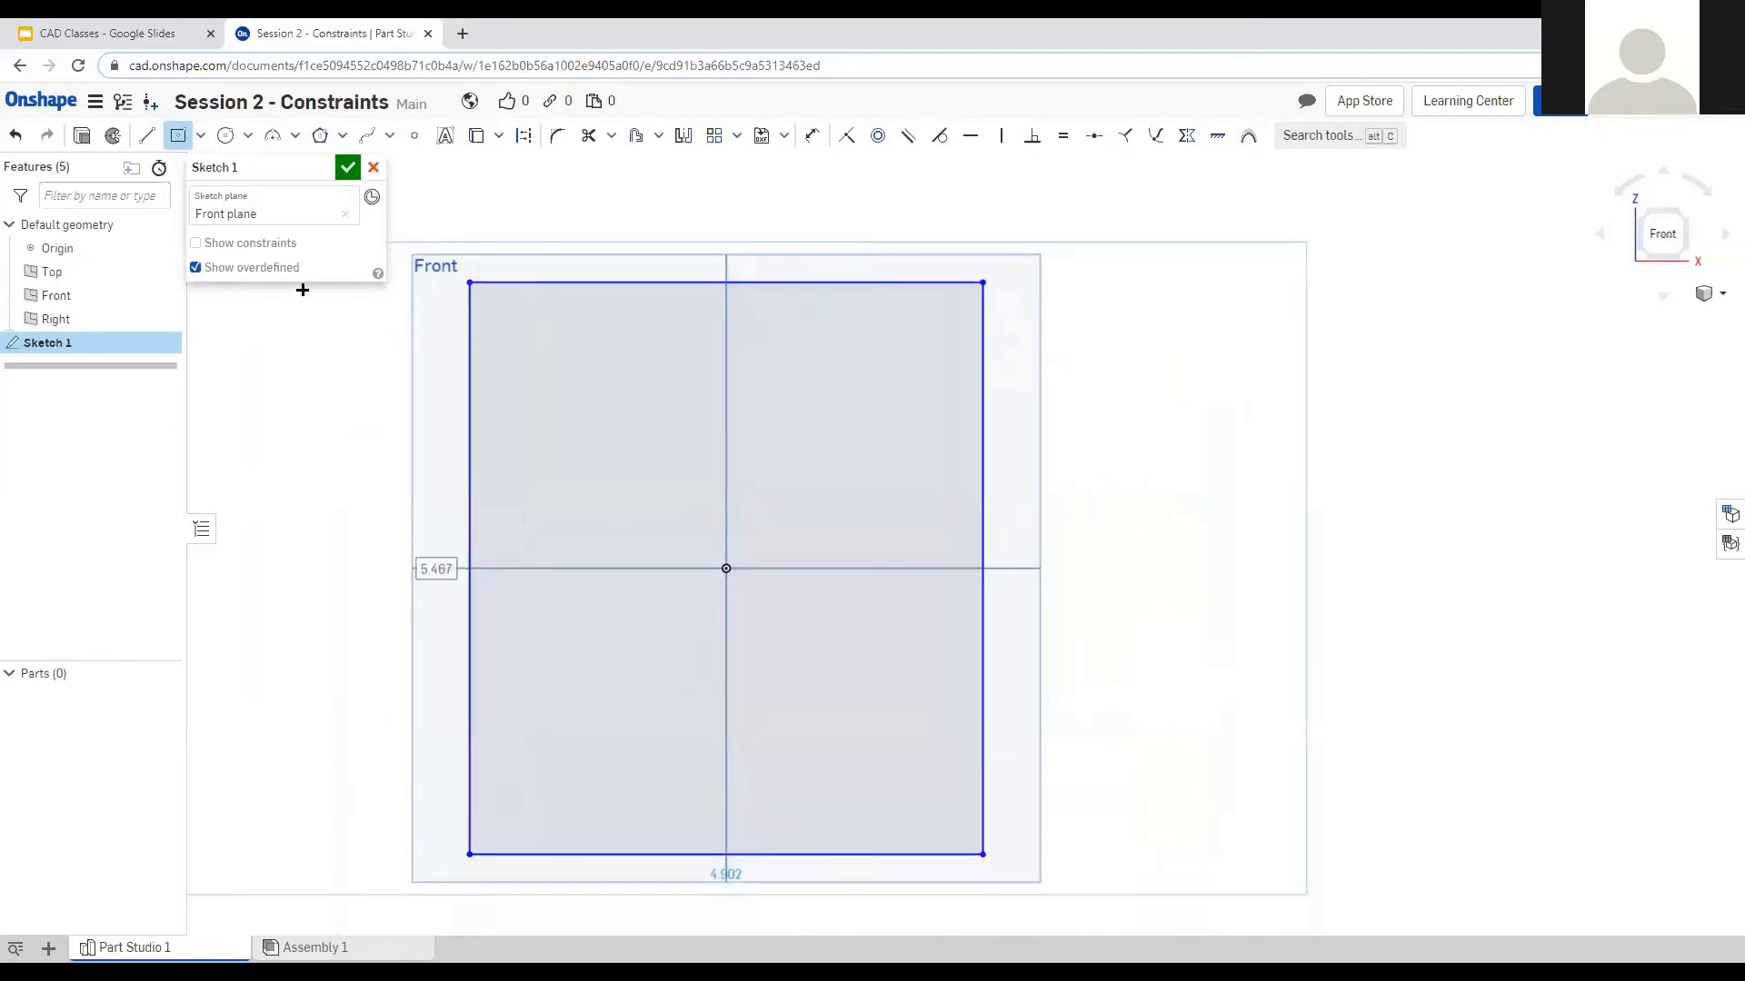
left_click(225, 135)
left_click(541, 344)
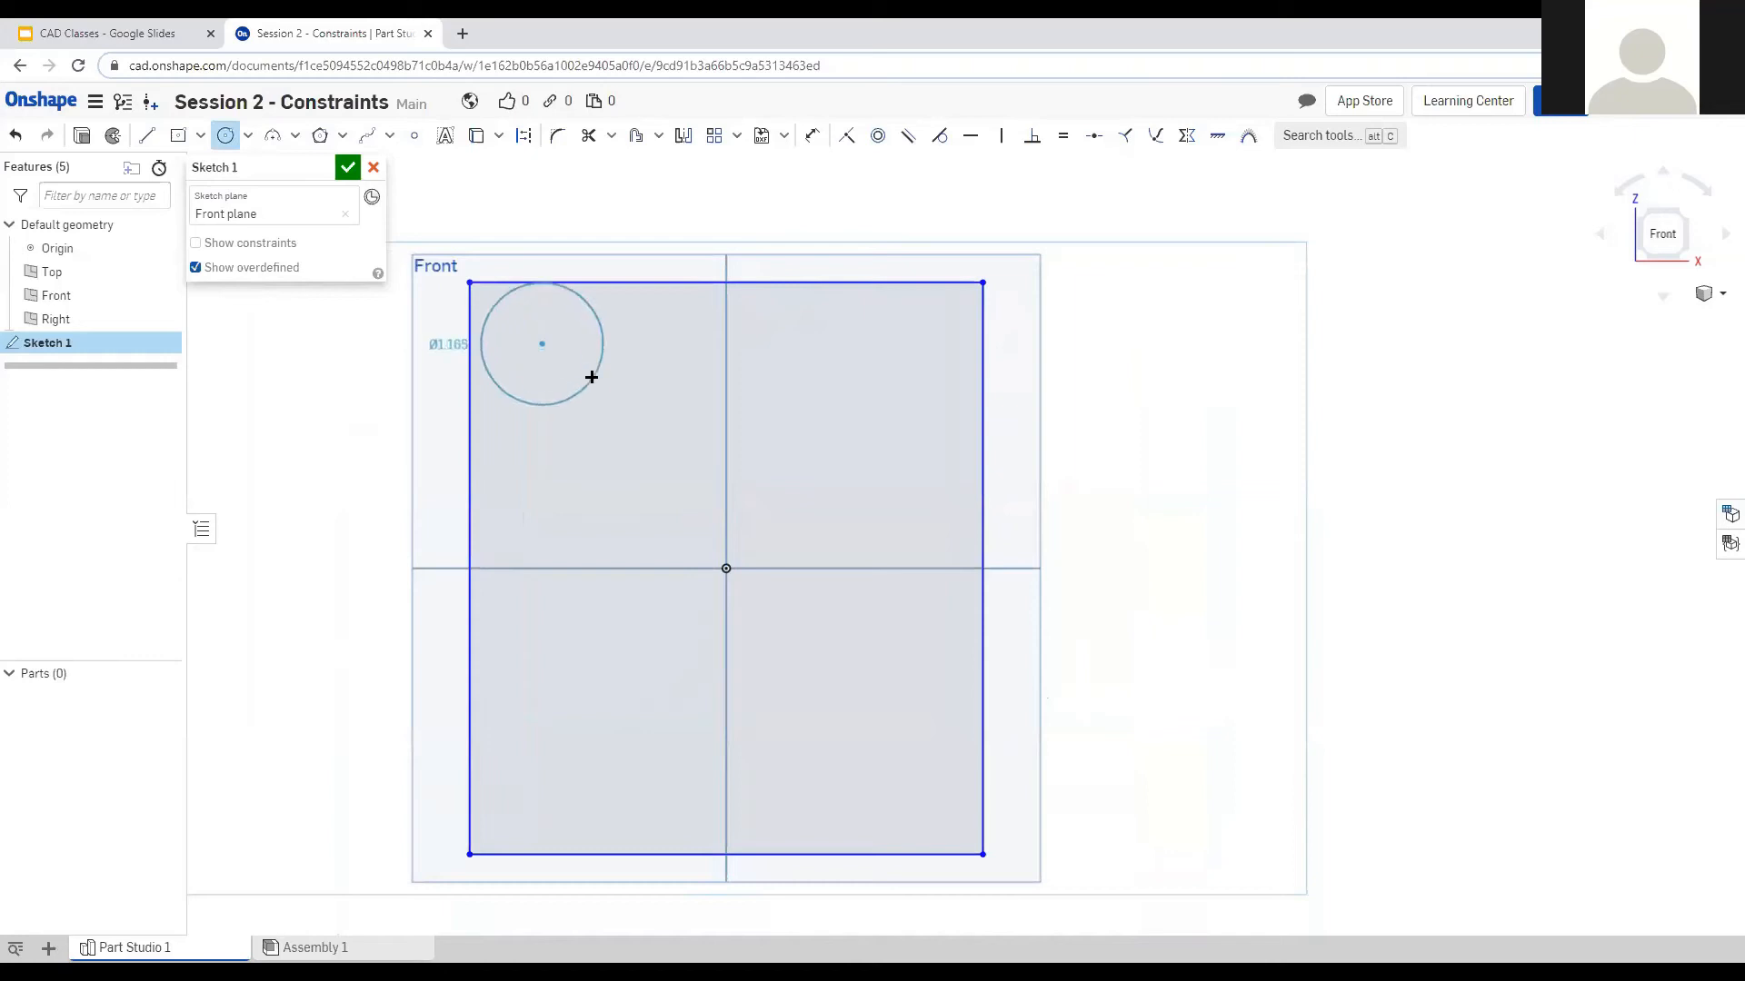
left_click(578, 359)
left_click(589, 455)
left_click(640, 450)
Add a small bottom-left rectangle and a 14-sided polygon above it, then select the left geometry.
left_click(178, 135)
left_click(577, 729)
left_click(649, 701)
left_click(319, 135)
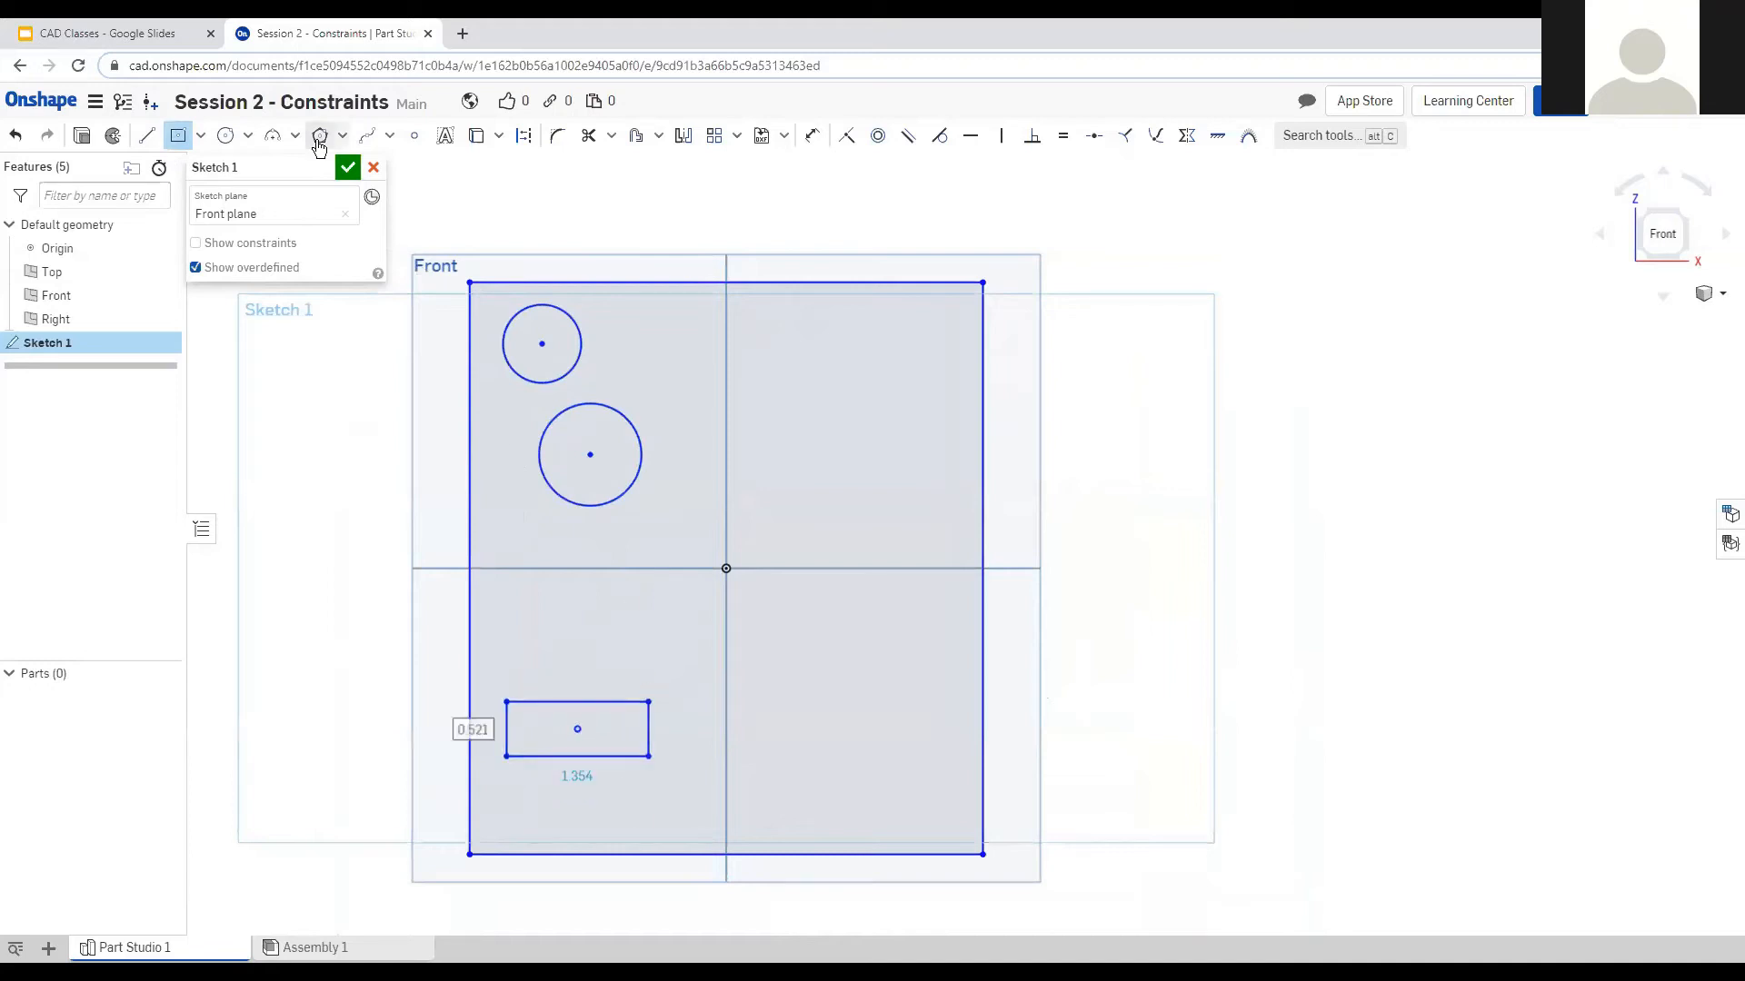
left_click(608, 613)
scroll(645, 626, "up", 8)
left_click(646, 627)
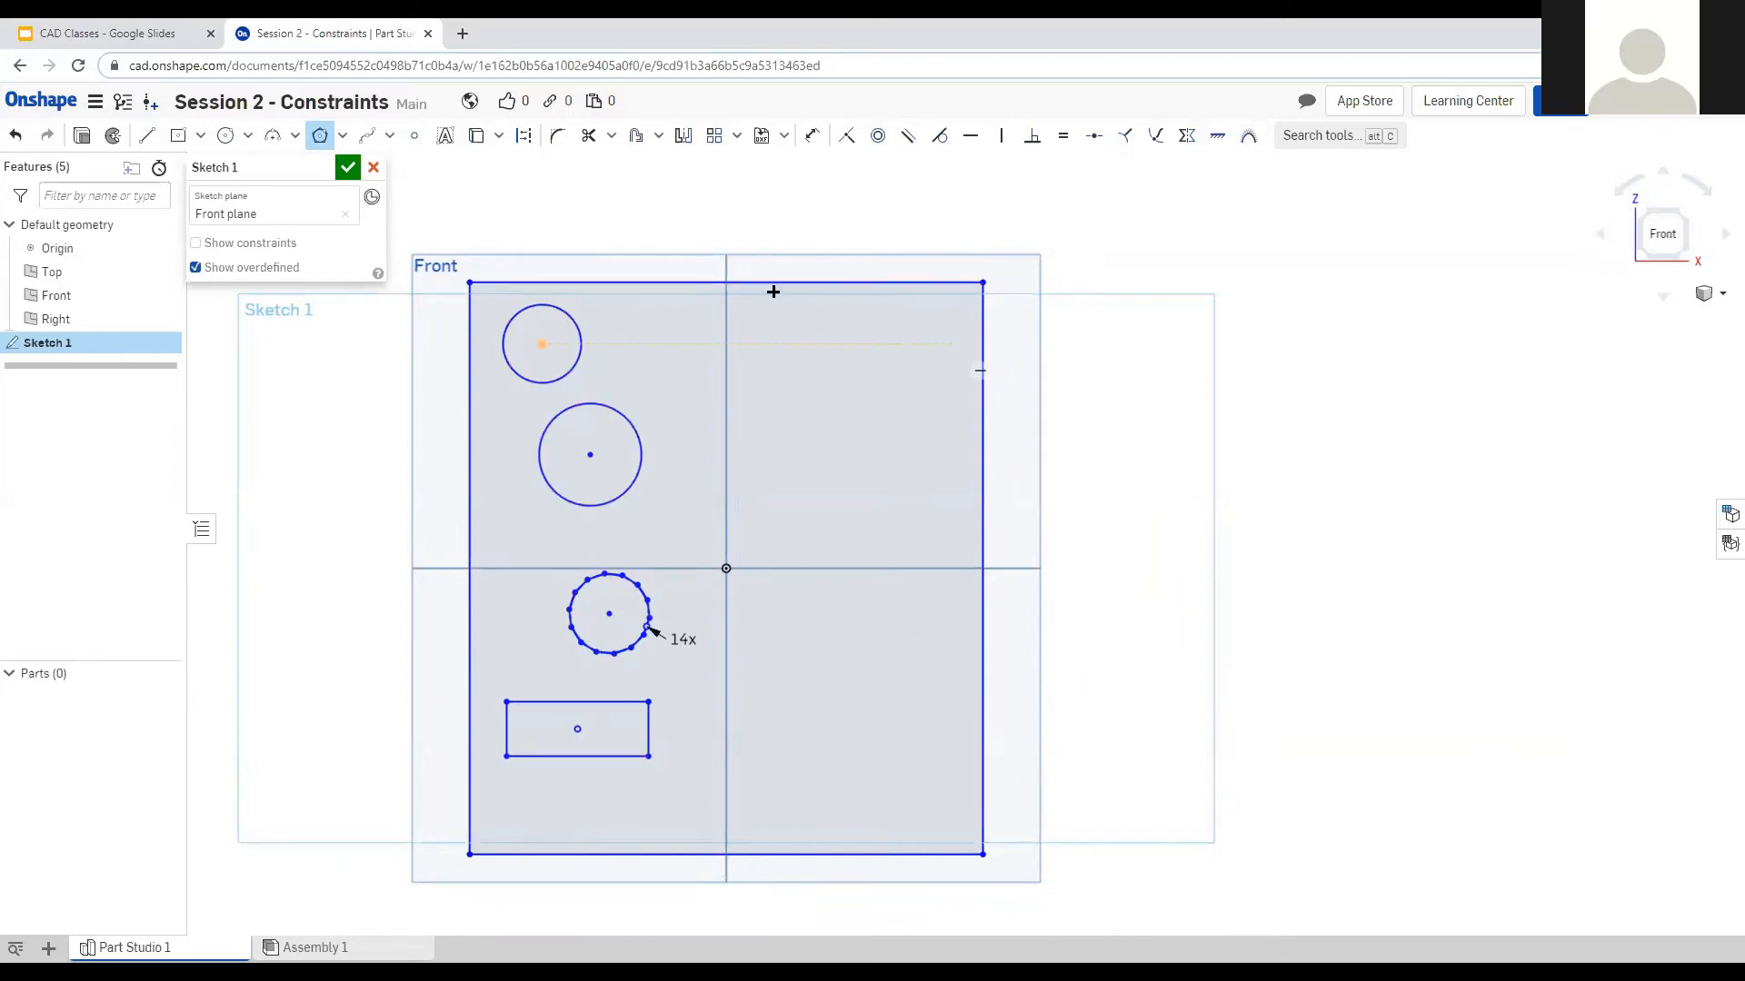
left_click(320, 135)
key("ctrl+a")
left_click_drag(698, 785, 489, 293)
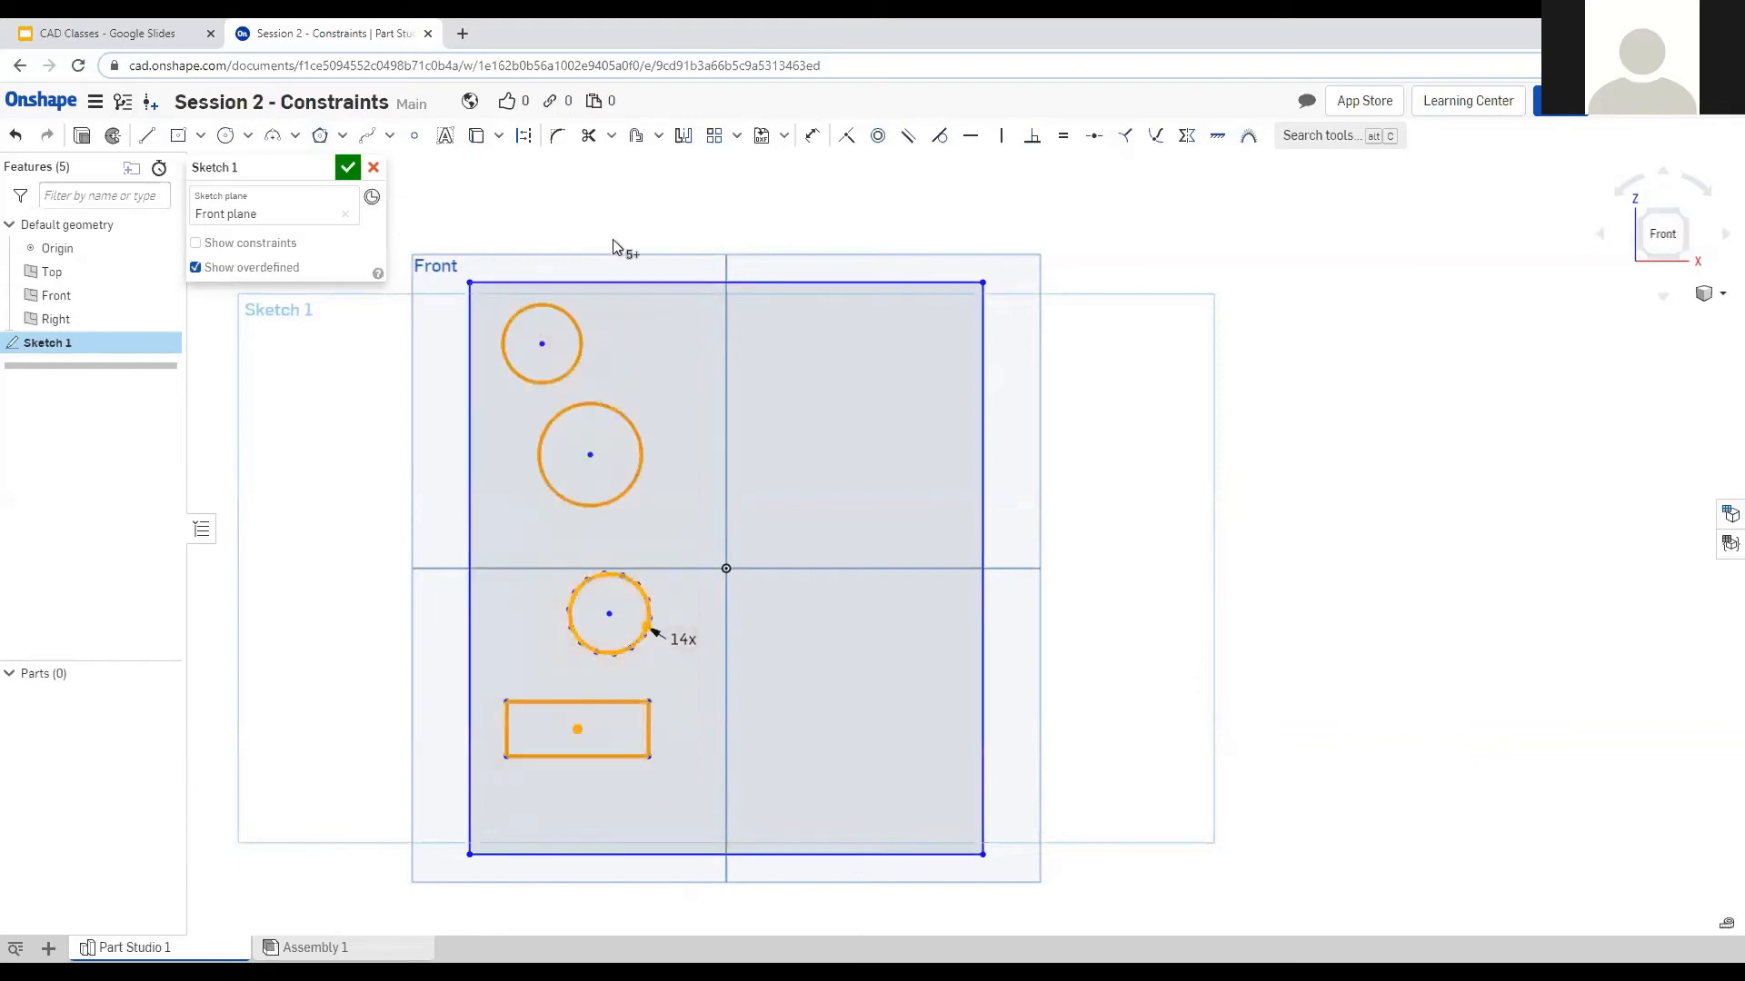
left_click(684, 136)
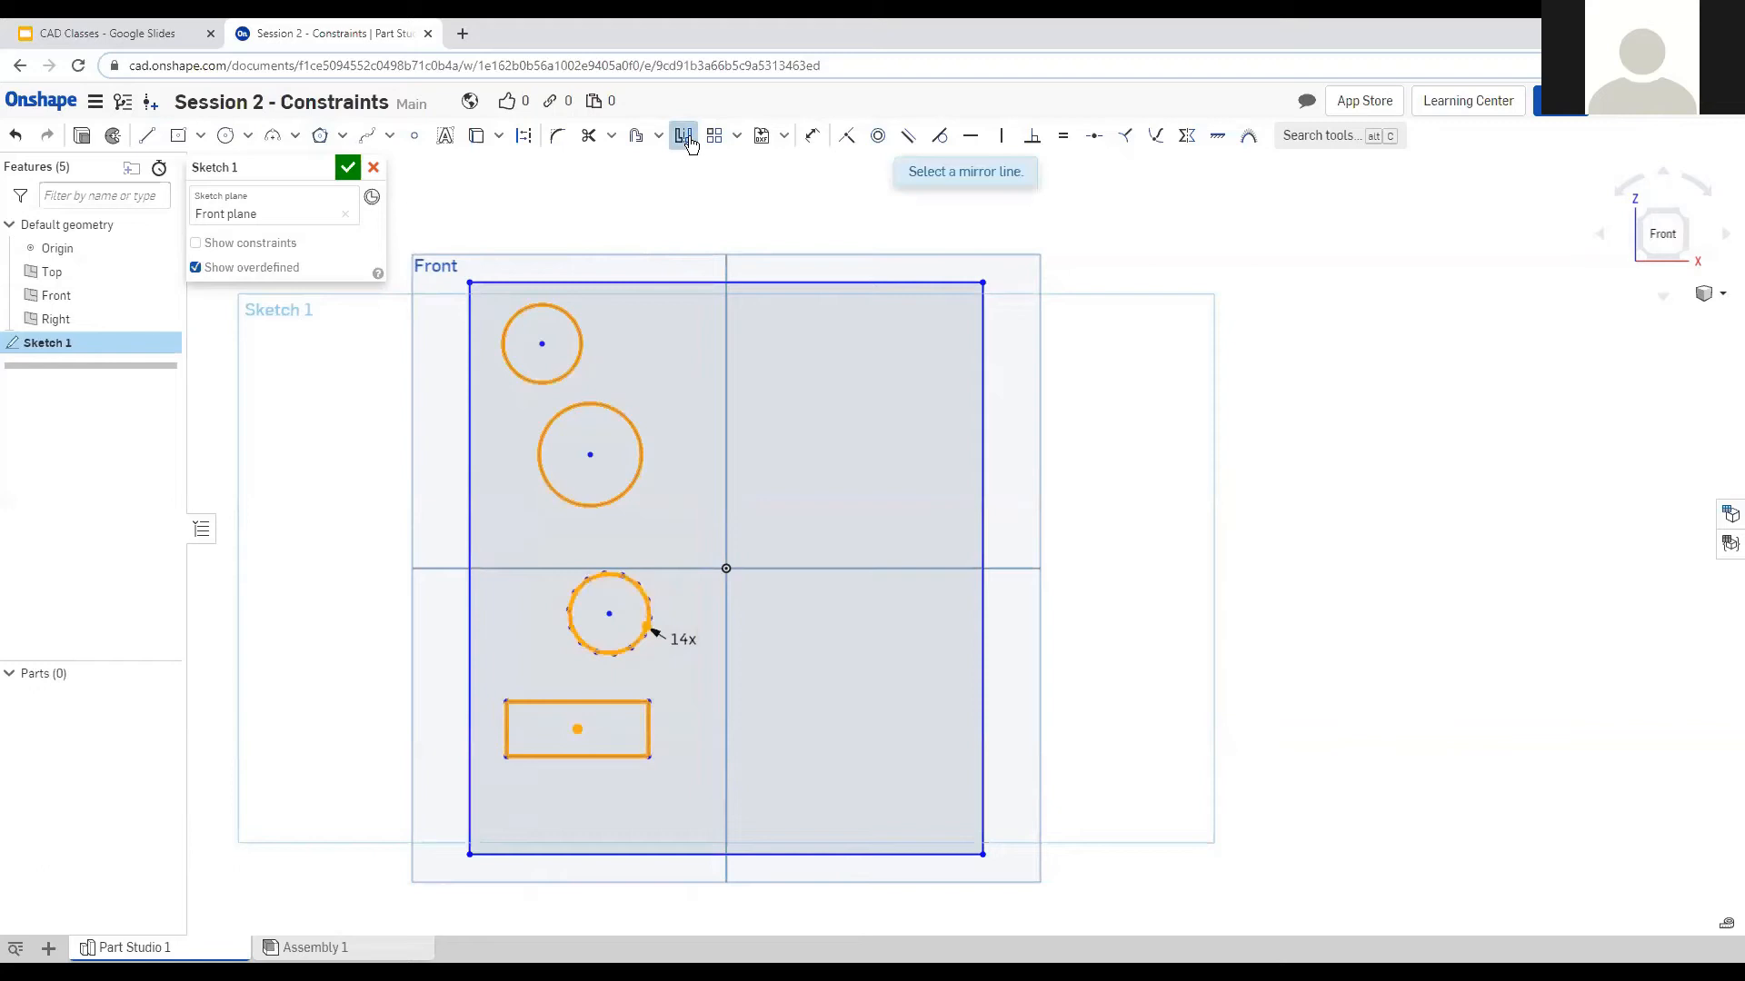
left_click(726, 428)
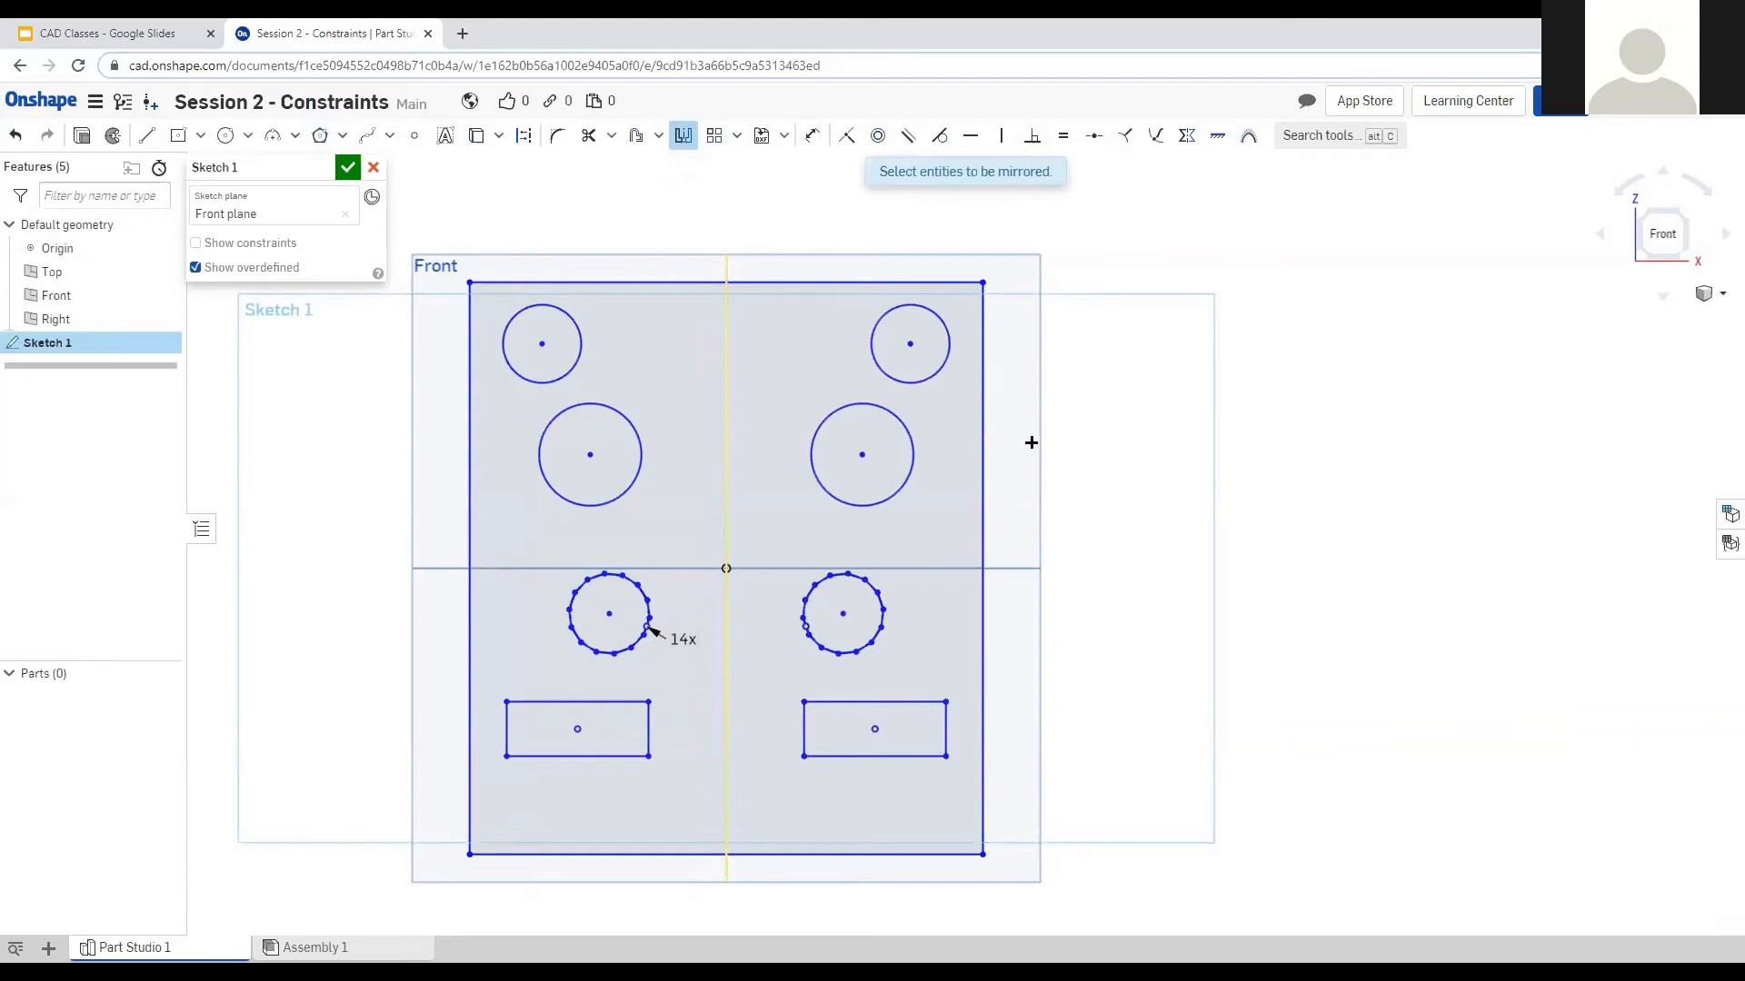
key("Escape")
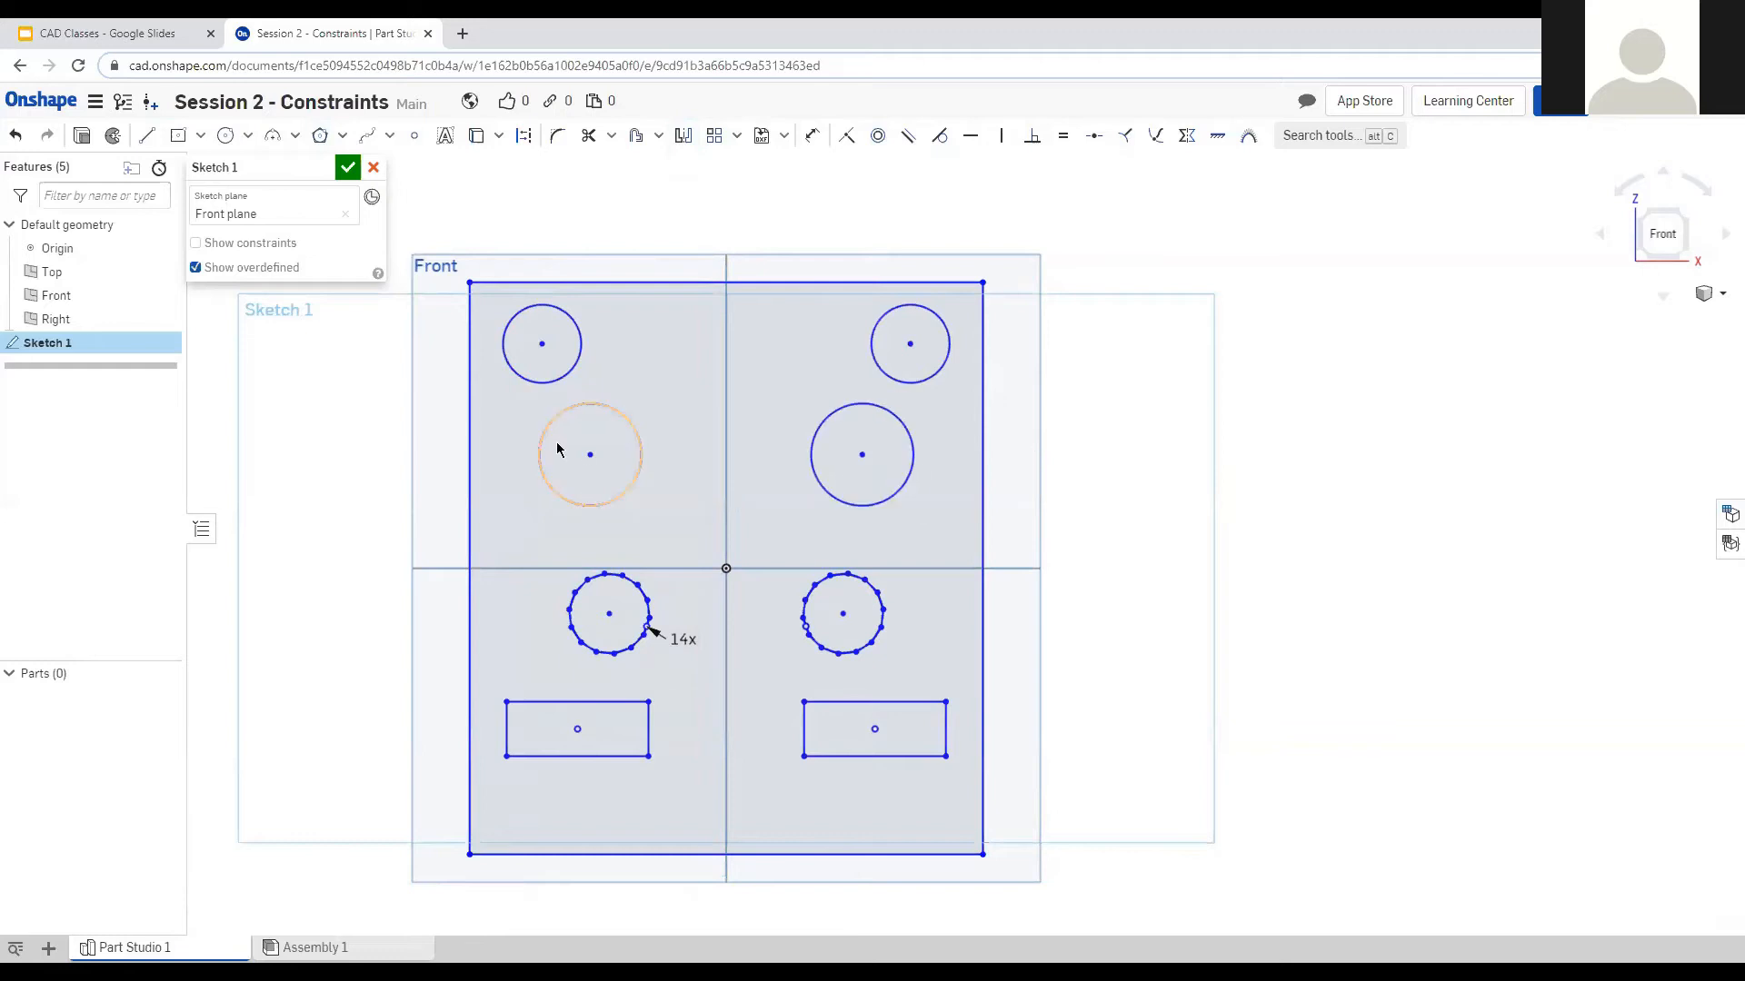
key("ctrl+z")
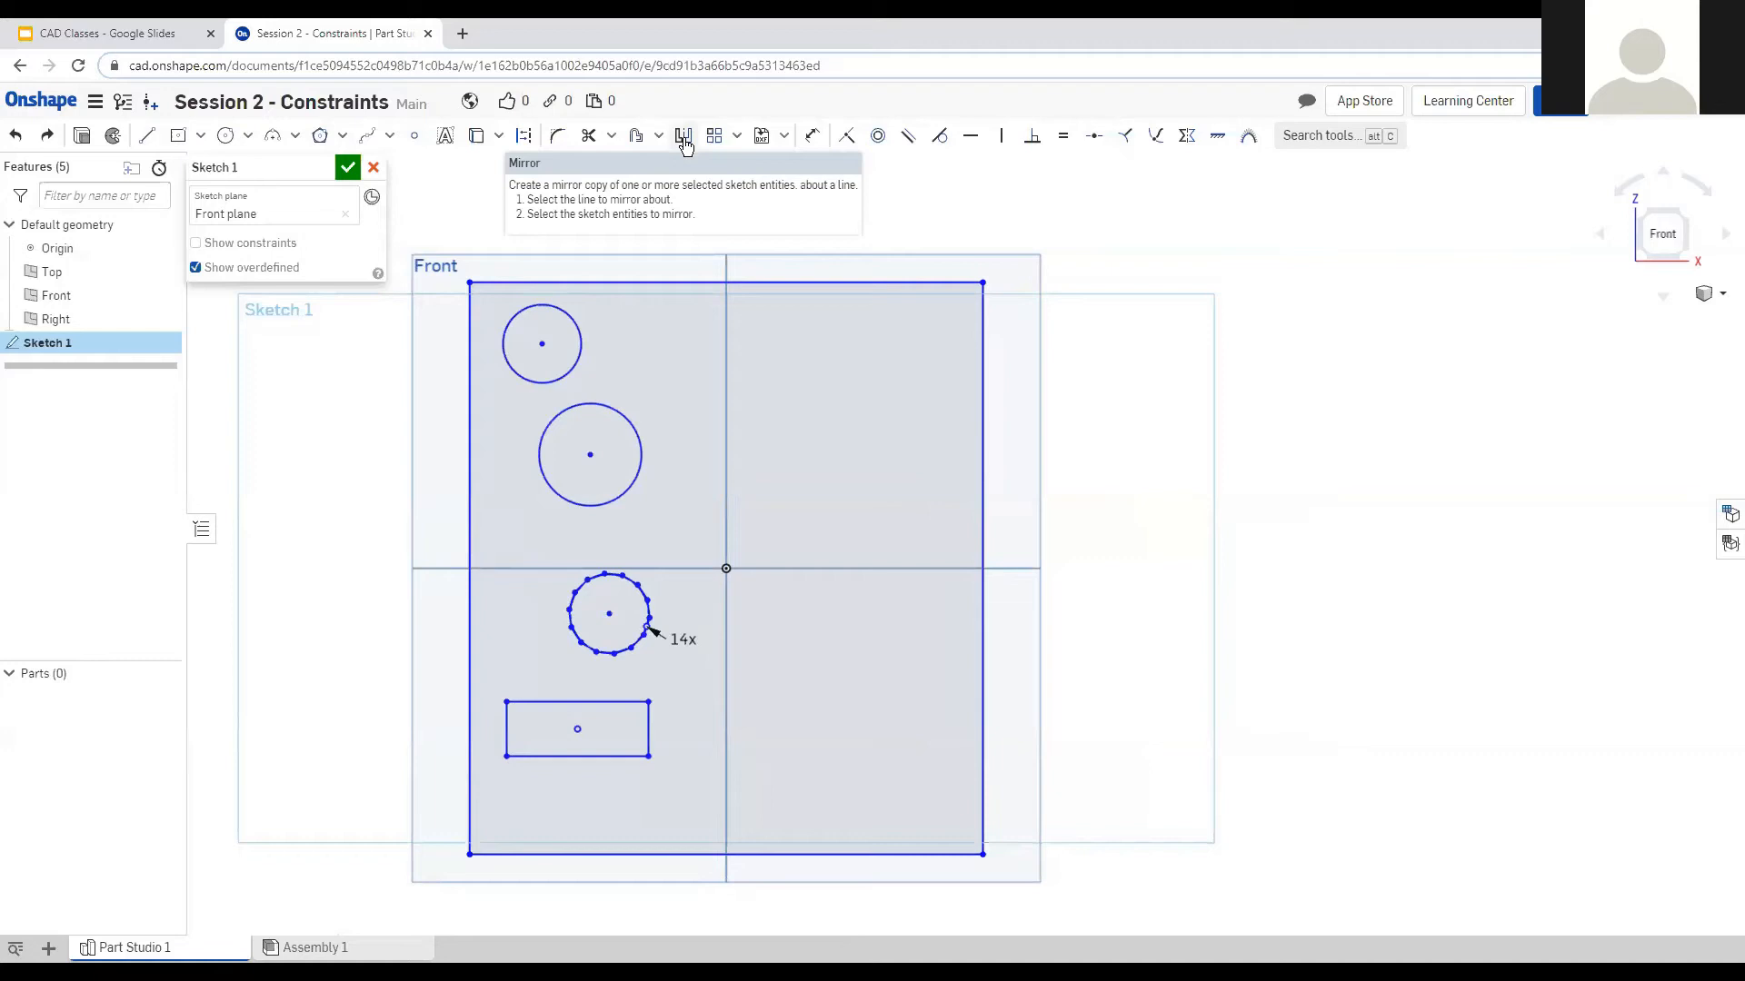
Mirror the left-side circles, polygon and rectangle across the vertical axis.
mouse_move(496, 291)
left_mouse_down()
mouse_move(698, 805)
mouse_move(738, 779)
left_mouse_up()
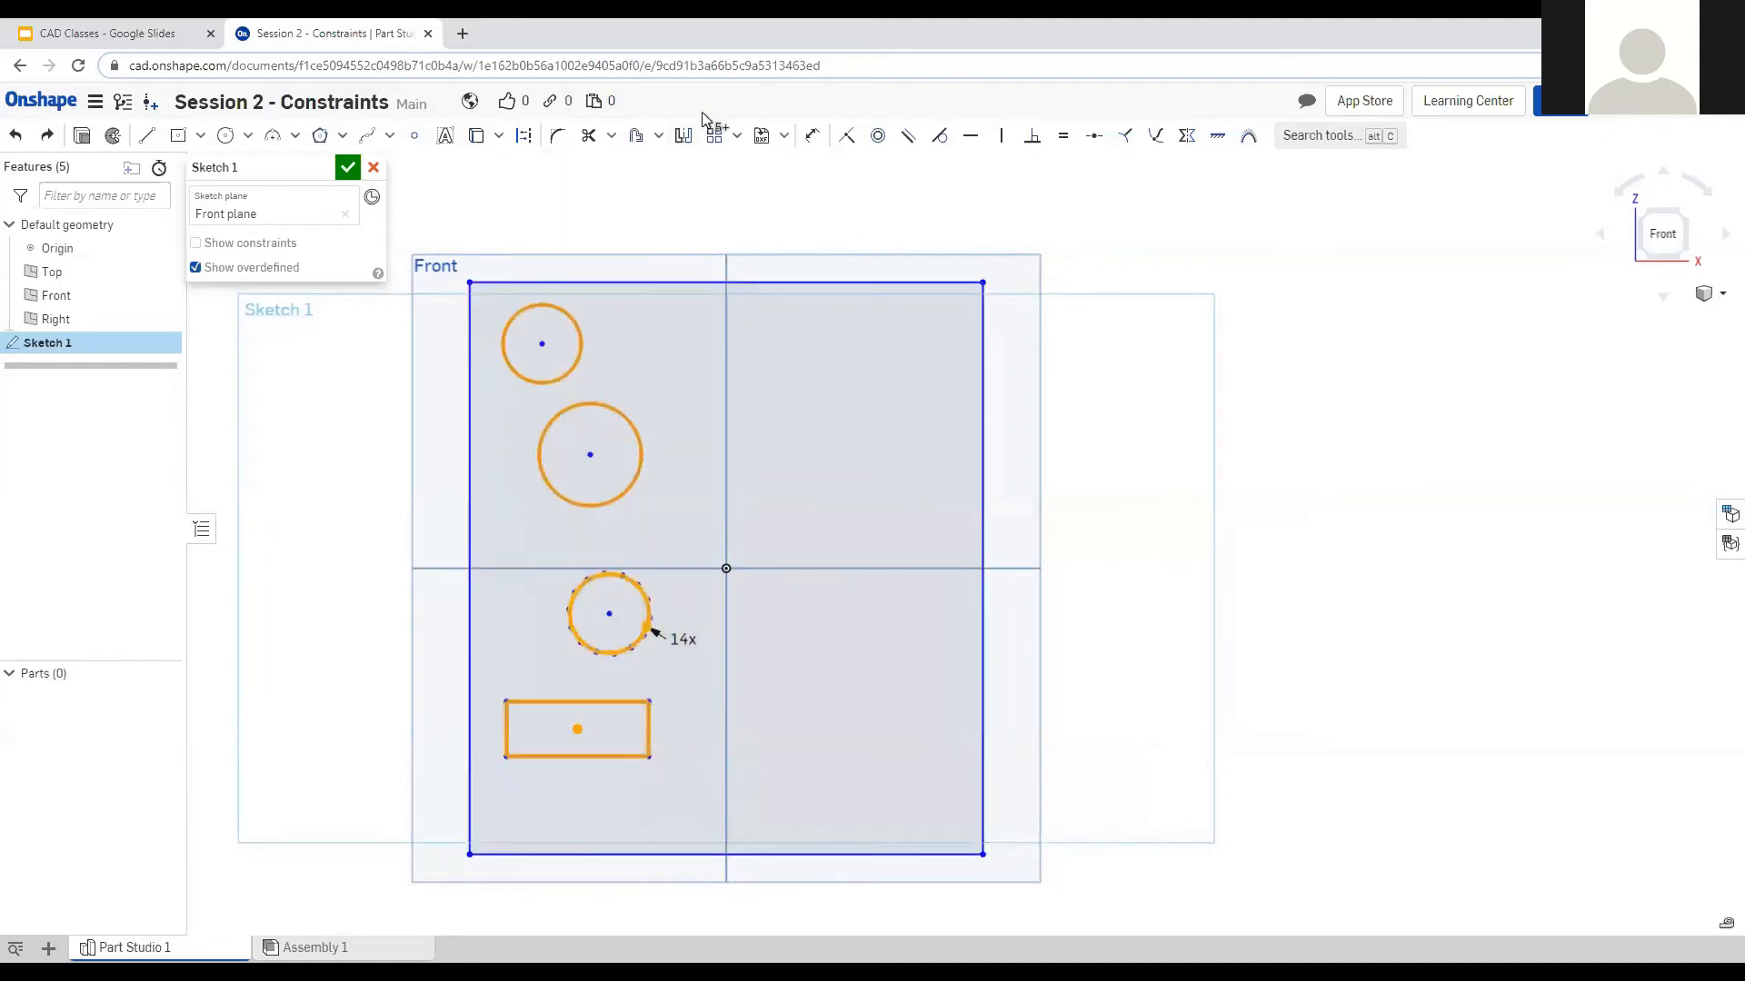
left_click(683, 137)
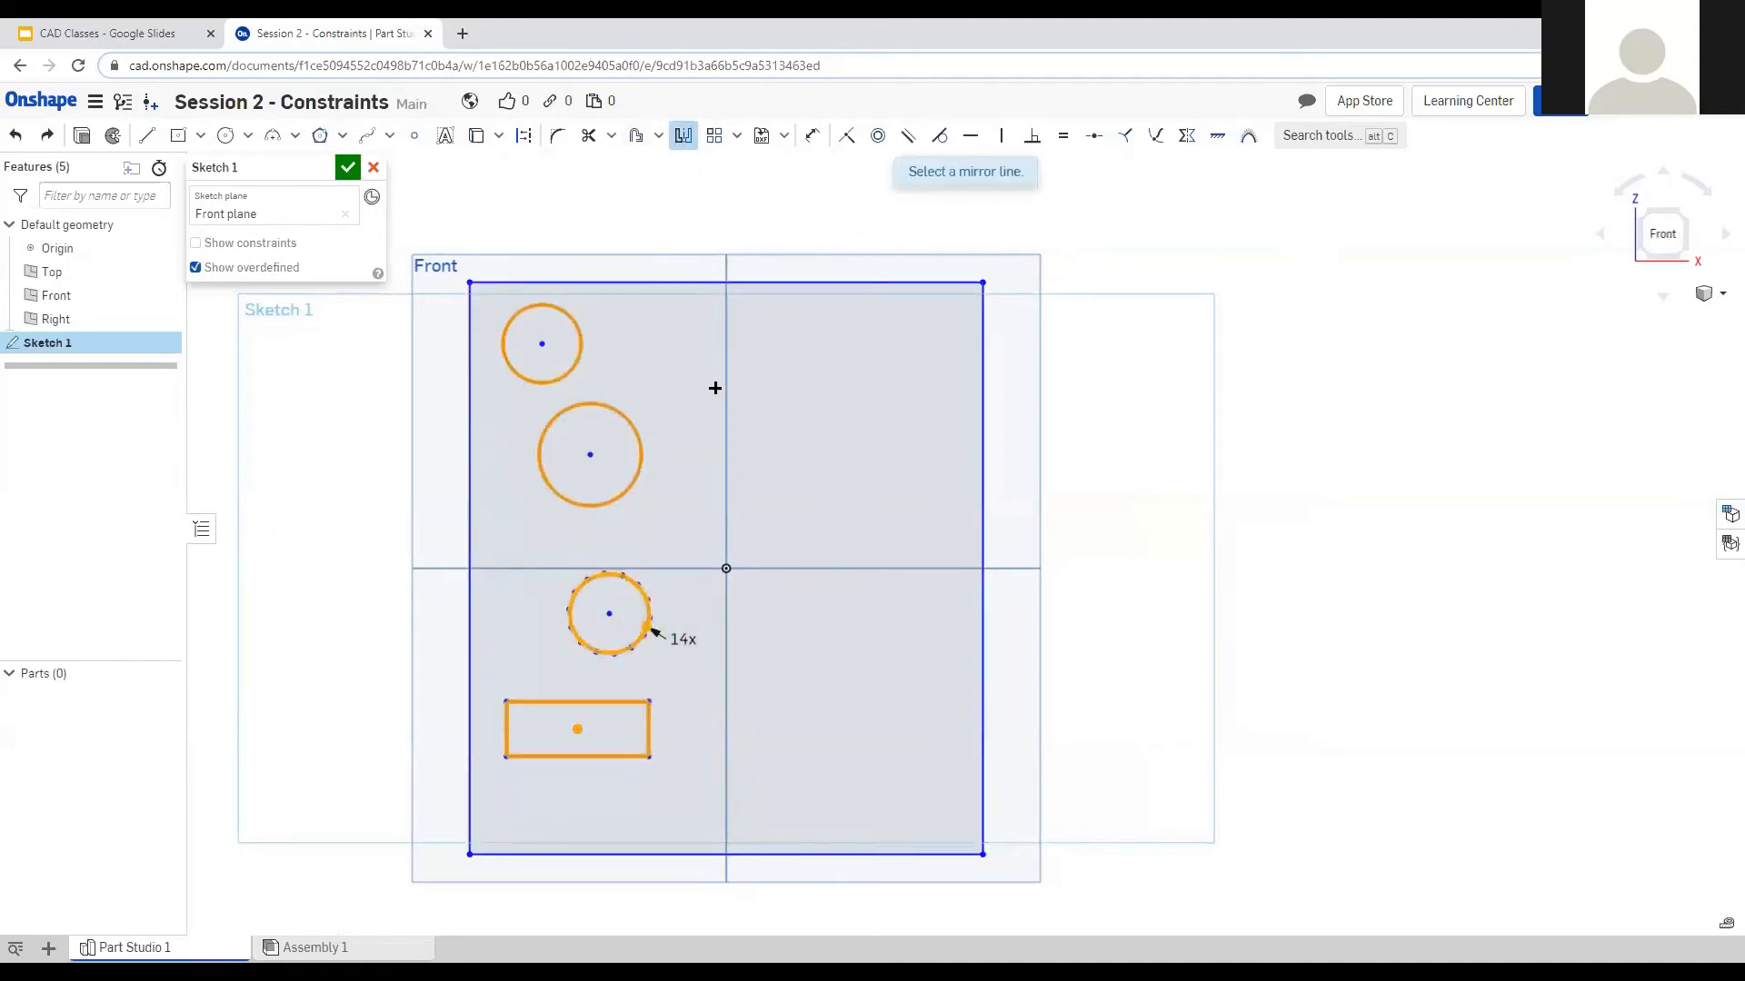
left_click(684, 136)
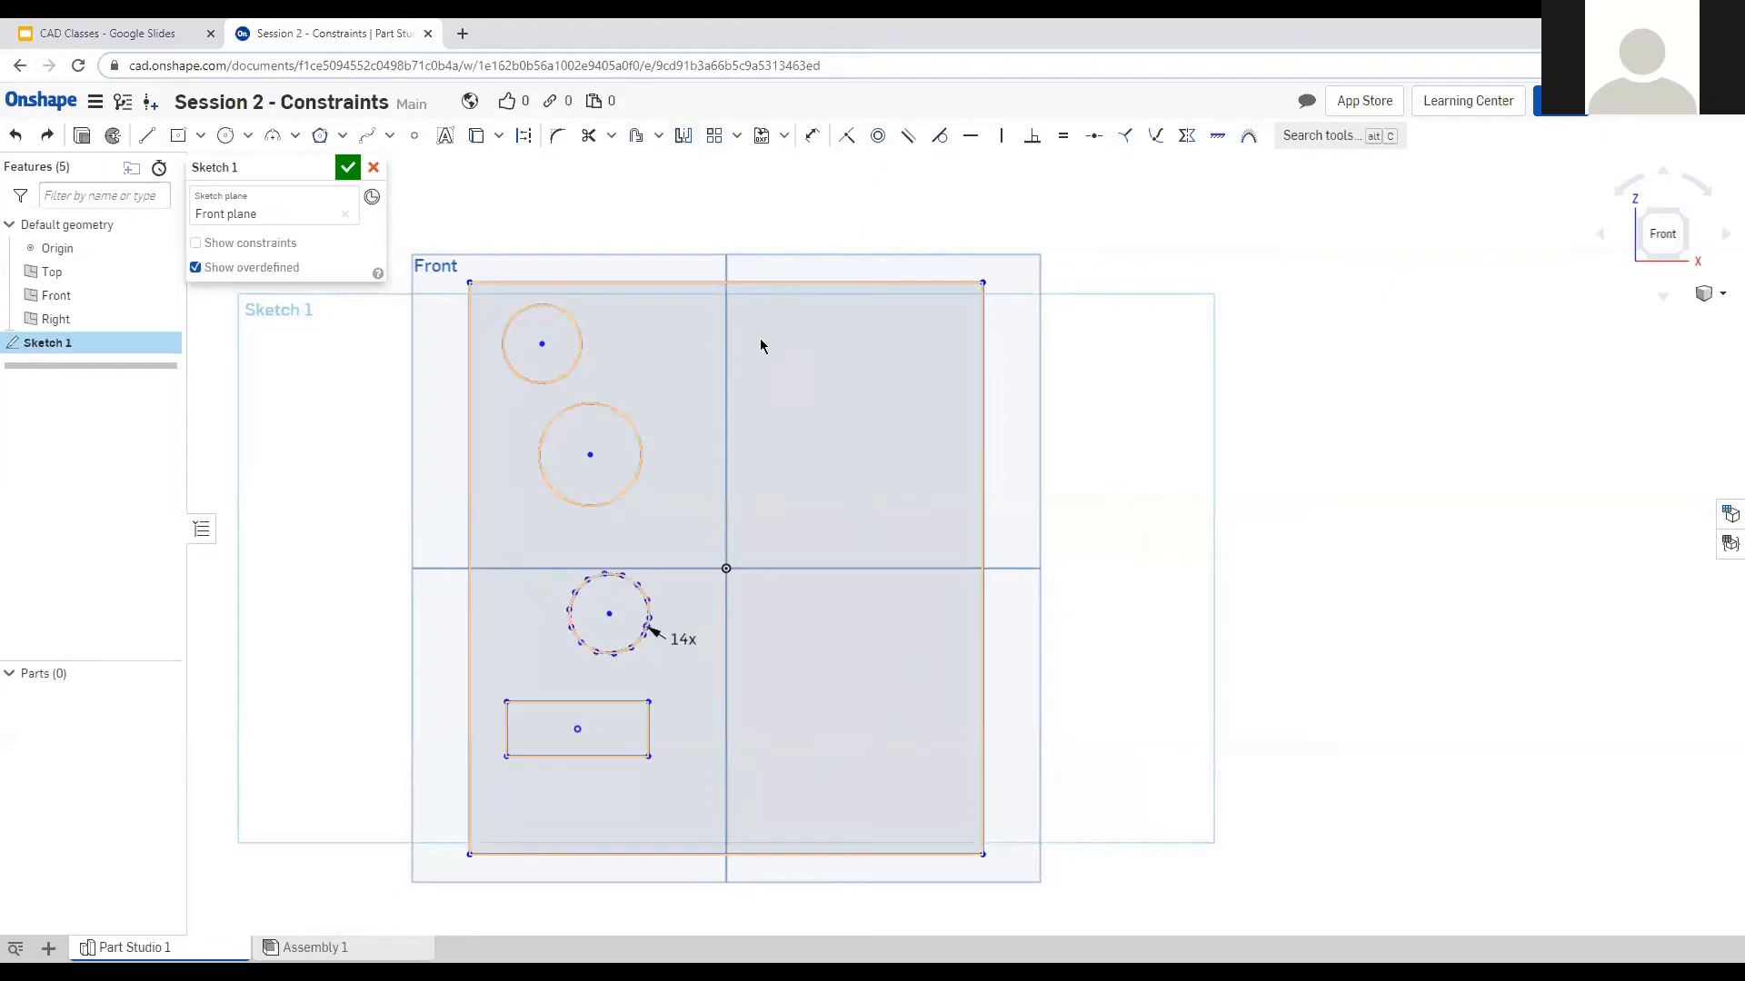
left_click(682, 139)
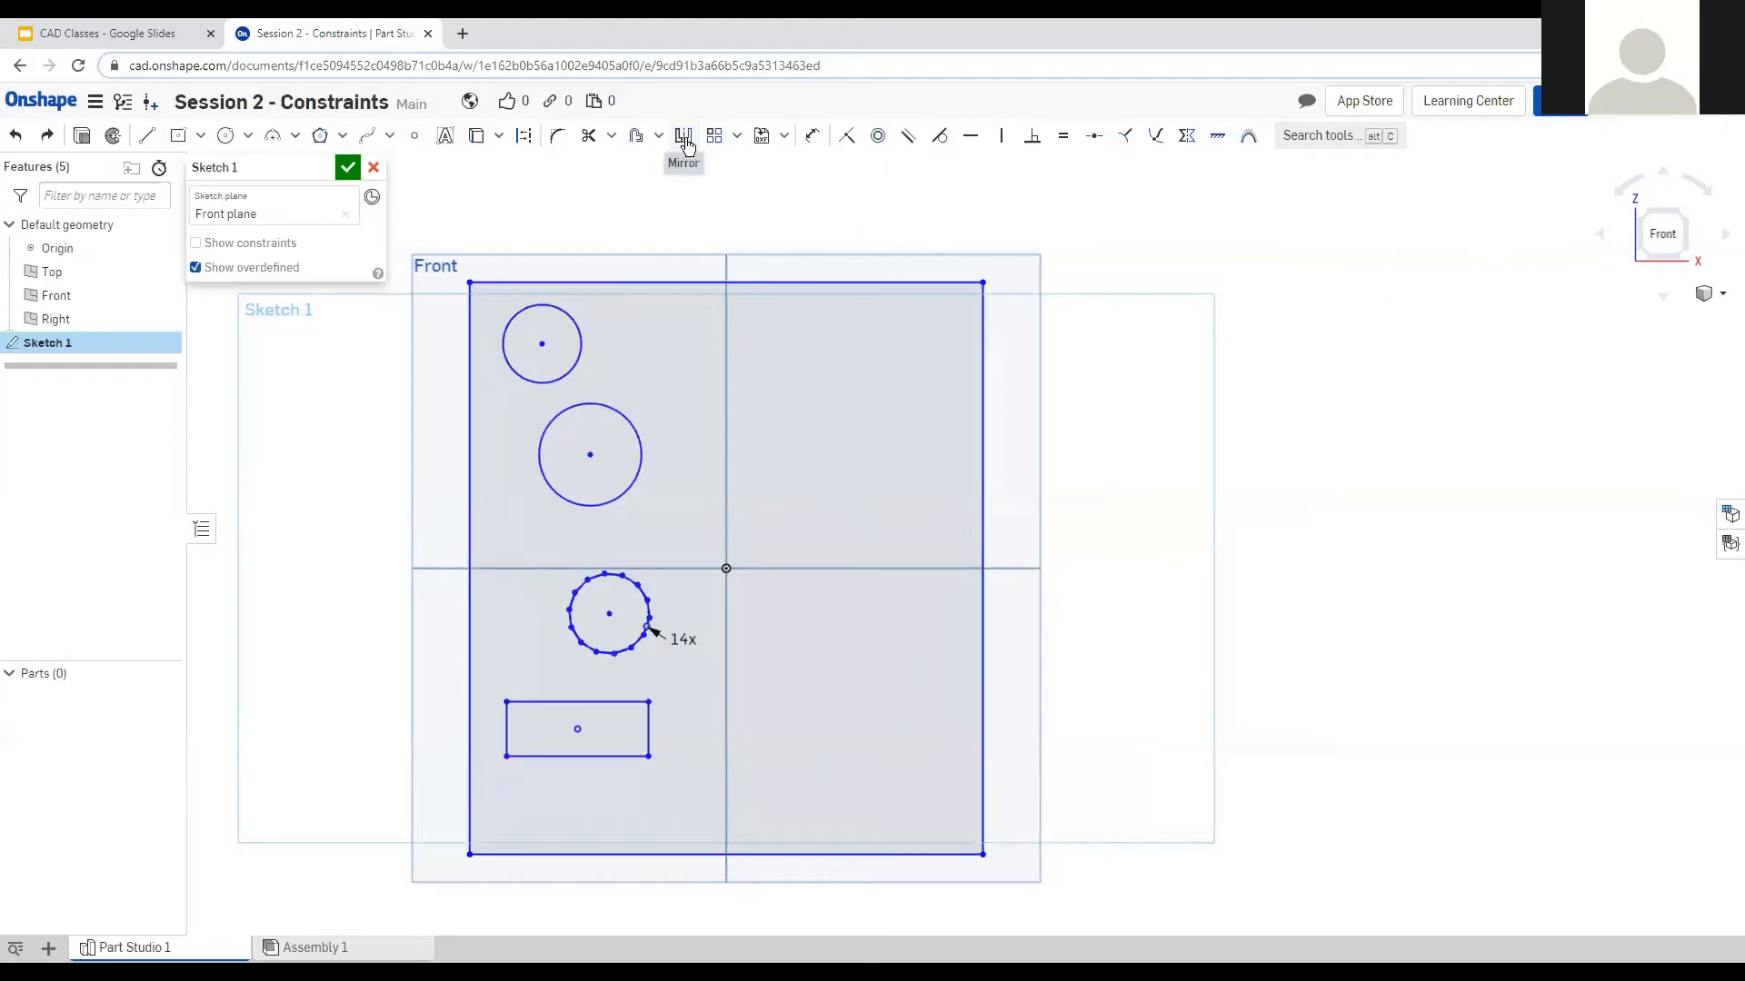
left_click(724, 268)
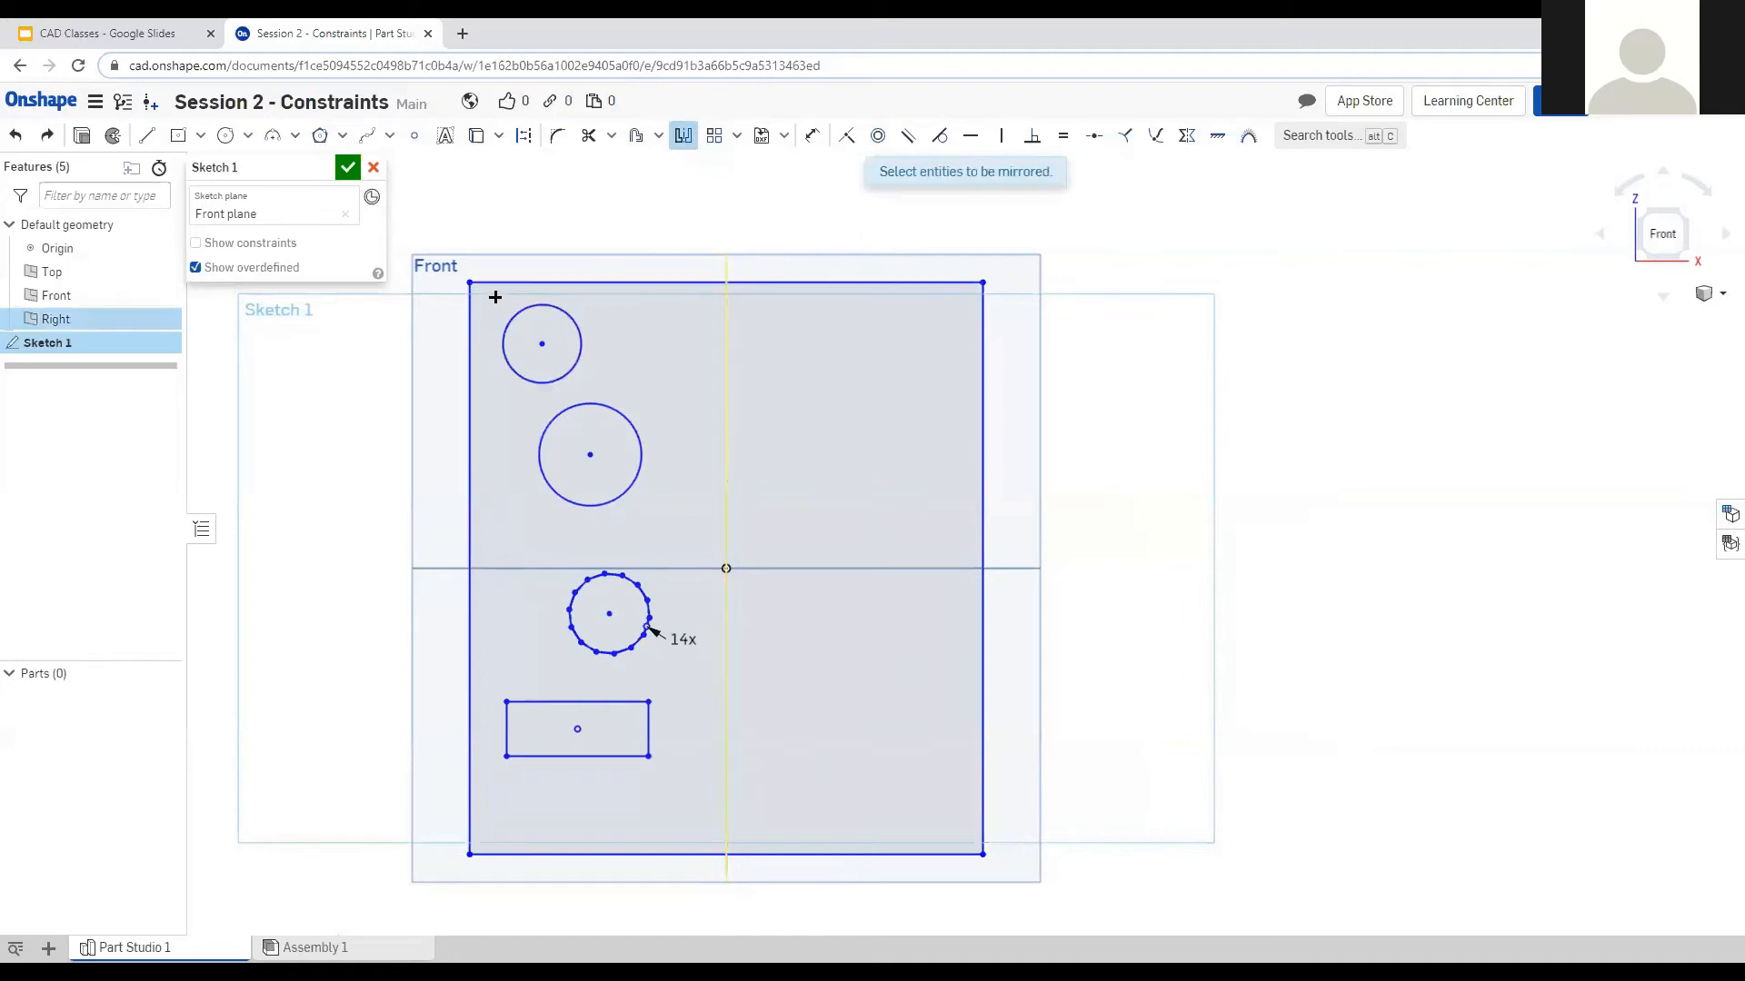
mouse_move(480, 295)
left_mouse_down()
mouse_move(689, 717)
mouse_move(704, 788)
left_mouse_up()
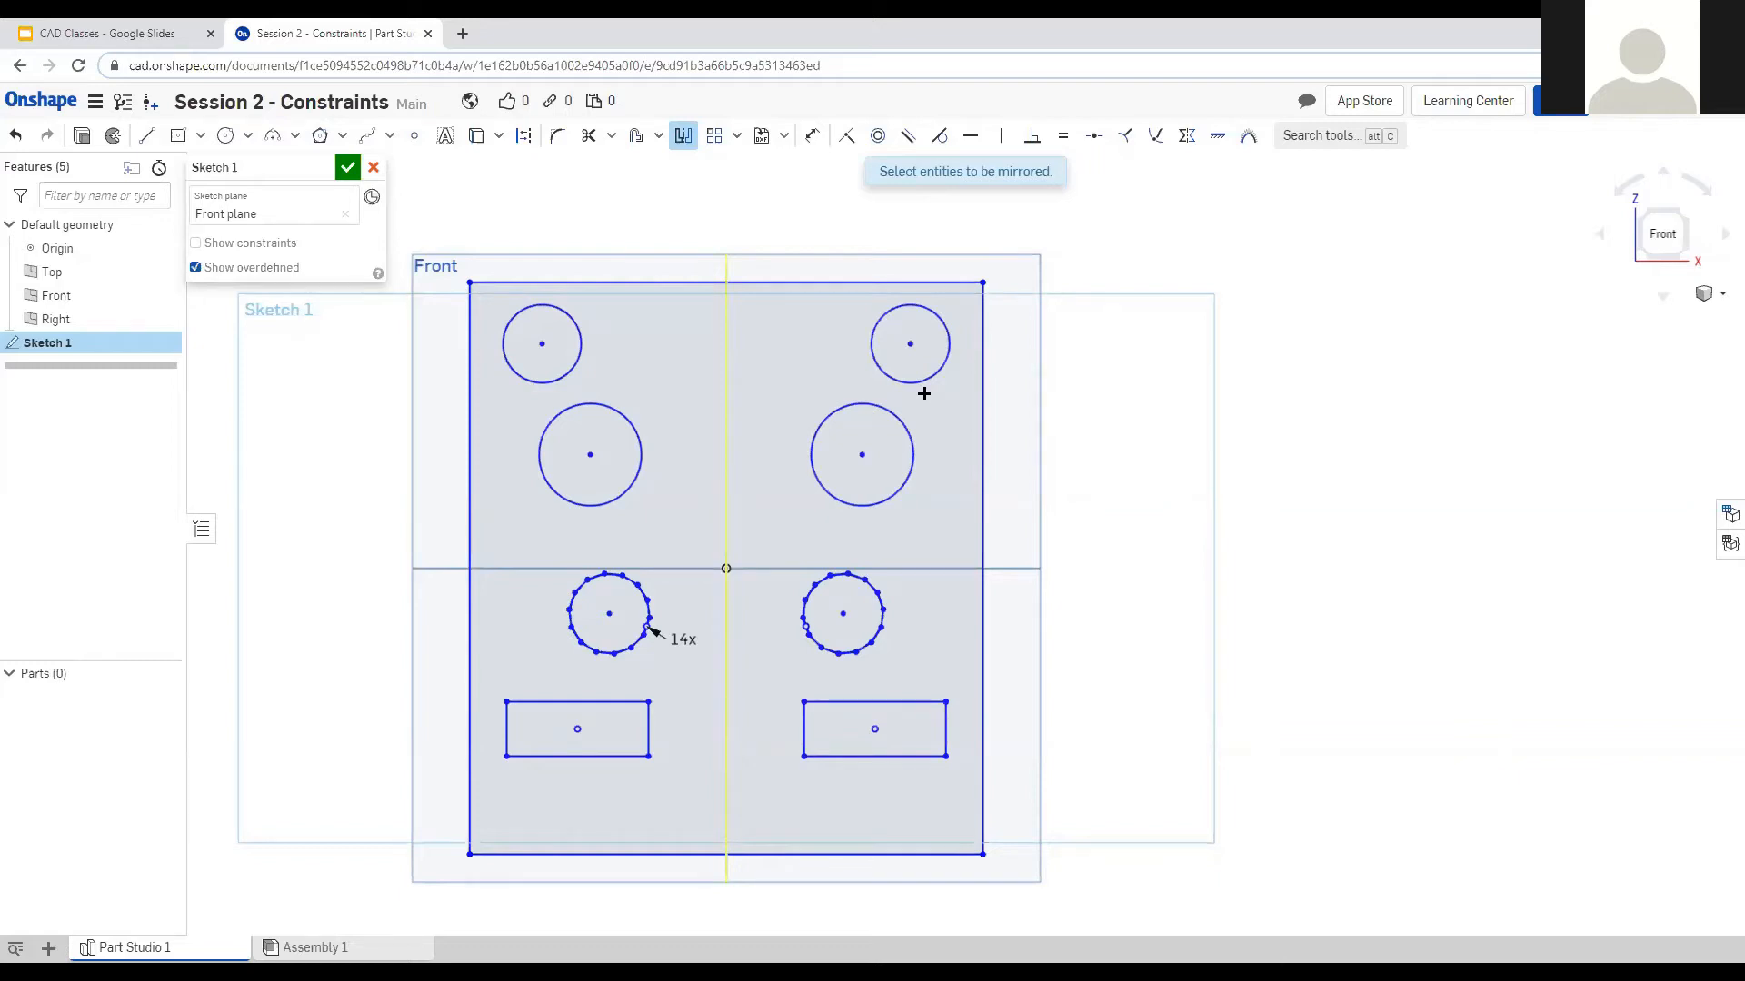
key("Escape")
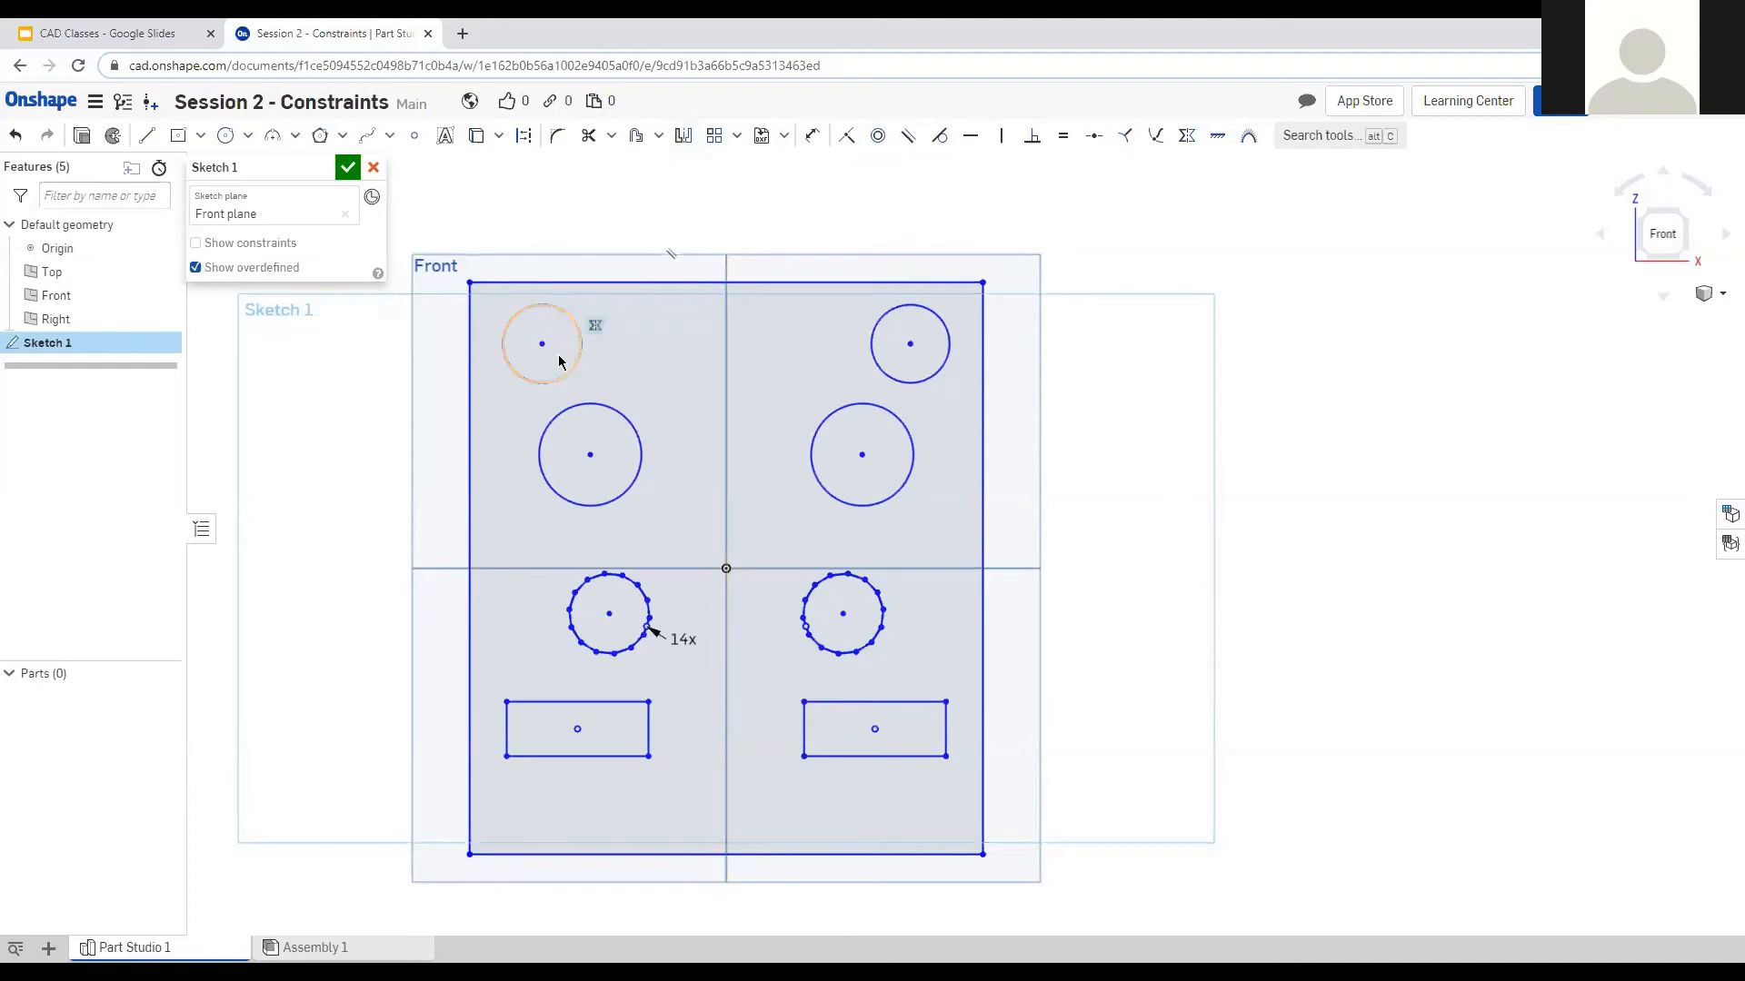
Reposition the top circles and stretch the left rectangle taller.
mouse_move(543, 344)
left_mouse_down()
mouse_move(607, 354)
mouse_move(567, 352)
left_mouse_up()
left_click(889, 350)
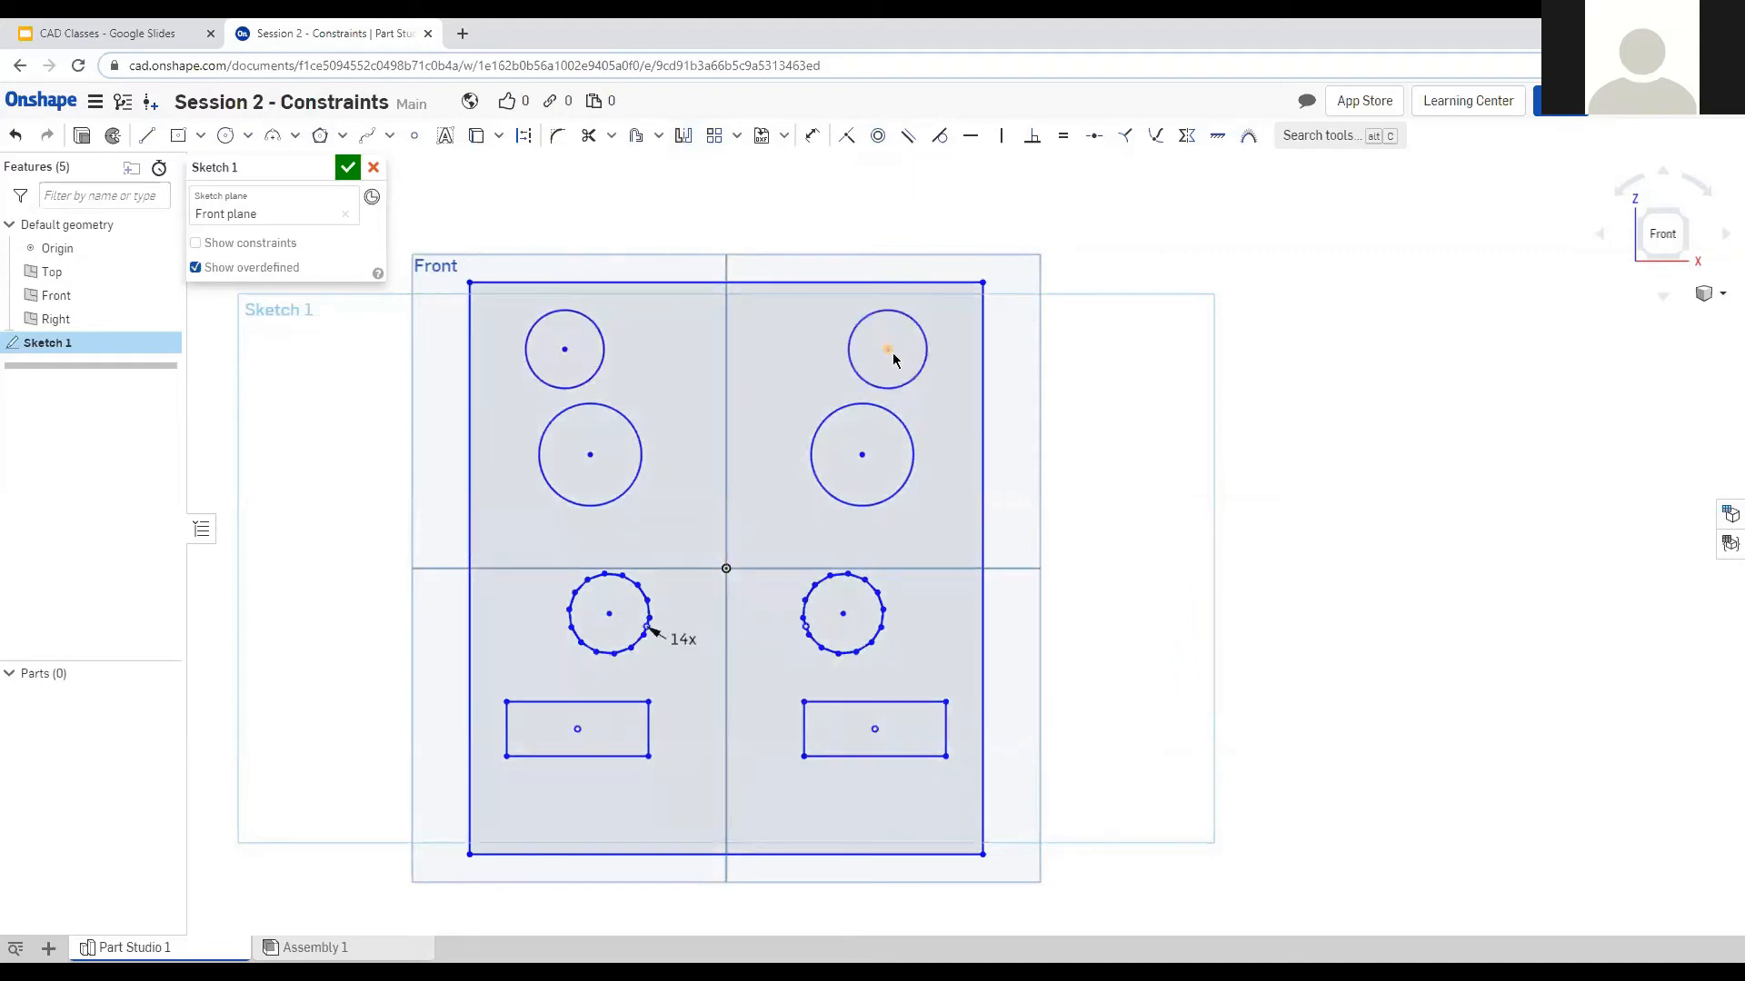
left_click_drag(753, 363, 641, 346)
left_click_drag(590, 456, 551, 410)
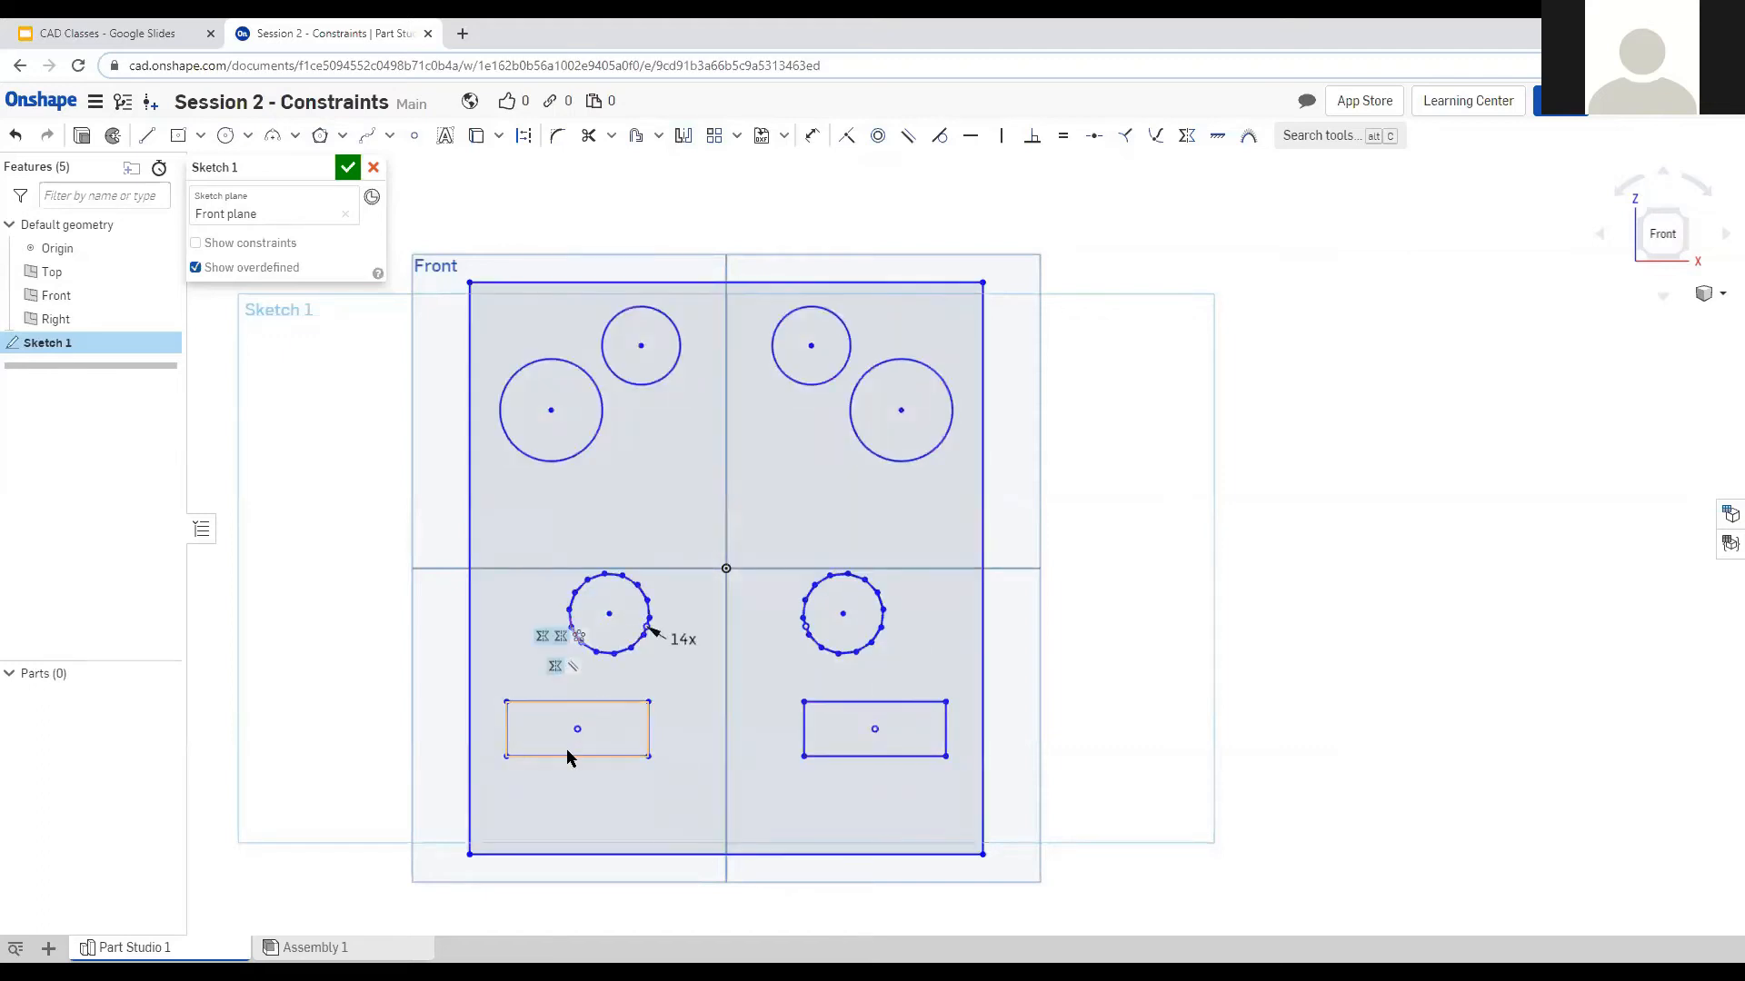
mouse_move(566, 755)
left_mouse_down()
mouse_move(576, 830)
mouse_move(580, 782)
mouse_move(584, 809)
left_mouse_up()
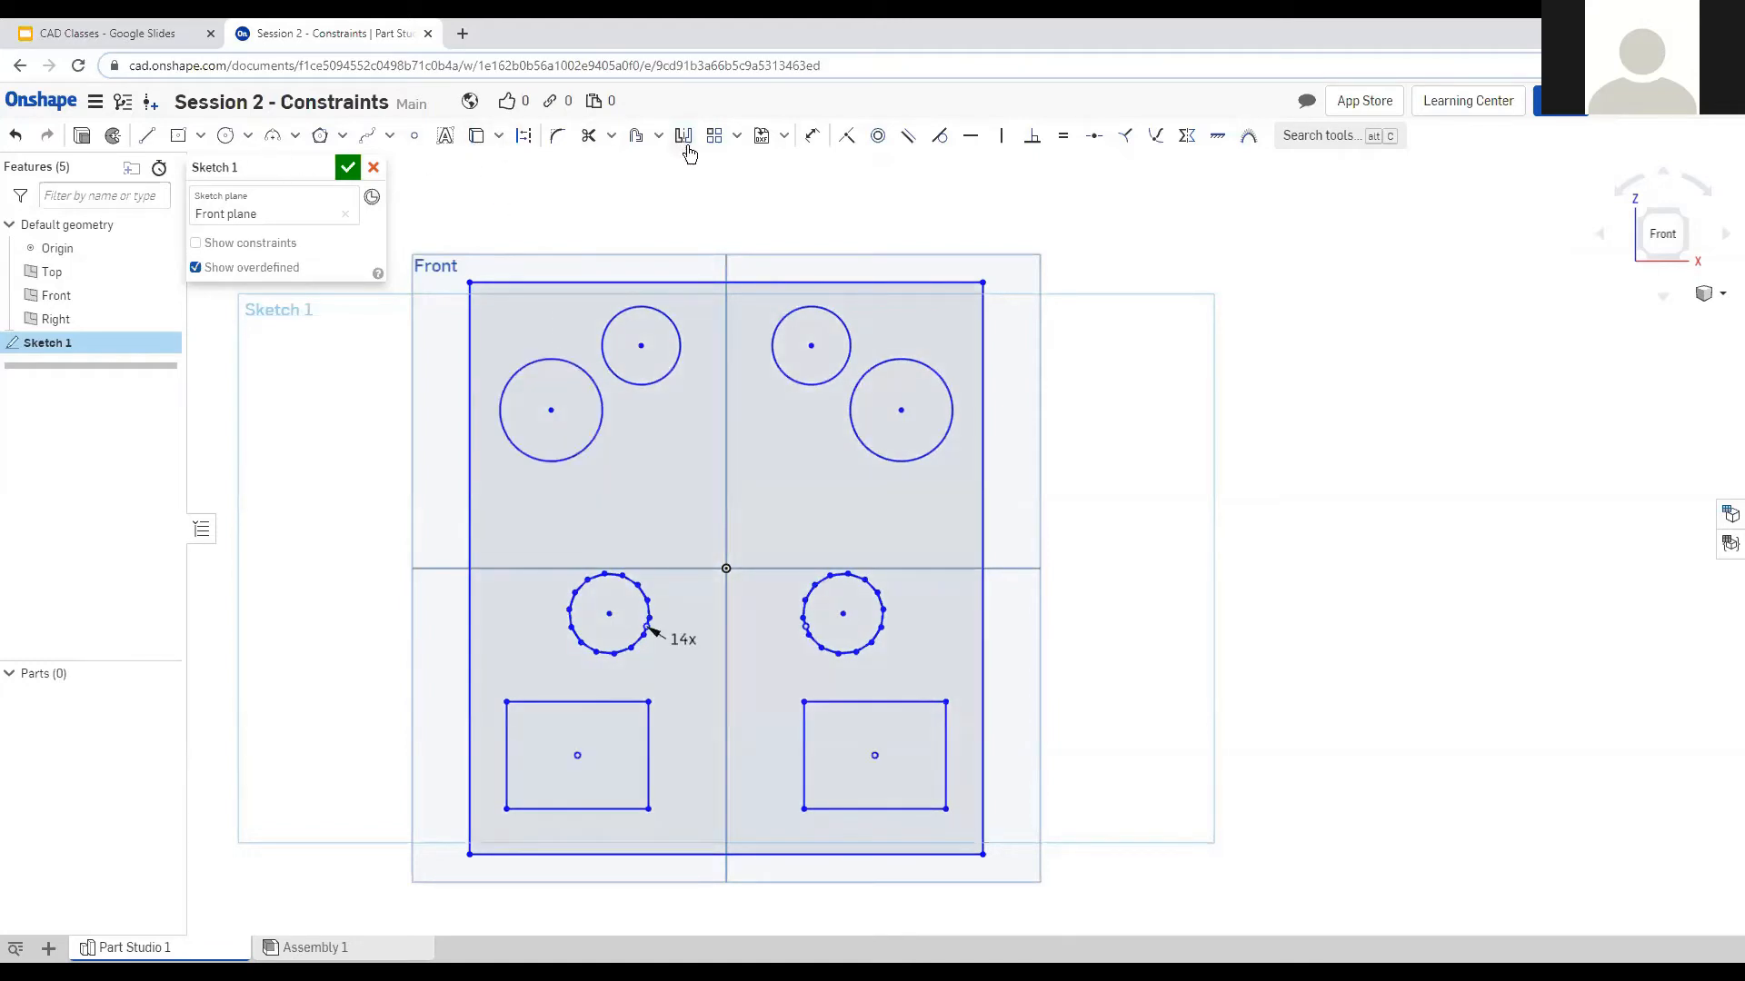
Give the left rectangle a height of 1 and put its centre 1 from the vertical axis.
left_click(811, 135)
left_click(651, 760)
left_click(682, 745)
type("1")
key("Return")
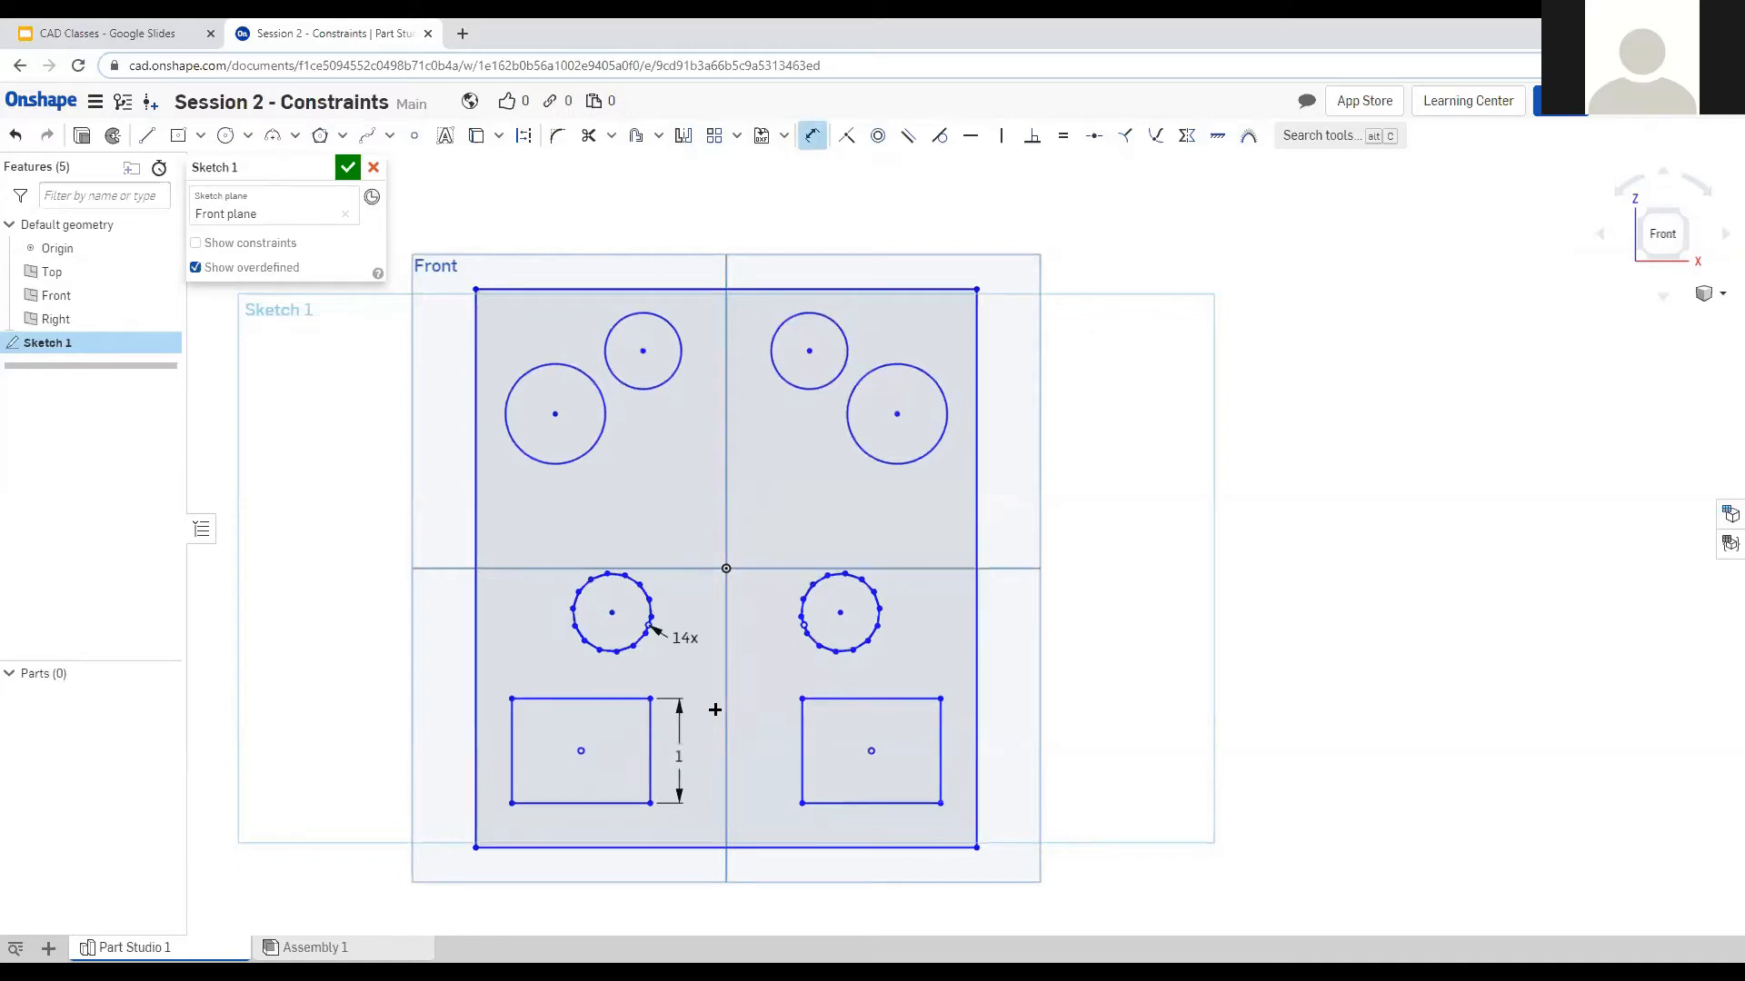
scroll(716, 710, "up", 1)
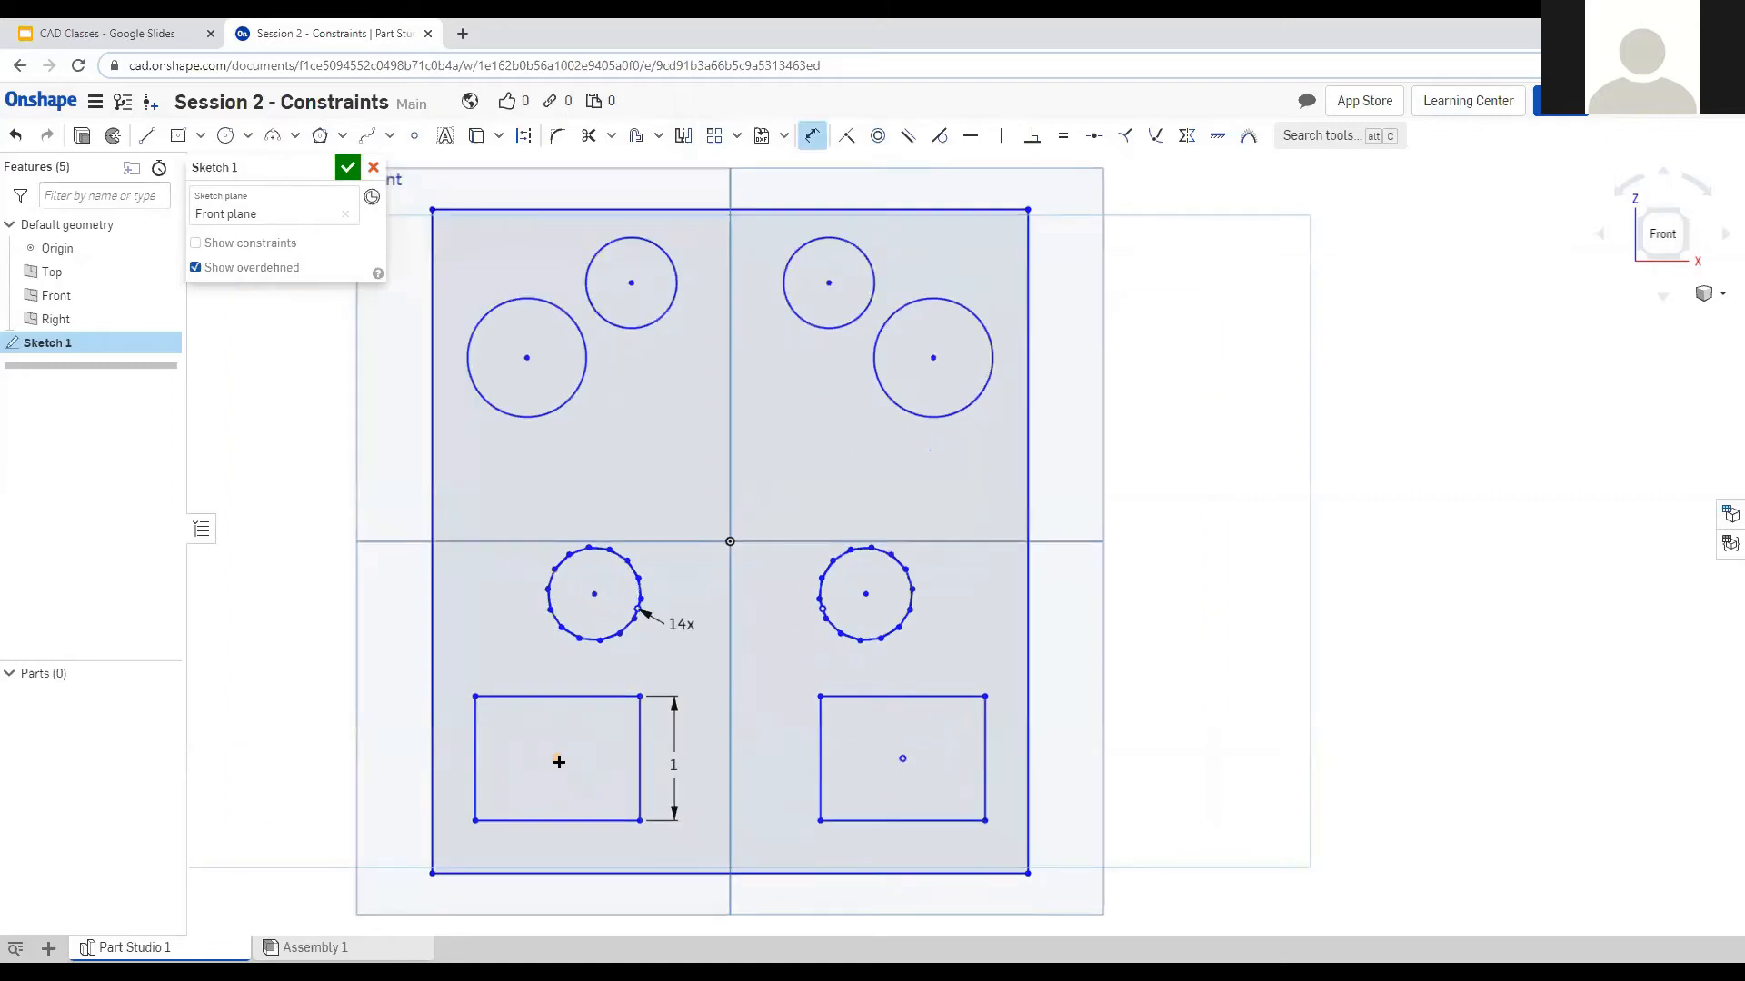
left_click(557, 757)
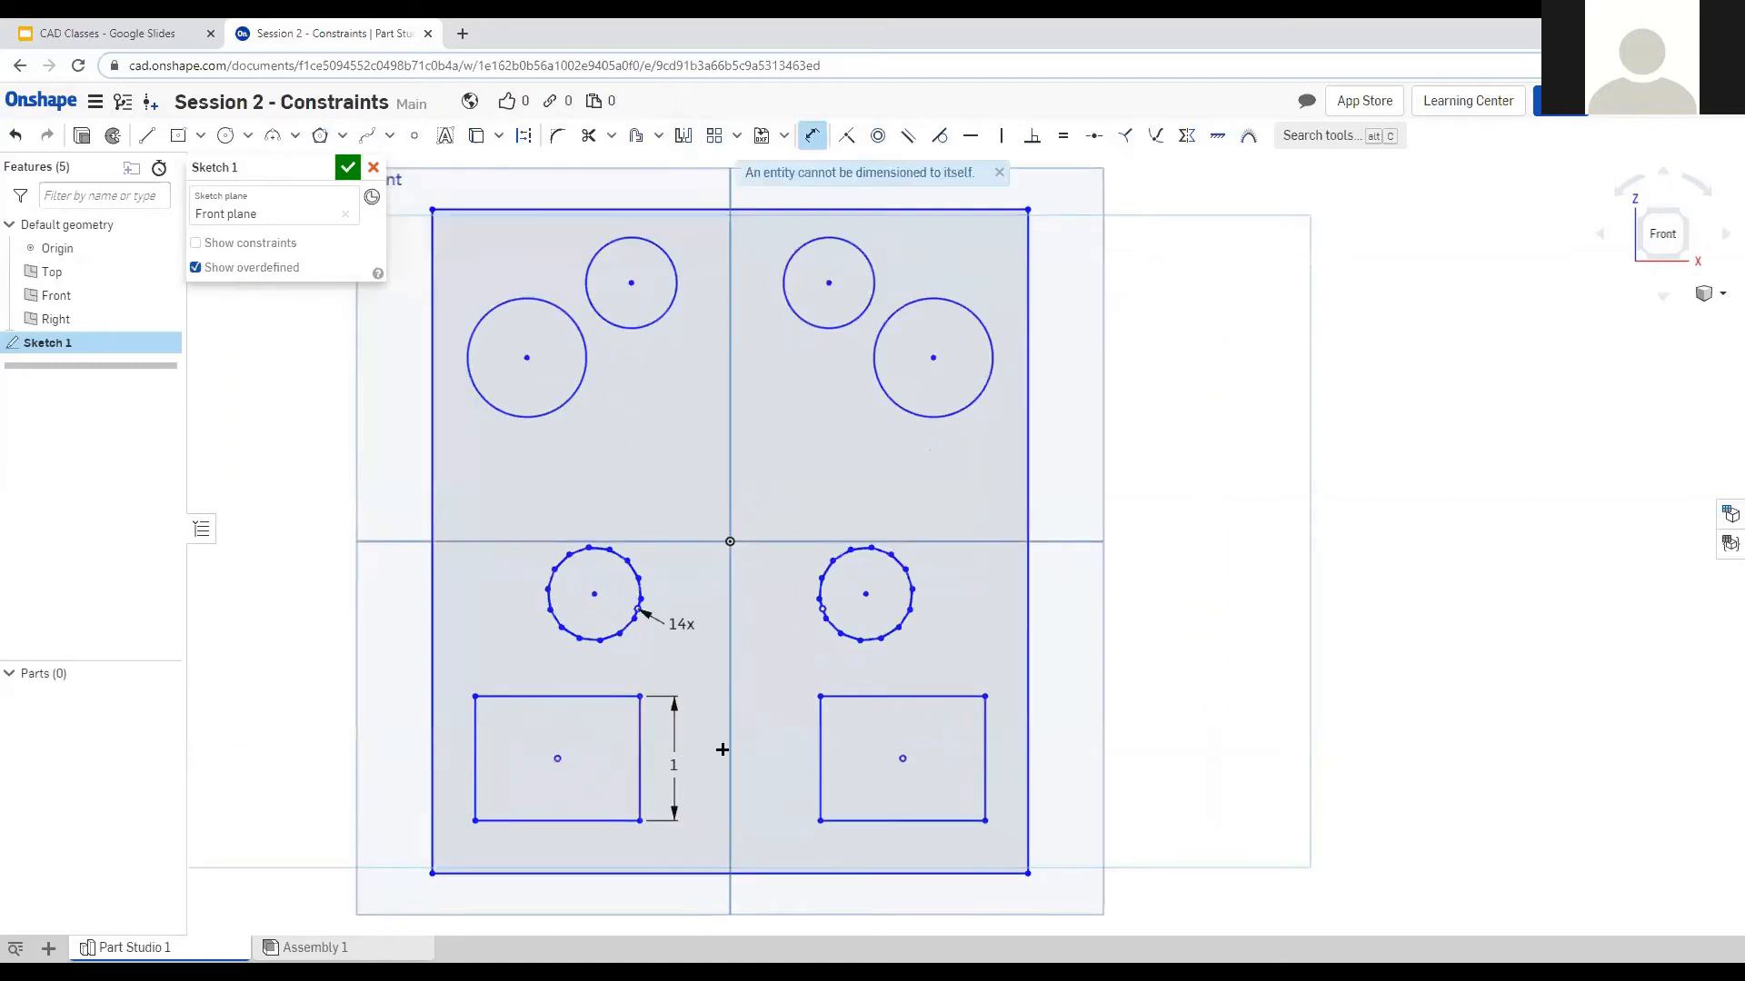
left_click(729, 751)
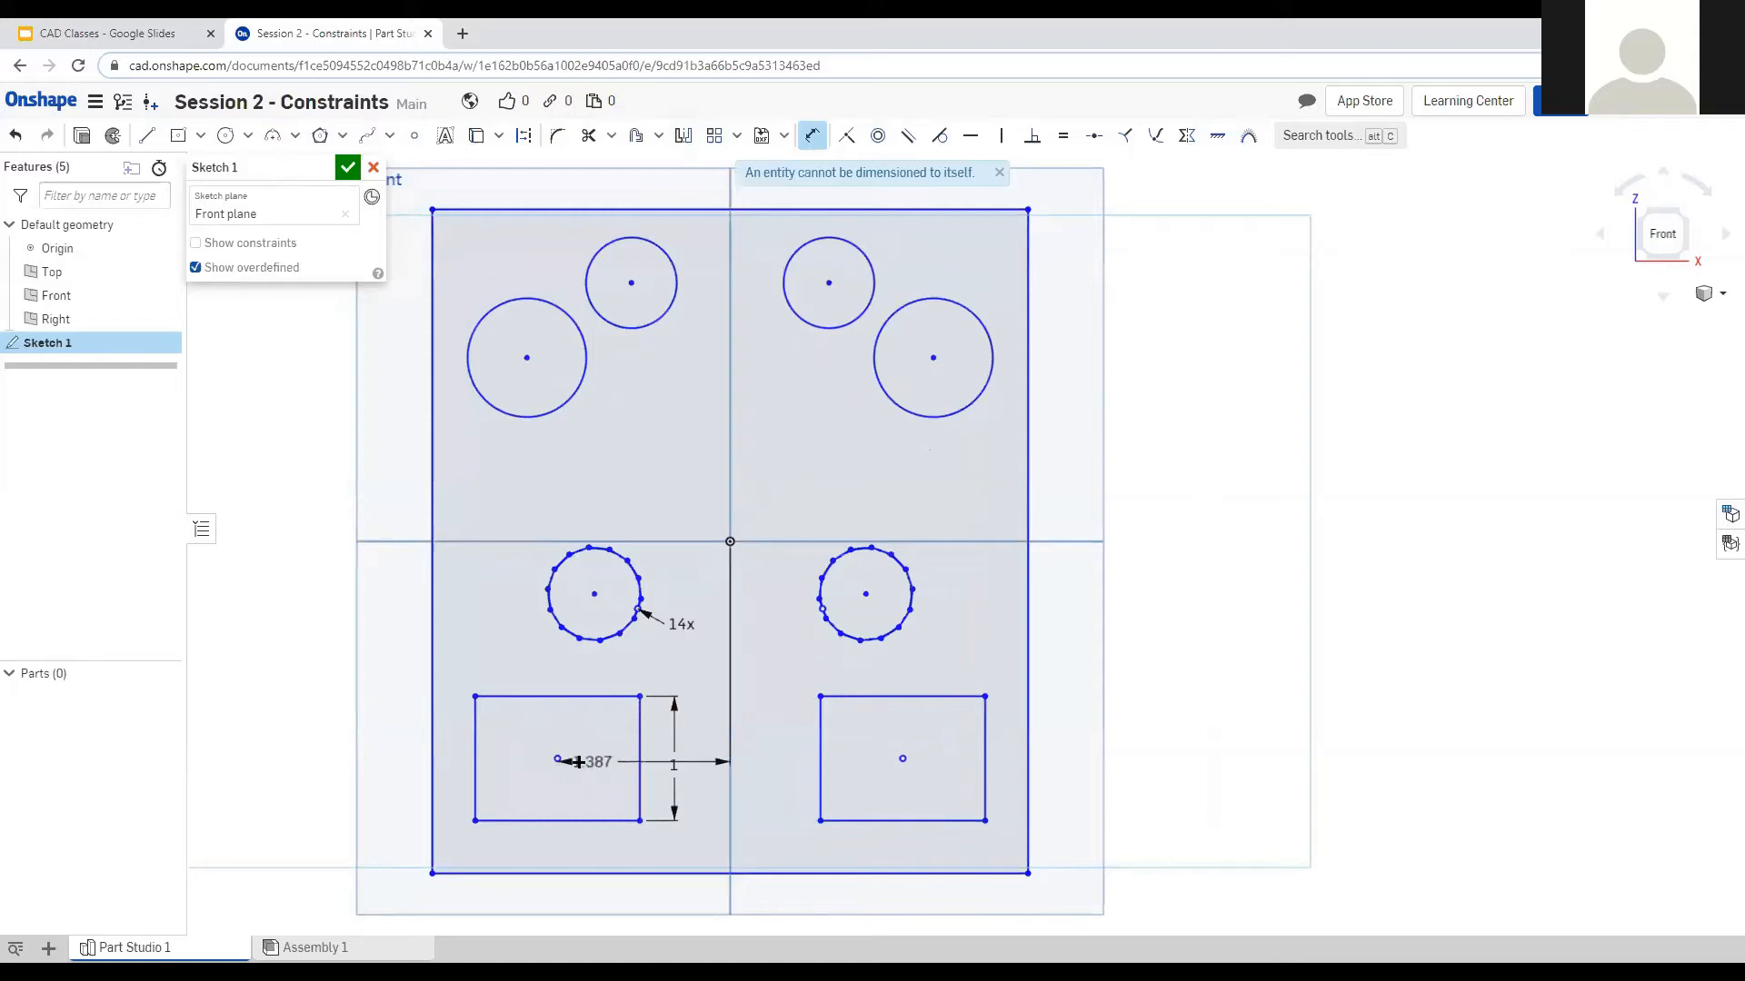
left_click(695, 838)
type("1")
key("Return")
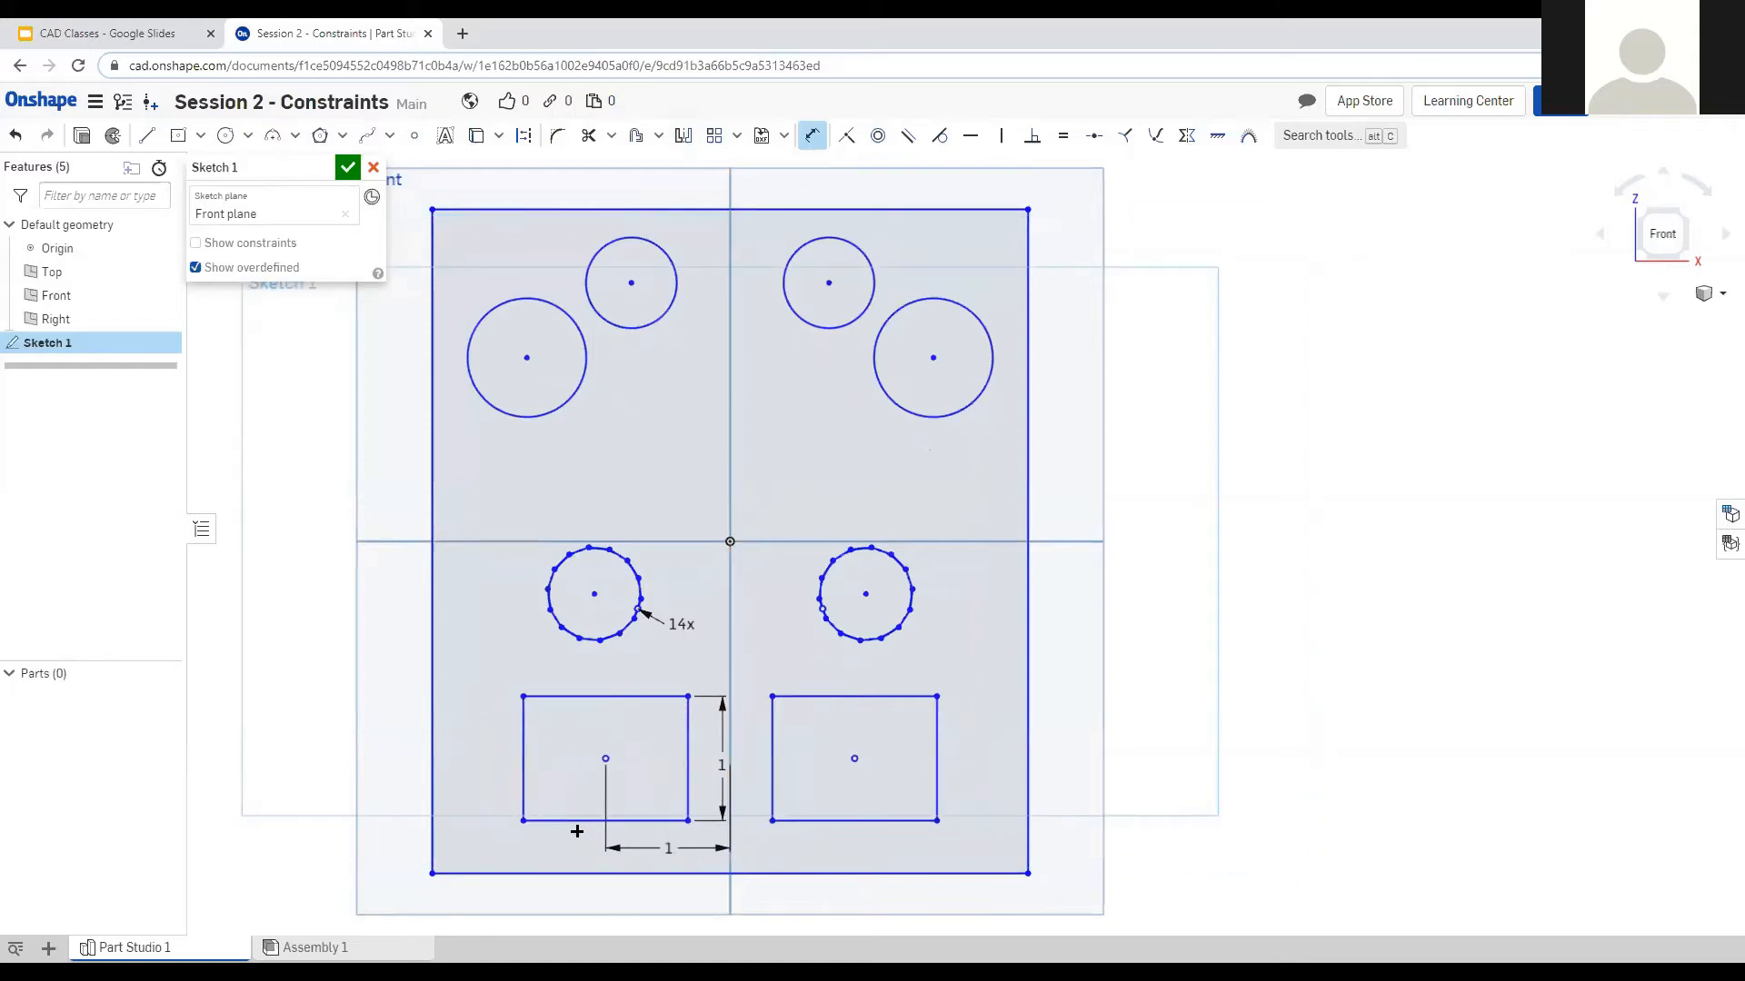
Place the rectangle's centre 1 above the outer bottom edge and set its width to 1.
left_click(605, 758)
left_click(588, 873)
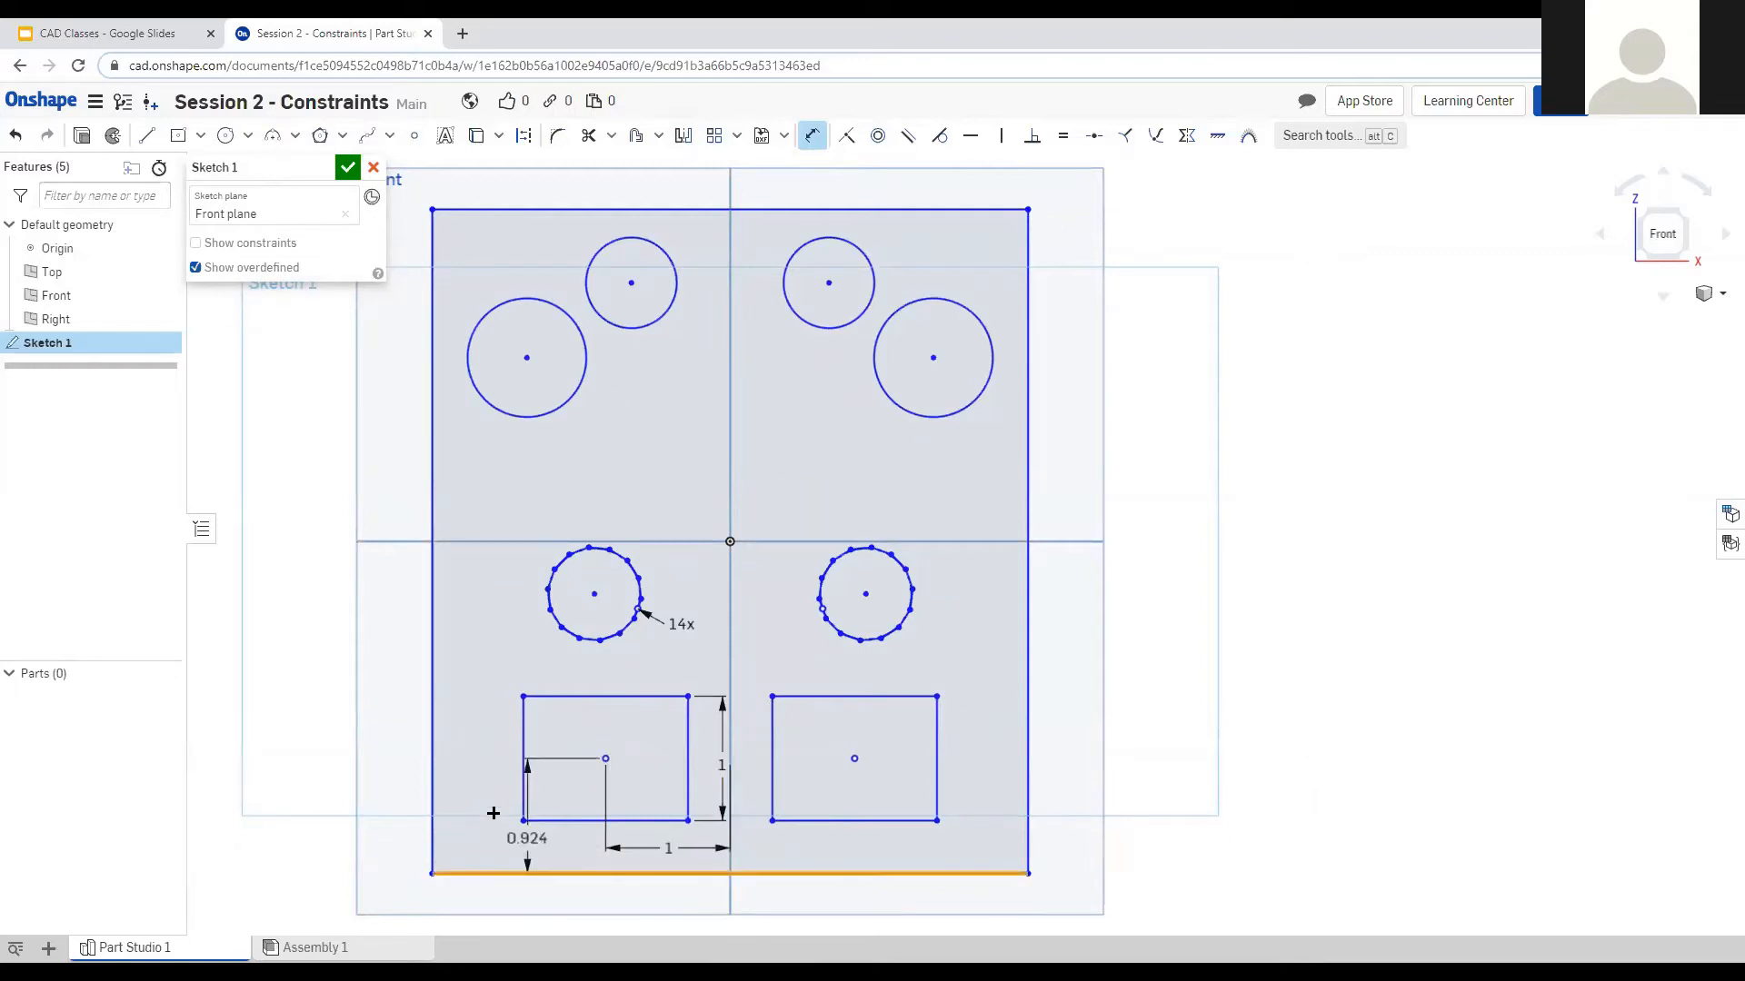
left_click(484, 819)
type("1")
key("Return")
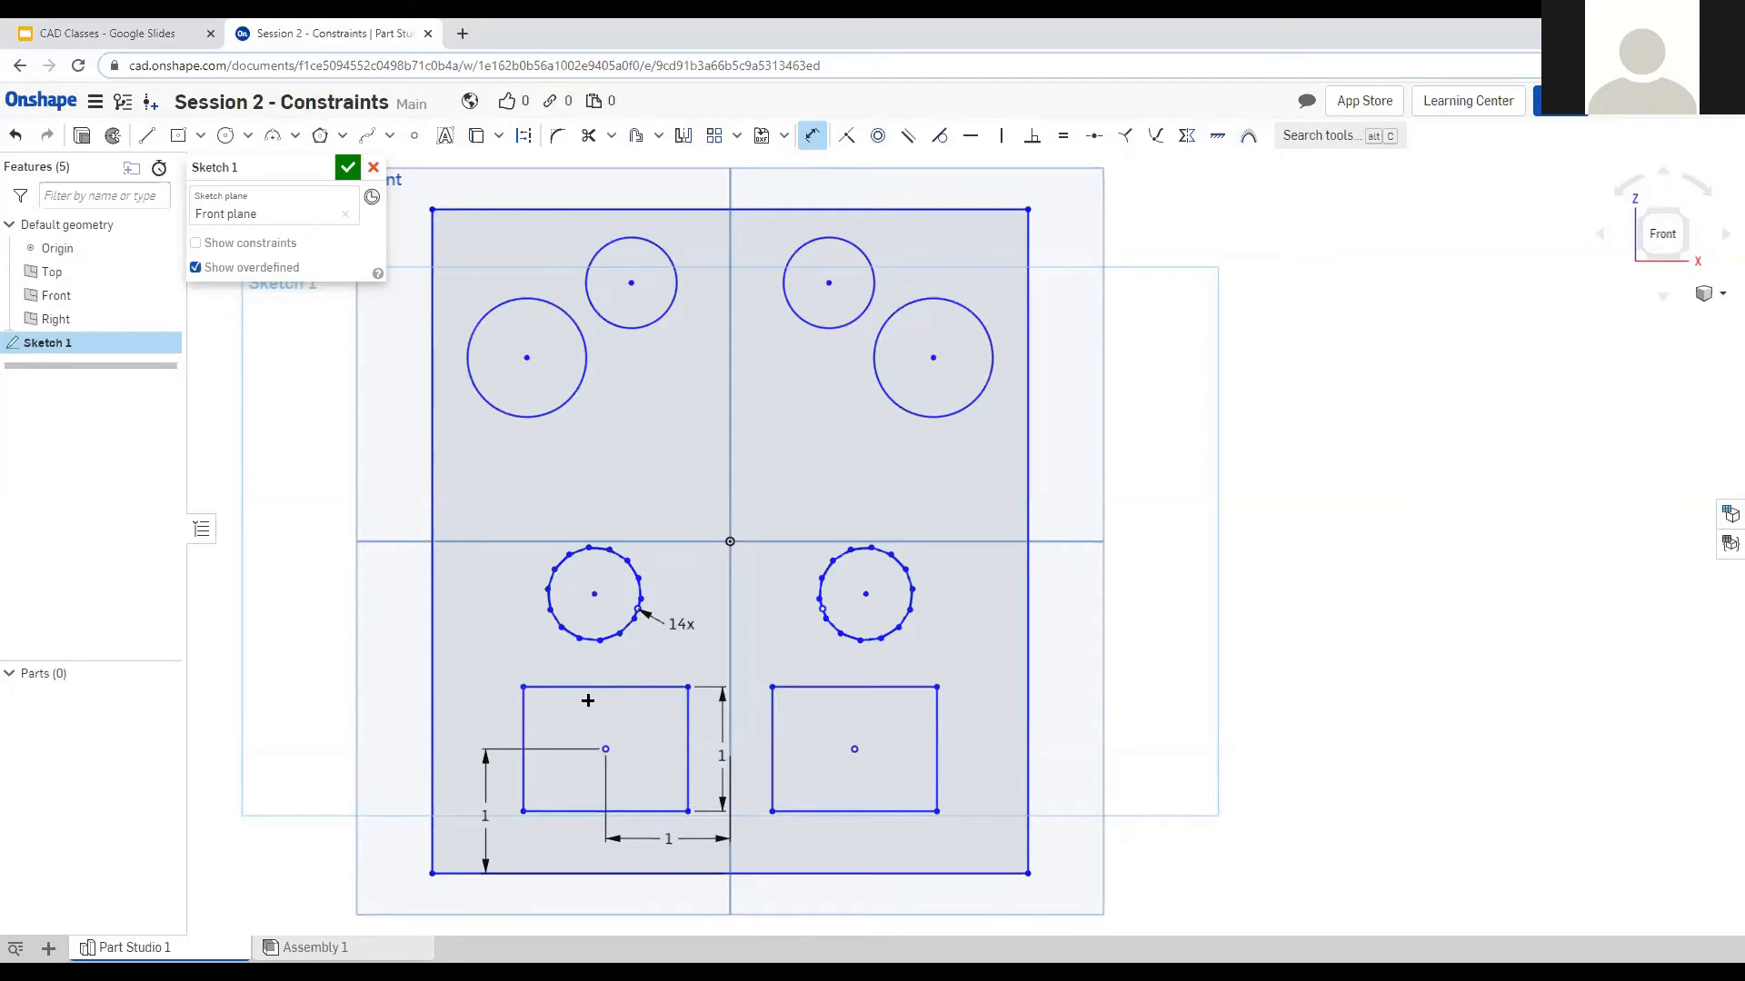
left_click(575, 811)
left_click(581, 847)
type("1")
key("Return")
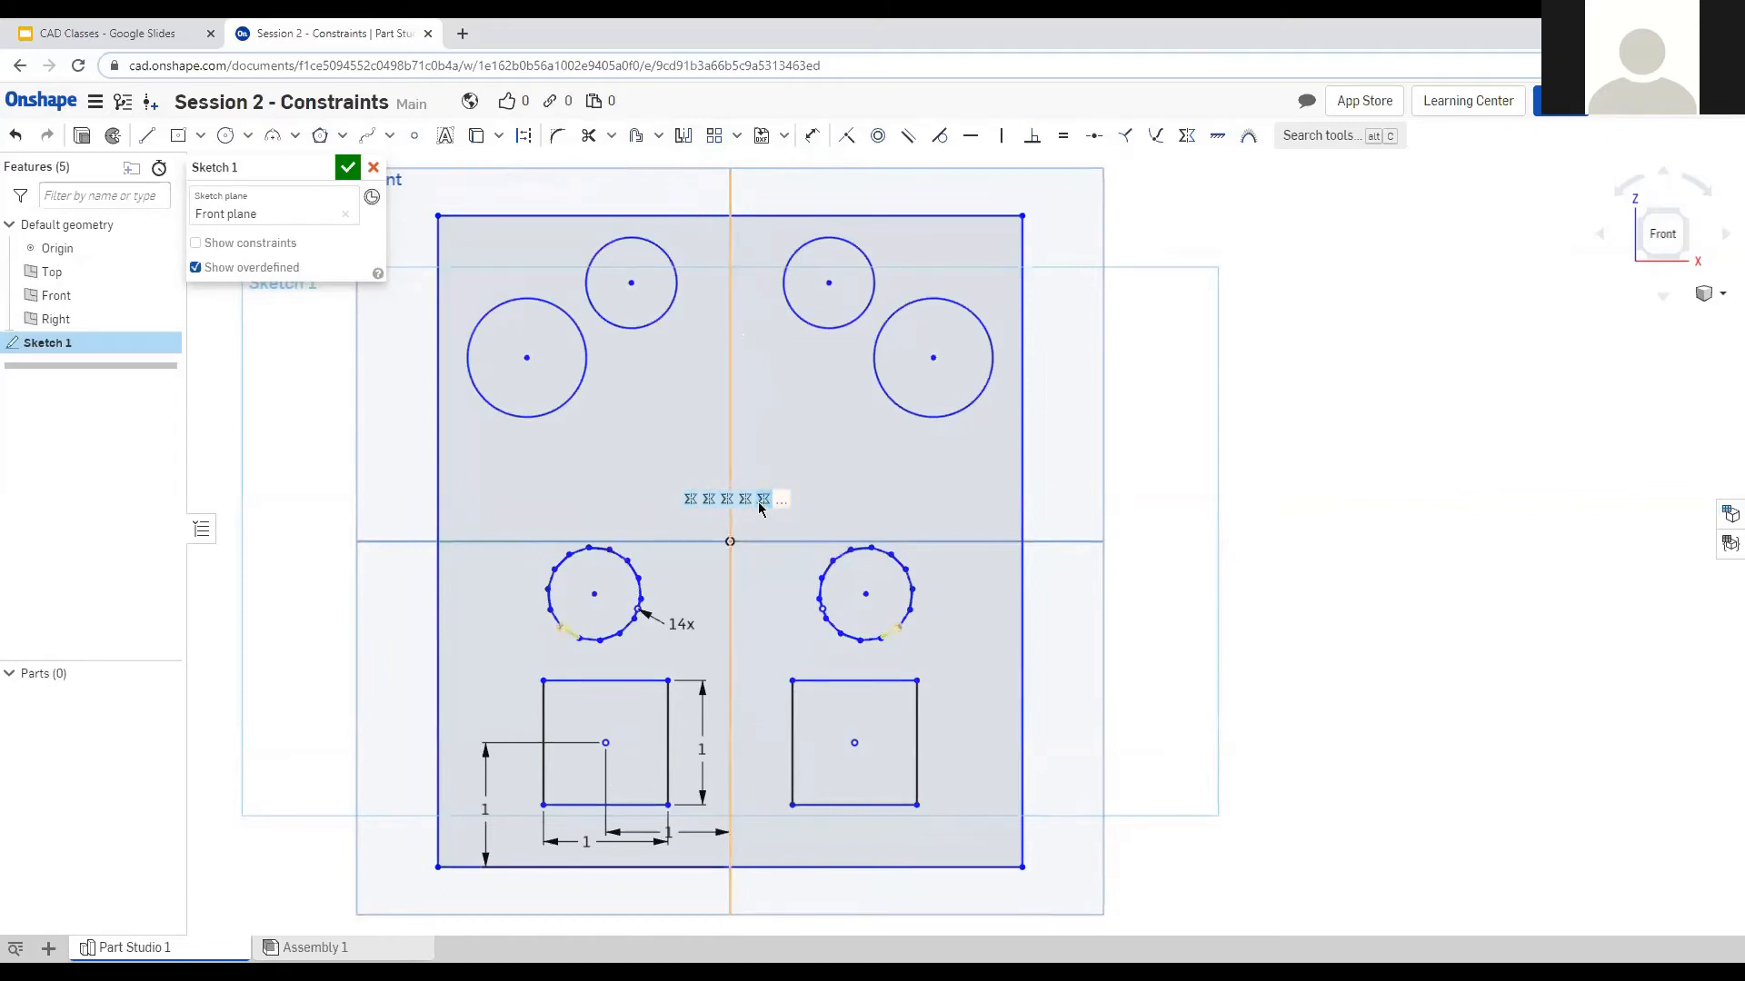
Window-select all the sketch geometry and delete it, leaving Sketch 1 empty.
left_click_drag(423, 187, 1069, 900)
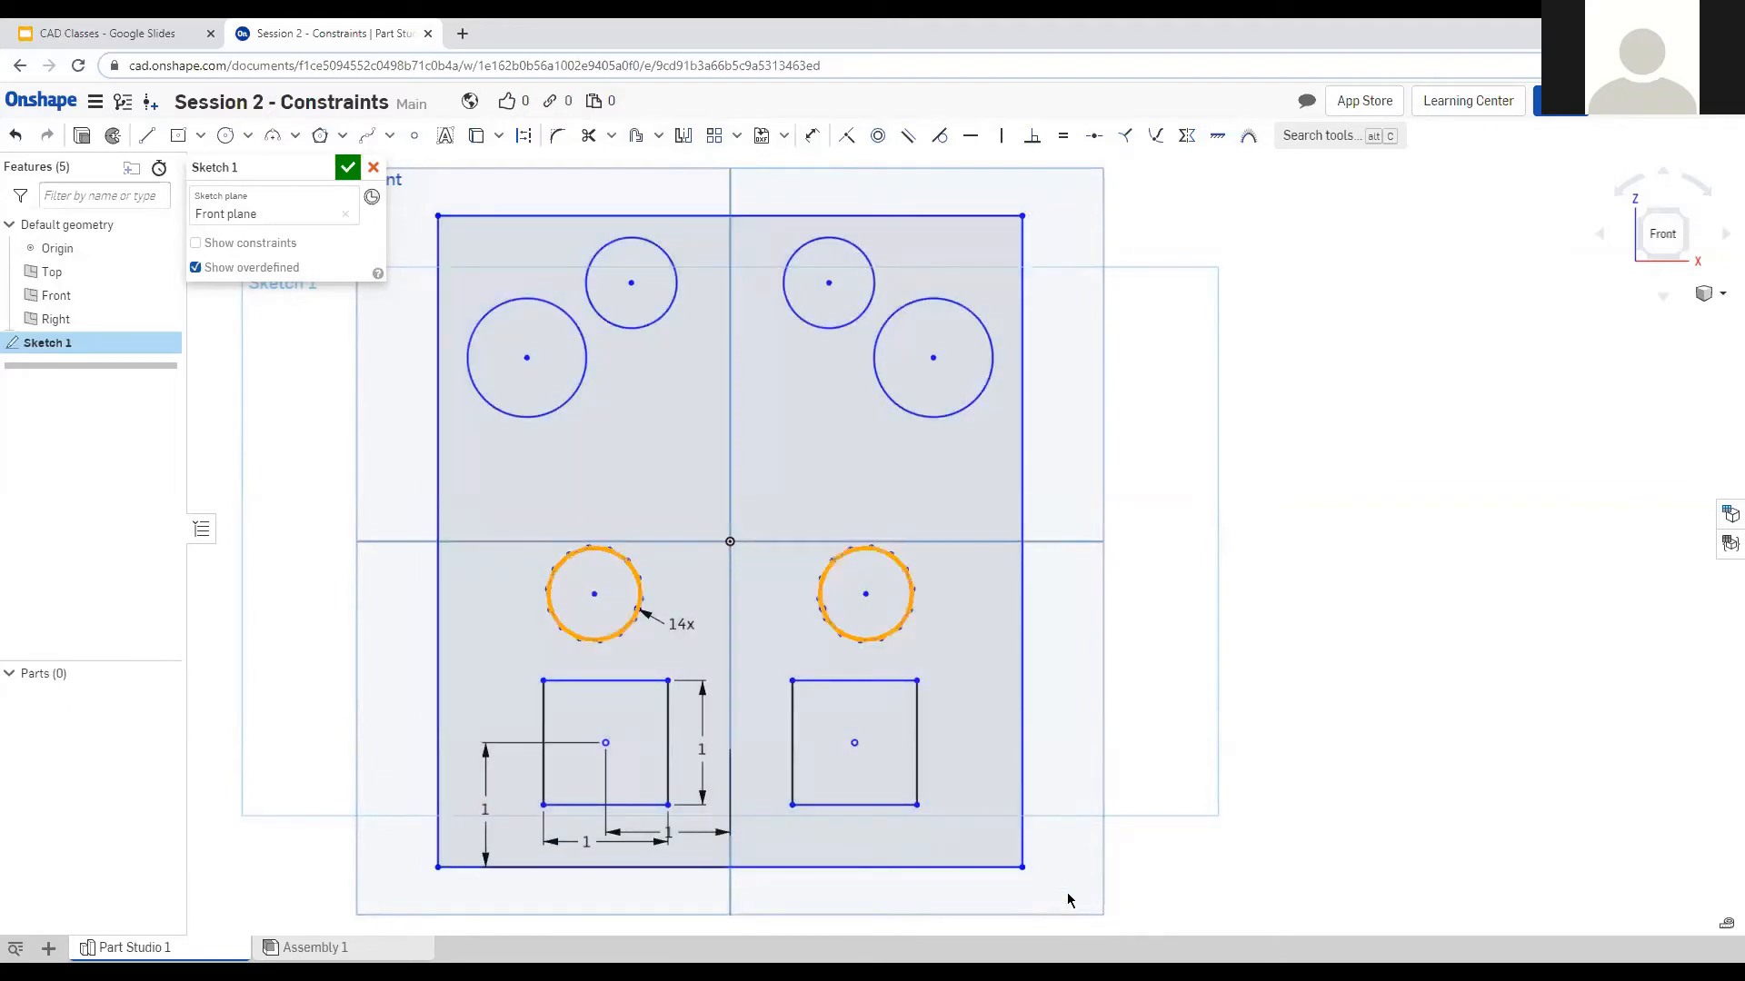
left_click(1167, 899)
scroll(1164, 809, "up", 3)
scroll(1045, 817, "down", 5)
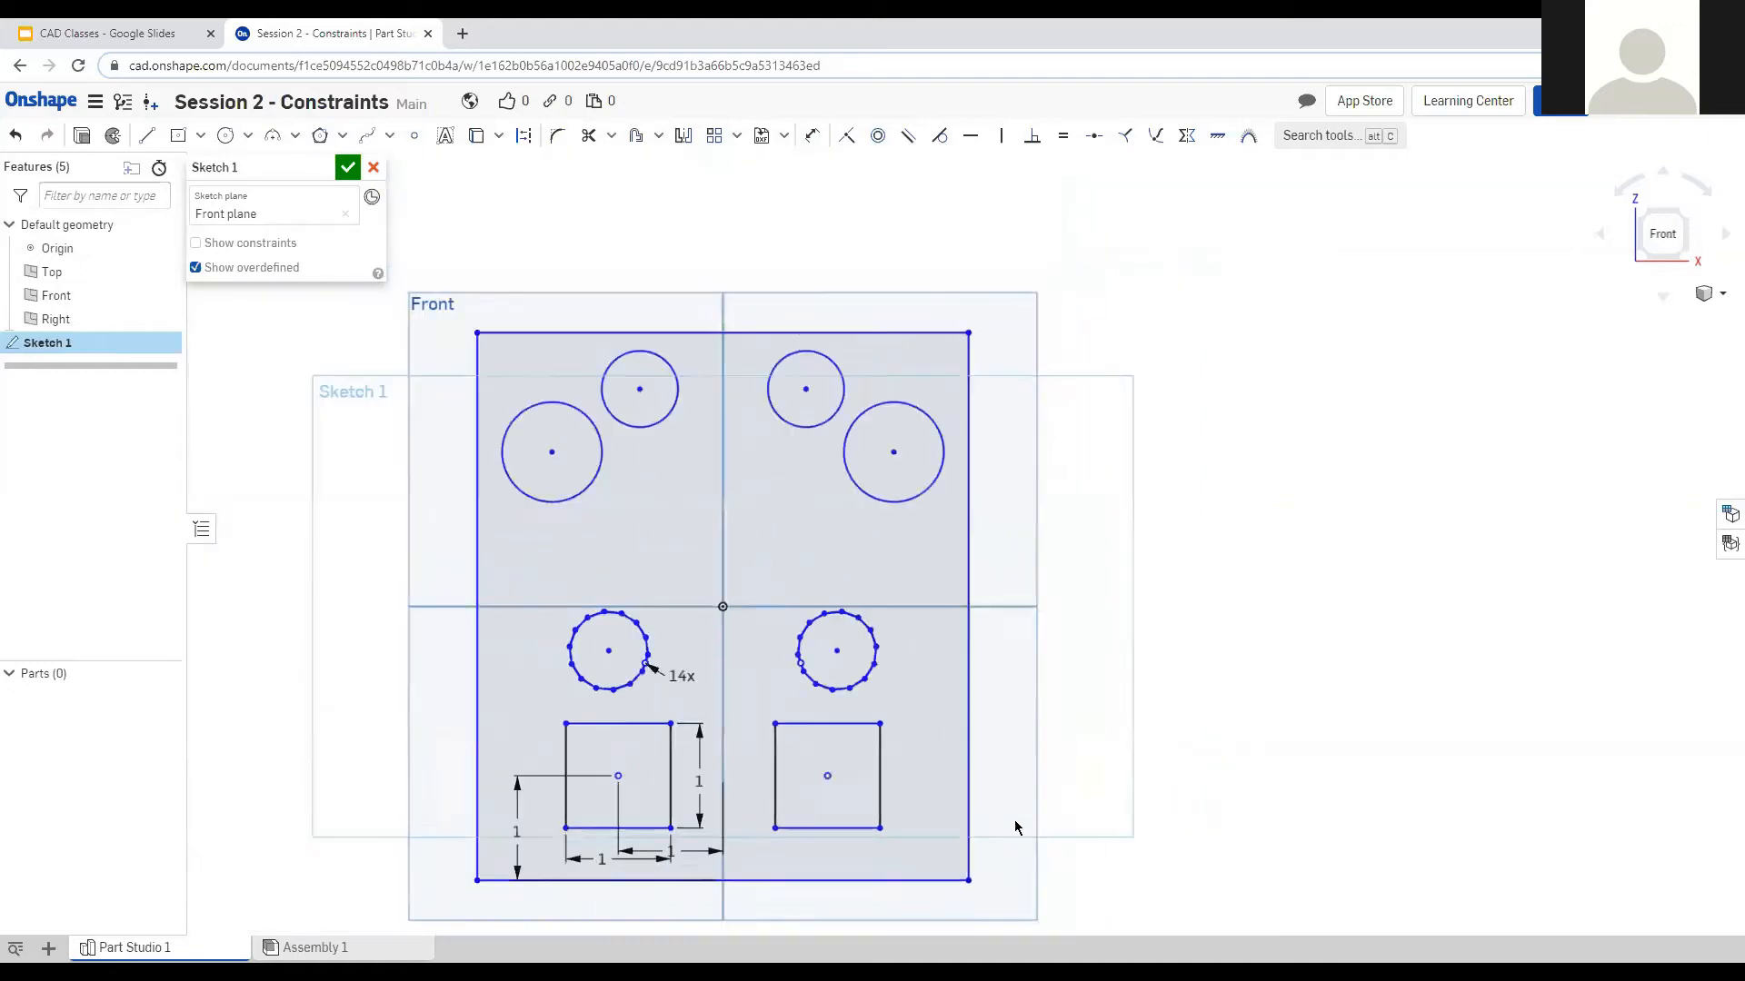
left_click_drag(480, 338, 1177, 927)
key("Delete")
Draw a large circle left of the origin and a smaller one right of it, both on the horizontal axis.
scroll(744, 580, "down", 2)
scroll(713, 514, "up", 2)
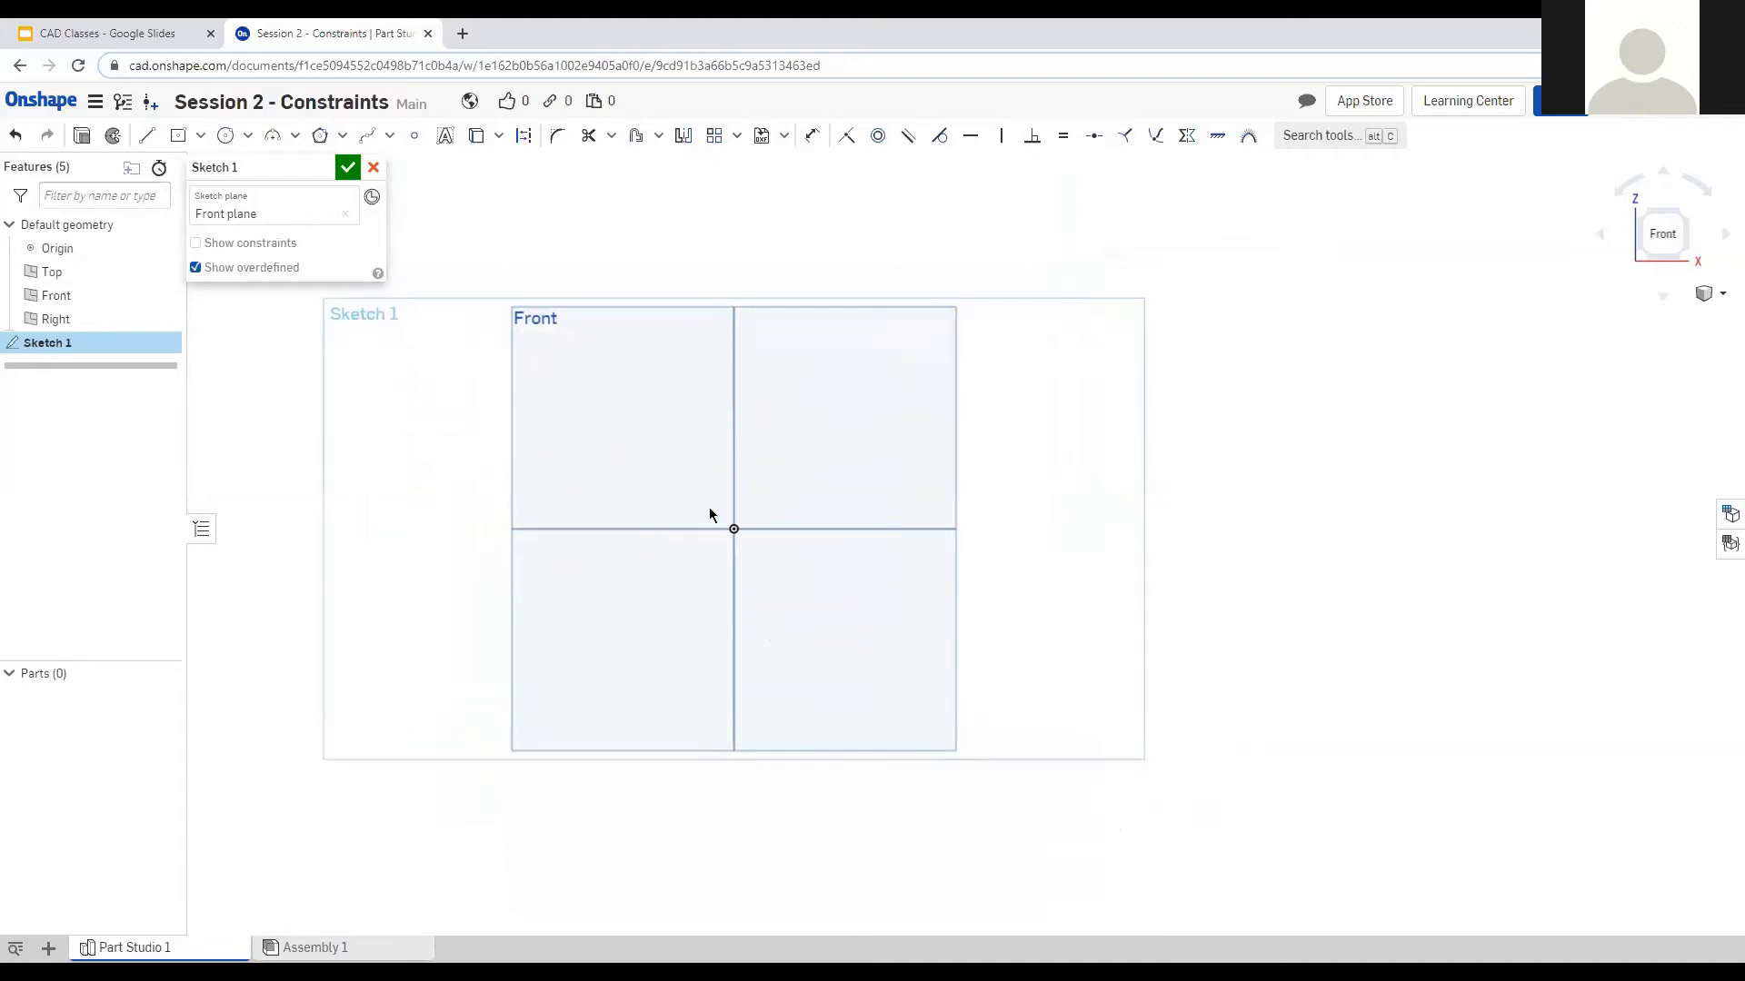
scroll(738, 536, "up", 1)
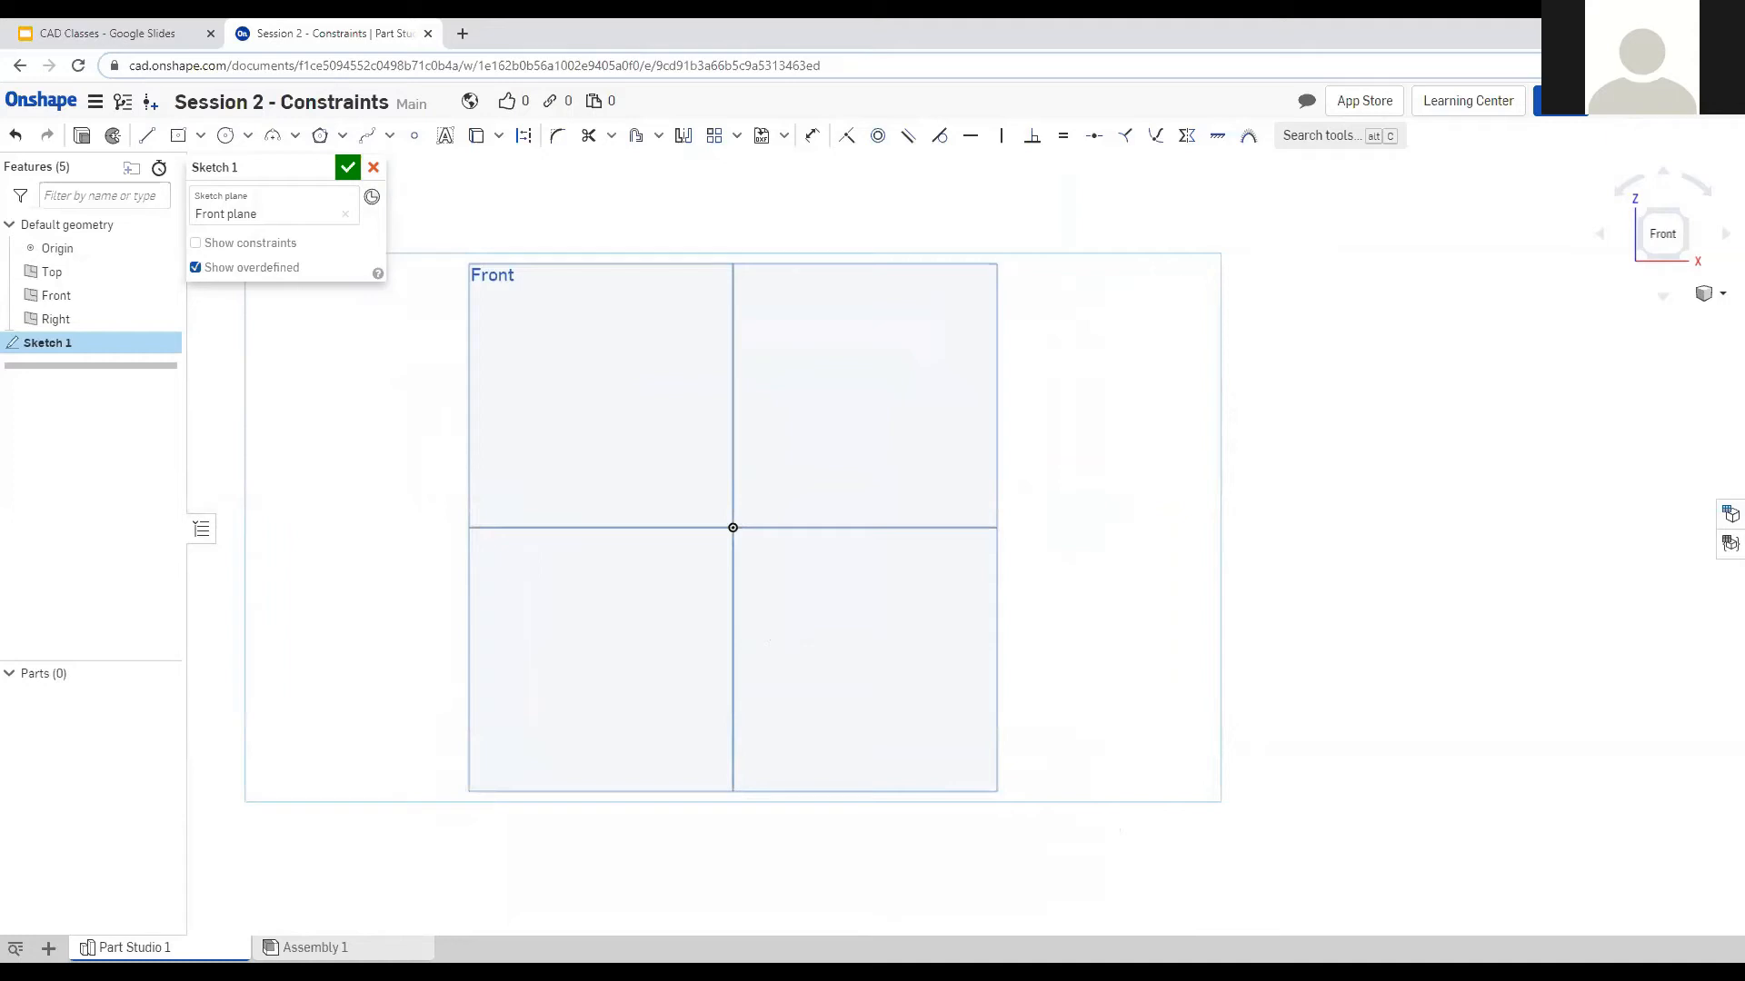
left_click(226, 135)
left_click(575, 527)
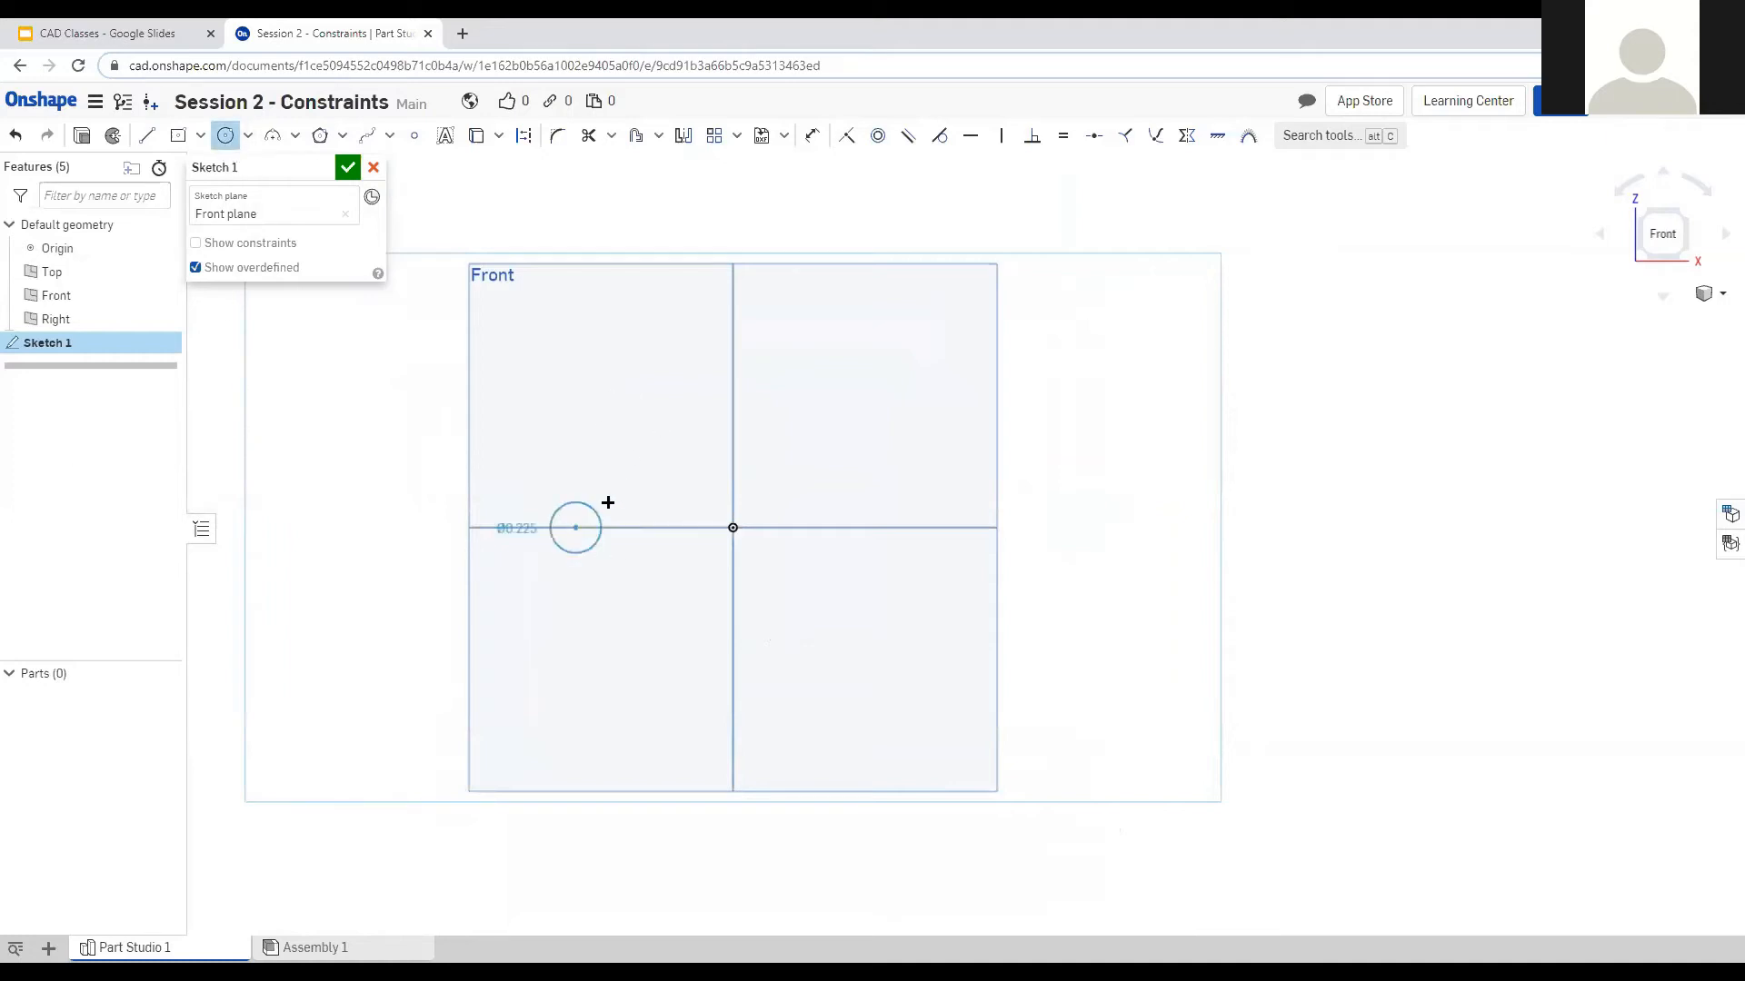
left_click(615, 451)
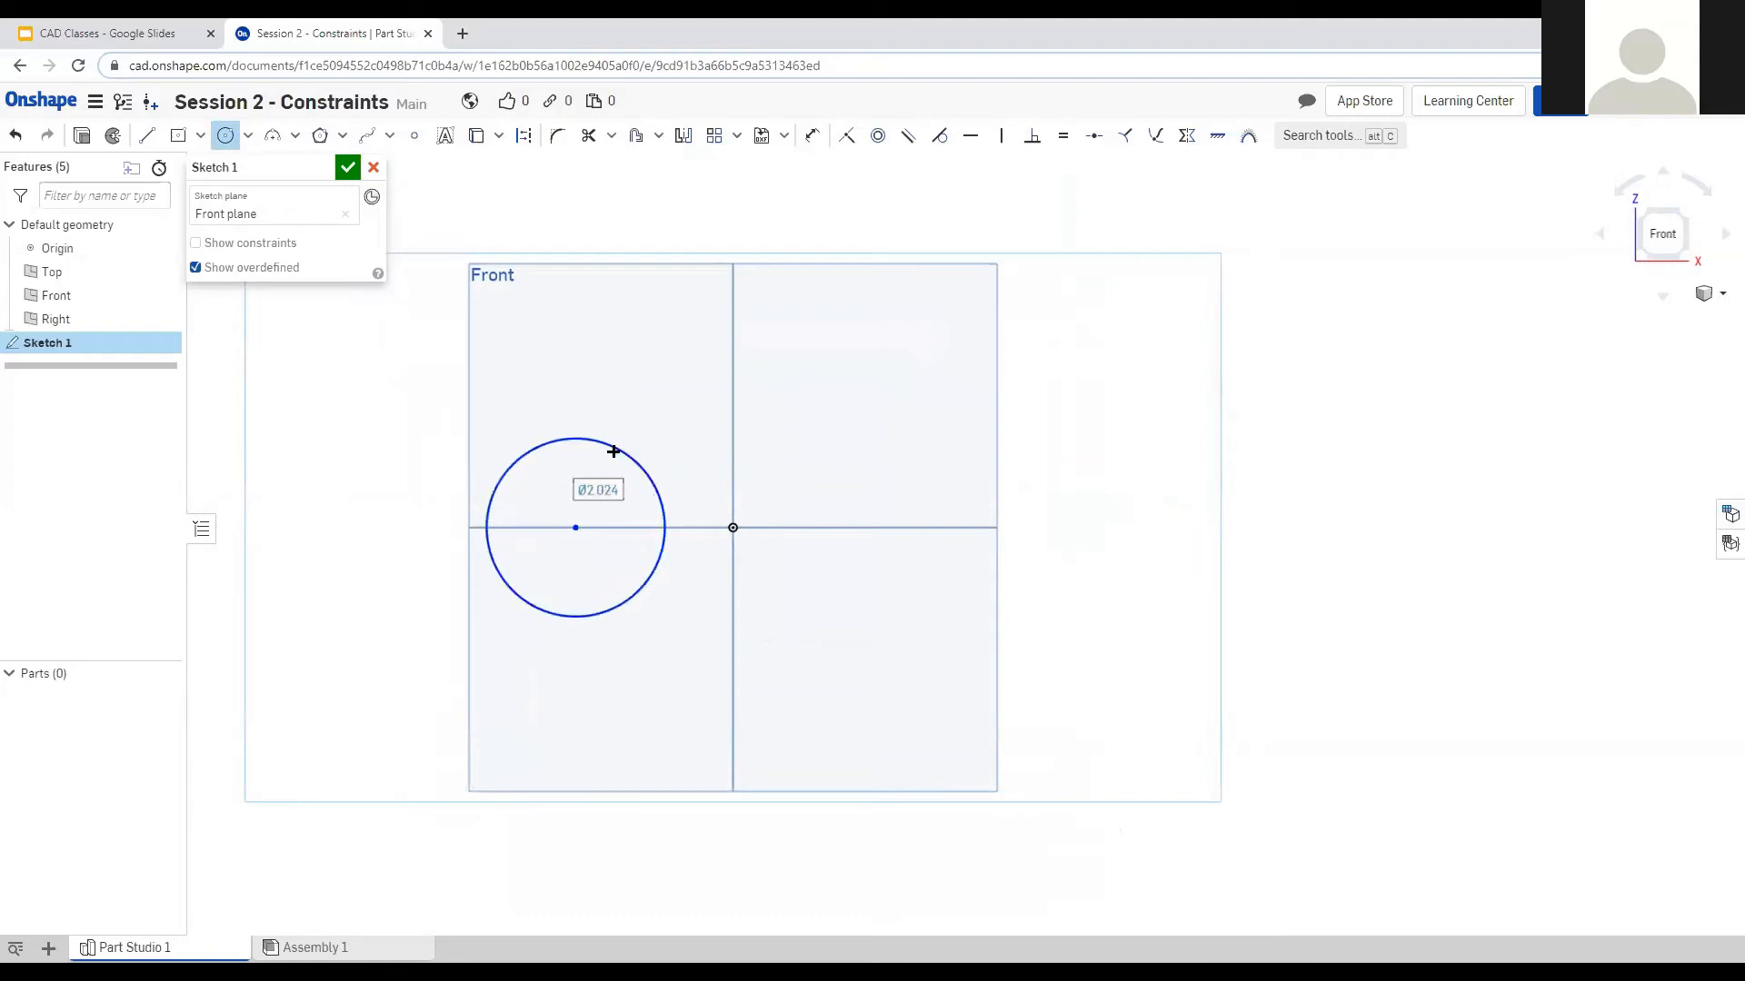
left_click(922, 527)
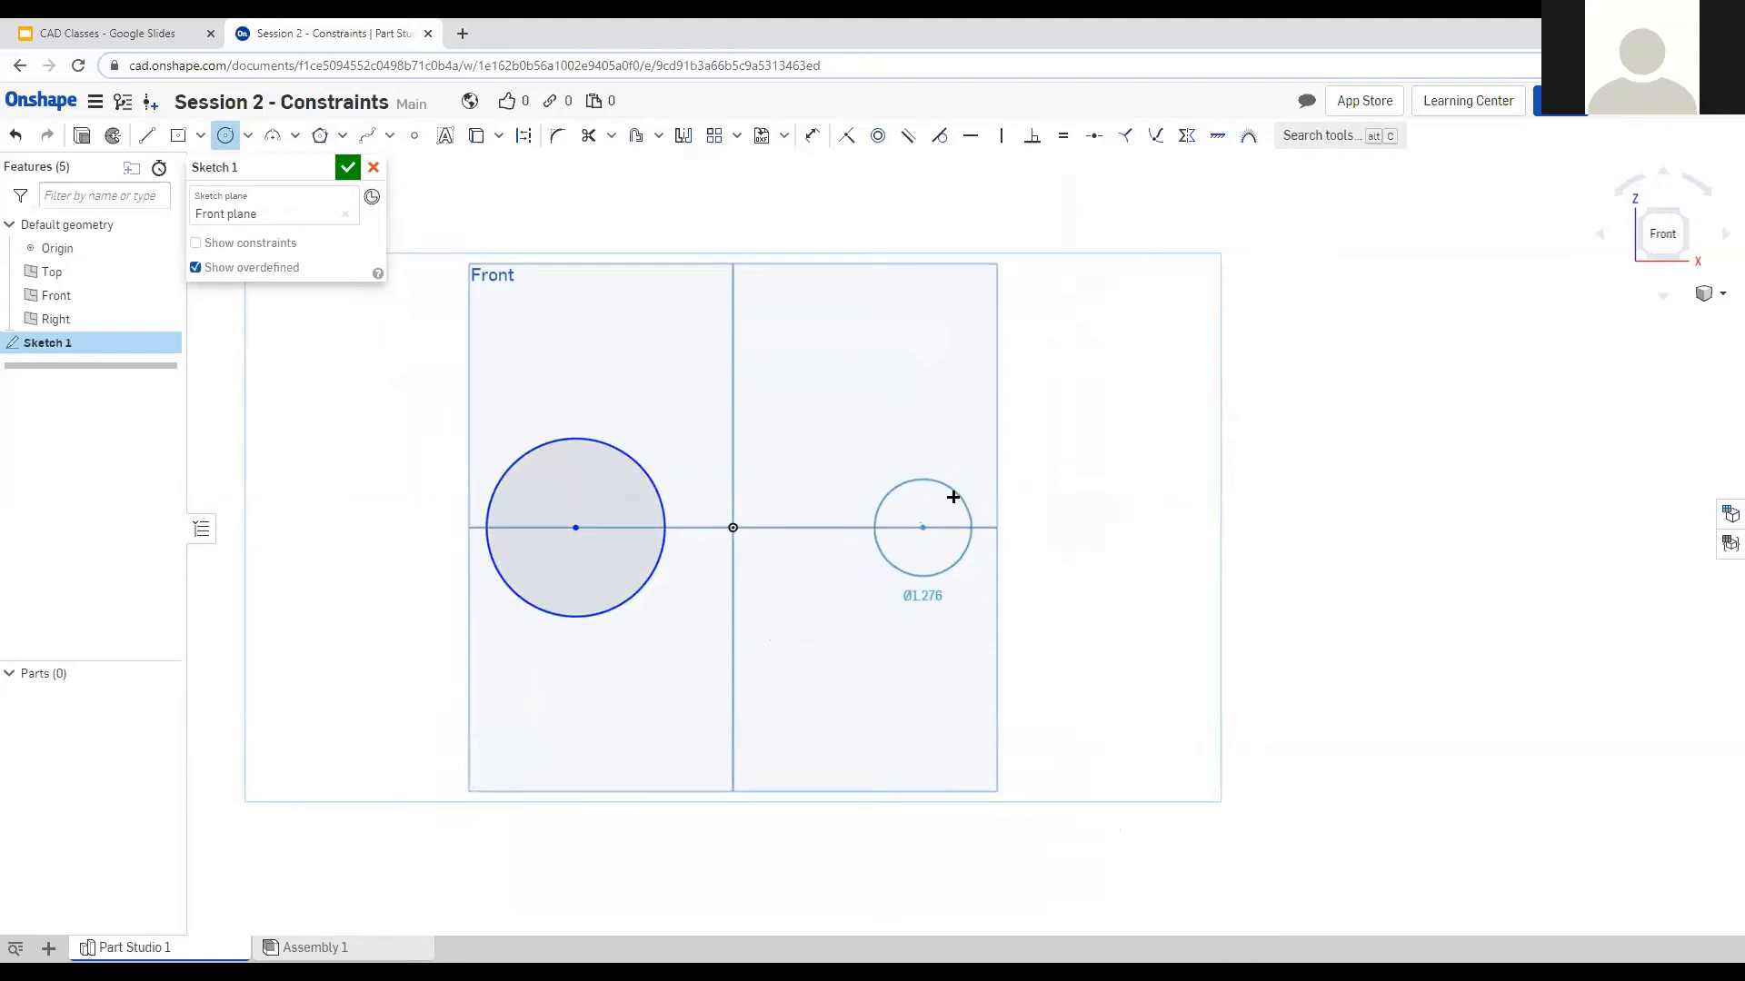
left_click(954, 494)
Draw a concentric inner circle inside each of the two circles.
scroll(753, 498, "up", 2)
scroll(753, 498, "up", 1)
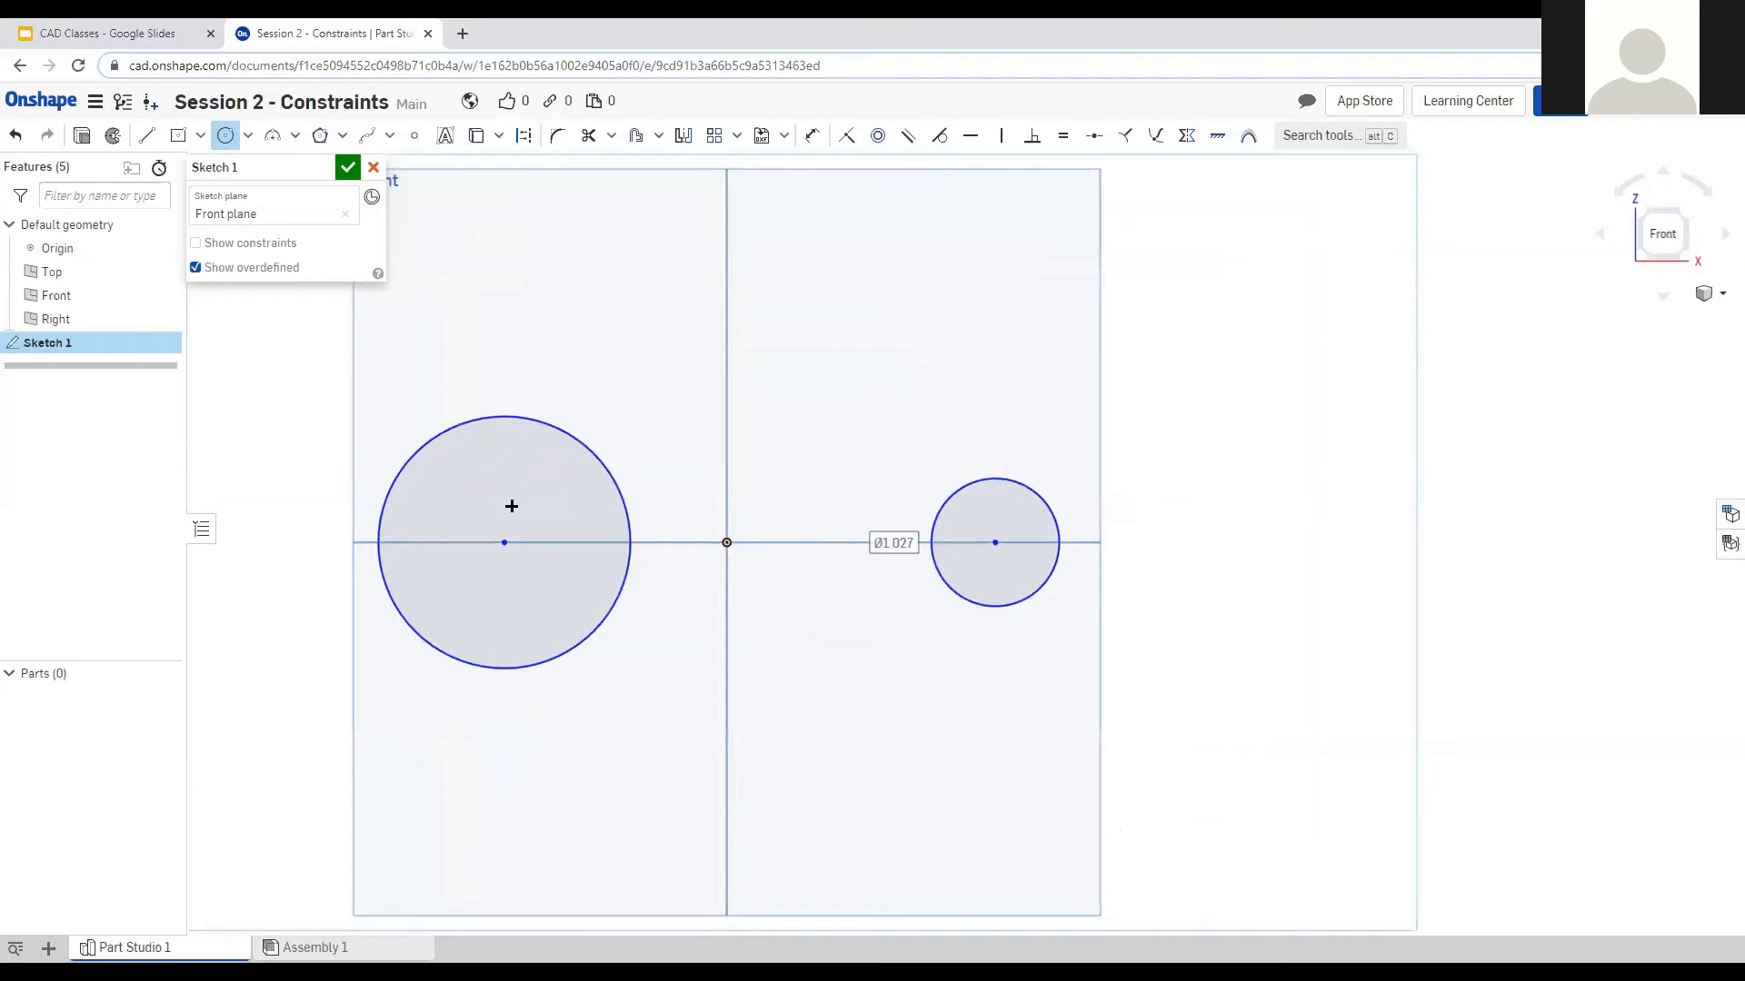
left_click(504, 542)
left_click(578, 483)
left_click(995, 543)
left_click(1026, 515)
left_click(811, 135)
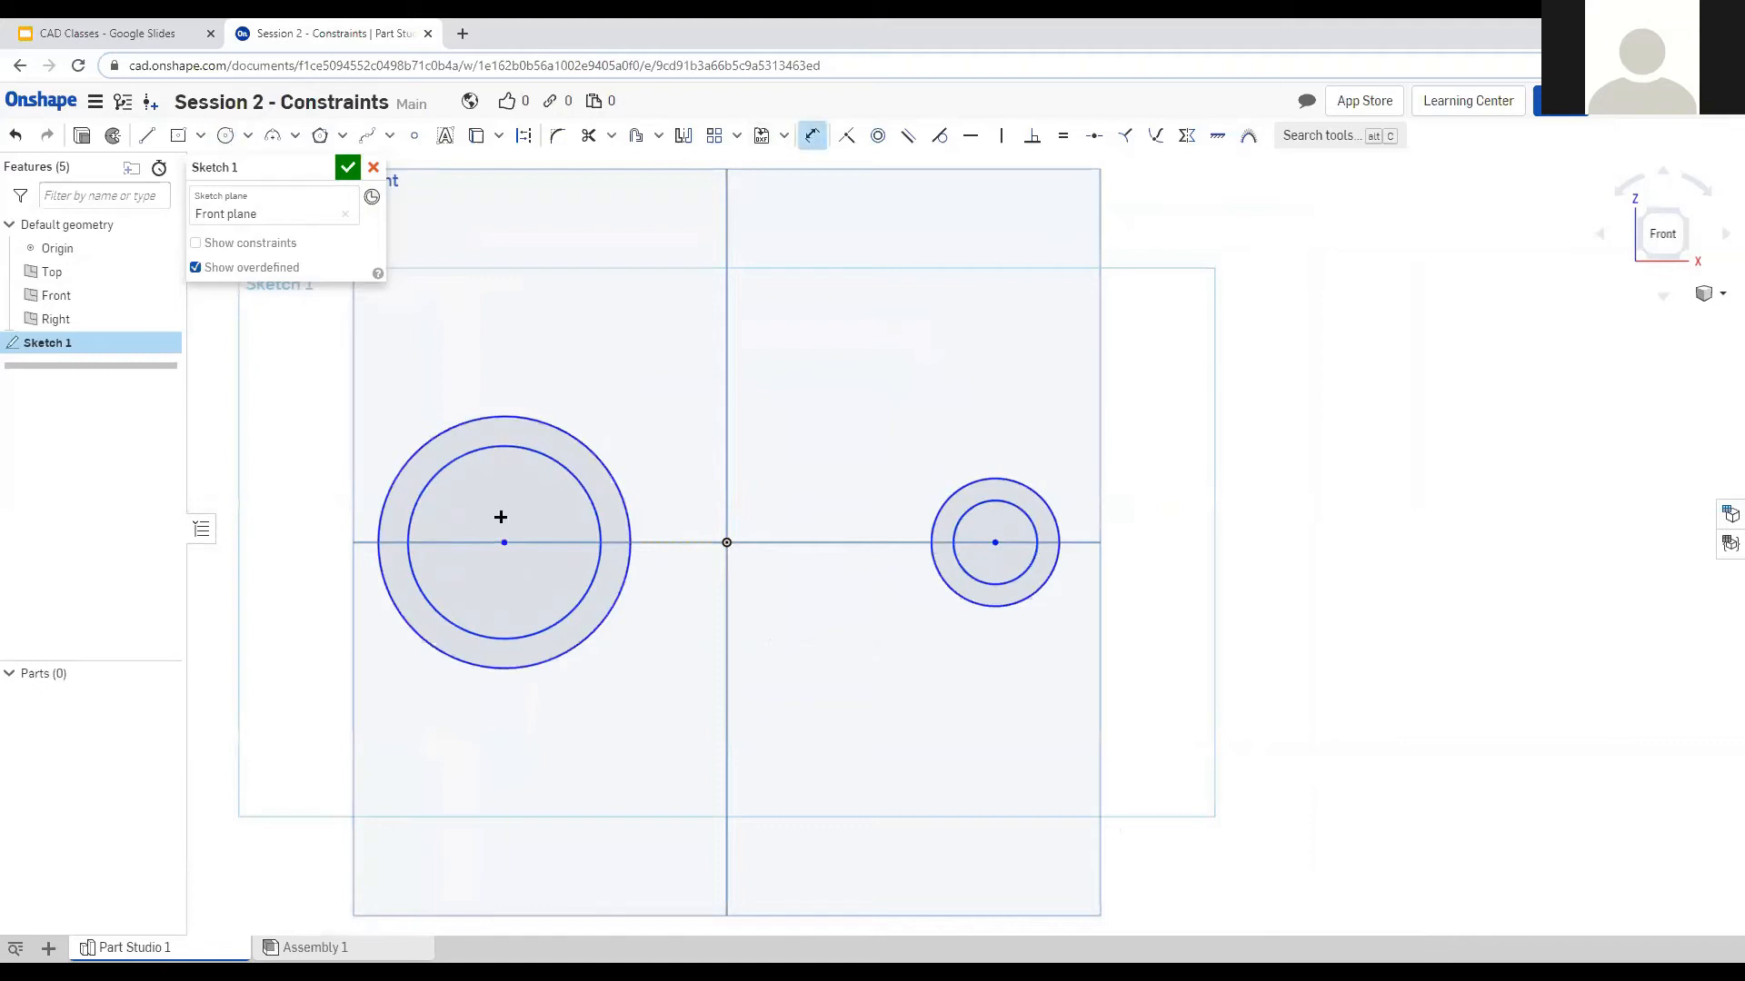
Dimension the left inner circle to Ø1.5 and the right inner circle to Ø0.75.
left_click(417, 503)
left_click(396, 402)
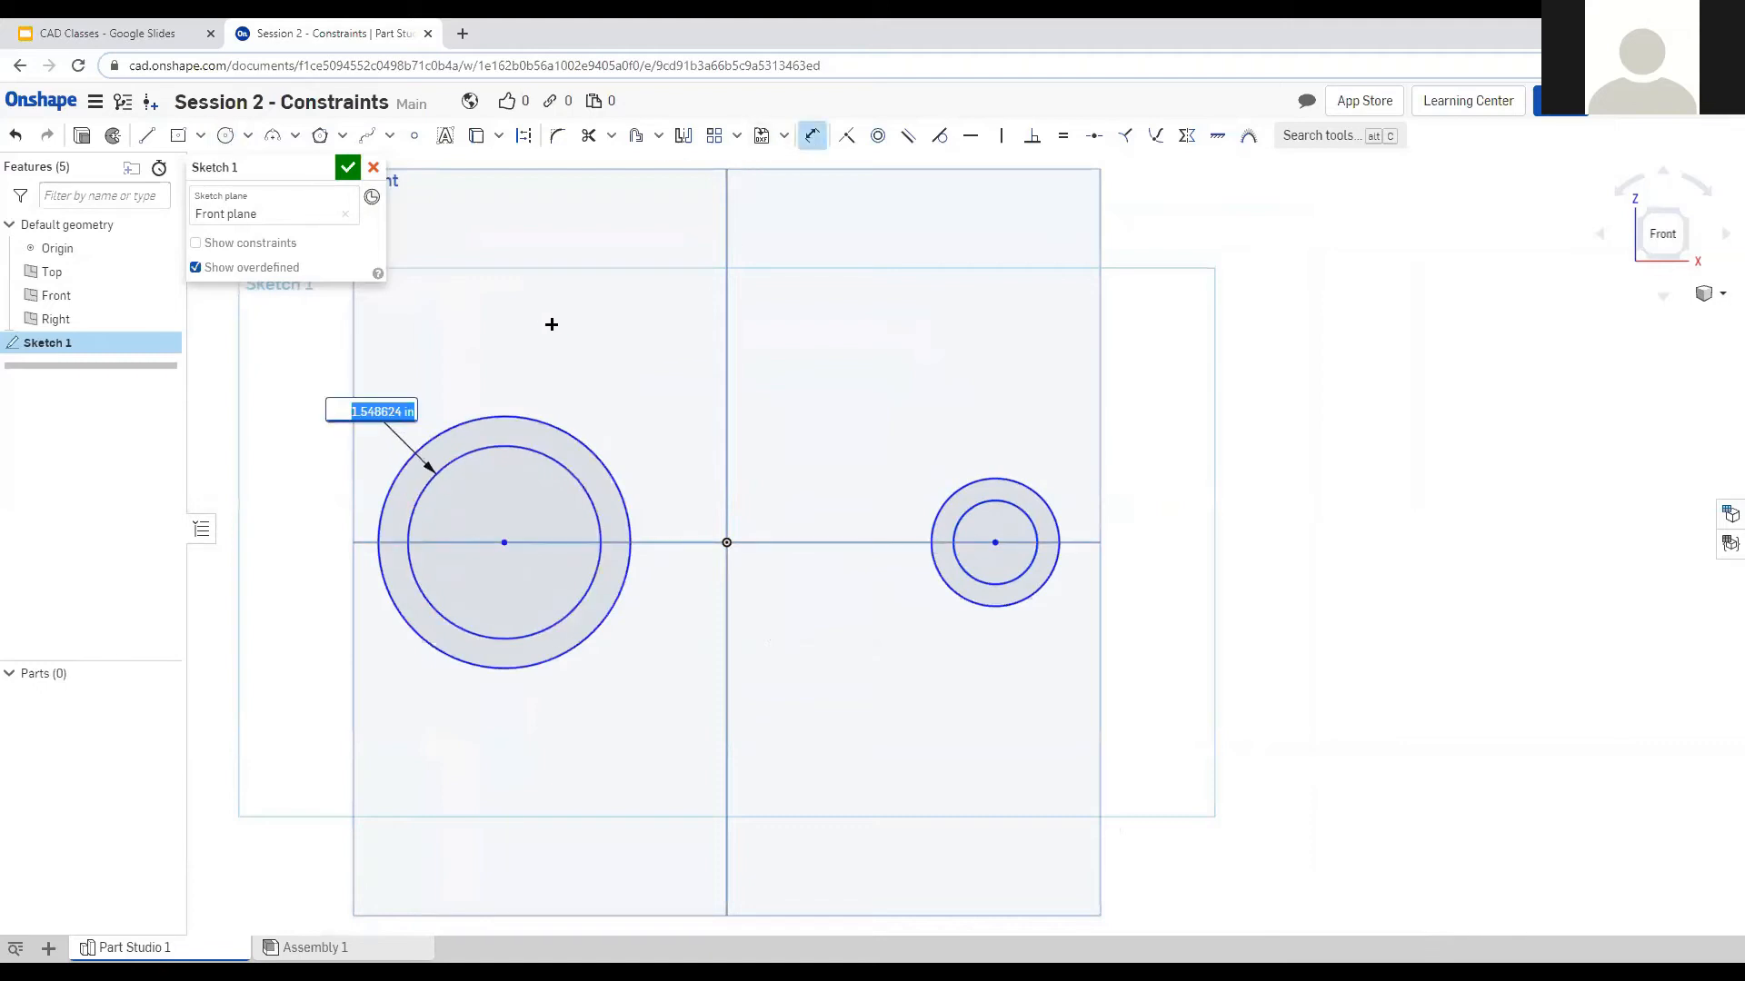
type("1.5")
key("Return")
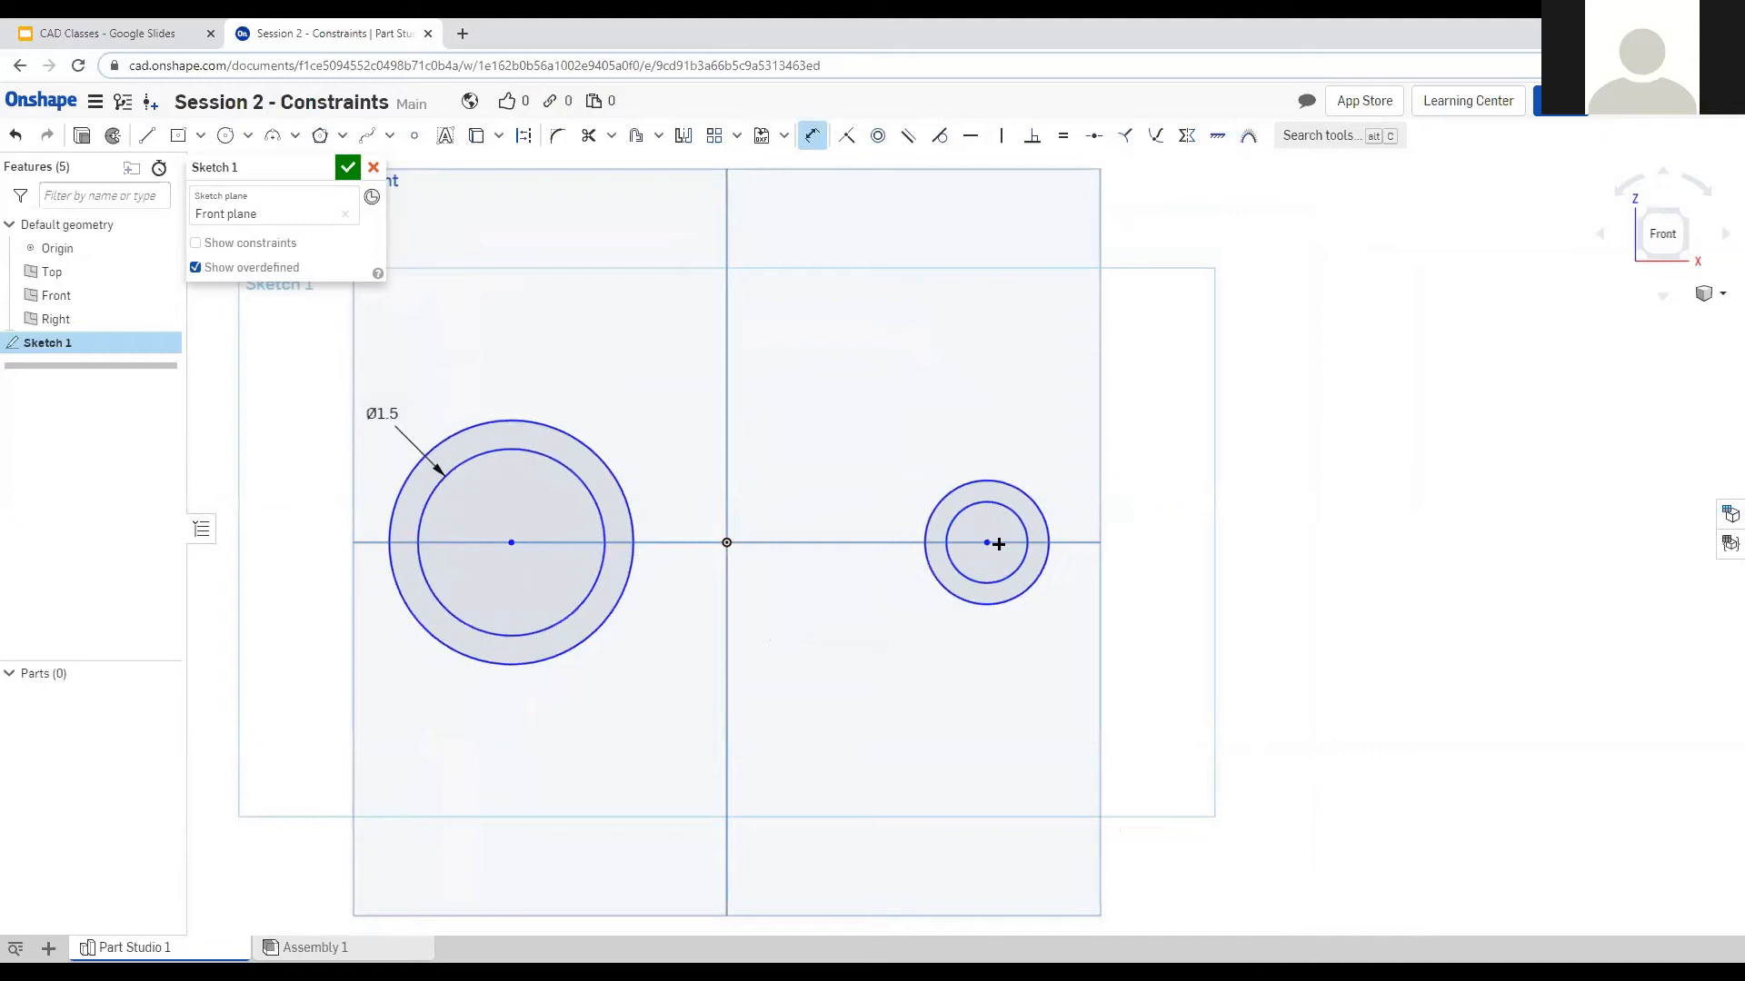
left_click(1025, 538)
left_click(1131, 488)
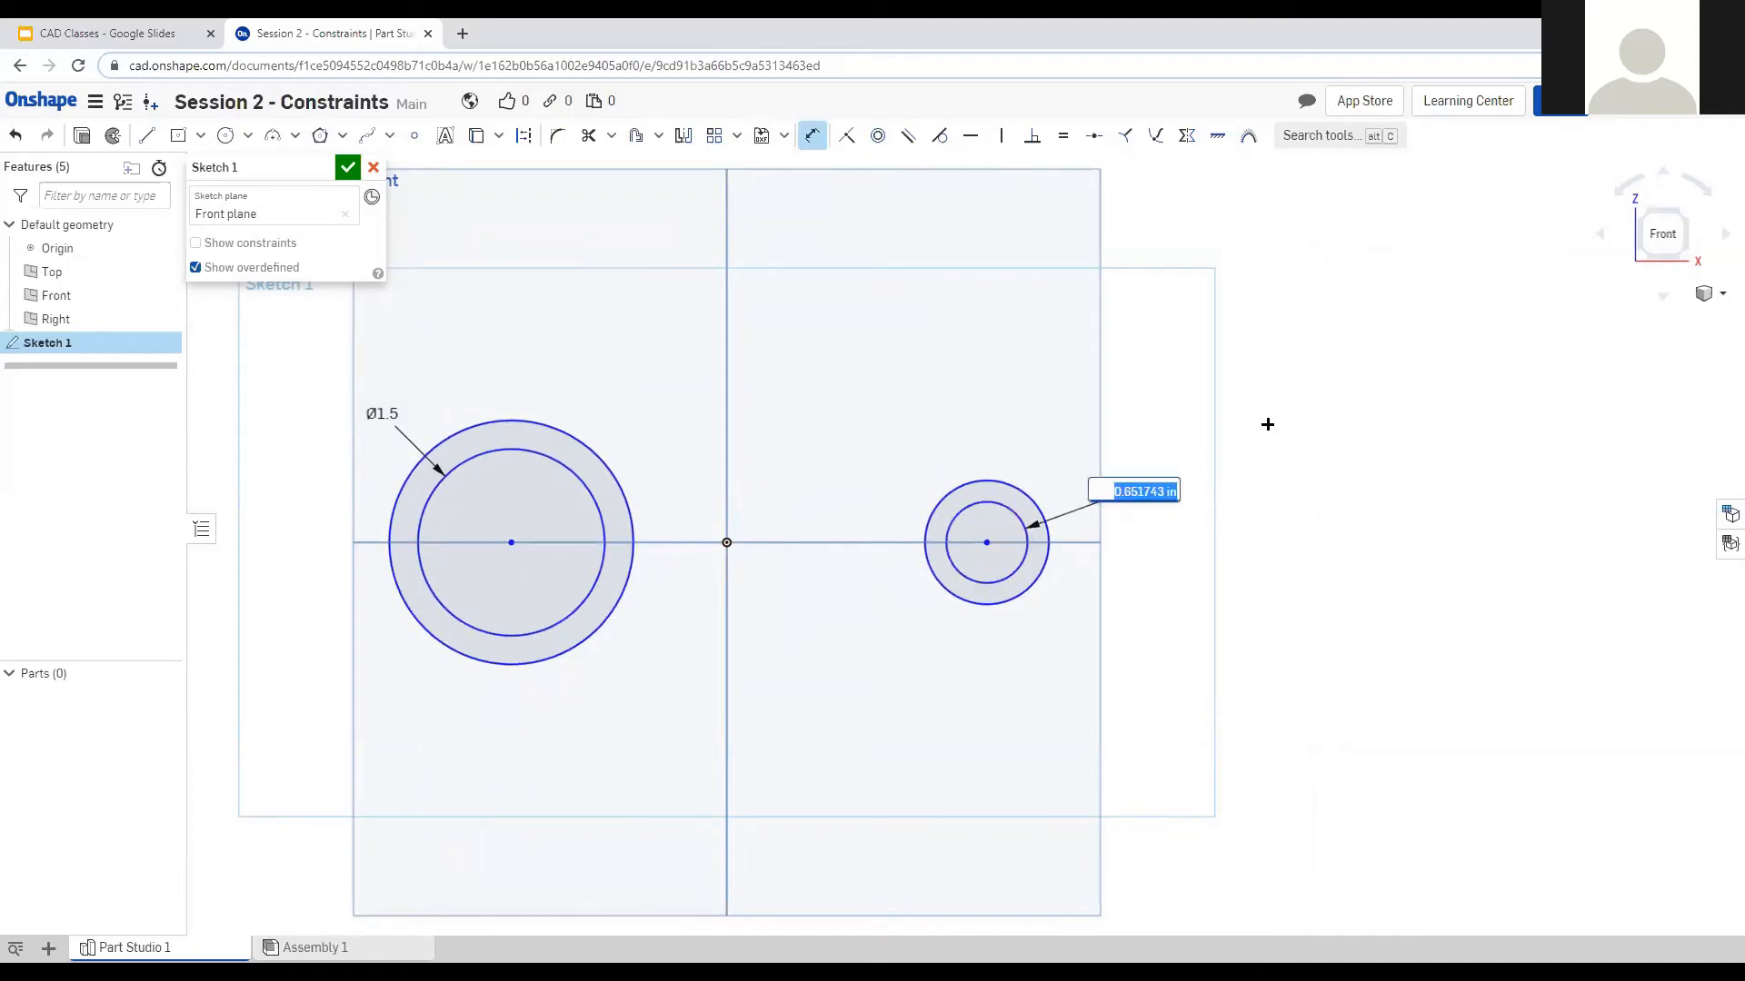
type("0.5")
key("Return")
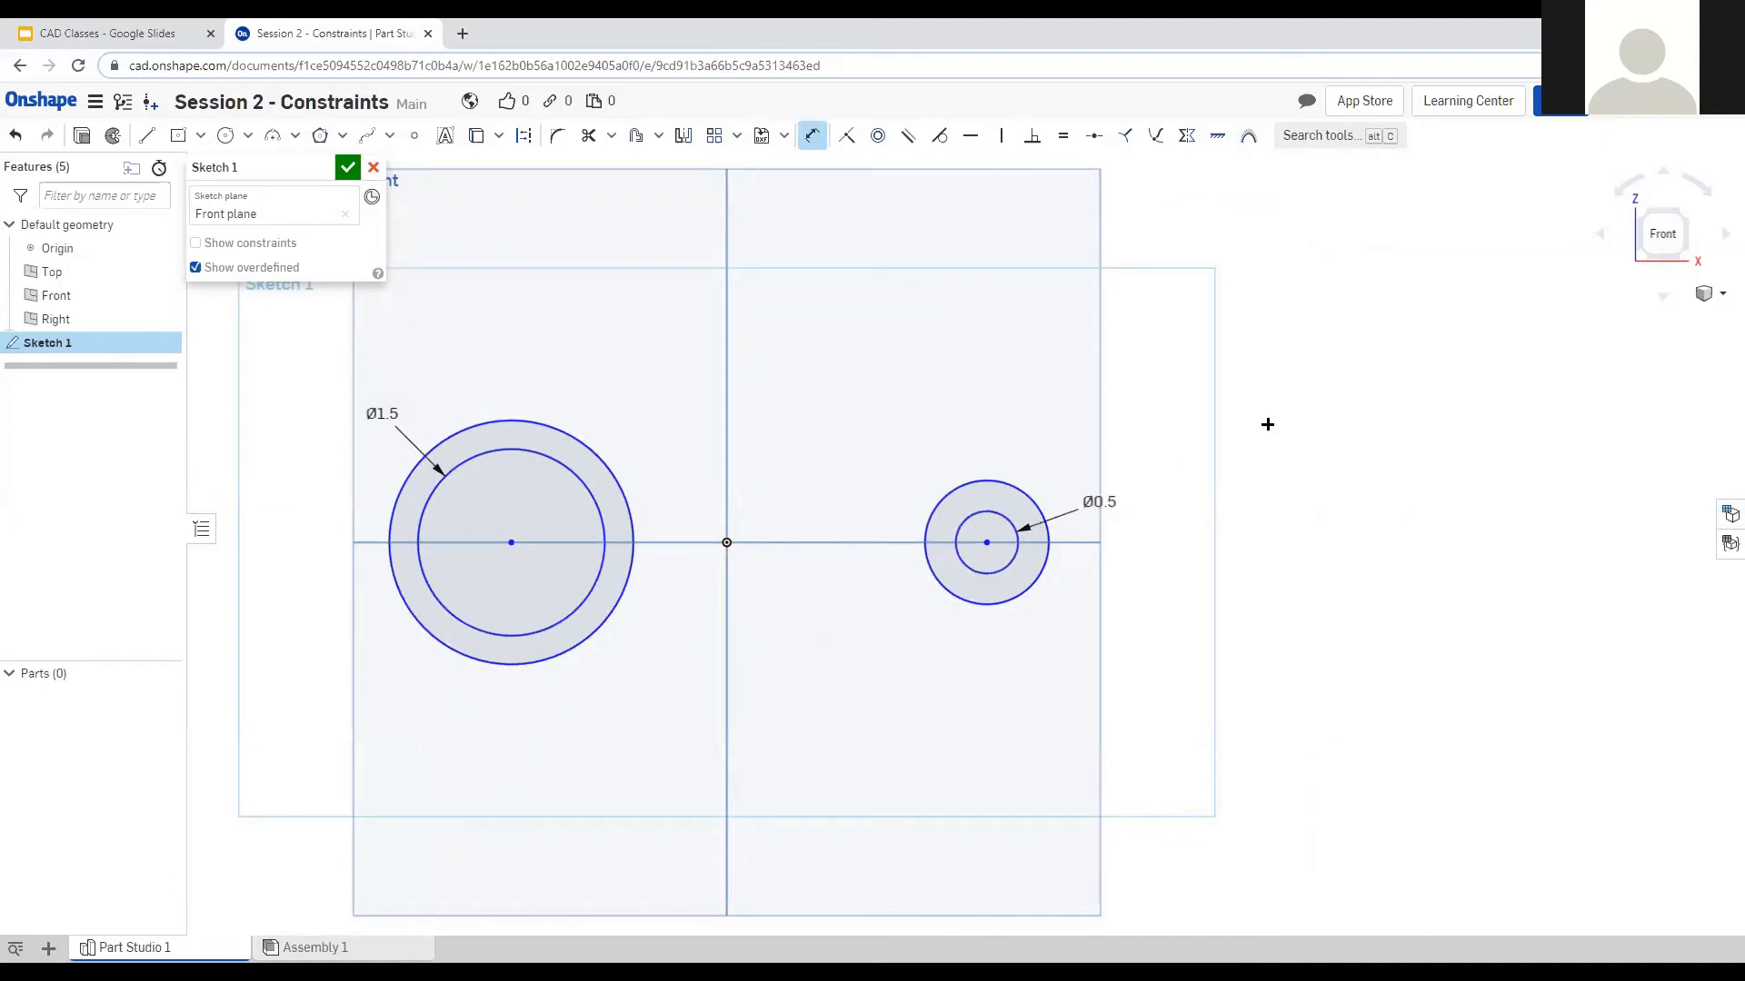
double_click(1100, 502)
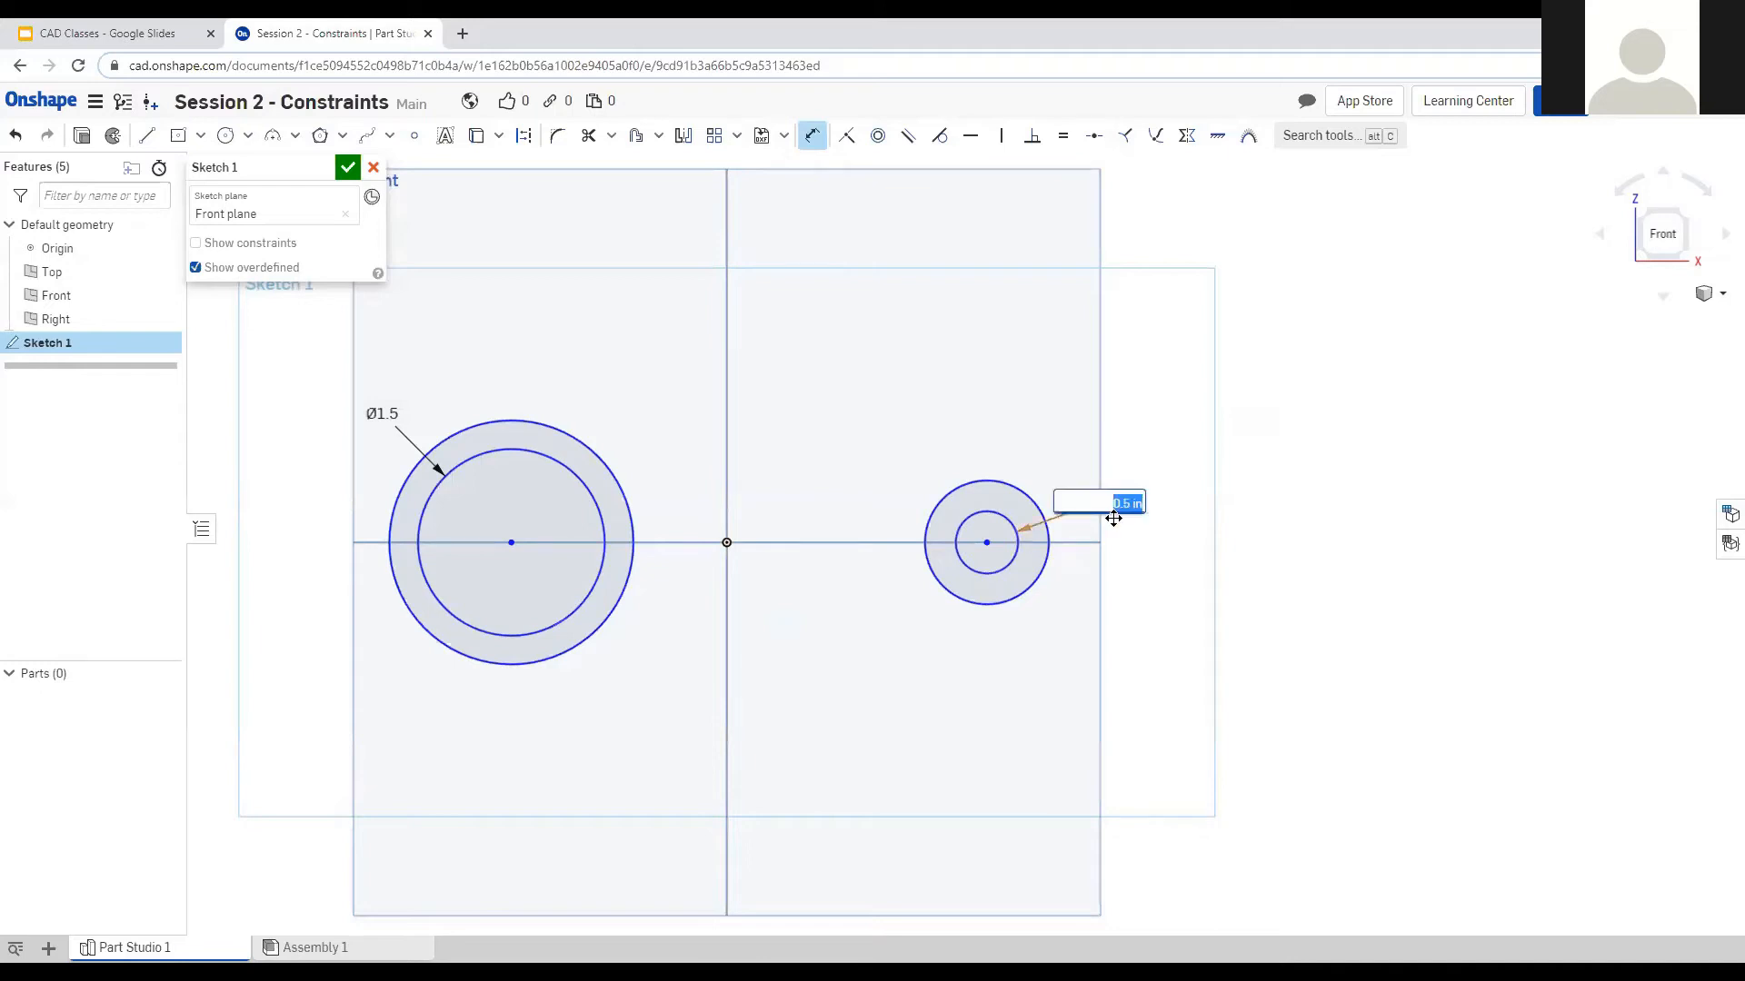
type("0")
key("Return")
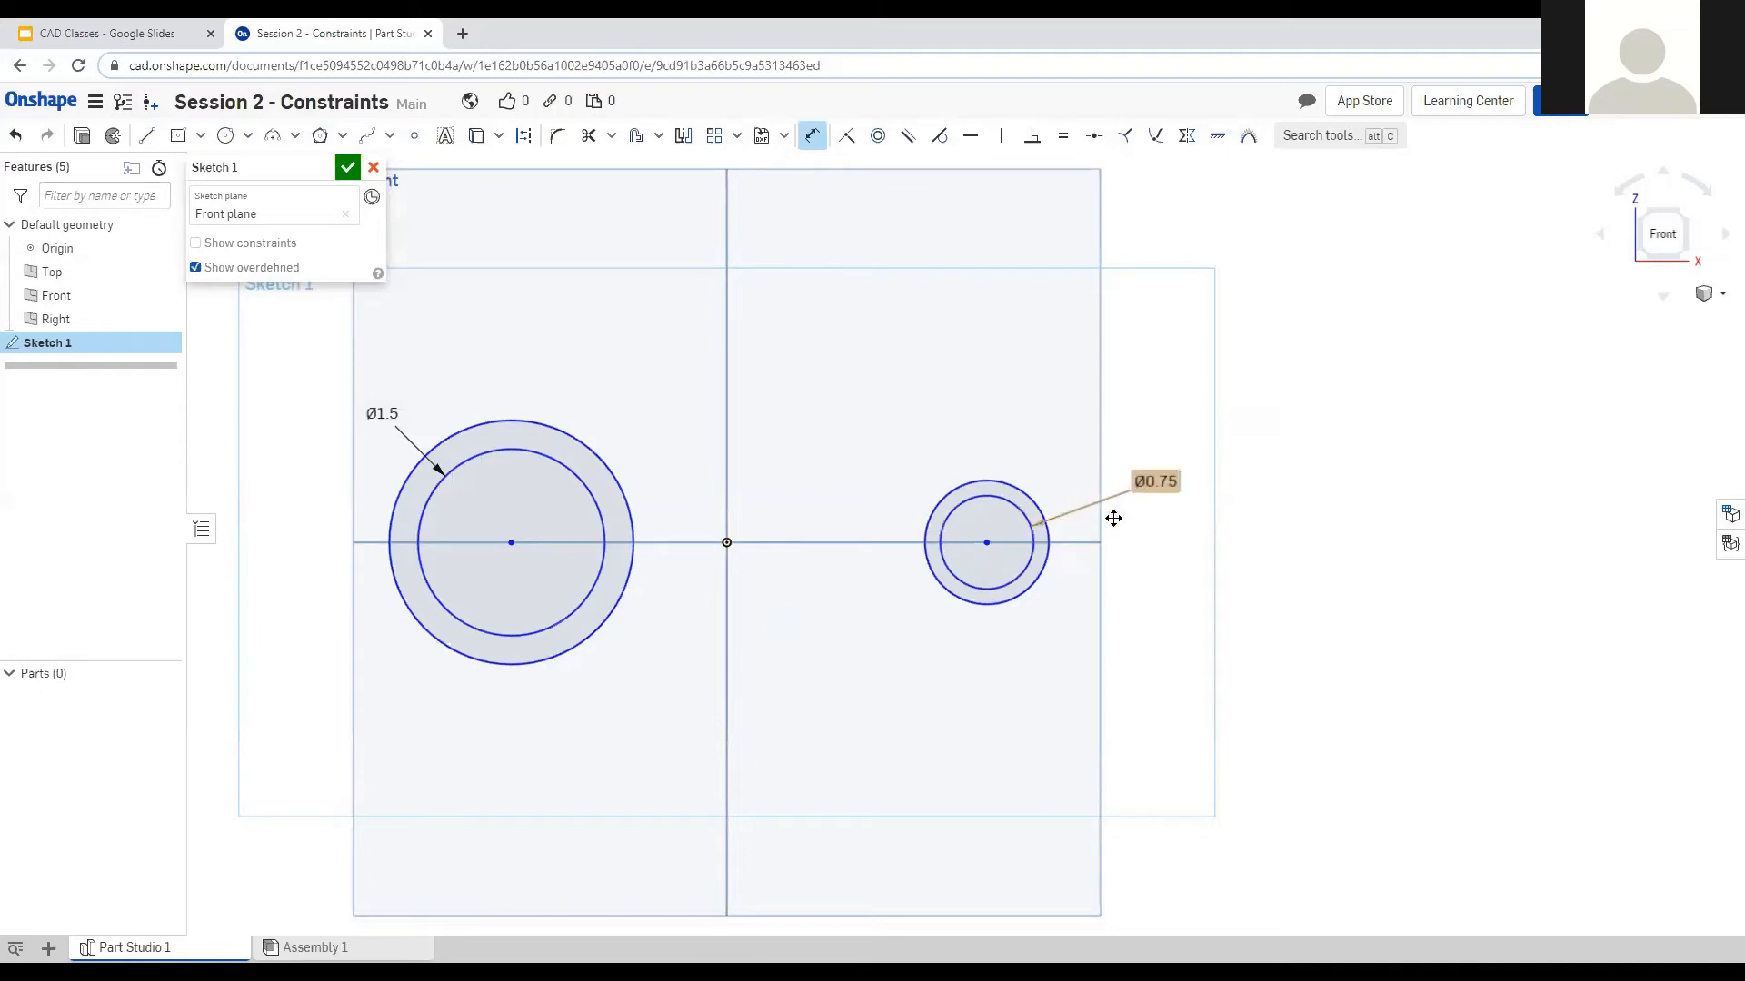
Set a 0.25 gap between the inner and outer circles on both the left and right.
left_click(506, 450)
left_click(517, 421)
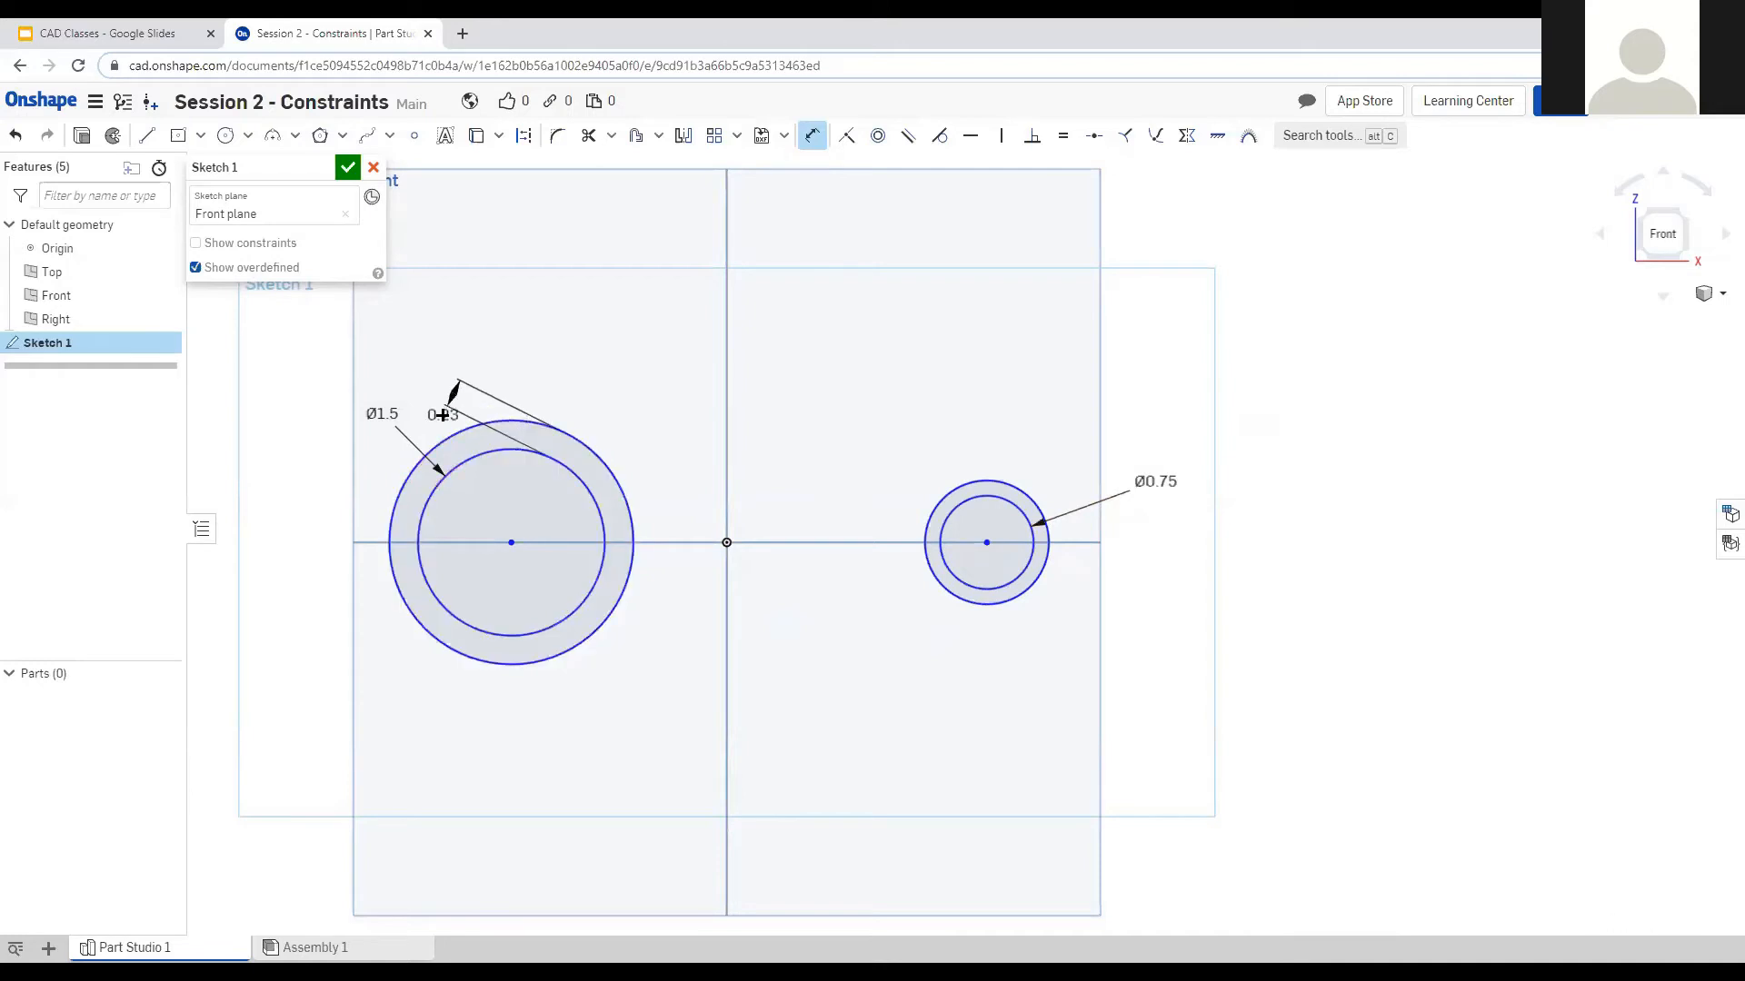
left_click(432, 424)
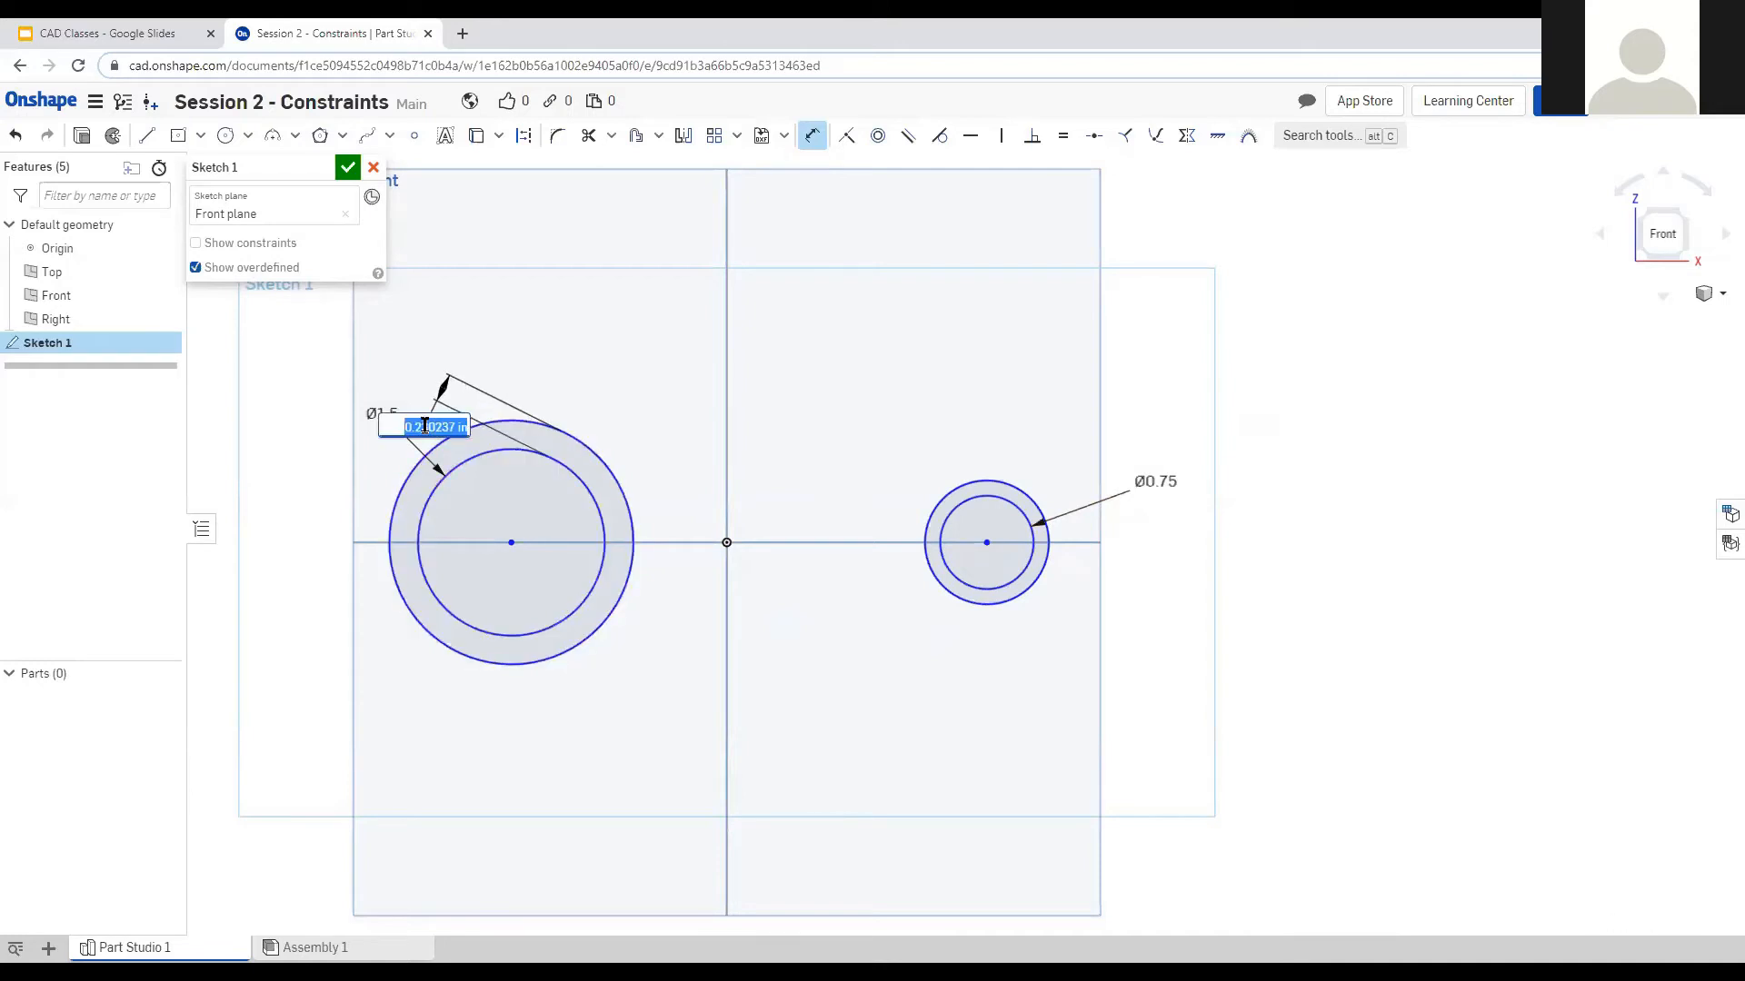
type("0.25")
key("Return")
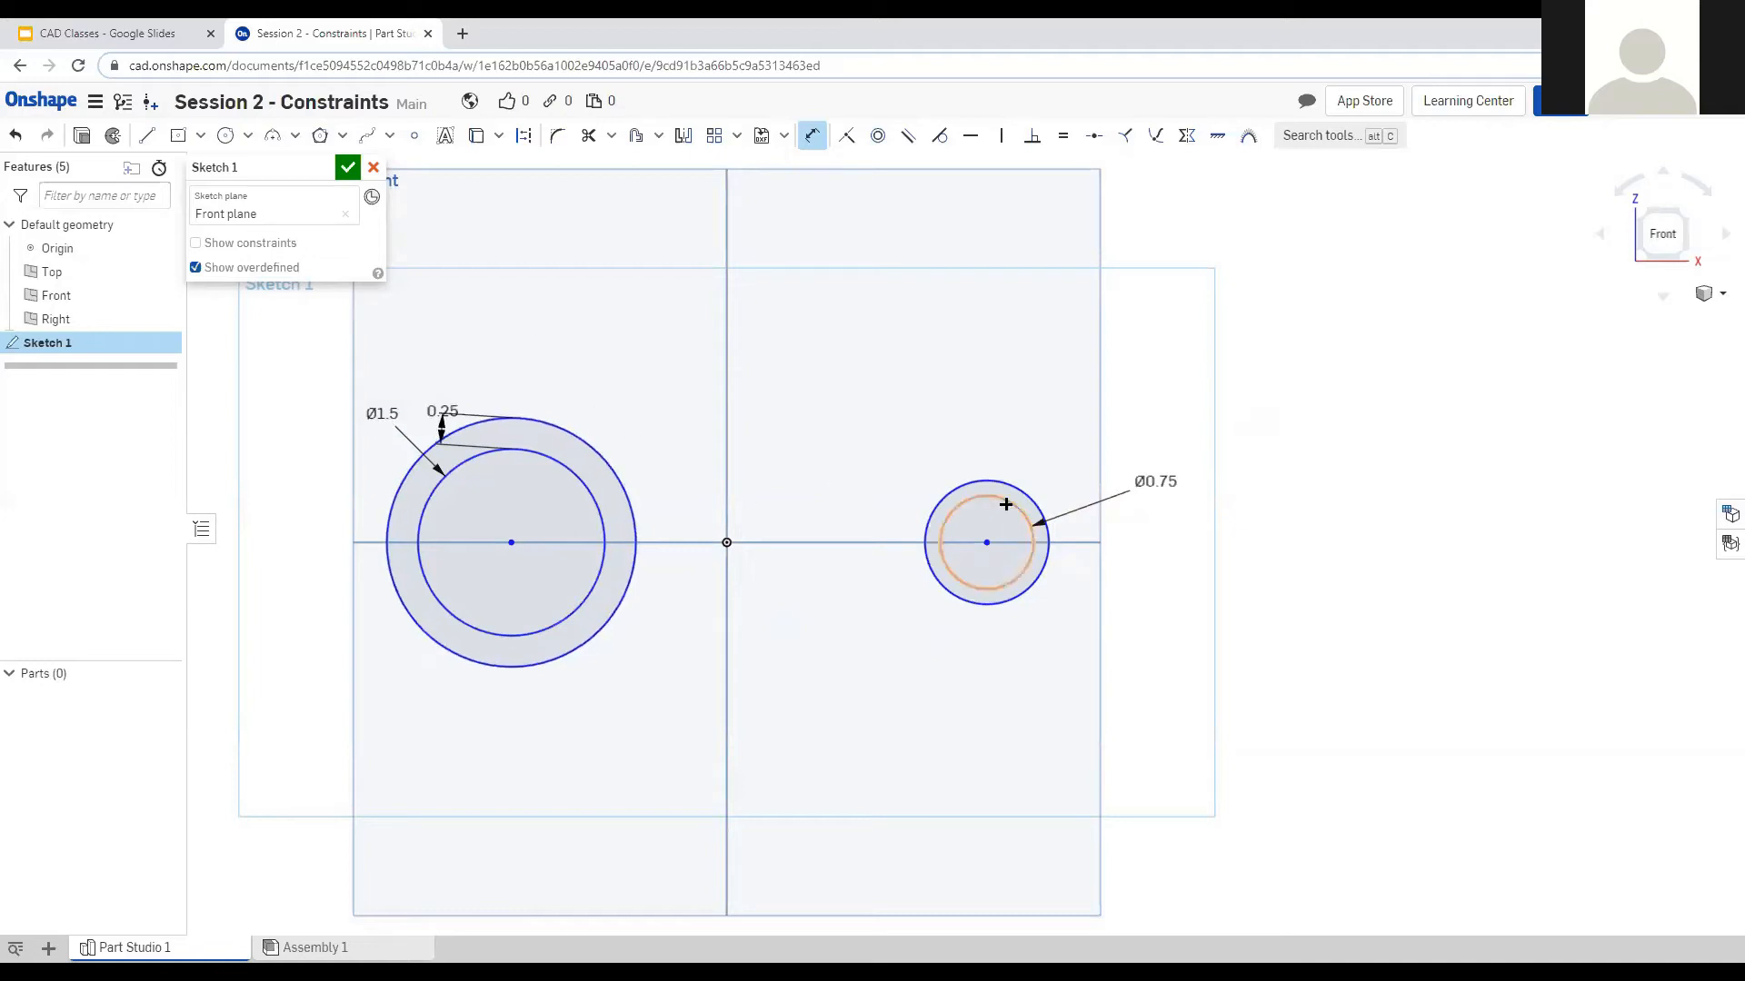
left_click(990, 497)
left_click(1000, 482)
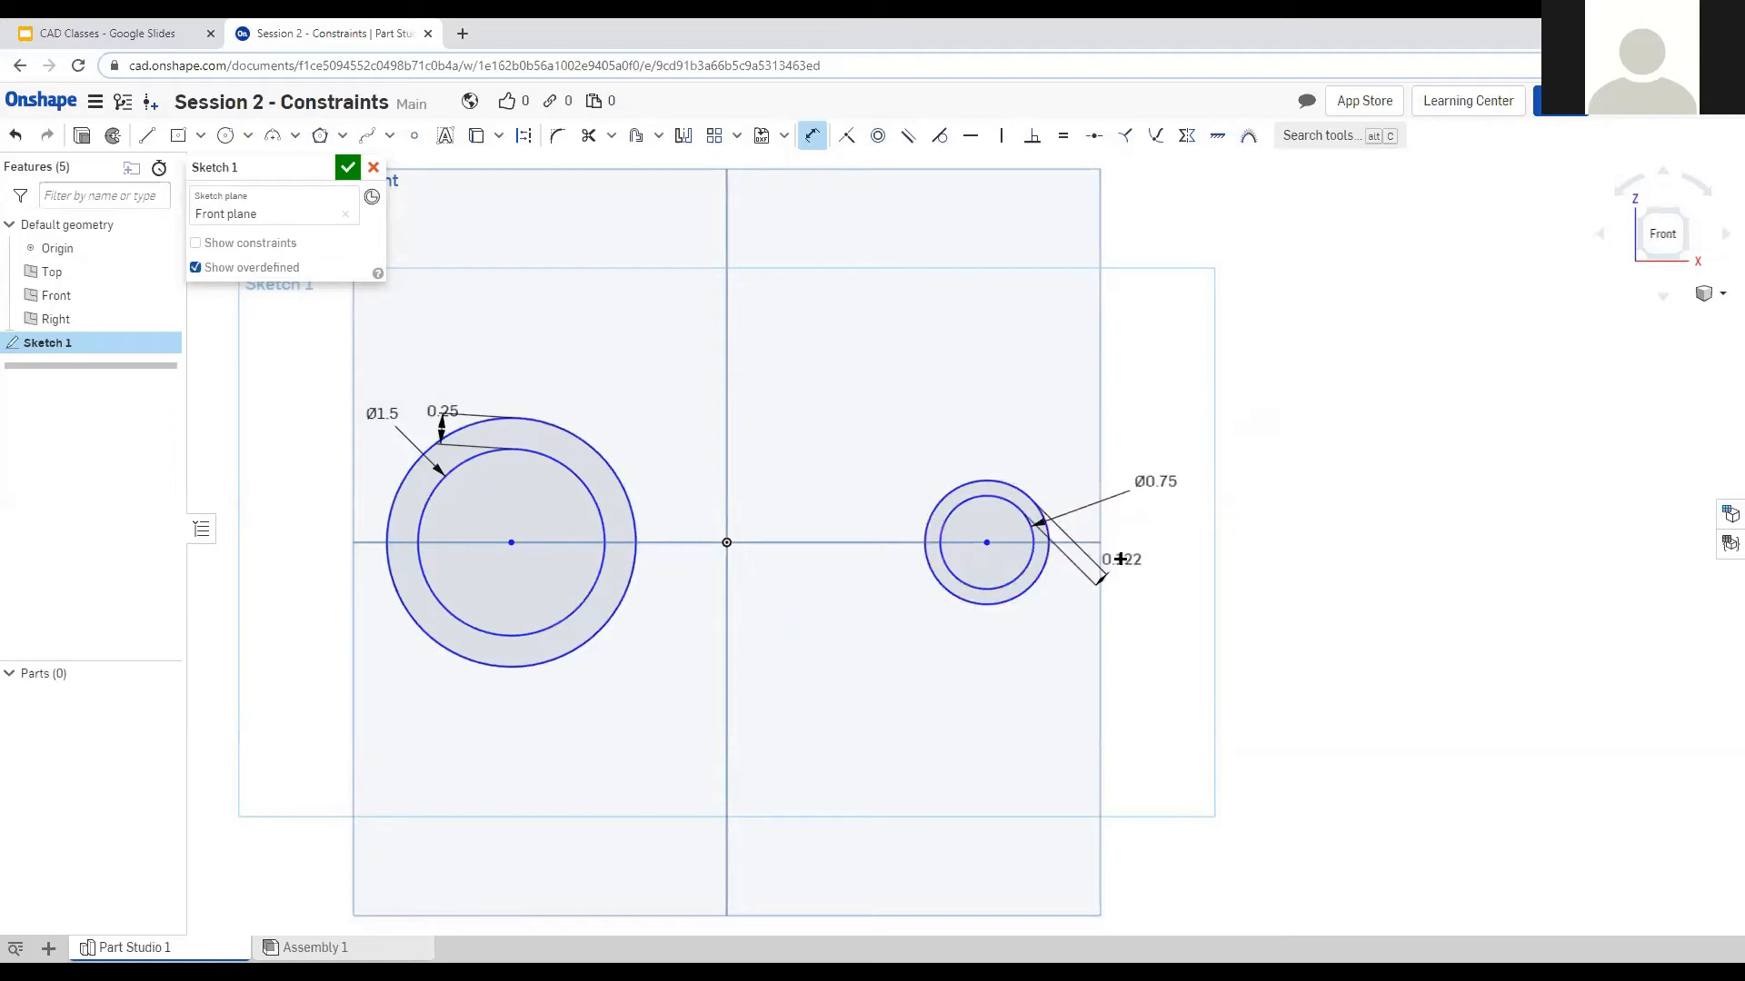
left_click(1152, 537)
type("1")
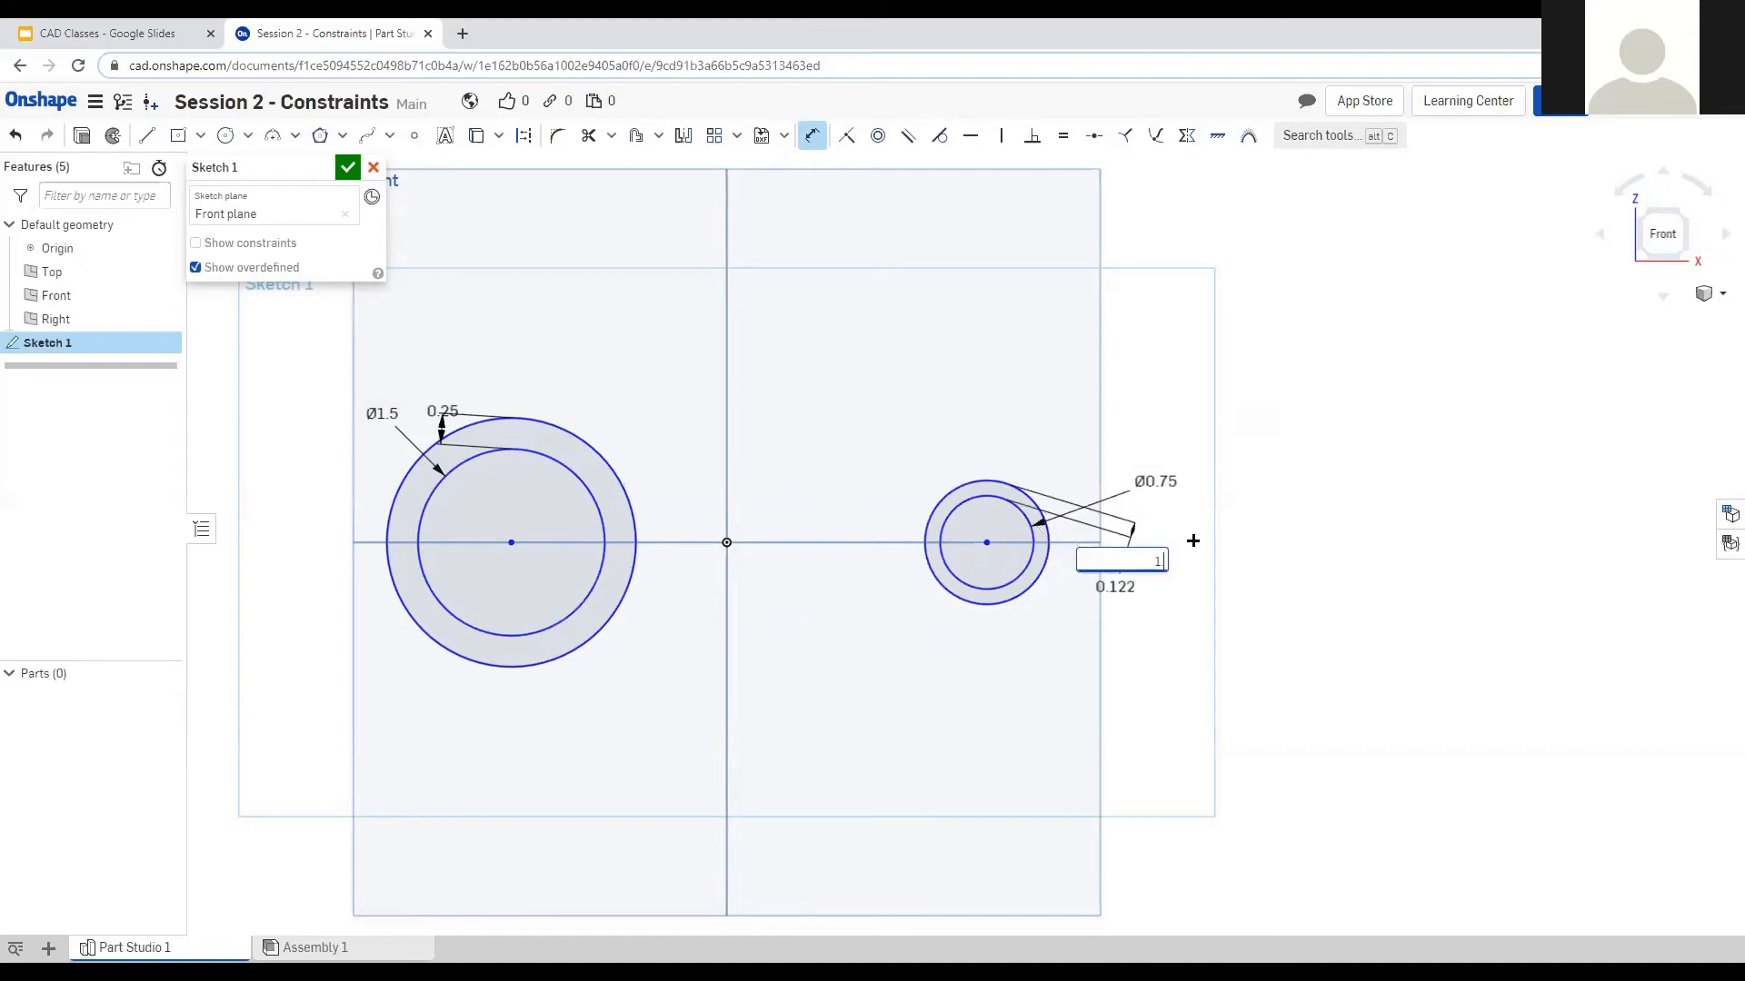
type("/4")
key("Return")
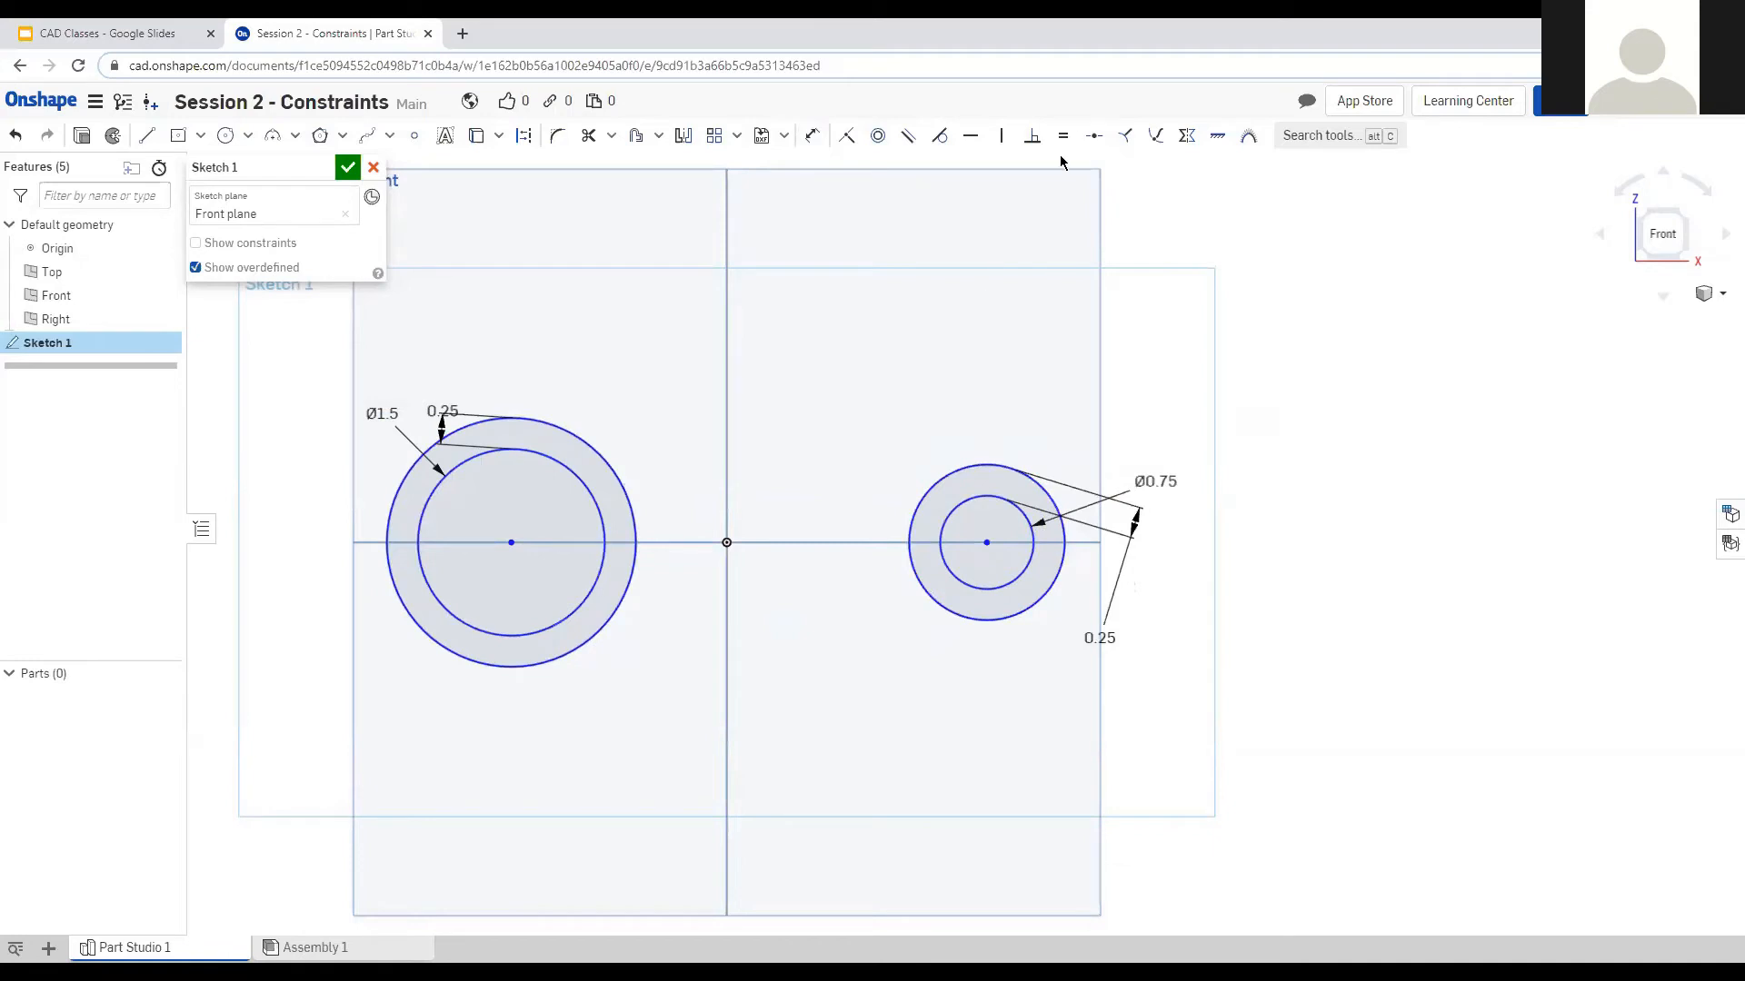
Draw two upper lines from the left outer circle to the right outer circle.
left_click(148, 137)
left_click(584, 441)
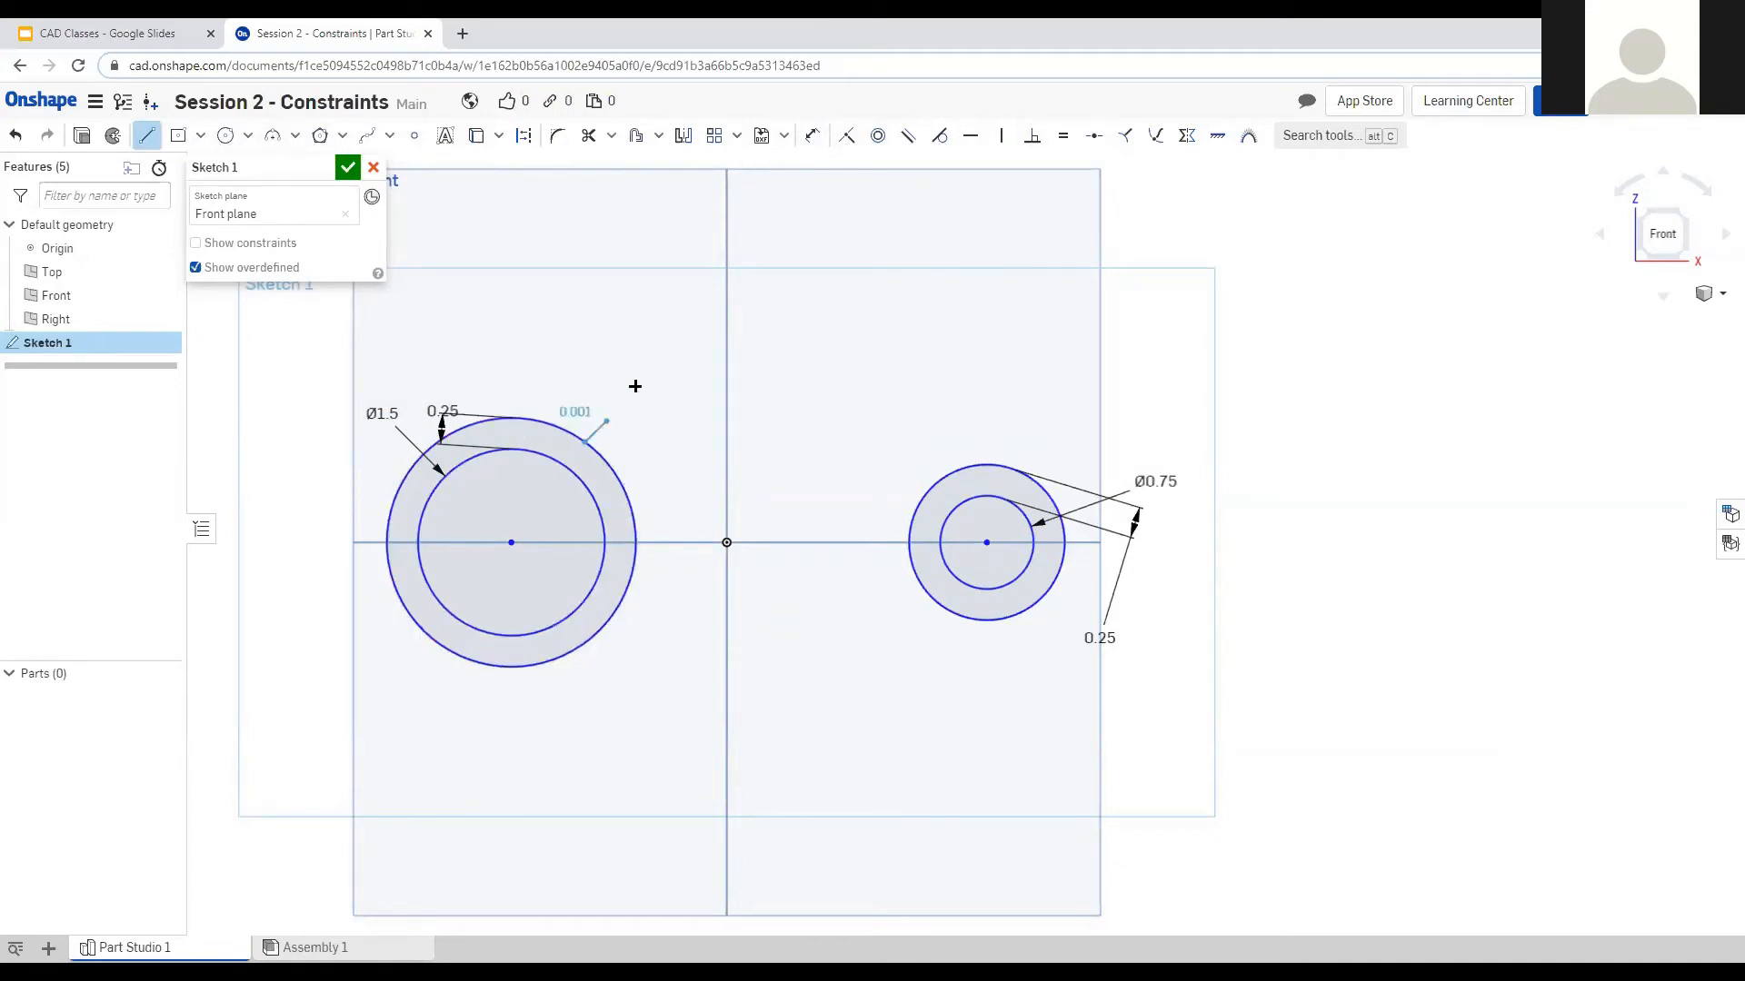
left_click(958, 470)
key("Escape")
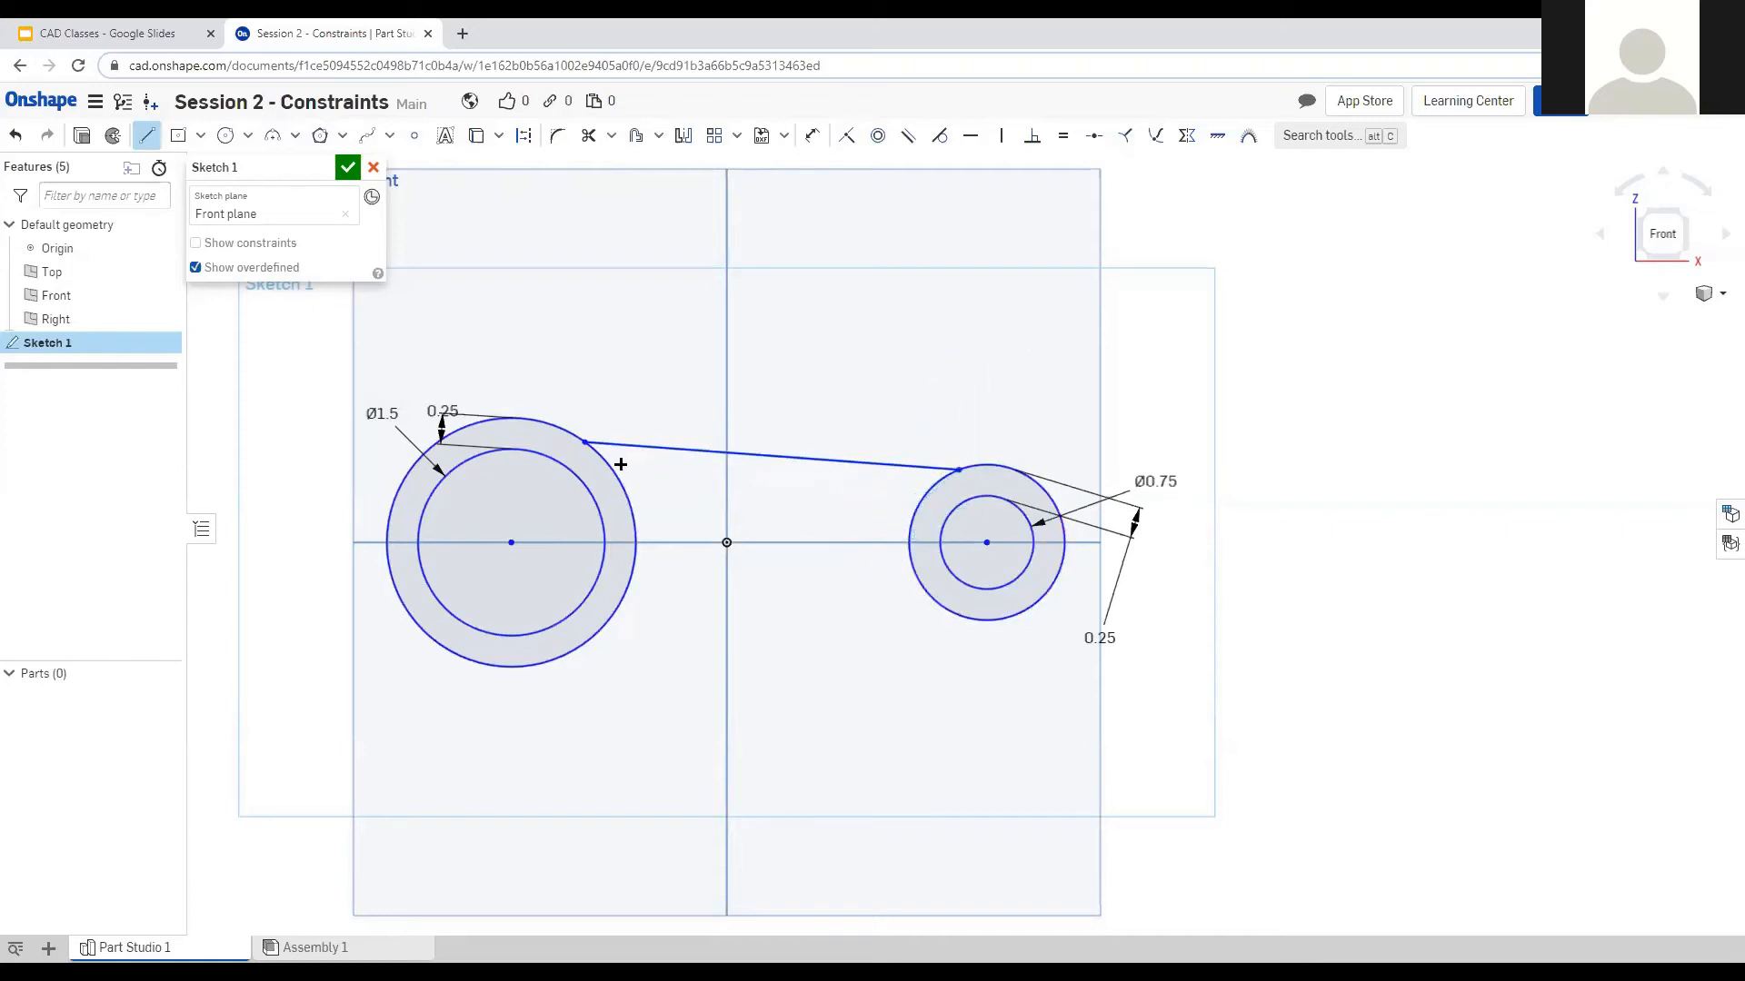
left_click(617, 477)
left_click(918, 494)
key("Escape")
Draw two lower lines between the outer circles, then select the top line with the large circle.
left_click(618, 612)
left_click(924, 590)
key("Escape")
key("Escape")
key("l")
left_click(605, 624)
left_click(937, 603)
key("Escape")
key("Escape")
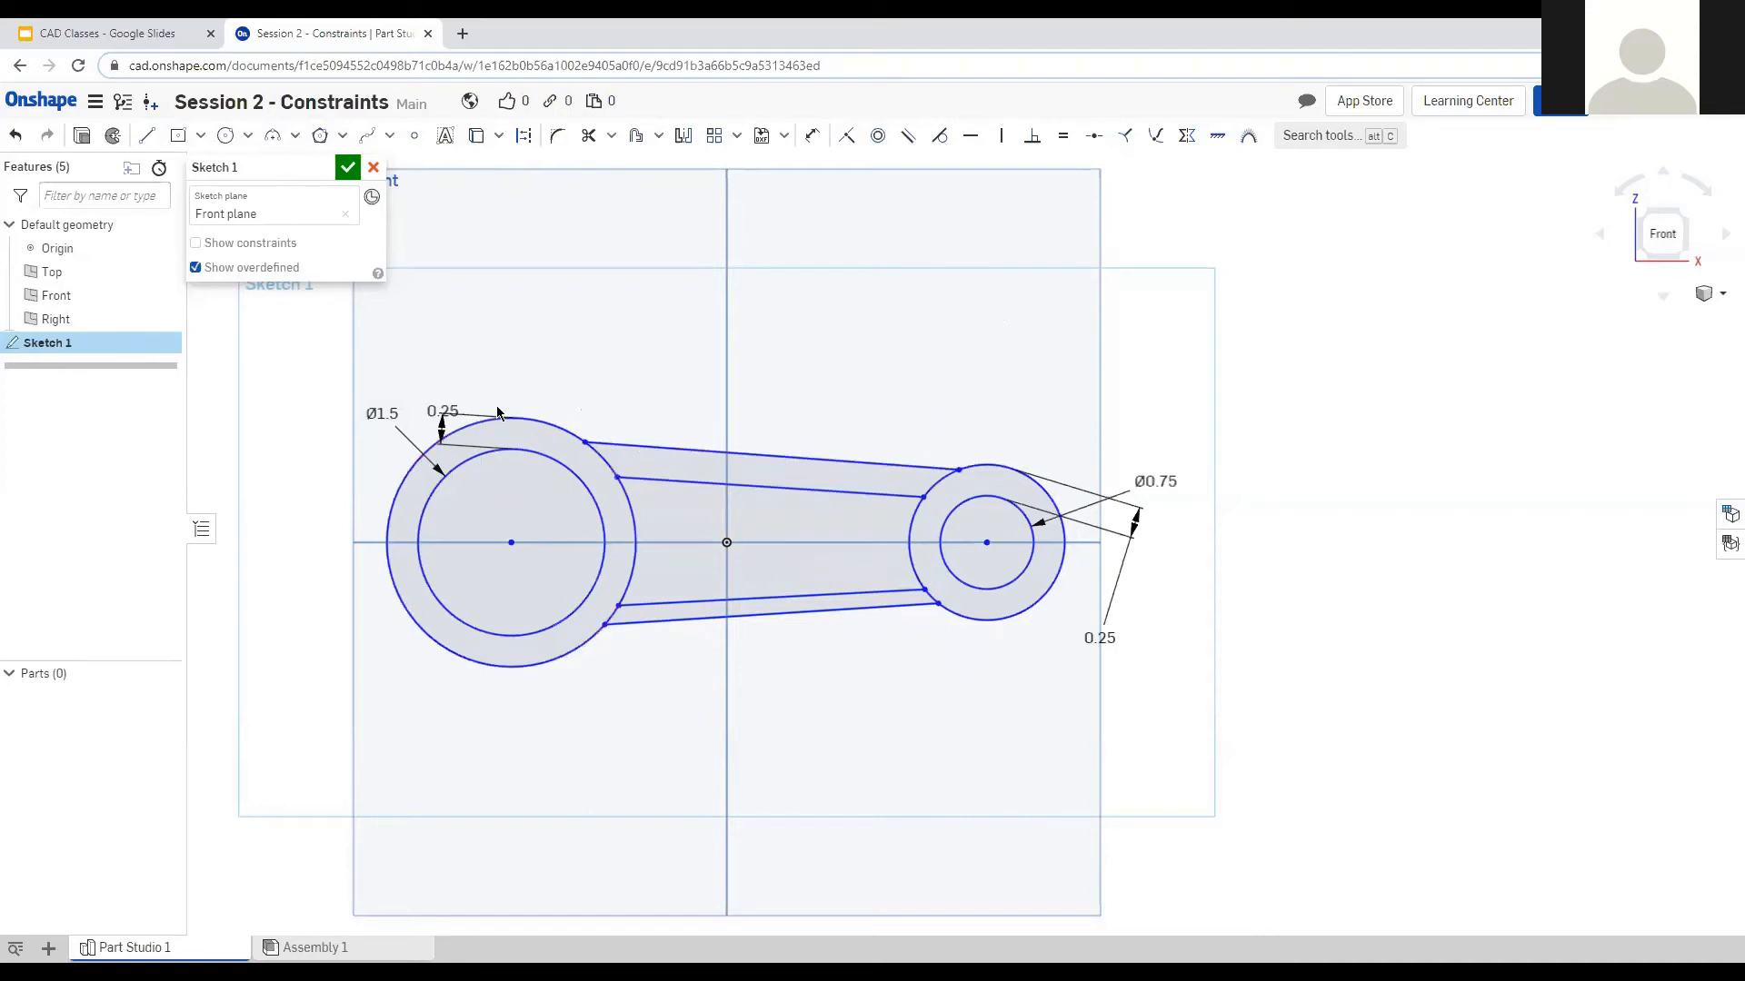
left_click(683, 453)
left_click(600, 454)
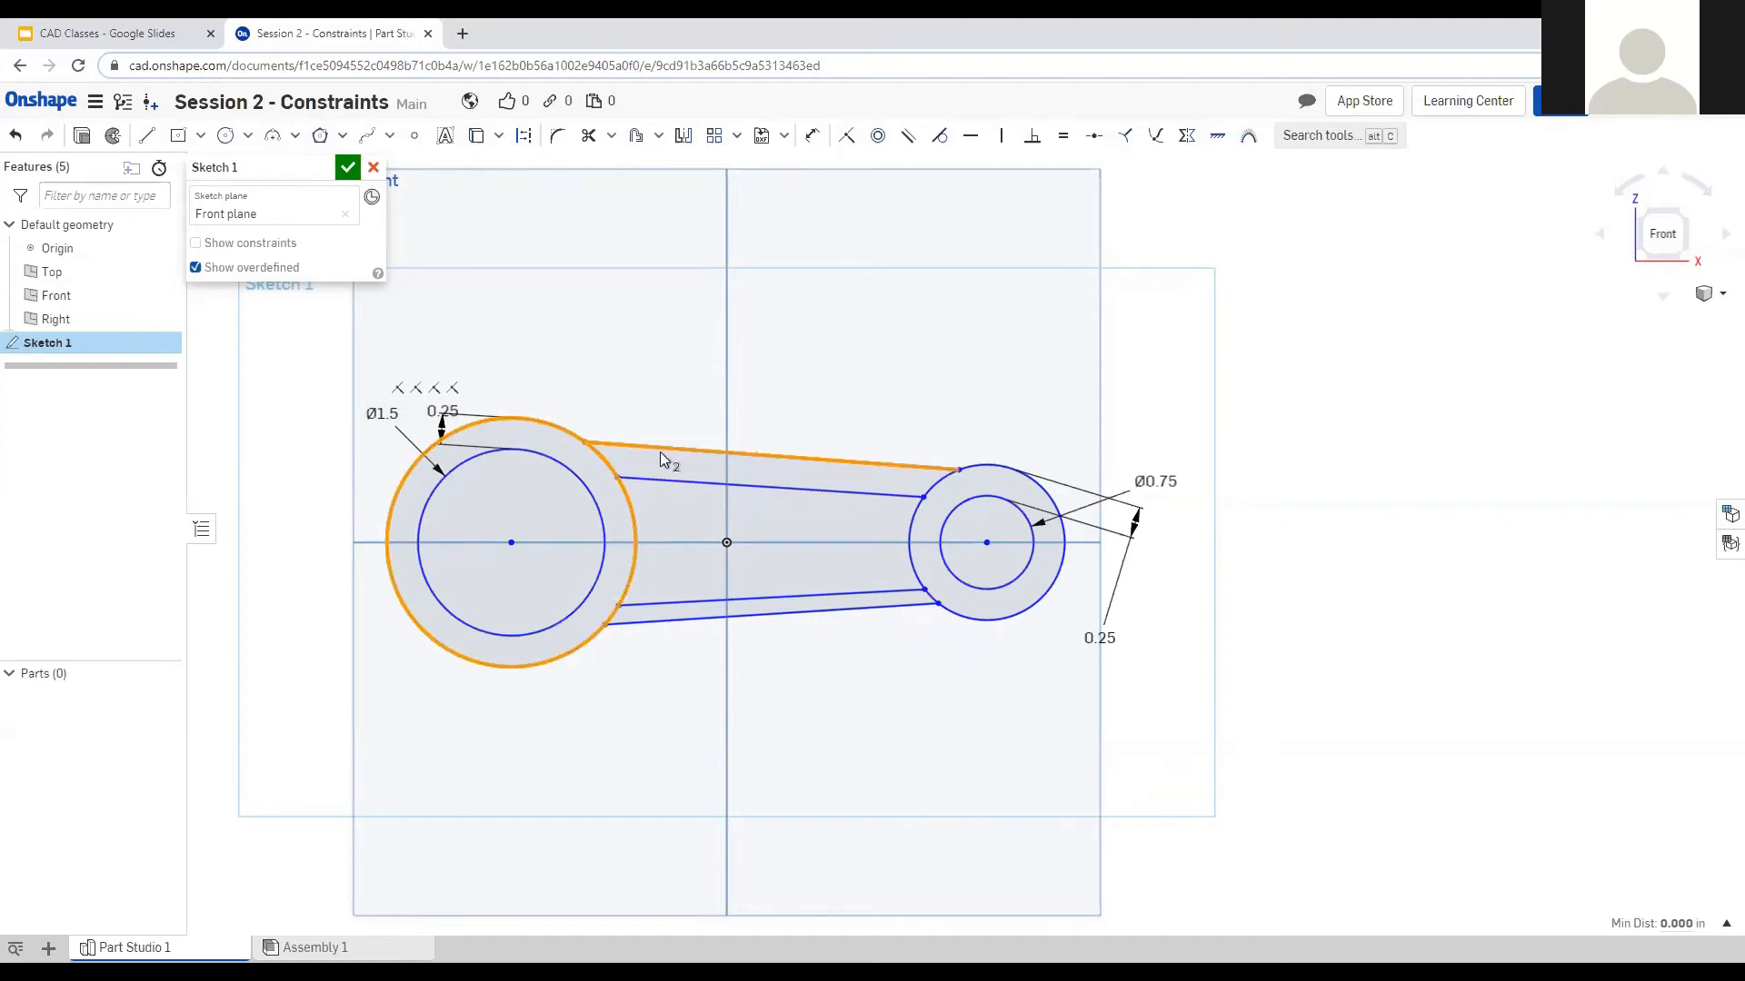
Make both upper lines tangent to the large left circle and the small right circle.
left_click(941, 138)
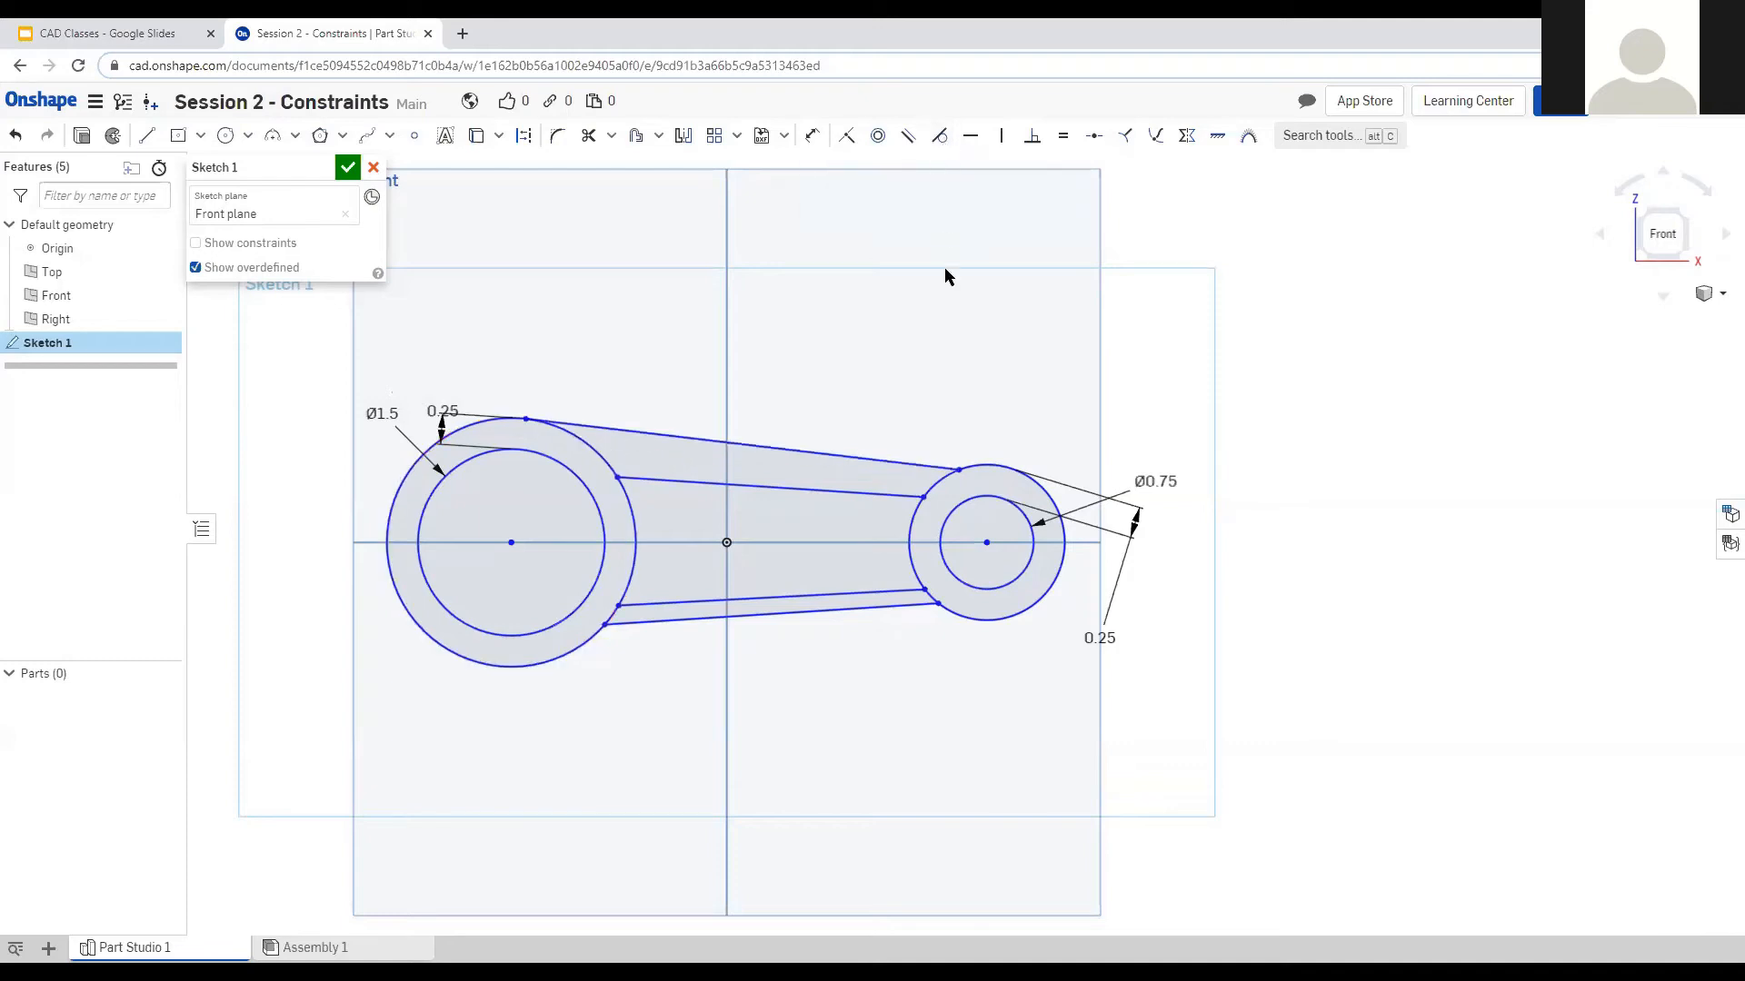
left_click(872, 460)
left_click(1000, 469)
key("t")
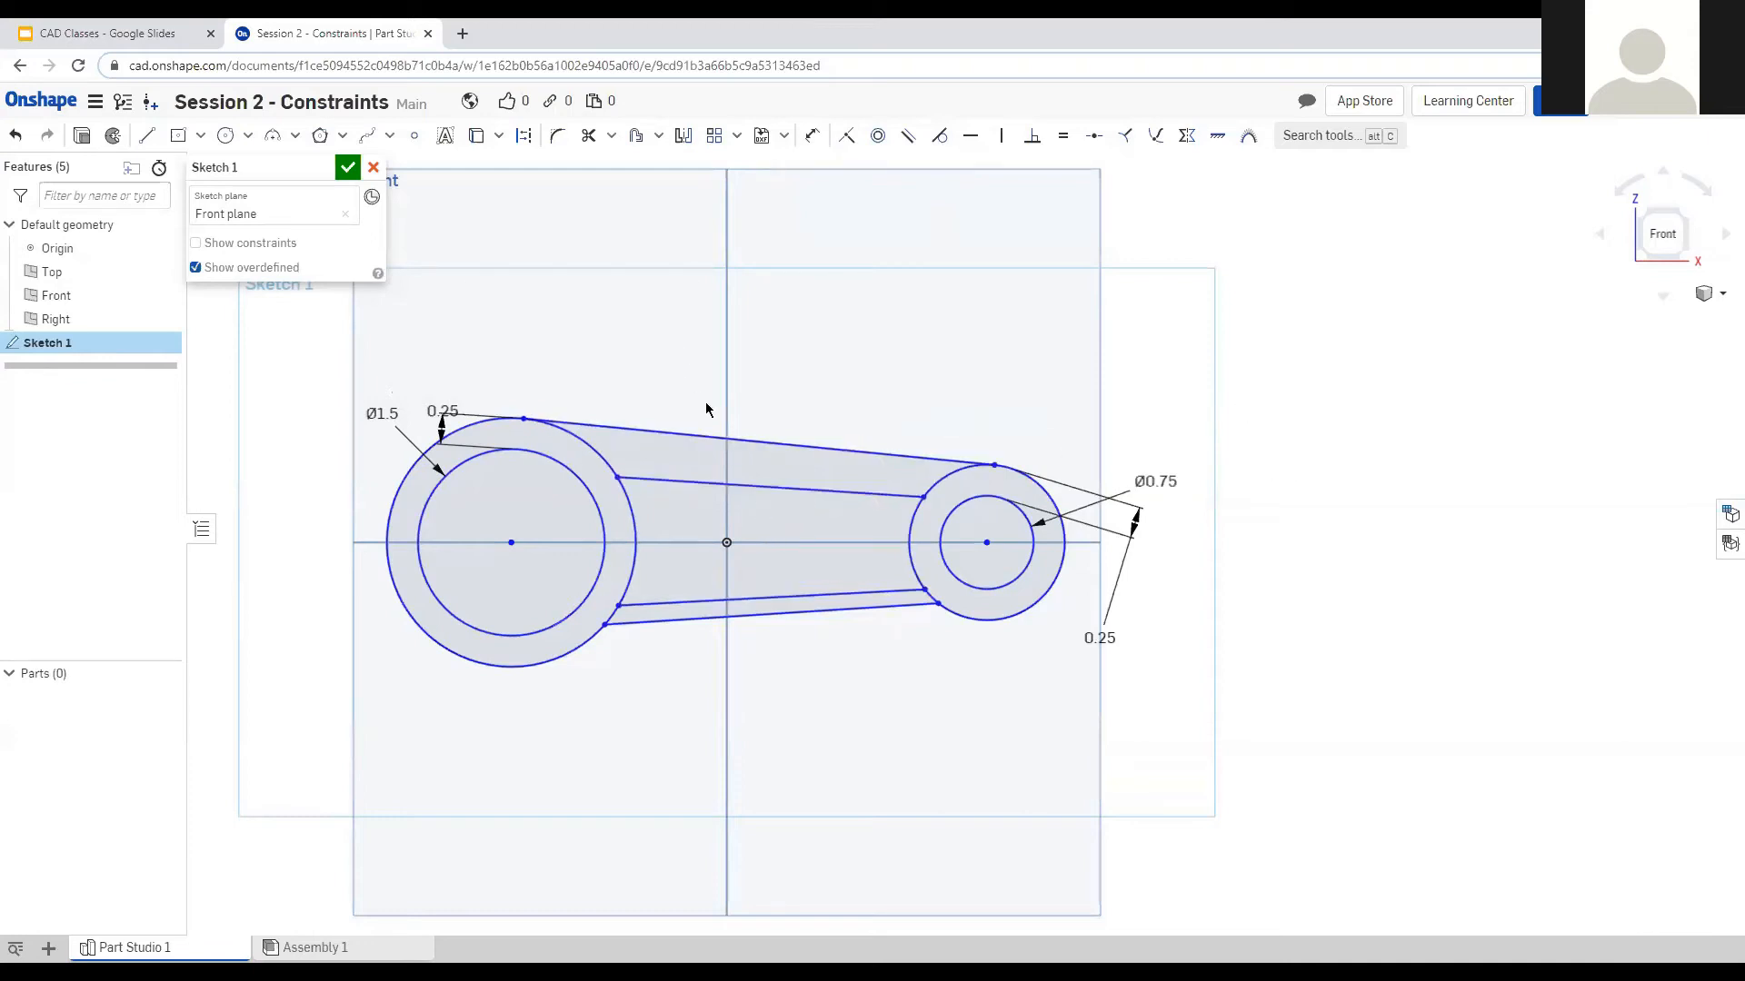
left_click(634, 477)
left_click(540, 455)
key("t")
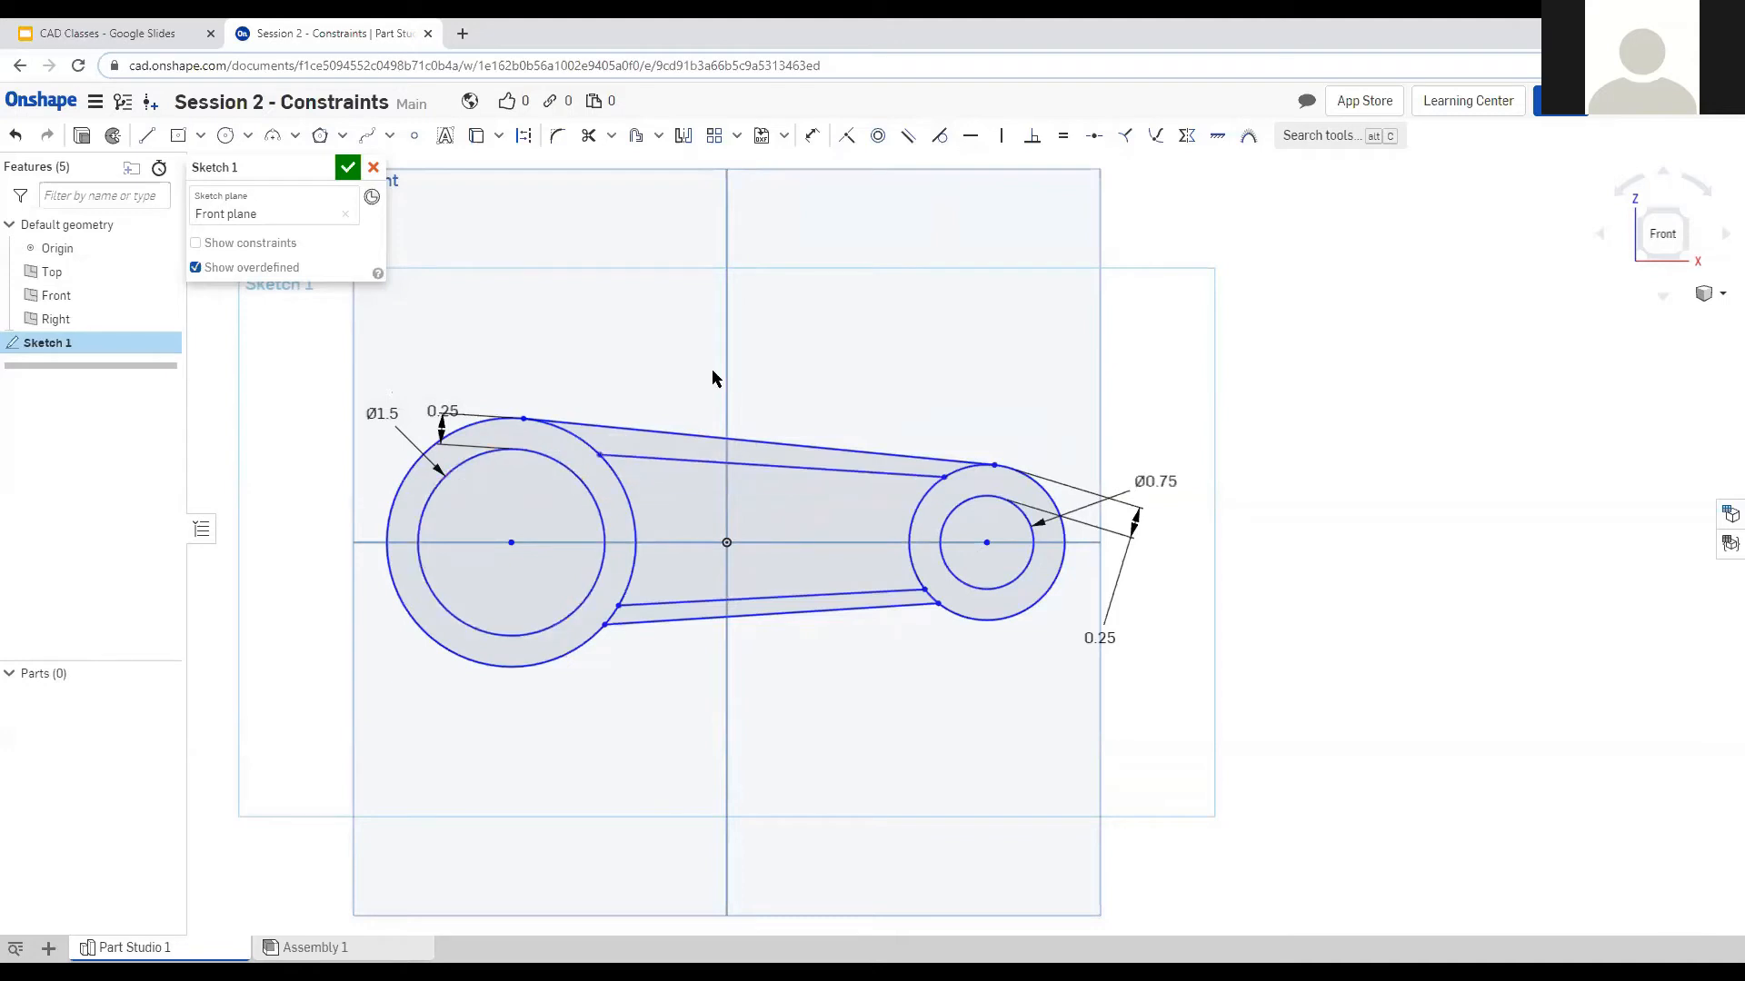
left_click(887, 479)
left_click(922, 489)
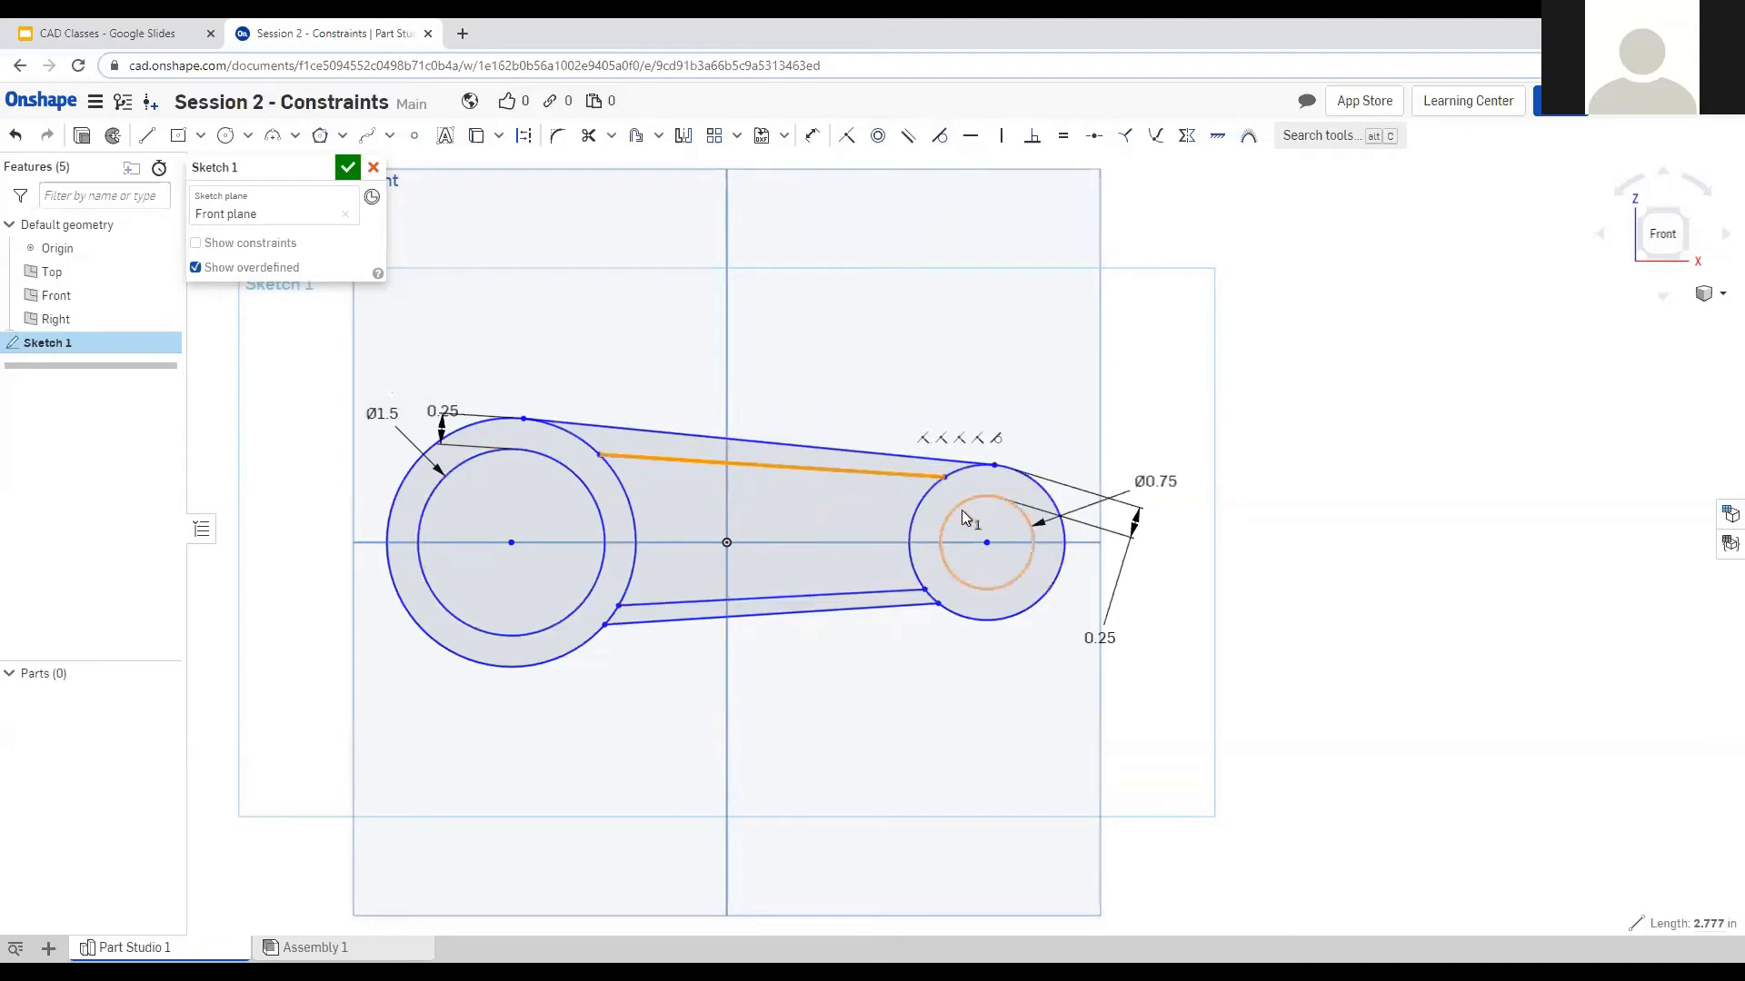
key("t")
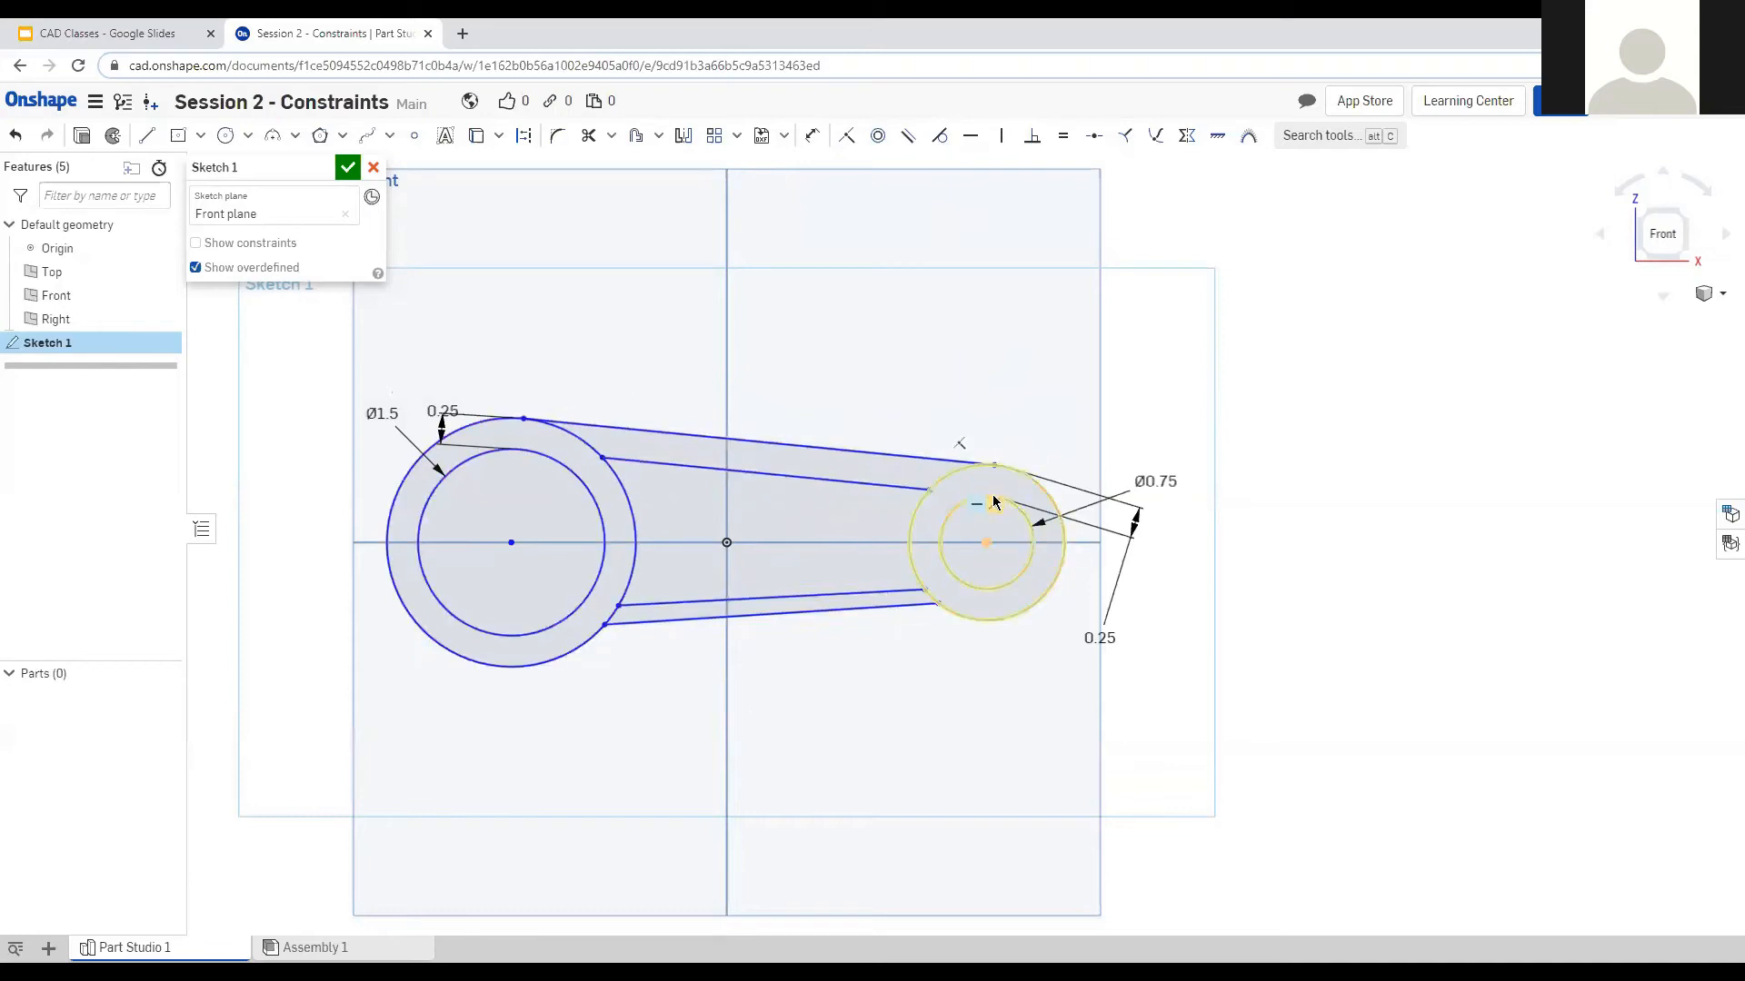
key("m")
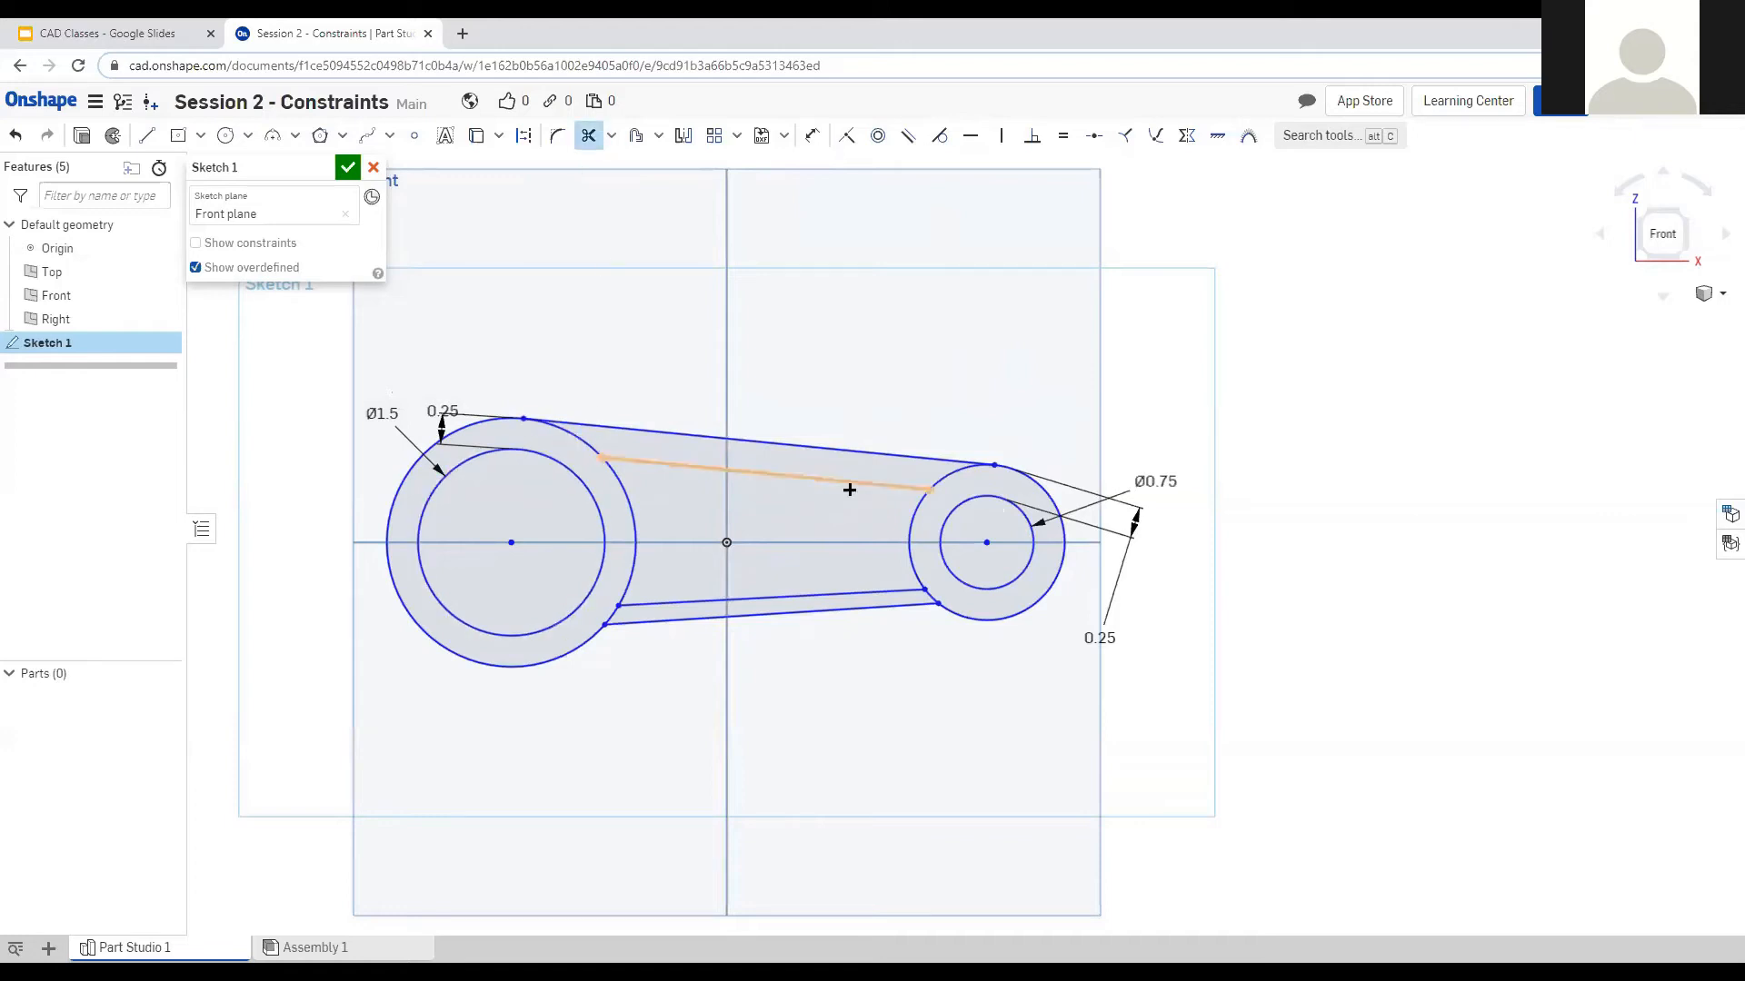
Trim the right outer circle's arc between the upper lines and zoom to review the outline.
left_click(949, 470)
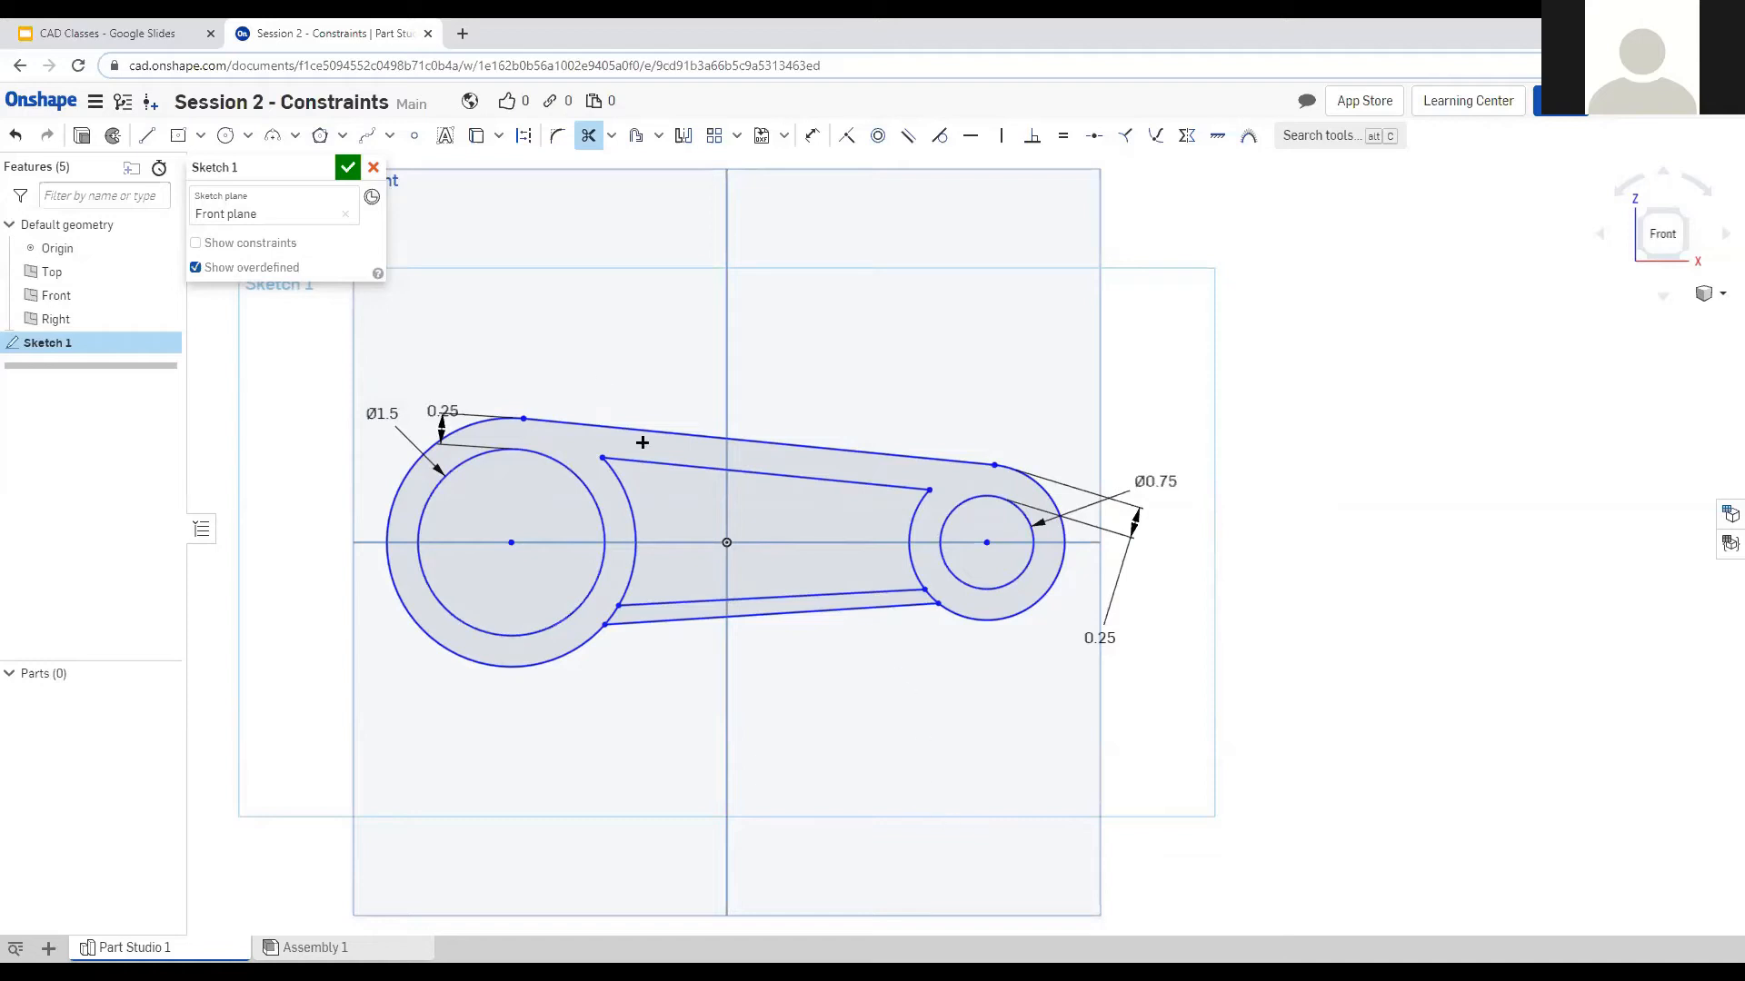
scroll(724, 623, "down", 3)
scroll(693, 378, "up", 2)
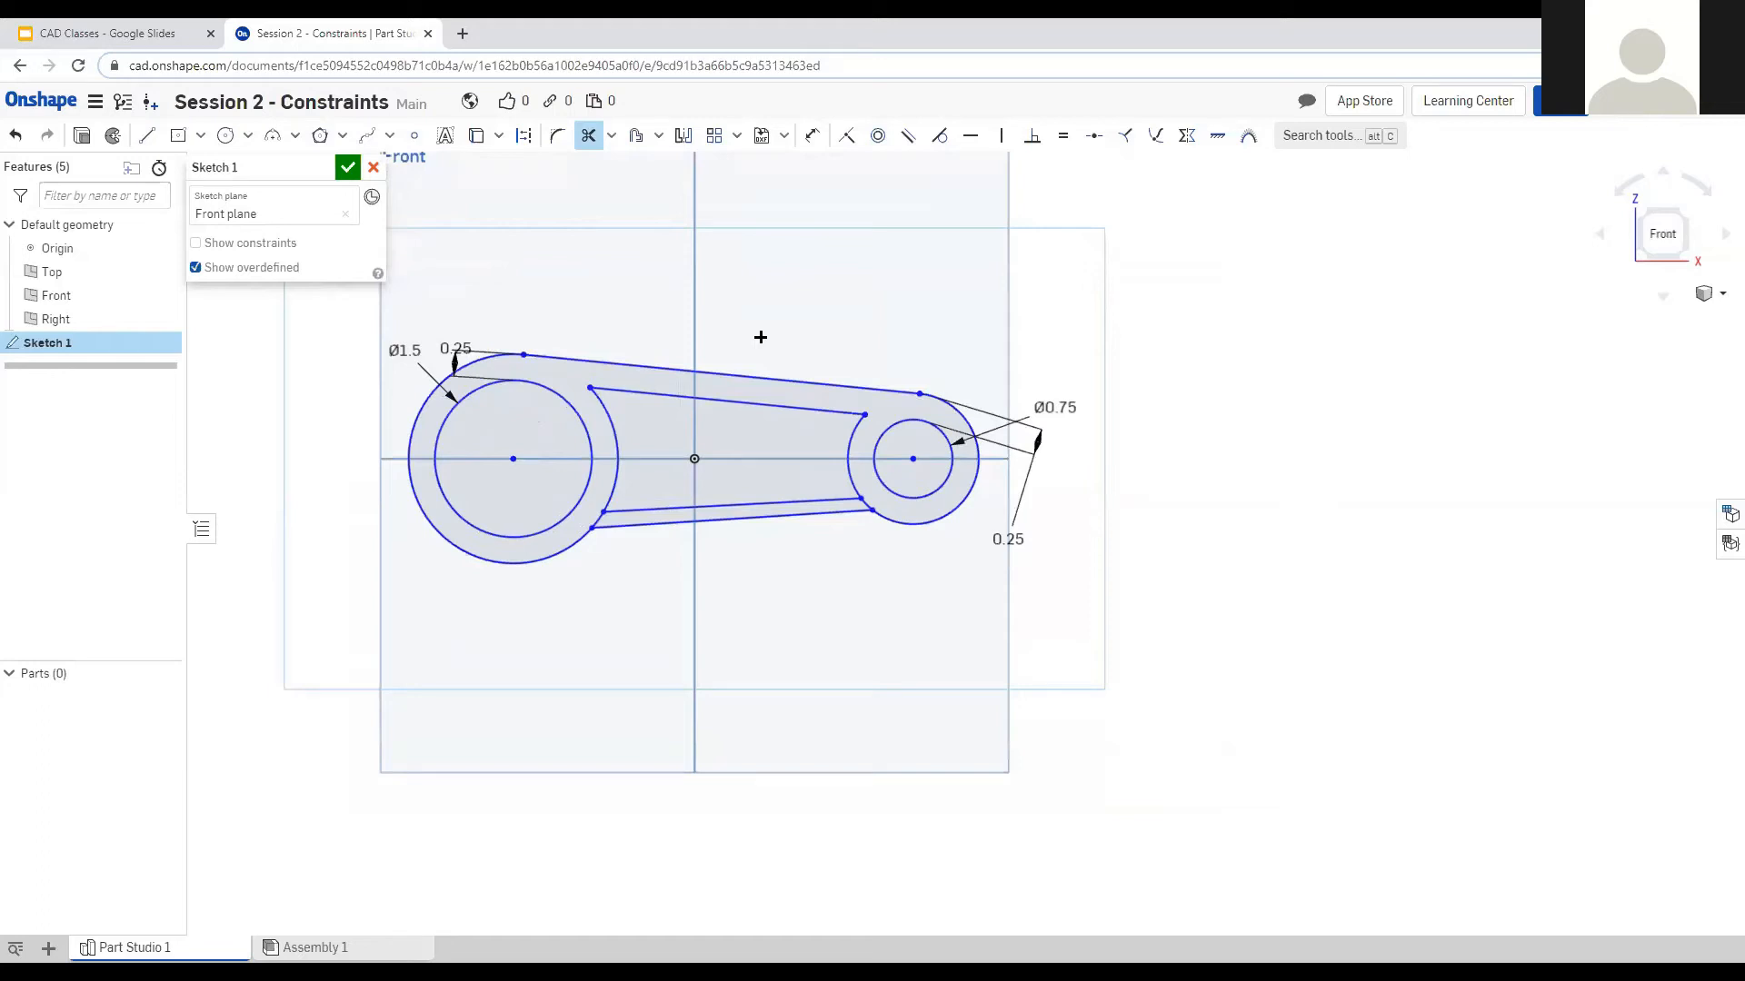
scroll(604, 218, "up", 1)
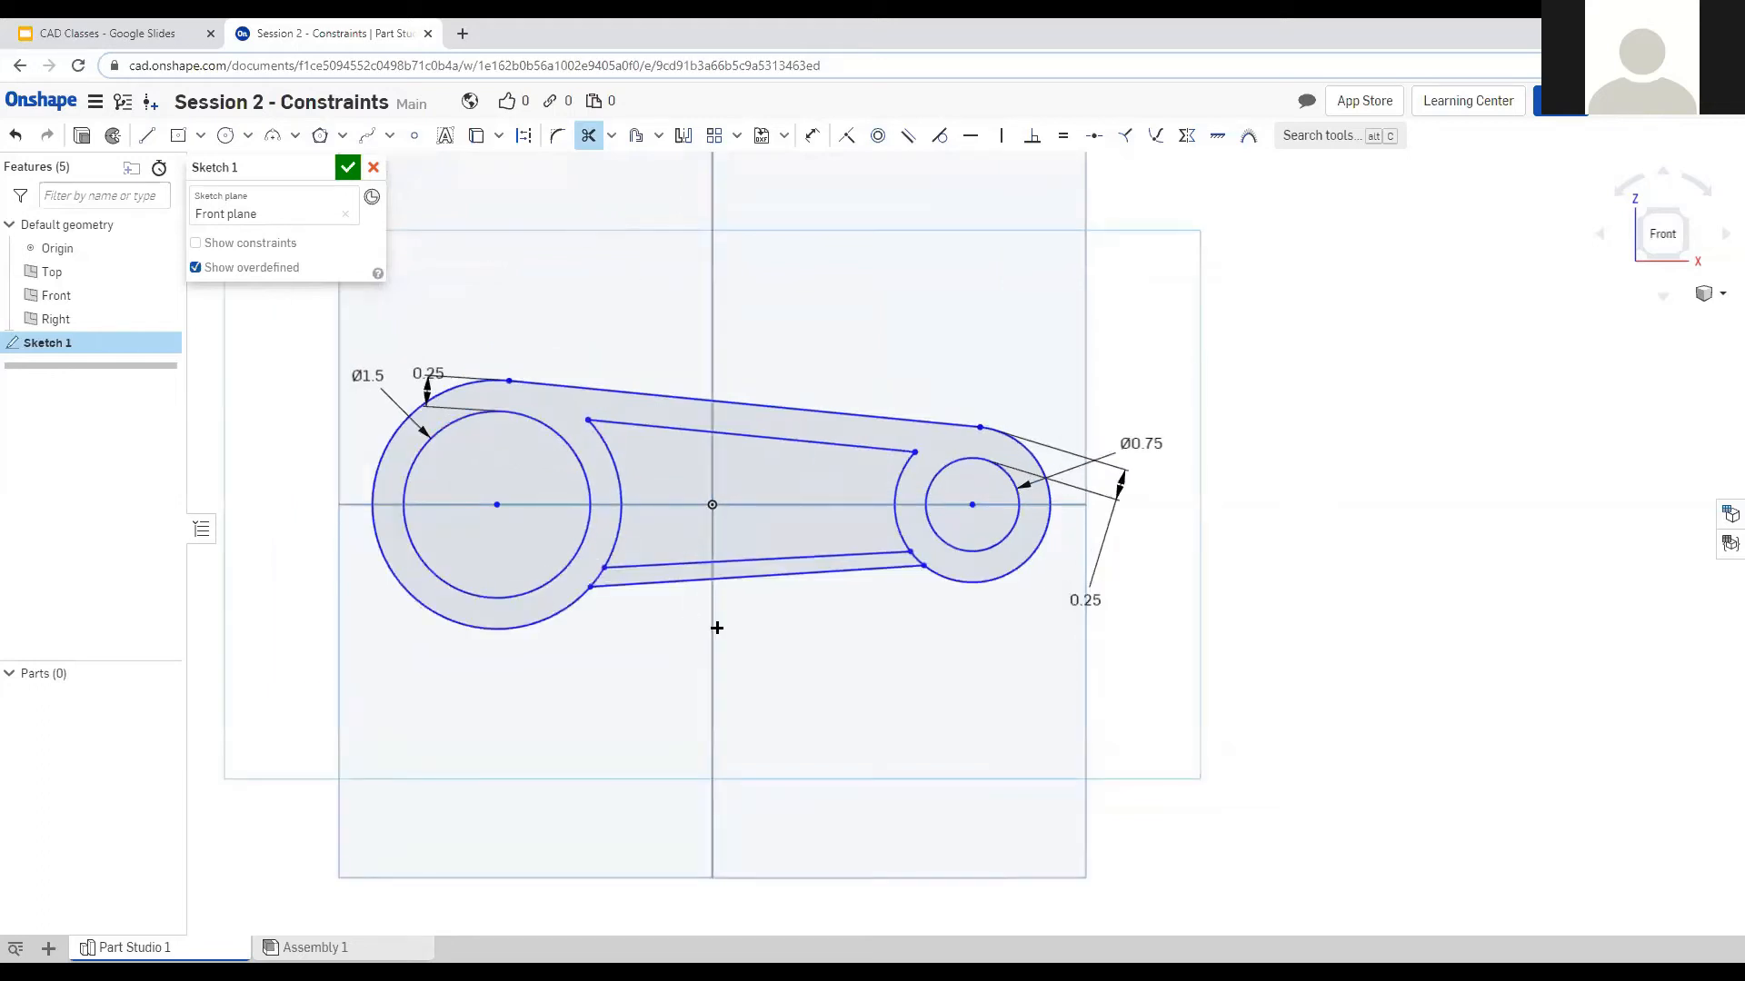
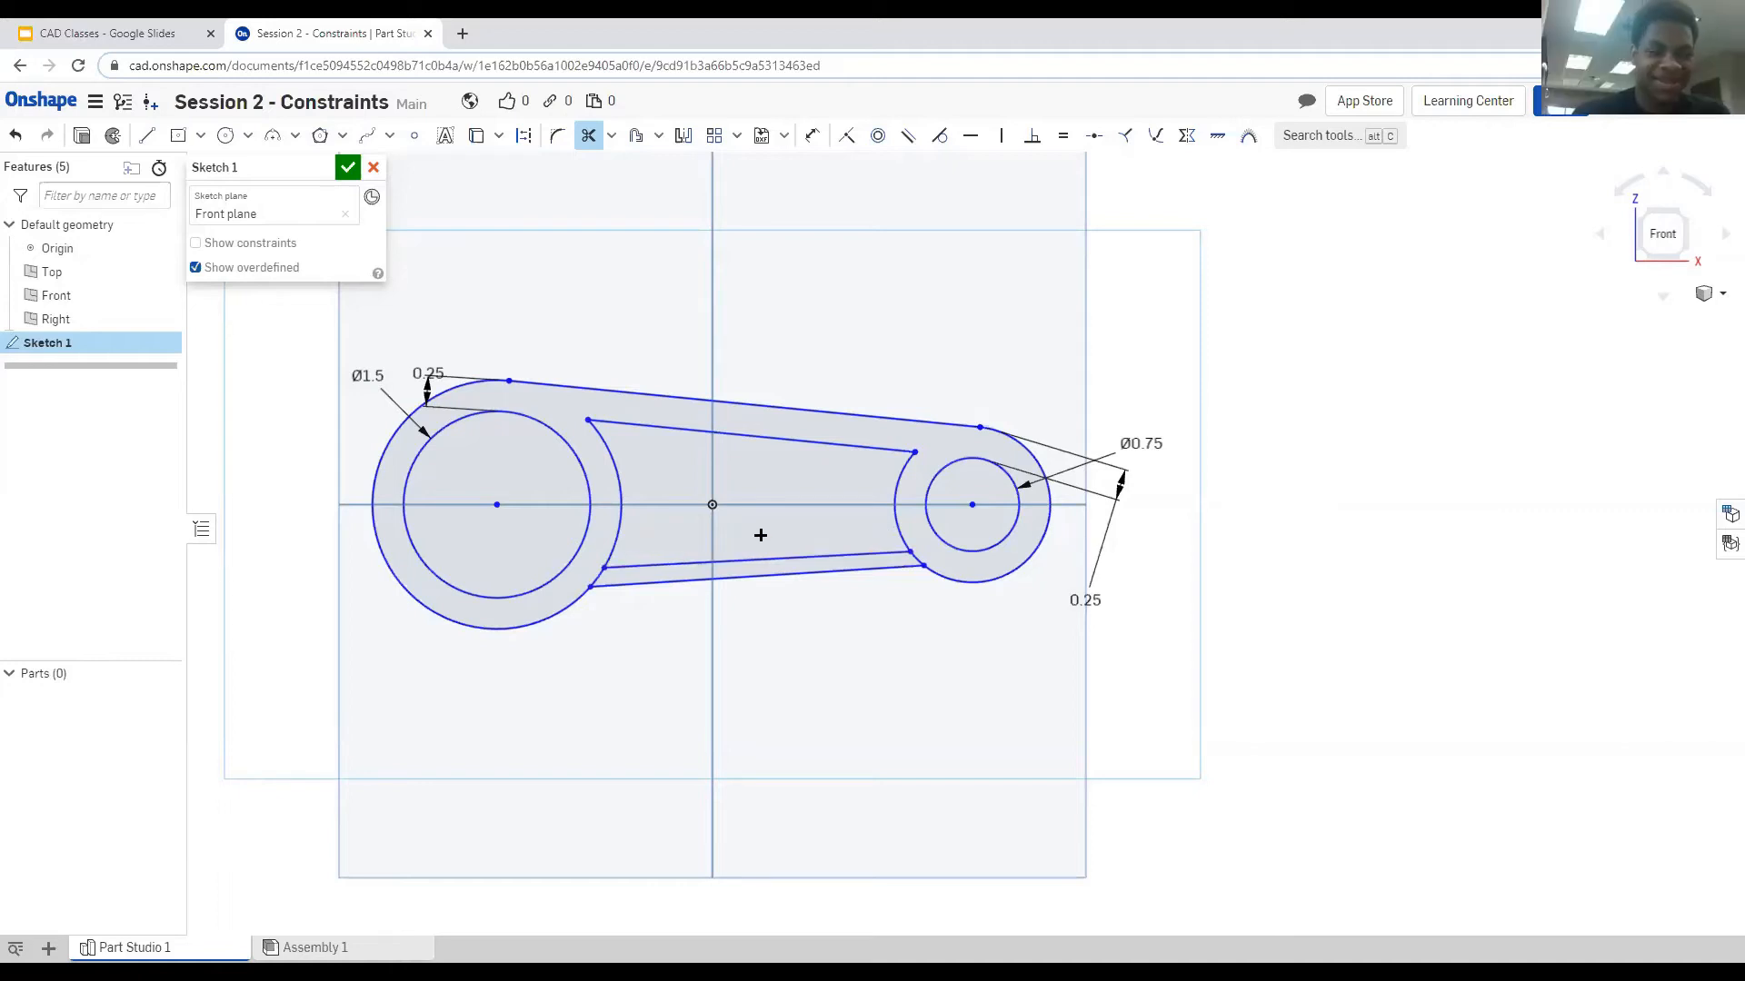
Delete all the old slot and circle geometry from Sketch 1.
key("Escape")
mouse_move(1257, 268)
left_mouse_down()
mouse_move(288, 615)
mouse_move(285, 743)
left_mouse_up()
key("Delete")
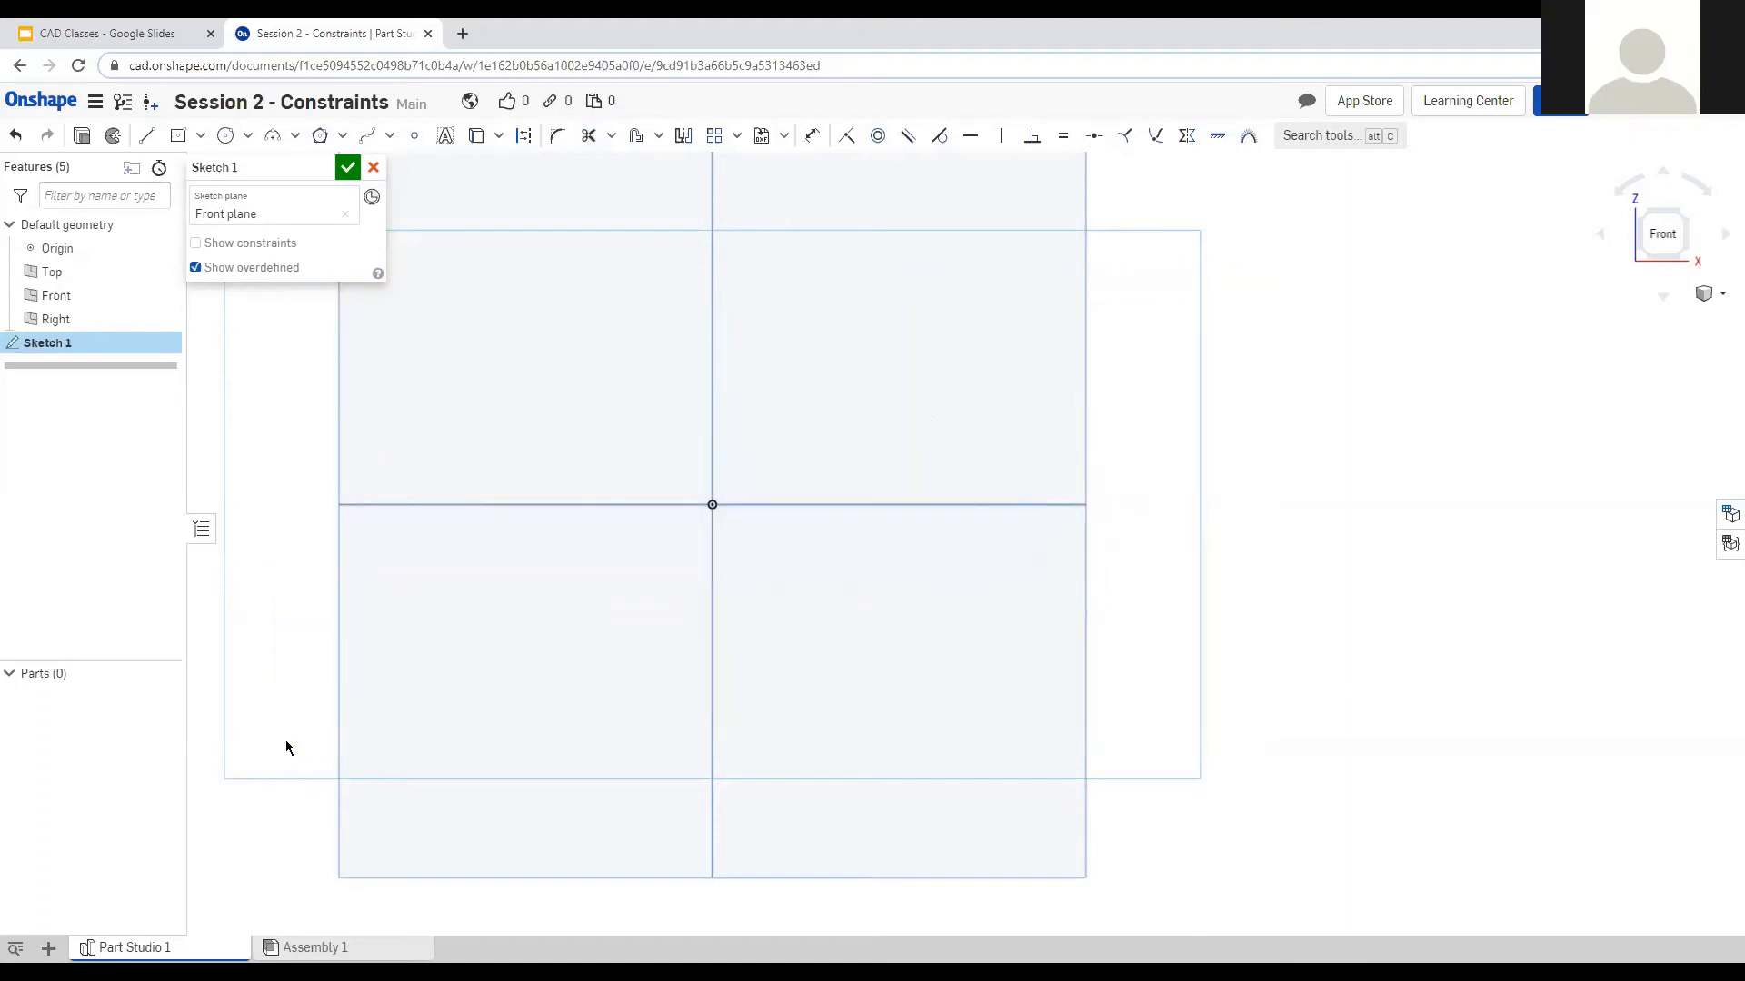
Draw a center-point rectangle centred on the origin.
left_click(178, 136)
left_click(713, 505)
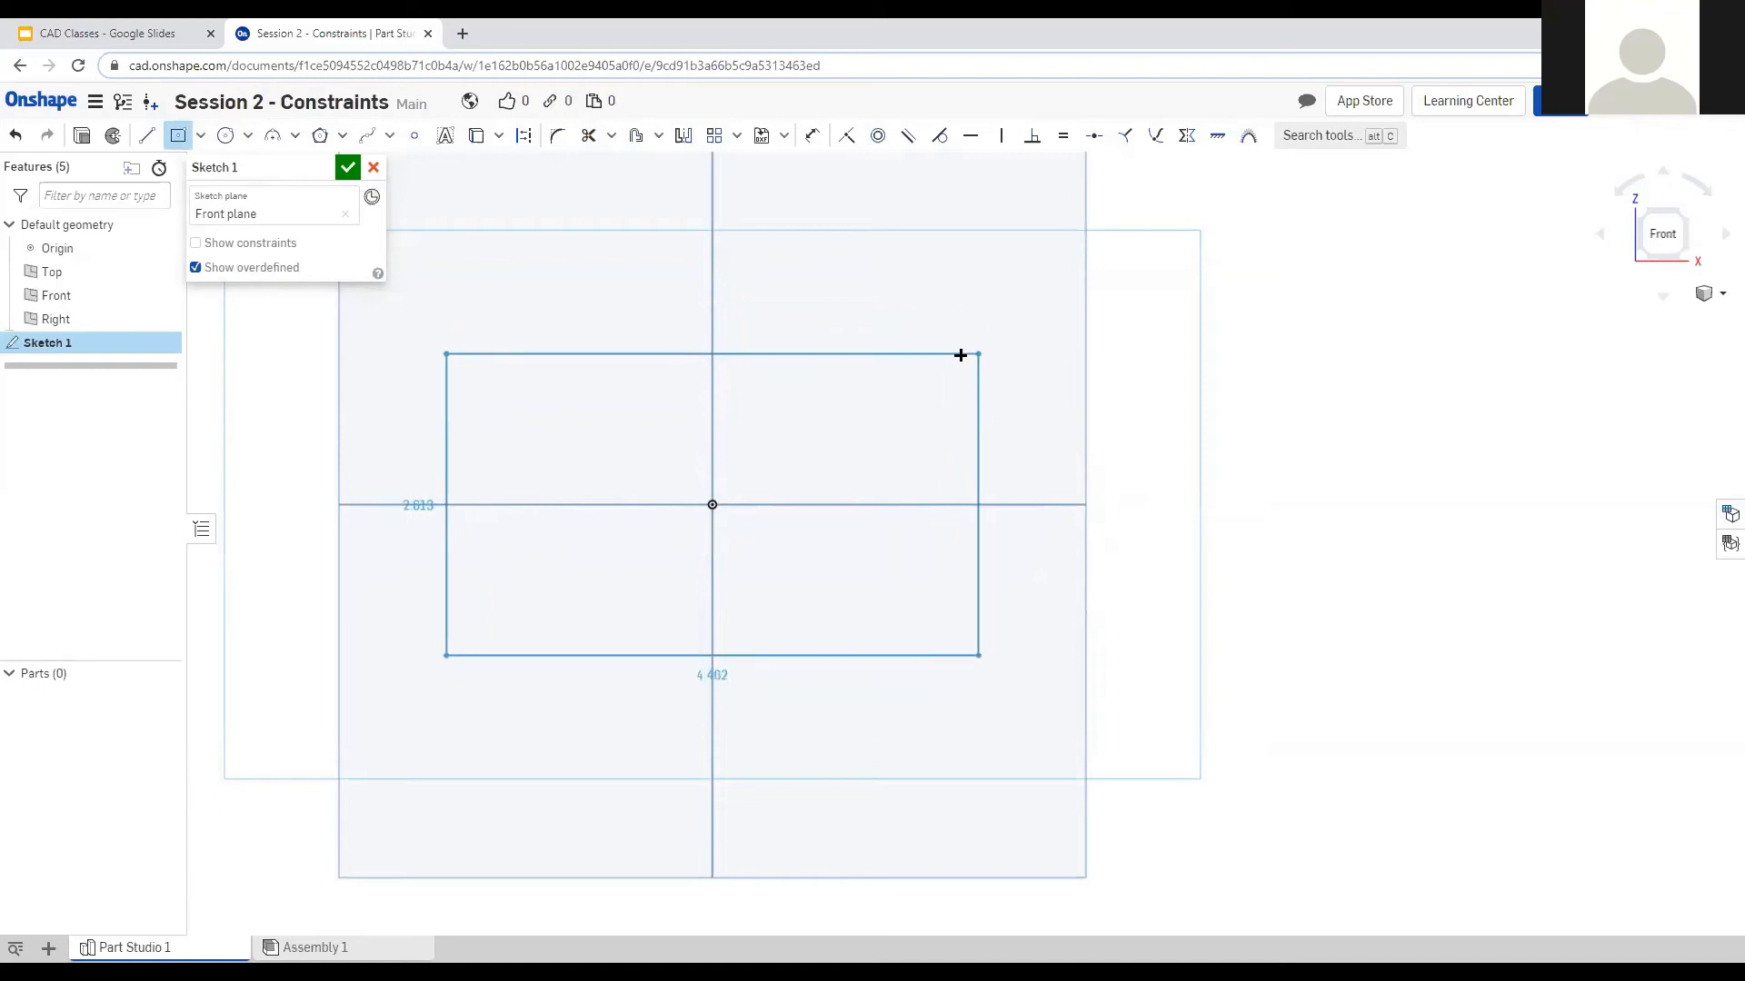
scroll(592, 228, "up", 1)
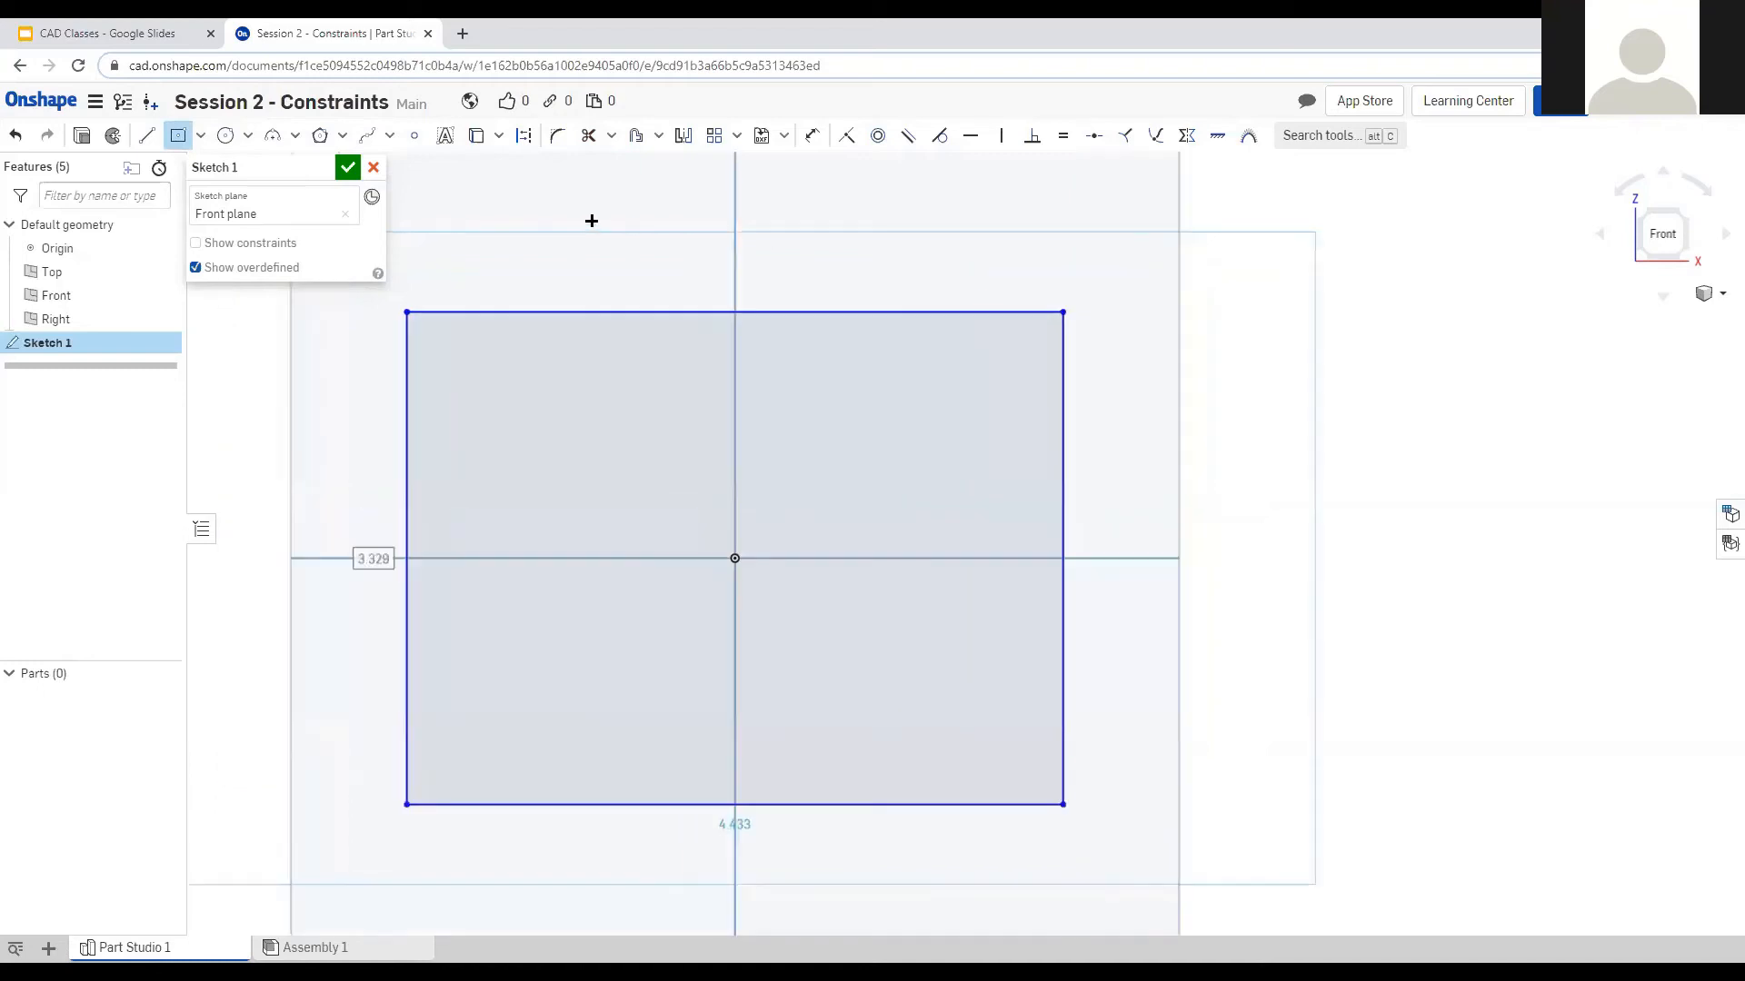
key("Escape")
Make the rectangle's sides equal and dimension its vertical side to 3 in.
left_click(407, 407)
left_click(540, 313)
left_click(813, 135)
left_click(488, 436)
left_click(356, 551)
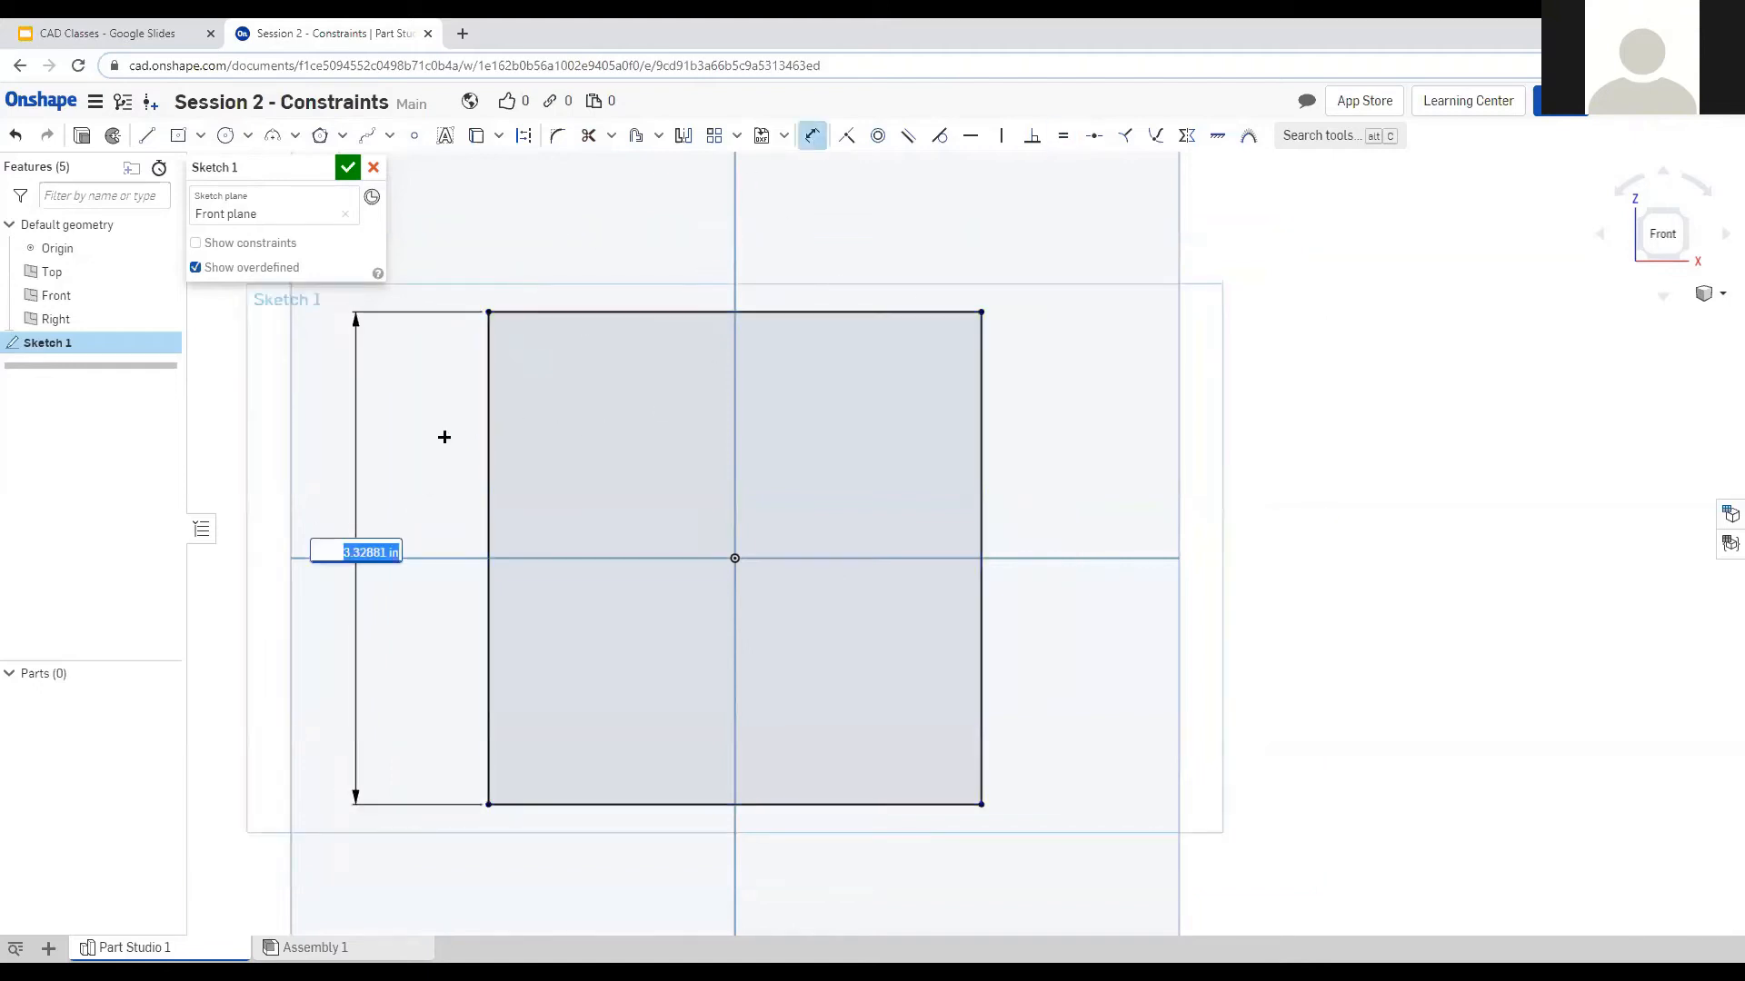
type("3")
key("Return")
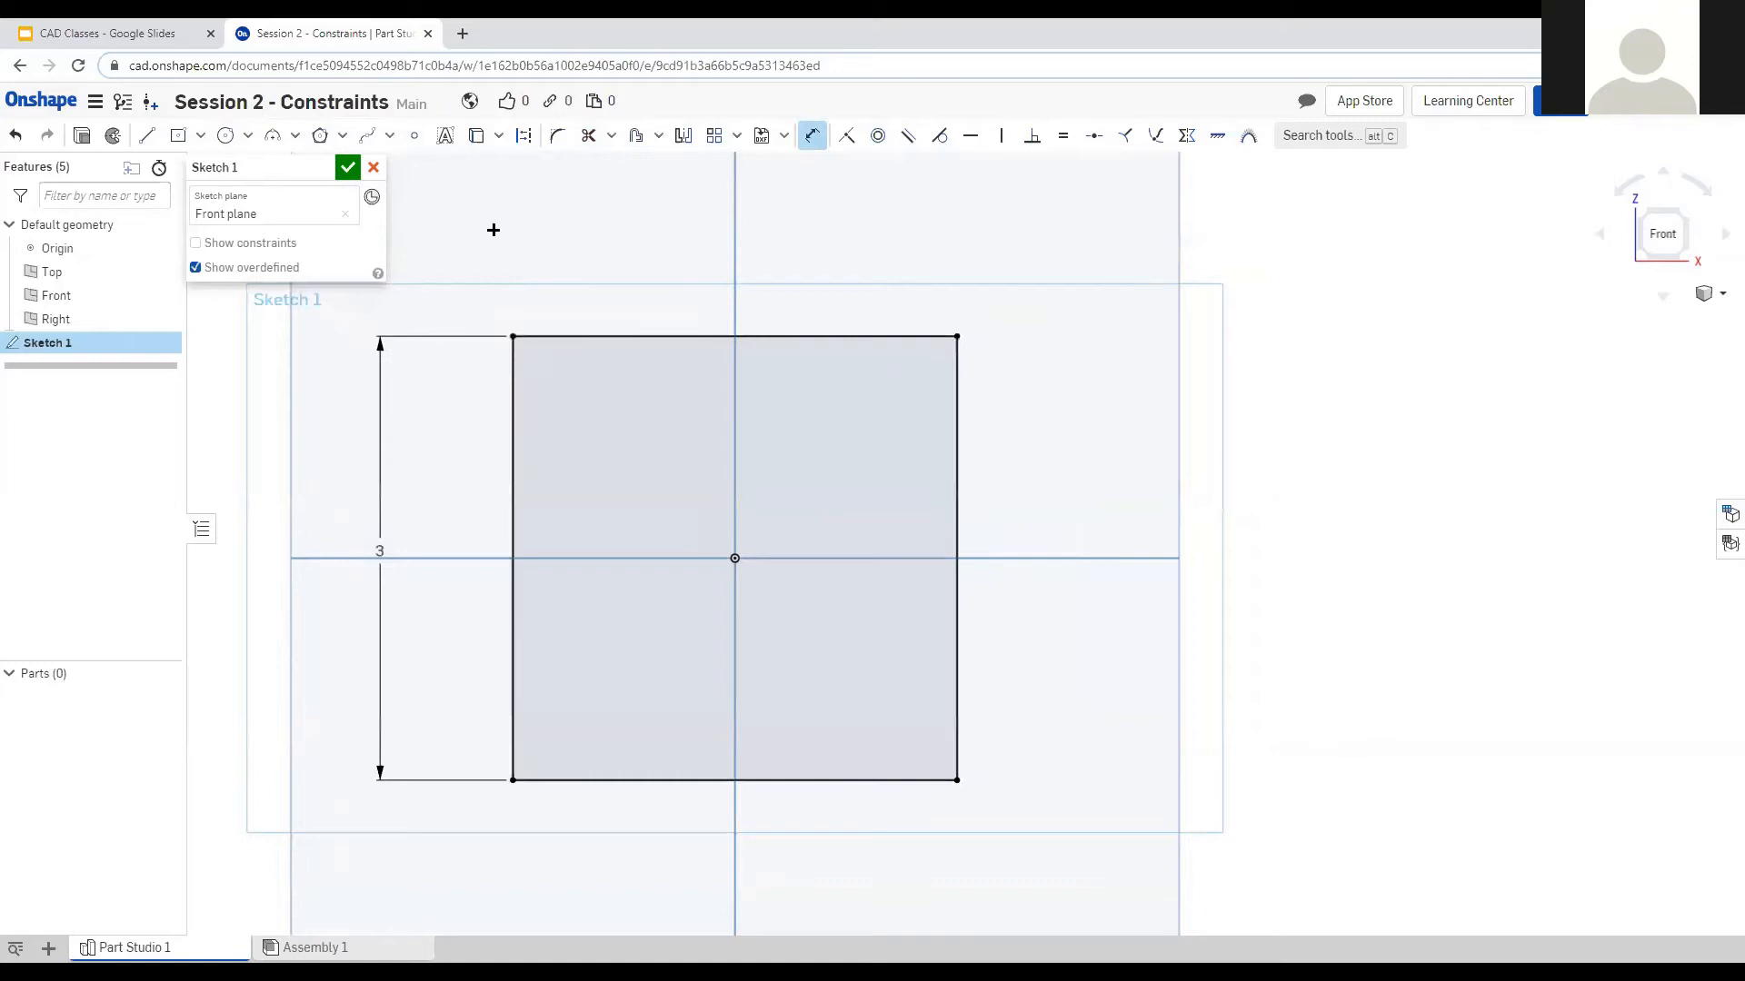
left_click(146, 136)
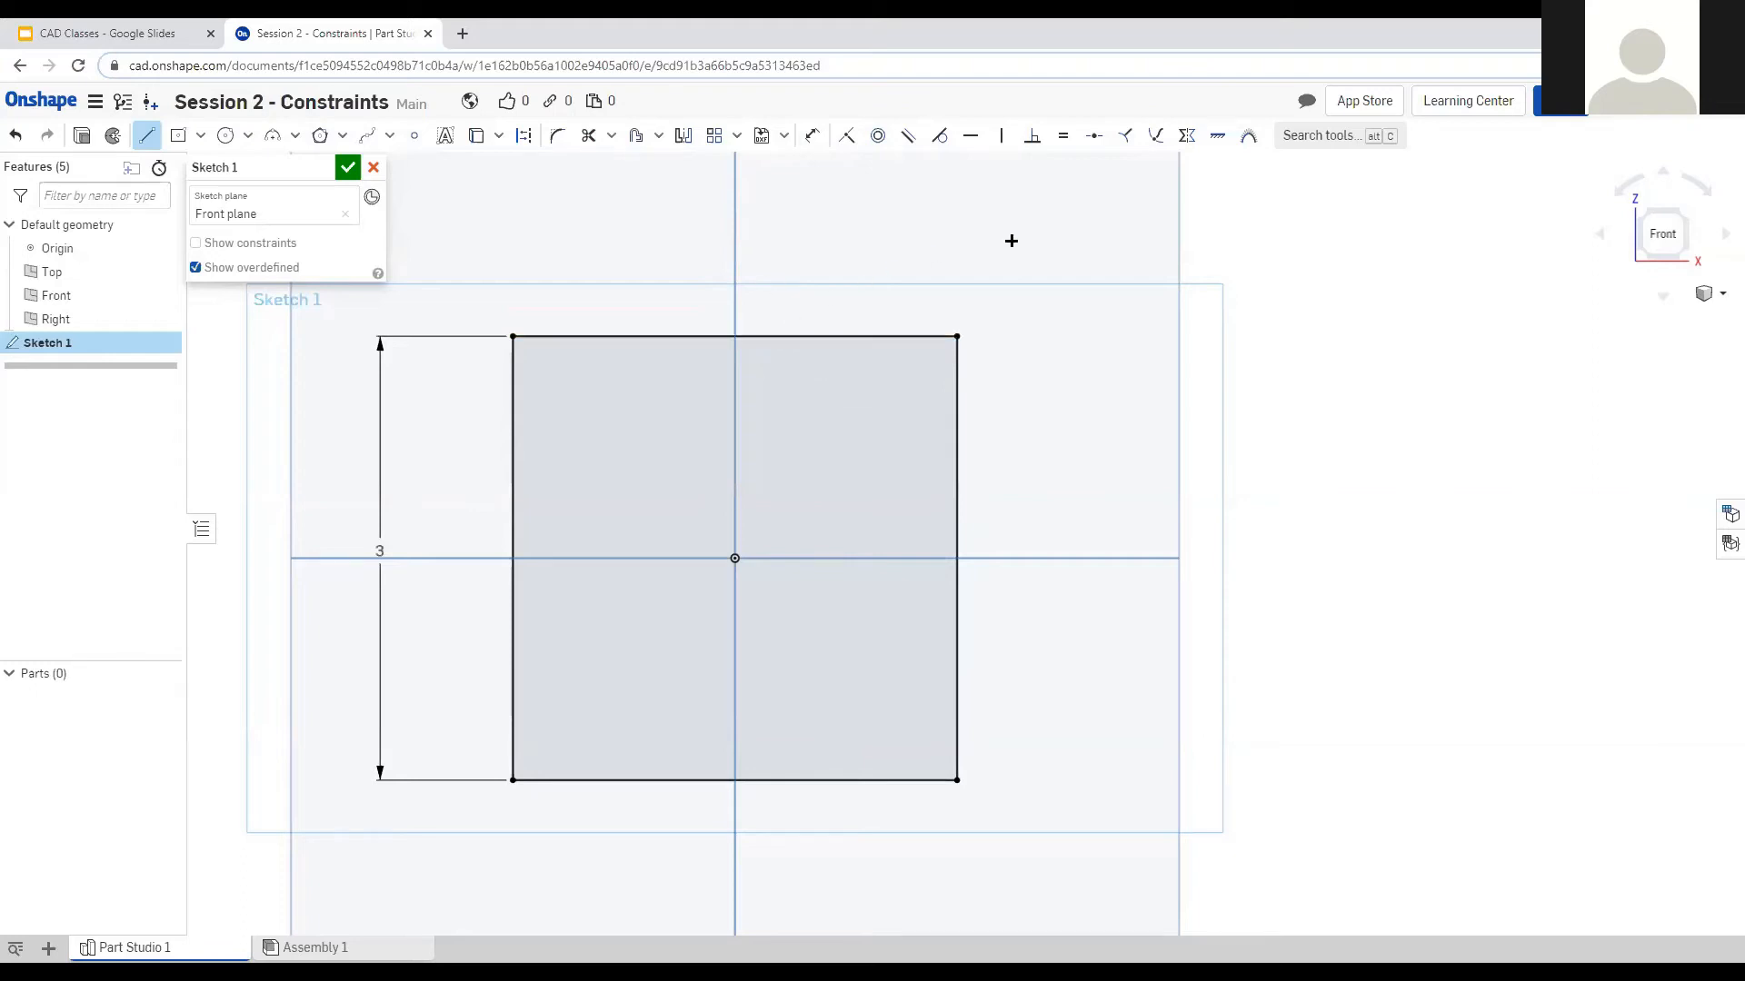
Draw three connected lines from above the square's upper right, ending on its top-left corner.
left_click(1155, 231)
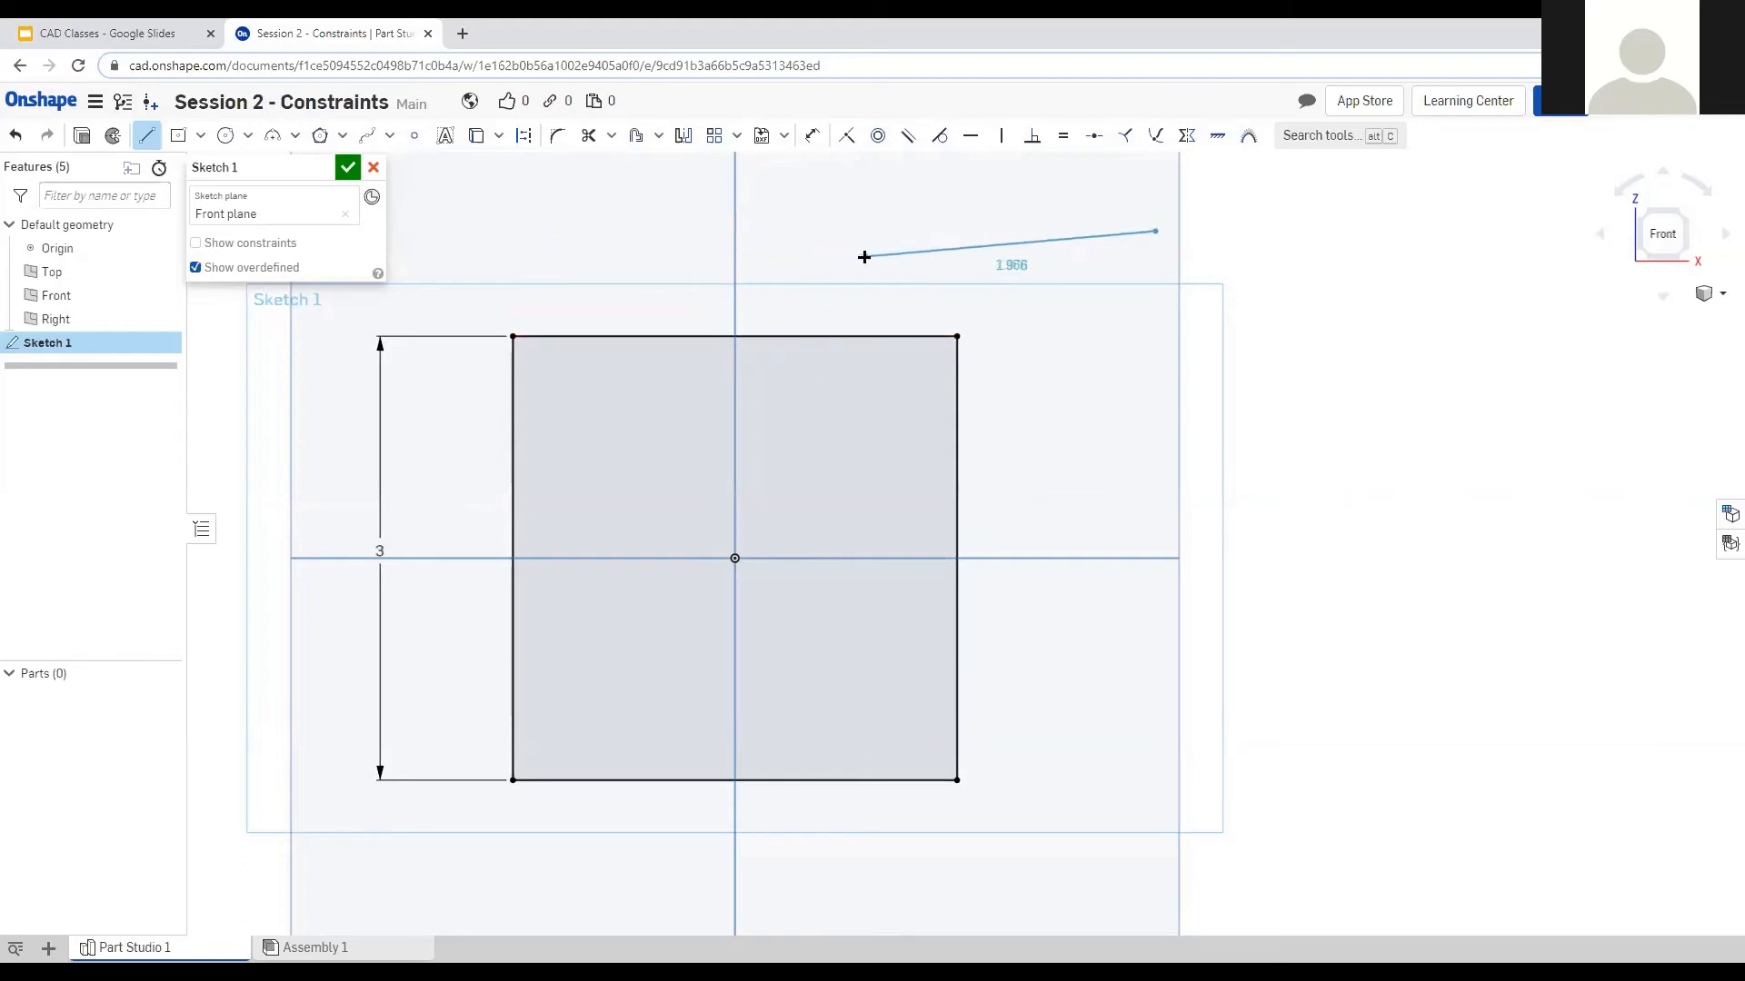
left_click(800, 279)
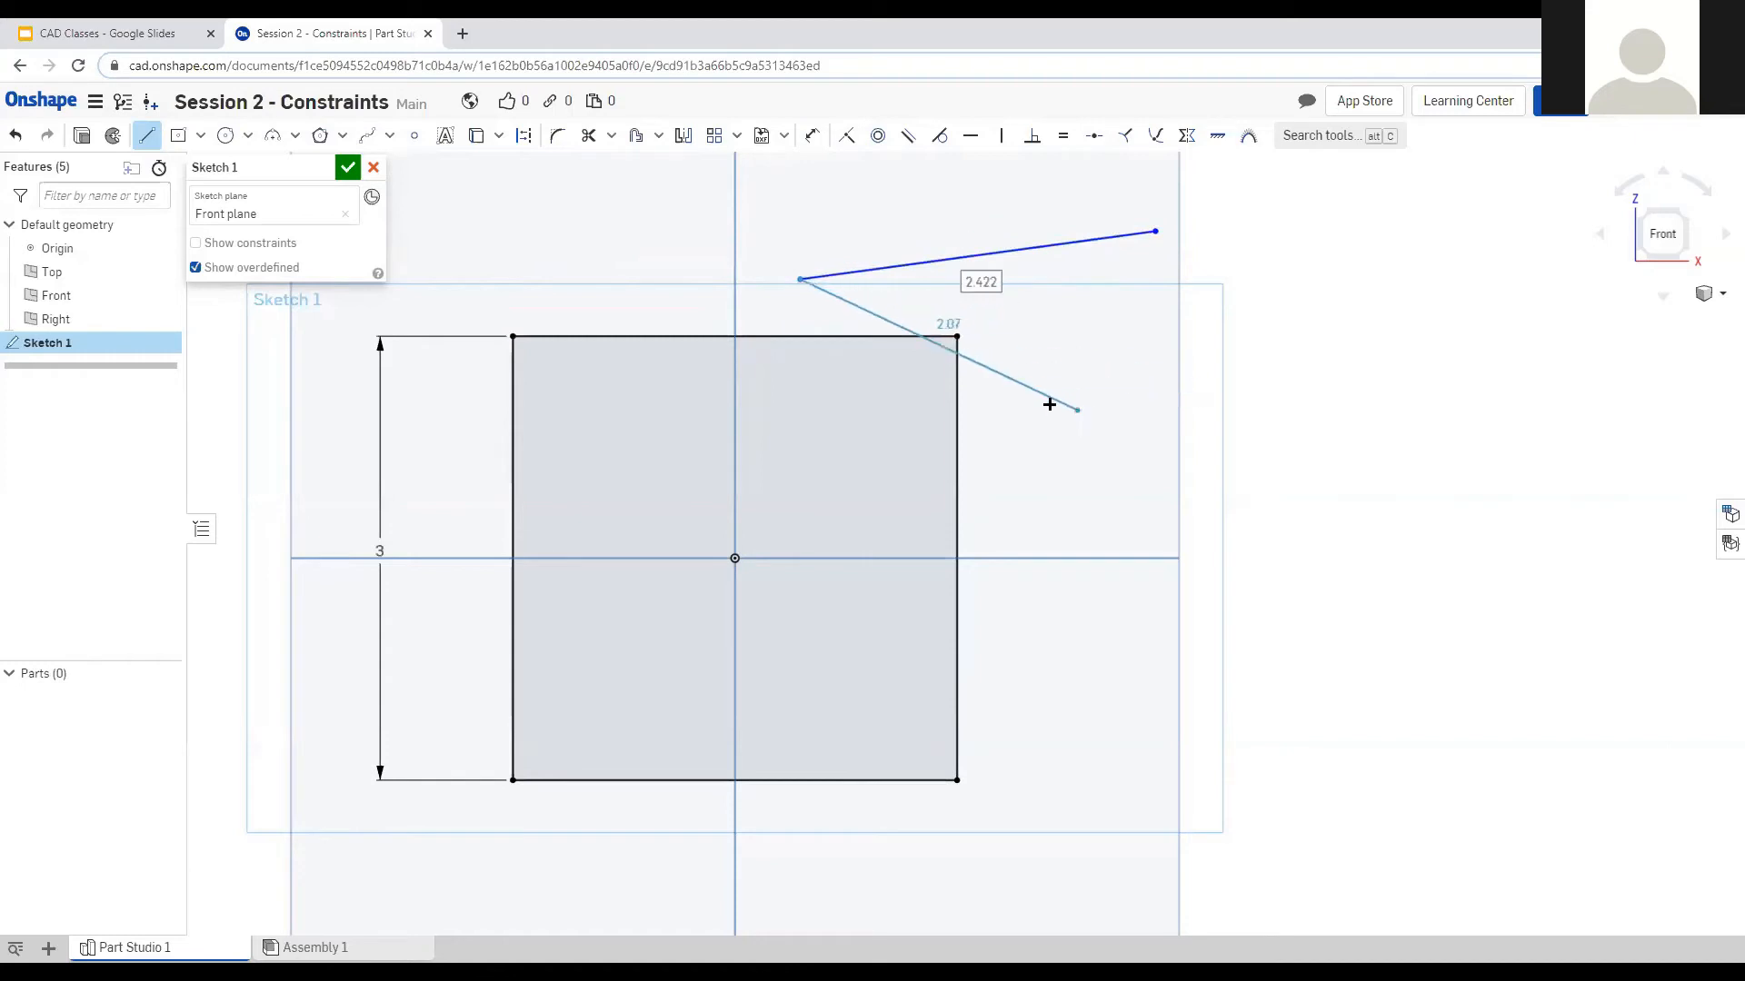
left_click(493, 231)
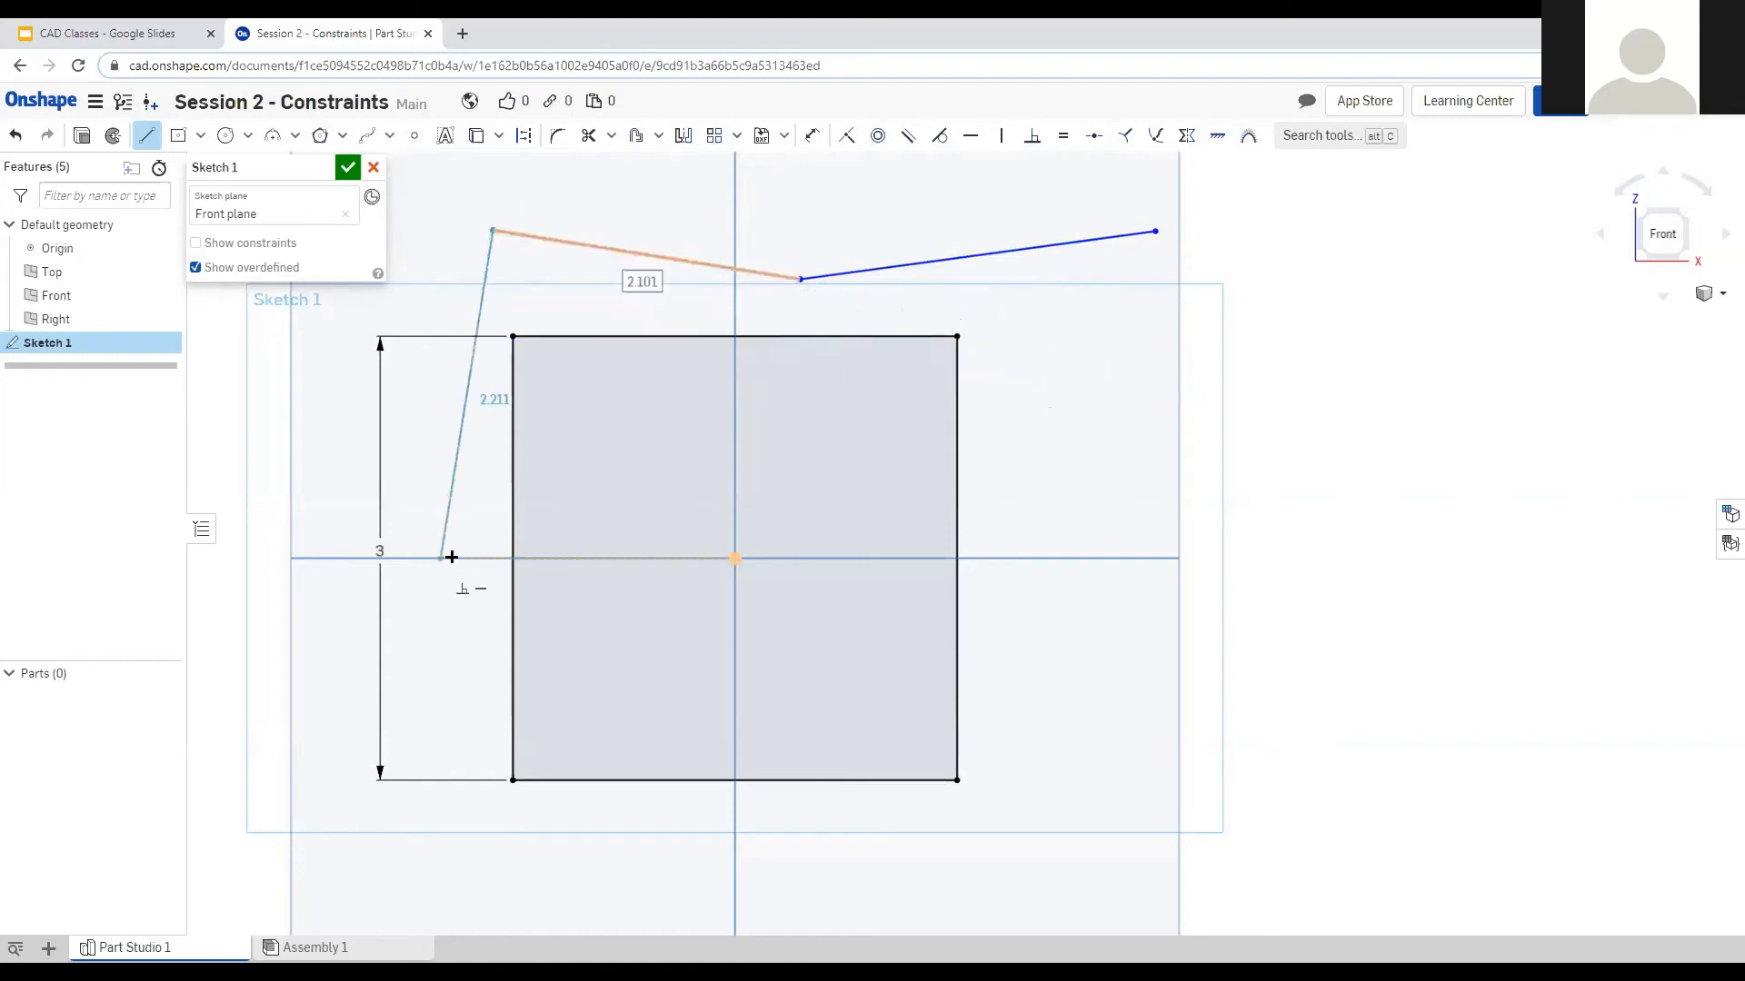
left_click(513, 336)
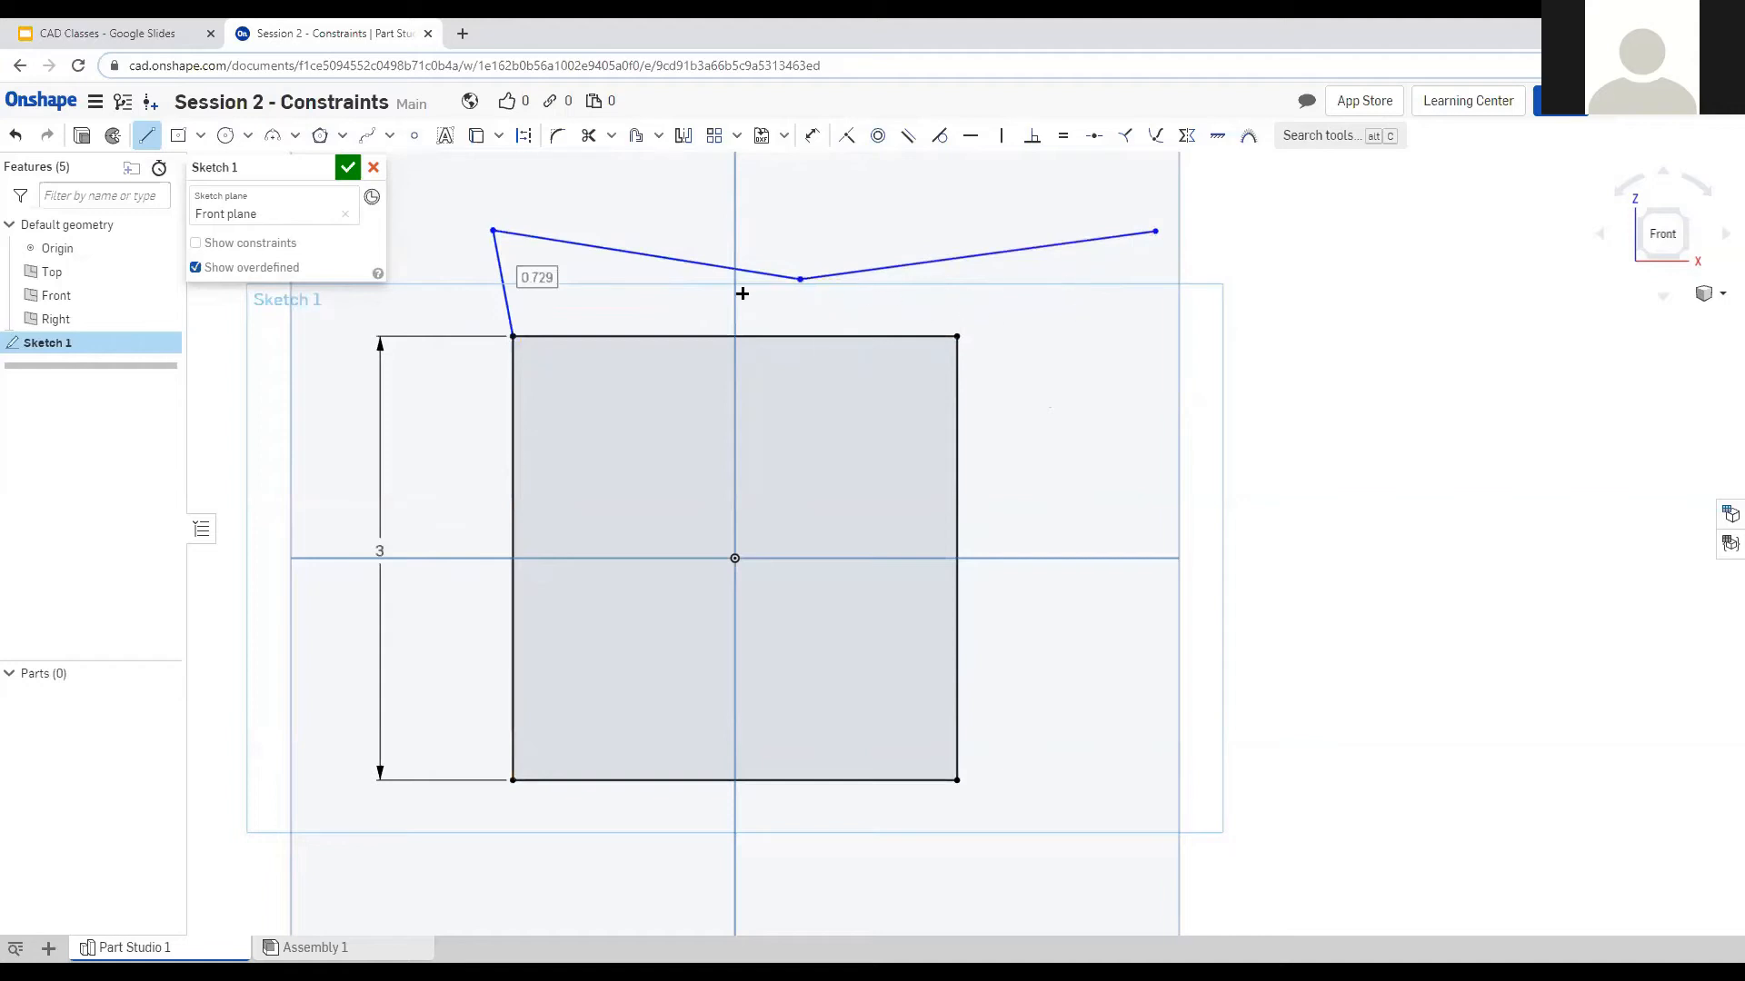
key("Escape")
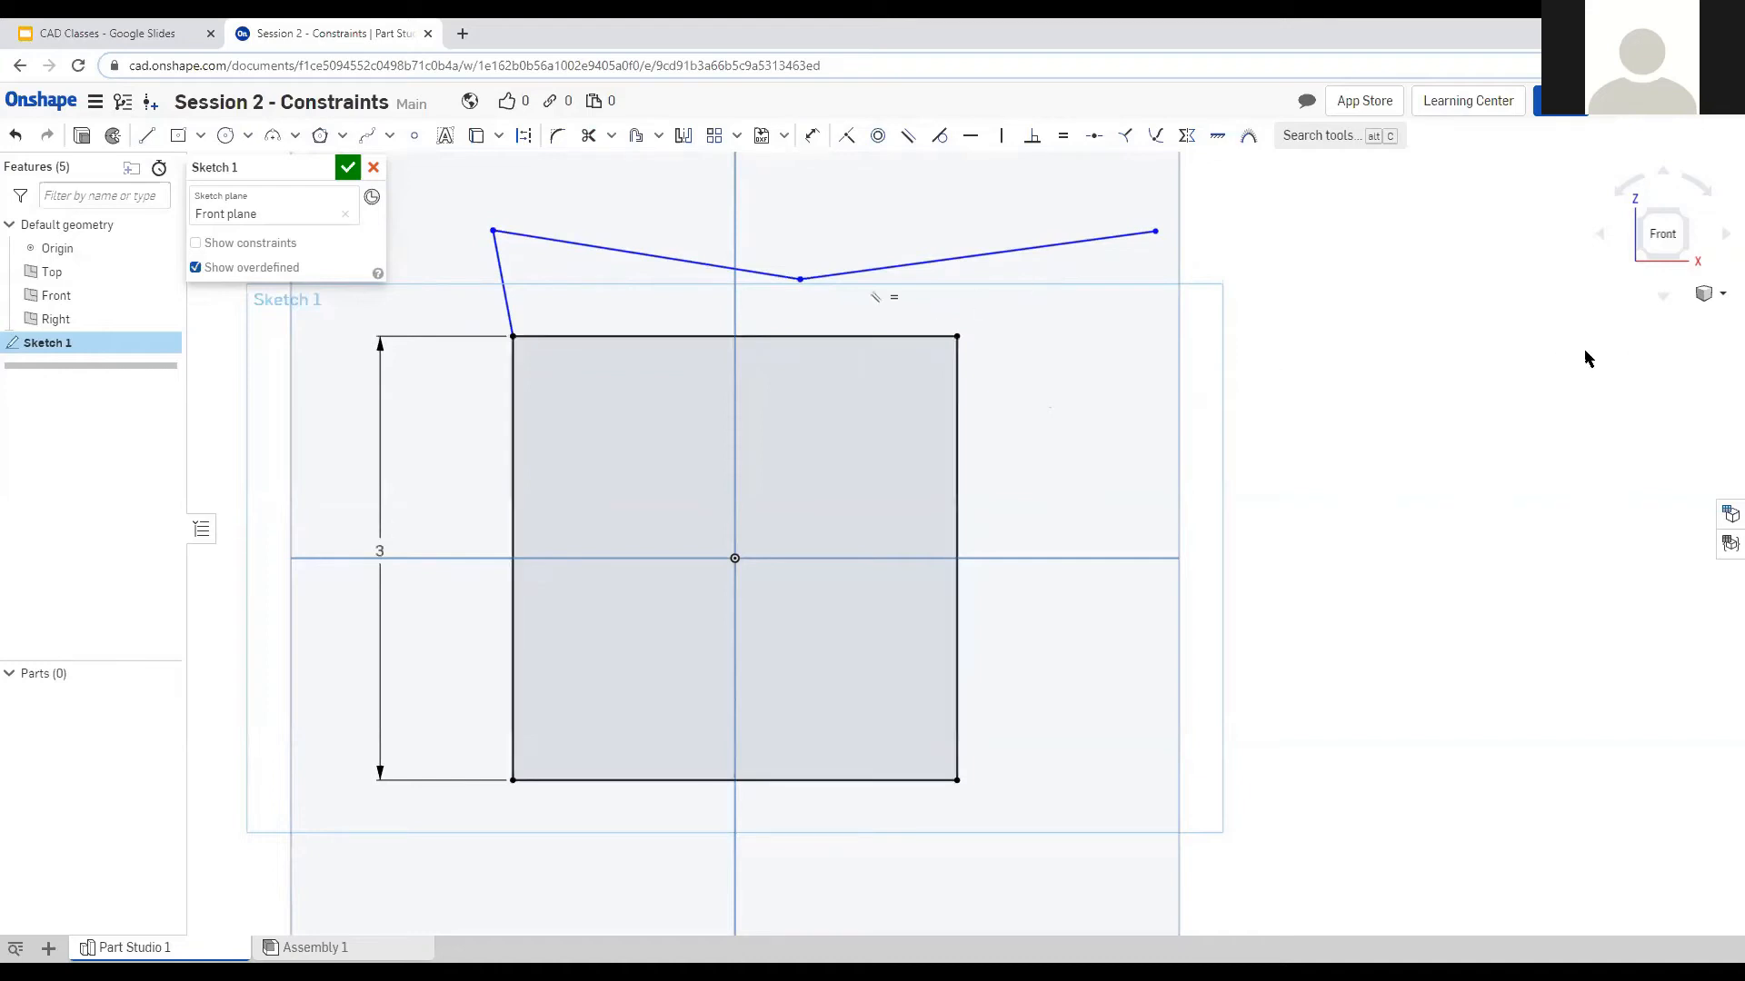
Make the short connecting line vertical and the left top segment horizontal.
scroll(1093, 847, "down", 1)
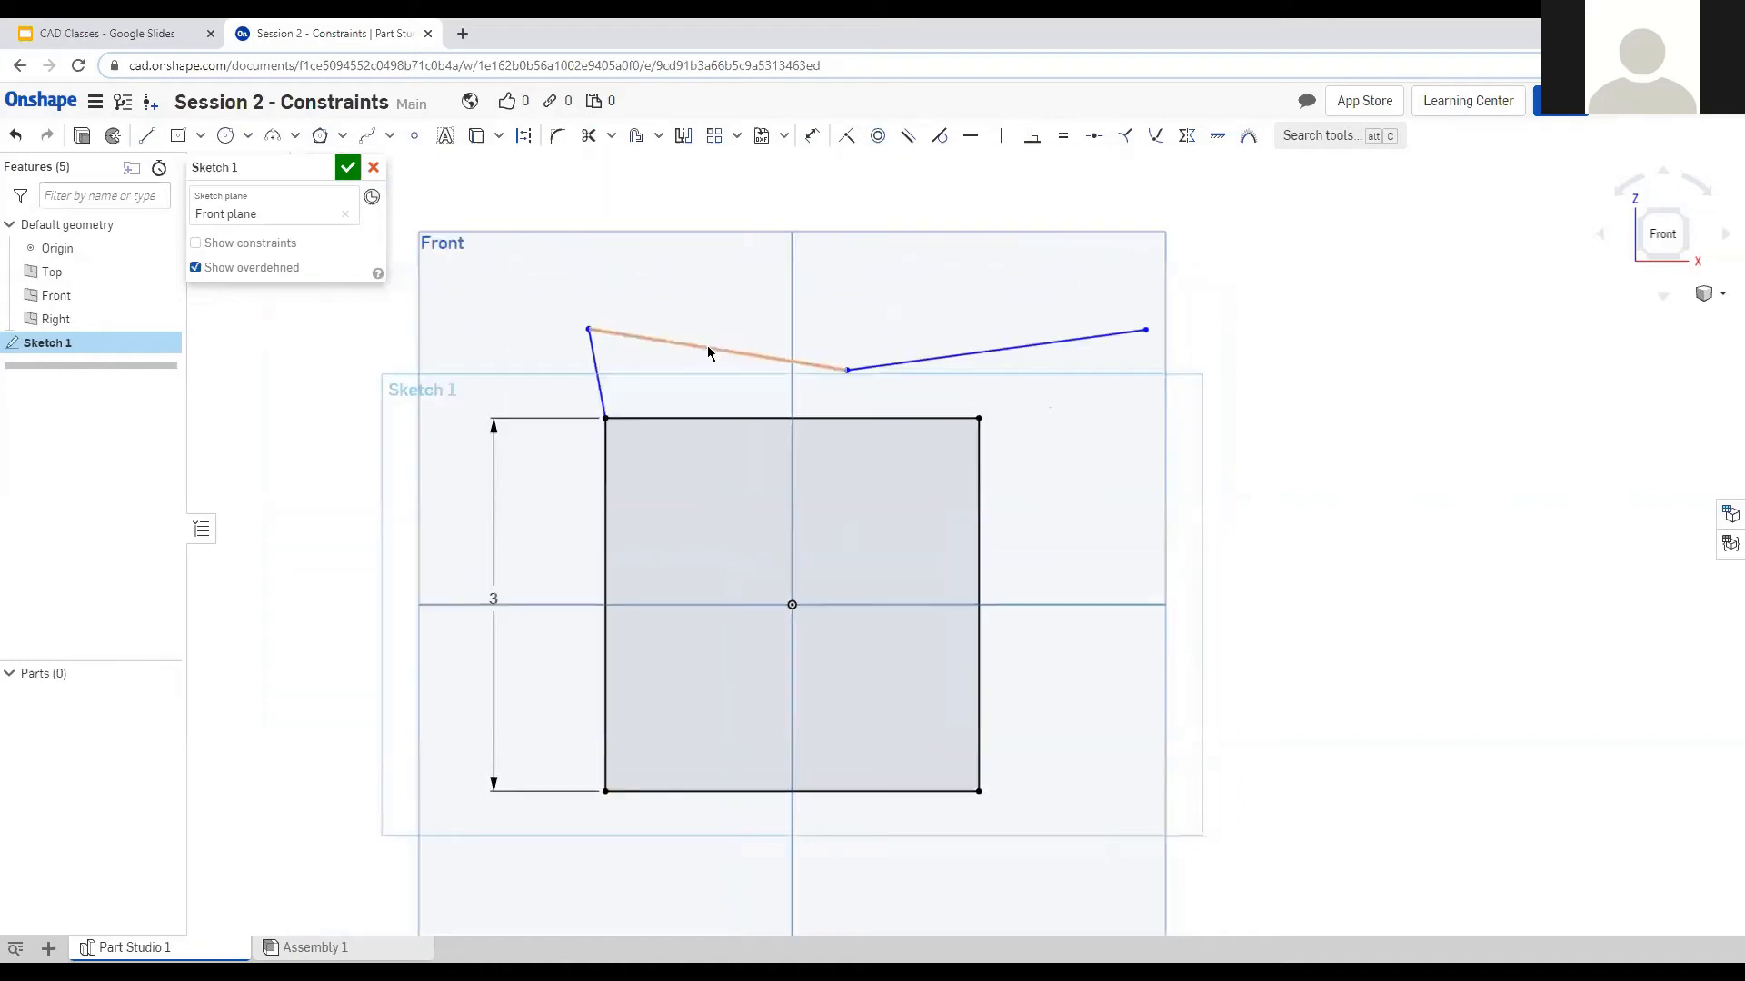
scroll(708, 346, "up", 1)
left_click(576, 375)
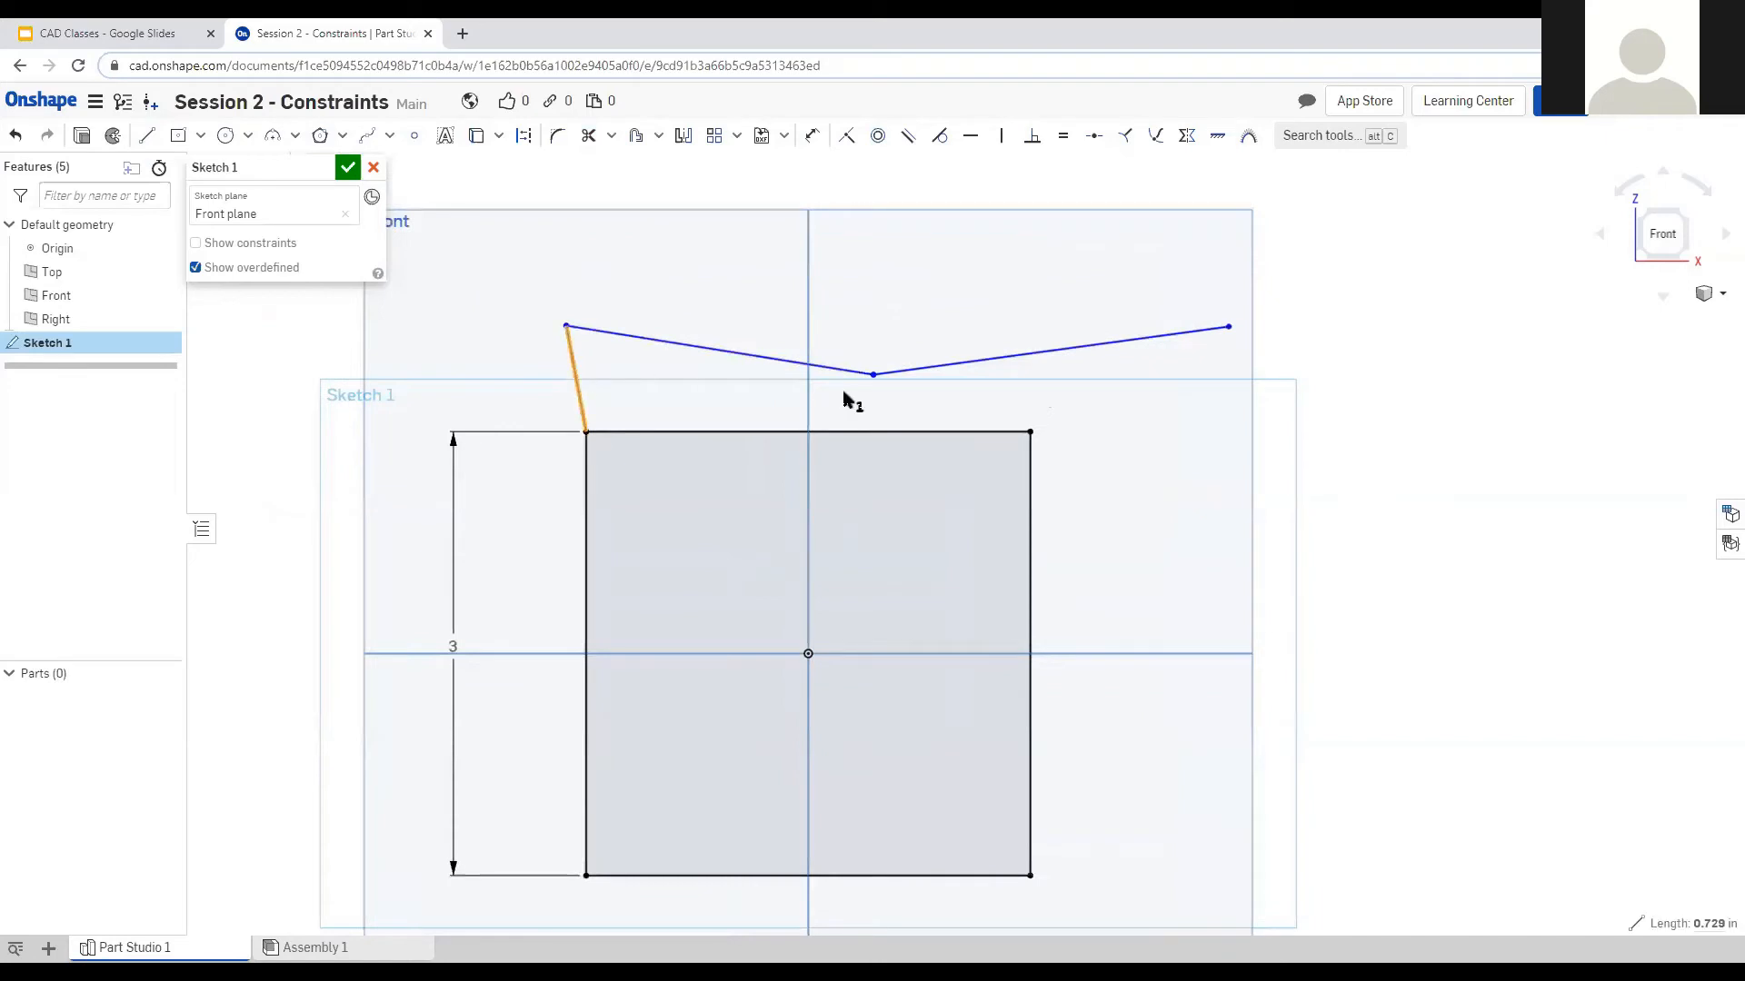
key("v")
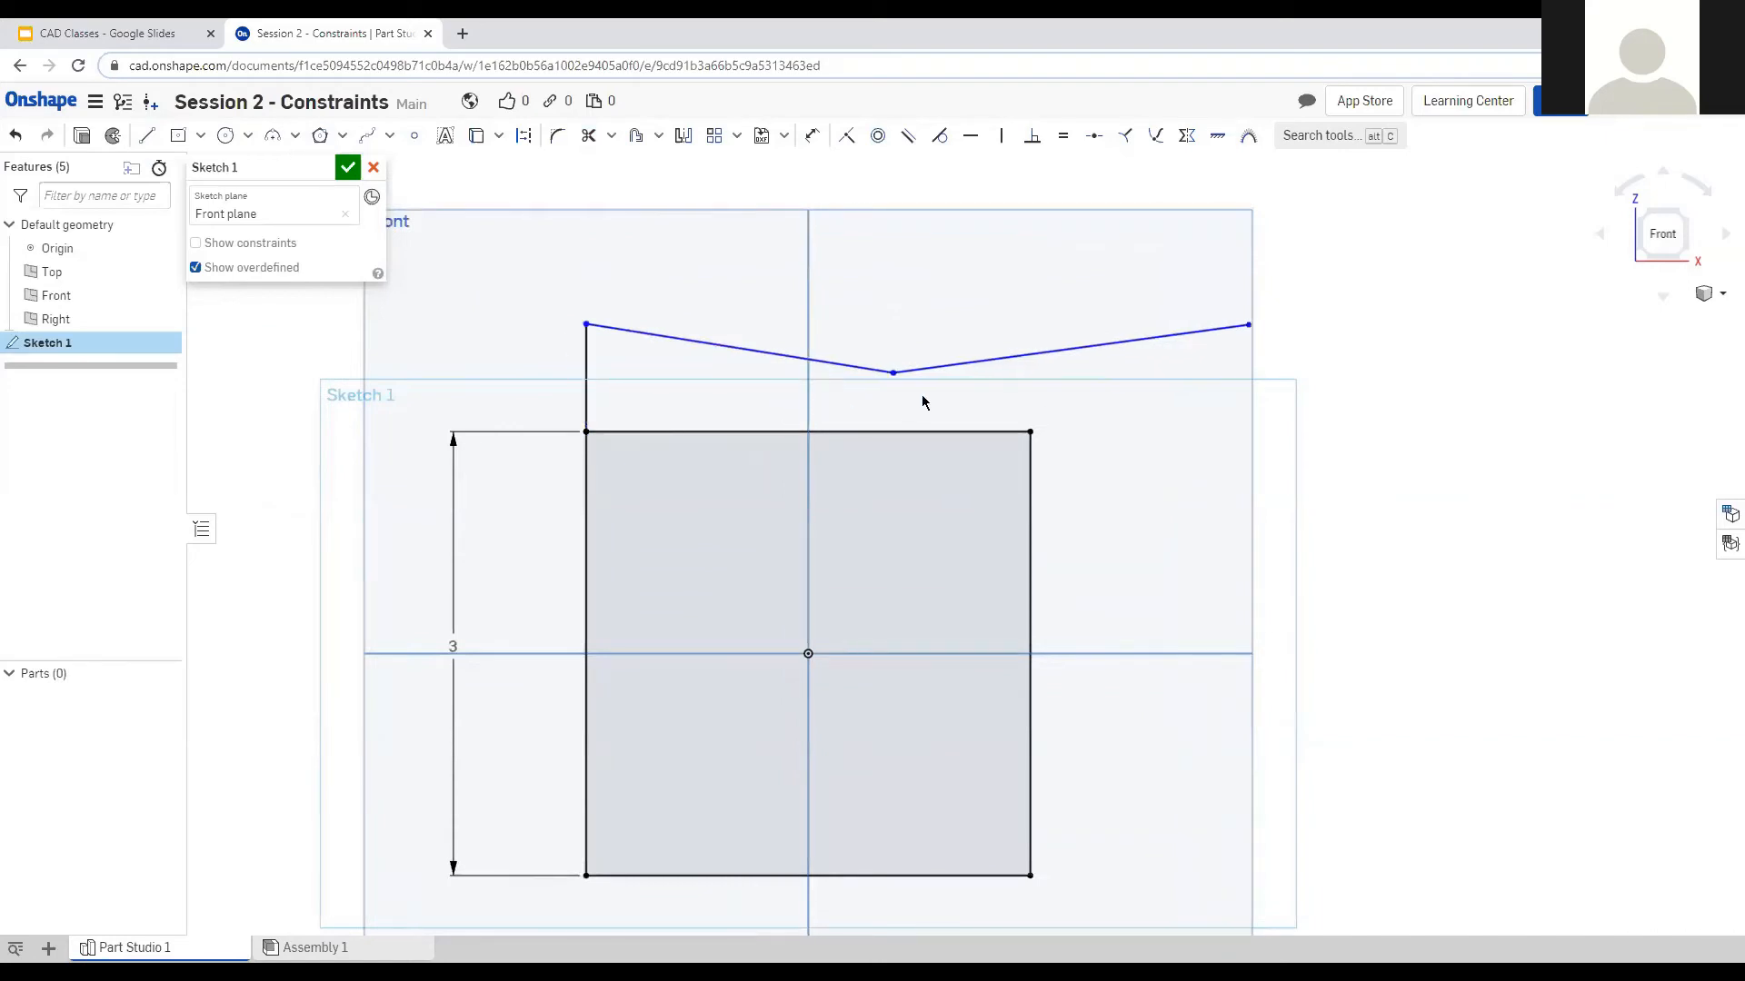
left_click(703, 344)
key("h")
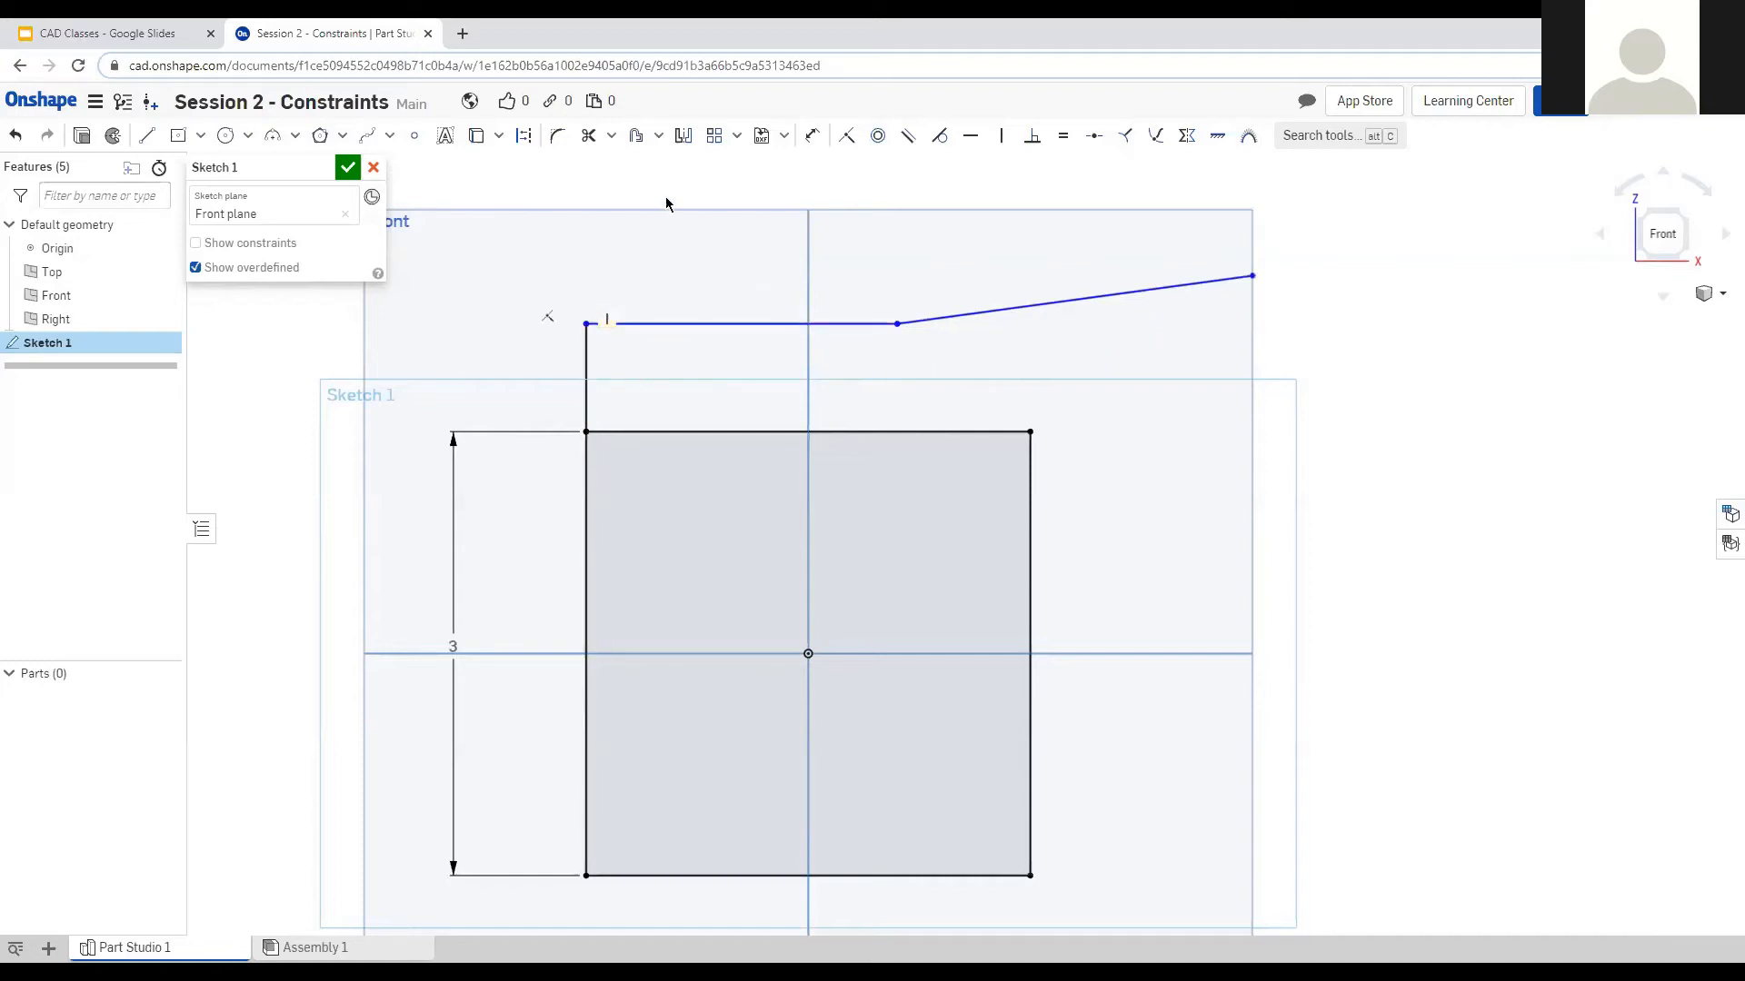
Dimension the vertical riser to 0.5 in.
left_click(811, 136)
left_click(584, 400)
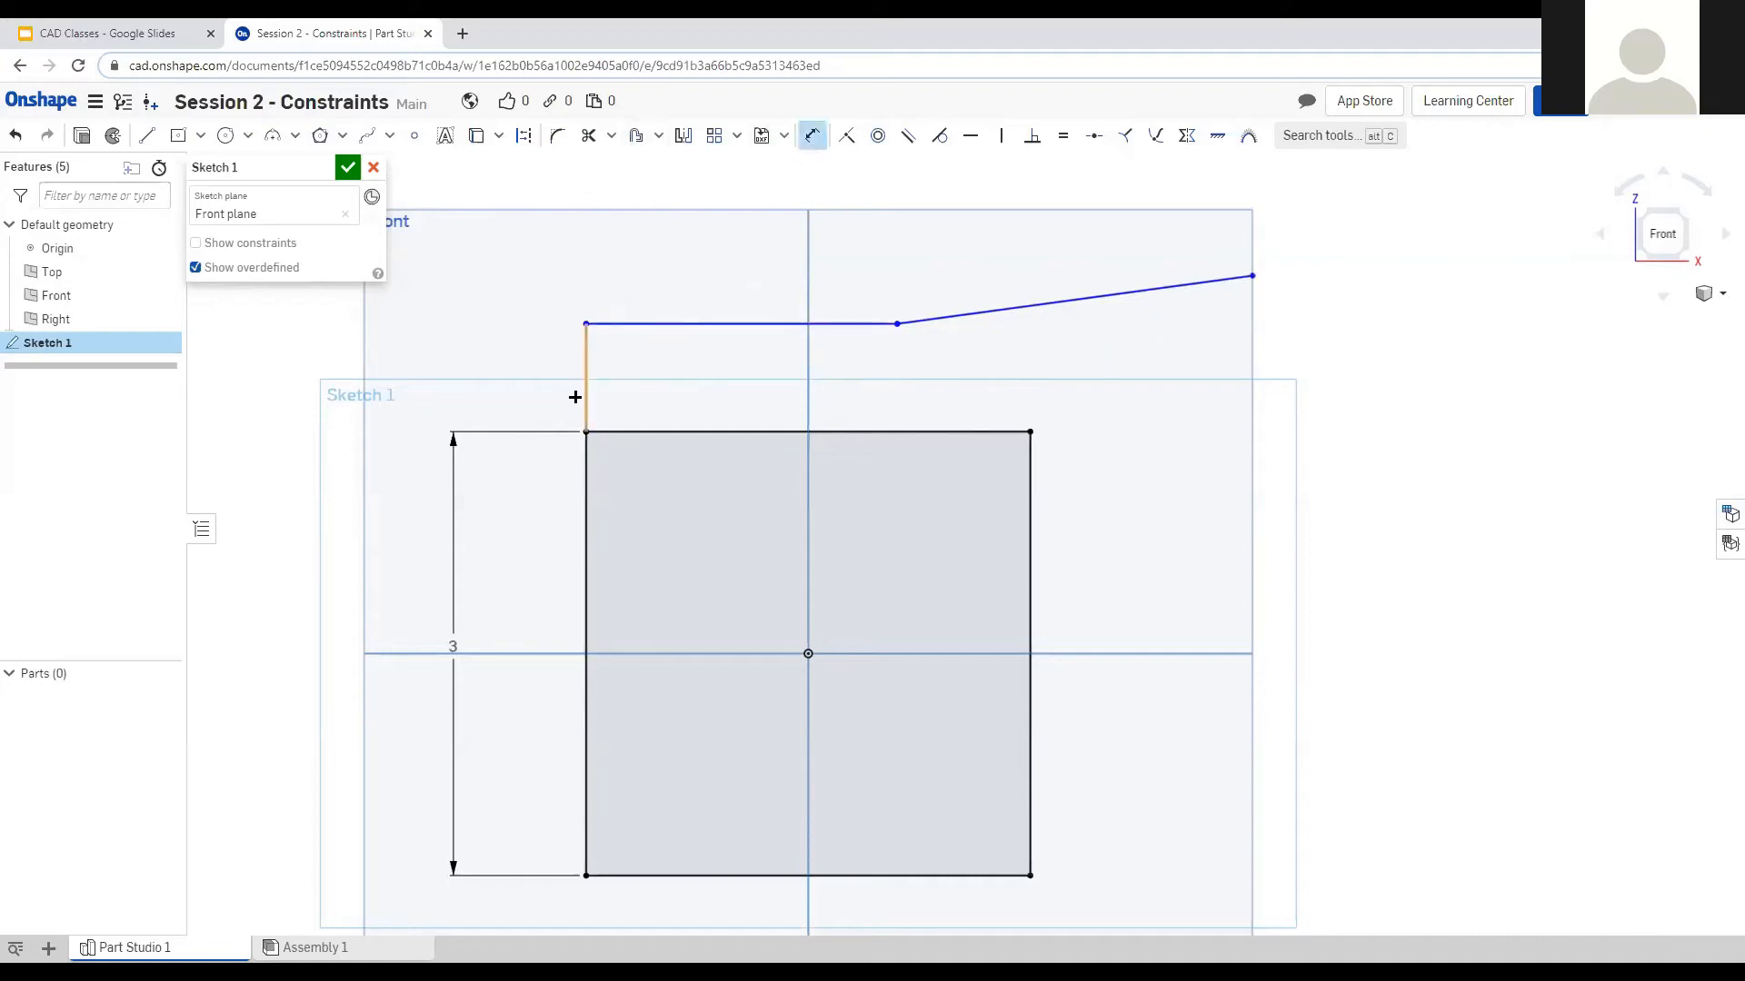
left_click(500, 372)
type("0.5")
key("Return")
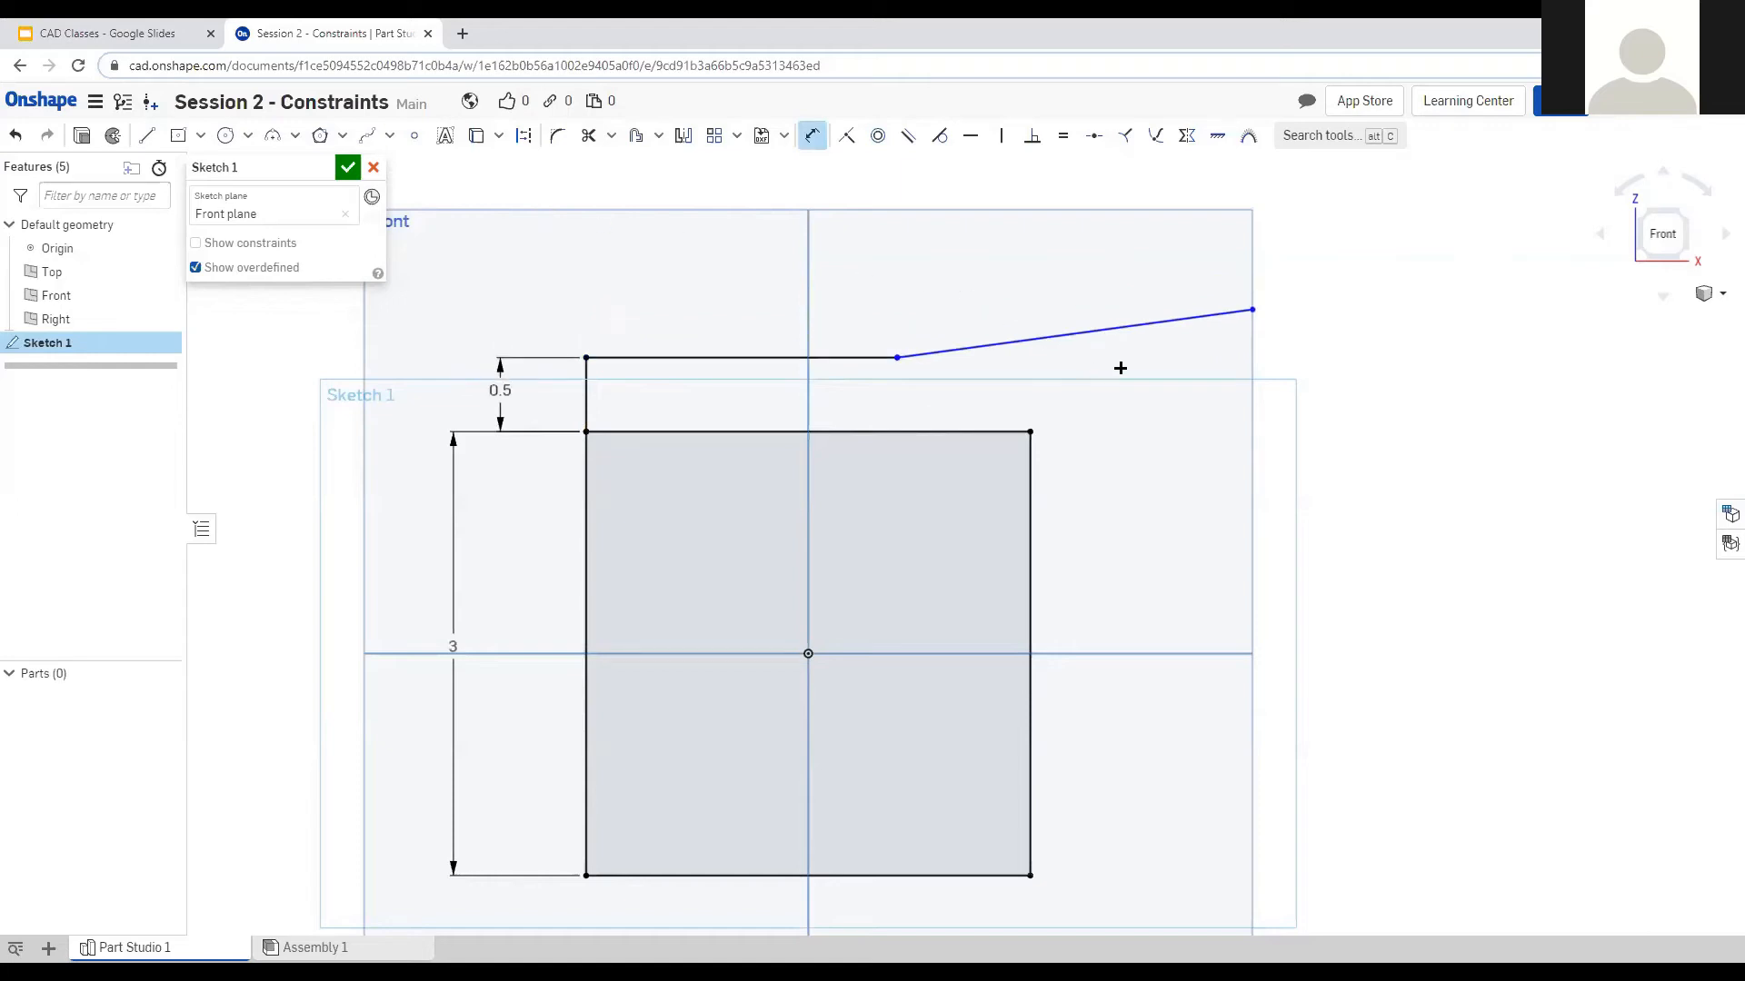
Abandon the top line's length dimension and delete the stray 2.101 dimension.
left_click(740, 360)
left_click(737, 314)
type("1")
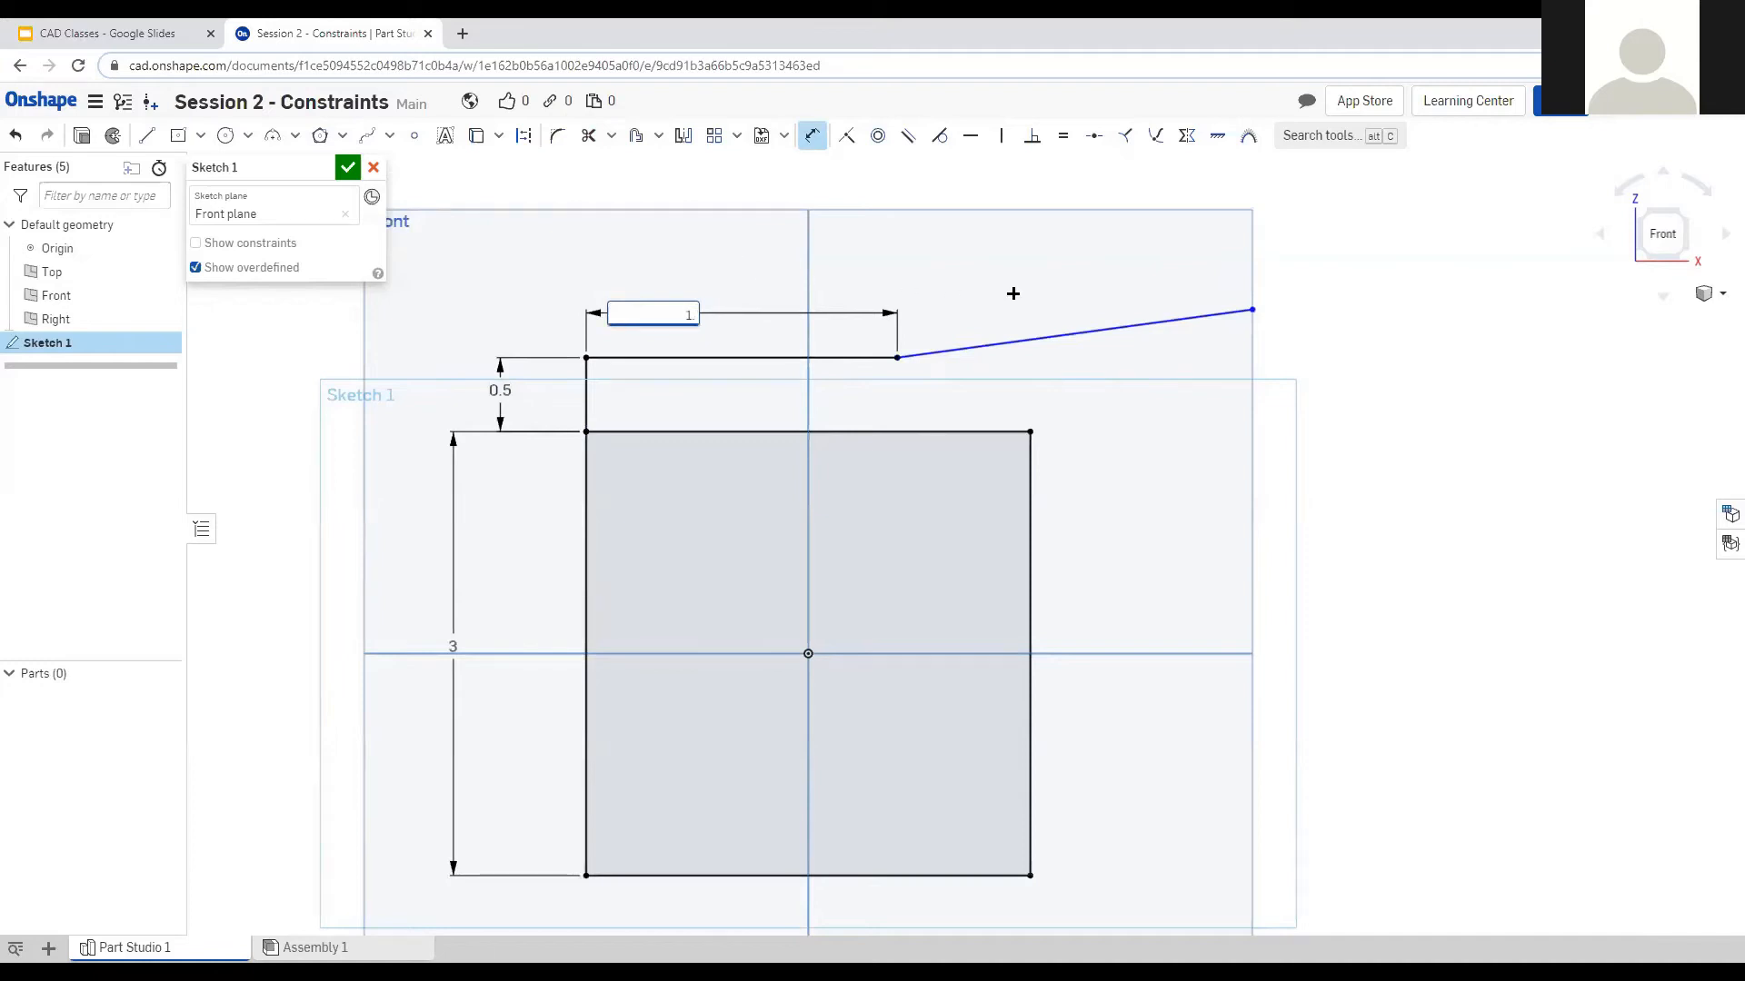
key("Escape")
key("Escape")
left_click(654, 316)
key("Delete")
key("Escape")
Drag the chain's loose endpoint down near the square's top edge.
left_click_drag(1253, 311, 894, 411)
scroll(885, 290, "up", 4)
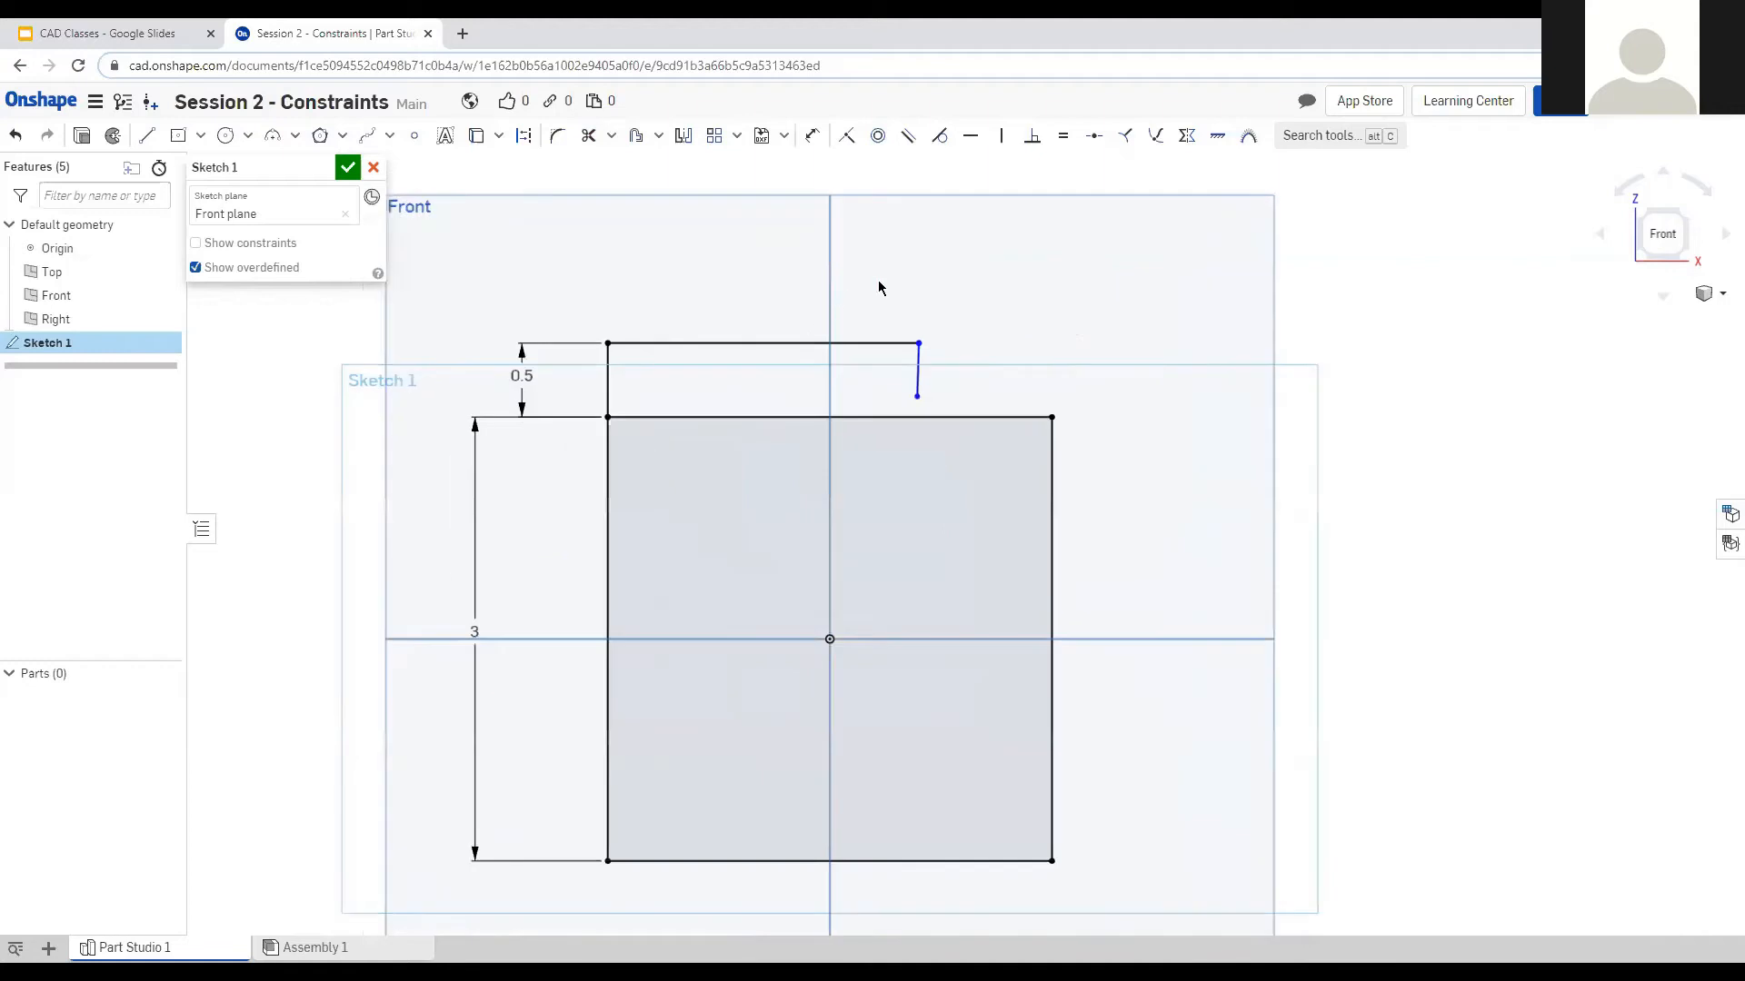
mouse_move(872, 534)
left_mouse_down()
mouse_move(693, 581)
mouse_move(831, 545)
left_mouse_up()
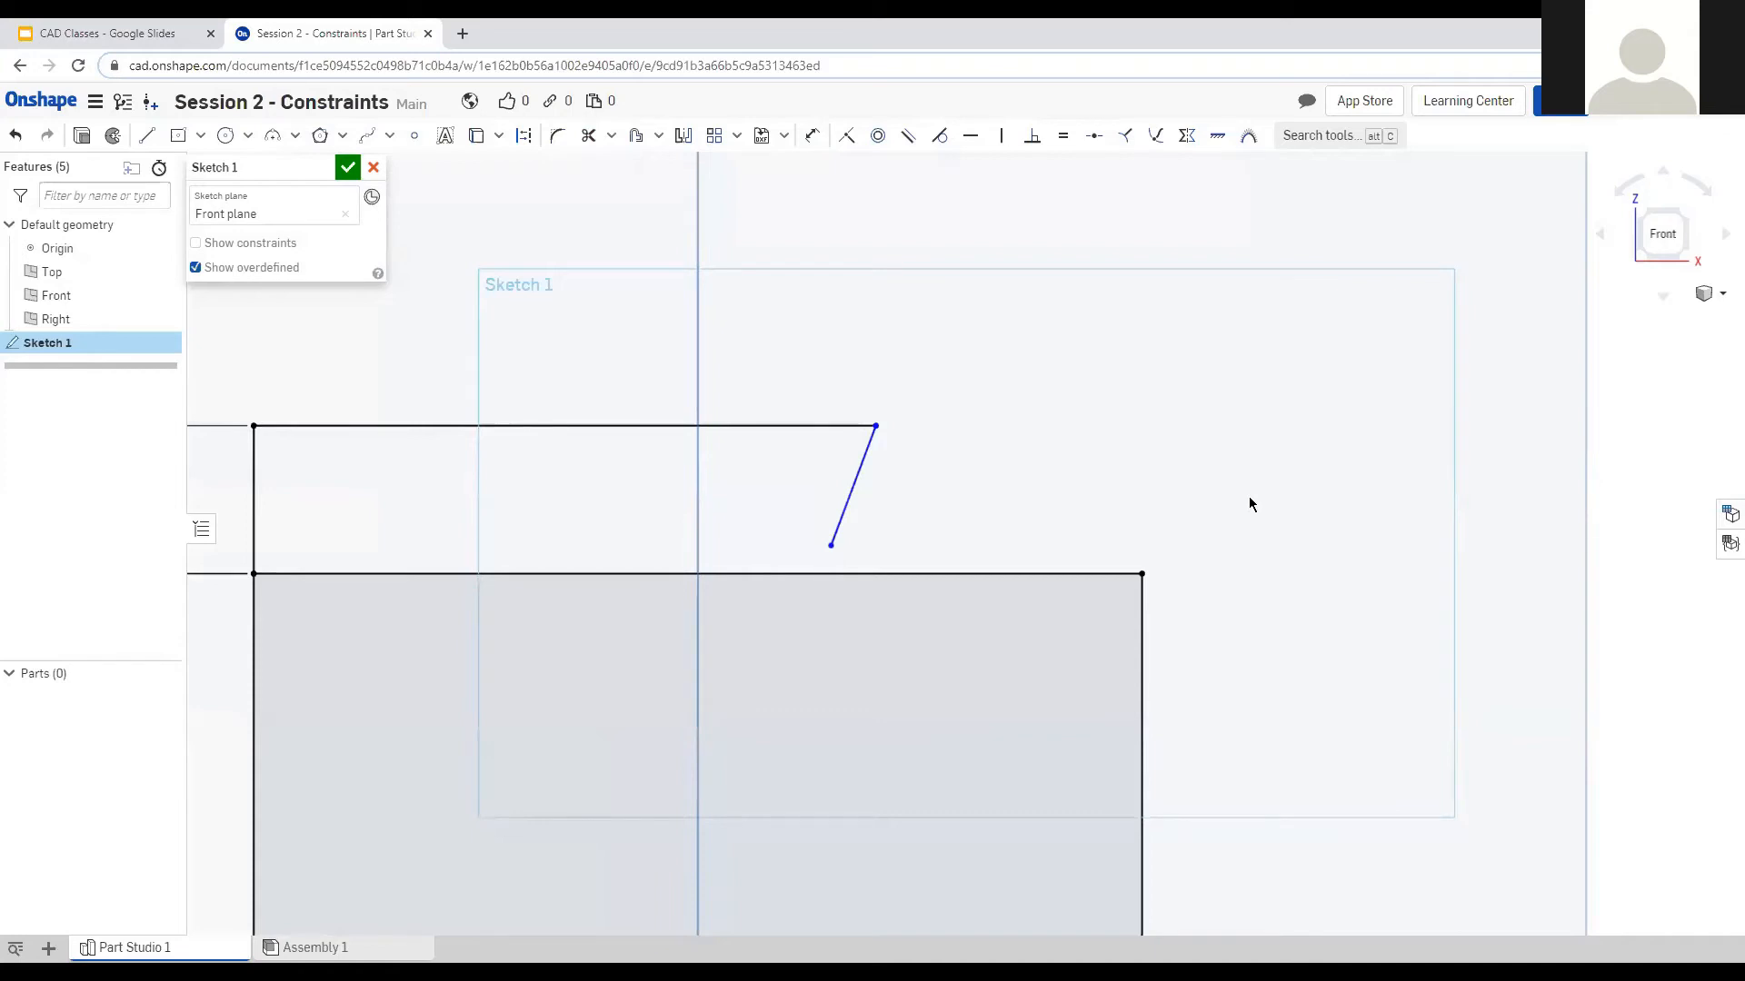
Pin the slanted line's lower endpoint to the midpoint of the square's top edge.
left_click(822, 575)
left_click(830, 545)
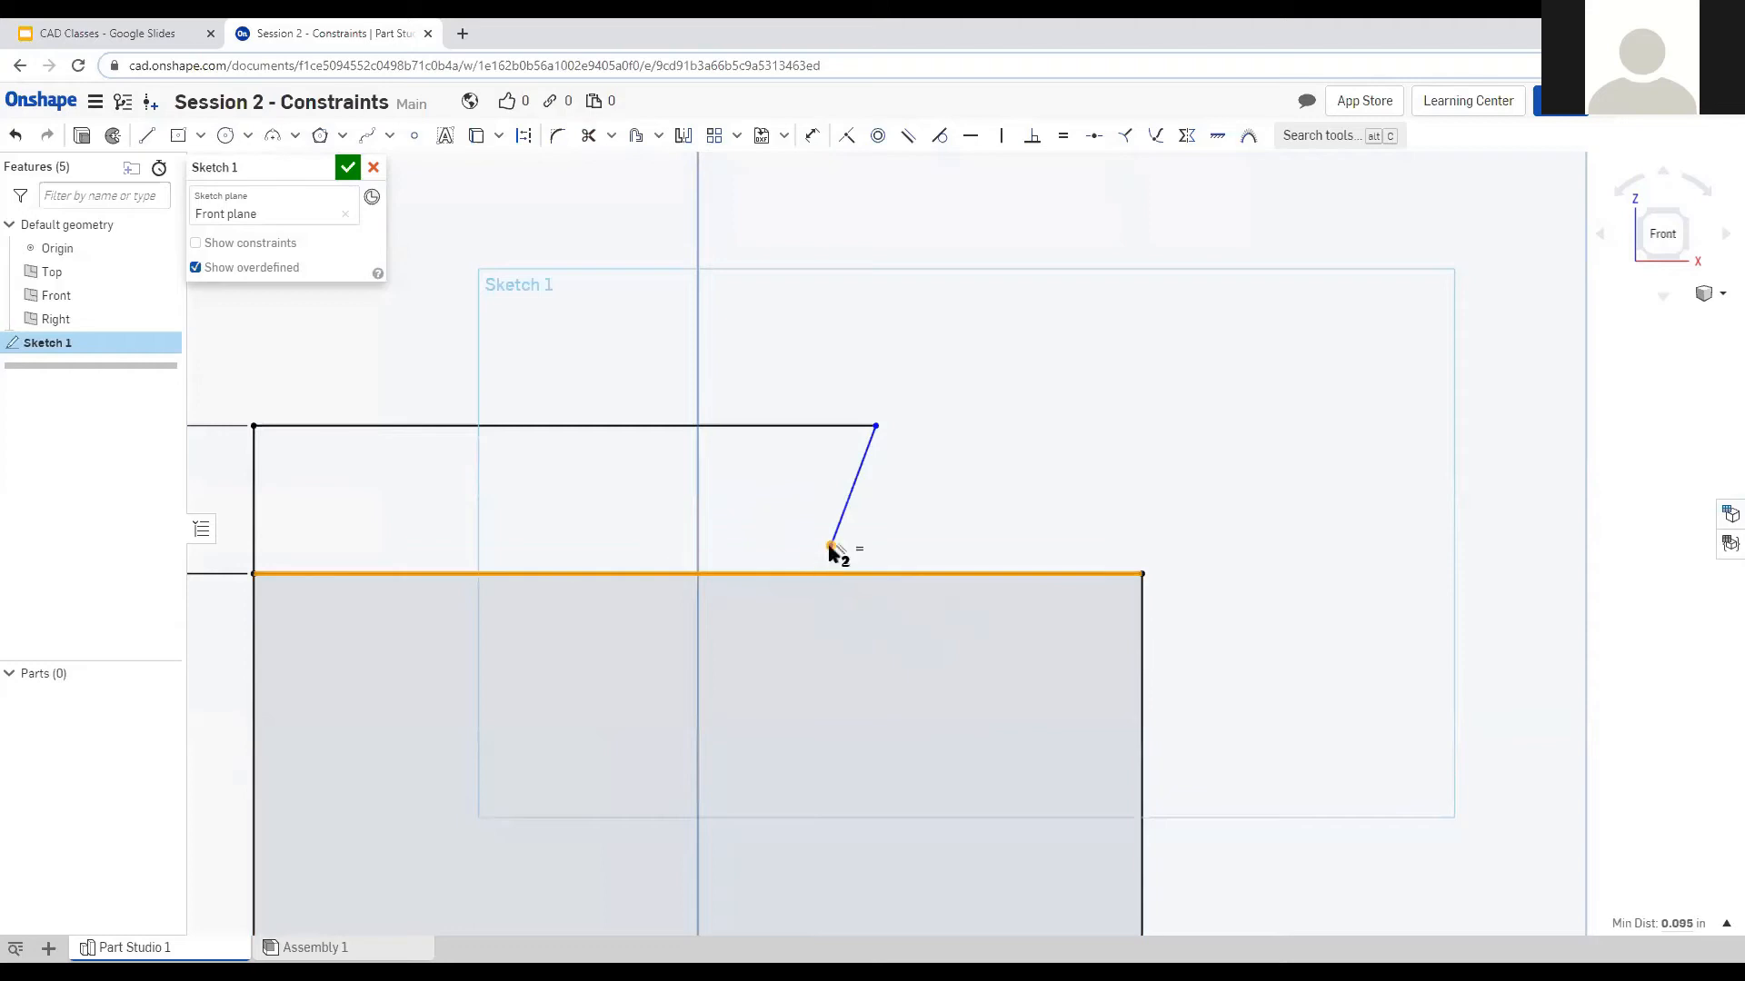
scroll(831, 548, "up", 2)
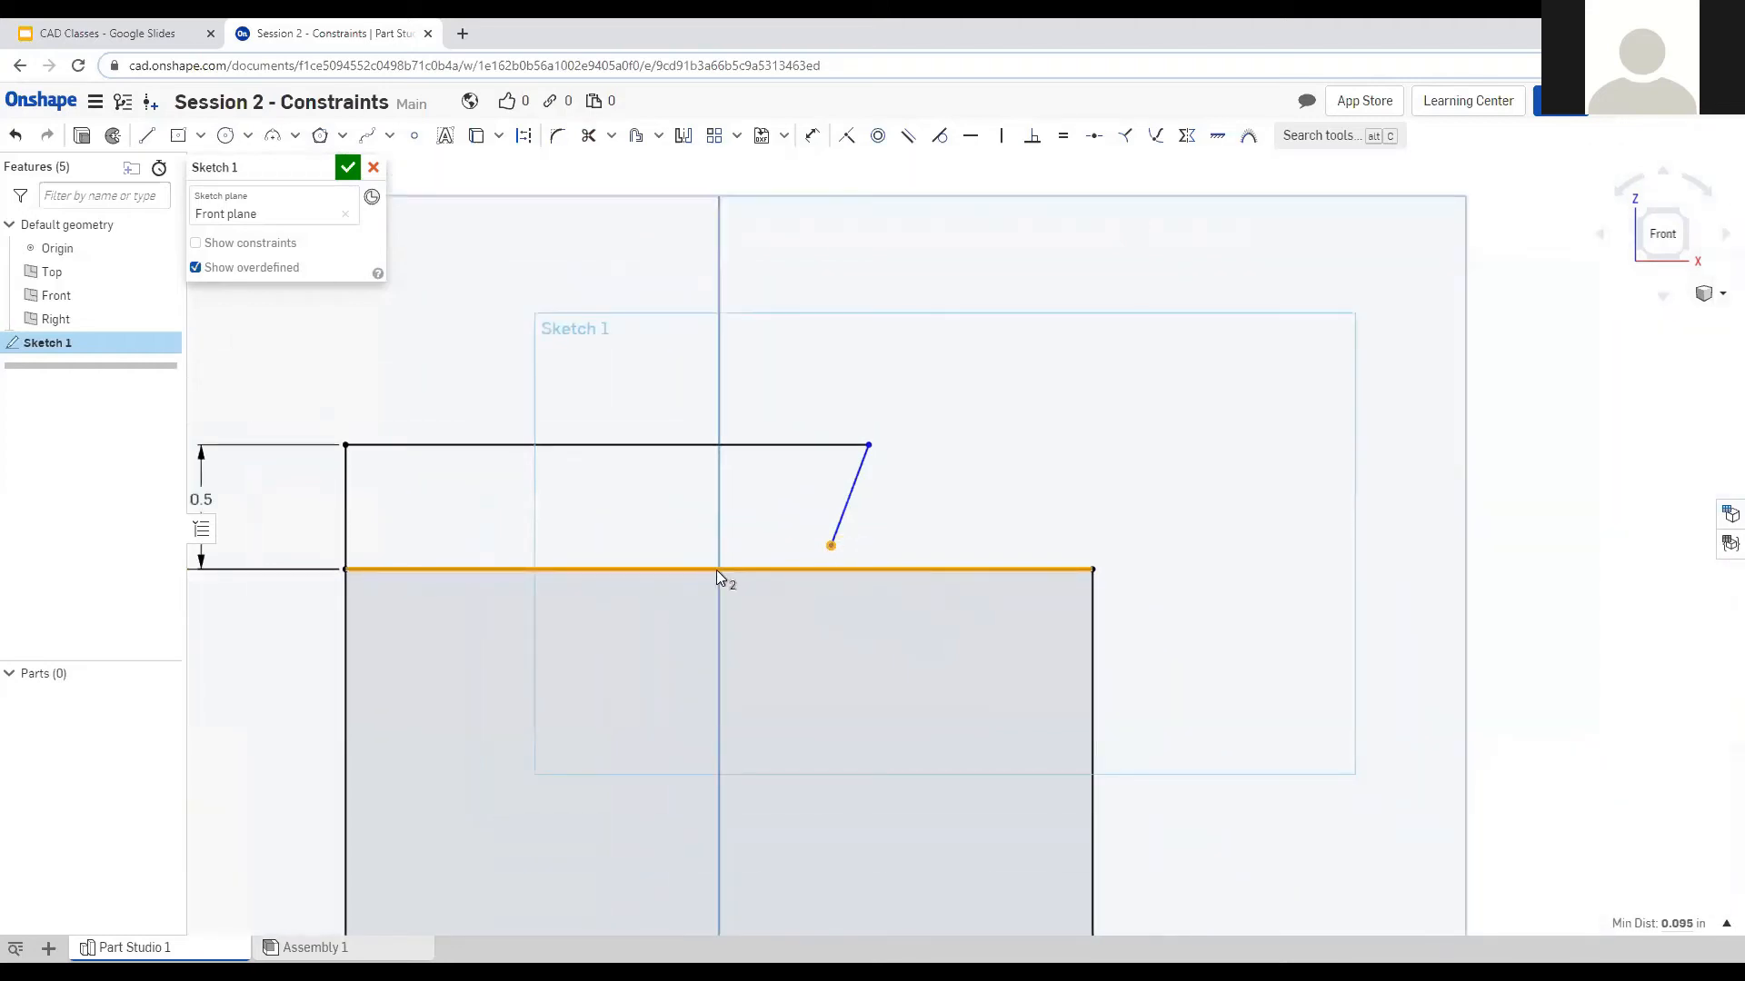
scroll(723, 554, "up", 3)
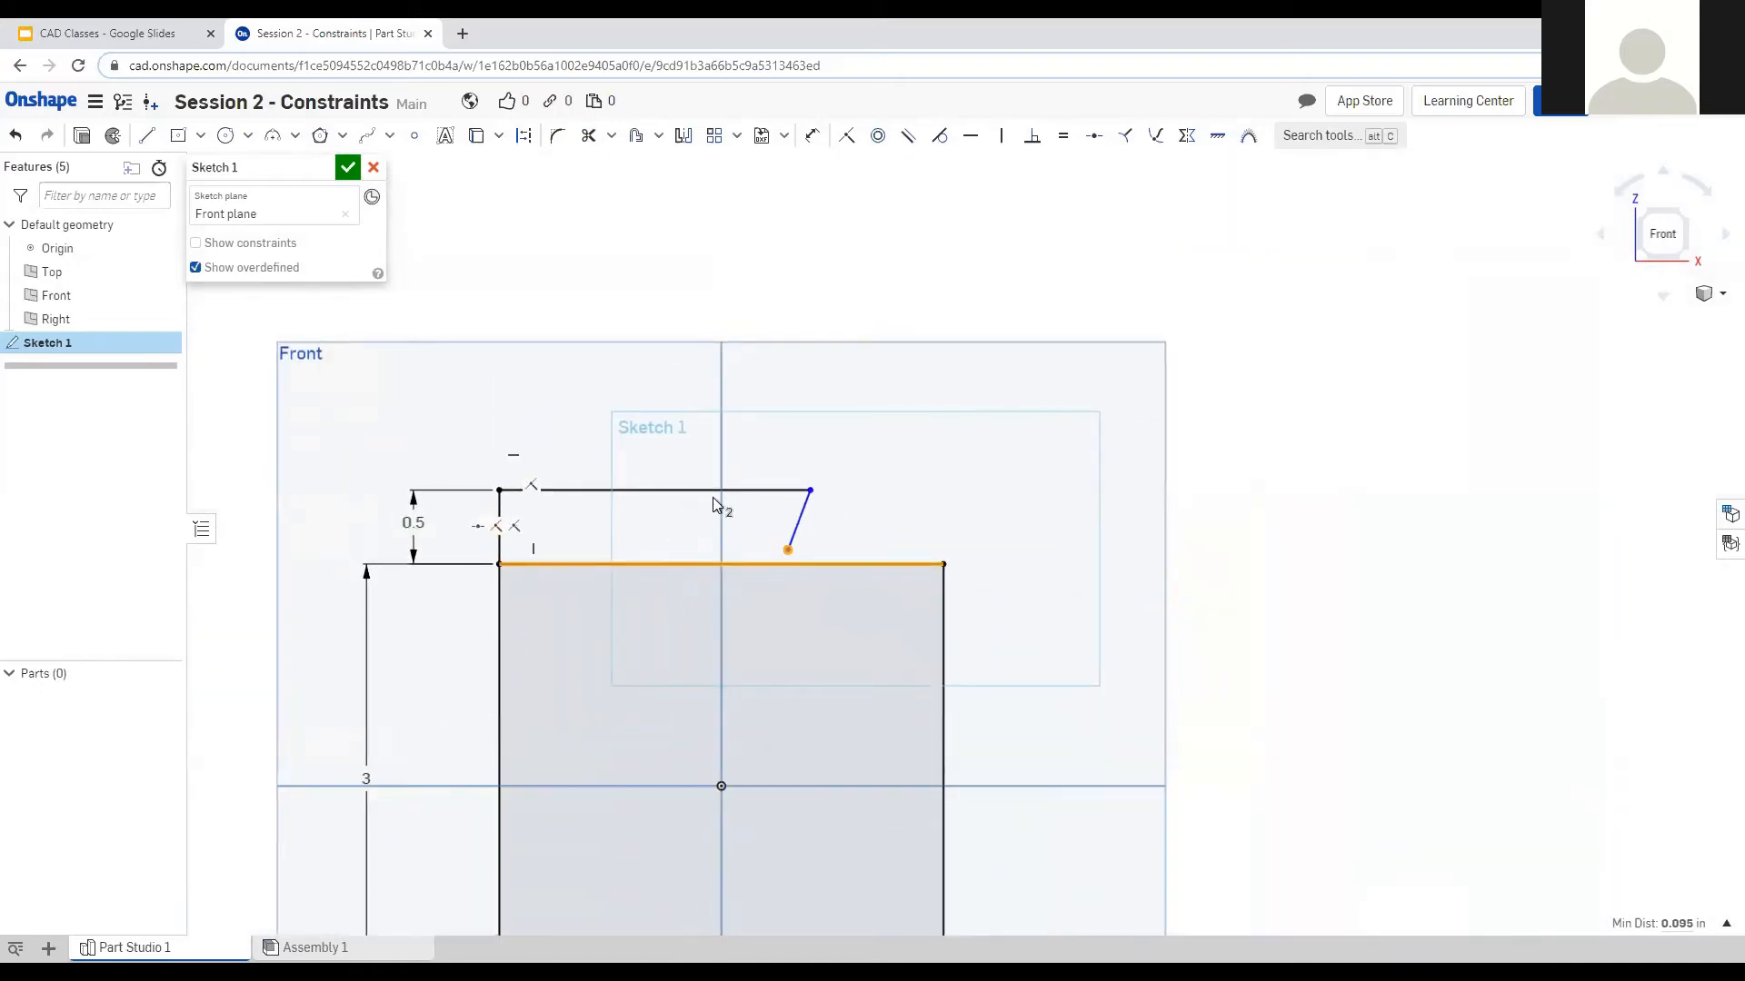
scroll(661, 628, "up", 2)
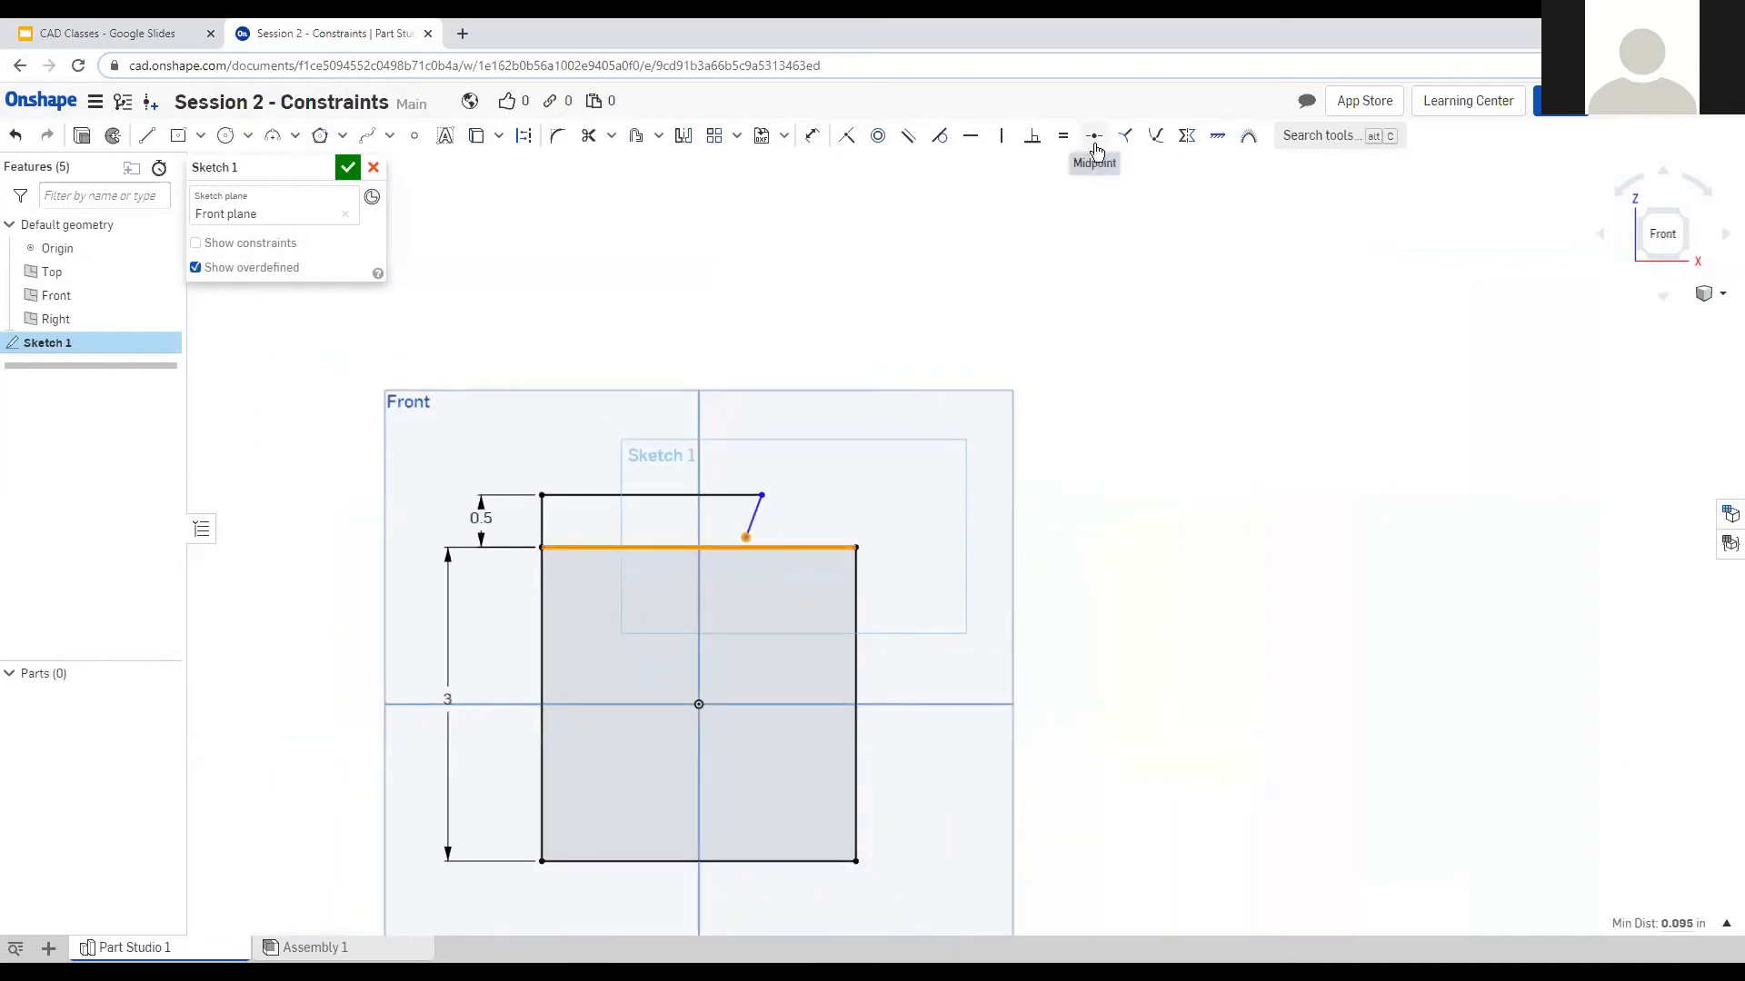
left_click(1095, 145)
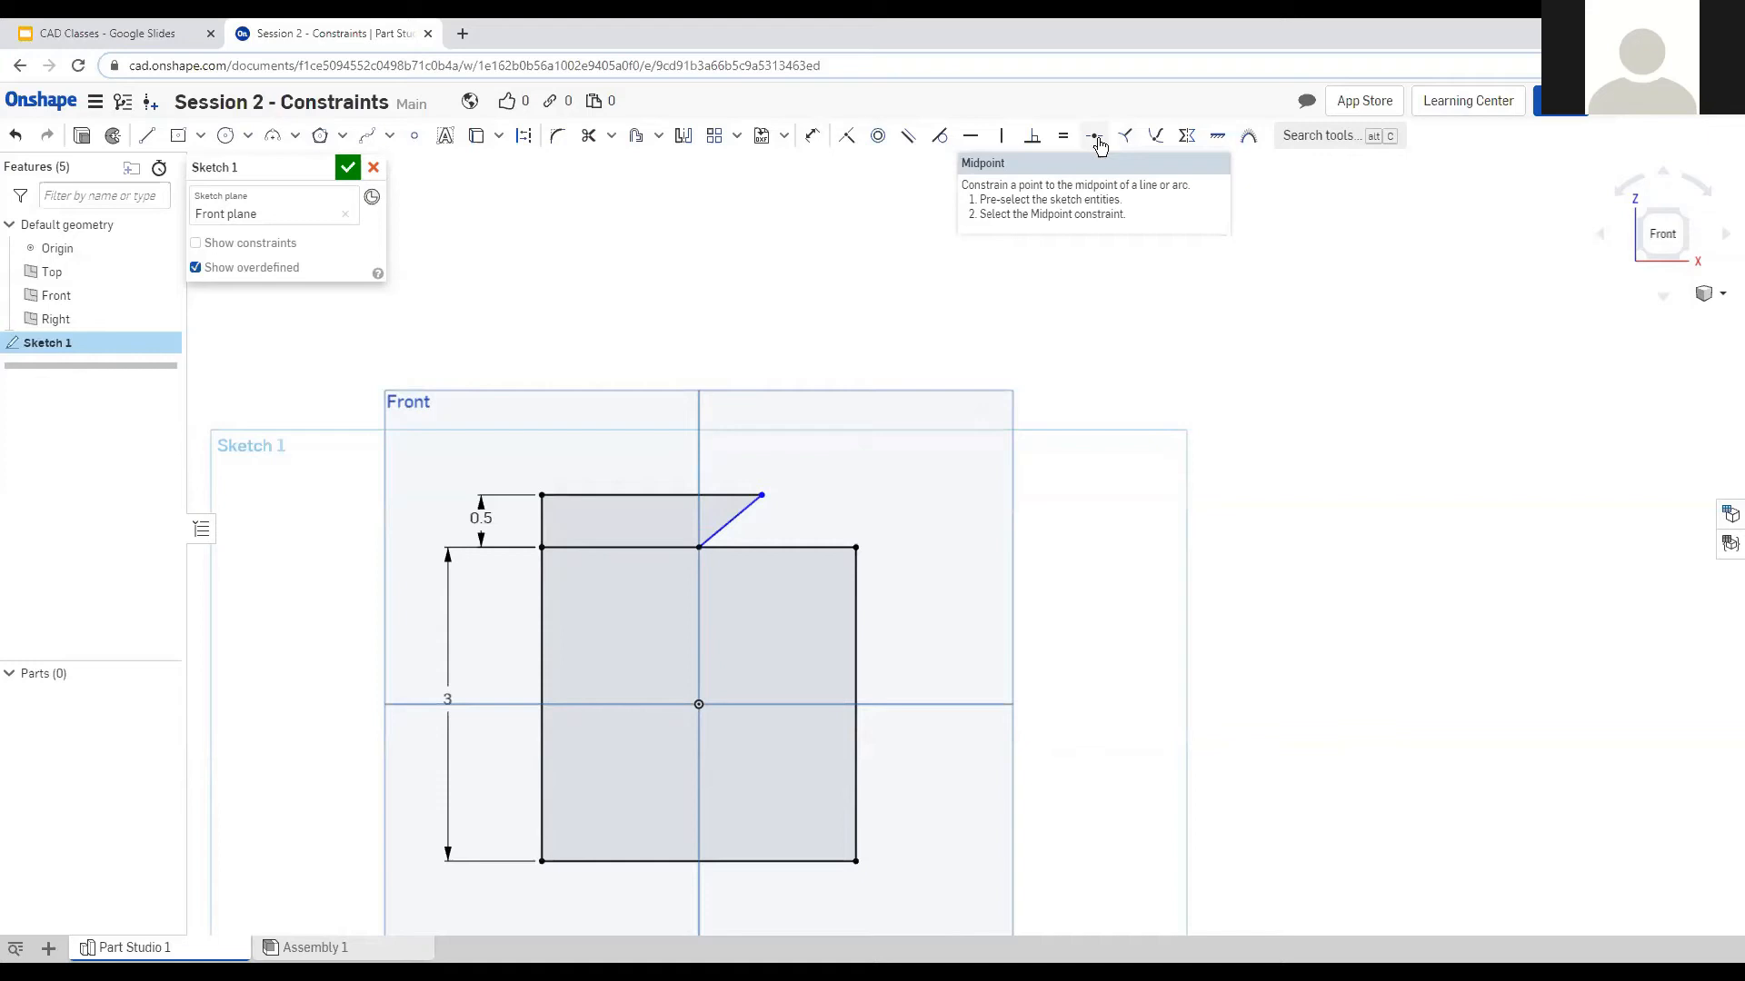
scroll(655, 522, "up", 3)
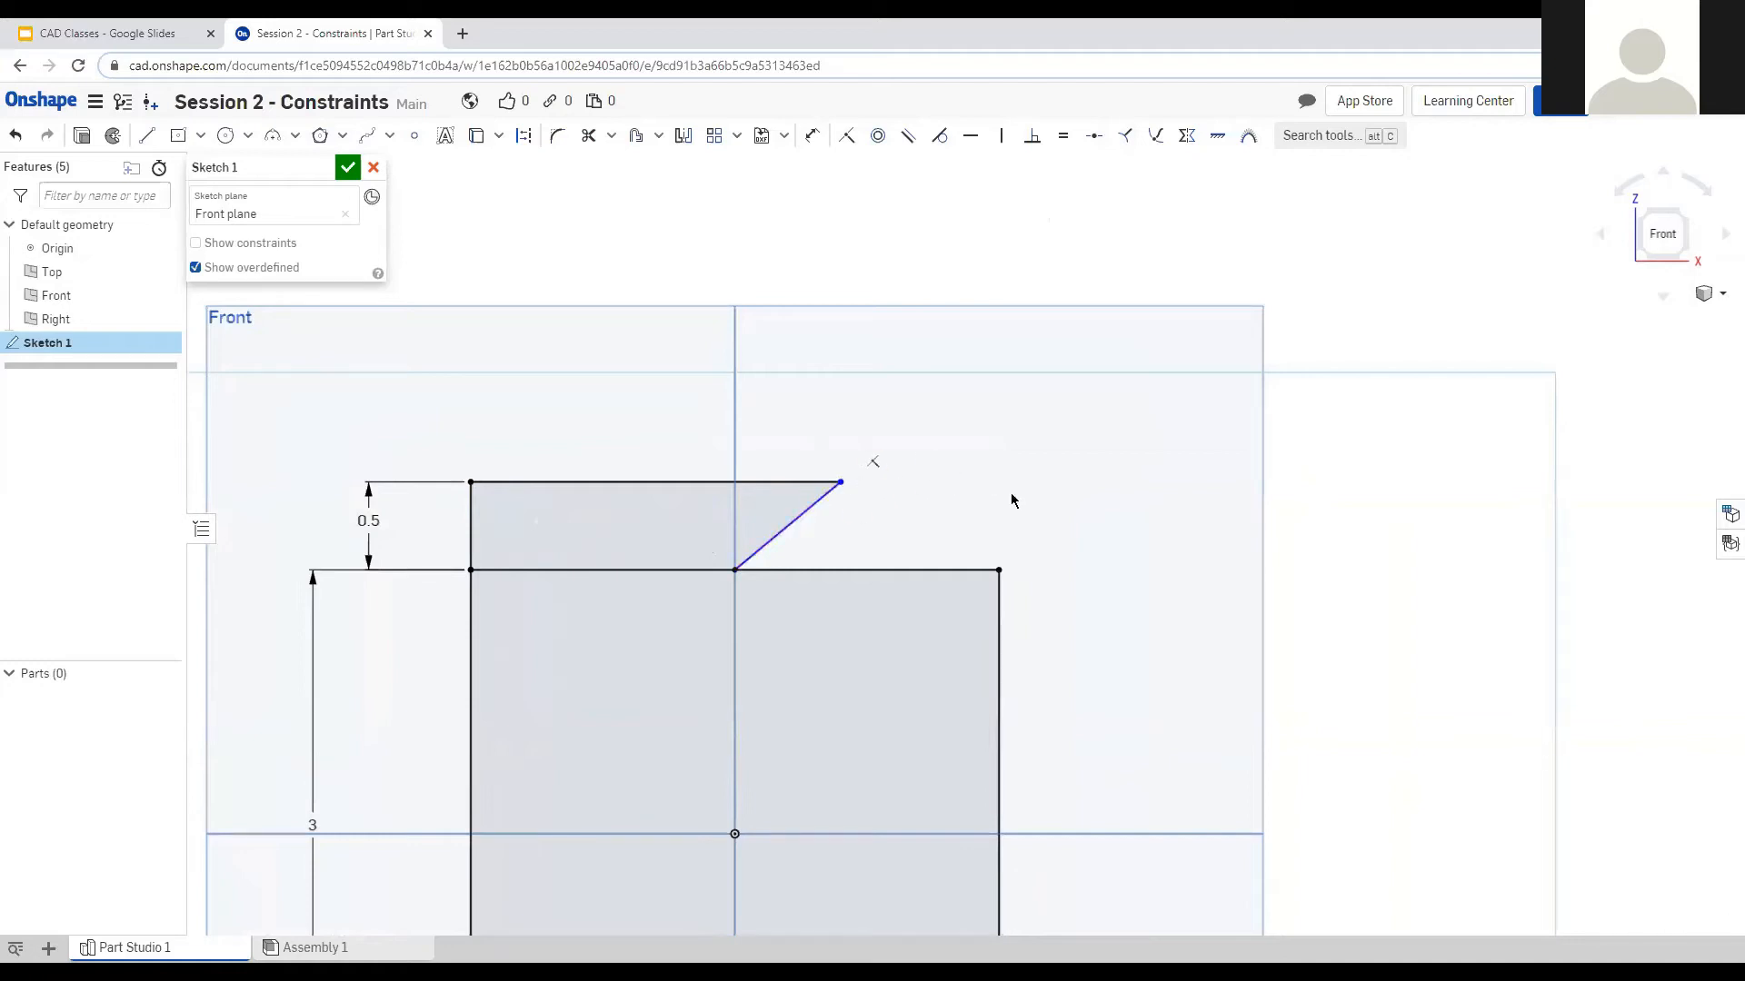
left_click(797, 518)
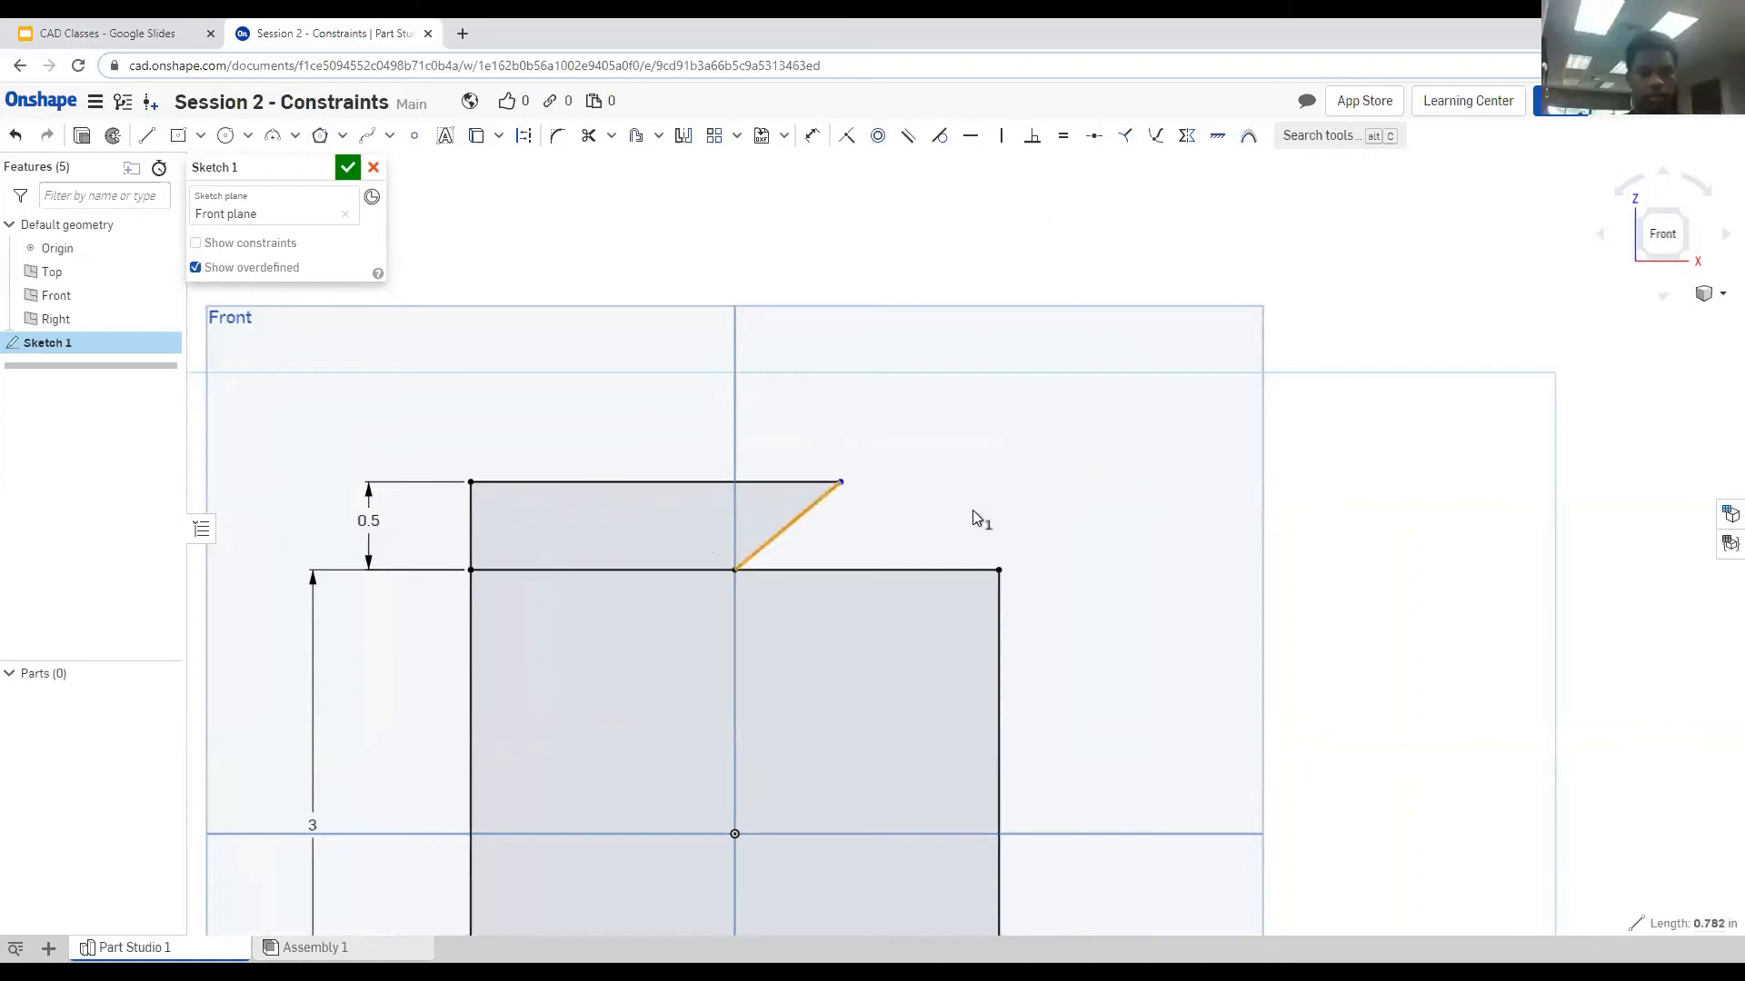
Make the slanted line vertical.
key("v")
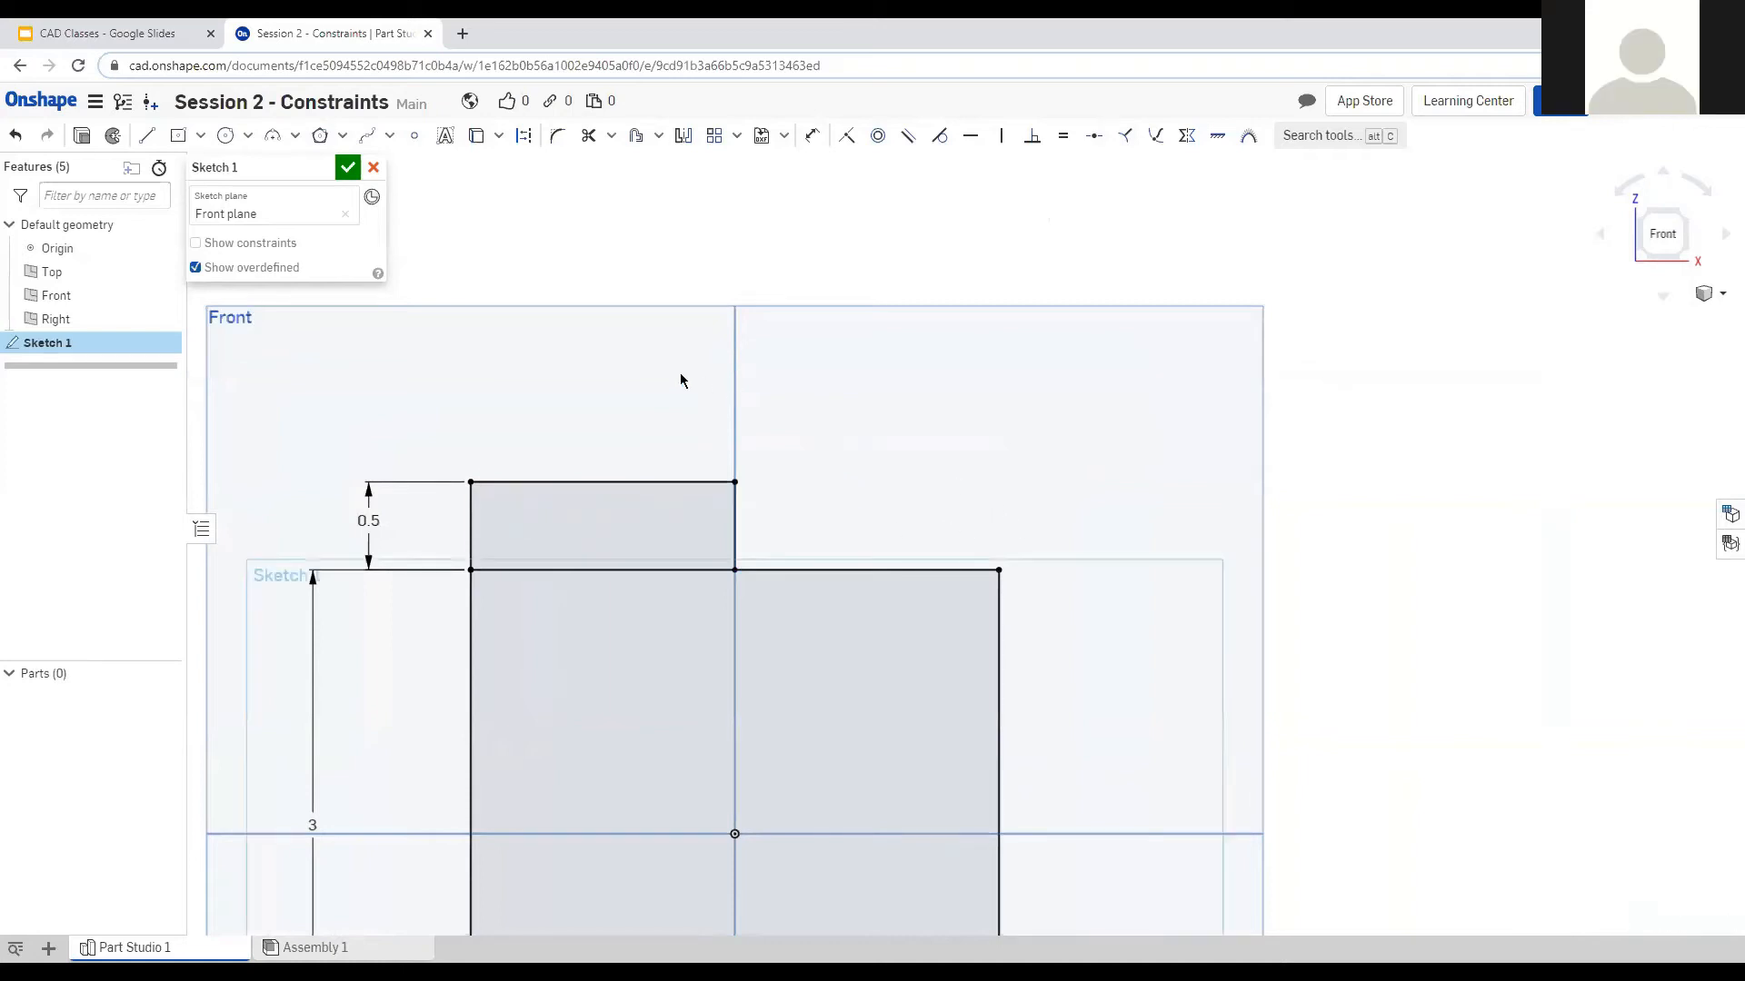
scroll(680, 373, "down", 6)
scroll(768, 502, "up", 3)
left_click(811, 138)
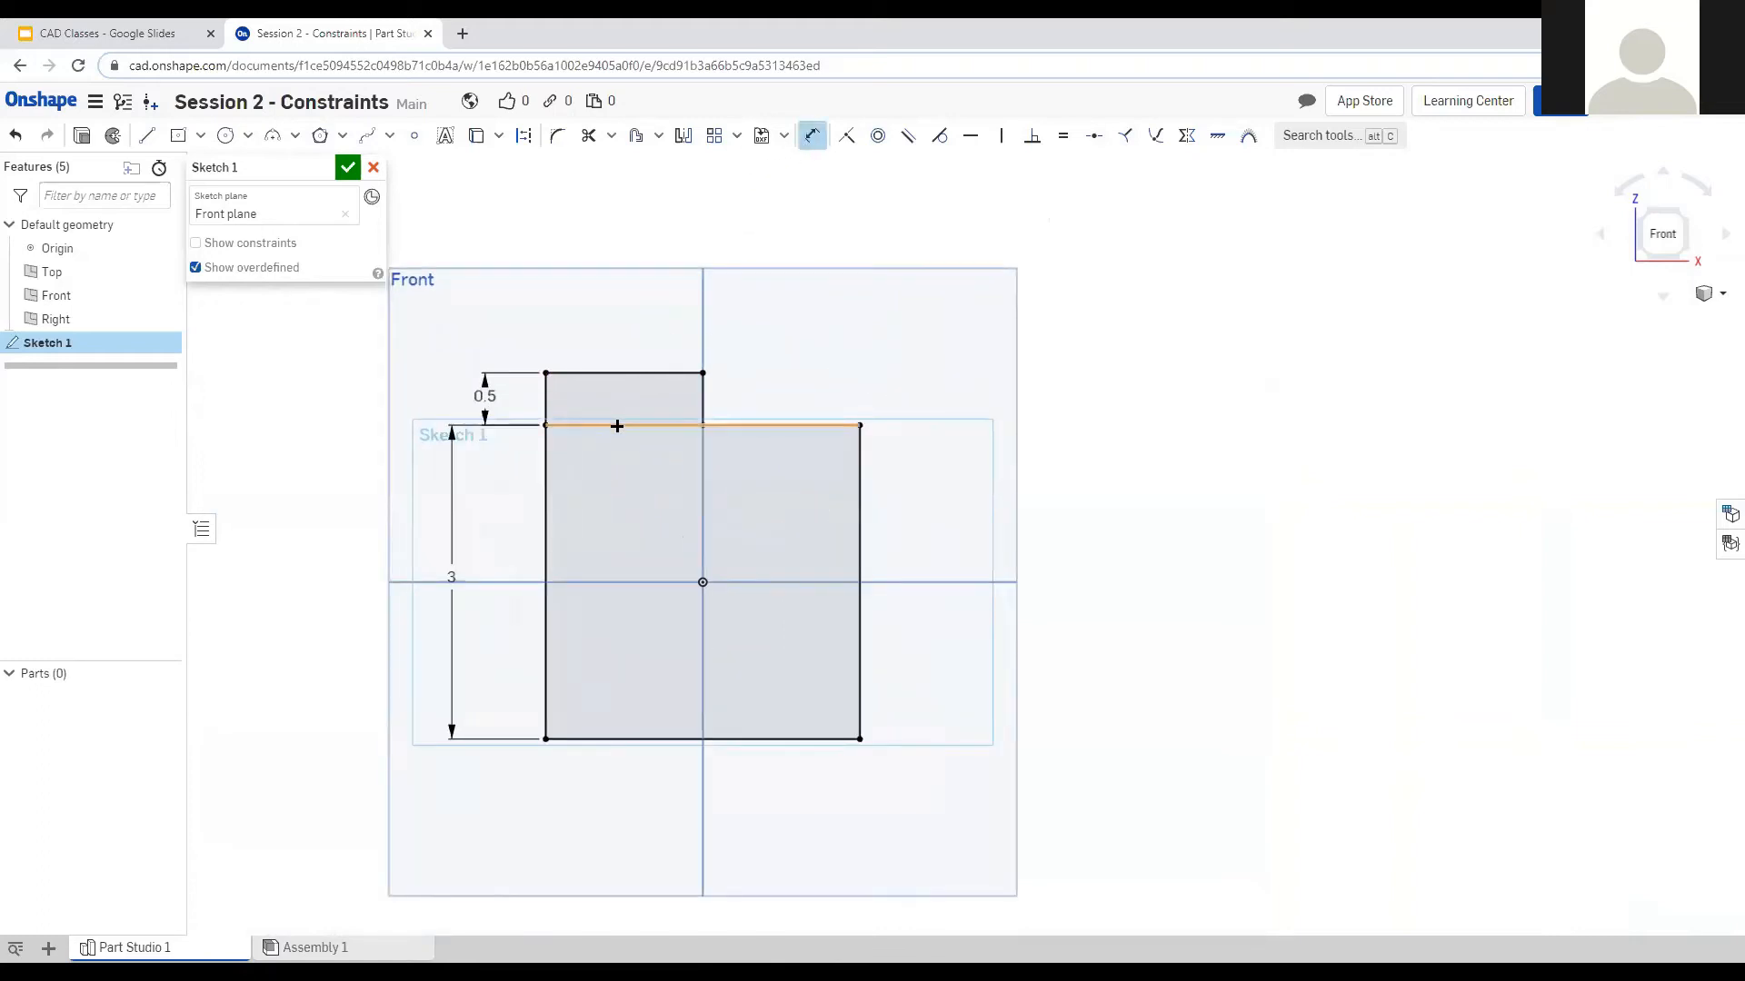
Trim the rectangle's top edge, then delete all the sketch geometry.
left_click(588, 136)
left_click(618, 424)
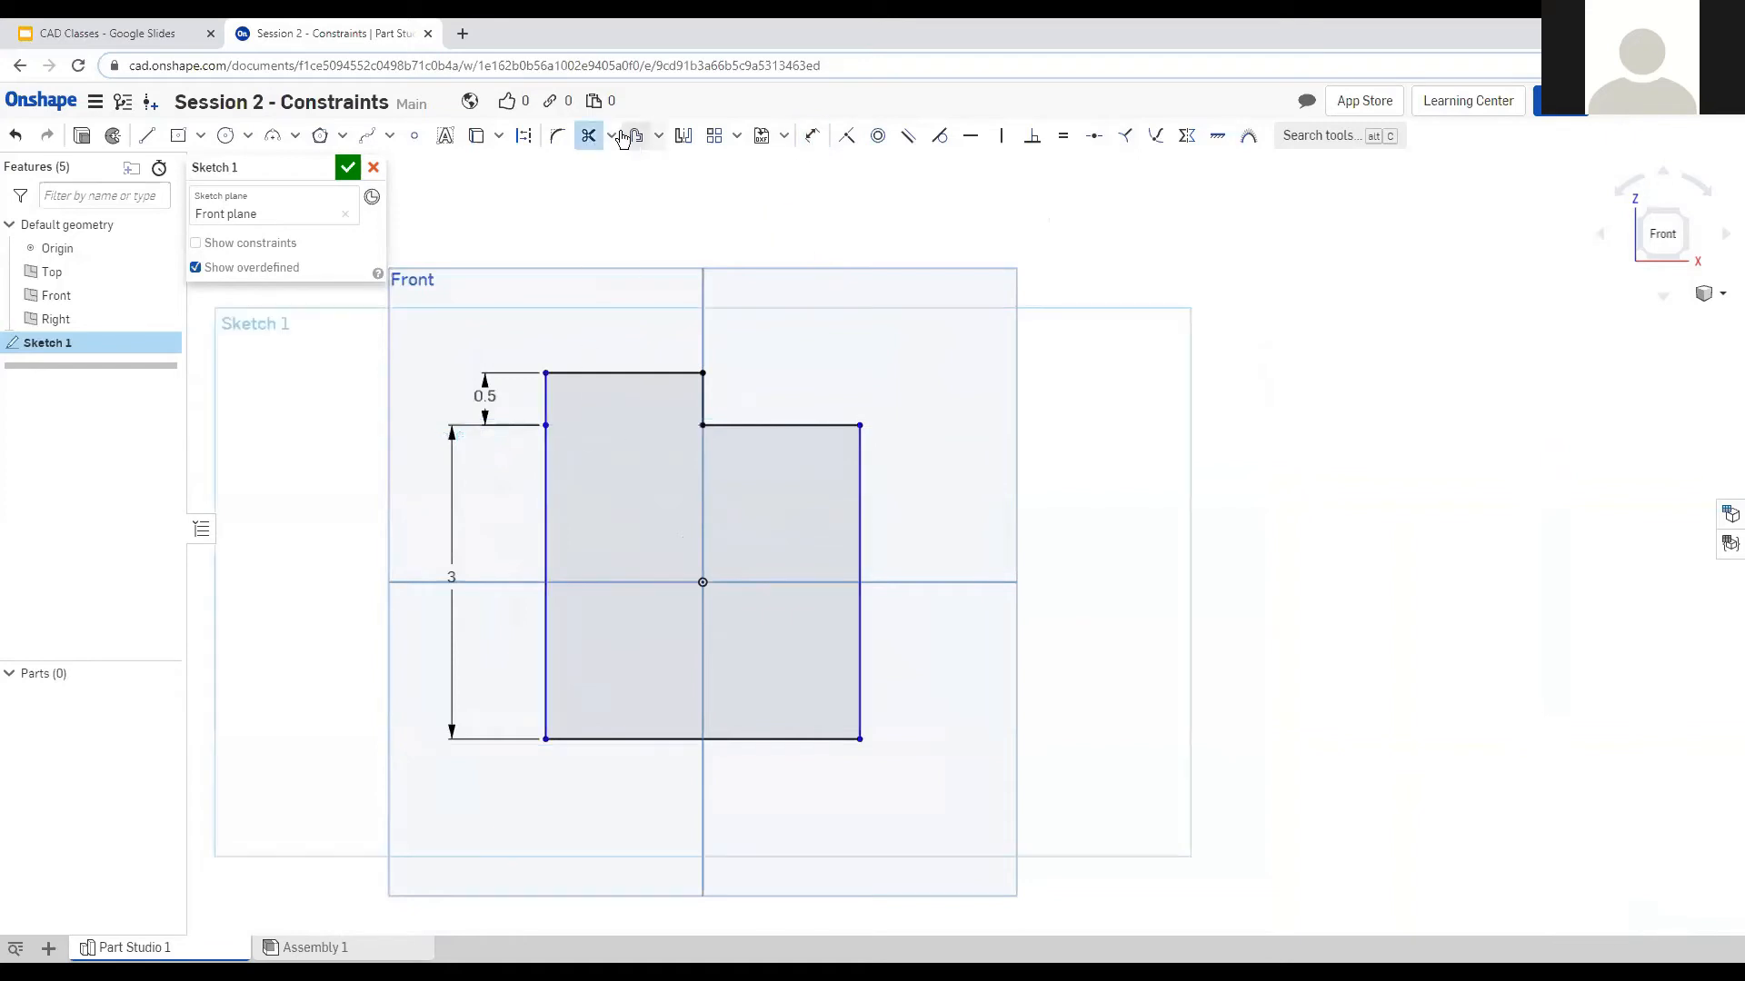
left_click(587, 136)
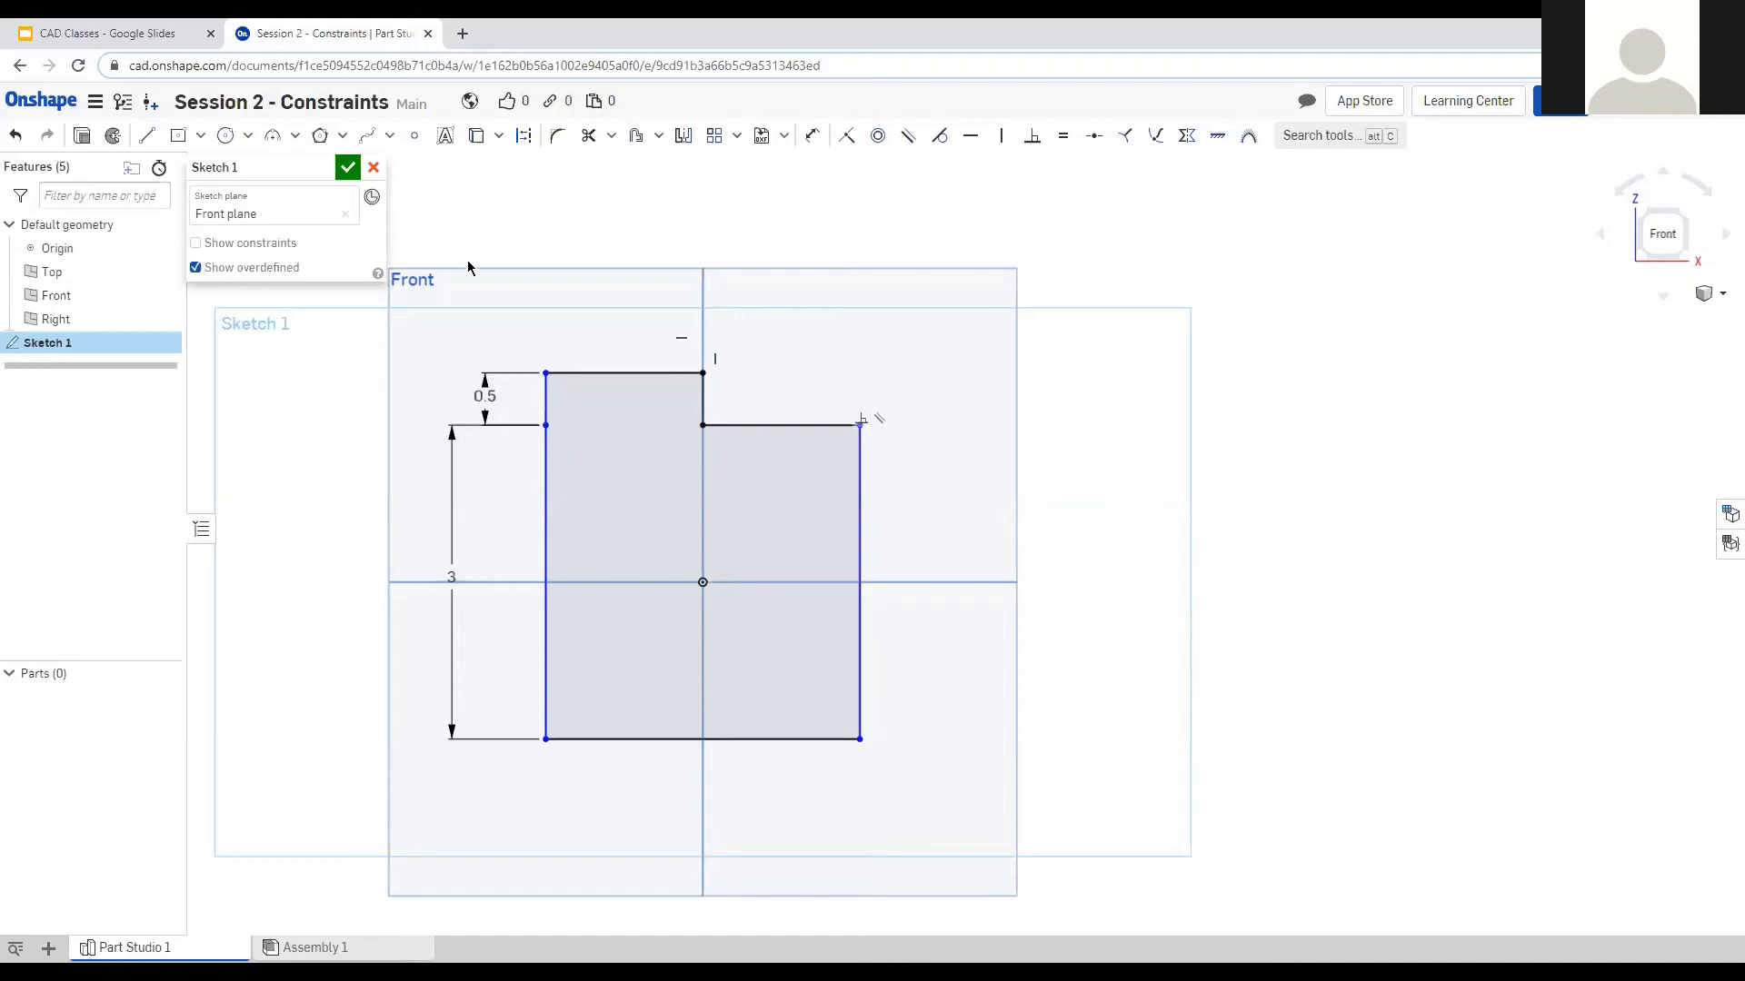
left_click_drag(411, 299, 1048, 842)
key("Delete")
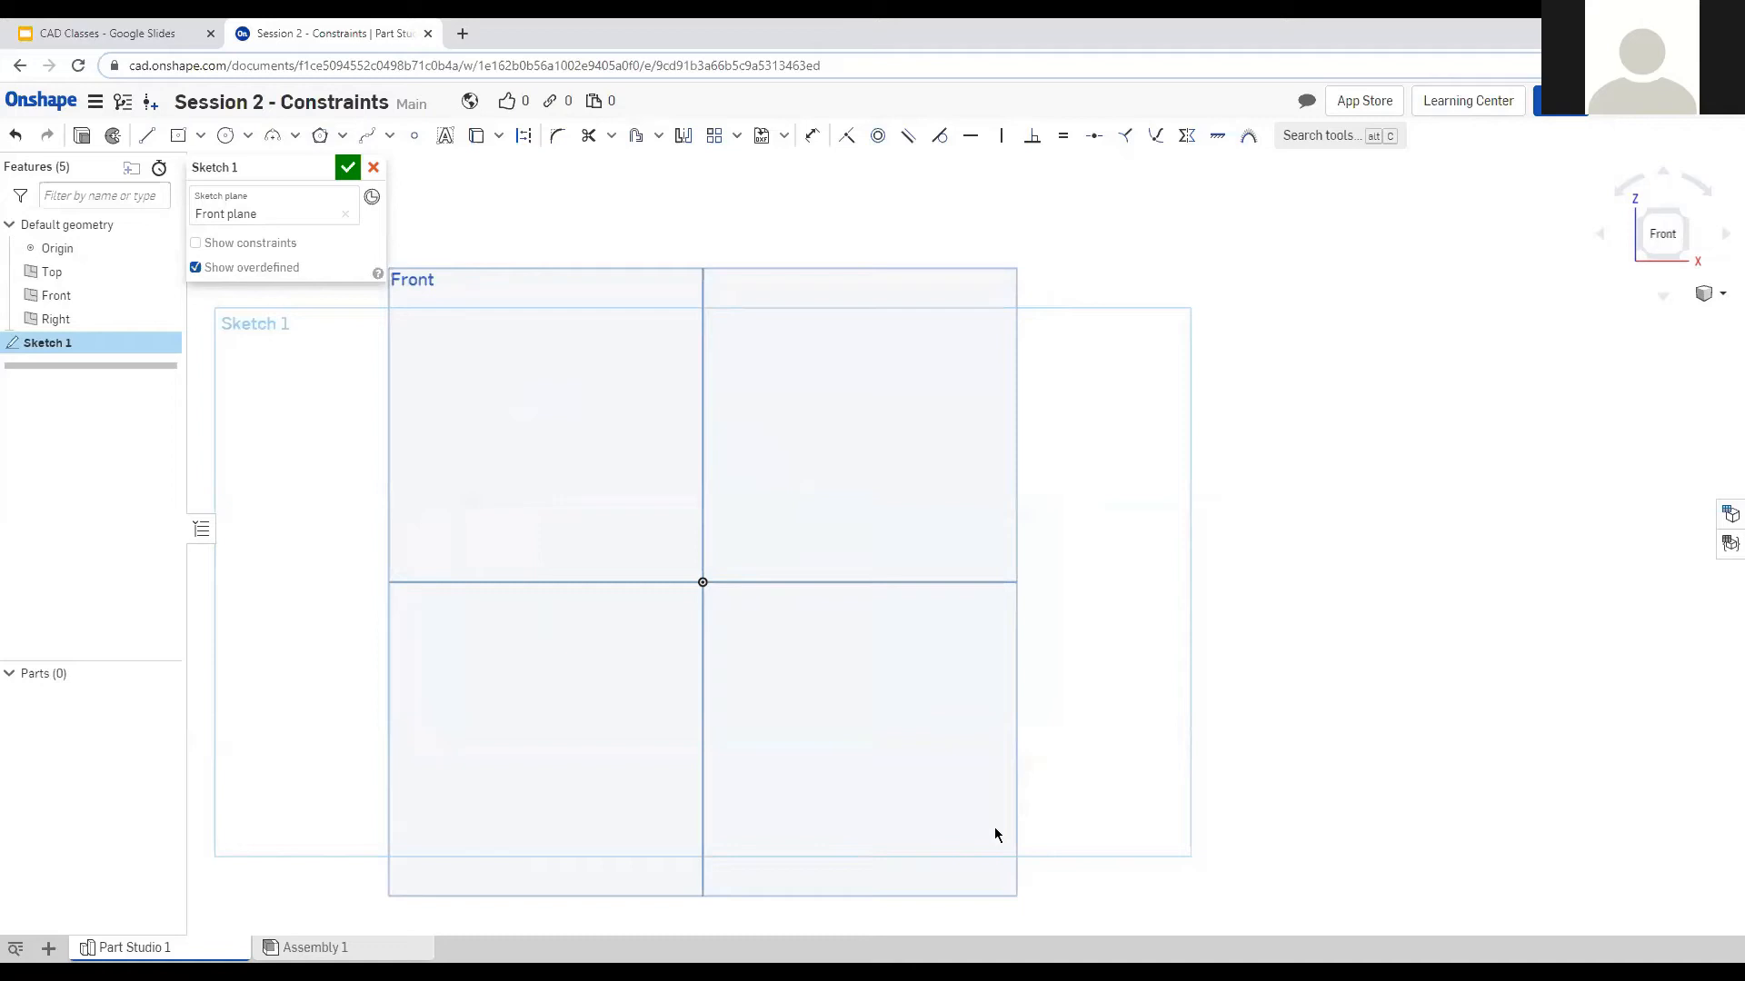
Draw a center-point rectangle anchored on the origin.
left_click(225, 135)
left_click(178, 135)
left_click(702, 582)
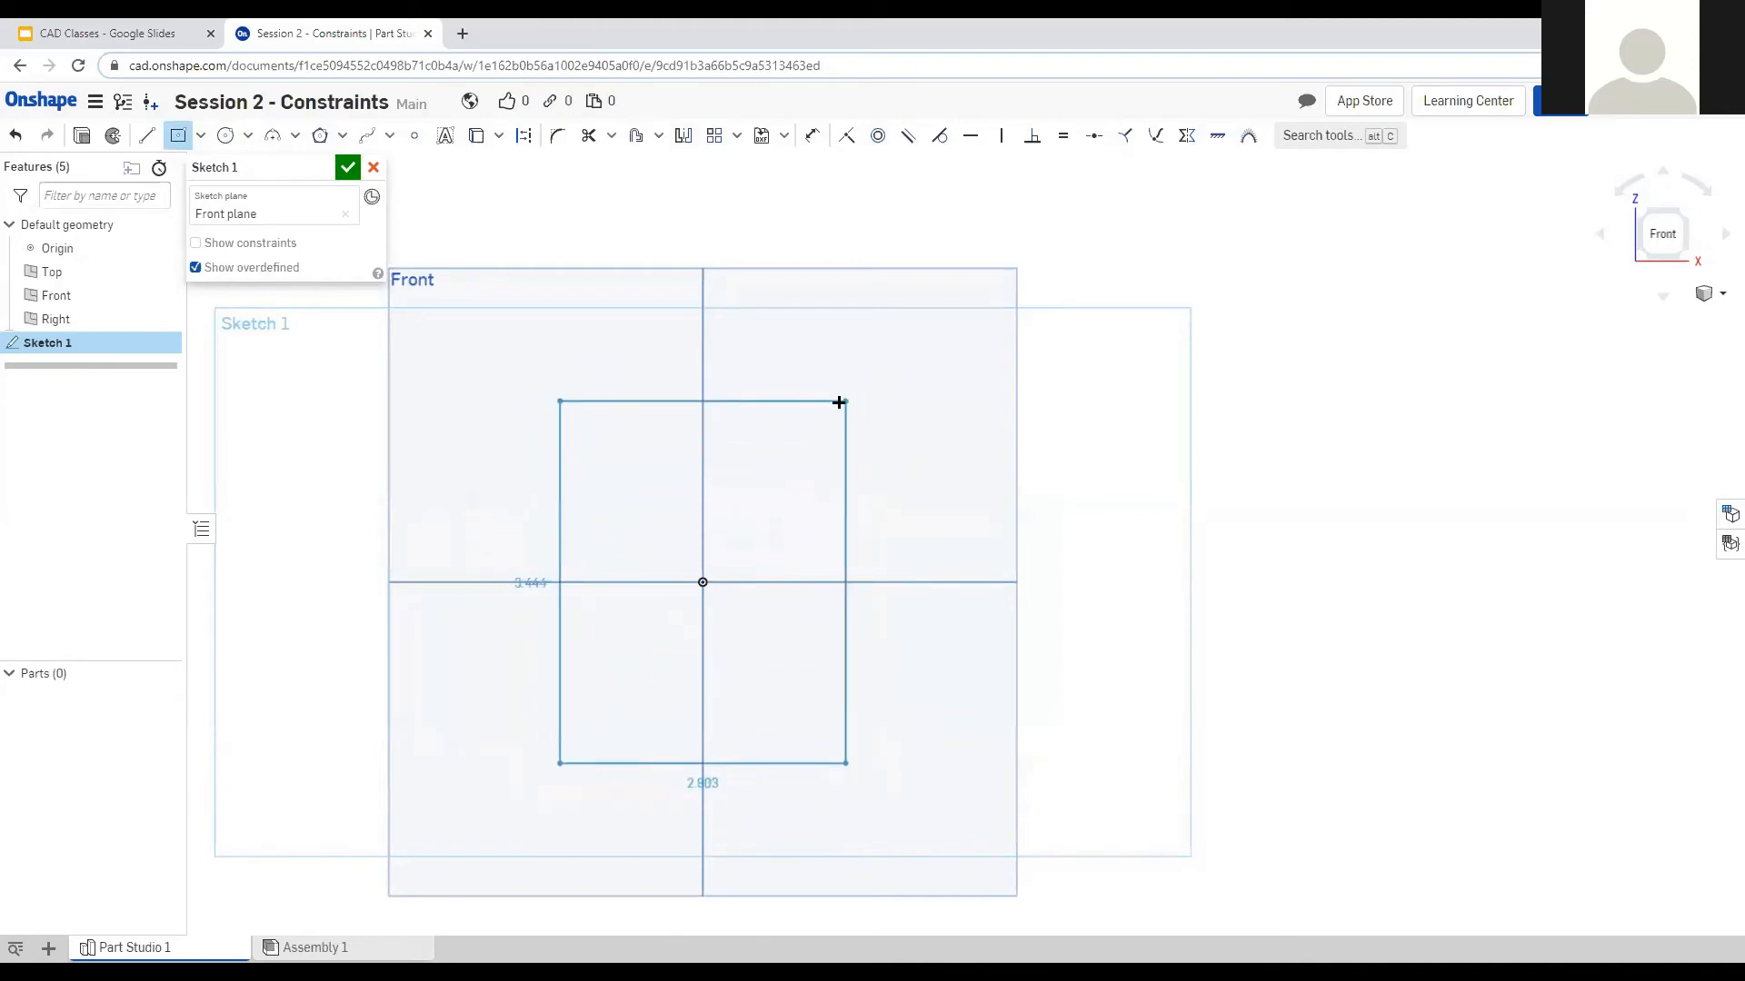
left_click(839, 403)
key("Escape")
Make the top and left edges equal and dimension the left side to 3.
left_click(625, 403)
left_click(565, 443)
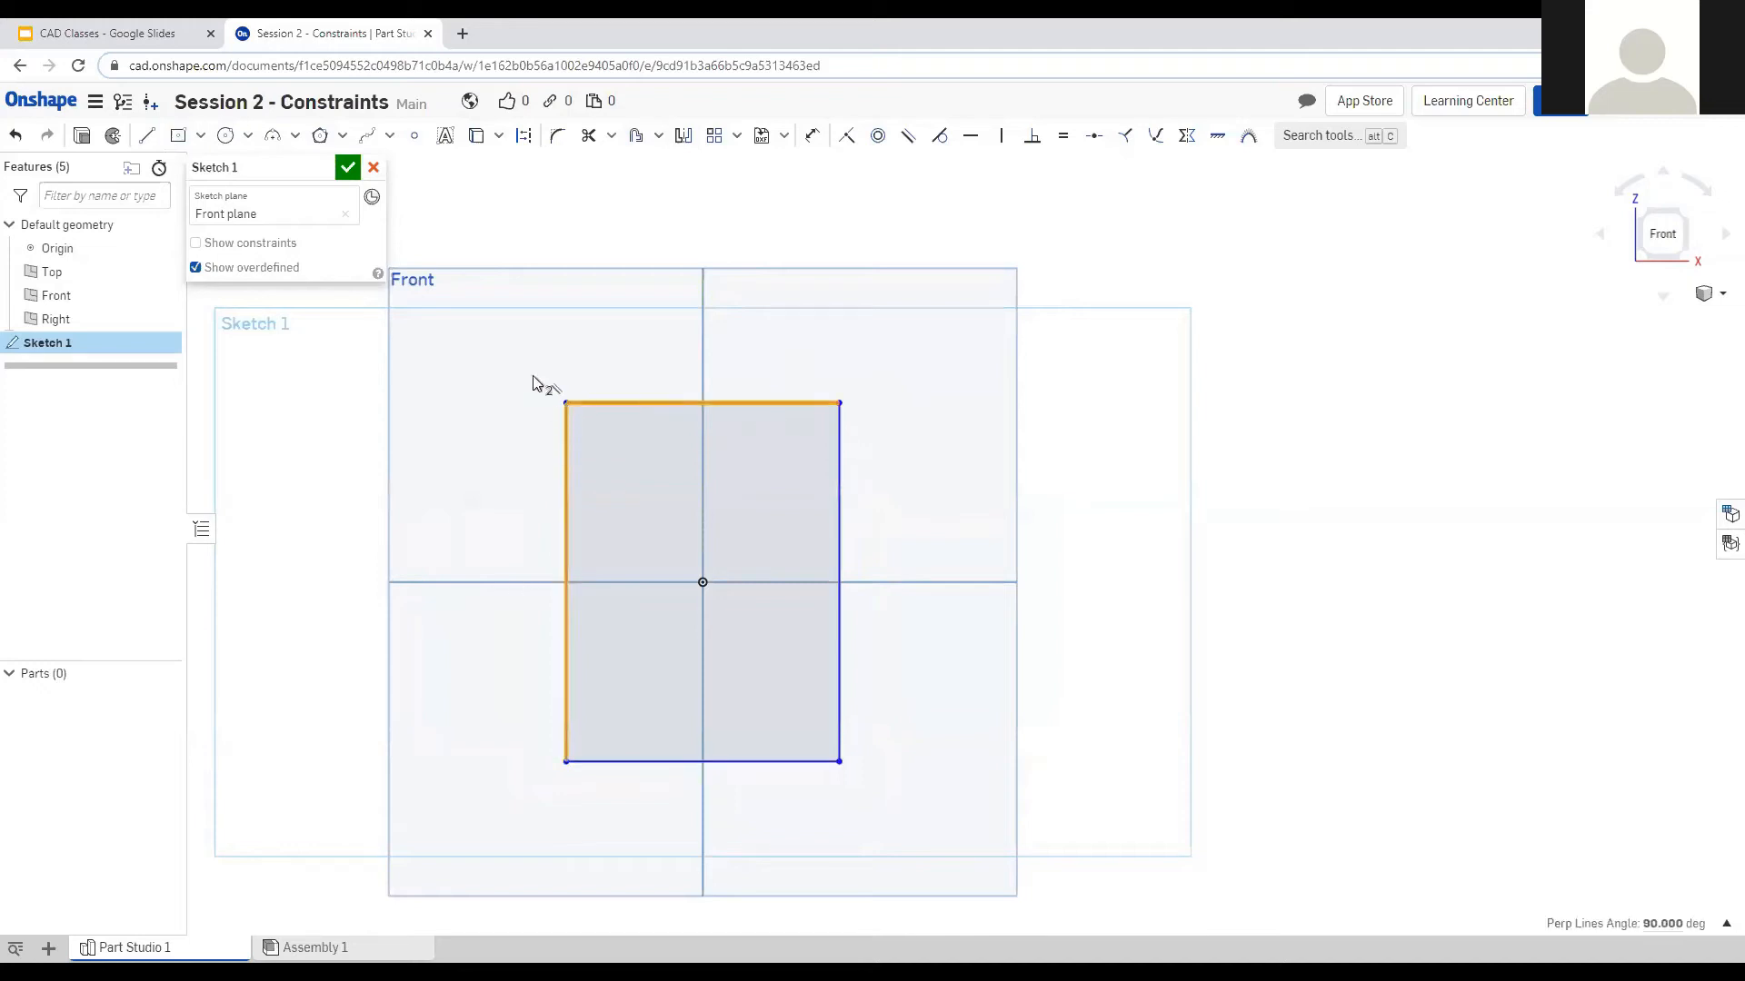
key("e")
key("d")
left_click(521, 529)
left_click(457, 544)
type("3")
key("Return")
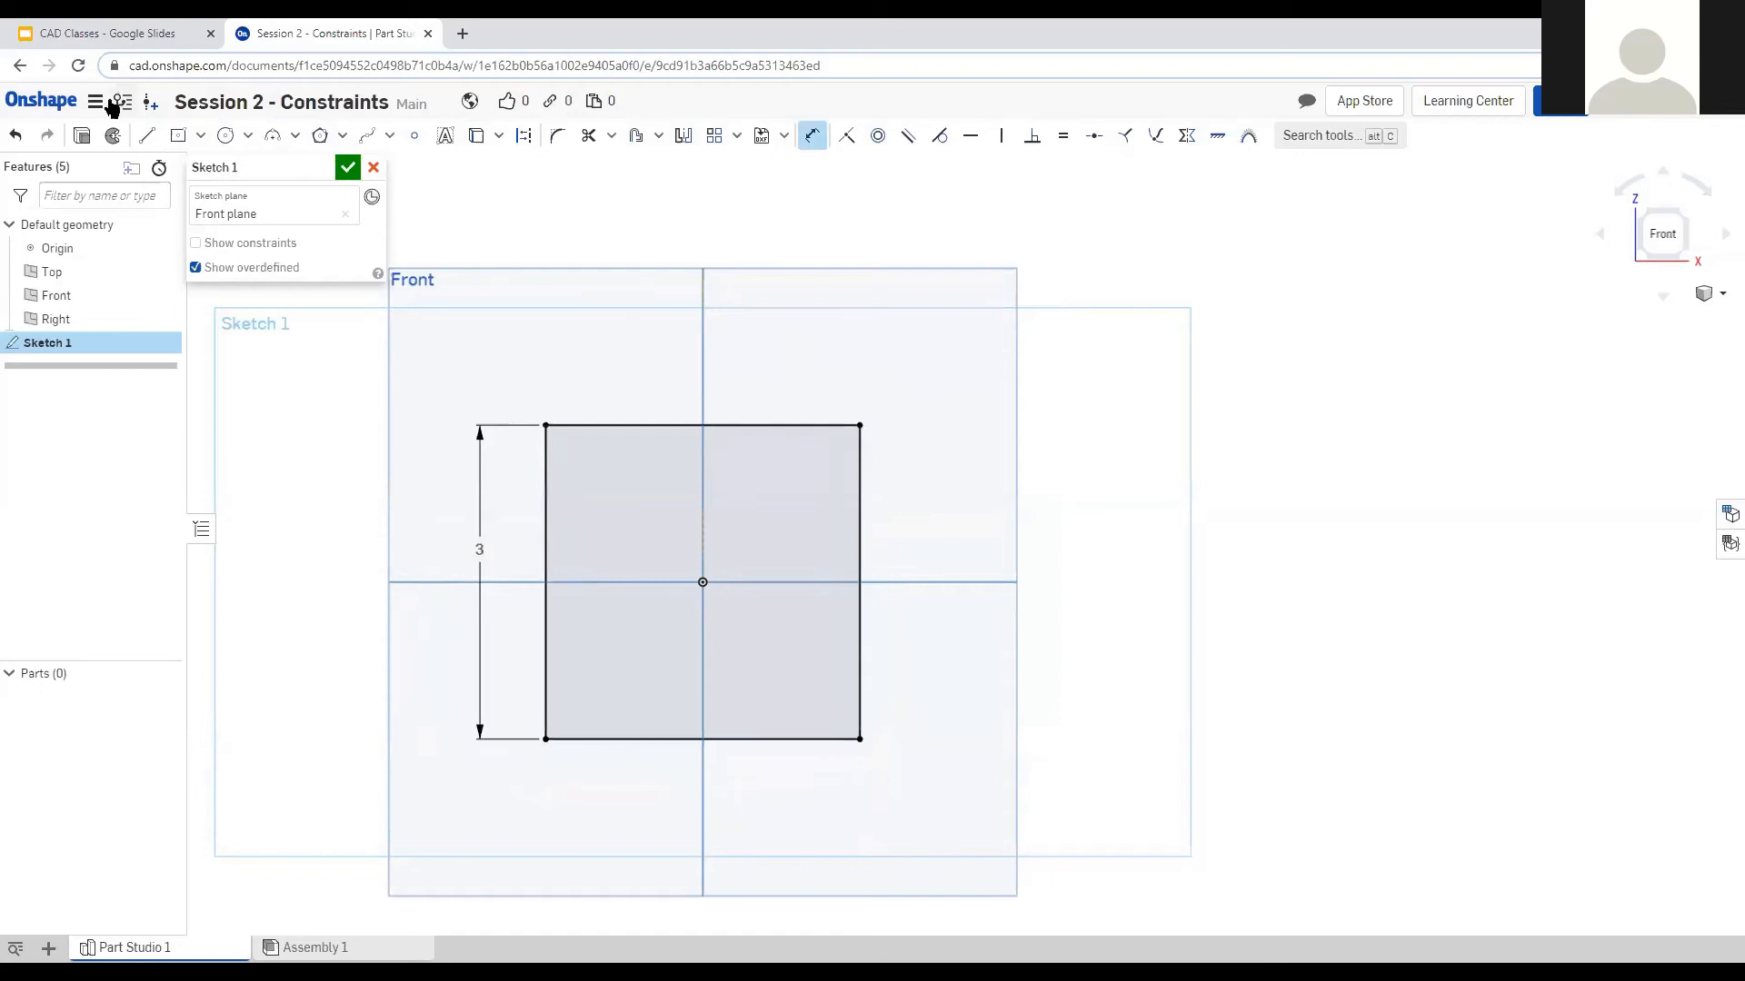
Draw two lines from the square's top-right corner up-left and back to its top-left corner.
left_click(147, 135)
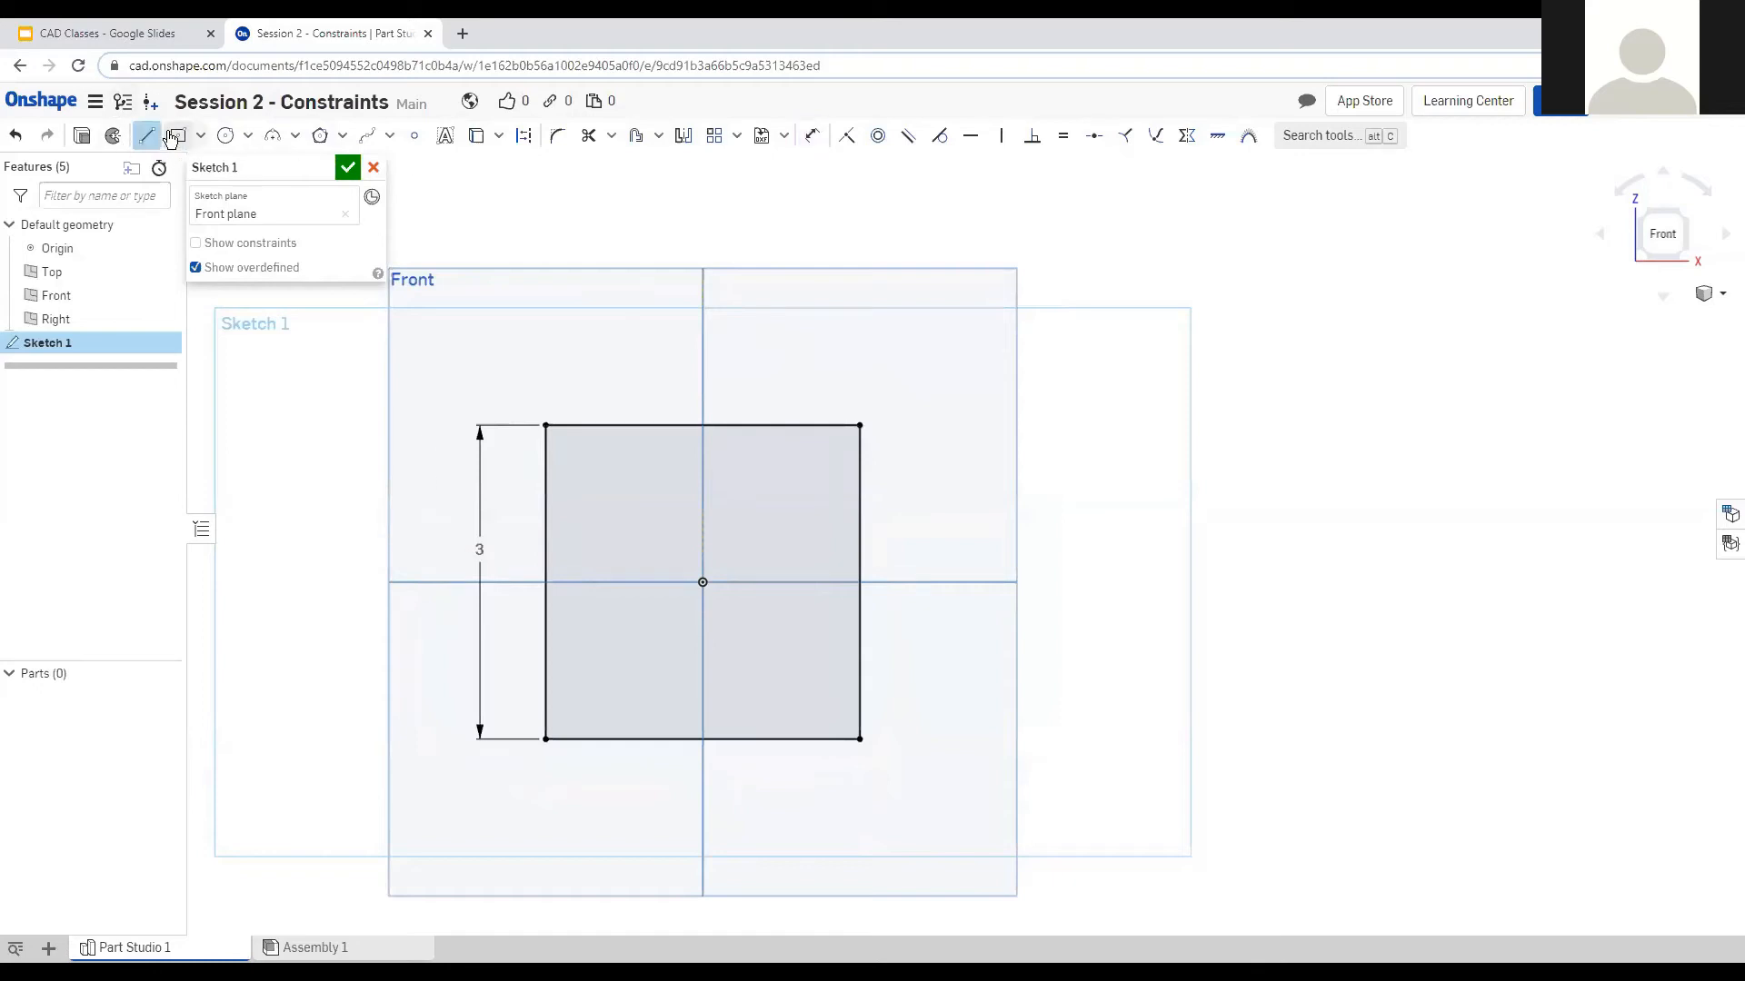
left_click(859, 424)
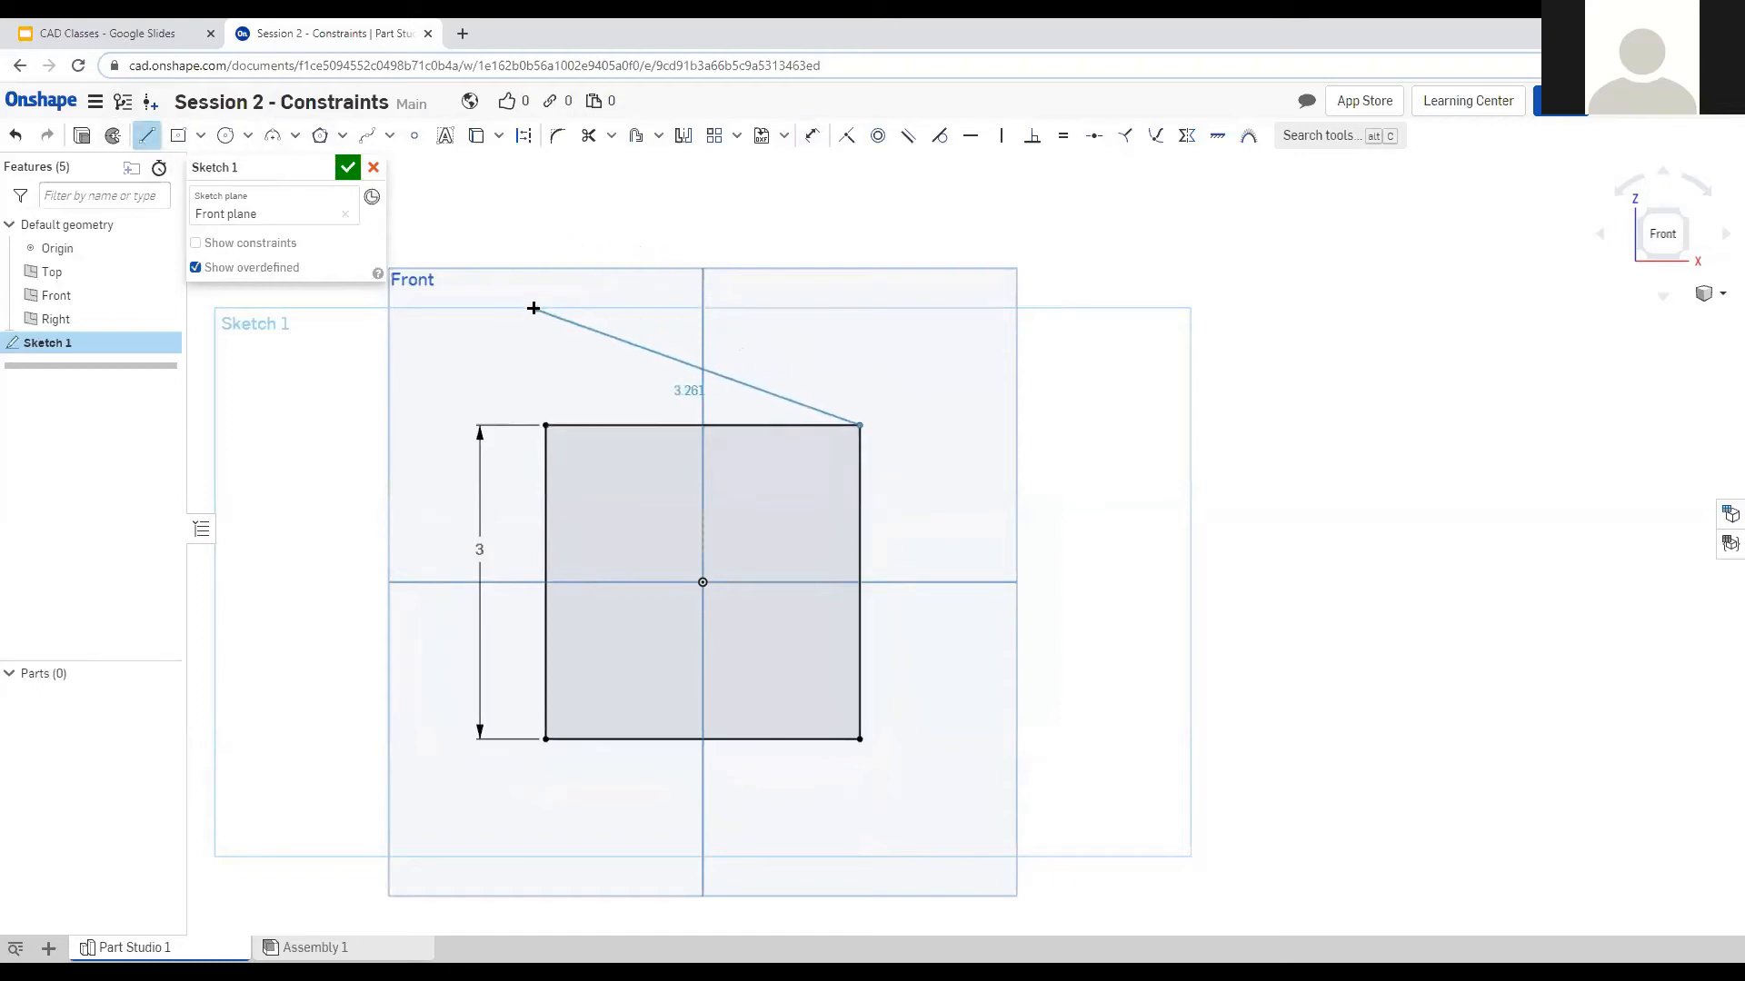
left_click(561, 298)
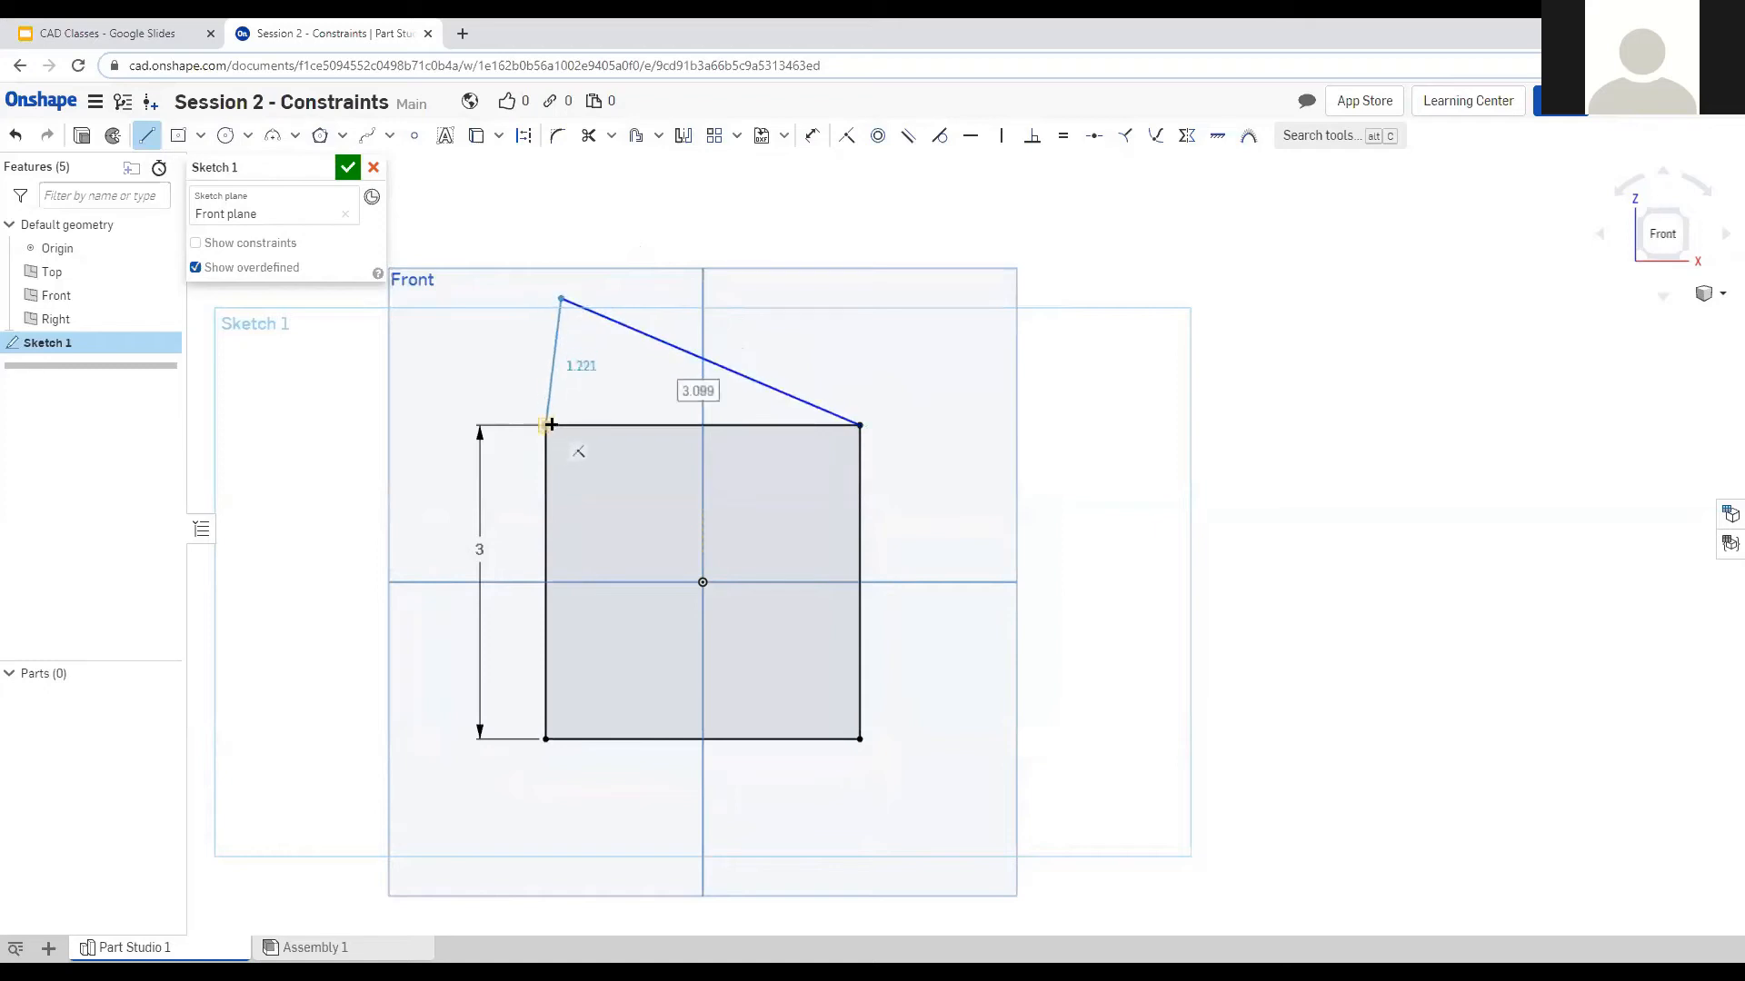
left_click(545, 425)
key("Escape")
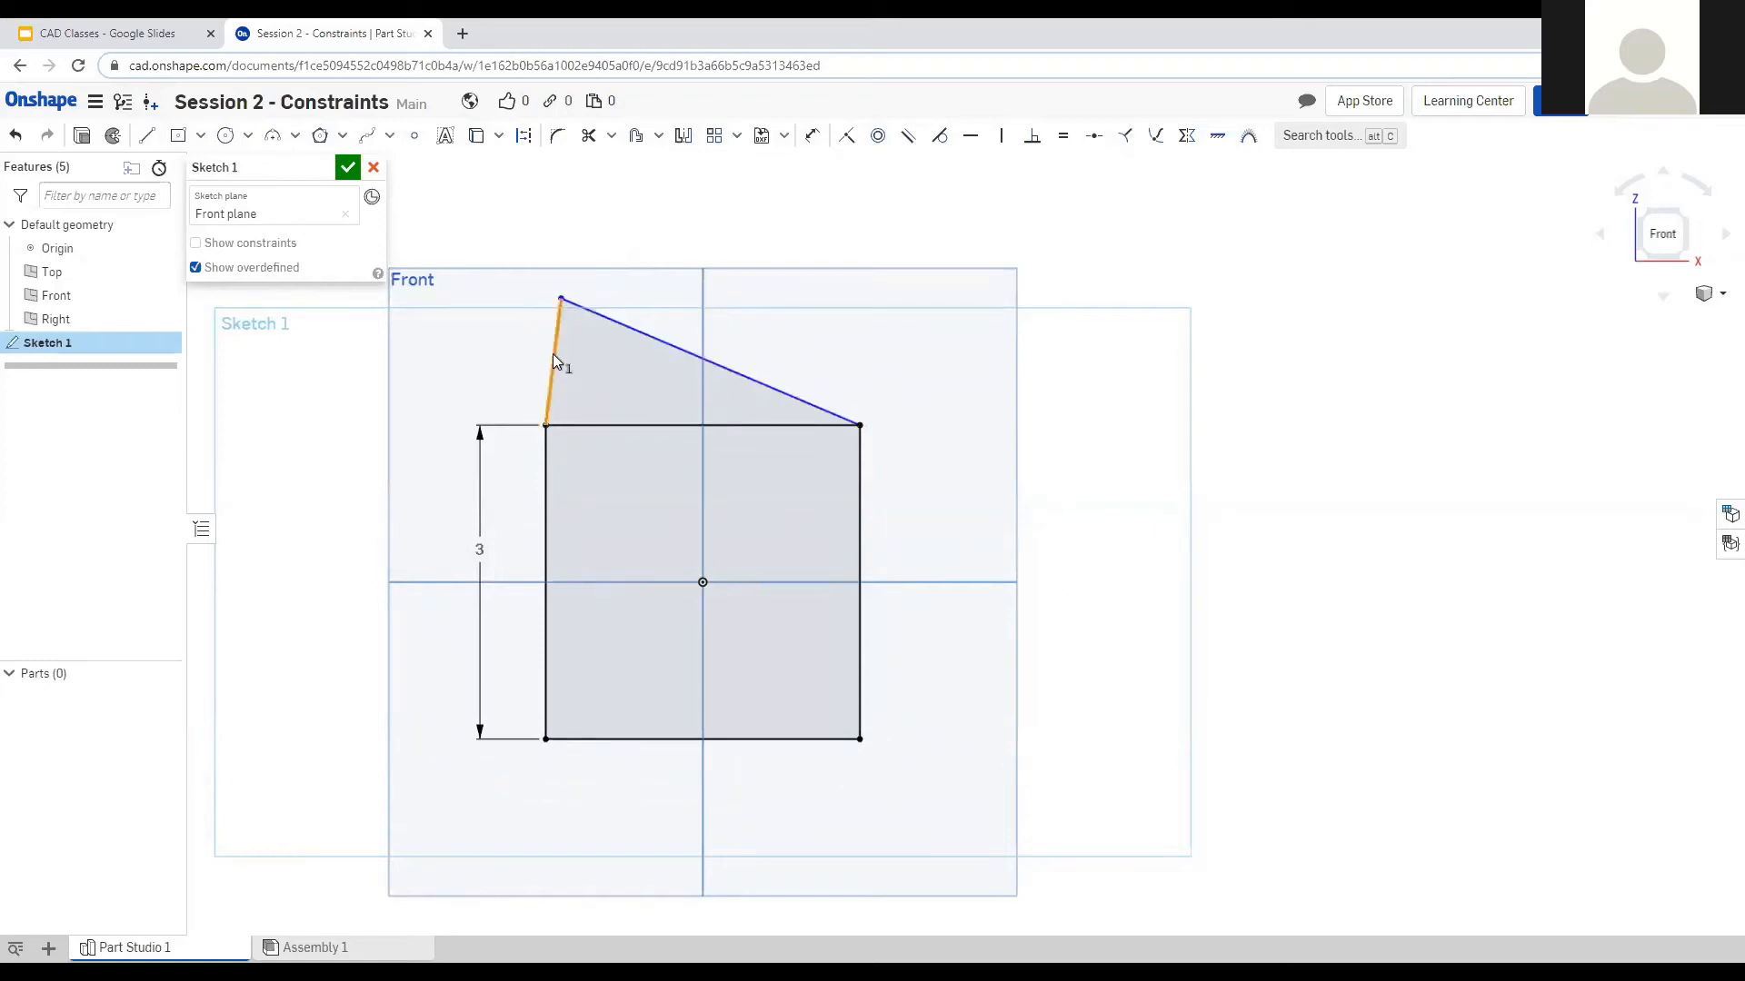
Make the triangle's left side vertical and dimension its height to 1.
key("v")
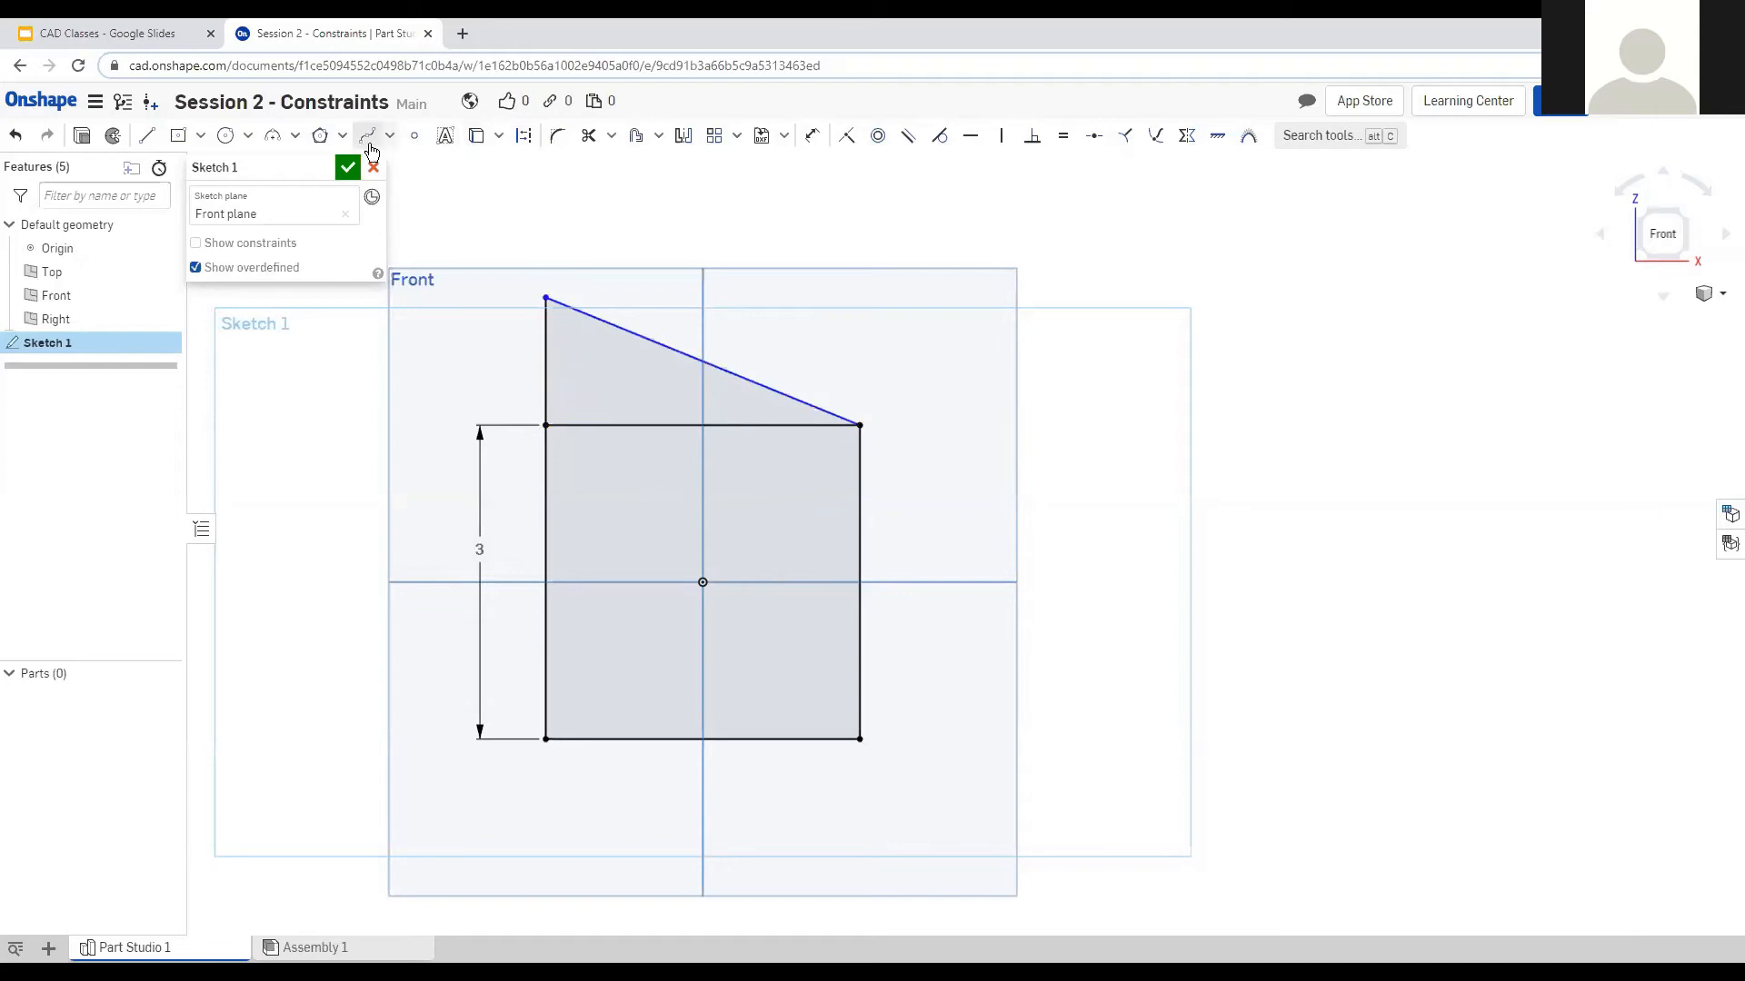
key("u")
left_click(549, 340)
left_click(501, 350)
key("Return")
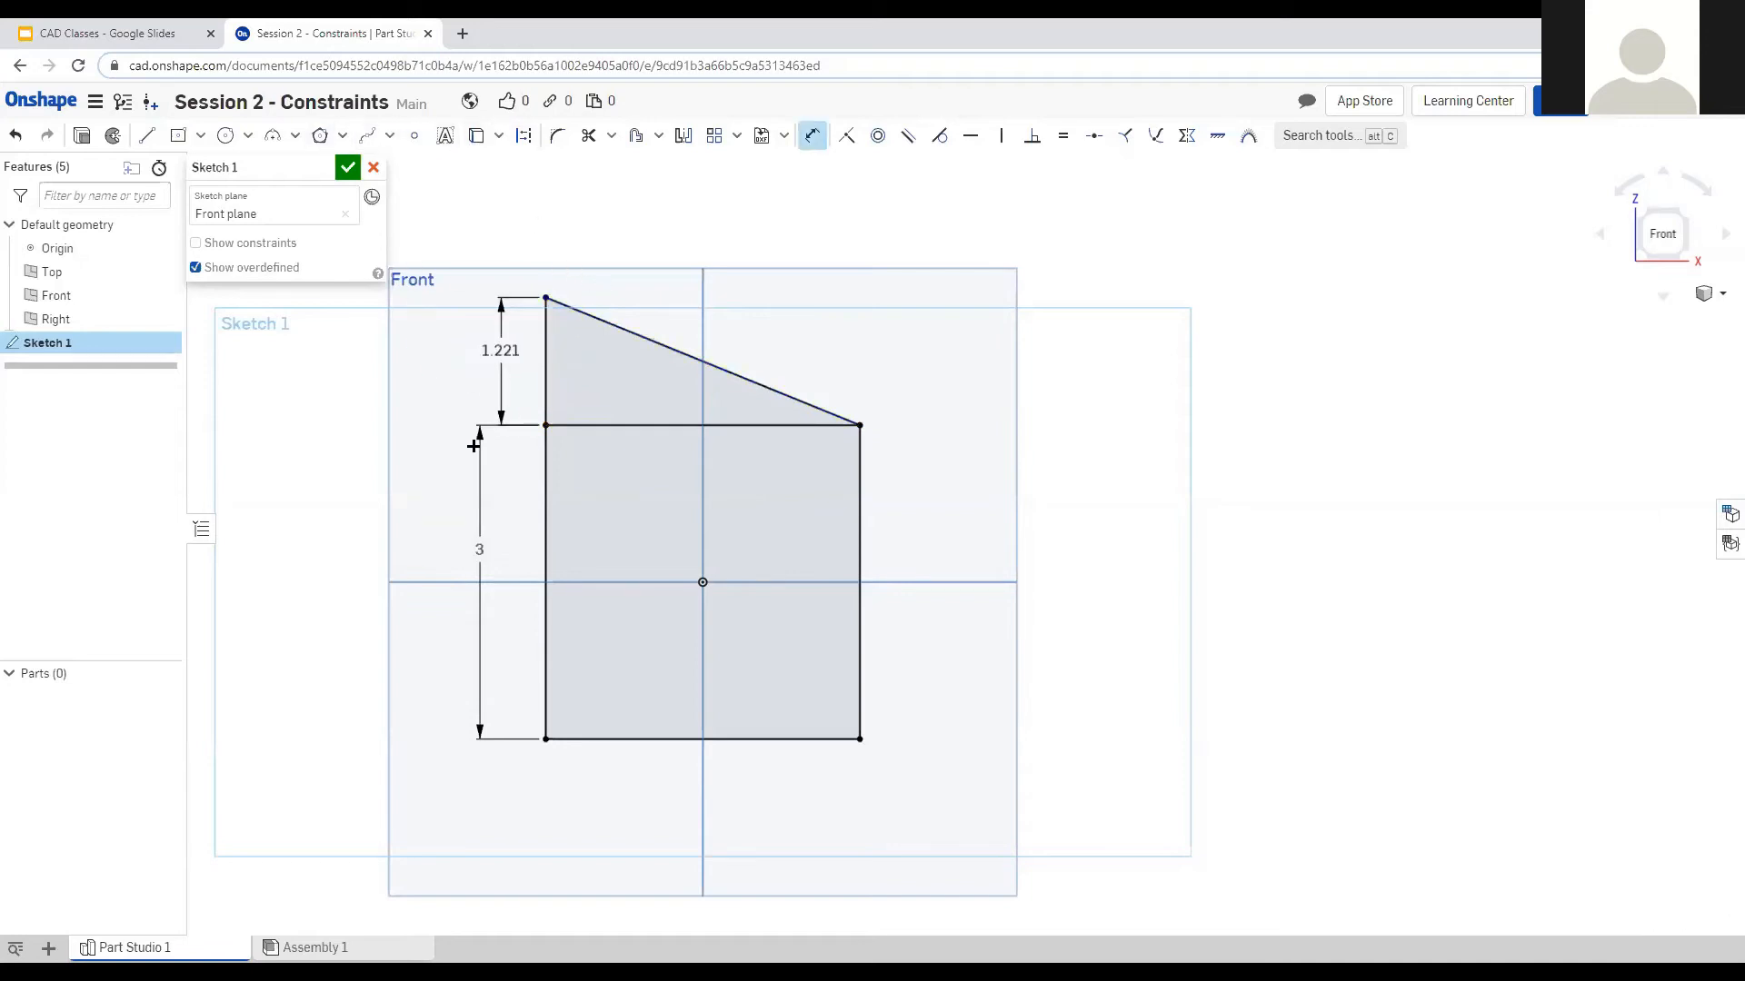
left_click(812, 135)
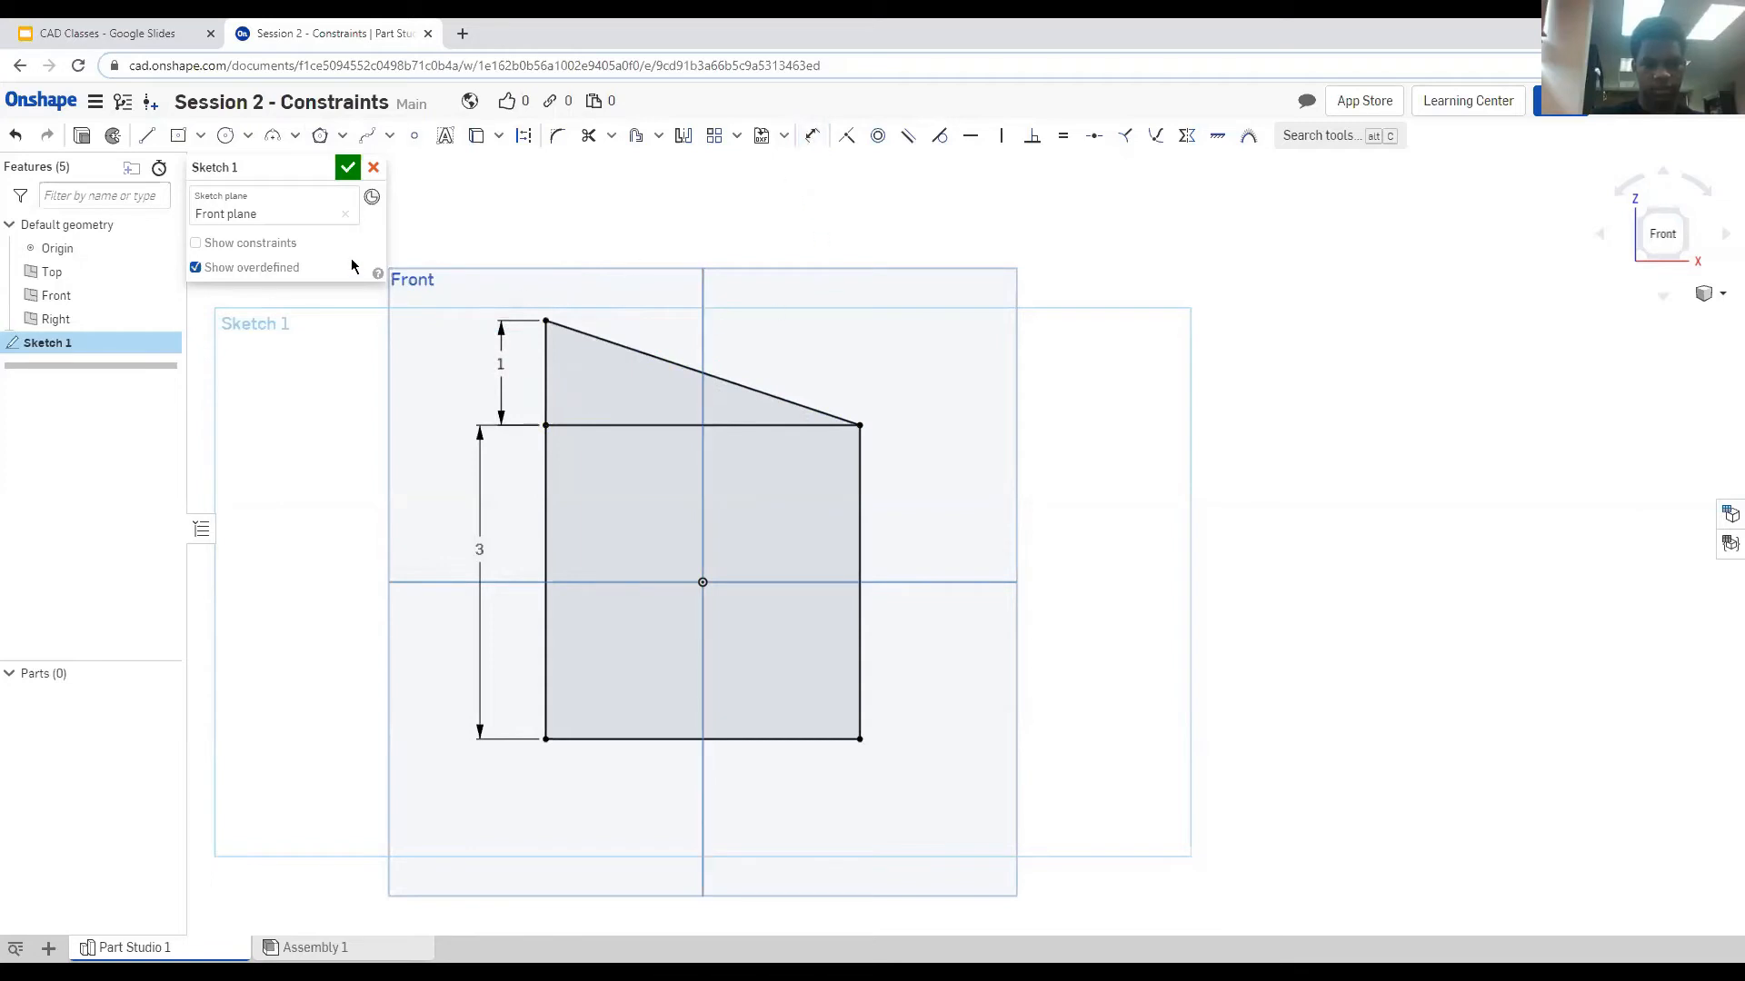
left_click(297, 136)
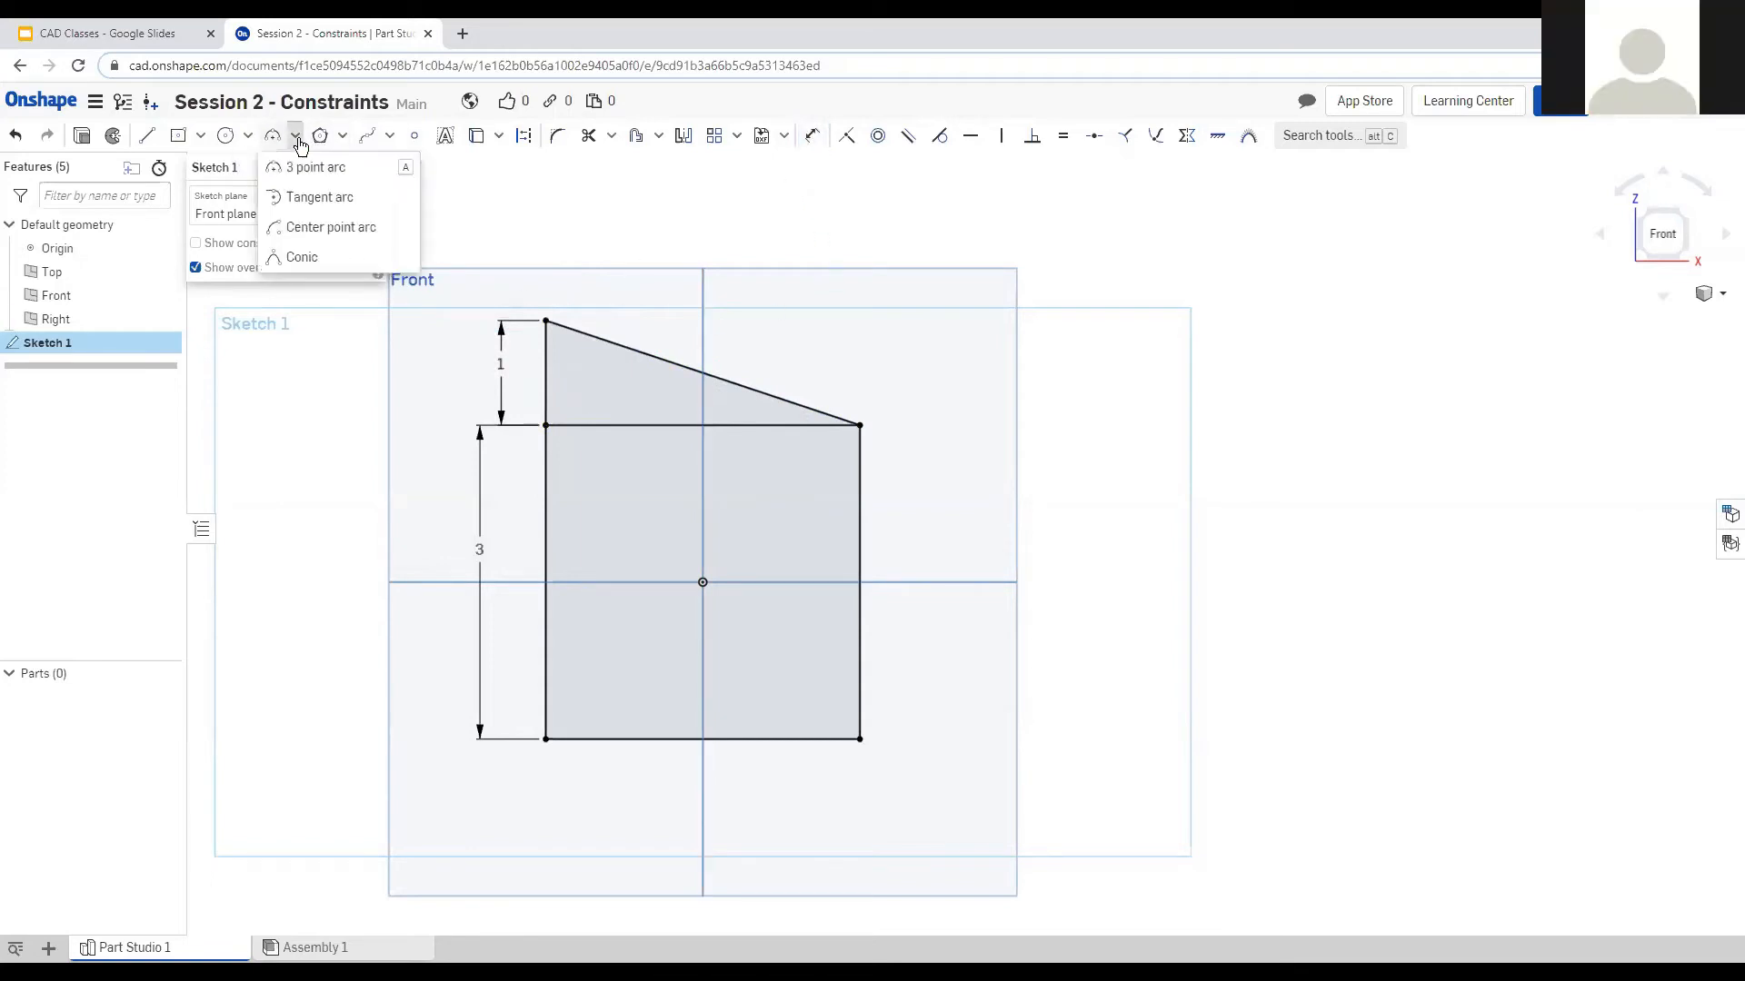
left_click(331, 227)
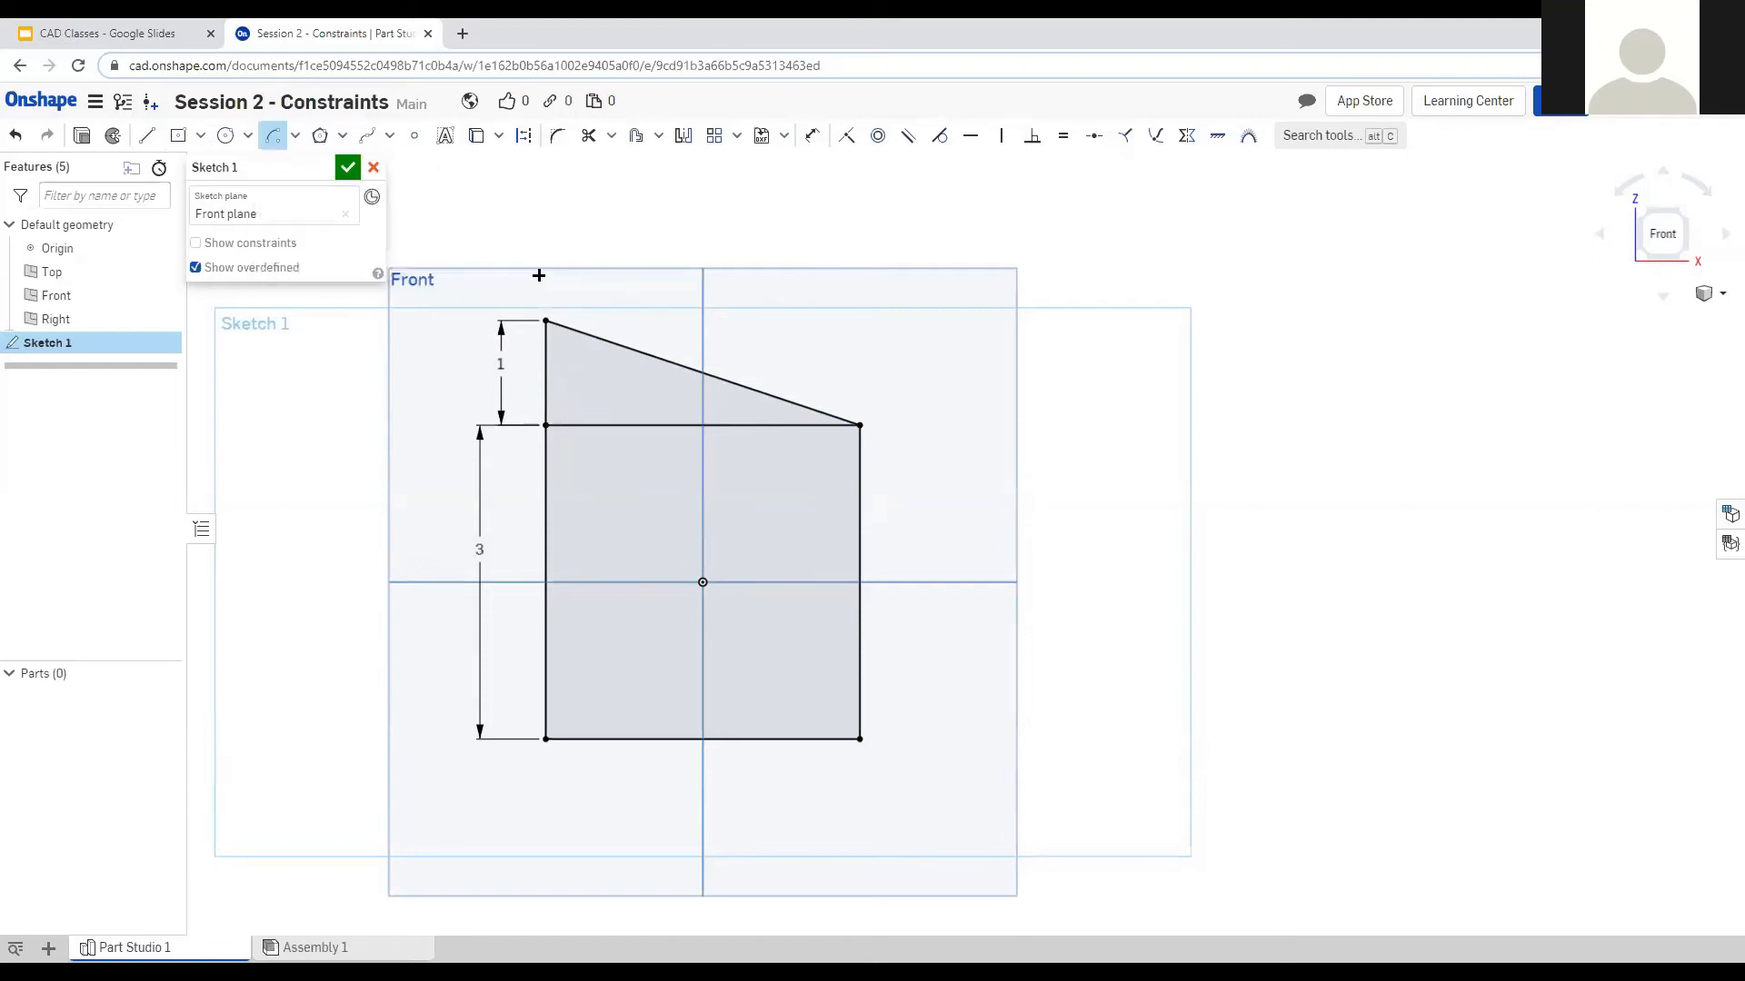
left_click(703, 374)
left_click(545, 319)
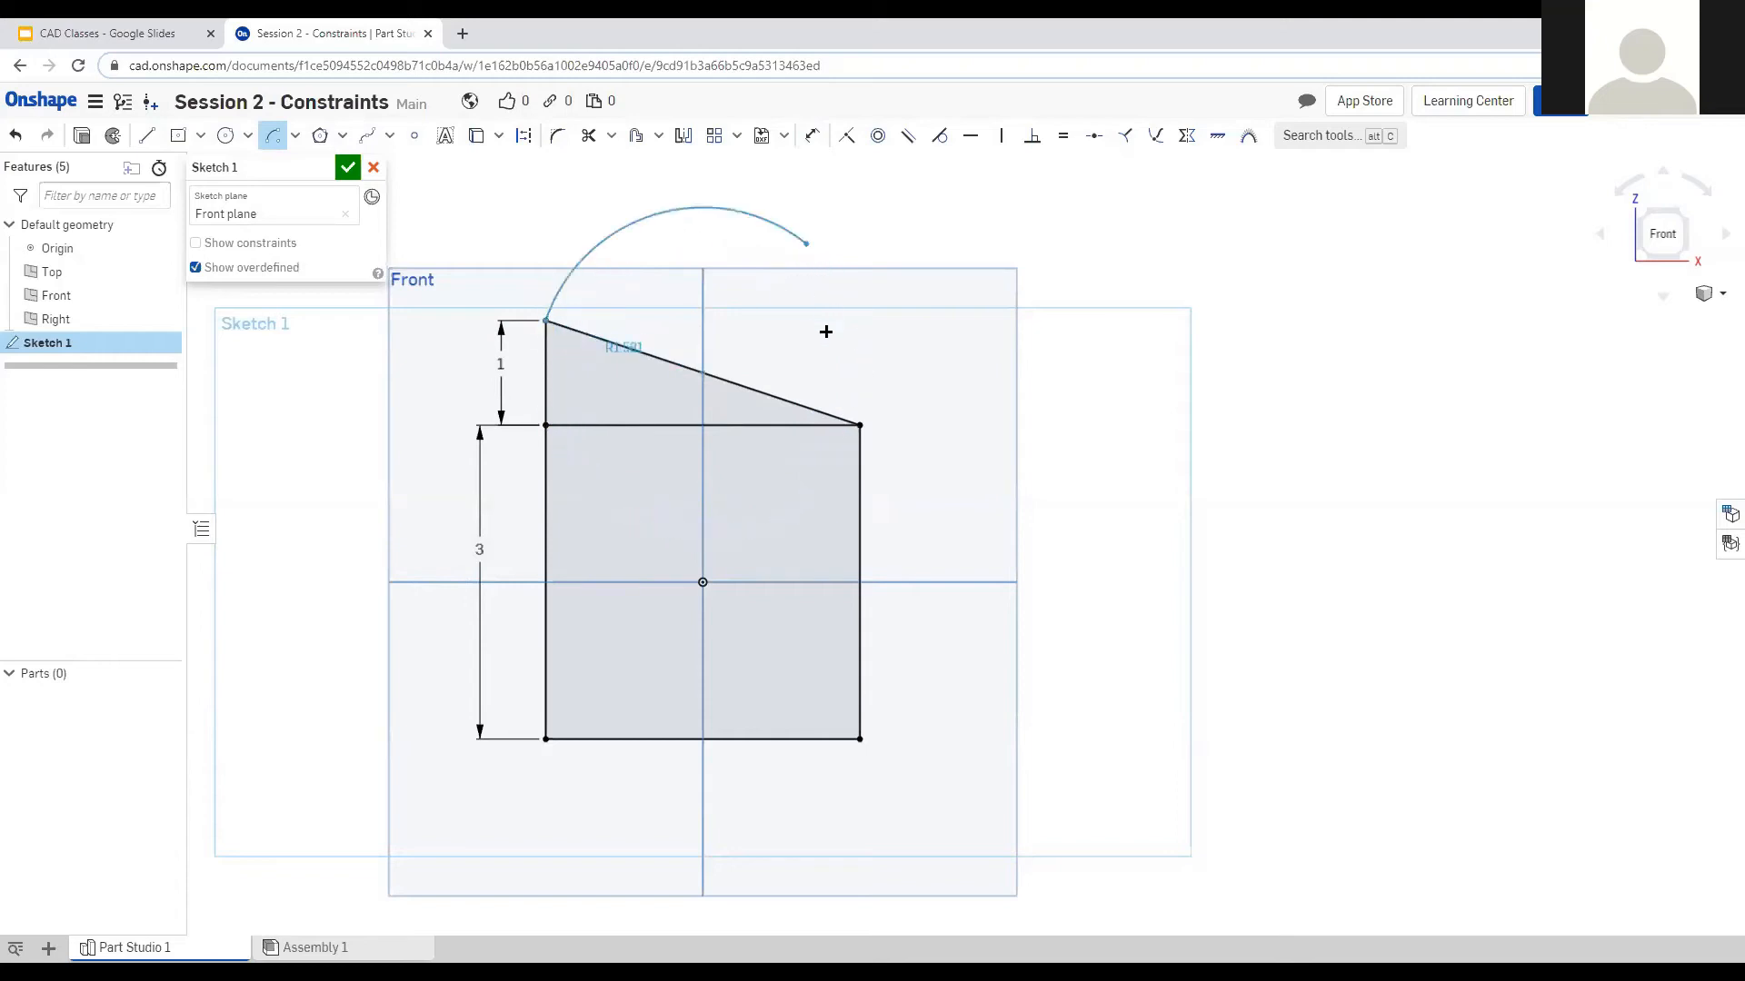
left_click(859, 425)
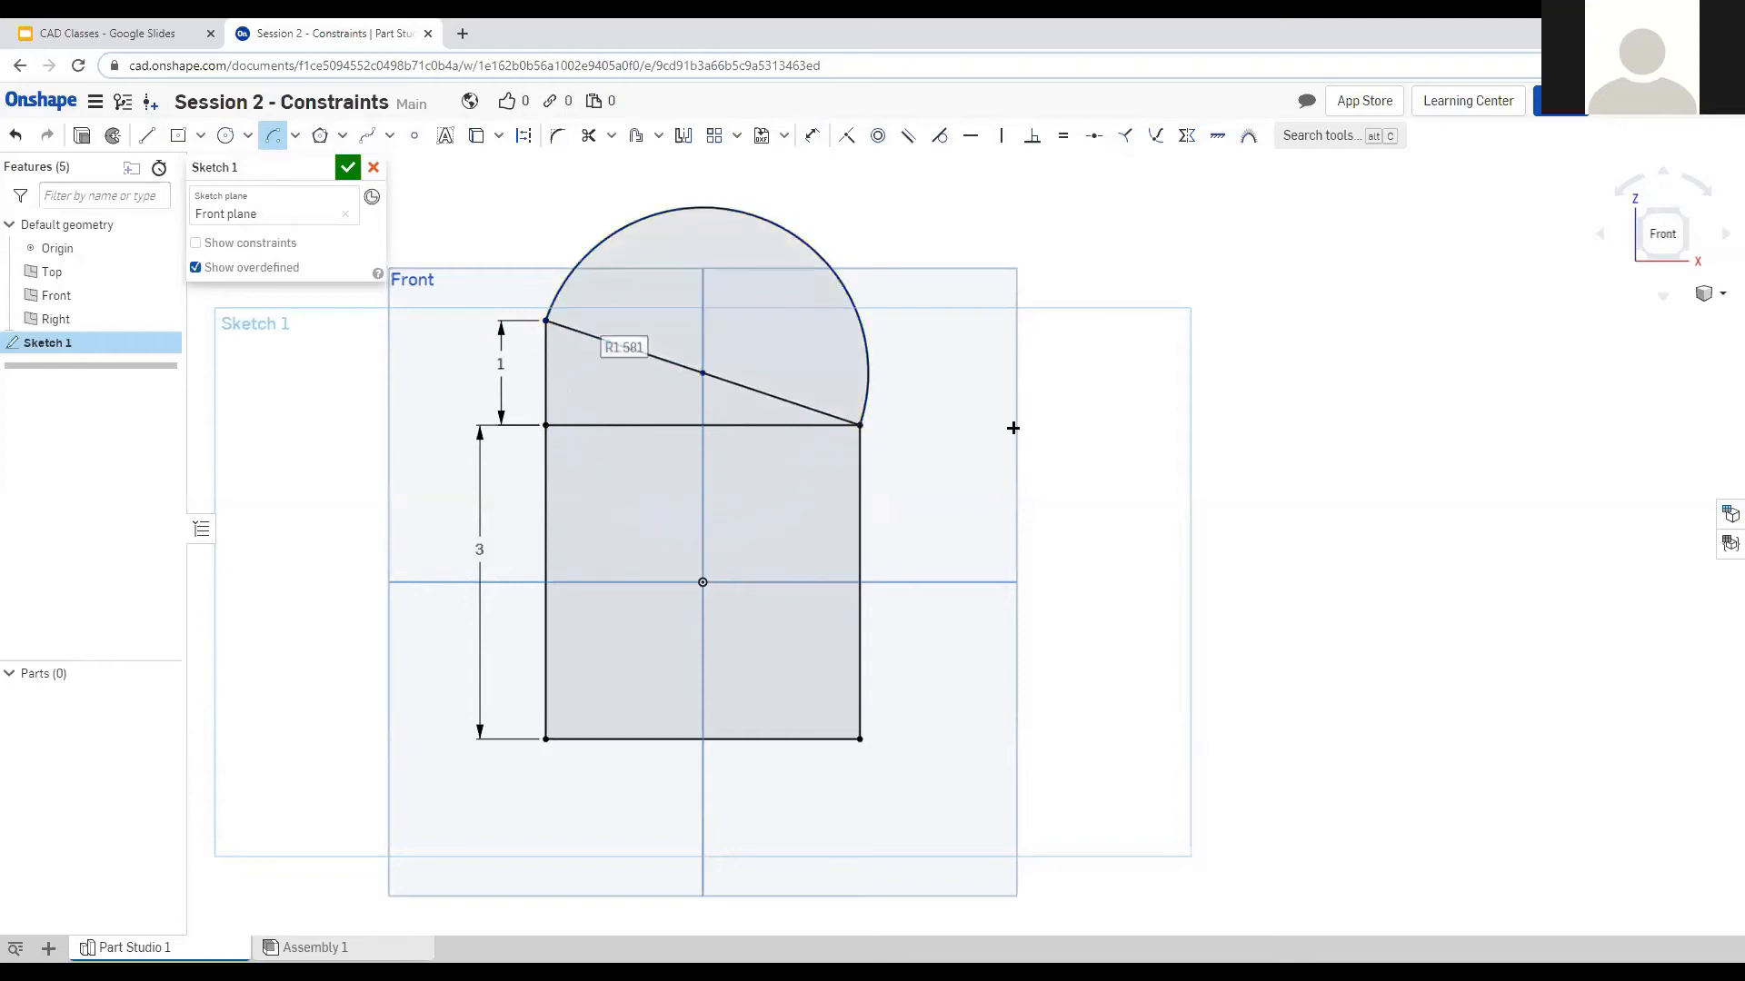
scroll(1013, 420, "down", 3)
key("Escape")
scroll(1238, 447, "up", 3)
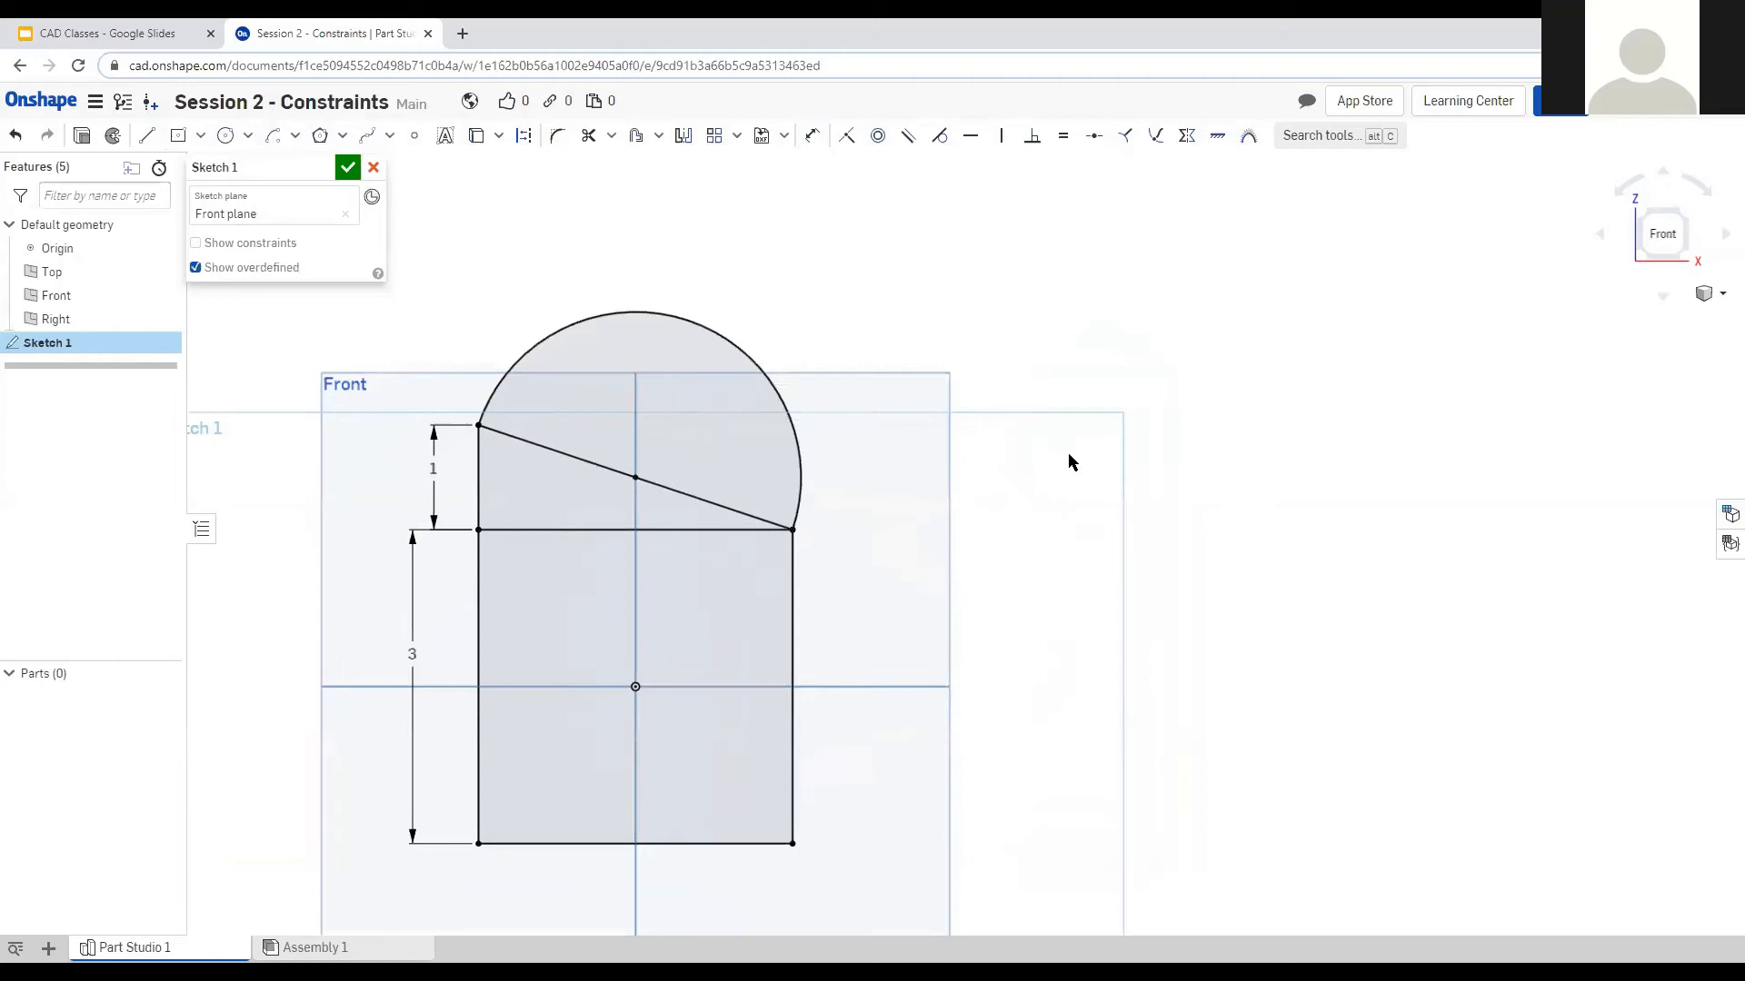
left_click(146, 137)
key("Escape")
left_click(683, 323)
key("Delete")
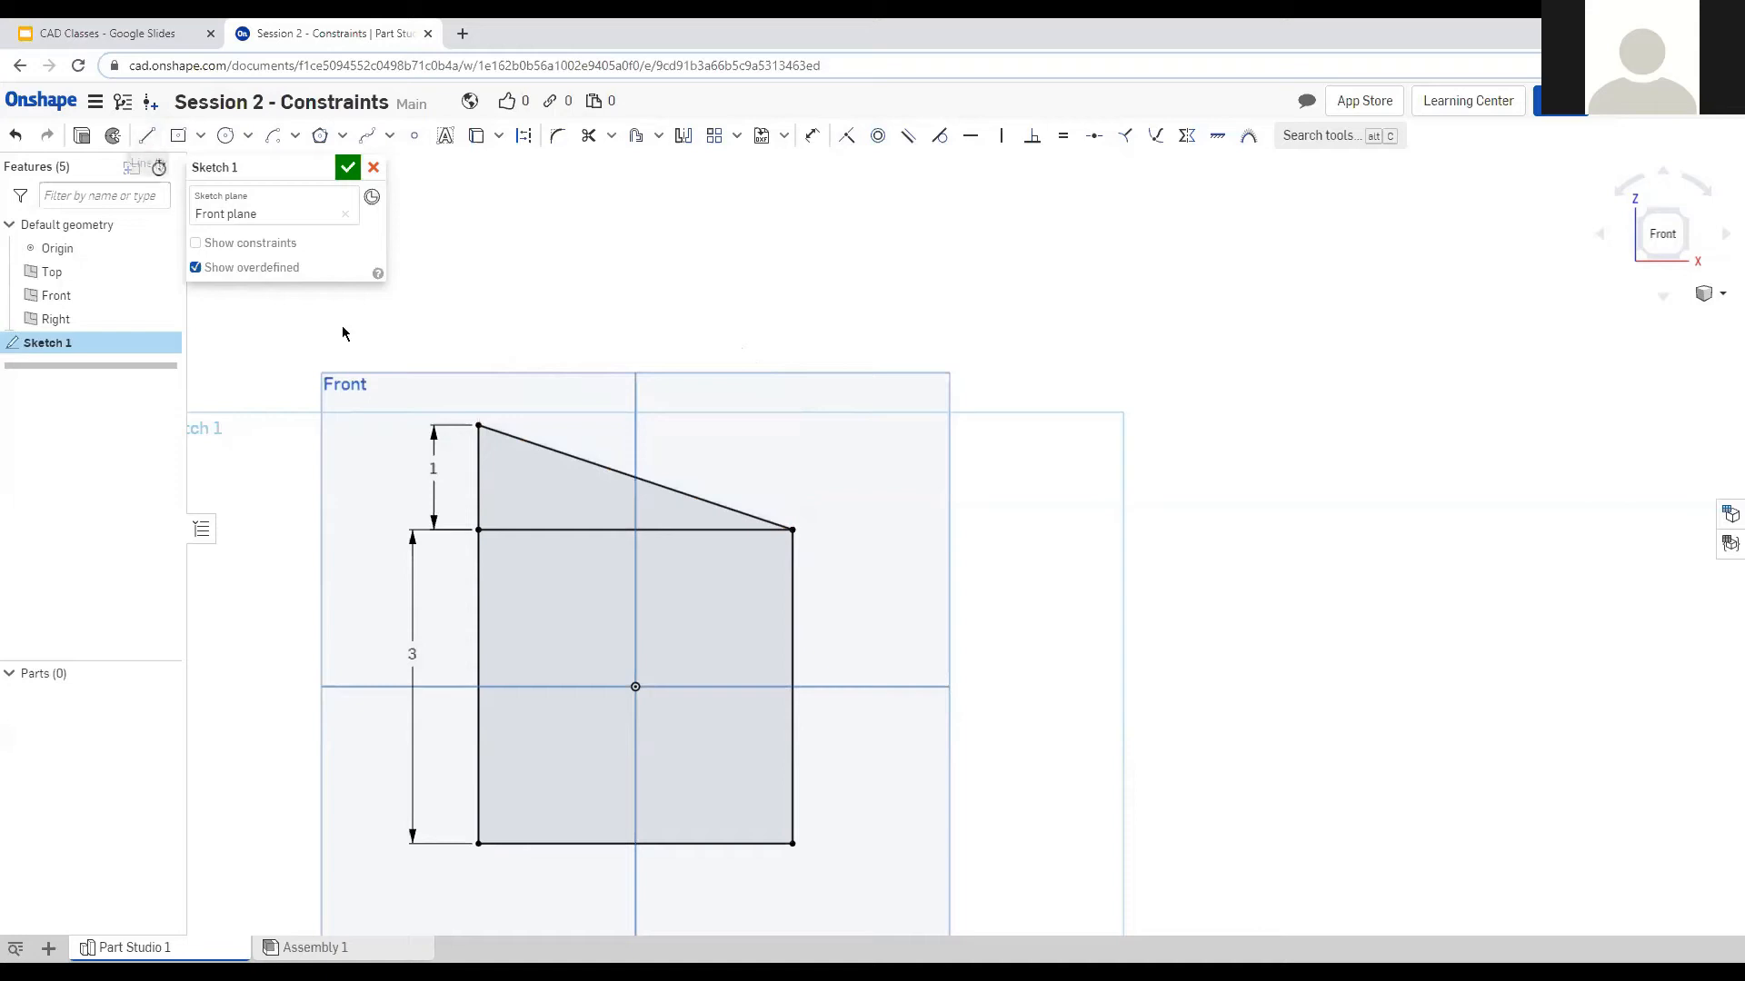
Draw a three-point R3 arc from the triangle's peak to the square's bottom-right corner.
key("a")
left_click(792, 530)
left_click(793, 844)
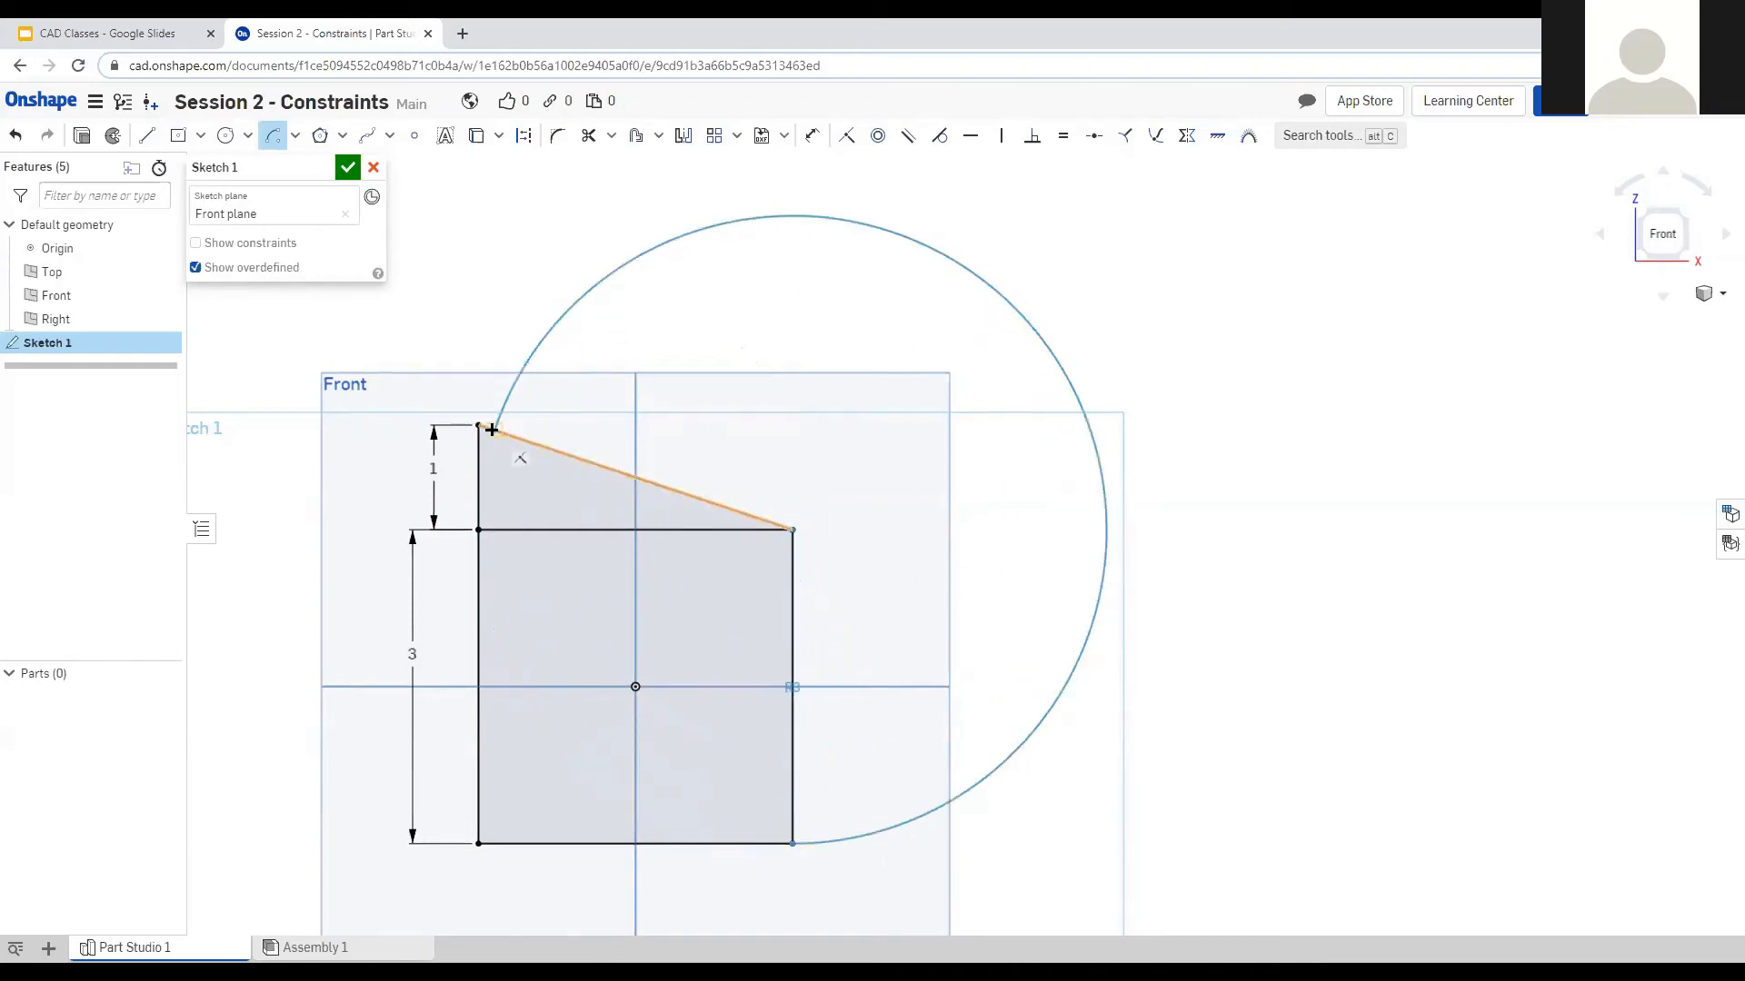
left_click(491, 429)
scroll(705, 401, "down", 5)
scroll(548, 413, "up", 3)
scroll(548, 415, "up", 1)
scroll(870, 472, "down", 2)
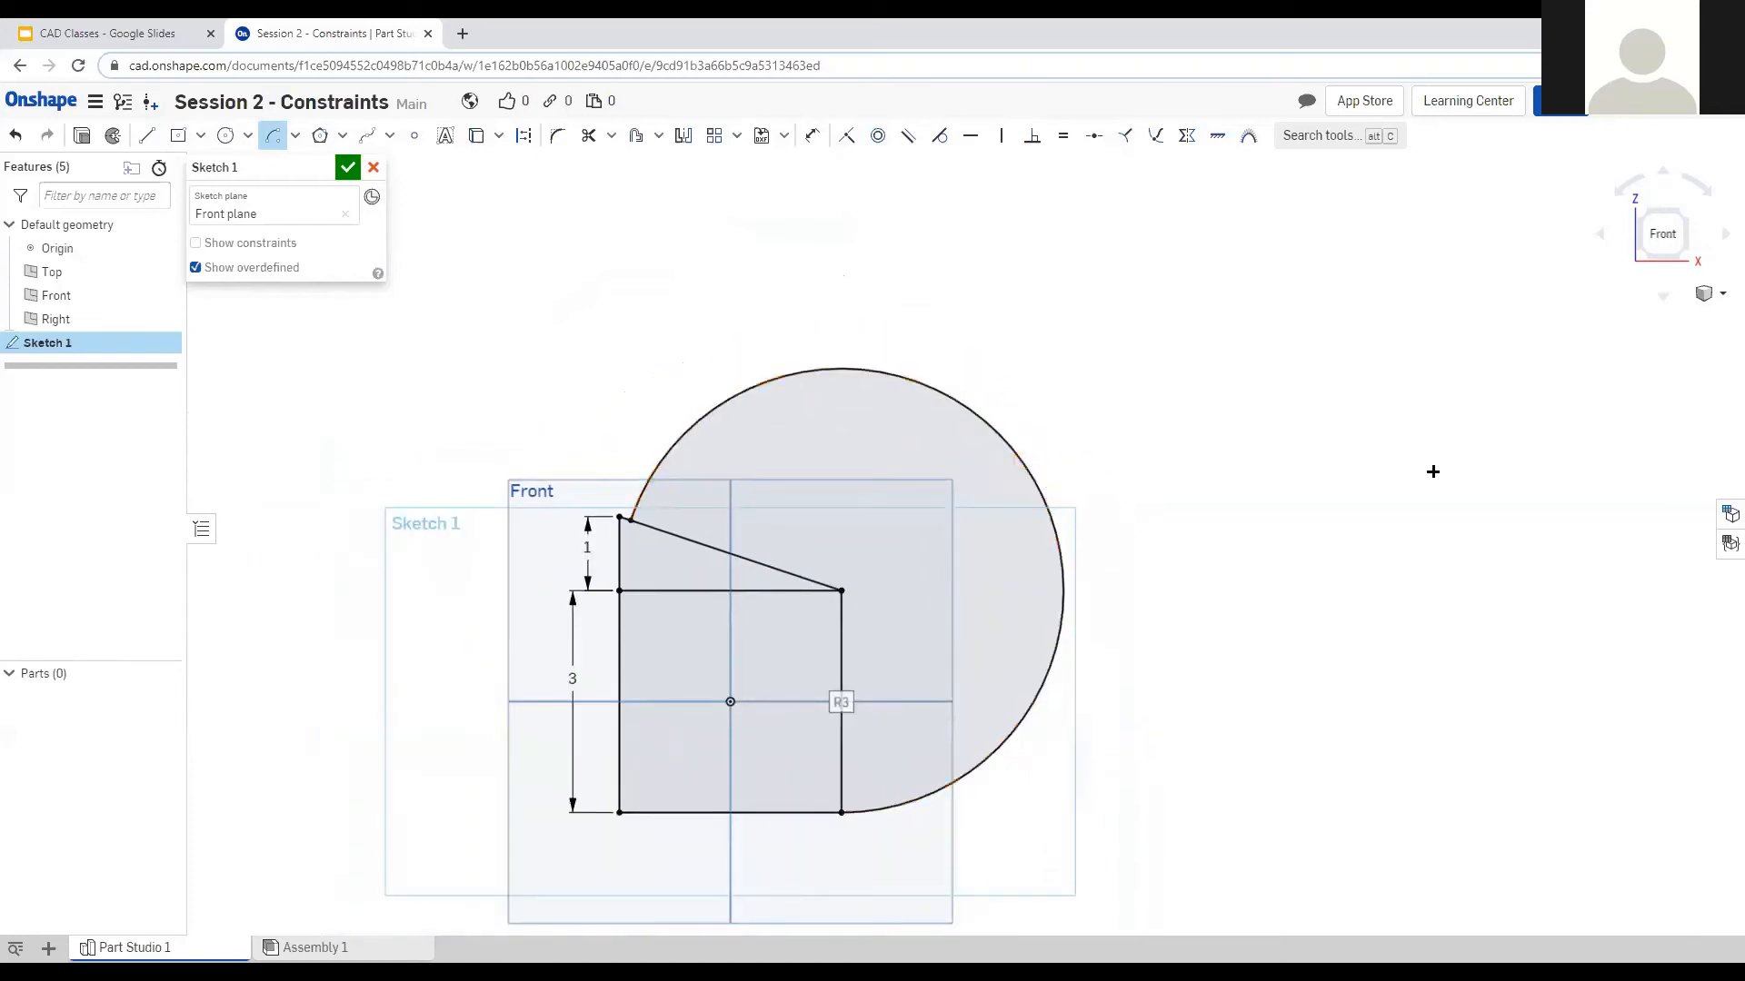
scroll(1433, 471, "down", 1)
scroll(549, 463, "down", 1)
scroll(454, 486, "down", 1)
scroll(453, 486, "up", 1)
scroll(478, 488, "down", 1)
scroll(1136, 527, "up", 2)
scroll(876, 386, "down", 3)
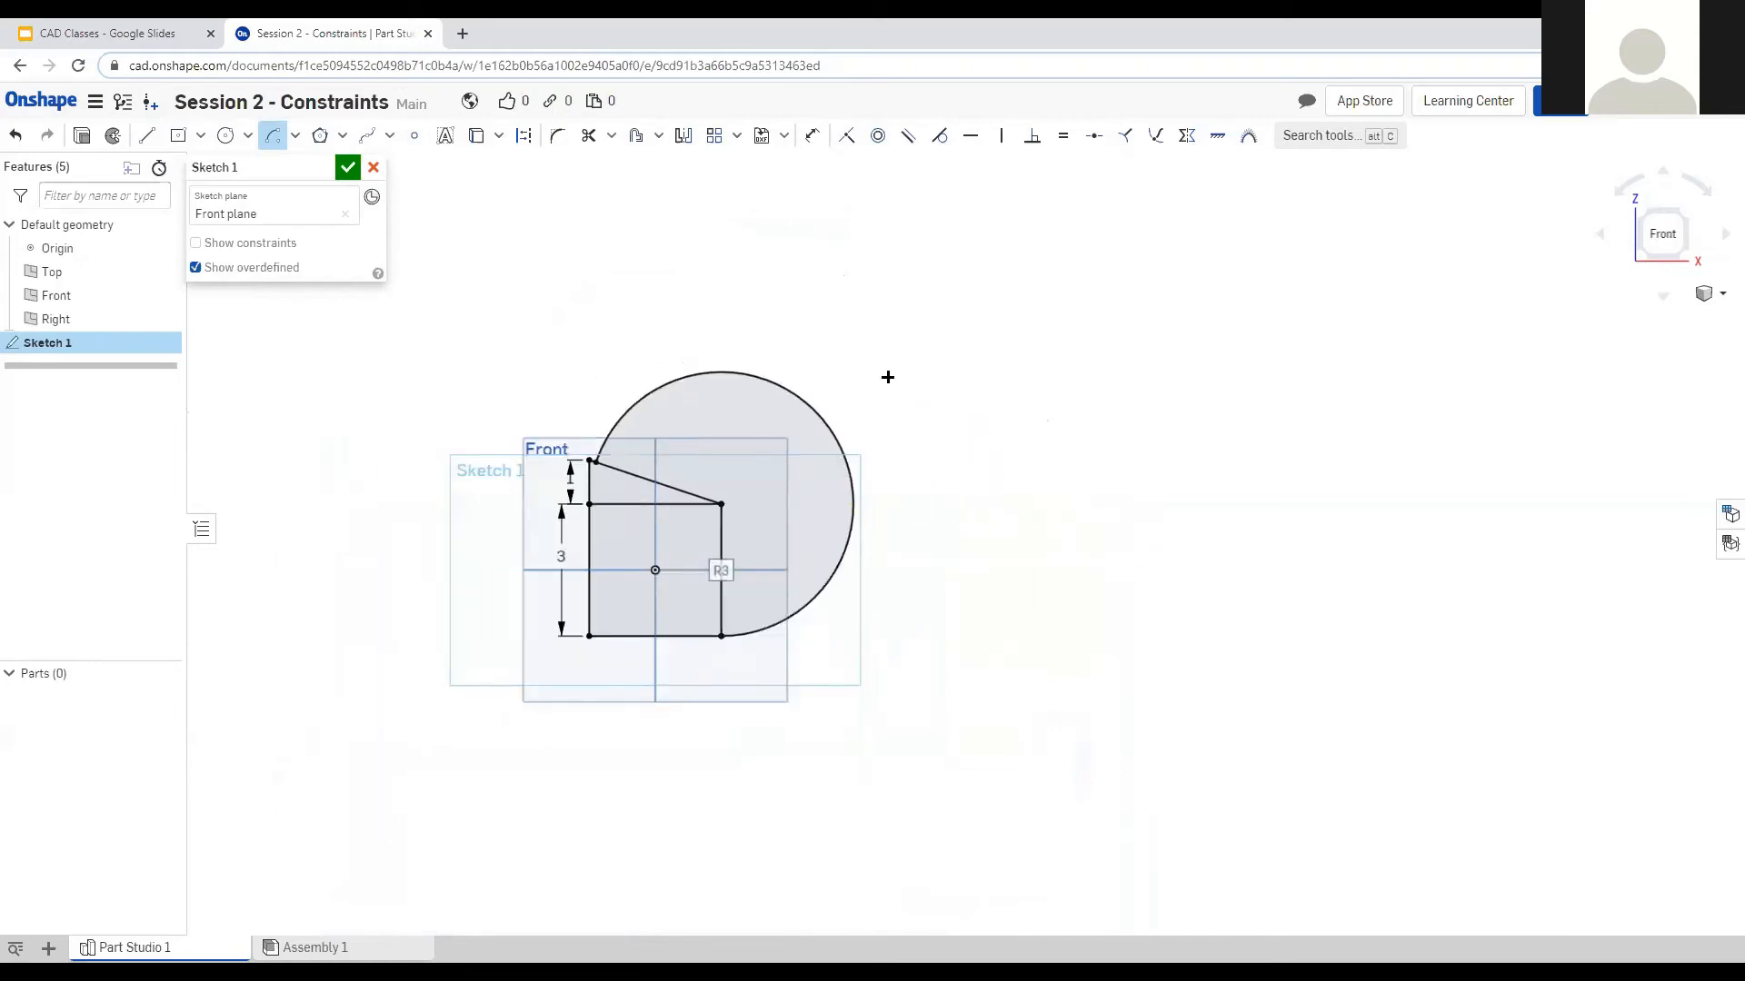
scroll(1099, 305, "up", 2)
scroll(821, 479, "down", 1)
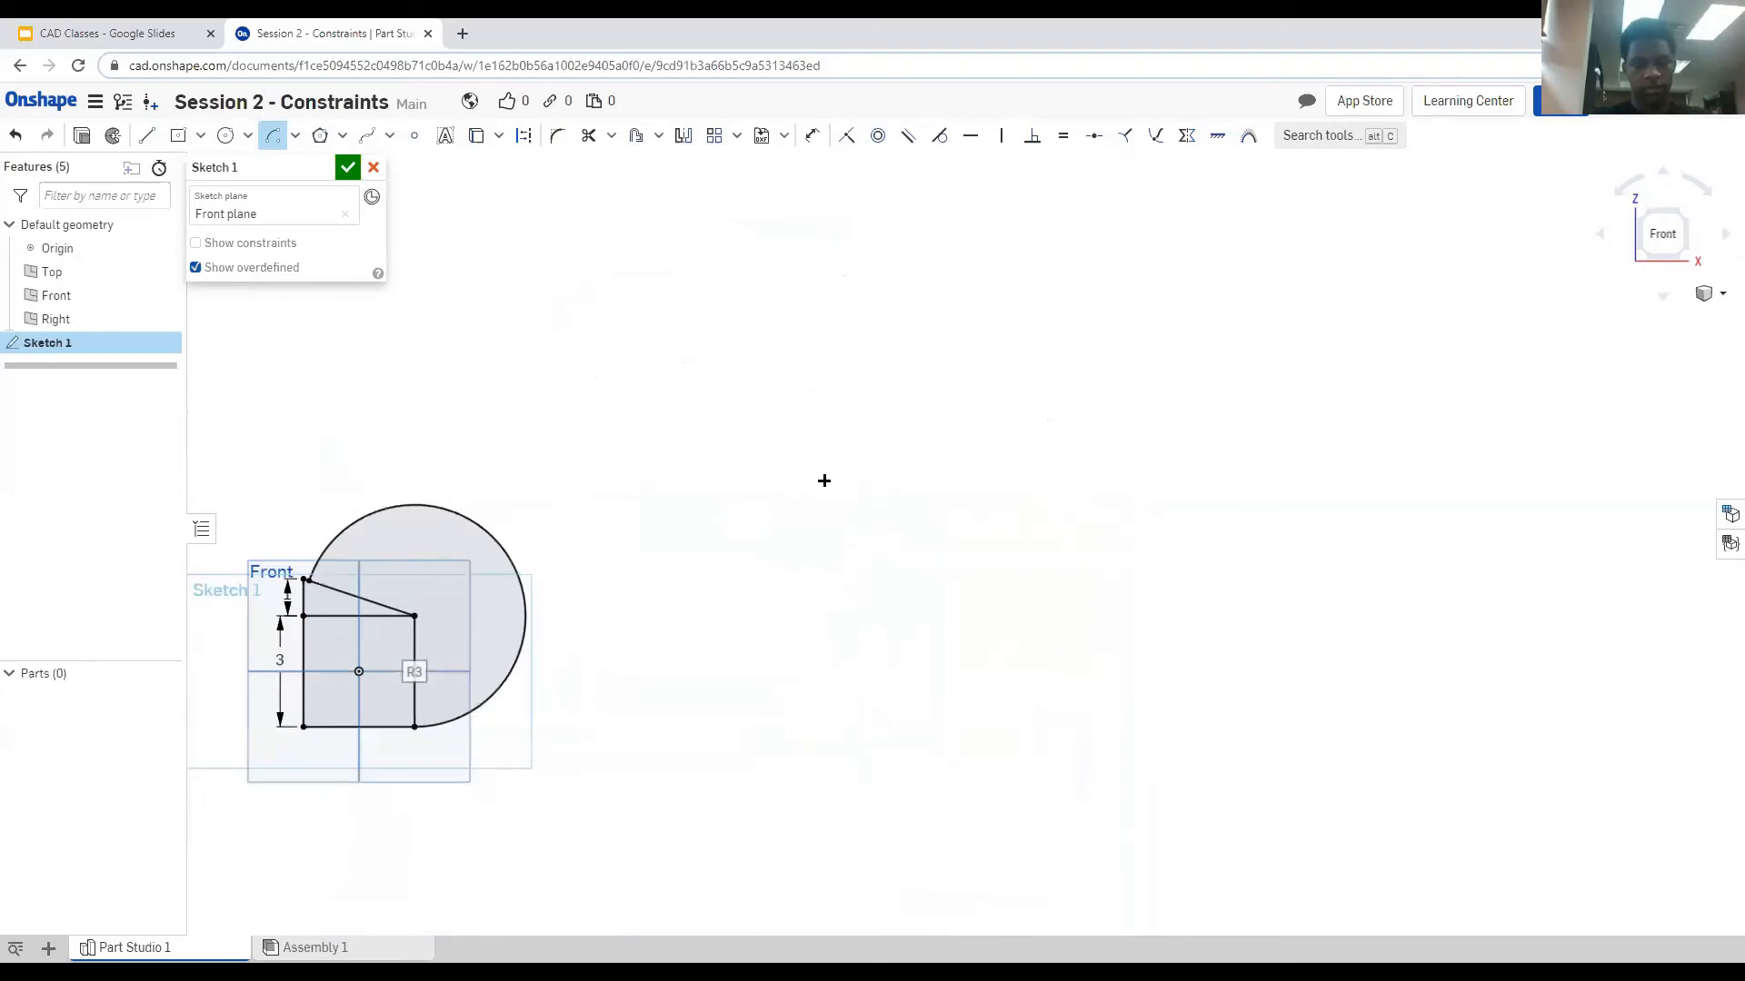
Orbit the view, then return to the straight-on Front view.
mouse_move(663, 578)
right_mouse_down()
mouse_move(721, 584)
mouse_move(677, 600)
right_mouse_up()
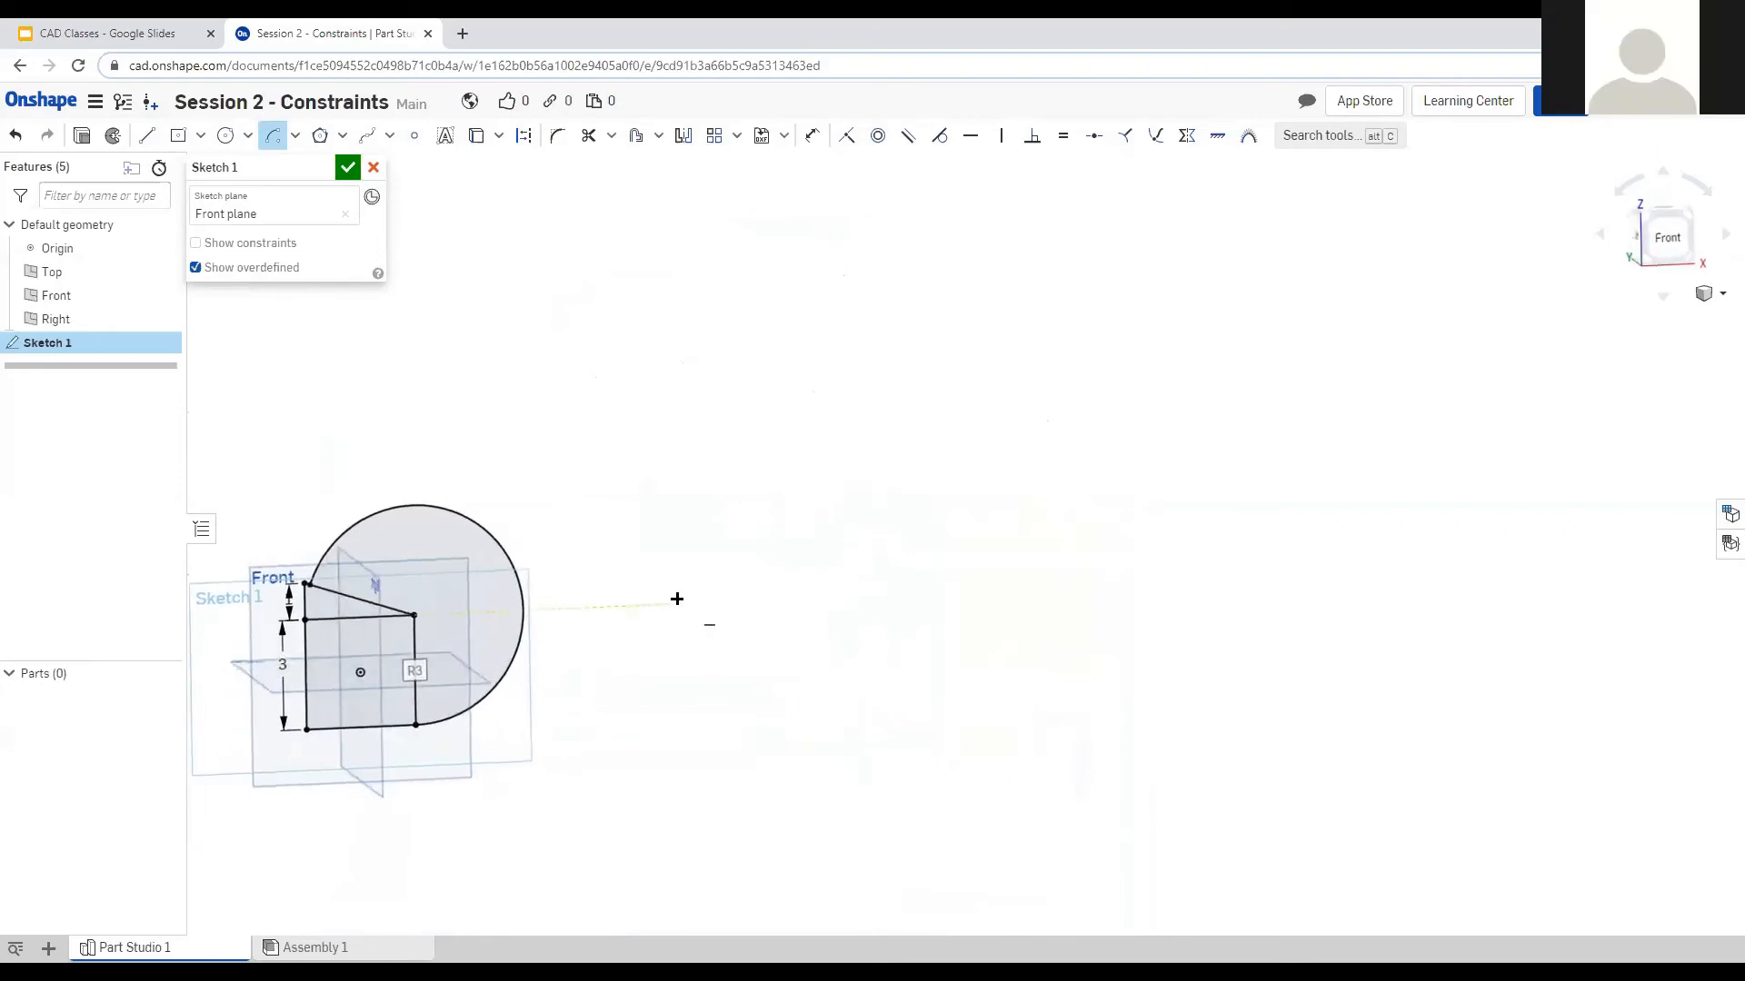
left_click(1670, 238)
scroll(739, 678, "up", 1)
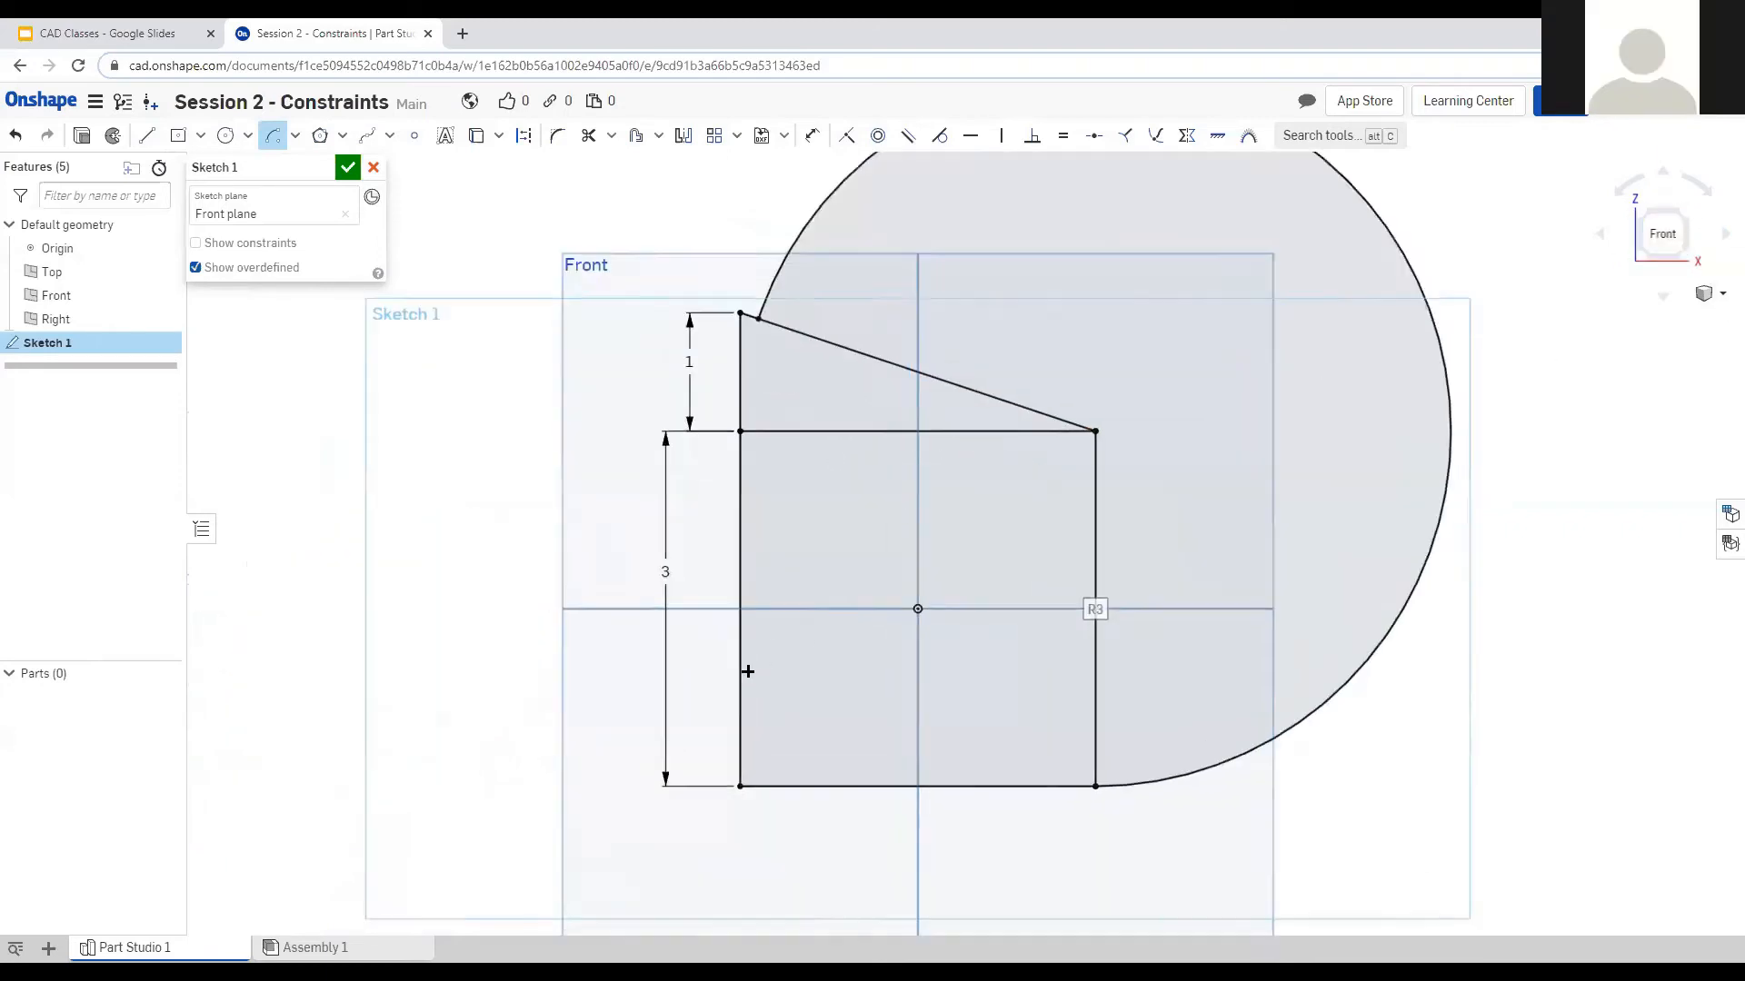
scroll(728, 674, "down", 4)
scroll(1121, 390, "up", 1)
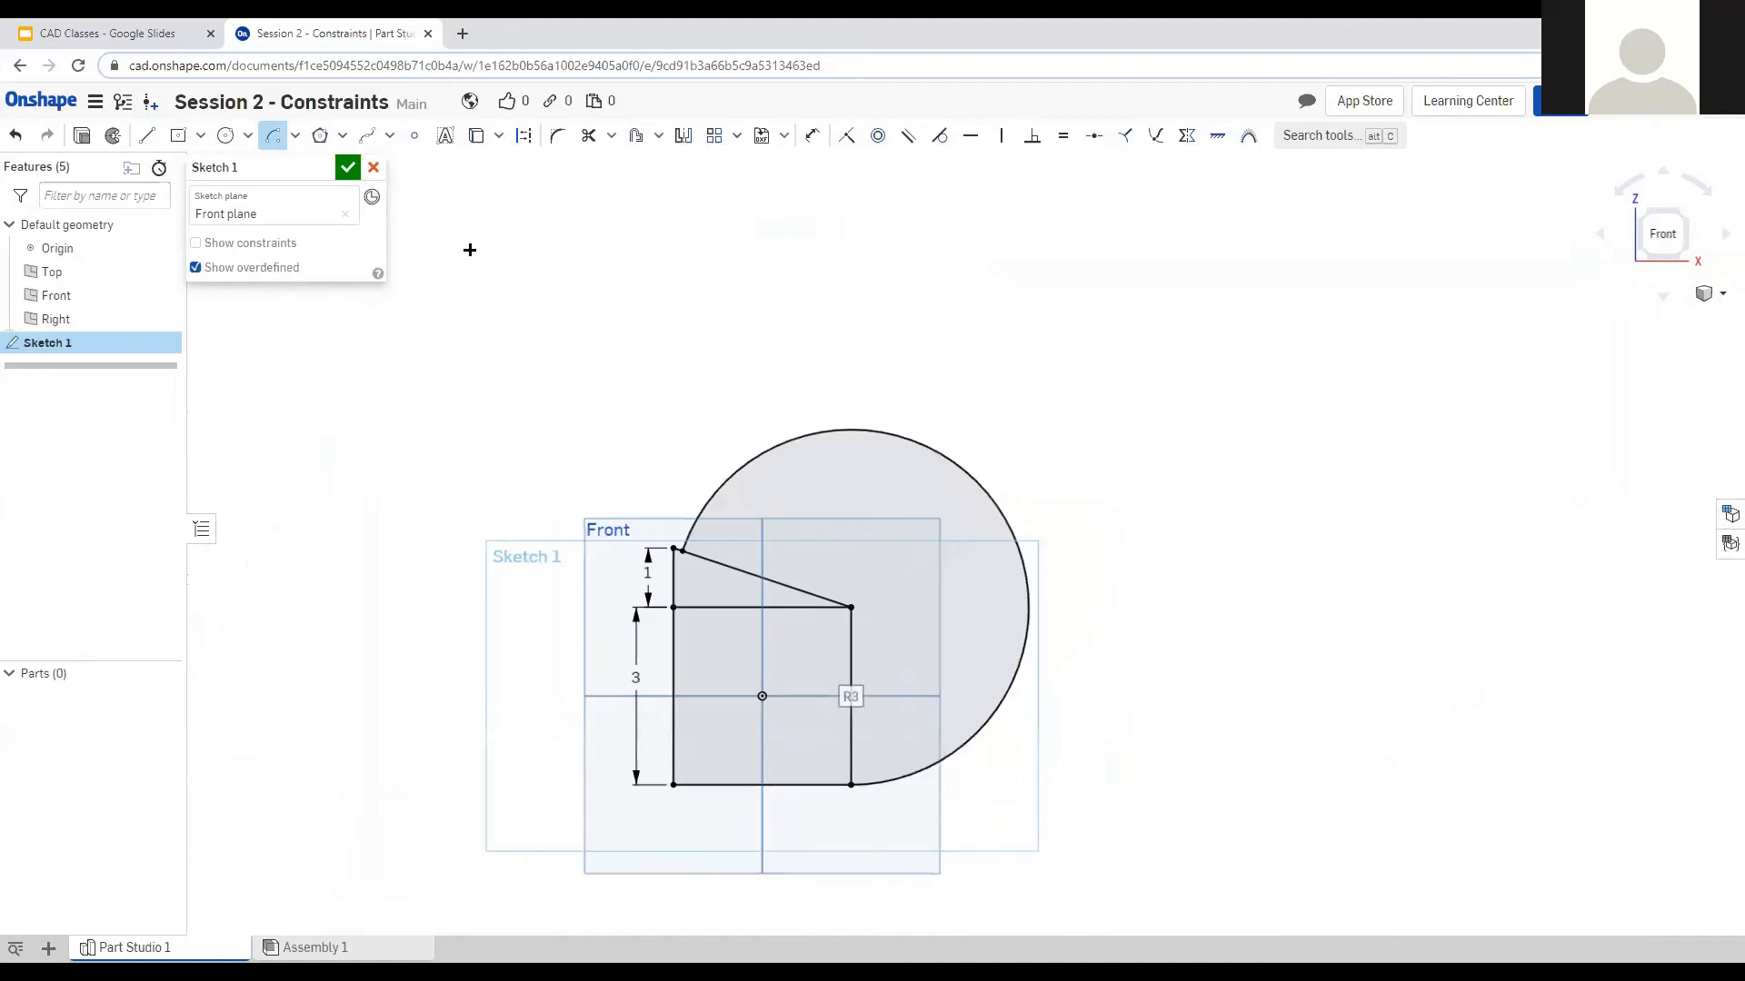
left_click(178, 135)
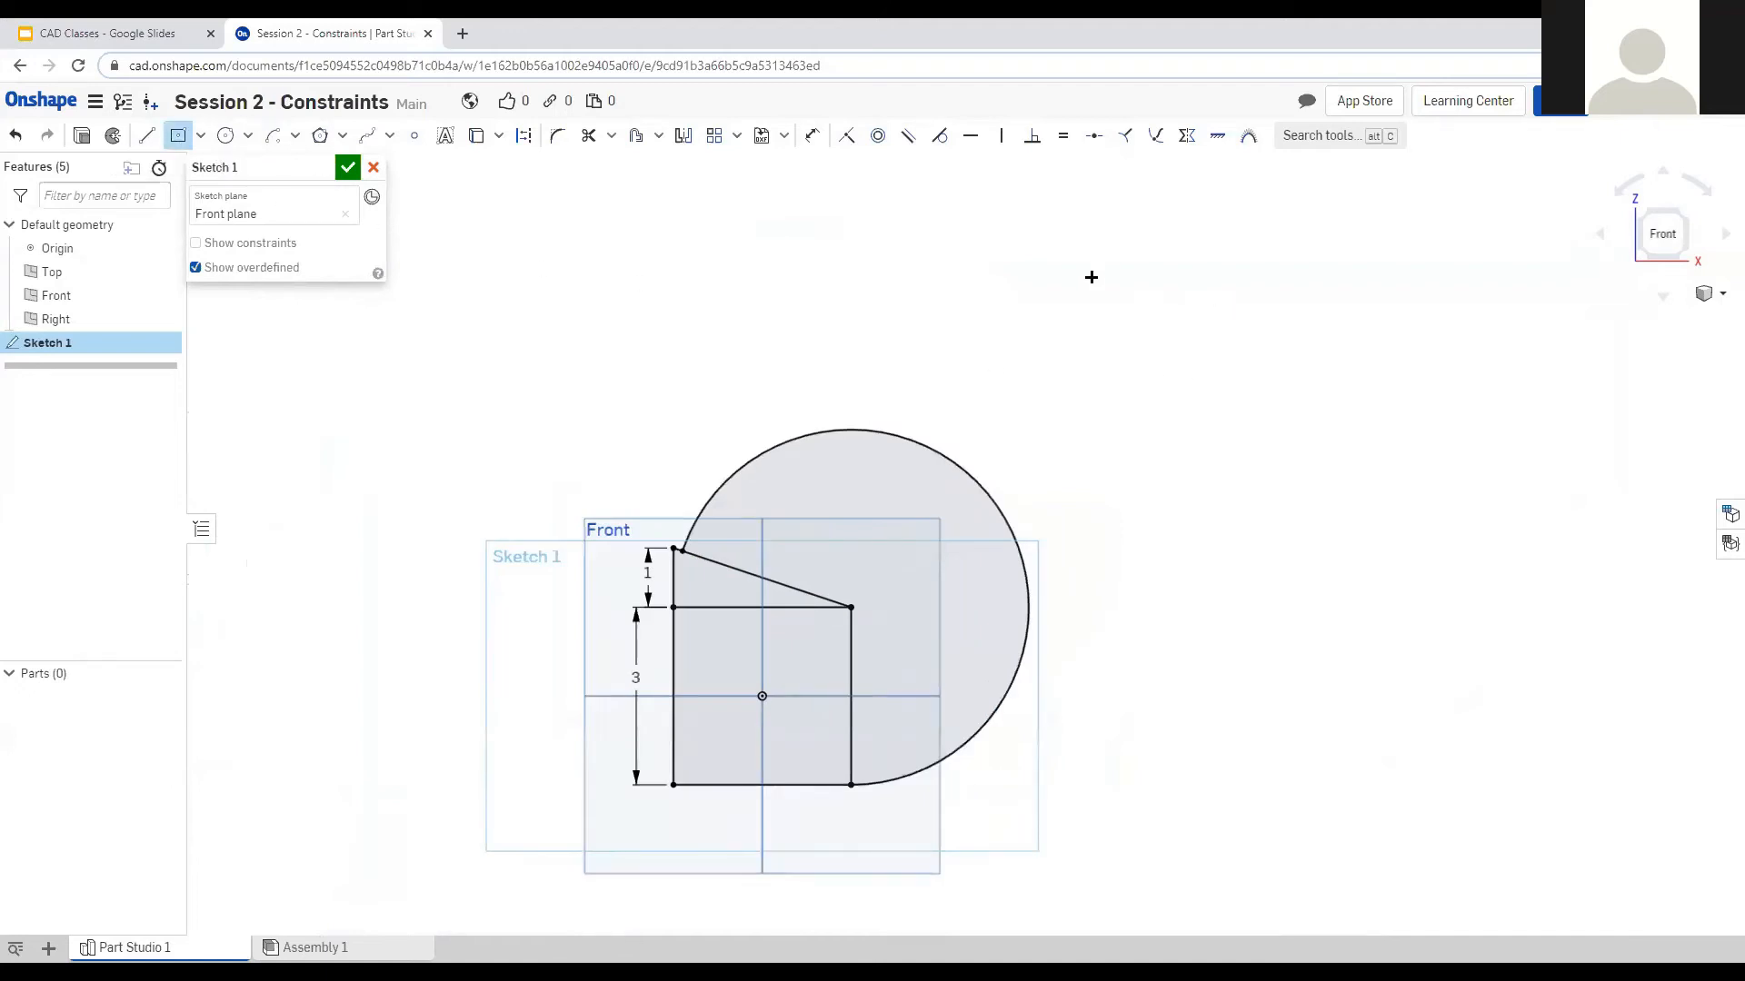
Draw a roughly 2.7 by 2.3 center-point rectangle to the upper right of the arc.
left_click(1148, 402)
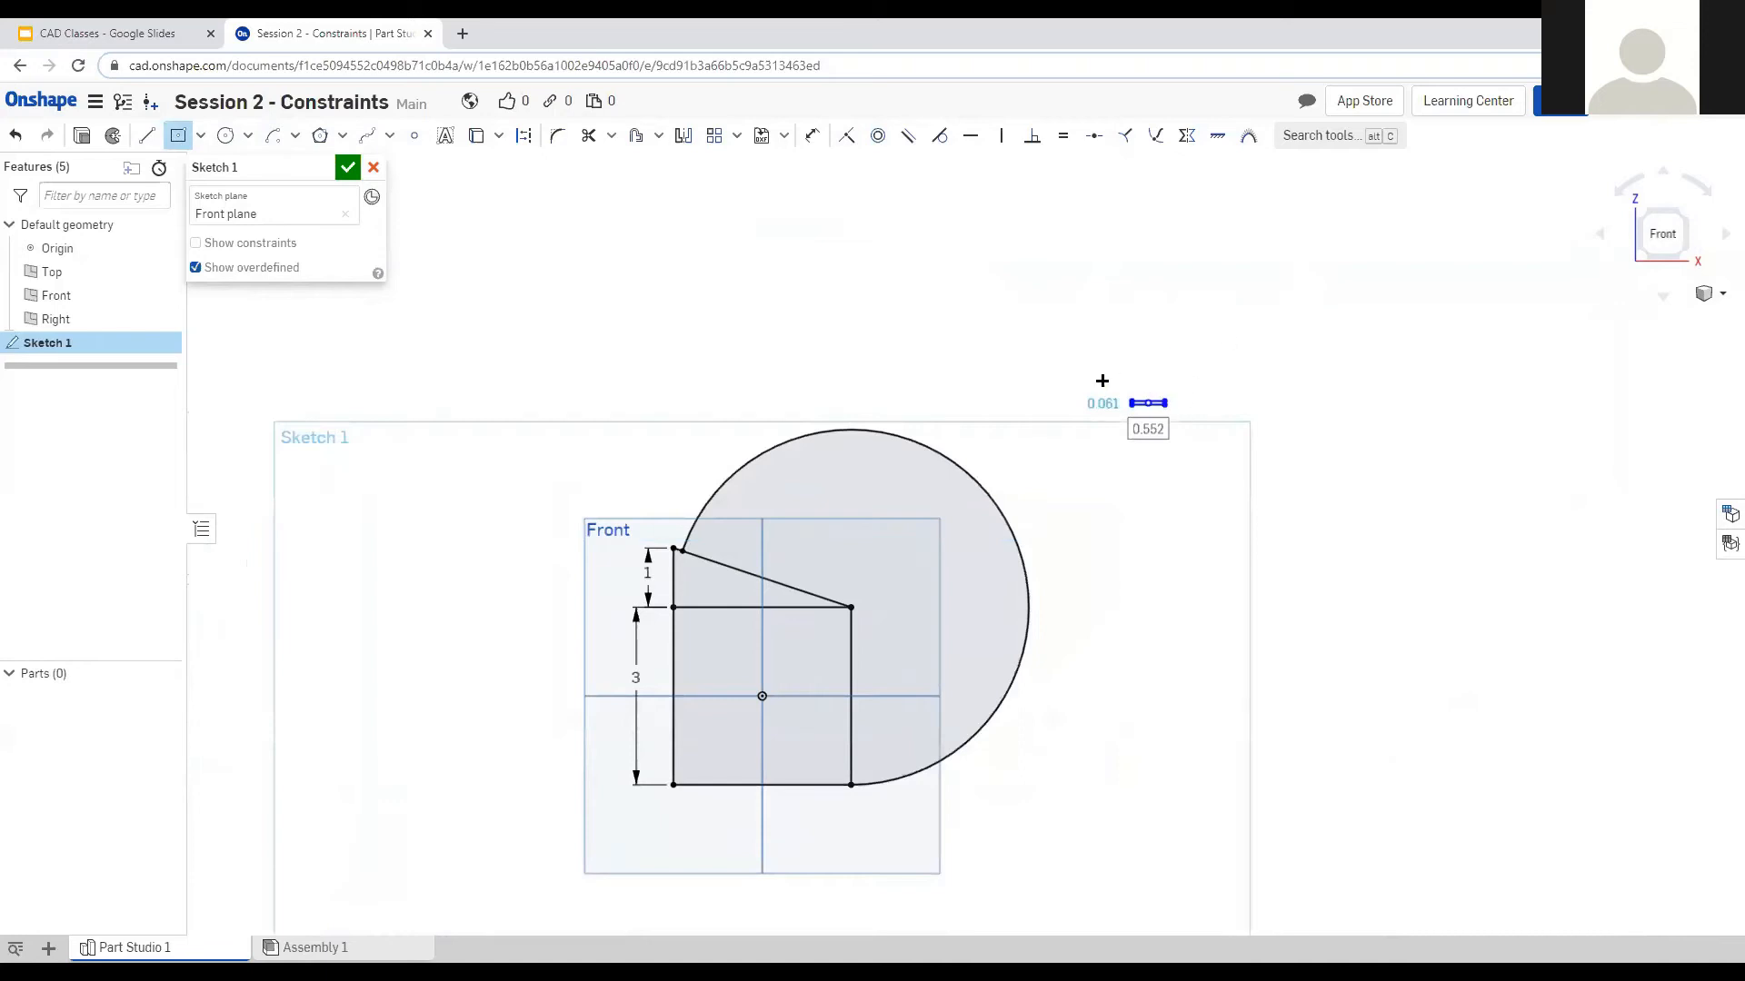
key("Escape")
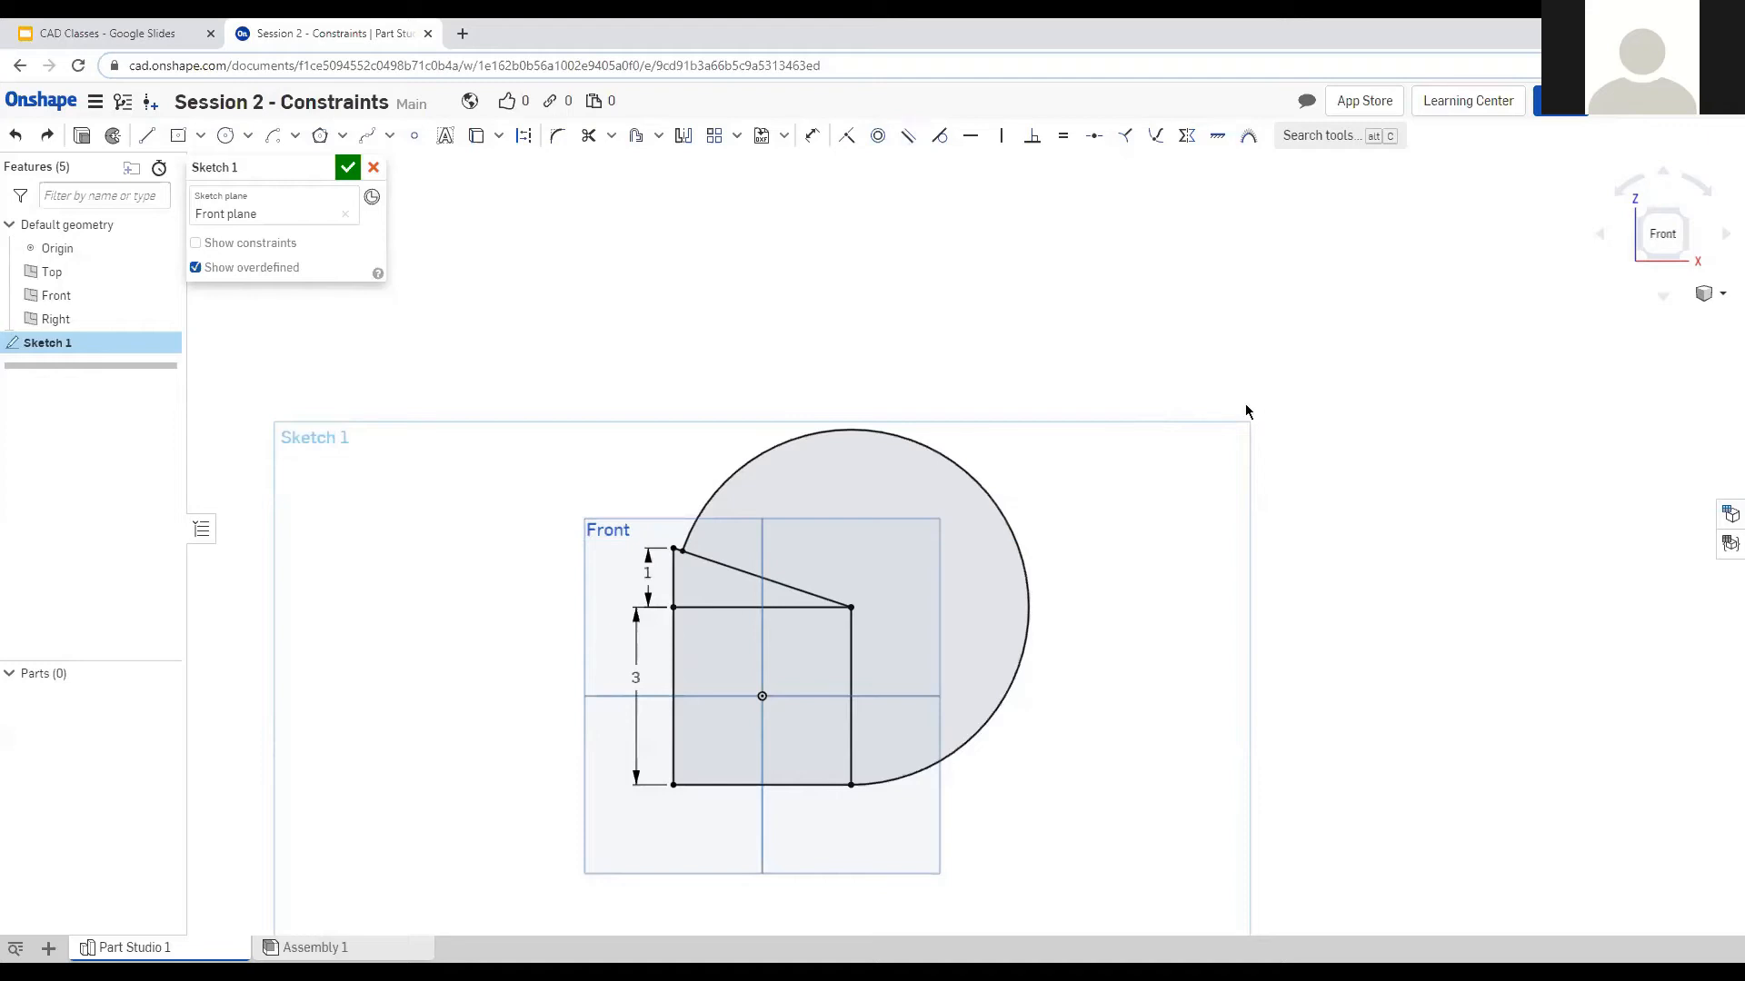
key("s")
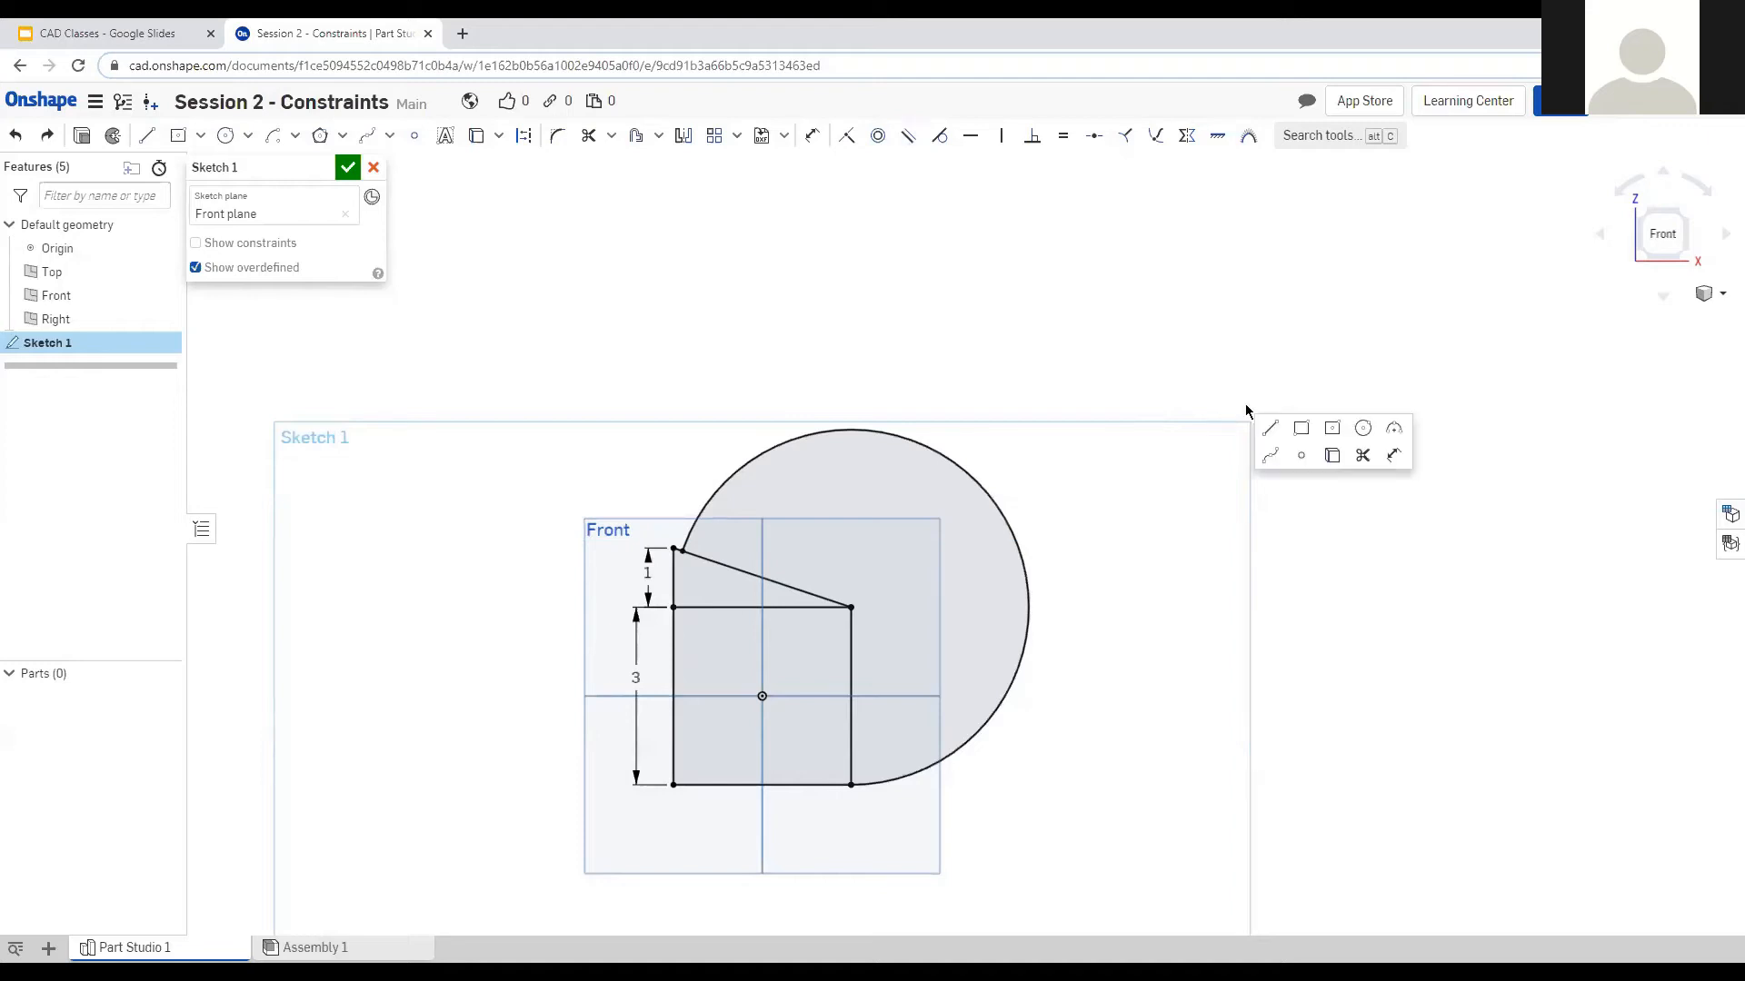
left_click(1299, 431)
left_click(1124, 389)
left_click(1206, 322)
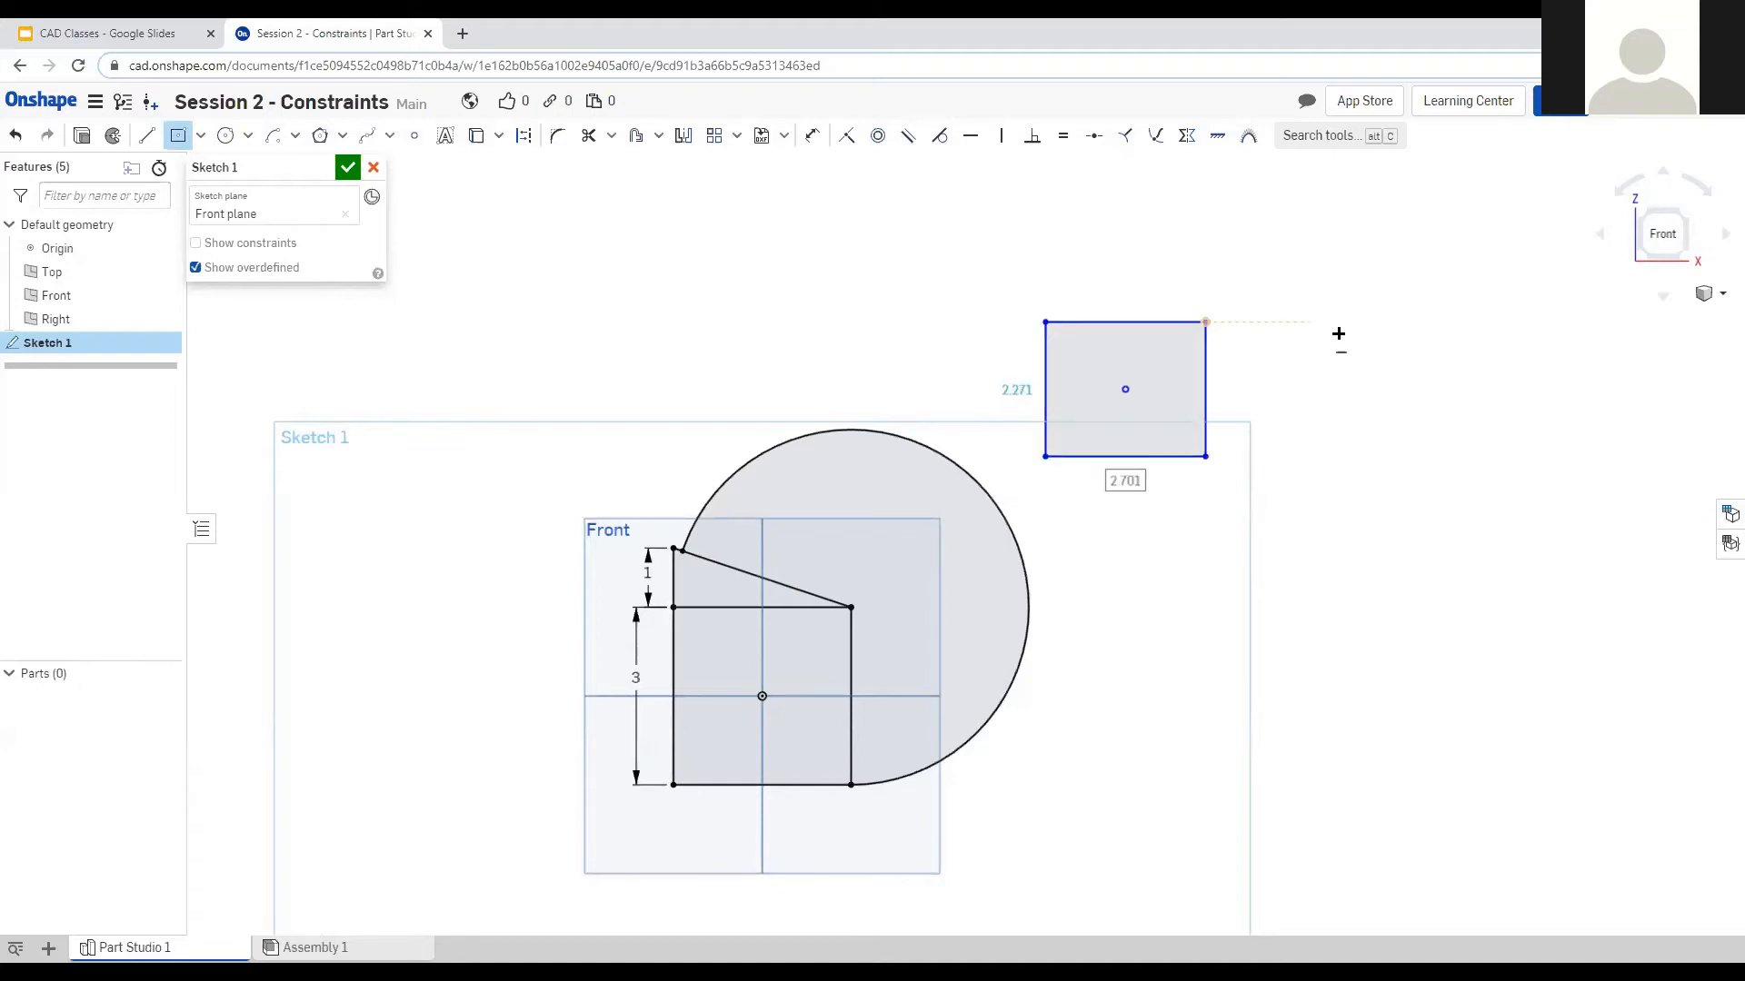
key("Tab")
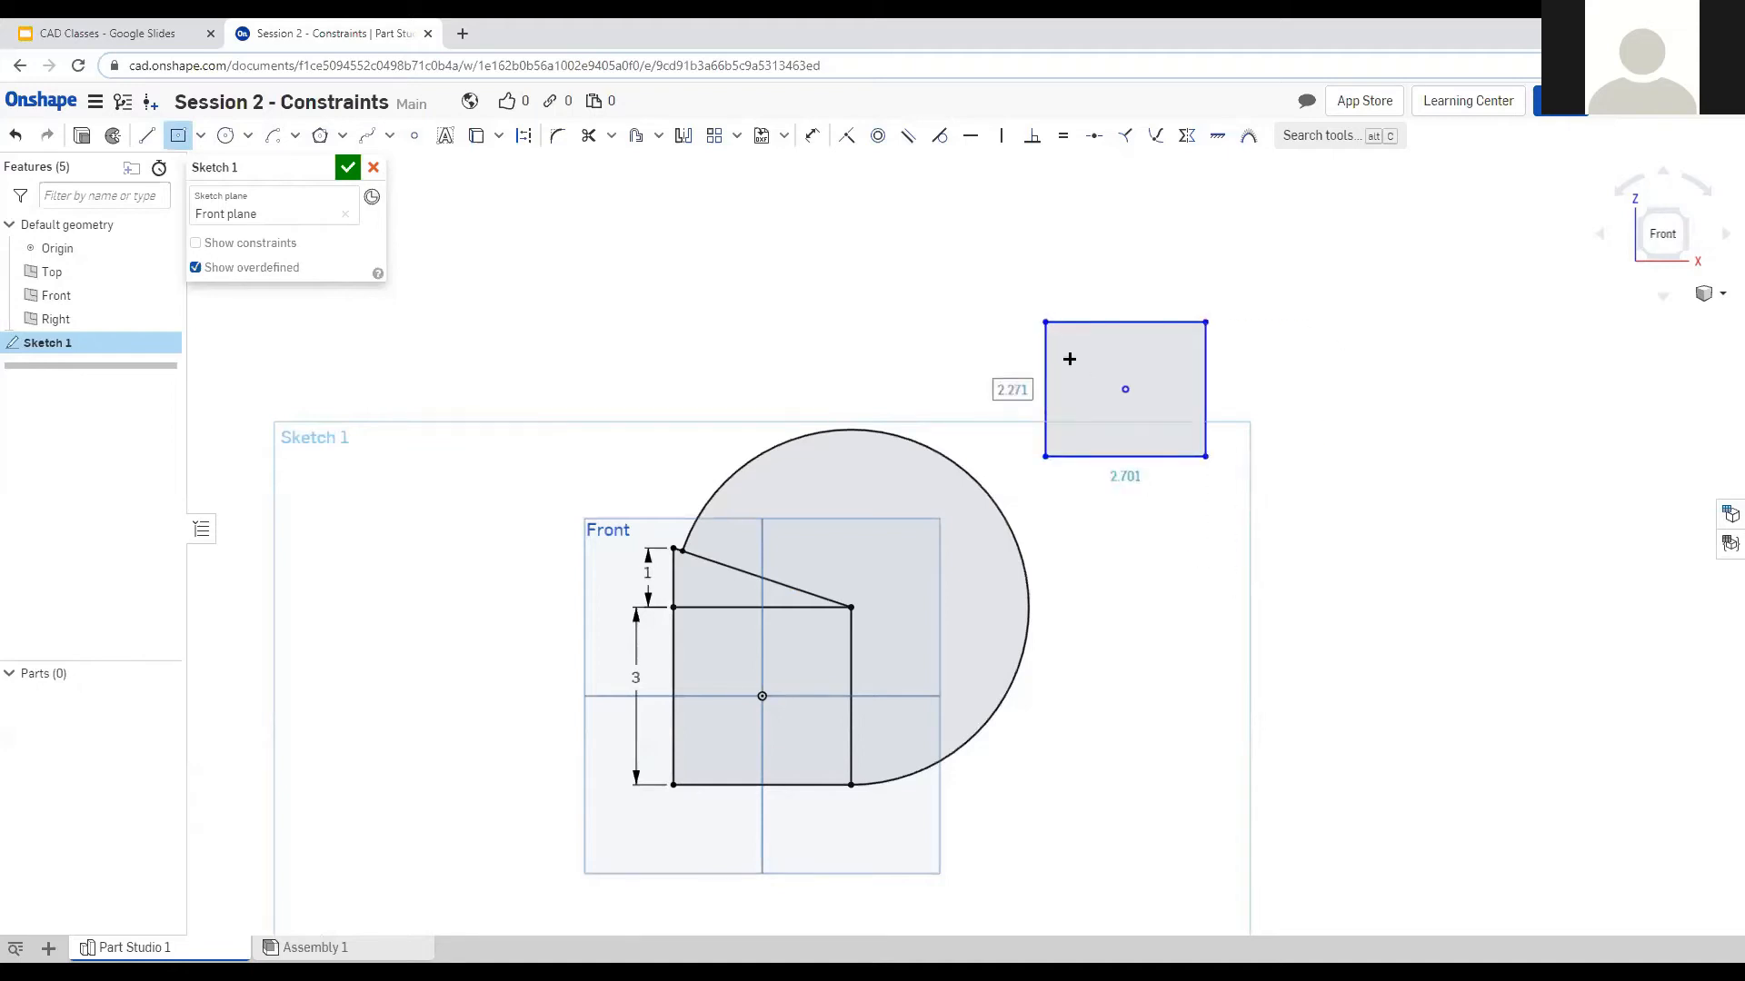
left_click(145, 137)
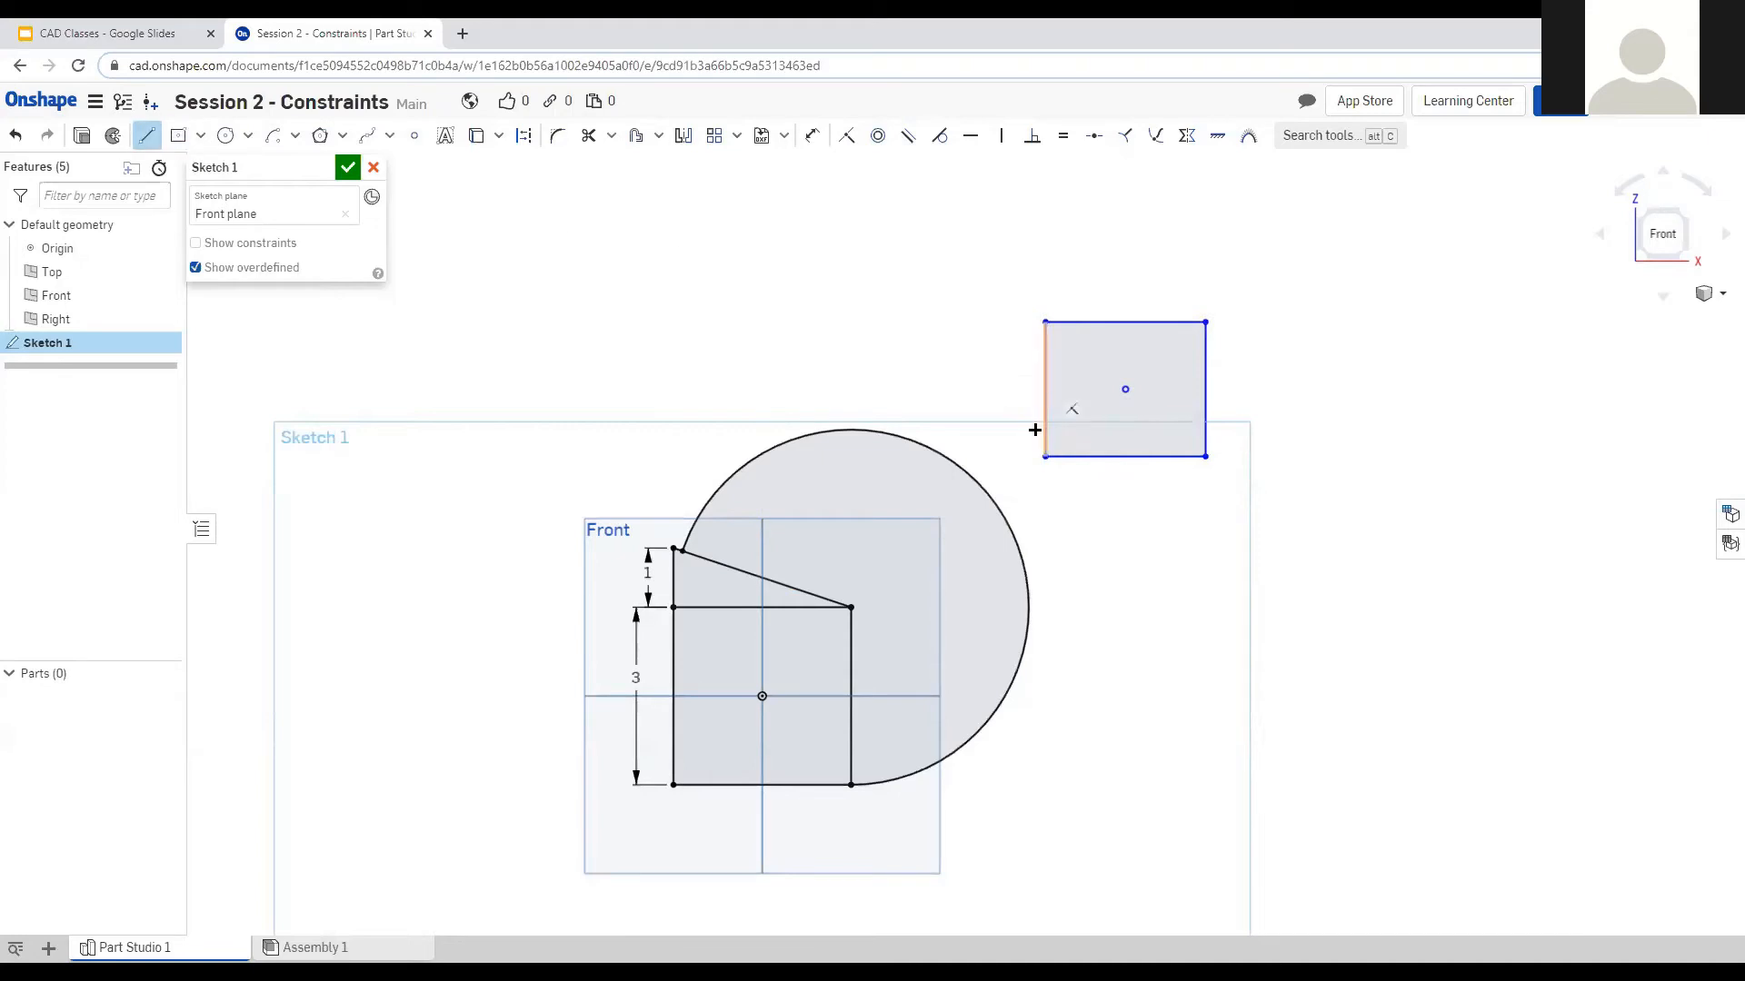
Draw a line from the rectangle's lower-left corner to the large circle.
left_click(1045, 456)
left_click(1013, 536)
key("Escape")
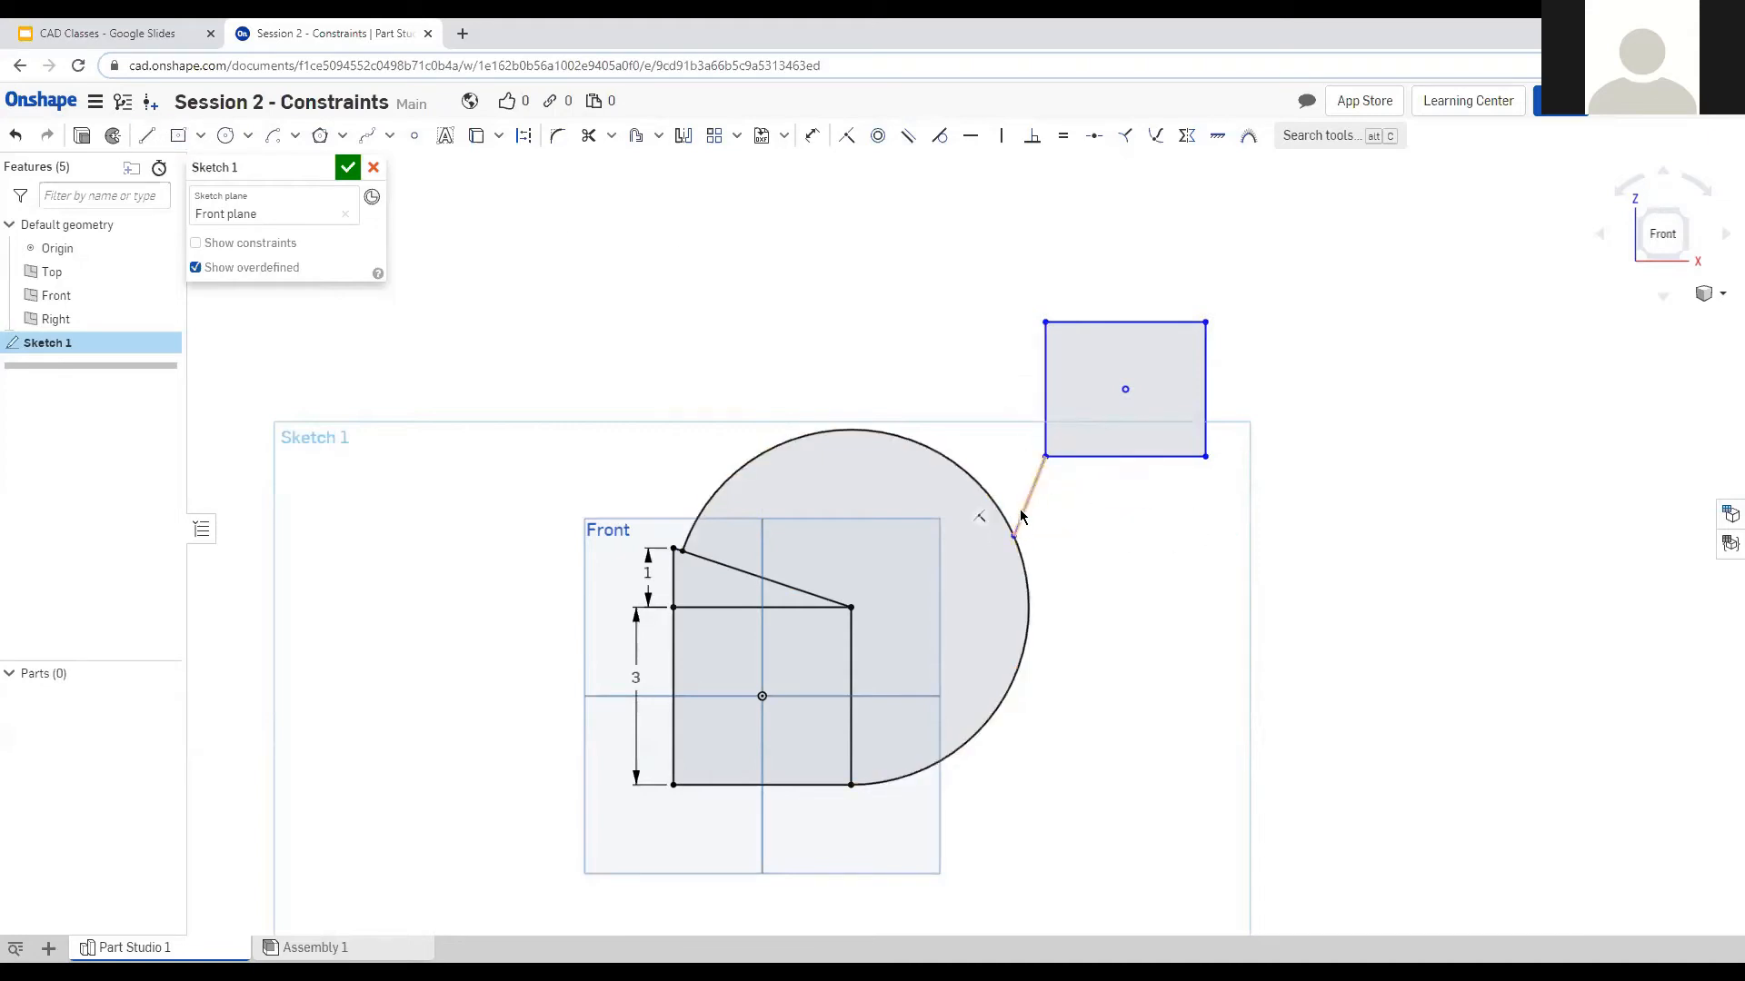
Constrain the line's endpoint onto the circle, then pick the line and circle for Normal.
left_click(1014, 537)
left_click(1023, 576)
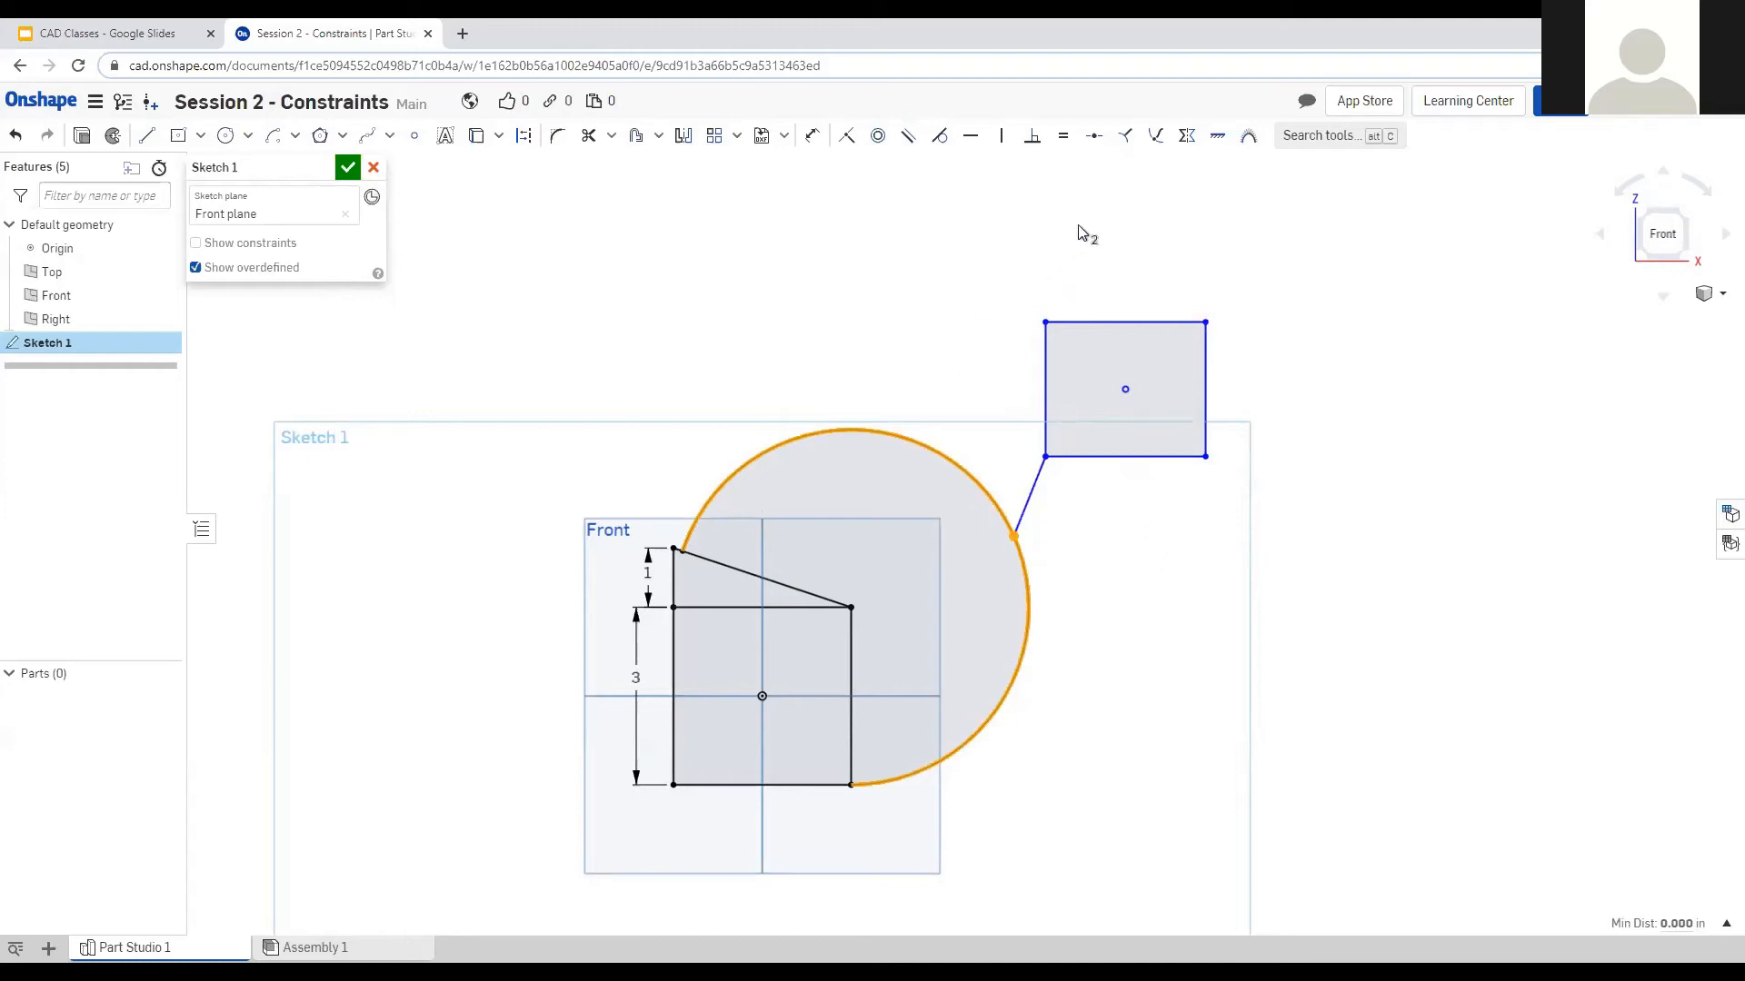
left_click(1096, 136)
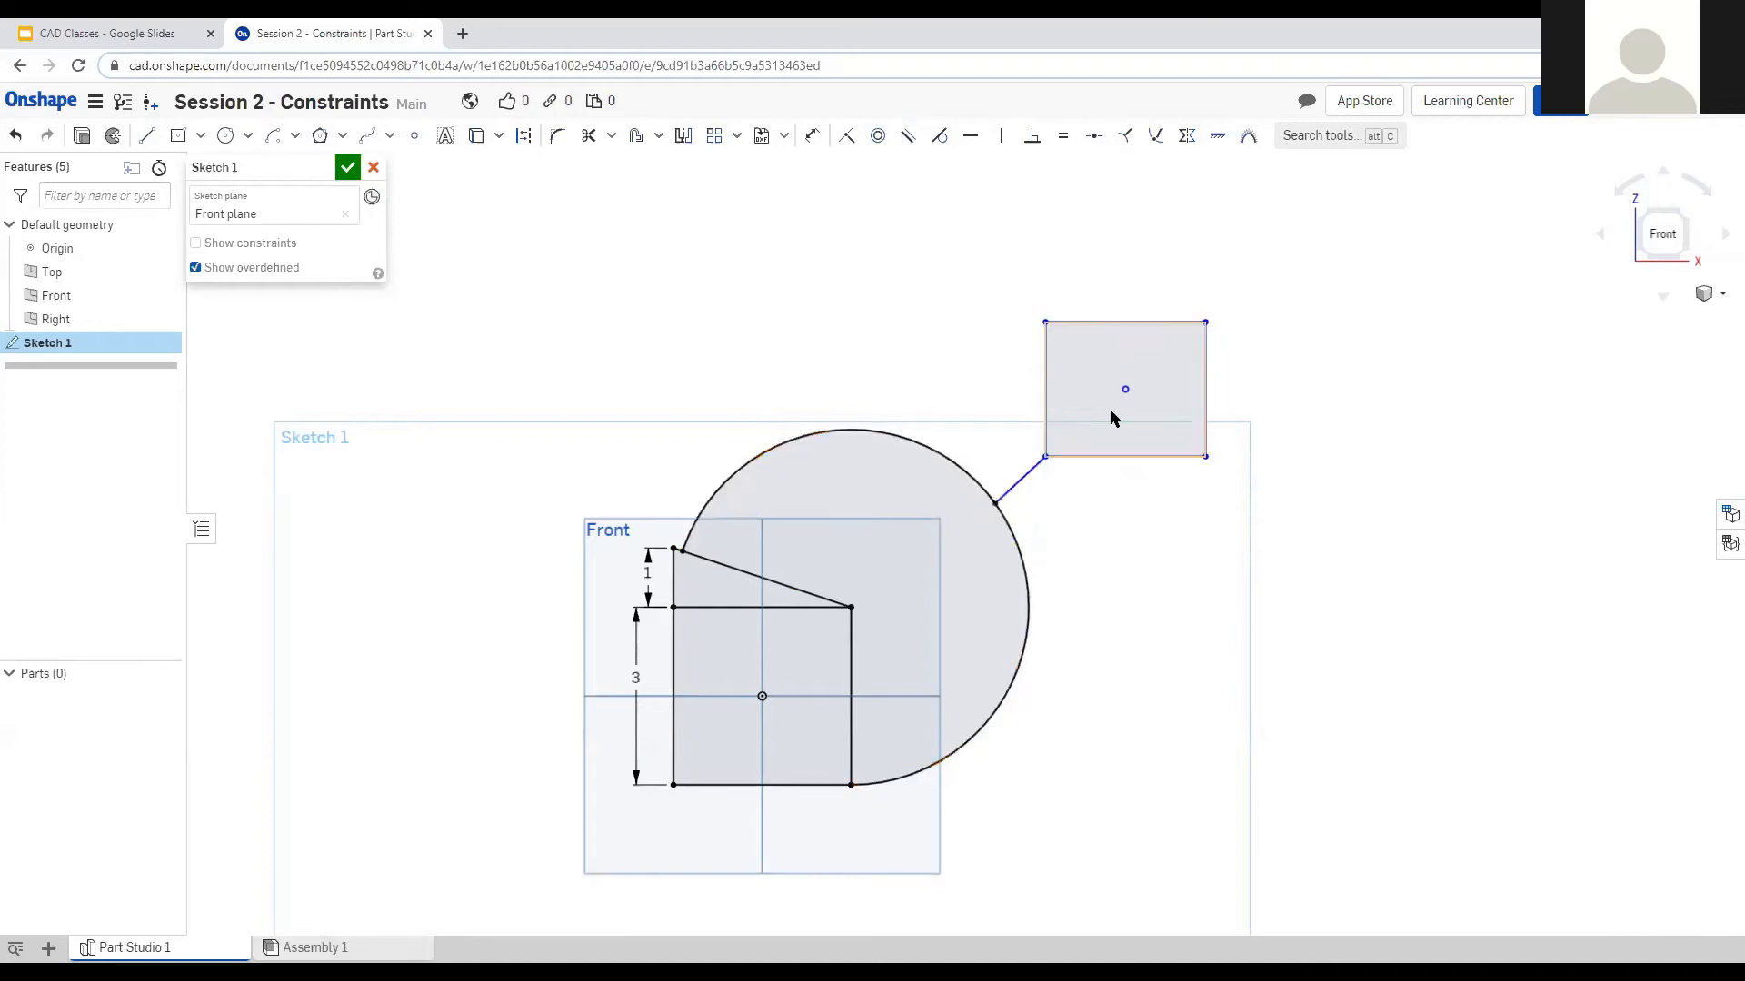
left_click(1034, 476)
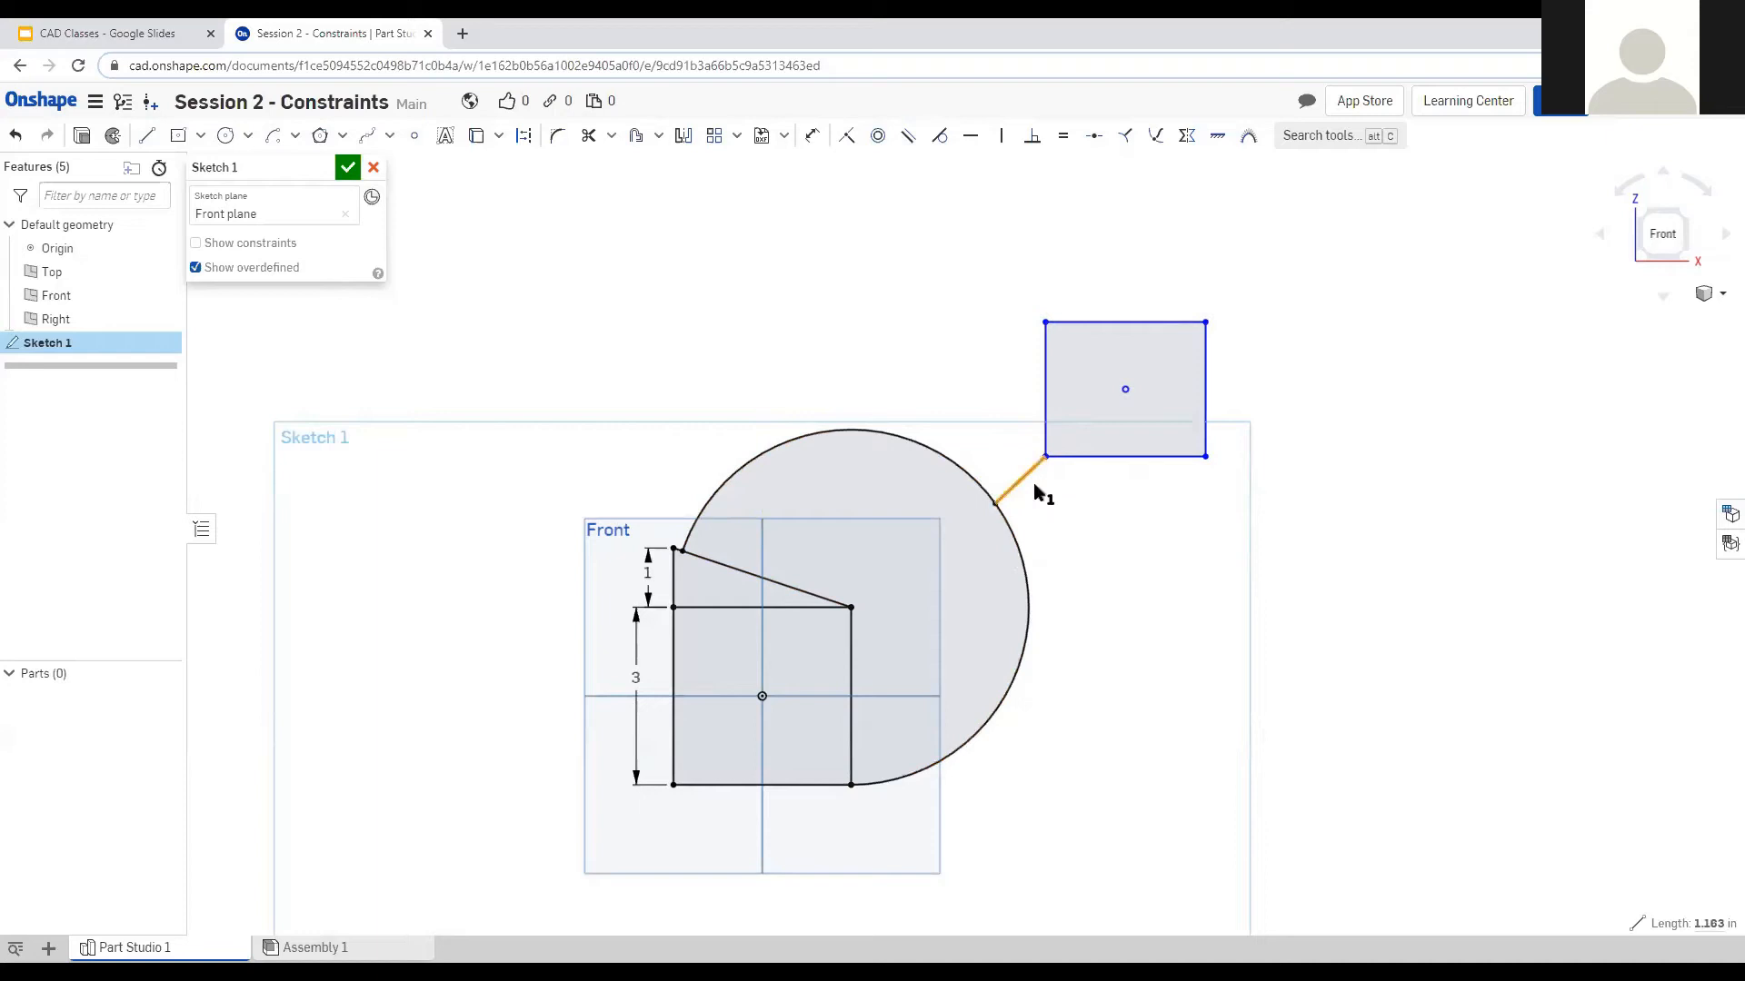
left_click(1019, 549)
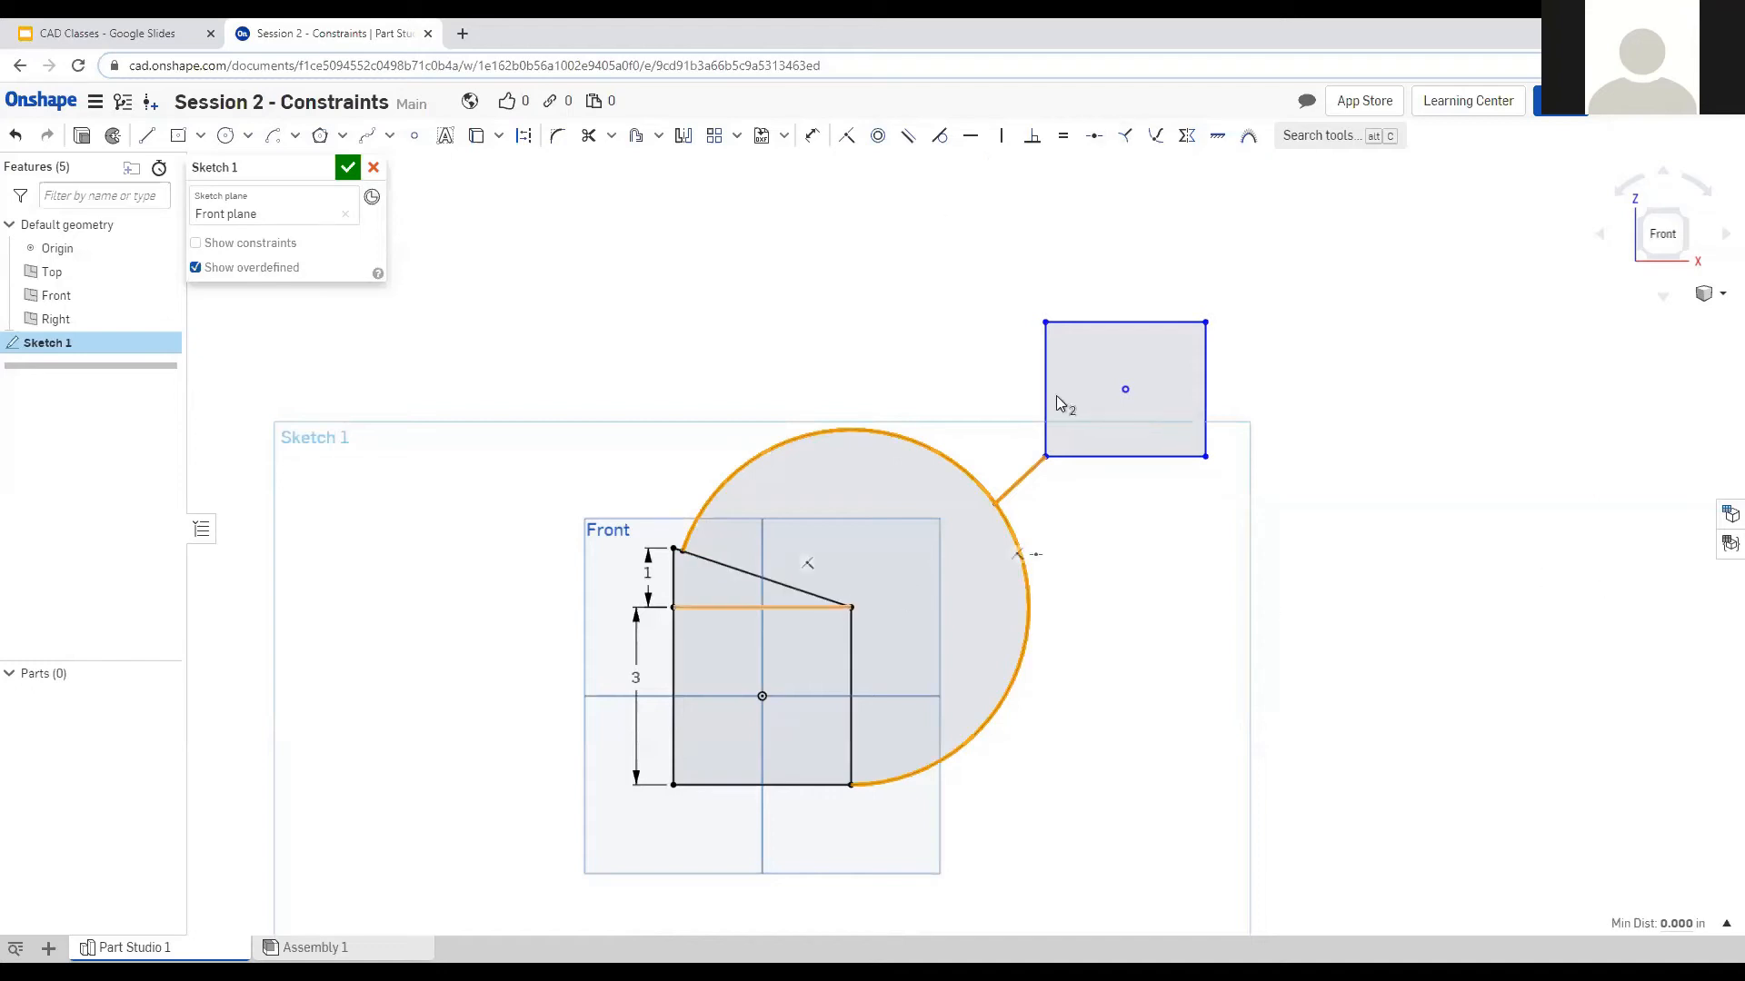
Delete the square, triangle, arc, second rectangle and connecting line so Sketch 1 is empty.
left_click(1127, 138)
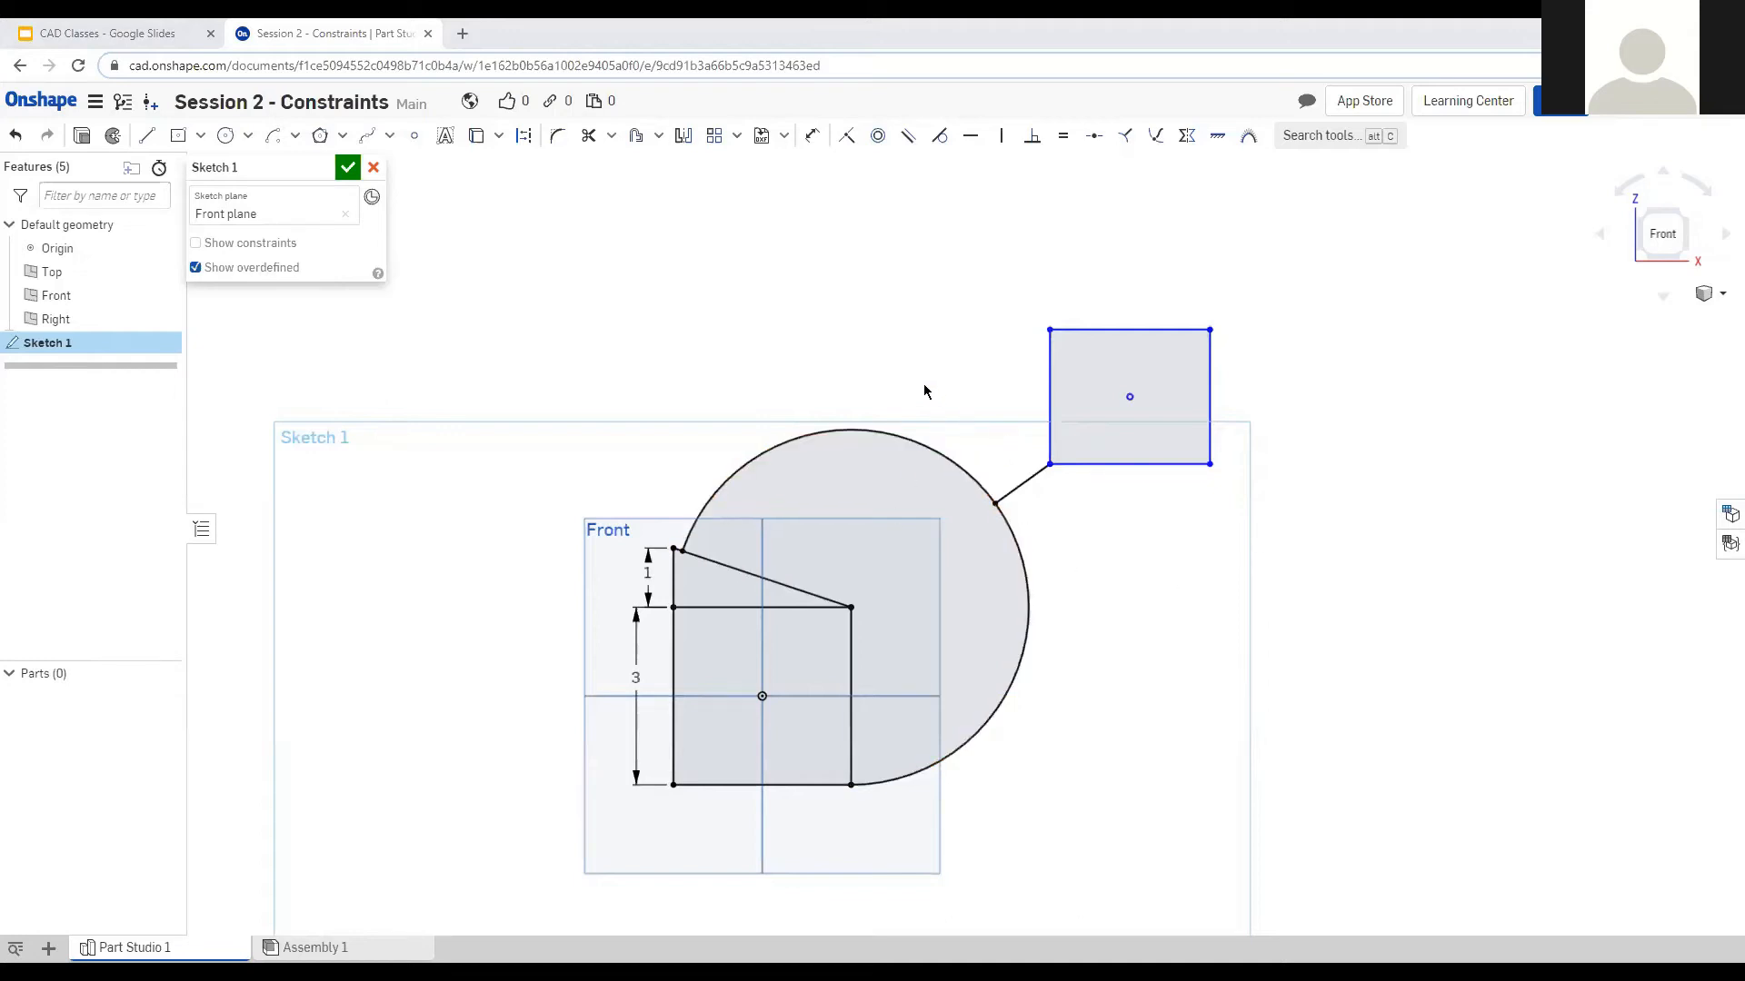
left_click_drag(1273, 275, 545, 851)
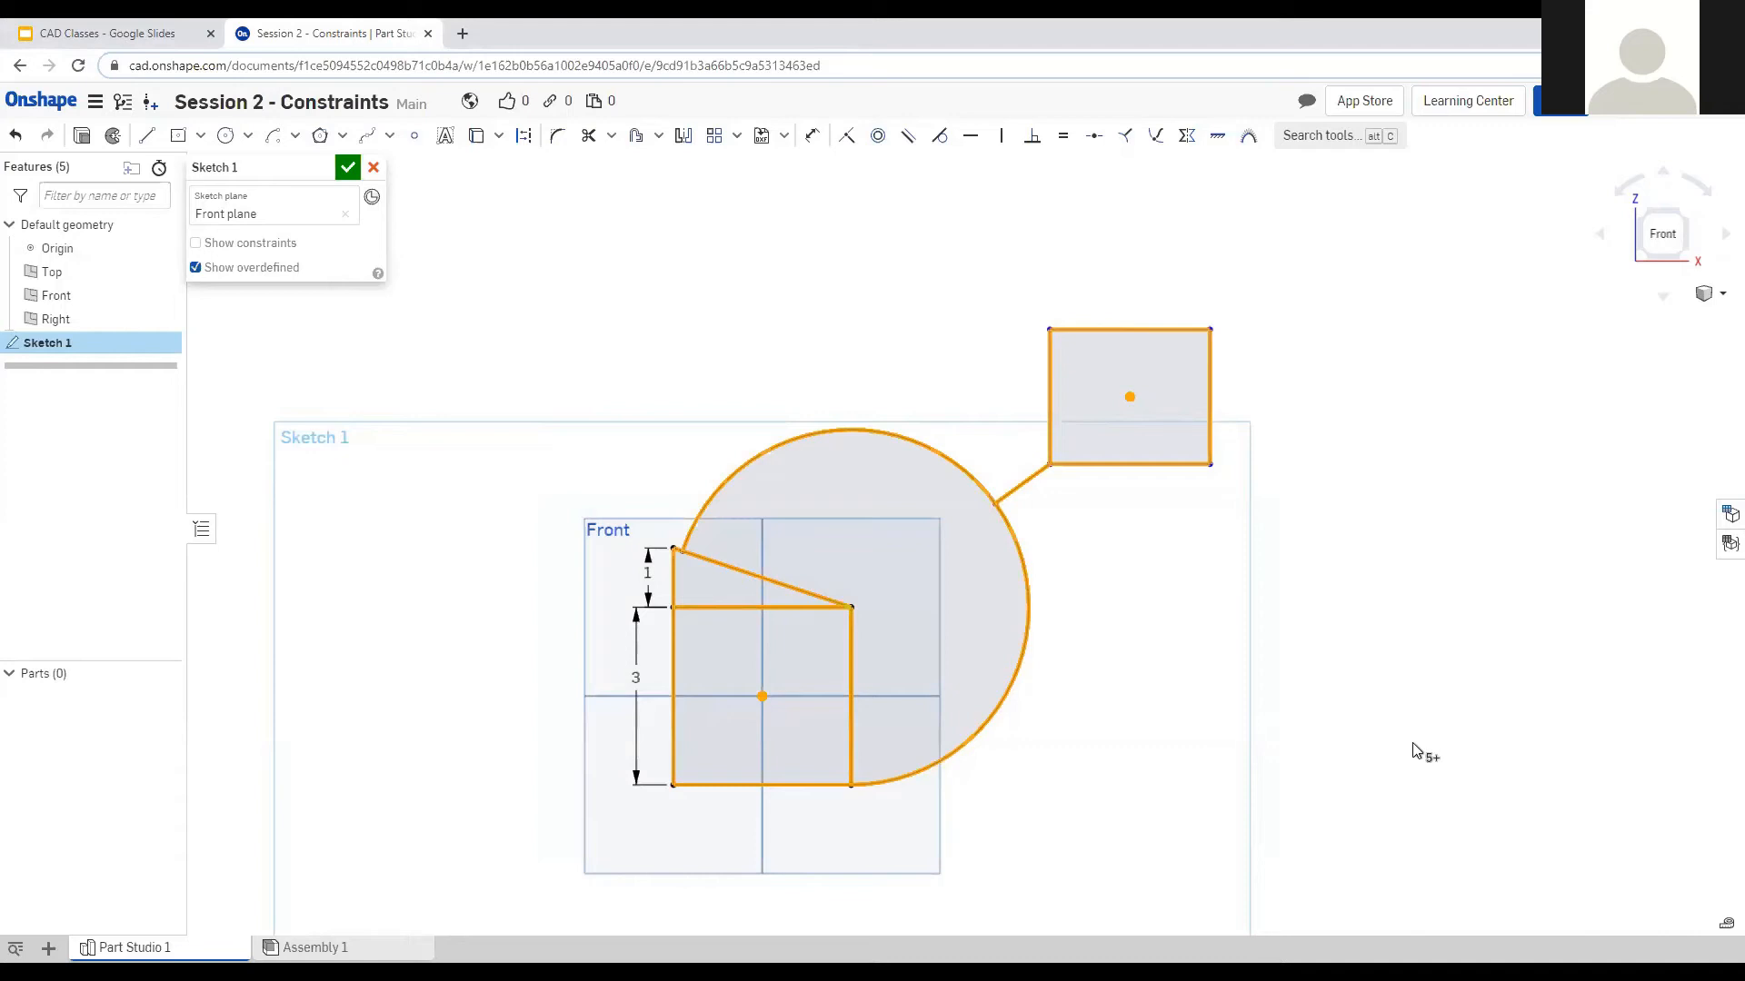
key("Delete")
scroll(609, 378, "down", 3)
scroll(690, 545, "up", 5)
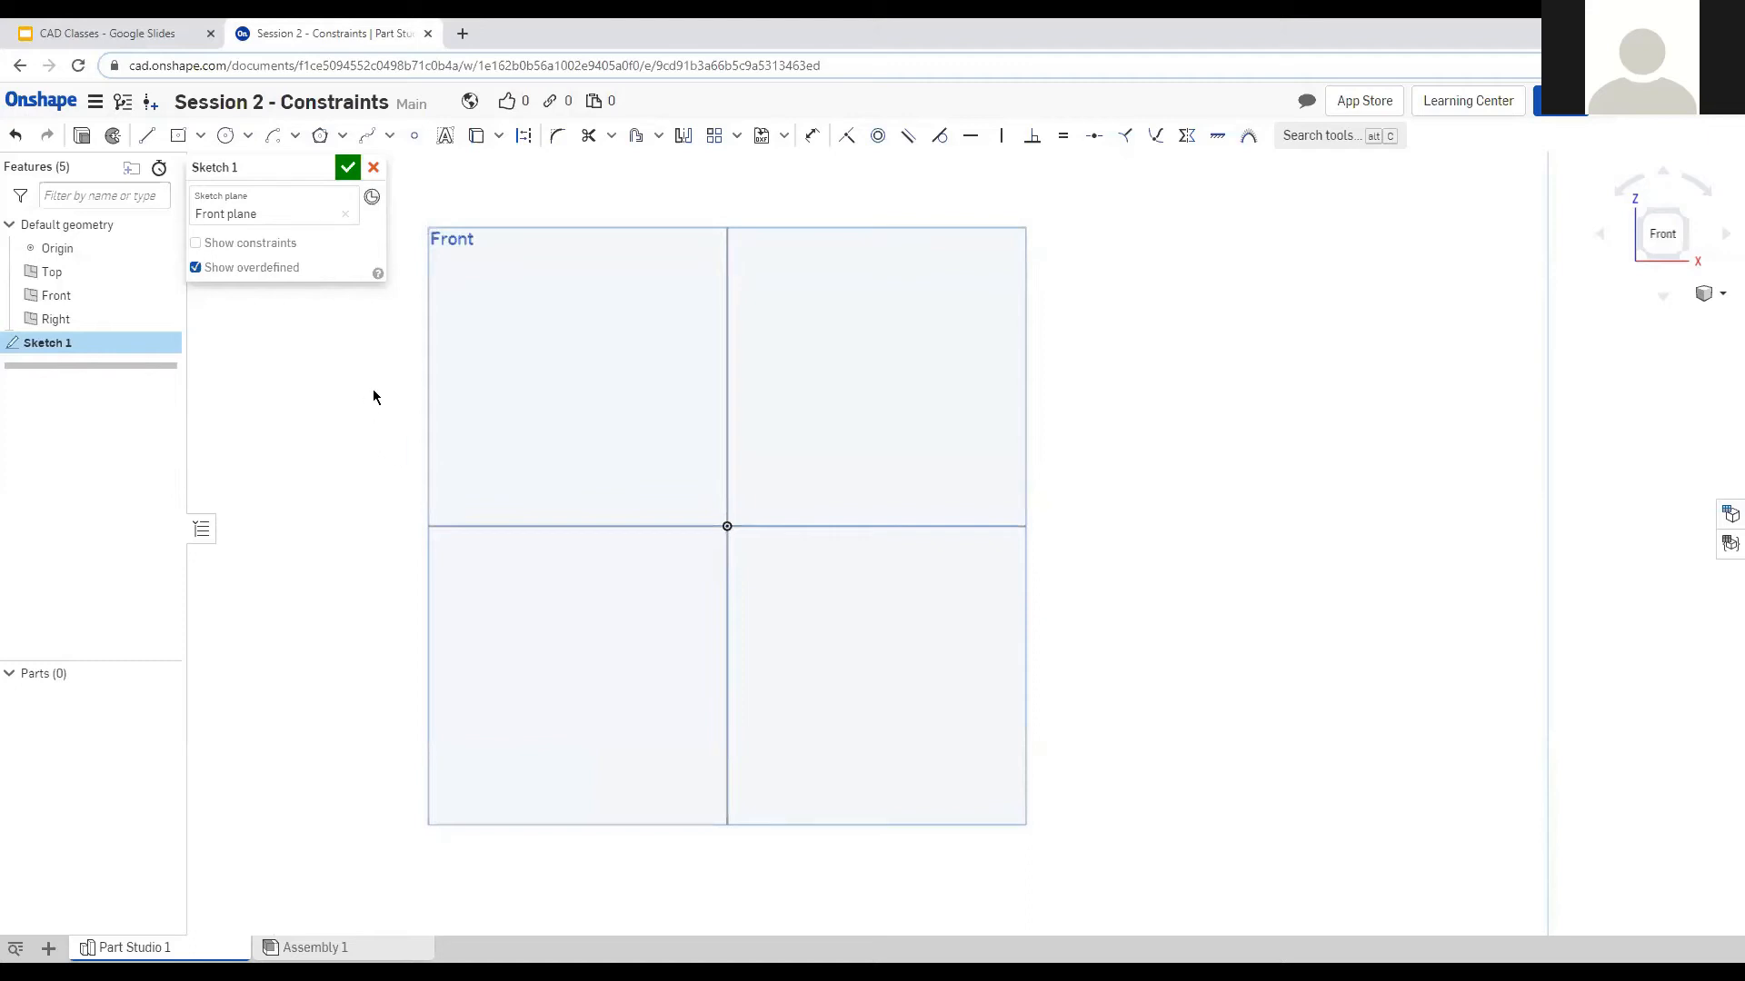
Draw three circles about 1.3–1.45 in across in the upper-right, upper-left and lower-left quadrants.
left_click(226, 135)
left_click(956, 312)
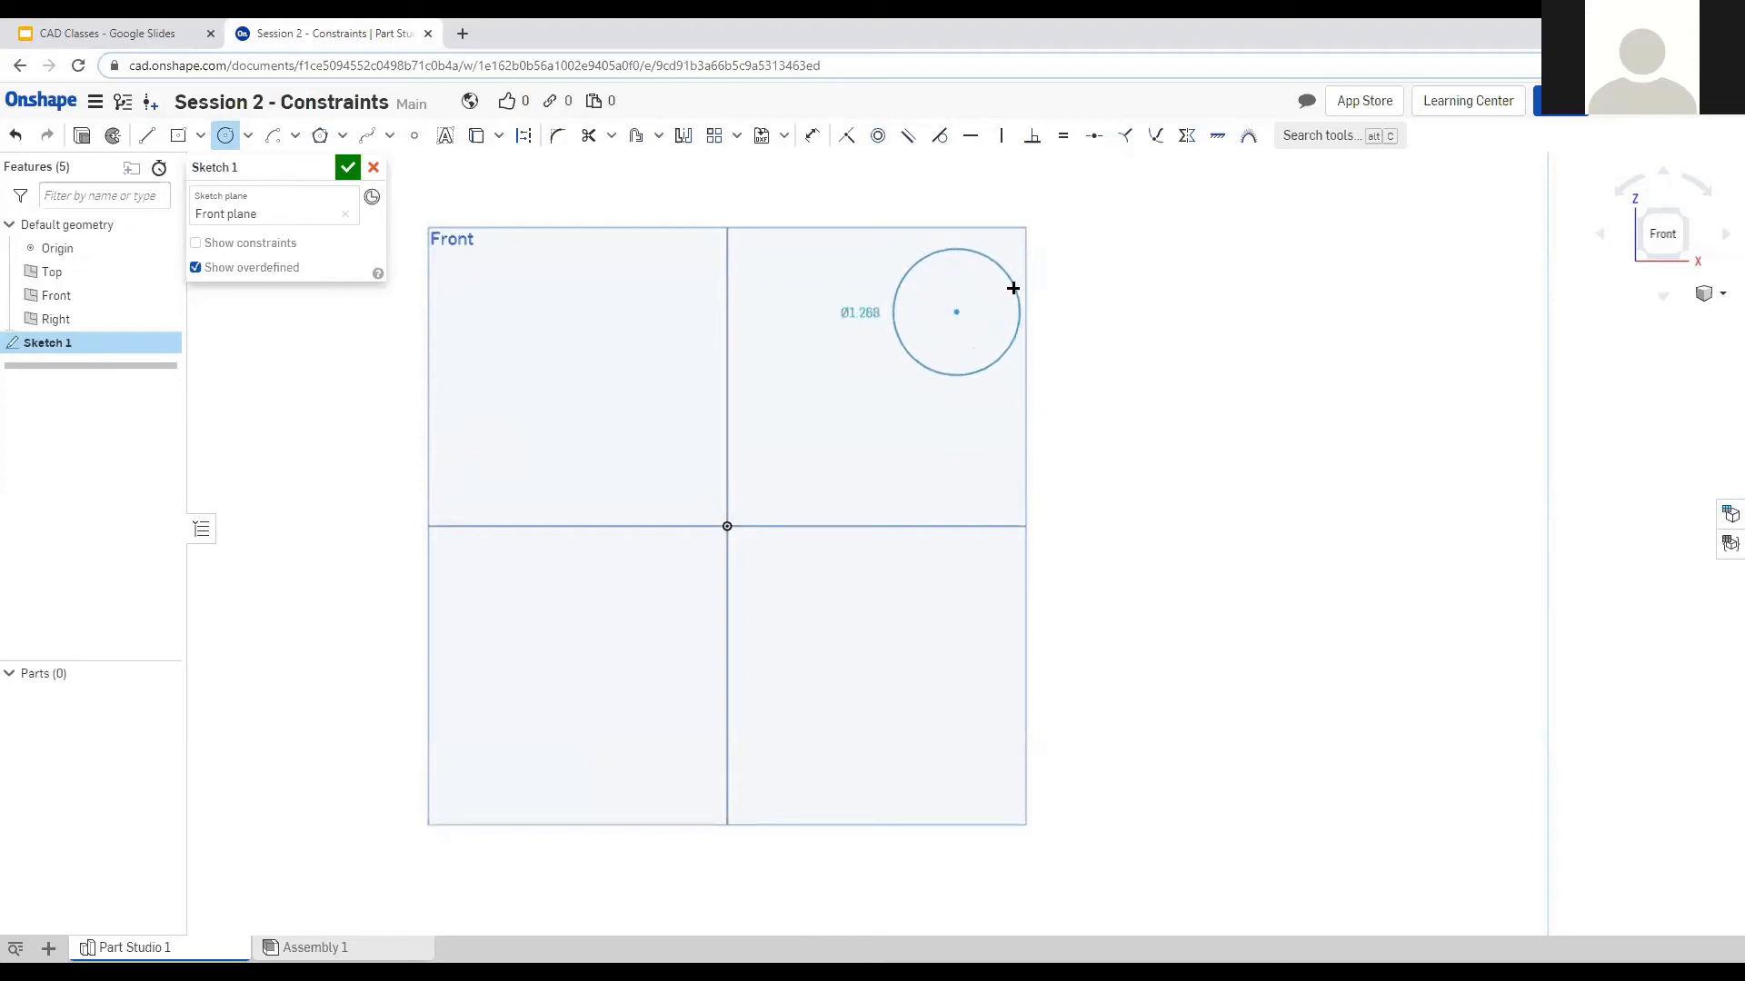
left_click(1020, 285)
left_click(511, 408)
left_click(576, 411)
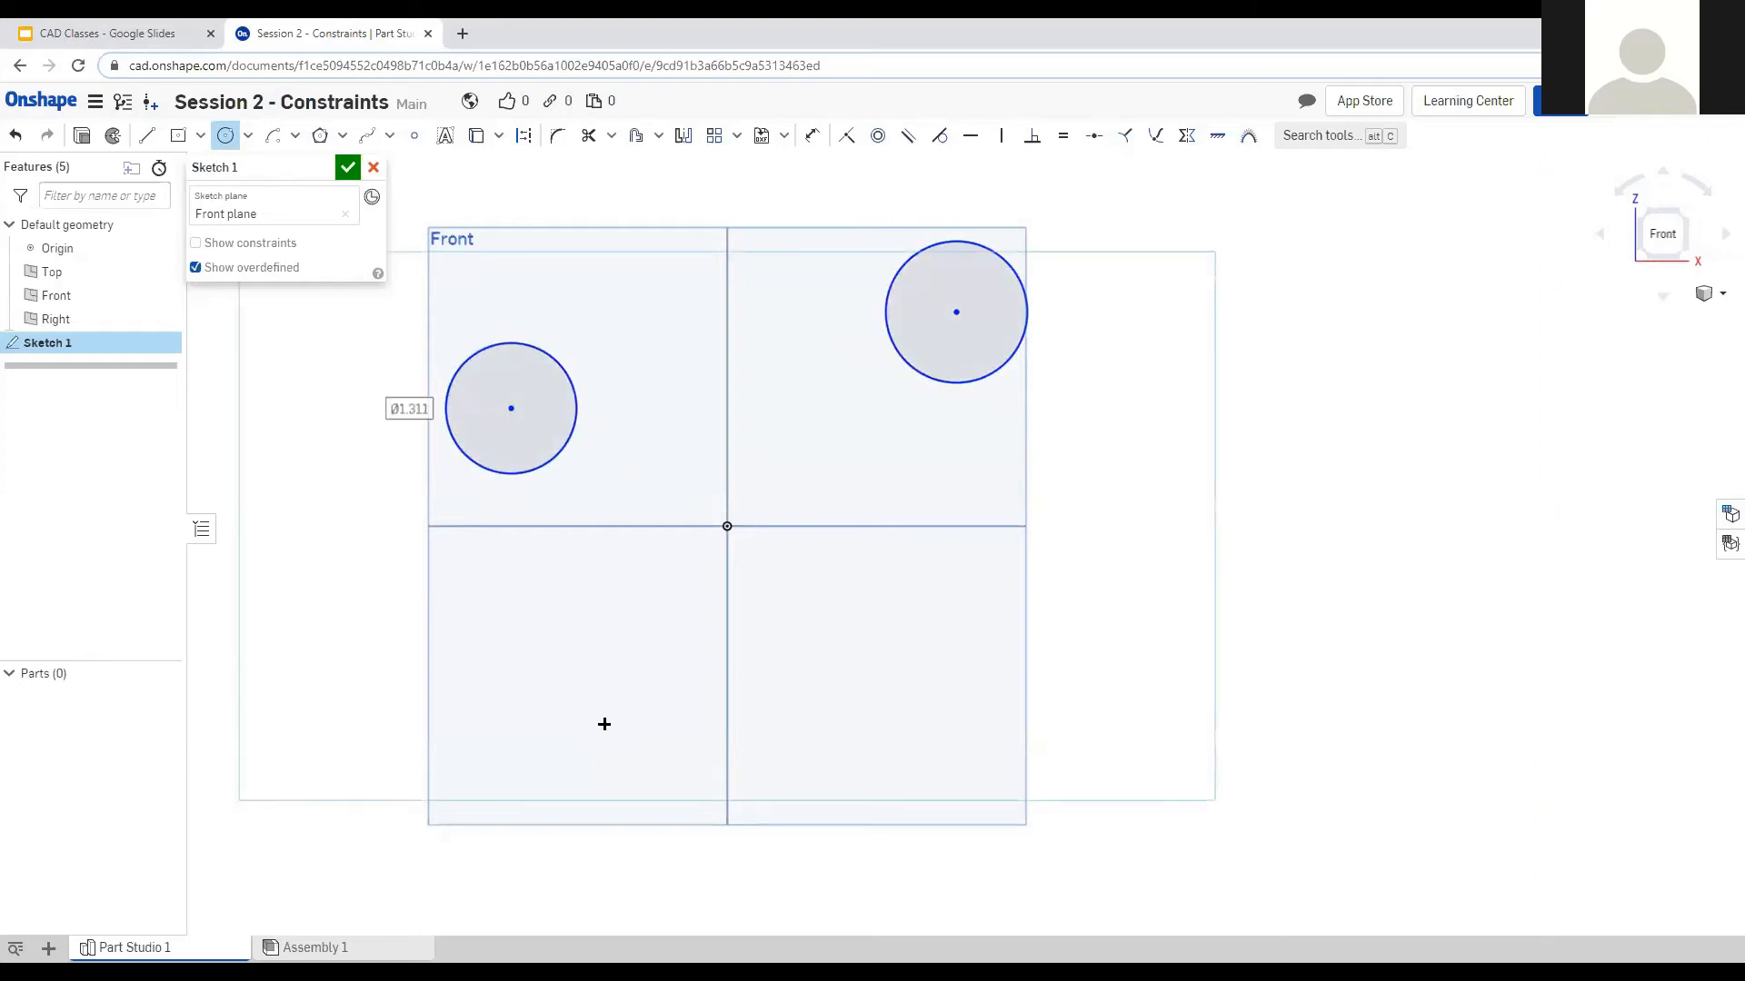
left_click(498, 663)
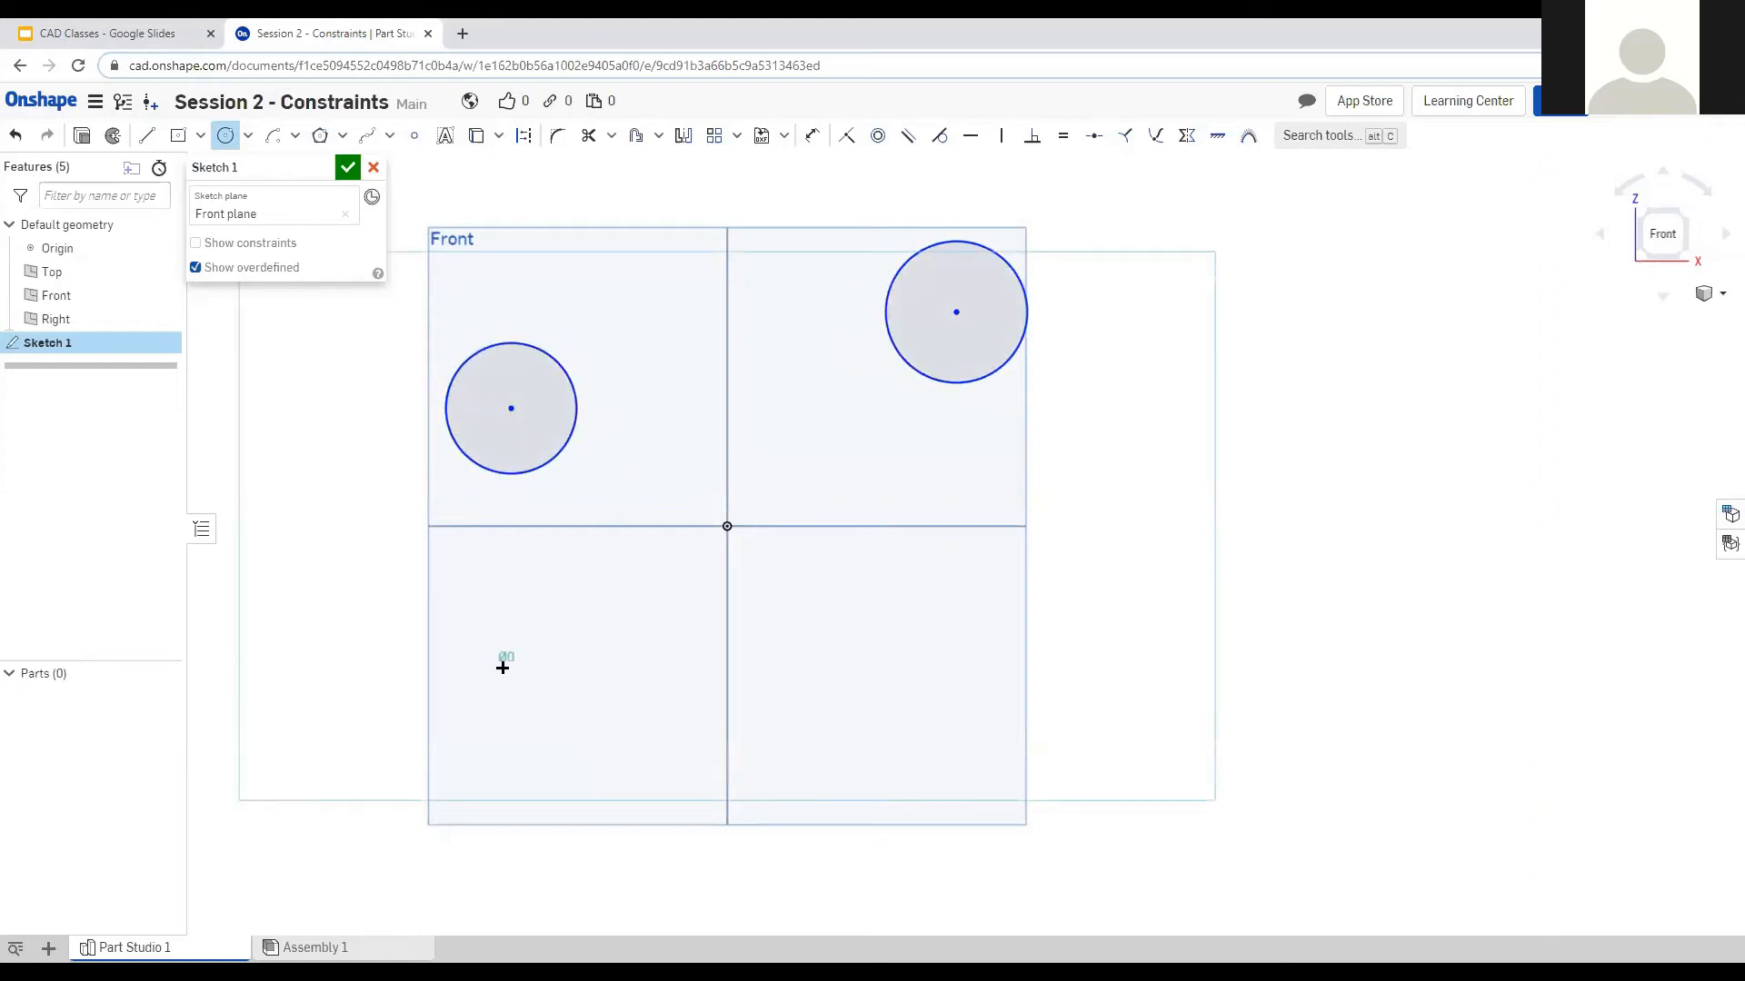
left_click(555, 706)
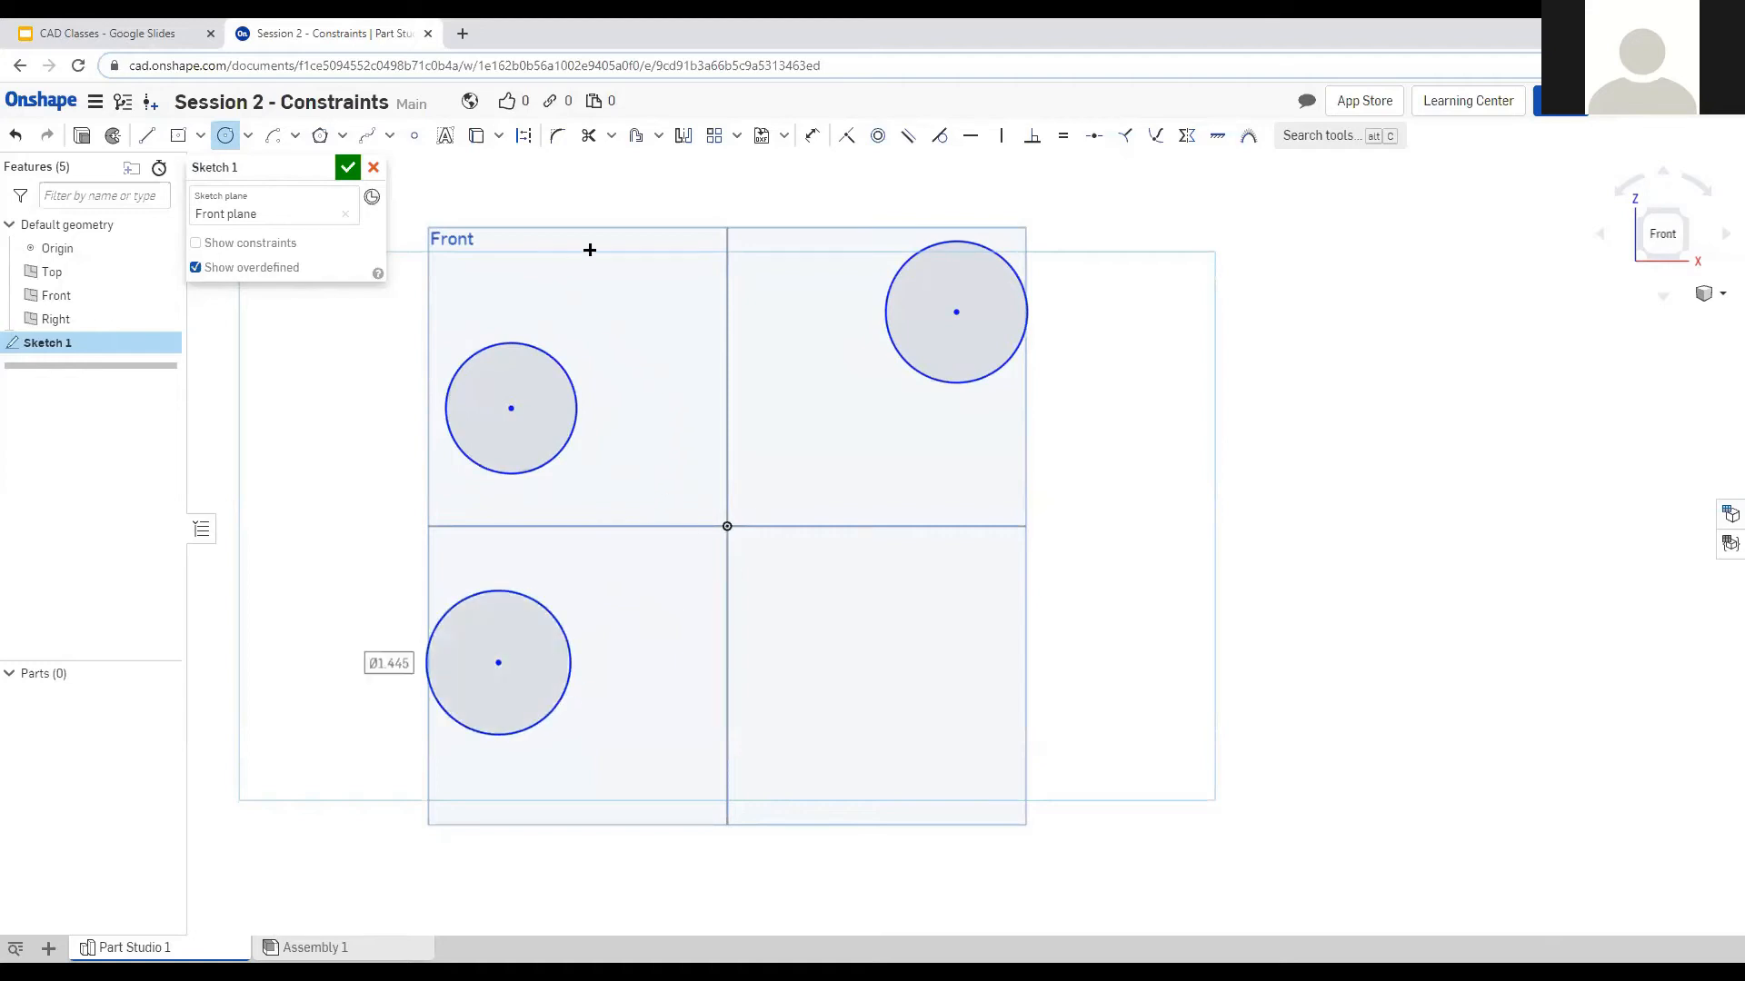
left_click(147, 136)
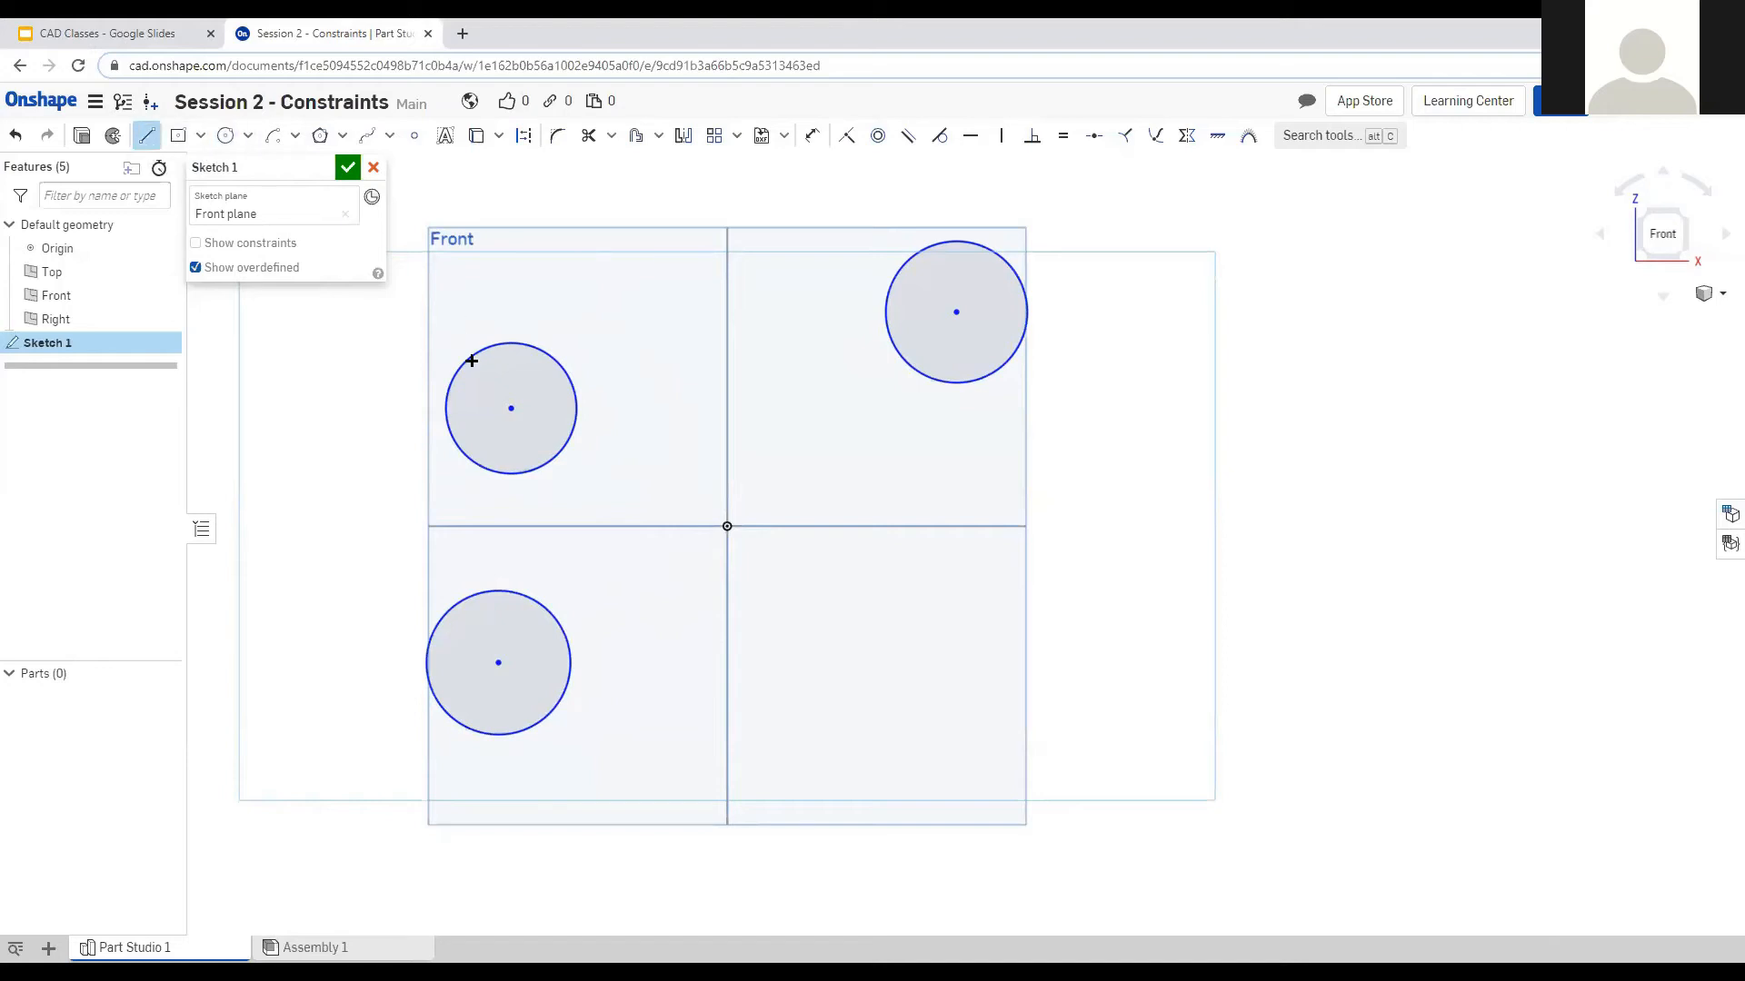
Draw three lines: one down the left circles, one across the top, and an upper-right to lower-left diagonal.
left_click_drag(444, 402, 427, 657)
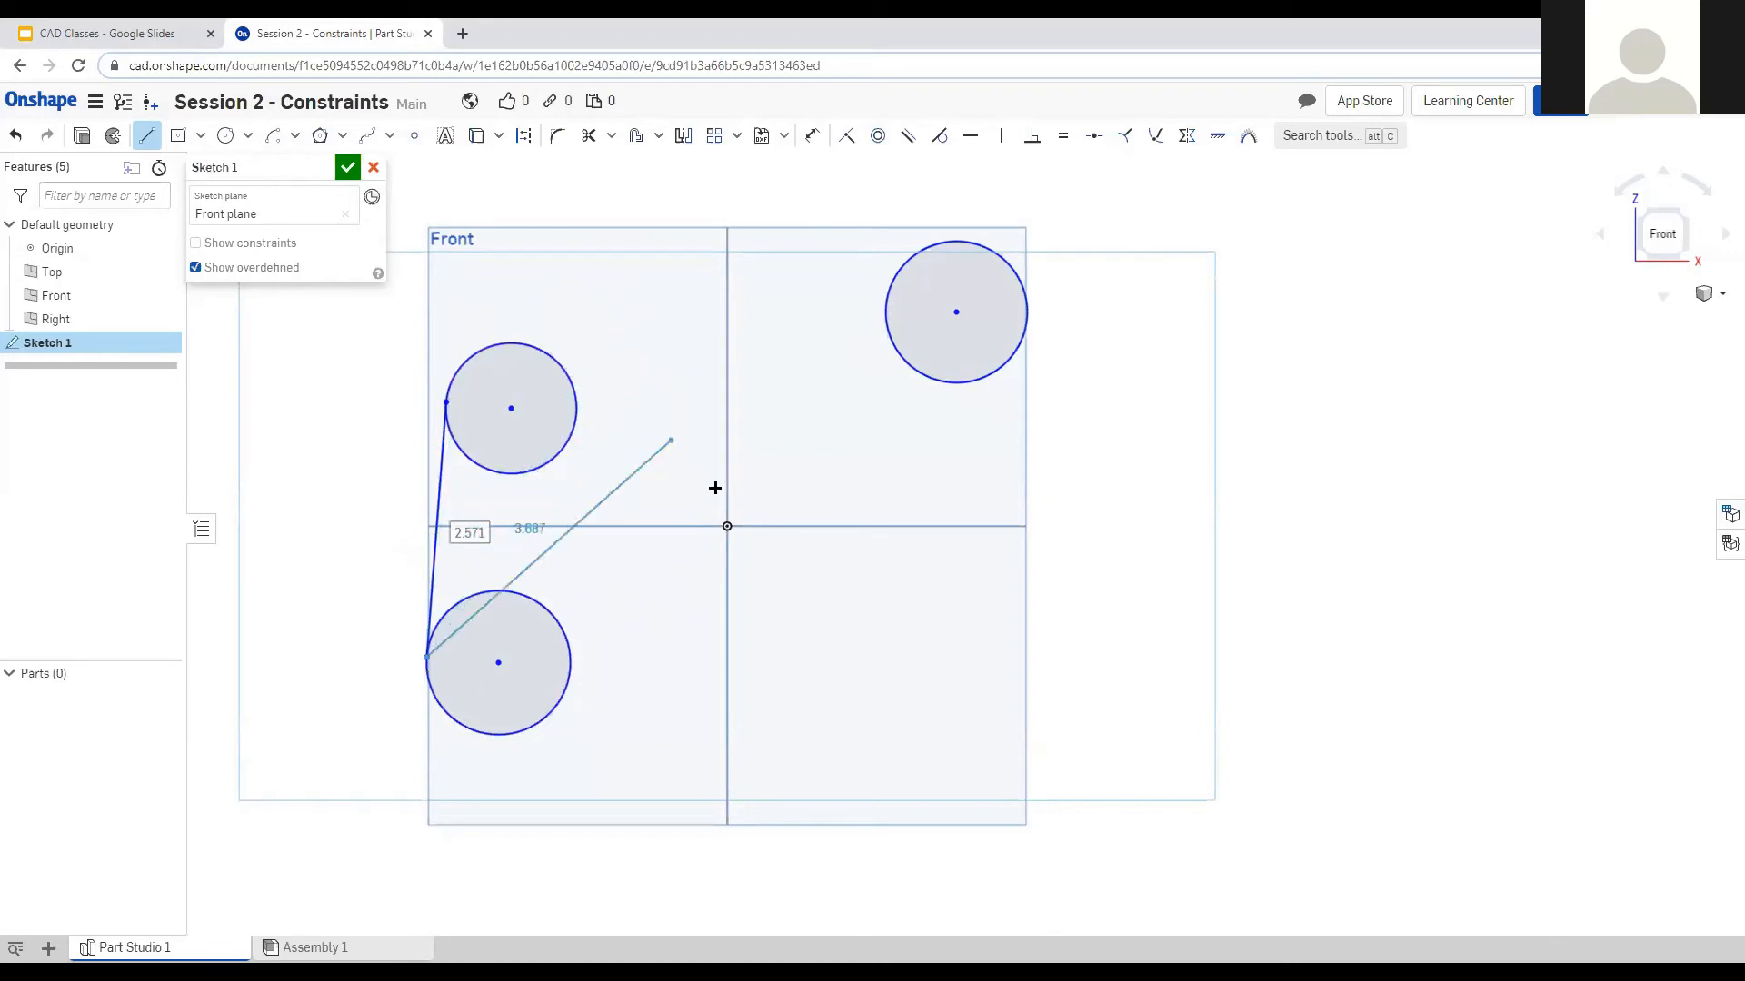
key("Escape")
key("l")
mouse_move(495, 344)
left_mouse_down()
mouse_move(954, 233)
mouse_move(939, 243)
left_mouse_up()
key("Escape")
key("l")
mouse_move(984, 376)
left_mouse_down()
mouse_move(736, 713)
mouse_move(562, 695)
left_mouse_up()
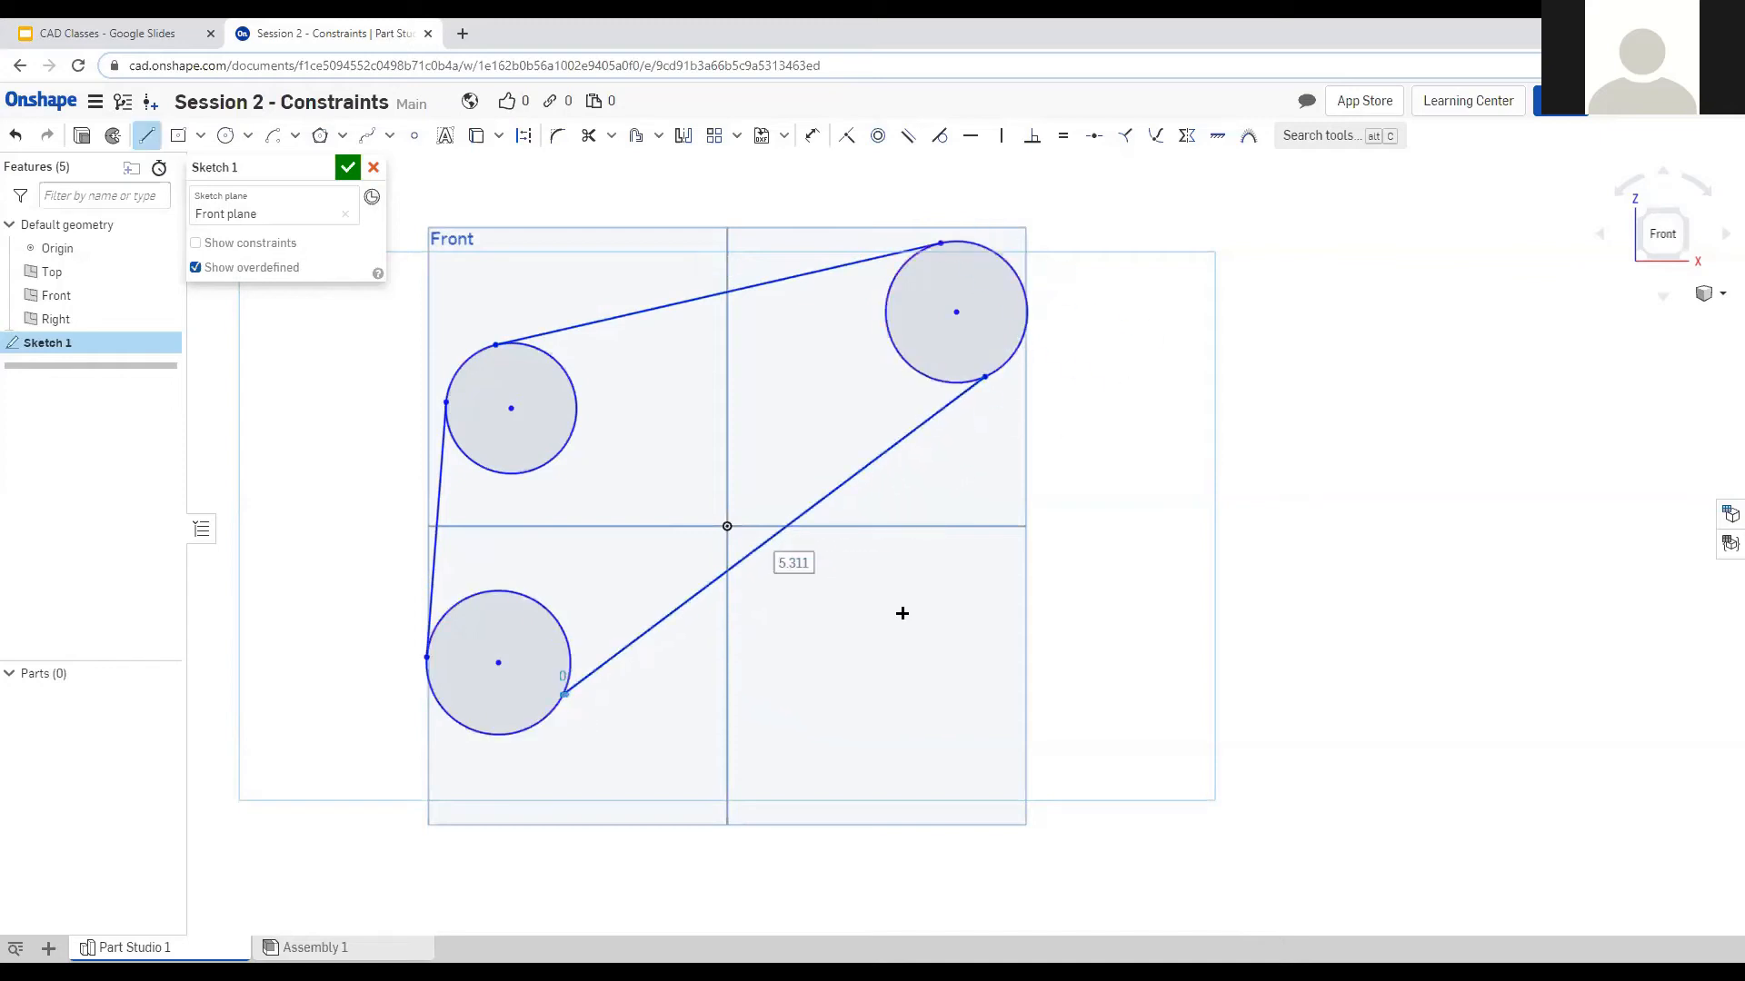
key("Escape")
Make the diagonal line tangent to the upper-right circle.
left_click(965, 391)
left_click(951, 385)
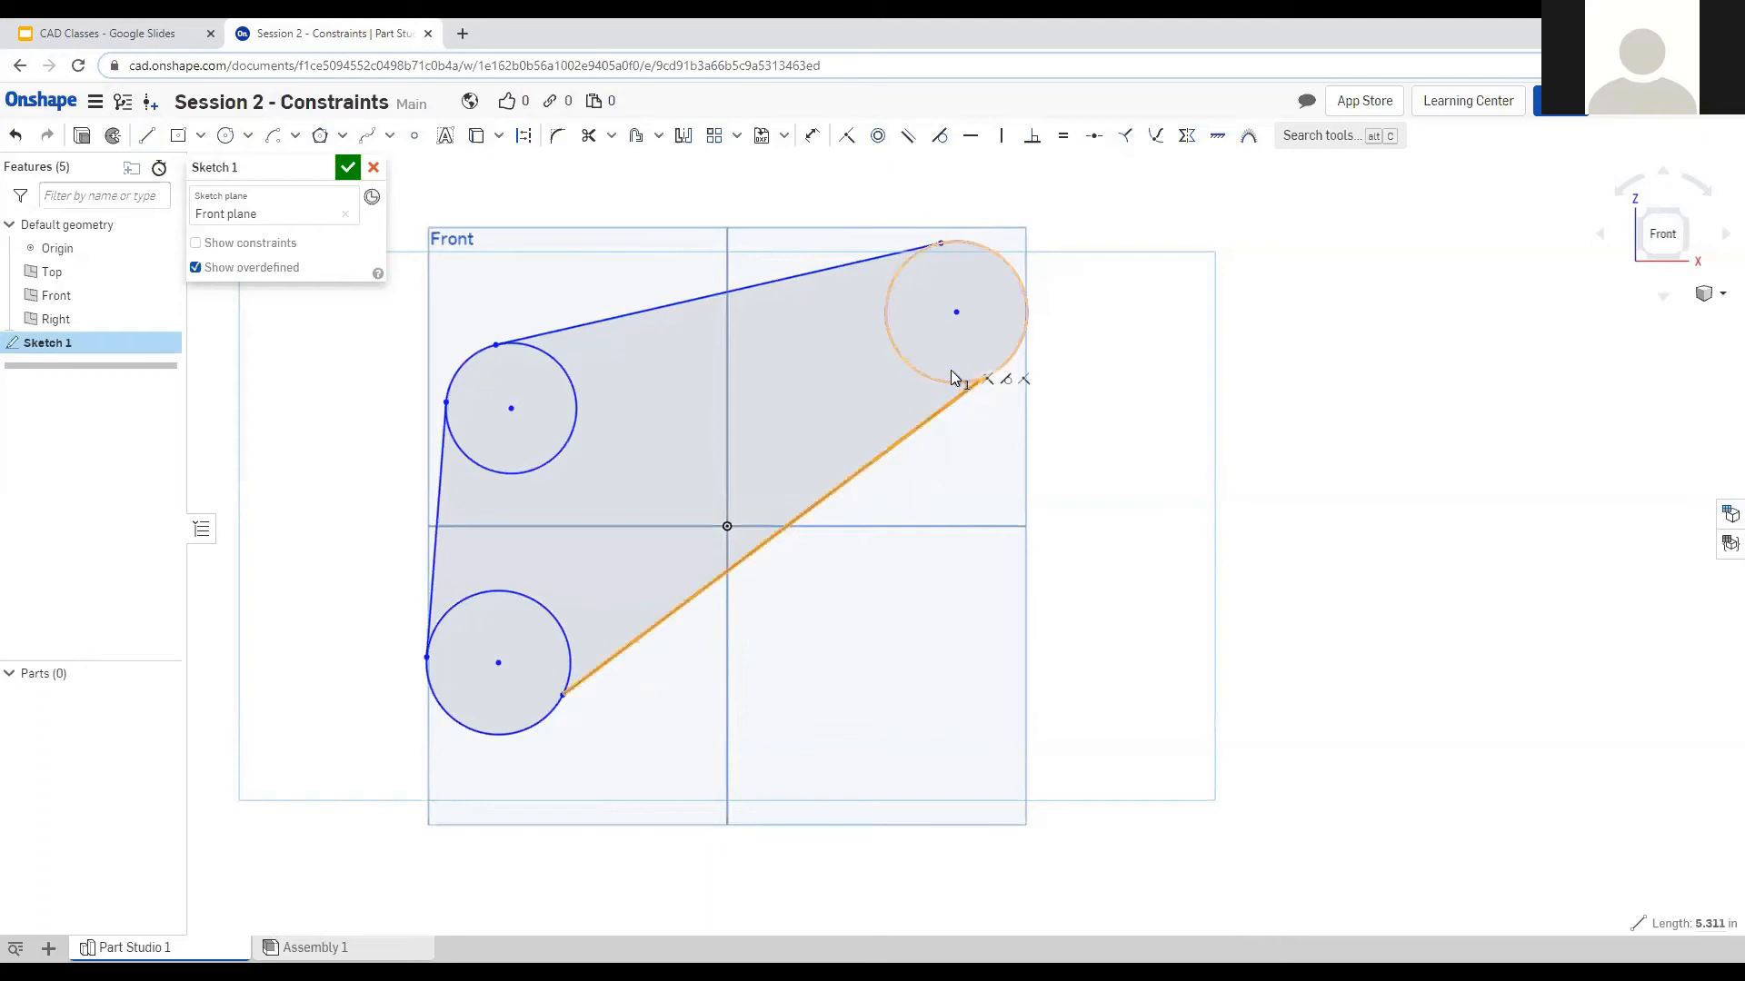
left_click(953, 385)
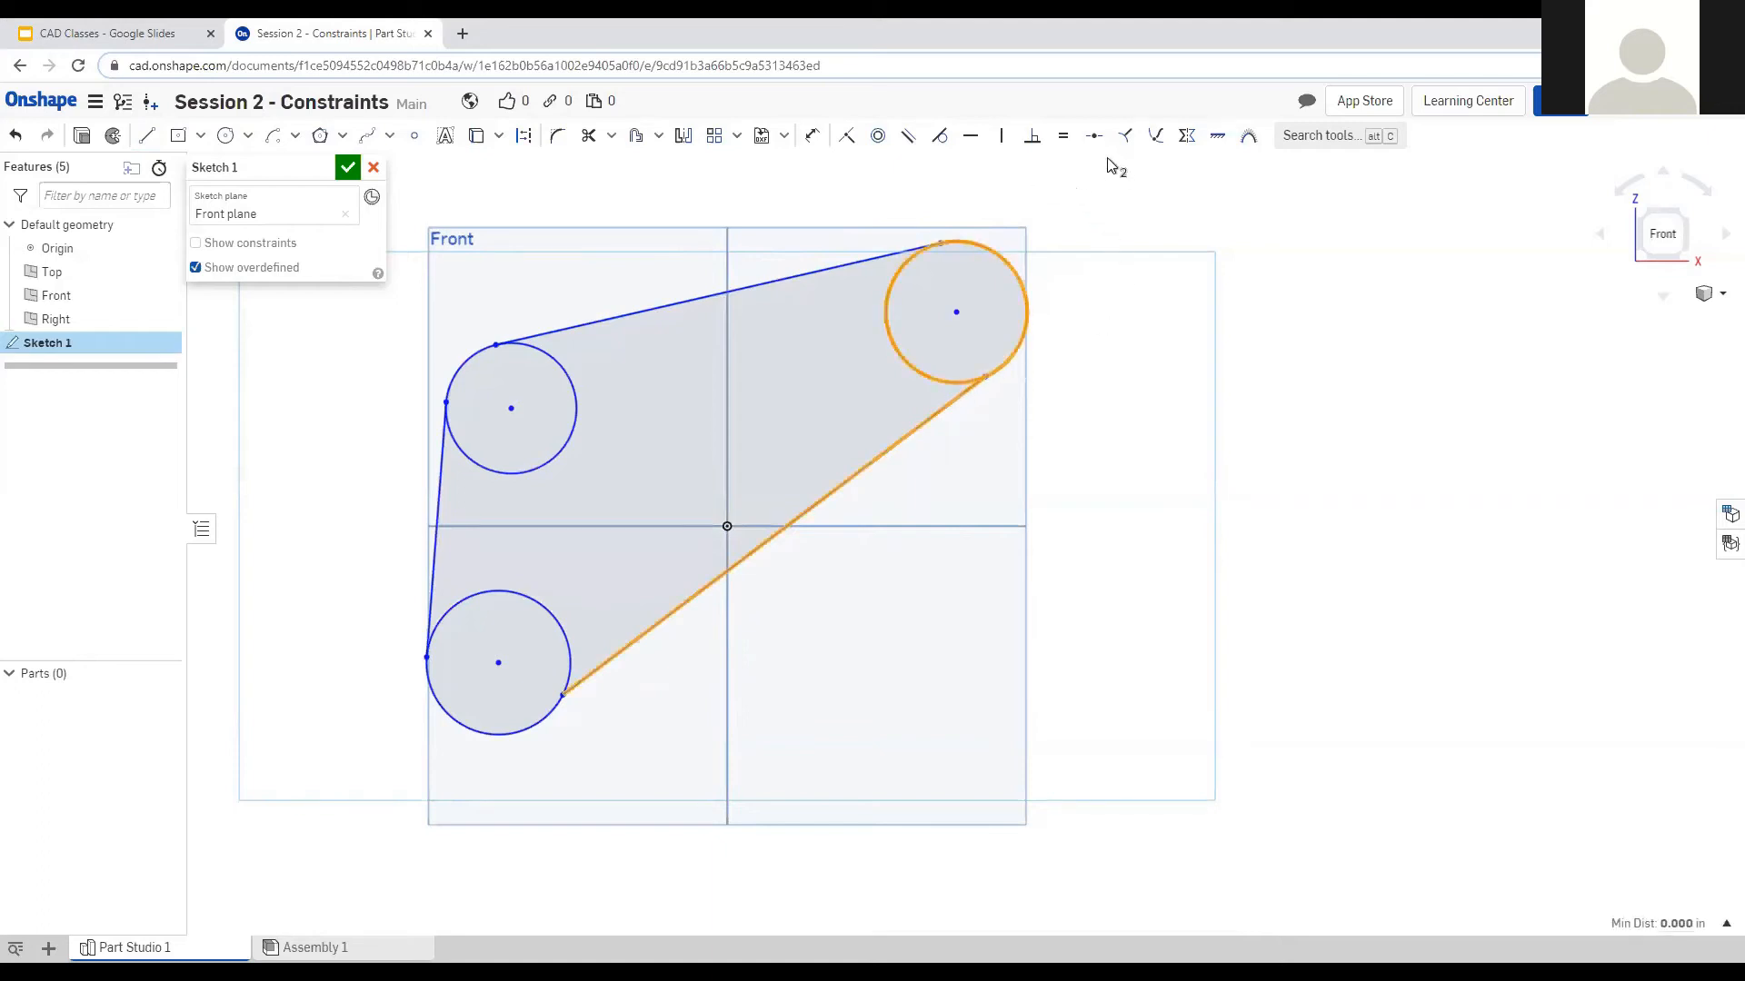
left_click(939, 135)
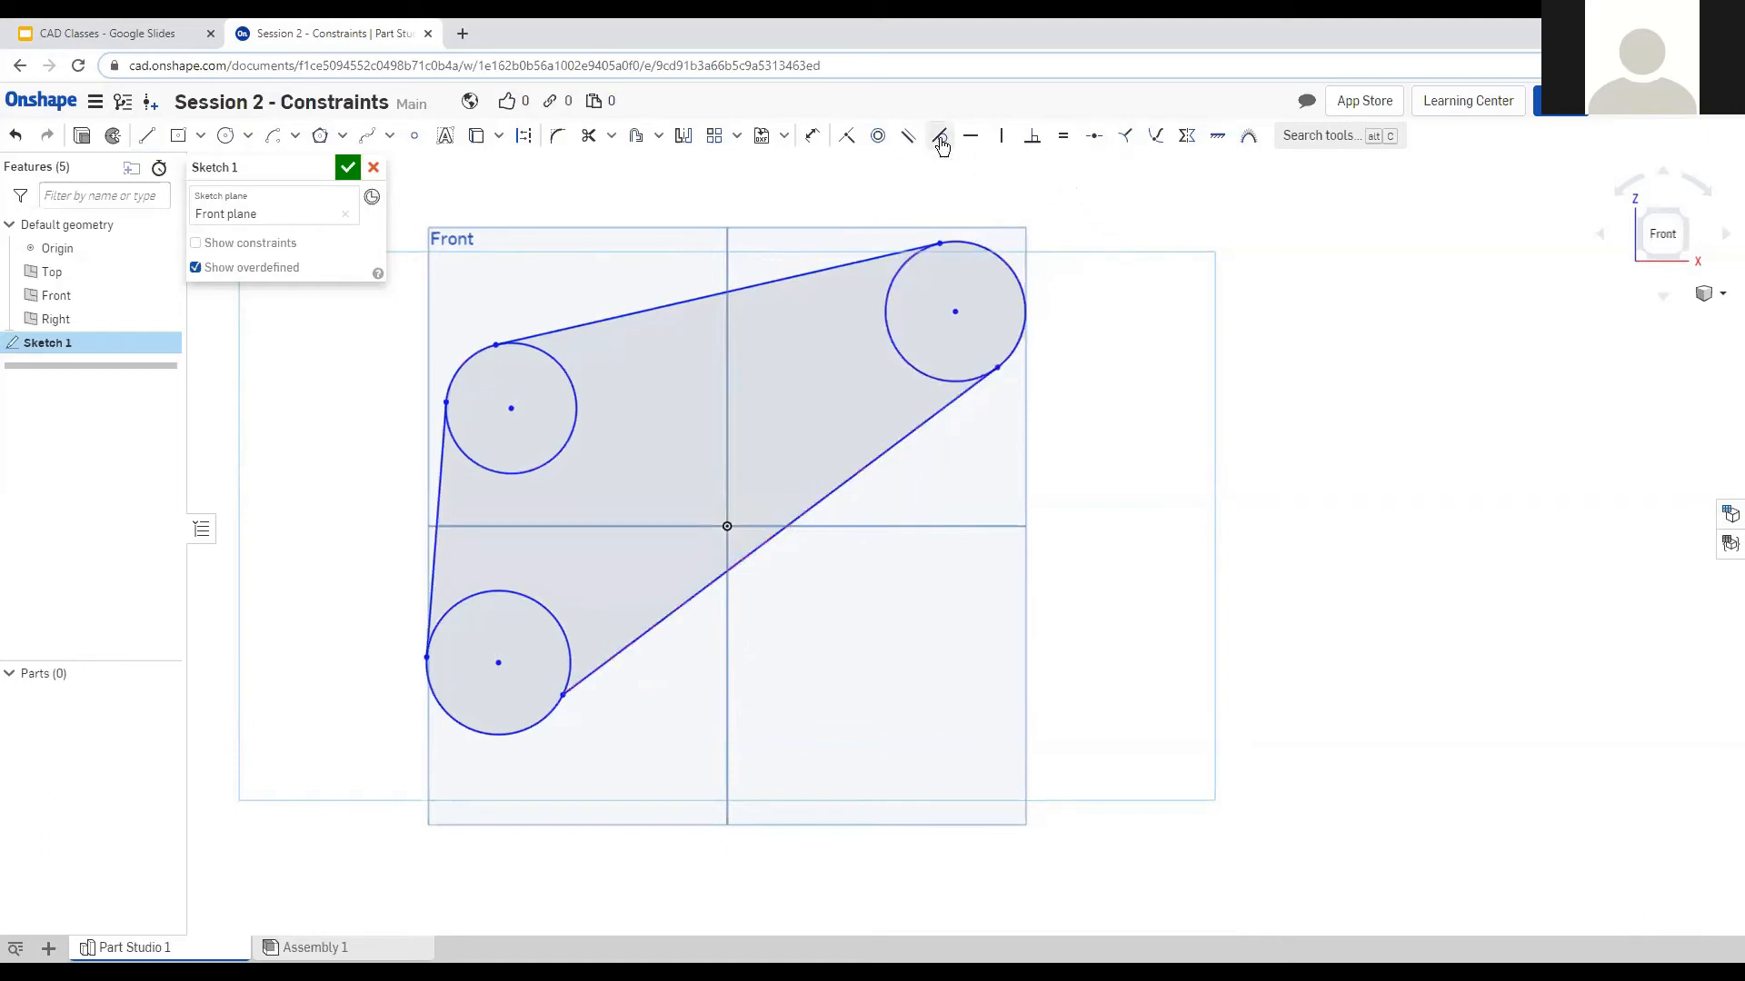
Make the diagonal tangent to the lower-left circle and the left line tangent to both left circles.
left_click(568, 700)
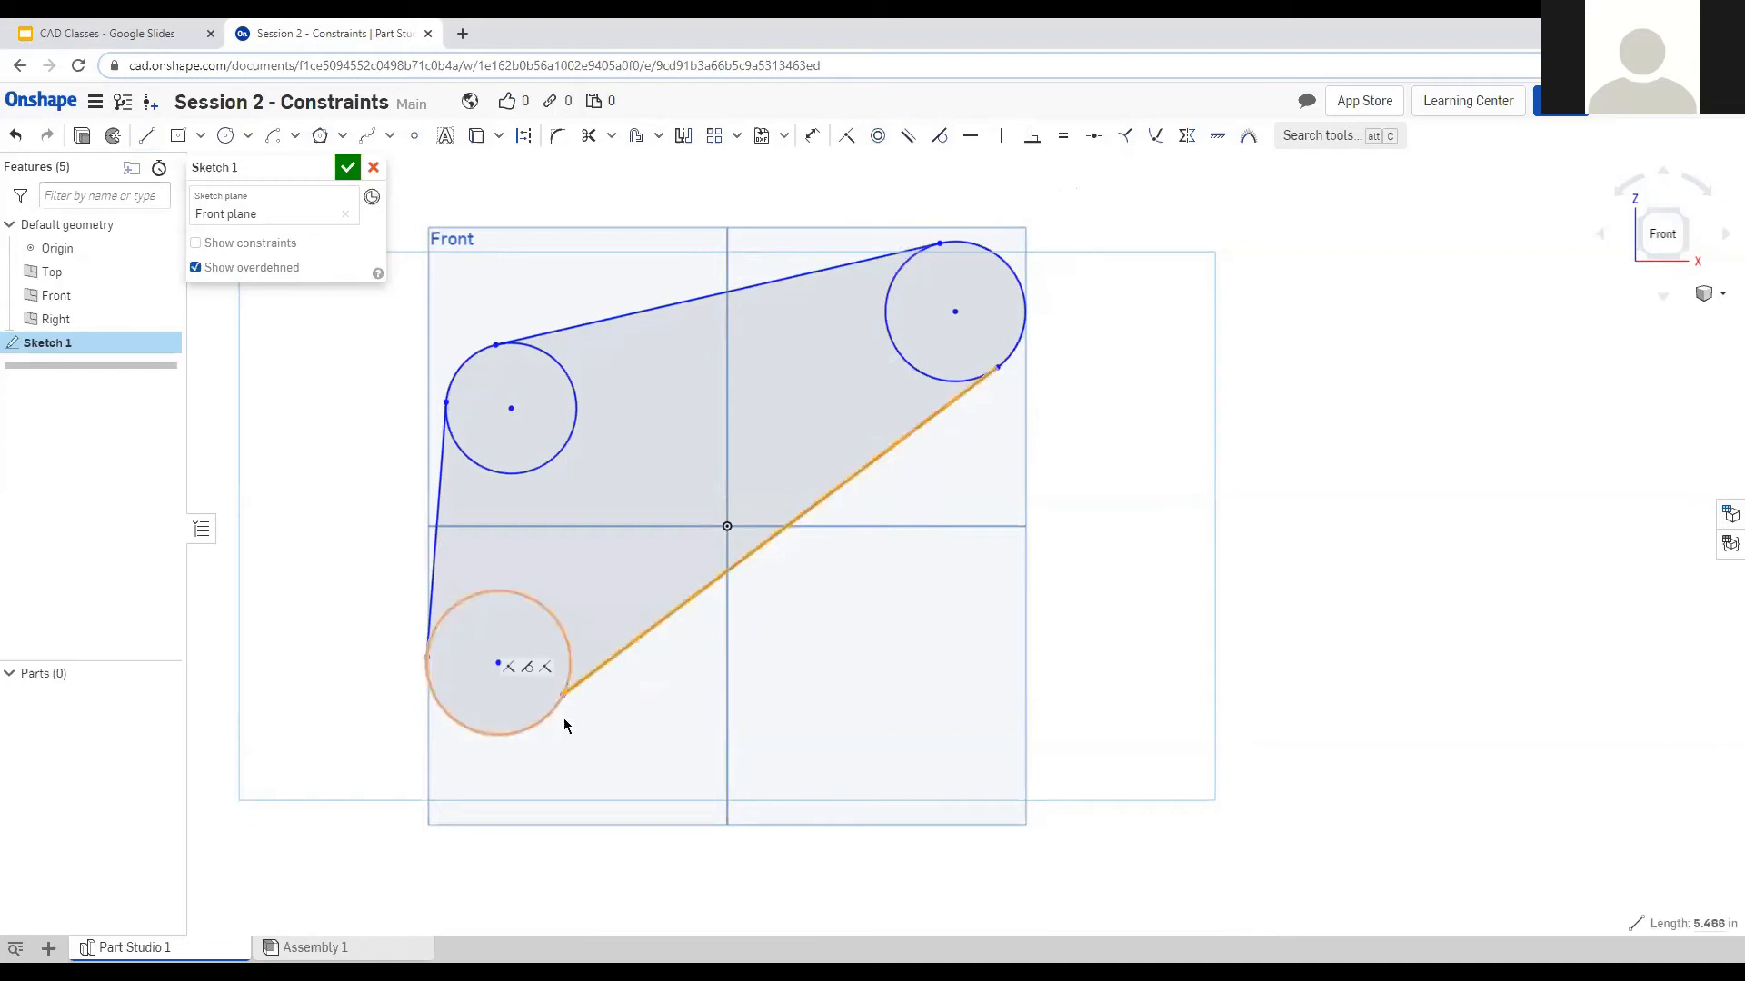
left_click(559, 716)
key("t")
left_click(442, 608)
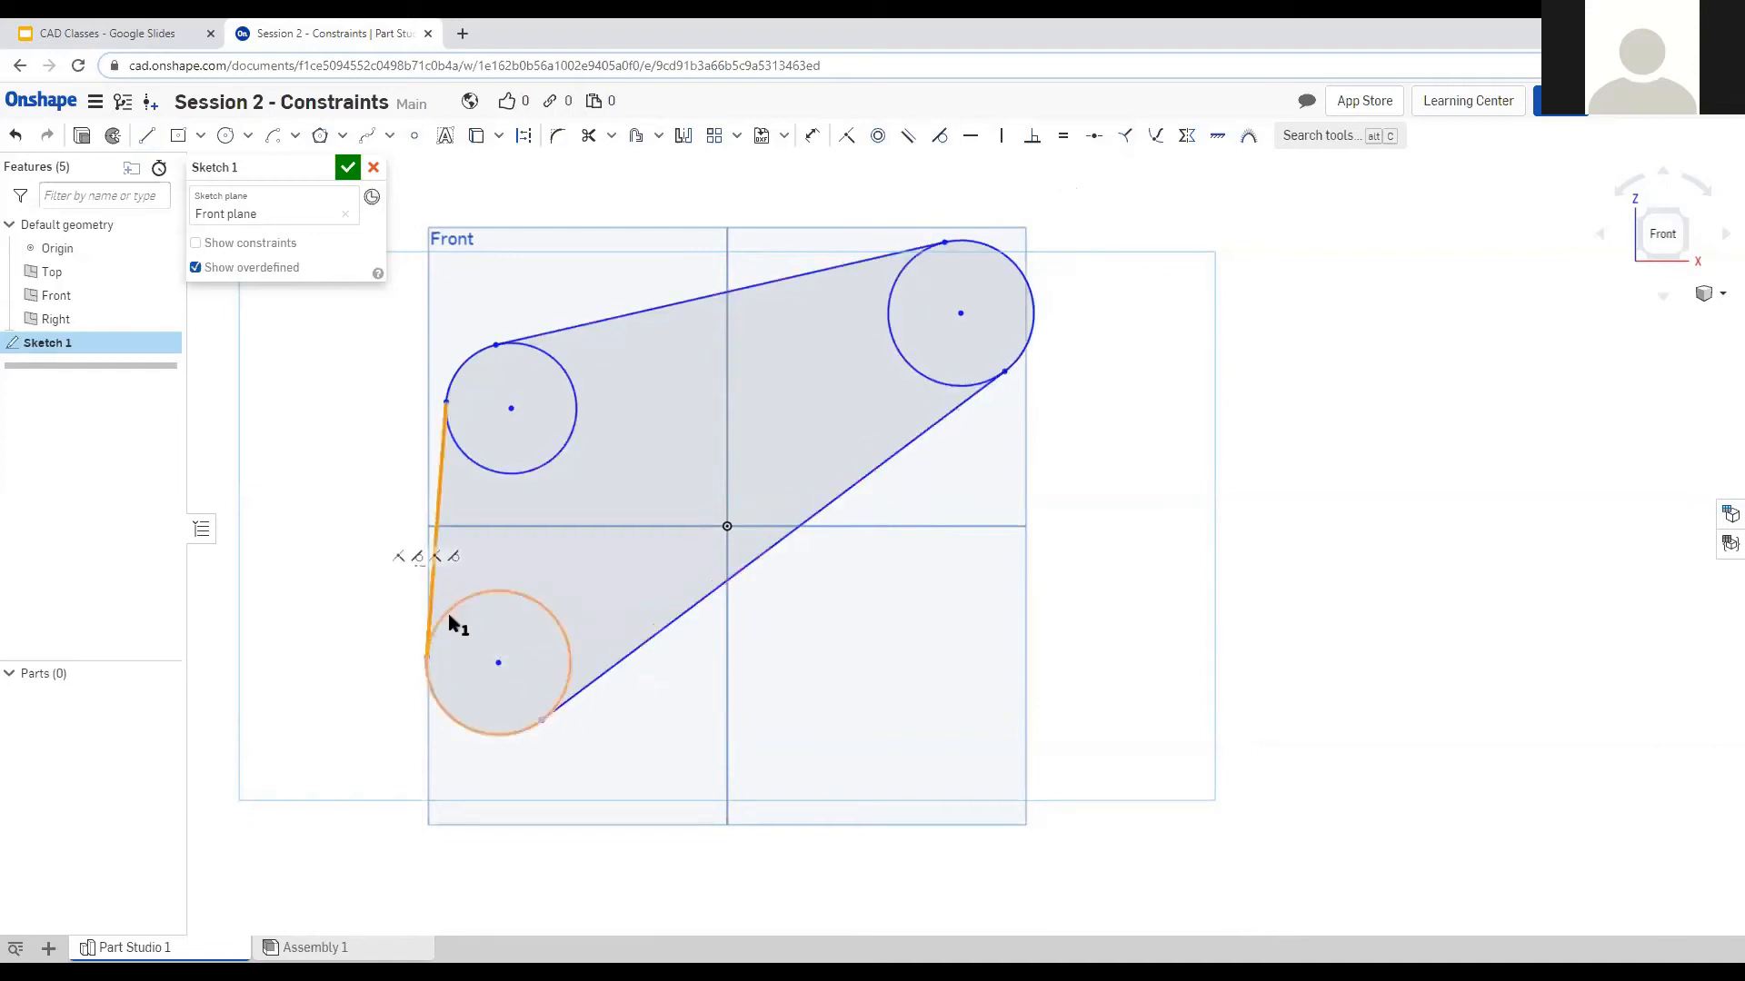
left_click(444, 618)
key("t")
left_click(454, 439)
left_click(441, 450)
key("t")
Make the top line tangent to the upper-left and upper-right circles.
left_click(542, 338)
left_click(542, 356)
key("t")
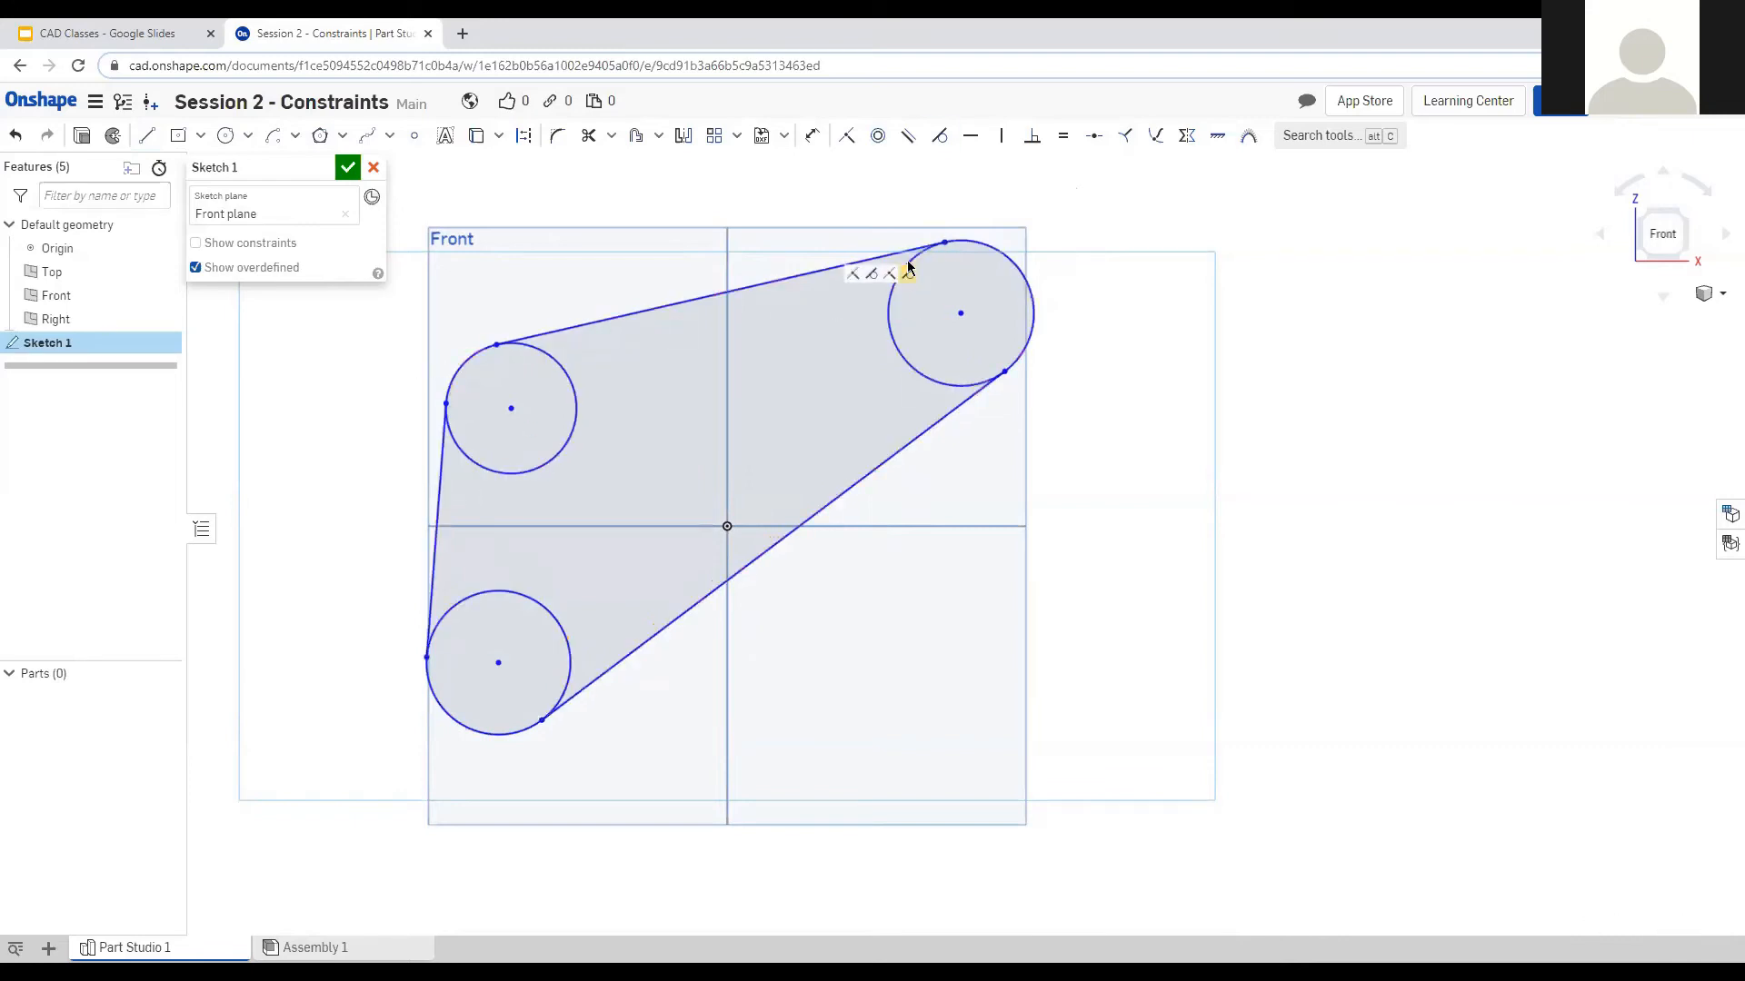
left_click(915, 254)
left_click(980, 269)
key("t")
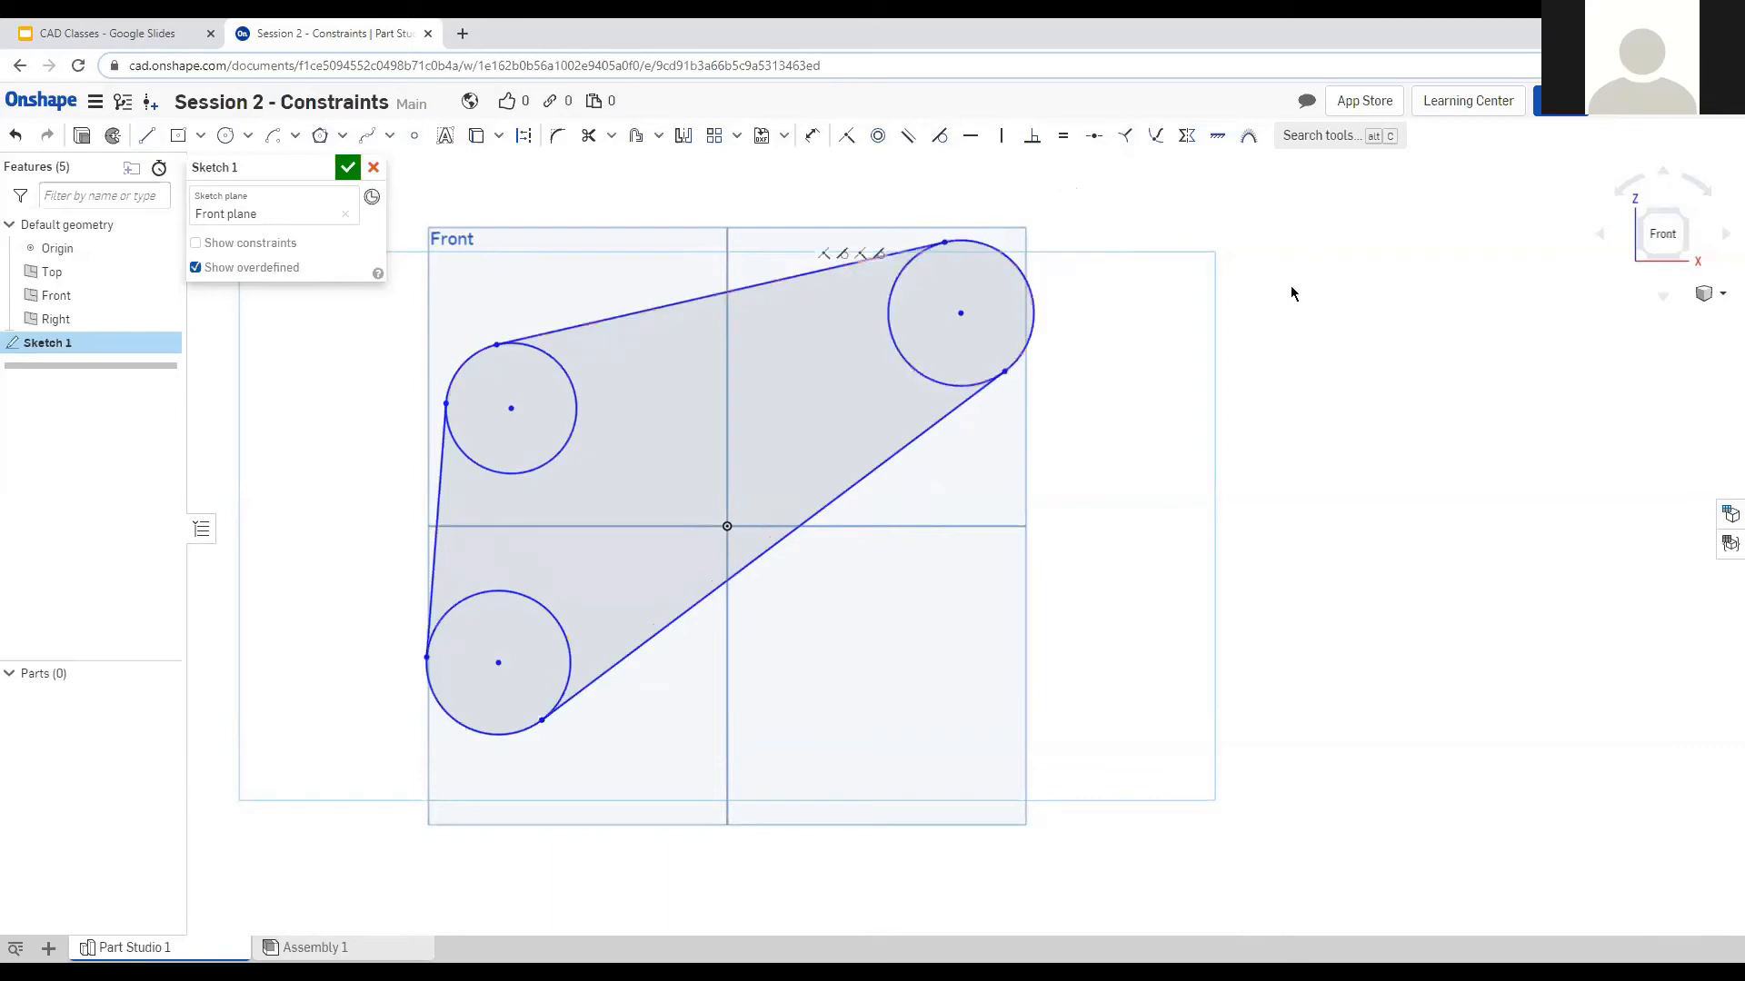
Make the three circles equal in size.
scroll(1104, 315, "down", 2)
scroll(755, 330, "up", 2)
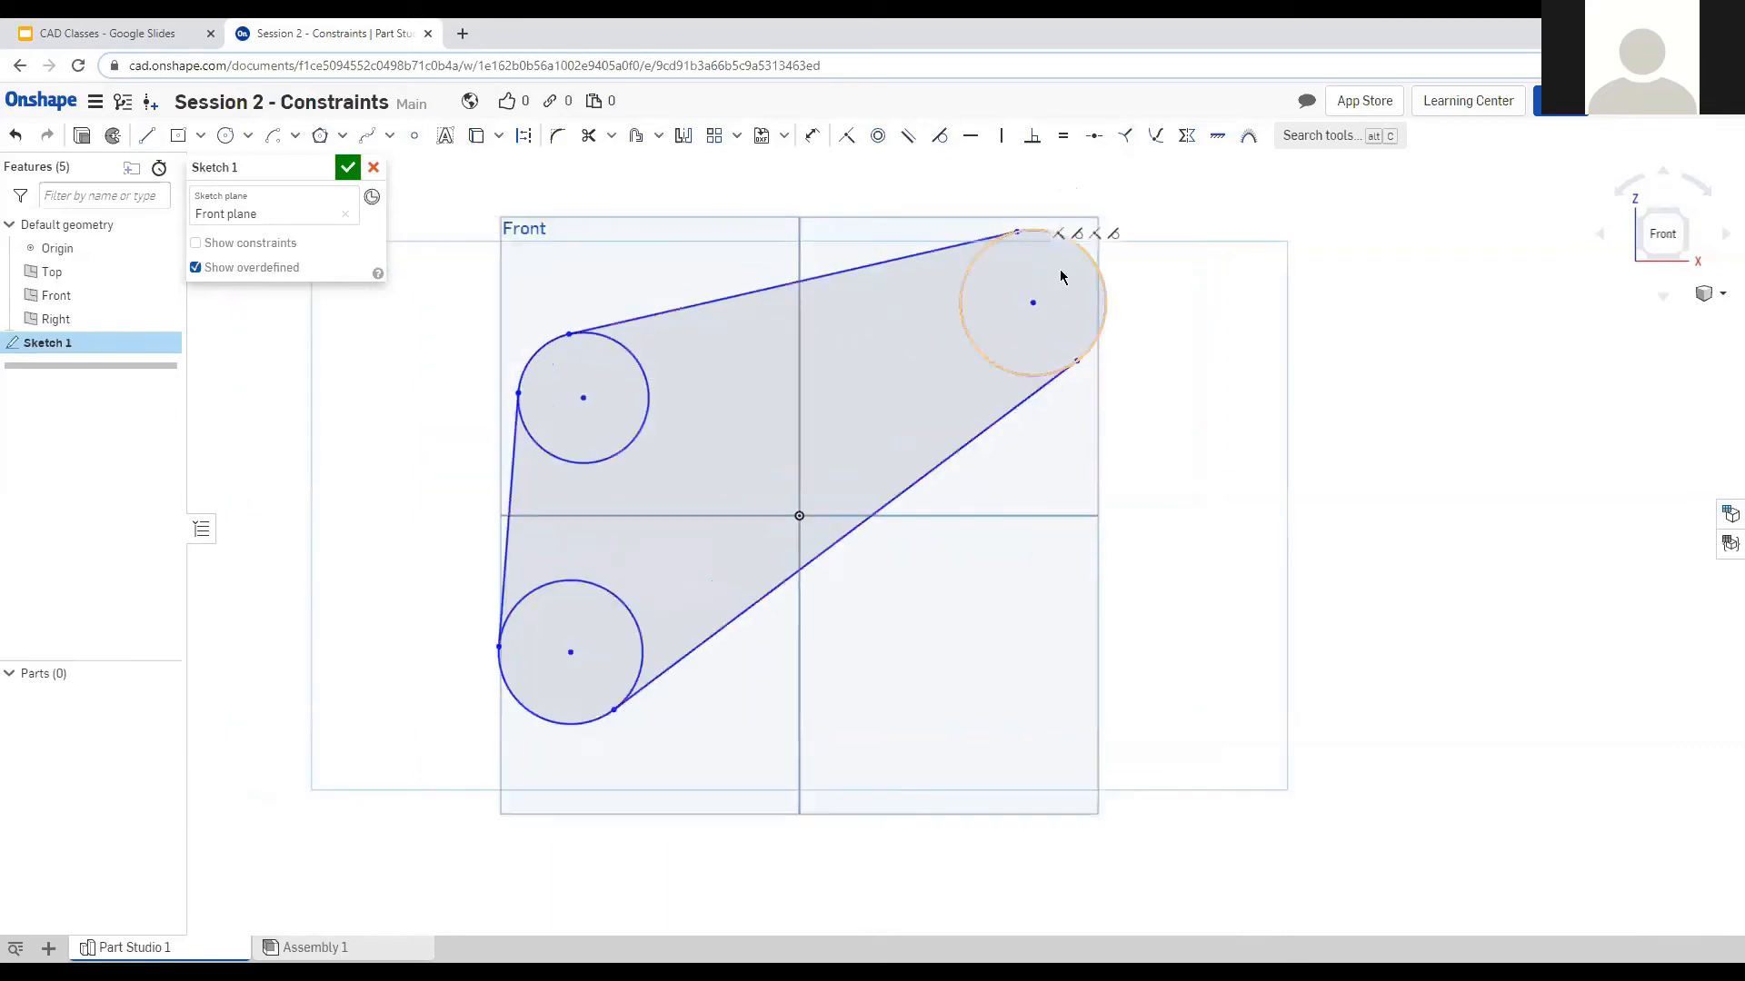
left_click(627, 446)
left_click(601, 590)
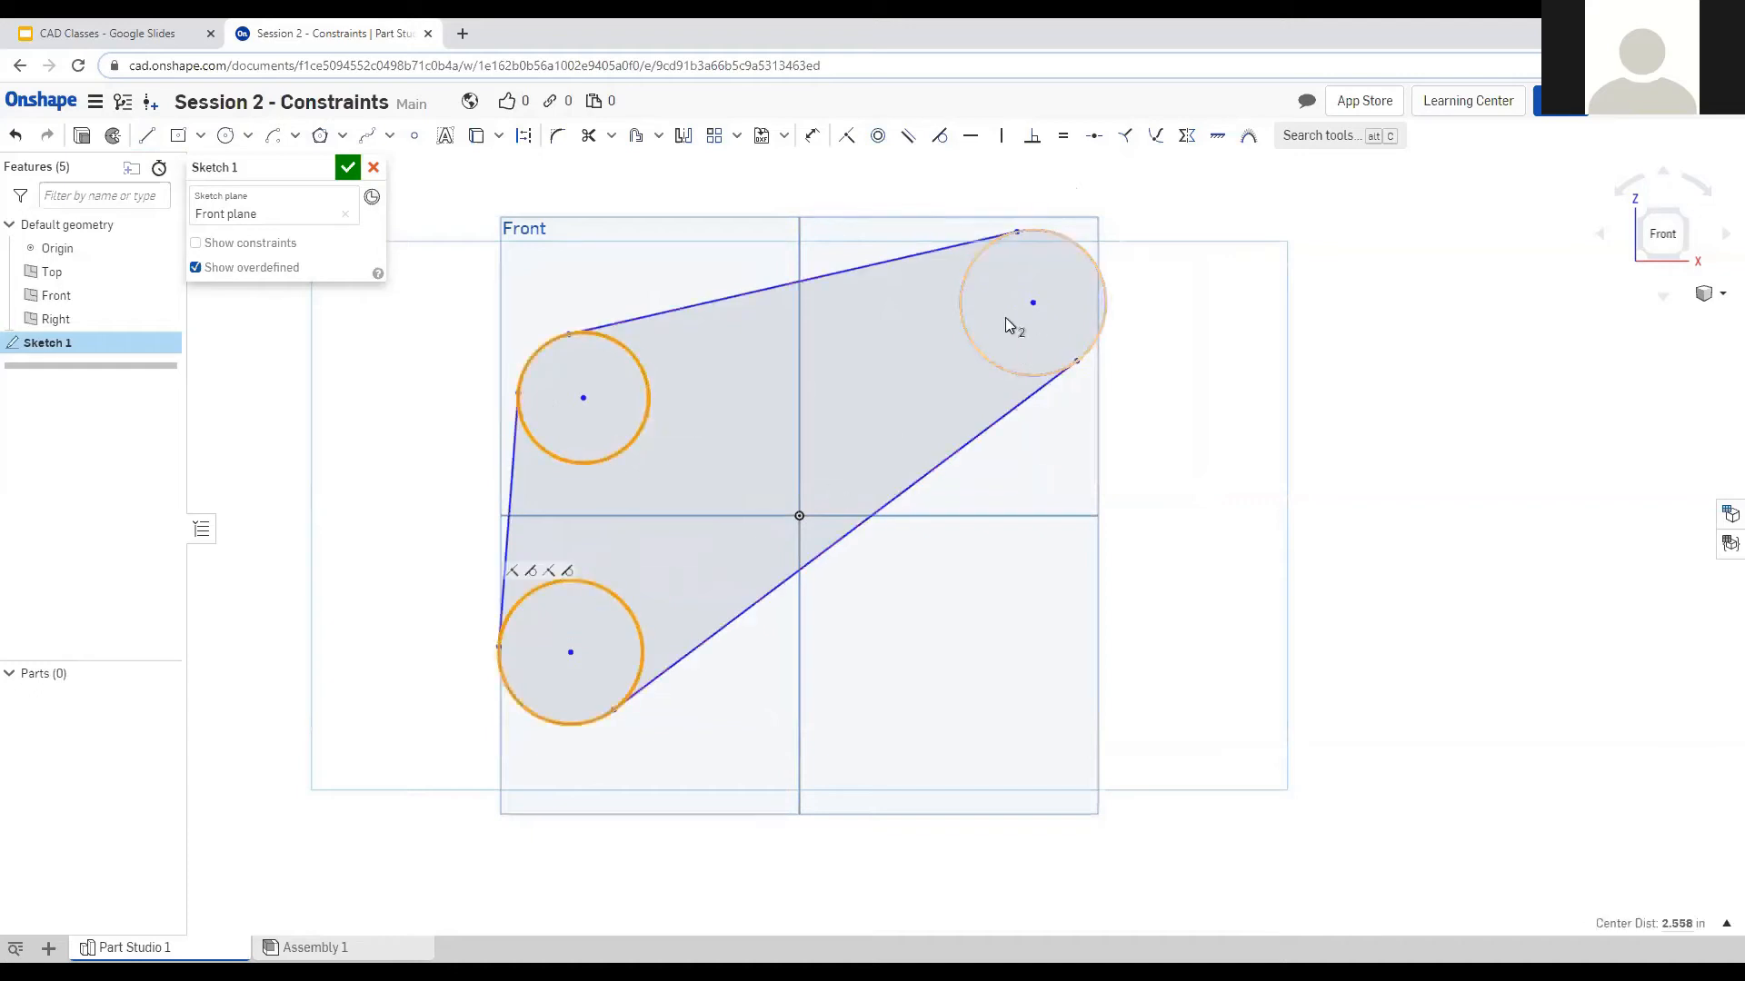
left_click(985, 358)
key("e")
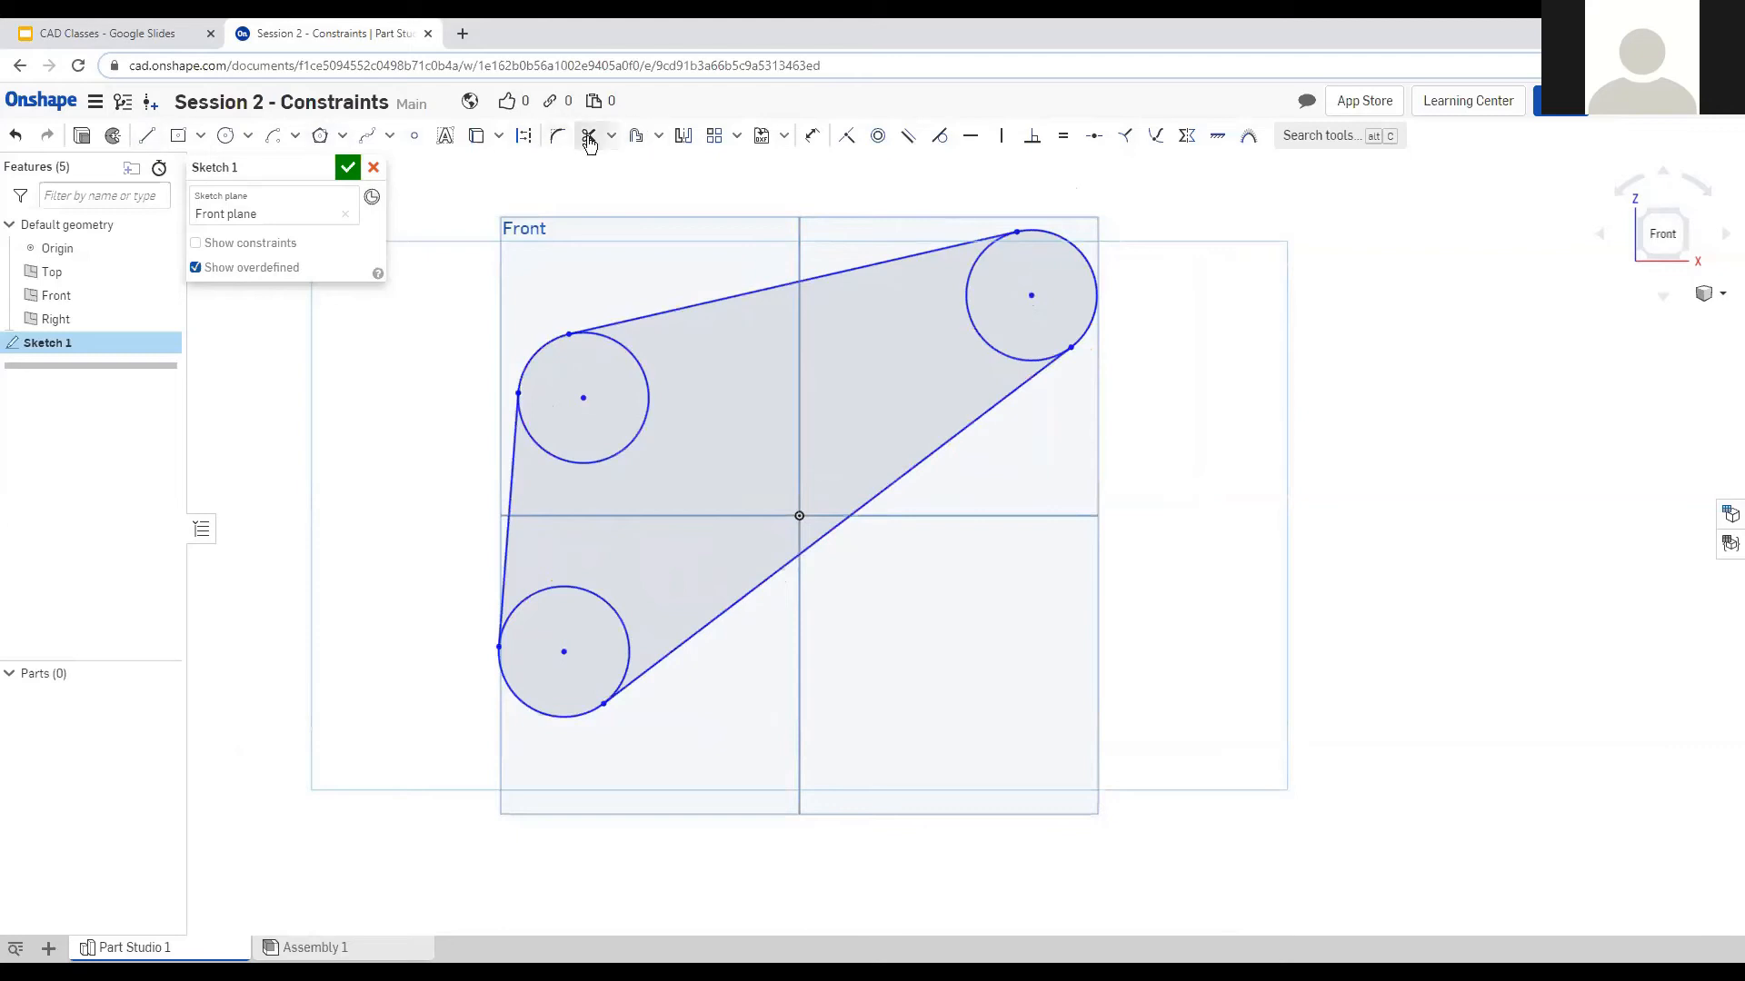
Dimension the upper-right circle to a 1.25 in diameter.
left_click(806, 137)
left_click(1095, 324)
left_click(1261, 427)
type("1.25")
key("Return")
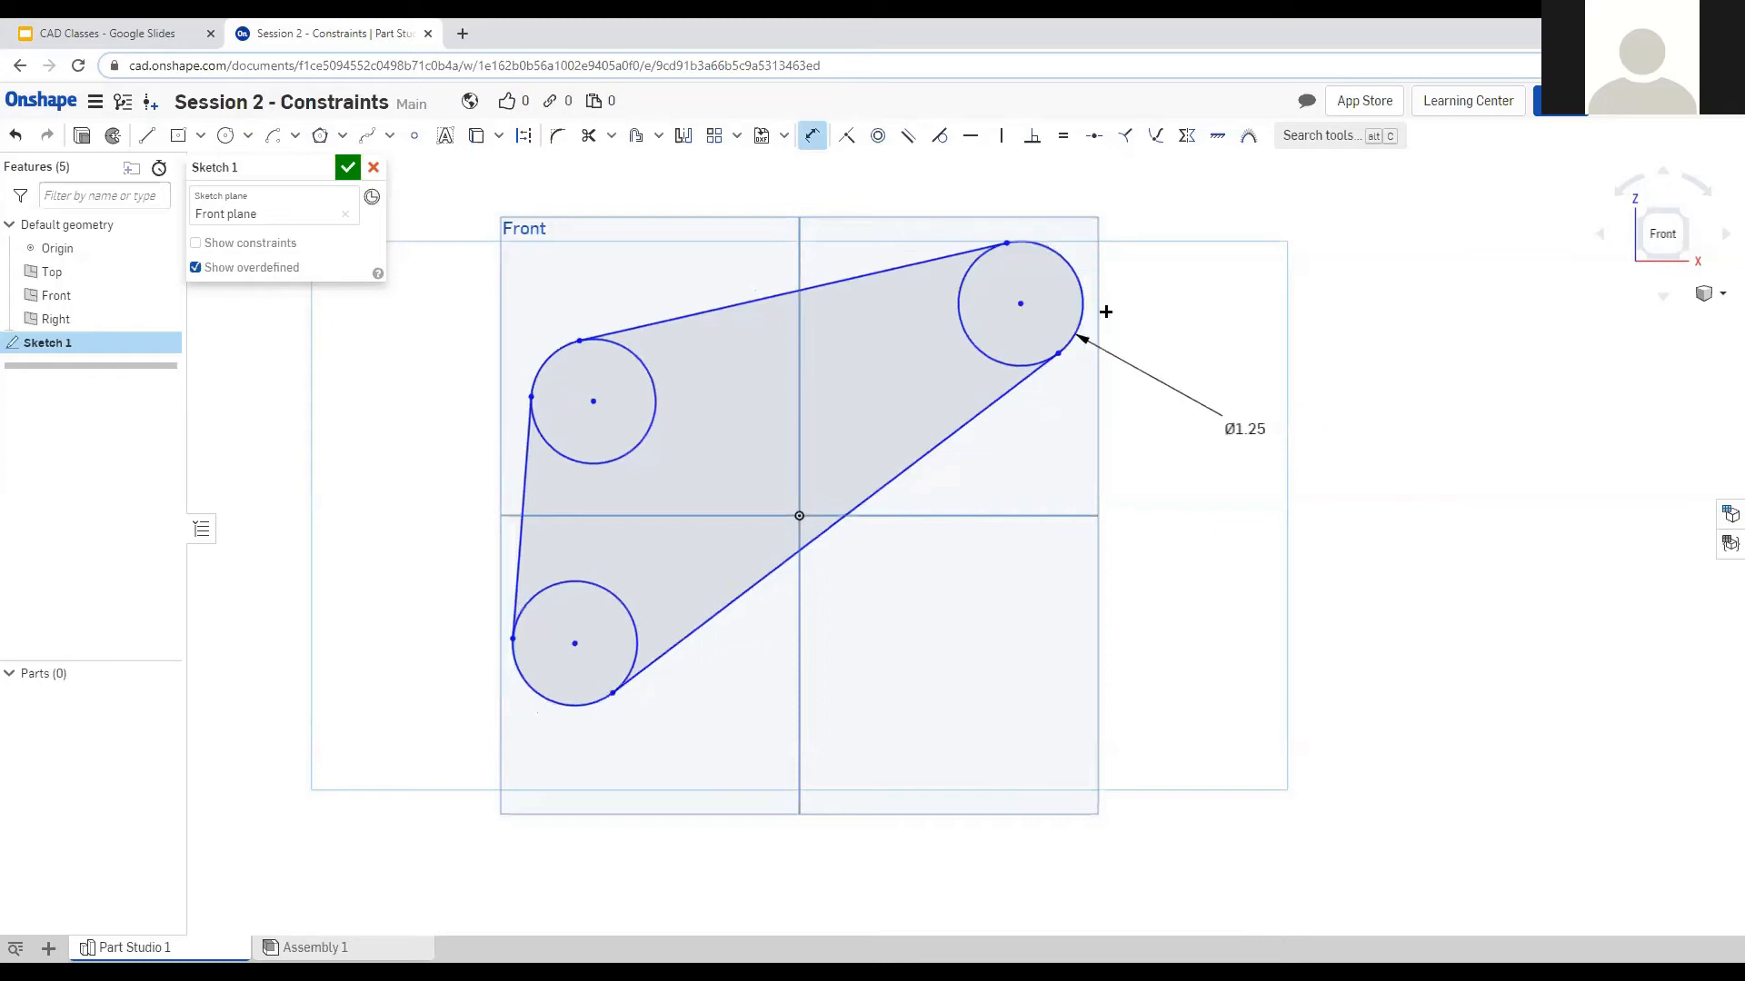
Dimension the tangent lines: lower line 5, left line 2, top line 4.
left_click(821, 534)
left_click(909, 620)
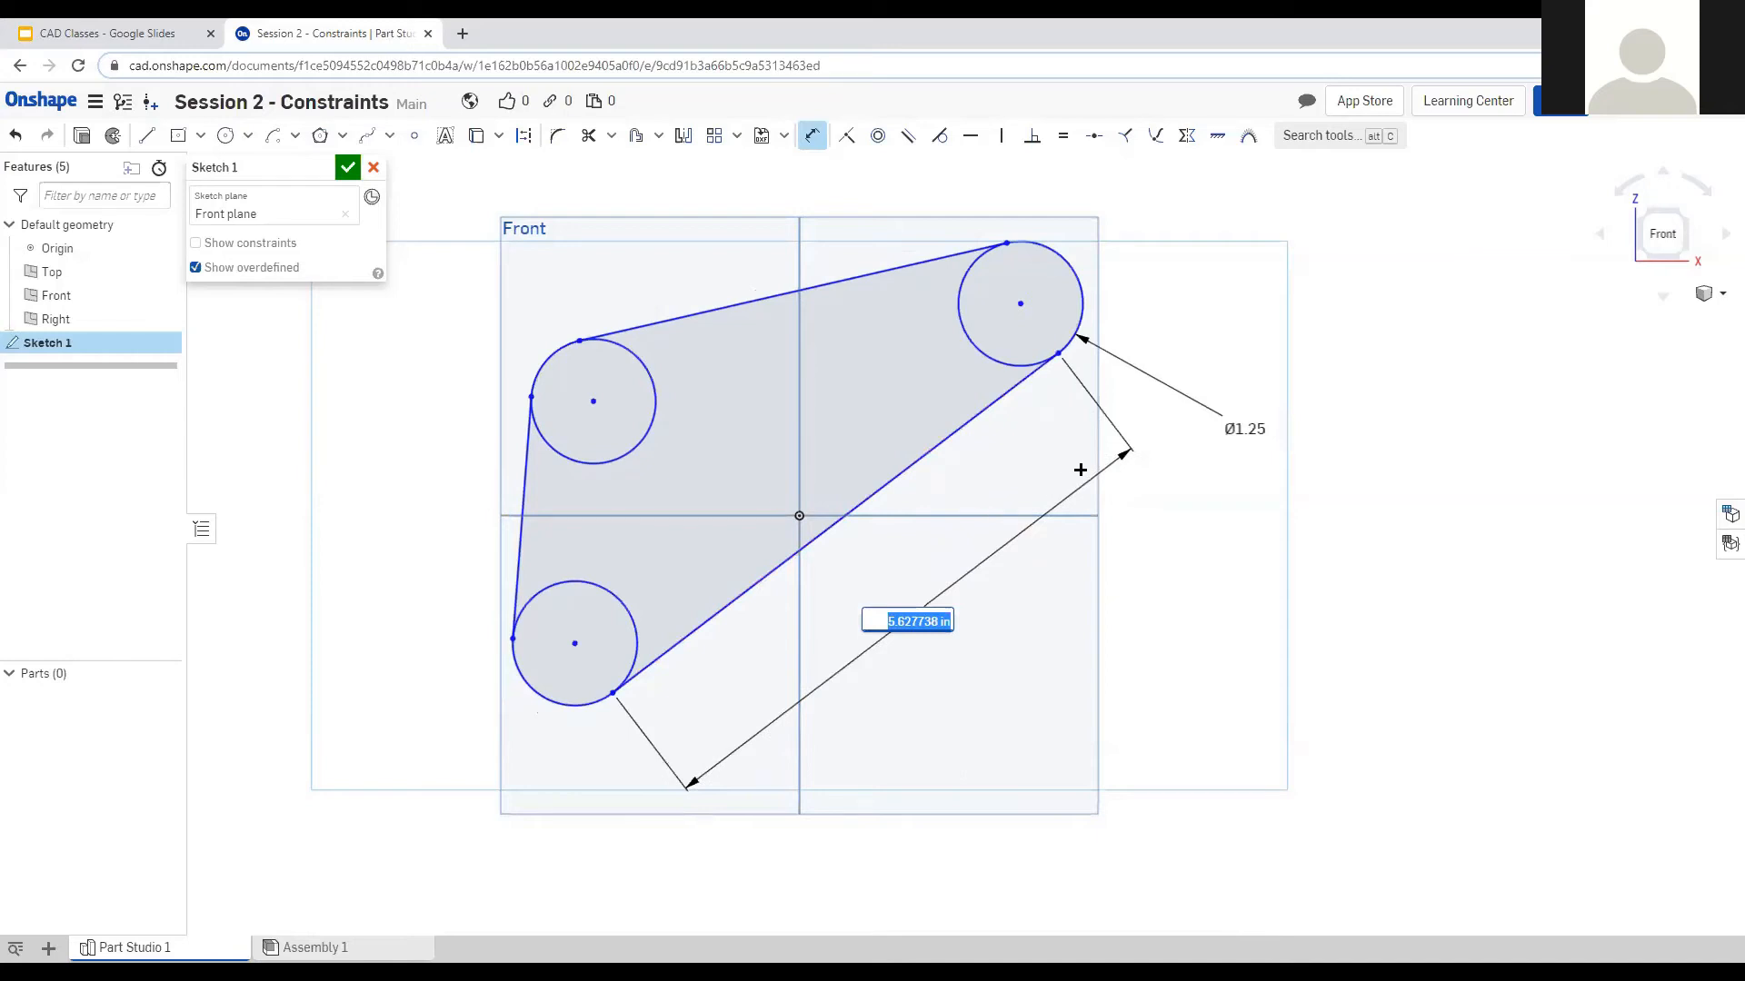
type("5")
key("Return")
left_click(523, 504)
left_click(406, 455)
type("2")
key("Return")
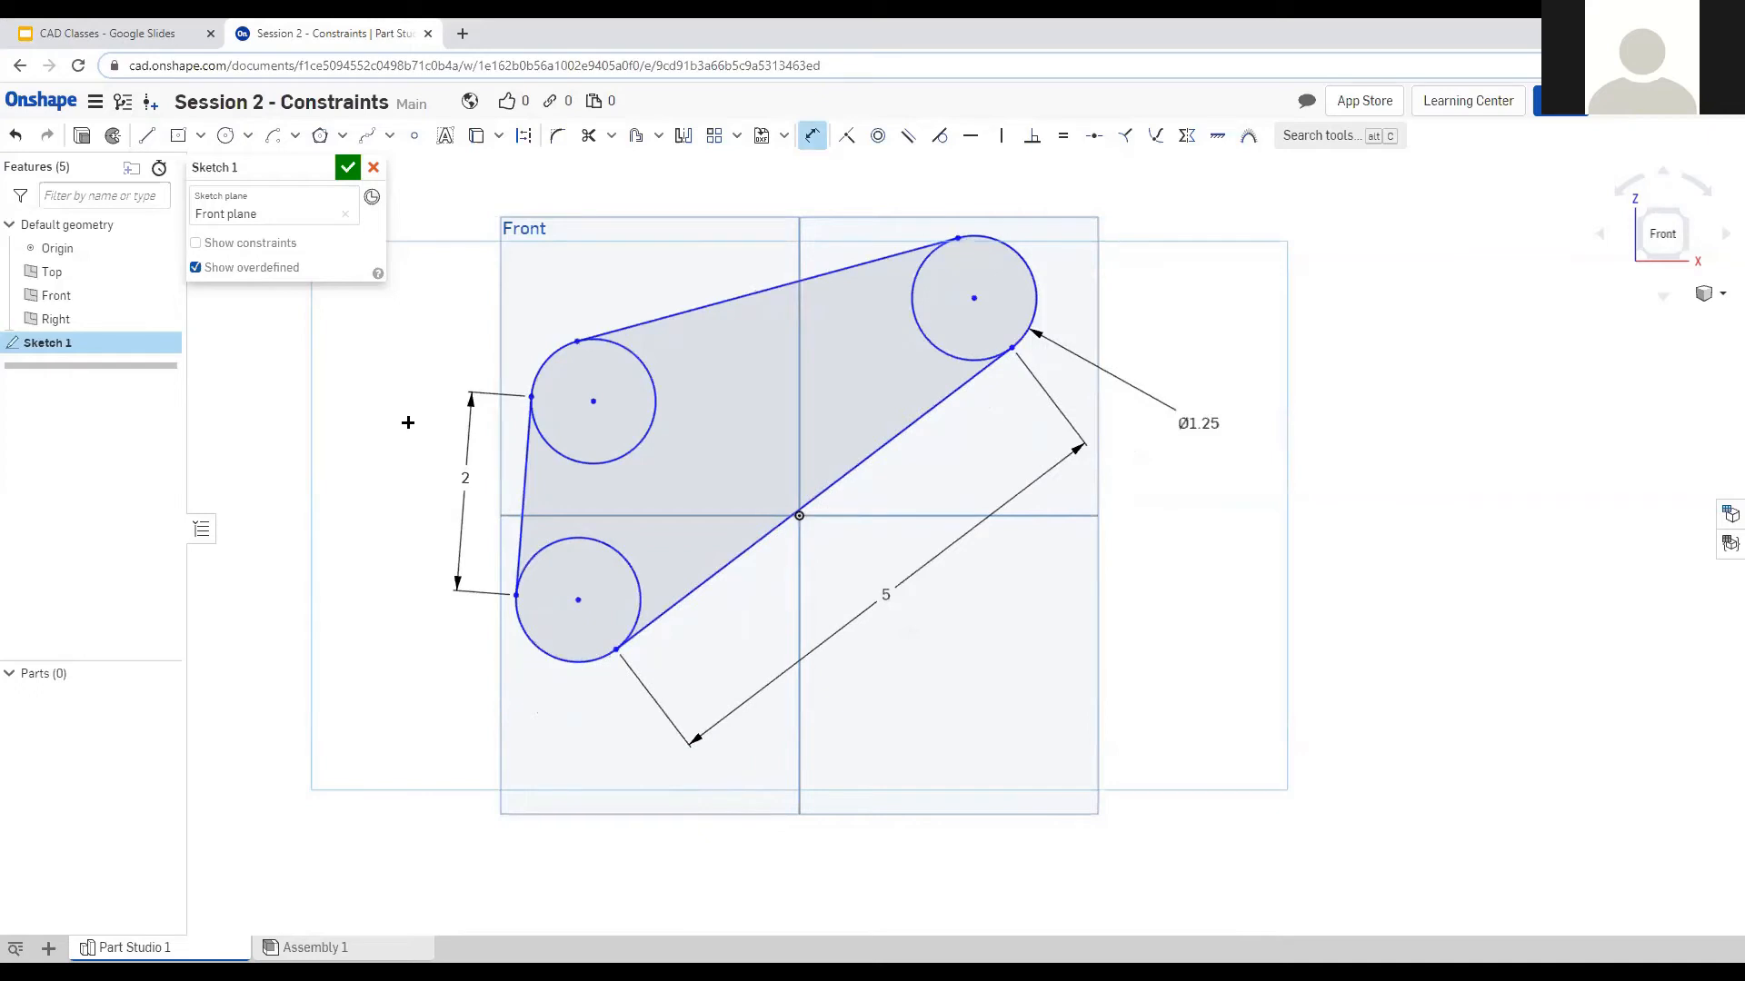
left_click(732, 299)
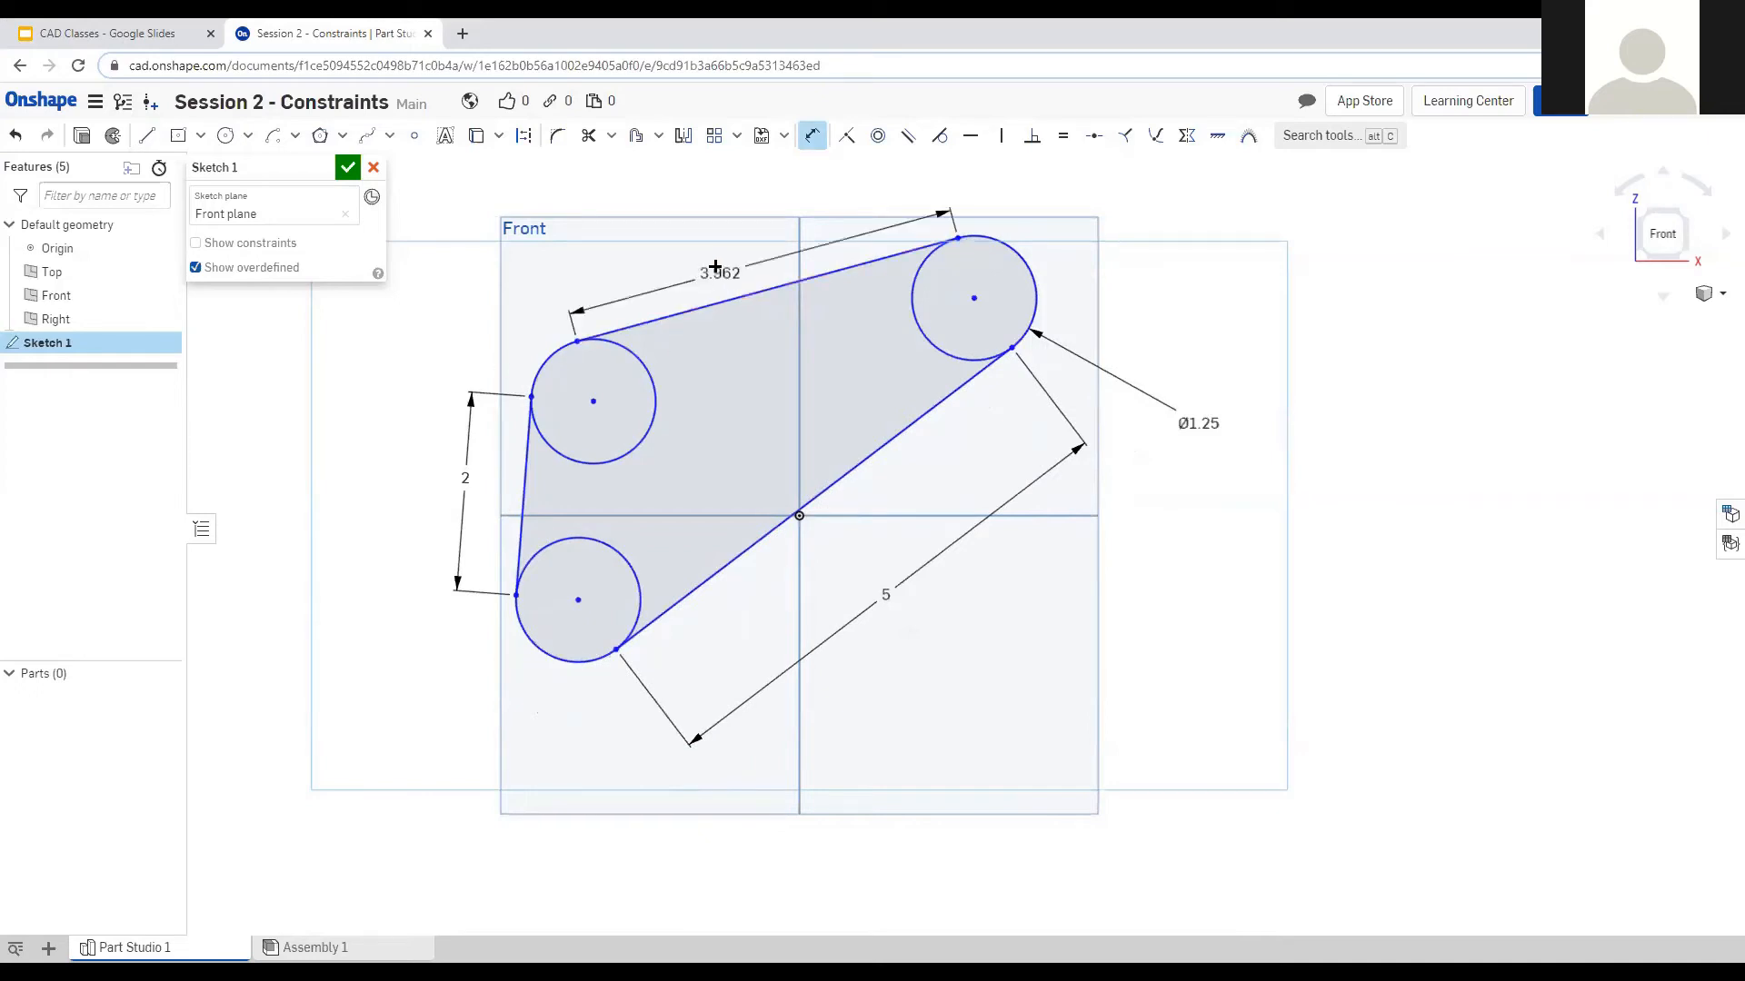
left_click(735, 218)
type("4")
key("Return")
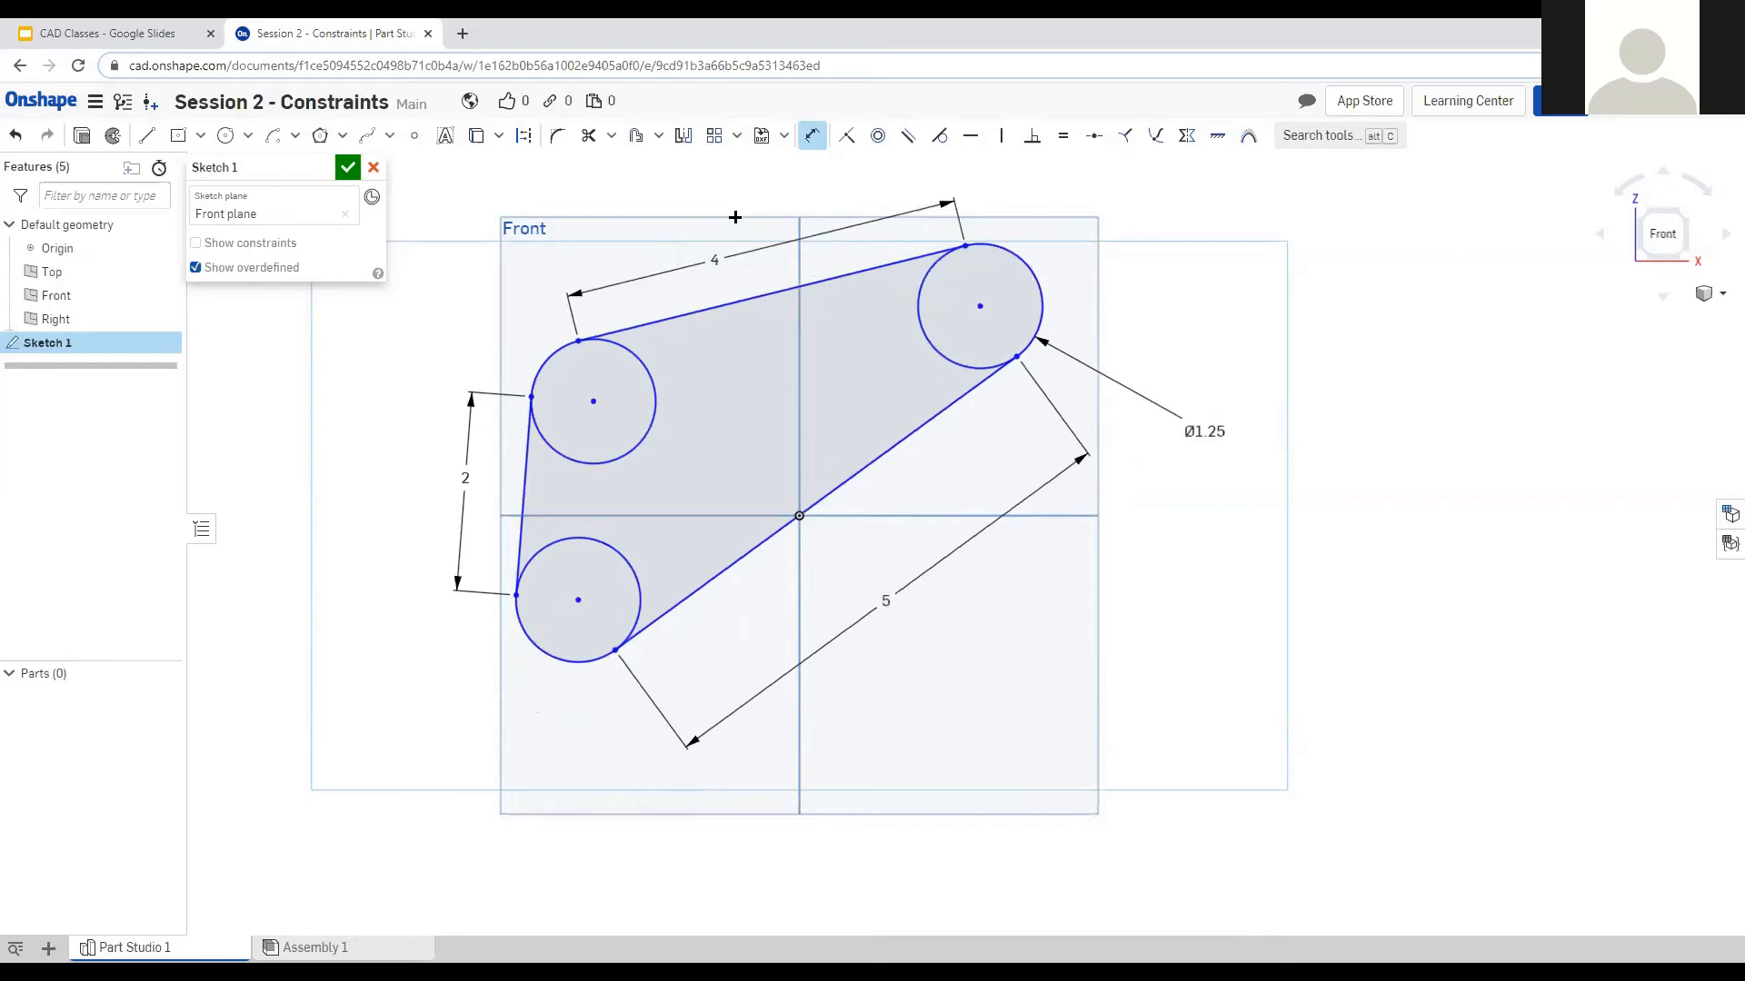
key("Escape")
Constrain the sketch origin to the midpoint of the lower line.
left_click(799, 520)
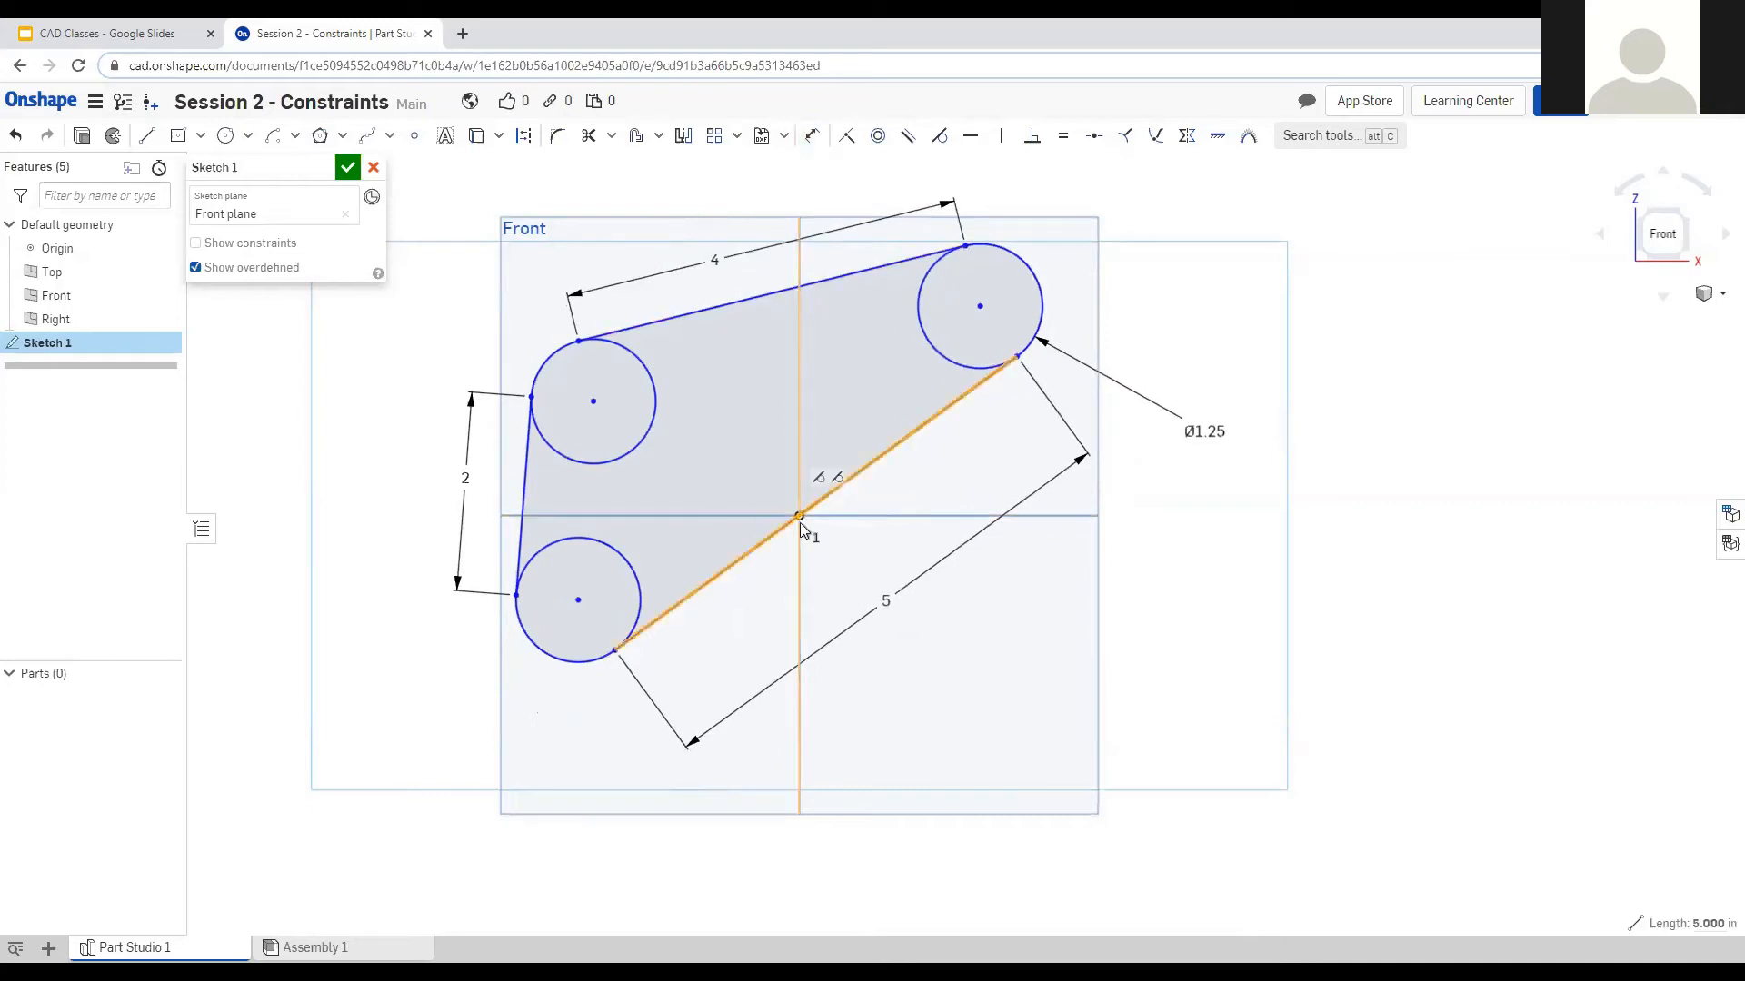
left_click(799, 520)
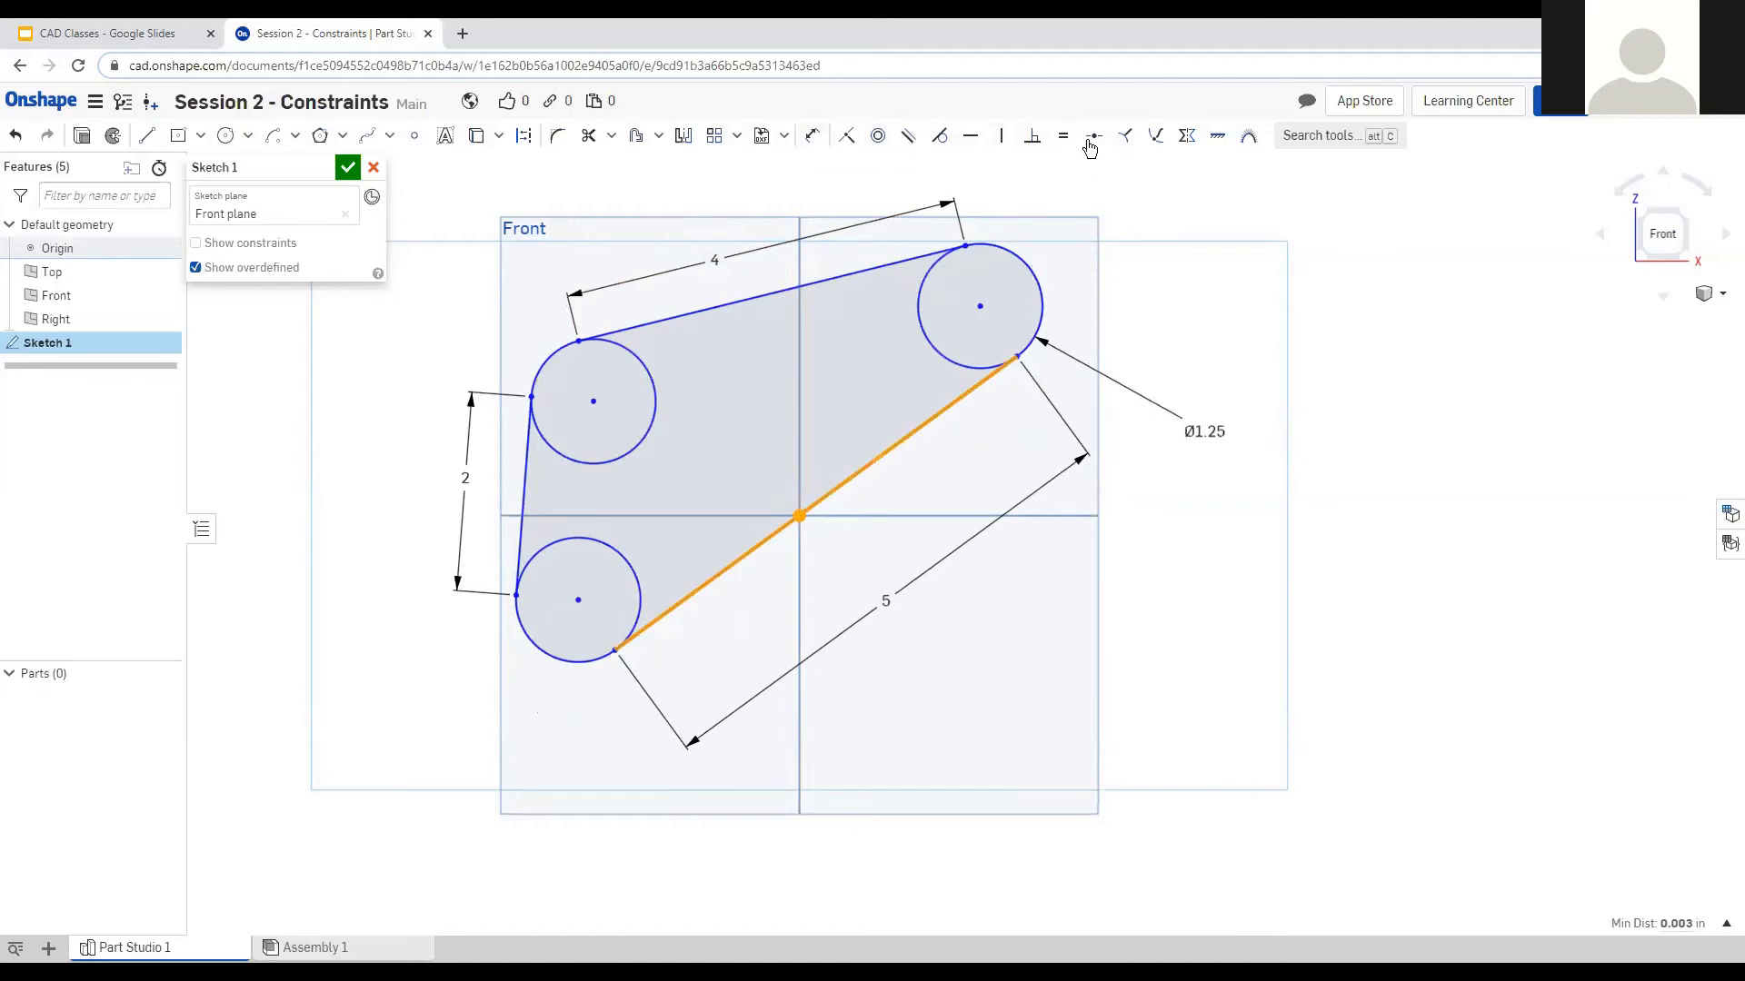
left_click(1092, 137)
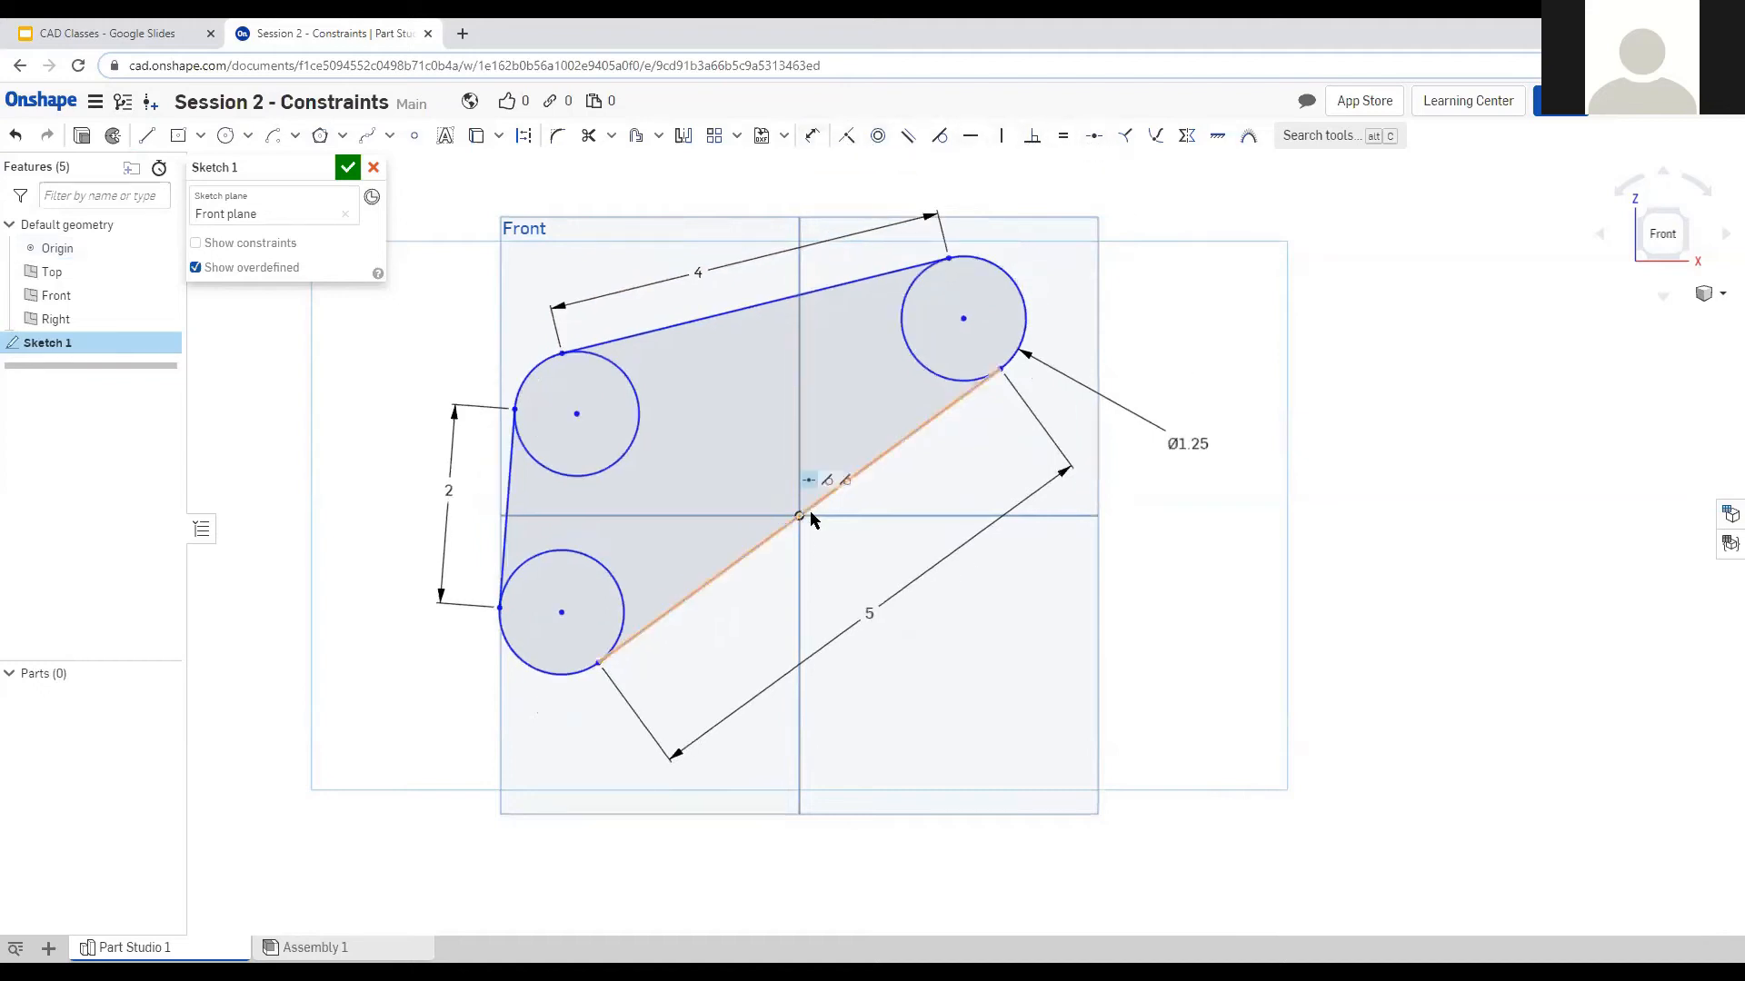
Add an angle dimension on the lower line, accepting 36.173°.
left_click(814, 139)
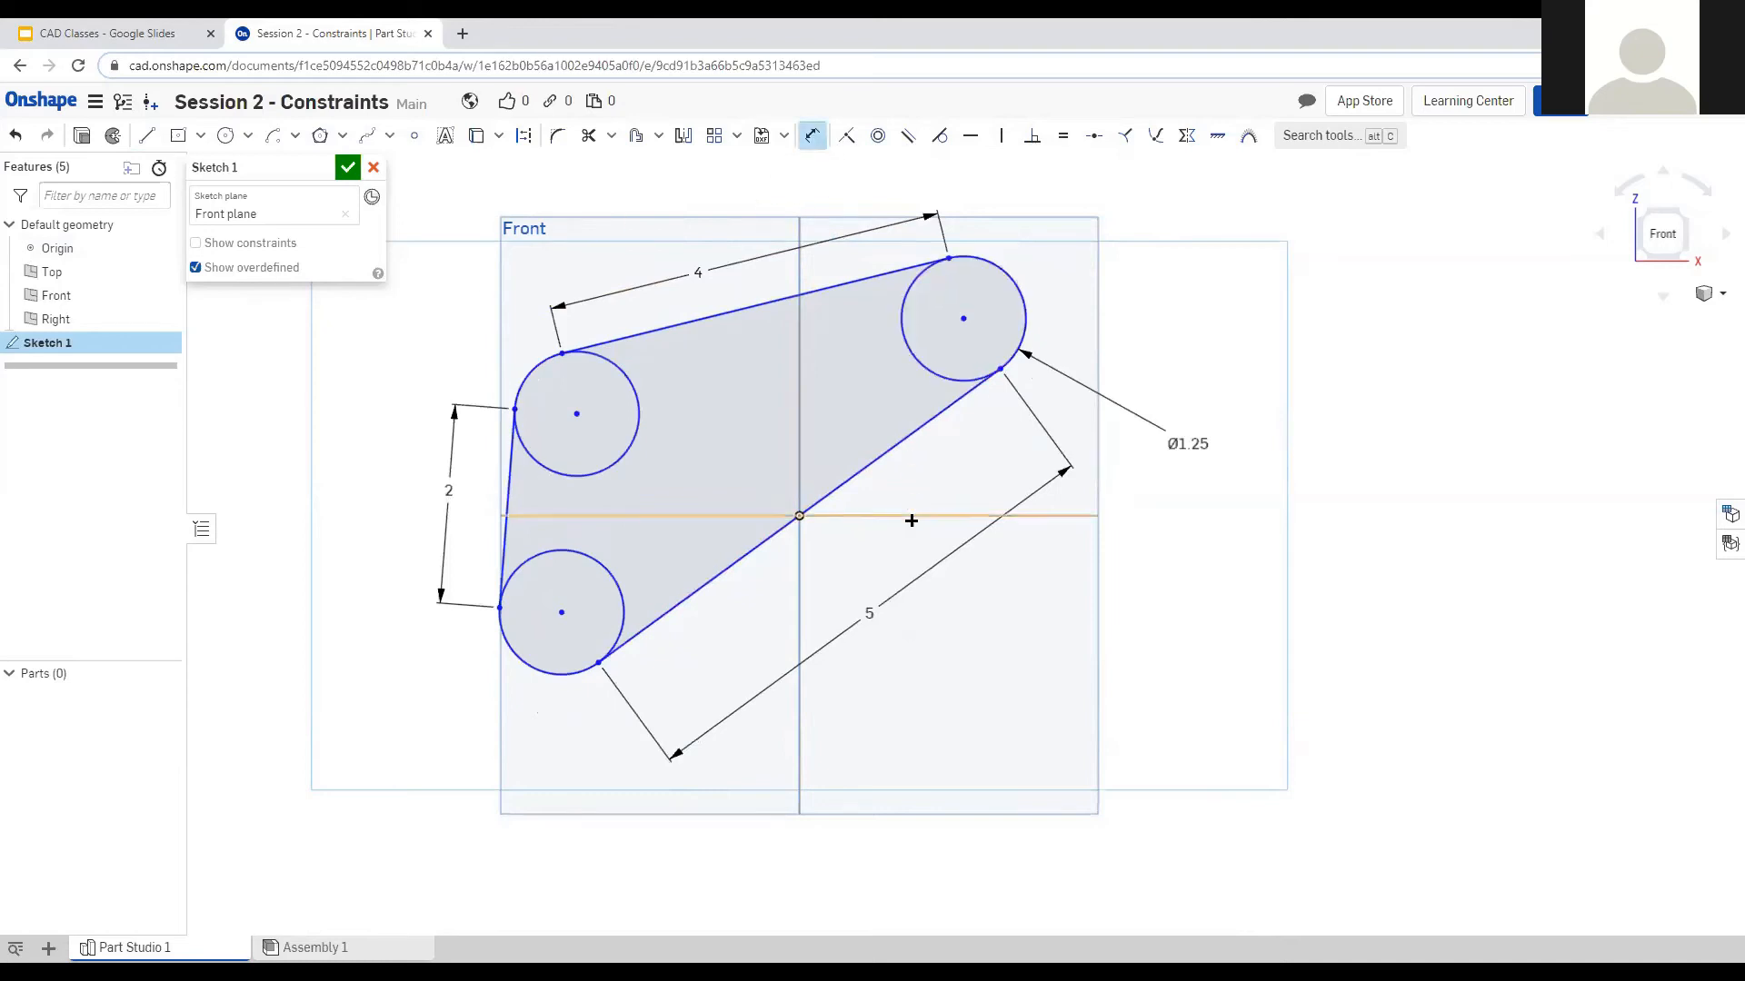
left_click(884, 453)
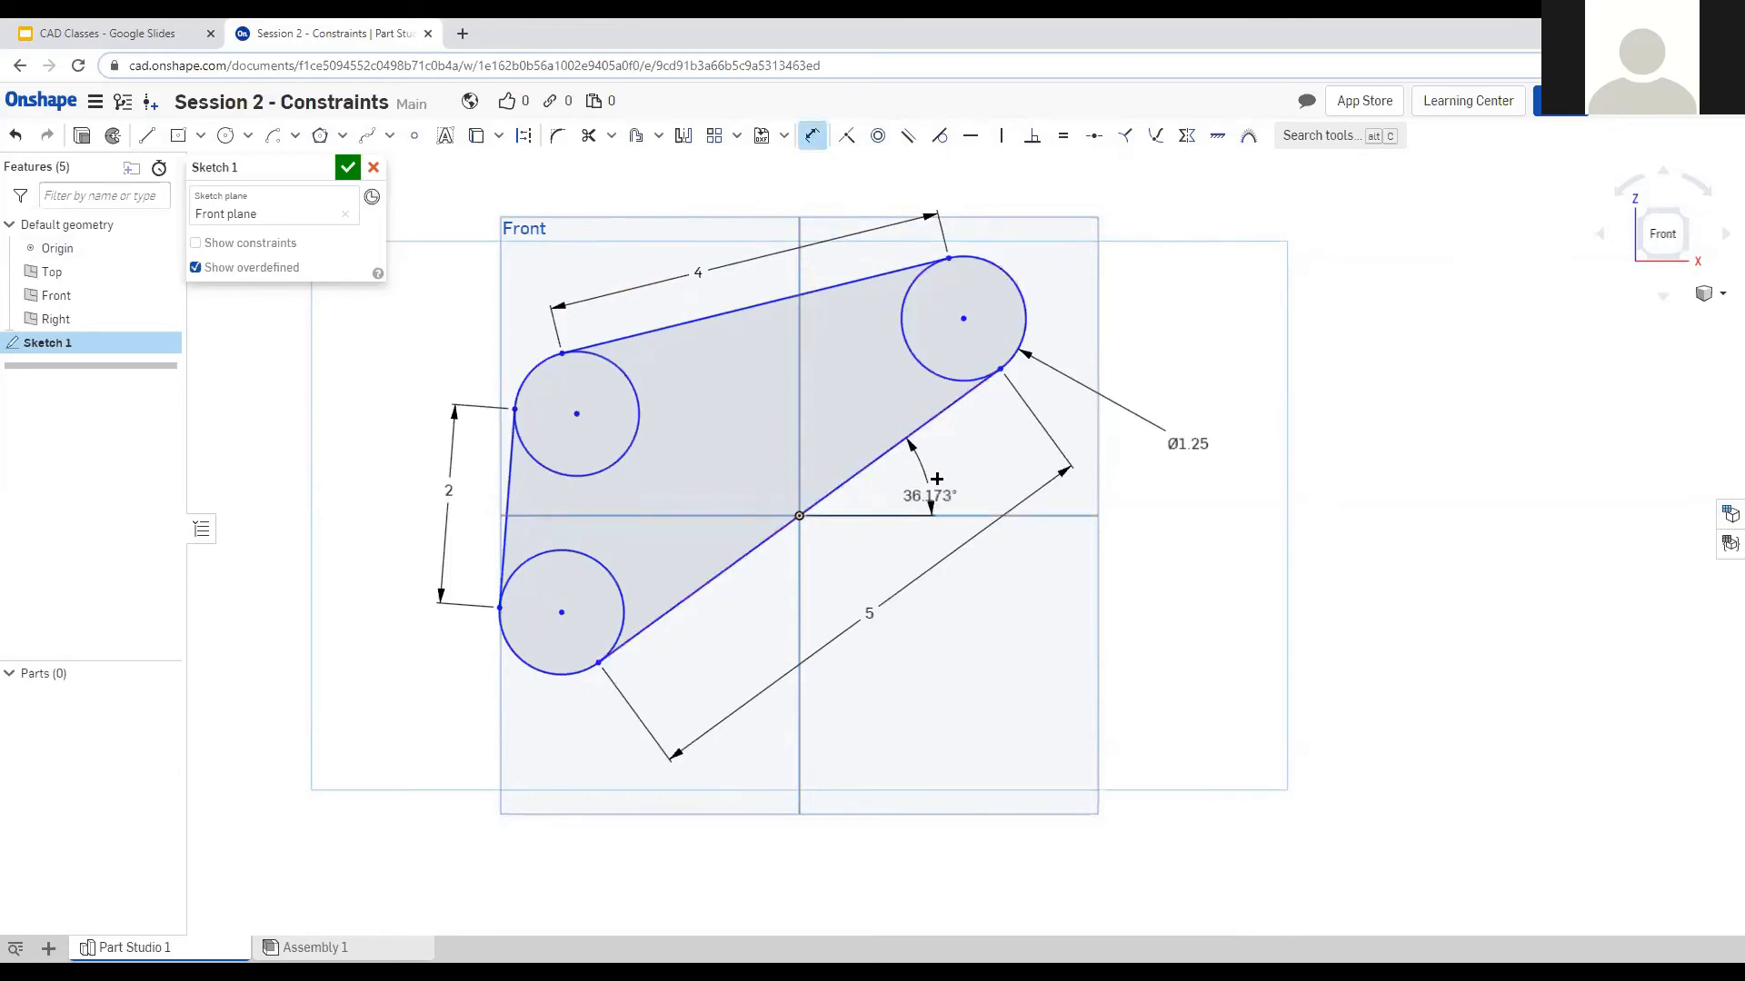
left_click(927, 477)
key("Return")
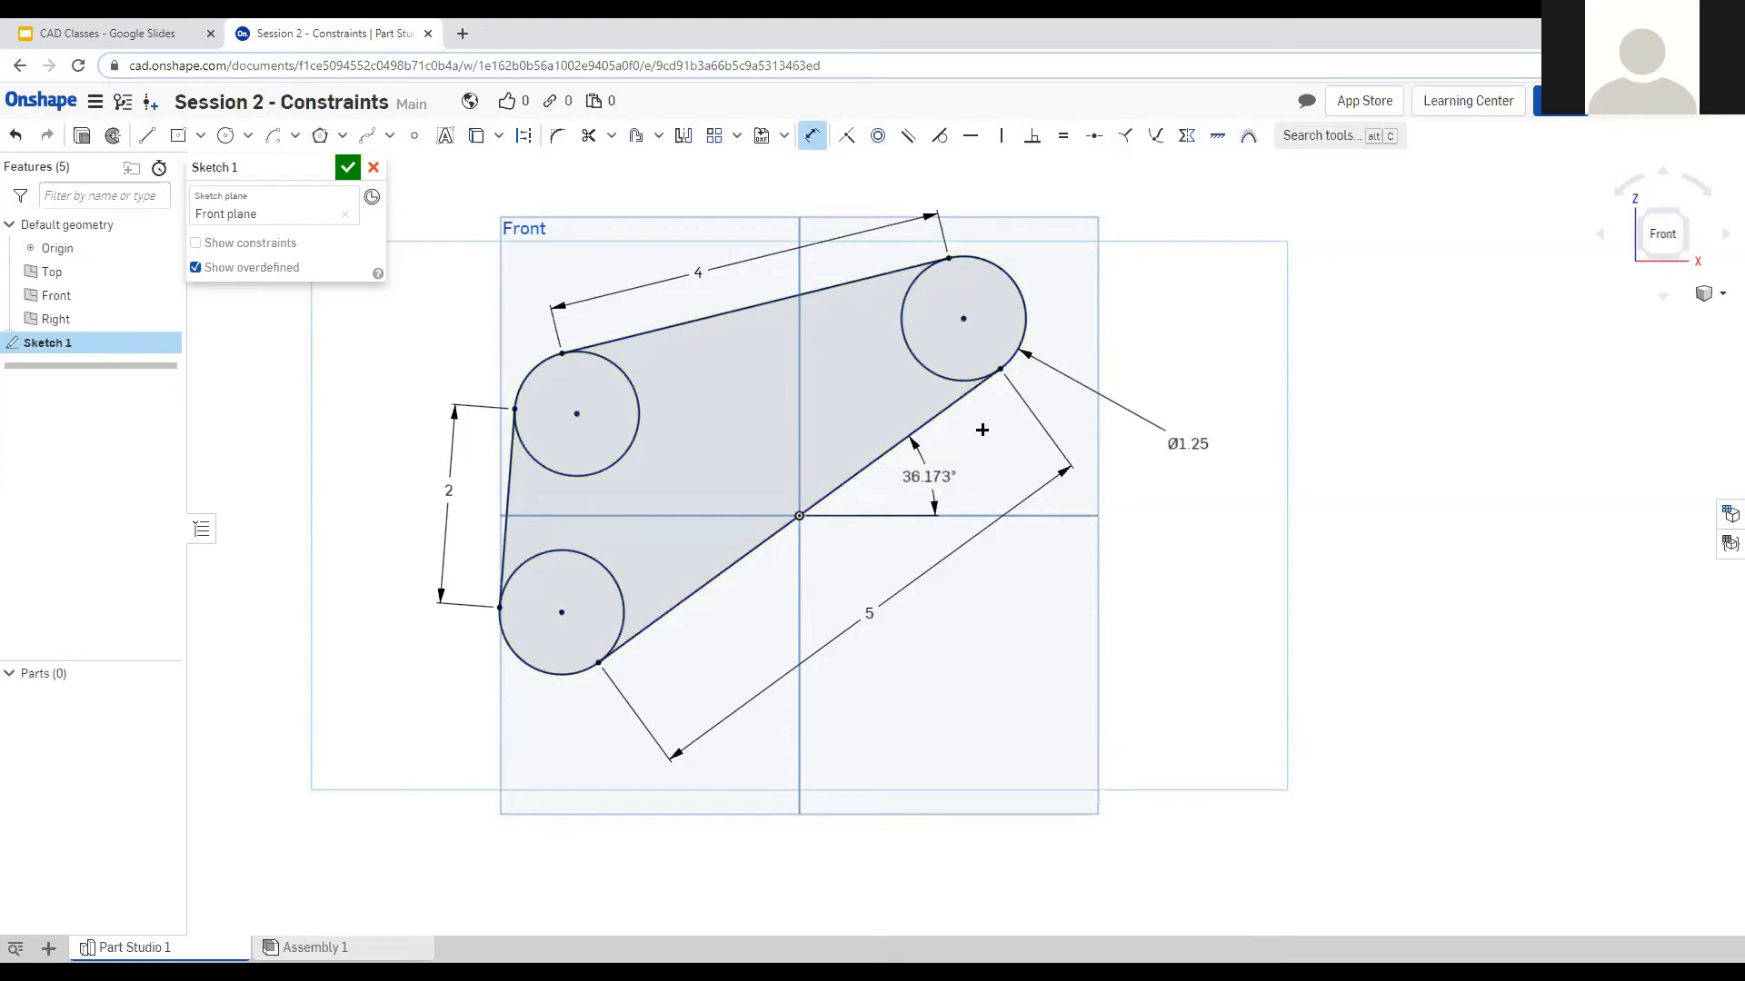
key("Escape")
Clear the selection and drag the 36.173° angle label out to the right of the belt.
left_click(640, 334)
left_click_drag(550, 293, 535, 296)
left_click_drag(928, 476, 1376, 486)
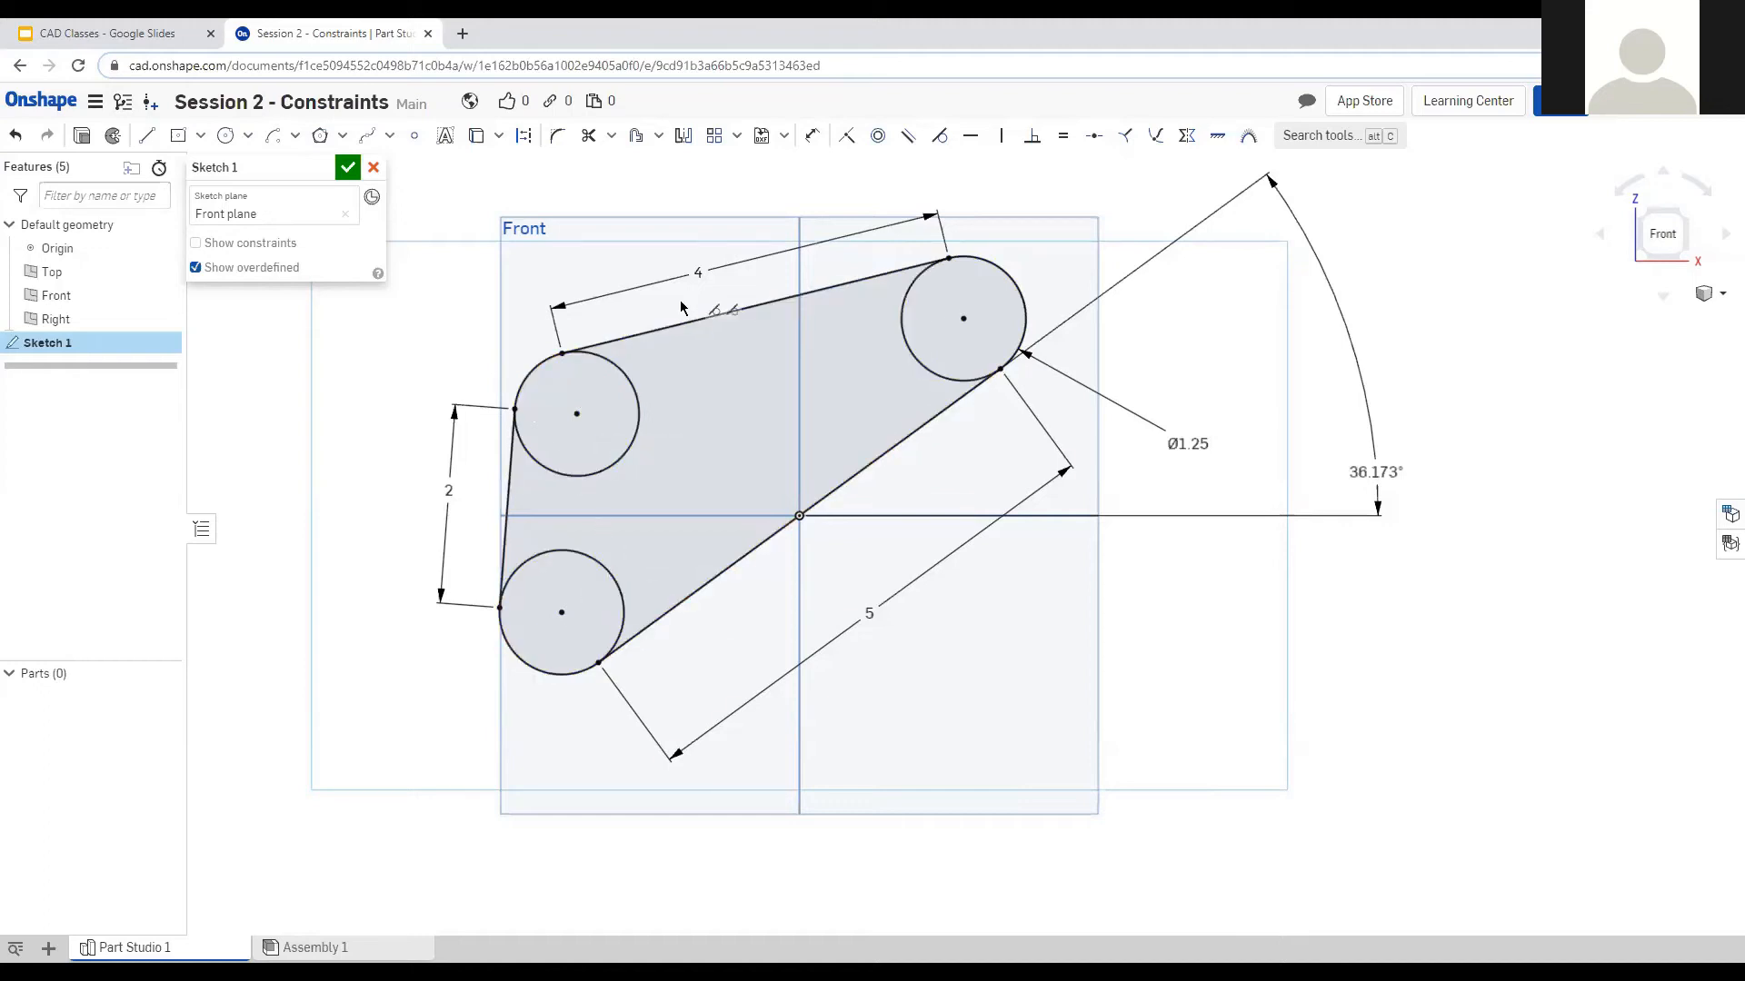
left_click(618, 338)
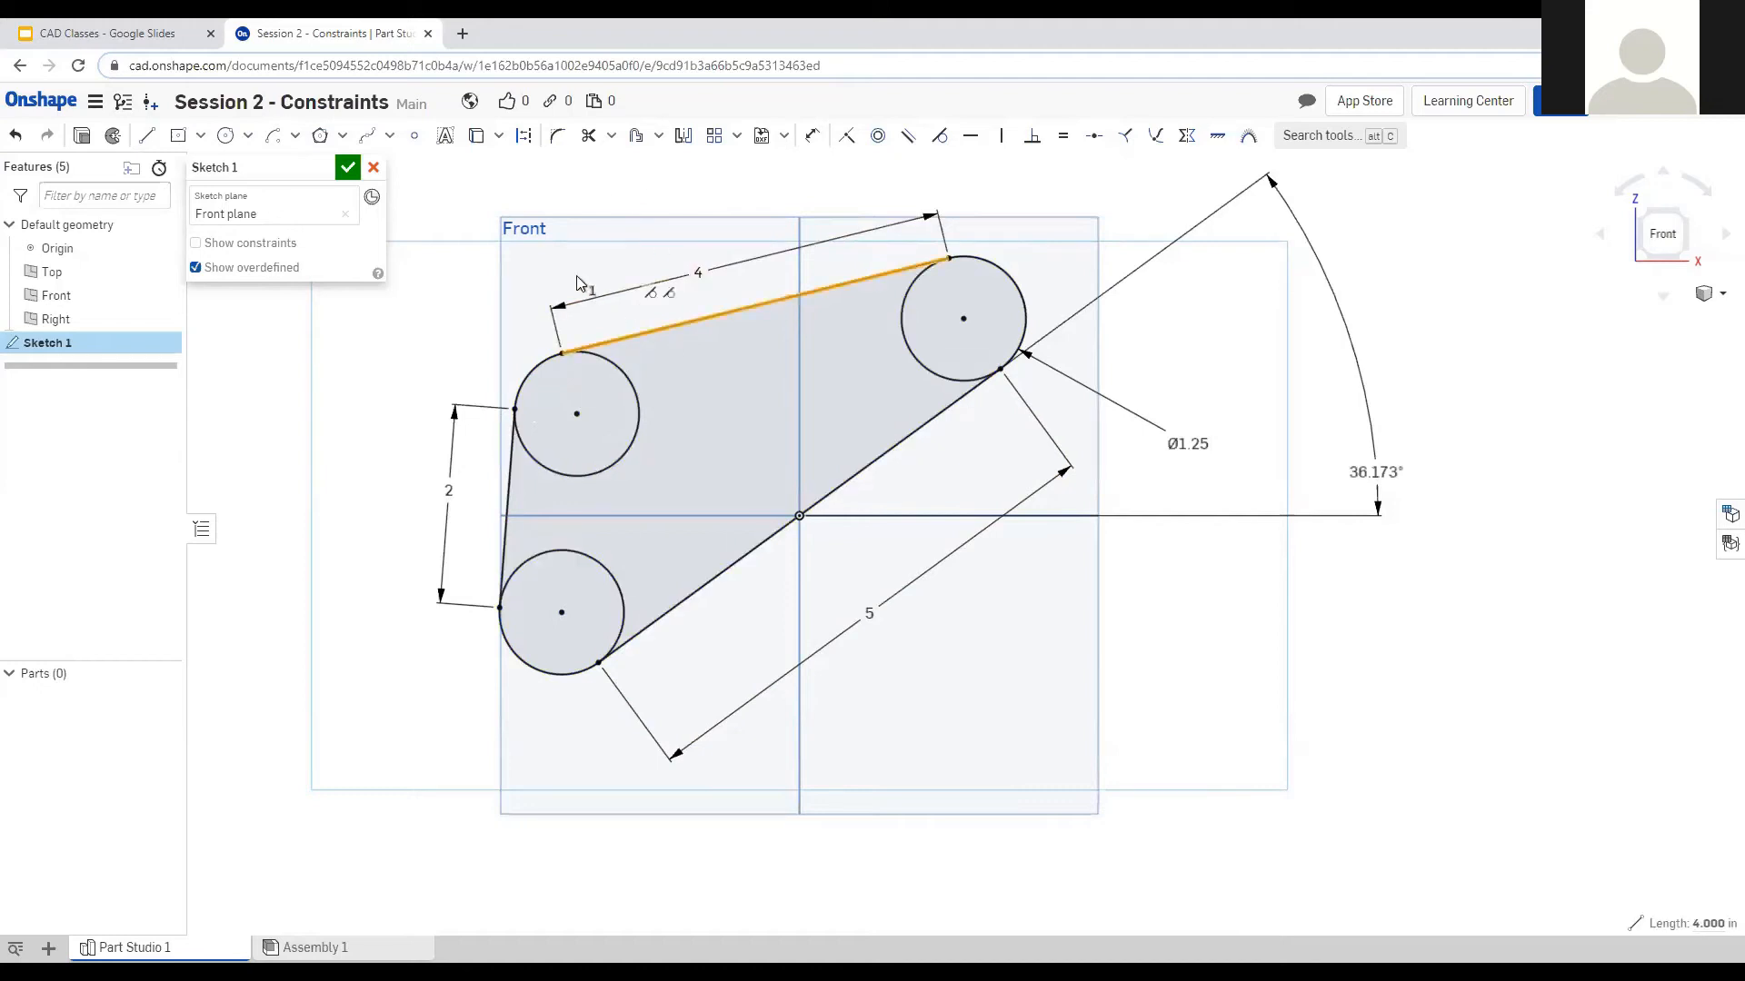
left_click(659, 138)
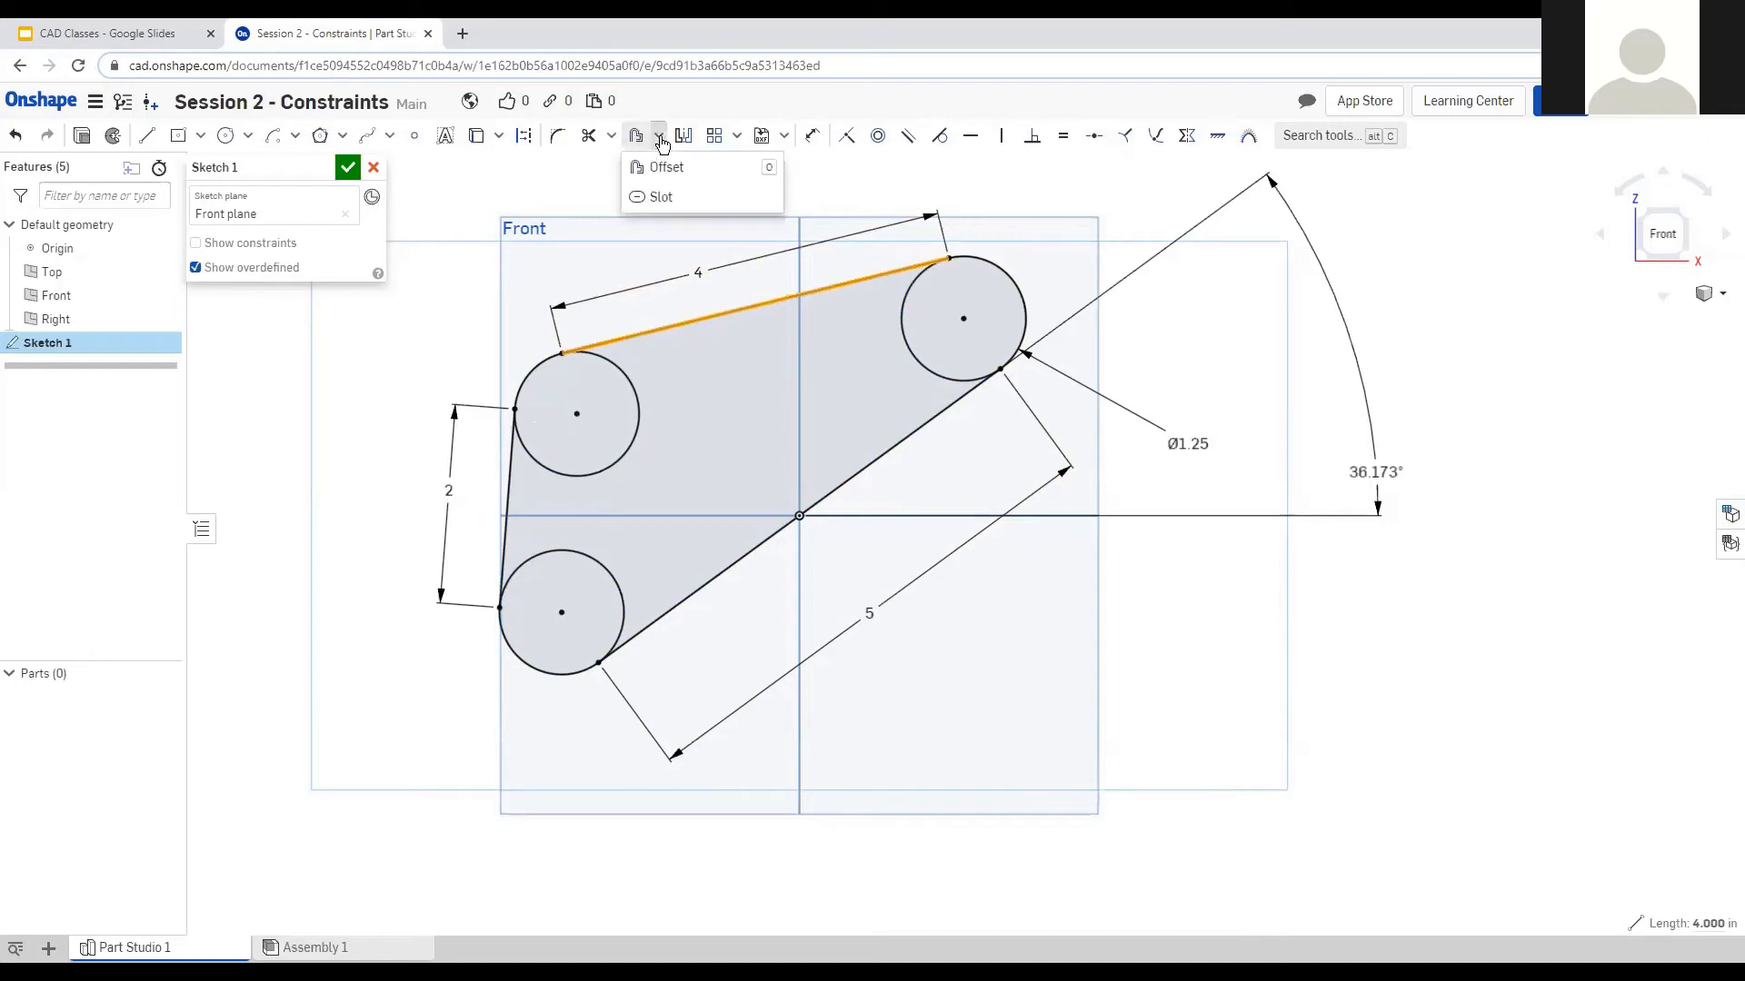
left_click(636, 138)
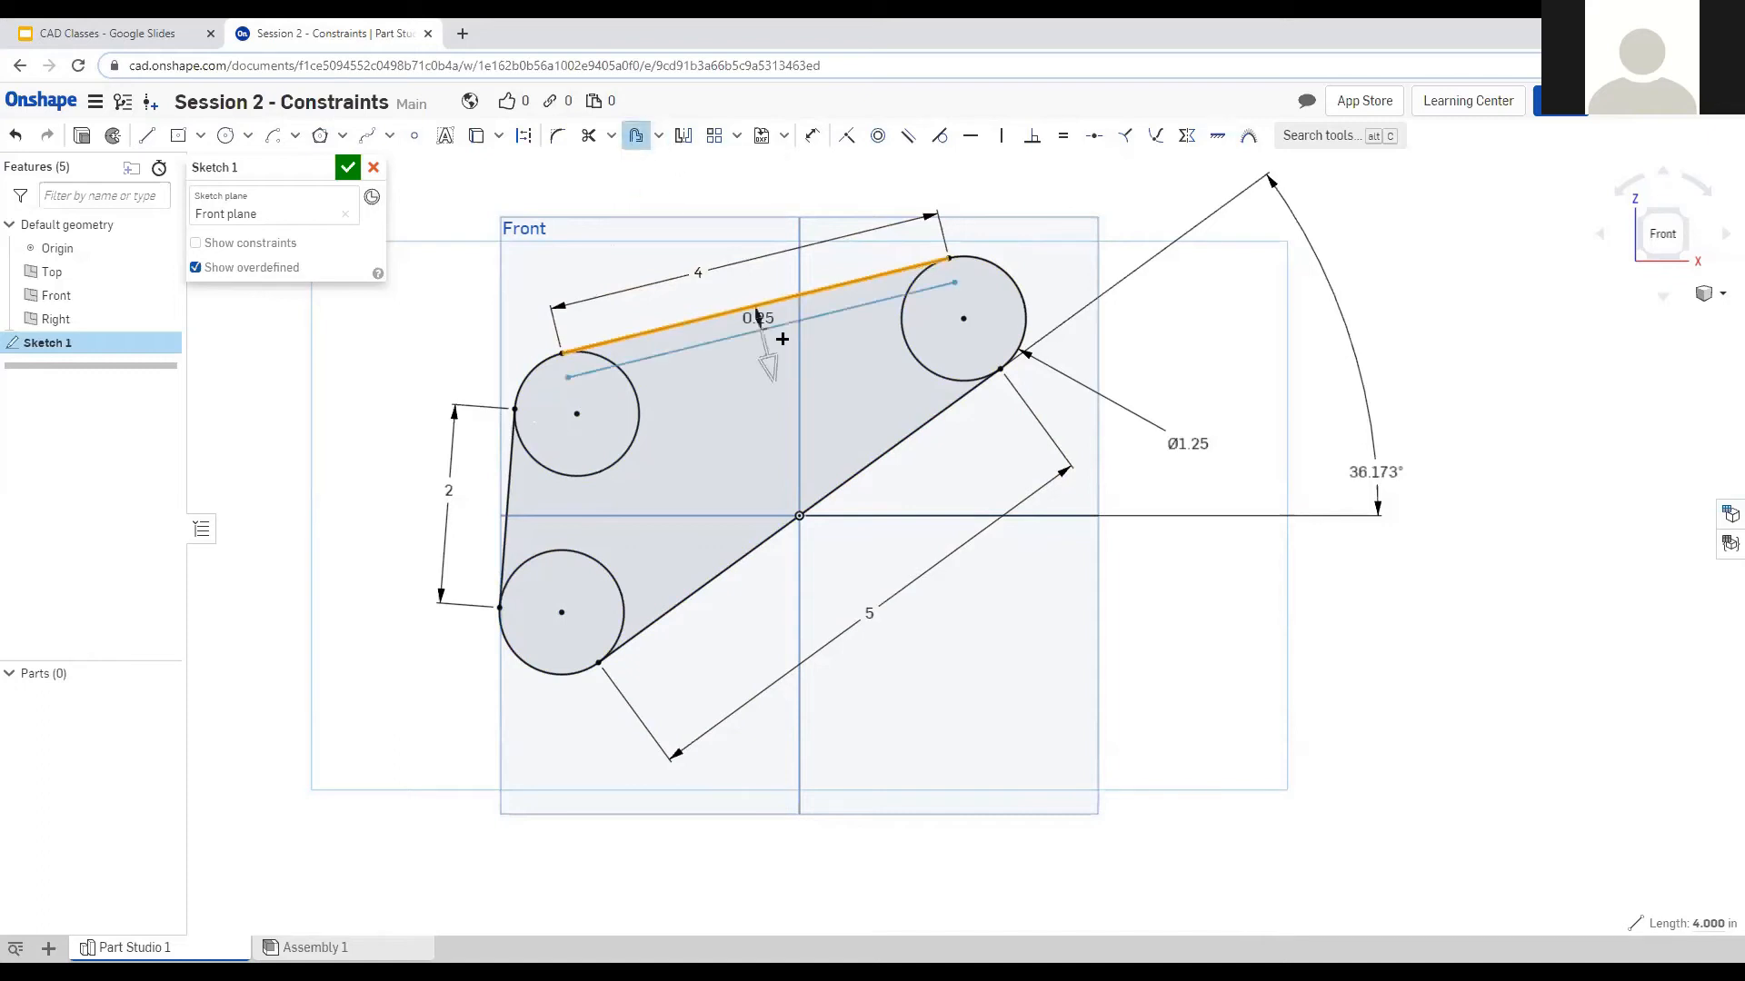
mouse_move(759, 335)
left_mouse_down()
mouse_move(753, 292)
mouse_move(751, 333)
left_mouse_up()
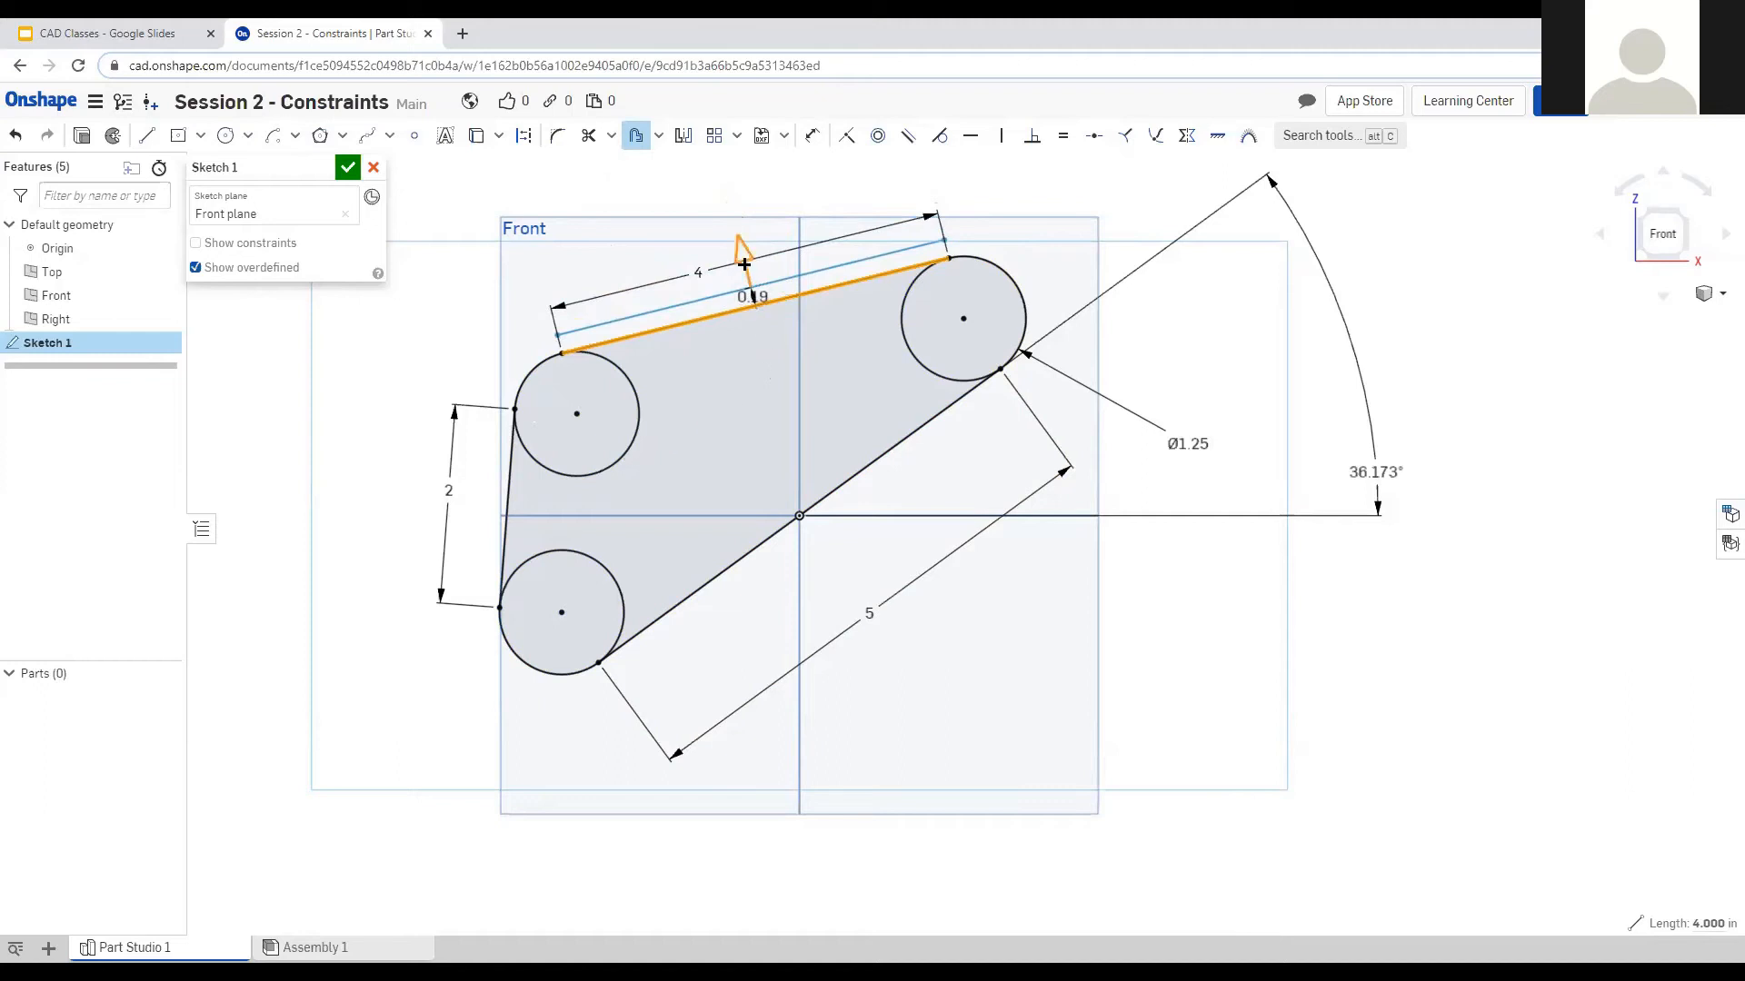
left_click_drag(742, 261, 740, 251)
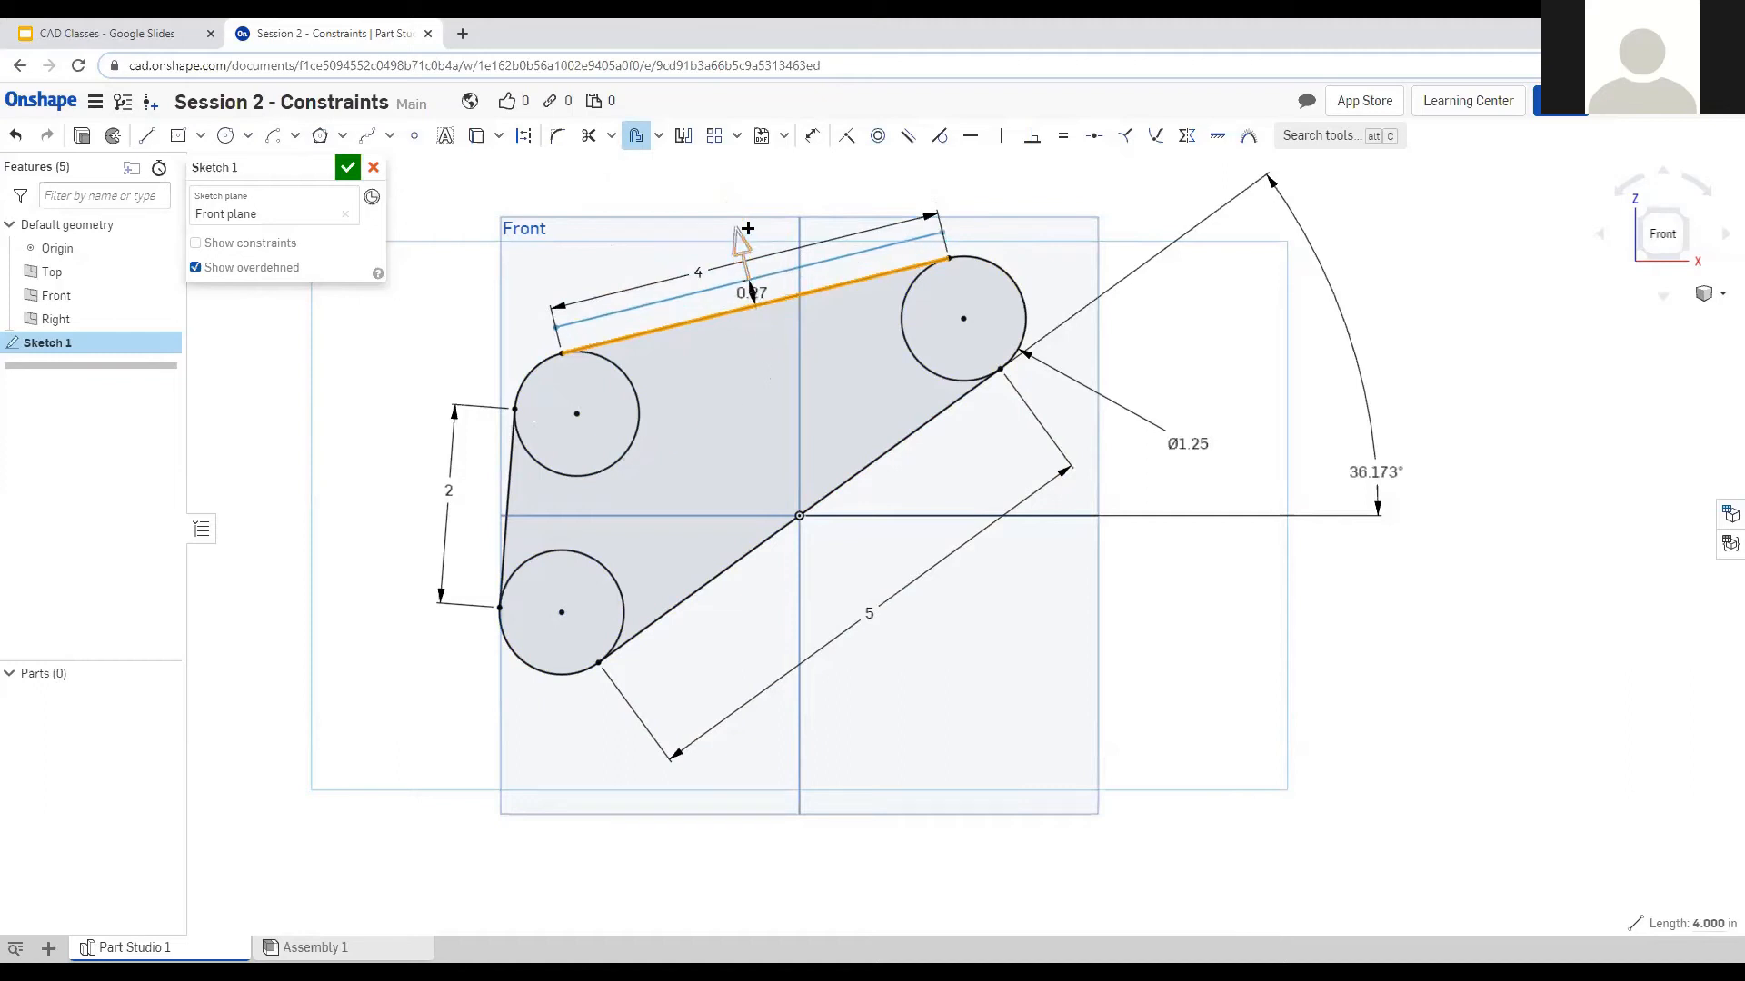
left_click(639, 139)
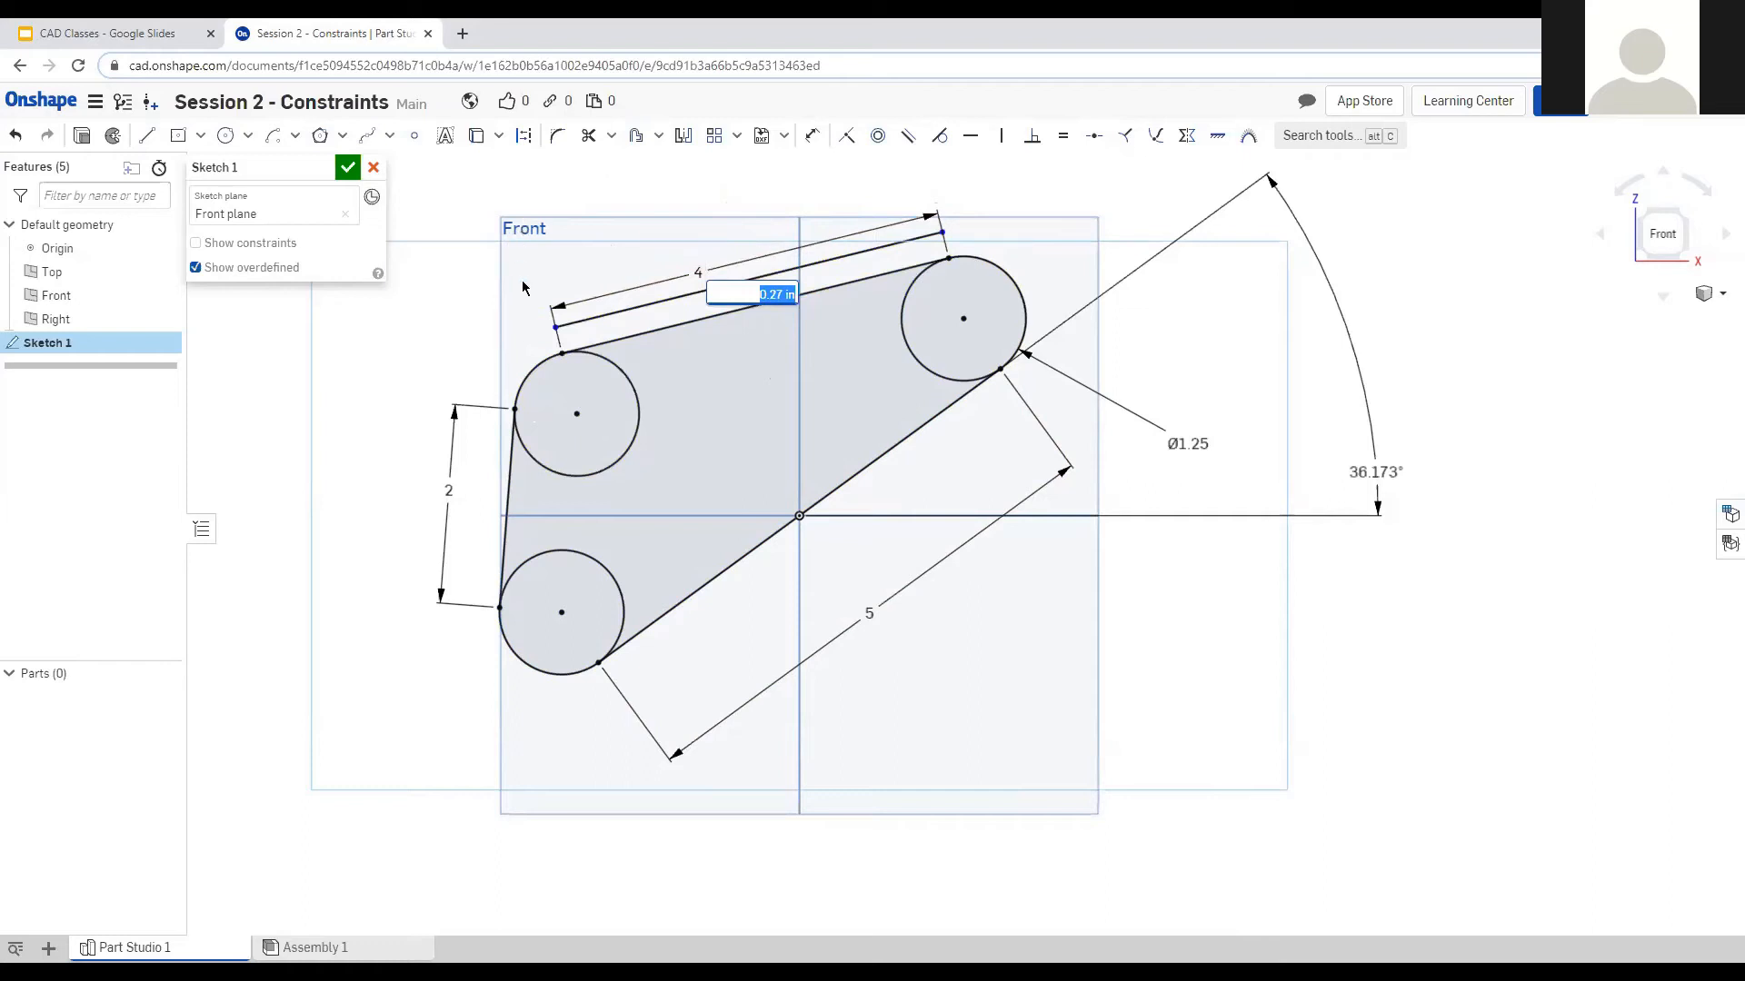
left_click(496, 270)
key("ctrl+z")
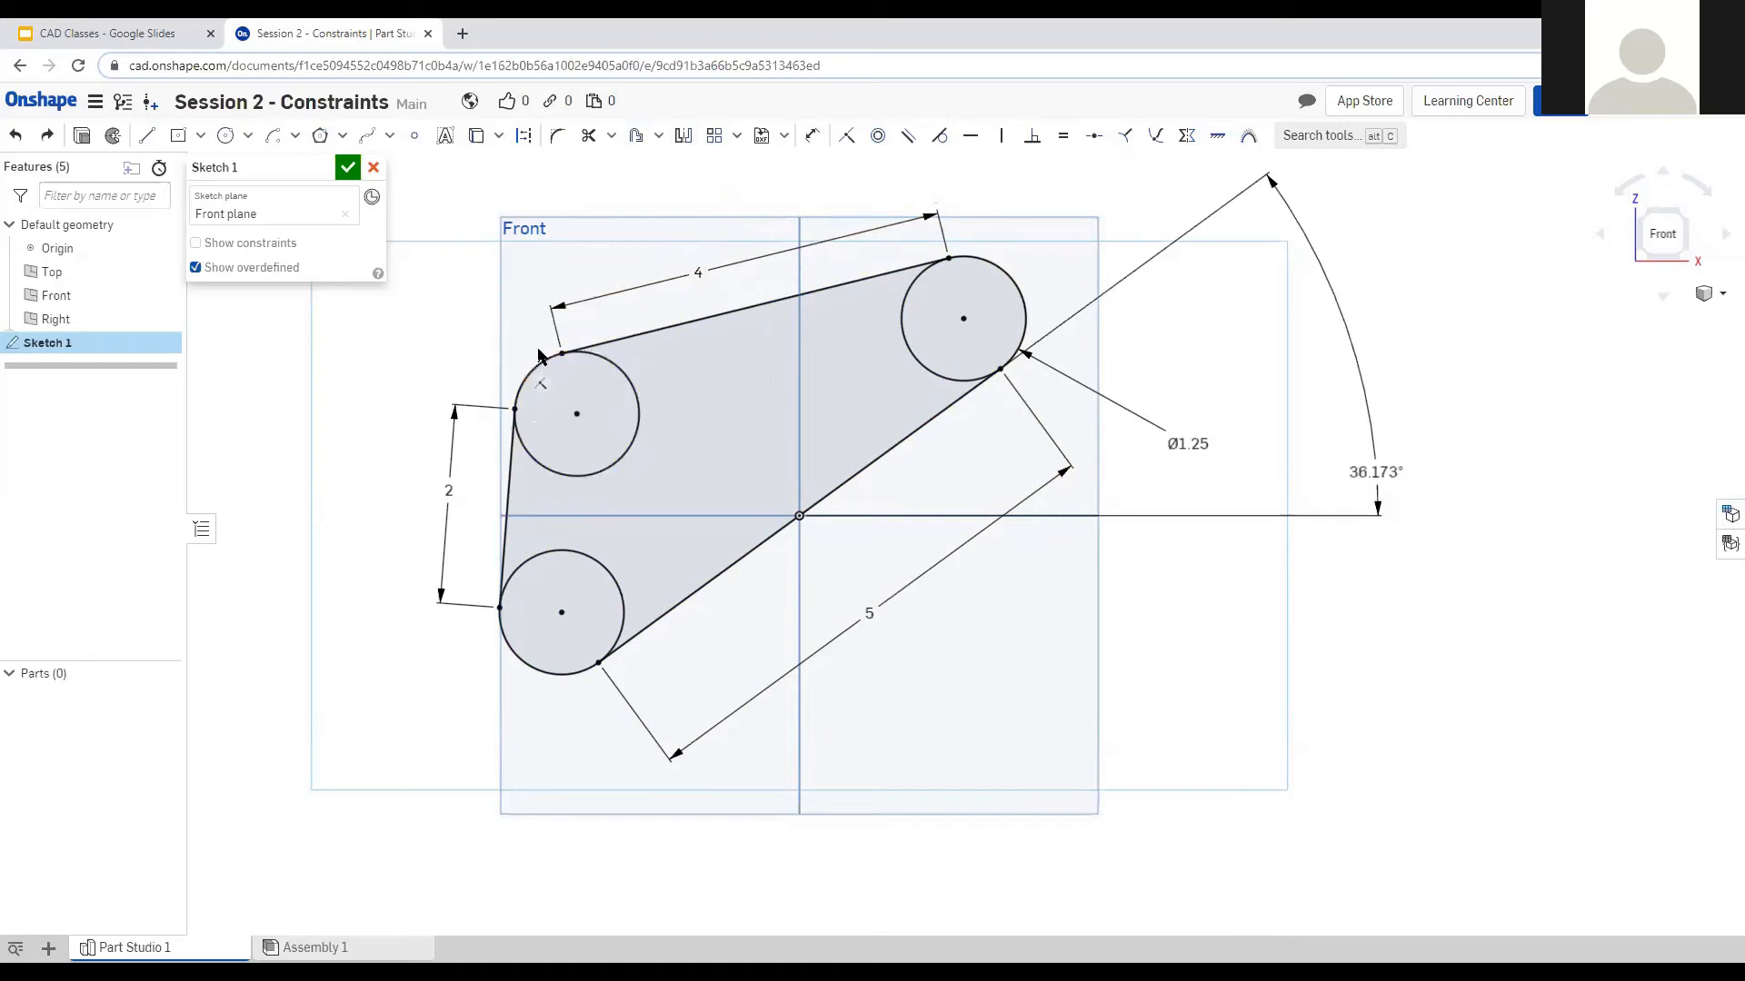
mouse_move(448, 241)
left_mouse_down()
mouse_move(1285, 711)
mouse_move(1255, 729)
left_mouse_up()
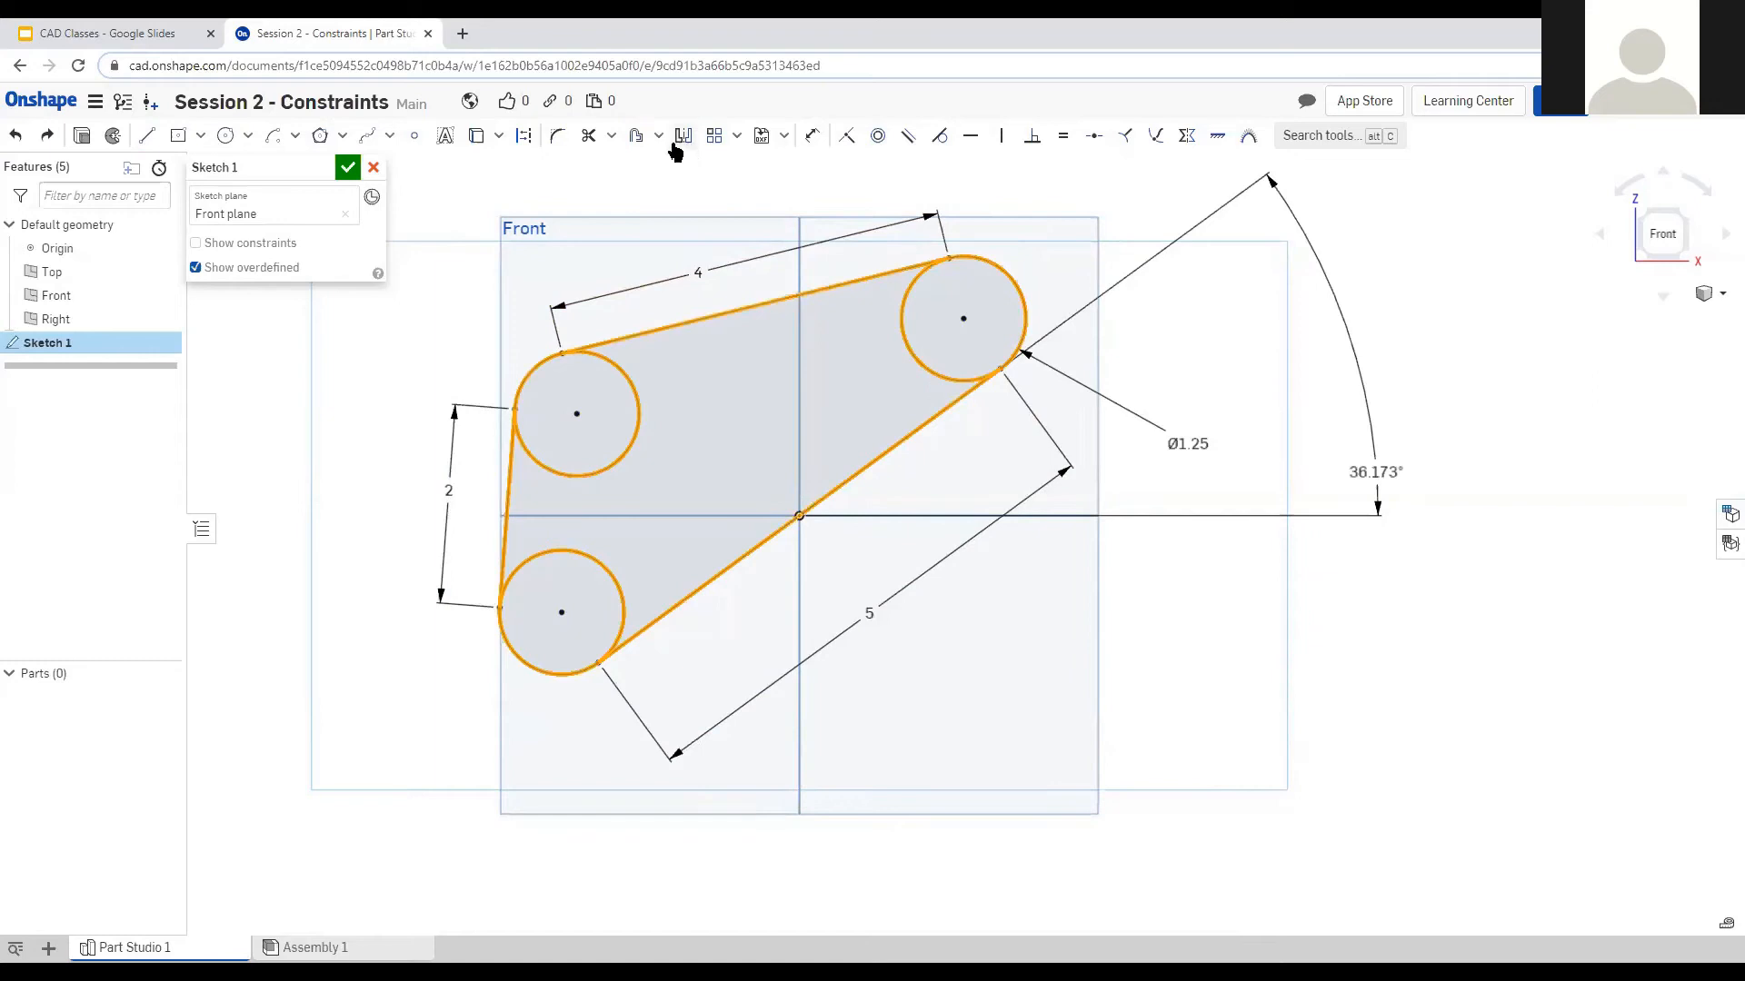
left_click(636, 136)
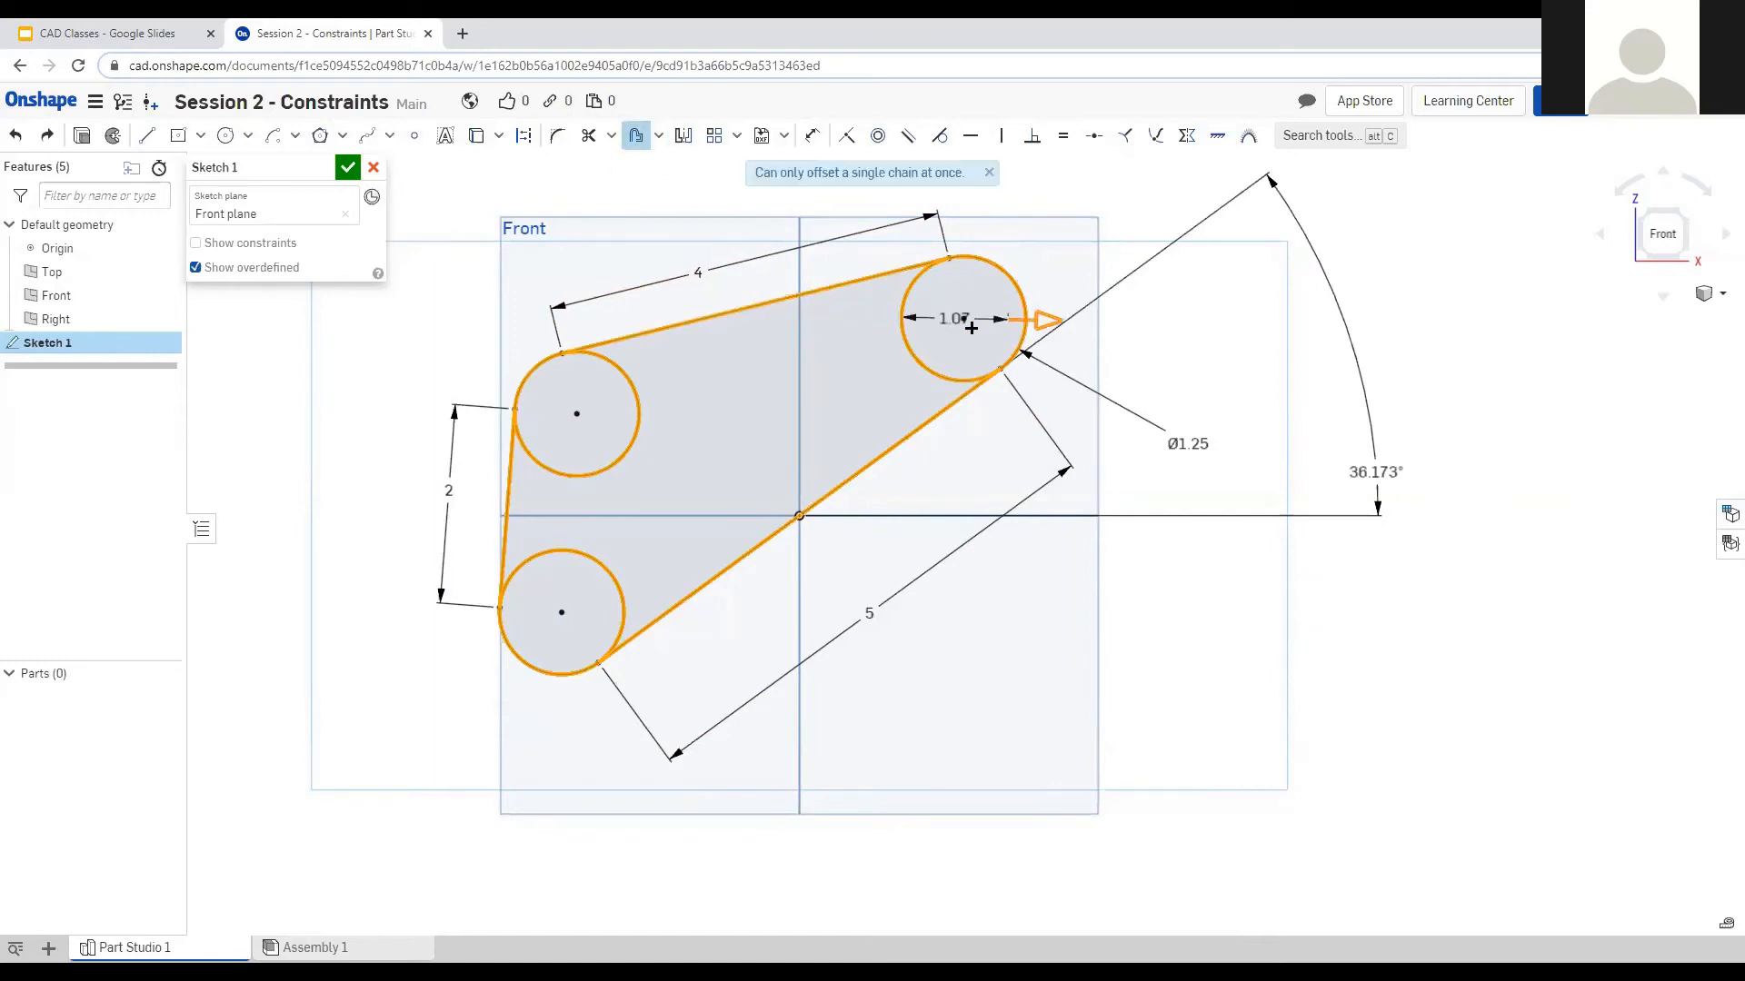
left_click(990, 174)
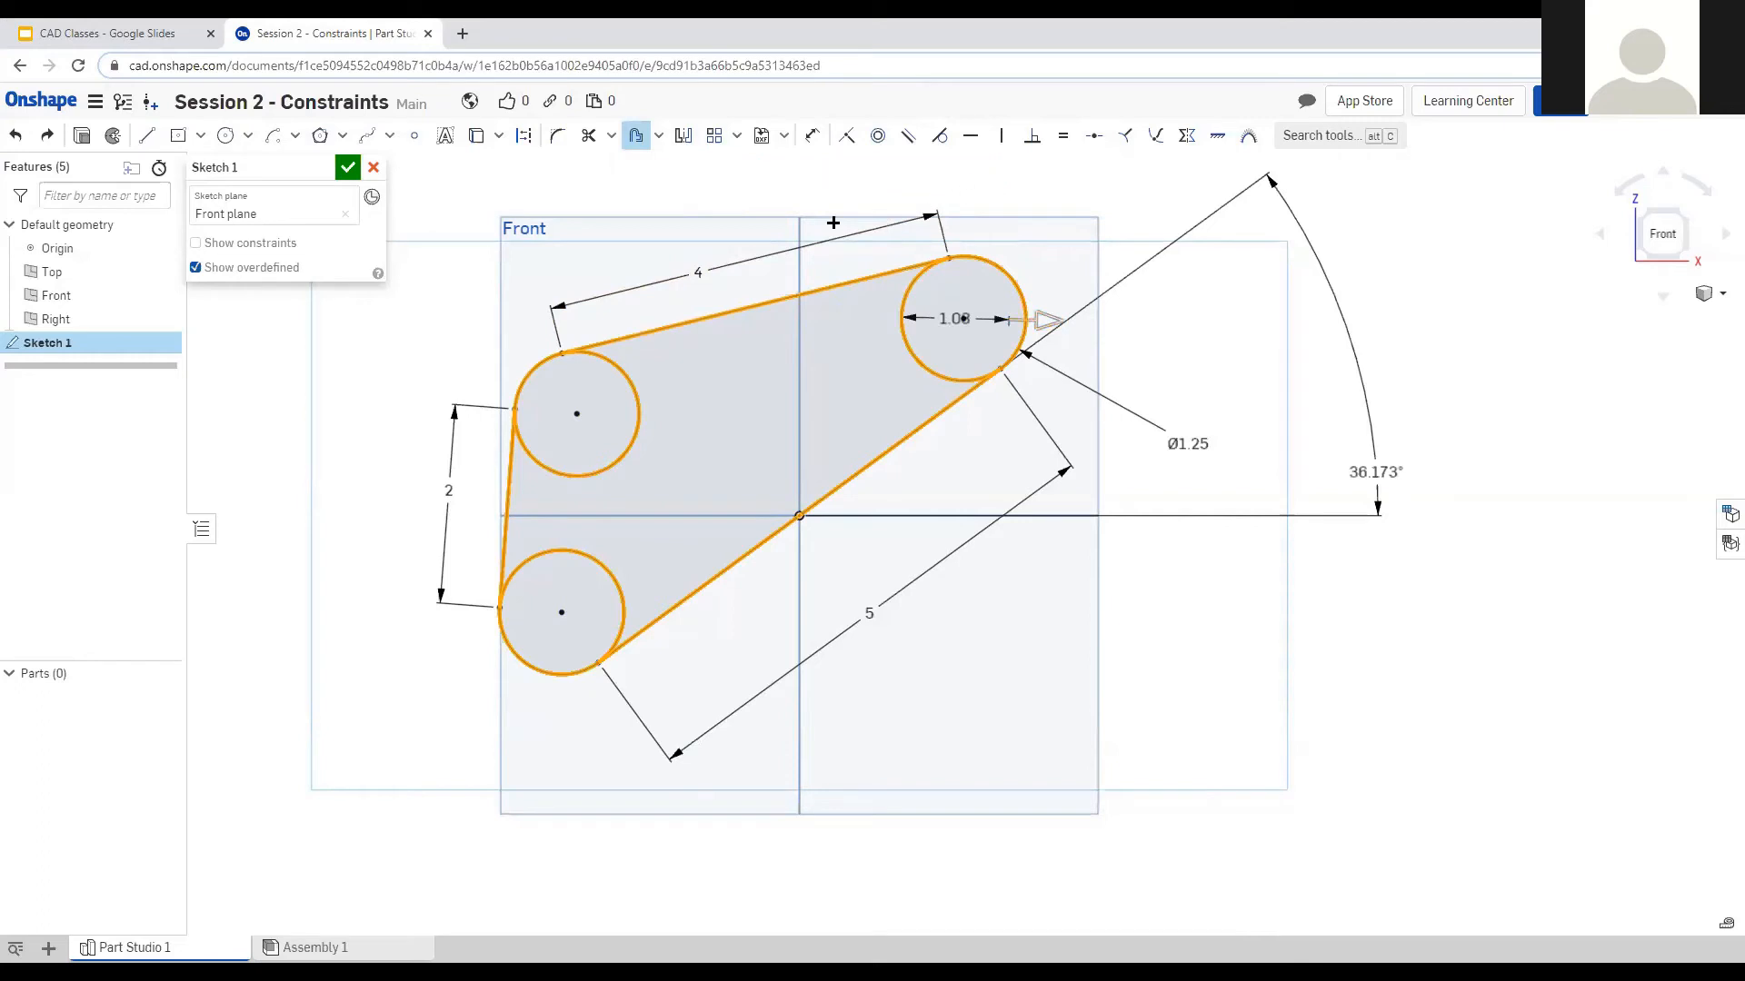
left_click(554, 223)
left_click(692, 320)
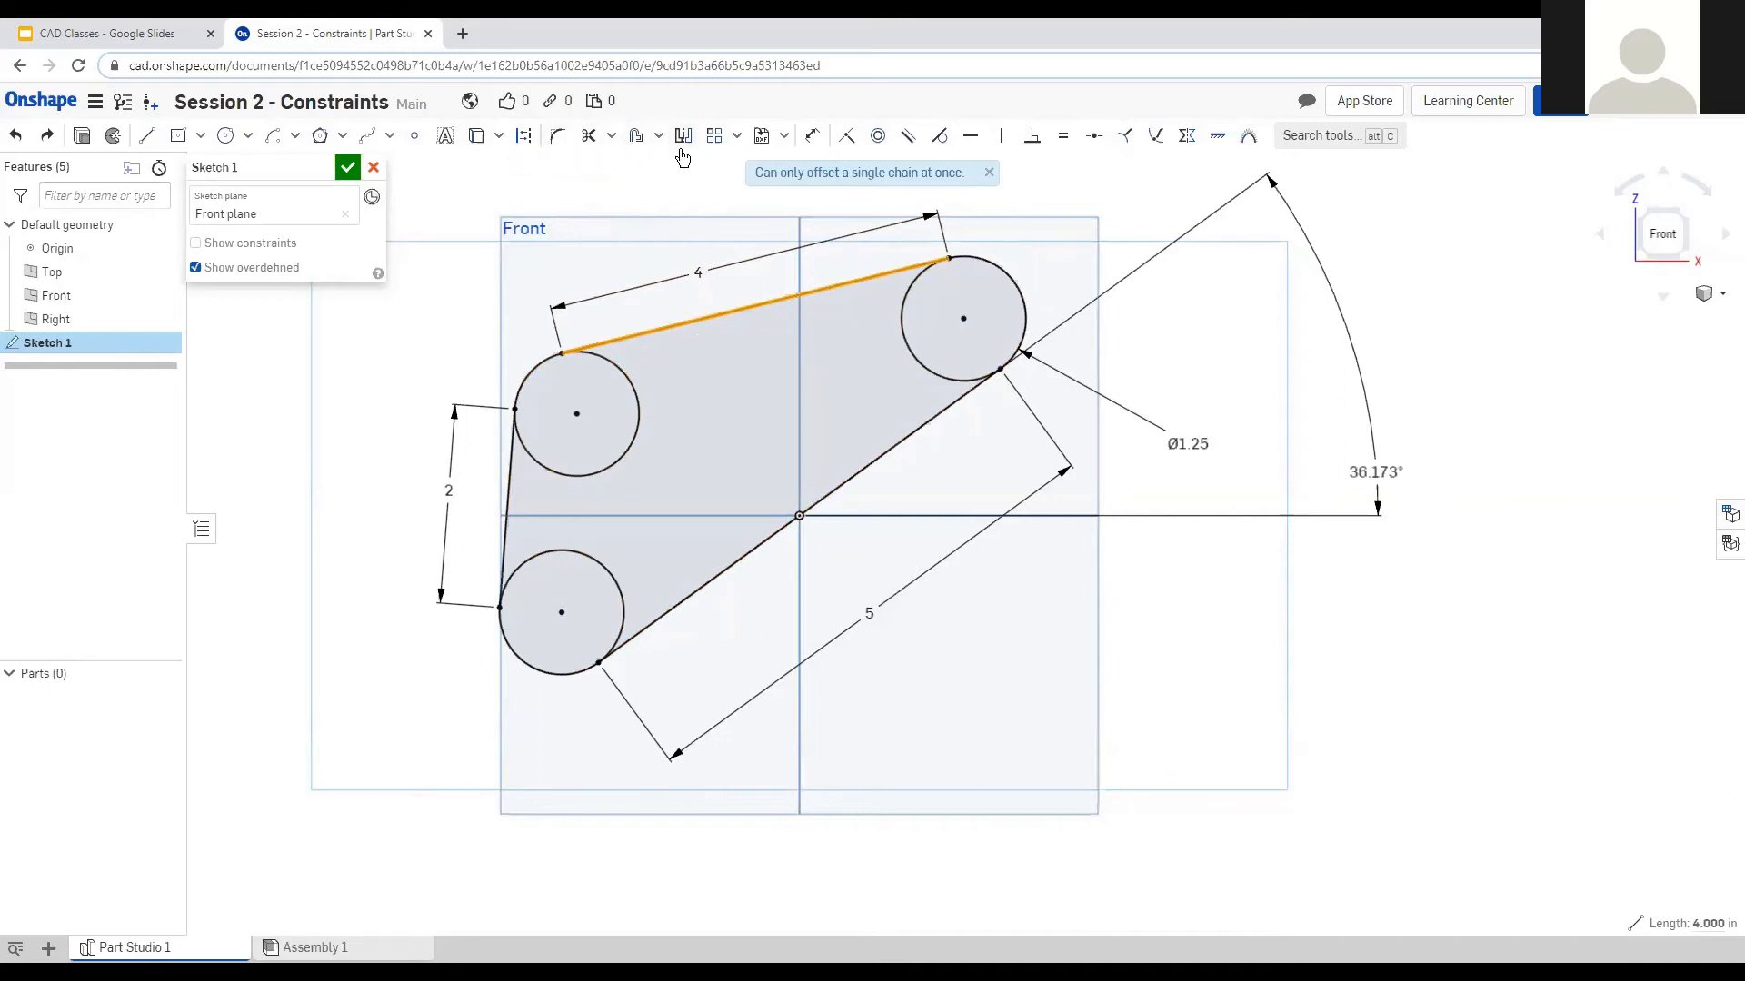
Offset the top line, upper-left circle and left line by 0.25 in.
left_click(636, 137)
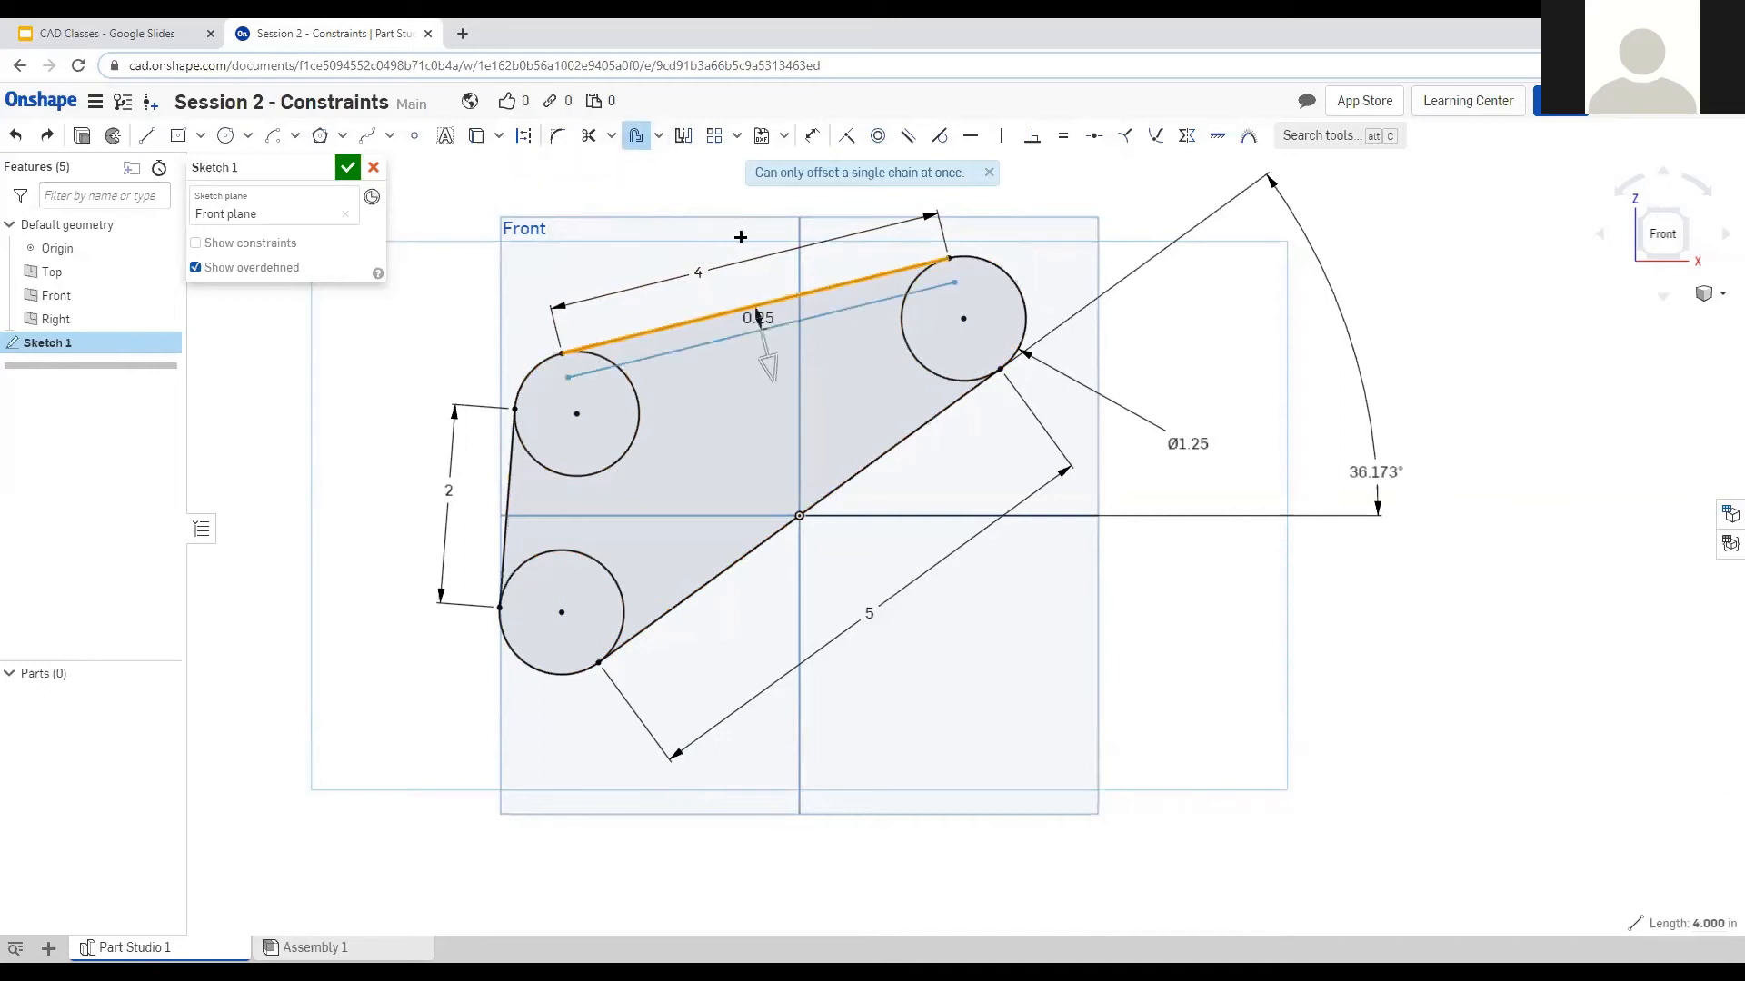
left_click(748, 276)
type("0.25")
key("Return")
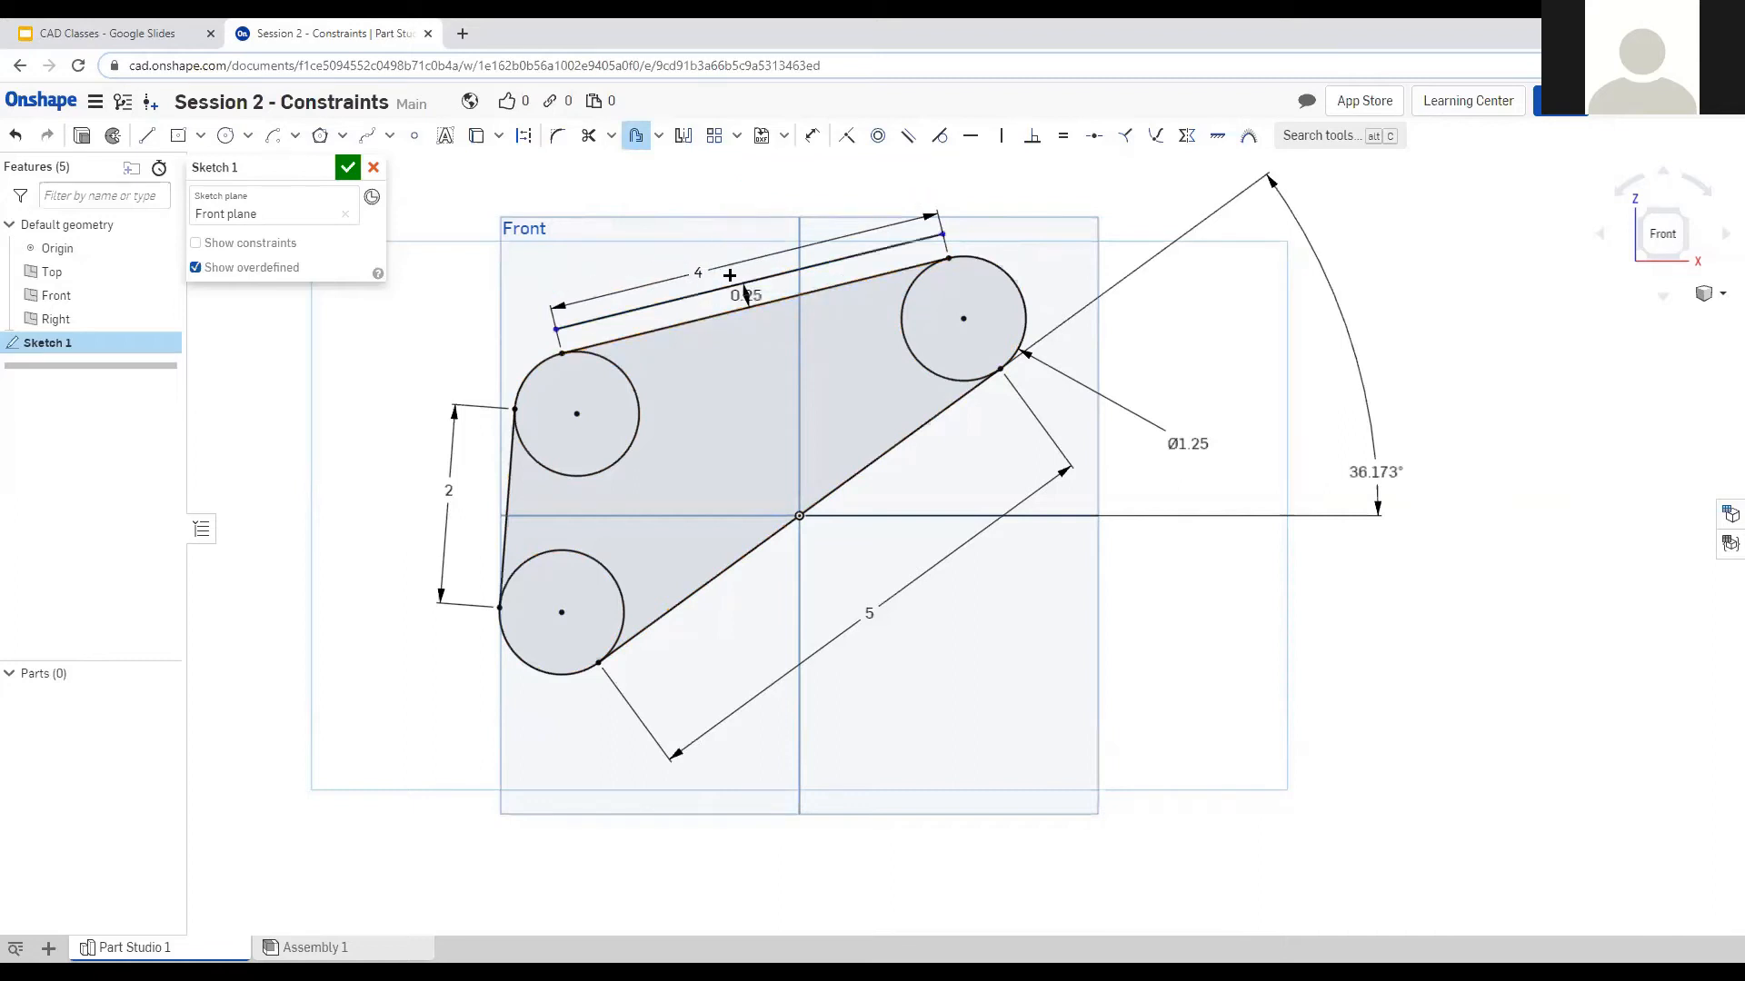
left_click(515, 407)
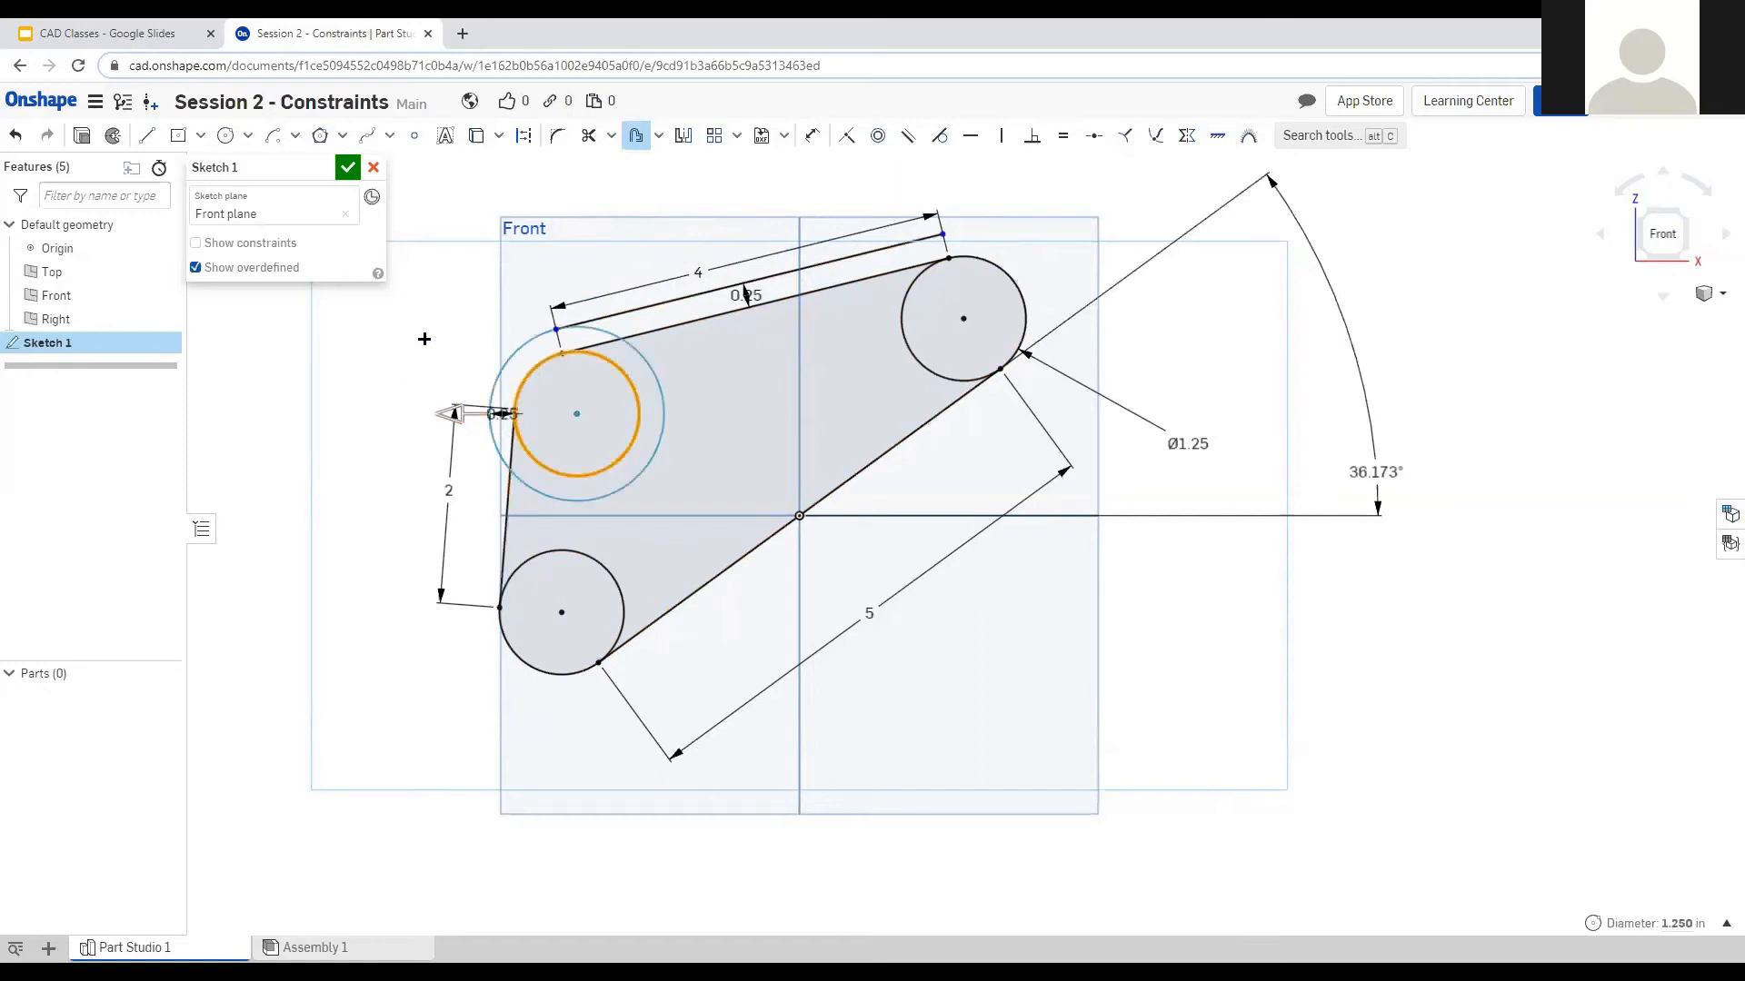
left_click(507, 454)
key("Return")
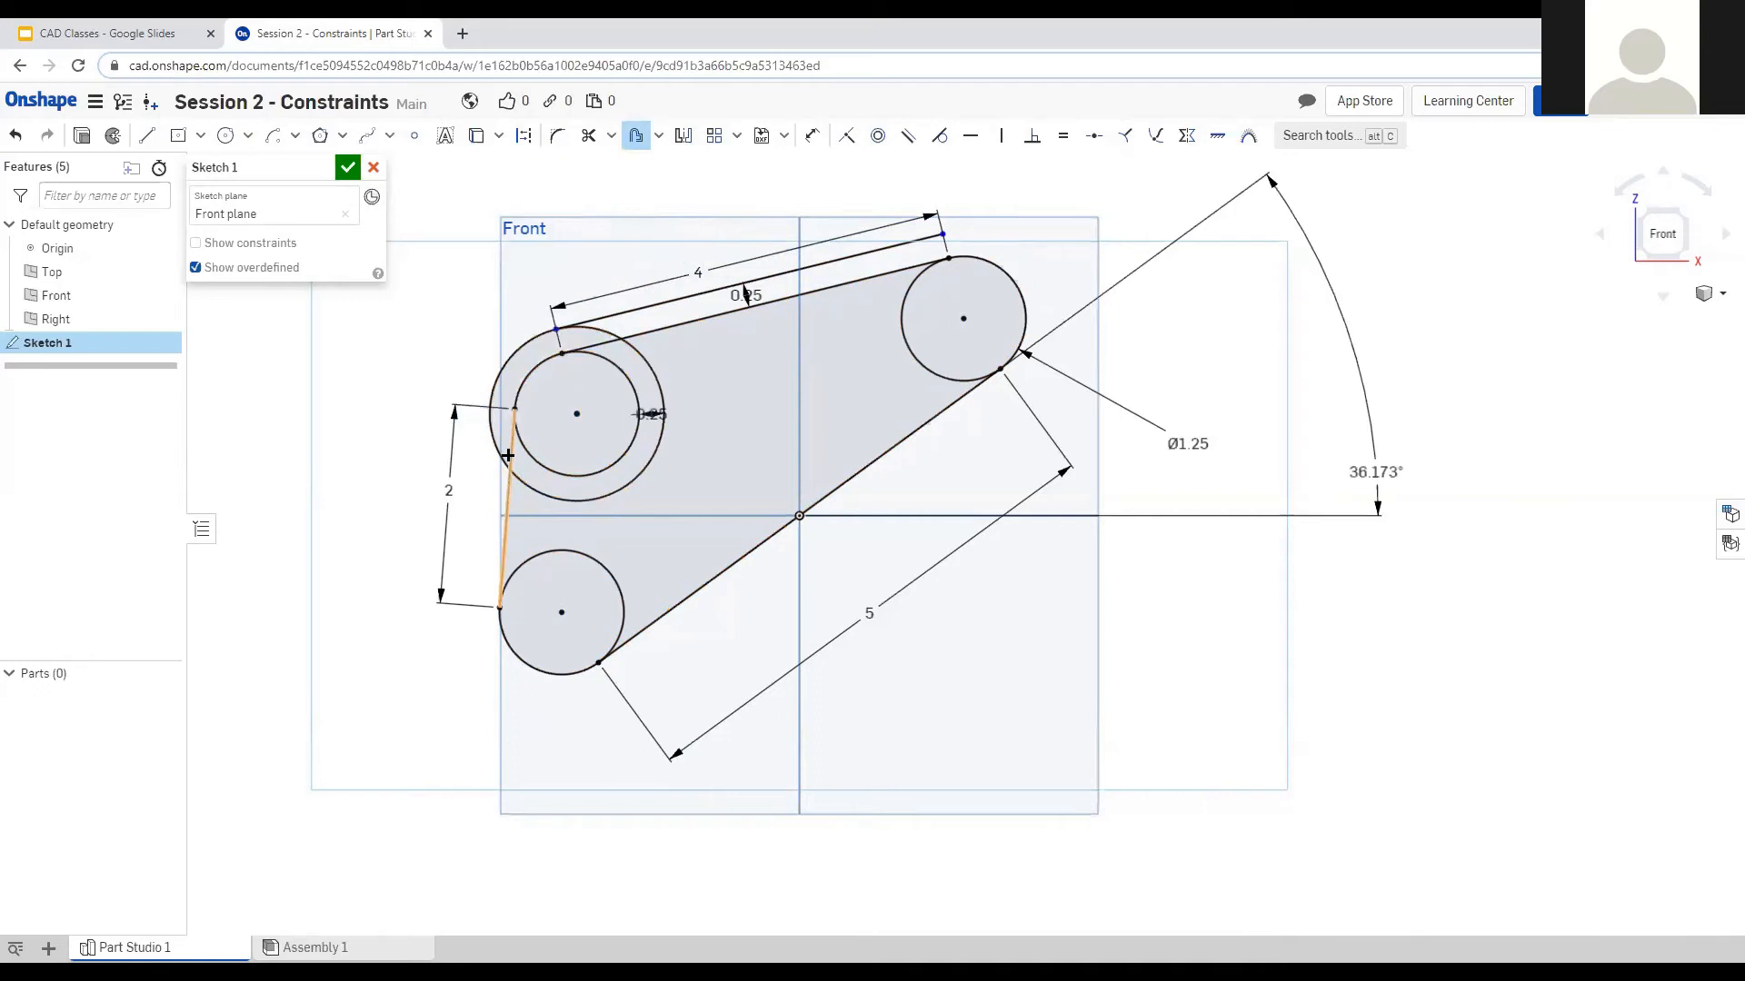
left_click(505, 515)
left_click(369, 511)
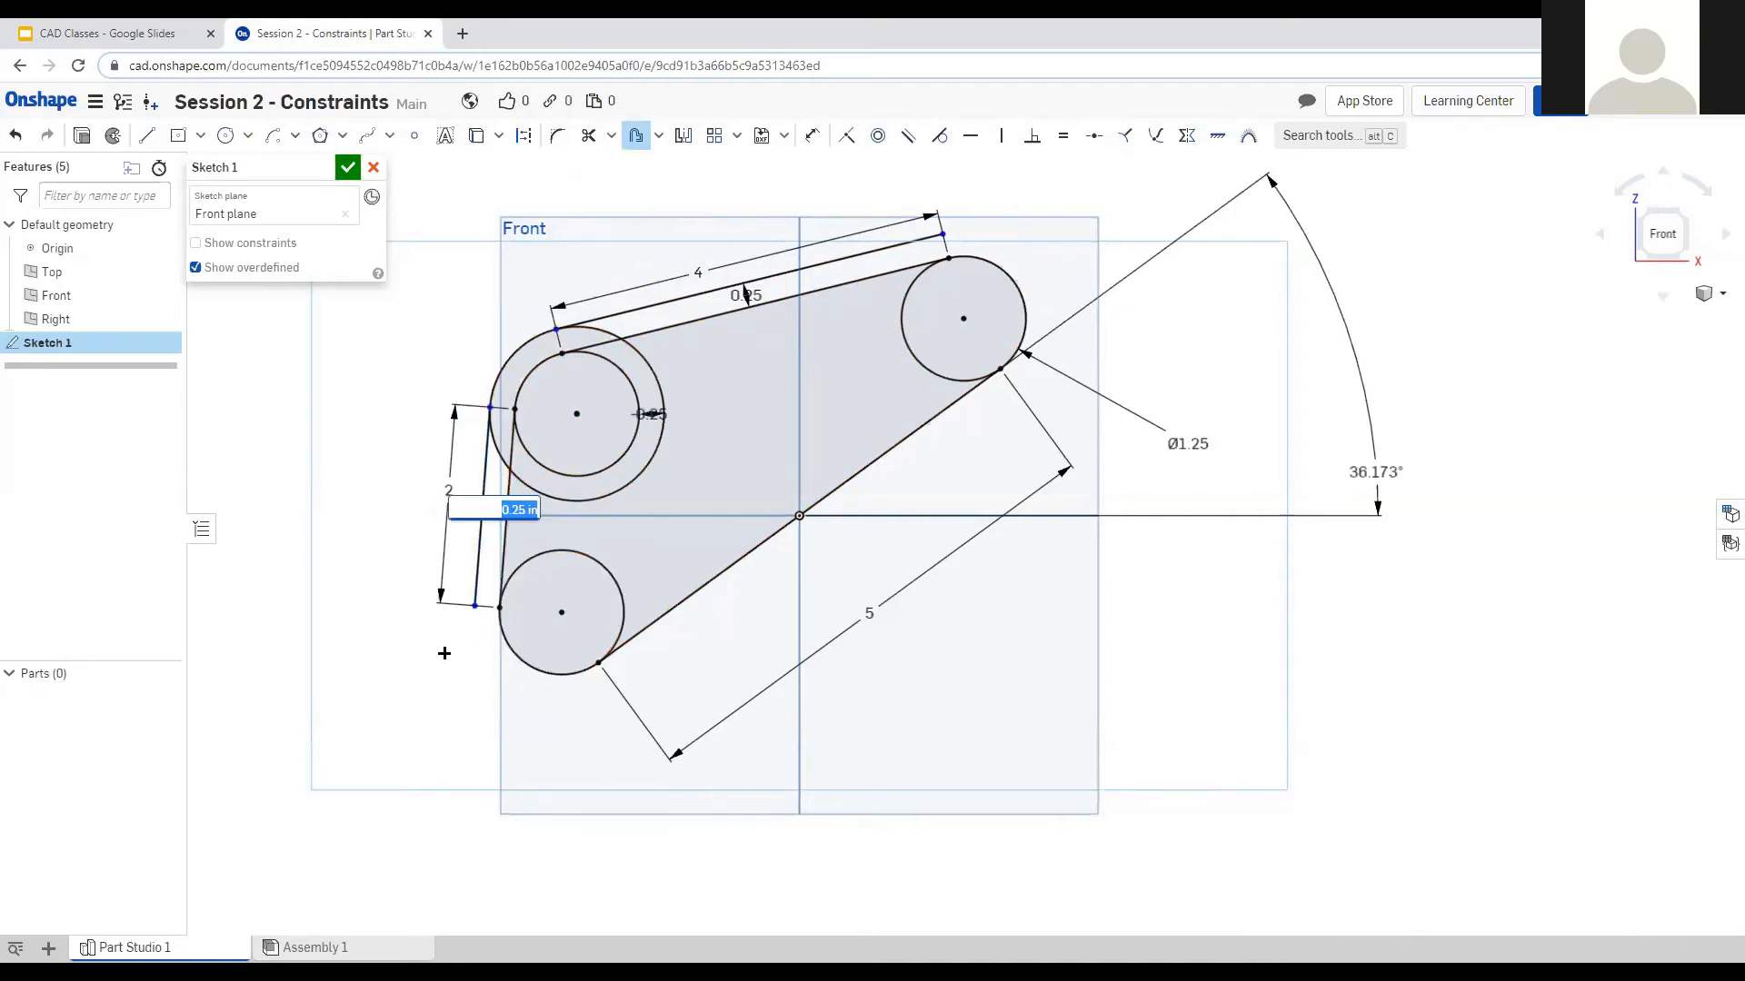
key("Return")
Offset the lower circle, upper-right circle and diagonal line outward by 0.25 in.
left_click(515, 659)
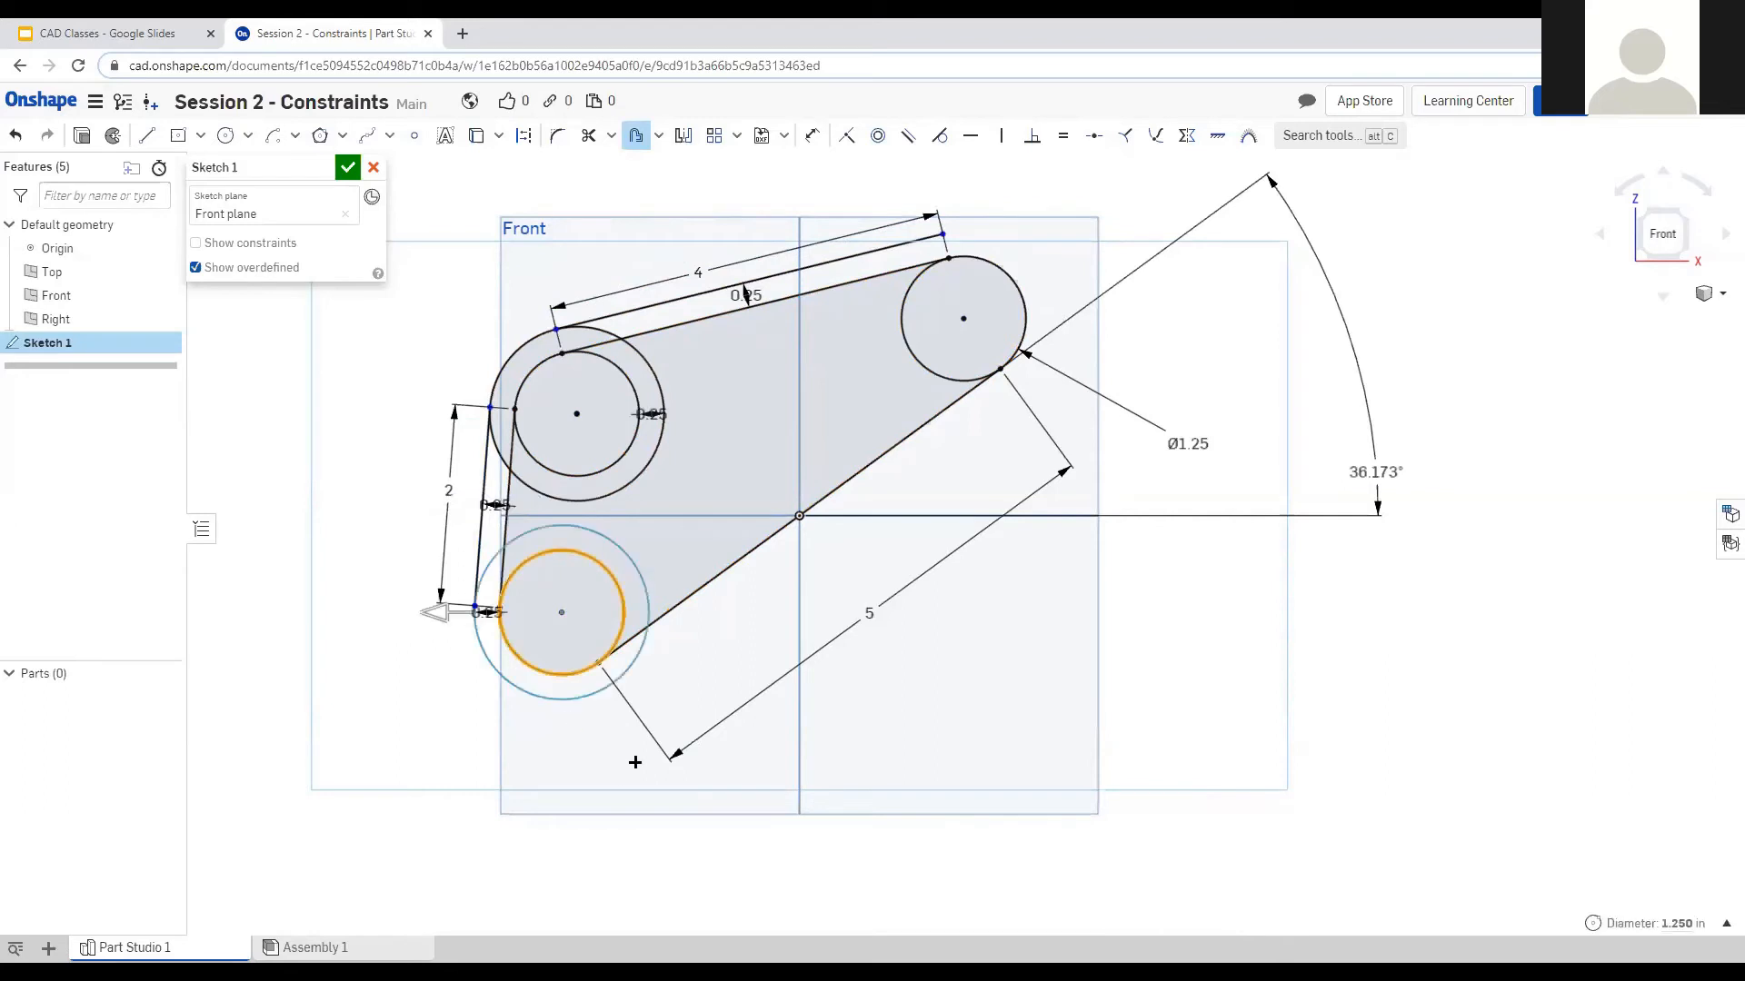
left_click(590, 755)
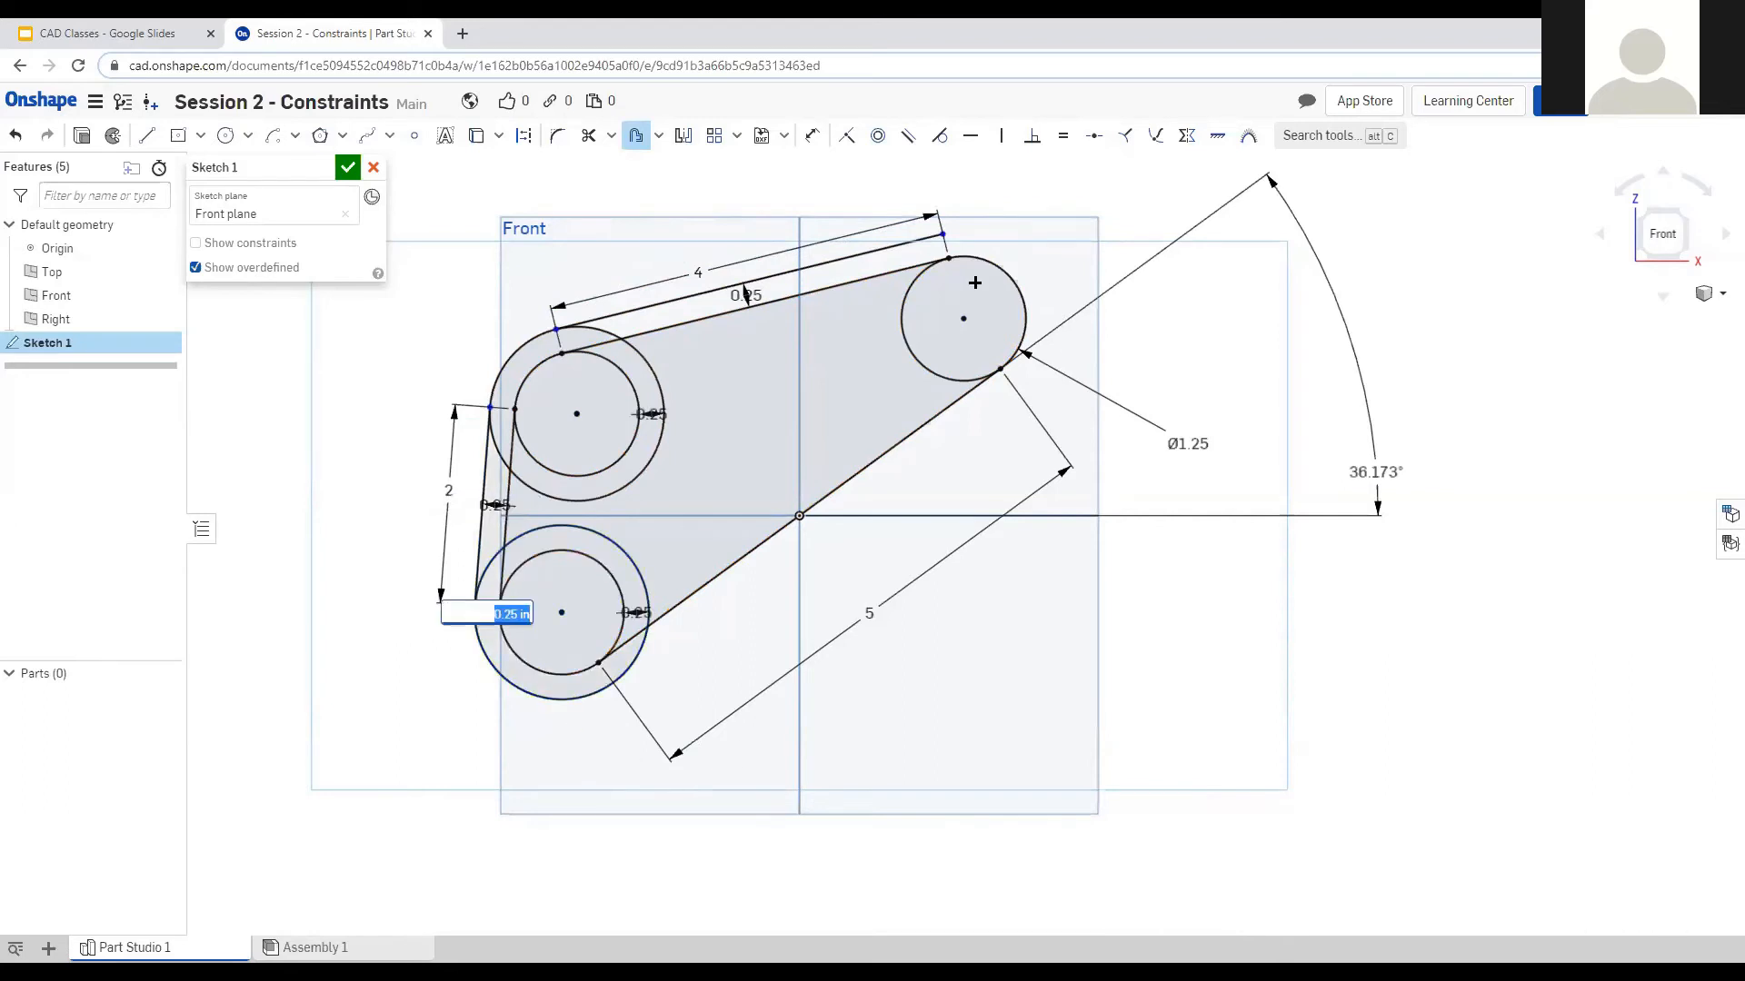
left_click(1025, 316)
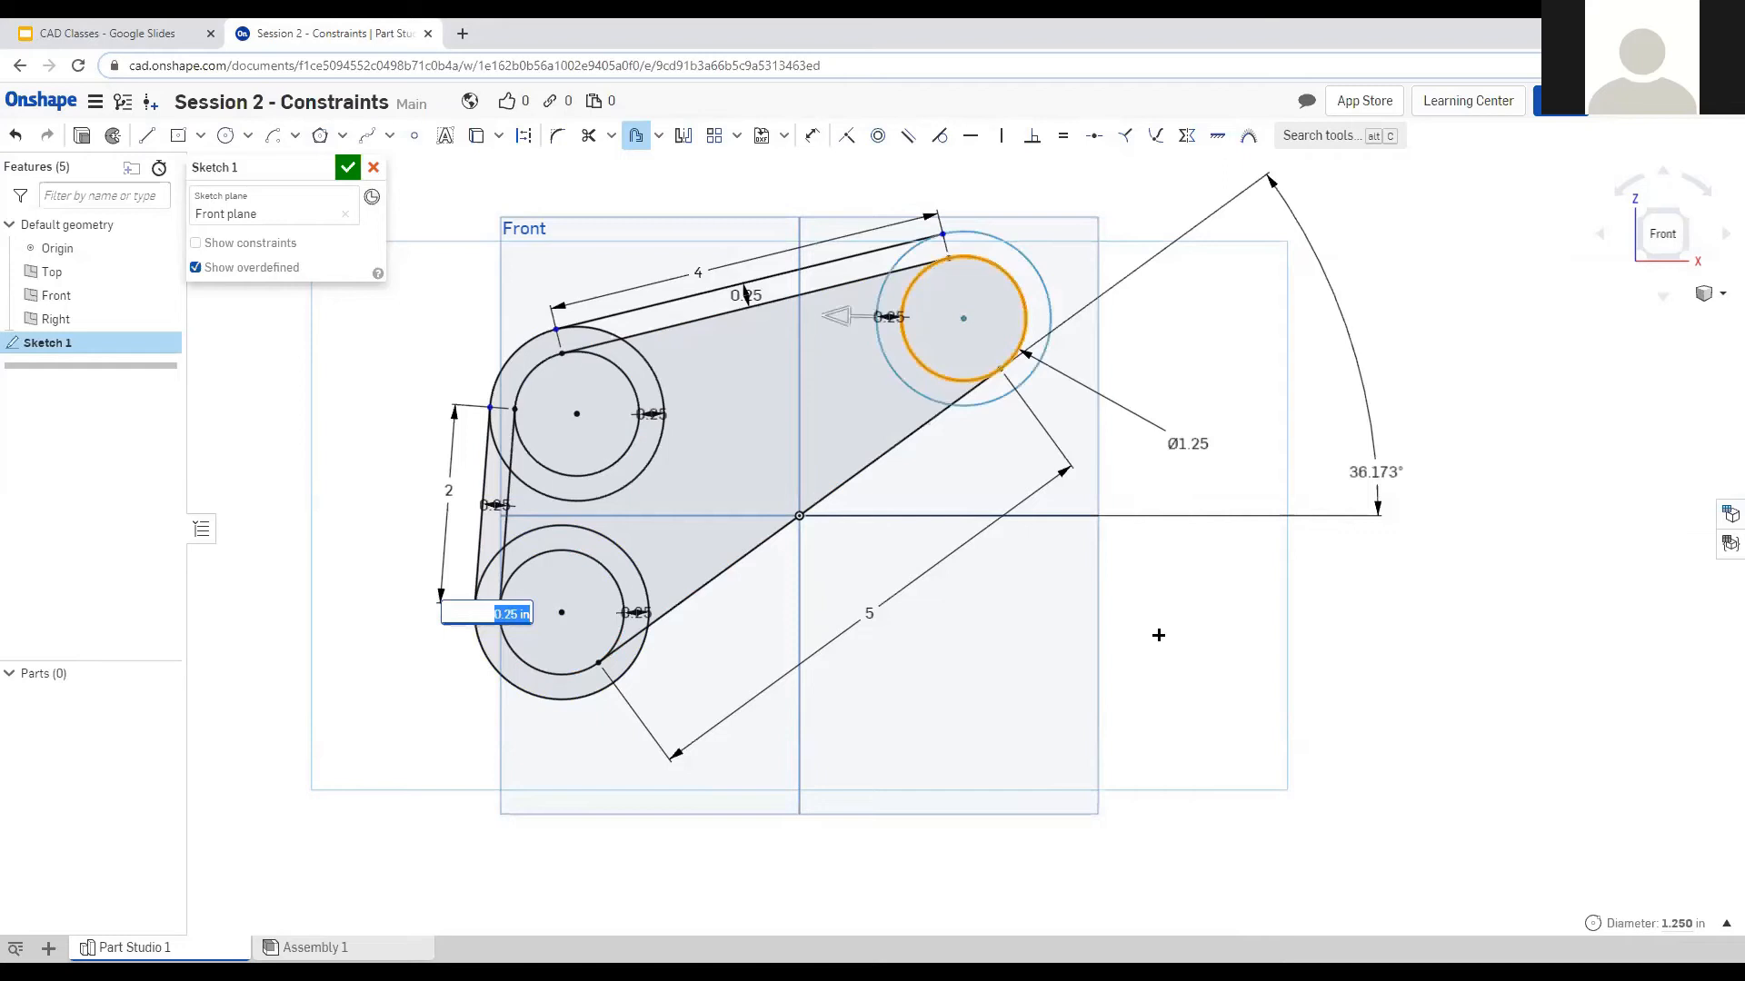
left_click(1158, 636)
left_click(824, 498)
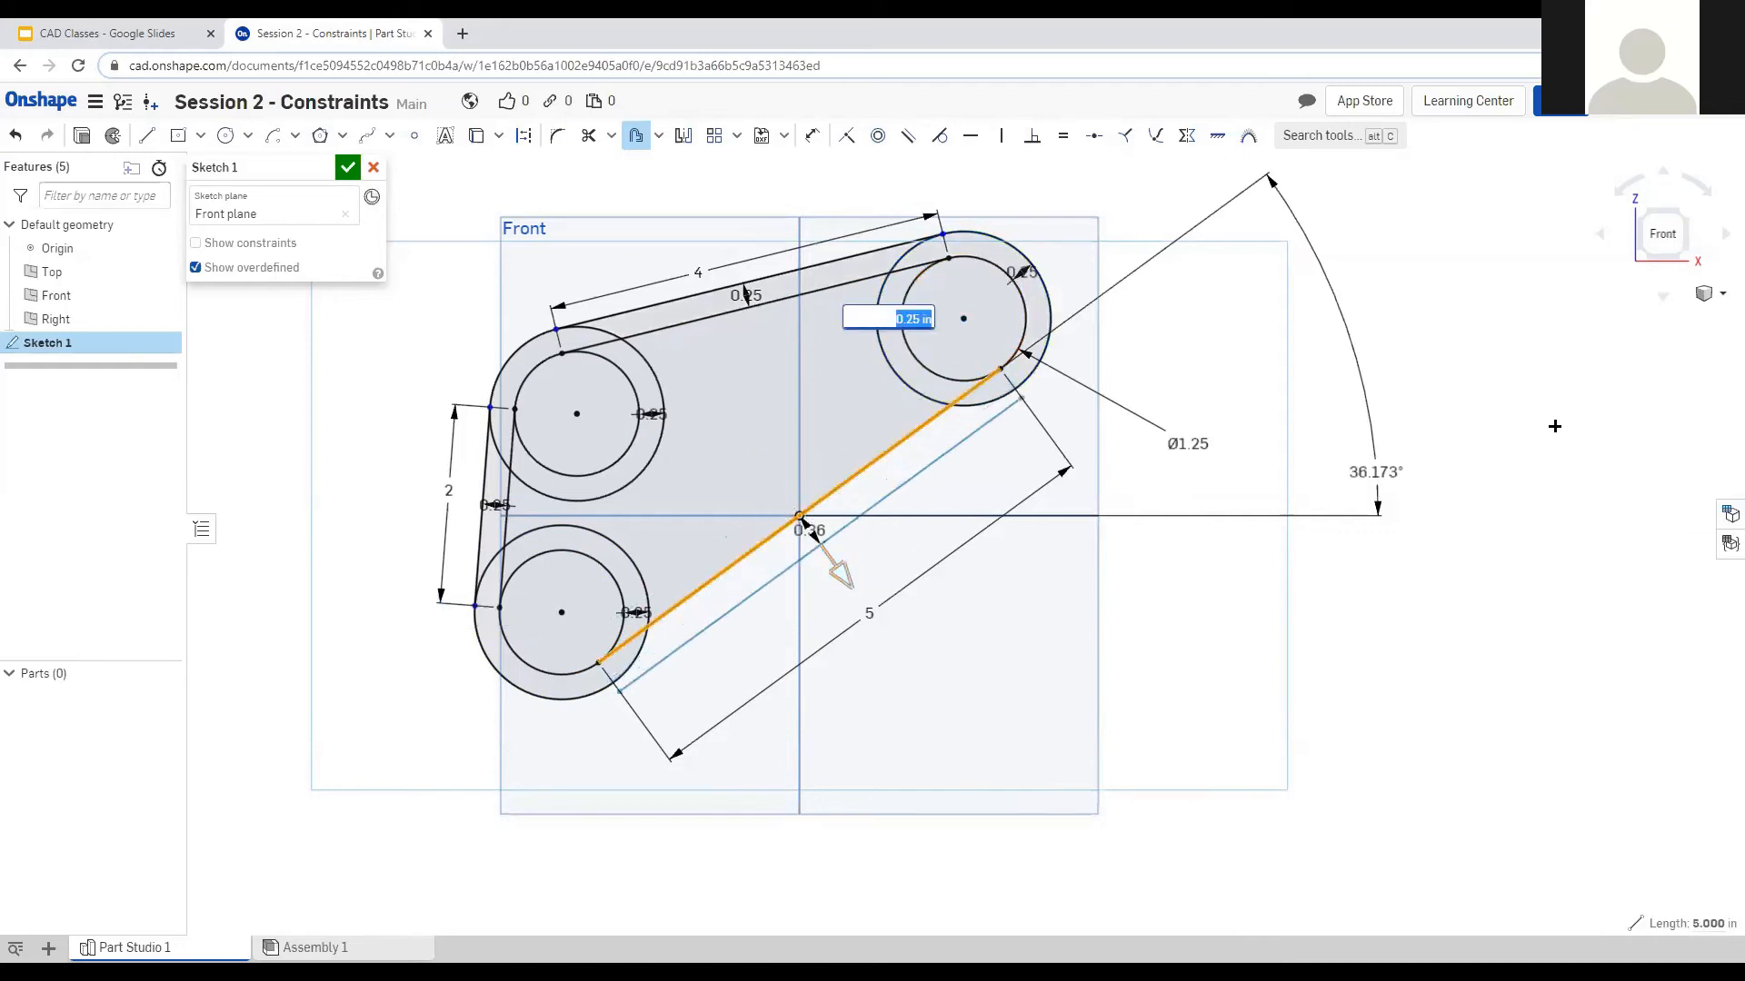
left_click(1042, 554)
type("0")
key("Return")
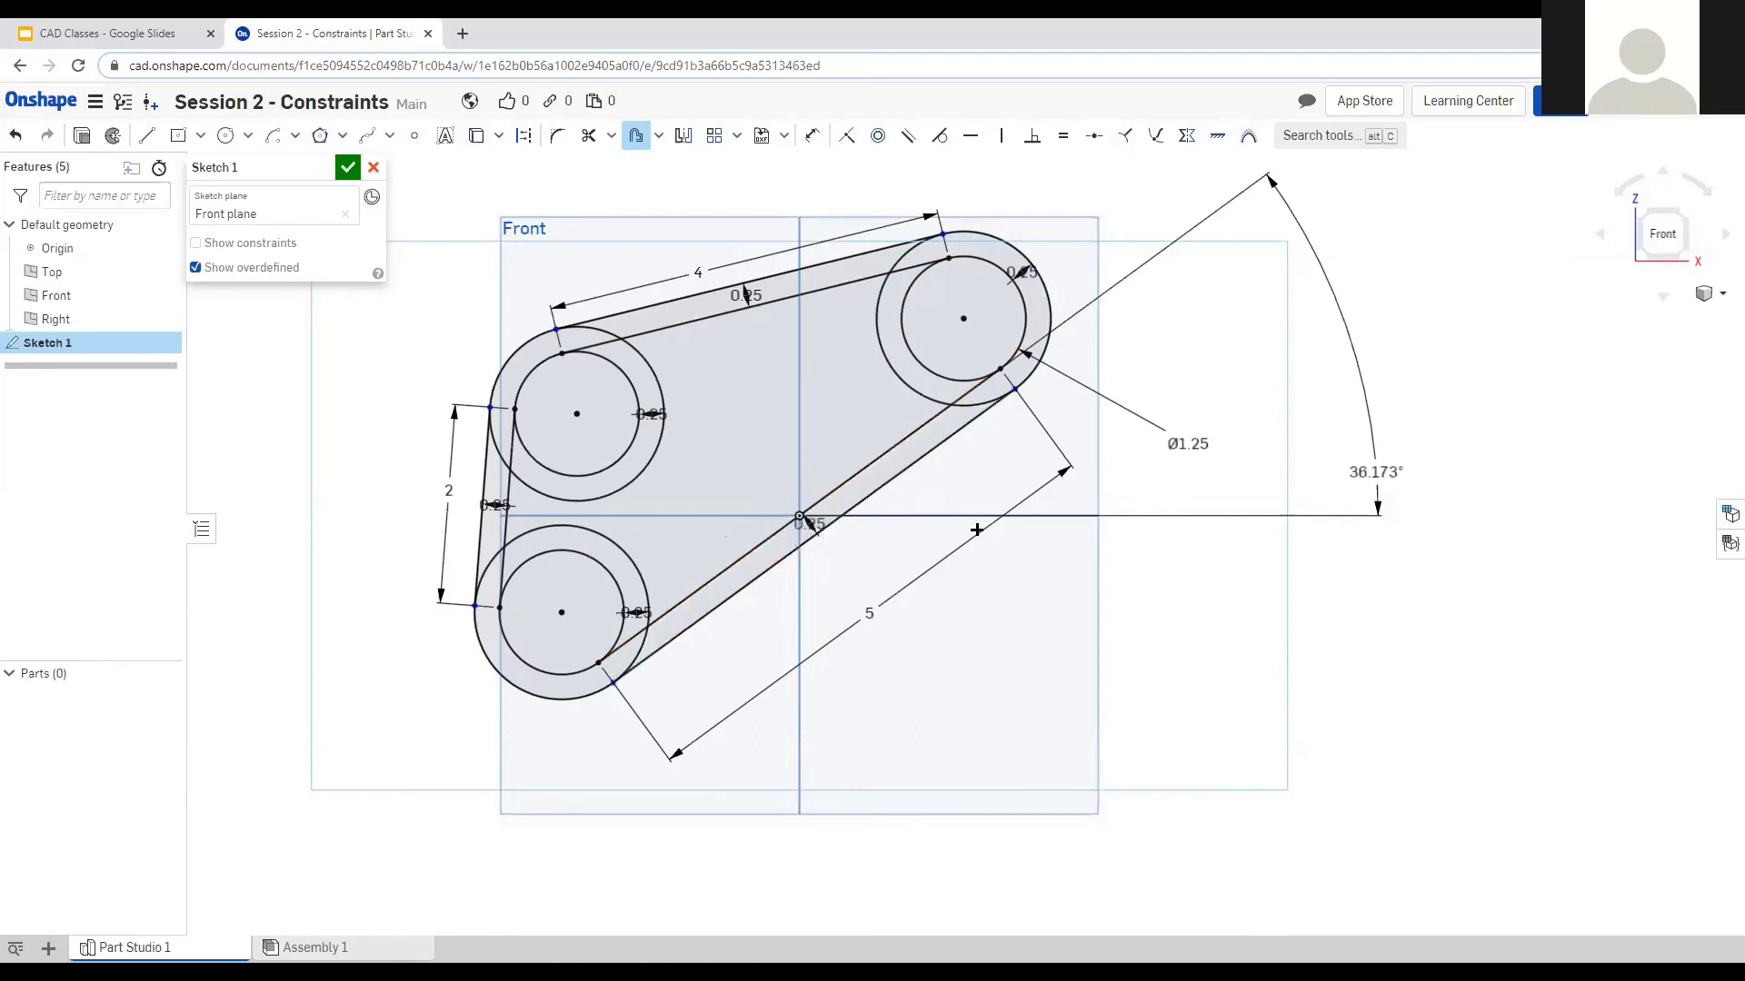
key("Escape")
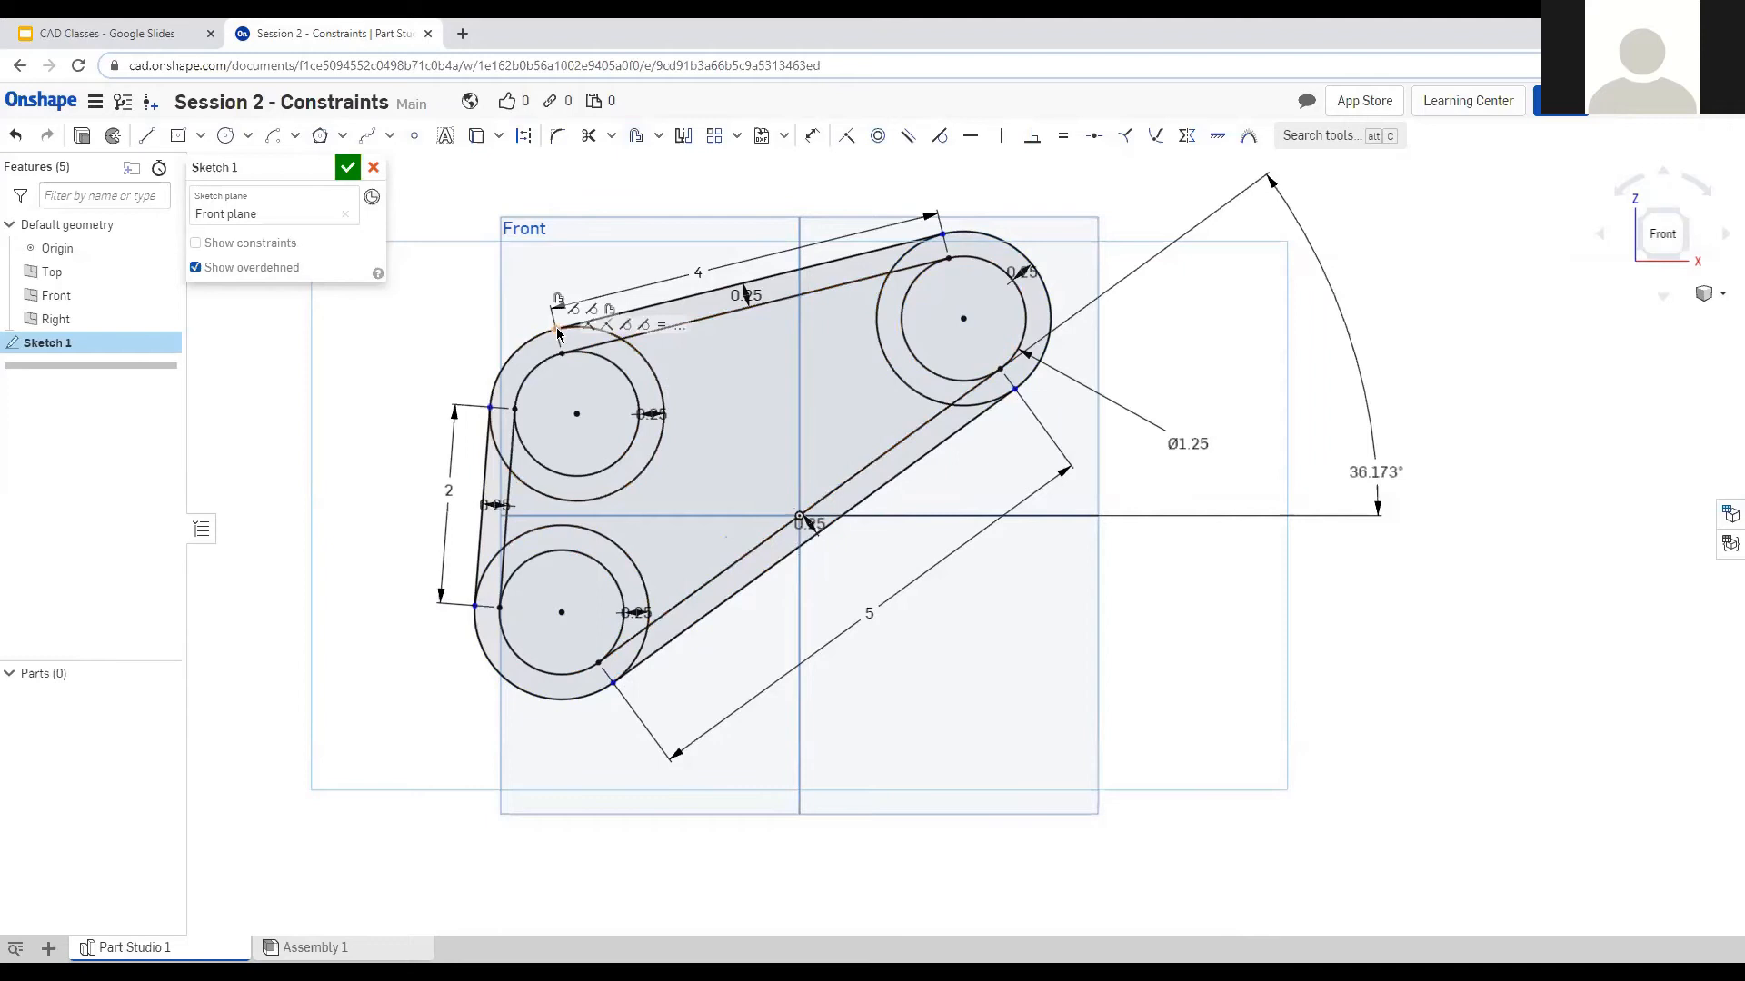
left_click(540, 331)
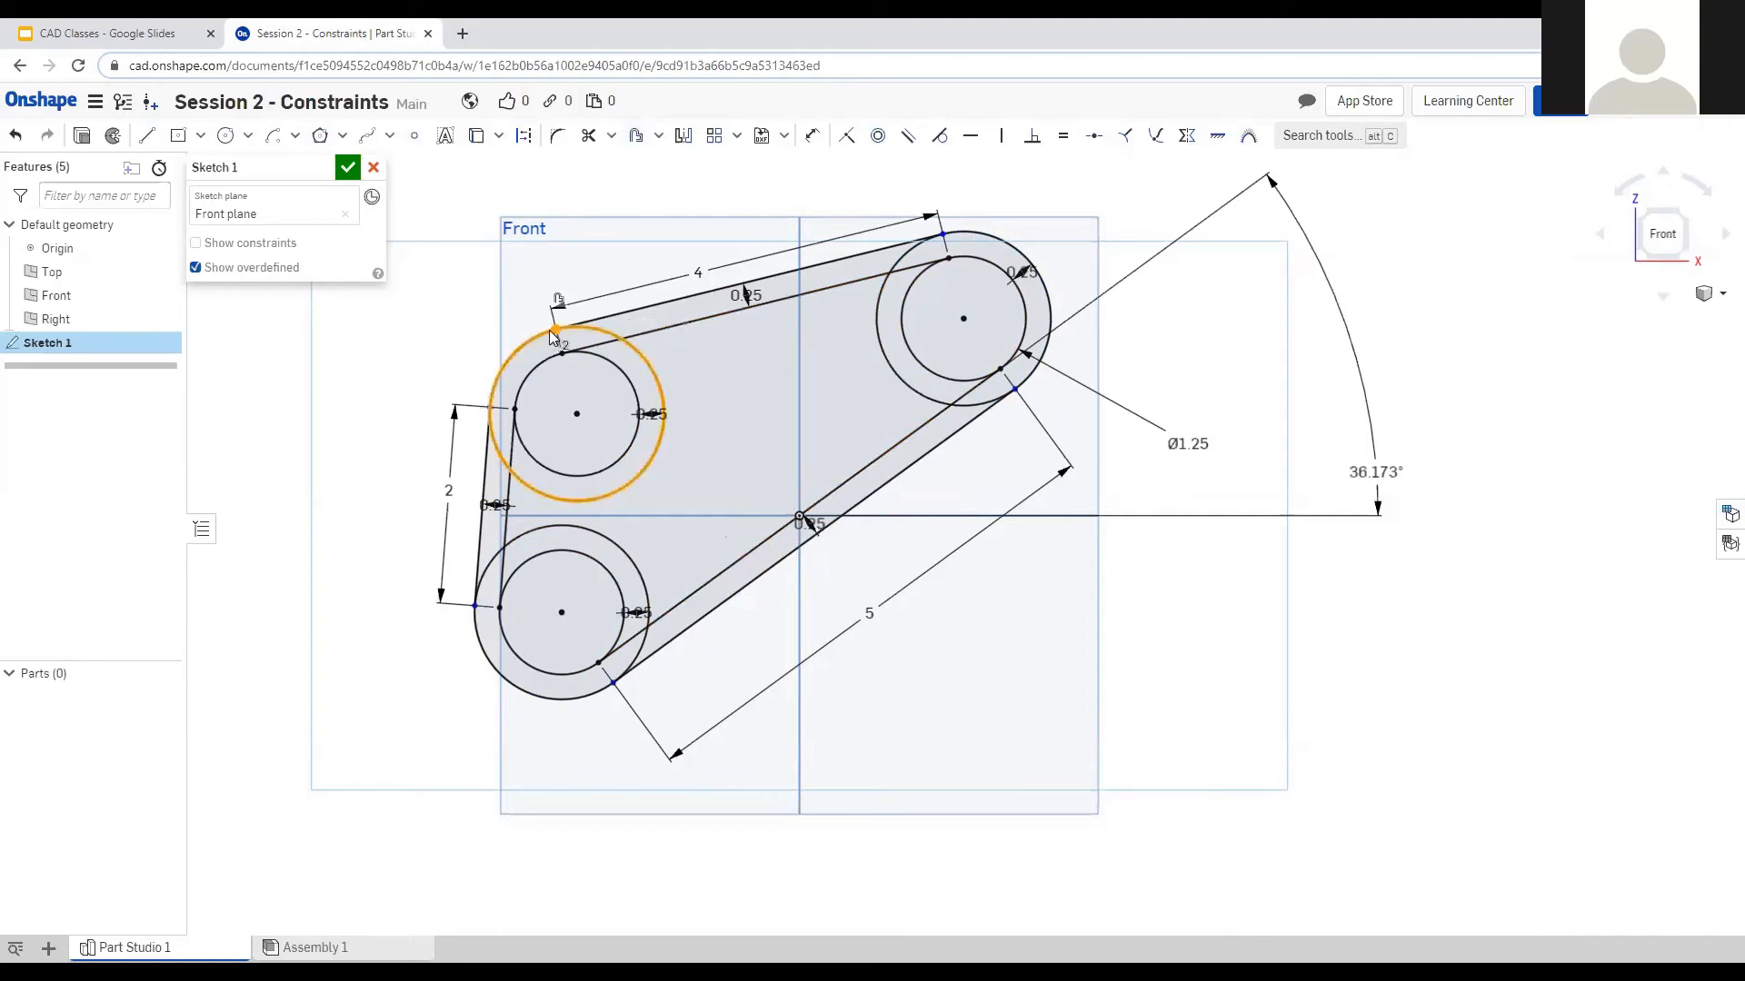
Make the outer left line's endpoints coincident with the lower and upper-left outer circles.
left_click(848, 138)
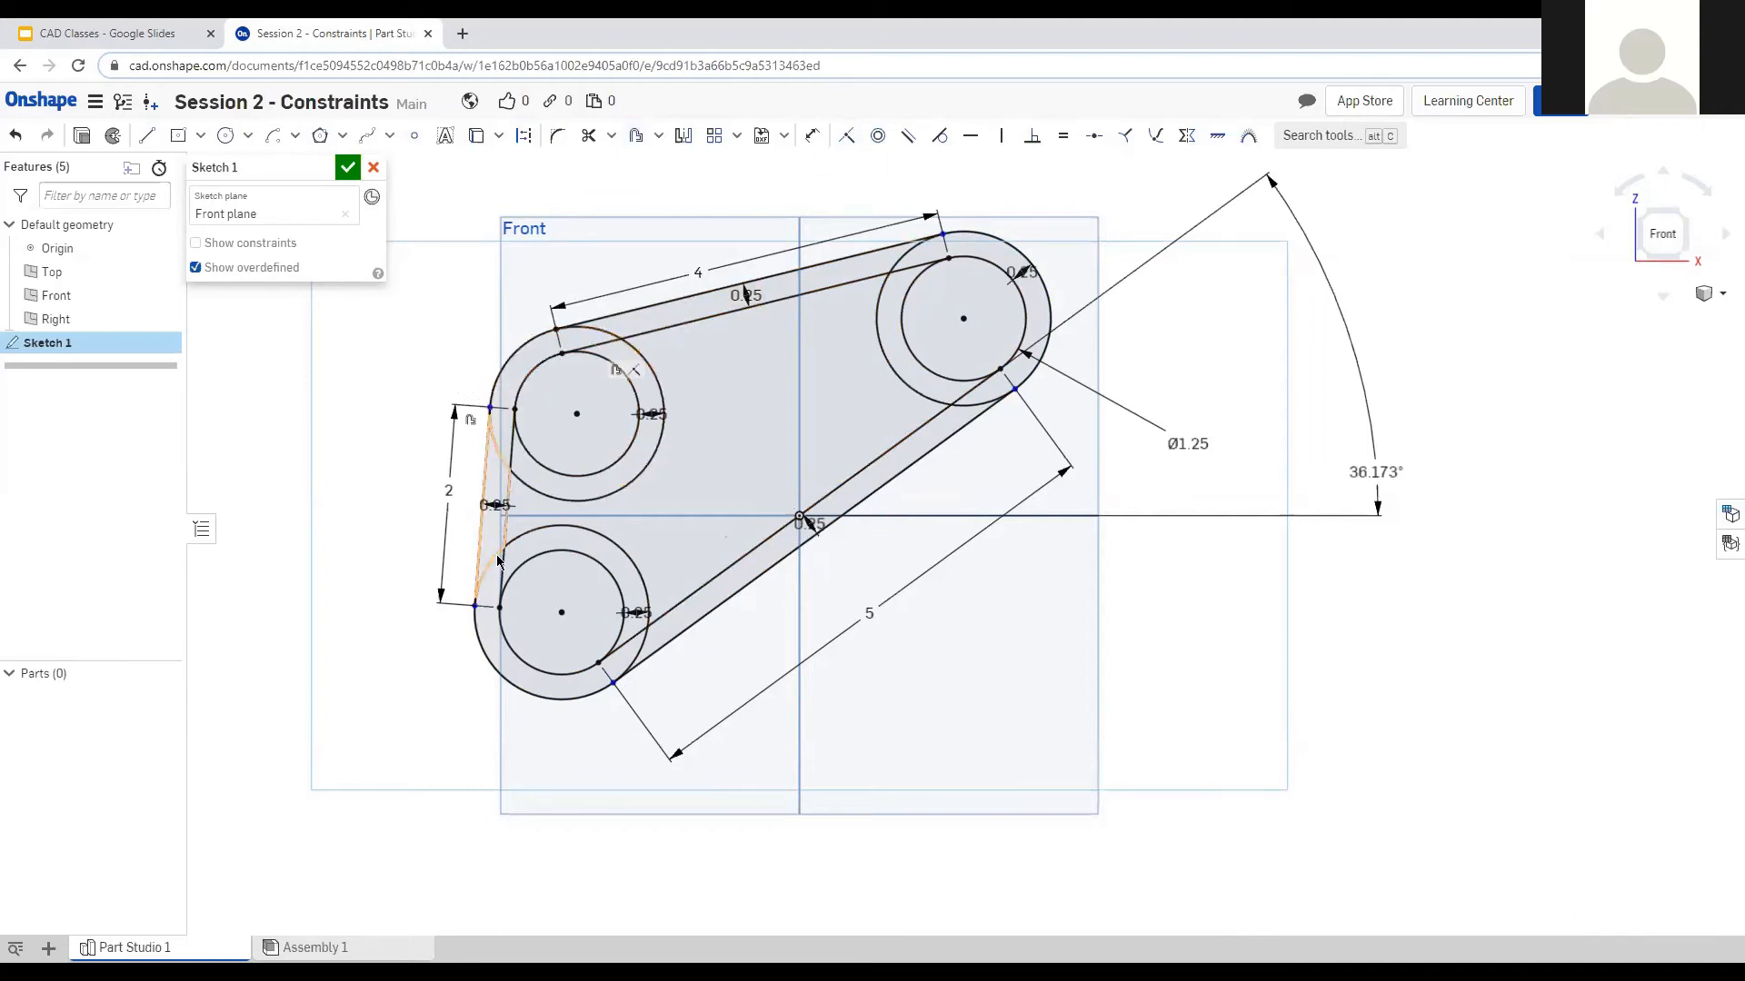
scroll(480, 602, "up", 6)
mouse_move(484, 598)
left_mouse_down()
mouse_move(480, 754)
mouse_move(523, 371)
left_mouse_up()
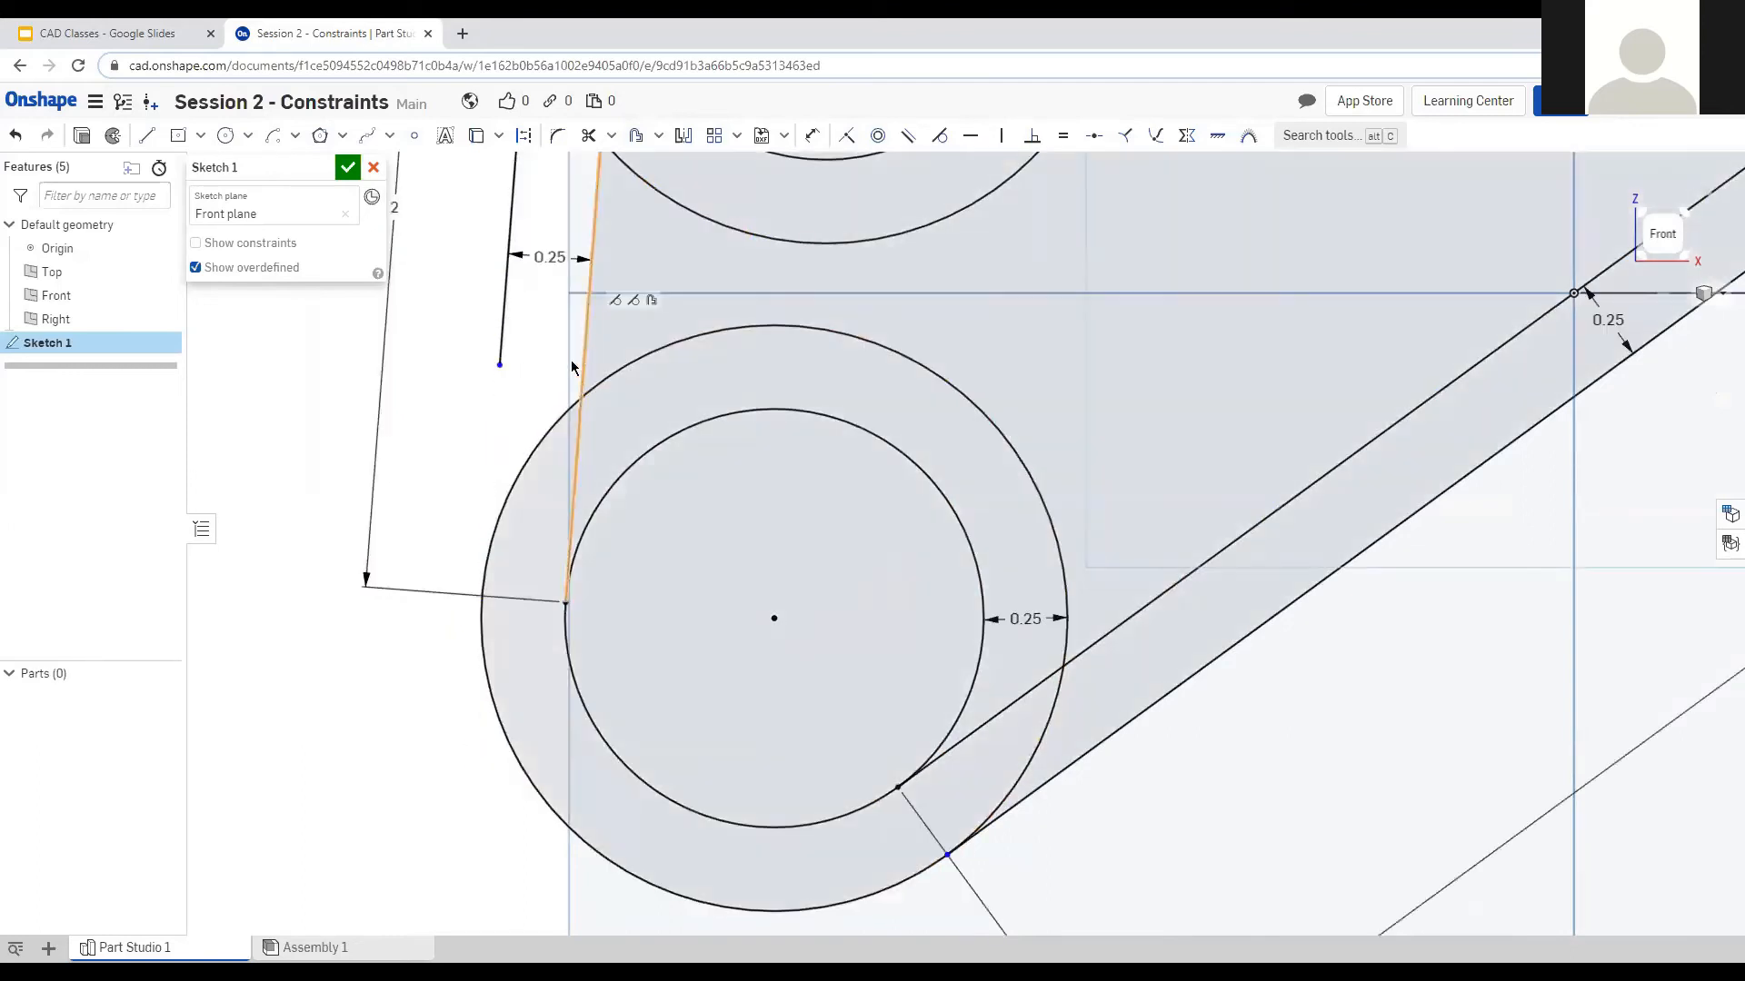
left_click(520, 477)
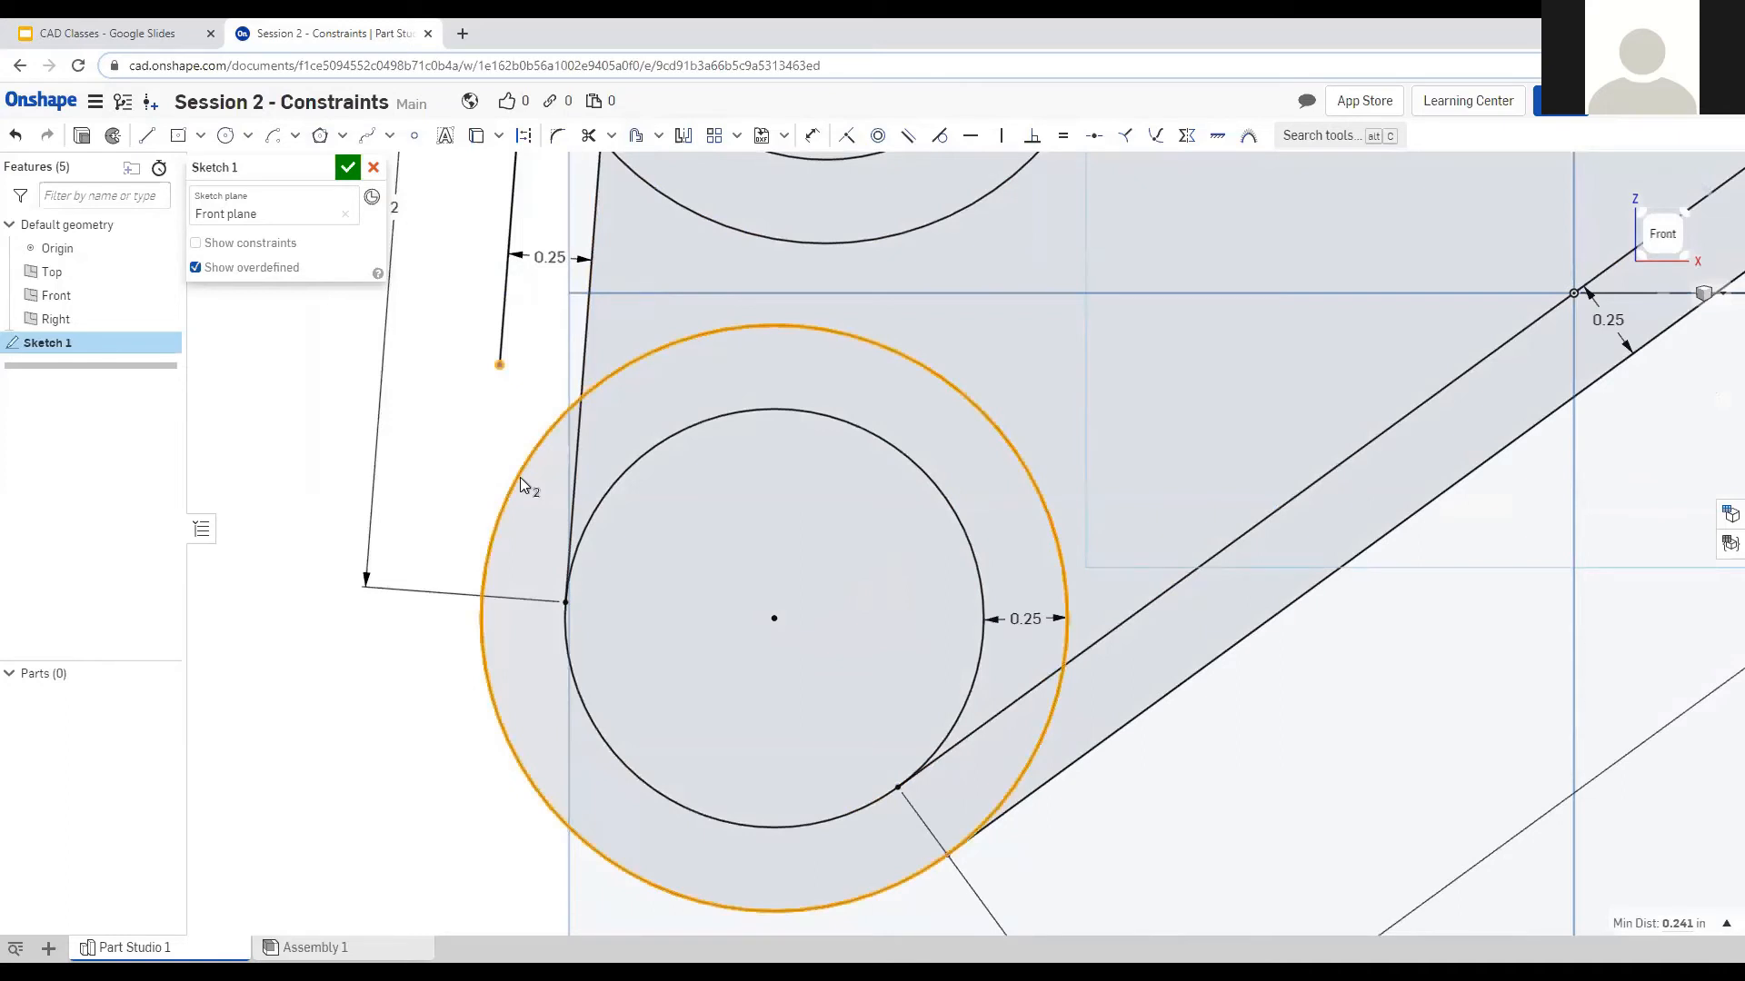
key("i")
scroll(461, 582, "down", 5)
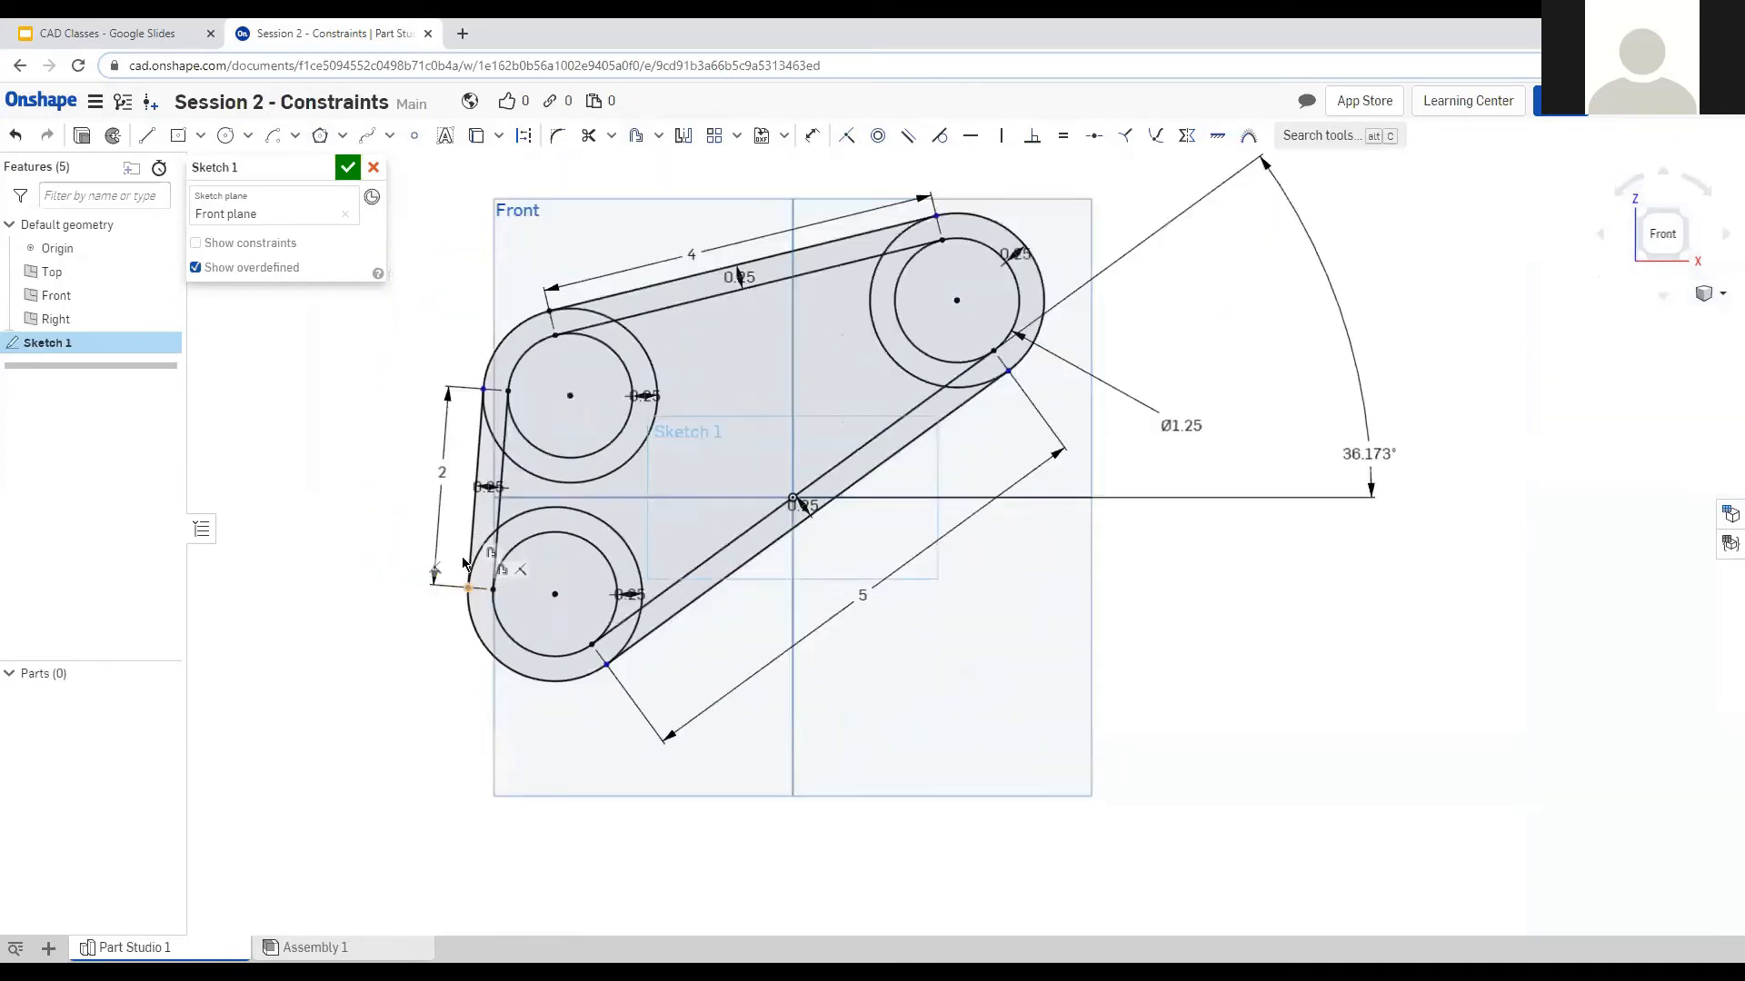
left_click(484, 390)
left_click(487, 368)
key("i")
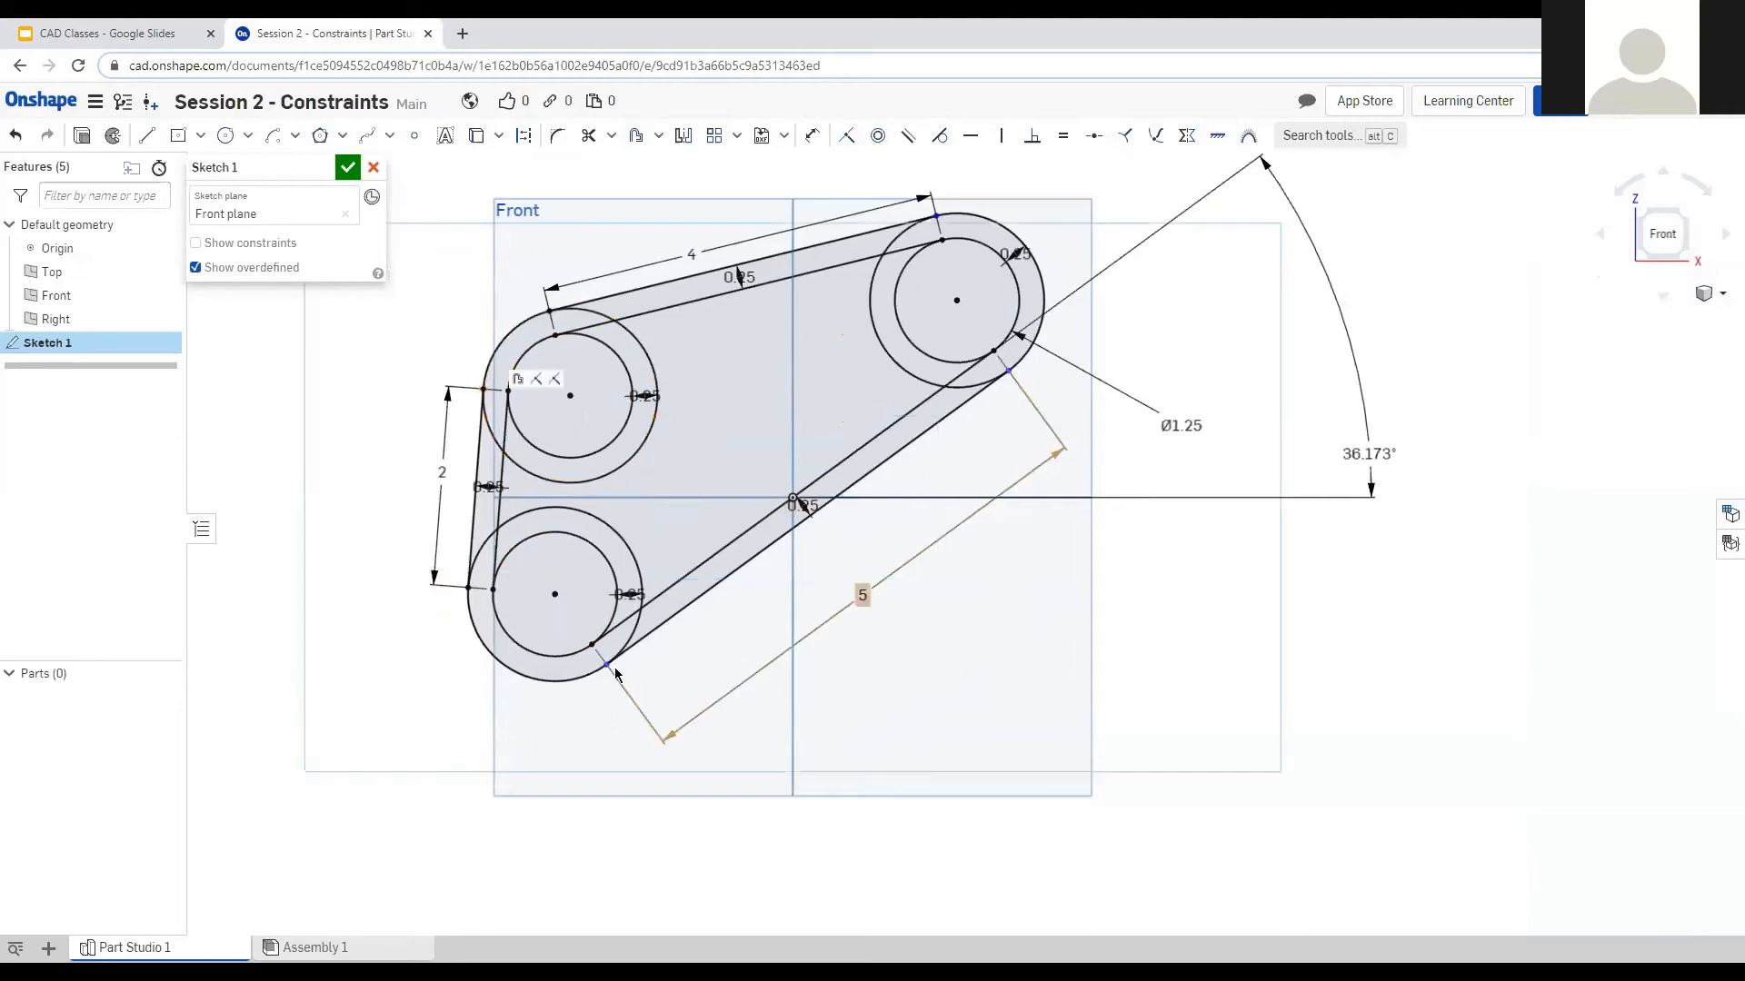
Make the outer diagonal's ends and the top outer line's right end coincident with their outer circles.
left_click(607, 665)
left_click(627, 649)
key("i")
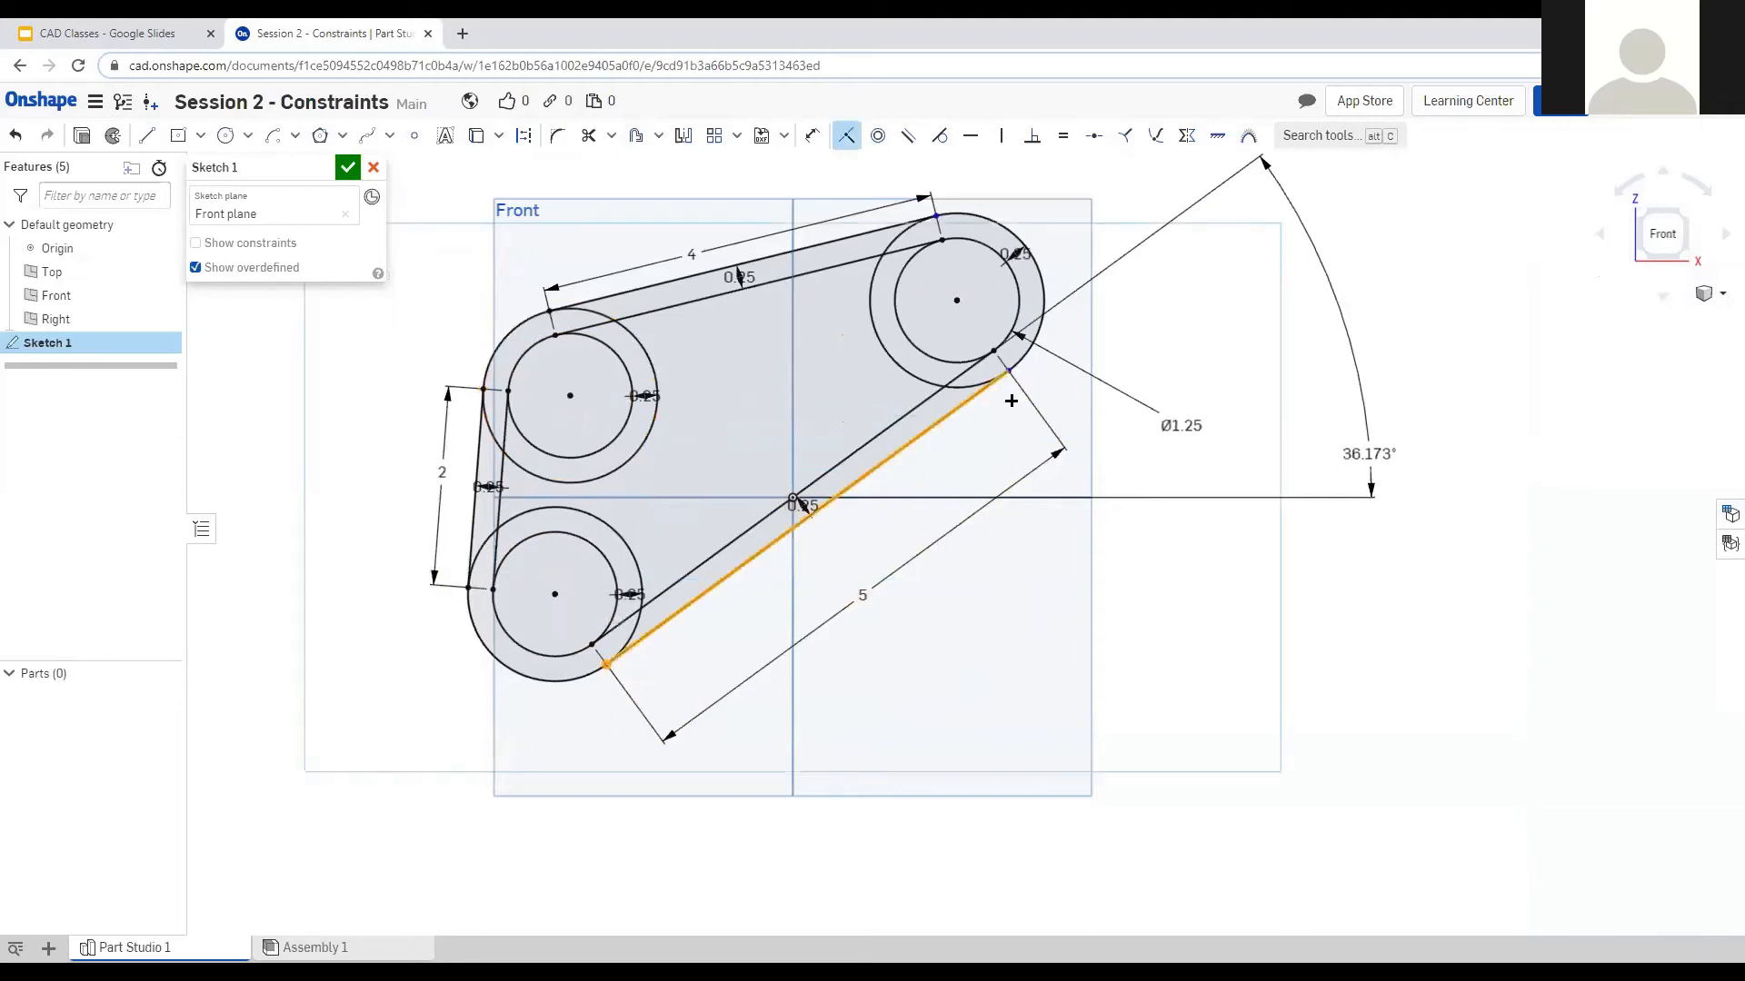
left_click(1008, 371)
left_click(1018, 362)
key("i")
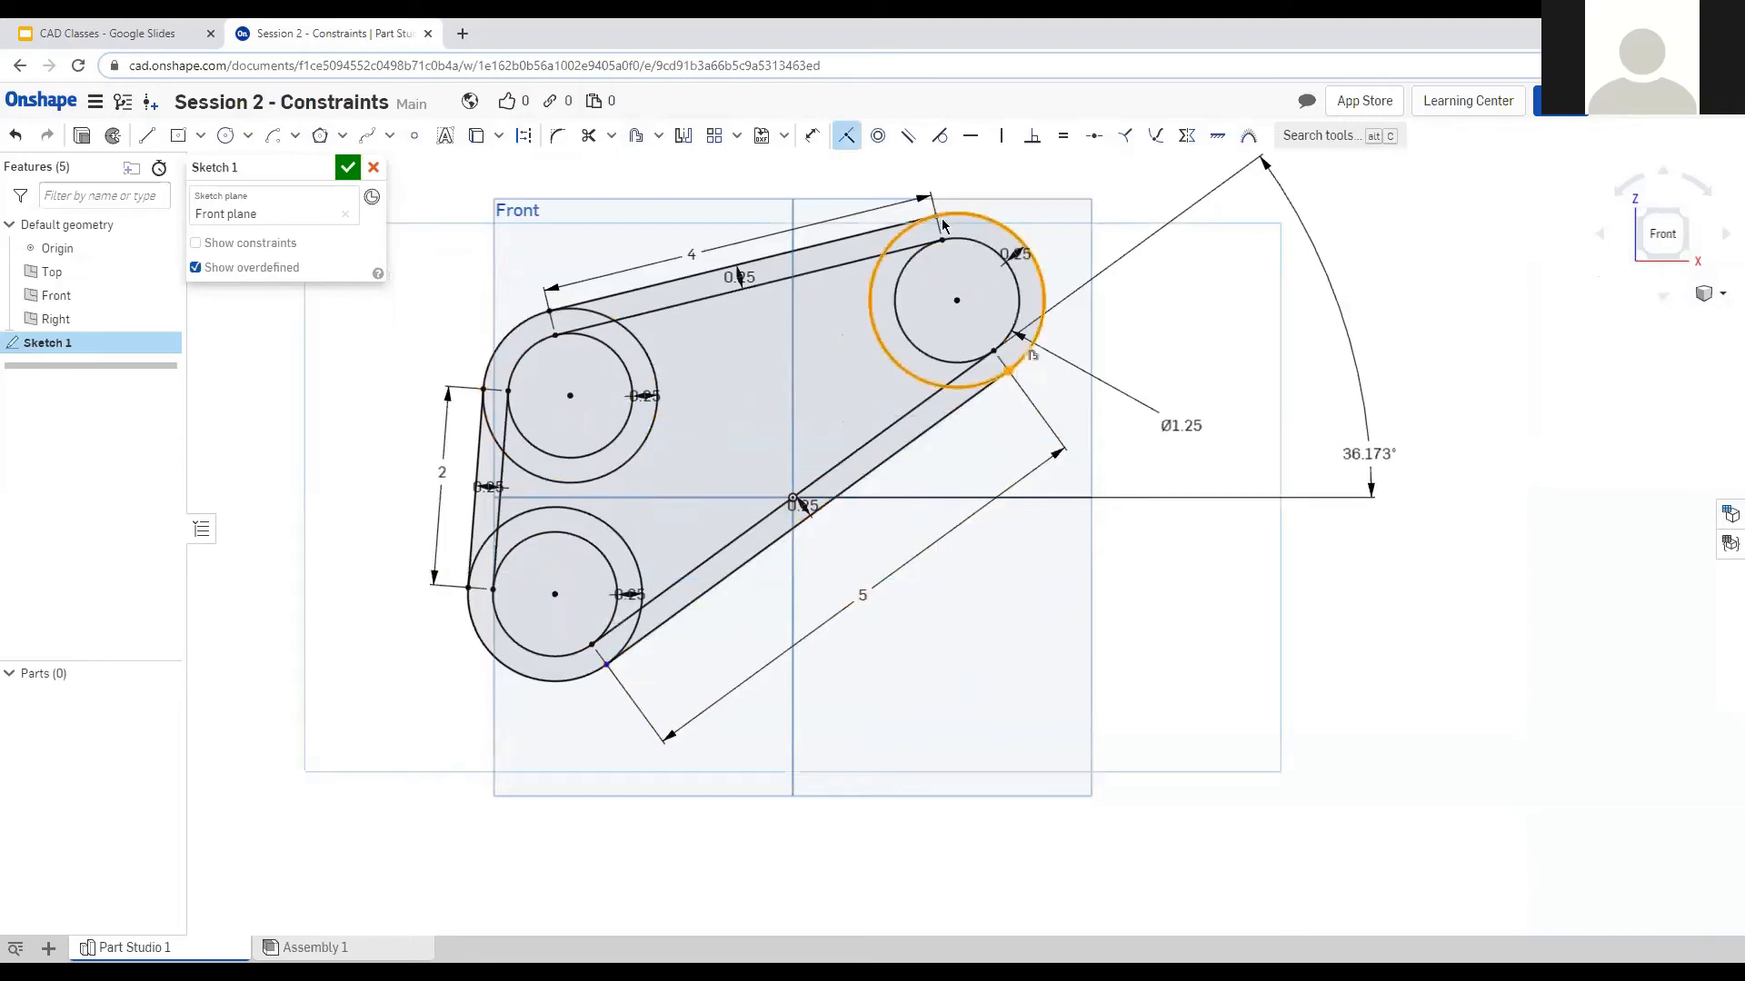
left_click(936, 217)
left_click(952, 215)
key("i")
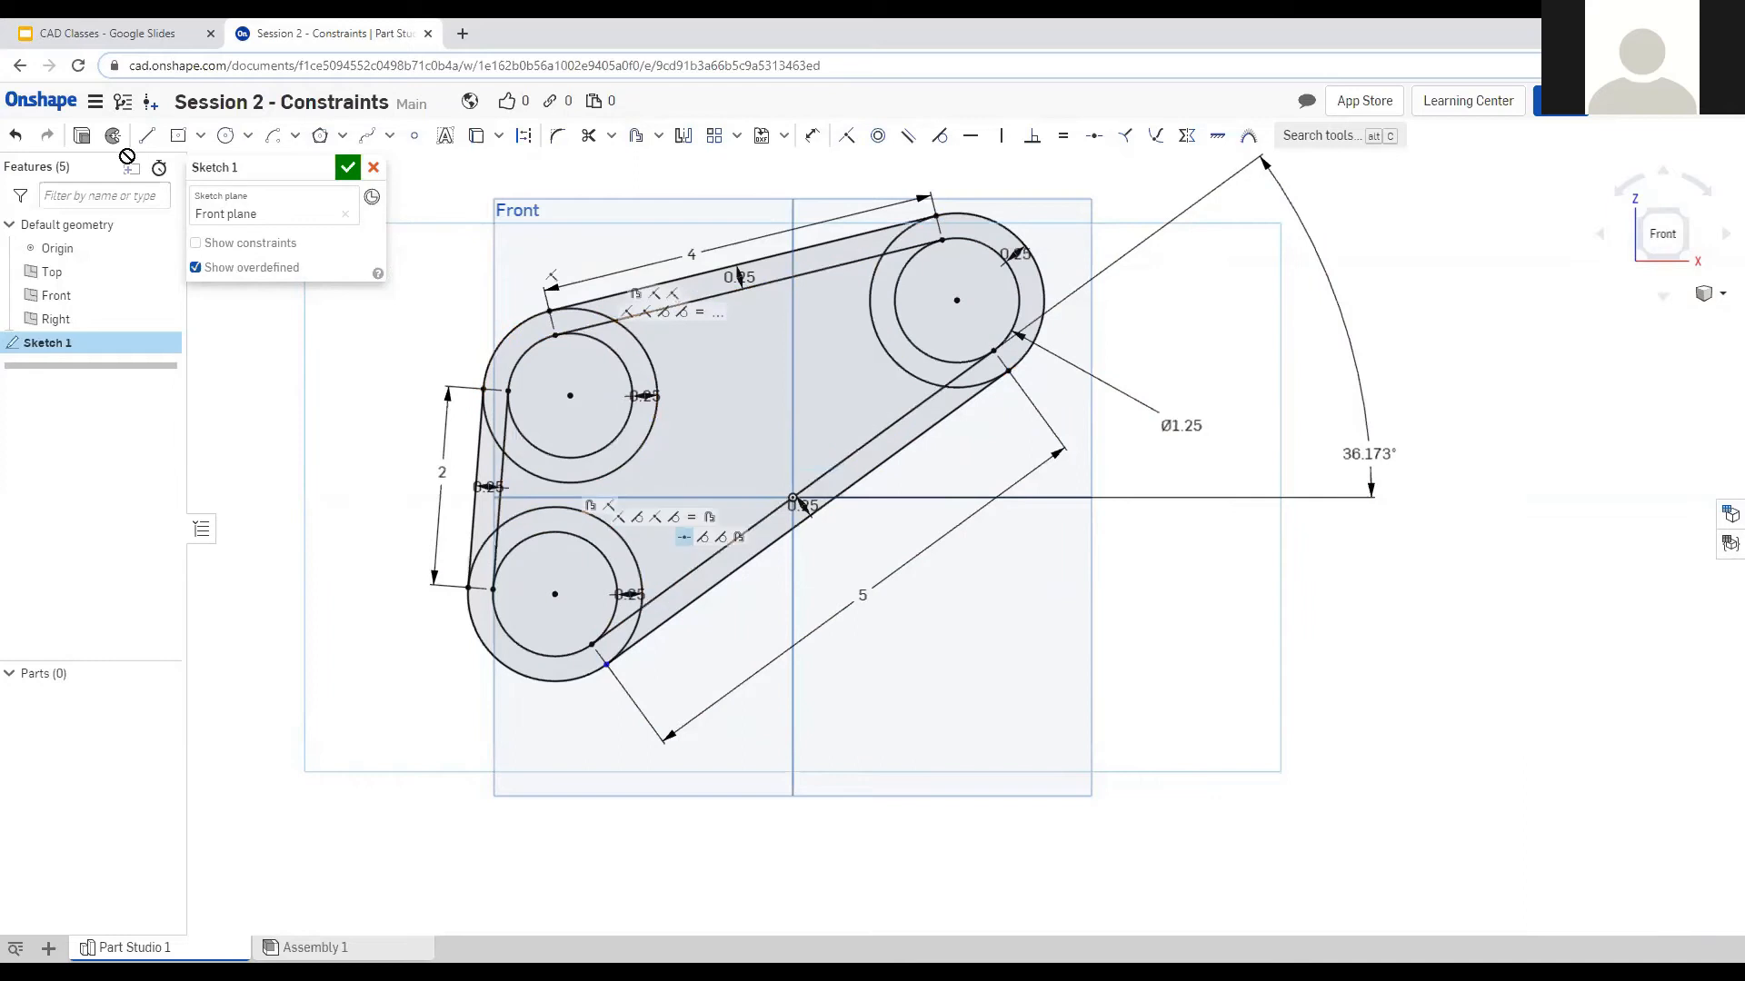
Preview a 1/8 in extrusion of the three belt ring faces.
left_click(80, 137)
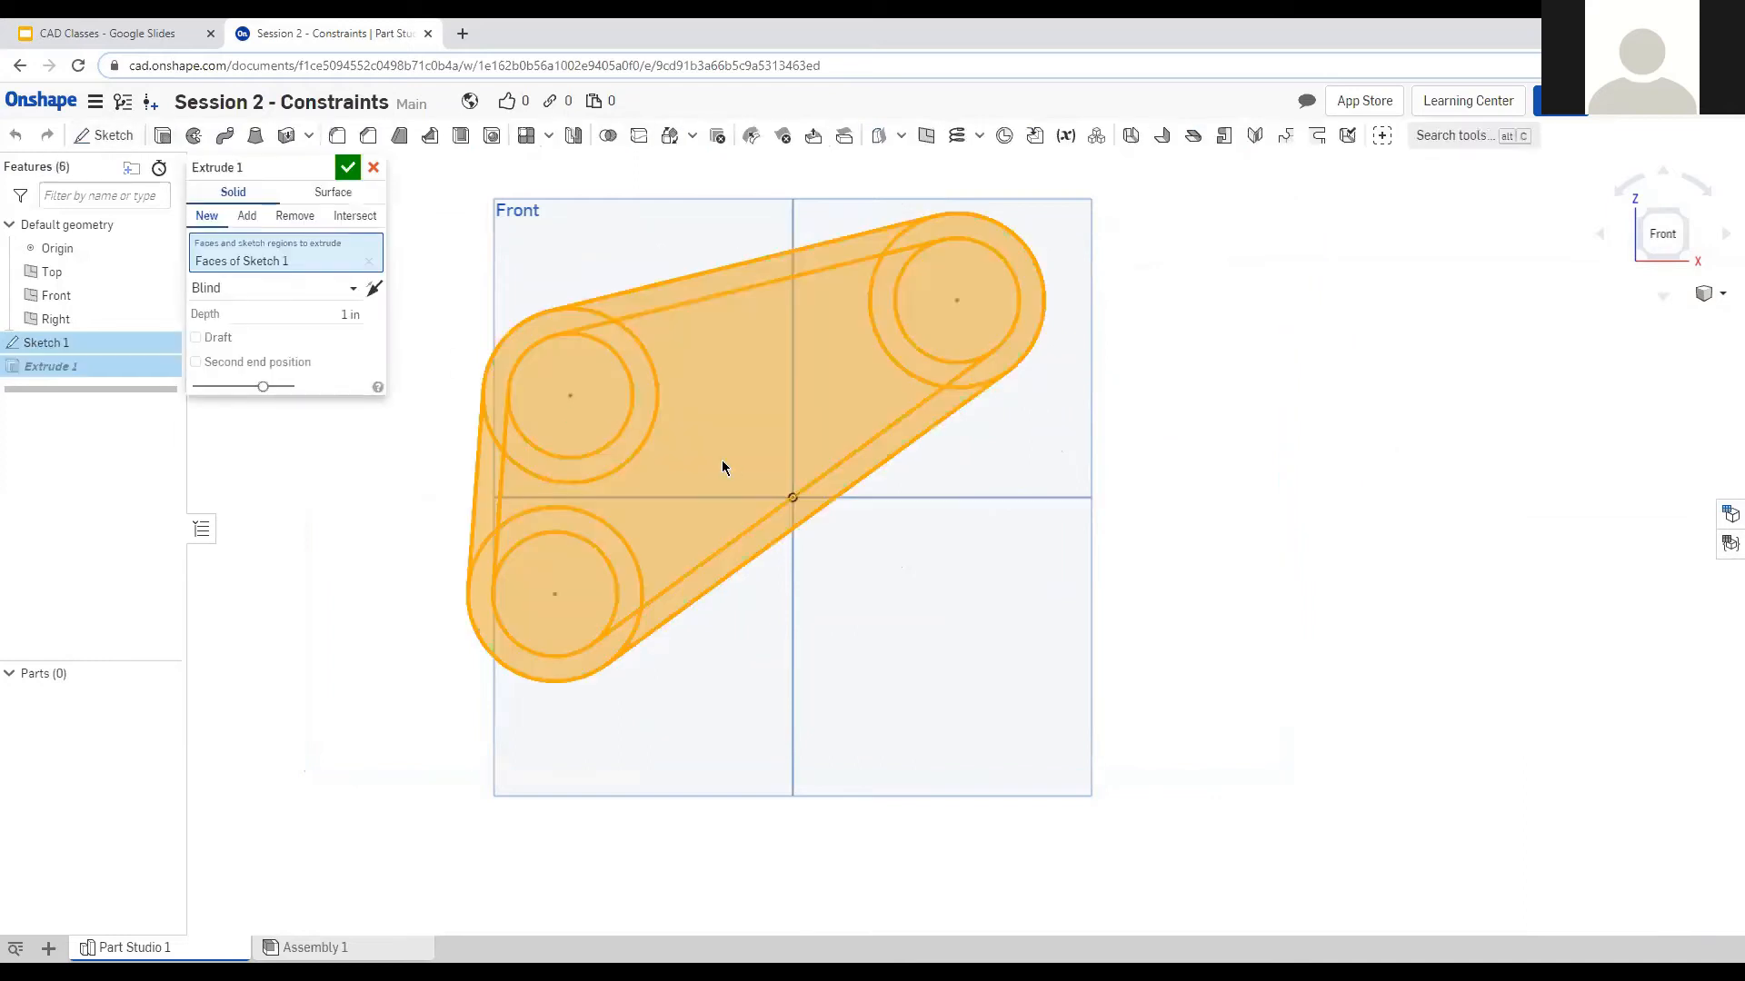
left_click(647, 374)
left_click(926, 381)
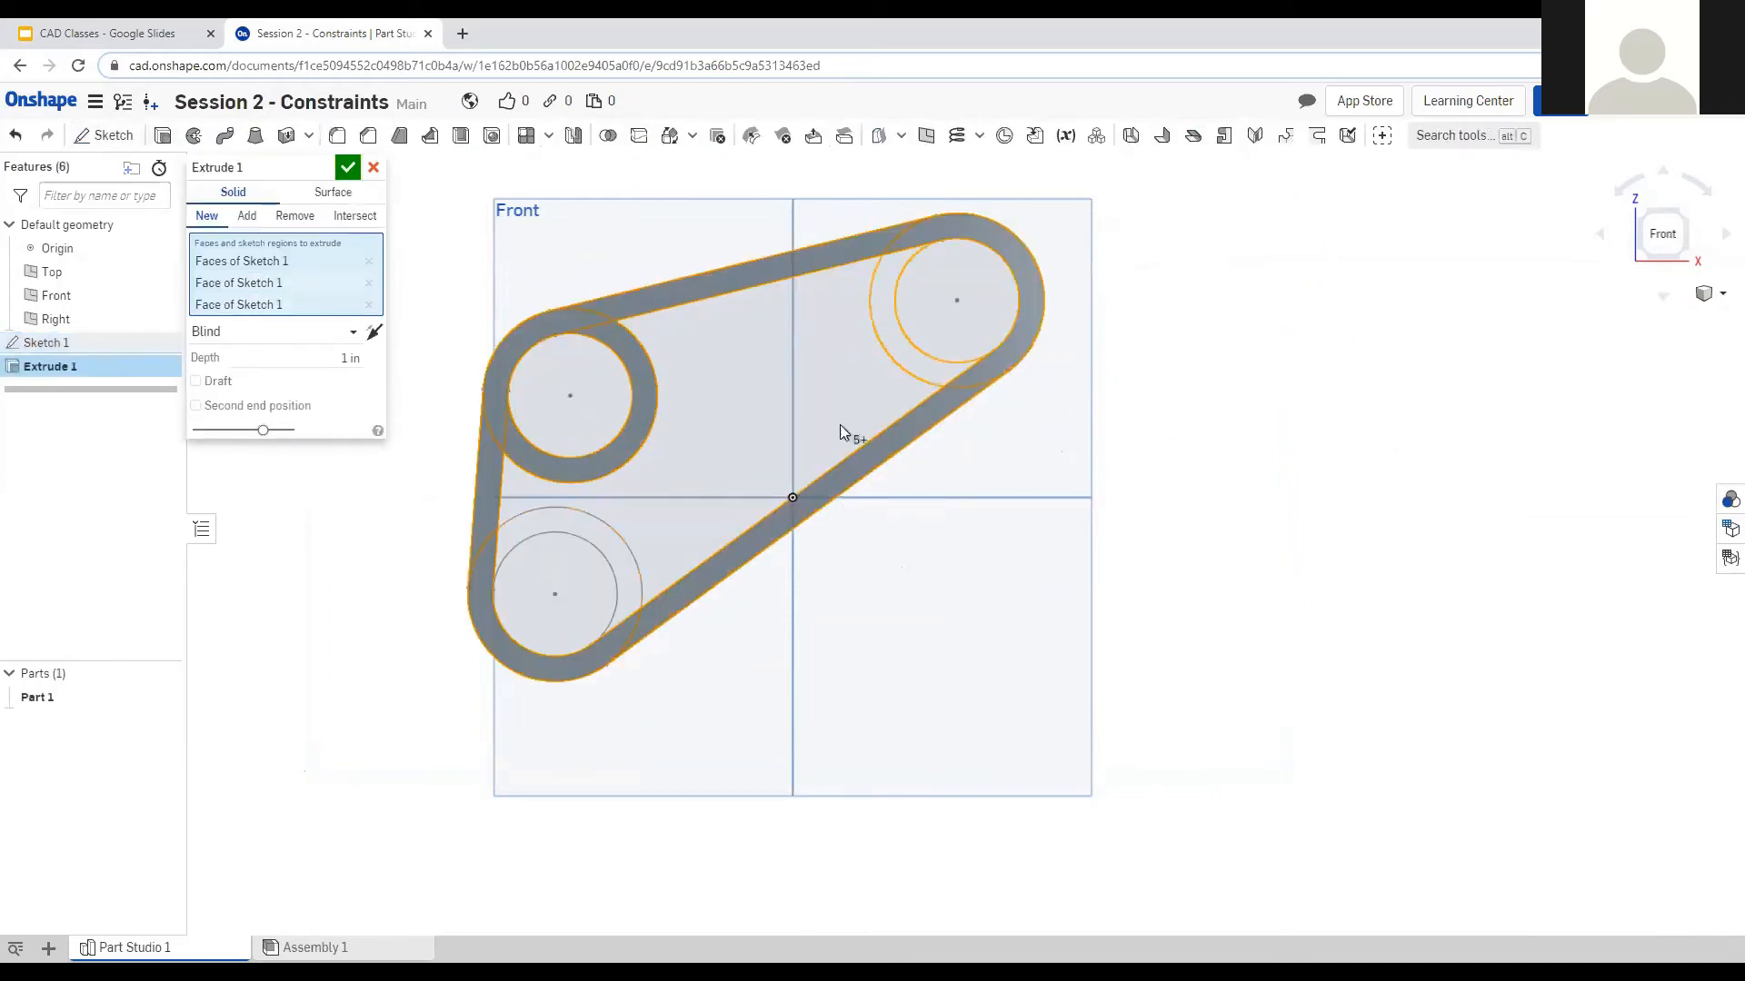
left_click(638, 588)
mouse_move(1157, 499)
right_mouse_down()
mouse_move(1168, 487)
mouse_move(1178, 507)
right_mouse_up()
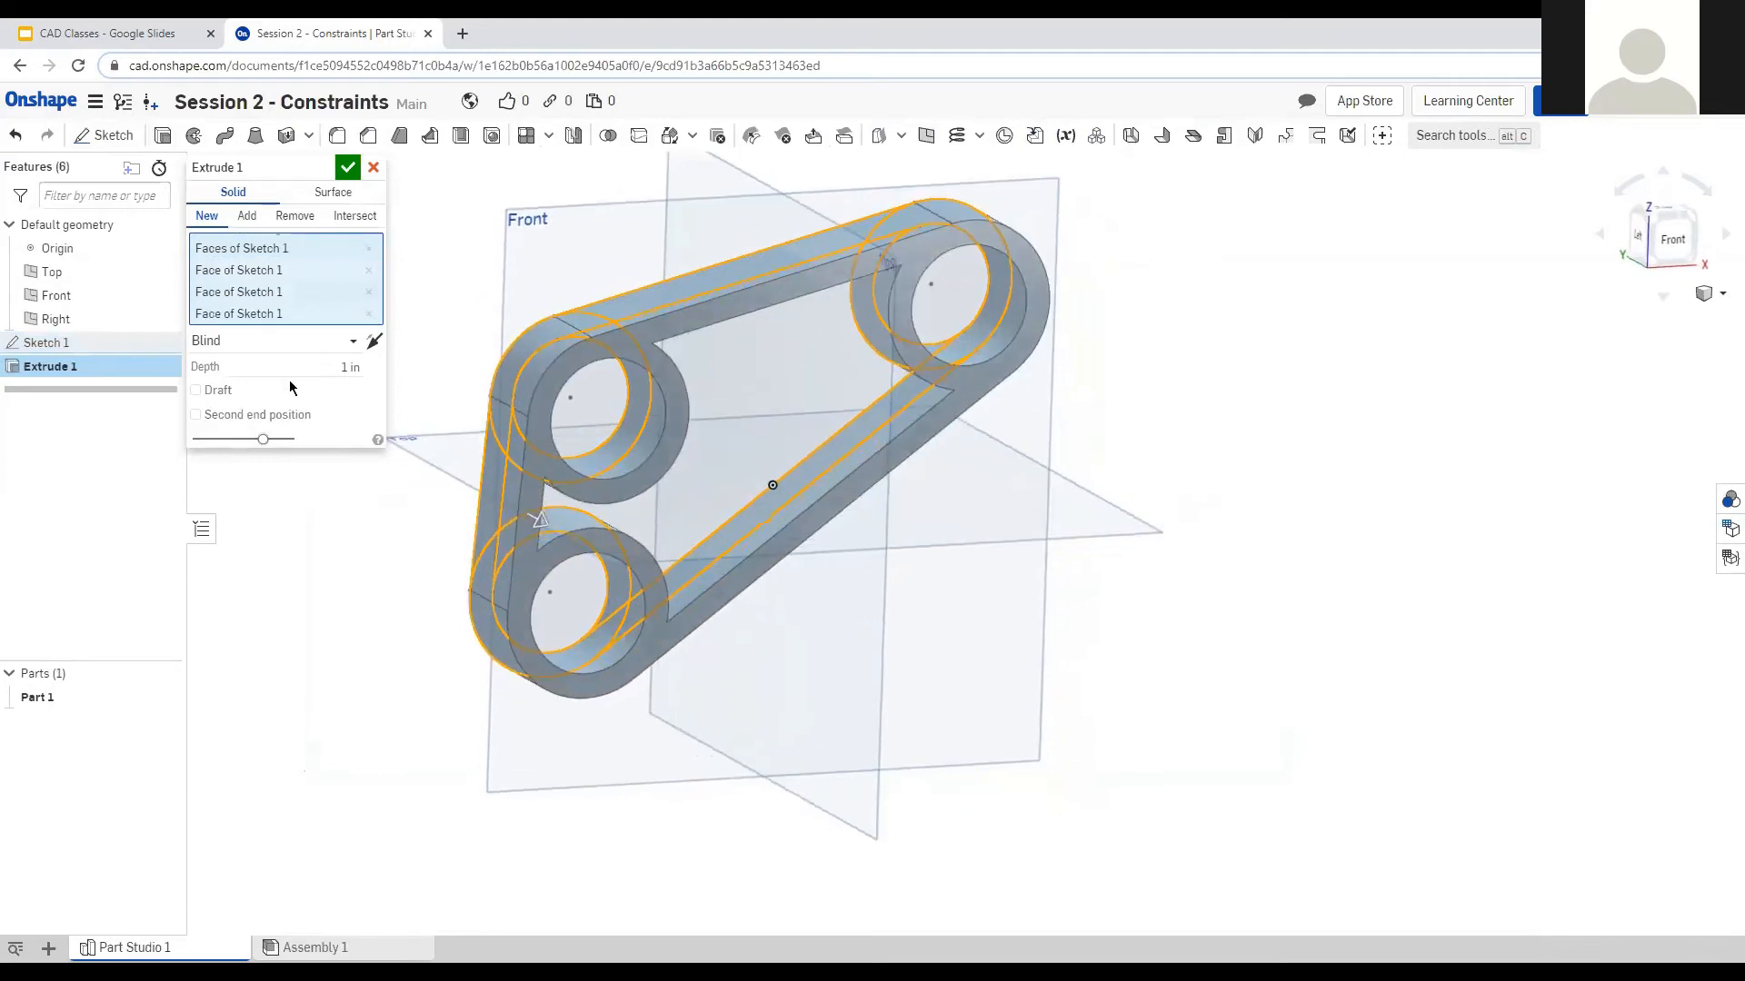
left_click(344, 367)
type("1/8")
key("Return")
scroll(727, 356, "up", 2)
right_click_drag(765, 403, 531, 336)
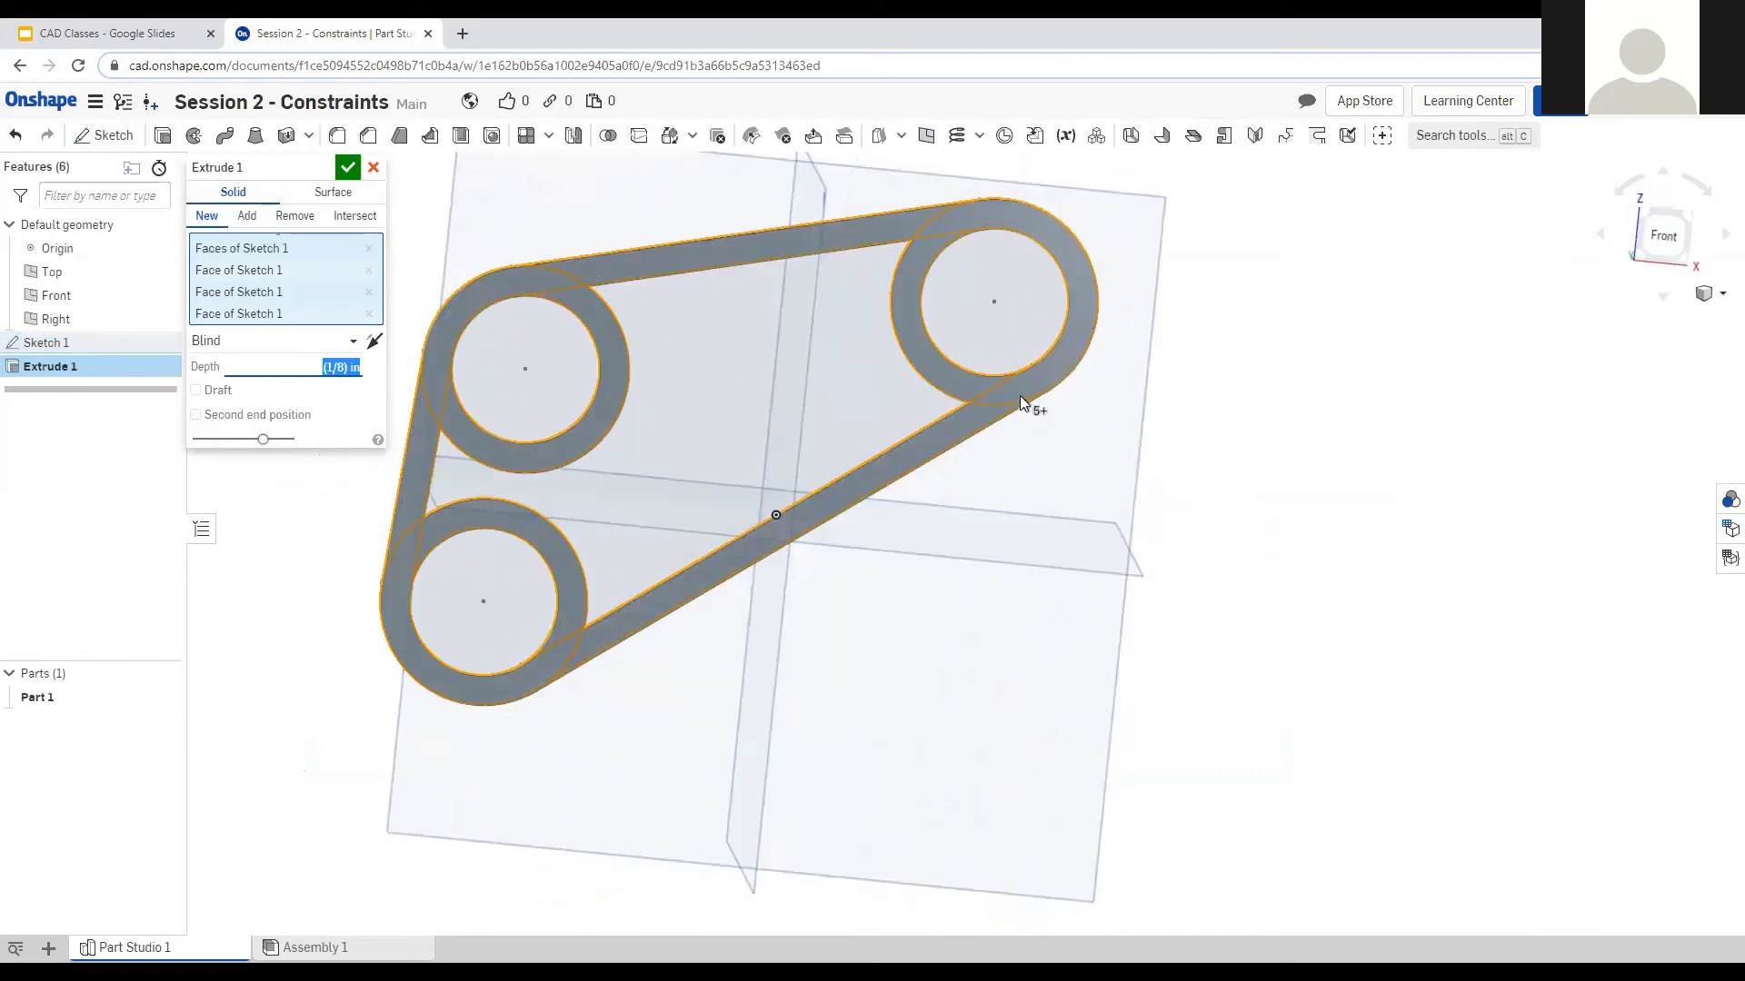
mouse_move(1203, 559)
right_mouse_down()
mouse_move(1196, 541)
mouse_move(1211, 551)
right_mouse_up()
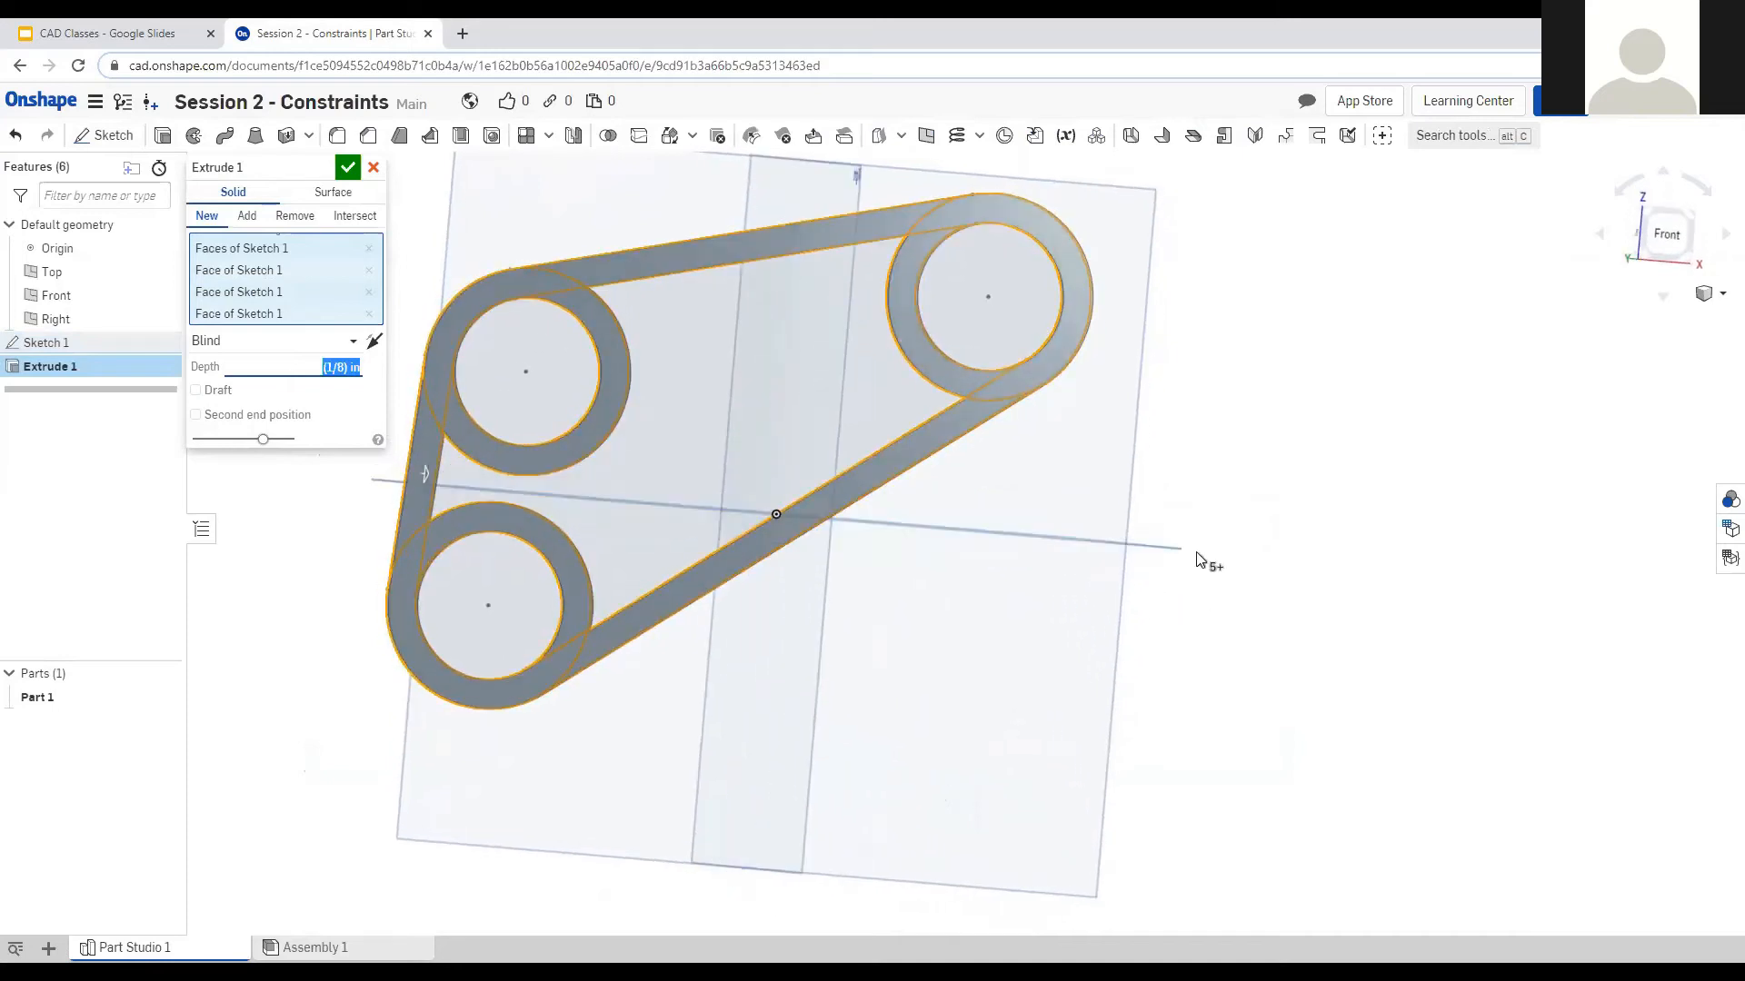
Cancel the extrusion, face the Front view and reopen Sketch 1 for editing.
left_click(374, 167)
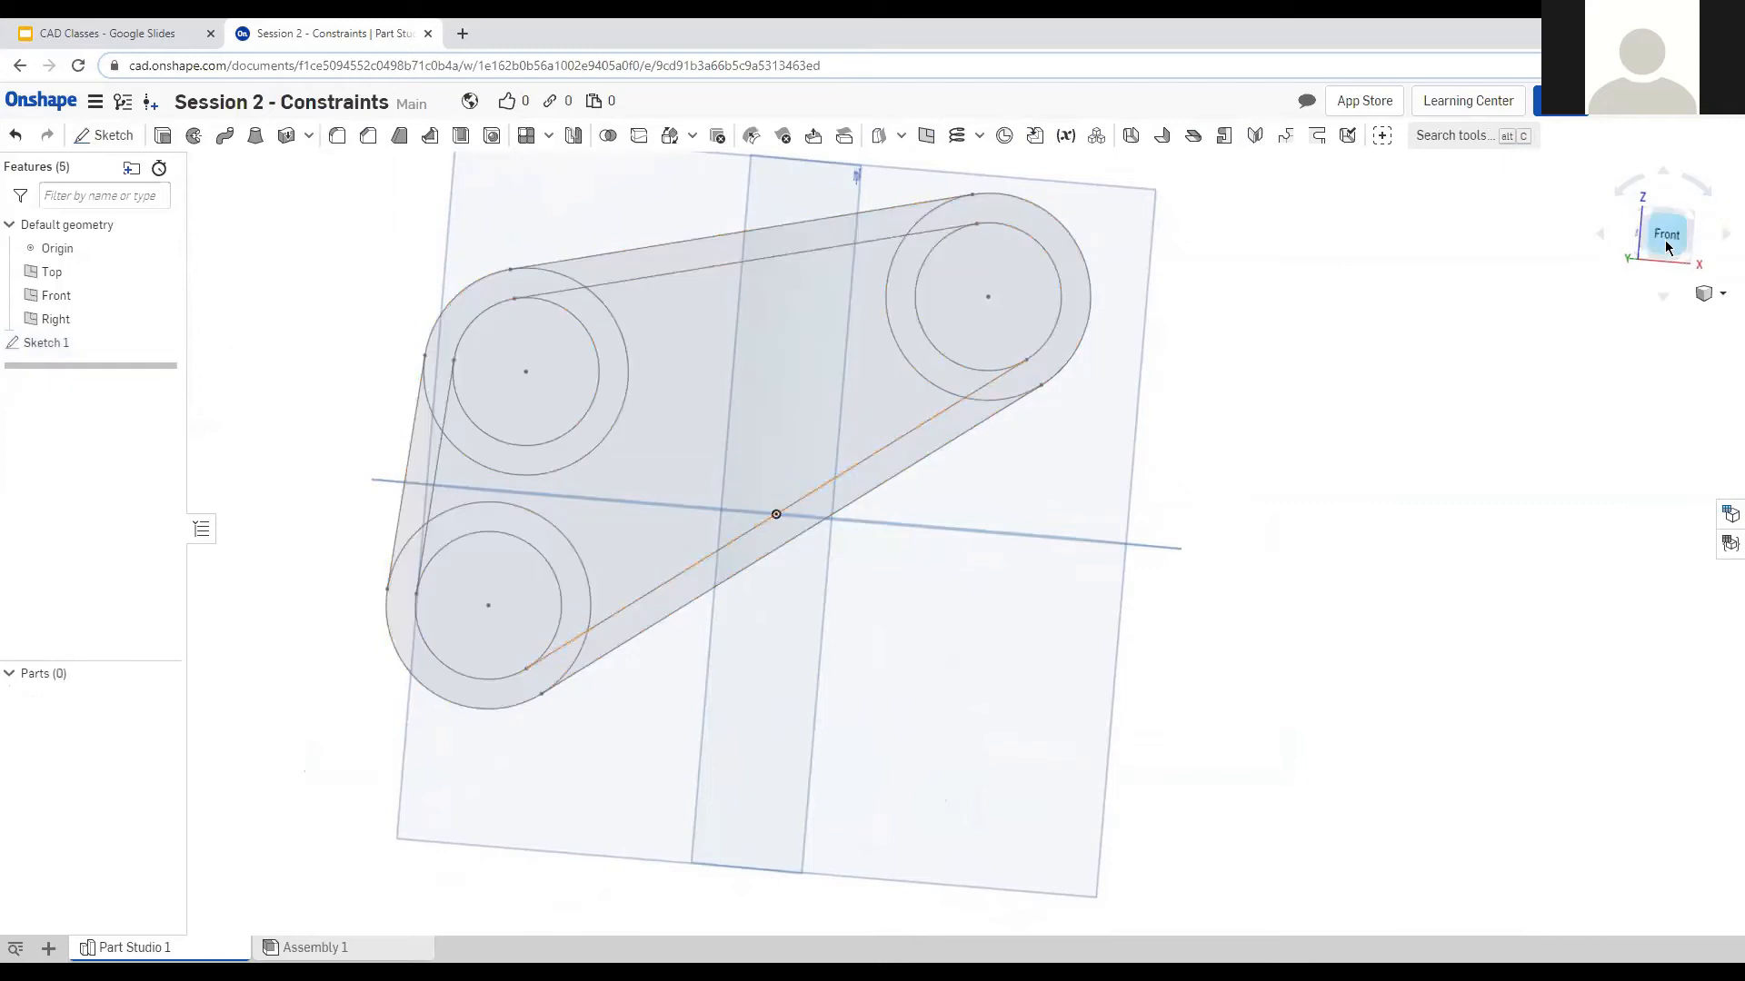
left_click(1666, 234)
left_click(84, 338)
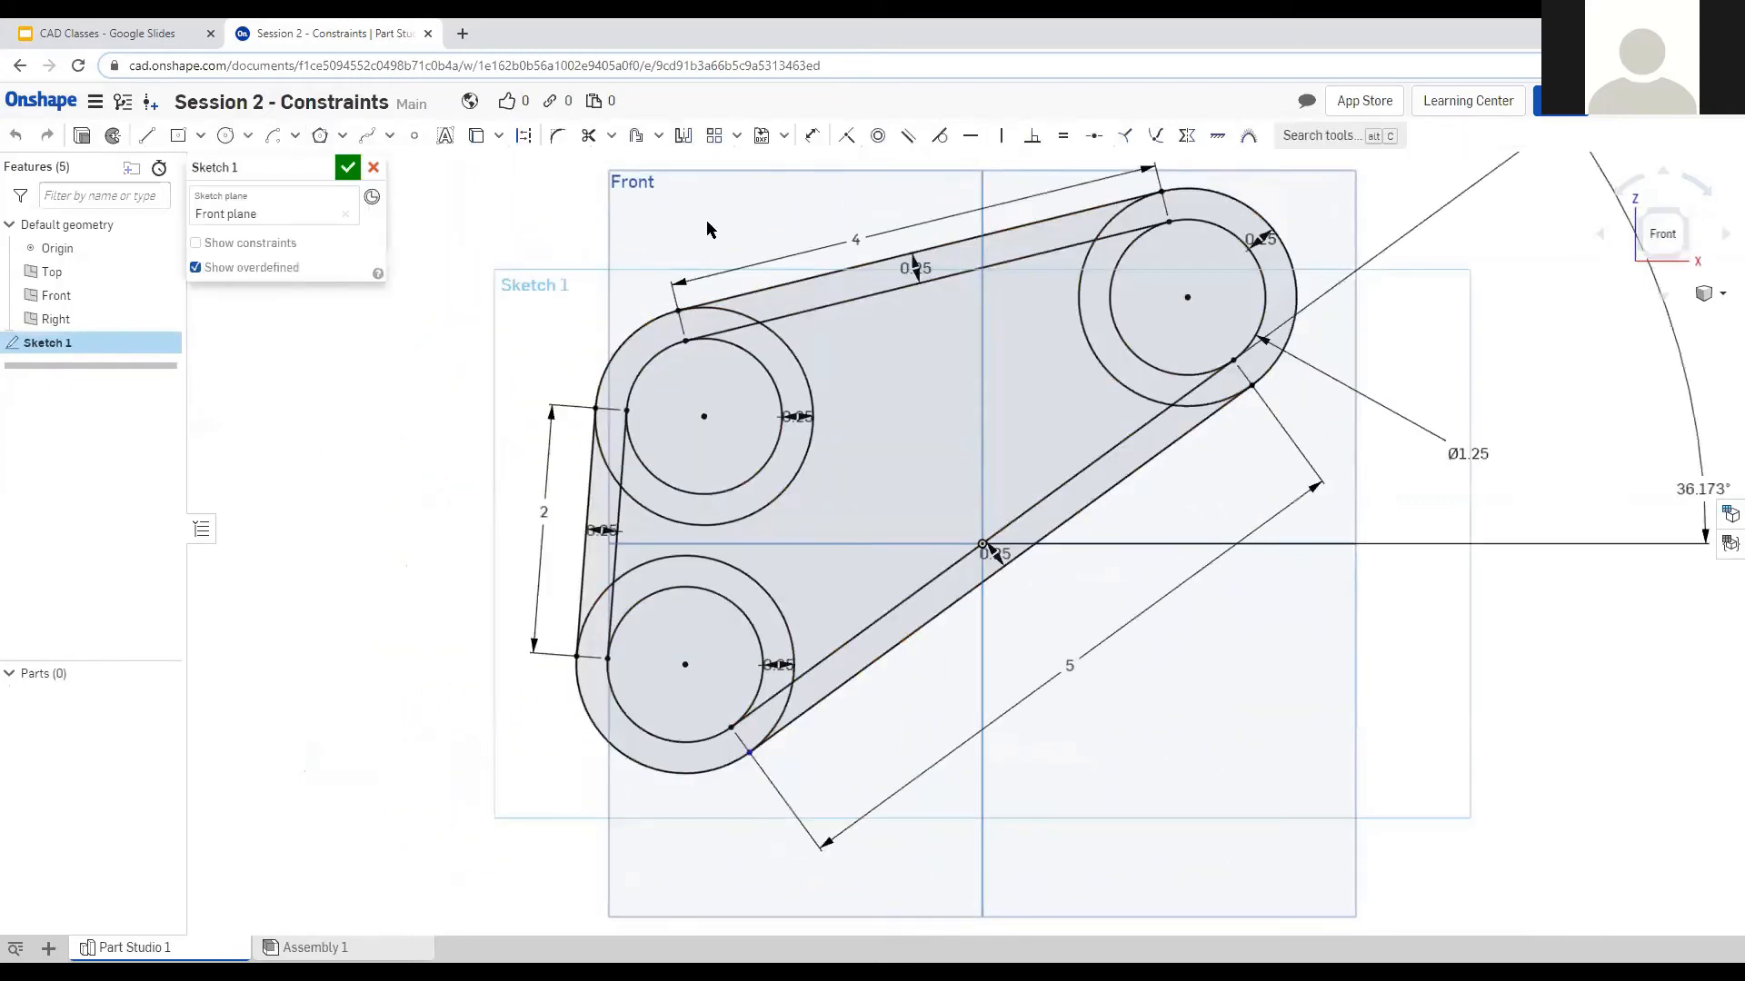
Move the 36.173° label in toward the belt, then window-select the circles, lines and offset outline.
scroll(610, 276, "down", 1)
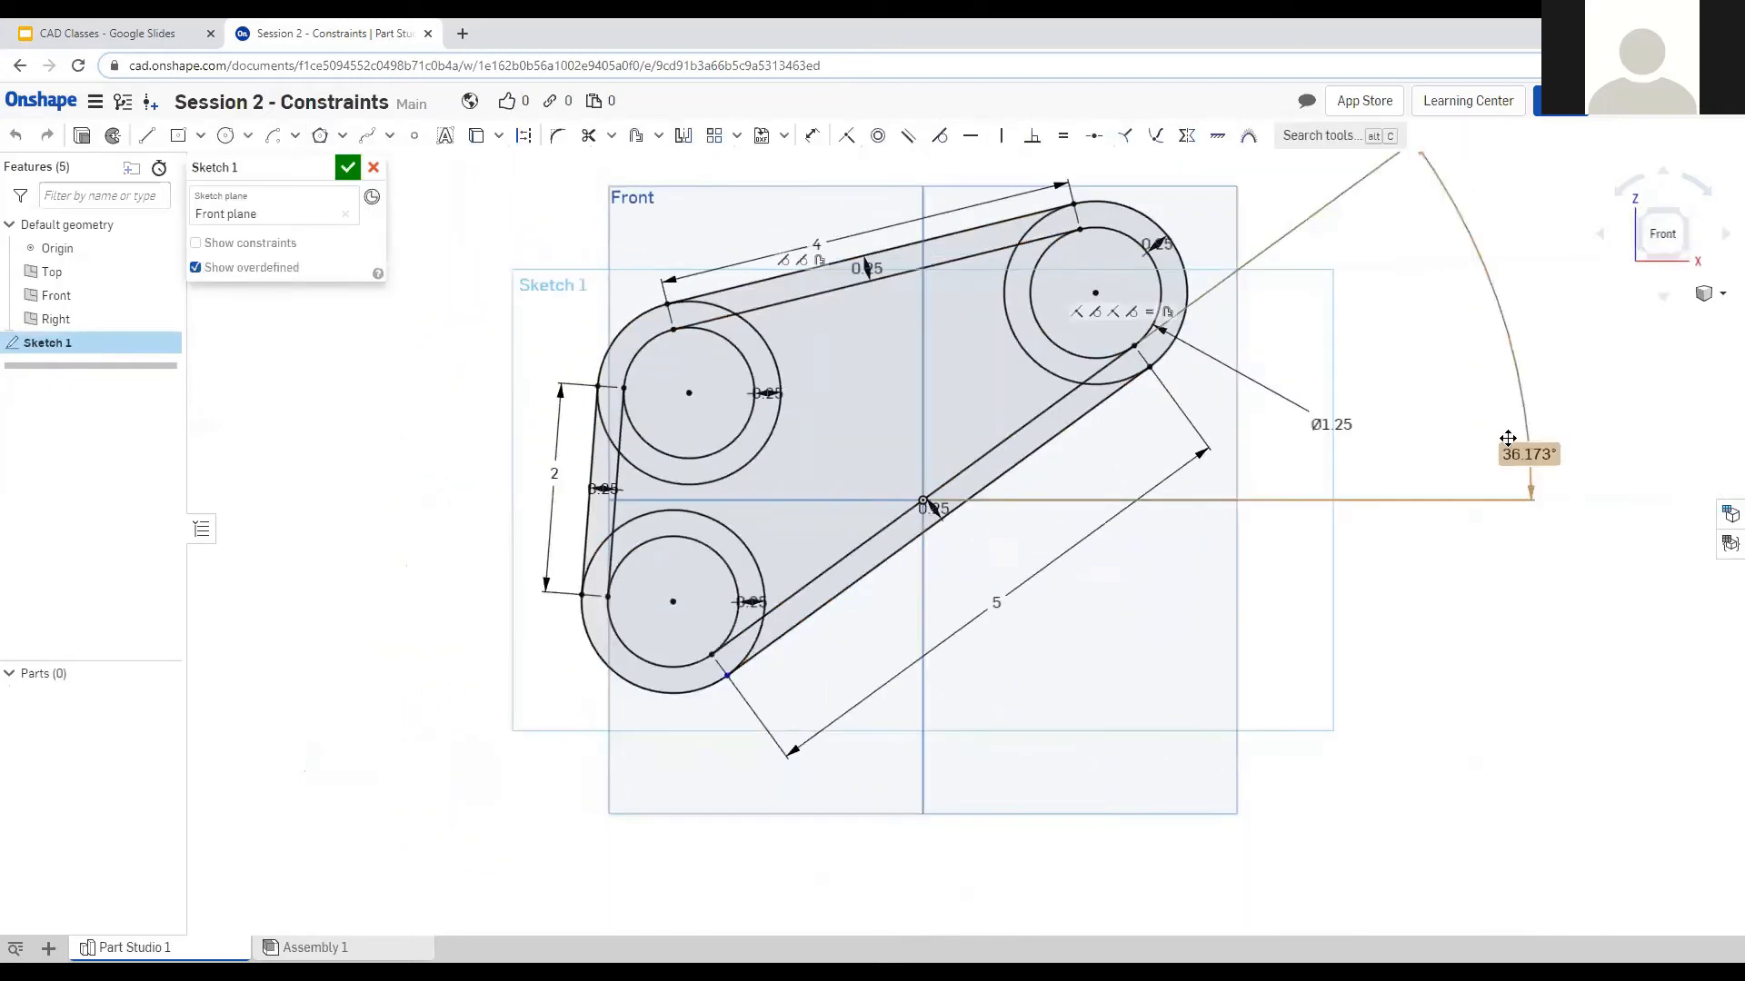
mouse_move(1513, 448)
left_mouse_down()
mouse_move(1382, 372)
mouse_move(1396, 368)
left_mouse_up()
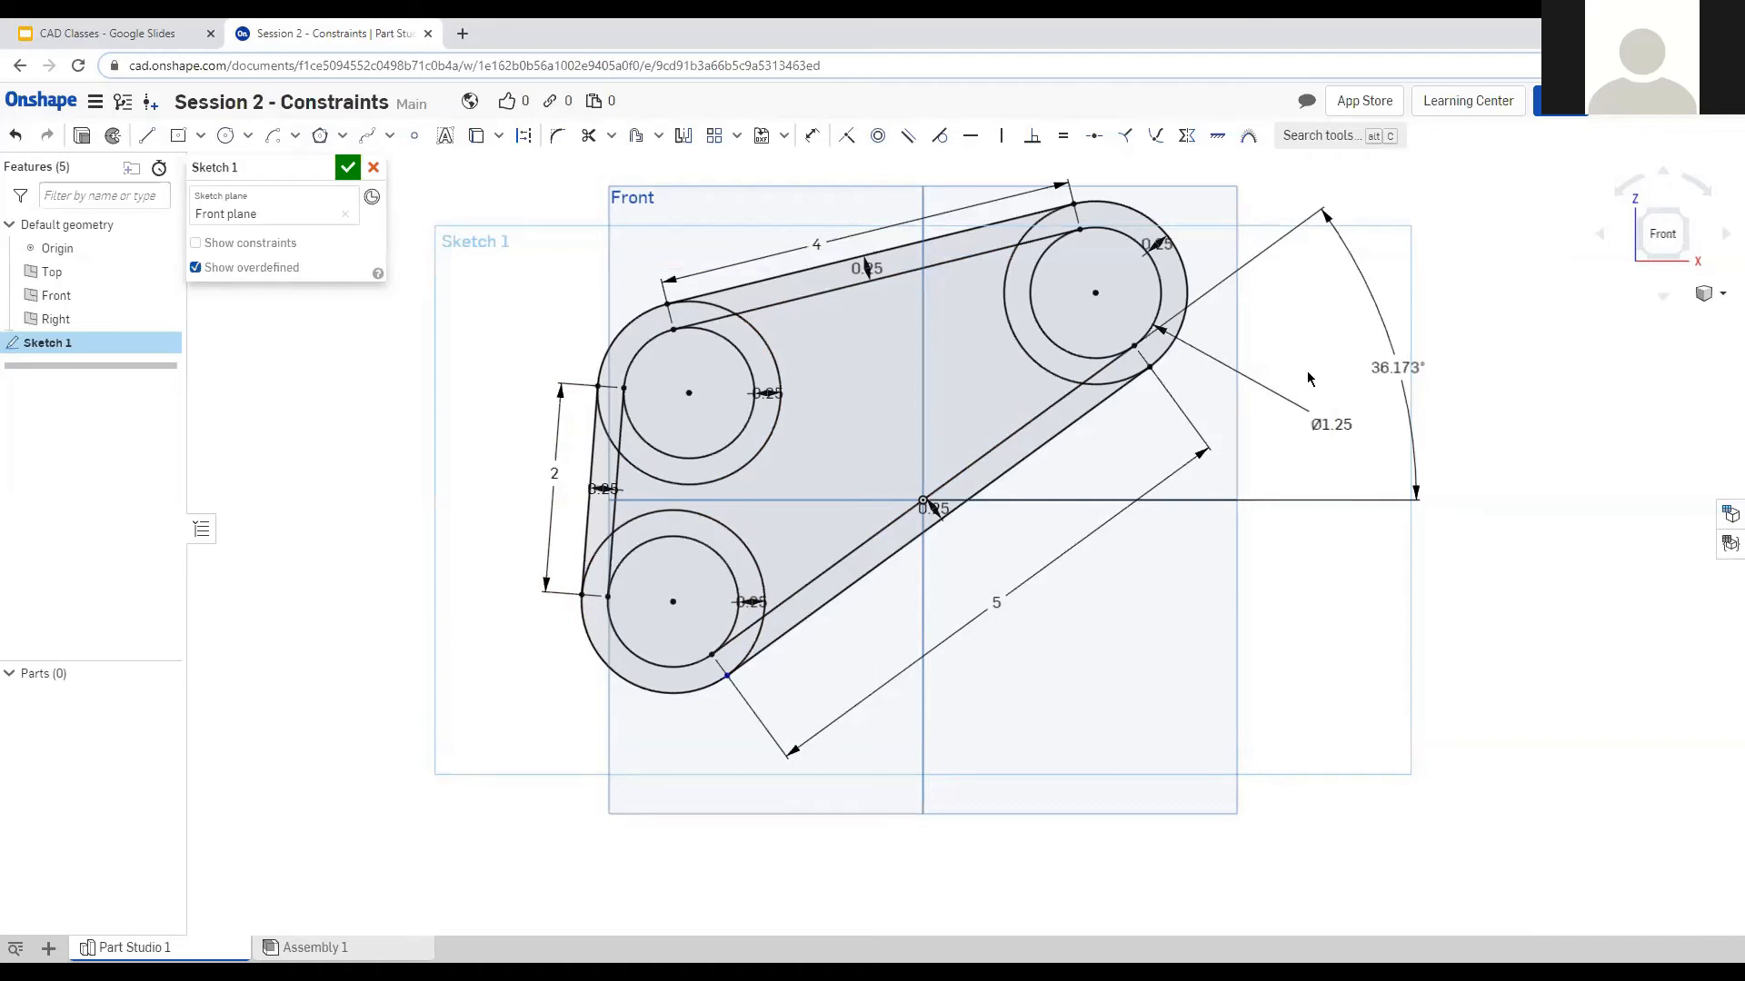
scroll(508, 738, "down", 1)
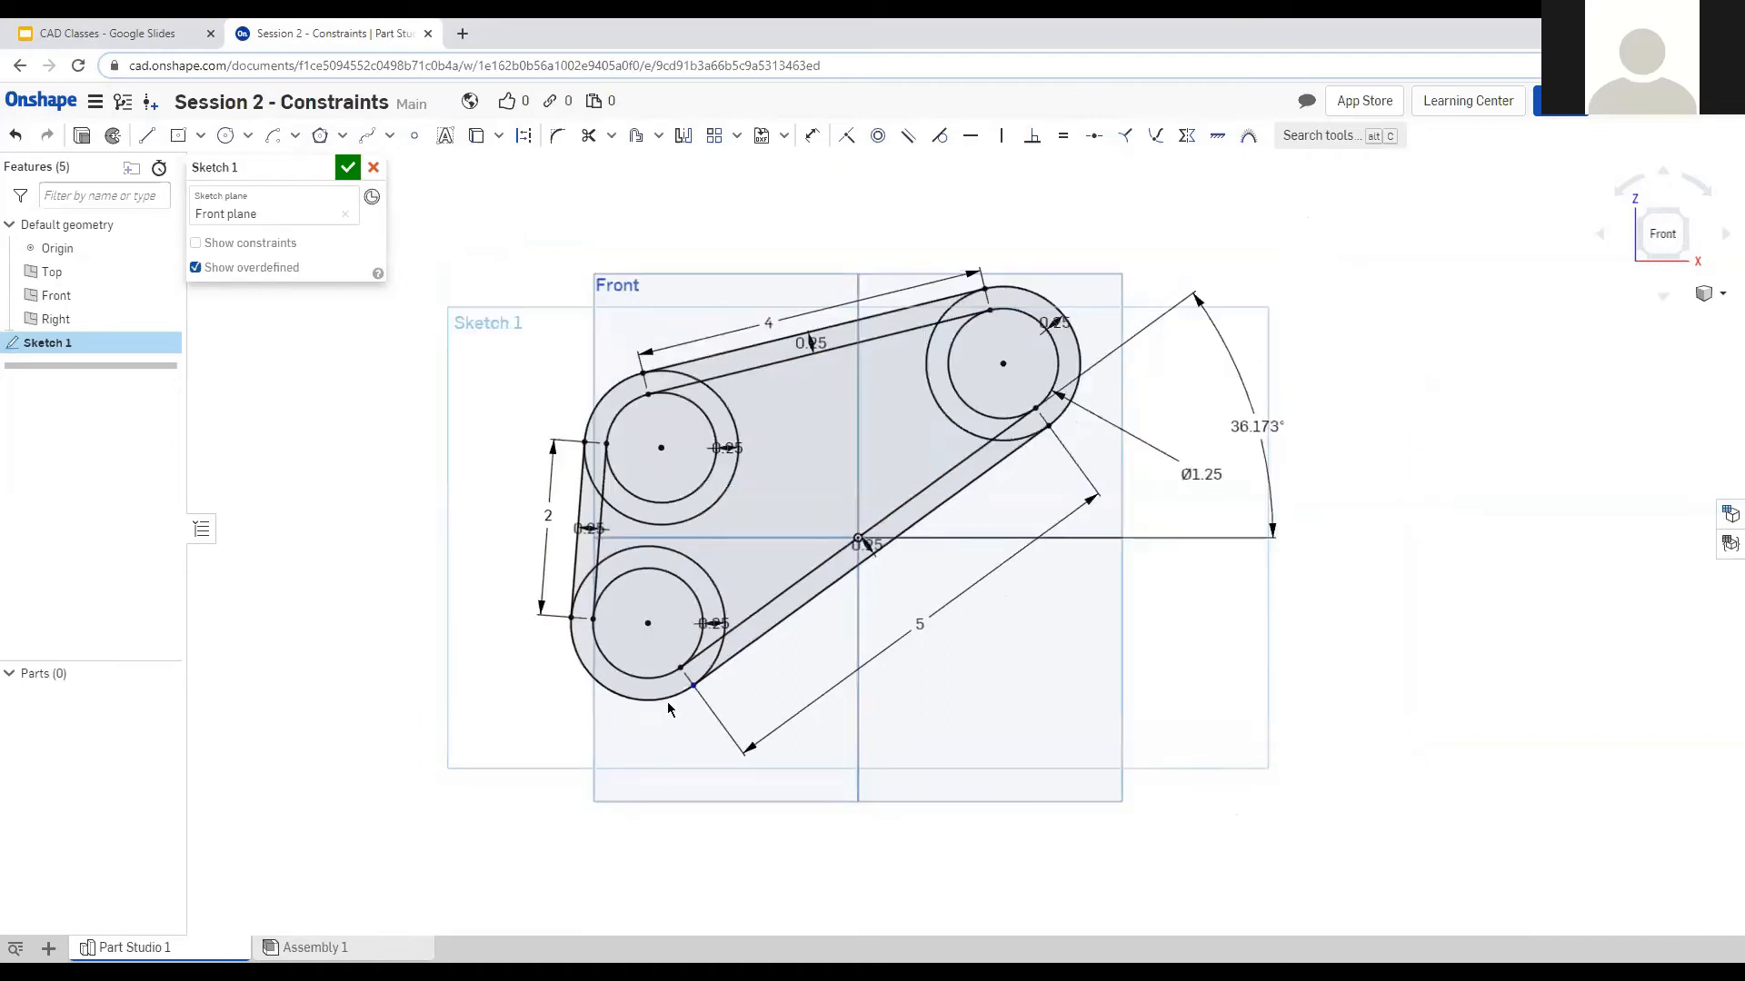
mouse_move(489, 740)
left_mouse_down()
mouse_move(1308, 209)
mouse_move(1345, 239)
left_mouse_up()
left_click_drag(1131, 218, 519, 789)
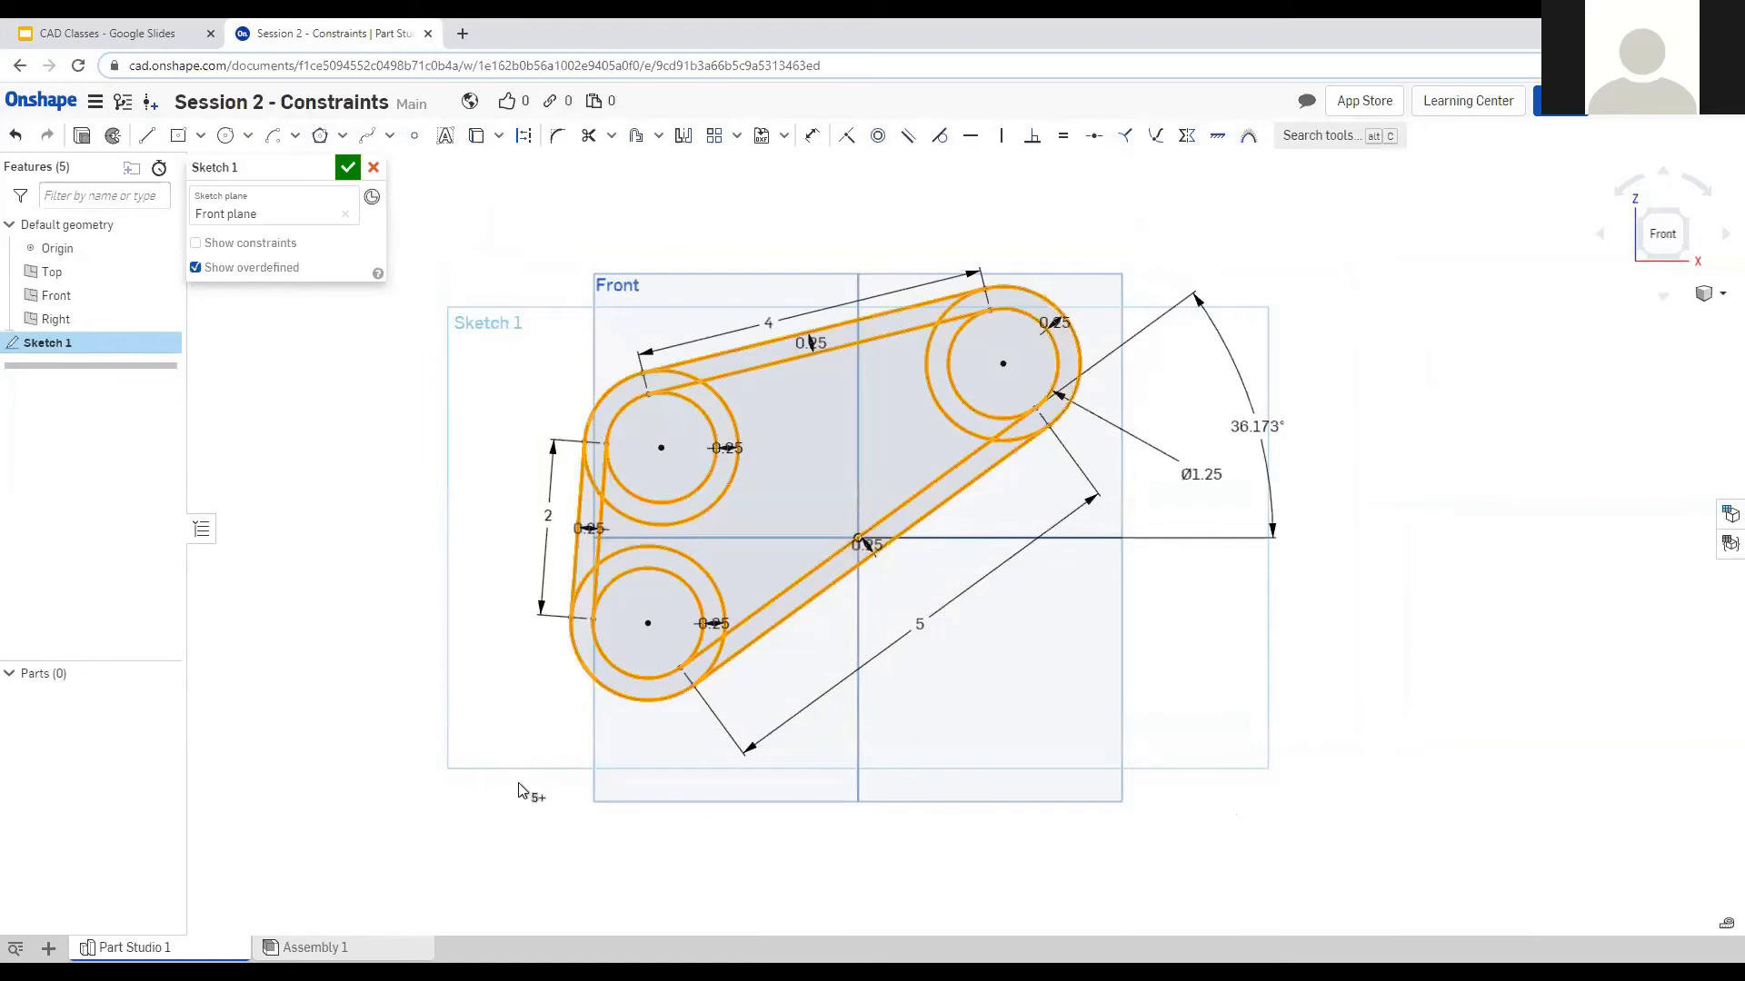
Delete the old belt geometry and draw an origin-centred rectangle with equal edges, forming a square.
key("Delete")
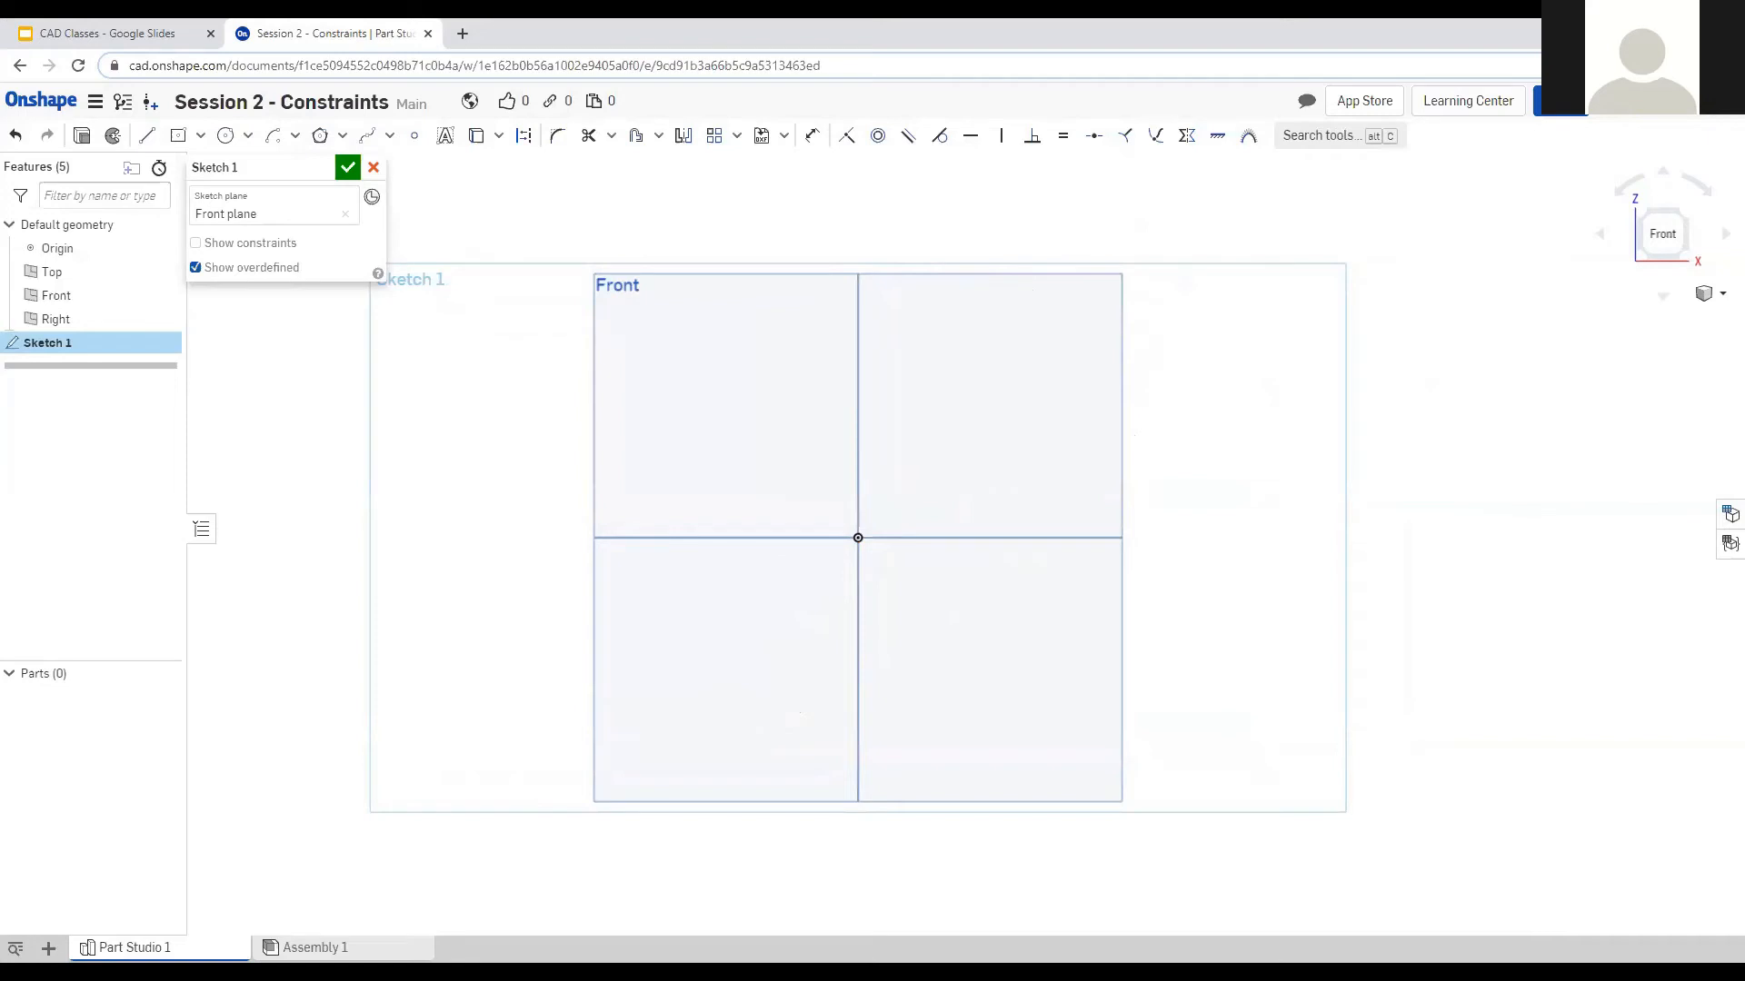
left_click(177, 136)
left_click(858, 538)
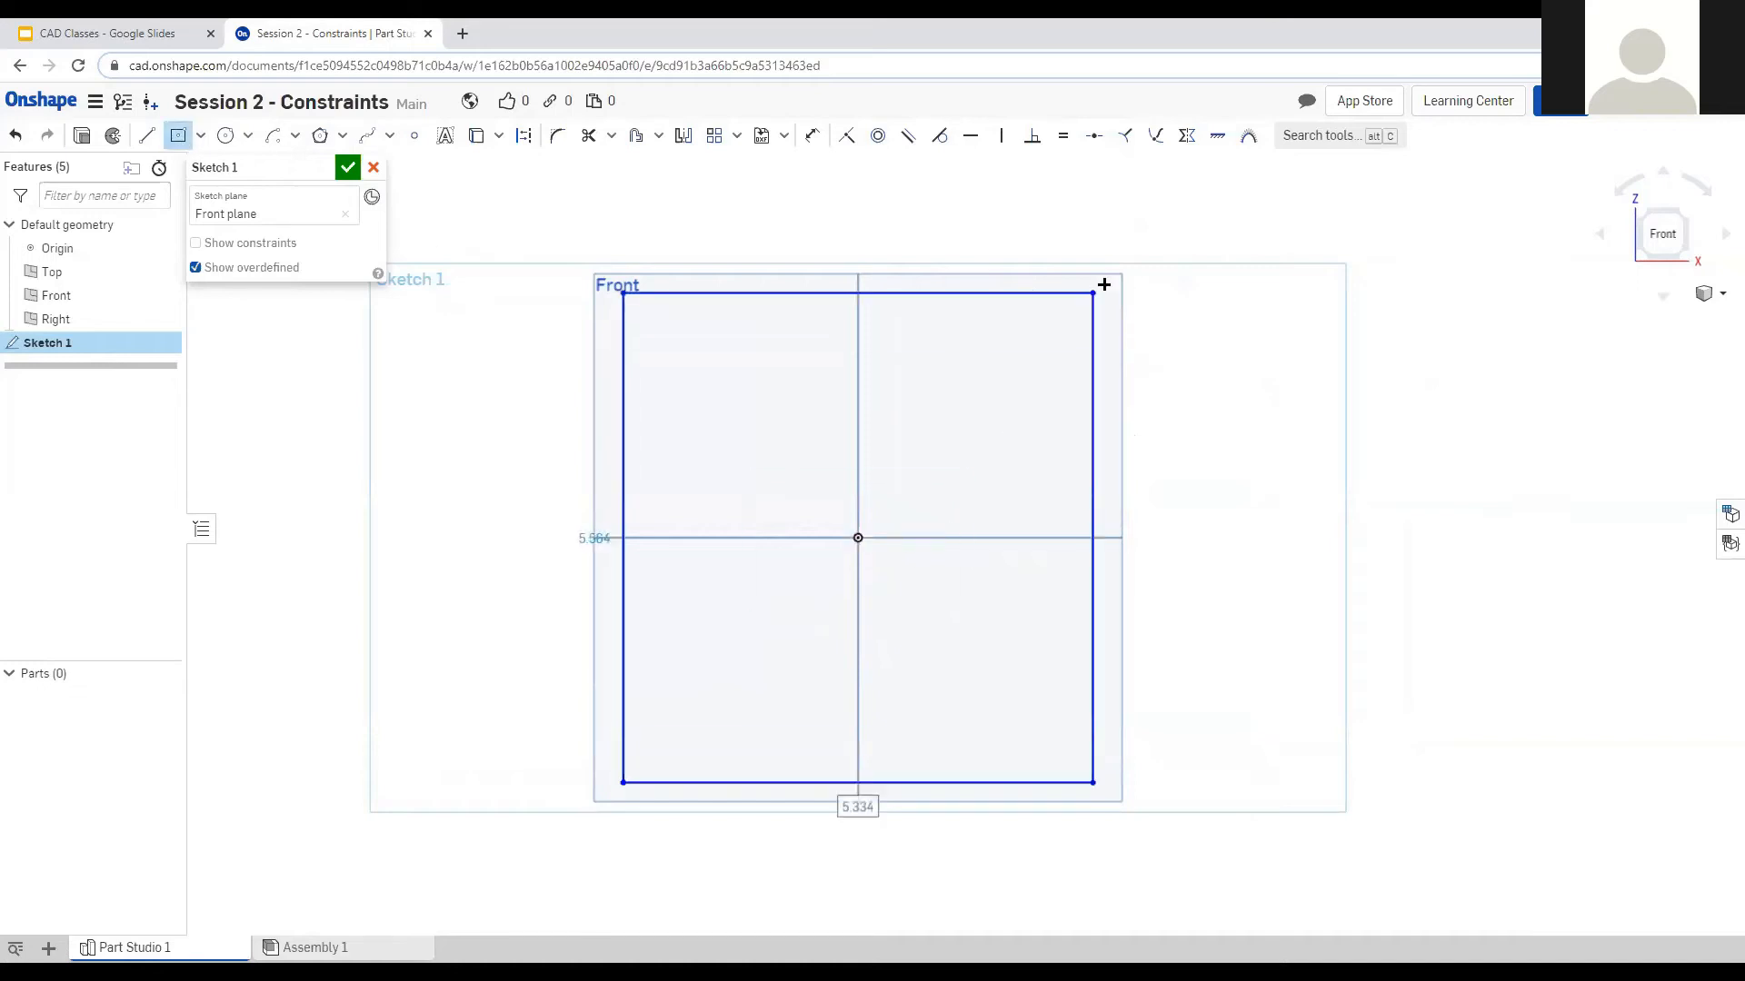
left_click(1104, 285)
key("Escape")
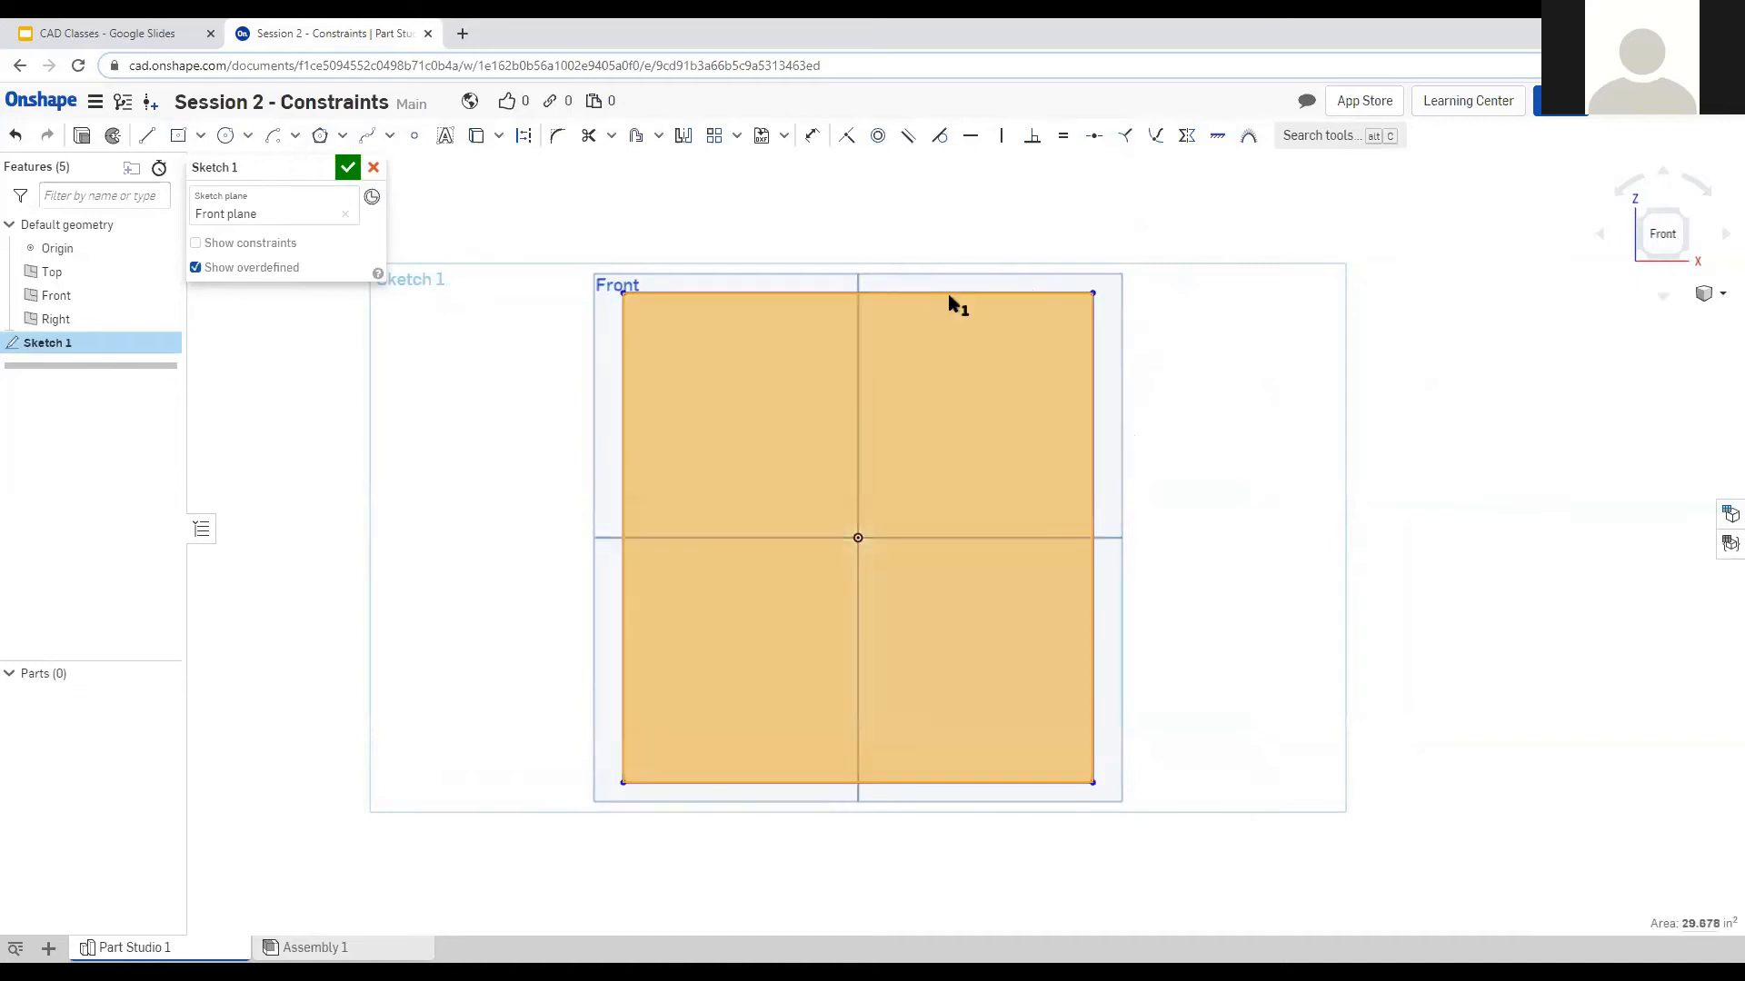
left_click(622, 405)
key("e")
Dimension the square's top edge to 5 inches.
left_click(812, 135)
left_click(767, 293)
left_click(771, 247)
type("5")
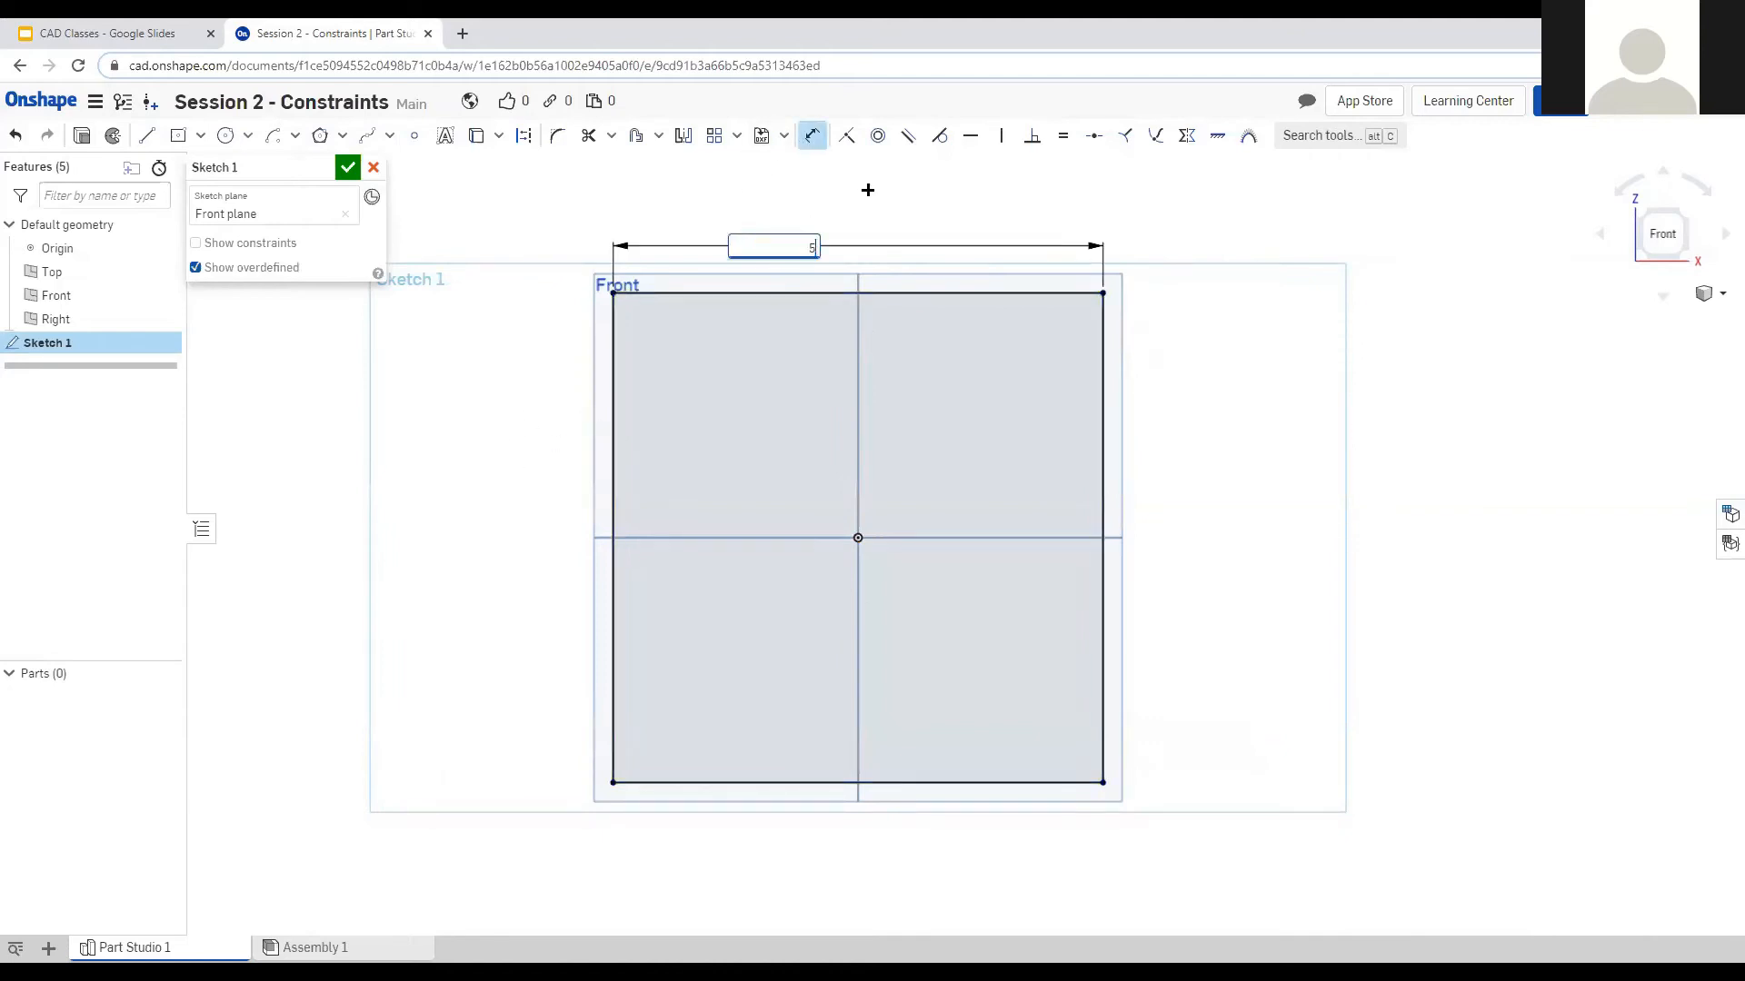
key("Return")
scroll(923, 534, "up", 2)
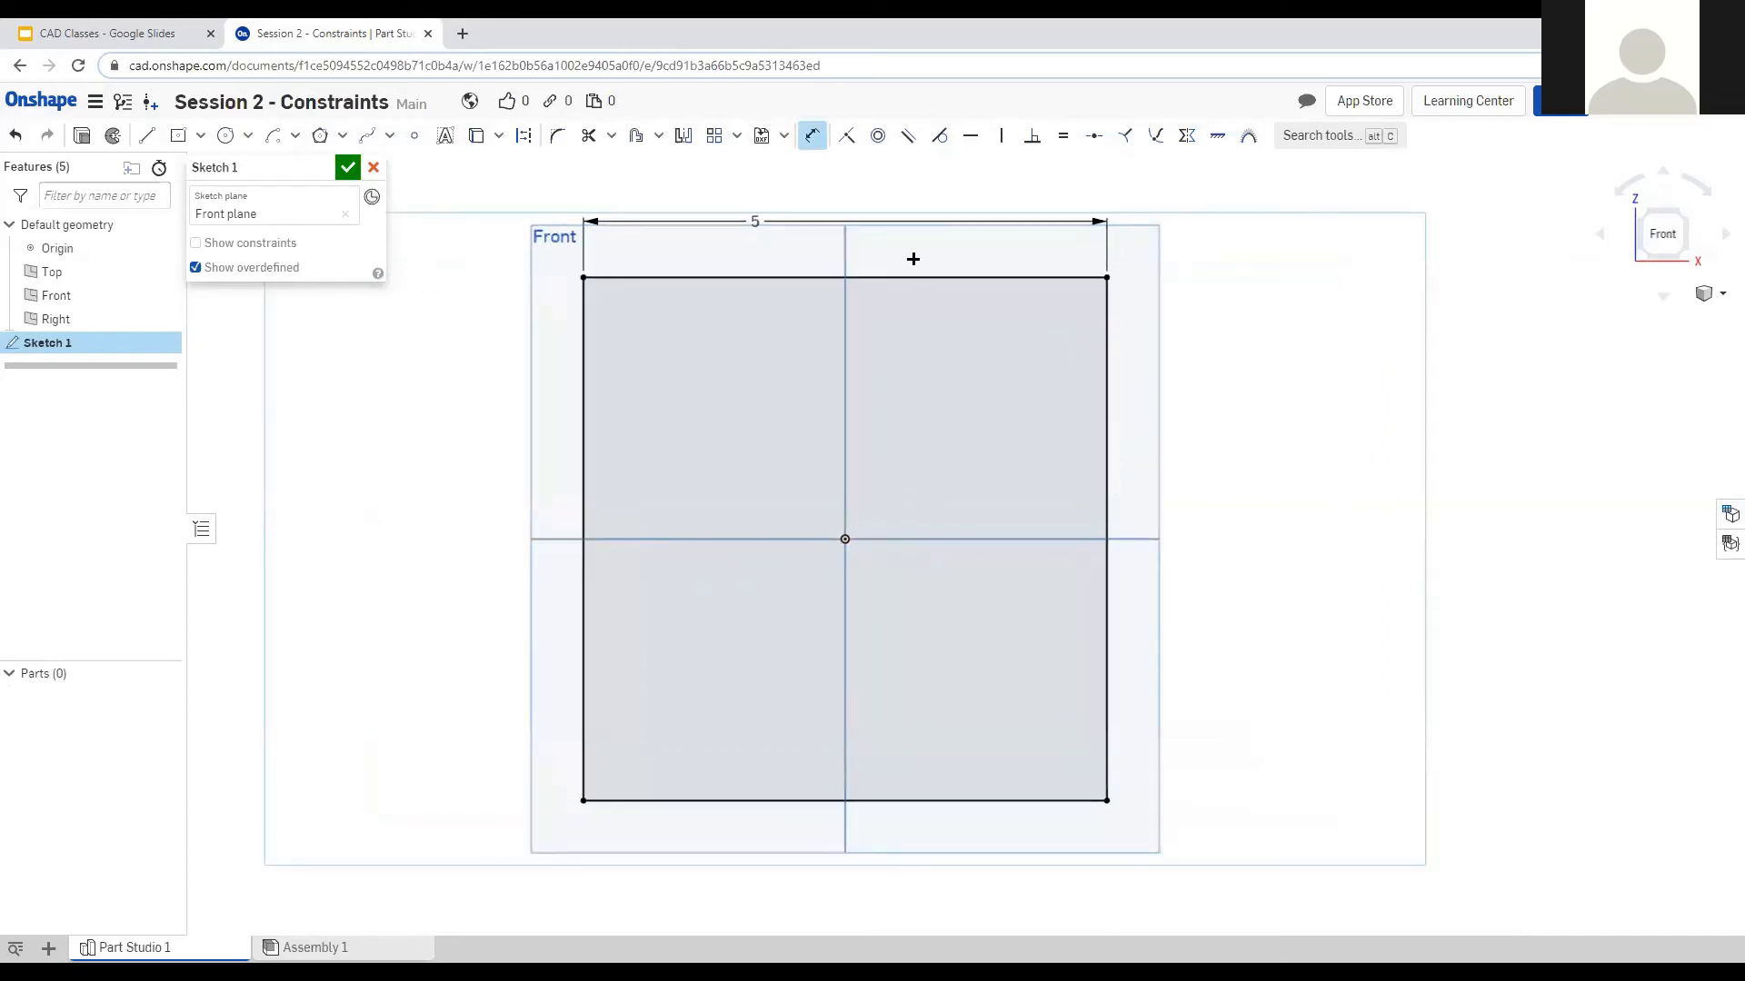
key("Escape")
Draw a circle near the top-left corner and dimension its diameter to 1 inch.
left_click(225, 136)
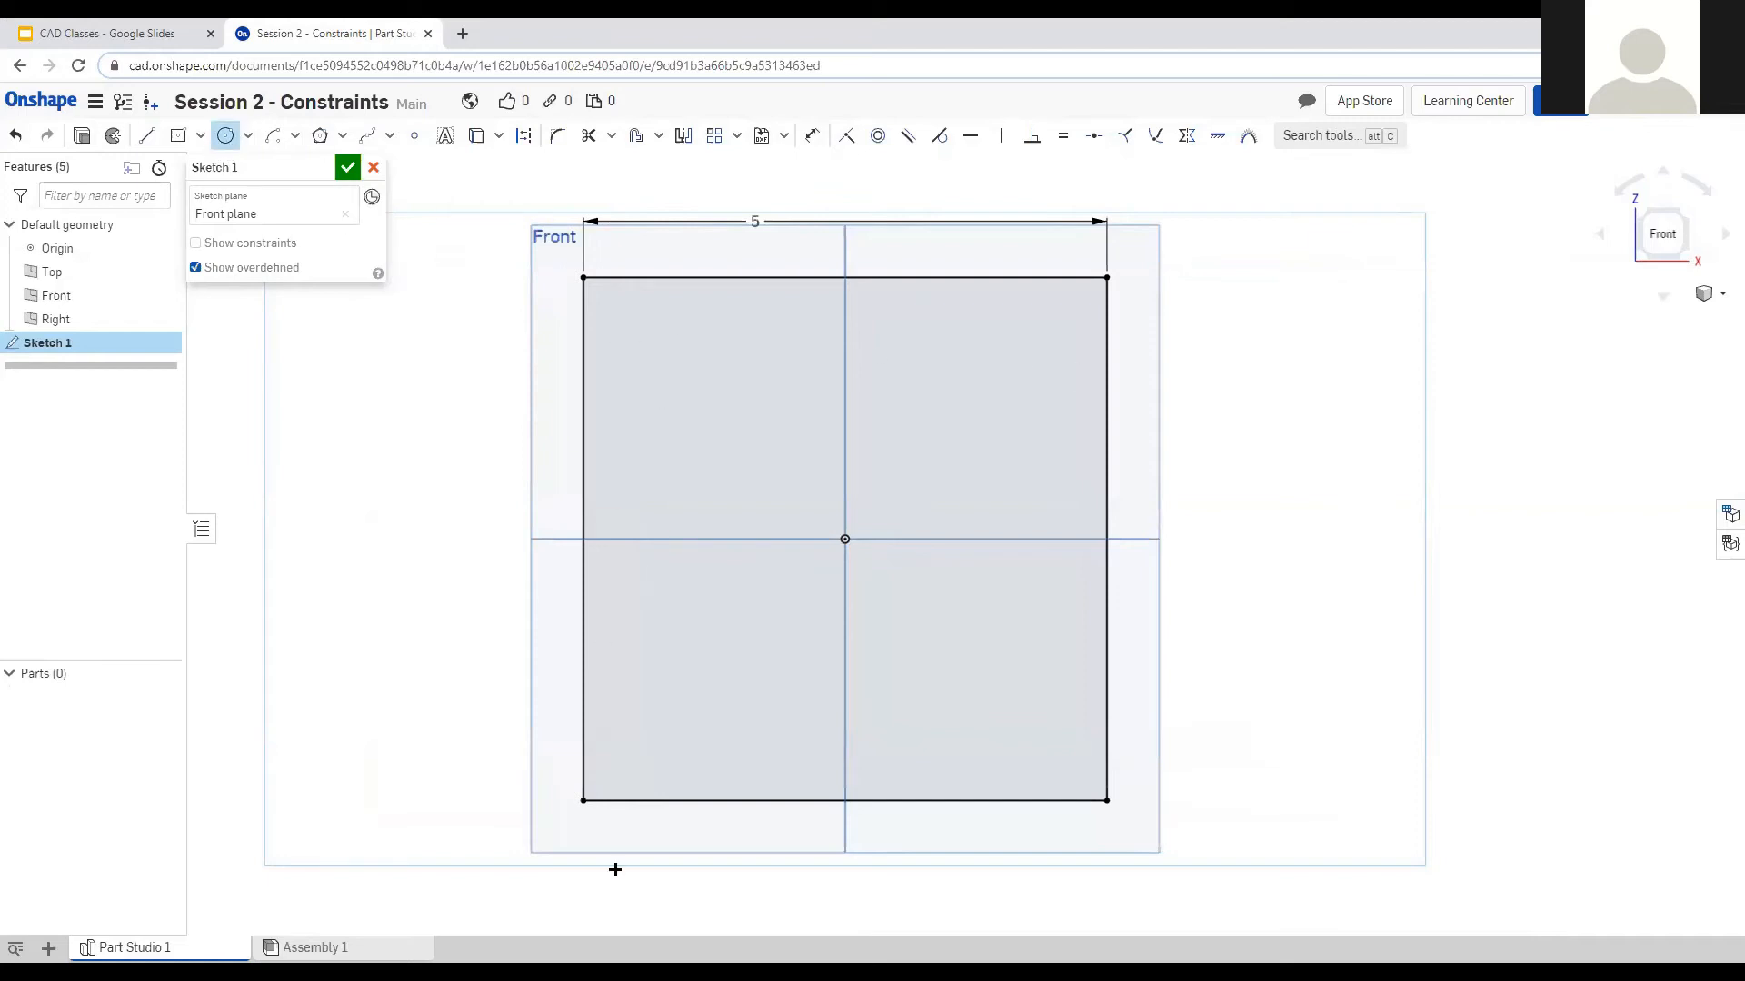
left_click(655, 343)
left_click(692, 320)
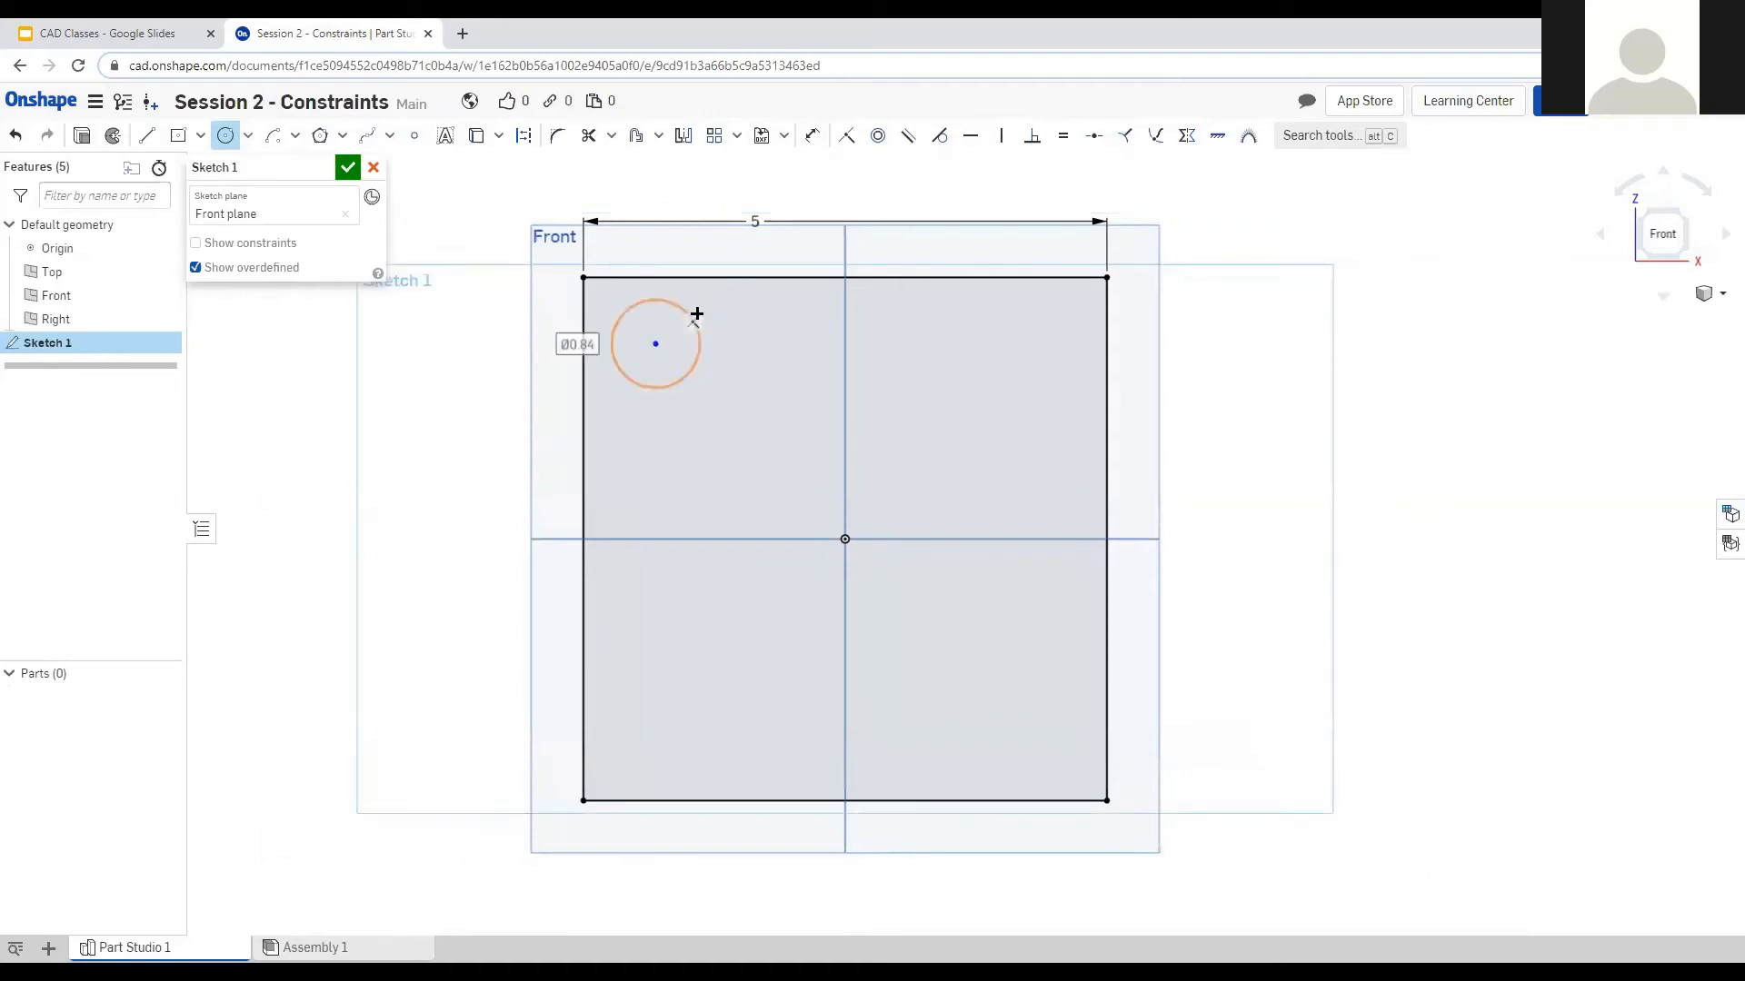
left_click(812, 136)
left_click(698, 342)
left_click(738, 315)
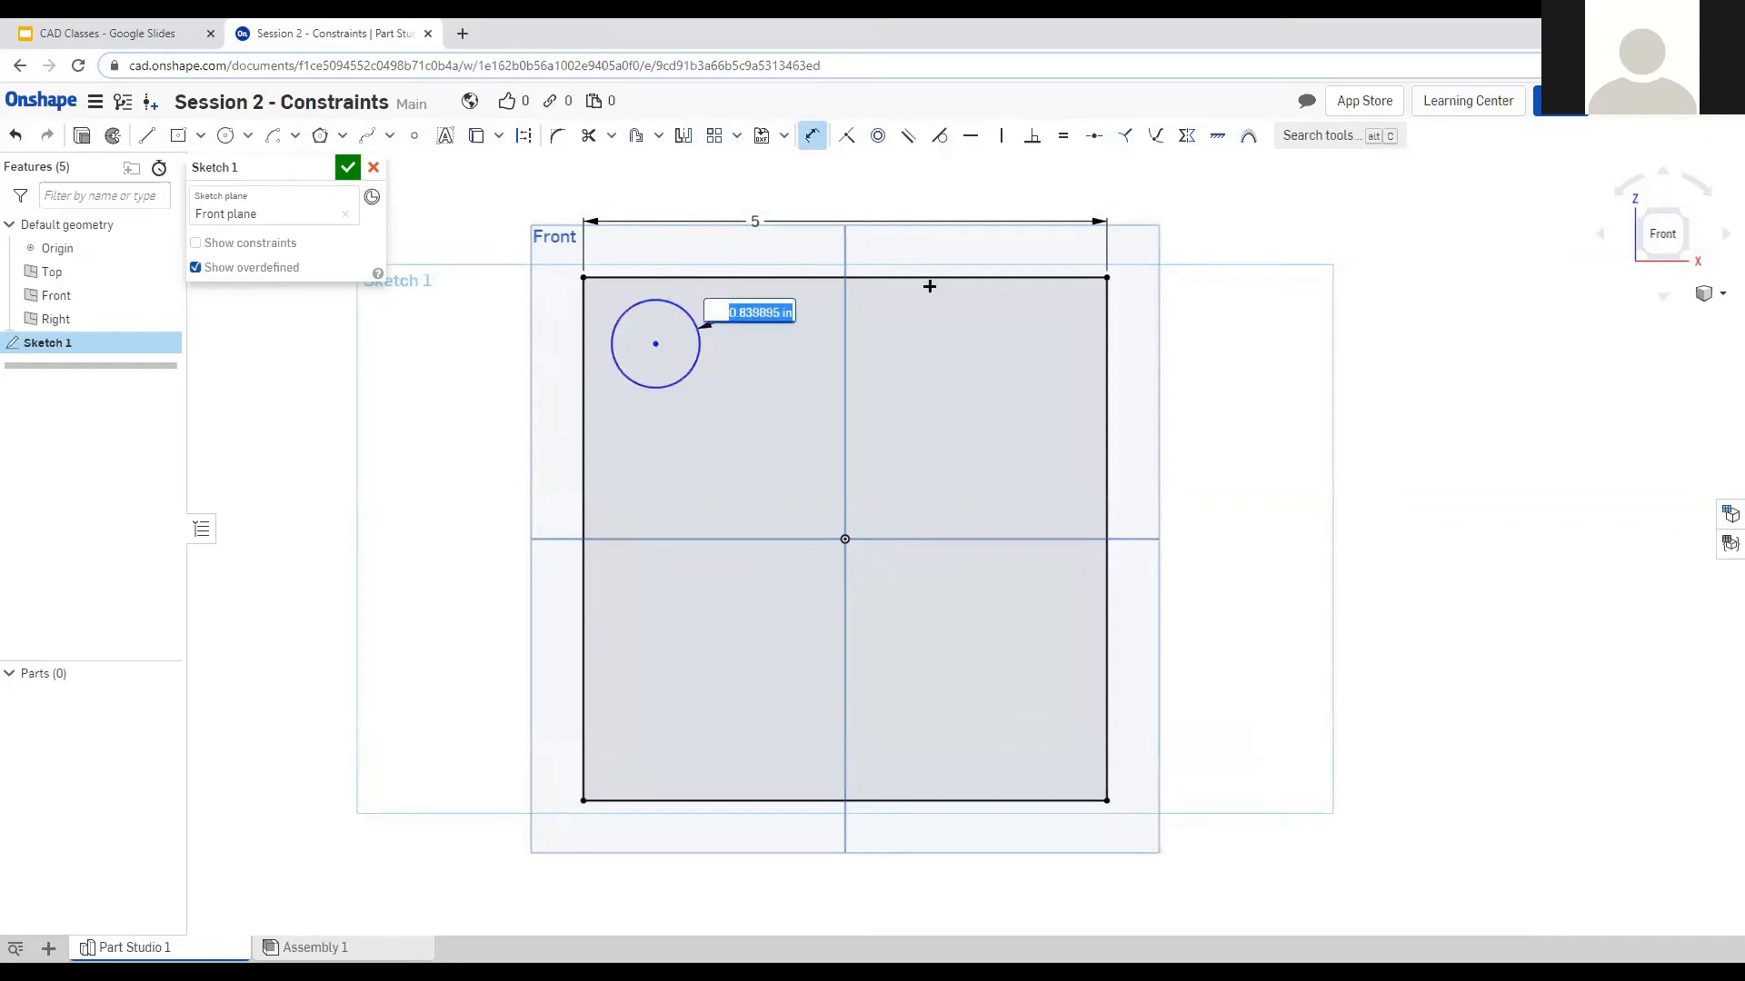
type("1")
key("Return")
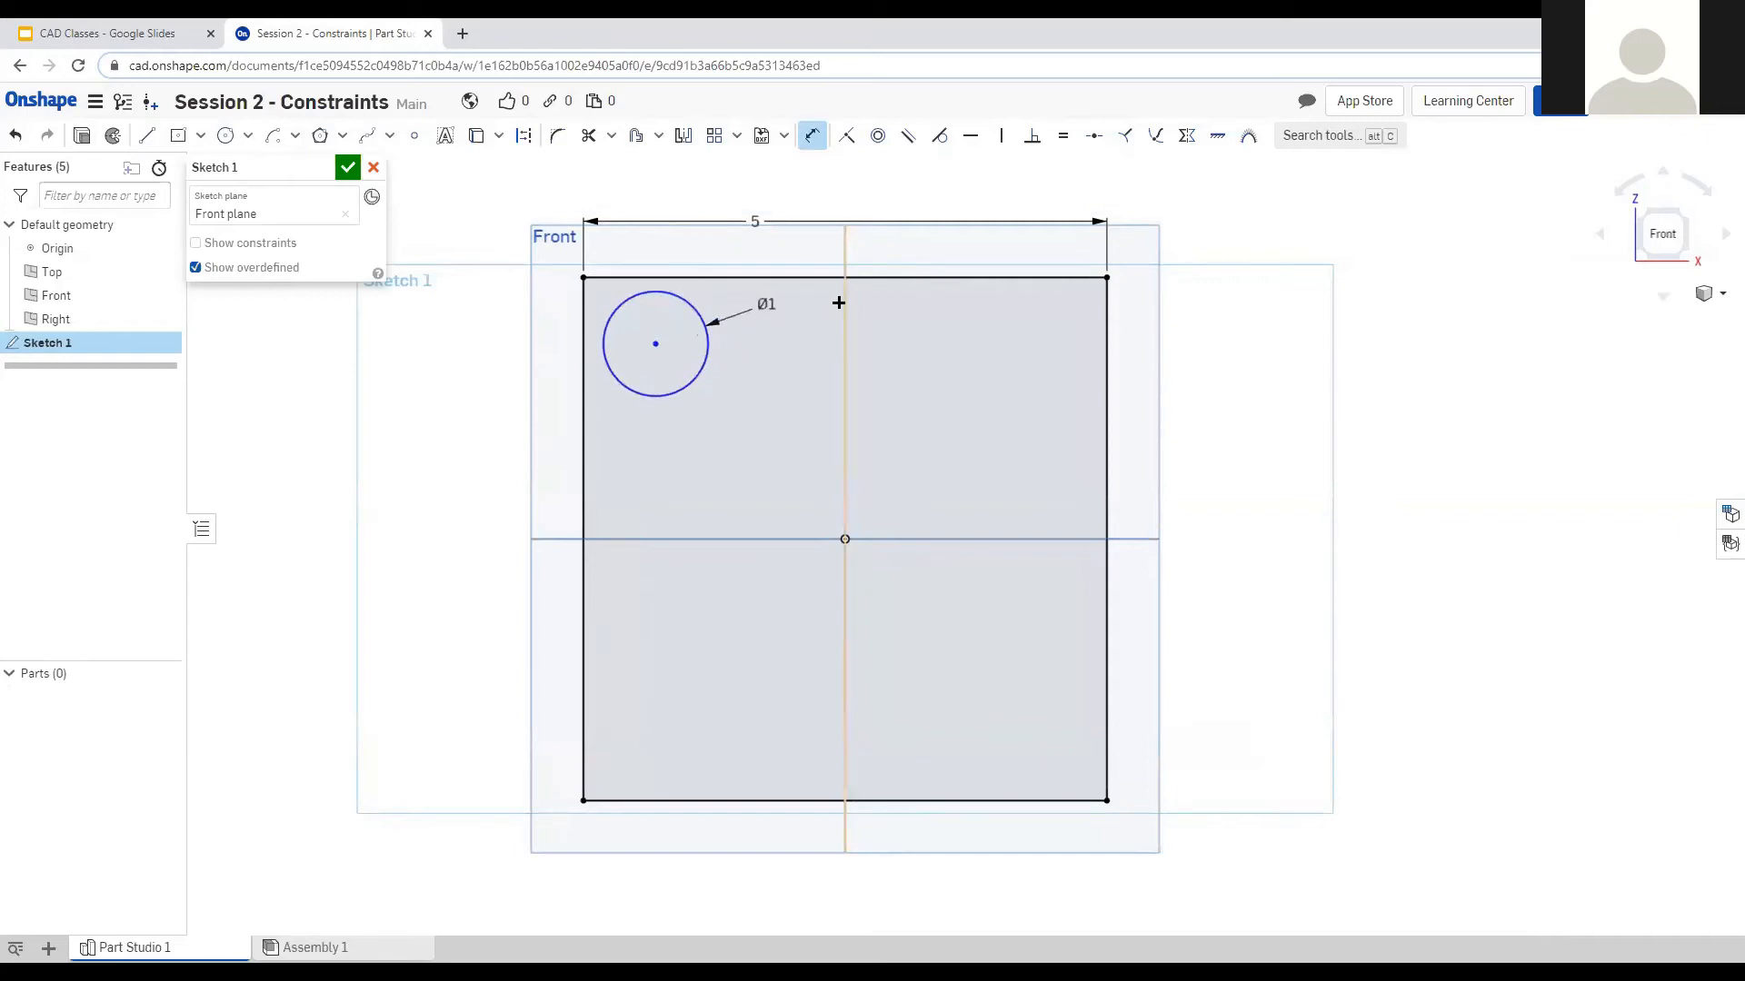
key("Escape")
Locate the circle's centre 1 inch from the square's left edge and 1 inch from its top edge.
left_click_drag(655, 343, 673, 365)
key("d")
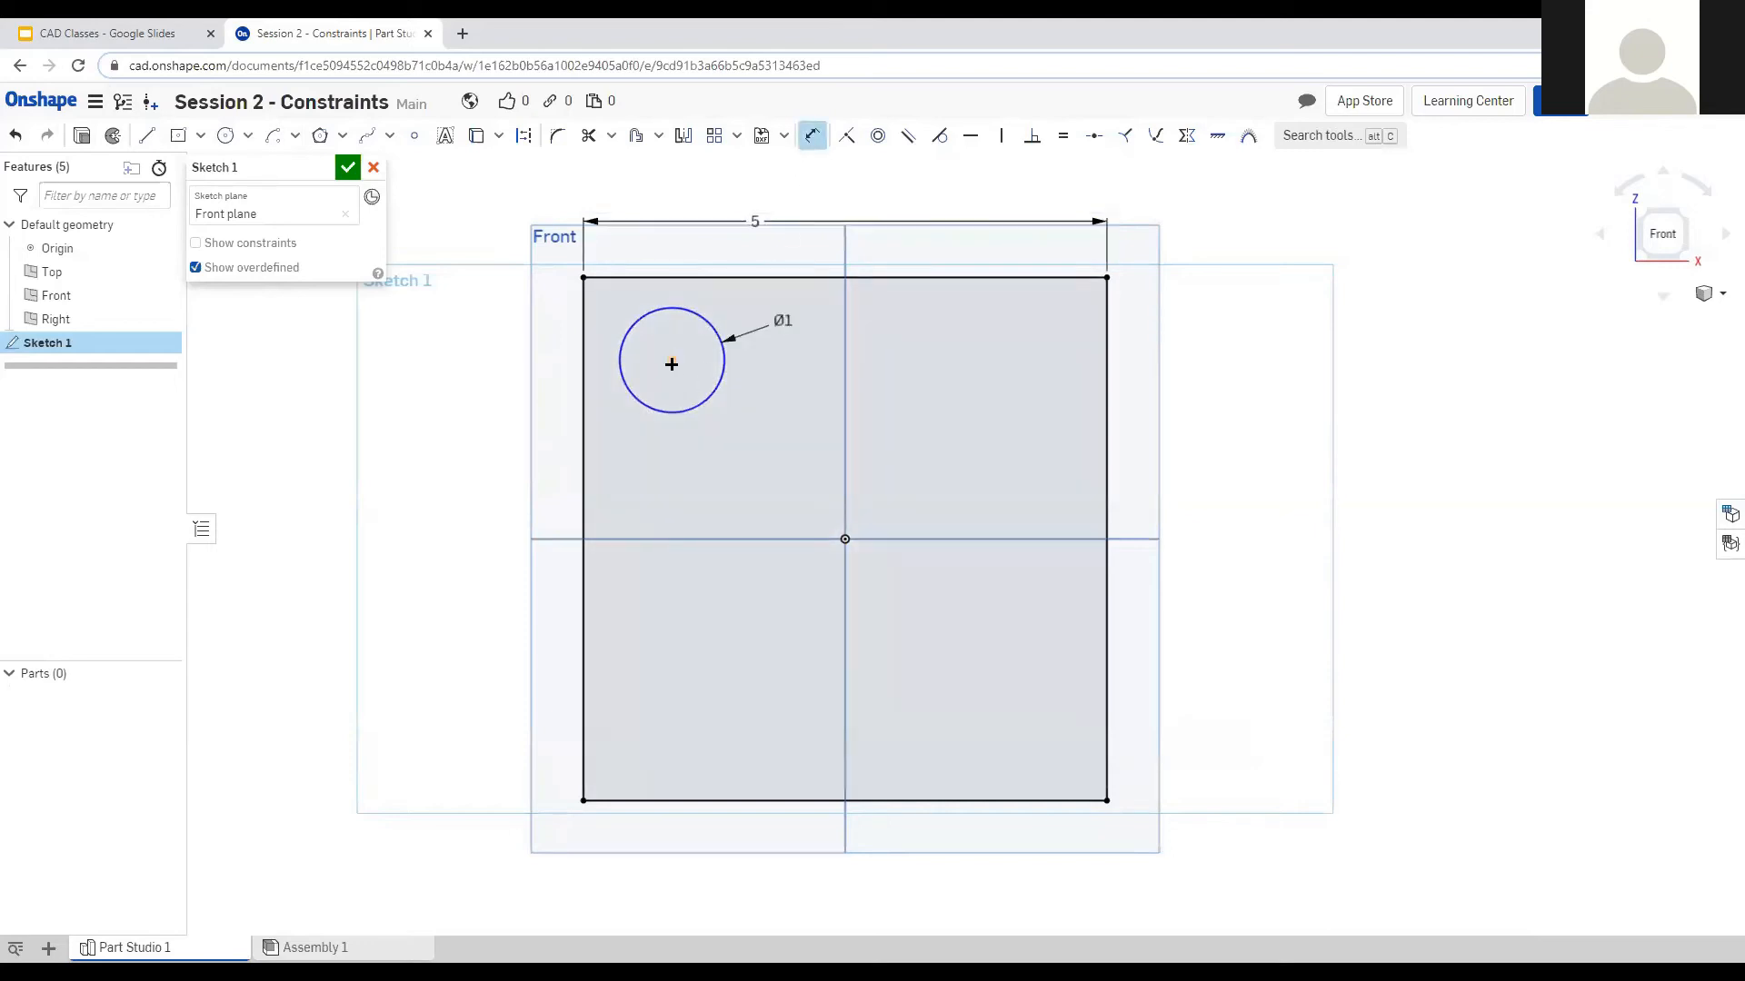
left_click(584, 362)
left_click(672, 361)
left_click(516, 423)
type("1")
key("Return")
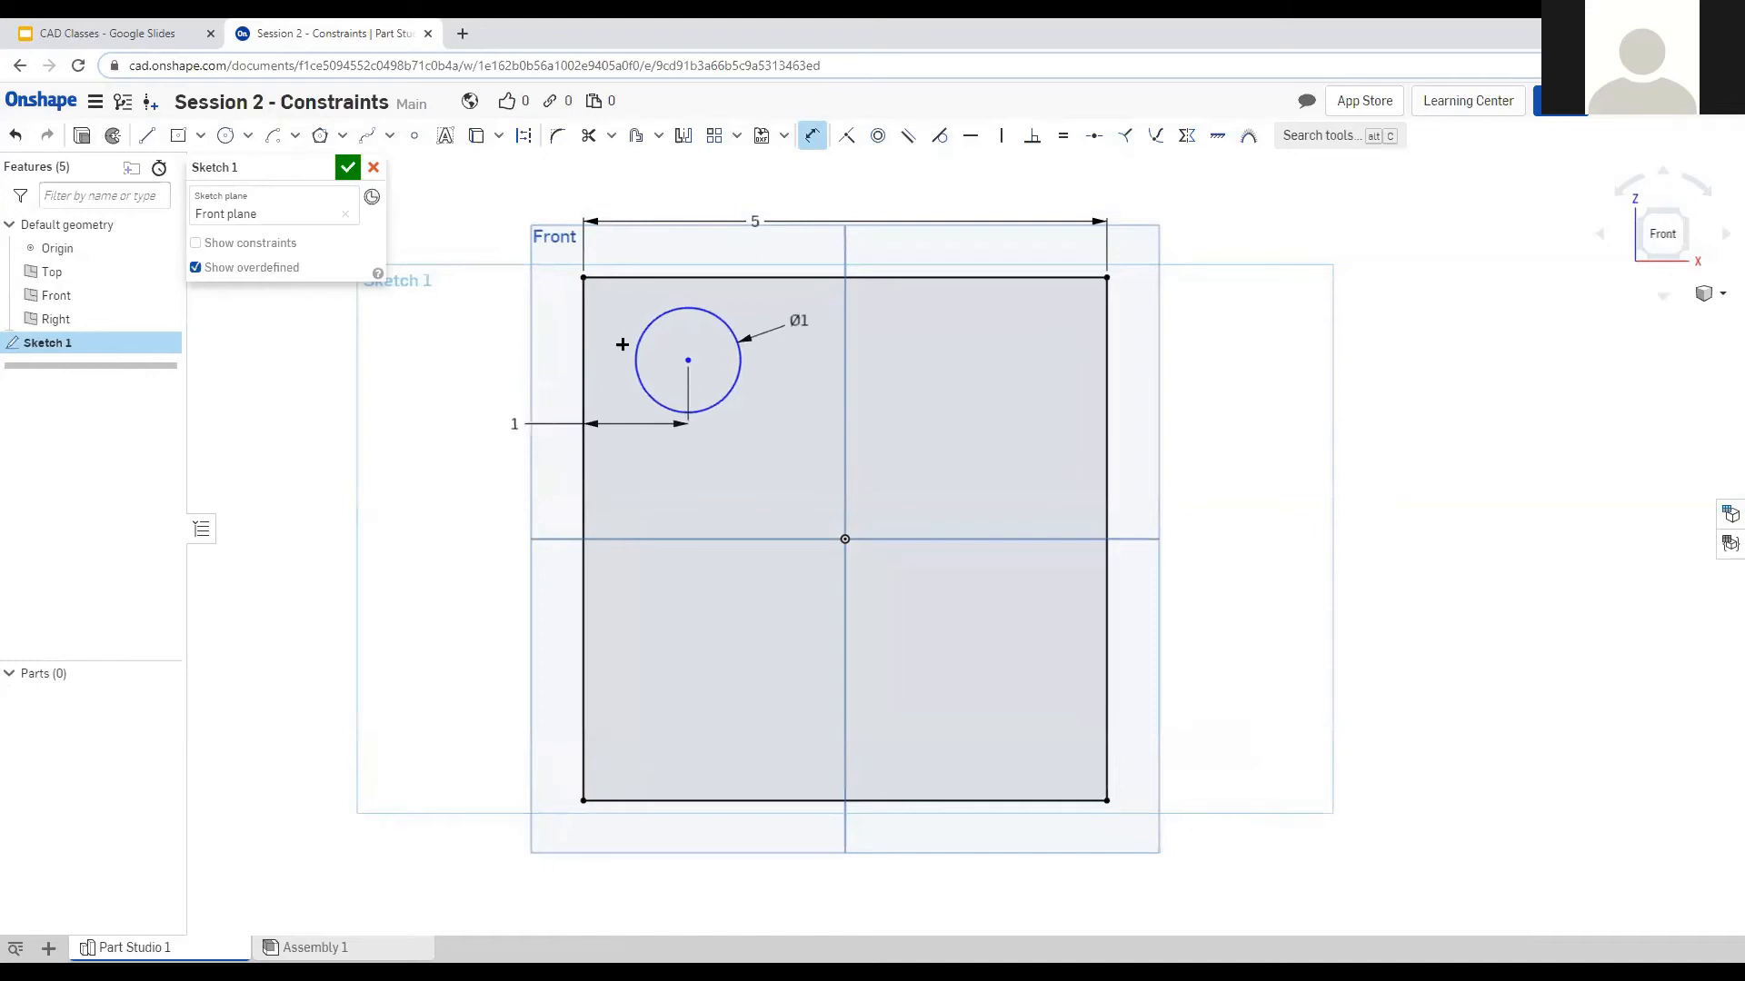
left_click(695, 277)
left_click(688, 361)
left_click(652, 239)
type("1")
key("Return")
Change the circle's diameter to 0.5 inch and tidy the two 1-inch dimension labels.
double_click(798, 342)
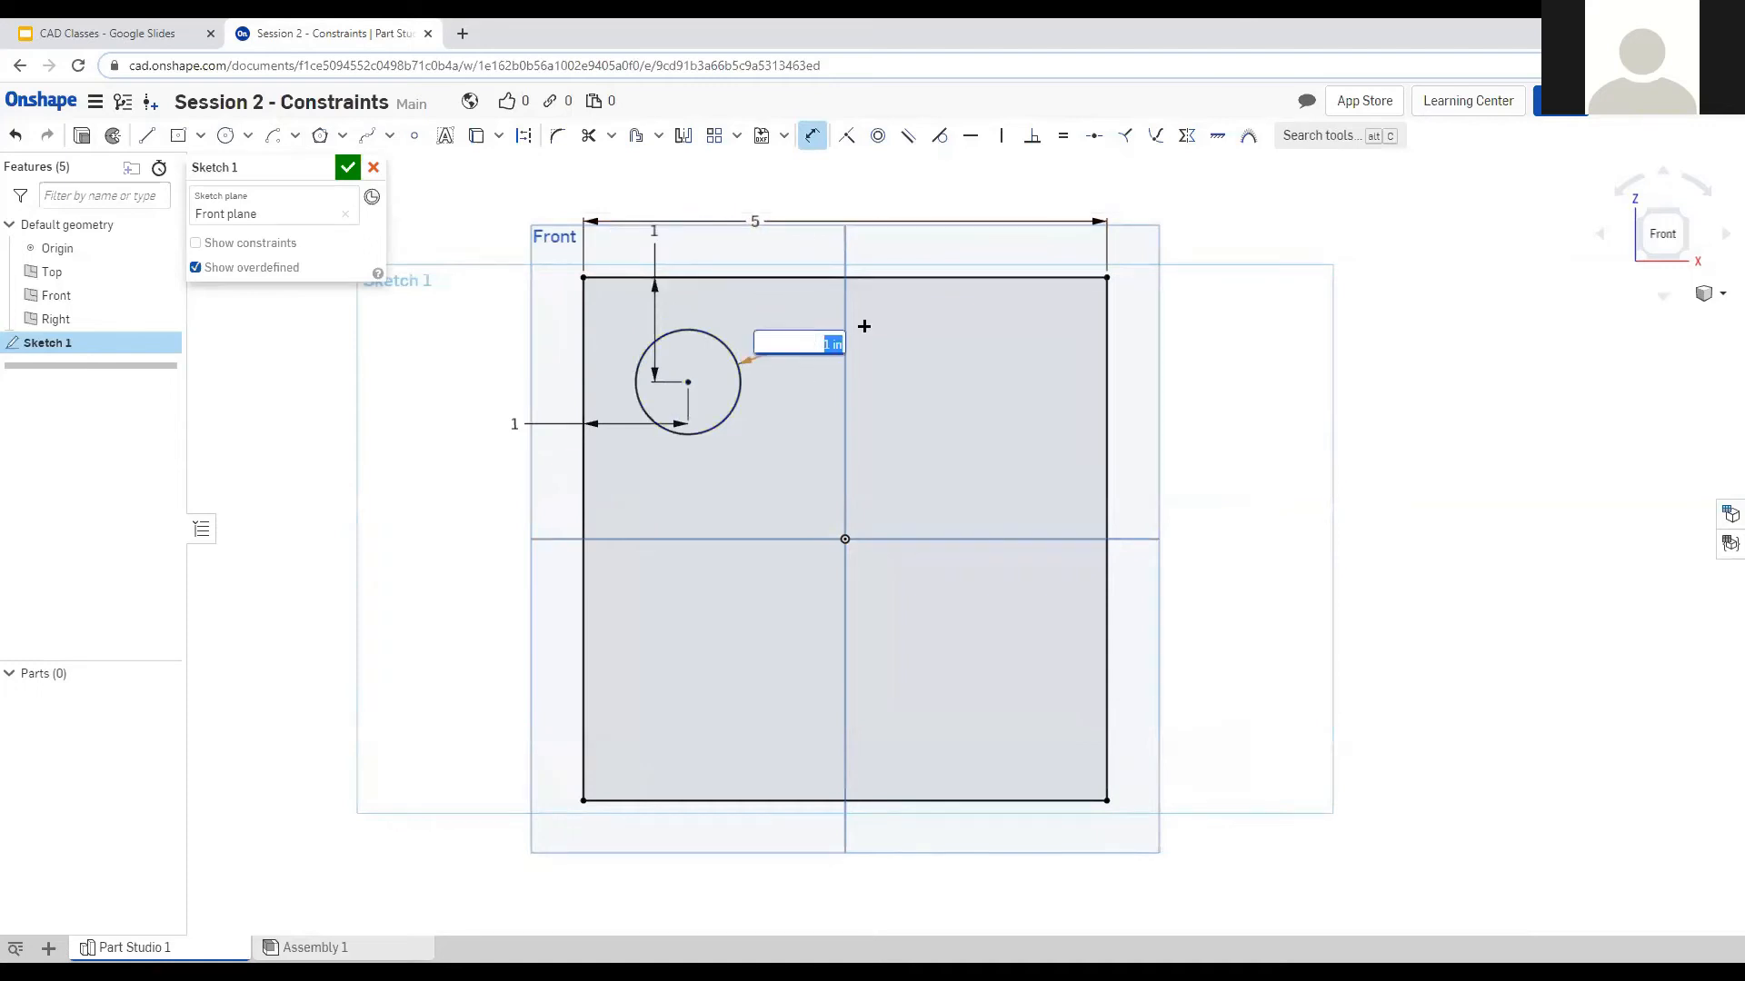
type("0.5")
key("Return")
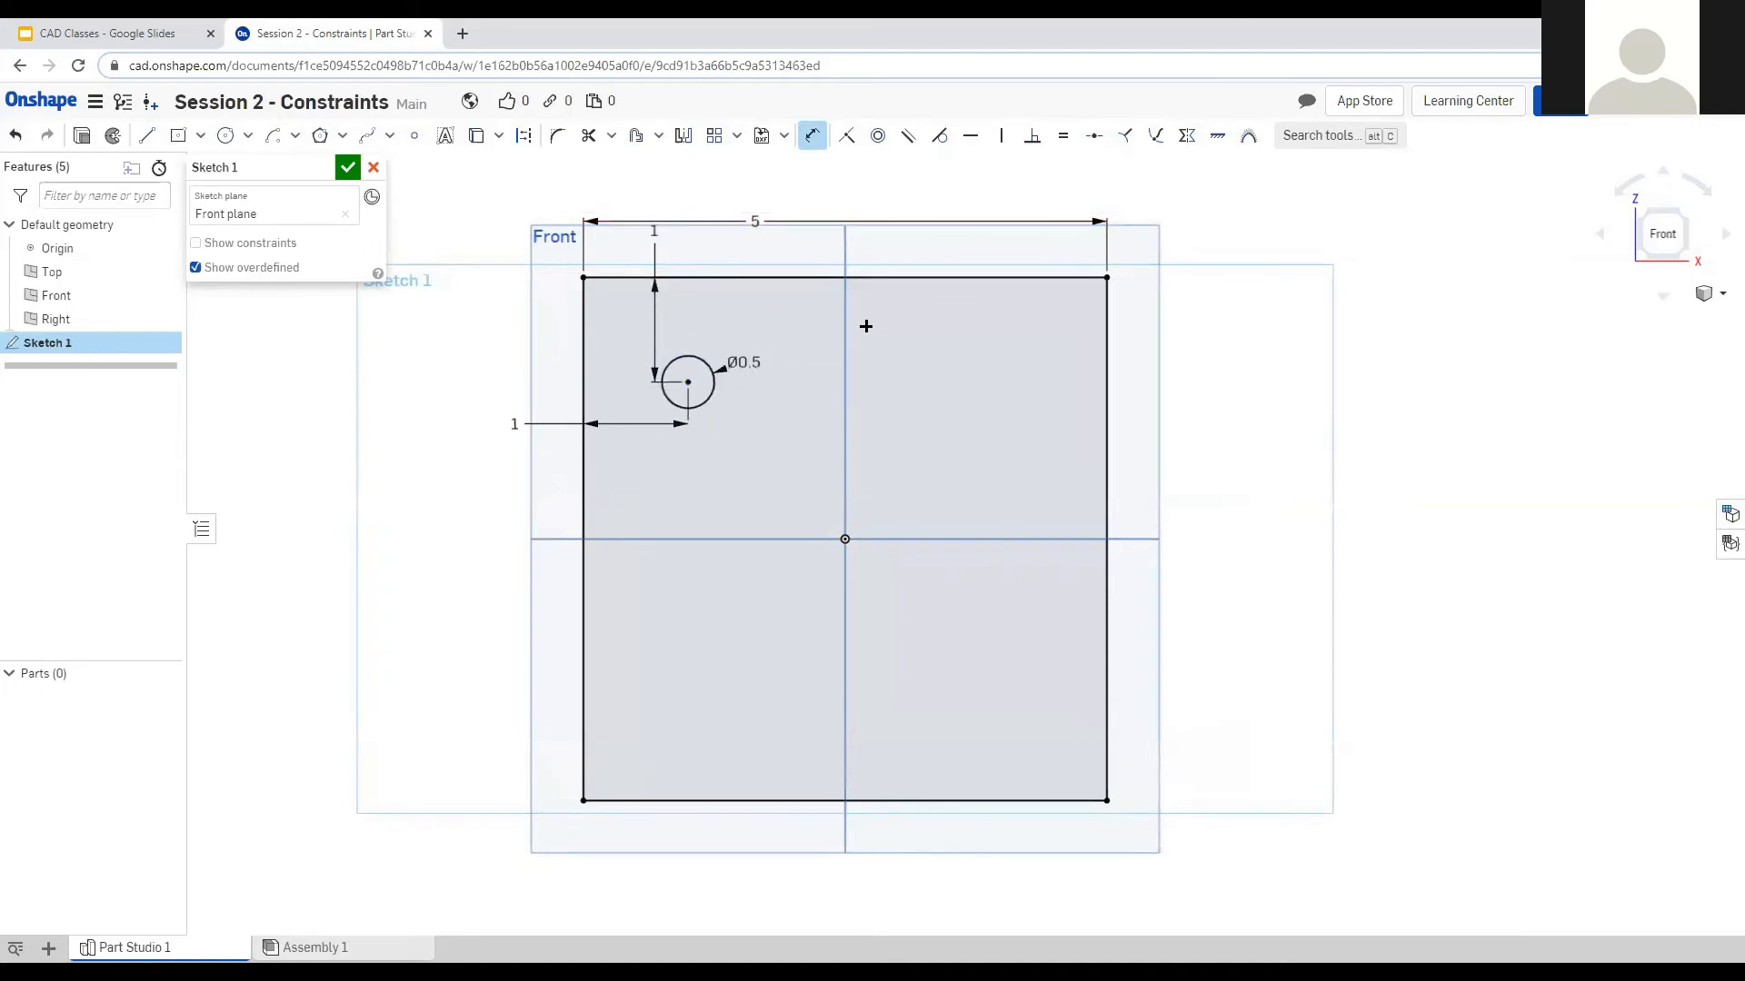
left_click(813, 136)
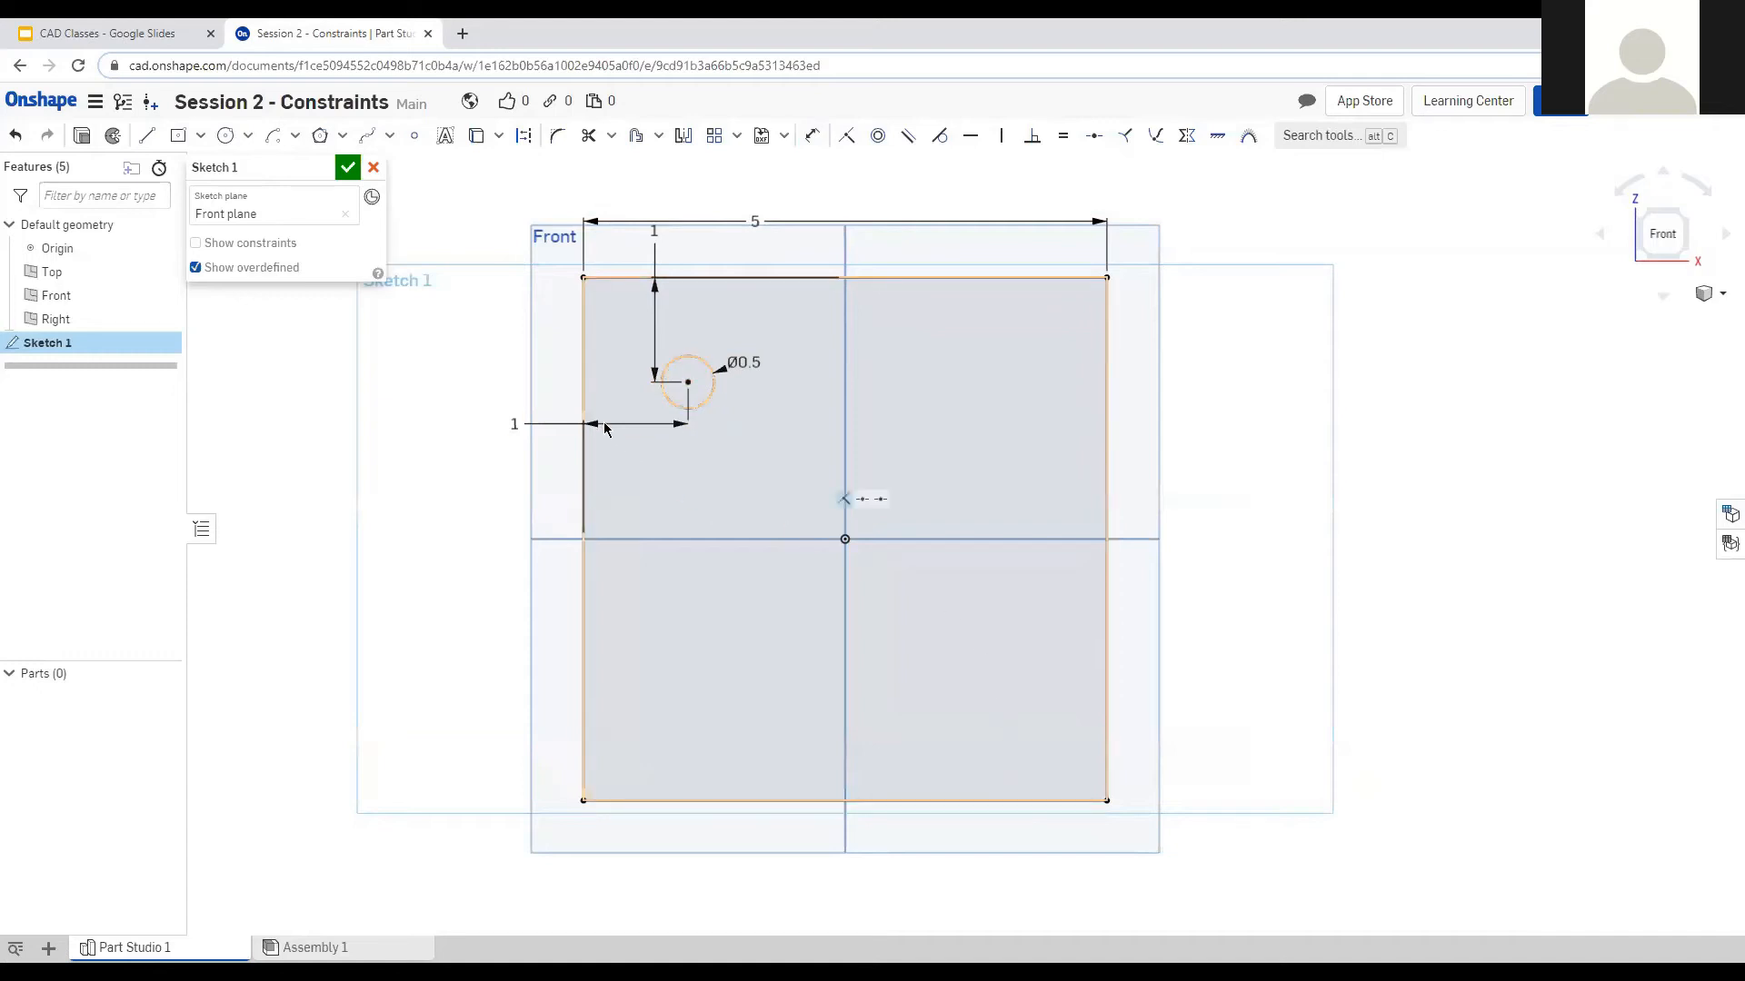
left_click_drag(514, 423, 516, 382)
left_click_drag(654, 226, 683, 338)
left_click_drag(509, 382, 635, 383)
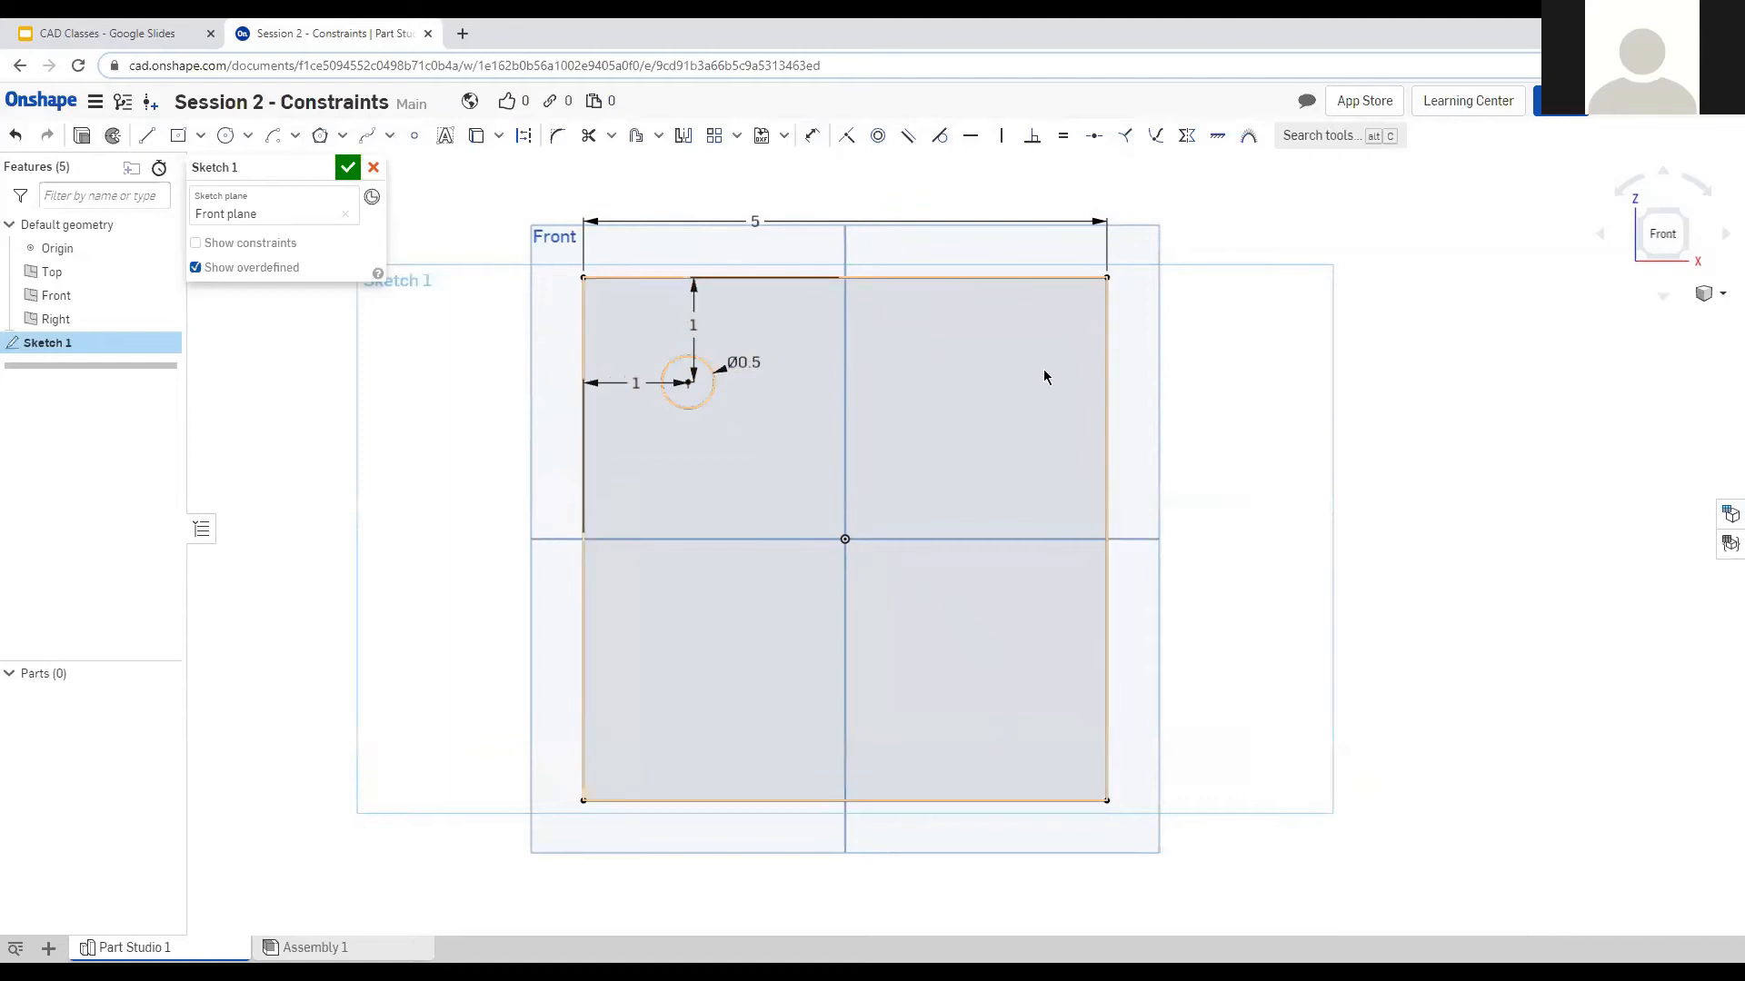
Linearly pattern the circle with 4 copies across and 4 rows down.
left_click(687, 383)
left_click(703, 404)
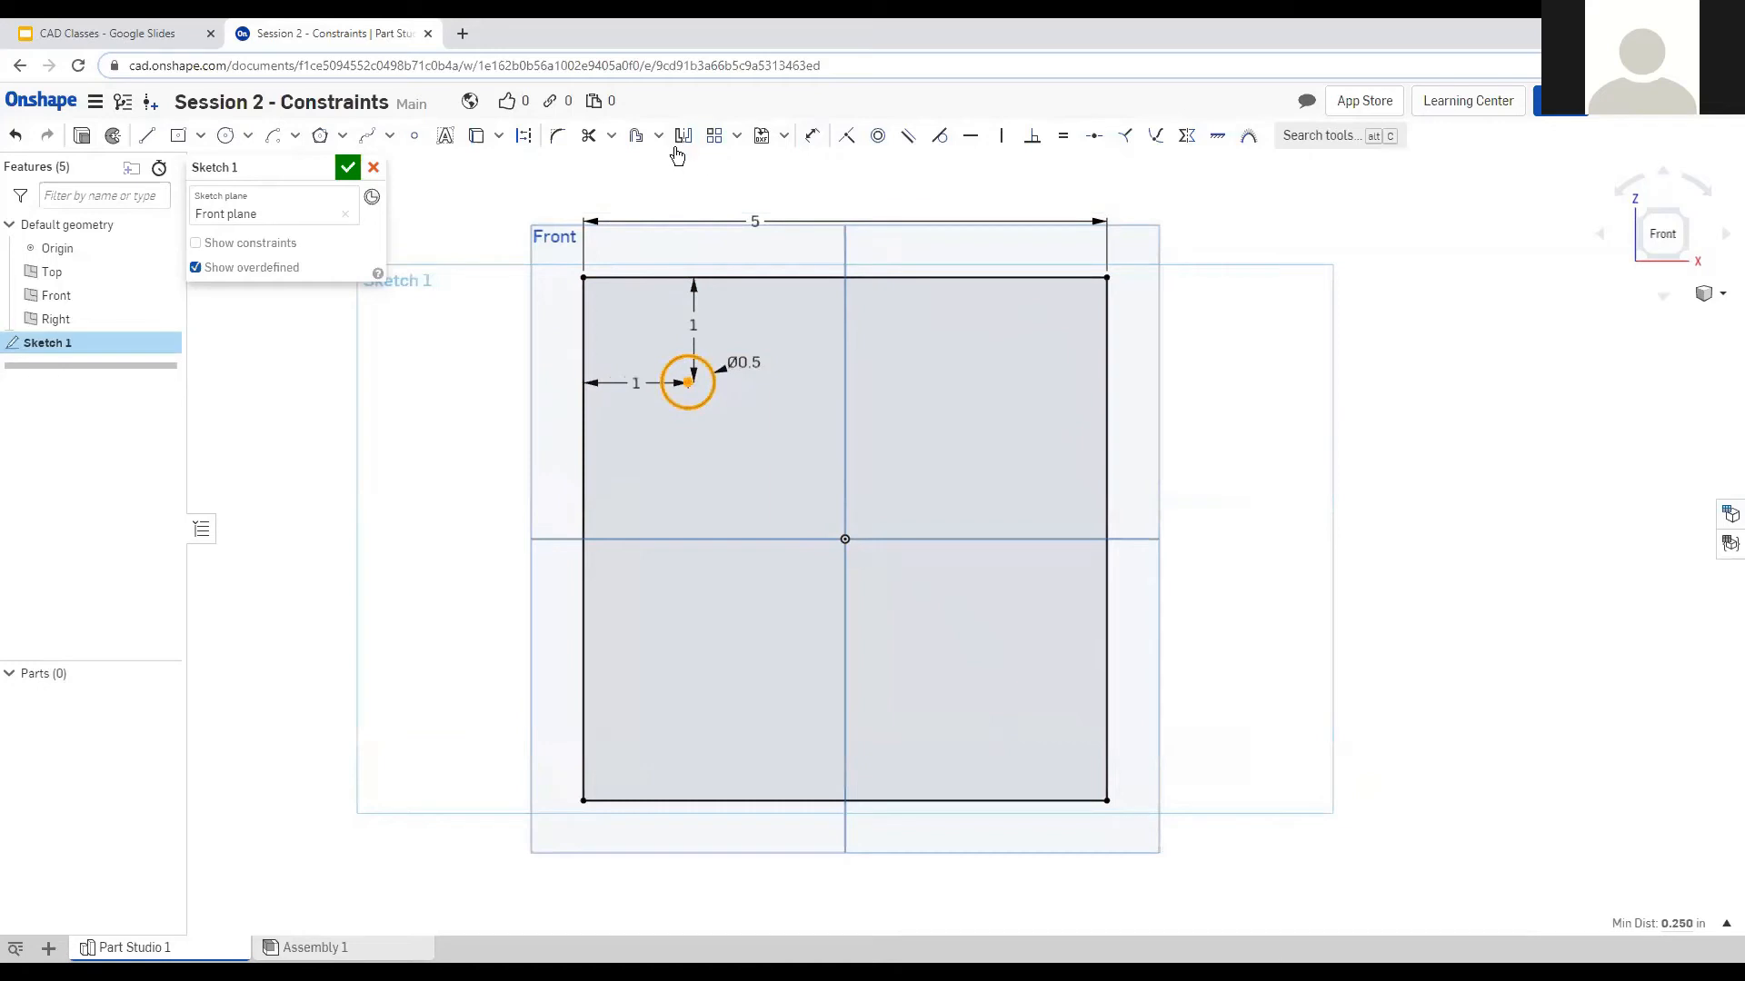
left_click(713, 136)
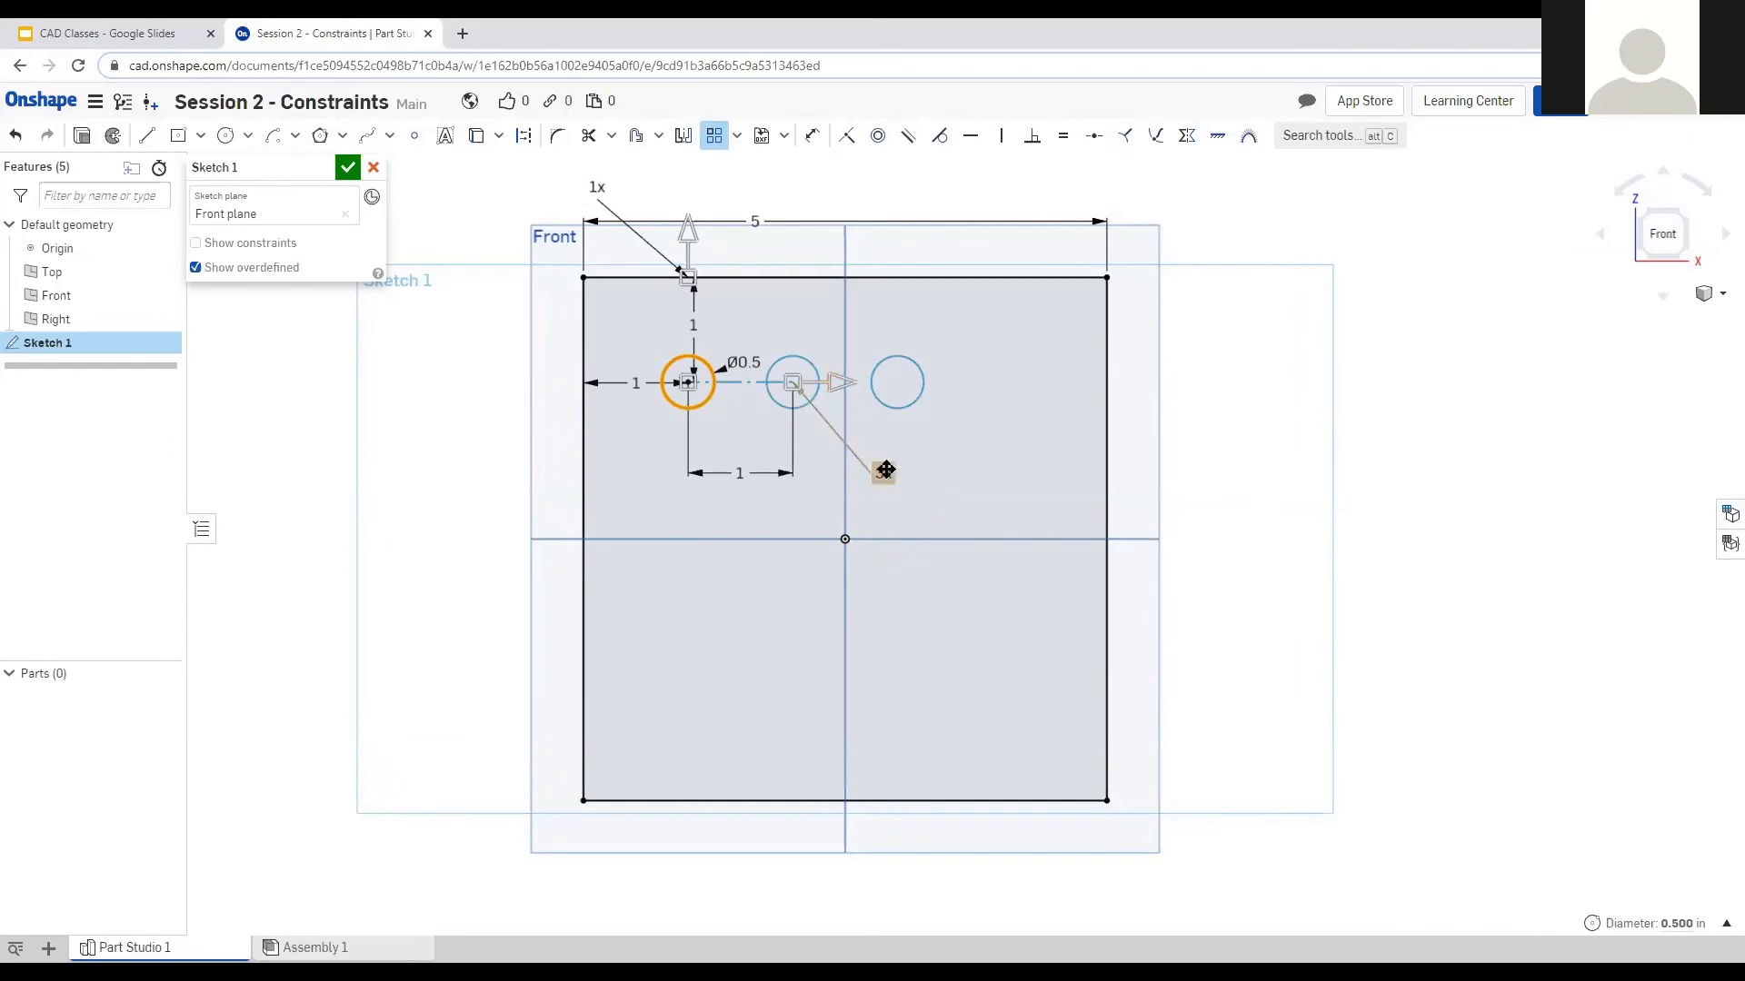
left_click_drag(888, 473, 826, 317)
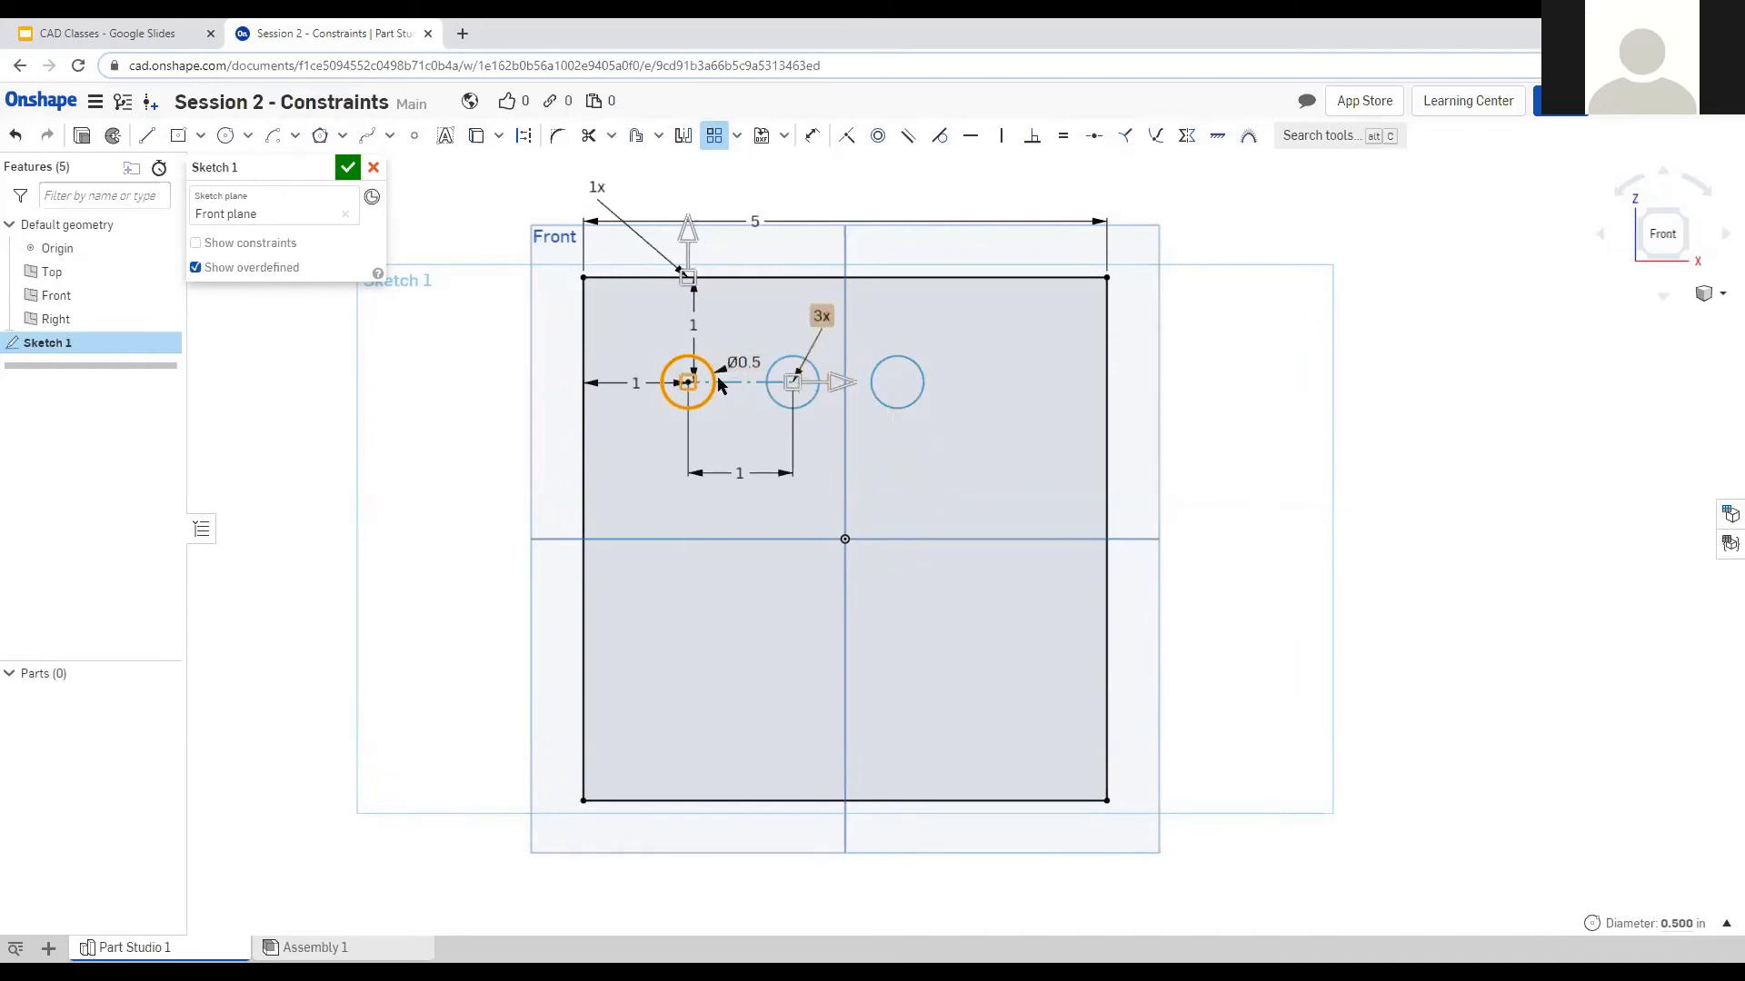
double_click(824, 315)
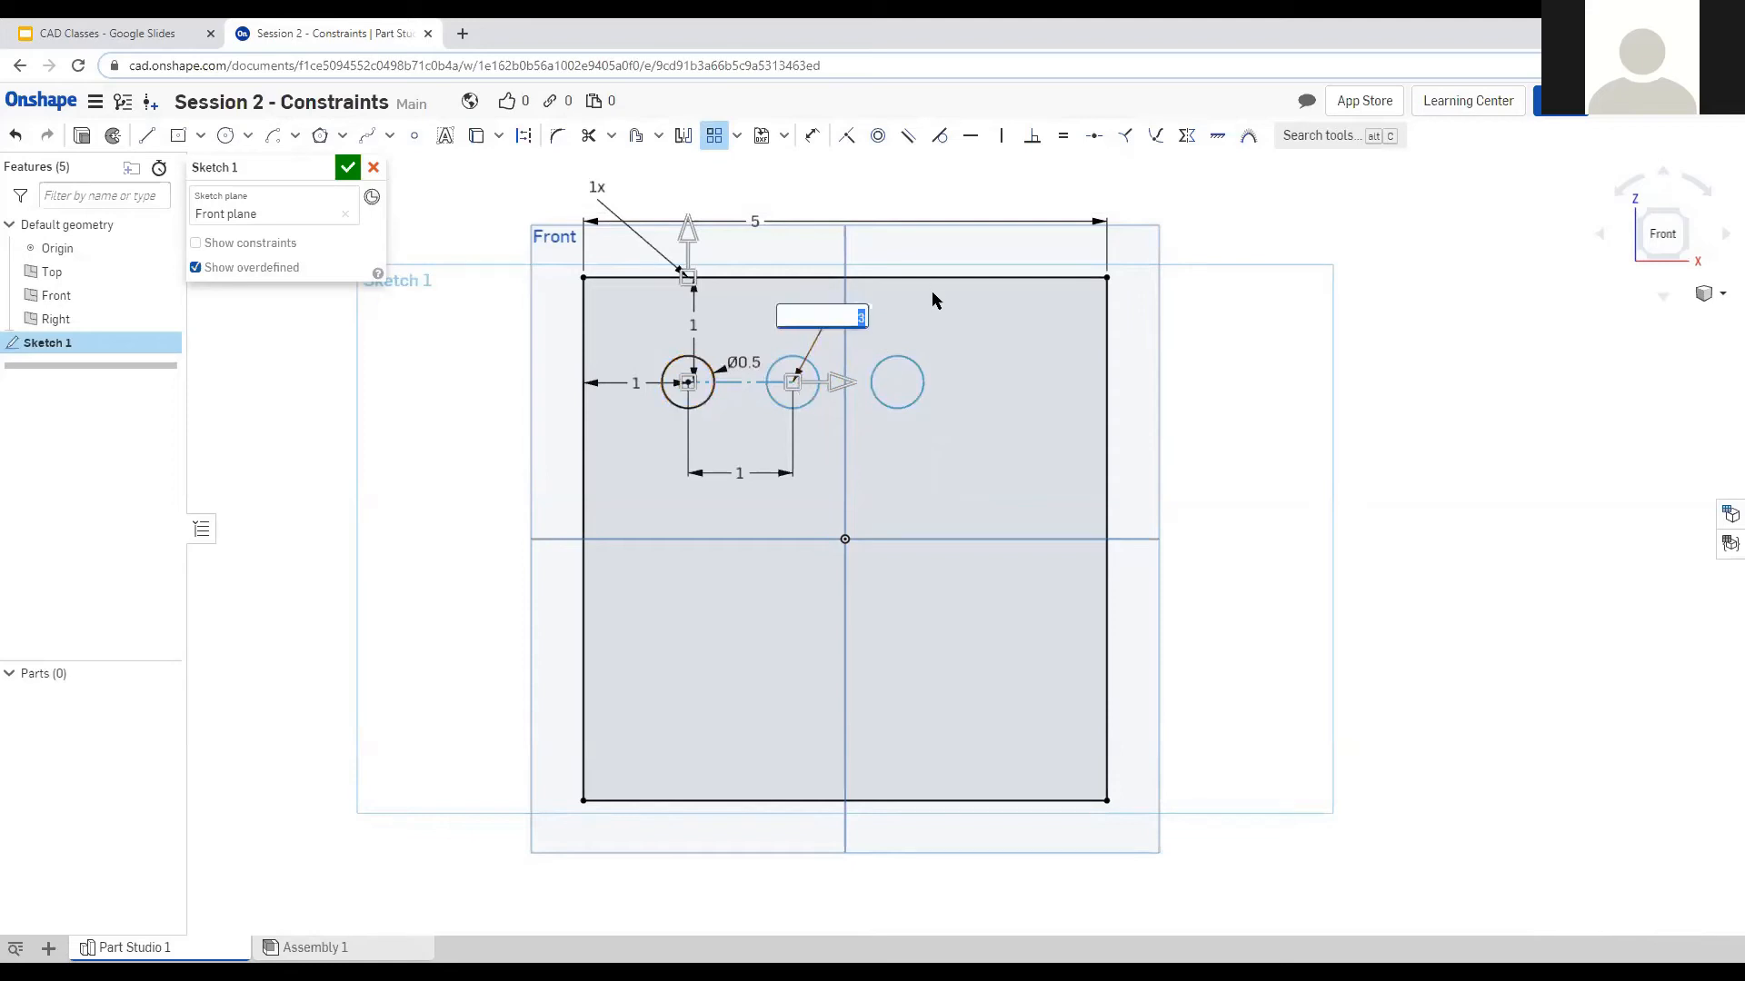
type("4")
key("Return")
left_click_drag(688, 227, 686, 474)
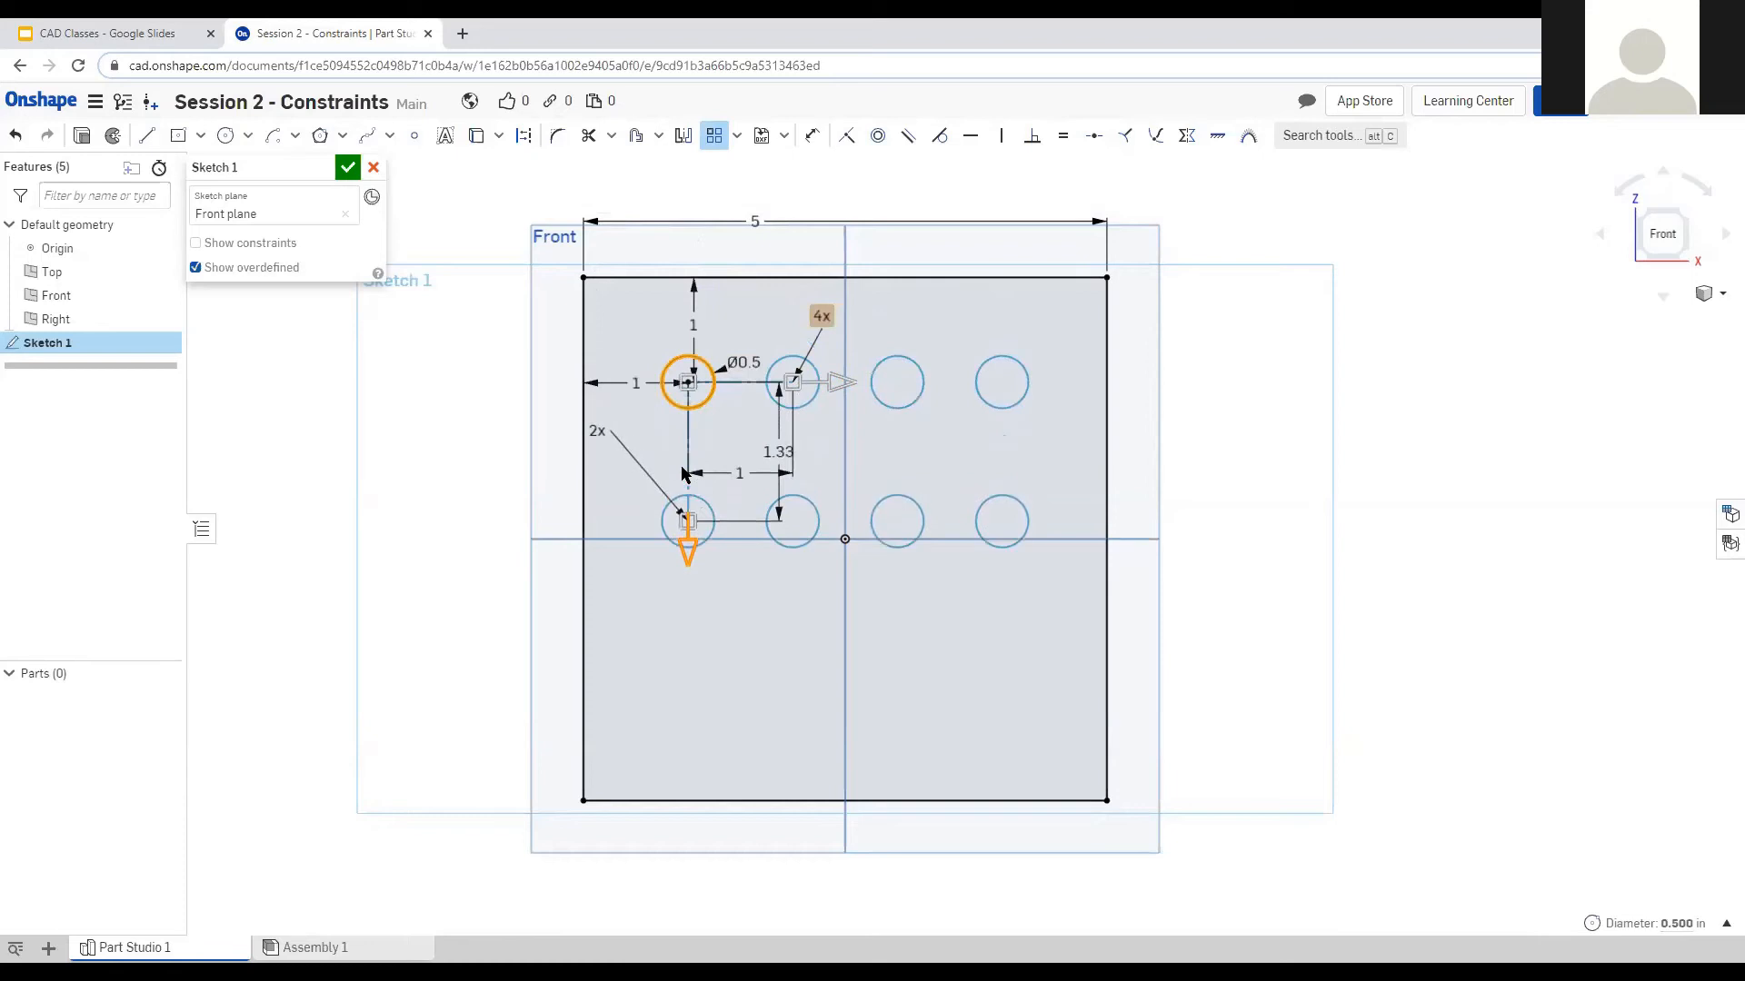
double_click(596, 431)
type("4")
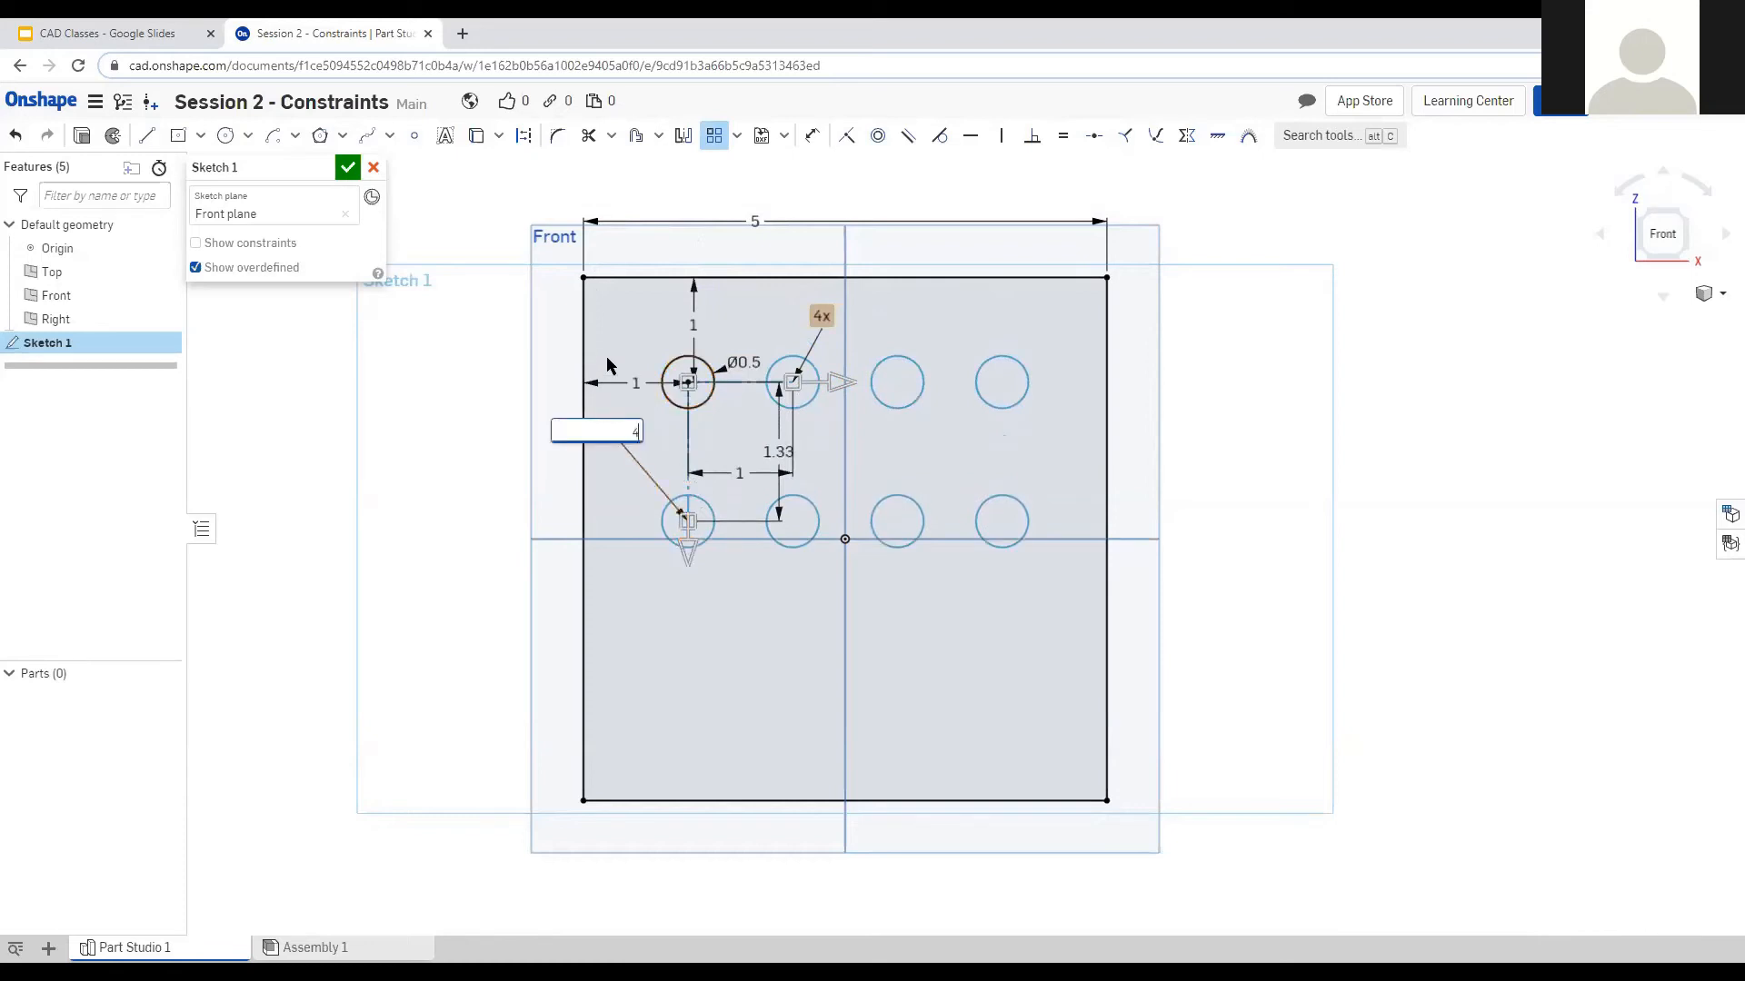
key("Return")
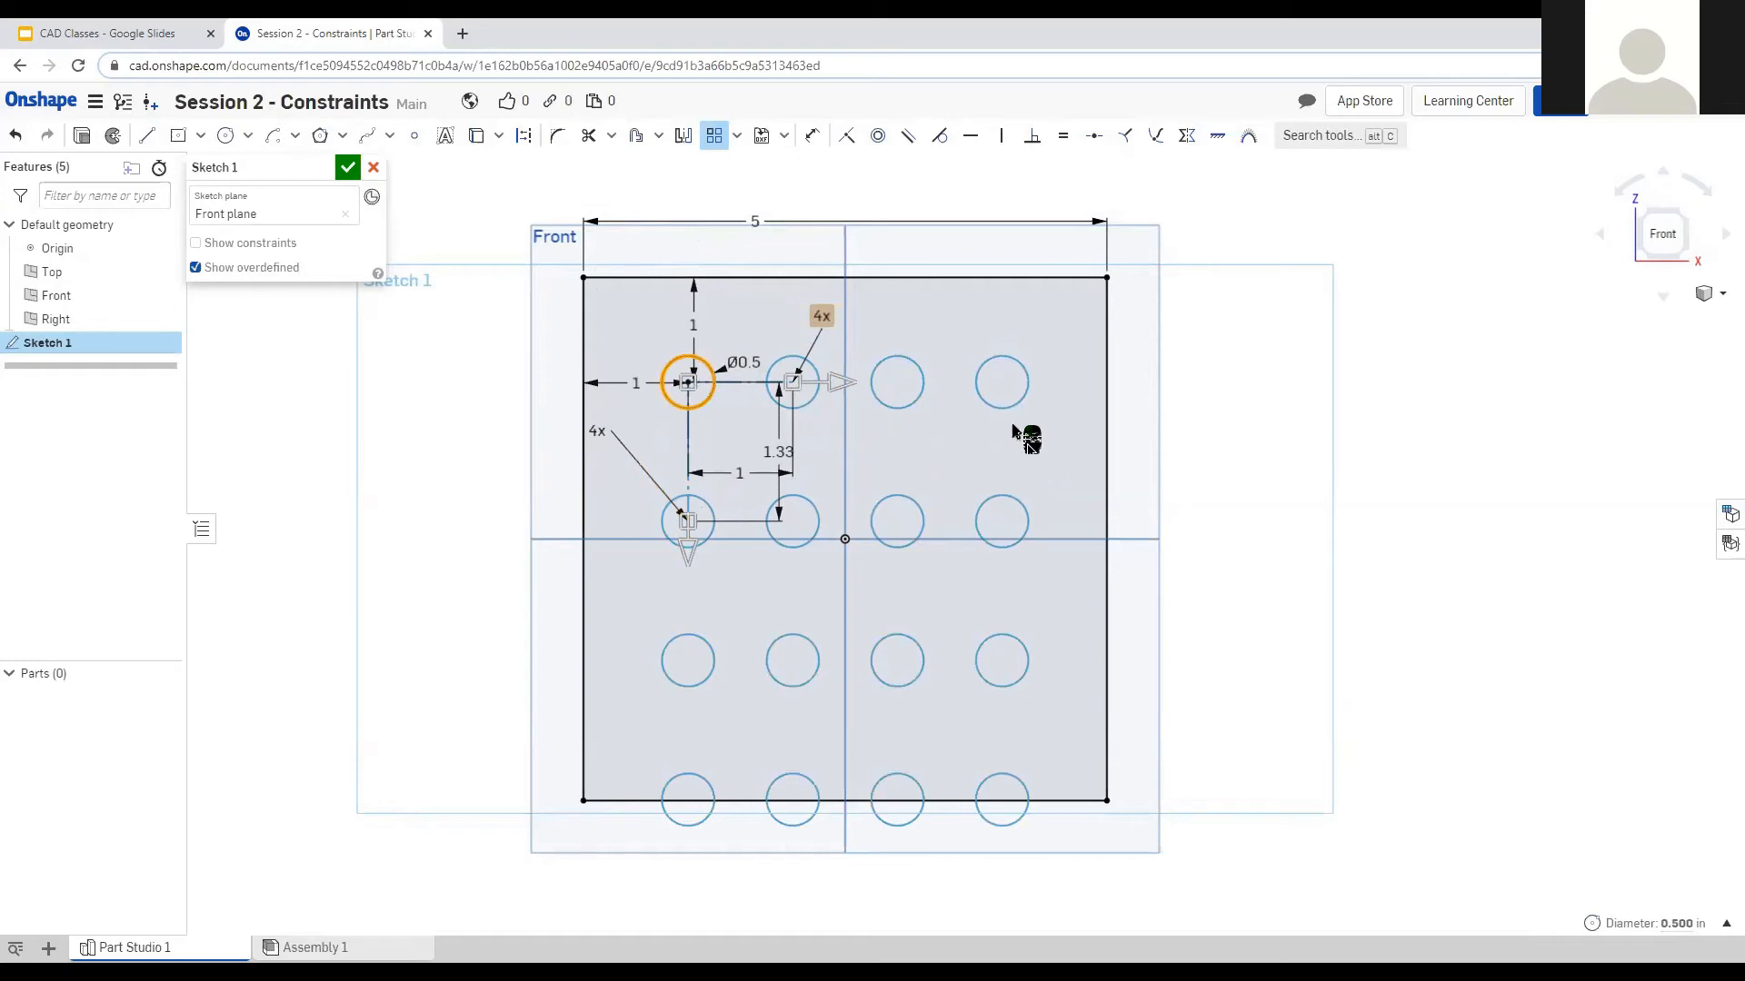
Set the pattern's row spacing to 1 inch, repositioning the spacing dimensions.
left_click_drag(739, 471, 743, 327)
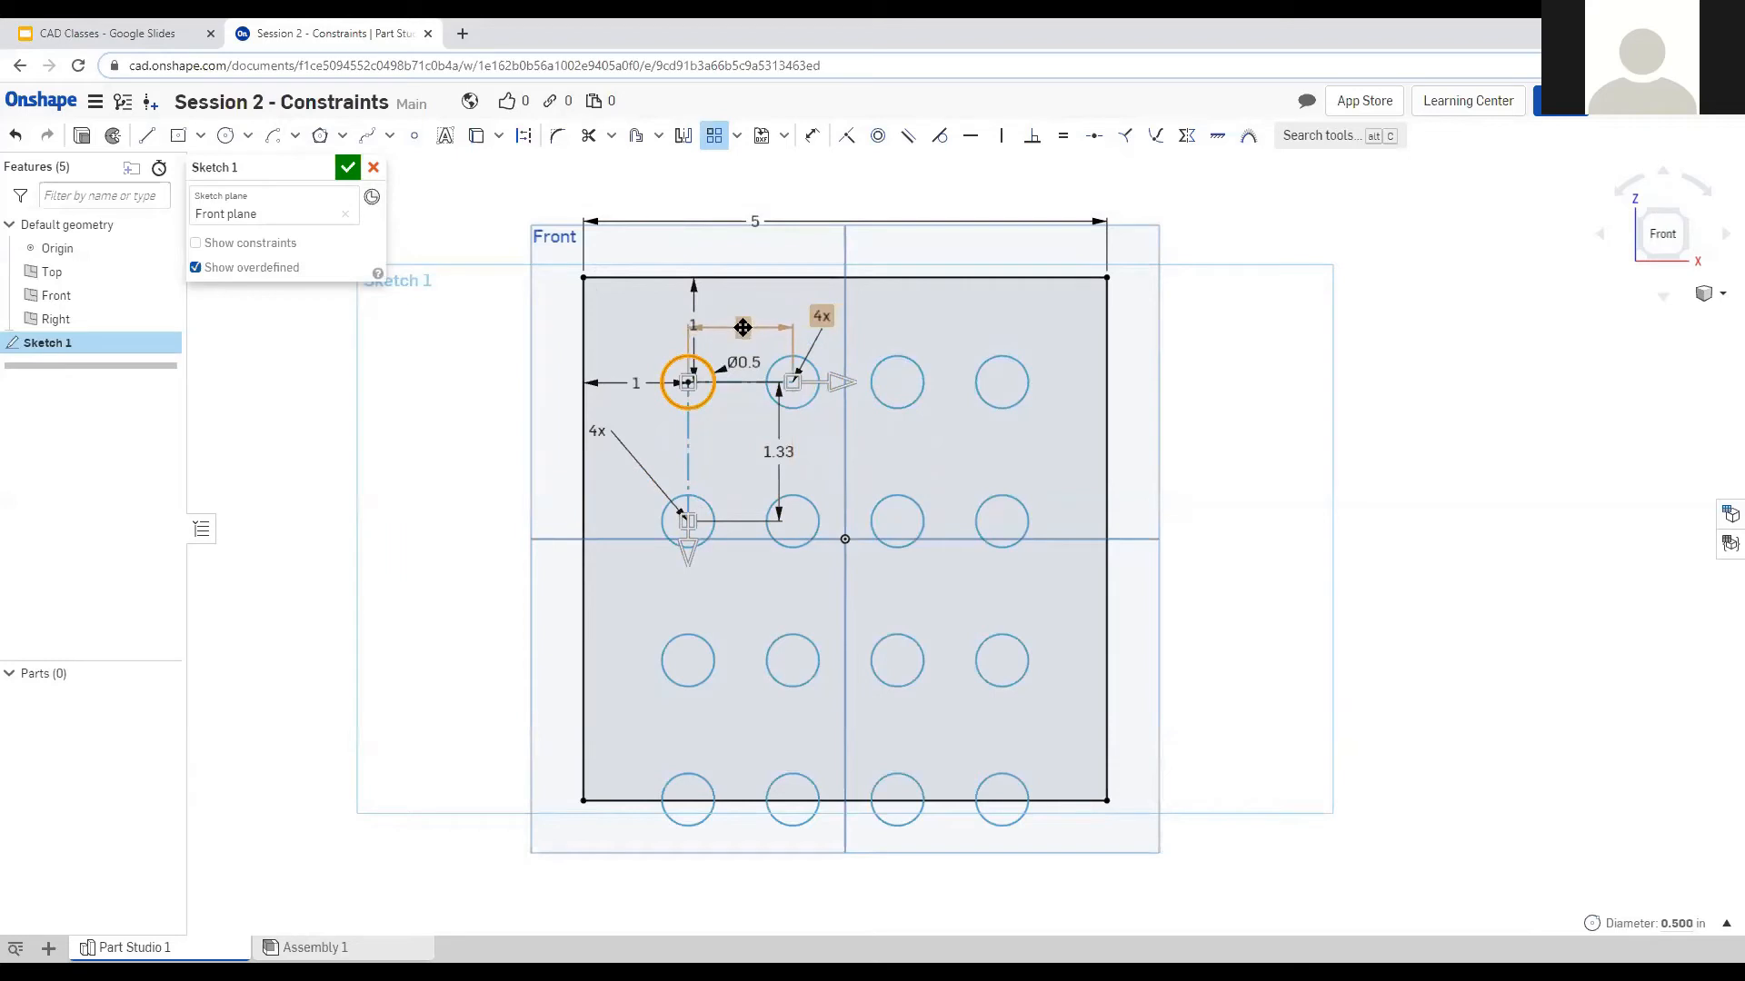
left_click_drag(762, 452, 645, 443)
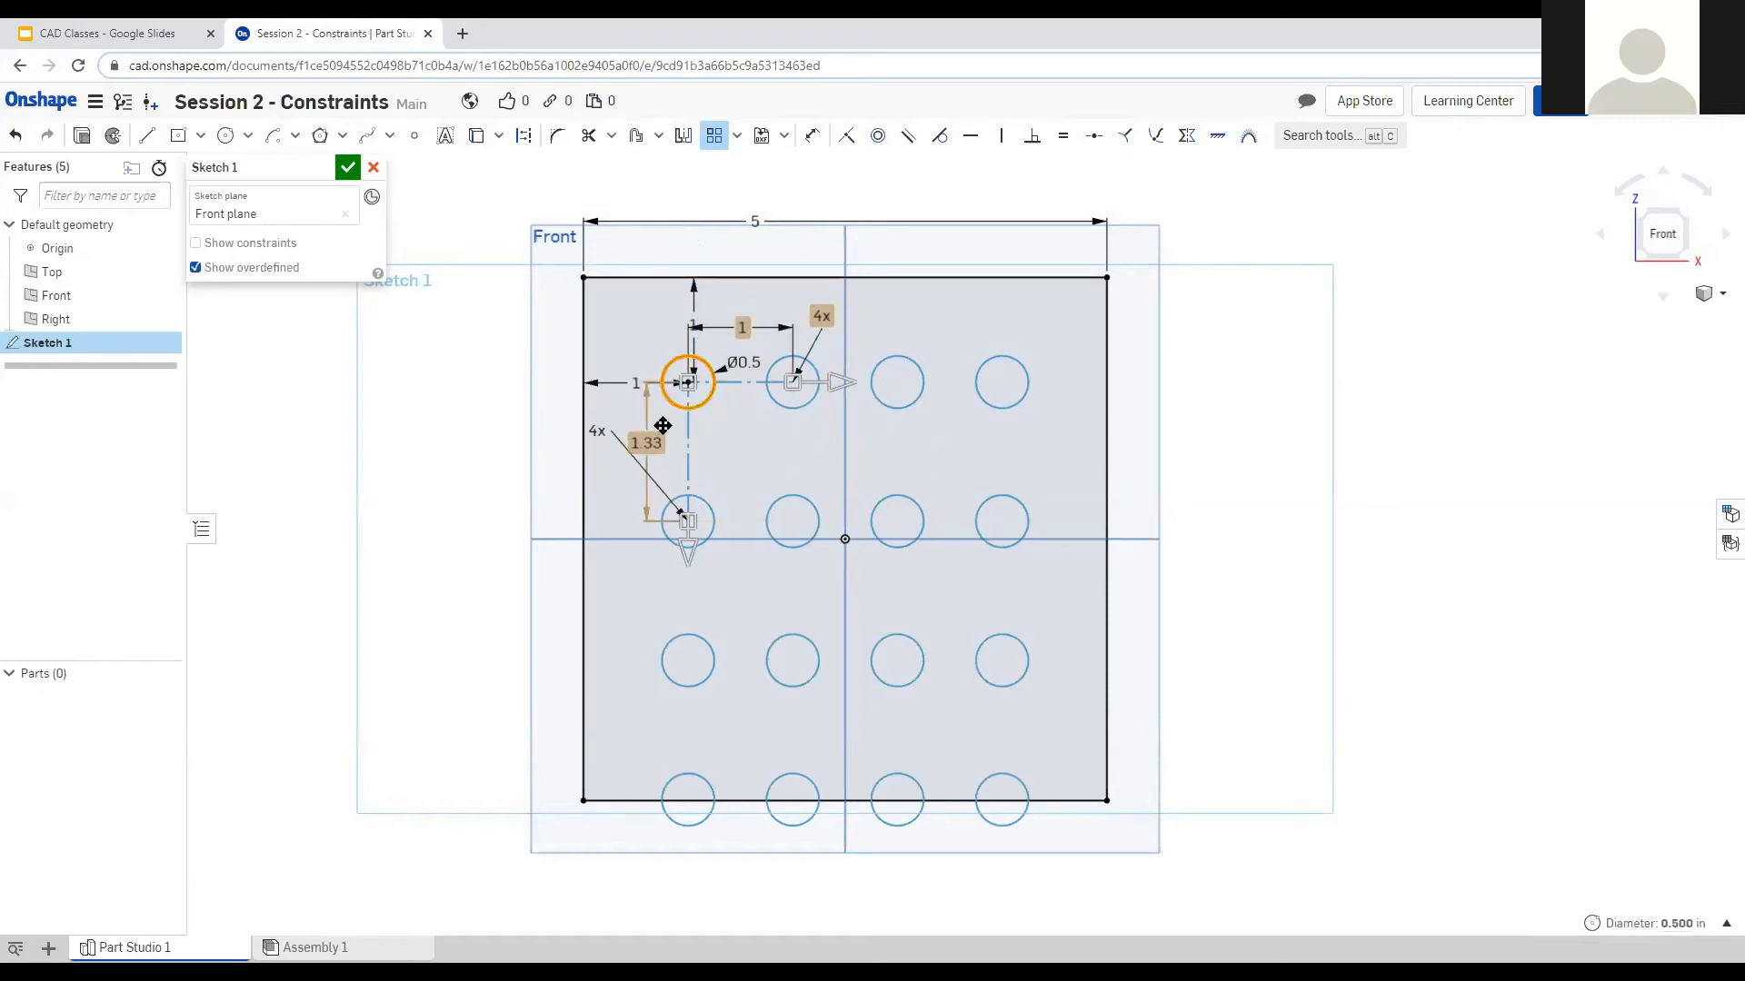
double_click(646, 442)
type("1")
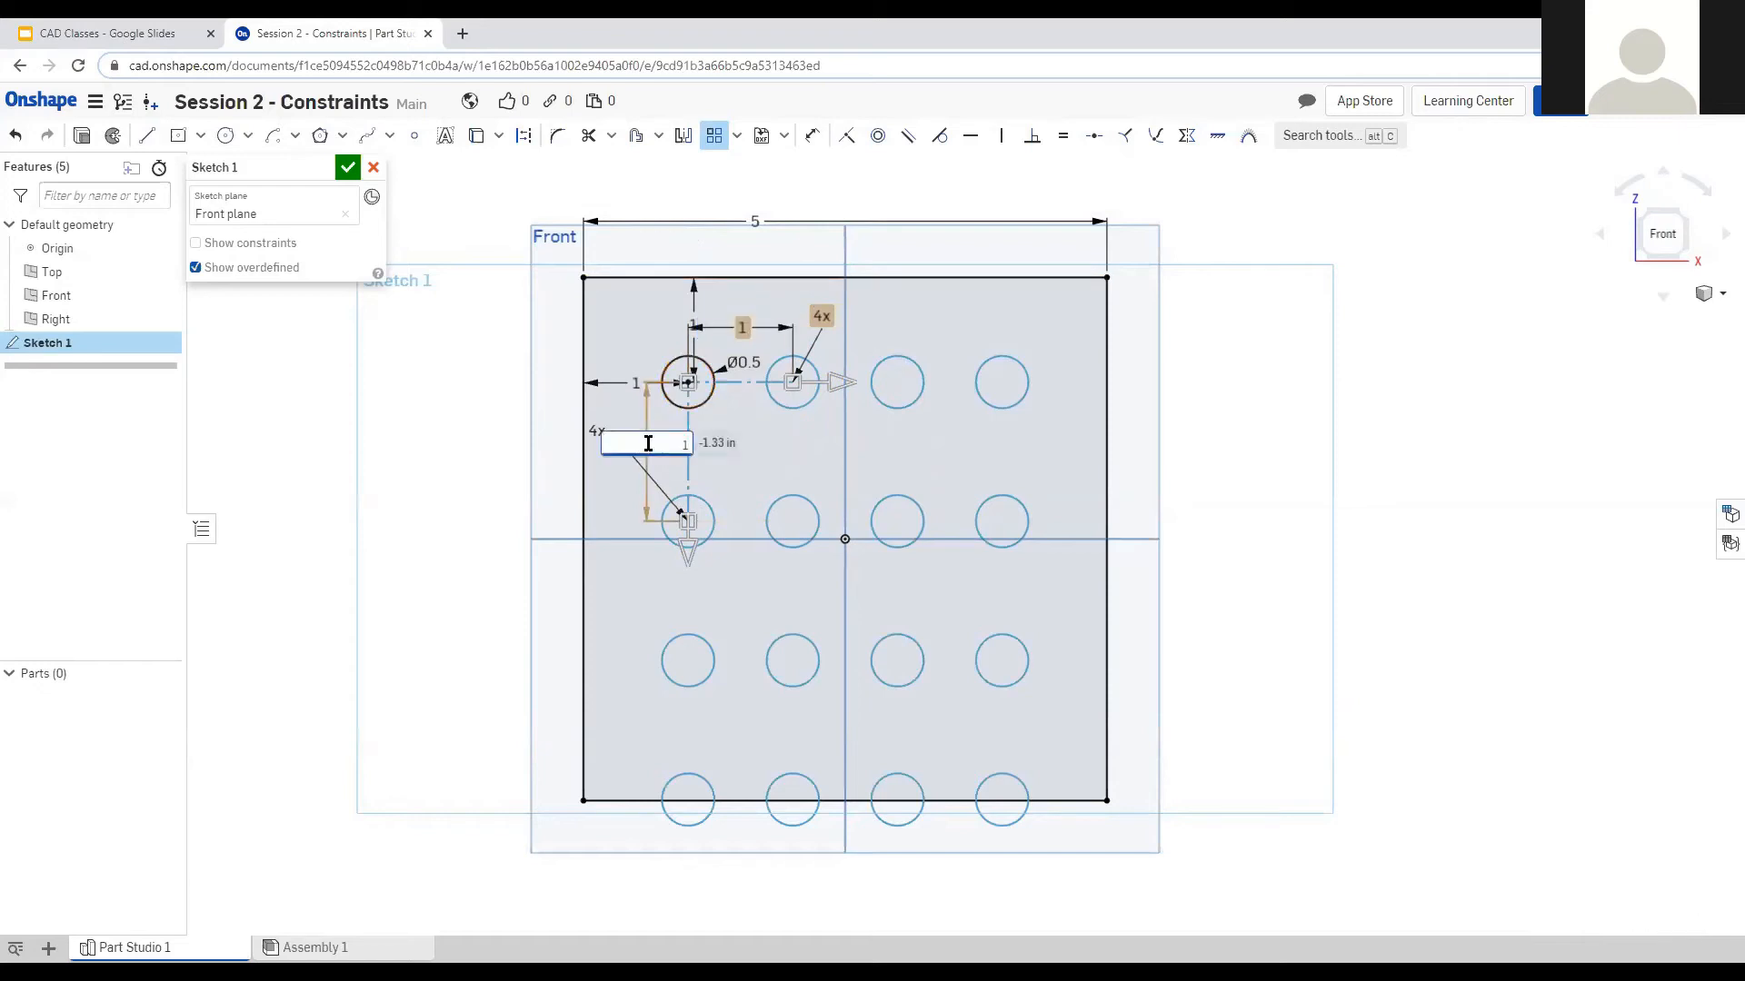
type("-1")
key("Return")
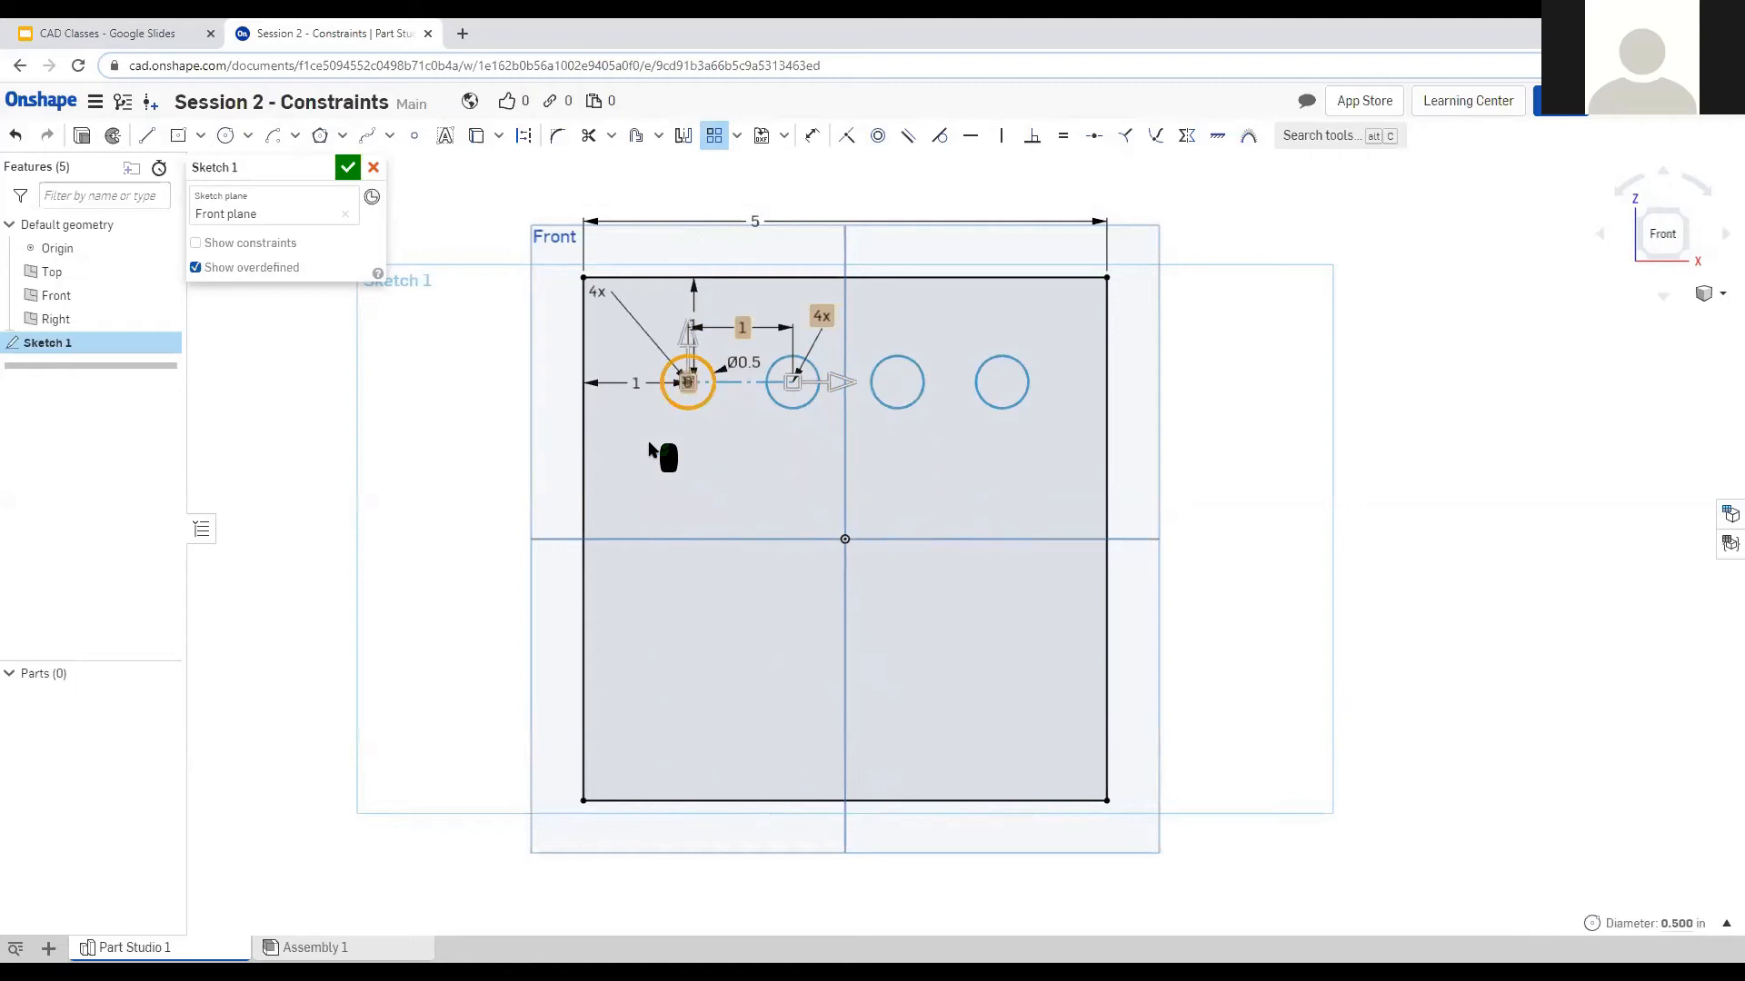
left_click_drag(687, 337, 688, 433)
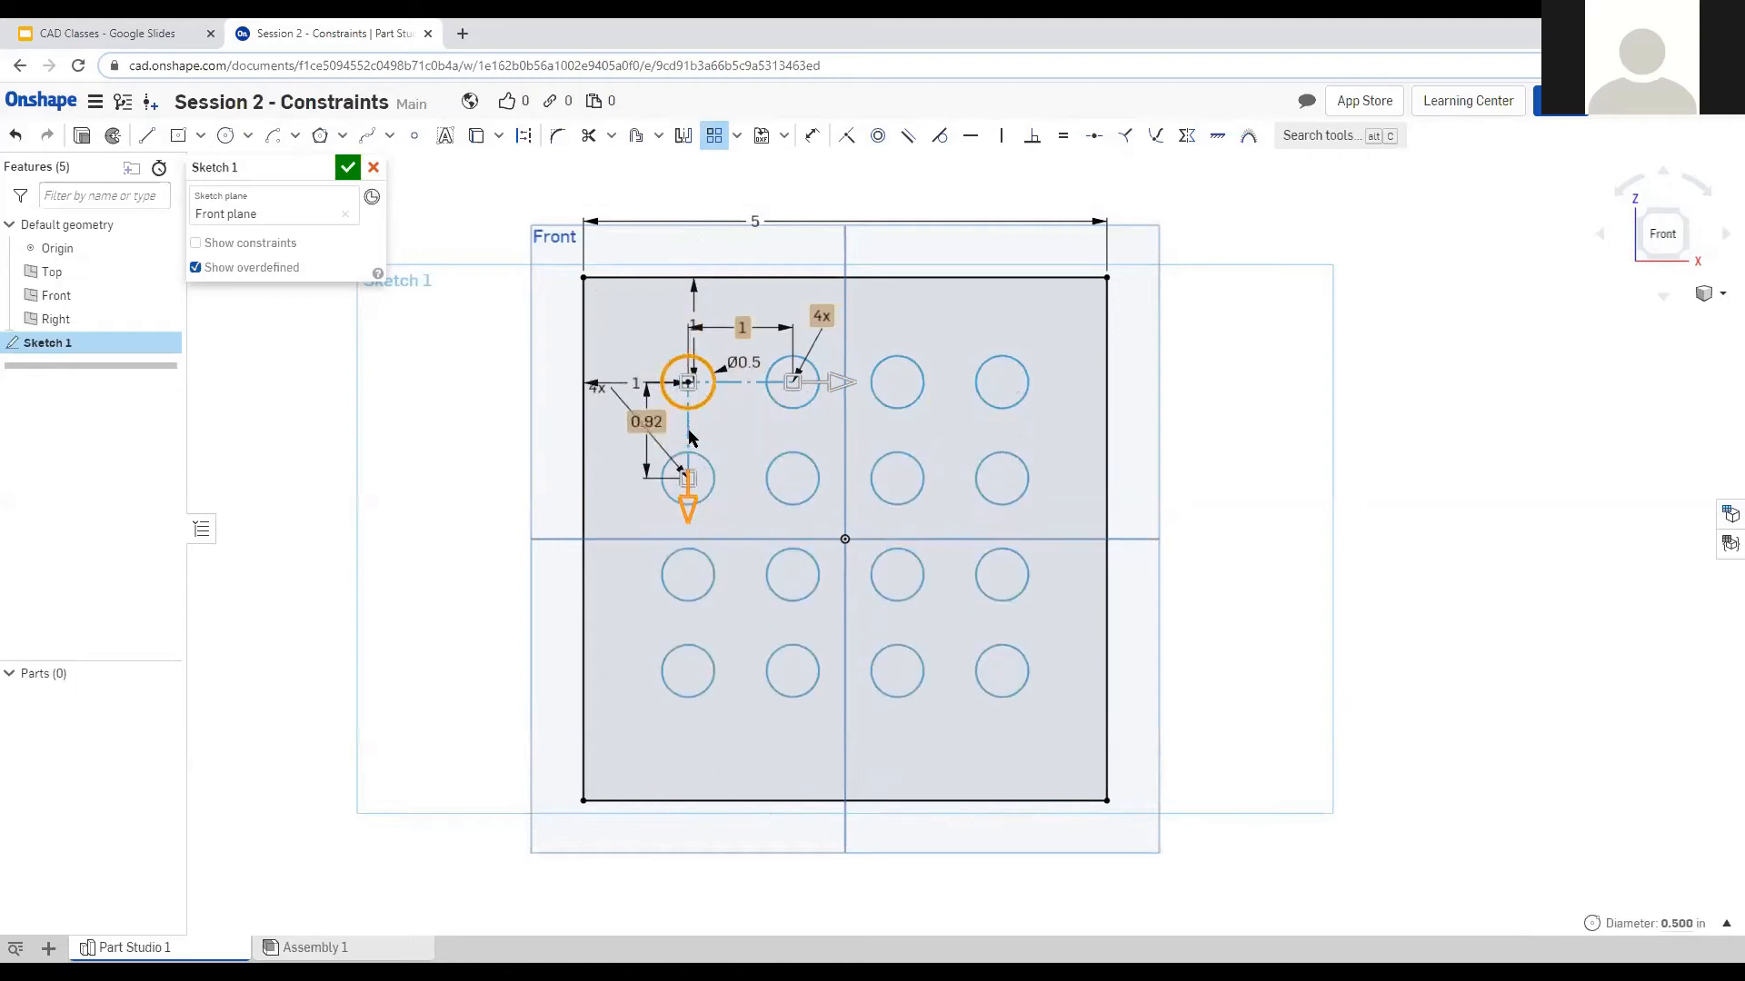
double_click(646, 421)
type("1")
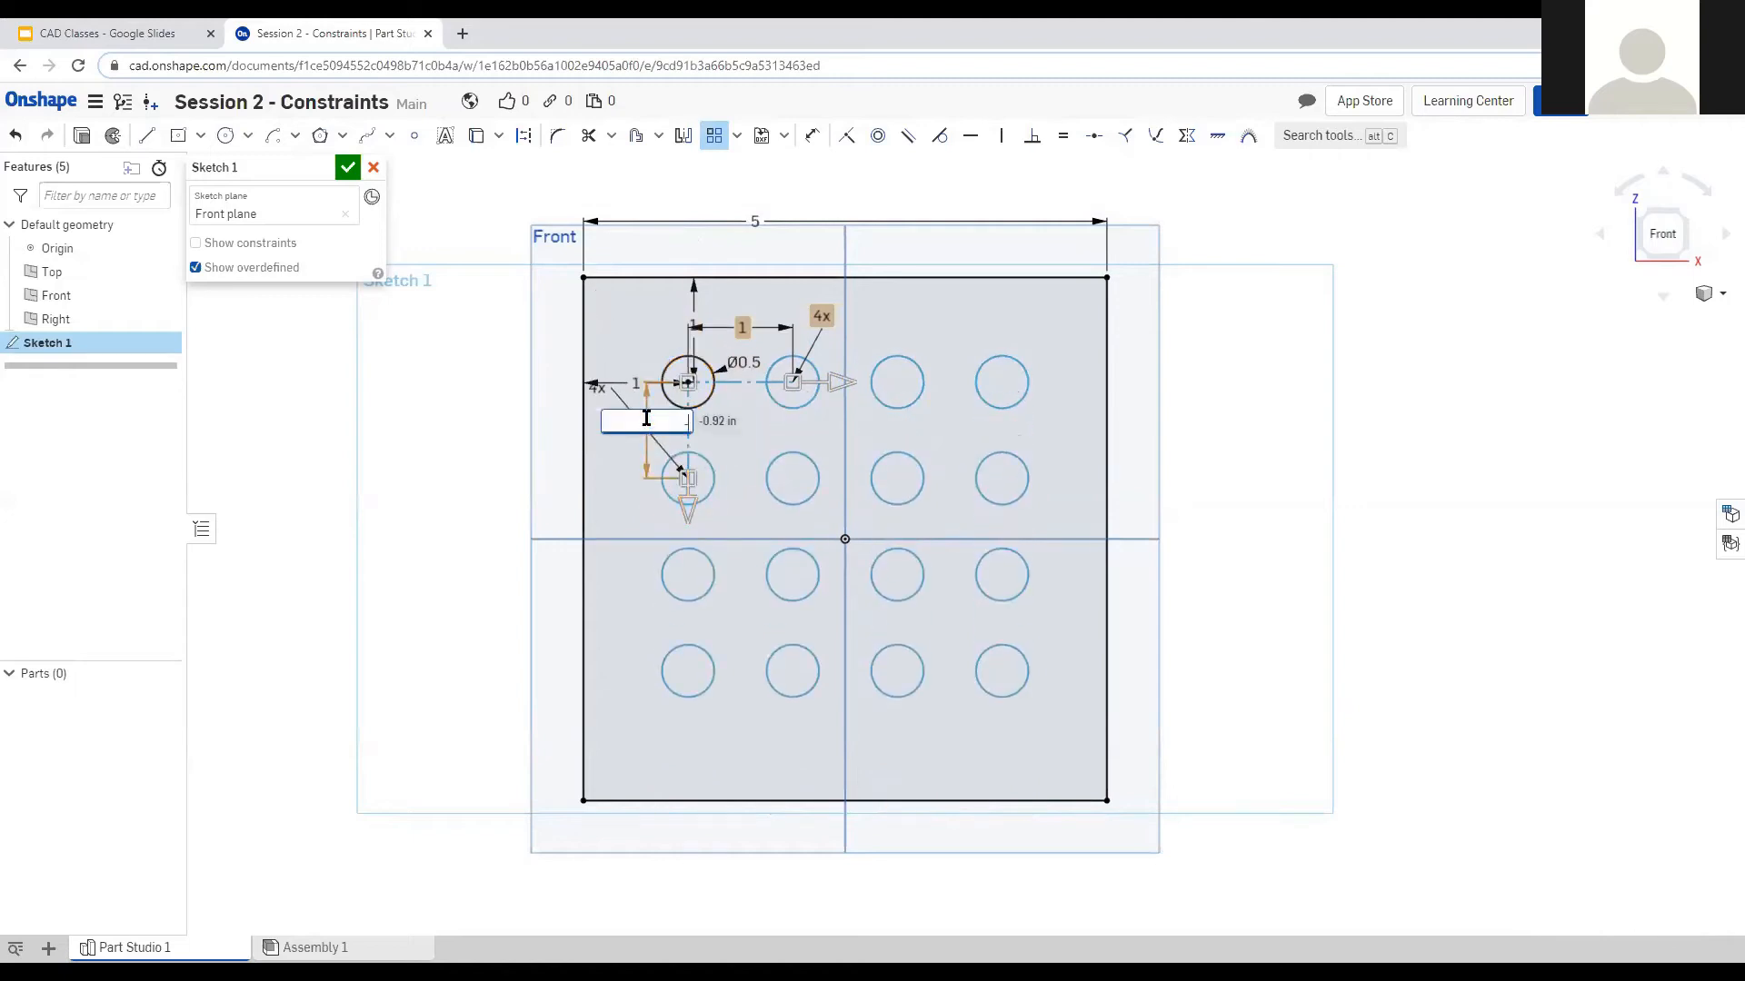
key("Return")
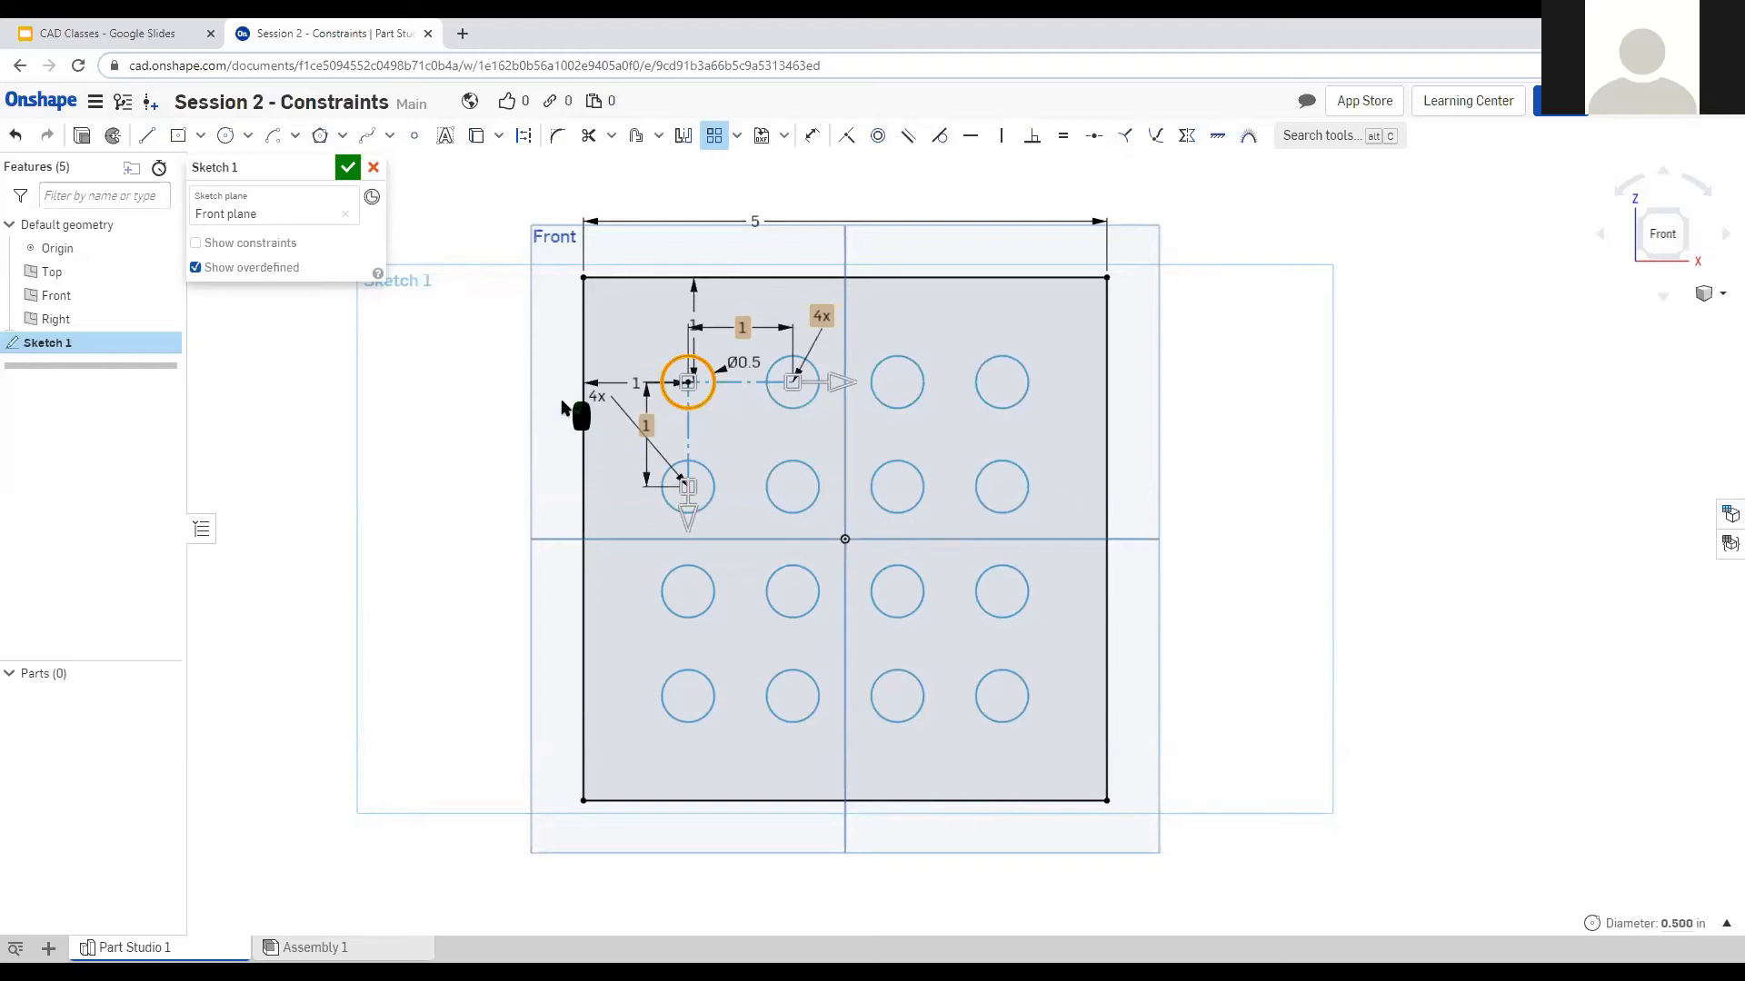
Rearrange the pattern's count and spacing labels, then select the top-left seed circle.
left_click_drag(595, 400, 618, 536)
scroll(990, 392, "up", 1)
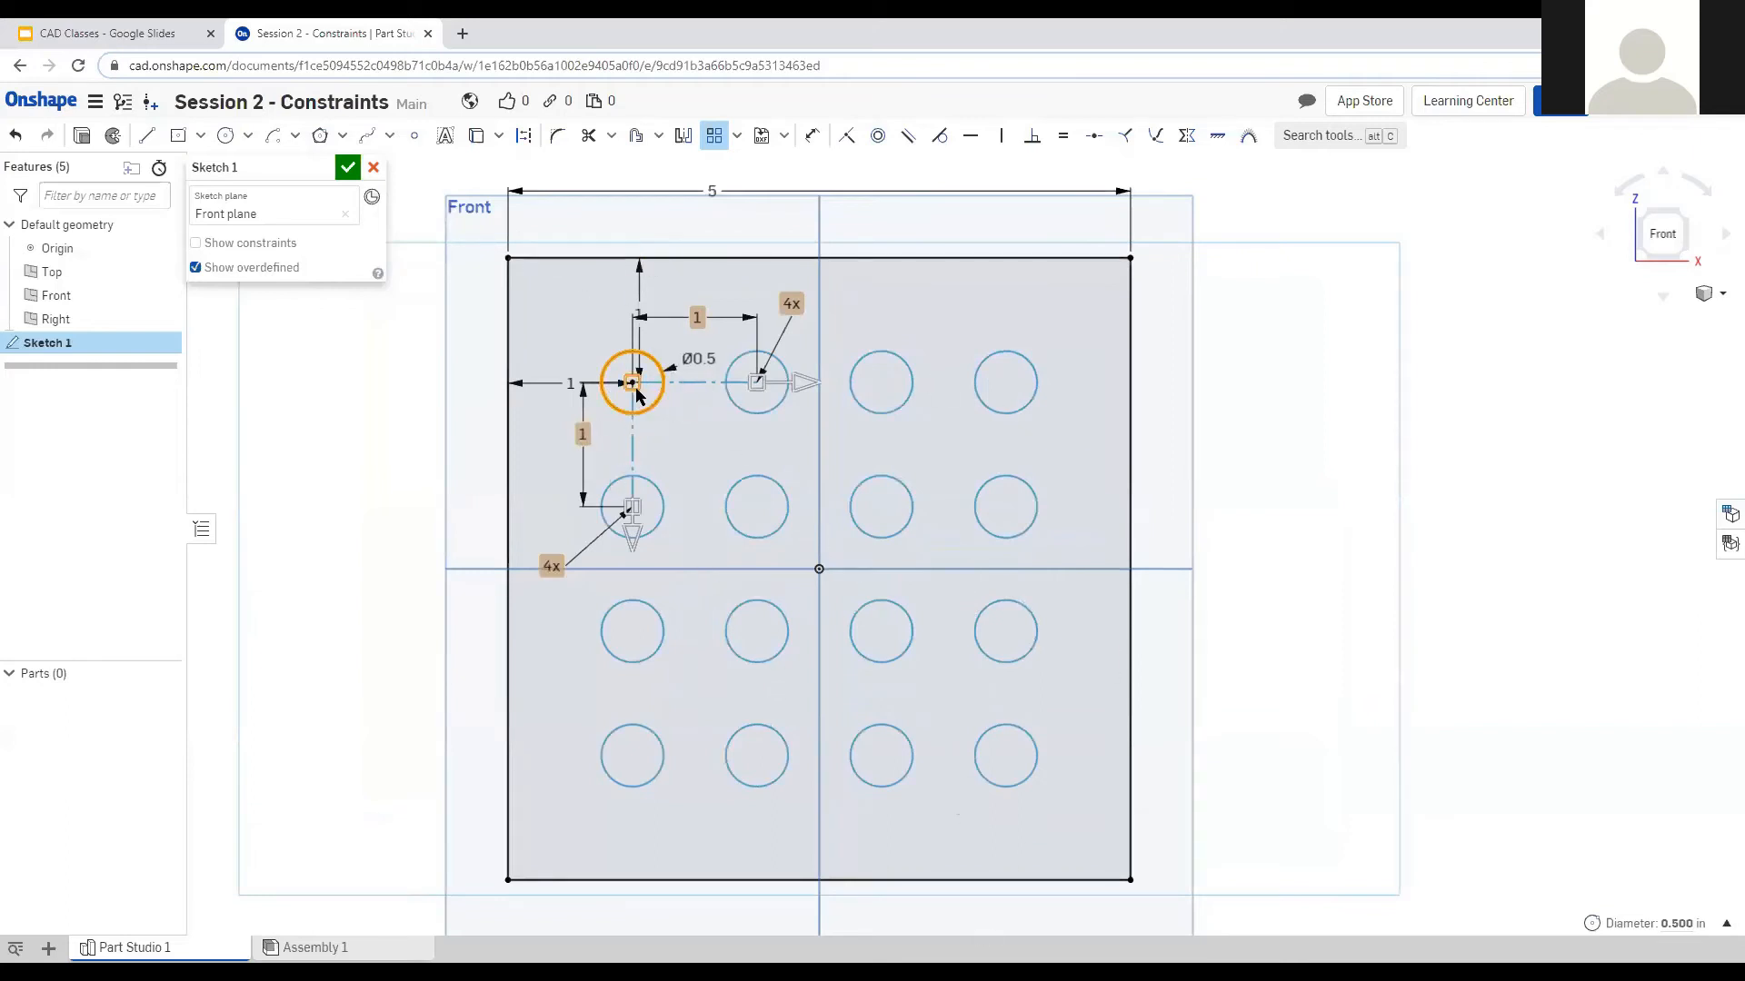
mouse_move(699, 318)
left_mouse_down()
mouse_move(697, 345)
mouse_move(688, 332)
left_mouse_up()
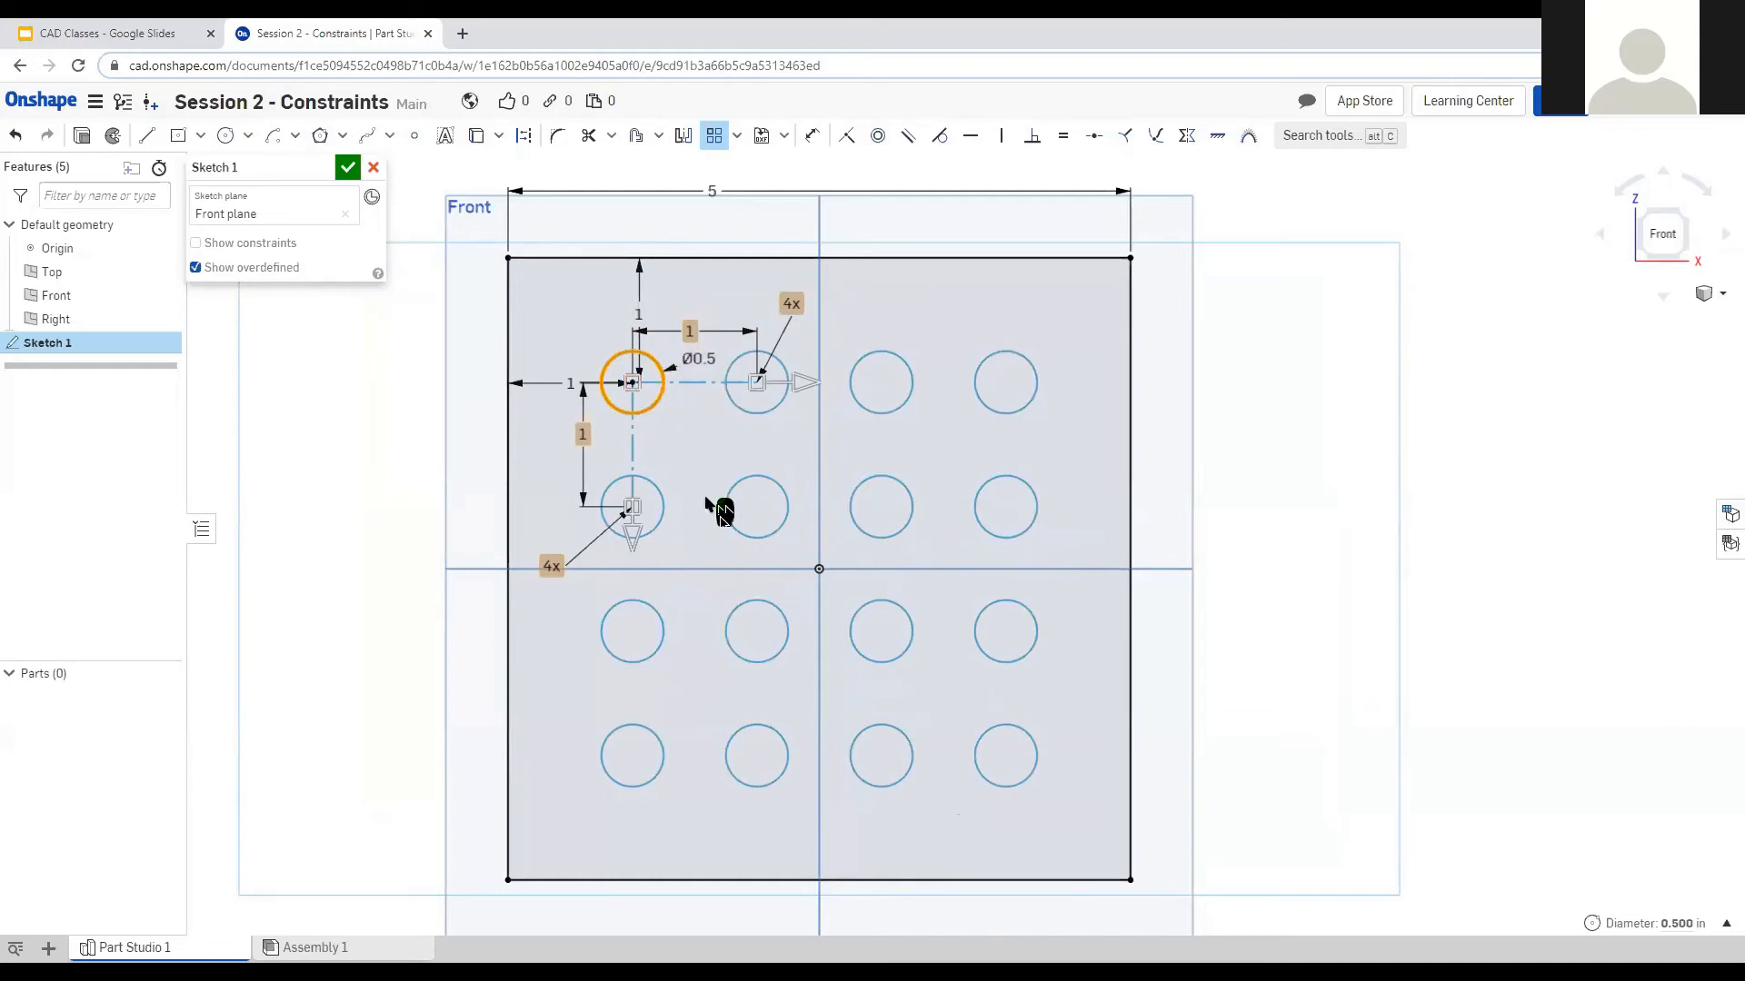
left_click_drag(581, 433, 578, 445)
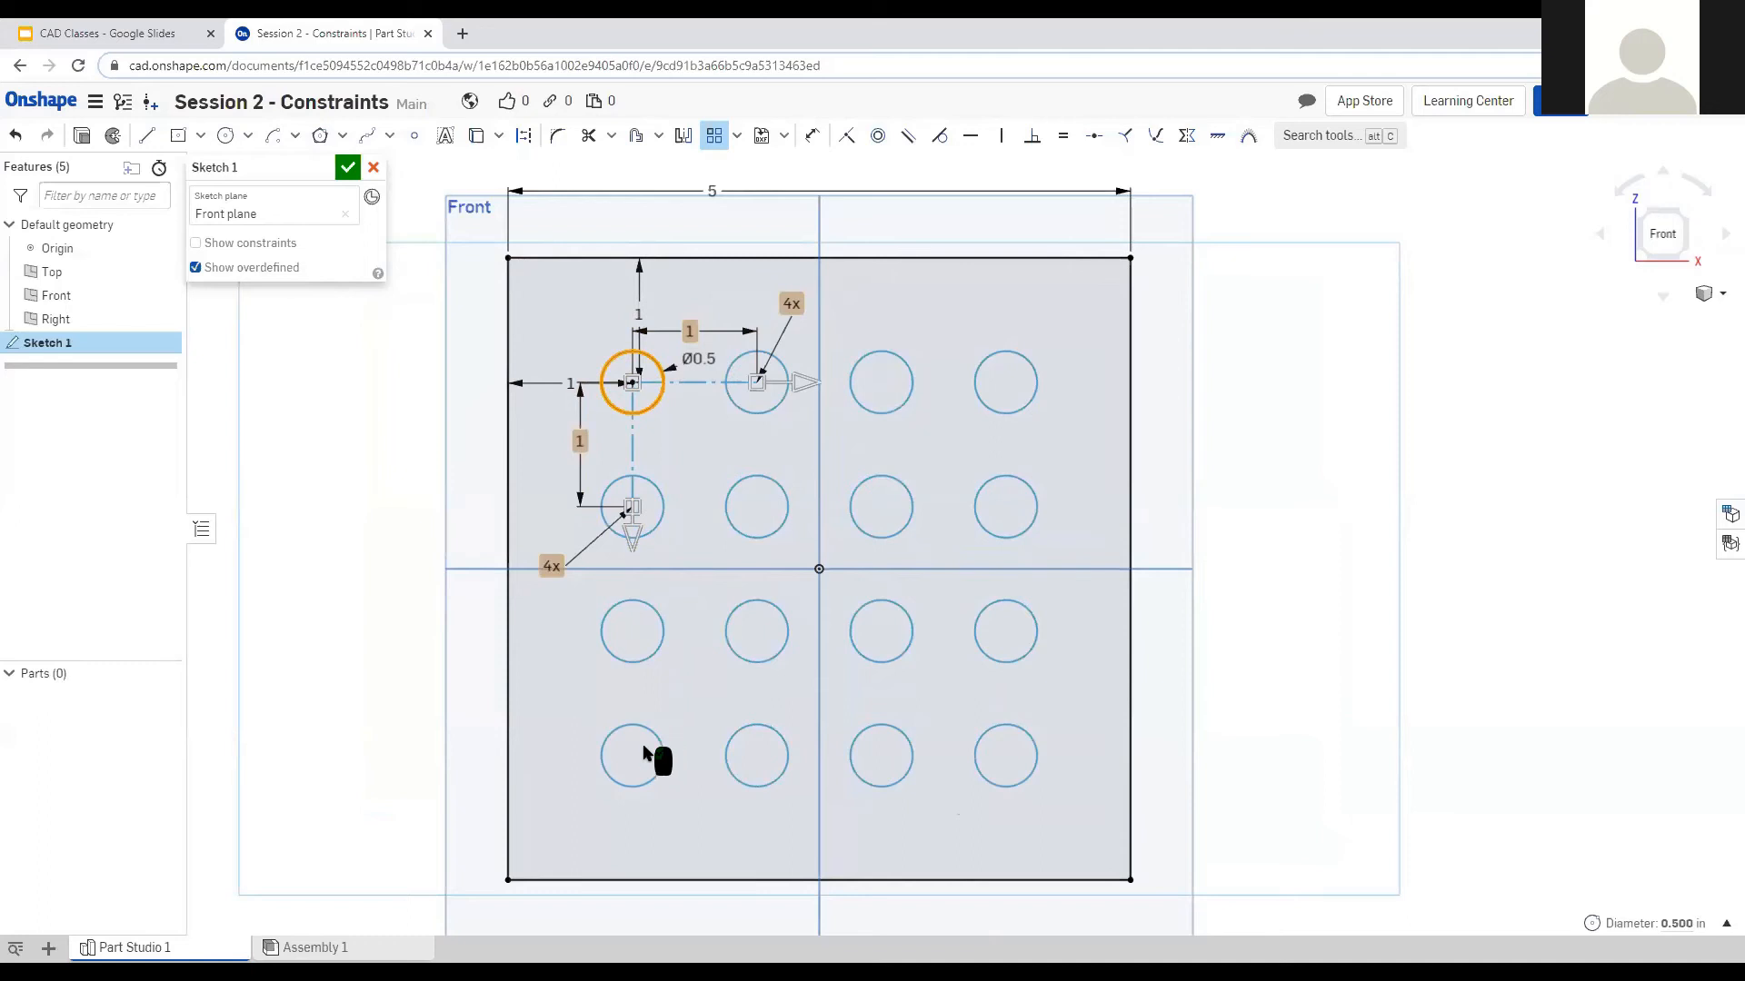
left_click_drag(542, 566, 560, 549)
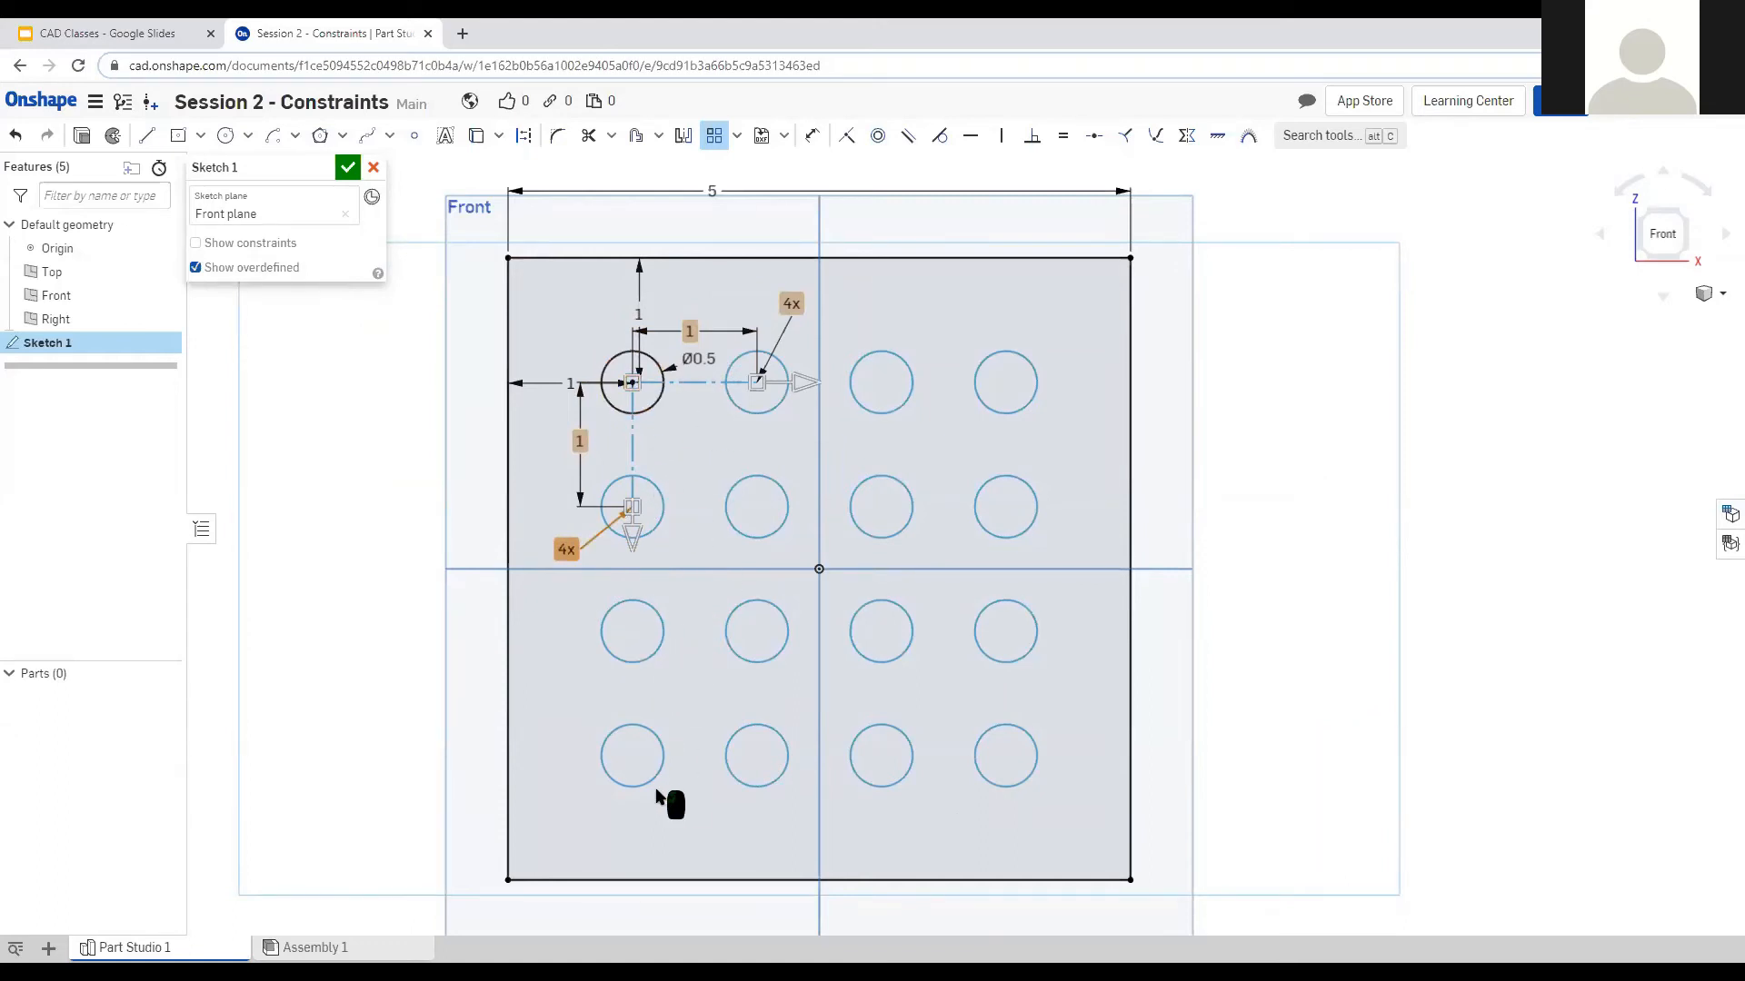
left_click_drag(792, 303, 814, 308)
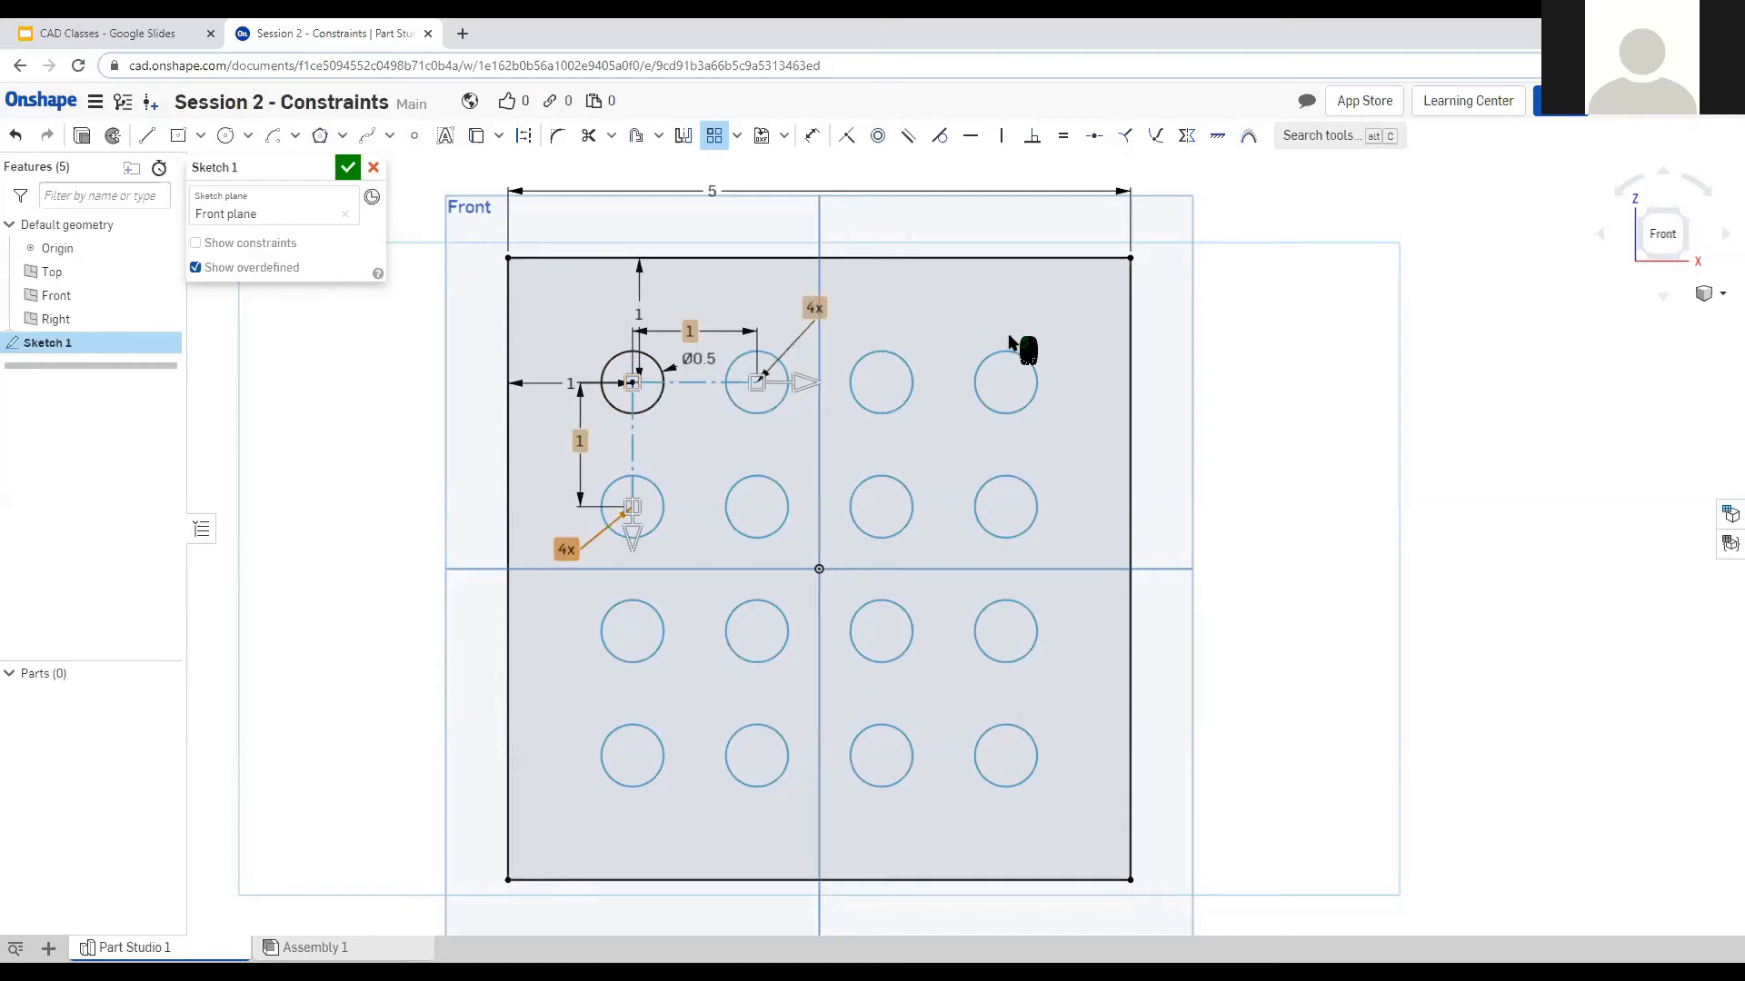
left_click(636, 380)
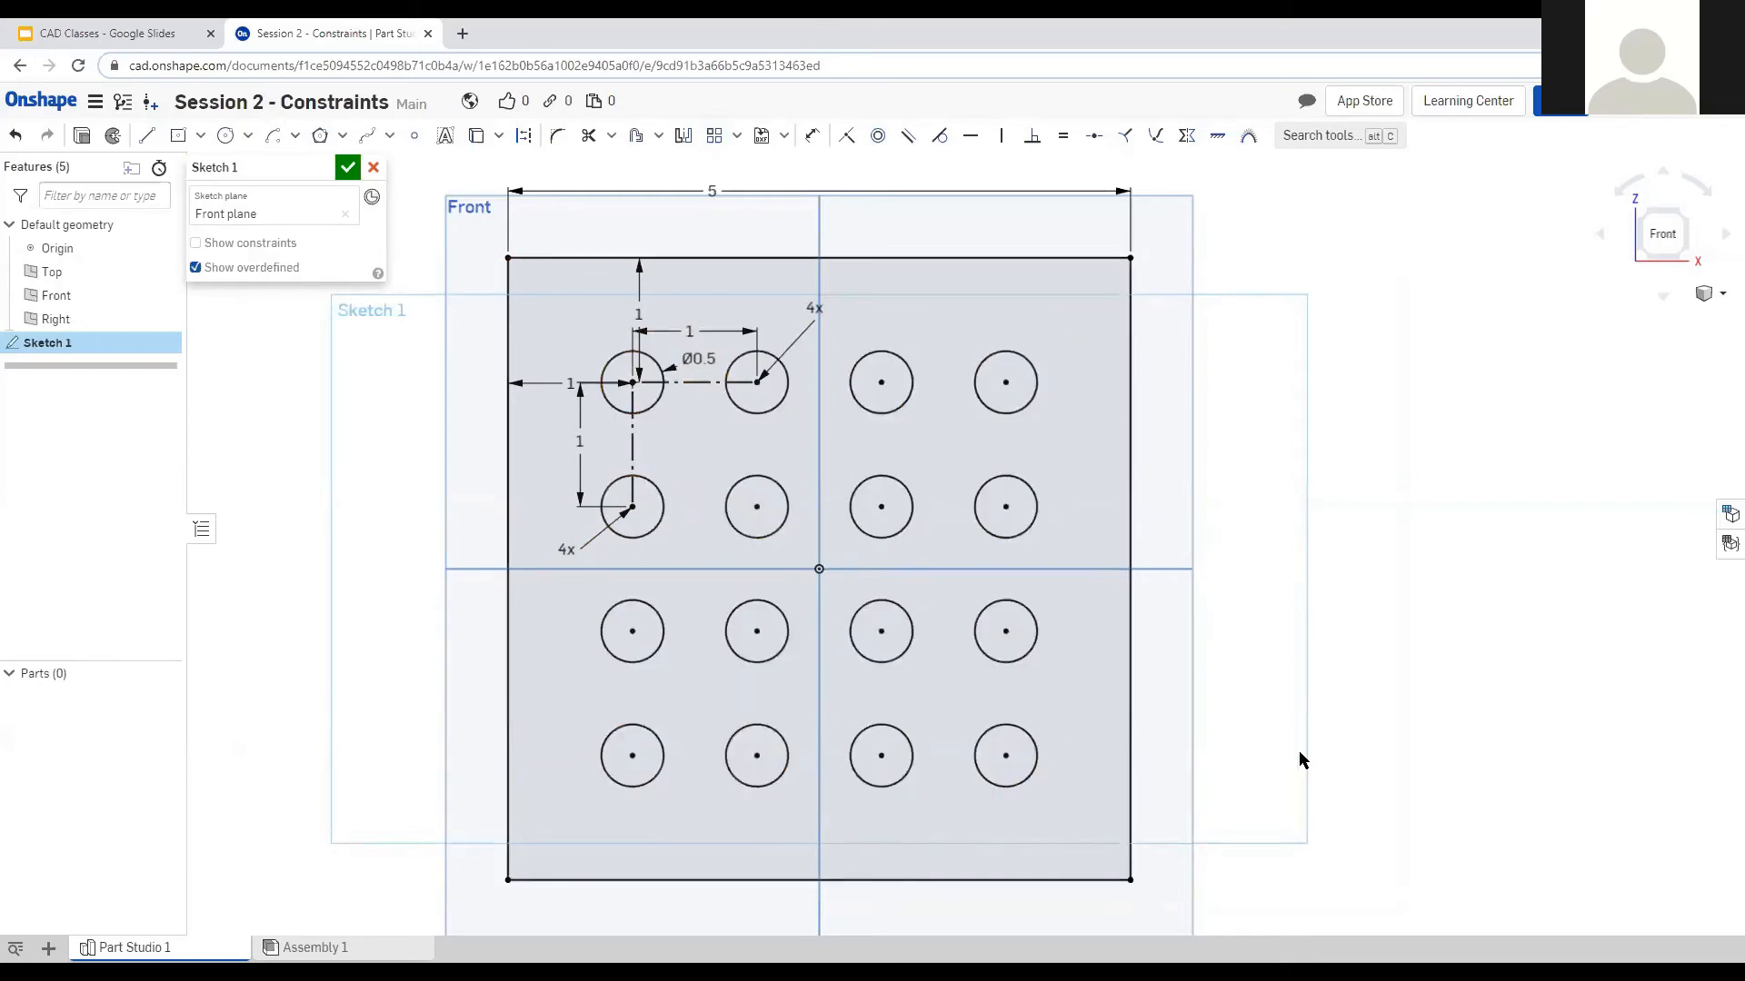
Extrude Sketch 1 into a plate, undo it, and view the sketch from the Front.
left_click(80, 137)
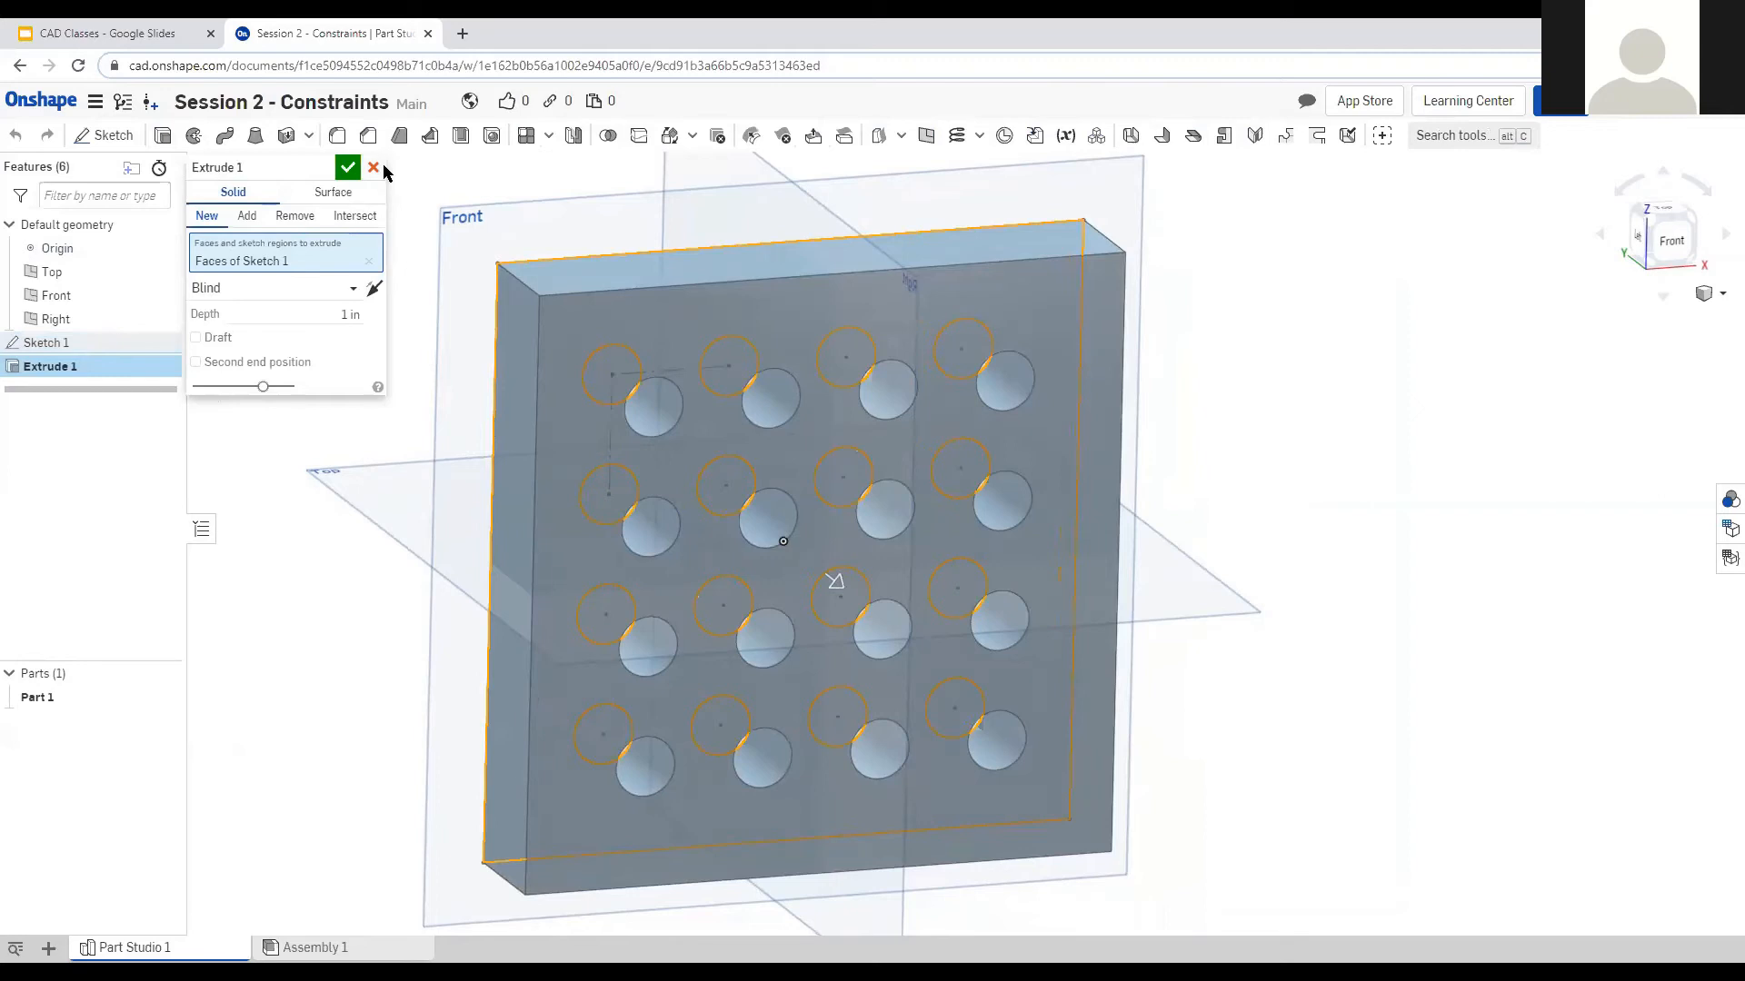
left_click(348, 167)
key("ctrl+z")
left_click(1670, 240)
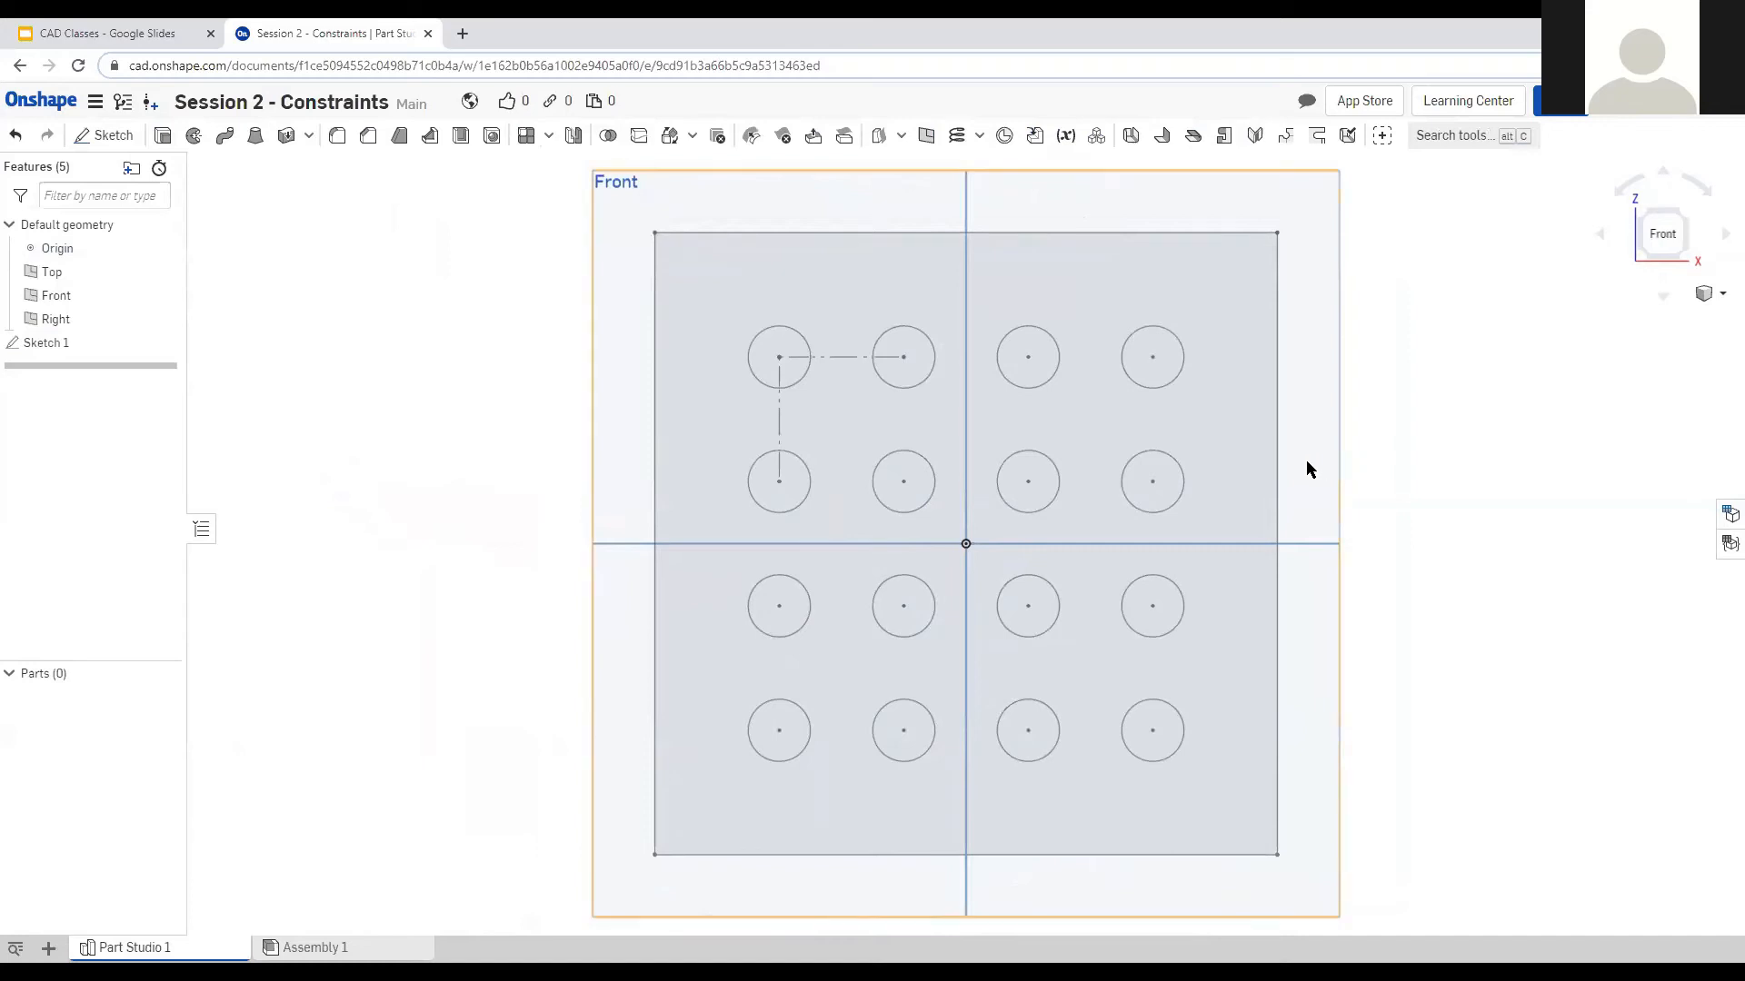
Reopen Sketch 1, delete the vertical constraint, and swing the circle pattern diagonally.
scroll(607, 507, "down", 1)
scroll(1045, 494, "up", 1)
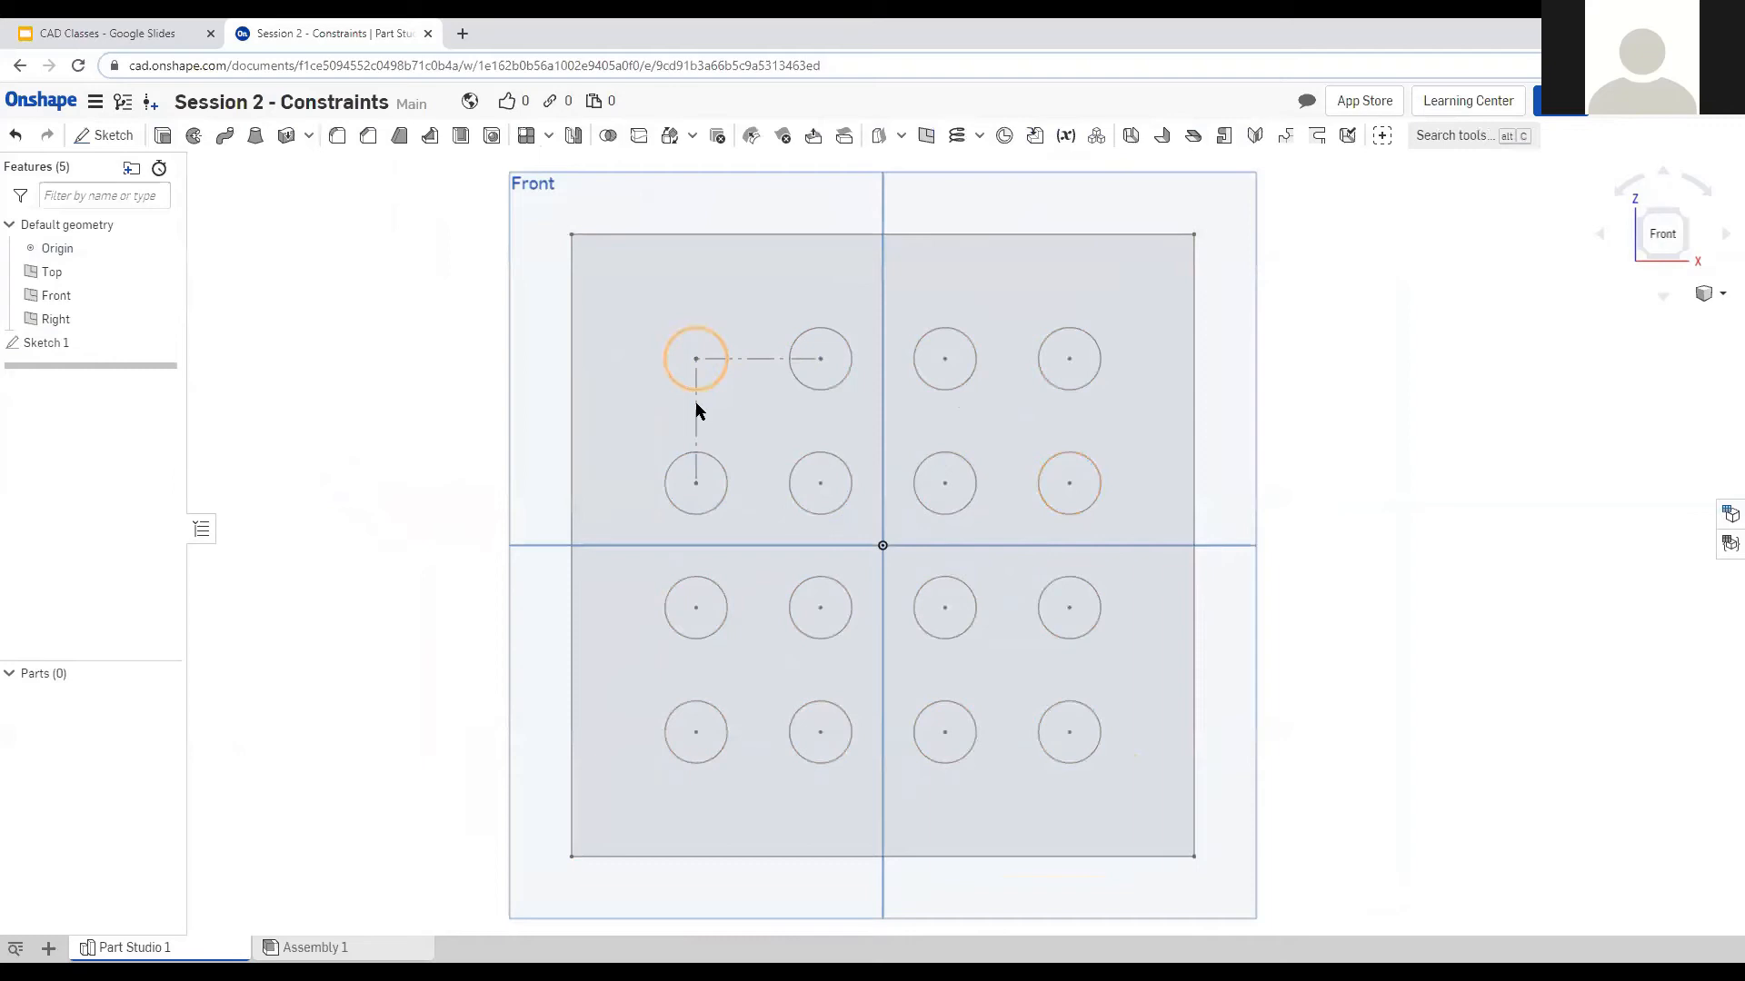
double_click(87, 334)
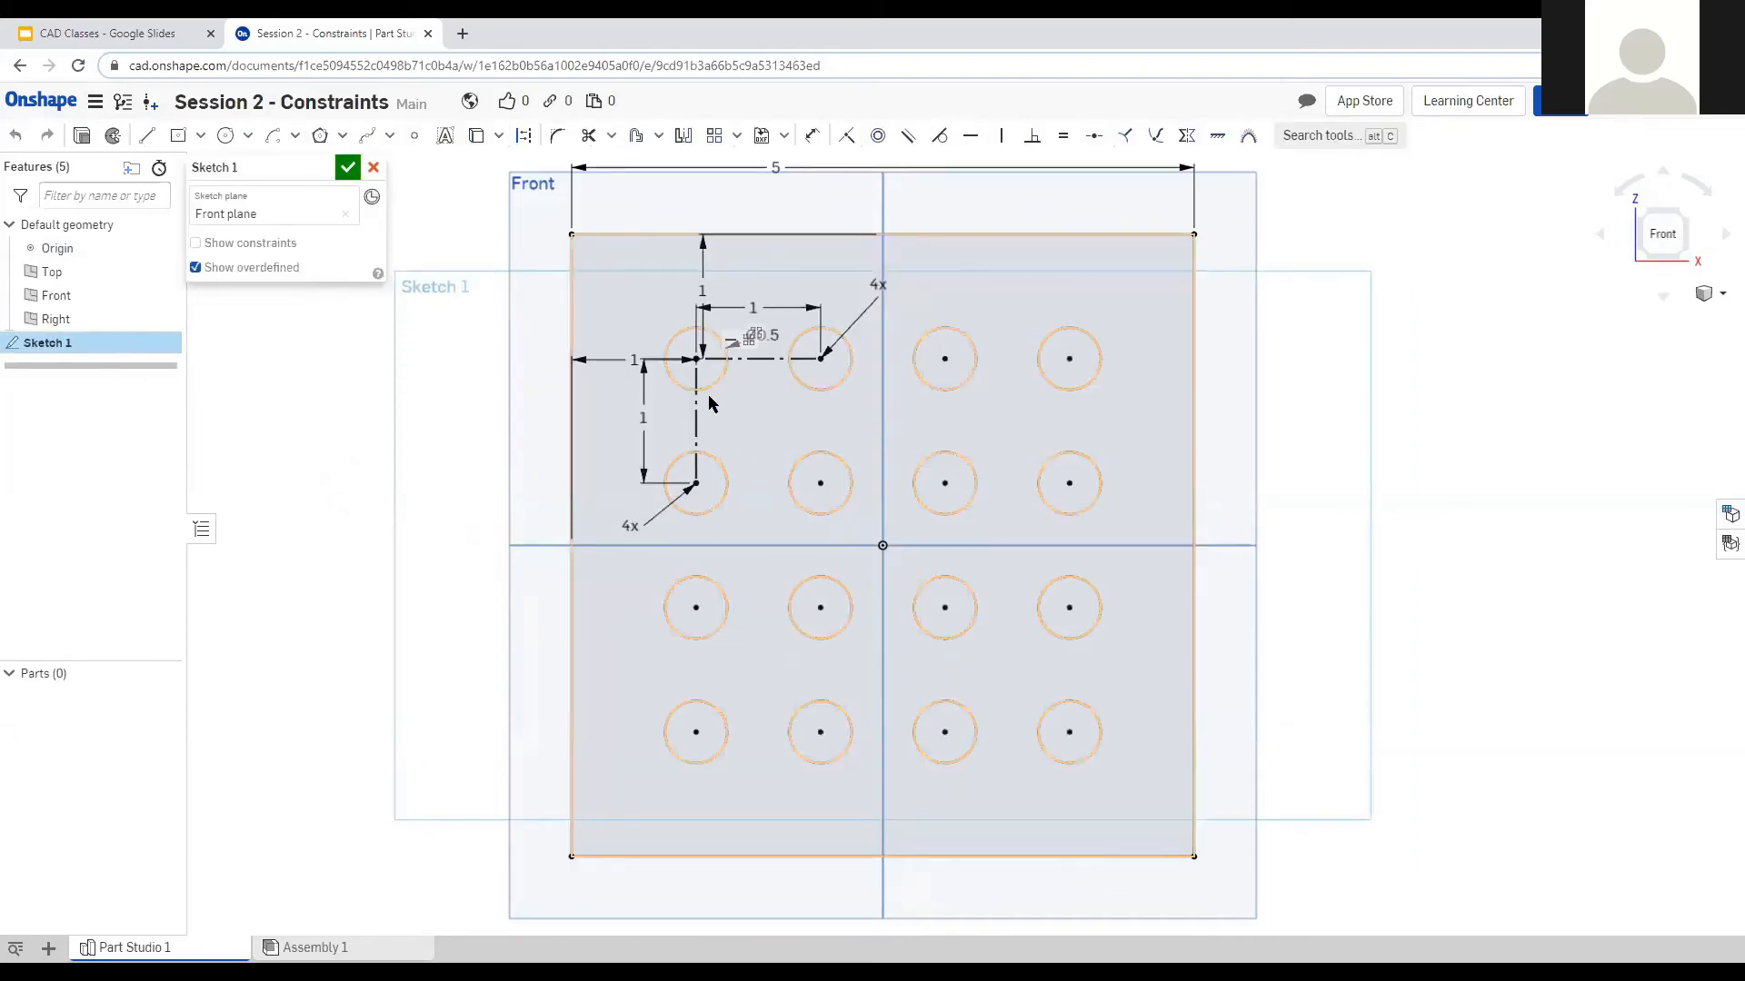
left_click(696, 447)
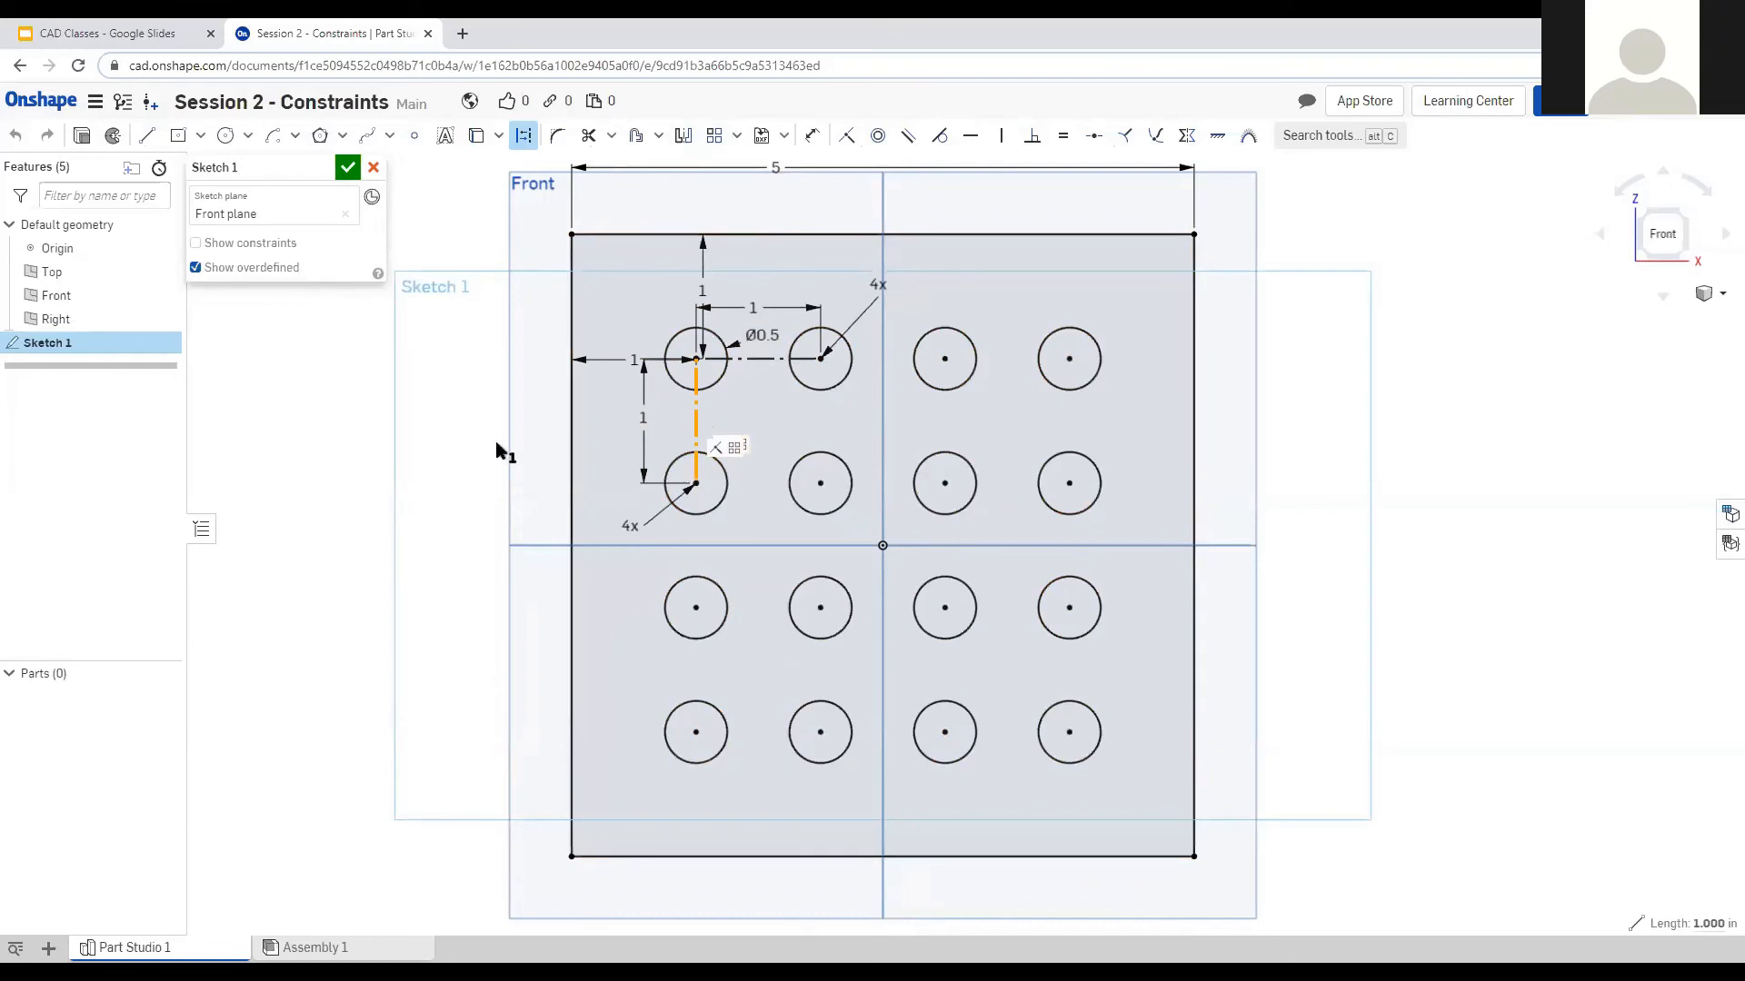
key("Escape")
left_click(699, 385)
key("Delete")
left_click_drag(699, 486, 795, 485)
Draw a line between two circle centres and try, then undo, an Equal constraint on the triangle sides.
left_click(146, 136)
left_click(821, 359)
left_click(770, 458)
key("Escape")
left_click(792, 408)
left_click(734, 409)
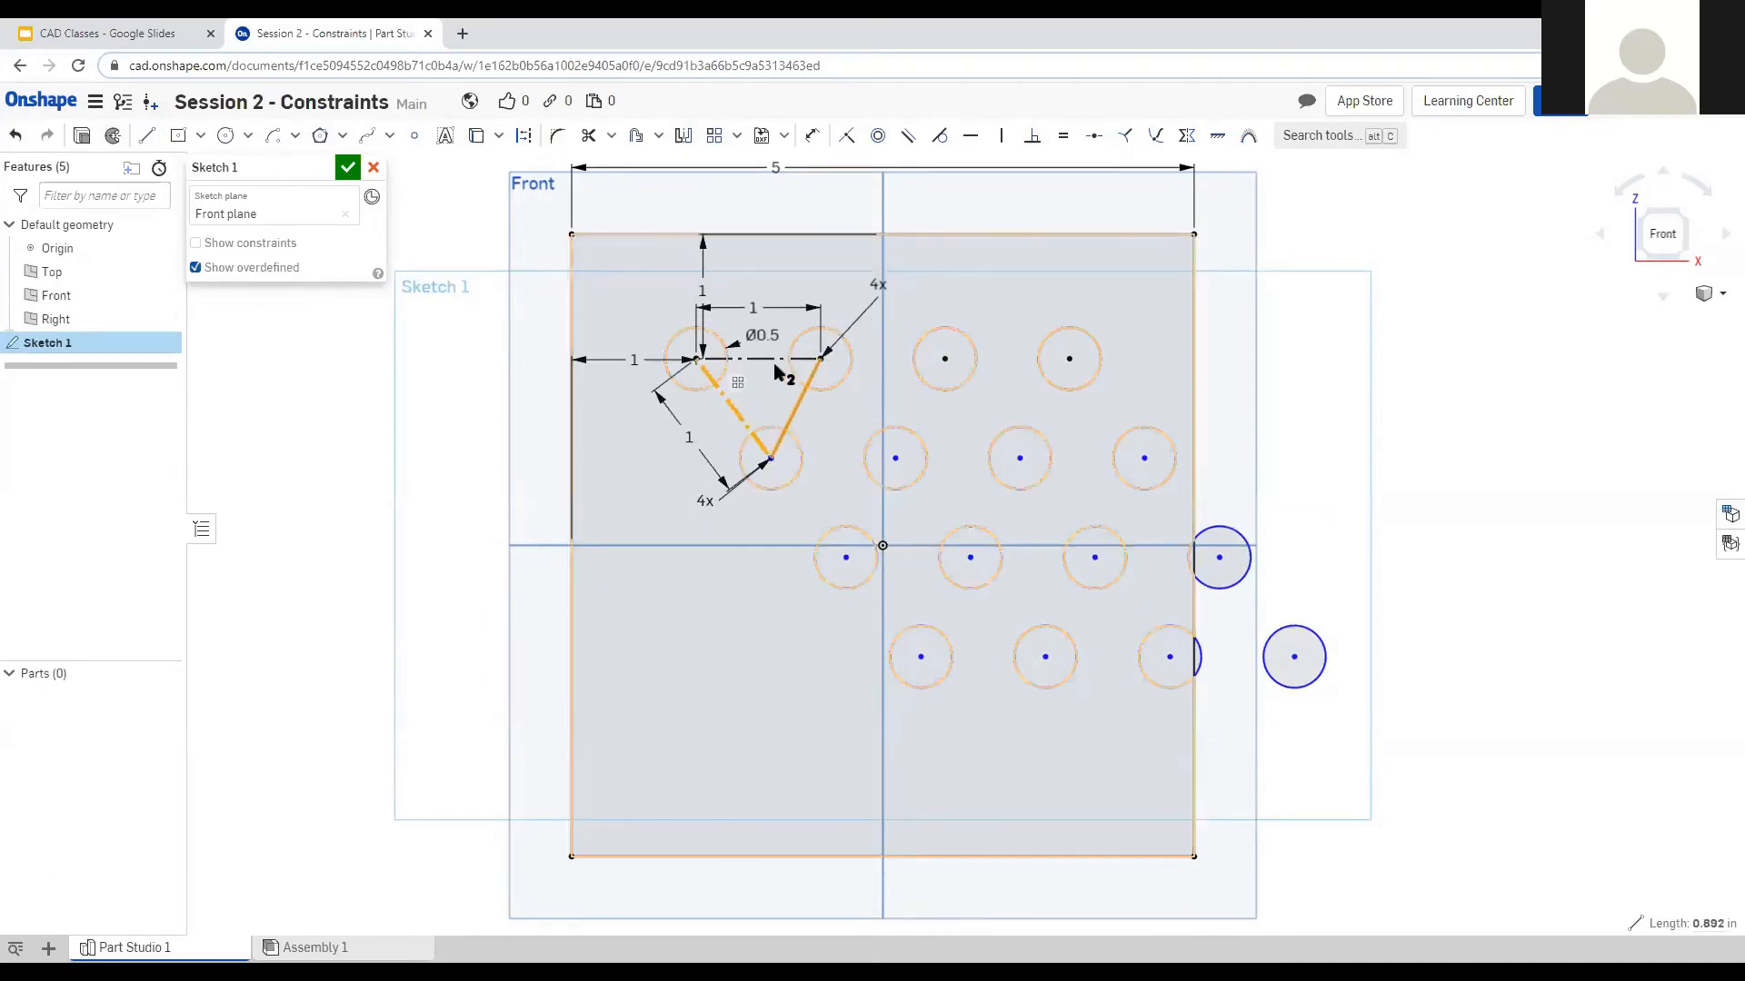
left_click(768, 359)
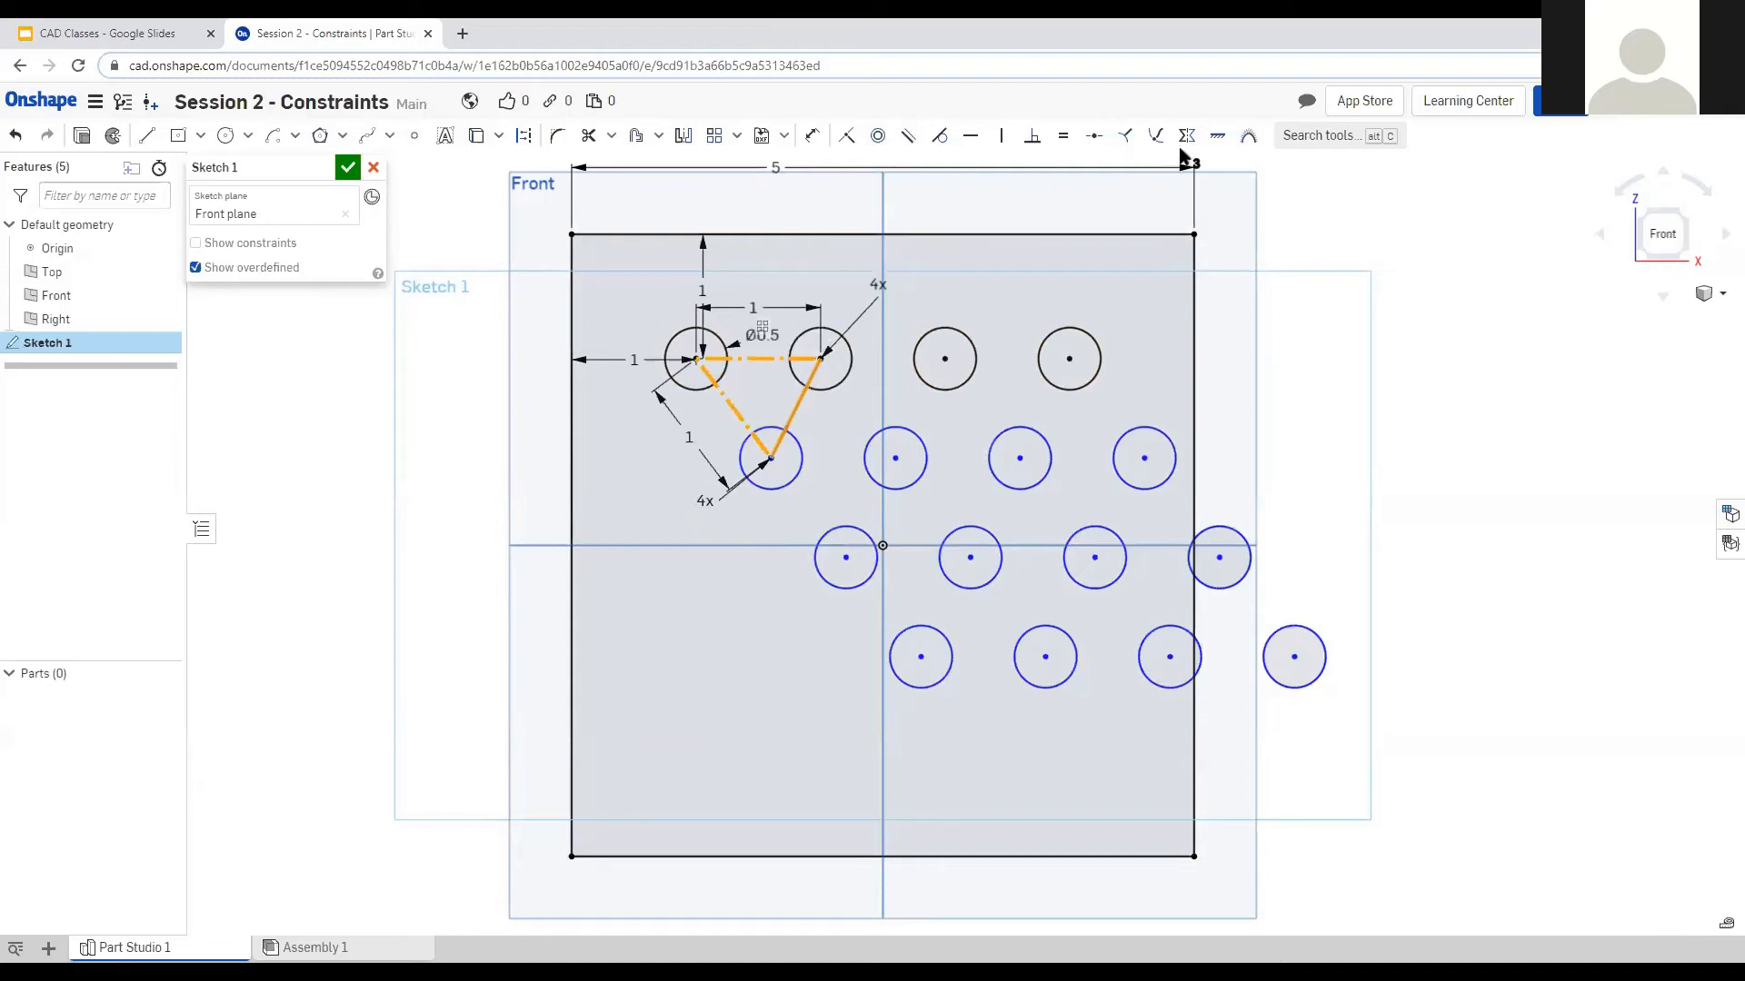
left_click(1056, 136)
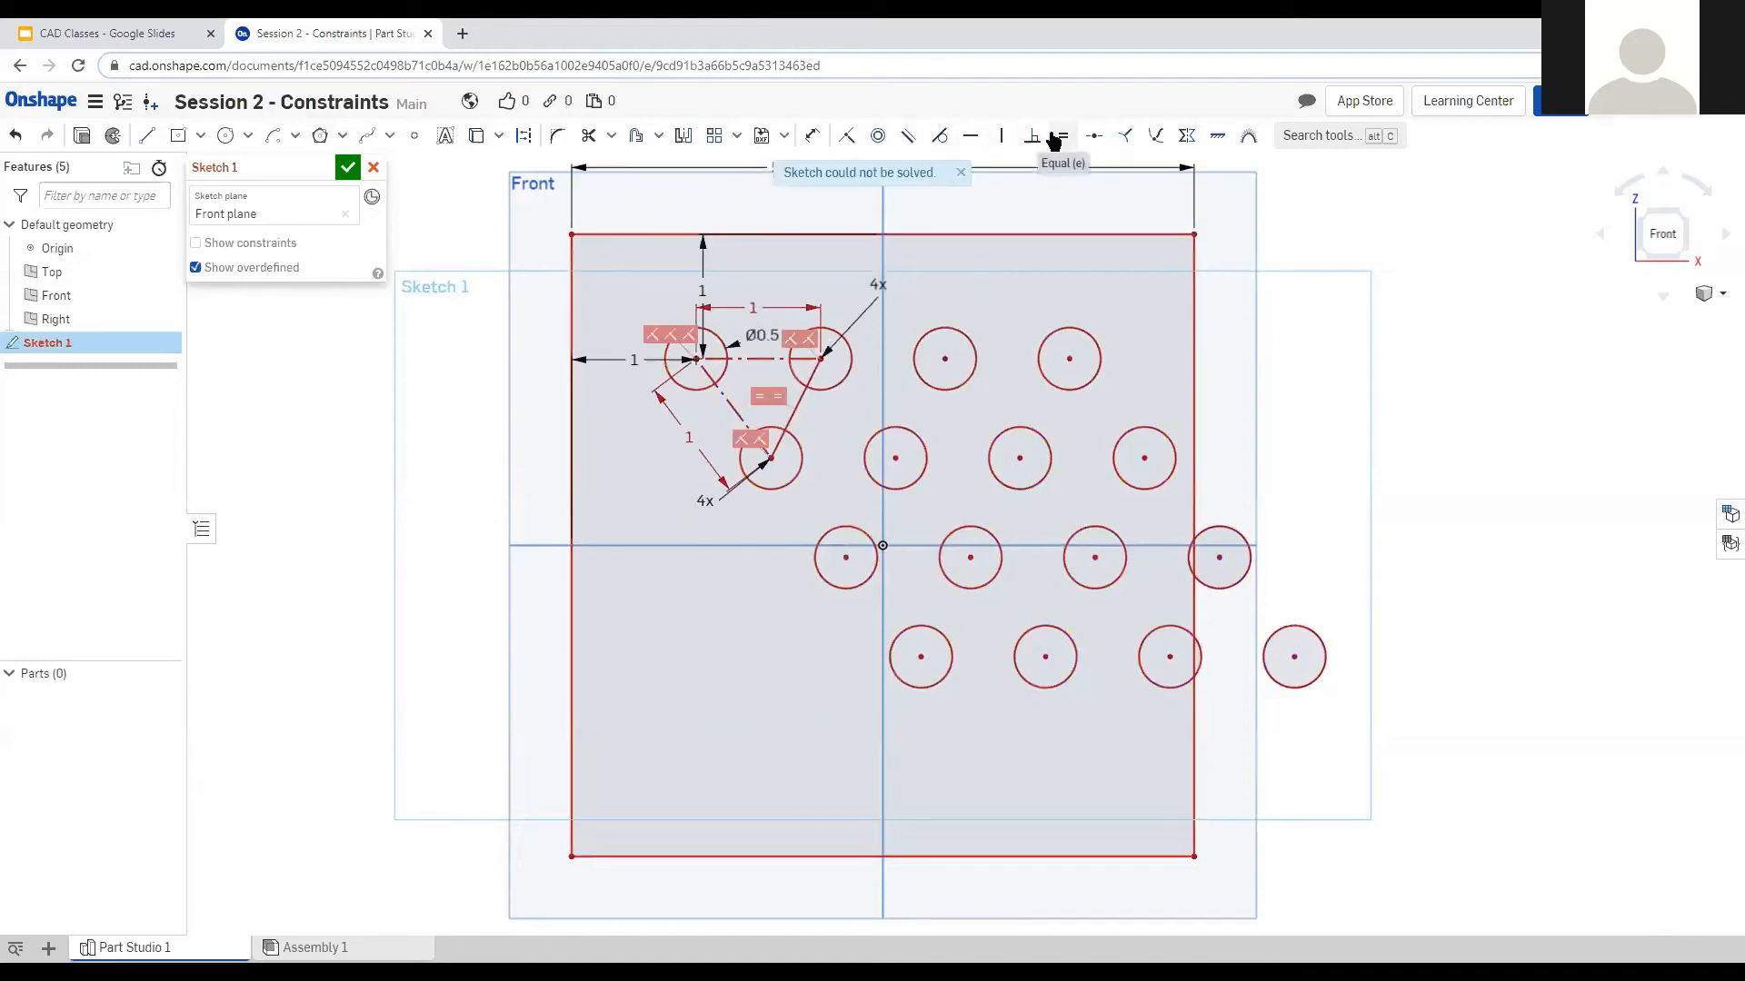
key("ctrl+z")
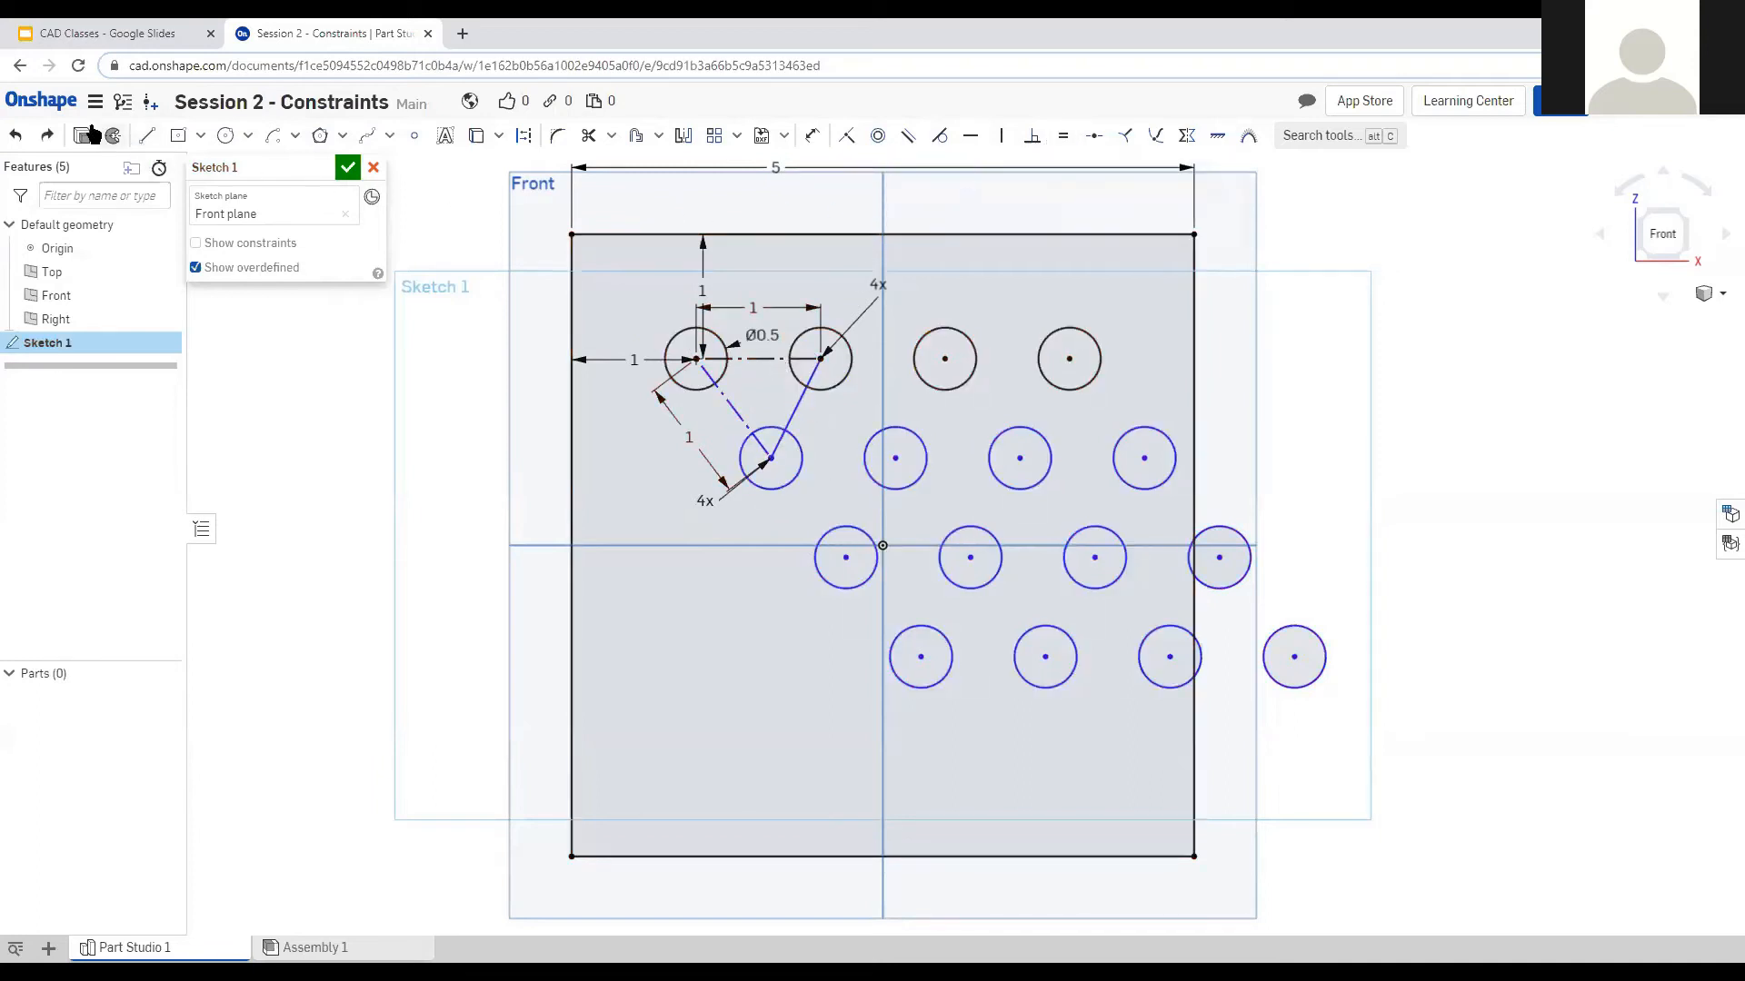
Dimension the slanted centre-to-centre line to 1 inch and make it construction geometry.
key("u")
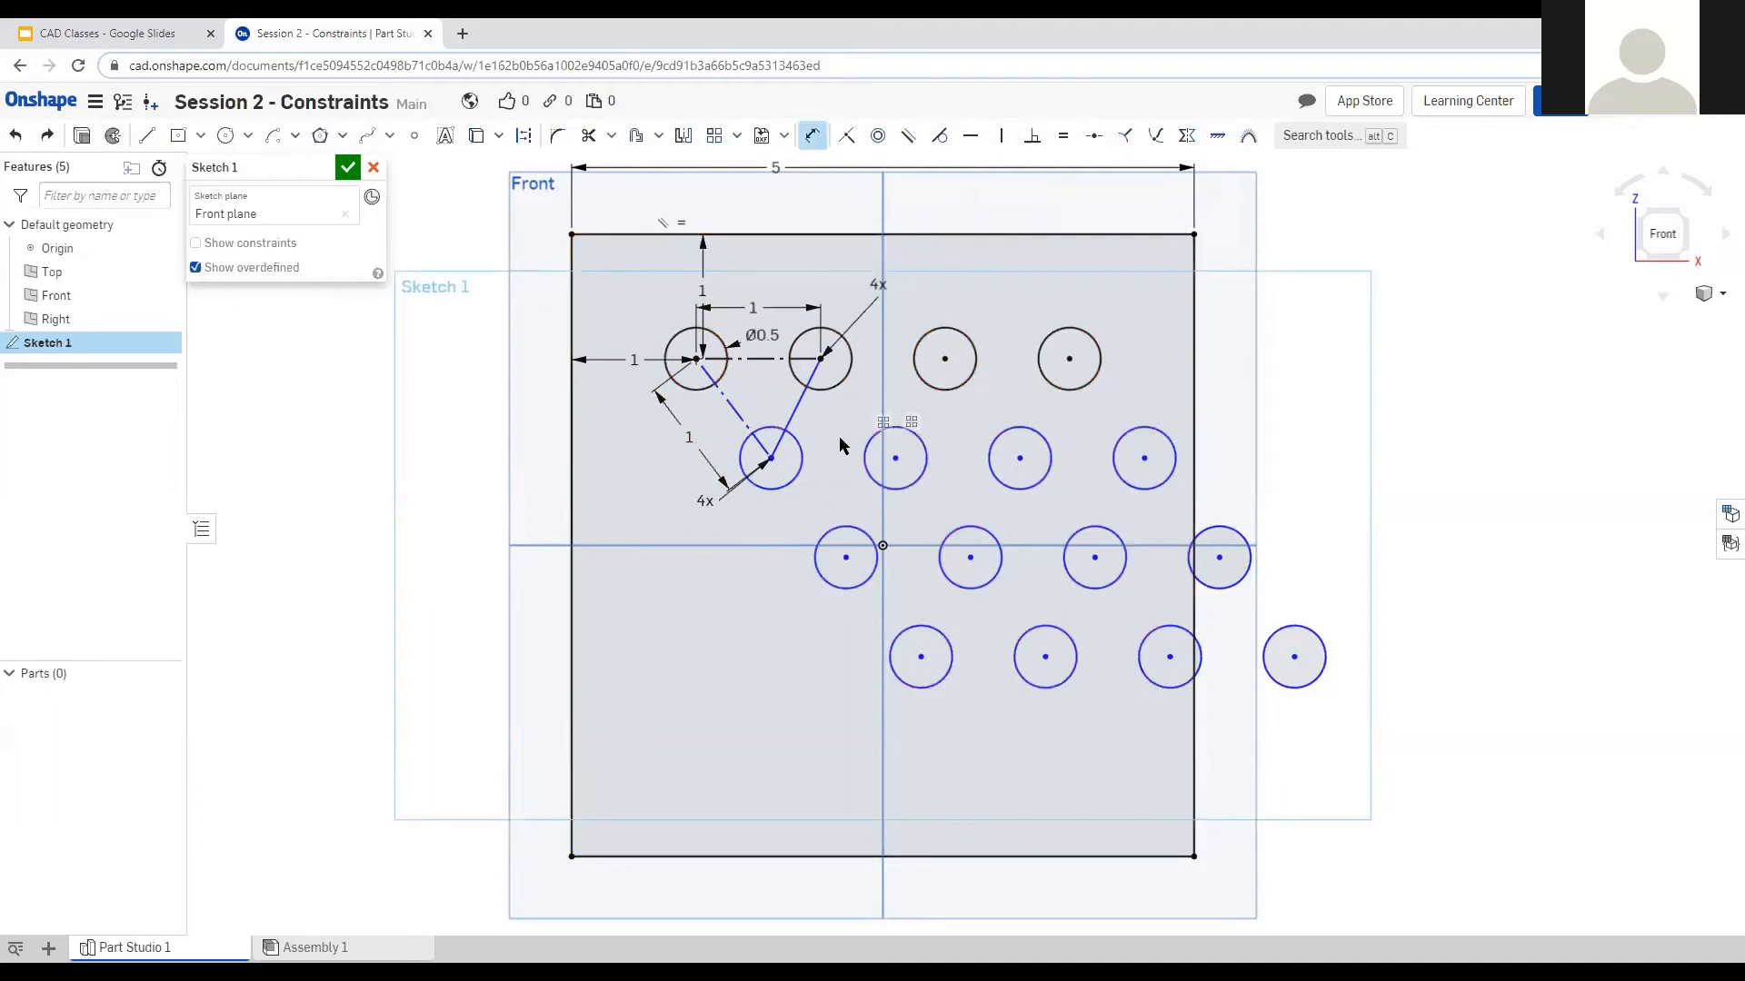
left_click(888, 414)
type("1")
key("Return")
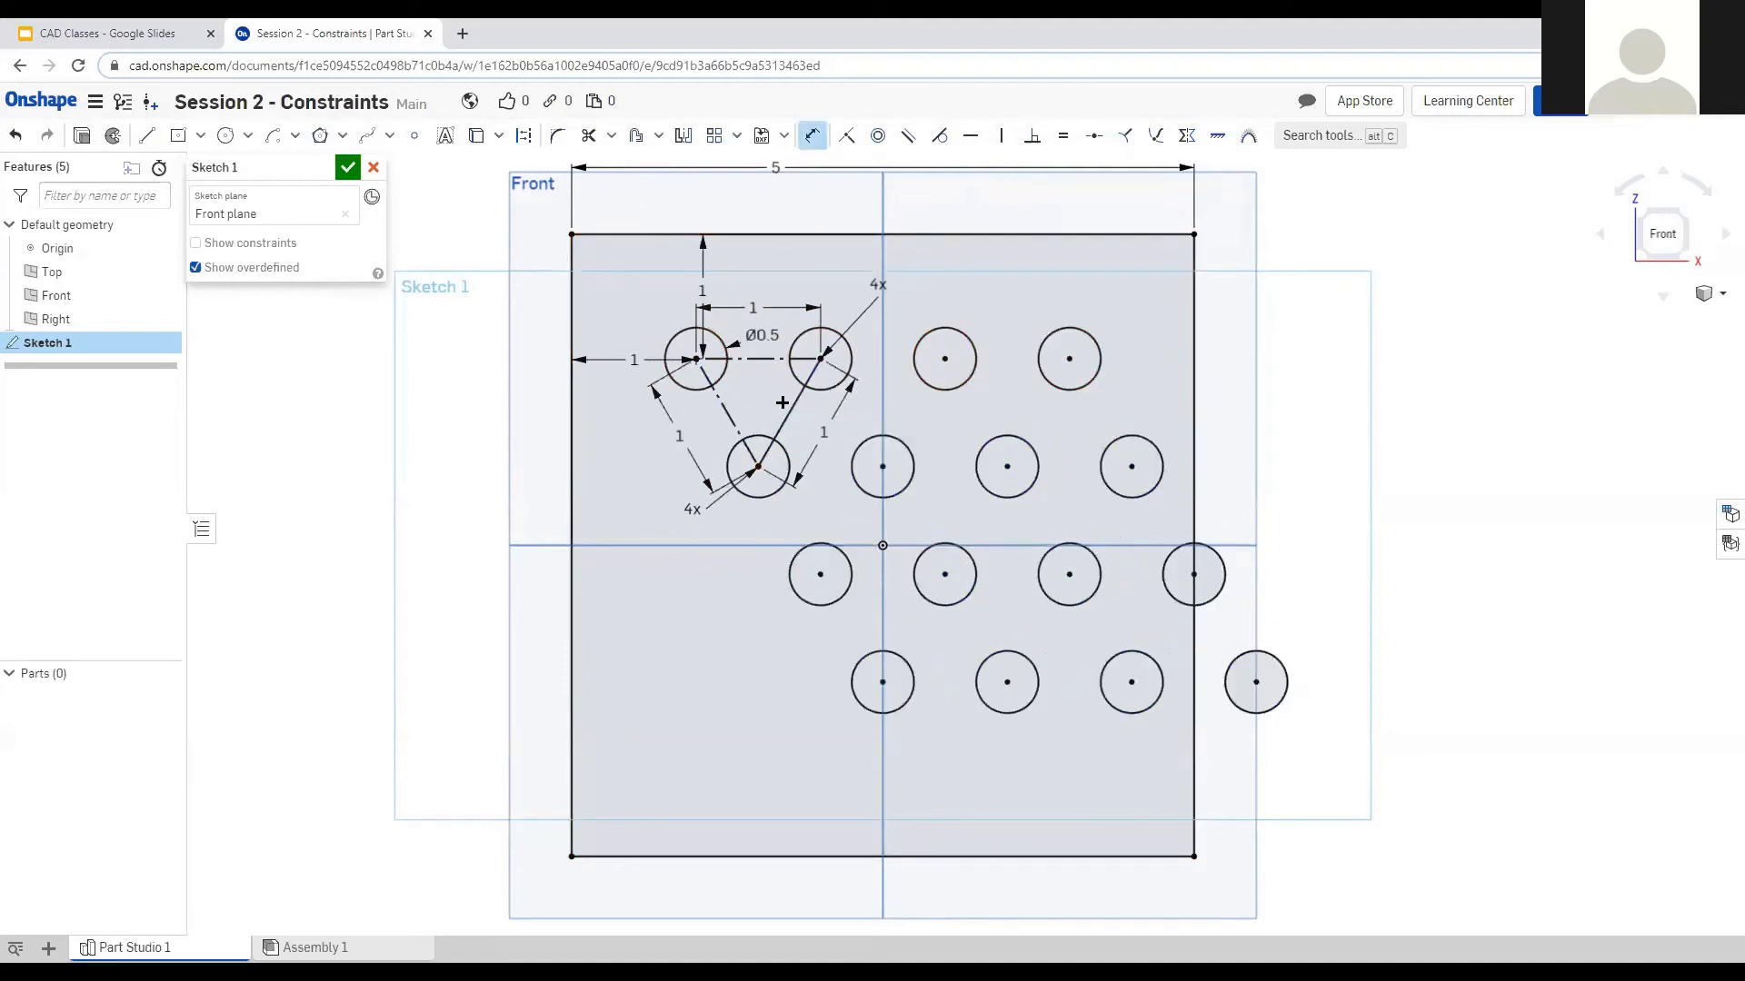
key("Escape")
left_click(792, 405)
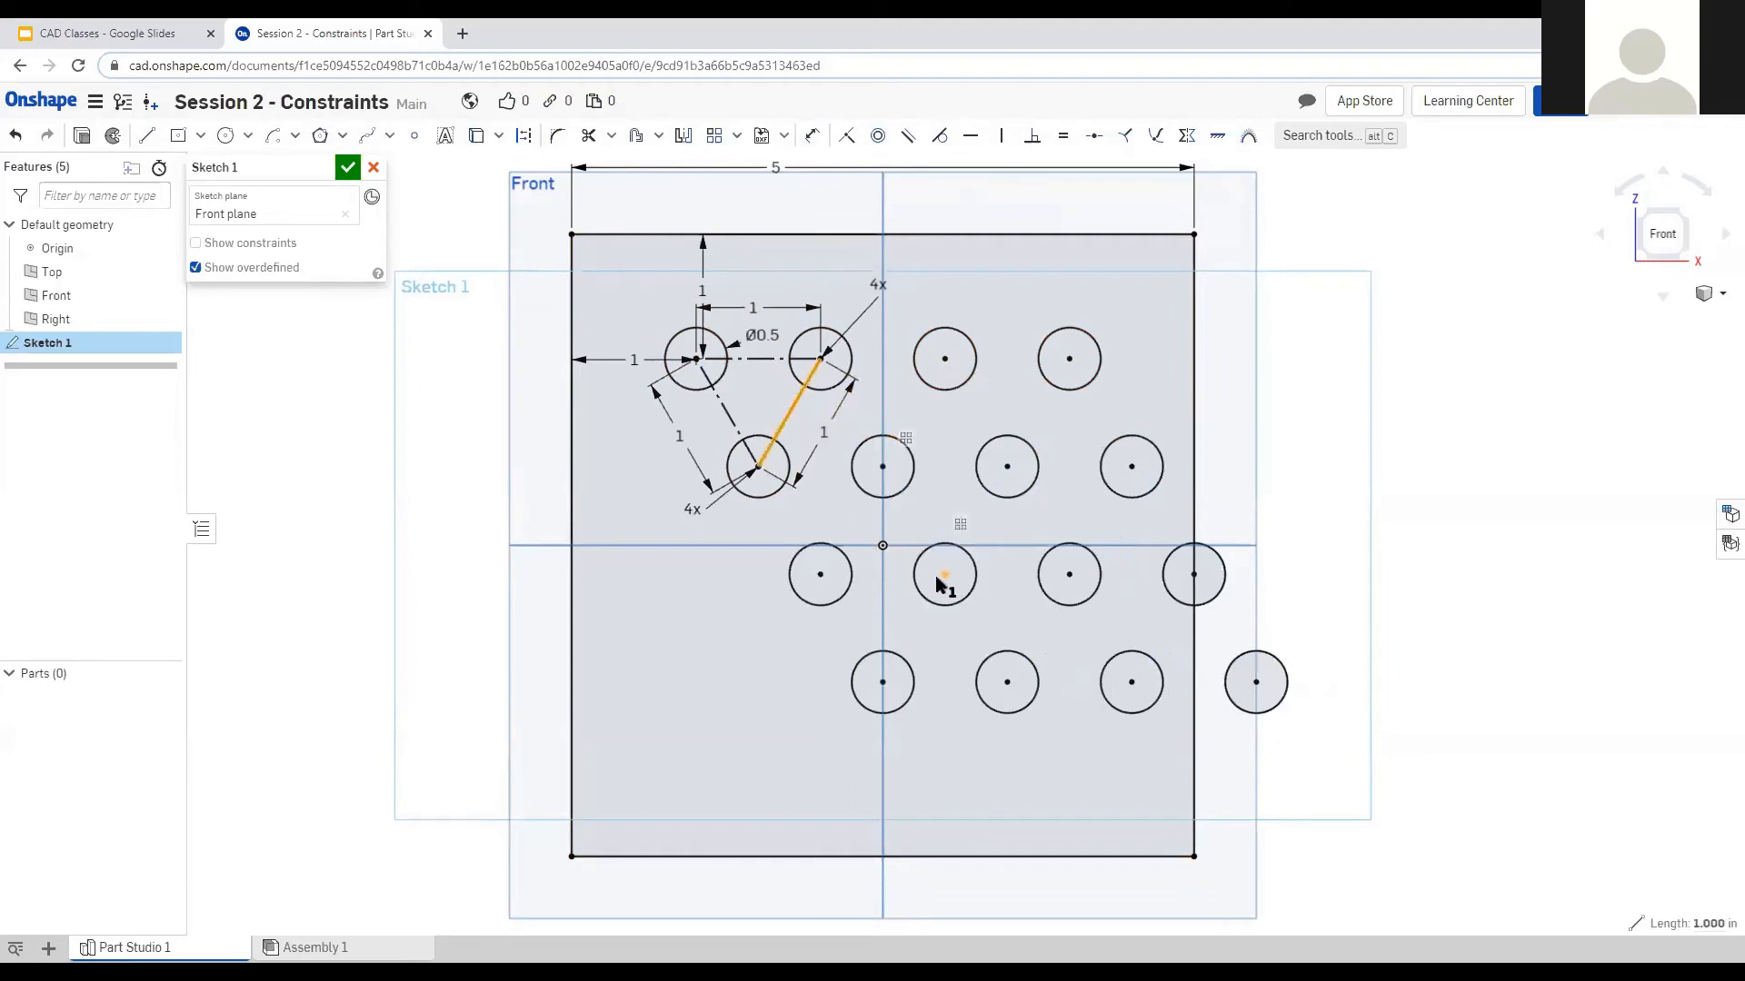
key("q")
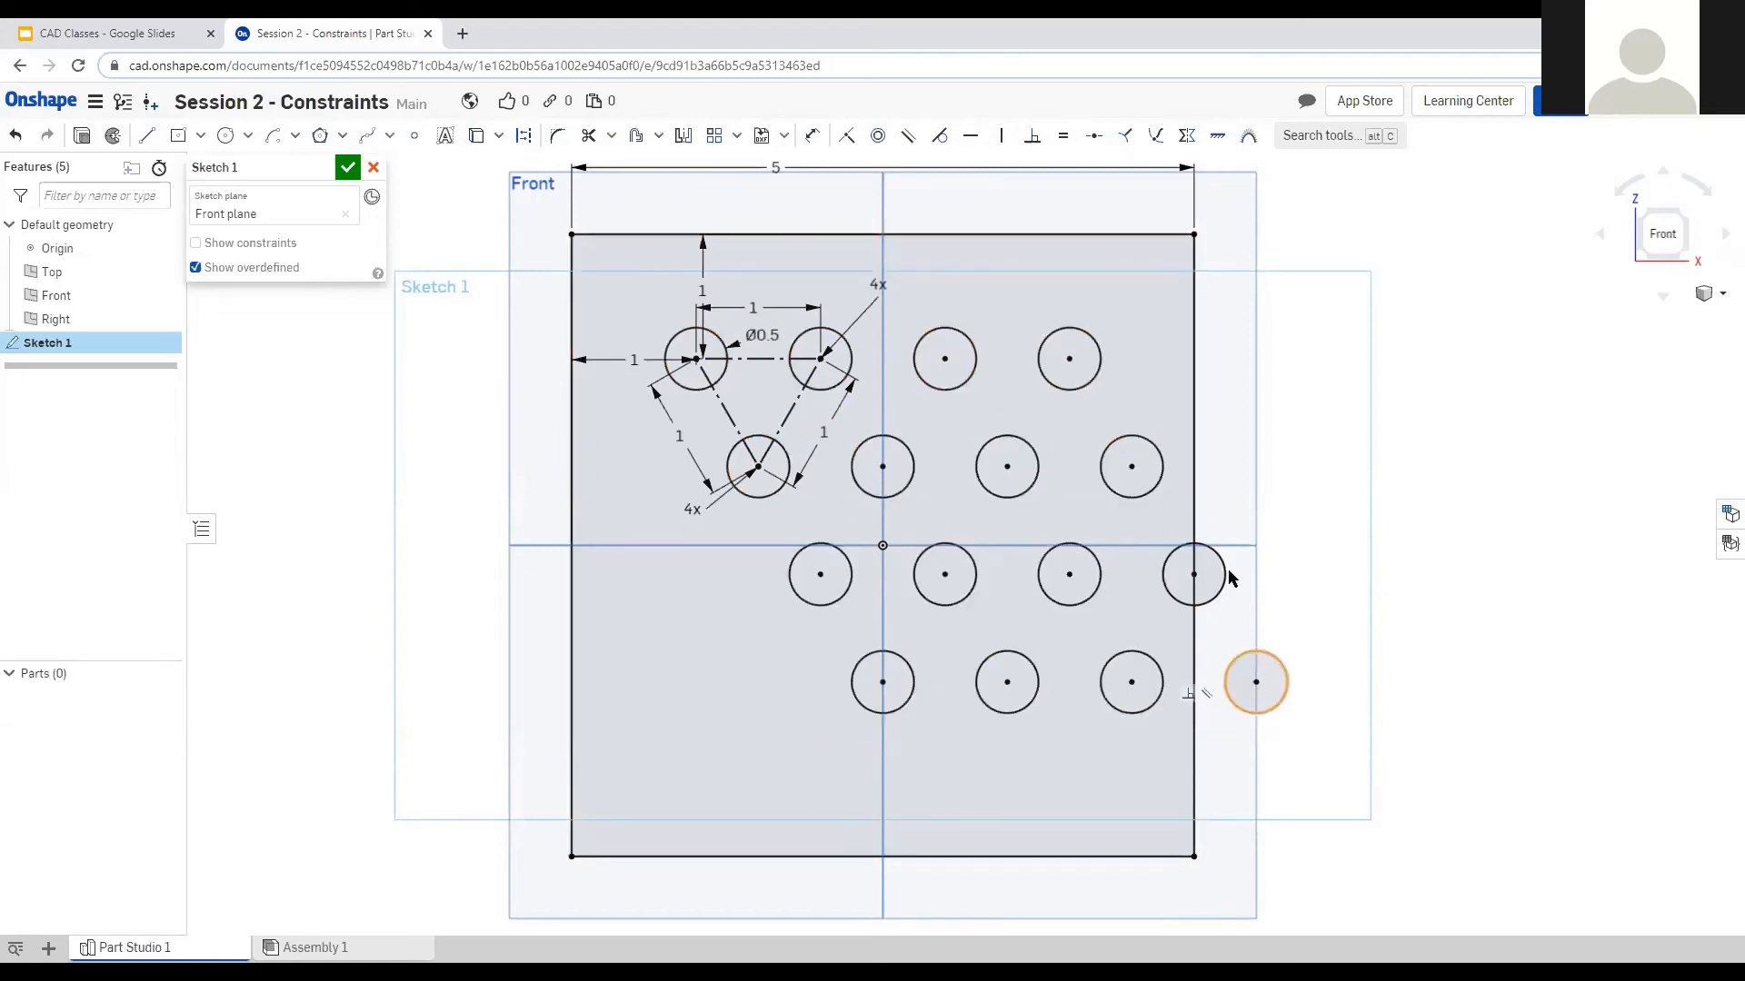
Box-select all the sketch geometry.
scroll(1283, 646, "down", 2)
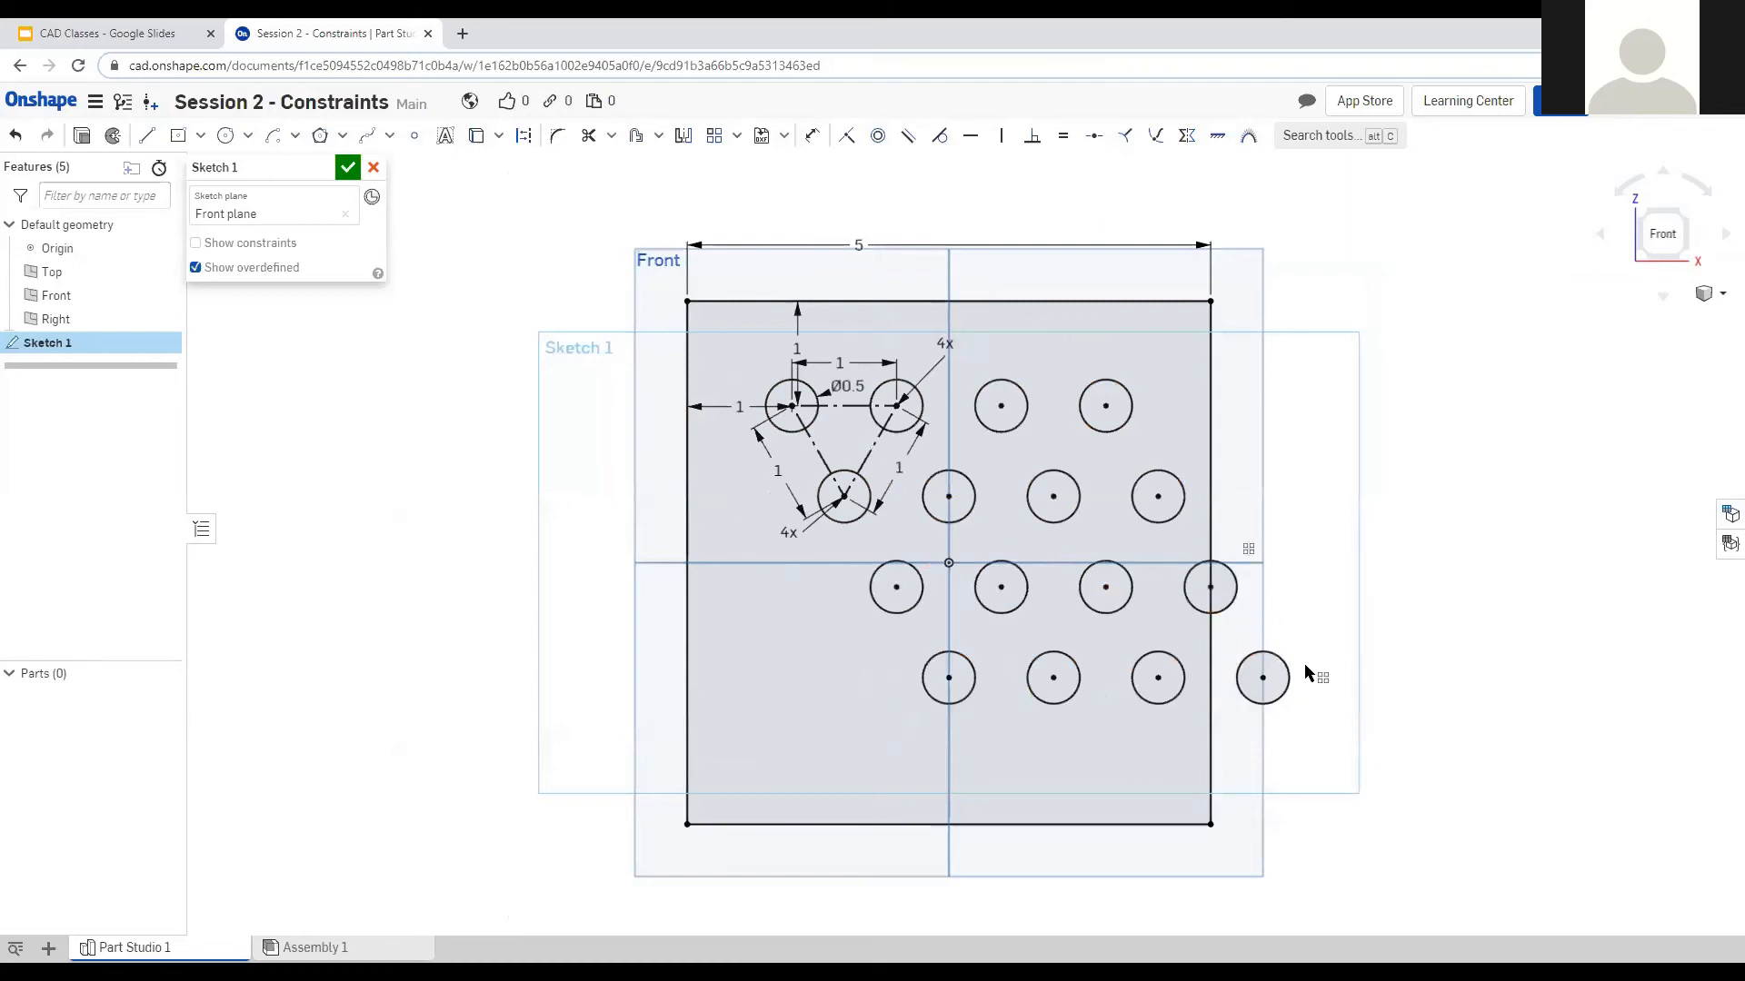
scroll(1305, 672, "down", 2)
left_click_drag(717, 282, 1365, 818)
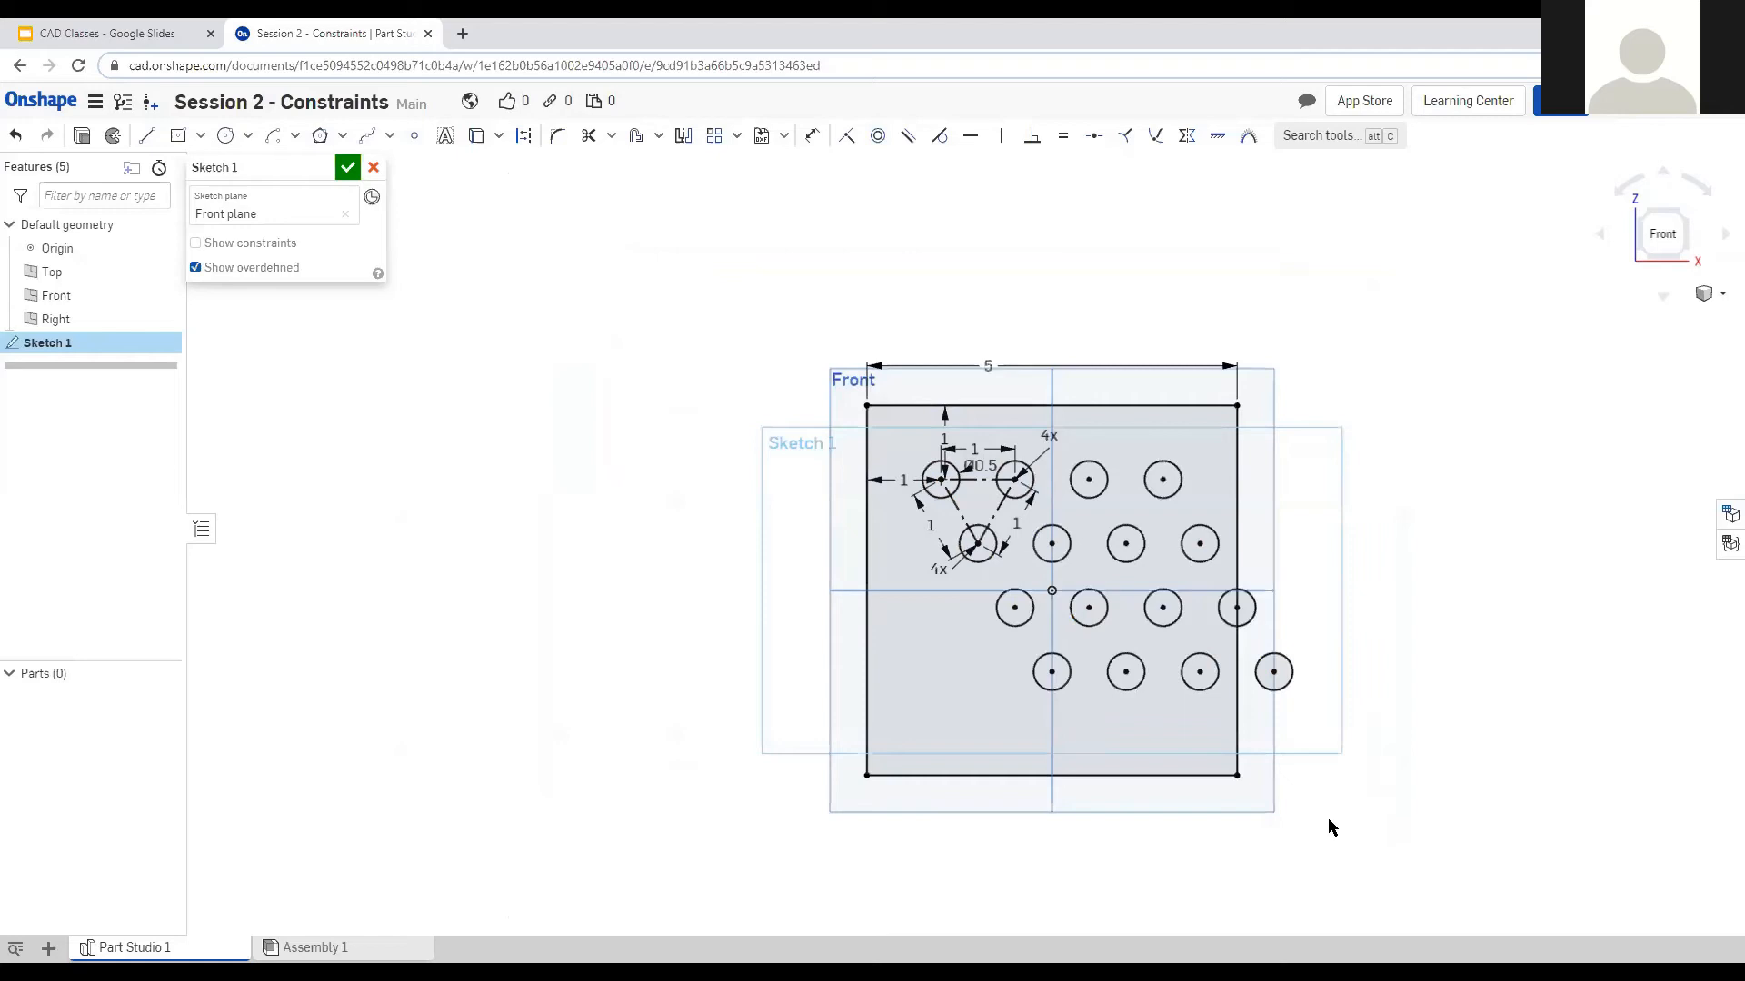
mouse_move(1382, 864)
left_mouse_down()
mouse_move(690, 265)
mouse_move(716, 289)
left_mouse_up()
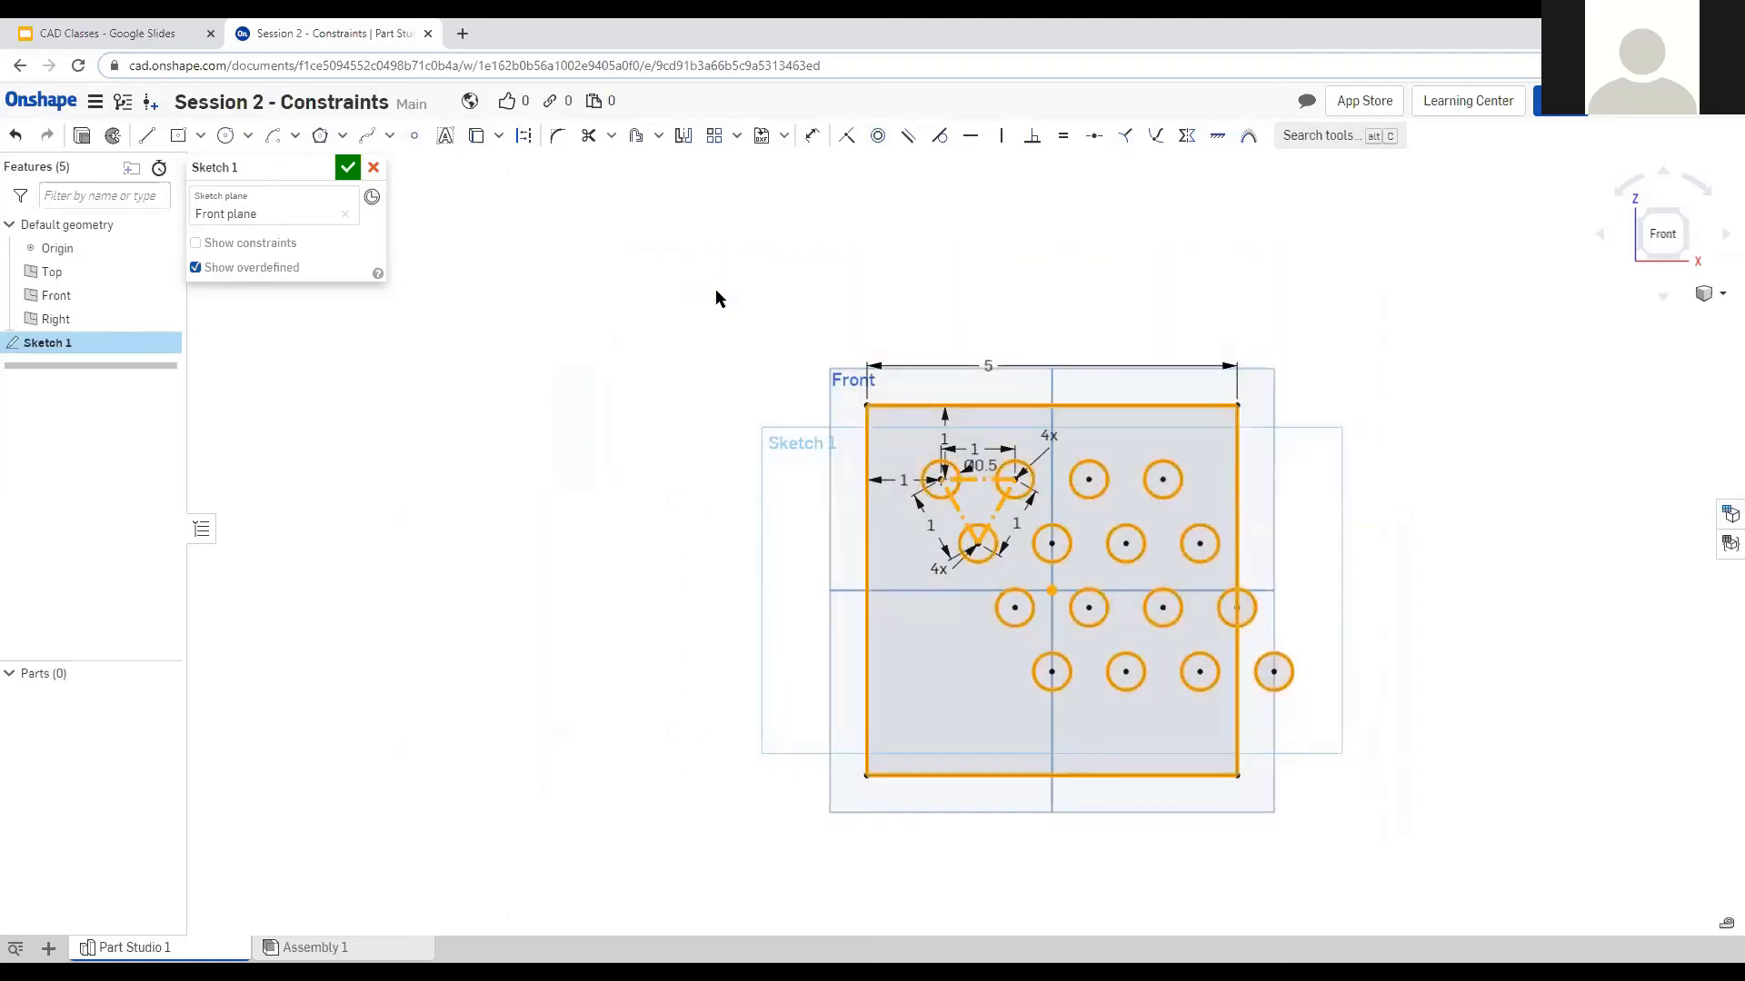
Delete the selected geometry and draw an origin-centred rectangle with equal top and left edges.
key("Delete")
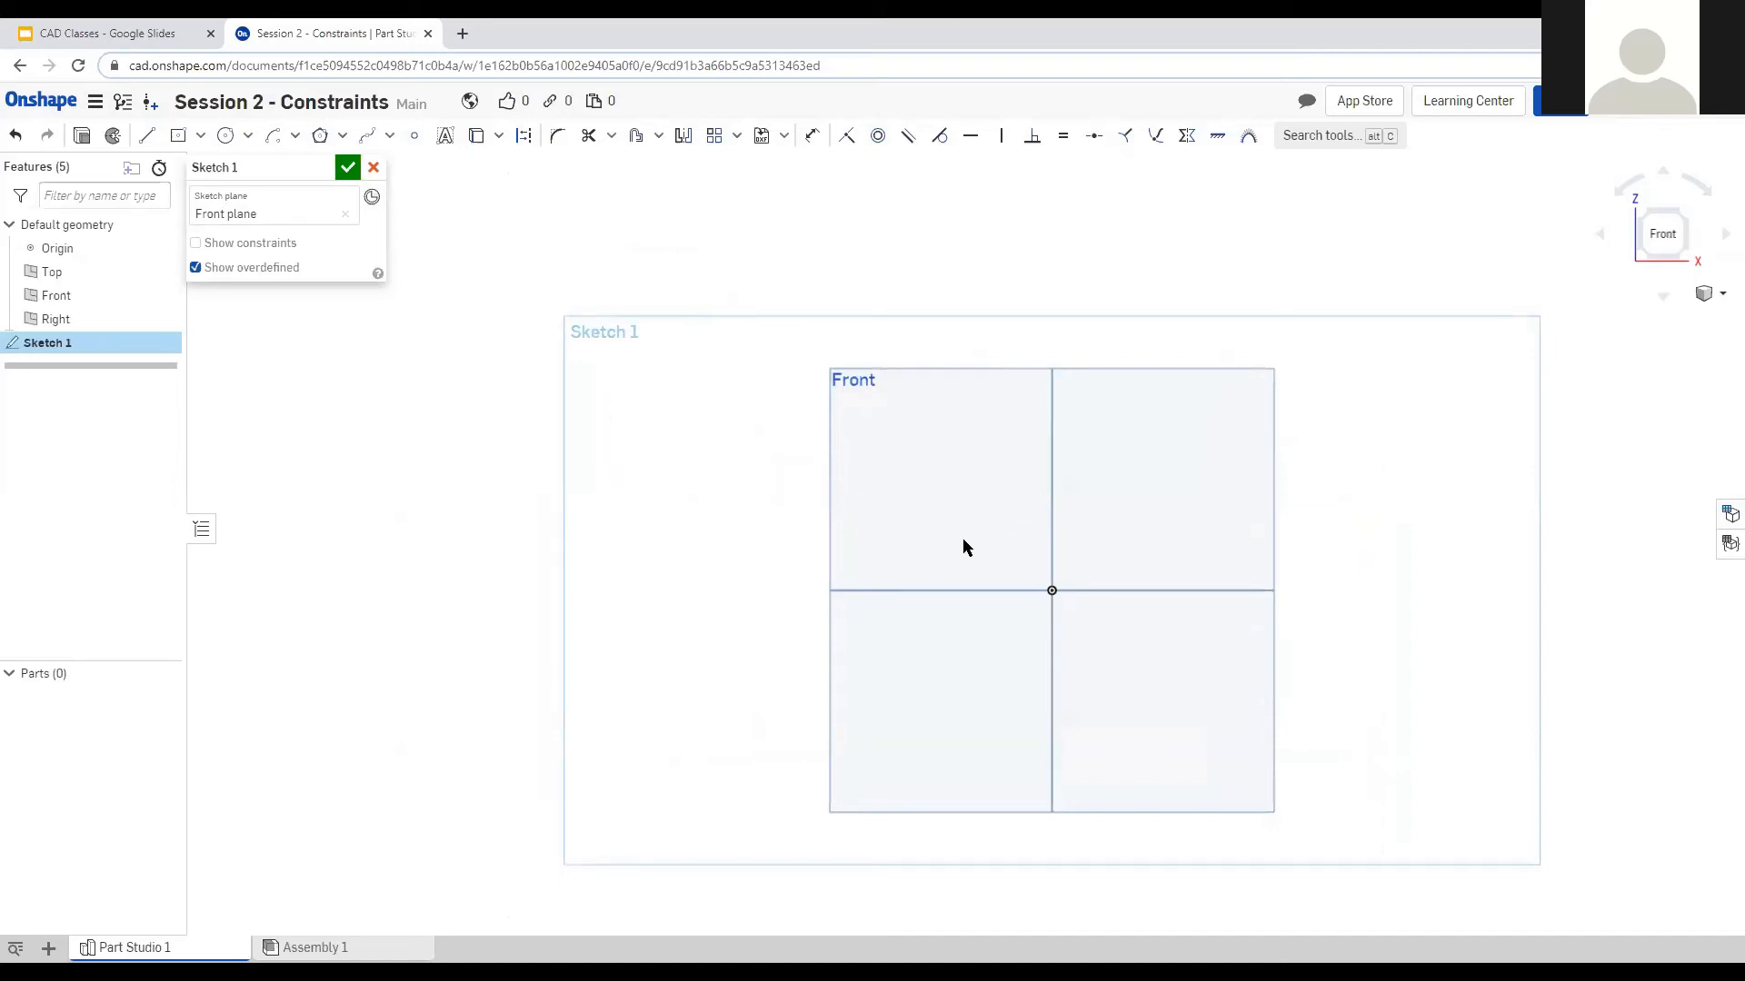
left_click(178, 135)
left_click(1052, 592)
left_click(1236, 398)
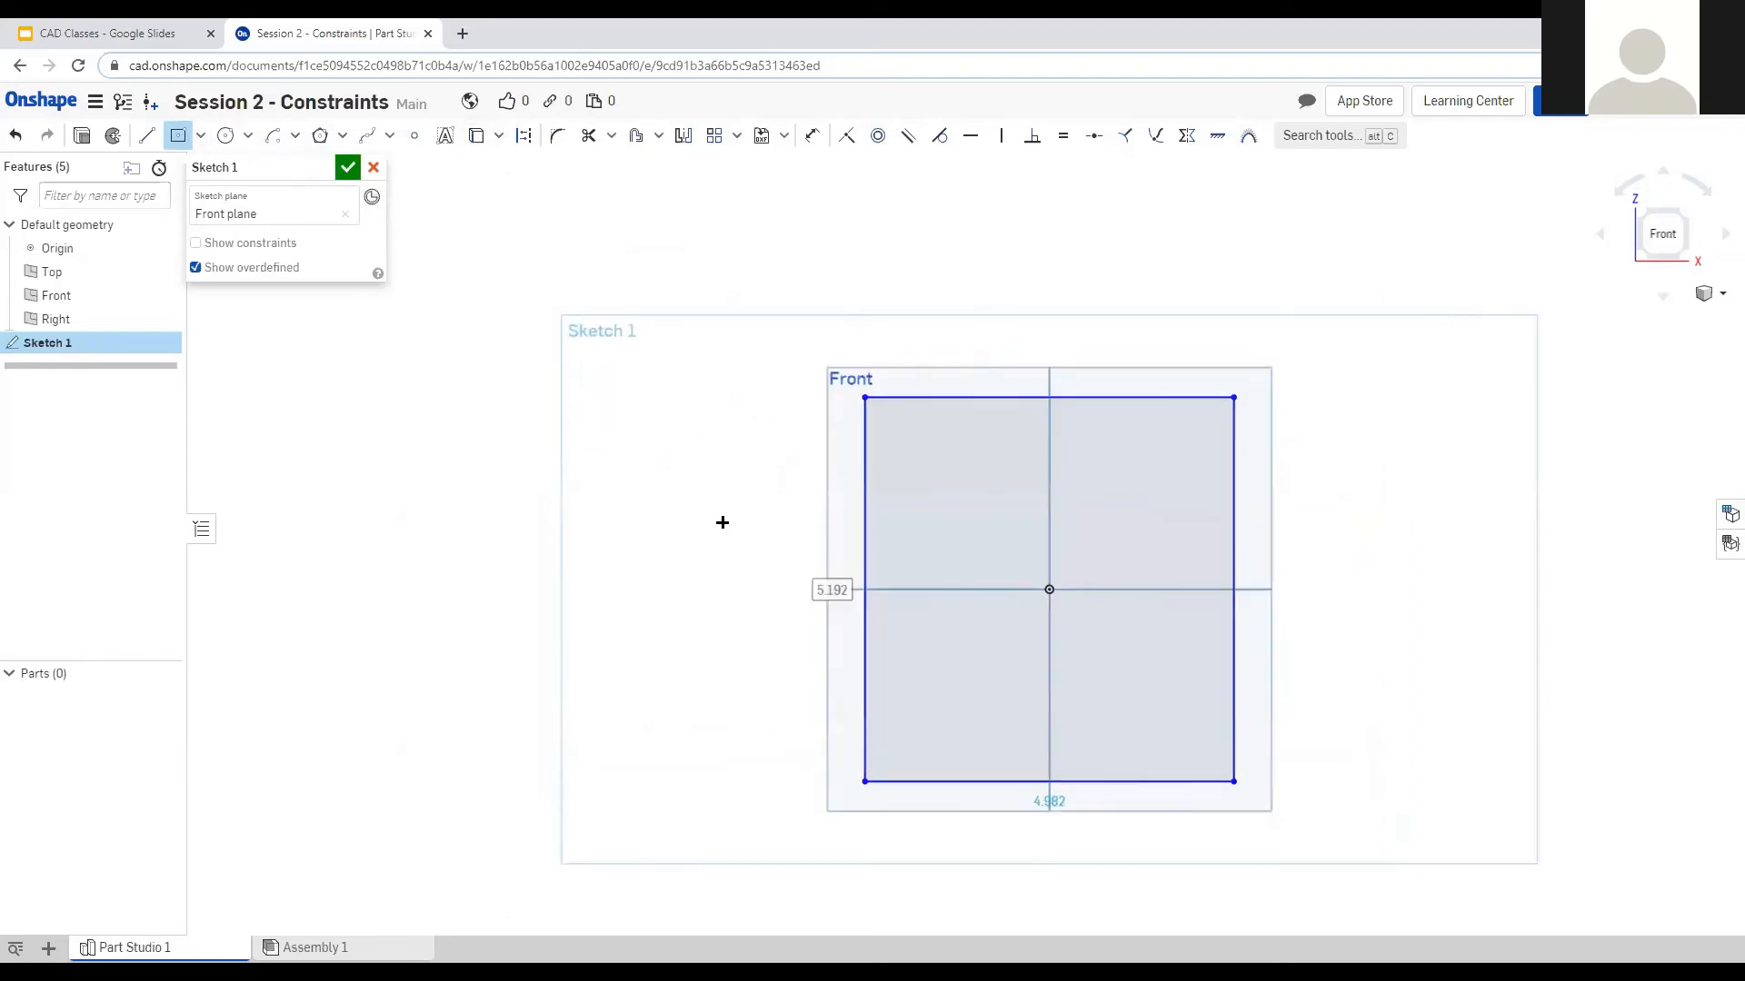
scroll(1230, 591, "down", 1)
scroll(1191, 600, "up", 2)
key("Escape")
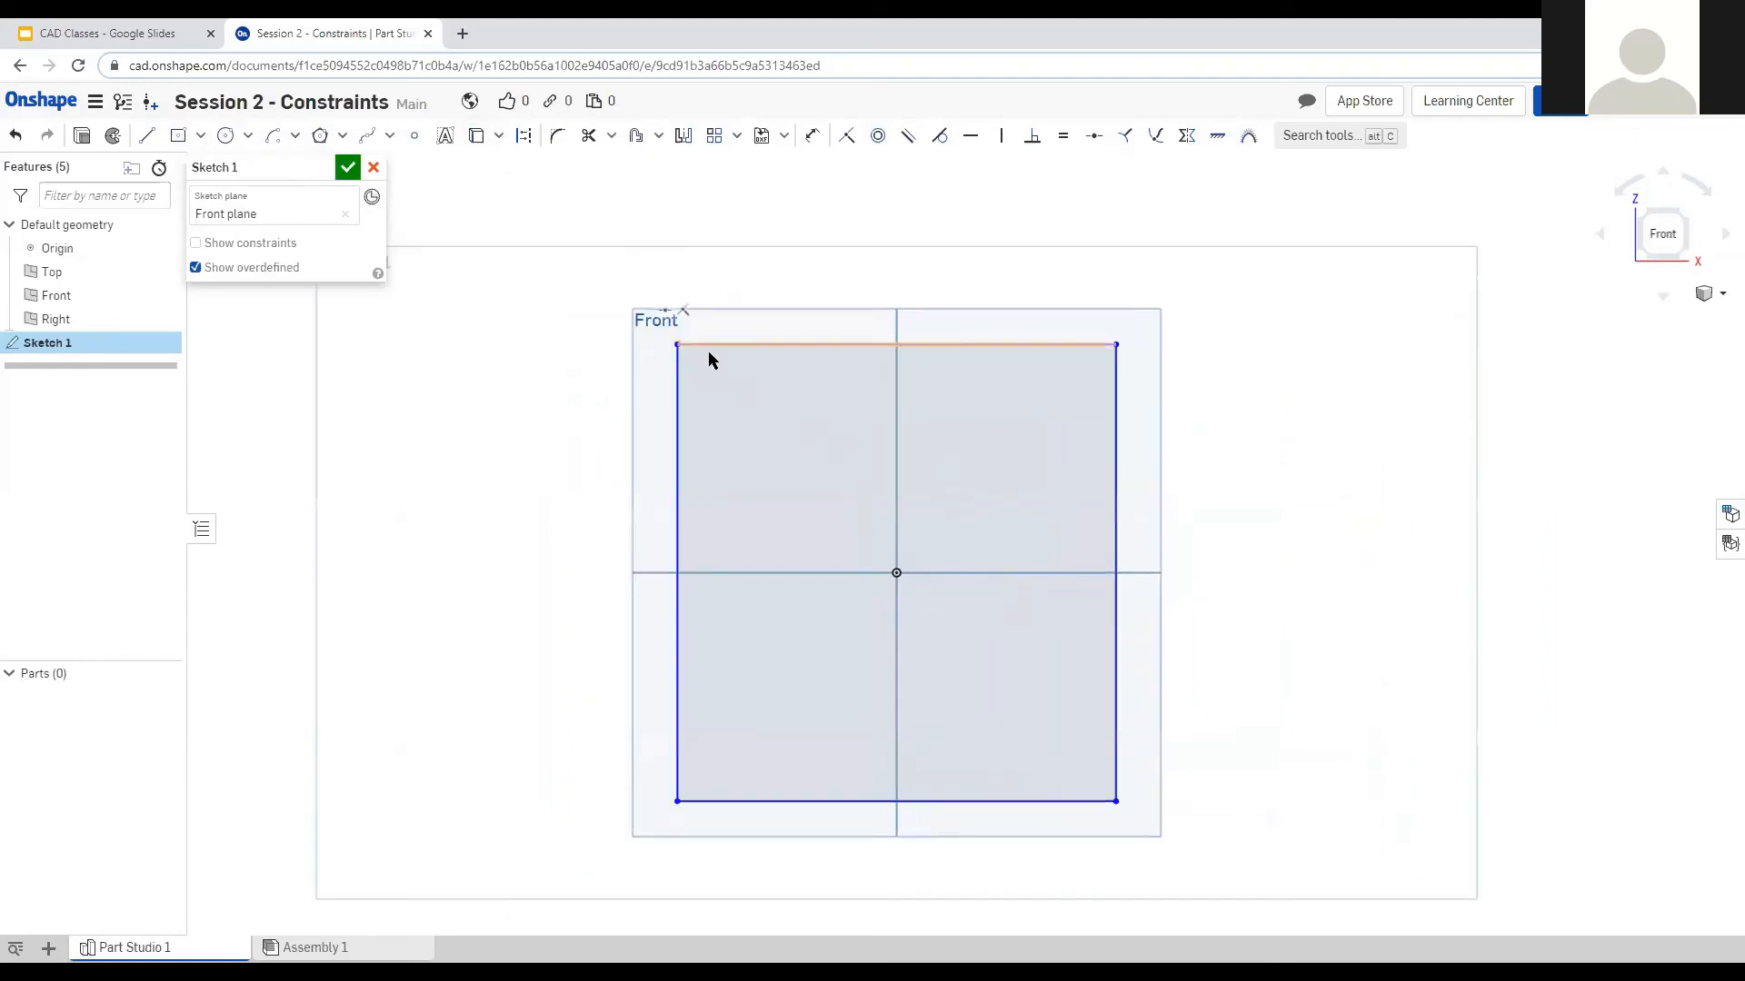
left_click(740, 345)
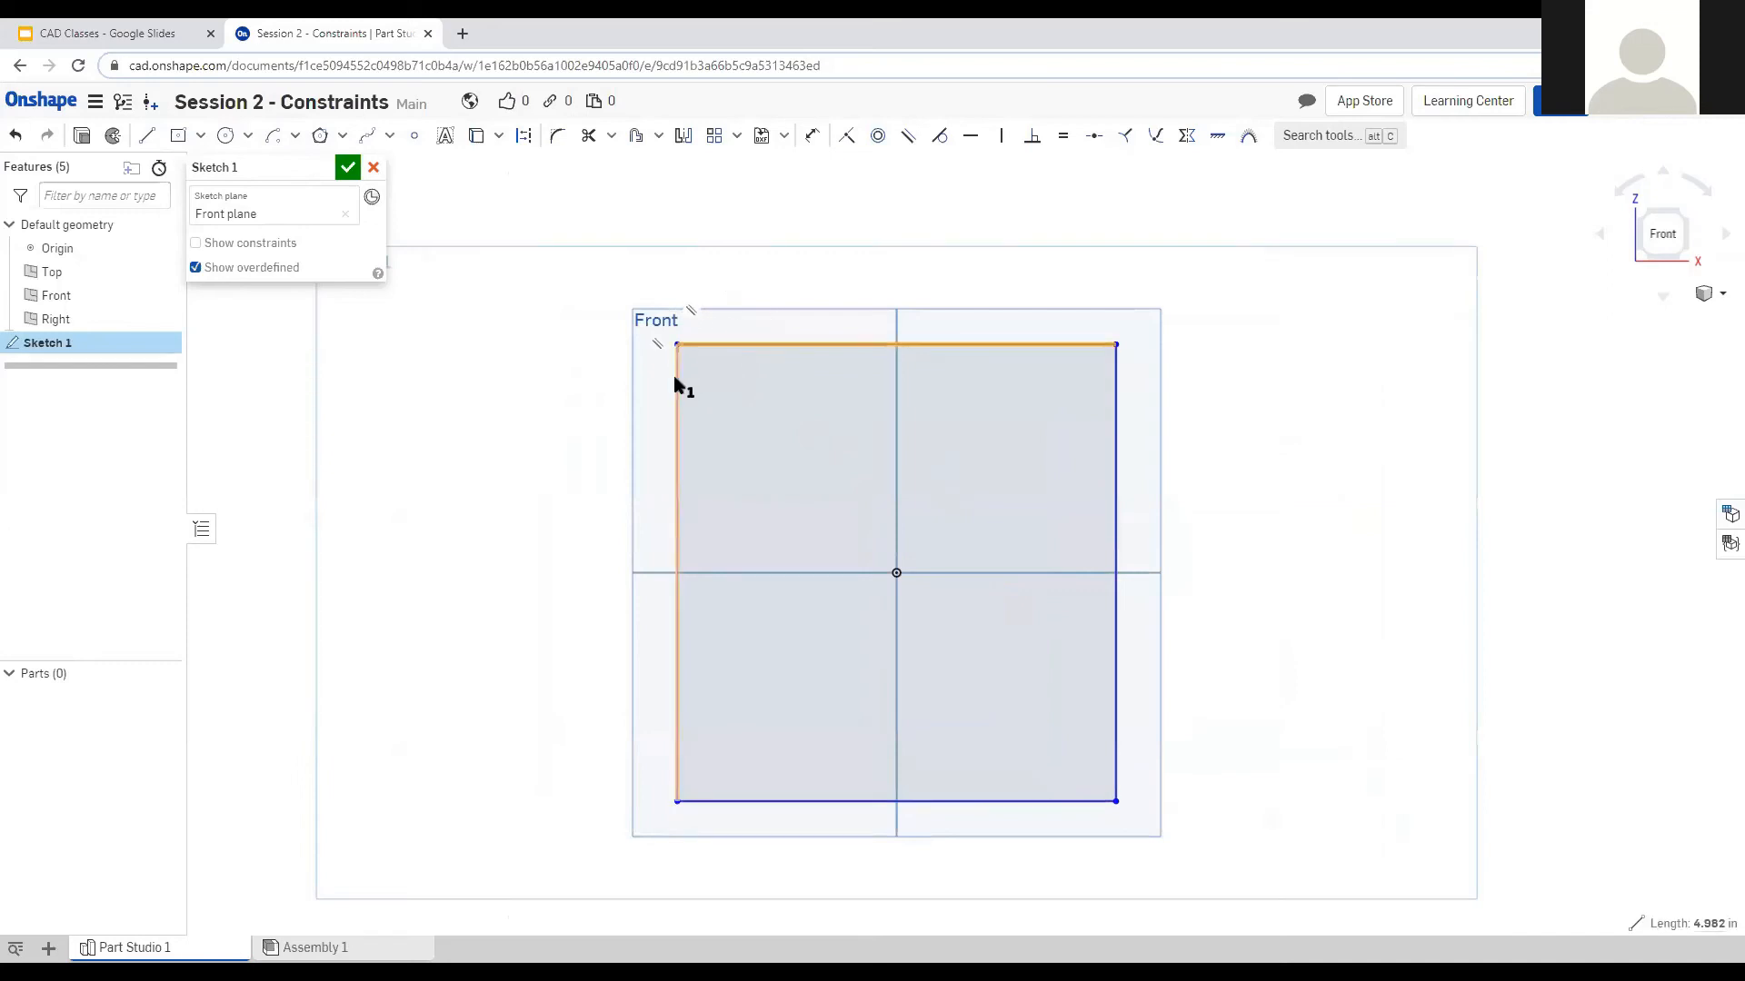
left_click(676, 378)
key("e")
Dimension the new square's top edge to 5 inches.
key("d")
left_click(777, 343)
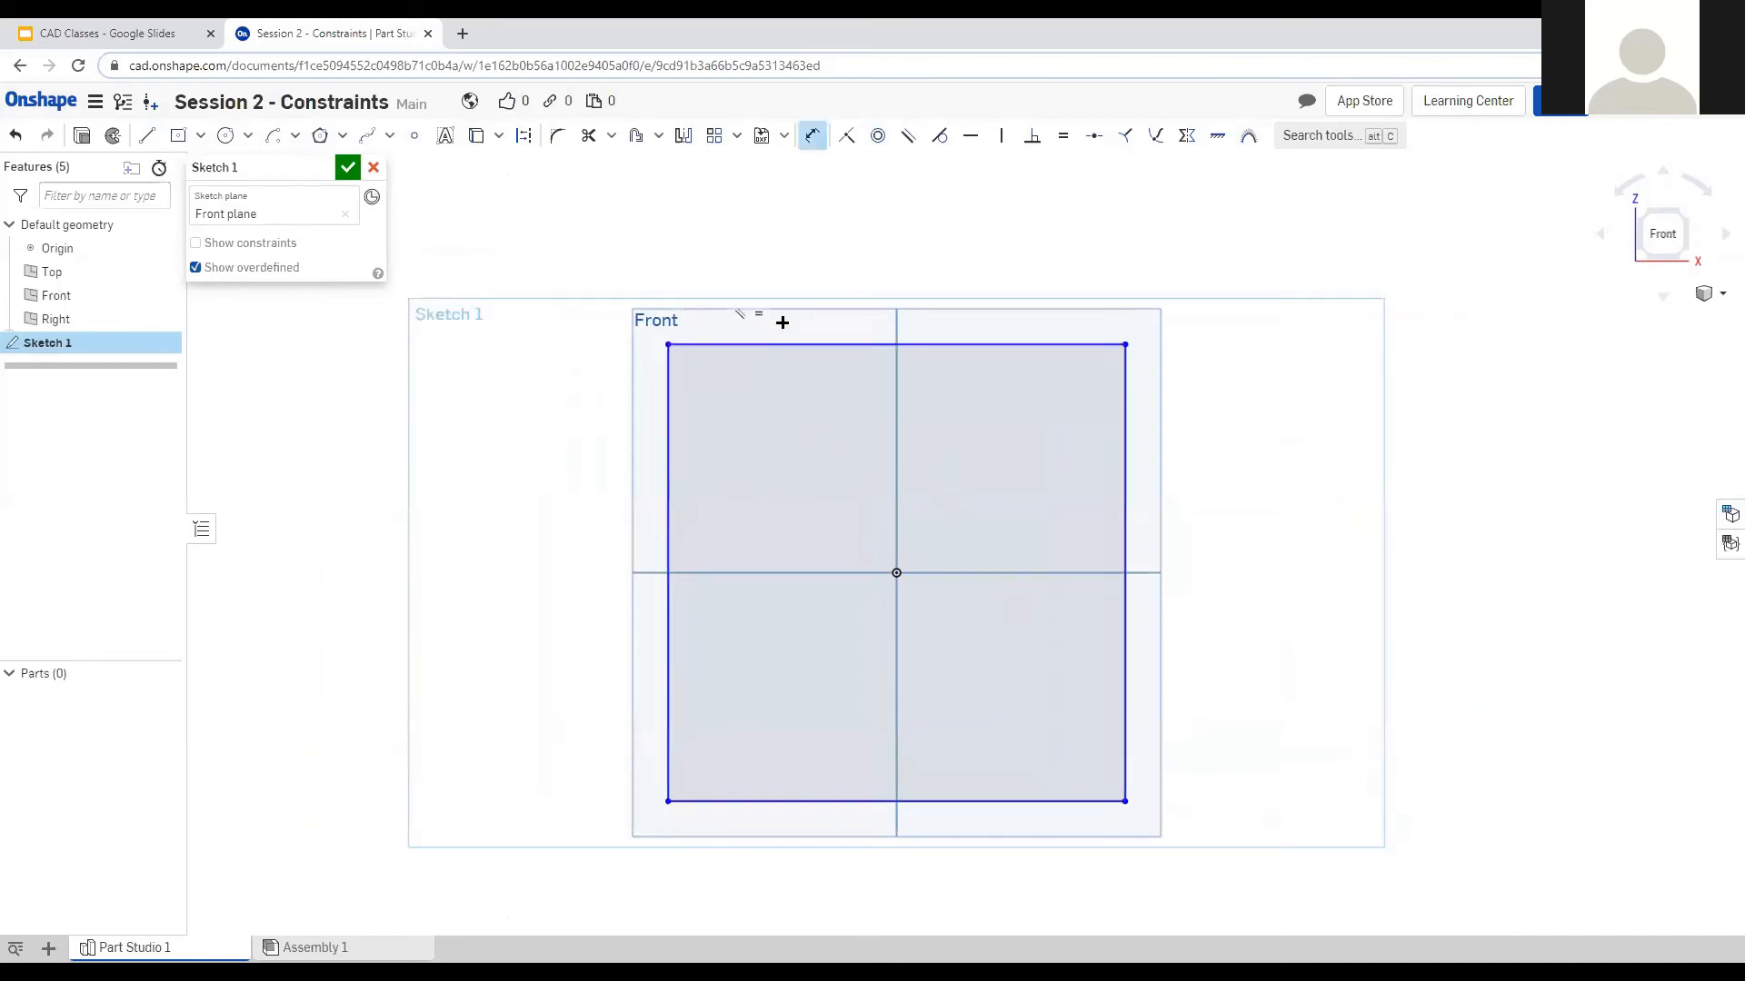
left_click(783, 320)
type("5")
key("Return")
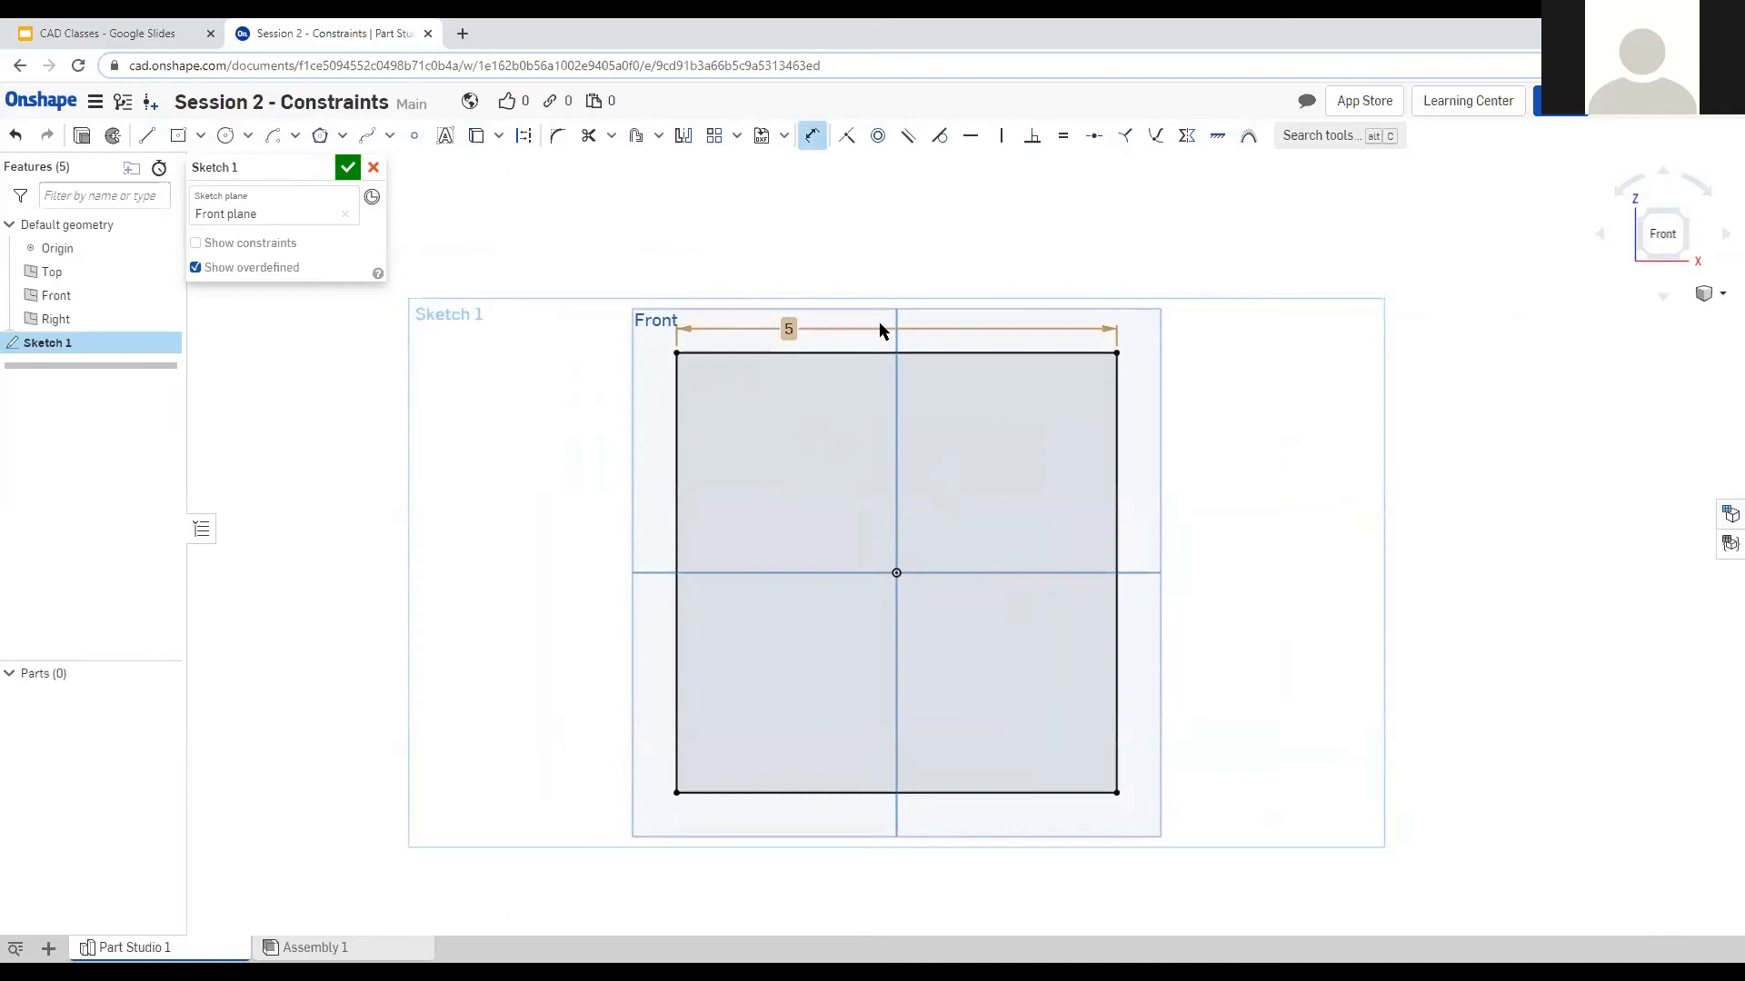
key("Escape")
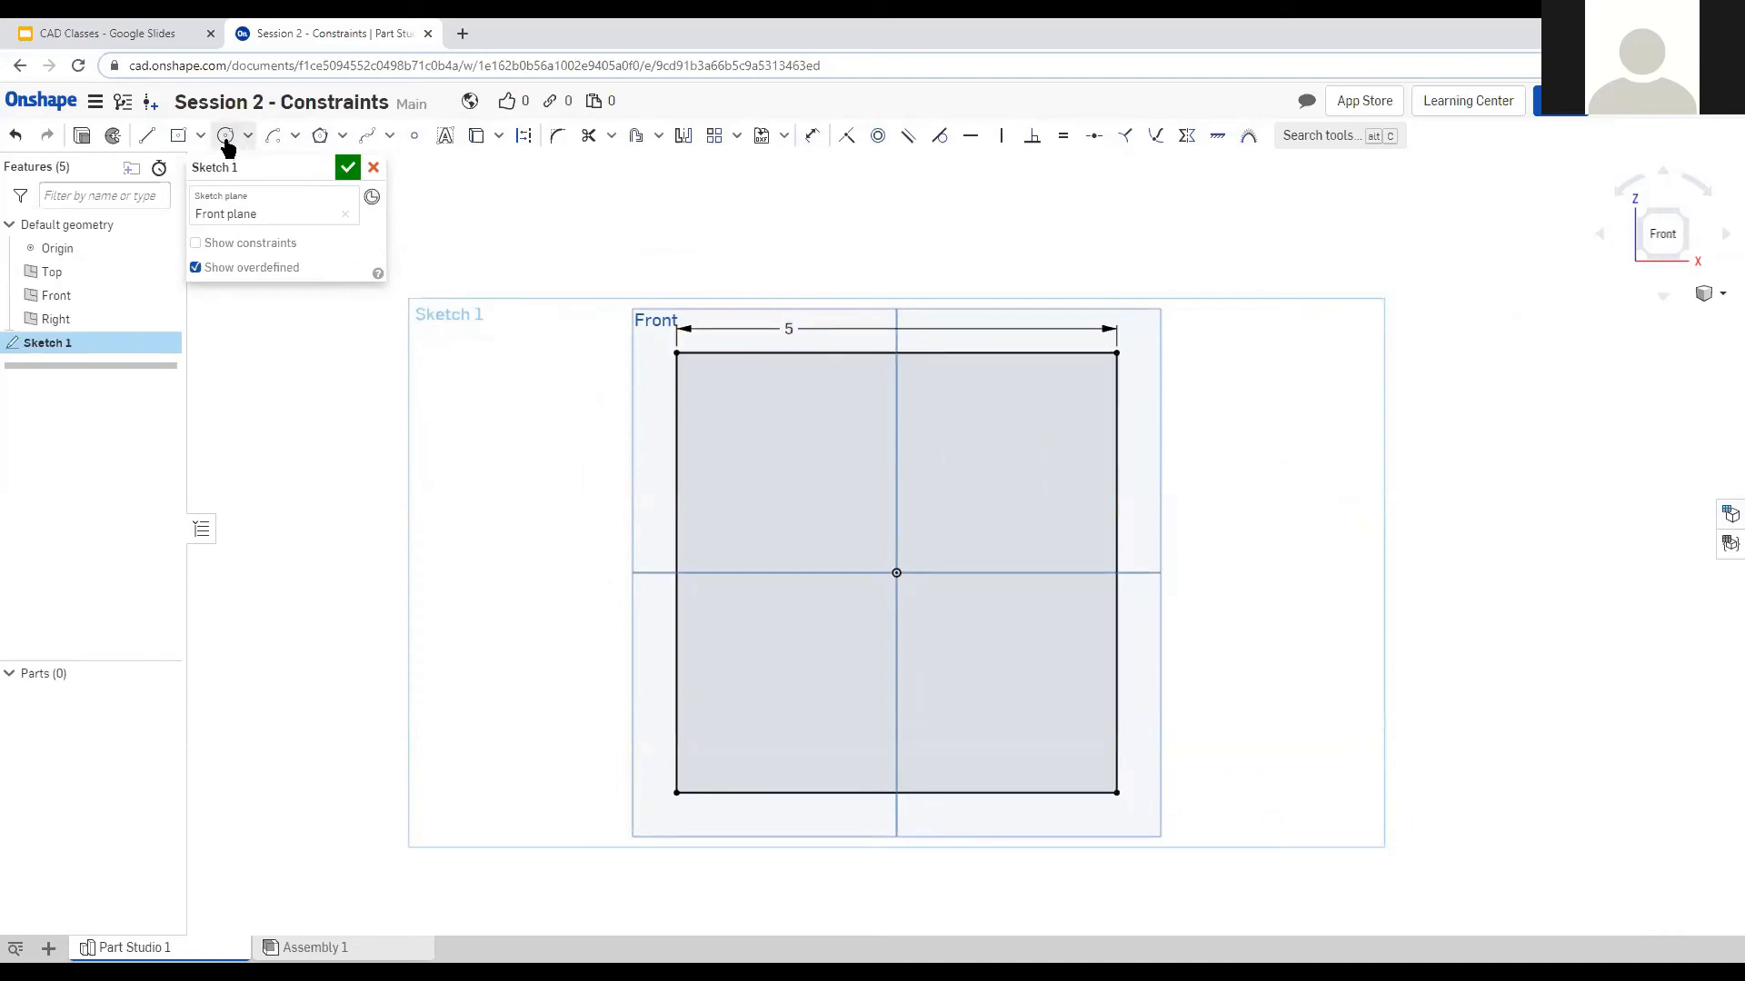
Draw a small rectangle on the horizontal axis and make its top and left edges equal.
left_click(179, 136)
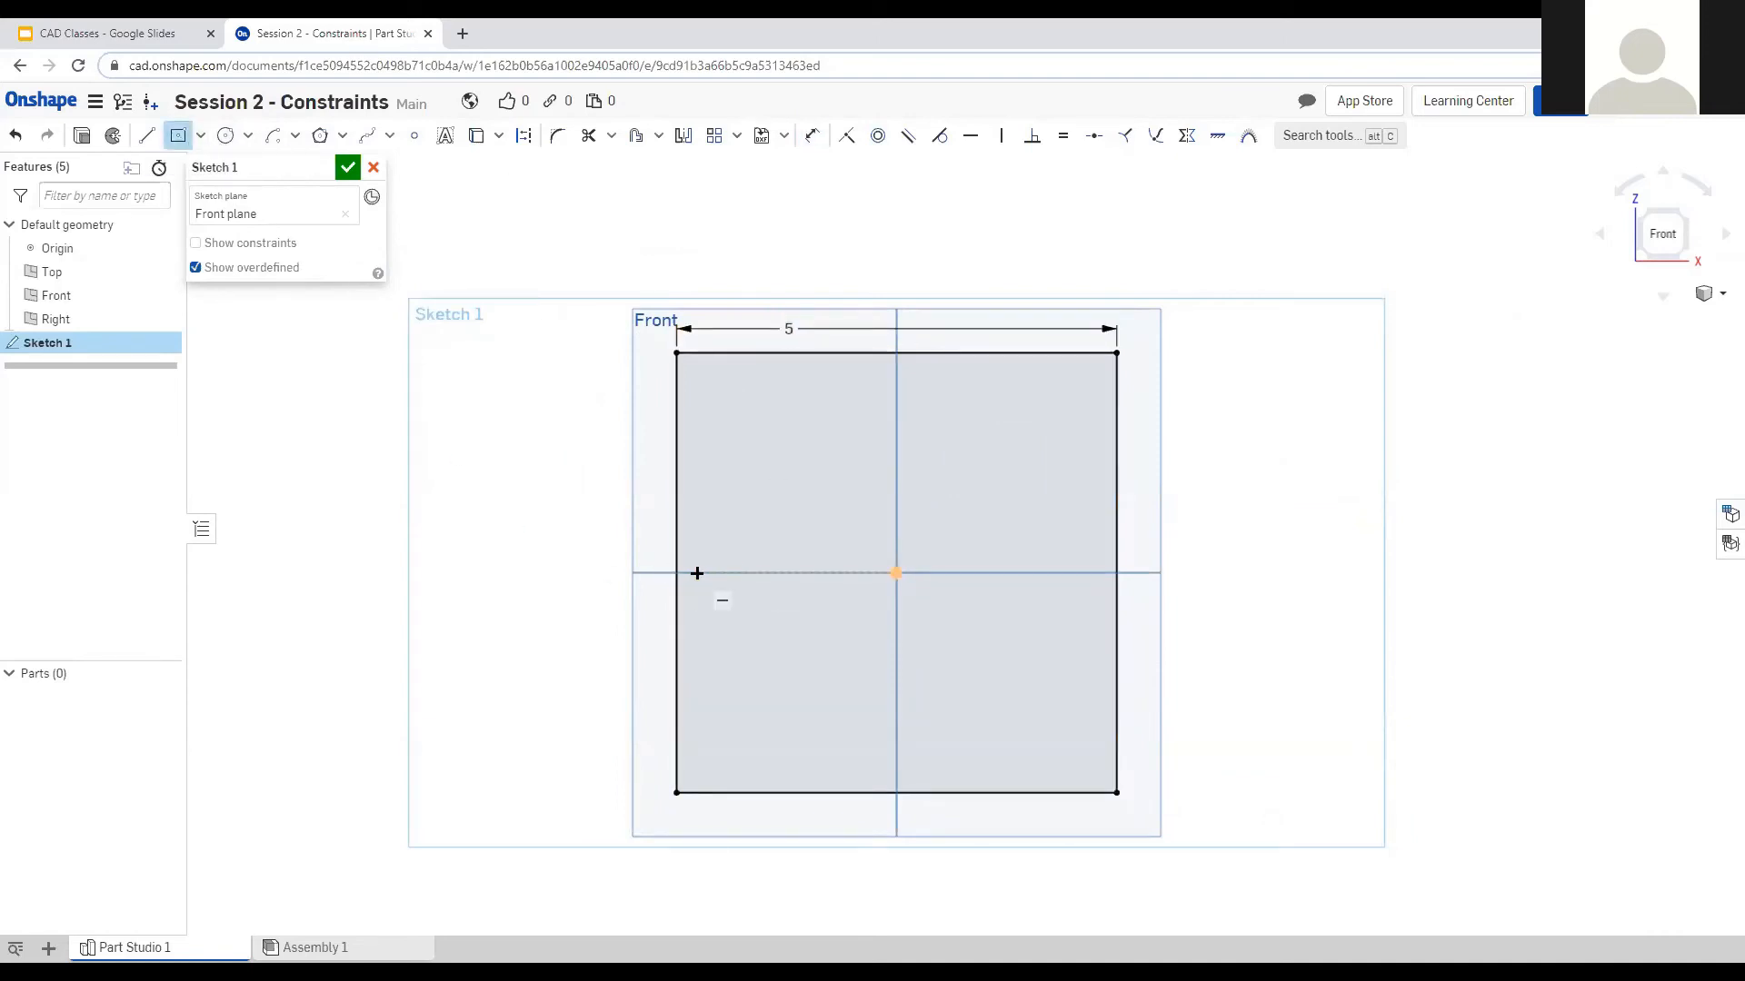
left_click(728, 572)
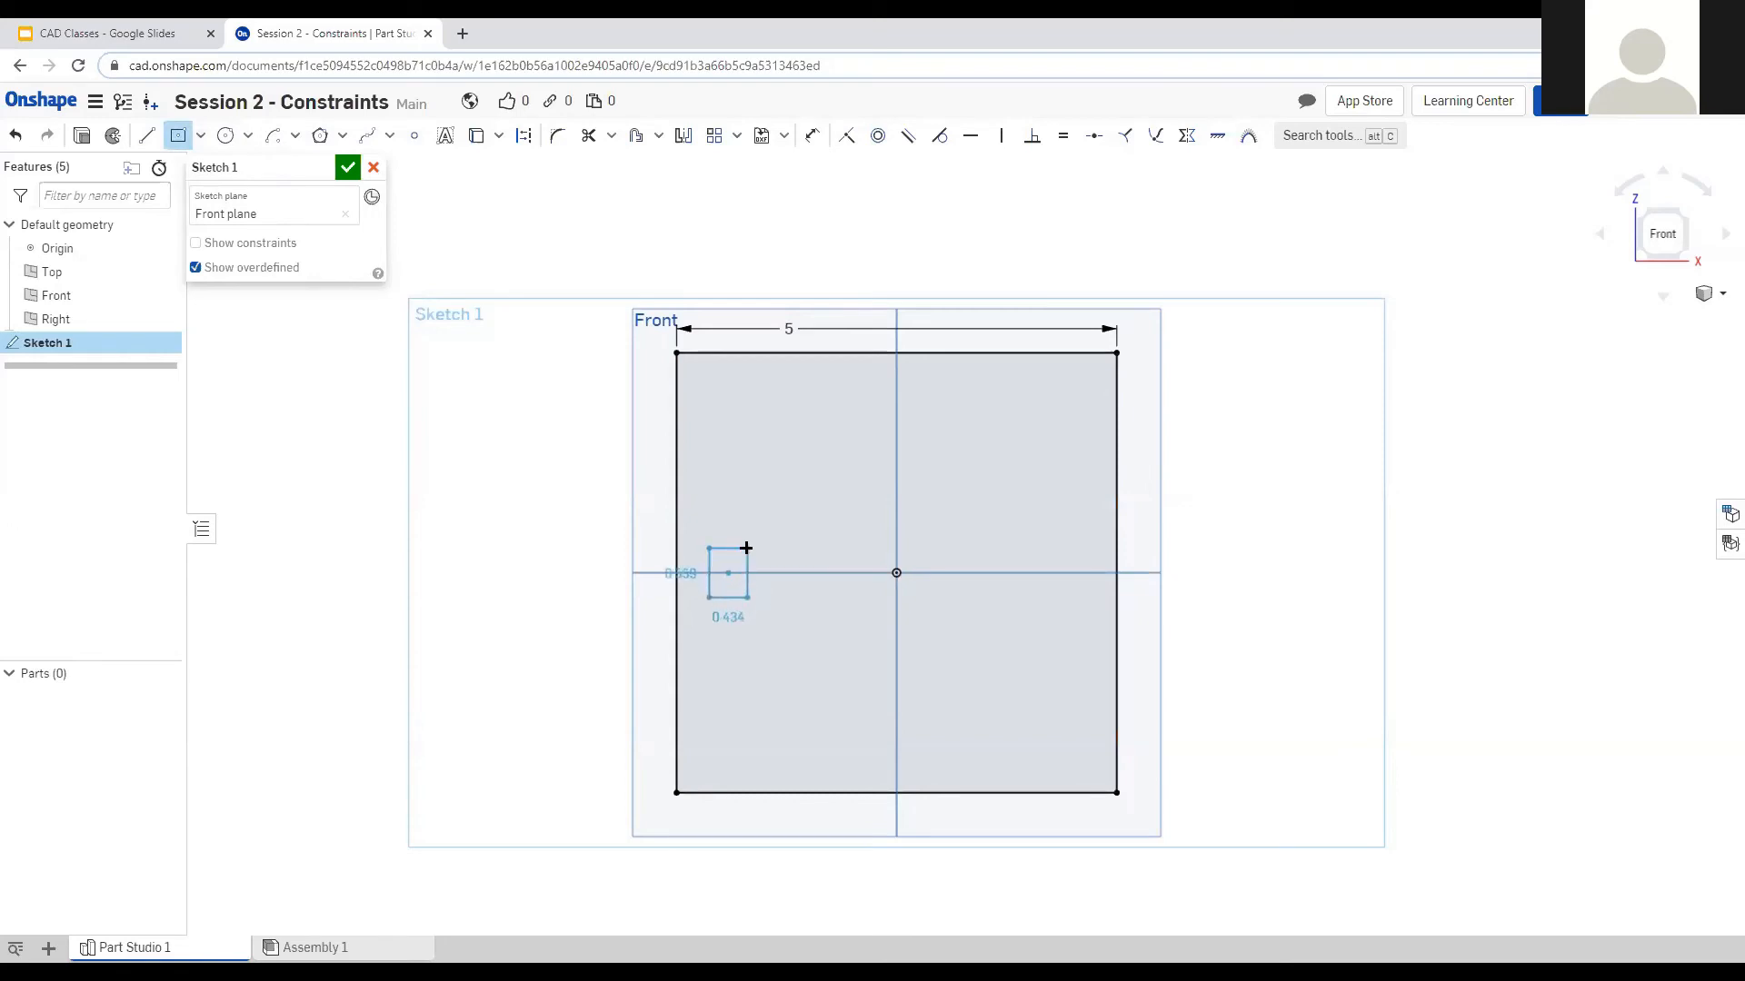
scroll(718, 568, "up", 4)
left_click(788, 513)
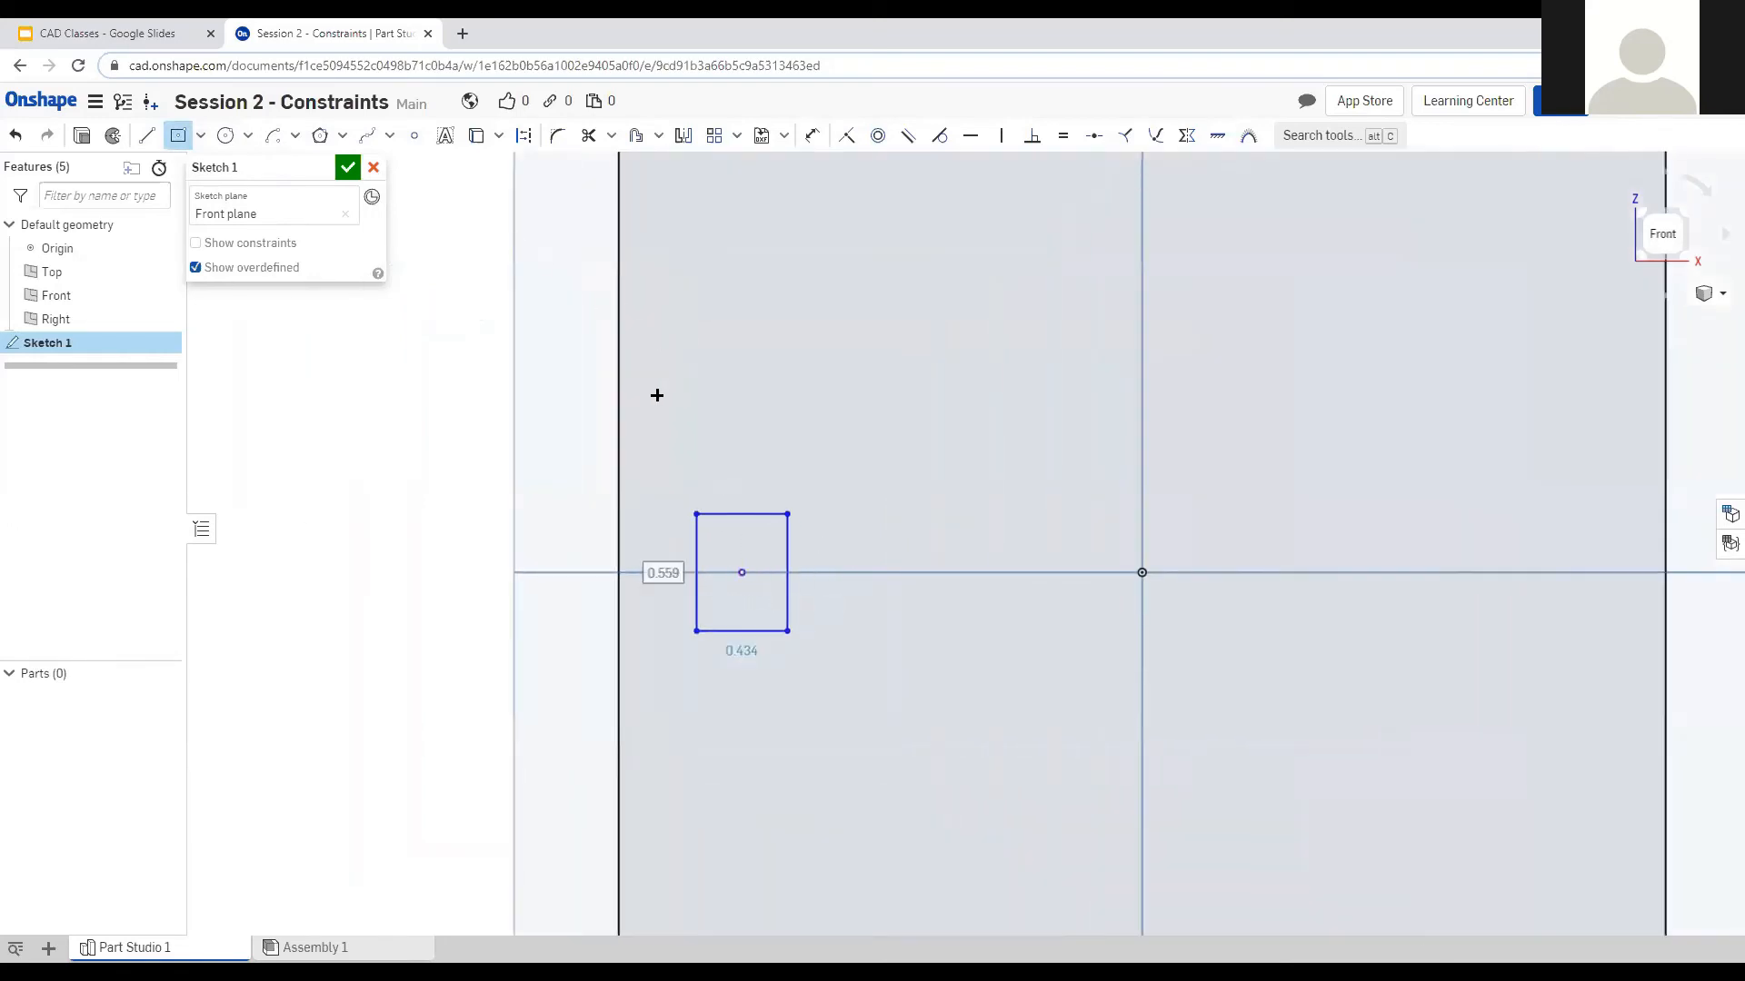
key("Escape")
left_click(718, 514)
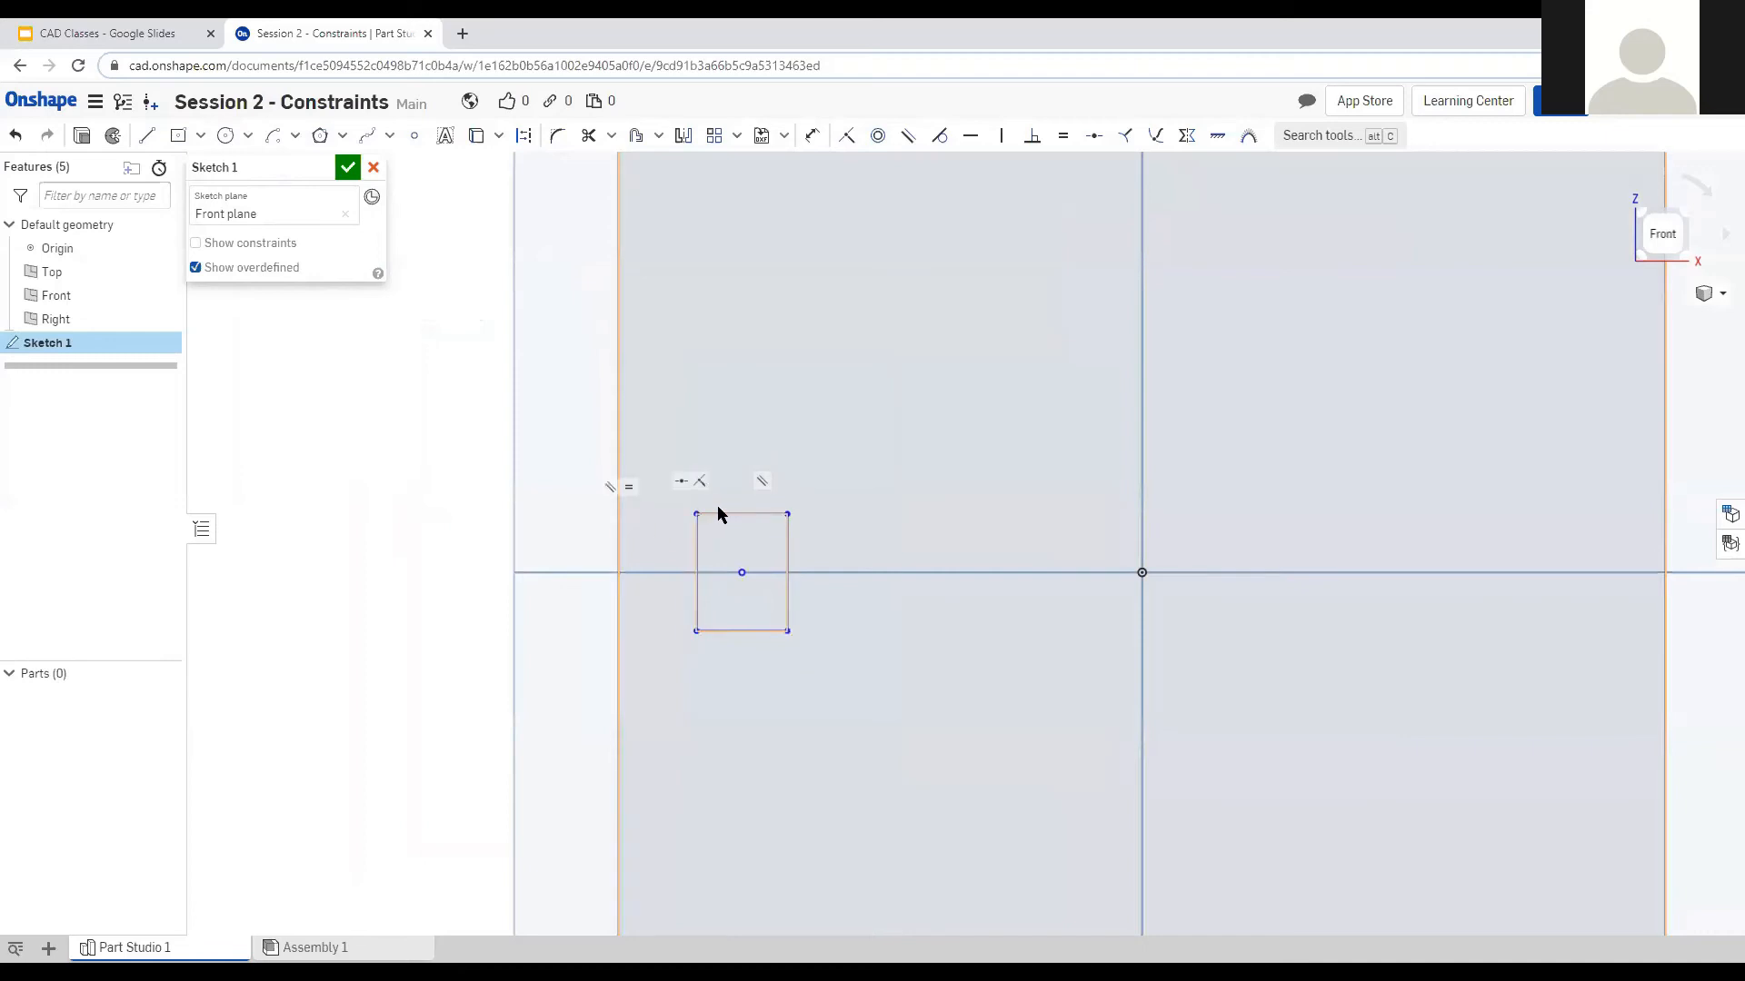
left_click(696, 536)
key("e")
Dimension the small square's left edge to 0.5 inch.
key("d")
left_click(682, 552)
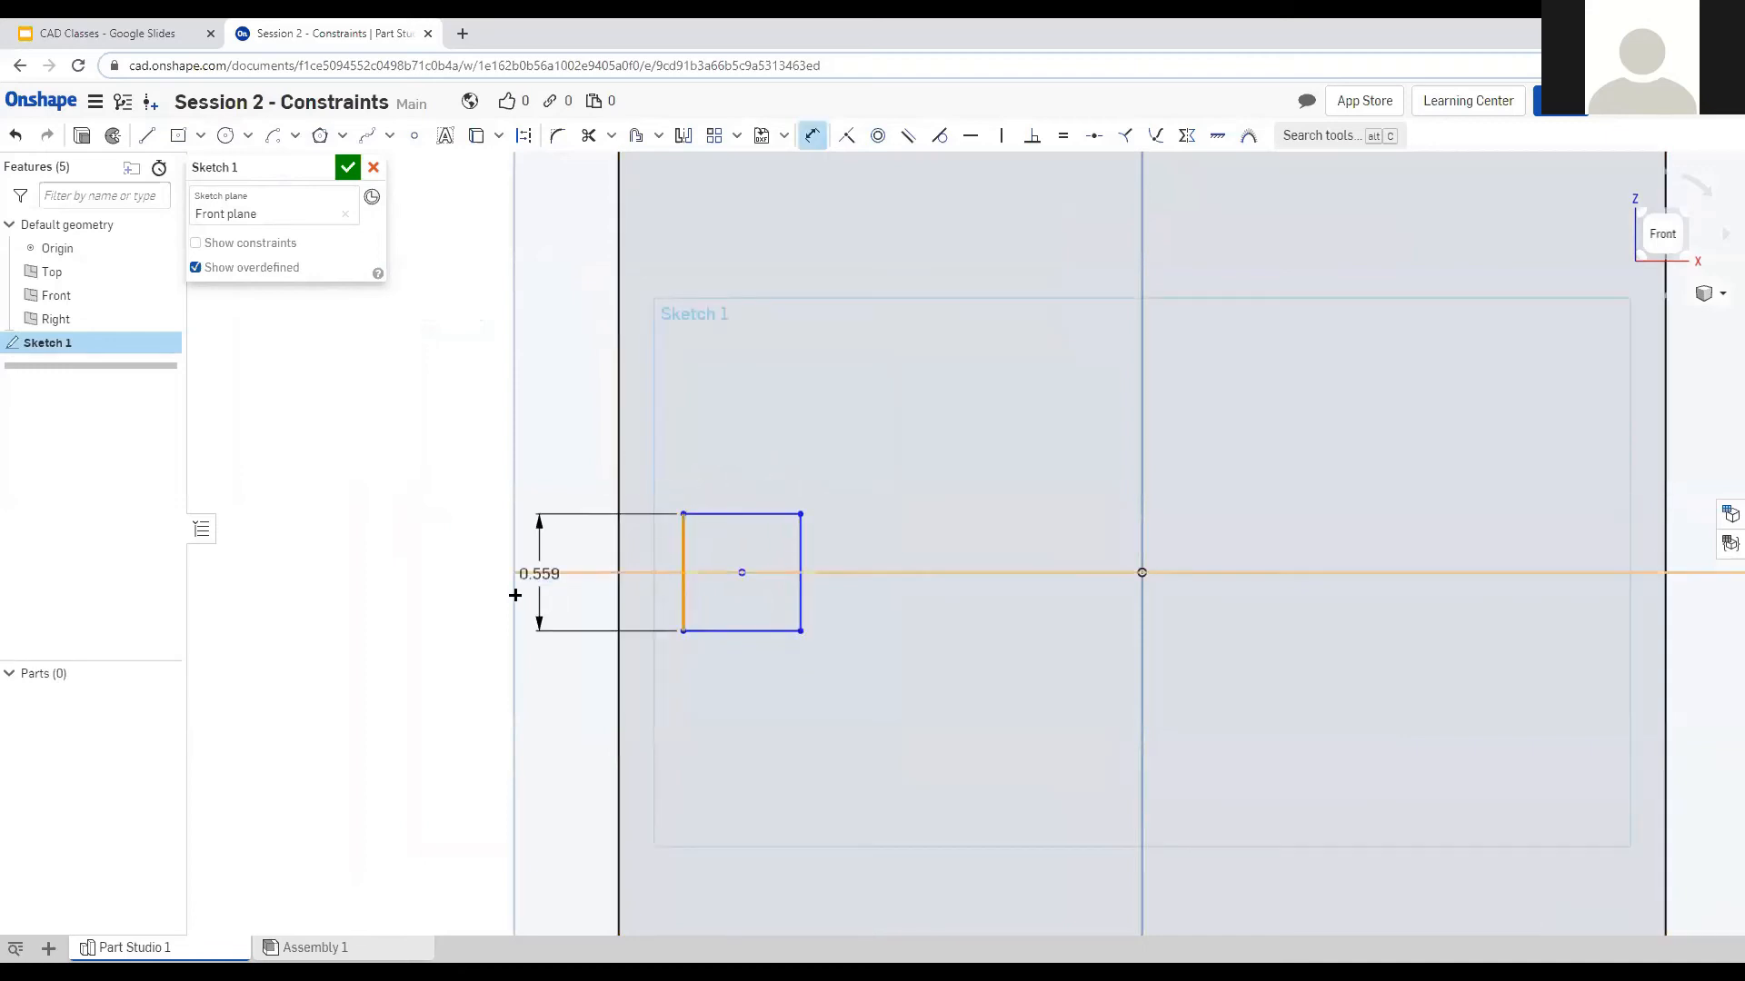
left_click(519, 544)
type("0.5")
key("Return")
scroll(295, 655, "down", 5)
scroll(302, 656, "down", 1)
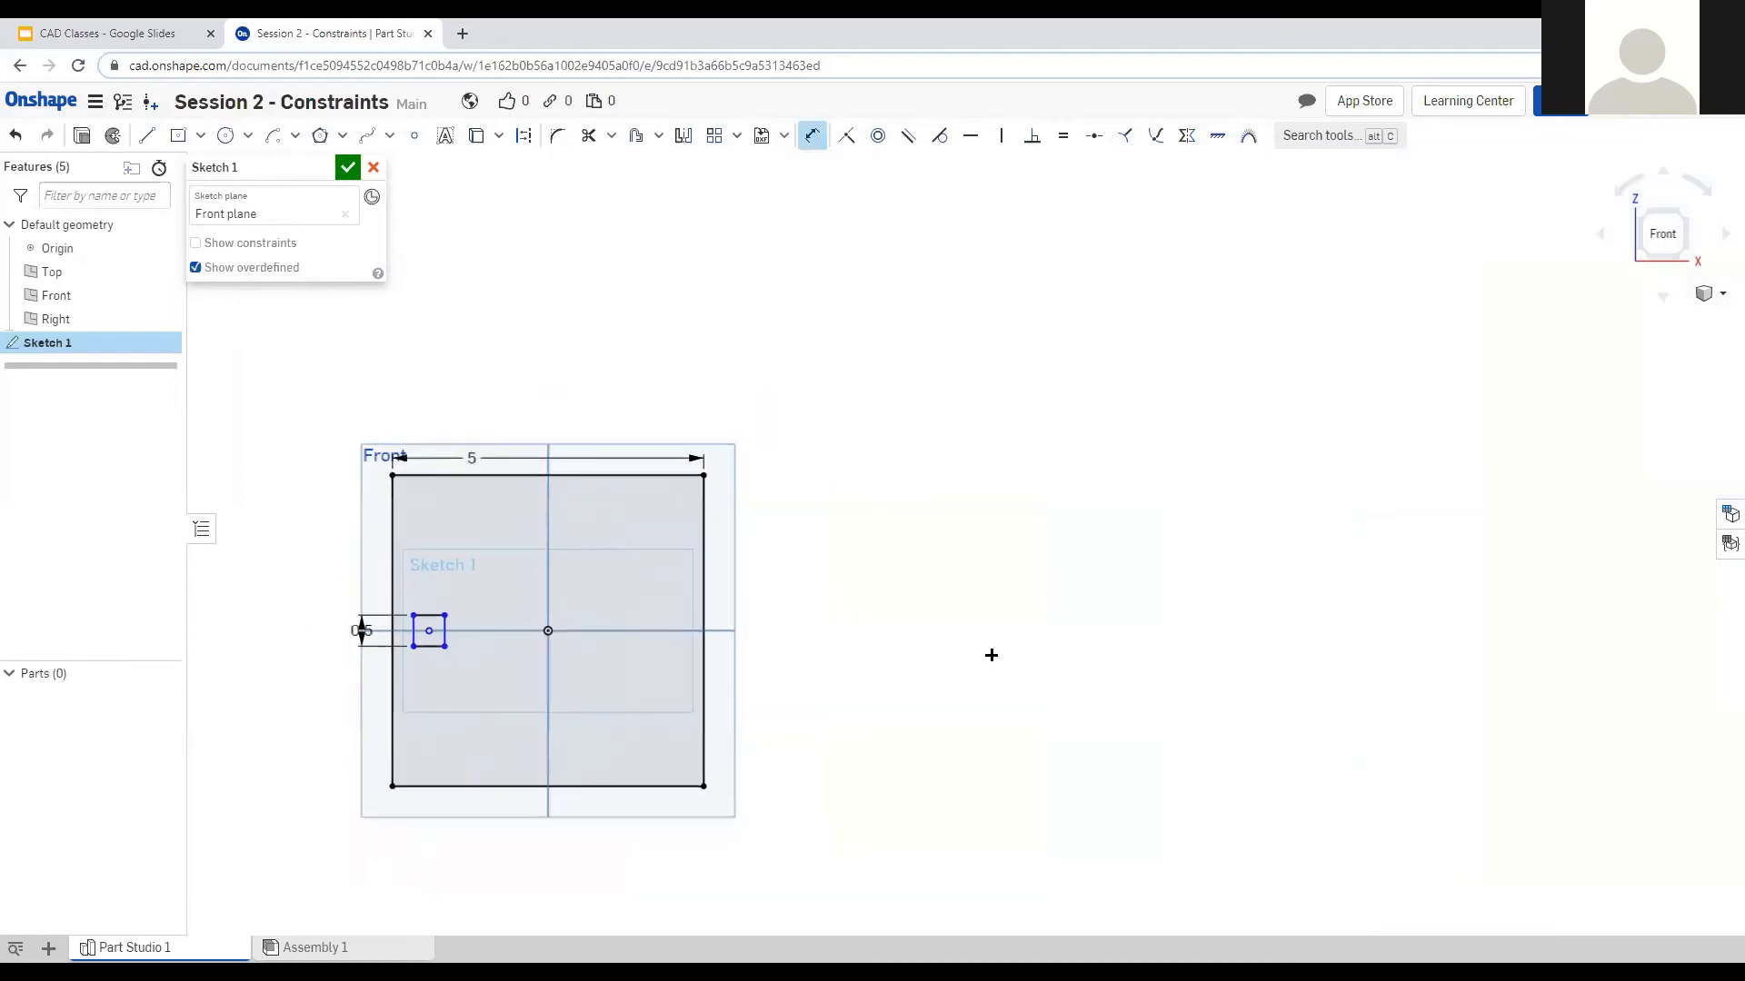
scroll(989, 654, "up", 1)
scroll(815, 631, "down", 3)
scroll(551, 653, "up", 3)
key("Escape")
Select an edge of the small square.
left_click(491, 611)
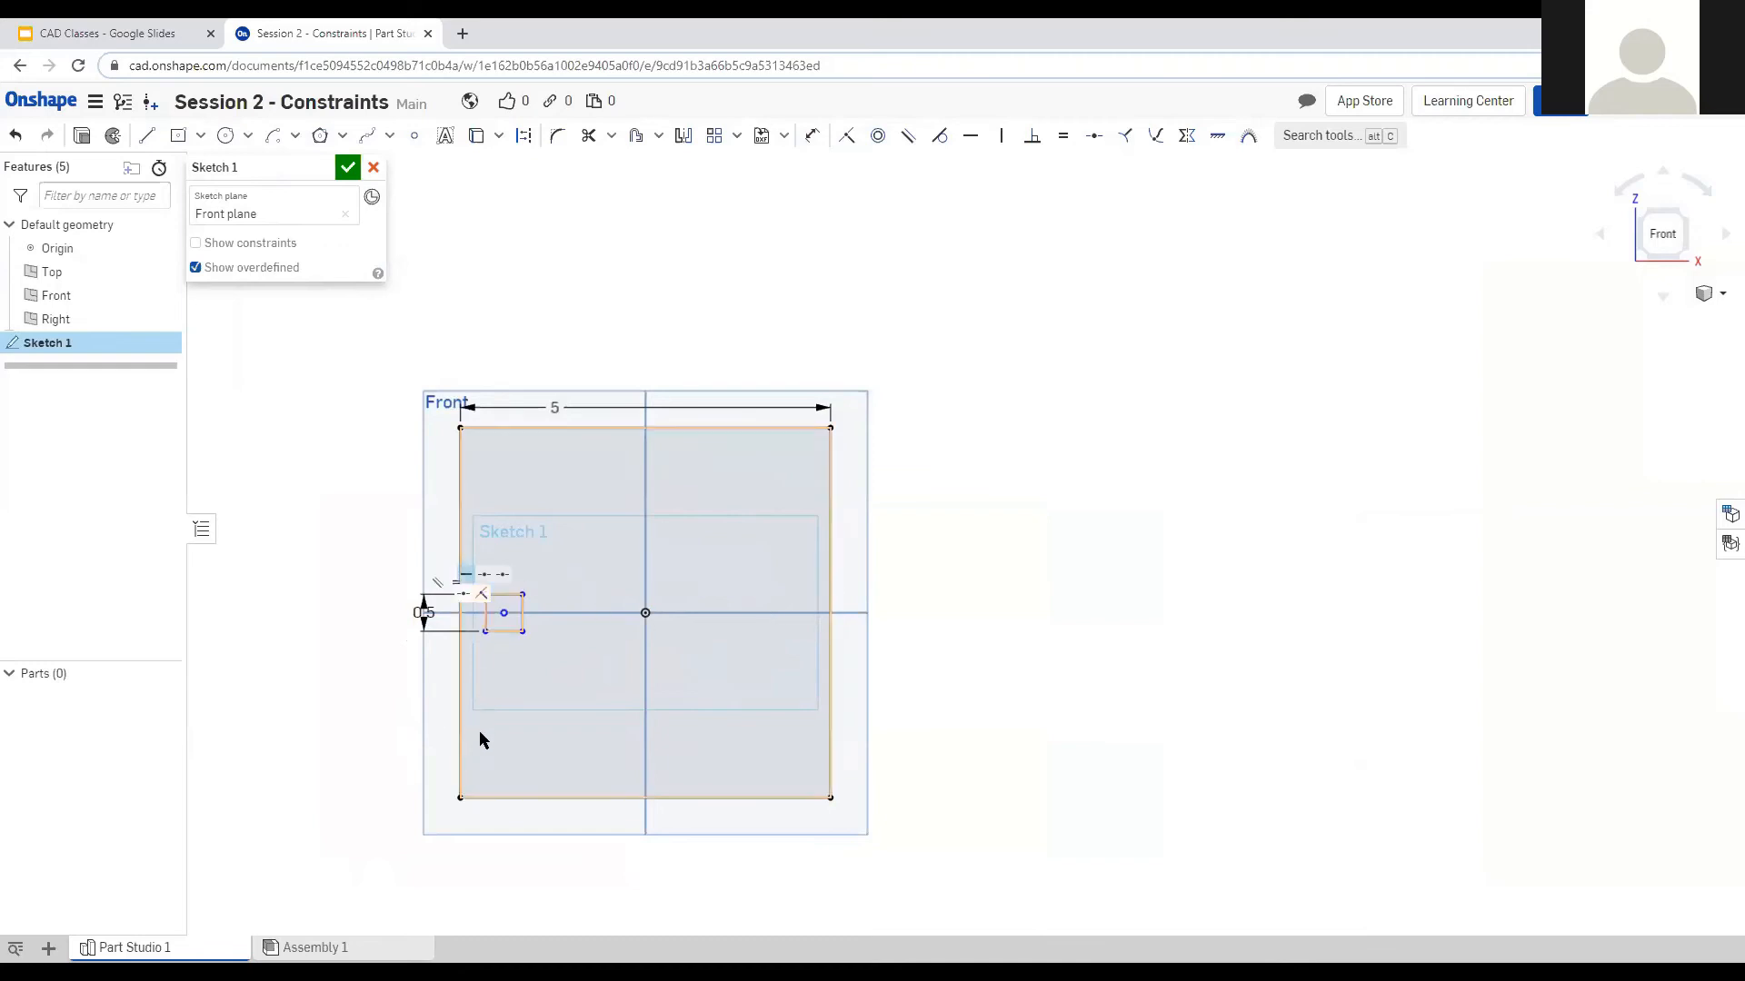
scroll(477, 738, "up", 3)
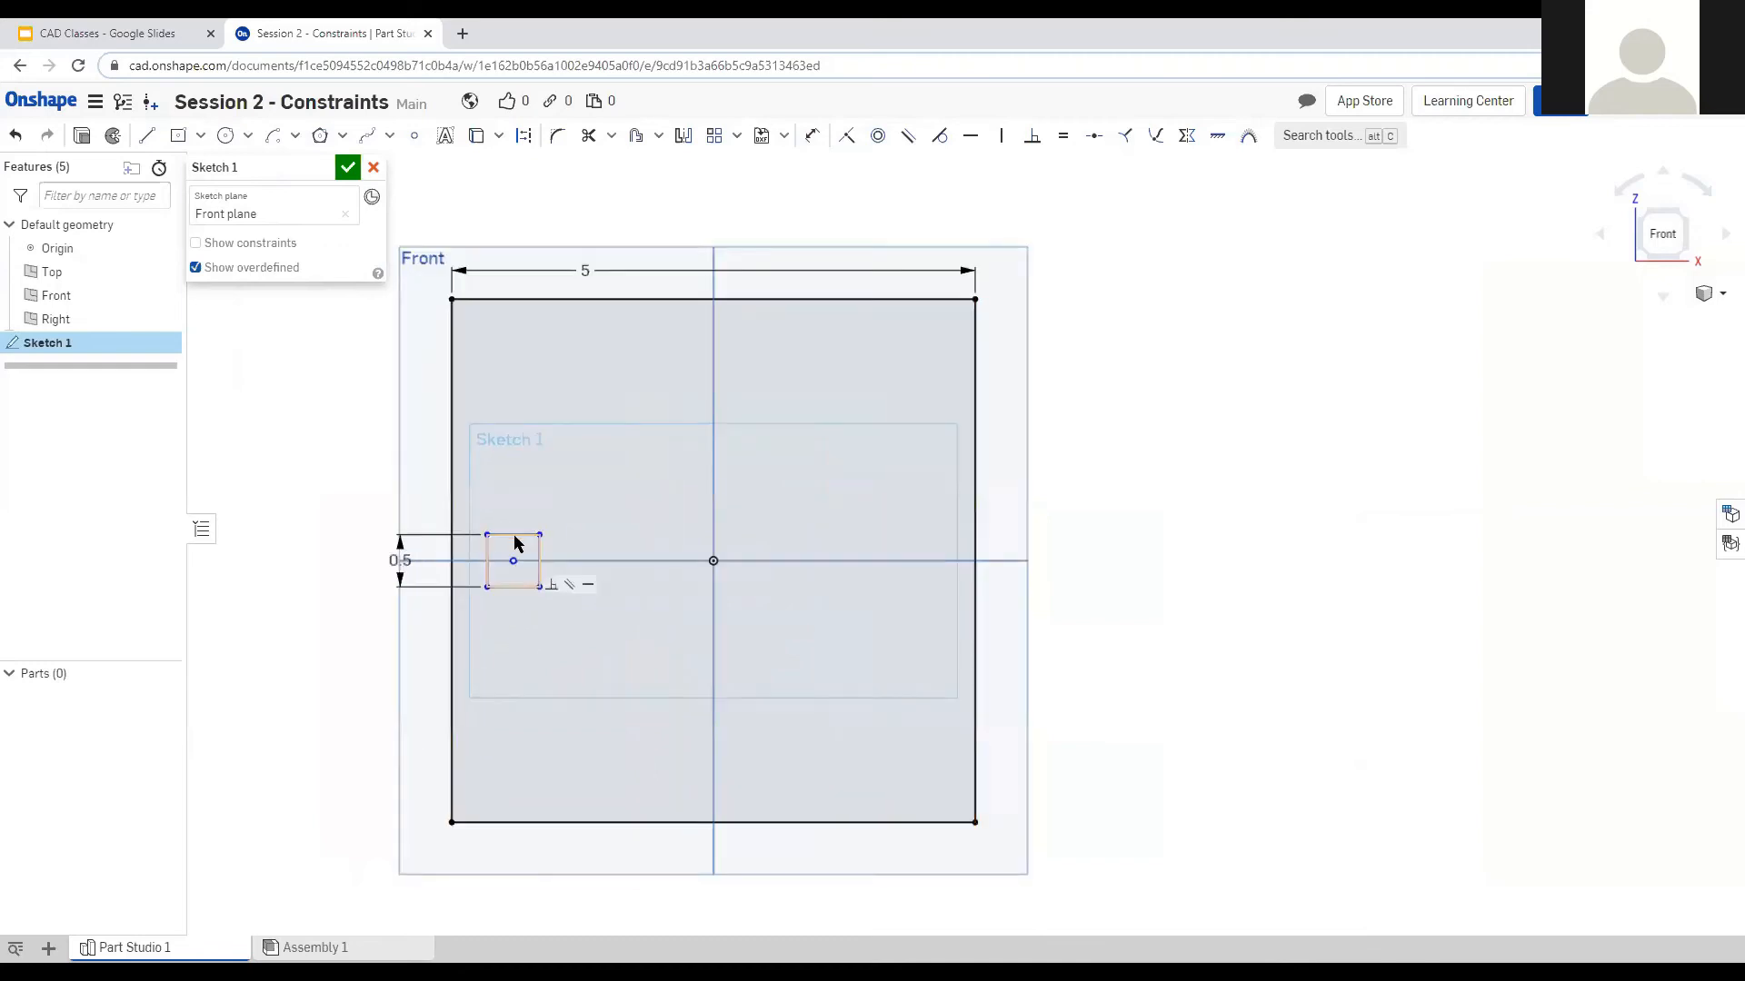
left_click(148, 140)
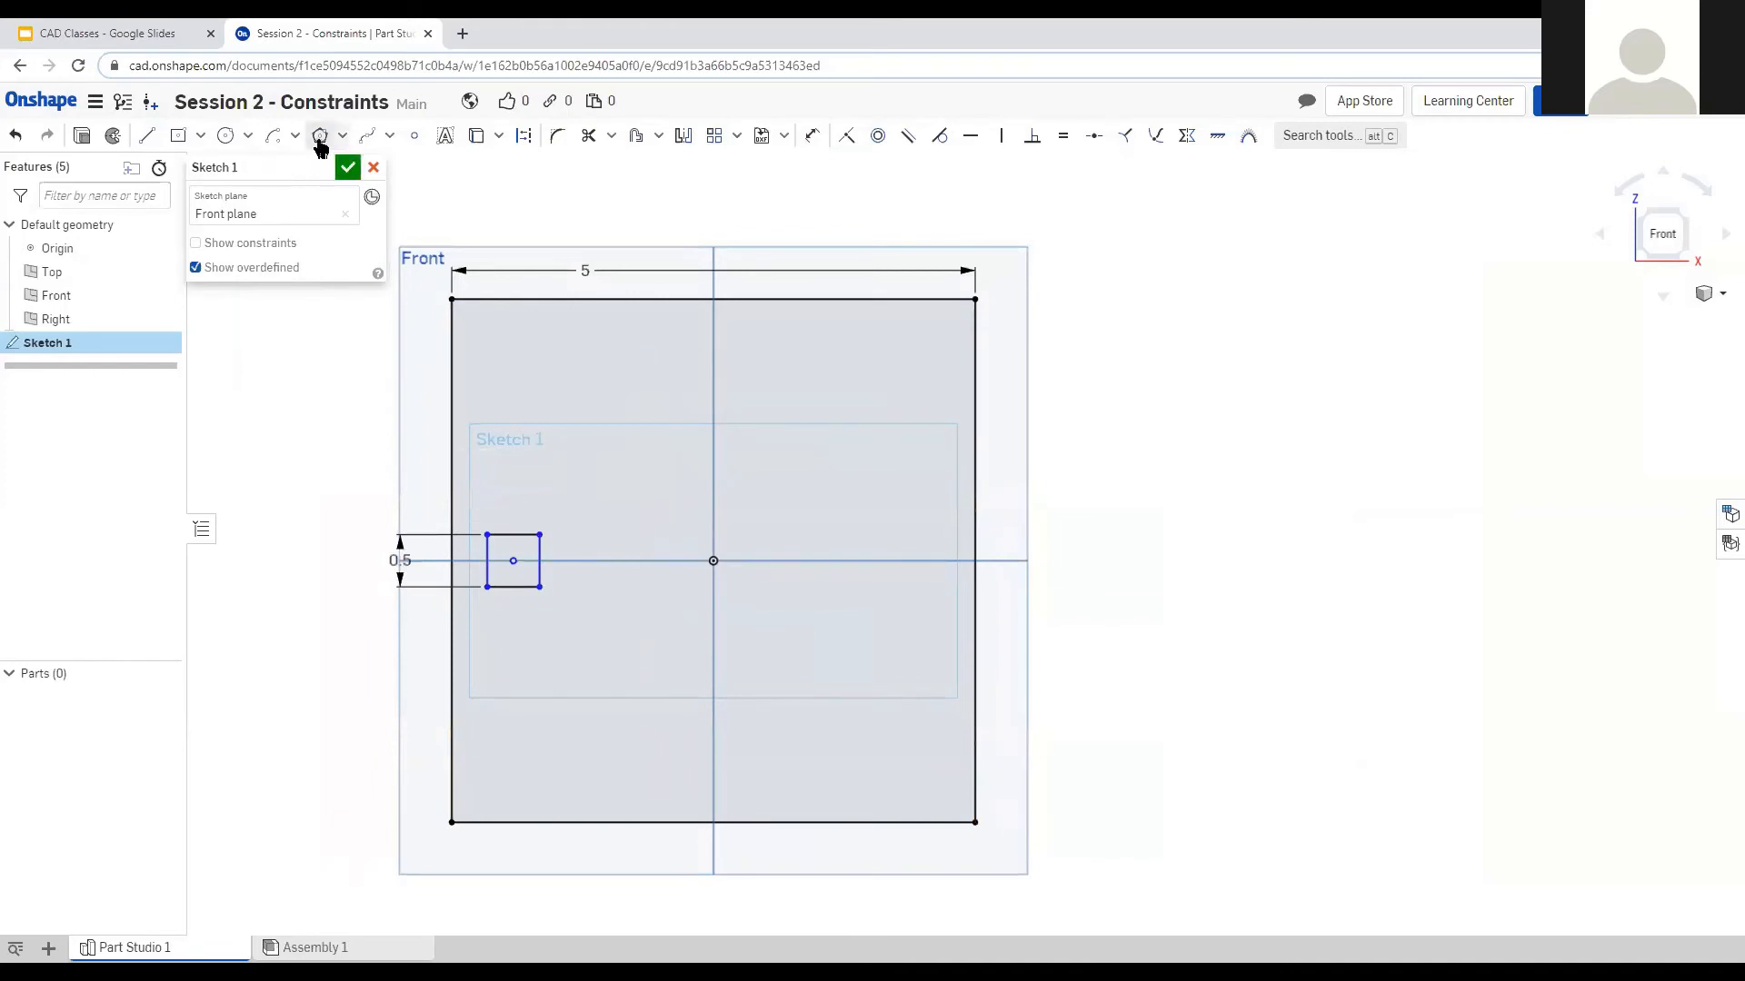
Check the small square's top edge, then draw a test line from the origin and undo it.
left_click(520, 535)
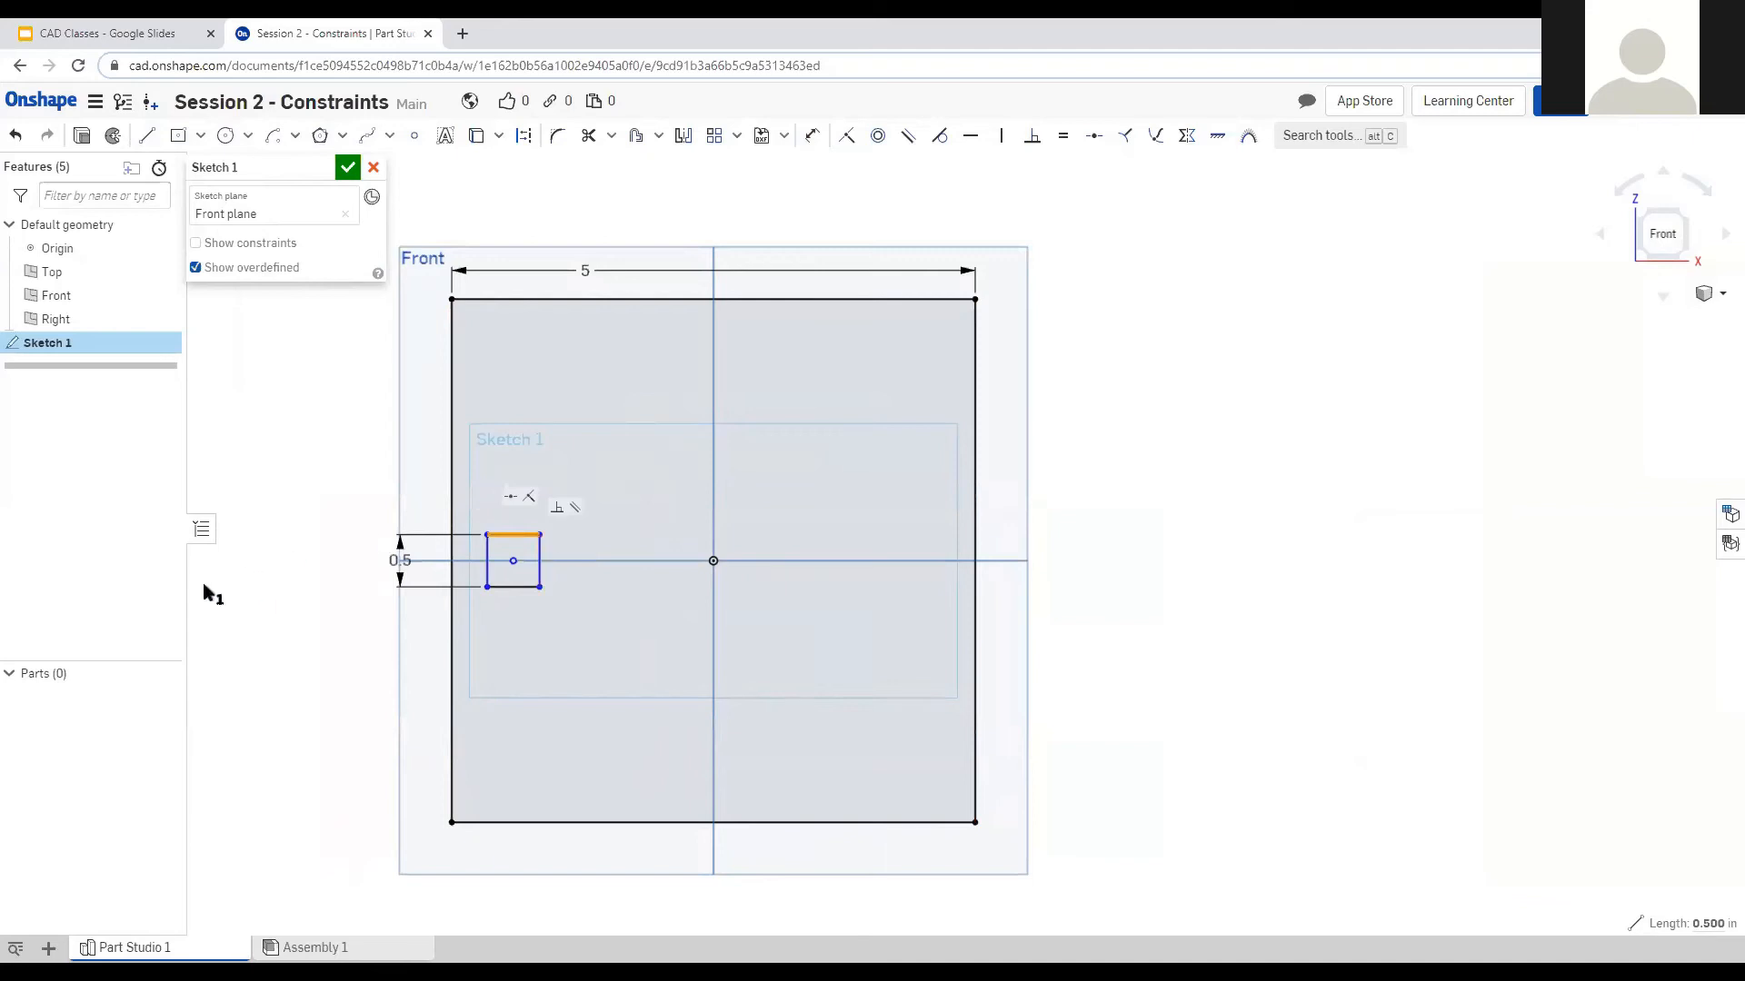
left_click(206, 588)
scroll(534, 587, "up", 1)
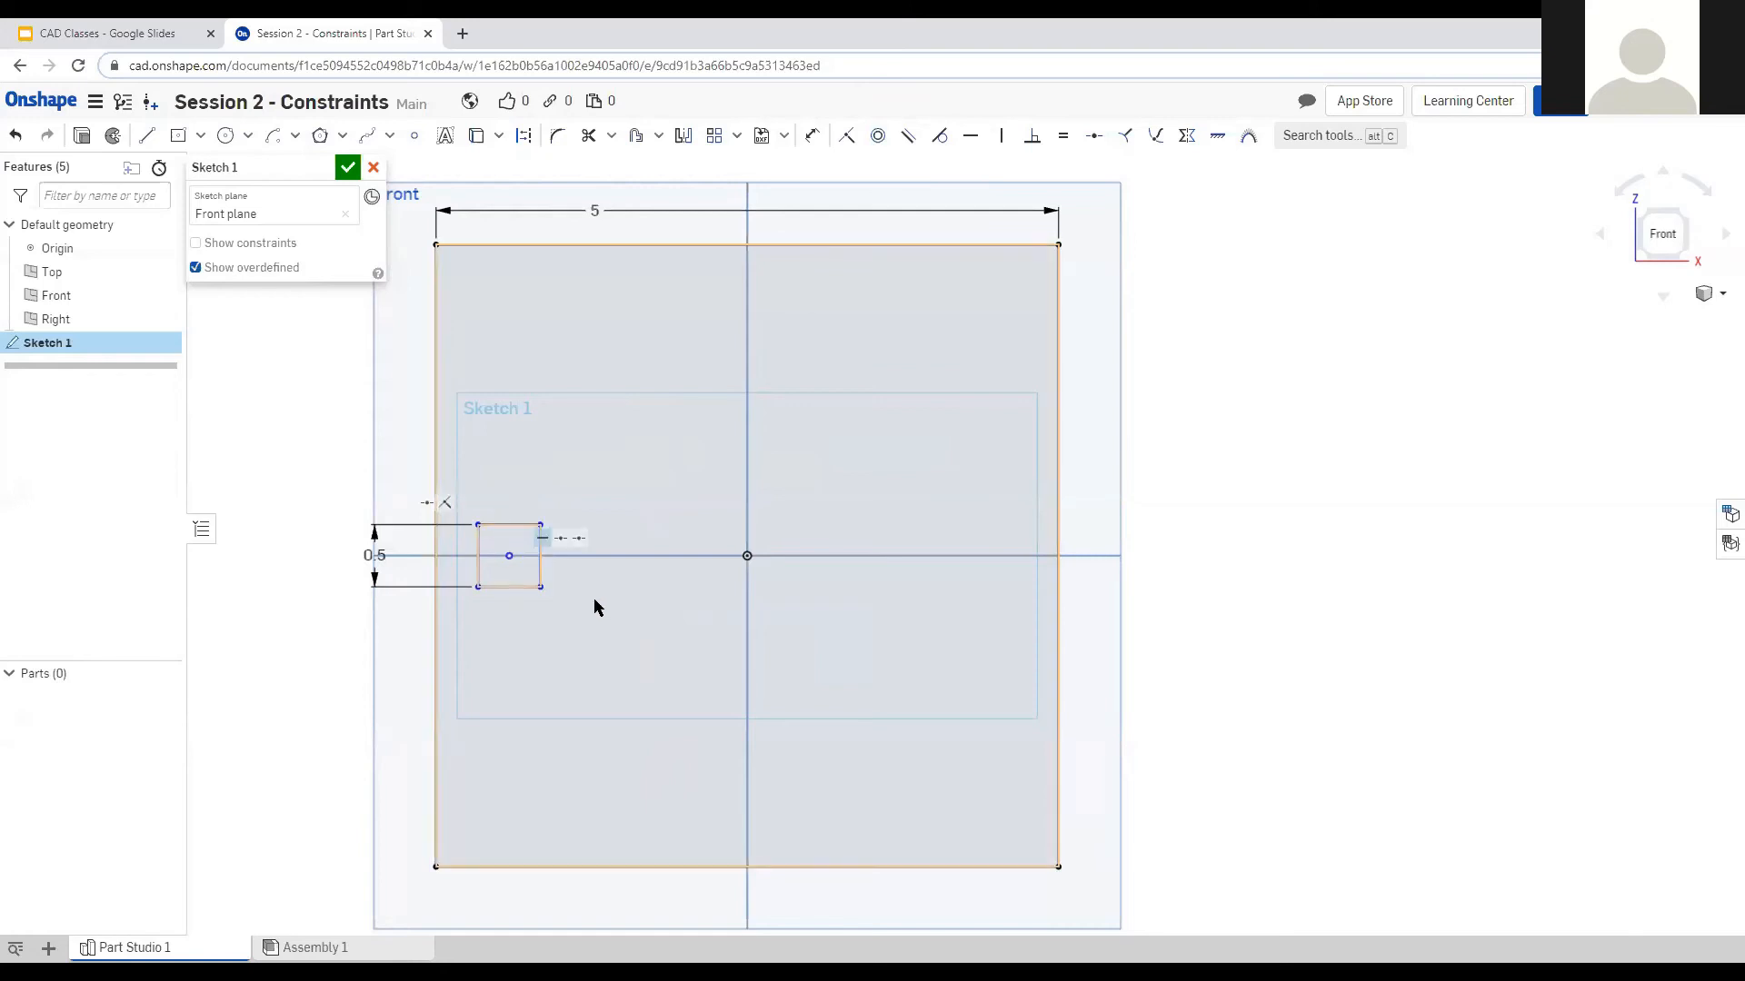
left_click(145, 135)
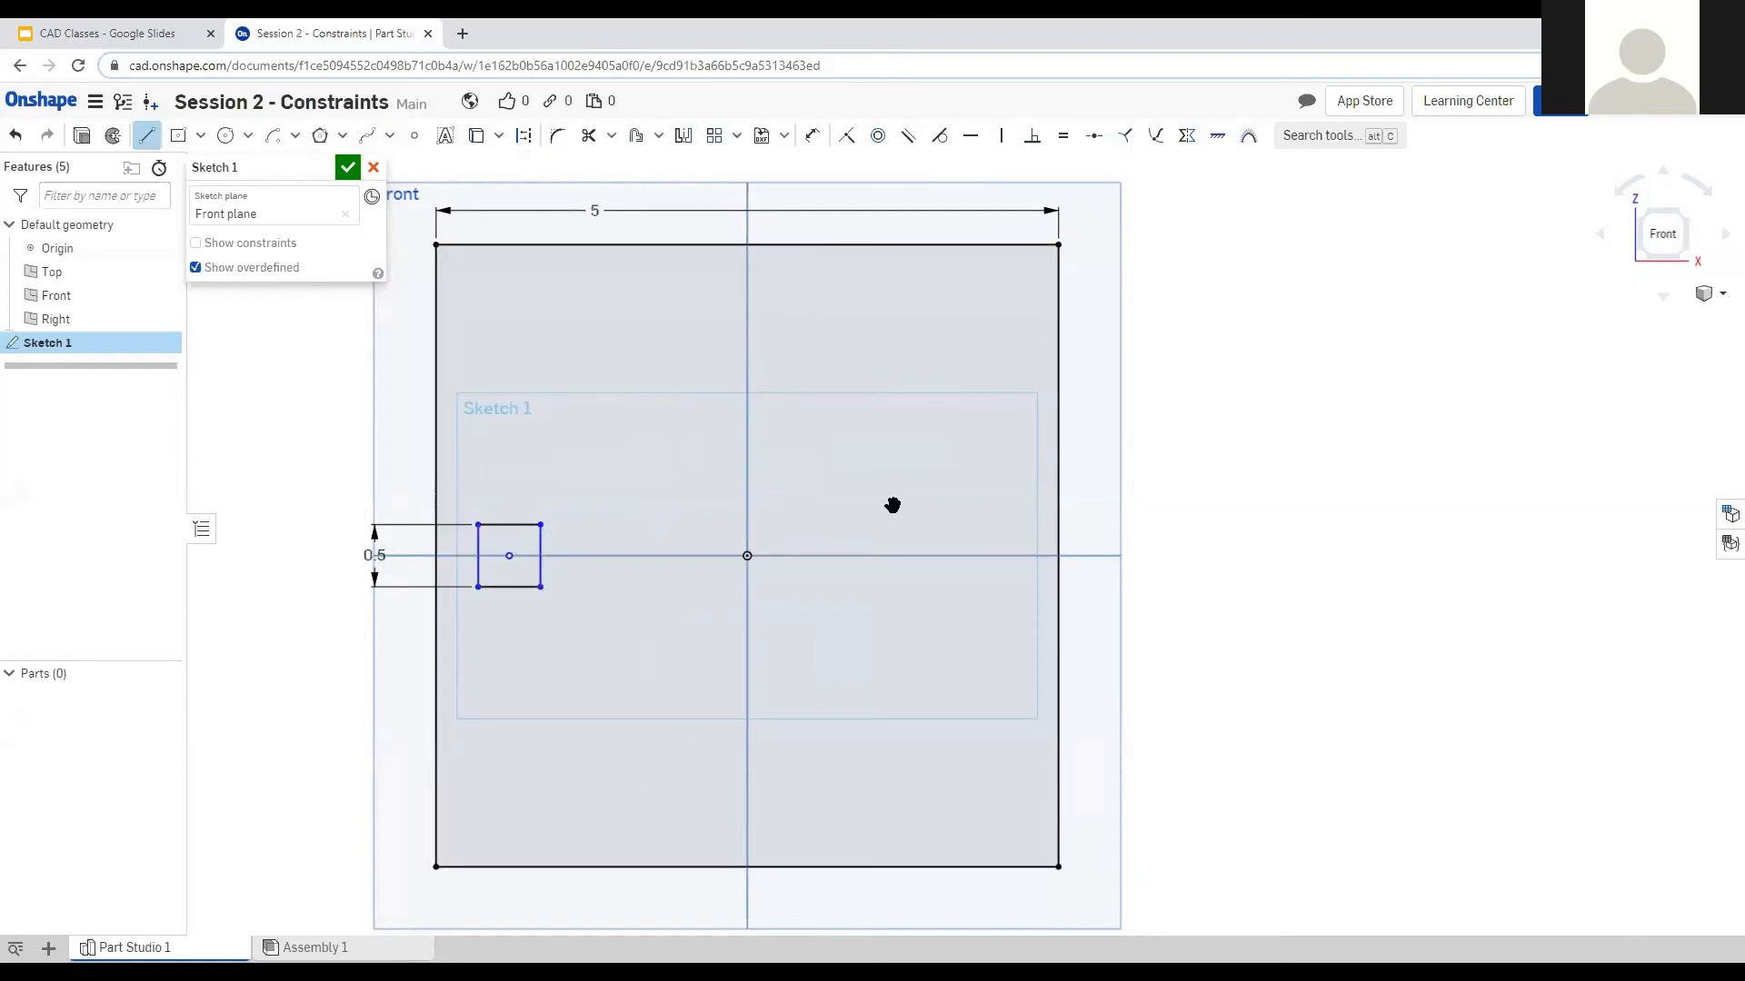
left_click(746, 556)
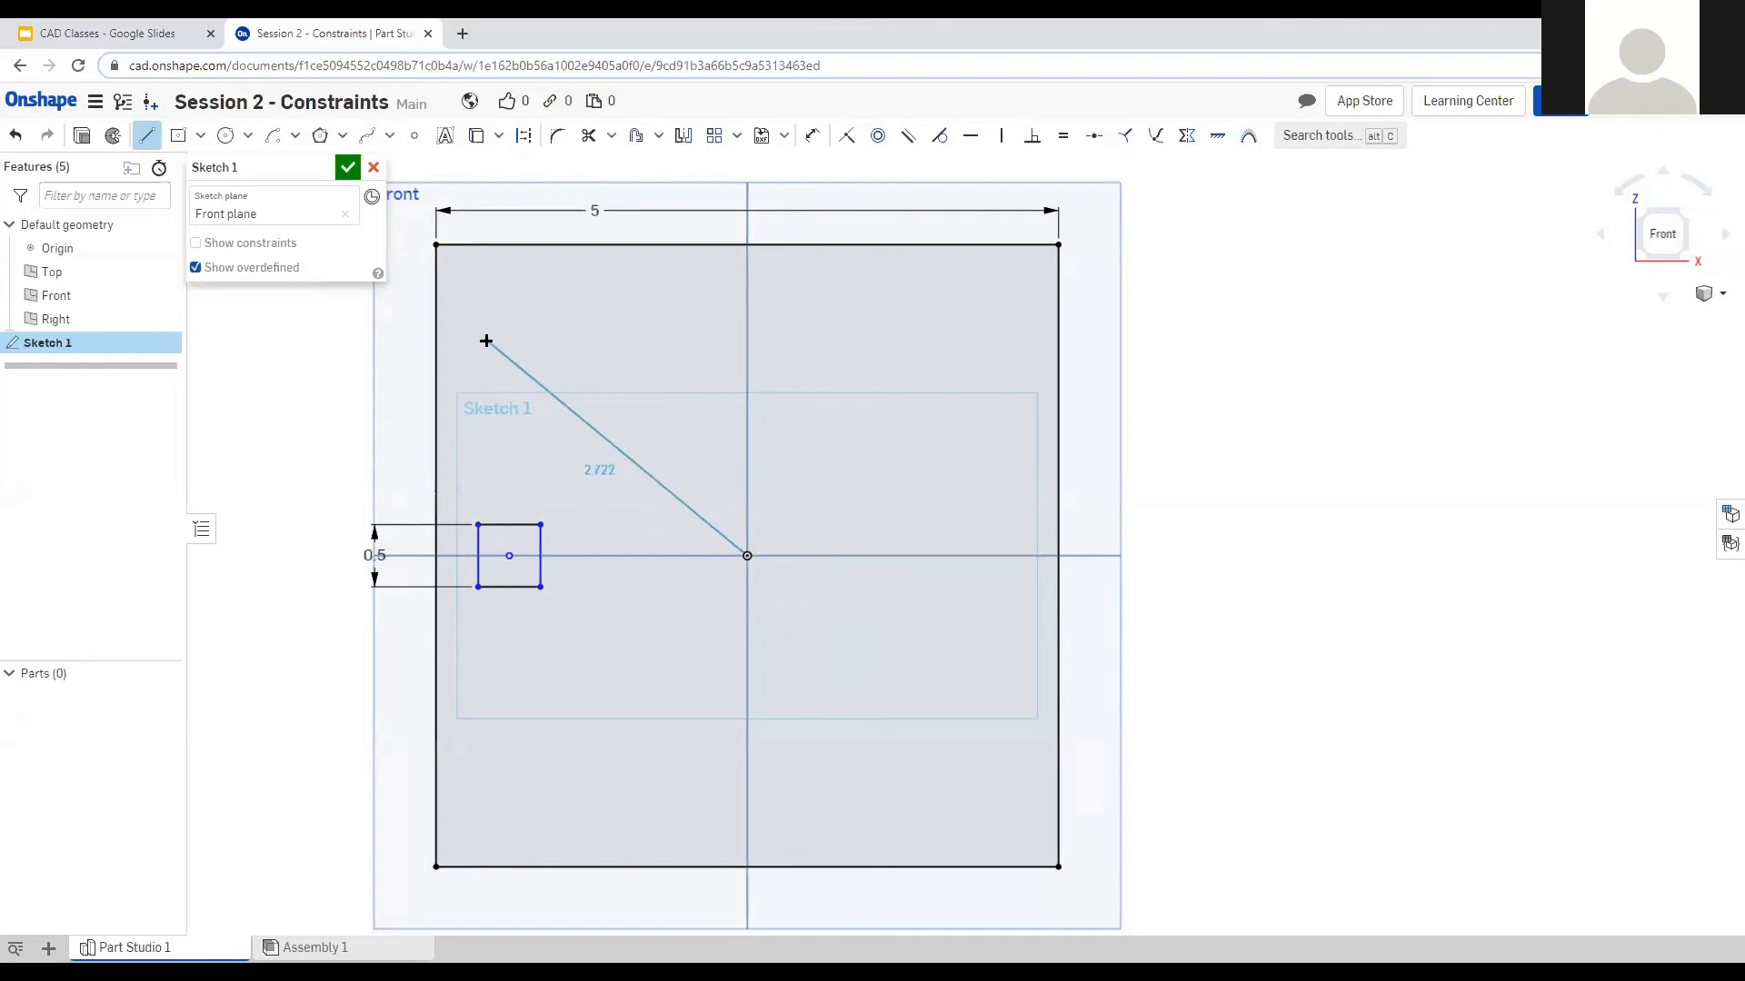
left_click(653, 442)
key("Escape")
key("ctrl+z")
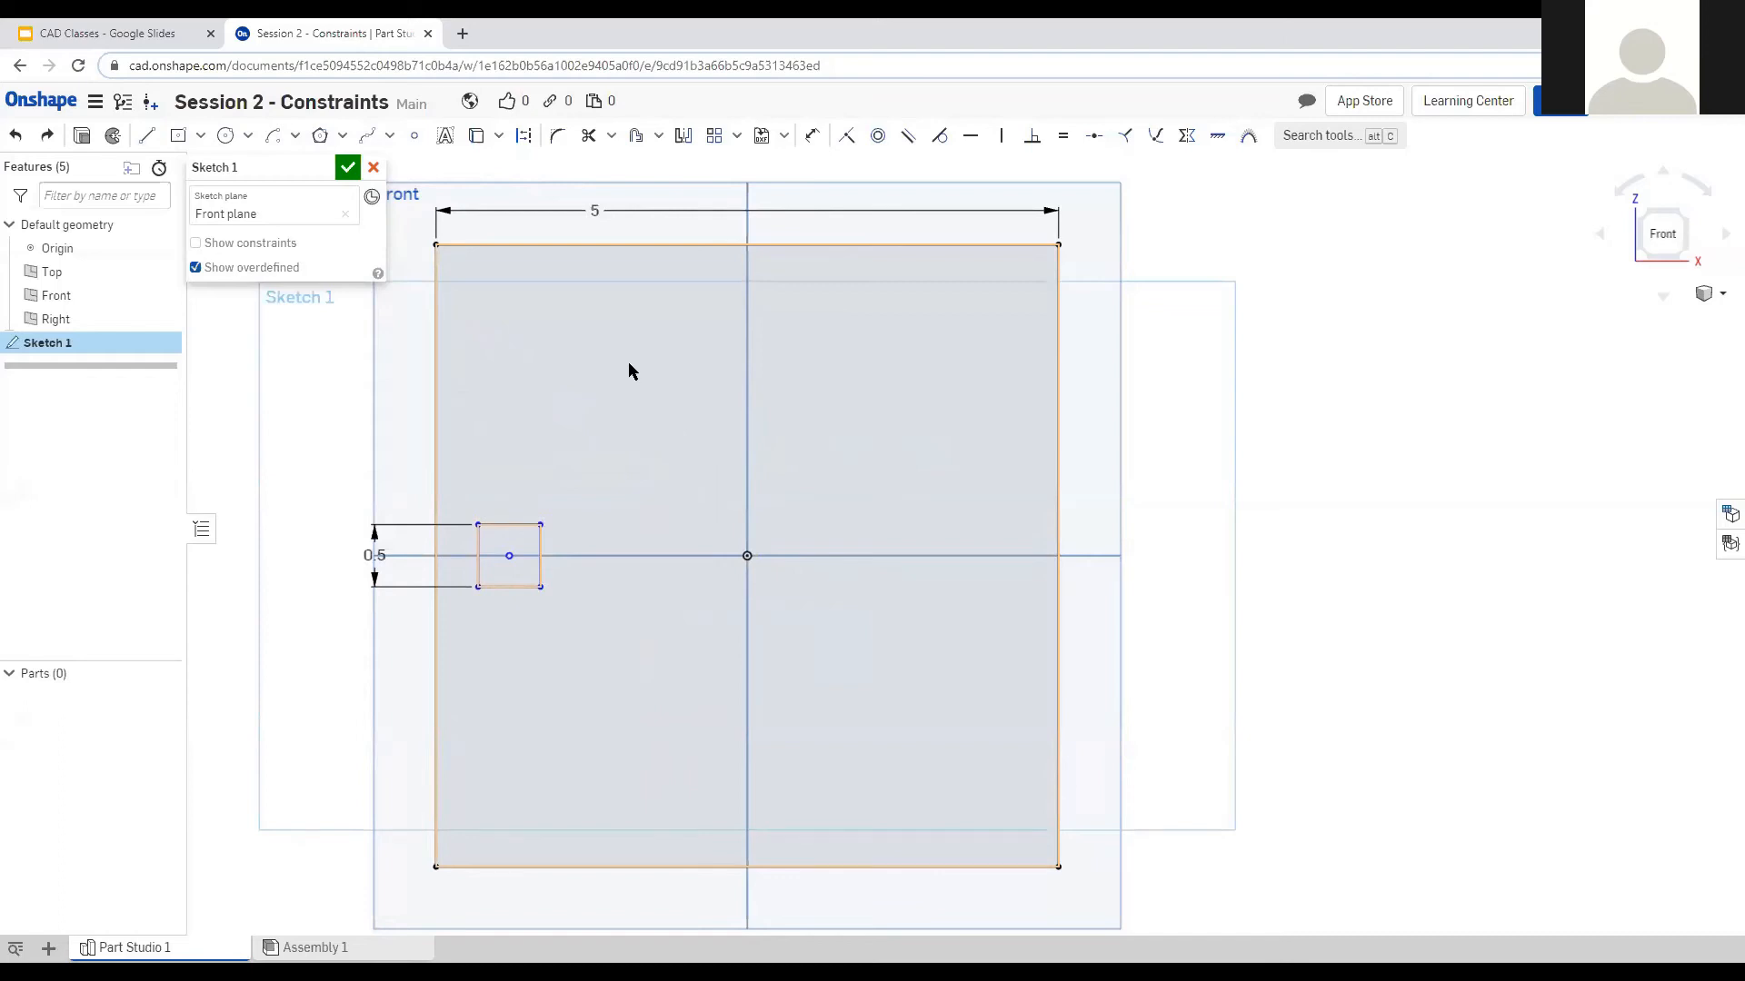
Dimension the small square's centre to the big square's left edge at 1 in.
left_click(540, 568)
left_click(514, 524)
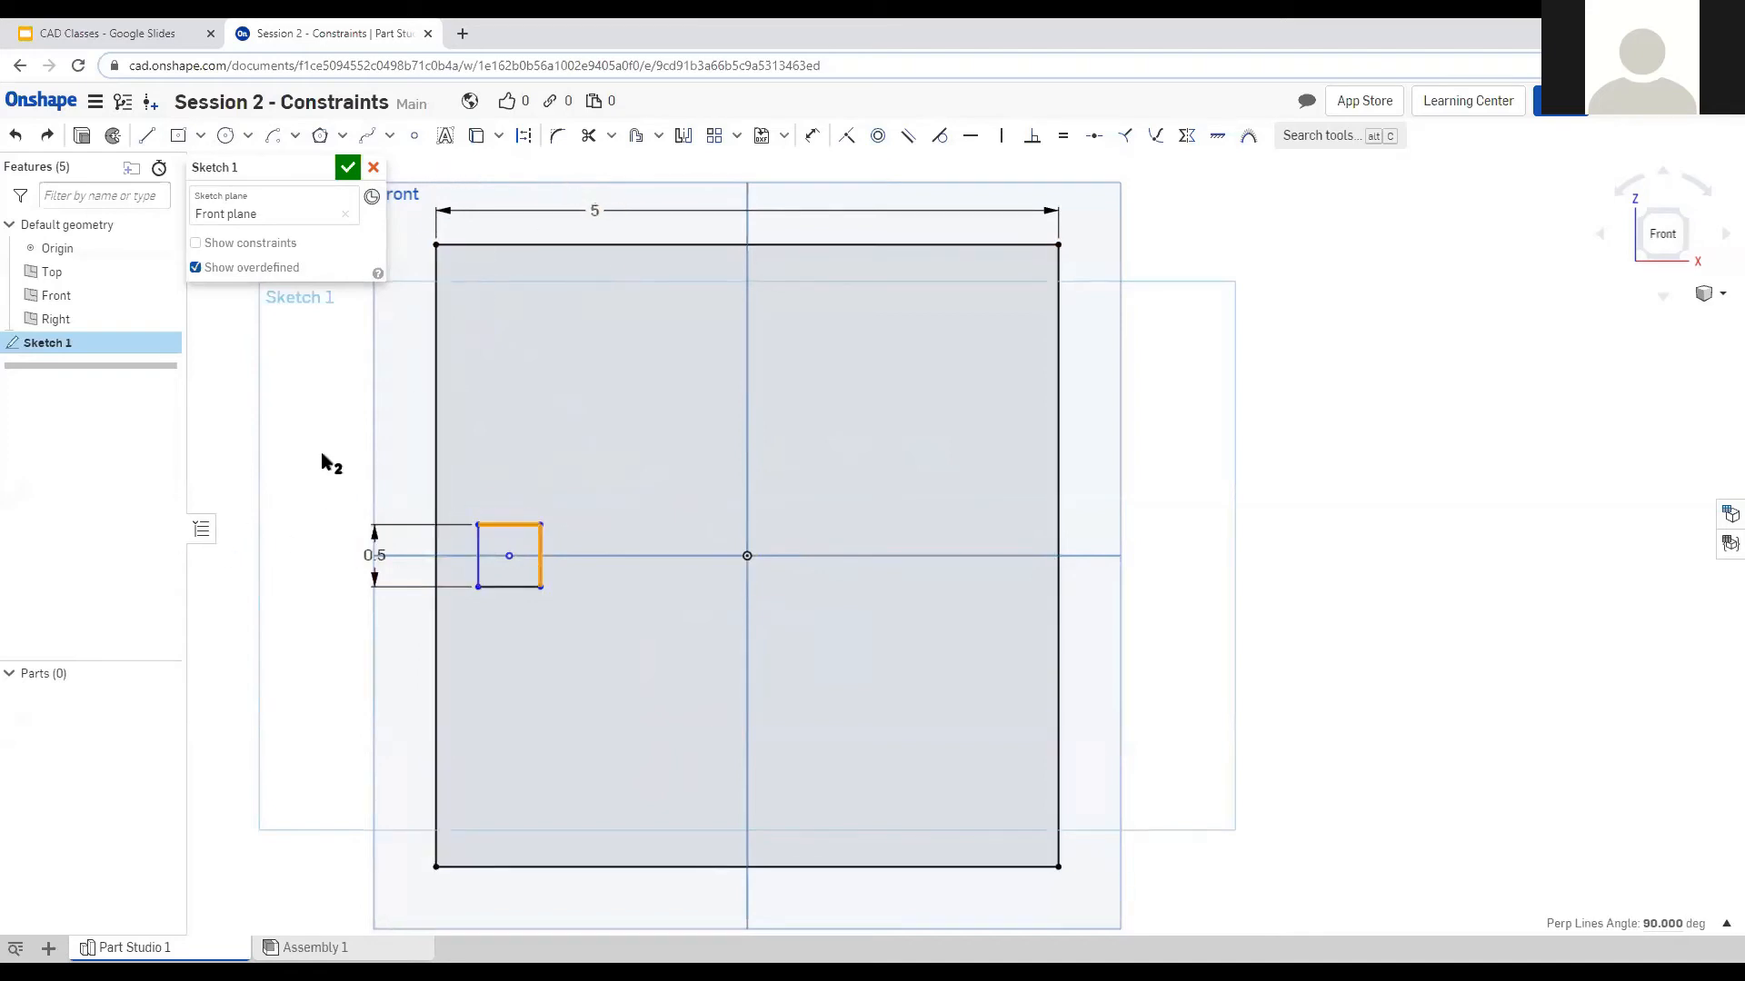
left_click(358, 487)
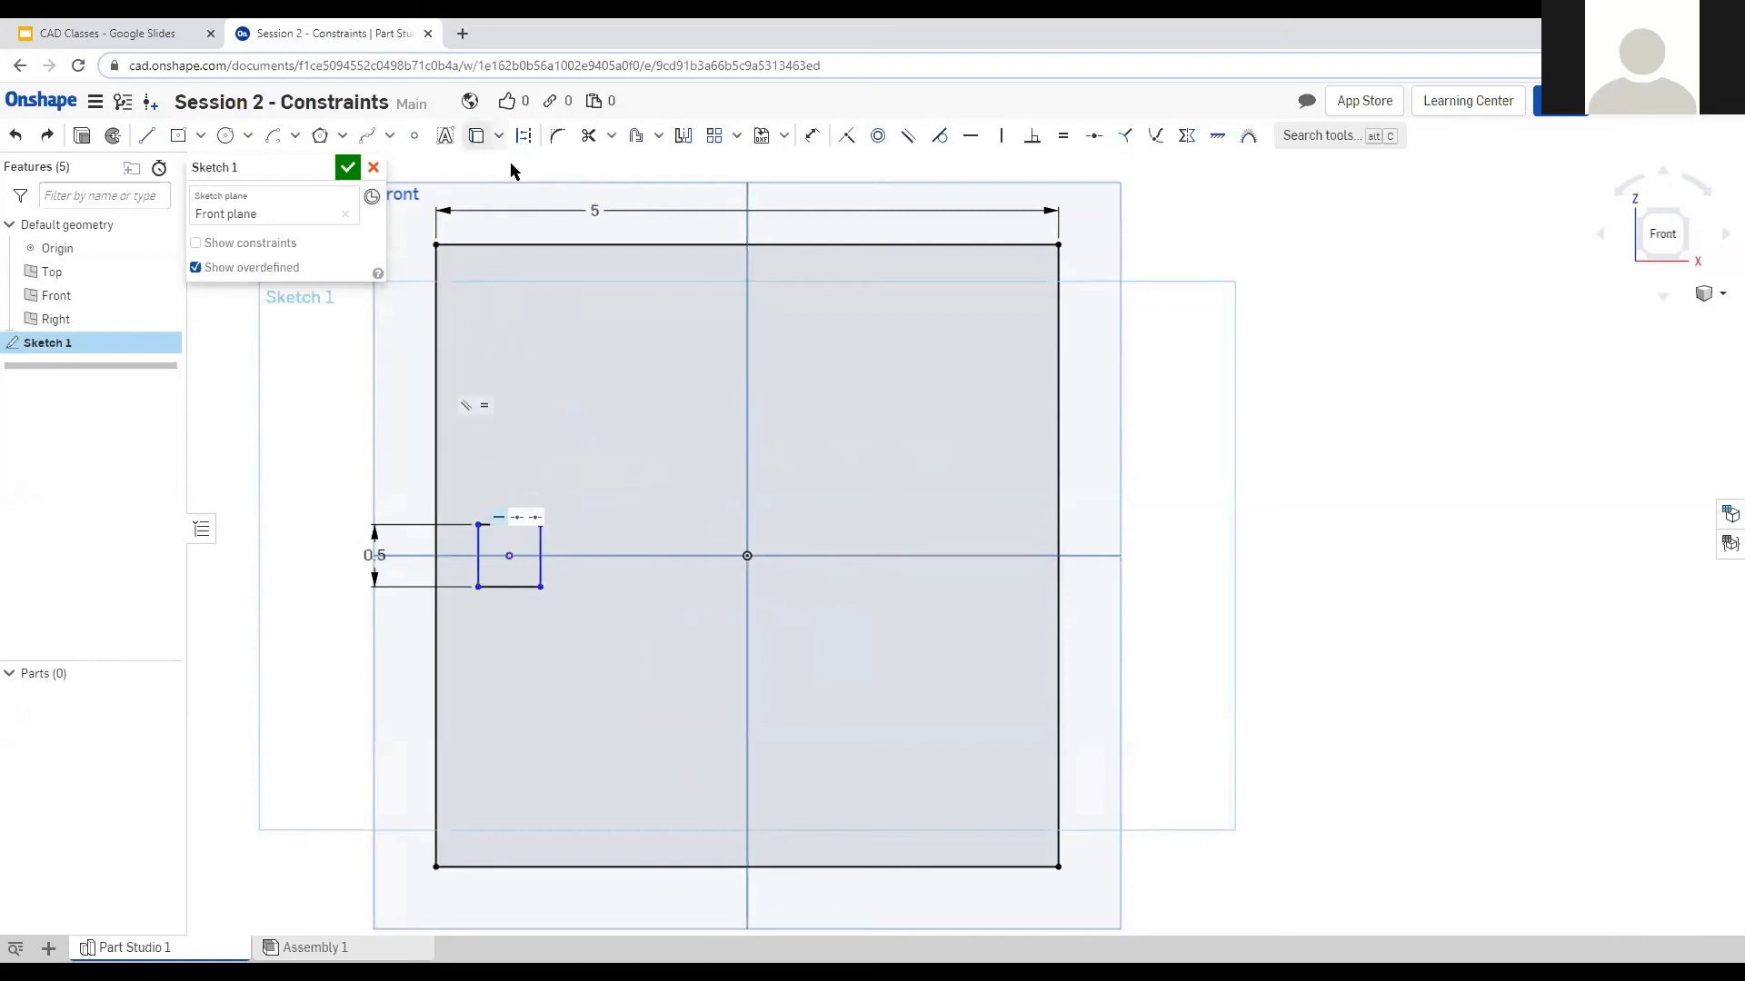
key("u")
left_click(510, 556)
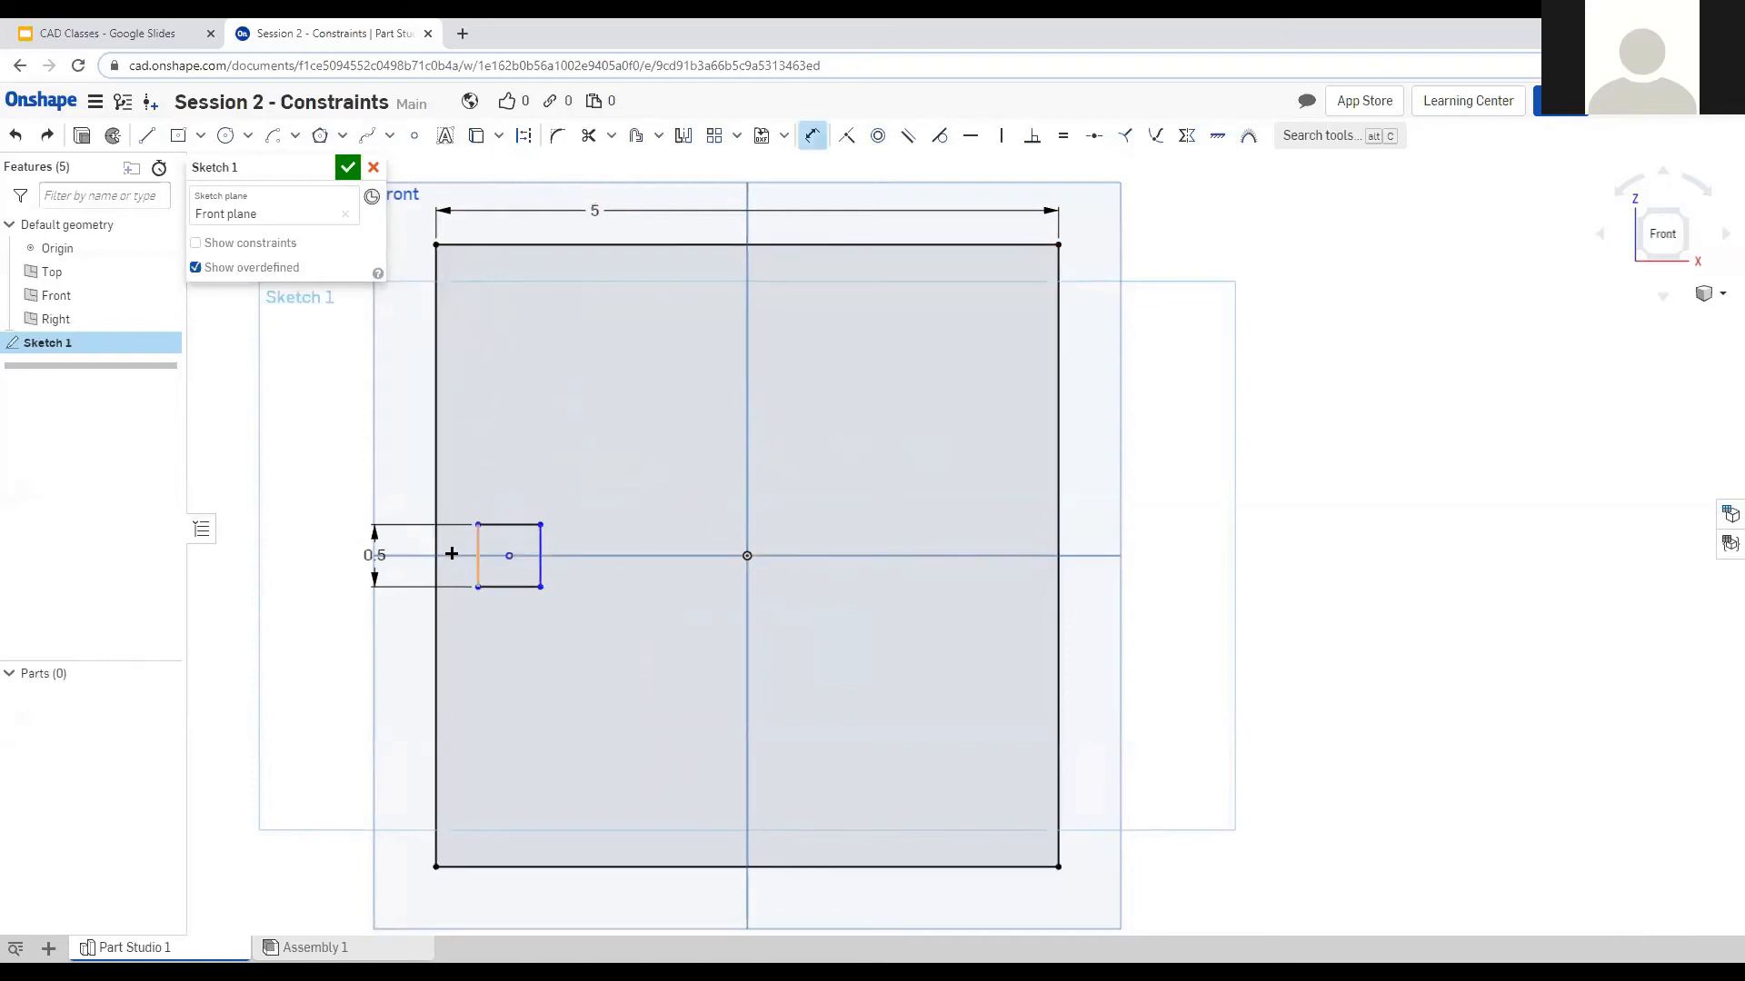
left_click(435, 542)
left_click(396, 625)
type("1")
key("Return")
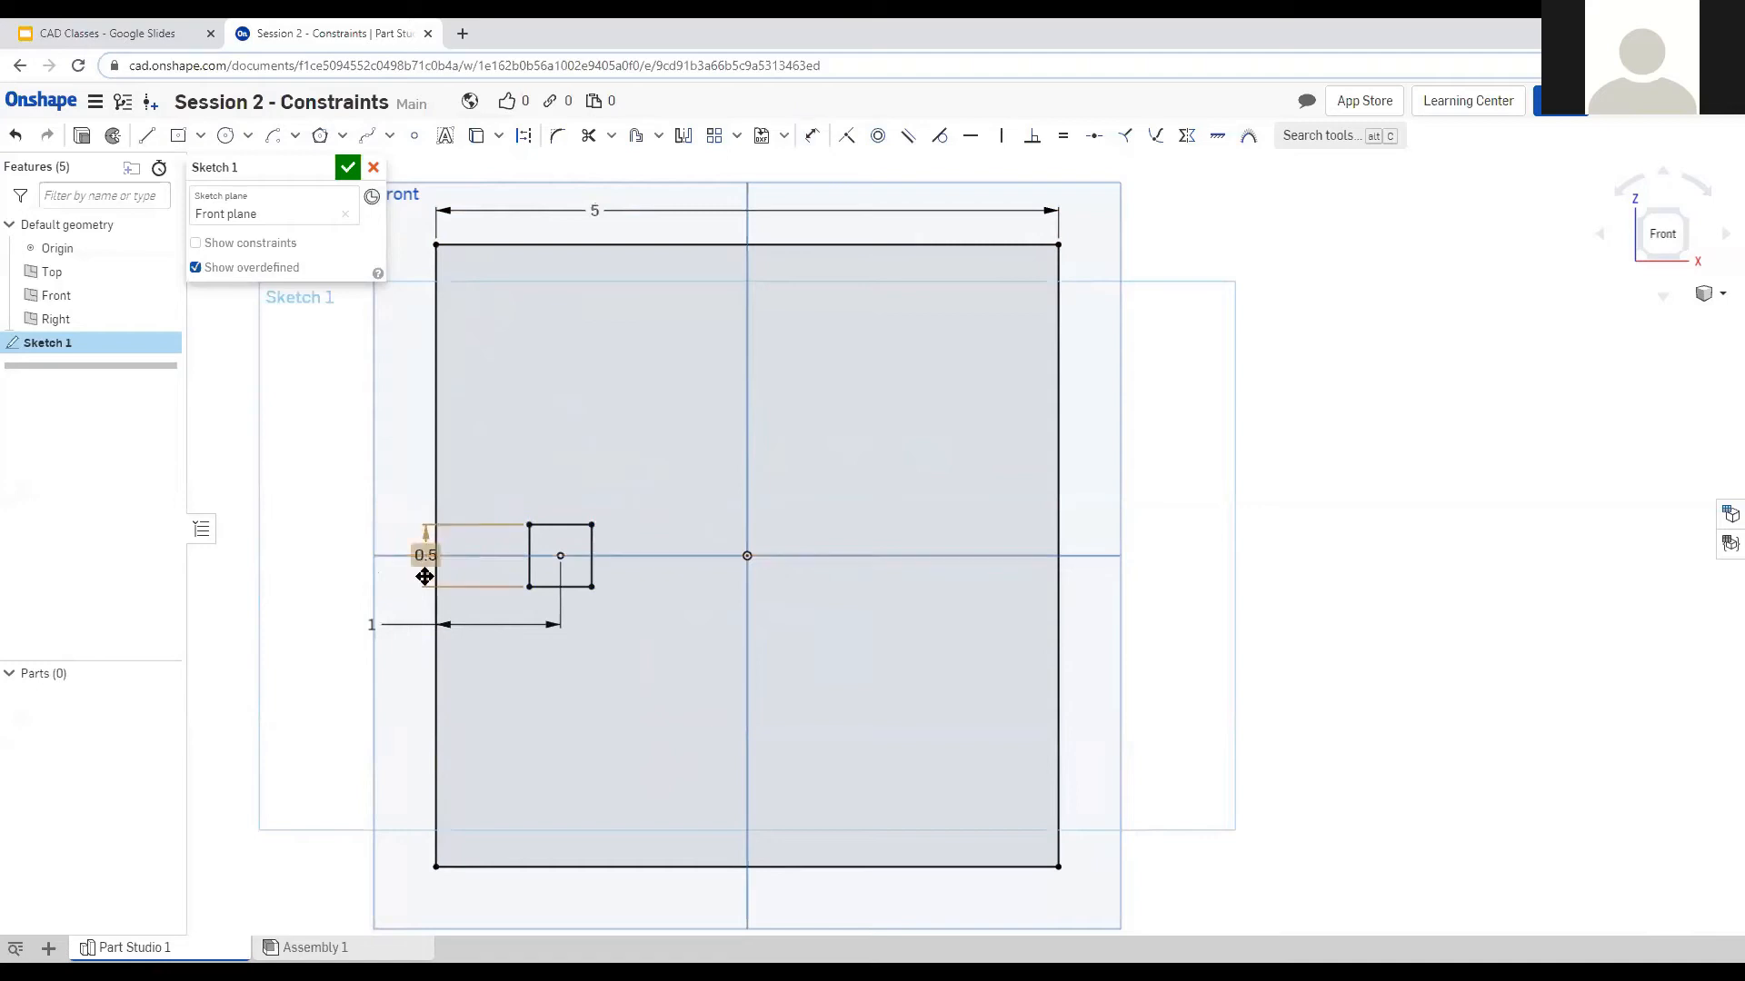
Change that centre-to-left-edge distance from 1 in to 0.75 in.
left_click(375, 556)
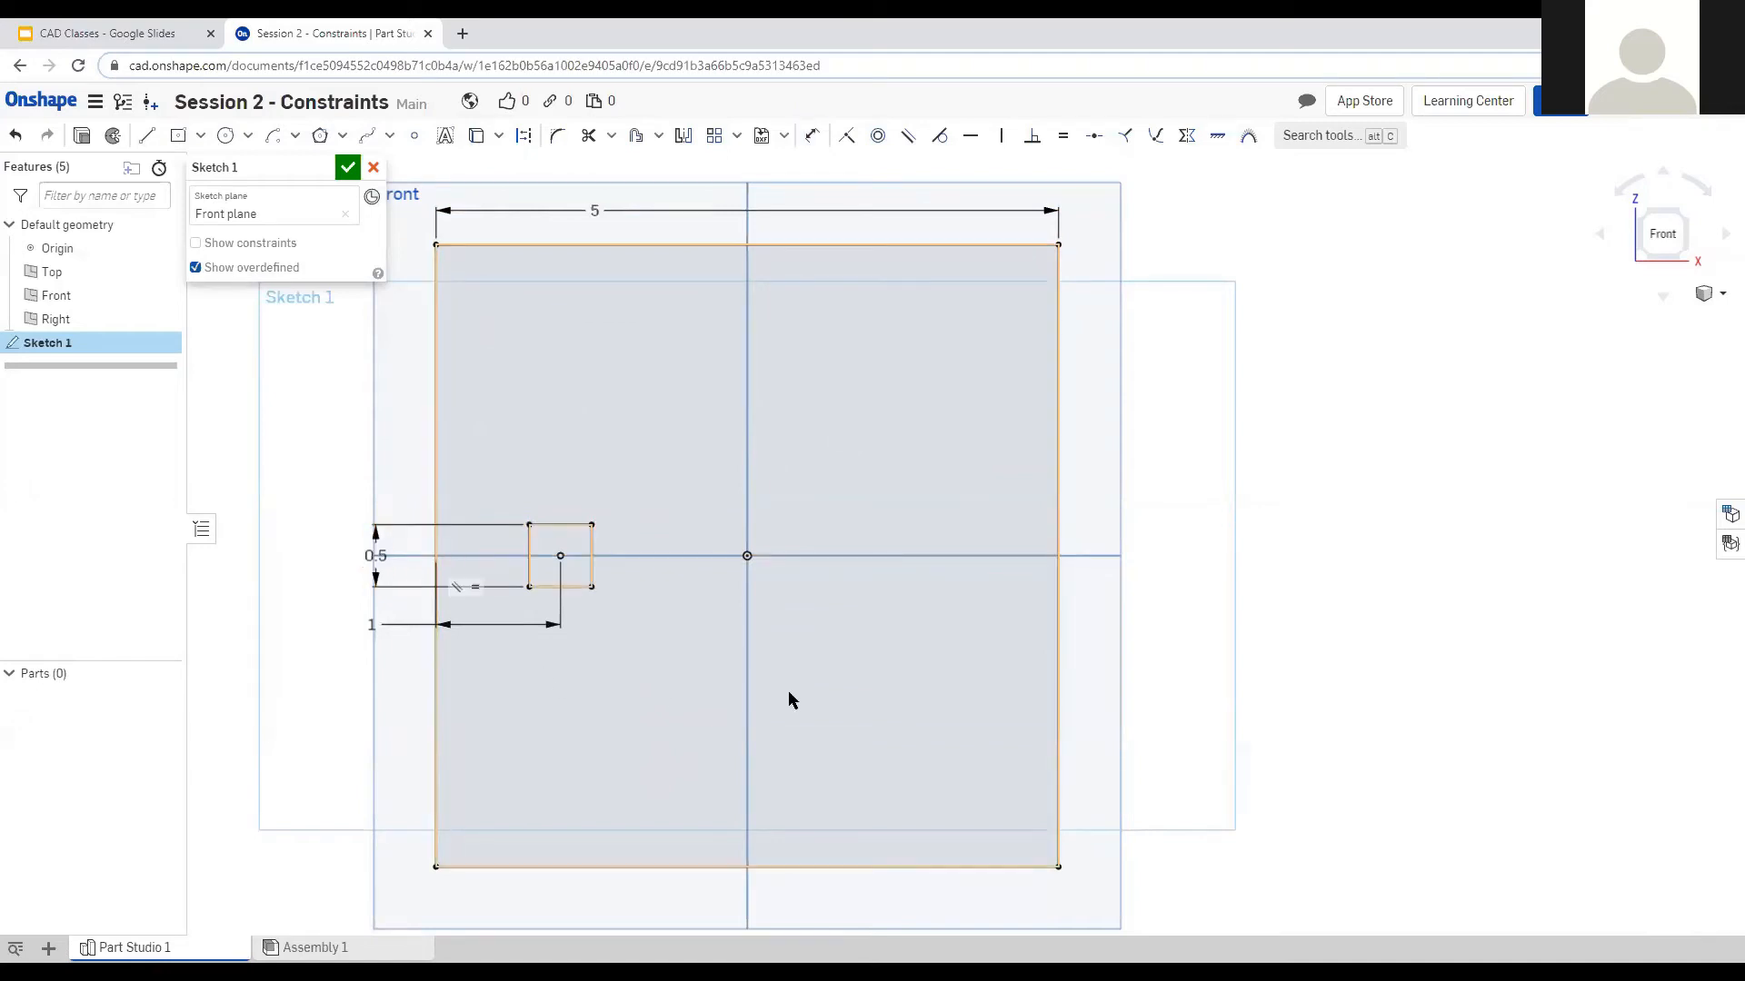
double_click(372, 625)
type("0.75")
key("Return")
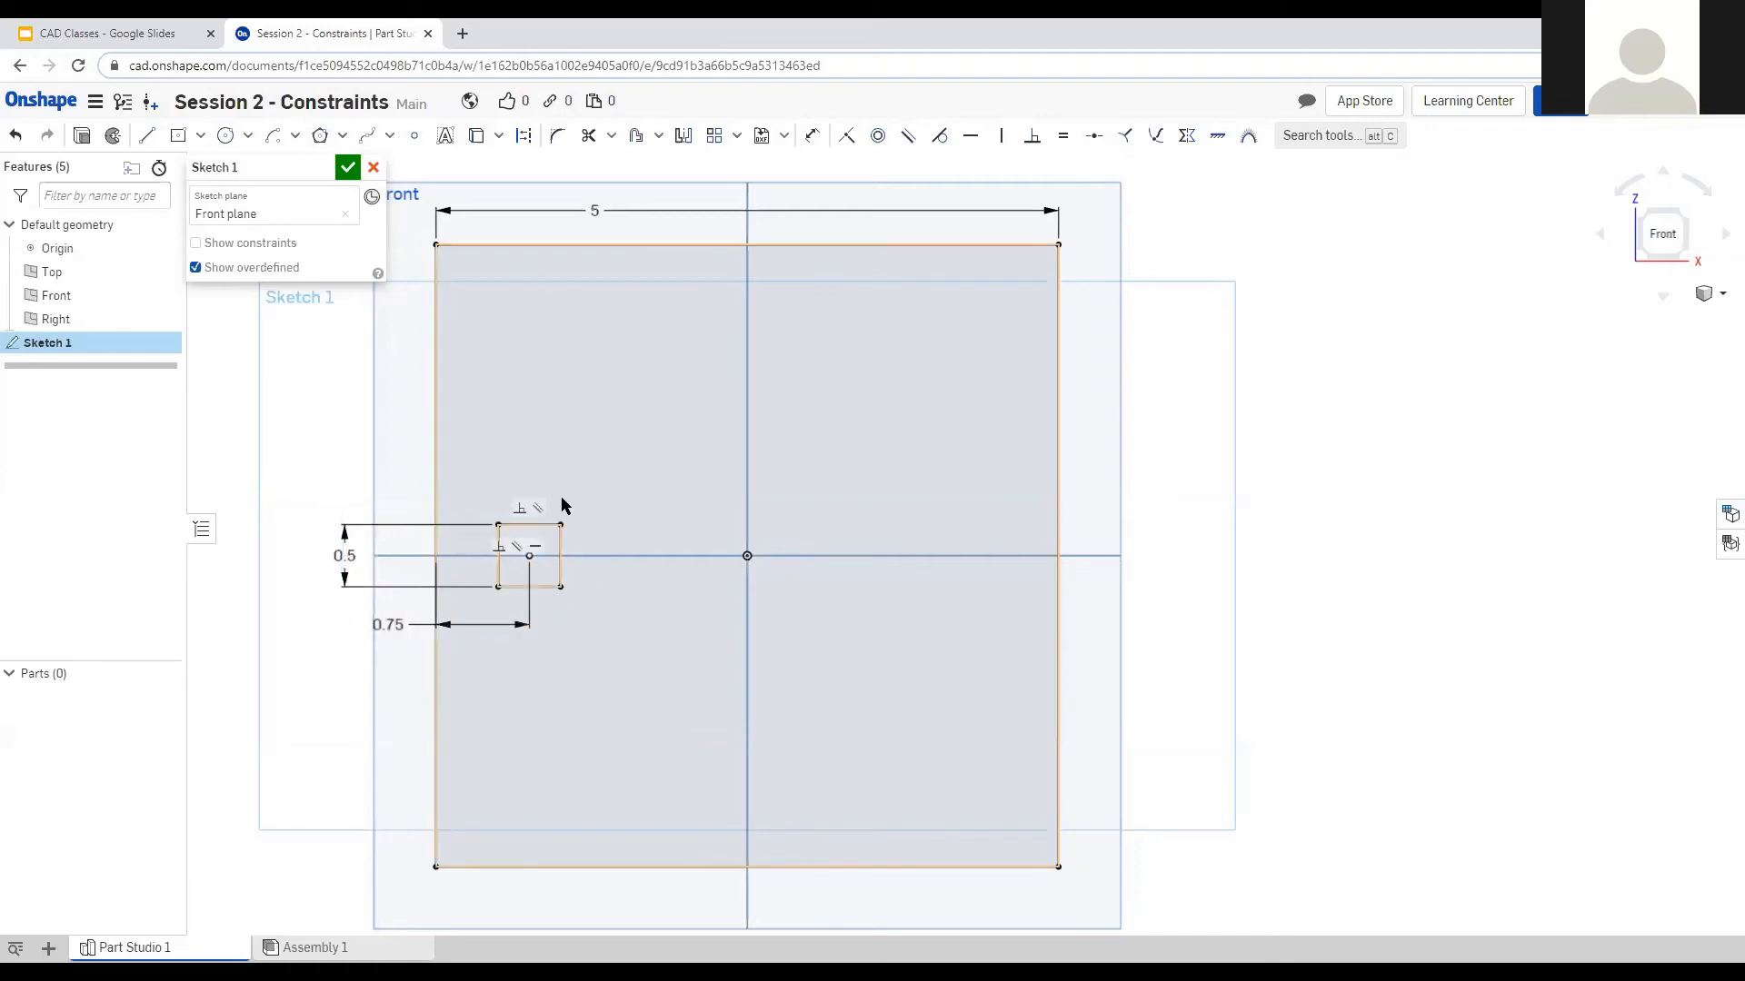
Start a circular pattern with all four edges of the 0.5 square selected.
left_click(736, 136)
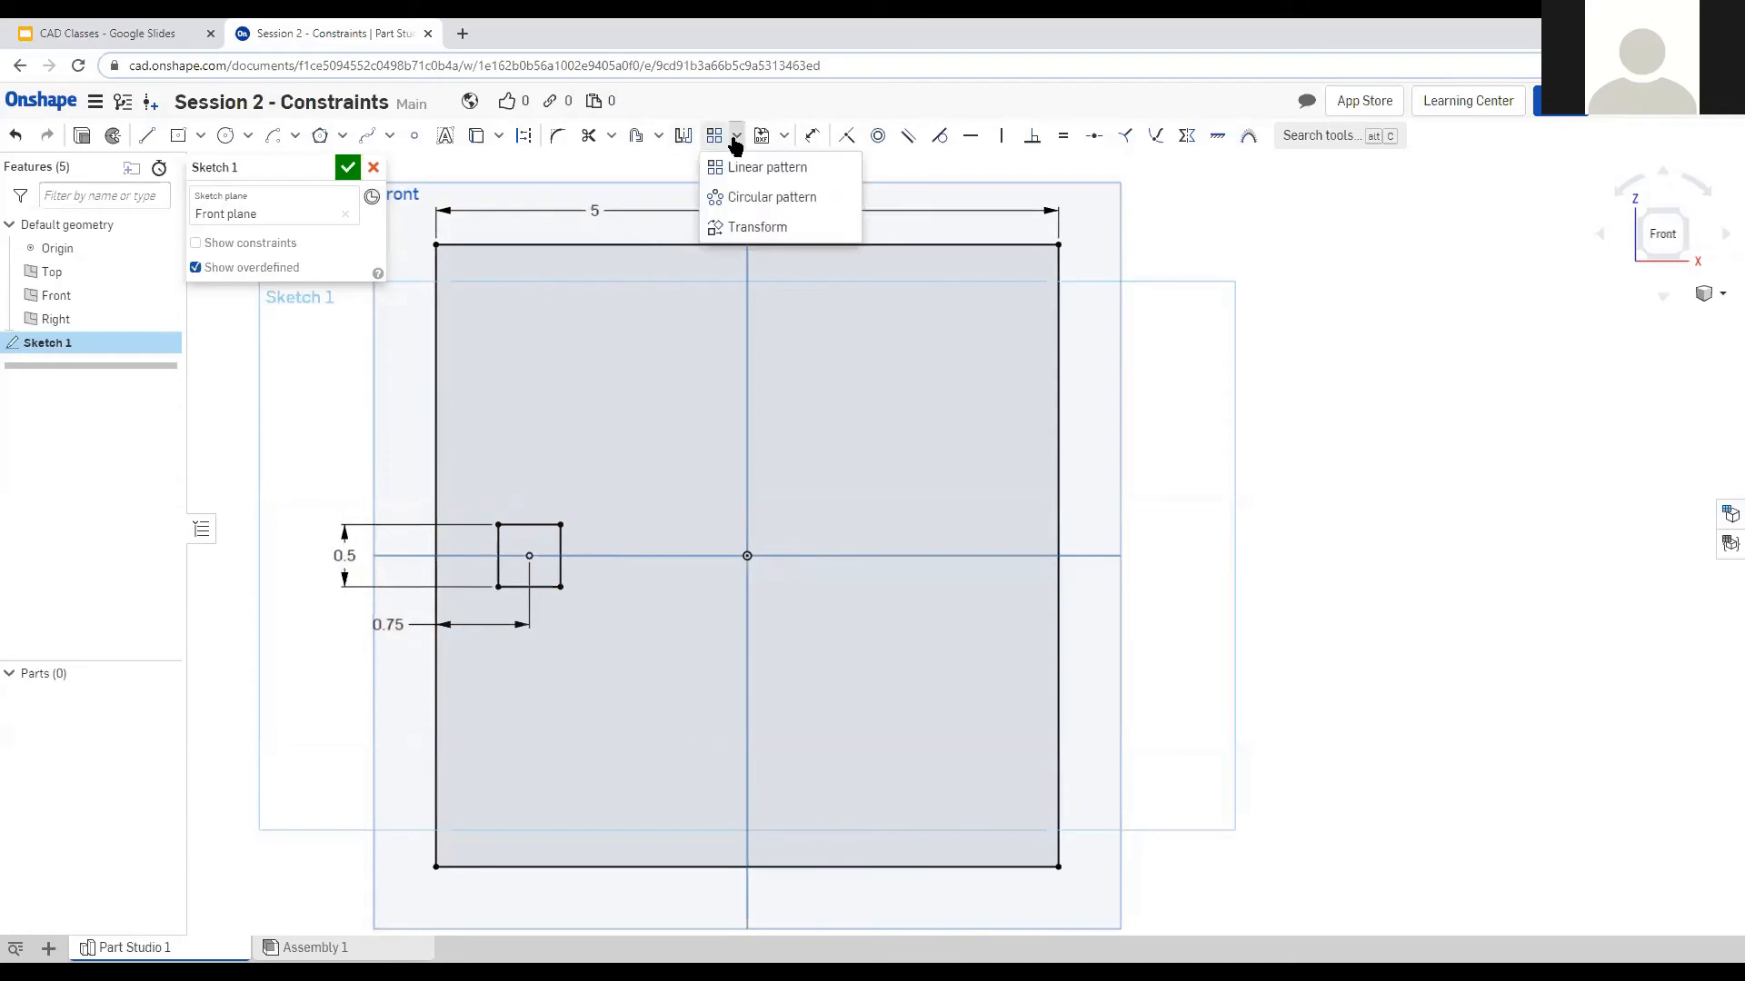
left_click(769, 198)
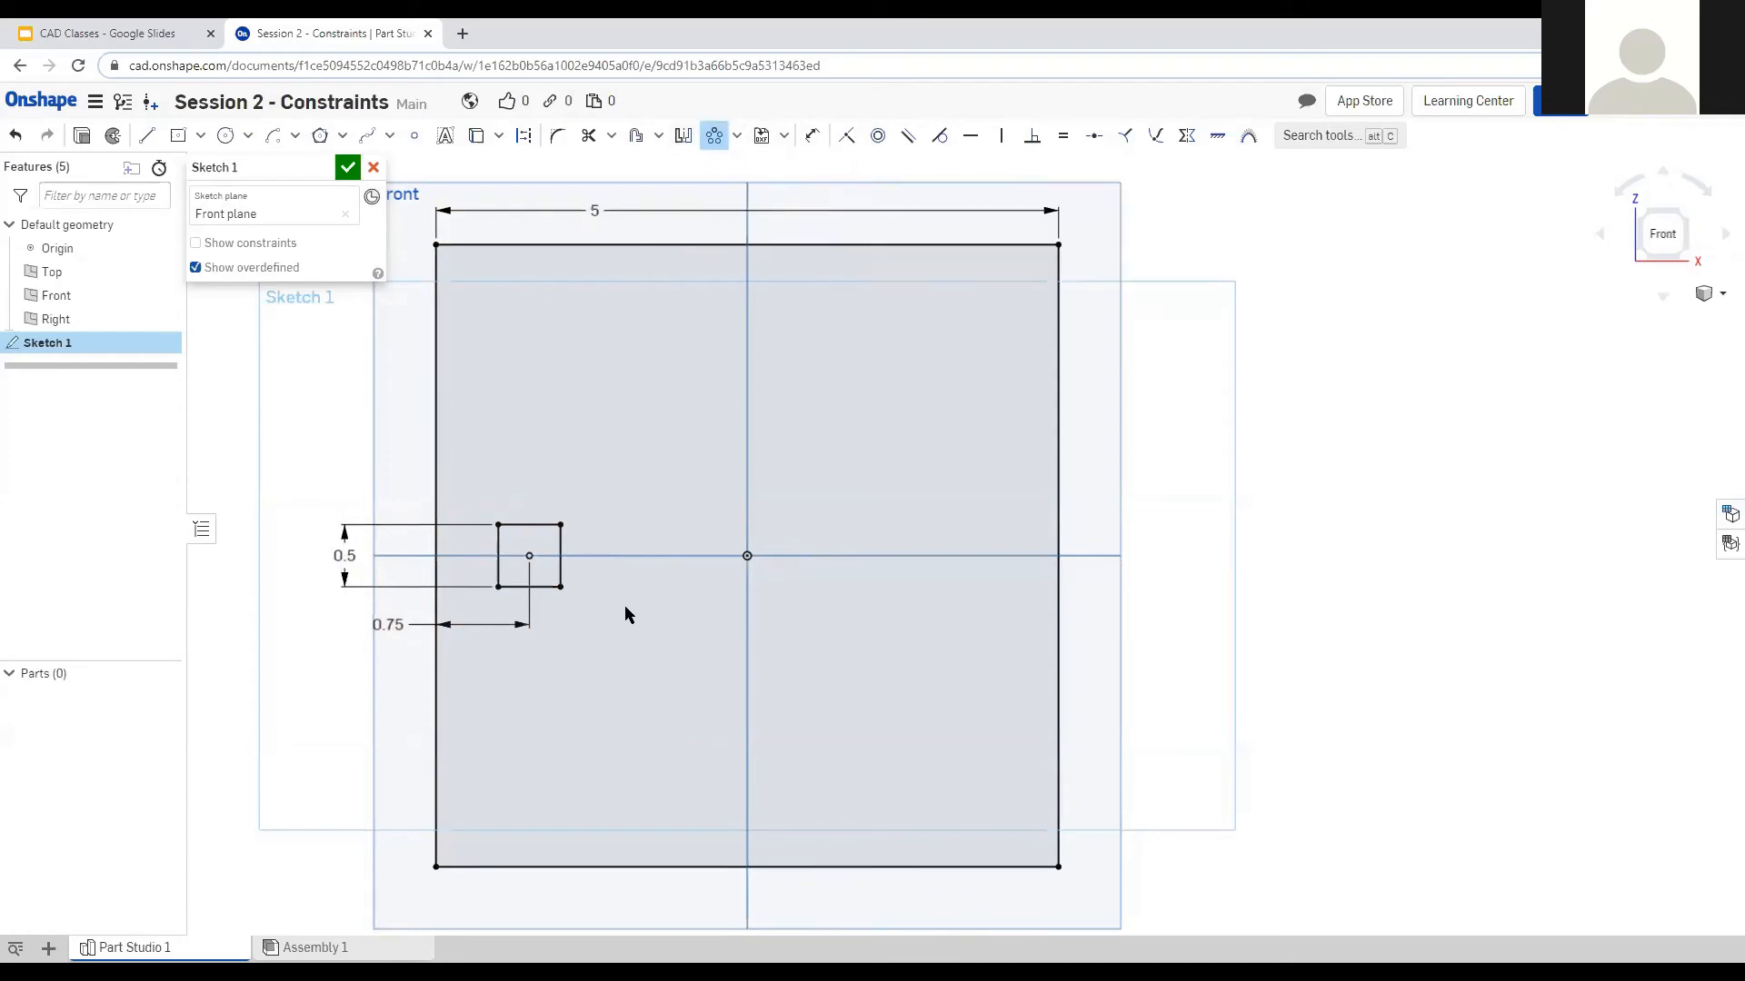
left_click(556, 586)
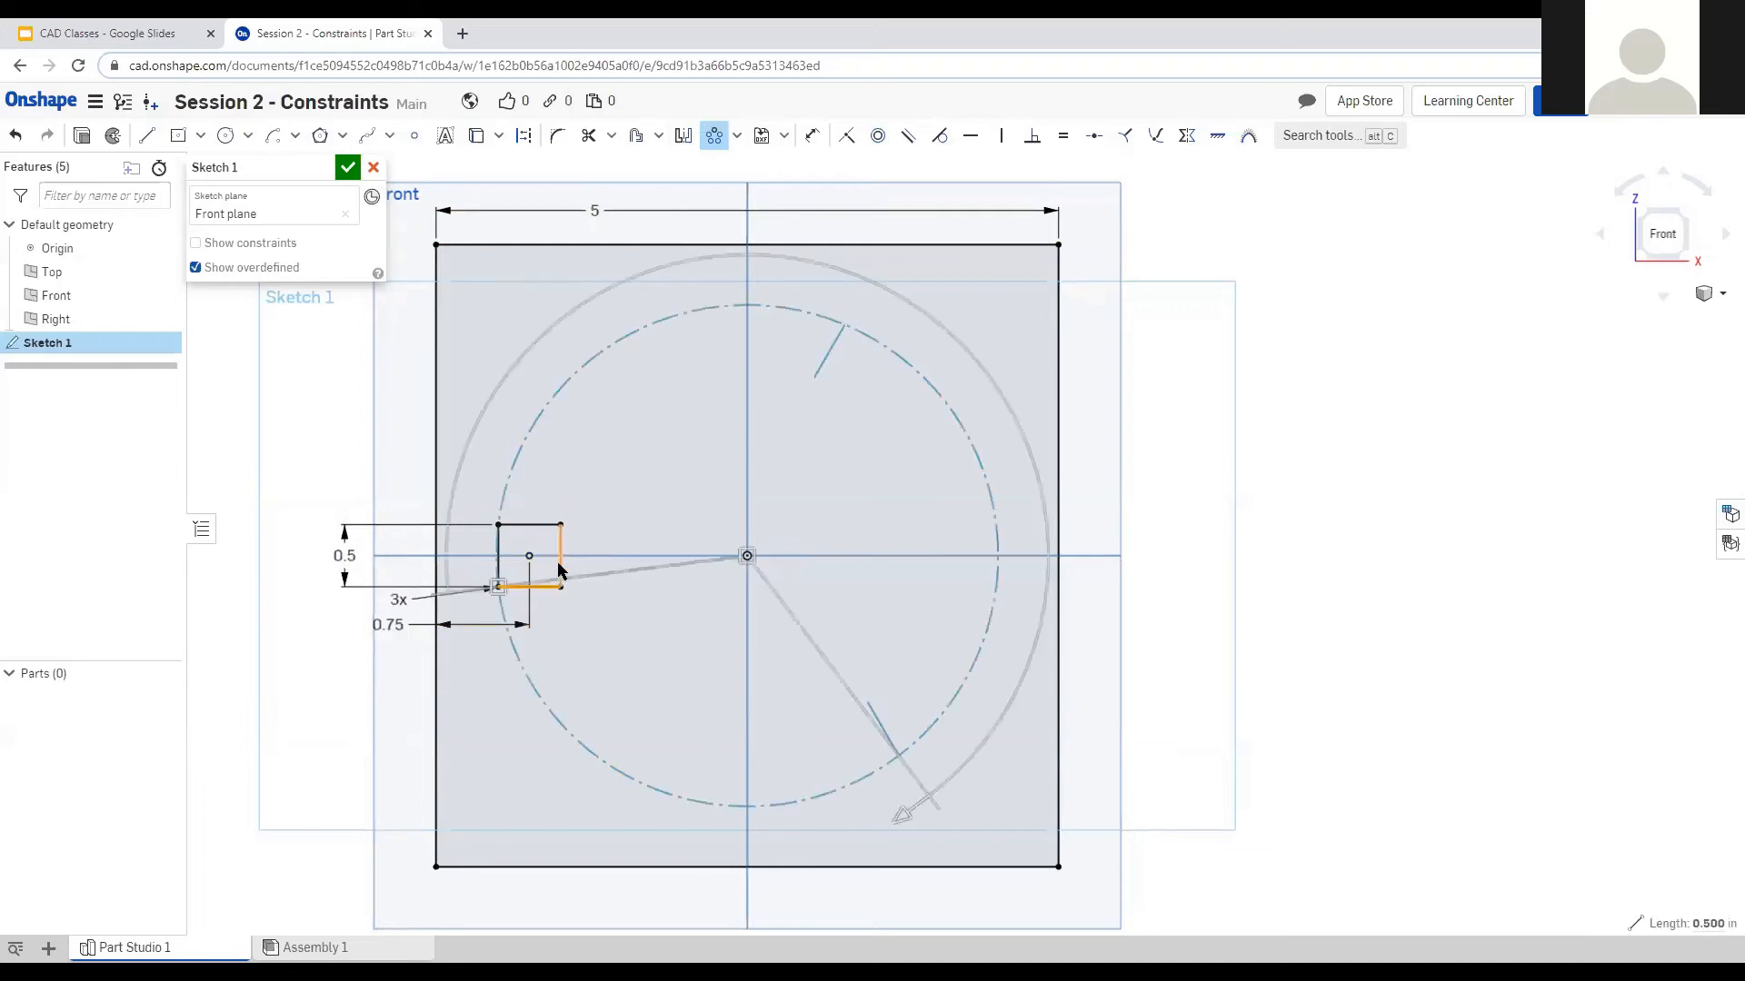
double_click(560, 545)
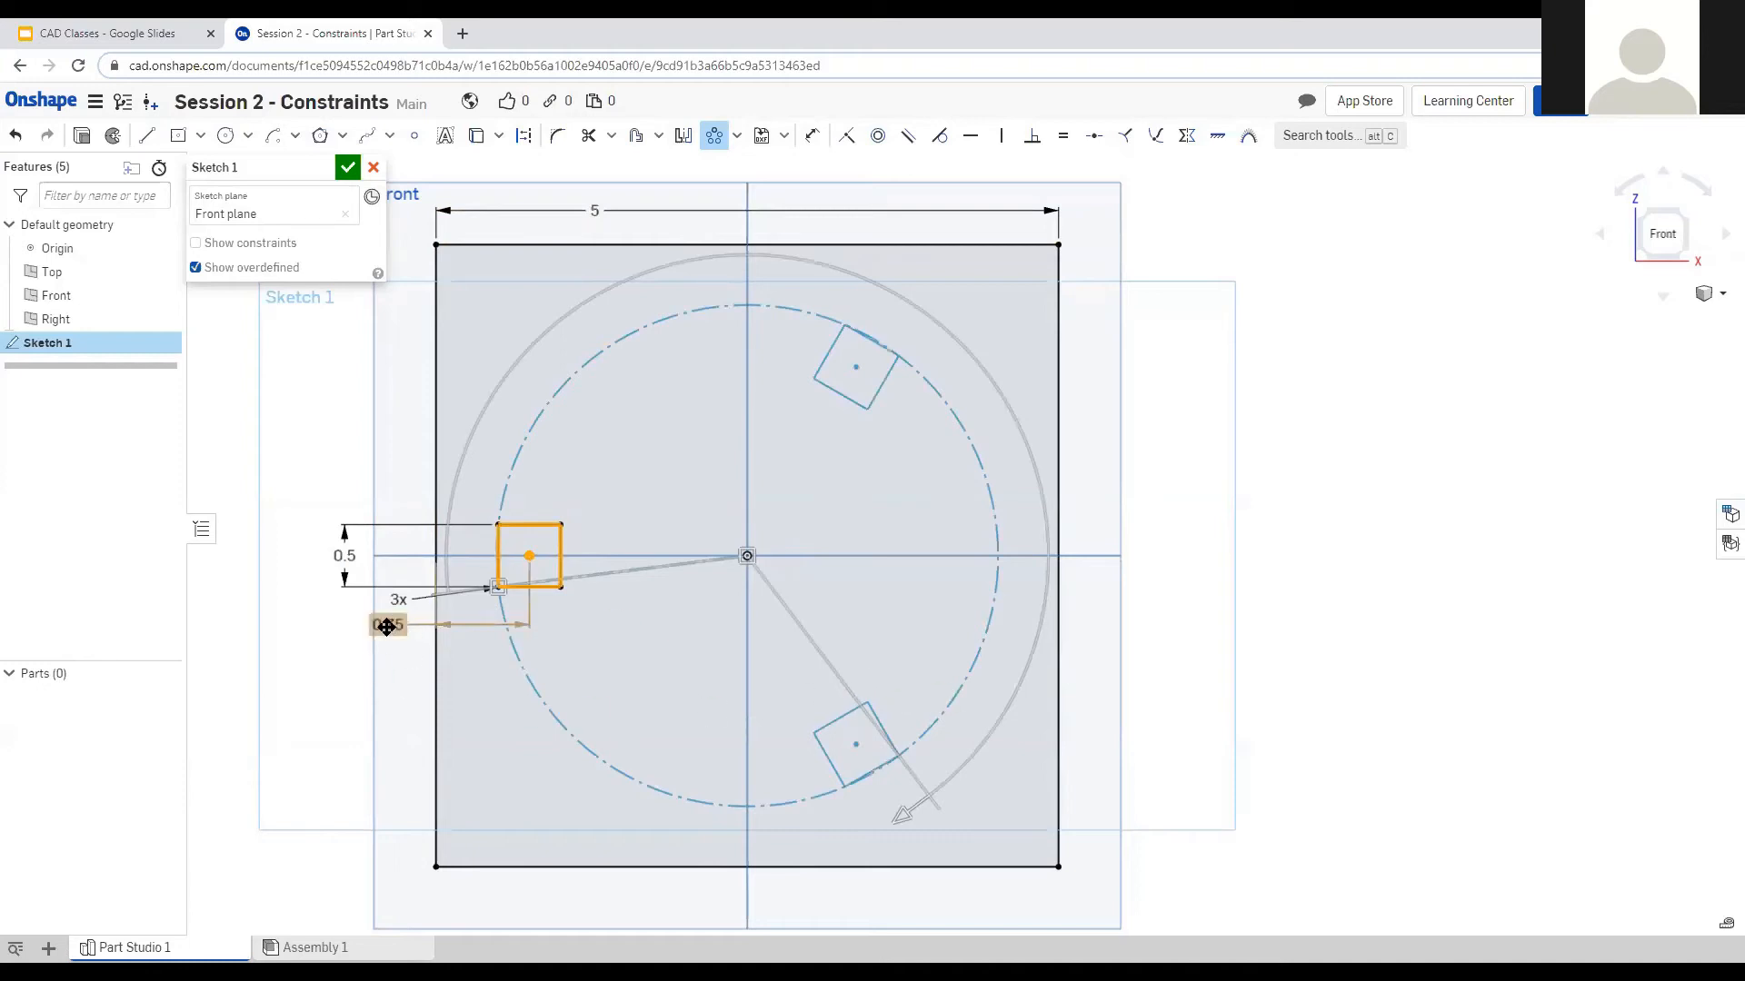
left_click_drag(387, 626, 348, 731)
left_click_drag(394, 598, 372, 676)
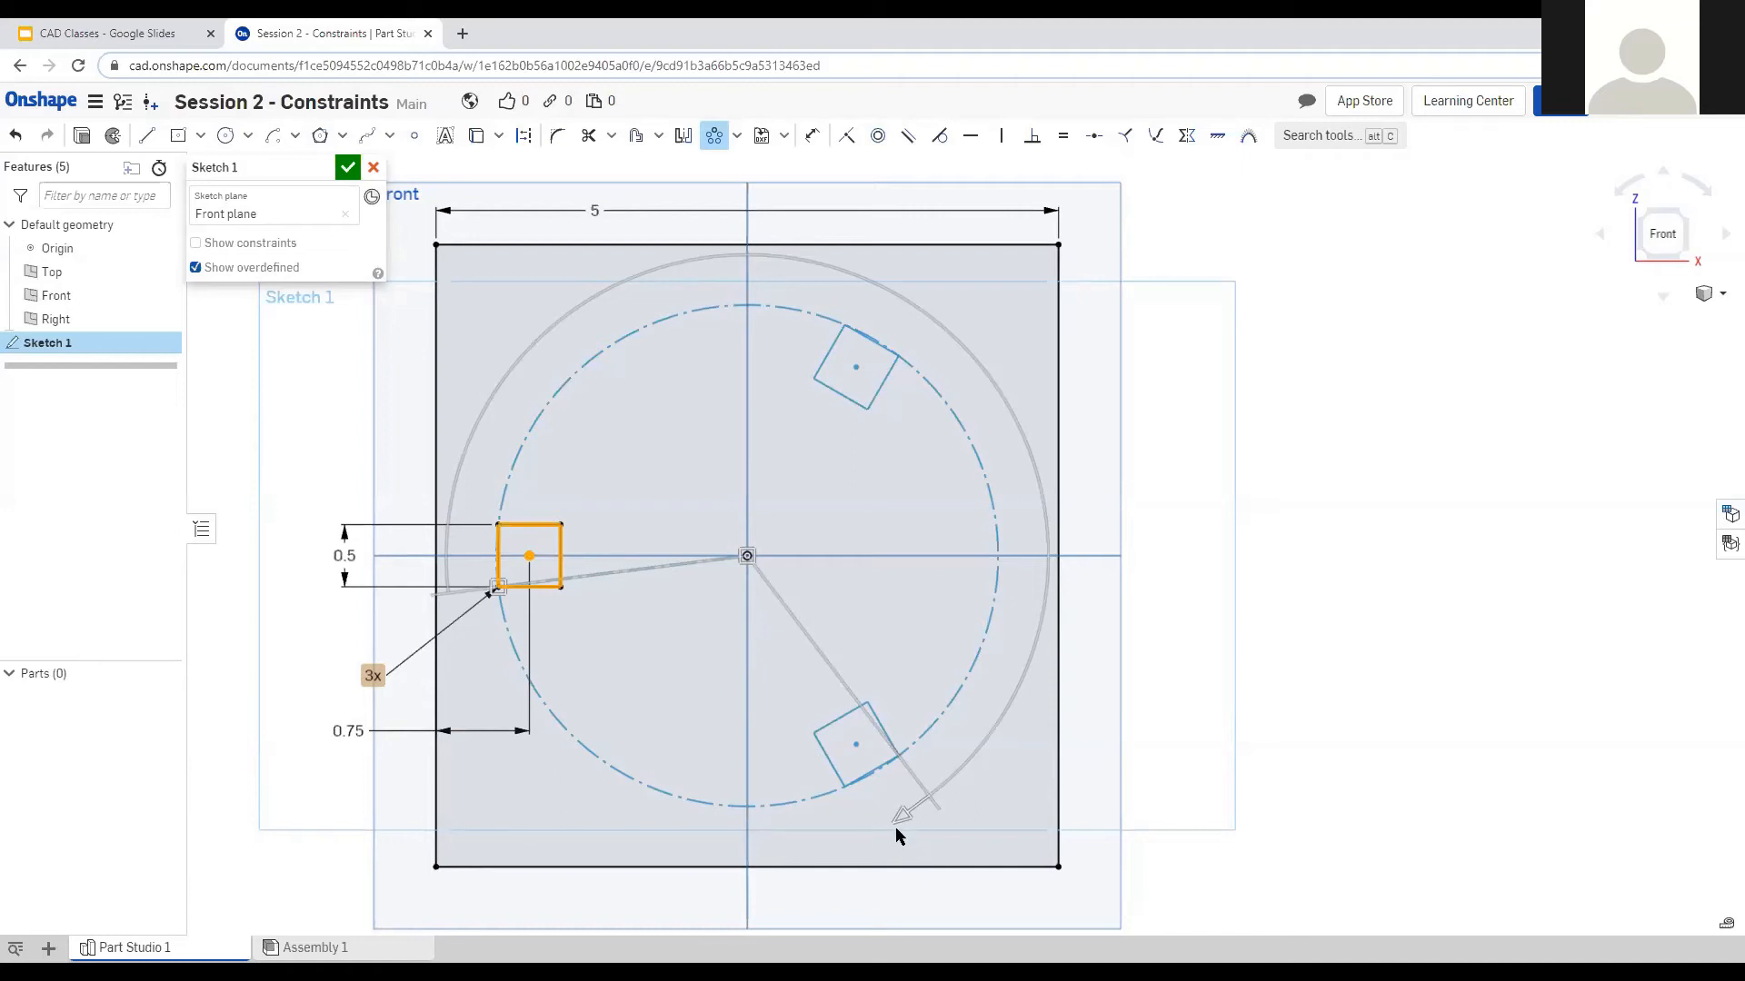
Set the circular pattern to 9 copies with a 320° sweep.
left_click_drag(904, 826, 1023, 527)
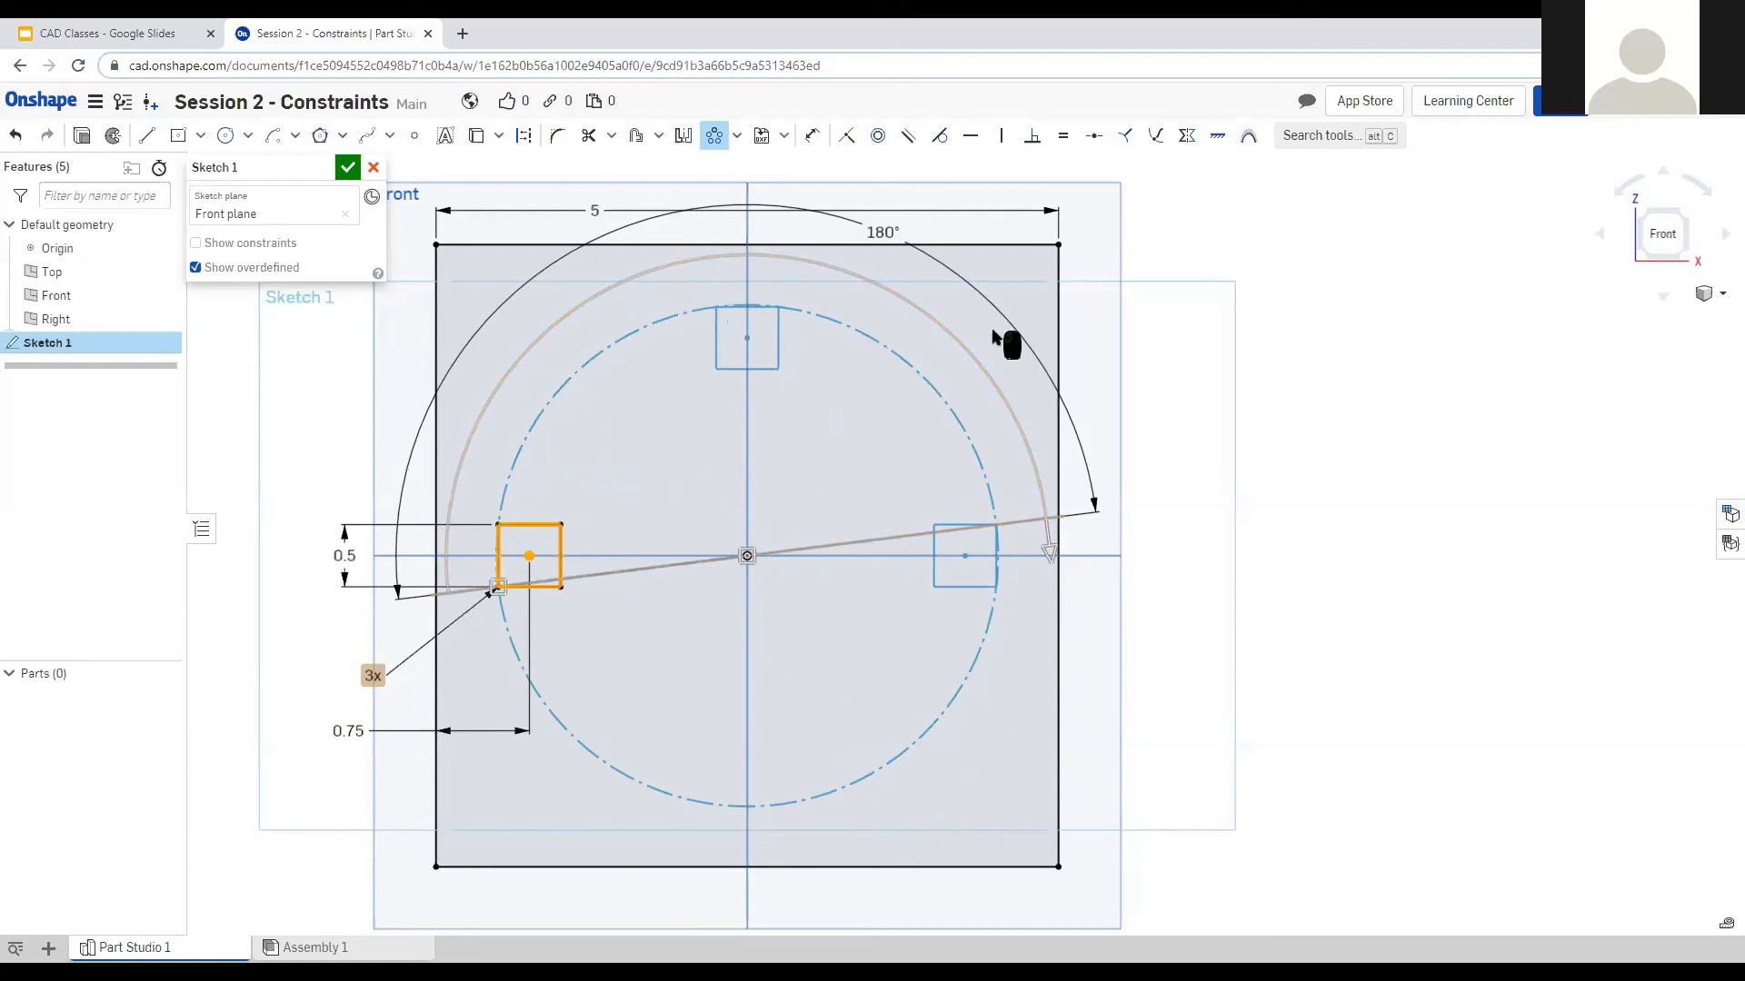
left_click_drag(1050, 554, 669, 875)
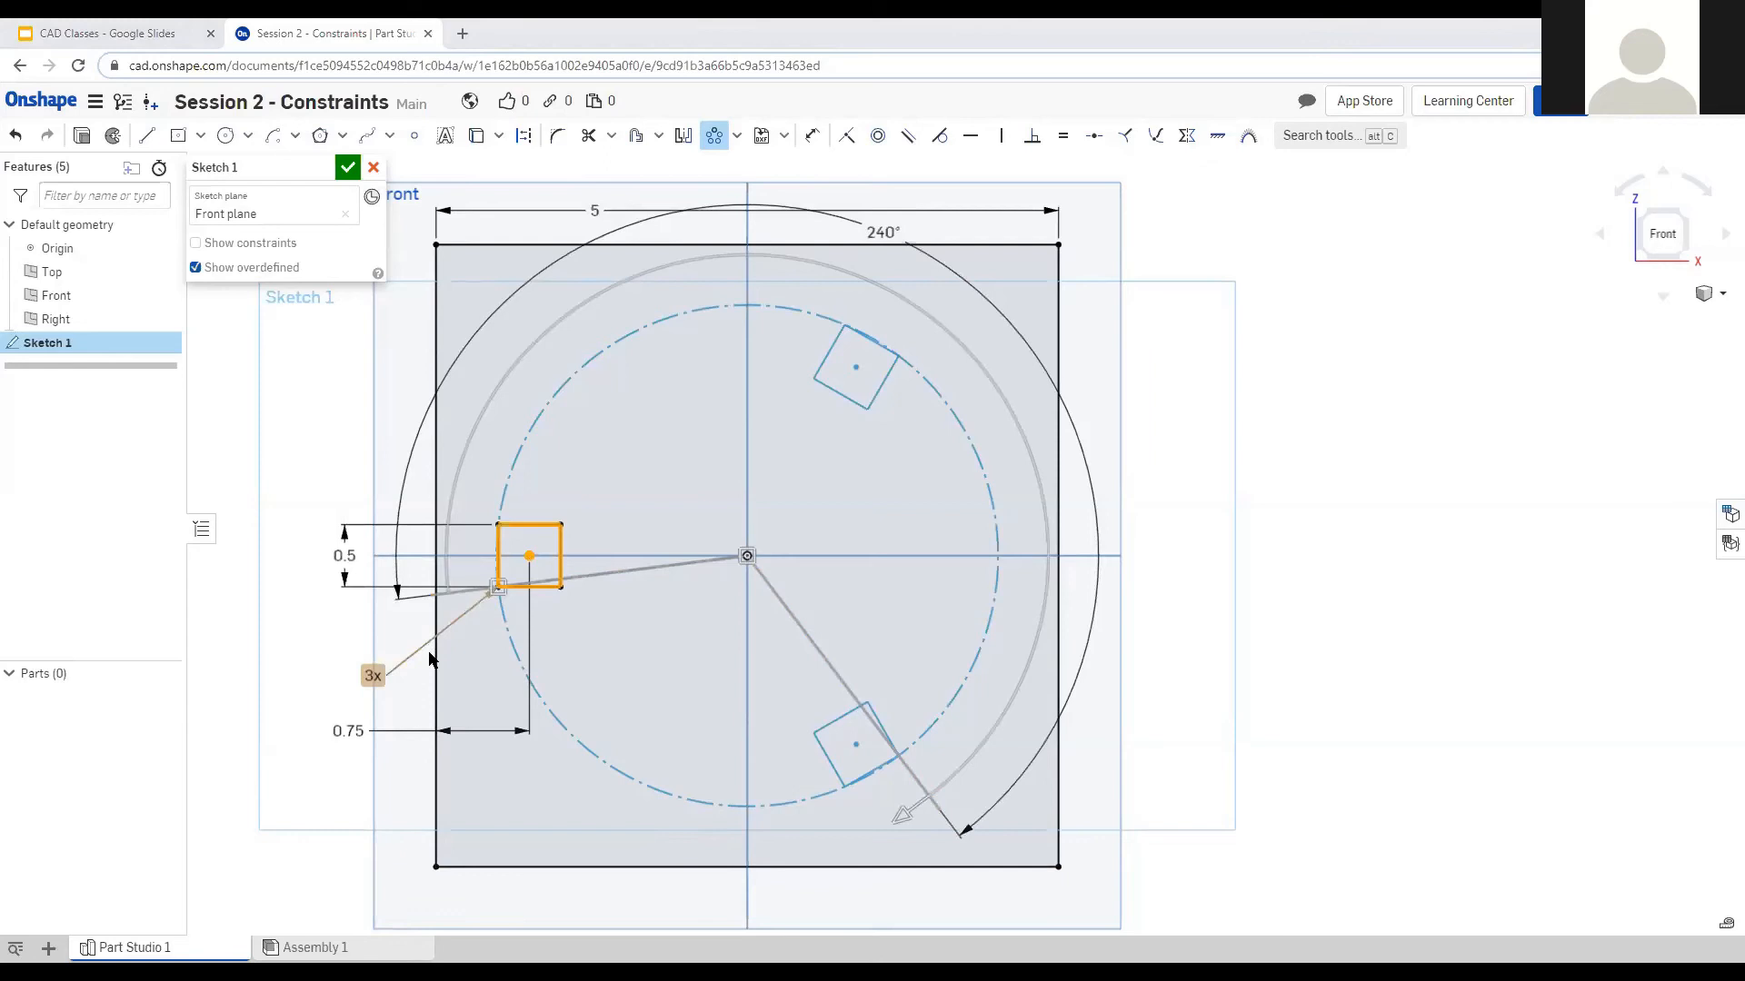
double_click(370, 675)
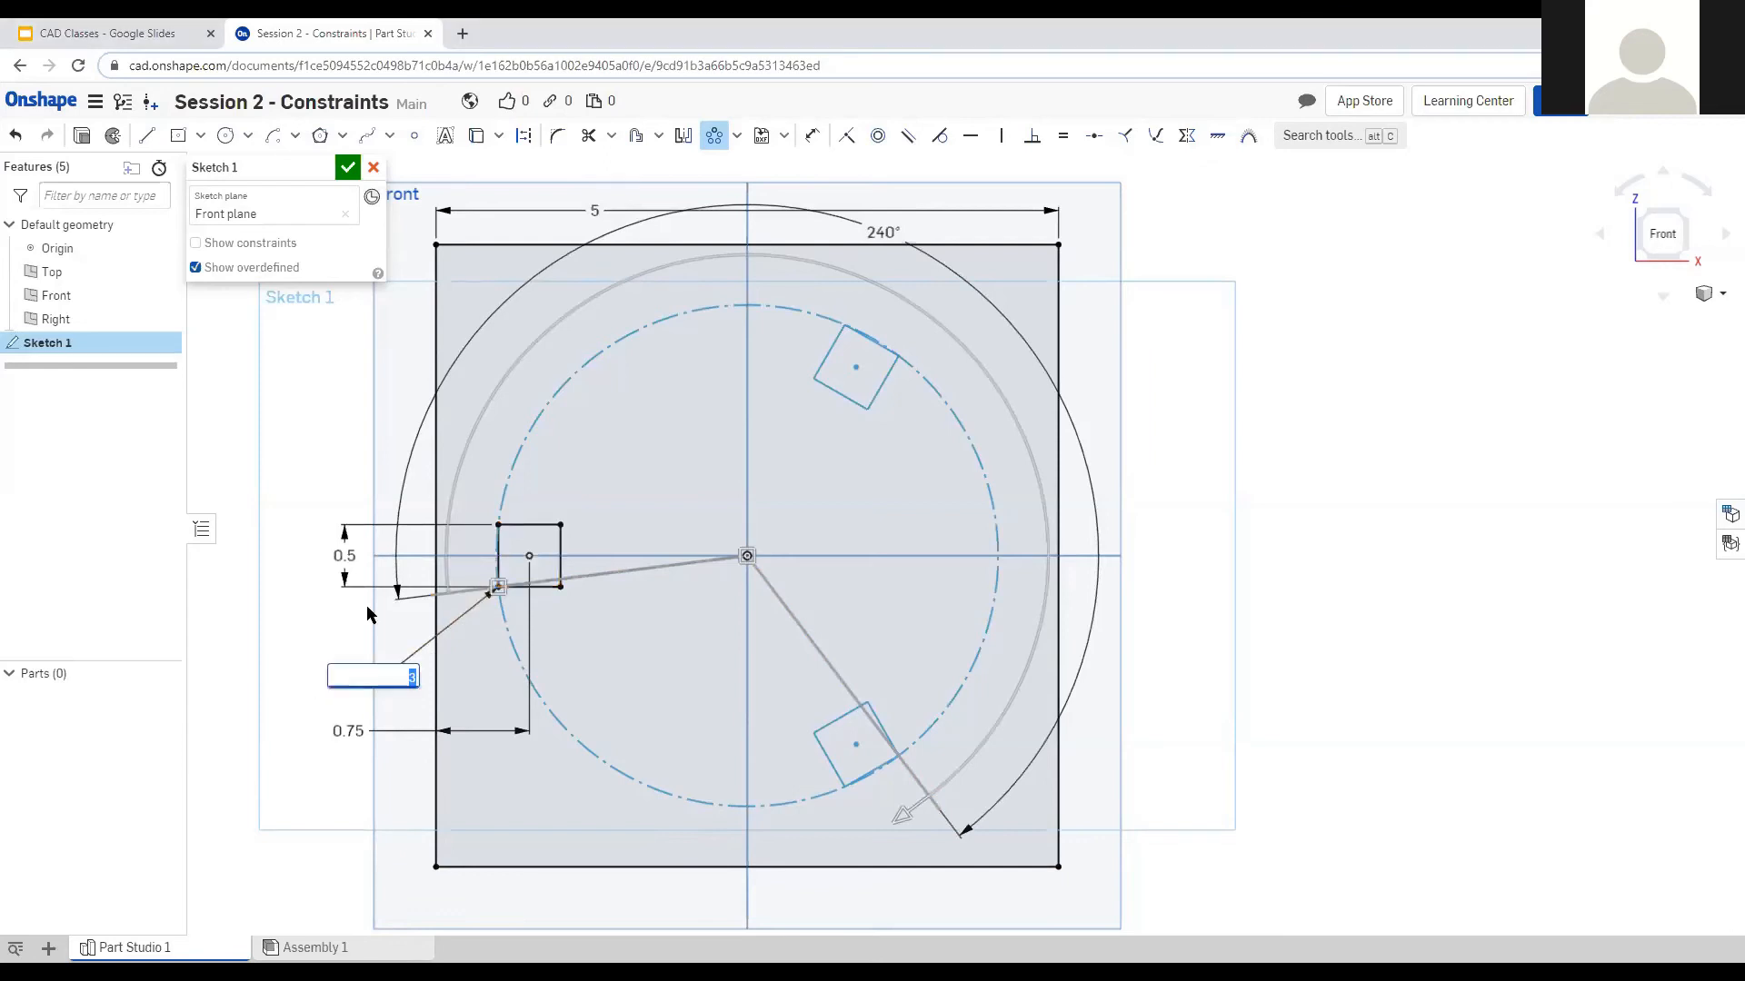
key("Return")
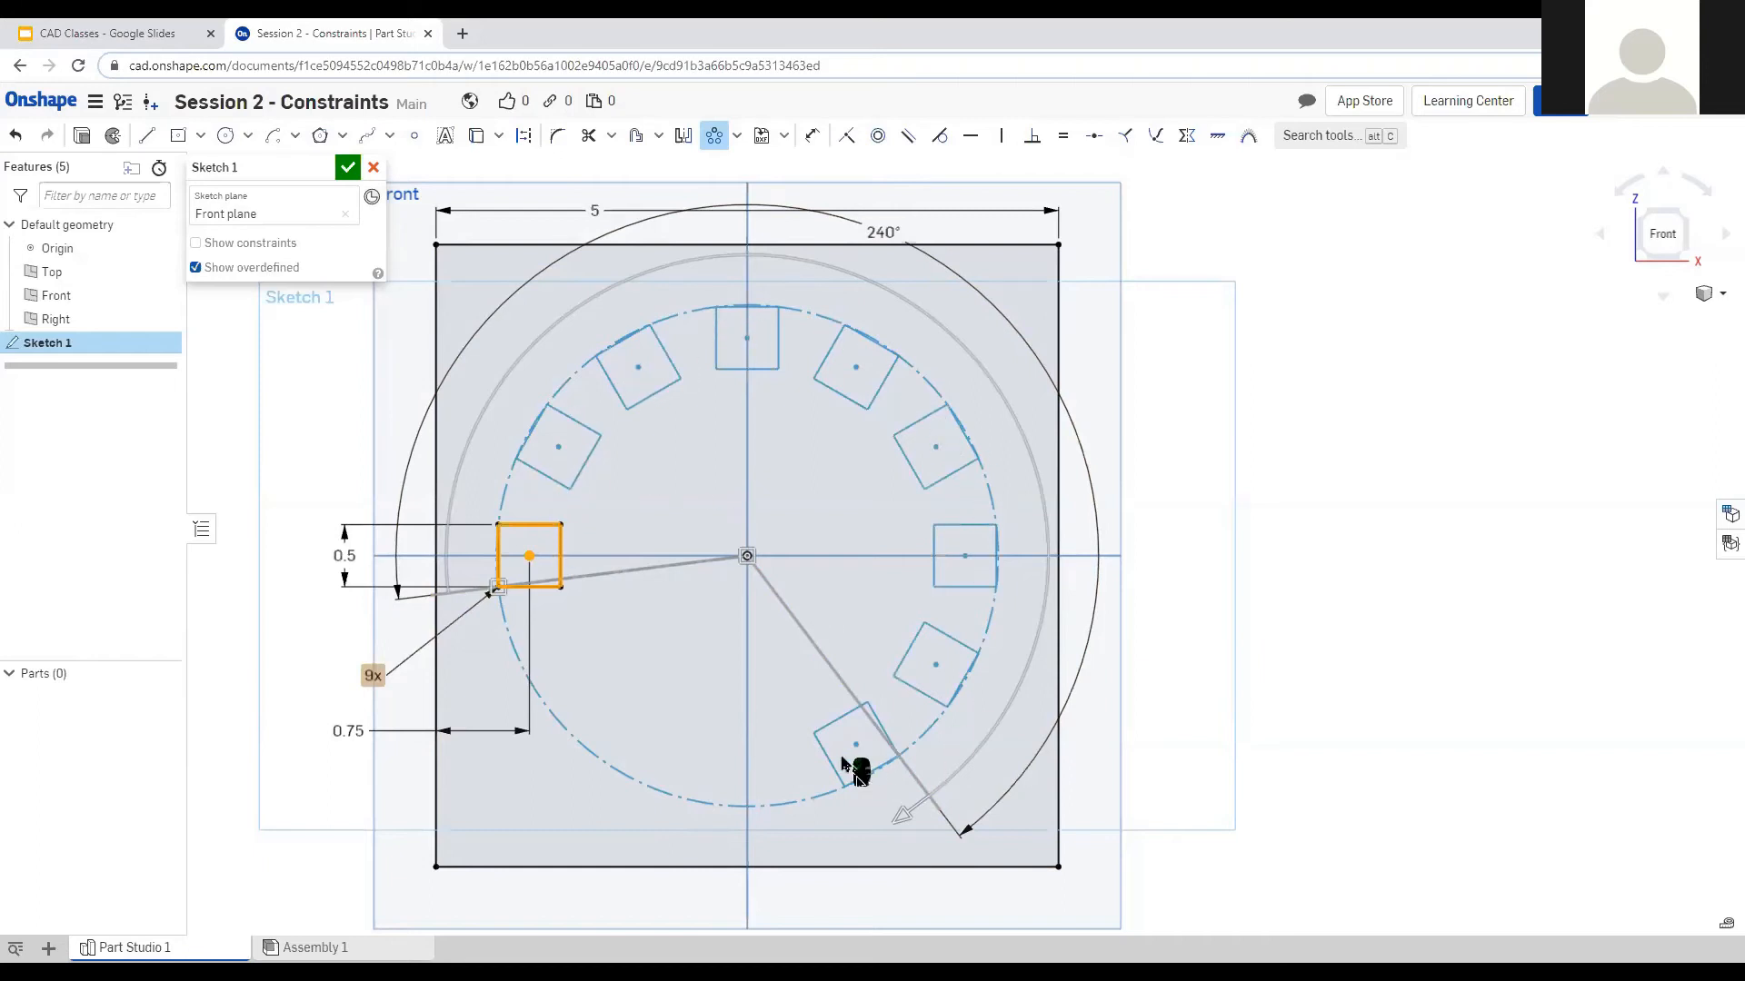
left_click_drag(903, 818, 380, 773)
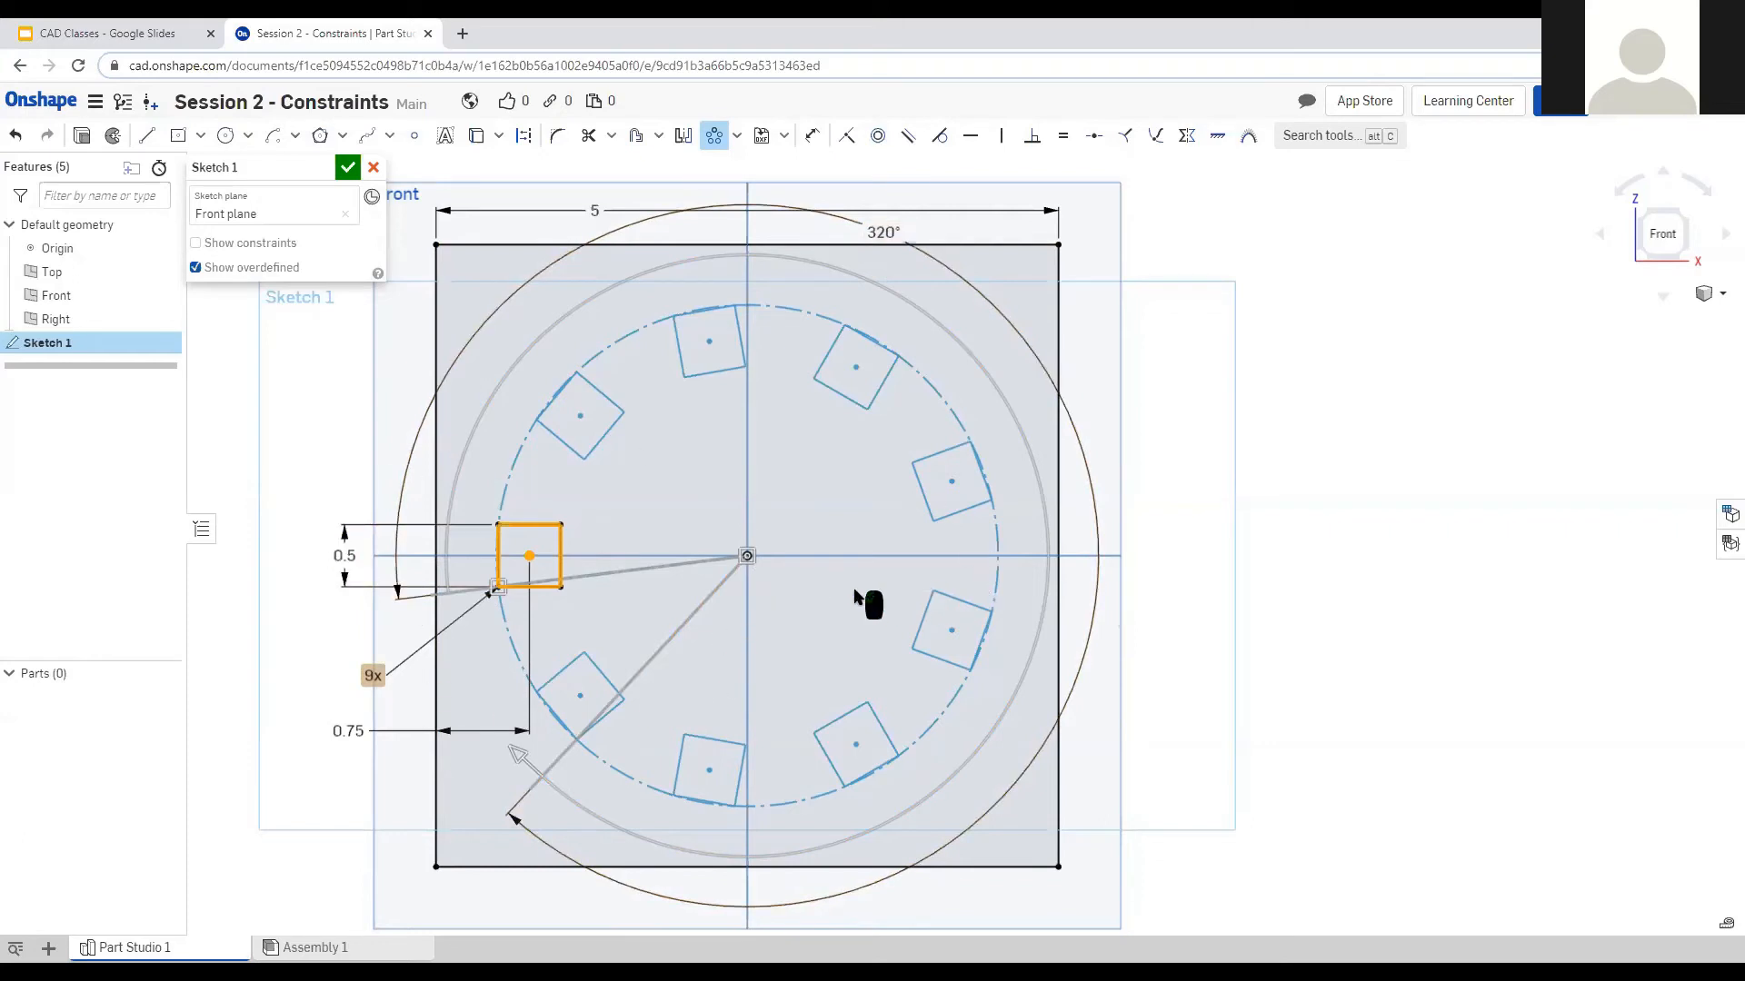
Accept the nine-square circular pattern, make its centre coincident with the origin, and start an extrude.
left_click(1201, 525)
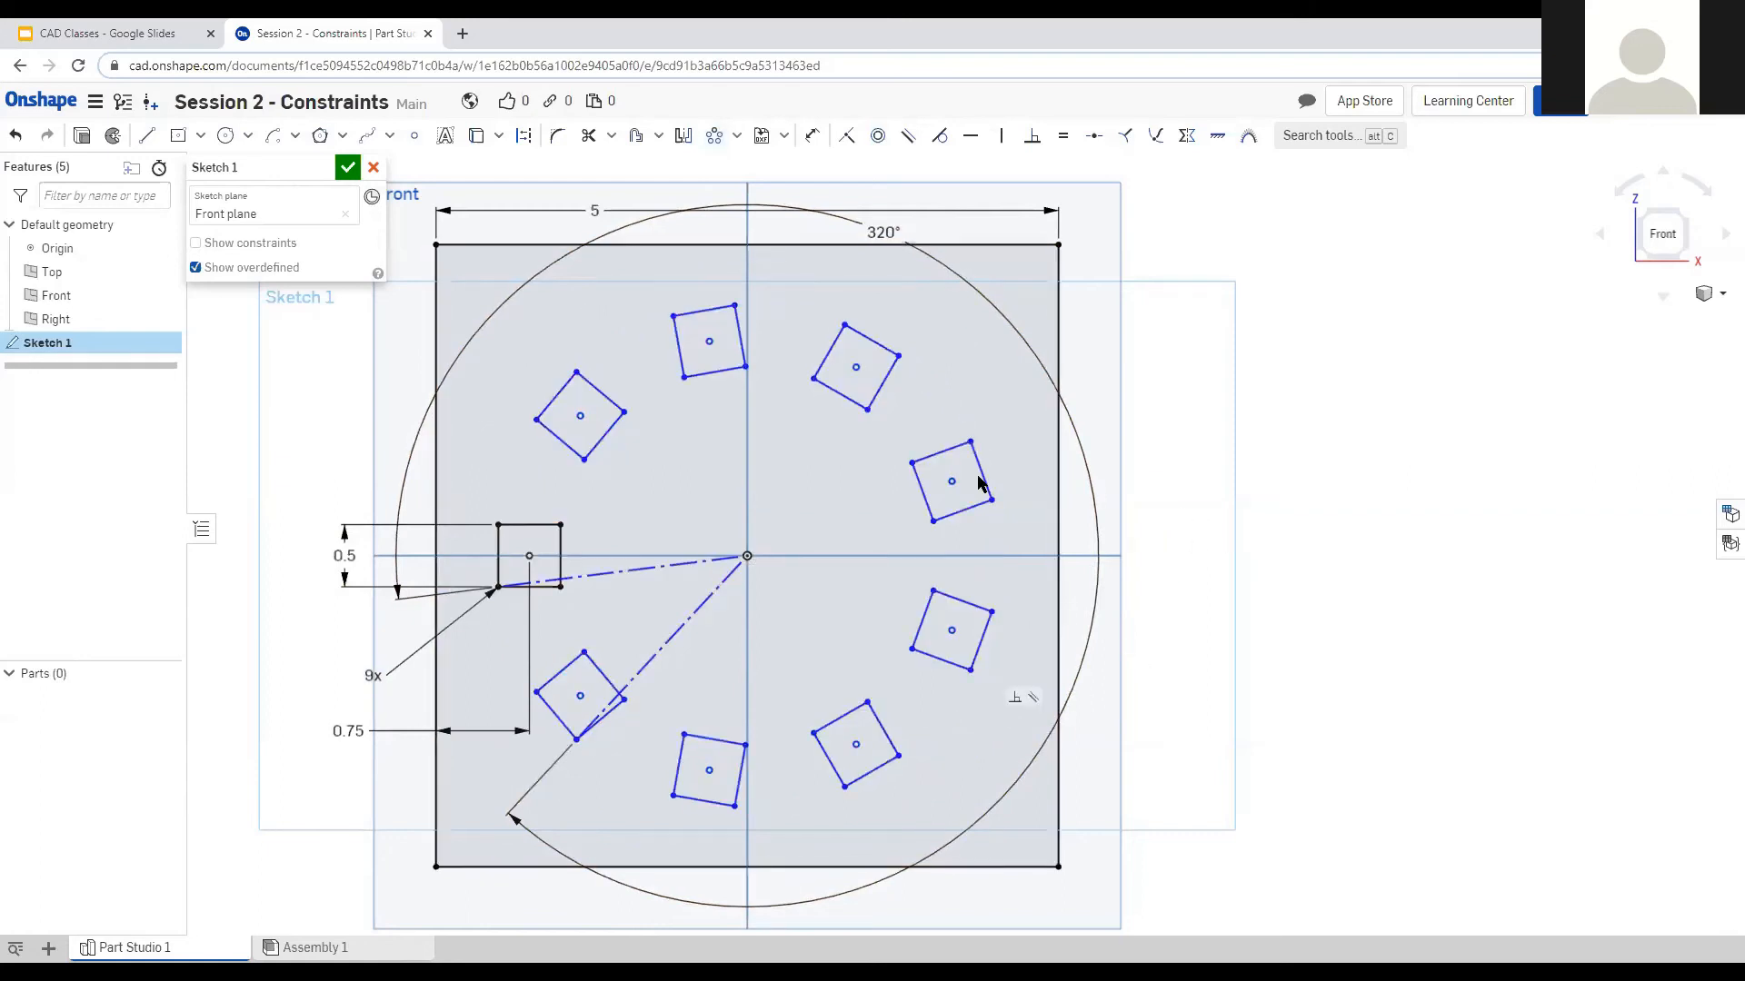
left_click_drag(624, 361, 619, 356)
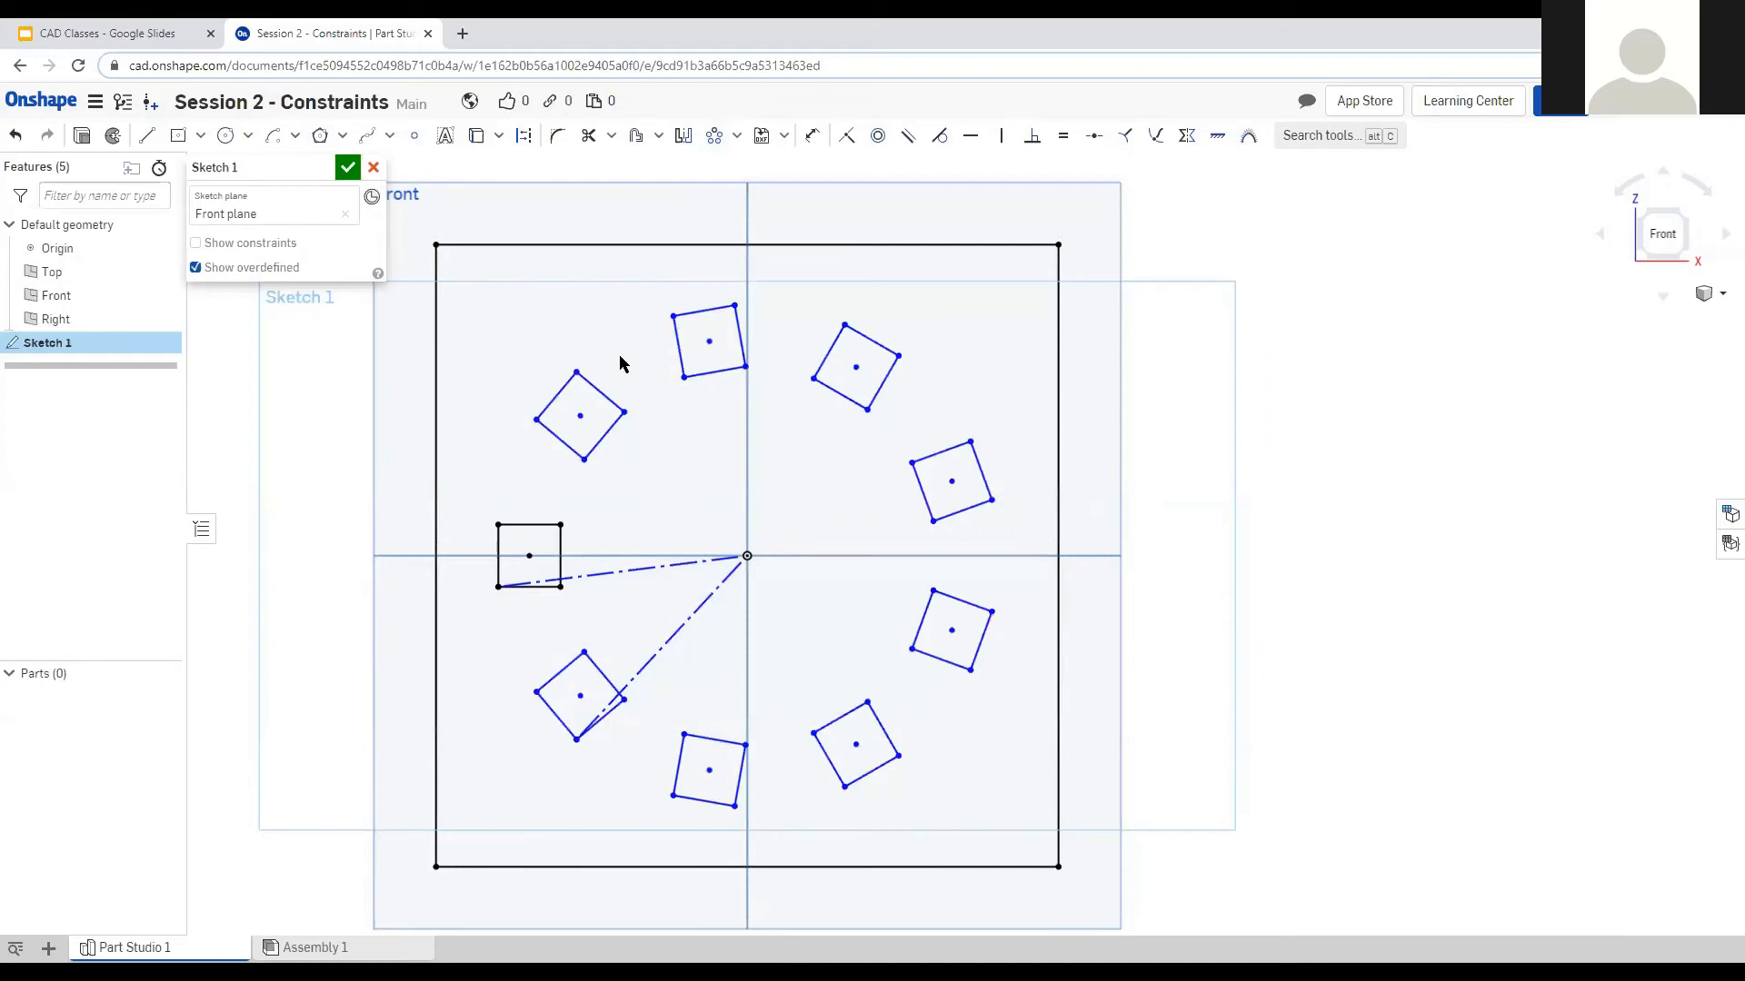
left_click_drag(576, 411, 604, 440)
left_click(751, 589)
left_click(747, 555, "shift")
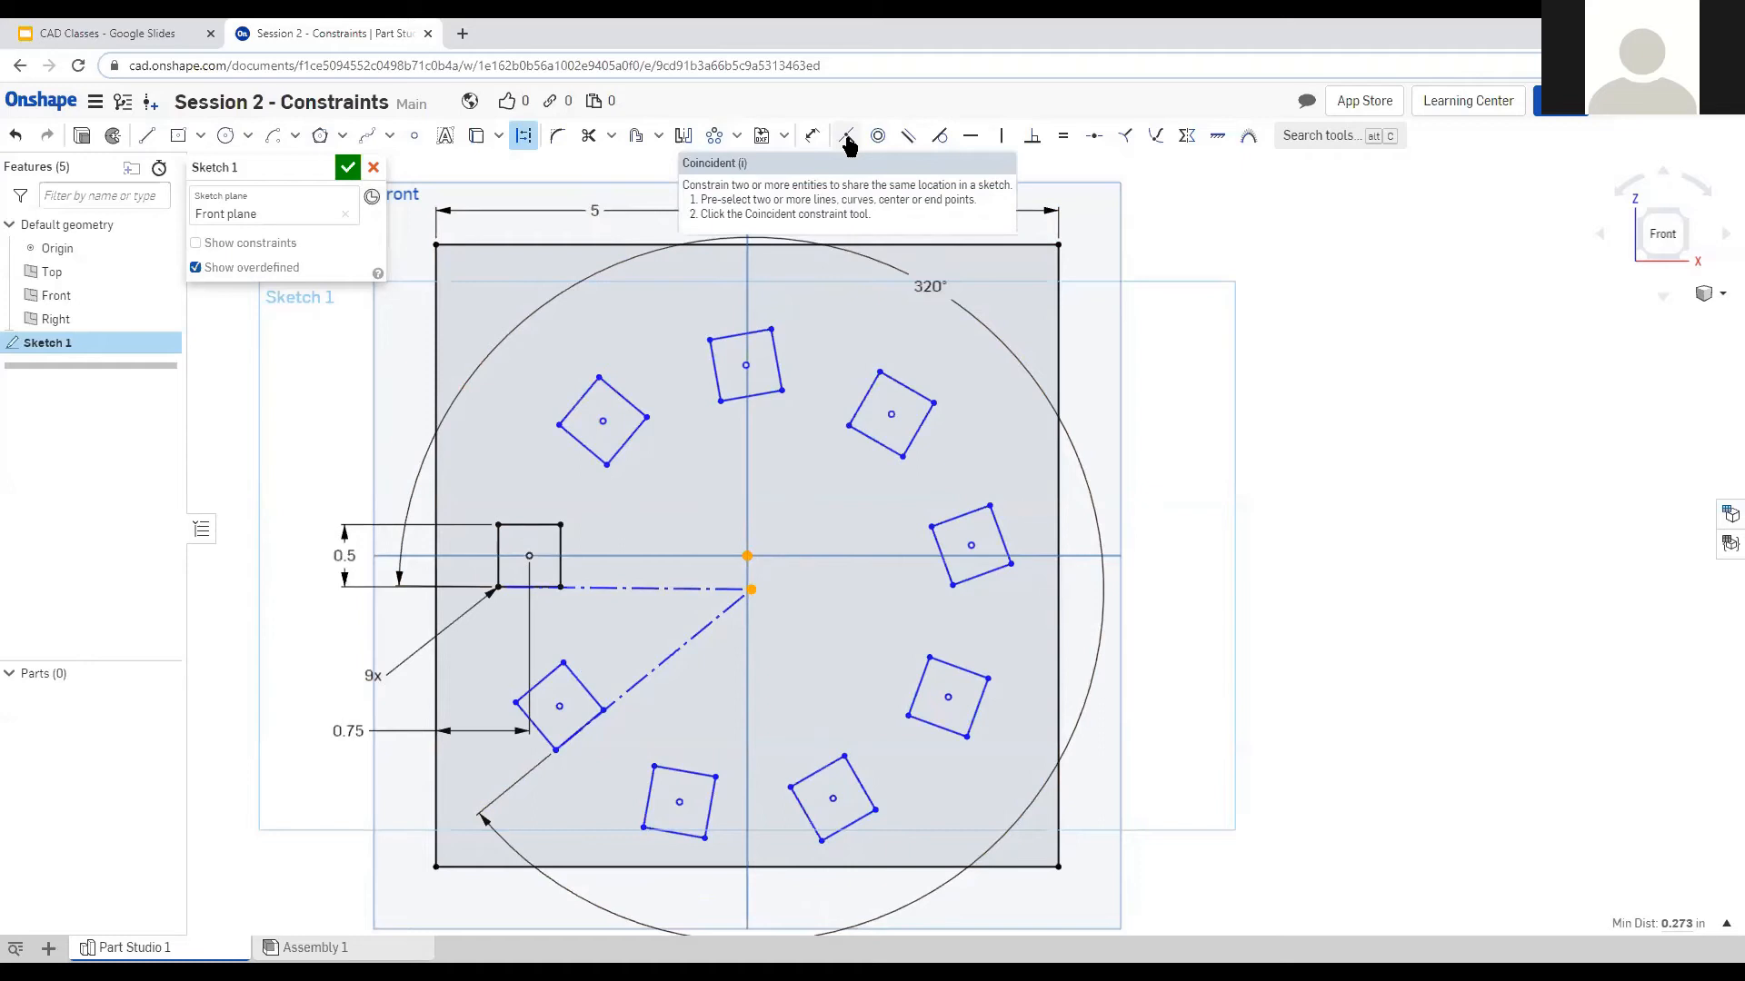
left_click(846, 138)
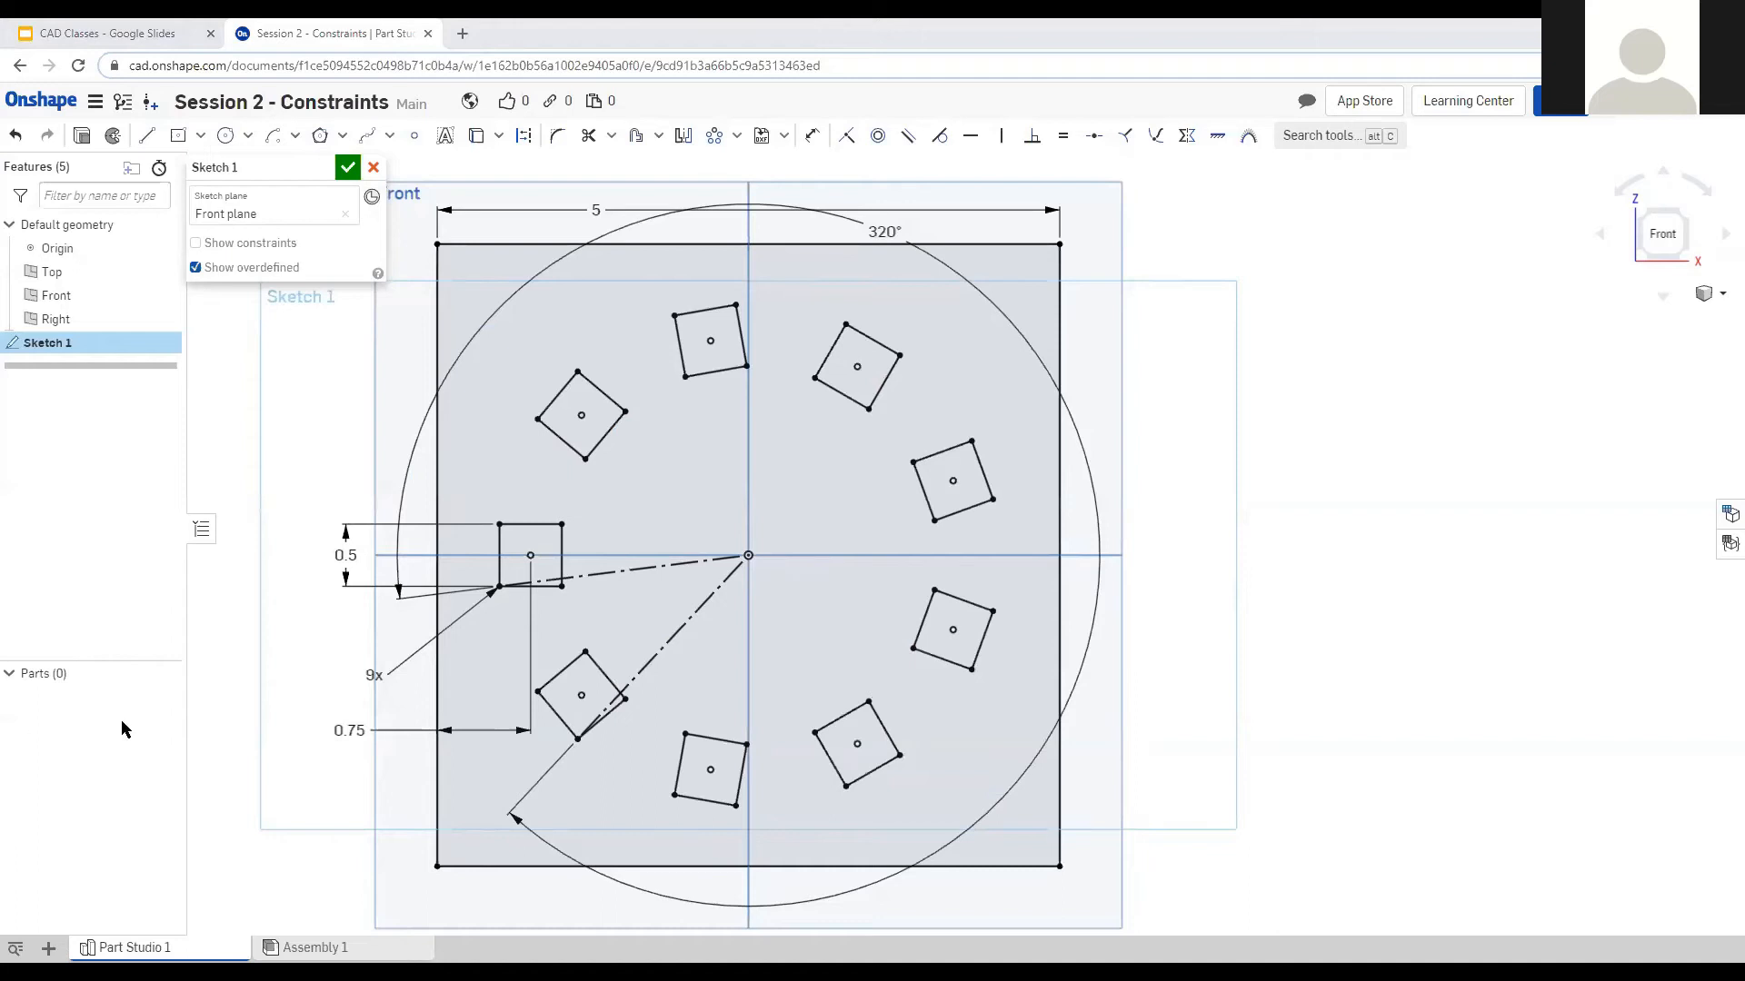
scroll(1317, 524, "down", 2)
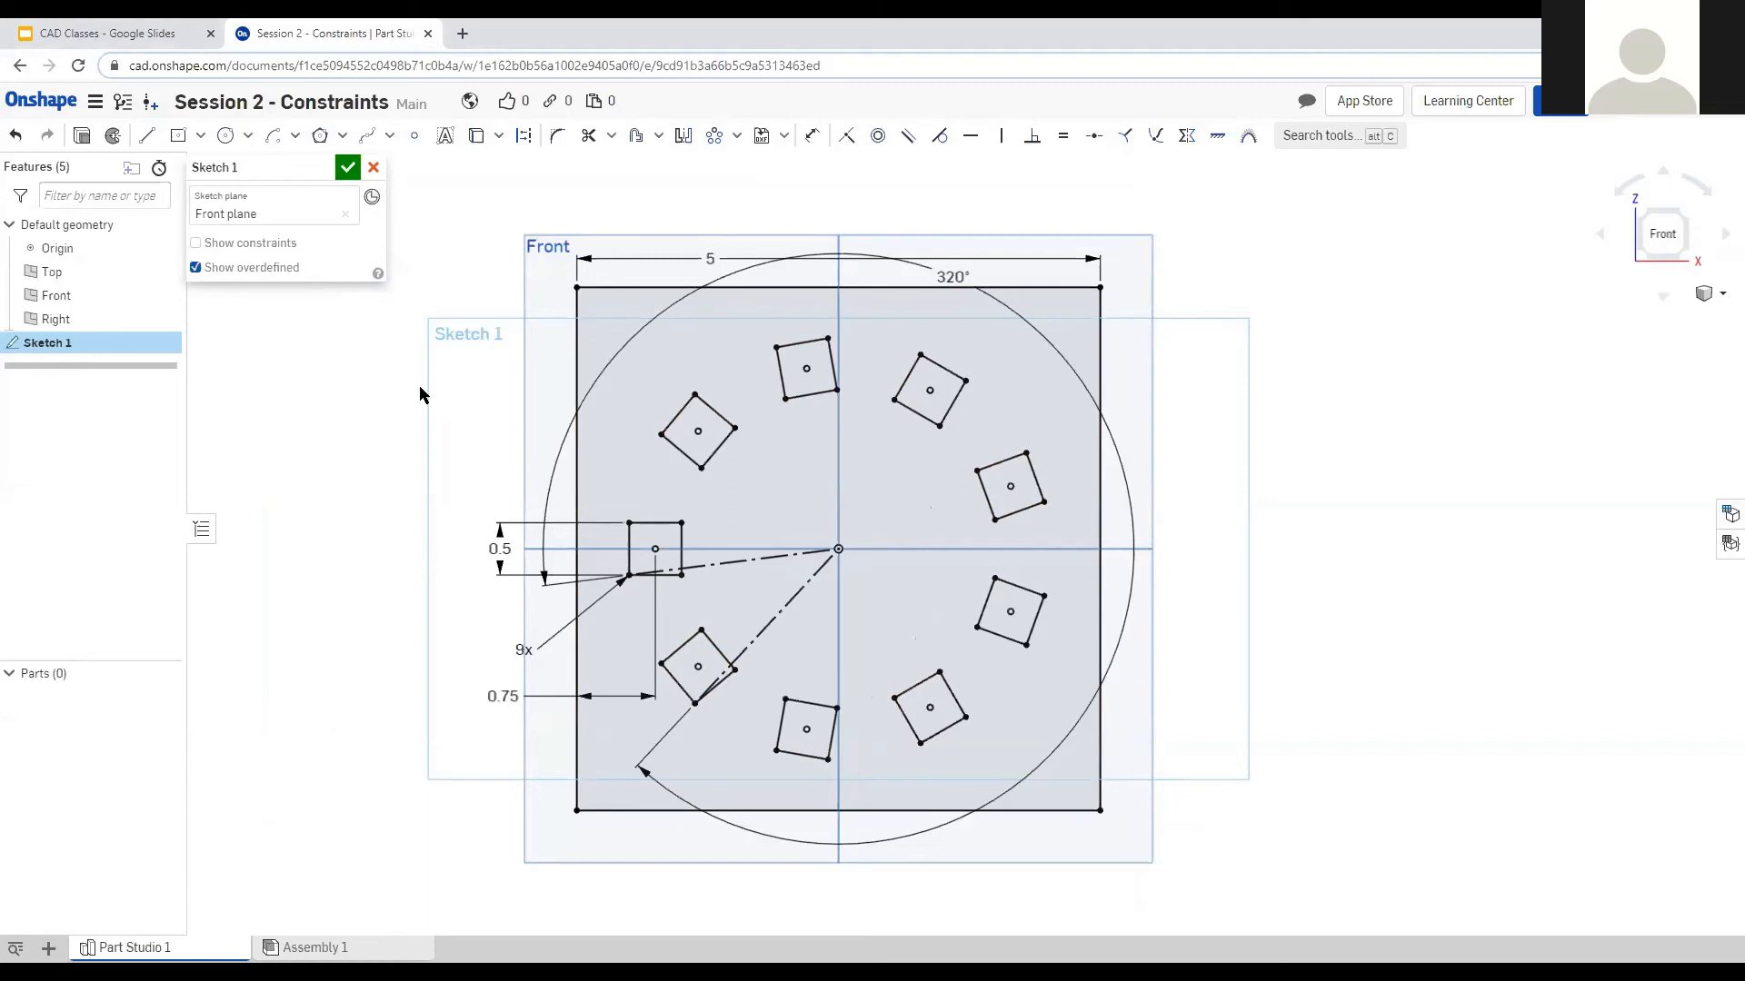
left_click(81, 135)
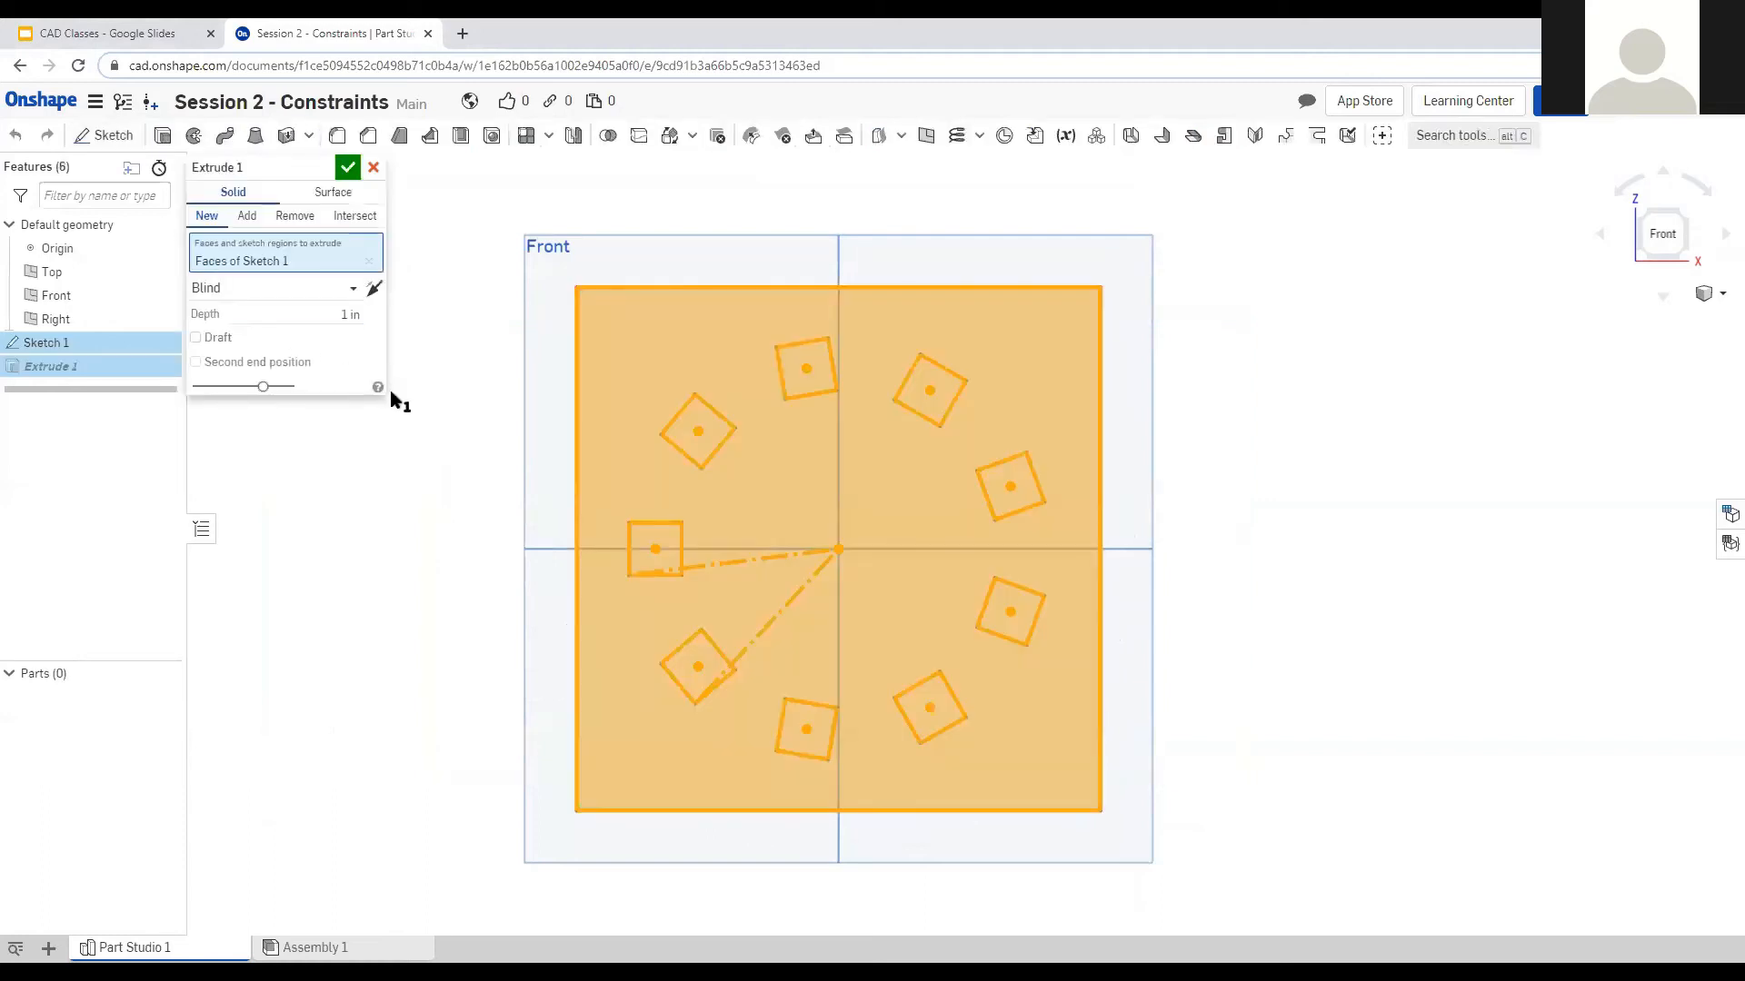
Try the Intersect and Surface options on Extrude 1, then return to New and Solid.
right_click_drag(1245, 467, 1308, 474)
left_click(1677, 239)
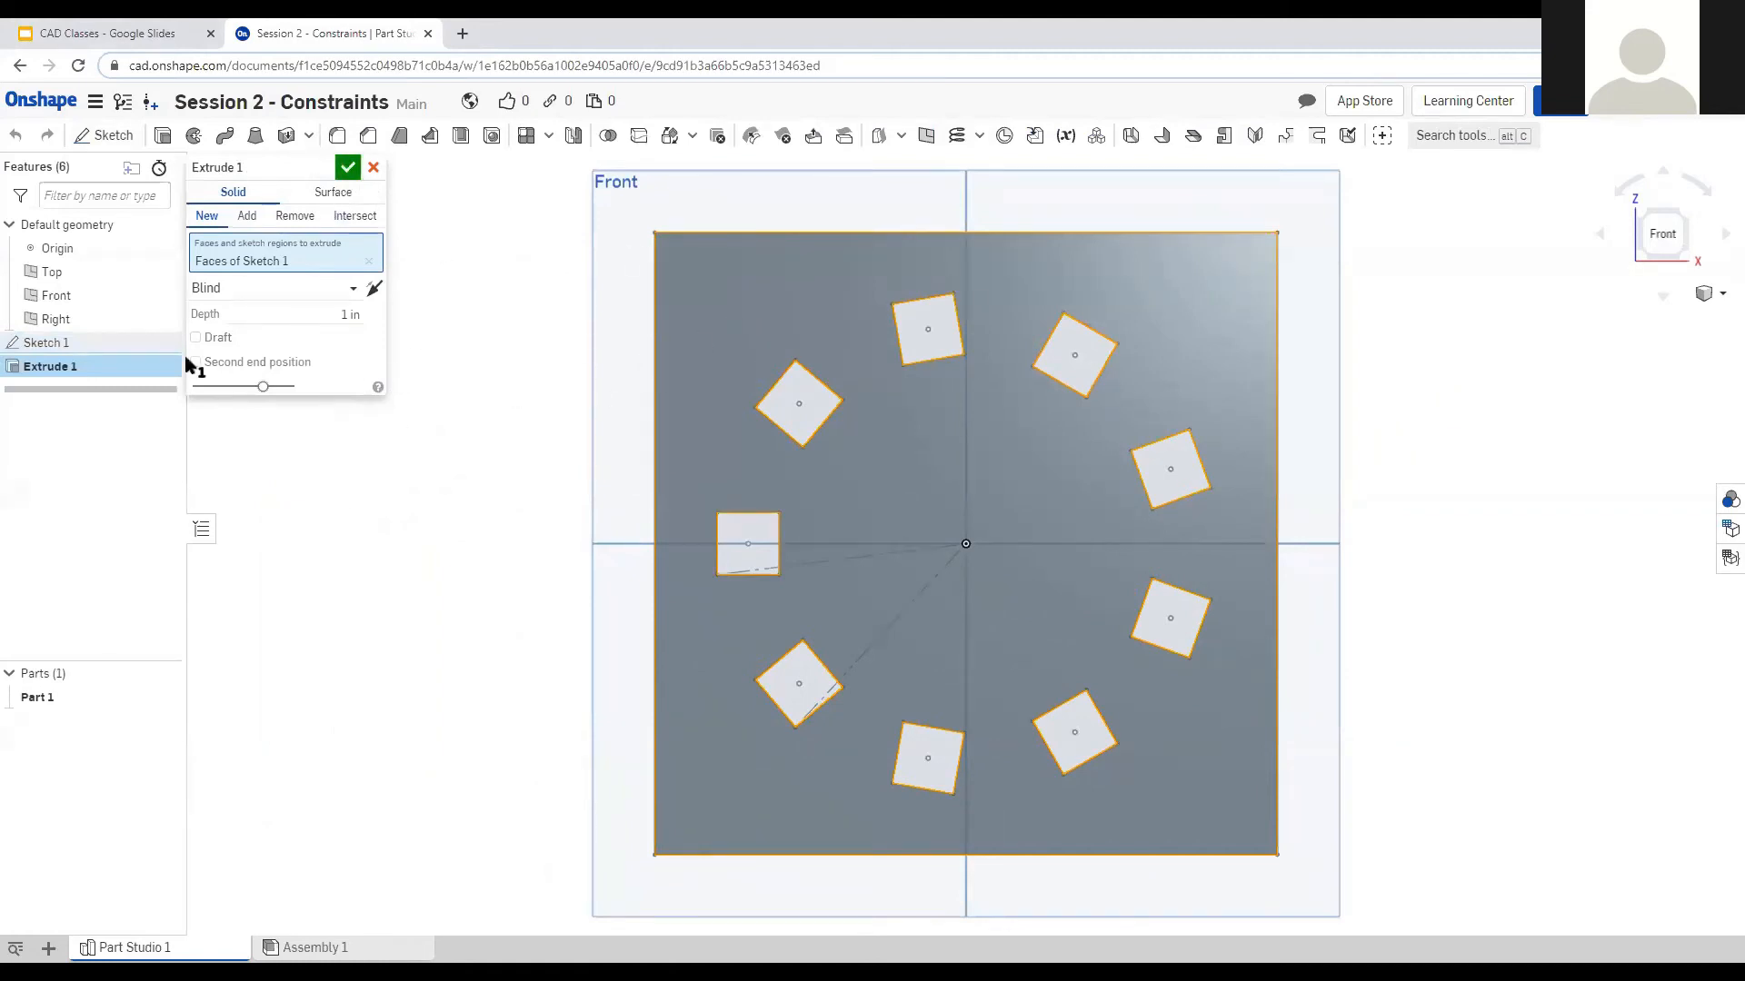
left_click(346, 216)
left_click(208, 216)
left_click(325, 200)
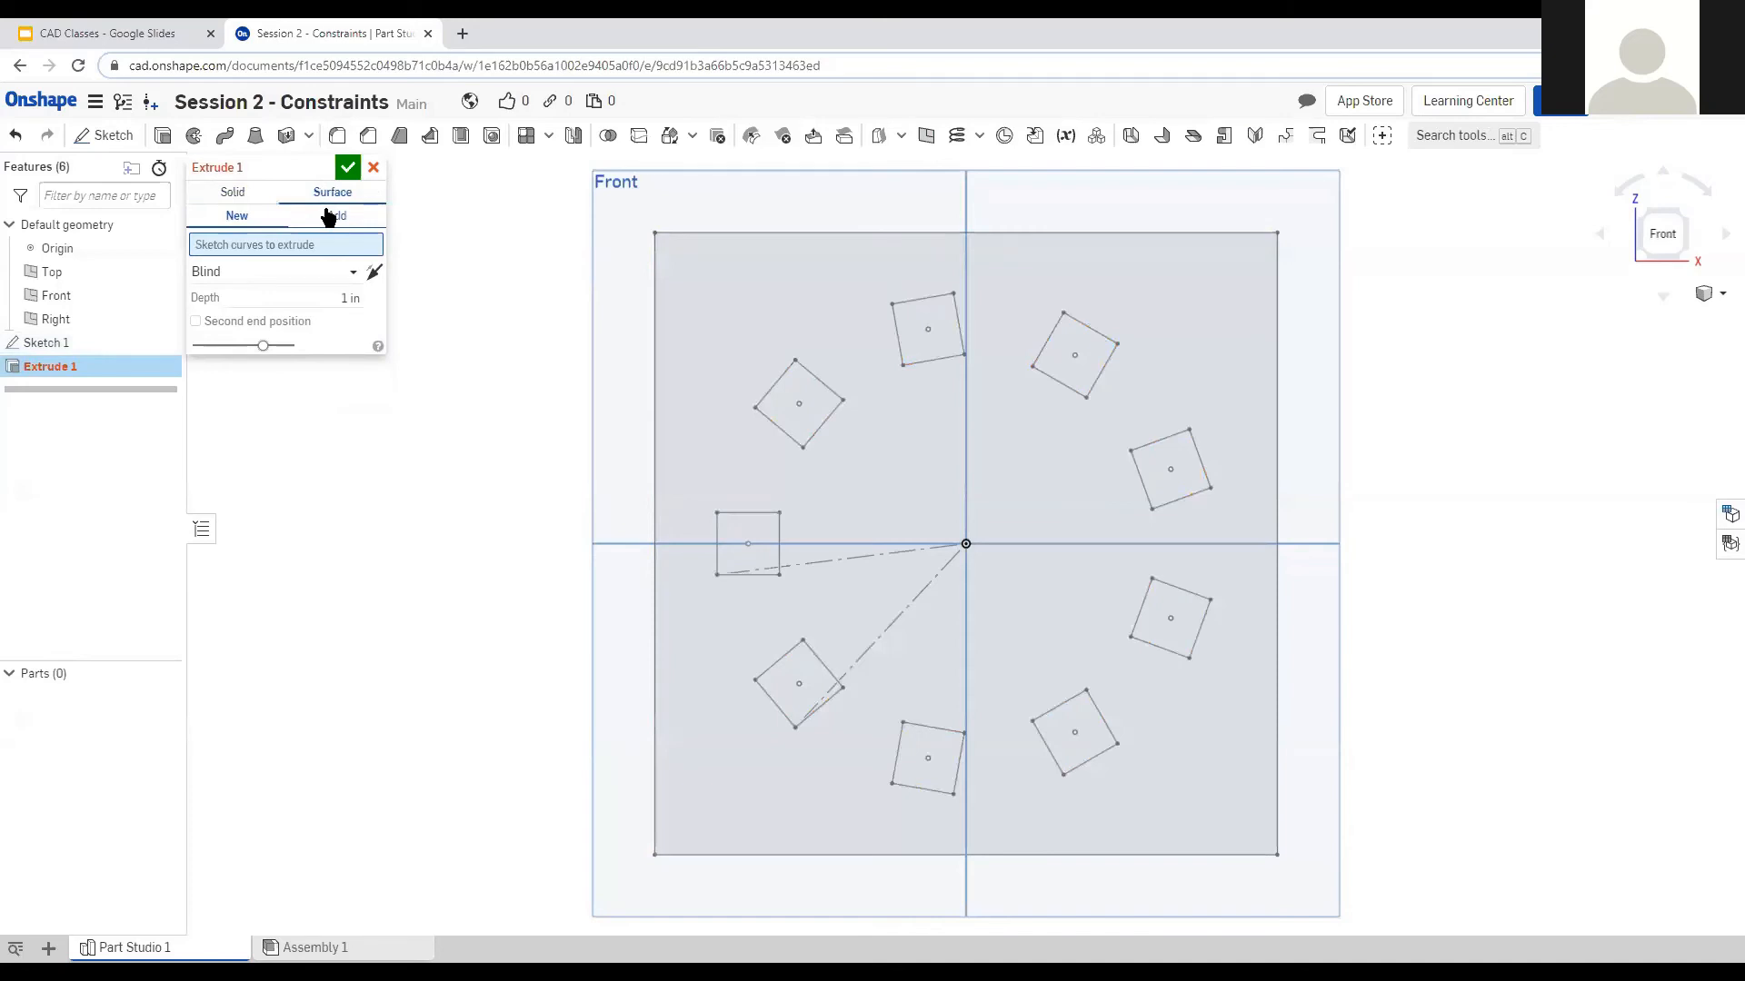
left_click(229, 190)
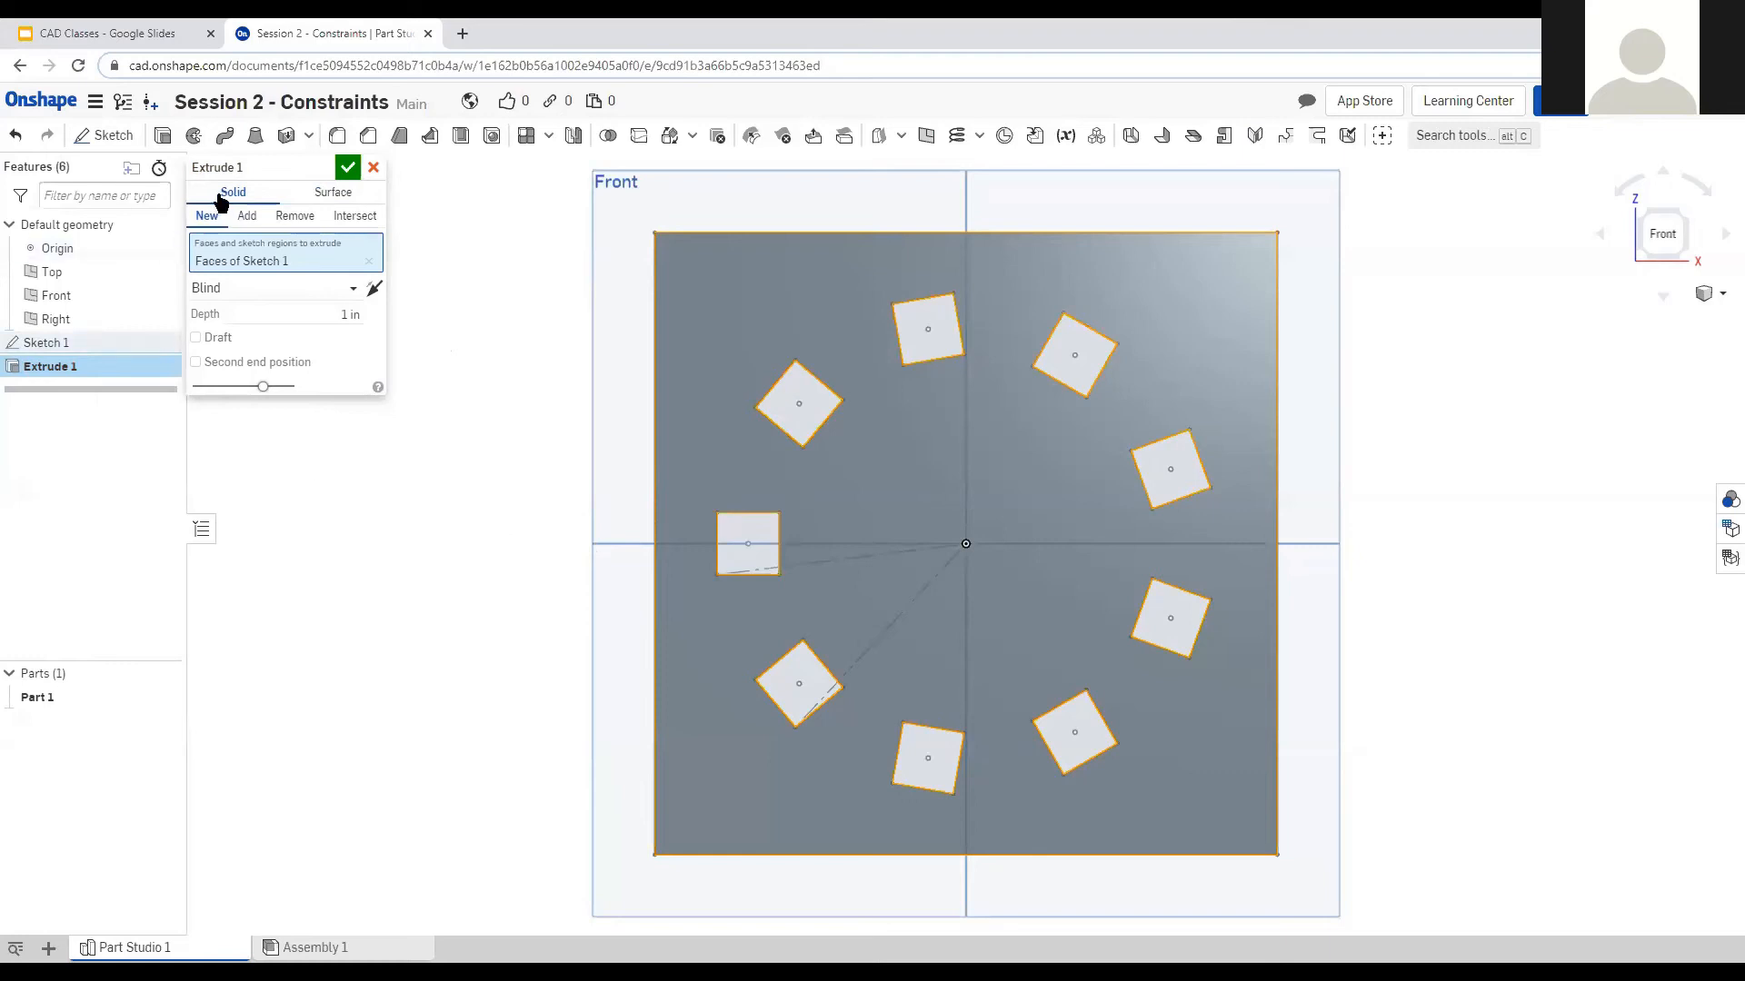
Deselect the plate sketch region from the extrusion and view it from the front.
right_click_drag(594, 581, 607, 525)
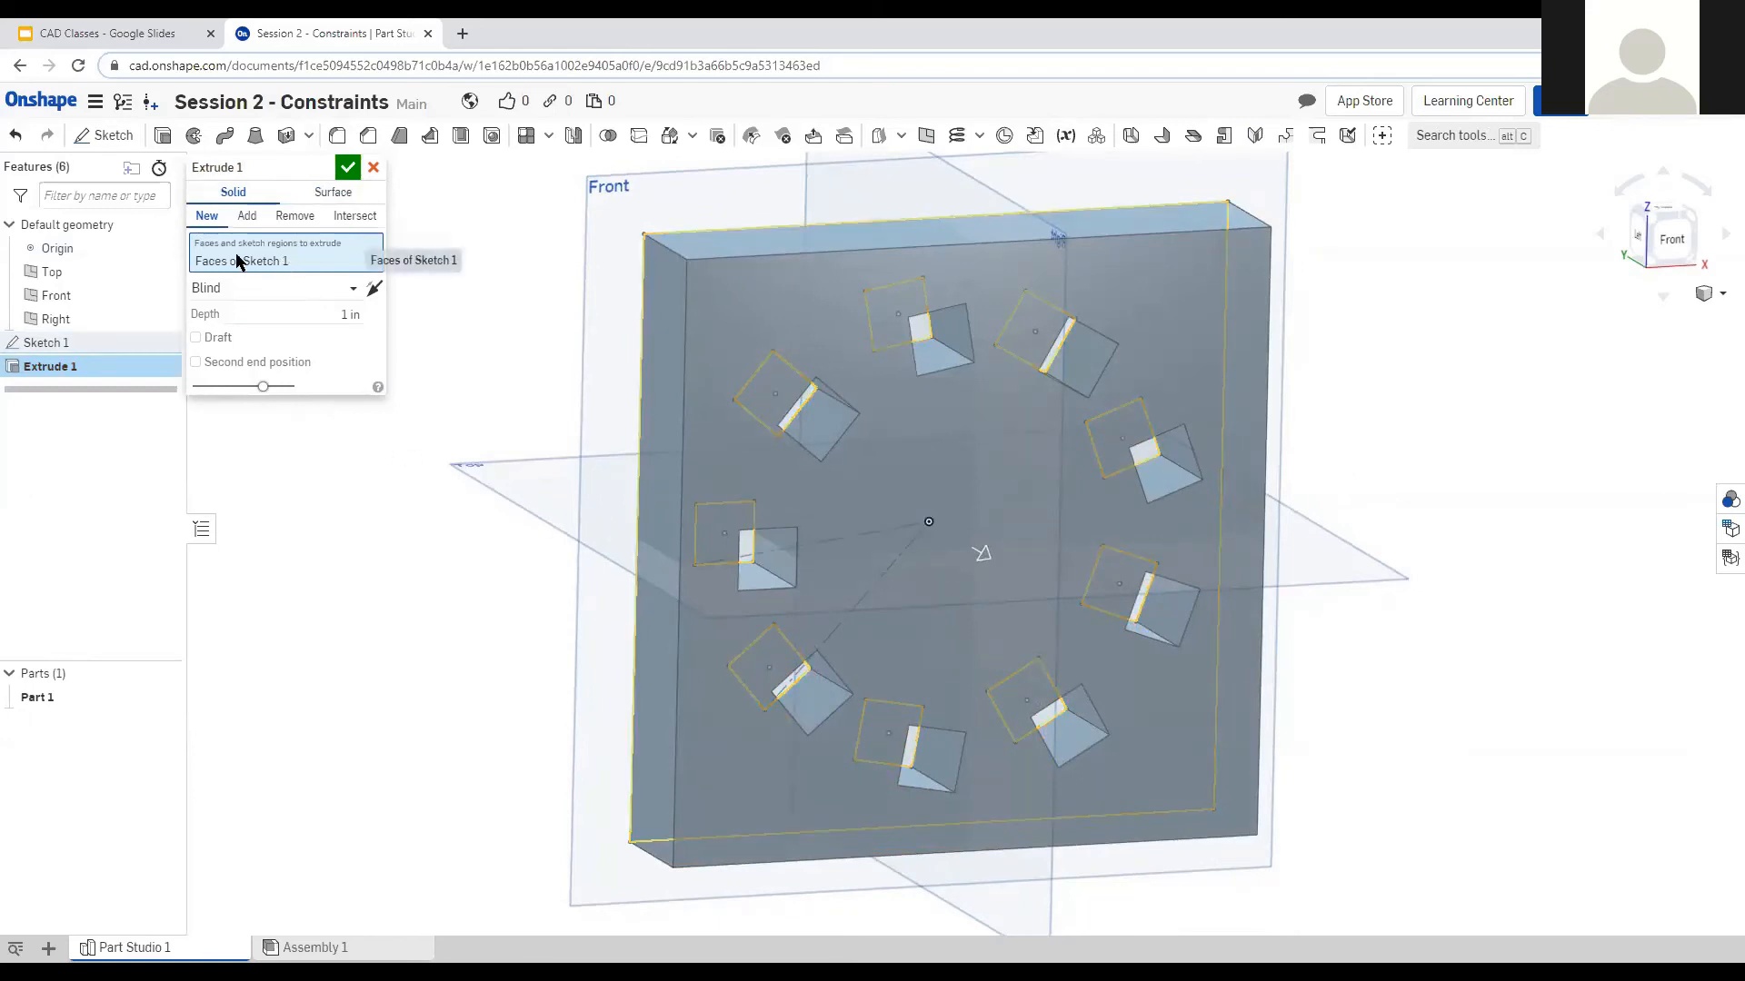
left_click(727, 306)
right_click_drag(544, 463, 514, 441)
left_click(1662, 236)
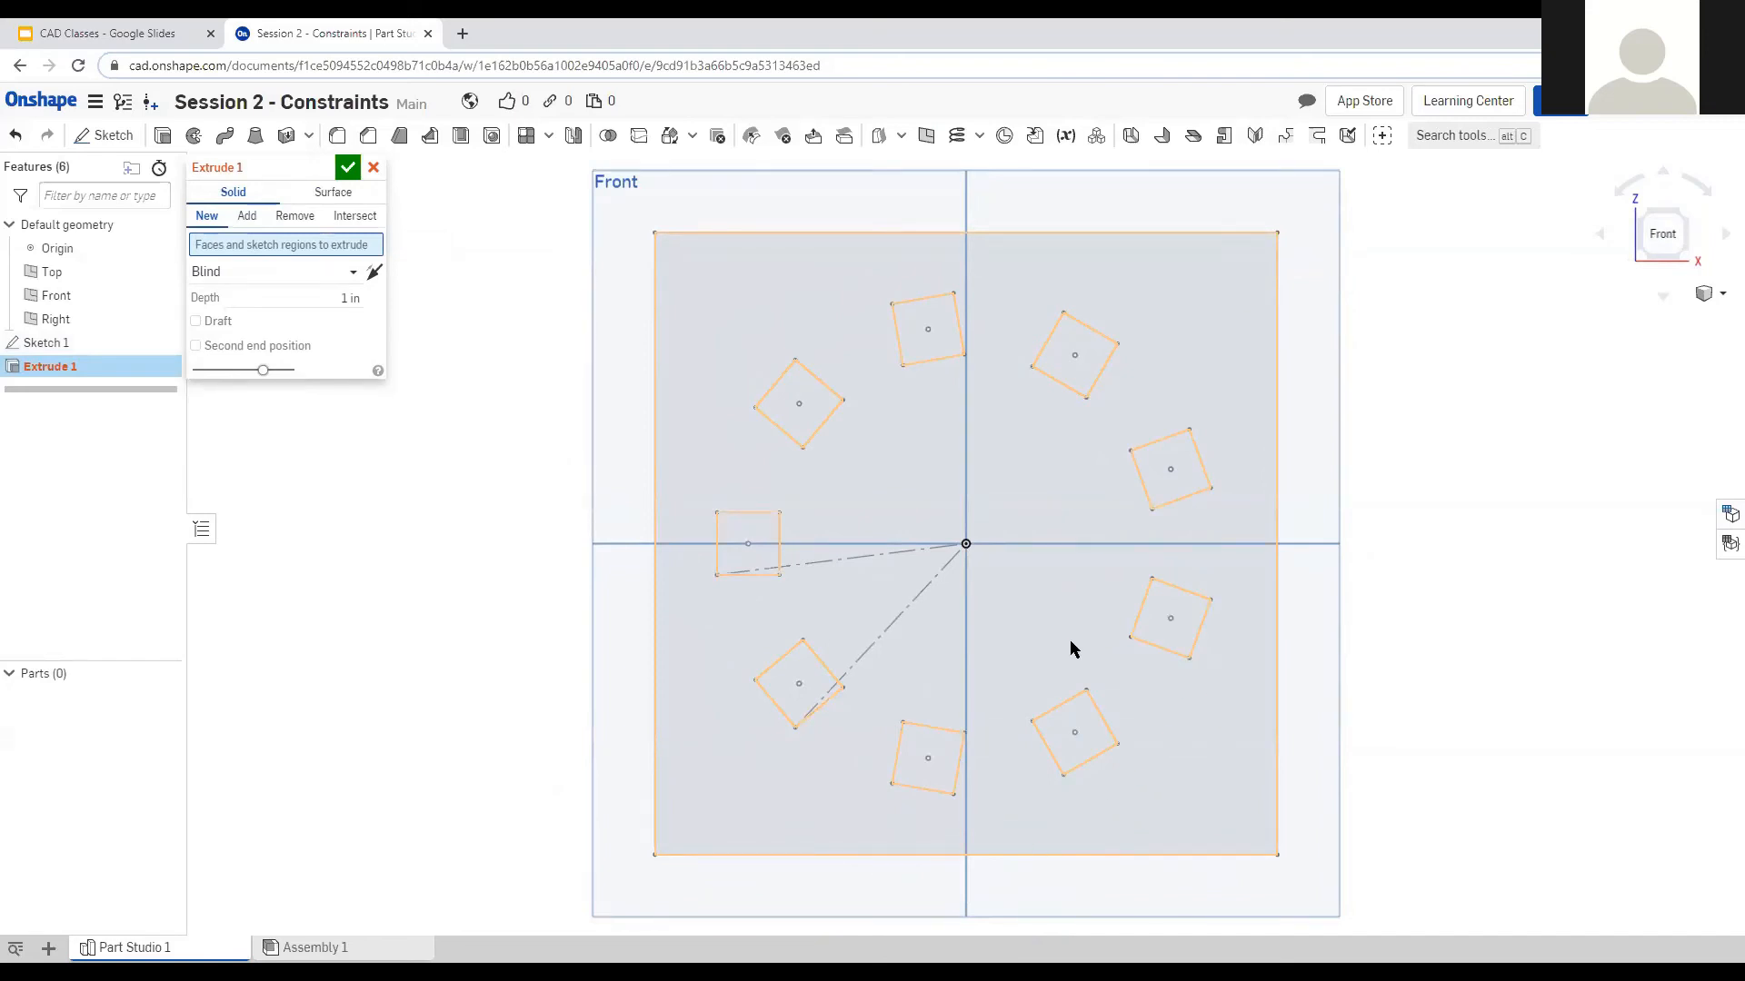
left_click(1028, 573)
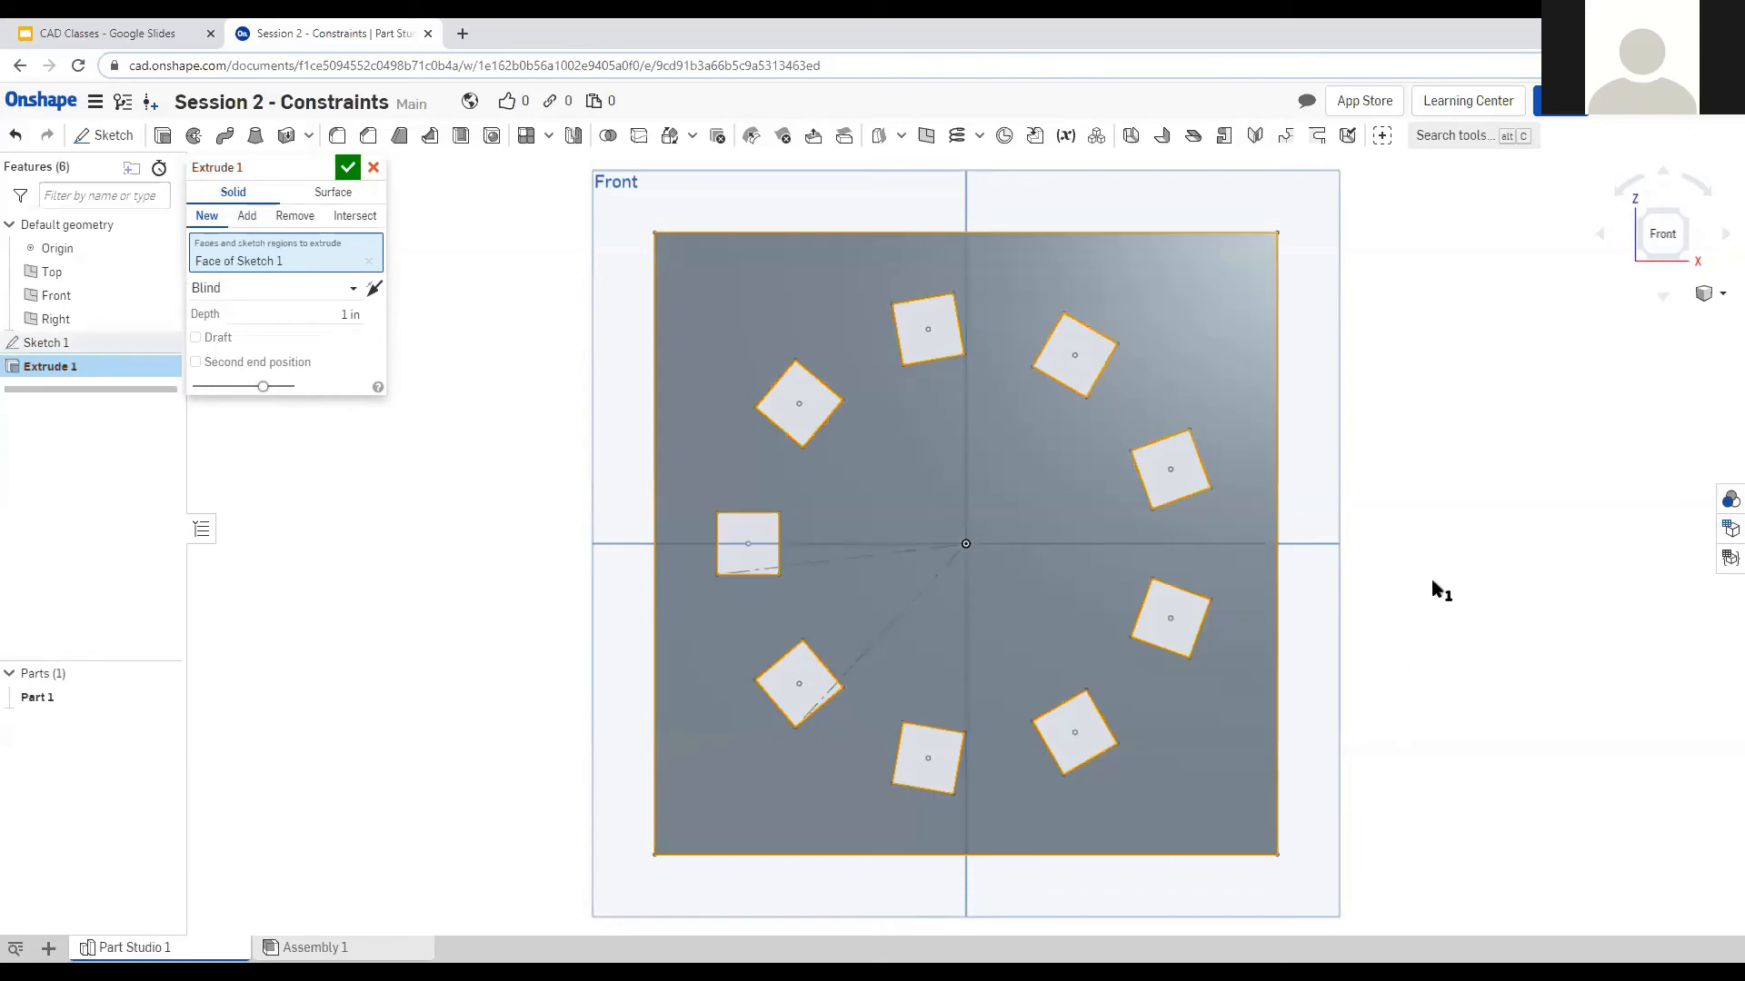
mouse_move(1441, 610)
right_mouse_down()
mouse_move(1427, 580)
mouse_move(1424, 593)
right_mouse_up()
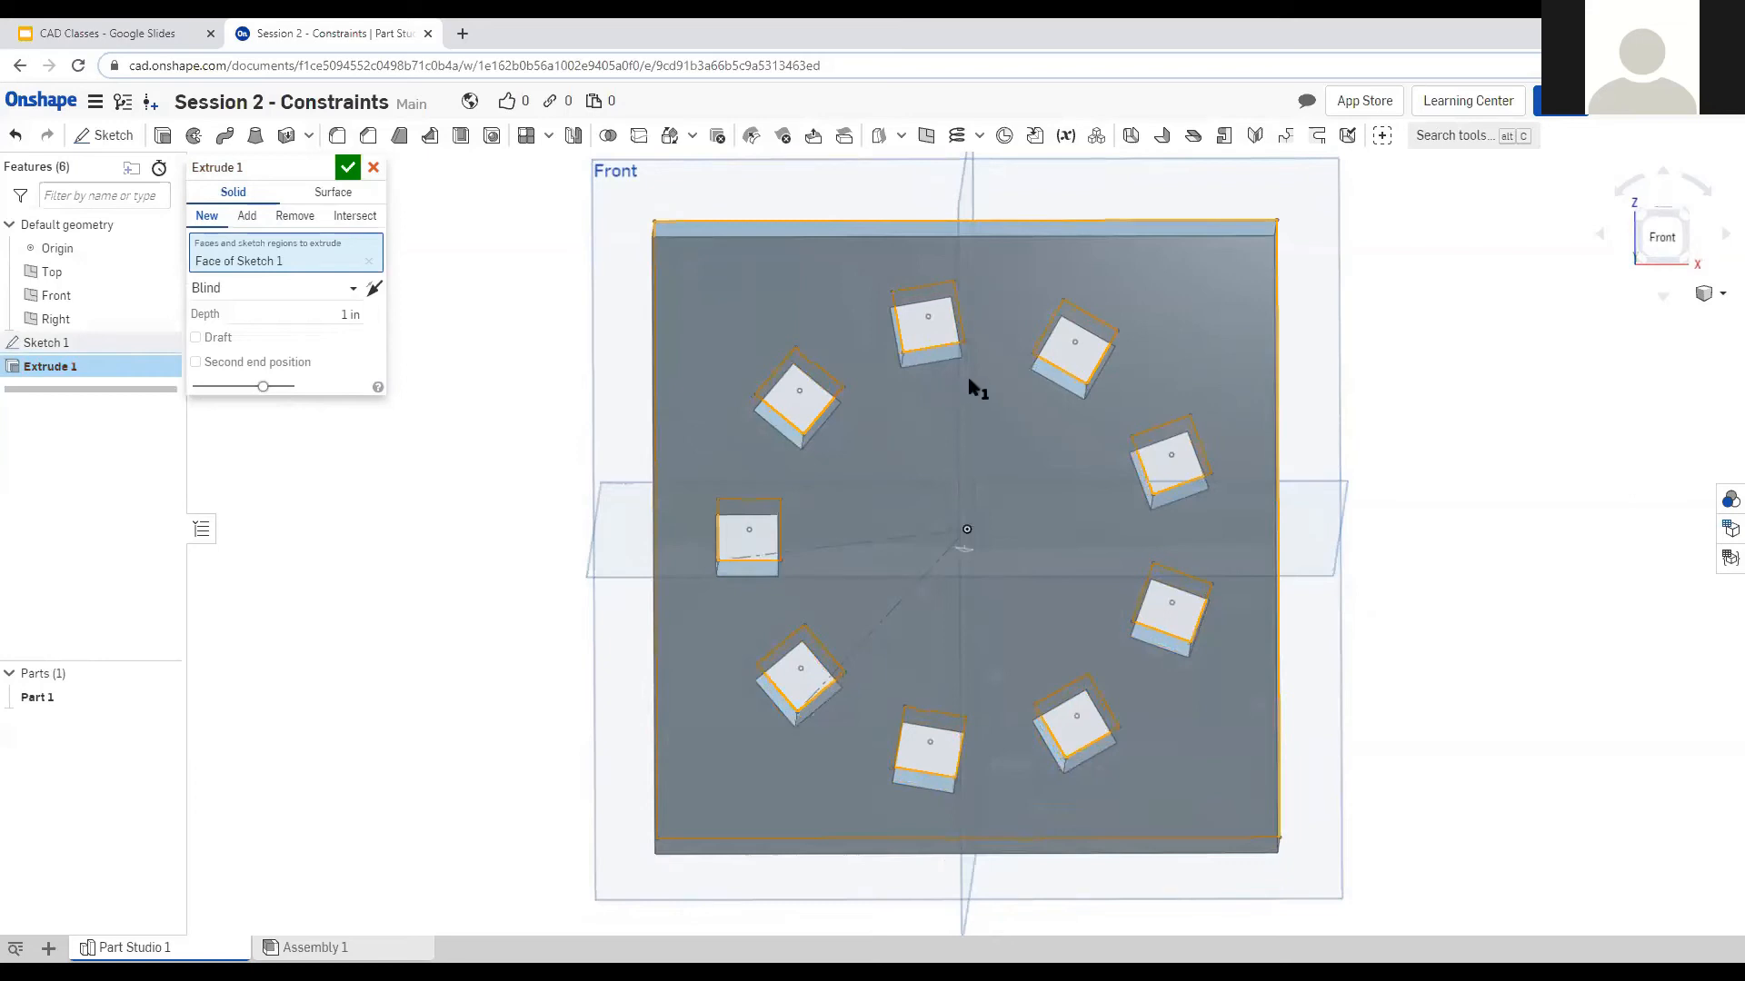
left_click(999, 422)
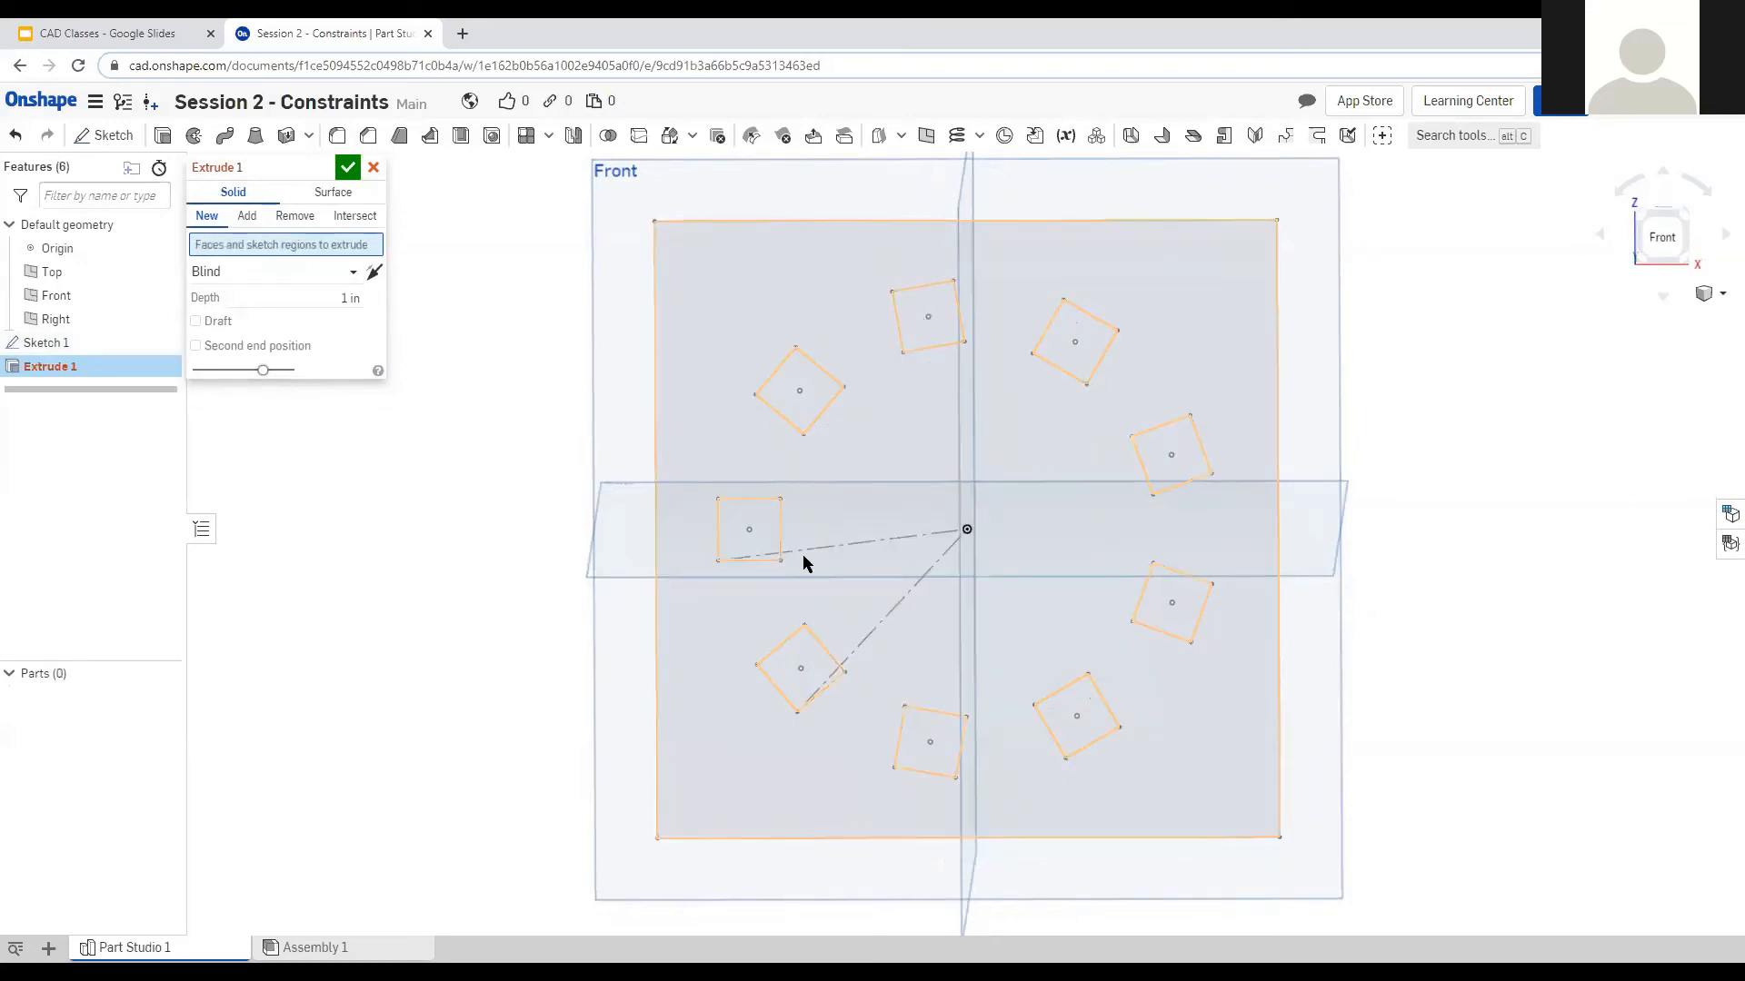
left_click(1045, 450)
mouse_move(1426, 502)
right_mouse_down()
mouse_move(1409, 534)
mouse_move(1434, 543)
mouse_move(1434, 570)
mouse_move(1414, 538)
right_mouse_up()
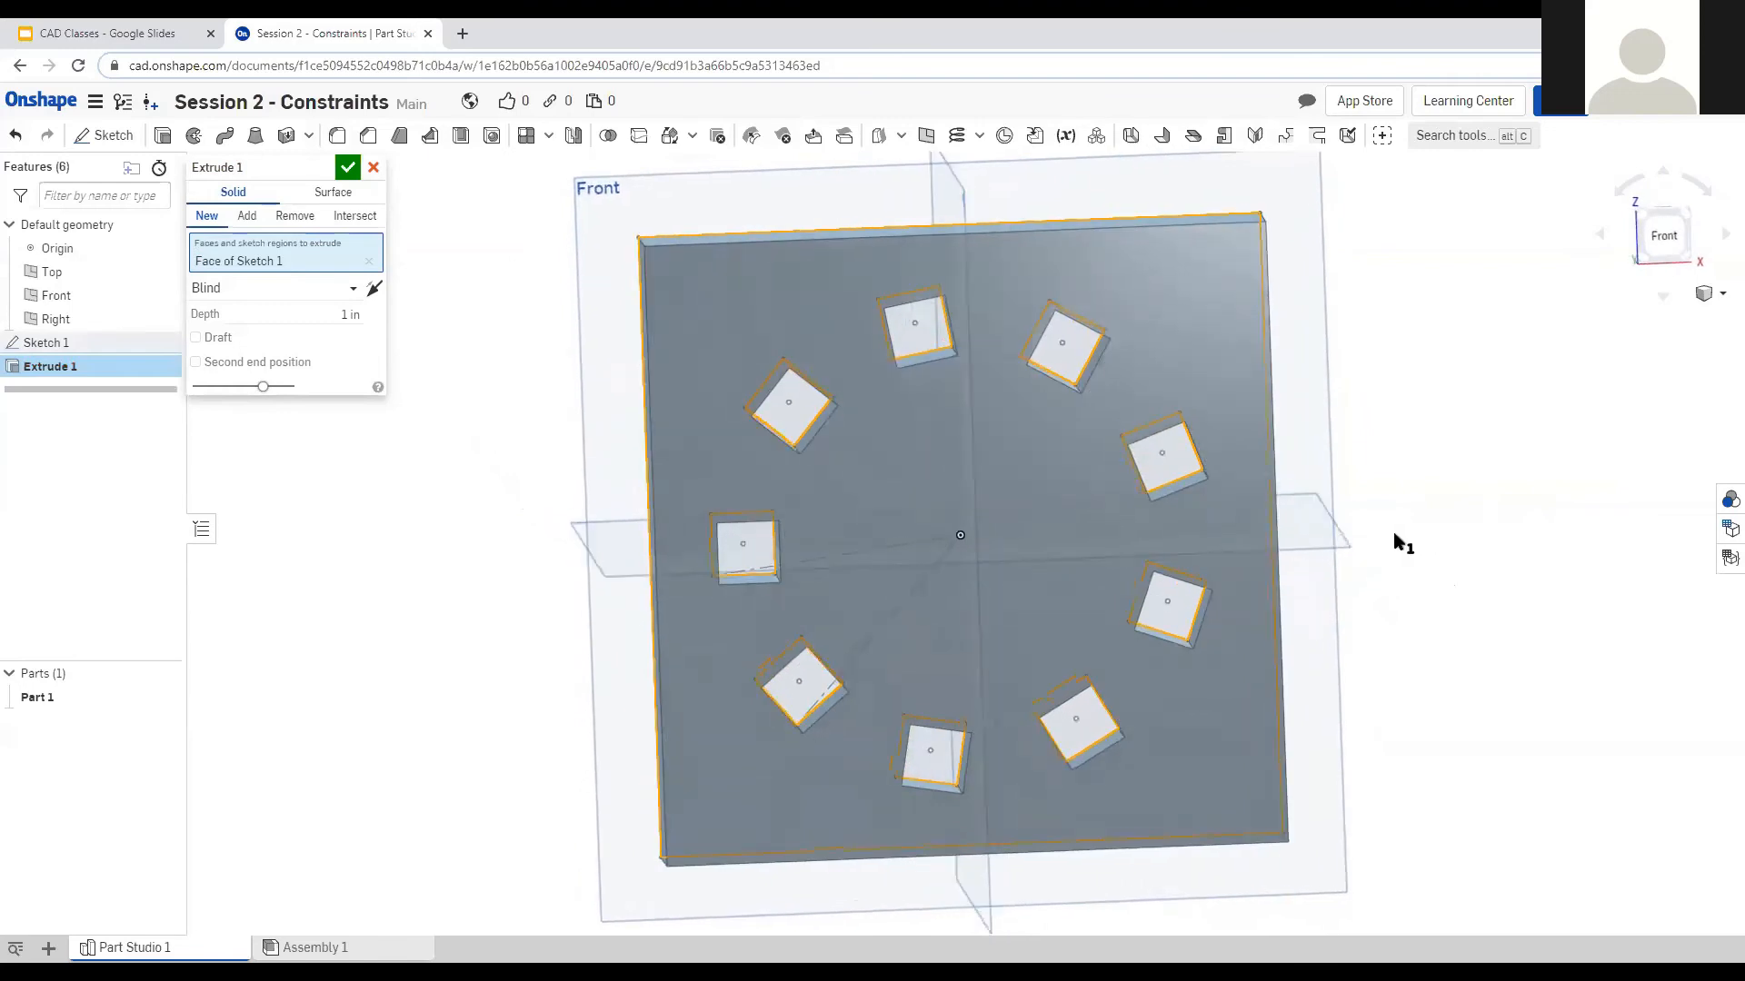
left_click(1125, 469)
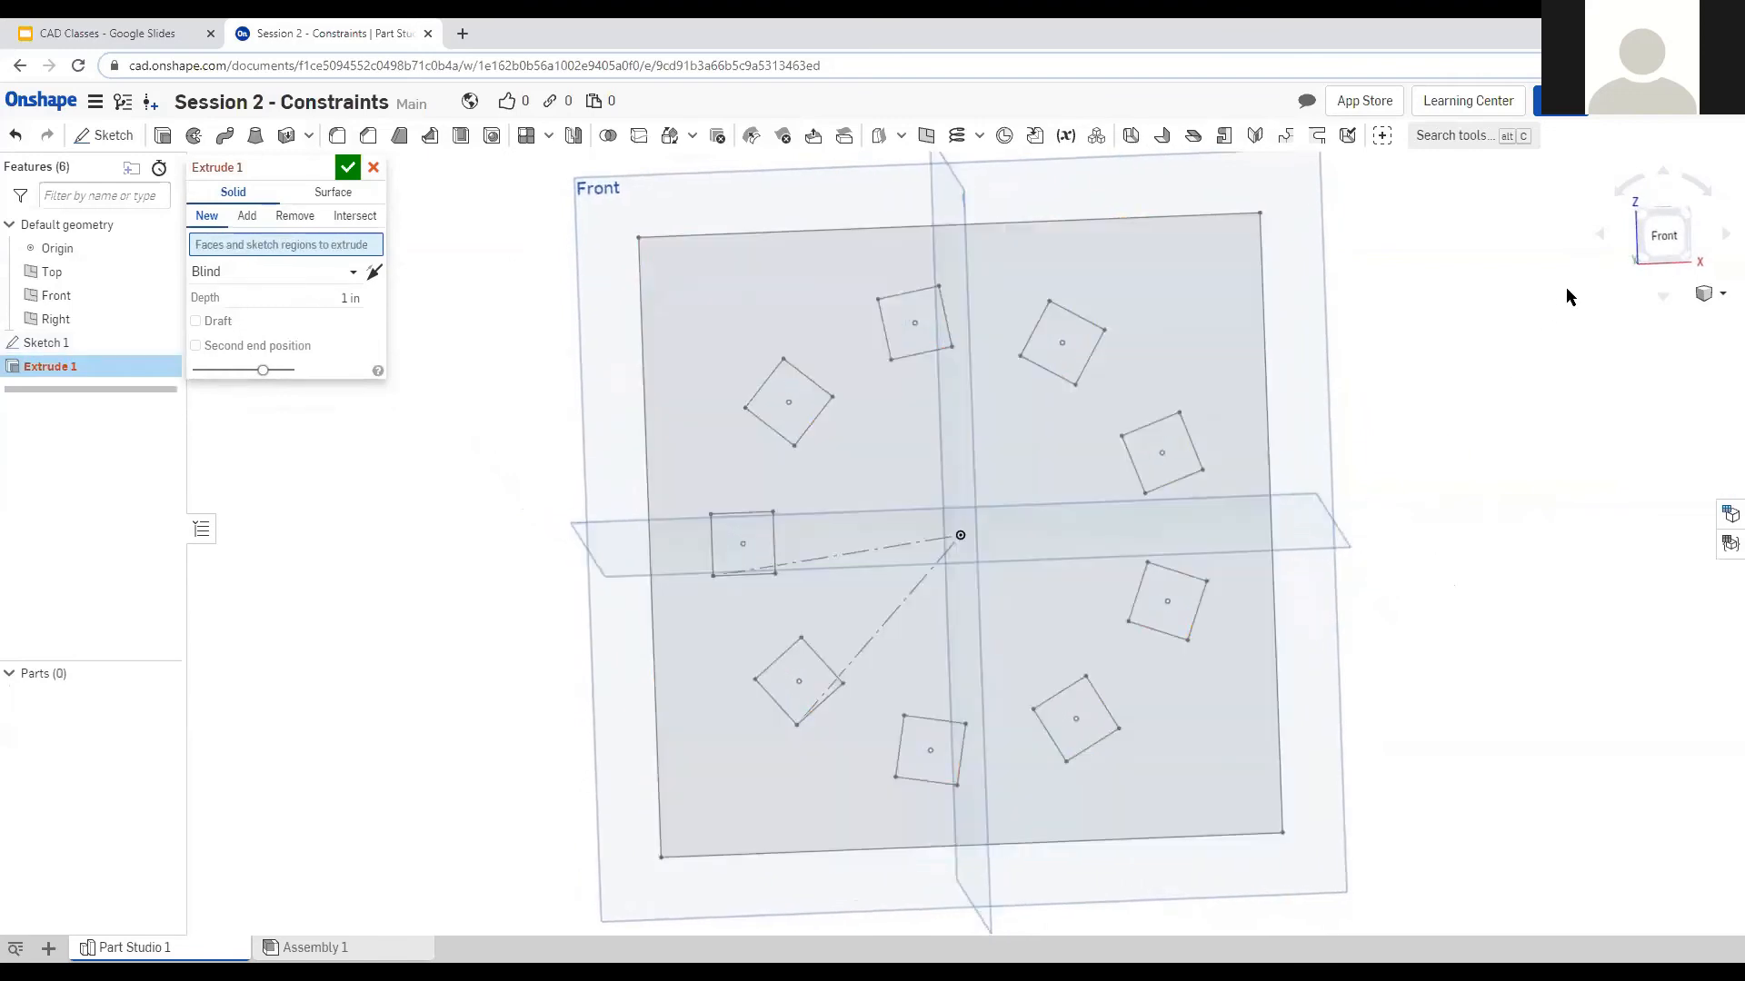
left_click(1659, 244)
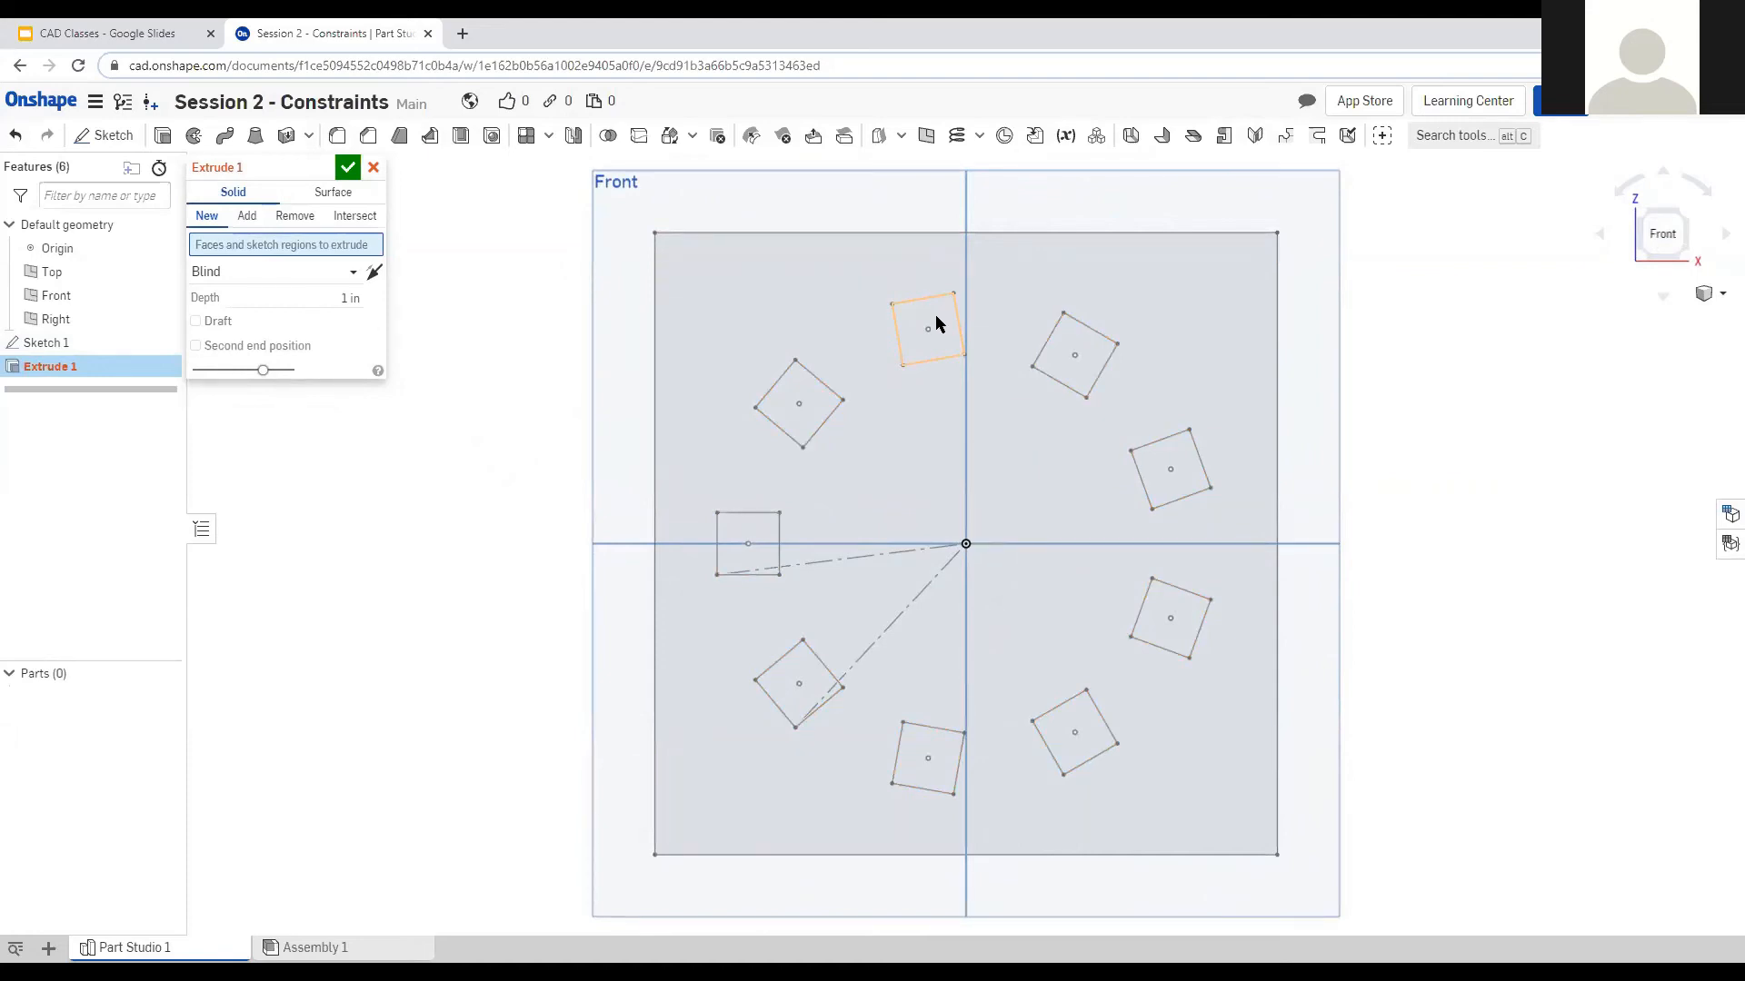
Add the top square and the right-side squares to the extrusion as 1 in cubes.
left_click(935, 322)
mouse_move(1327, 428)
right_mouse_down()
mouse_move(1344, 456)
mouse_move(1288, 384)
right_mouse_up()
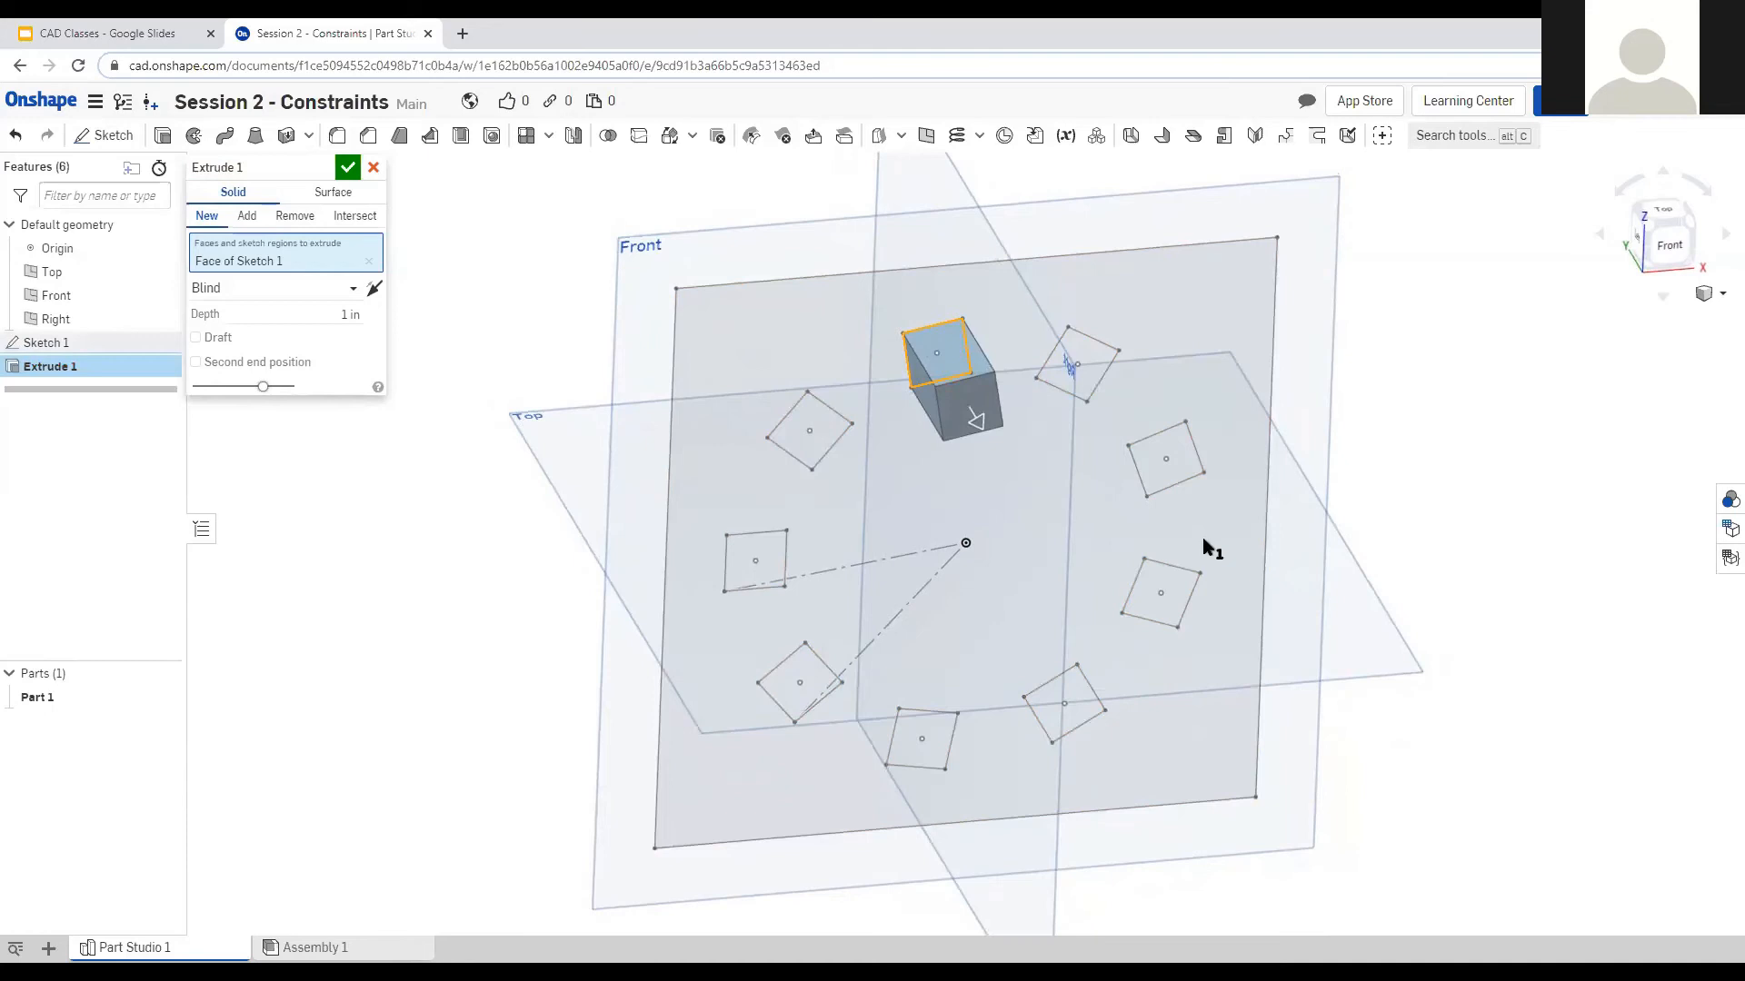
right_click_drag(1487, 545, 1509, 497)
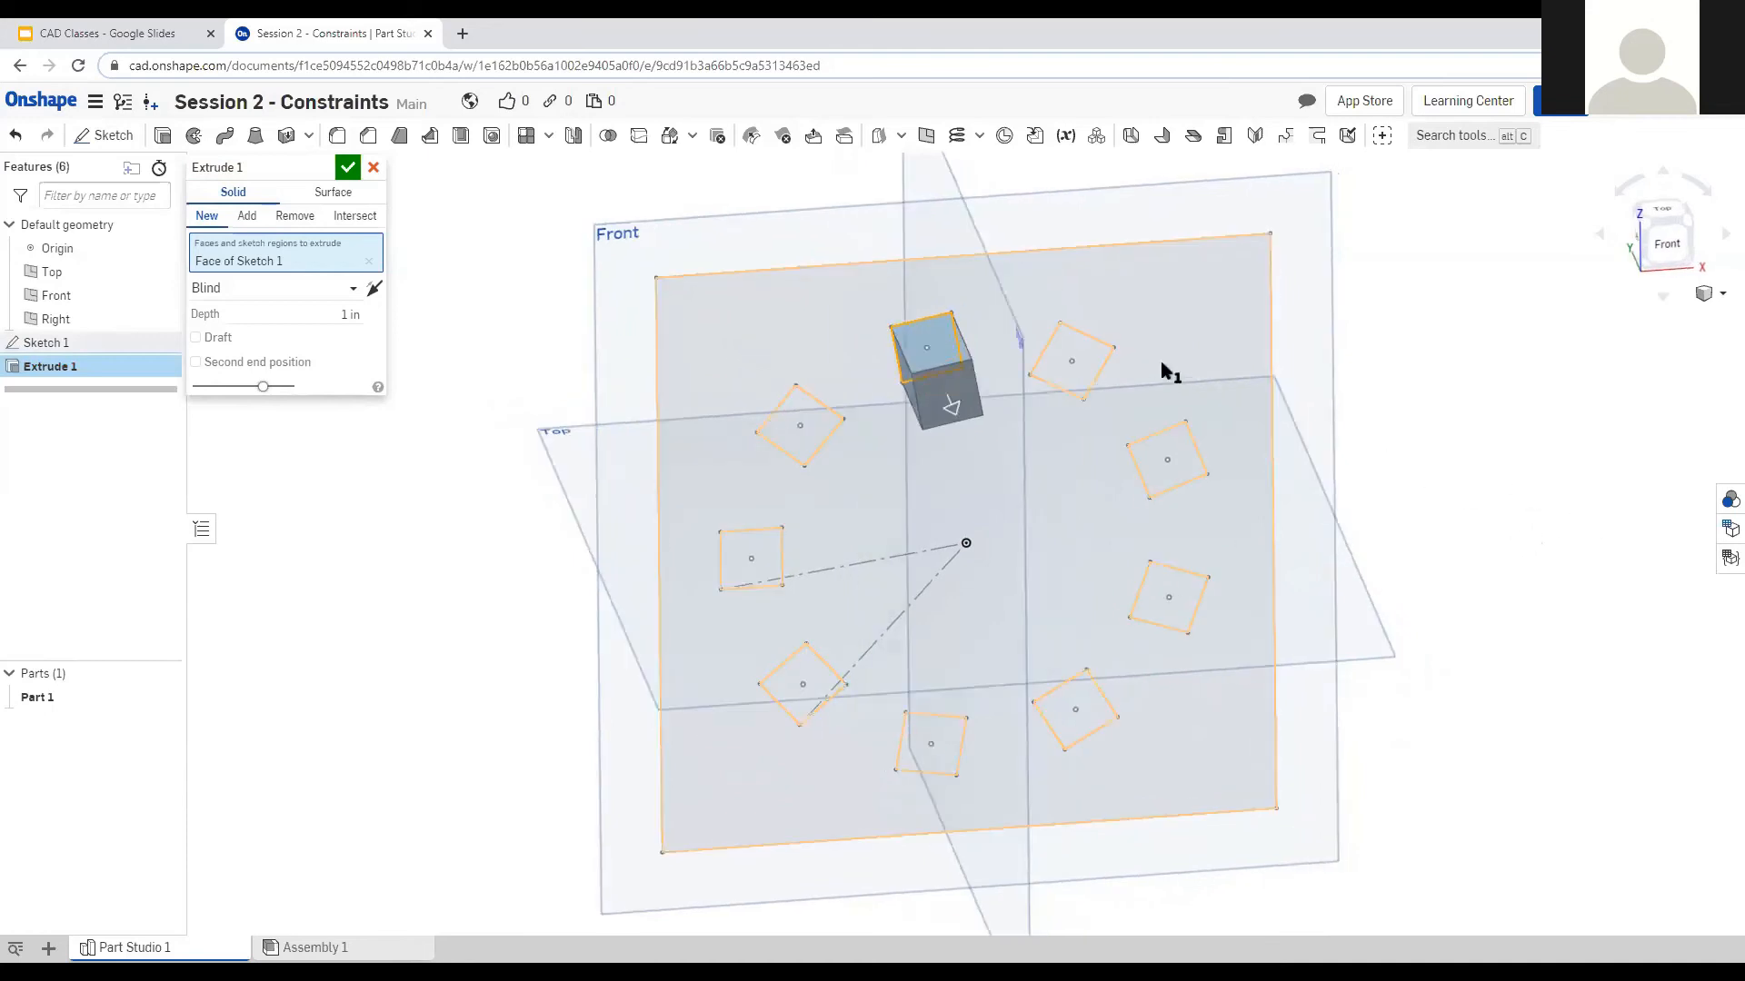
left_click(1095, 363)
left_click(1181, 473)
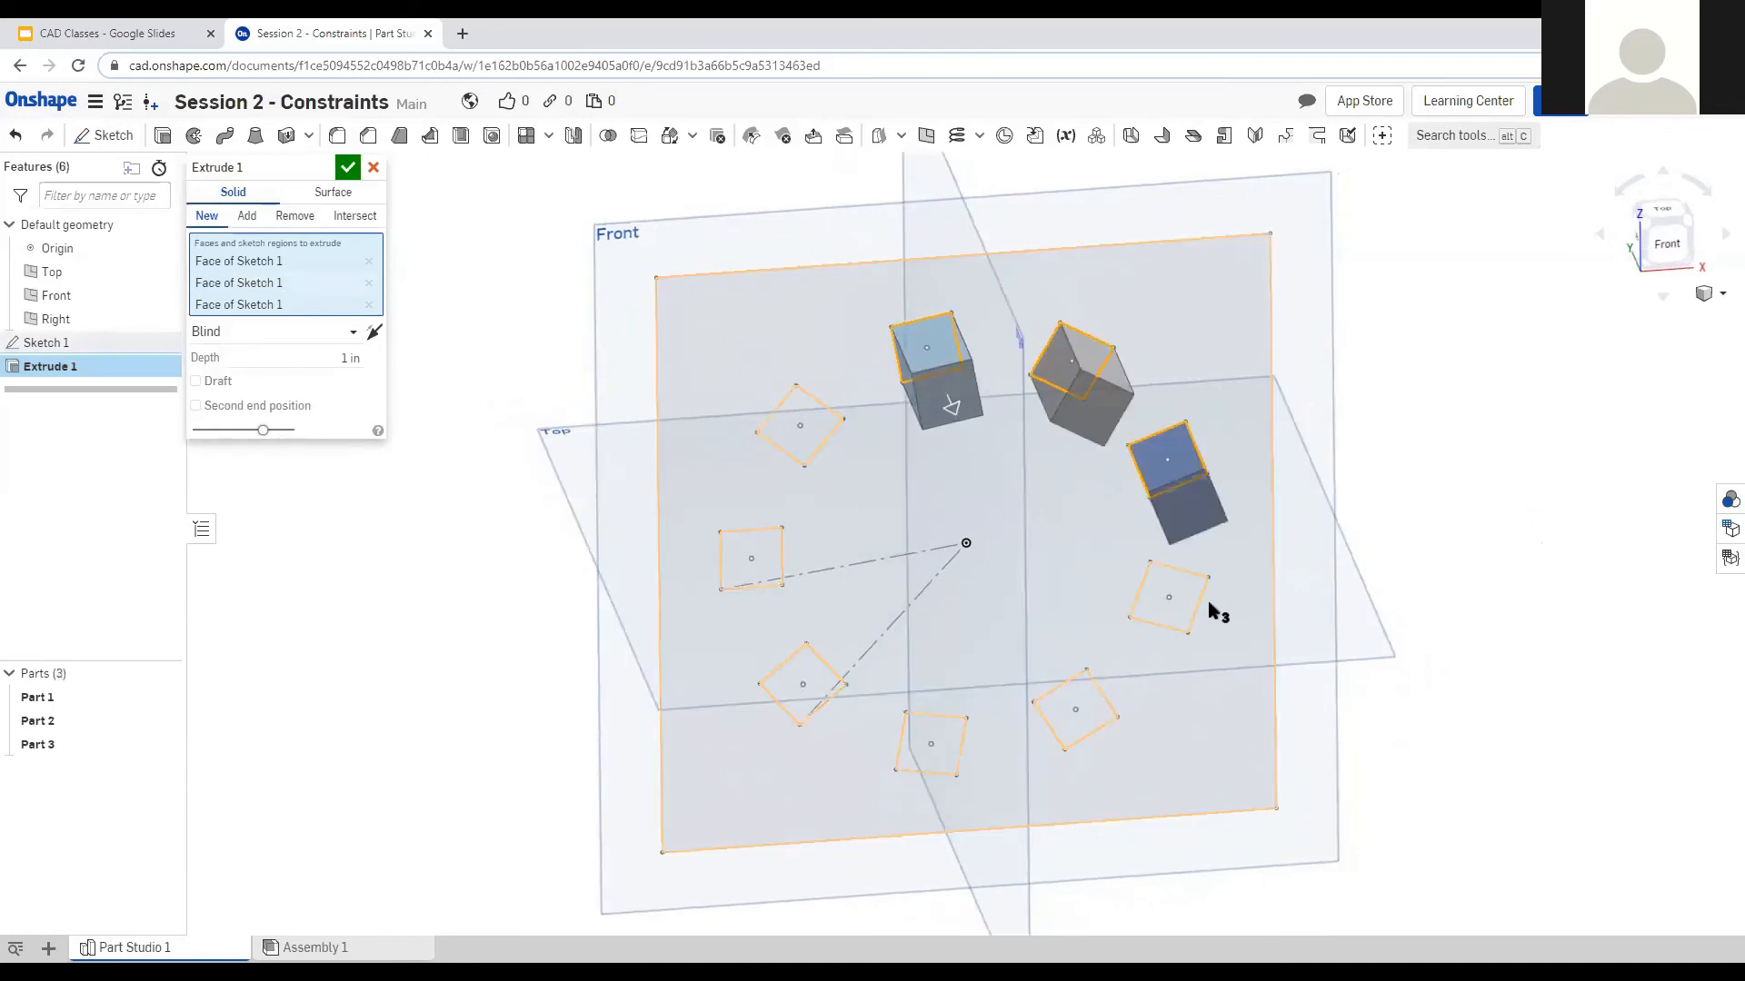
left_click(1183, 610)
left_click(1095, 718)
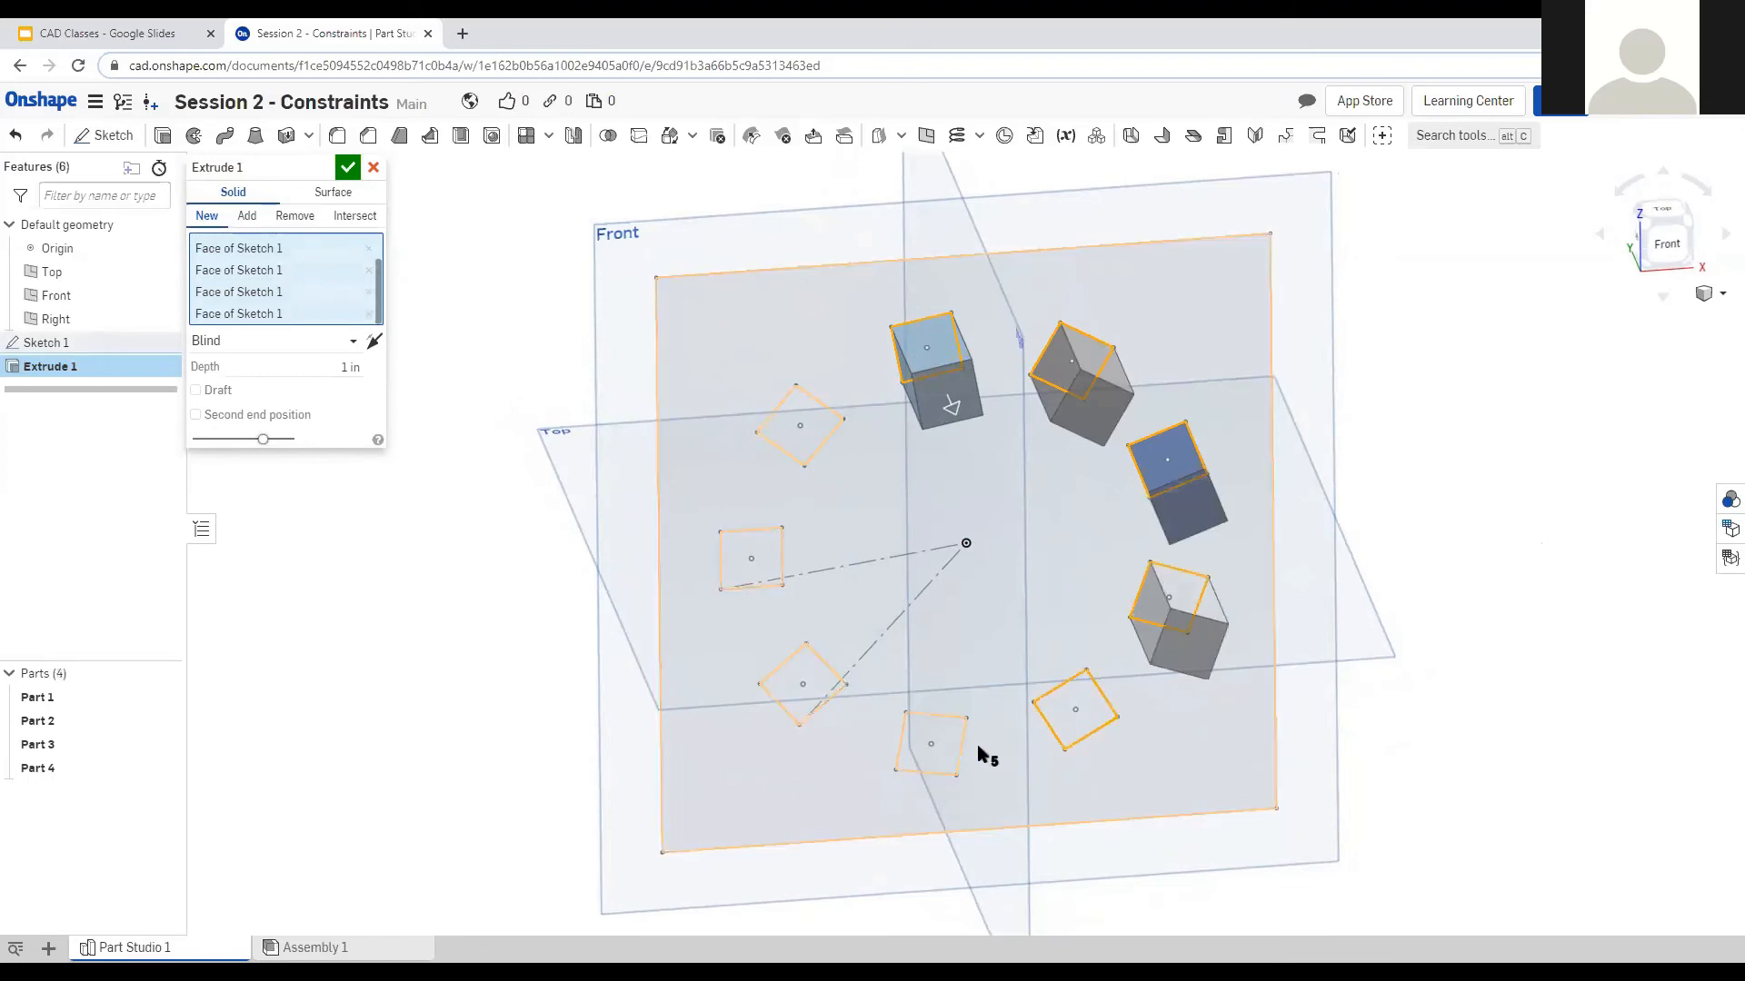
right_click_drag(1318, 673, 1367, 646)
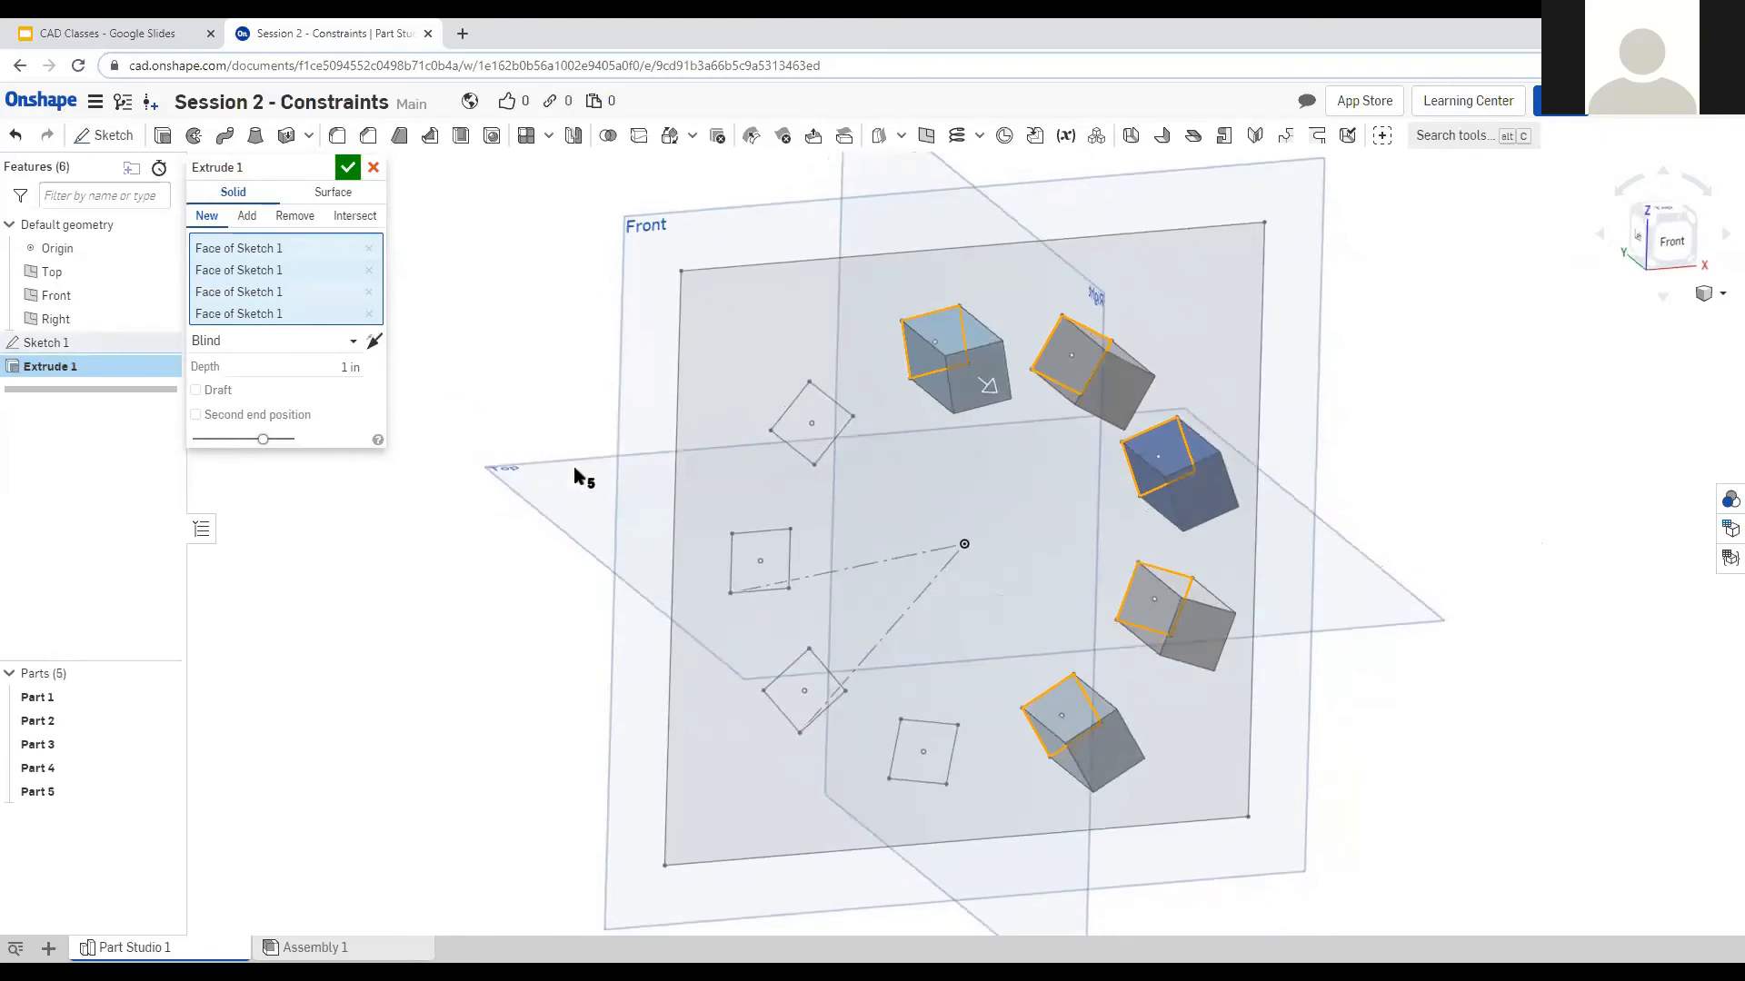
Add the bottom square and the left-side squares to the extrusion as well.
right_click_drag(579, 438, 570, 429)
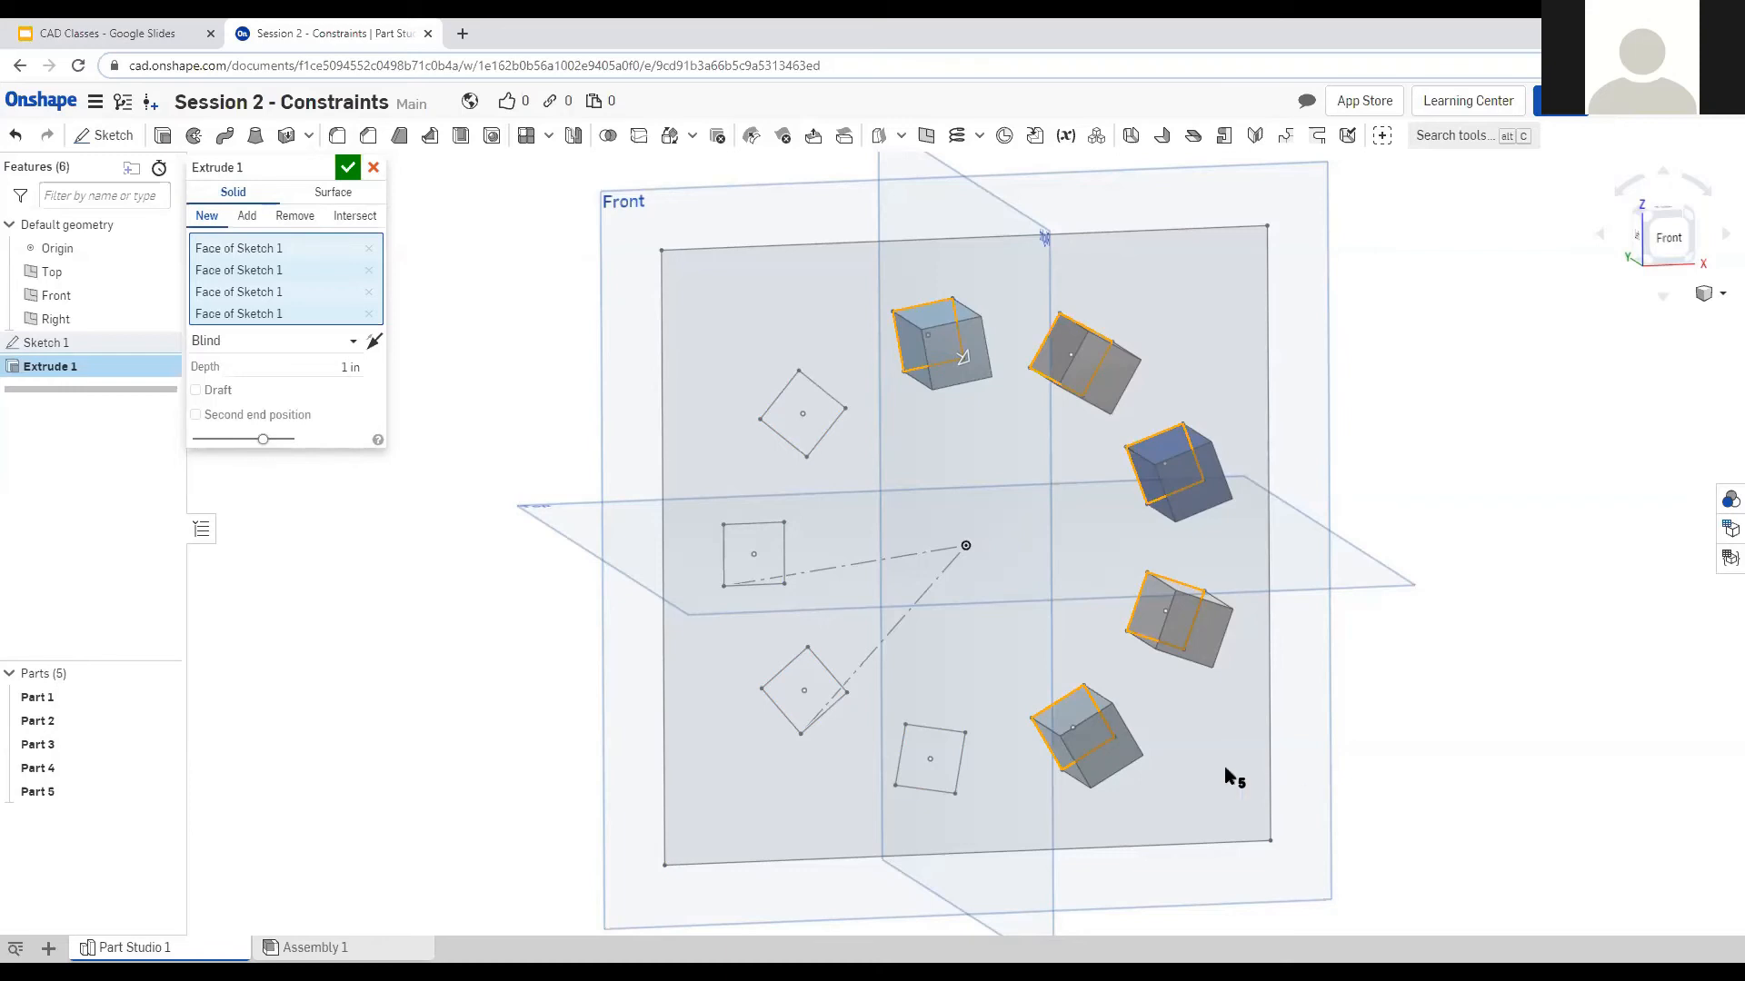
right_click_drag(1421, 611, 1402, 587)
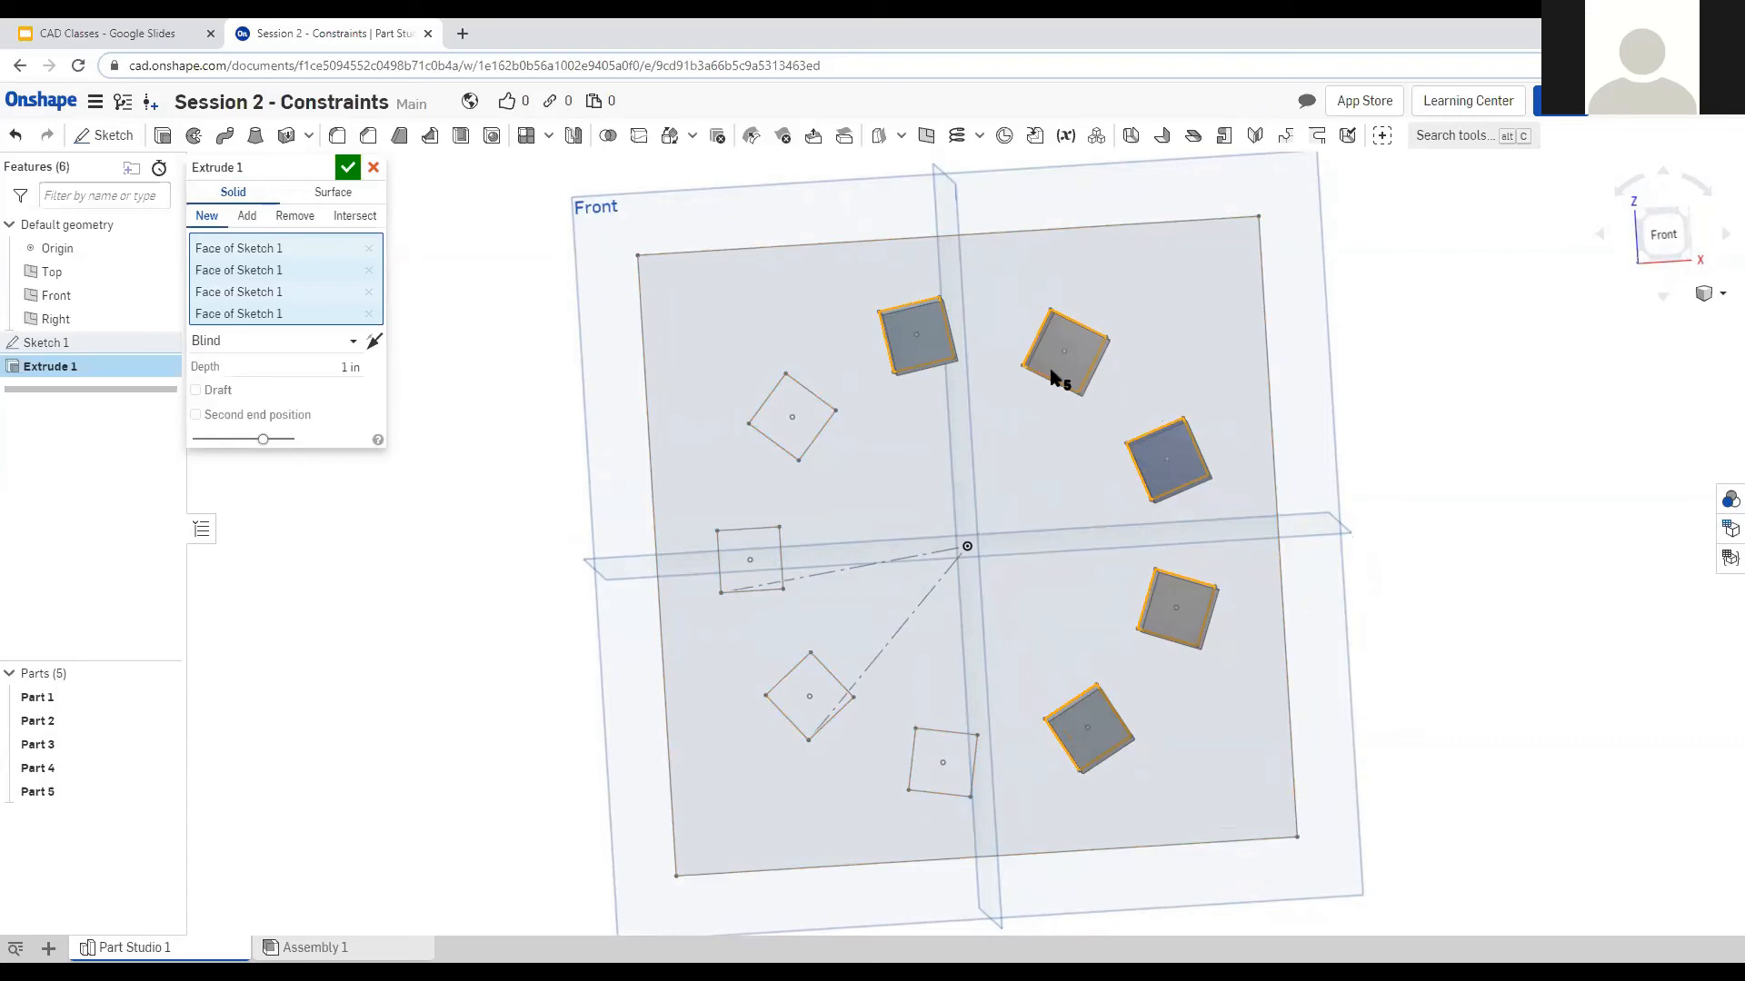
right_click_drag(1402, 573, 1460, 569)
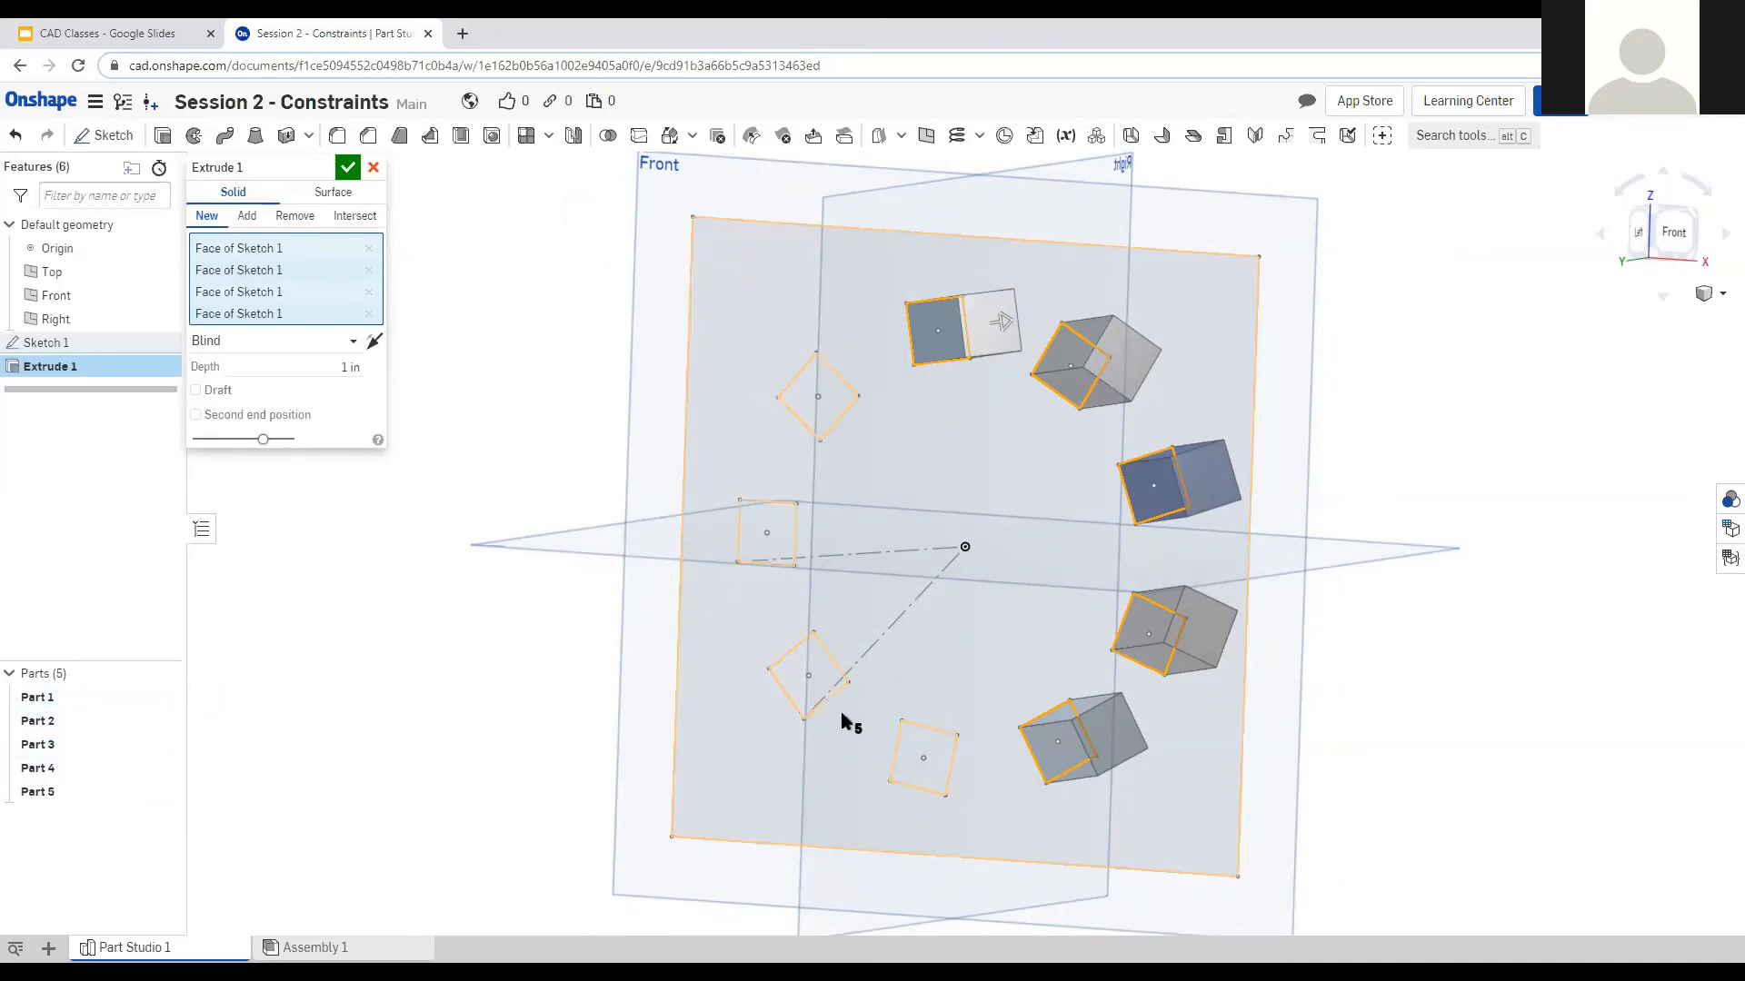
left_click(929, 760)
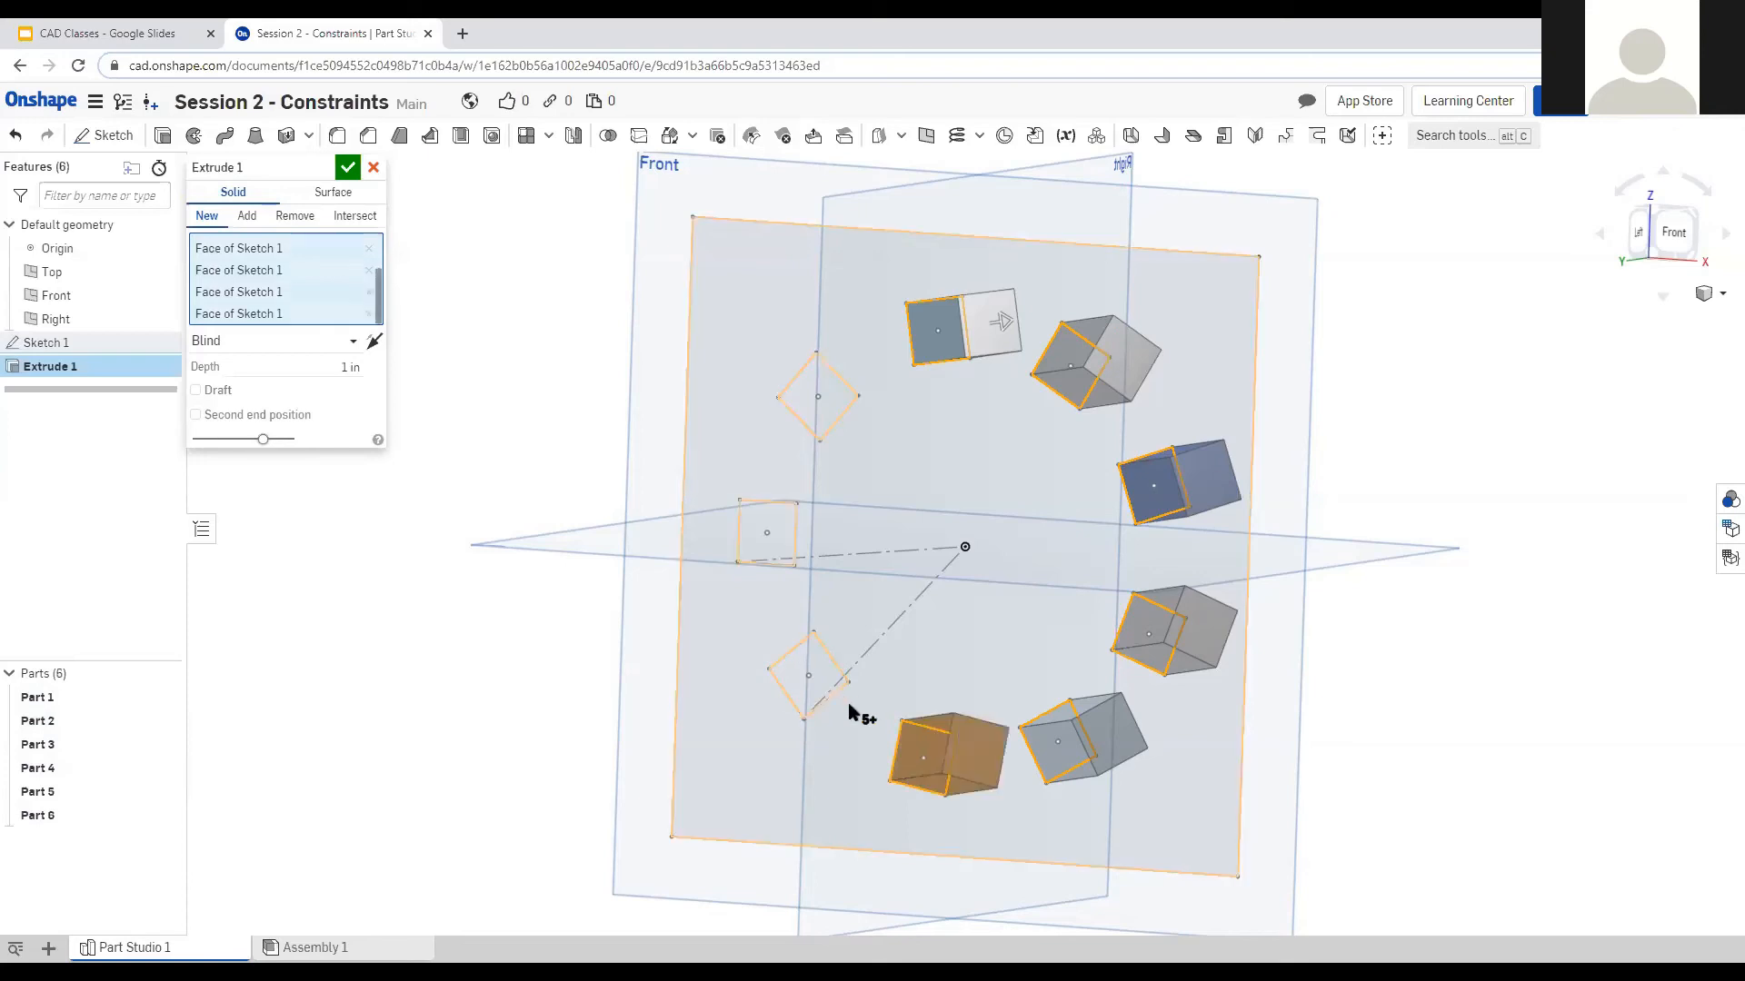
left_click(822, 682)
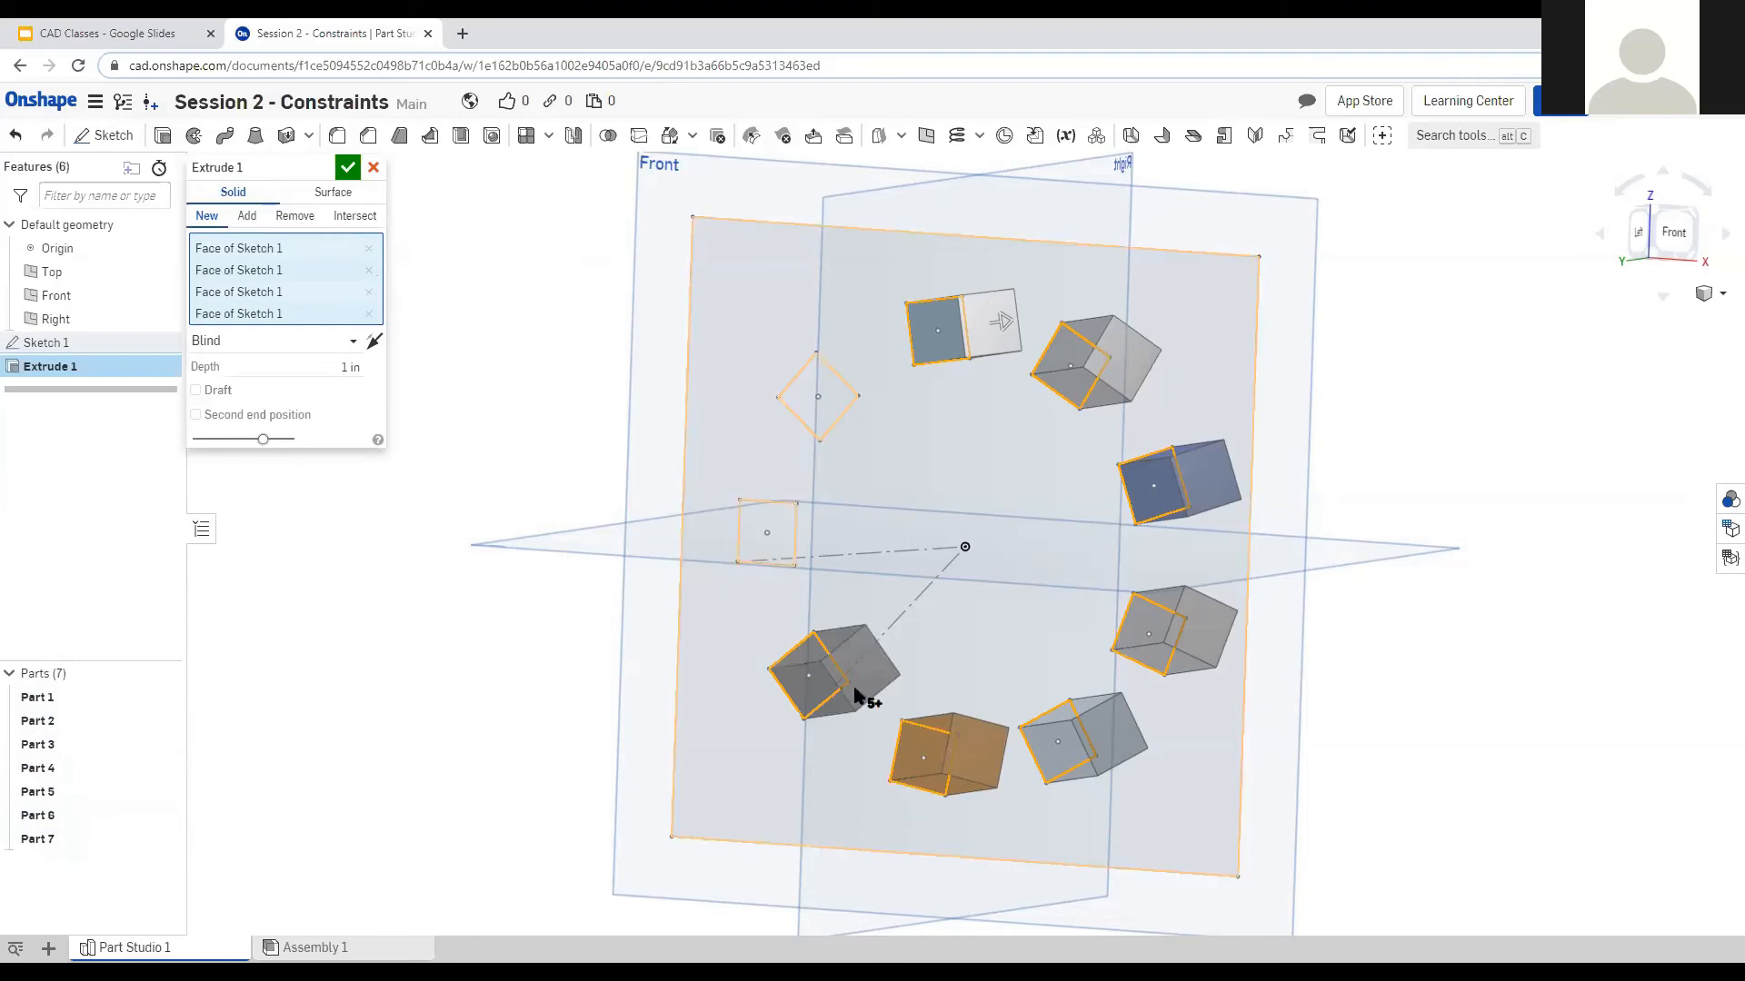
left_click(779, 533)
left_click(842, 390)
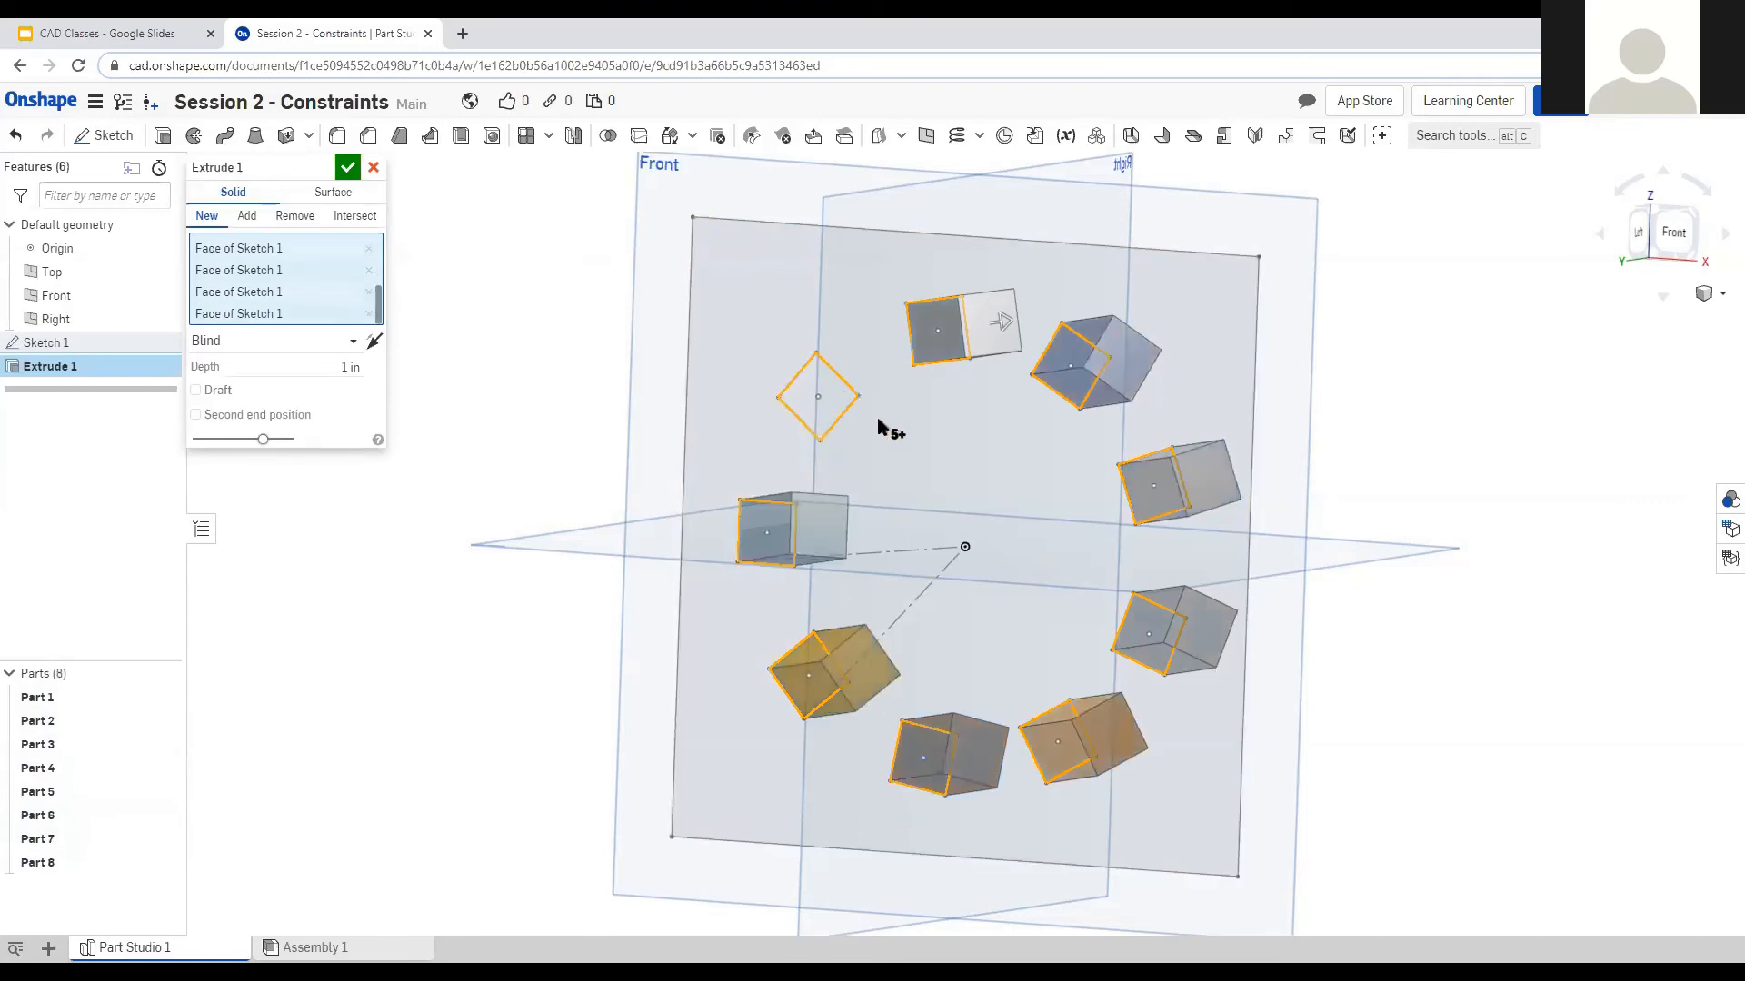
right_click_drag(1382, 608, 1348, 636)
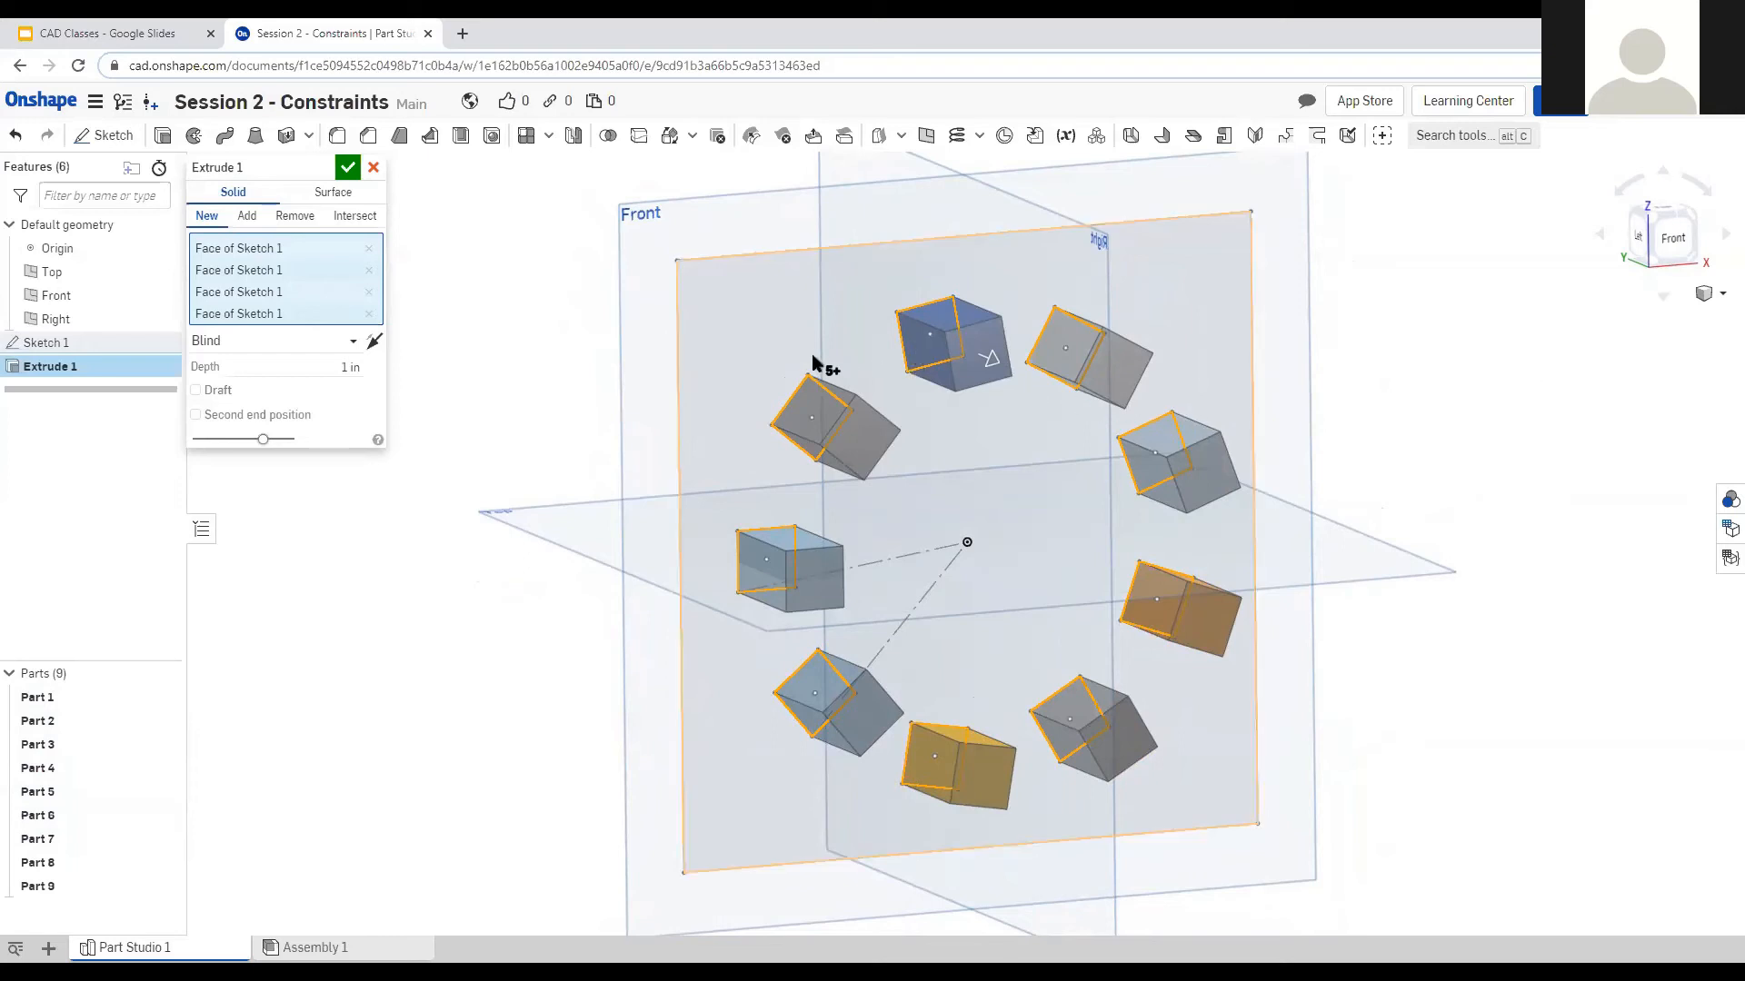
Deselect the top, left, lower and right squares, leaving only two square solids.
left_click(920, 351)
left_click(815, 439)
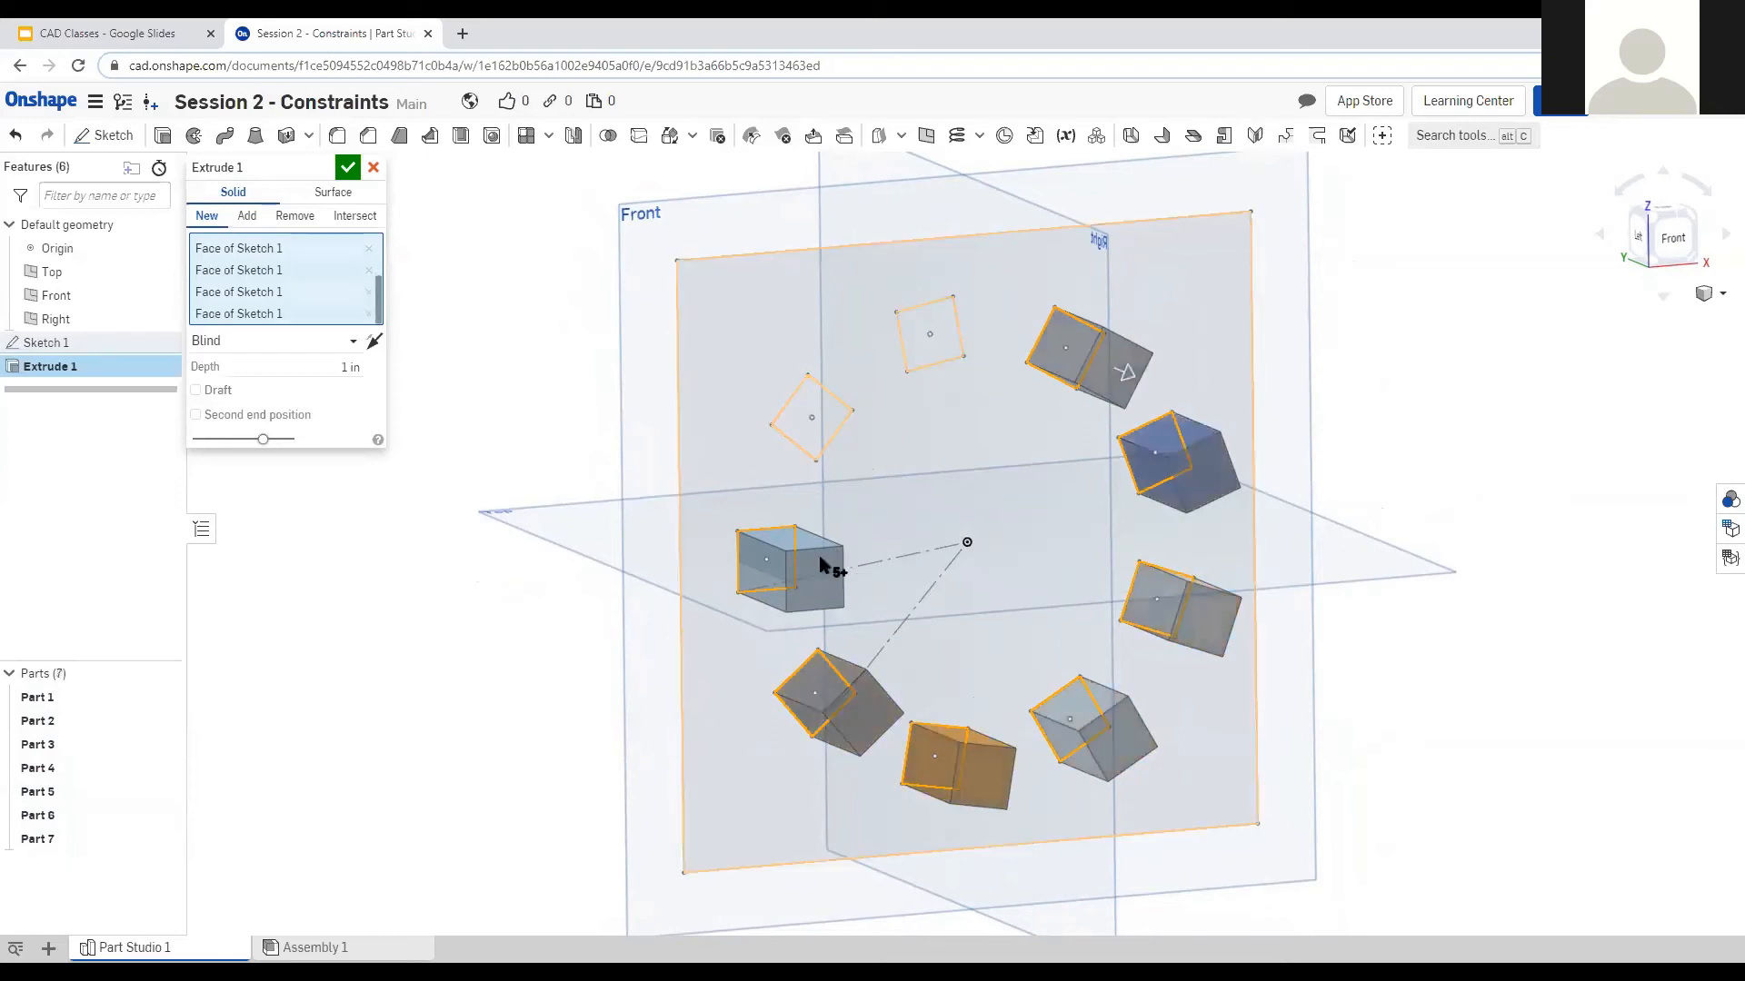
left_click(774, 574)
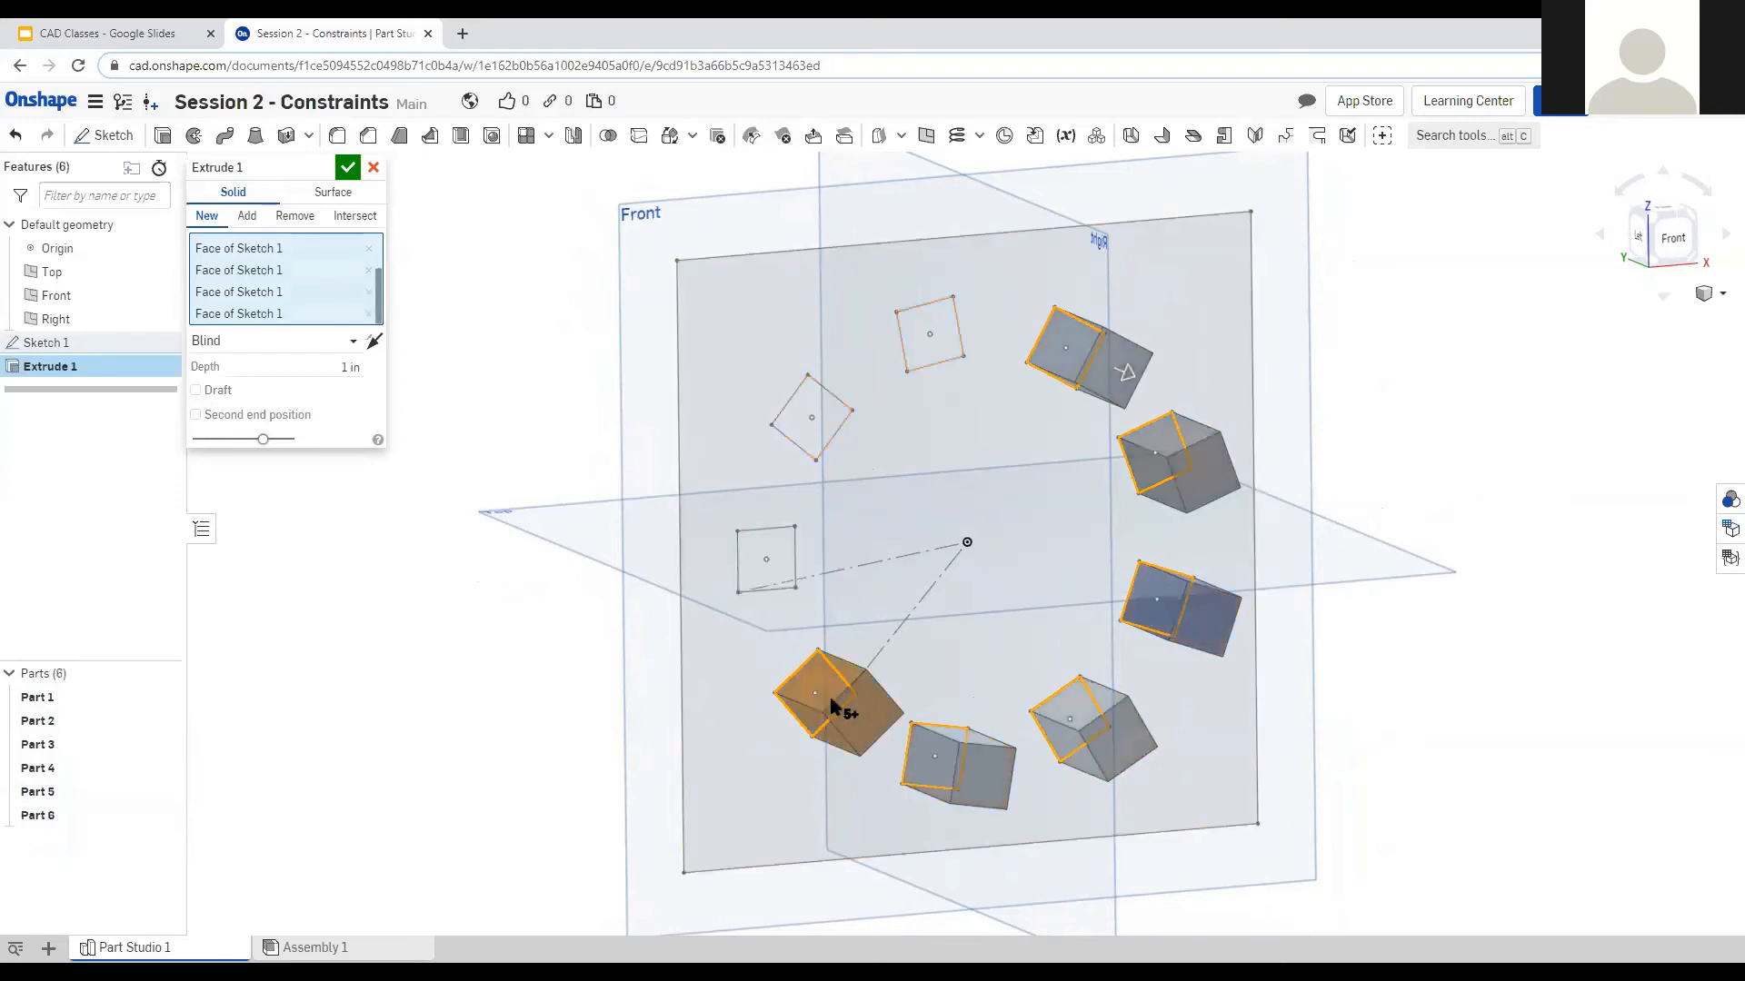
left_click(981, 754)
left_click(1118, 696)
left_click(1176, 578)
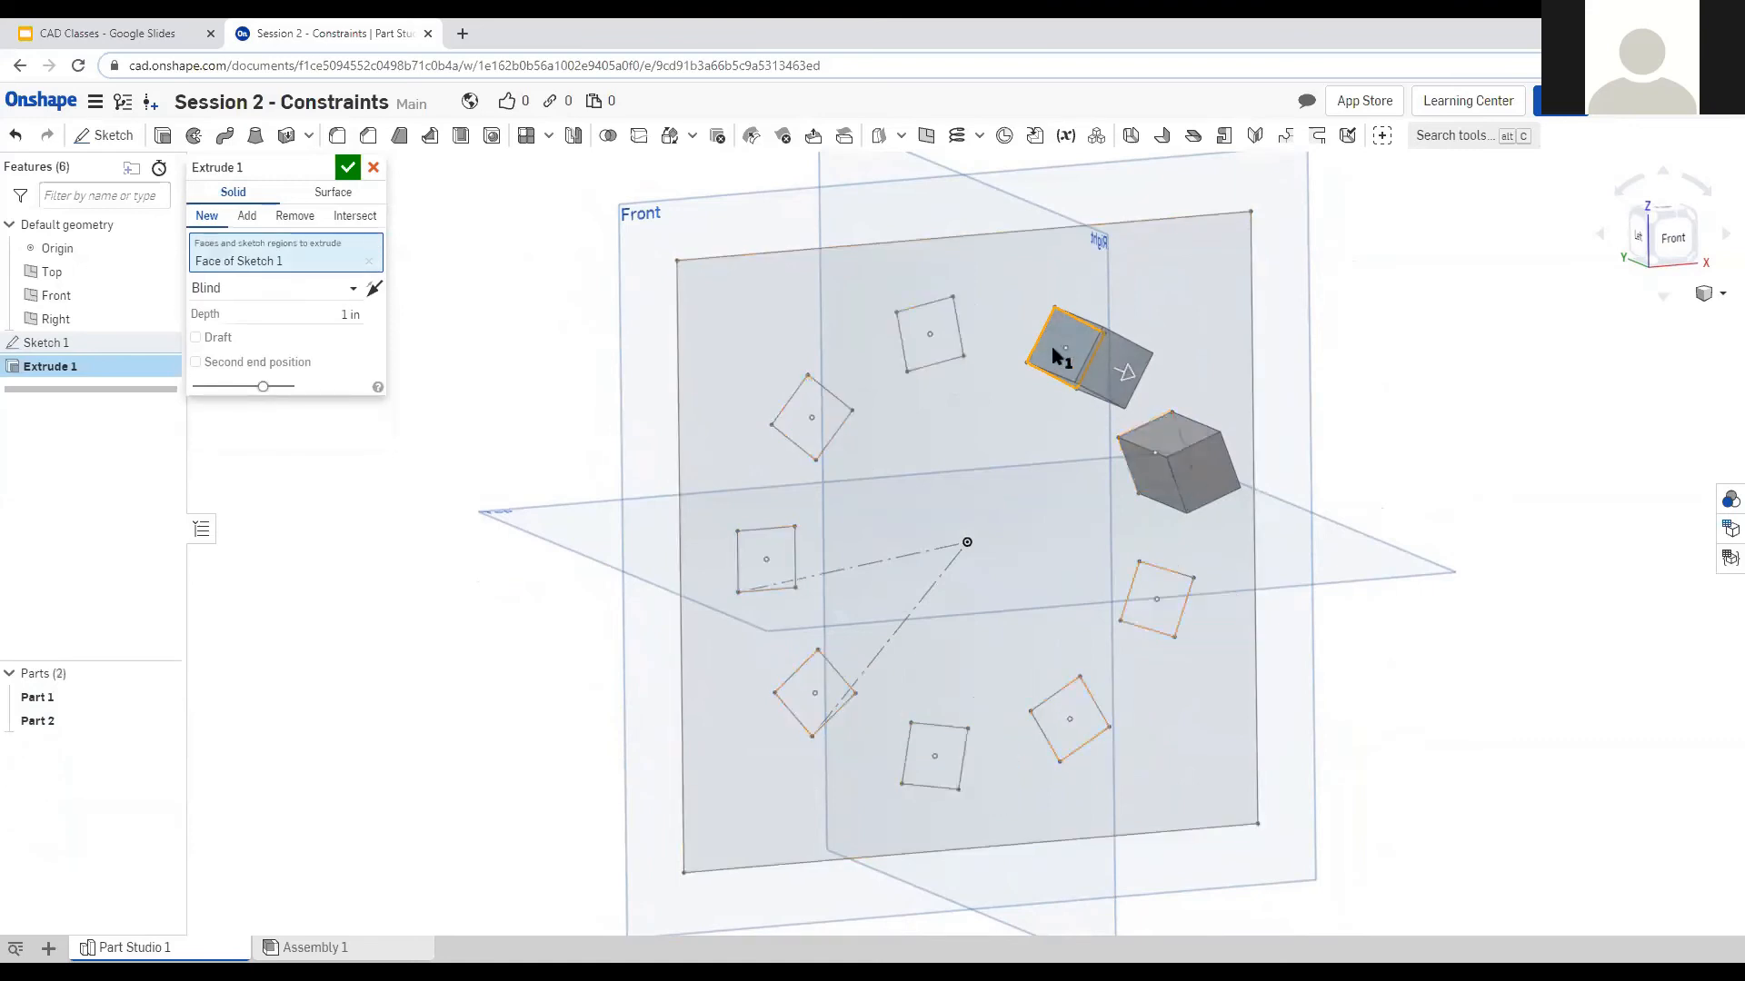
Clear the last squares and select the plate's outer region, viewed from the front.
left_click(1100, 362)
left_click(1116, 427)
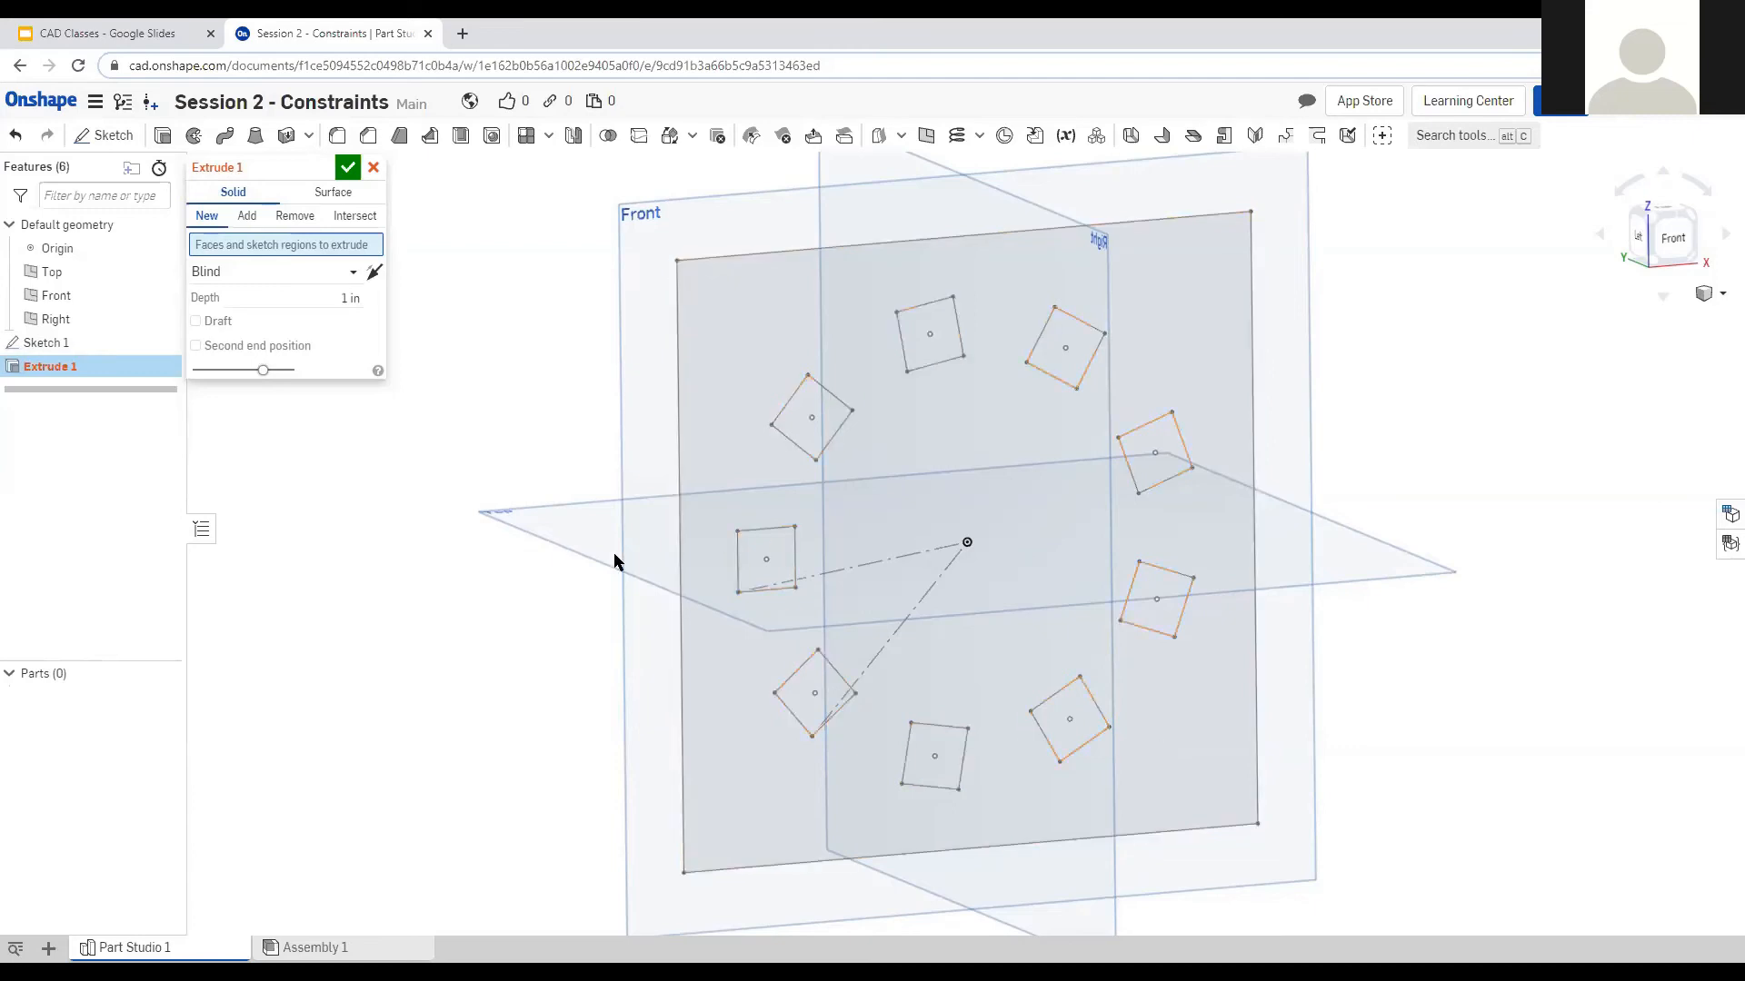
mouse_move(530, 554)
right_mouse_down()
mouse_move(509, 540)
mouse_move(517, 557)
right_mouse_up()
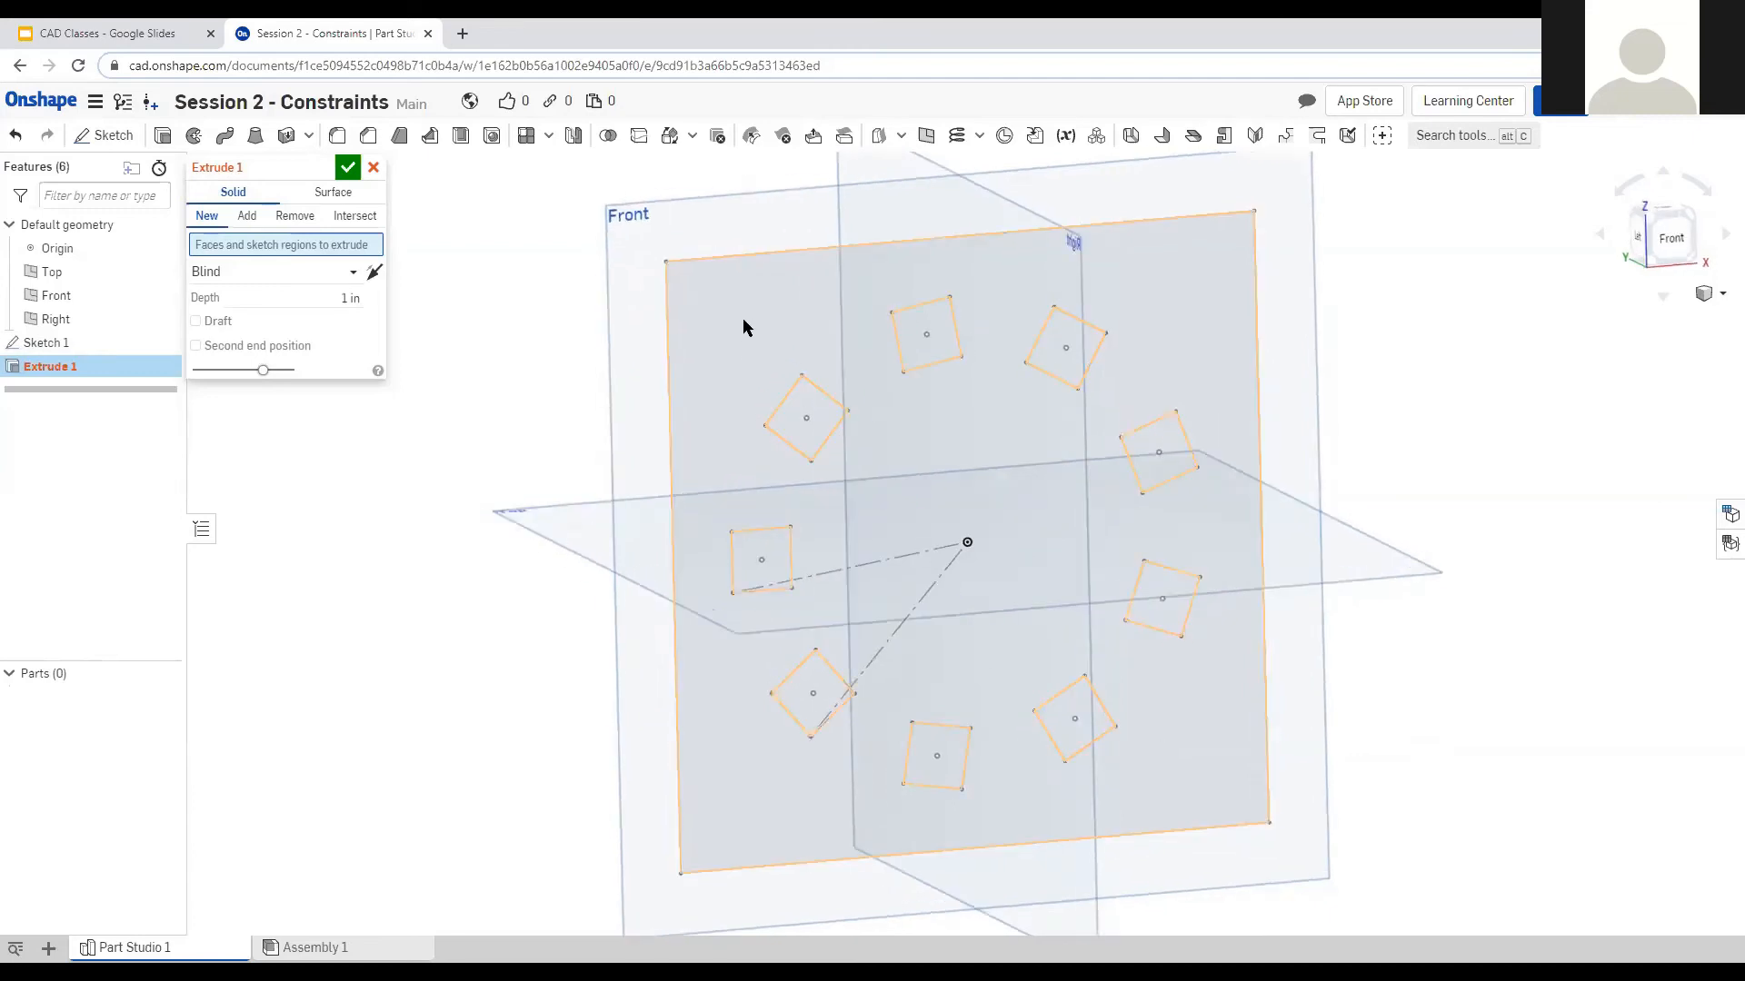
left_click(747, 344)
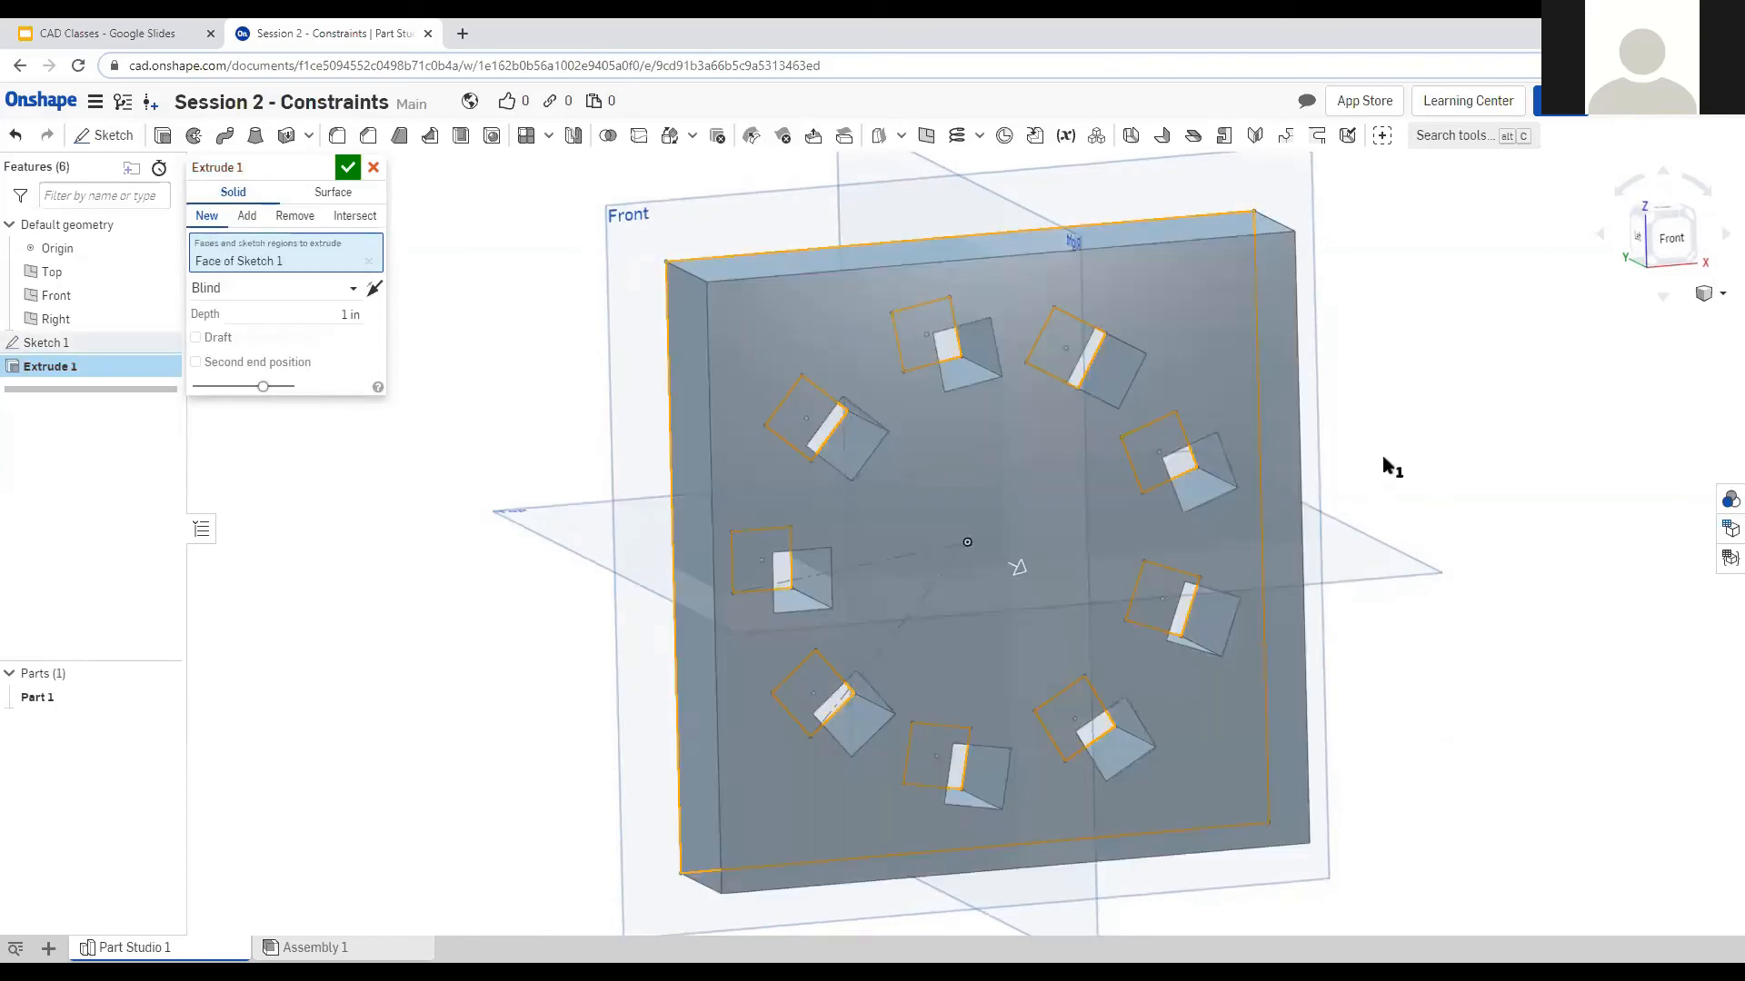
key("shift+1")
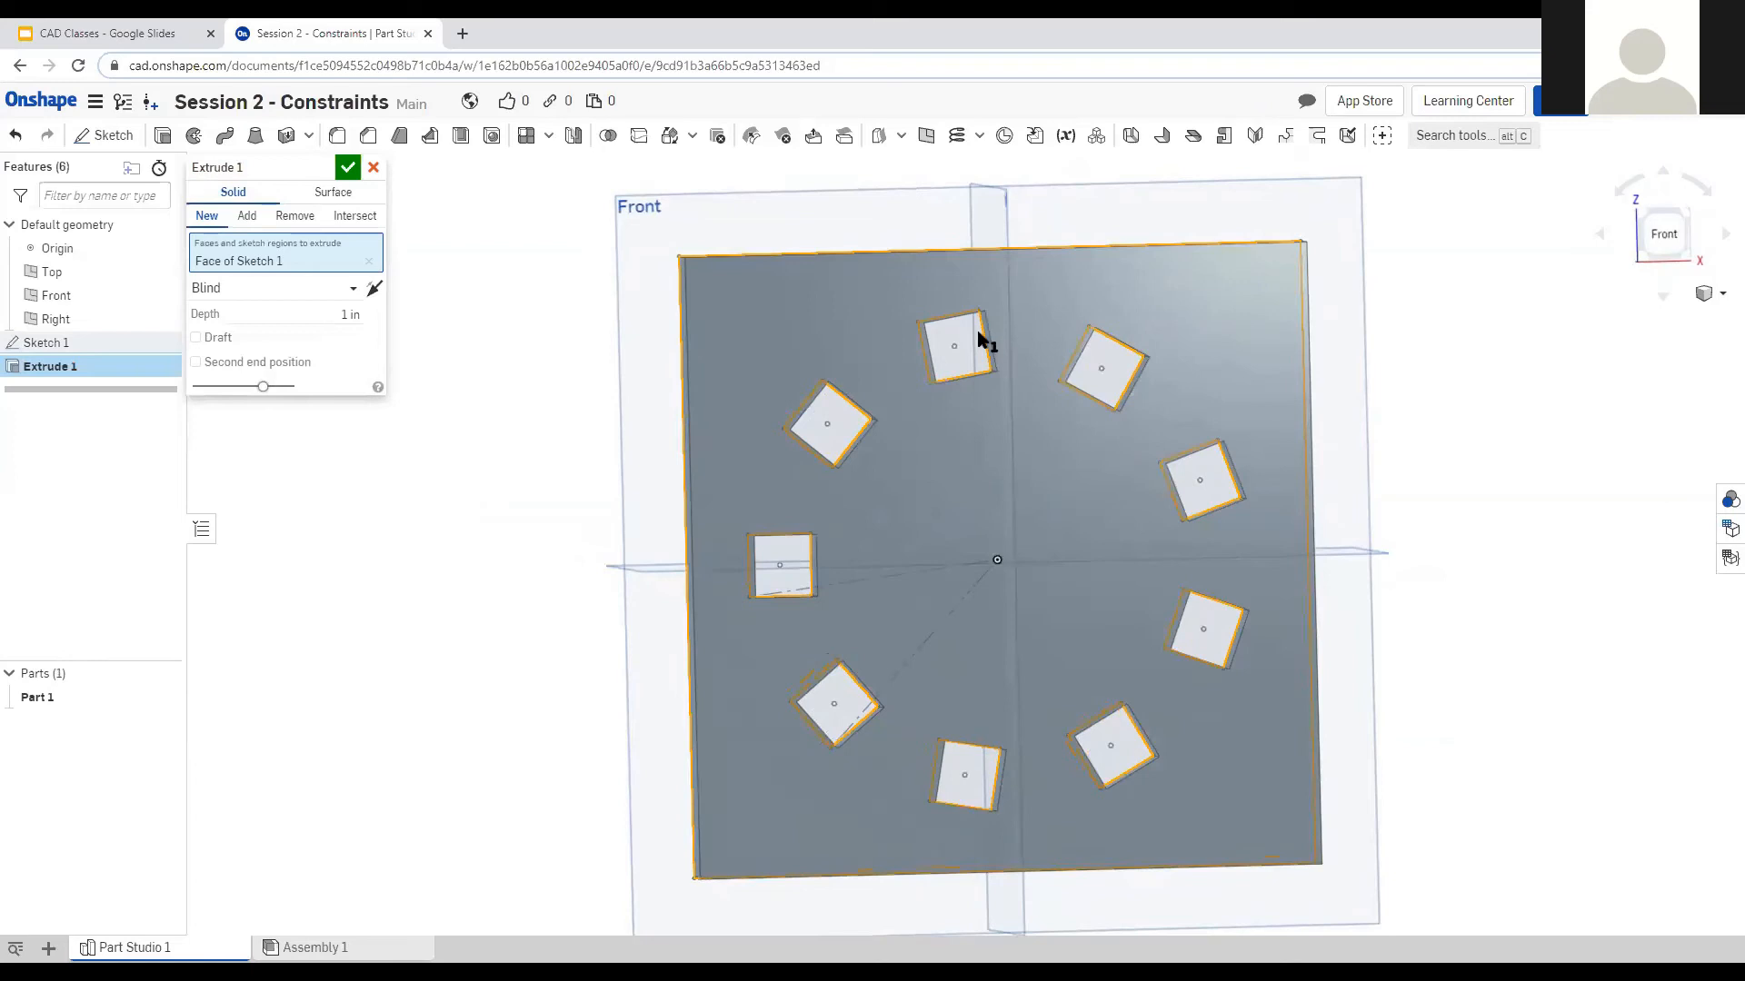
Add the top, lower-left and right square regions so they fill solid in the plate.
left_click(980, 343)
left_click(883, 696)
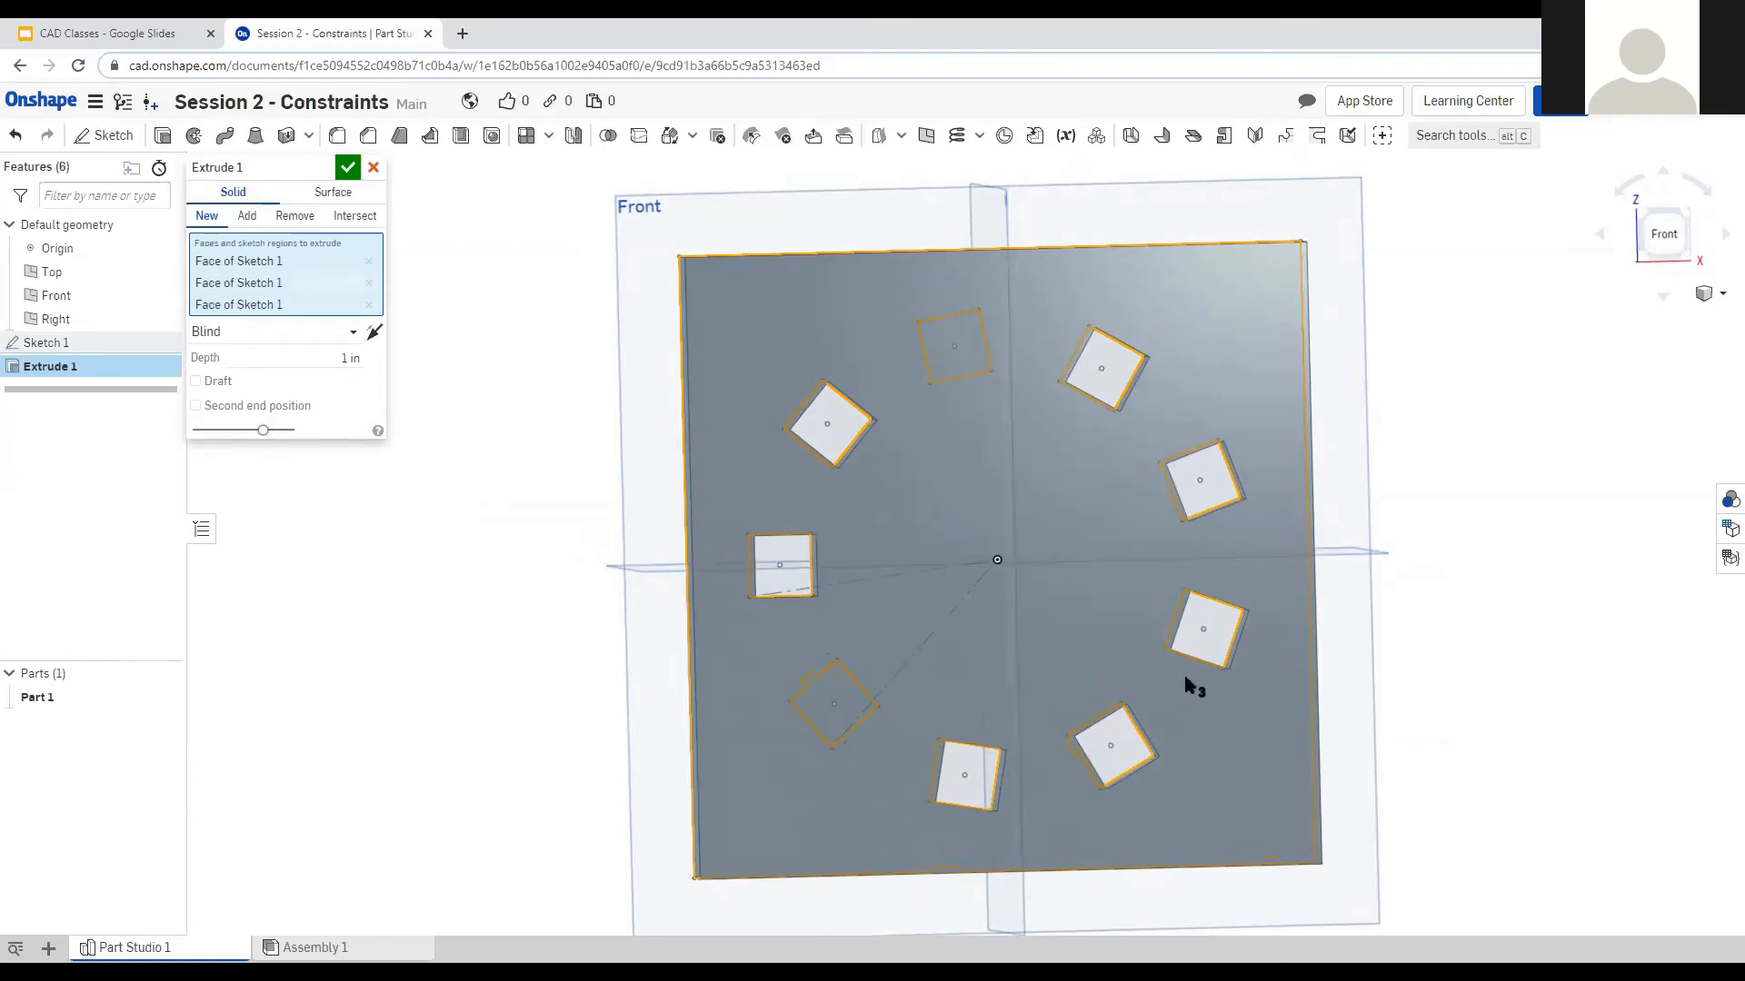
left_click(1216, 634)
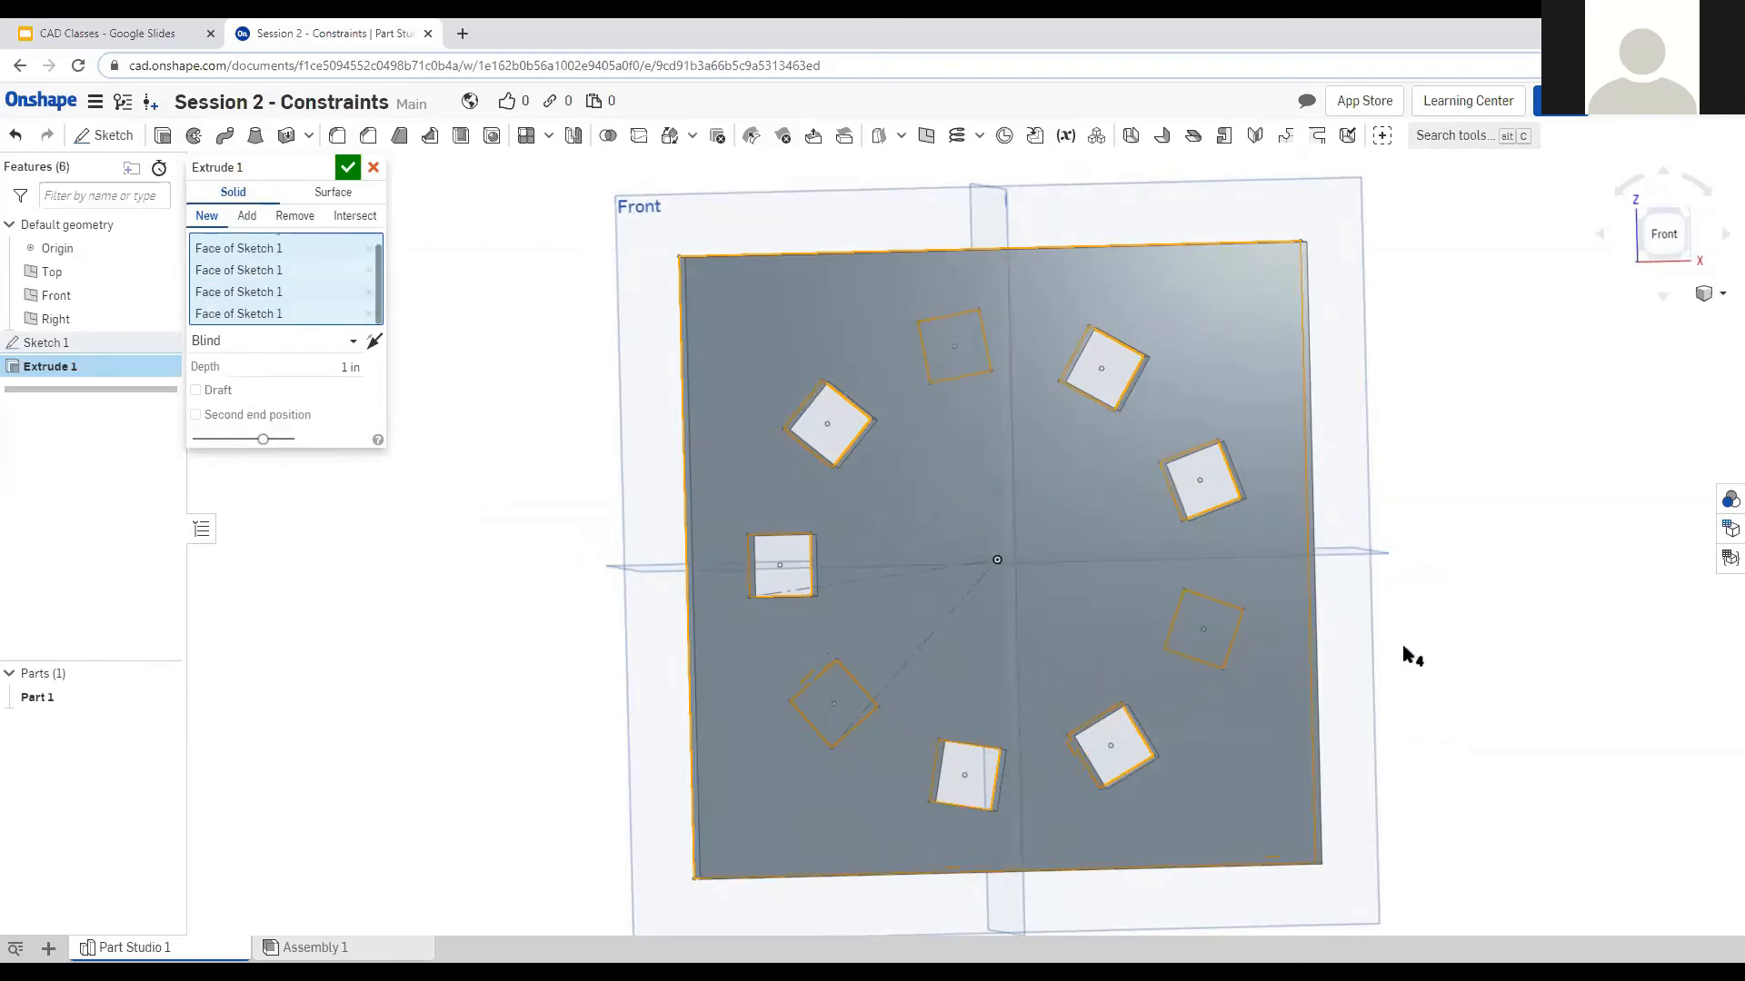
mouse_move(1394, 642)
right_mouse_down()
mouse_move(1418, 668)
mouse_move(1413, 642)
mouse_move(1390, 643)
right_mouse_up()
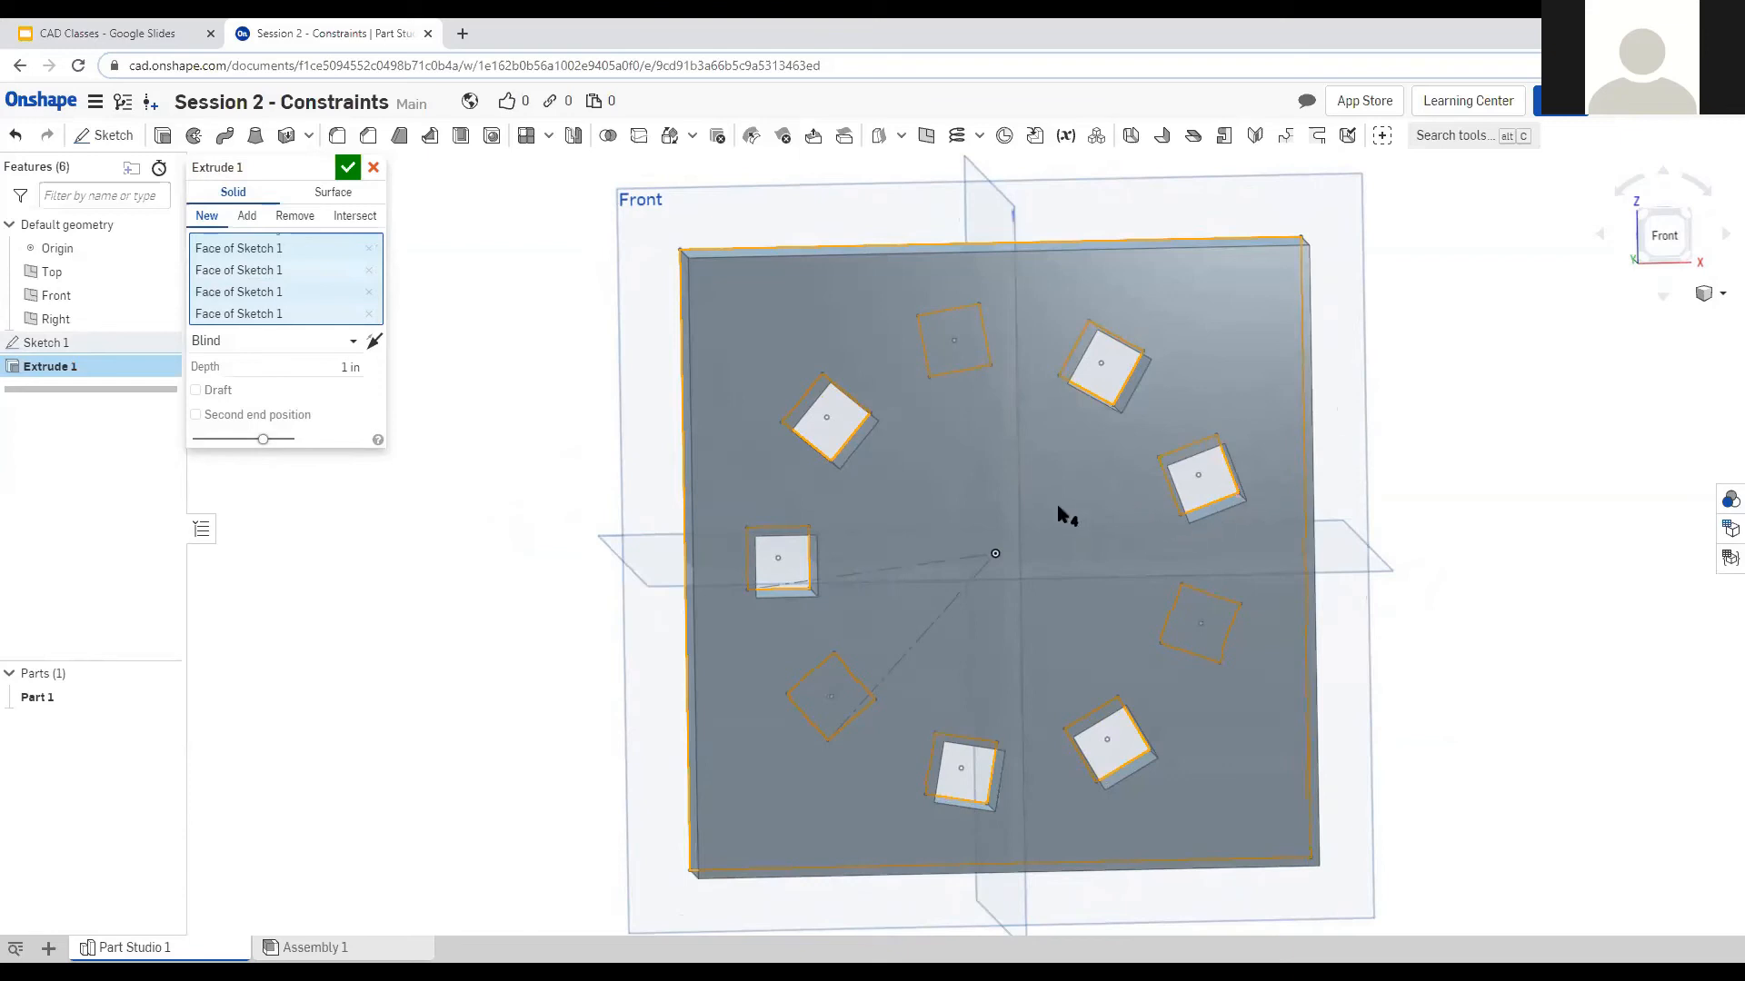
right_click_drag(1057, 507, 1054, 495)
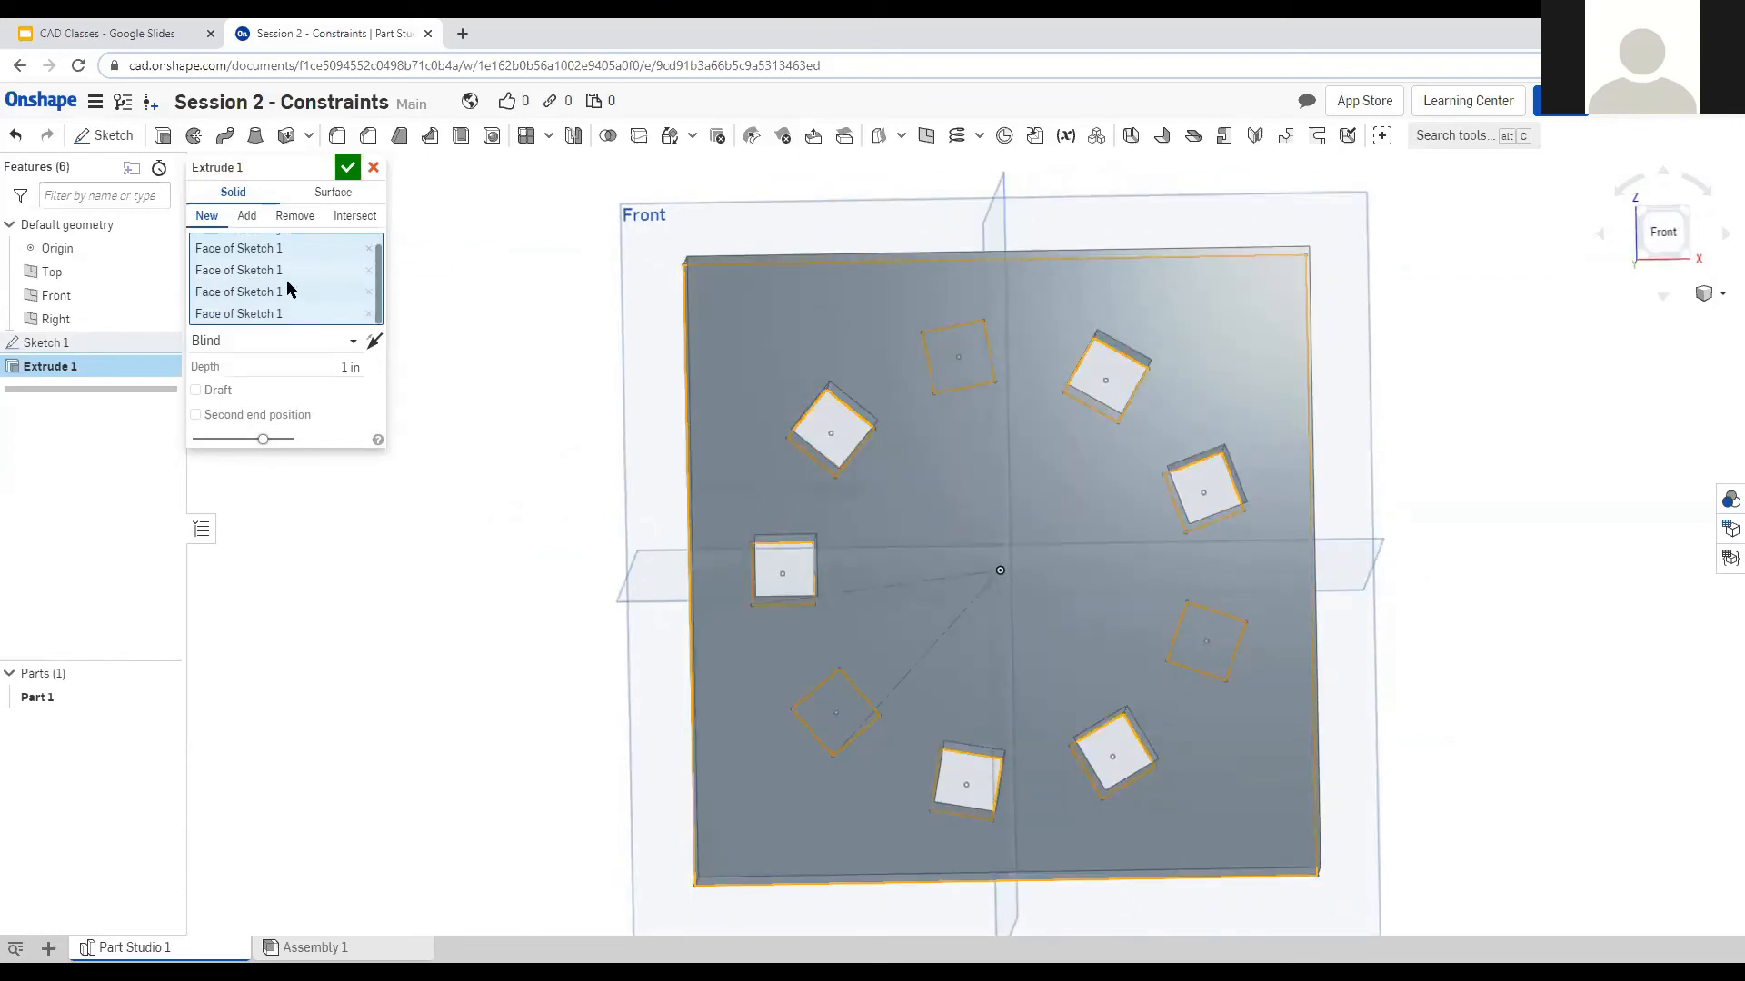
scroll(269, 260, "up", 1)
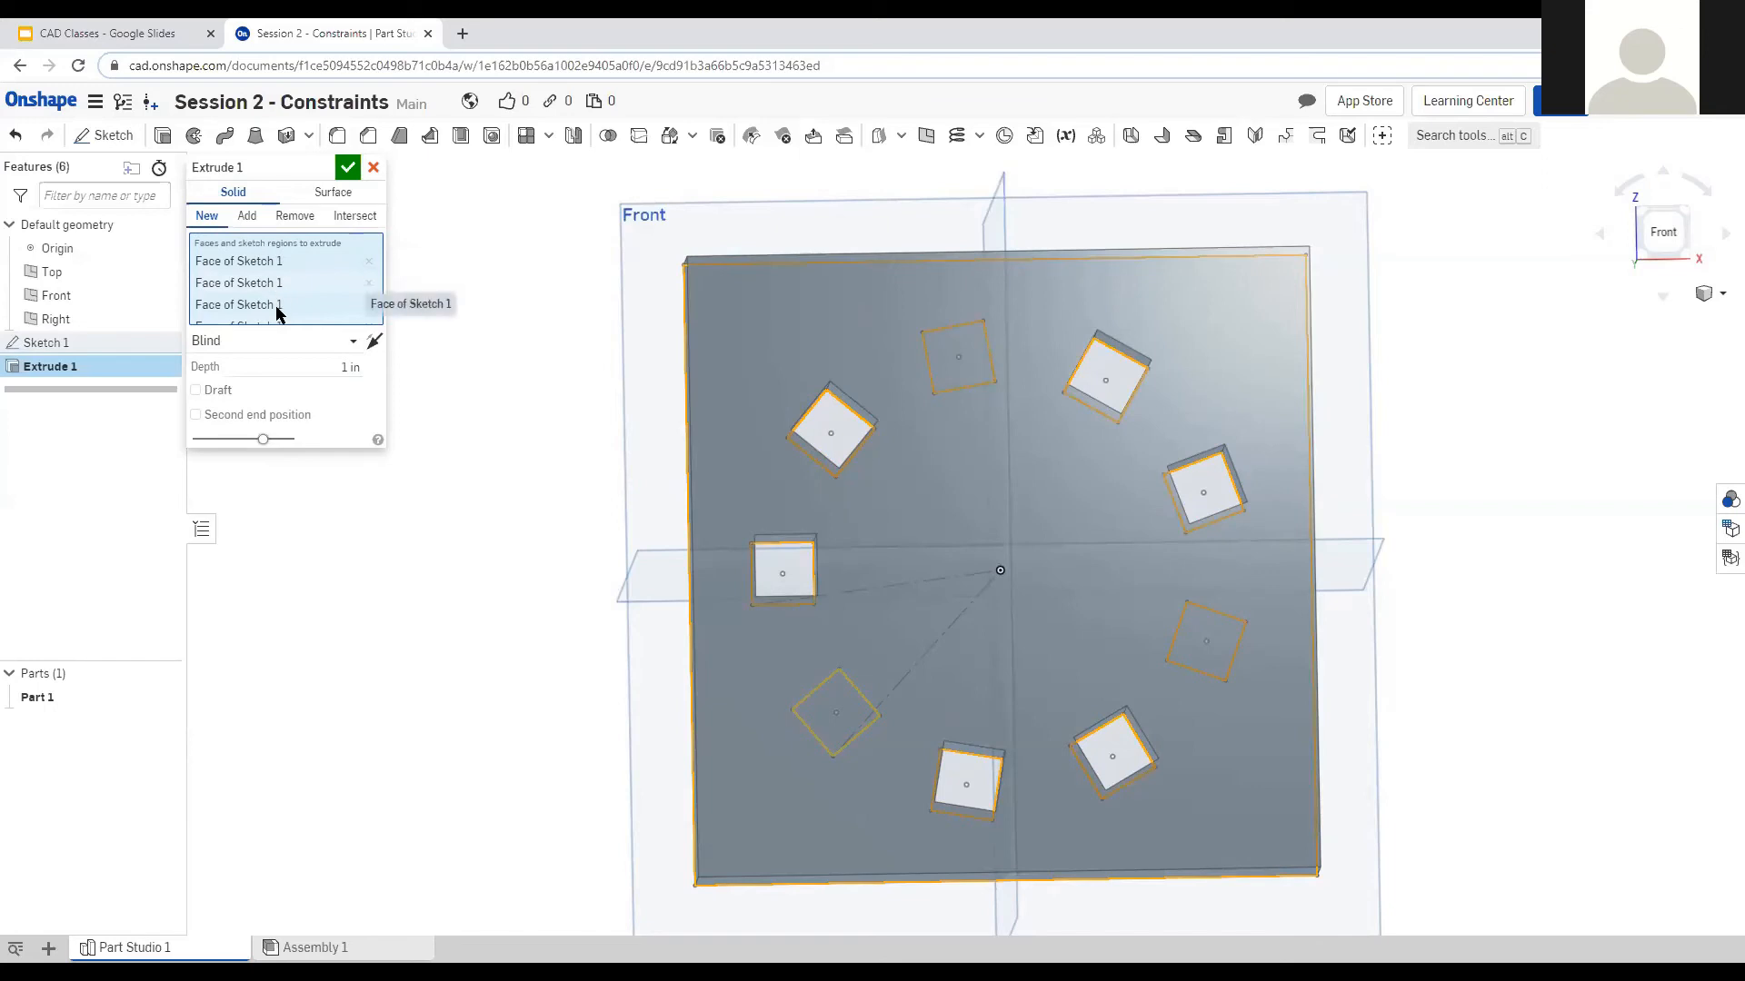
scroll(282, 312, "down", 1)
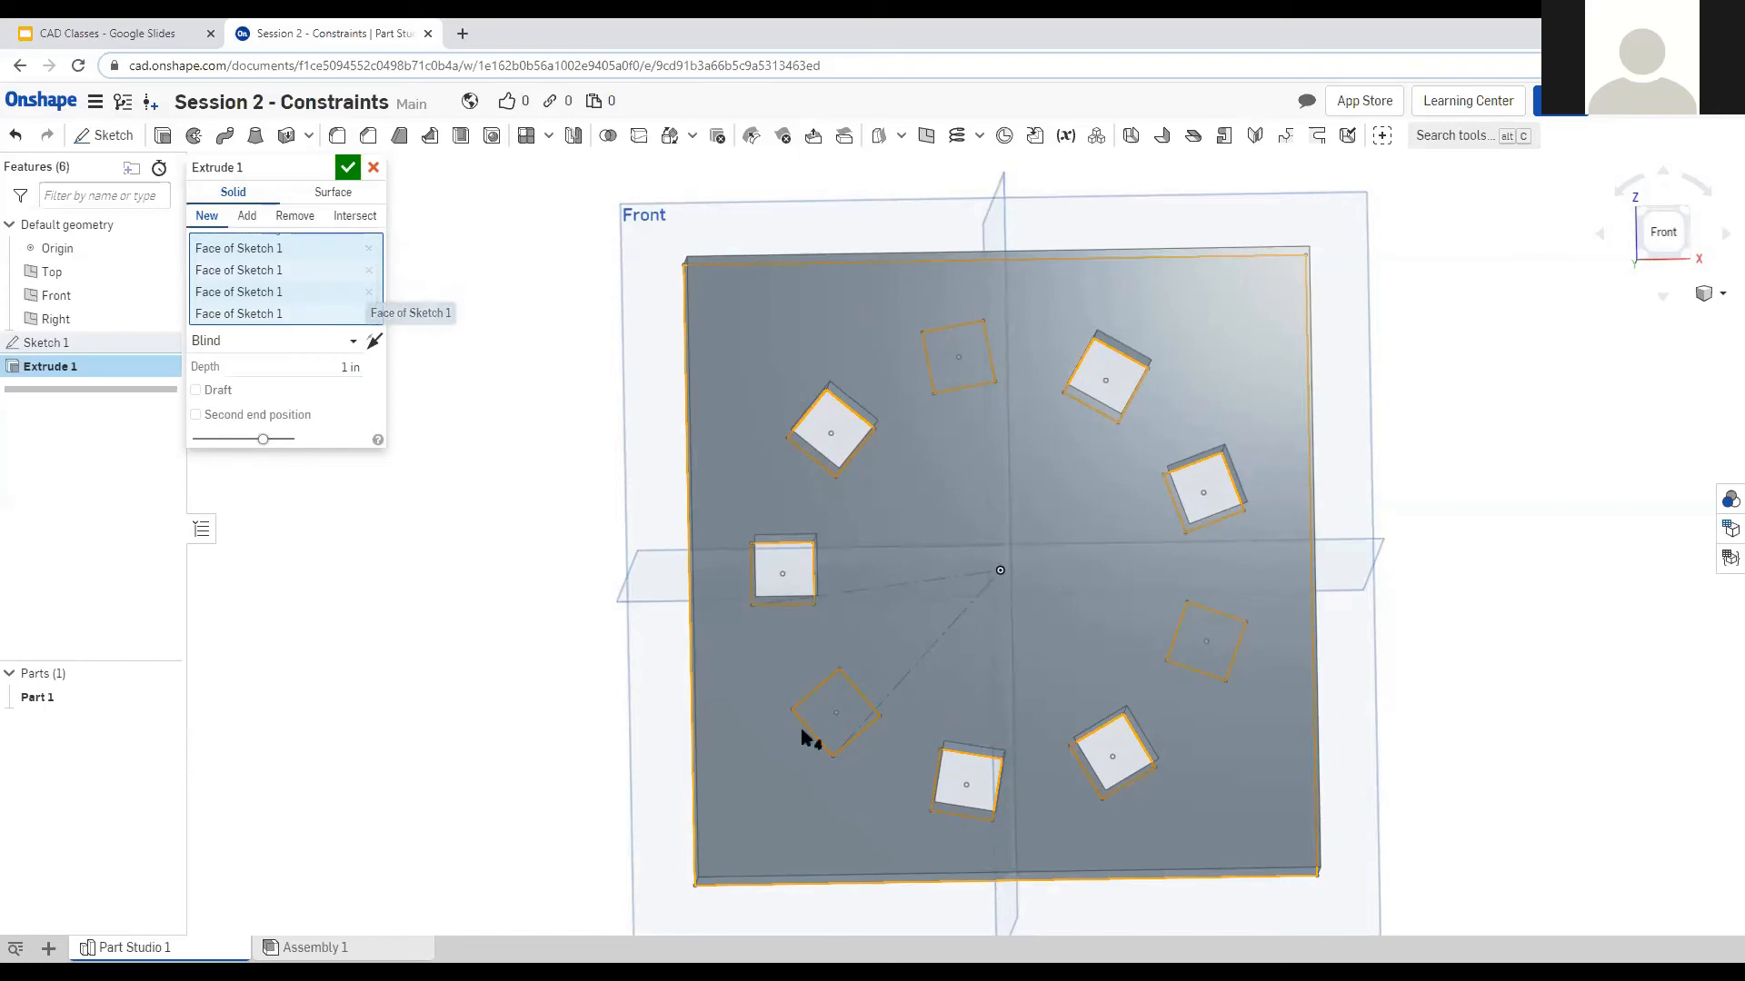
right_click_drag(564, 751, 575, 782)
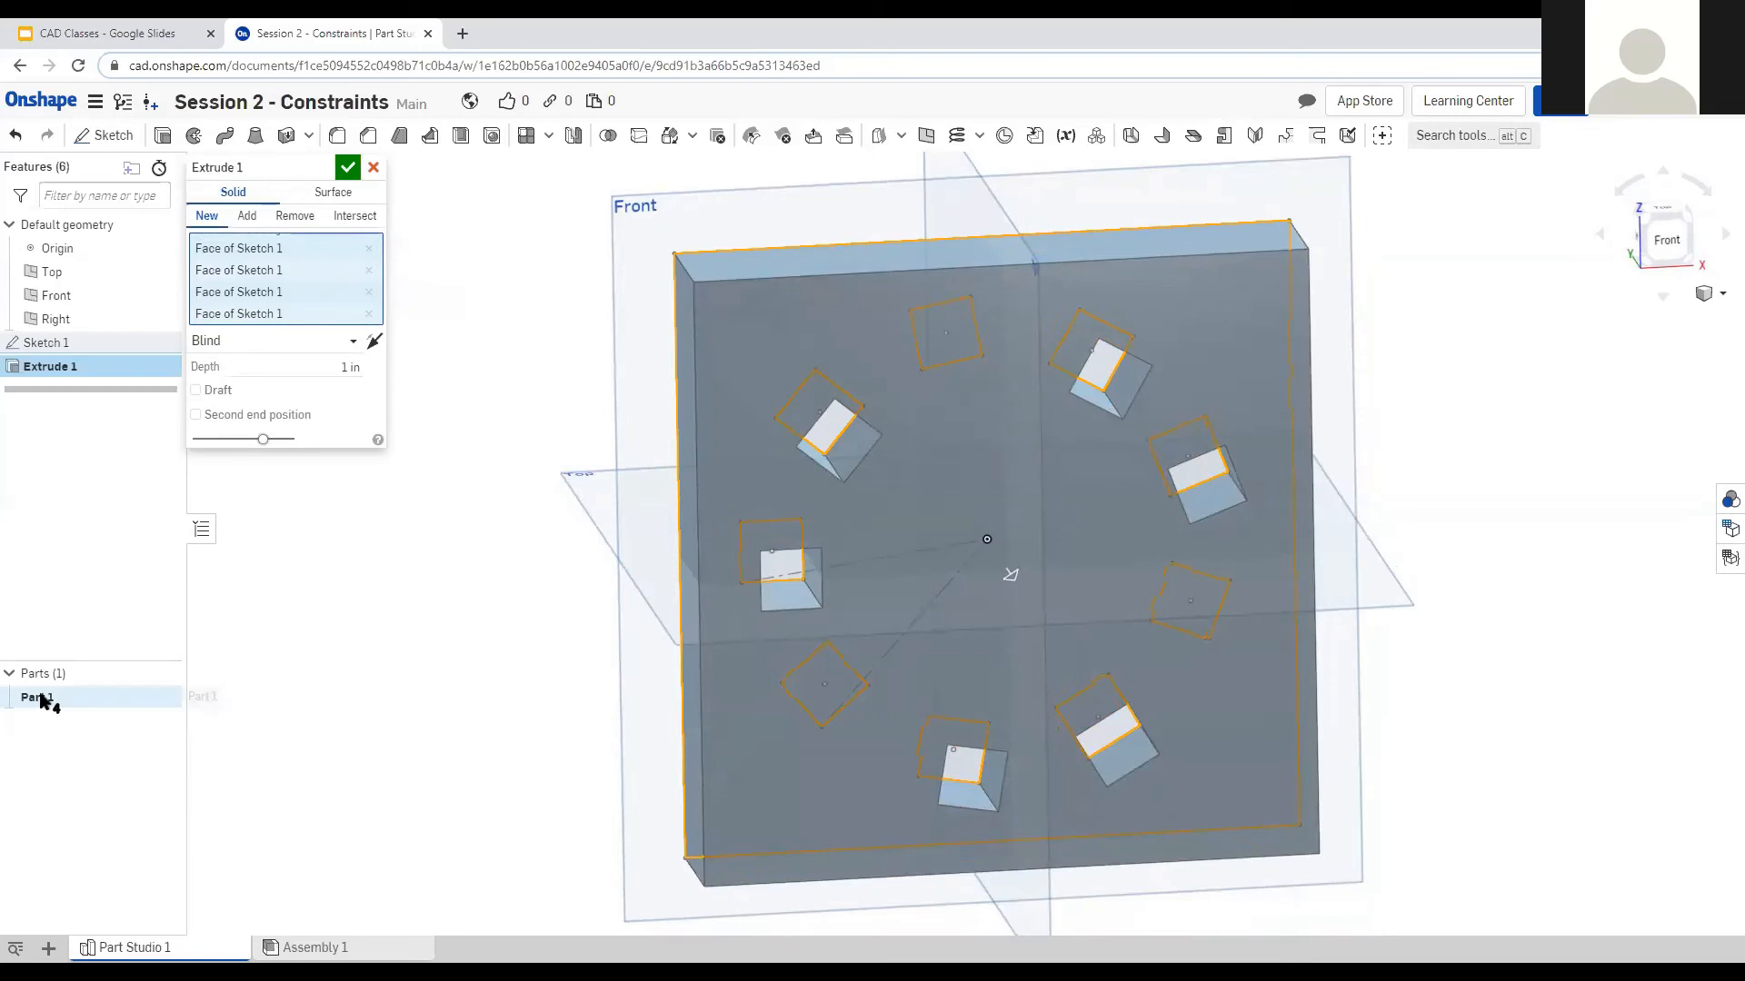
right_click_drag(557, 623, 567, 630)
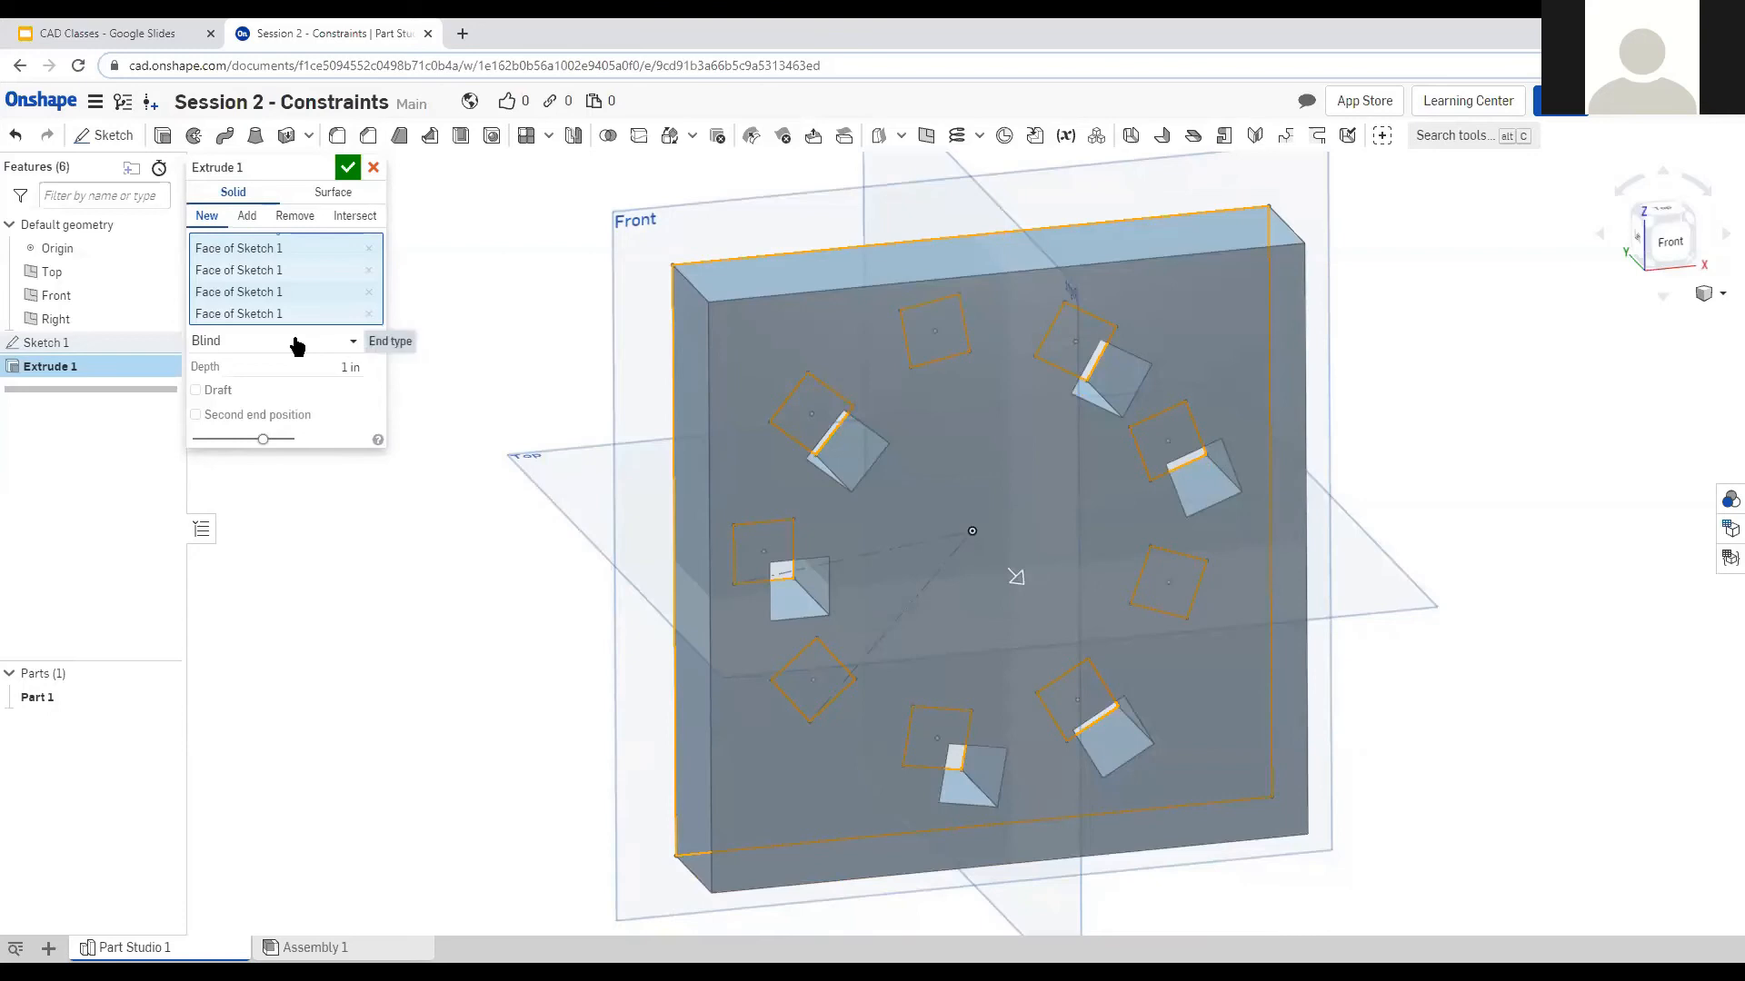
right_click_drag(611, 526, 646, 580)
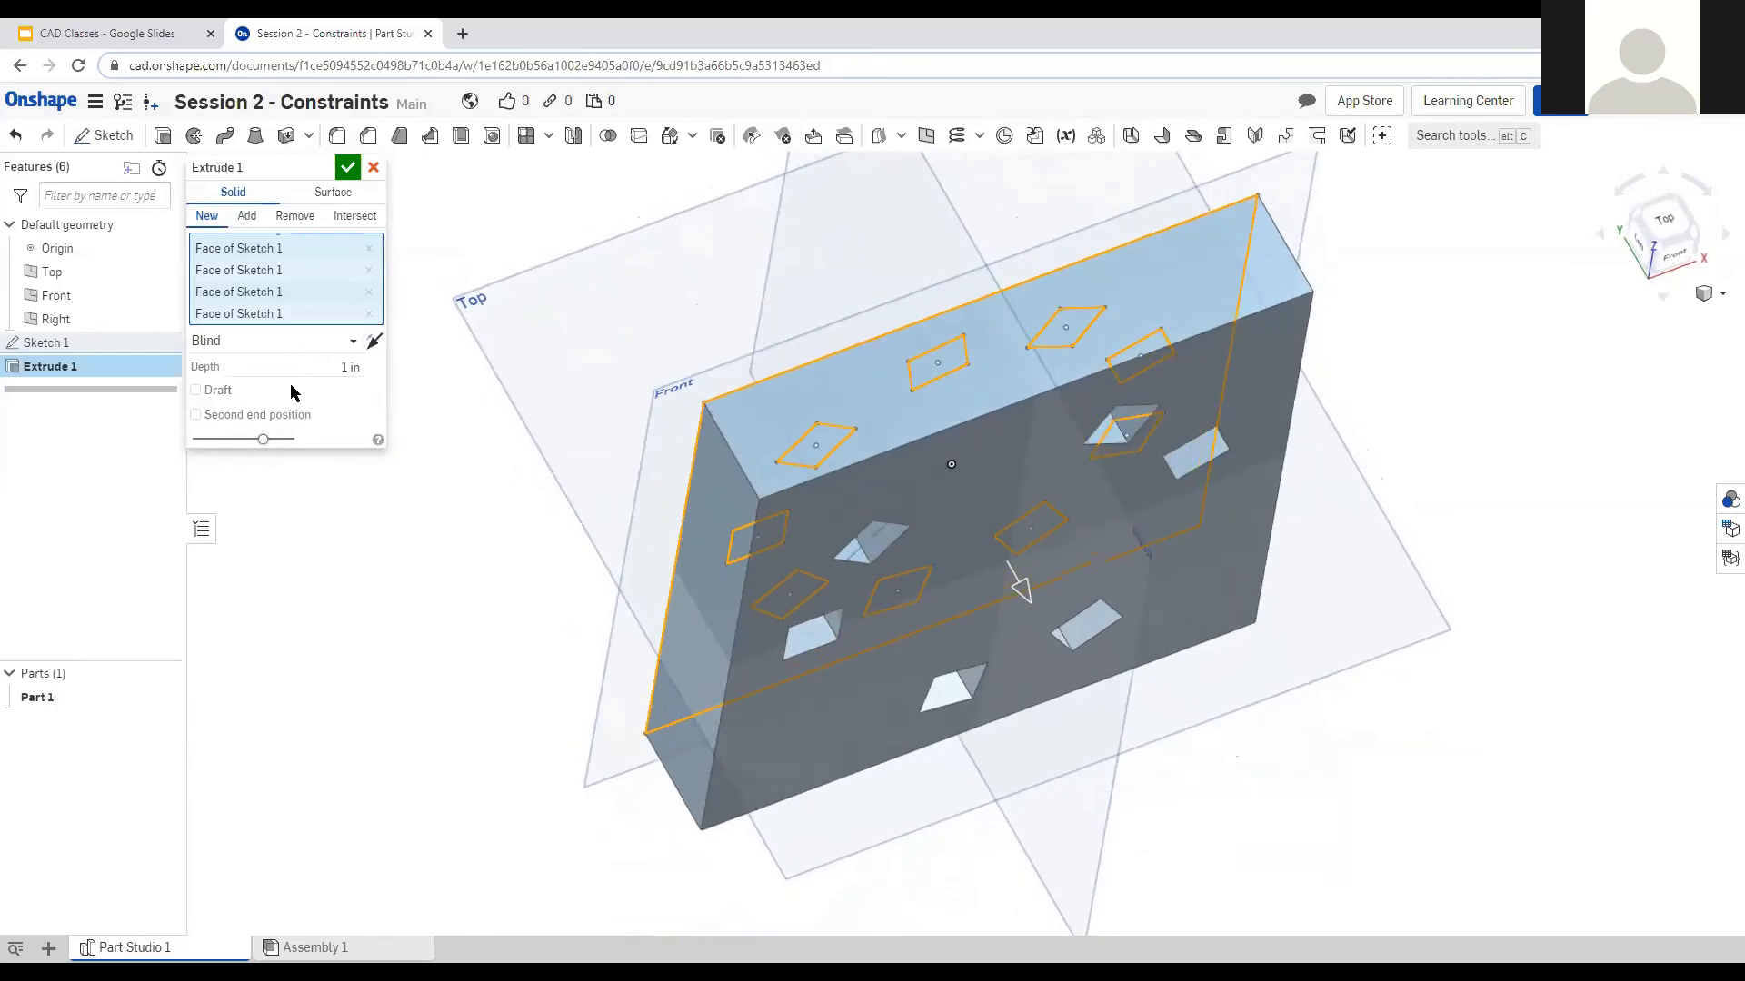
Keep the extrusion's end type as Blind.
left_click(323, 343)
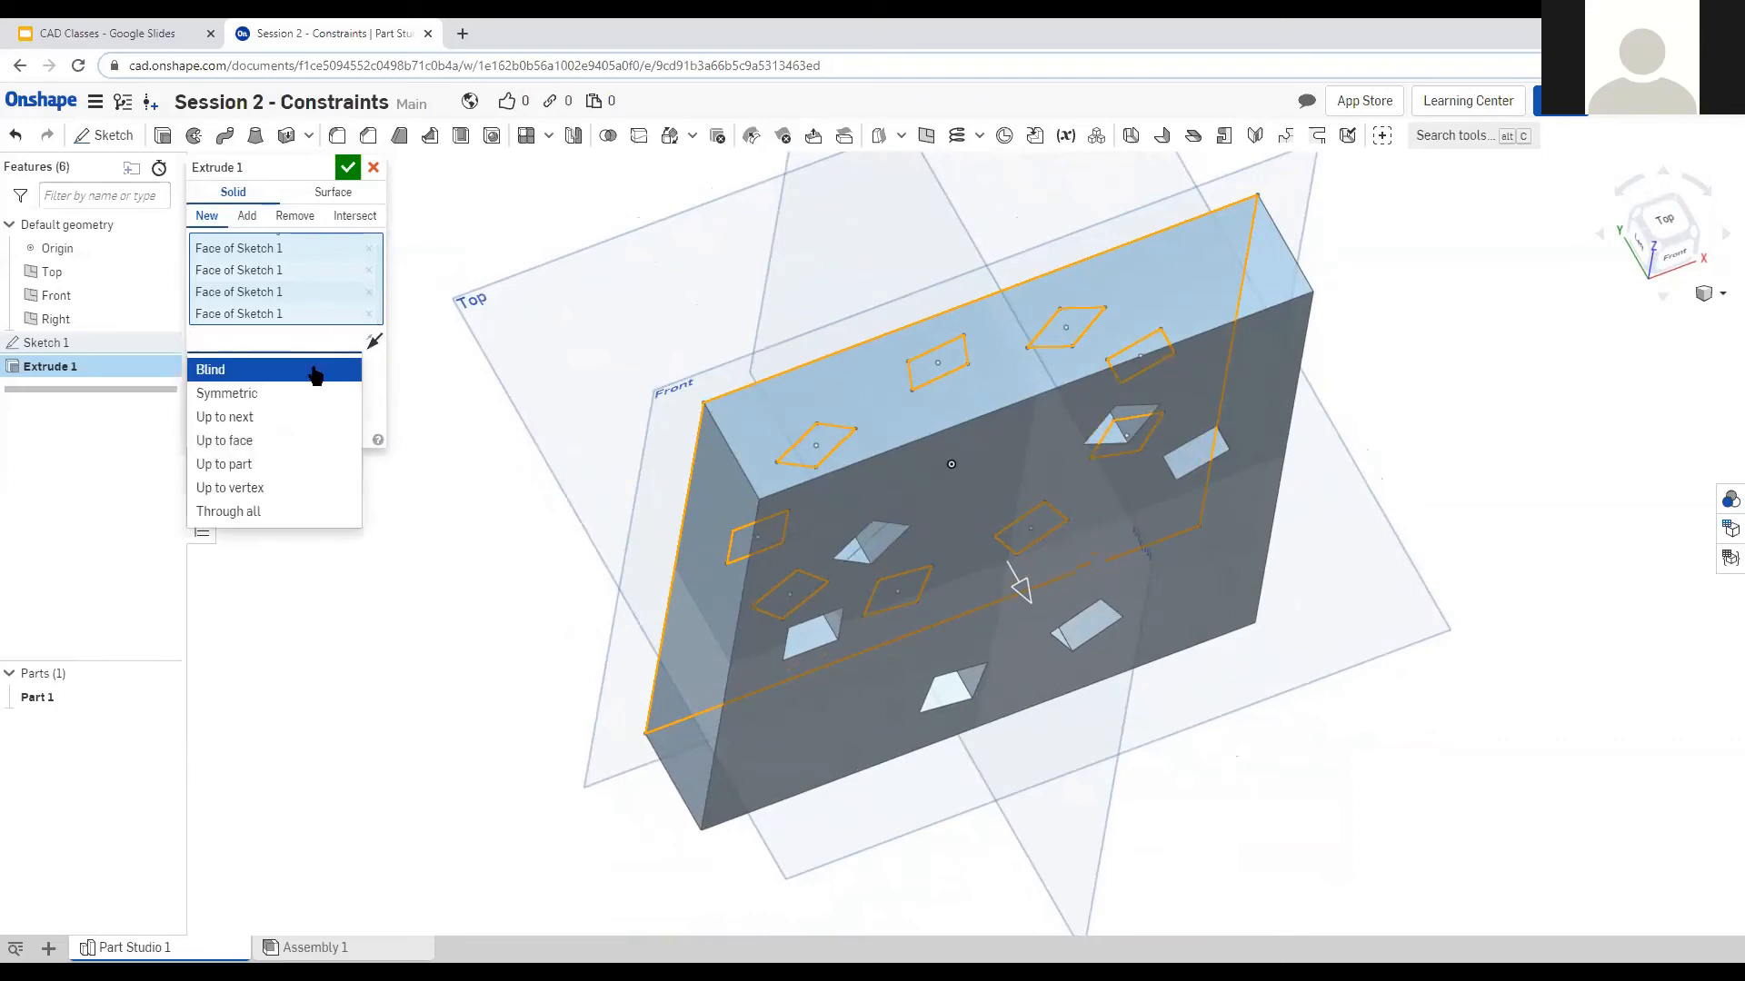
left_click(317, 371)
right_click_drag(623, 427, 720, 423)
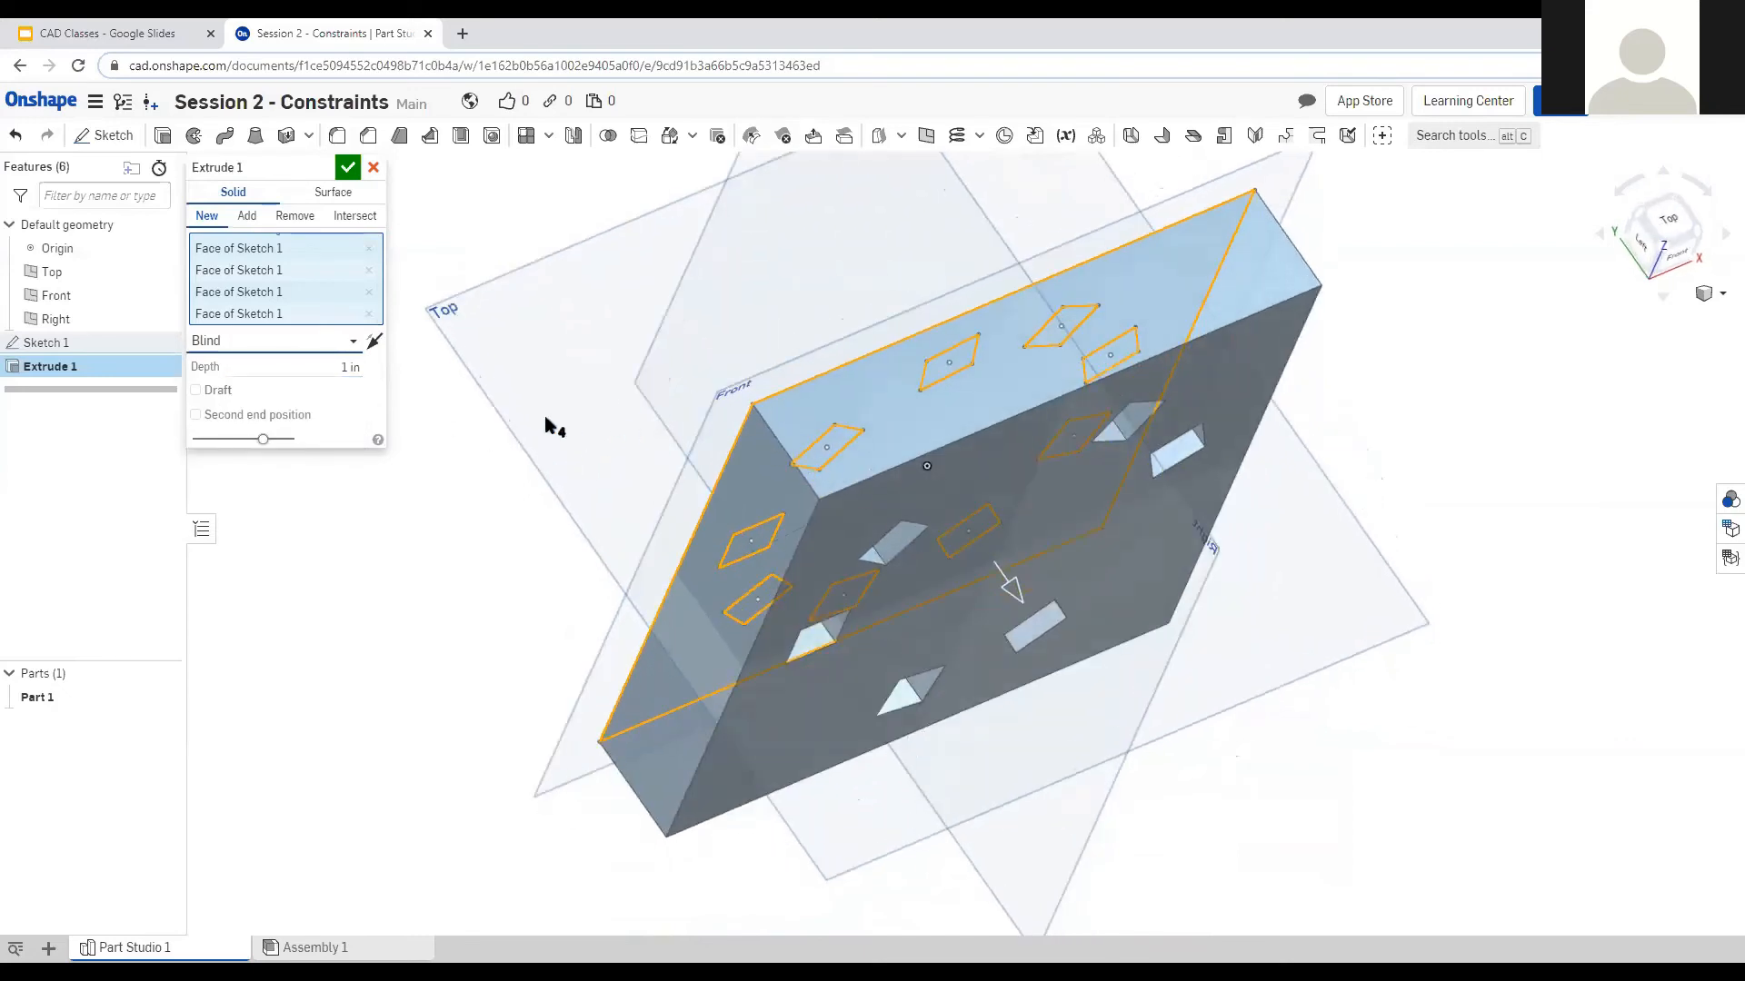
Try the Symmetric, Up to next and Up to face end types, then settle on Through all.
left_click(287, 350)
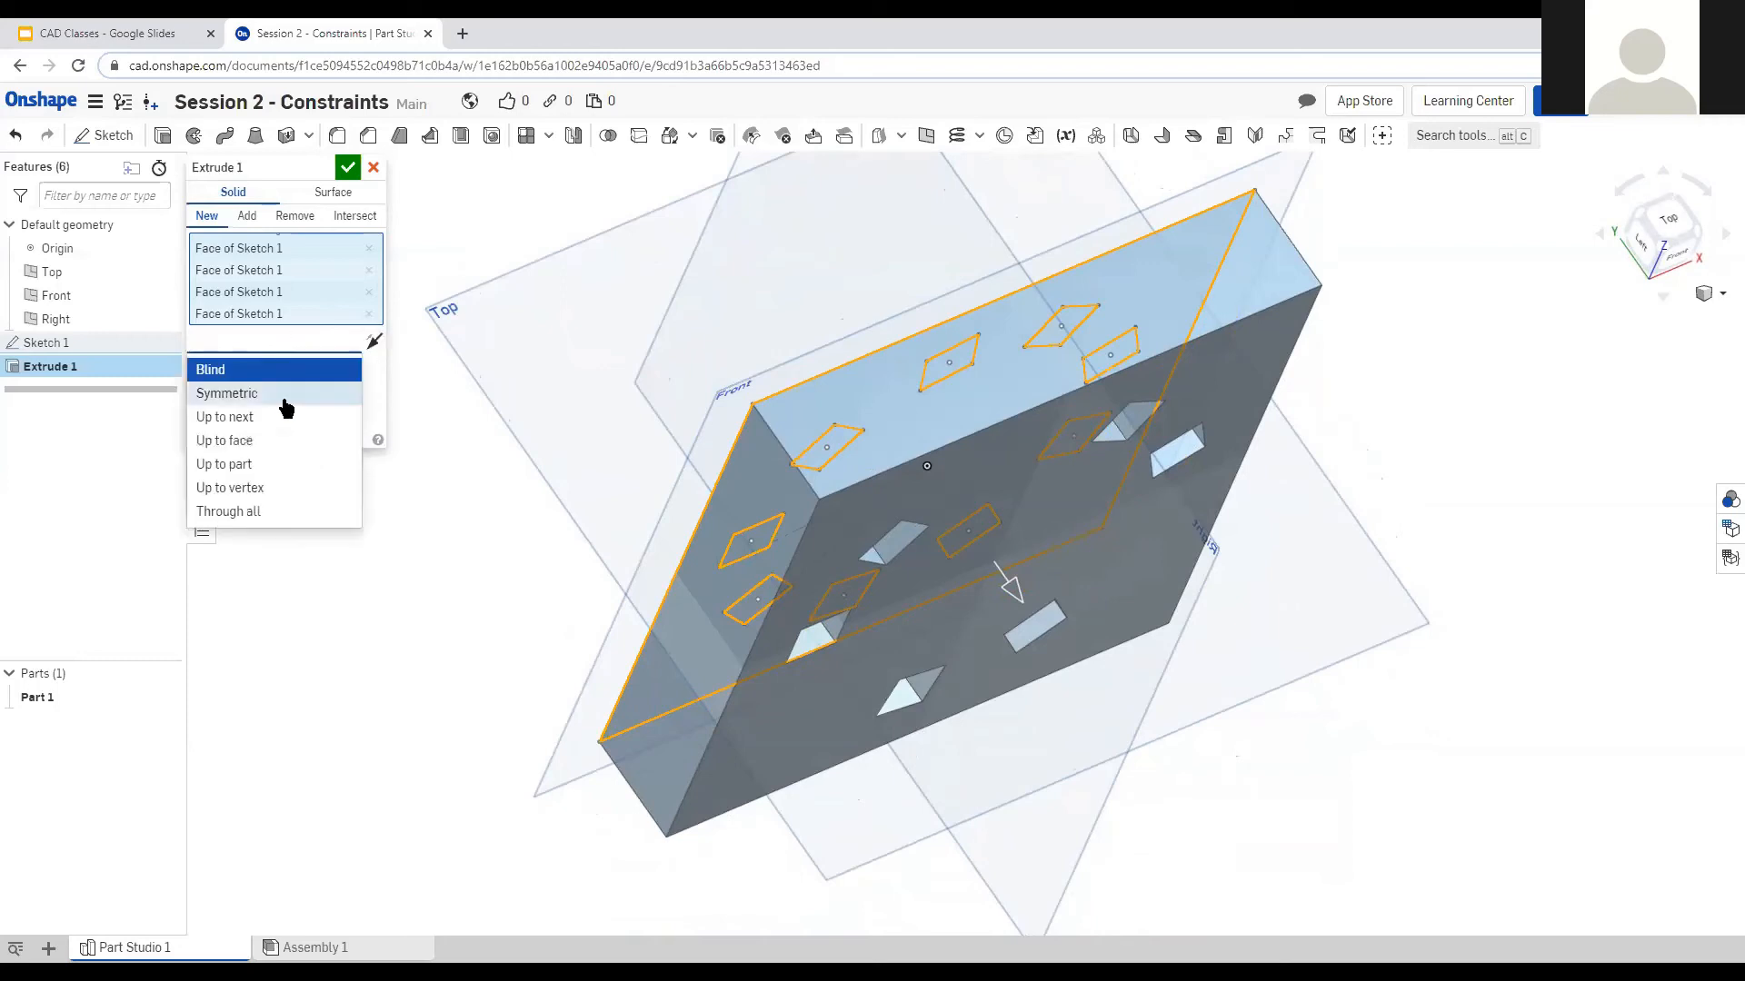
left_click(286, 400)
mouse_move(643, 436)
right_mouse_down()
mouse_move(623, 416)
mouse_move(640, 421)
right_mouse_up()
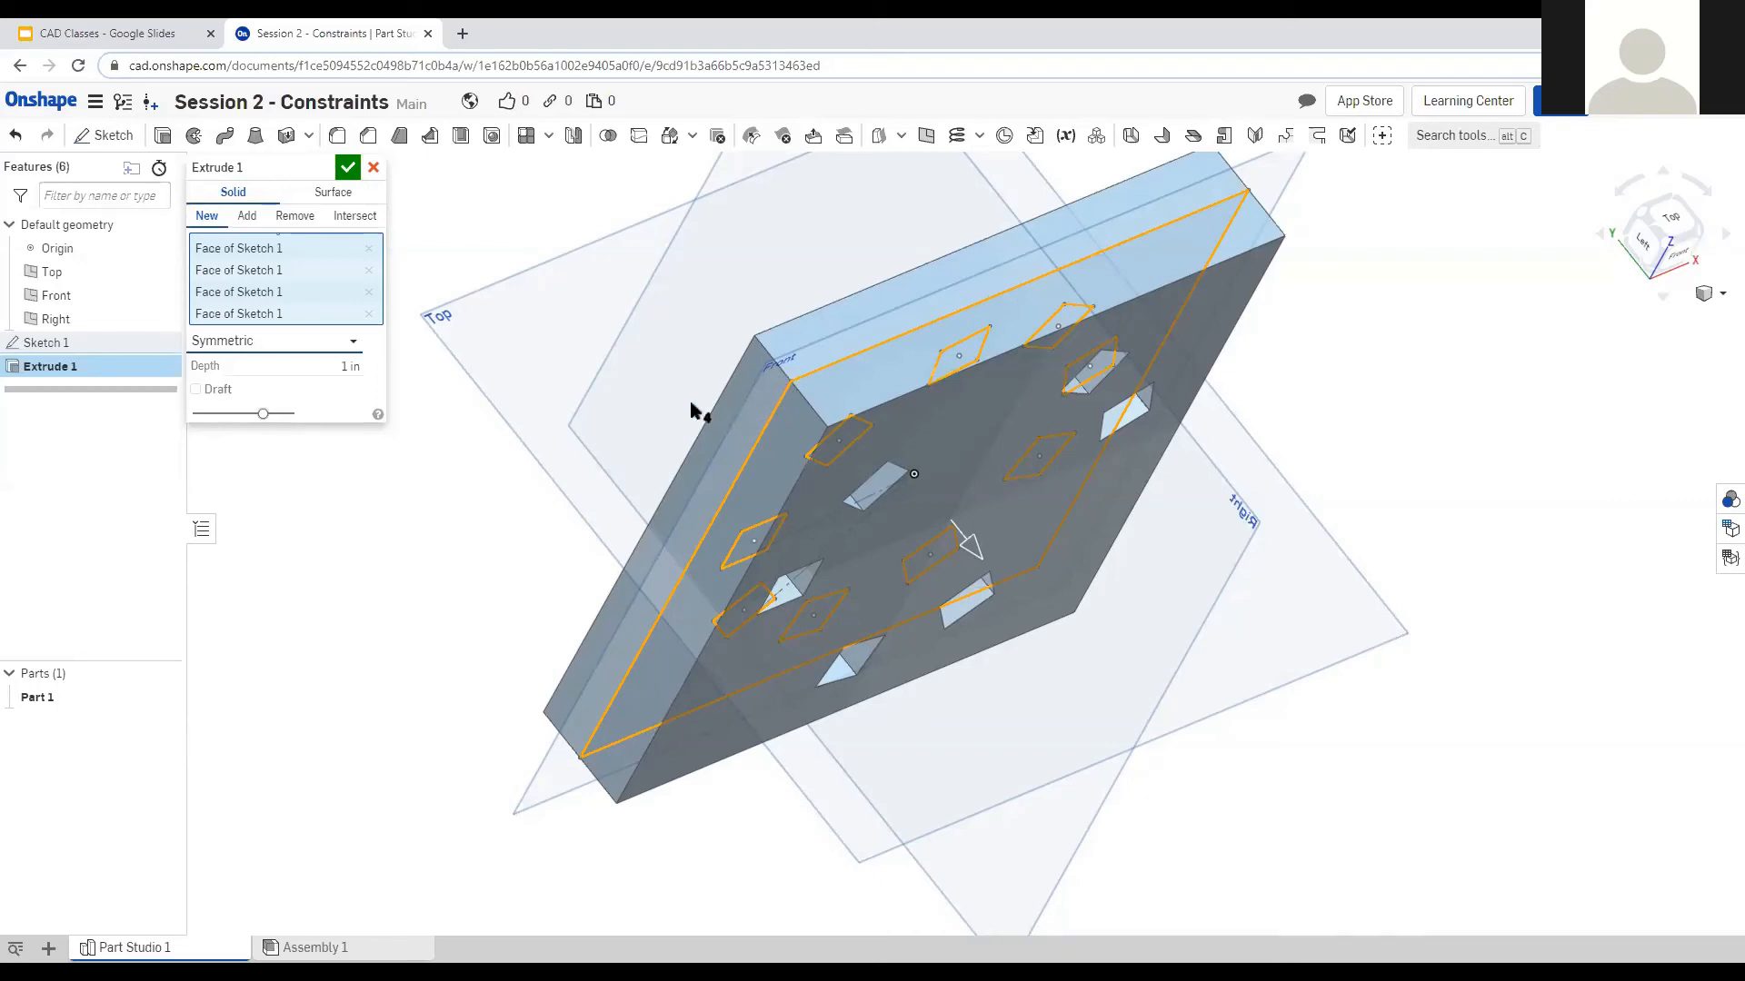
left_click(305, 340)
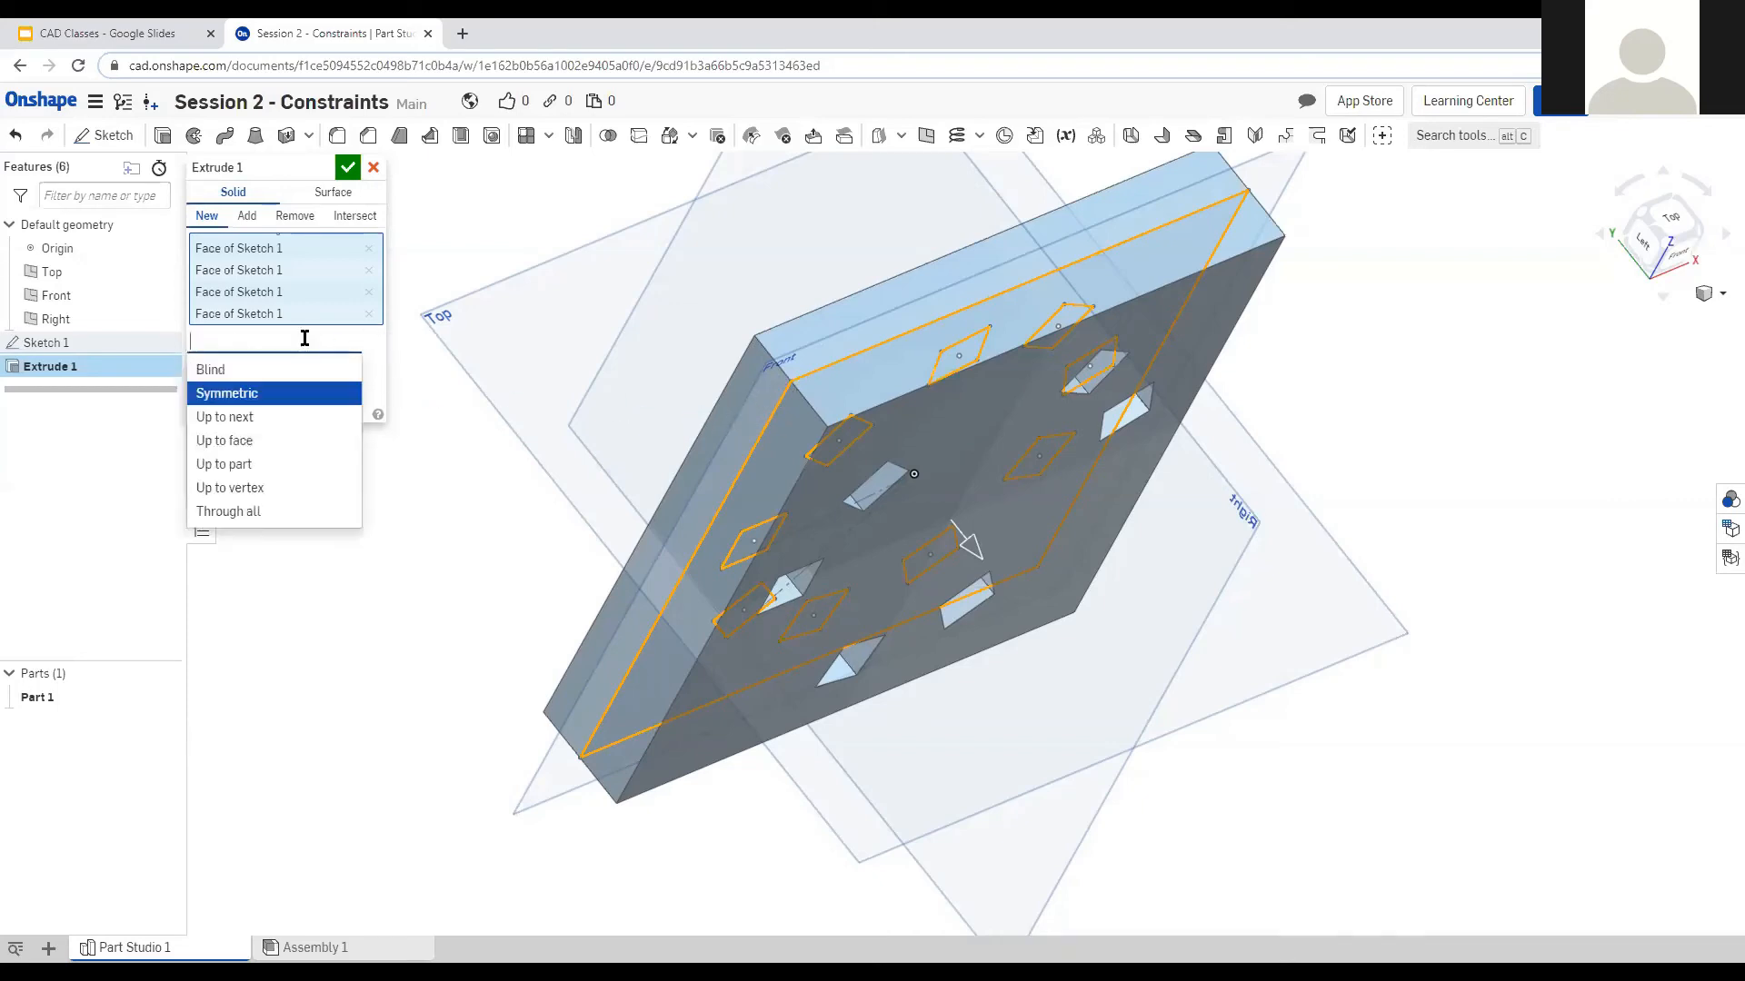
left_click(300, 418)
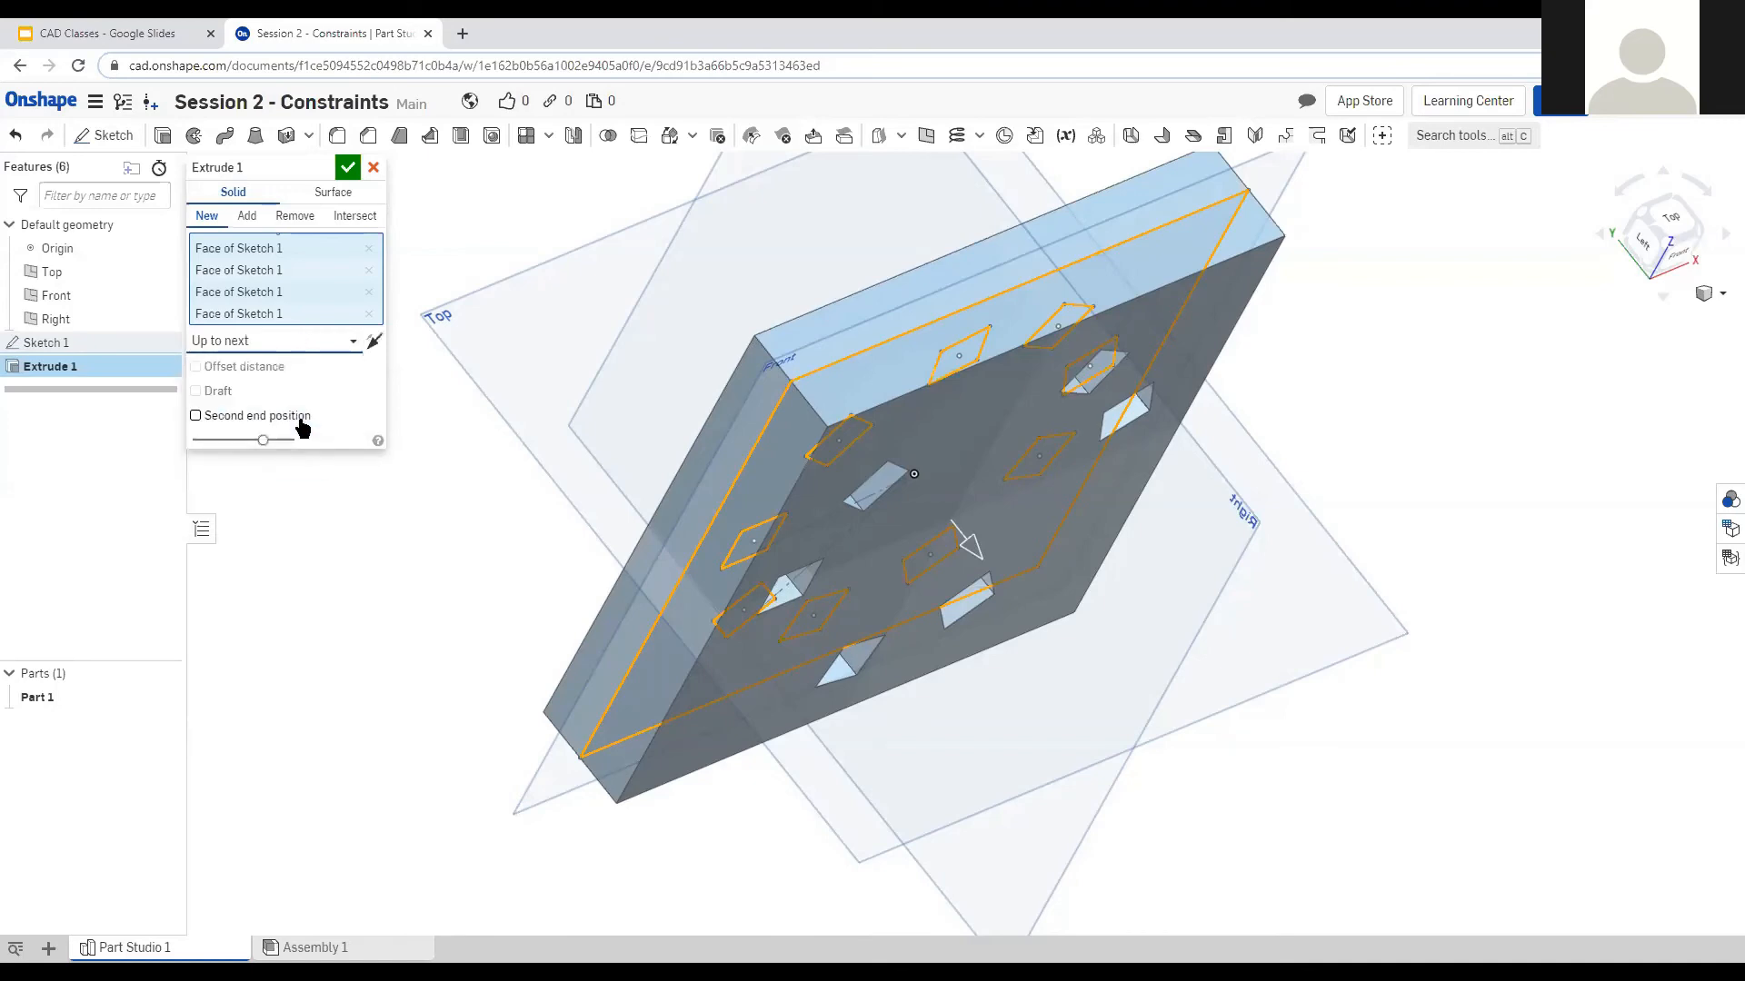
left_click(307, 353)
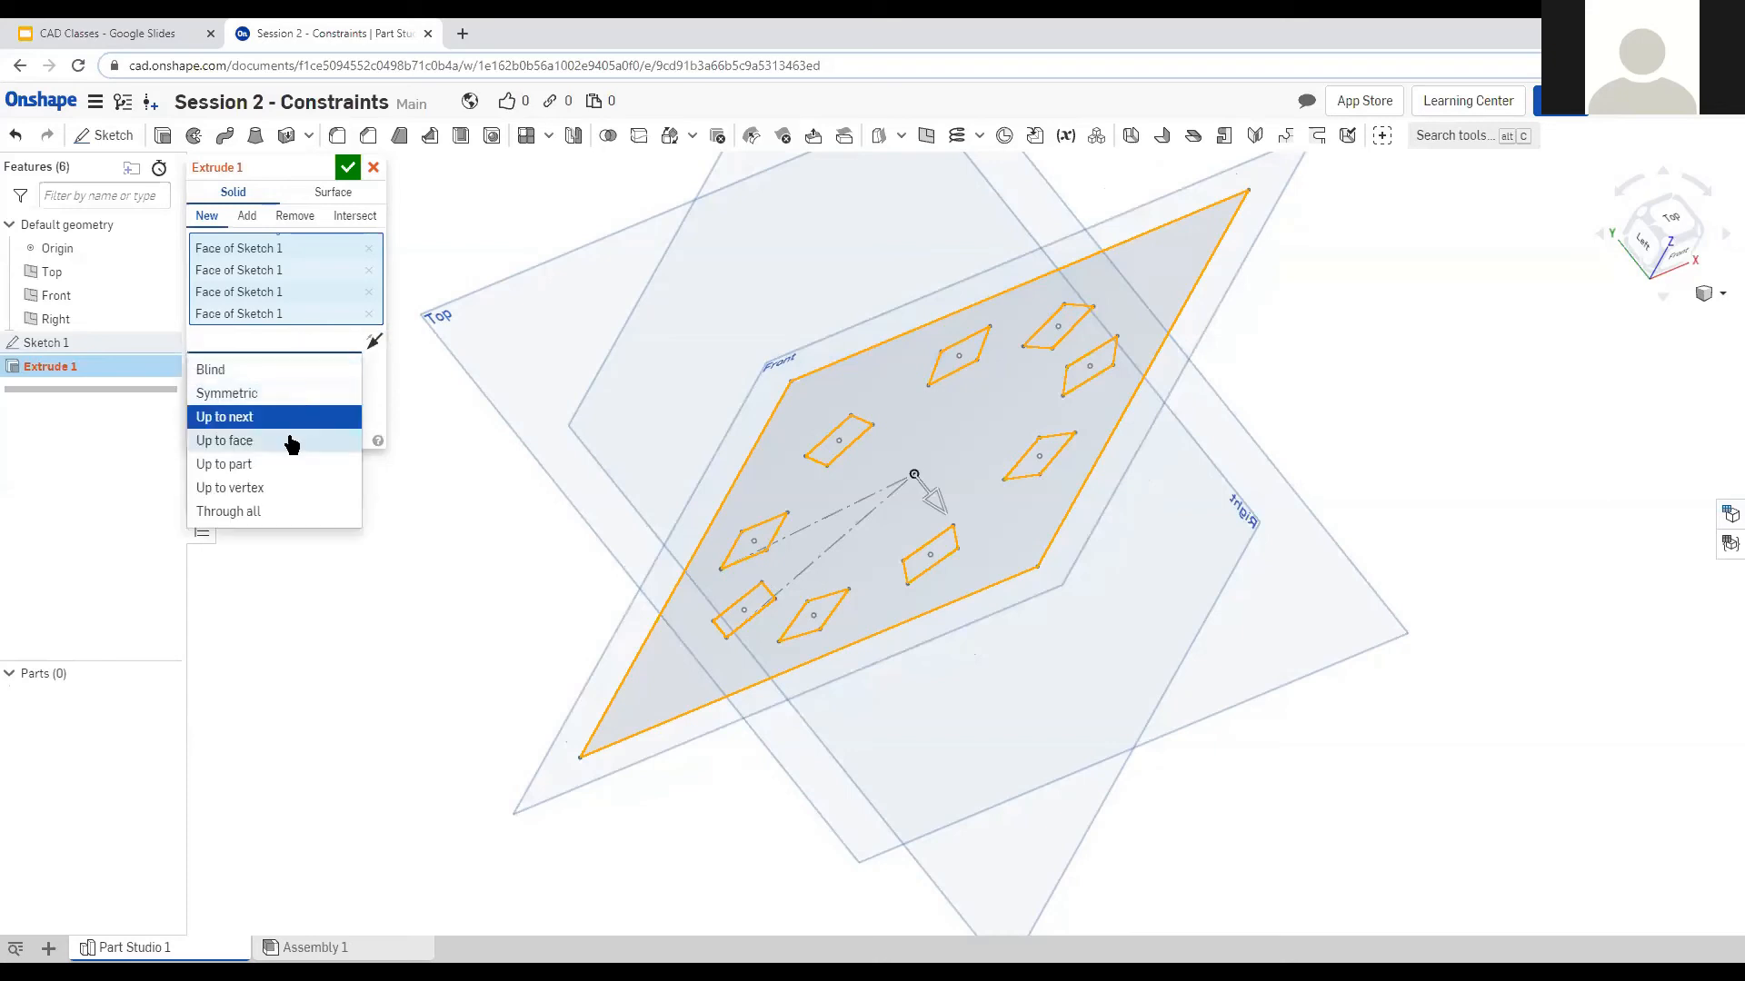
left_click(288, 440)
left_click(266, 349)
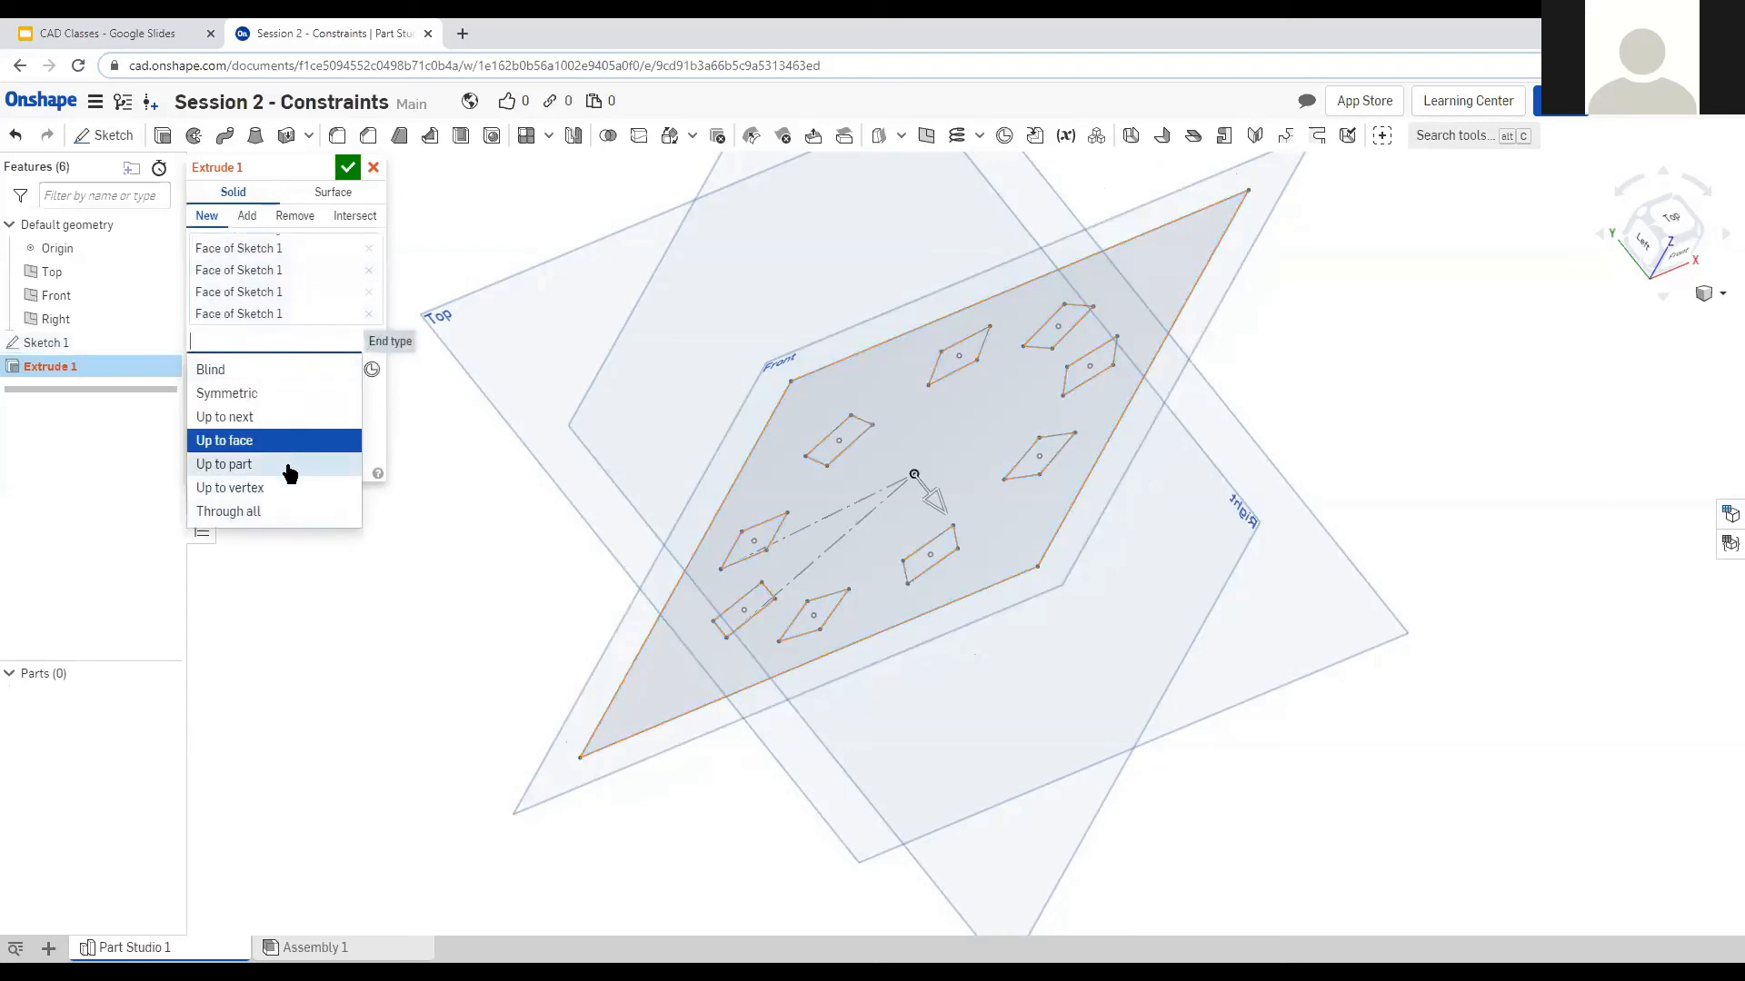
left_click(275, 511)
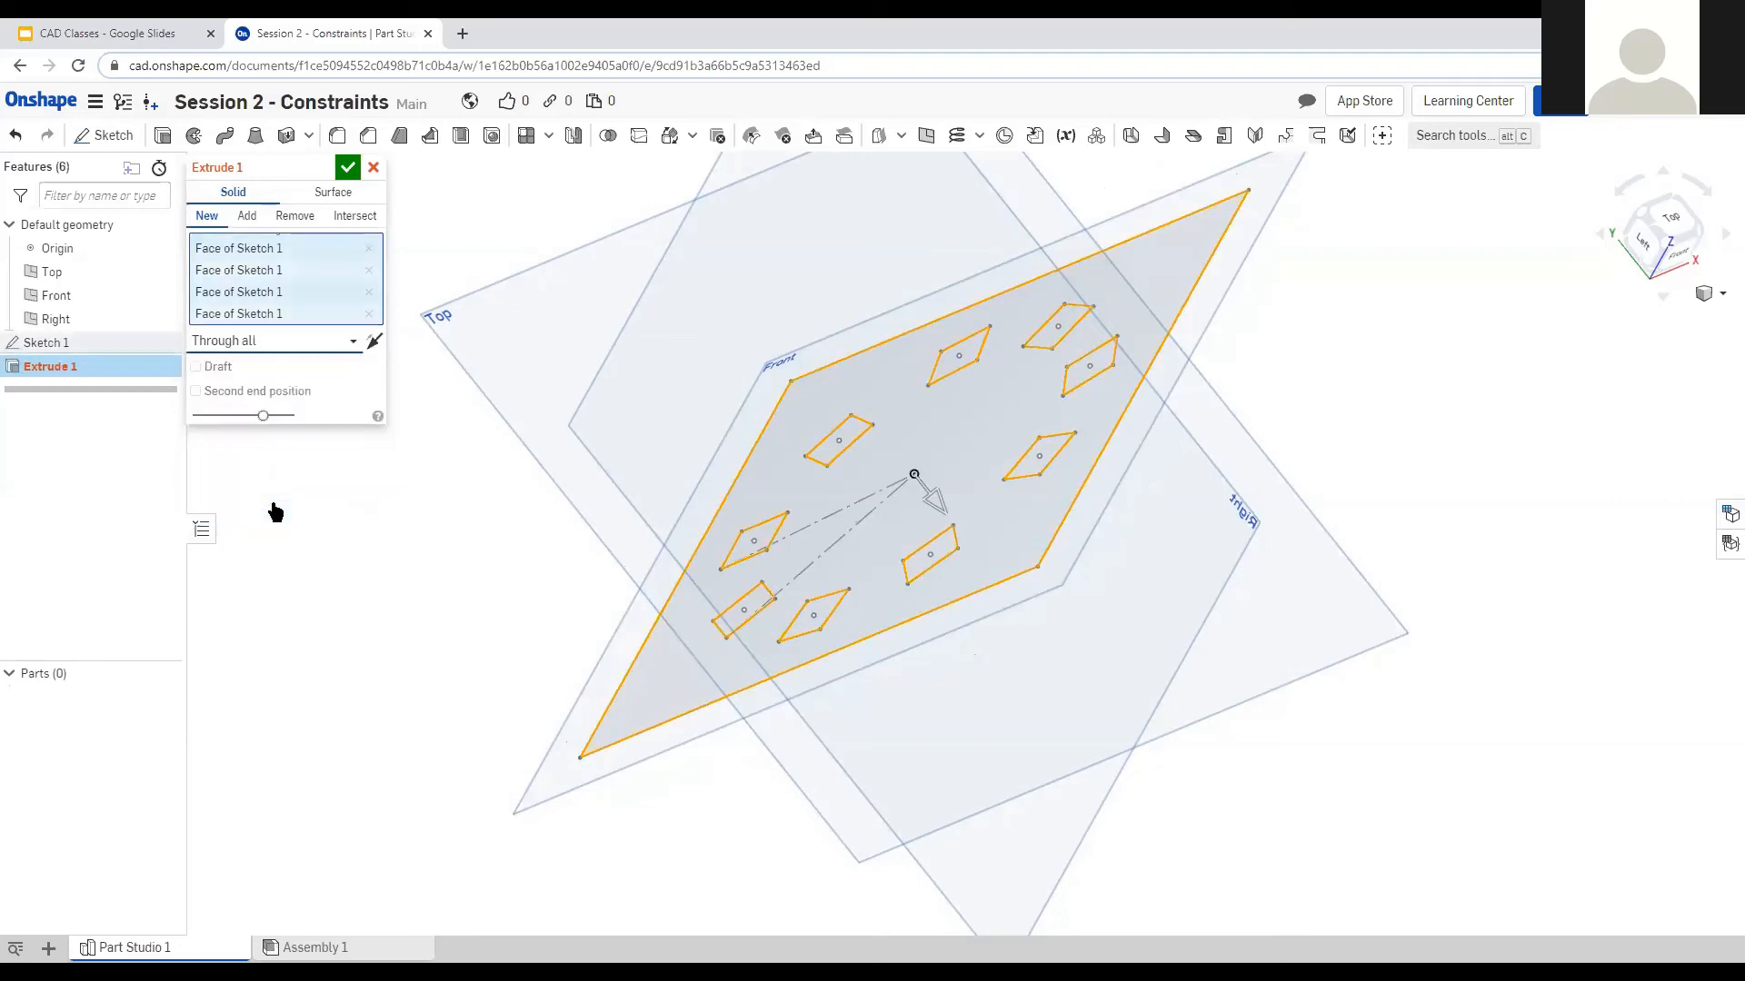
Switch the extrusion end type to Symmetric.
right_click_drag(580, 425, 573, 386)
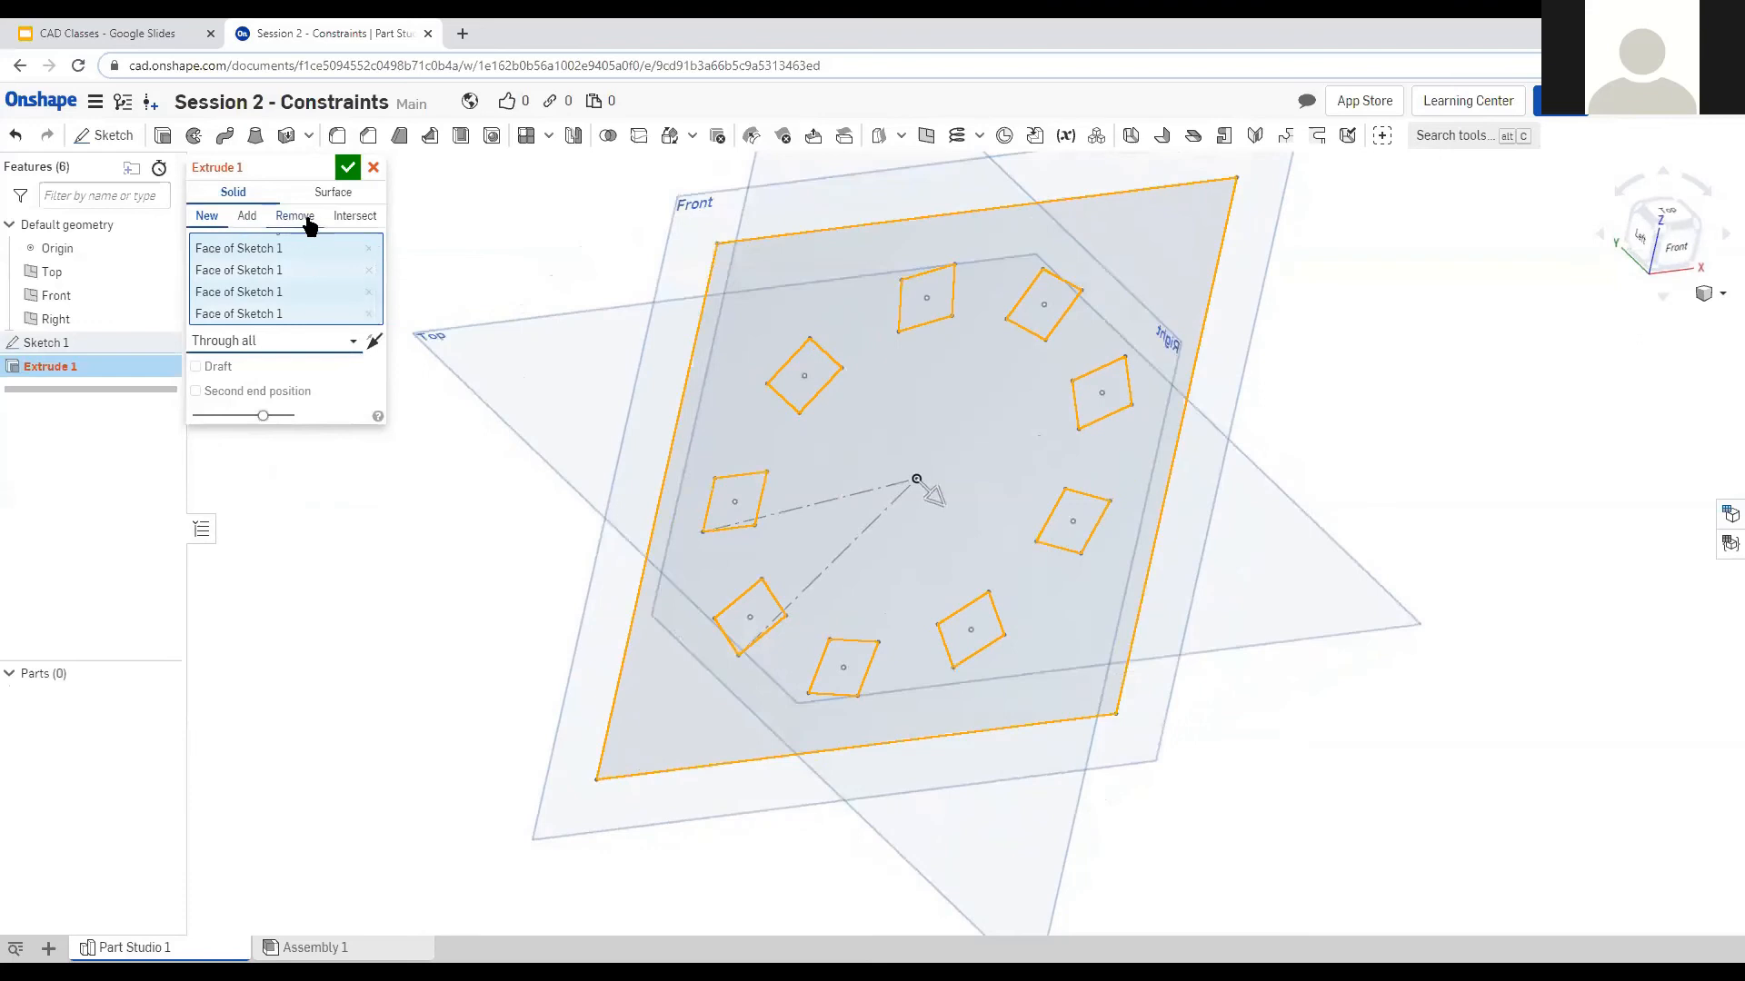
left_click(292, 342)
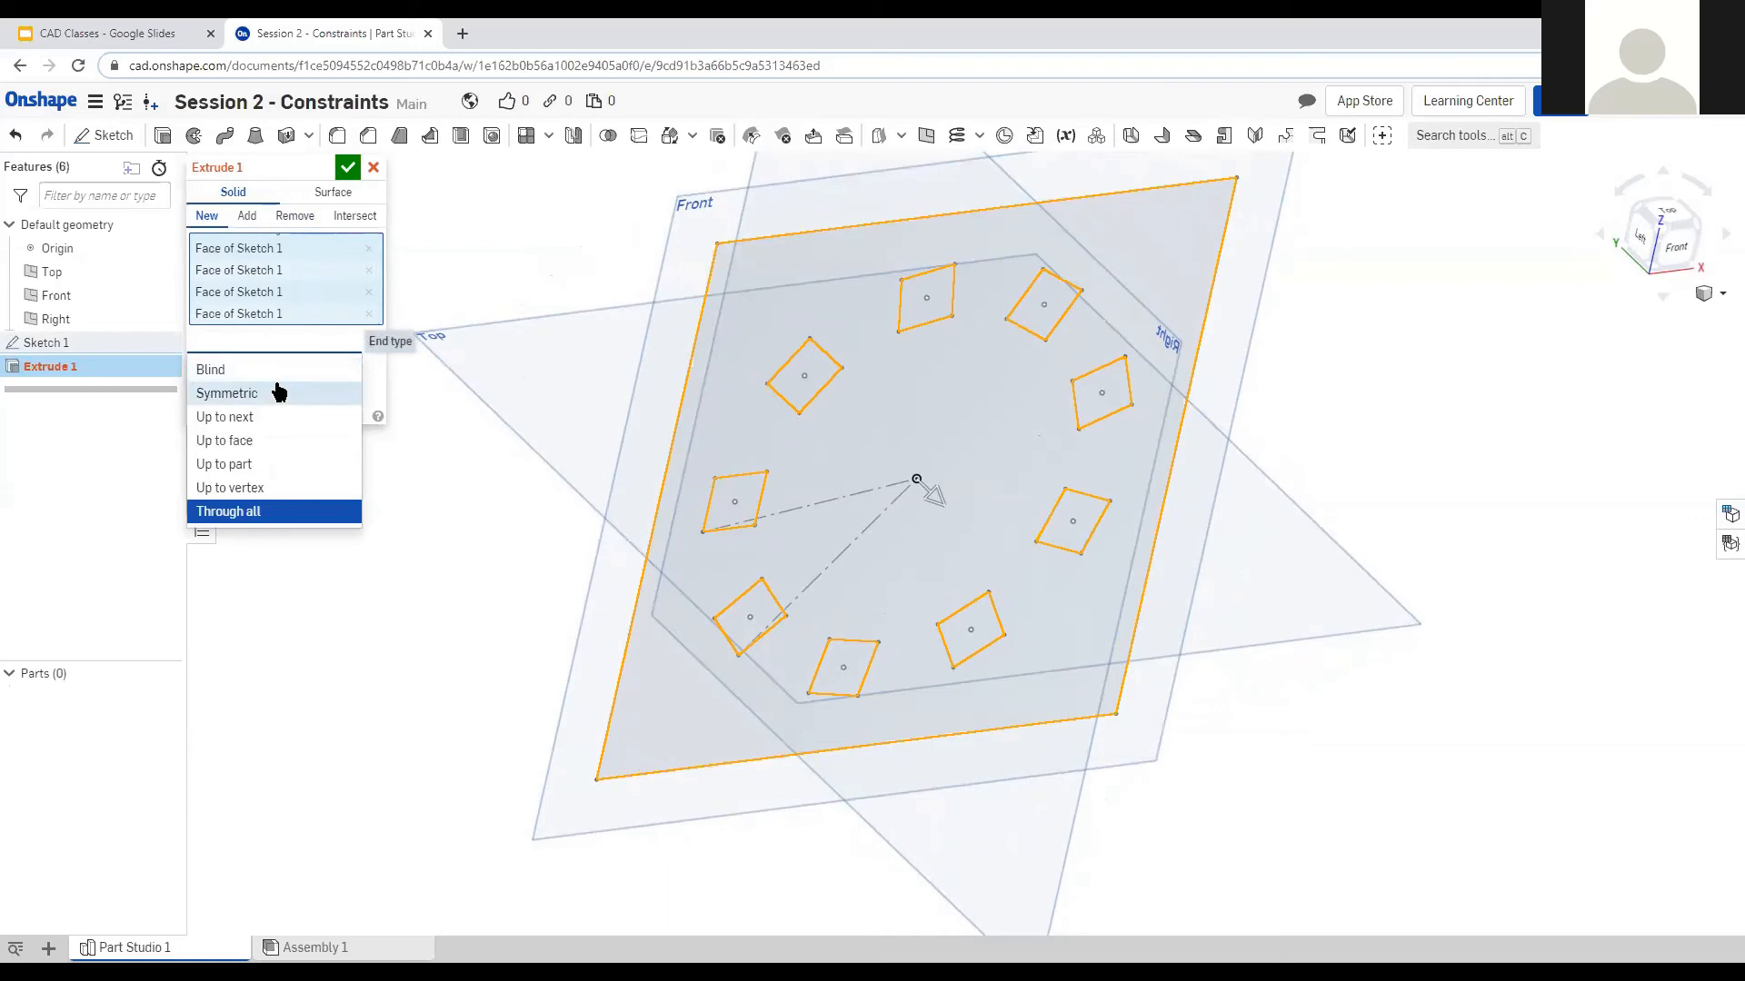
left_click(279, 393)
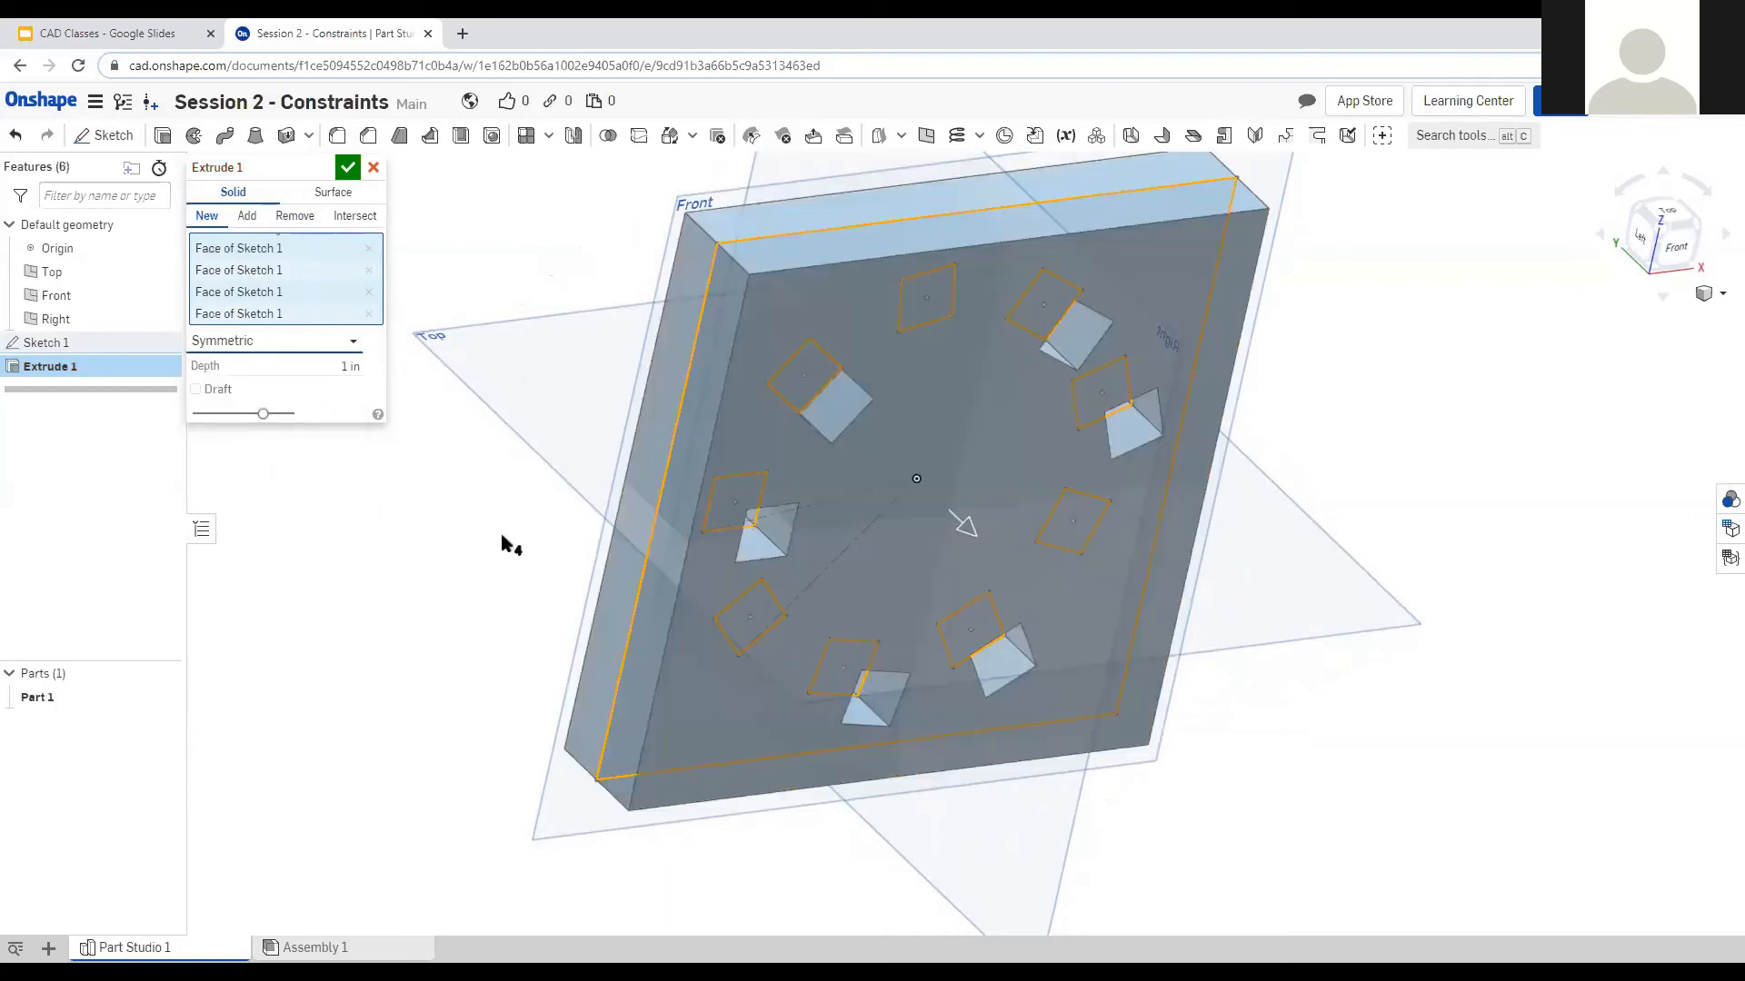
right_click_drag(501, 542, 556, 531)
right_click_drag(436, 514, 401, 466)
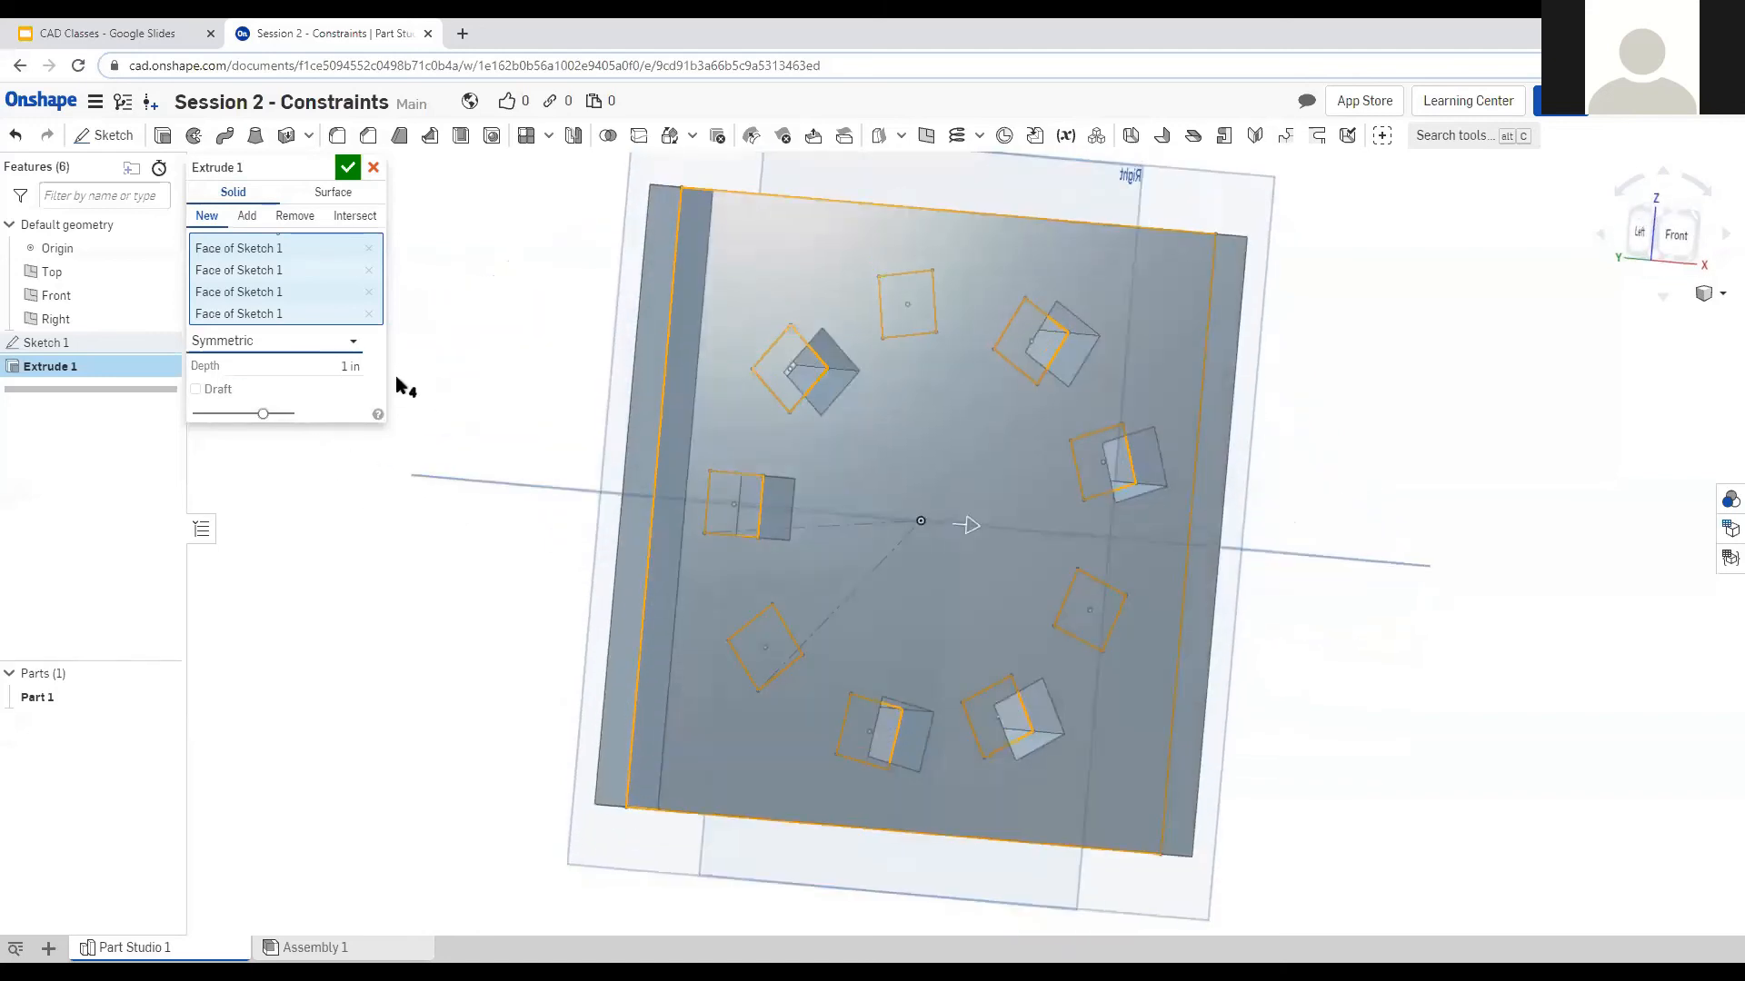
right_click_drag(396, 374, 382, 390)
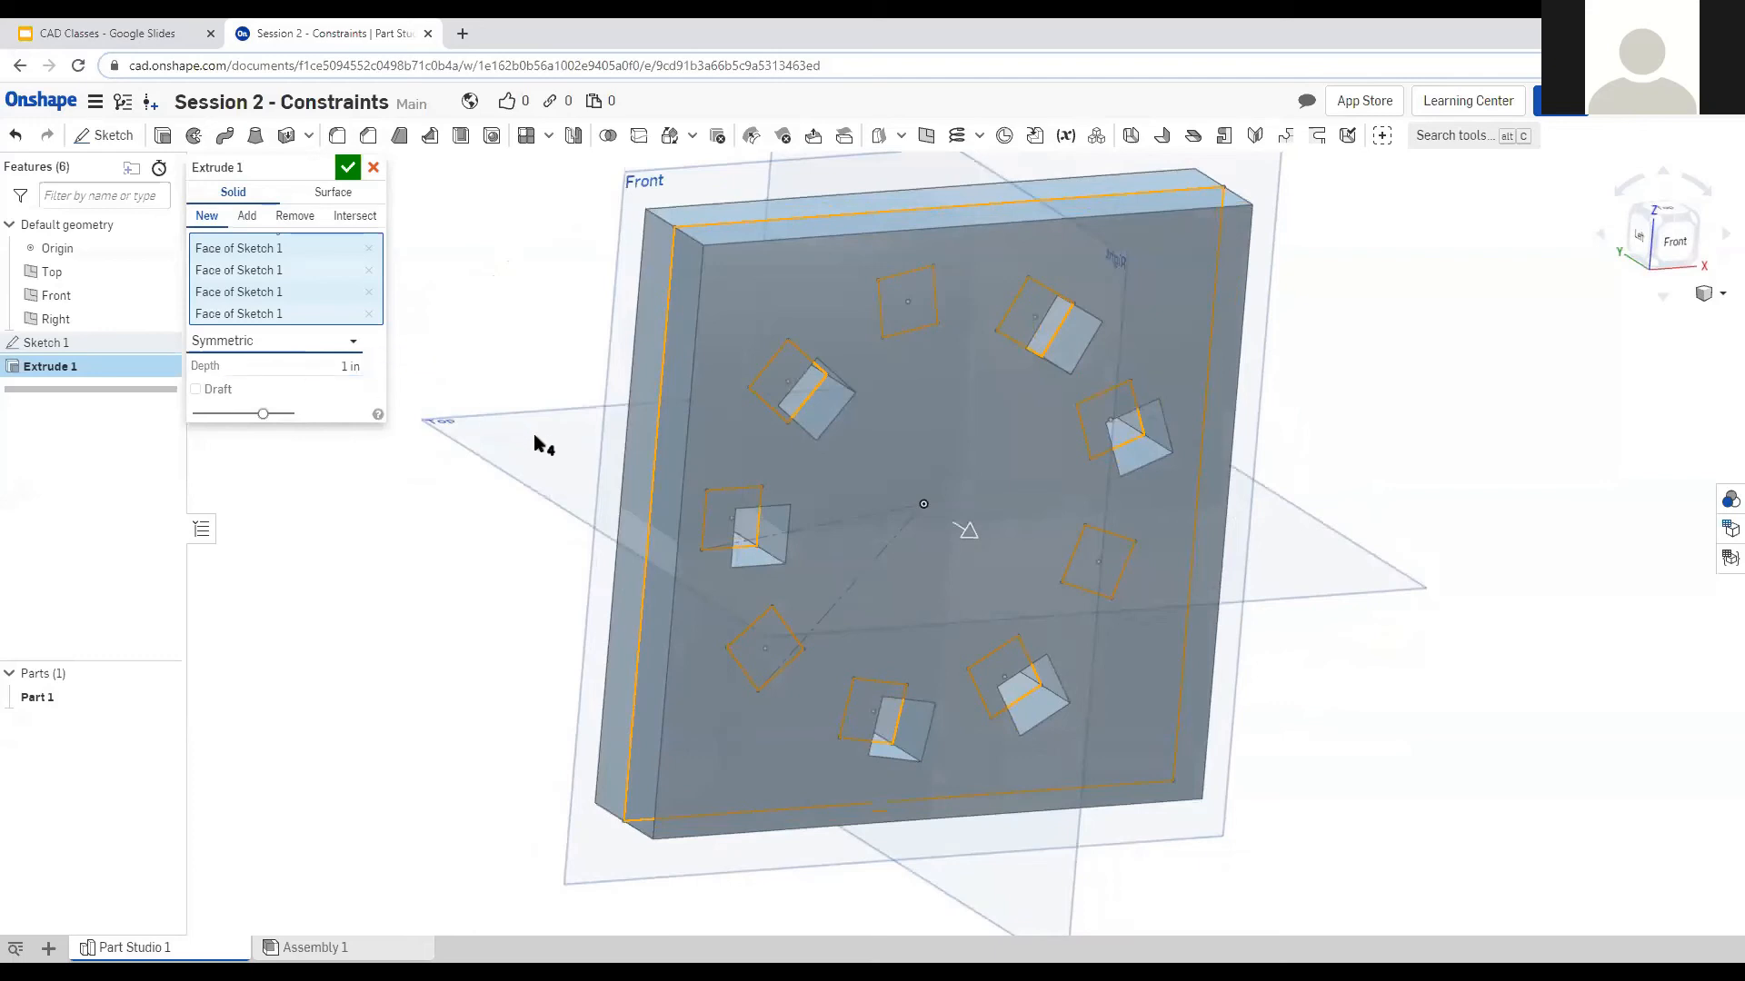
right_click_drag(537, 440, 436, 393)
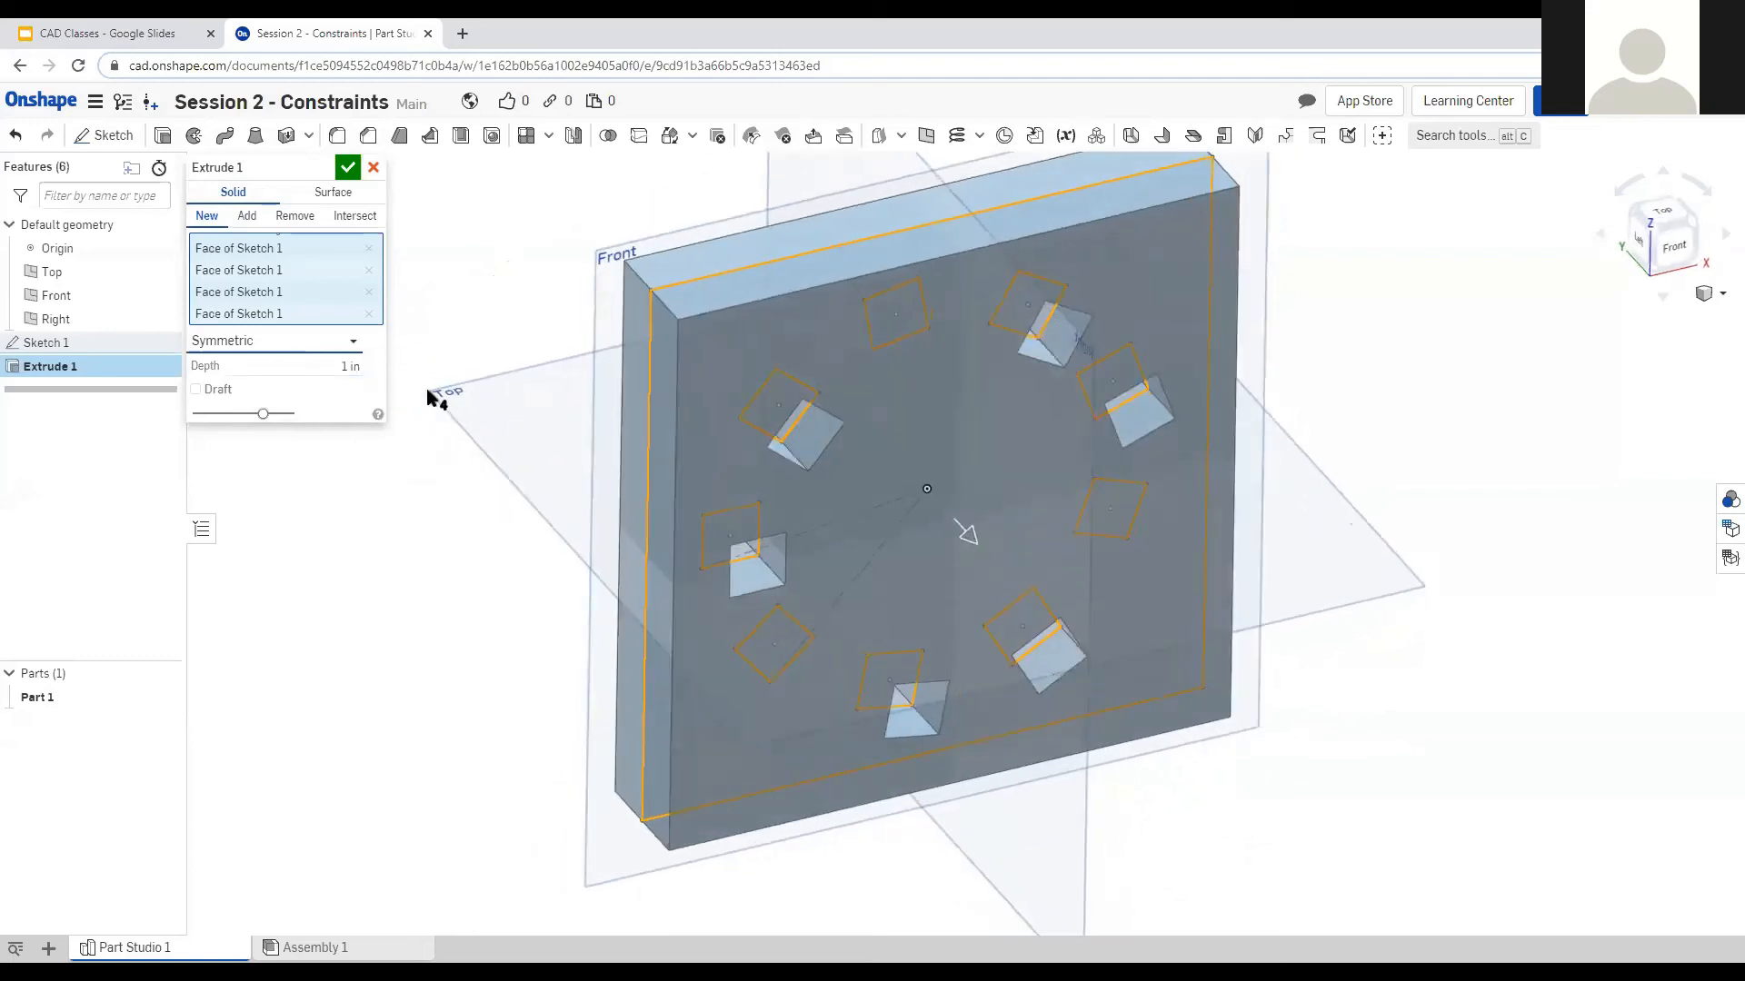
Change the depth to 2 in and accept the extrusion.
left_click(330, 368)
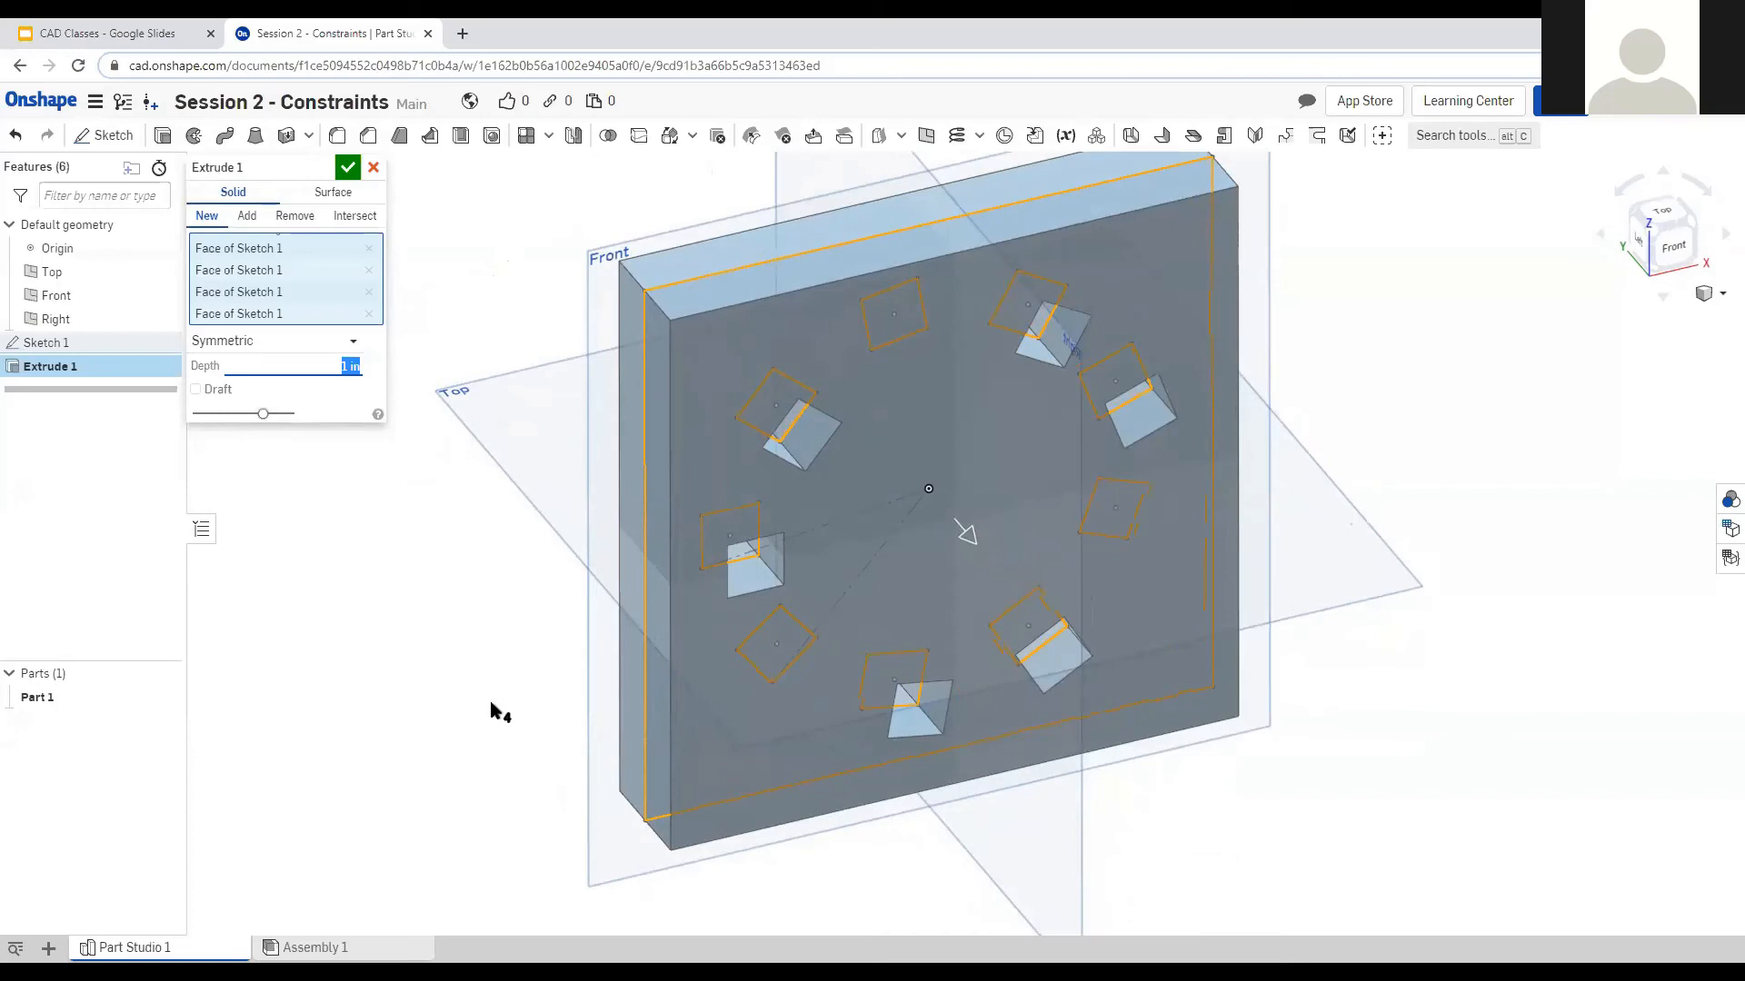
right_click_drag(487, 791, 524, 843)
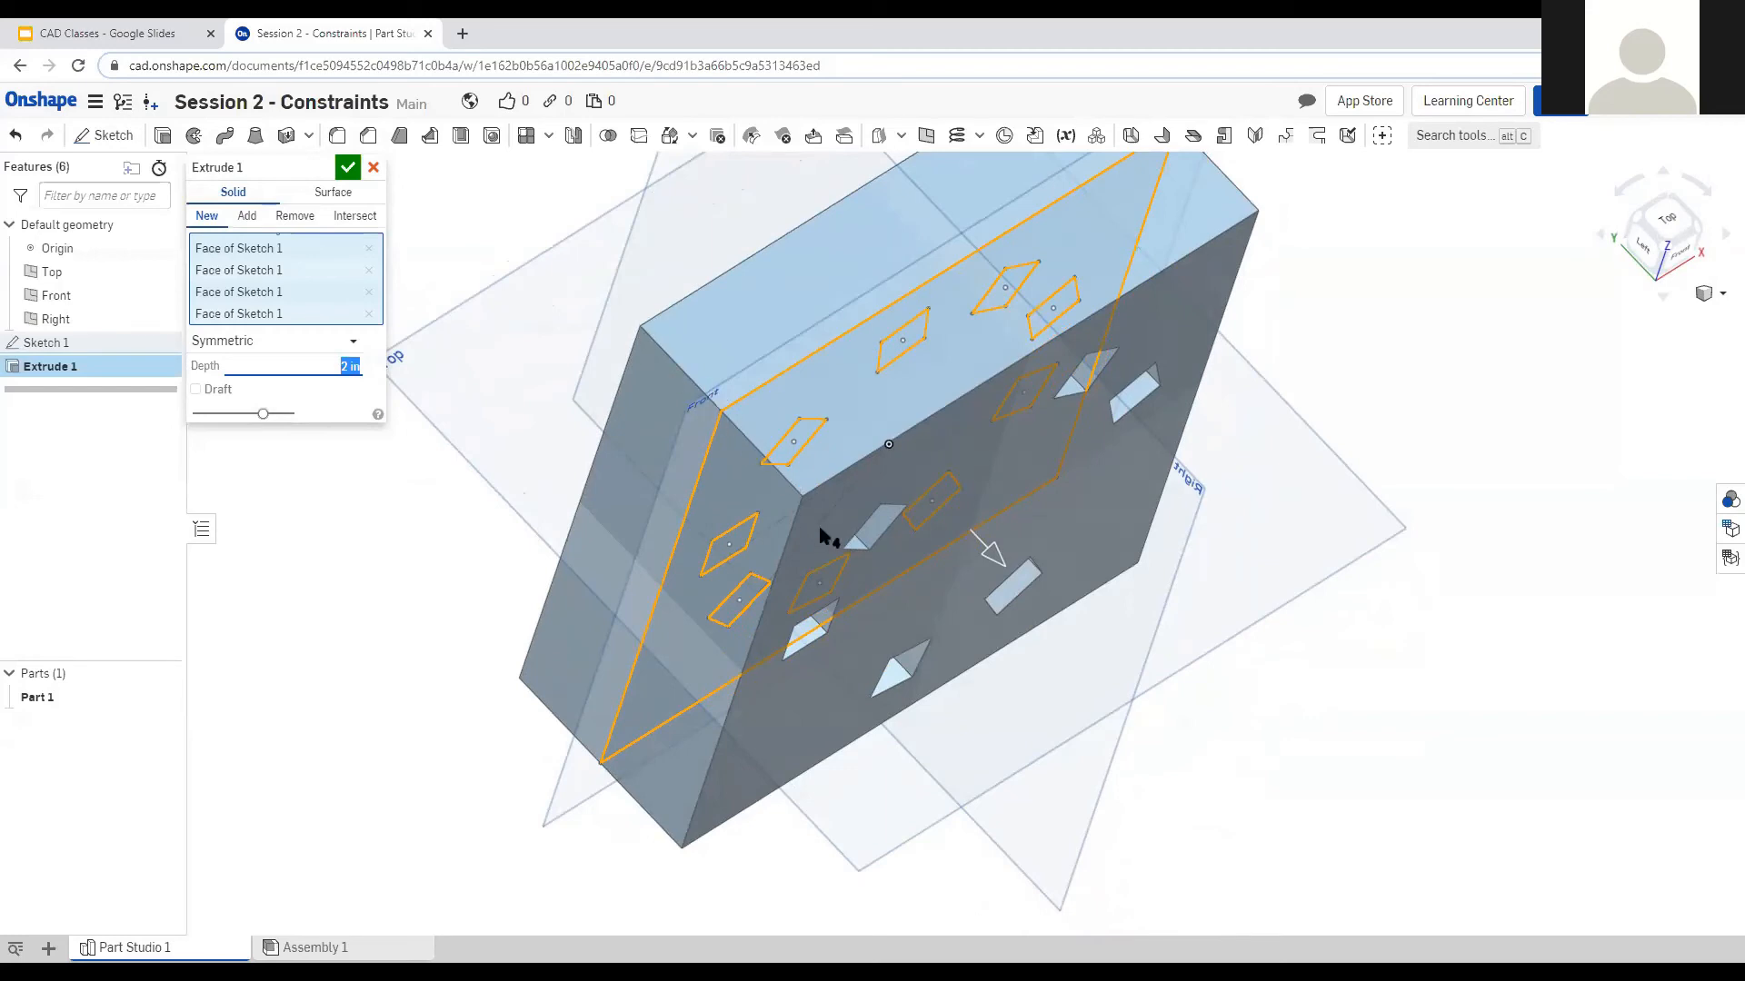
left_click(347, 172)
Select the plate's top-left edge to read its length.
right_click_drag(493, 347, 494, 300)
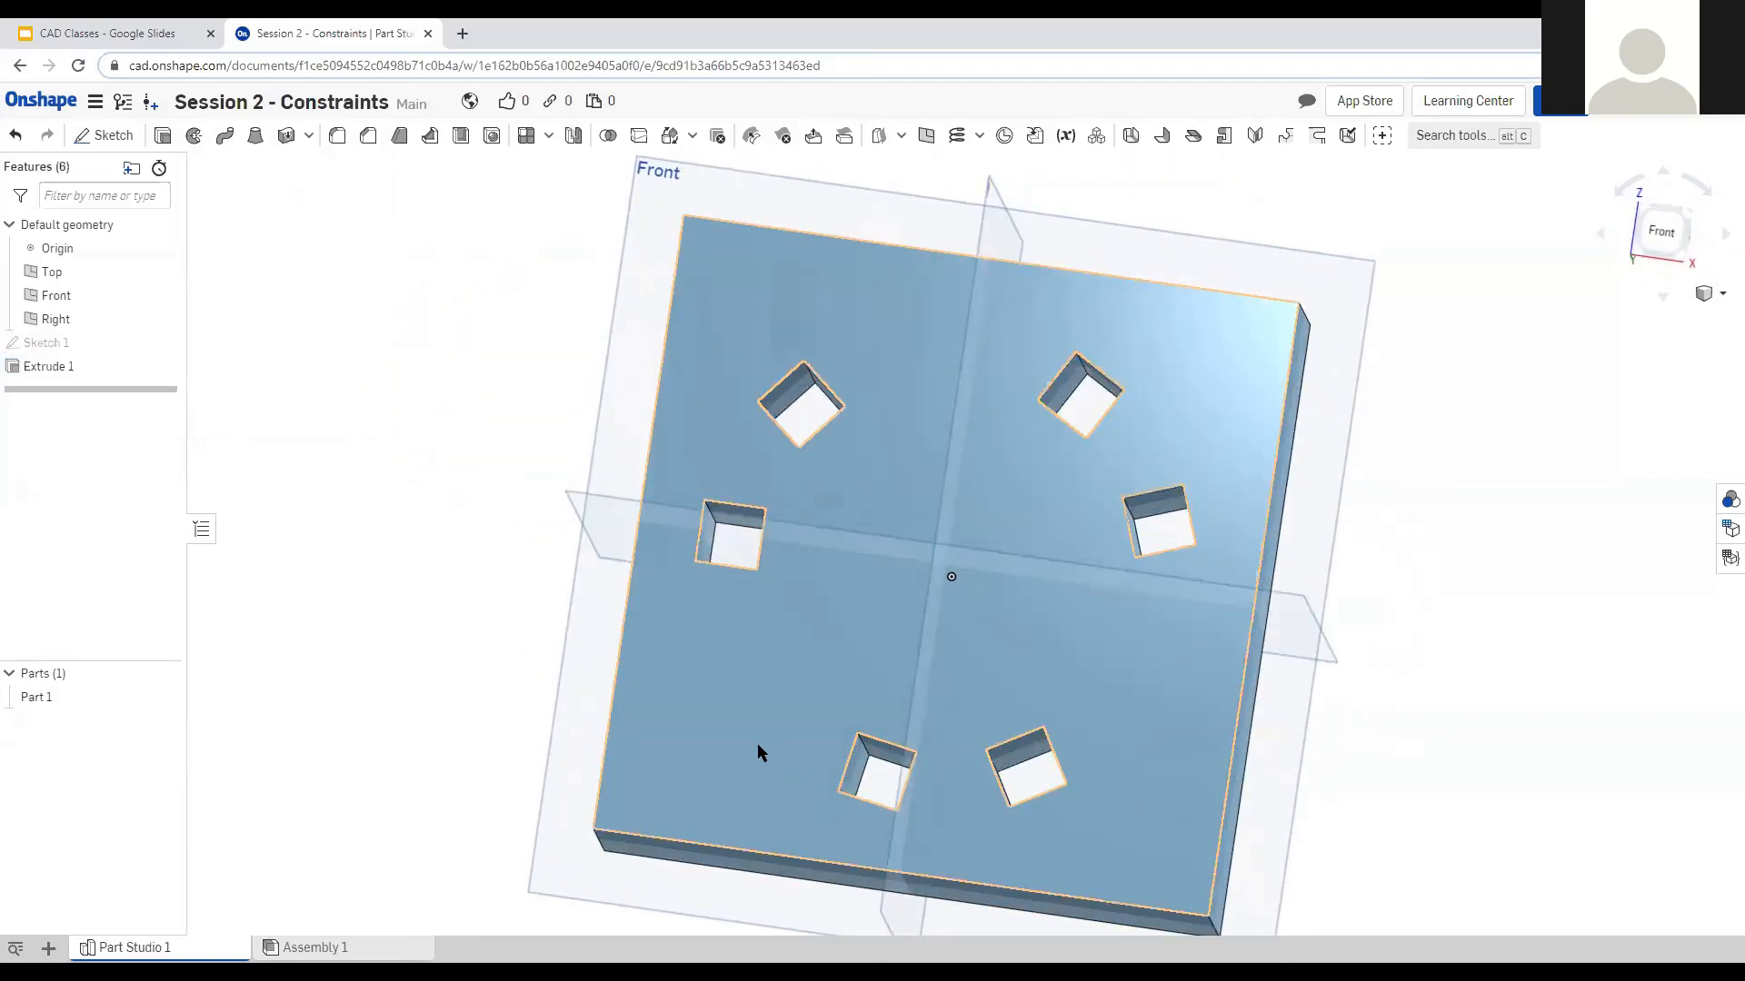
right_click_drag(515, 627, 472, 451)
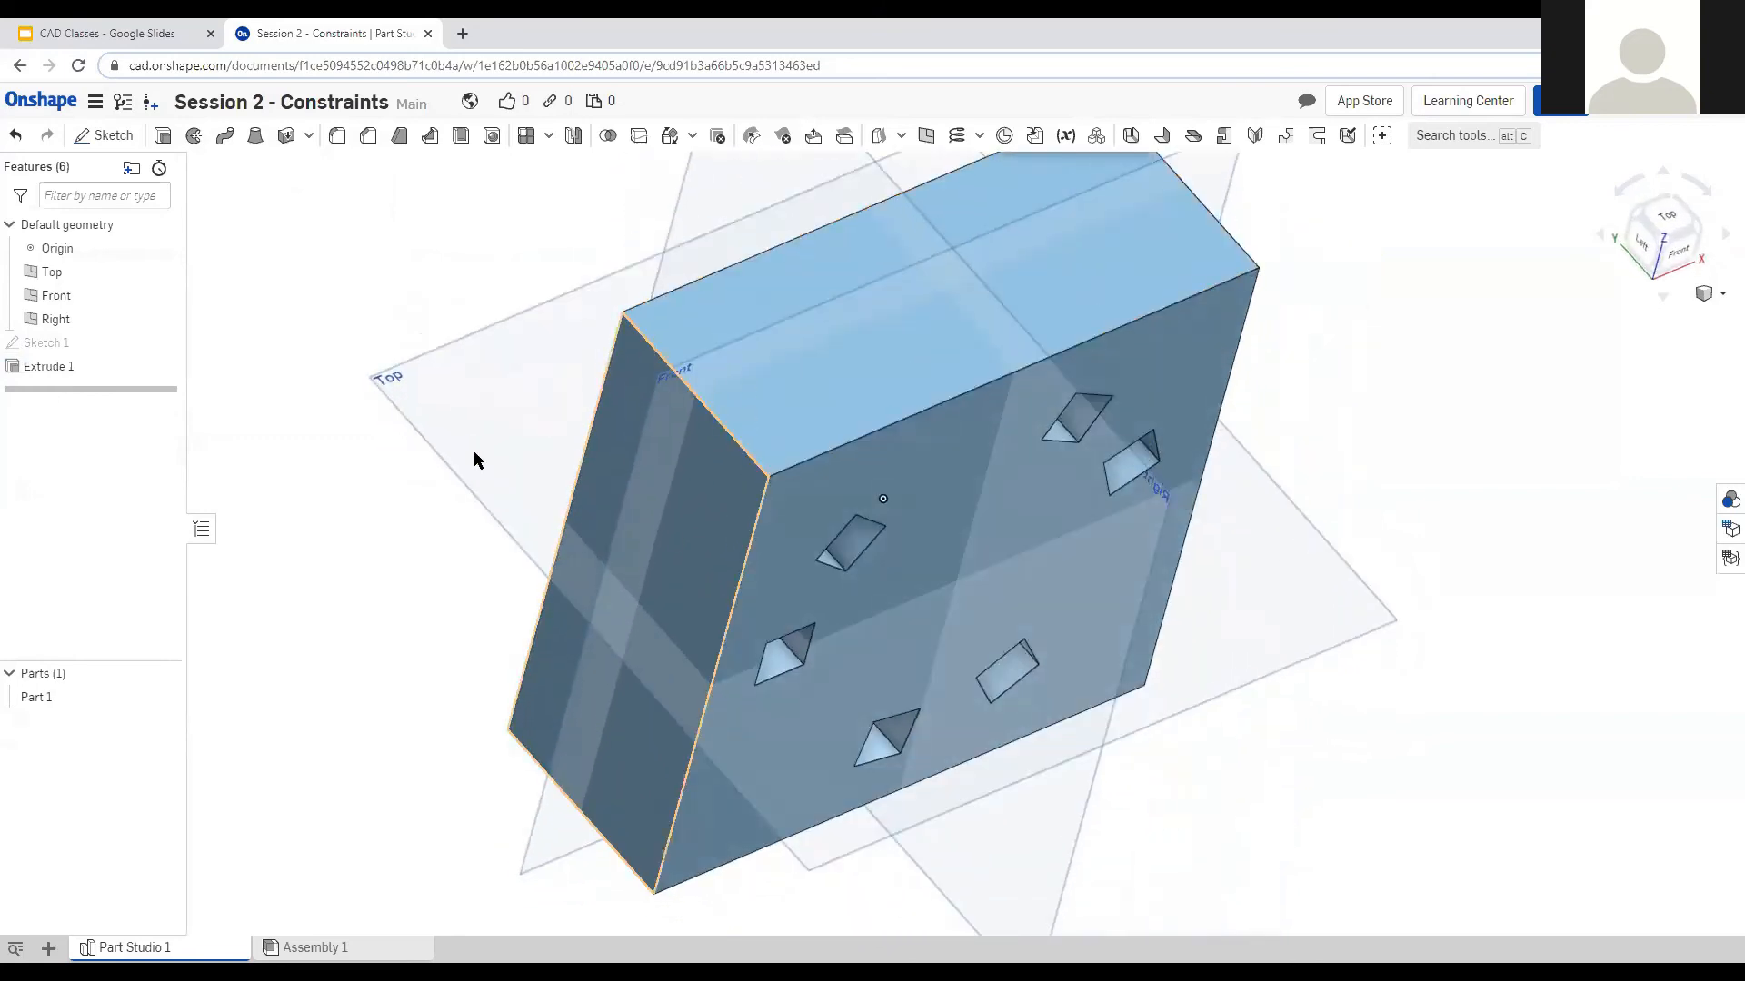
left_click(658, 357)
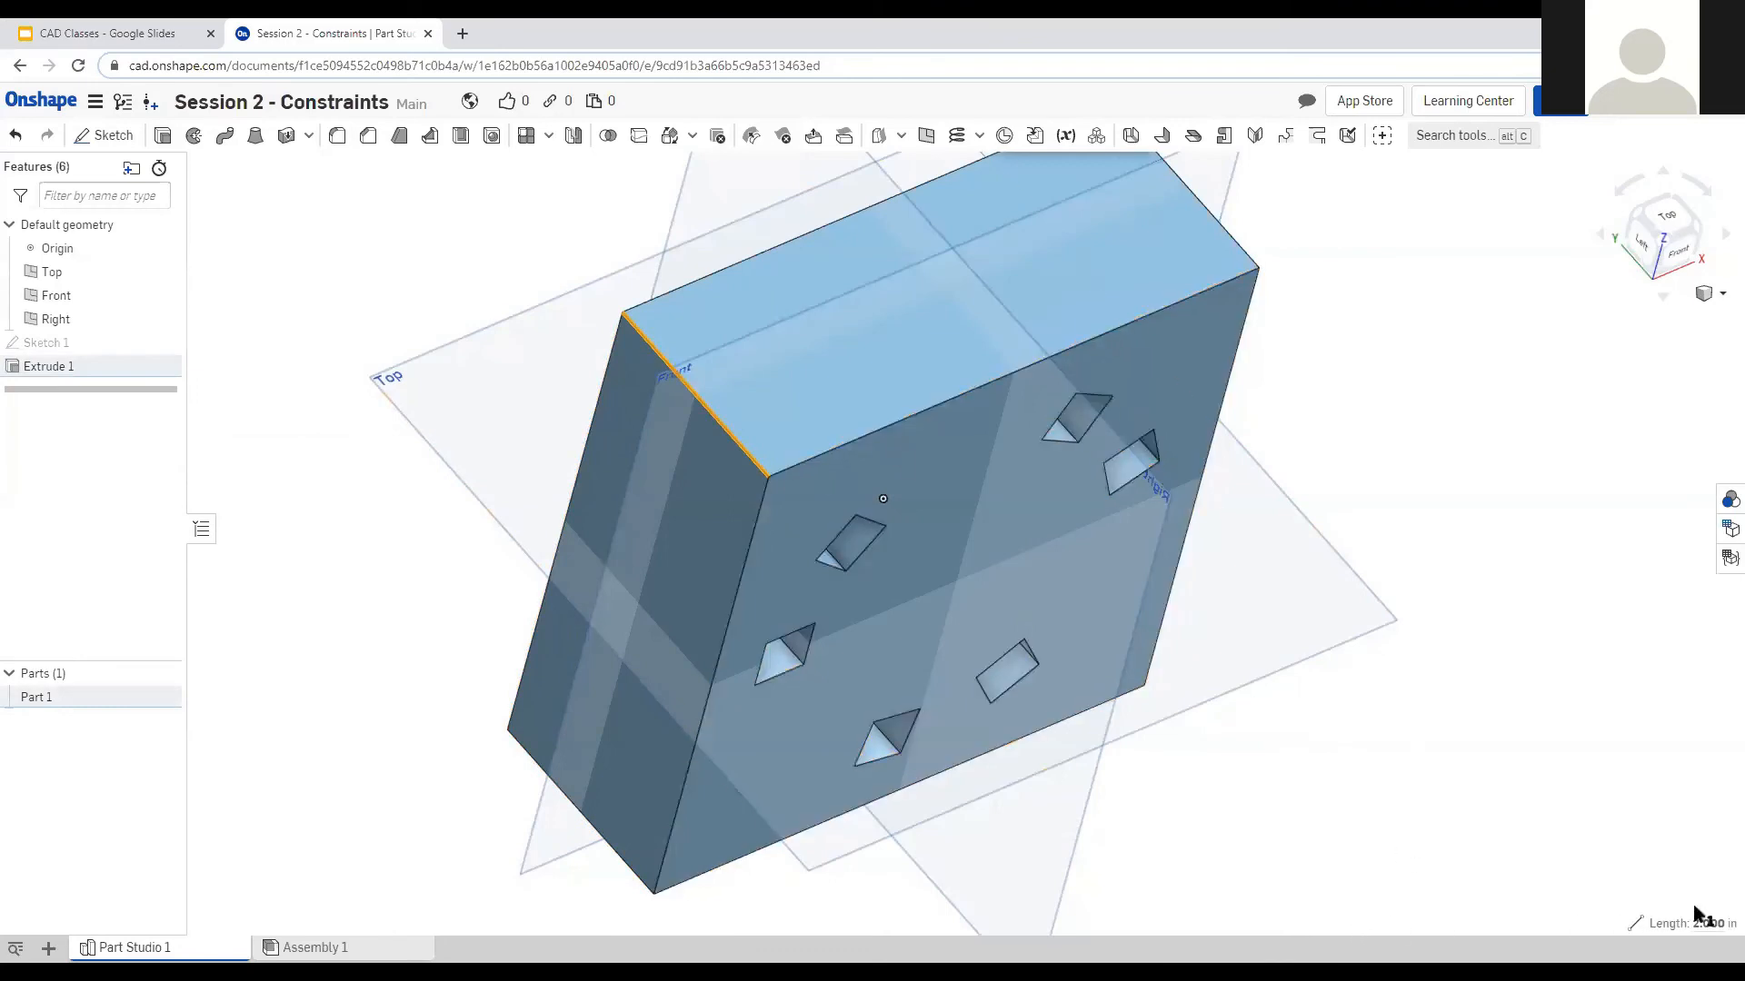
mouse_move(1712, 923)
Reselect that edge to confirm the 2.000 in thickness, then inspect the square holes.
right_click_drag(1283, 779, 1211, 713)
right_click_drag(1398, 700, 1371, 677)
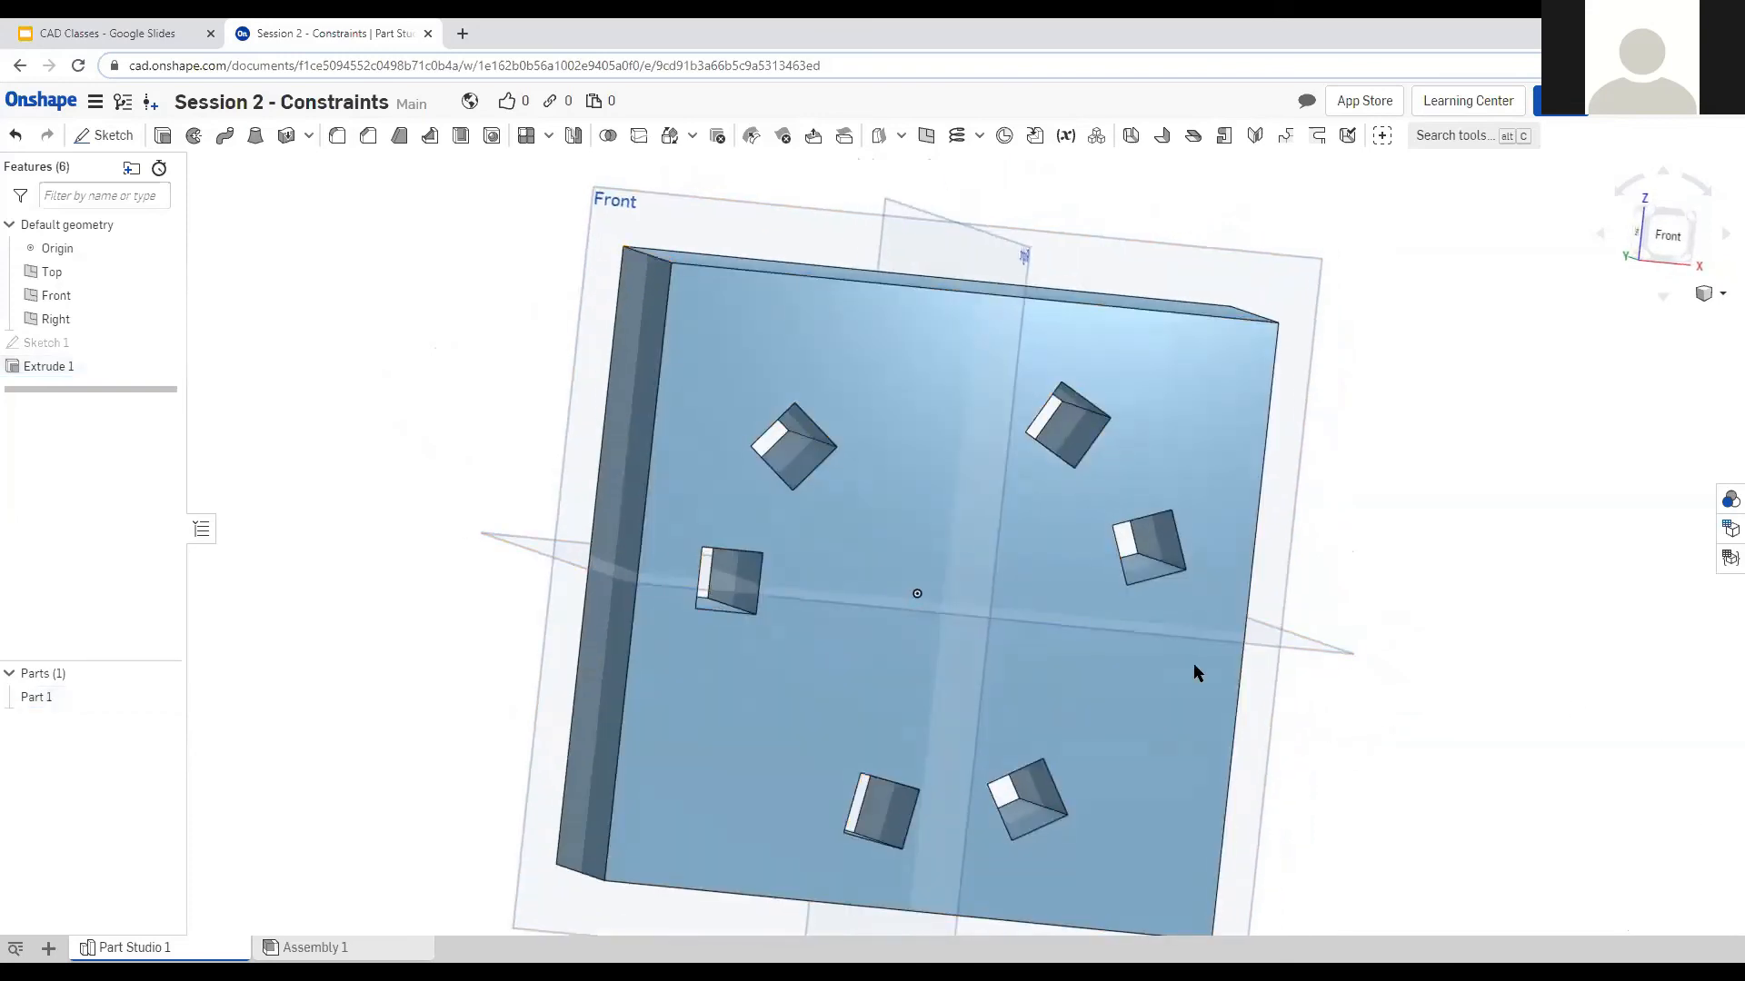
right_click_drag(689, 384, 693, 477)
left_click(655, 250)
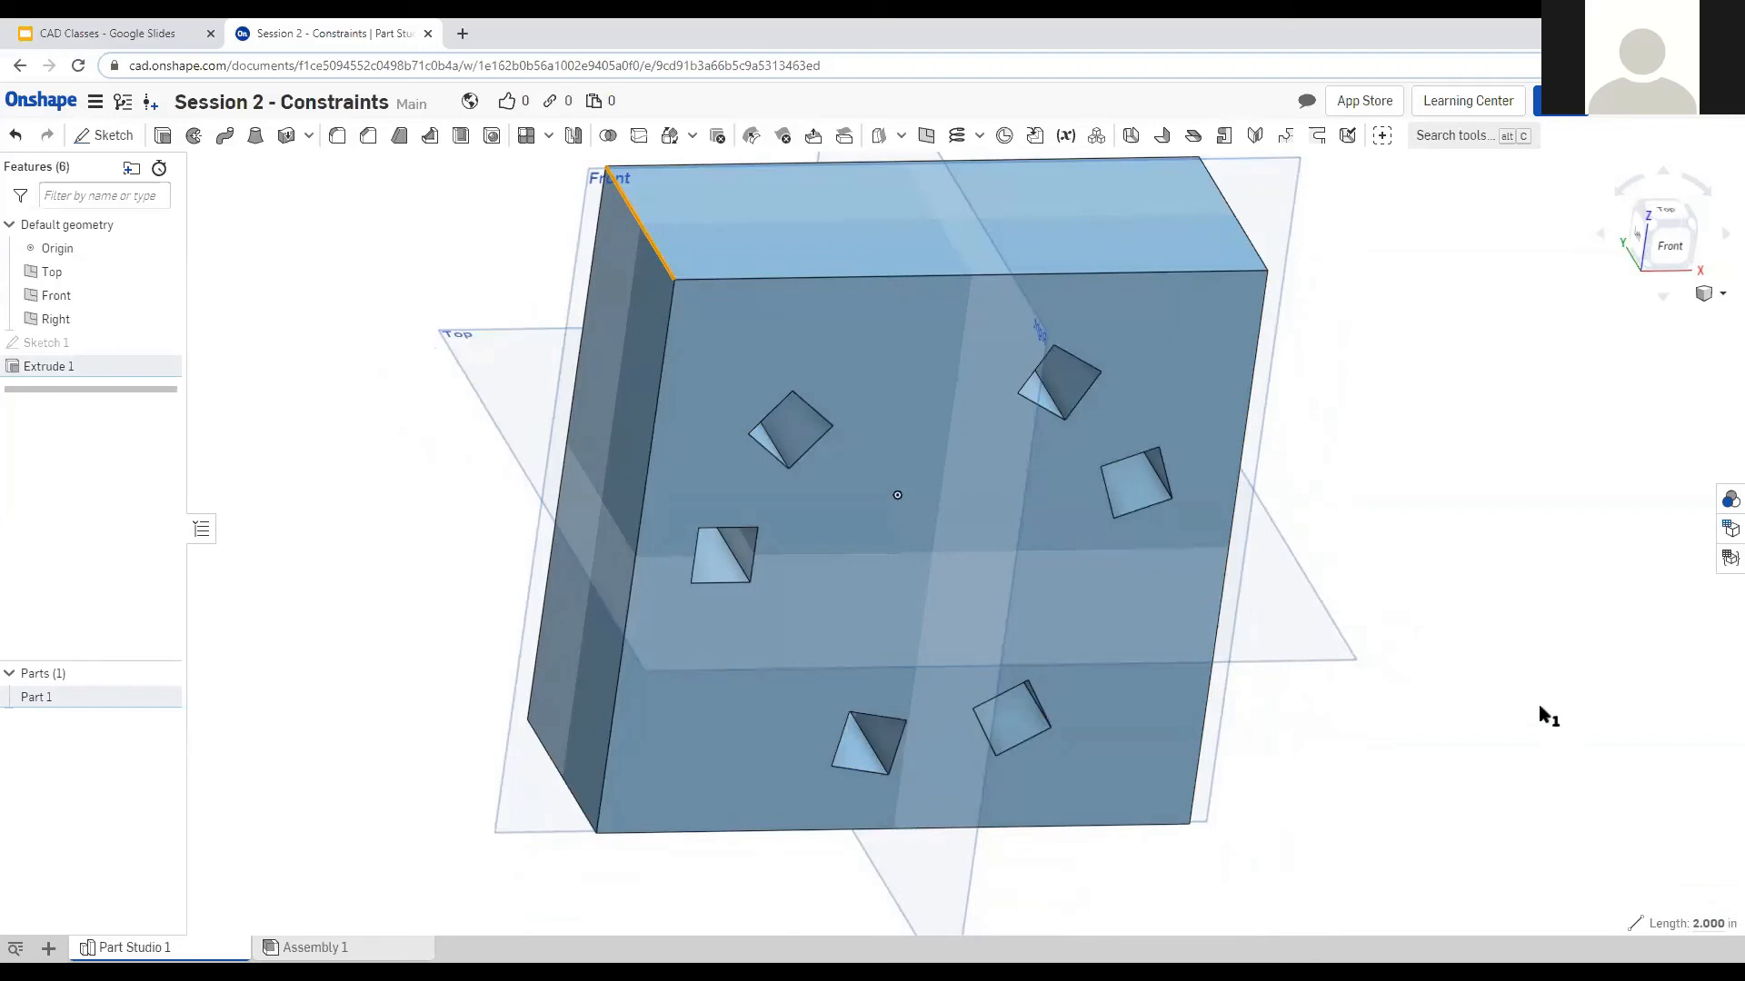
scroll(1366, 536, "up", 5)
right_click_drag(1284, 545, 1086, 479)
right_click_drag(1026, 574, 1048, 499)
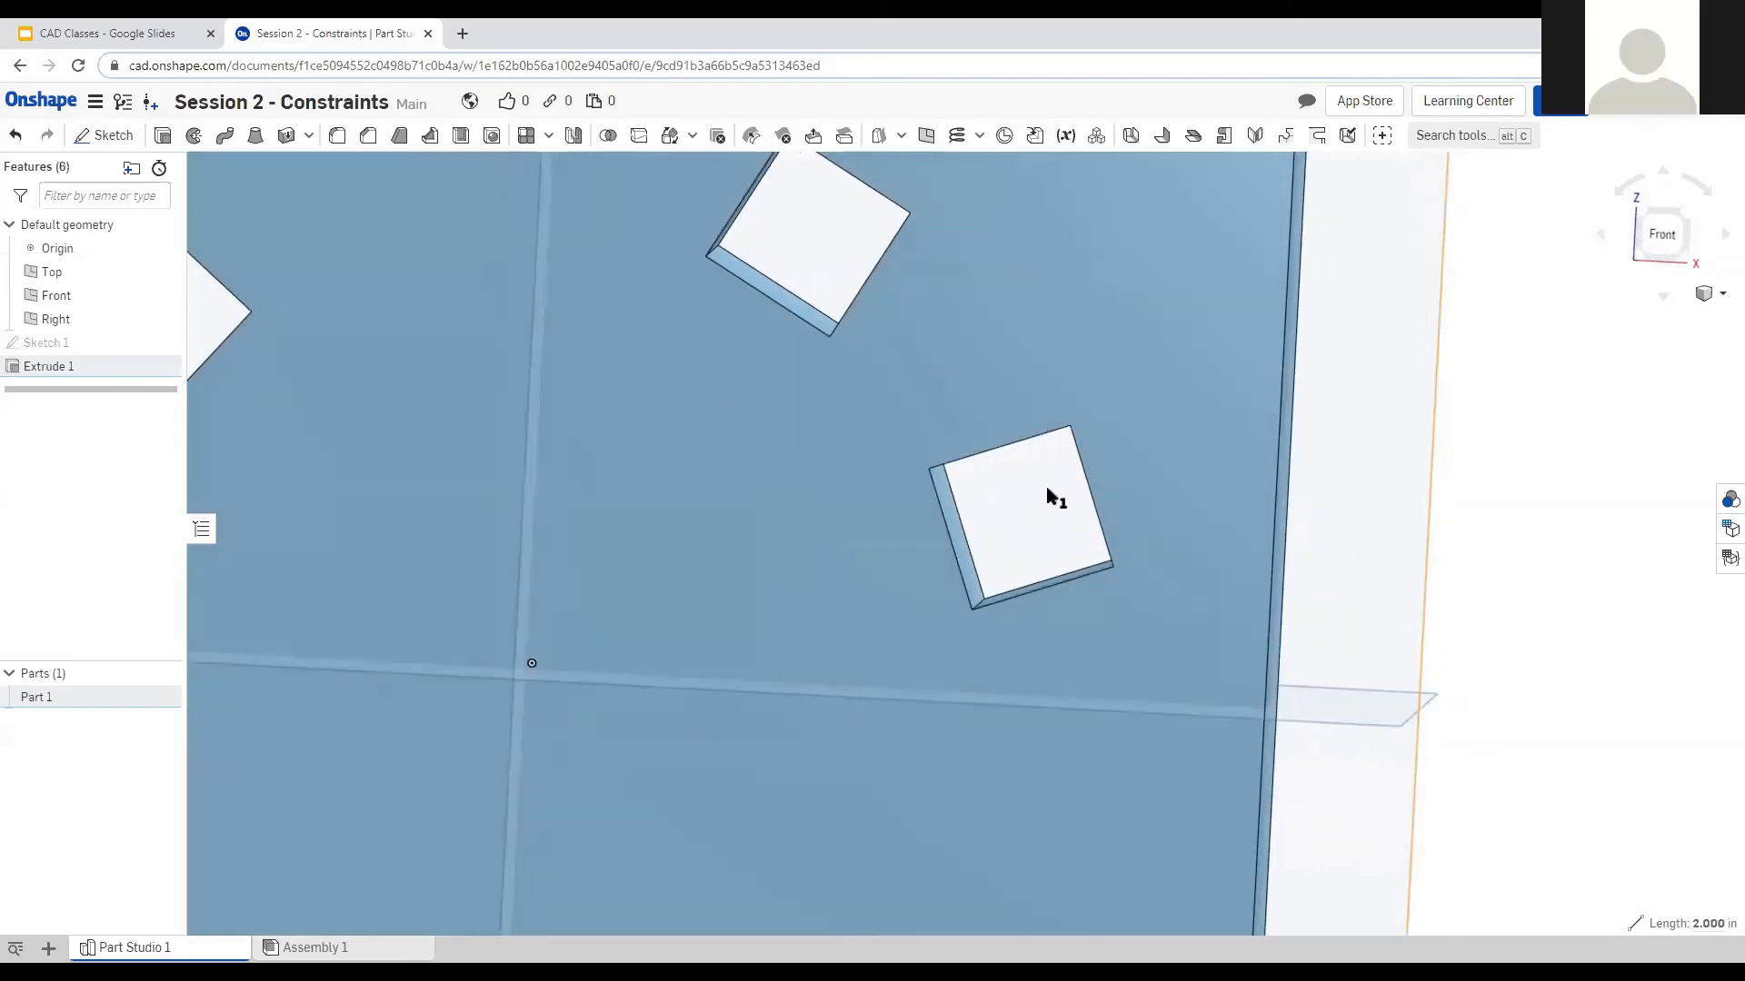
scroll(1402, 553, "up", 5)
scroll(1367, 596, "down", 4)
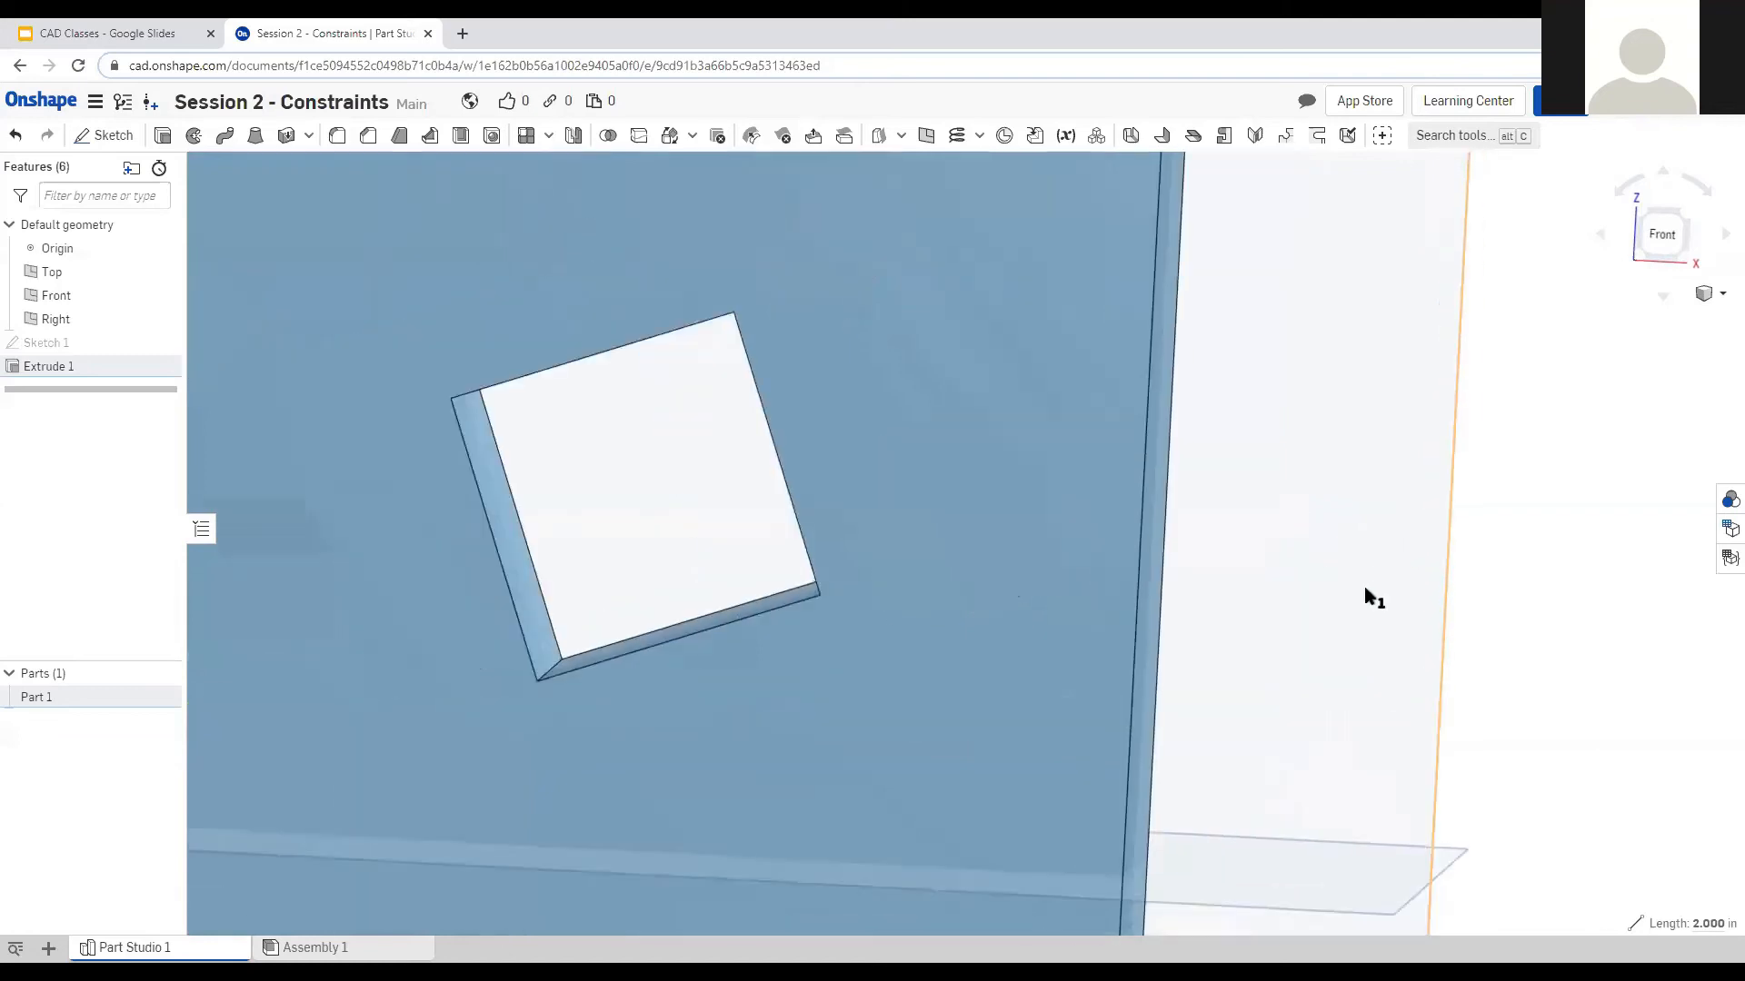
scroll(1373, 583, "down", 6)
scroll(1403, 591, "up", 2)
right_click_drag(1395, 585, 1285, 547)
Measure from the plate's 5.000 in right edge to a hole corner, reading 0.535 in.
left_click(1282, 550)
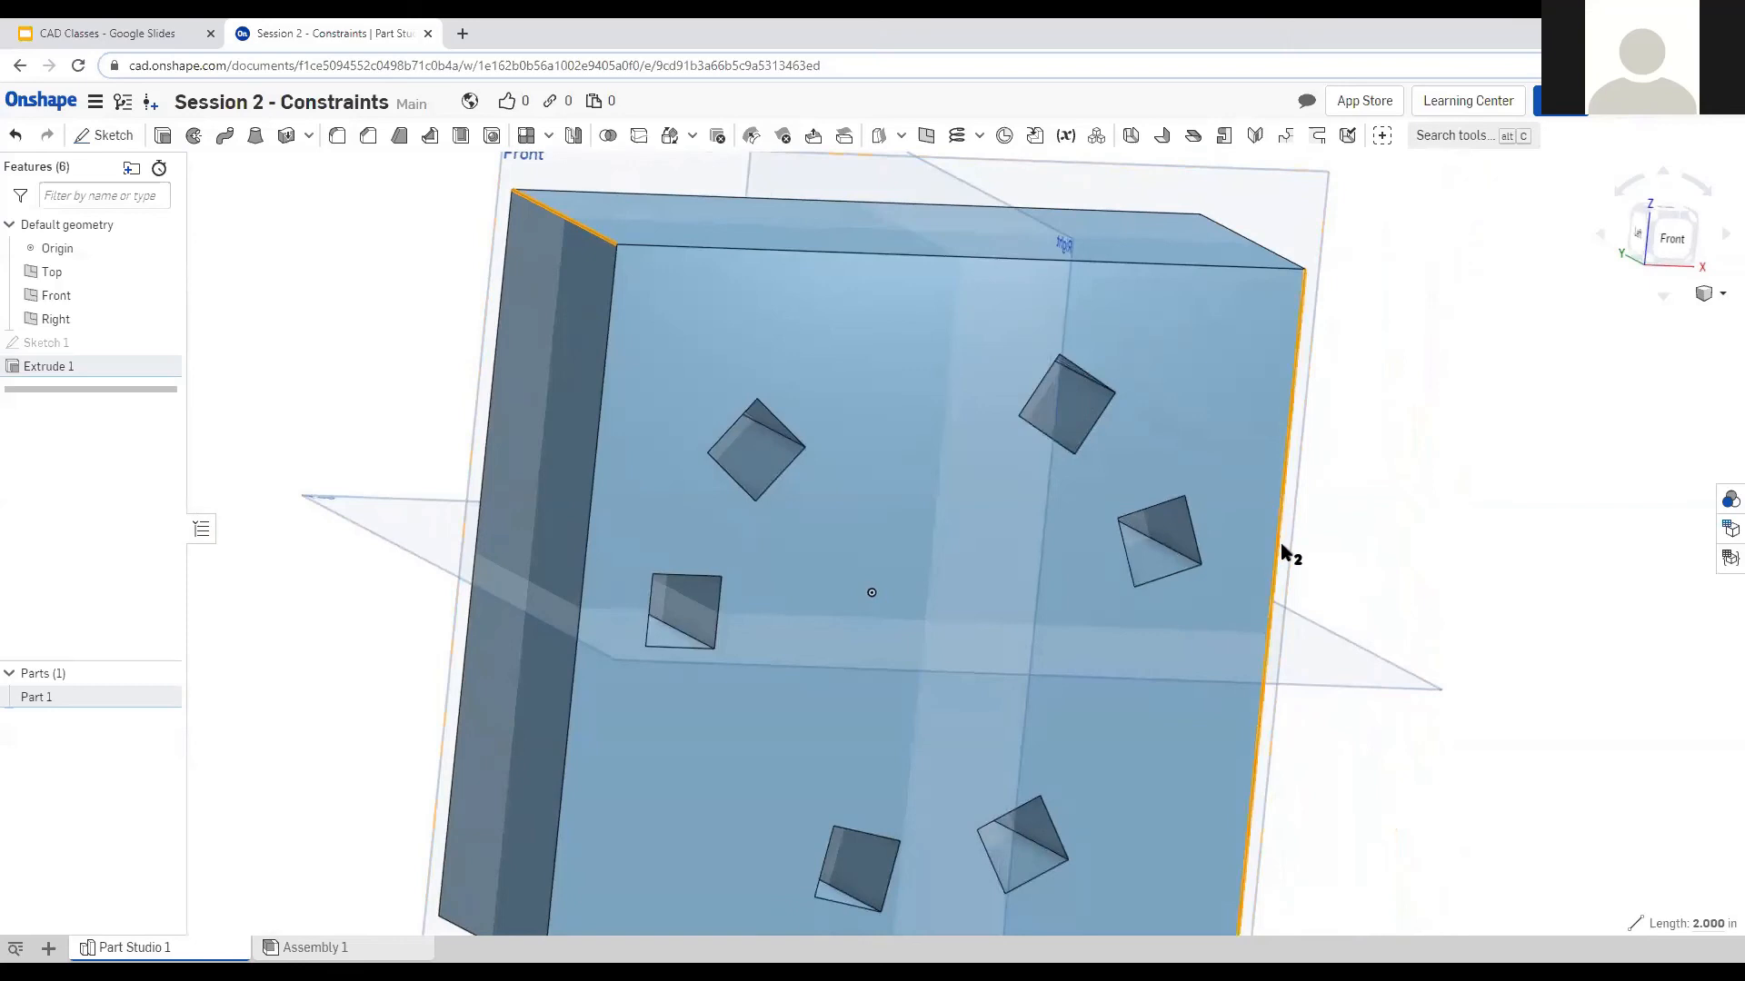
right_click_drag(1388, 621, 1379, 622)
scroll(1431, 534, "up", 2)
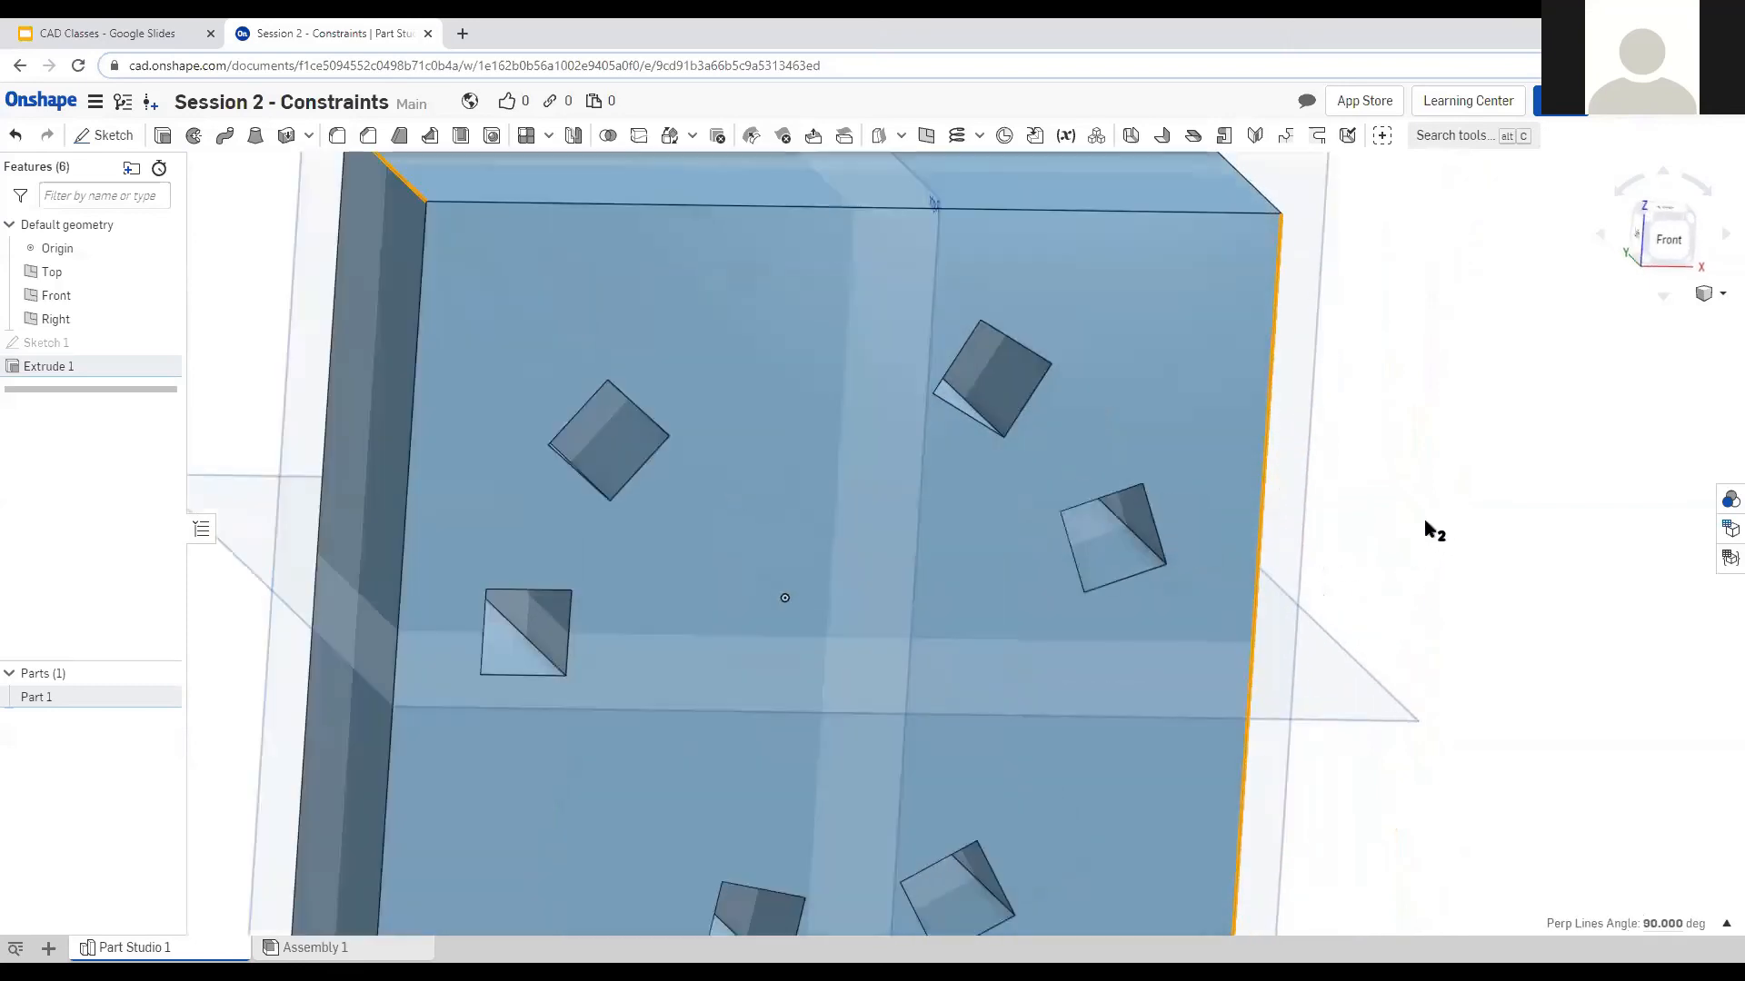
scroll(1399, 551, "down", 3)
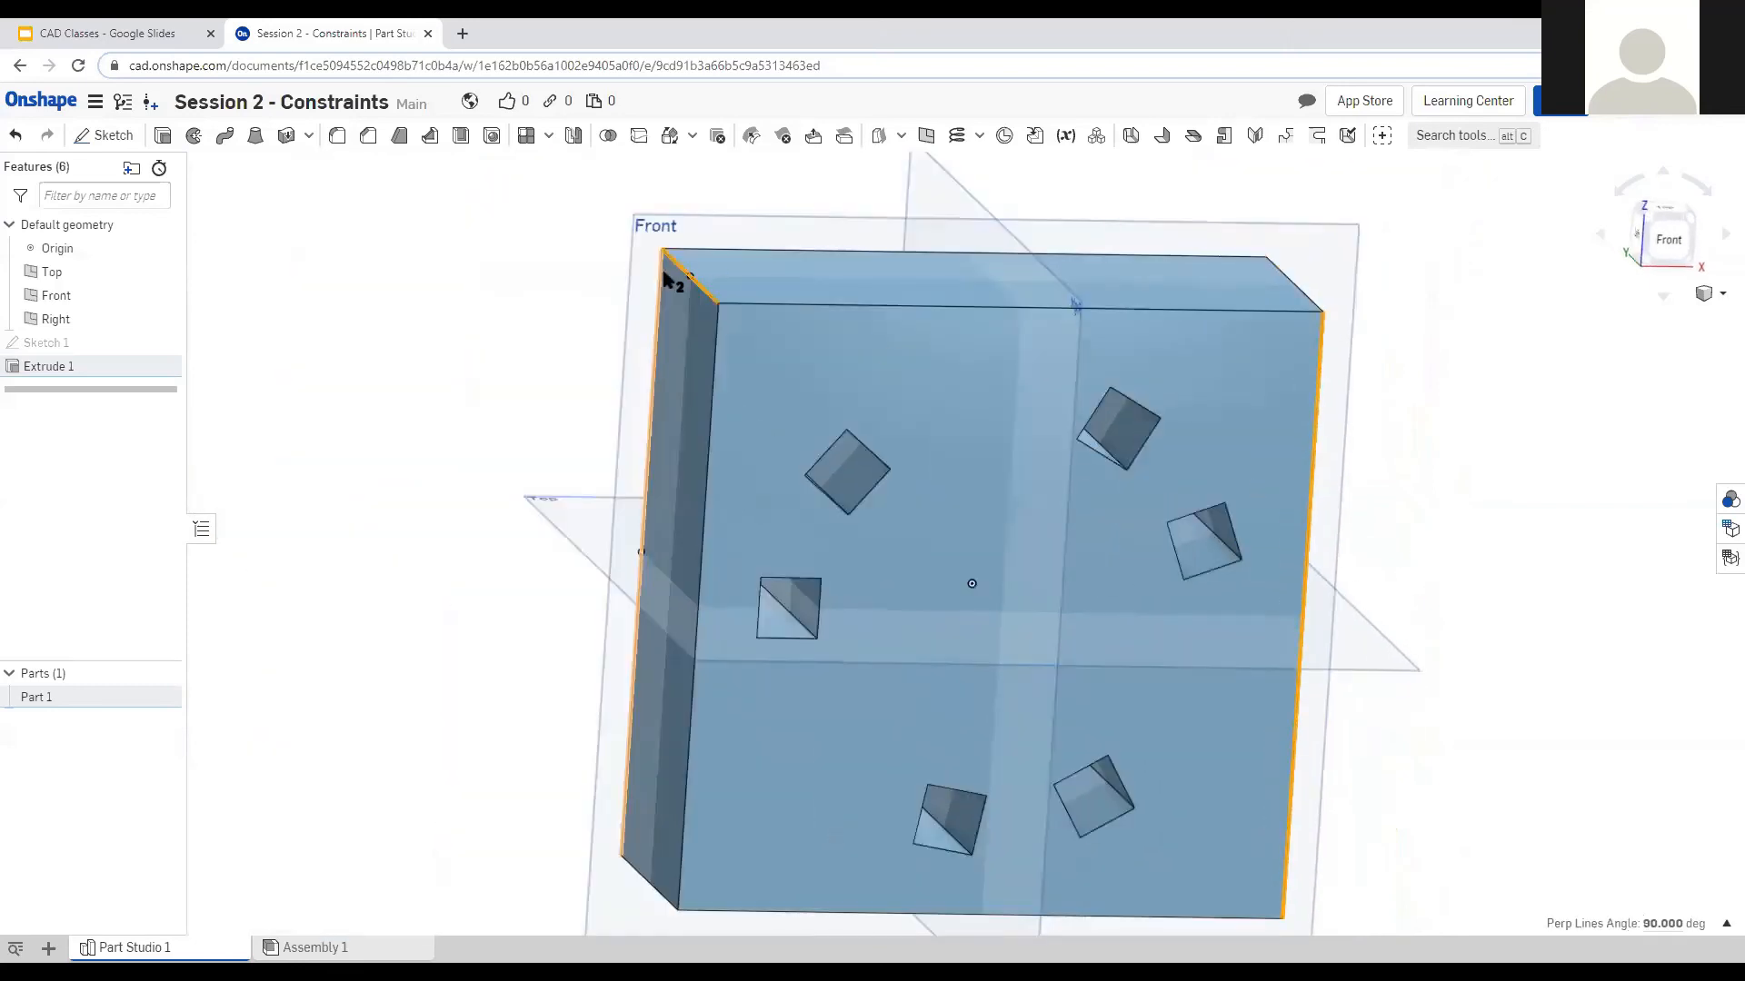
left_click(530, 351)
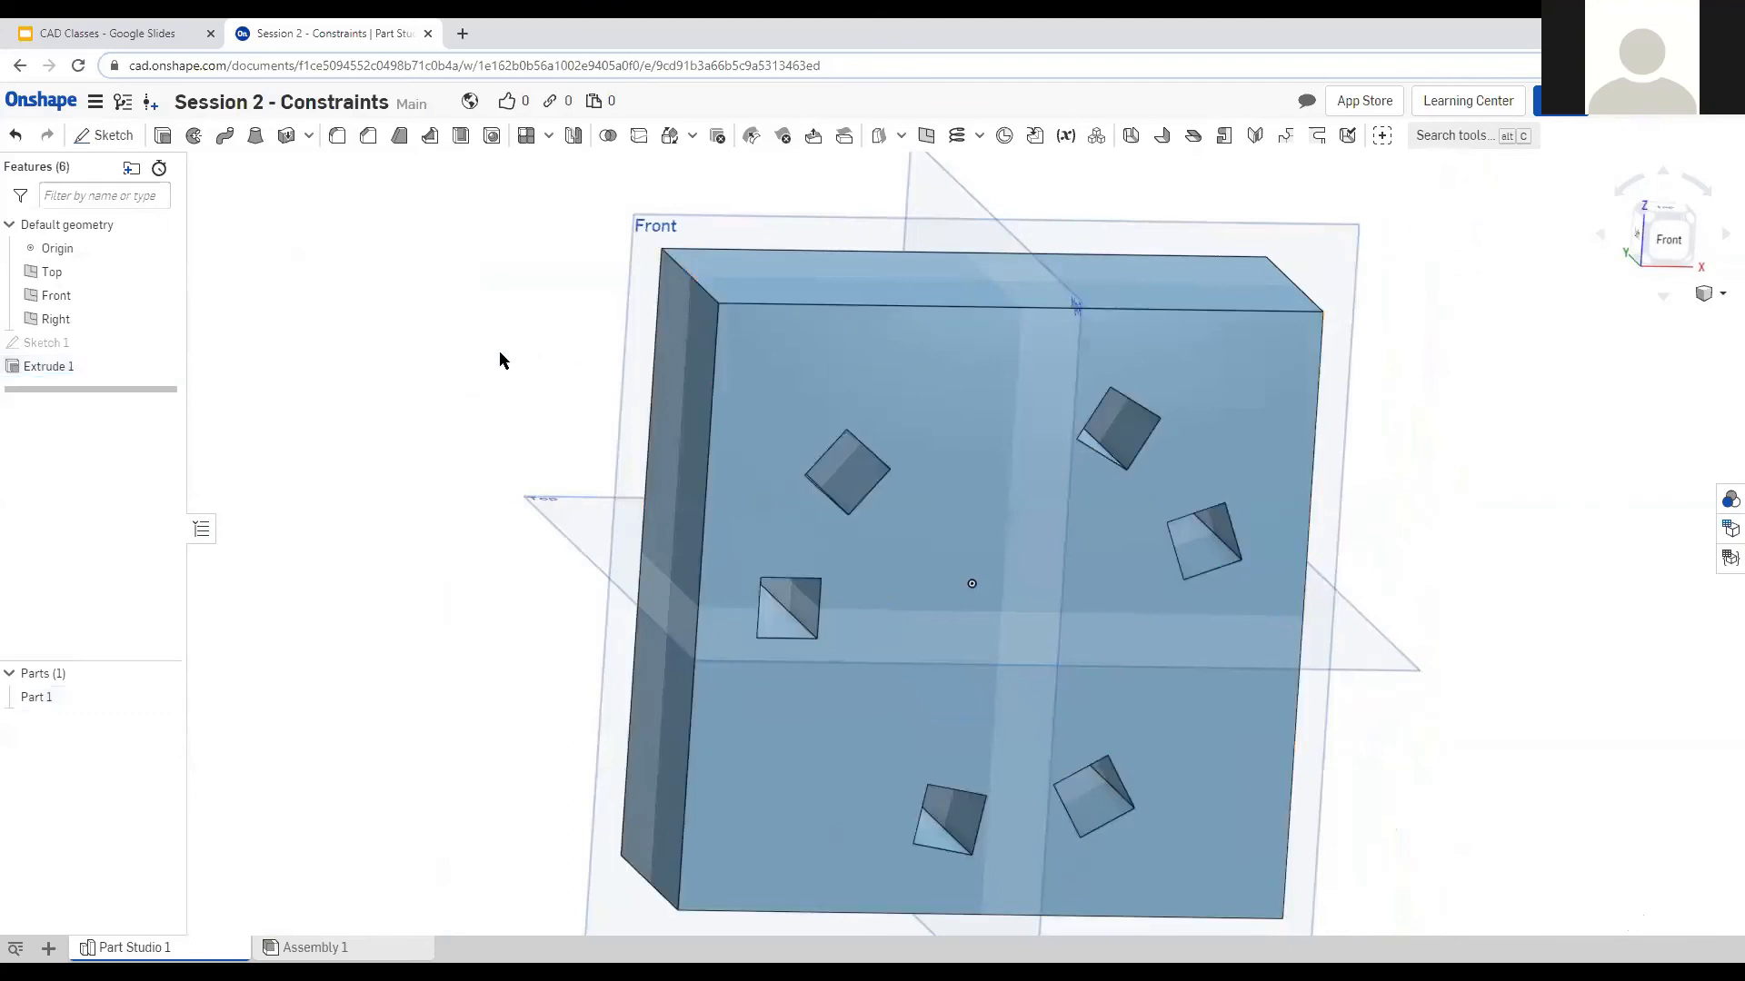
left_click(1316, 447)
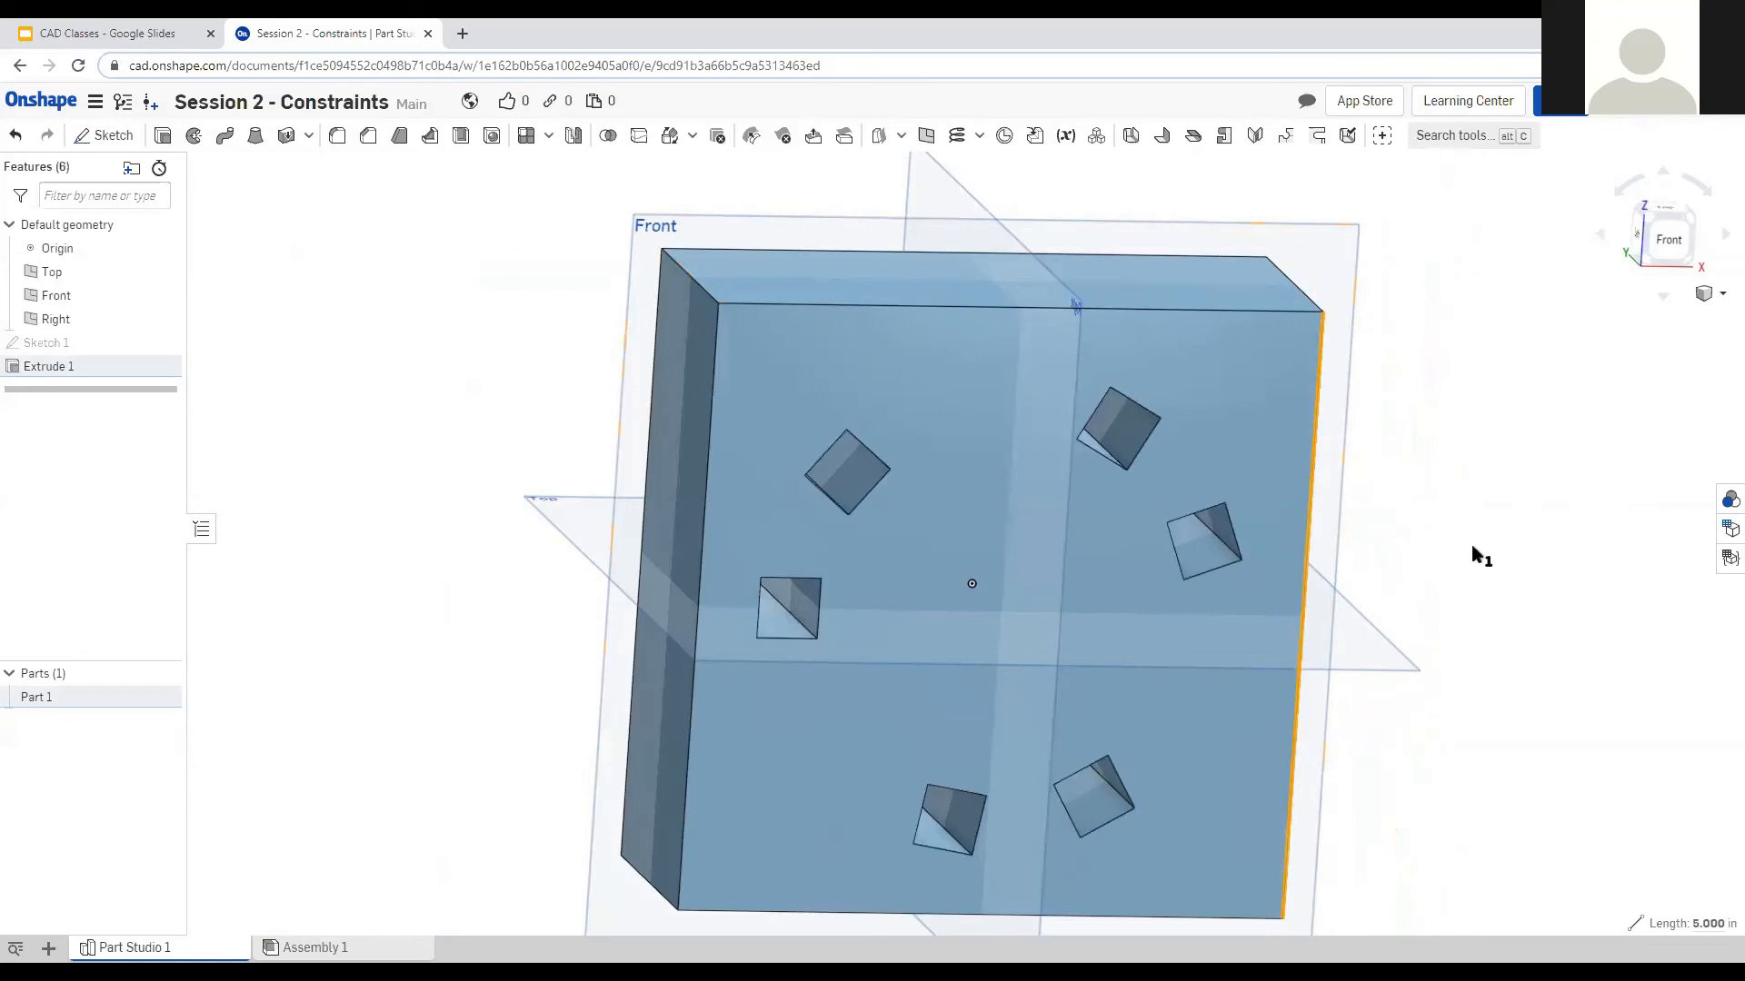
scroll(1474, 556, "up", 1)
scroll(1474, 556, "down", 2)
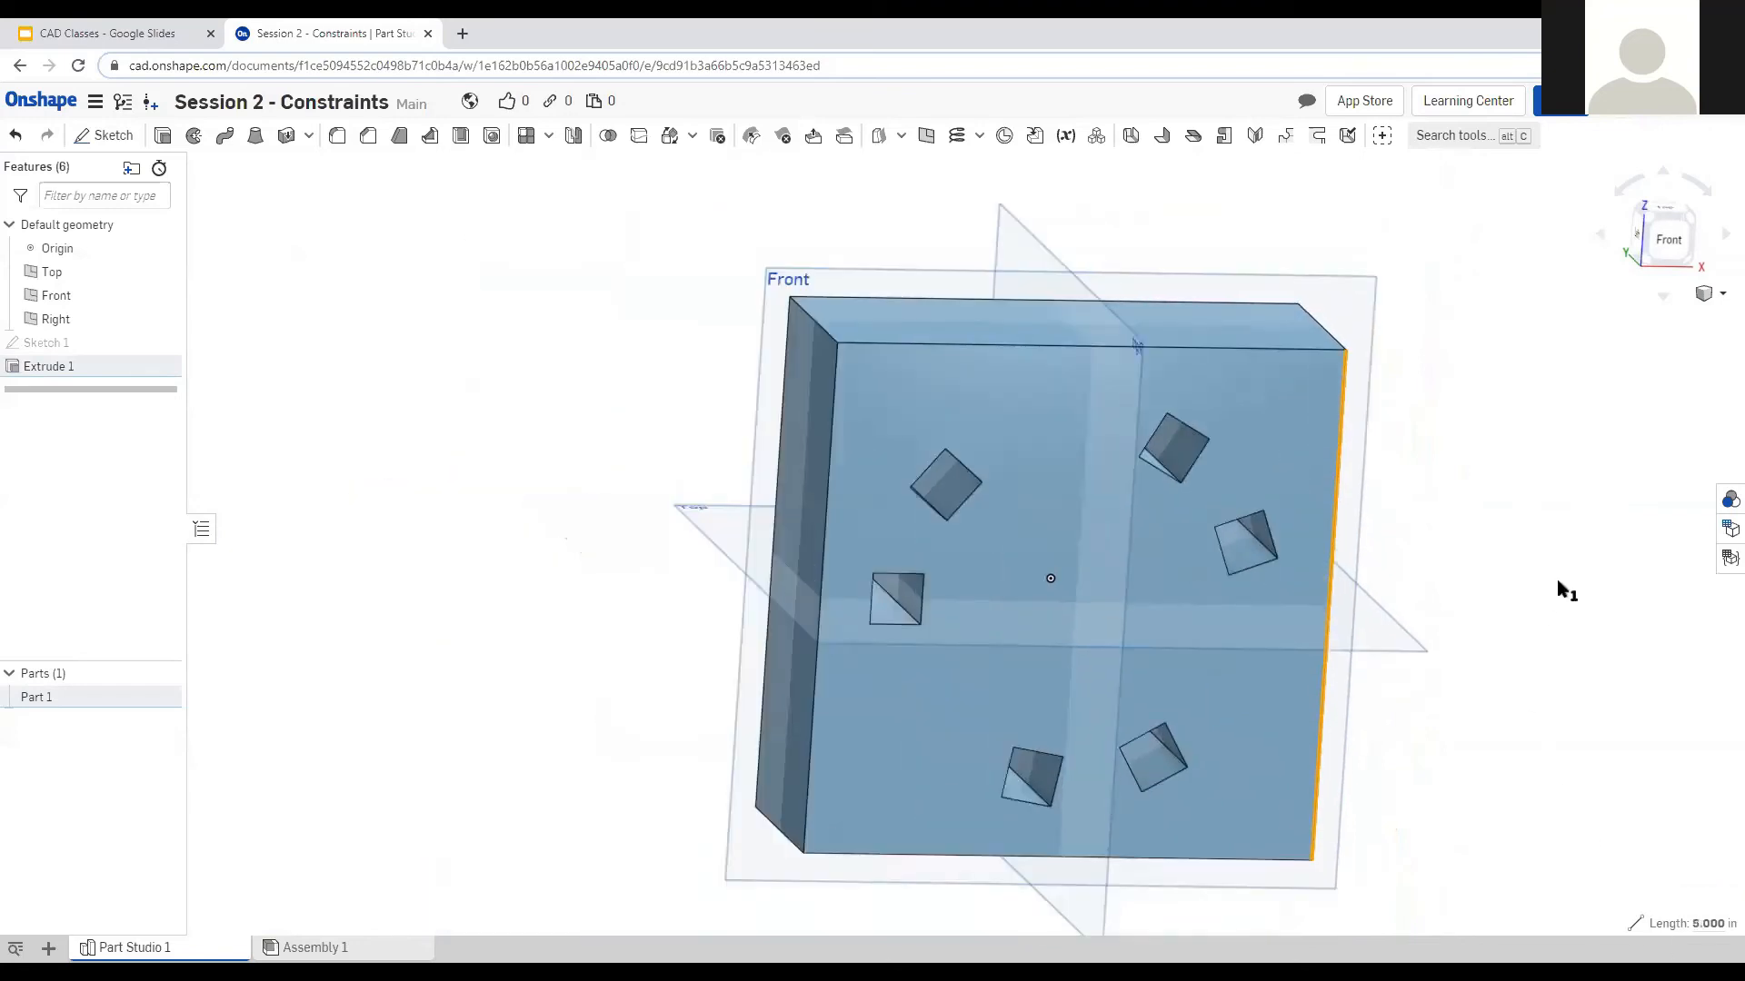
scroll(1536, 604, "up", 2)
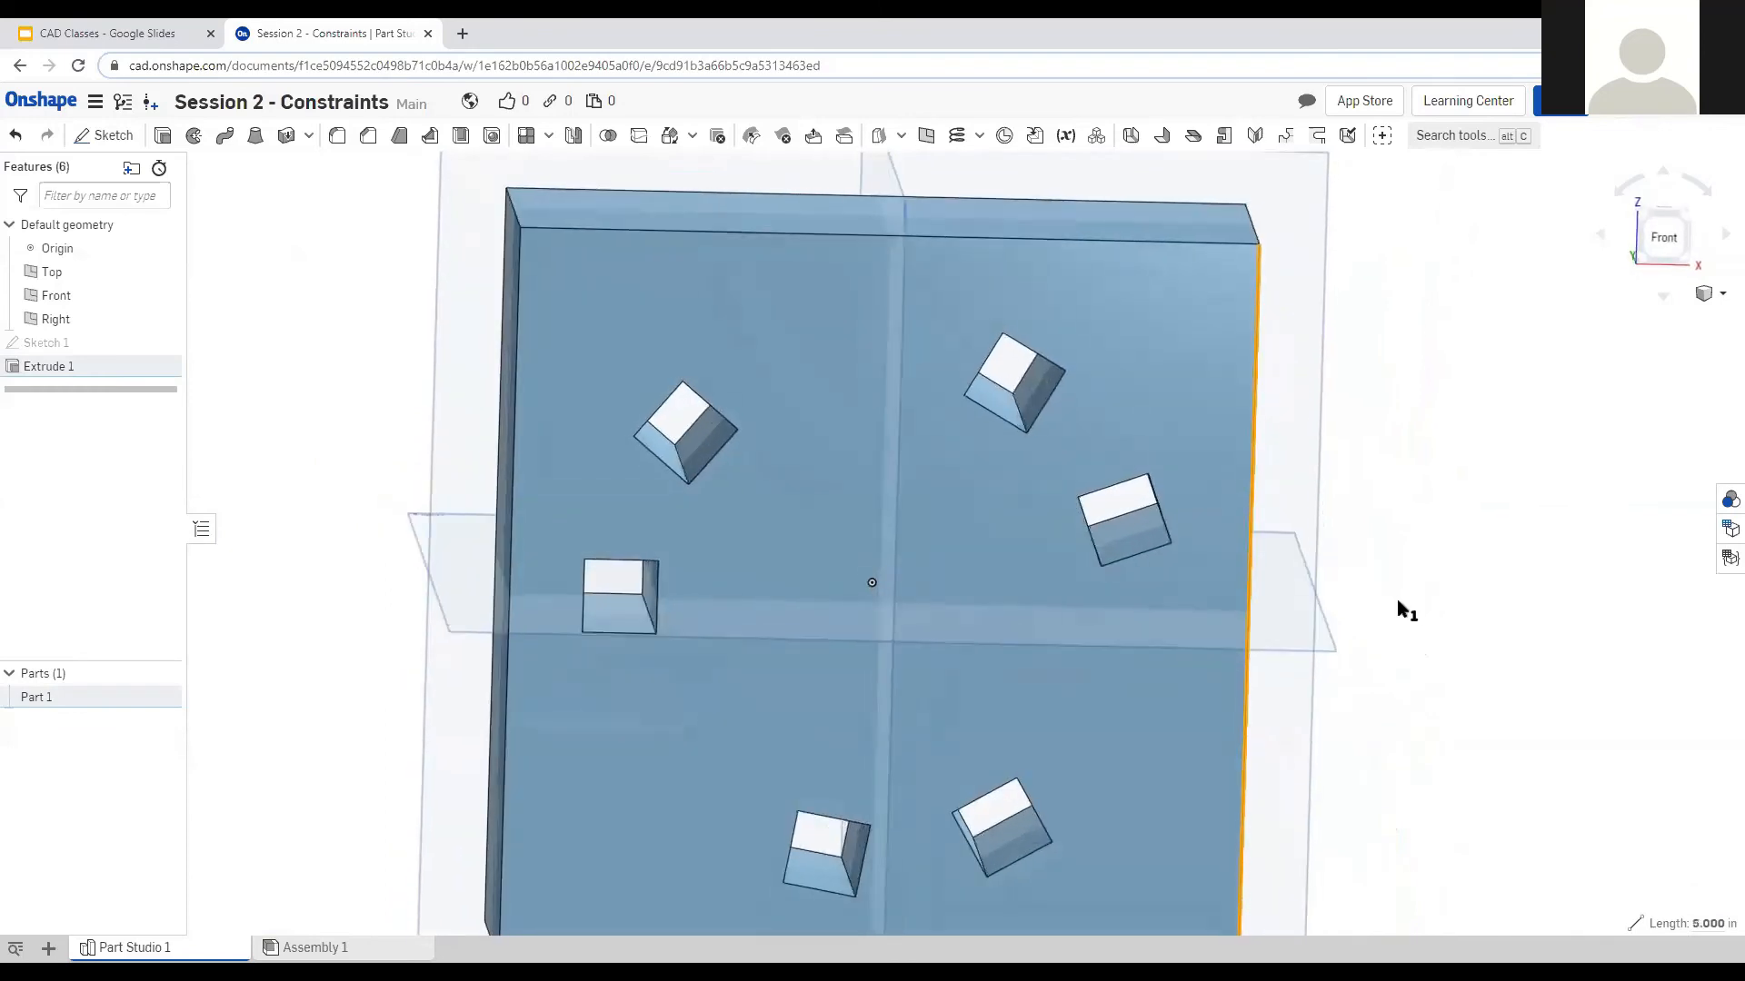
left_click(1171, 544)
mouse_move(1639, 931)
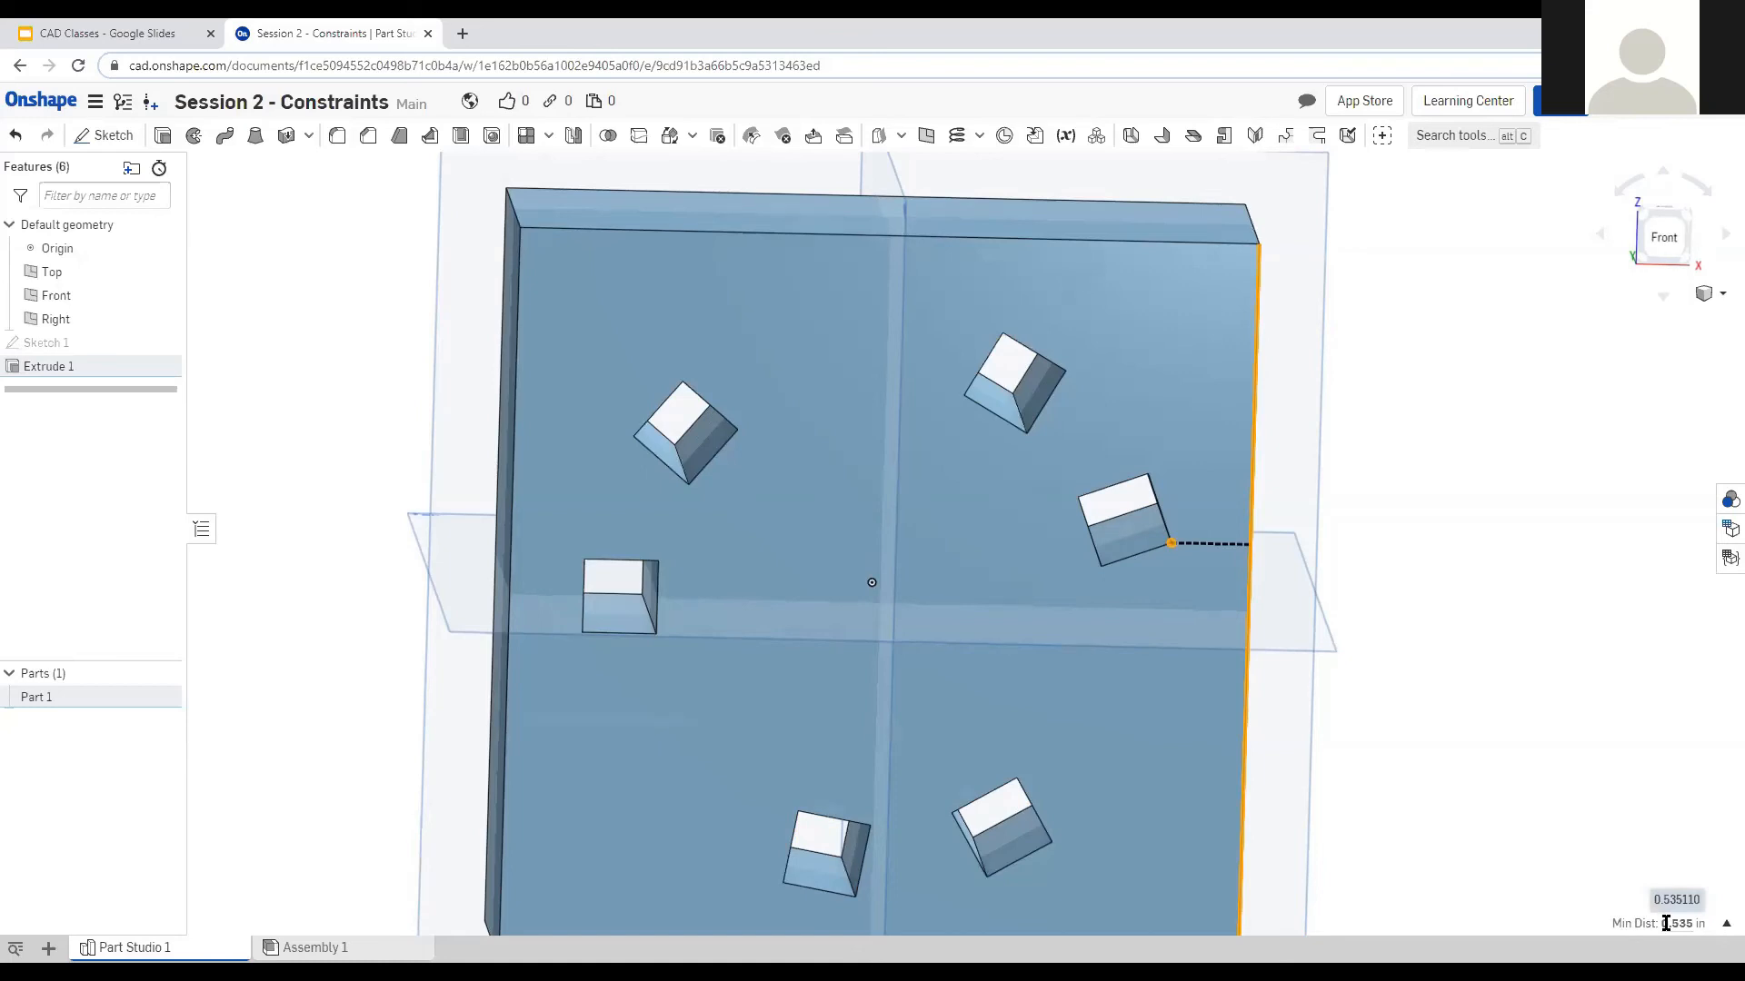
Reselect the plate's right edge for measuring and snap to the front view.
left_click(1441, 615)
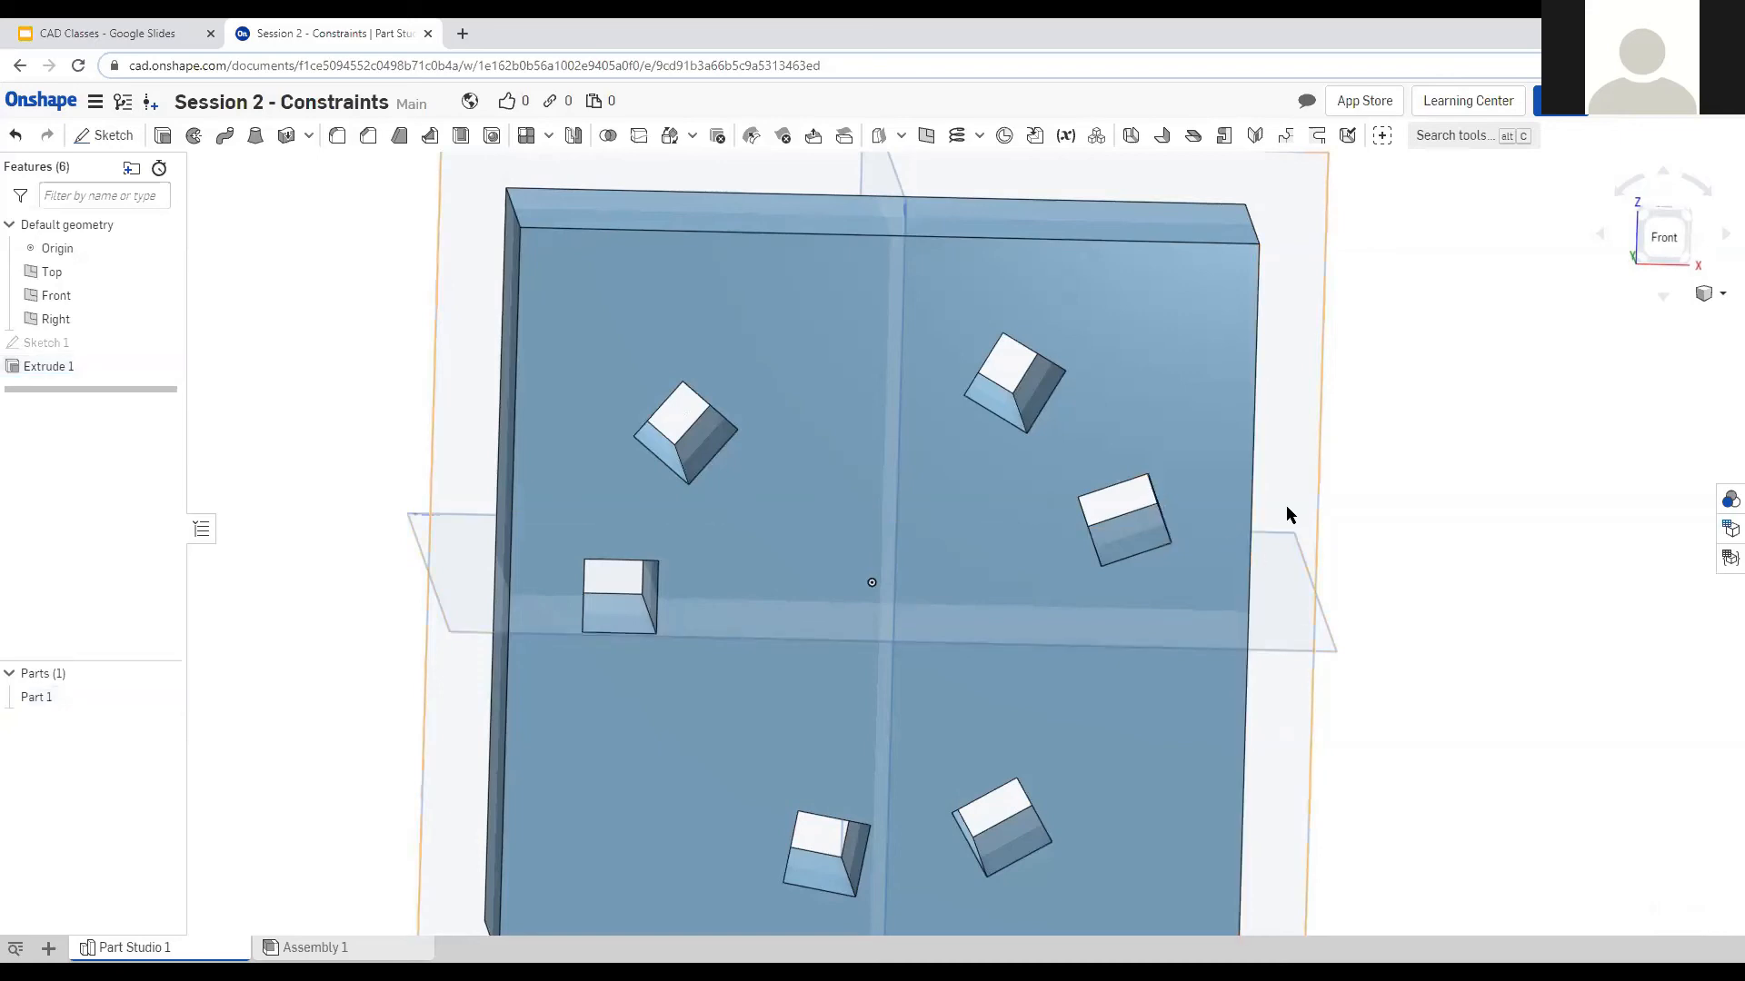
right_click_drag(1284, 505, 1212, 501)
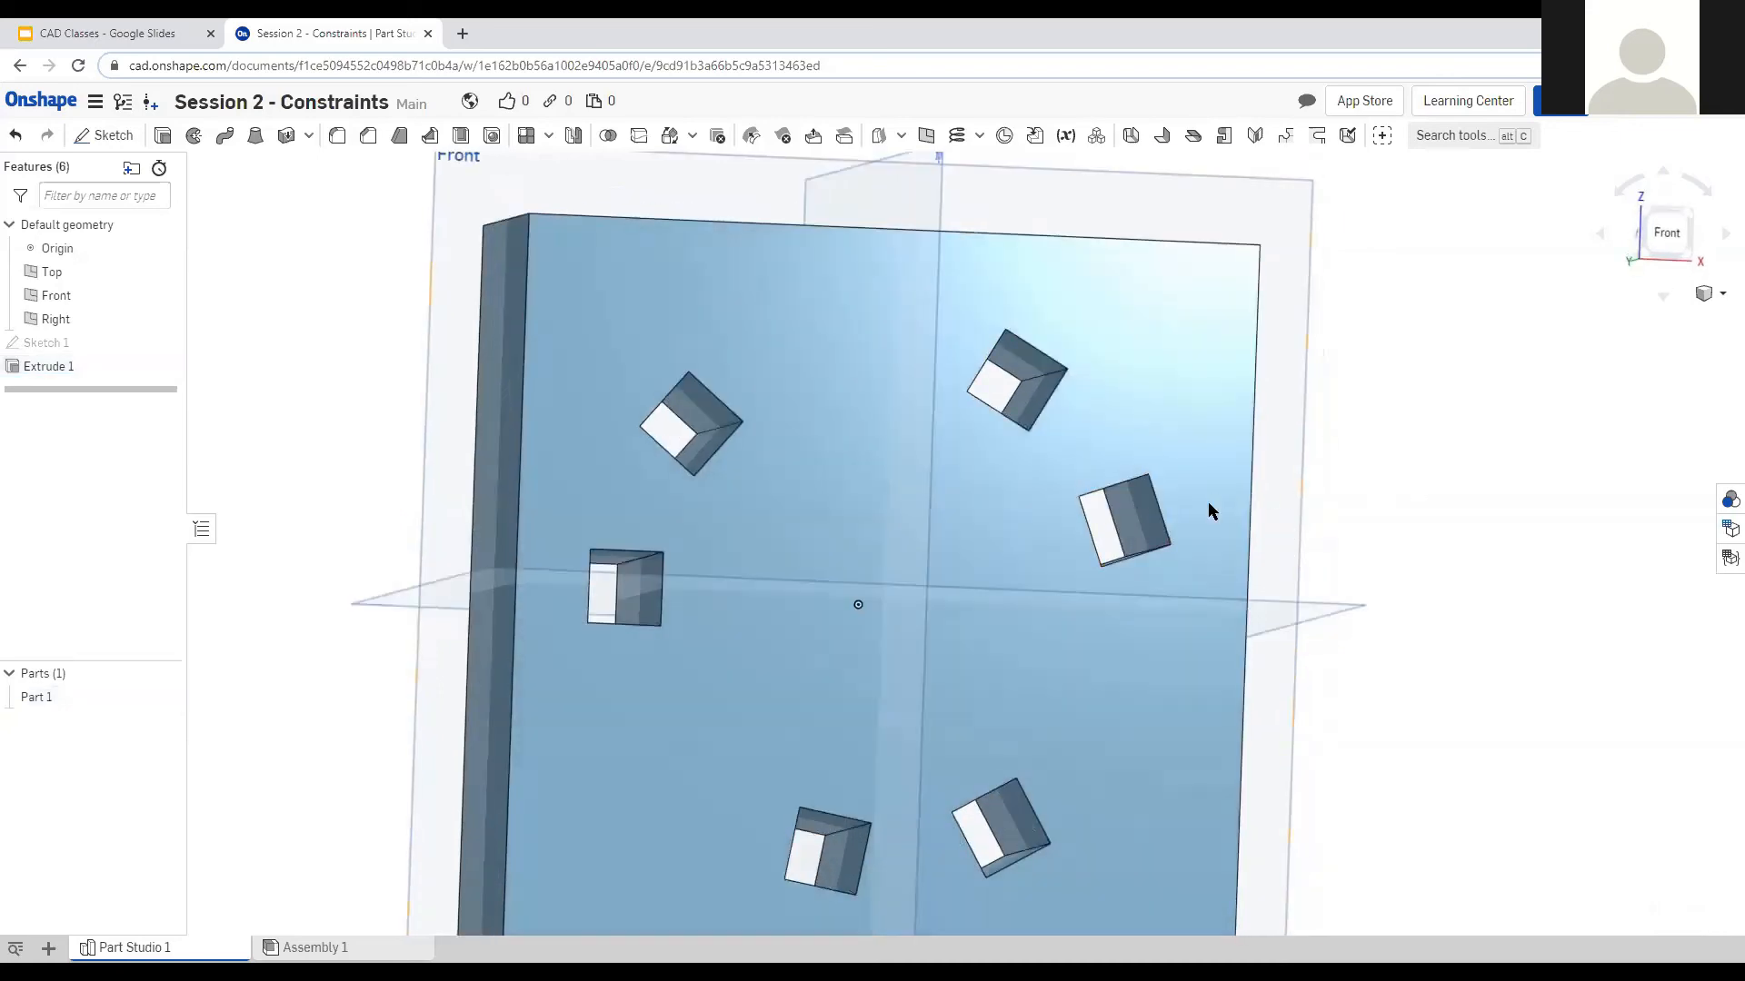
left_click(1209, 491)
left_click(1247, 502)
mouse_move(1406, 507)
right_mouse_down()
mouse_move(1383, 533)
mouse_move(1412, 515)
mouse_move(1402, 537)
right_mouse_up()
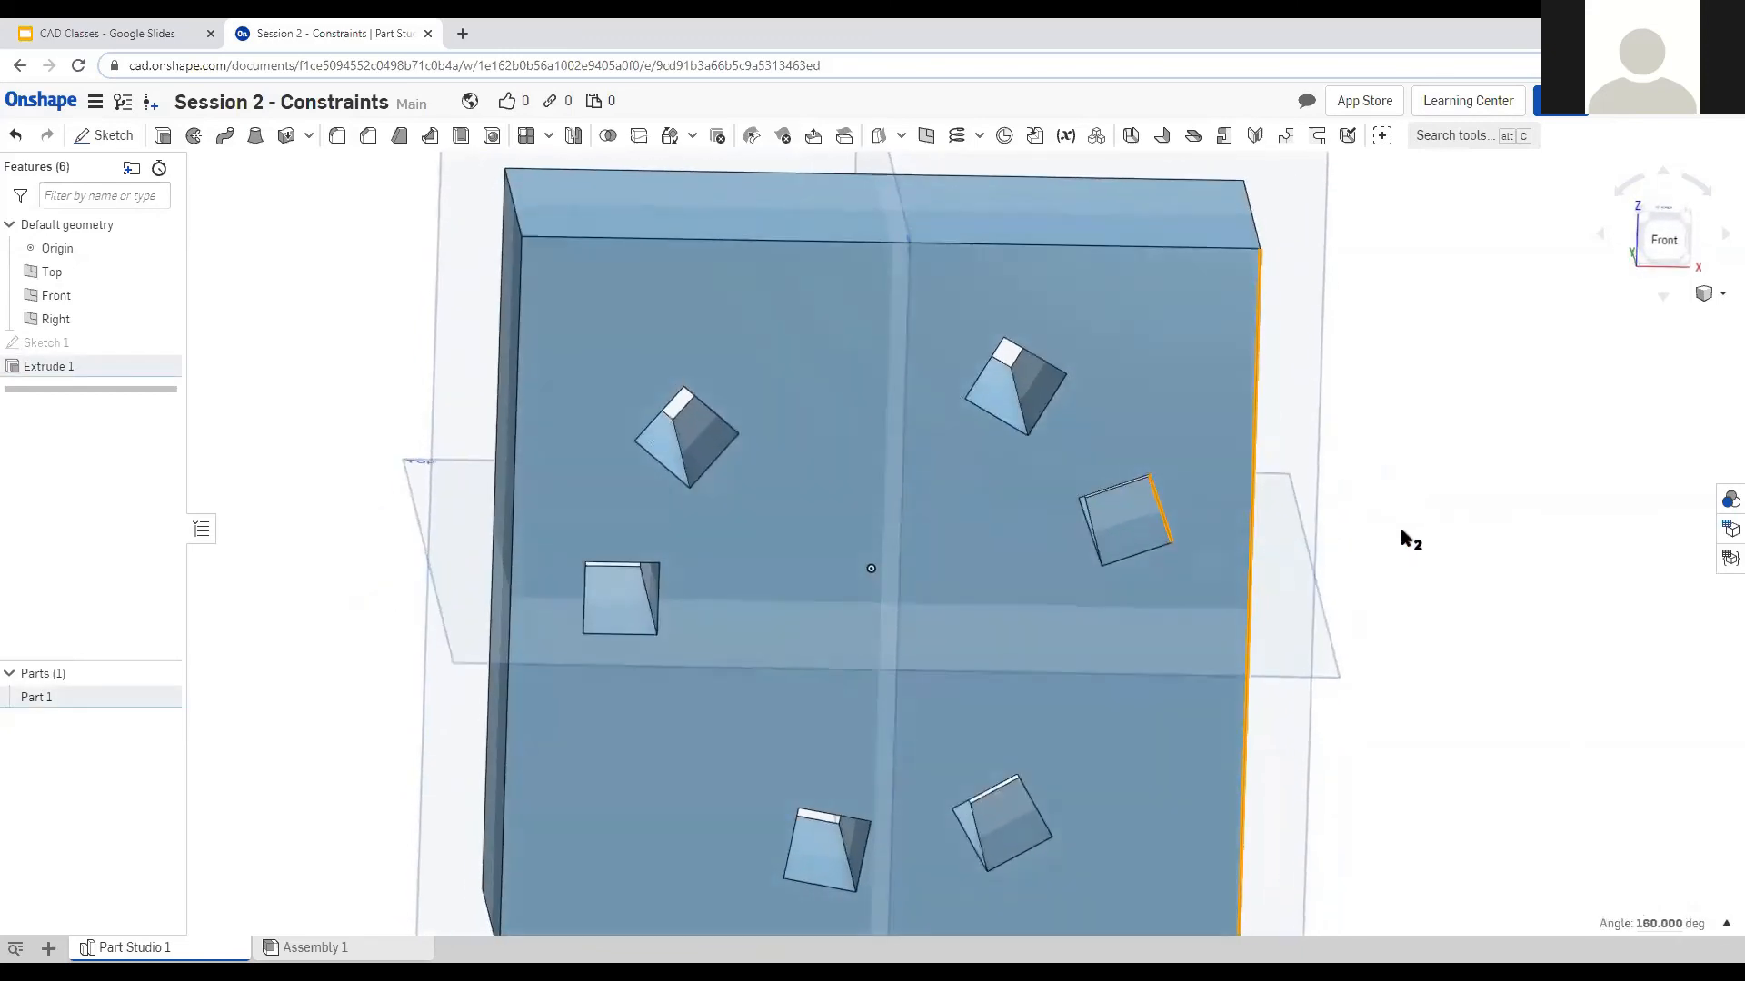
right_click_drag(1041, 249, 1258, 545)
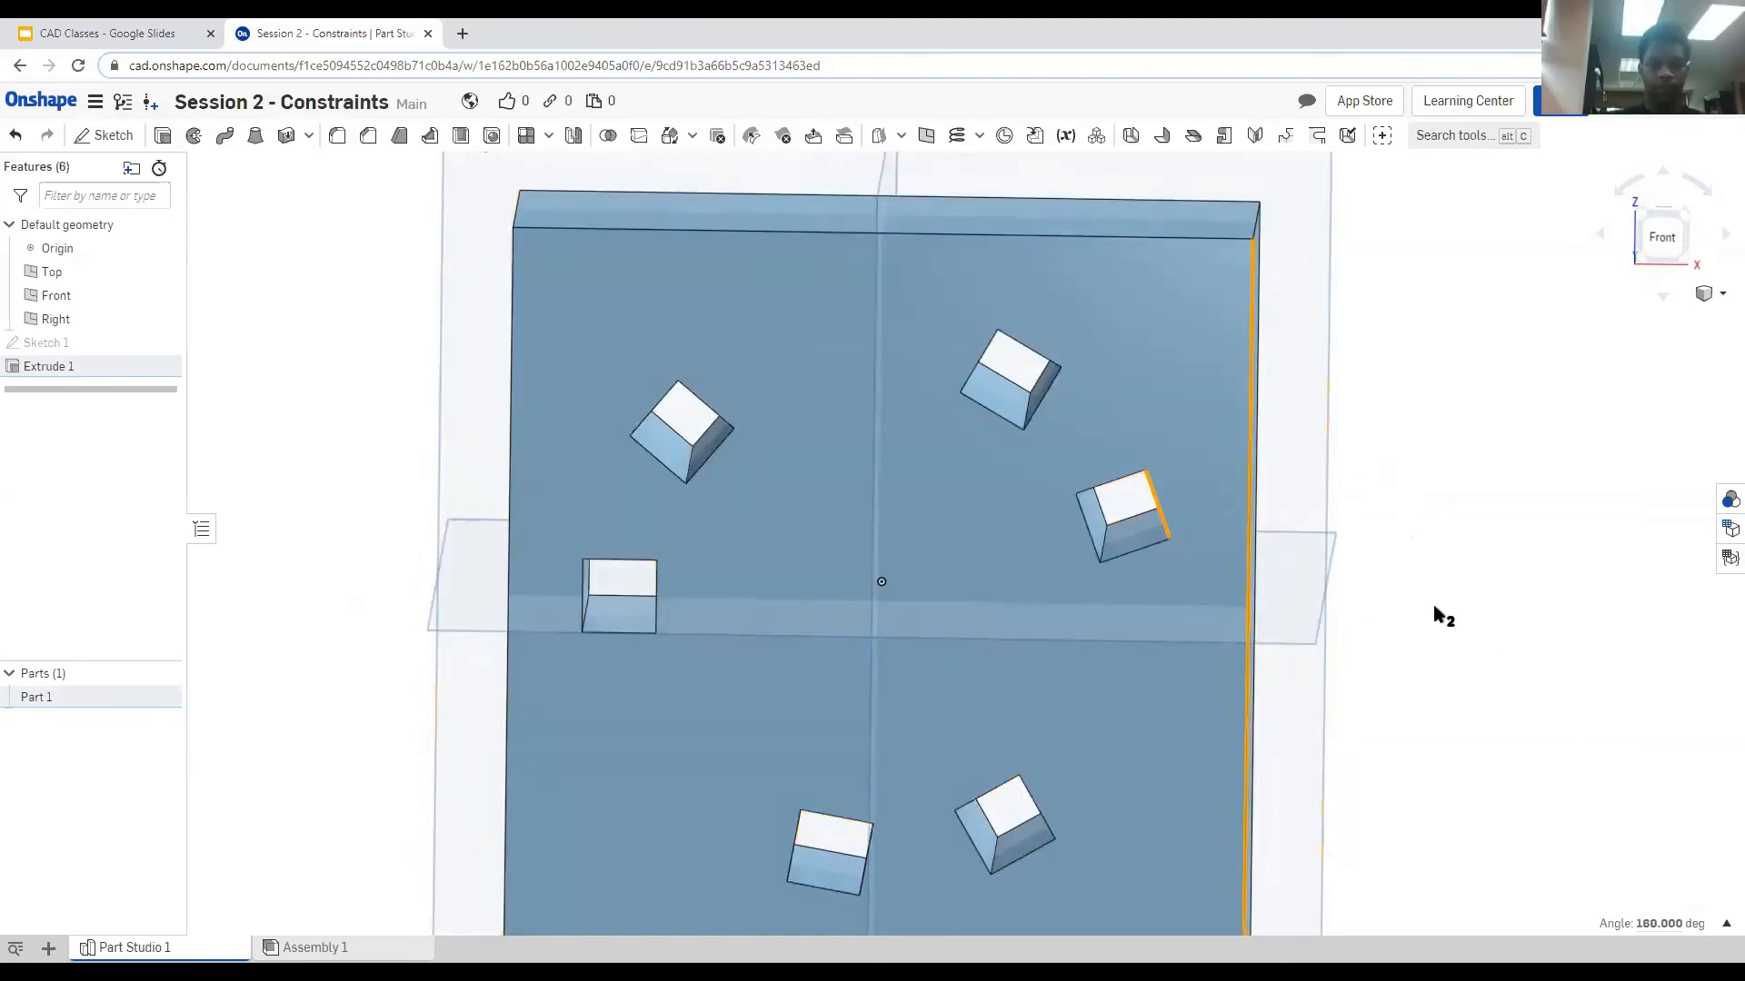
key("shift+1")
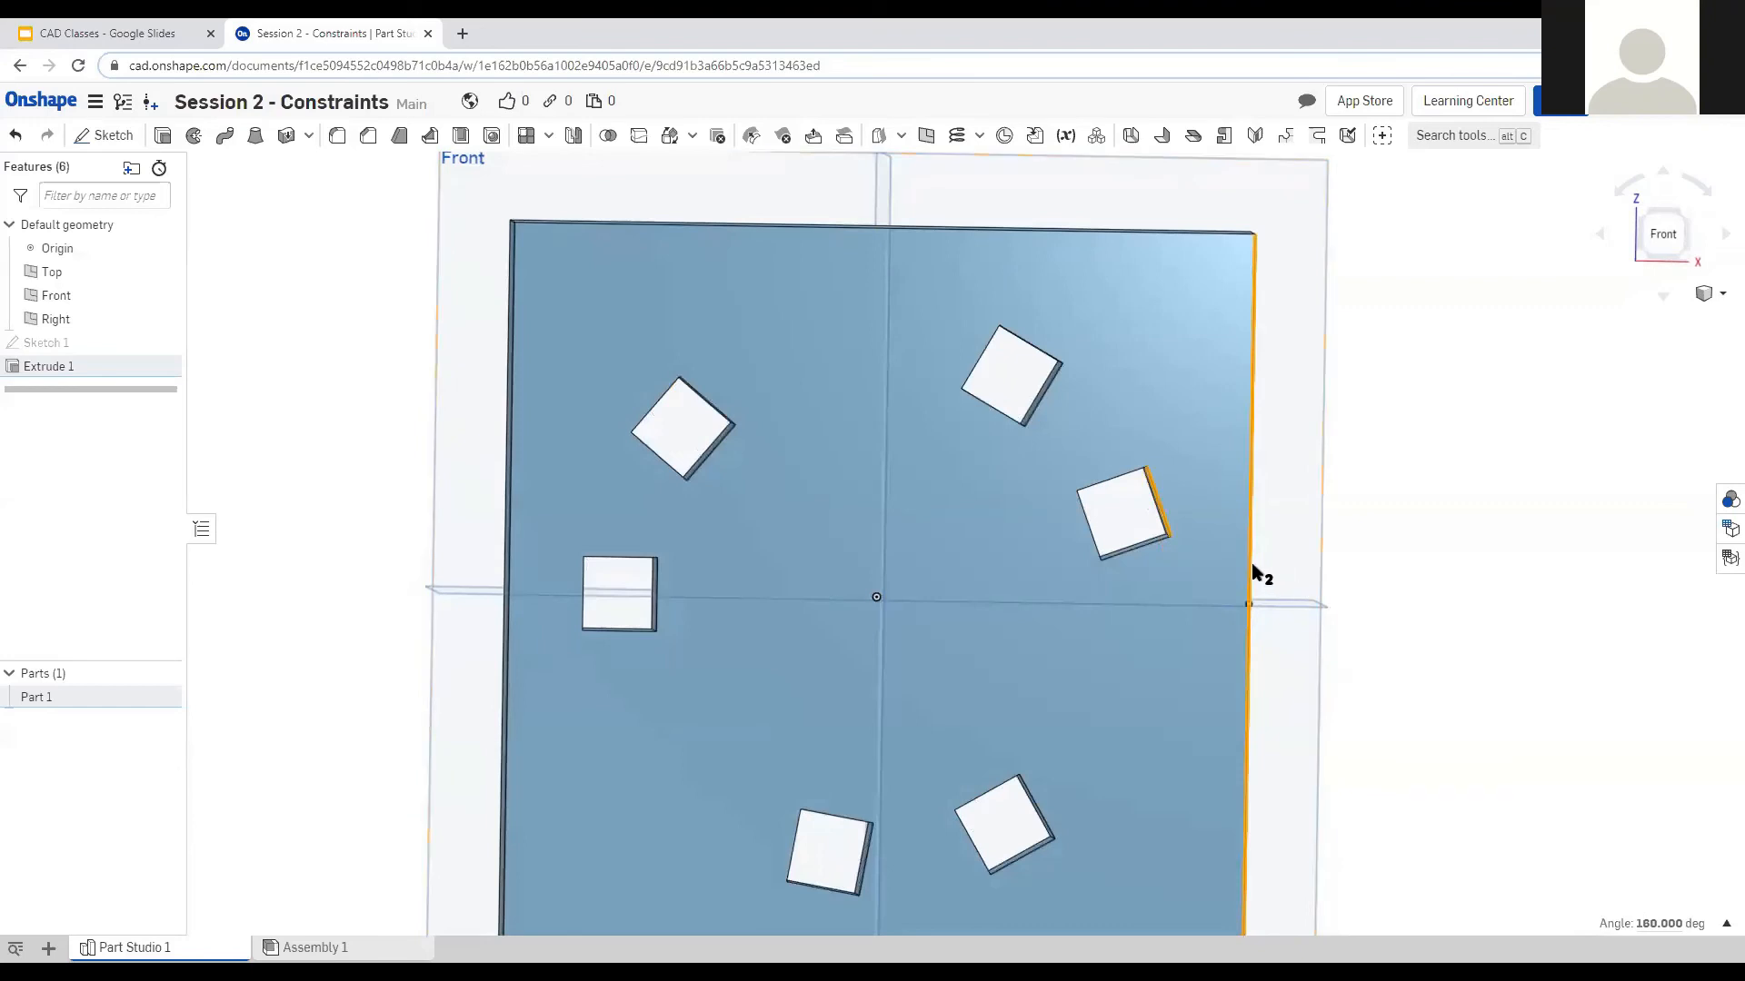
Expand the measurement readout to show Min Dist 0.535 in, DX, DY 0 and Length.
right_click_drag(1426, 596, 1284, 705)
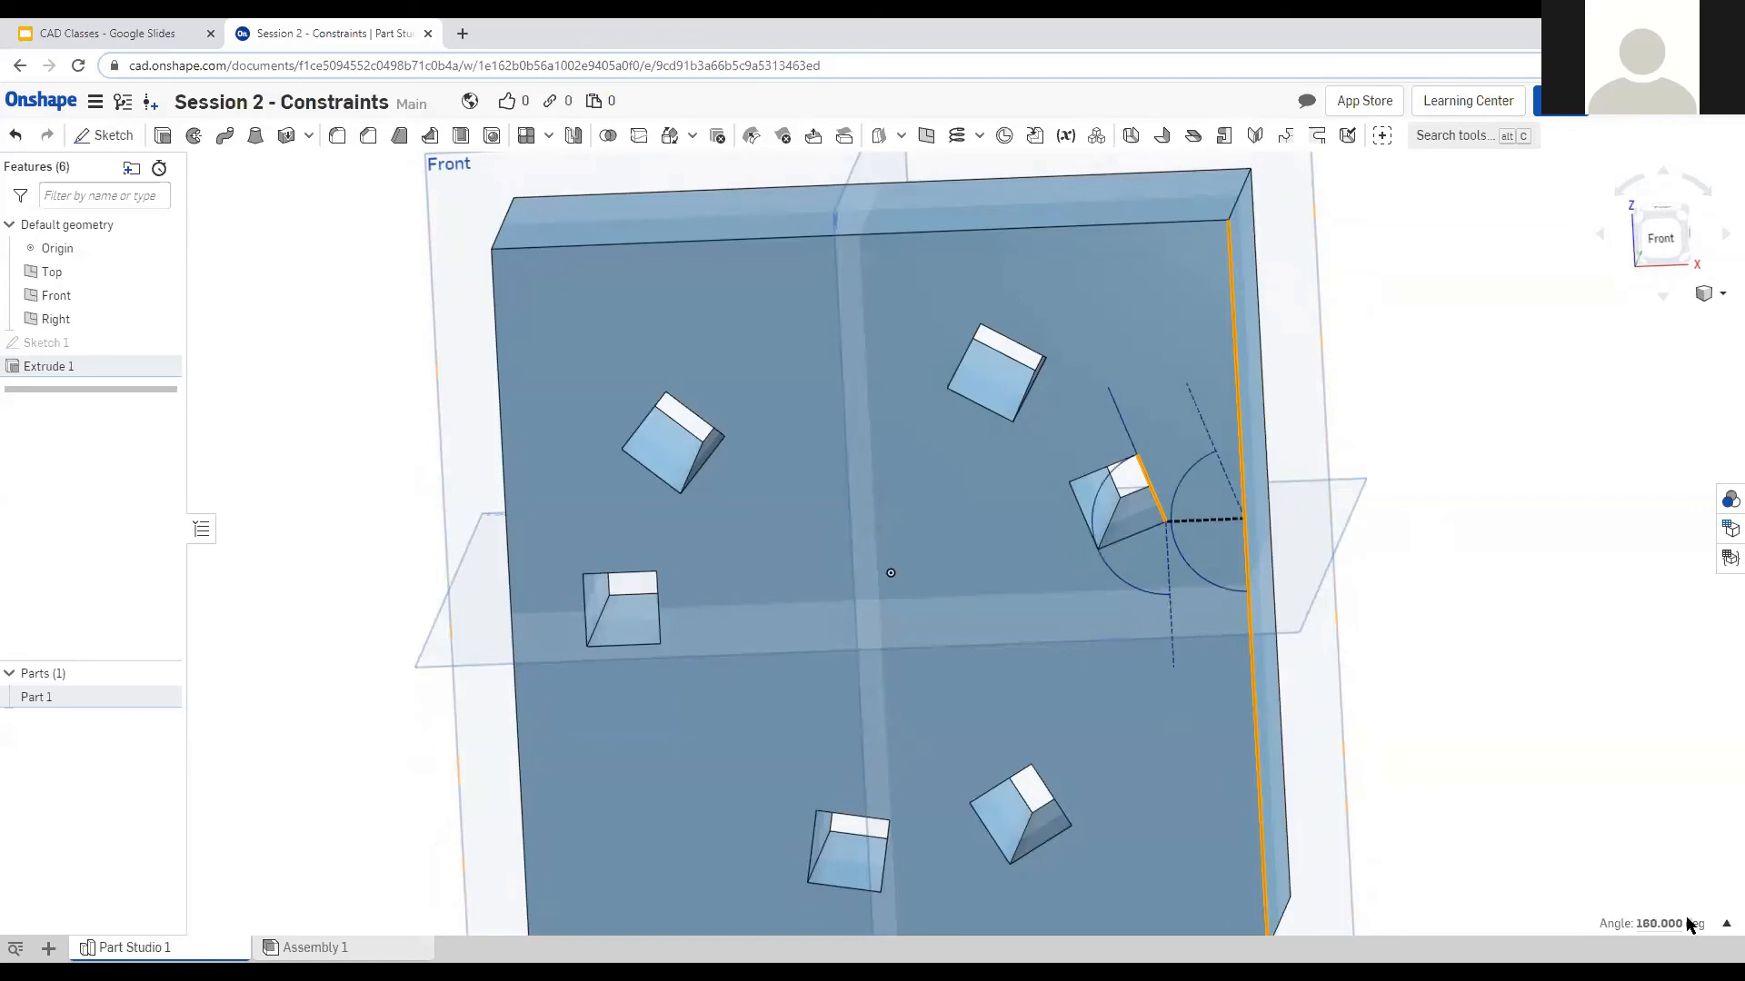
right_click_drag(1421, 760, 1438, 765)
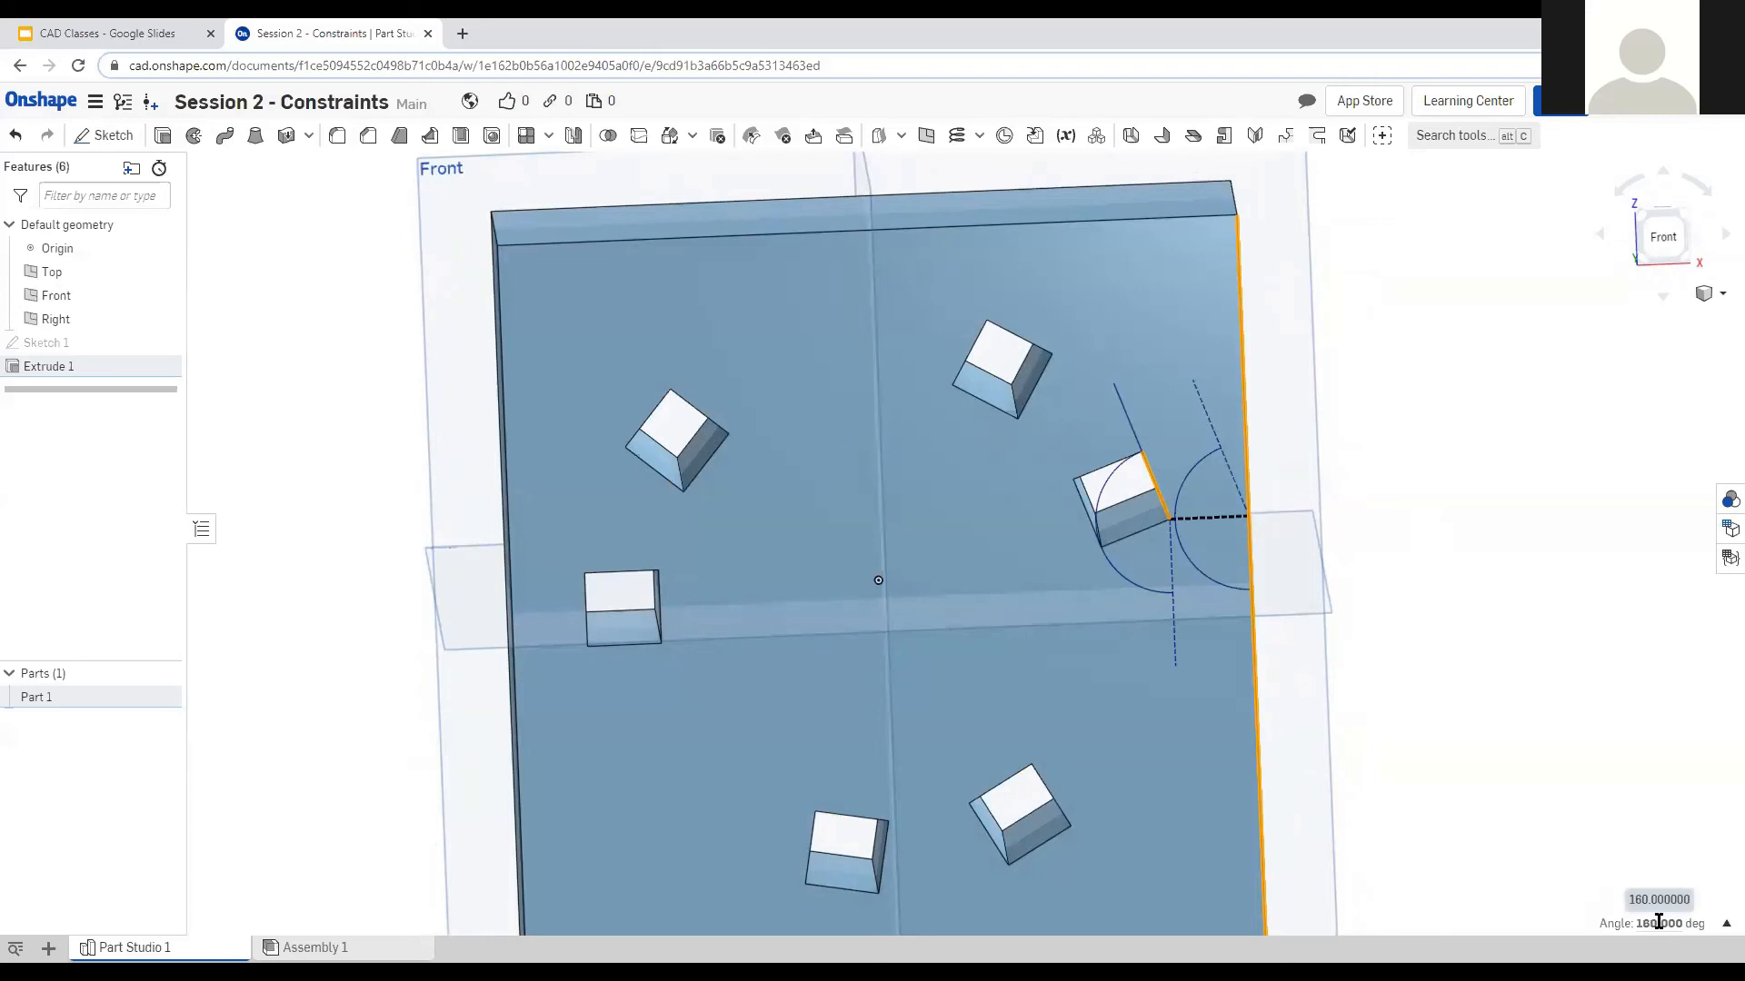
left_click(1726, 923)
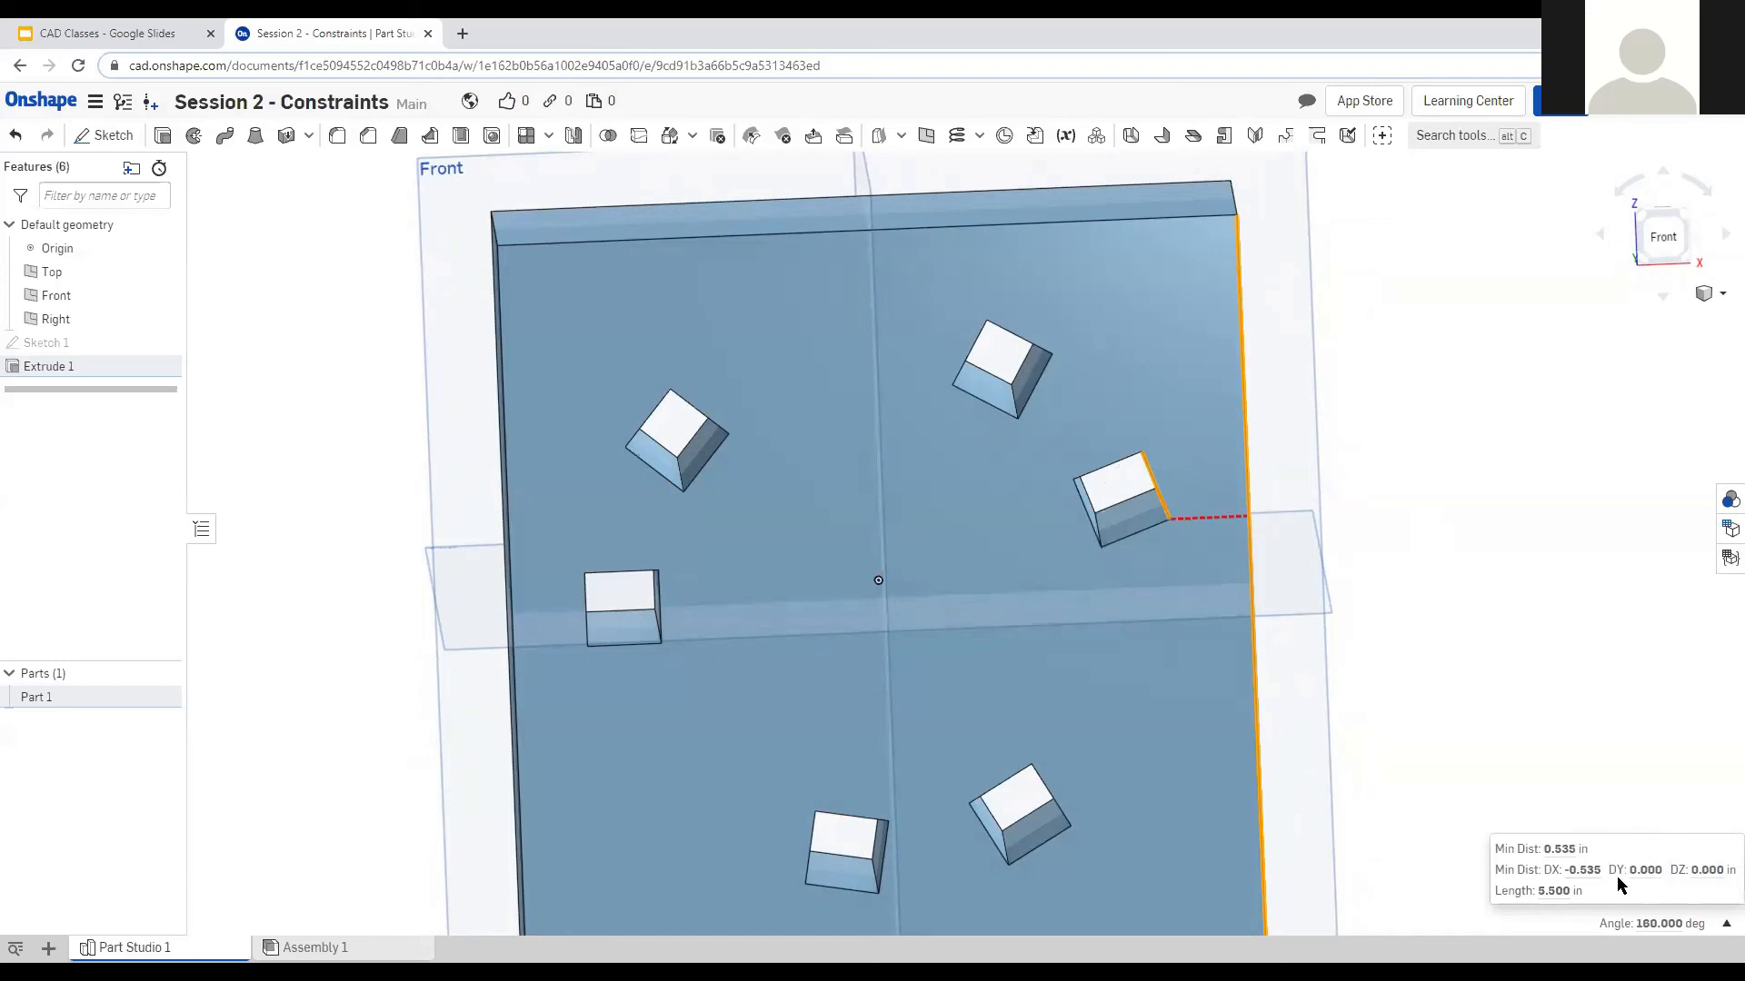
mouse_move(1582, 873)
mouse_move(1642, 868)
mouse_move(1544, 895)
left_click(1407, 618)
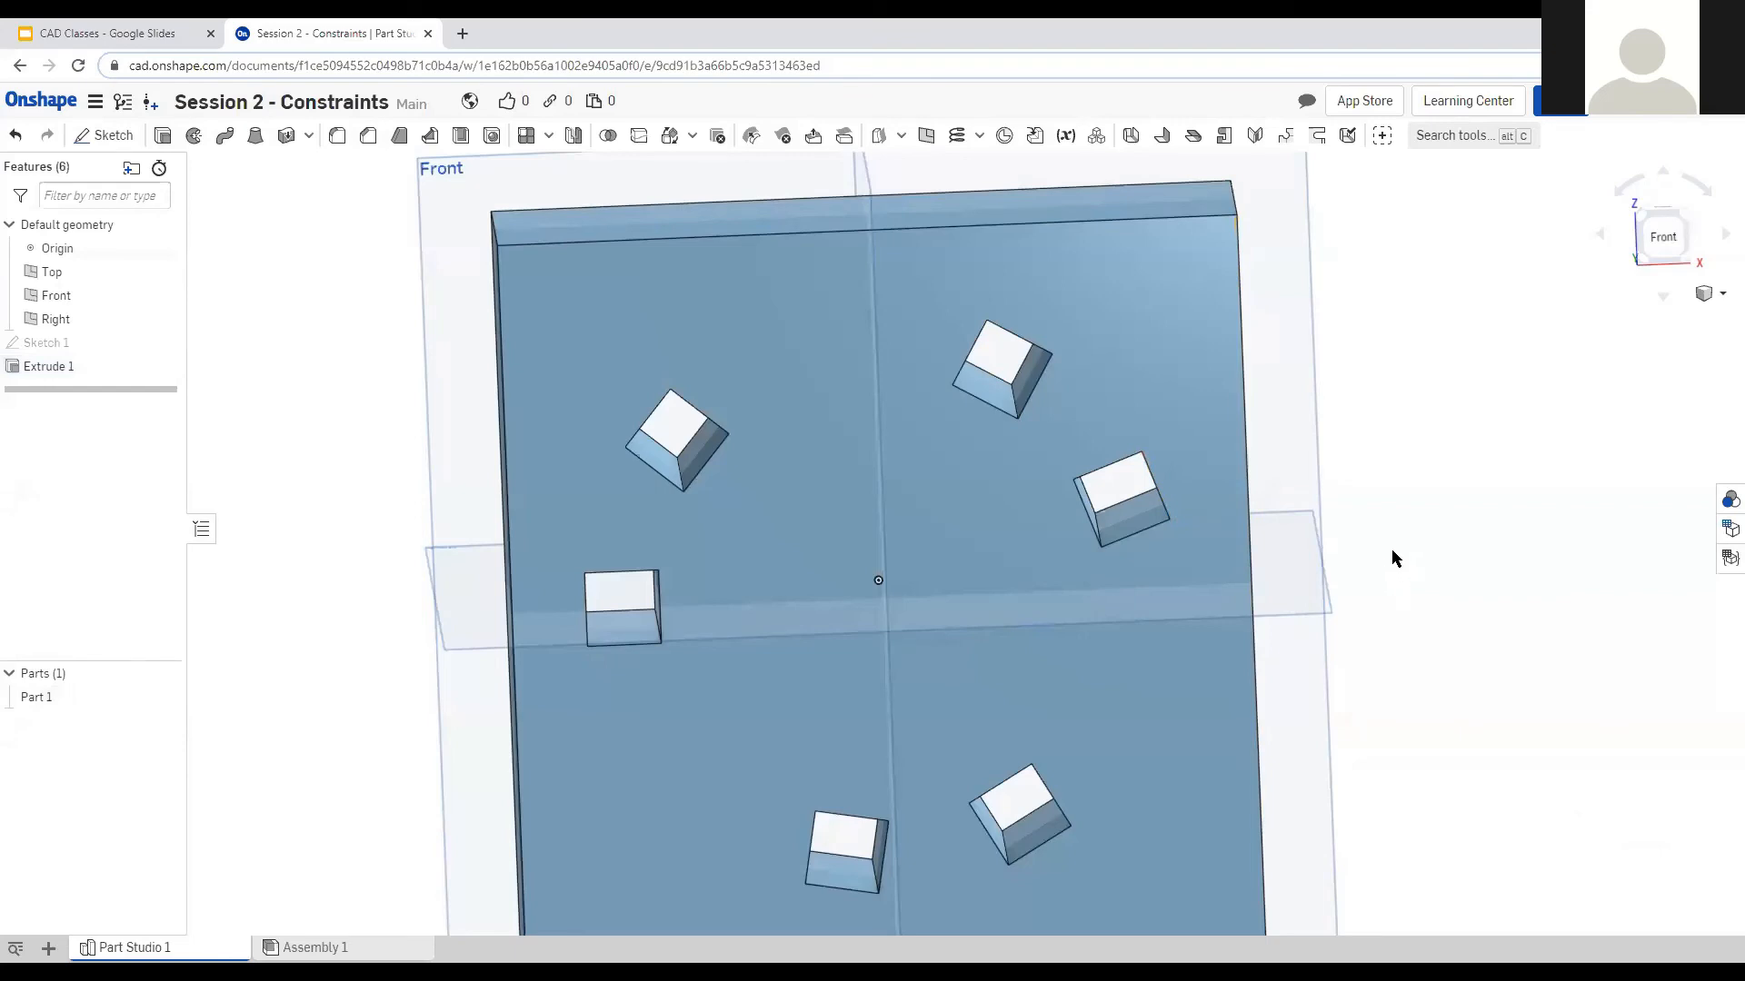
right_click_drag(1343, 570, 1143, 636)
scroll(954, 401, "down", 3)
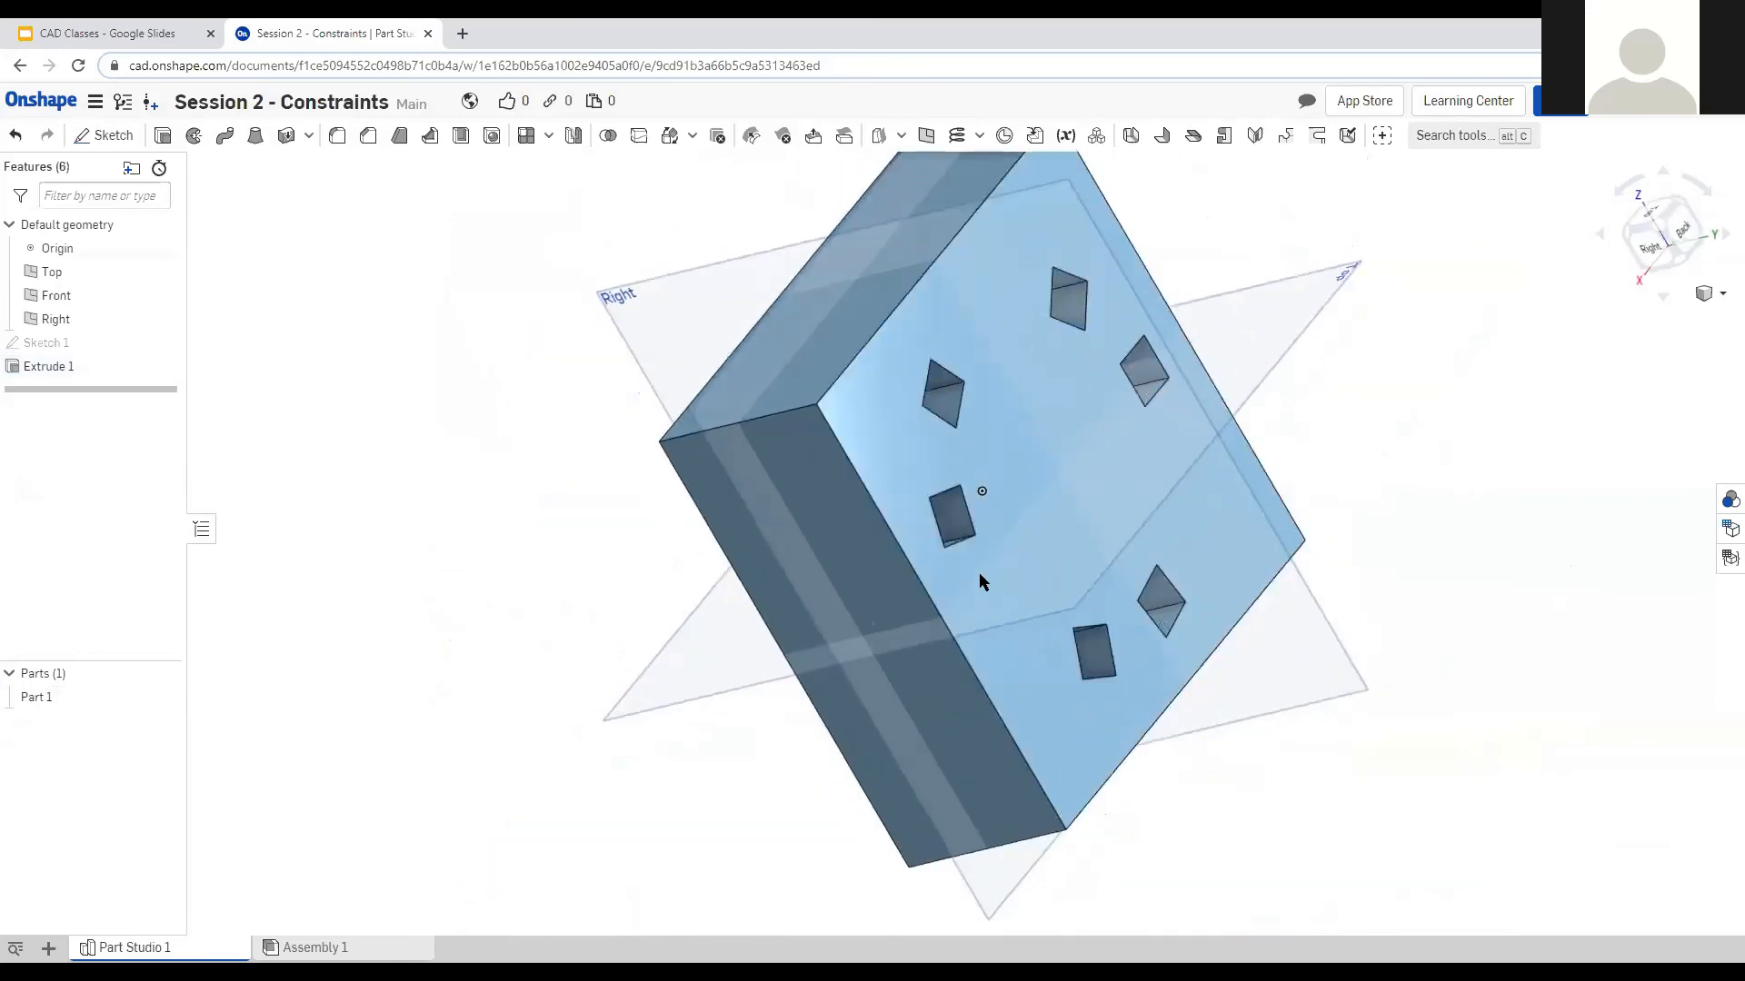
right_click_drag(980, 576, 901, 563)
left_click(884, 563)
mouse_move(990, 524)
right_mouse_down()
mouse_move(1173, 521)
mouse_move(996, 547)
right_mouse_up()
left_click(995, 551)
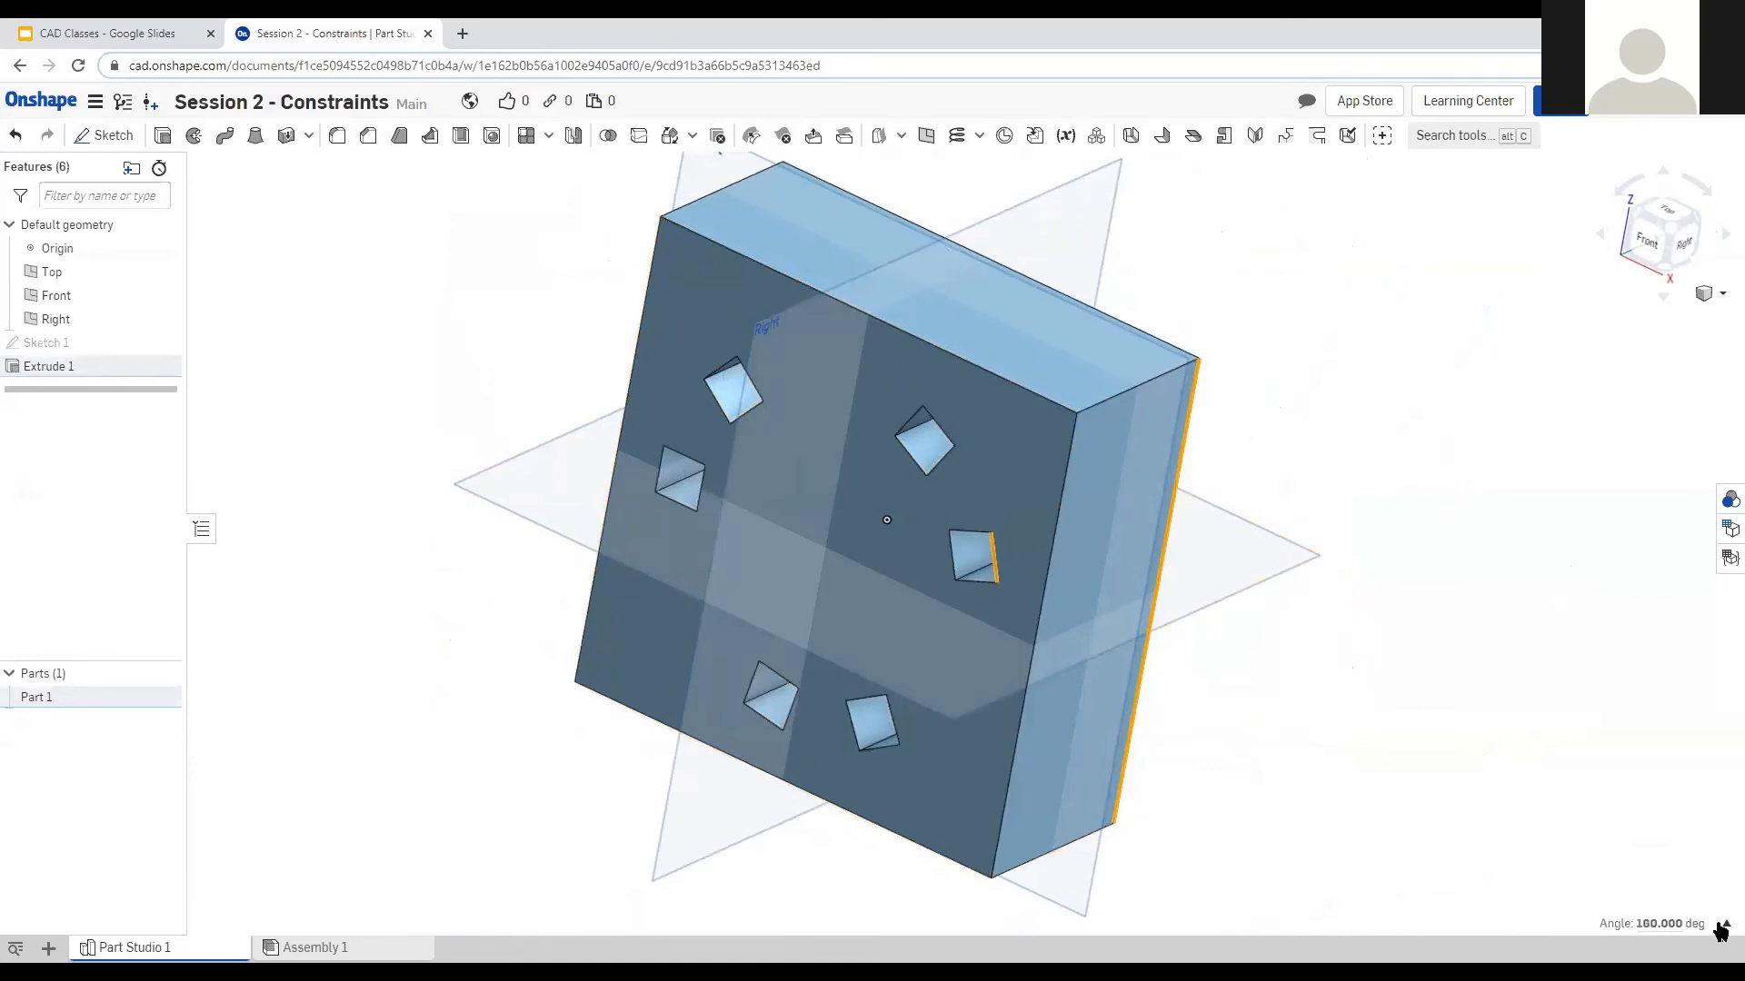
mouse_move(1680, 927)
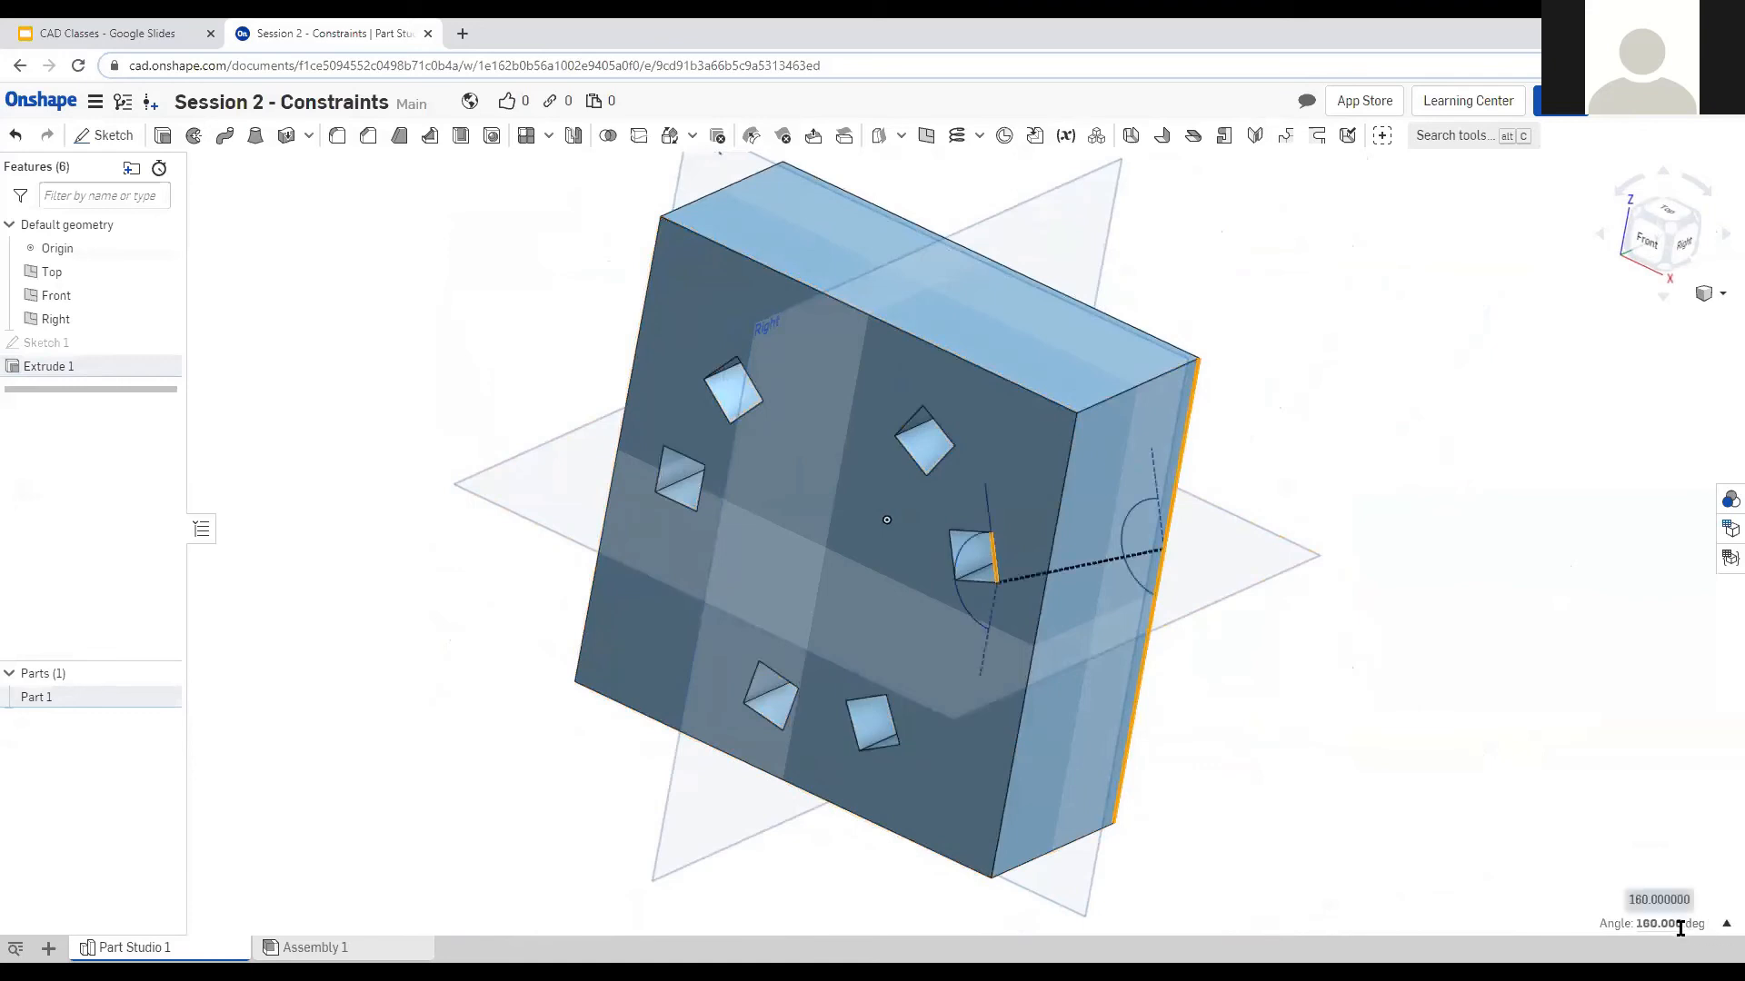
left_click(1727, 923)
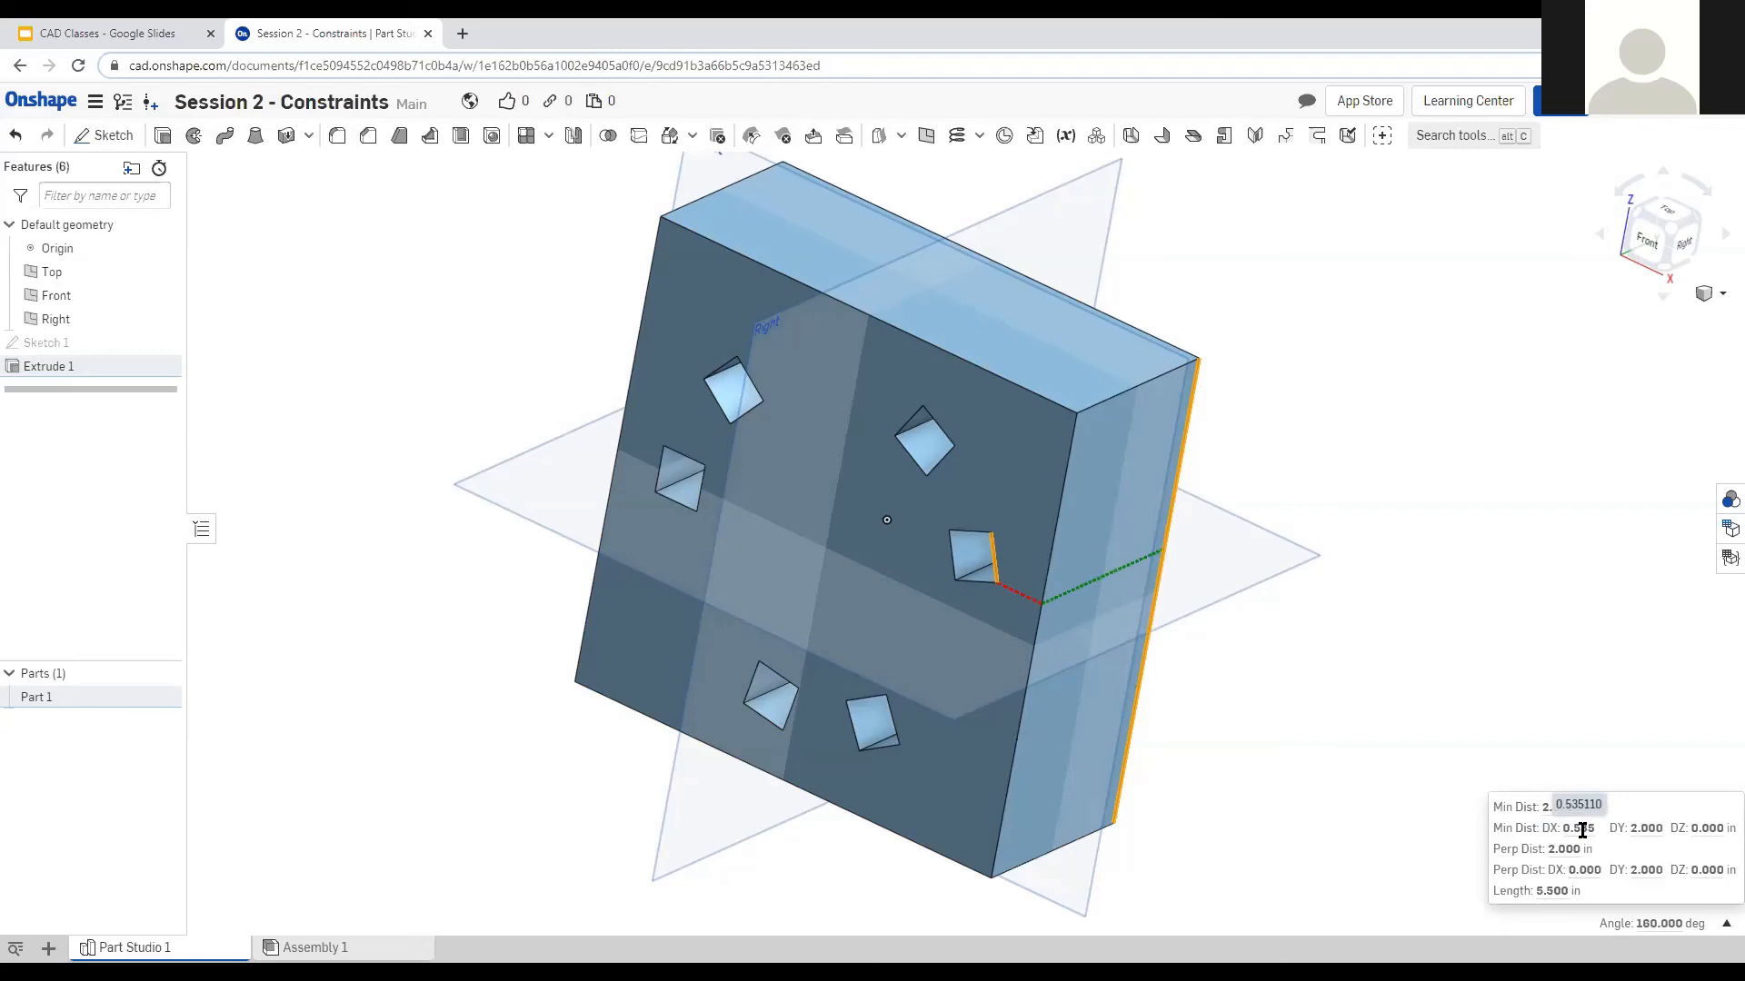
right_click_drag(1464, 574, 1565, 779)
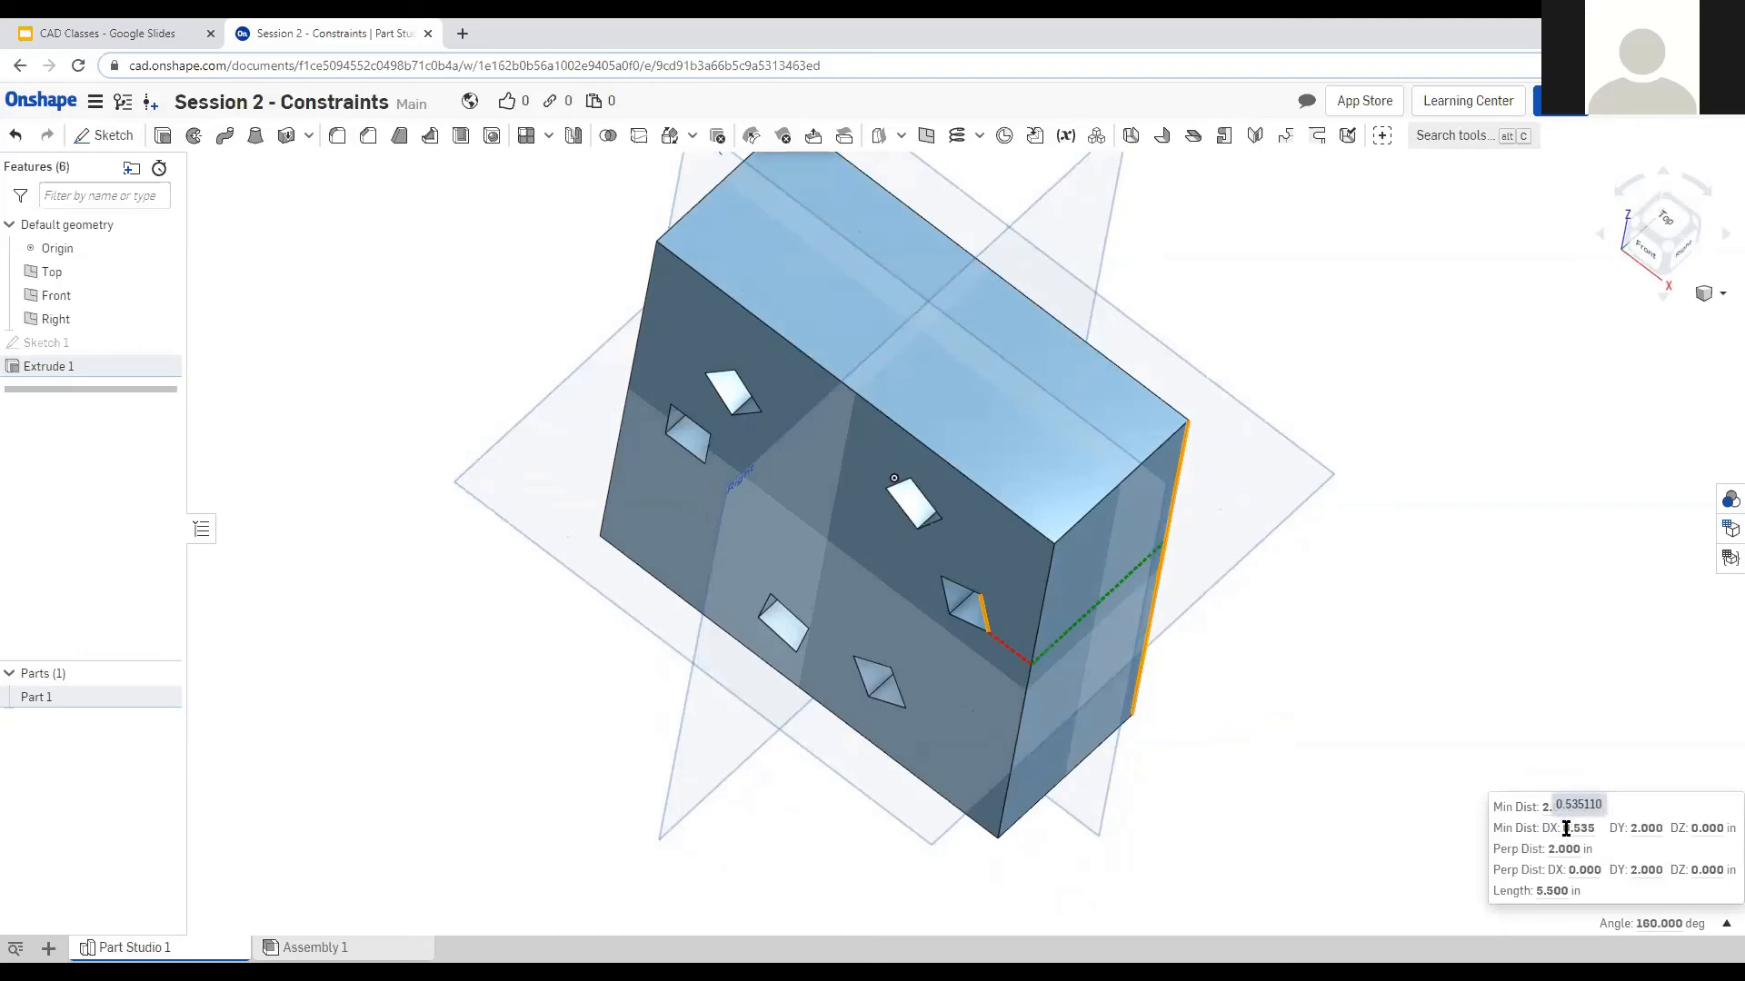
mouse_move(1642, 829)
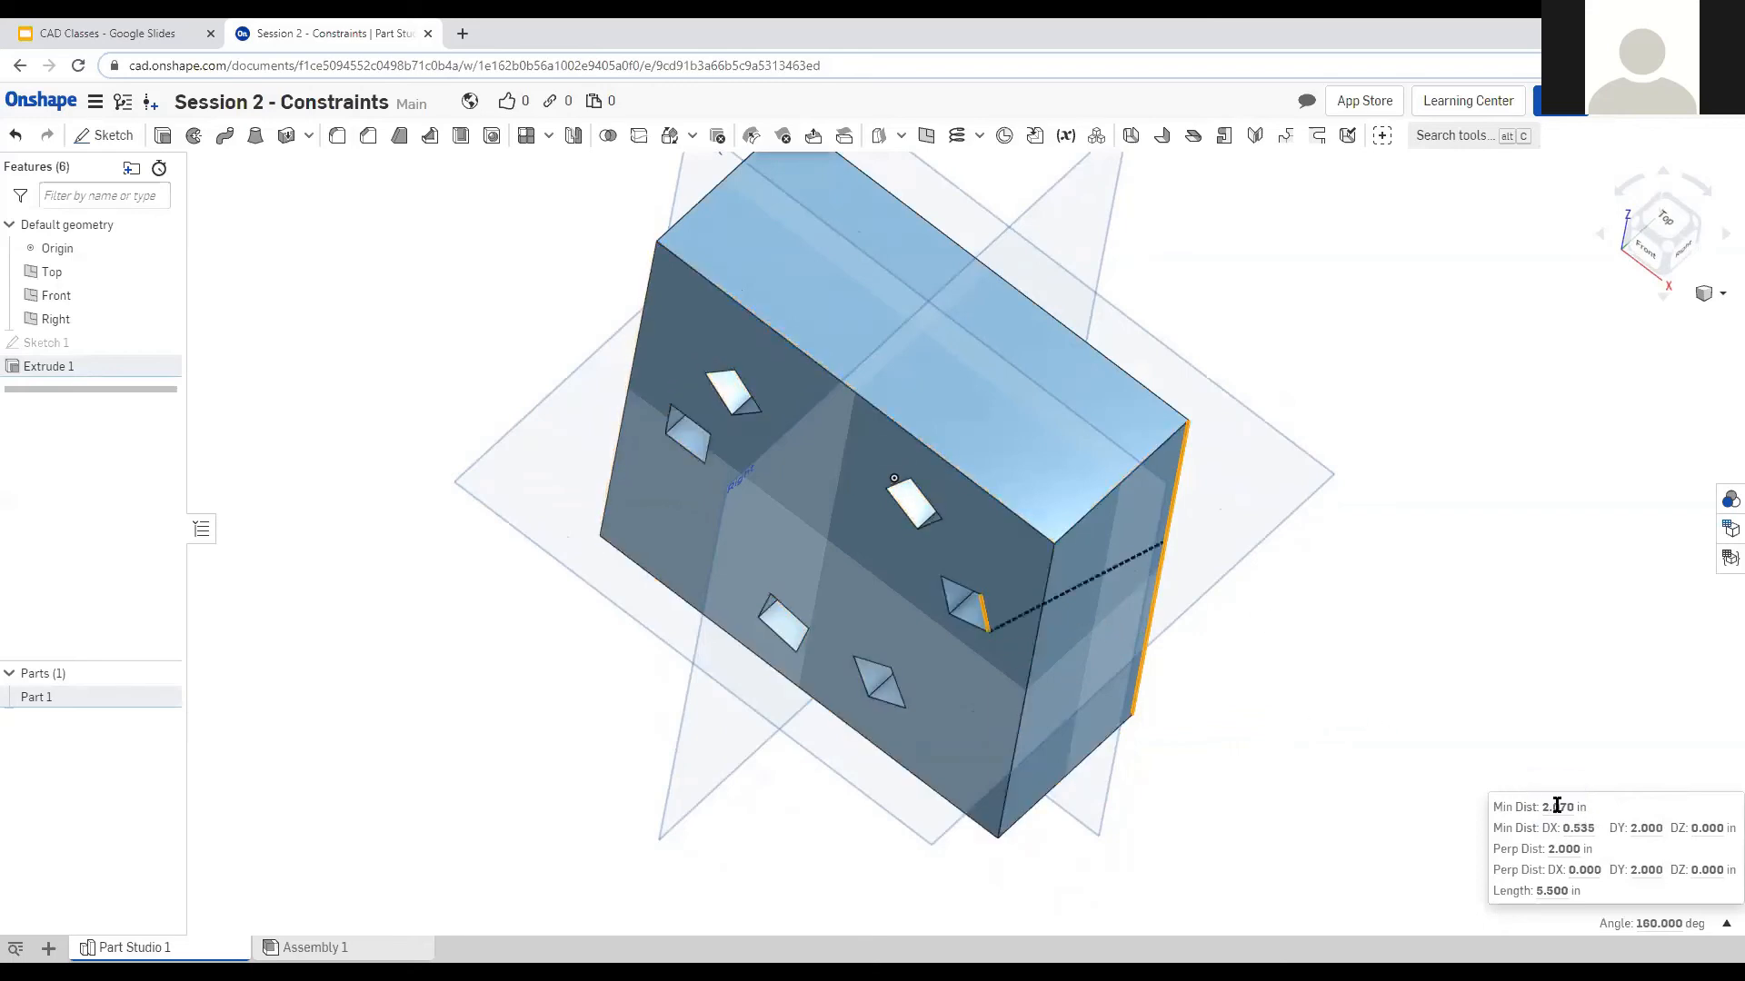
right_click_drag(1412, 763, 1226, 685)
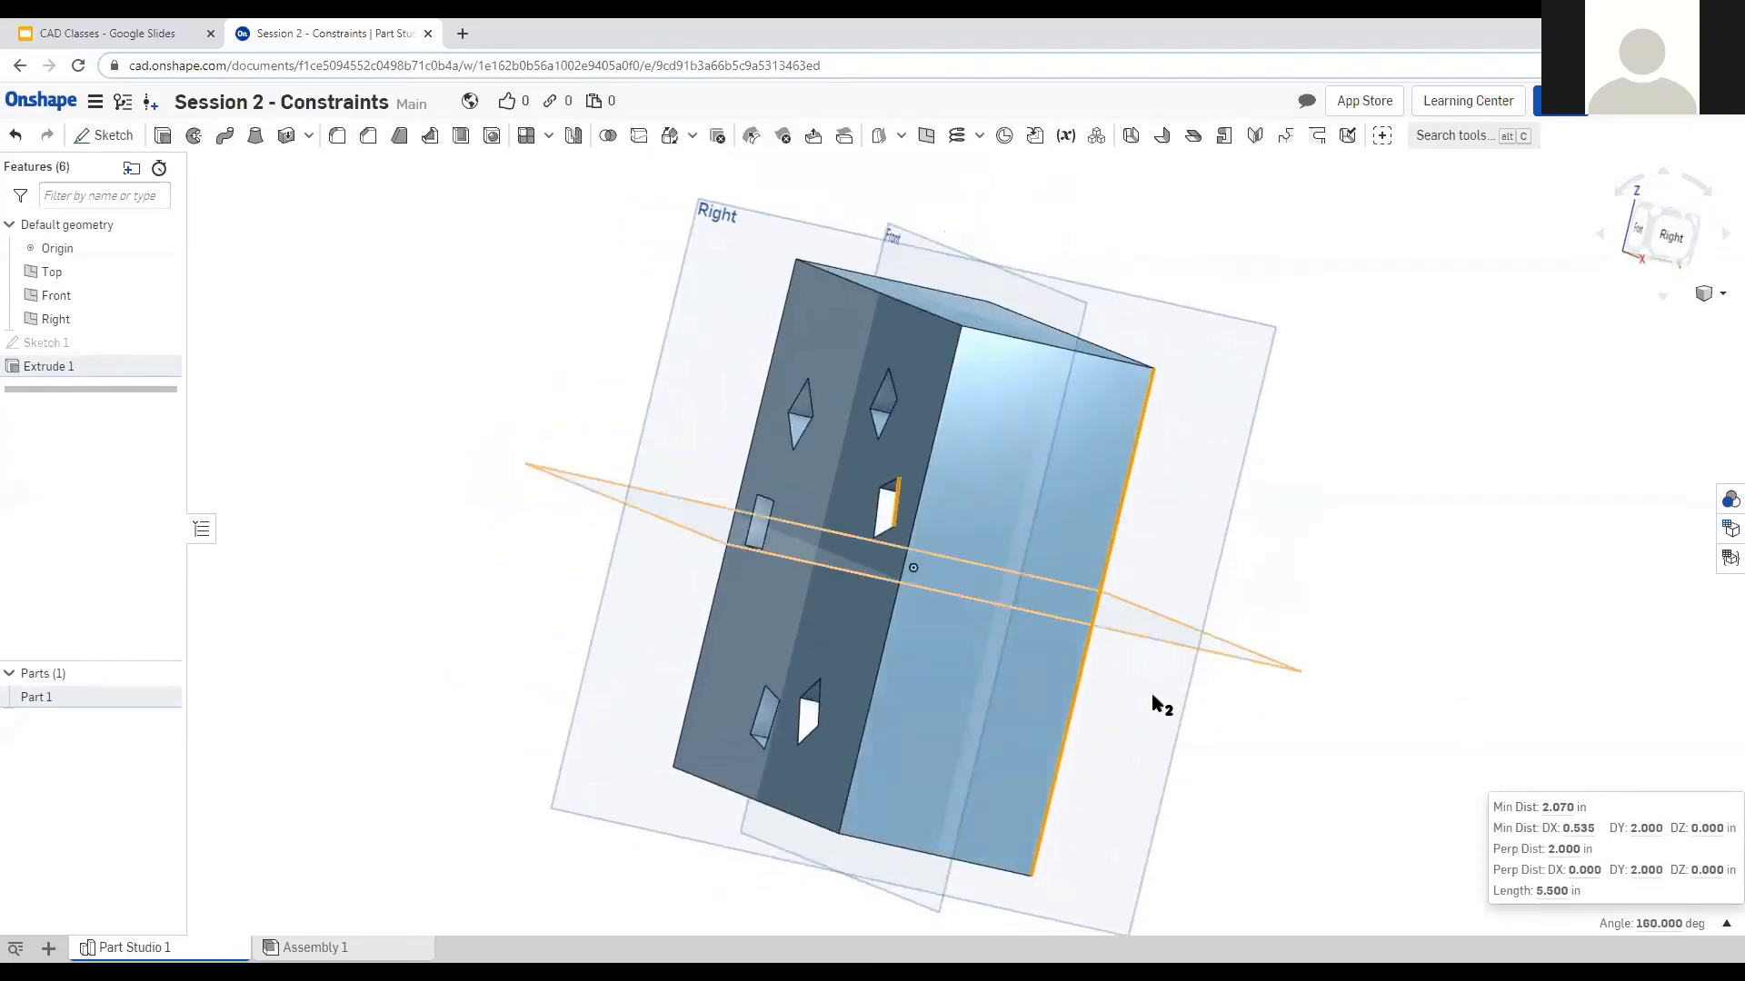
right_click_drag(1272, 783, 1333, 820)
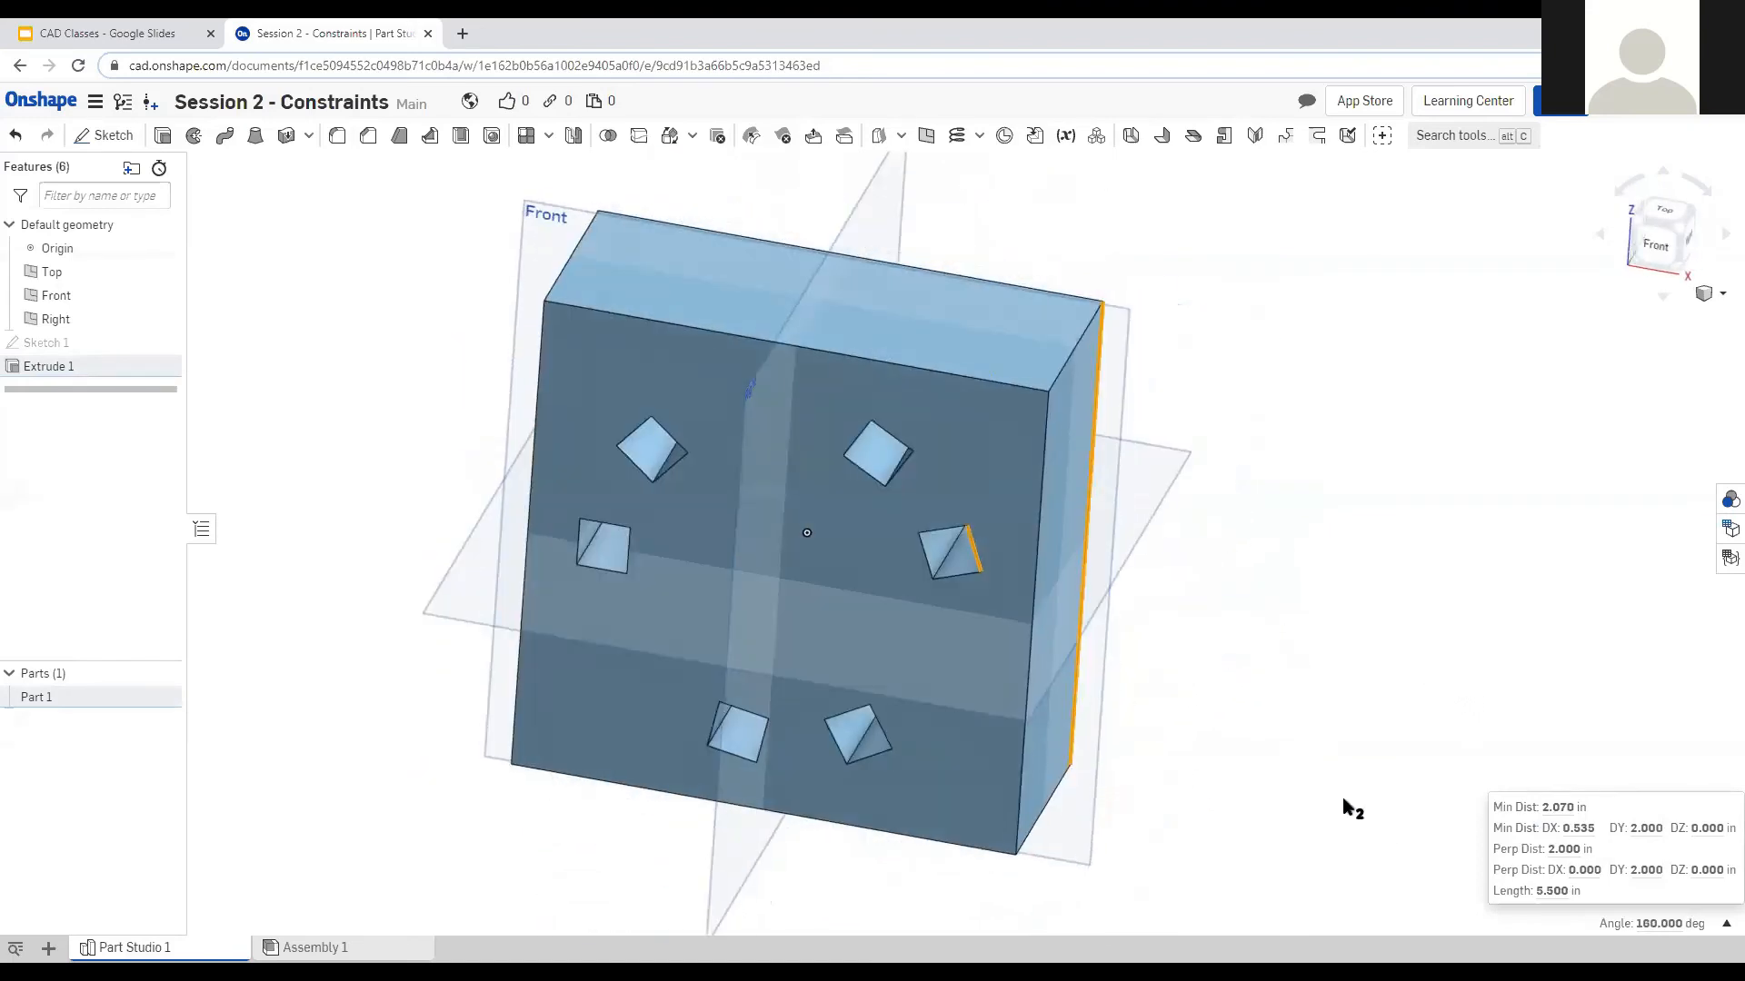
left_click(1386, 618)
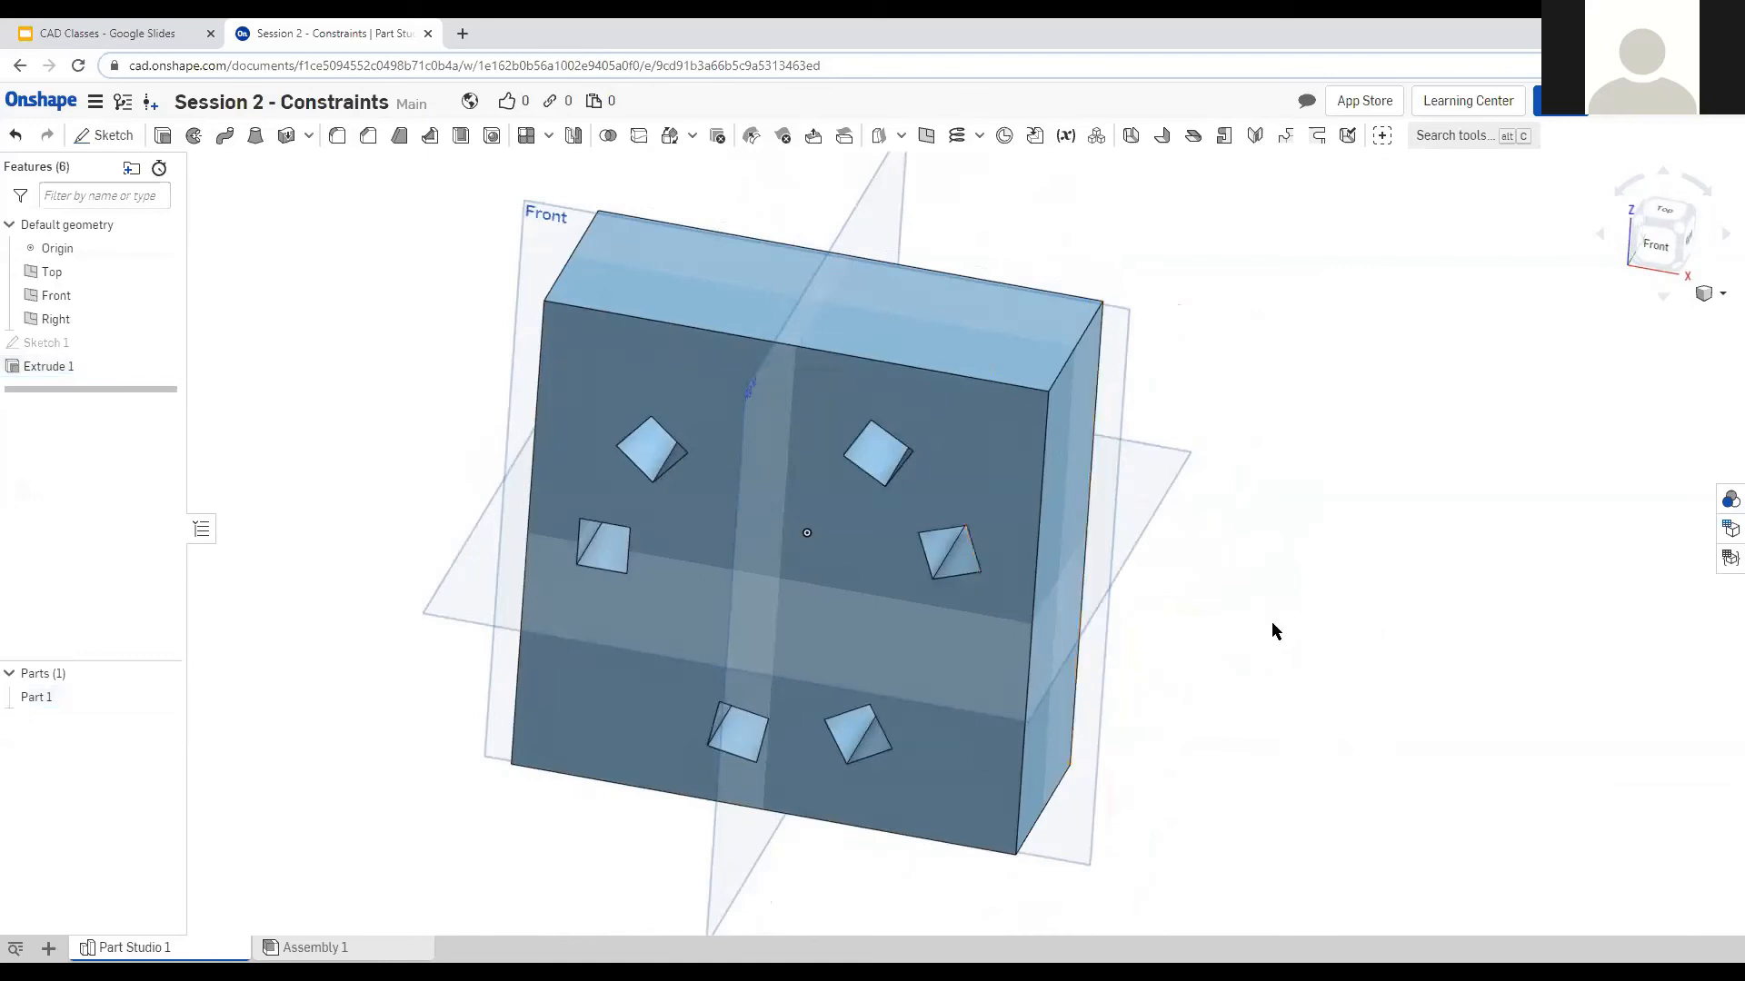
right_click_drag(1101, 519, 1119, 514)
right_click_drag(752, 550, 790, 545)
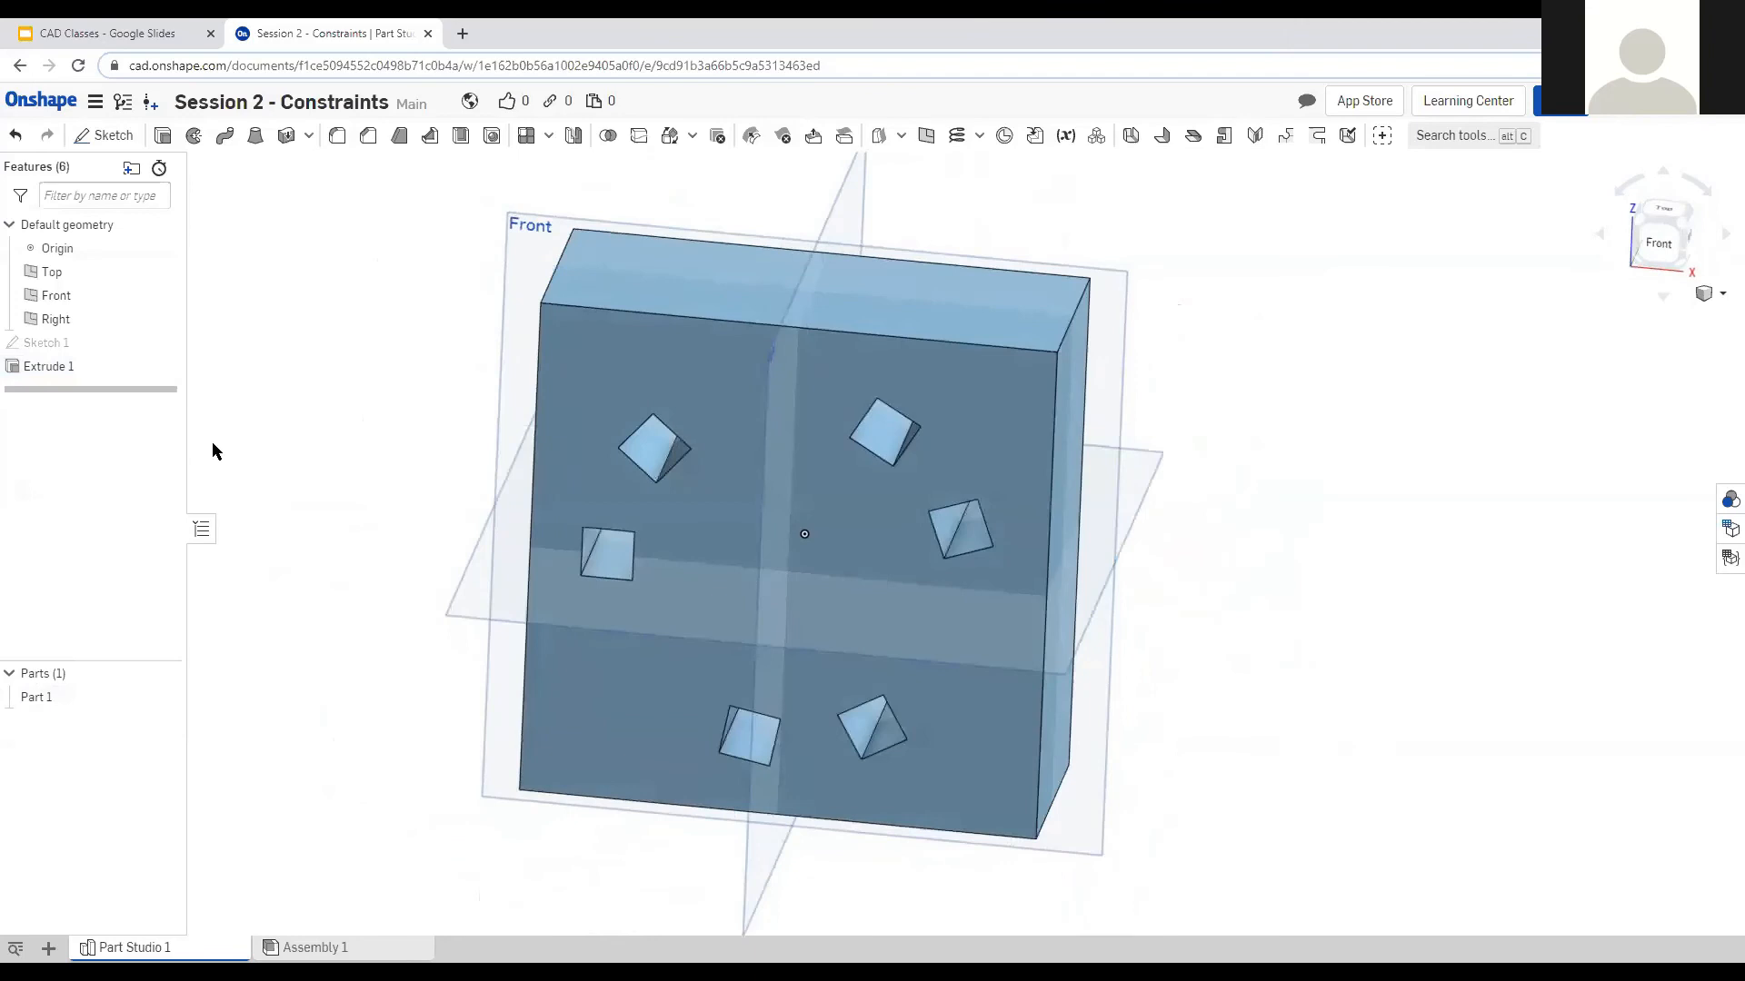
Change Extrude 1's depth from 2 in to 1 in, then view the plate from the front.
double_click(91, 366)
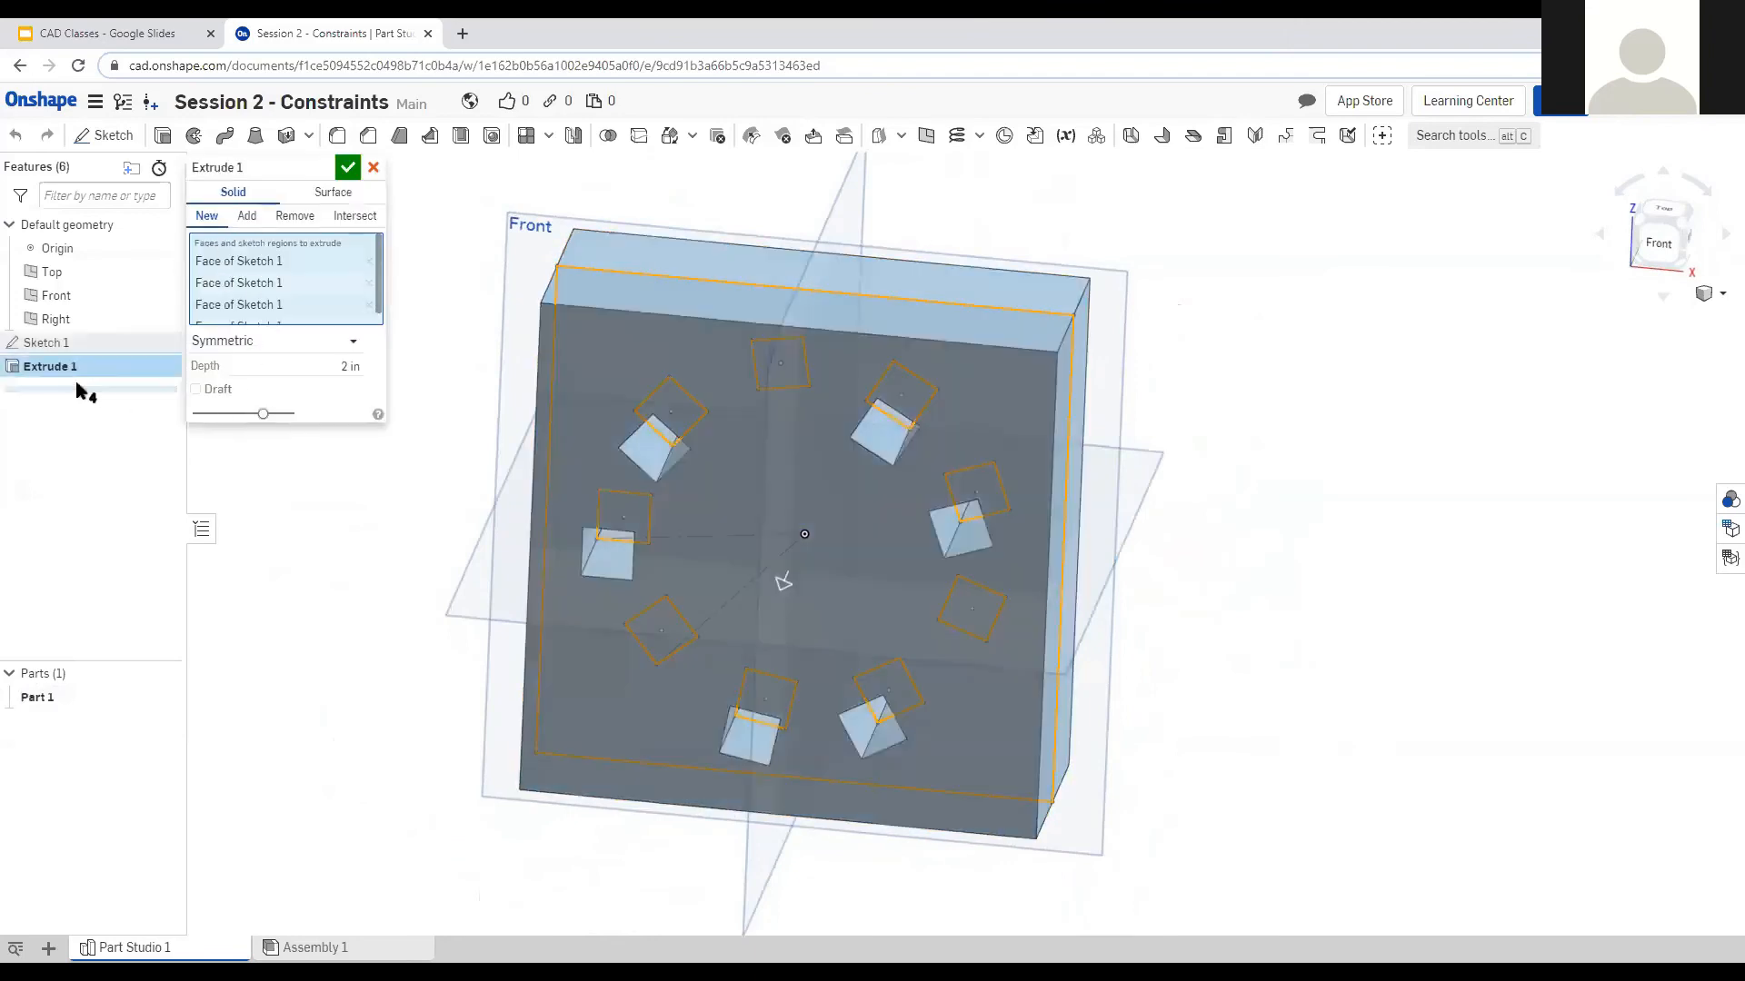
left_click(339, 365)
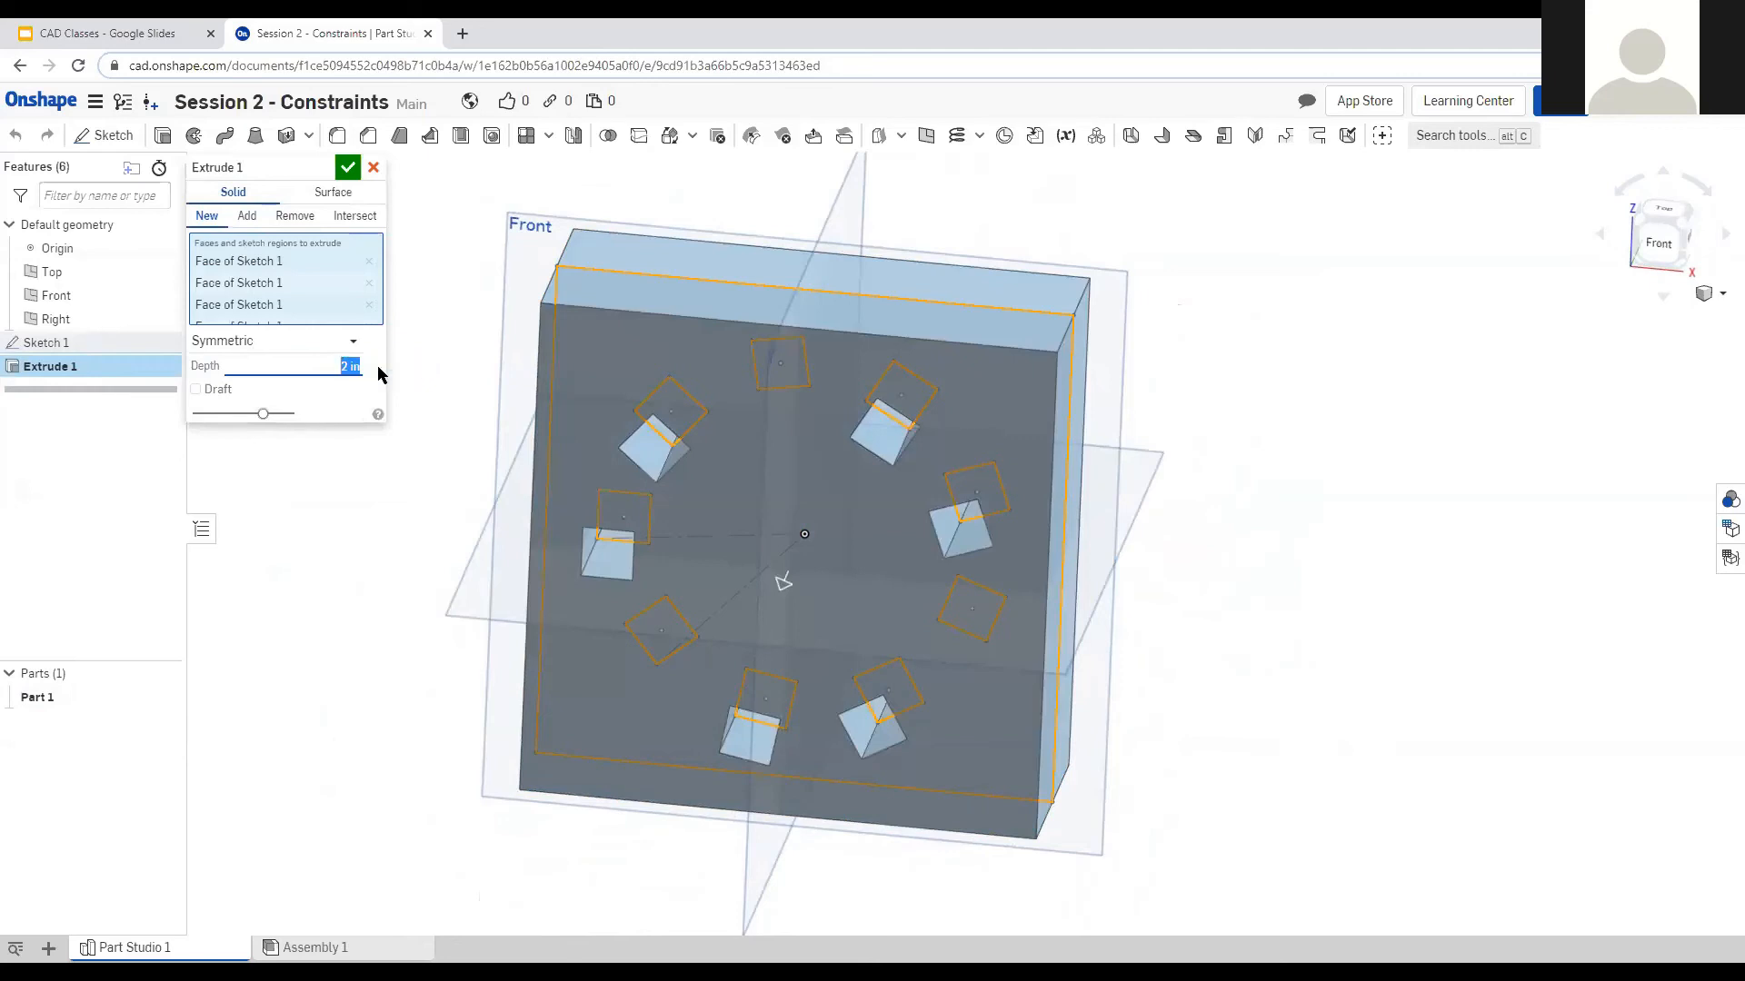
type("1")
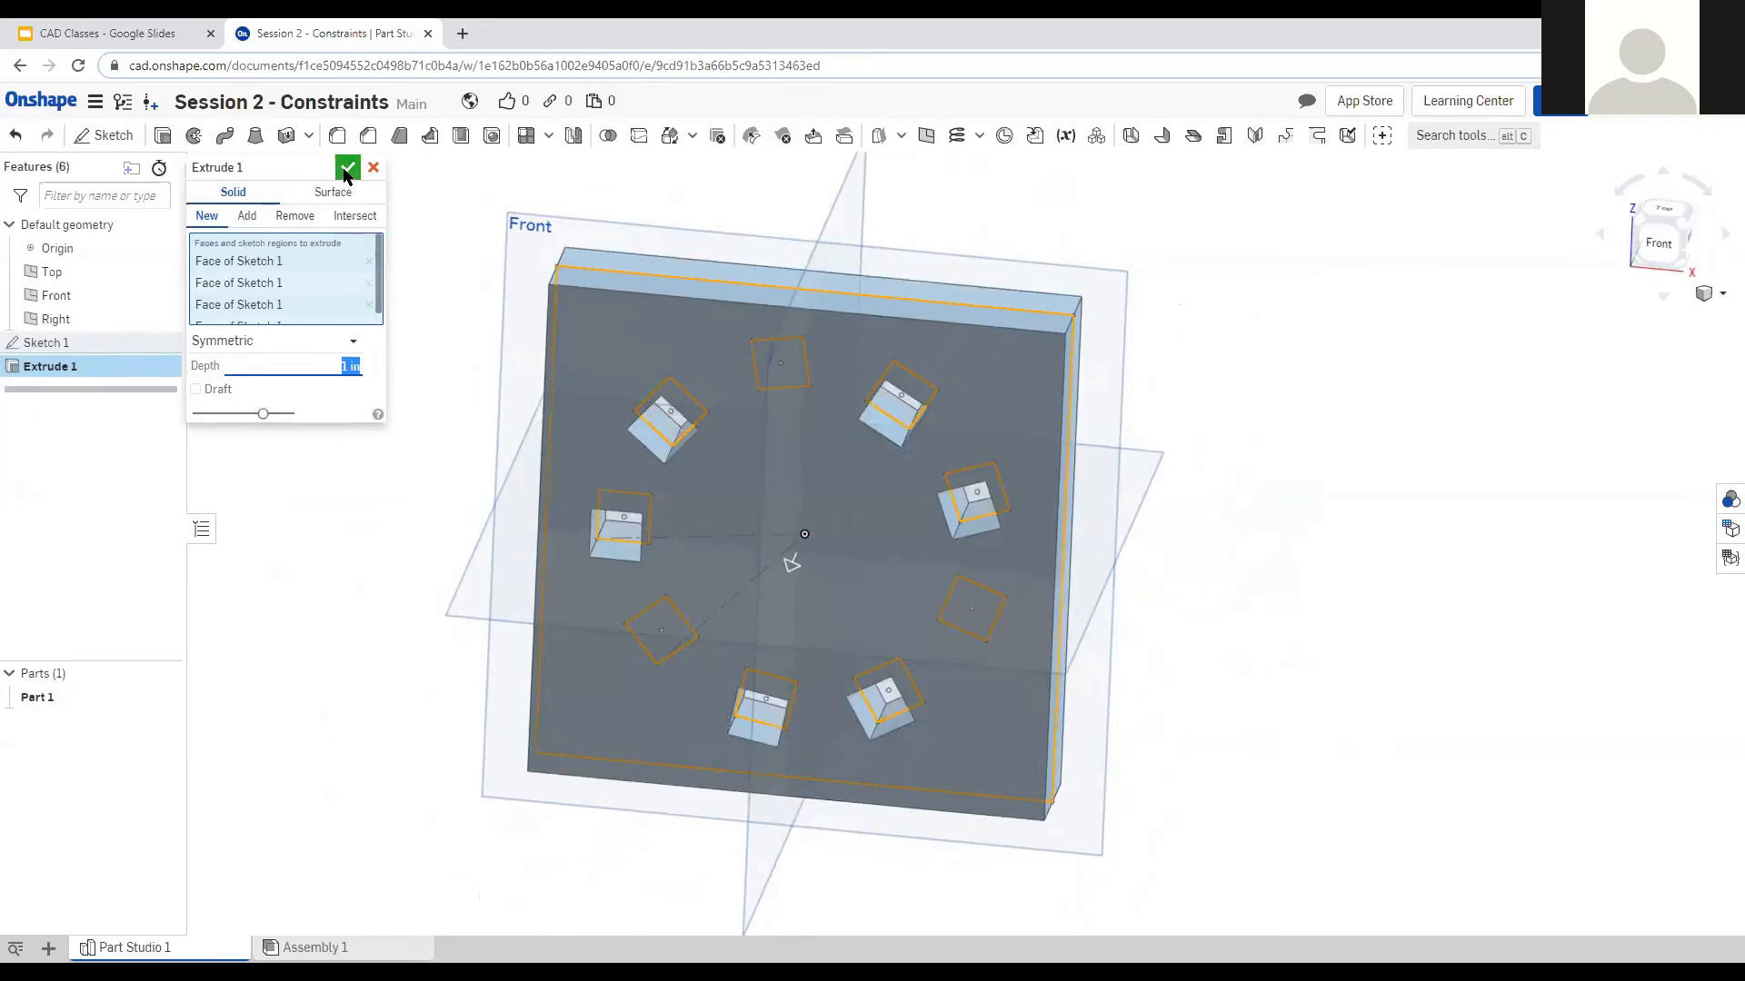
left_click(347, 167)
right_click_drag(458, 558, 666, 569)
left_click(1656, 236)
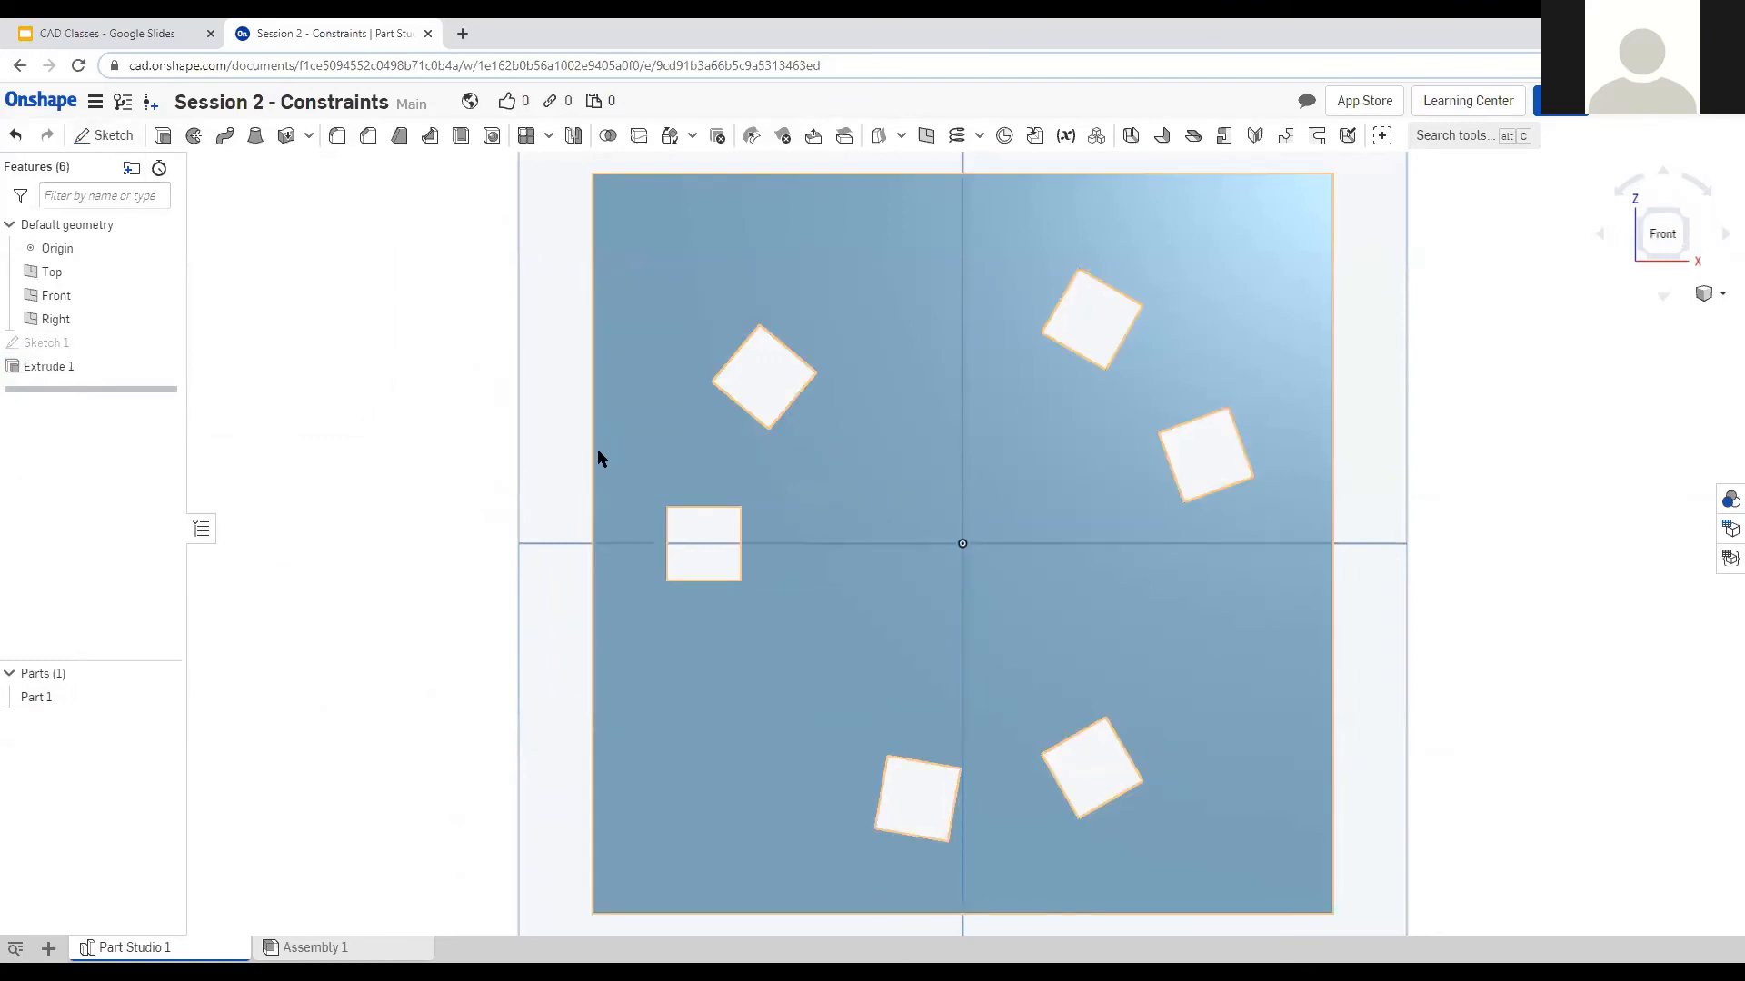
Open a new sketch on the plate's front face, view it from the front, and centre a circle on the origin.
left_click(103, 137)
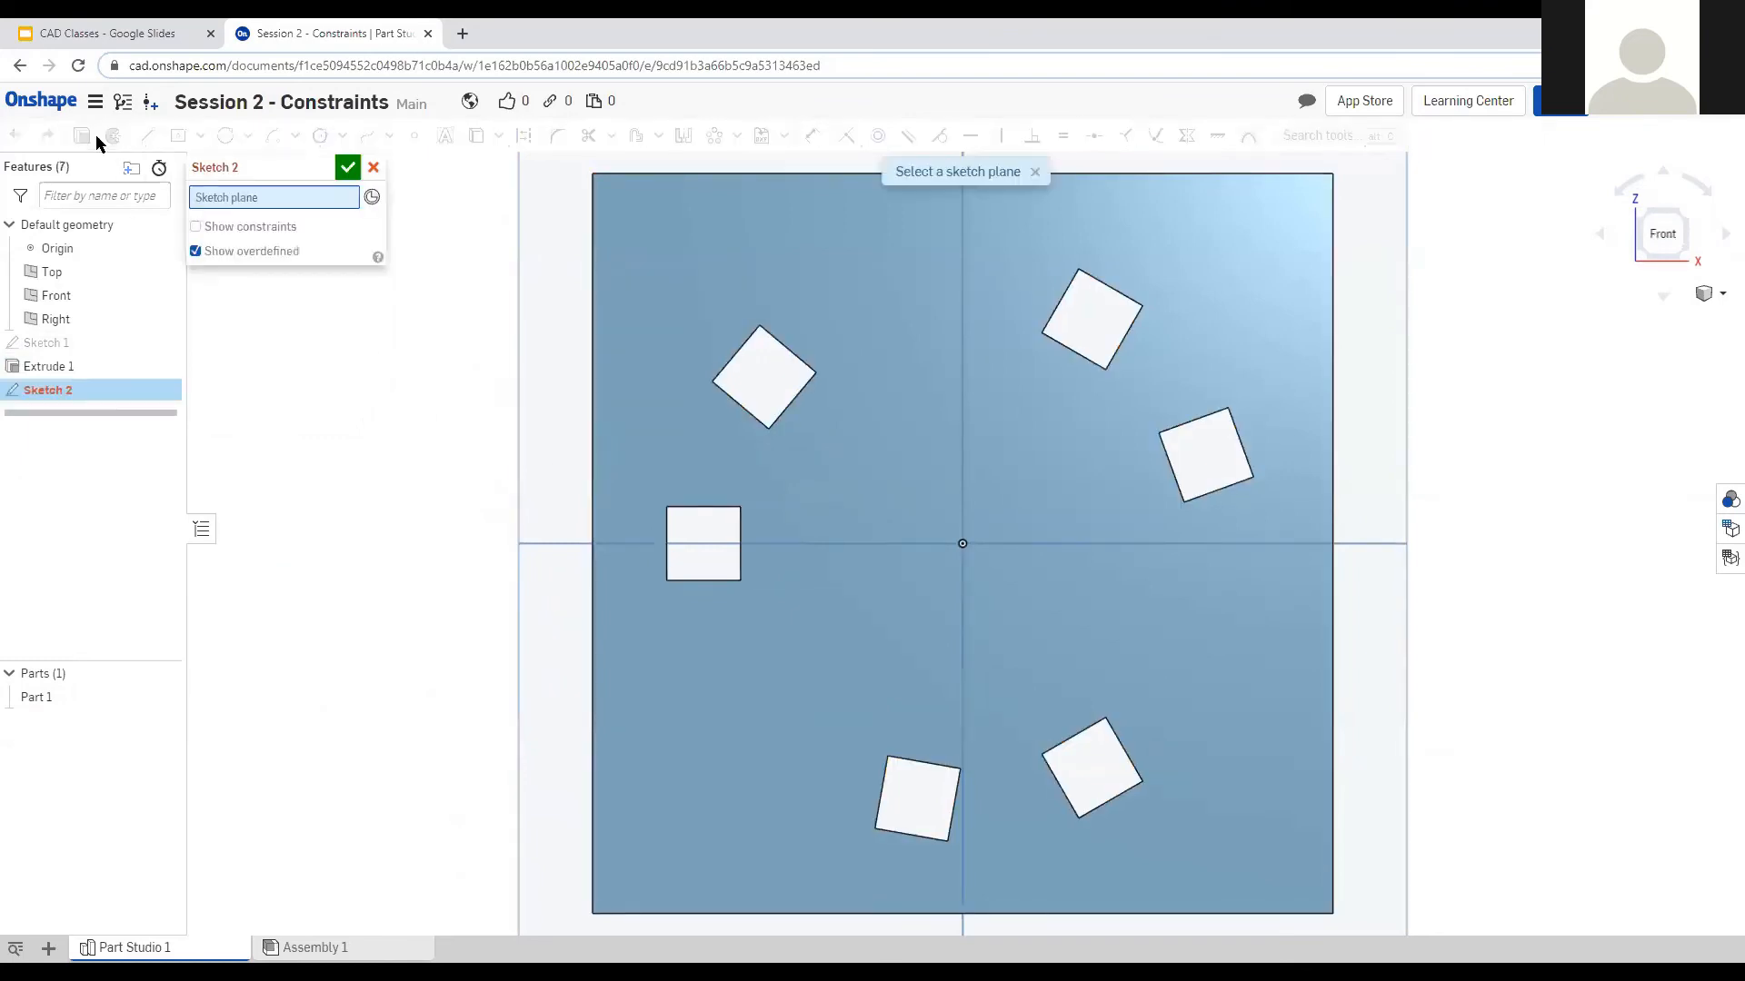
left_click(978, 458)
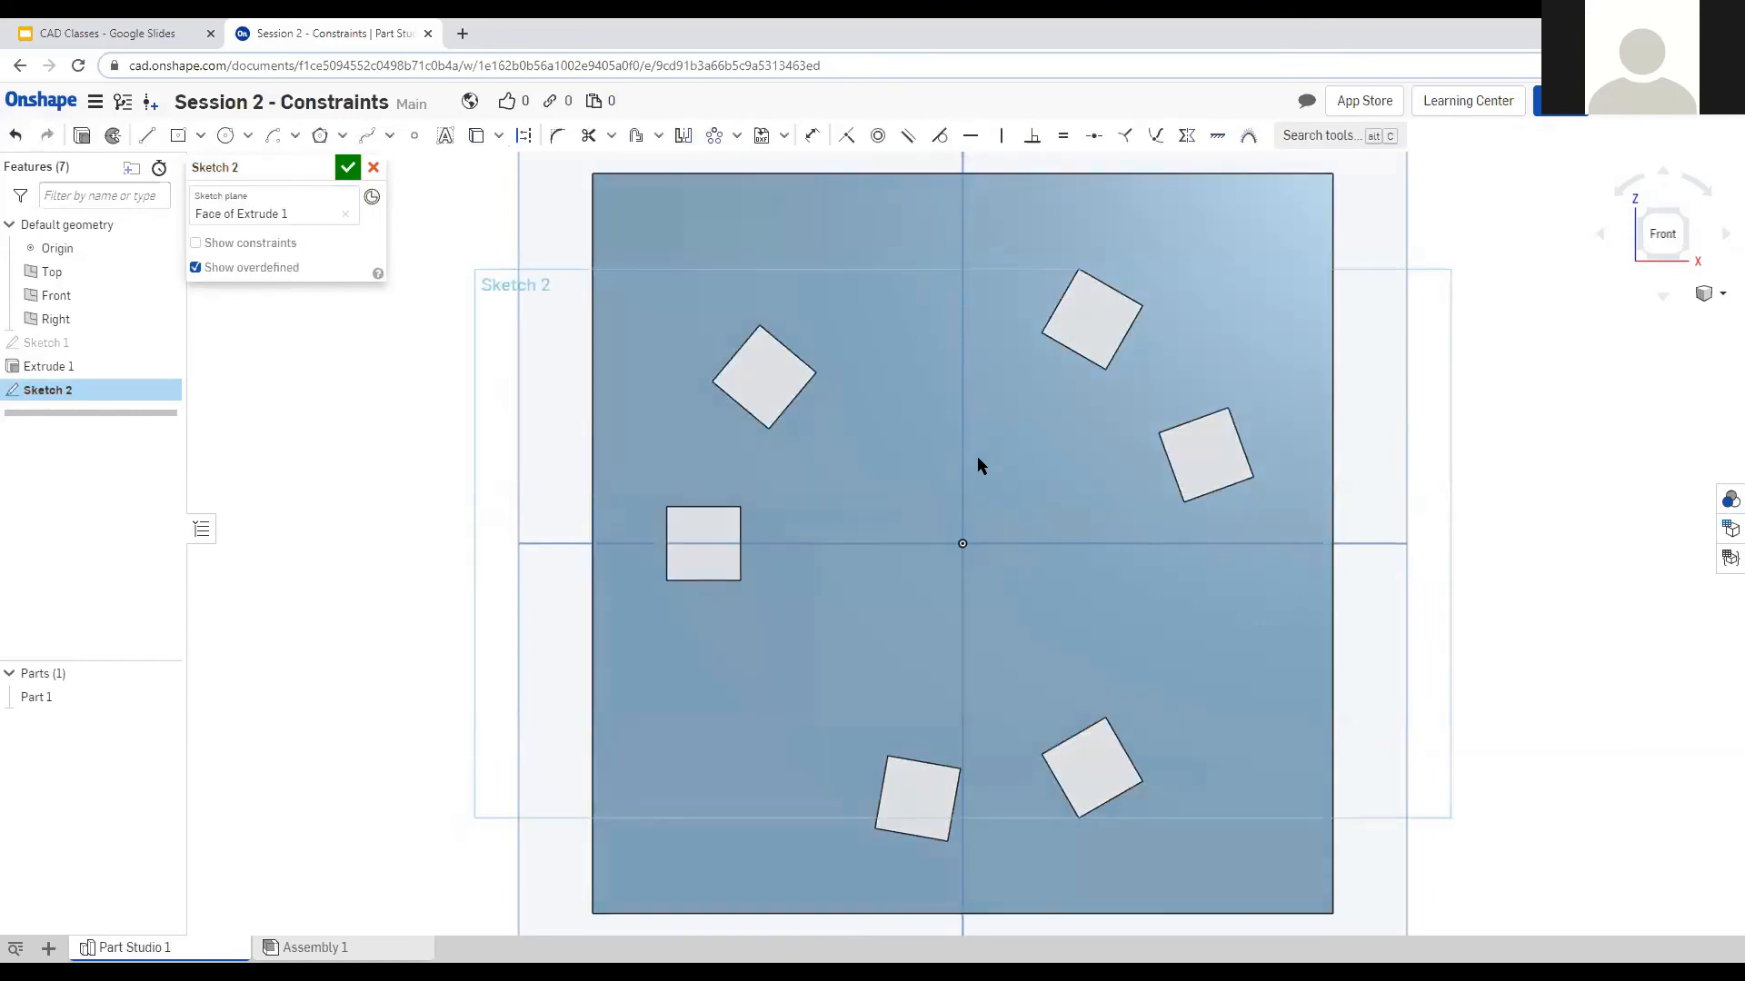
right_click_drag(957, 451, 1003, 489)
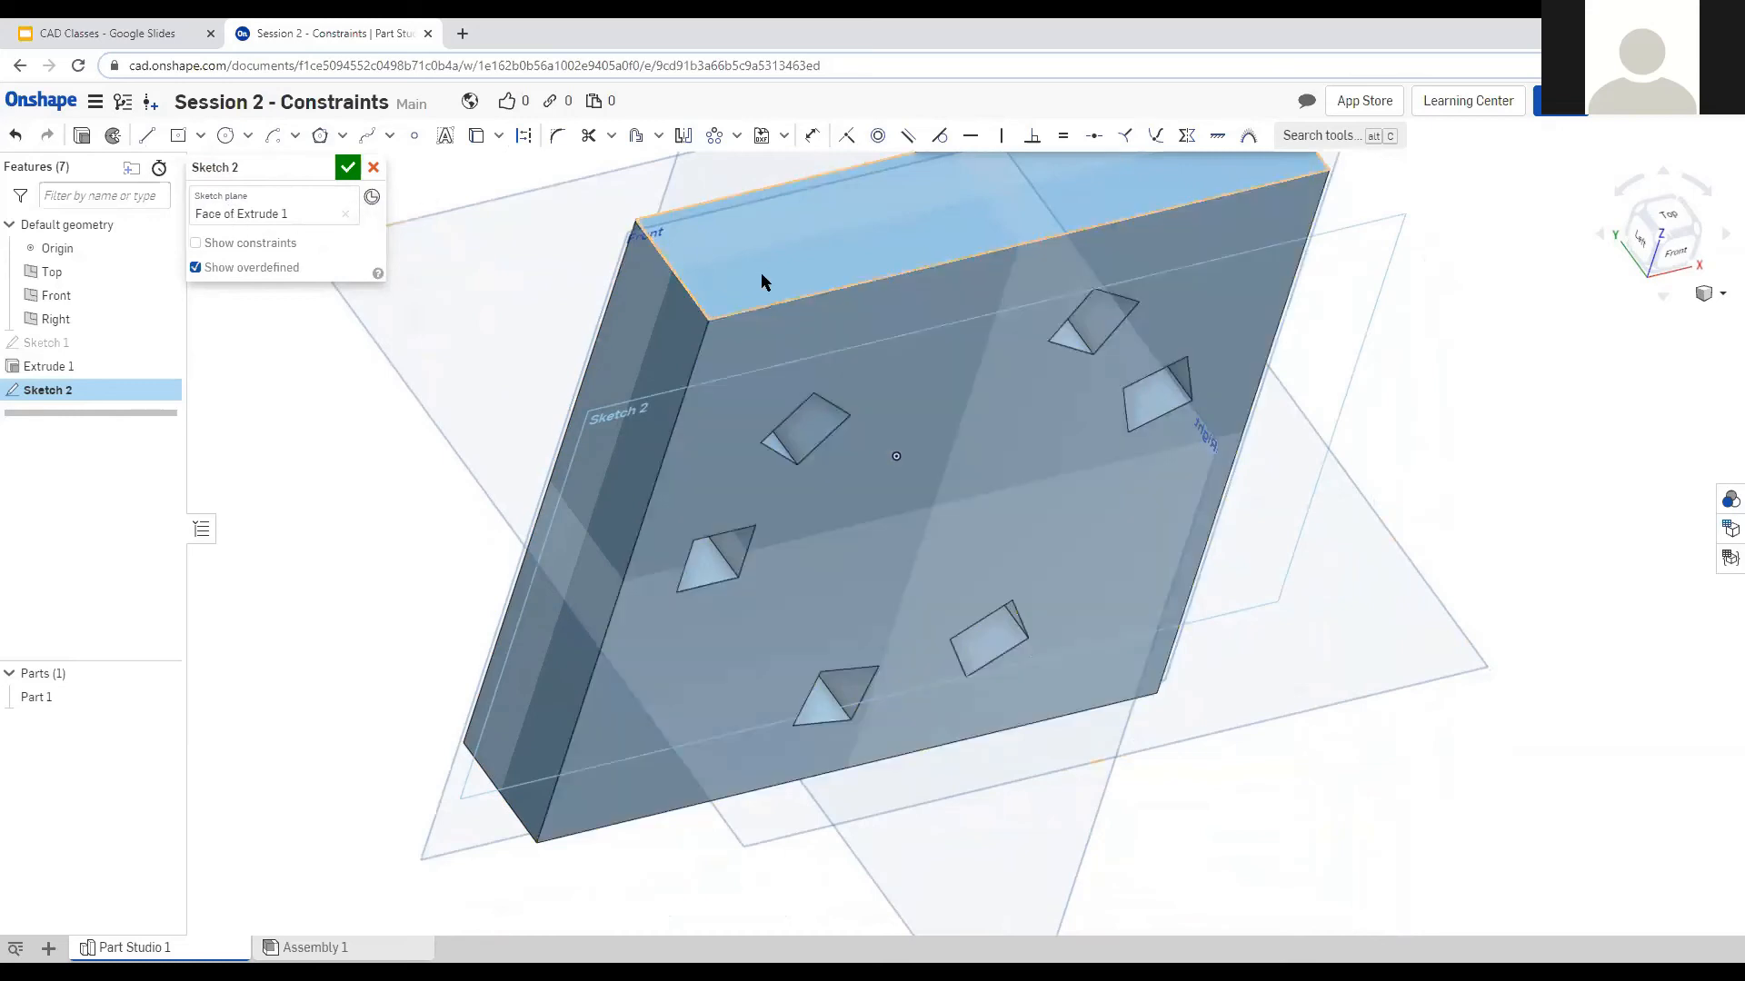
right_click_drag(782, 271, 1491, 324)
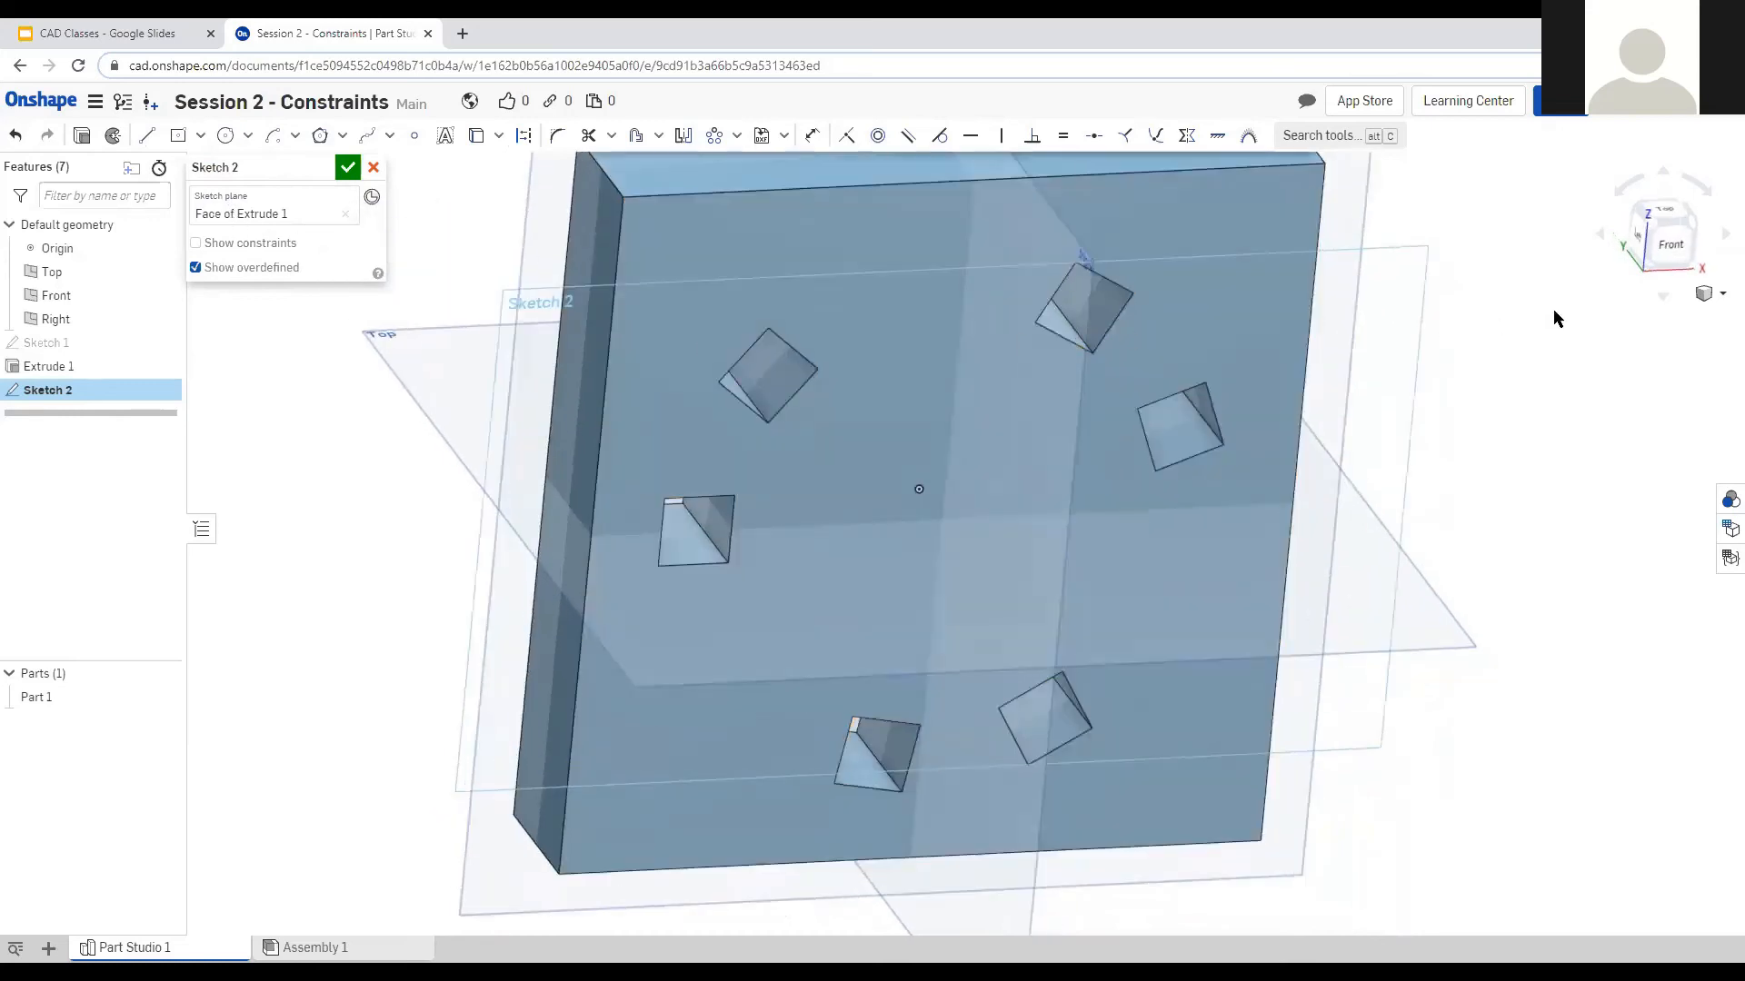
left_click(1668, 242)
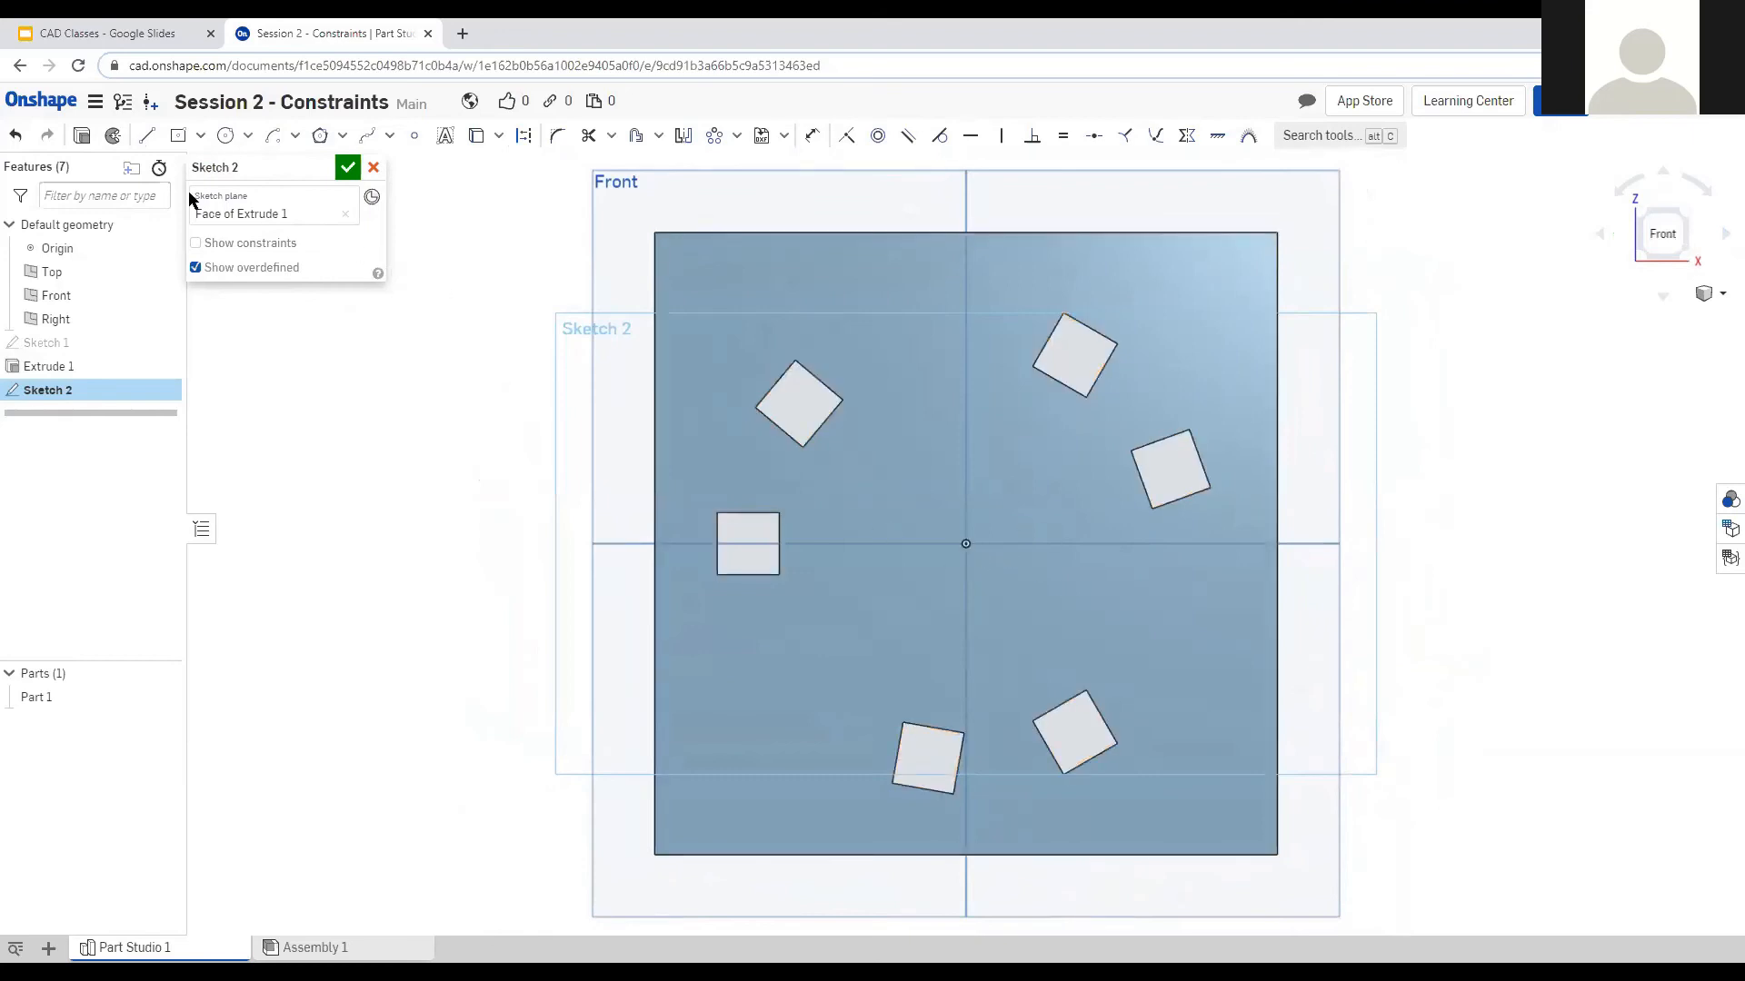
left_click(225, 137)
left_click(966, 544)
Finish the origin-centred circle touching the square holes and start extruding it.
left_click(1054, 383)
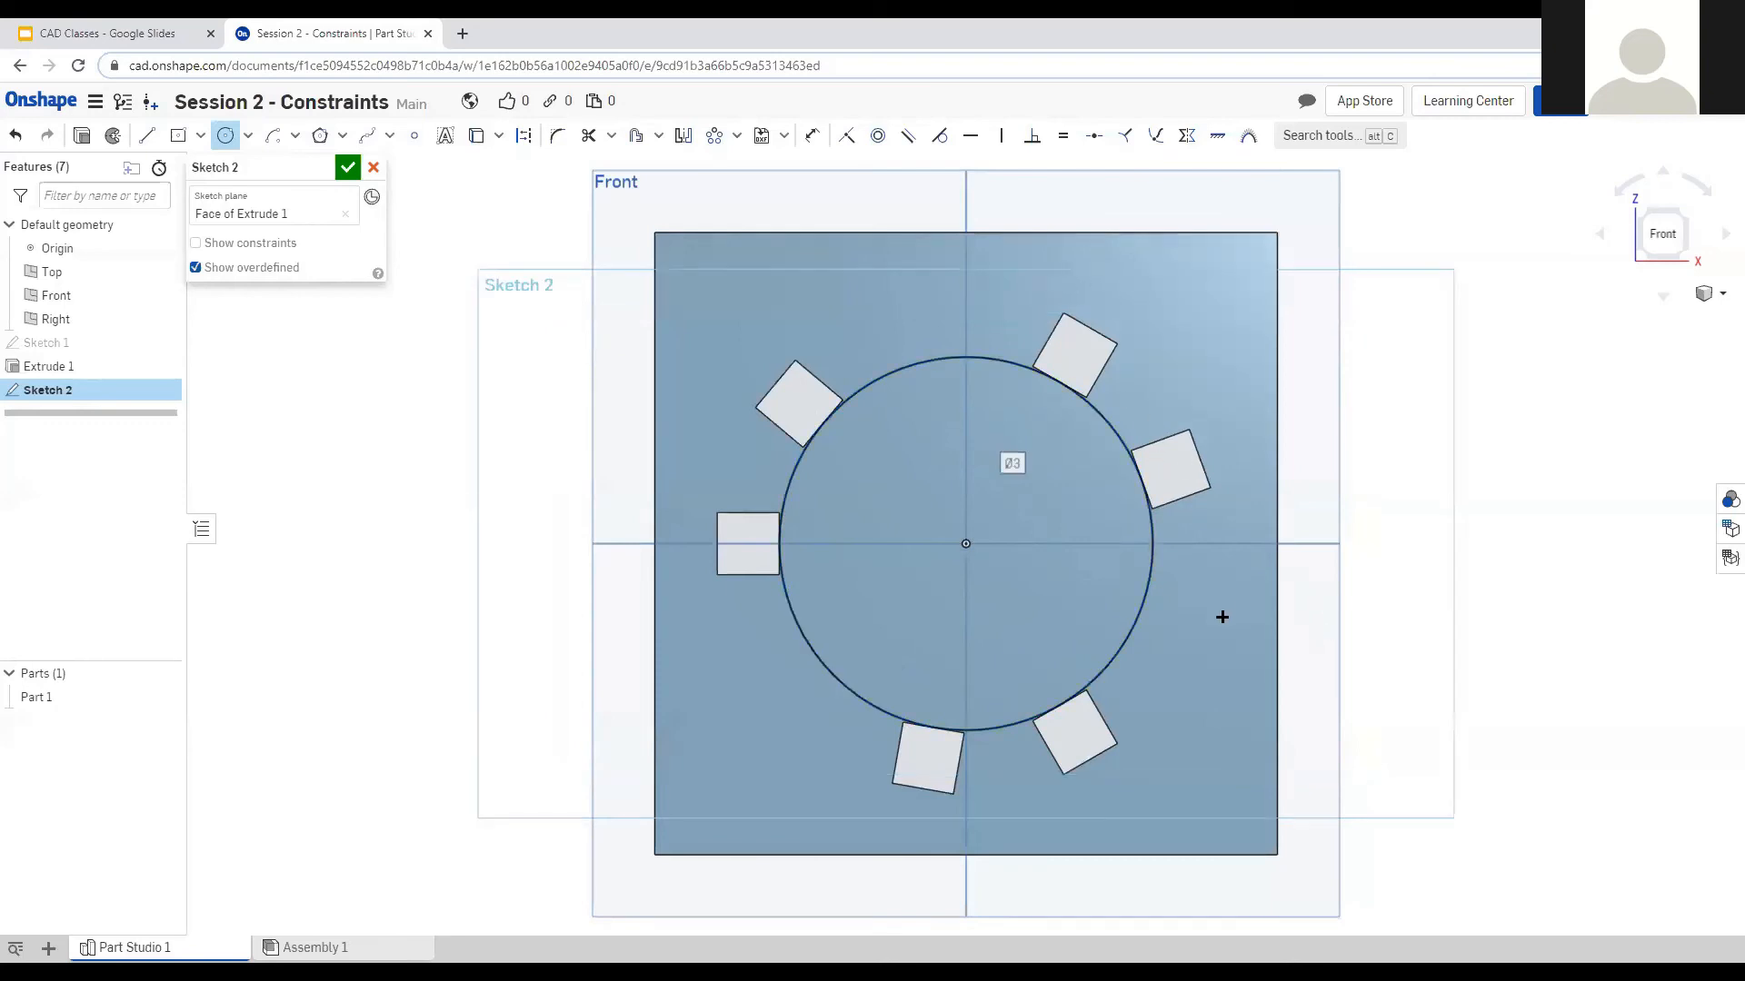
key("Escape")
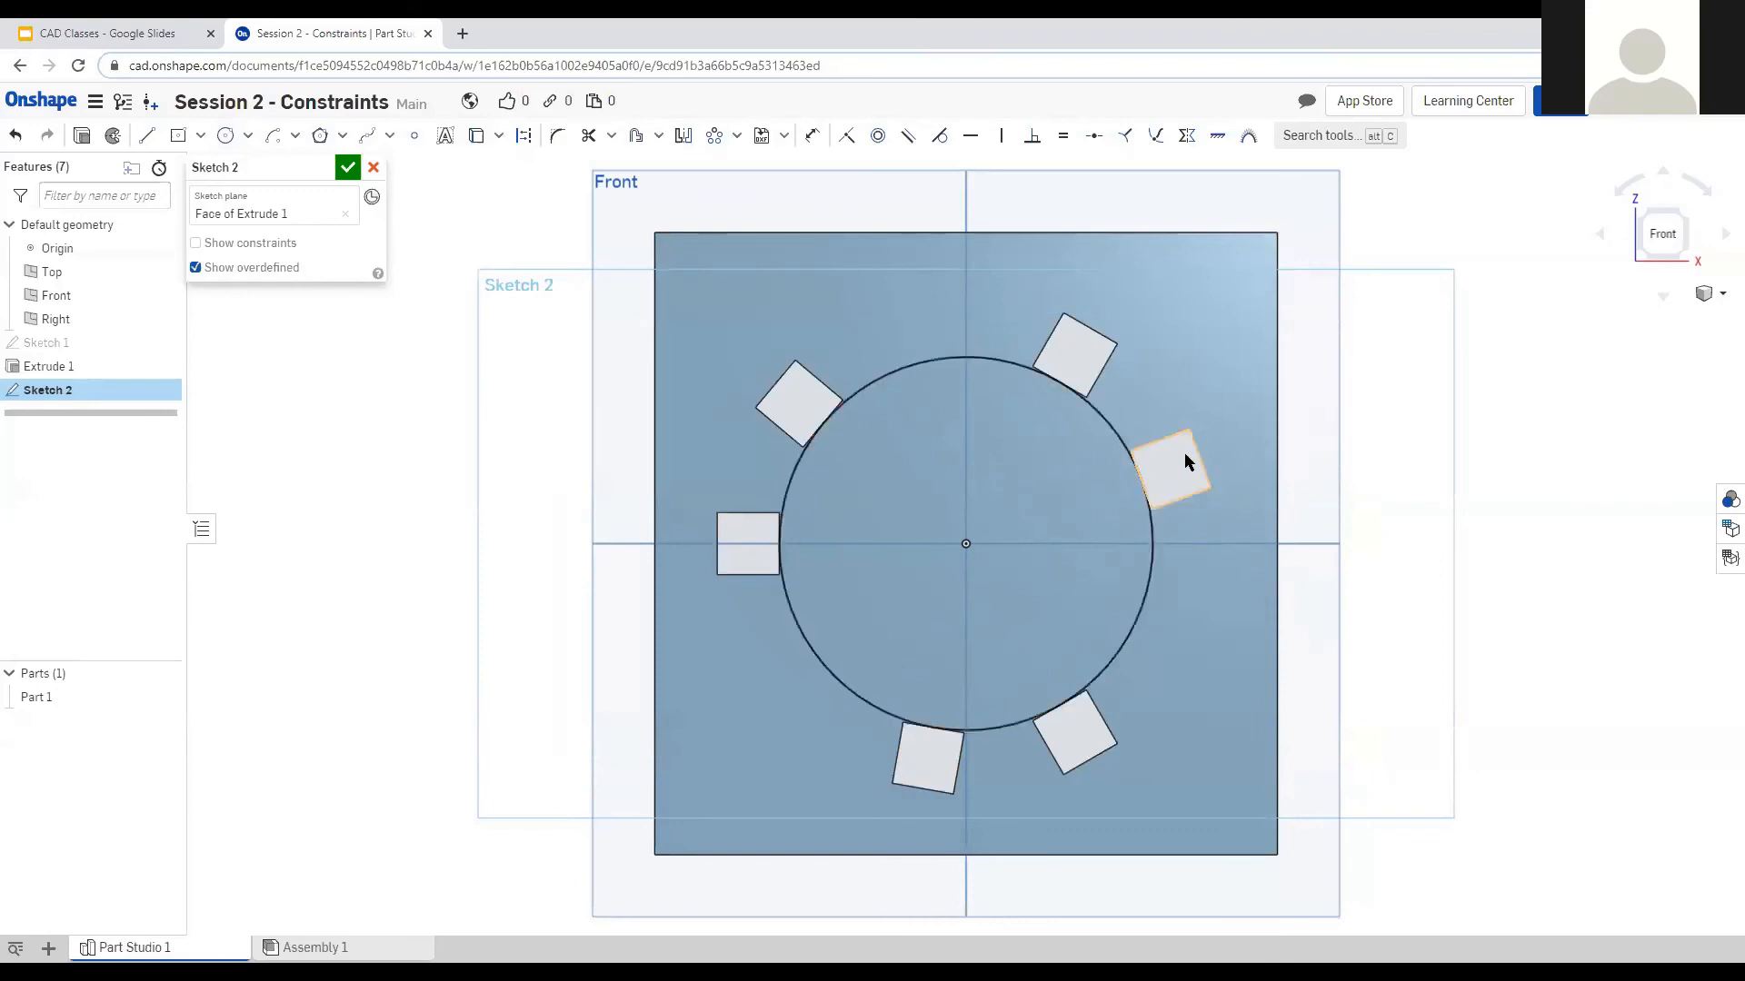
right_click_drag(1289, 380, 1491, 381)
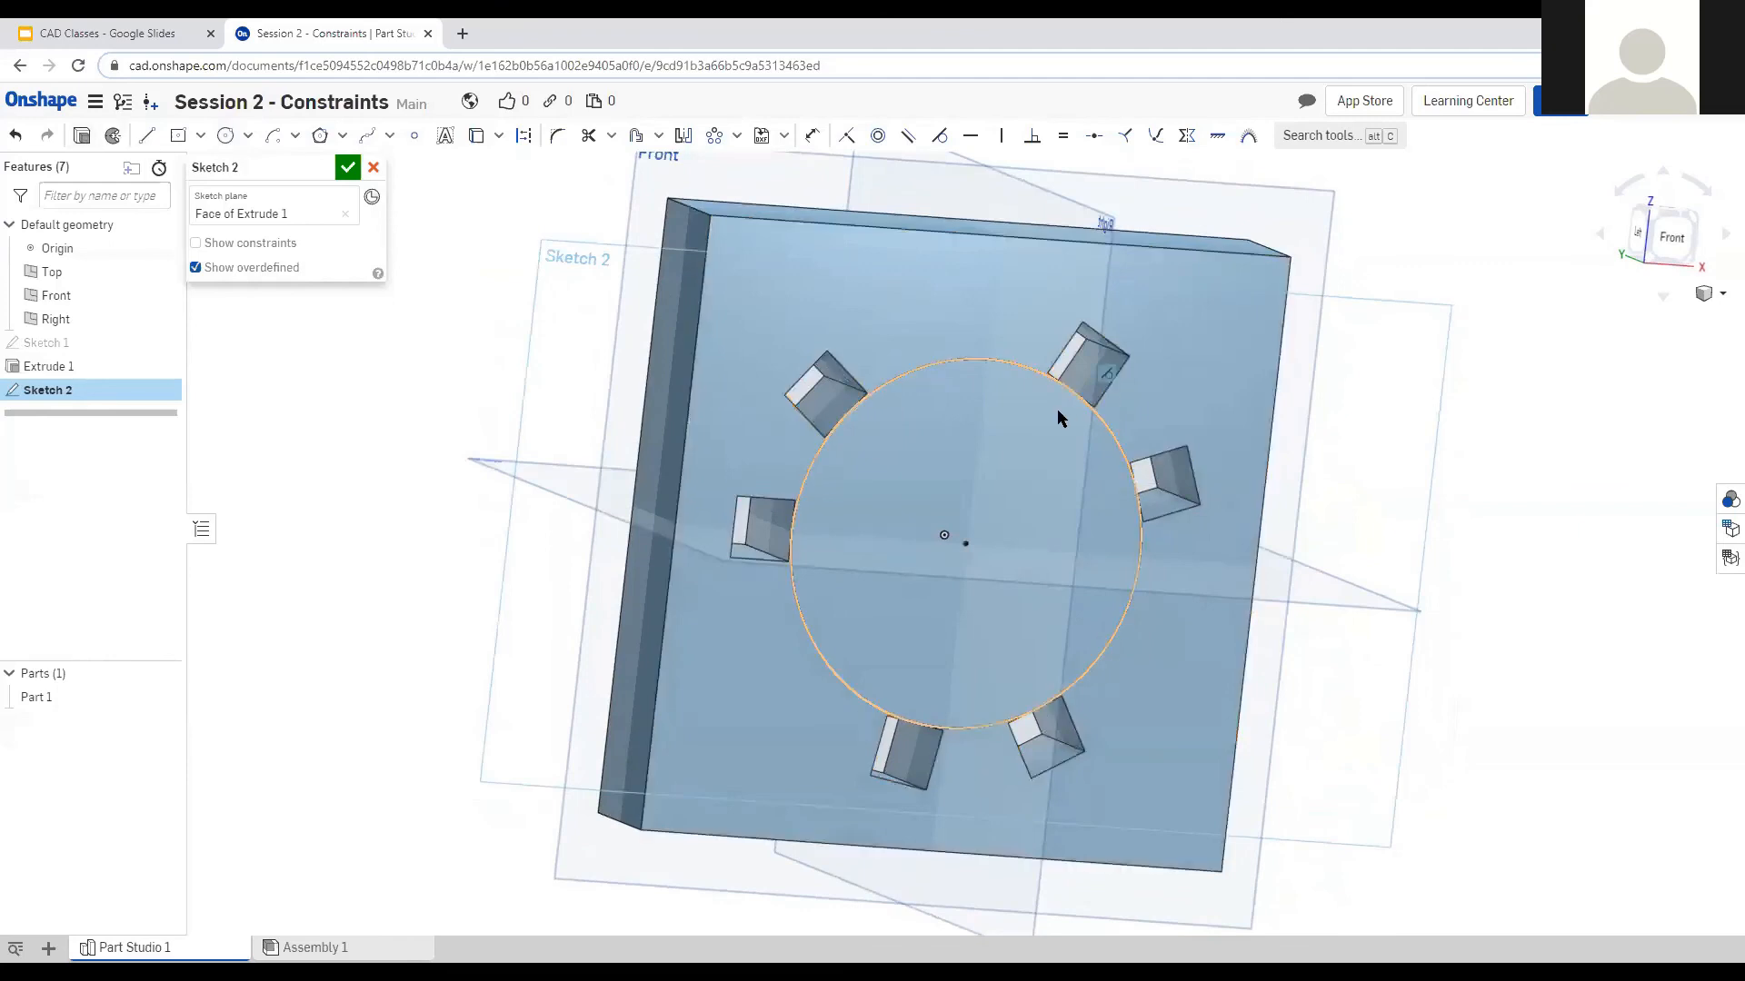
mouse_move(990, 390)
right_mouse_down()
mouse_move(1032, 419)
mouse_move(1017, 442)
mouse_move(1011, 427)
right_mouse_up()
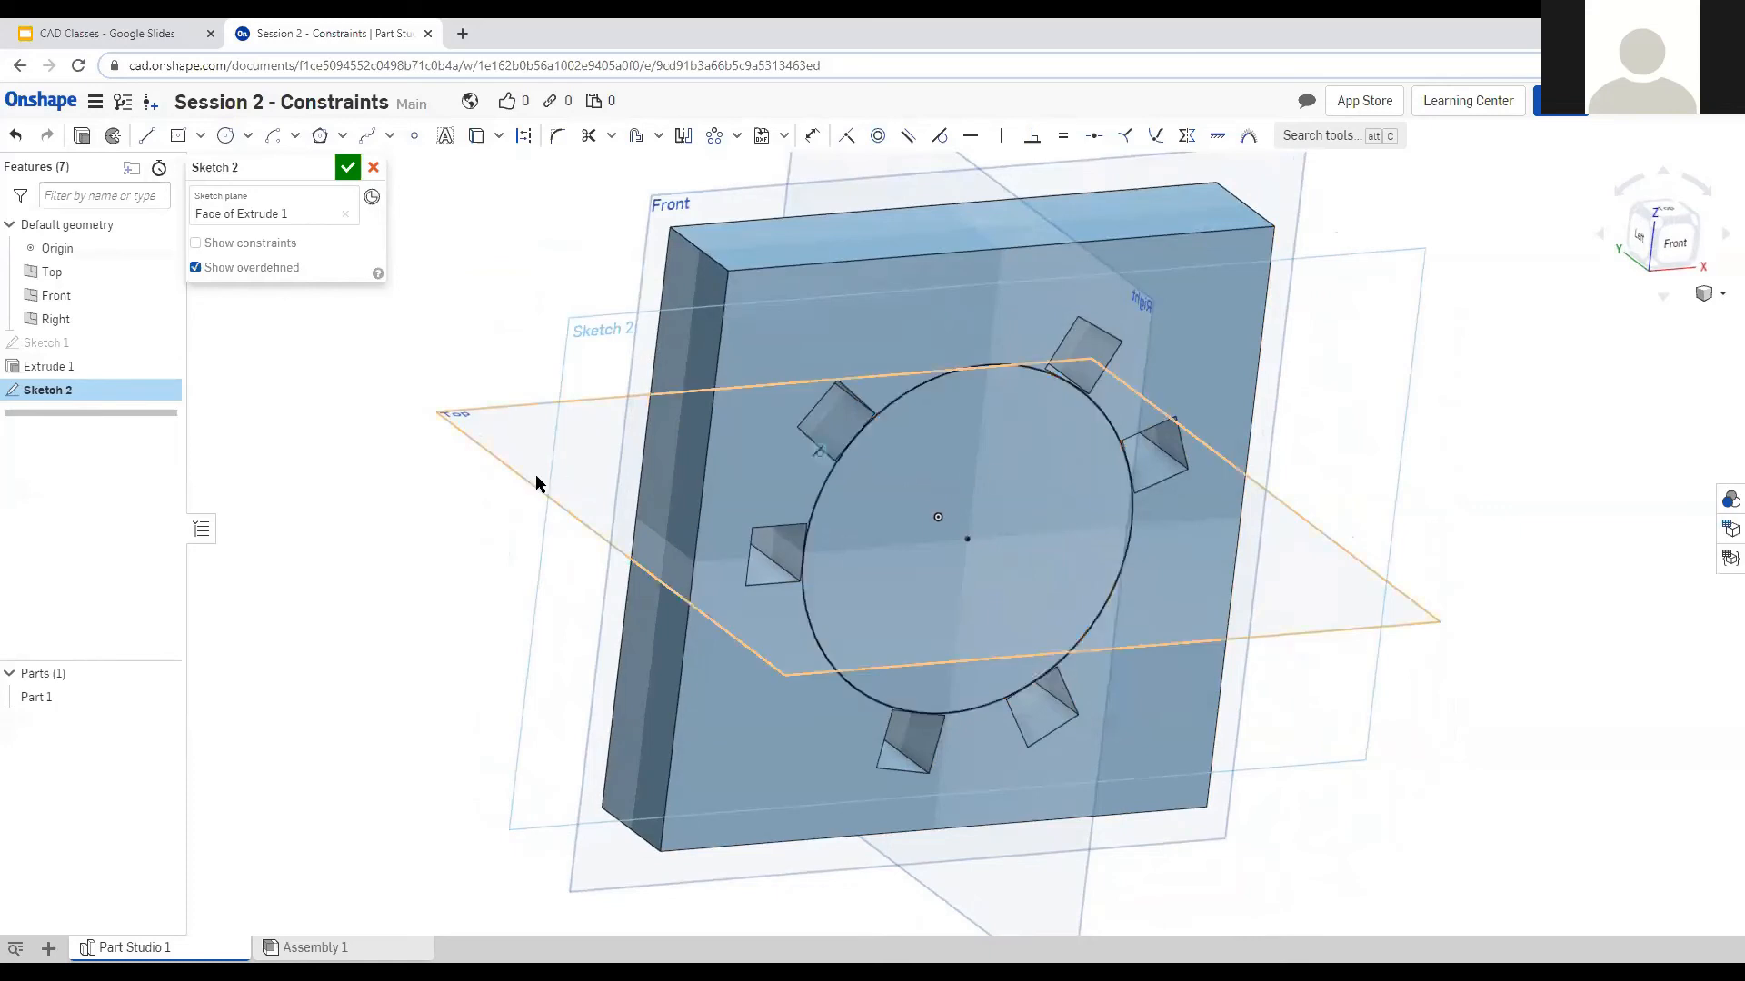
left_click(78, 138)
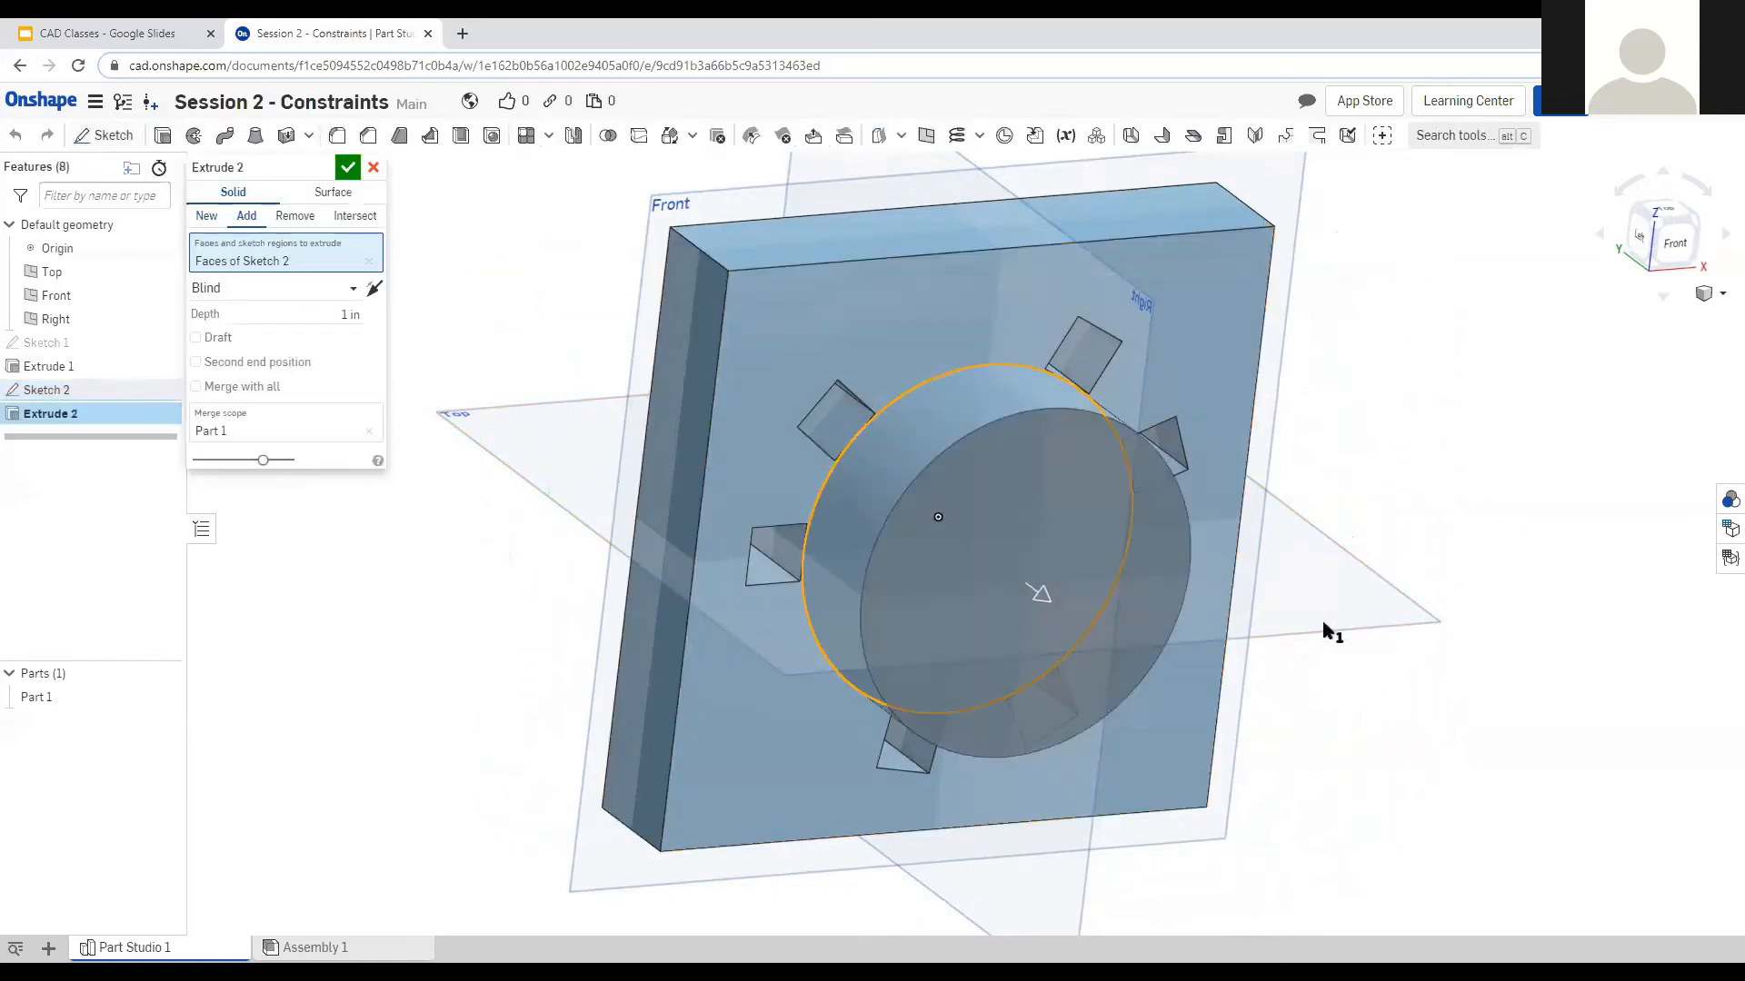
right_click_drag(1285, 615, 1152, 639)
right_click_drag(406, 542, 476, 549)
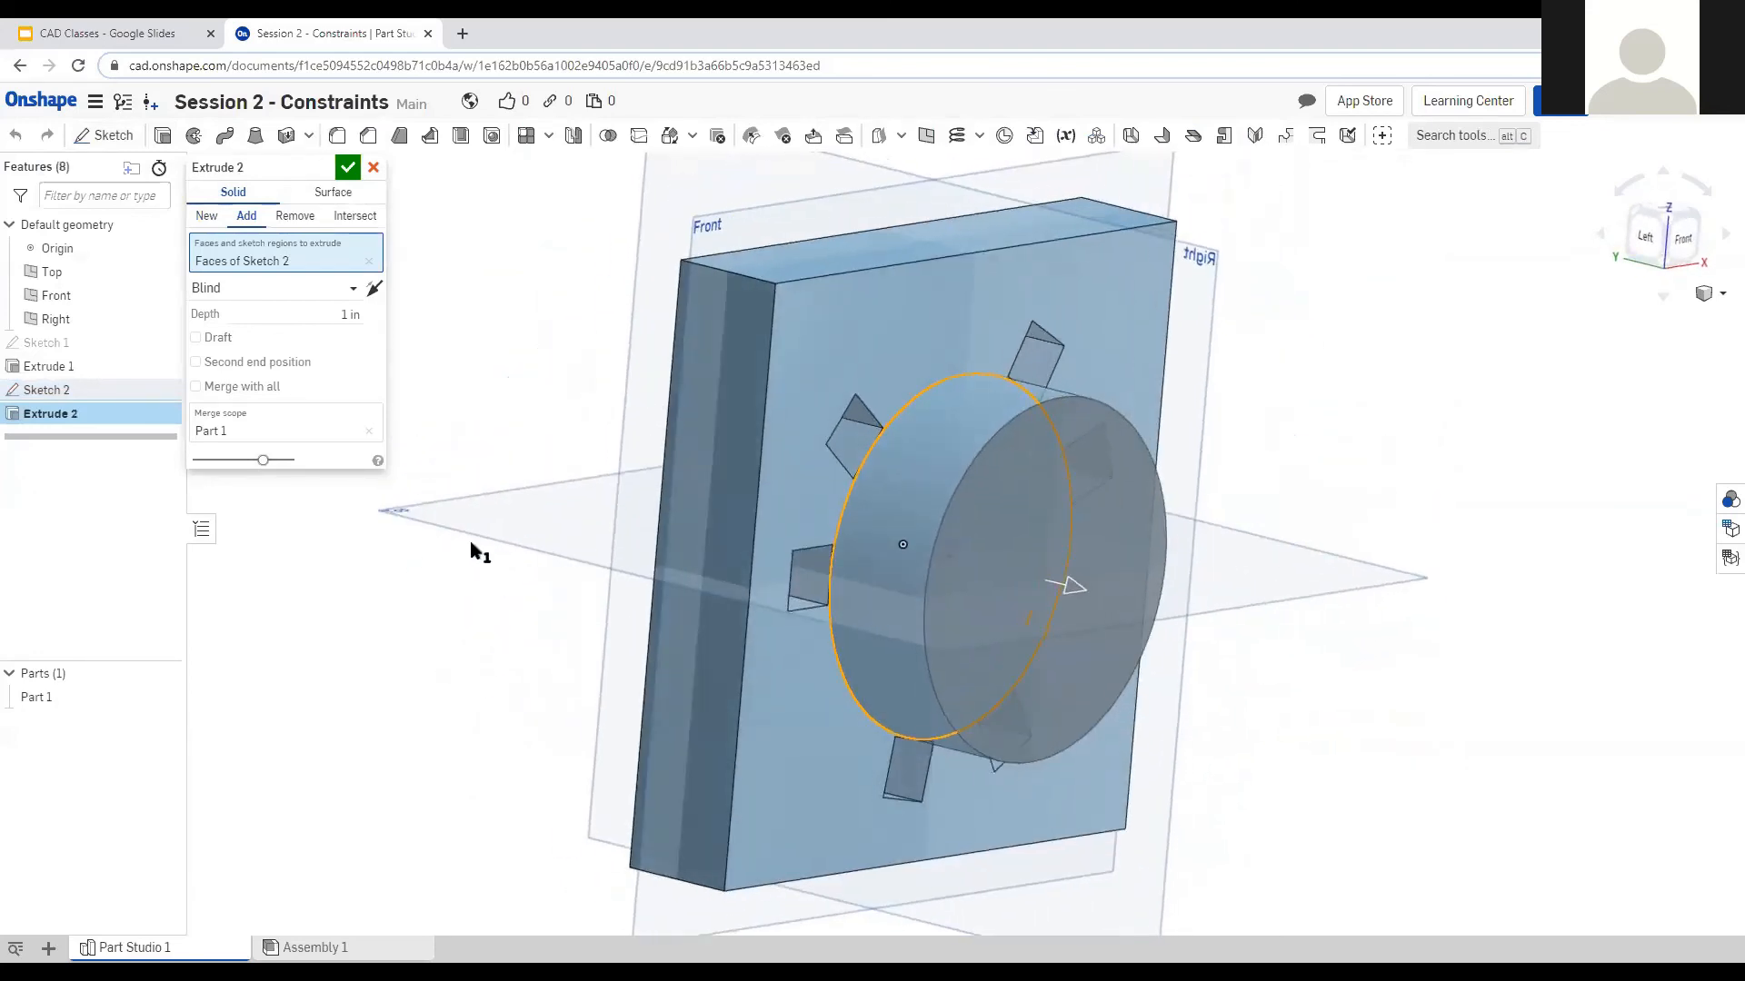
mouse_move(1211, 612)
right_mouse_down()
mouse_move(1254, 642)
mouse_move(1254, 720)
mouse_move(1262, 666)
mouse_move(1209, 636)
right_mouse_up()
right_click_drag(533, 706, 584, 709)
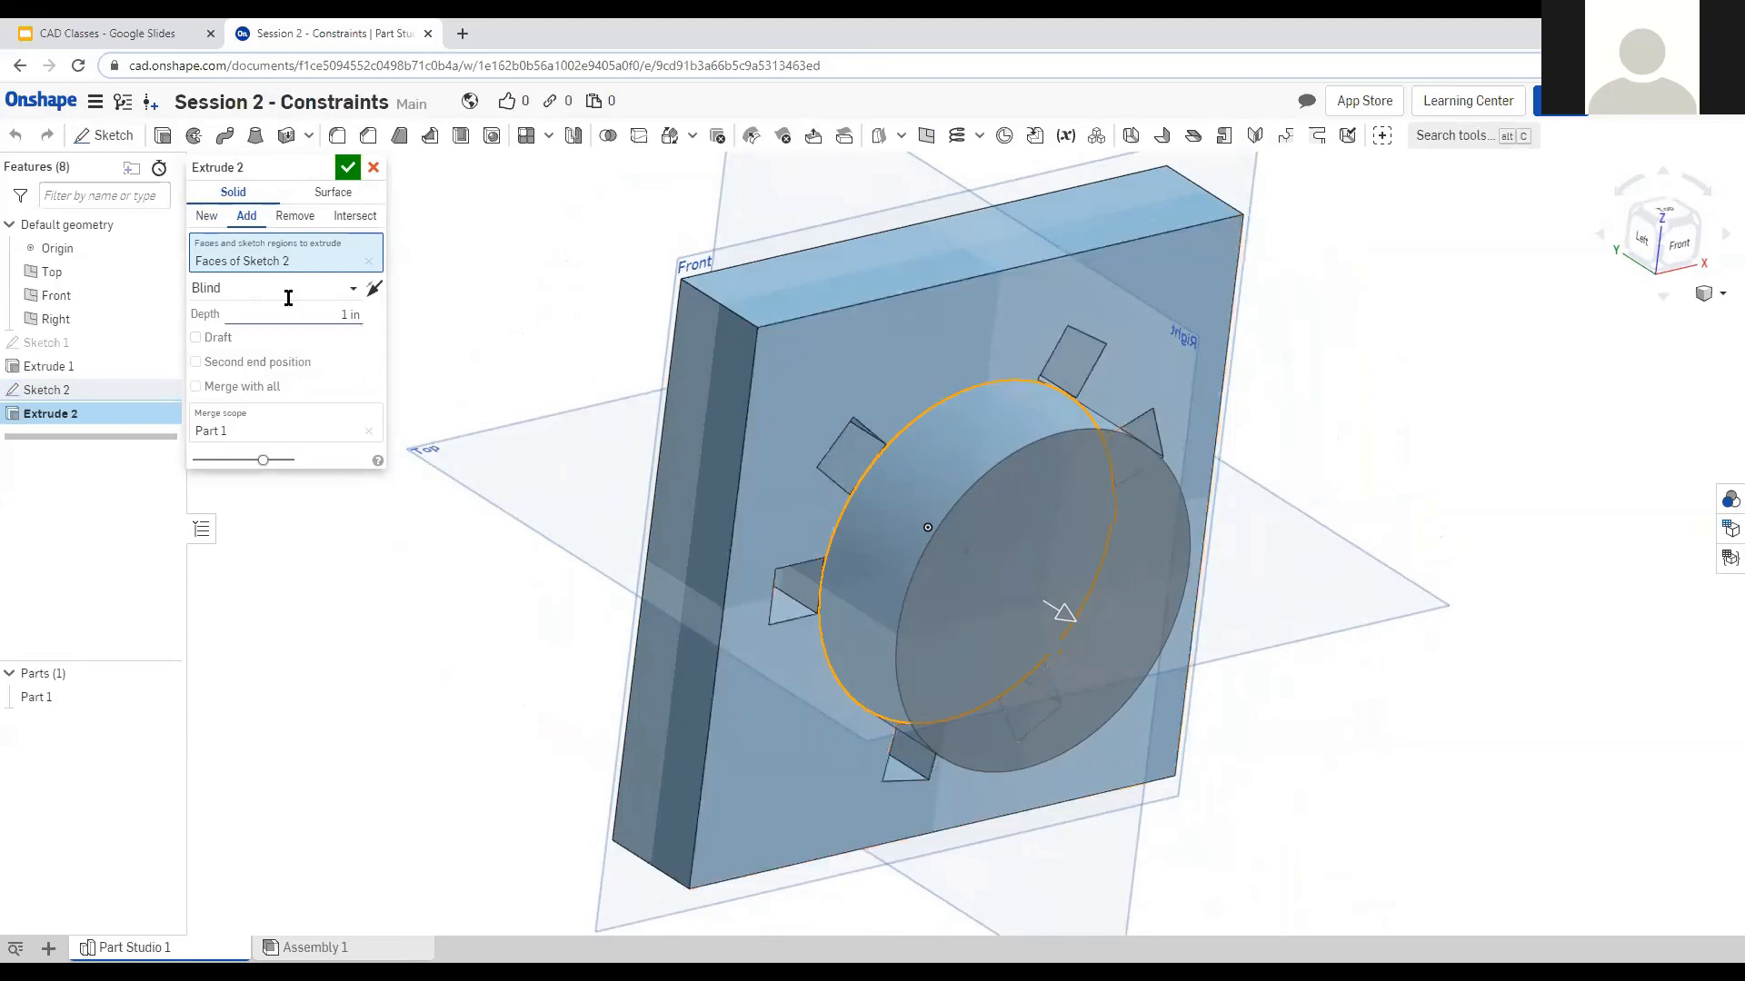
left_click(206, 218)
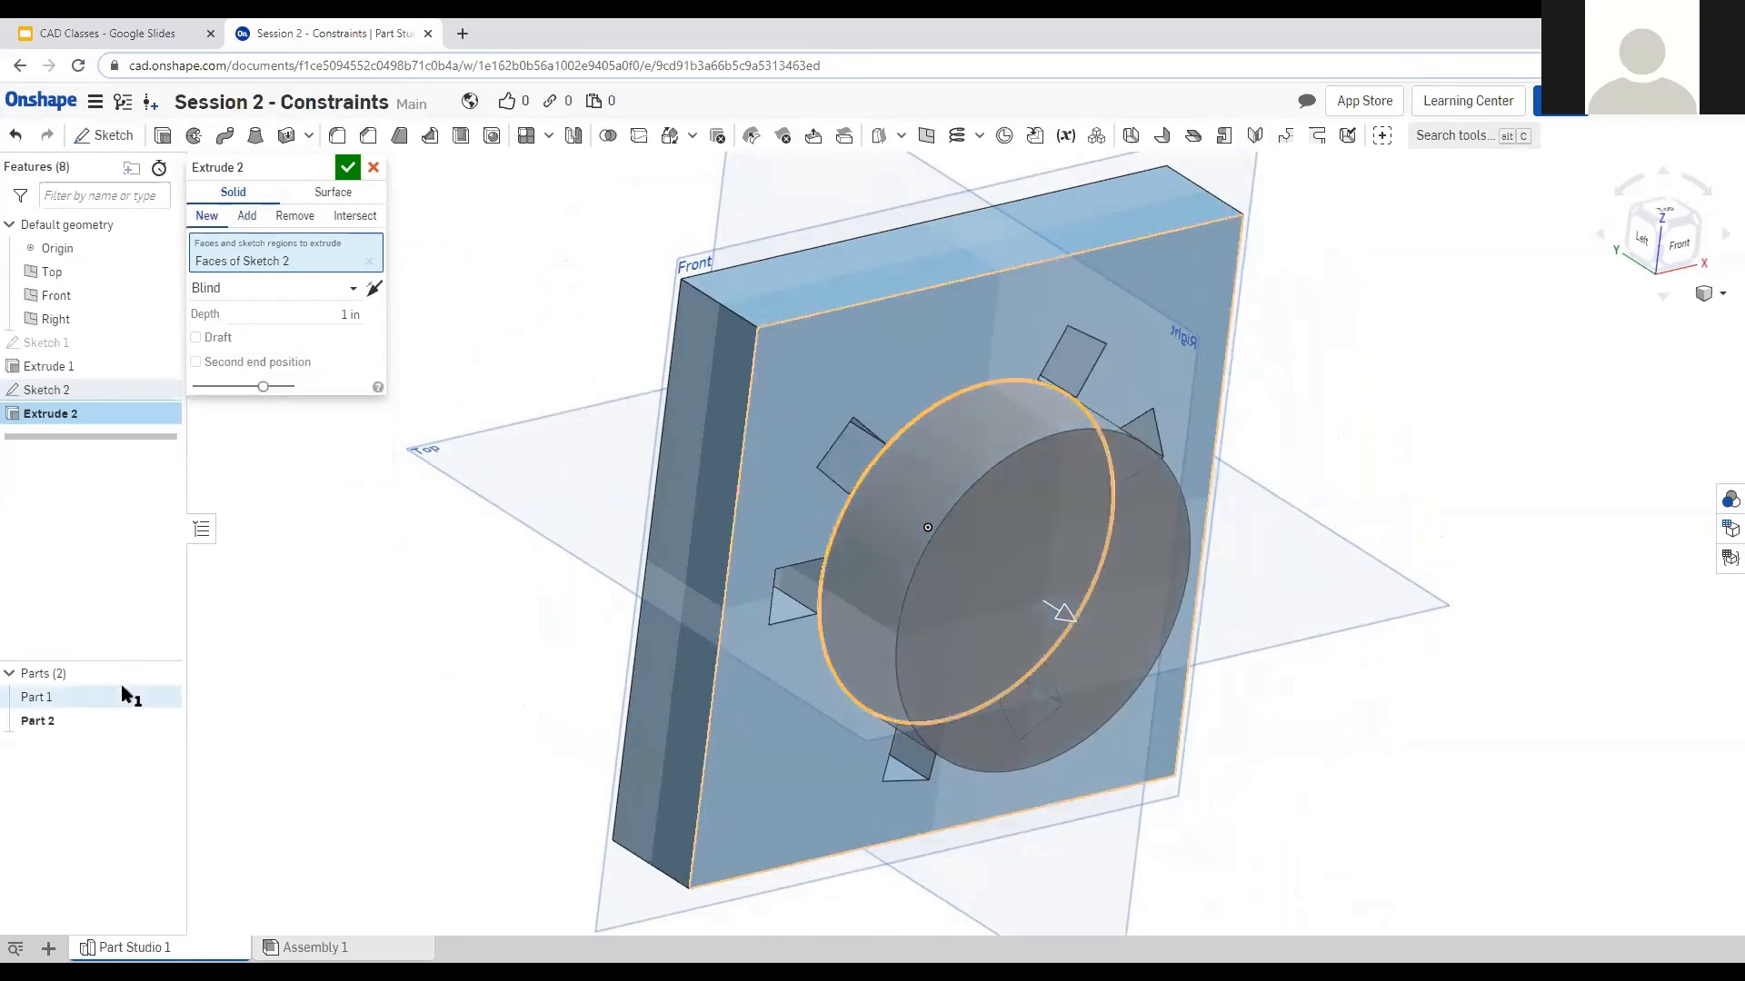
left_click(250, 220)
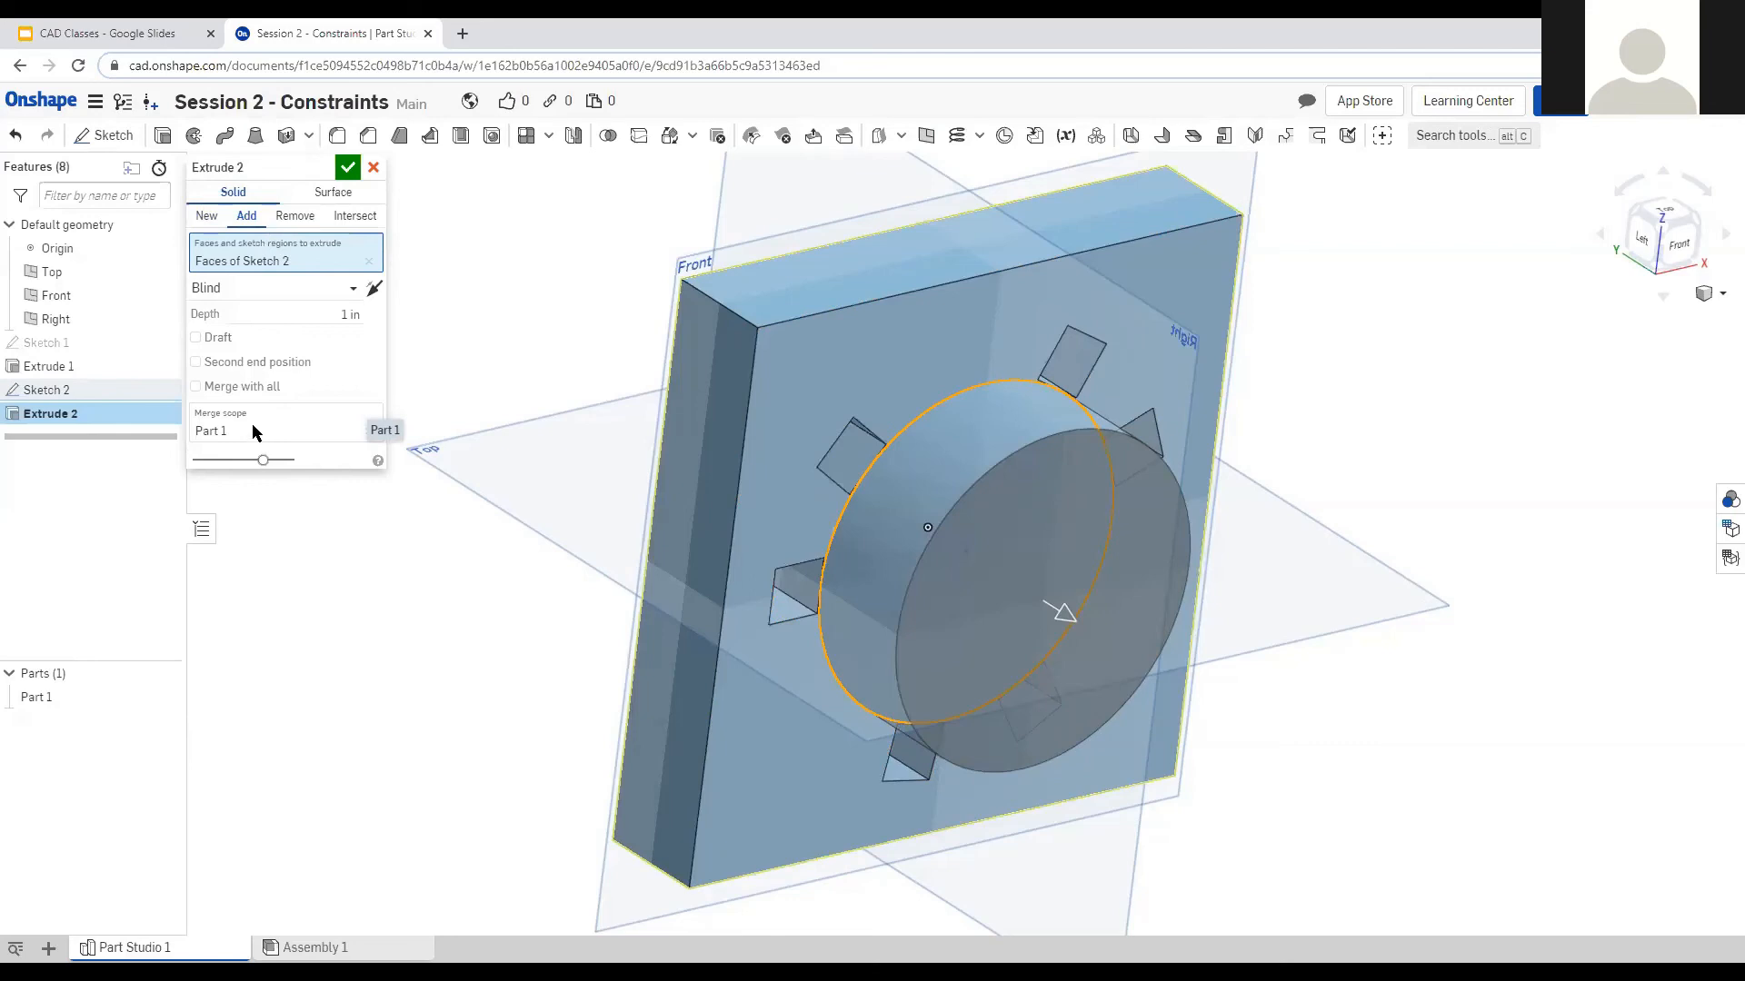
left_click(256, 432)
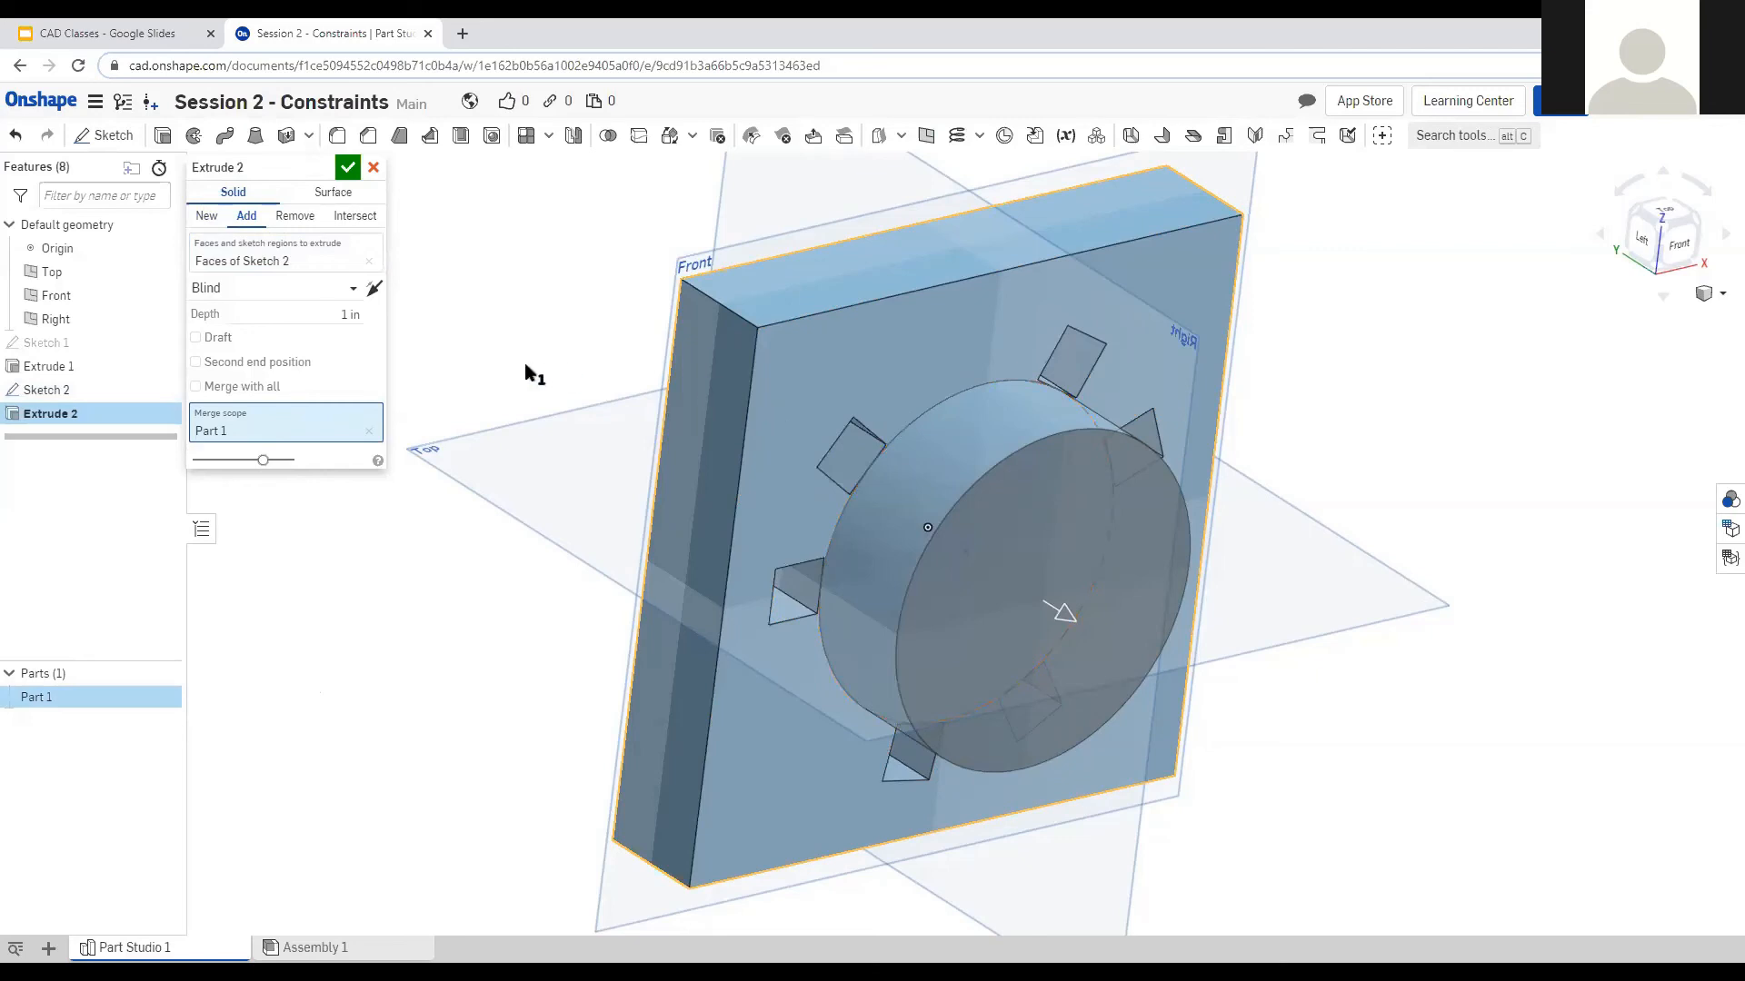
Flip Extrude 2 into the plate and set its depth to 1/2 in.
left_click(292, 256)
right_click_drag(590, 362, 549, 336)
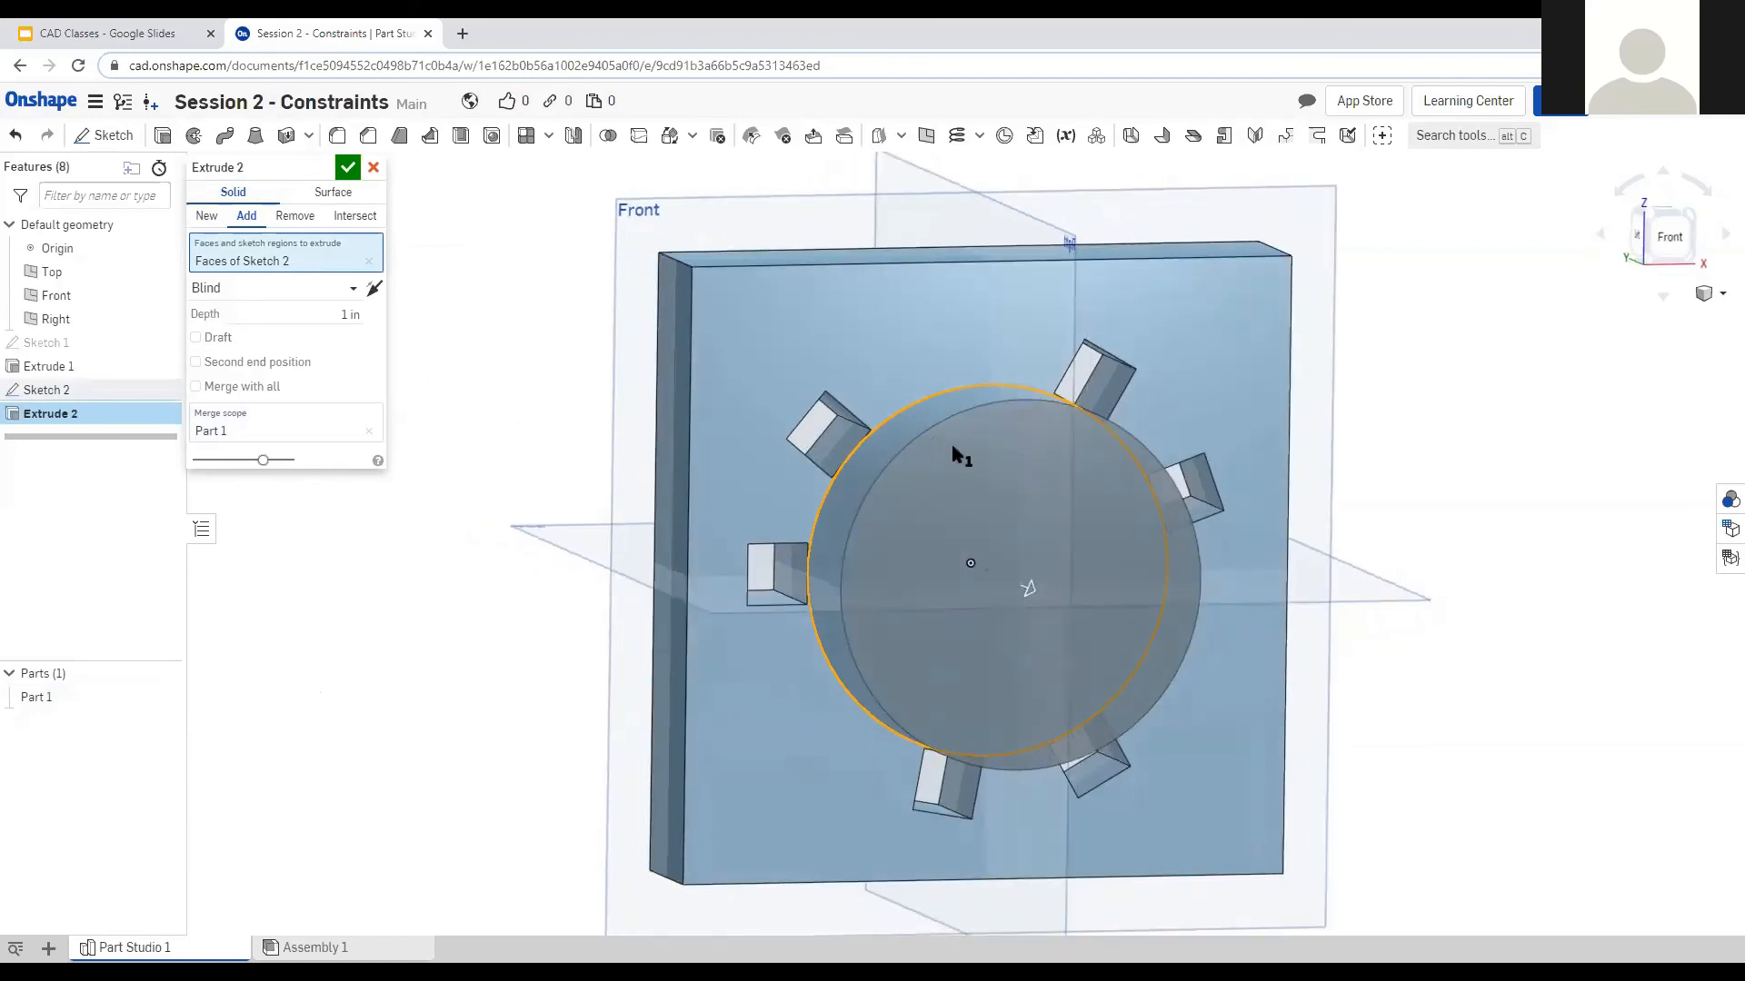
right_click_drag(427, 627, 537, 651)
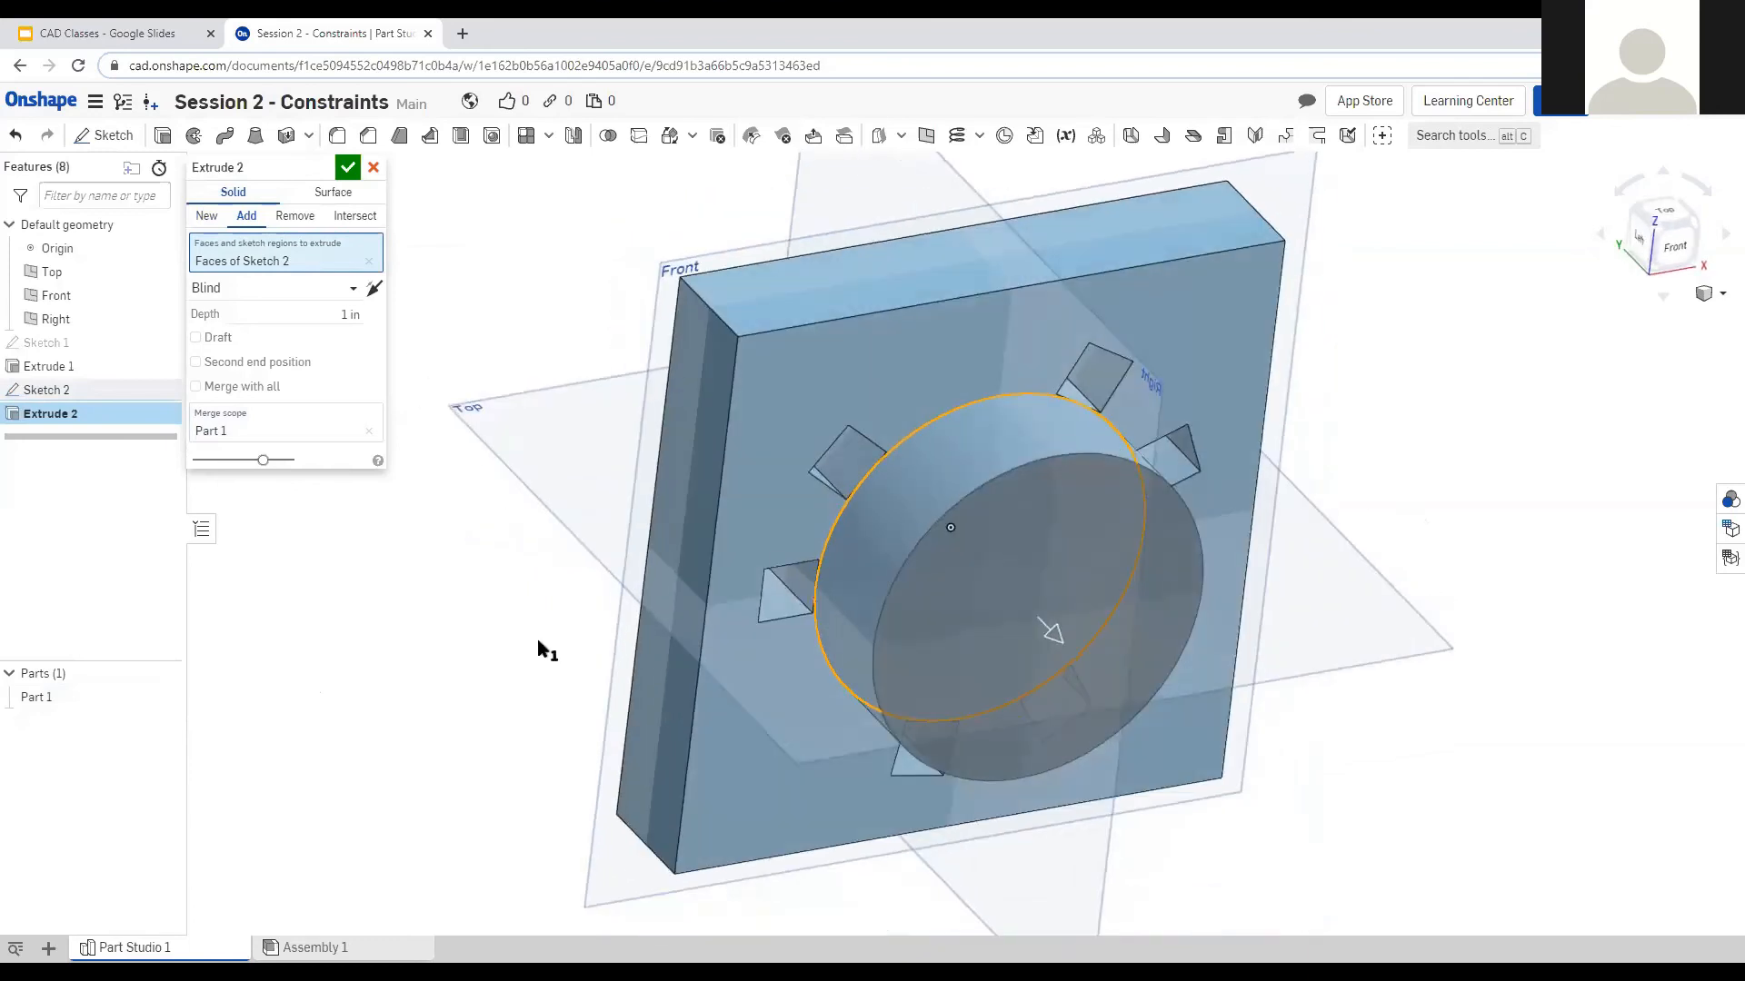
left_click(373, 289)
right_click_drag(544, 525, 603, 623)
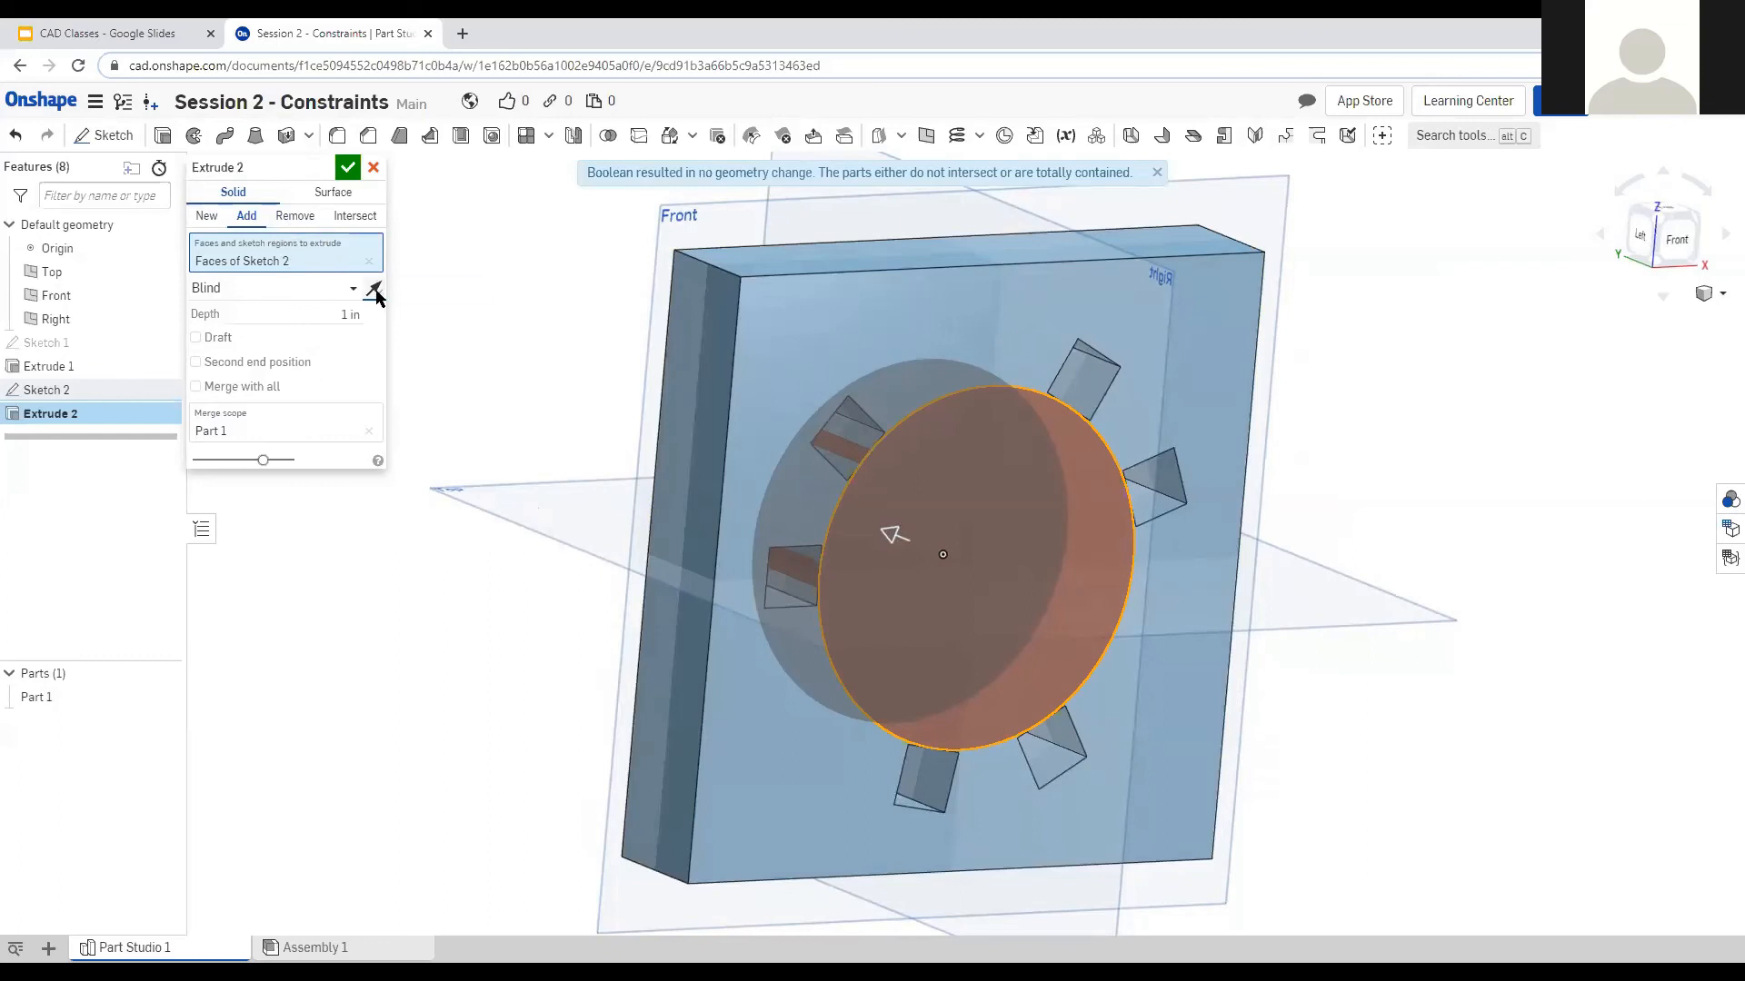
left_click(332, 318)
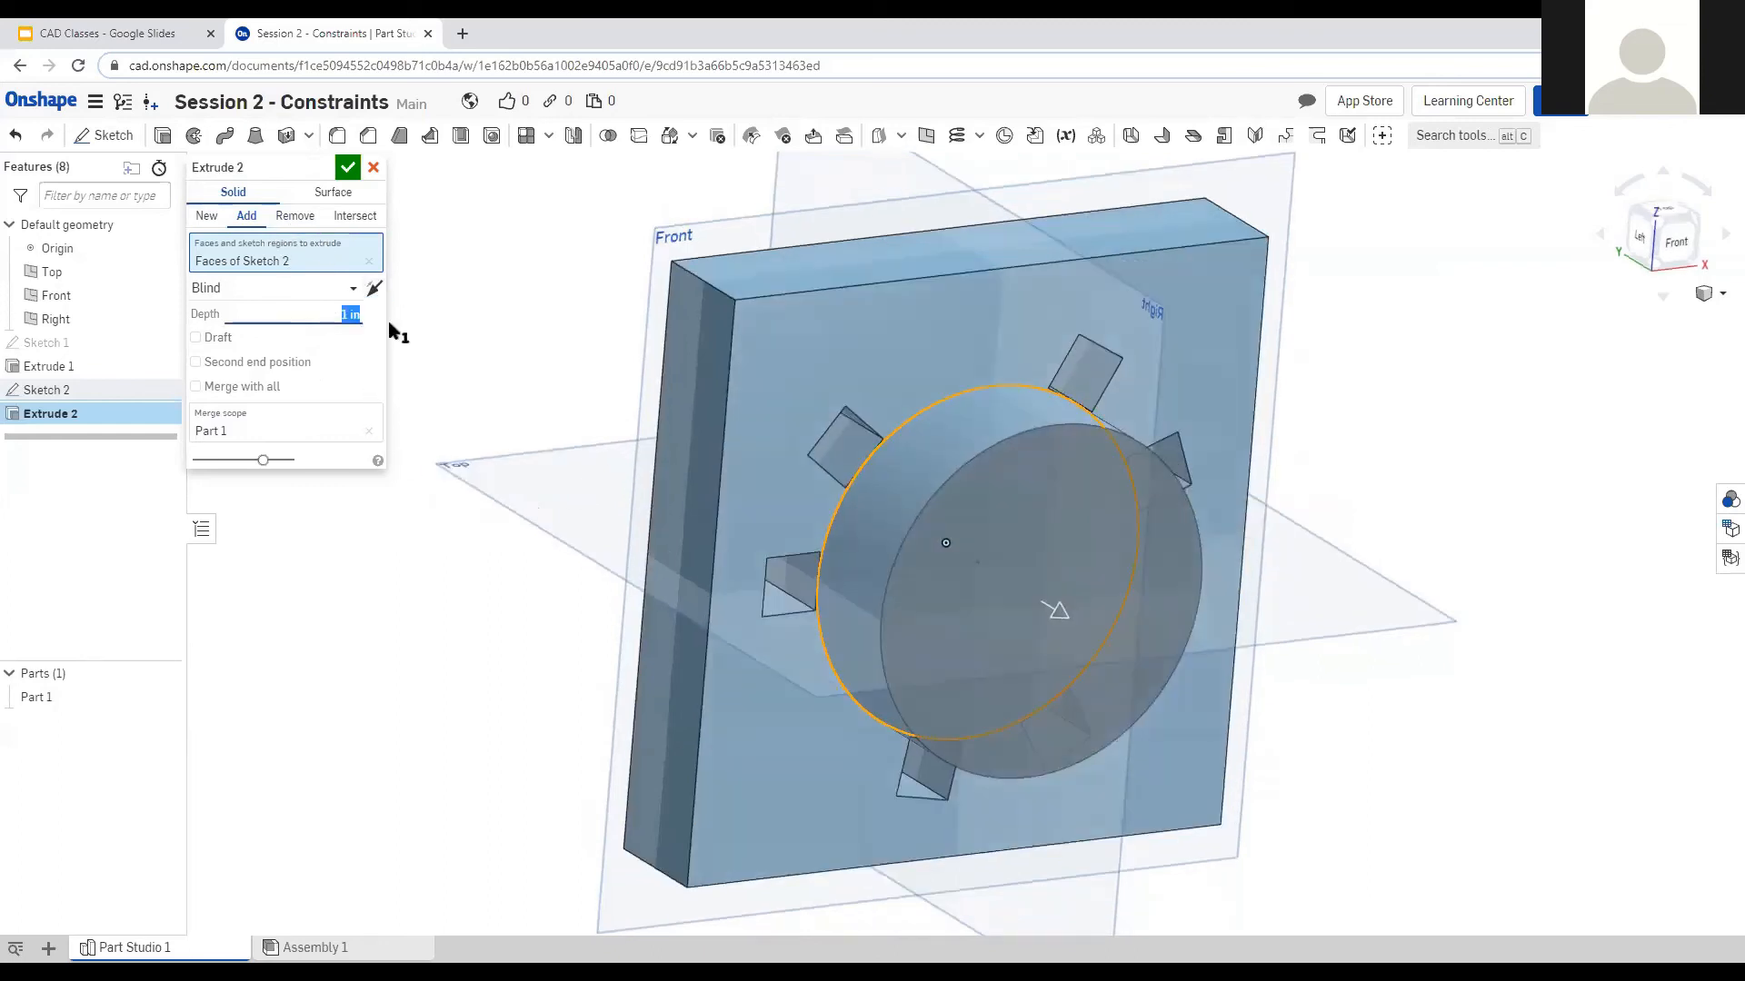
key("Return")
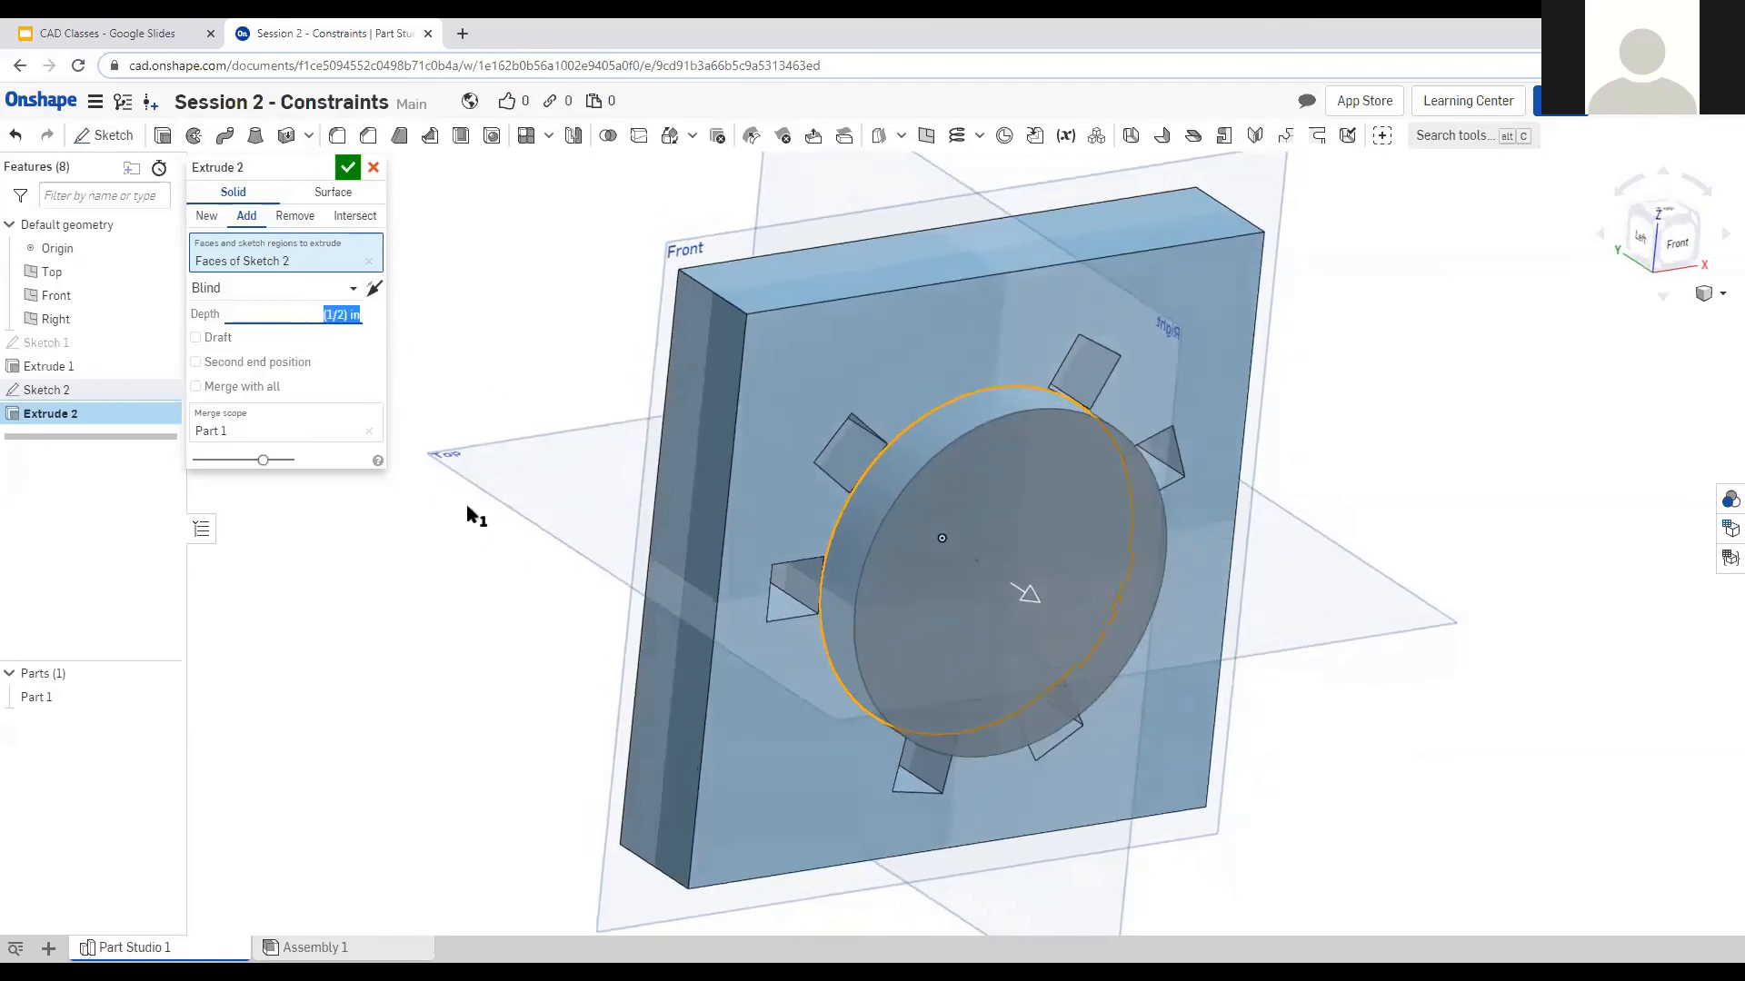
left_click(354, 176)
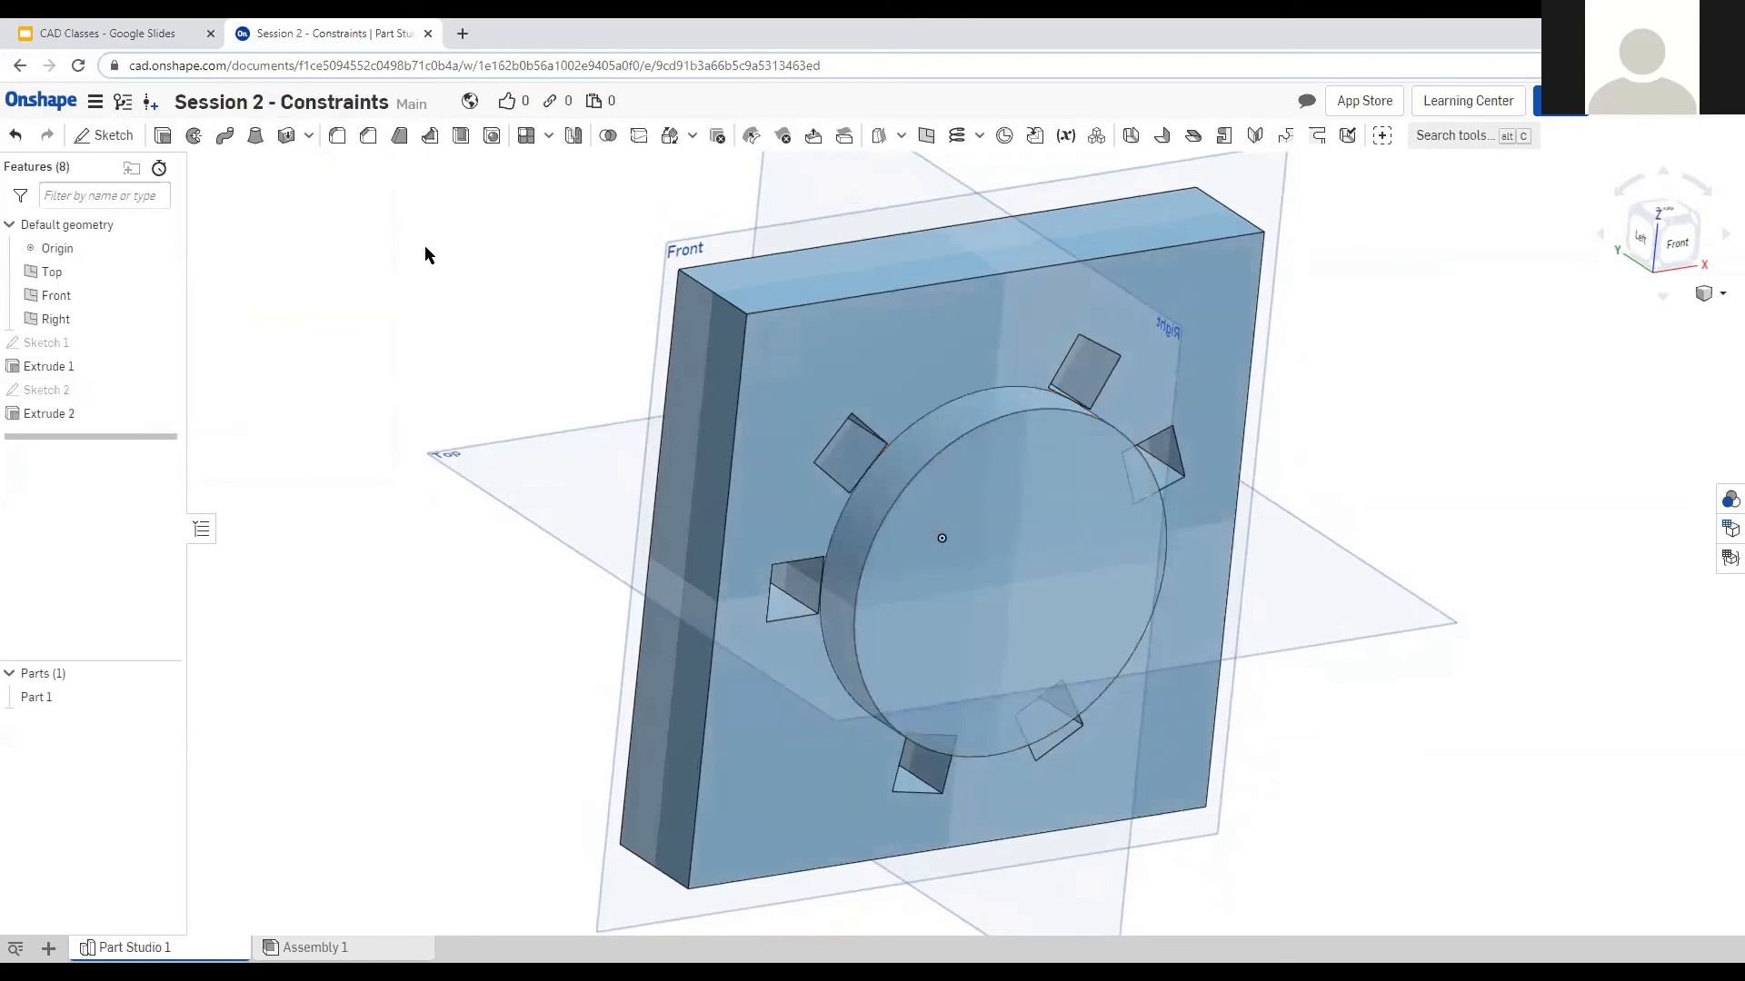
right_click_drag(557, 518, 465, 540)
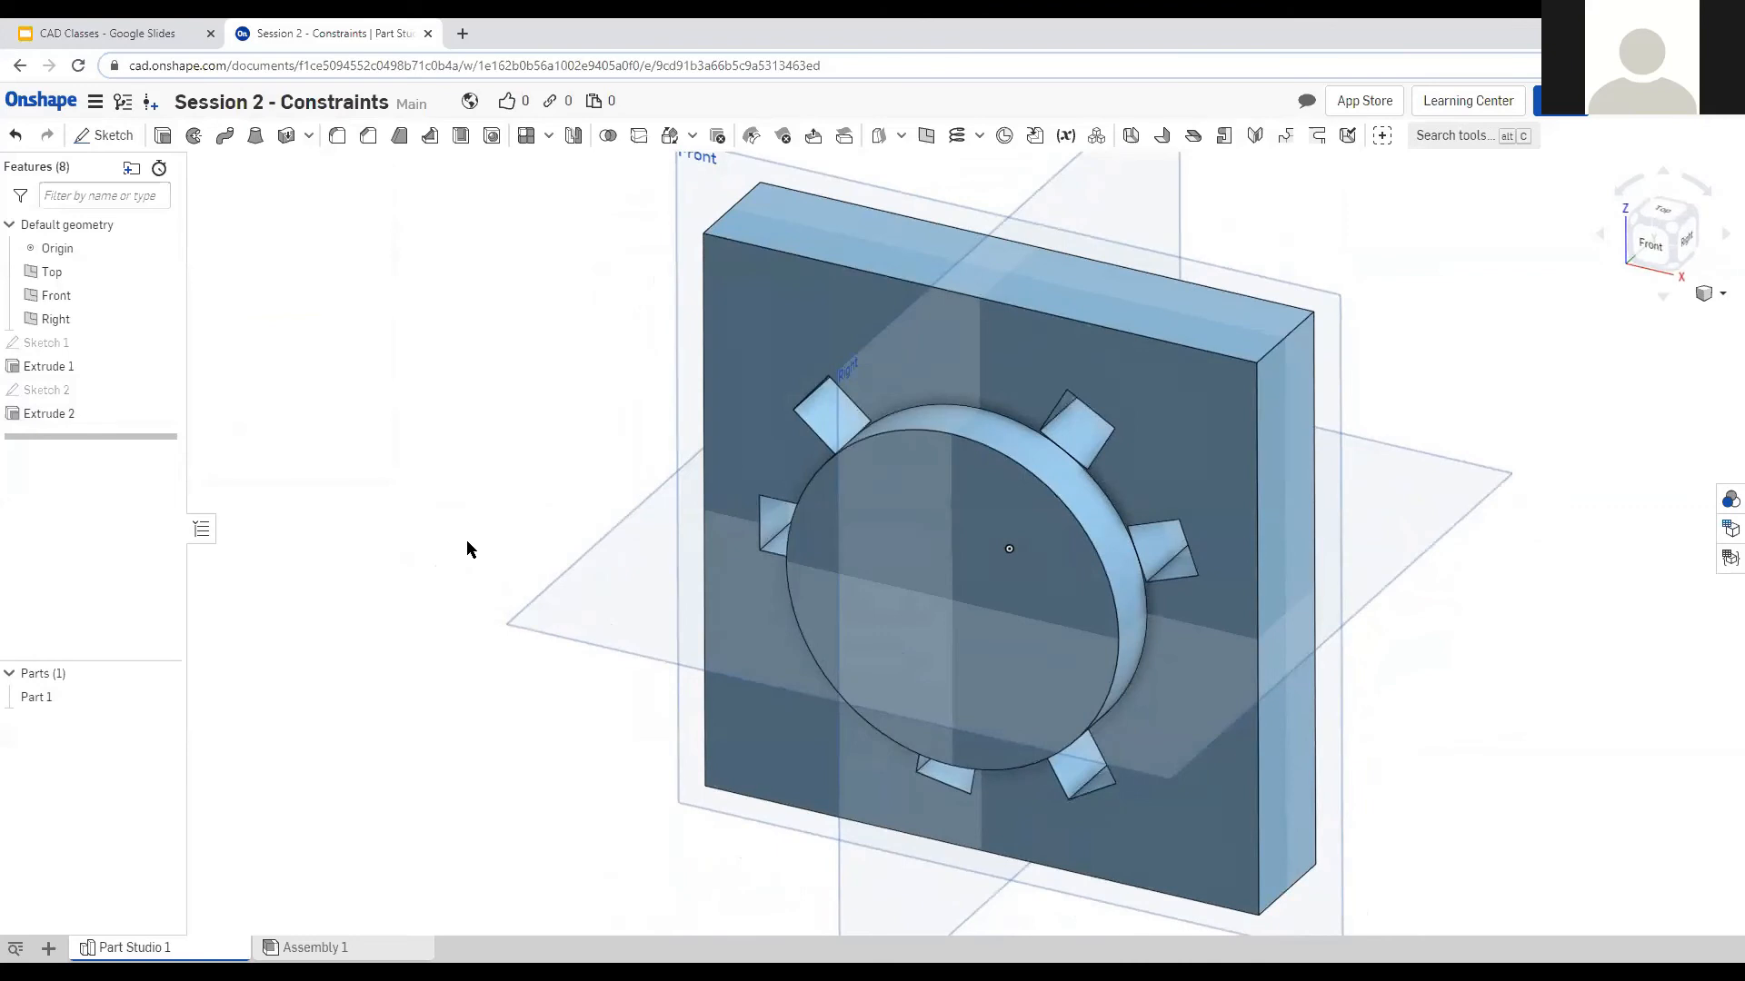
mouse_move(367, 527)
right_mouse_down()
mouse_move(385, 500)
mouse_move(356, 533)
right_mouse_up()
right_click_drag(507, 702, 529, 664)
right_click_drag(567, 589, 782, 615)
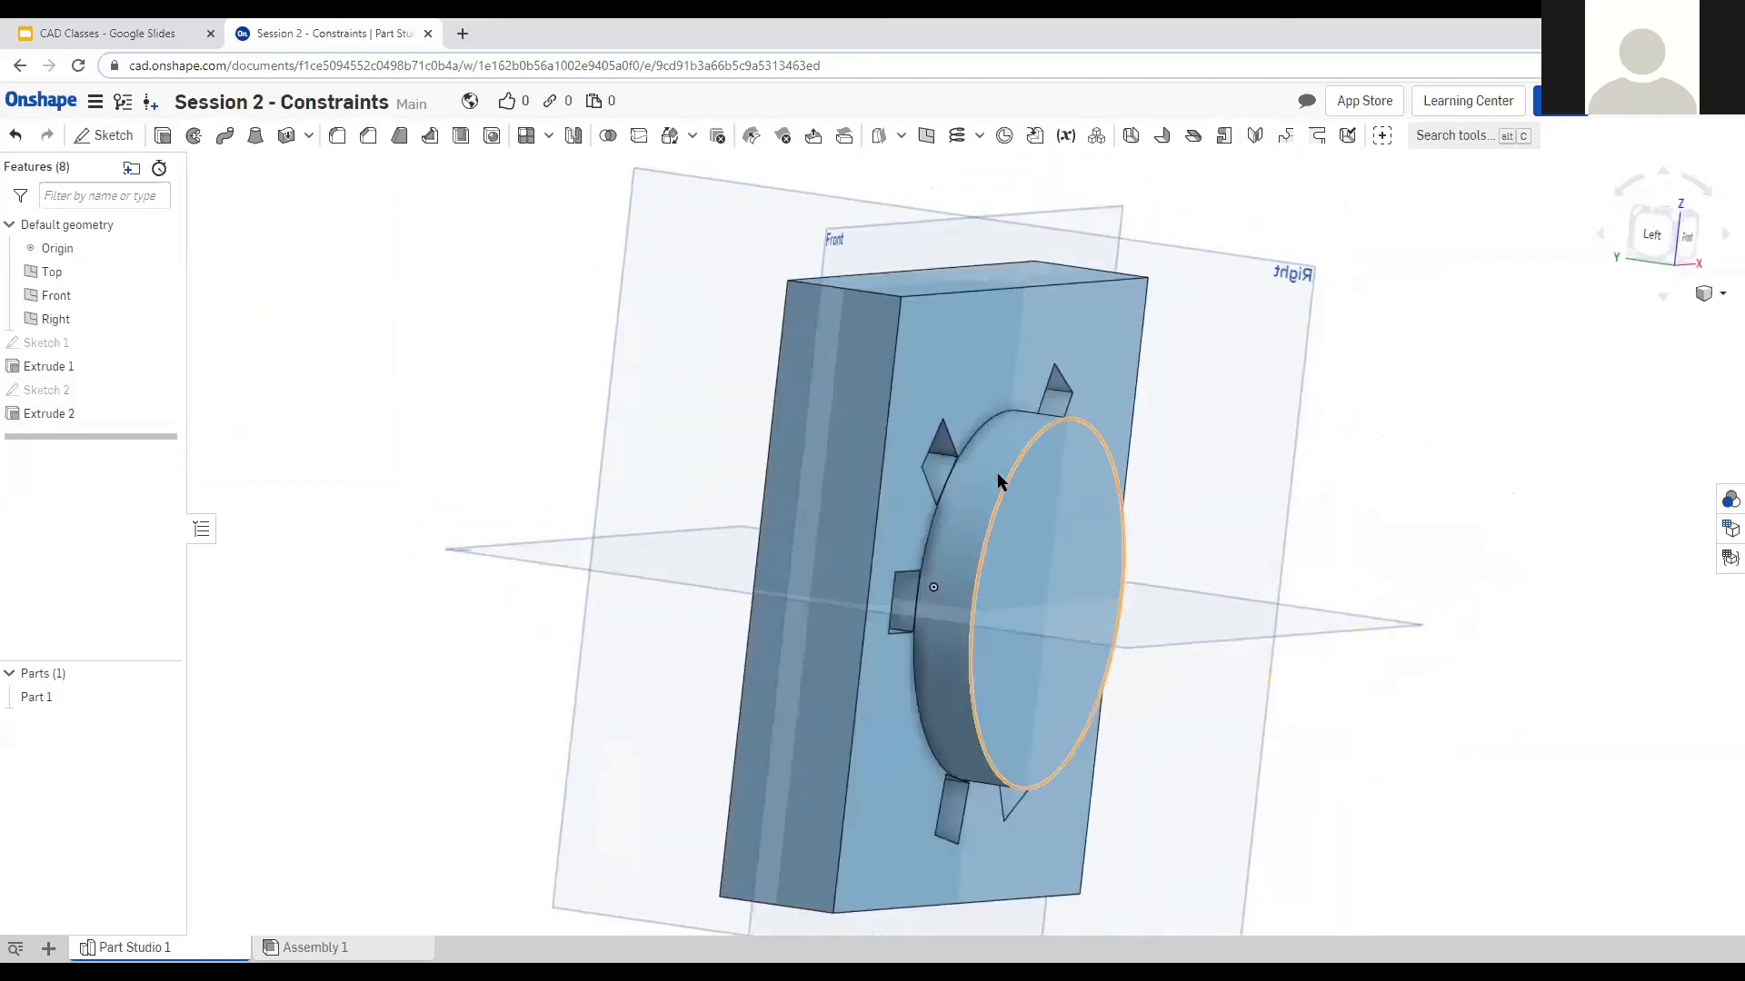
right_click_drag(1261, 560, 1149, 608)
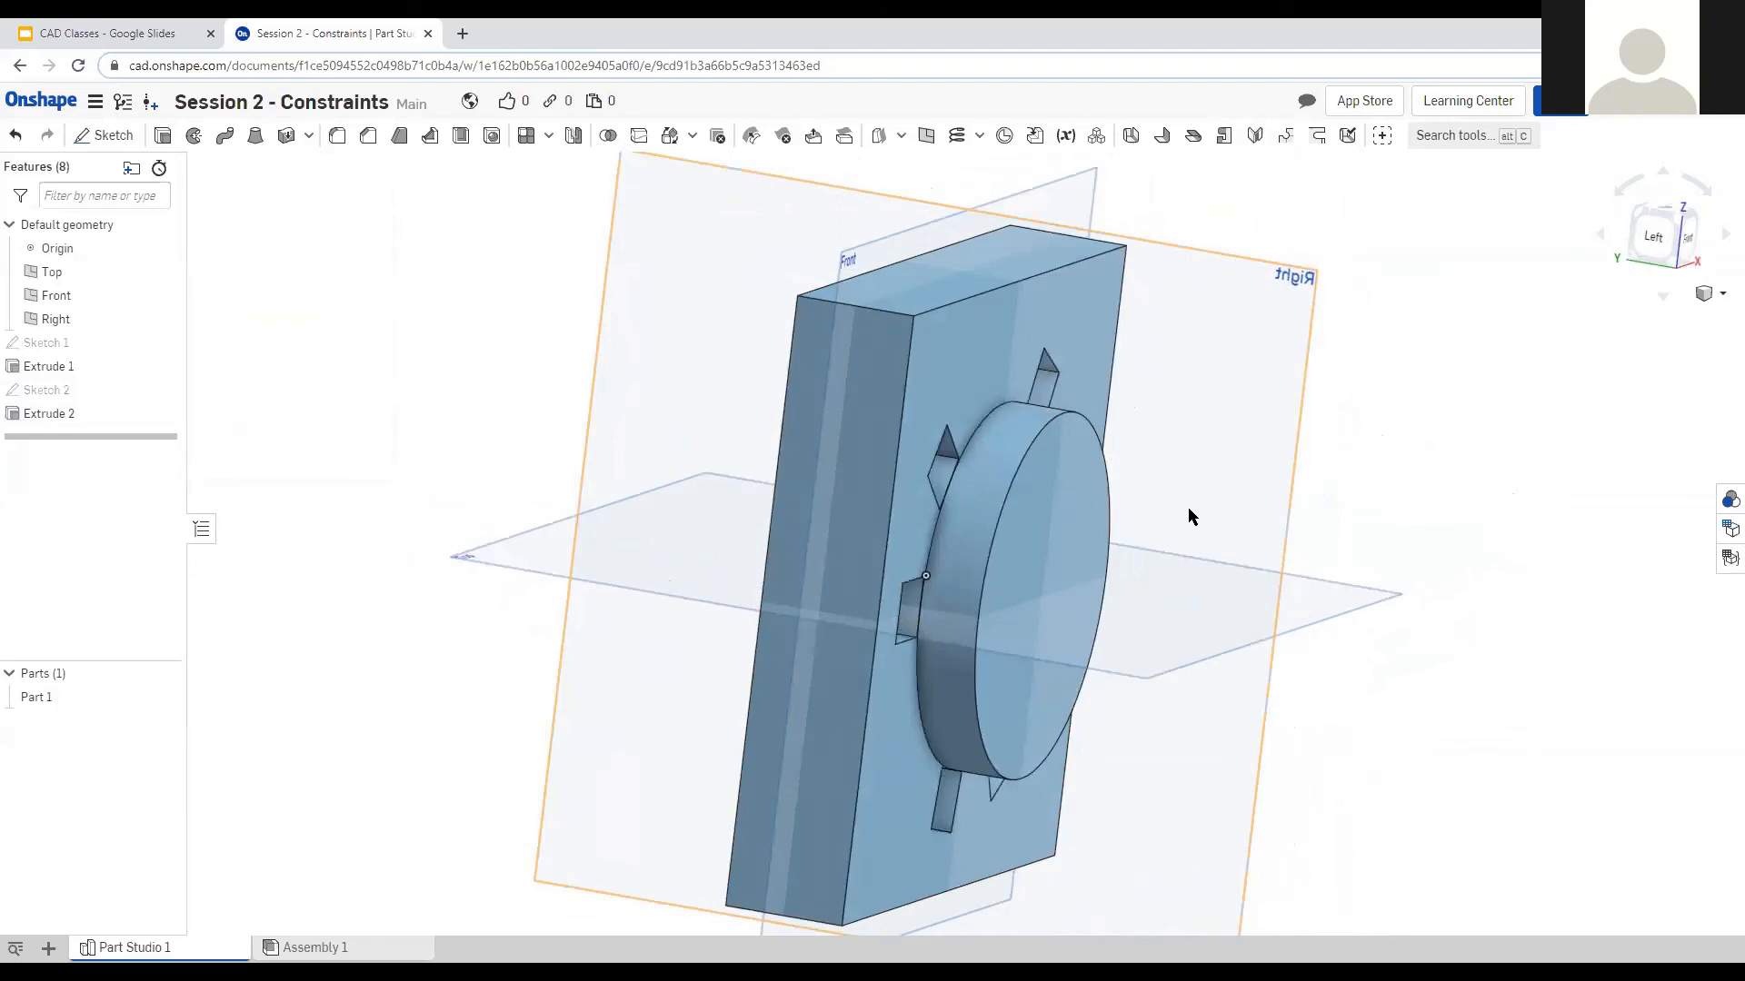
right_click_drag(1245, 566, 1148, 561)
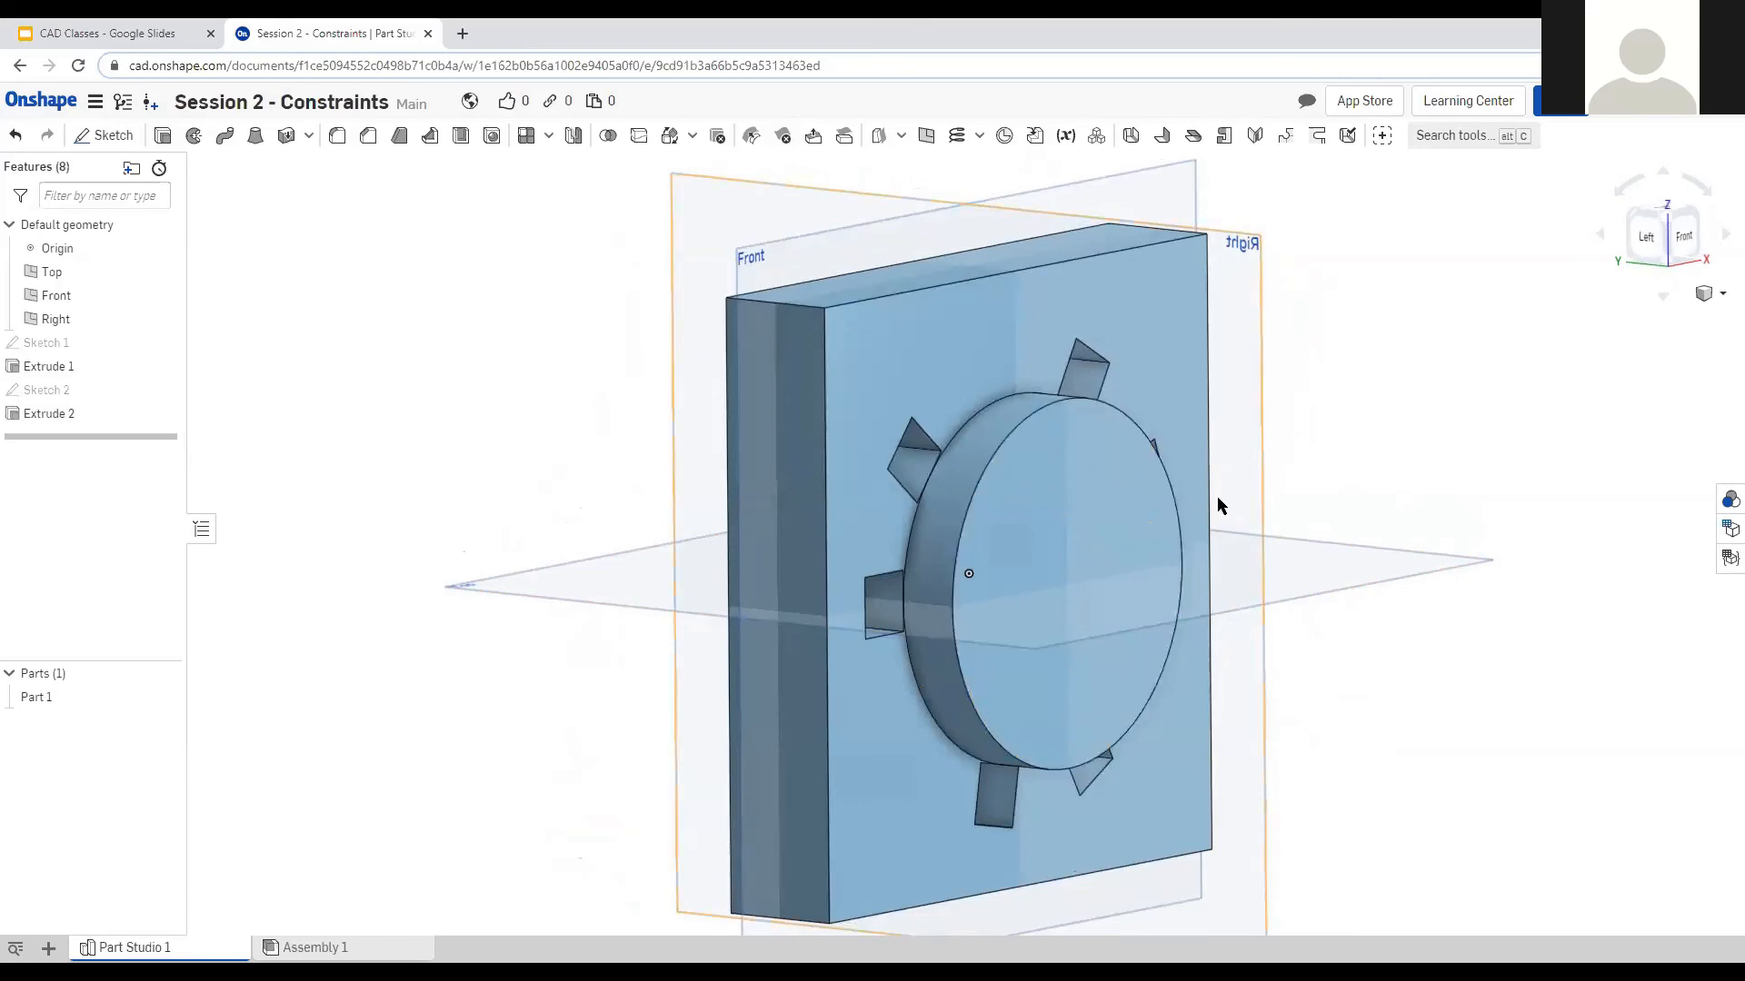
Change Extrude 2 to a Remove cut flipped into the plate and accept it.
double_click(75, 419)
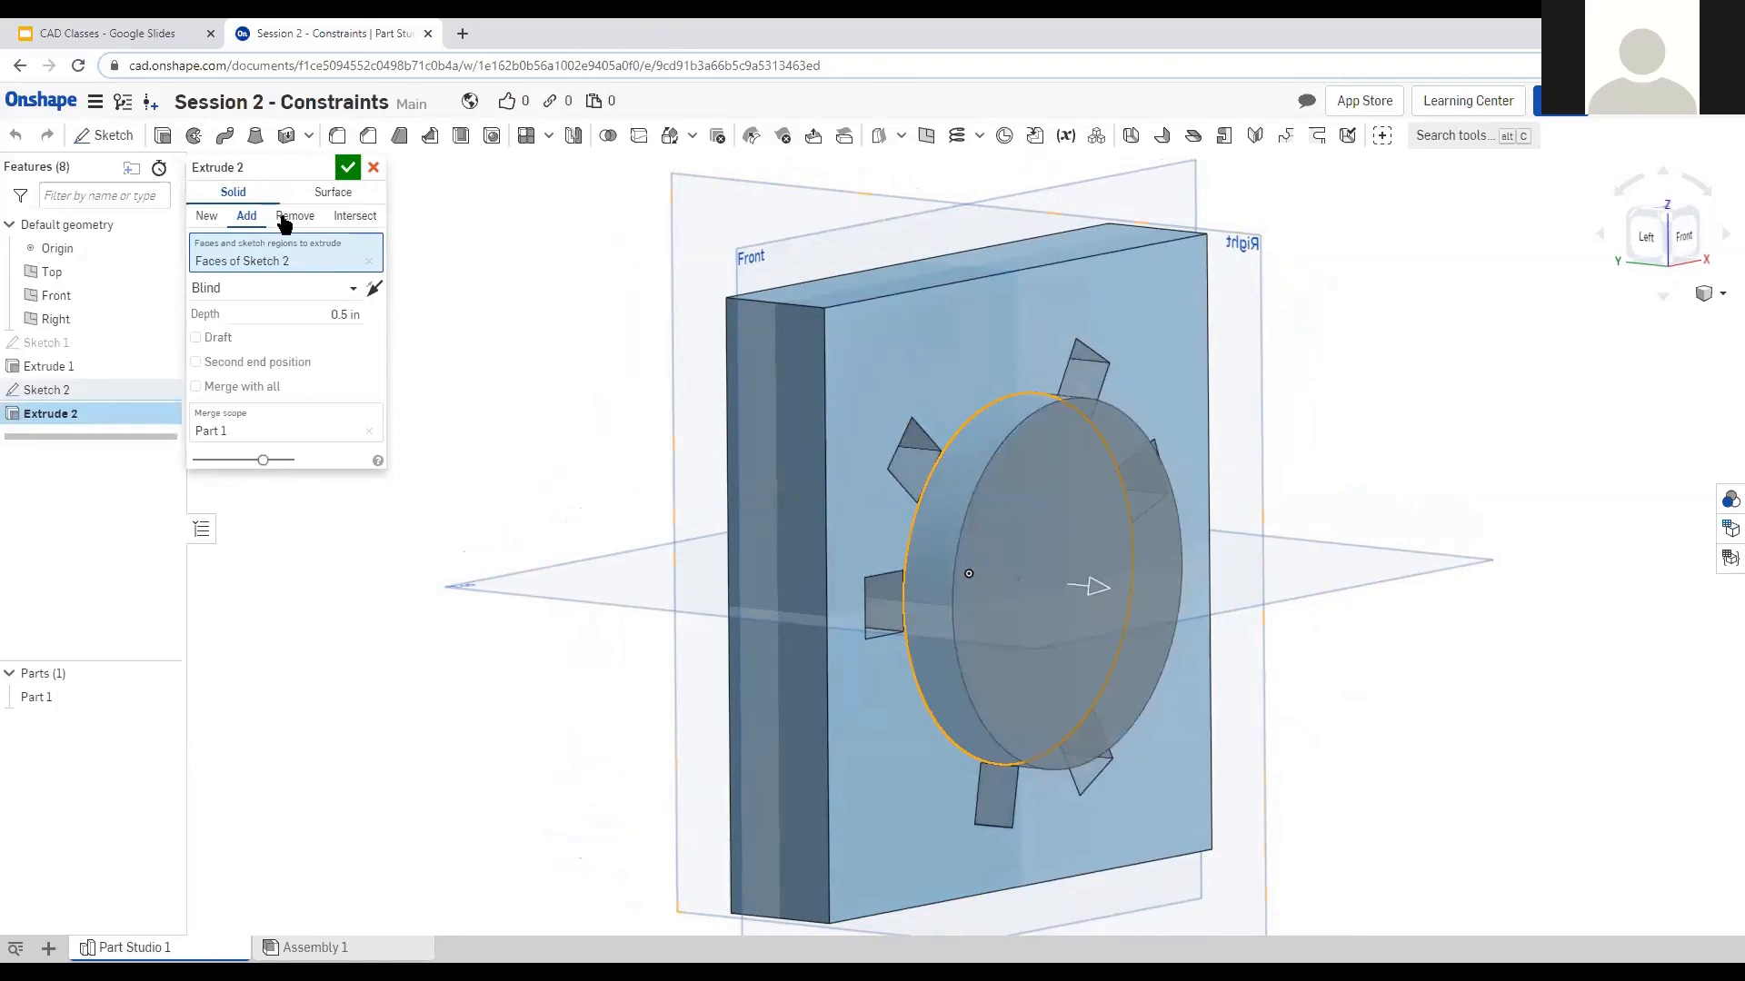
right_click_drag(578, 464, 561, 478)
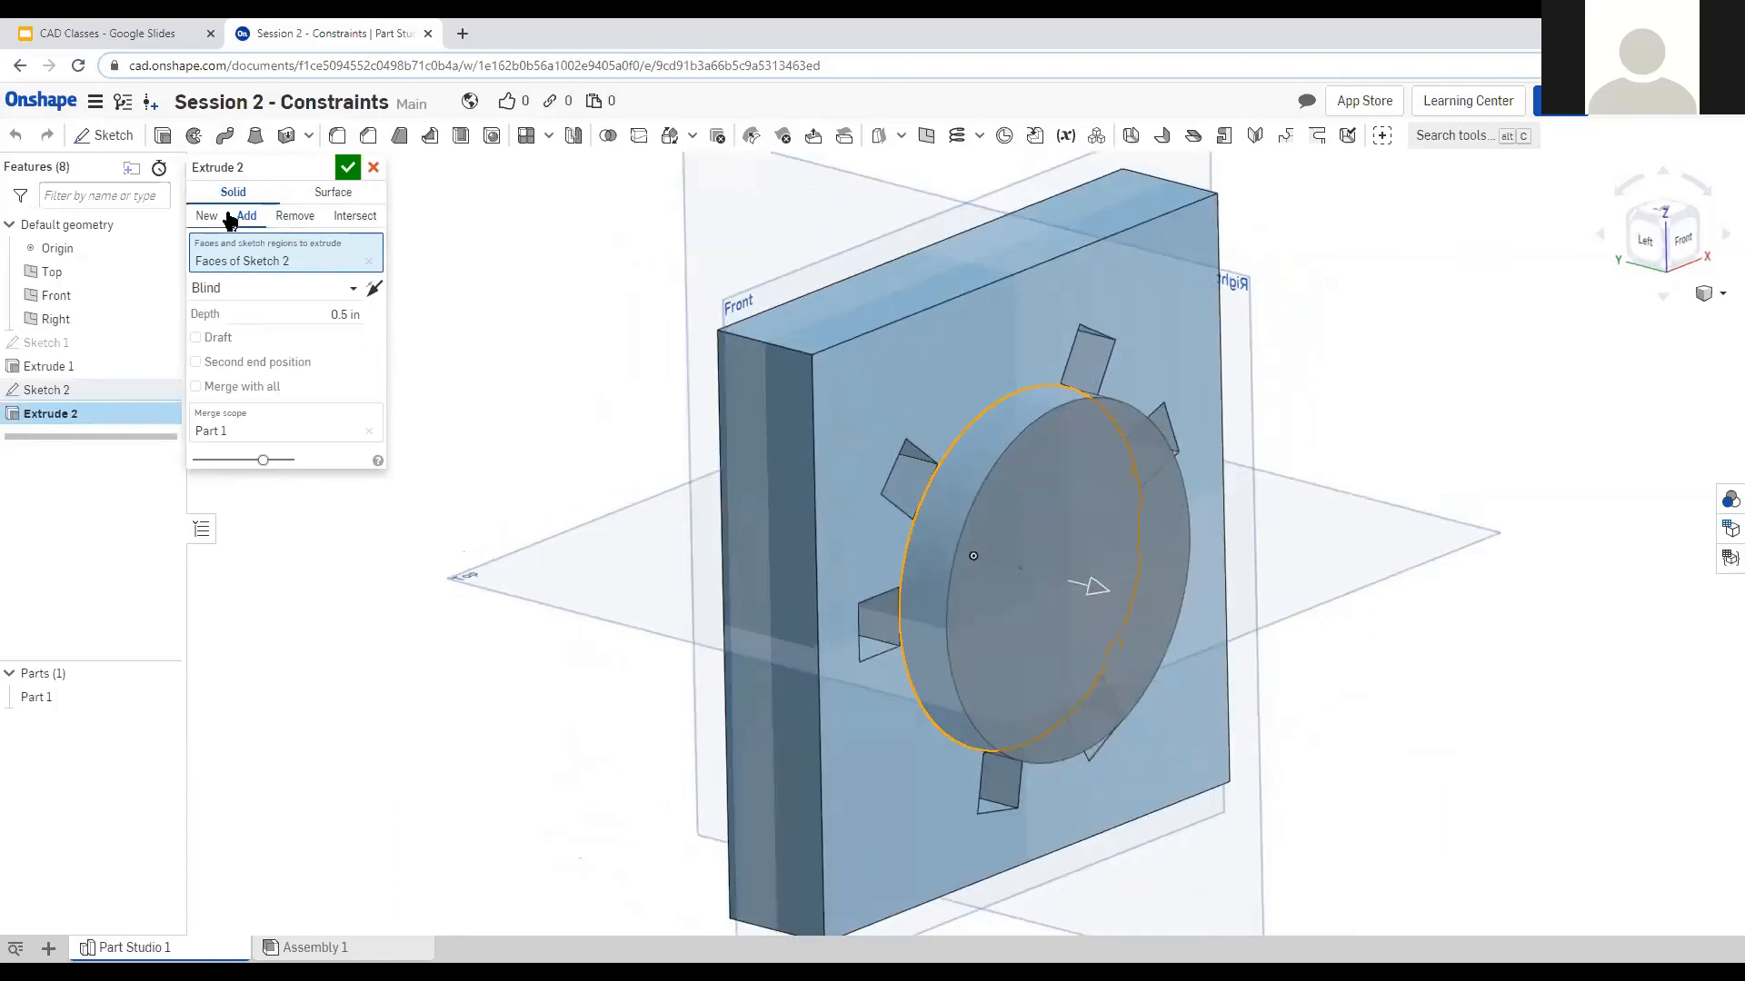
left_click(295, 216)
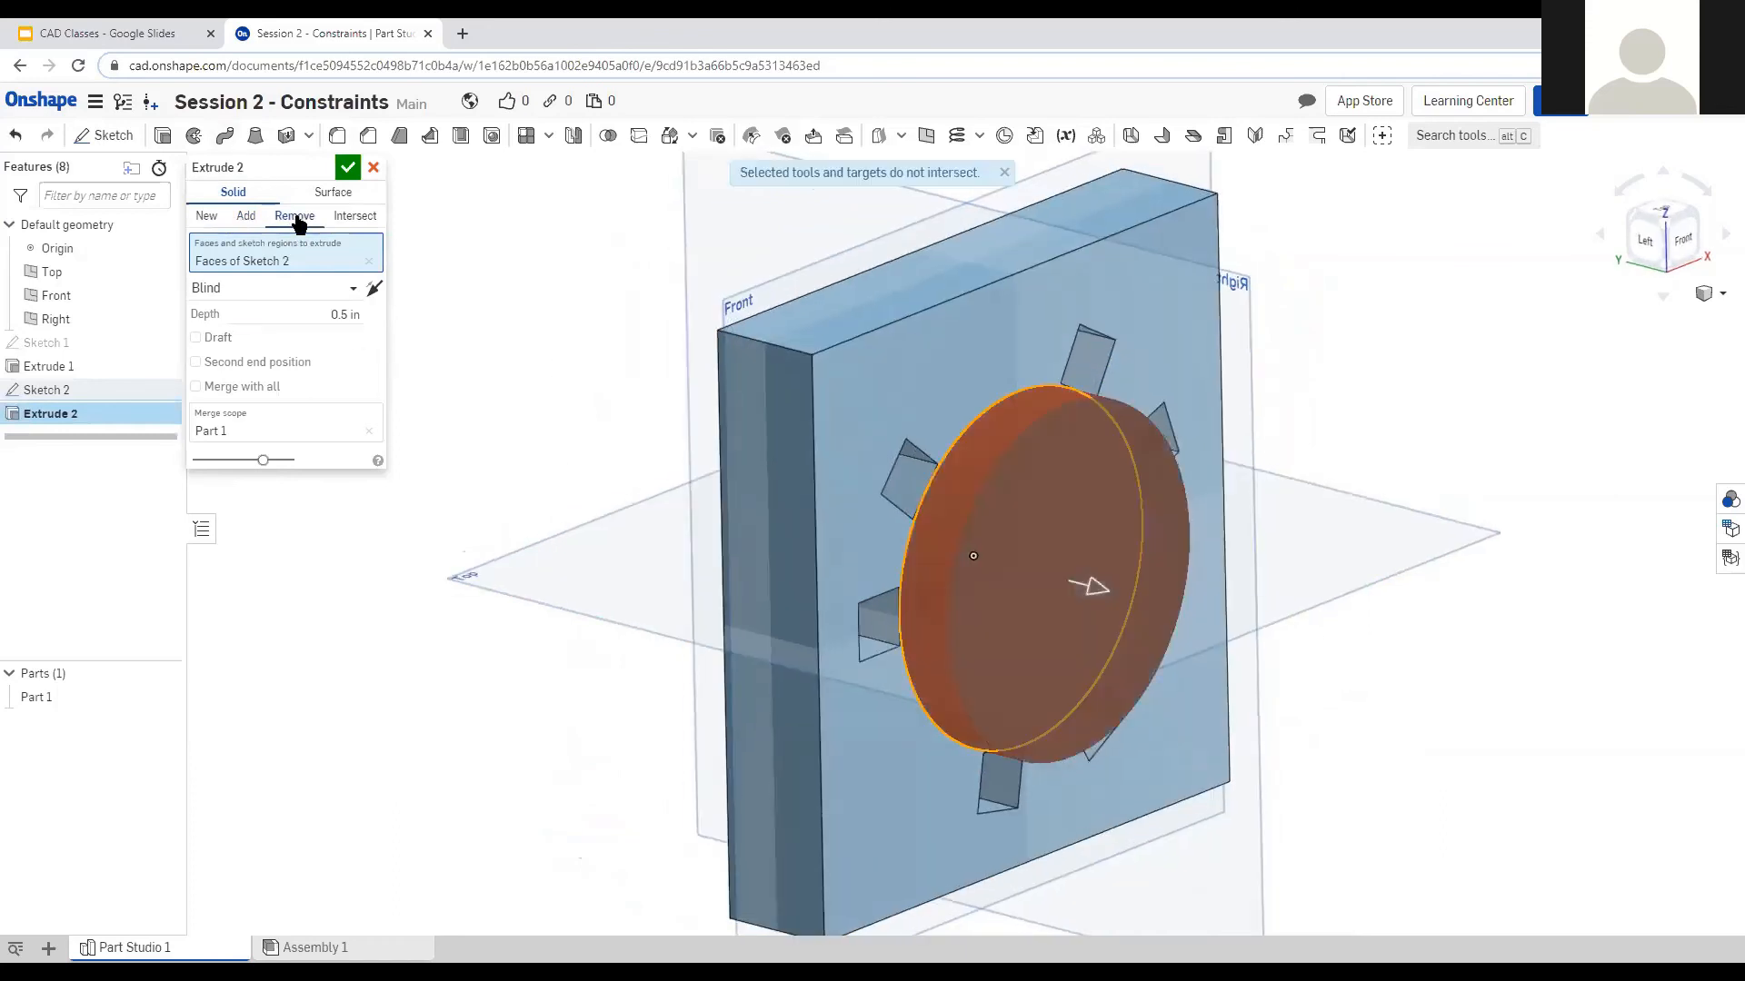
right_click_drag(577, 651, 615, 654)
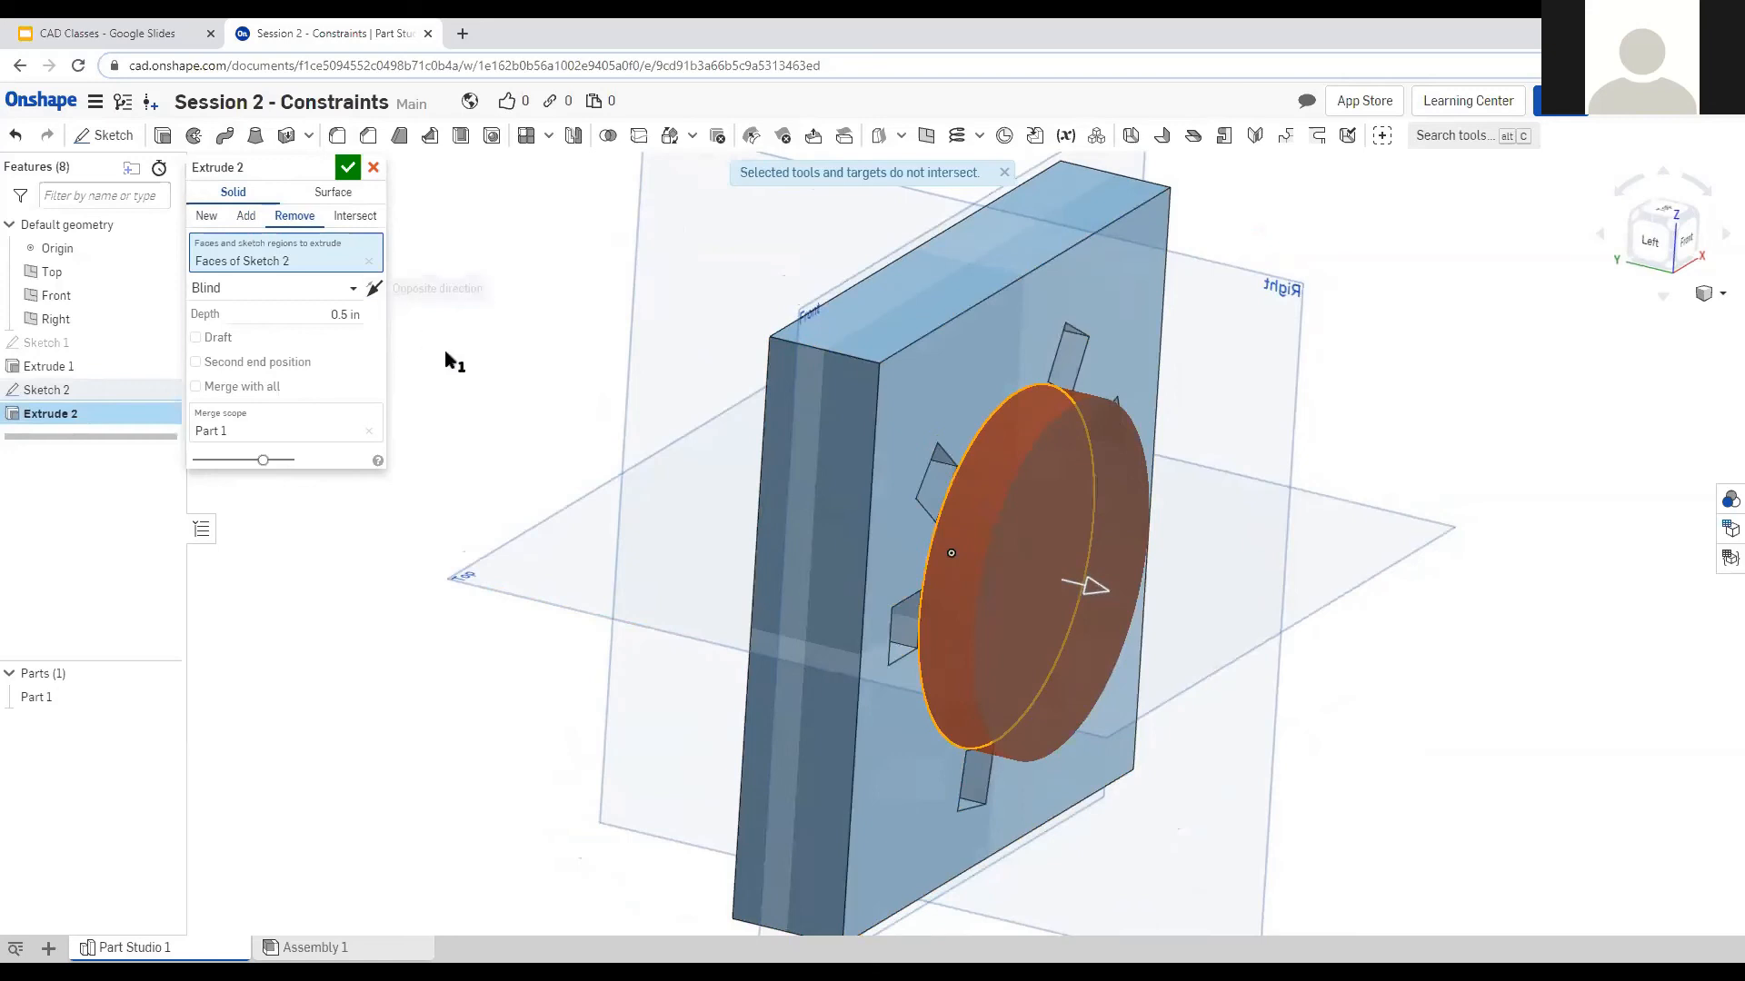
right_click_drag(592, 460, 549, 448)
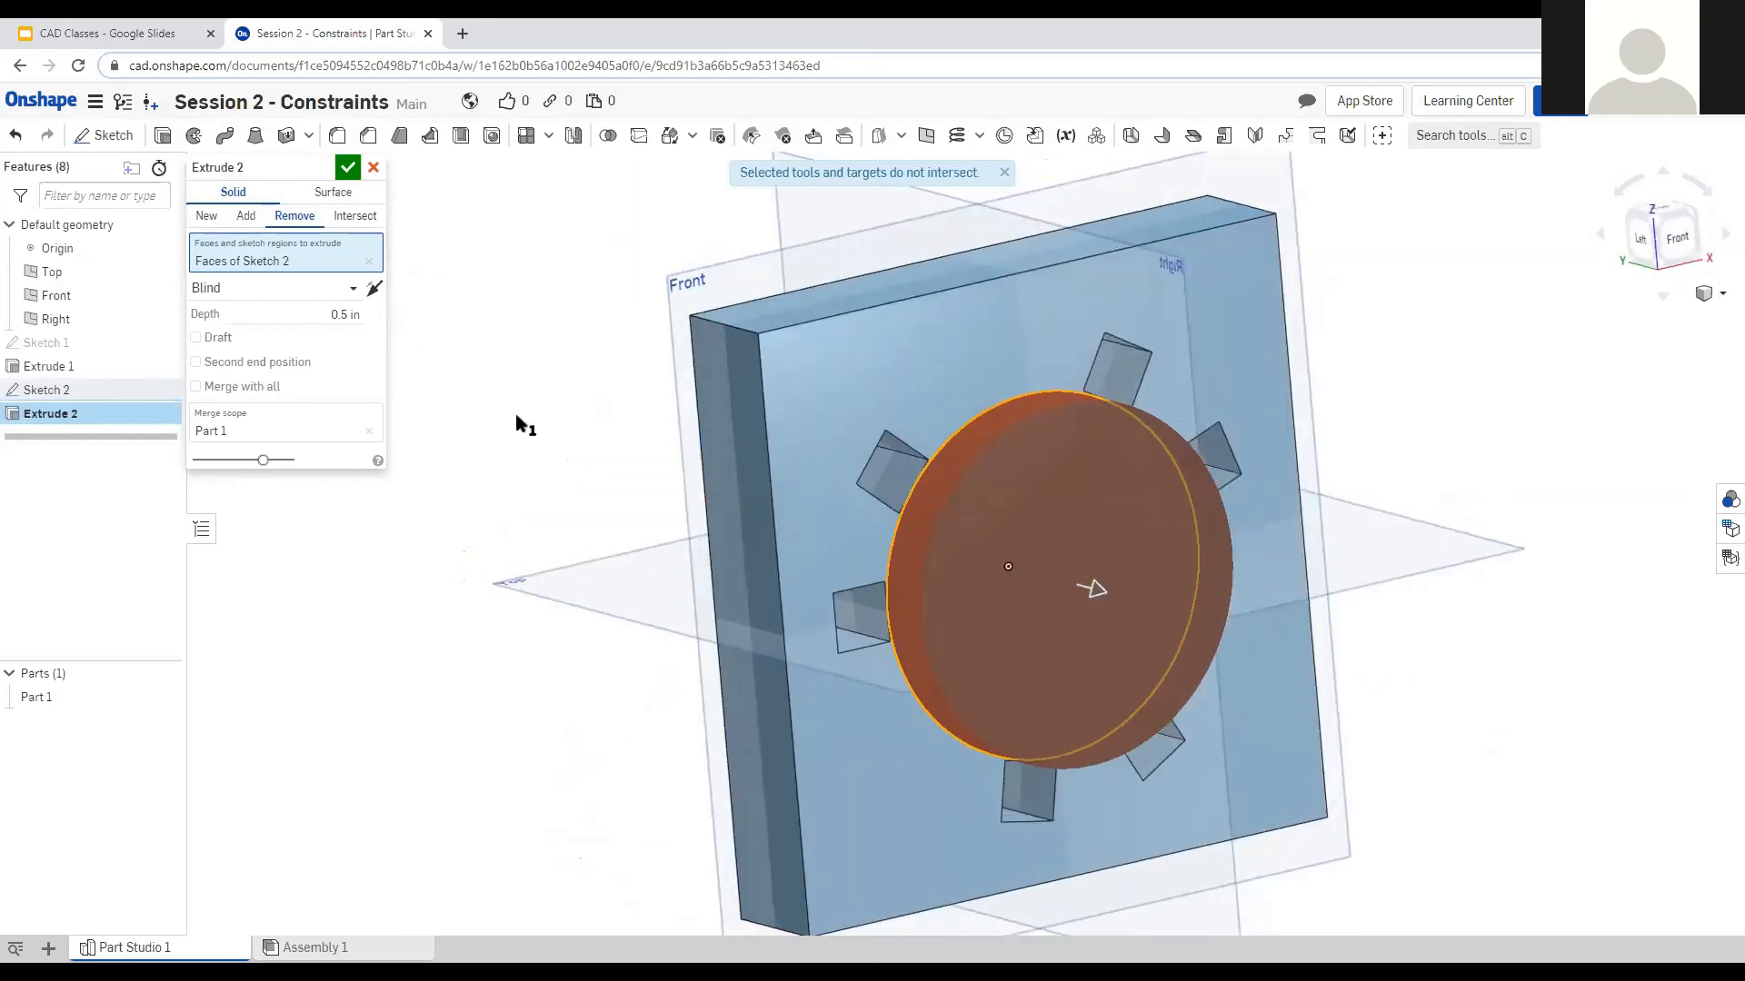
left_click(374, 289)
right_click_drag(591, 533, 576, 499)
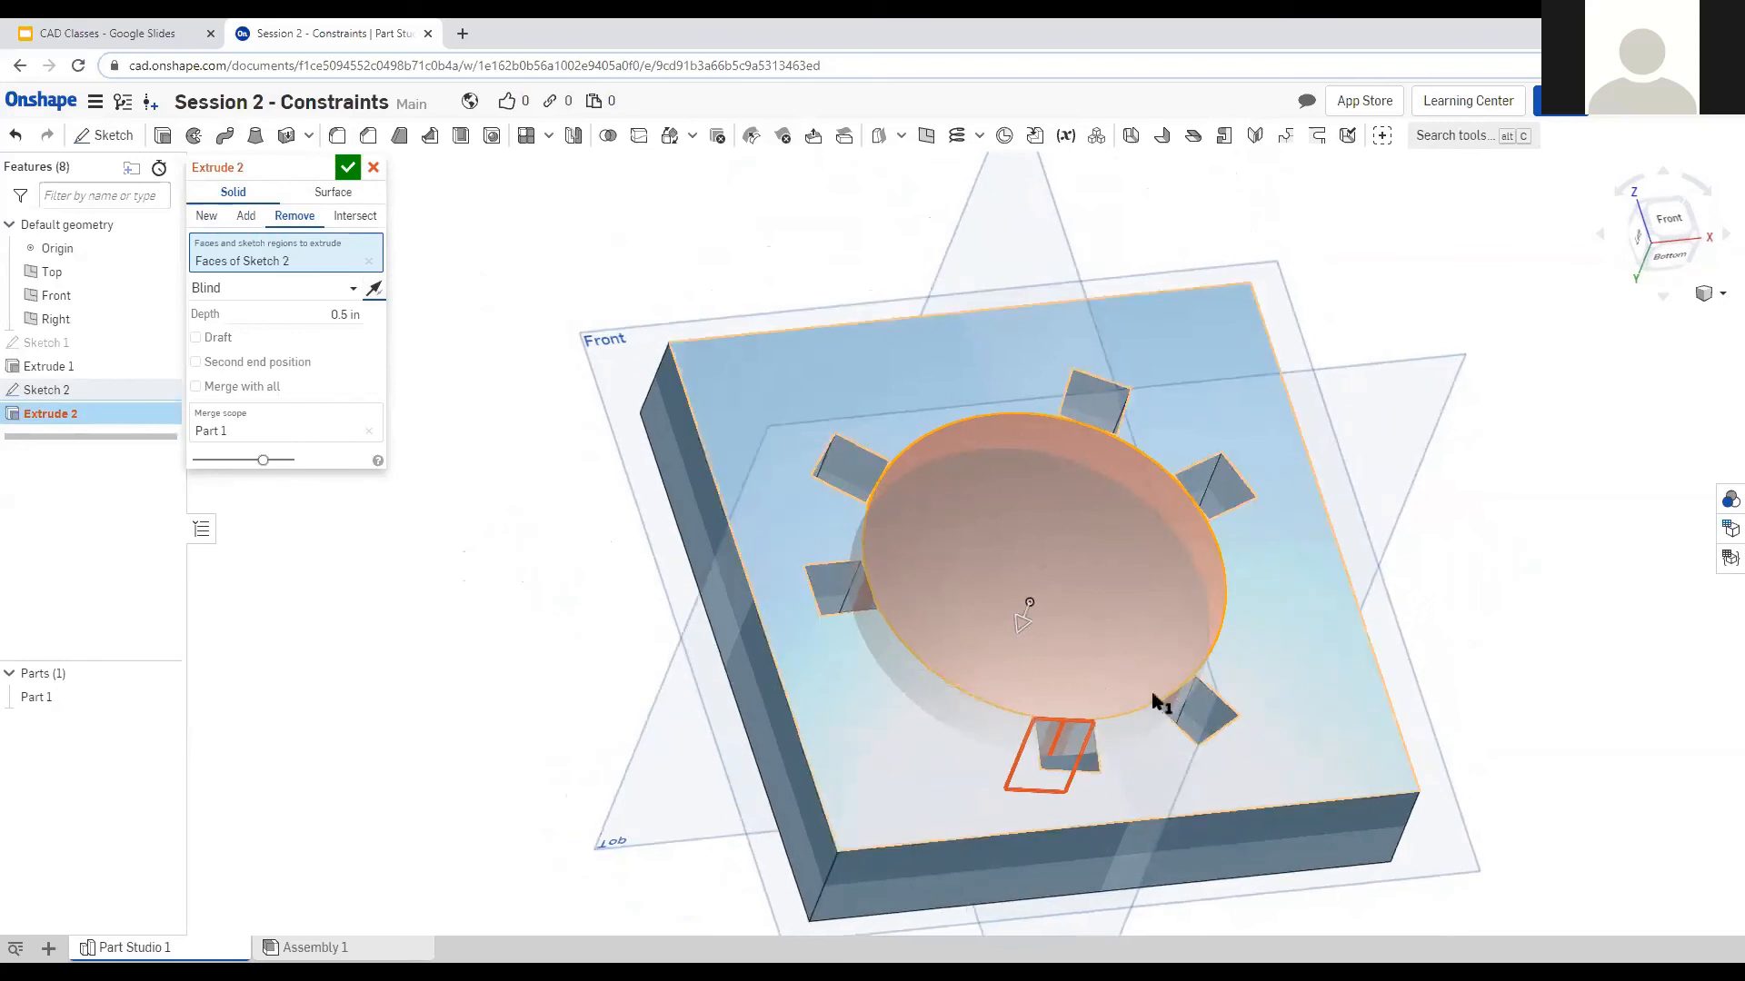
right_click_drag(799, 467, 502, 289)
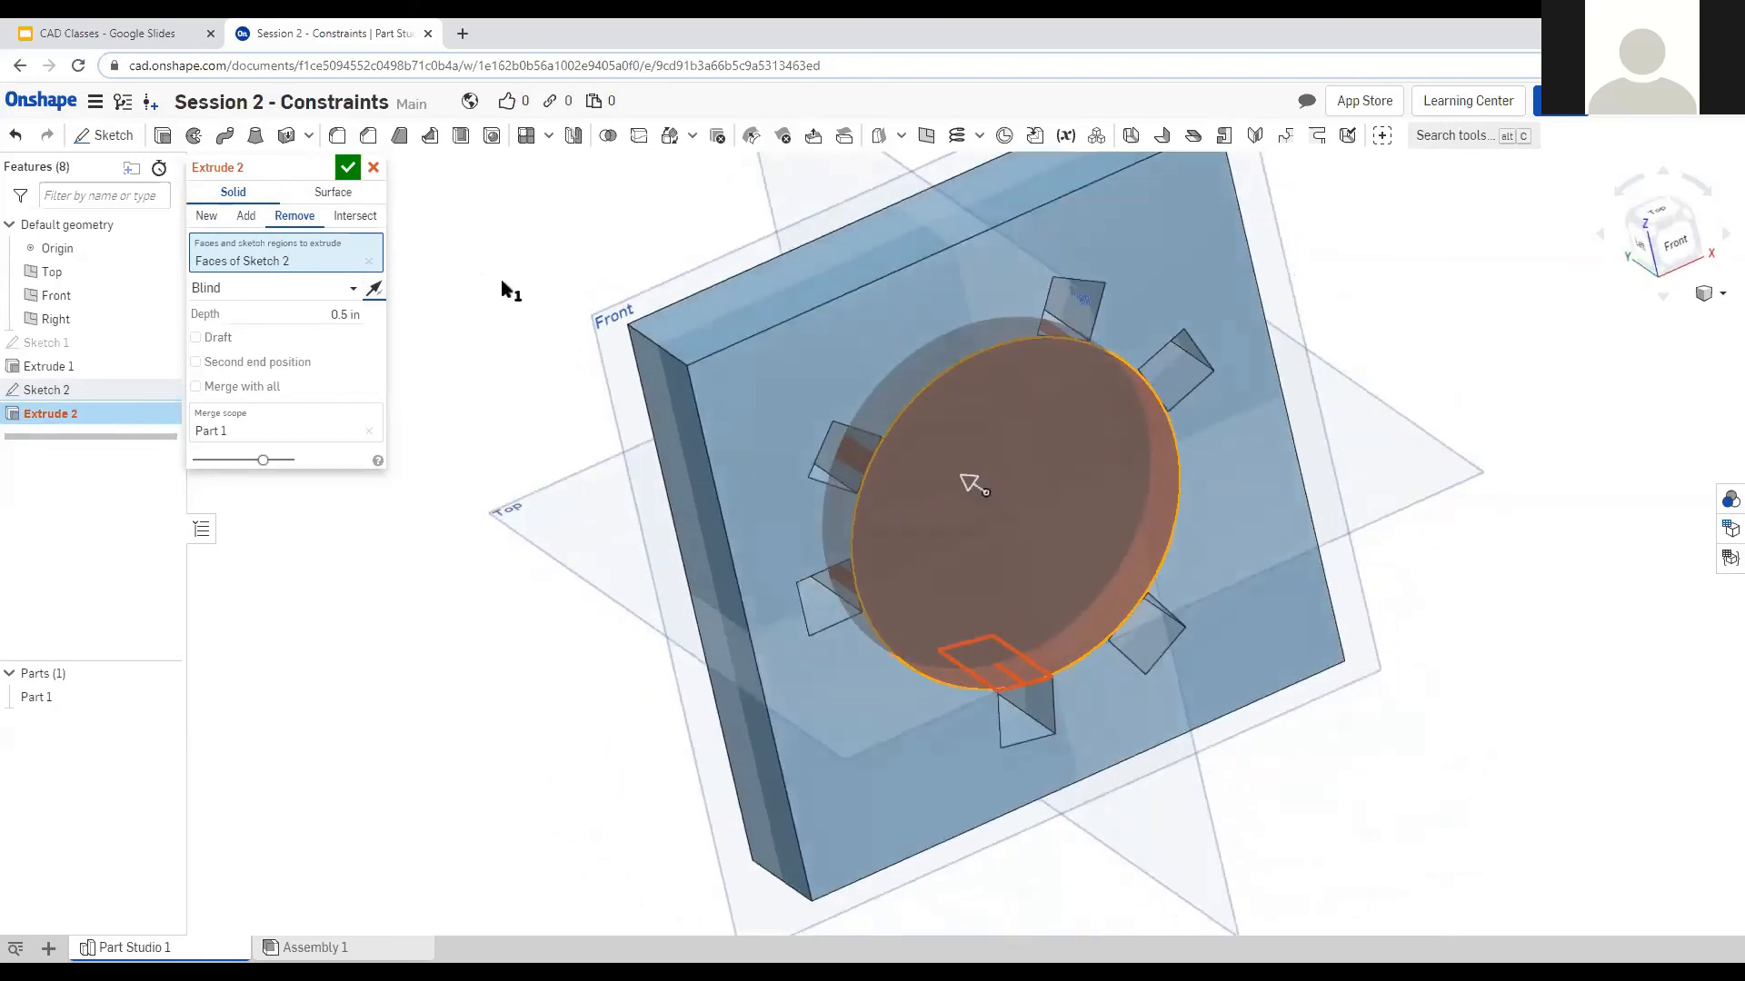
right_click_drag(695, 483, 695, 462)
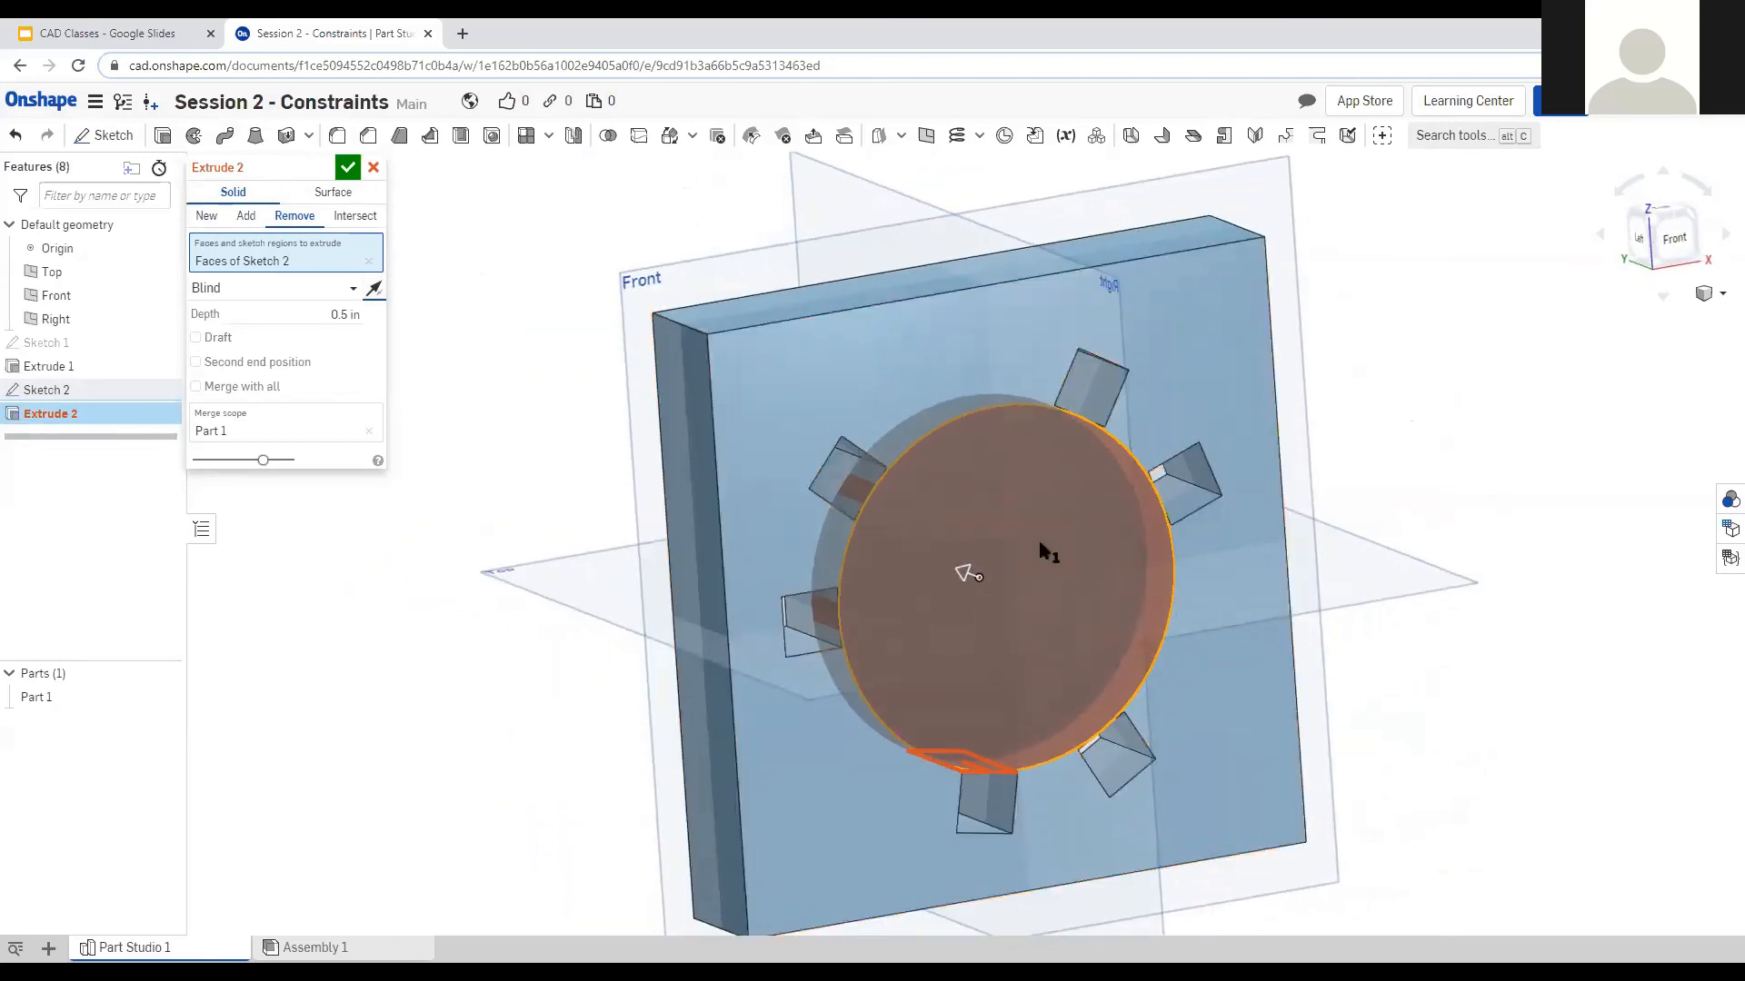
left_click(348, 169)
right_click_drag(649, 389, 518, 445)
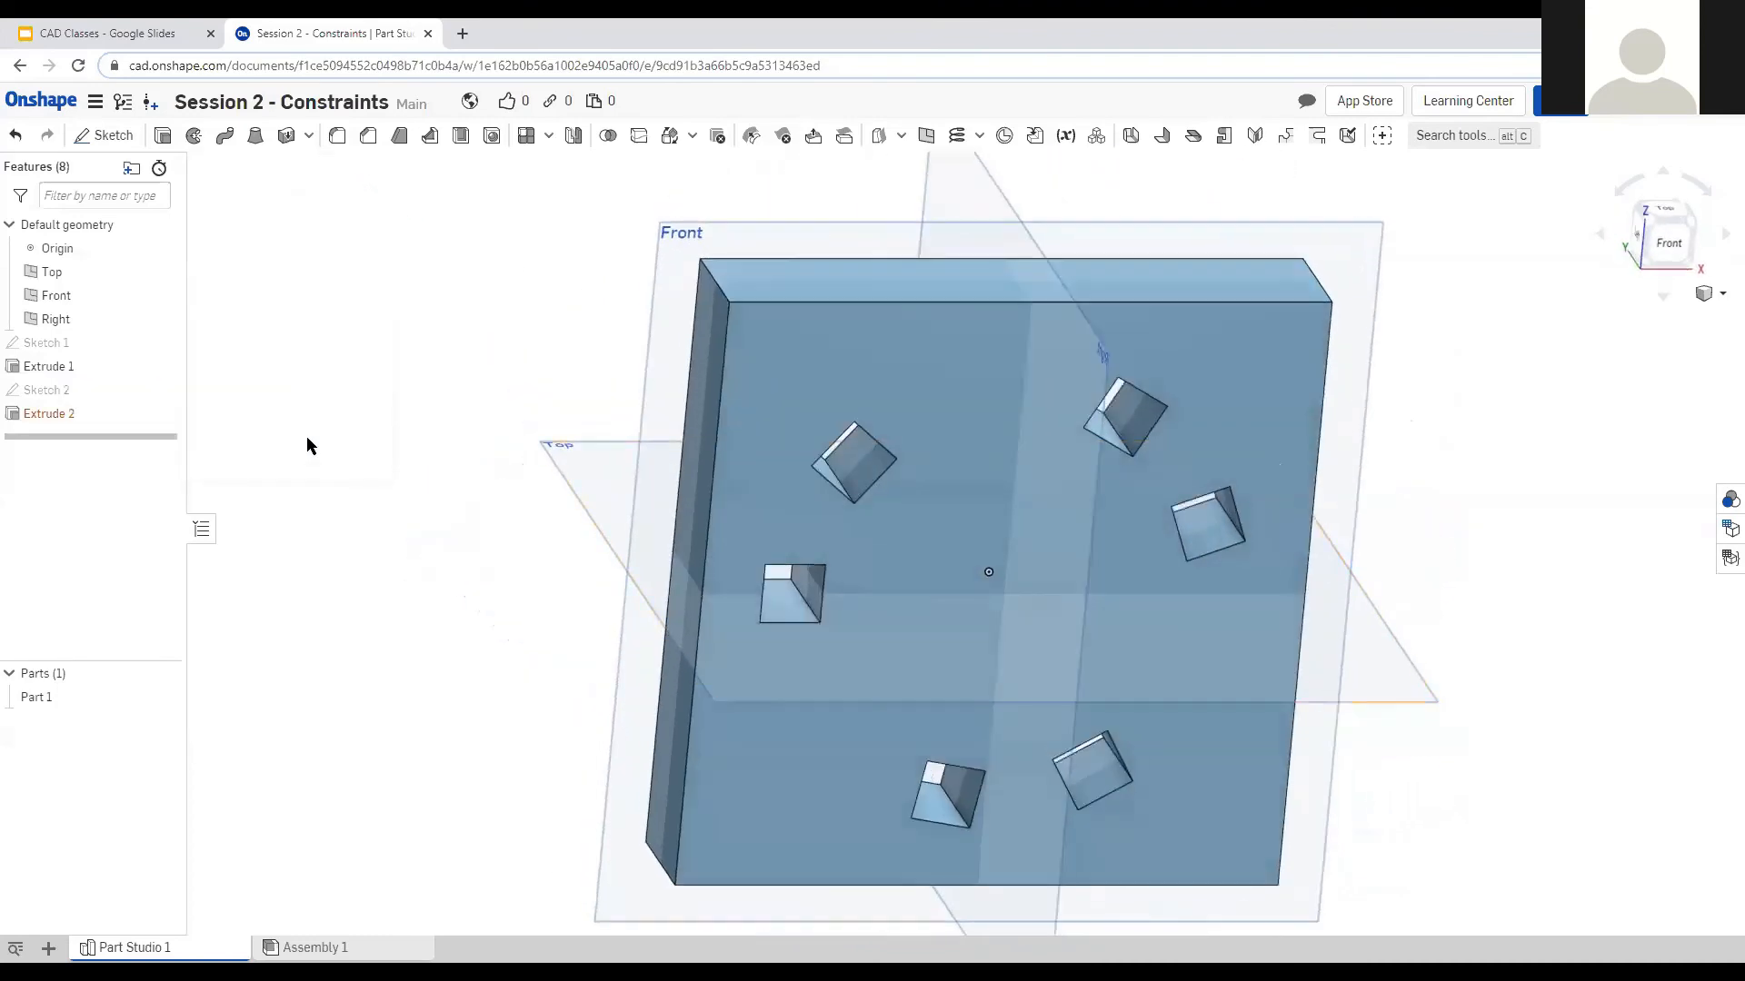
Delete the failing Extrude 2, then make a new Remove extrude from Sketch 2.
left_click(99, 413)
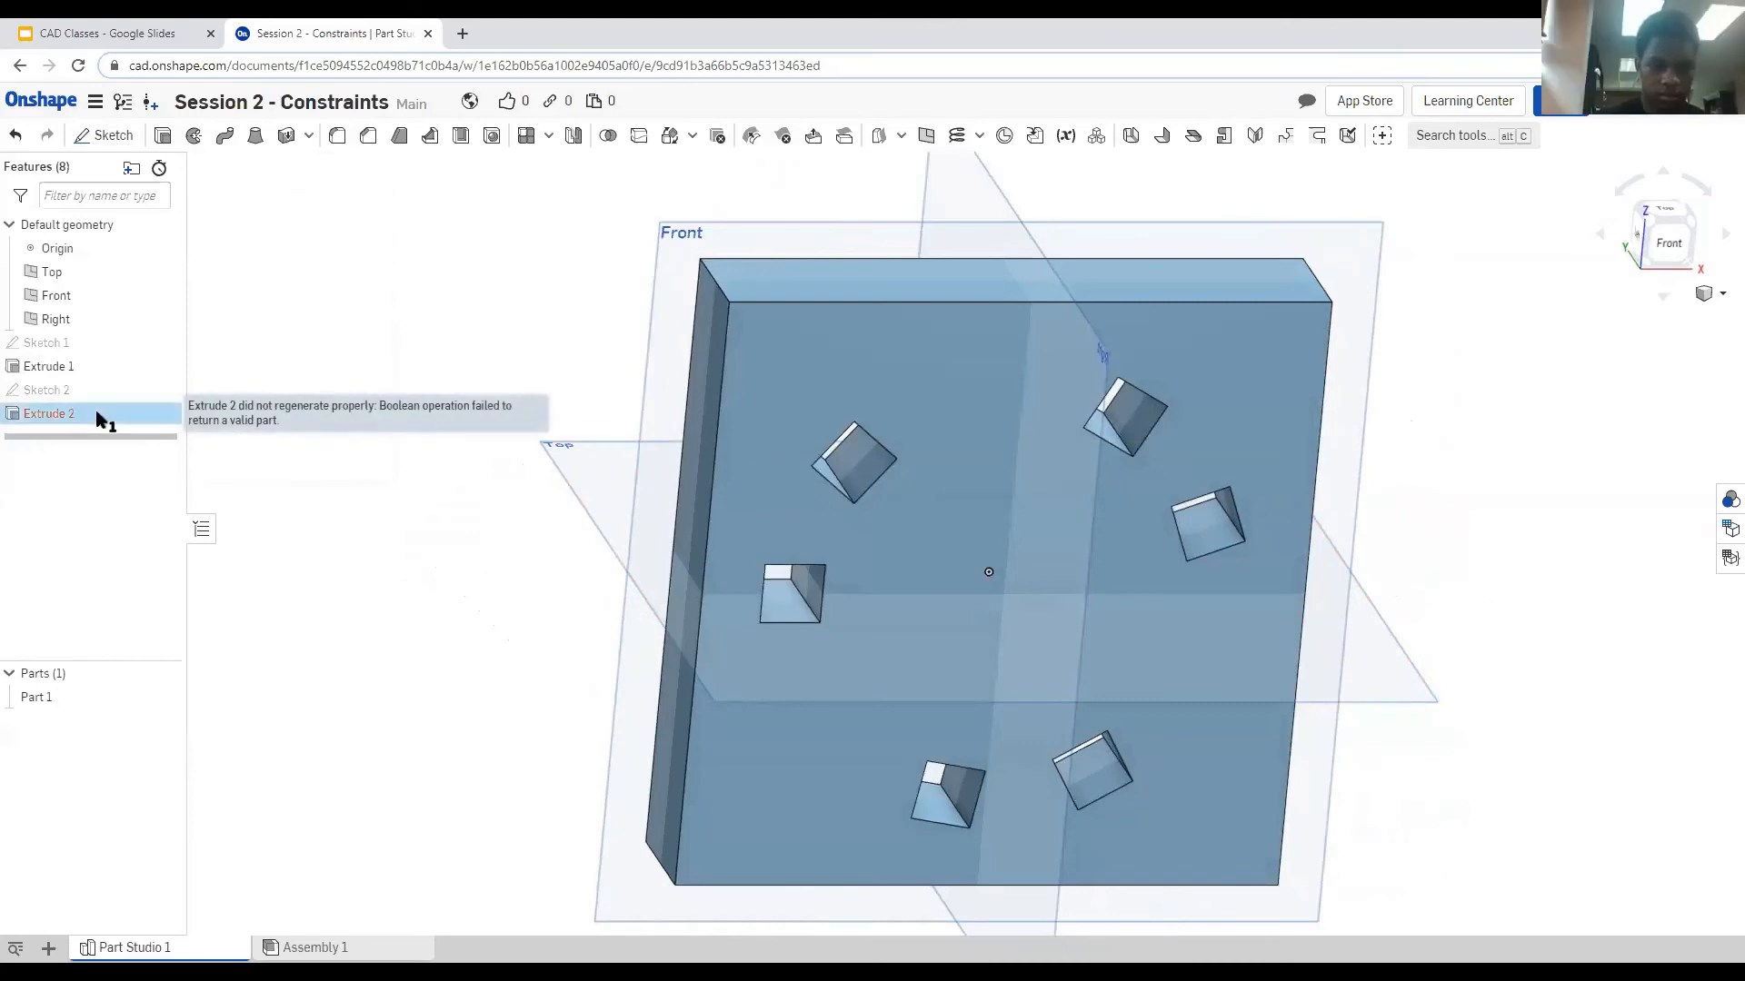
key("Delete")
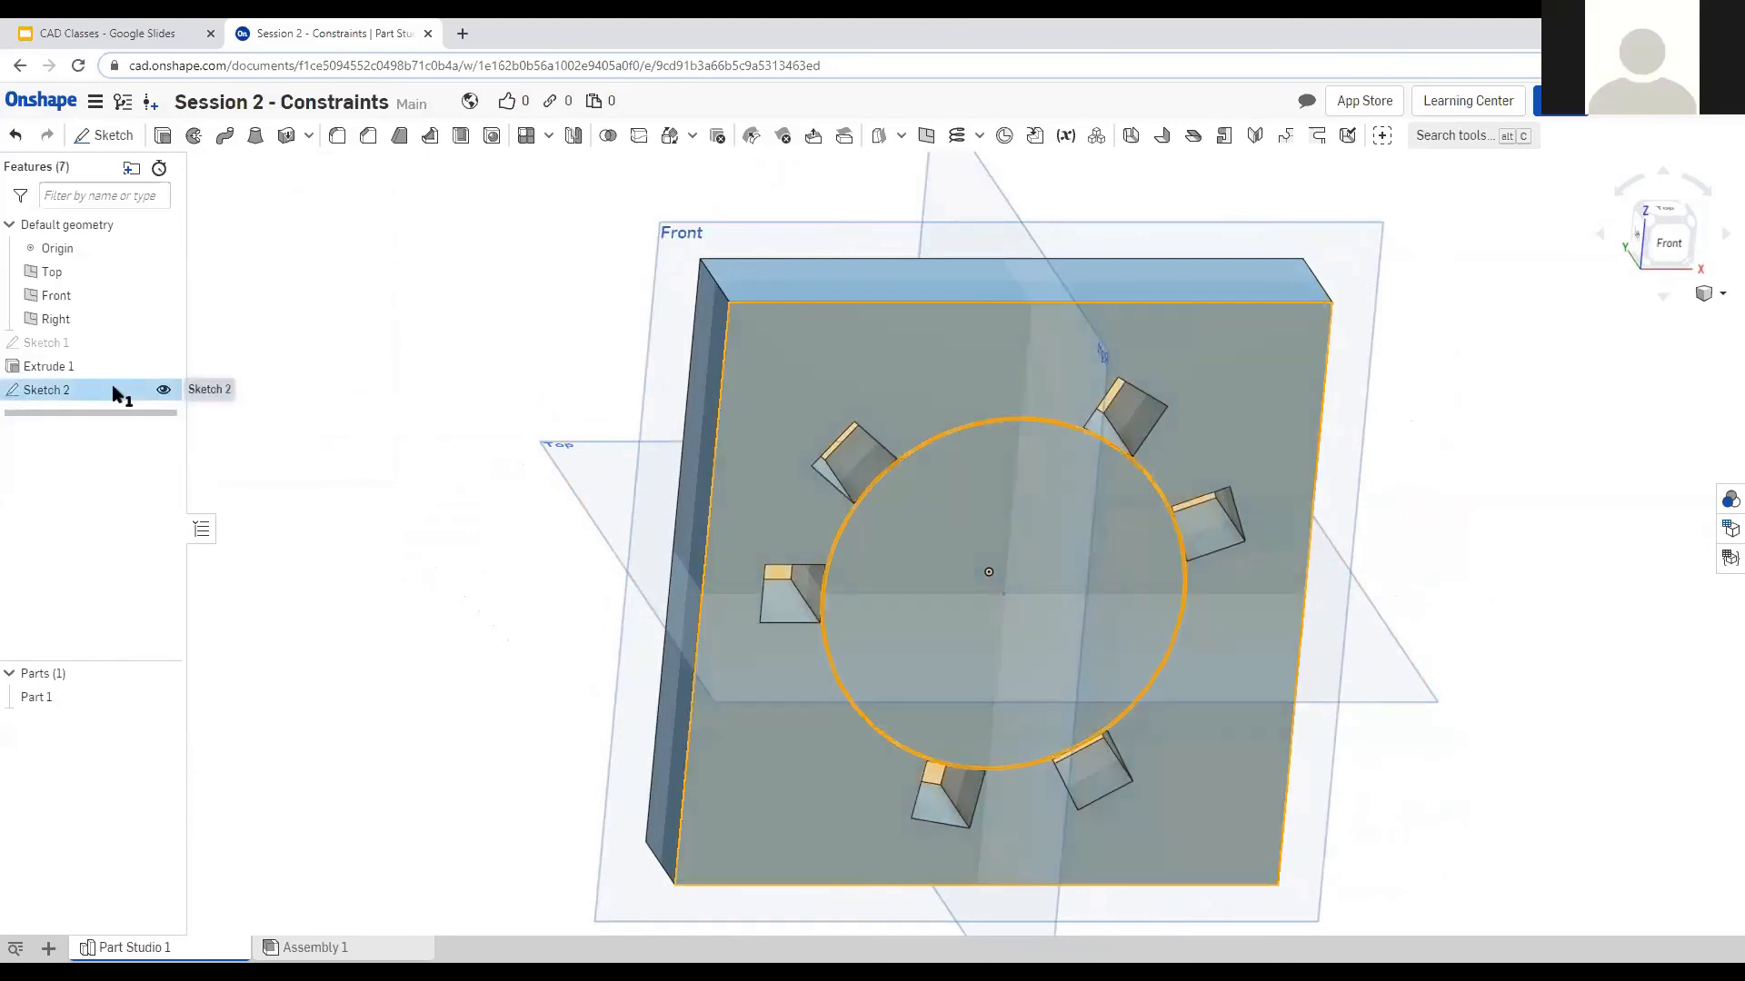
double_click(115, 391)
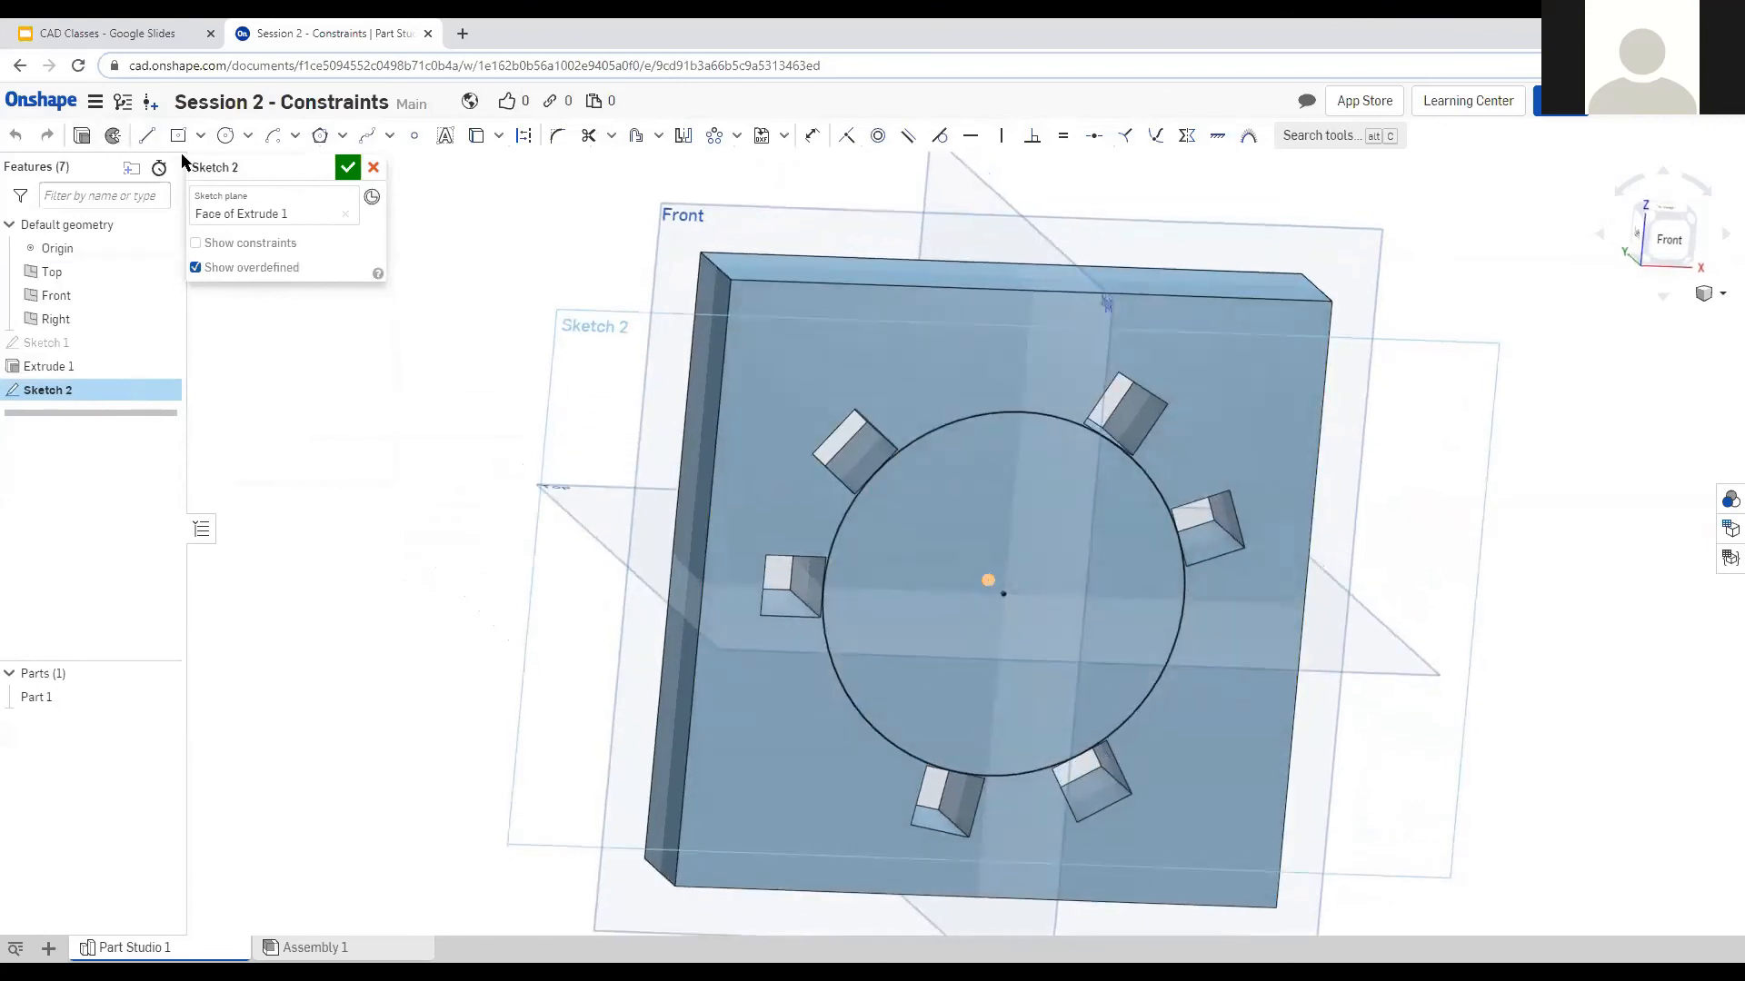
left_click(84, 134)
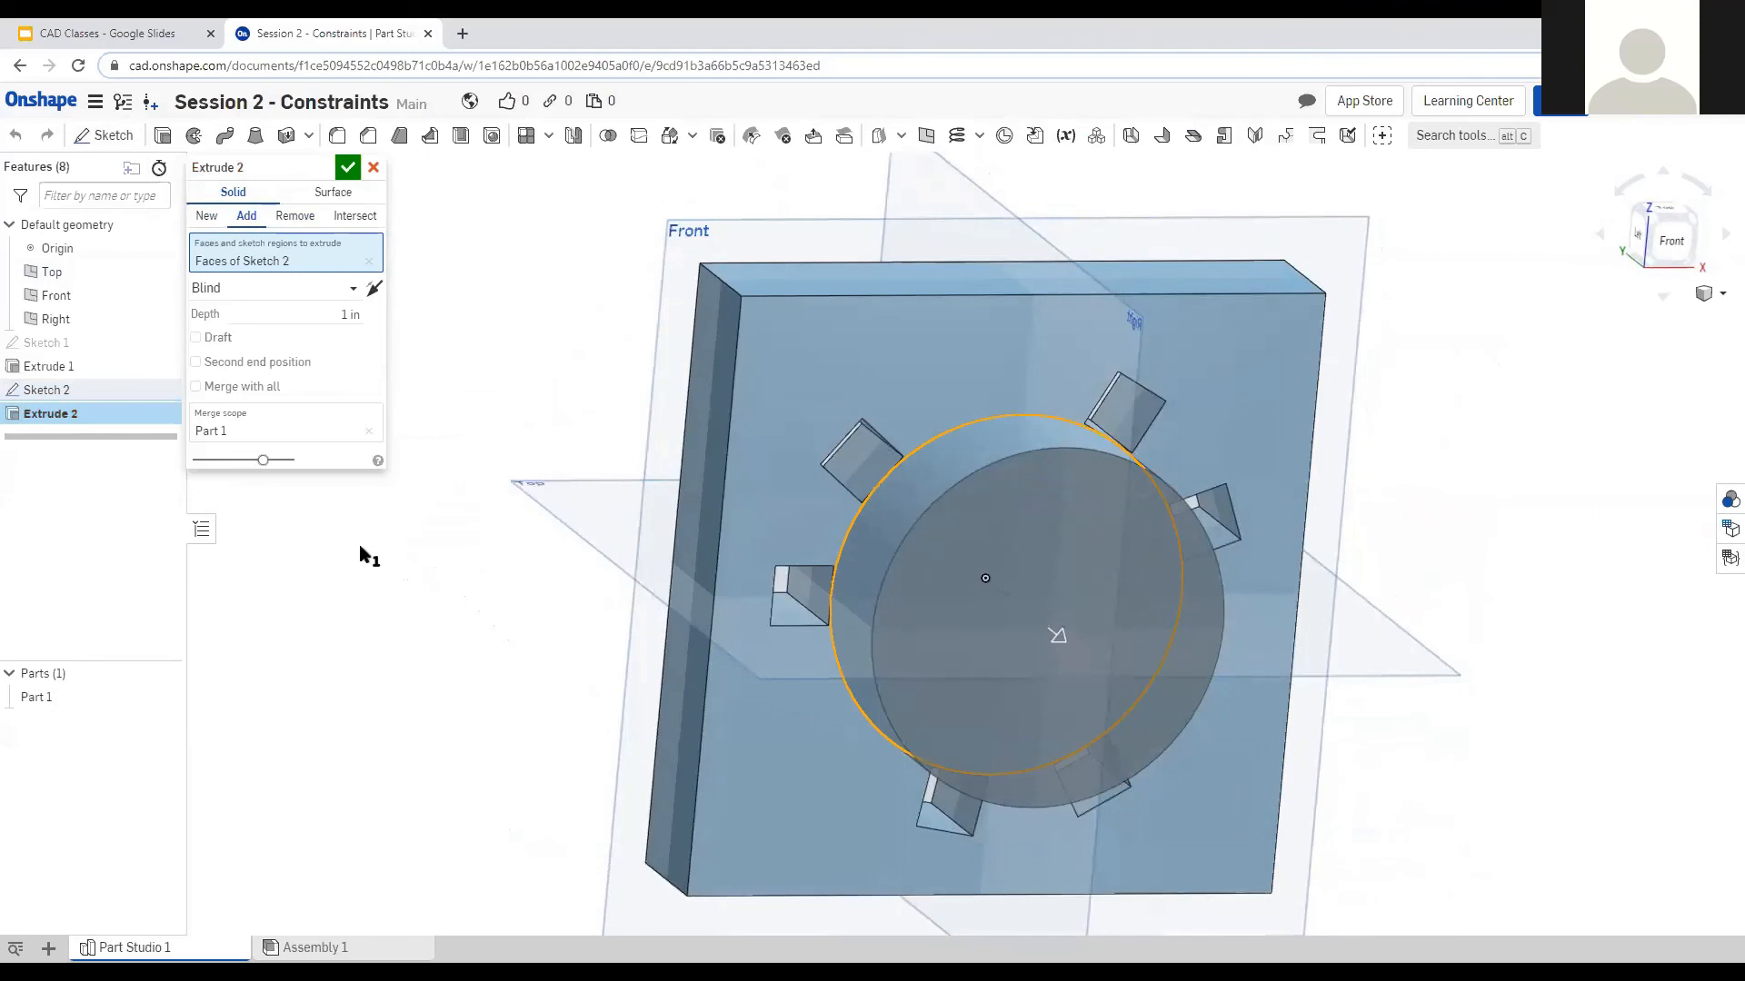
left_click(300, 216)
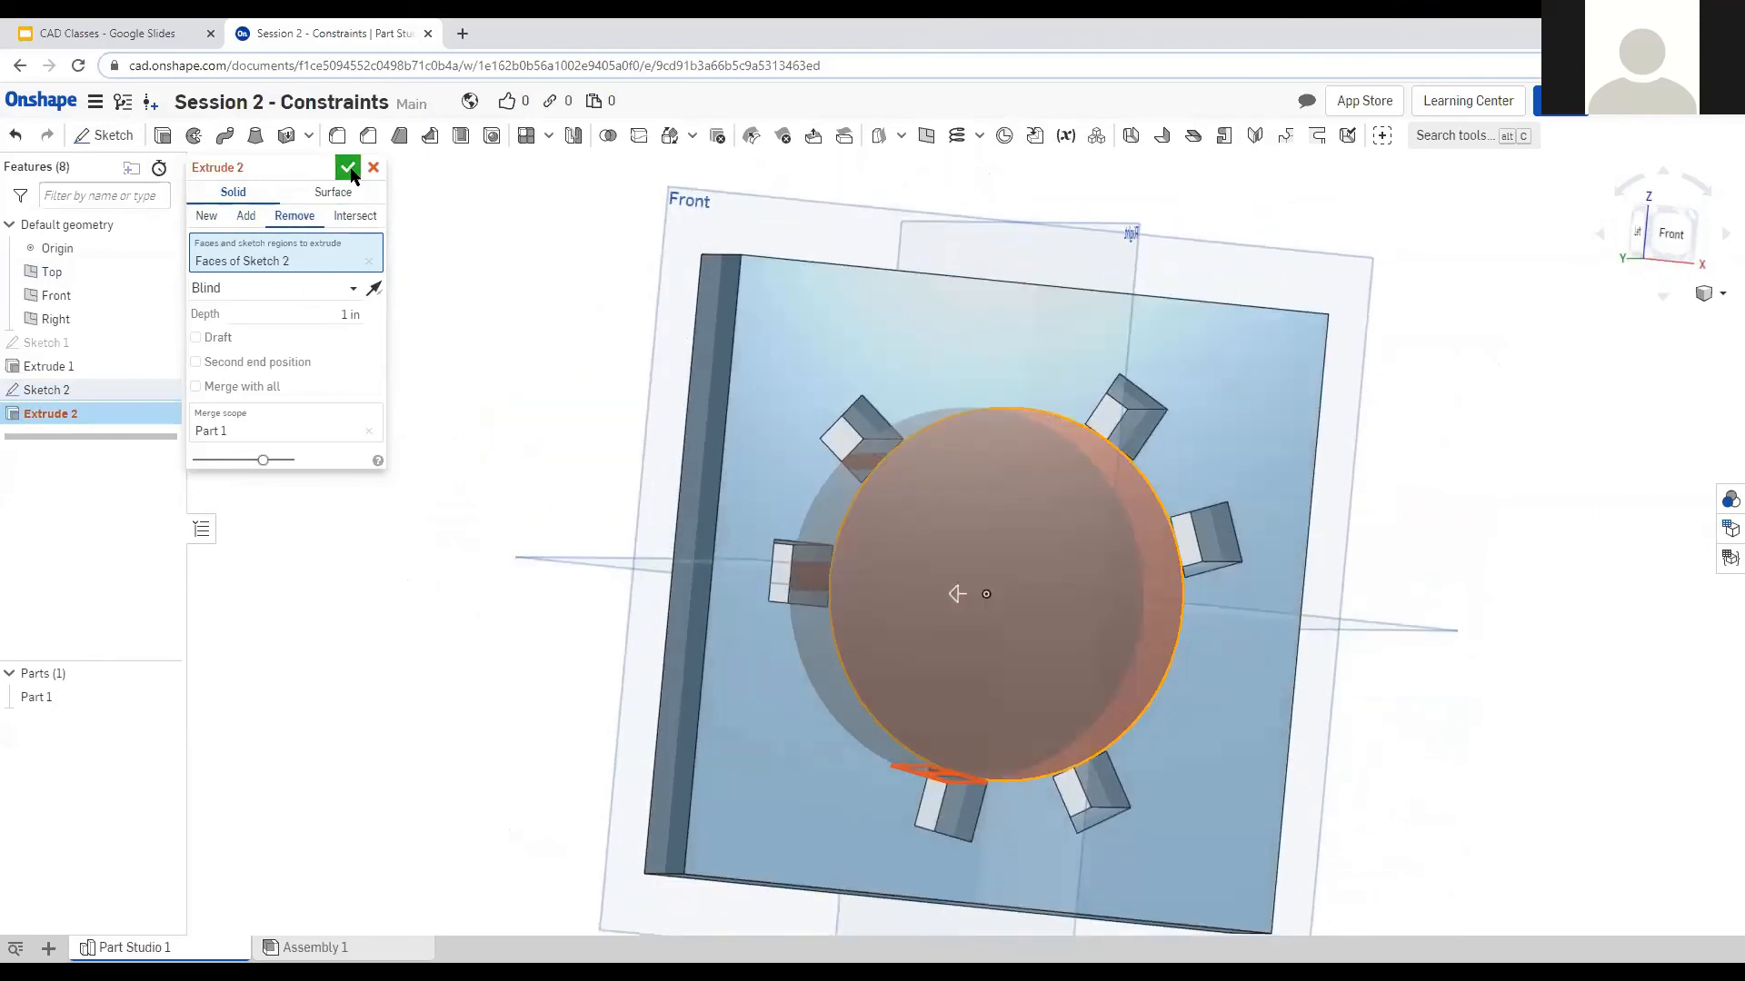
left_click(348, 167)
Delete the new failing Extrude 2 and reopen Sketch 2 for editing.
left_click_drag(74, 390, 80, 445)
left_click(76, 415)
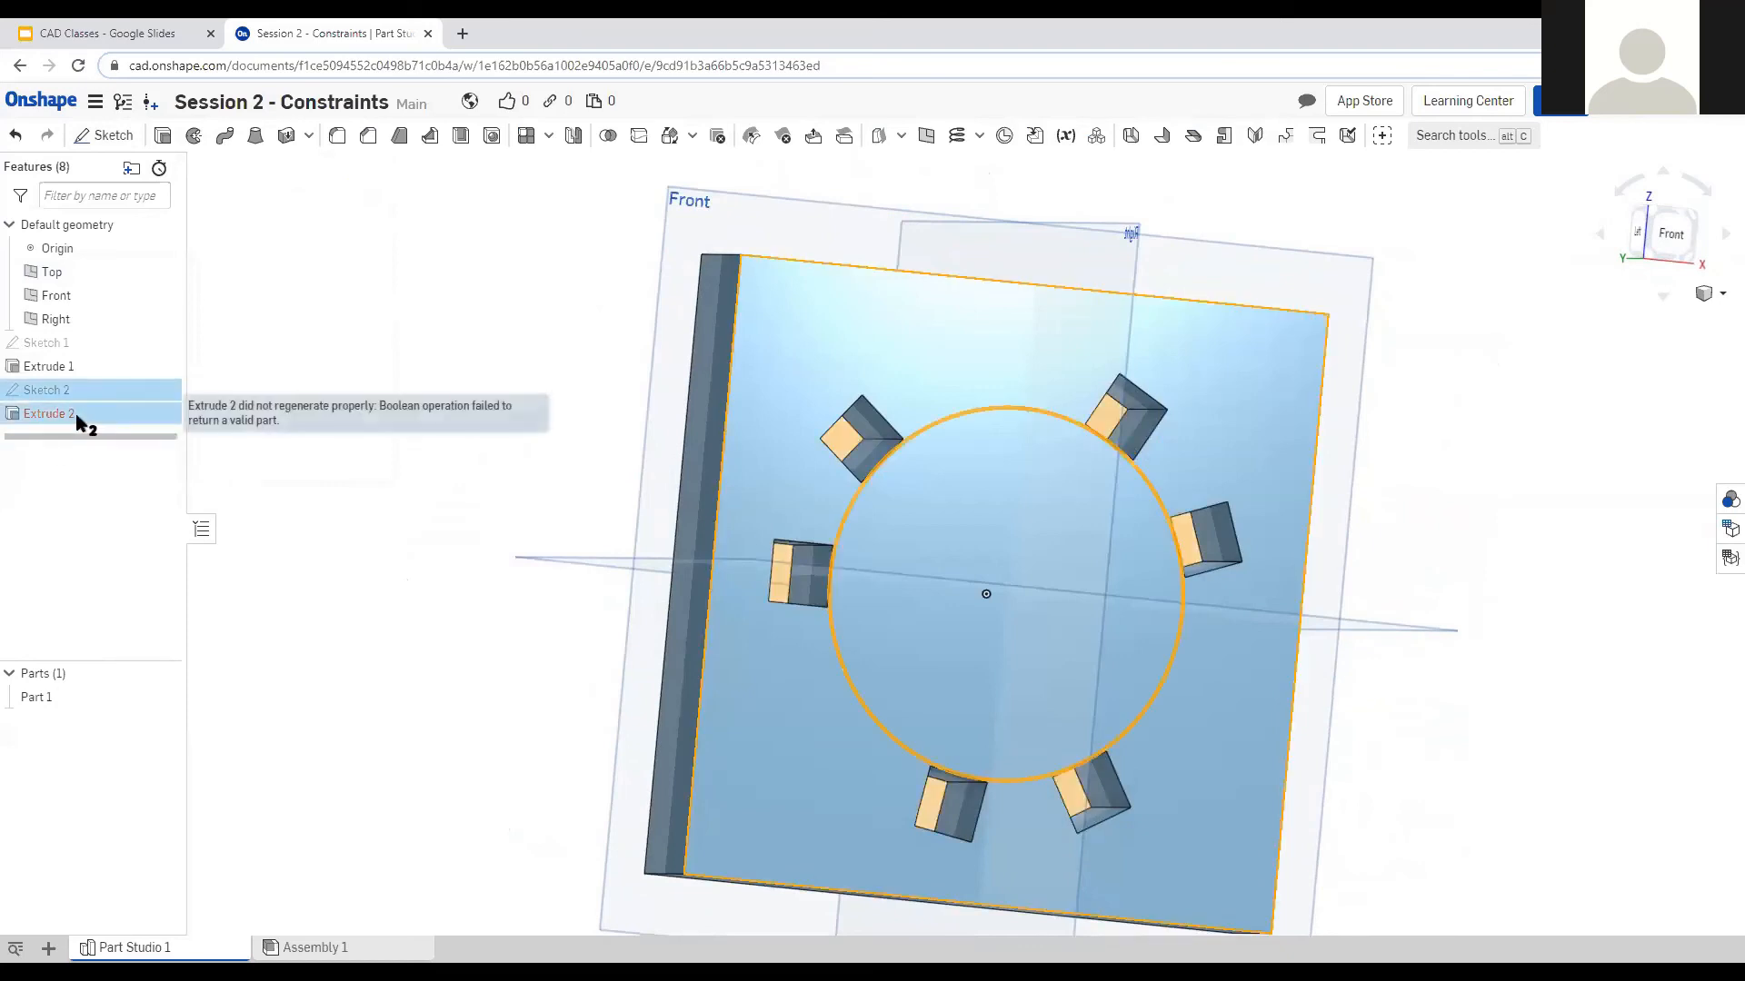
left_click(263, 511)
left_click(93, 405)
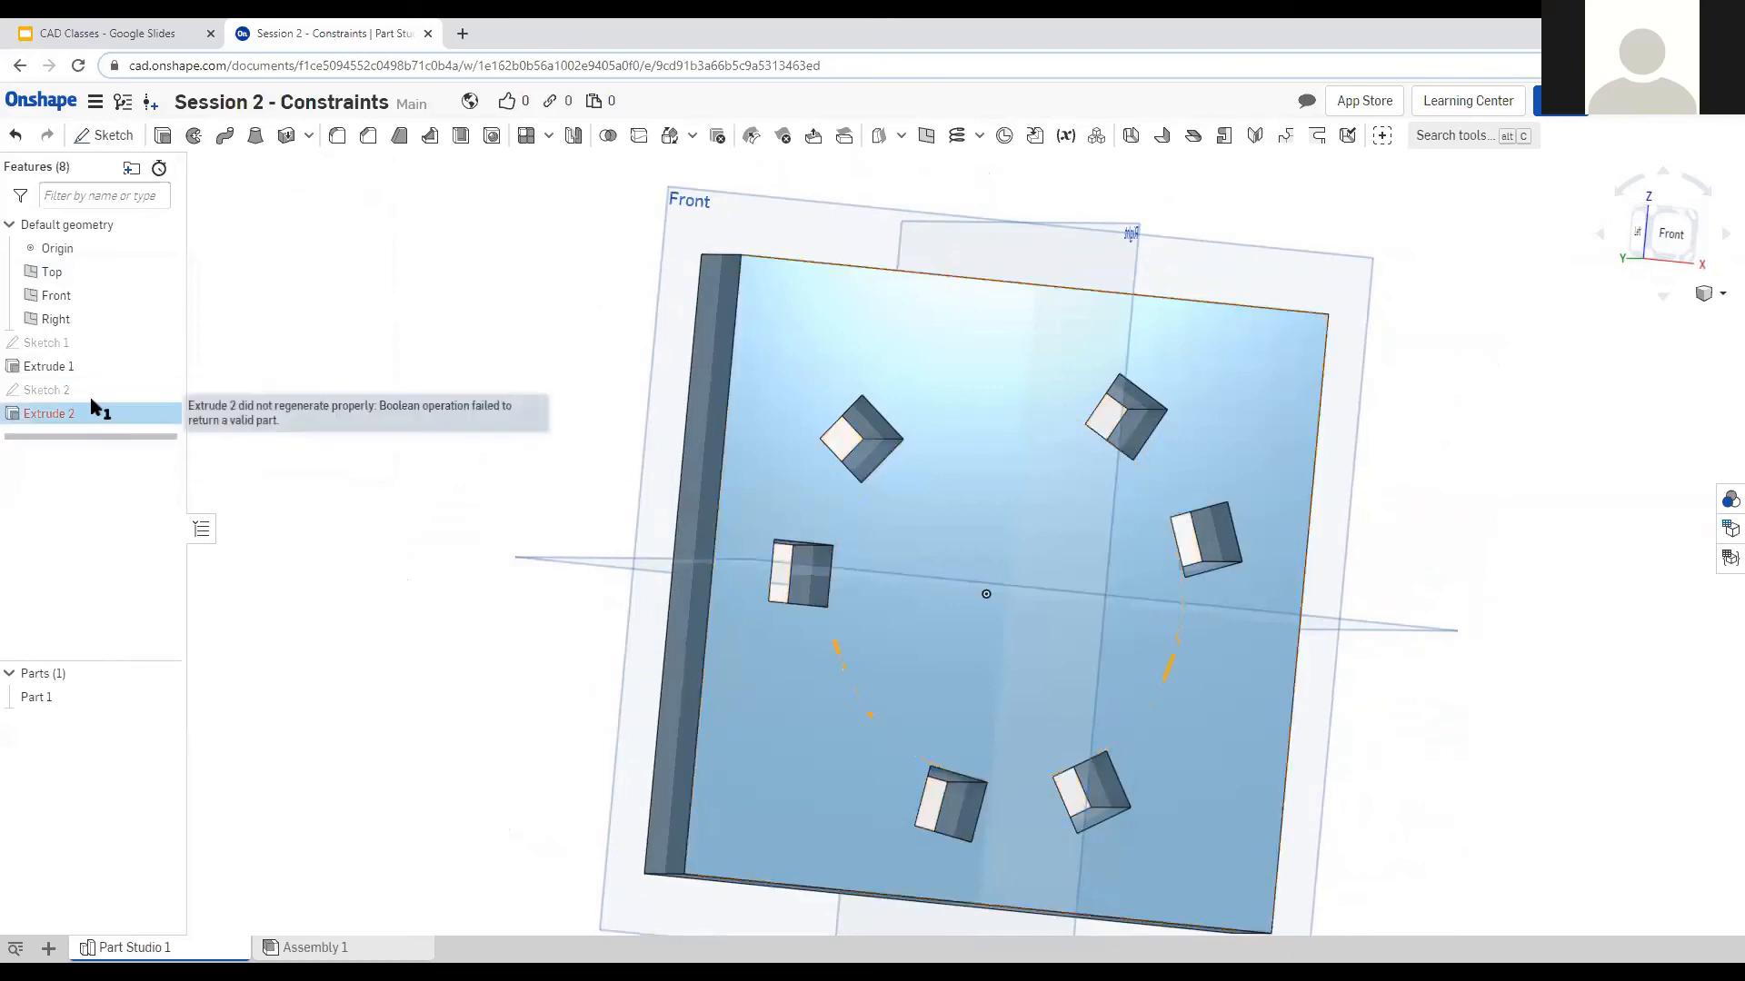
key("Delete")
double_click(97, 392)
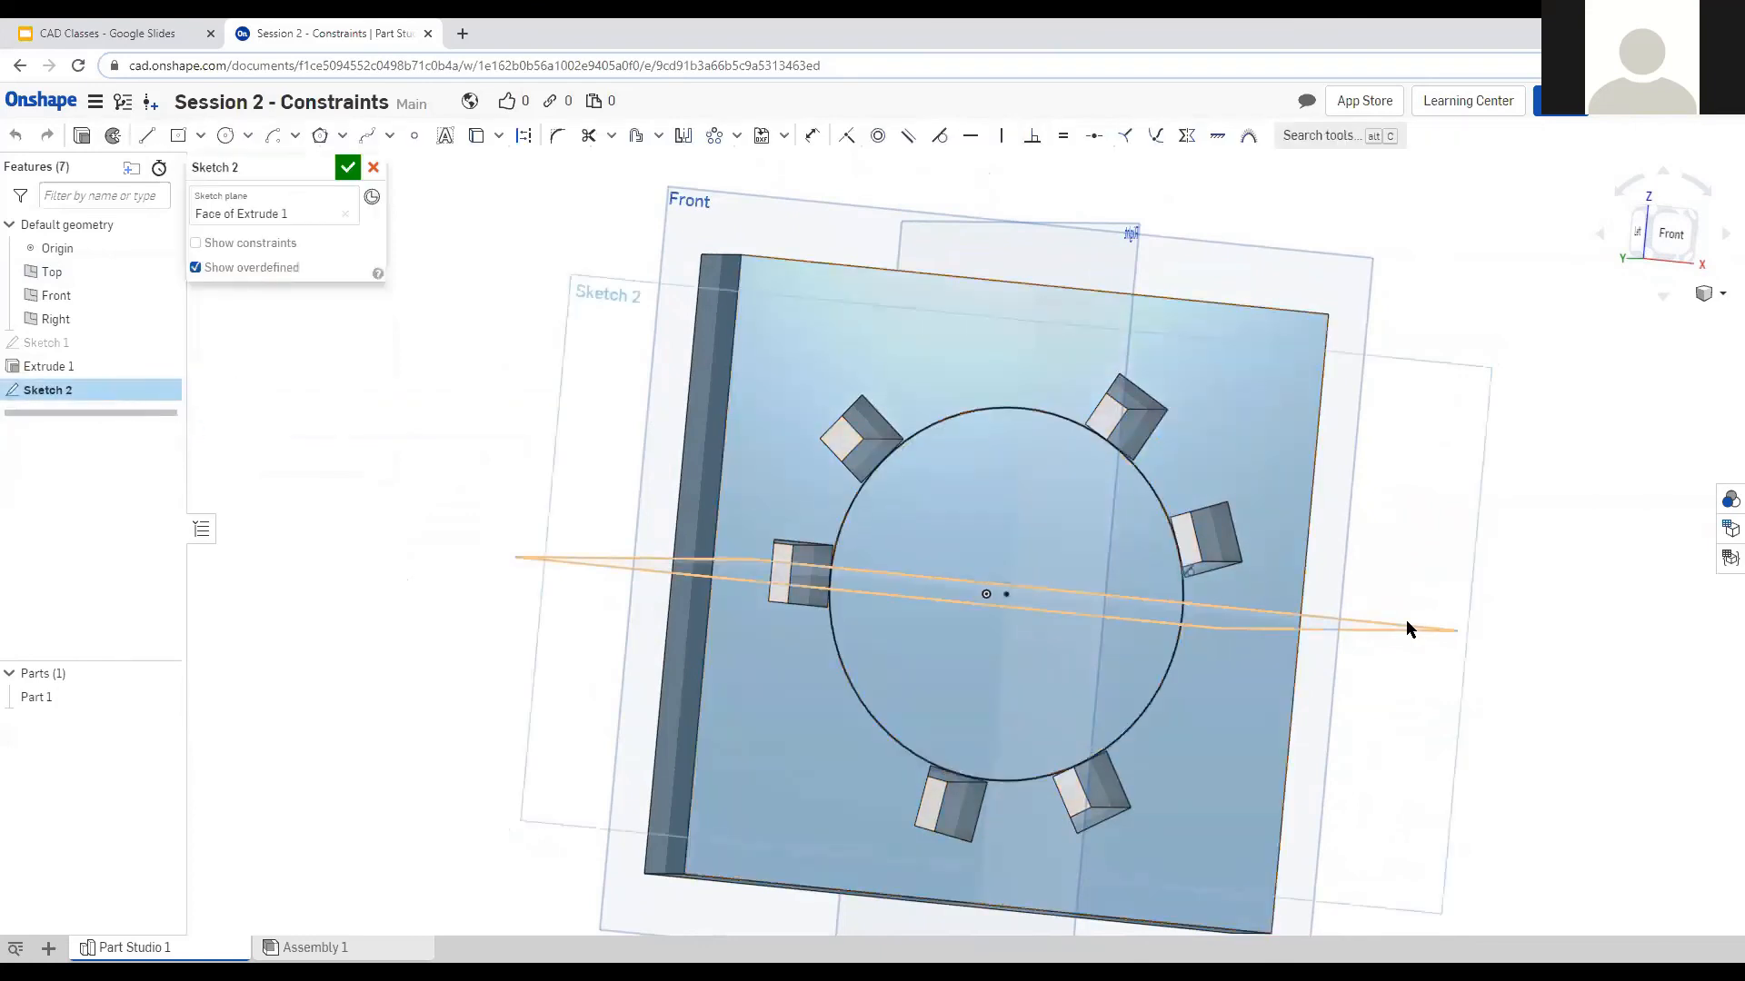
Replace the old centre circle with a new circle centred on the origin.
left_click(1149, 705)
key("Delete")
left_click(225, 135)
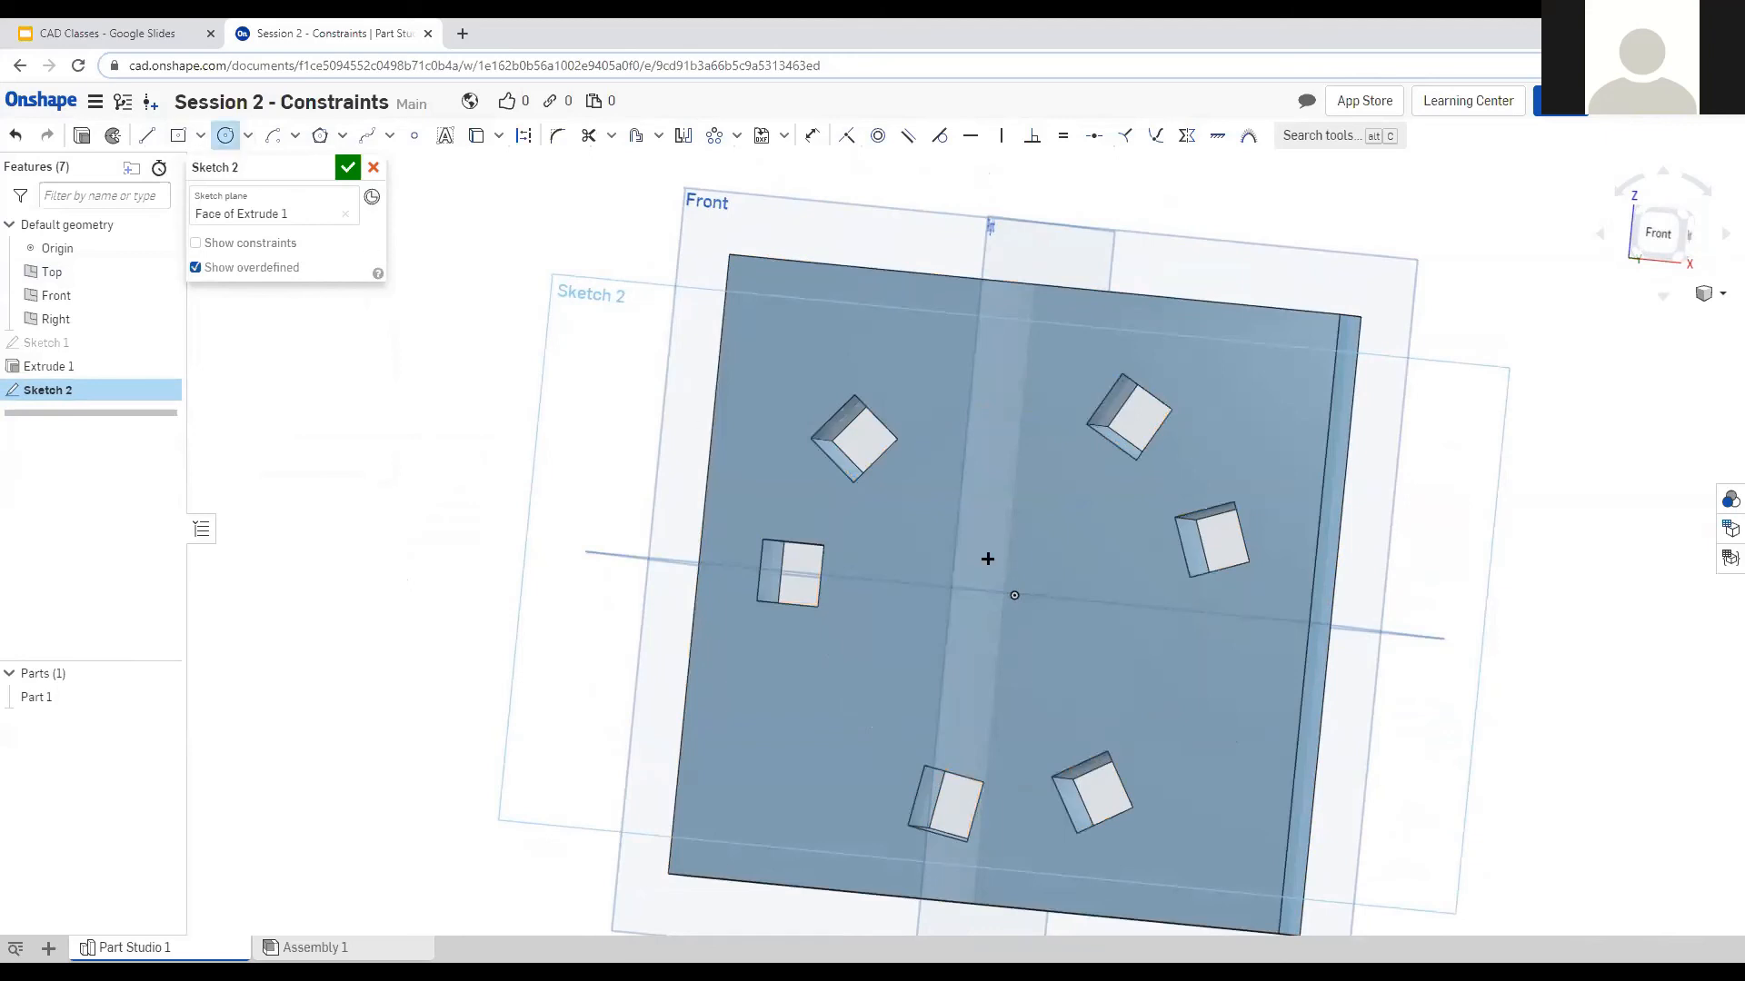
left_click(1007, 592)
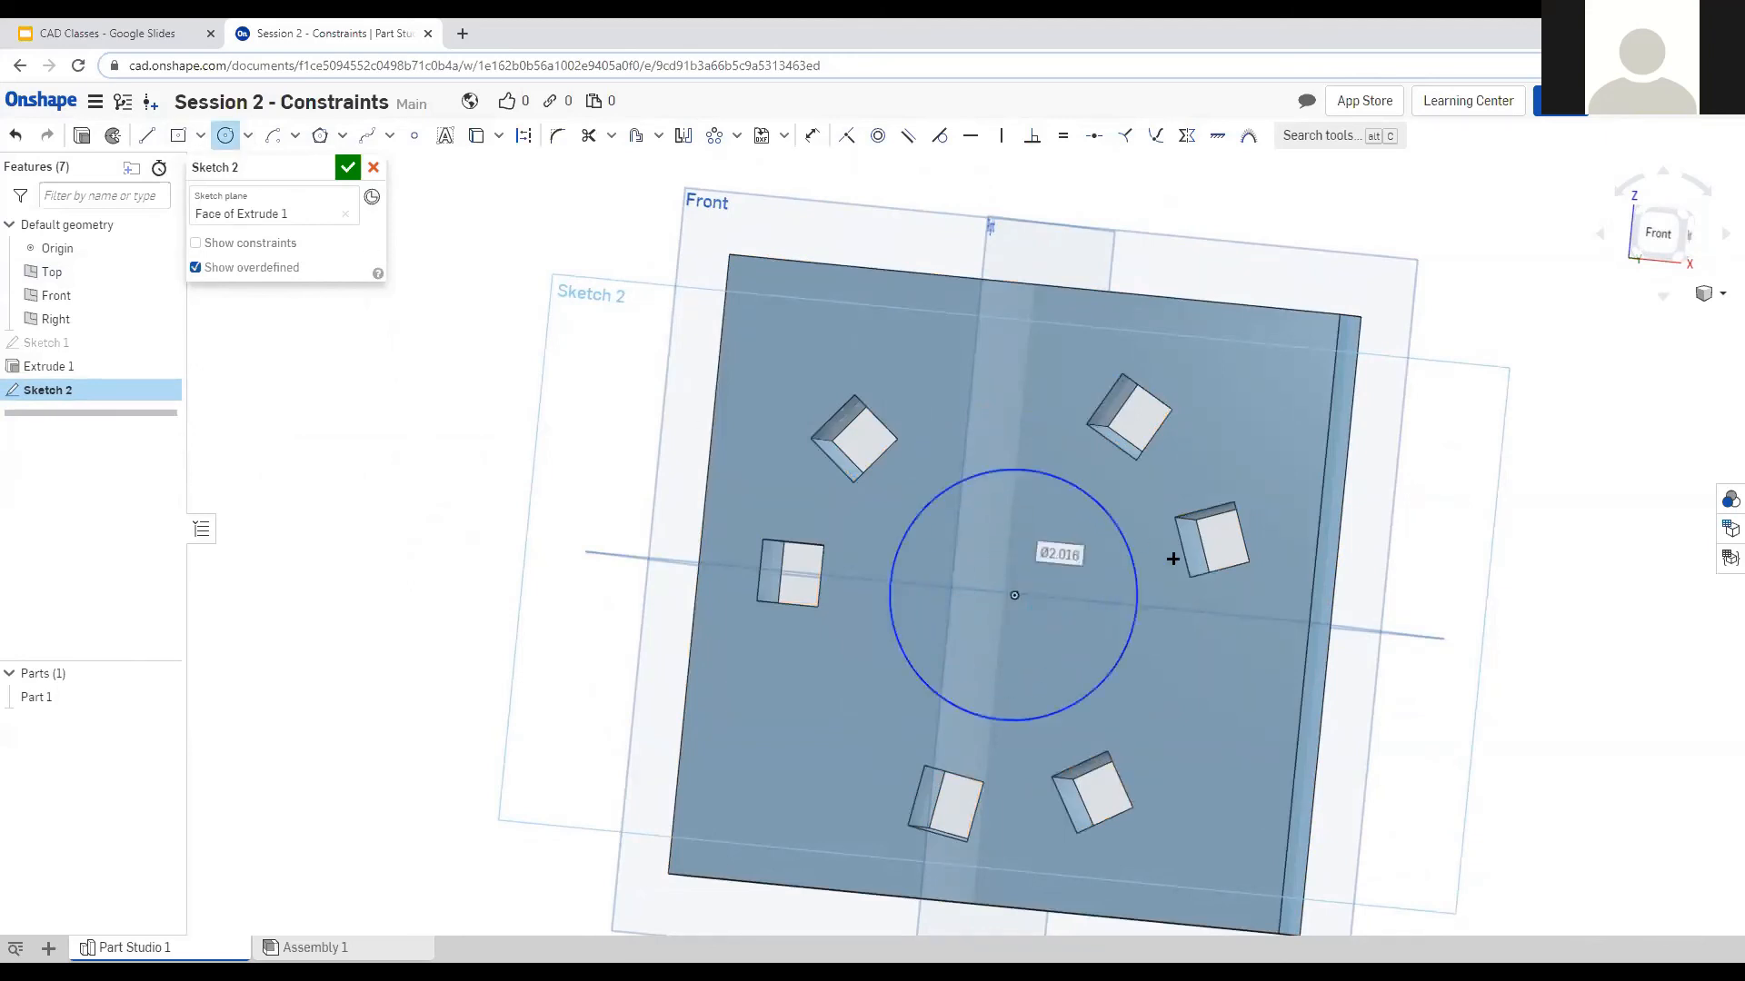
right_click_drag(1467, 656, 1495, 666)
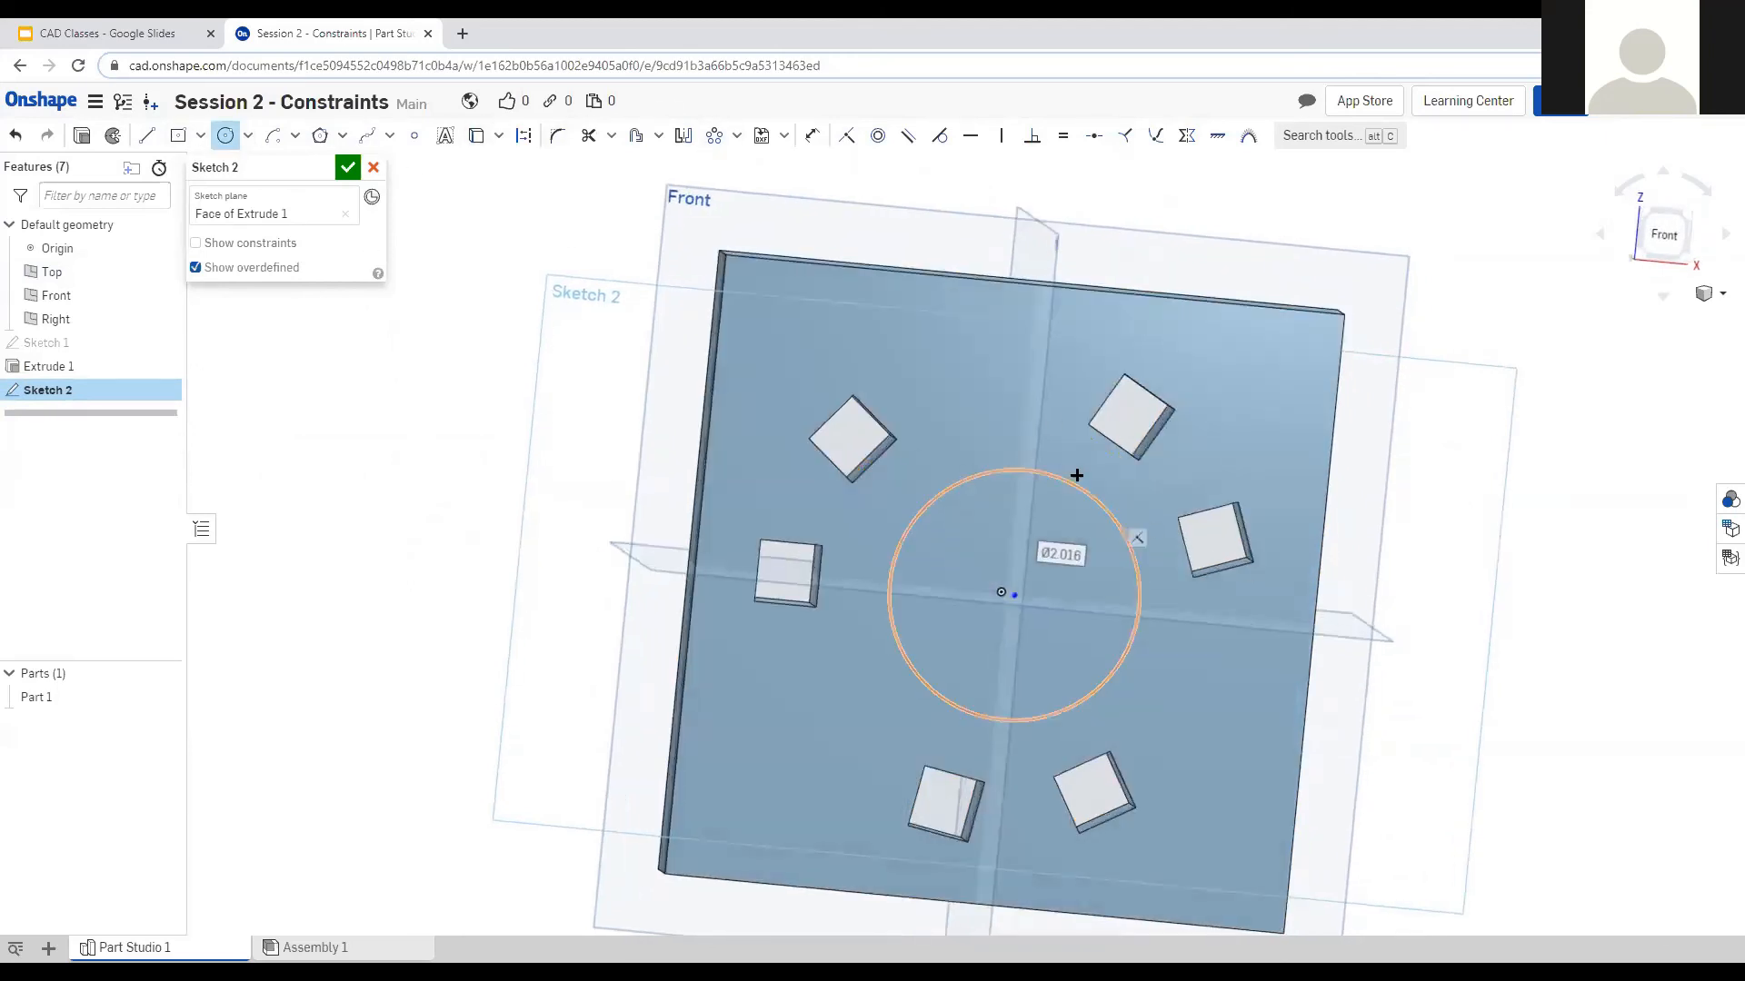
left_click(221, 142)
Cut the new circle 1 in into the plate as a blind Remove extrude.
left_click(83, 139)
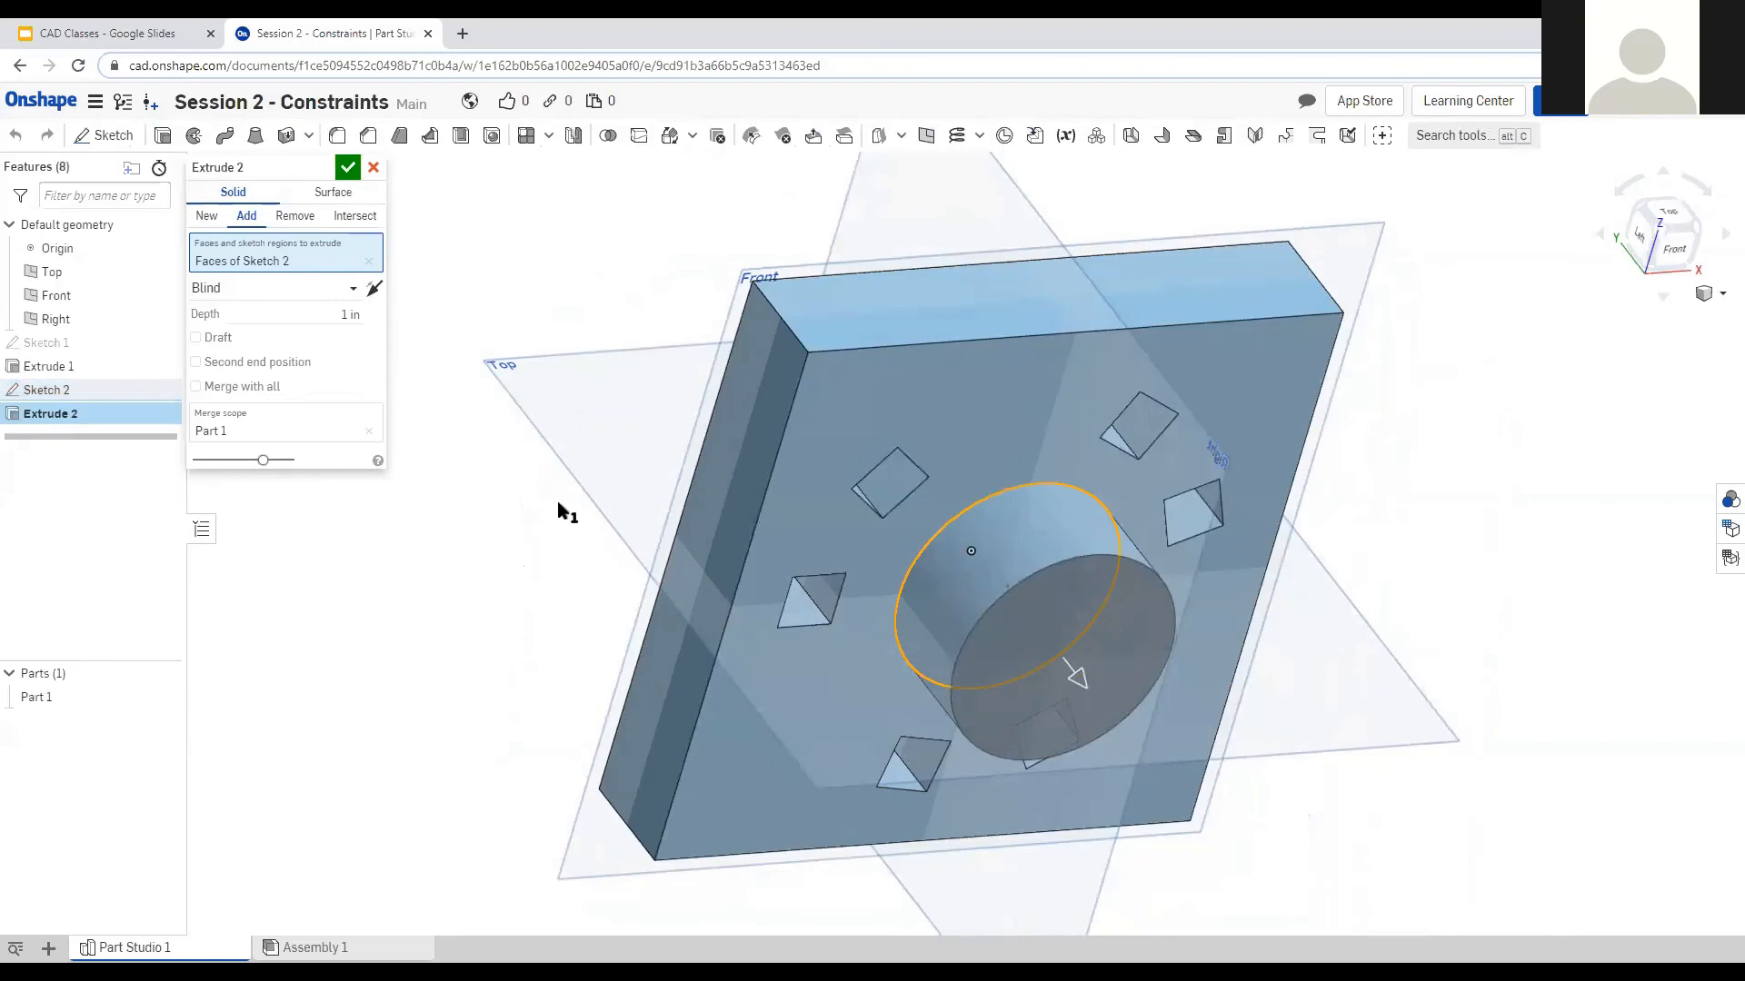
left_click(295, 217)
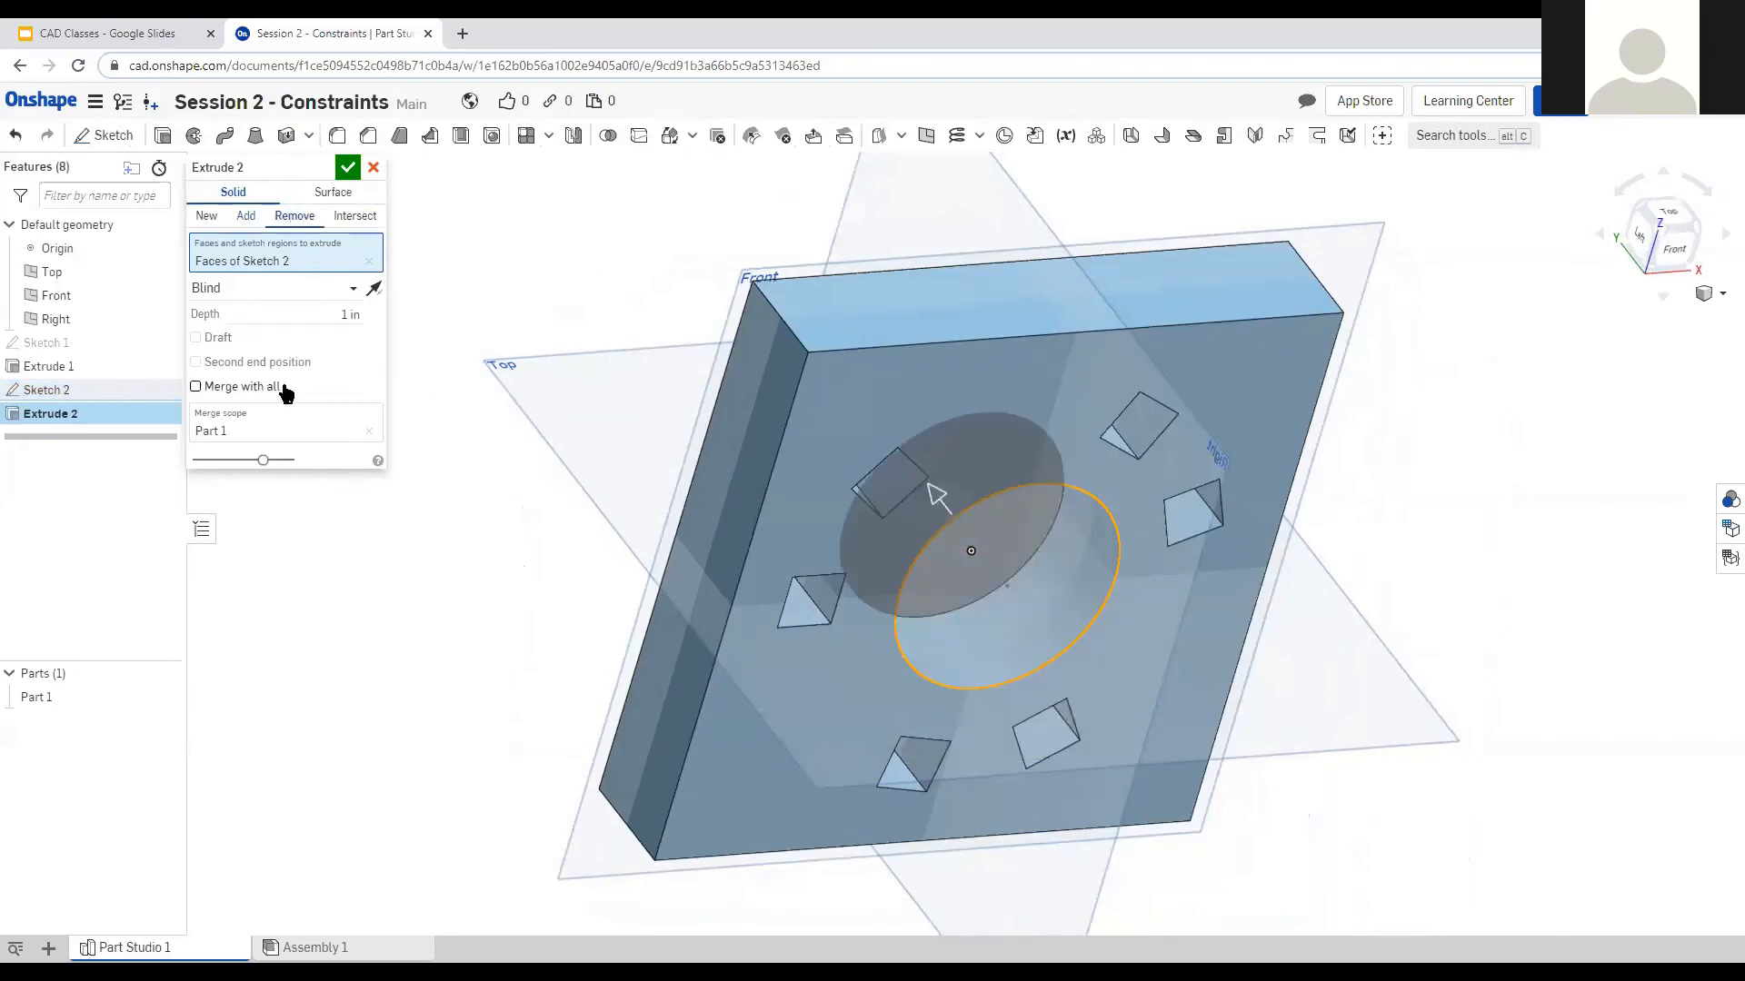
left_click(313, 309)
right_click_drag(767, 510, 533, 428)
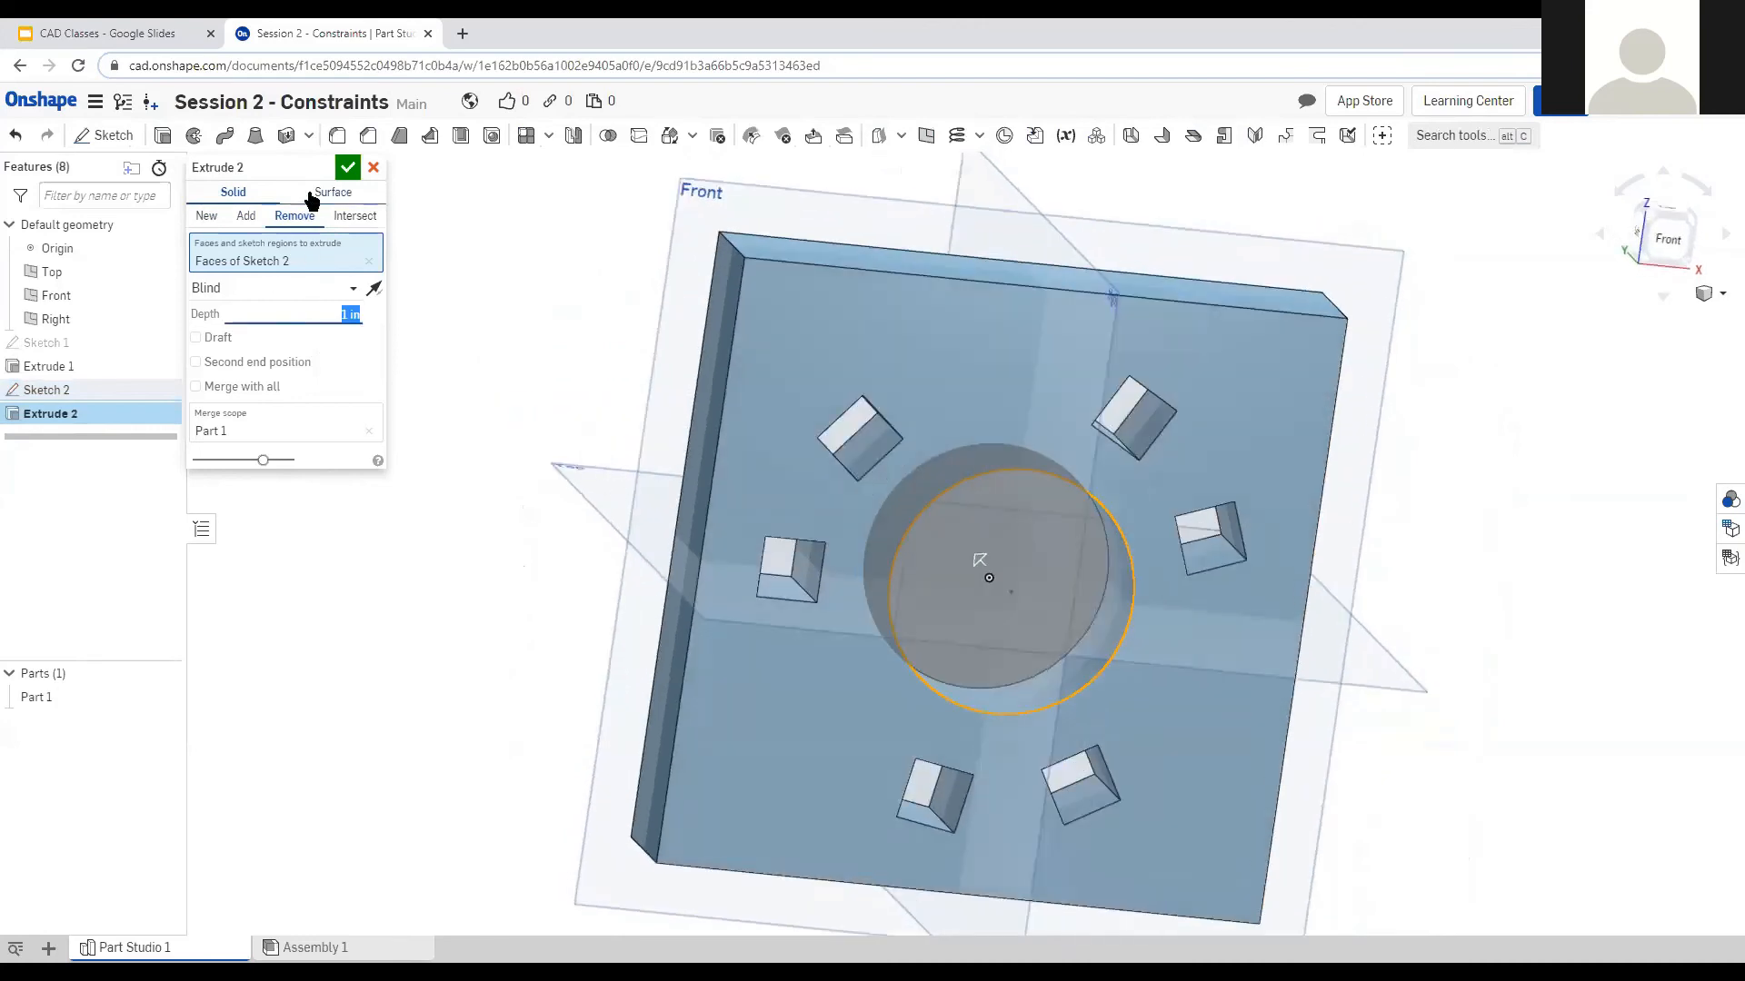
left_click(348, 169)
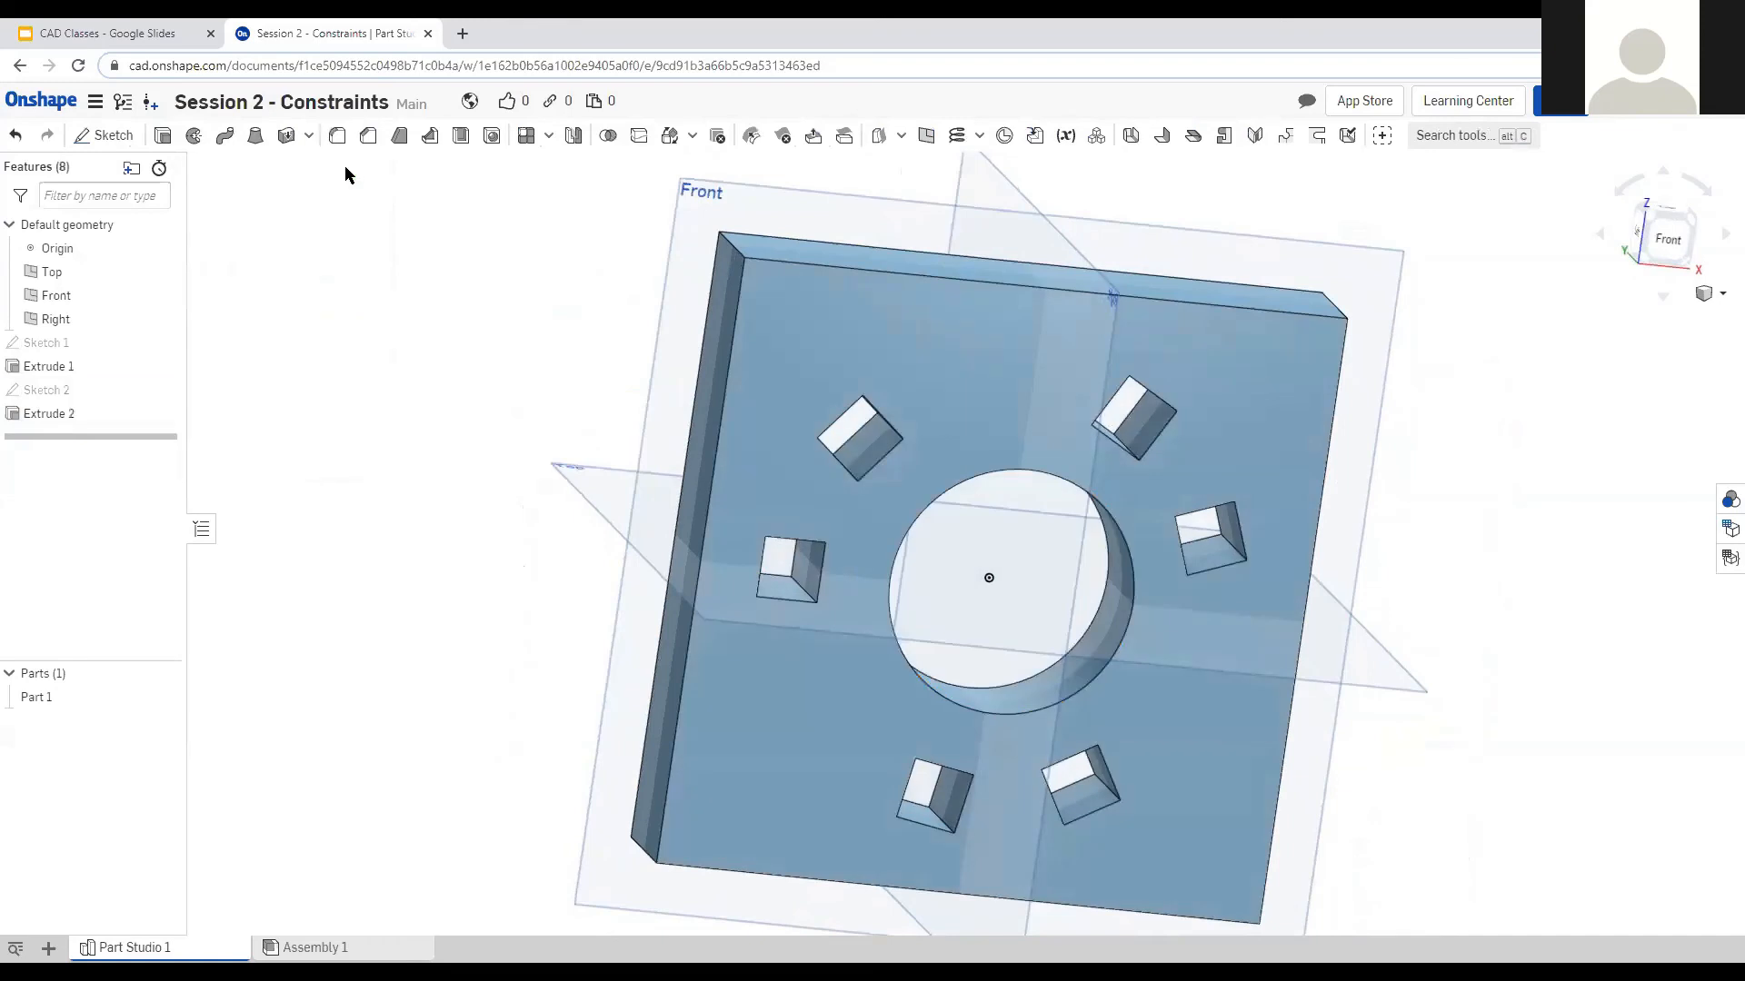
right_click_drag(535, 452, 534, 488)
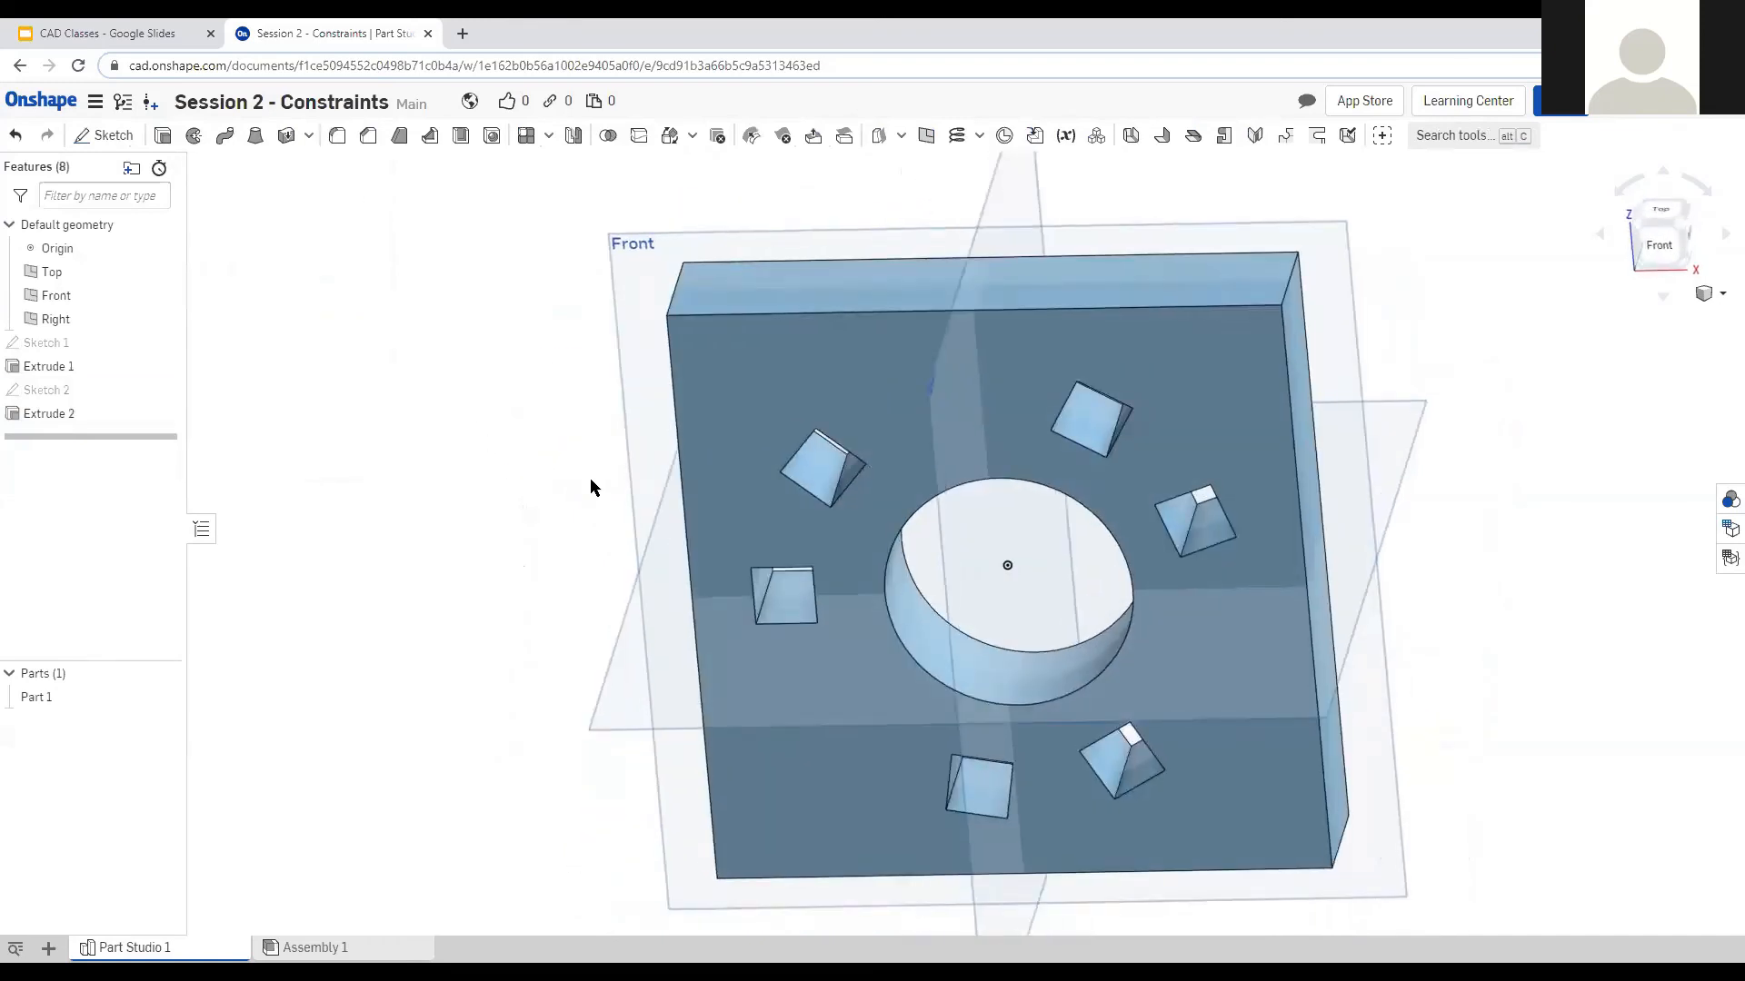
mouse_move(531, 474)
right_mouse_down()
mouse_move(559, 428)
mouse_move(527, 448)
right_mouse_up()
scroll(527, 448, "up", 1)
scroll(1409, 705, "down", 1)
right_click_drag(1409, 706, 1212, 618)
scroll(800, 569, "down", 2)
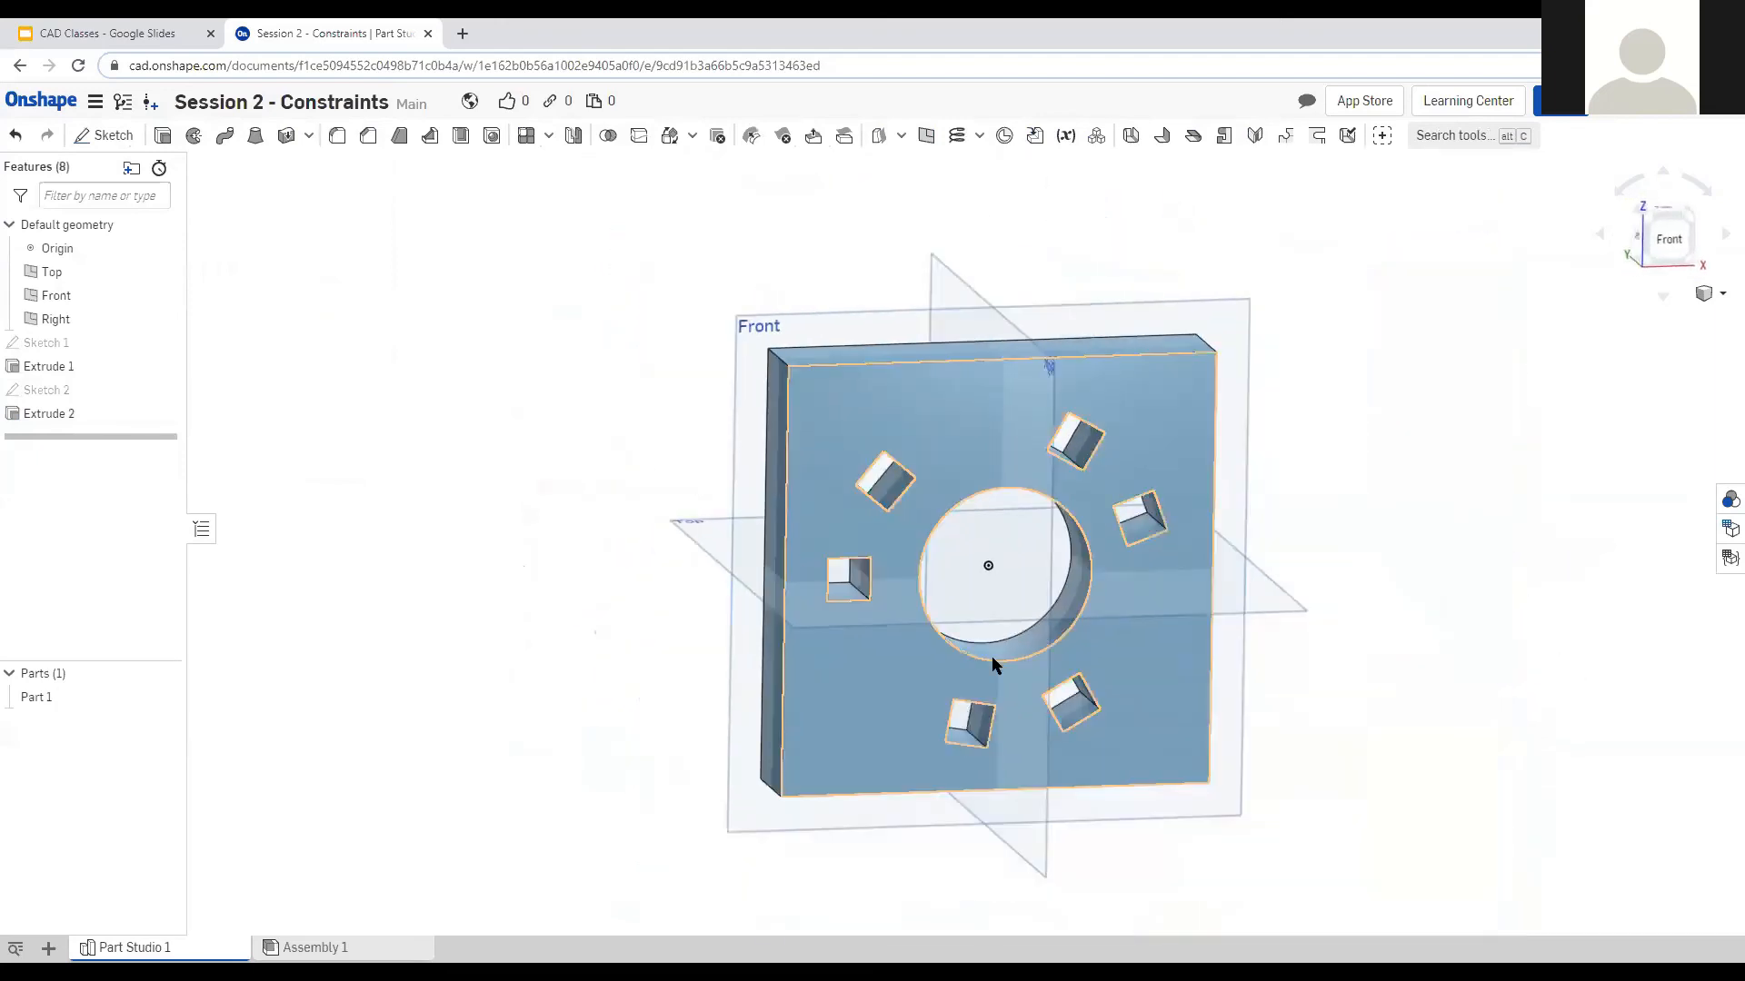
scroll(1065, 607, "up", 3)
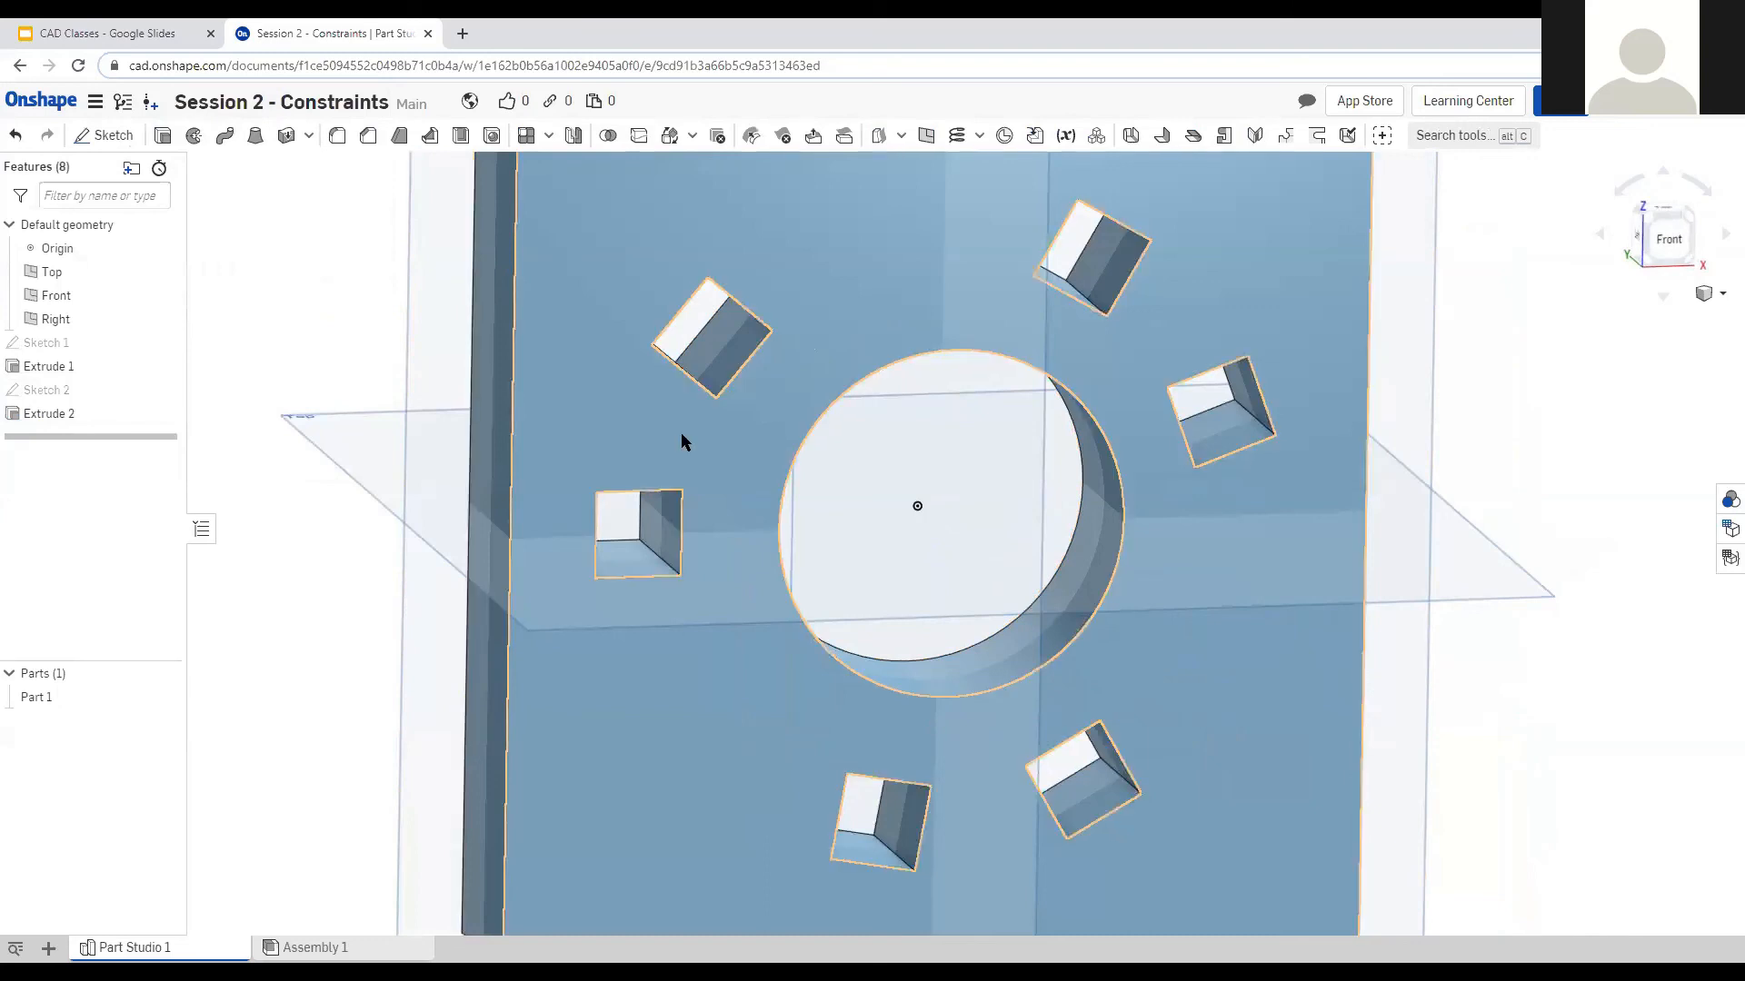
right_click_drag(957, 528, 931, 504)
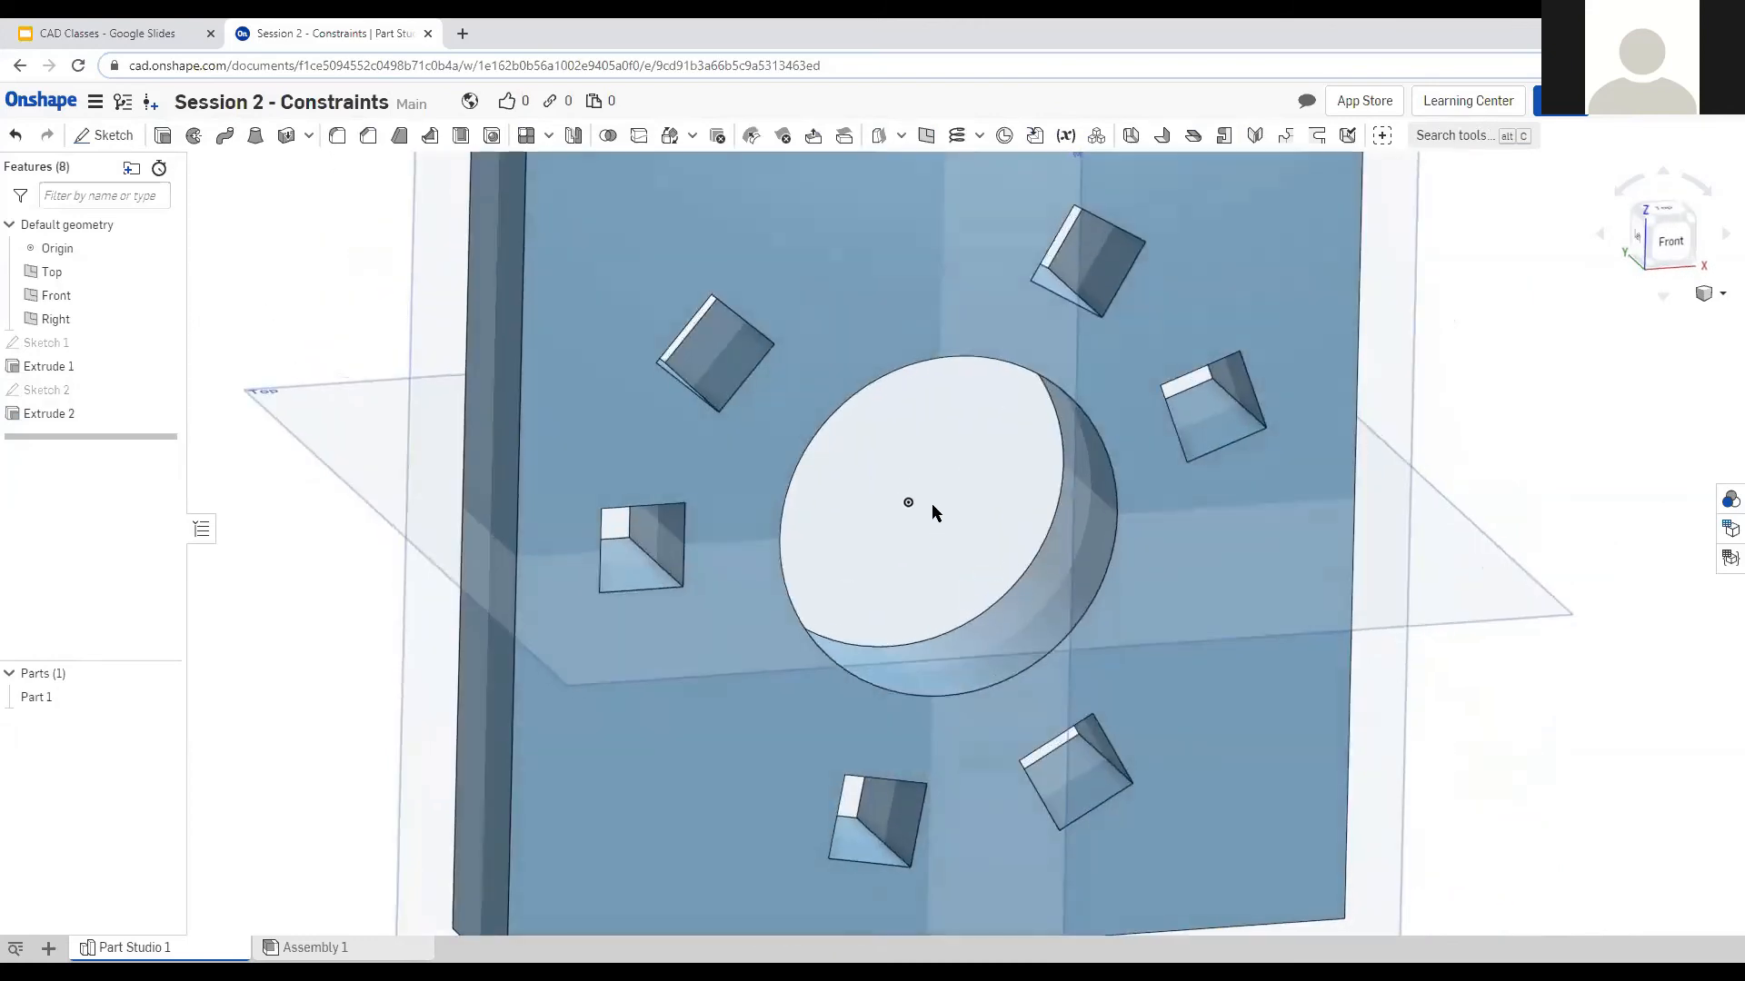
scroll(908, 505, "down", 3)
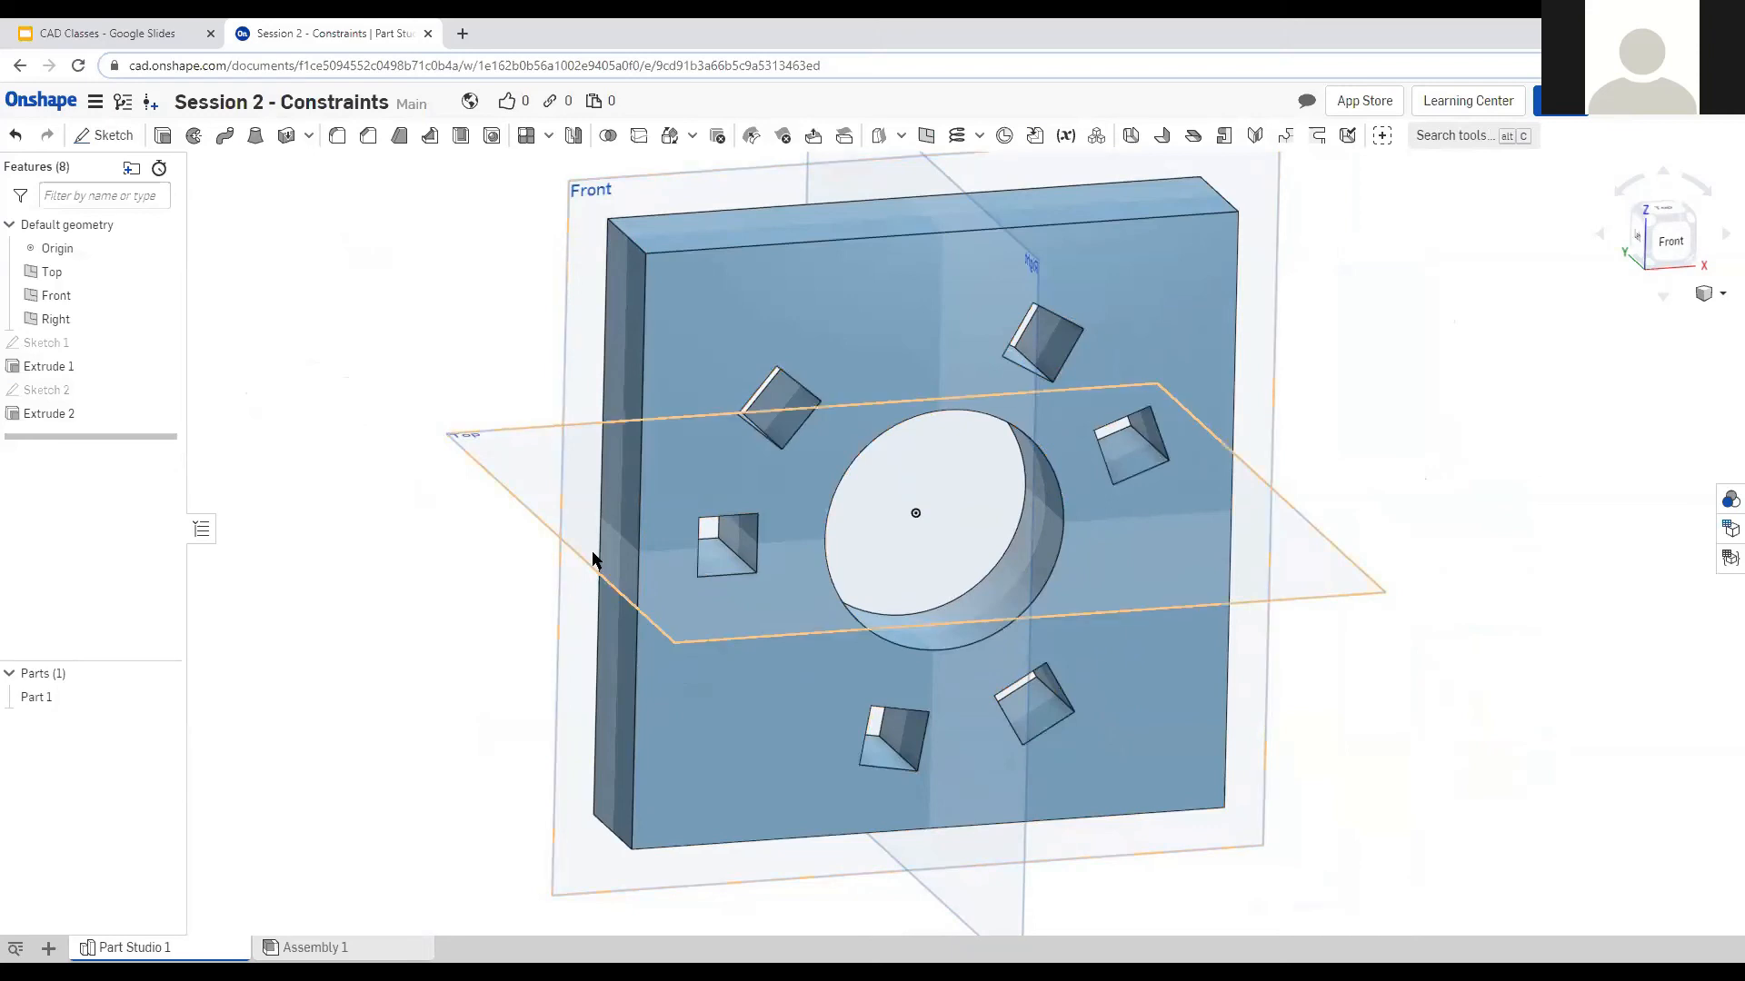
right_click_drag(313, 386, 236, 328)
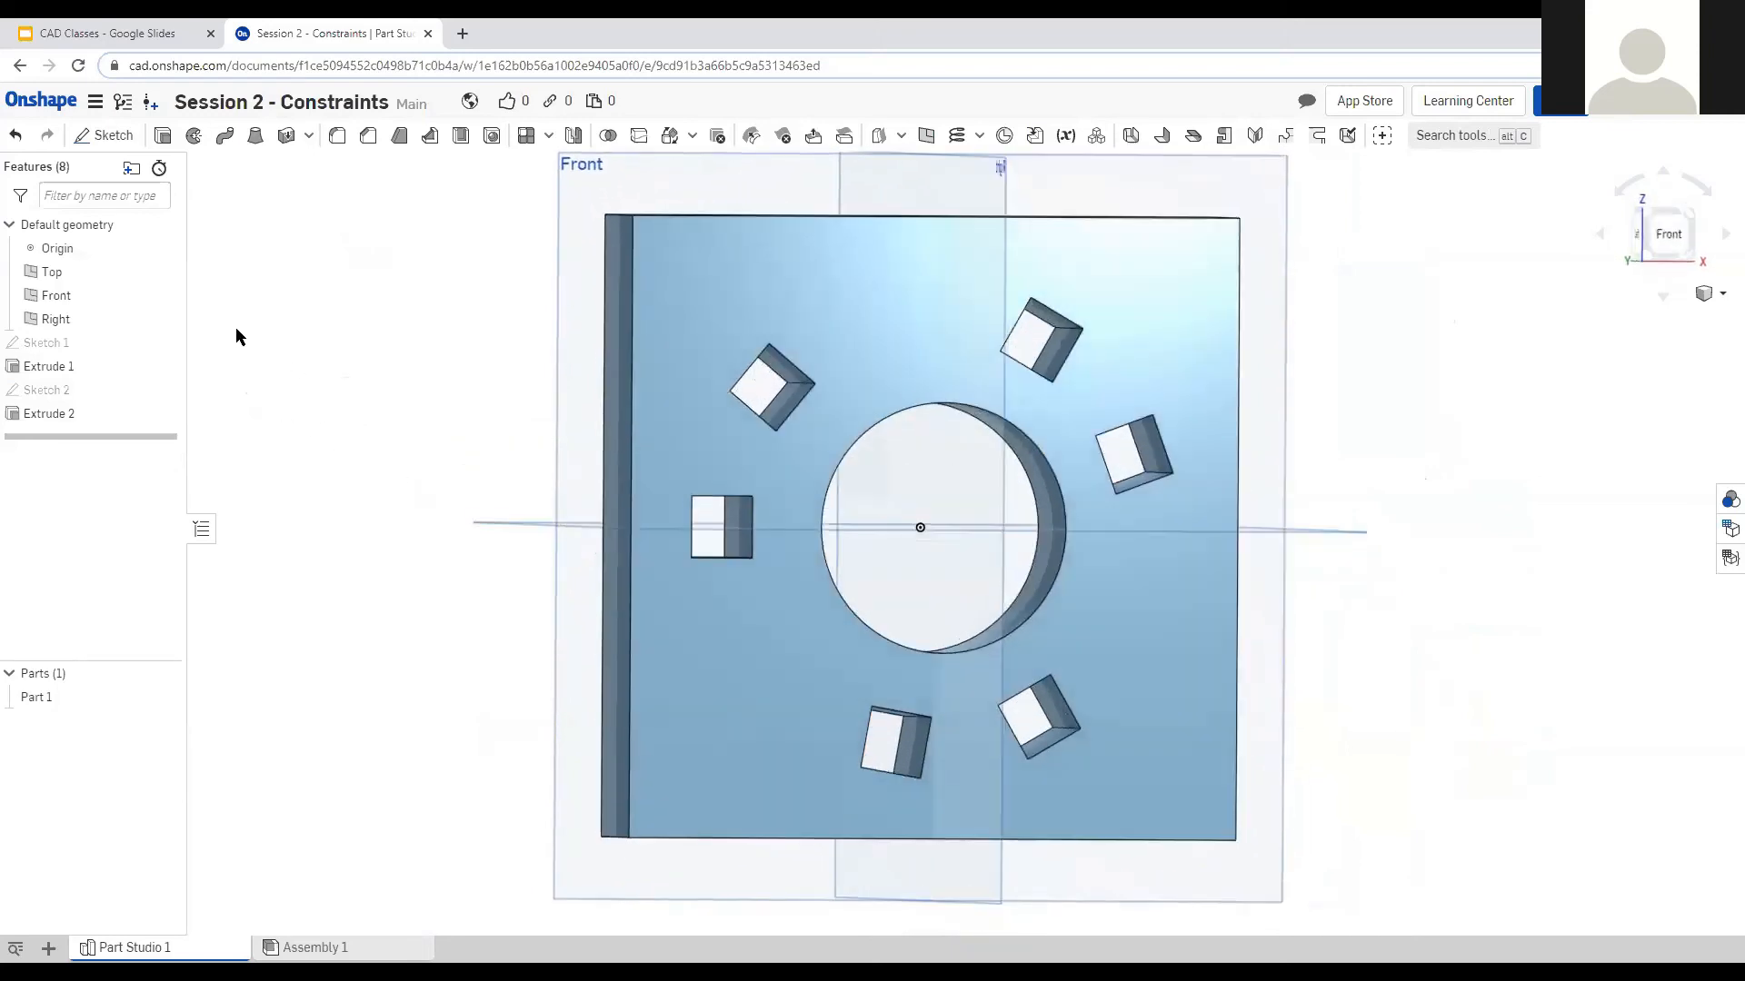
Delete the central hole feature, reopen Sketch 2 and drag the circle to about twice its size.
left_click(75, 416)
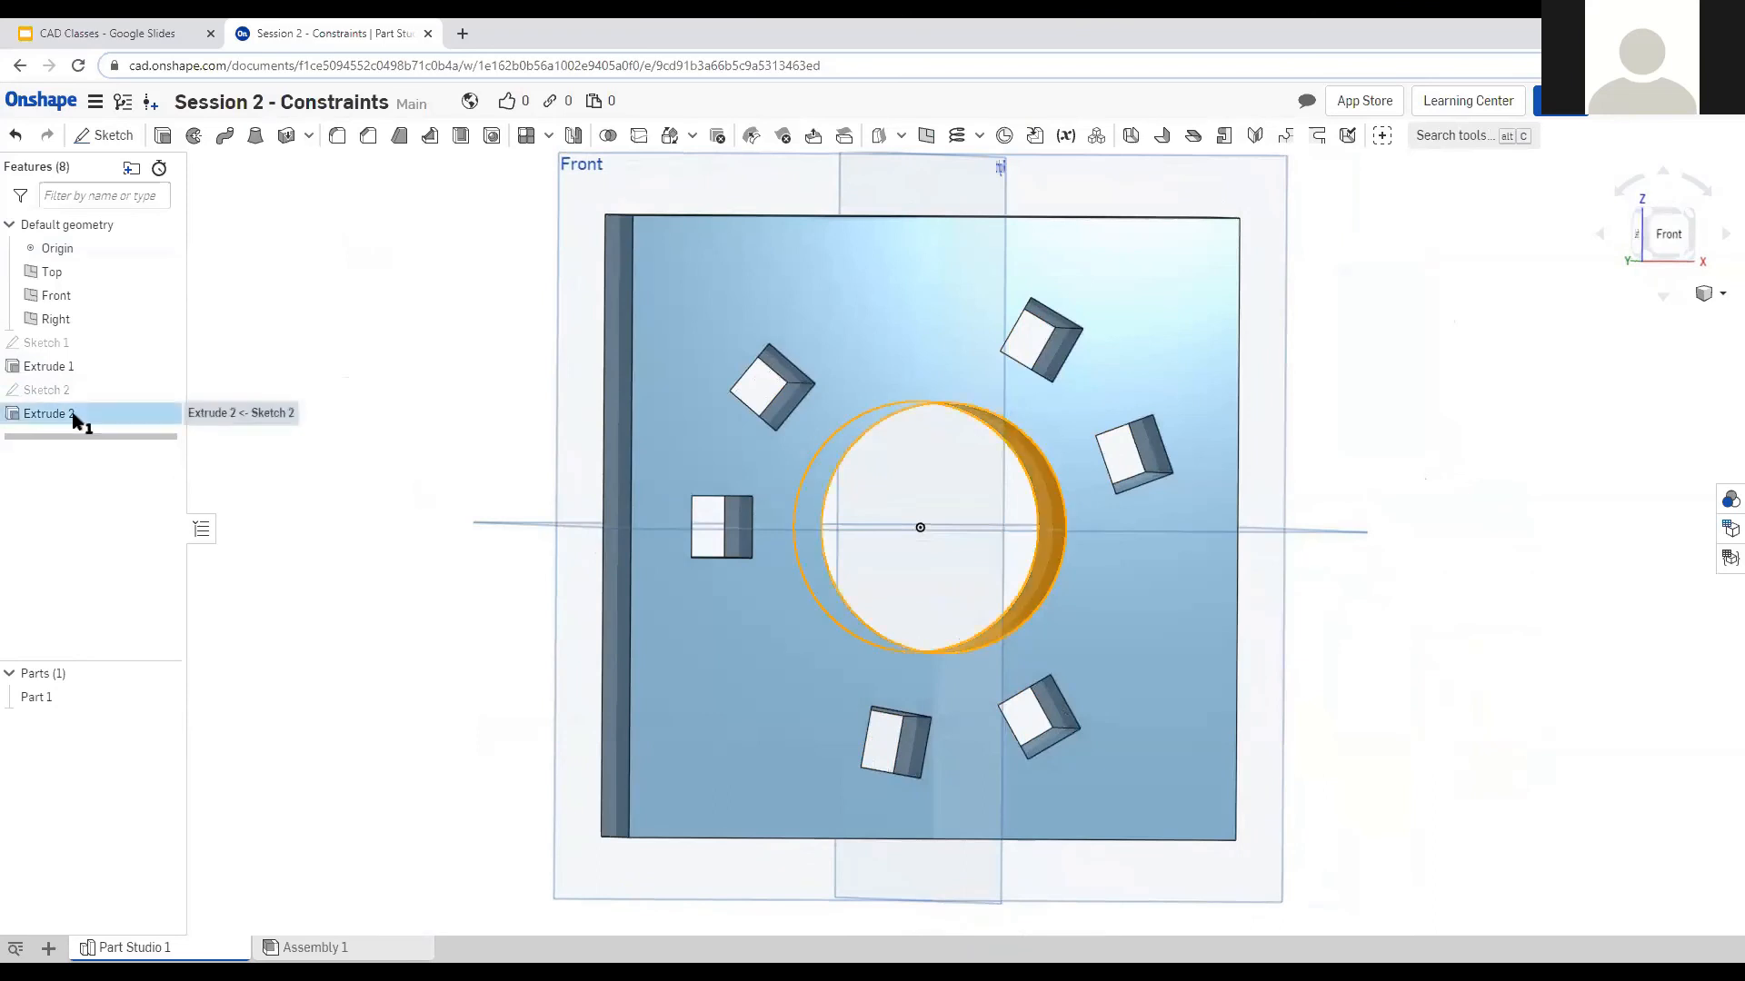
key("Delete")
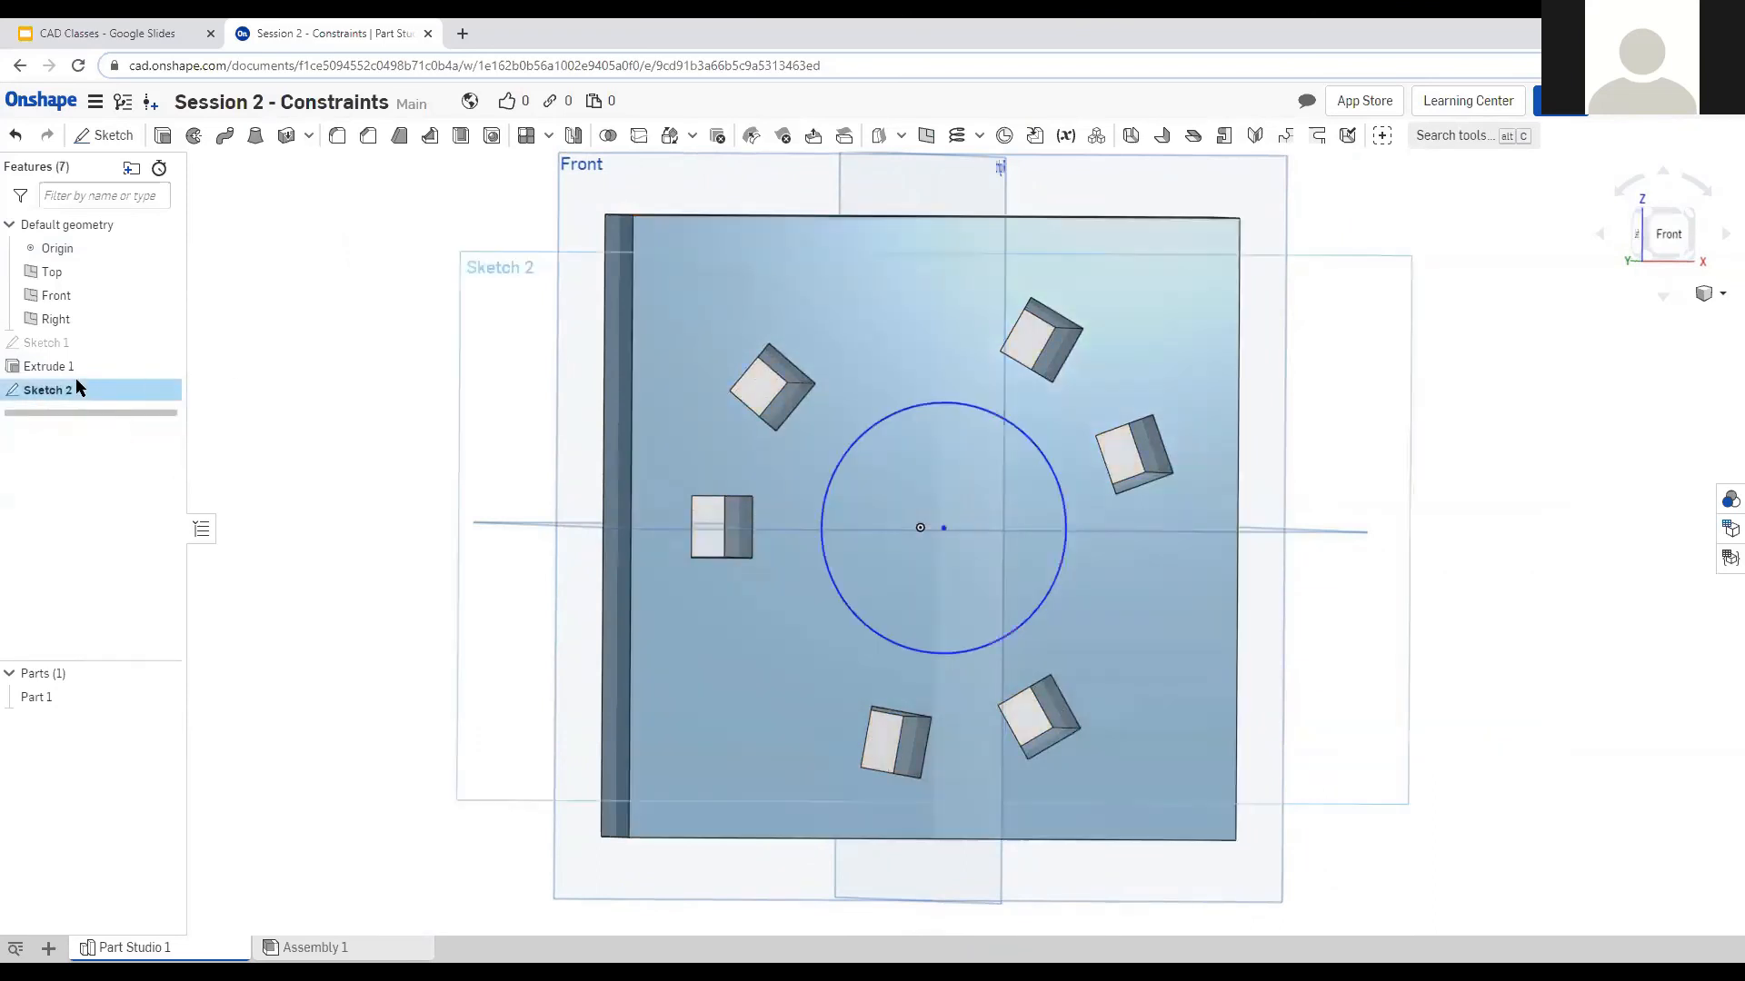
double_click(75, 382)
right_click_drag(572, 521, 705, 557)
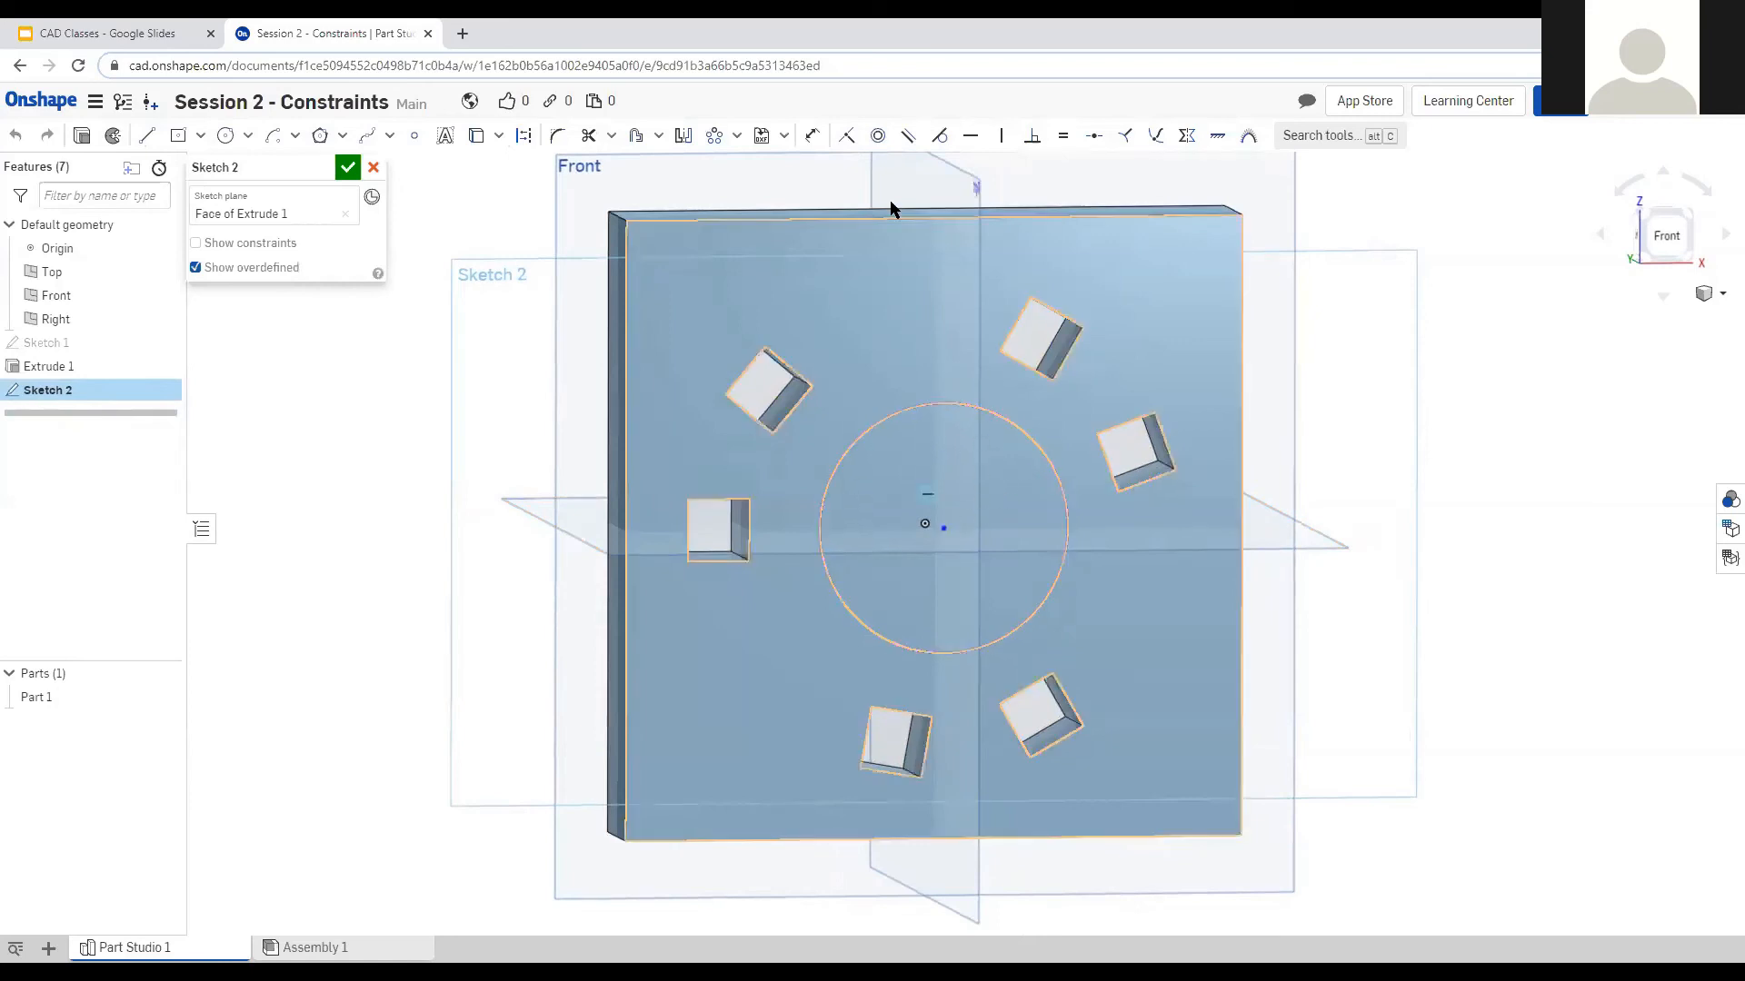
left_click_drag(996, 420, 1044, 336)
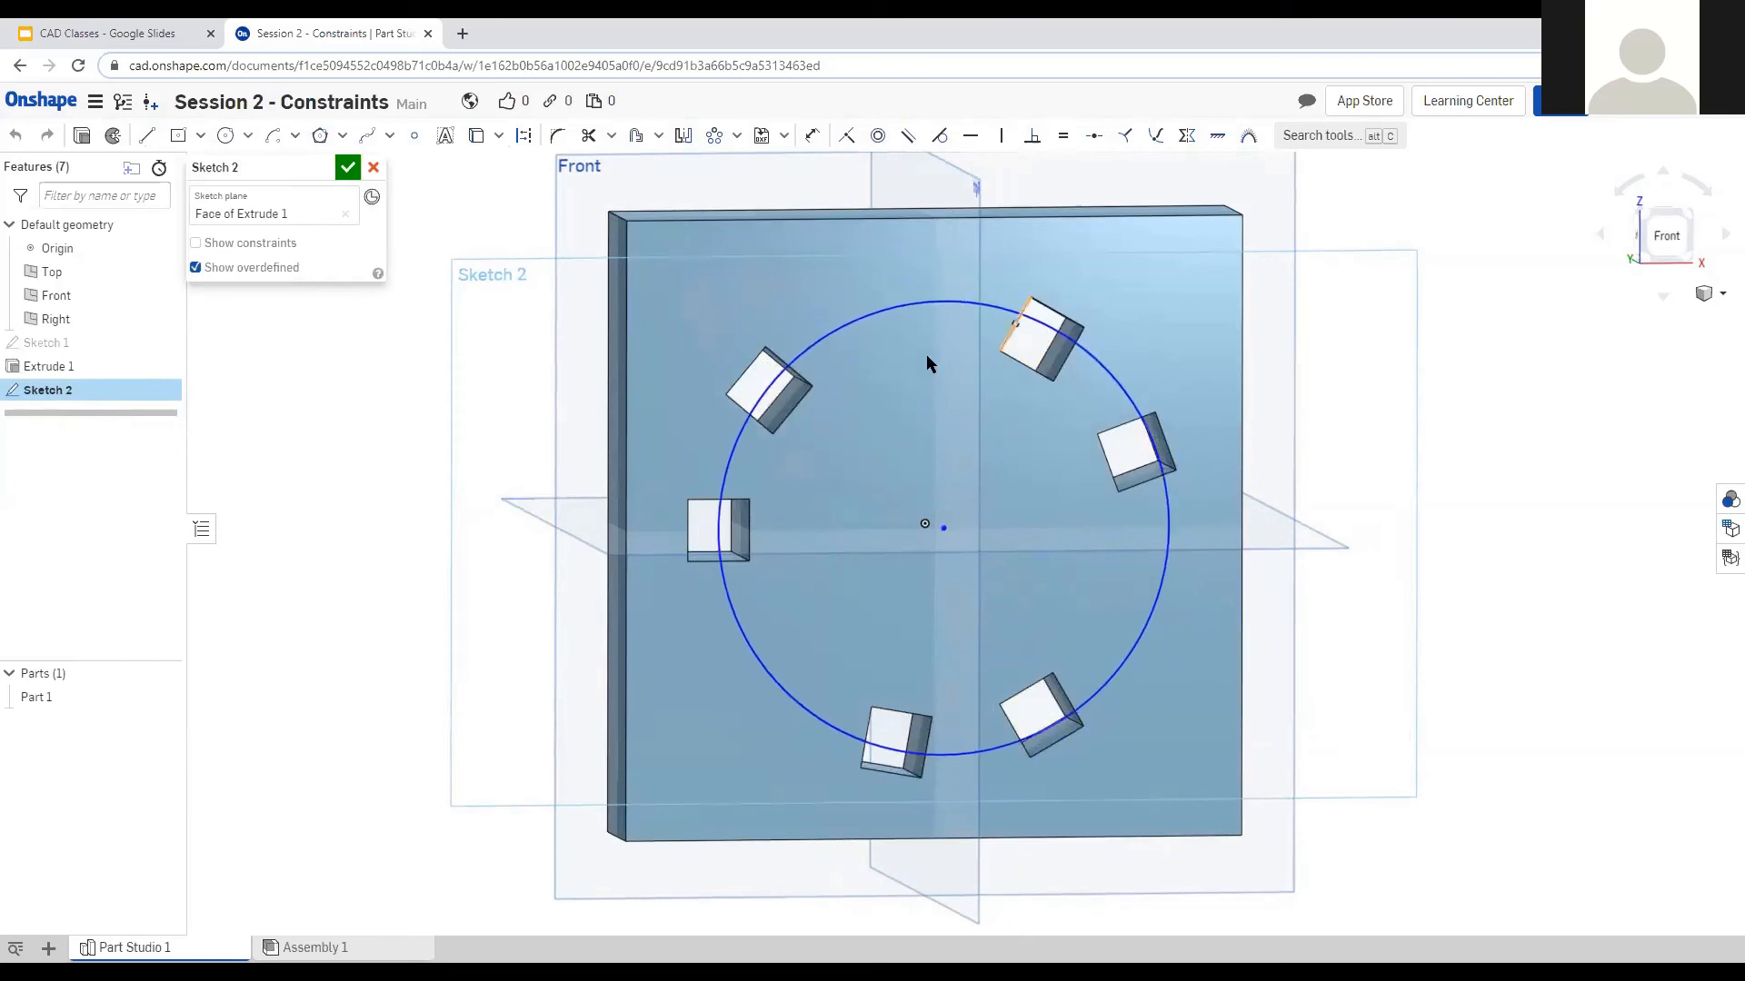
Make the circle tangent to the upper-right square's top edge and coincident with the origin.
left_click(1038, 303)
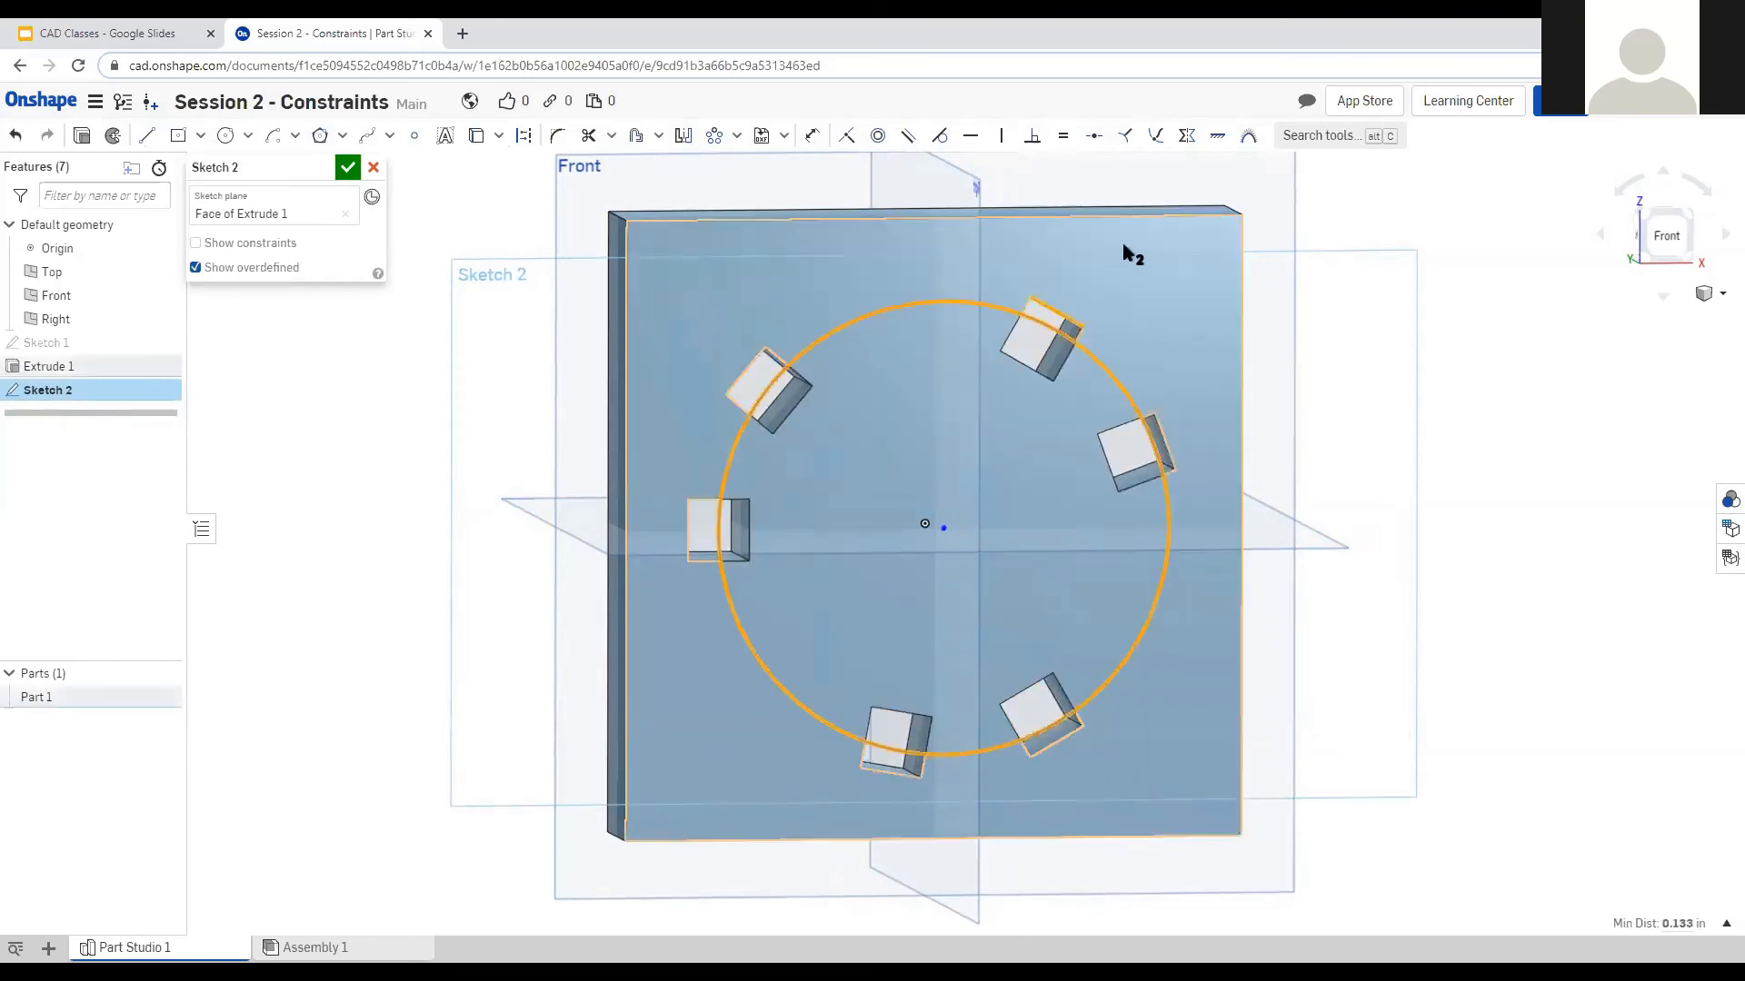
left_click(940, 136)
right_click_drag(1123, 371, 1234, 453)
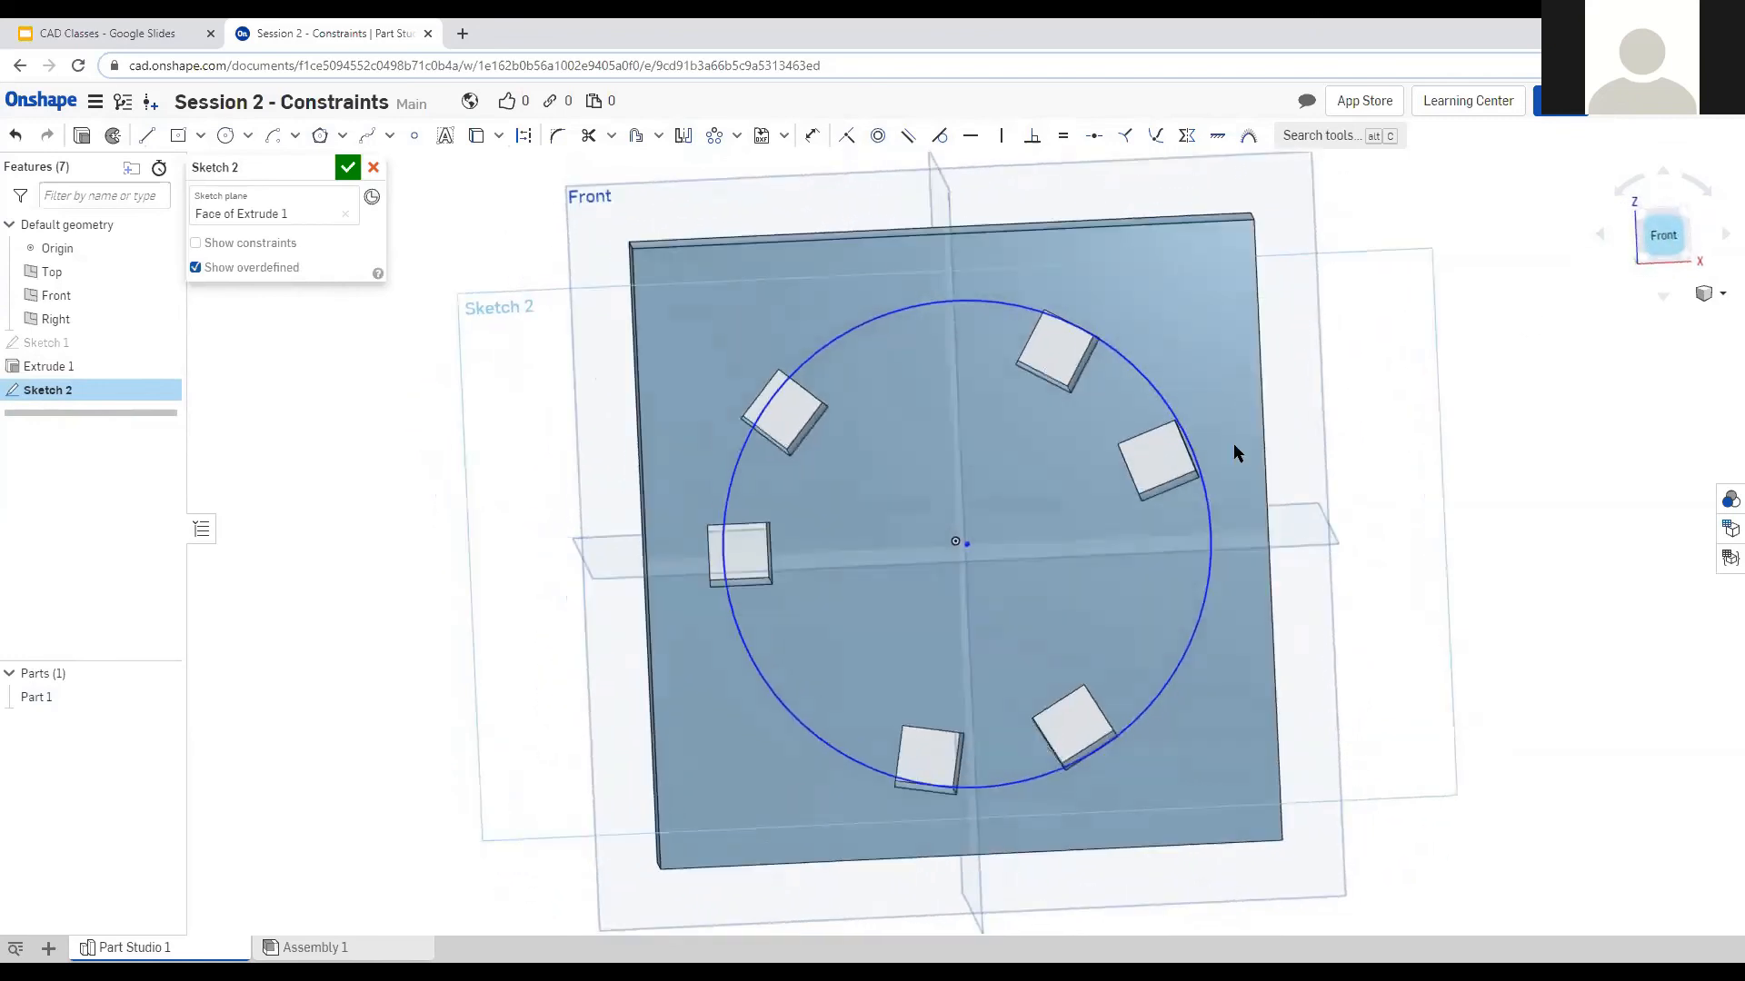
left_click(974, 544)
left_click(966, 544)
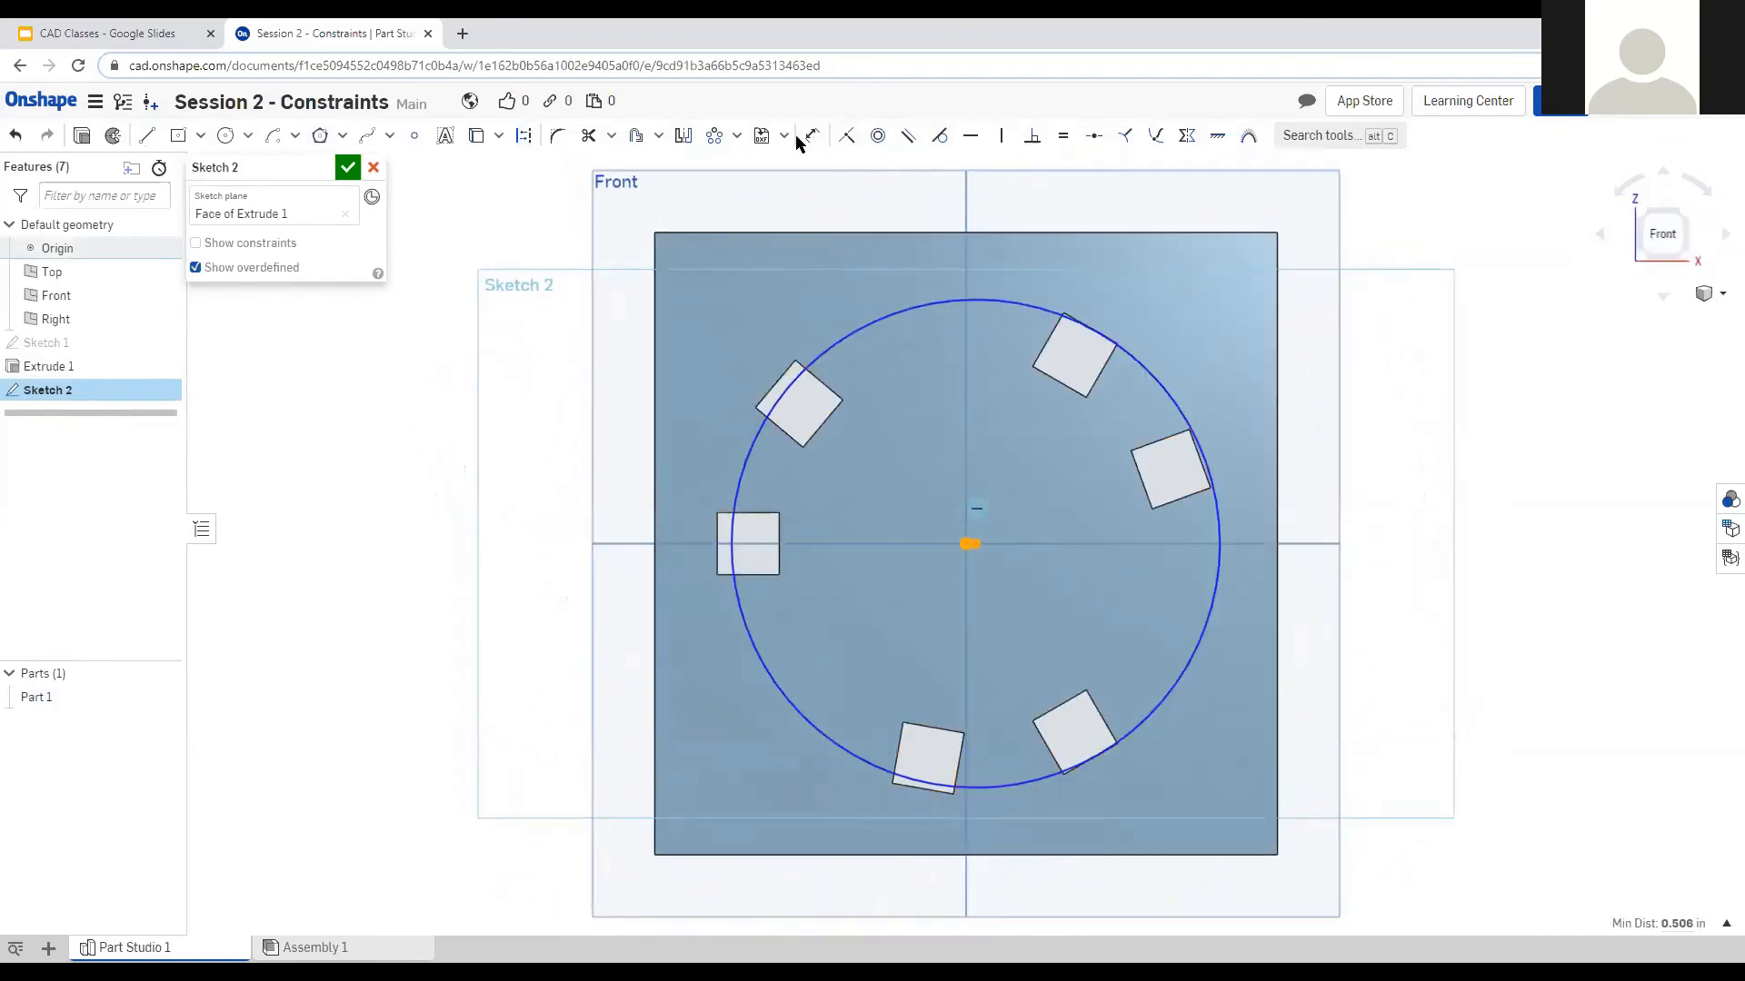
left_click(846, 135)
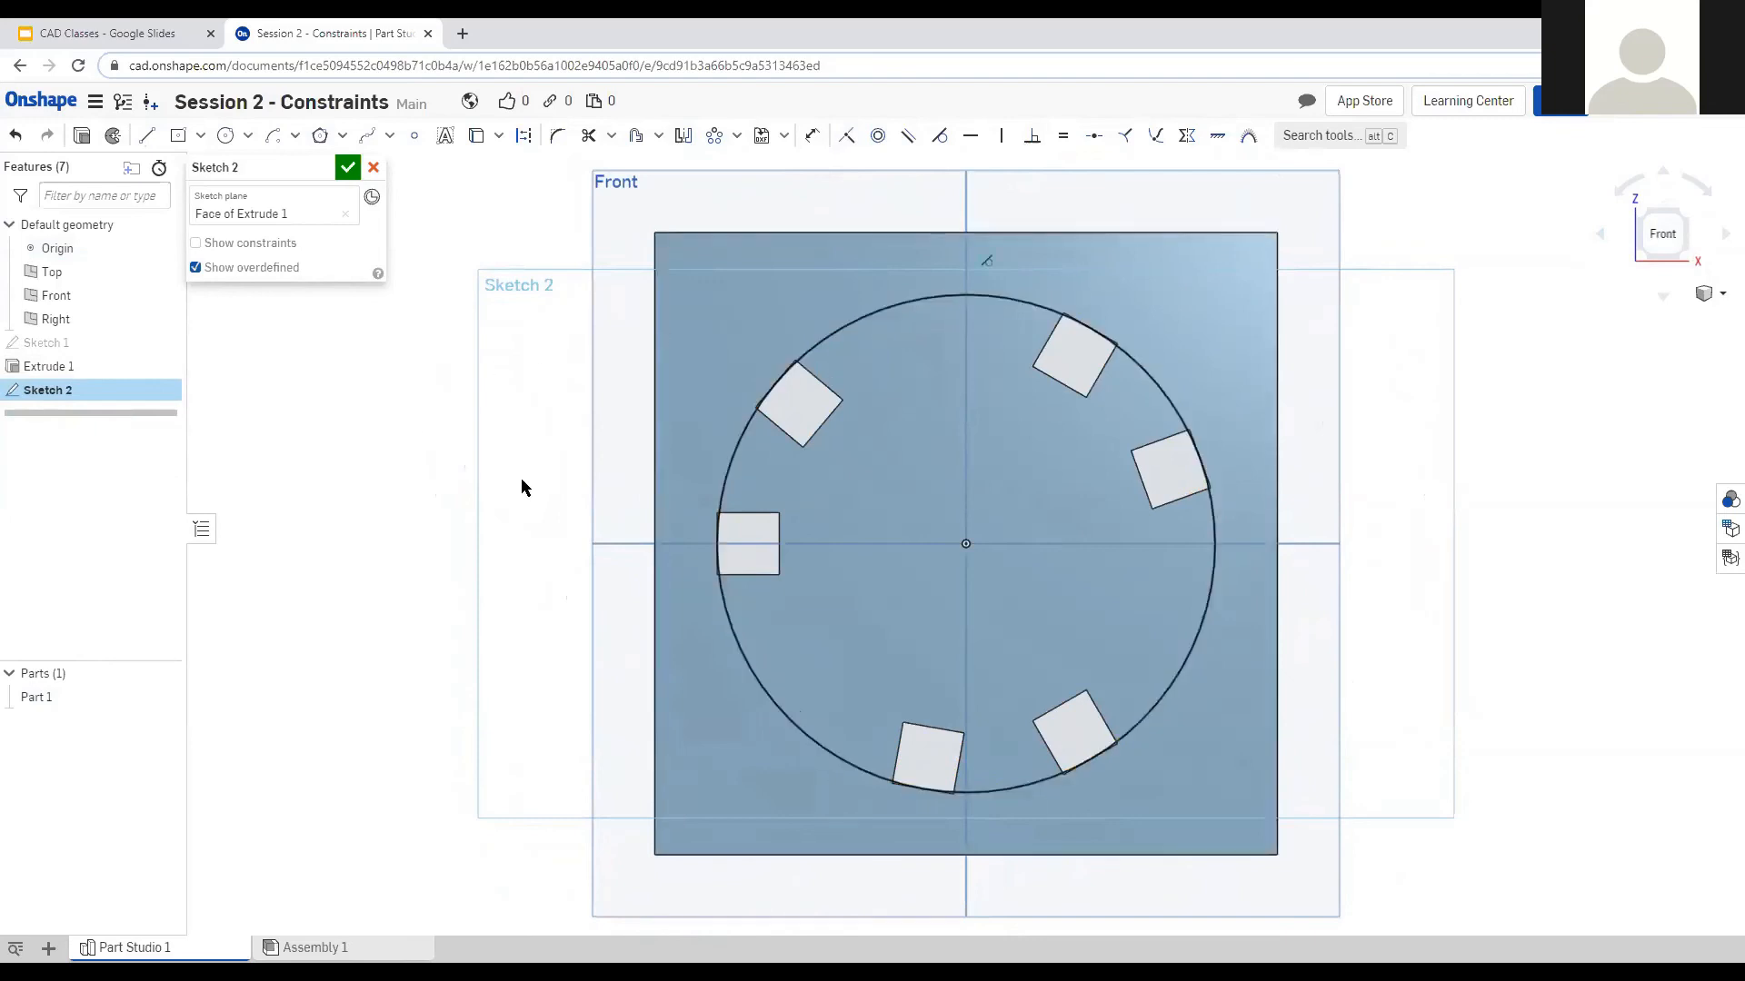
mouse_move(455, 471)
right_mouse_down()
mouse_move(433, 527)
mouse_move(456, 434)
mouse_move(450, 476)
mouse_move(460, 463)
right_mouse_up()
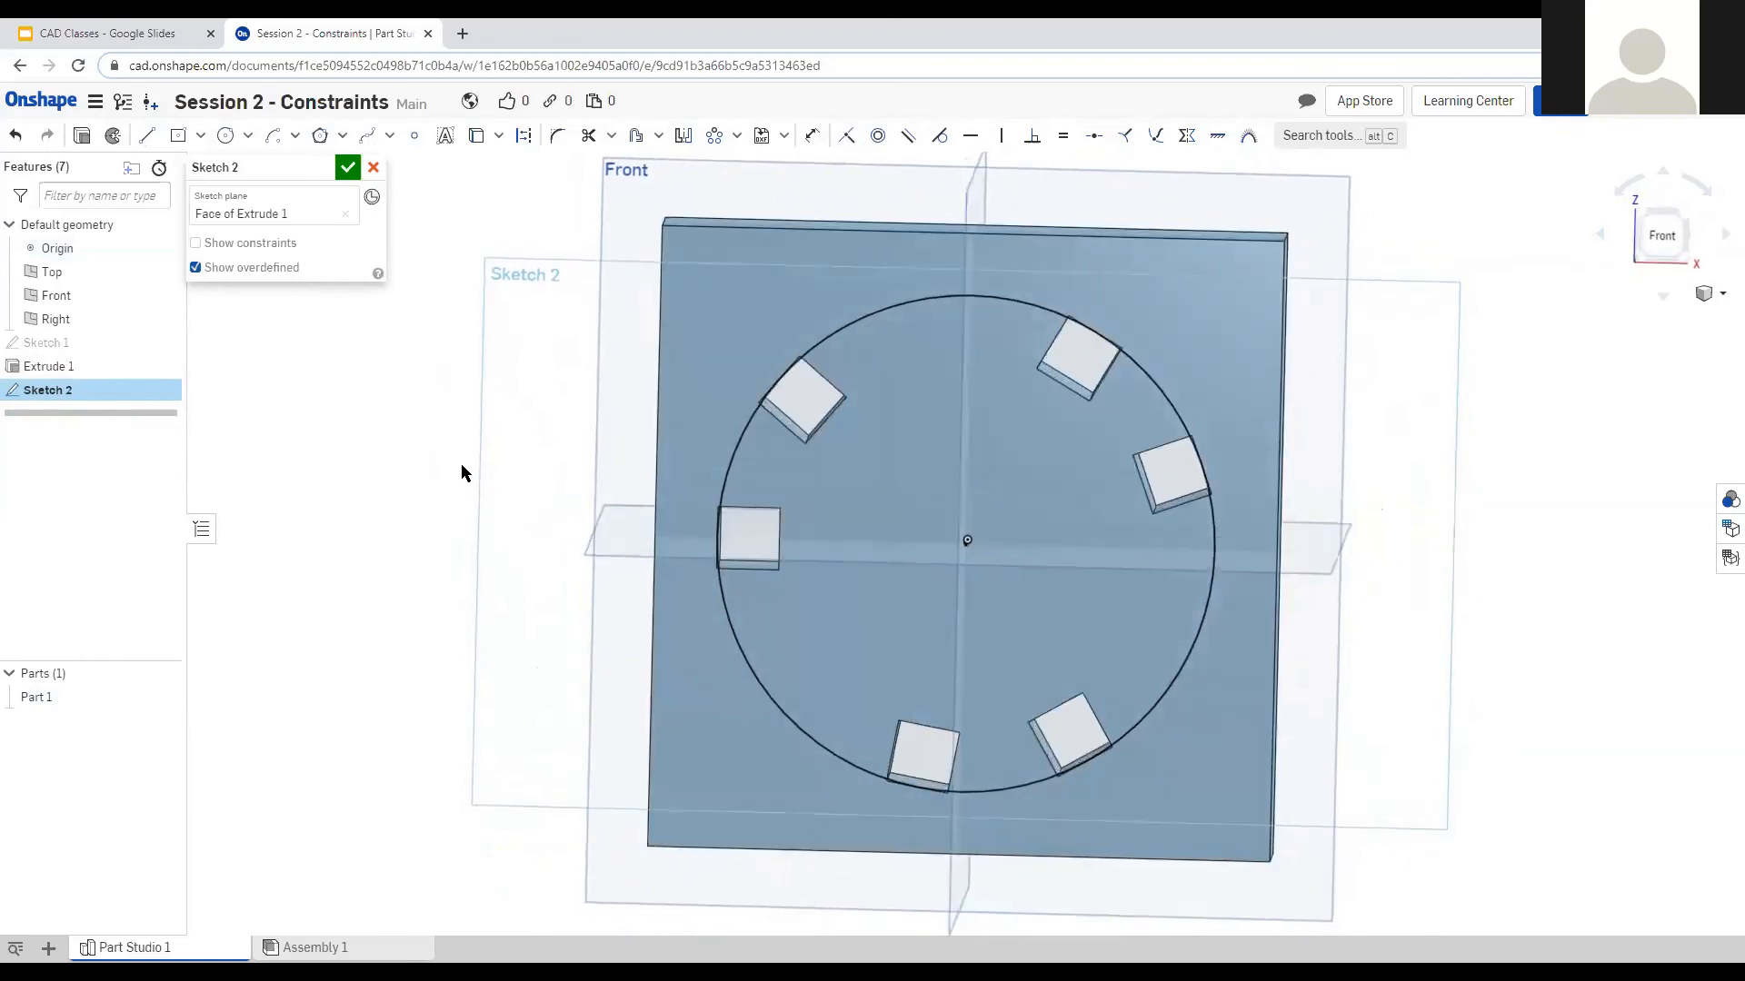
right_click_drag(464, 685, 464, 672)
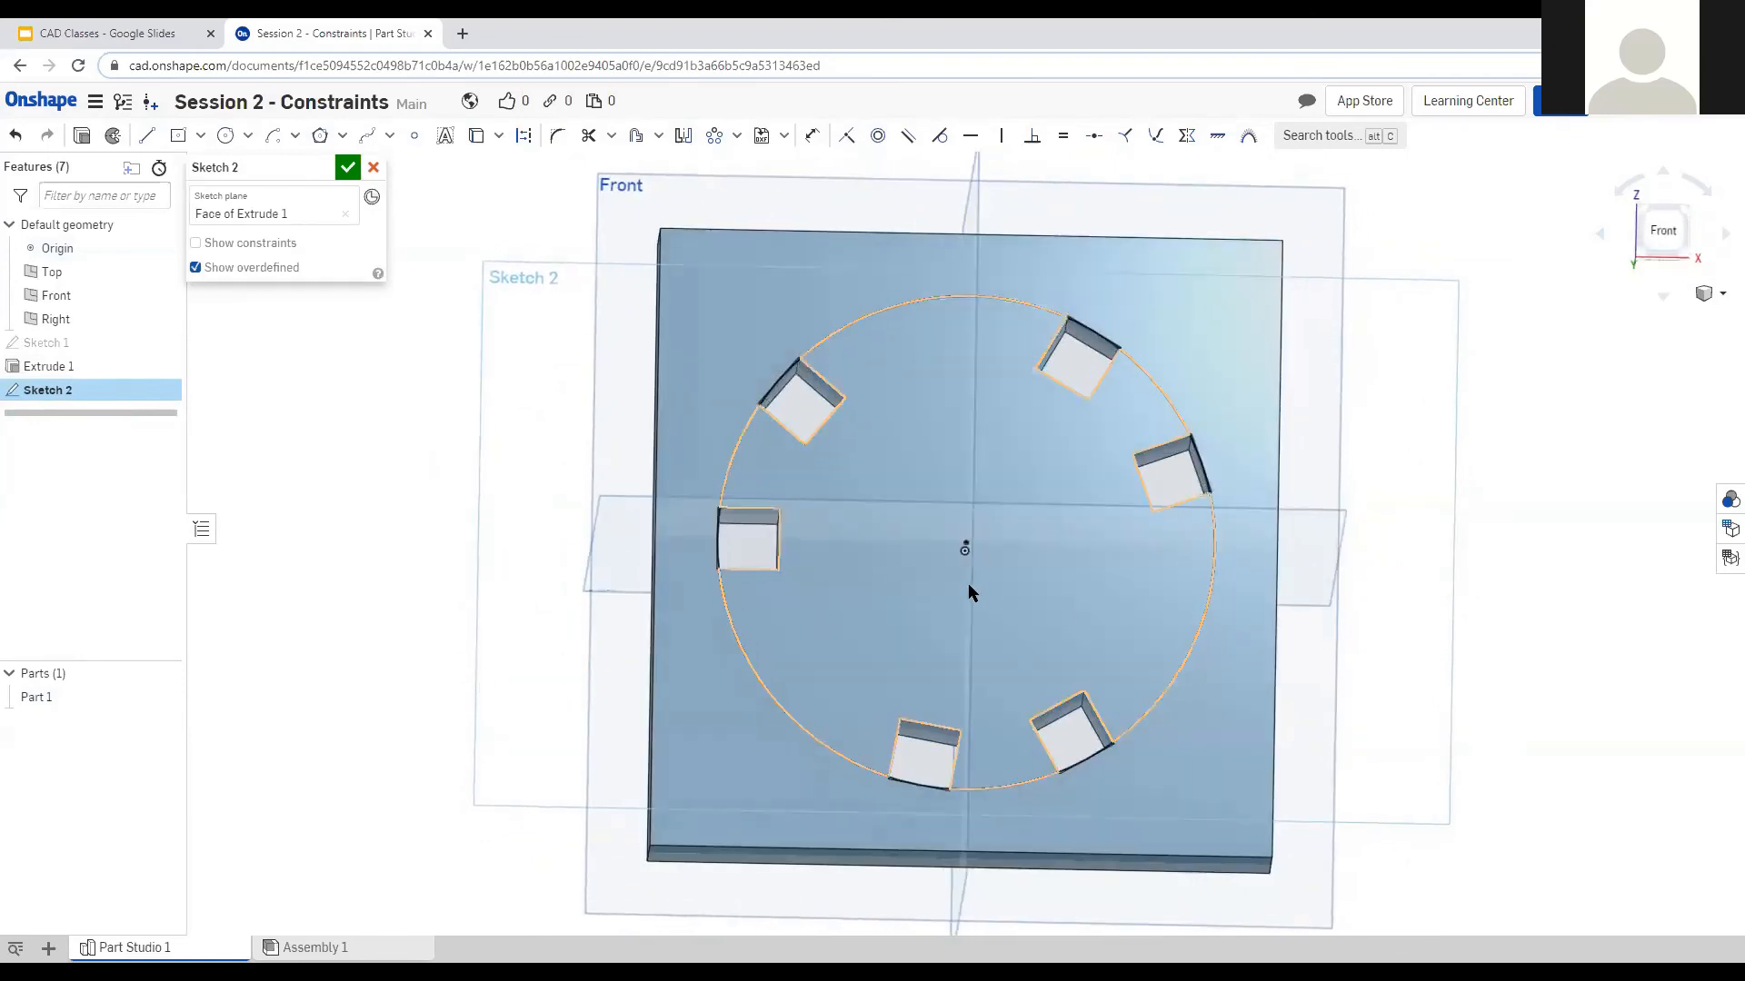
right_click_drag(968, 590, 963, 516)
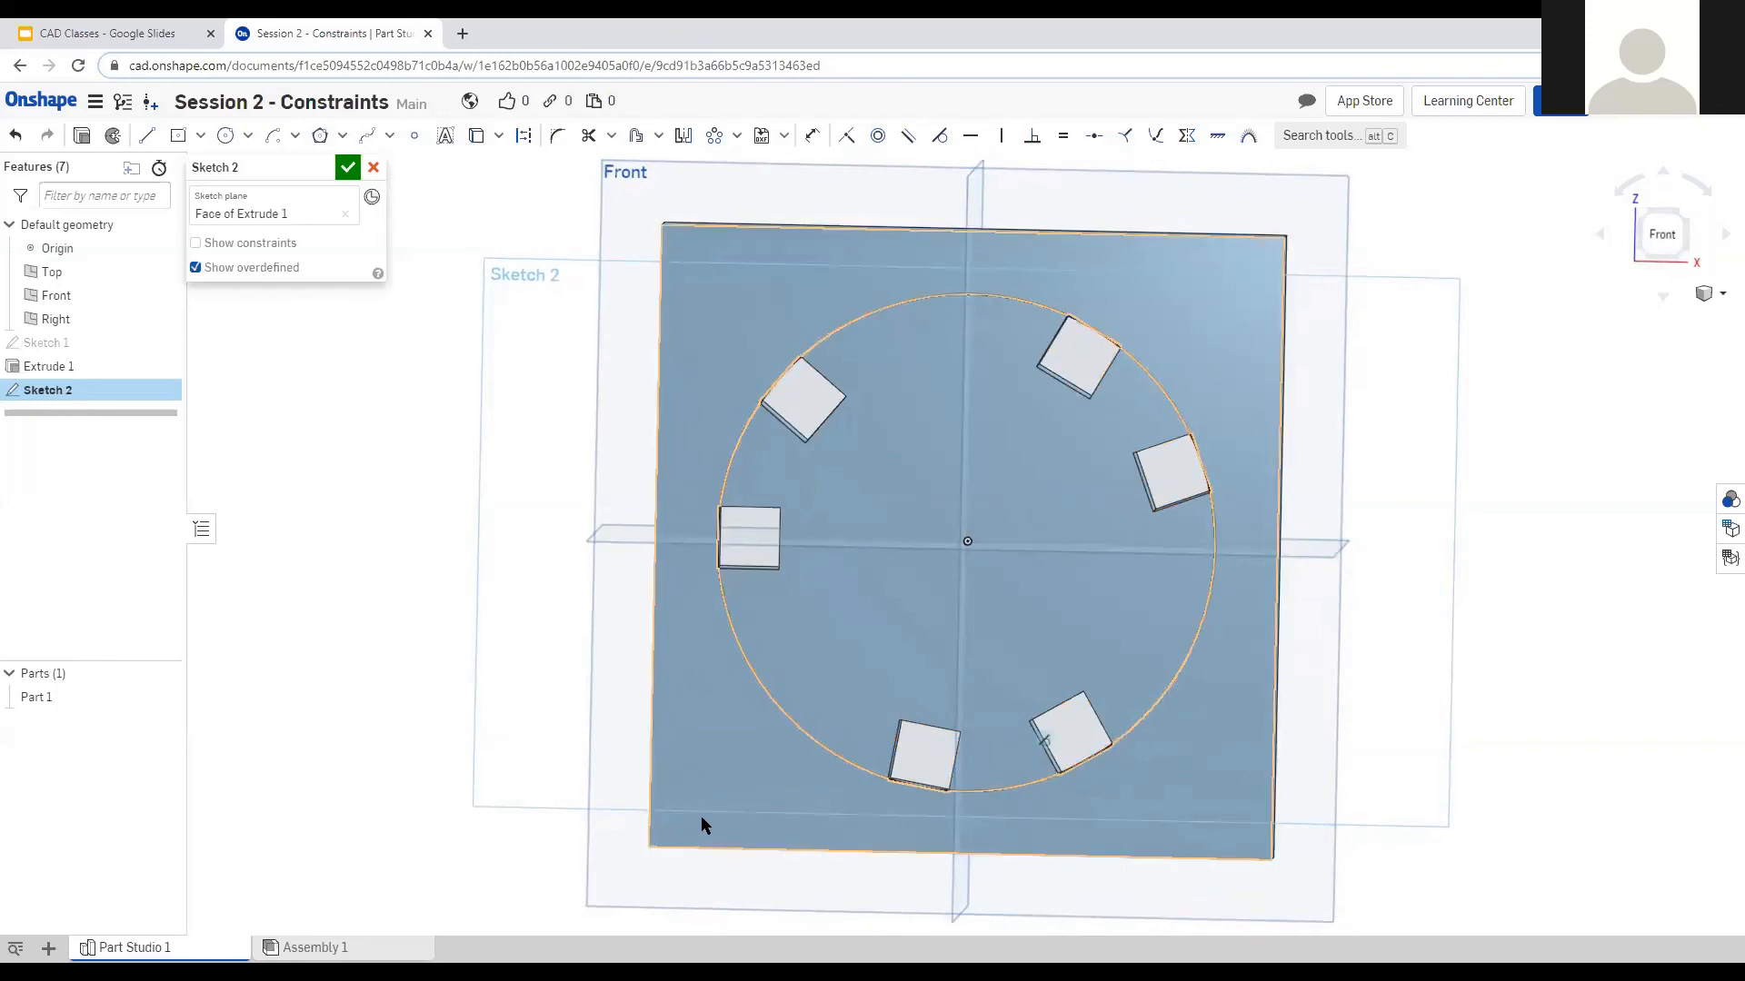
right_click_drag(443, 666, 445, 664)
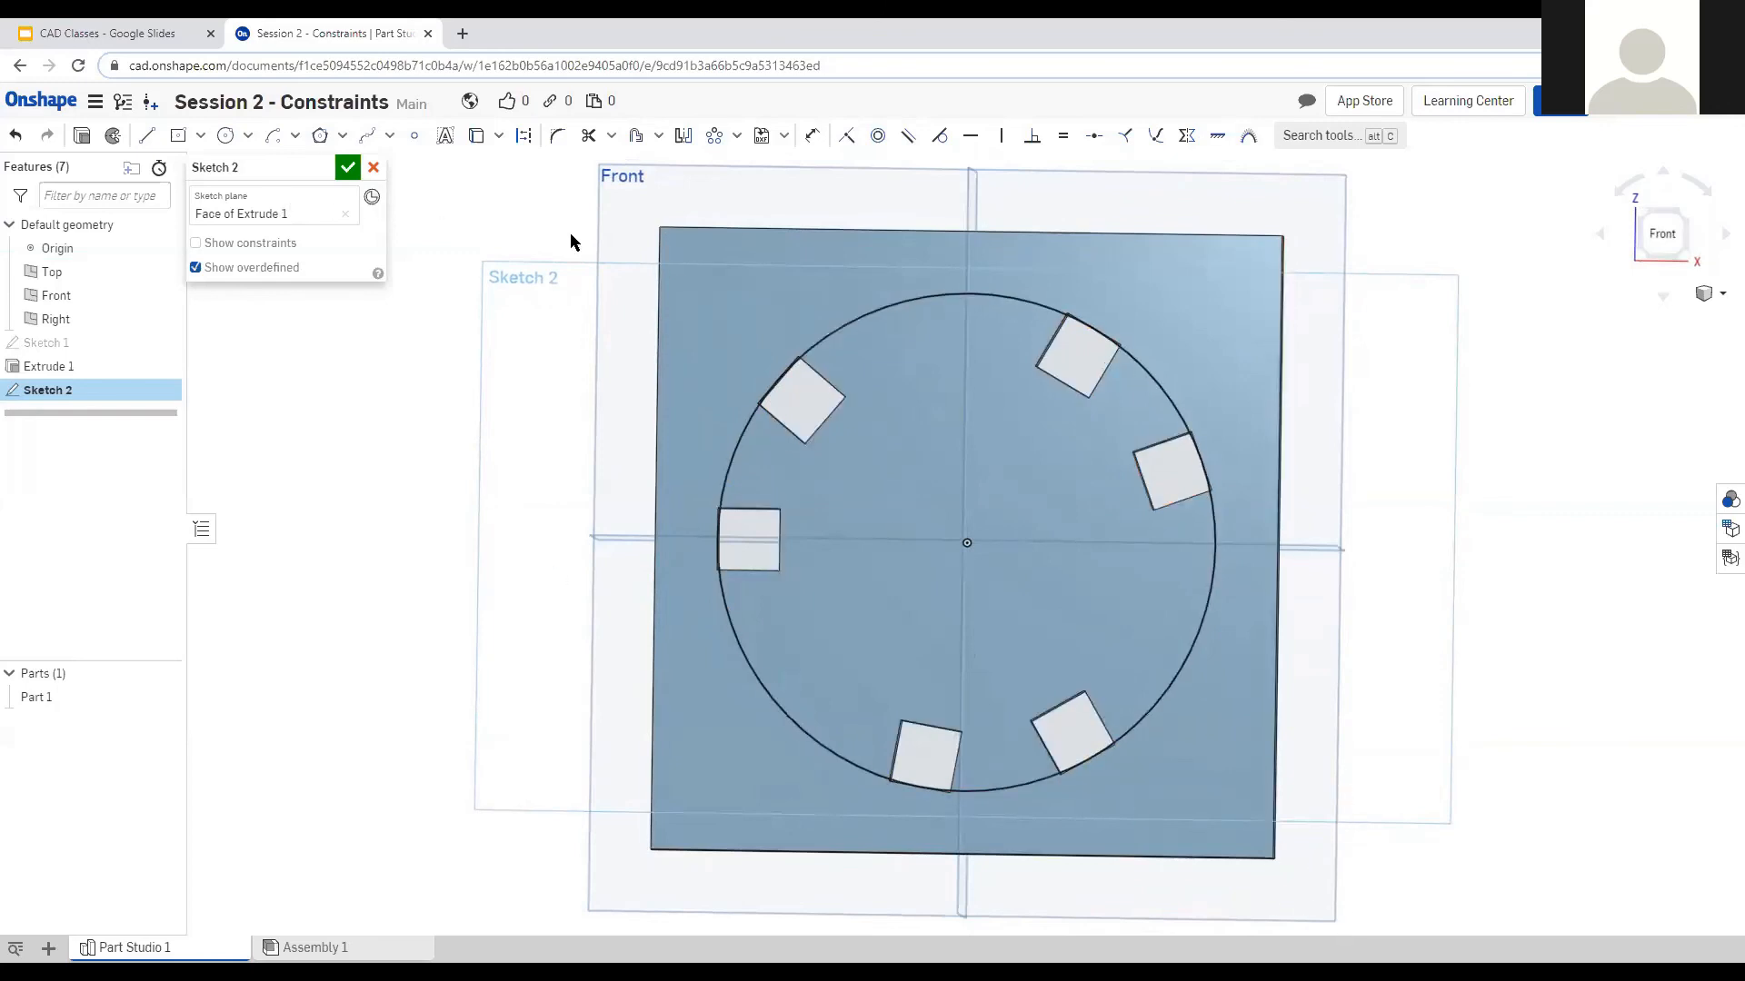
right_click_drag(428, 376, 438, 403)
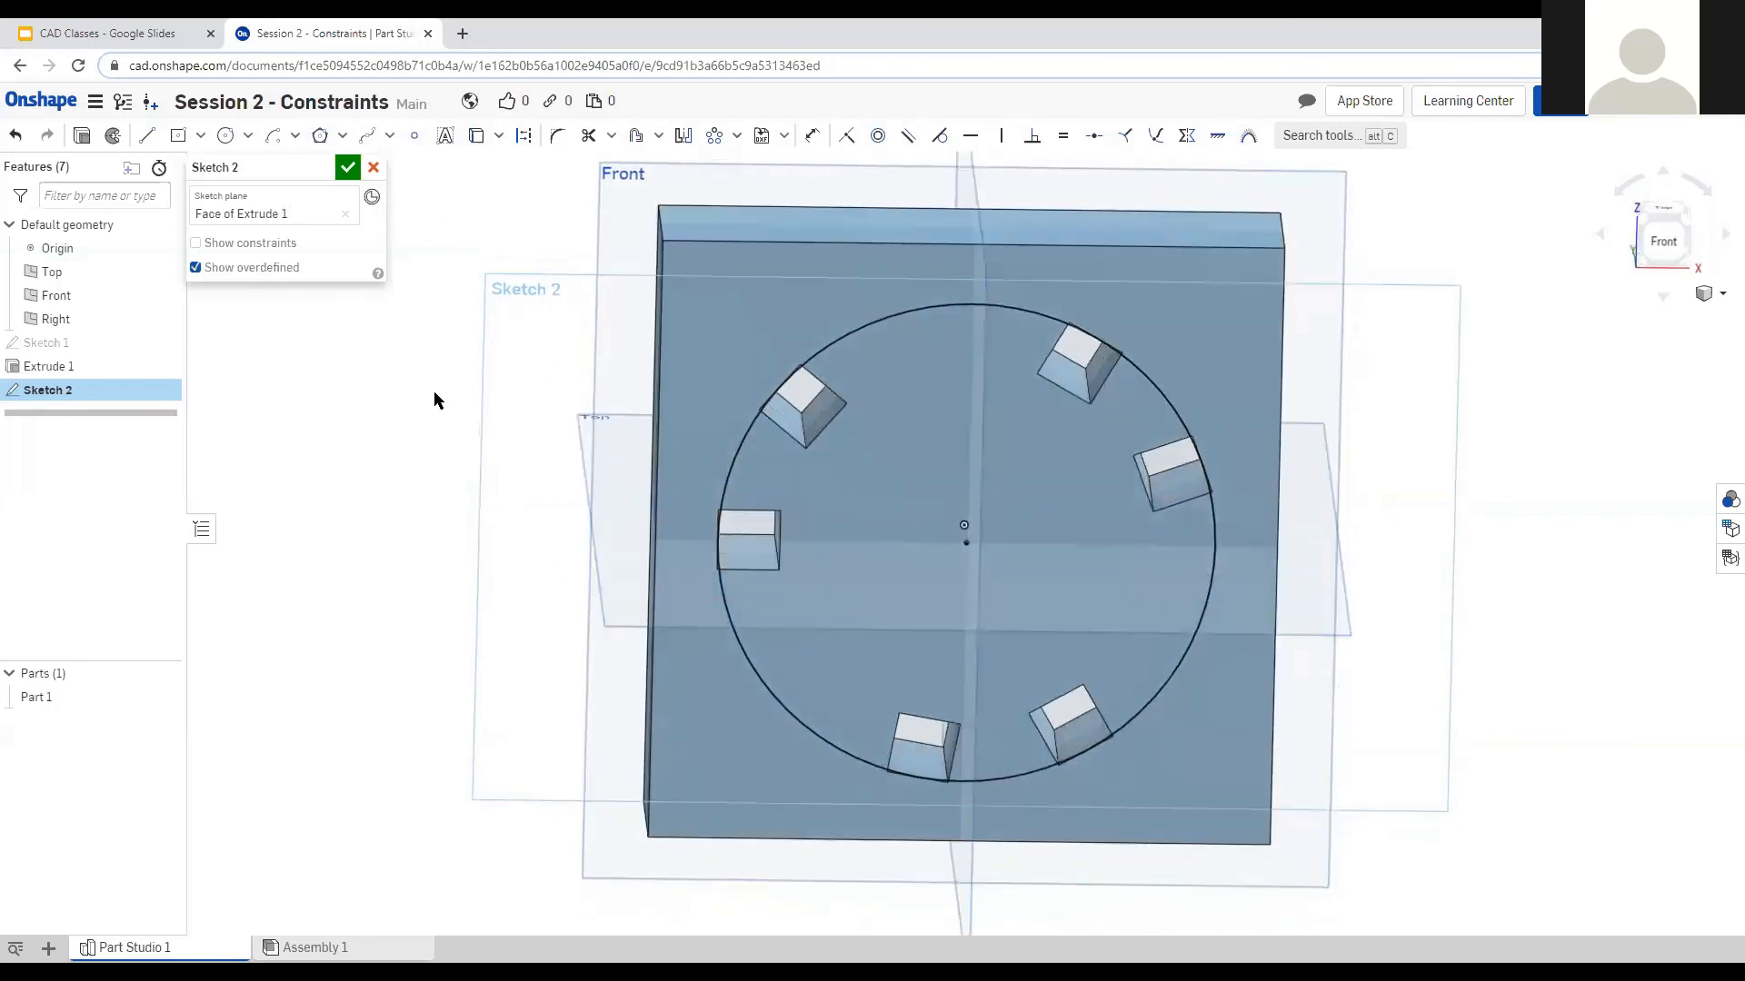
Create Extrude 2 from Sketch 2's circle as an Intersect, trimming Part 1 to a notched disc.
left_click(82, 136)
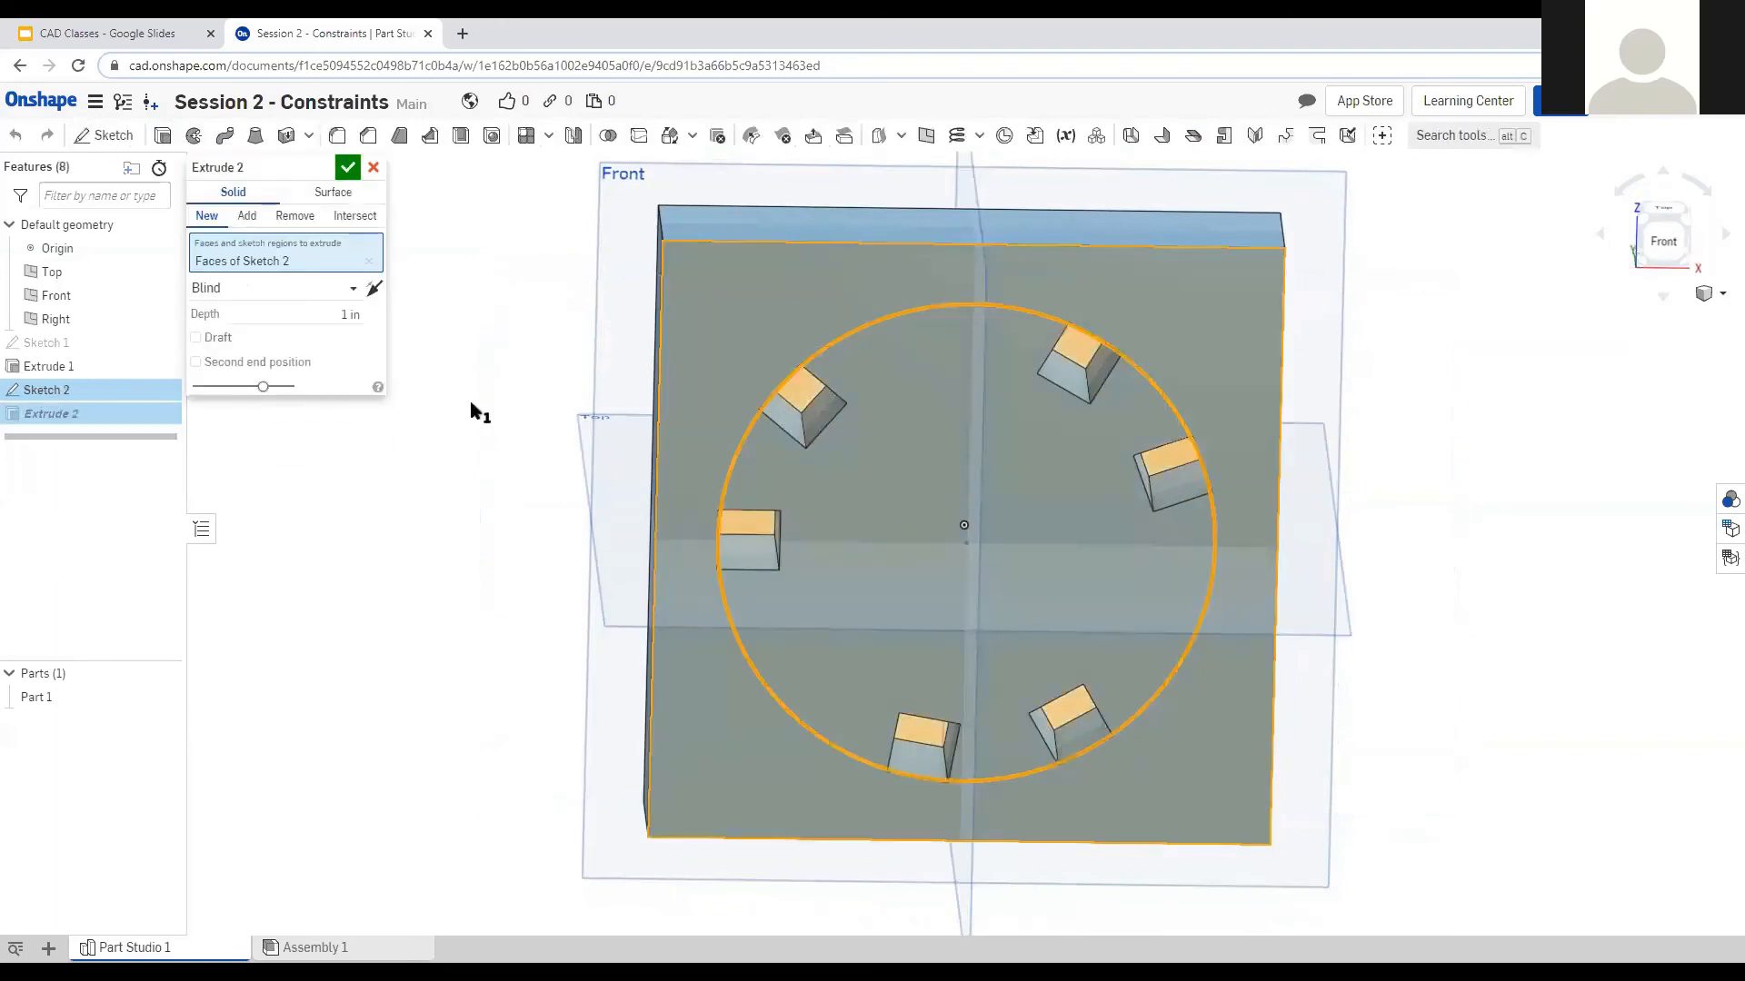
left_click(360, 219)
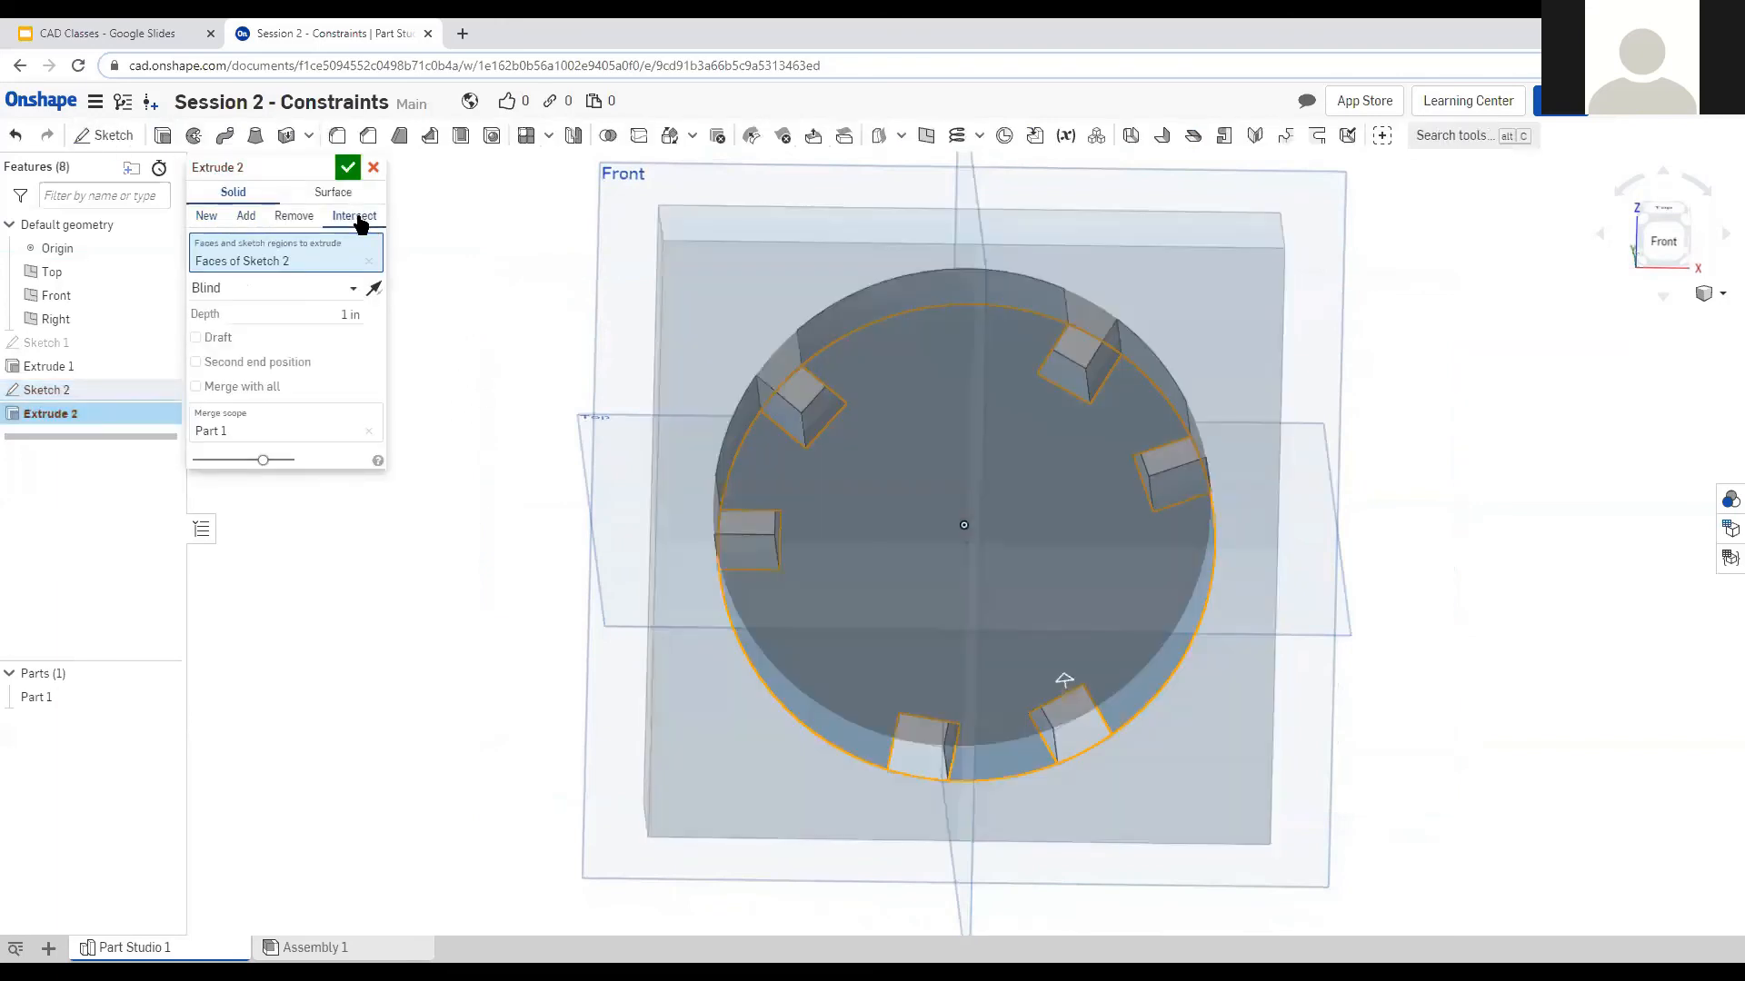
right_click_drag(507, 417, 504, 392)
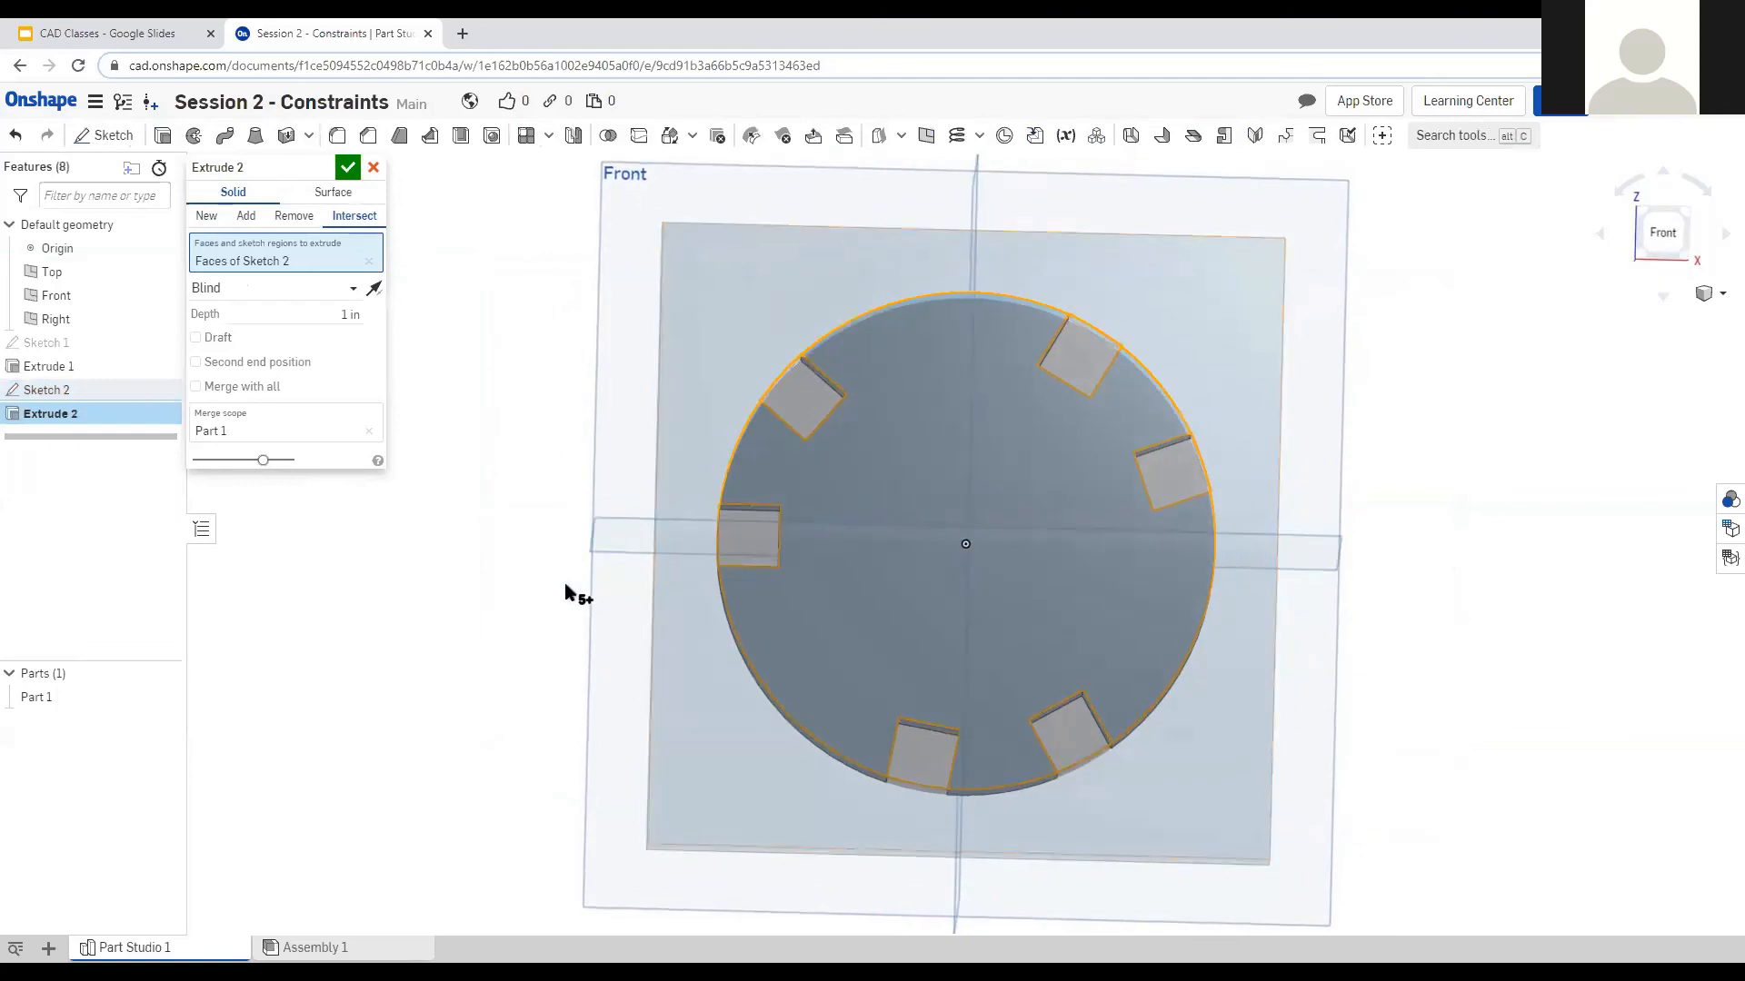
right_click_drag(467, 576, 522, 597)
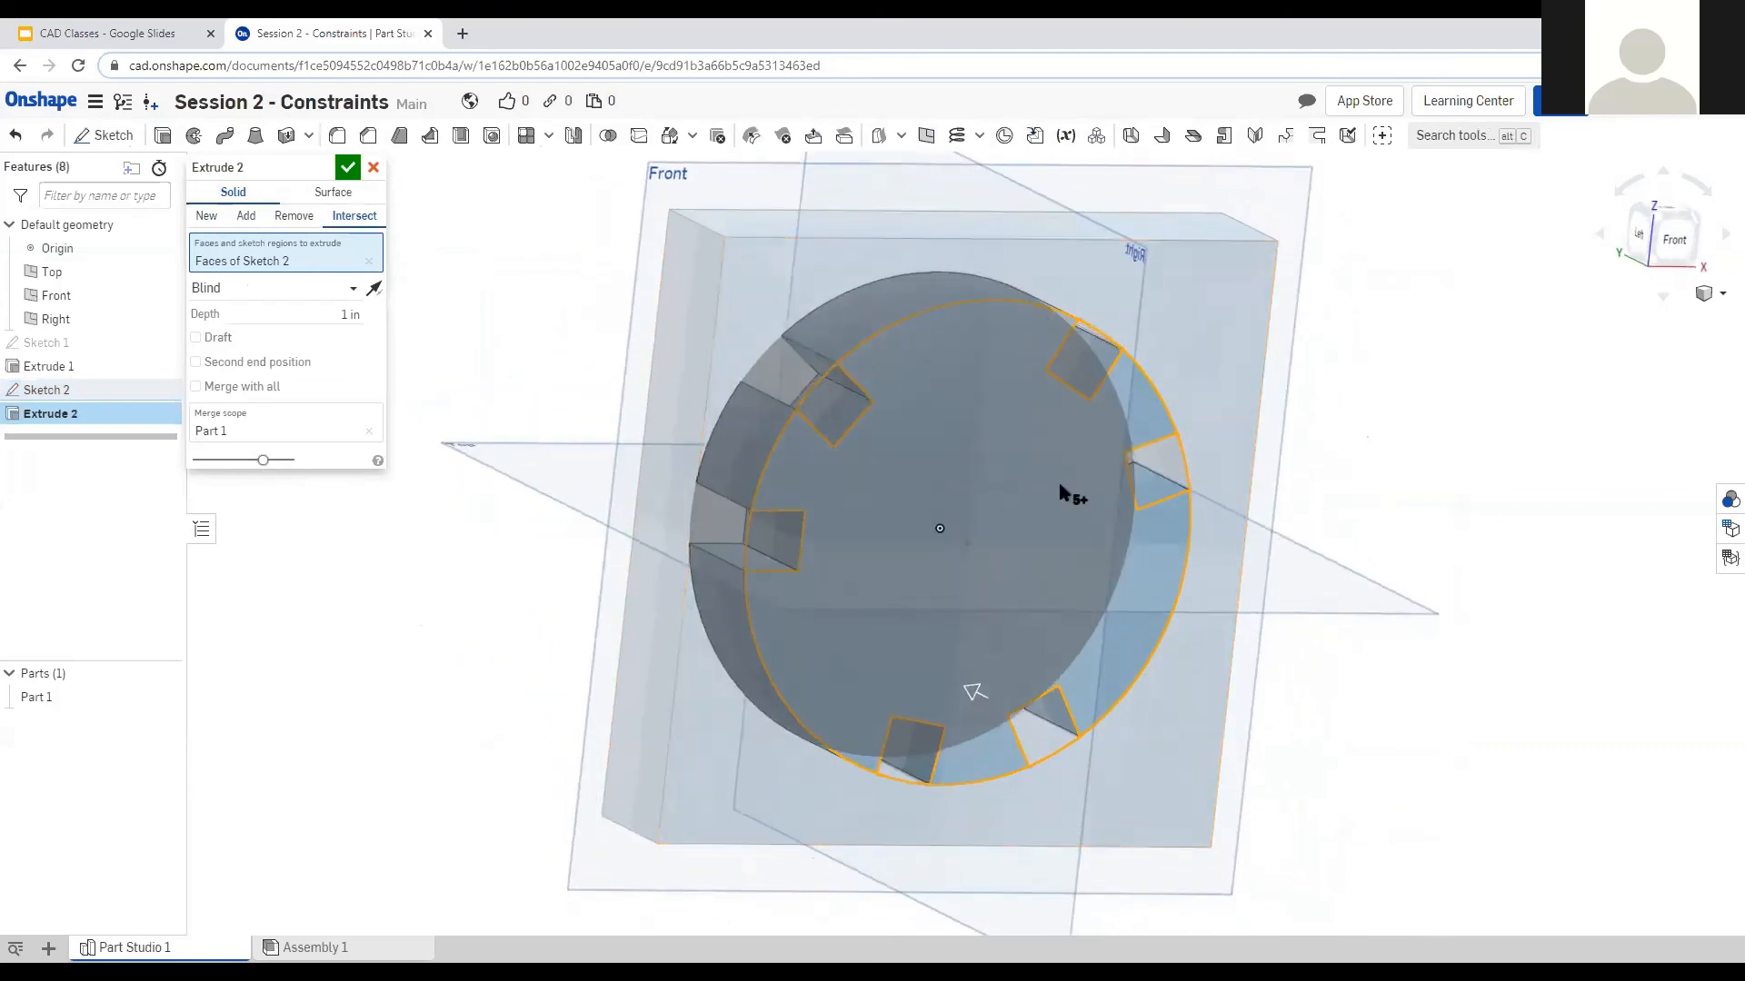
left_click(347, 167)
mouse_move(590, 507)
right_mouse_down()
mouse_move(520, 612)
mouse_move(505, 799)
mouse_move(569, 529)
mouse_move(663, 516)
mouse_move(681, 496)
mouse_move(587, 492)
right_mouse_up()
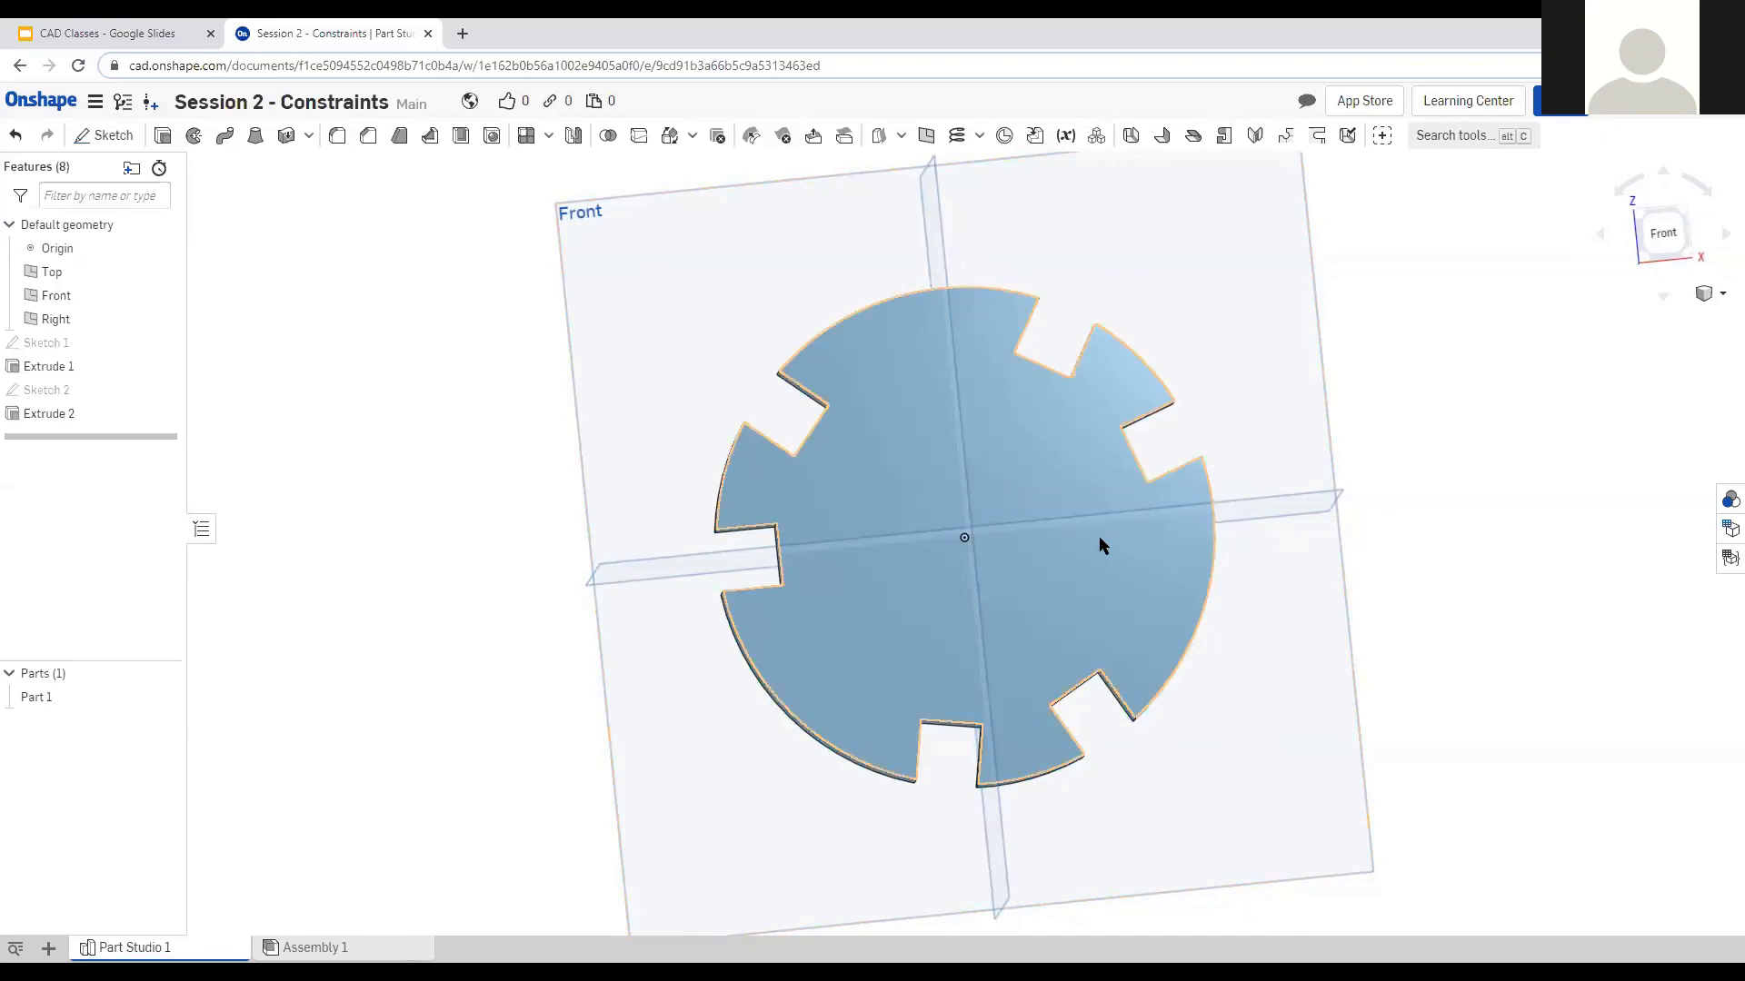
left_click(1663, 232)
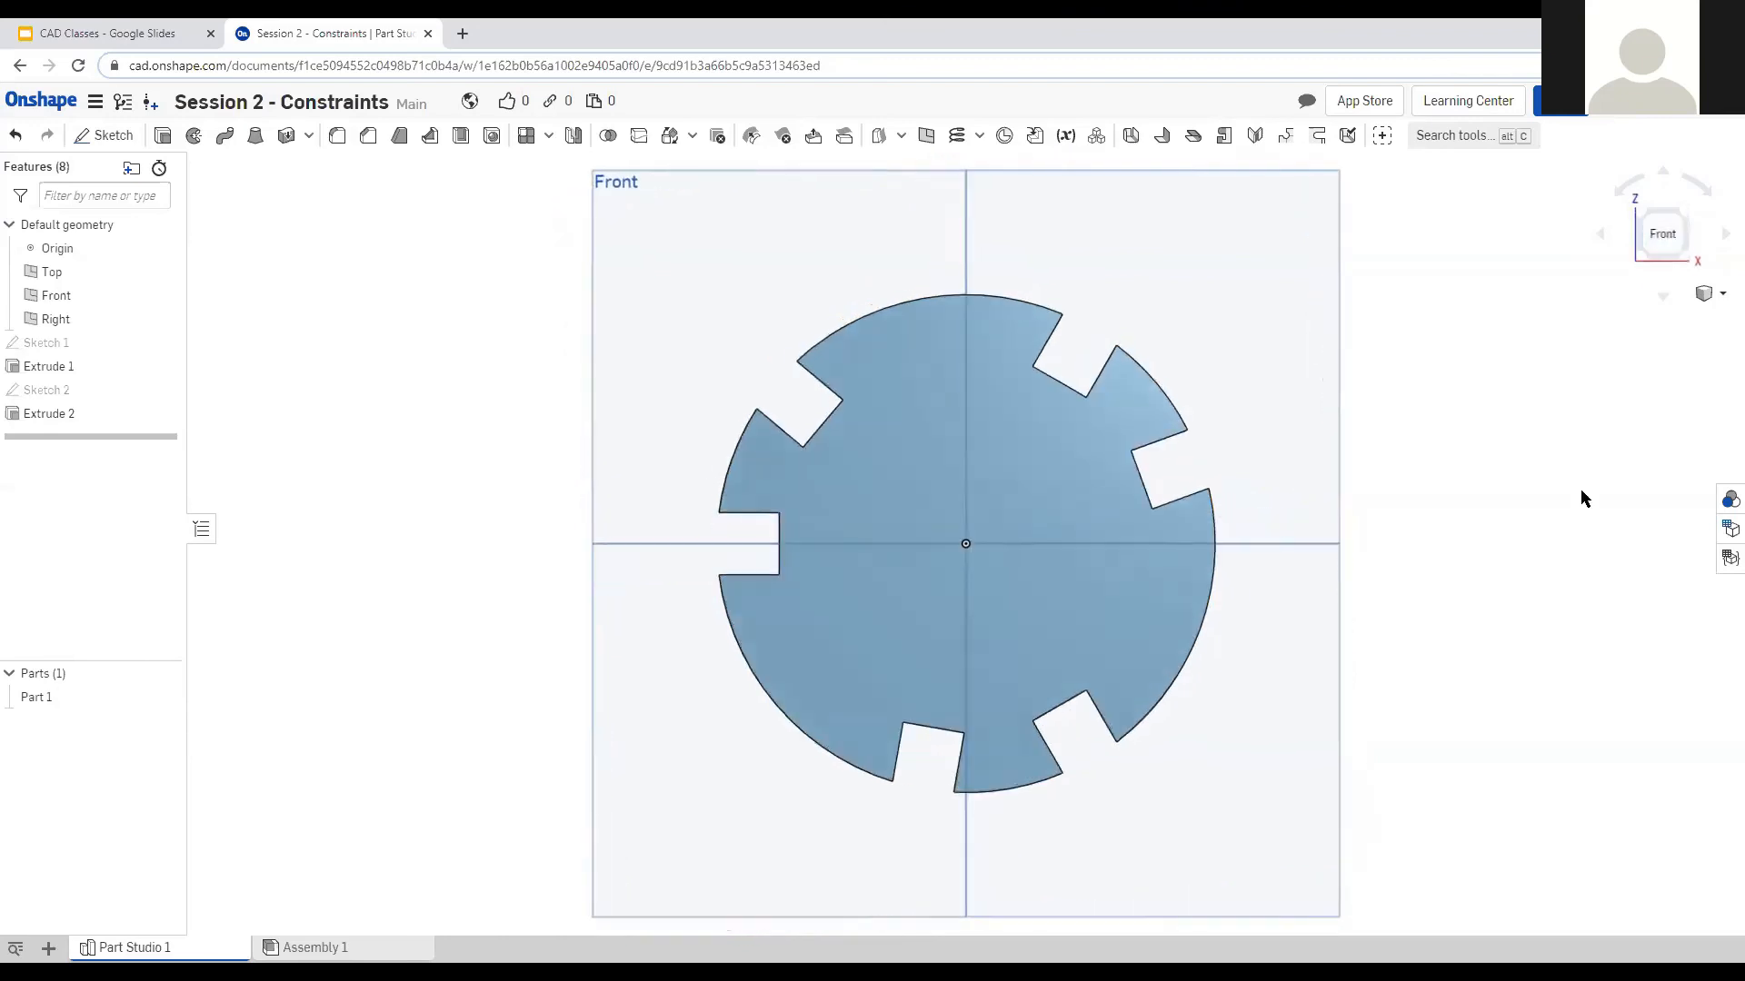
right_click_drag(903, 592, 989, 634)
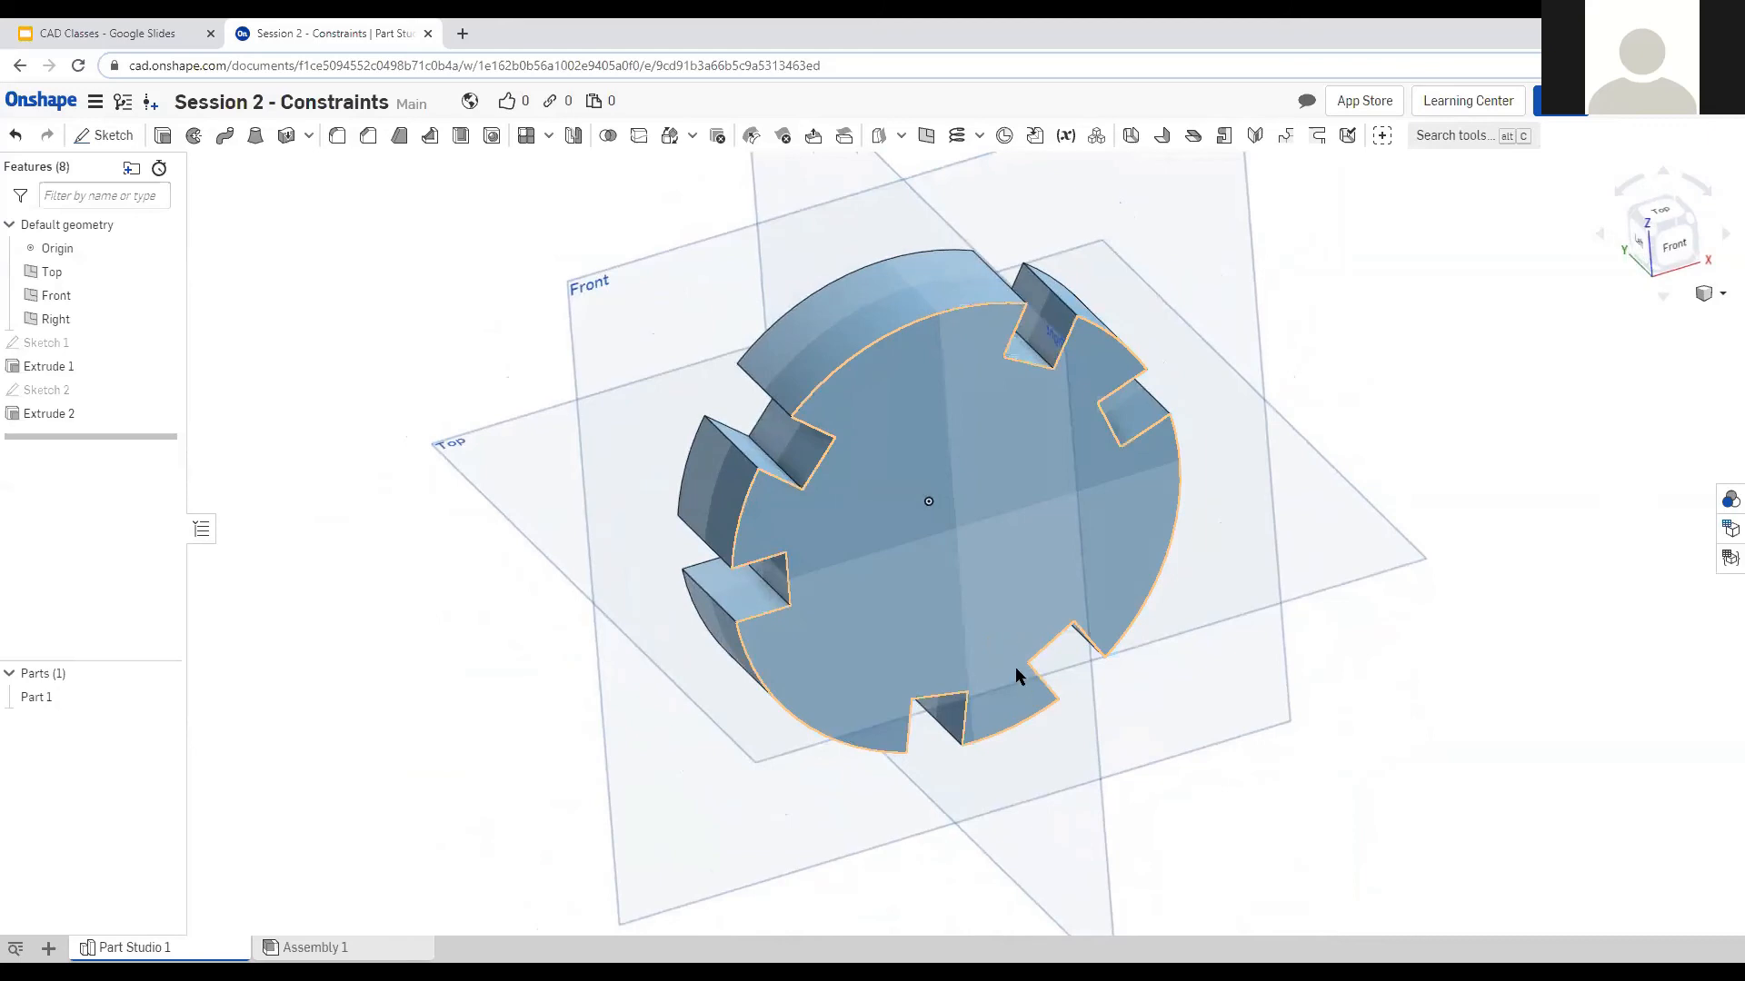
right_click_drag(966, 662, 688, 614)
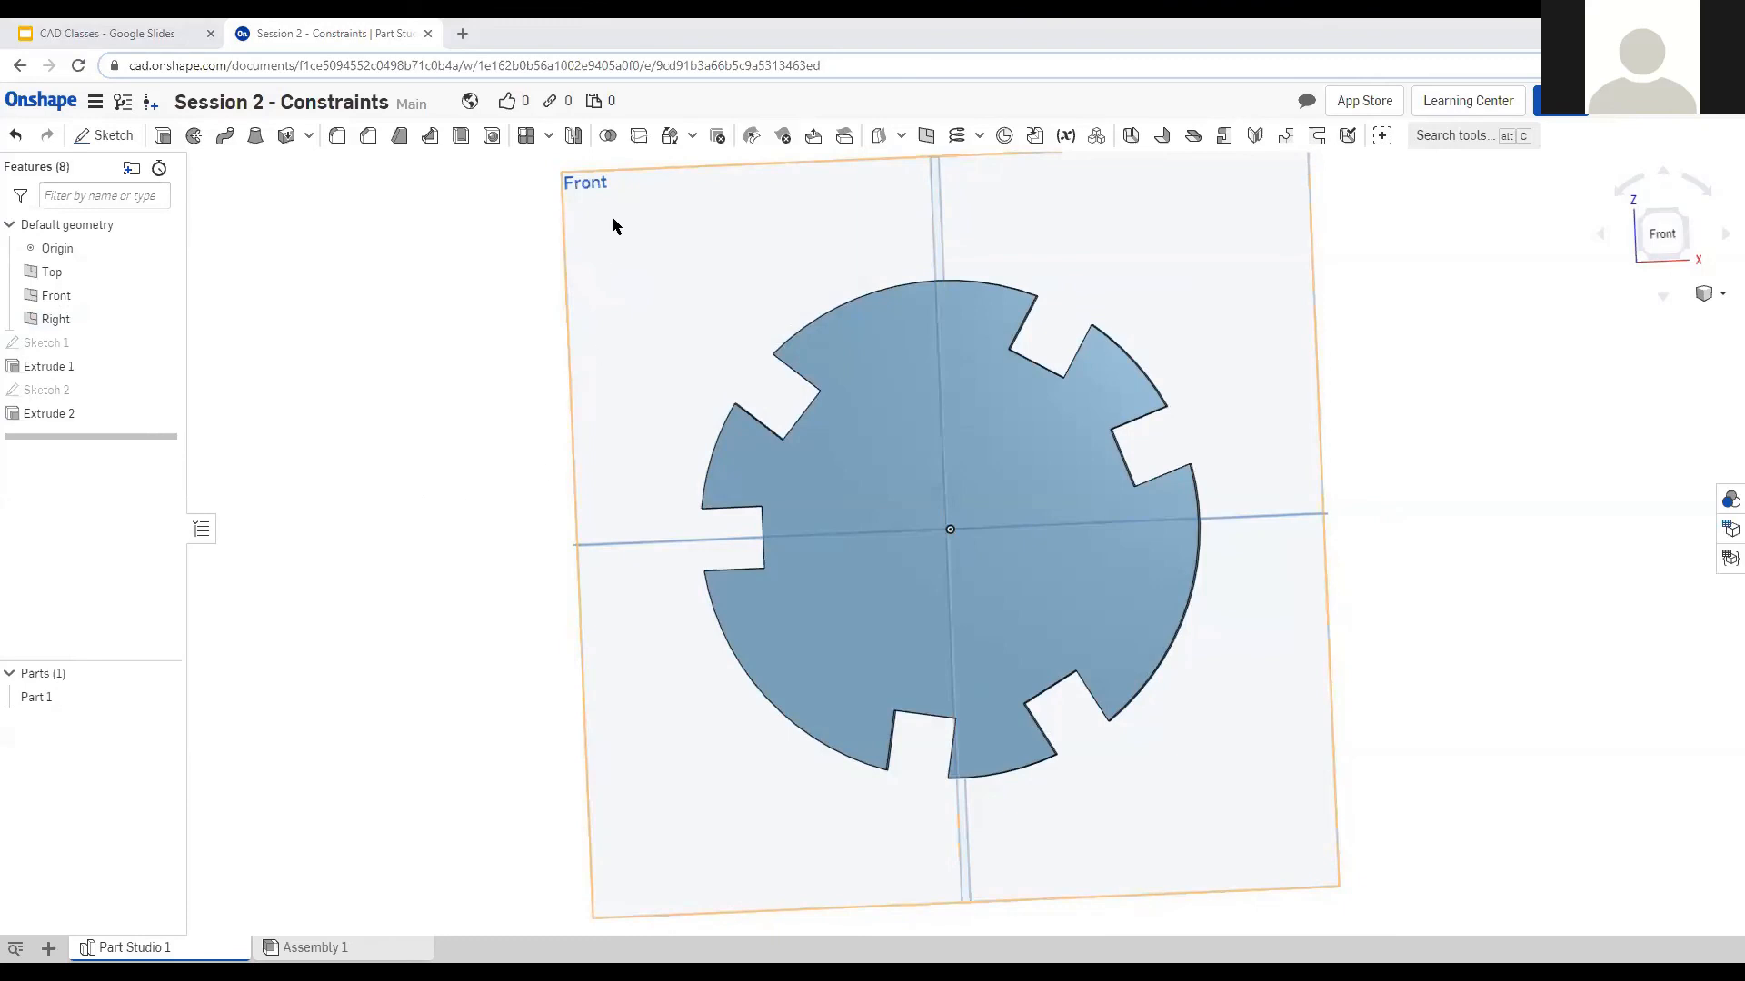
Delete the intersect extrusion and reopen Sketch 2 in a front view.
left_click(1662, 234)
left_click(56, 415)
key("Delete")
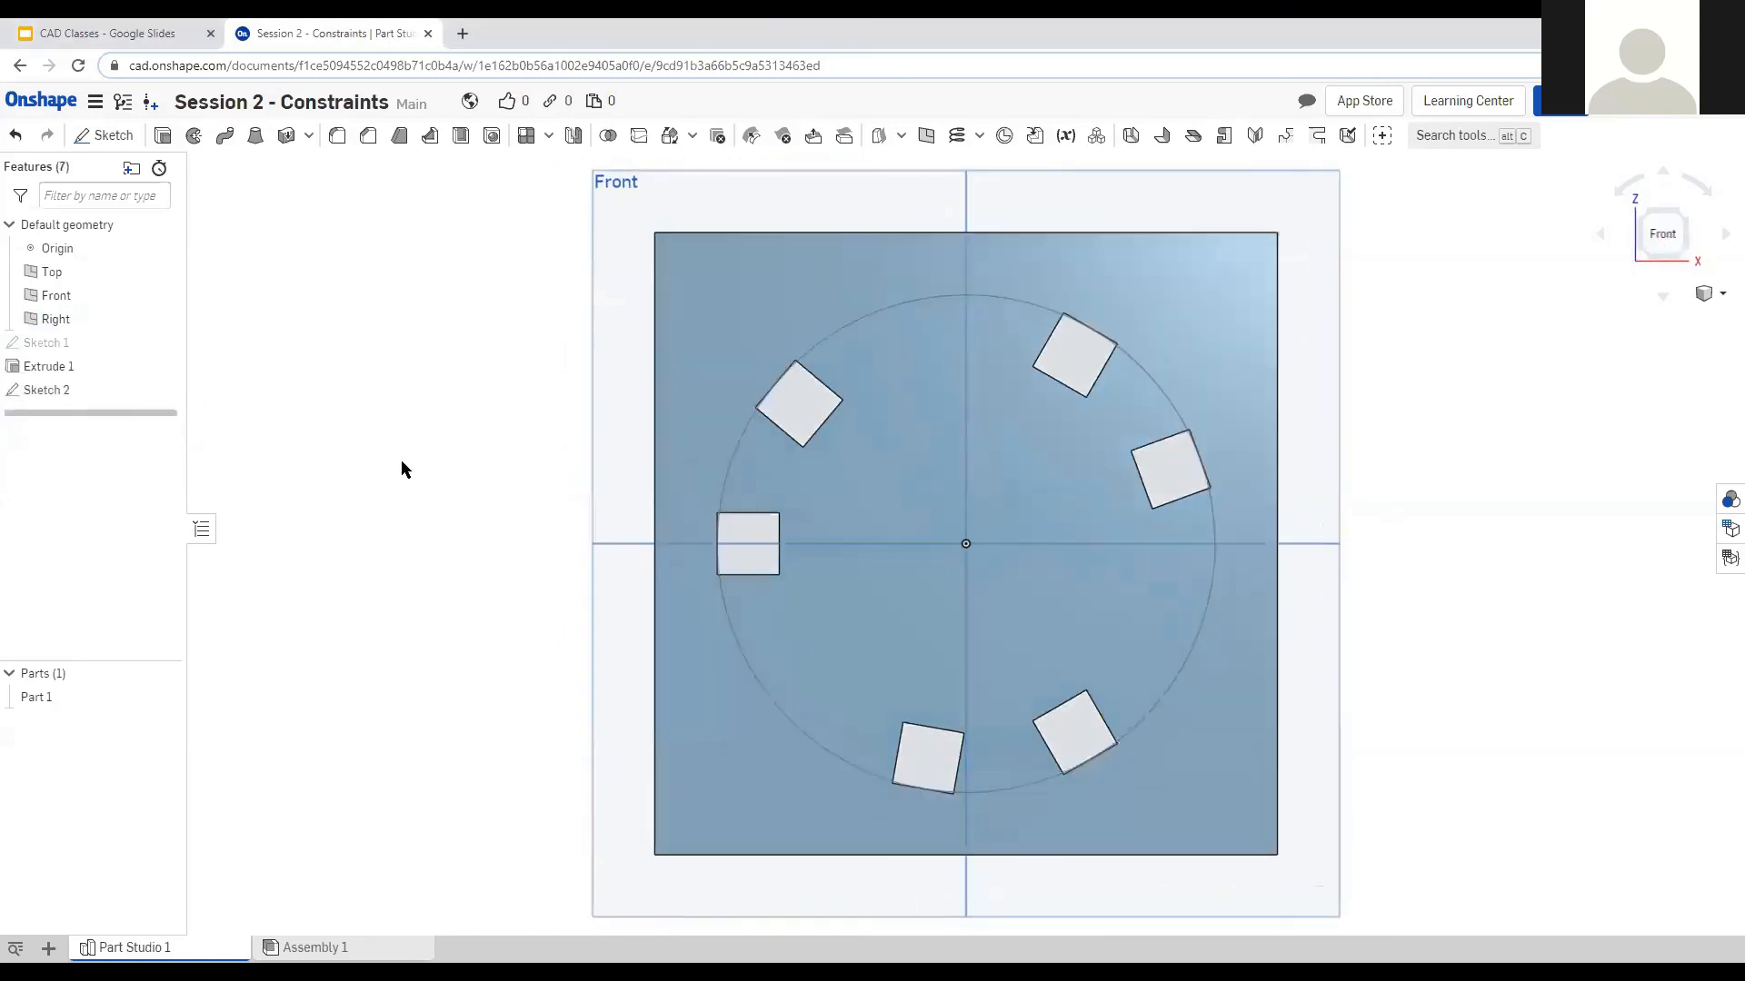
double_click(84, 393)
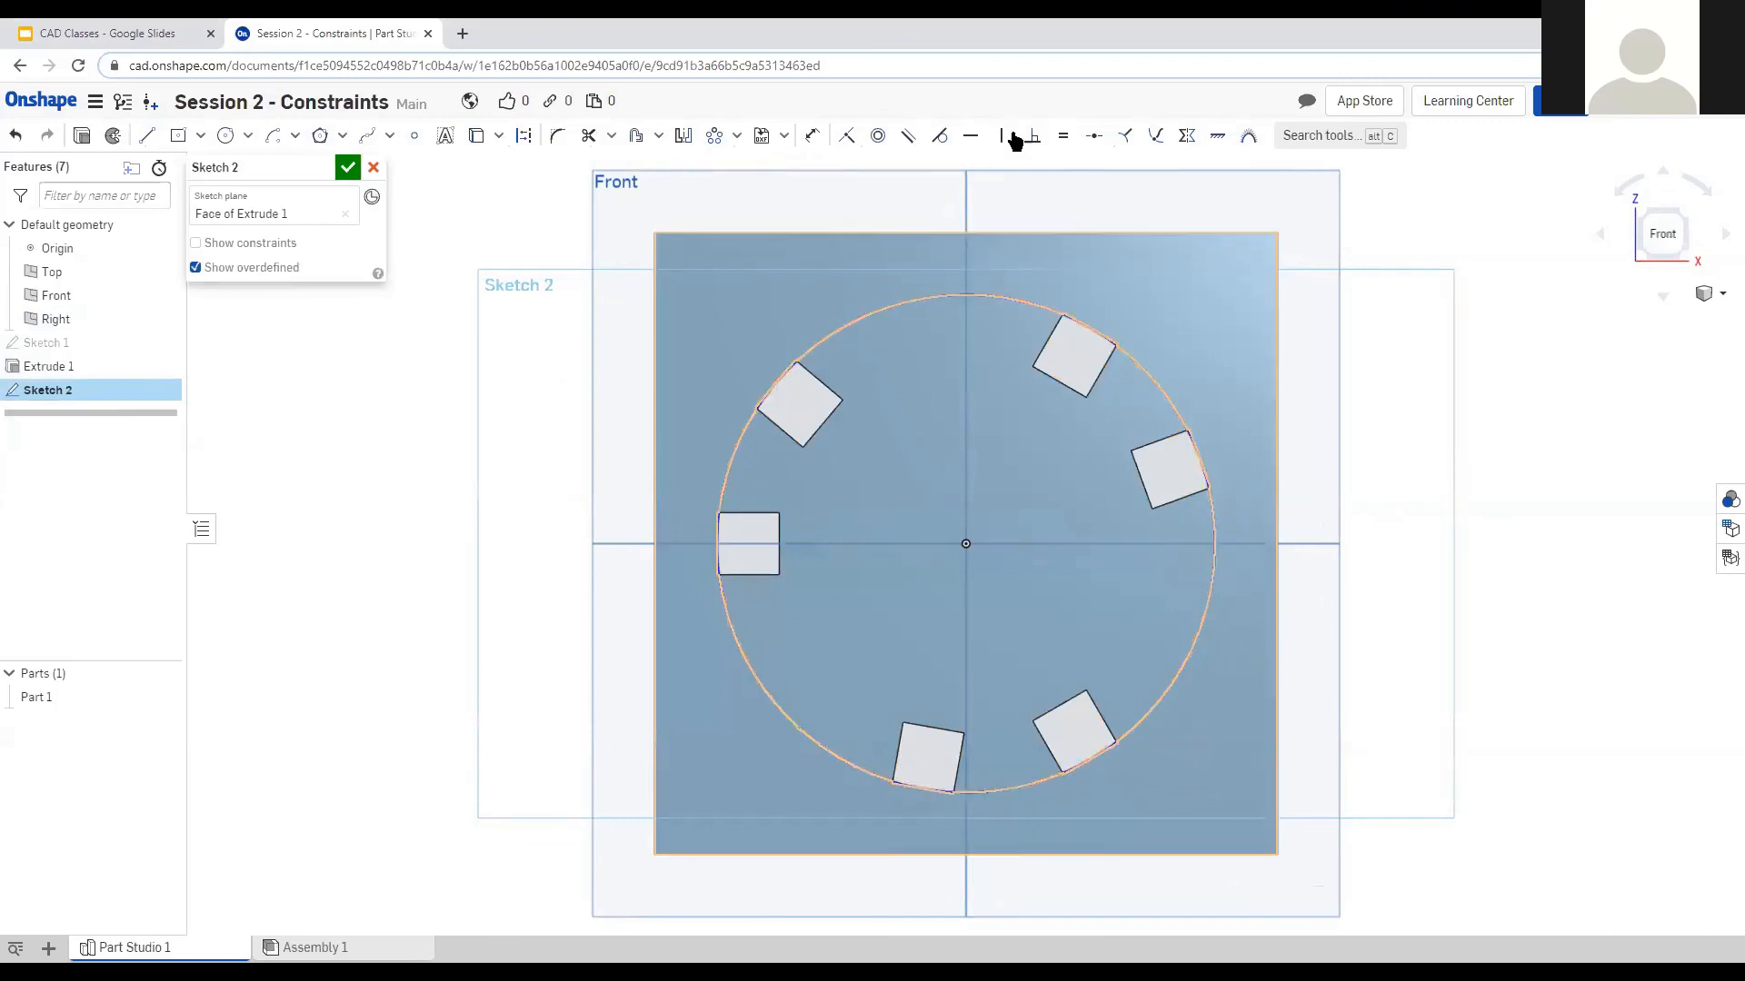
Dimension the central circle to a 2 in diameter.
left_click(812, 136)
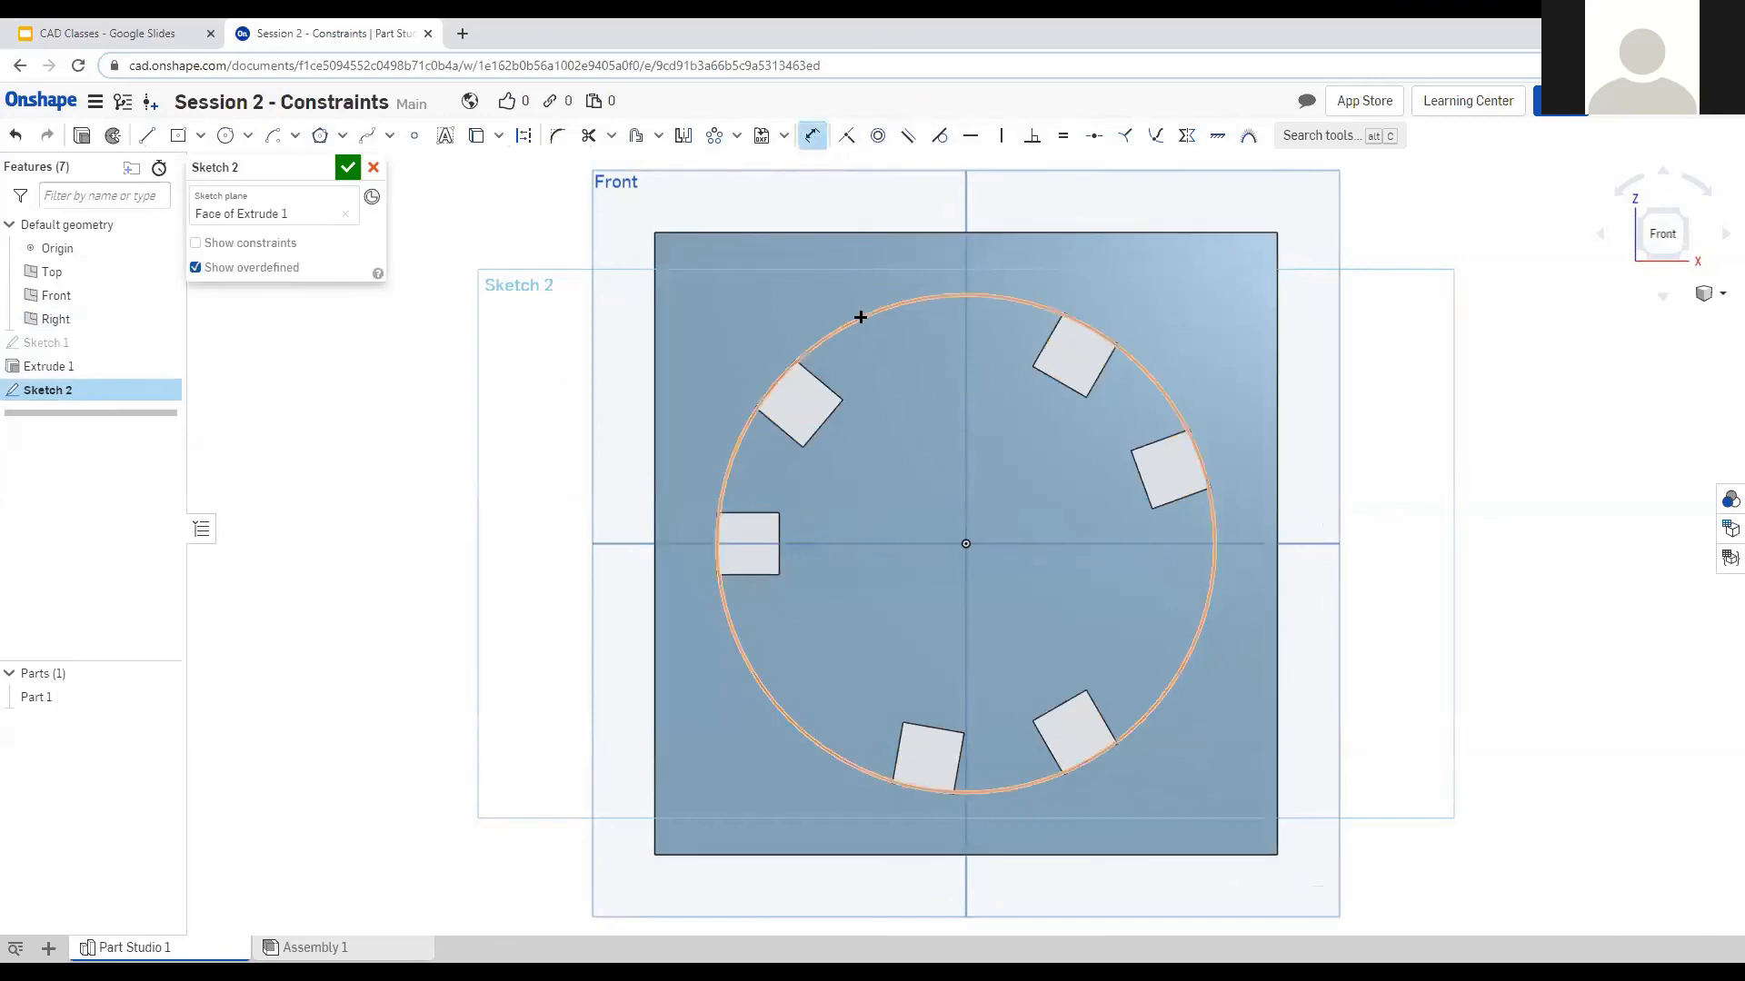
left_click(708, 309)
type("2")
key("Return")
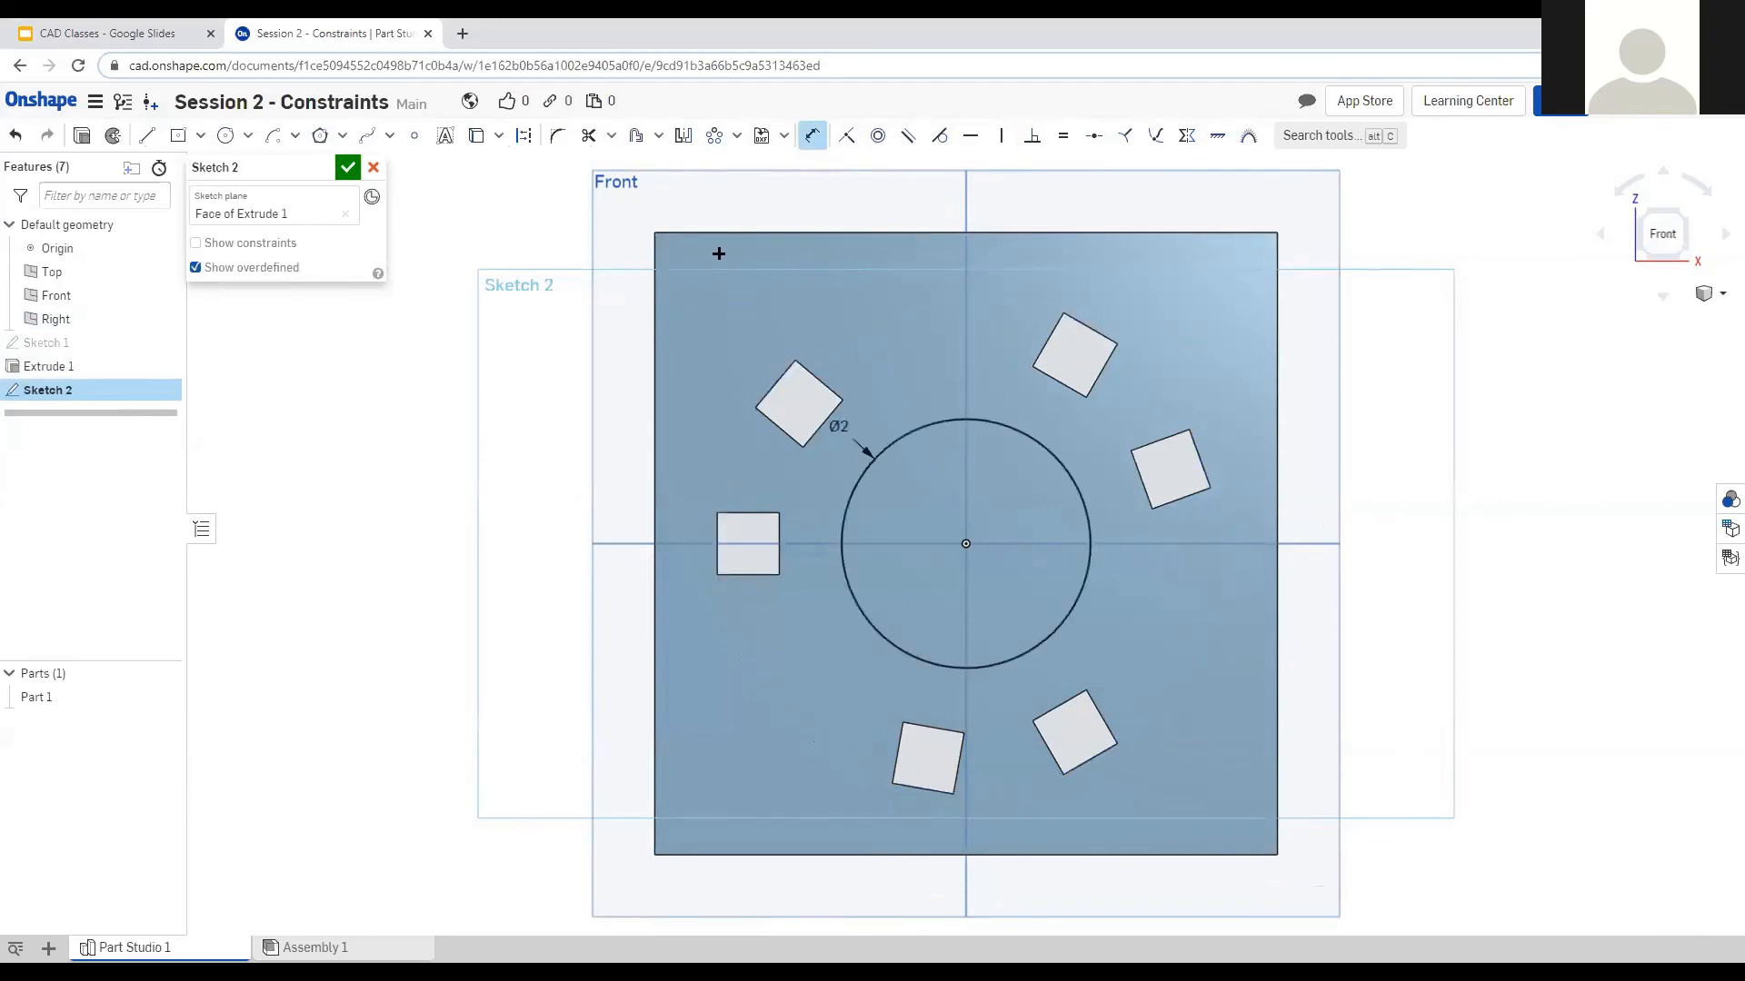
left_click(808, 136)
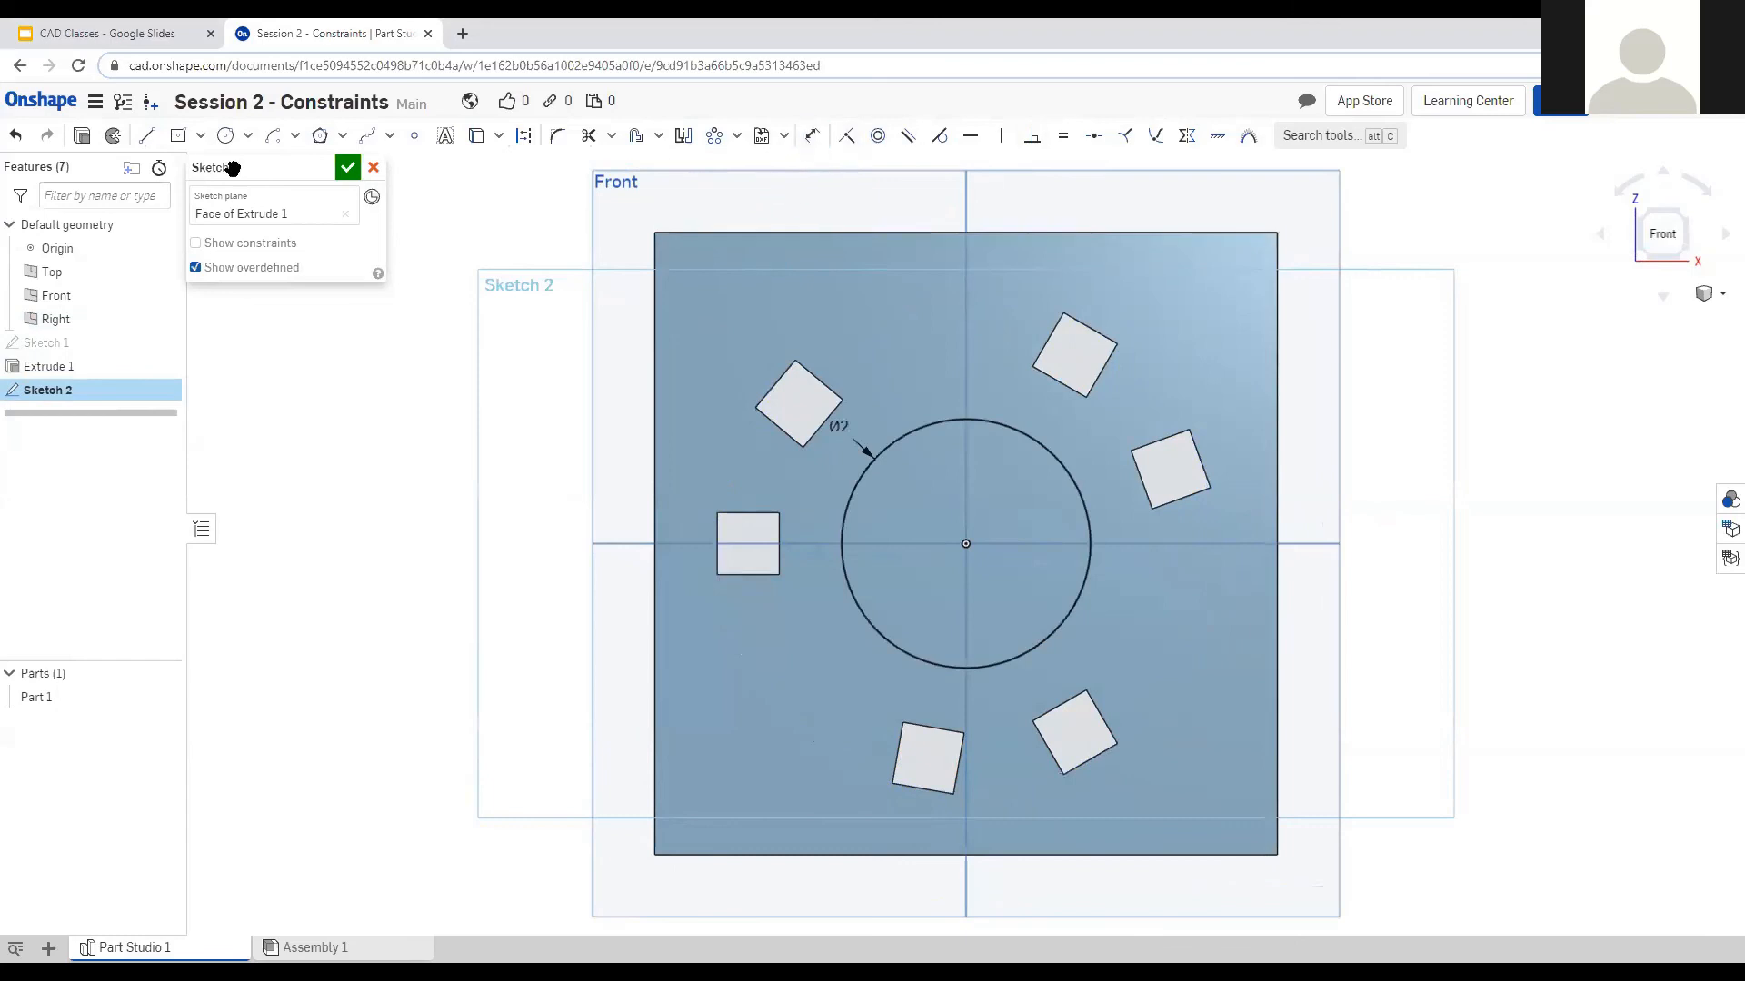
left_click(84, 136)
Cut Sketch 2's square holes and circle through the plate with a Through all Remove extrude.
left_click(295, 216)
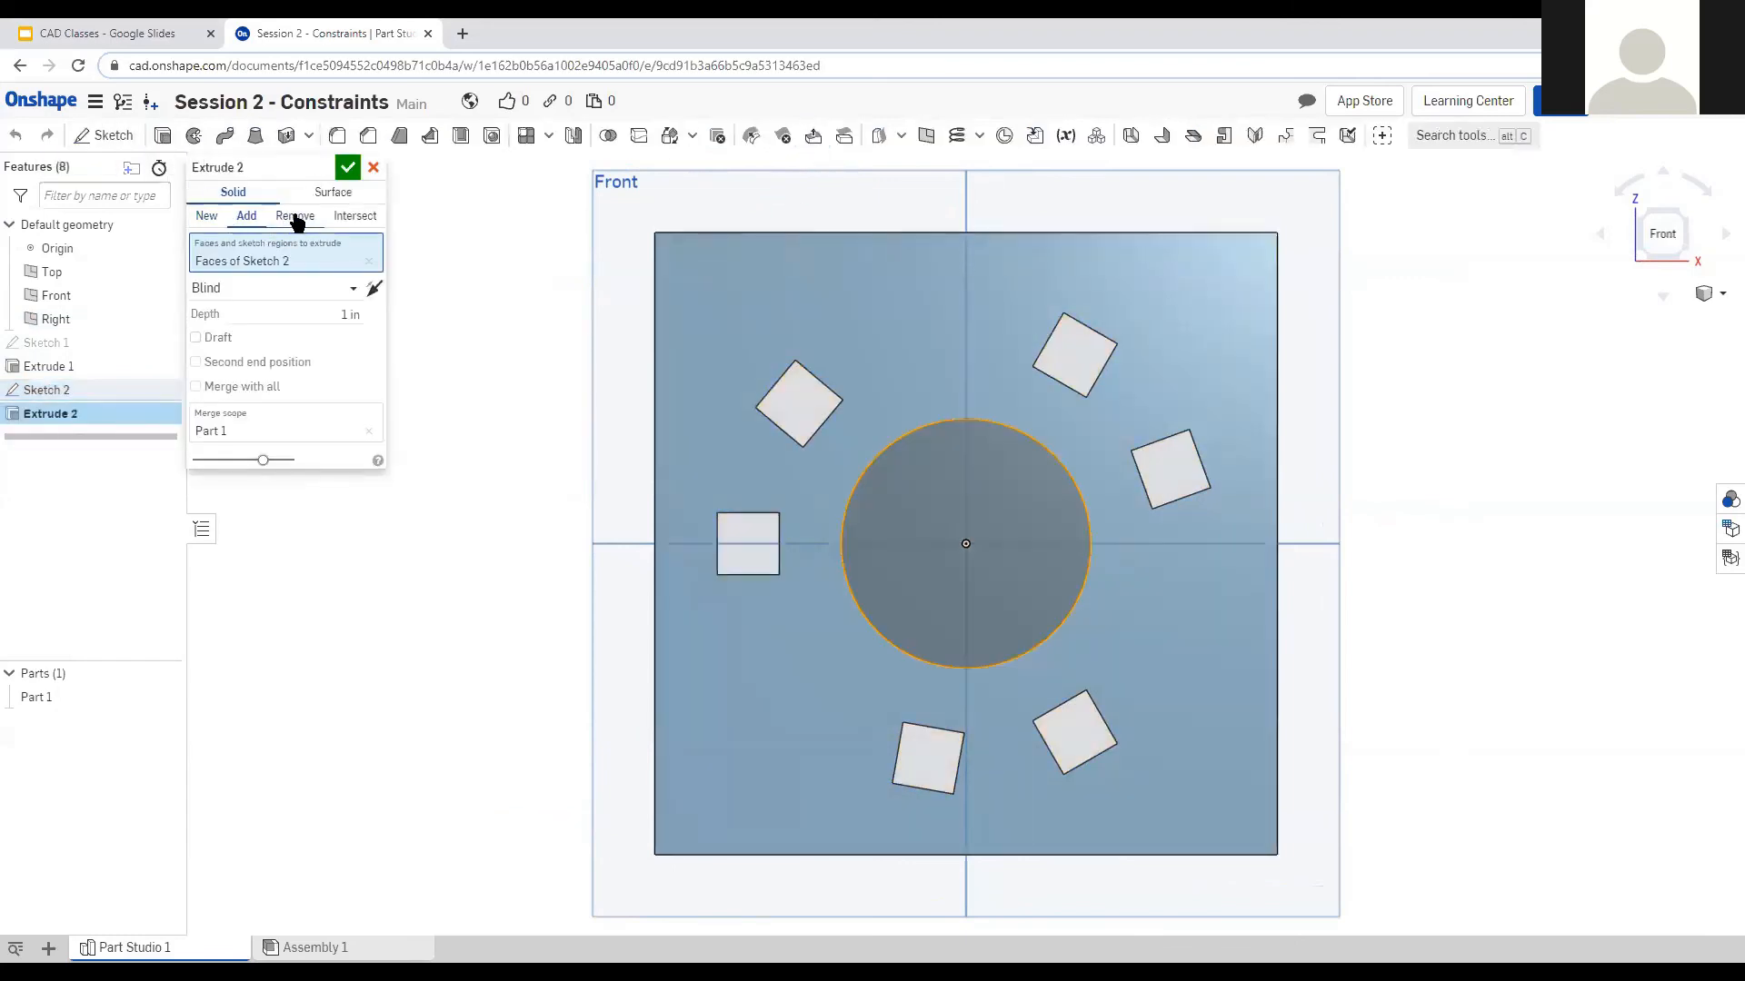
right_click_drag(469, 466, 543, 538)
right_click_drag(515, 411, 495, 359)
left_click(348, 291)
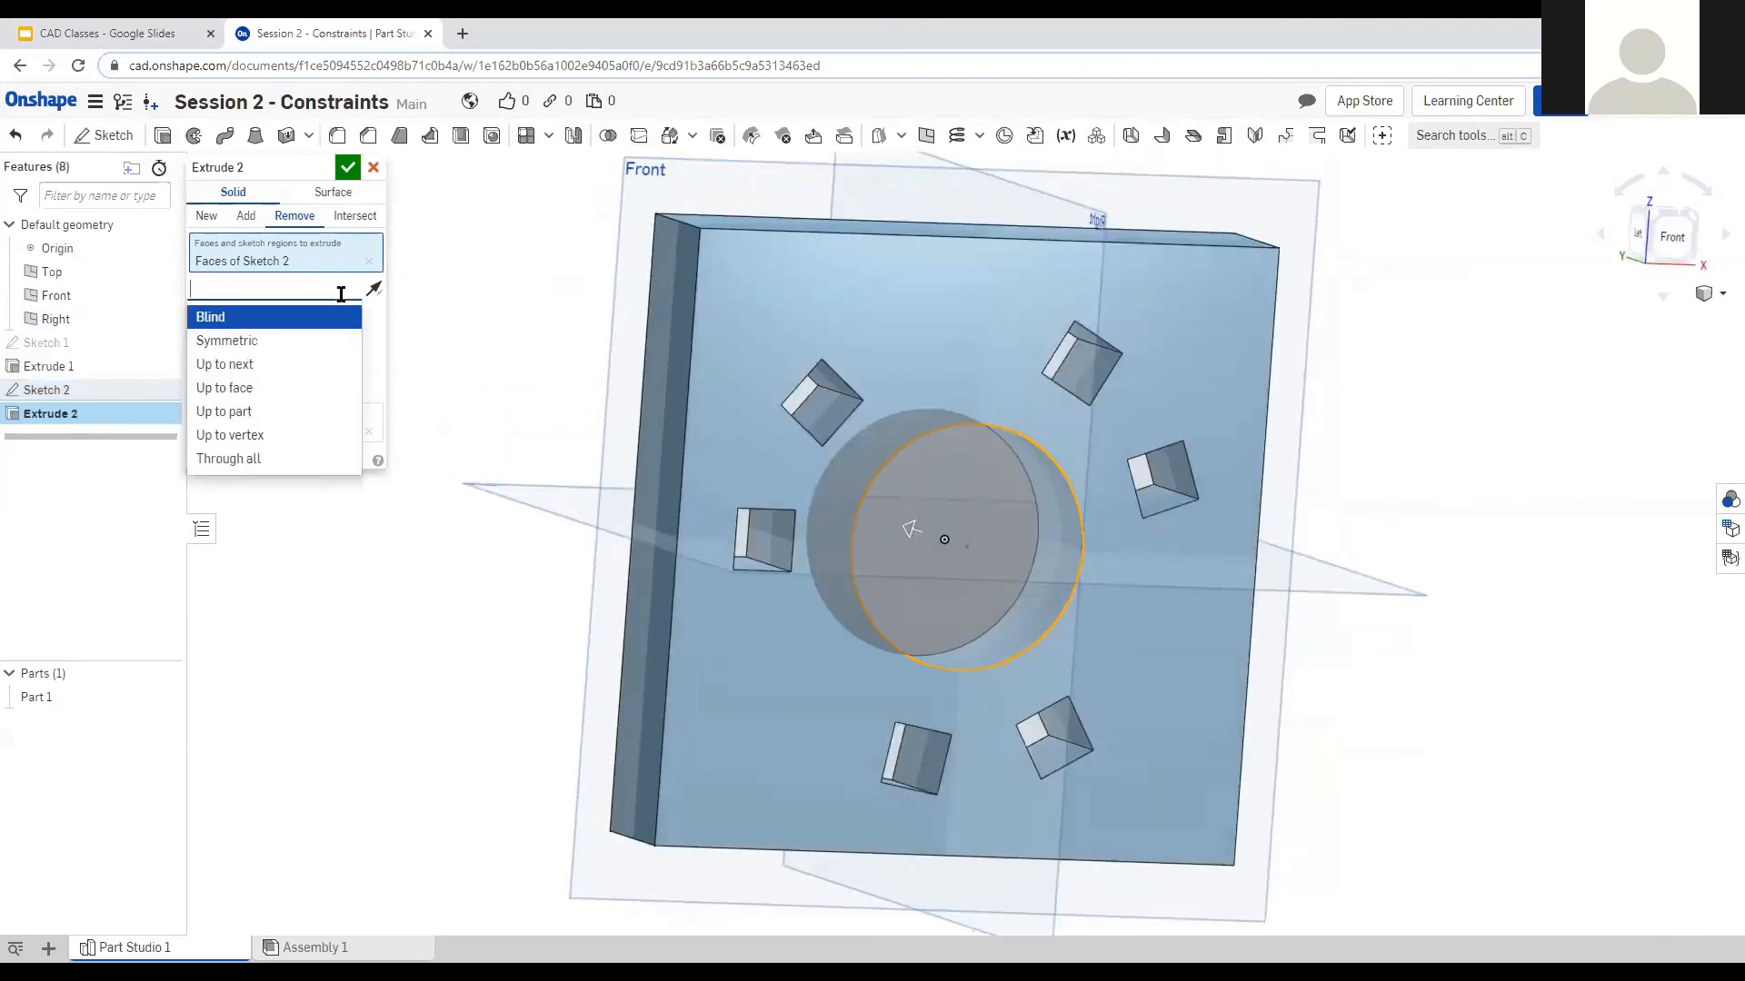
left_click(275, 457)
right_click_drag(427, 608, 451, 666)
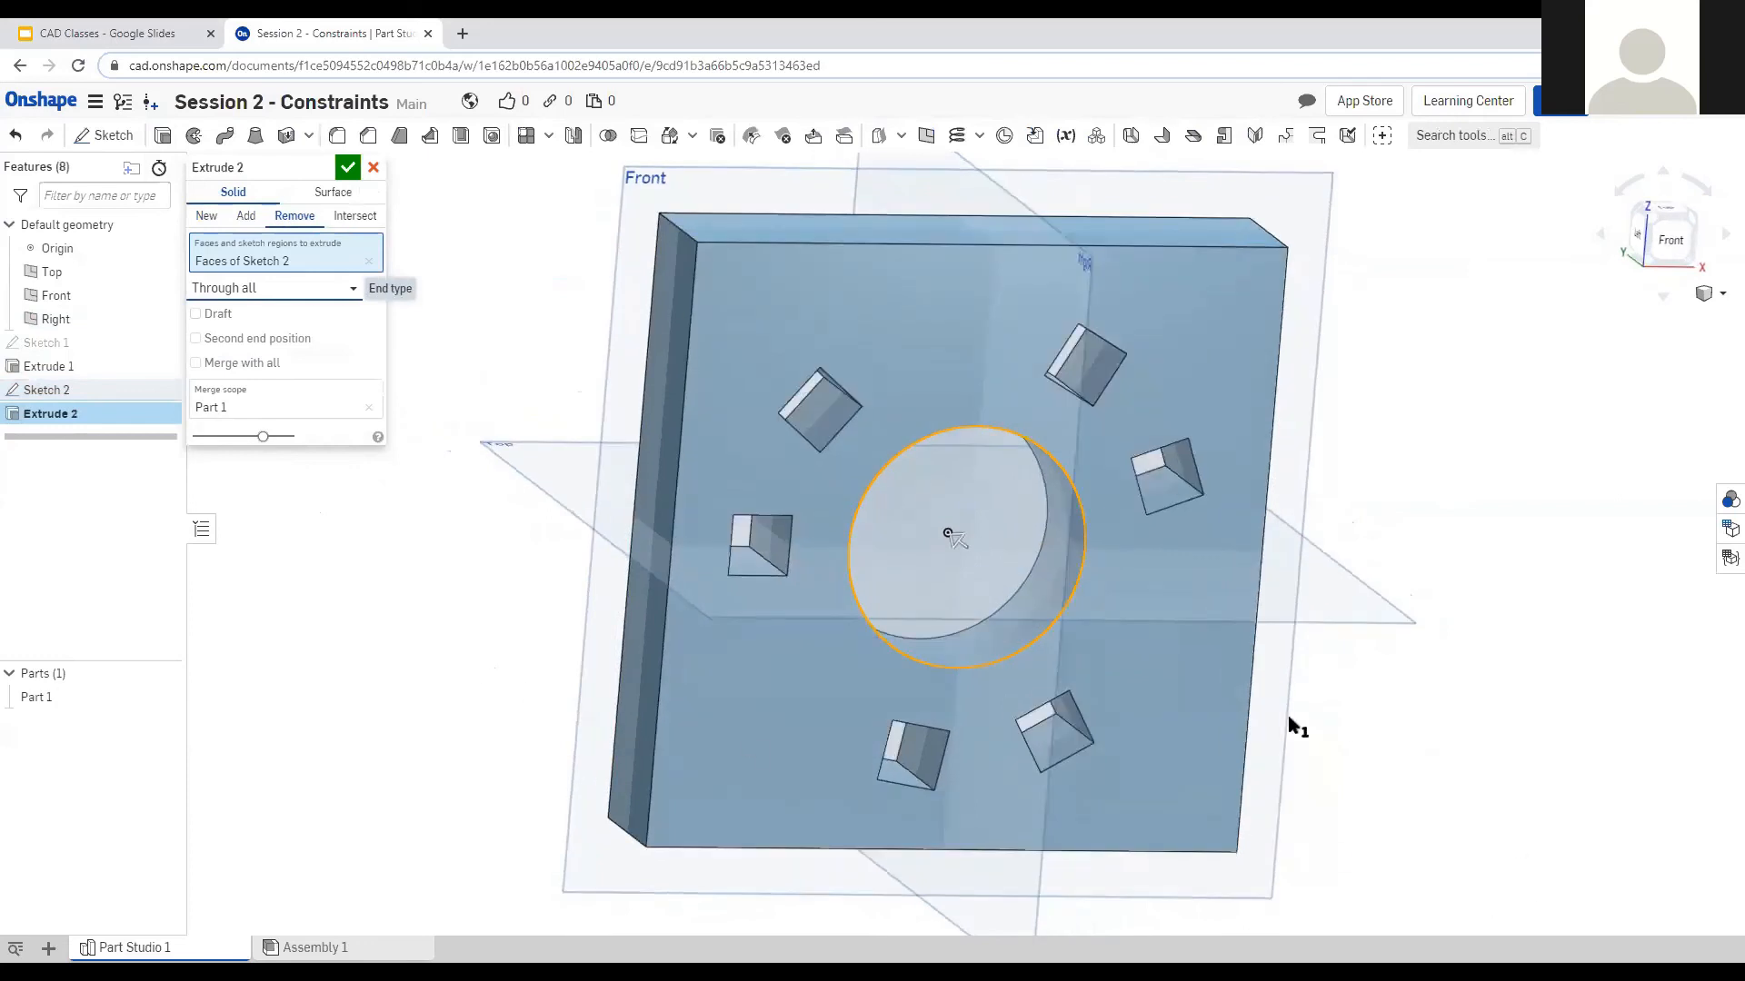
right_click_drag(475, 684, 433, 707)
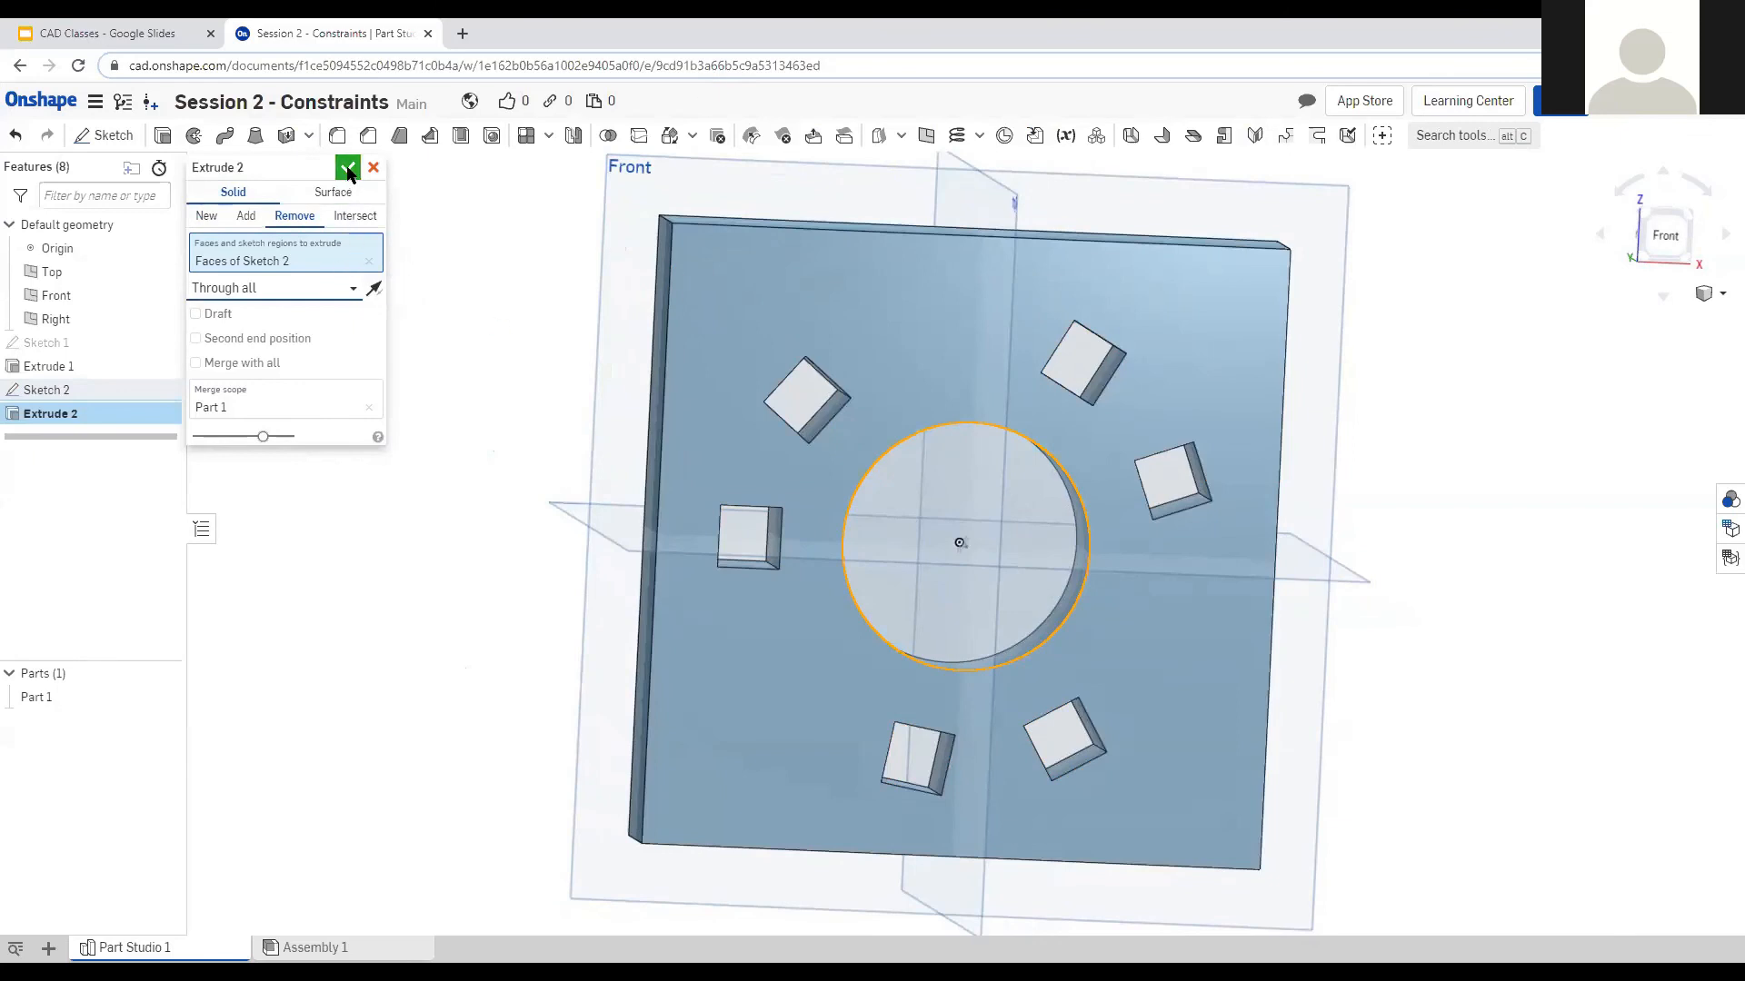
left_click(349, 171)
Start a chamfer on the central hole's circular edge.
right_click_drag(518, 456, 1283, 578)
scroll(998, 573, "up", 5)
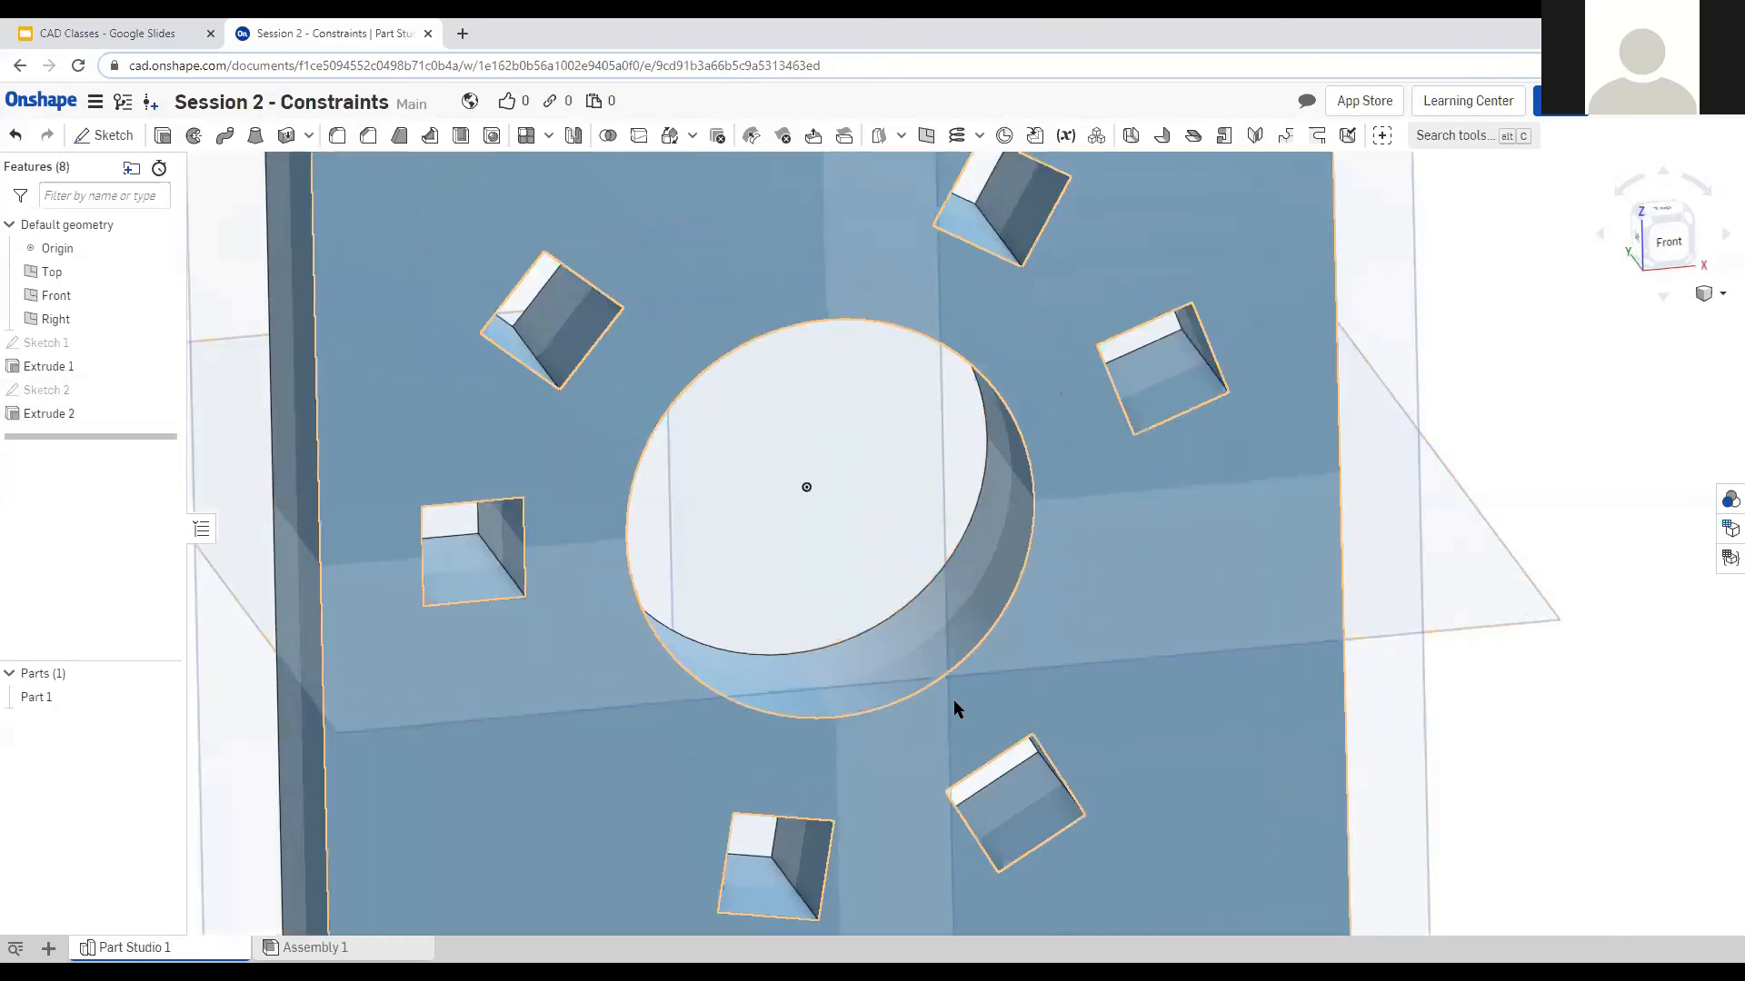
left_click(950, 673)
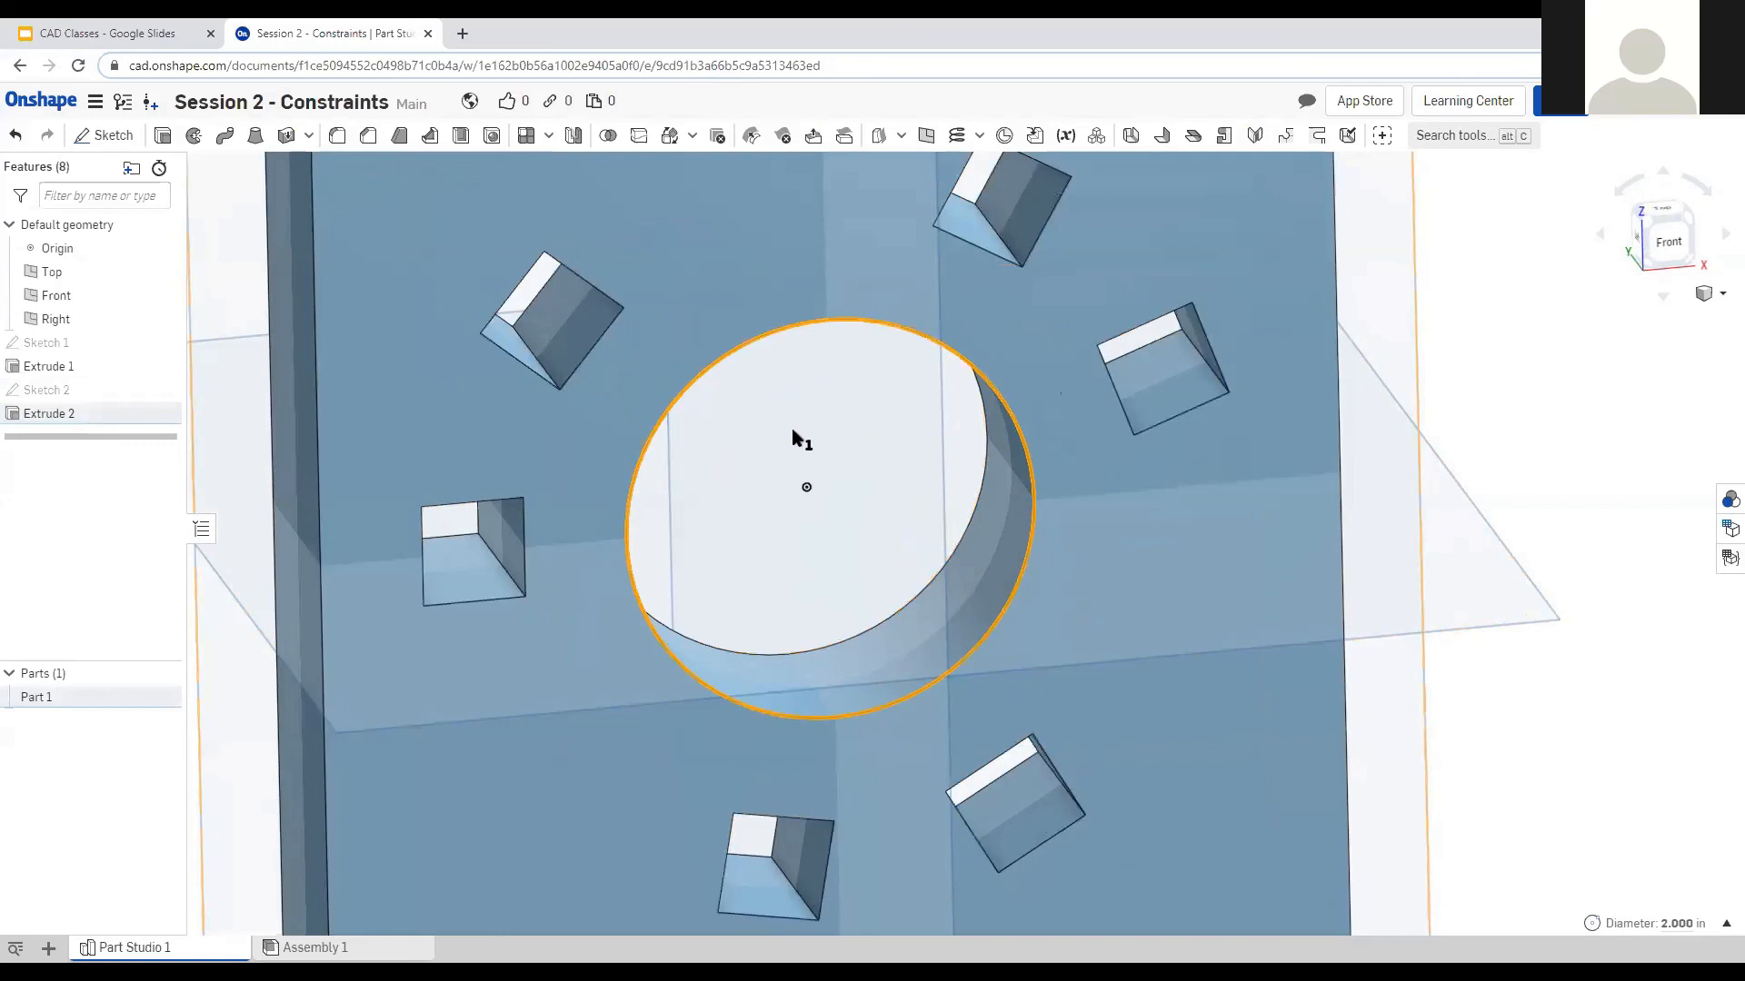
right_click_drag(792, 432, 802, 425)
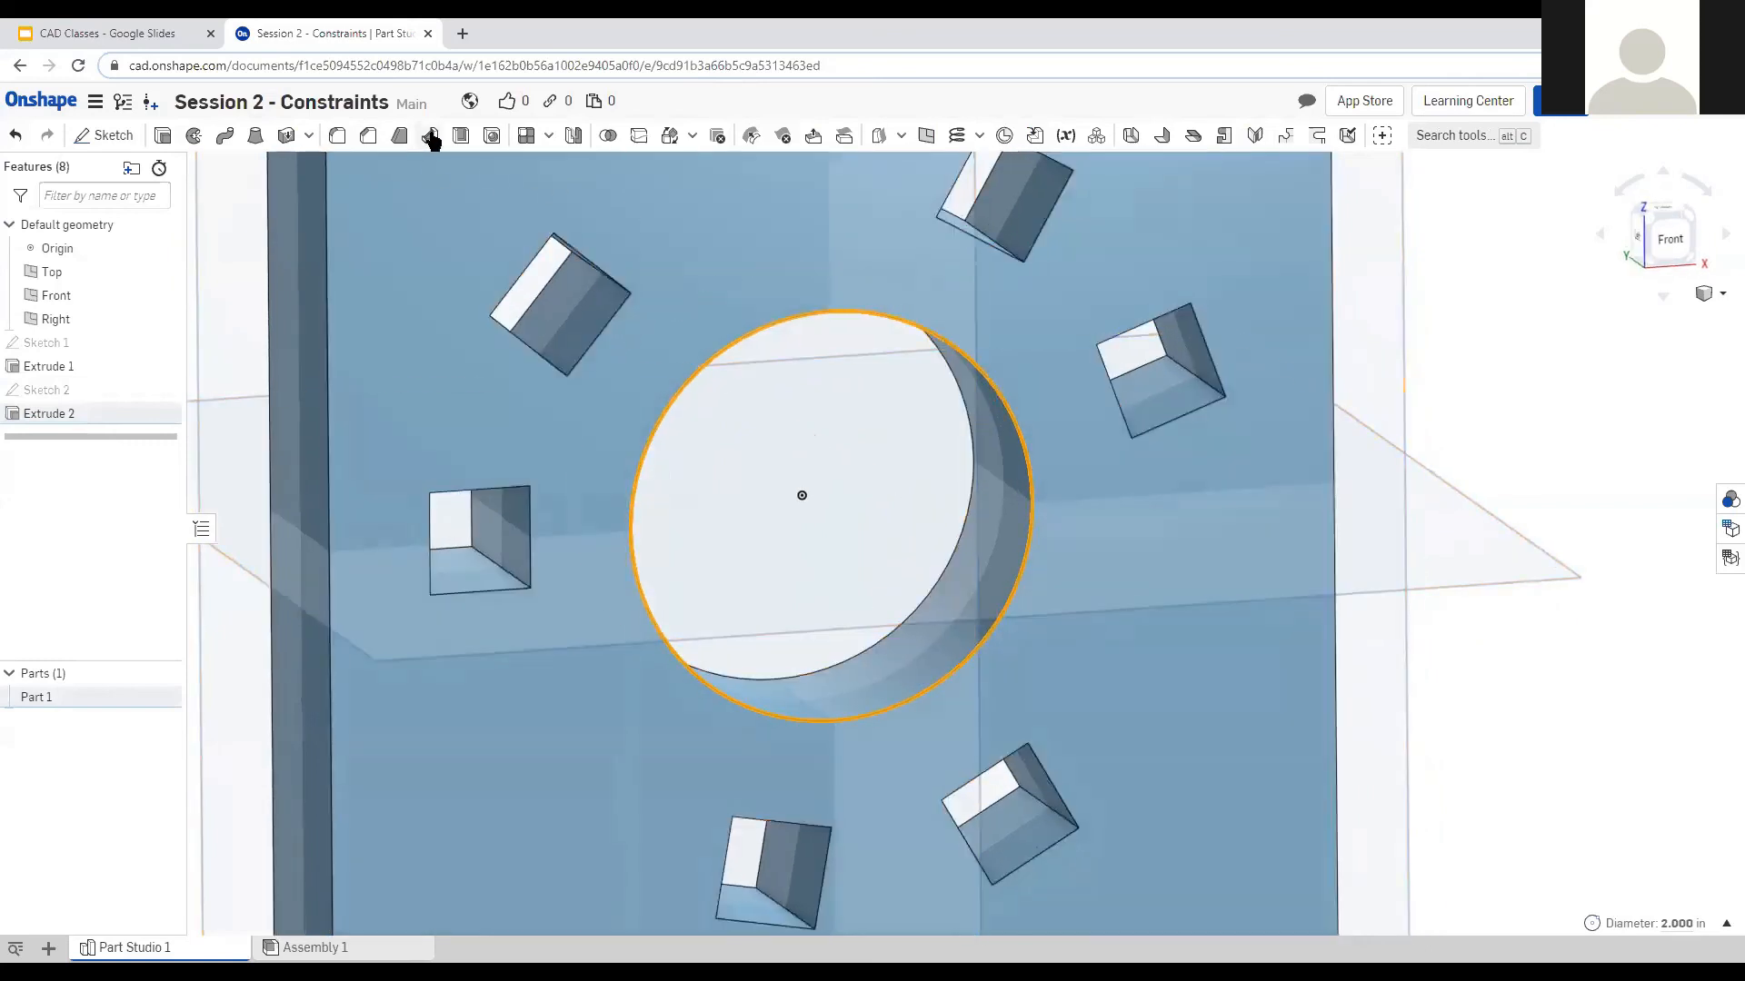
left_click(369, 138)
right_click_drag(867, 502, 937, 540)
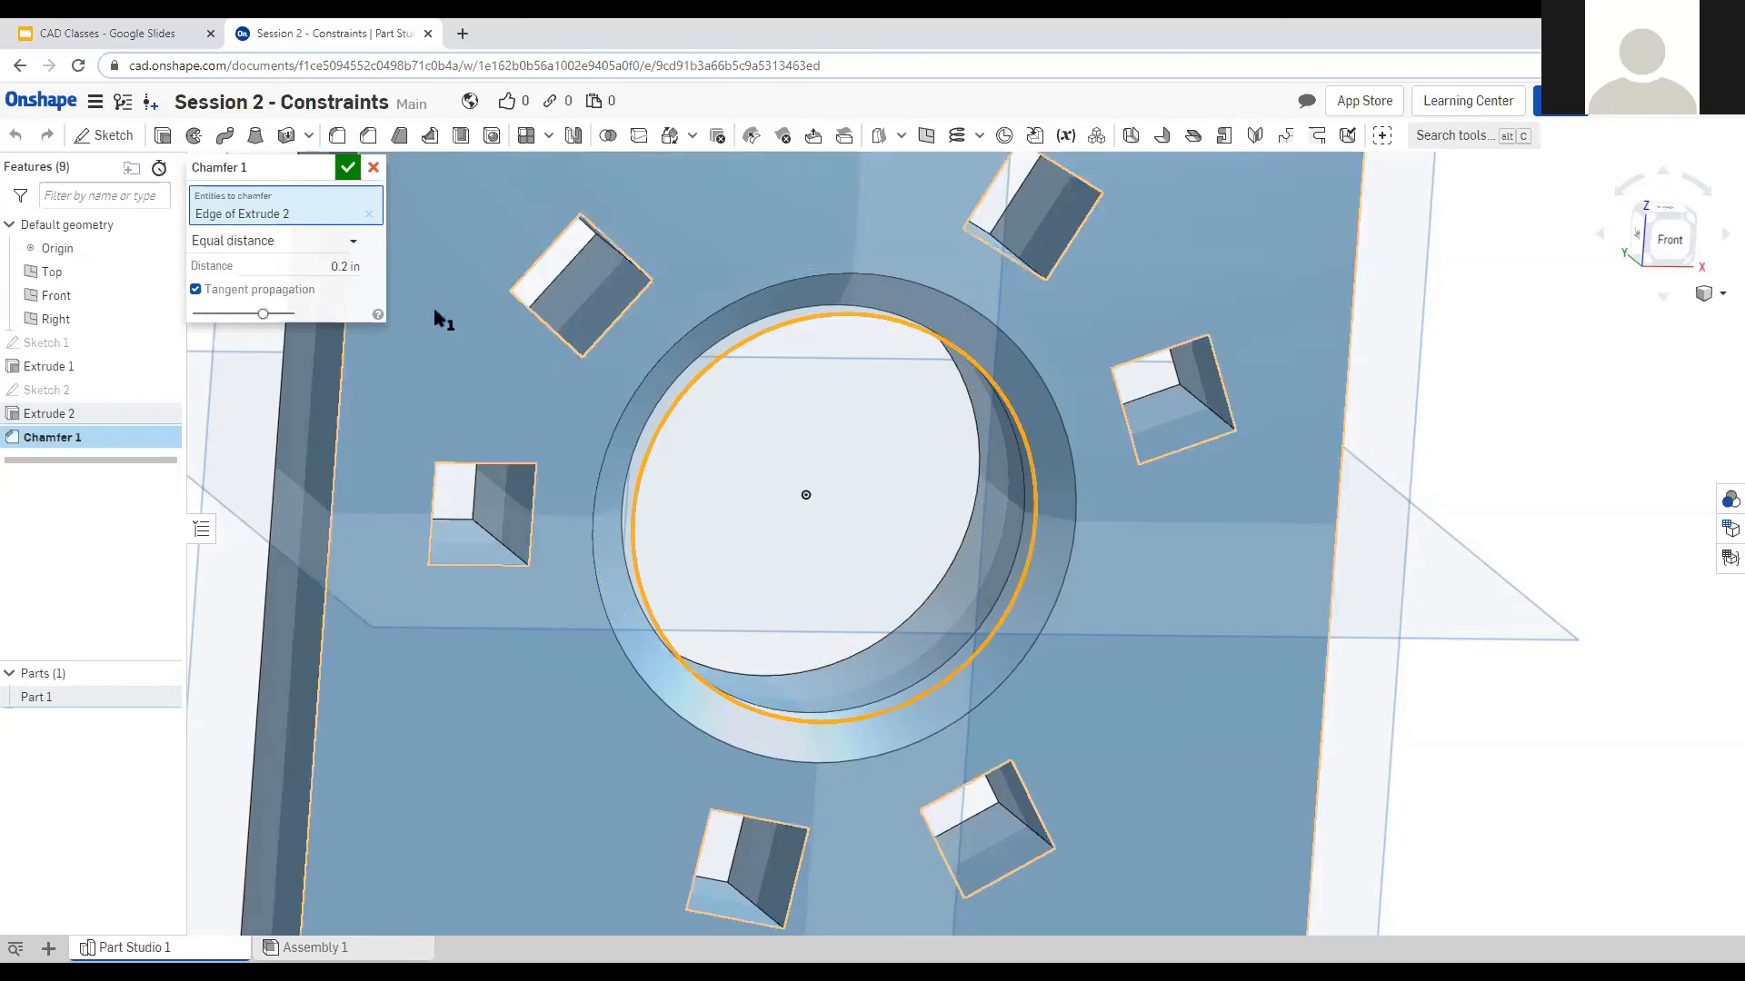
Apply a 1/16 in chamfer to the central hole's edge and inspect it.
left_click(324, 262)
type("1/16")
key("Return")
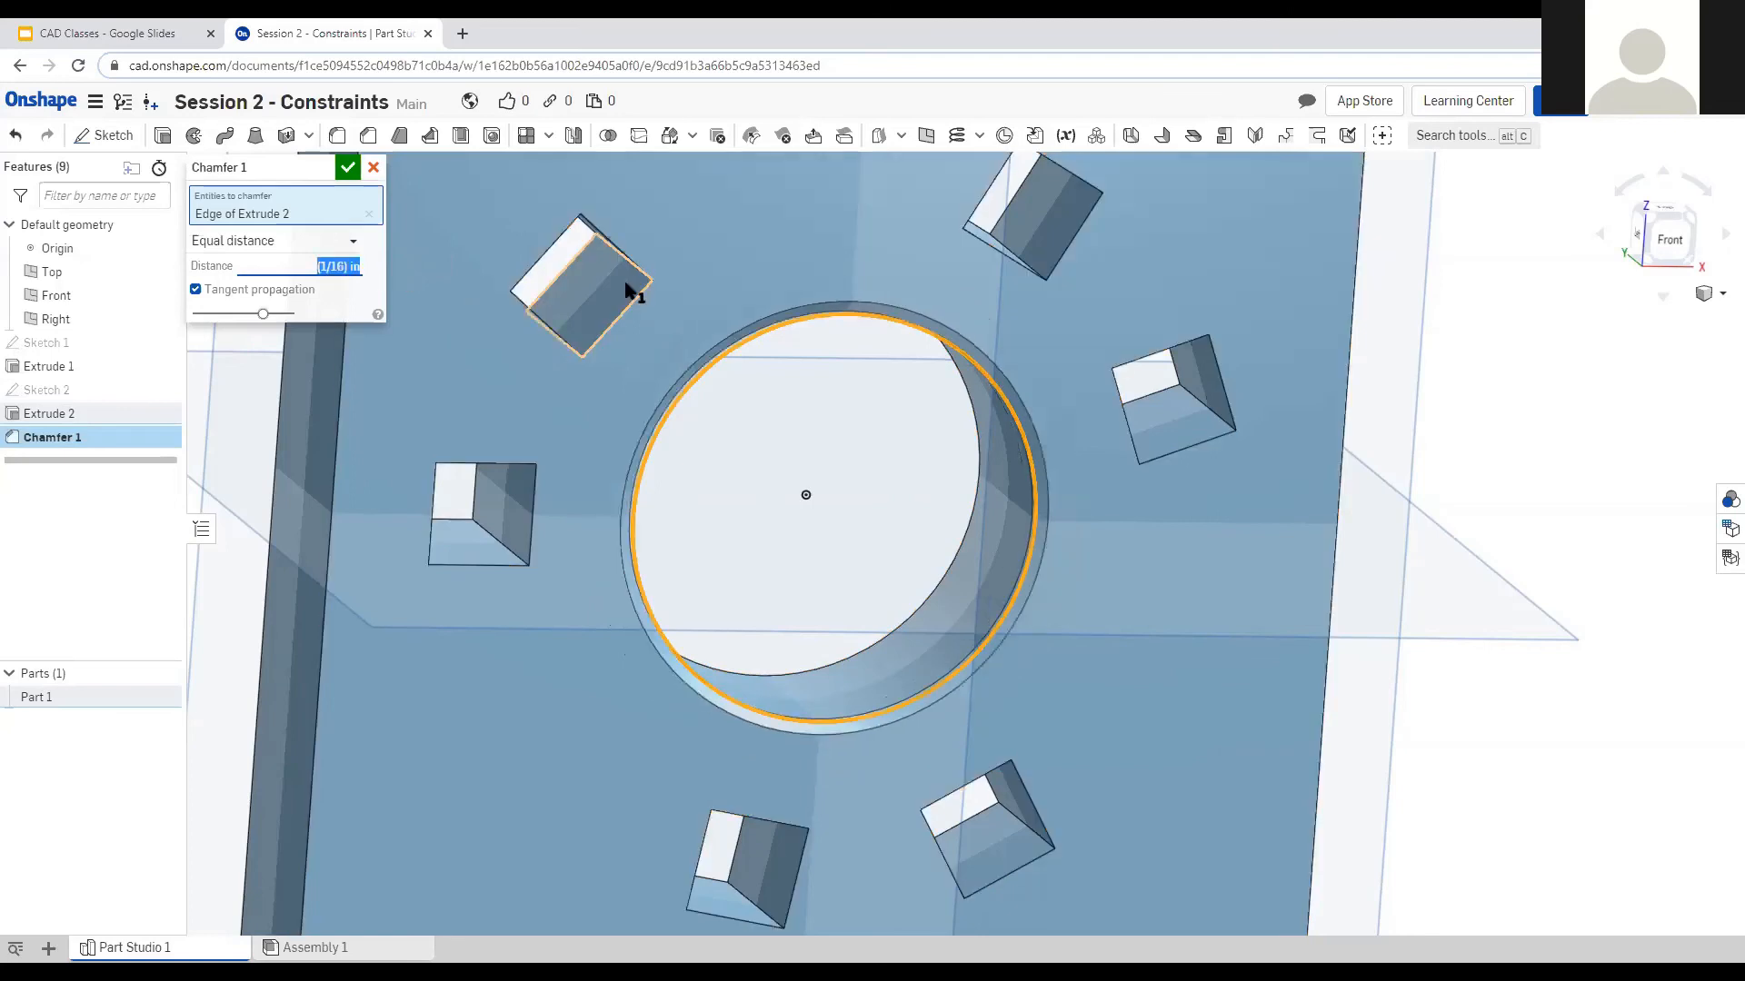
left_click(348, 168)
right_click_drag(702, 513, 680, 430)
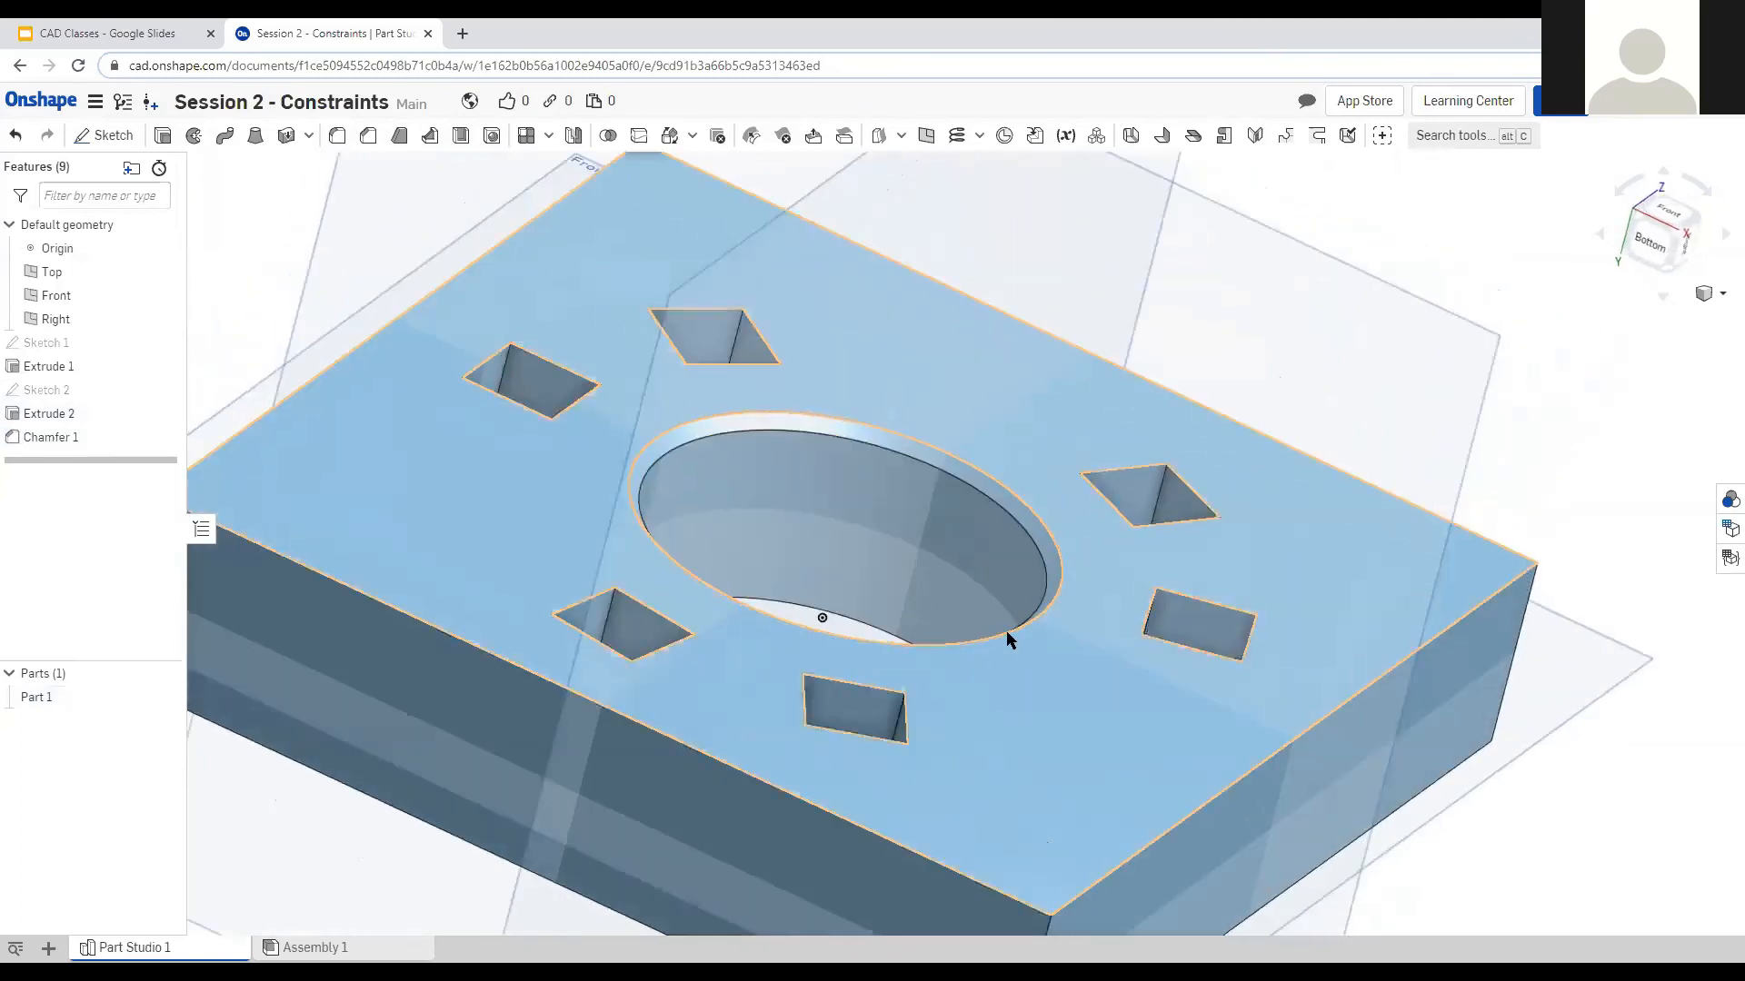
right_click_drag(830, 631, 849, 724)
Undo the chamfer, leaving the hole edge unchamfered.
scroll(804, 629, "down", 5)
right_click_drag(1230, 519, 1272, 669)
key("ctrl+z")
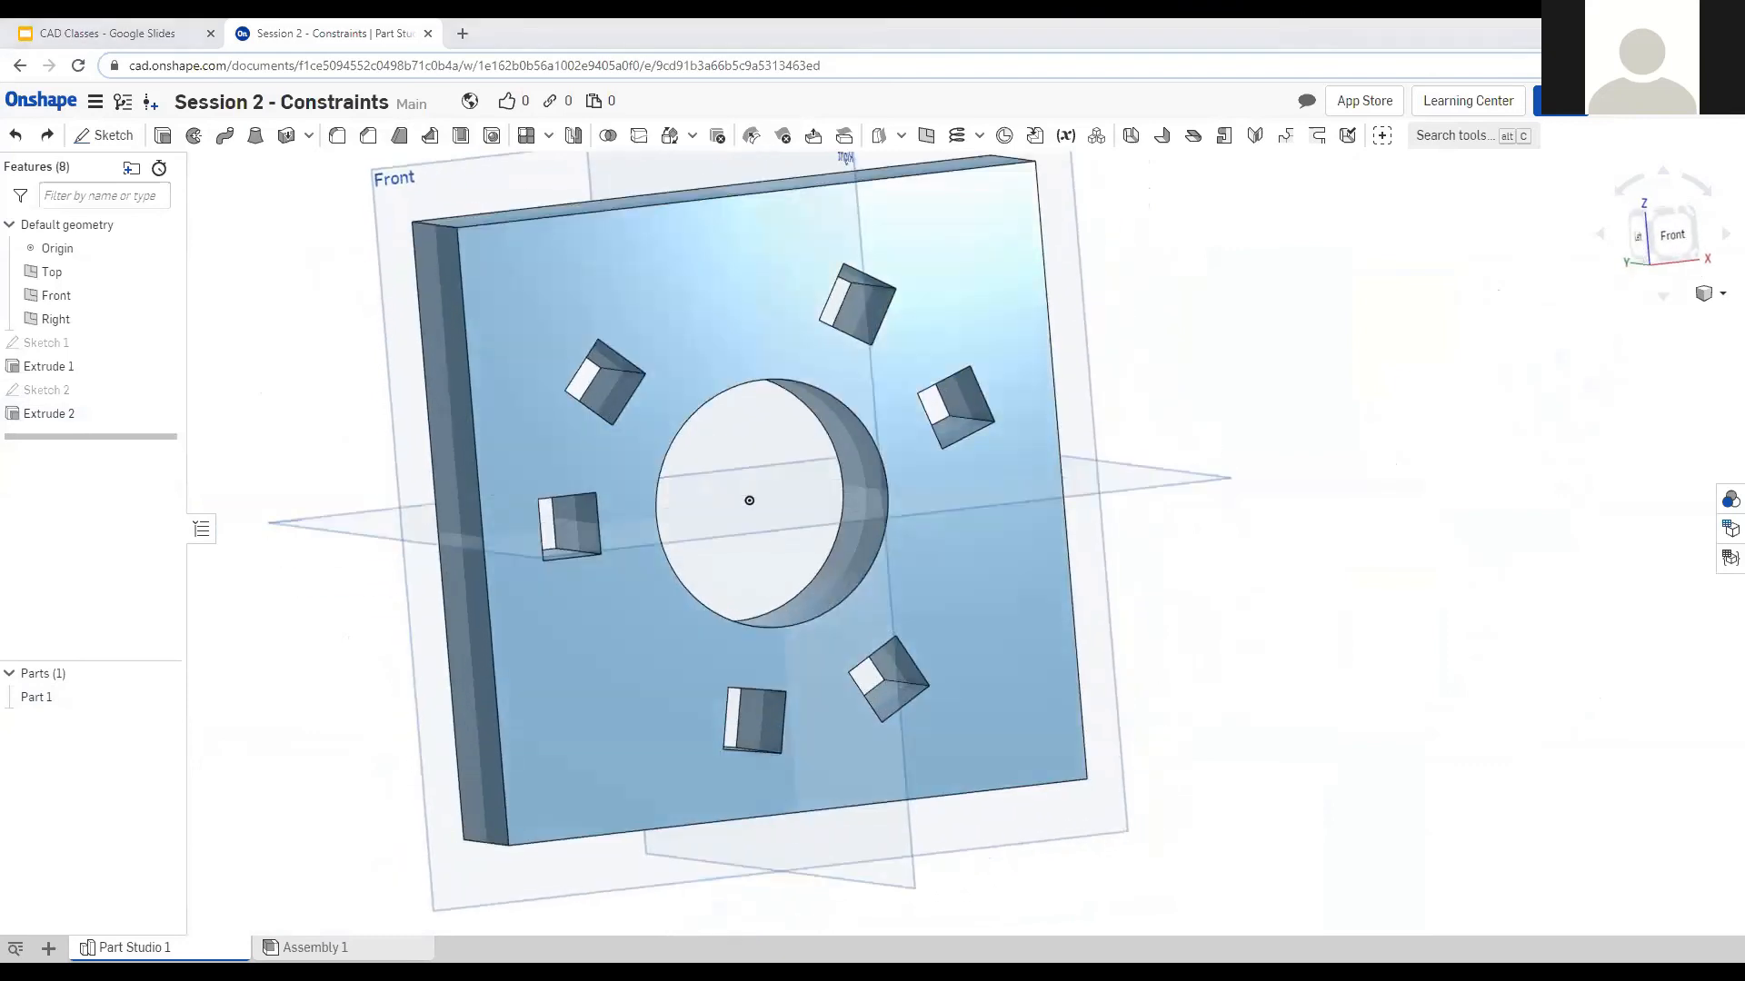
Hide the plate part and switch to the top view.
right_click_drag(1205, 655, 1208, 623)
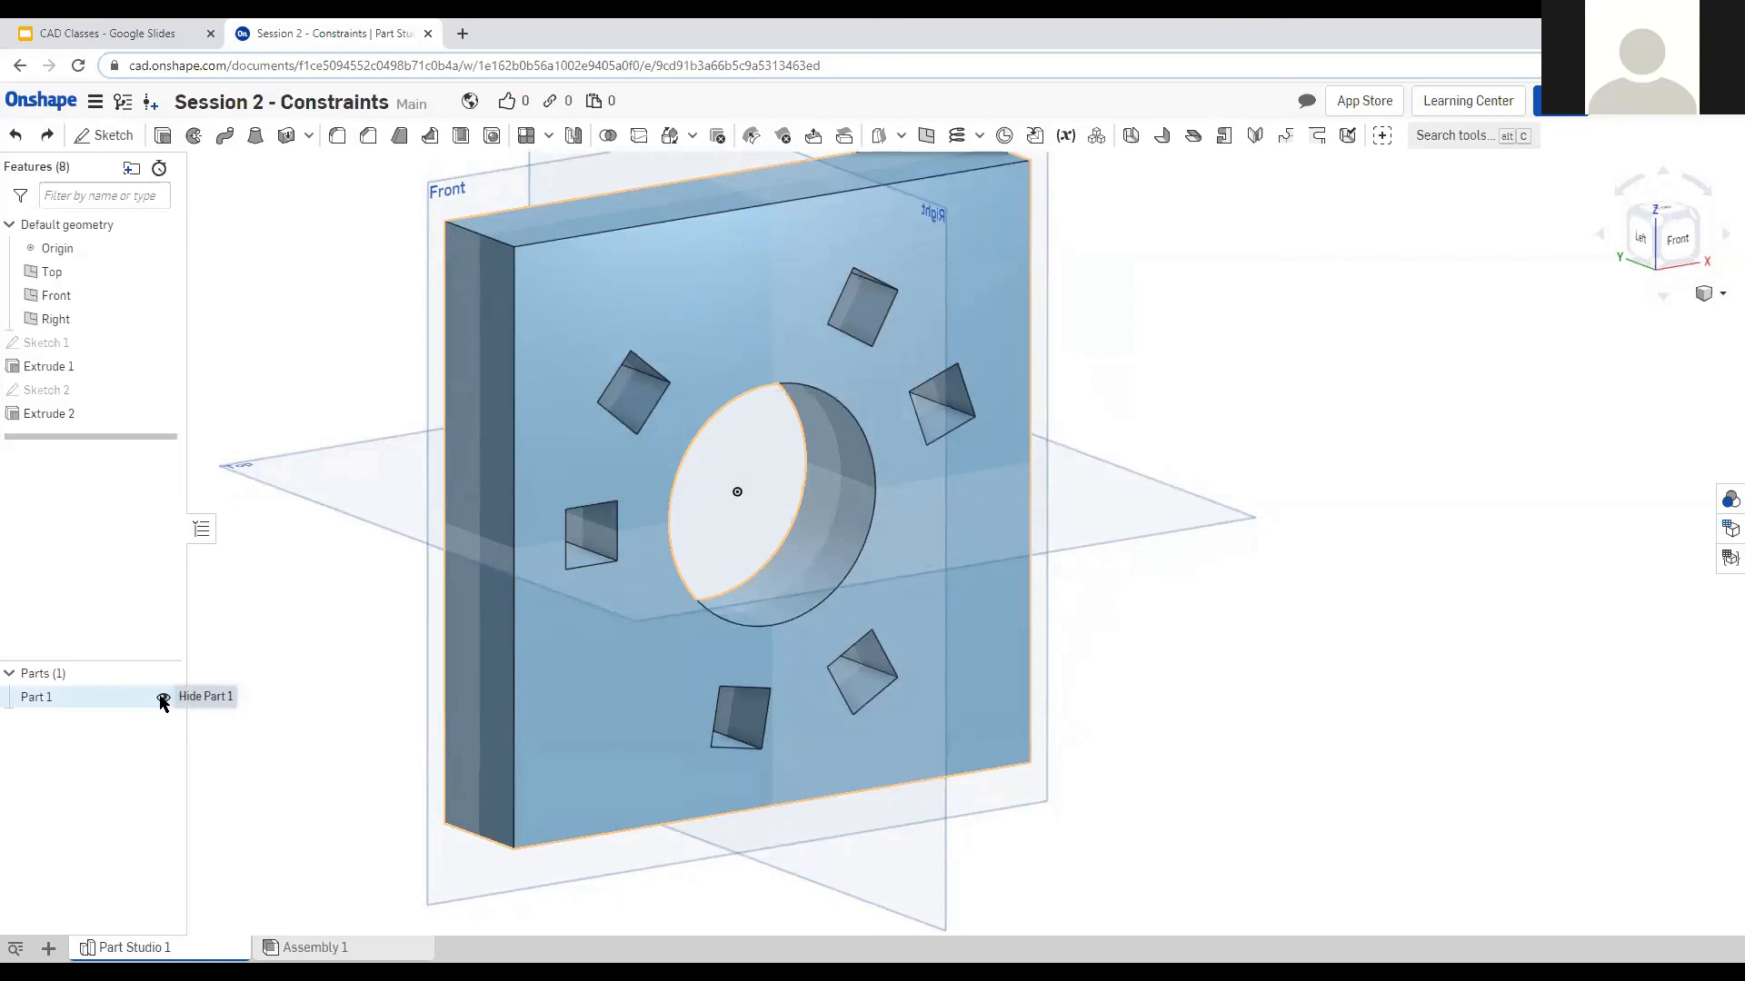
left_click(163, 698)
mouse_move(1233, 640)
right_mouse_down()
mouse_move(1227, 681)
mouse_move(1227, 666)
right_mouse_up()
left_click(1662, 218)
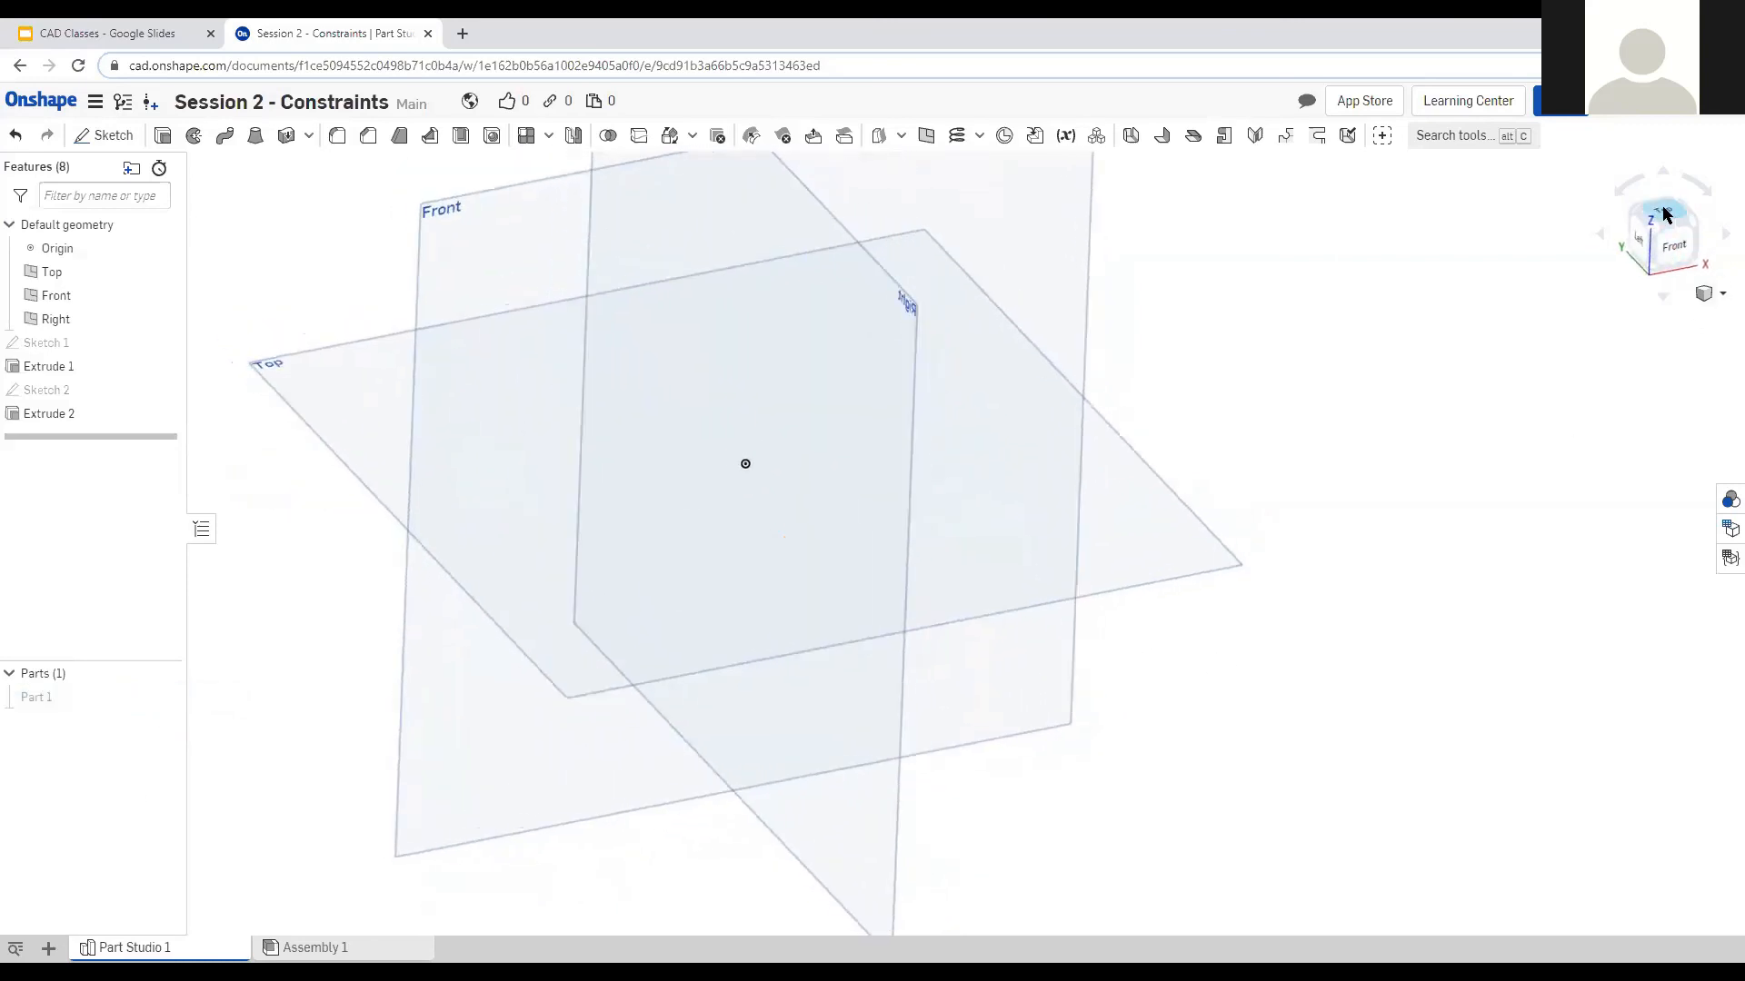
Start a sketch on the Top plane and draw a circle centred at the origin.
left_click(105, 134)
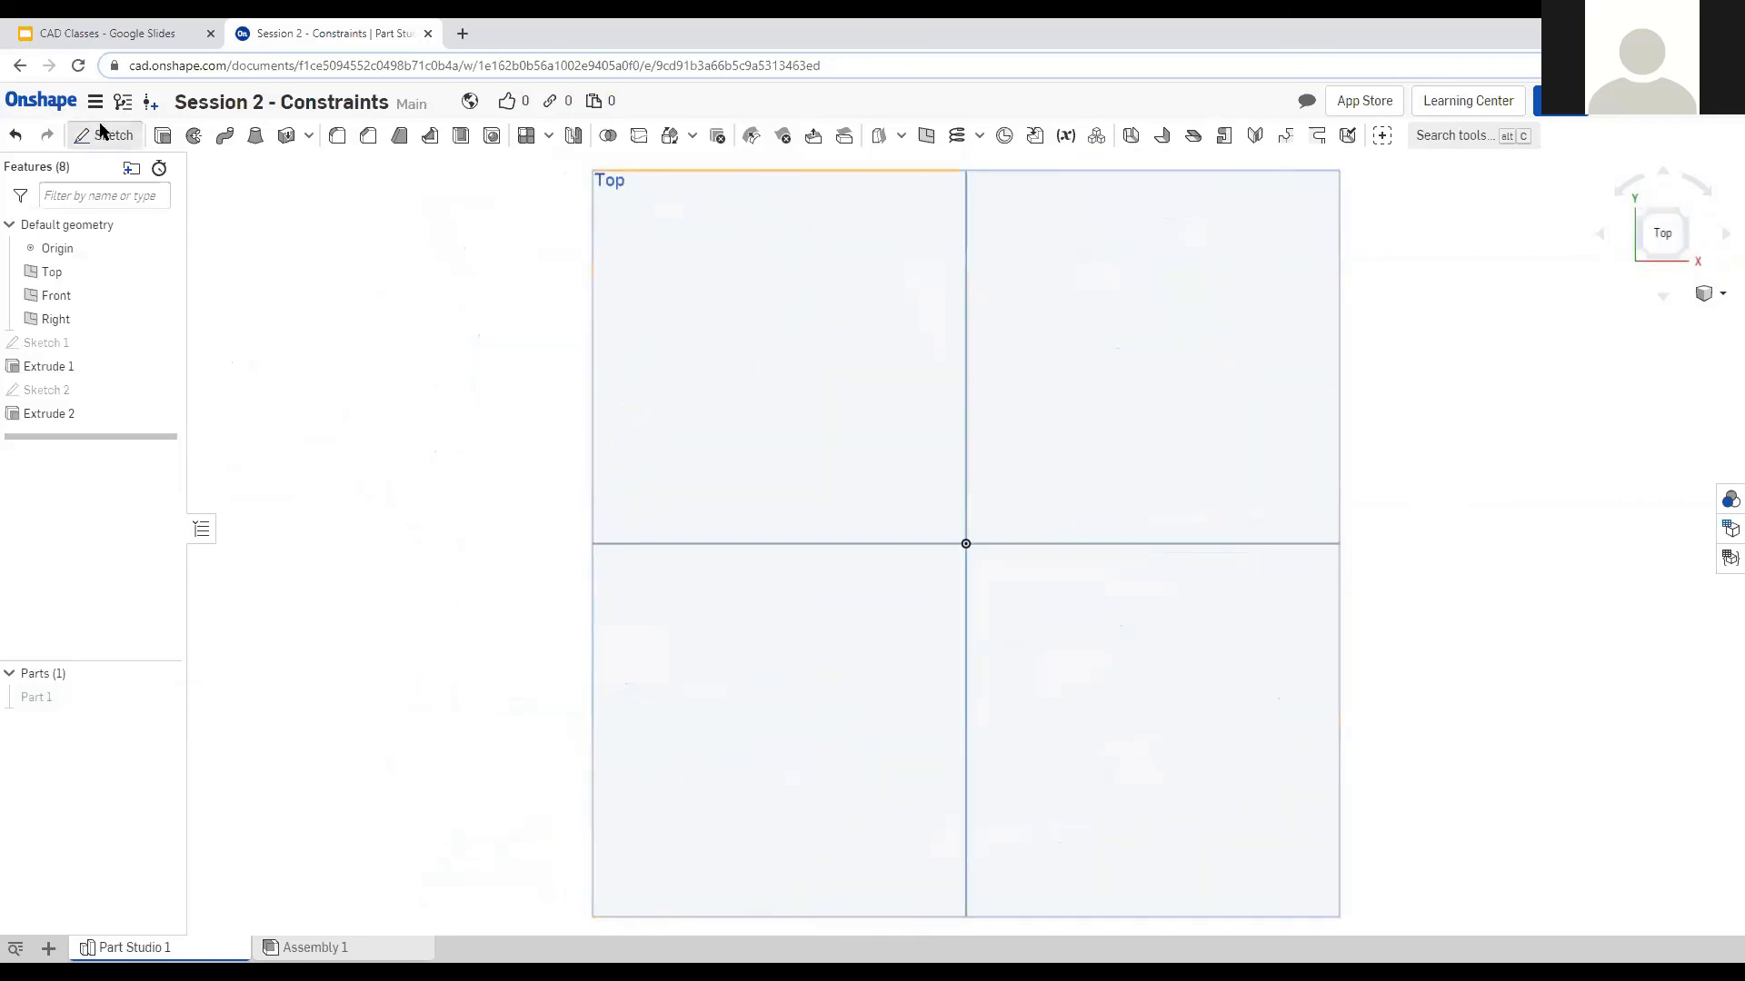
left_click(717, 397)
scroll(1097, 575, "up", 3)
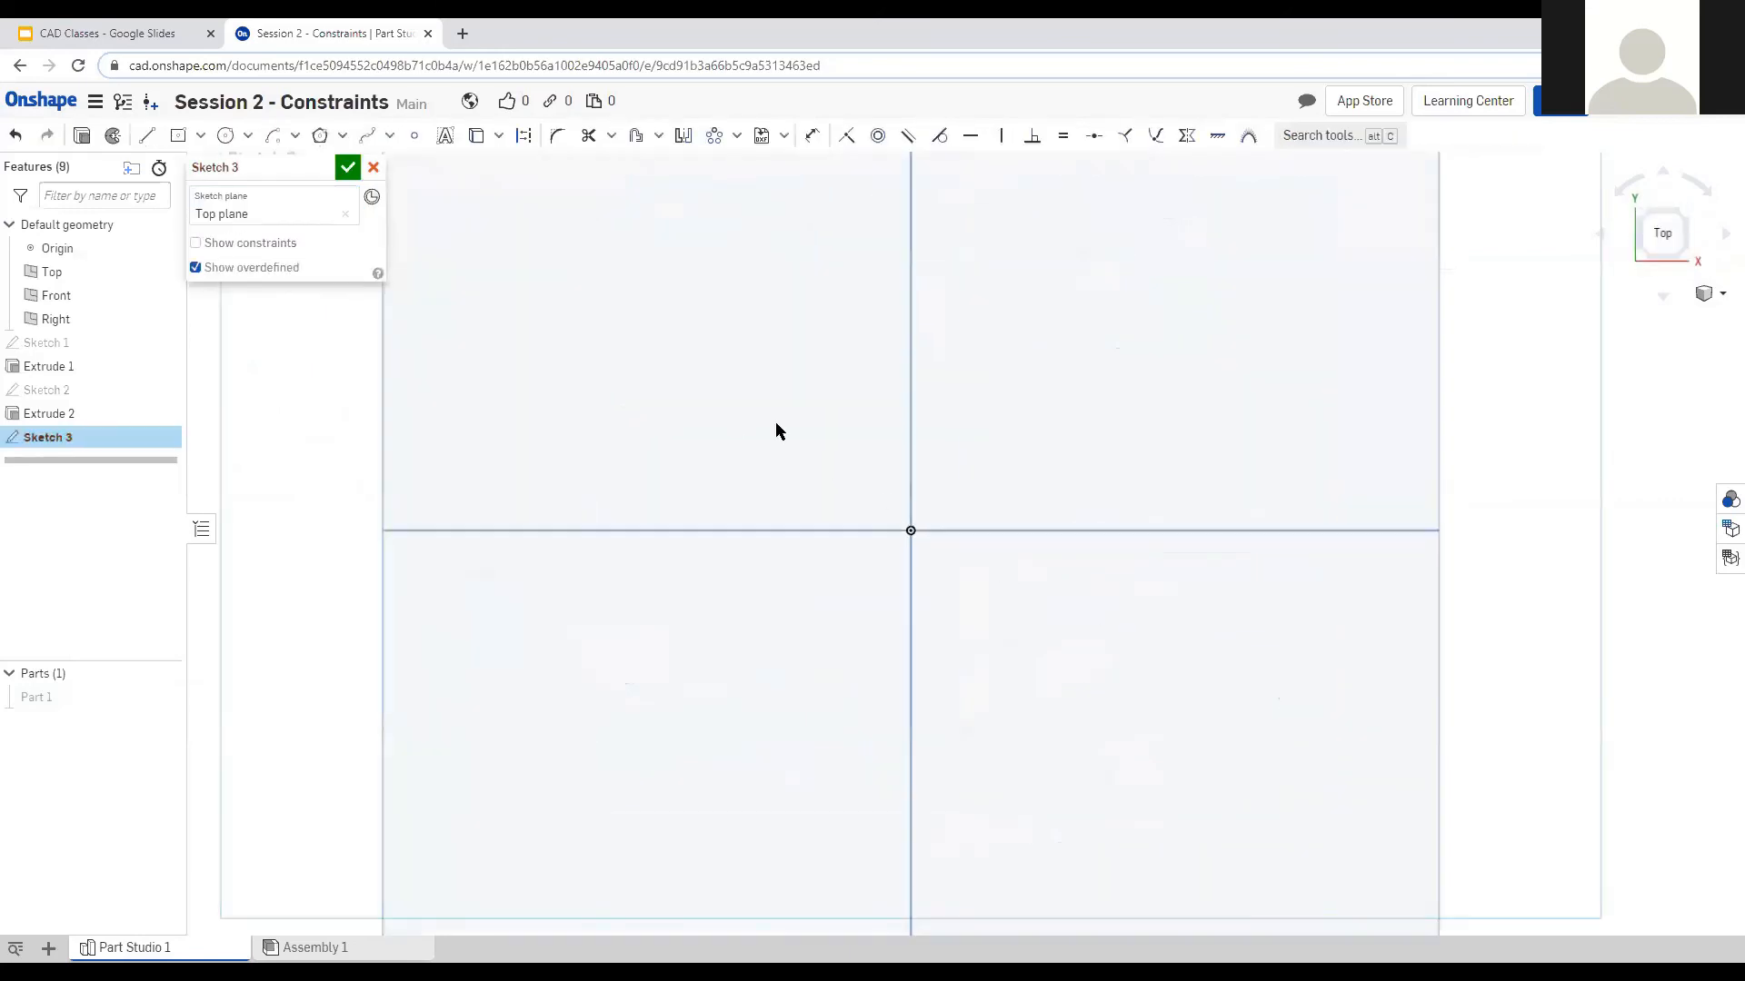
left_click(226, 136)
left_click(997, 447)
Dimension the circle at 0.25 in diameter, then change it to 1 in.
left_click(814, 138)
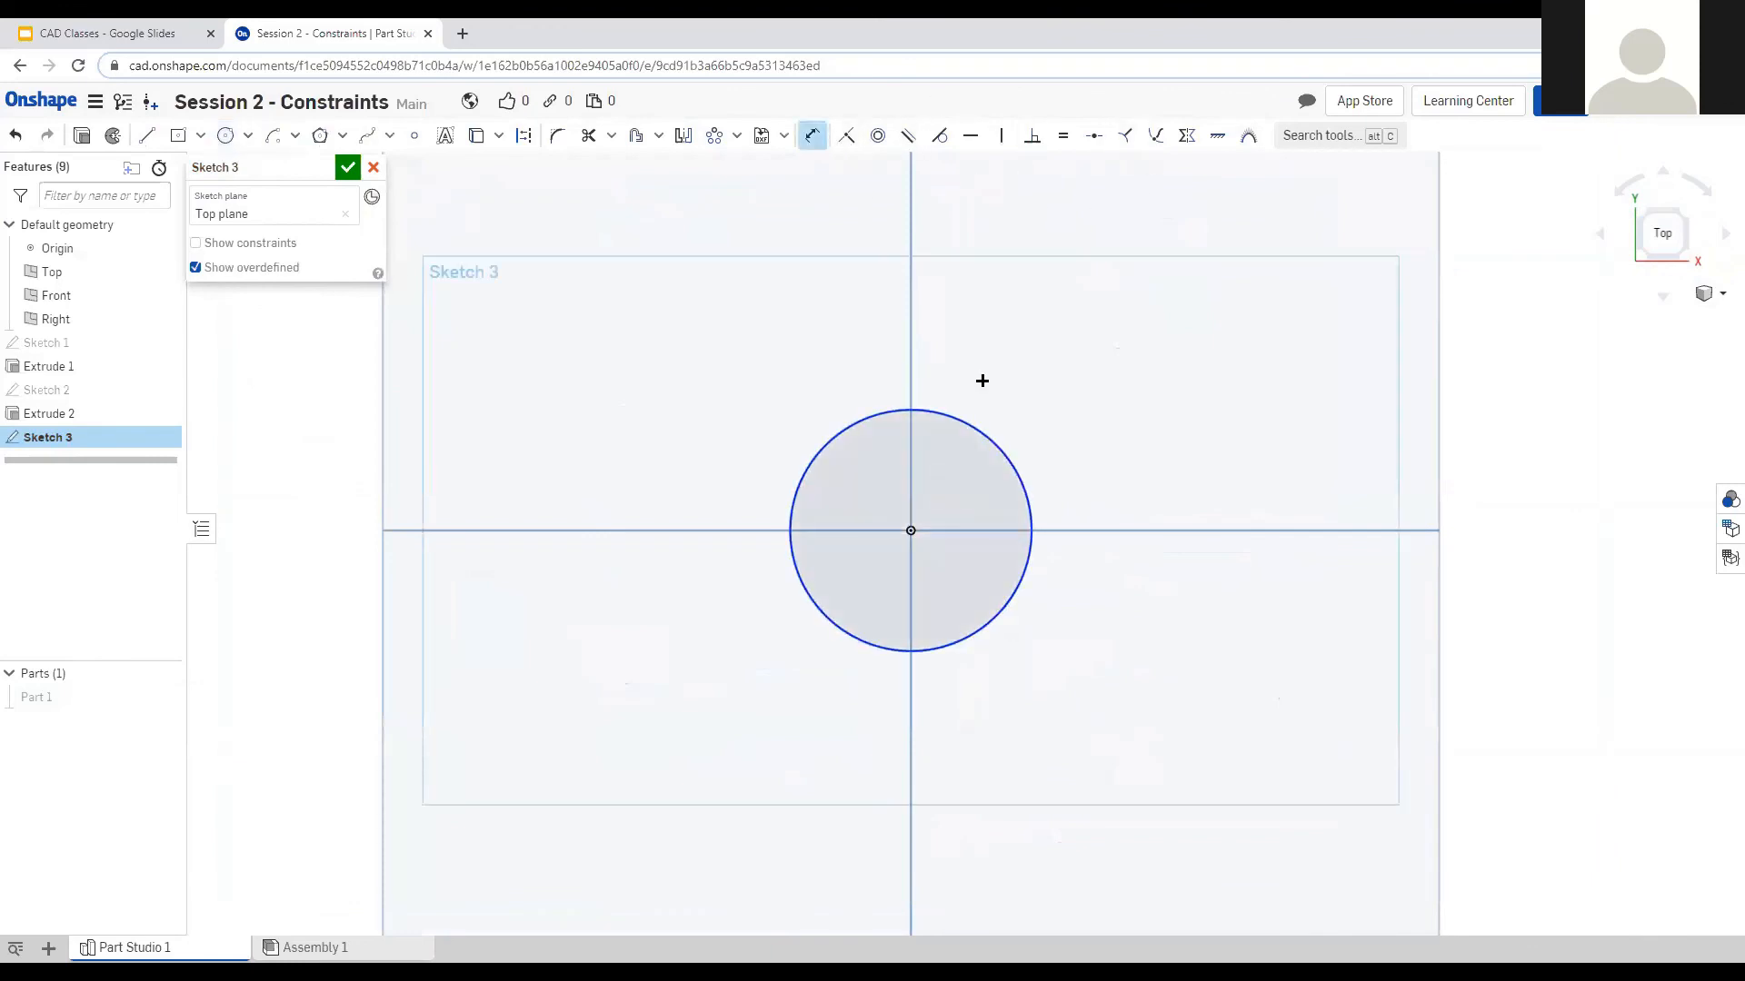
left_click(982, 437)
left_click(1062, 400)
type("0.25")
key("Return")
key("f")
scroll(906, 550, "down", 1)
double_click(1122, 386)
type("1")
key("Return")
Orbit the sketch view and begin extruding the circle as a new part.
scroll(1011, 503, "down", 6)
scroll(1064, 275, "up", 1)
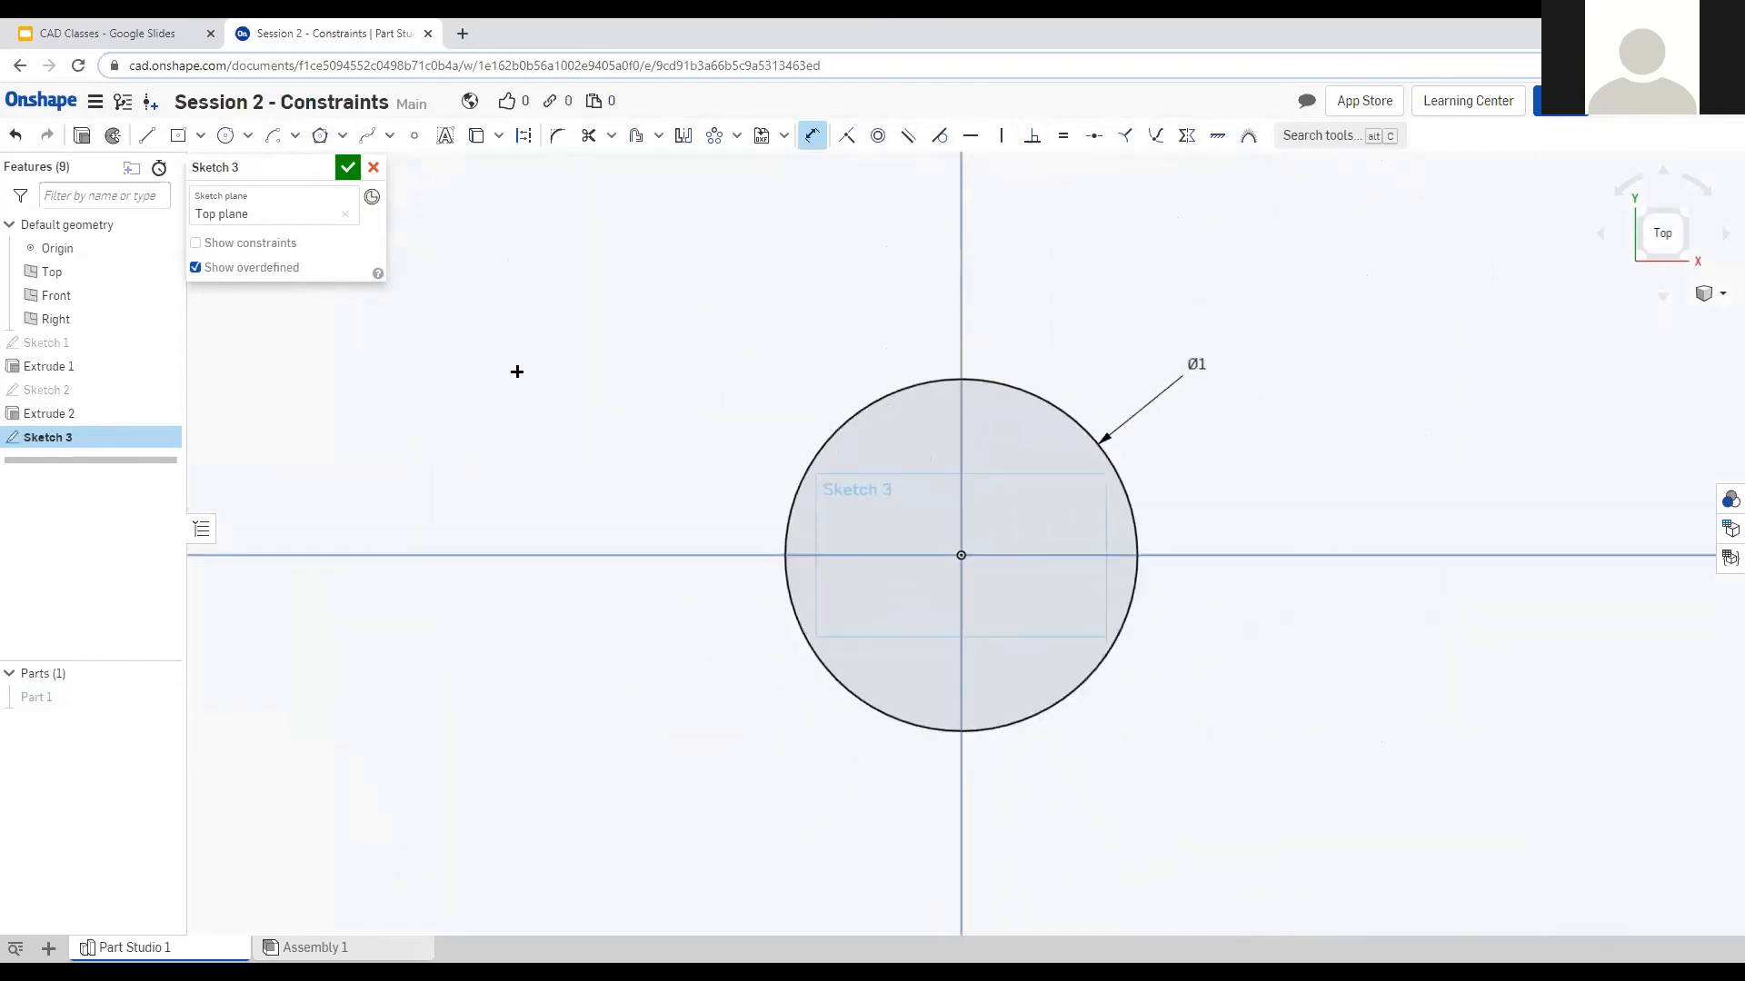
mouse_move(537, 428)
right_mouse_down()
mouse_move(615, 503)
mouse_move(635, 482)
mouse_move(627, 545)
mouse_move(600, 536)
right_mouse_up()
left_click(83, 136)
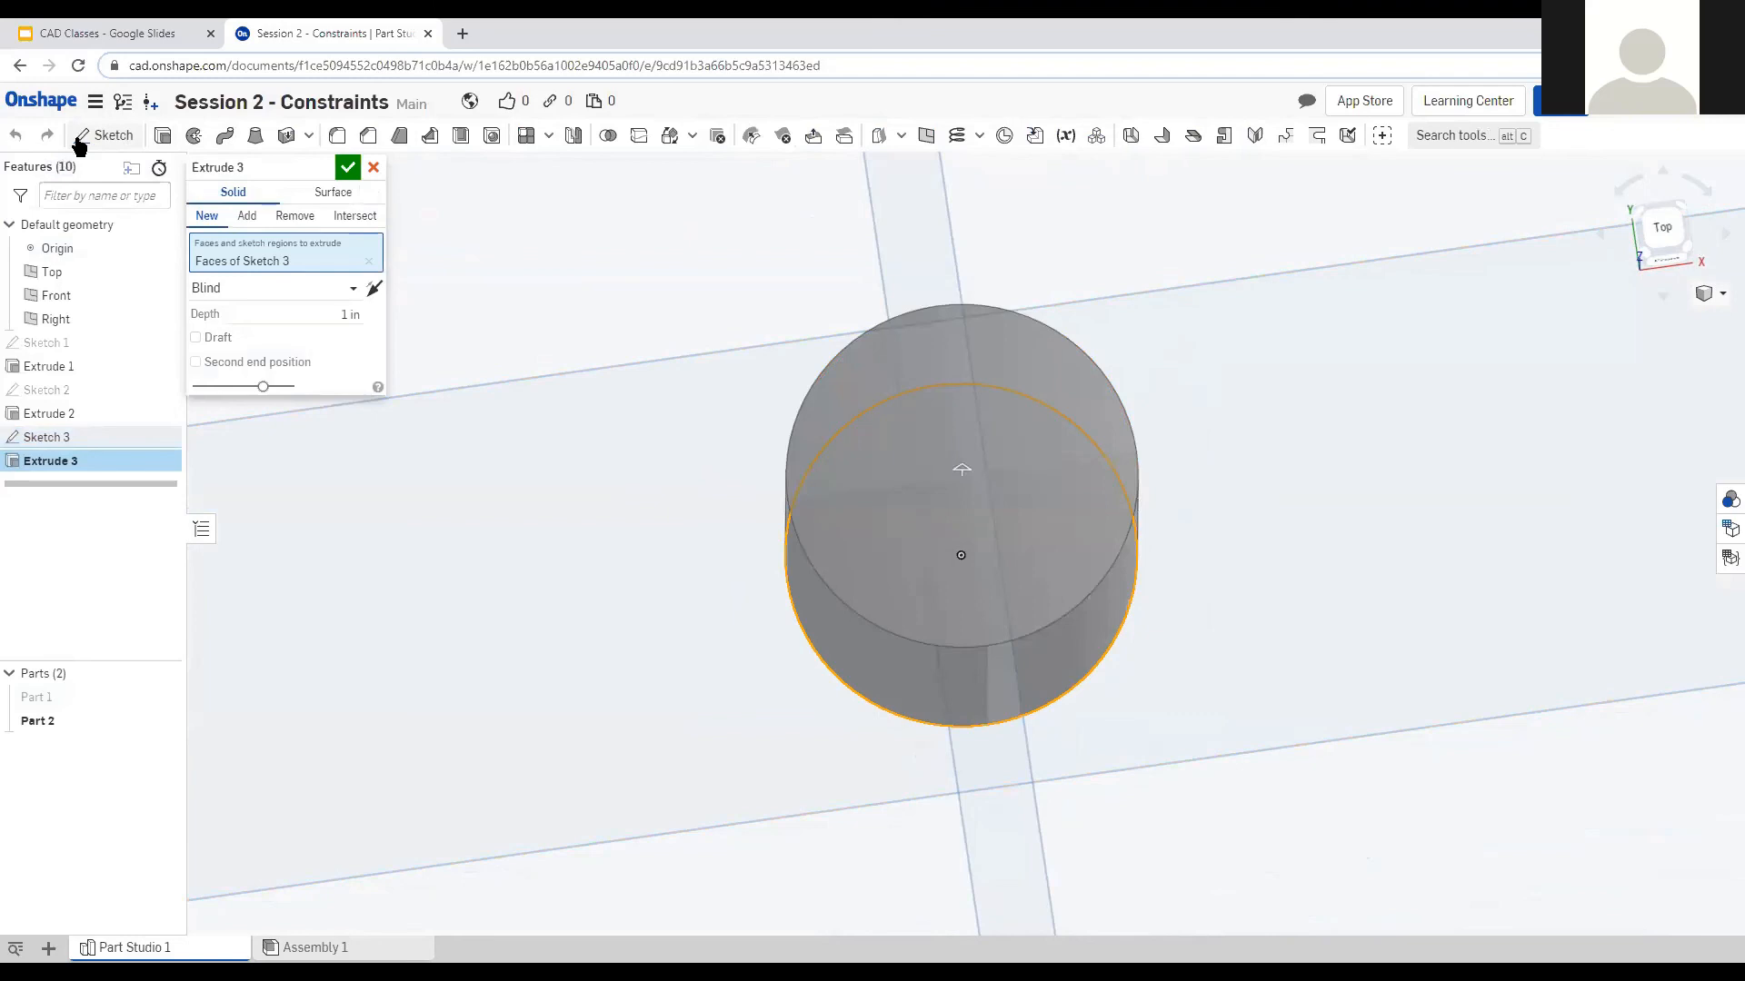
Extrude the circle symmetrically to 5 in depth and confirm the cylinder.
scroll(545, 561, "up", 5)
scroll(626, 582, "down", 10)
scroll(1120, 250, "up", 2)
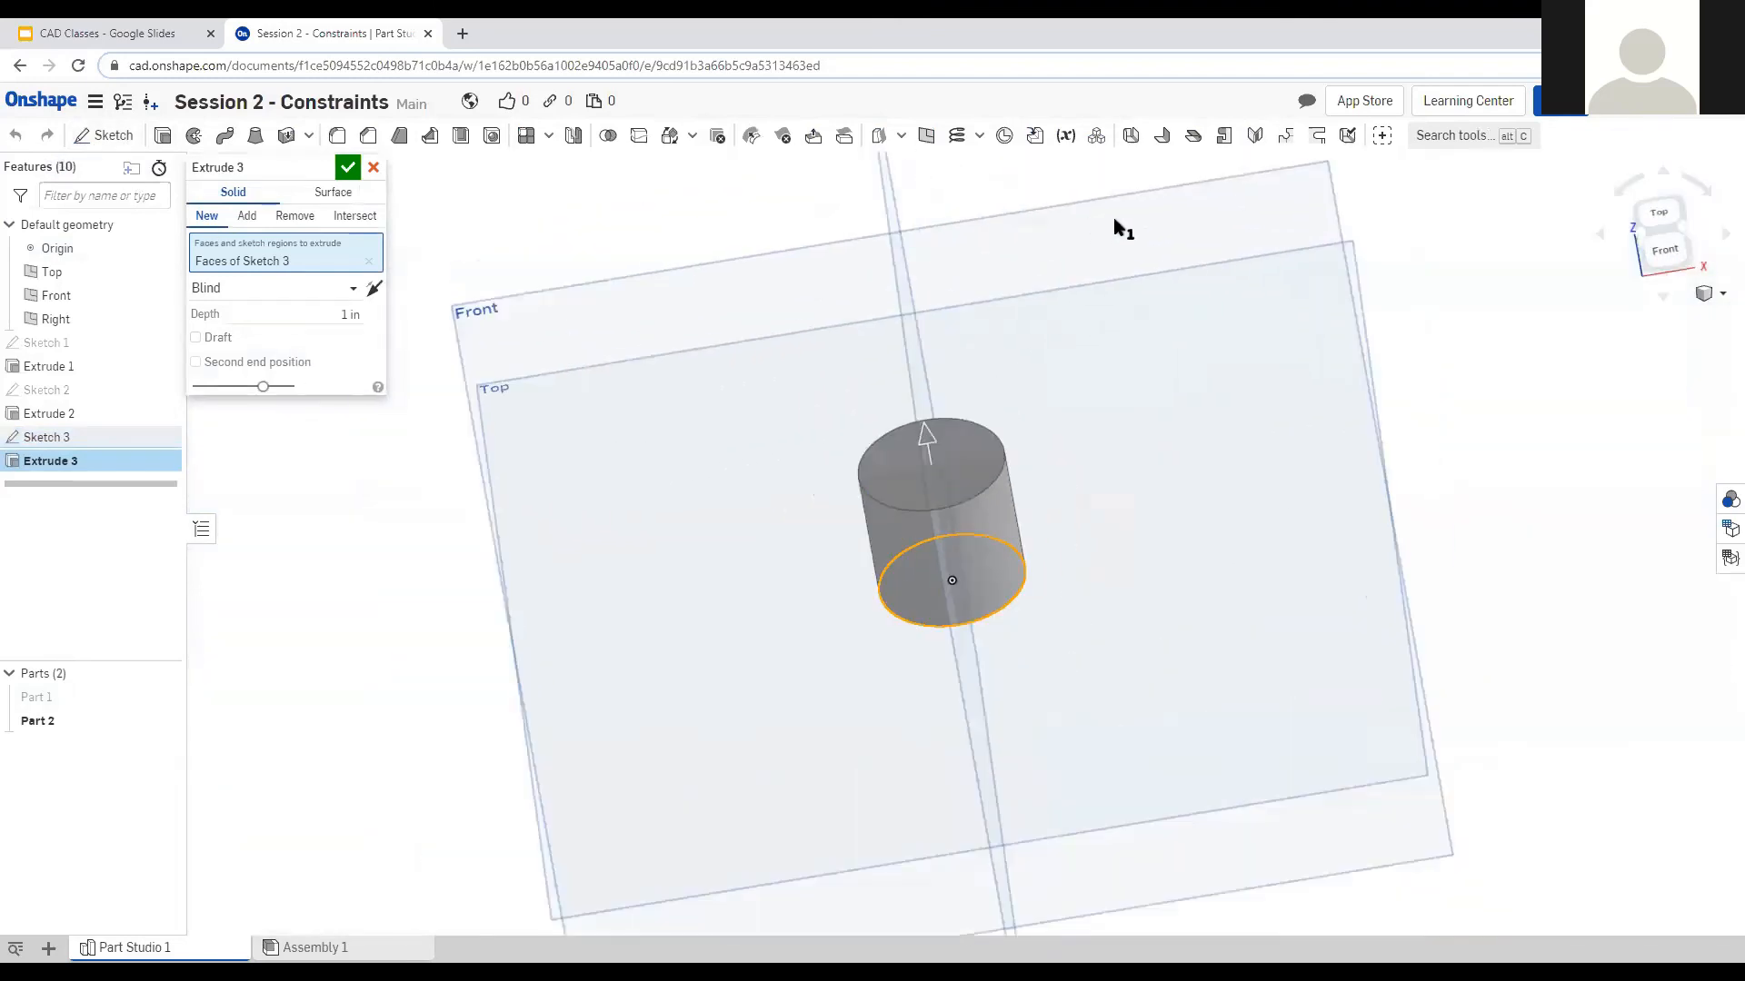
left_click(336, 289)
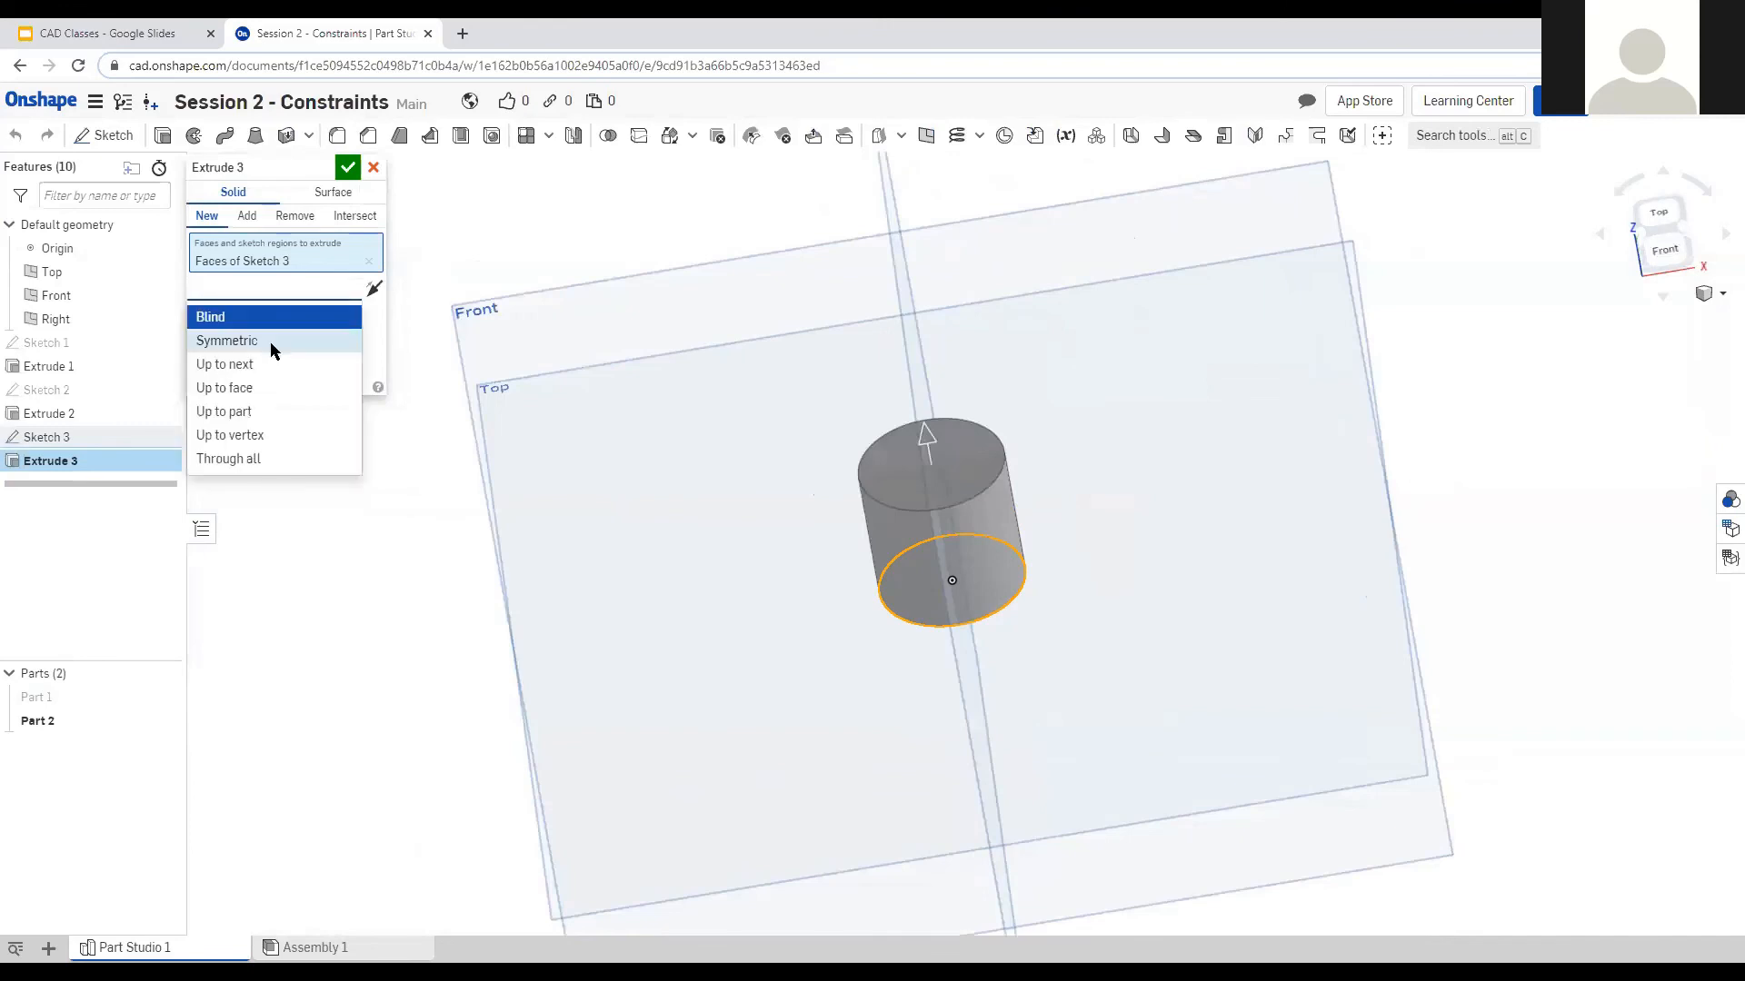
left_click(273, 343)
mouse_move(654, 570)
right_mouse_down()
mouse_move(666, 516)
mouse_move(674, 563)
mouse_move(680, 550)
right_mouse_up()
left_click(338, 312)
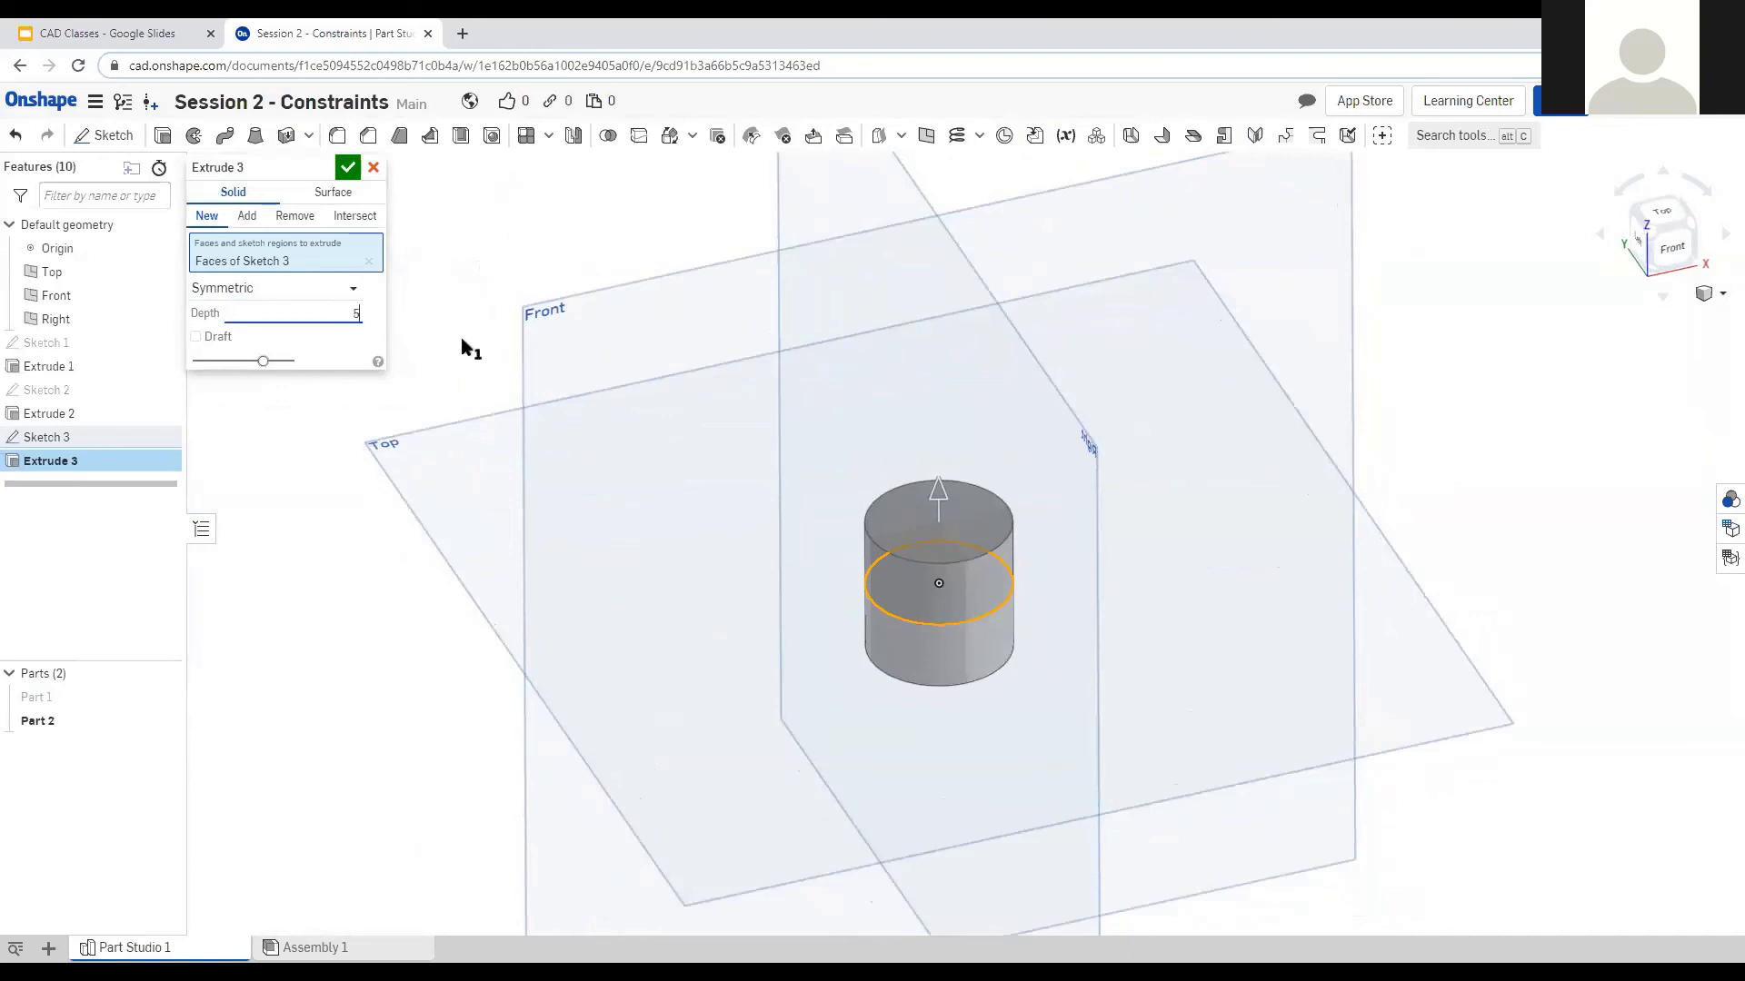
type("5")
key("Return")
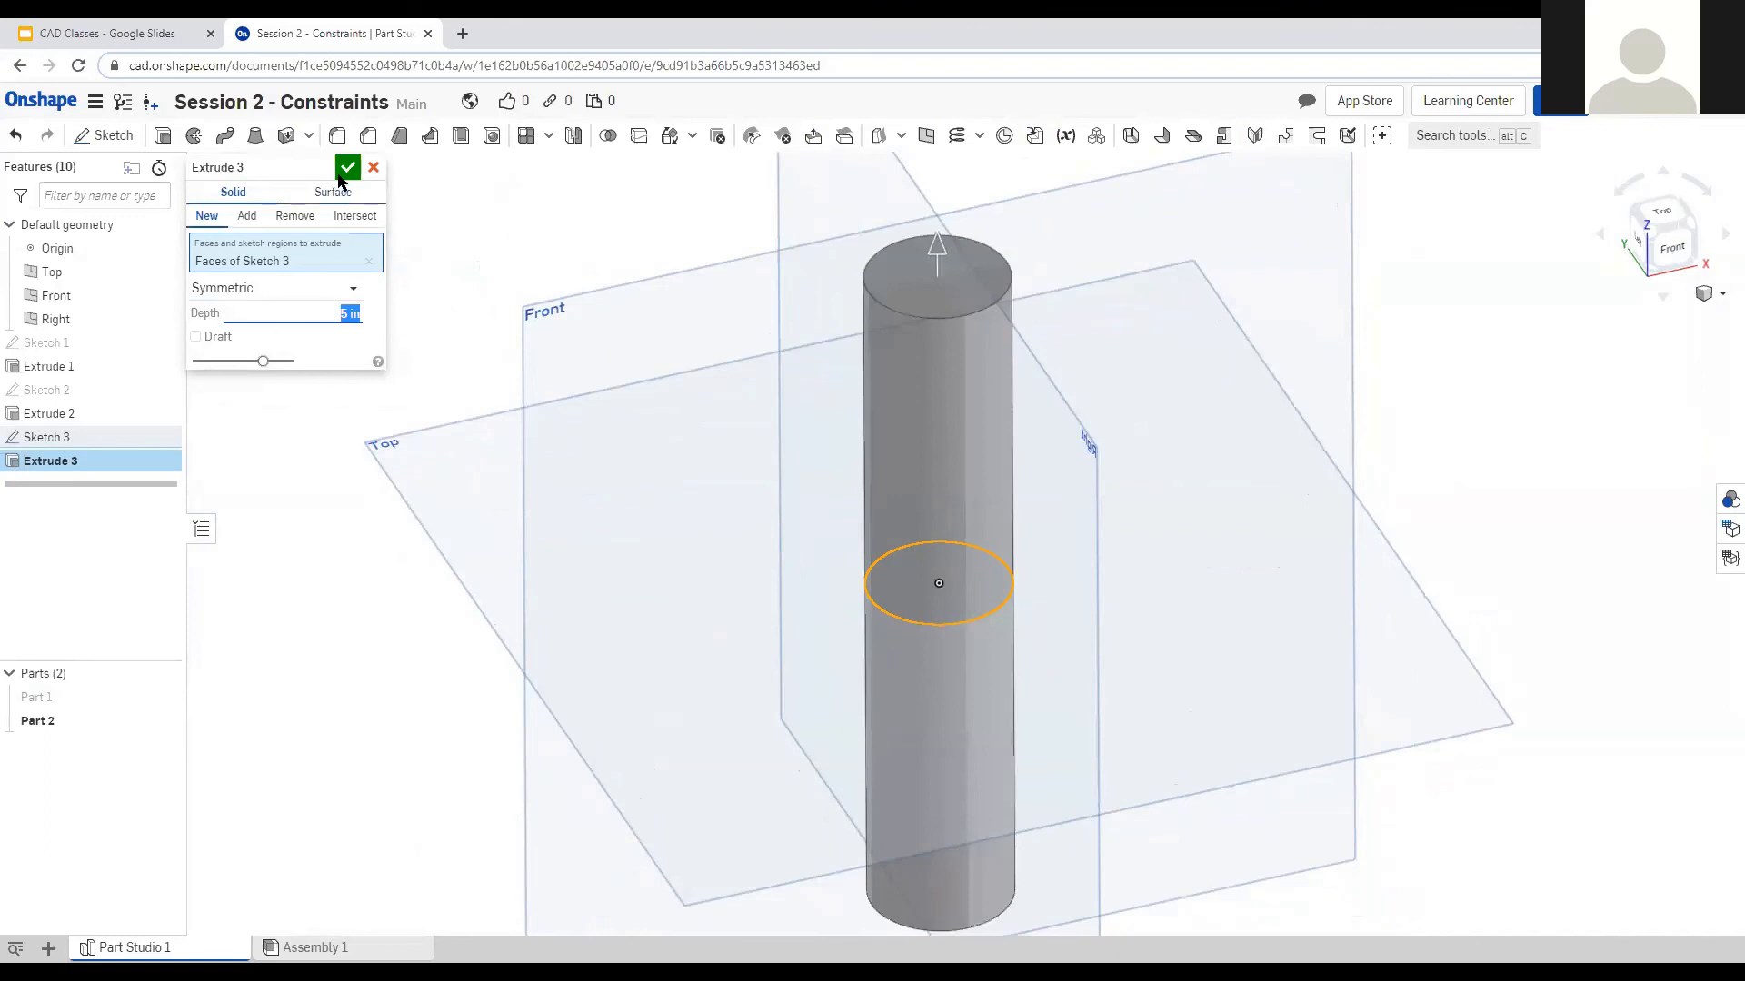
left_click(347, 167)
Orbit around the new cylinder, then view it from the top.
scroll(781, 716, "down", 2)
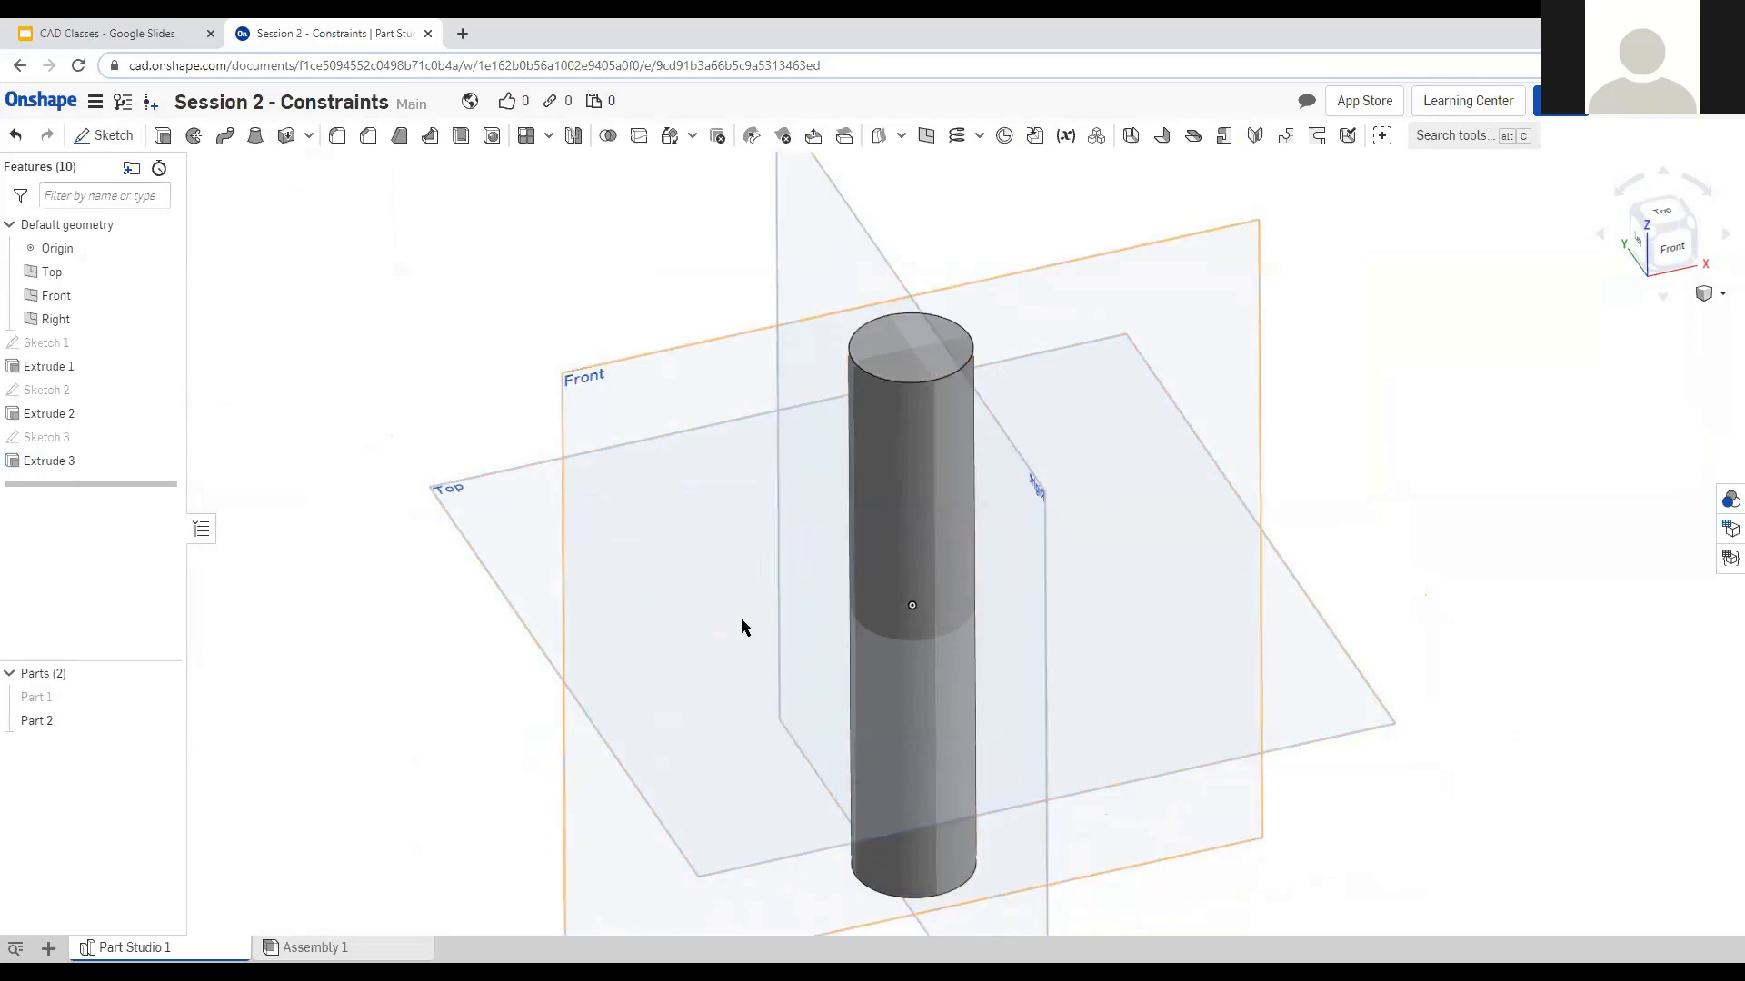
mouse_move(742, 627)
right_mouse_down()
mouse_move(749, 652)
mouse_move(751, 625)
mouse_move(733, 656)
right_mouse_up()
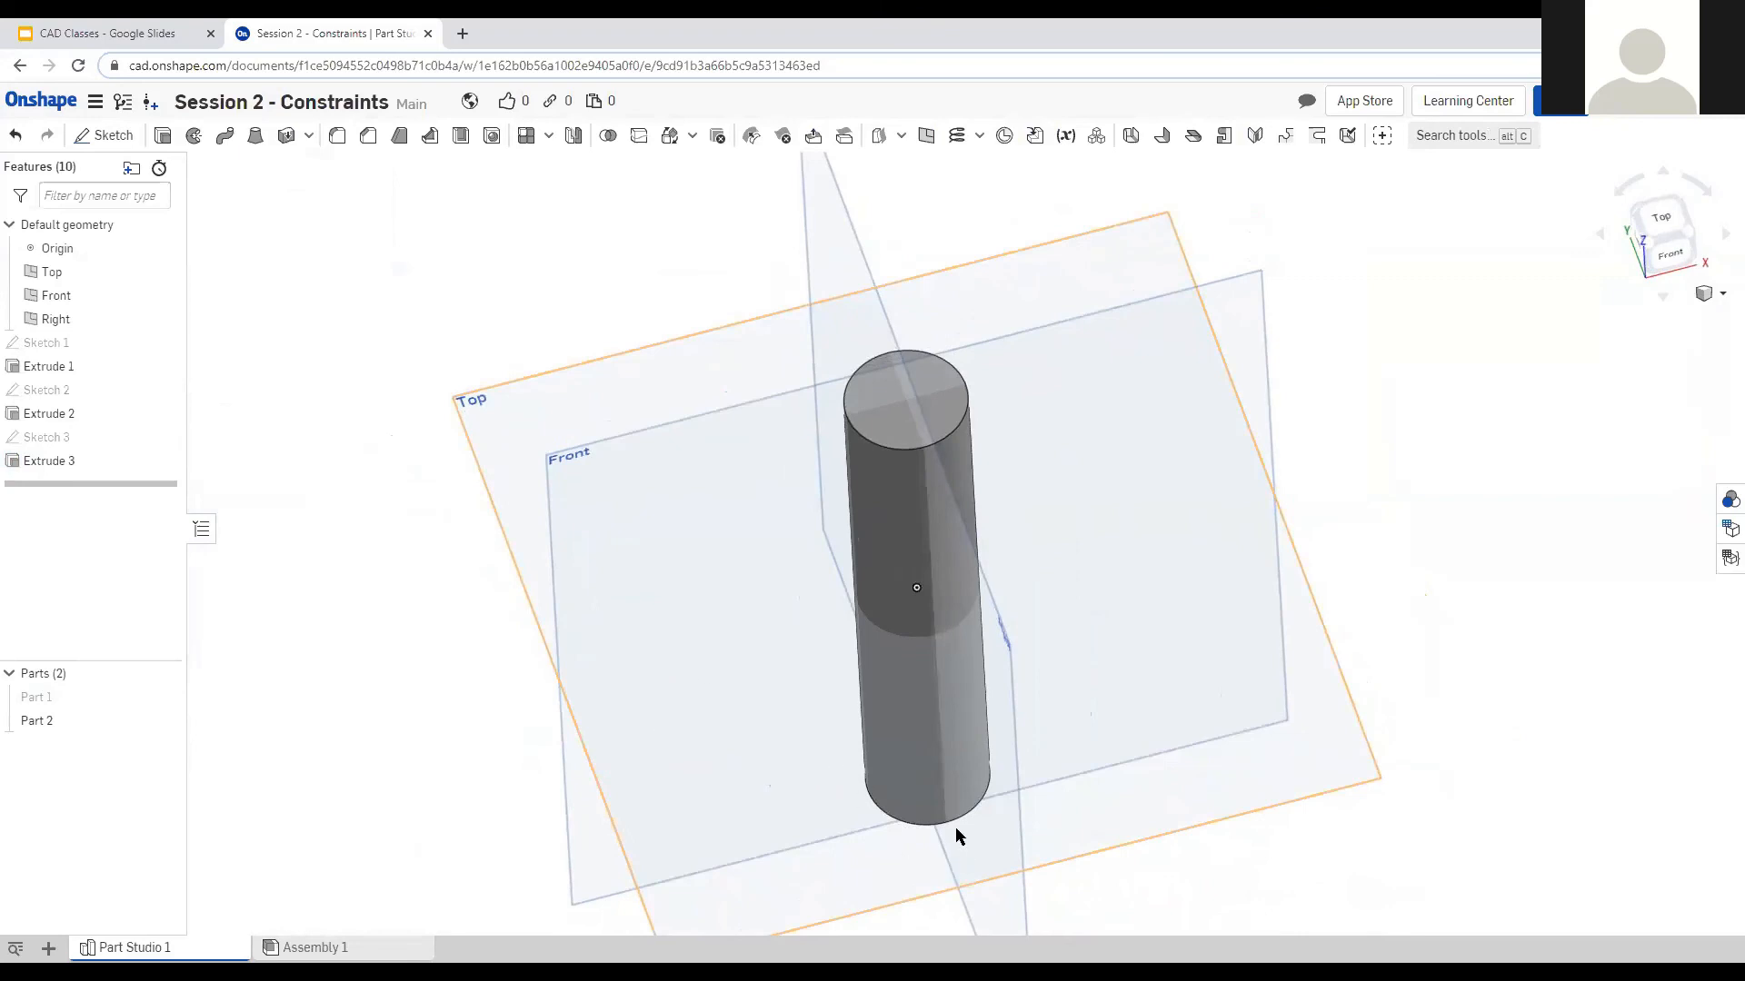
right_click_drag(797, 602, 814, 569)
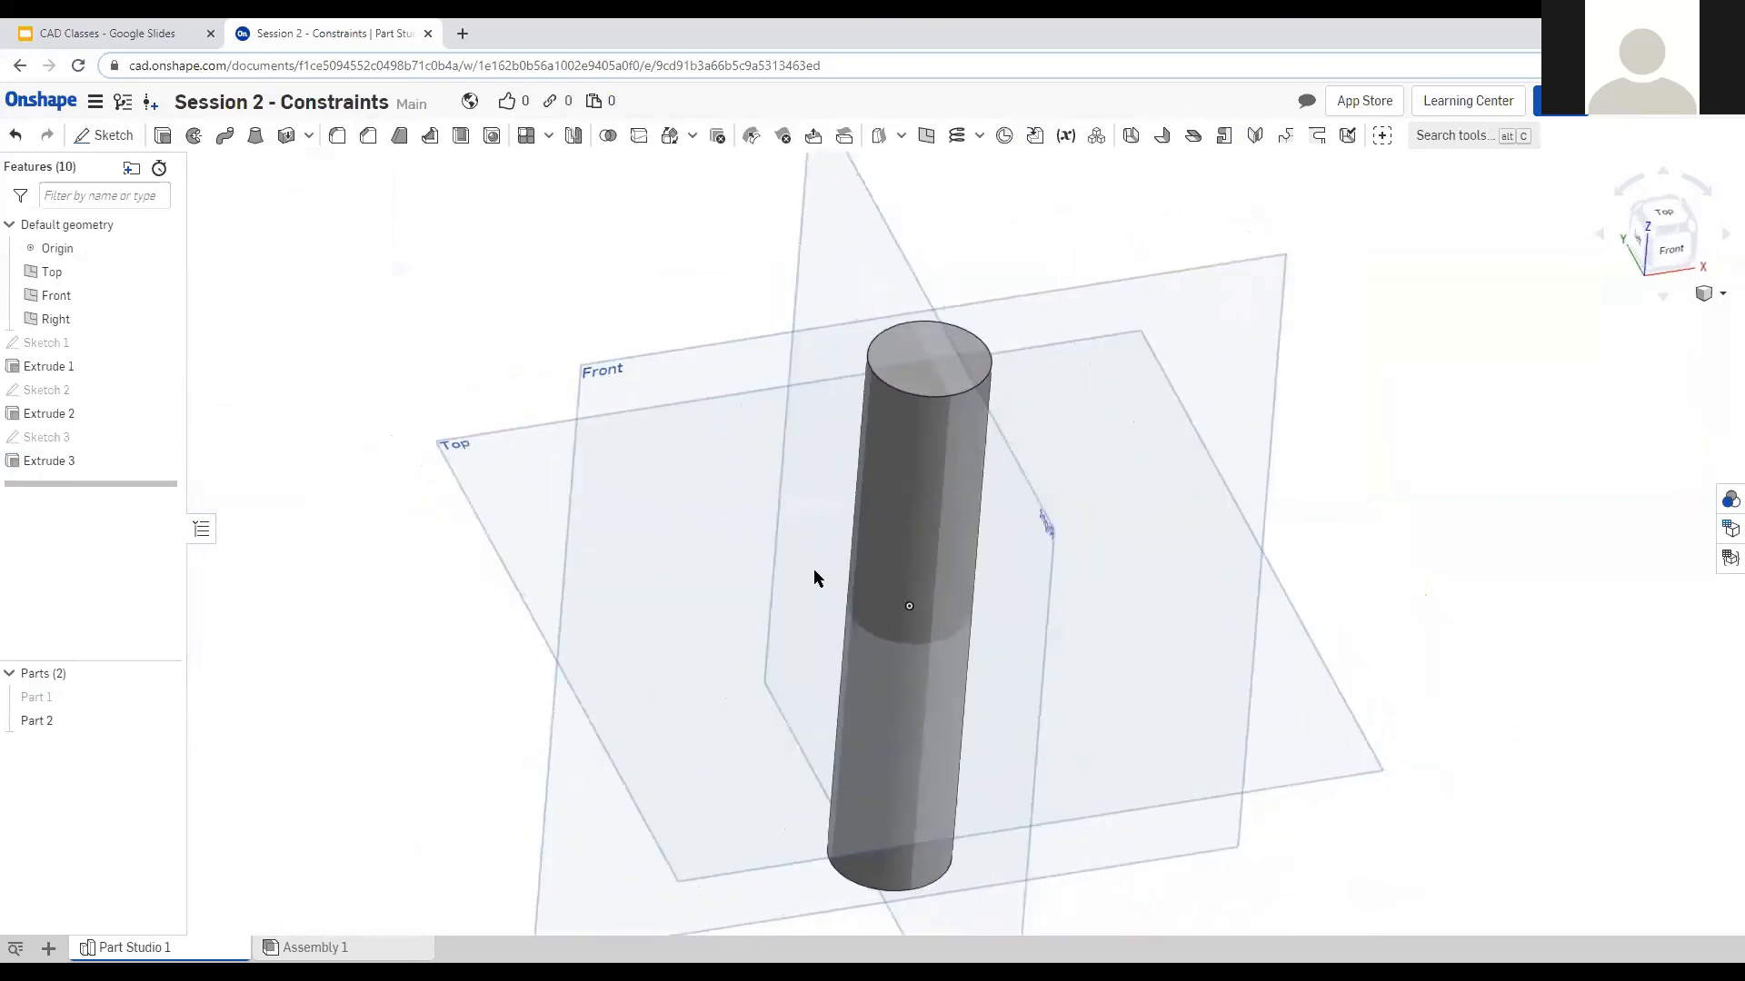
left_click(1666, 220)
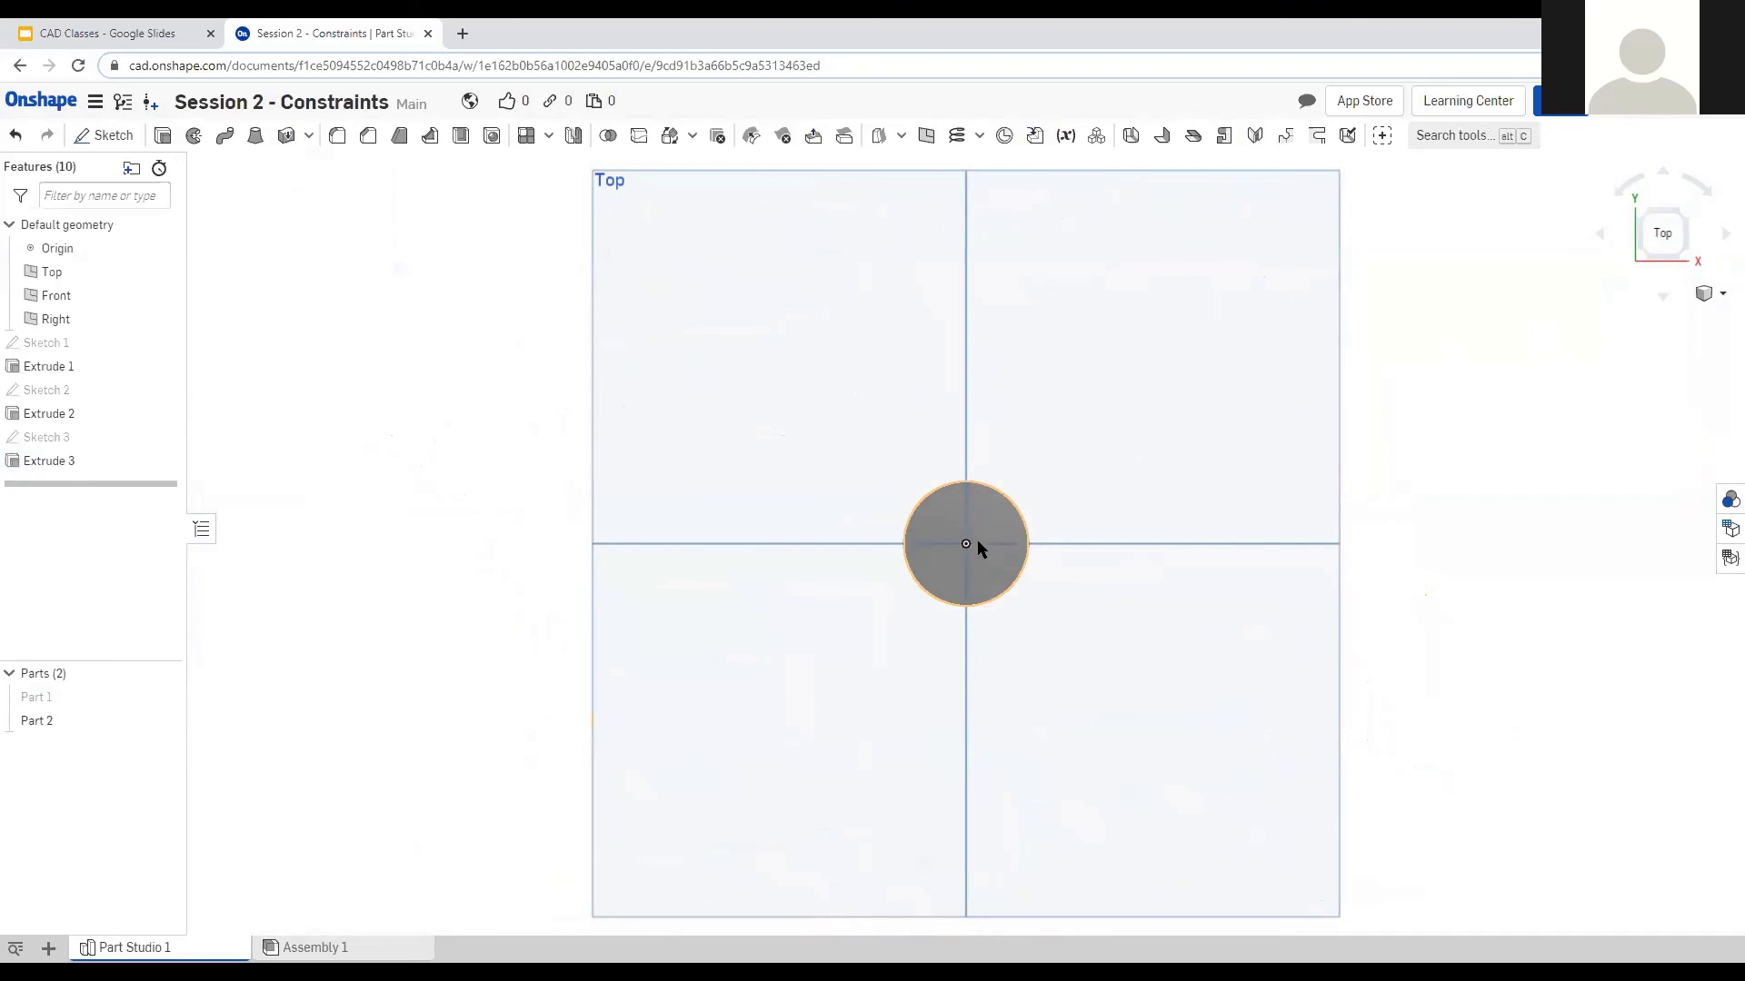
Start a sketch on the cylinder's top face and draw a circle centred at the origin.
scroll(984, 563, "up", 5)
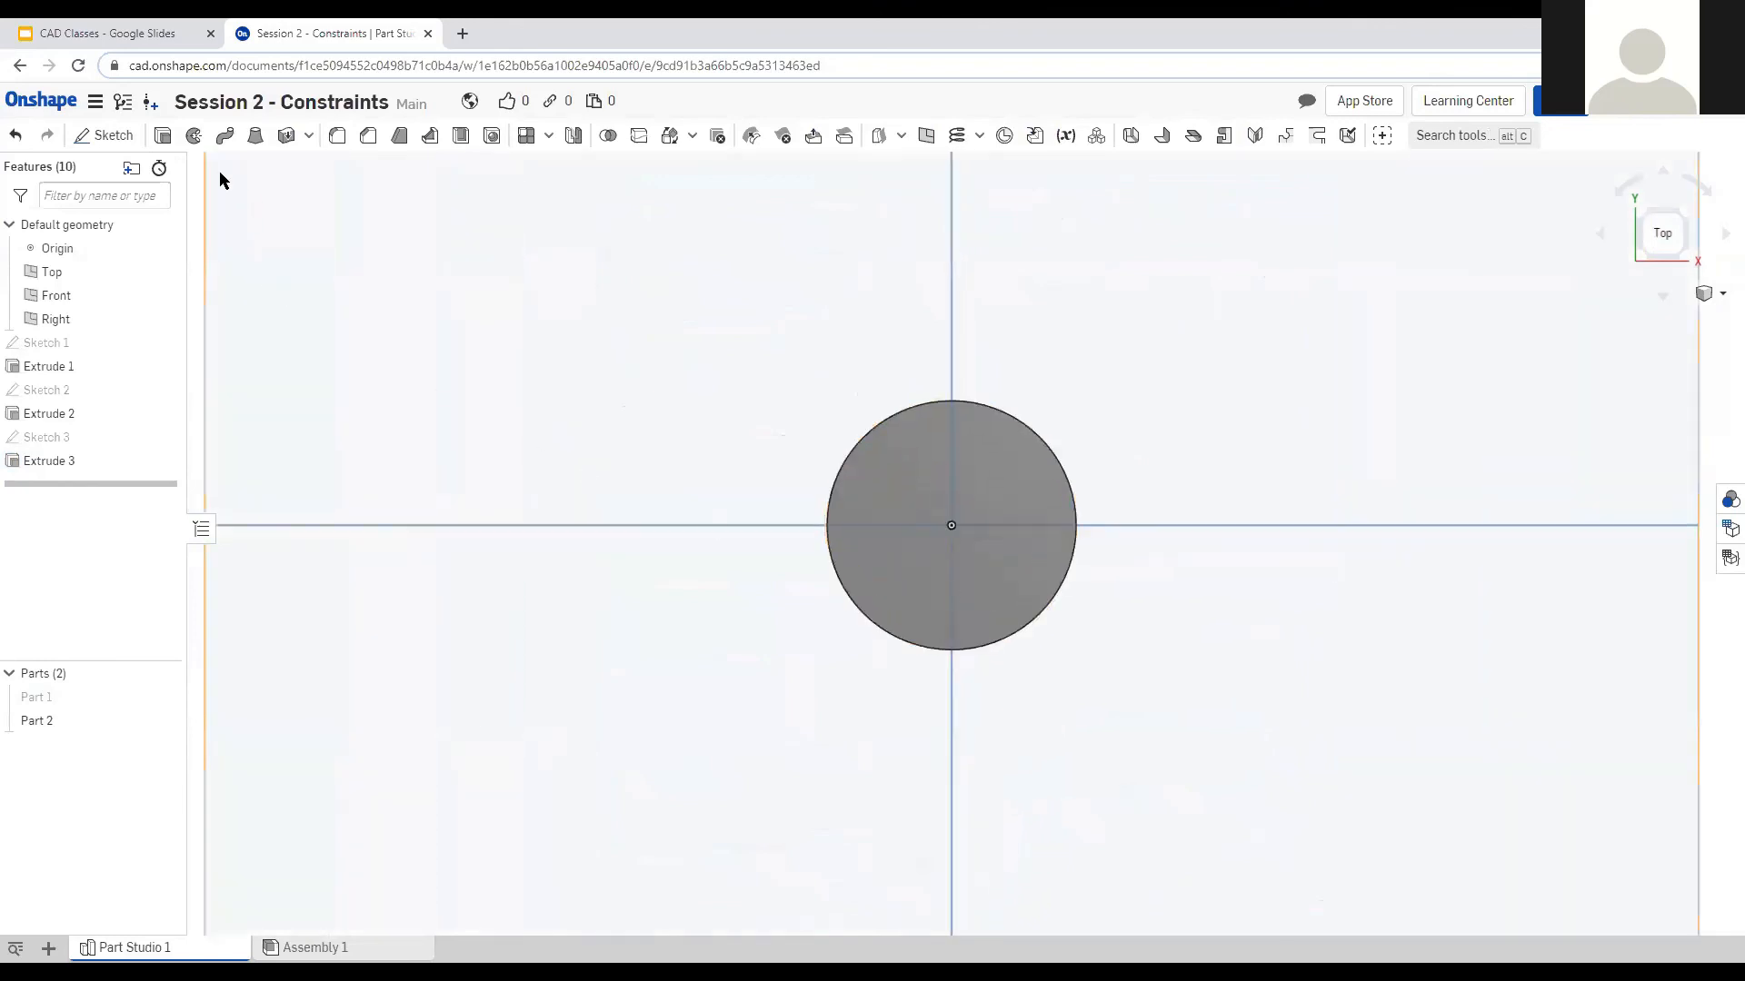
left_click(110, 136)
left_click(989, 454)
left_click(225, 135)
left_click(952, 525)
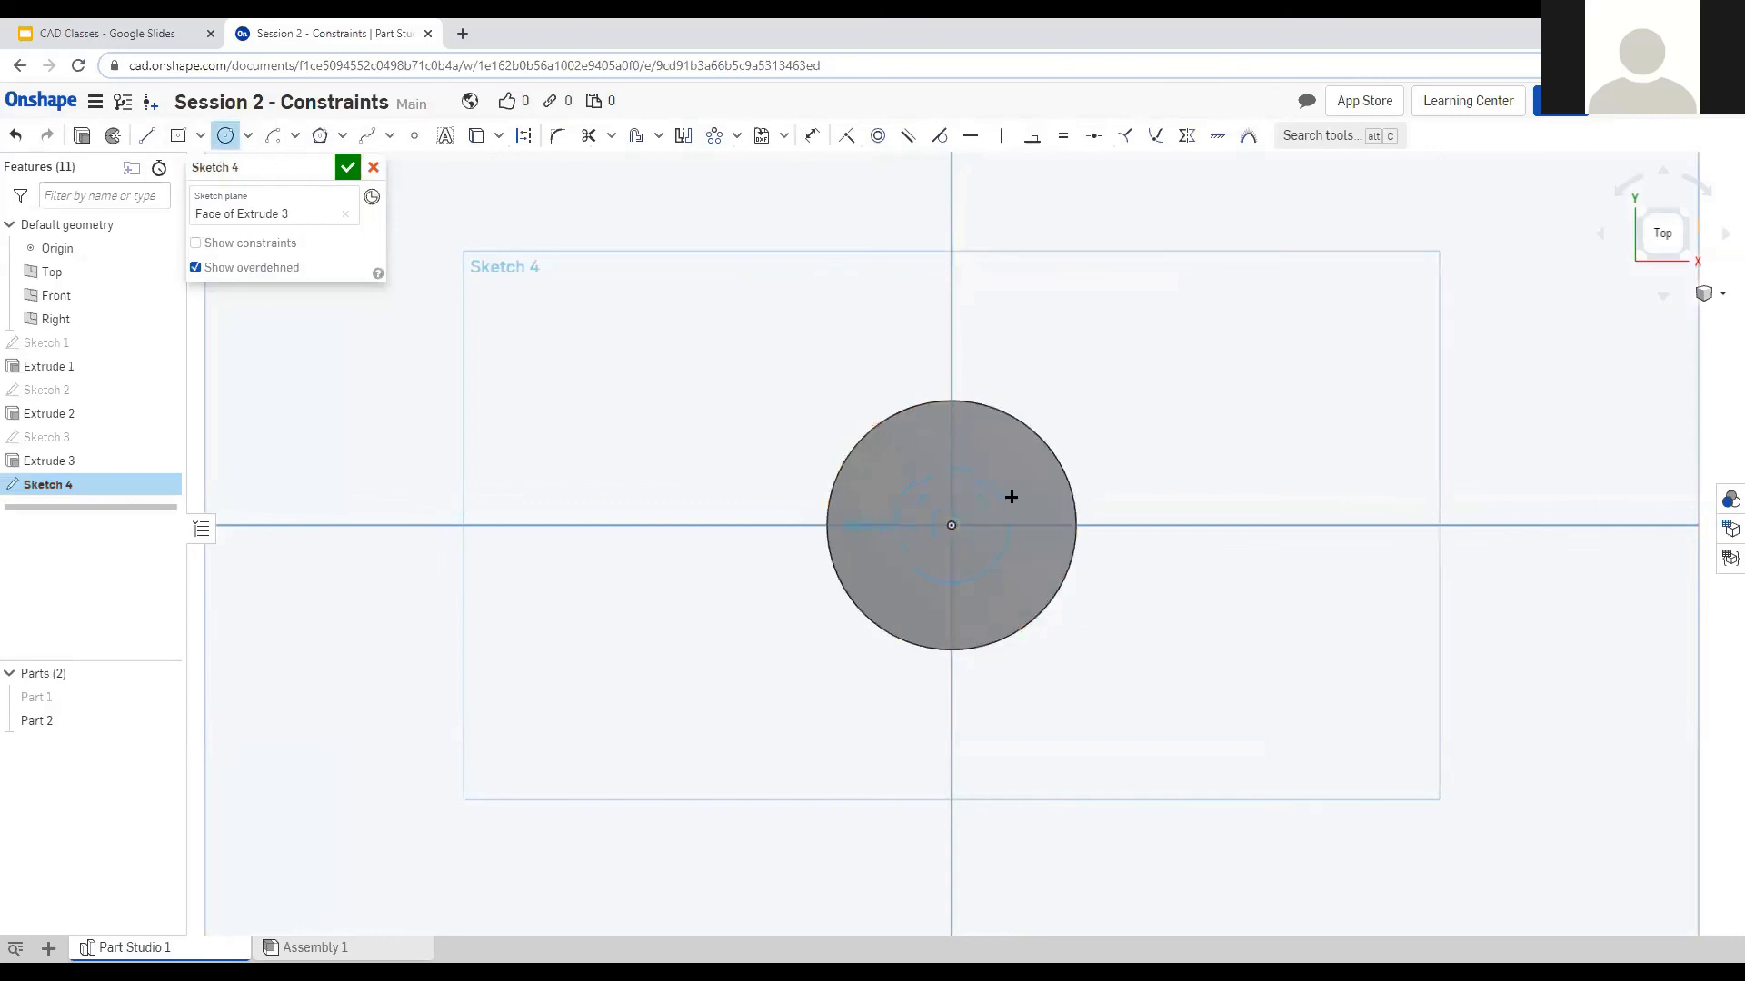
left_click(1141, 351)
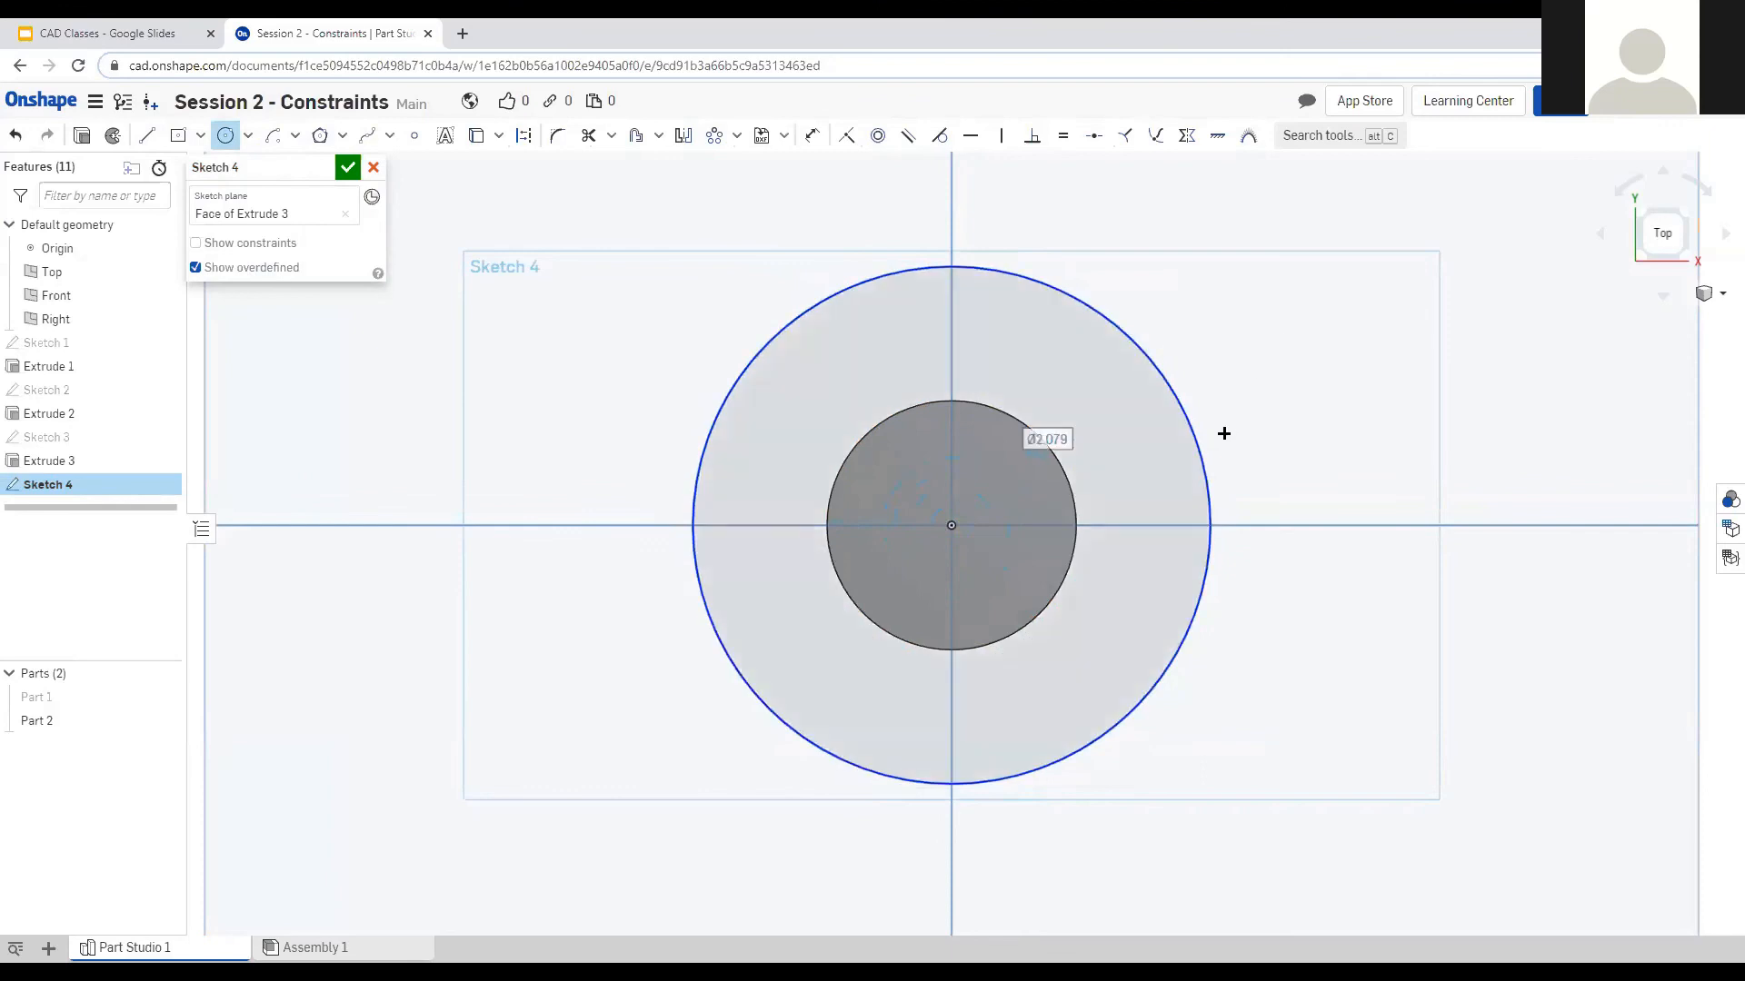
Dimension the outer circle to 1.5 in diameter and finish Sketch 4.
left_click(812, 136)
left_click(1143, 351)
left_click(1300, 343)
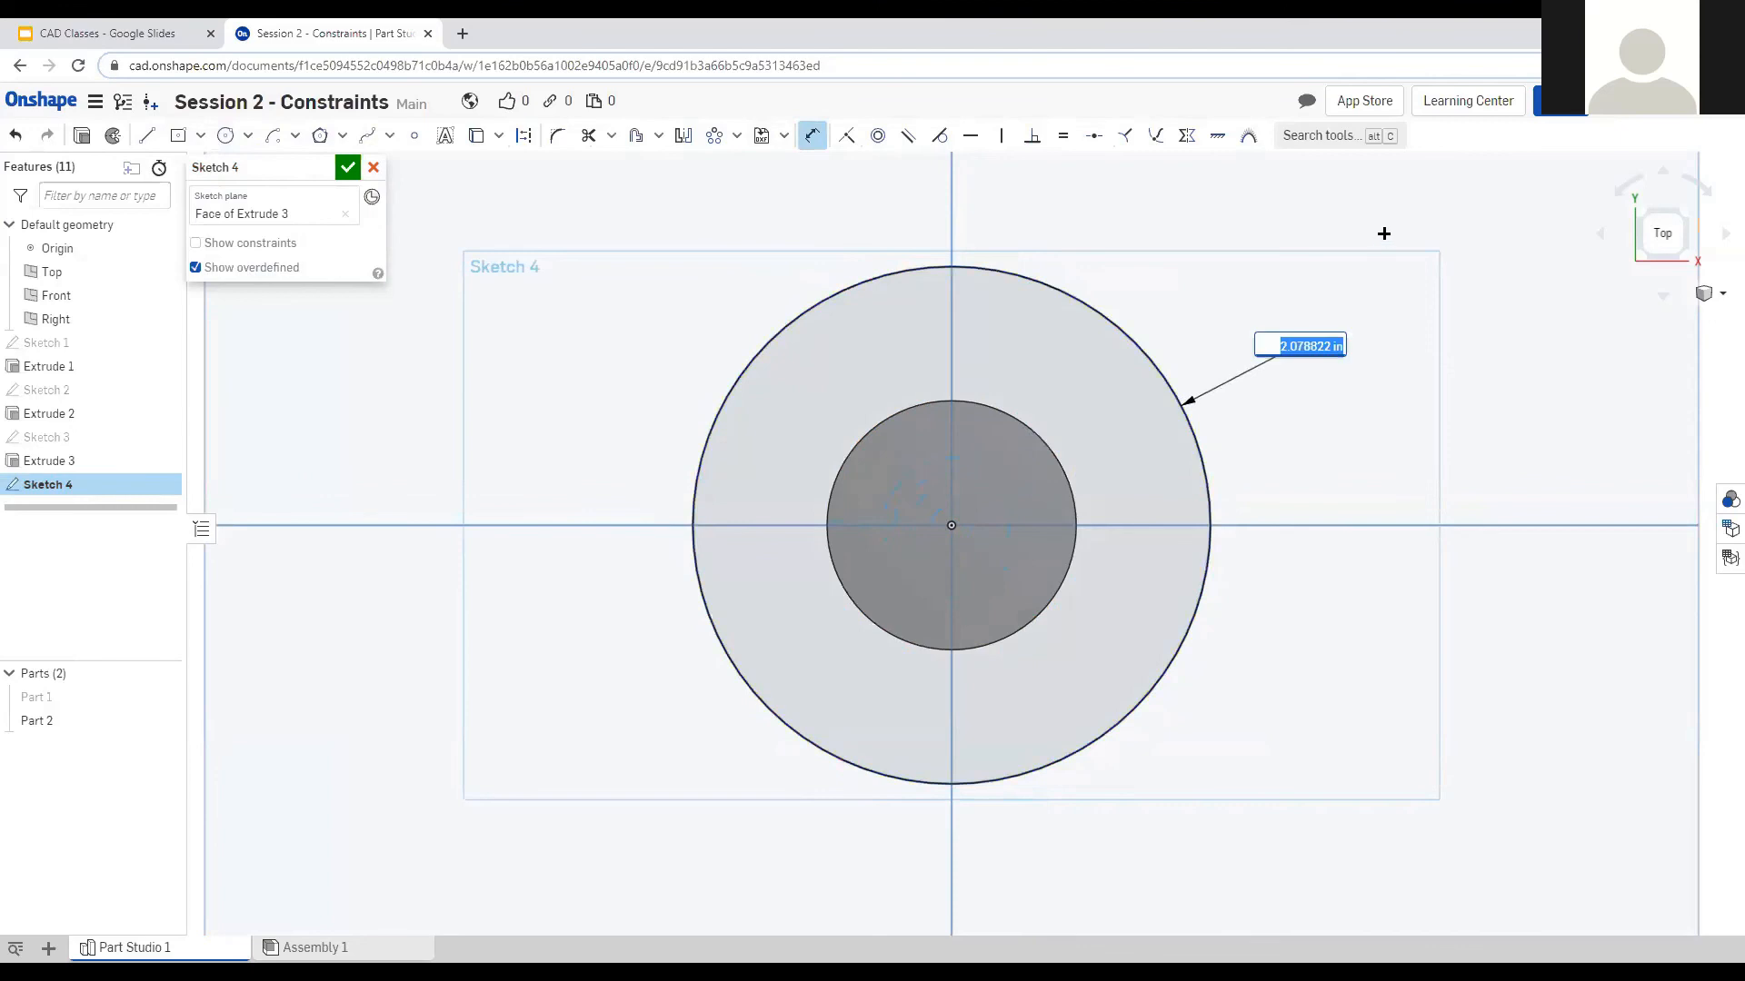
type("1.5")
key("Return")
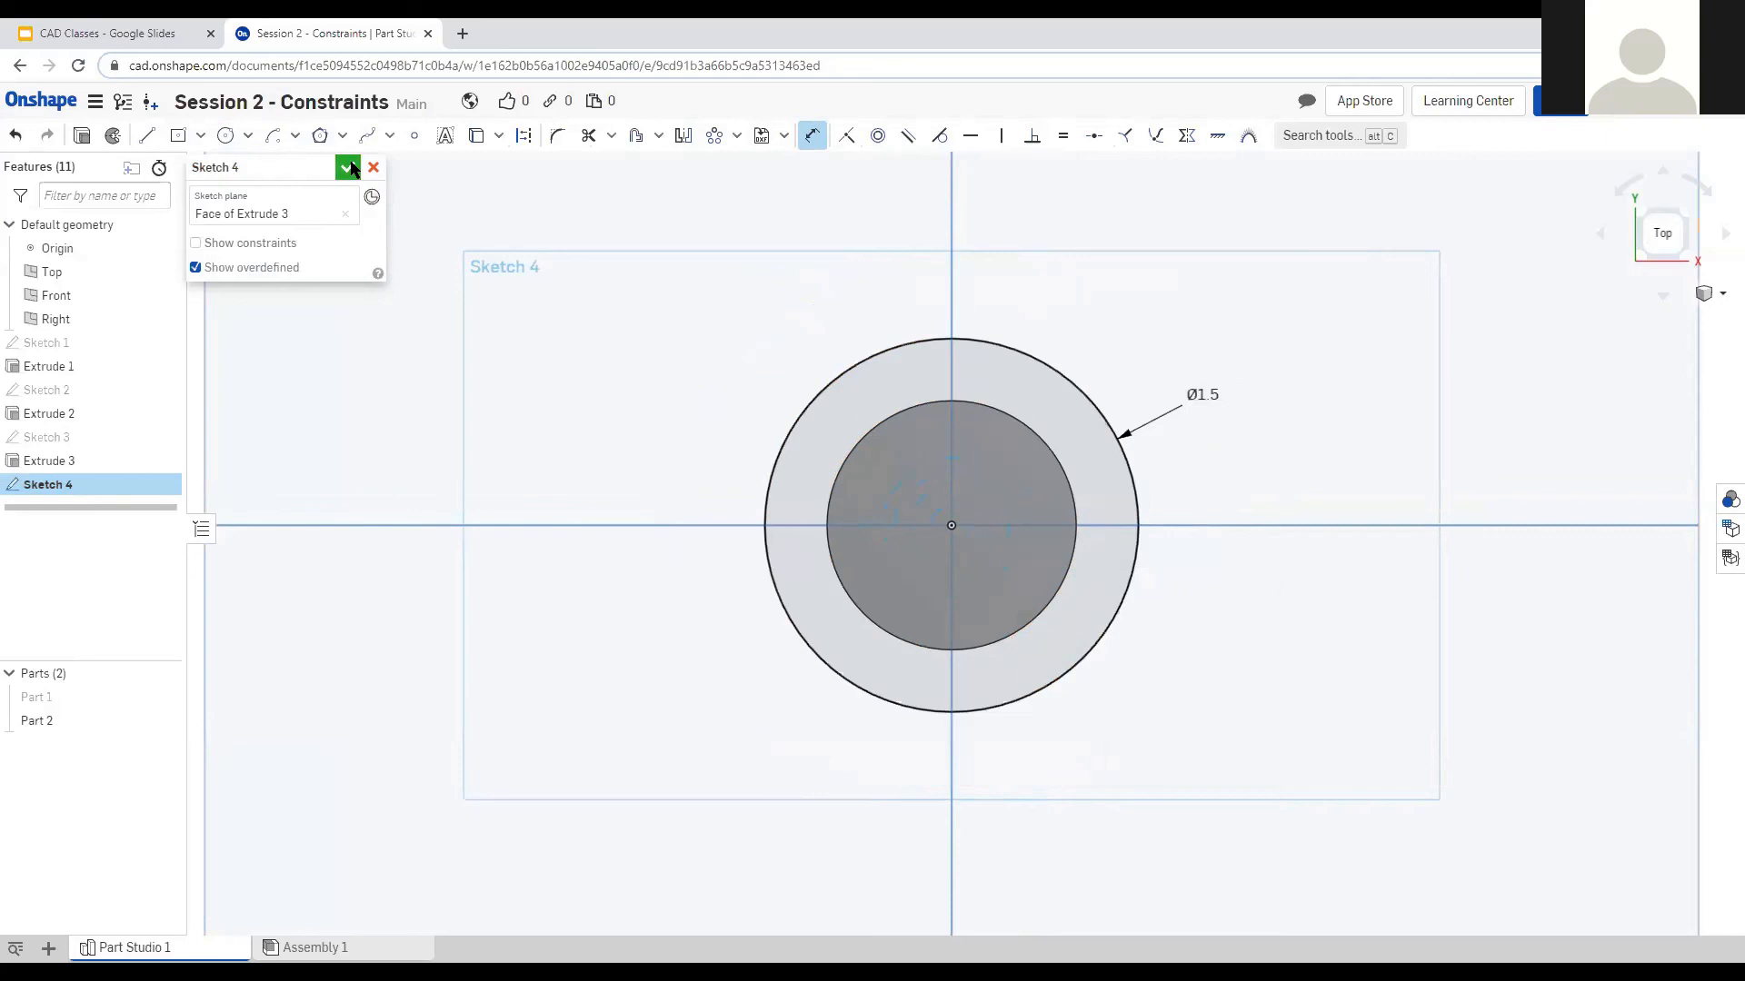
left_click(347, 167)
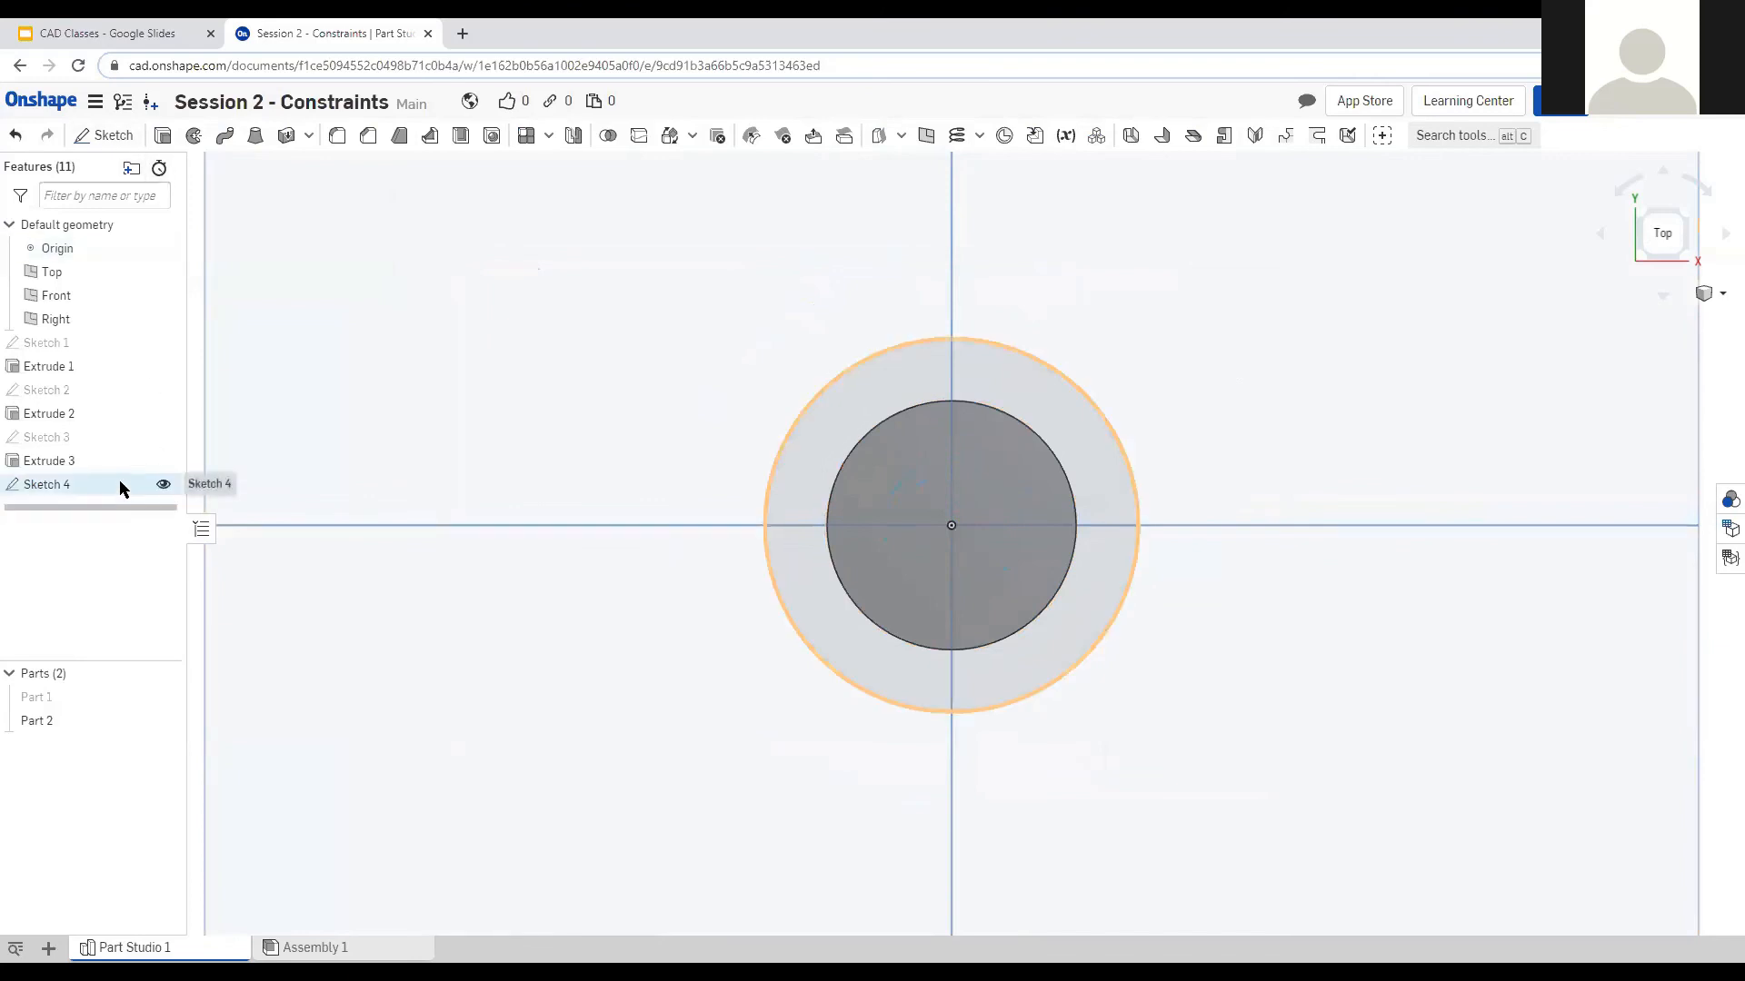
Select Sketch 4 and preview a 1 in blind extrusion added to Part 2.
double_click(63, 487)
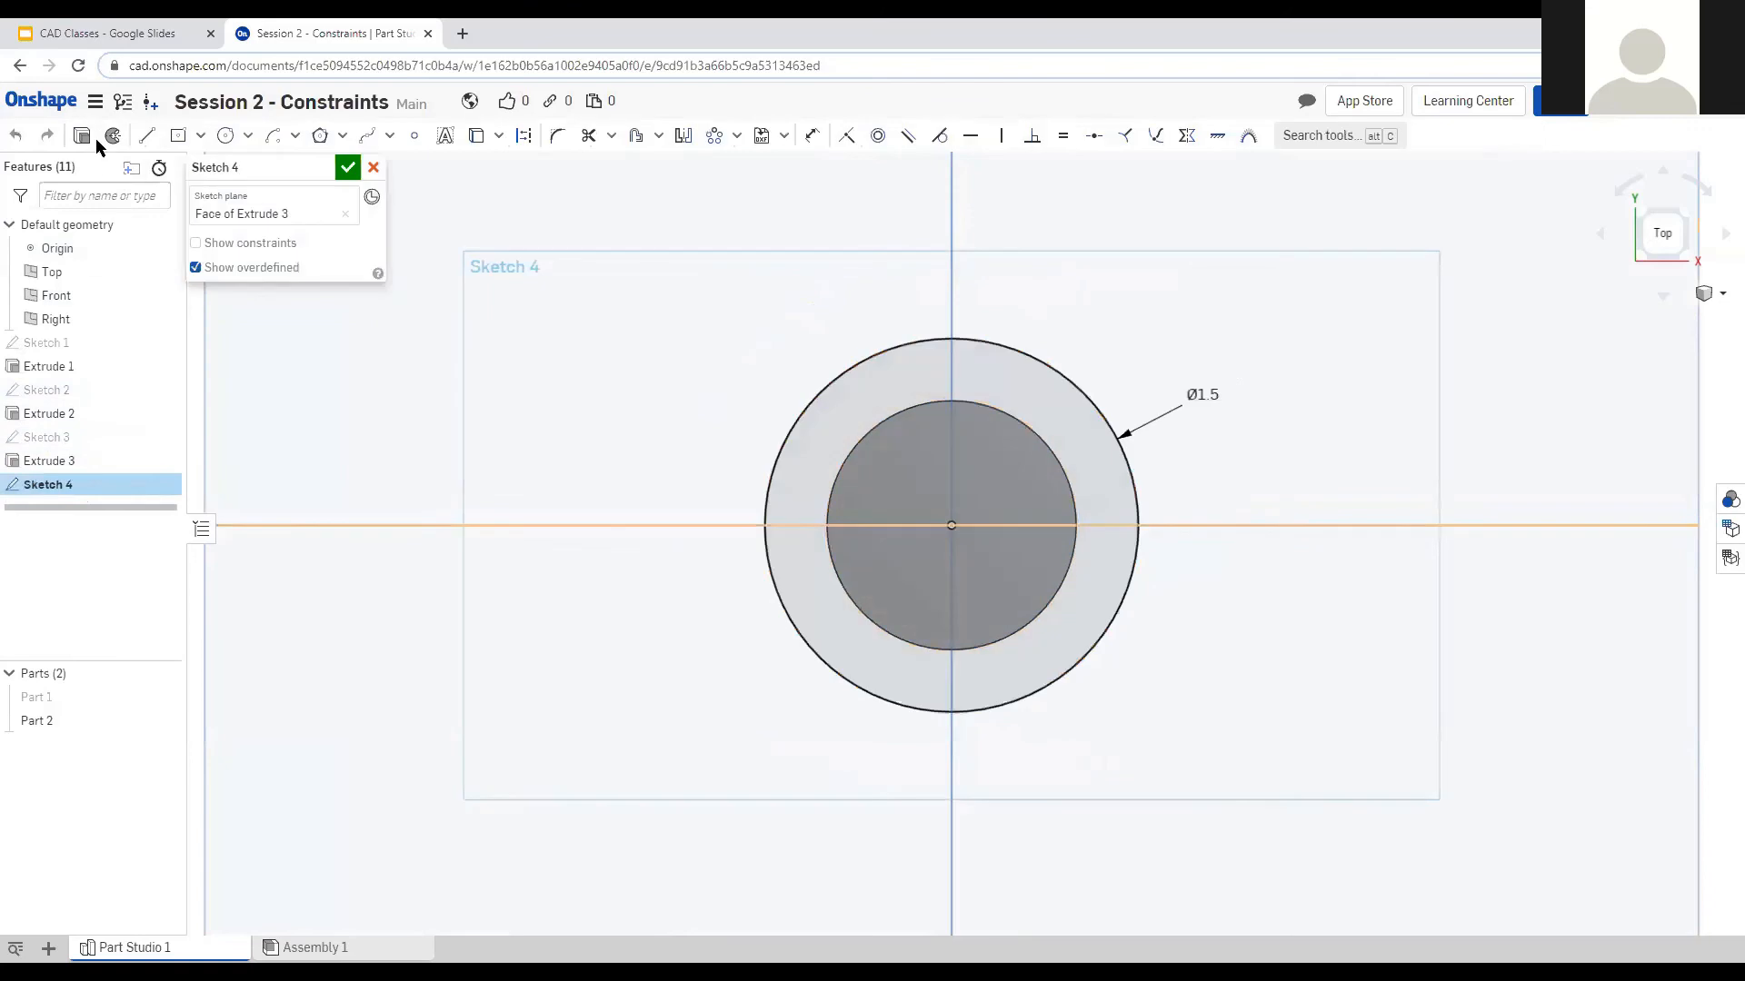
left_click(82, 136)
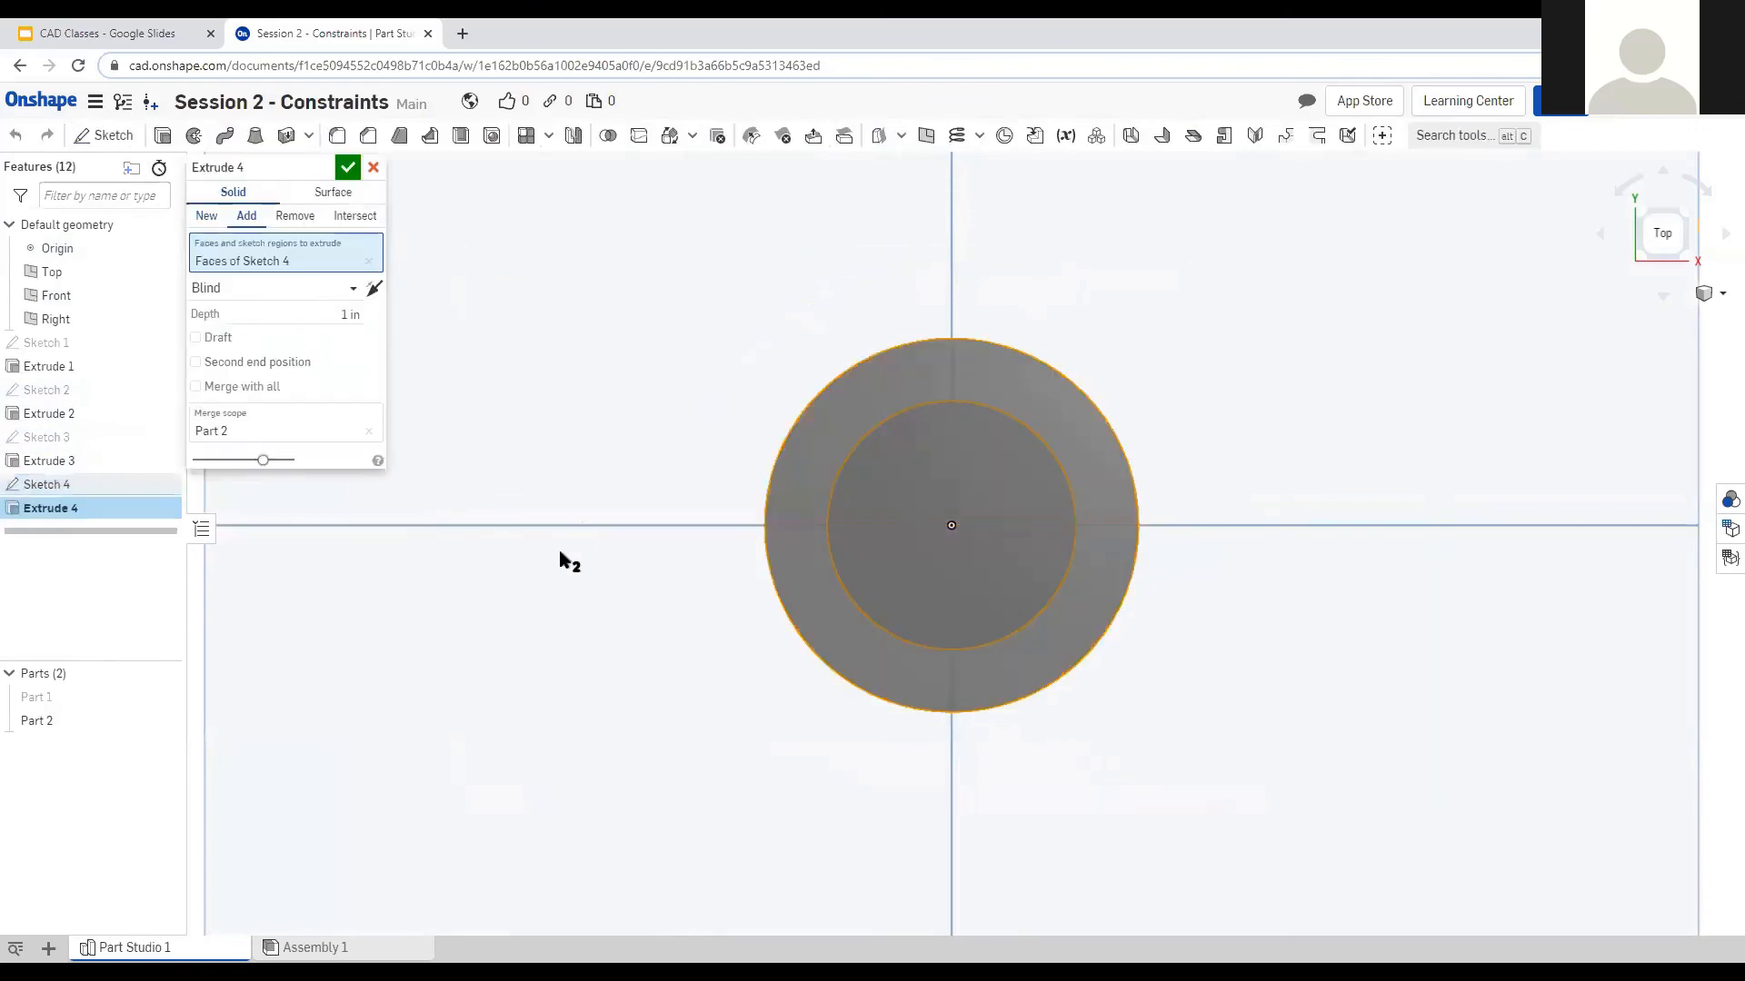
right_click_drag(560, 552, 561, 491)
scroll(565, 495, "down", 5)
scroll(855, 595, "up", 3)
scroll(1141, 528, "down", 2)
scroll(962, 621, "up", 1)
scroll(1127, 256, "down", 1)
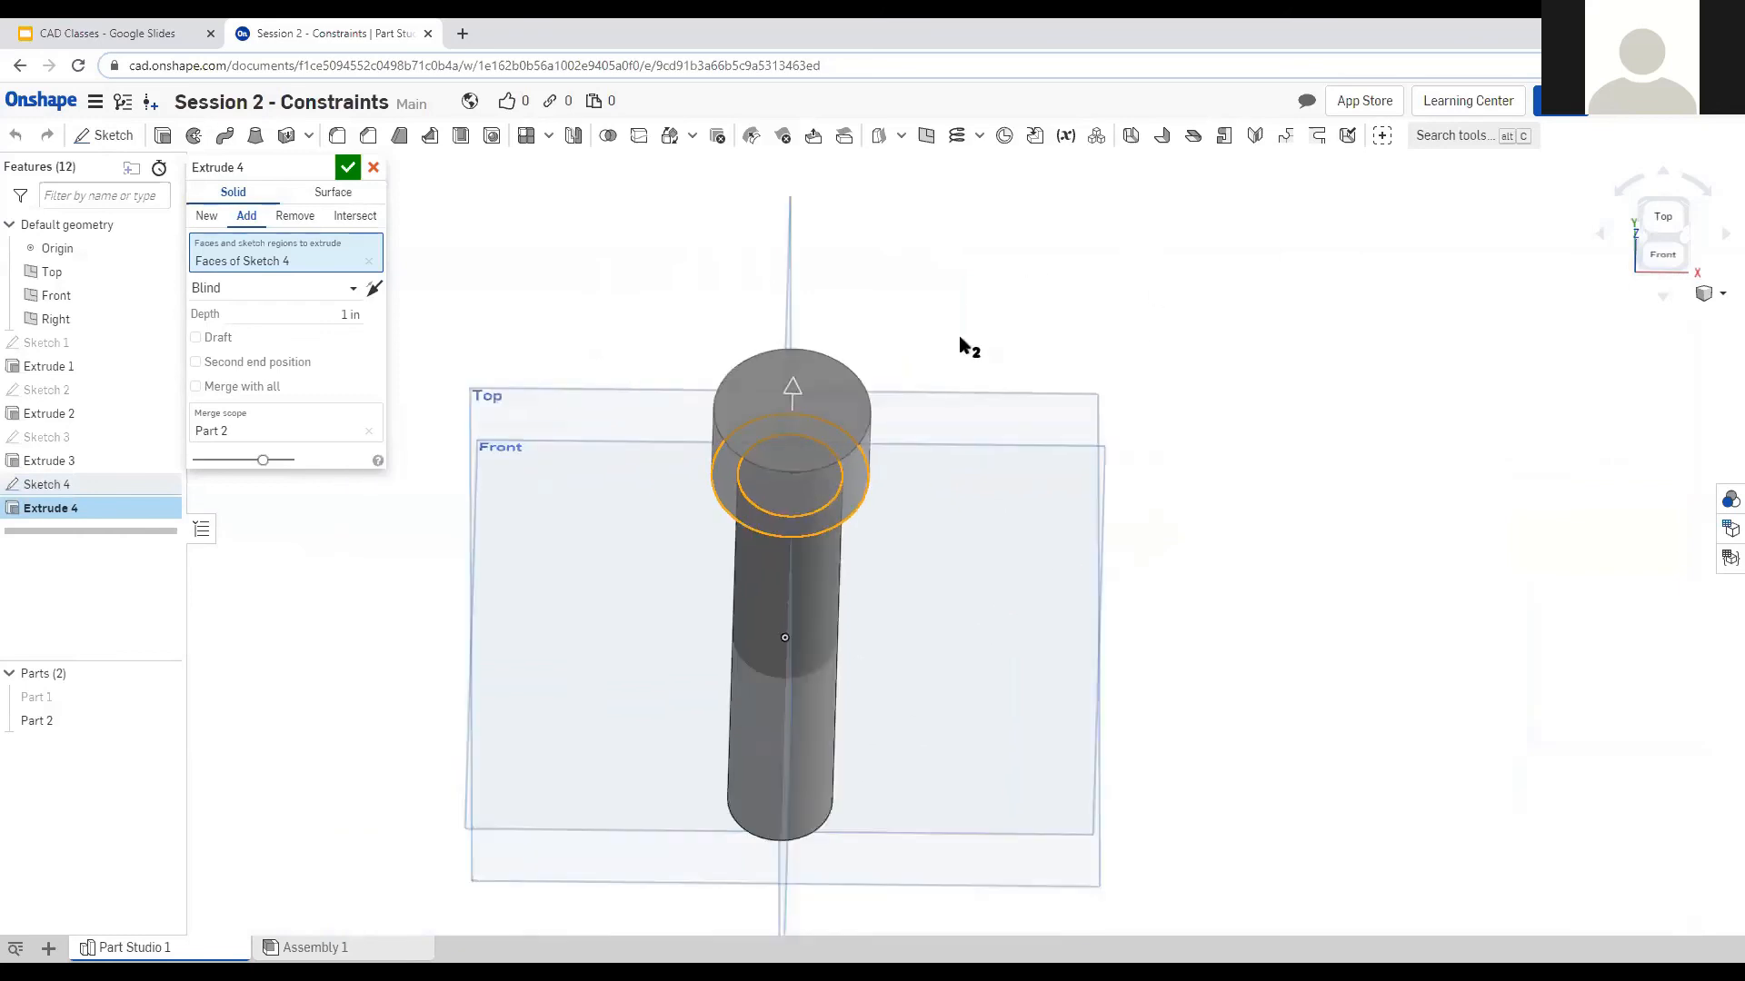
scroll(785, 555, "up", 1)
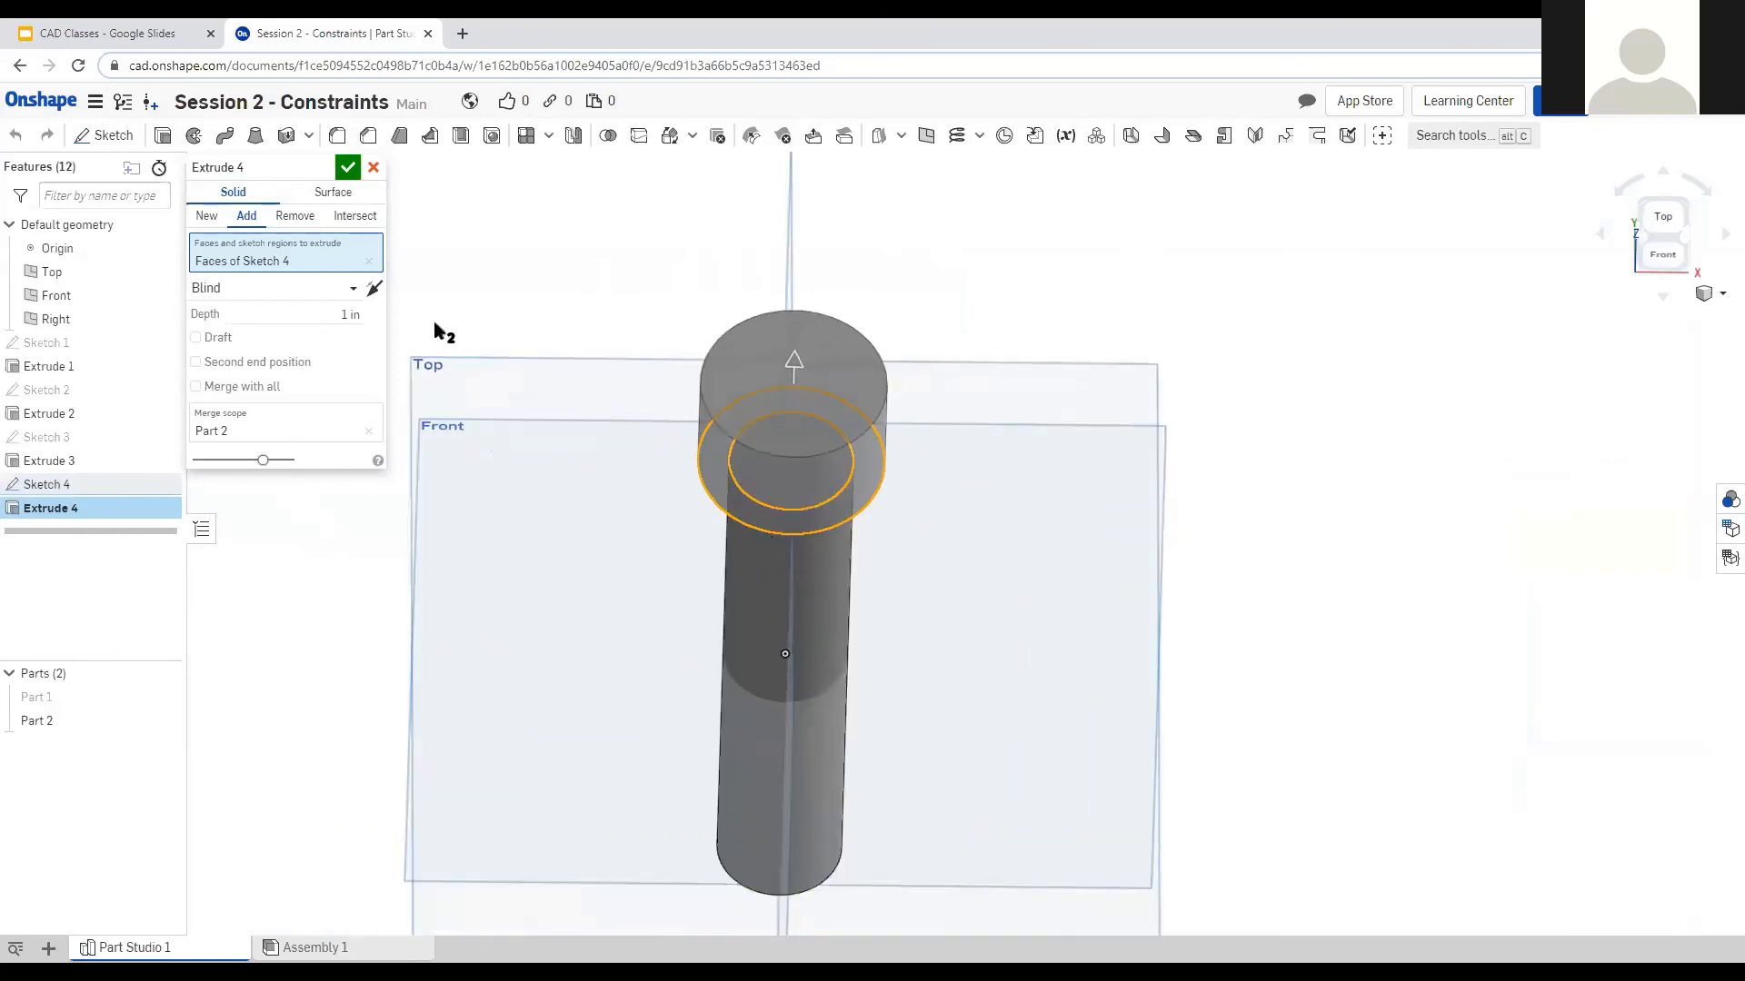
mouse_move(582, 548)
right_mouse_down()
mouse_move(599, 491)
mouse_move(579, 541)
mouse_move(588, 525)
right_mouse_up()
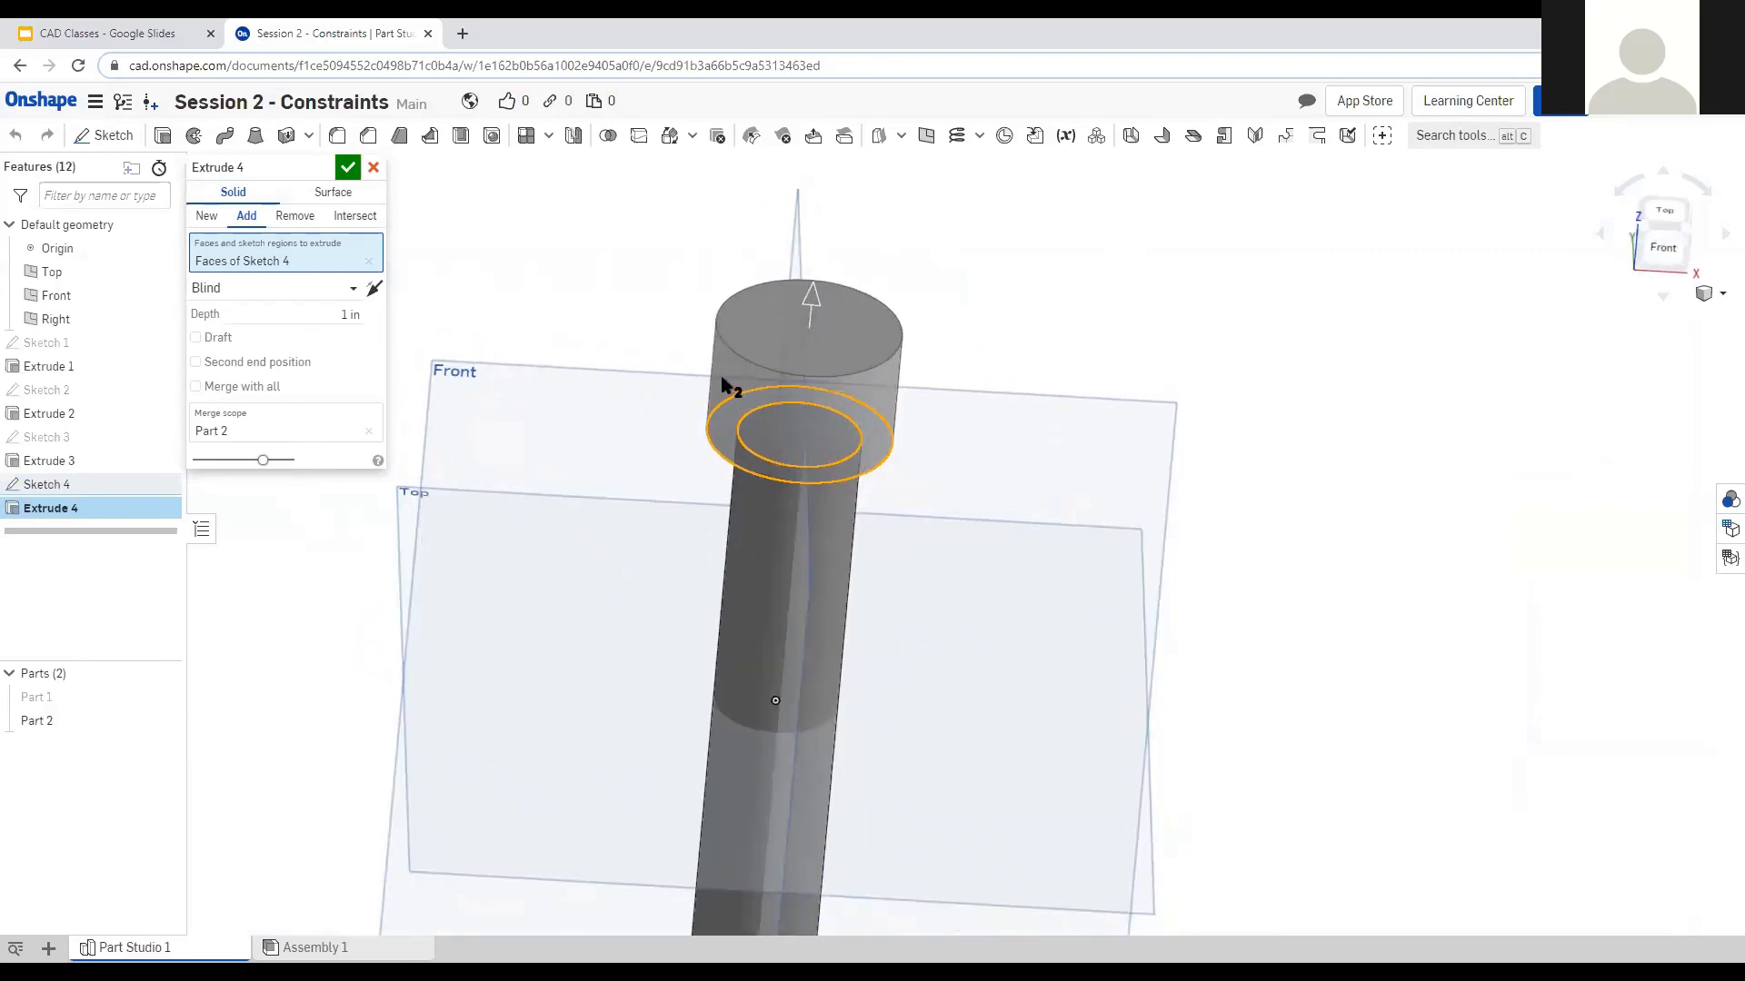
Check the head from front and oblique views, then confirm the extrusion.
key("shift+1")
scroll(610, 399, "down", 2)
scroll(627, 454, "up", 3)
scroll(641, 509, "down", 4)
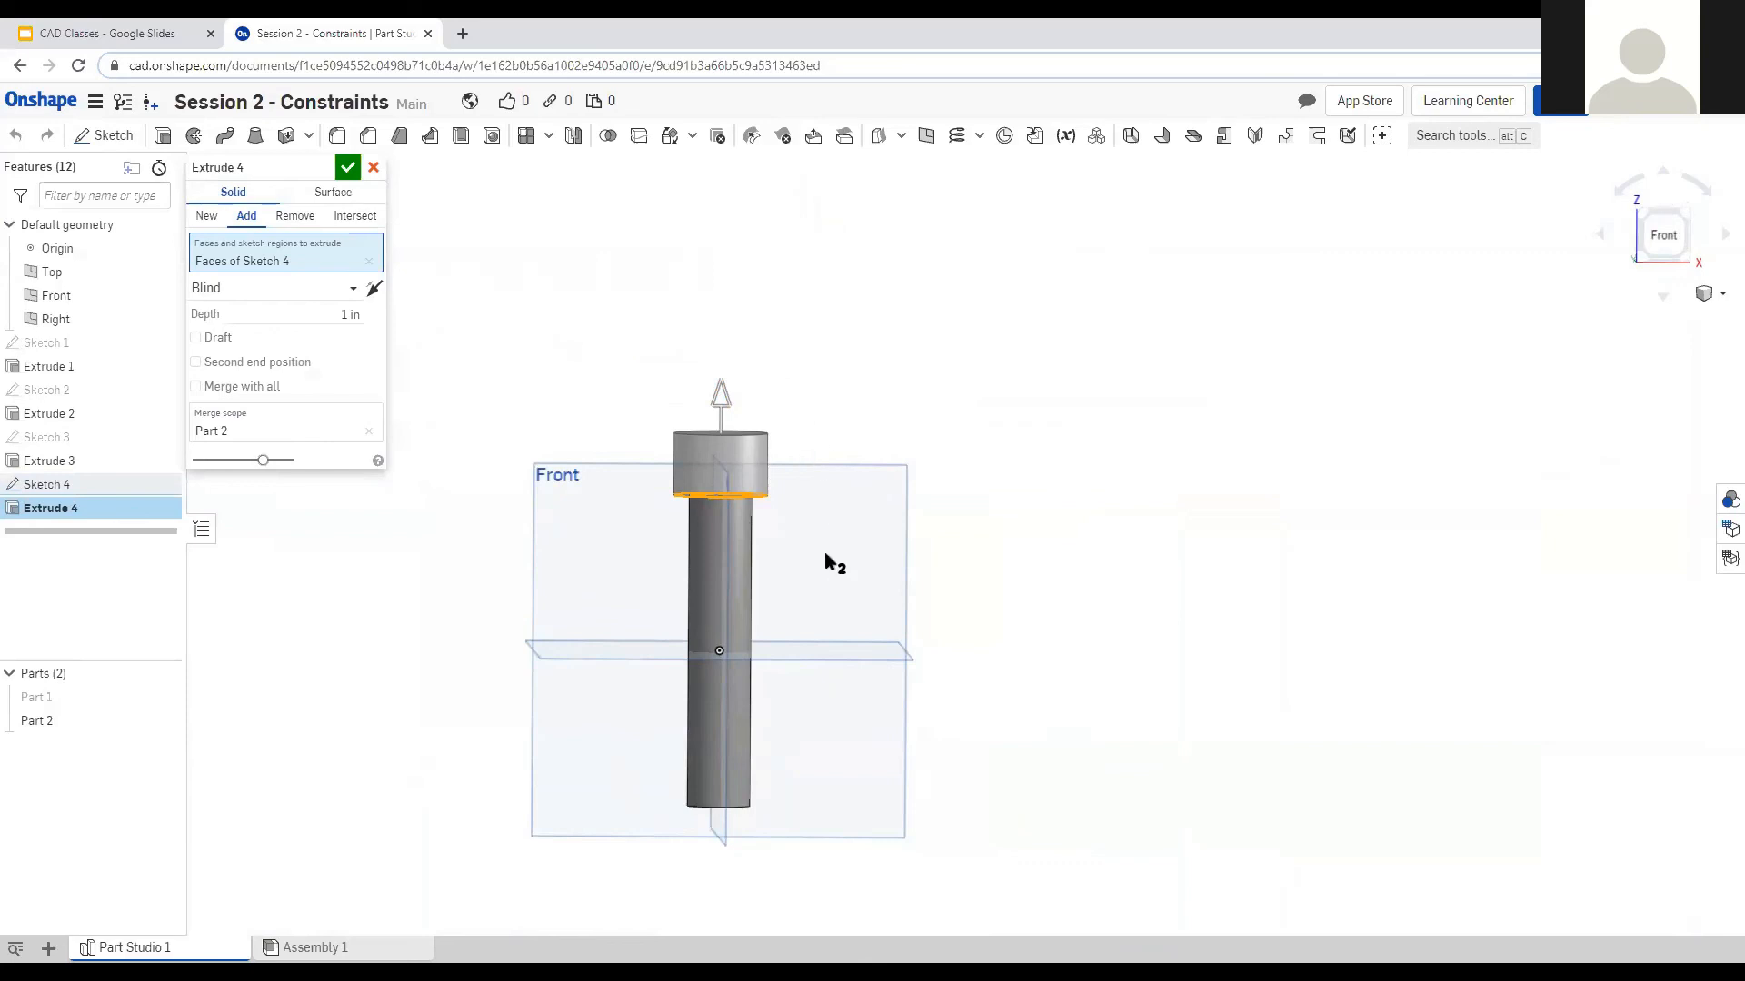
right_click_drag(841, 560, 1045, 509)
left_click(348, 167)
right_click_drag(852, 593, 710, 604)
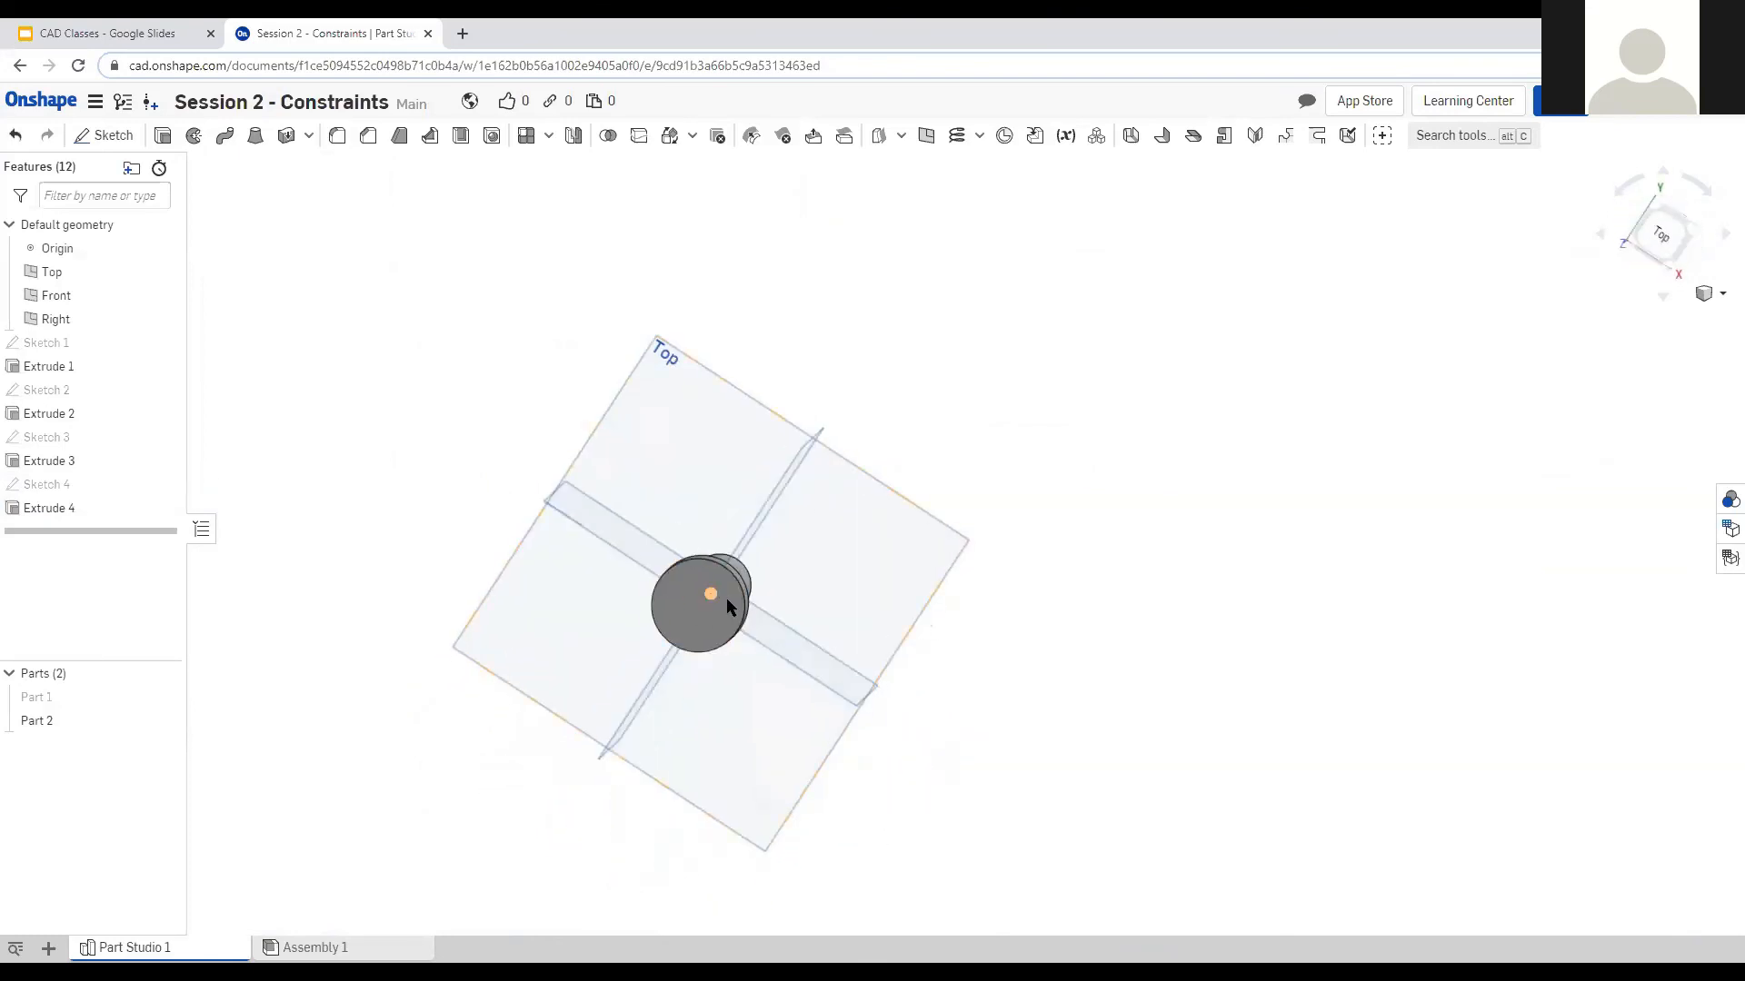
Sketch a six-sided polygon centred on the screw head's top face.
left_click(1659, 235)
scroll(972, 540, "up", 3)
scroll(980, 539, "up", 3)
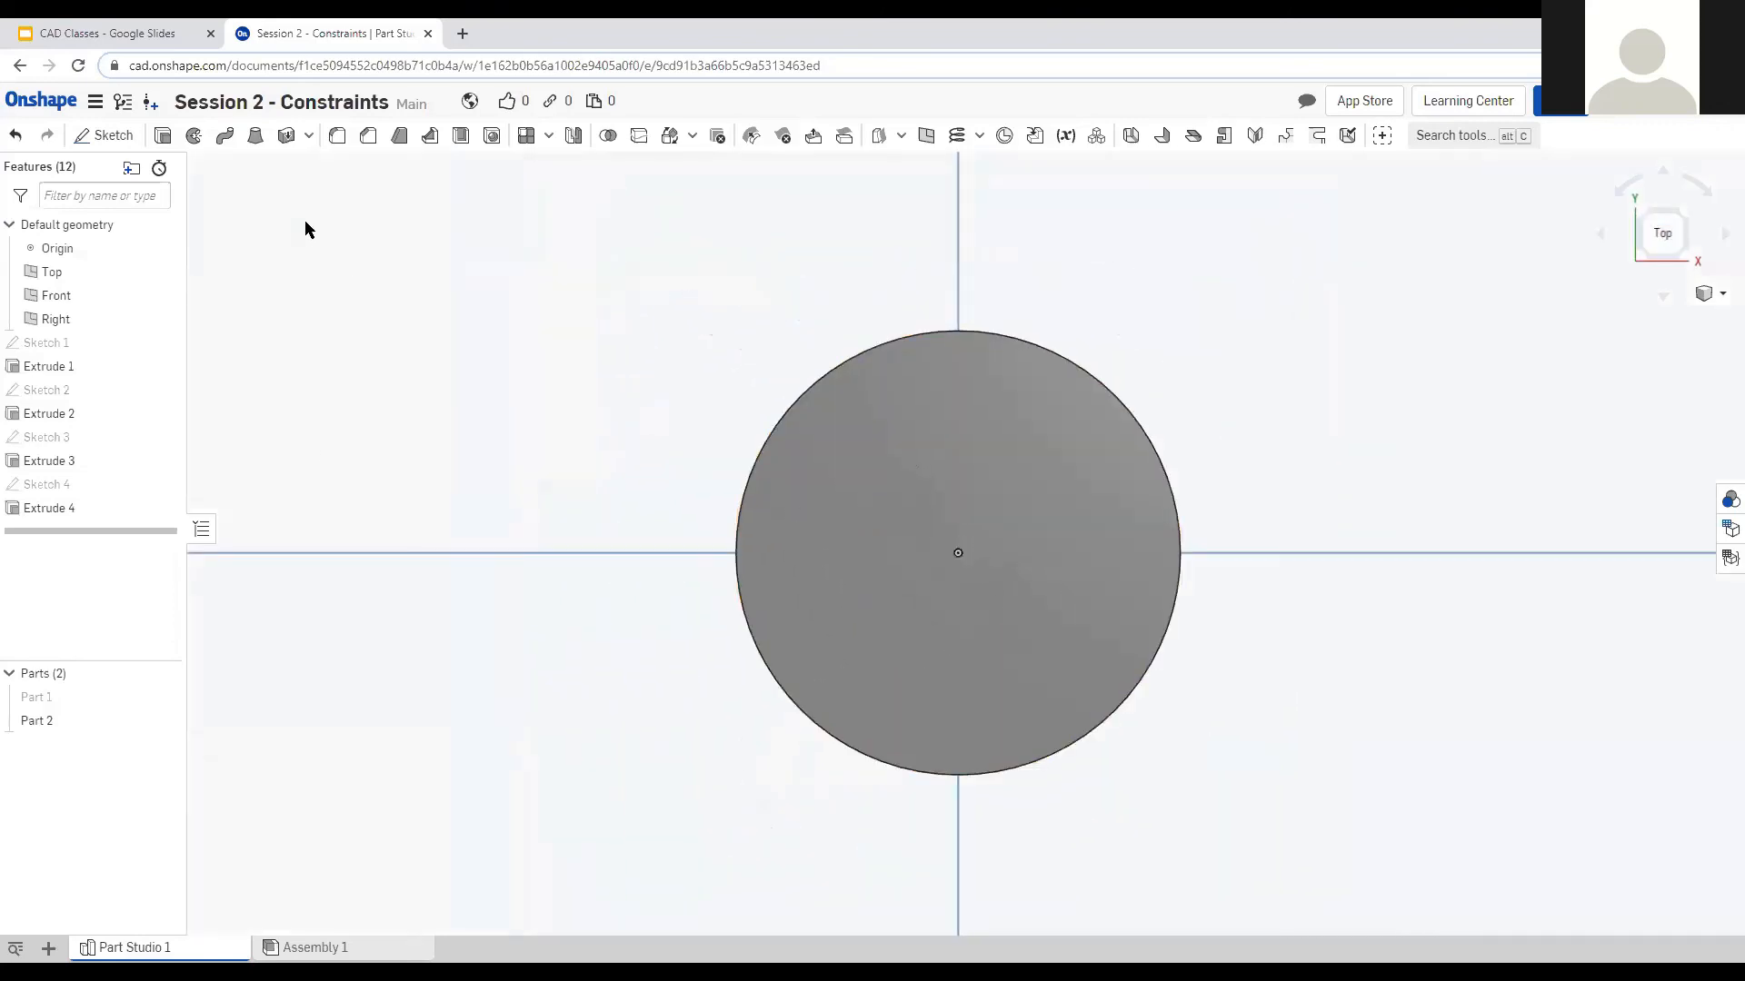
left_click(104, 136)
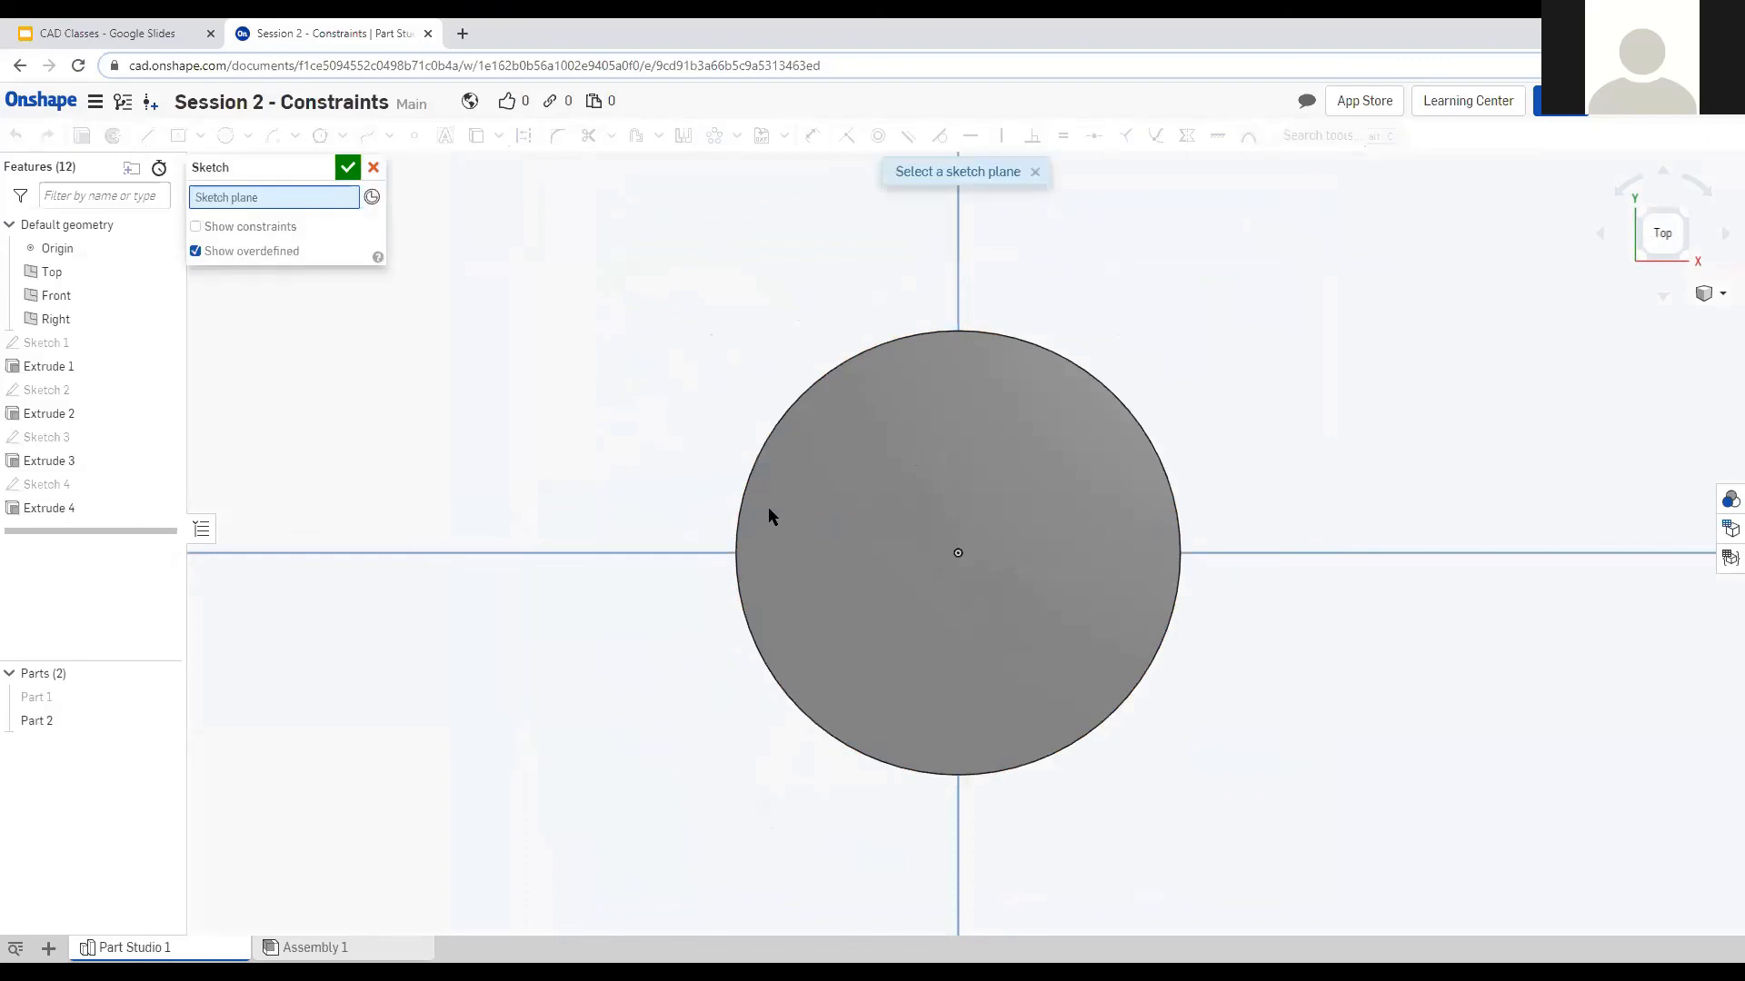
left_click(1052, 444)
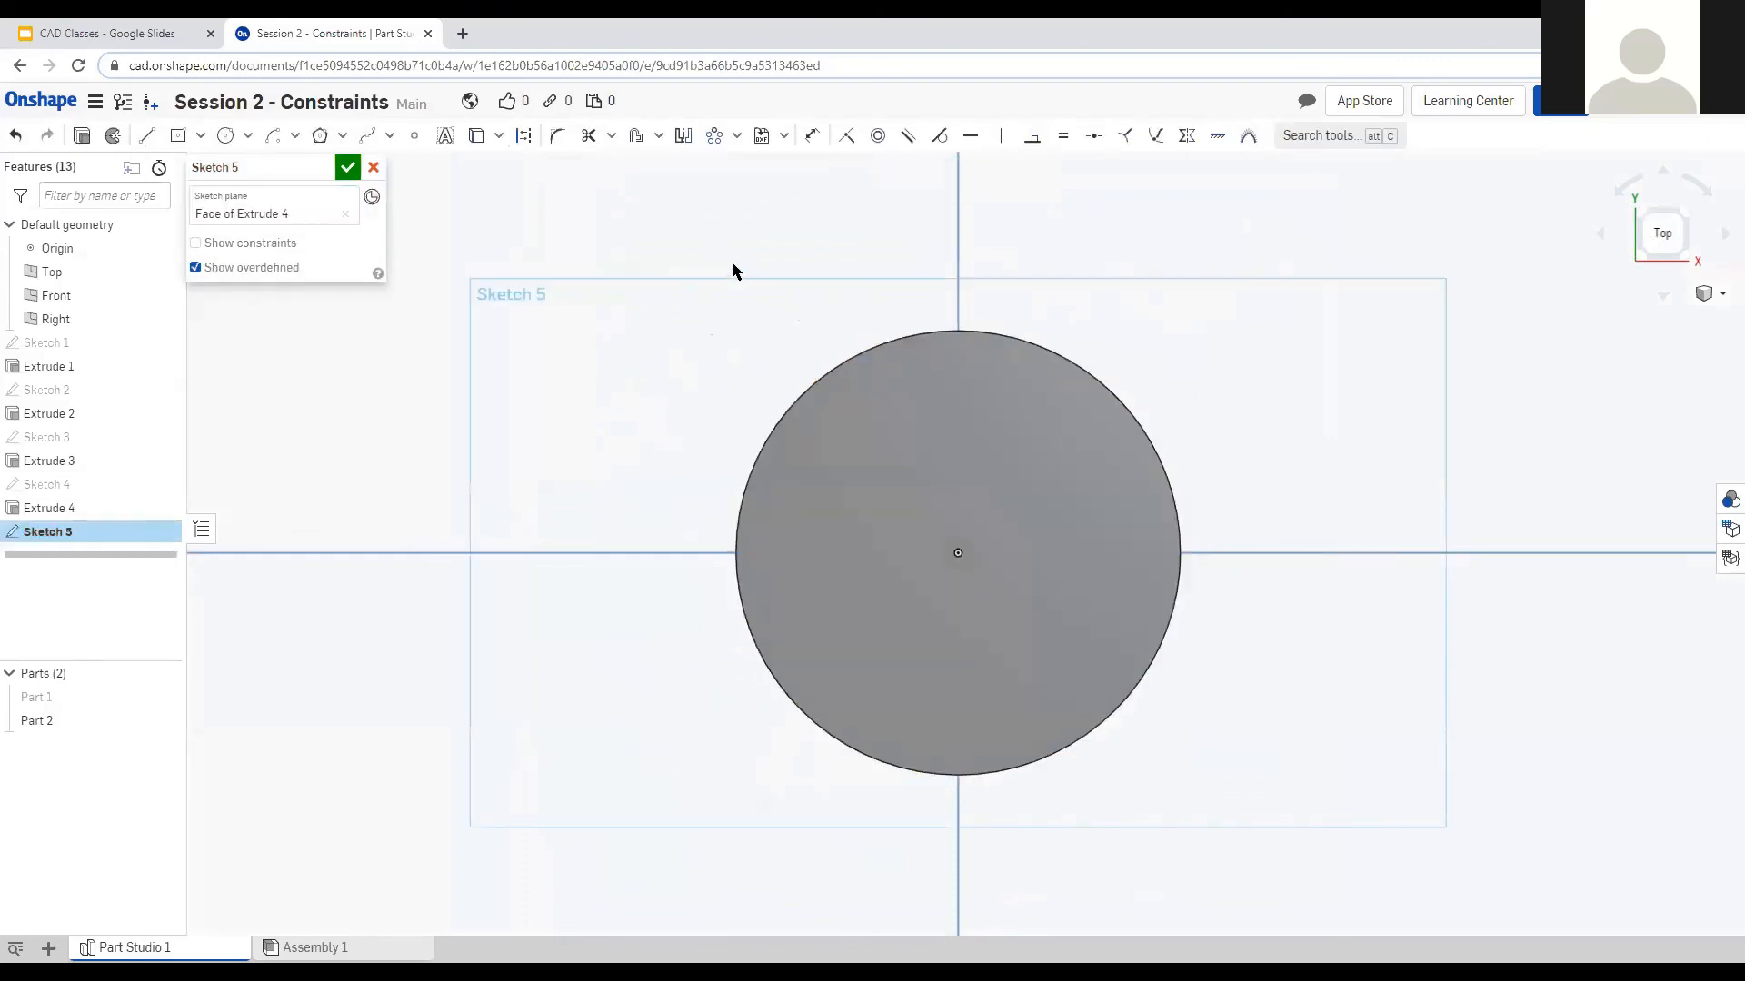
left_click(321, 136)
left_click(958, 553)
left_click(1106, 551)
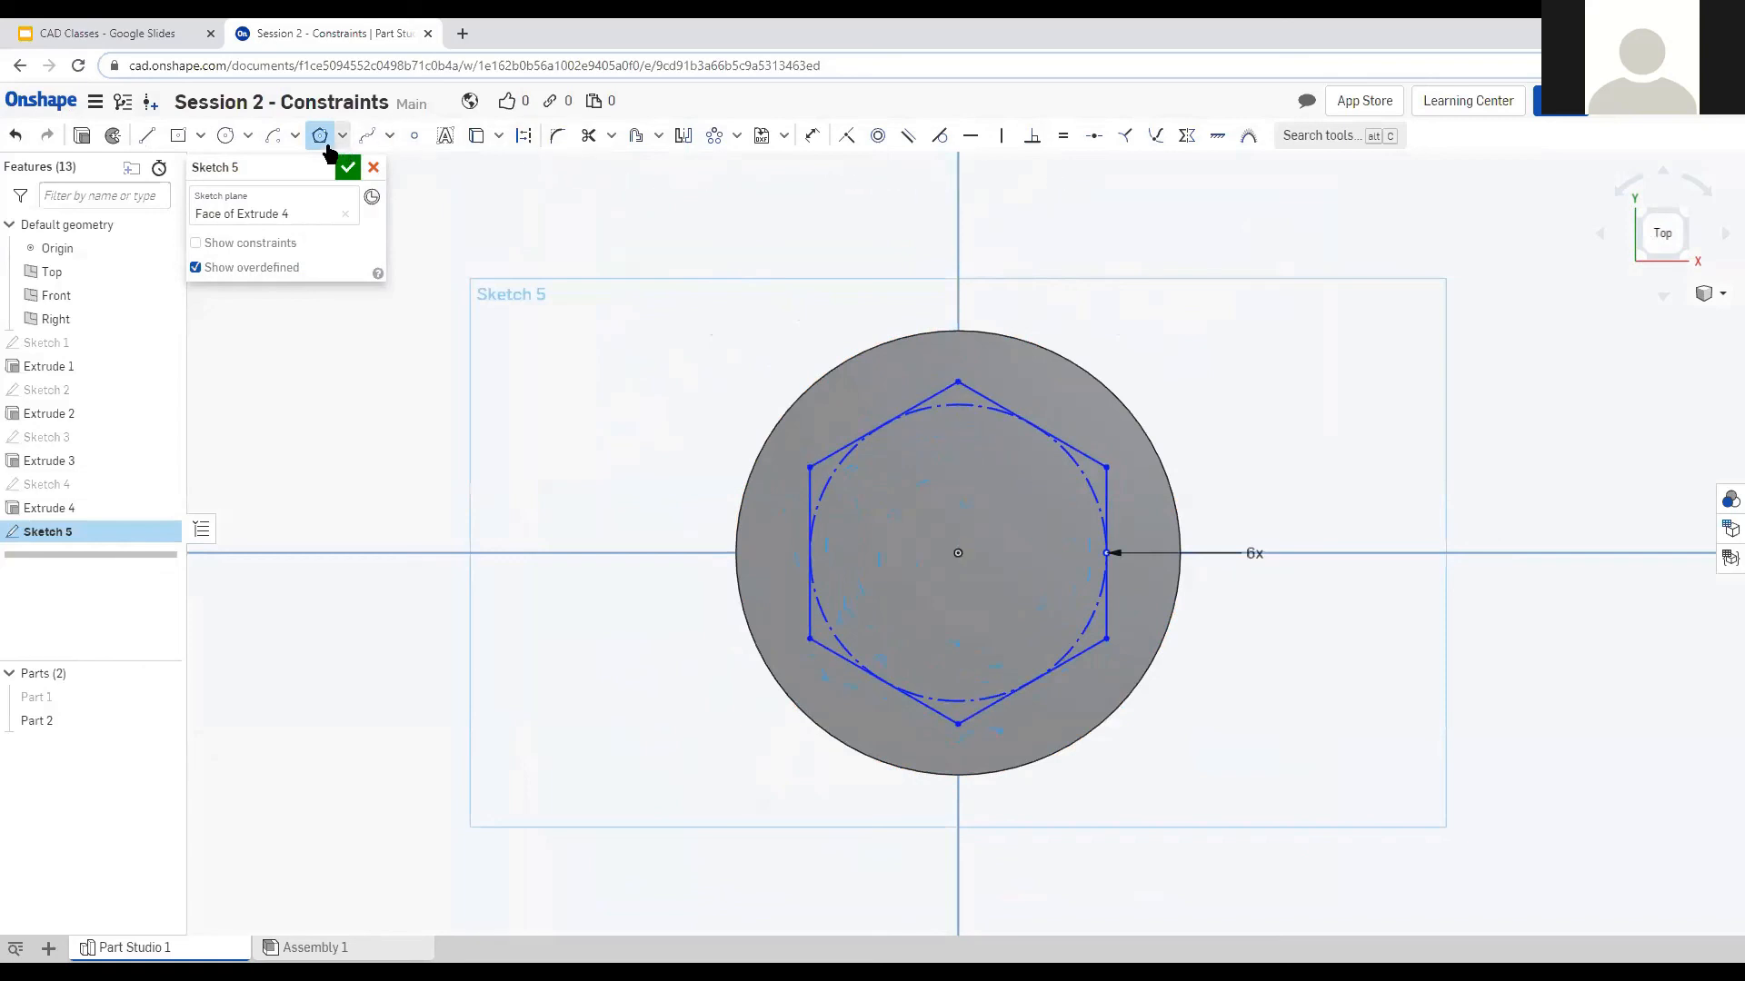
Dimension the hexagon to 1 in across flats and start extruding it.
left_click(811, 135)
left_click(983, 397)
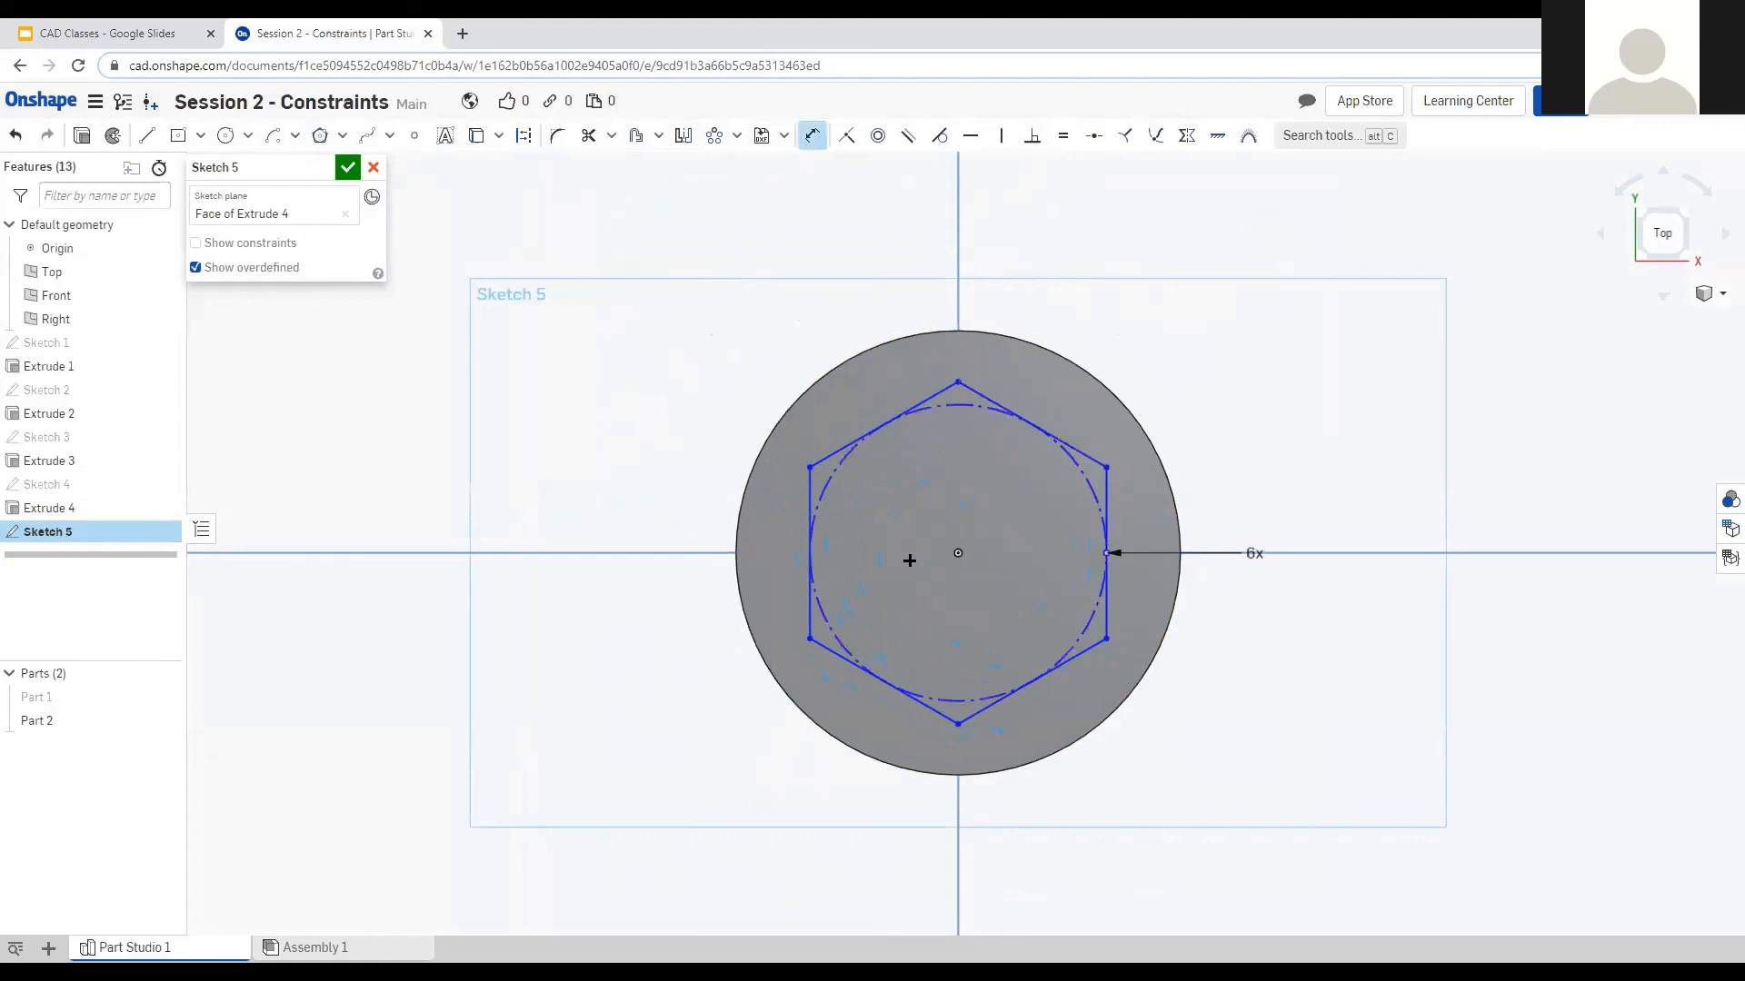
left_click(823, 648)
left_click(727, 419)
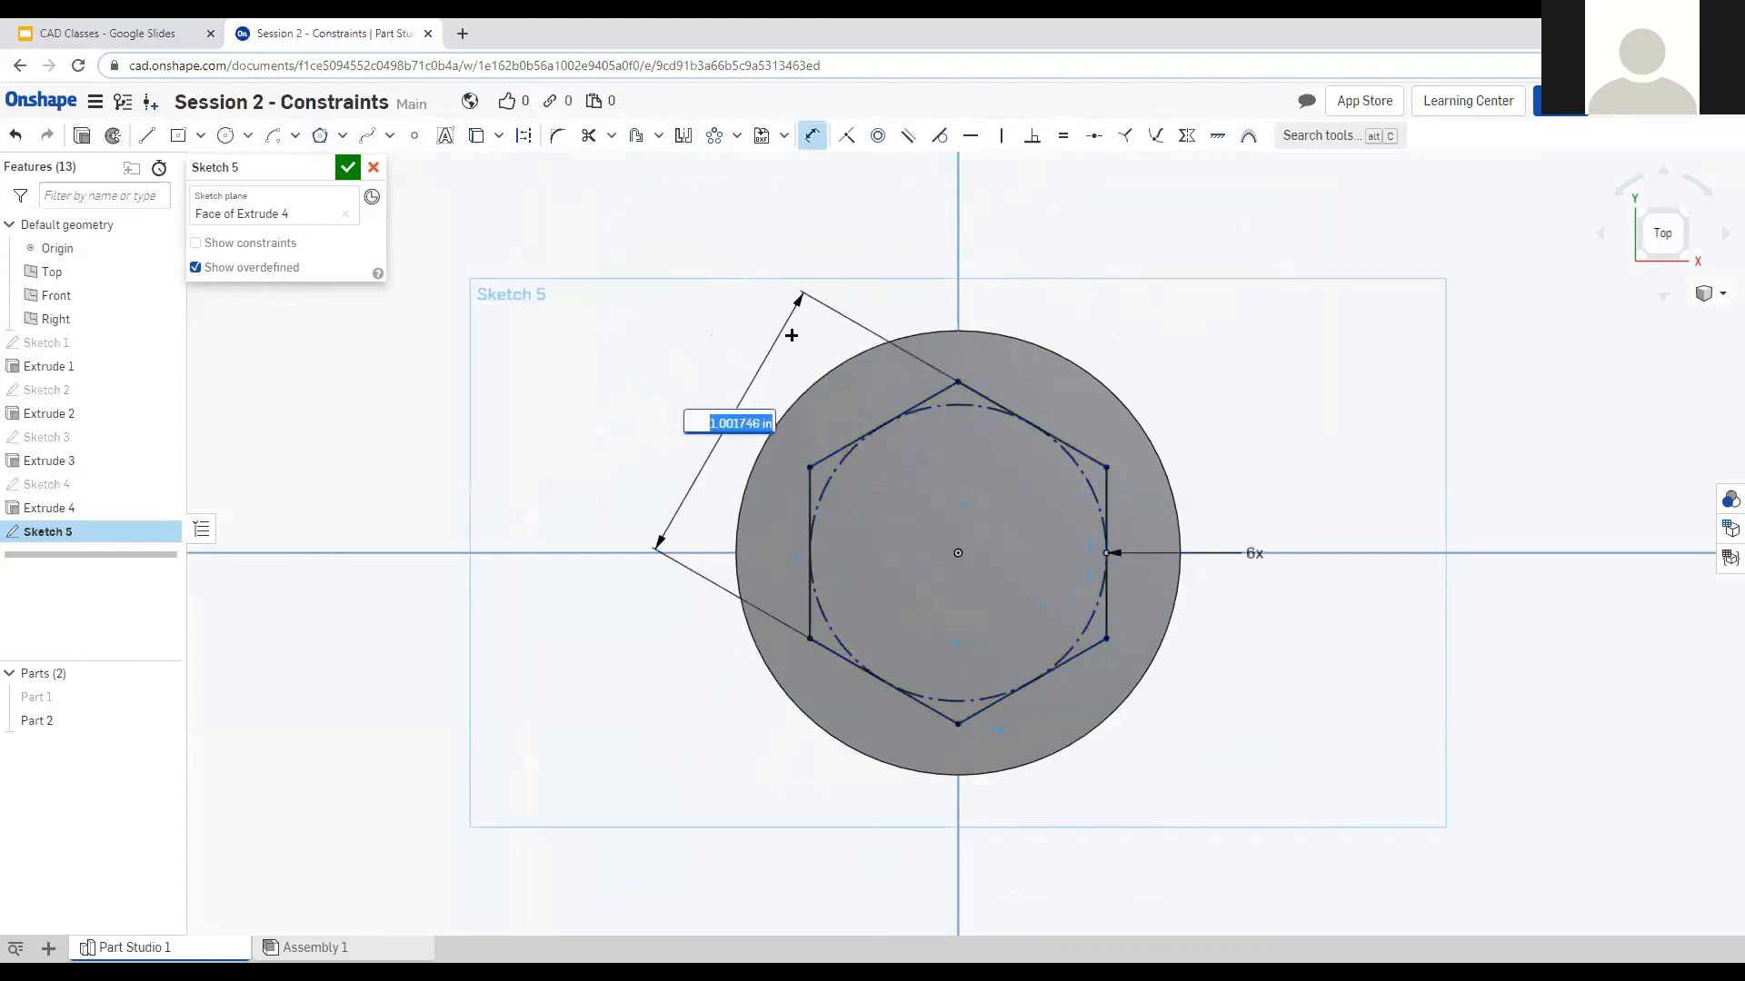
type("1")
key("Return")
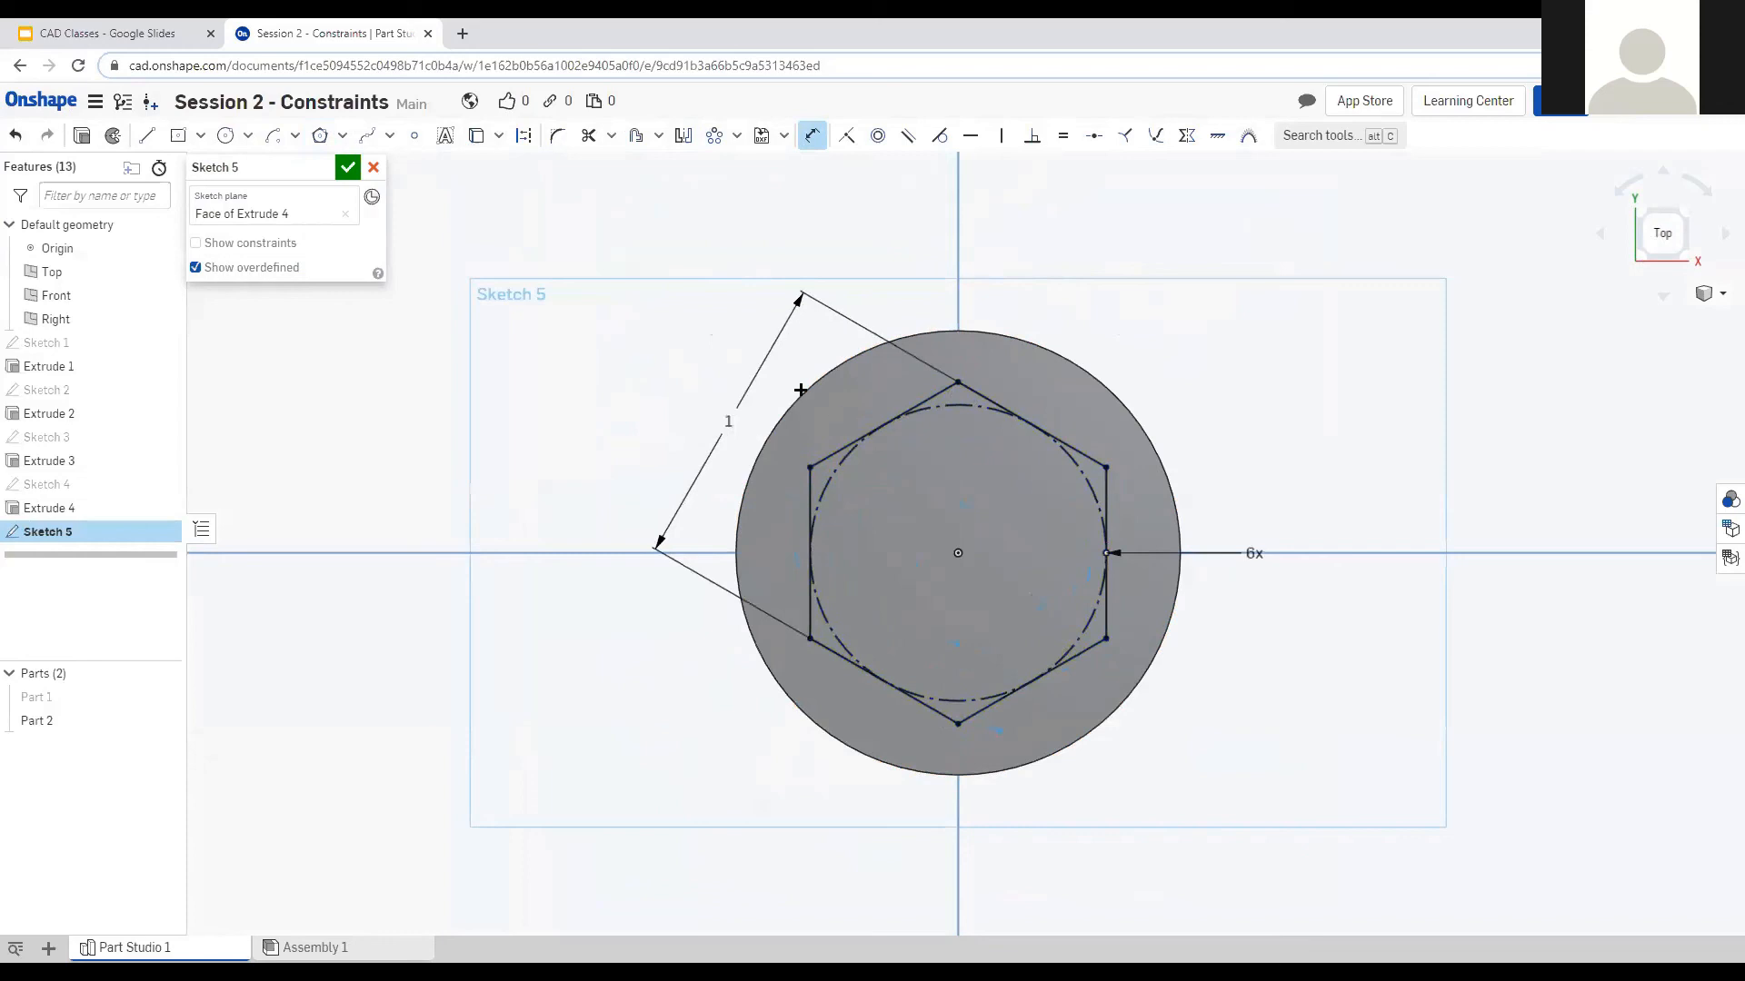
left_click(76, 138)
mouse_move(591, 587)
right_mouse_down()
mouse_move(603, 467)
mouse_move(475, 546)
mouse_move(1223, 487)
mouse_move(879, 536)
right_mouse_up()
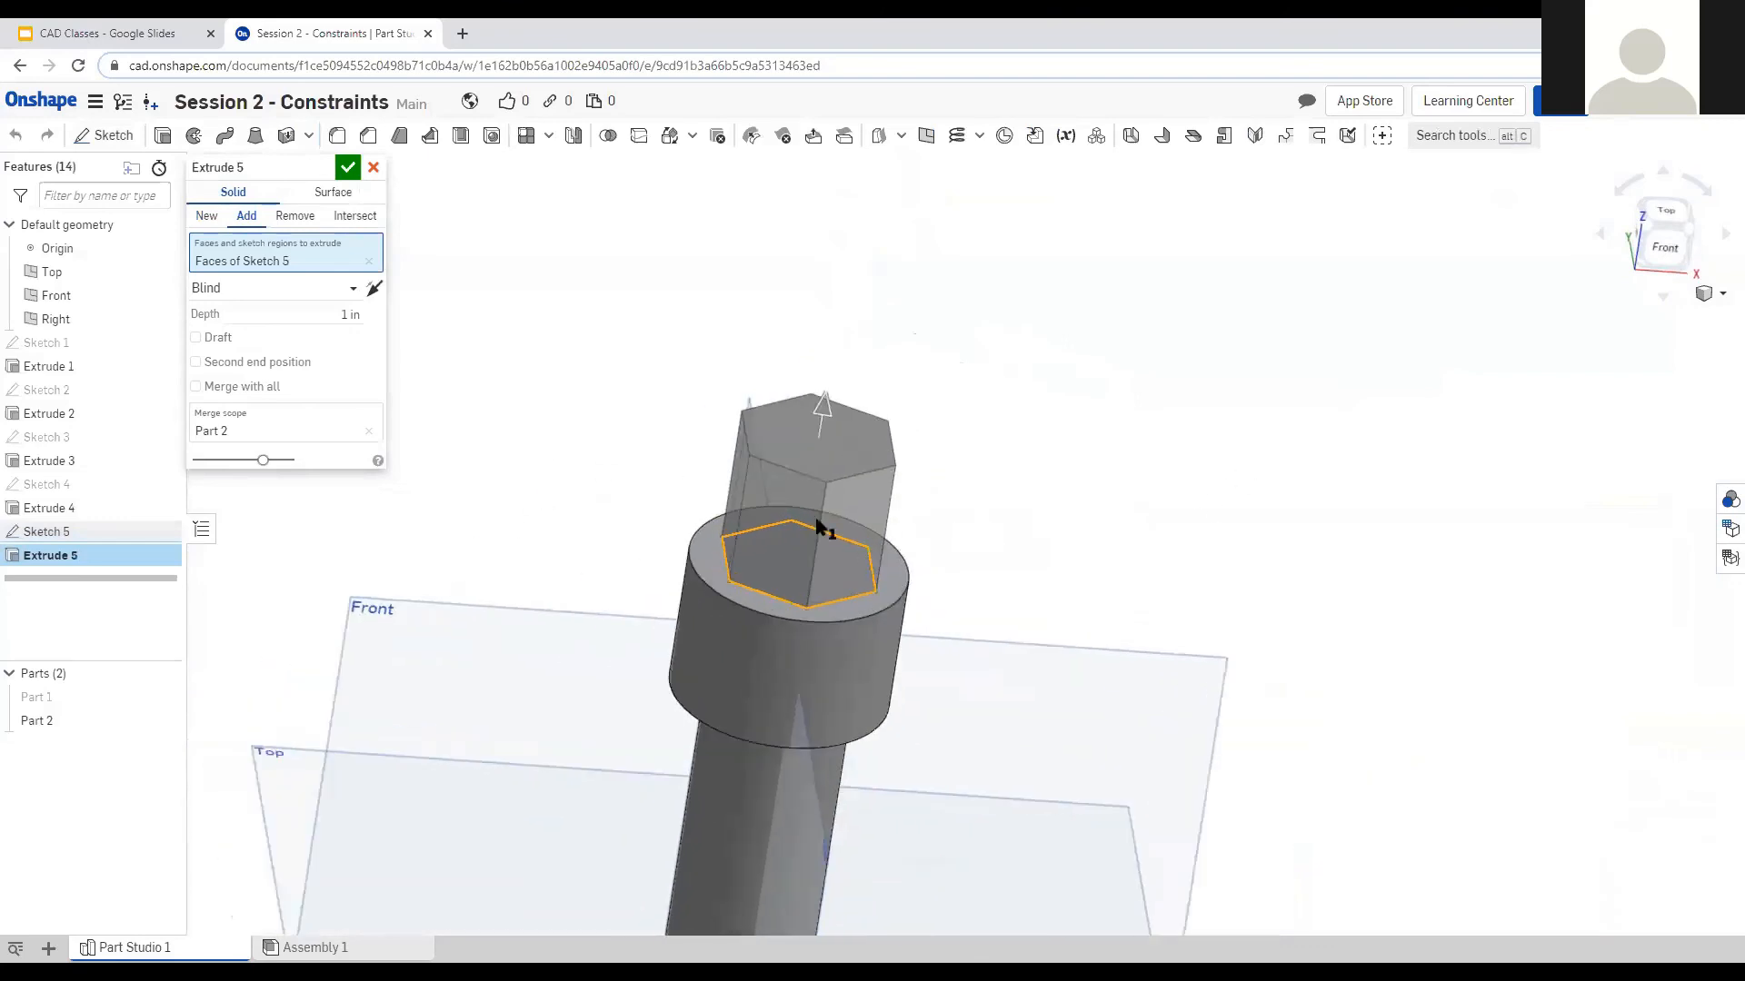
Switch the extrude to Remove, adjust the cut depth, and confirm the hex recess.
left_click(287, 225)
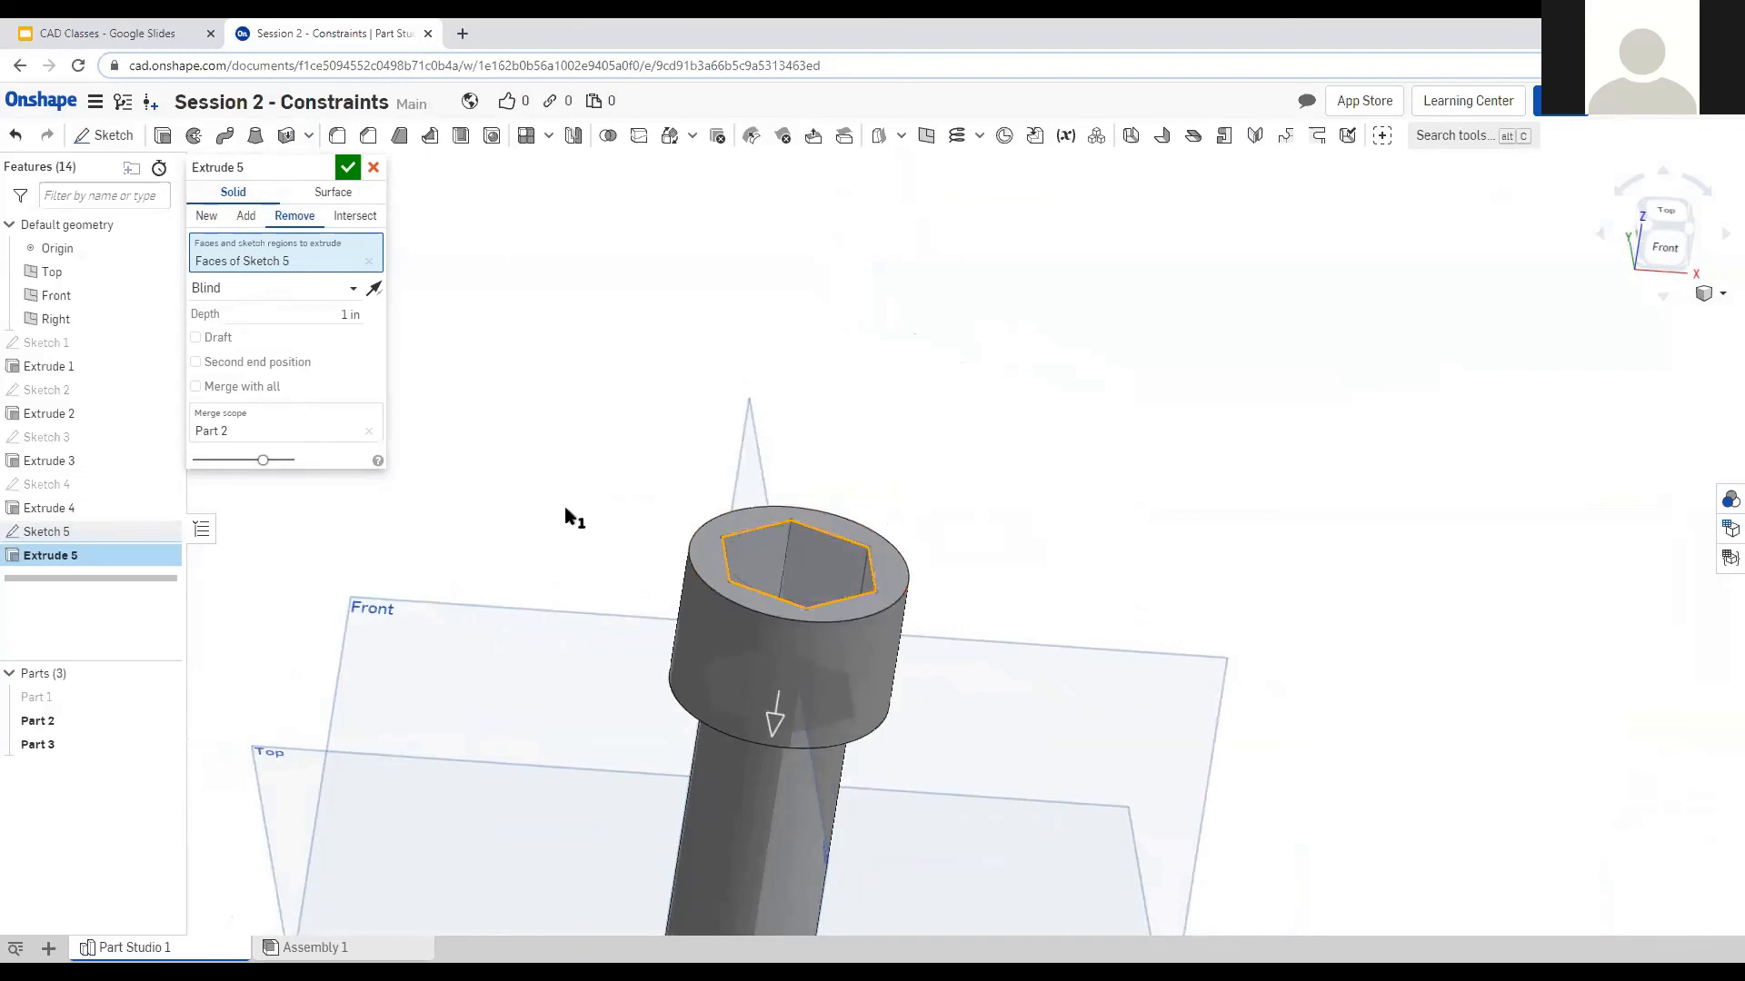
key("shift+5")
right_click_drag(552, 595, 511, 536)
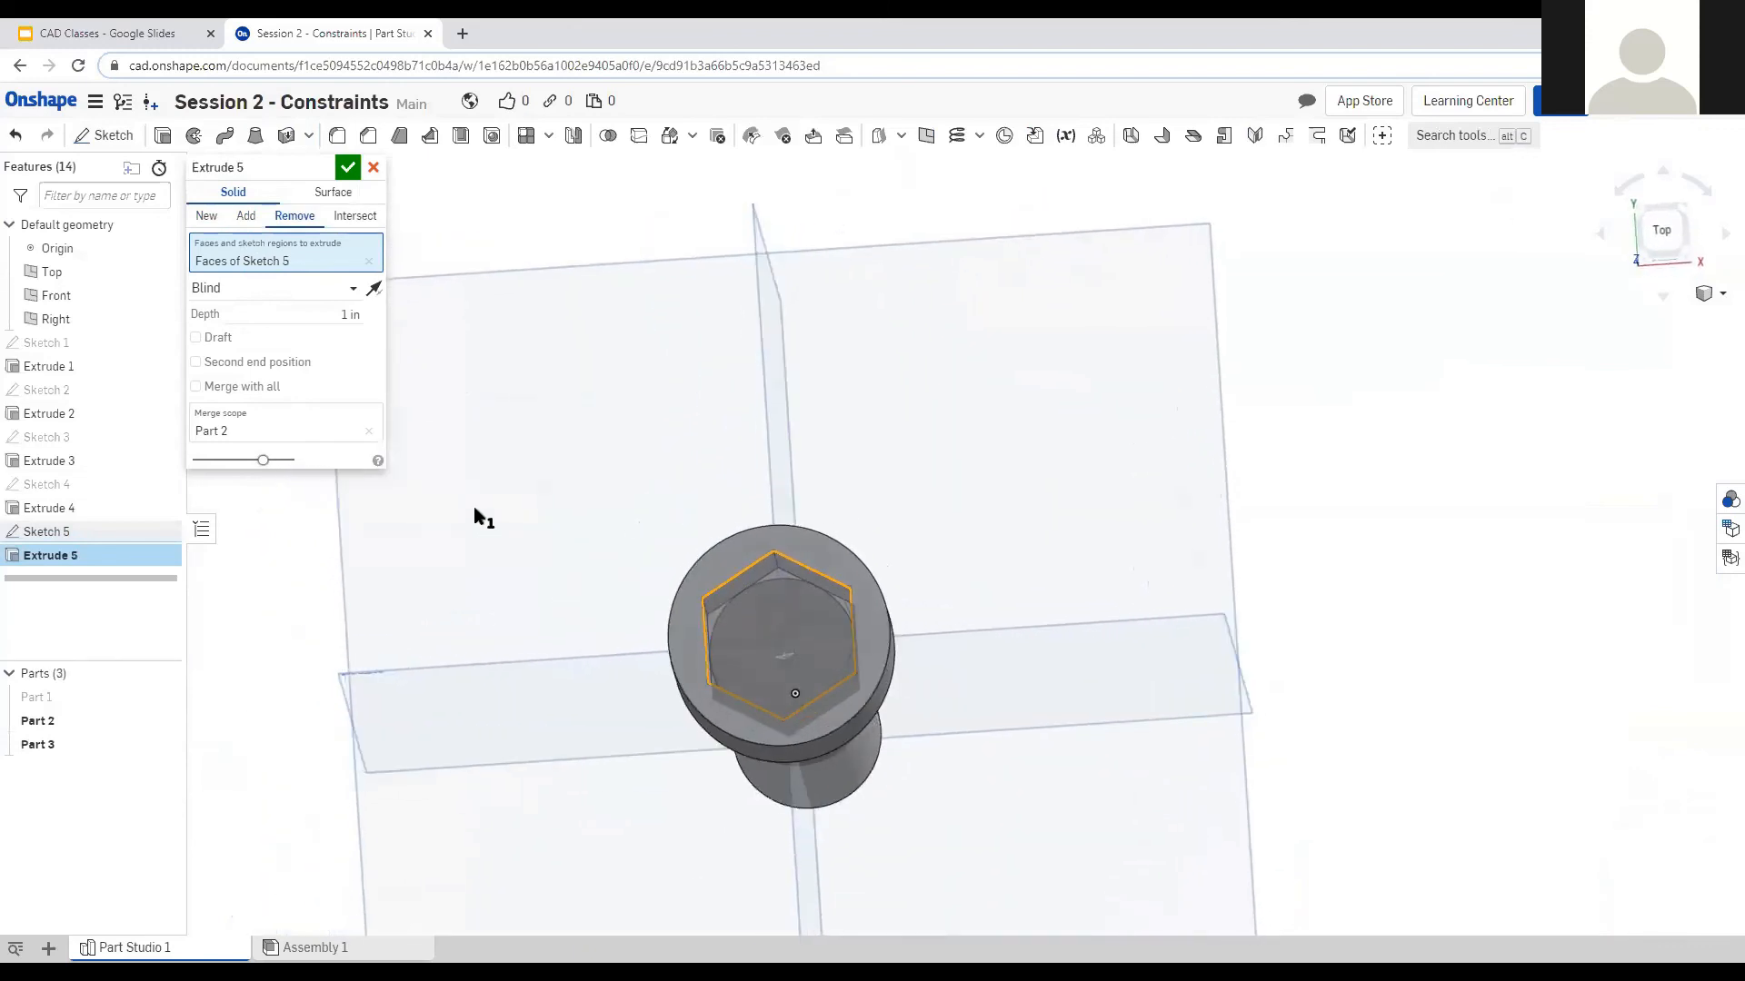
left_click(332, 317)
right_click_drag(584, 536, 350, 169)
left_click(350, 170)
Zoom and orbit to a near-top view of the hexagonal socket.
scroll(603, 456, "down", 3)
scroll(1027, 527, "up", 3)
scroll(710, 439, "down", 3)
scroll(701, 473, "up", 1)
scroll(690, 565, "down", 3)
scroll(997, 870, "up", 2)
right_click_drag(957, 545, 996, 541)
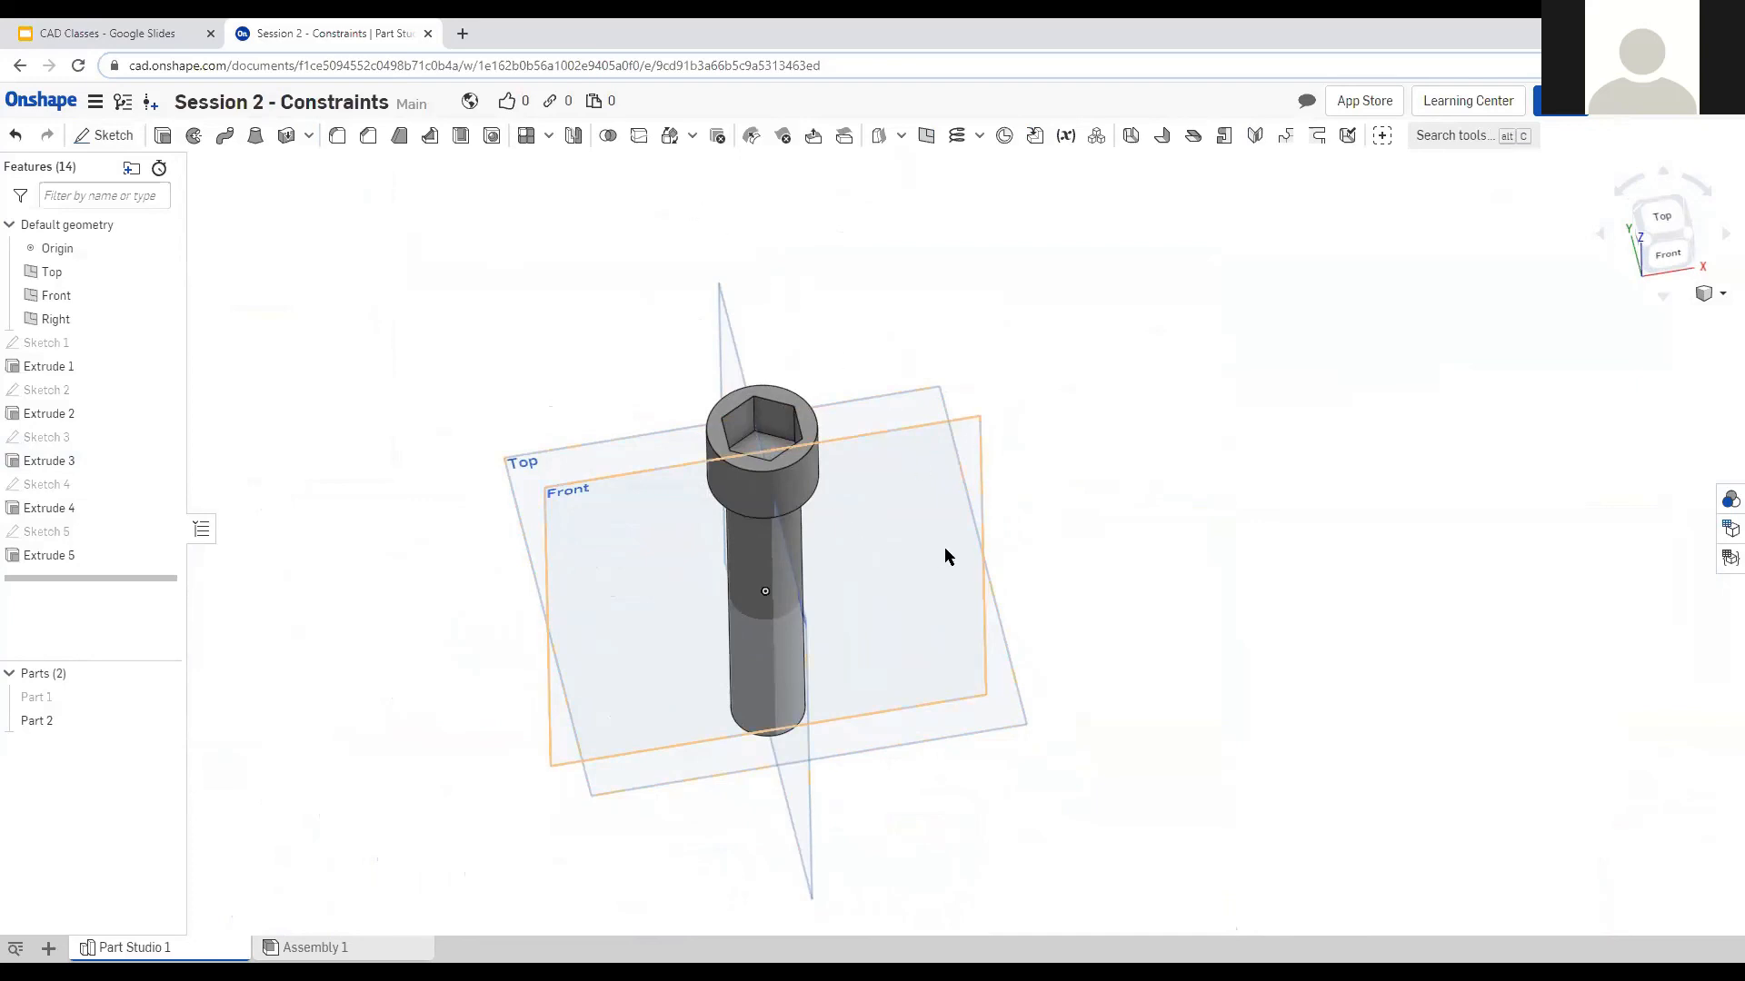
mouse_move(881, 490)
right_mouse_down()
mouse_move(919, 436)
mouse_move(881, 497)
right_mouse_up()
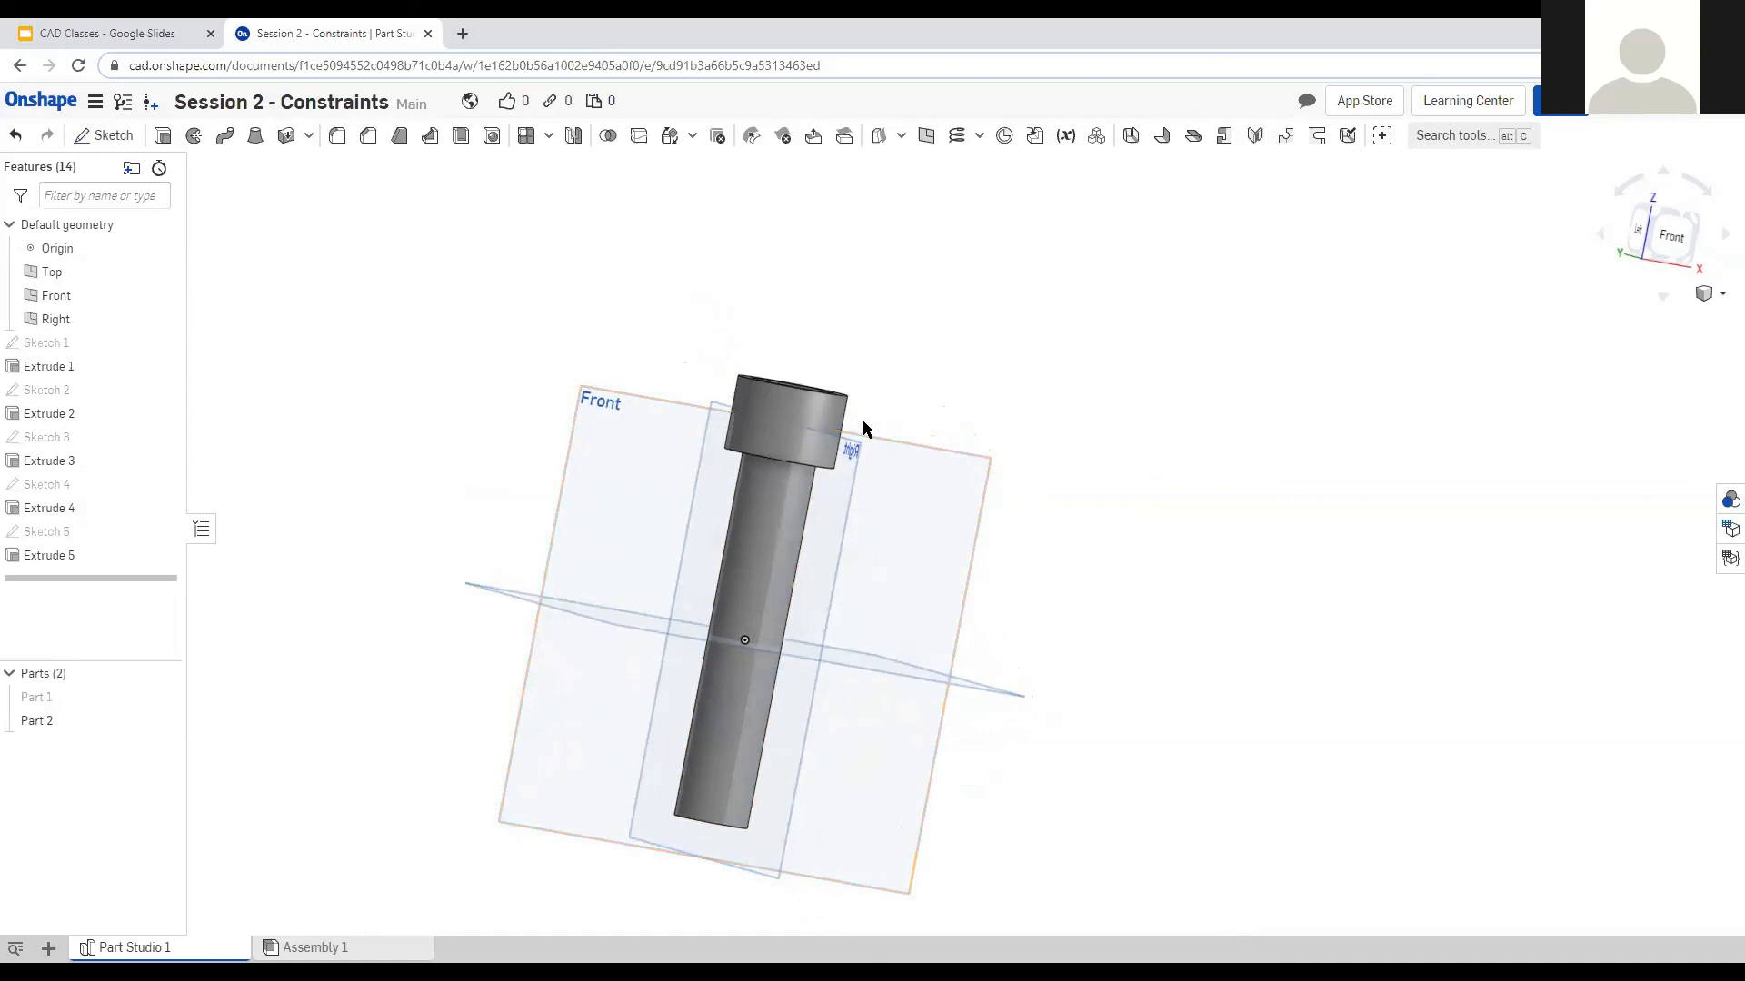
right_click_drag(1016, 533, 1024, 597)
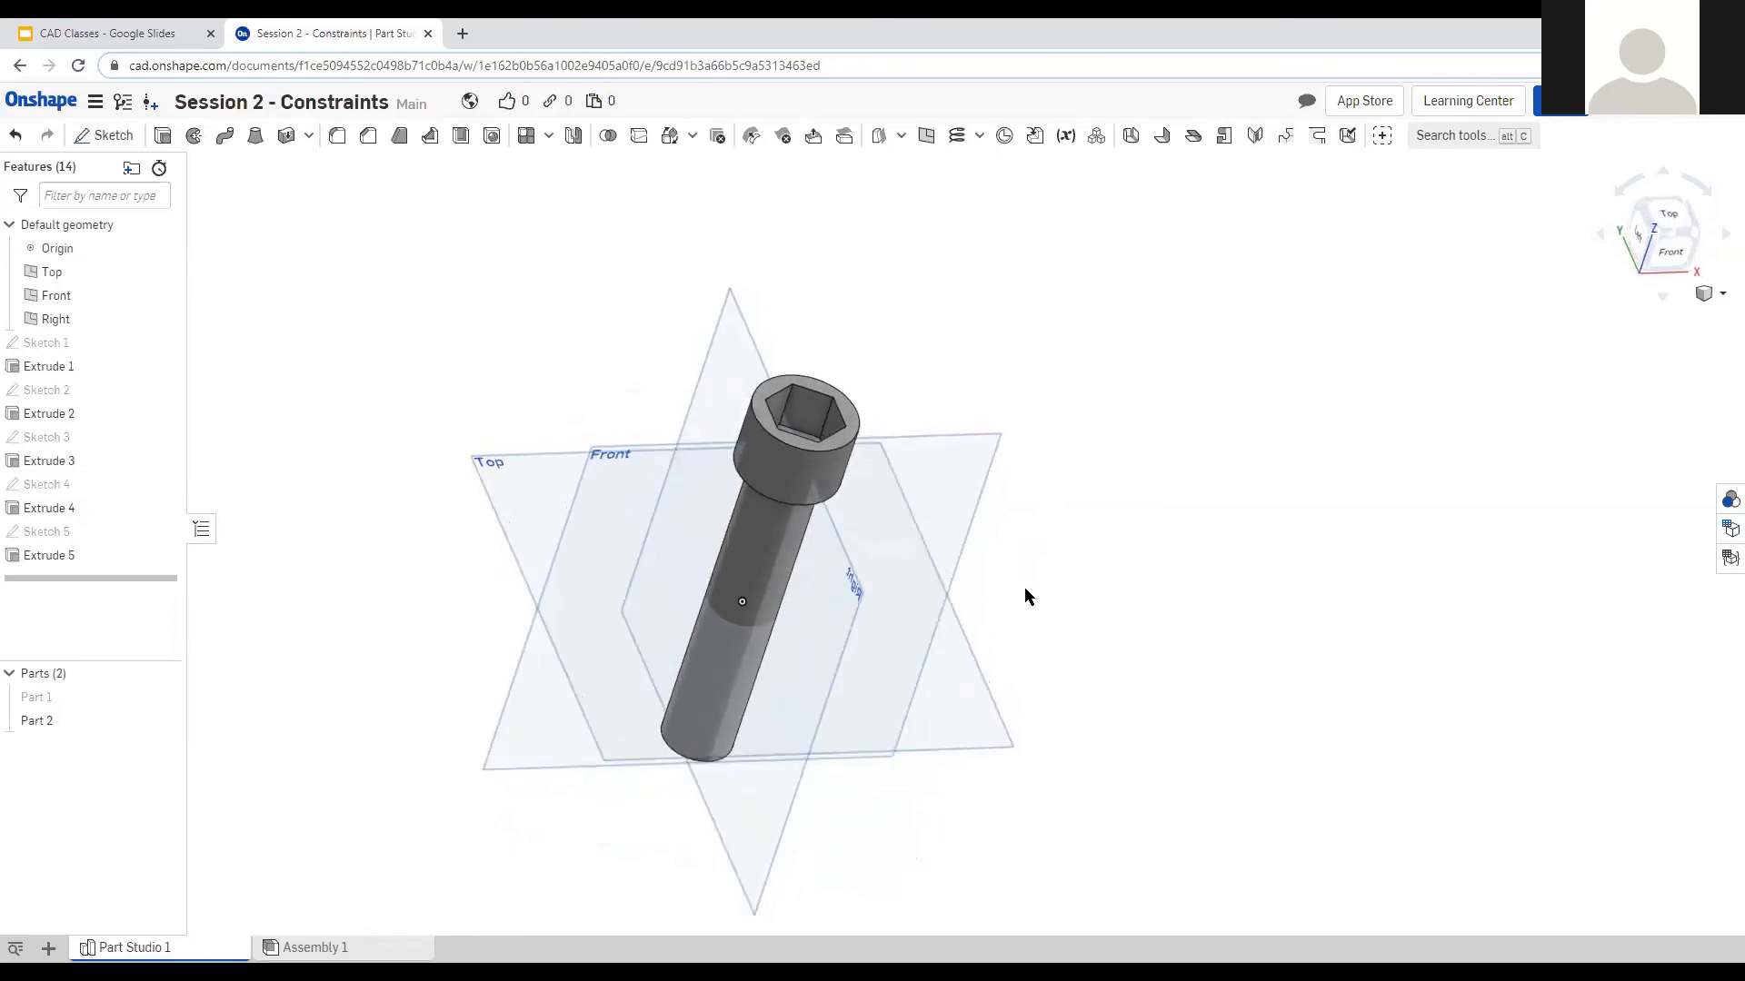
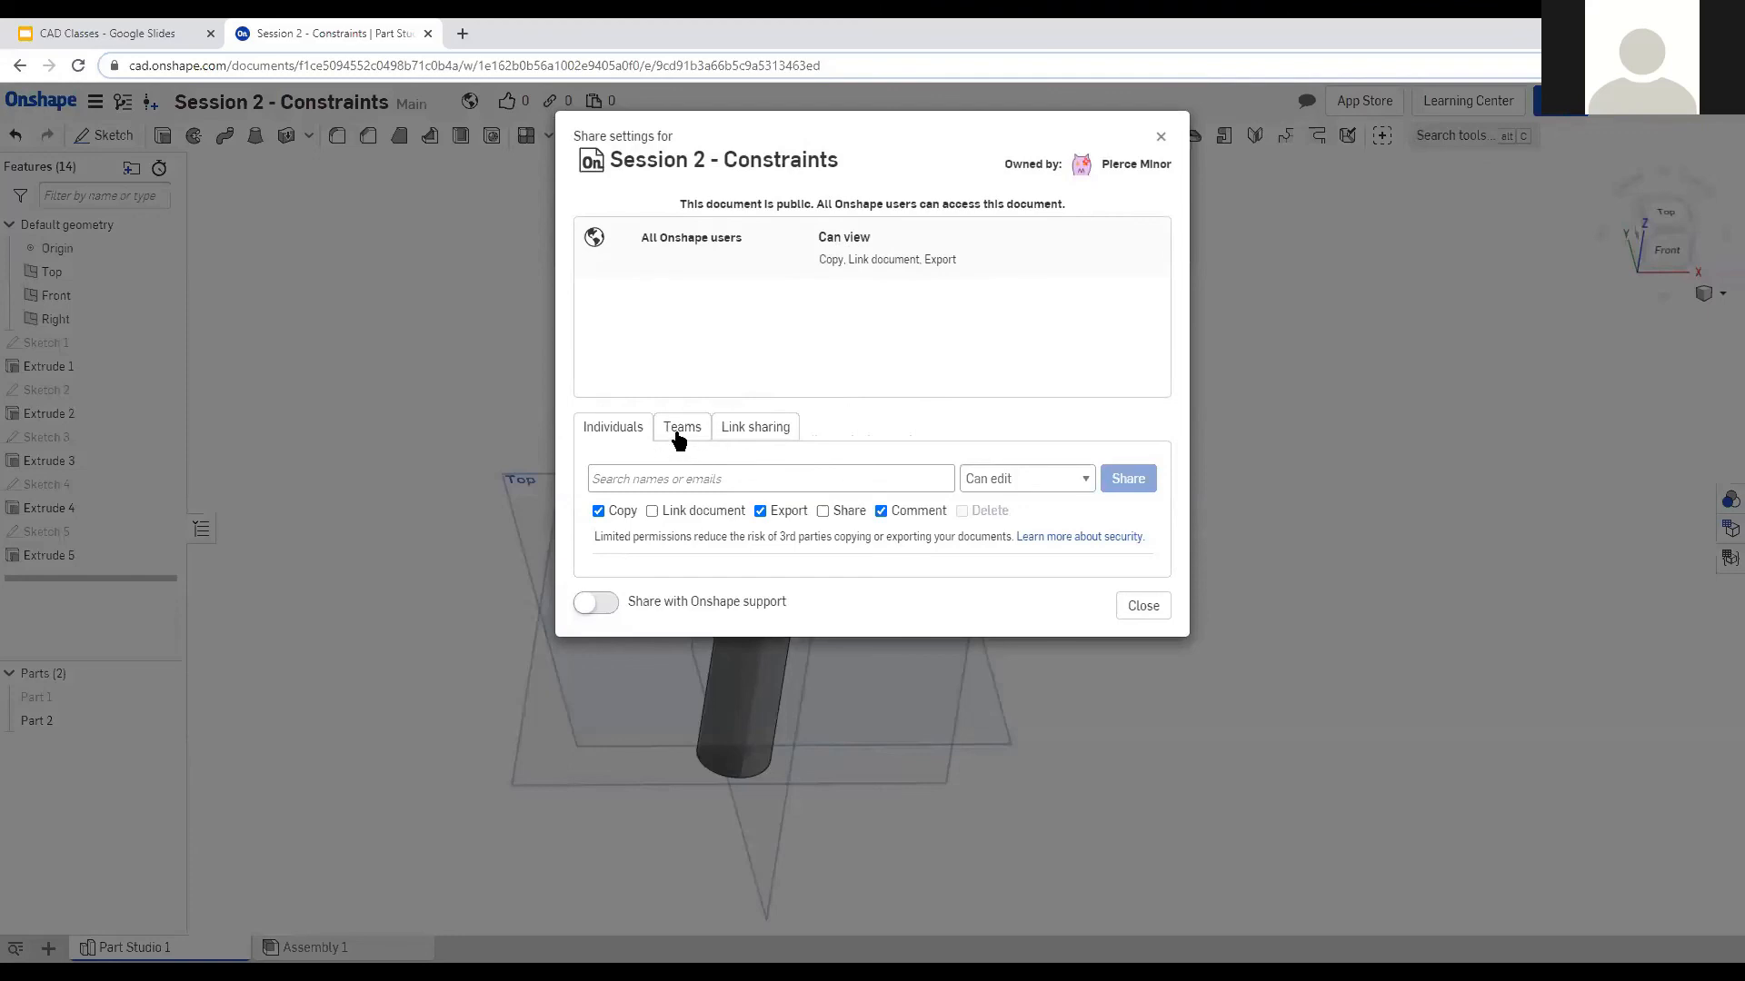
Share the document with the Team 4087 Virtual CAD Workshops 2020 team at Can view, then go to My Onshape.
left_click(677, 438)
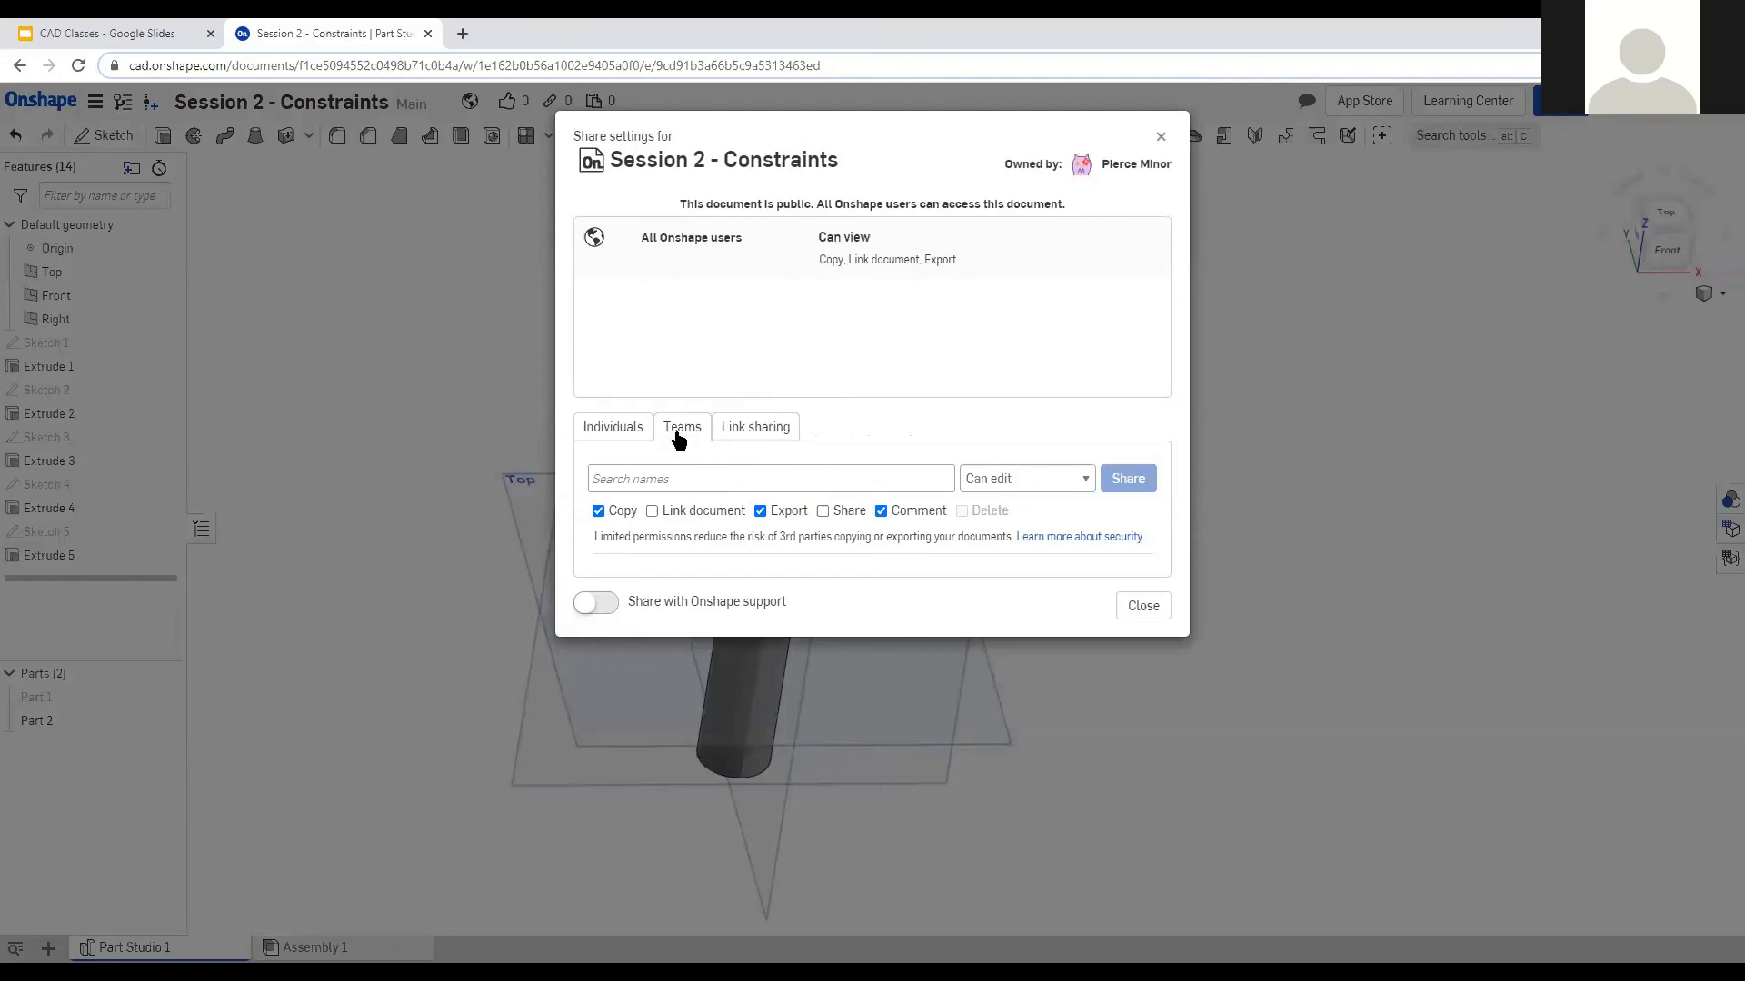
left_click(864, 476)
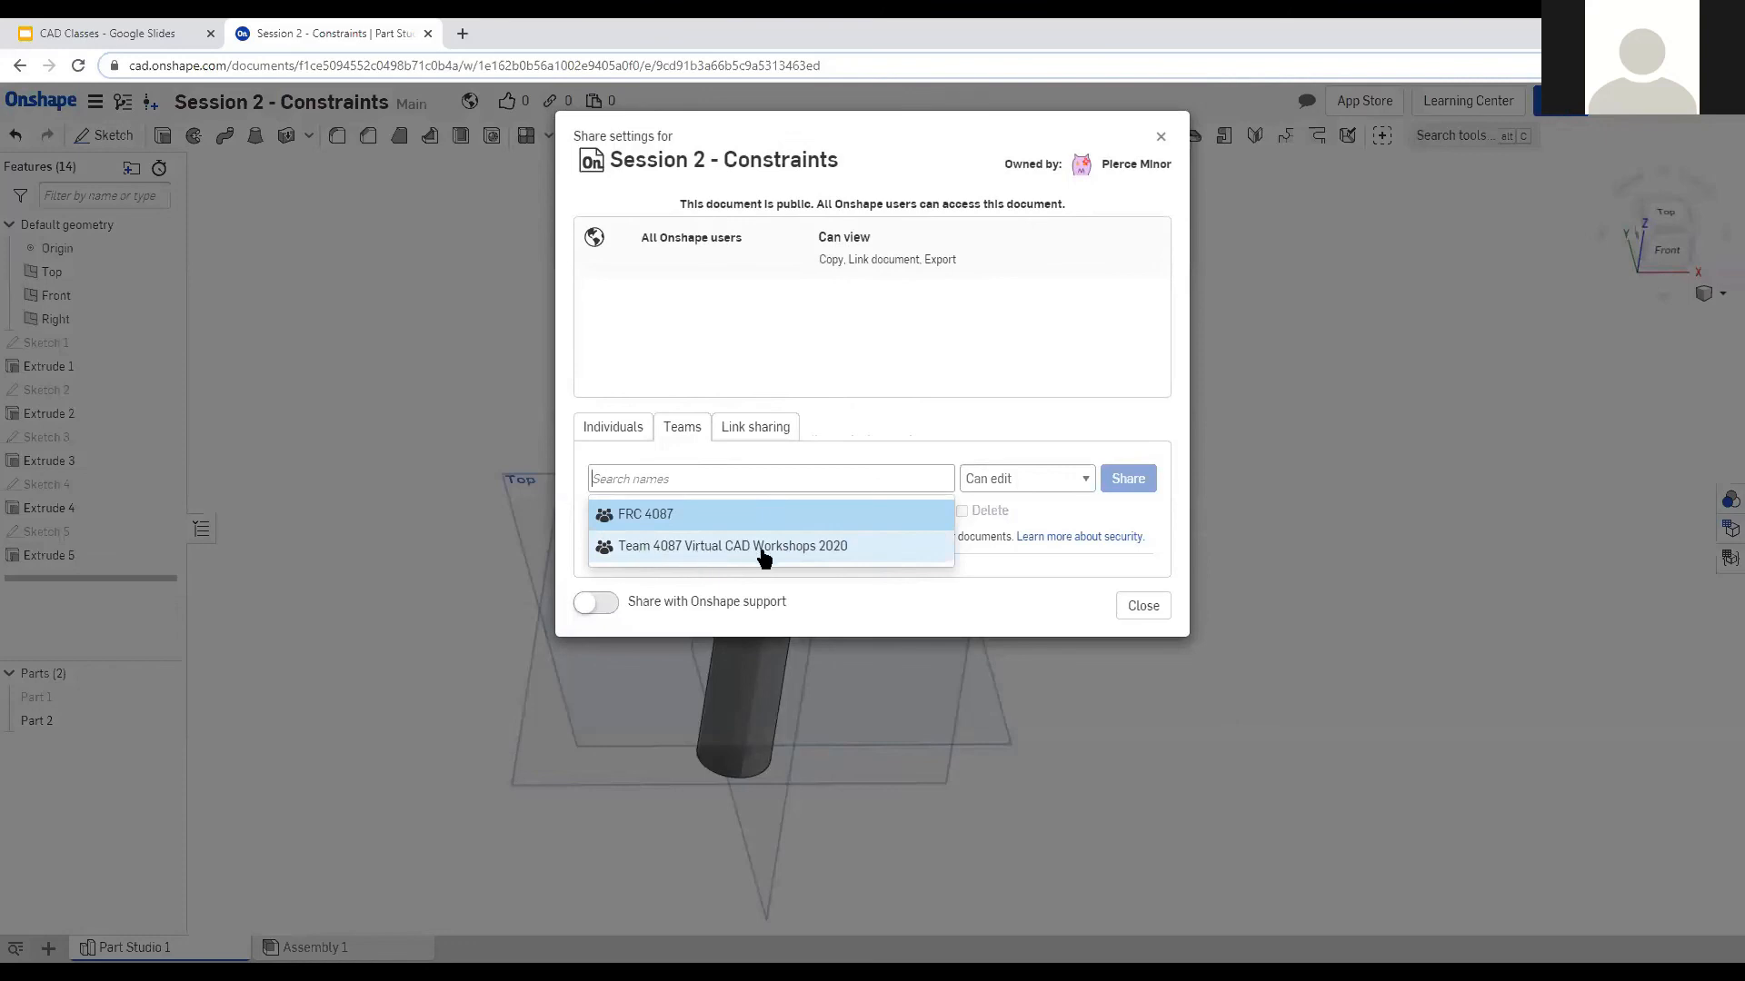
left_click(843, 550)
left_click(1041, 479)
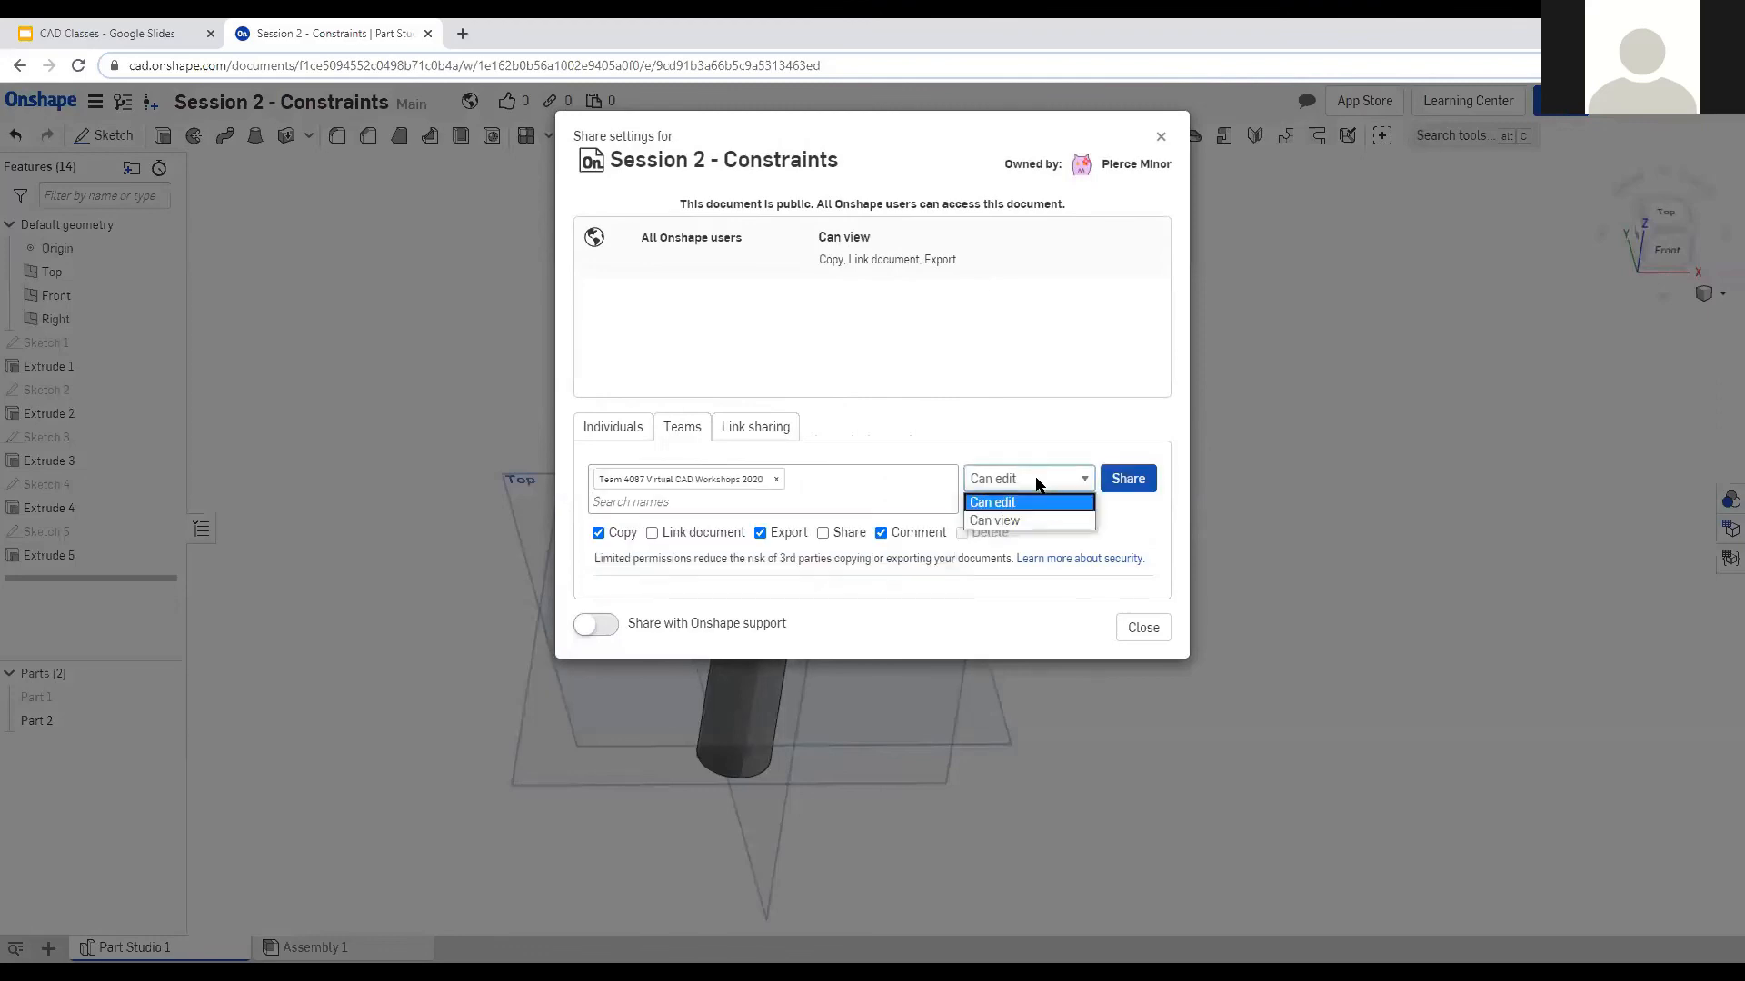
left_click(1045, 522)
left_click(1140, 482)
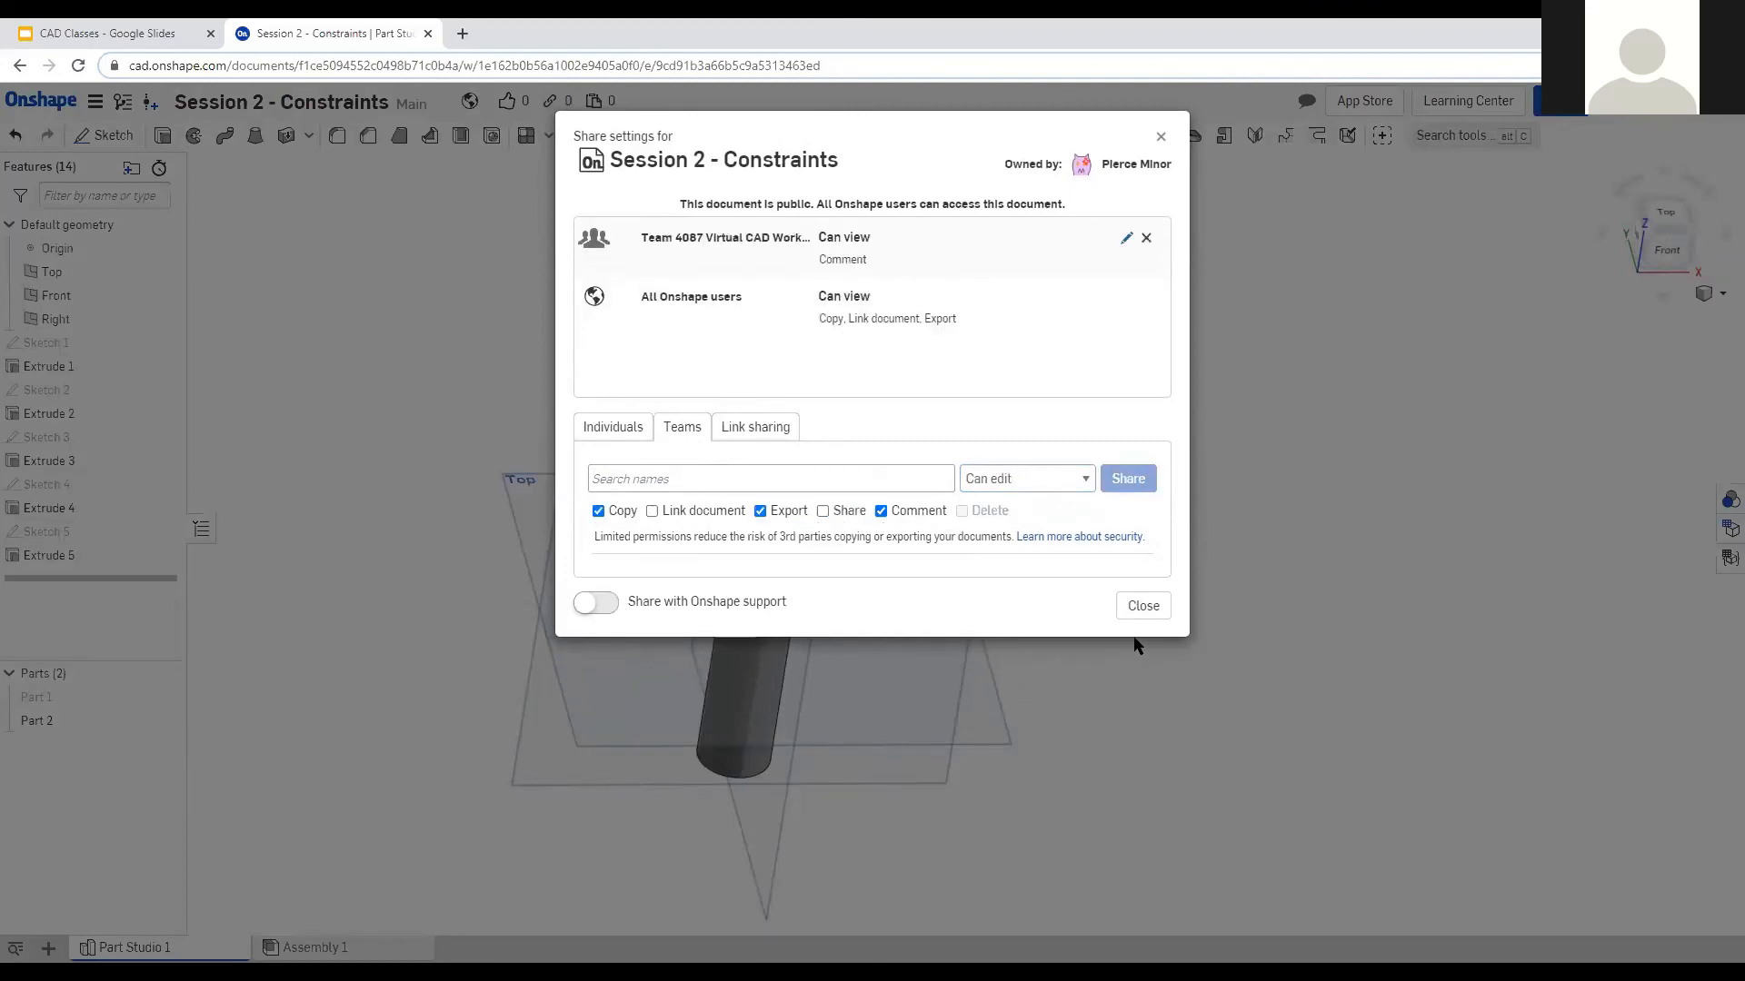
left_click(1142, 606)
left_click(56, 104)
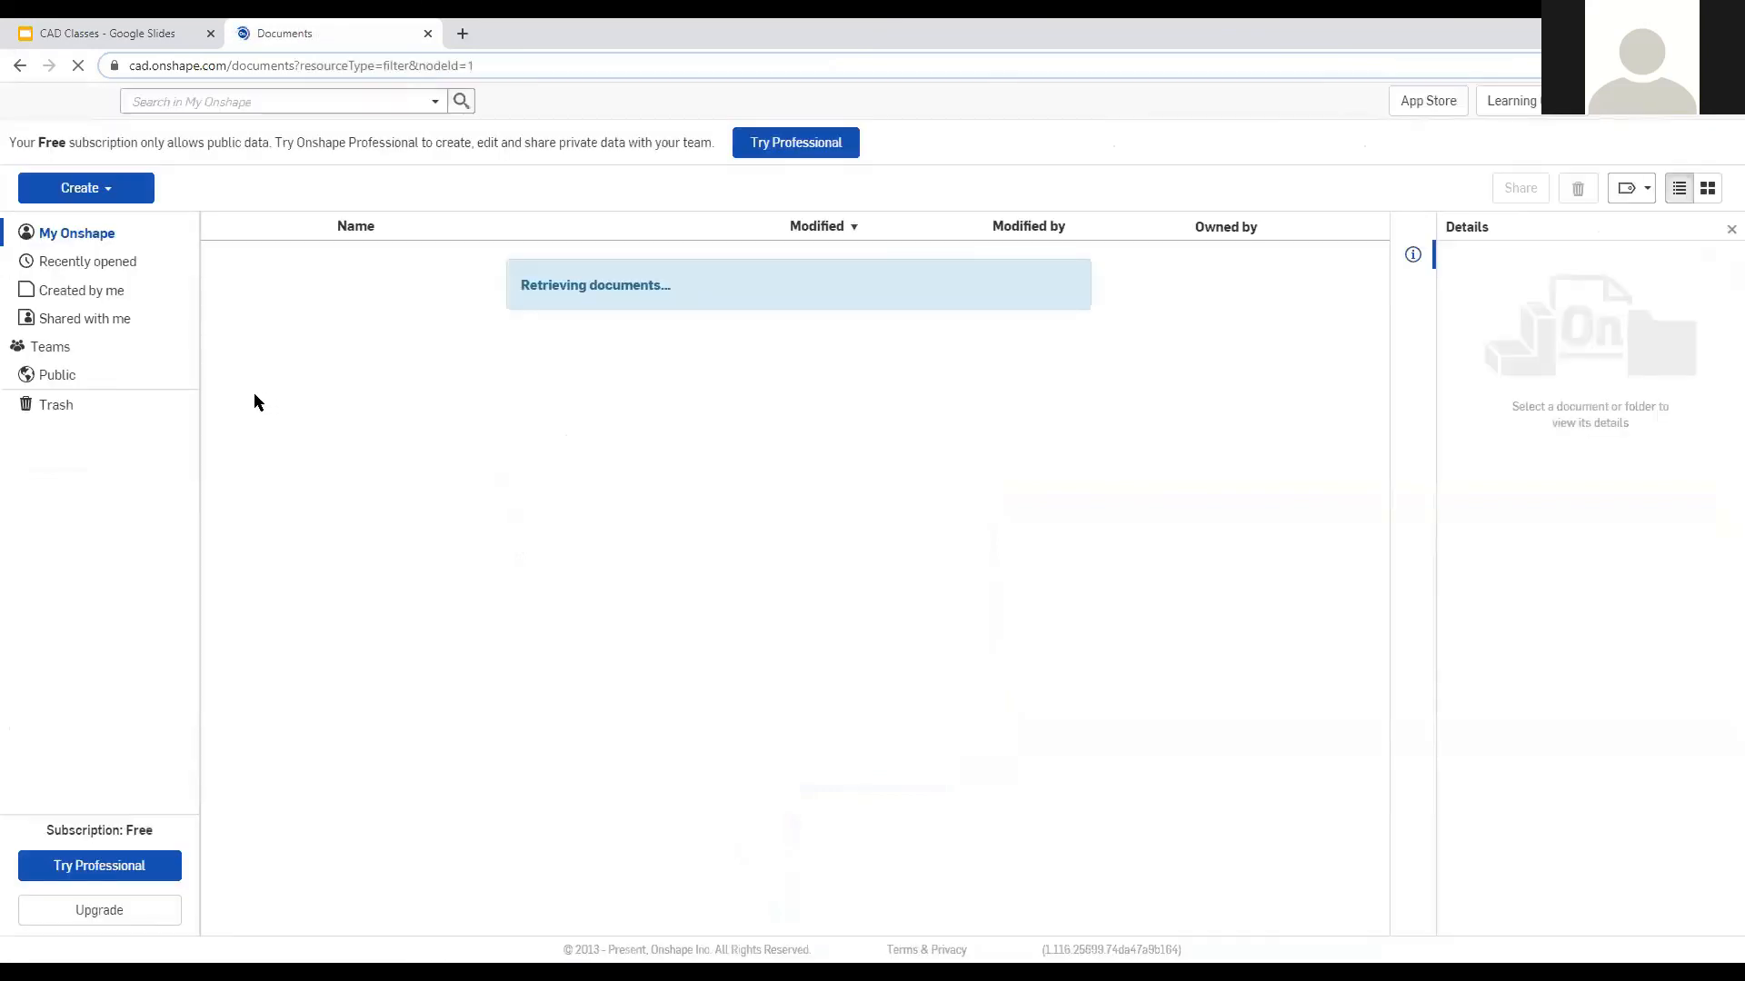
Open the Team 4087 Virtual CAD Workshops 2020 folder in Teams and reopen Session 2 - Constraints.
left_click(90, 349)
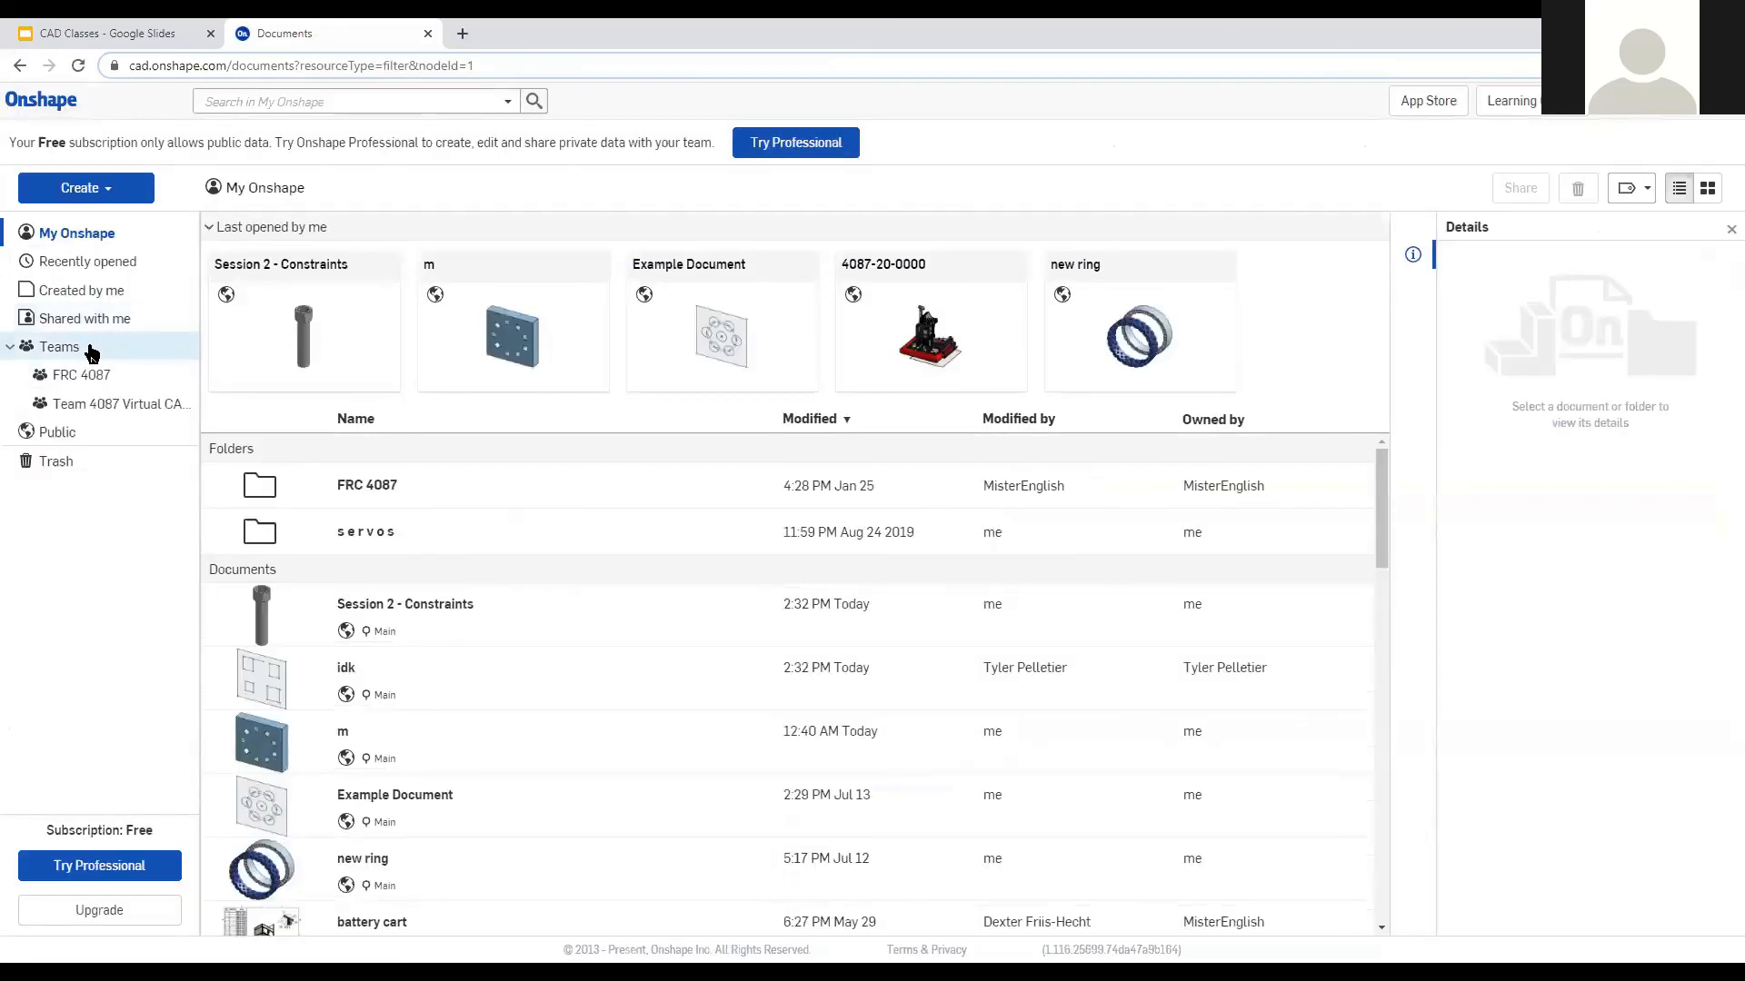
left_click(100, 409)
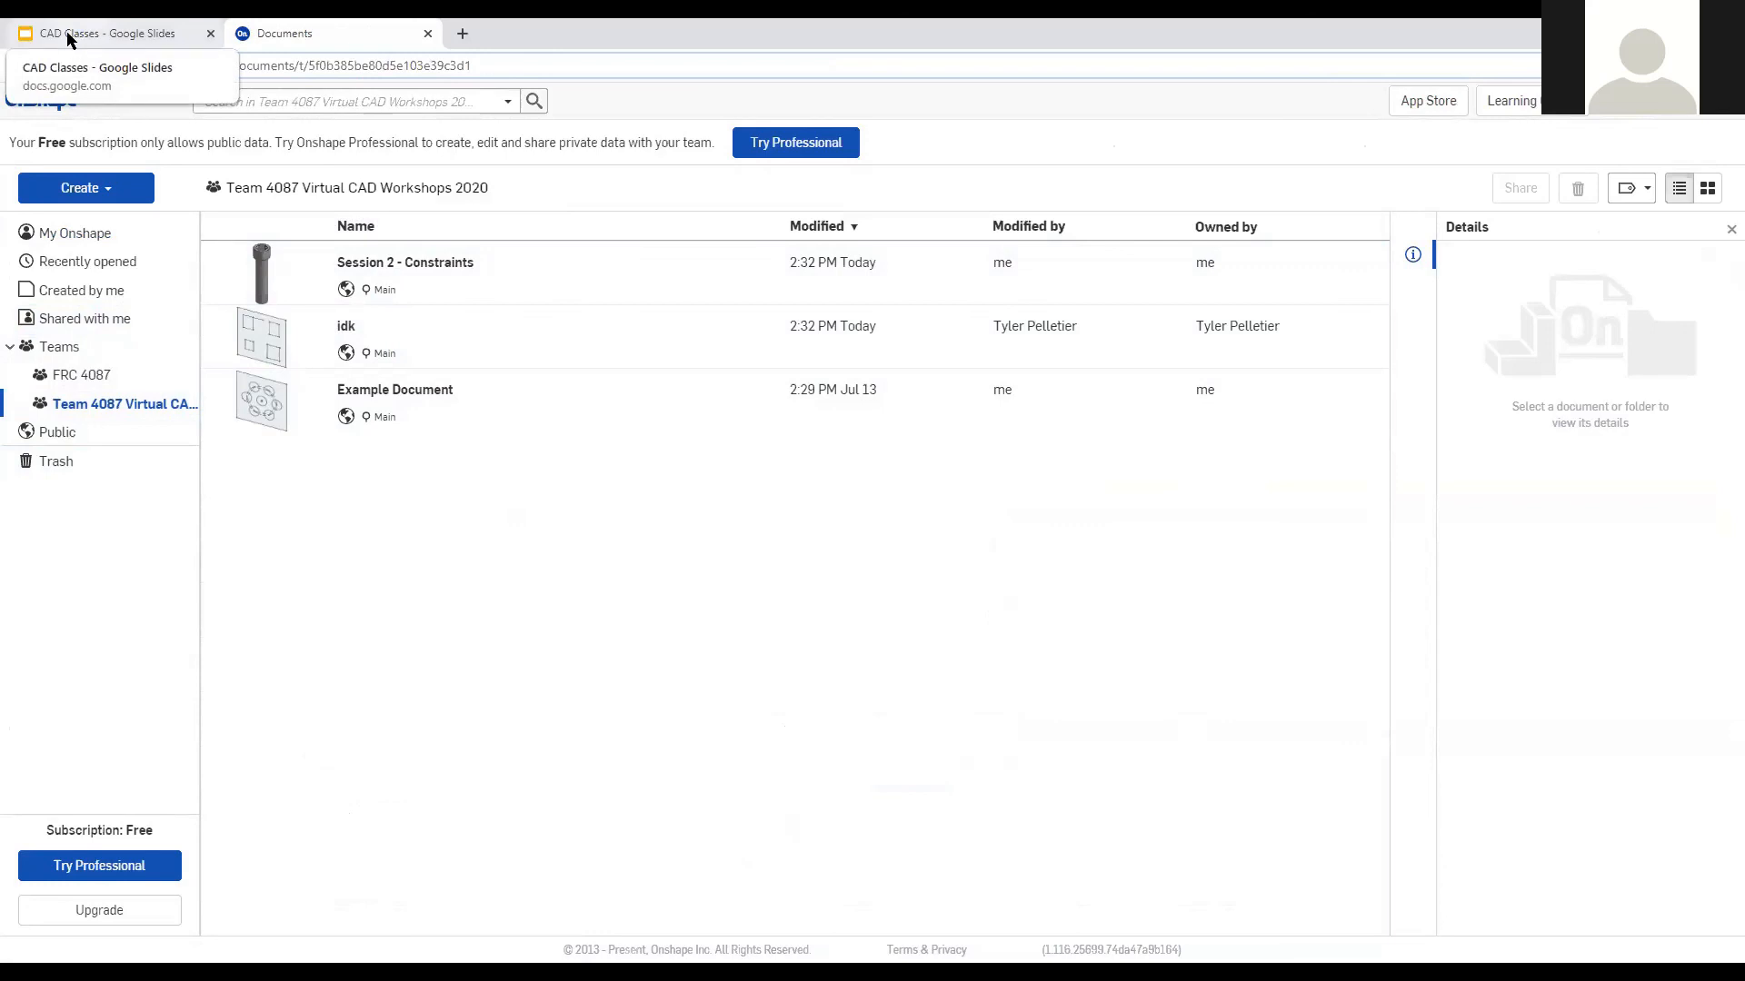
left_click(440, 264)
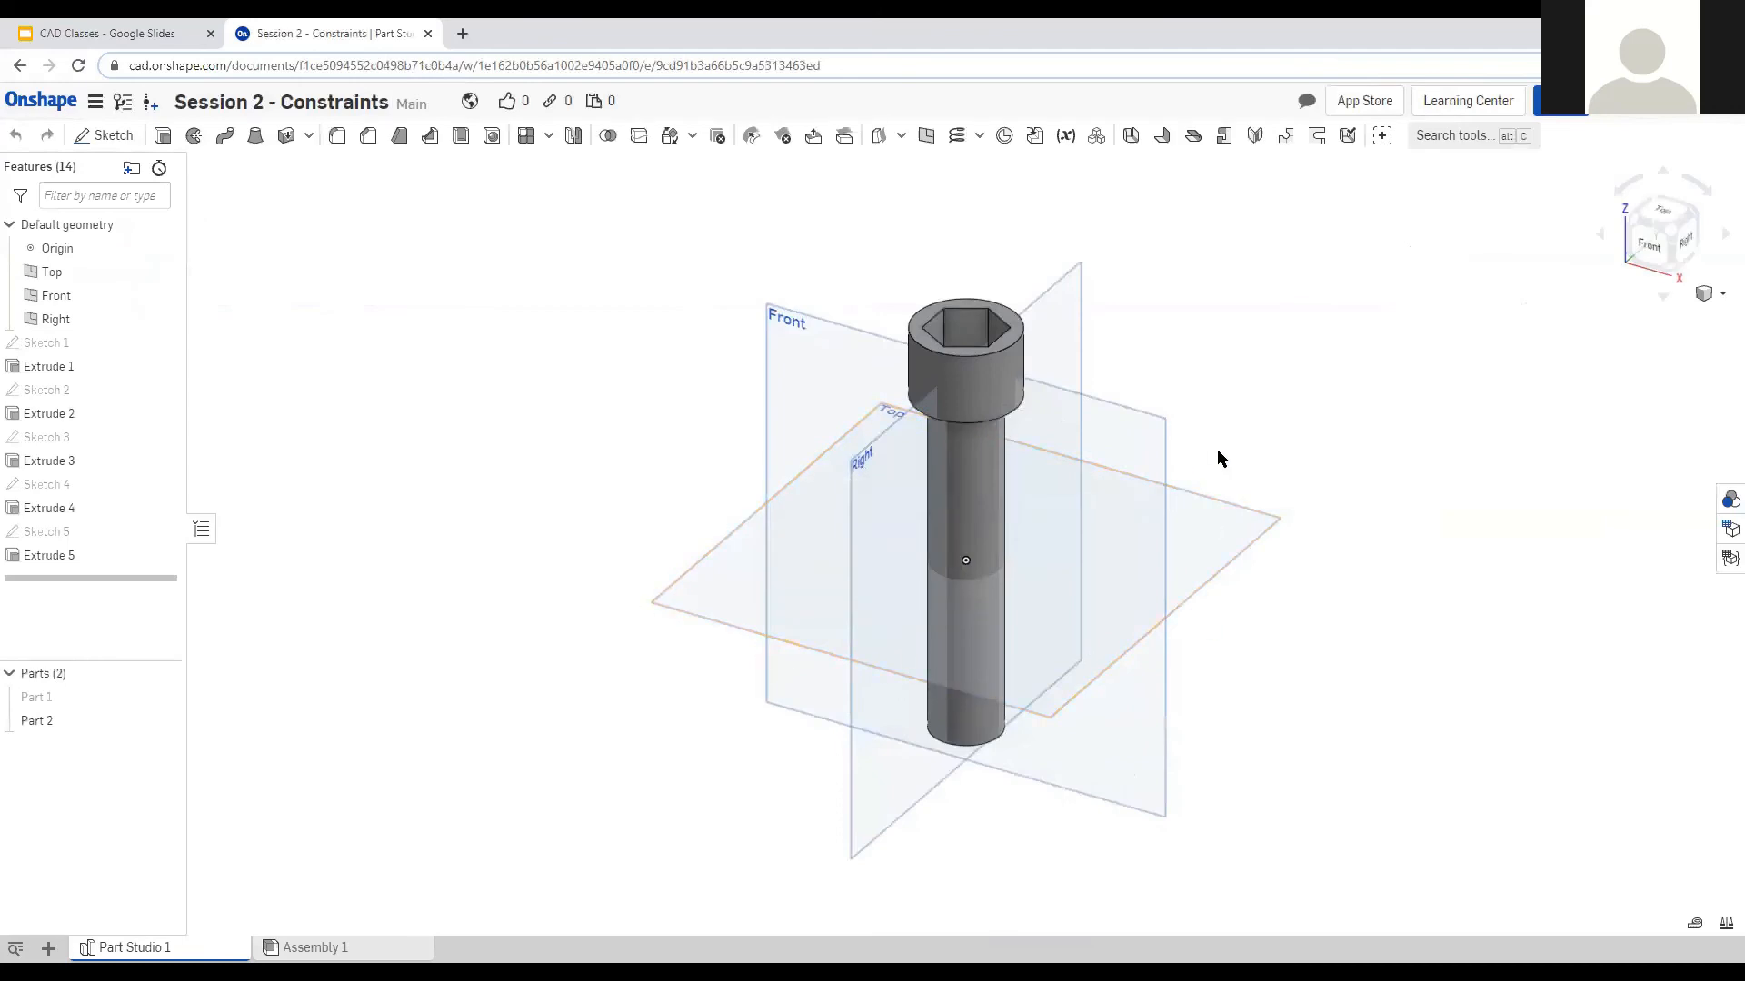
View the screw head from the top, zoomed in on the hex recess, and start a new sketch.
right_click_drag(1022, 527, 1016, 465)
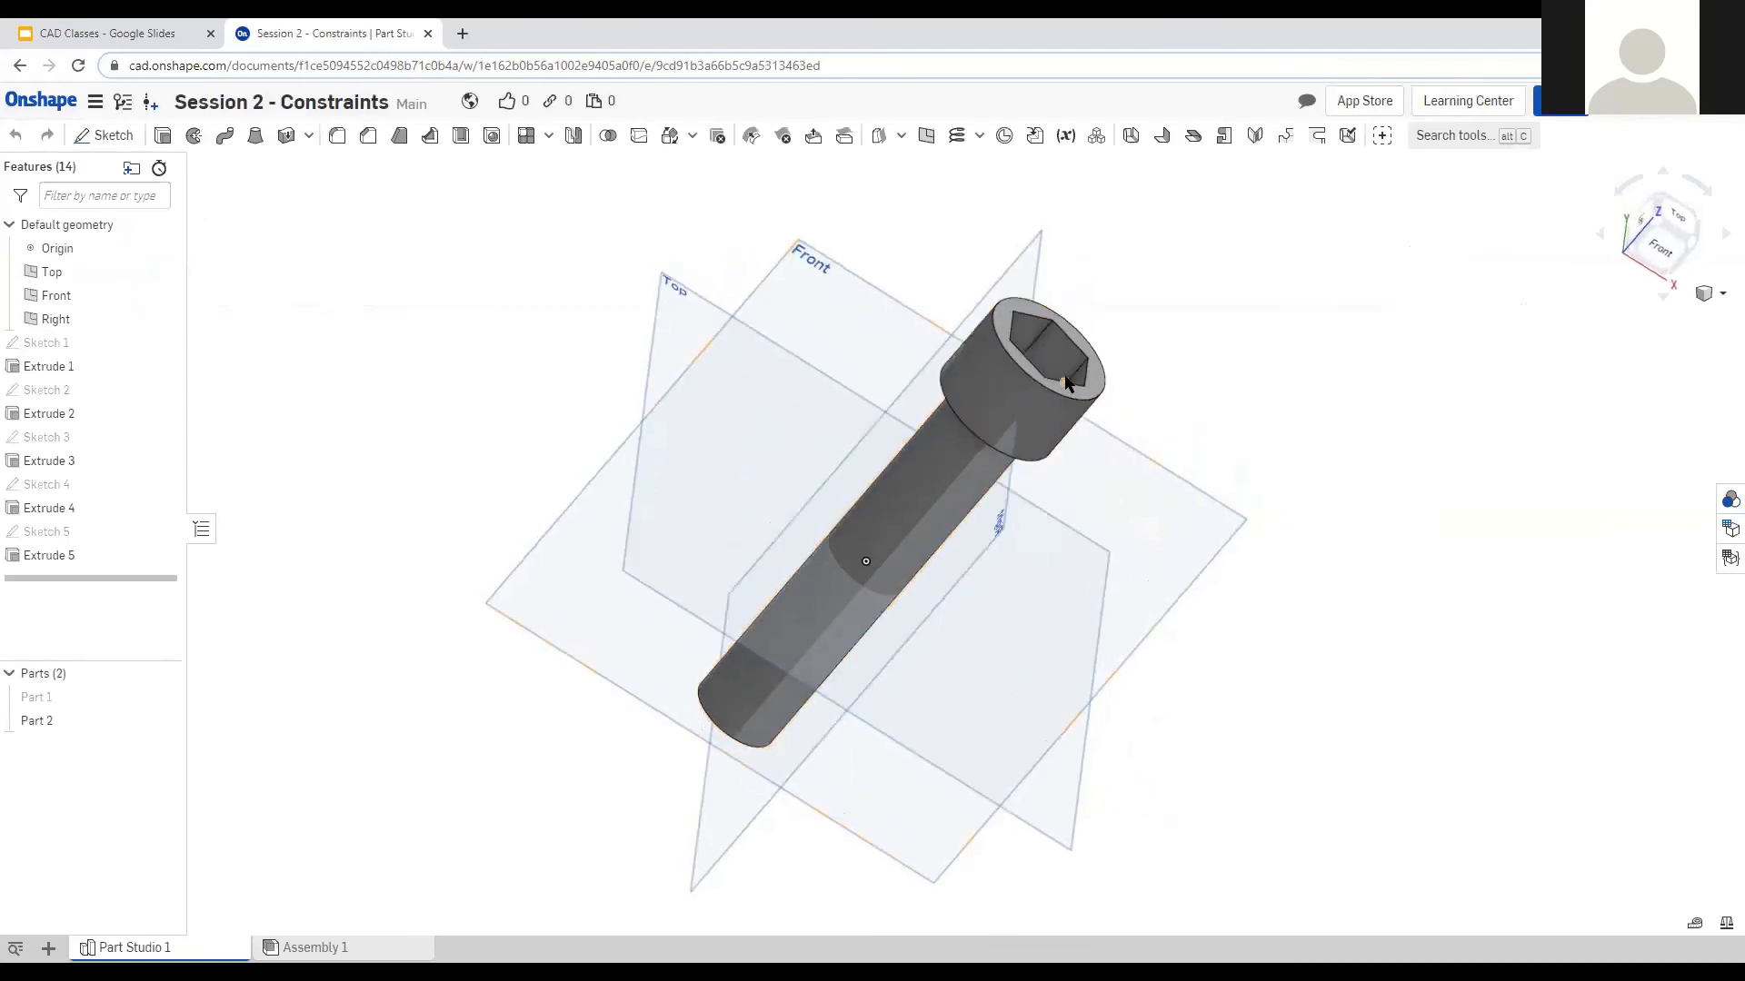
right_click_drag(1070, 667, 929, 676)
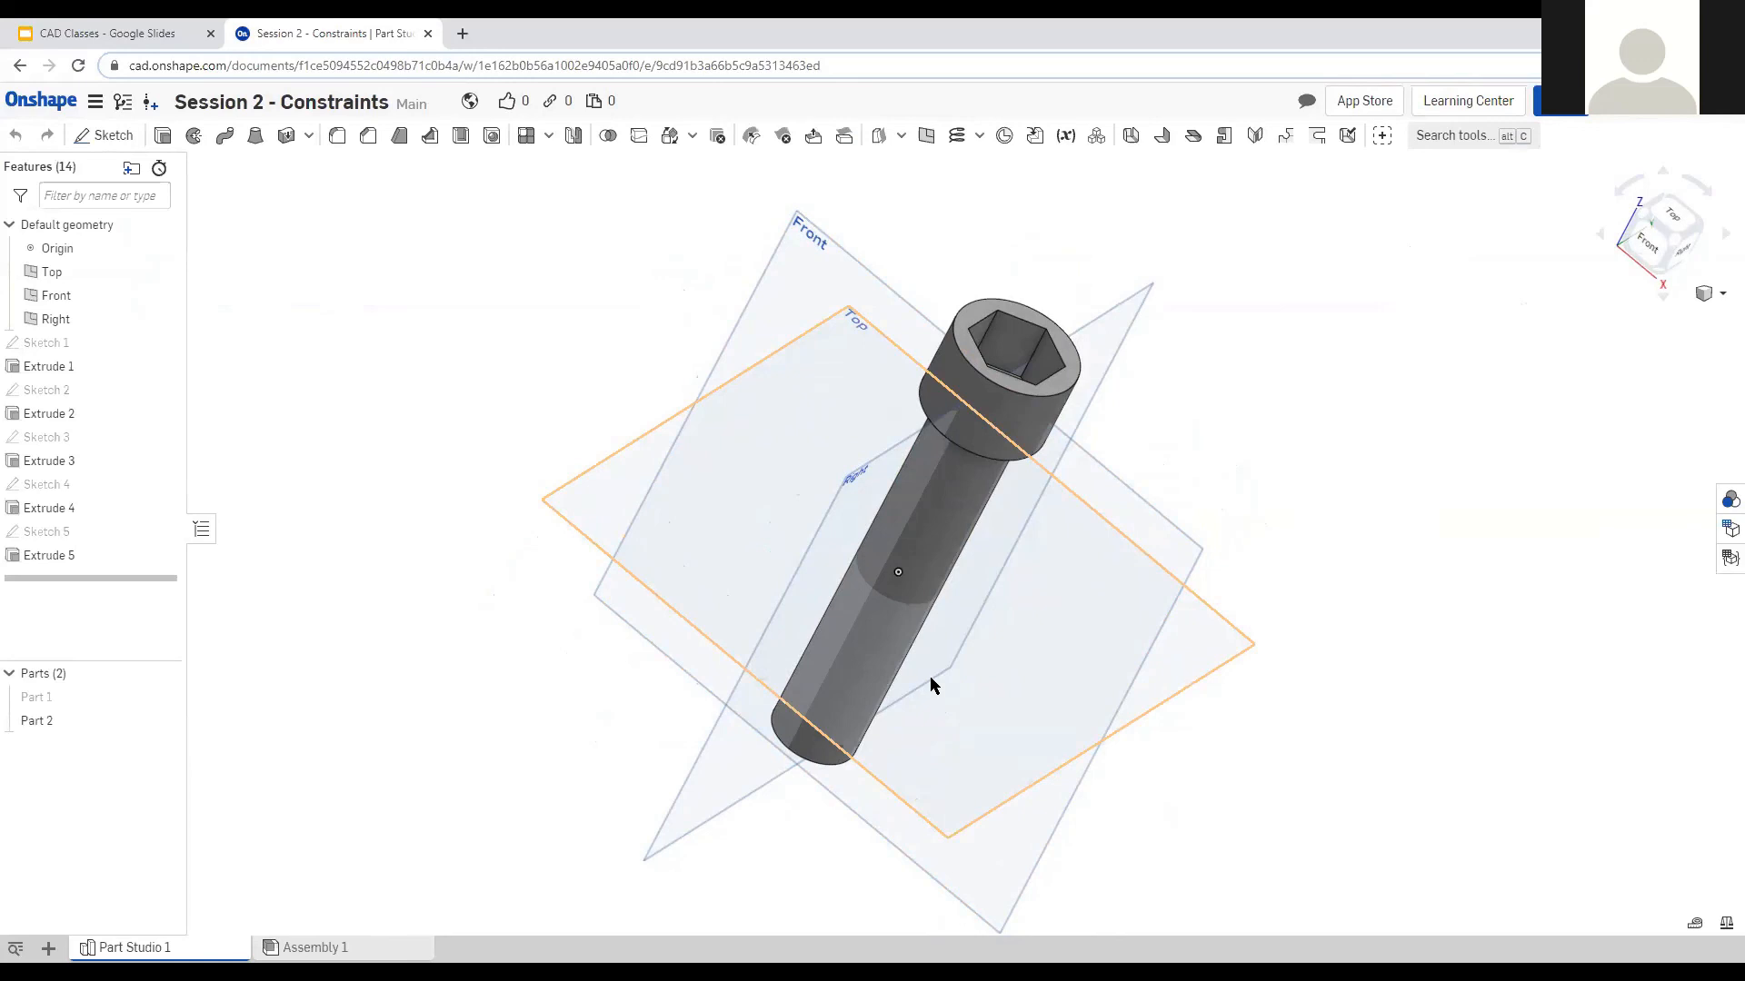
right_click_drag(1184, 461, 1156, 518)
left_click(1670, 234)
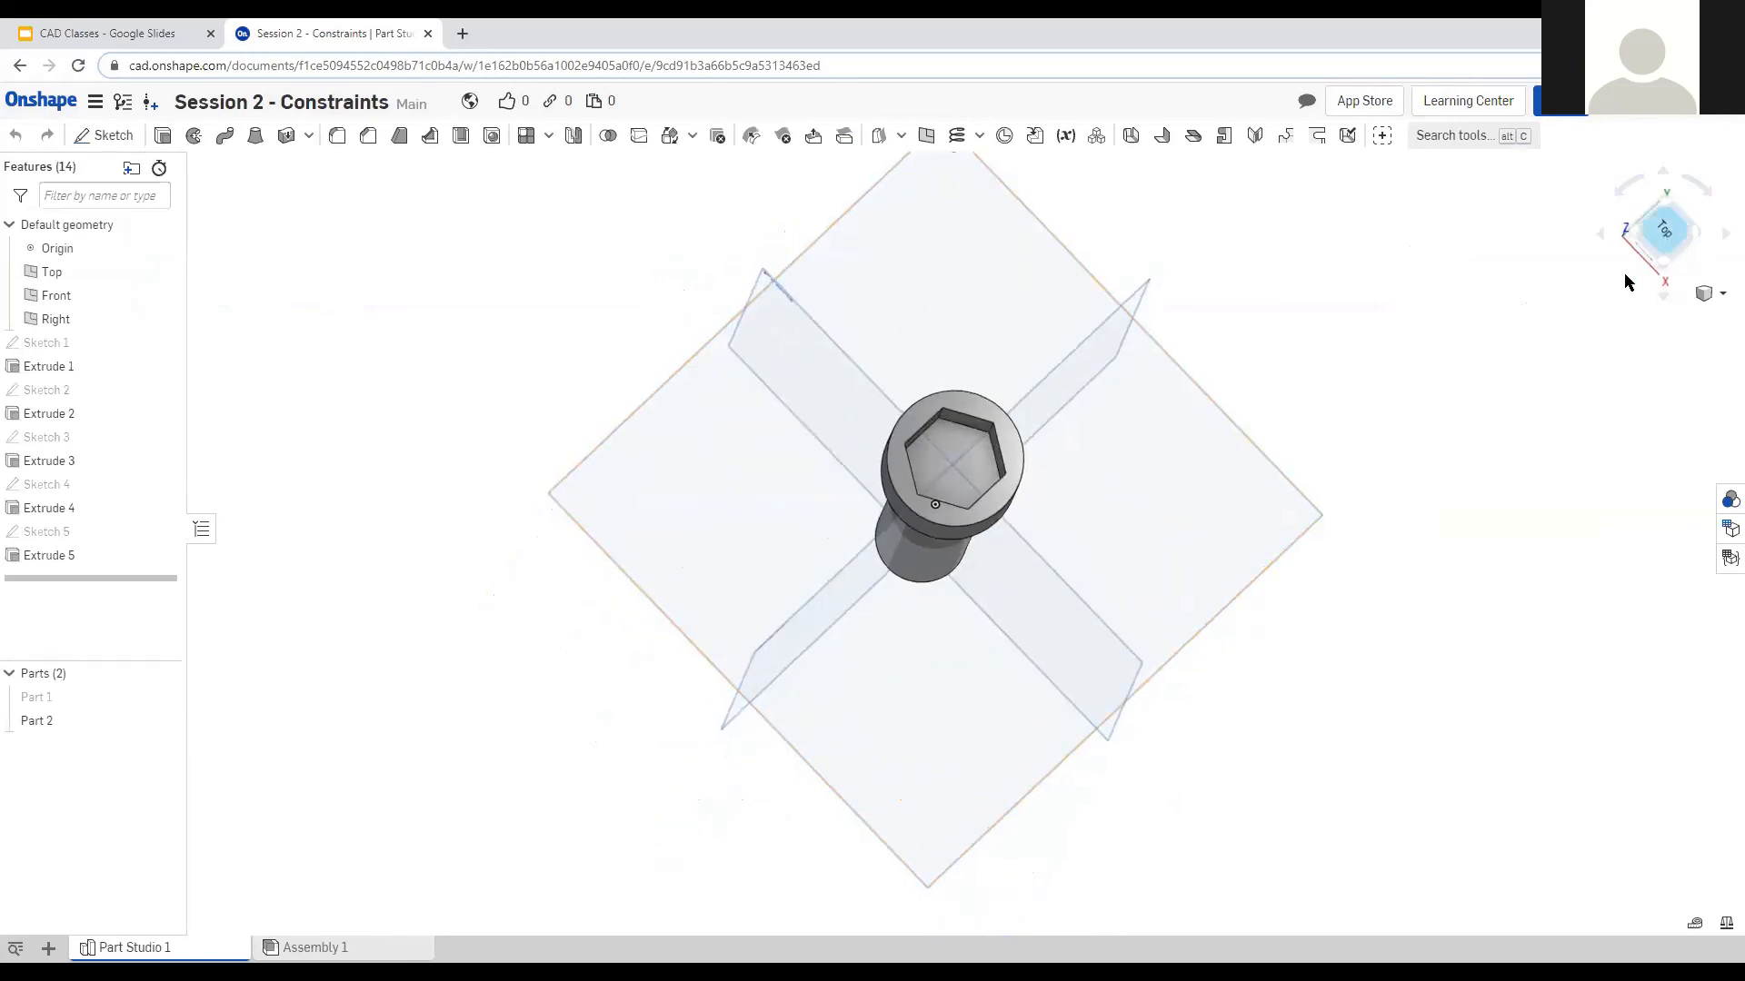
scroll(959, 650, "up", 3)
scroll(979, 663, "up", 2)
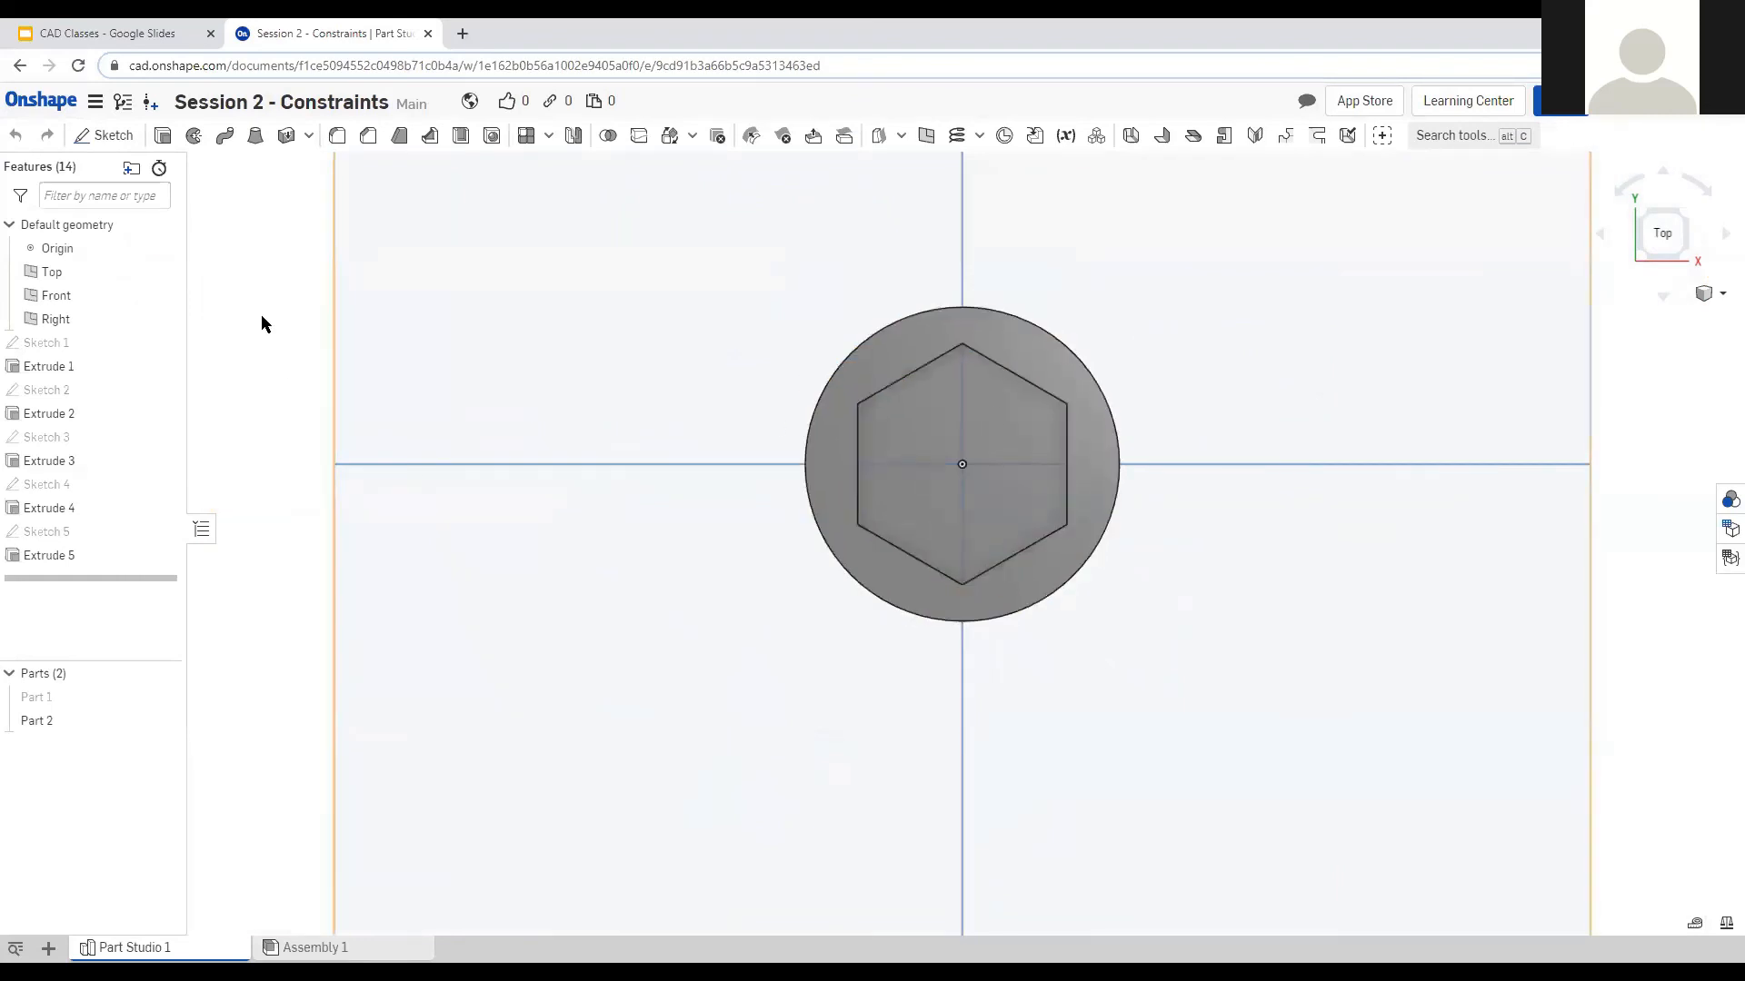
left_click(109, 135)
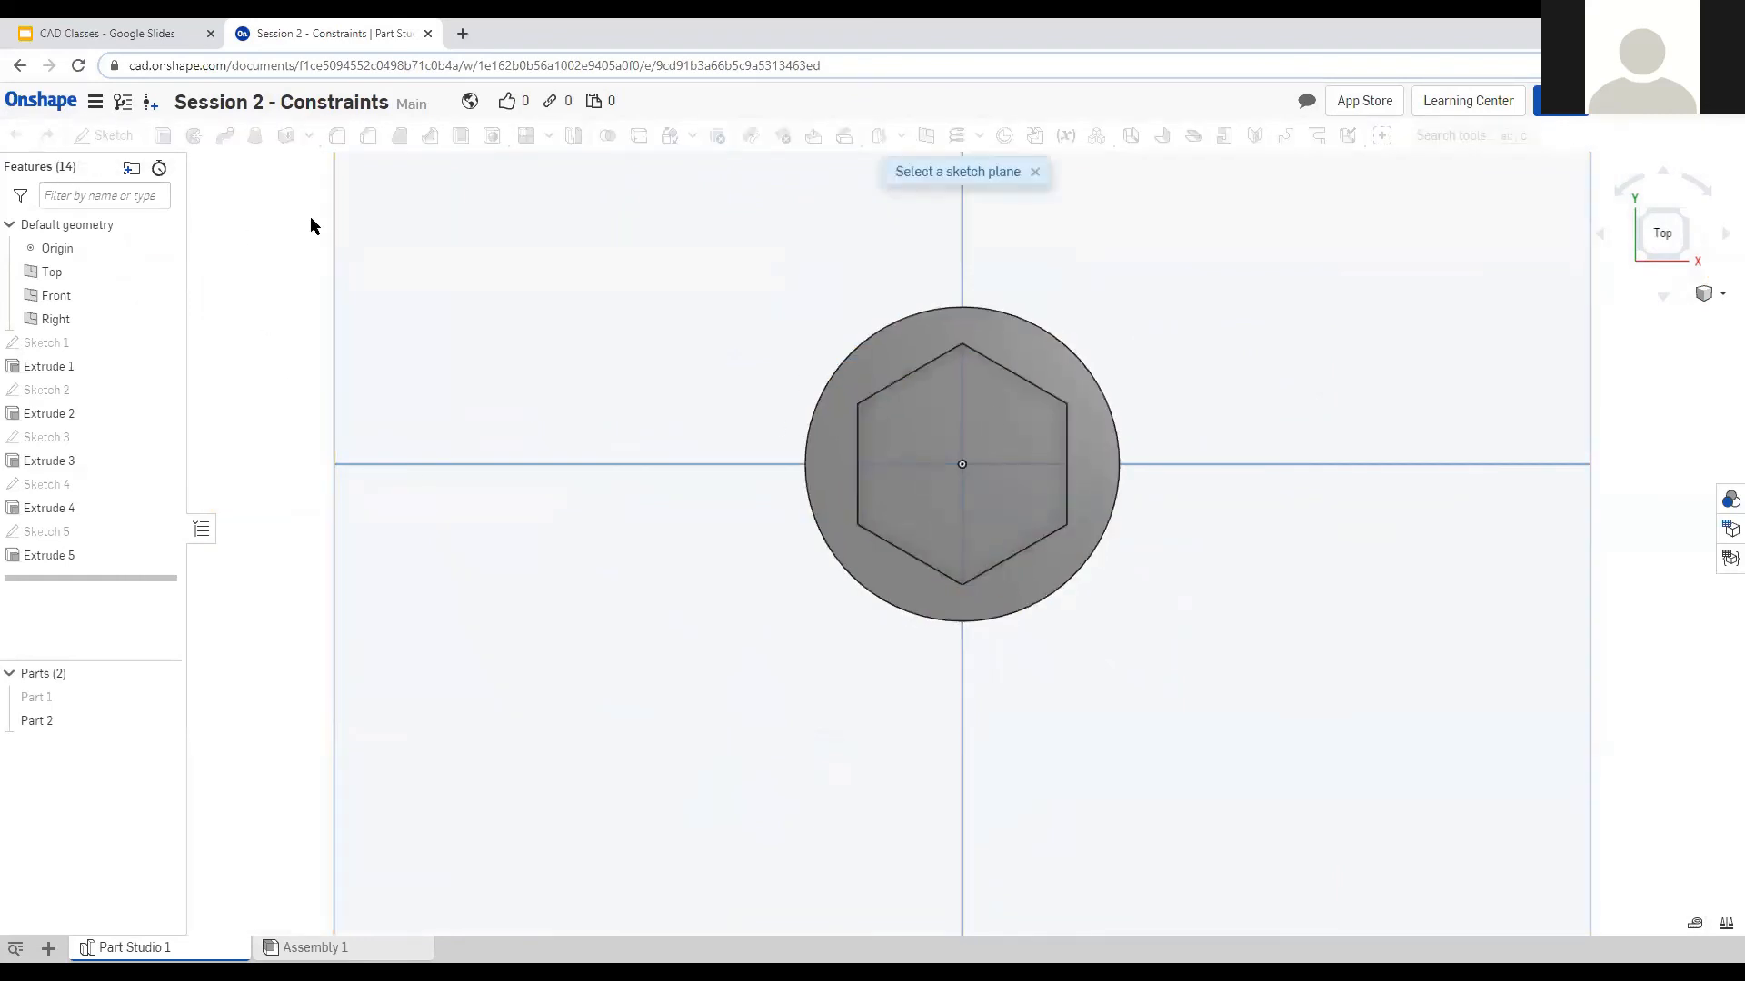
On the screw head's top face, draw a center-point rectangle from the screw's centre.
left_click(1027, 576)
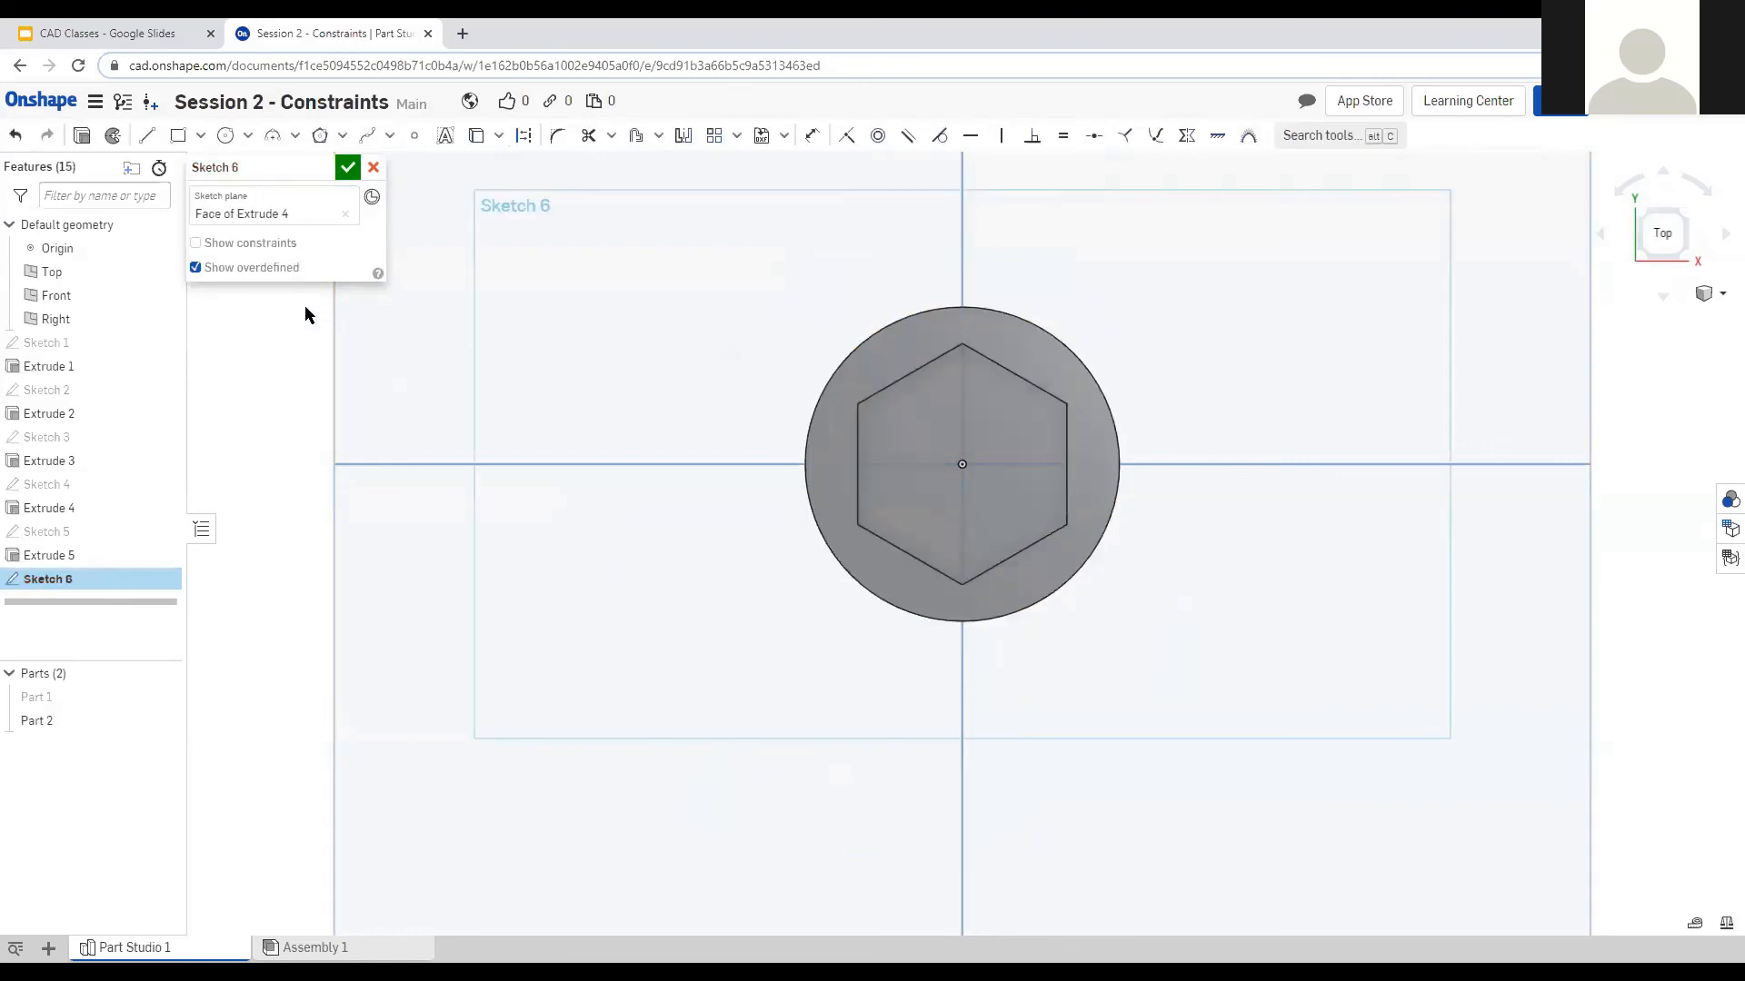
left_click(200, 135)
left_click(196, 187)
left_click(963, 463)
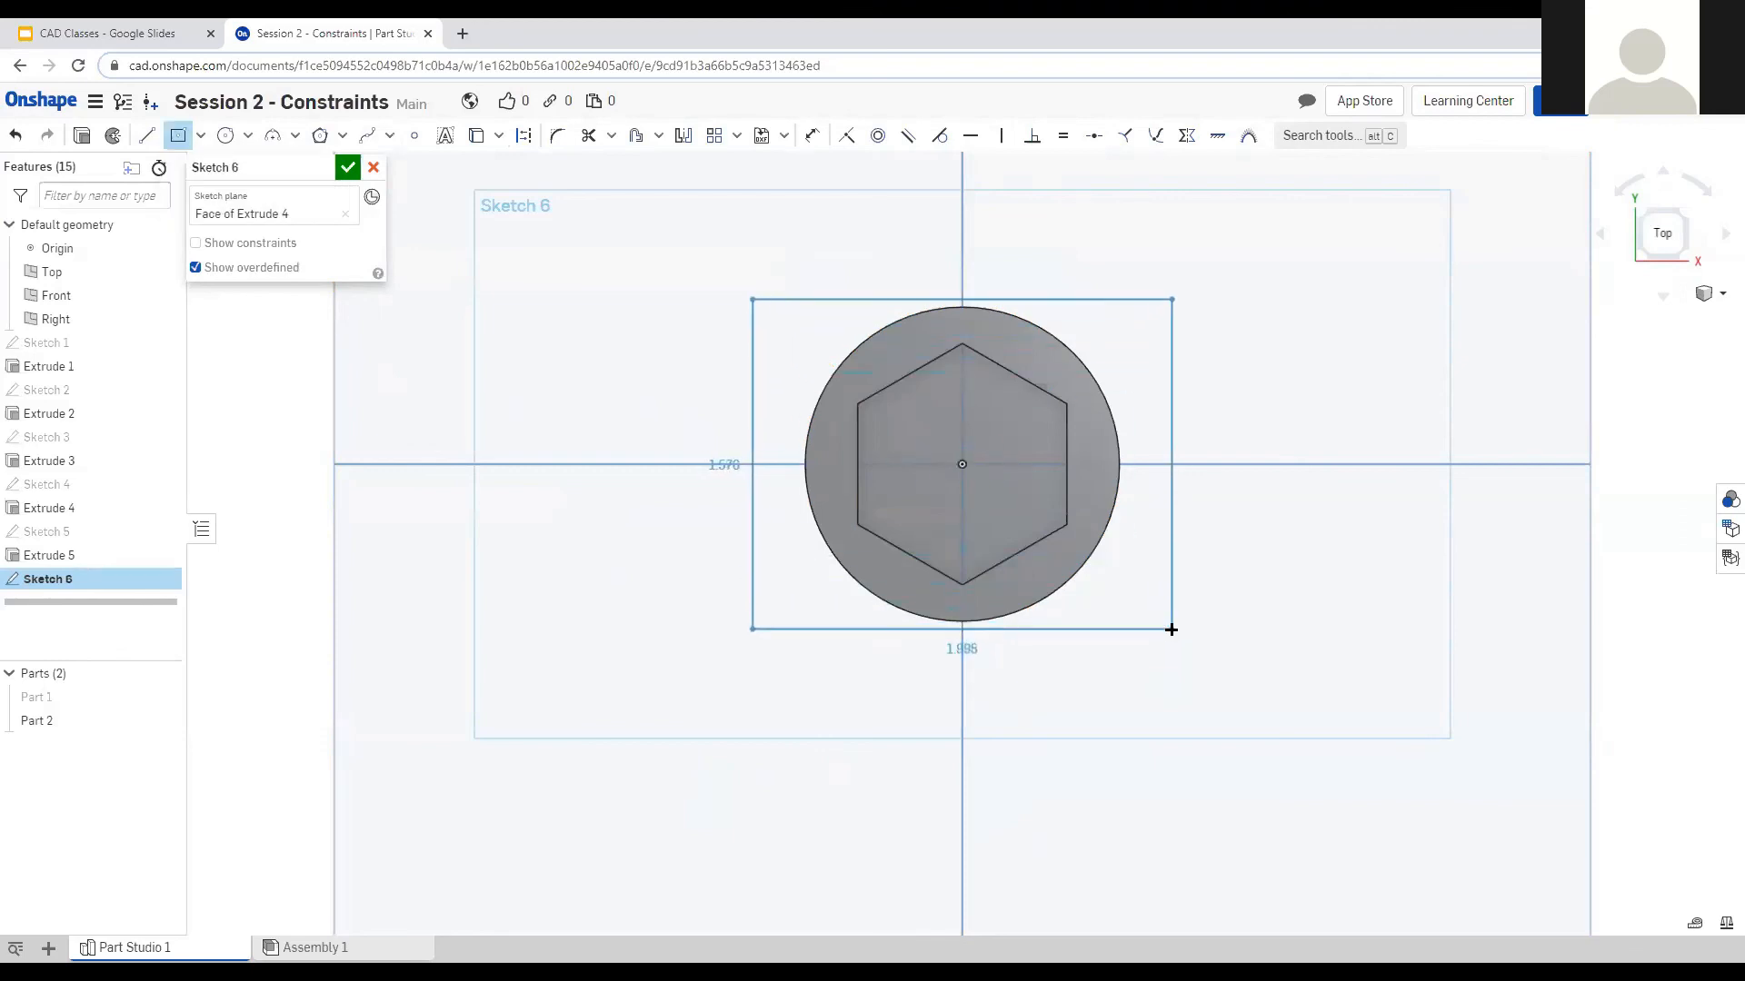
left_click(1180, 621)
key("Escape")
Make the rectangle's bottom and right edges tangent to the circle.
left_click(1093, 622)
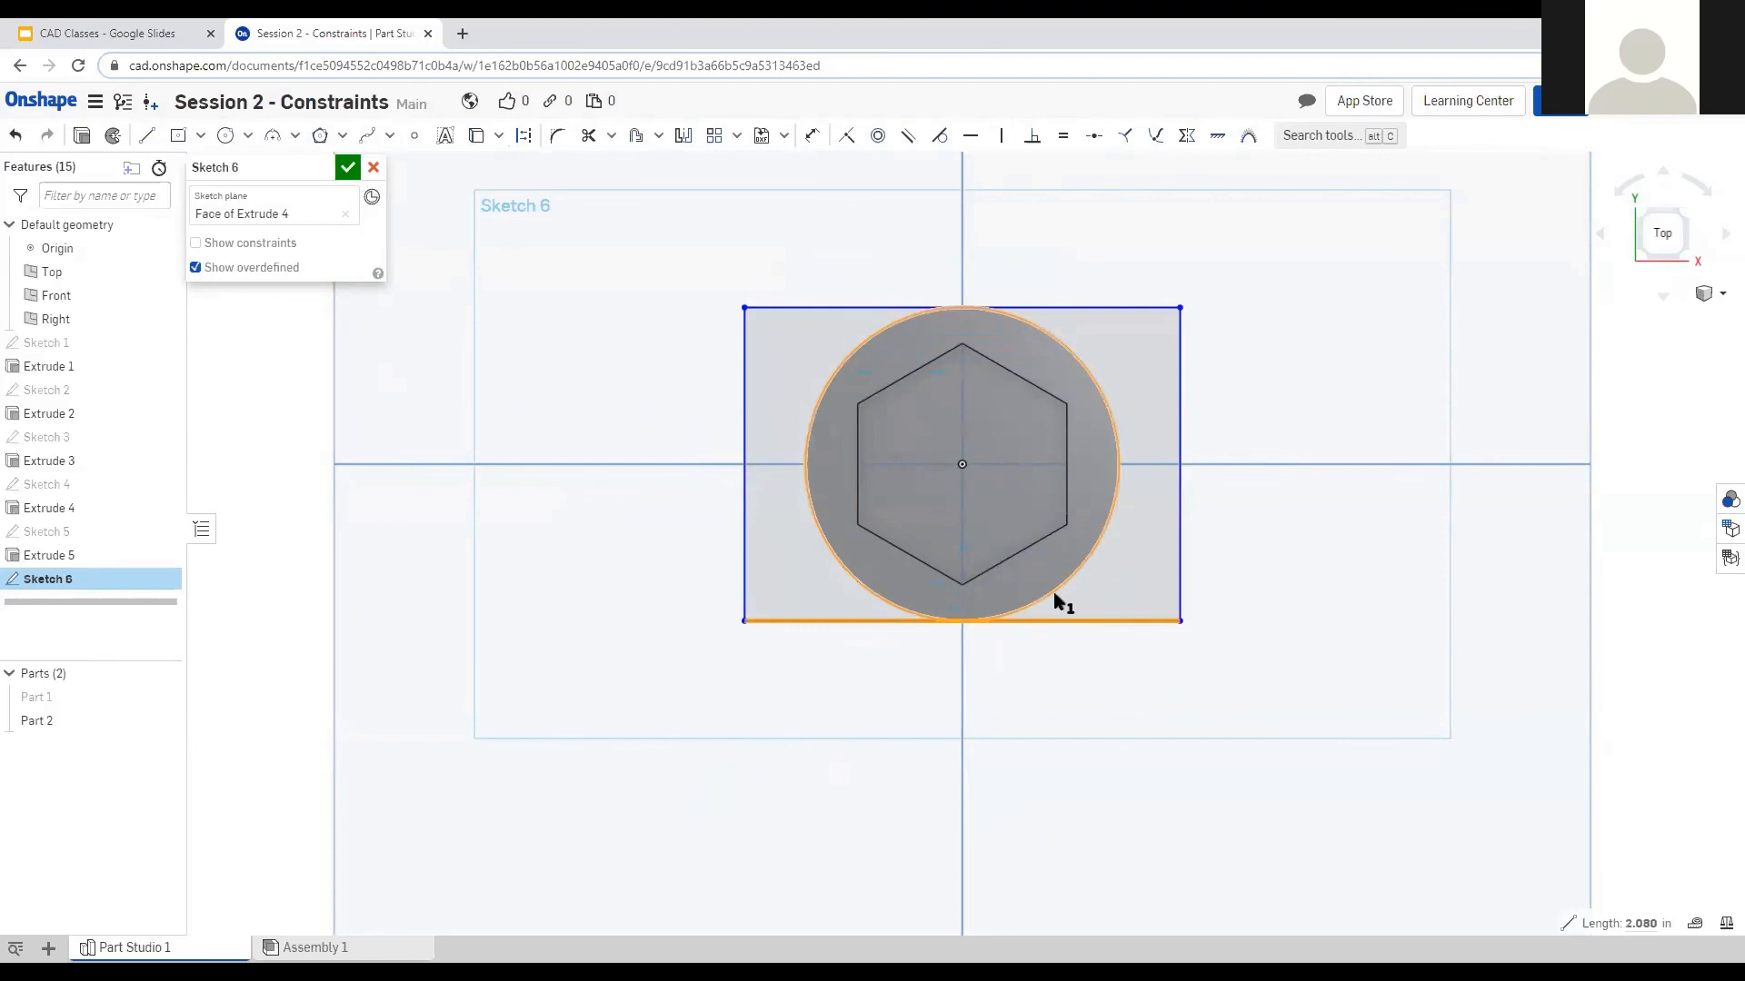
left_click(1058, 602)
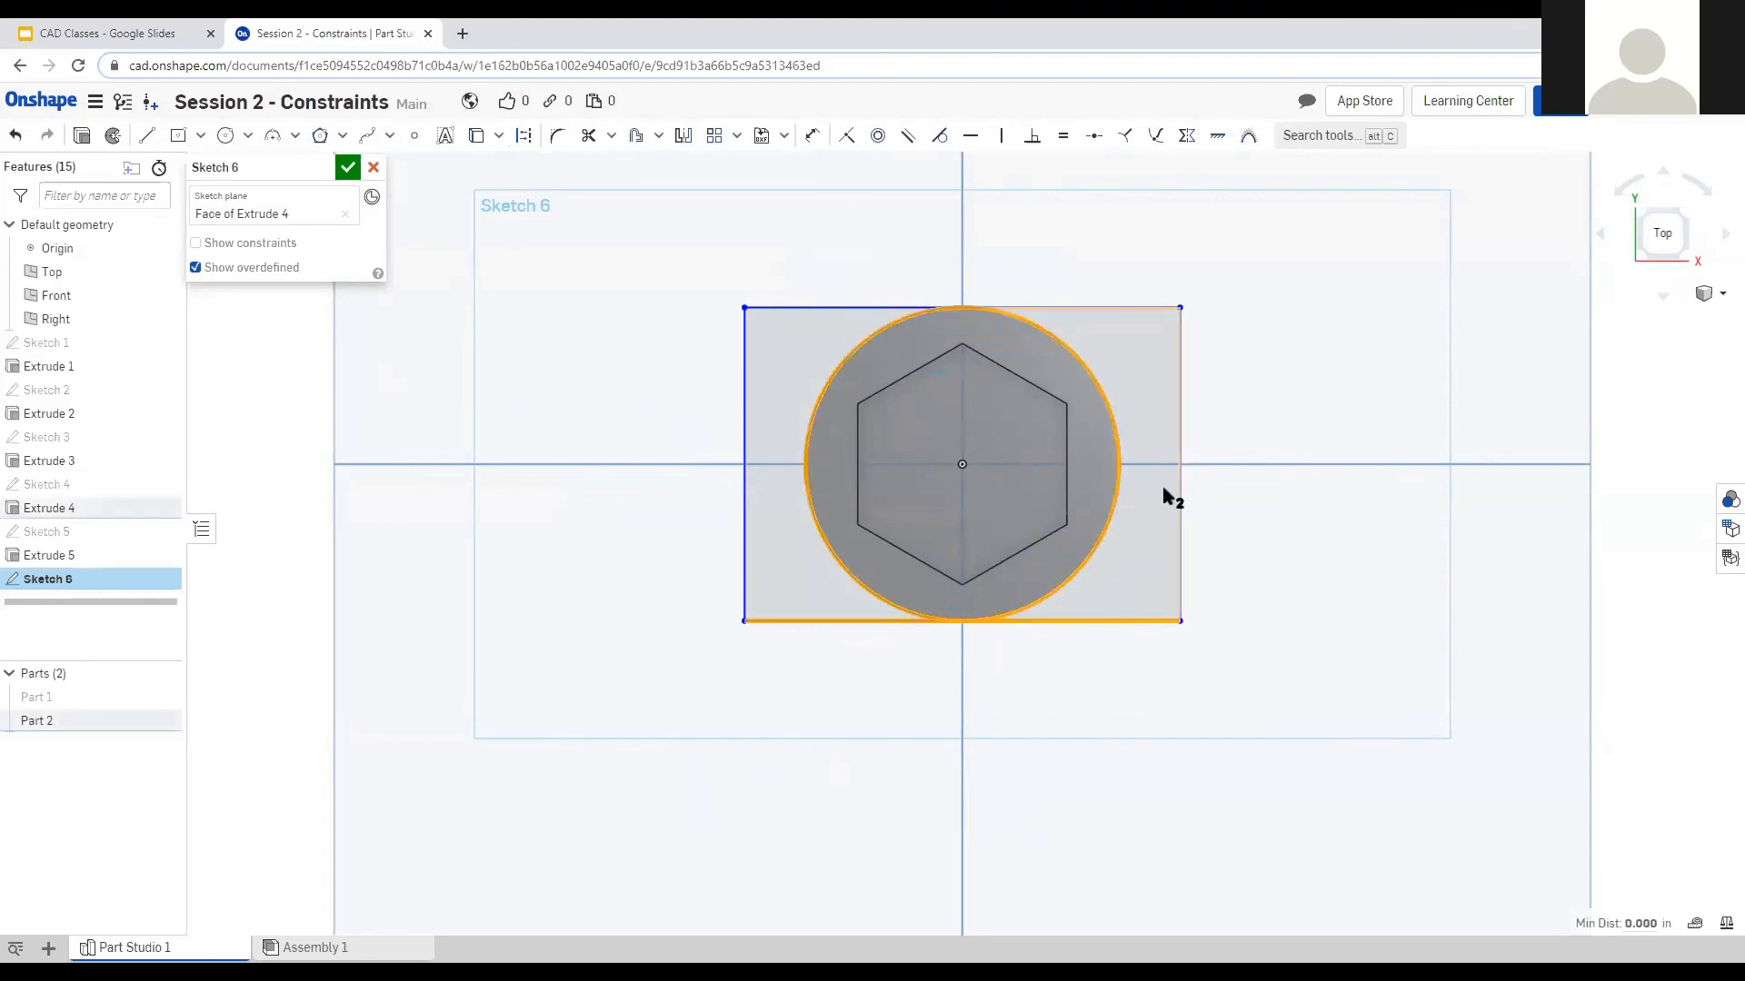
left_click(940, 137)
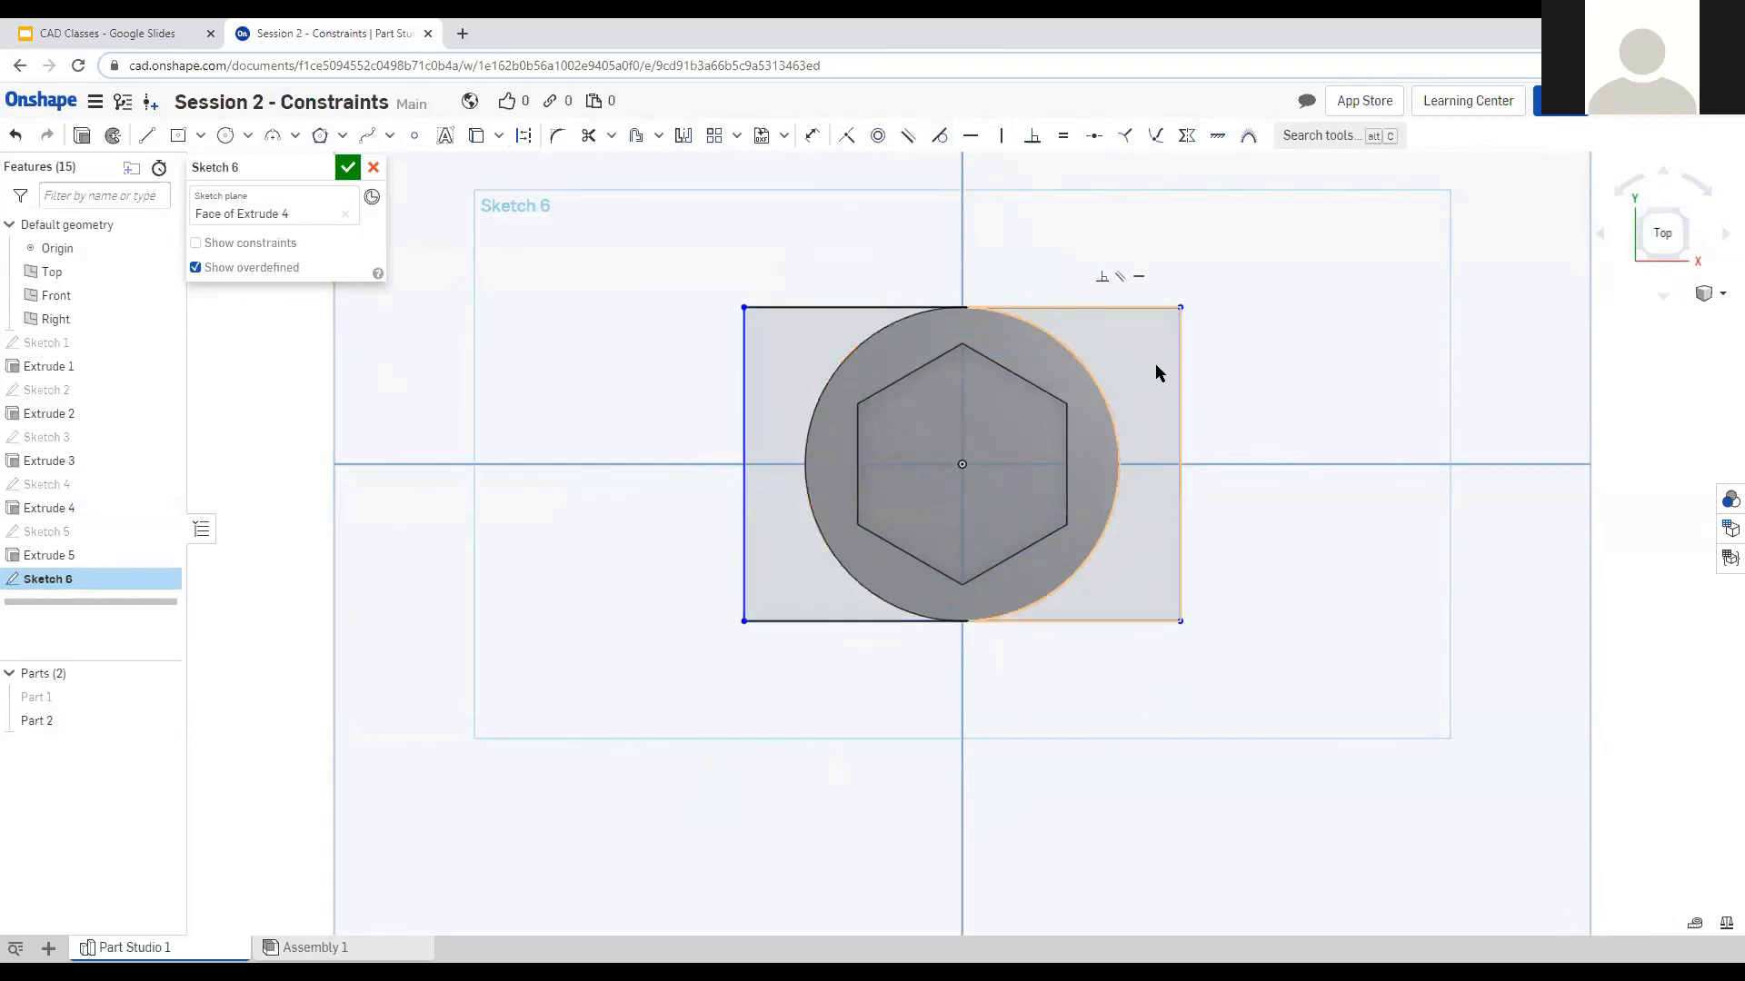
left_click(1180, 365)
left_click(1108, 417)
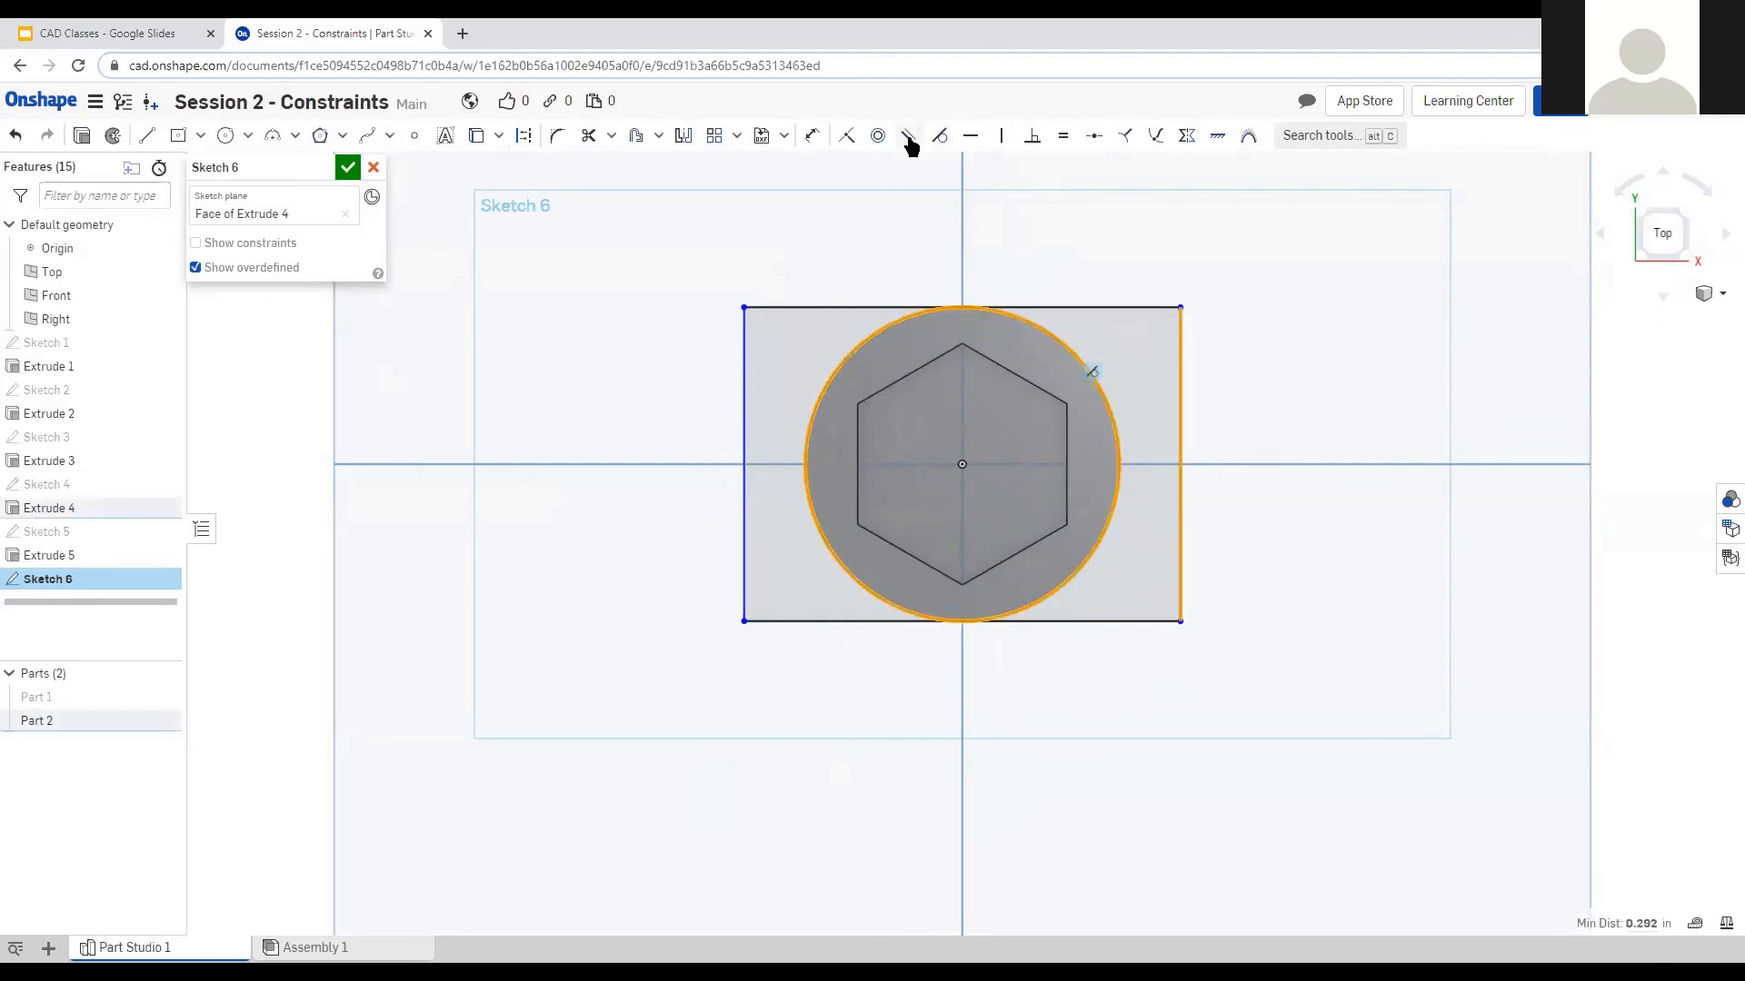
left_click(939, 137)
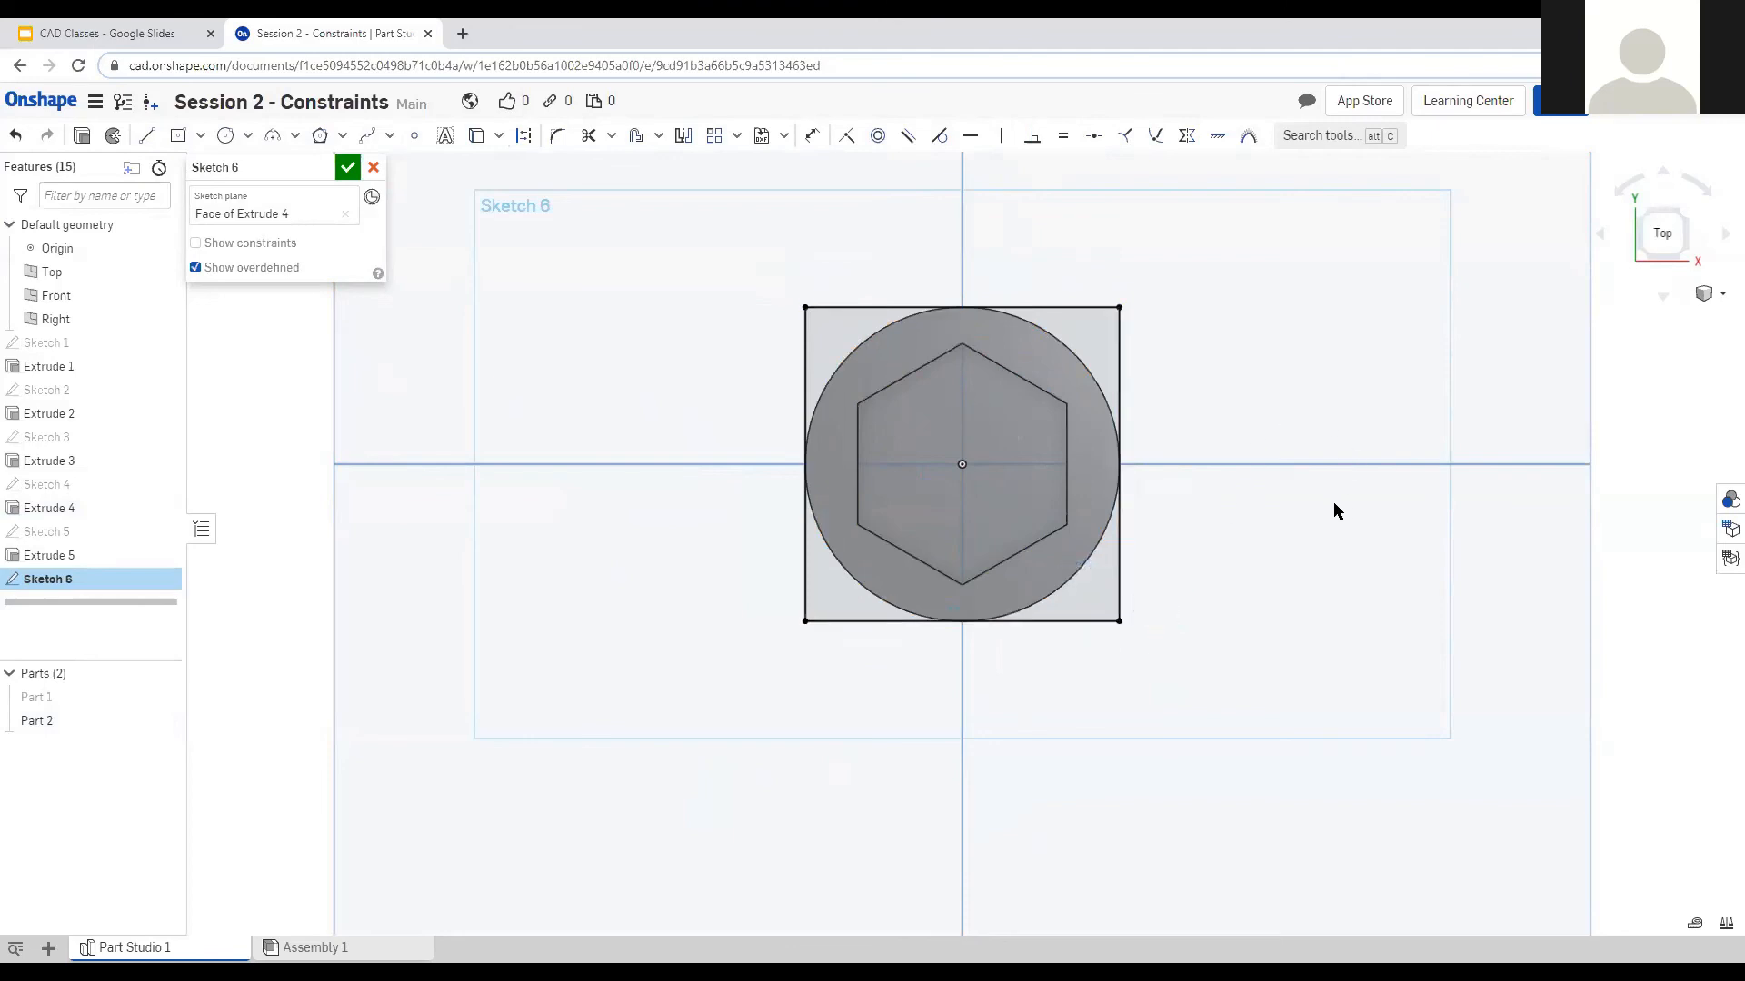
Turn all four edges of the square into construction lines.
left_click_drag(1083, 280, 1158, 373)
left_click(1117, 422)
left_click(1073, 308)
left_click(805, 565)
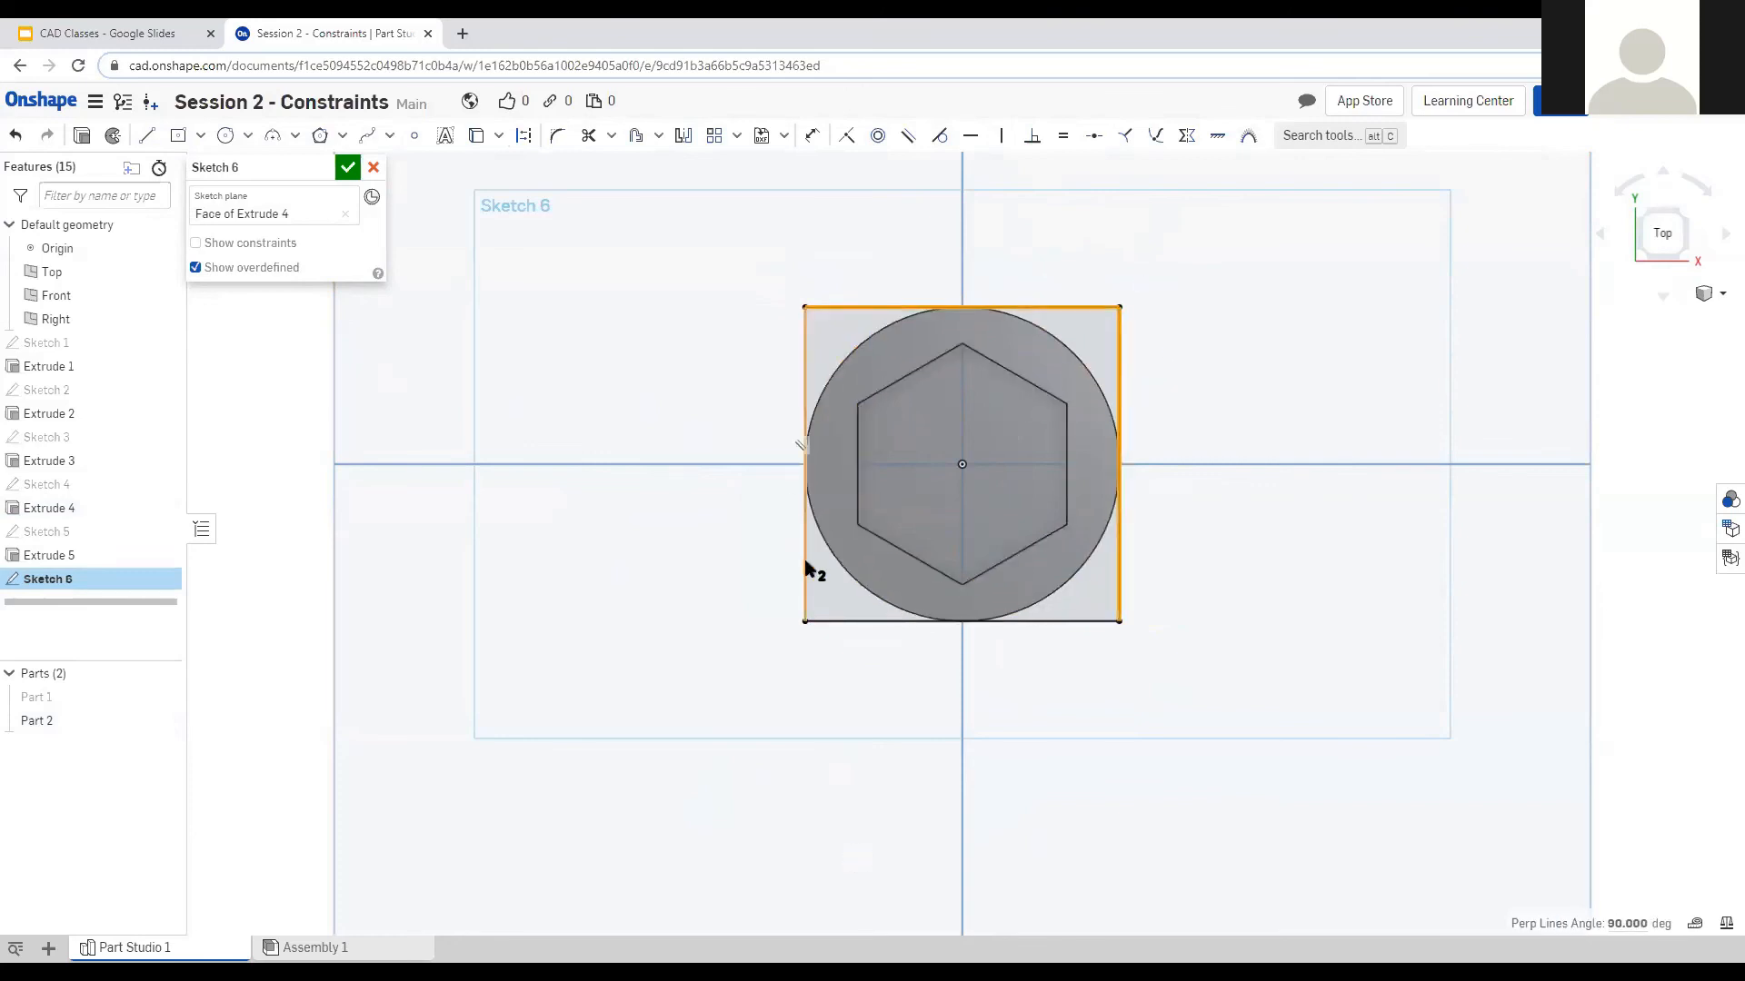
left_click(855, 622)
key("q")
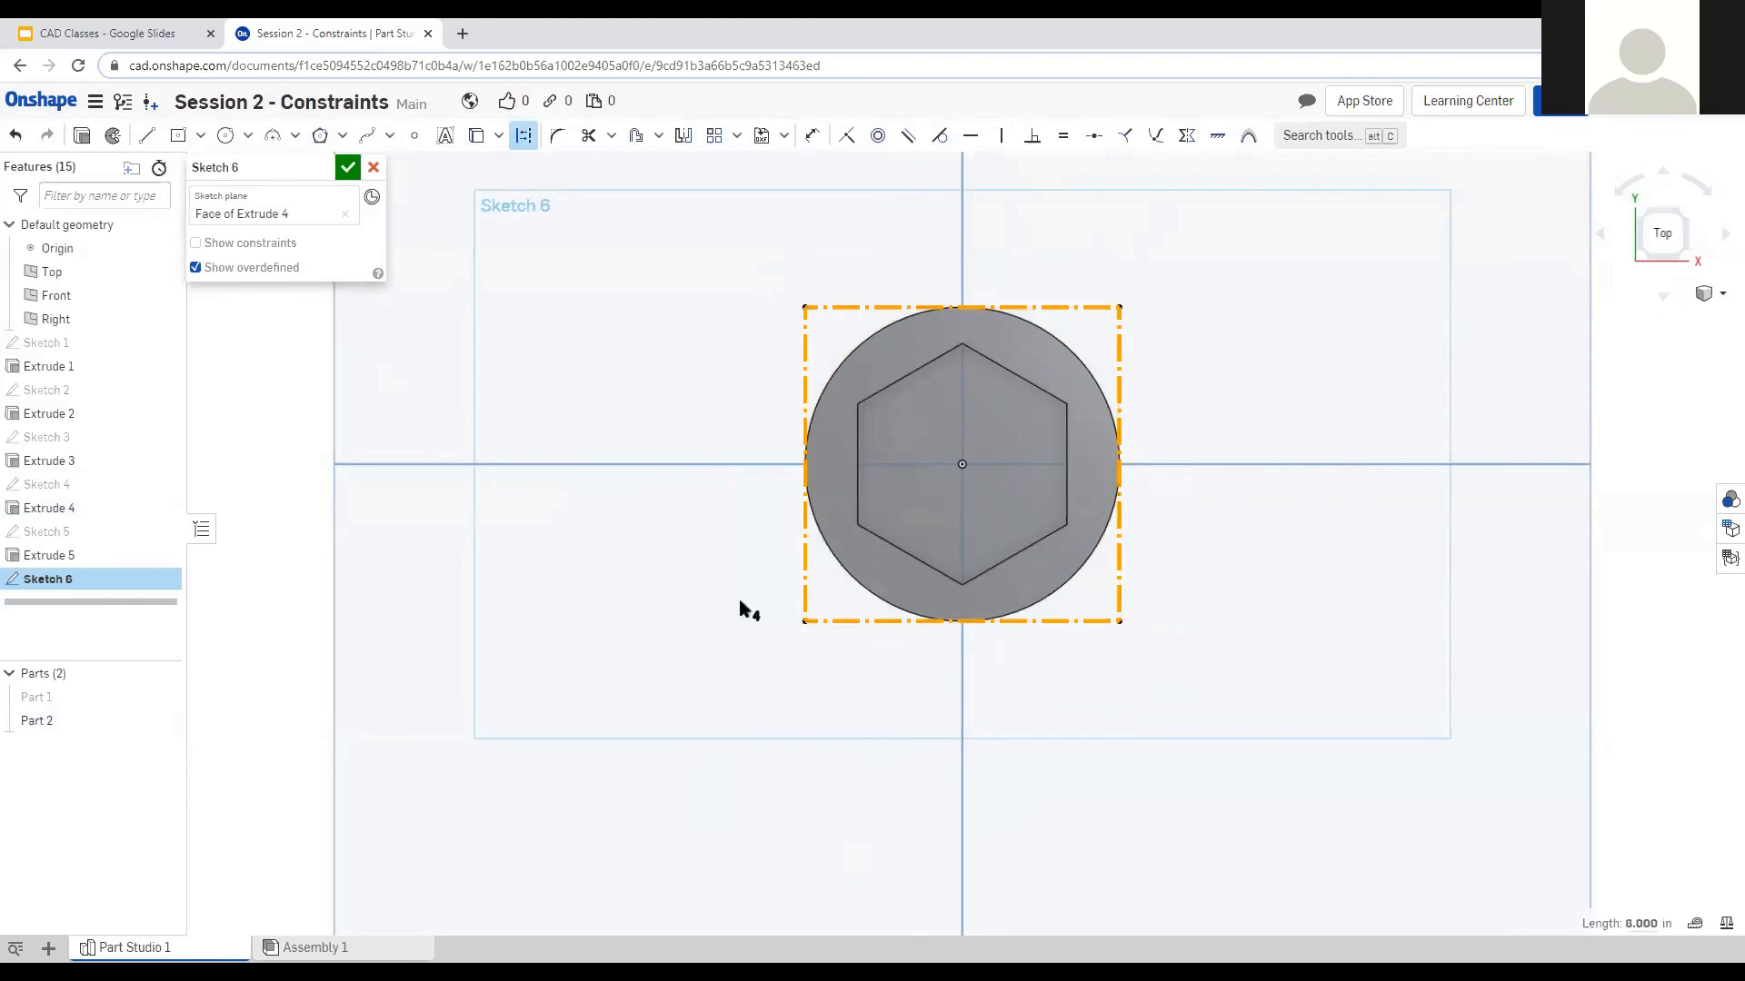
Draw a 1 in circle centred on the square's bottom midpoint as regular sketch geometry.
left_click(225, 135)
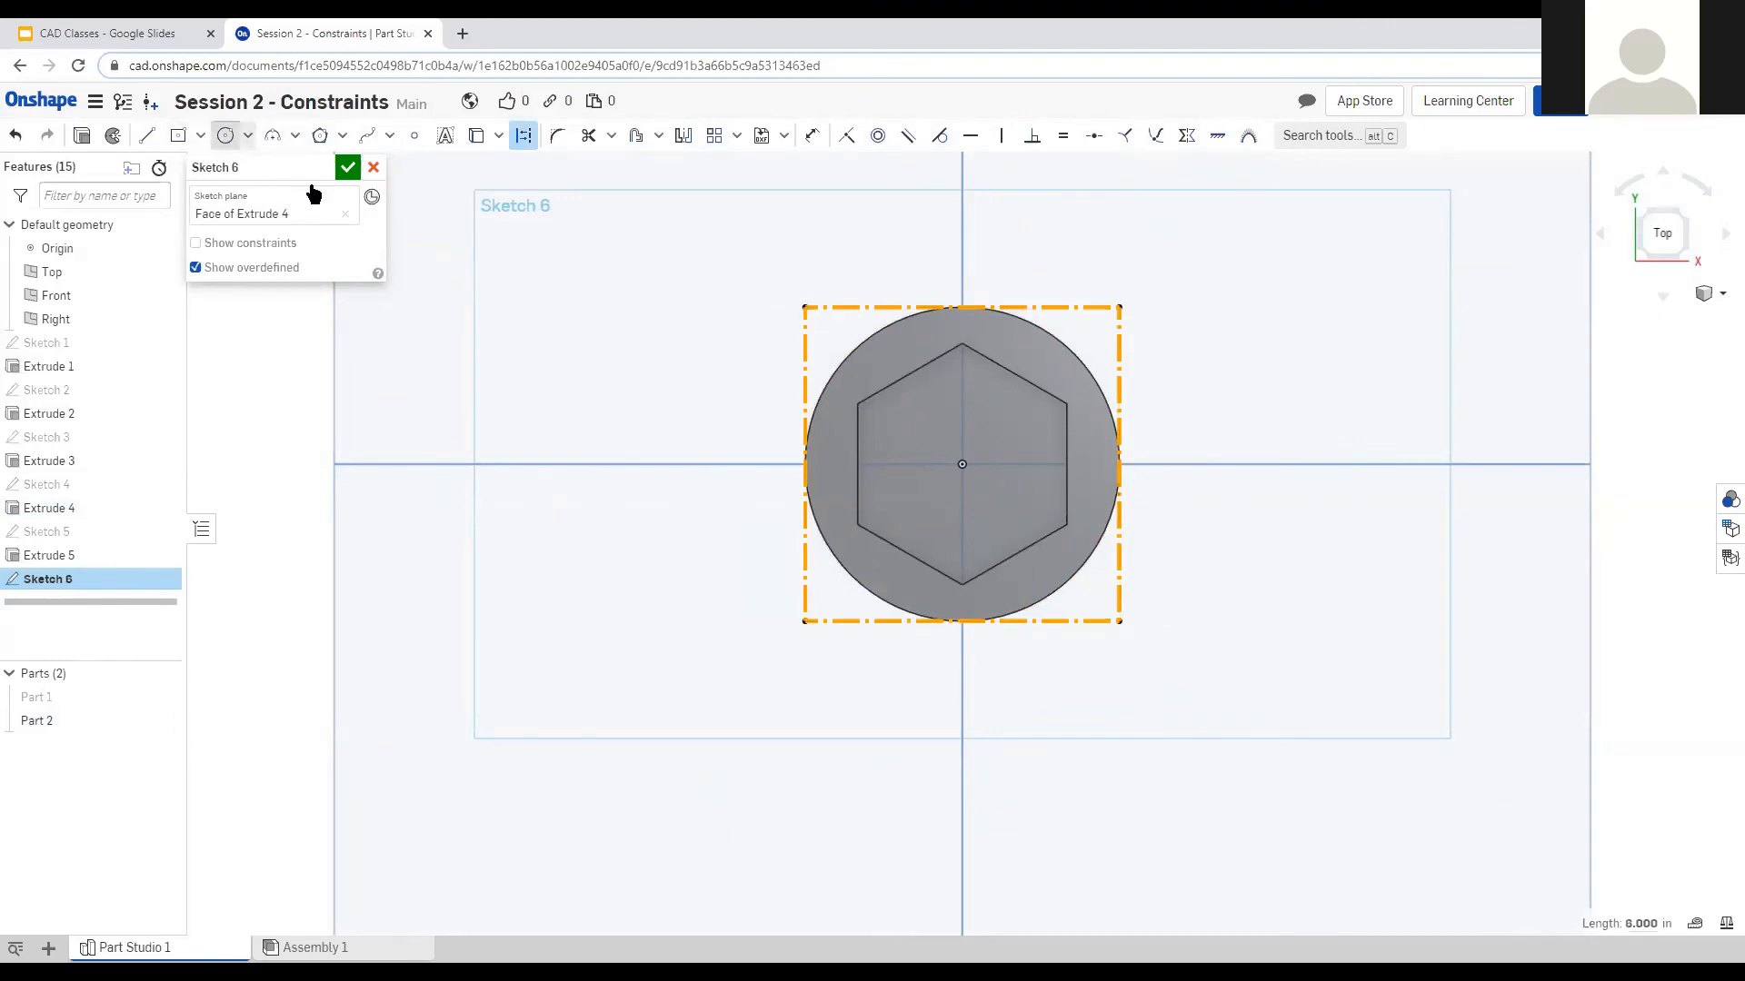
left_click(963, 621)
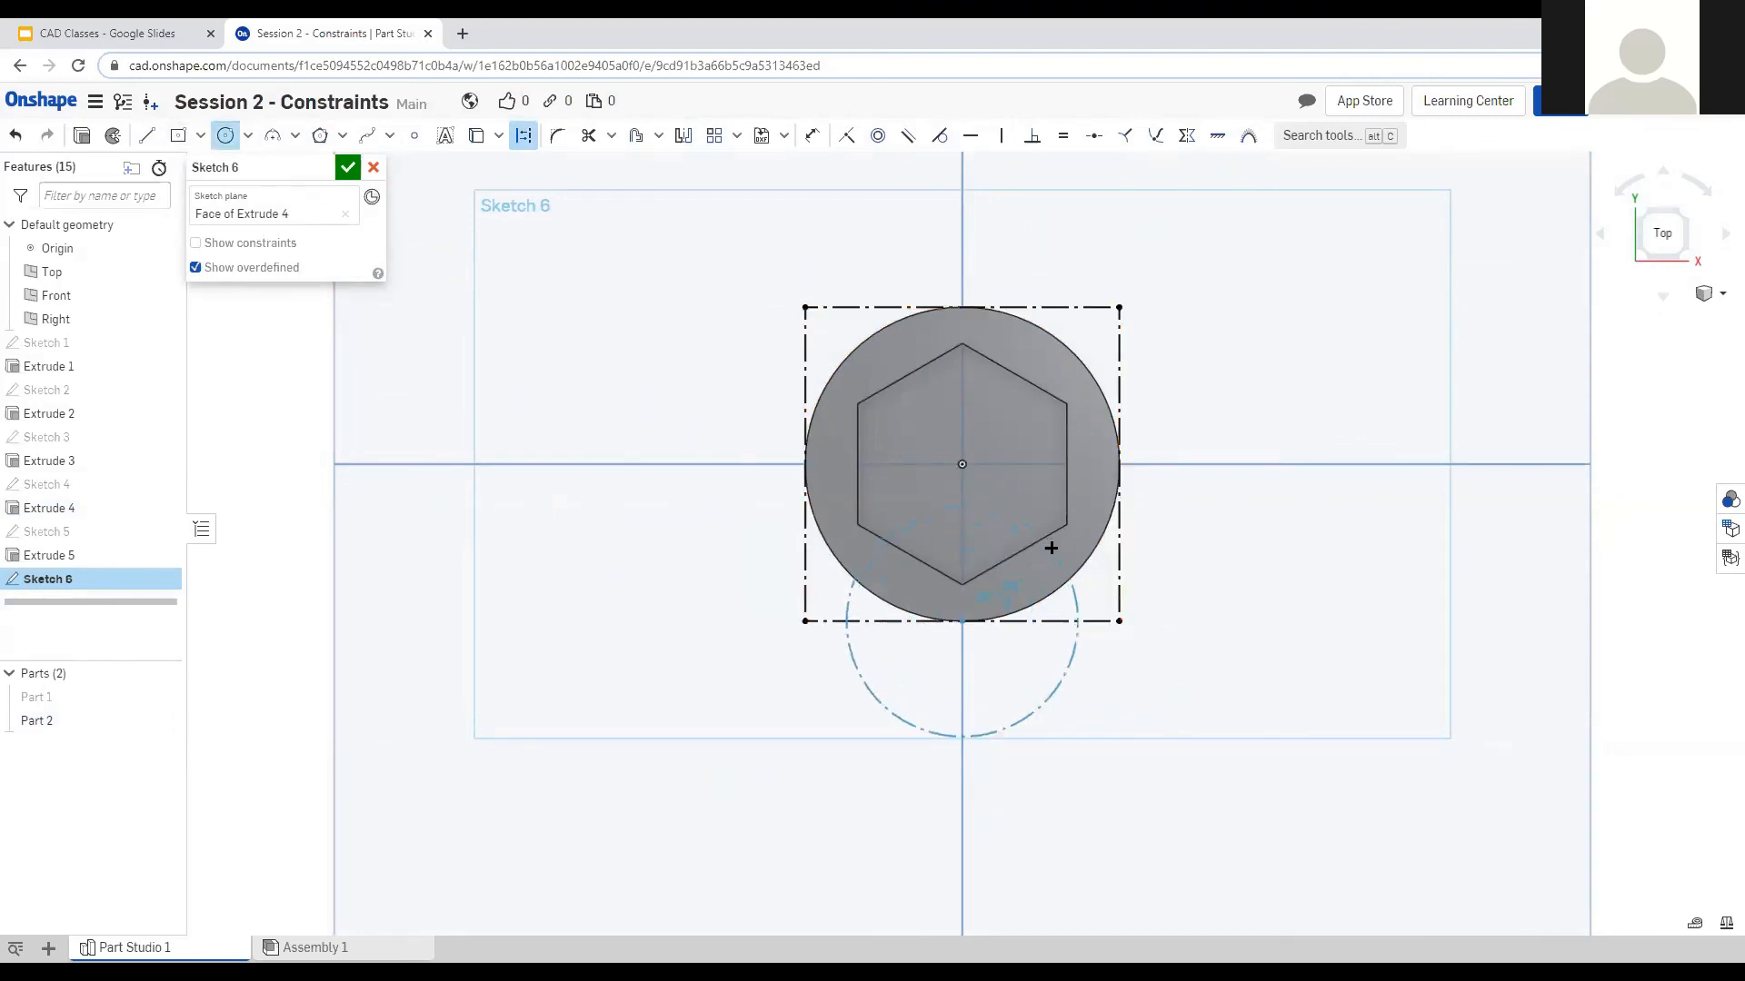
left_click(1059, 620)
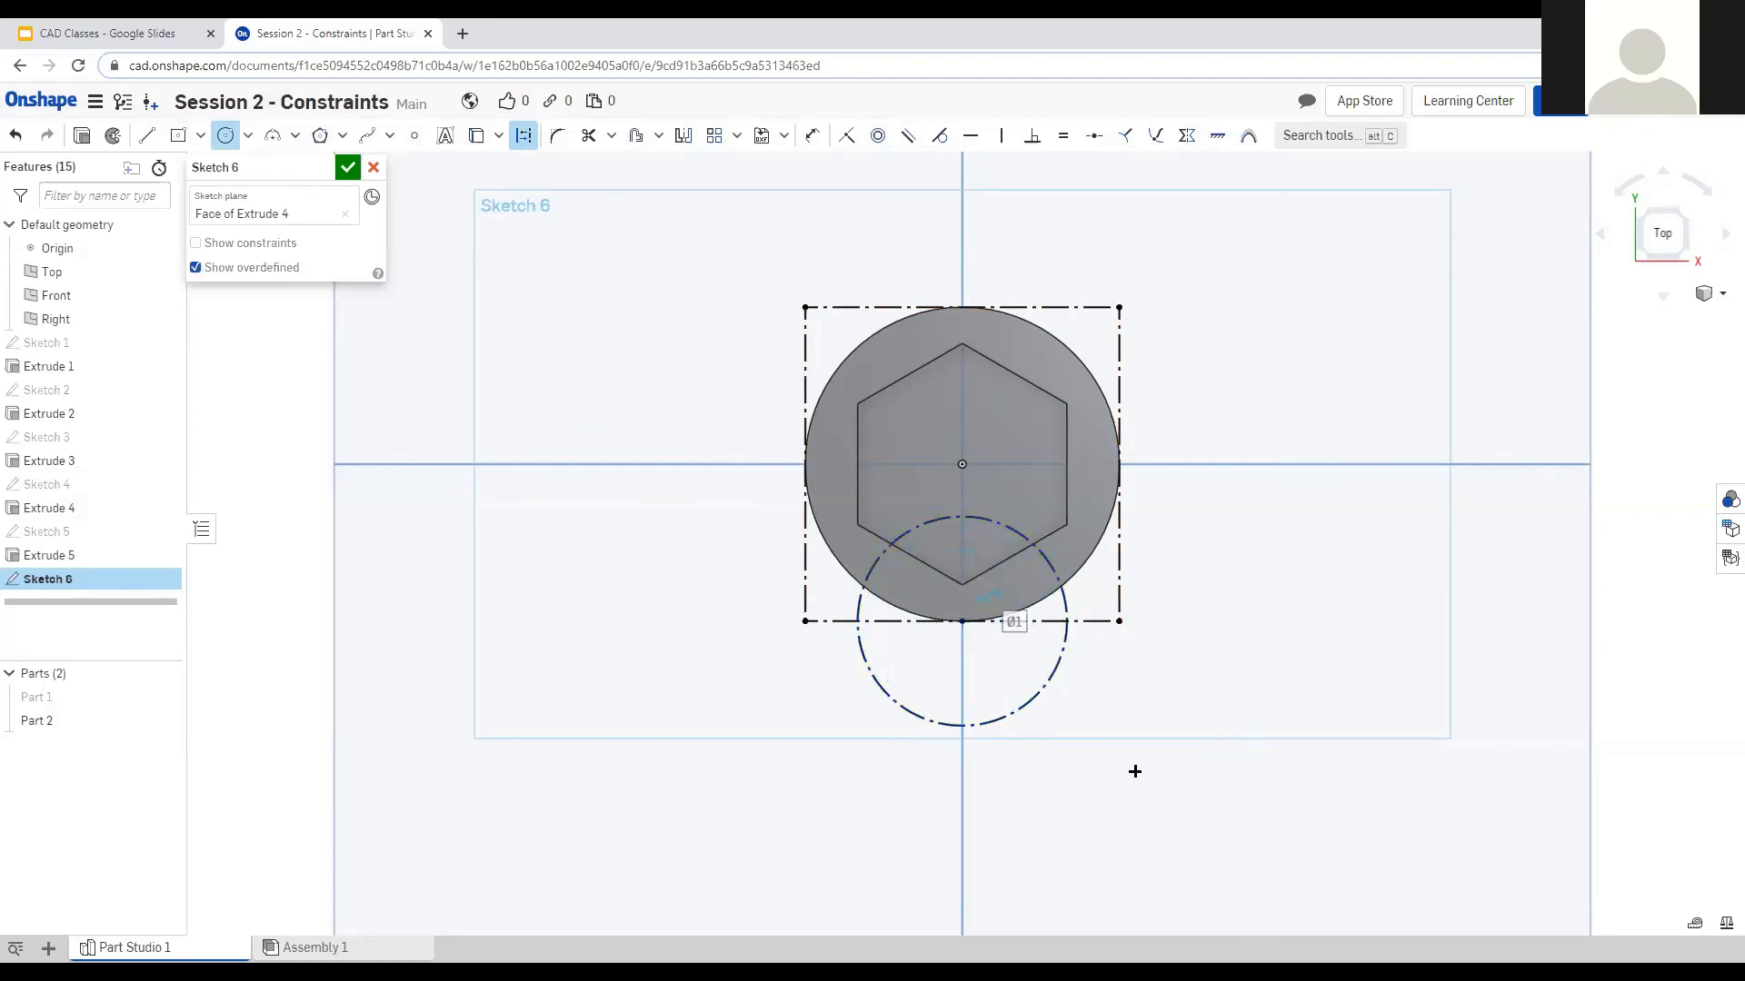
key("Escape")
left_click(1028, 708)
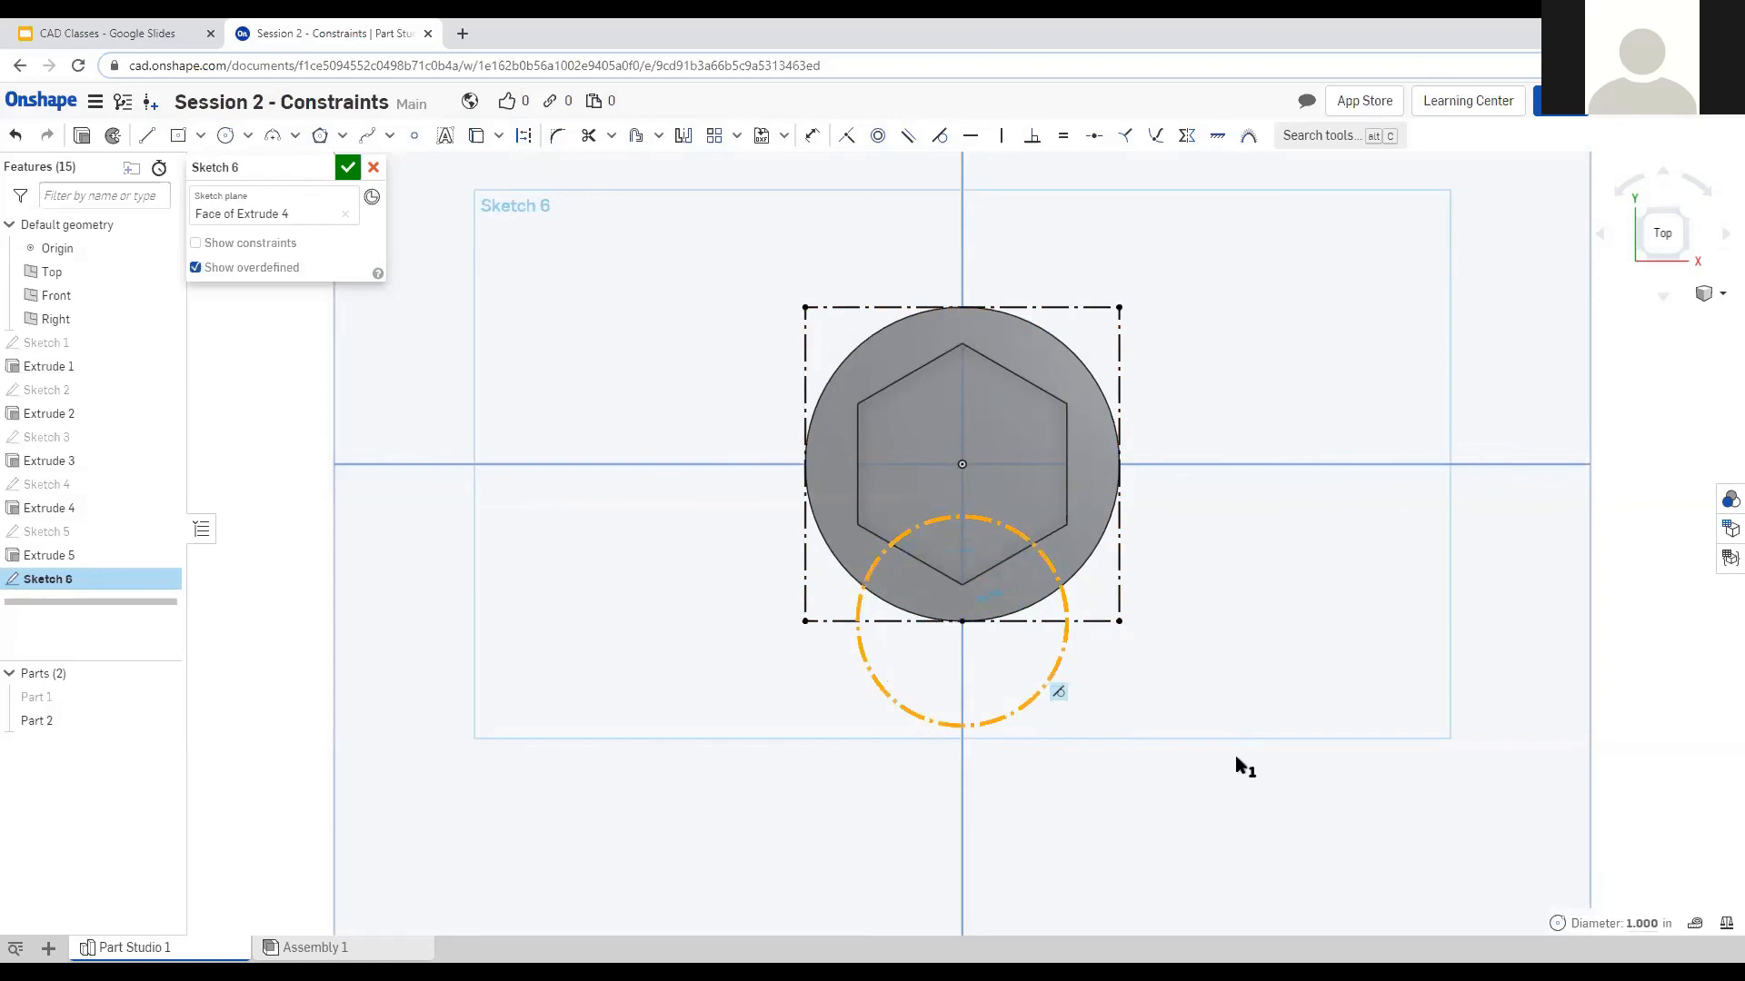
key("q")
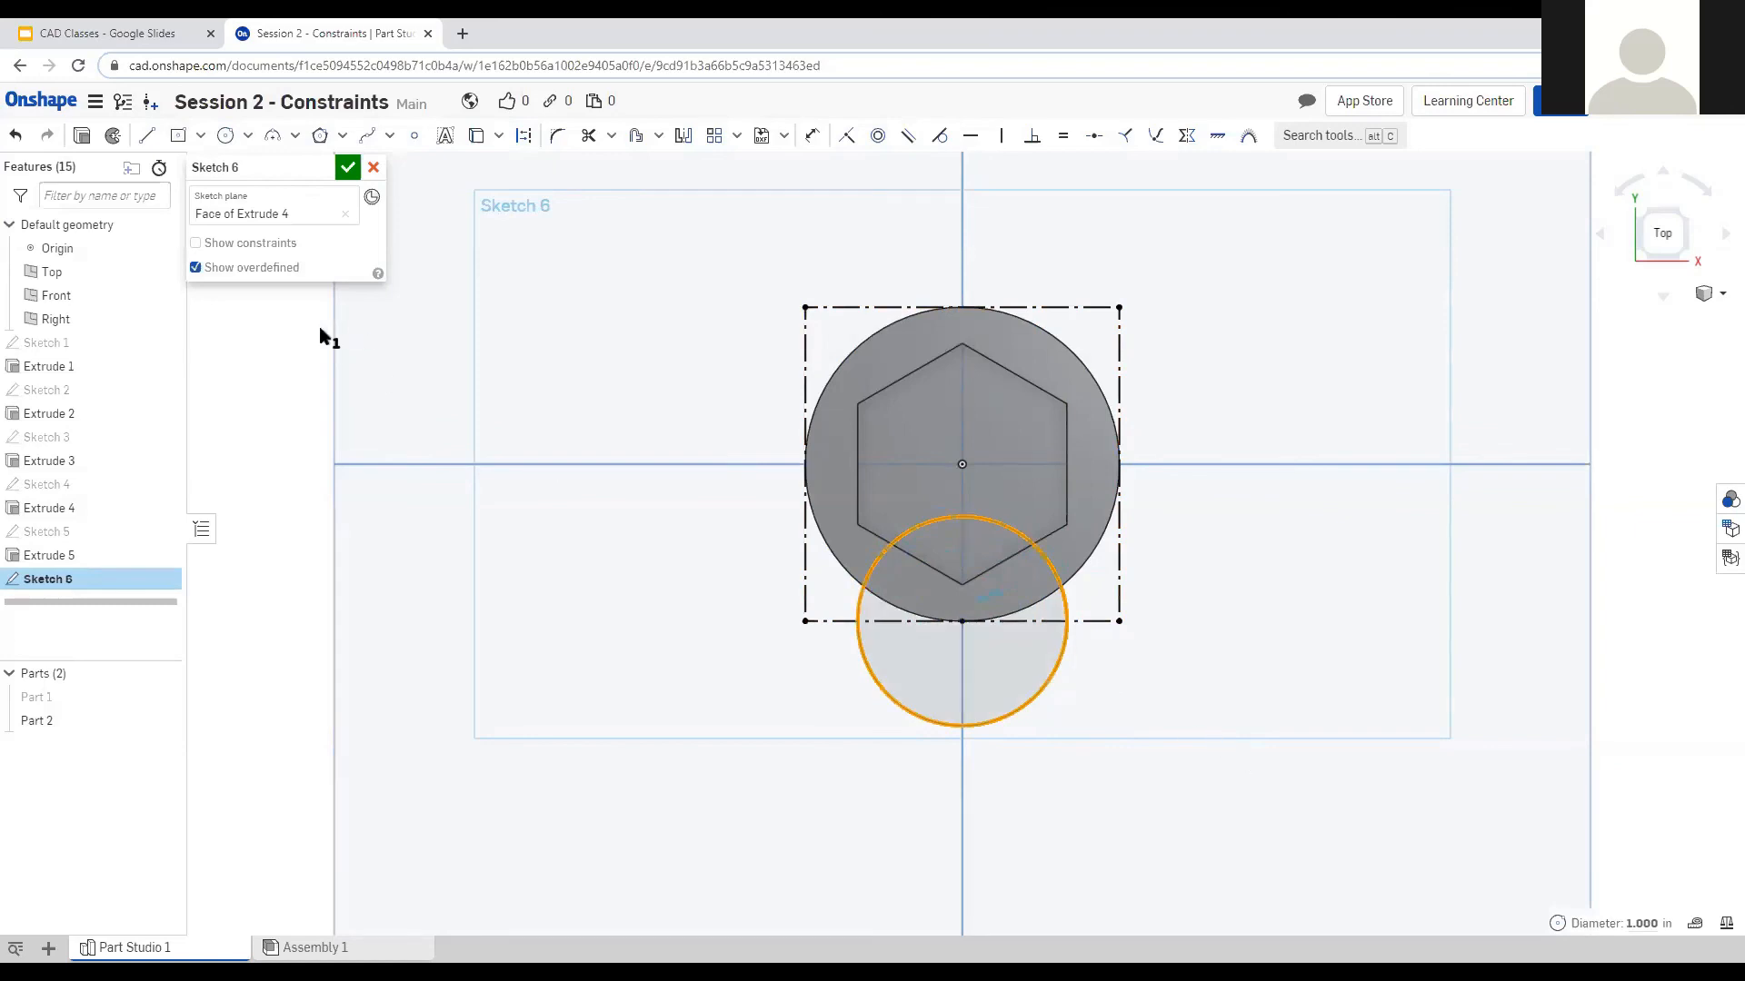
left_click(81, 135)
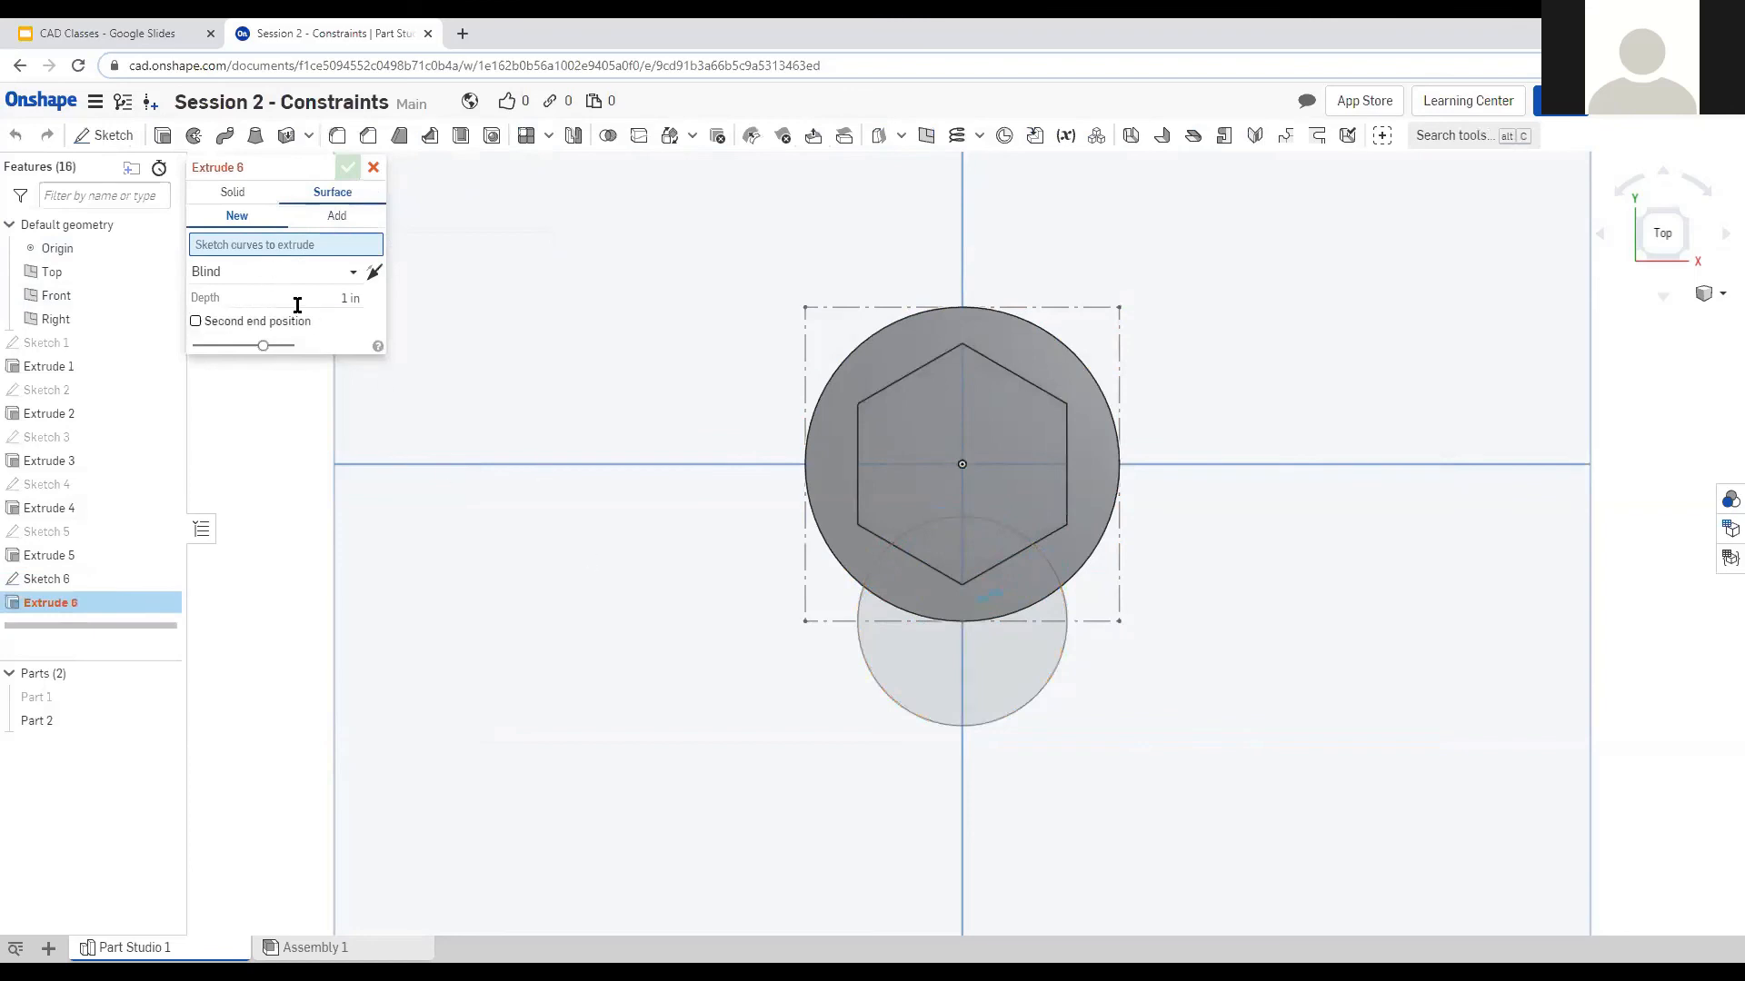
Extrude the three circle regions as a Solid Add 0.5 in deep onto the screw head.
left_click(233, 192)
left_click(246, 216)
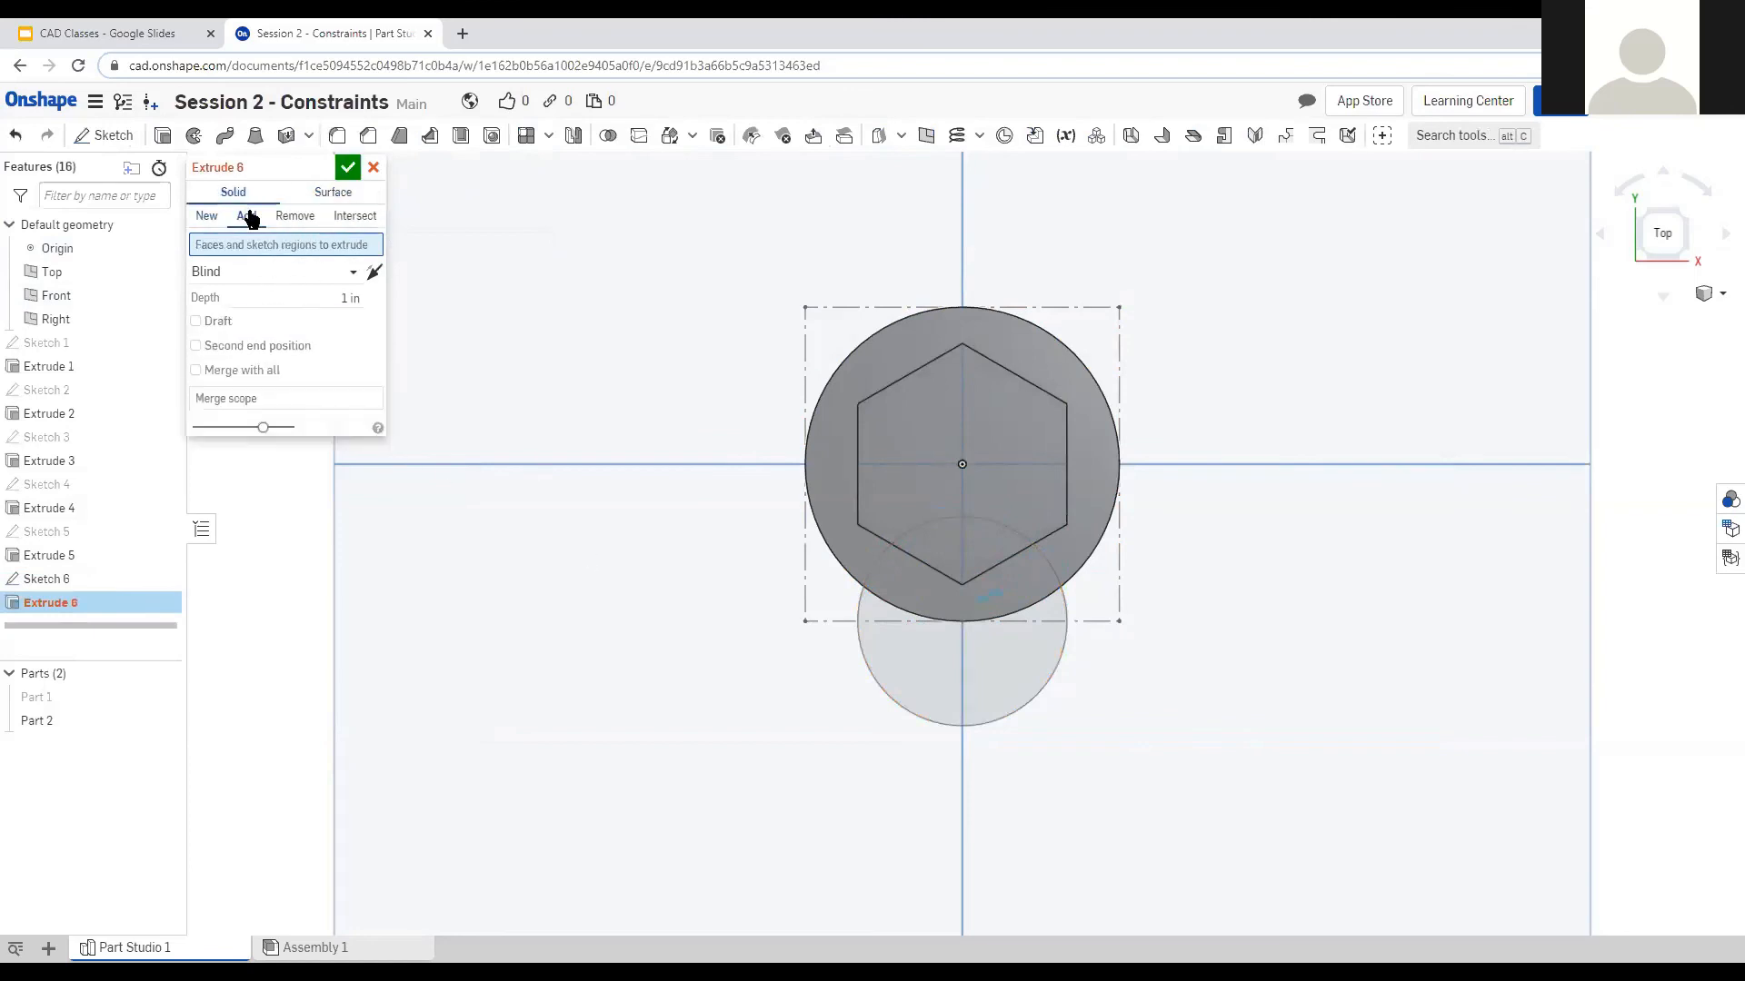
left_click(965, 672)
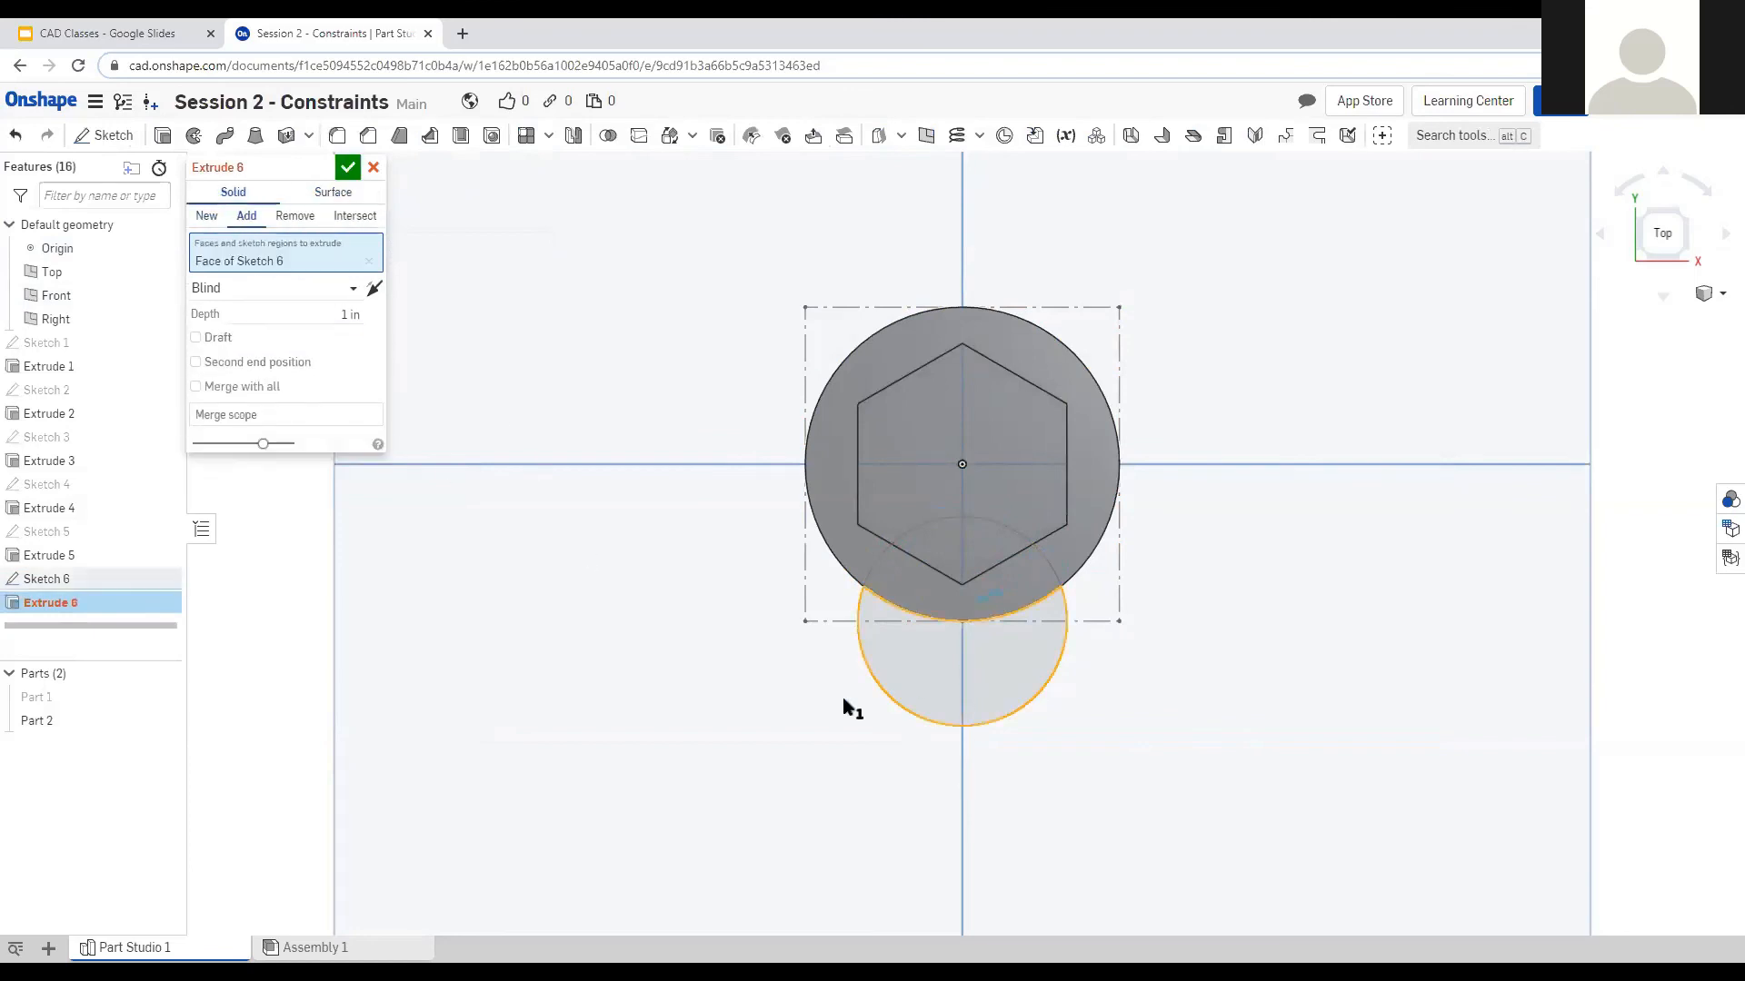
left_click(912, 578)
left_click(940, 549)
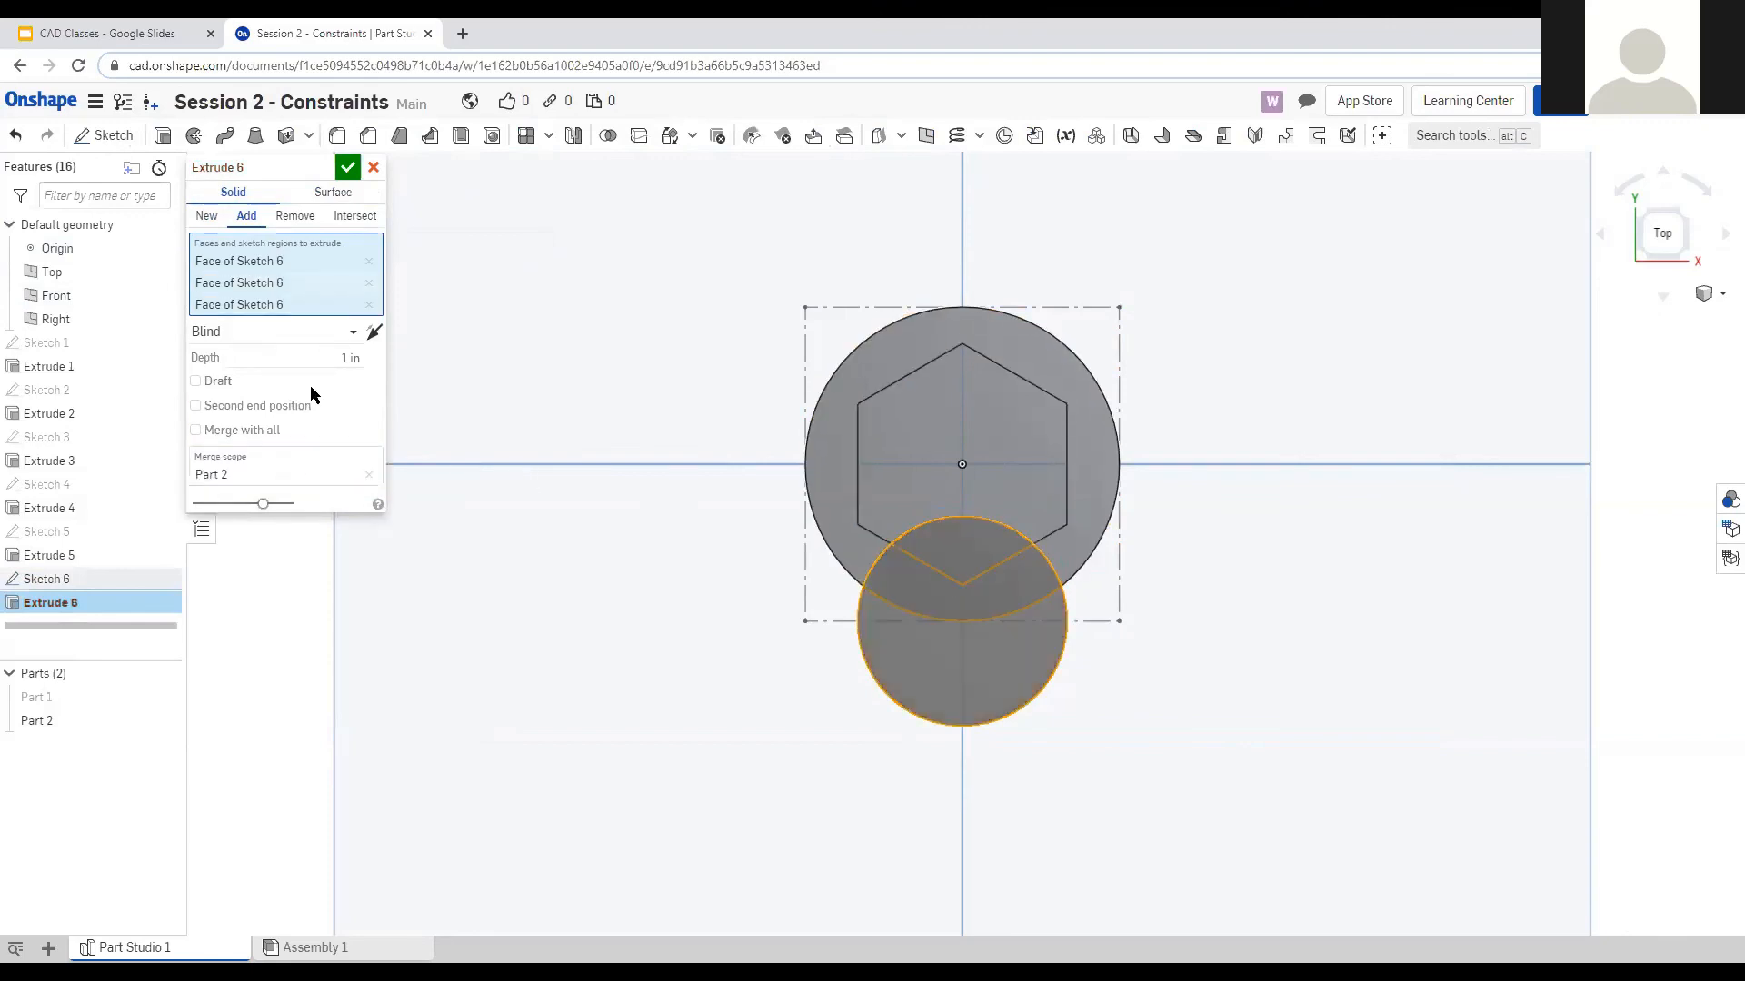
right_click_drag(524, 582, 571, 599)
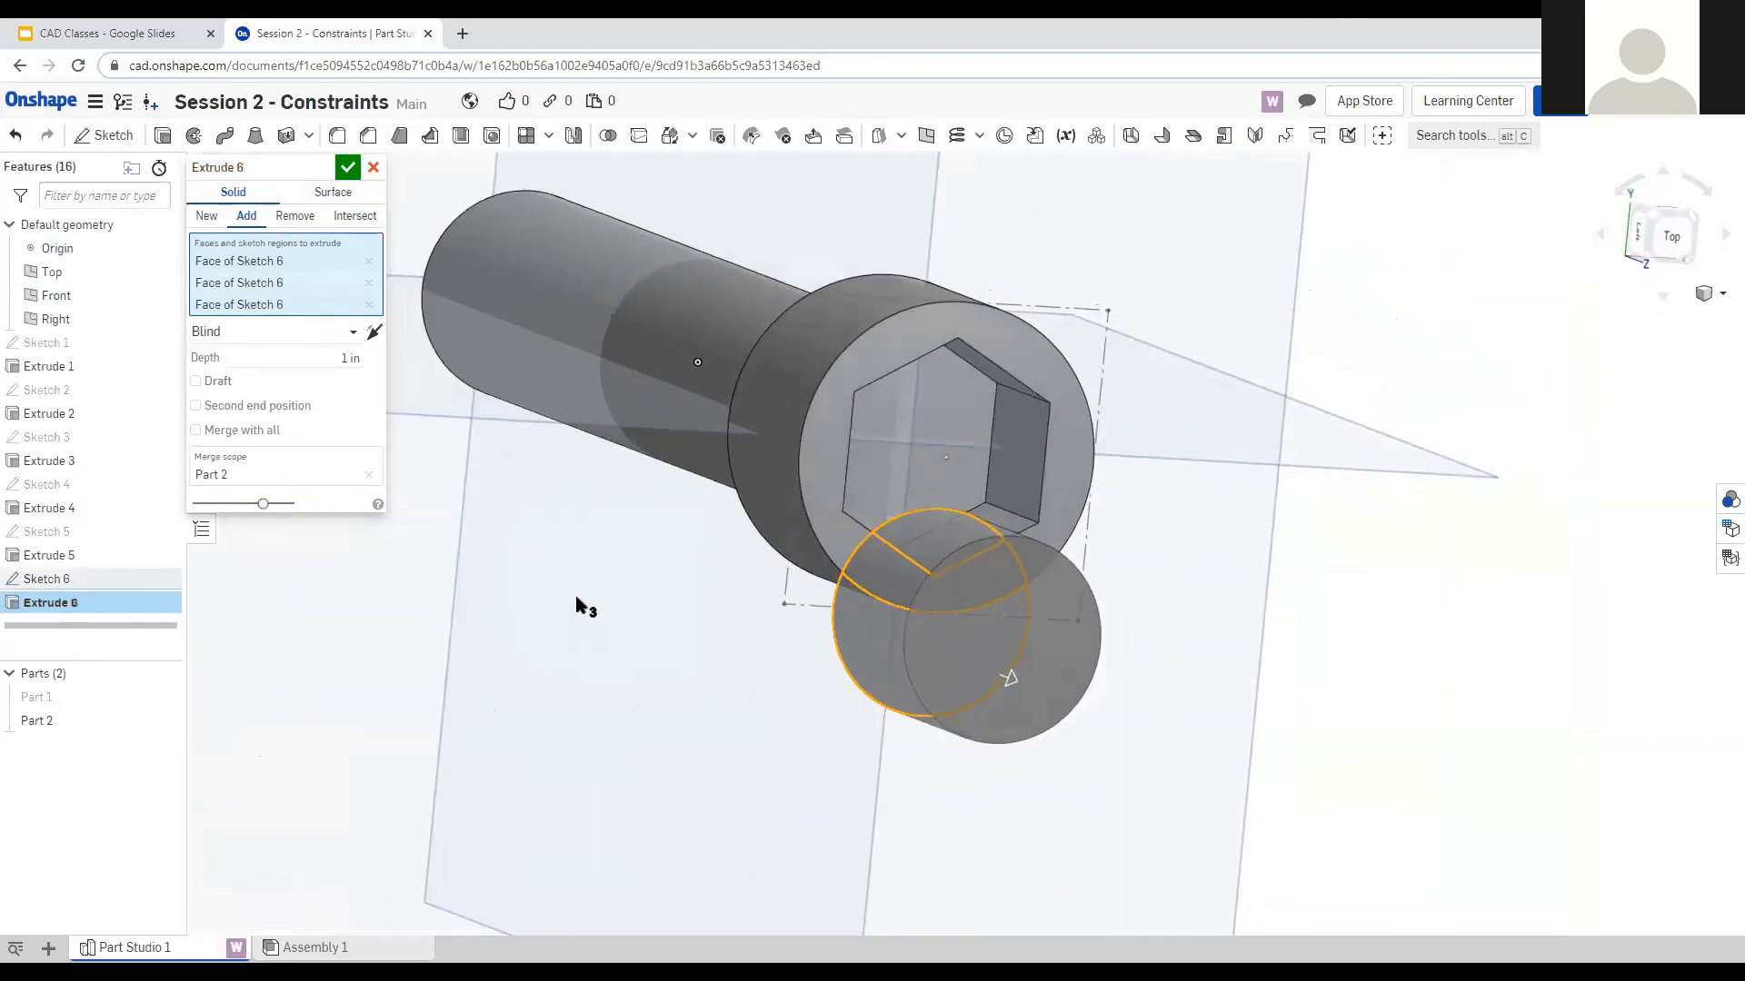
left_click(330, 358)
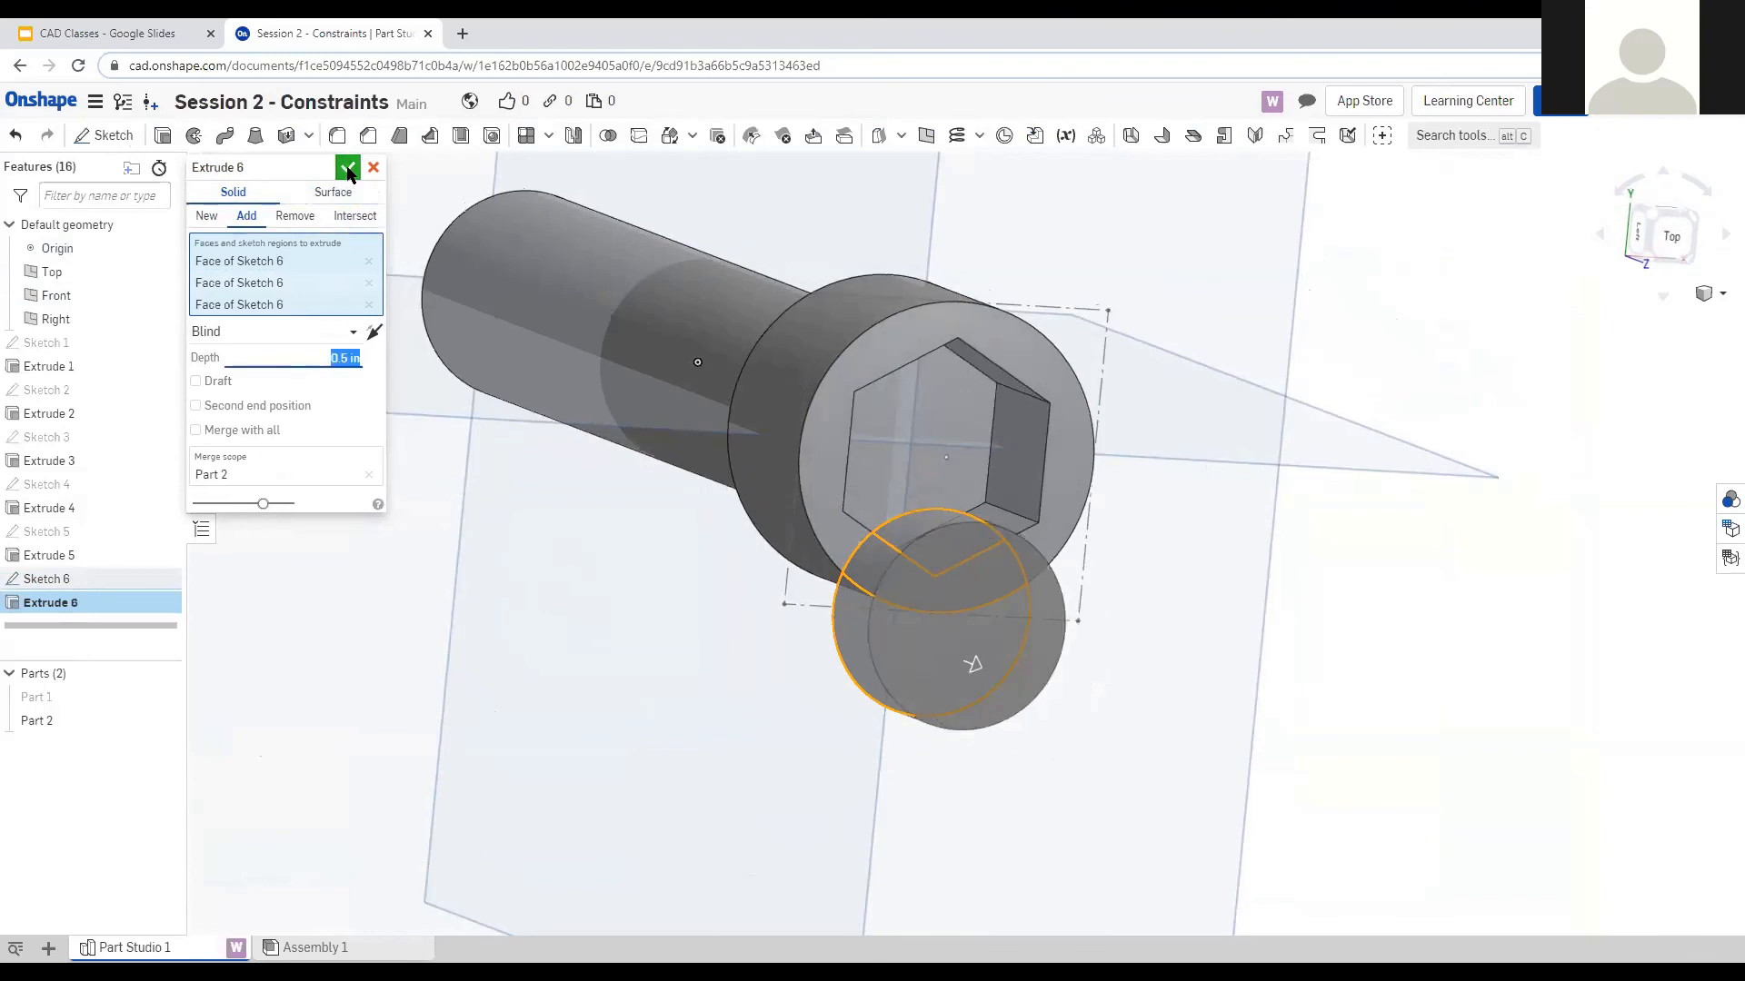
left_click(348, 169)
right_click_drag(1136, 718, 1090, 701)
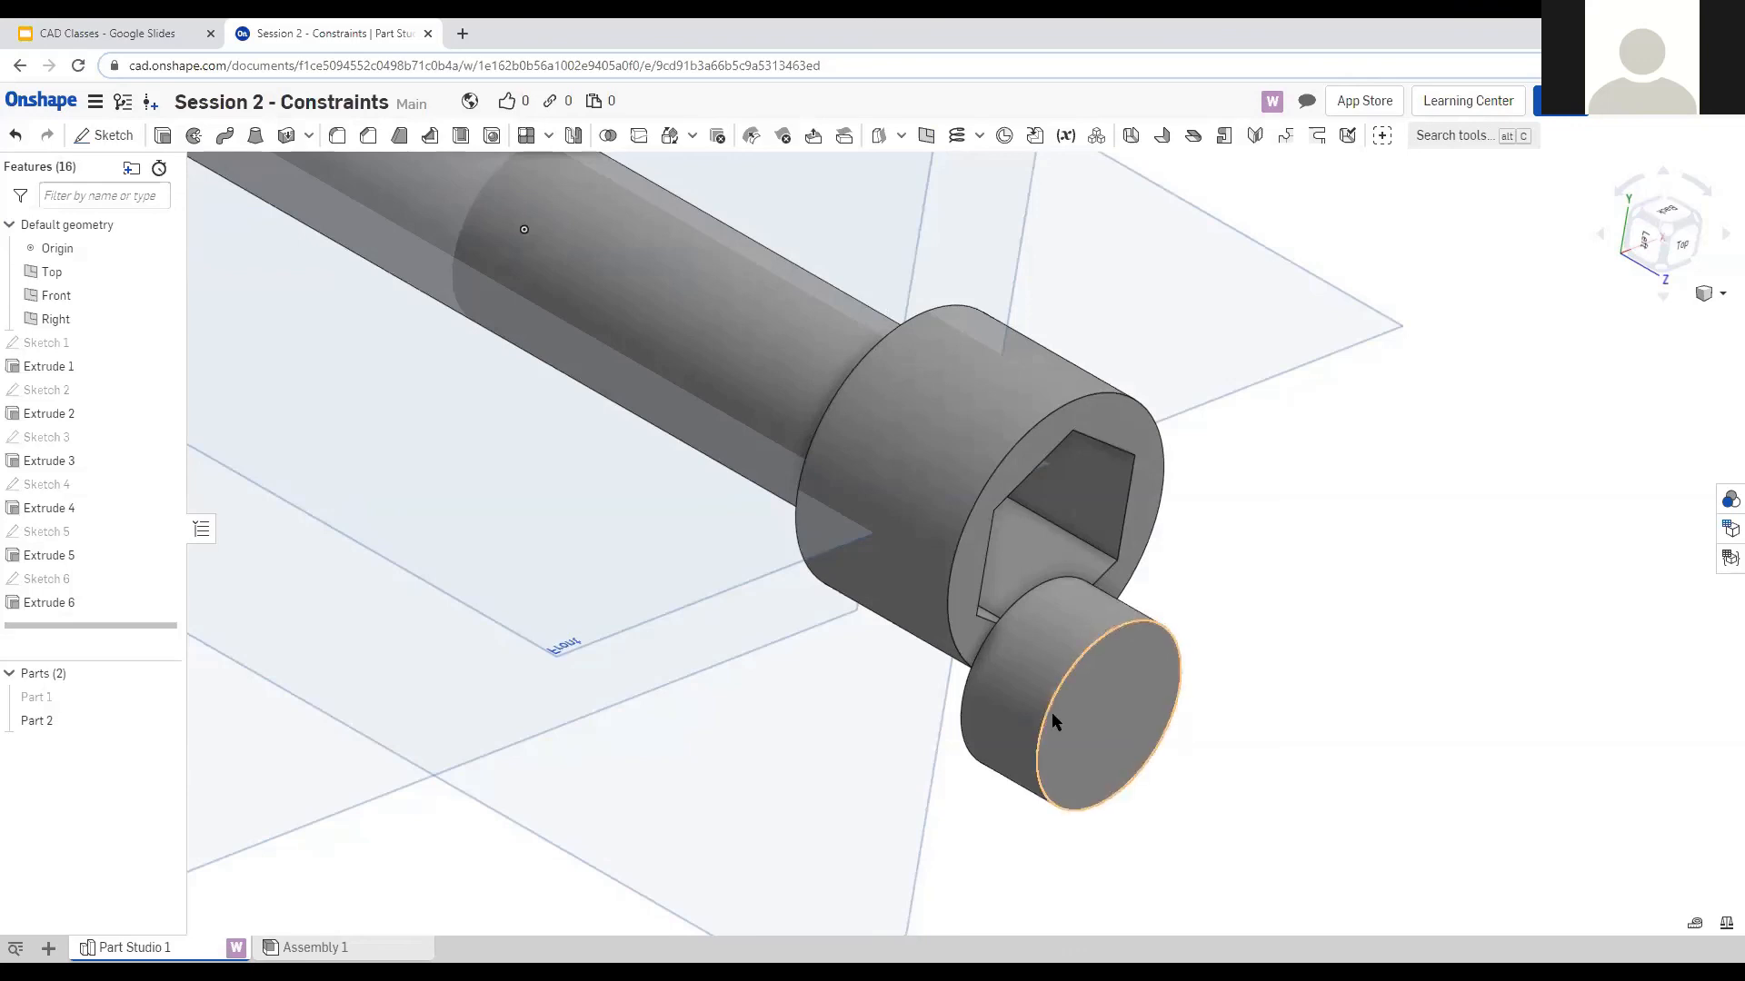
Delete demo Extrude 6 and Sketch 6, then bring up the 10 Minute Q&A slide in CAD Classes.
left_click(103, 604)
left_click(95, 578, "shift")
key("Delete")
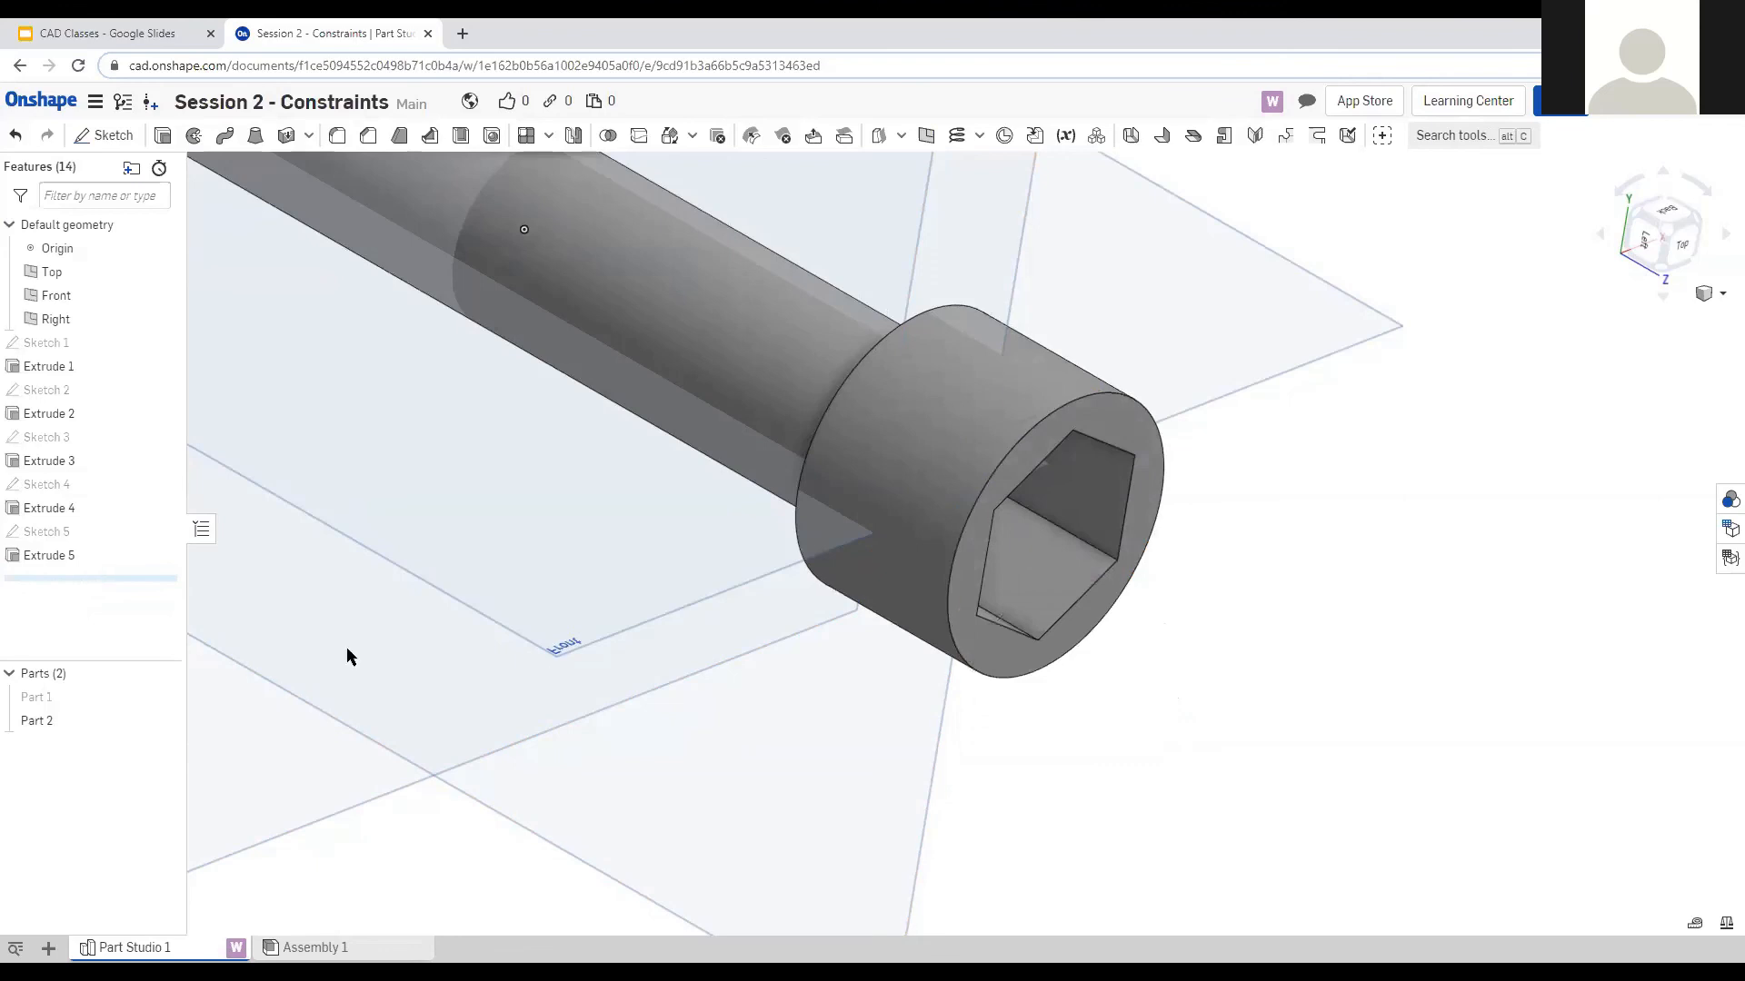
left_click(41, 100)
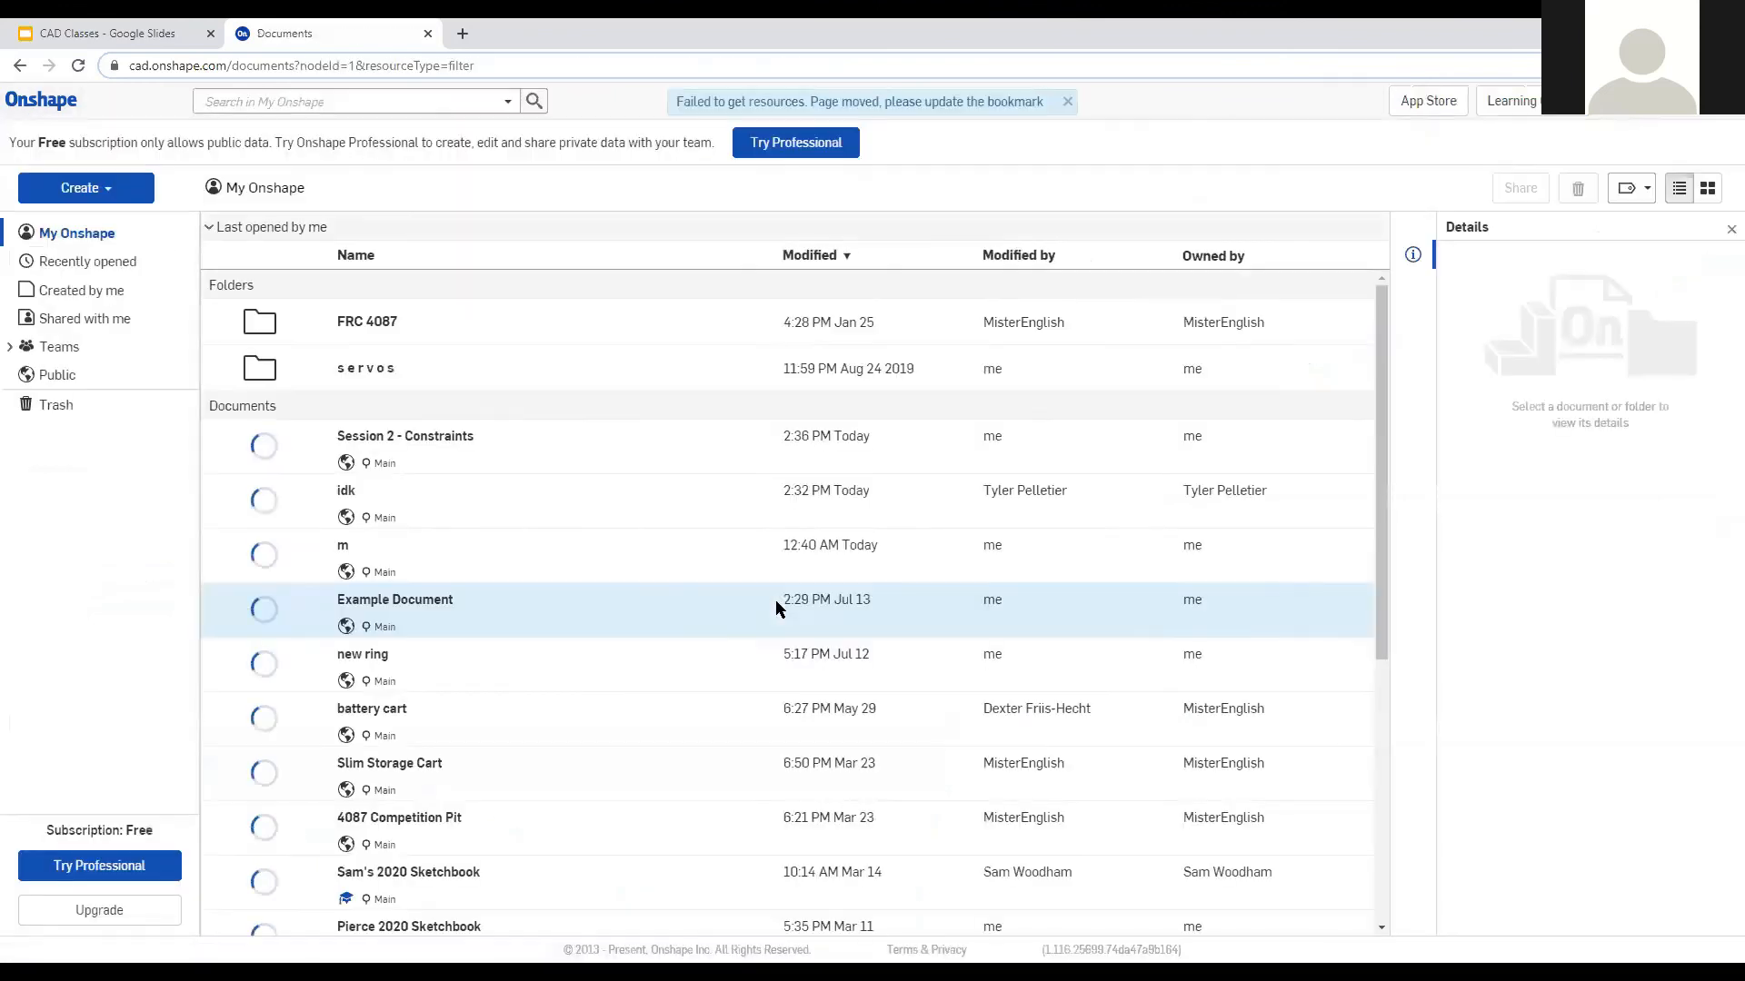
left_click(91, 32)
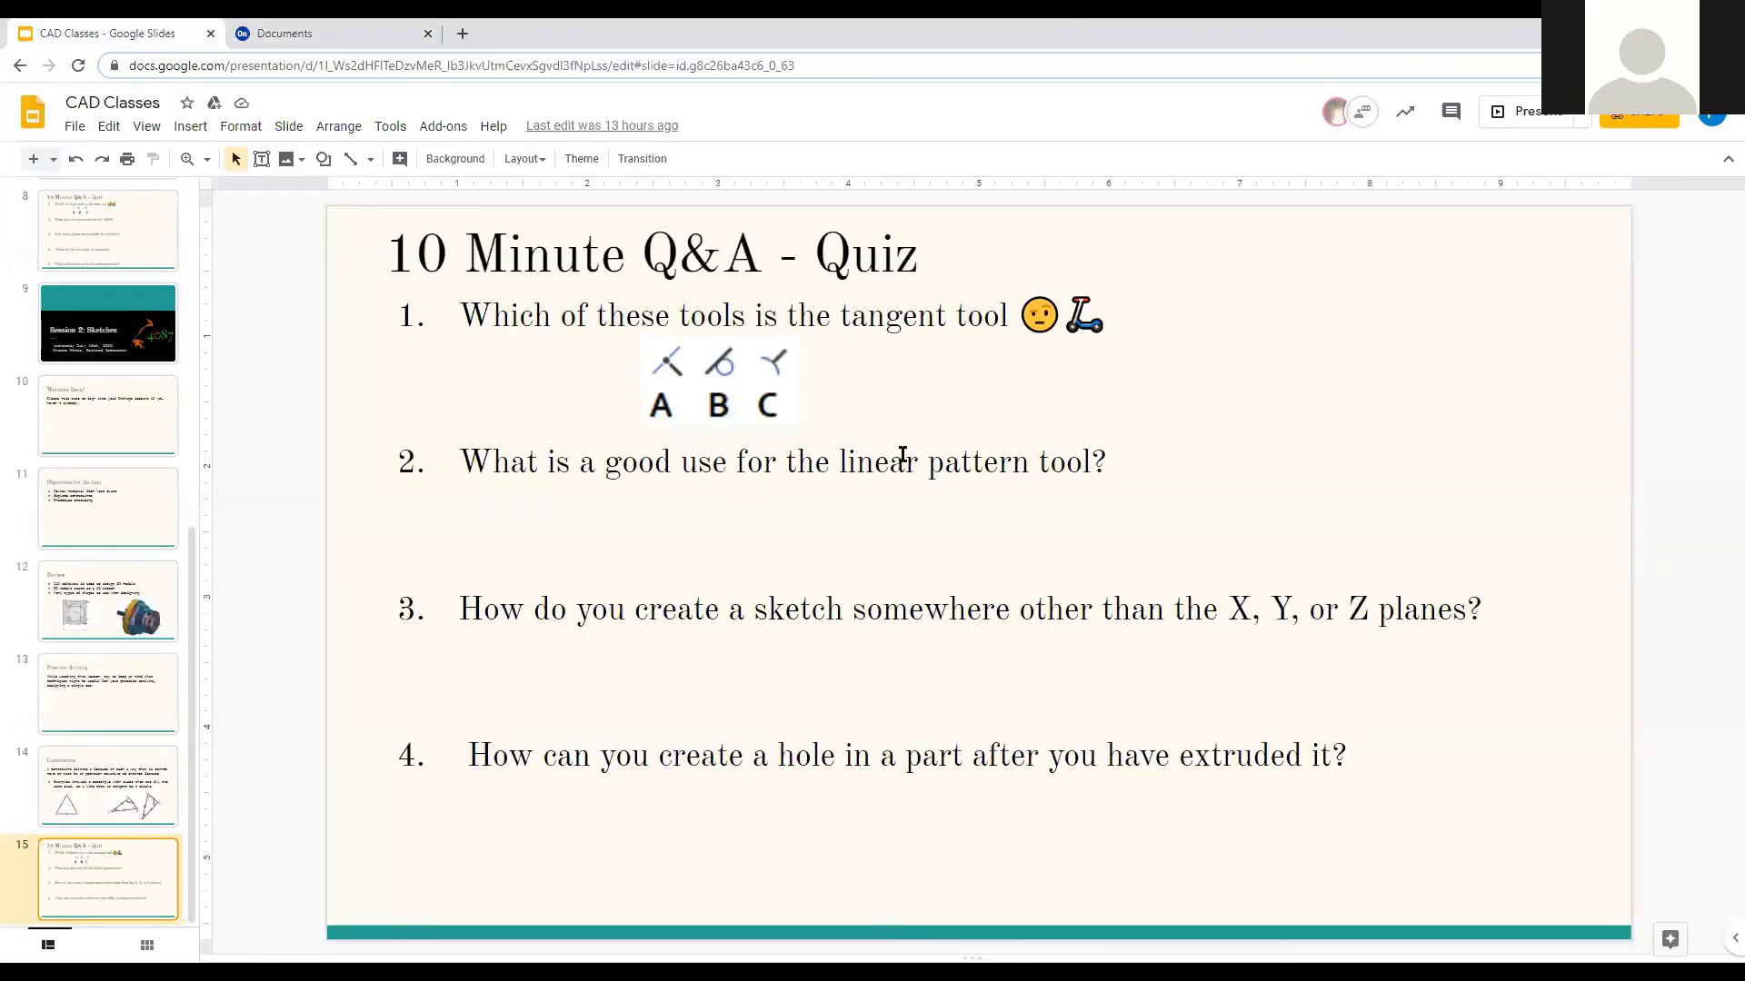